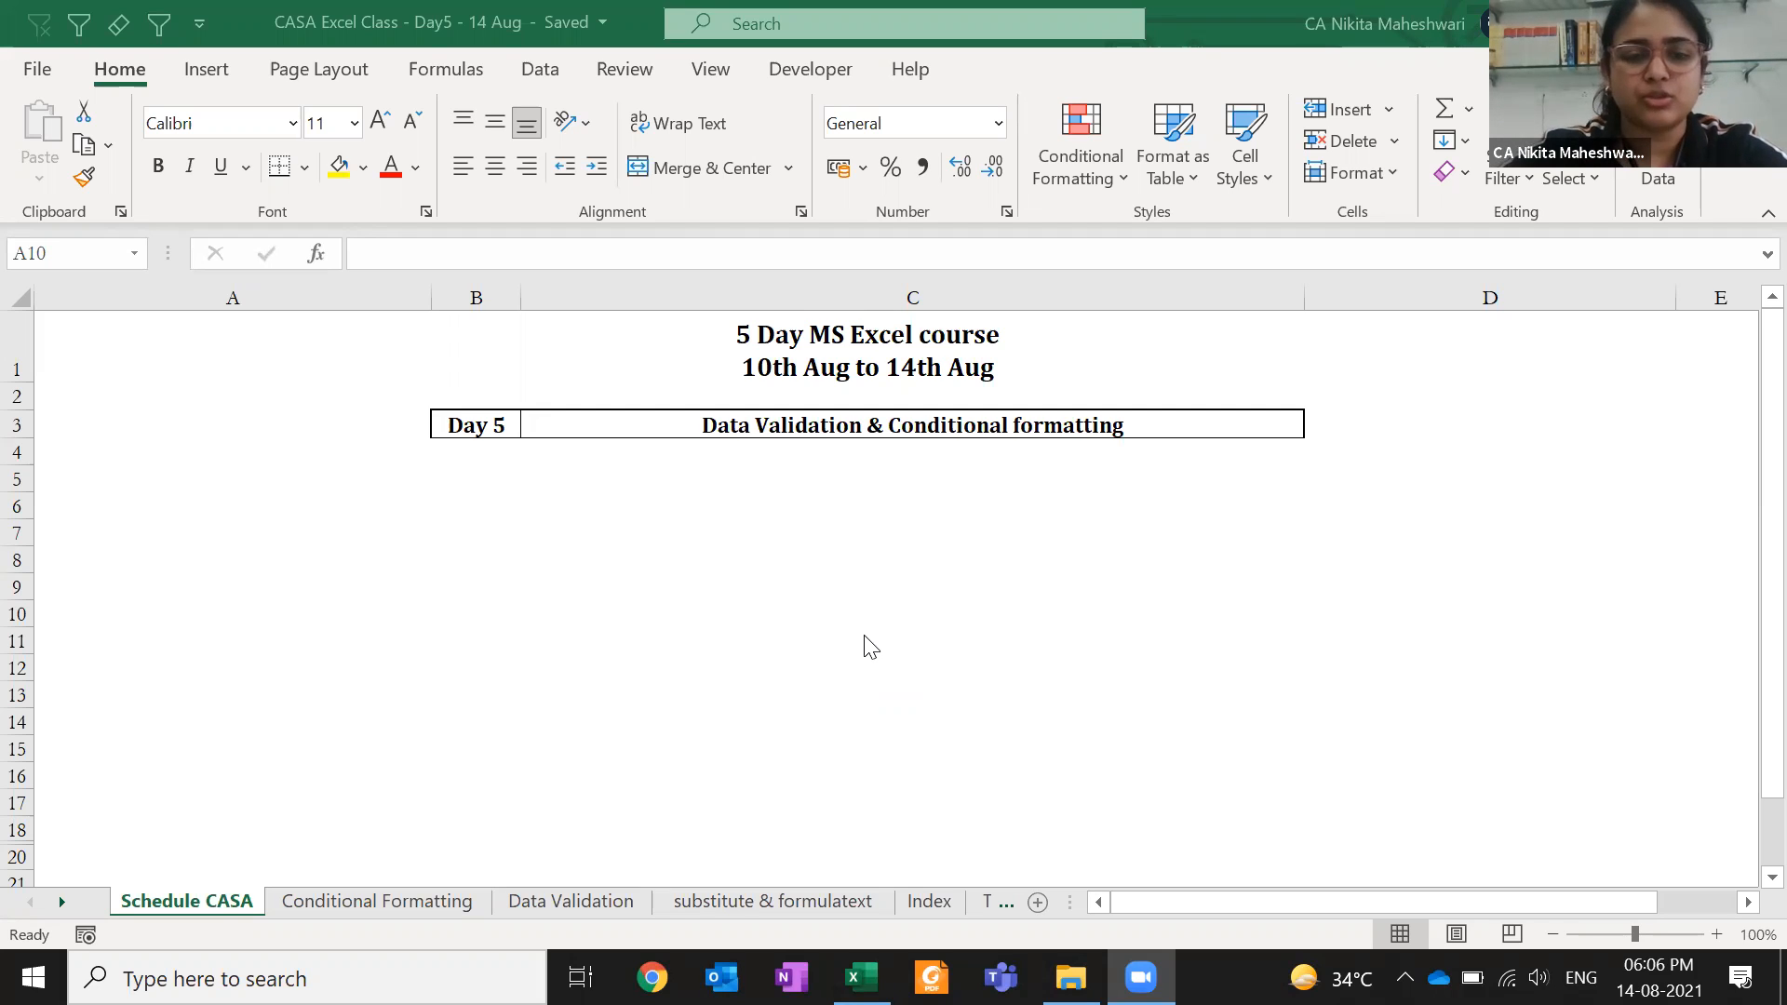
- Switch to the Conditional Formatting sheet, collapse the ribbon, and scroll through the sales table
left_click(391, 901)
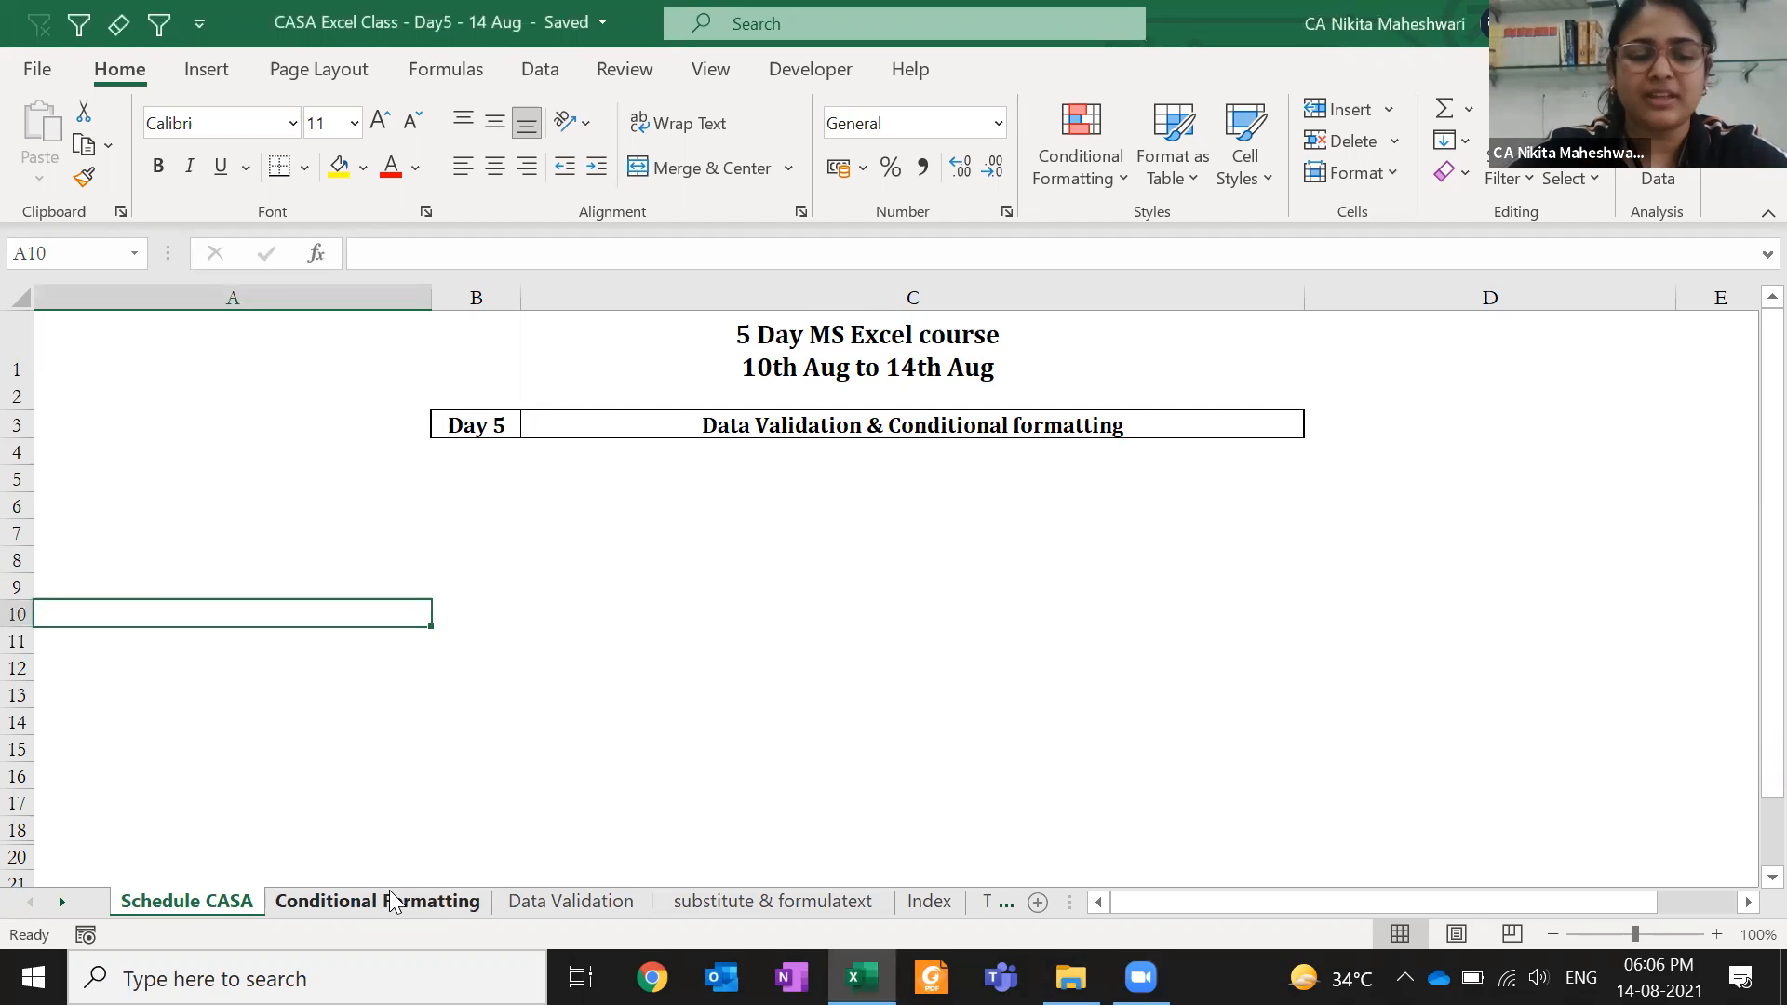
left_click(391, 901)
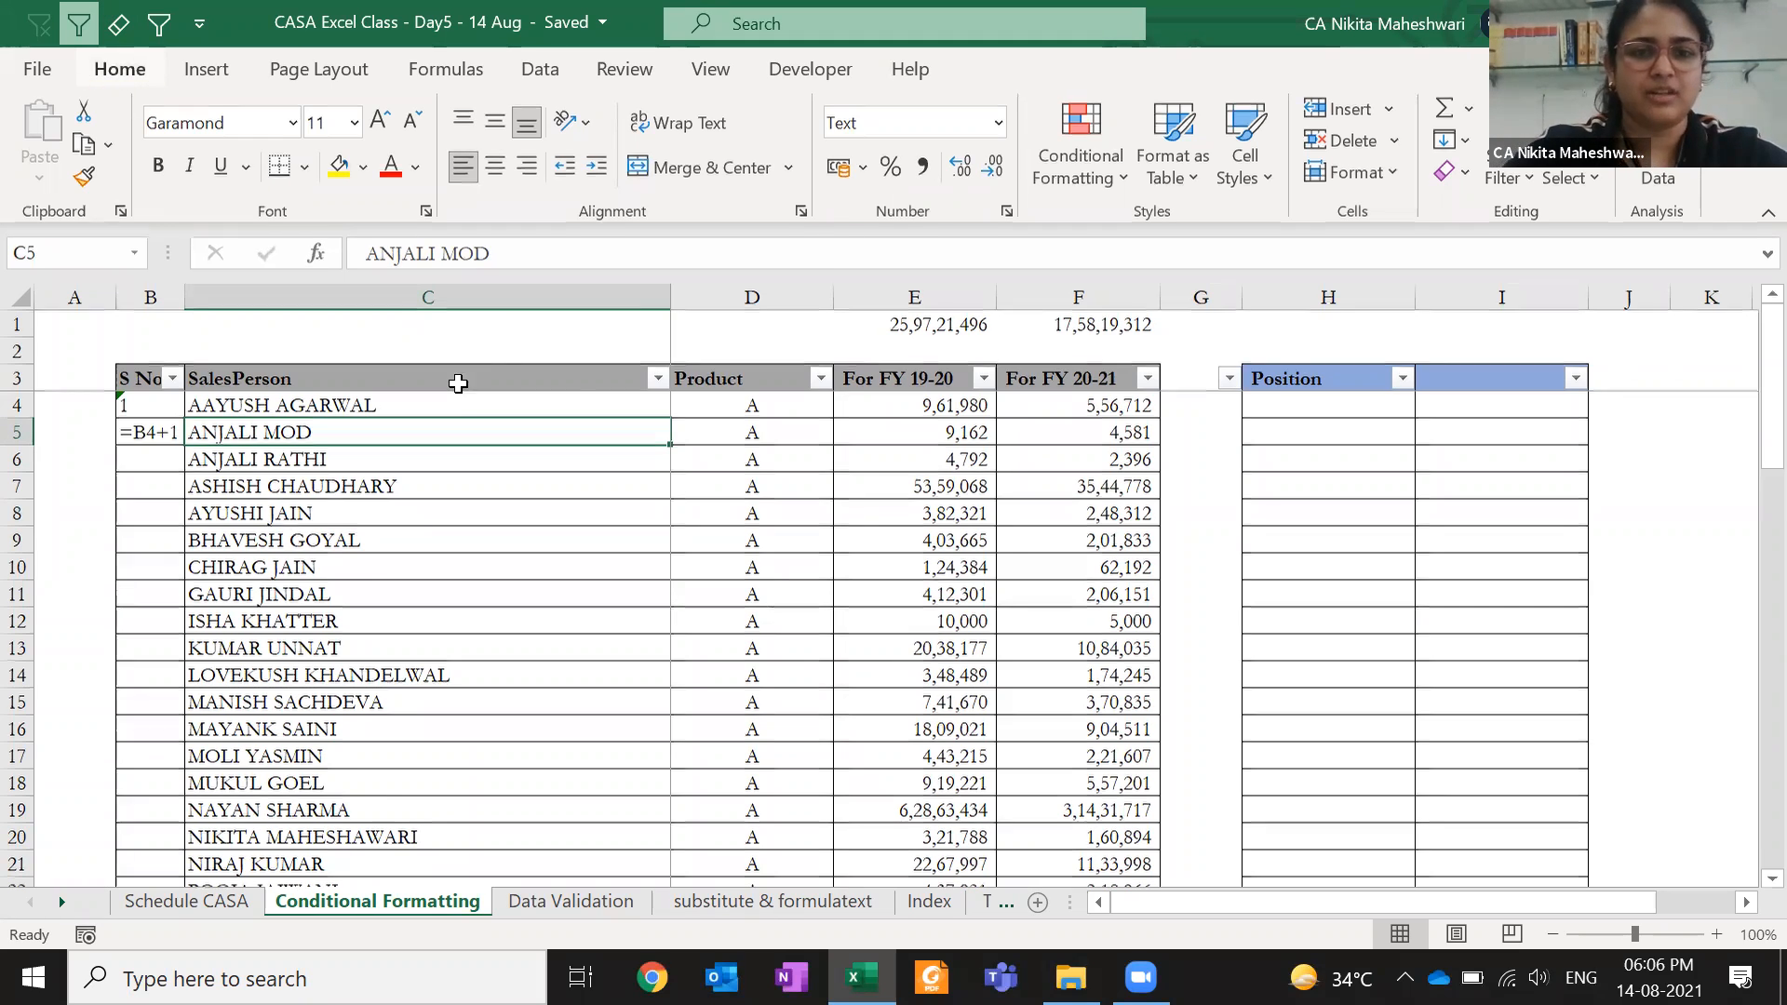
key("ctrl+F1")
left_click(458, 384)
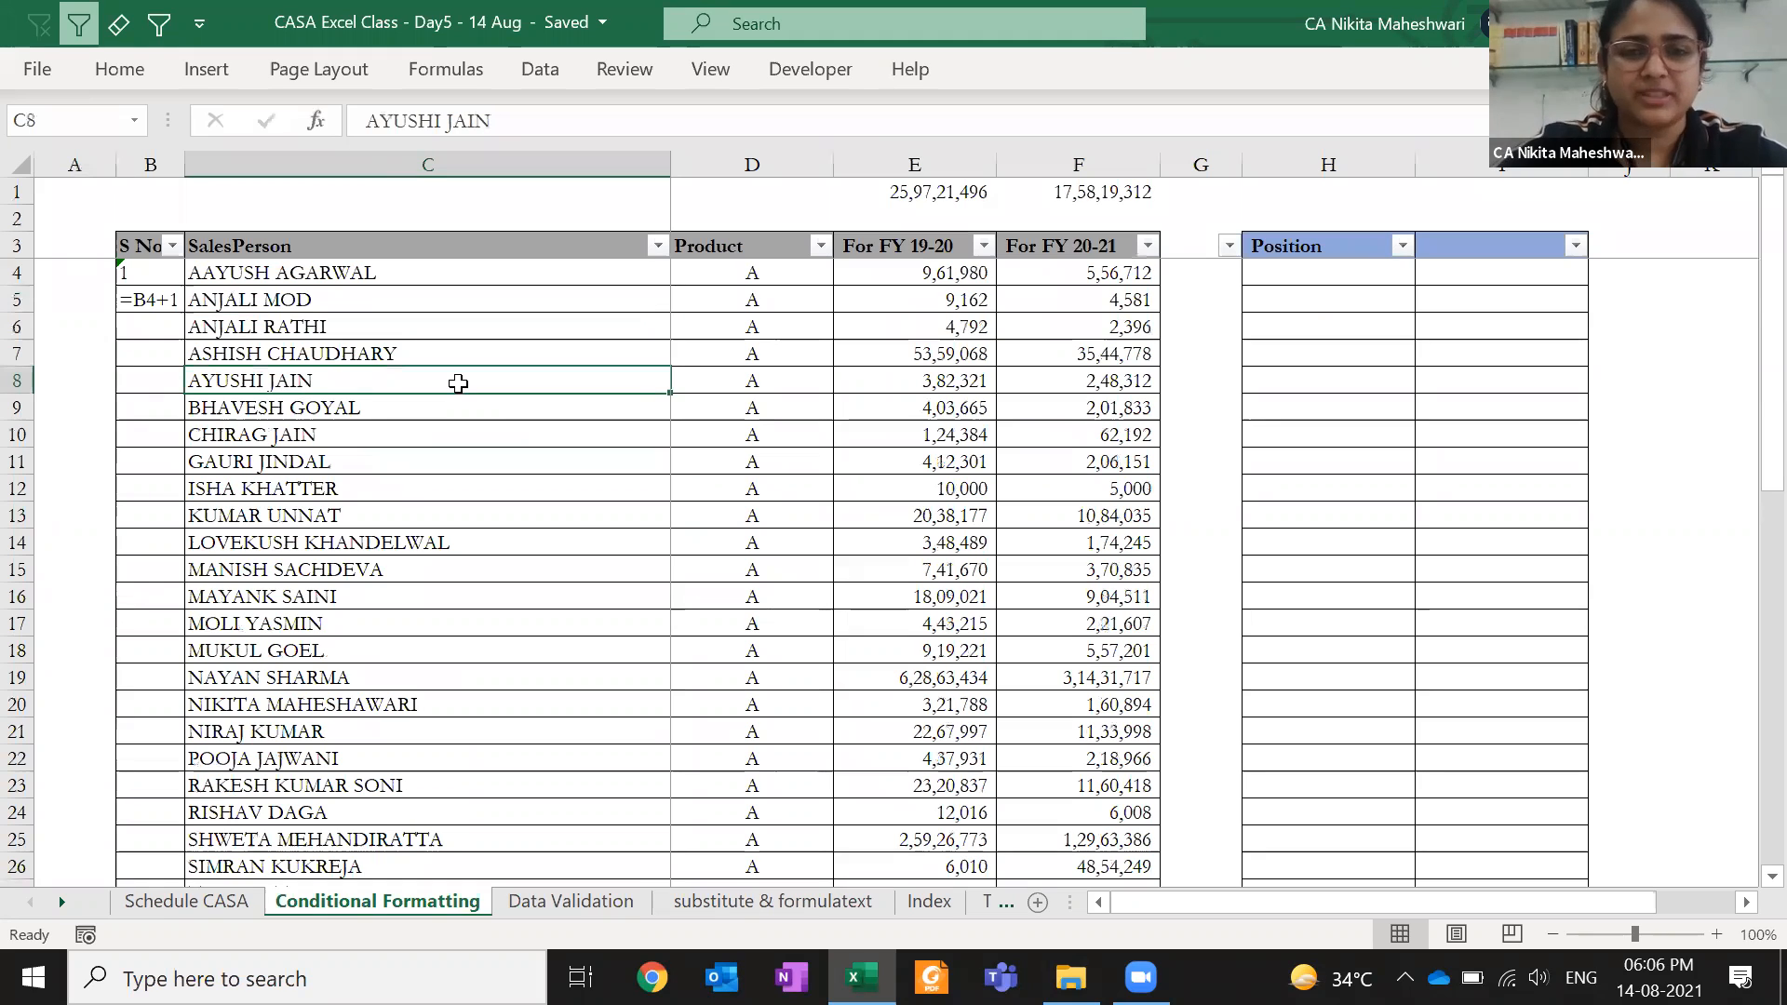
scroll(457, 383, "down", 8)
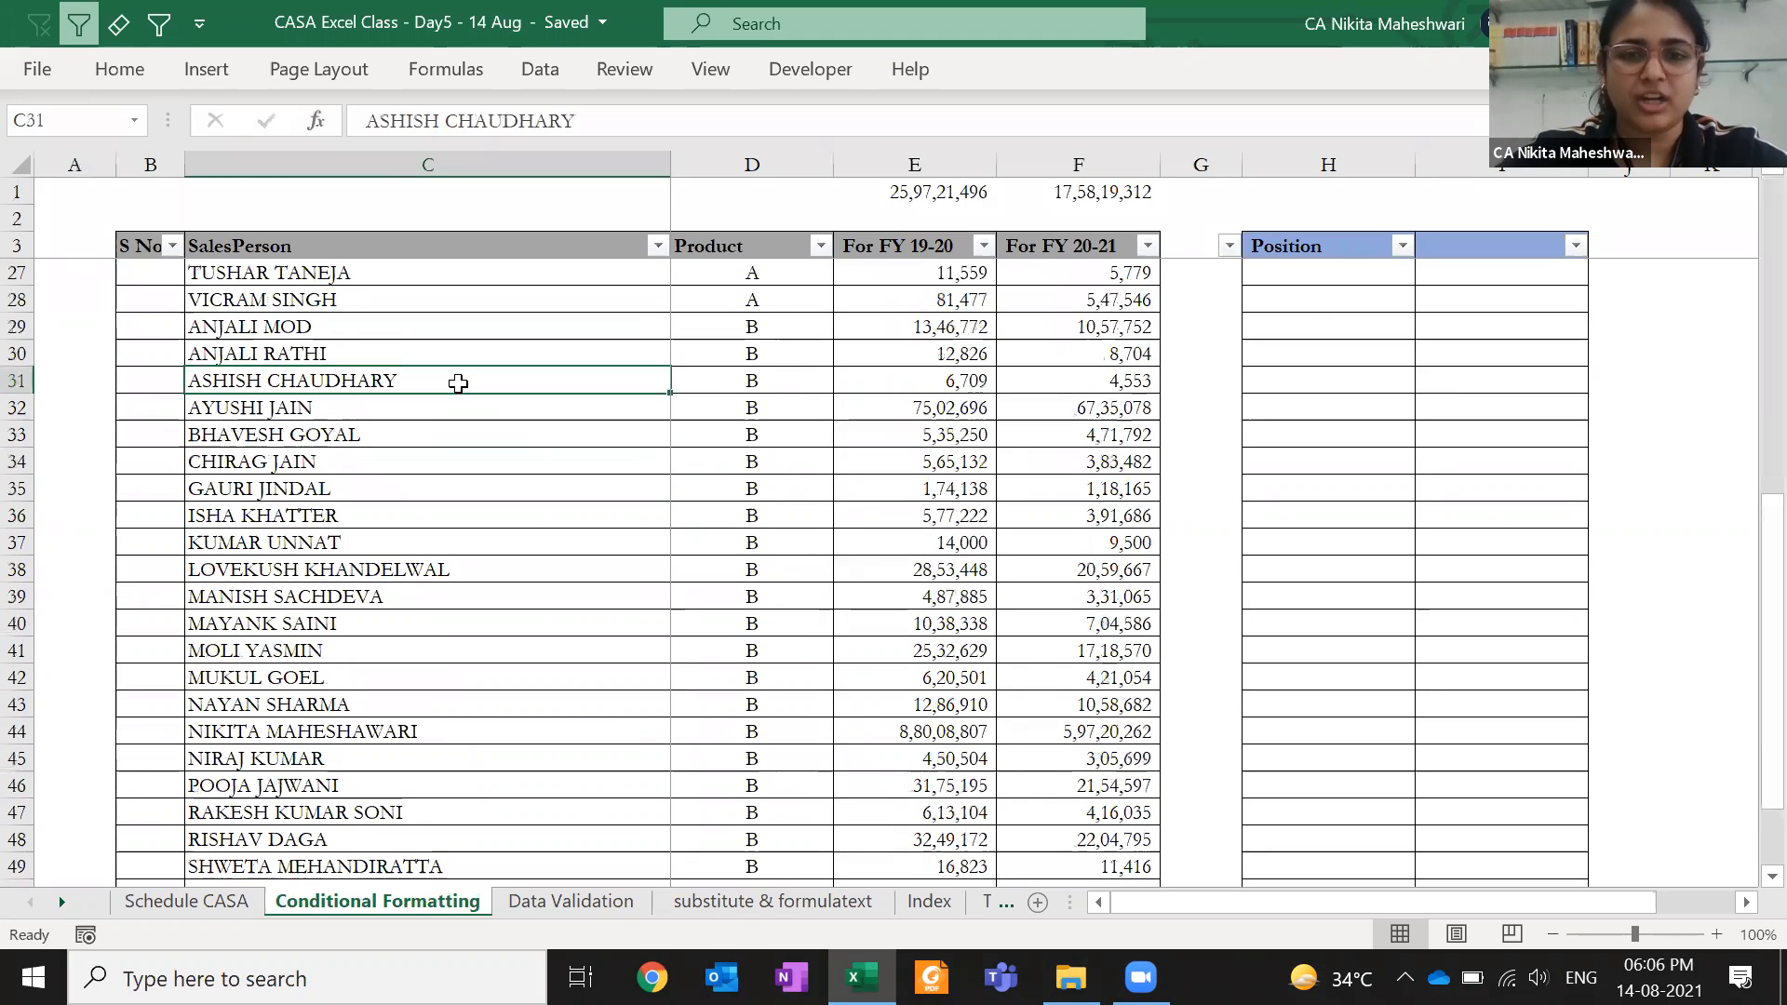
scroll(458, 383, "up", 8)
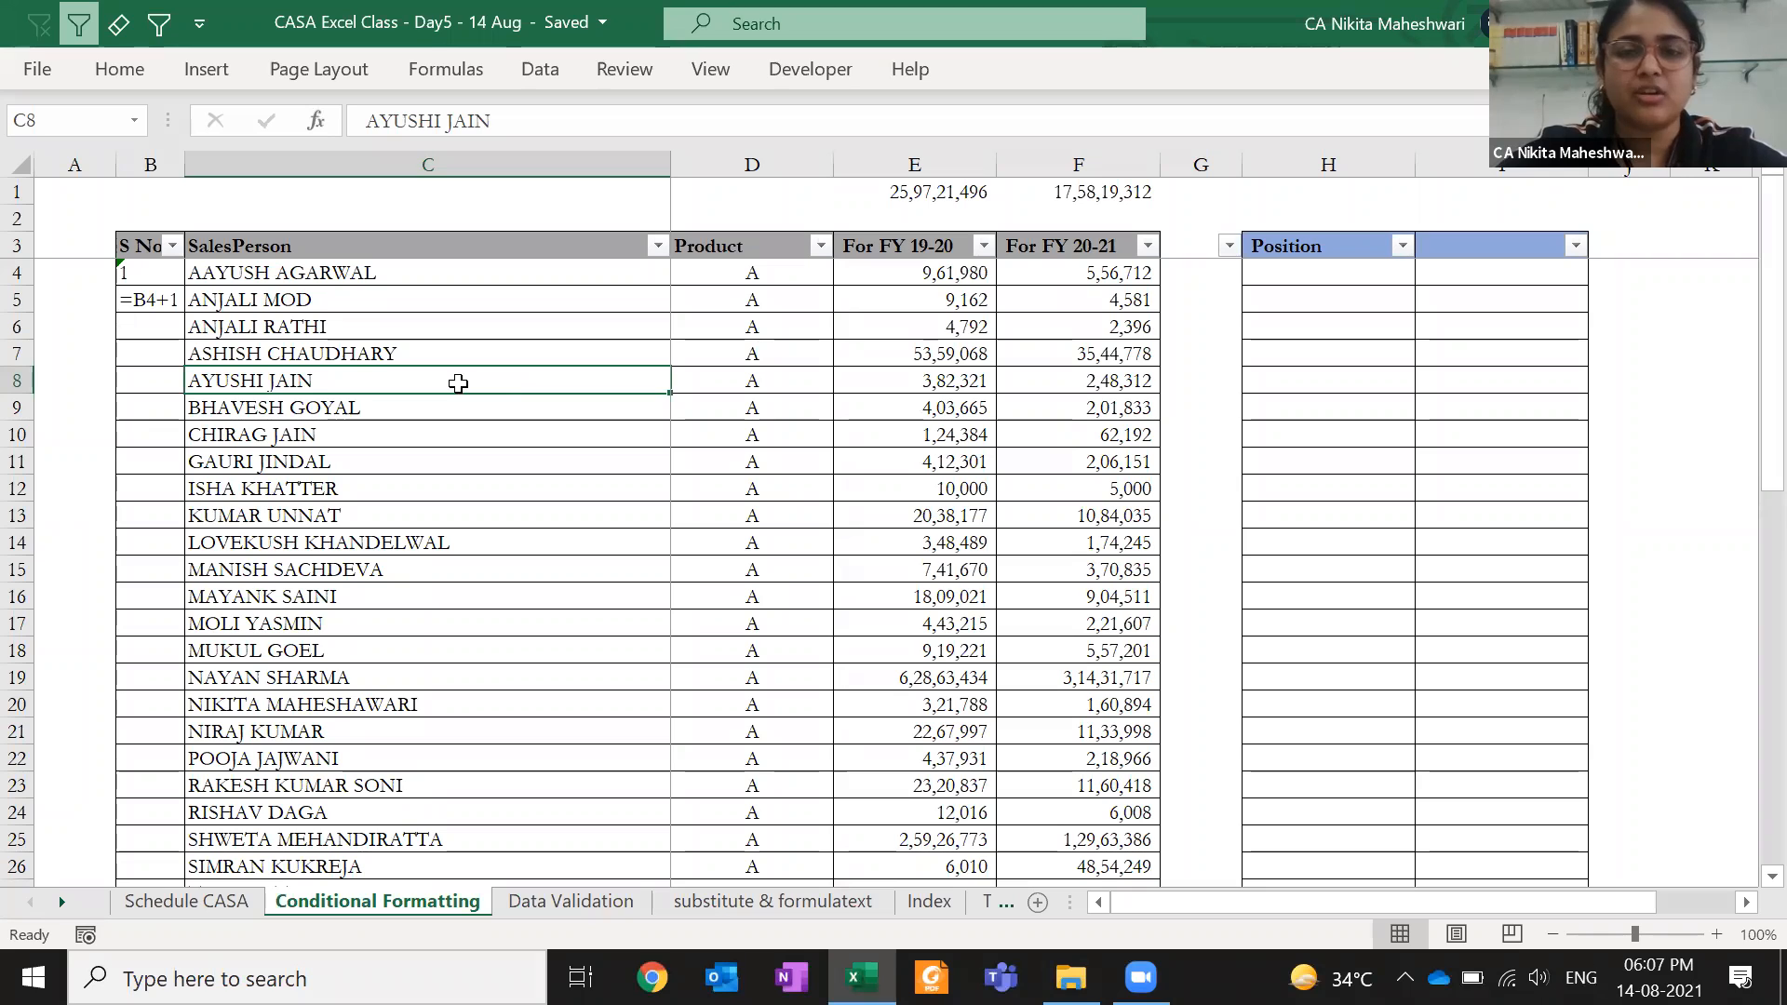
- Enter the headers DR in M1 and CR in N1
left_click(813, 211)
key("Right")
key("Right")
key("Right")
key("Right")
key("Right")
key("Right")
key("Right")
key("Right")
key("Right")
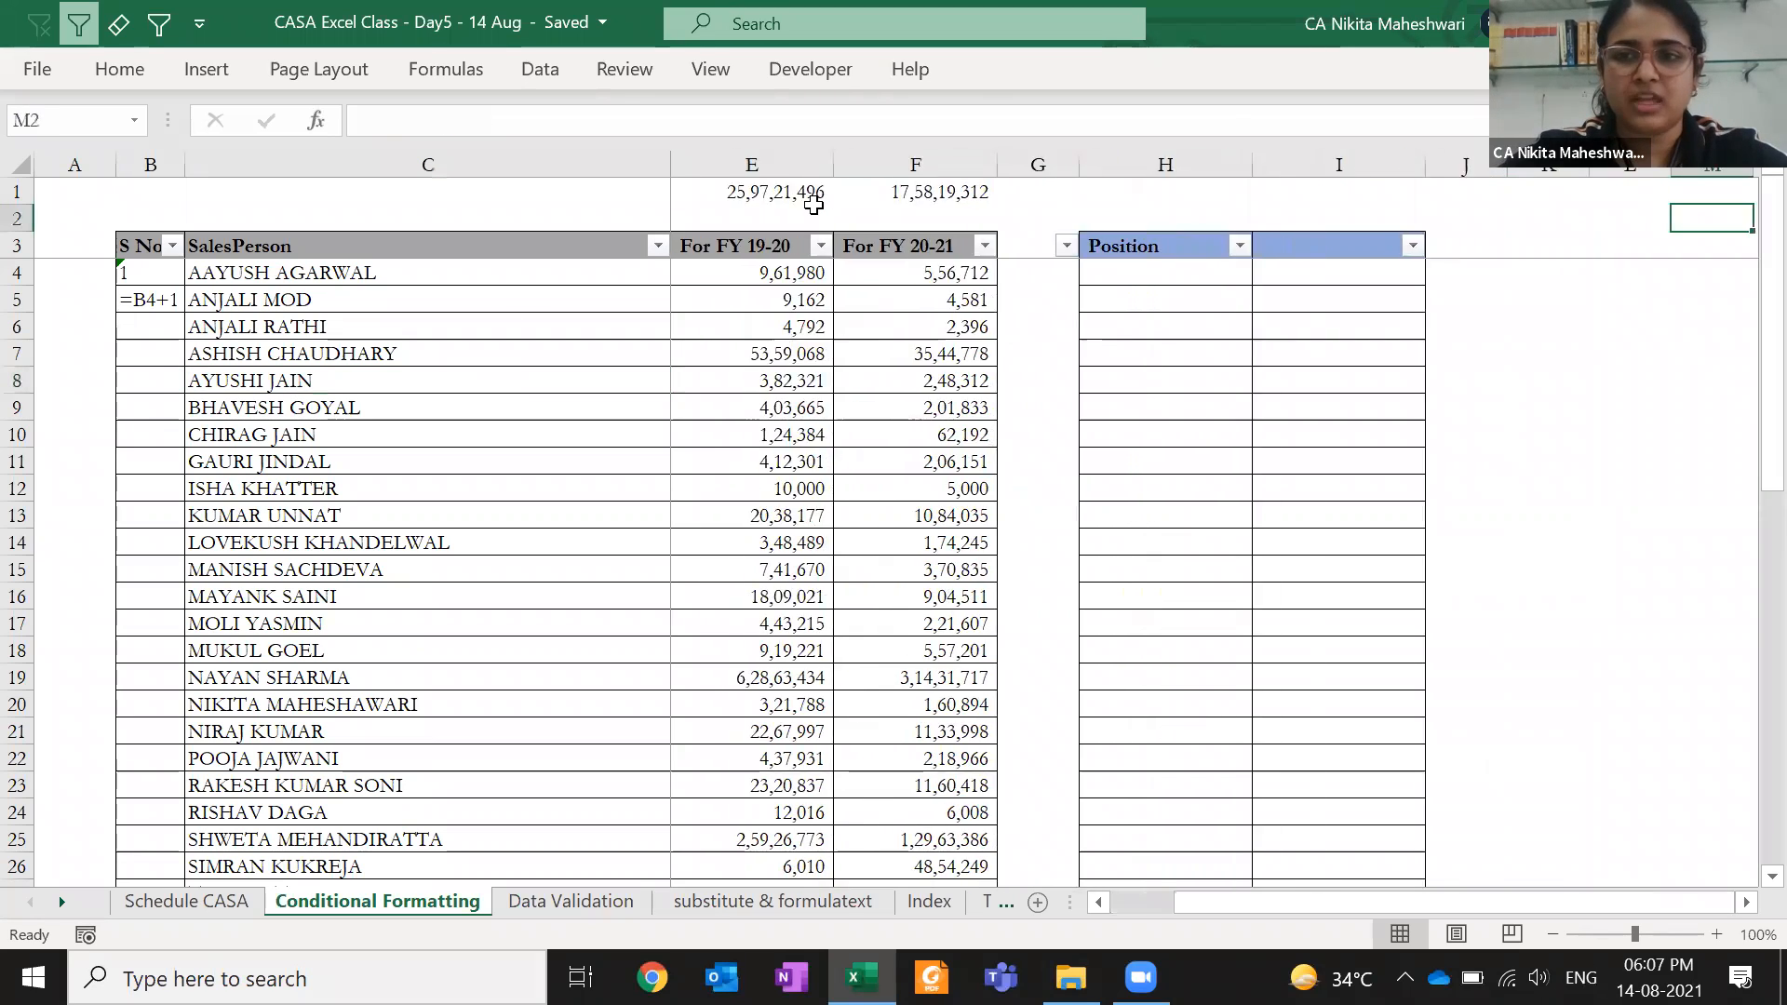
key("Right")
key("Right")
key("Right")
key("Right")
key("Right")
key("Left")
key("Left")
key("Left")
key("Left")
key("Left")
key("Up")
type("DR")
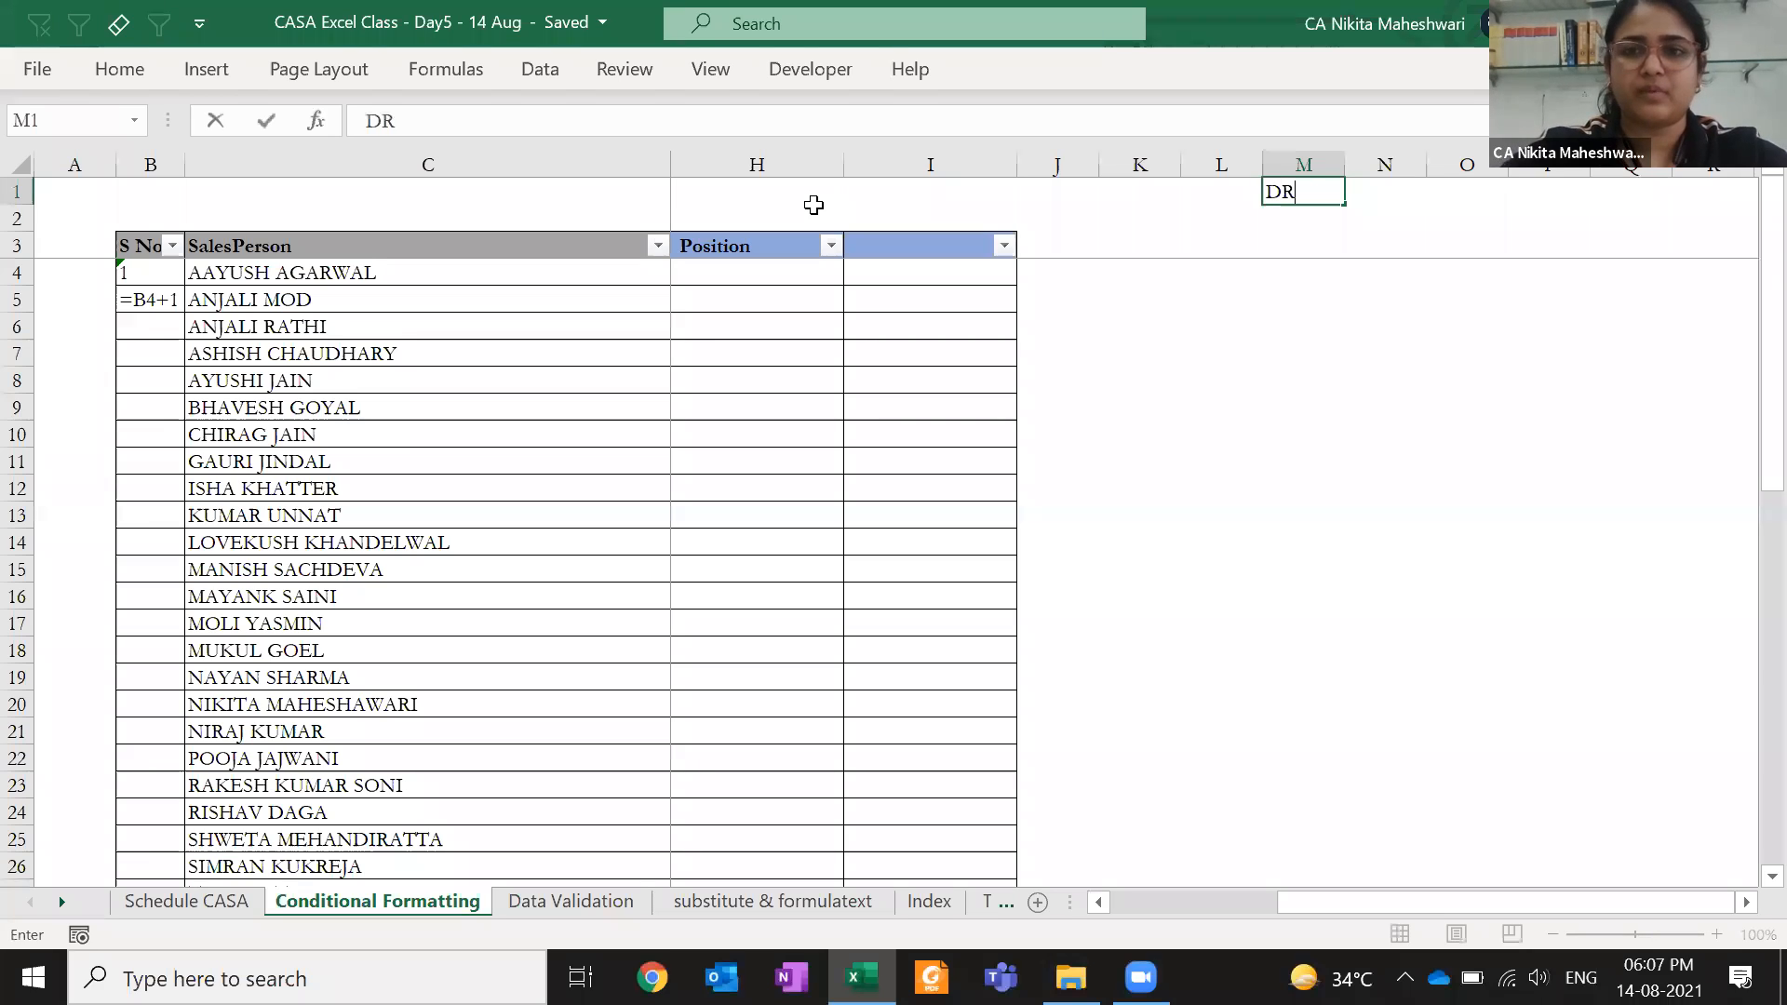
key("Tab")
type("CR")
key("Return")
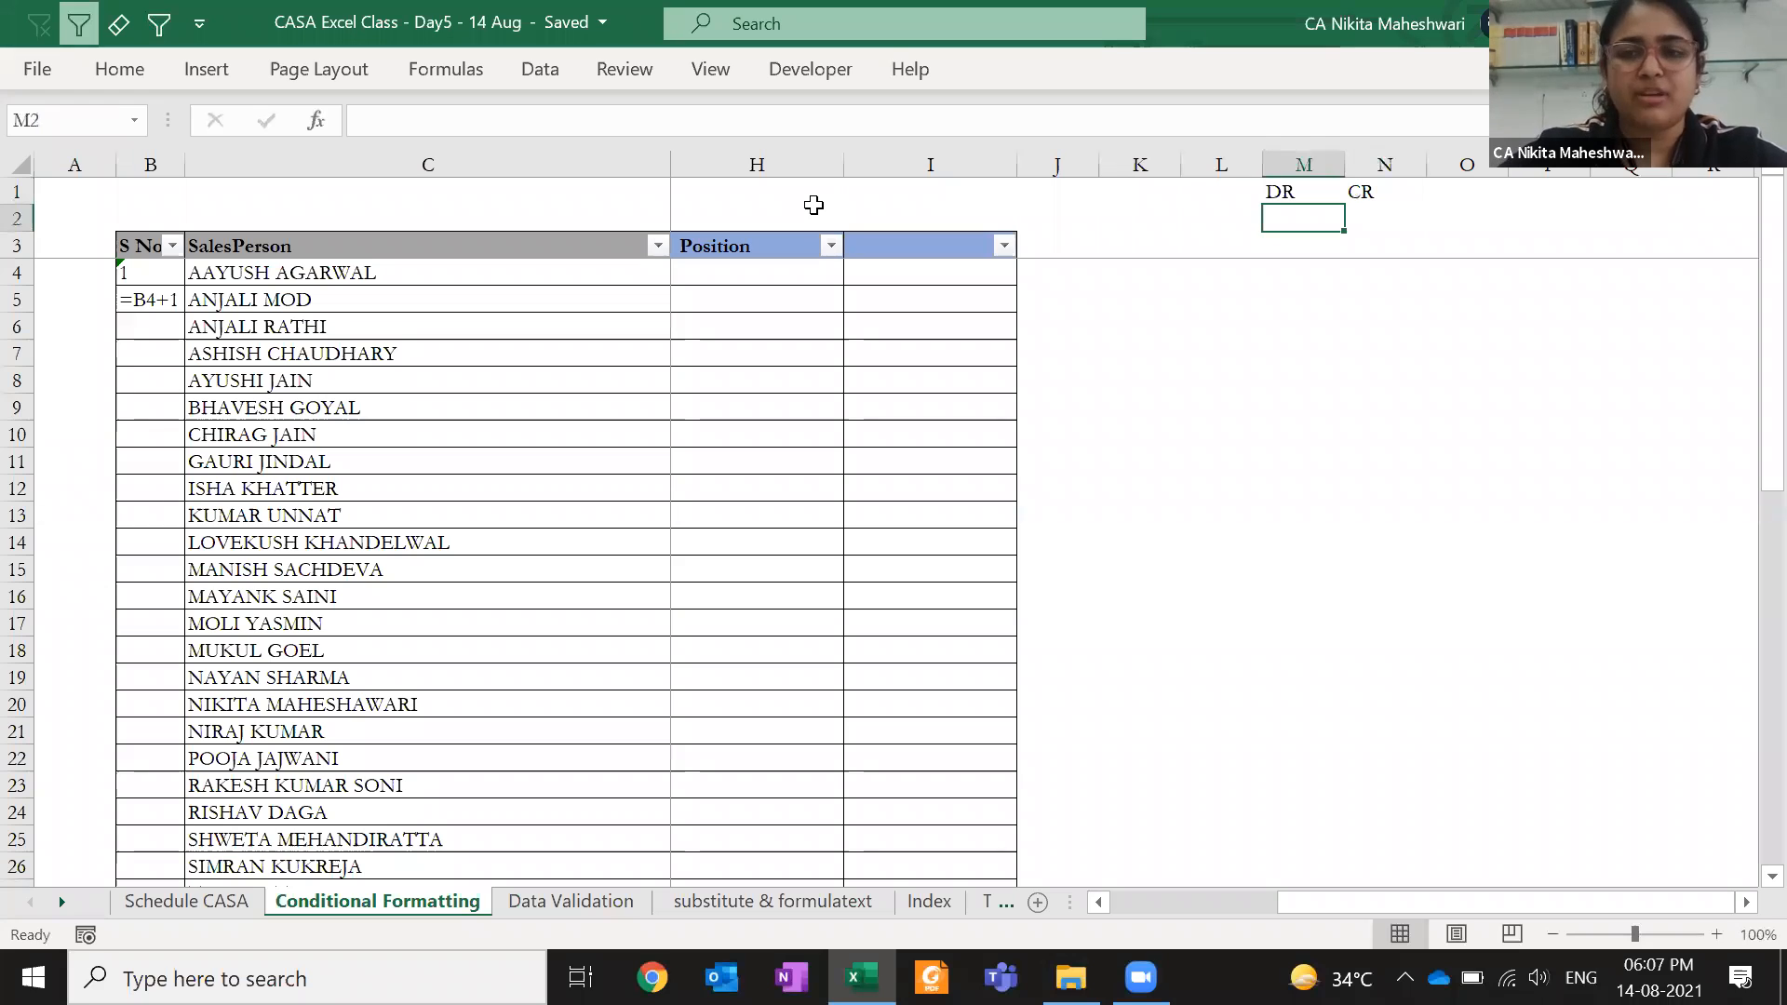
- Put =RANDBETWEEN(100000,10000000) in M2, then enlarge both bounds with extra zeros
type("=randb")
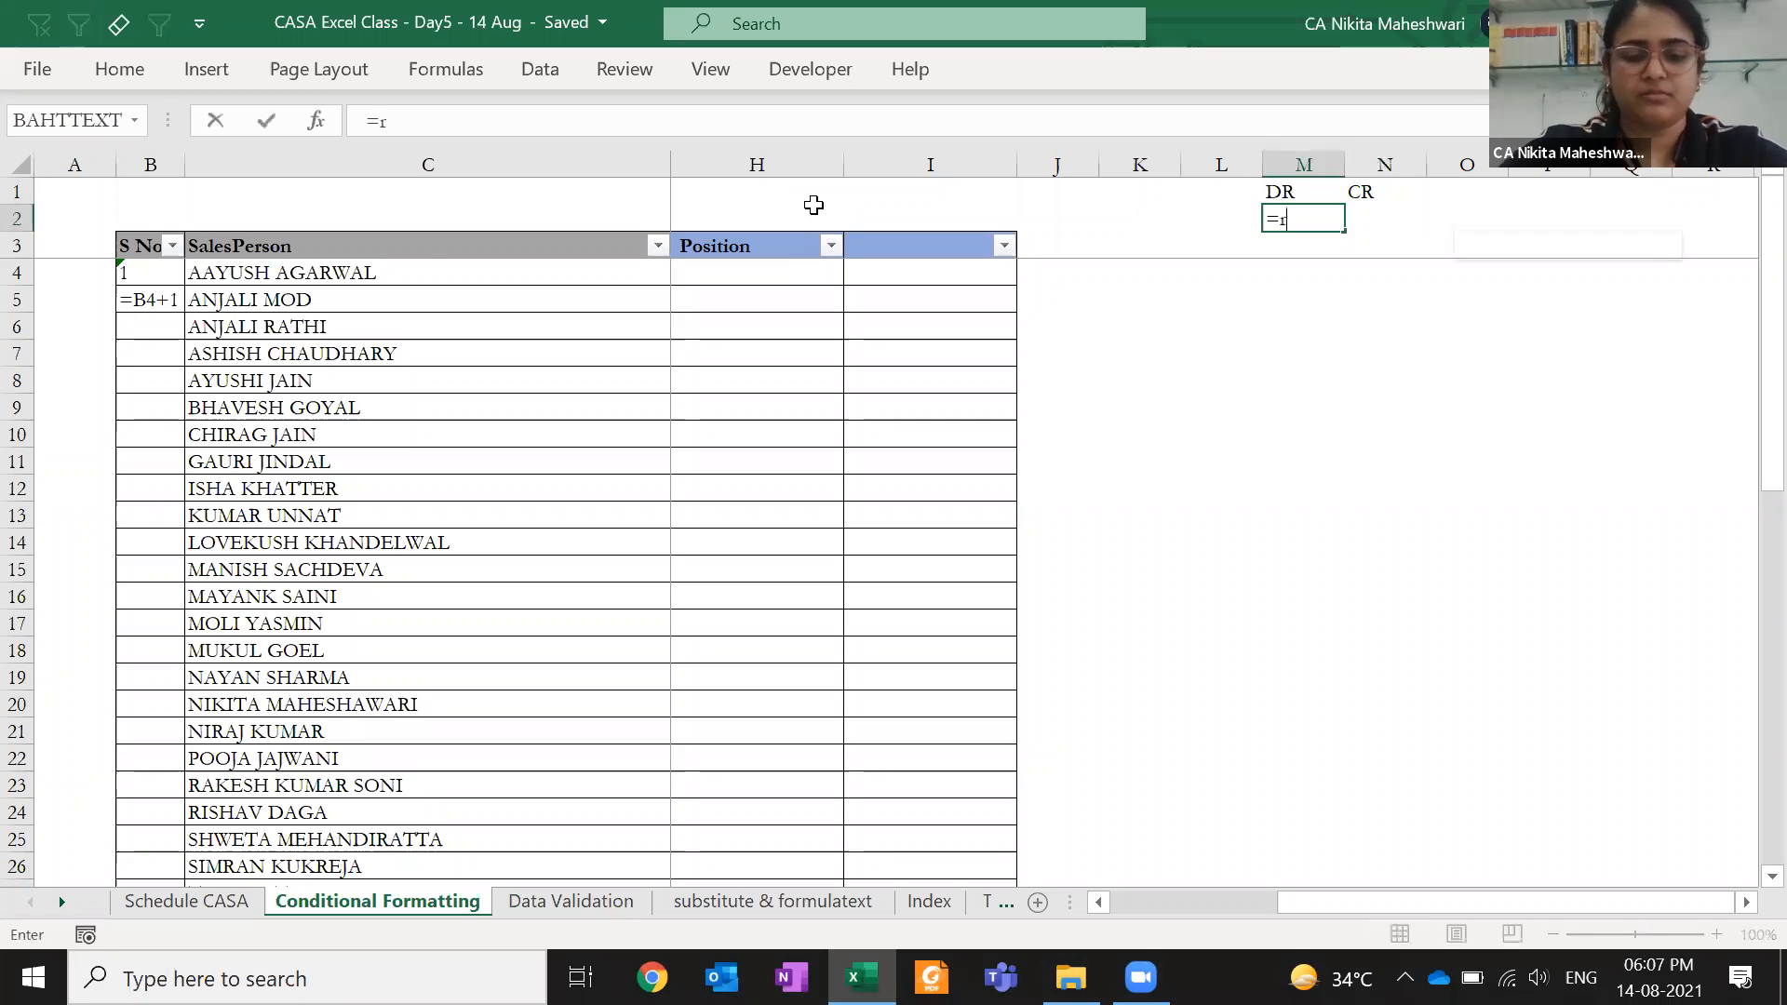
key("Tab")
type("100000,10000000")
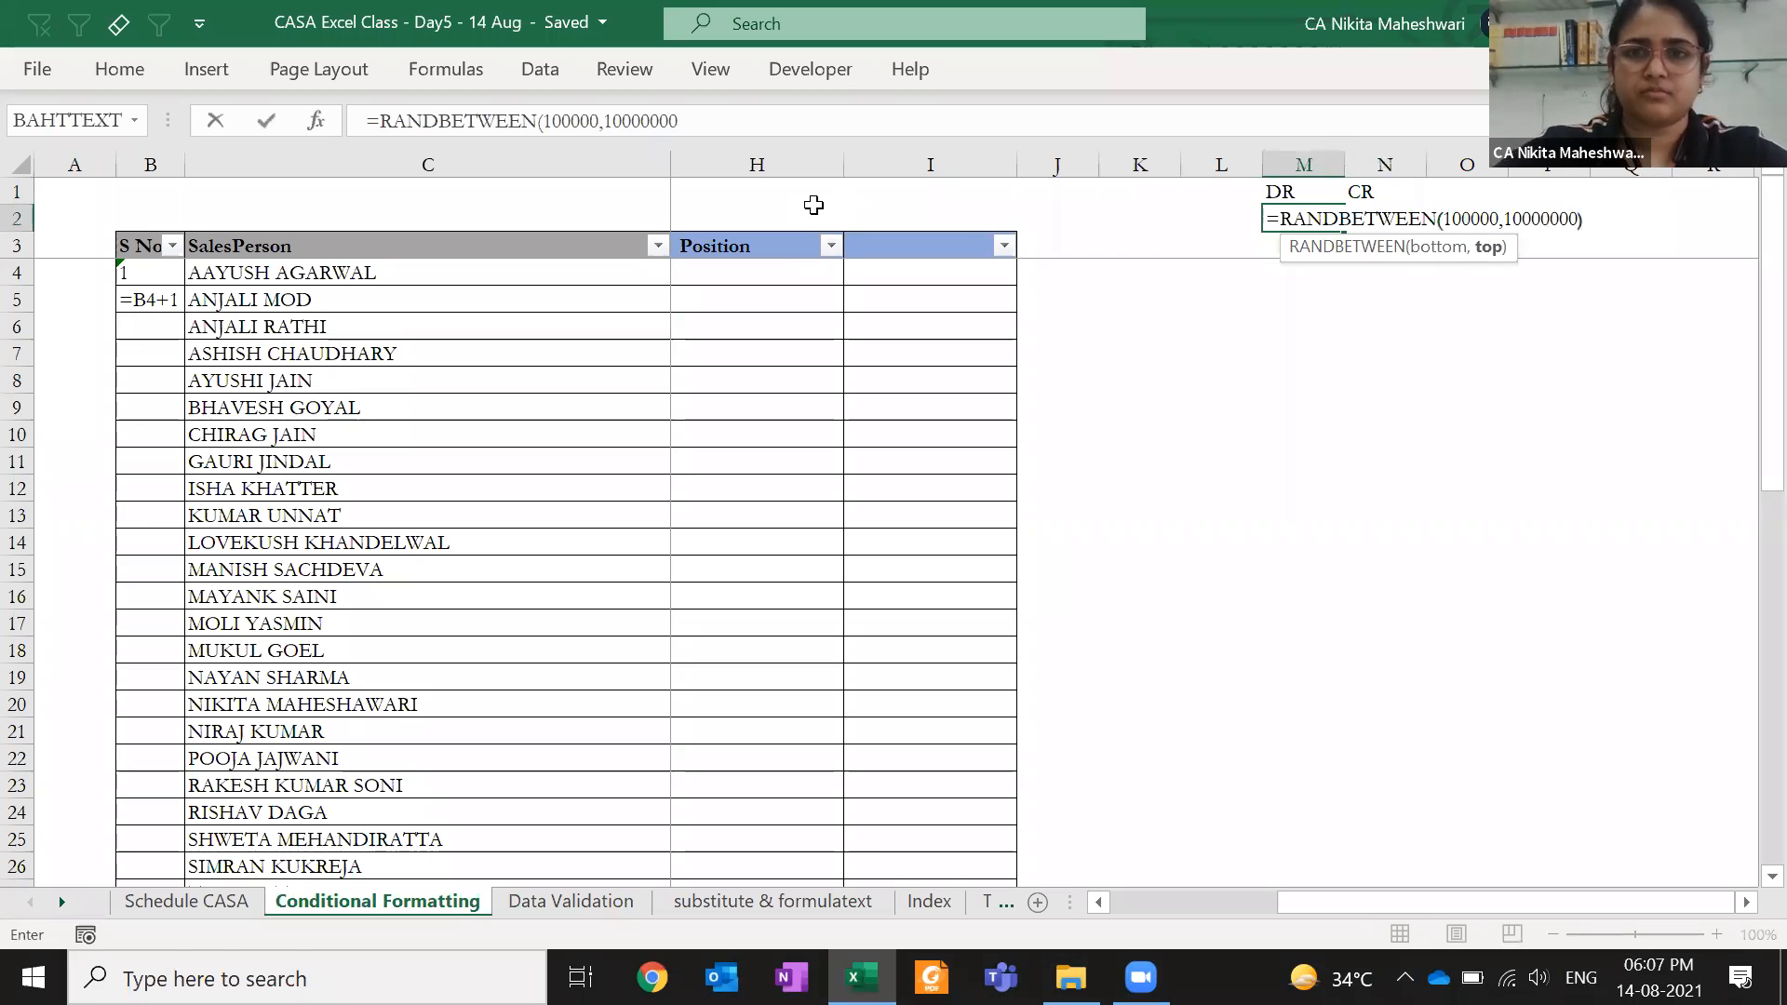
key("ctrl+Return")
key("ctrl+c")
key("F2")
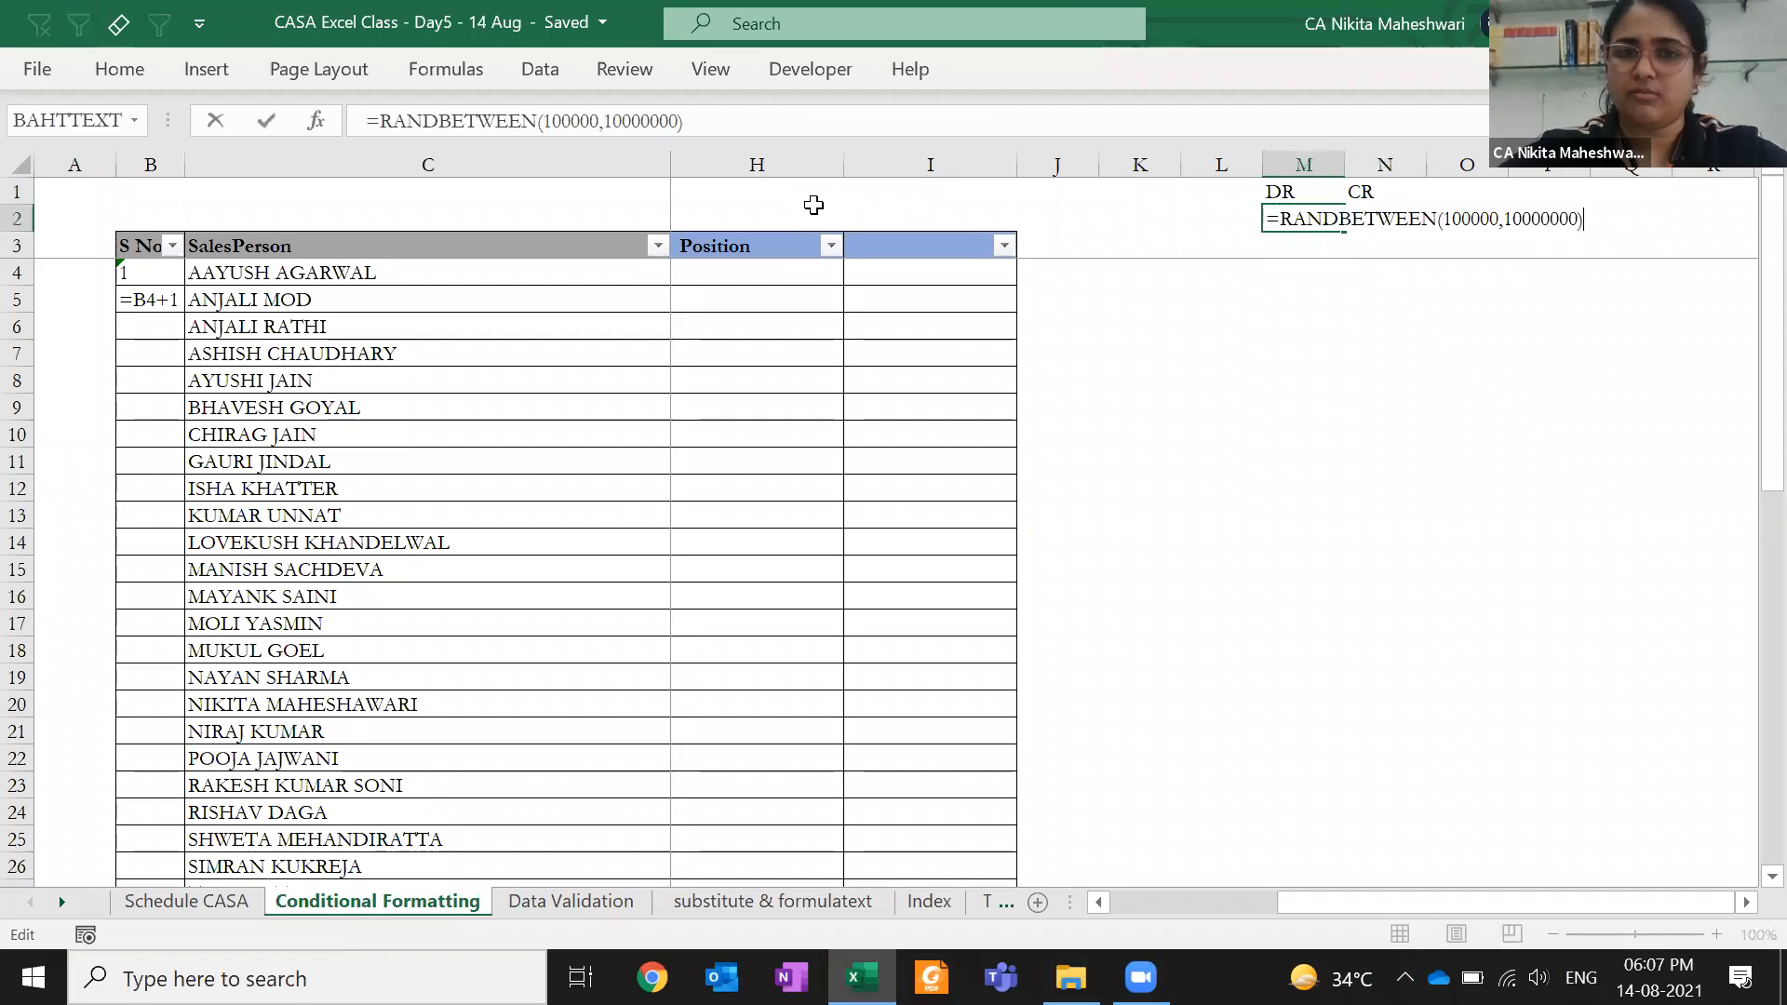
key("Left")
key("Left")
key("Left")
key("Left")
key("Left")
key("Left")
key("Left")
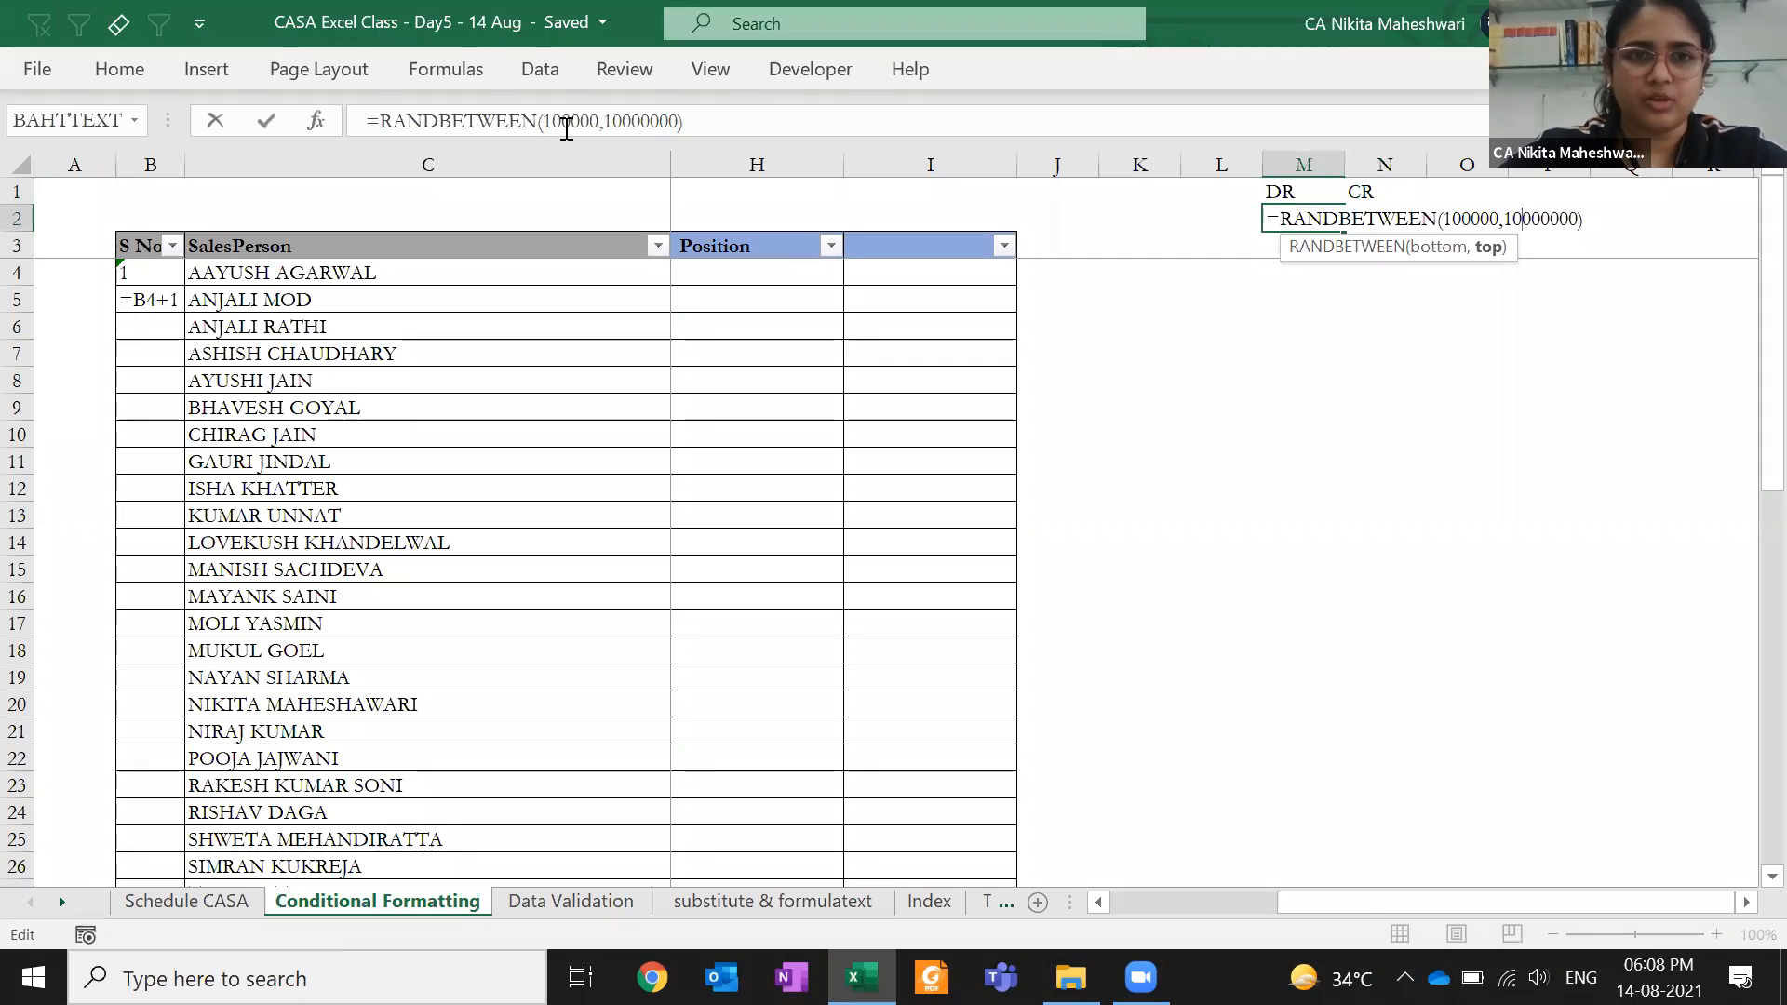
left_click(566, 129)
type("0000")
left_click(674, 125)
type("0000")
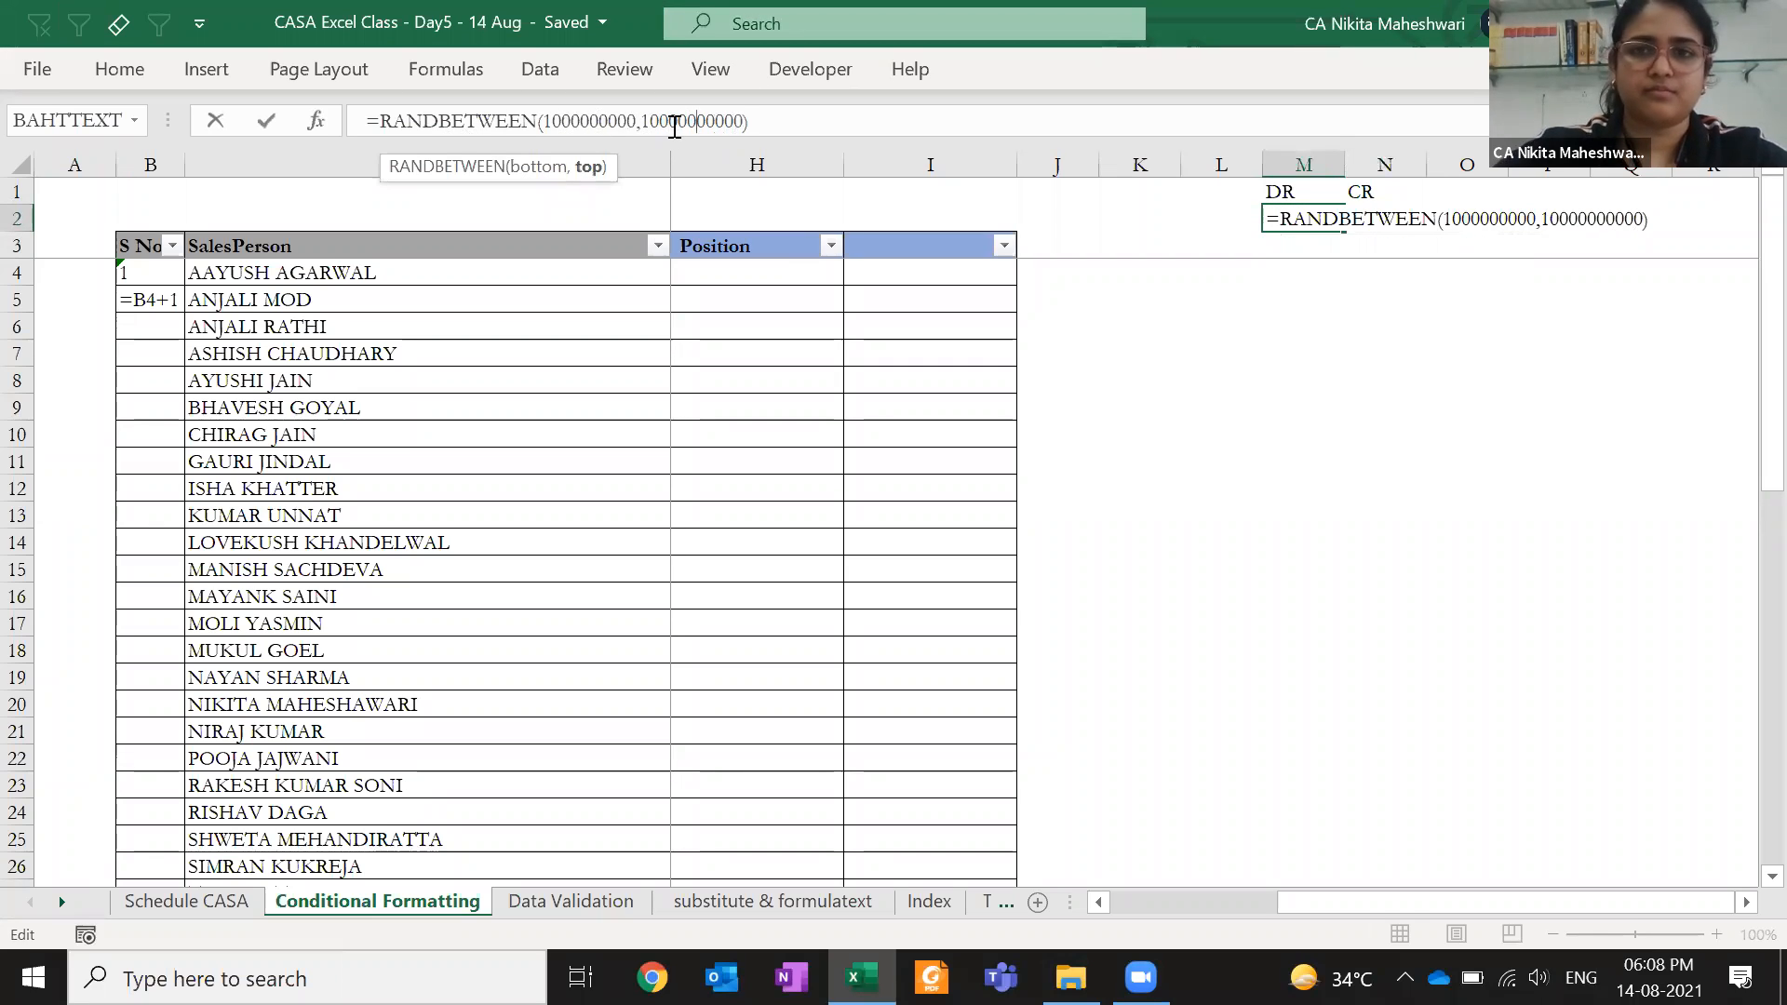
key("ctrl+Return")
- Replace M2's formula with its fixed value using Paste Special values
key("ctrl+c")
key("ctrl+alt+v")
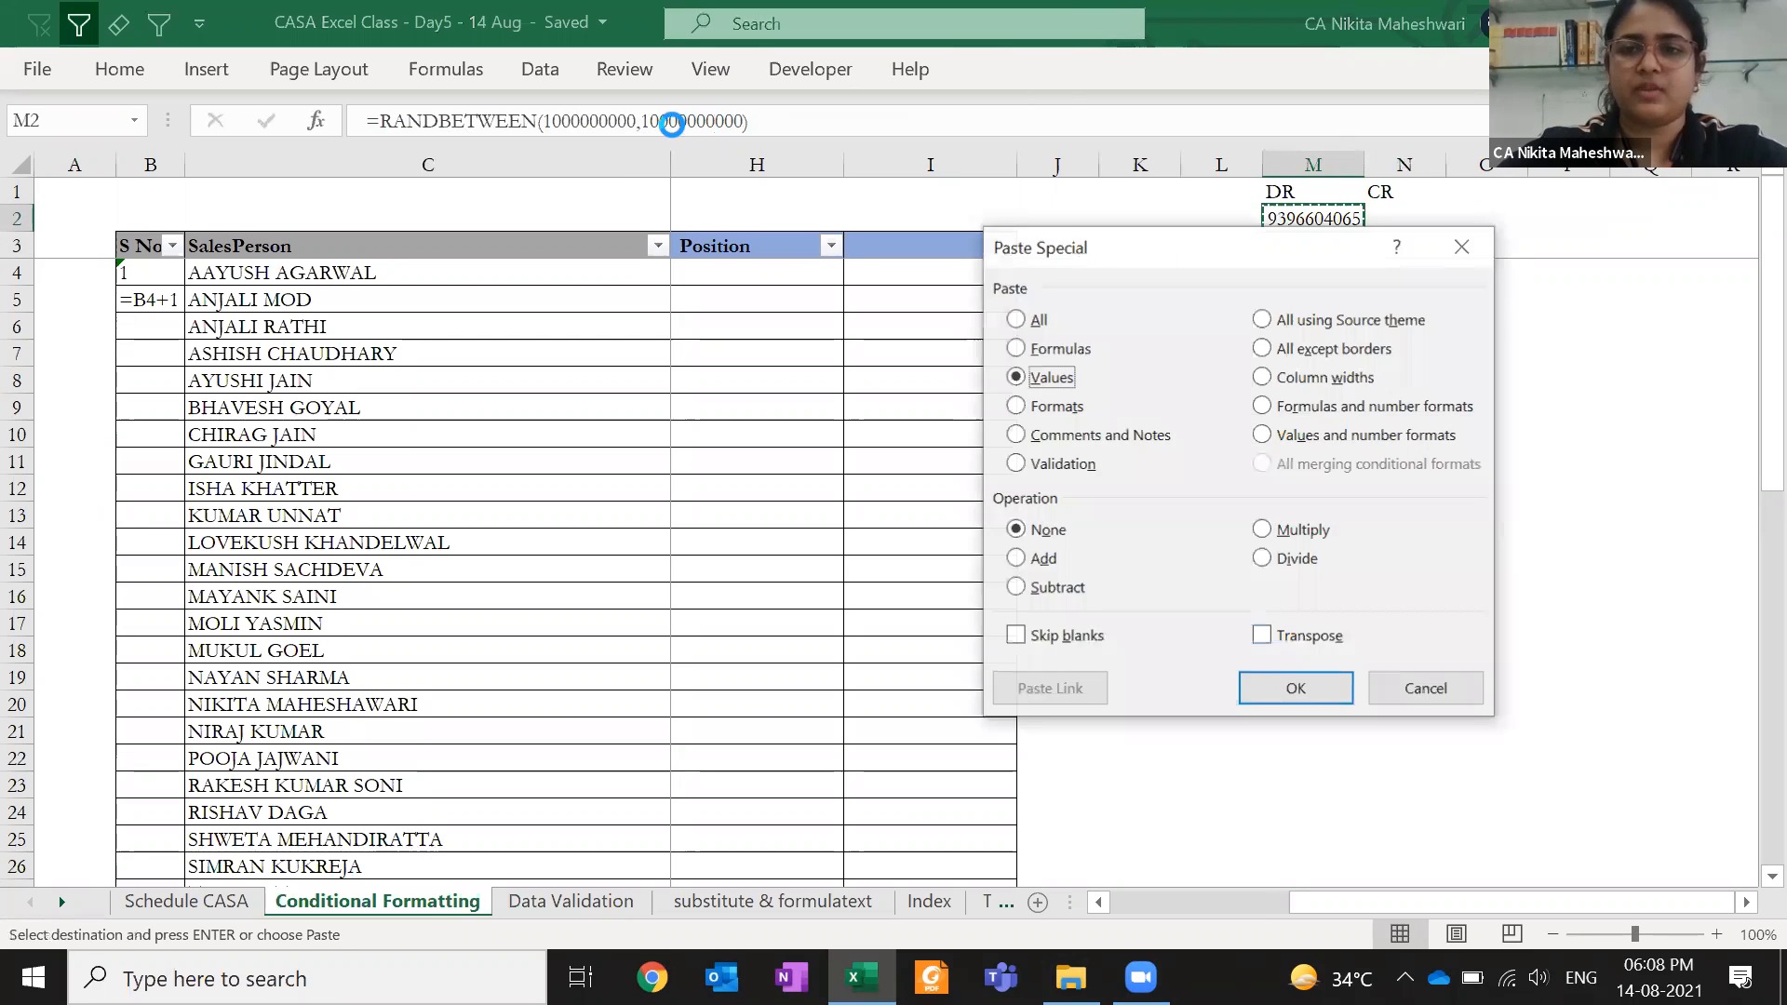
key("Return")
key("Right")
key("Right")
key("Right")
key("Right")
key("Right")
key("Right")
key("Right")
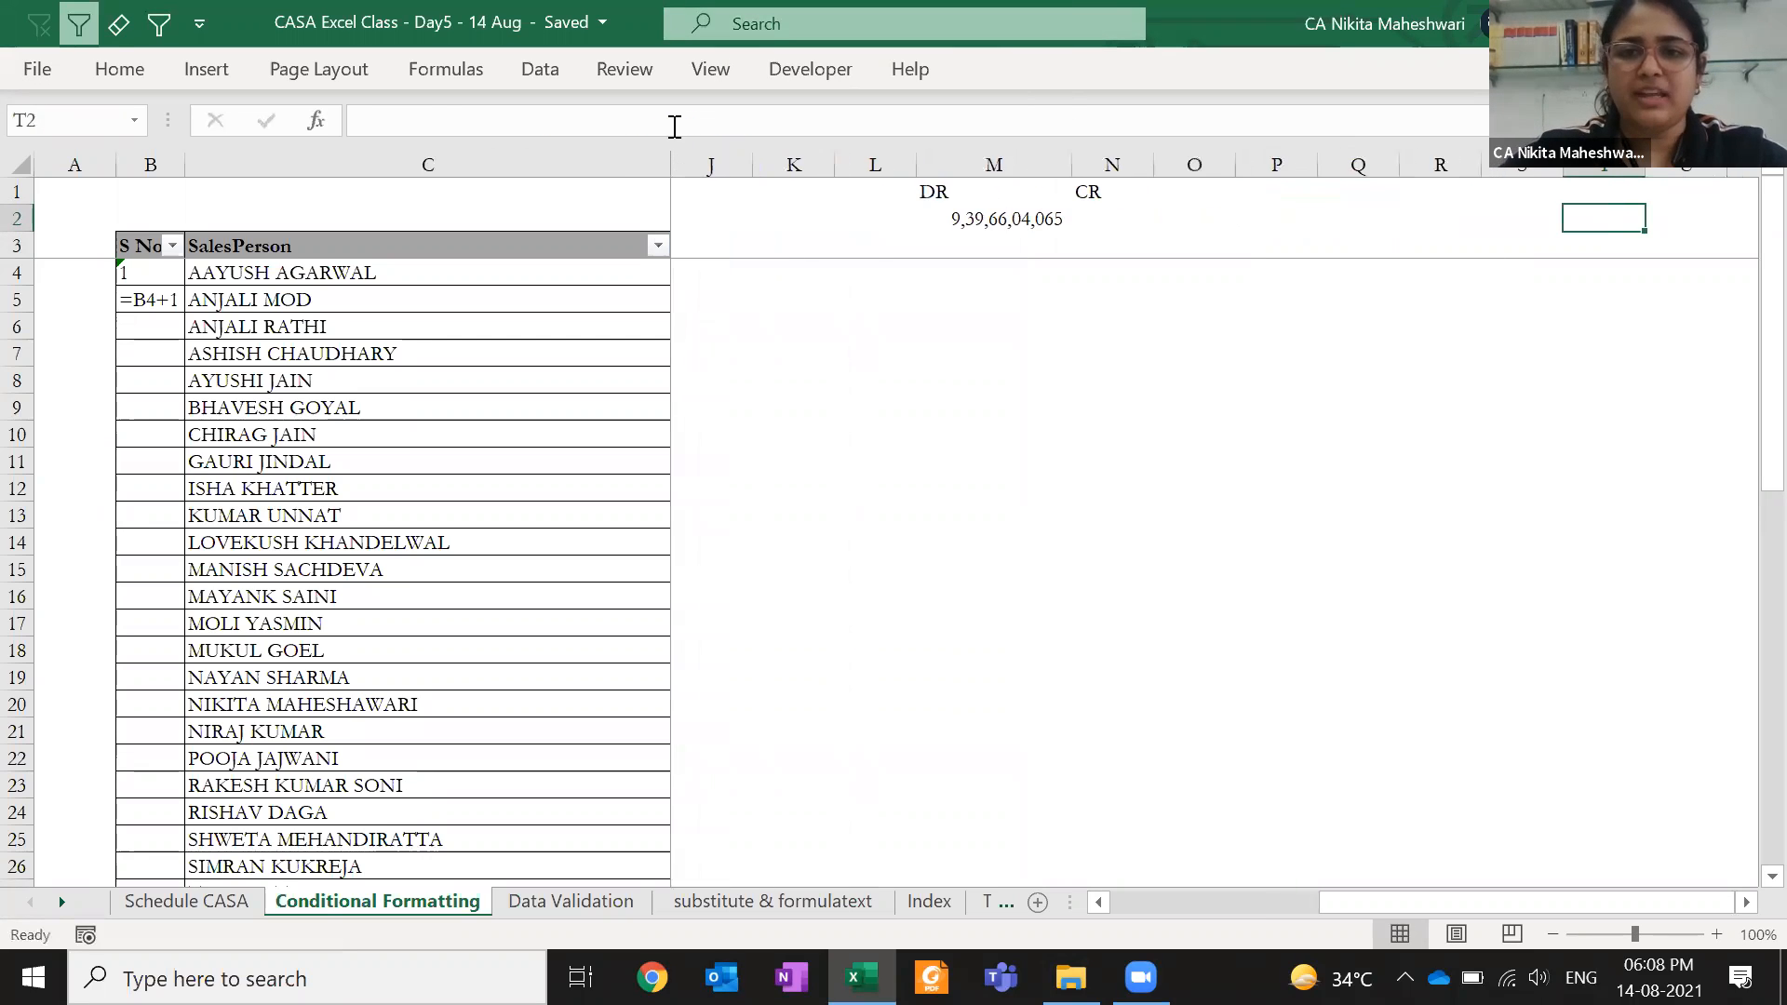
key("ctrl+Left")
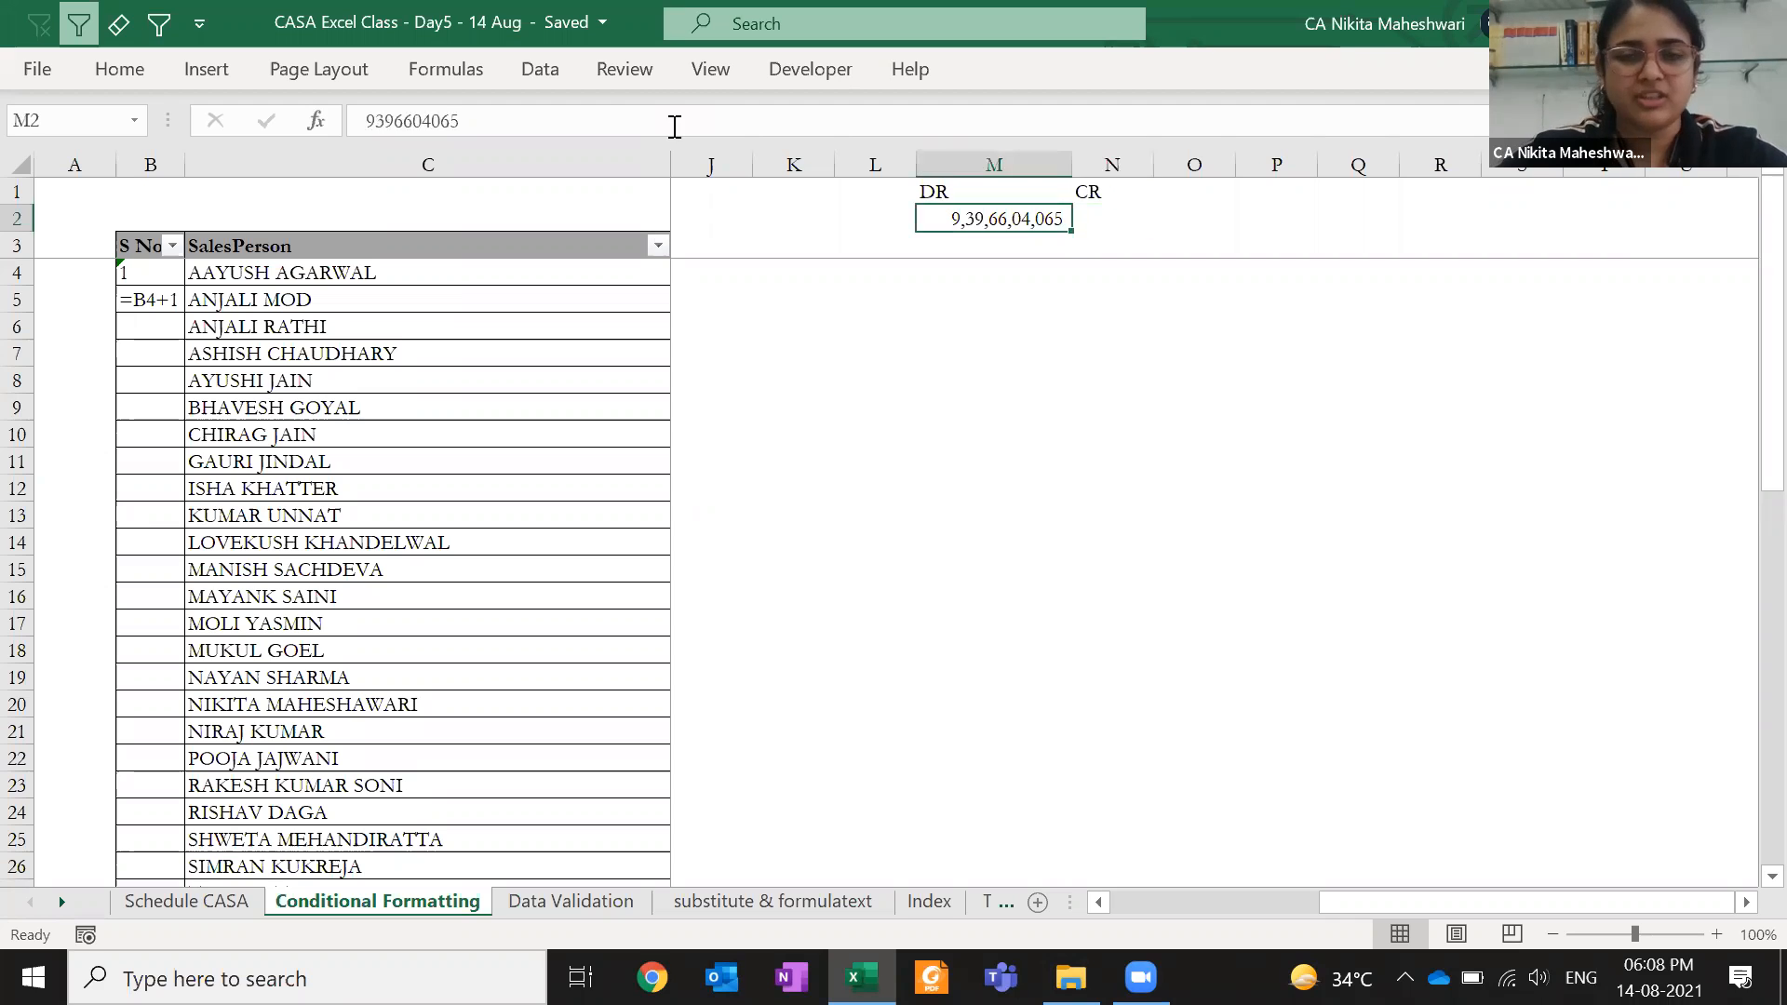
- Paste M2's value into N2, autofit column N and apply comma format
key("ctrl+c")
key("Right")
key("ctrl+alt+v")
key("Return")
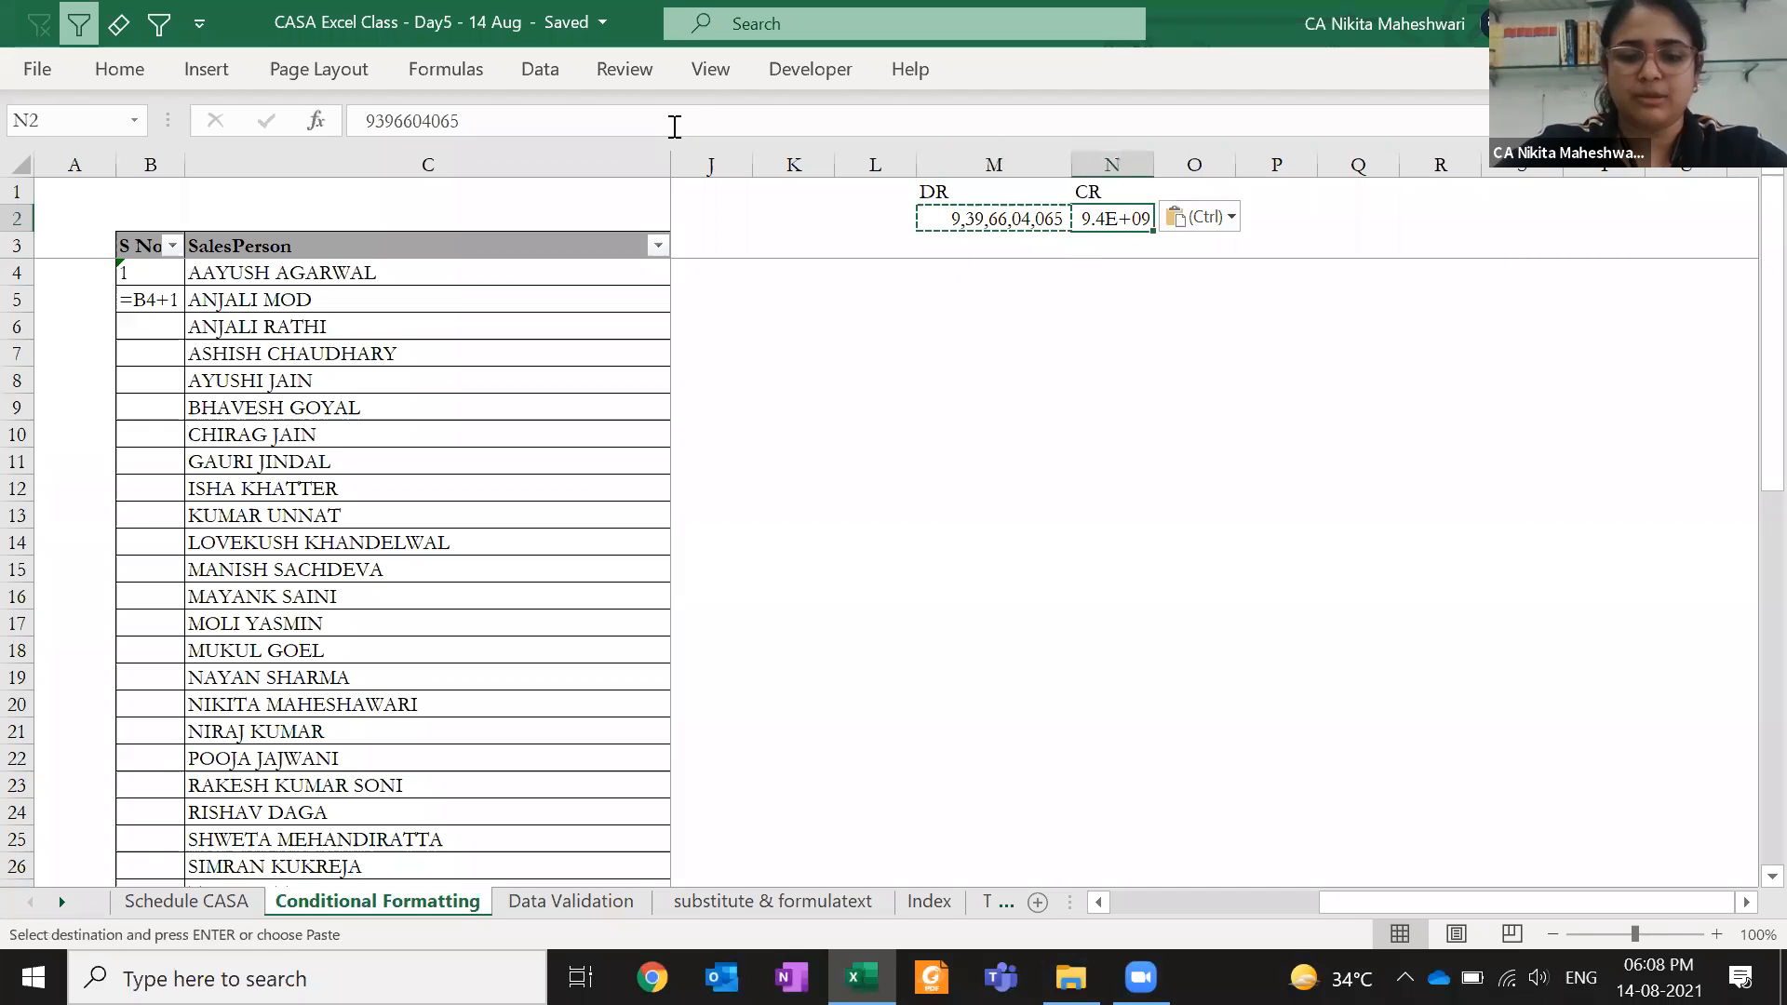
key("o")
key("i")
key("alt+h")
key("k")
key("Right")
key("Left")
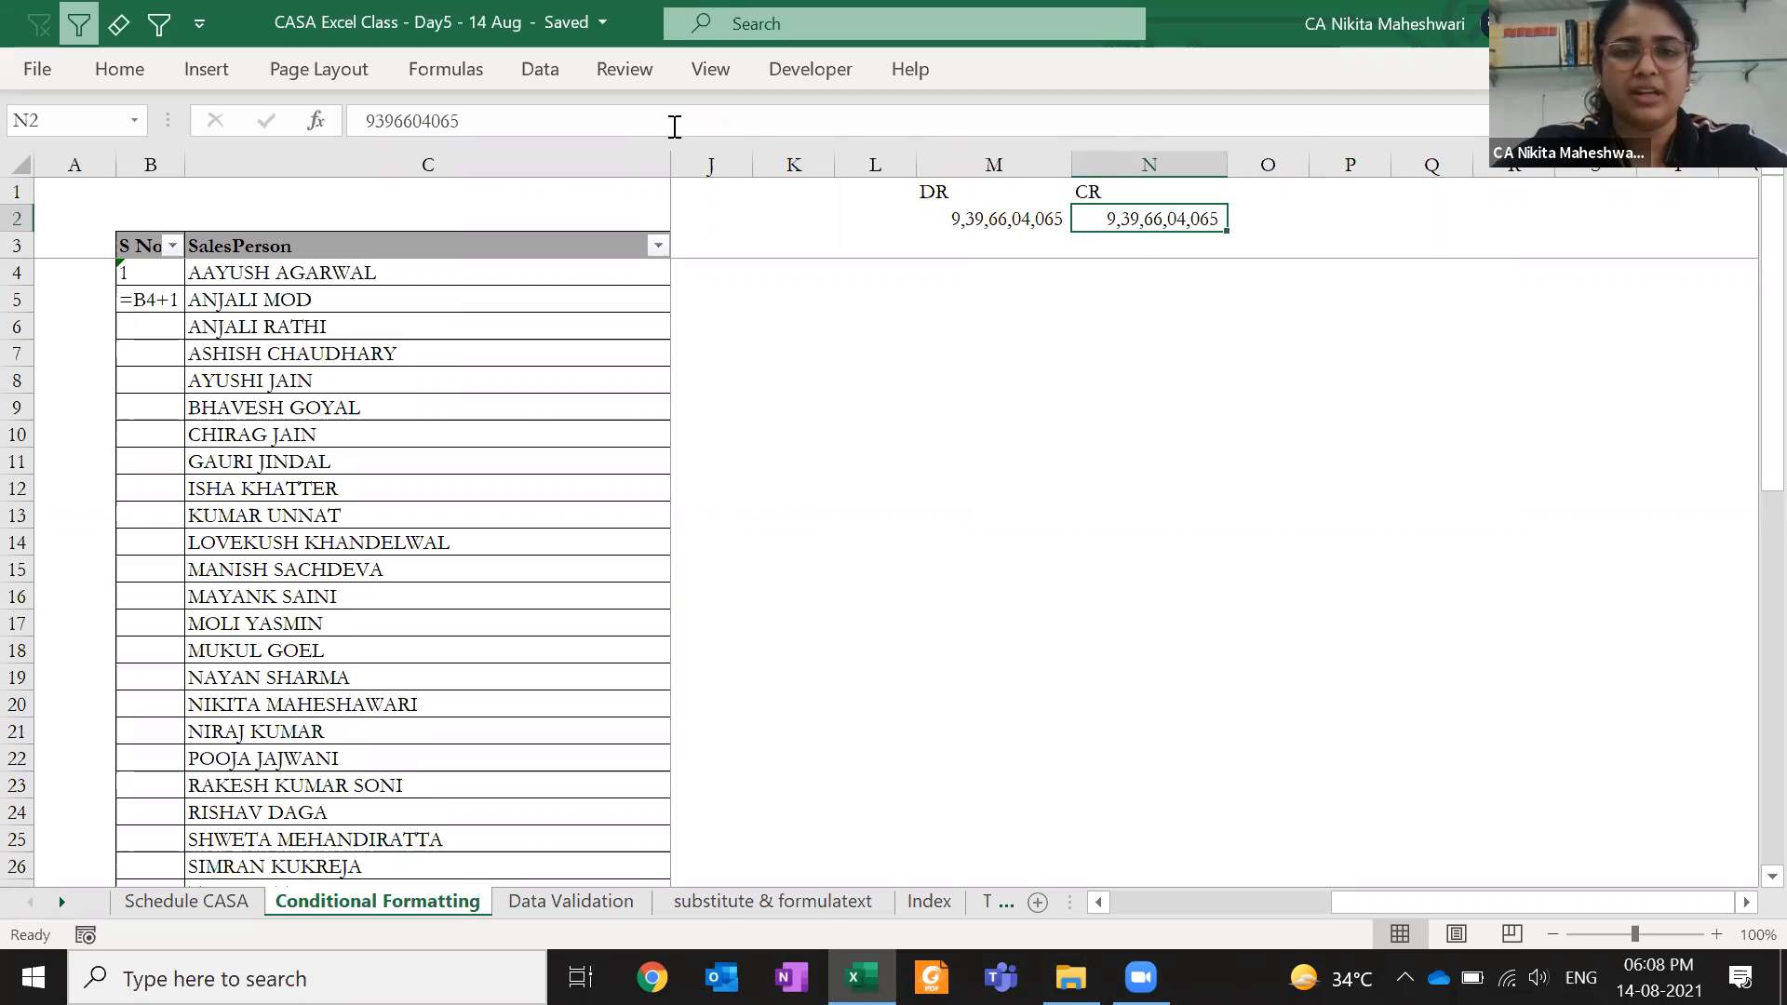
- Centre-align the DR and CR headers in M1:N1
key("Up")
key("shift+Left")
key("alt+h")
key("a")
key("c")
key("Down")
key("Right")
key("Right")
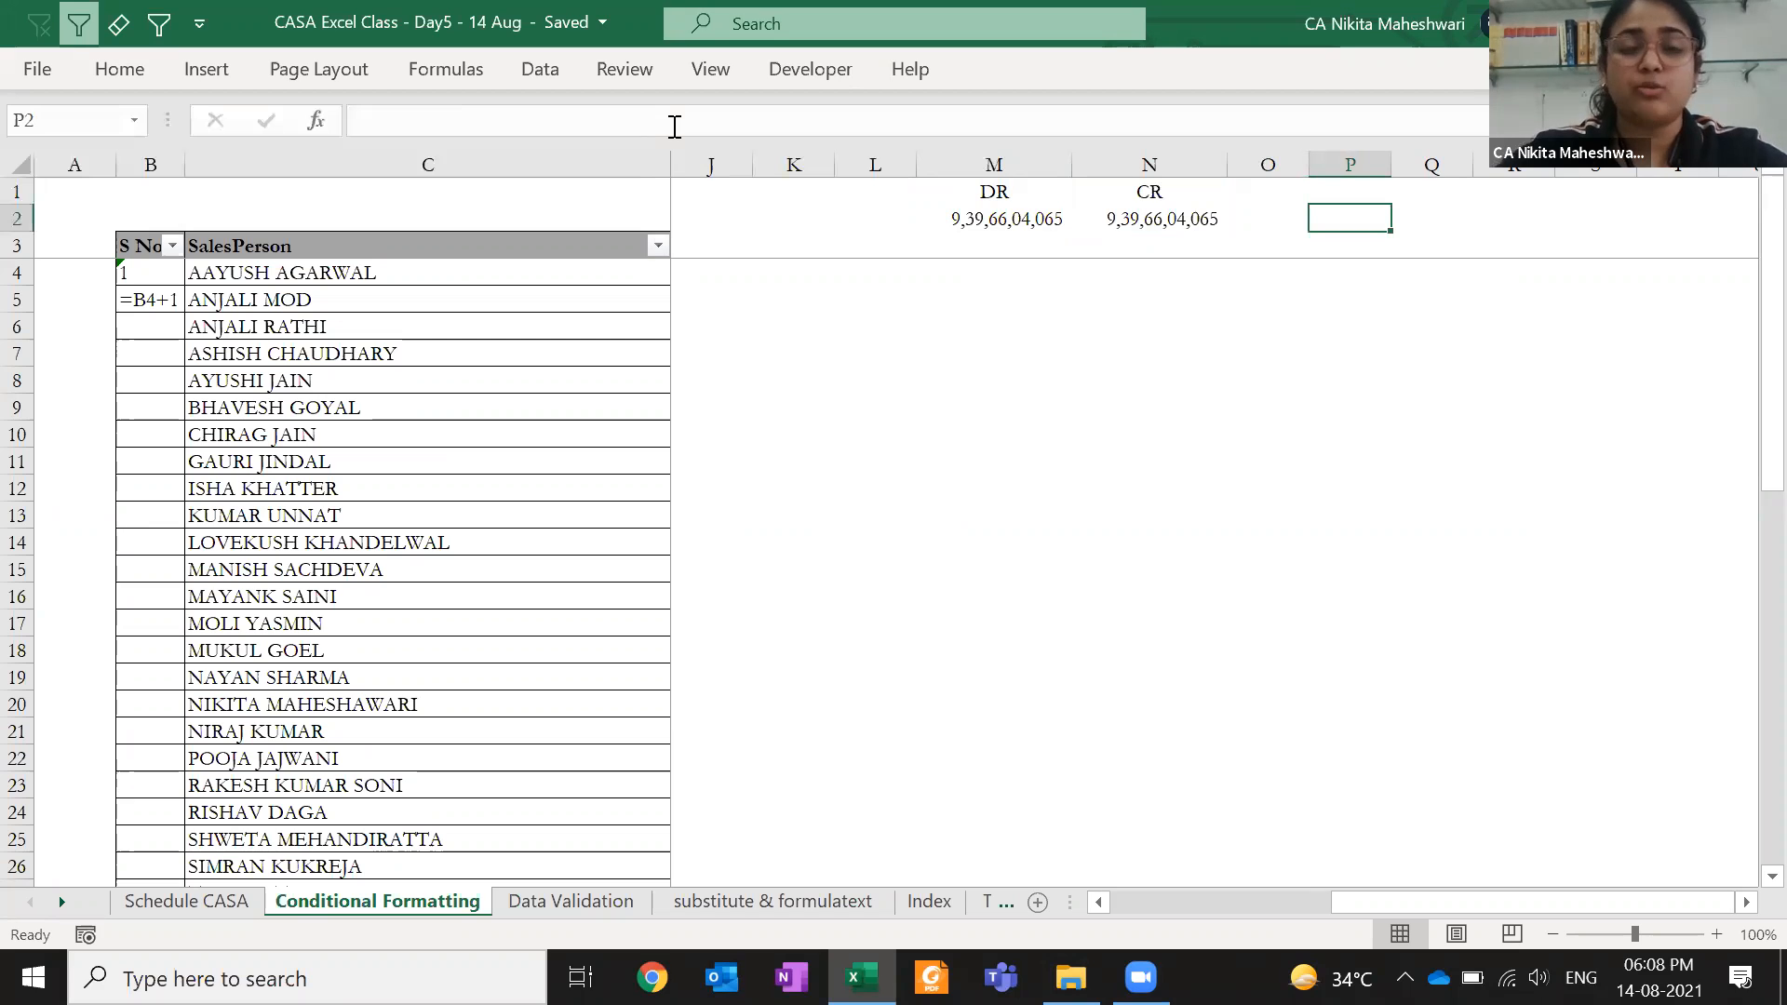
- Type the heading NET in P1
left_click(119, 70)
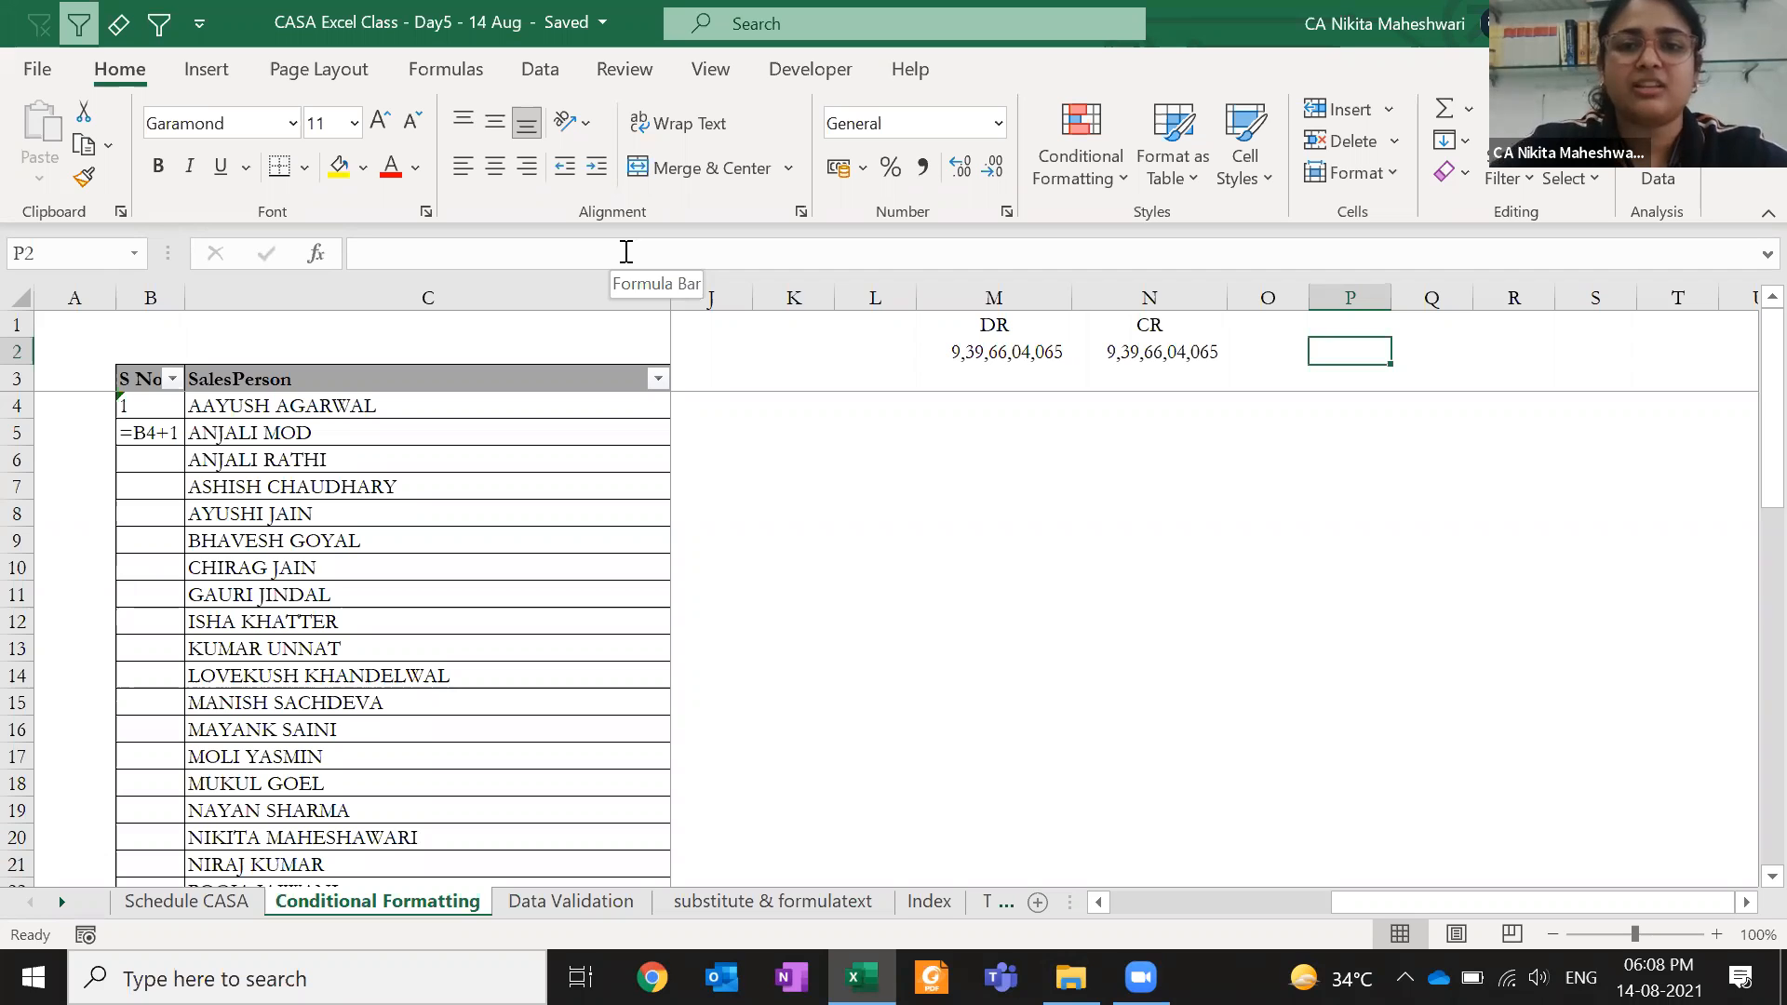
left_click(1334, 328)
type("sort")
key("Escape")
type("NET")
key("Return")
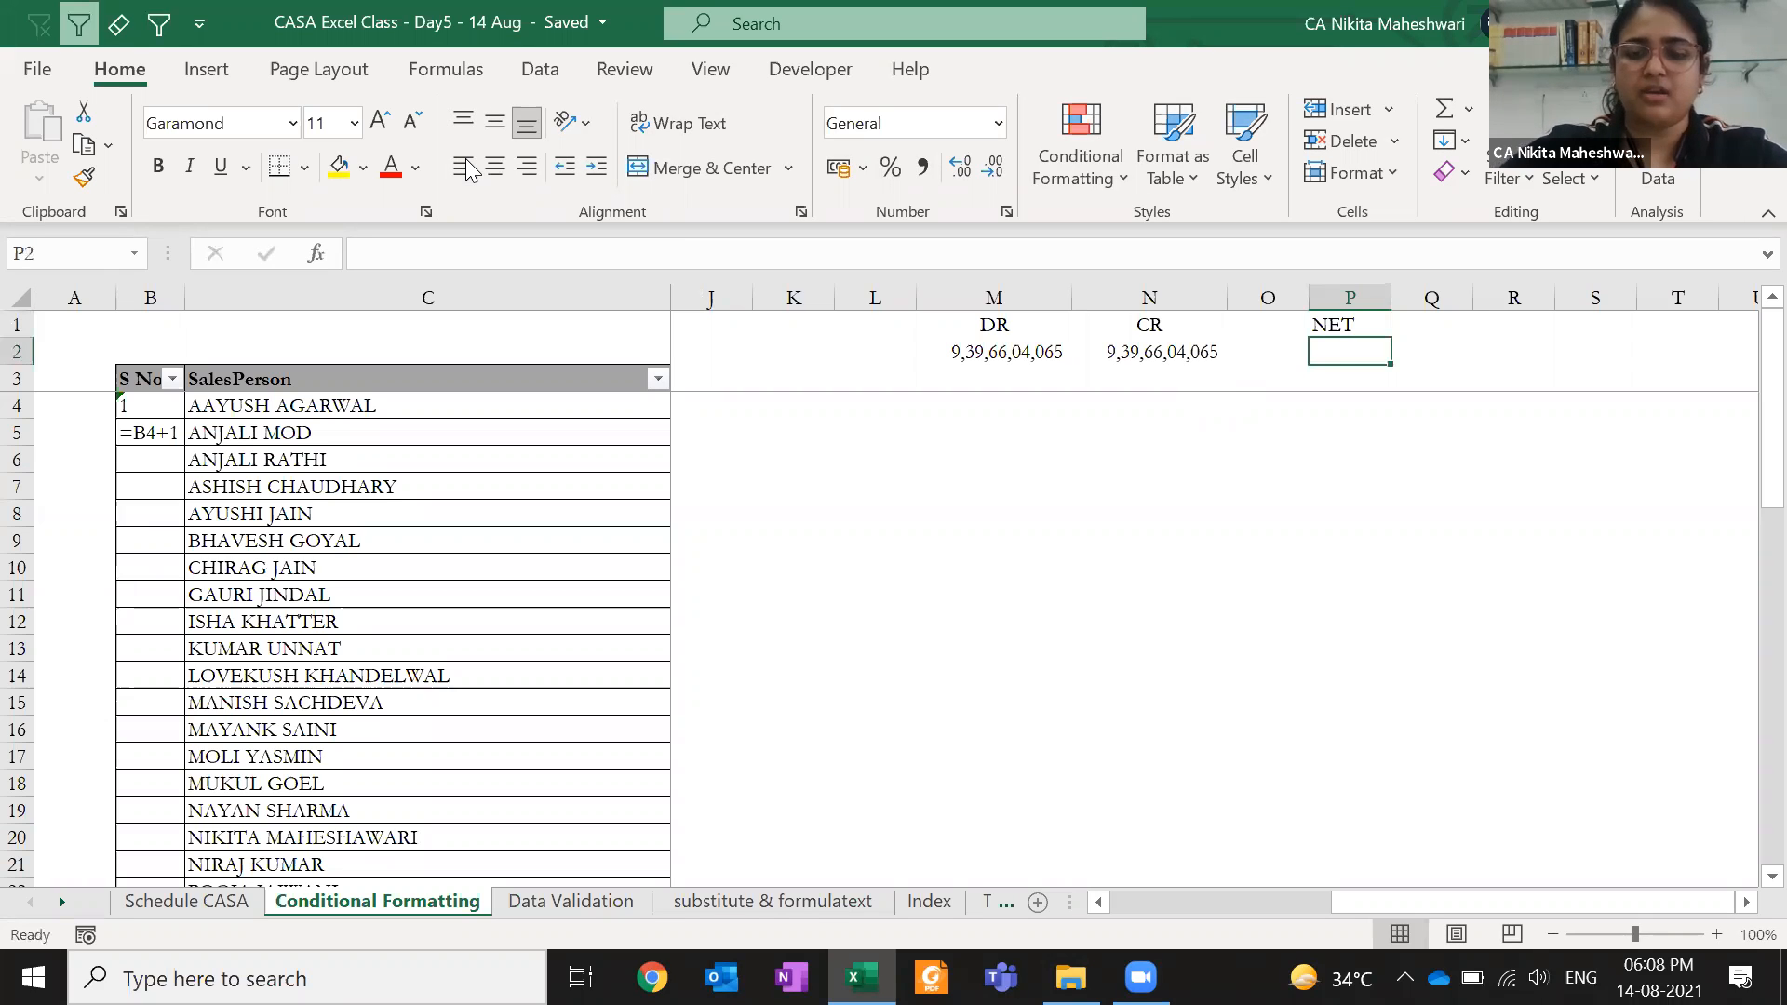
- Enter =M2-N2 in P2 and give it General format so it shows 0
type("=")
key("Left")
key("Left")
key("Left")
type("-")
key("Left")
key("Left")
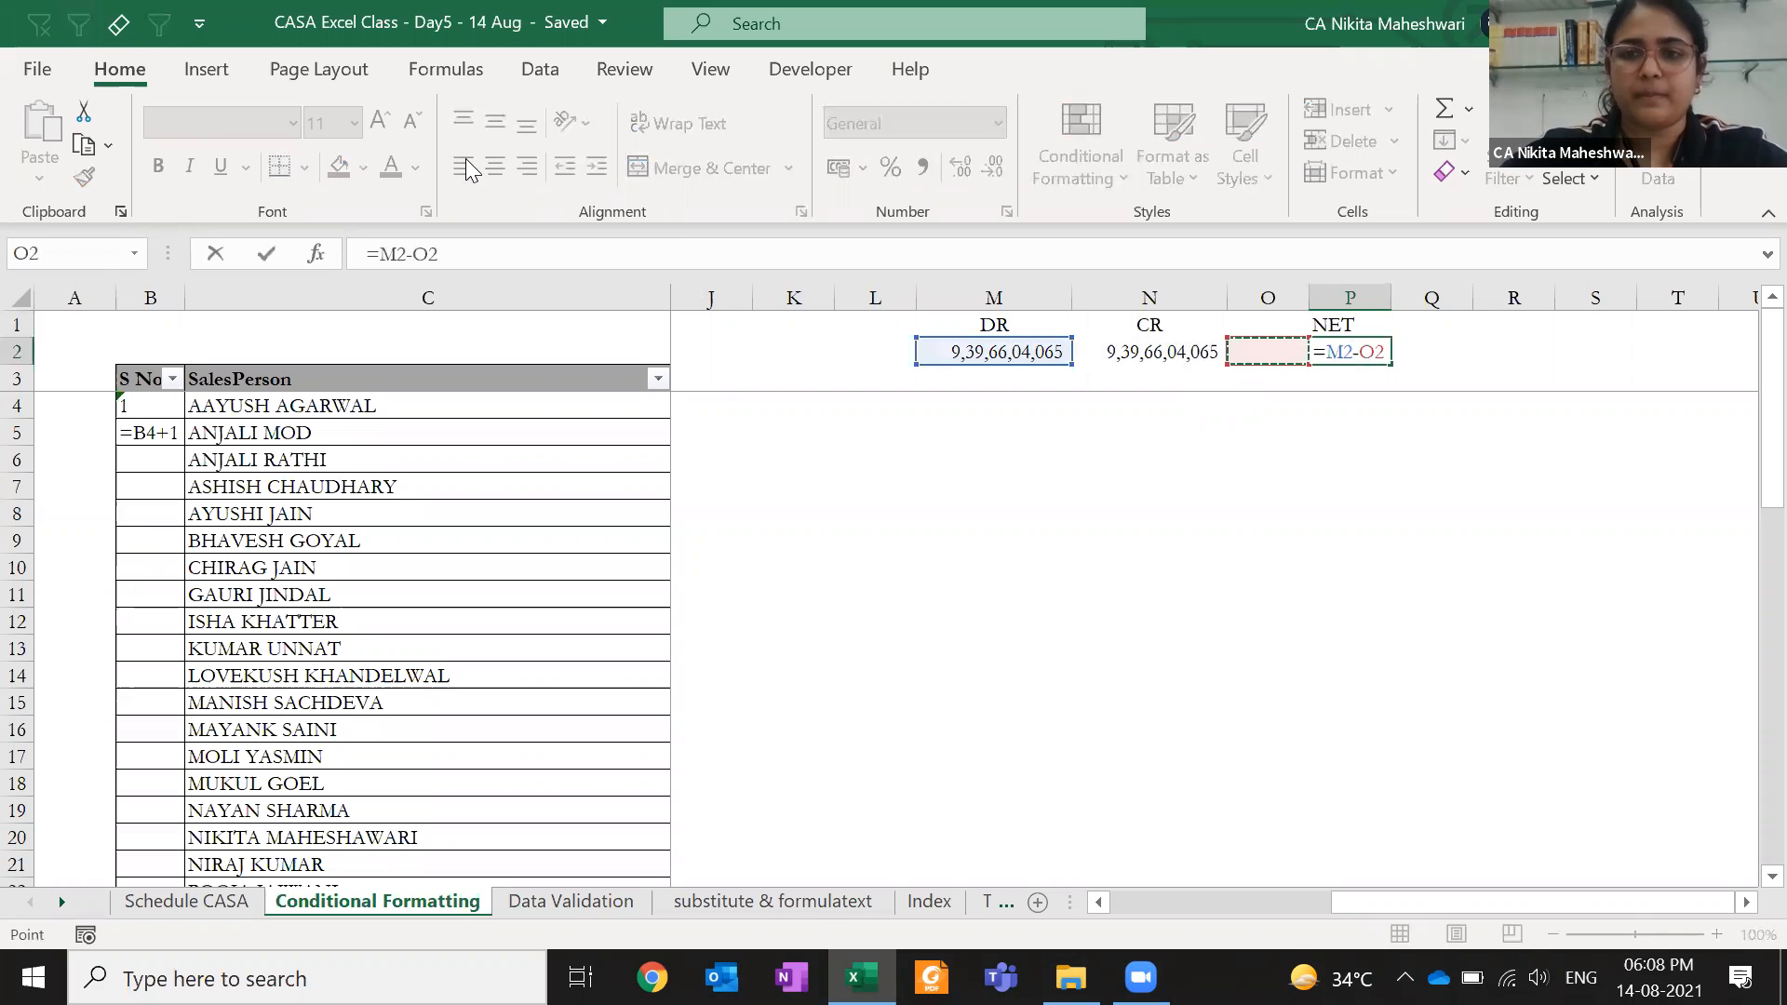
key("Return")
key("Up")
key("ctrl+shift+grave")
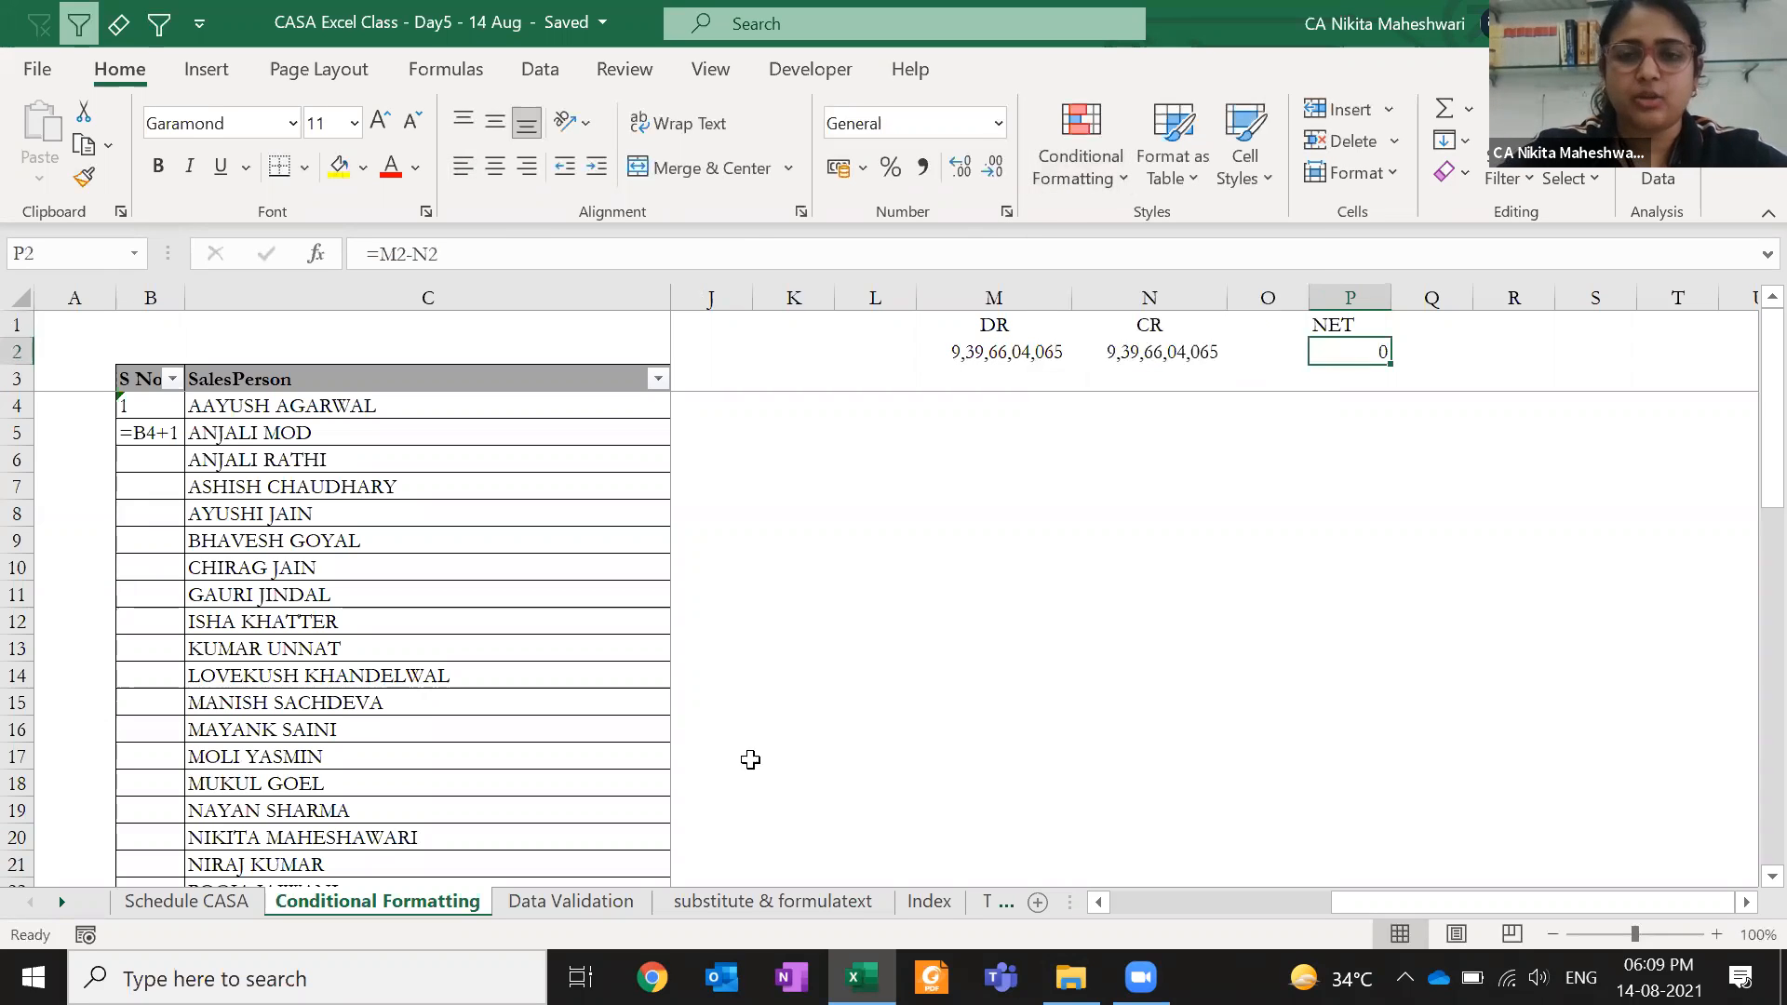
- Open Conditional Formatting for P2 and bring up the Highlight Cells Rules list
left_click(1083, 169)
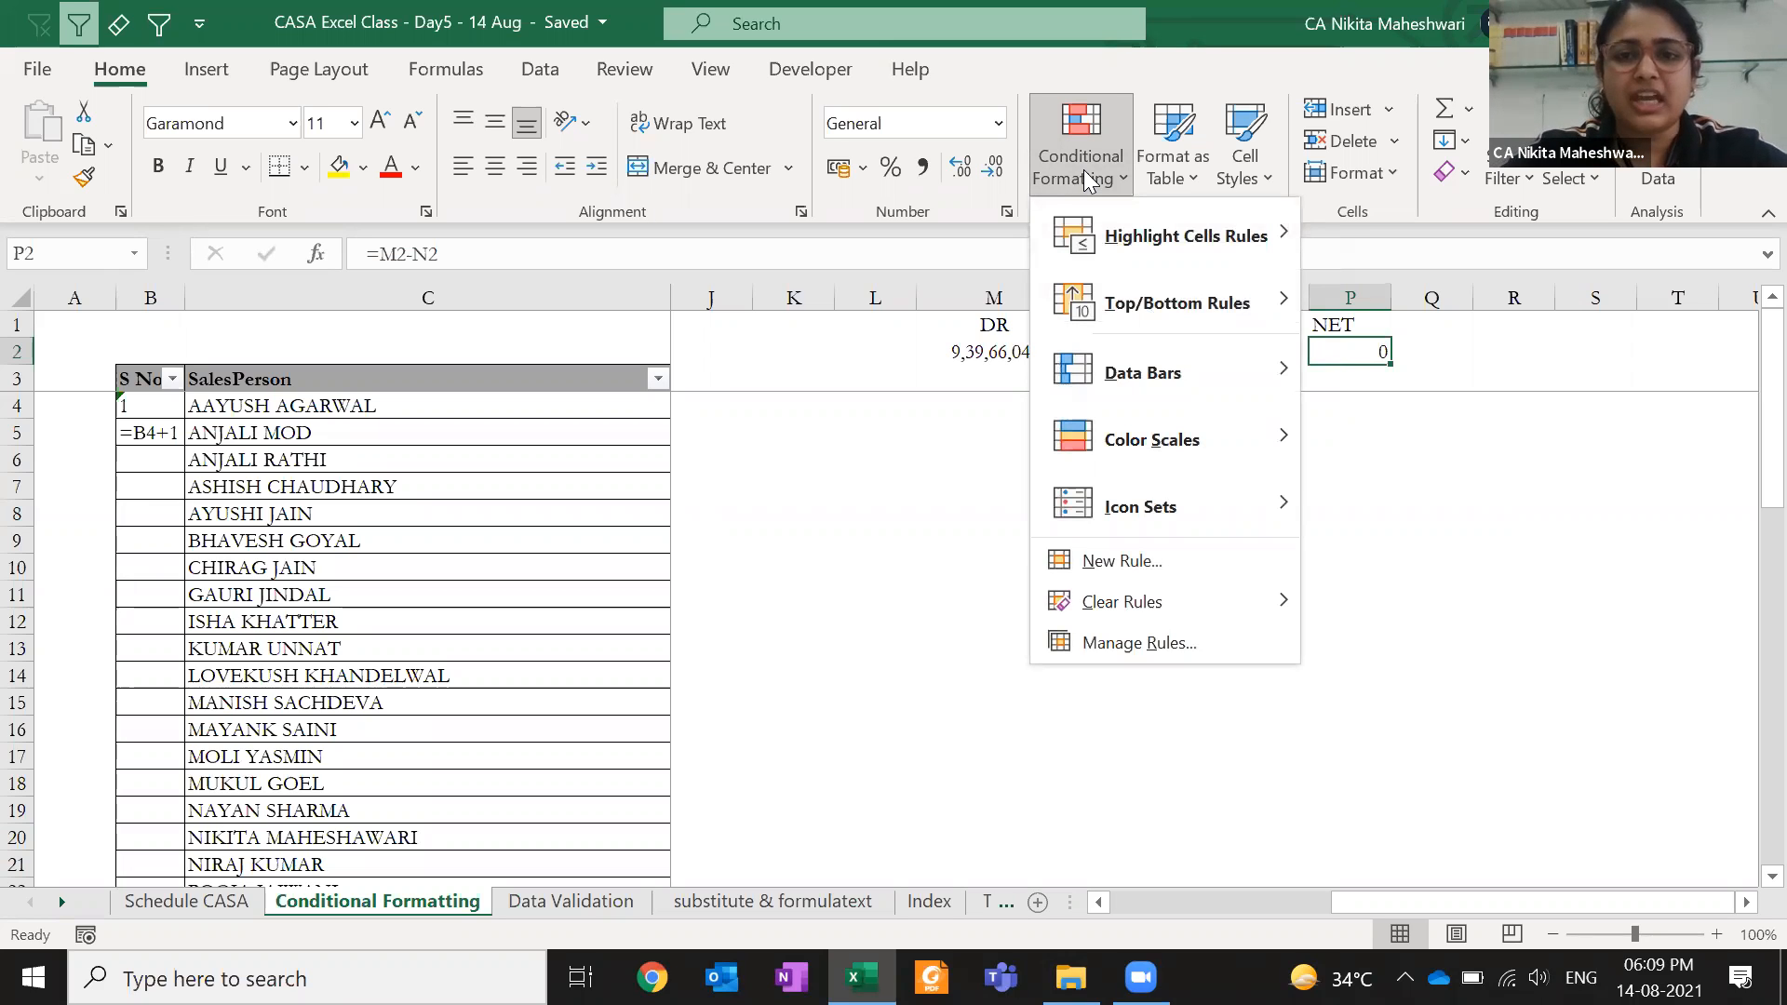
mouse_move(1166, 228)
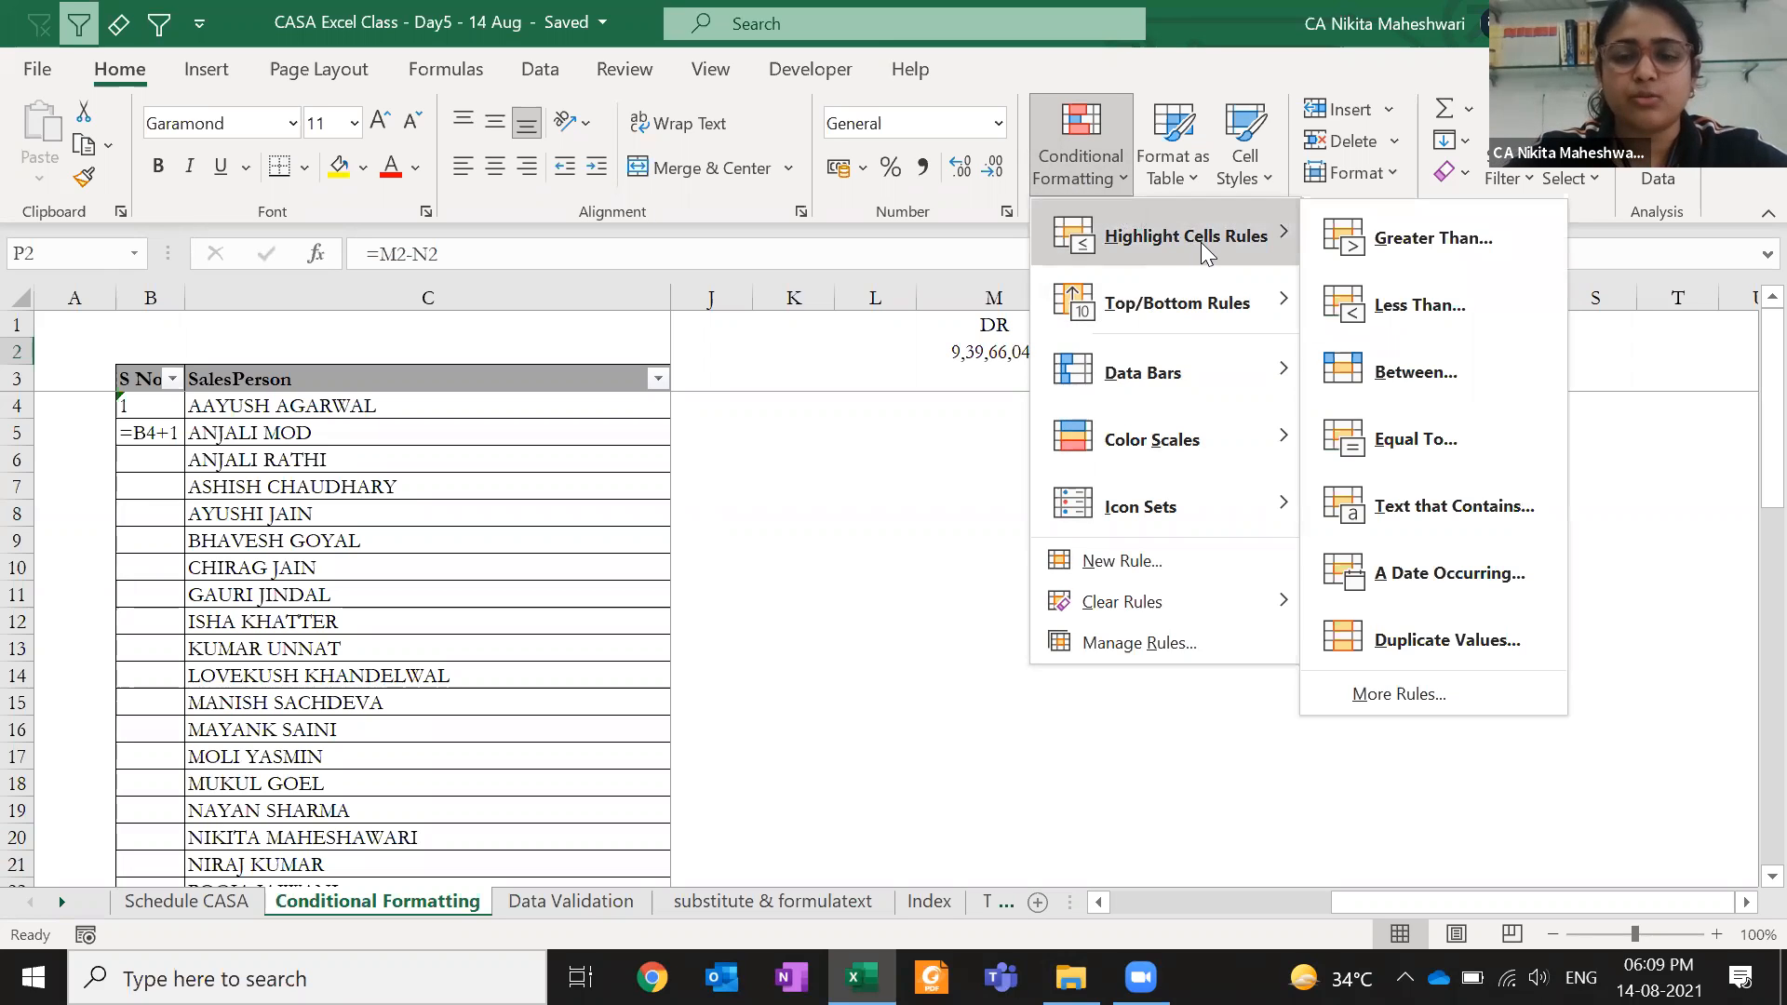
mouse_move(1240, 242)
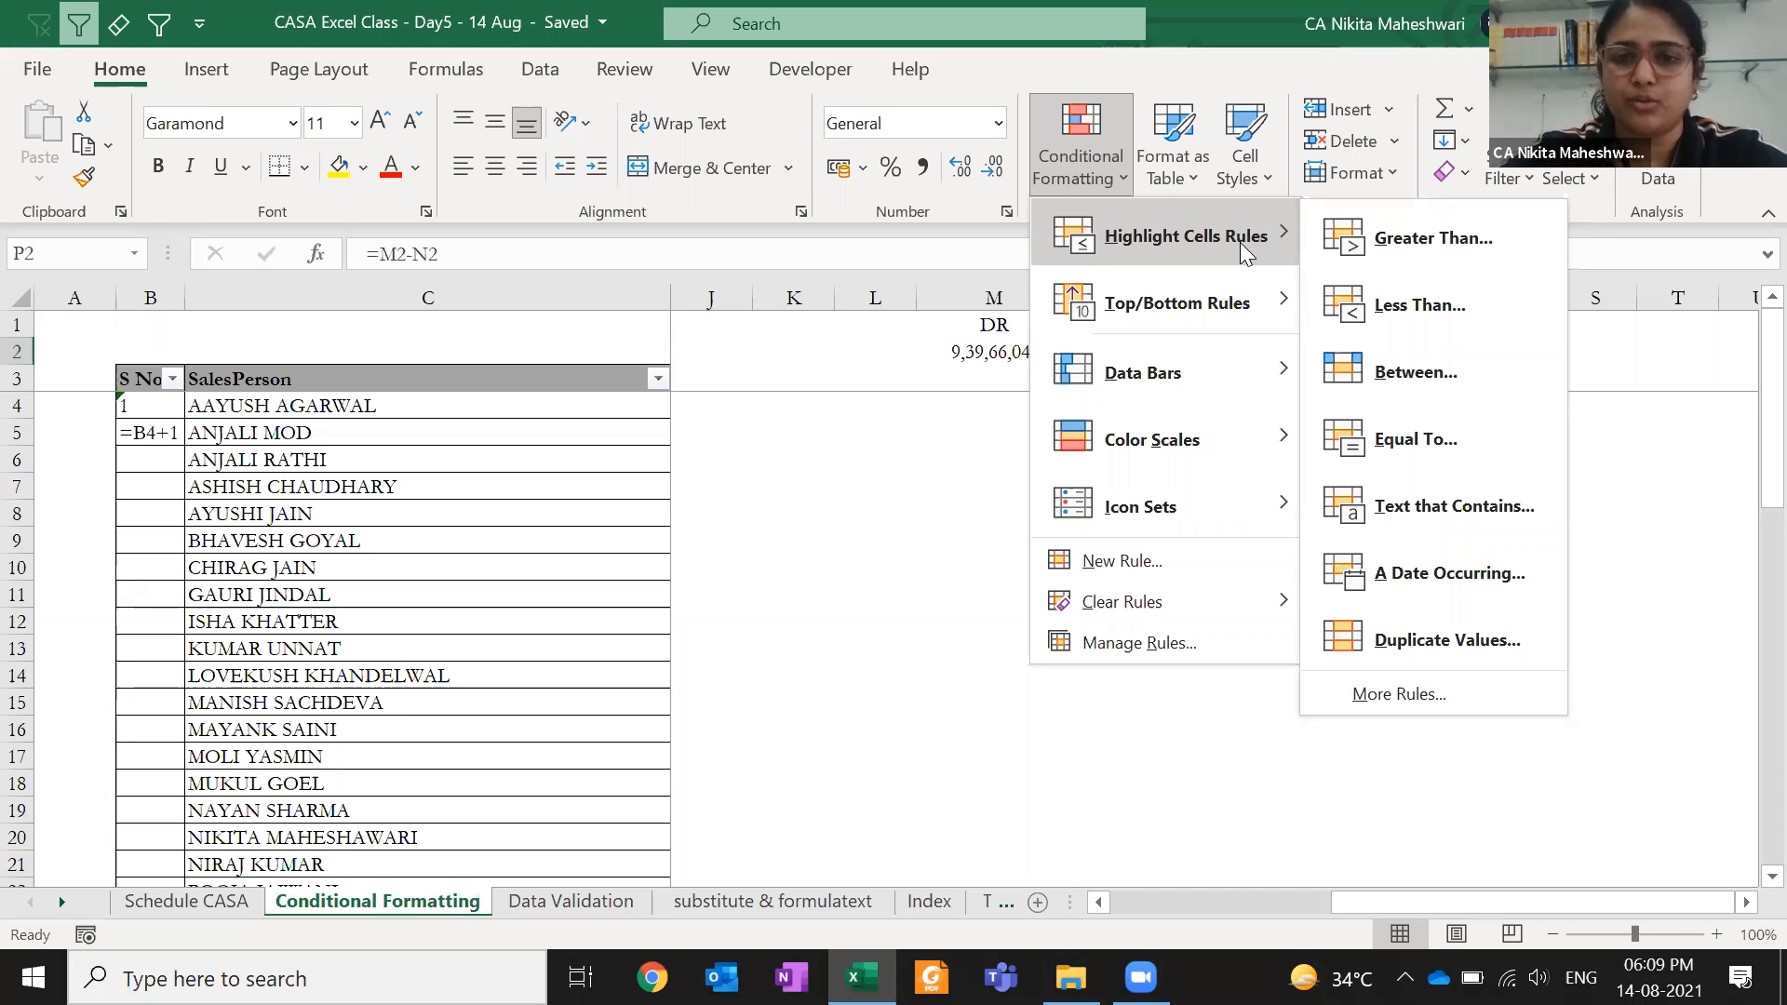
mouse_move(1258, 314)
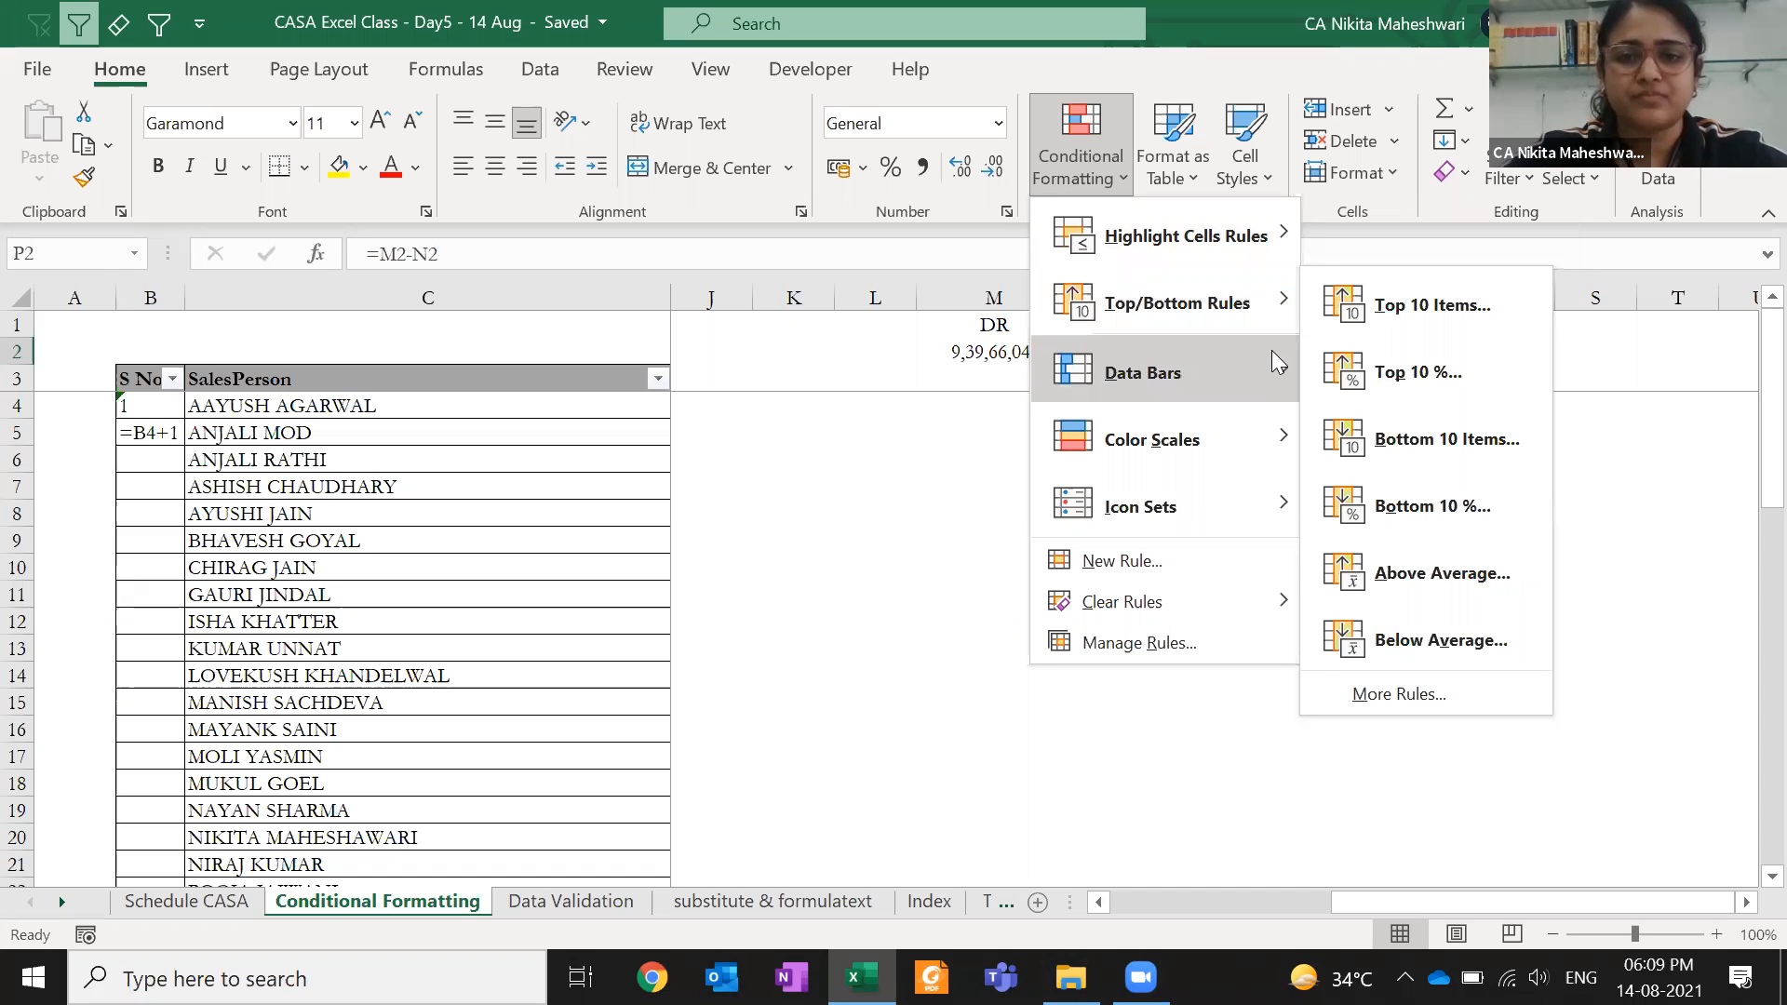
mouse_move(1273, 354)
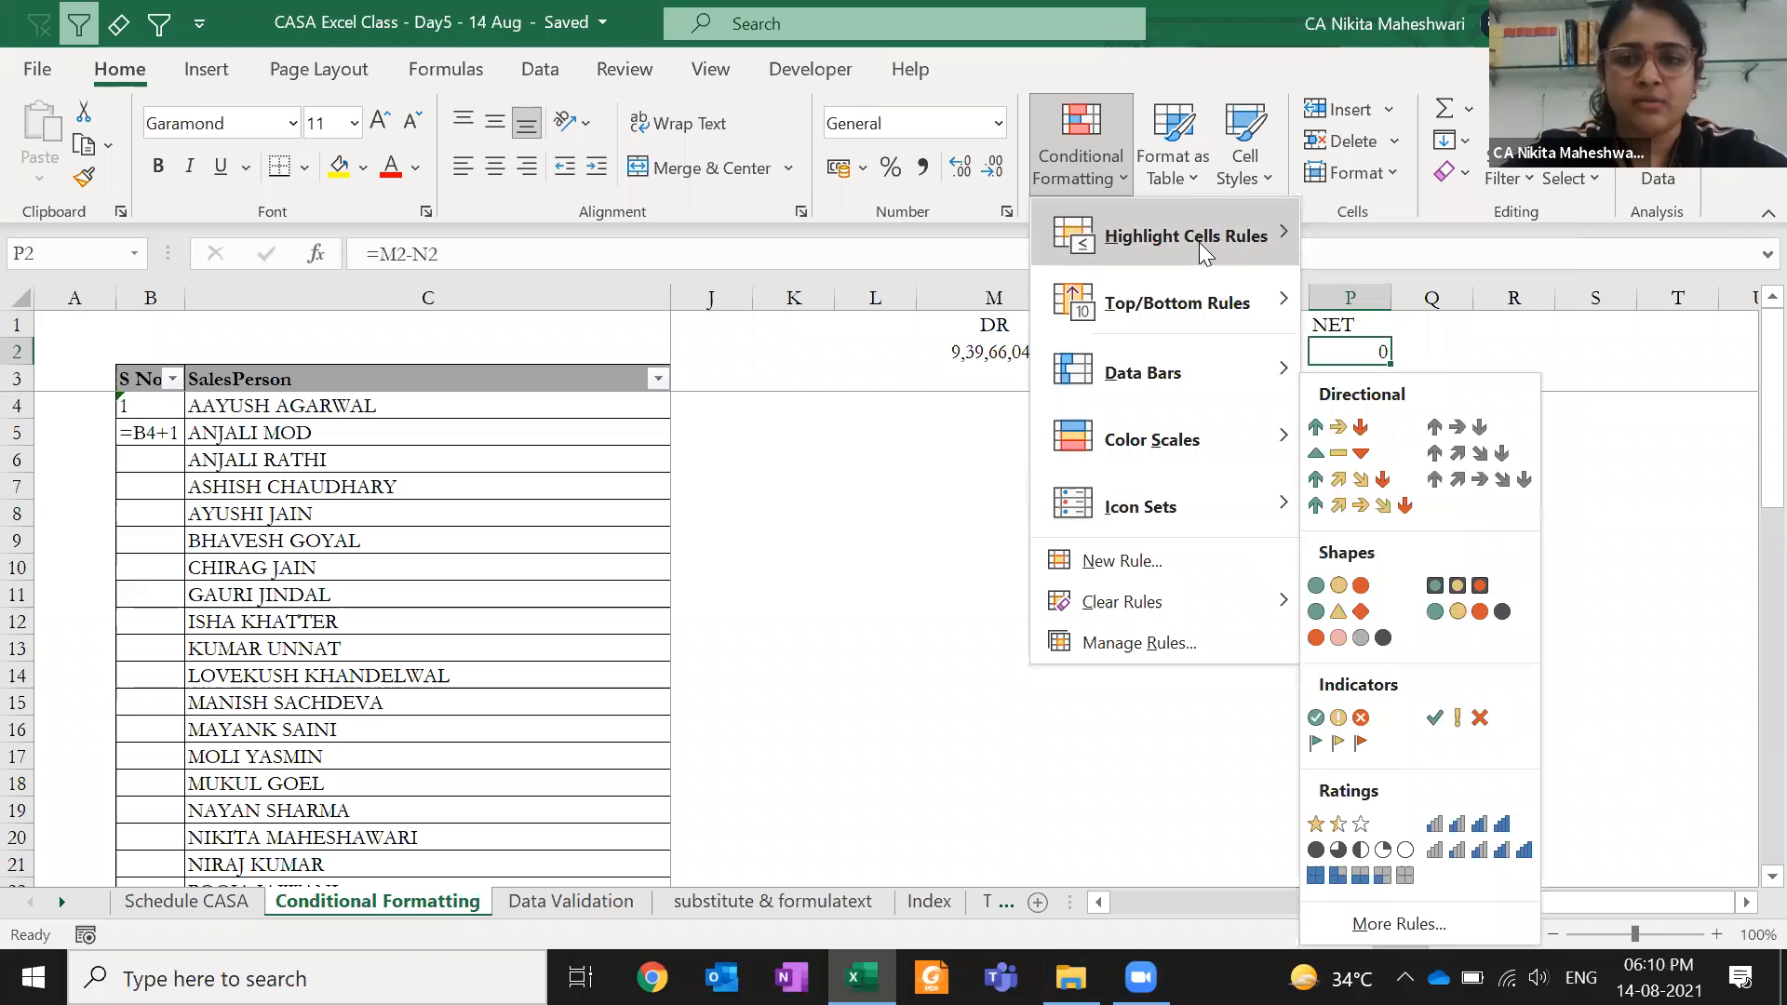
mouse_move(1198, 242)
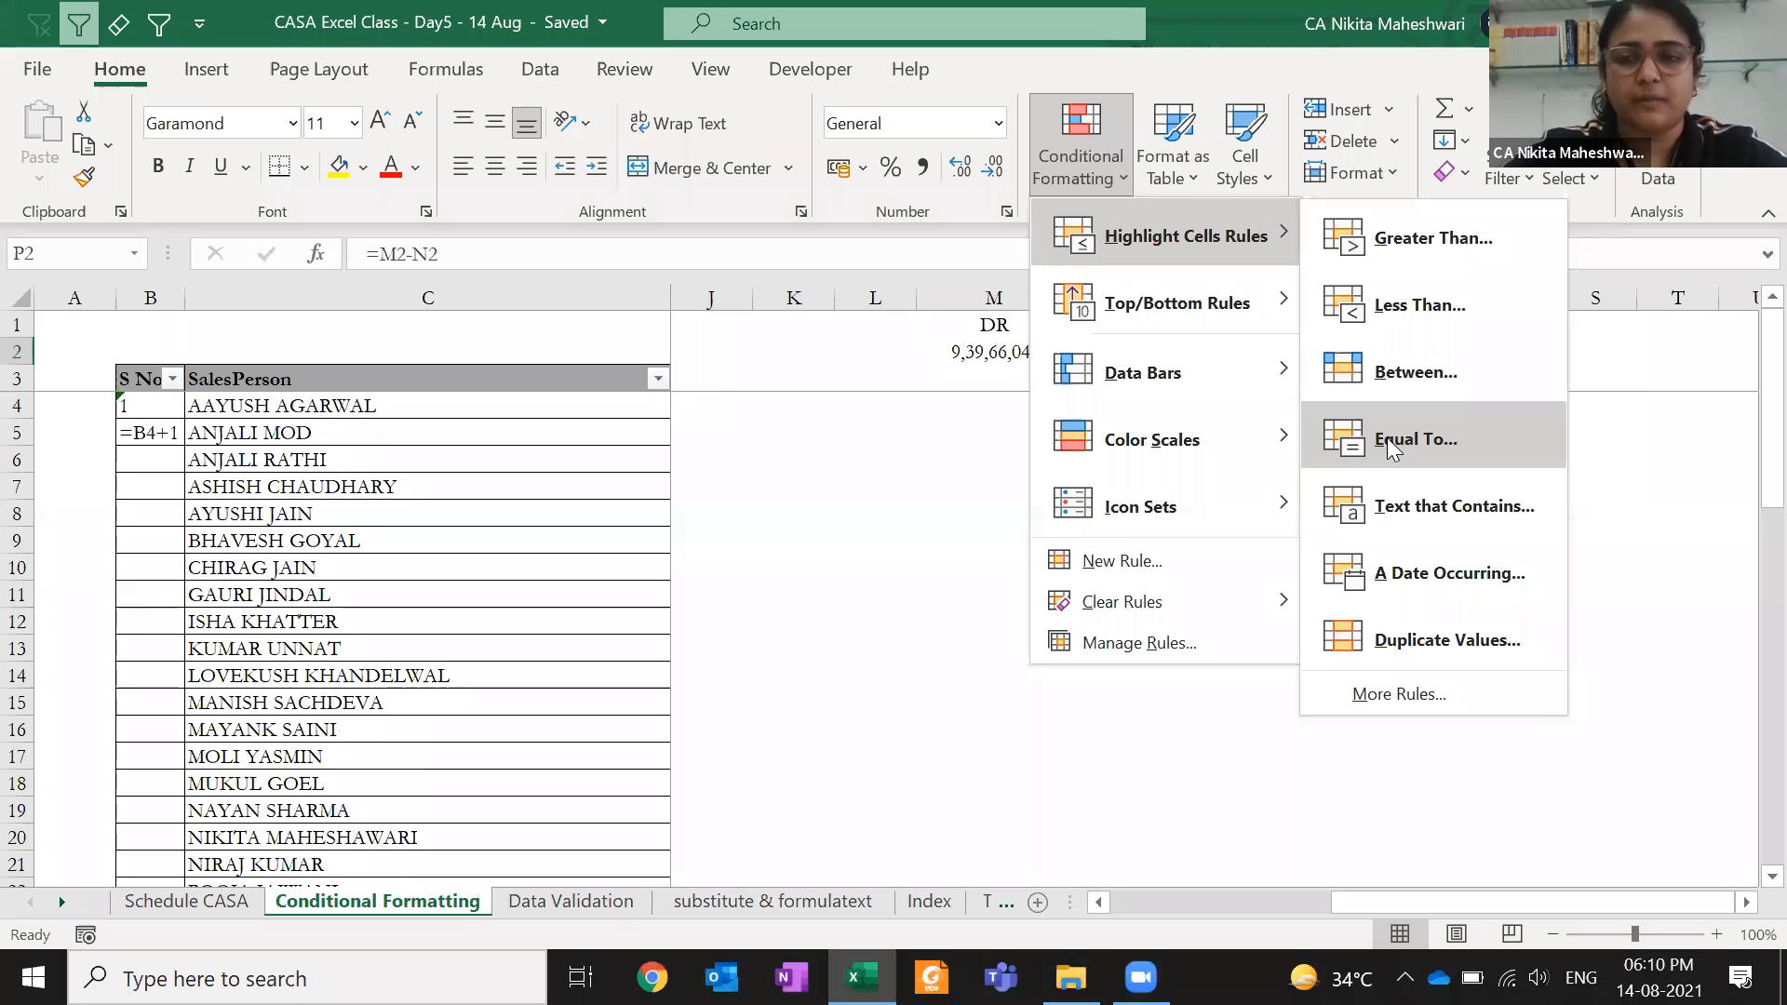
- Start an Equal To 0 rule and preview Green, Yellow and Light Red Fill presets
left_click(1486, 430)
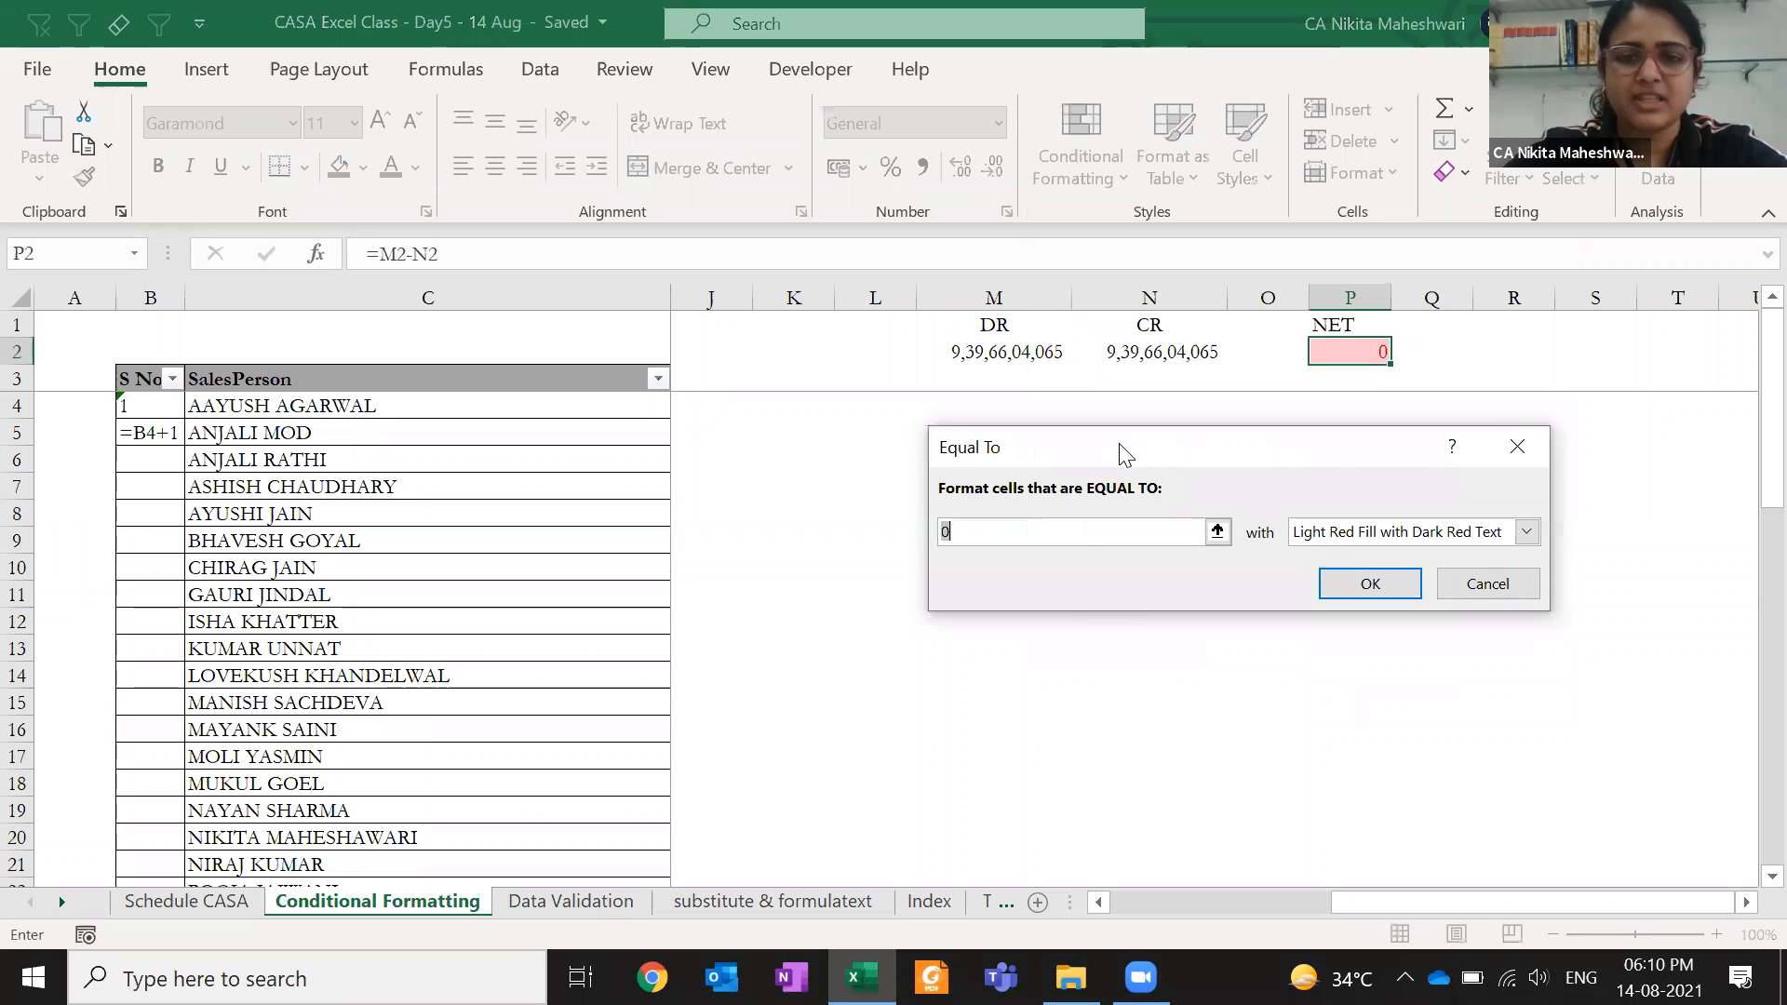
left_click_drag(1124, 454, 797, 433)
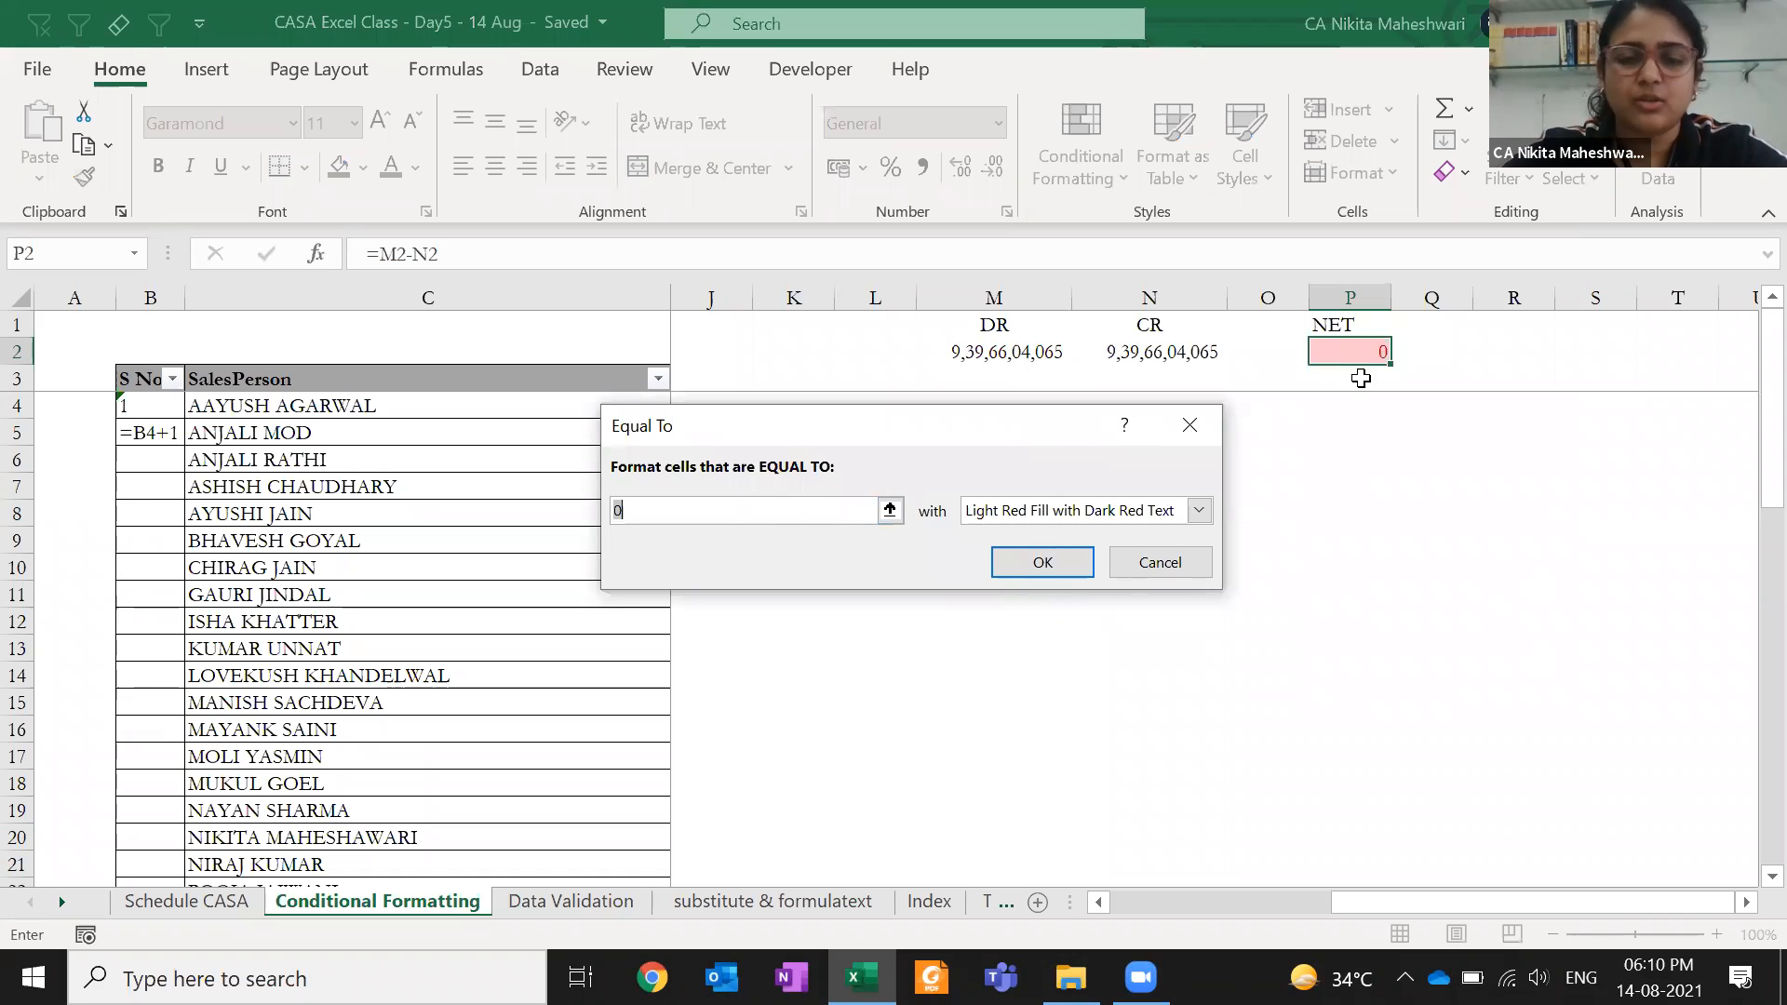
left_click(1200, 510)
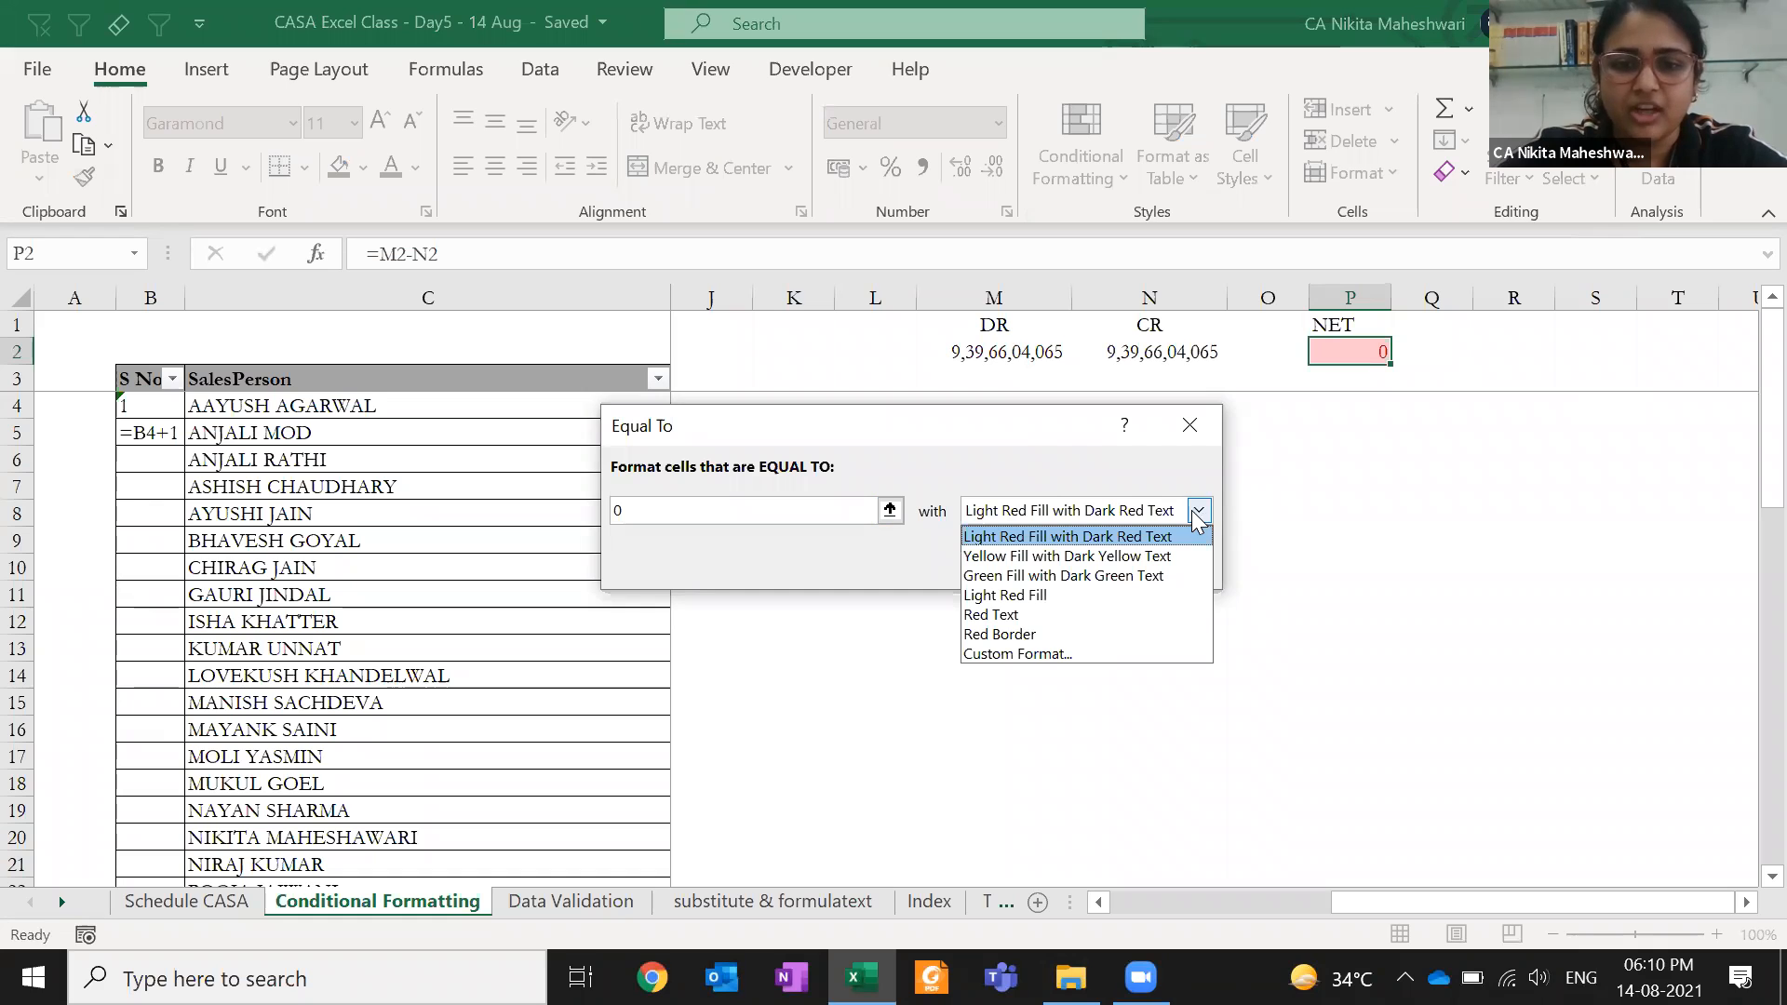
left_click(1178, 576)
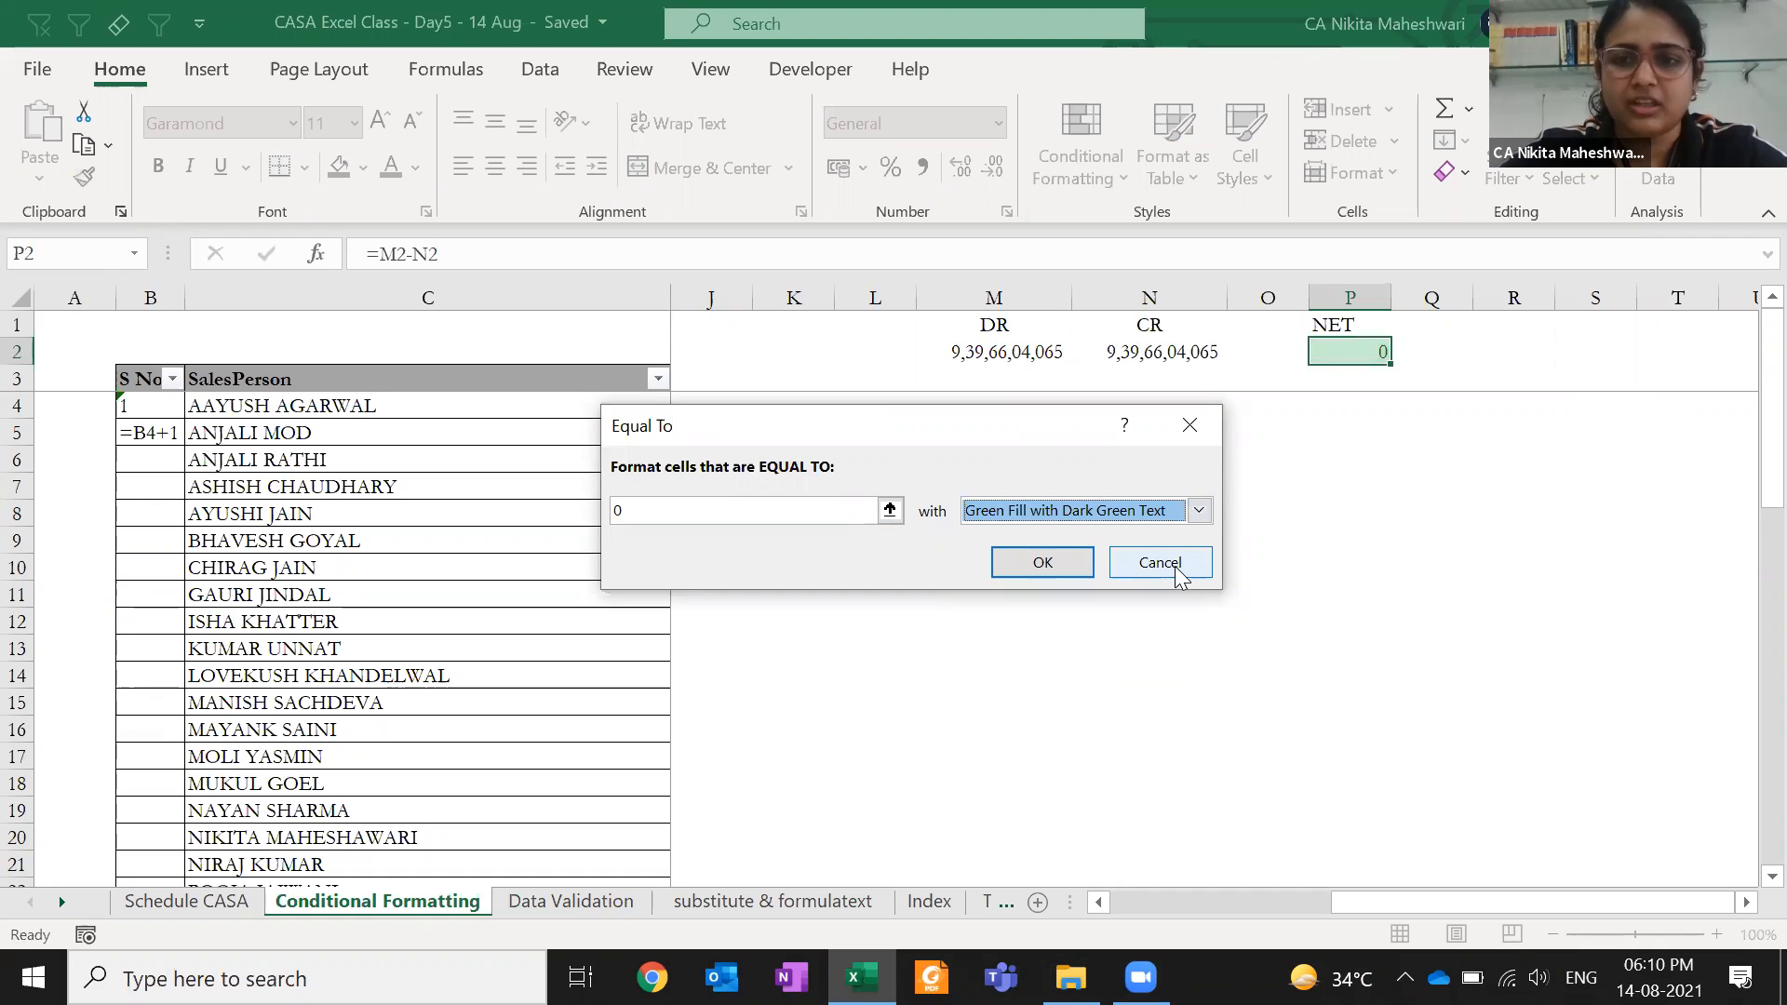
left_click(1199, 514)
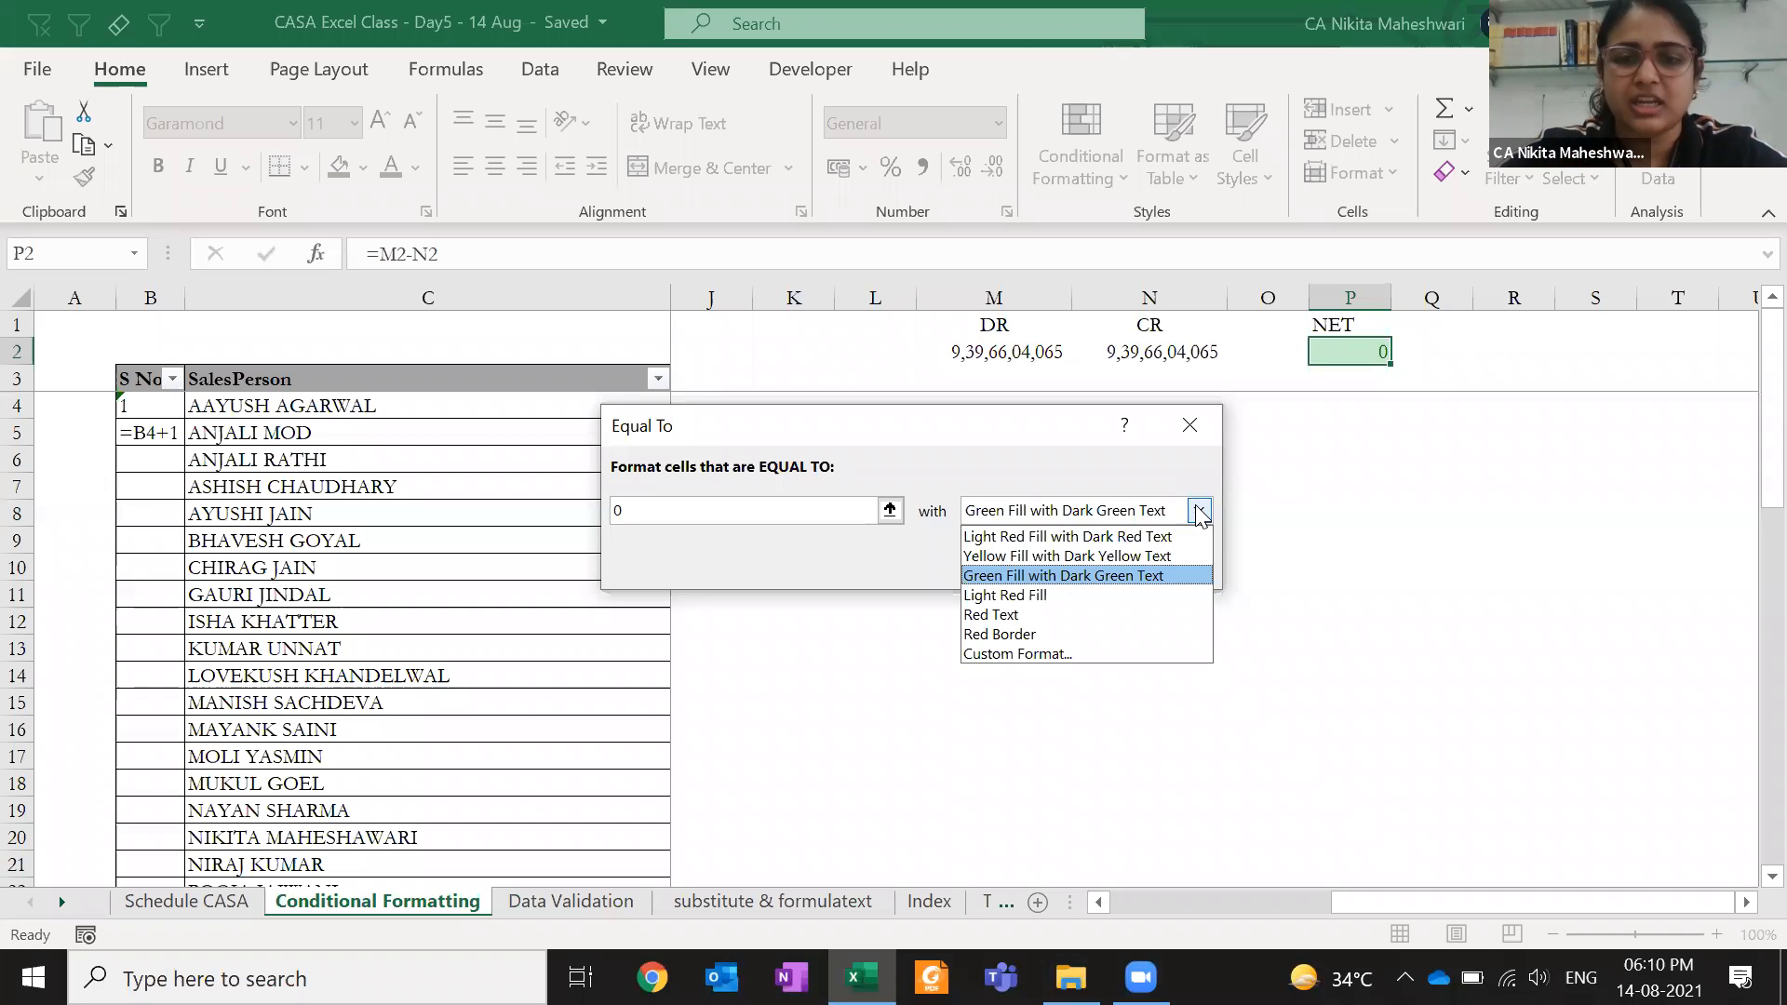
left_click(1174, 558)
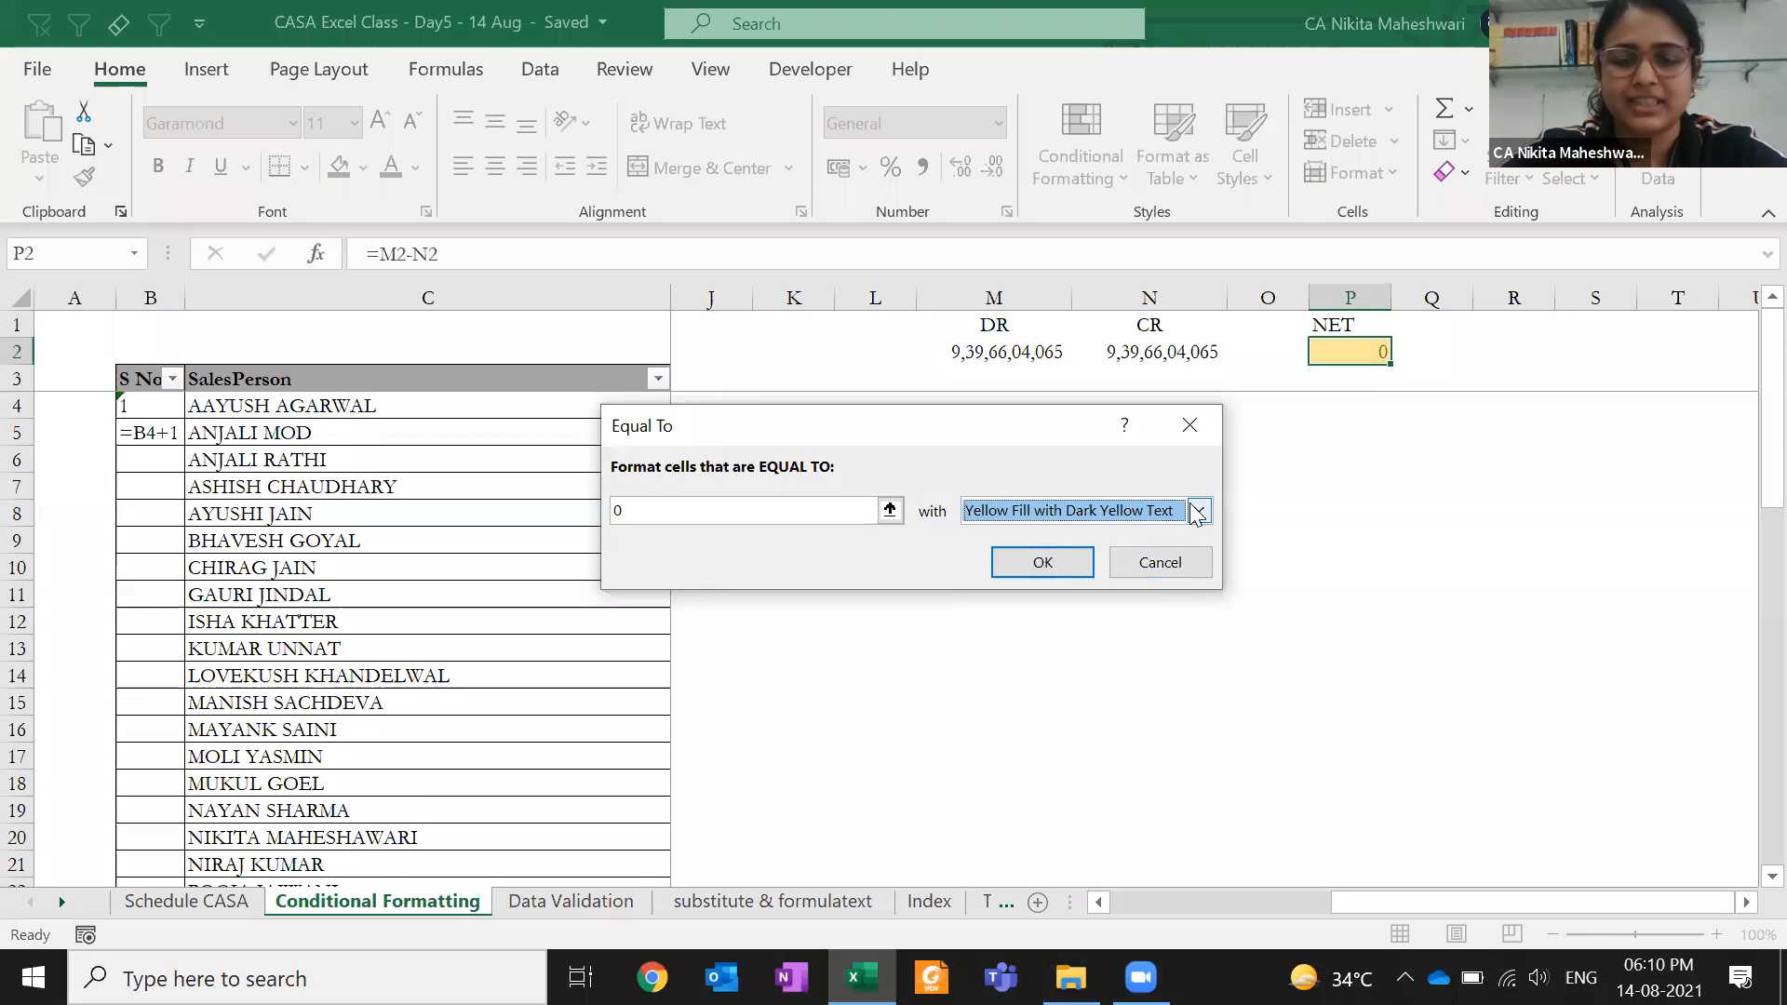
left_click(1195, 515)
left_click(1159, 594)
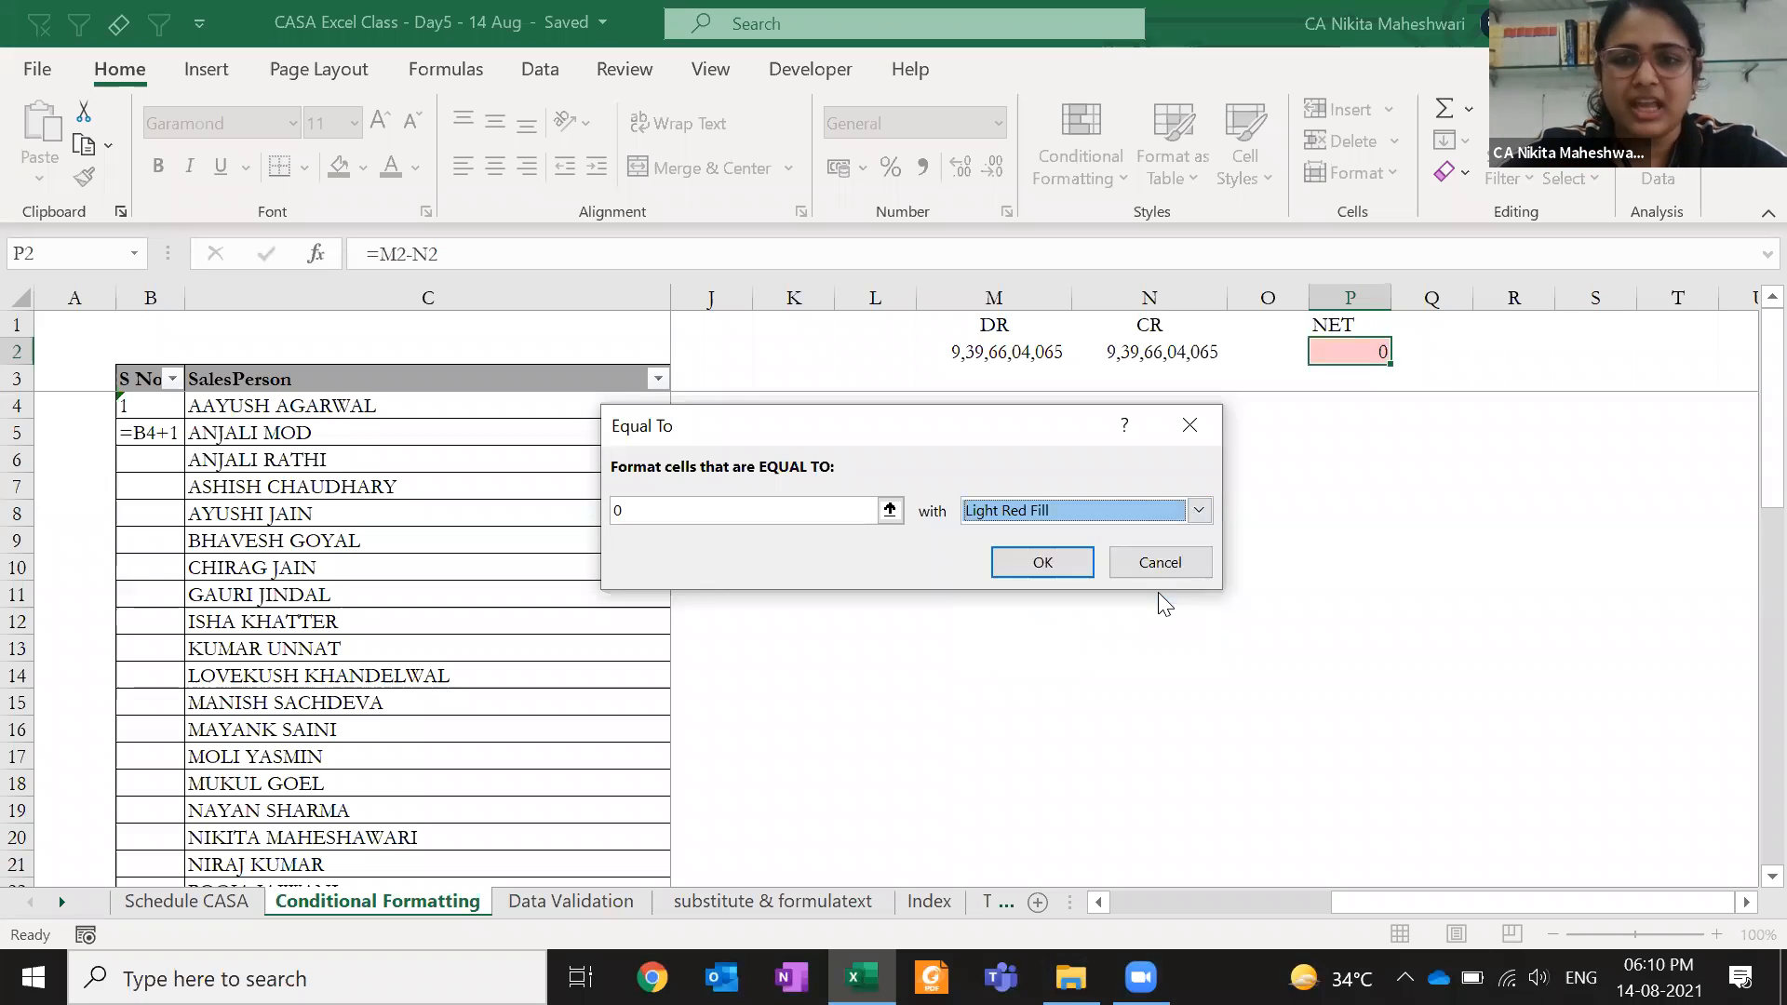
left_click(1200, 511)
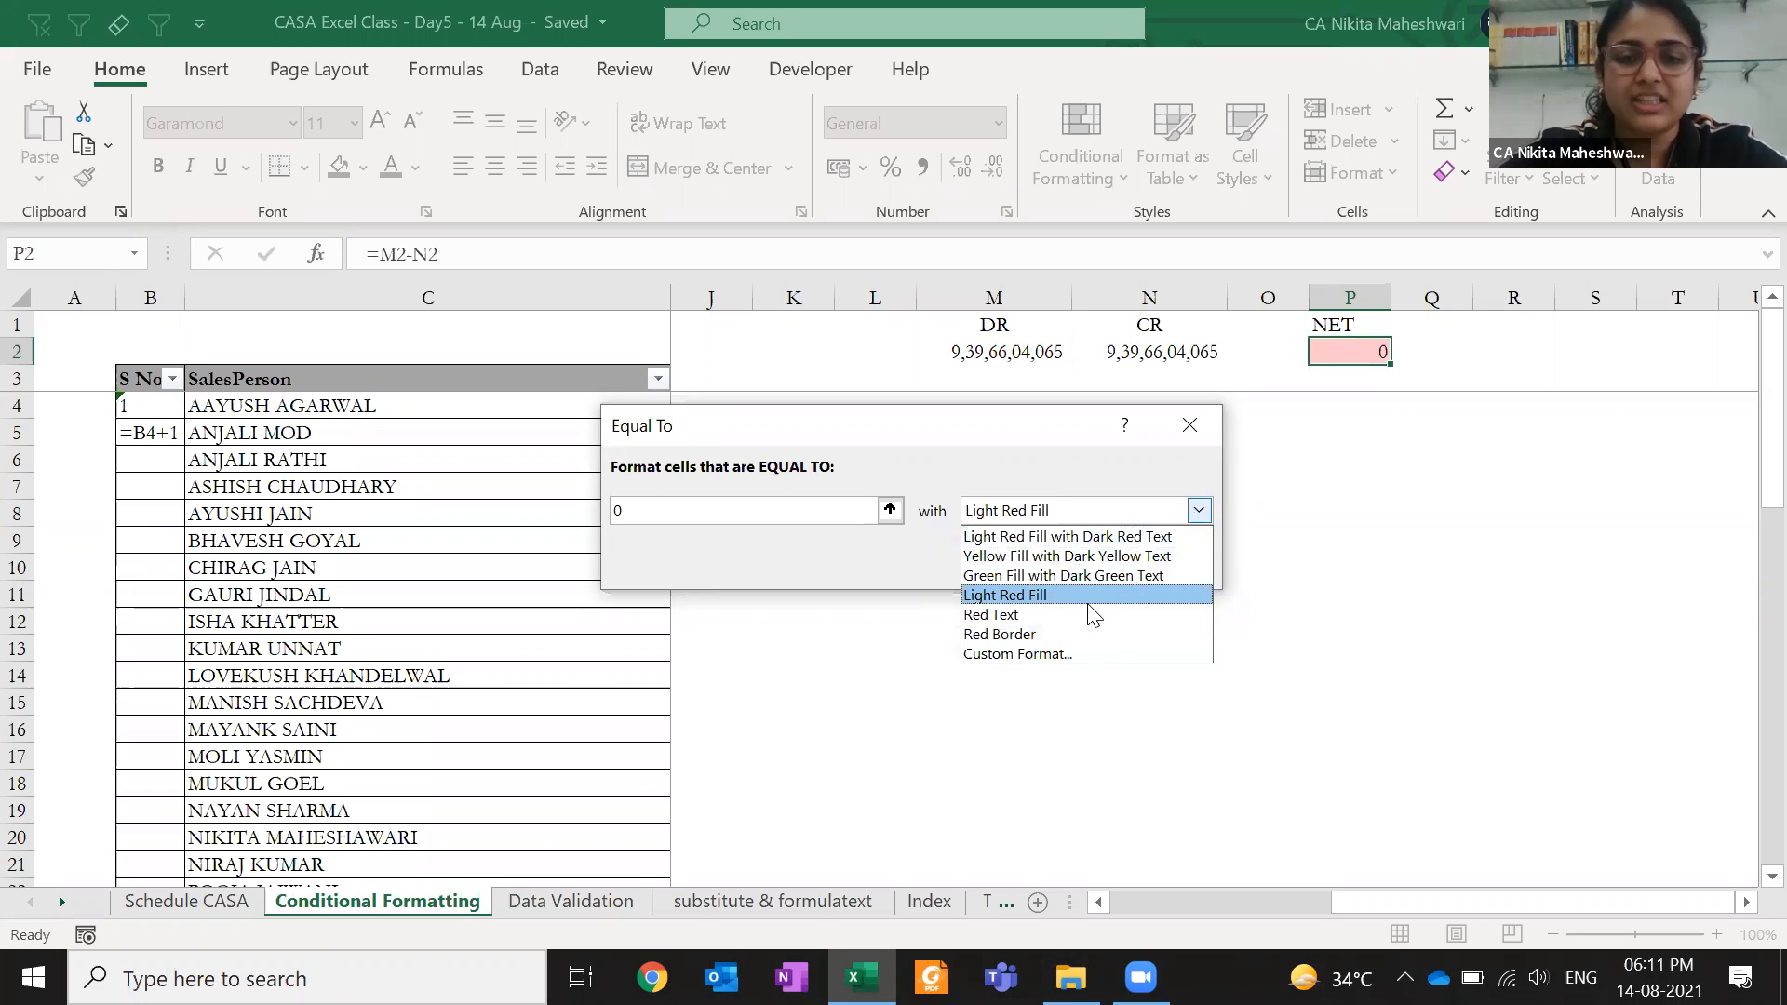
- Build a custom format for the rule with green fill and blue text
left_click(1089, 651)
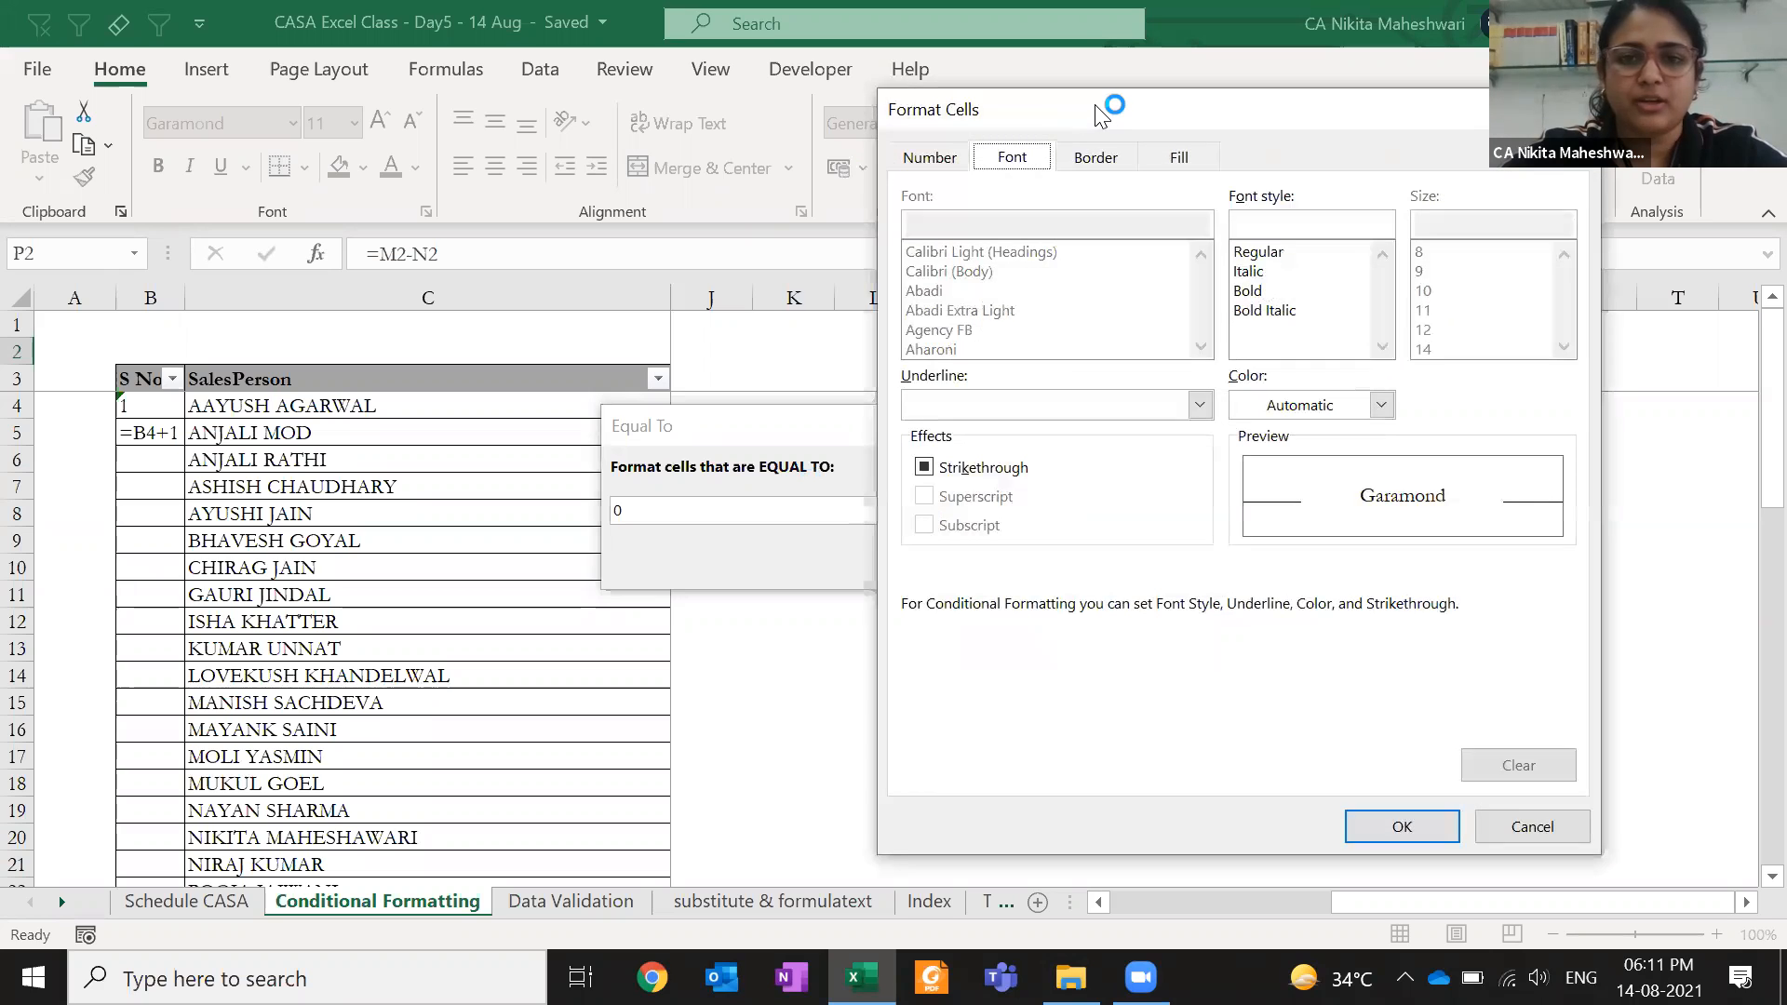
left_click_drag(1101, 116, 592, 133)
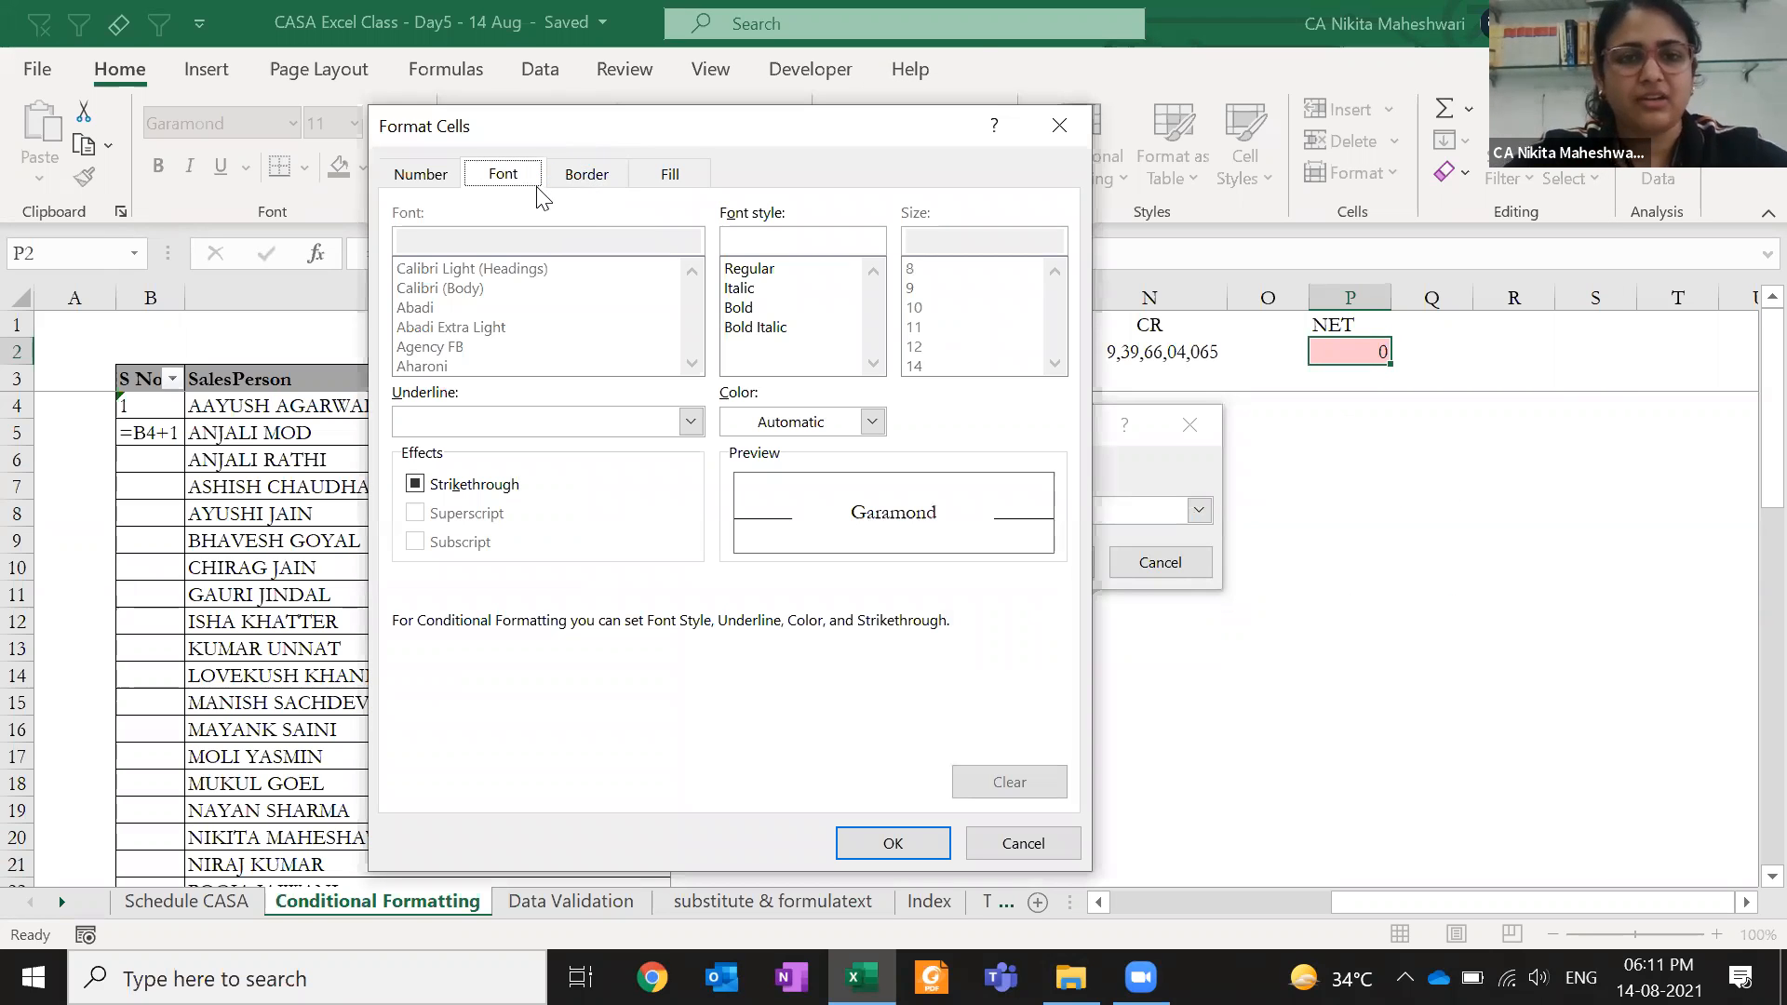
left_click(588, 179)
left_click(652, 177)
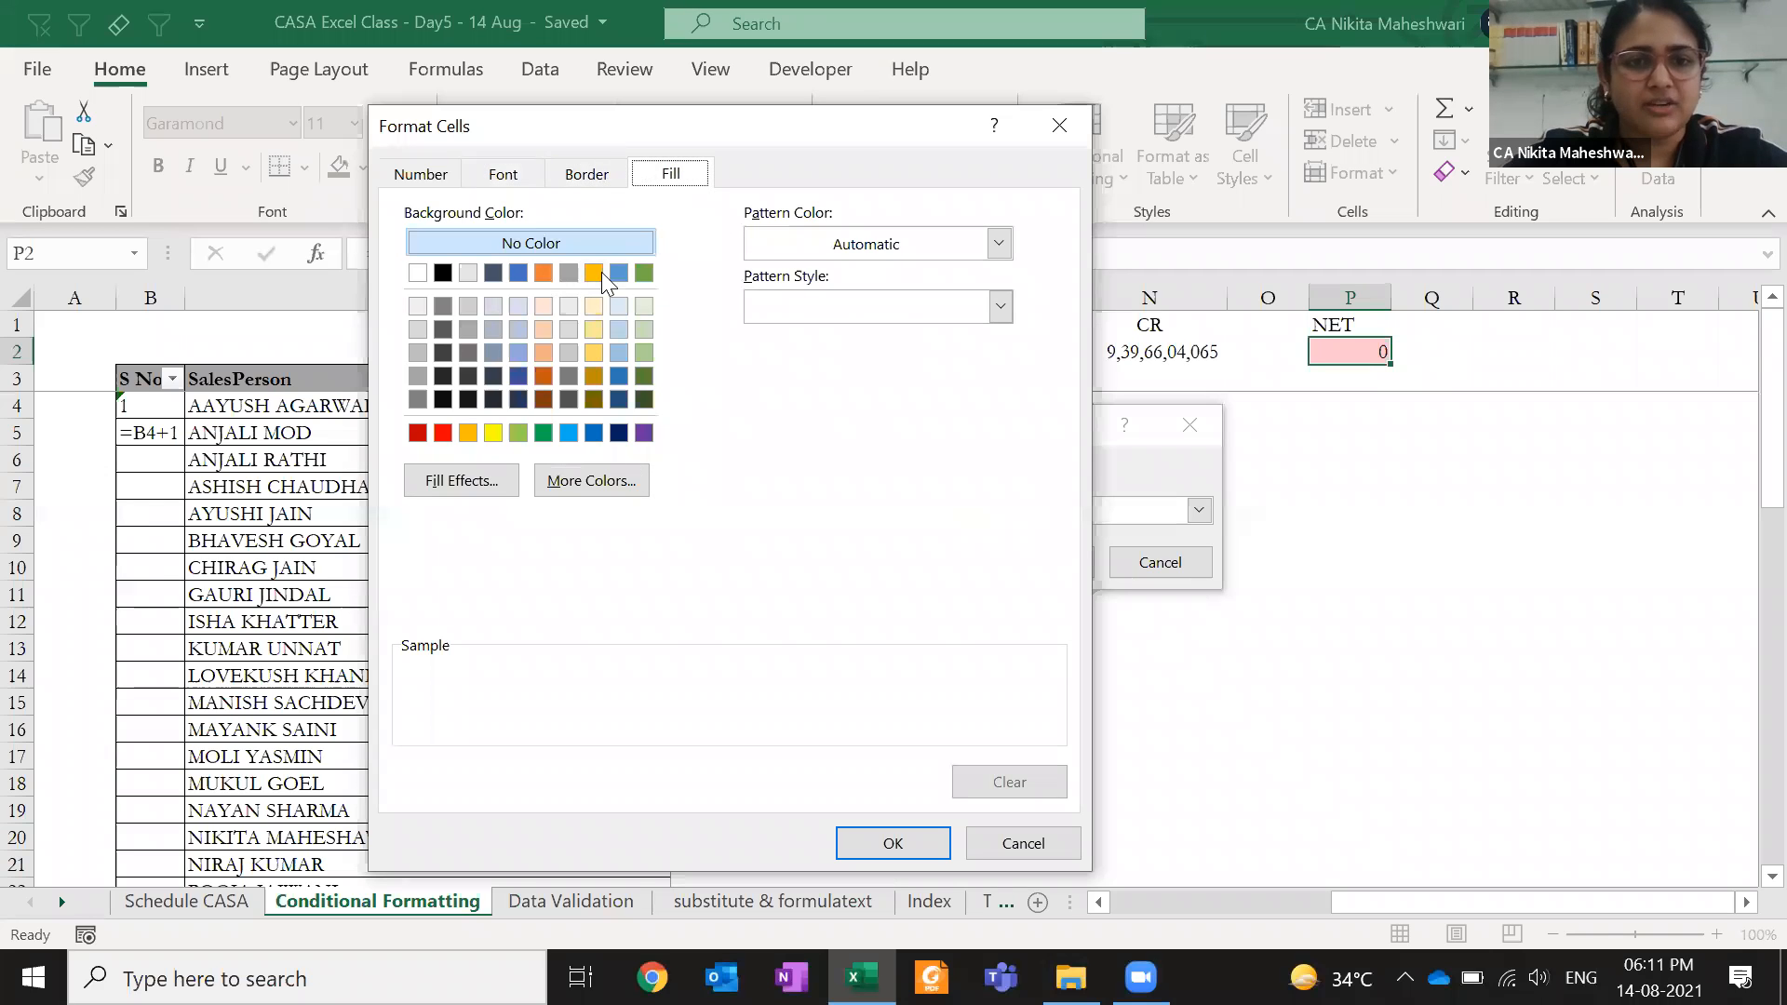
left_click(643, 273)
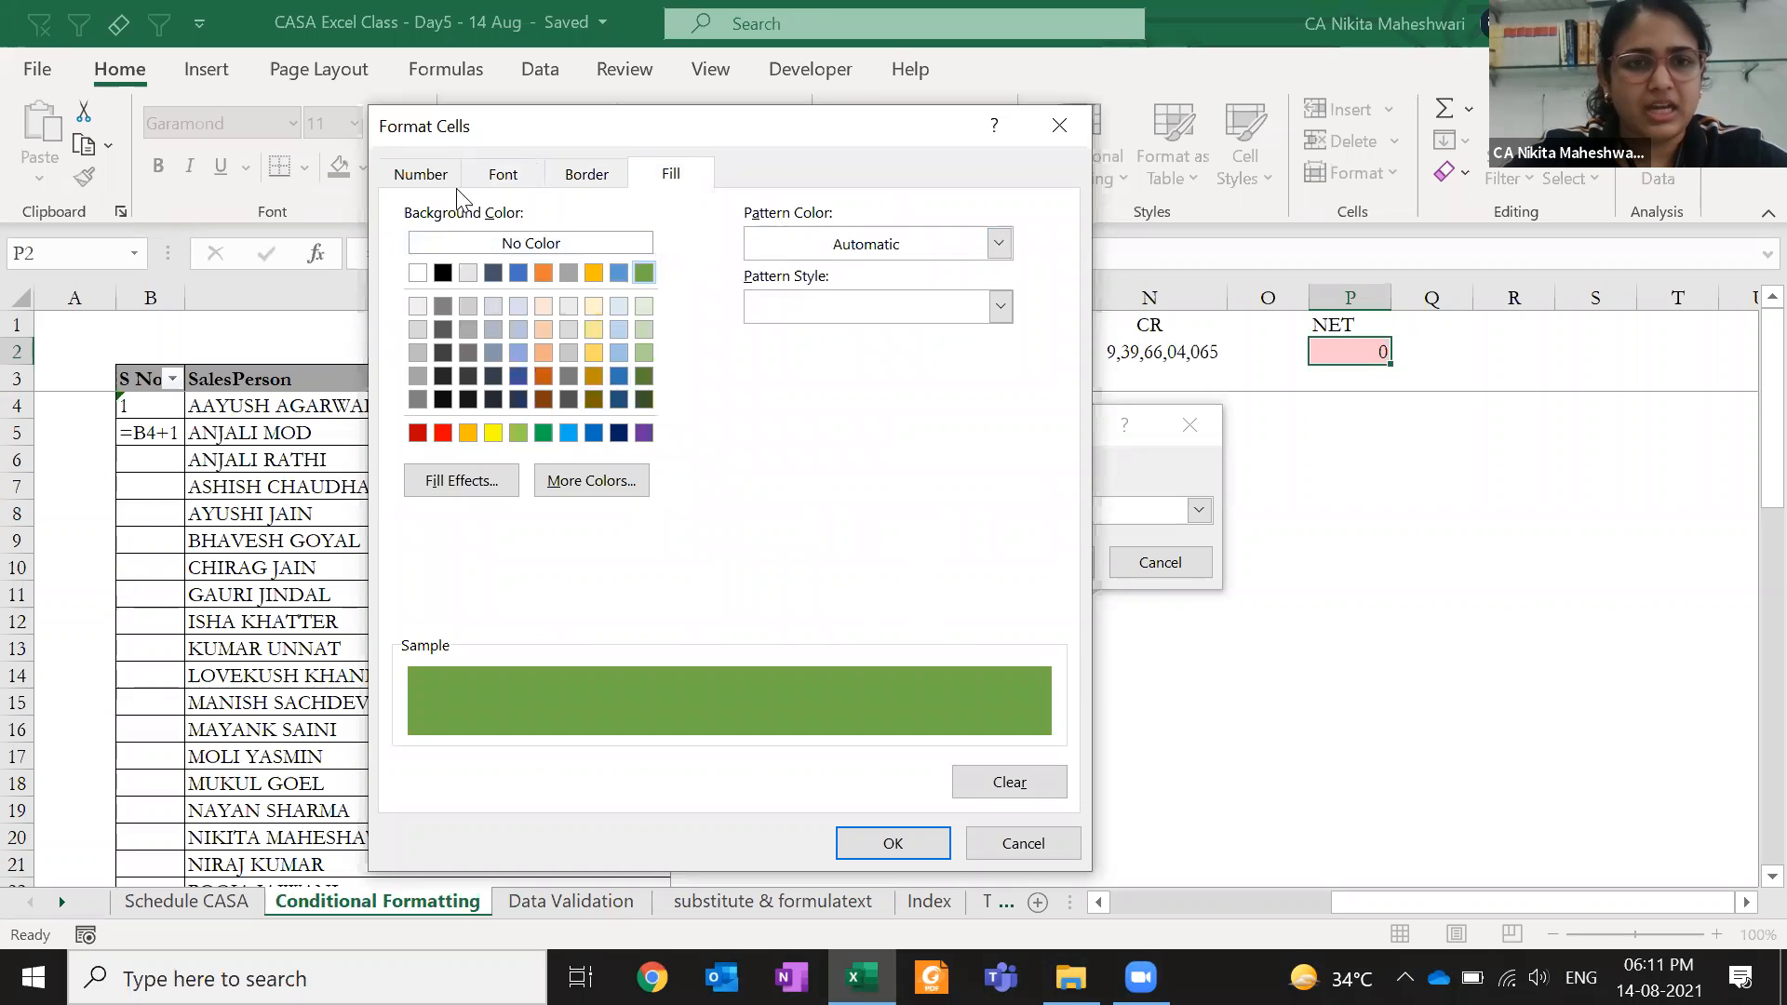
left_click(421, 174)
left_click(502, 174)
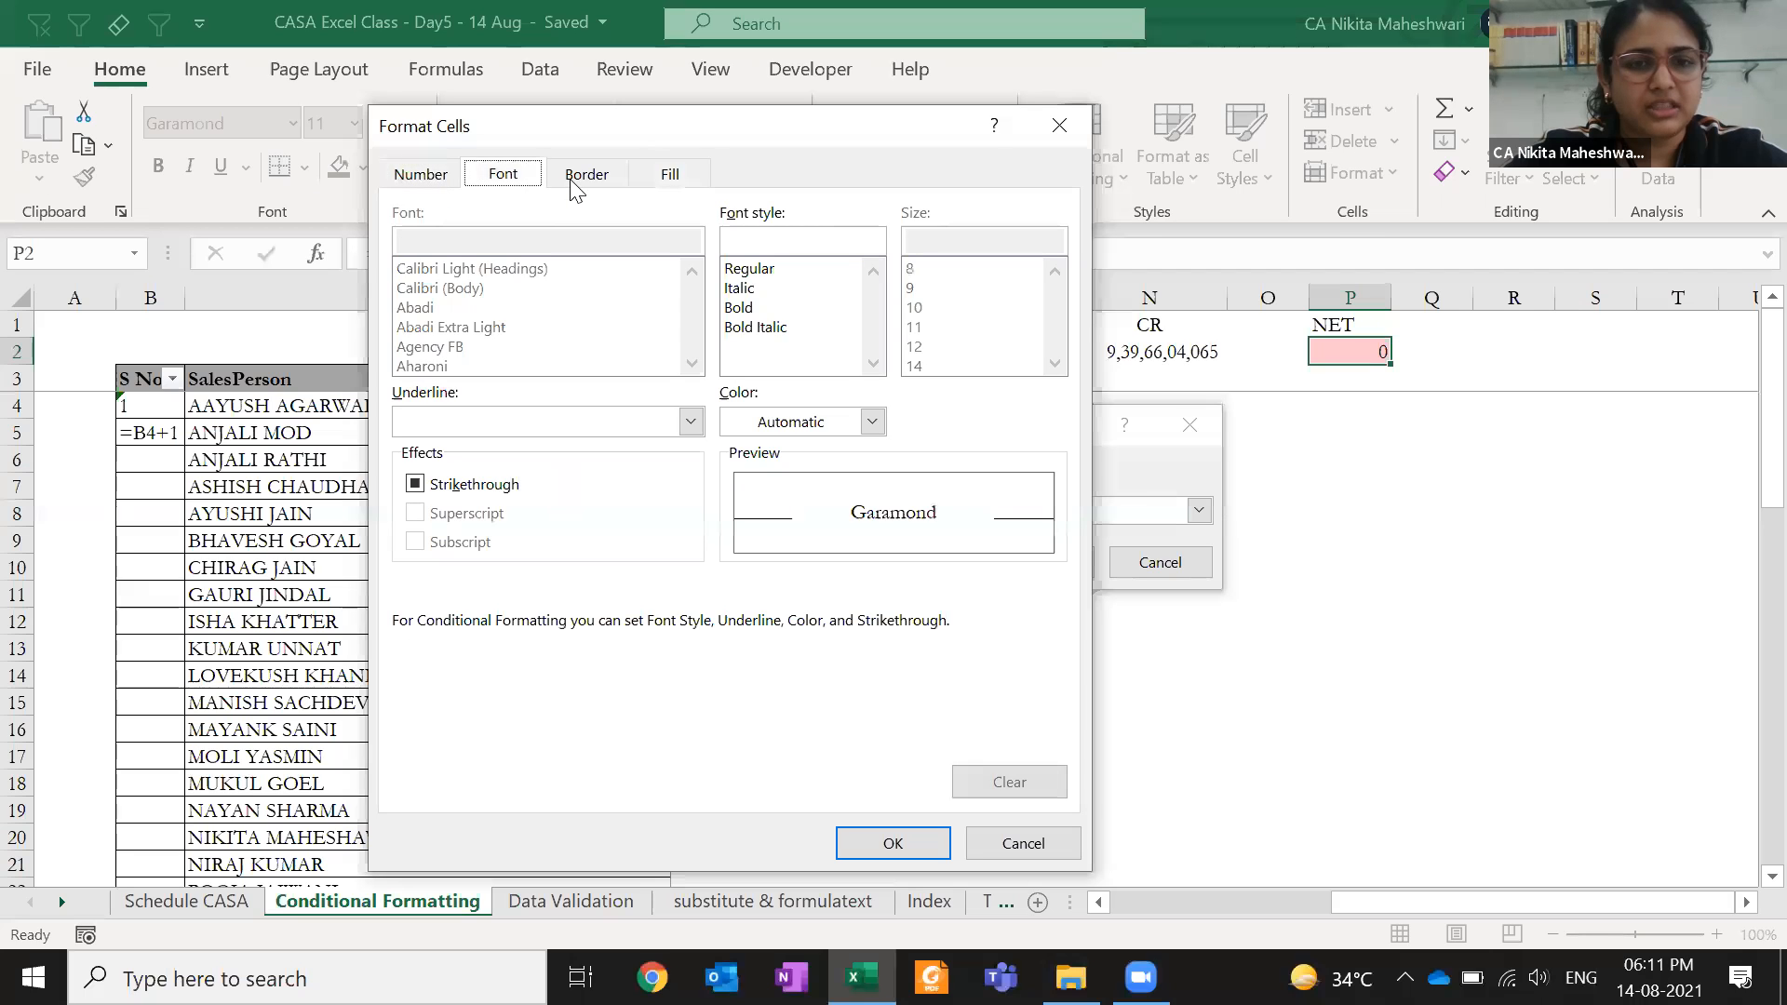
left_click(871, 421)
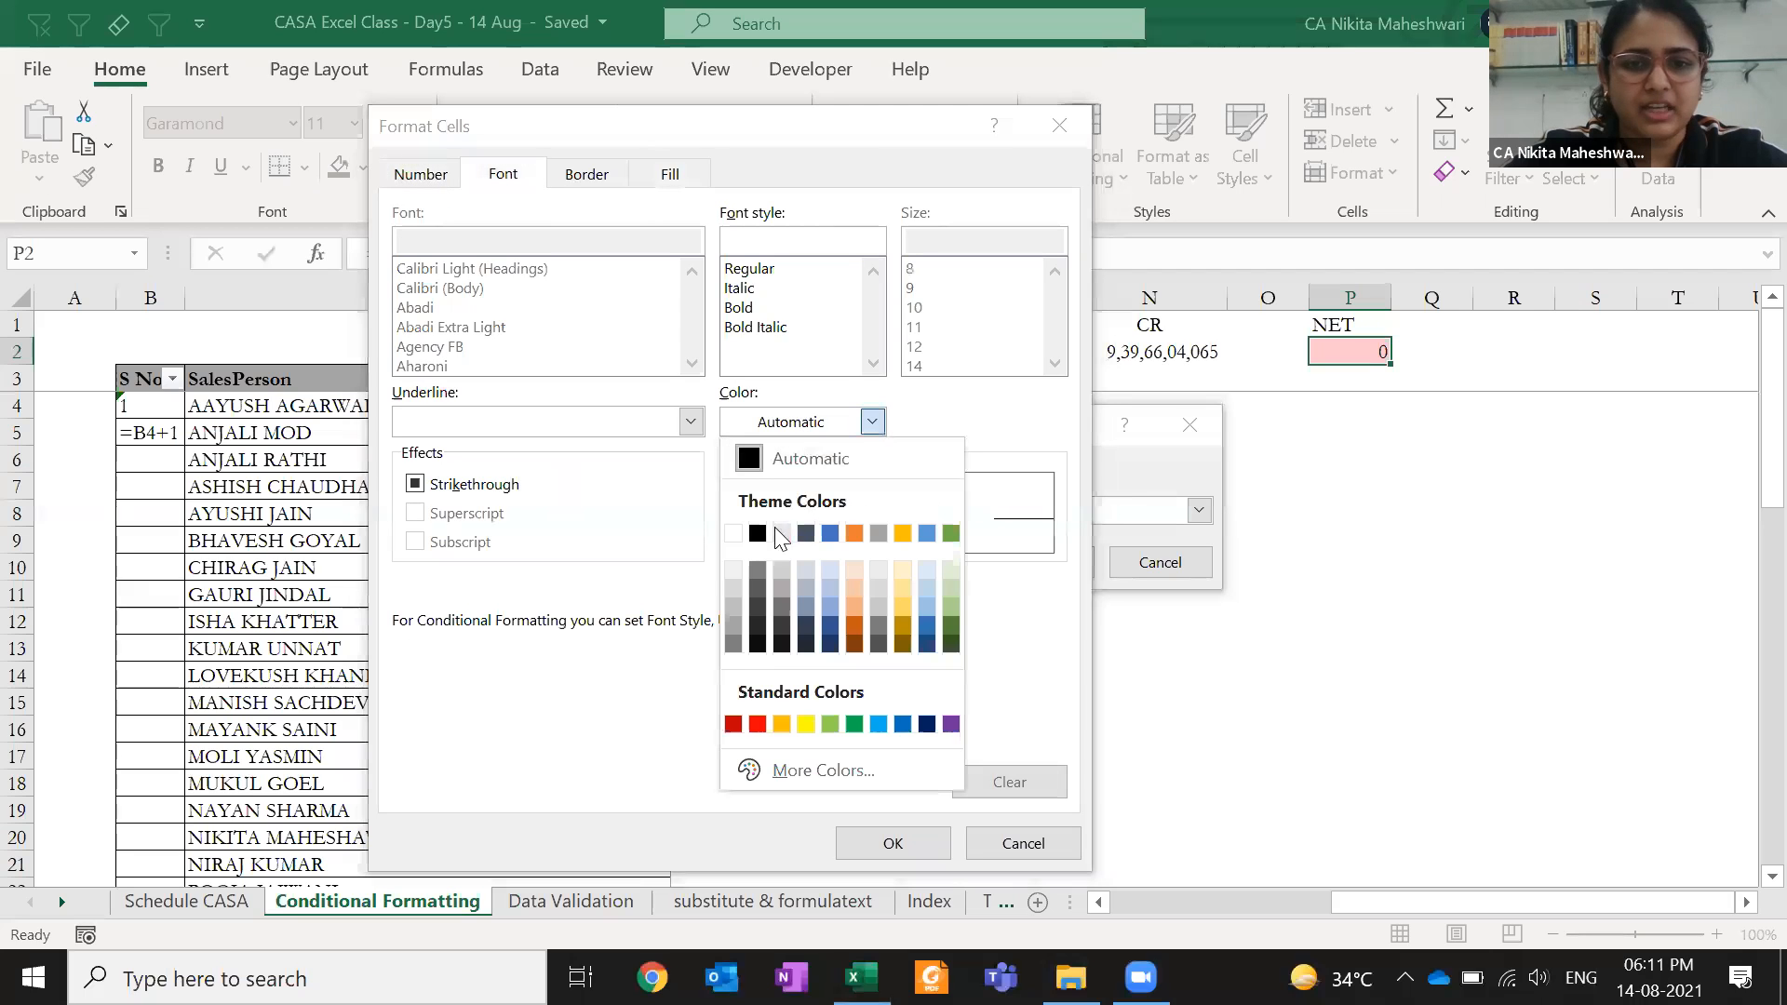
left_click(823, 538)
left_click(864, 841)
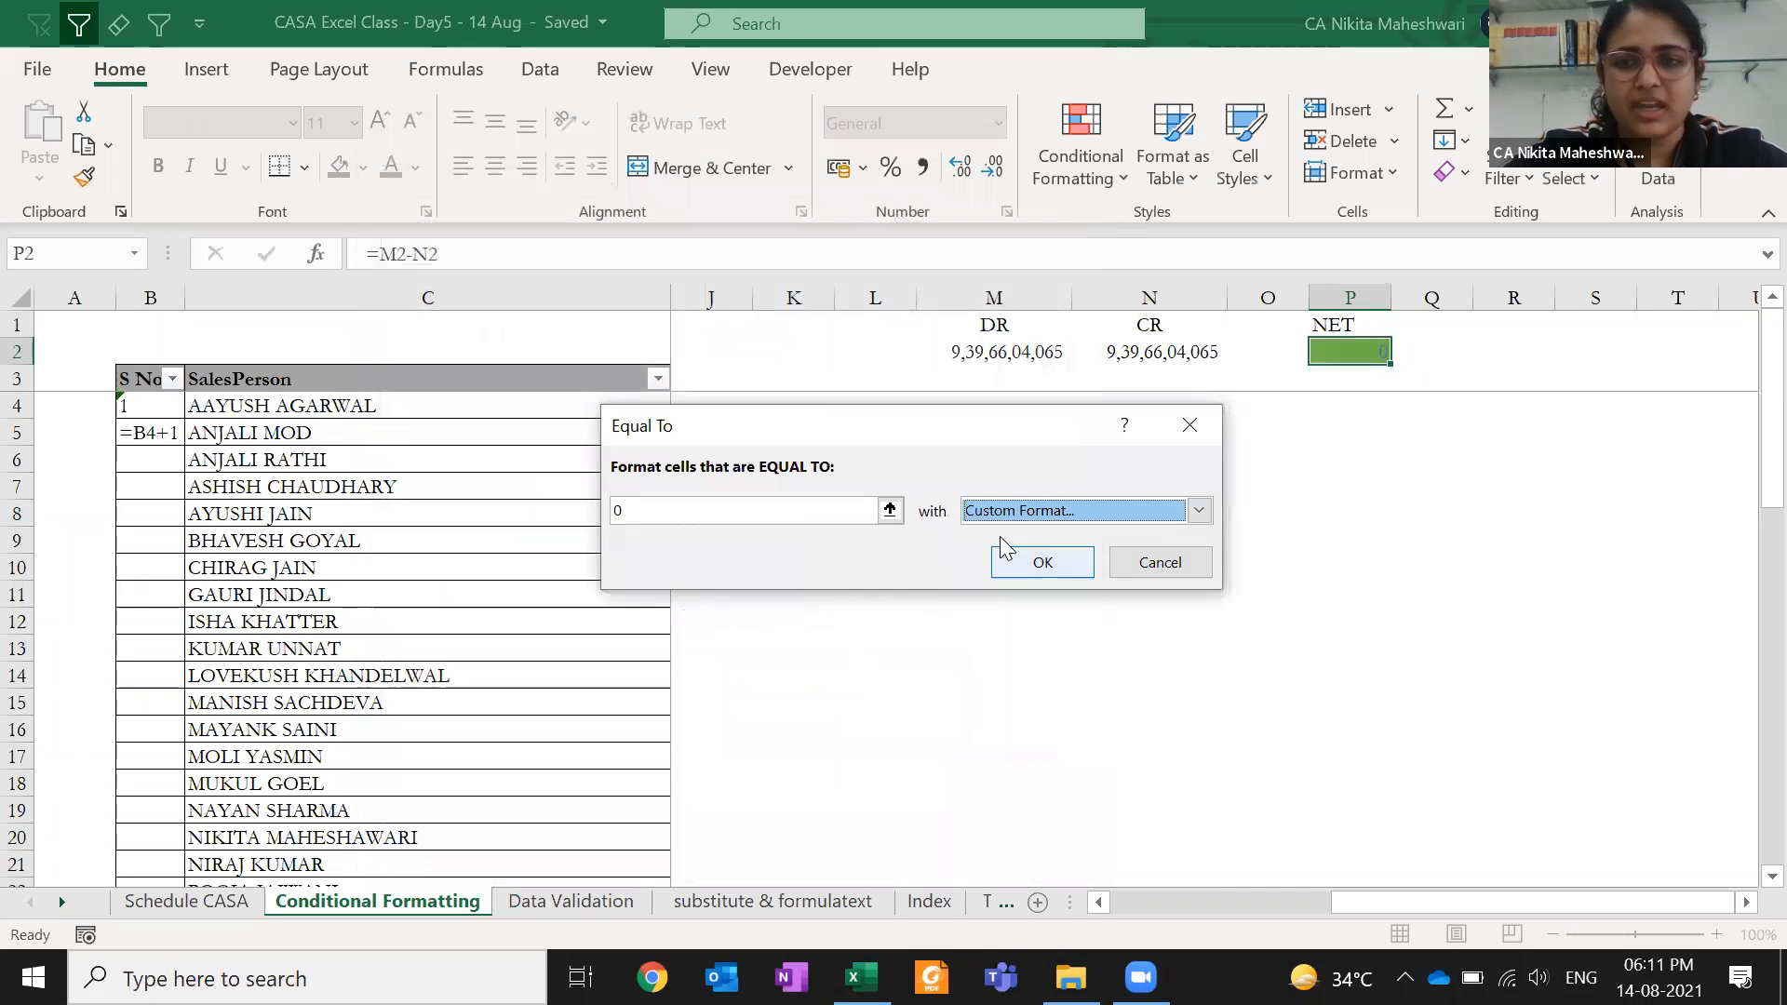
- Switch the custom fill to a lighter green and confirm the equal-to-0 rule
left_click(1107, 516)
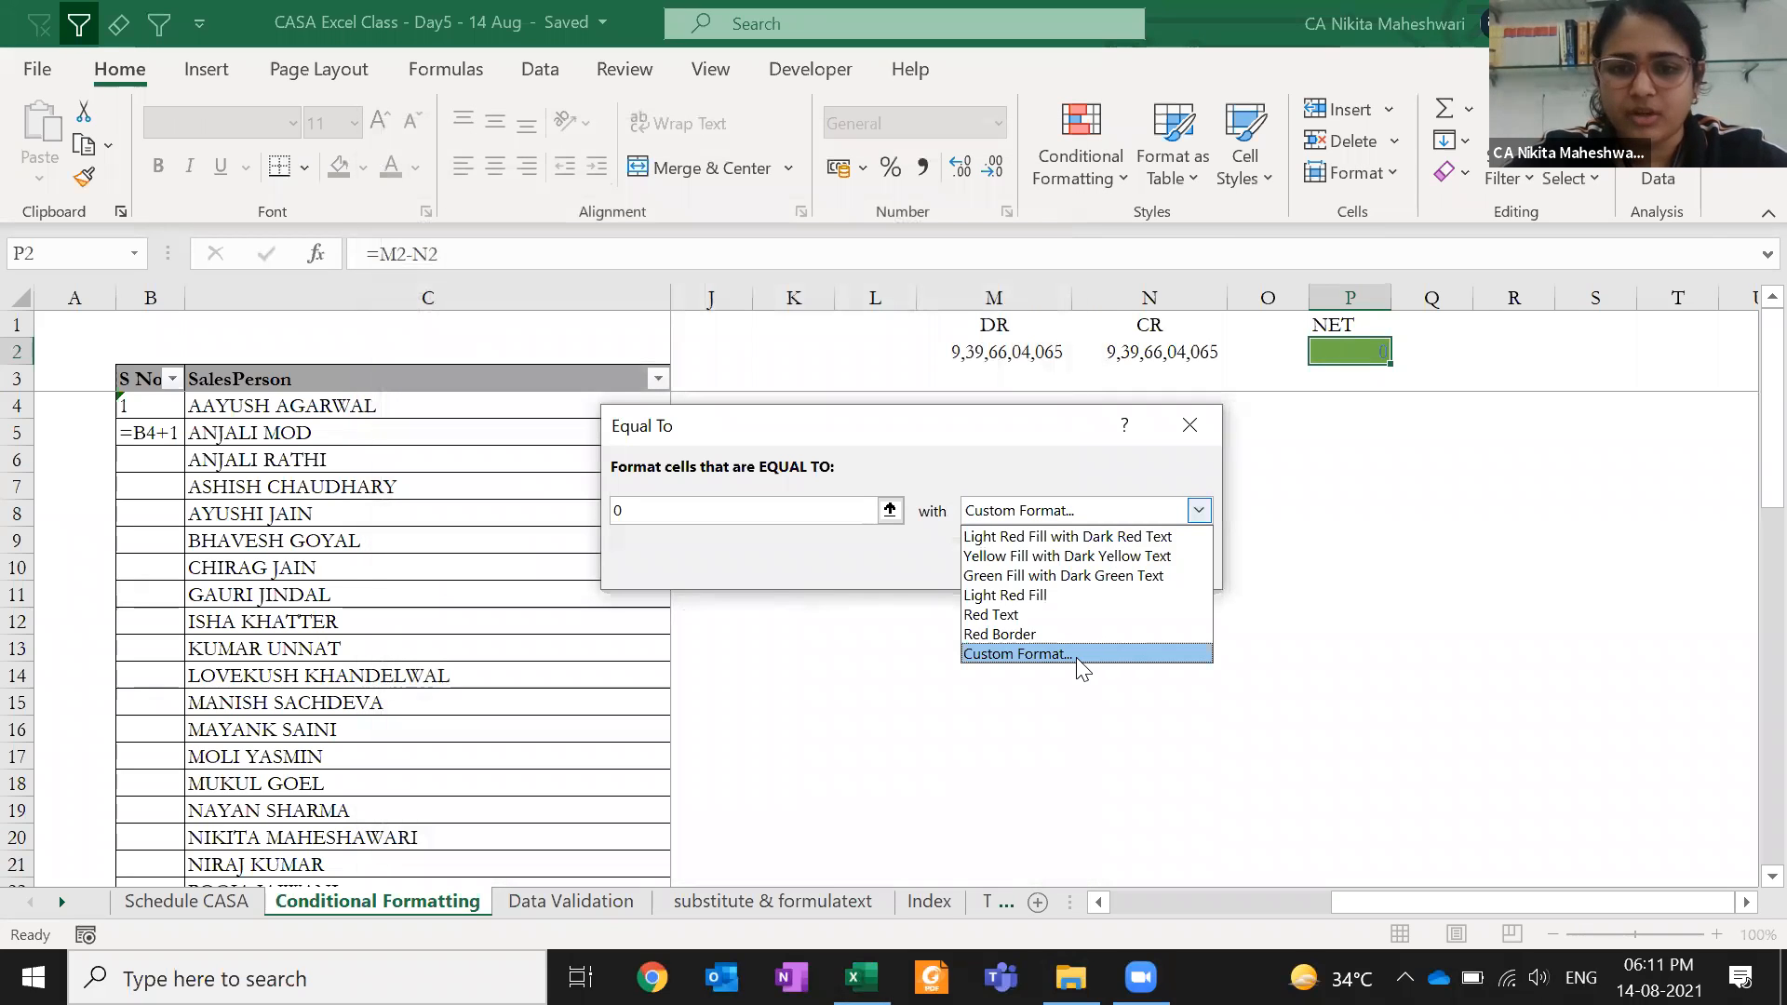
left_click(1077, 654)
left_click(670, 173)
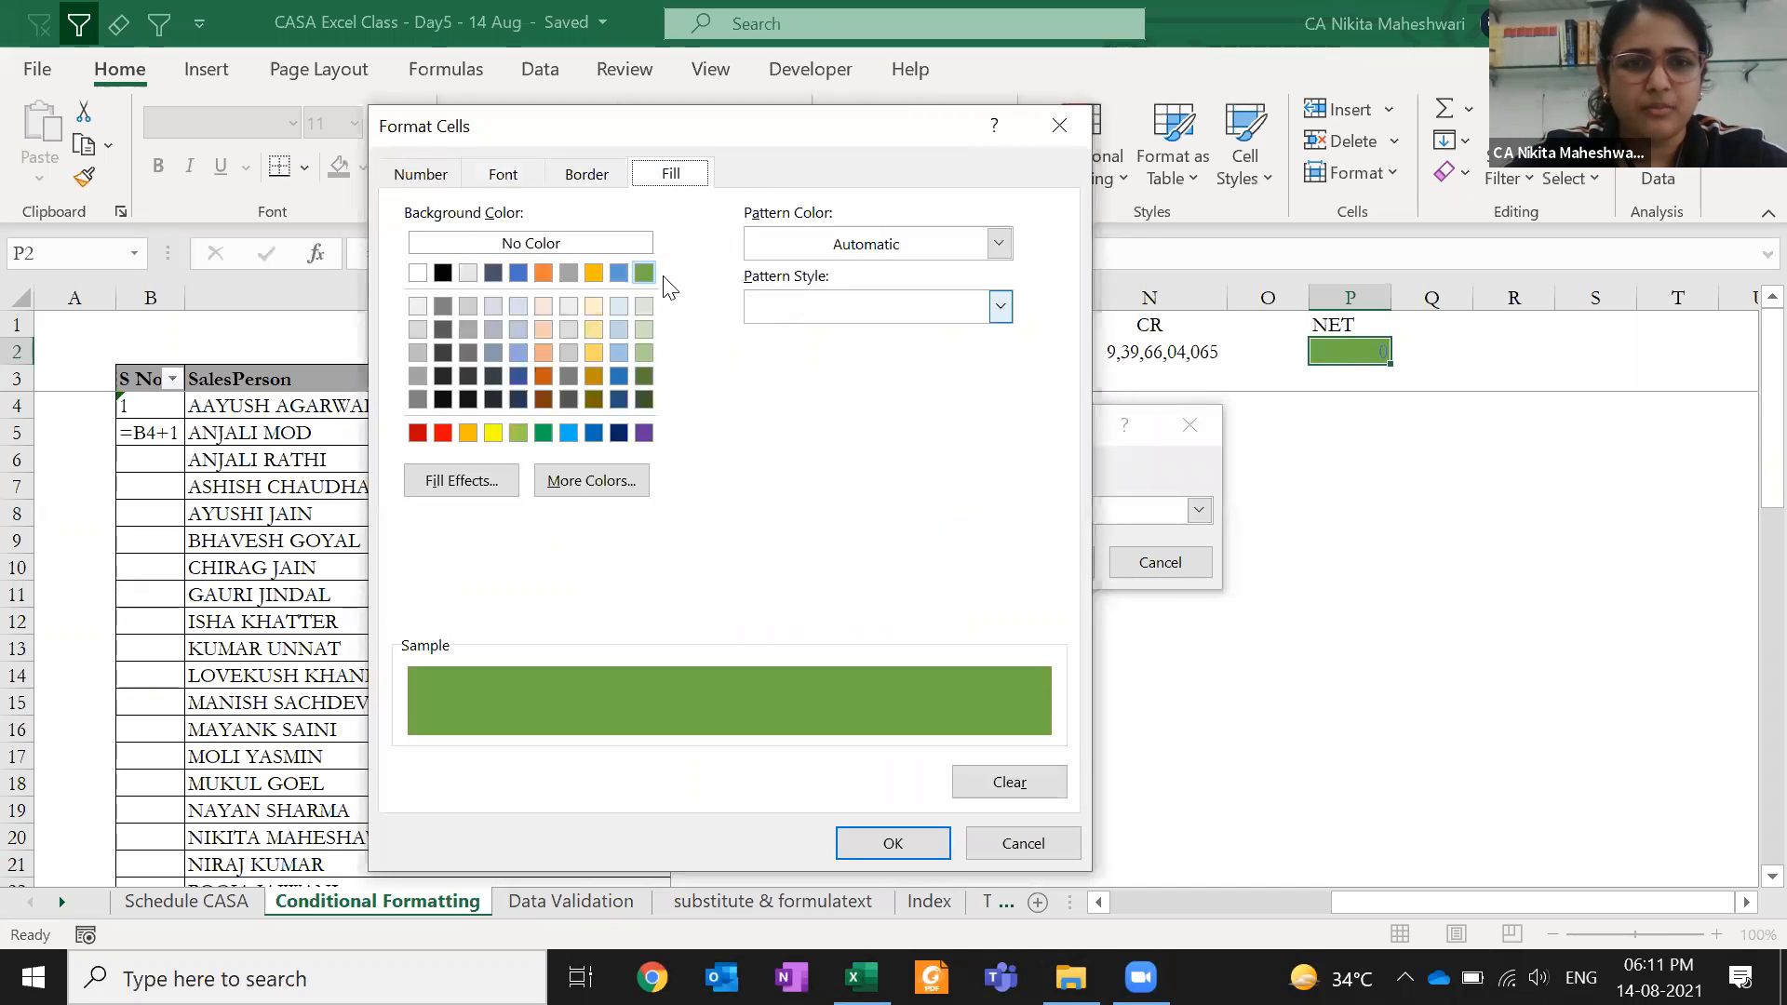
left_click(644, 329)
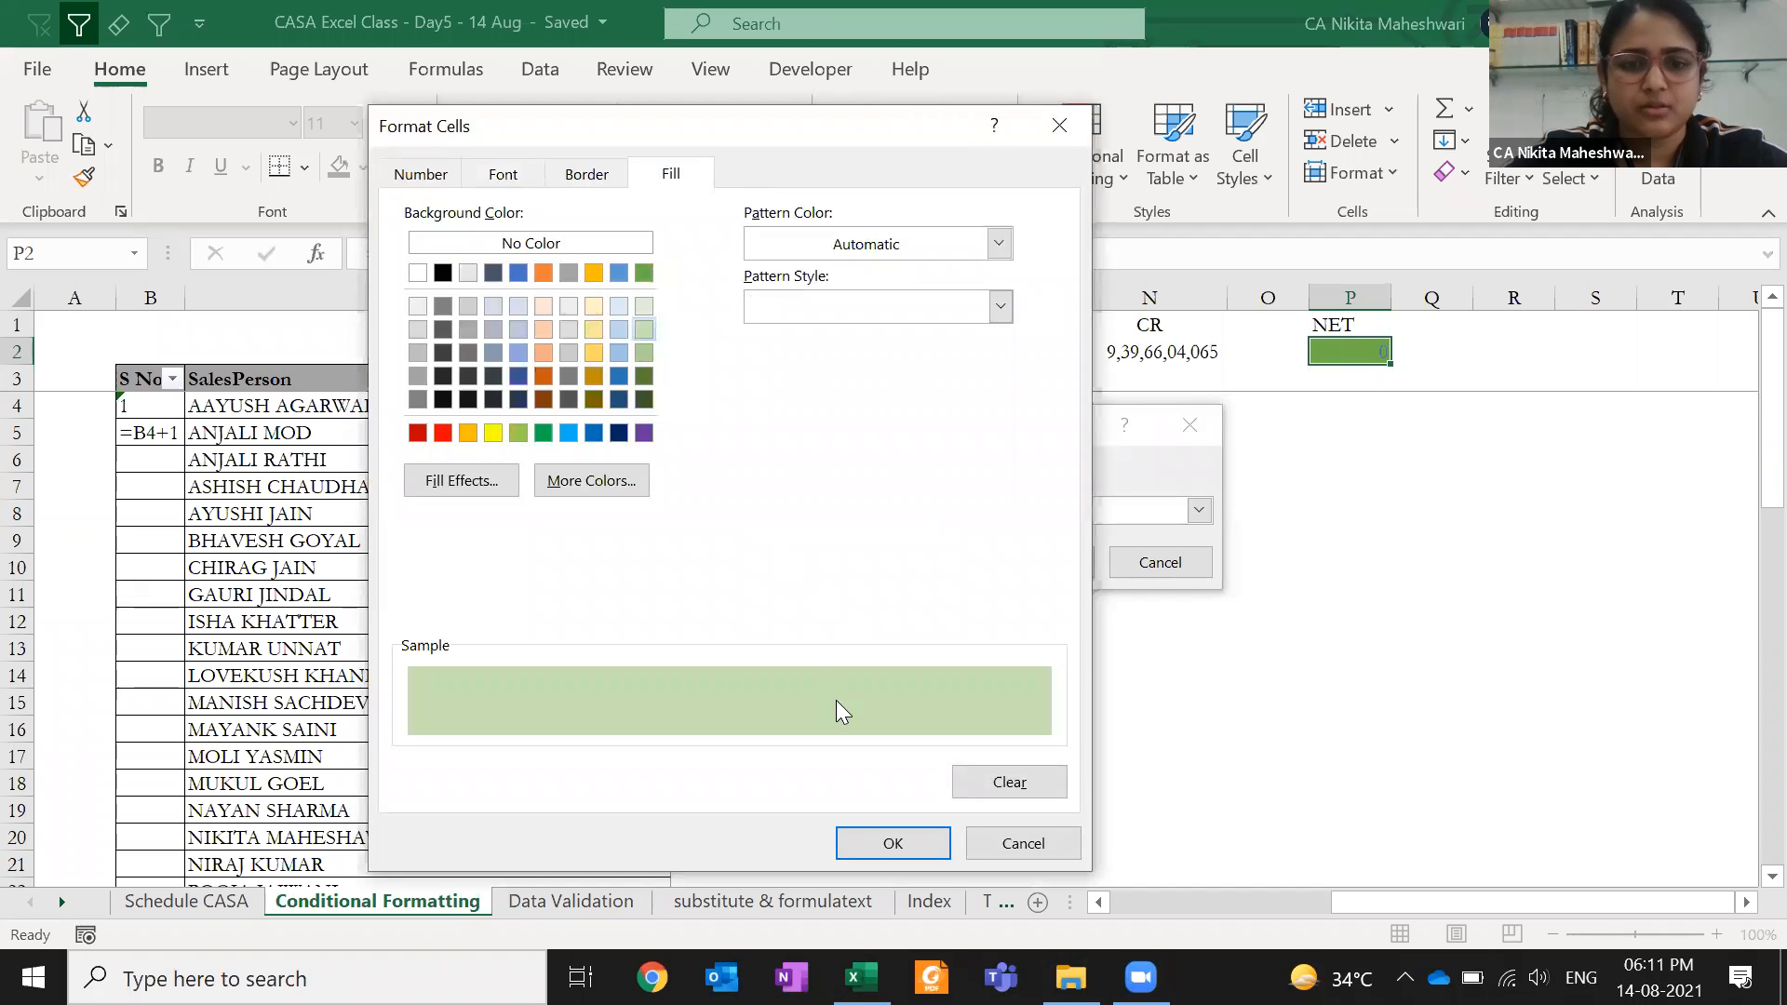
left_click(877, 843)
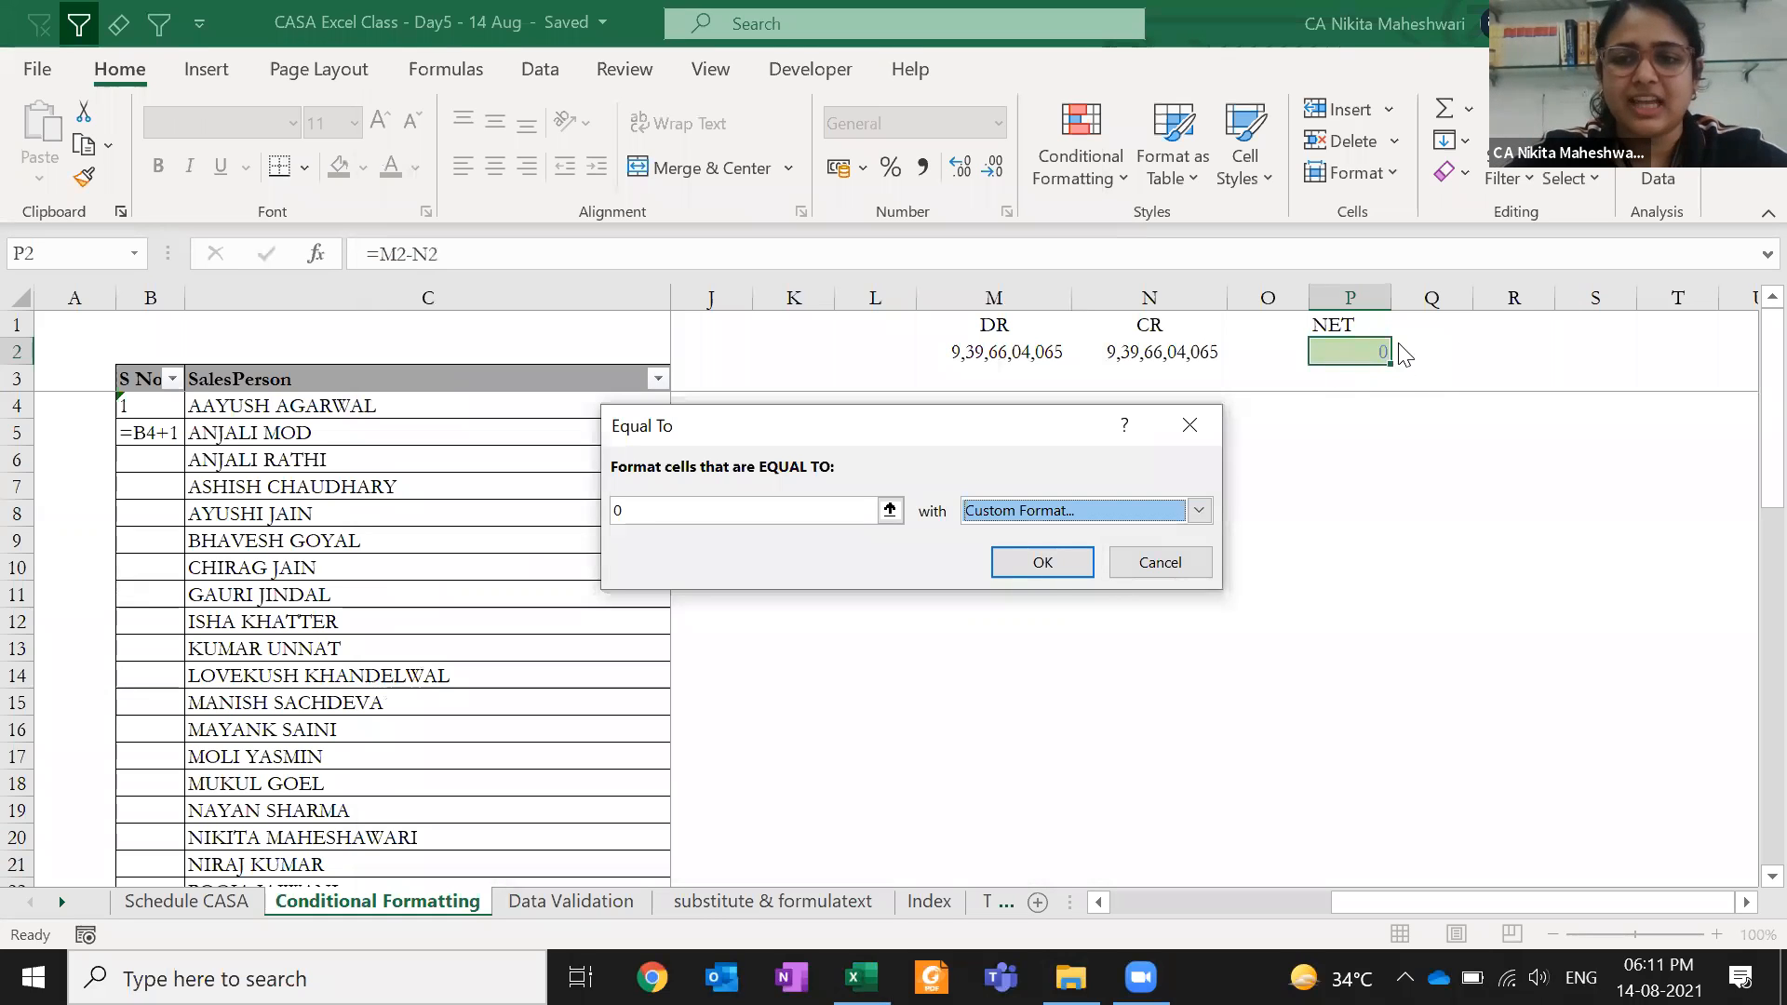
left_click(1042, 562)
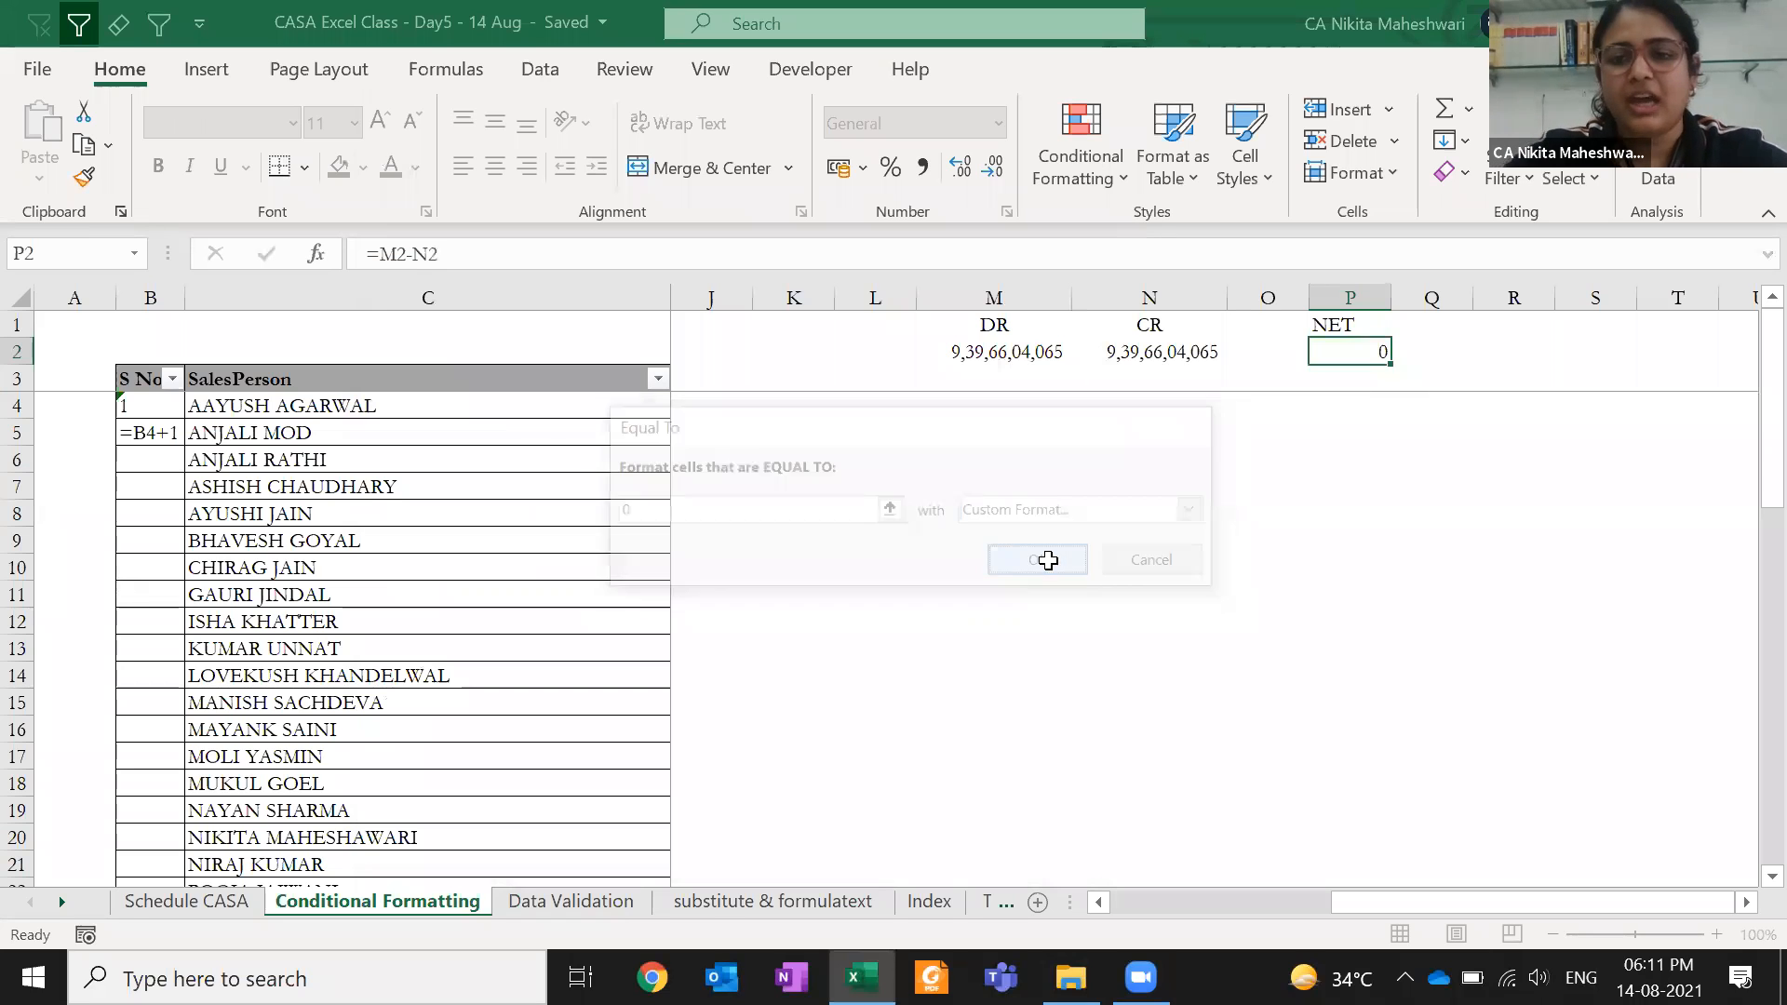
- Delete N2's leading 9 to test a non-zero NET, and widen column P
left_click(1270, 425)
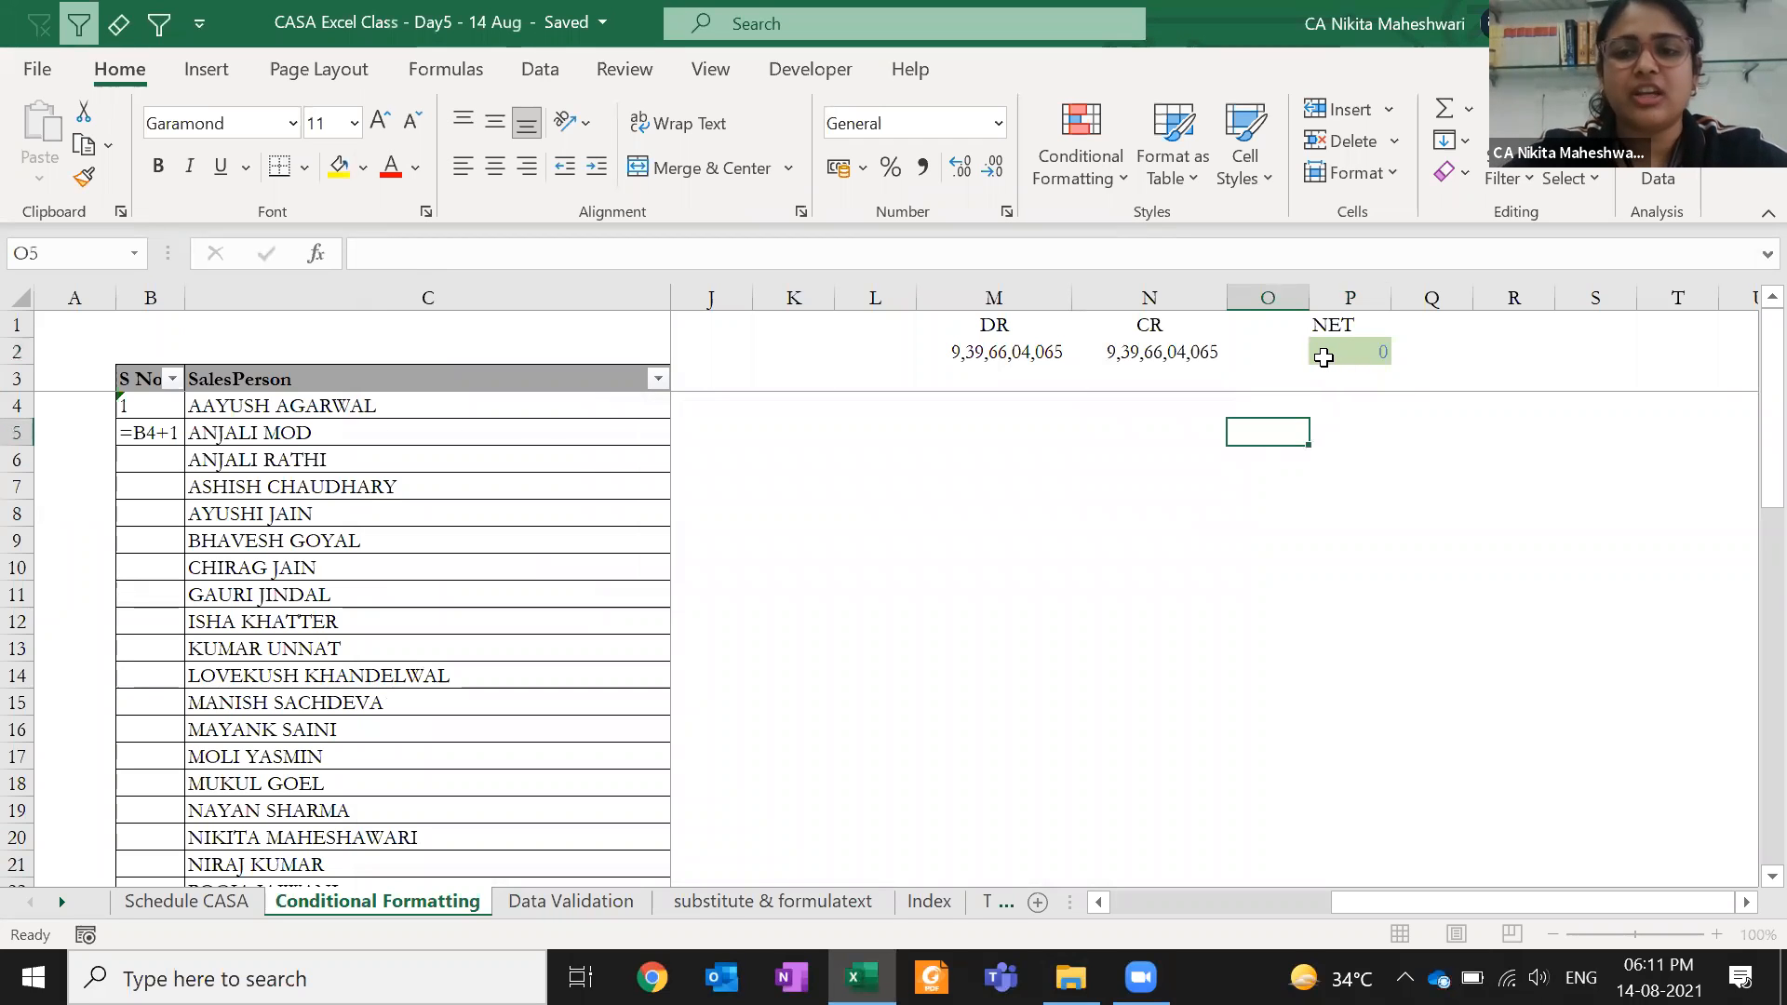
left_click(1322, 353)
left_click(1145, 352)
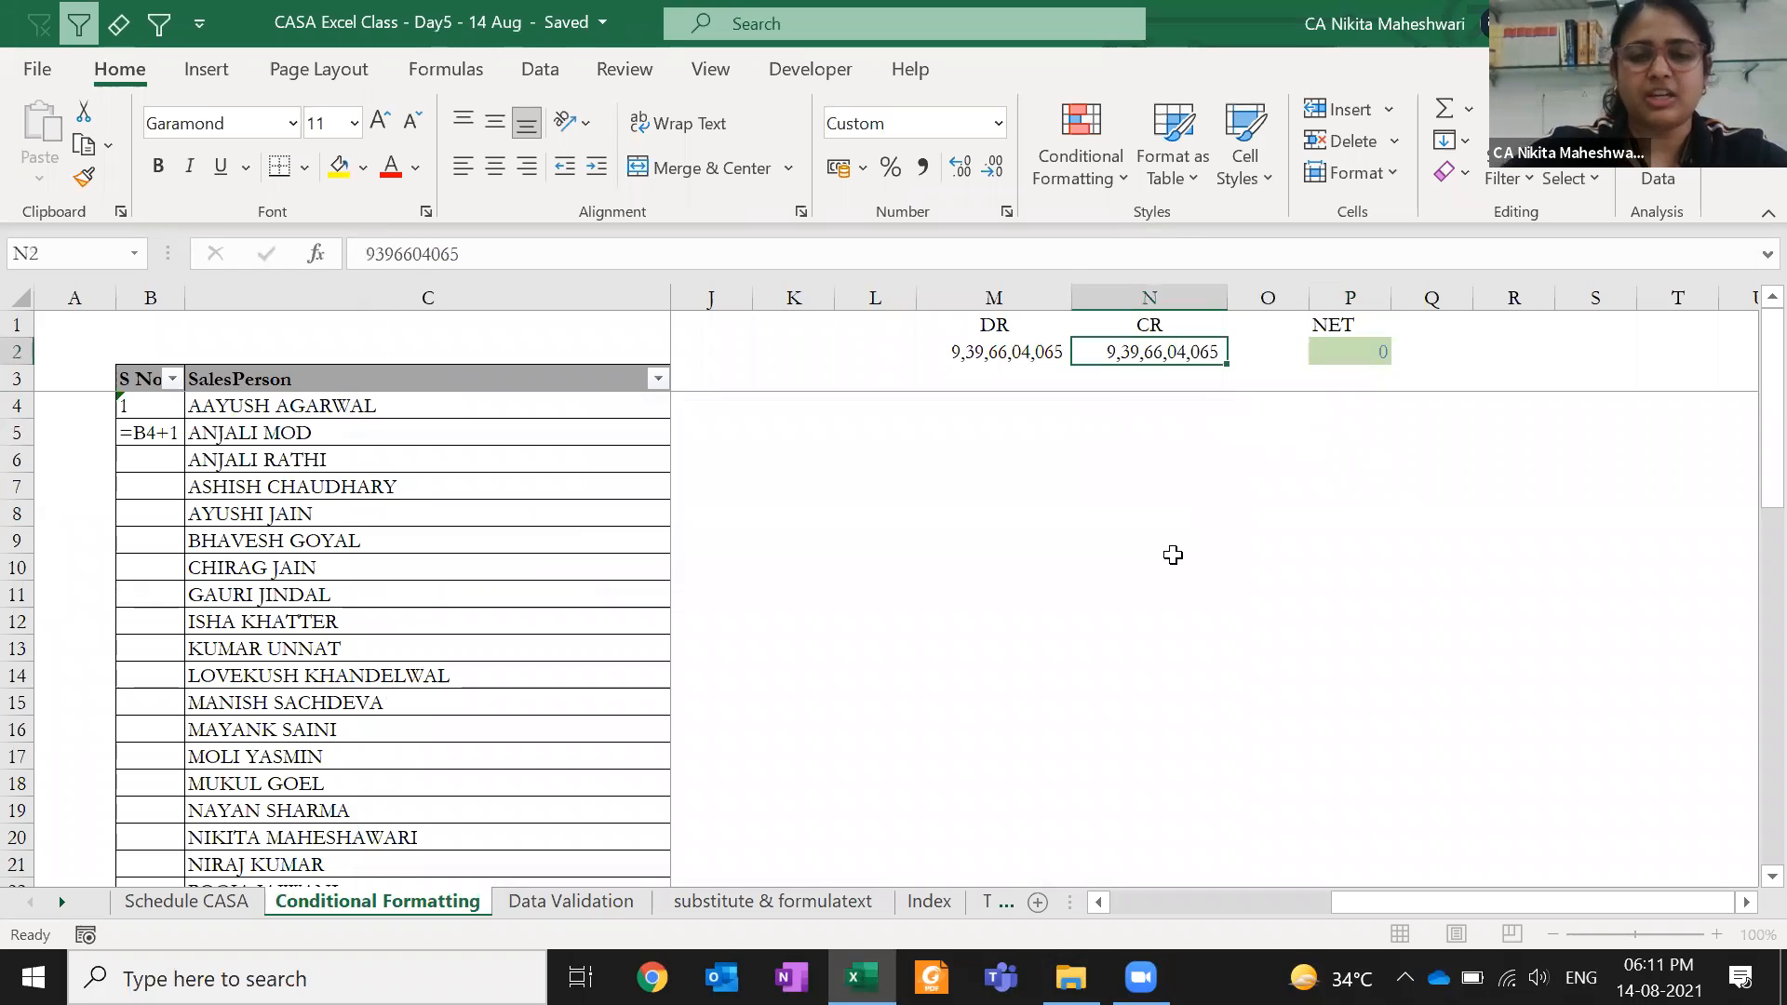
key("F2")
key("Home")
key("Delete")
key("Return")
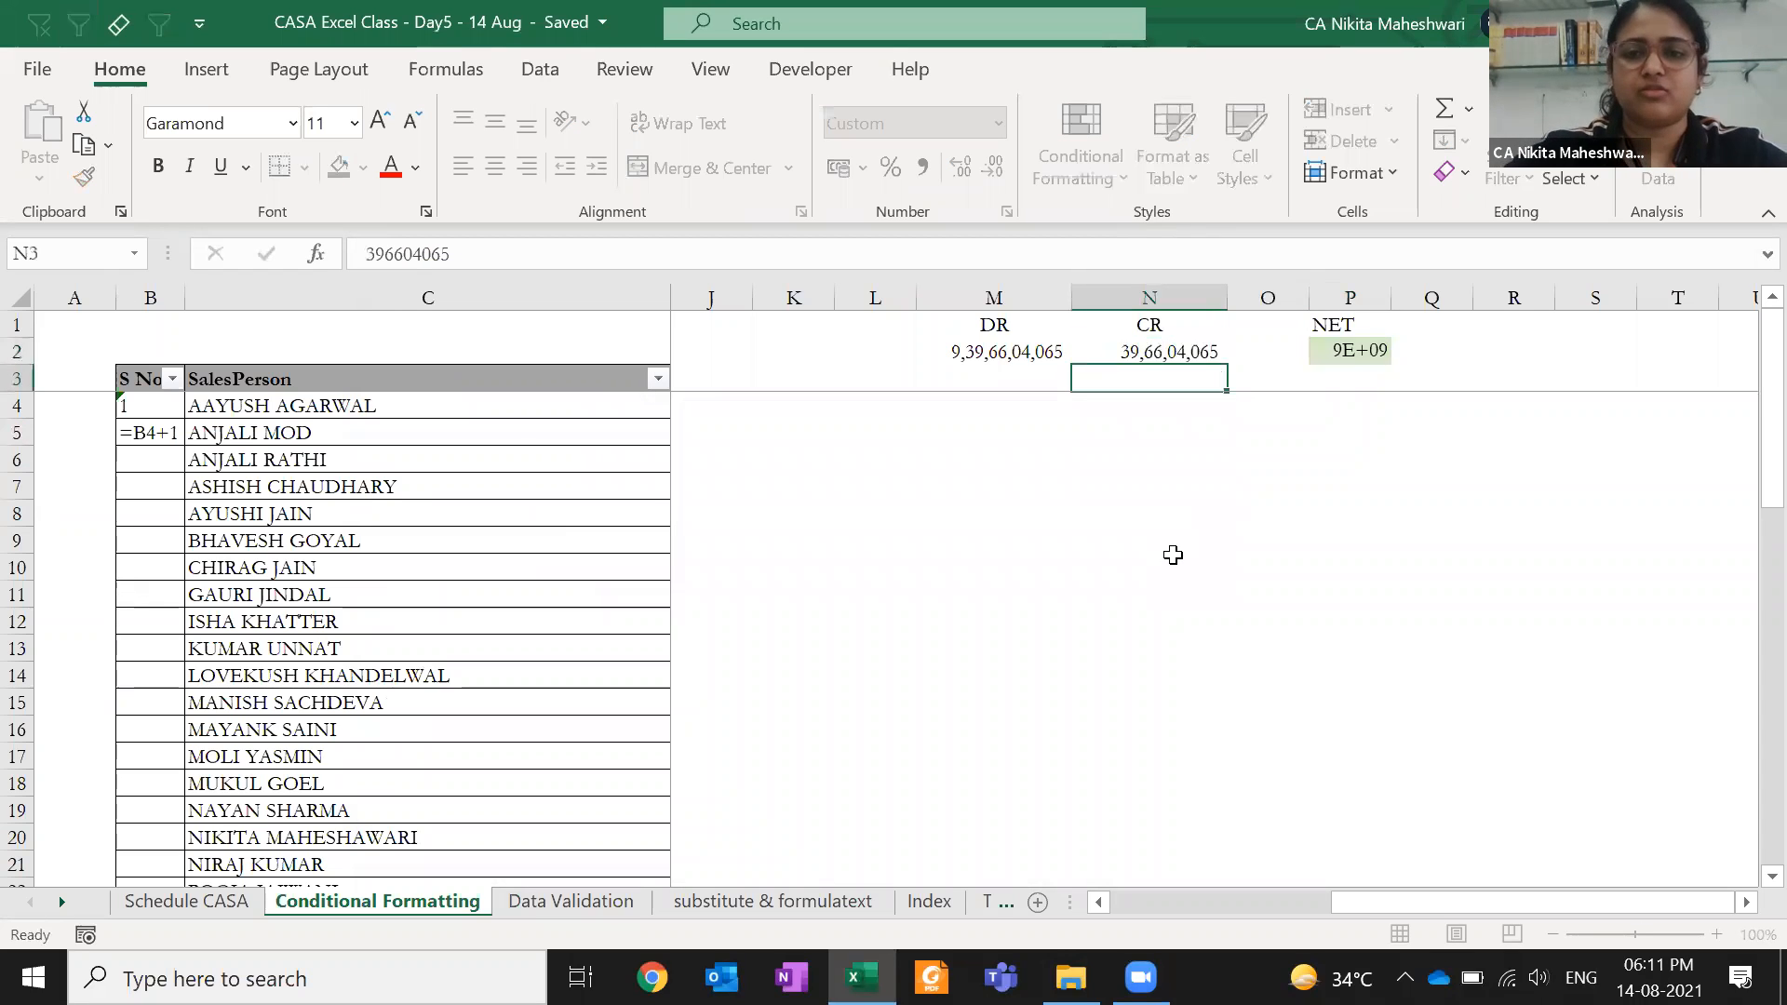
key("Up")
key("Right")
key("Right")
key("ctrl+shift+1")
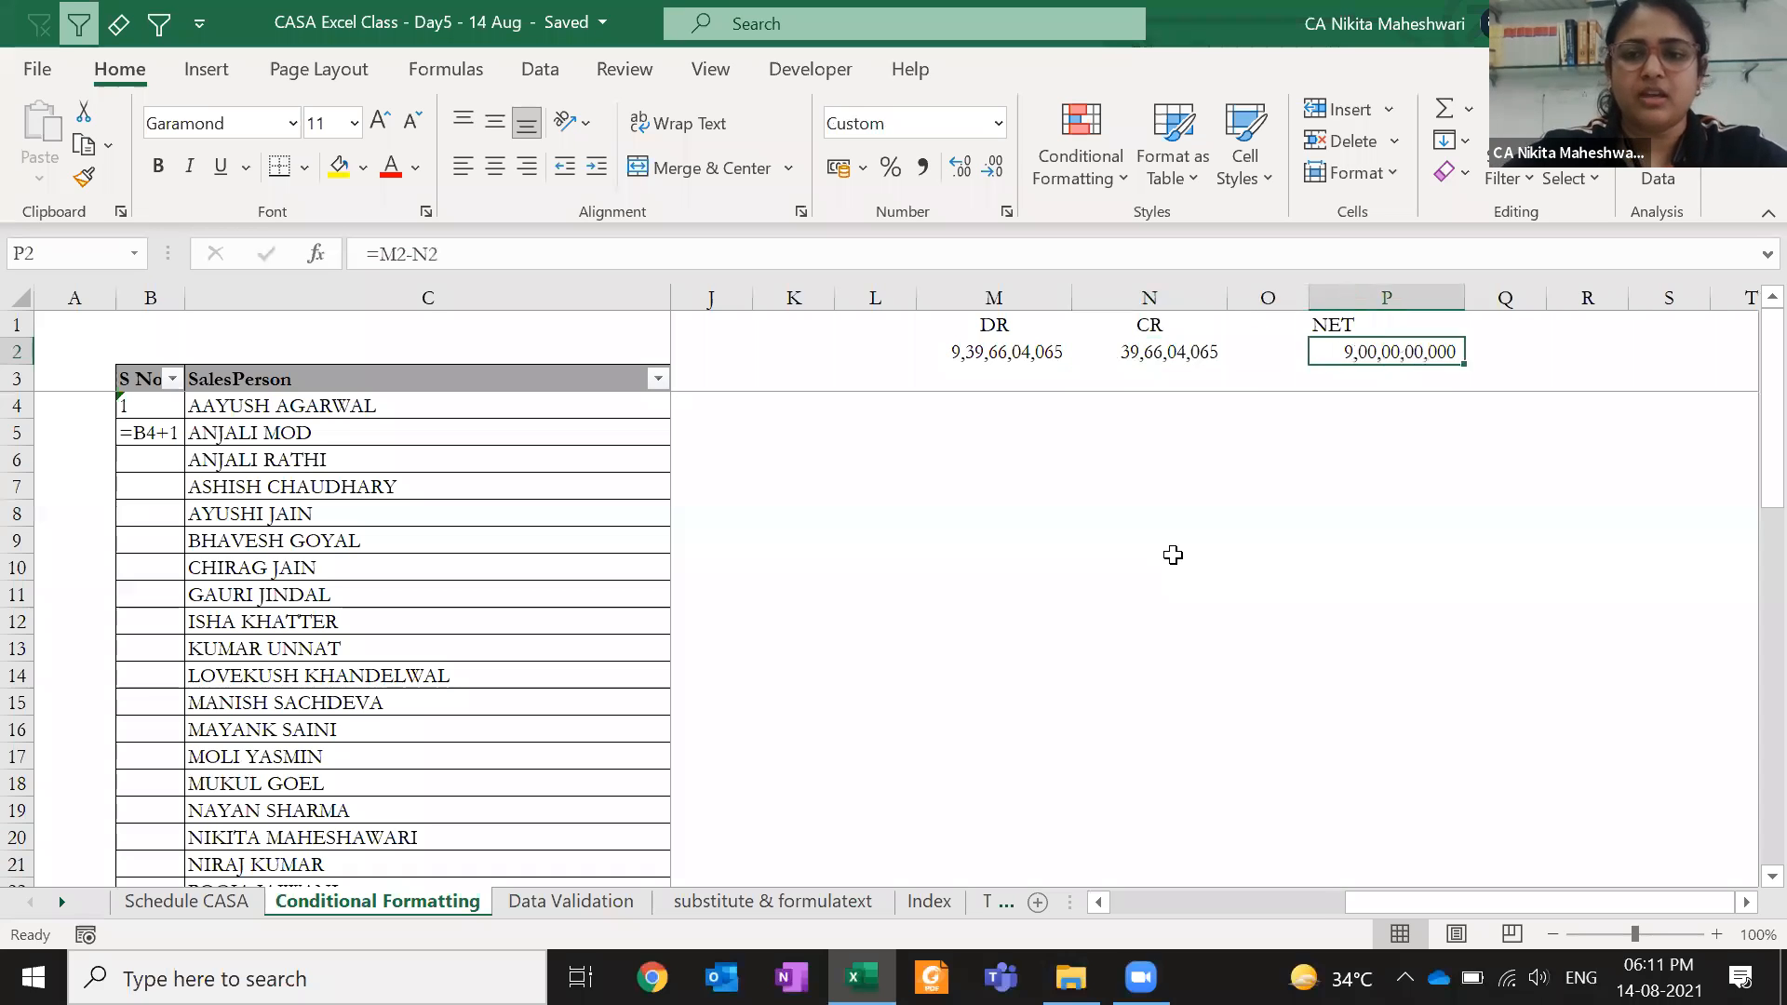
key("Left")
key("Left")
key("Right")
key("Right")
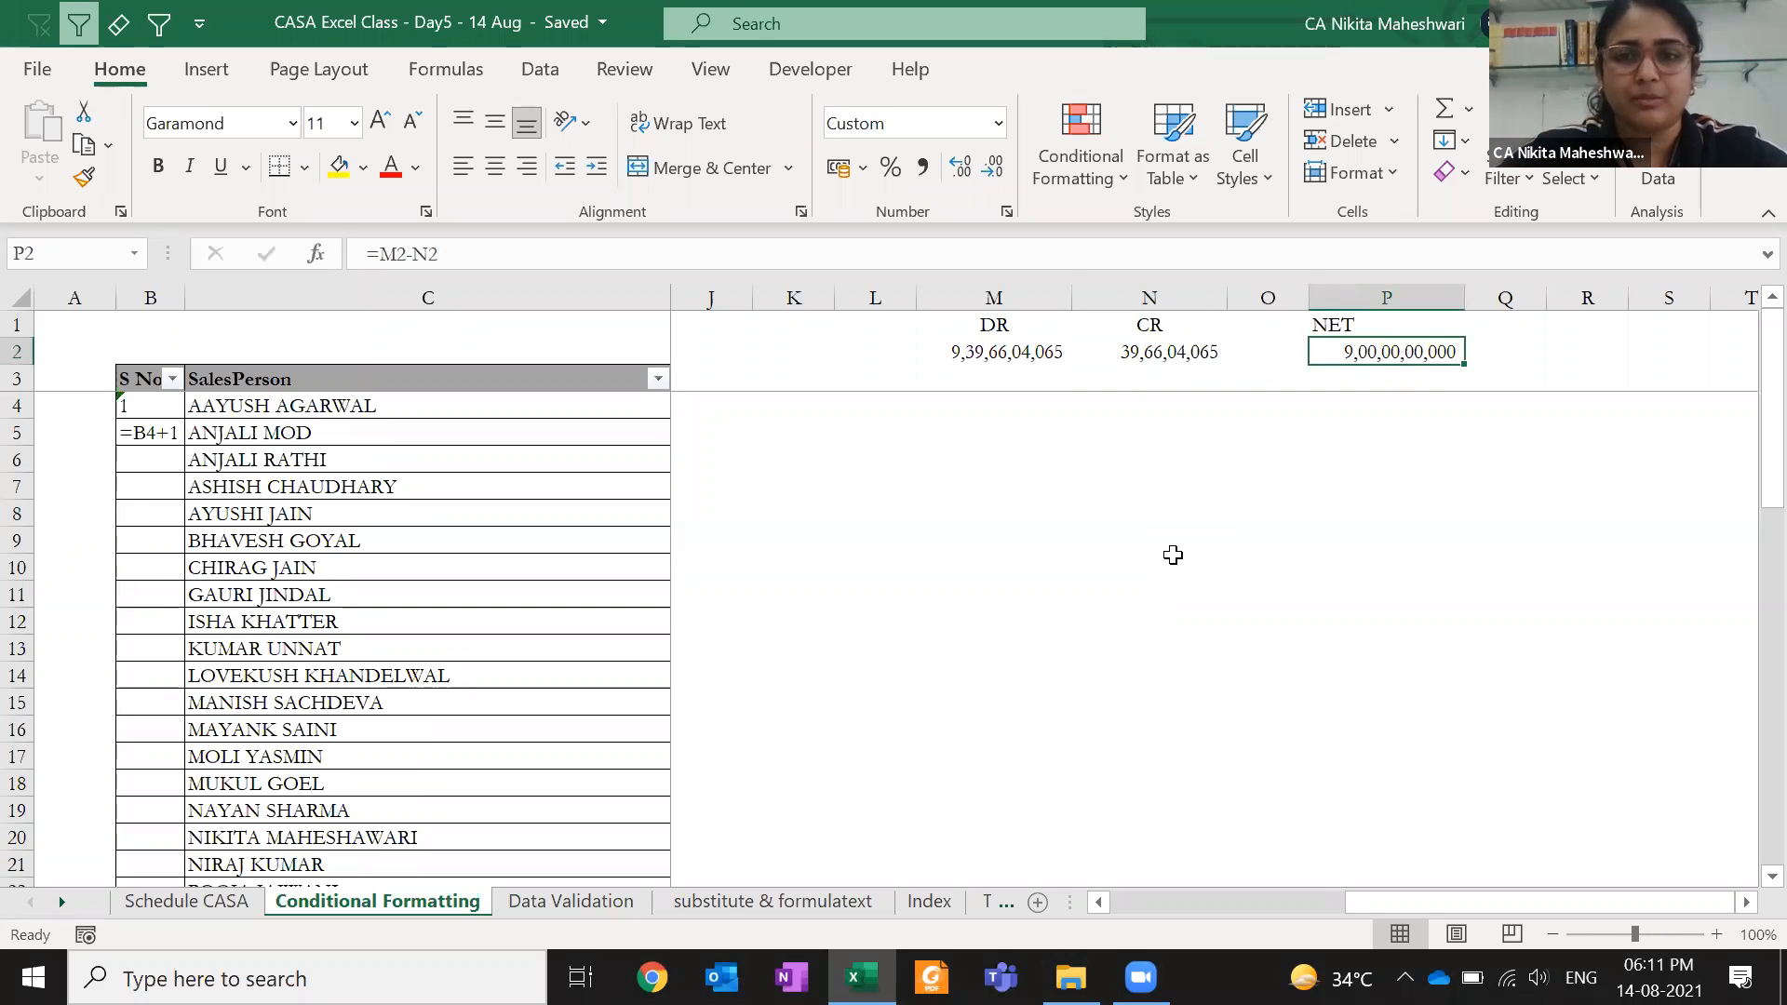
- Restore the leading 9 in N2 and show NET in P2 as a plain number
key("Left")
key("Left")
key("Left")
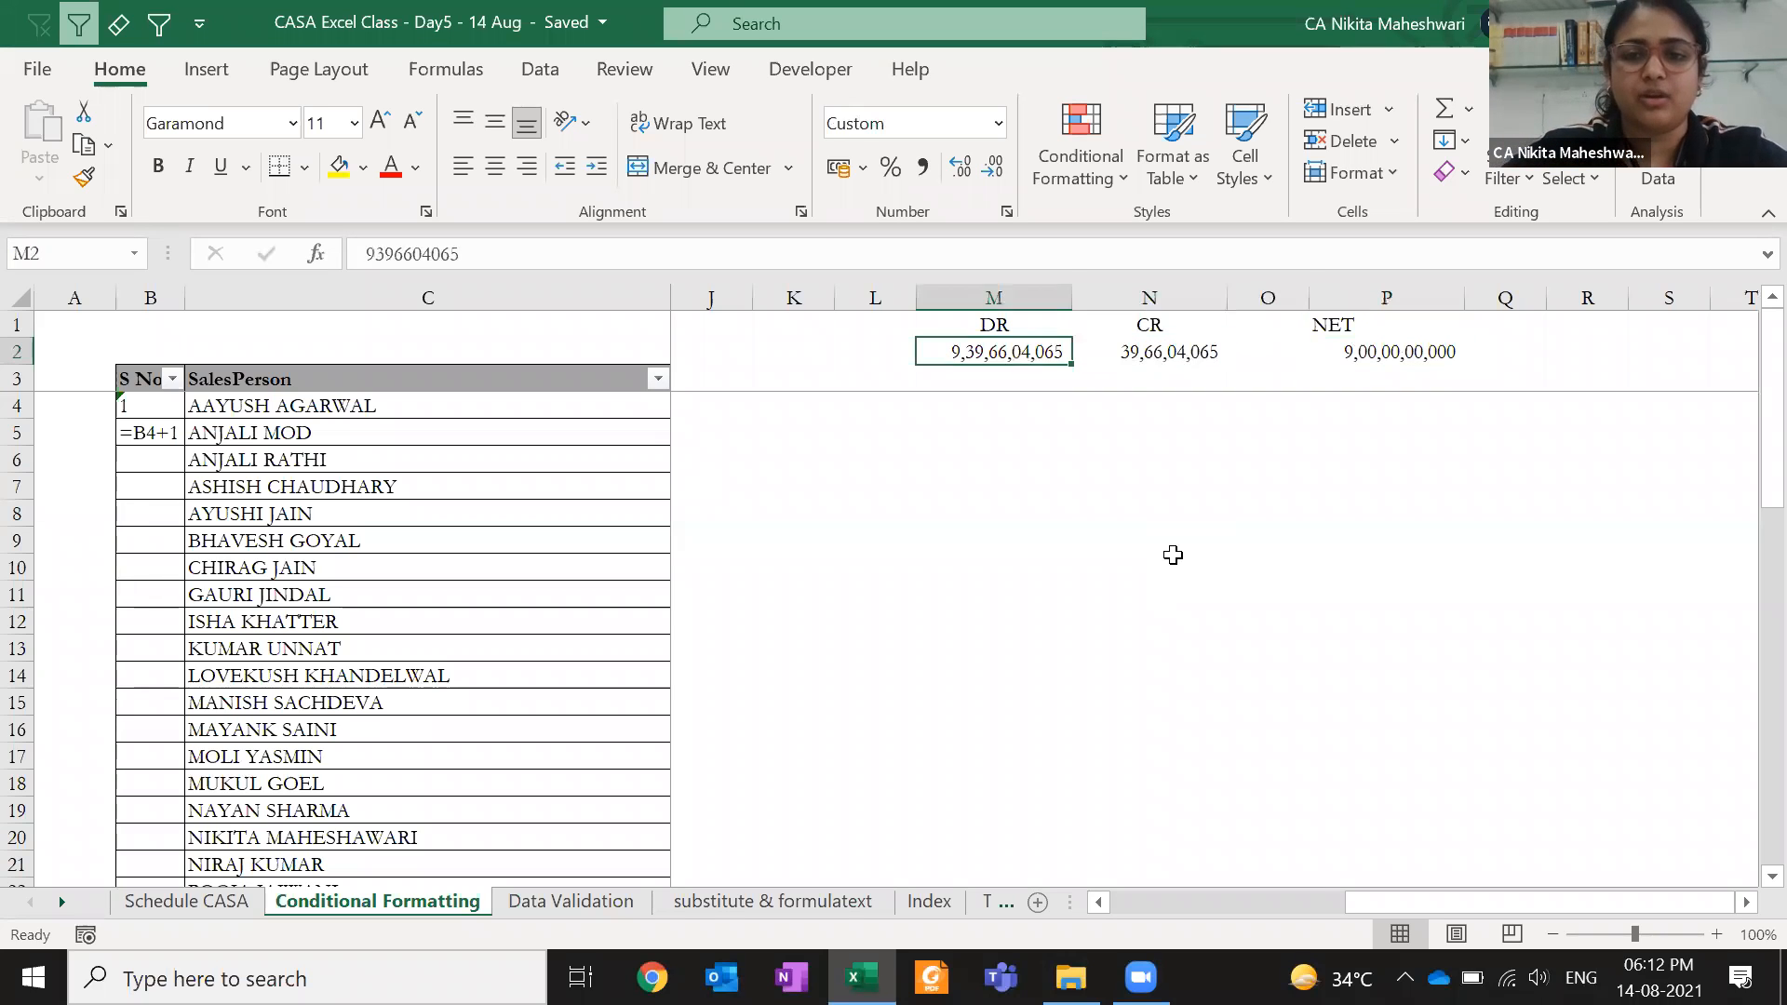
key("Right")
key("F2")
key("Home")
type("9")
key("Return")
key("Up")
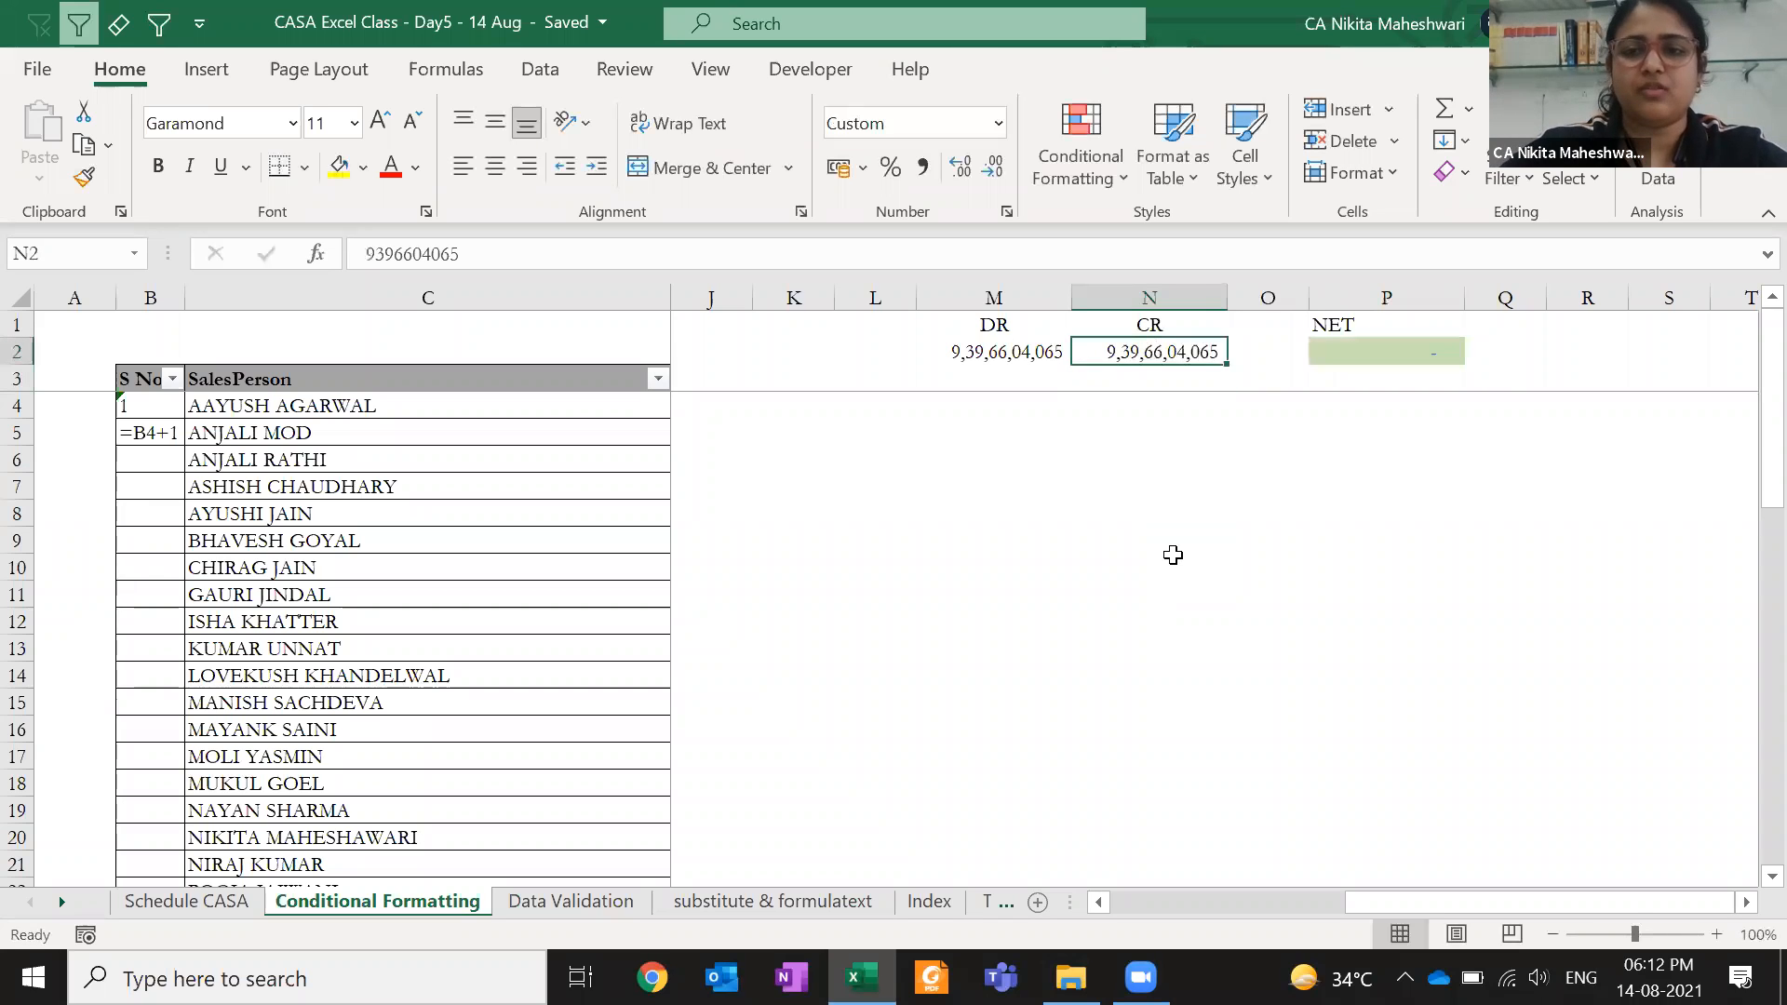
key("Right")
key("Right")
key("ctrl+shift+grave")
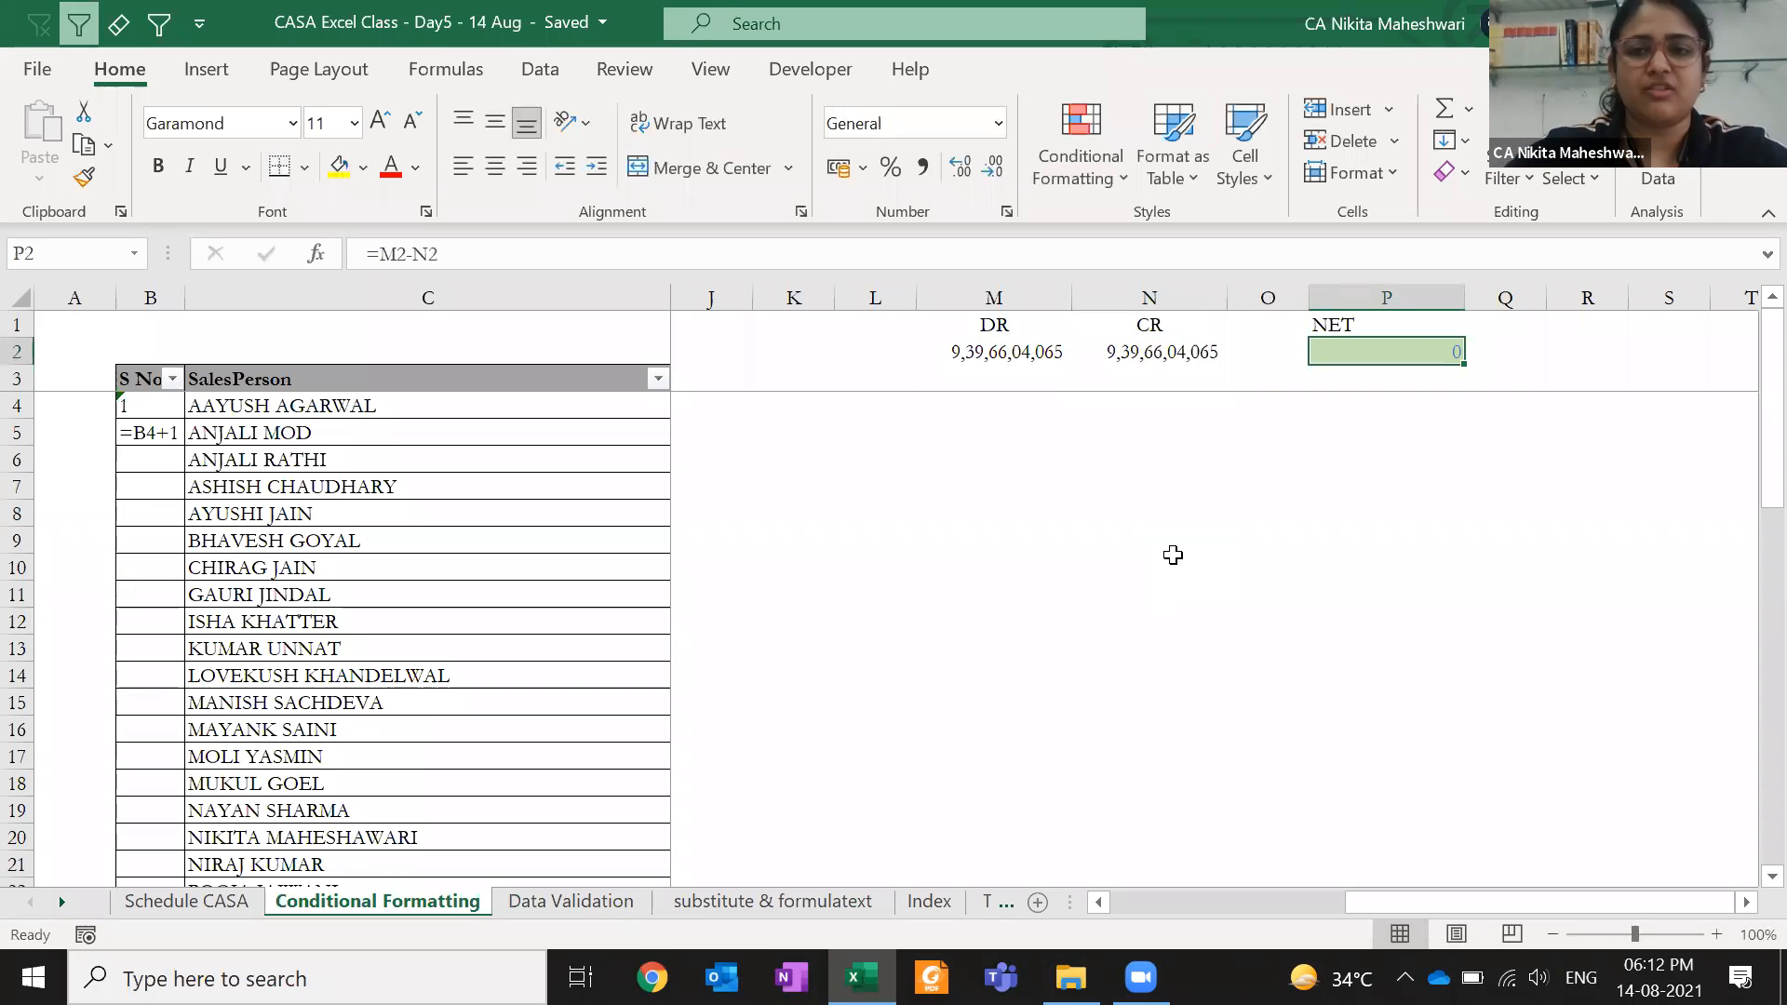
- Change N2's last digit to 1 so NET shows 4, then undo back to 0
double_click(1169, 352)
key("BackSpace")
type("1")
key("Return")
left_click(1167, 350)
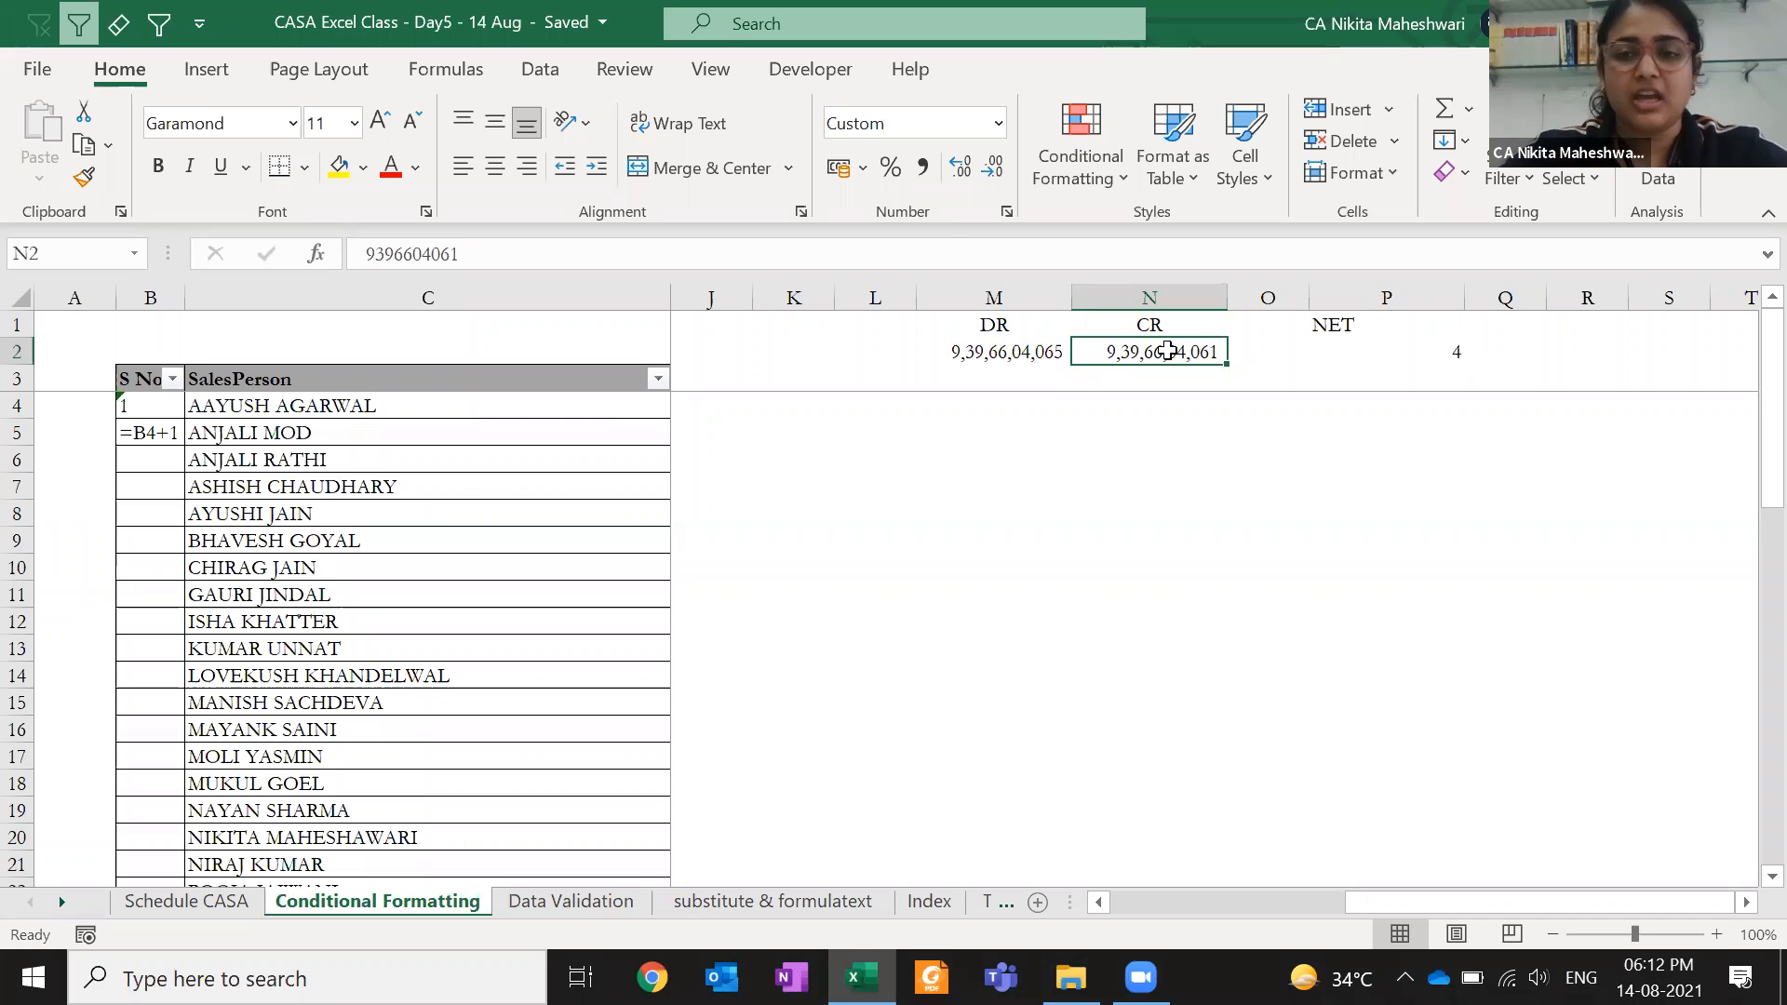
key("ctrl+z")
left_click(1315, 351)
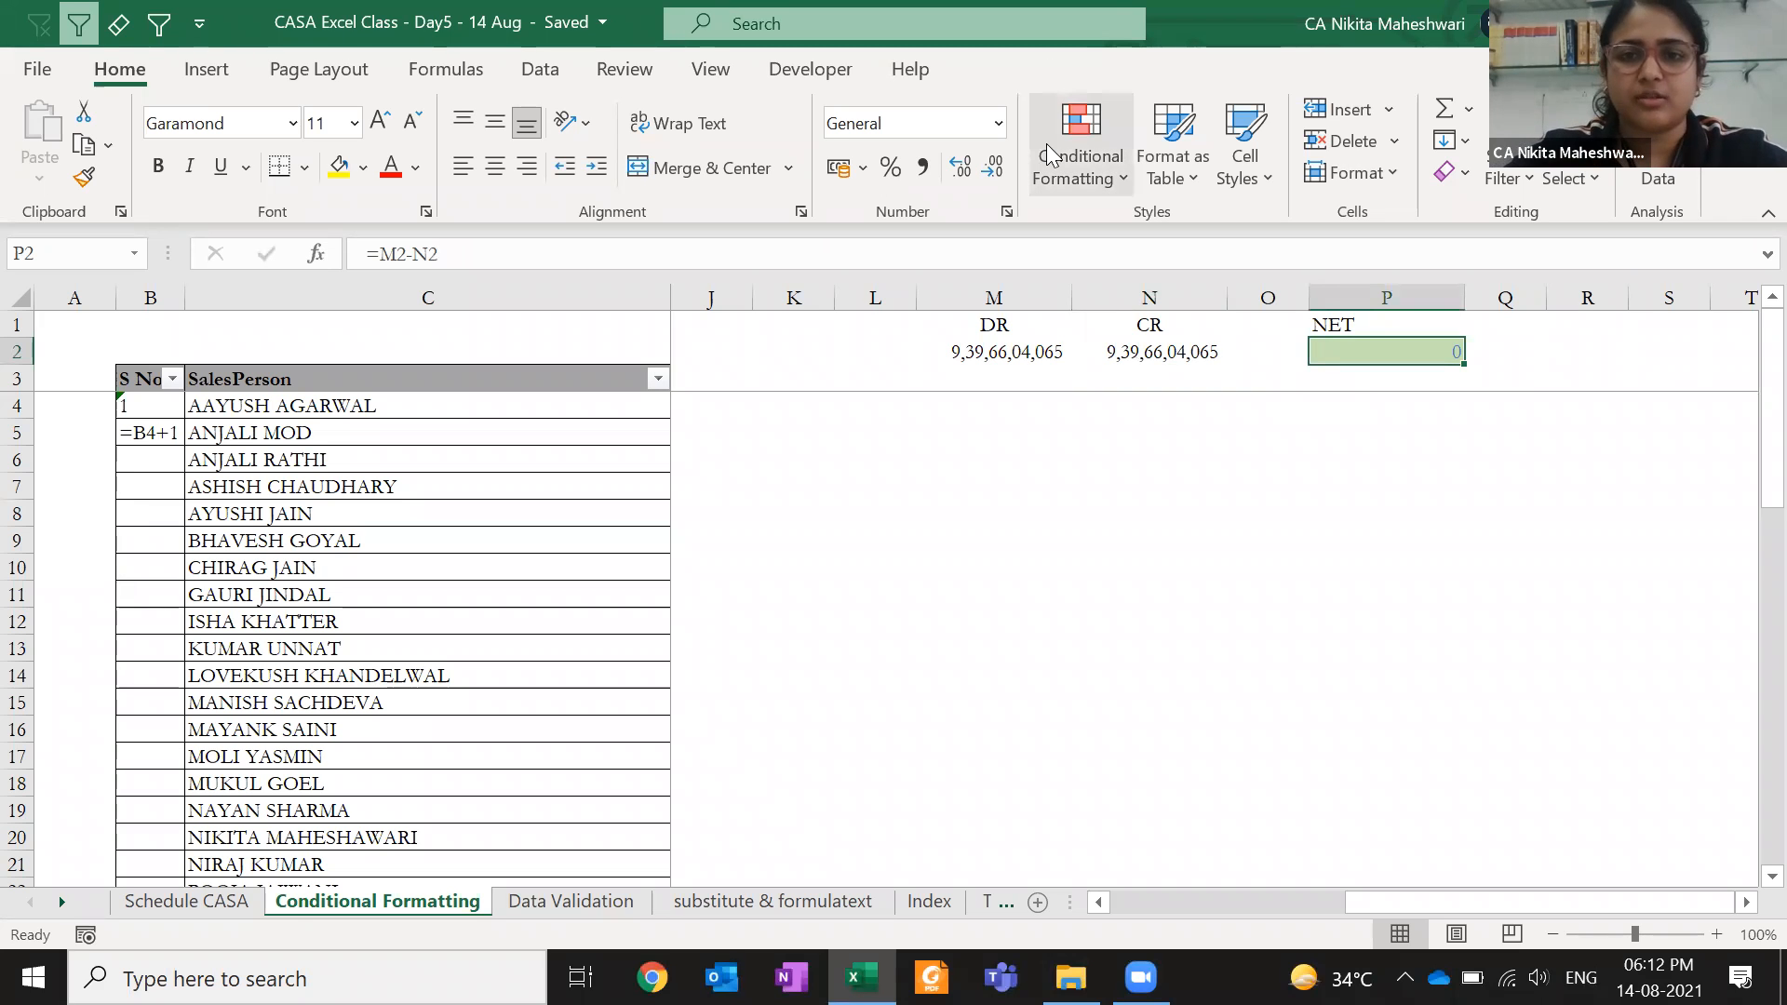
- Open the New Formatting Rule dialog for P2, after discarding a first attempt
left_click(1078, 184)
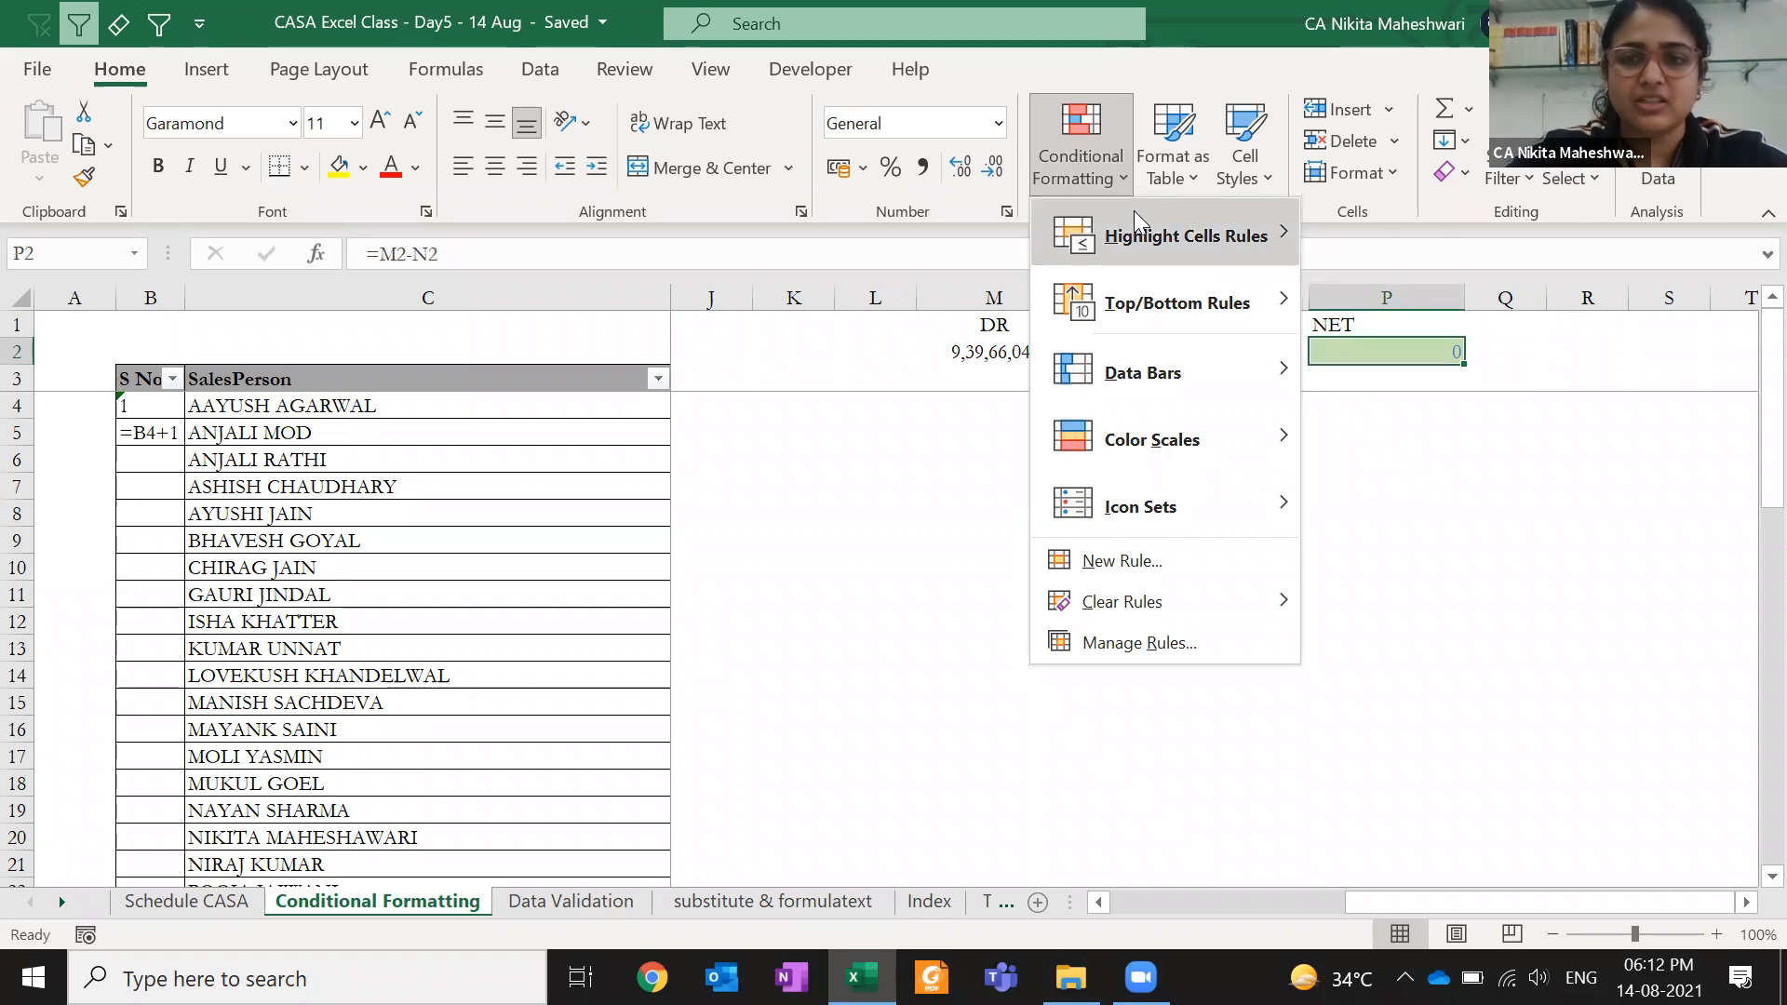
mouse_move(1133, 210)
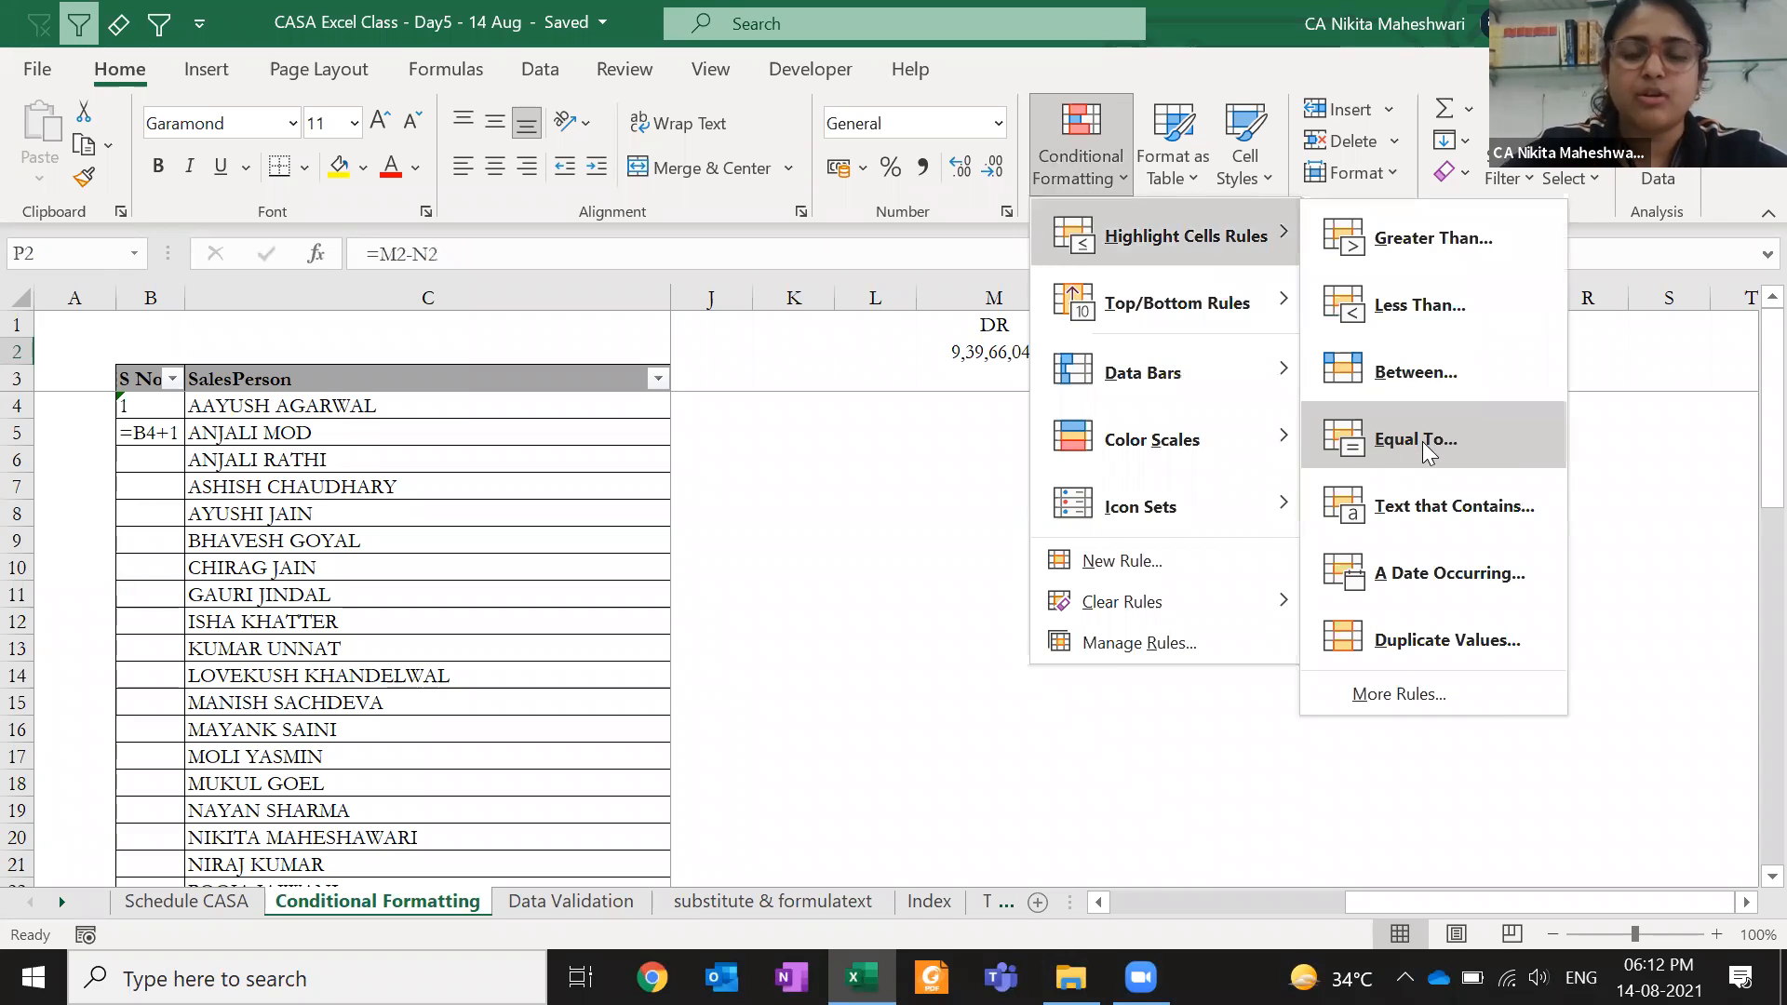
left_click(1477, 692)
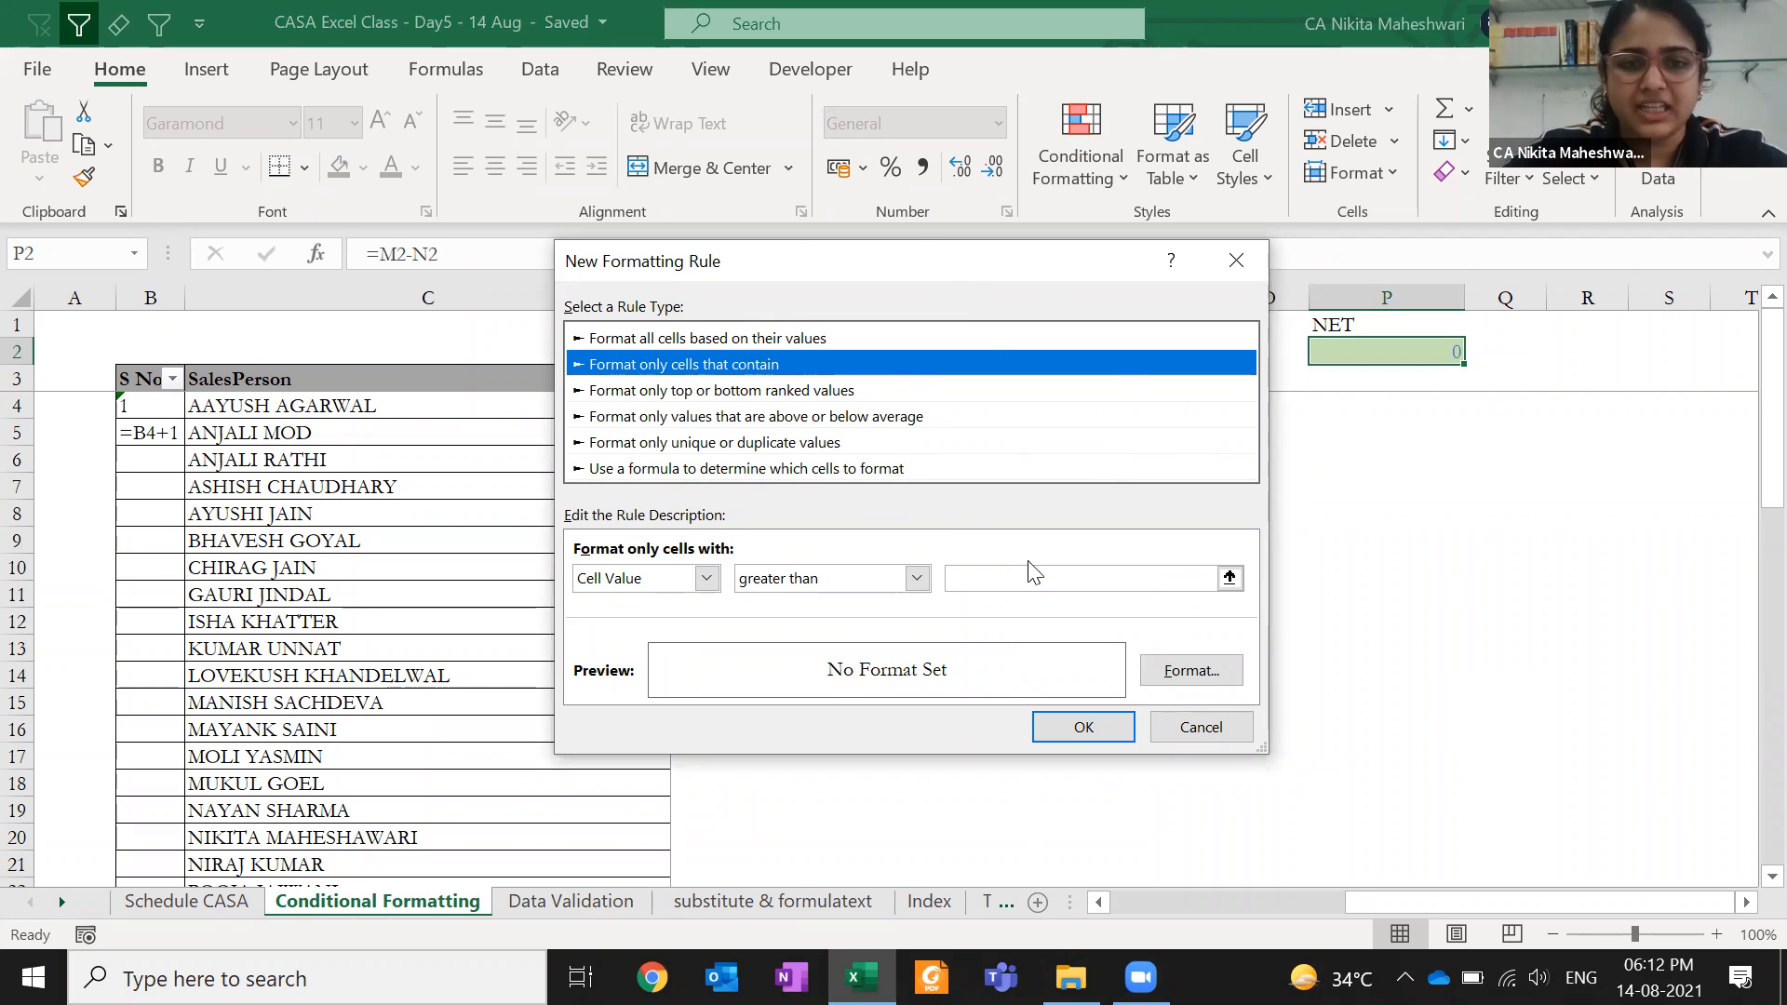
left_click(1235, 261)
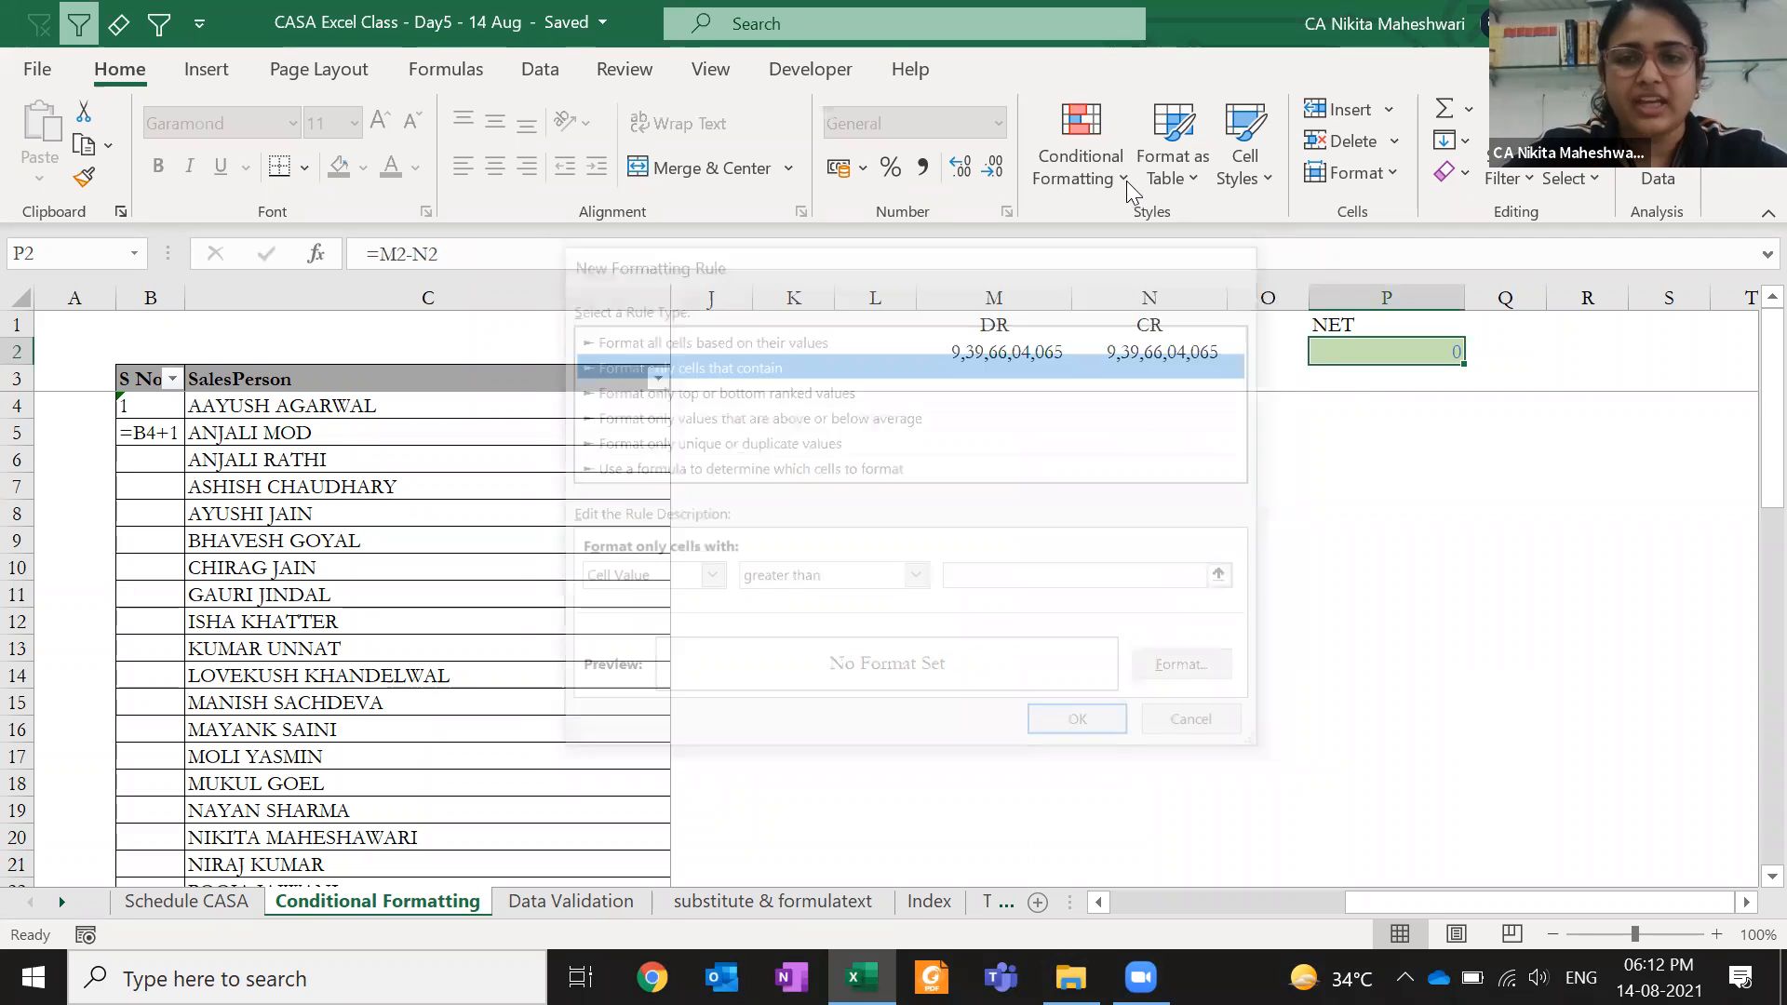
left_click(1119, 181)
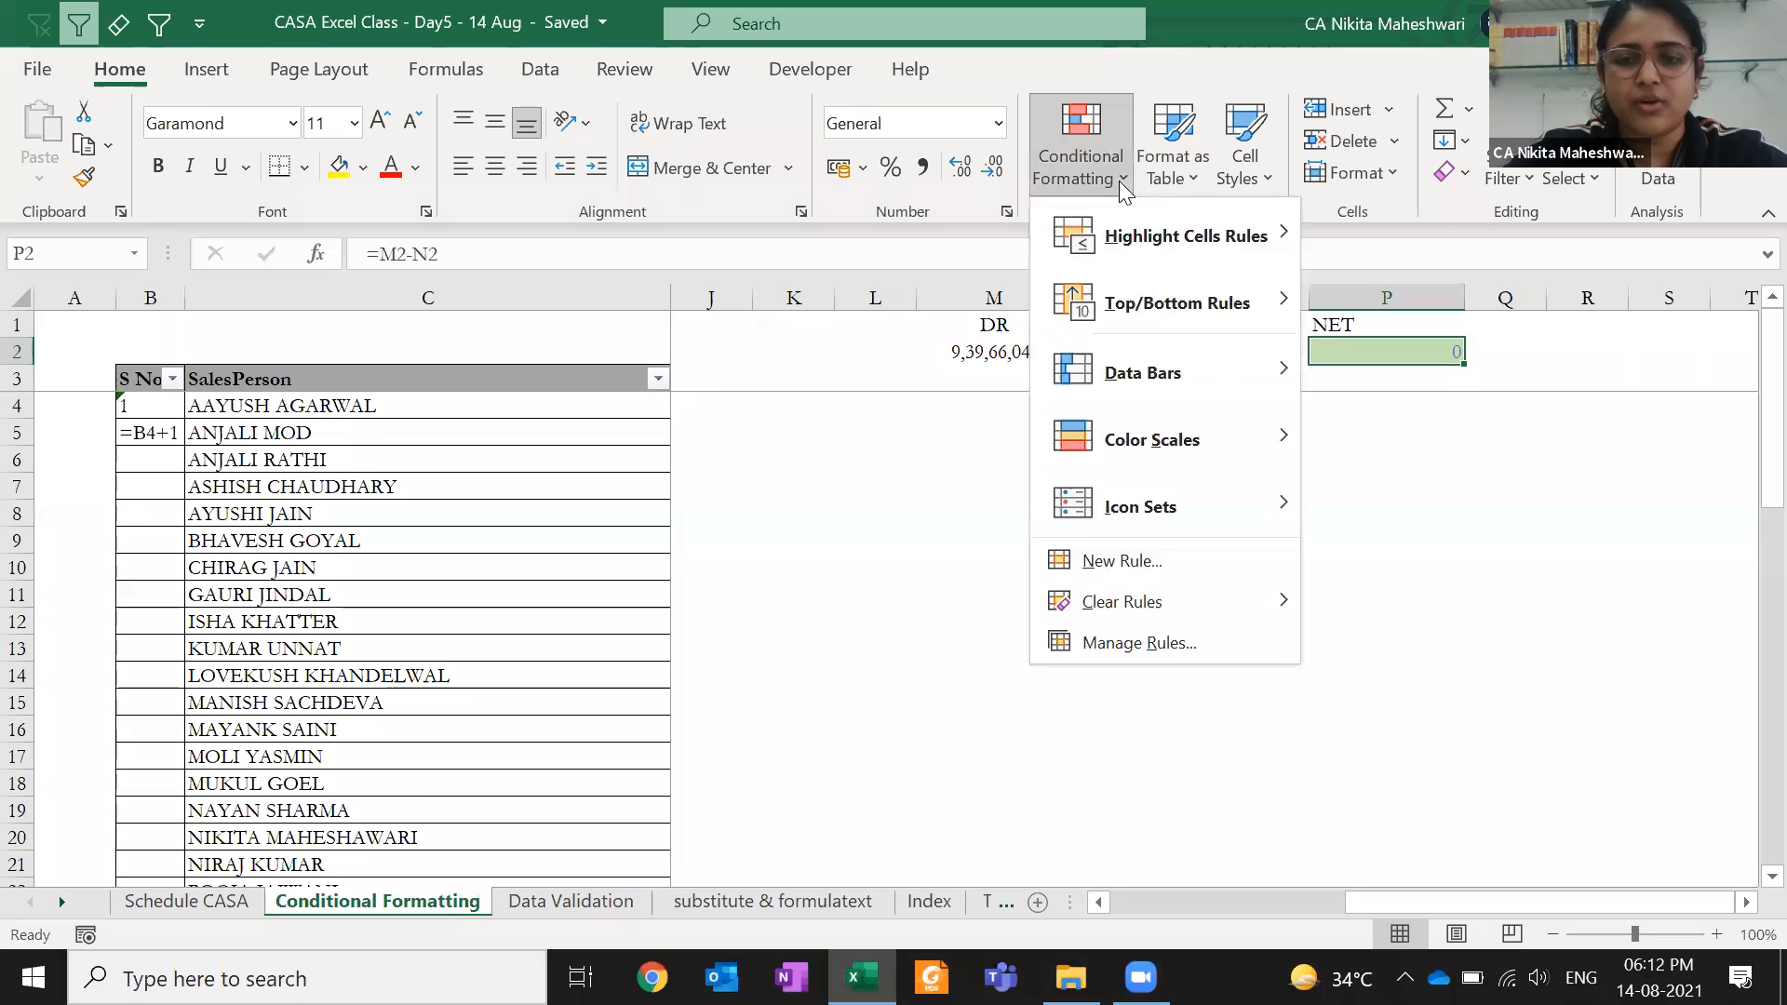
left_click(1167, 557)
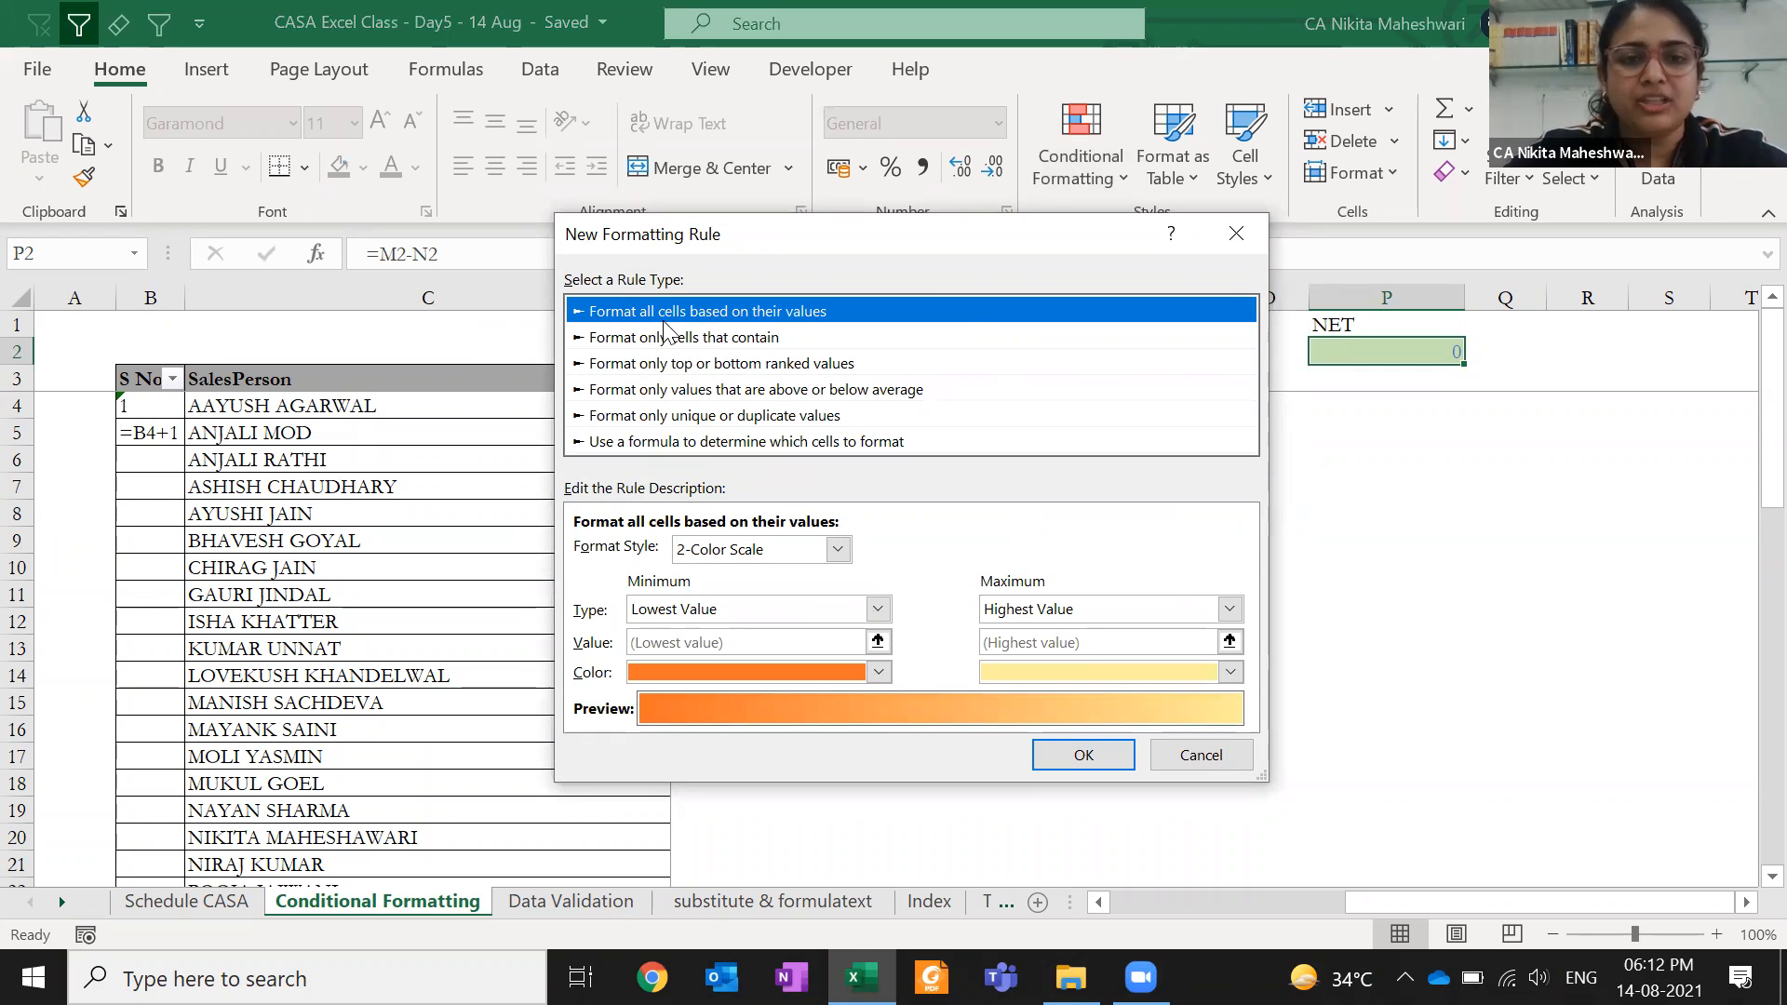
- Browse the rule types, then choose 'Use a formula to determine which cells to format'
left_click(726, 338)
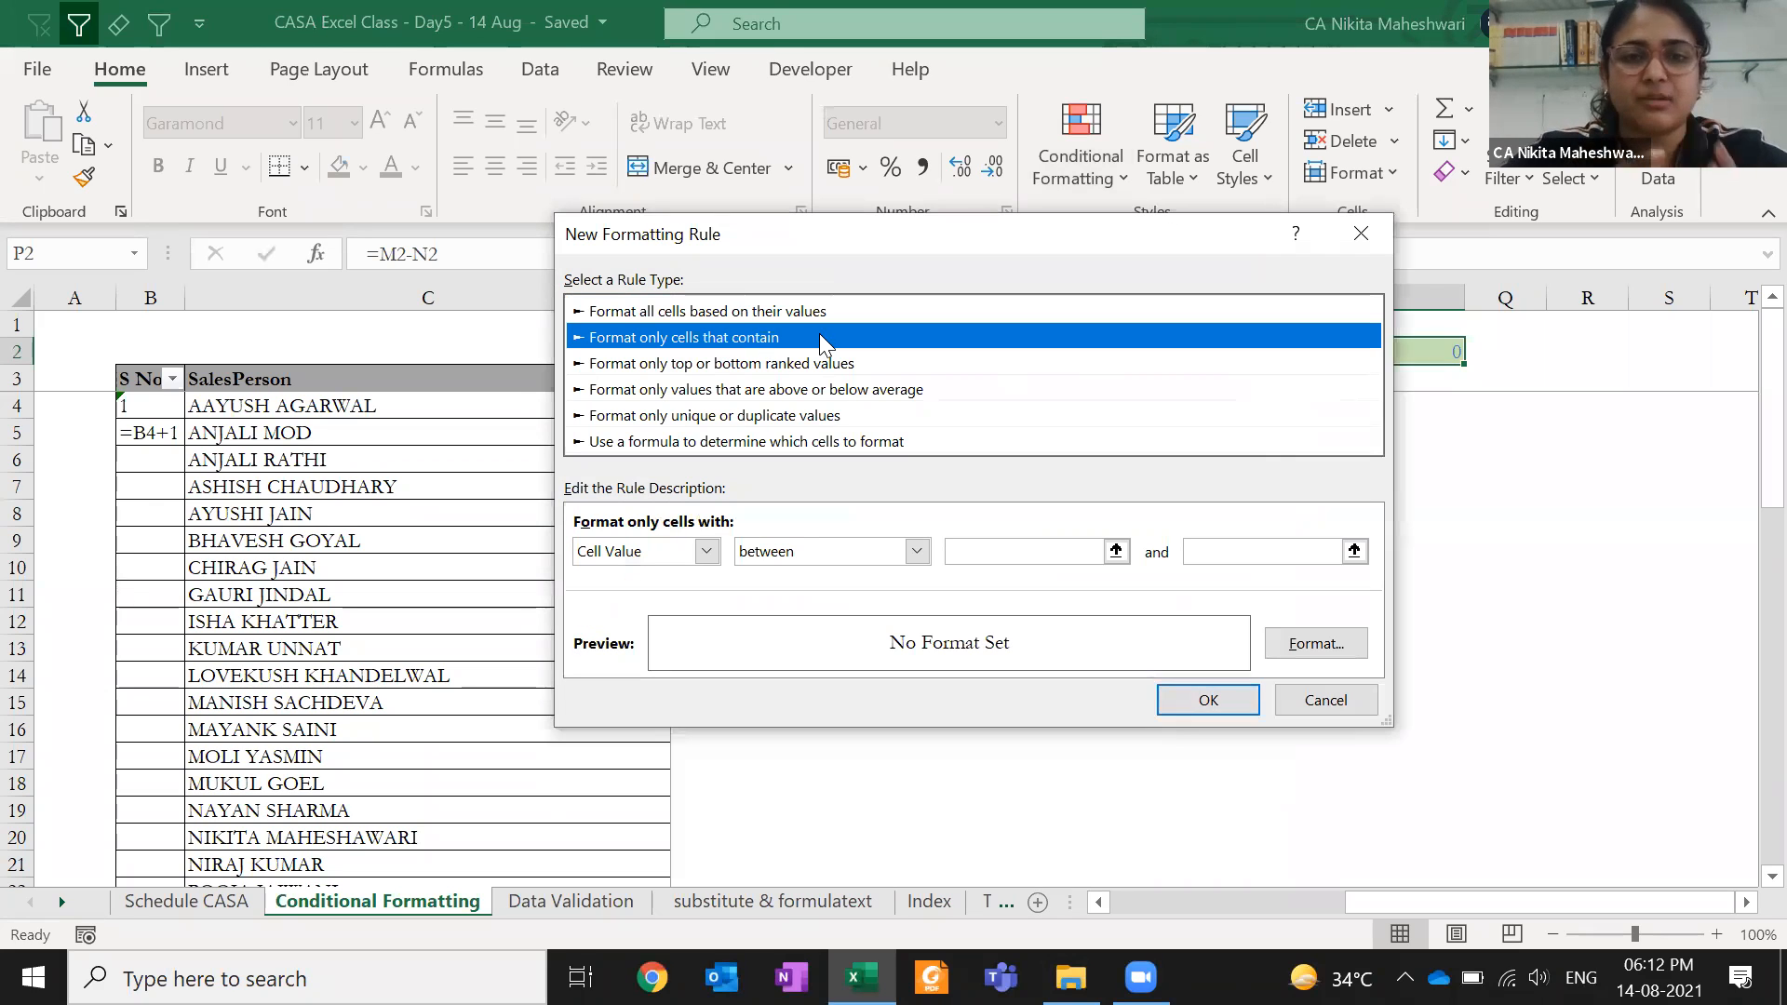
left_click(904, 360)
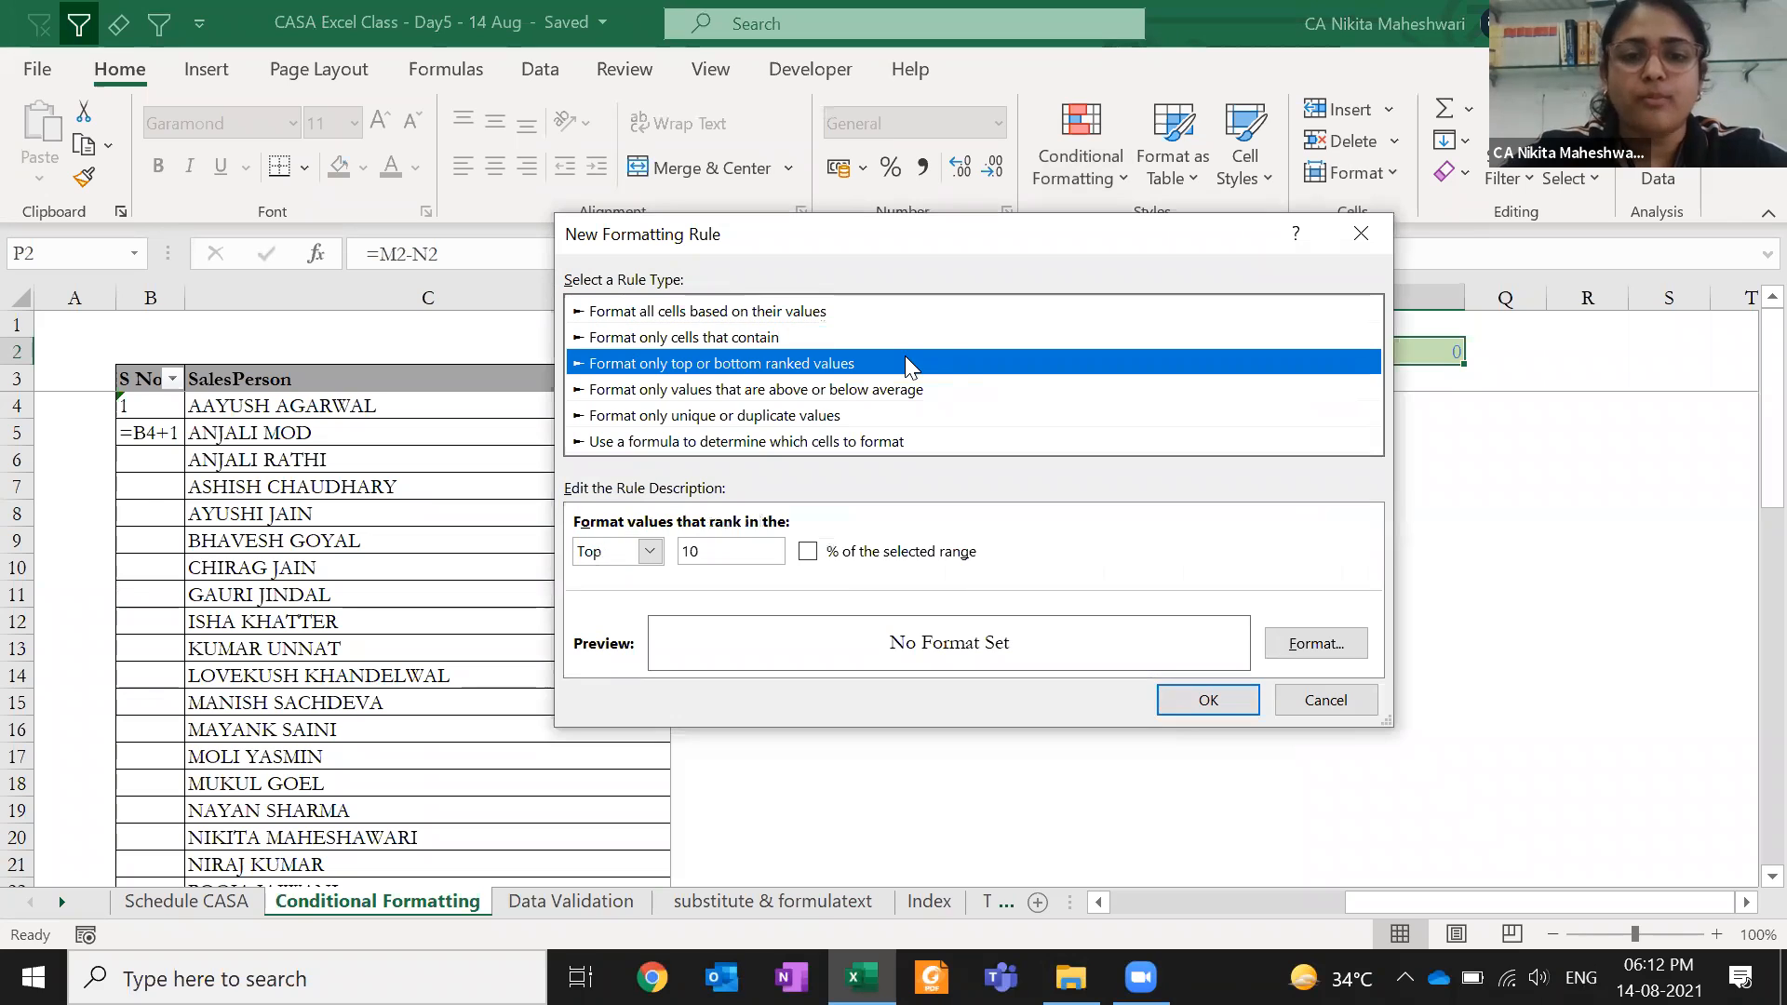
left_click(968, 391)
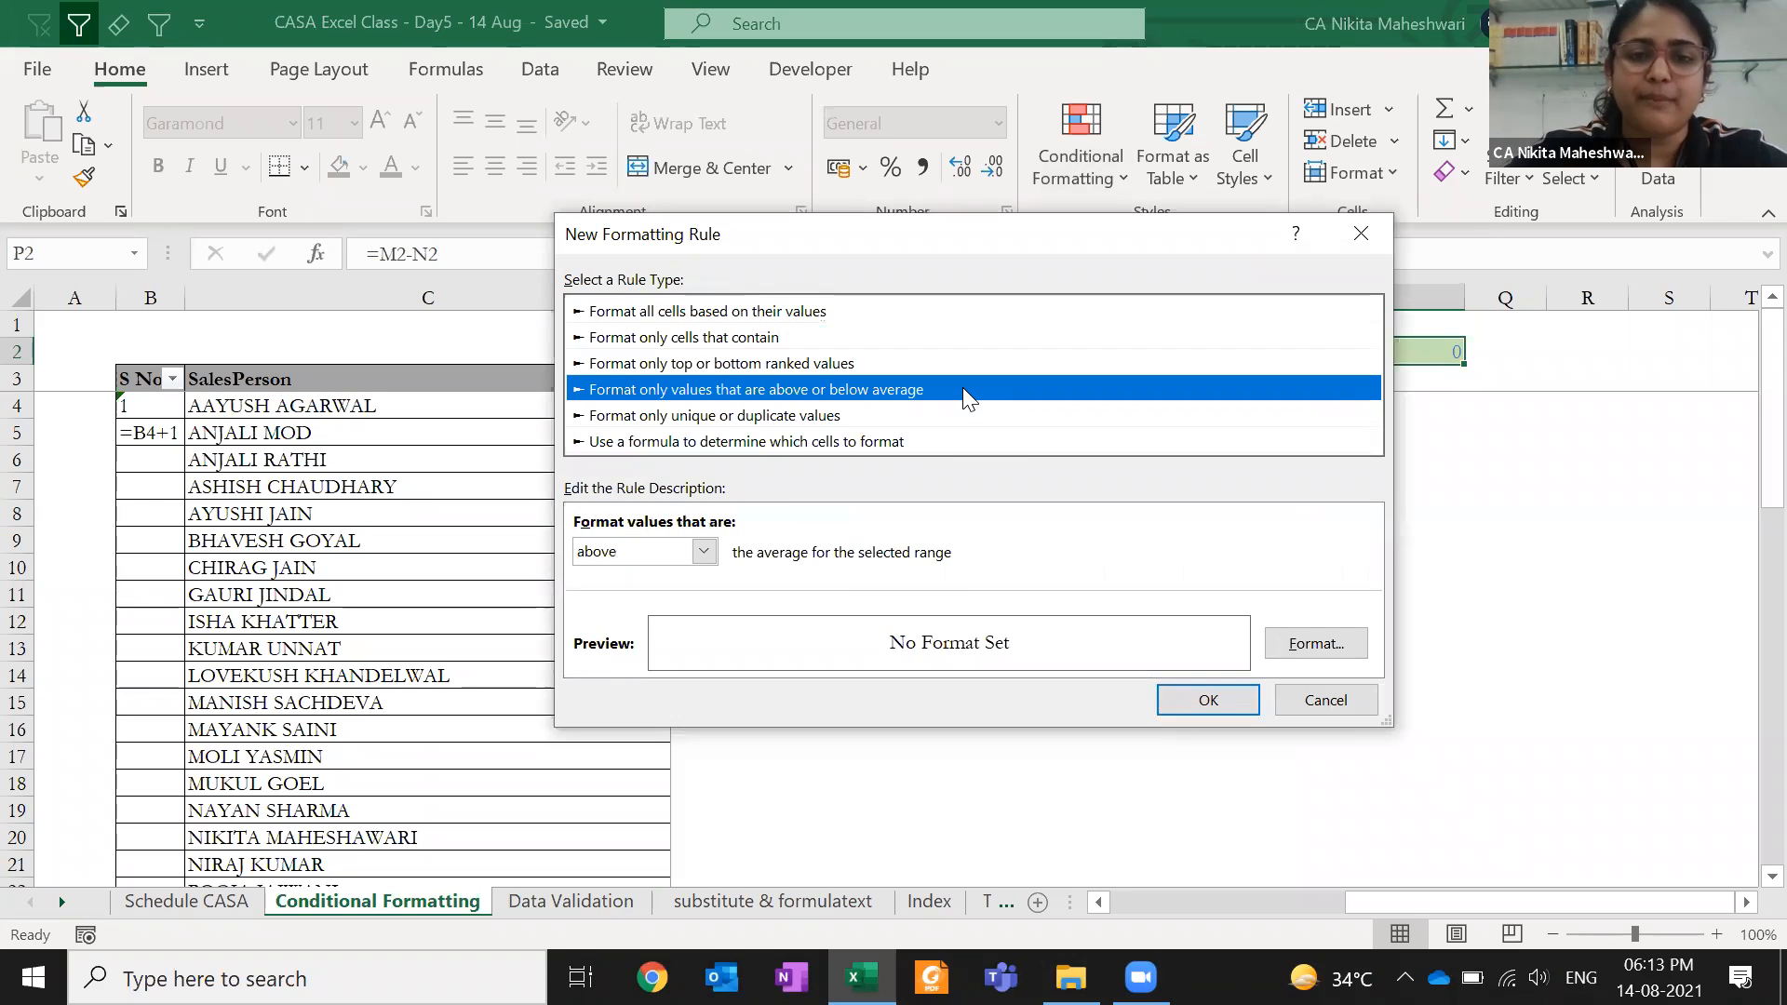
left_click(964, 419)
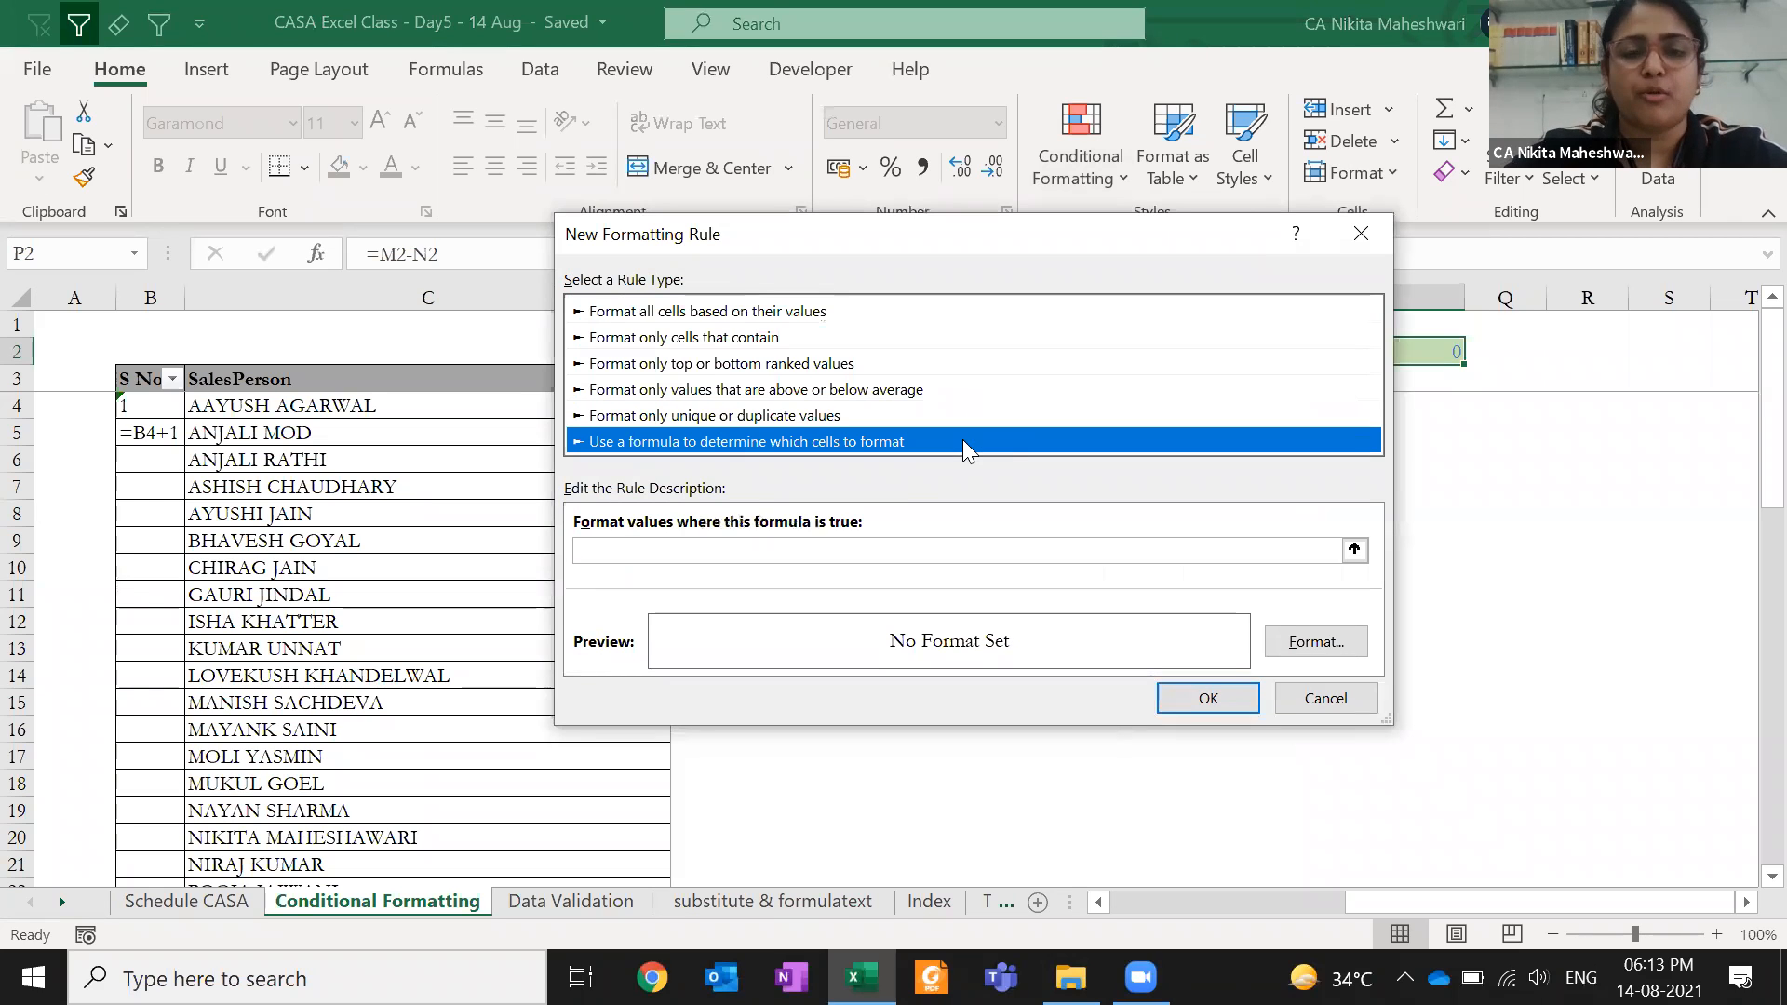
left_click(858, 415)
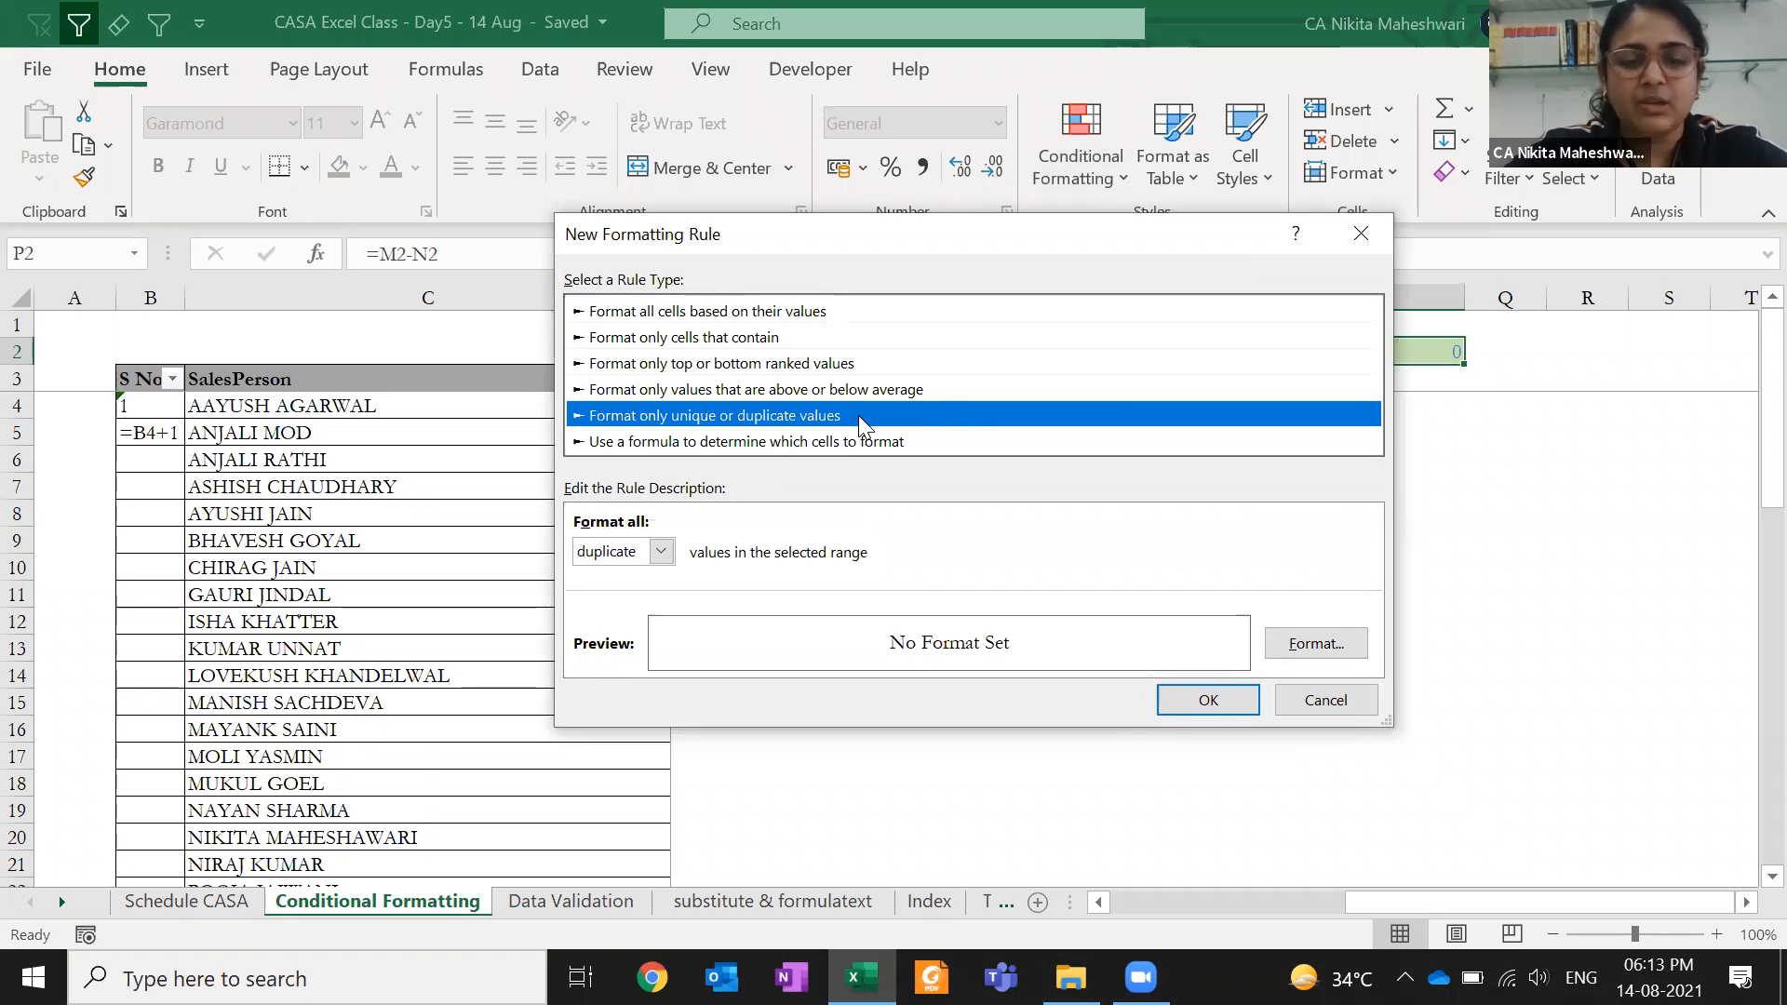
left_click(923, 441)
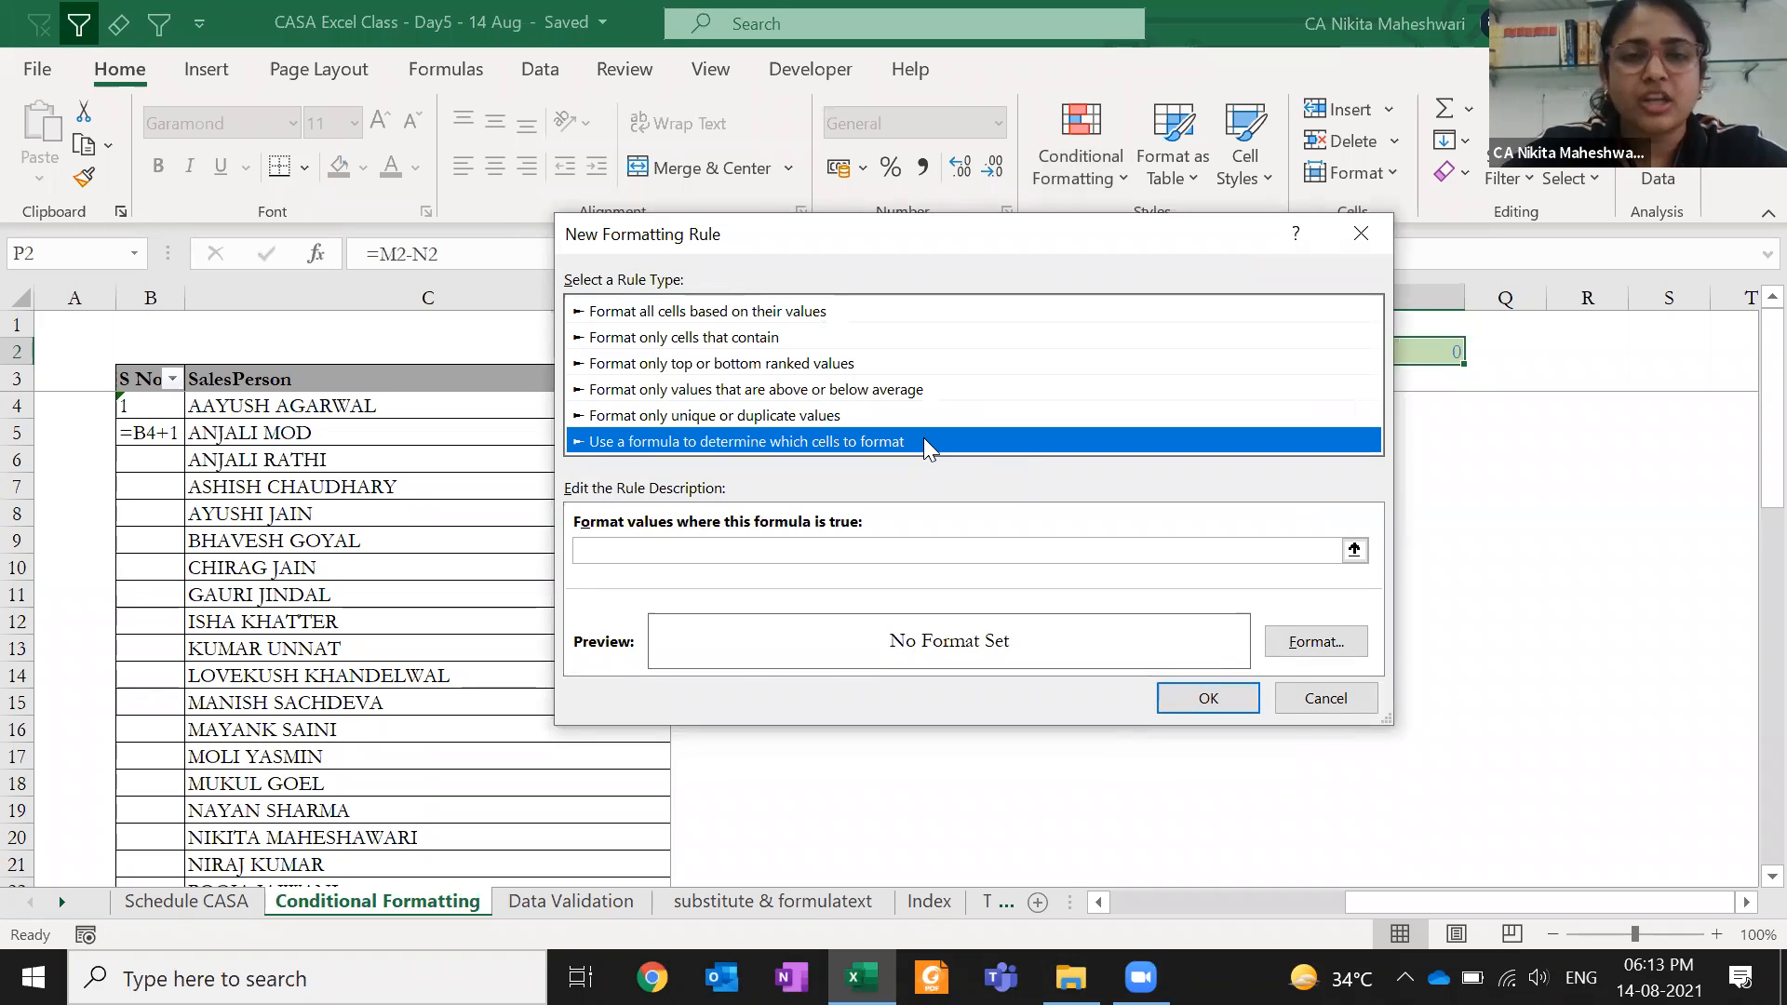
left_click(859, 364)
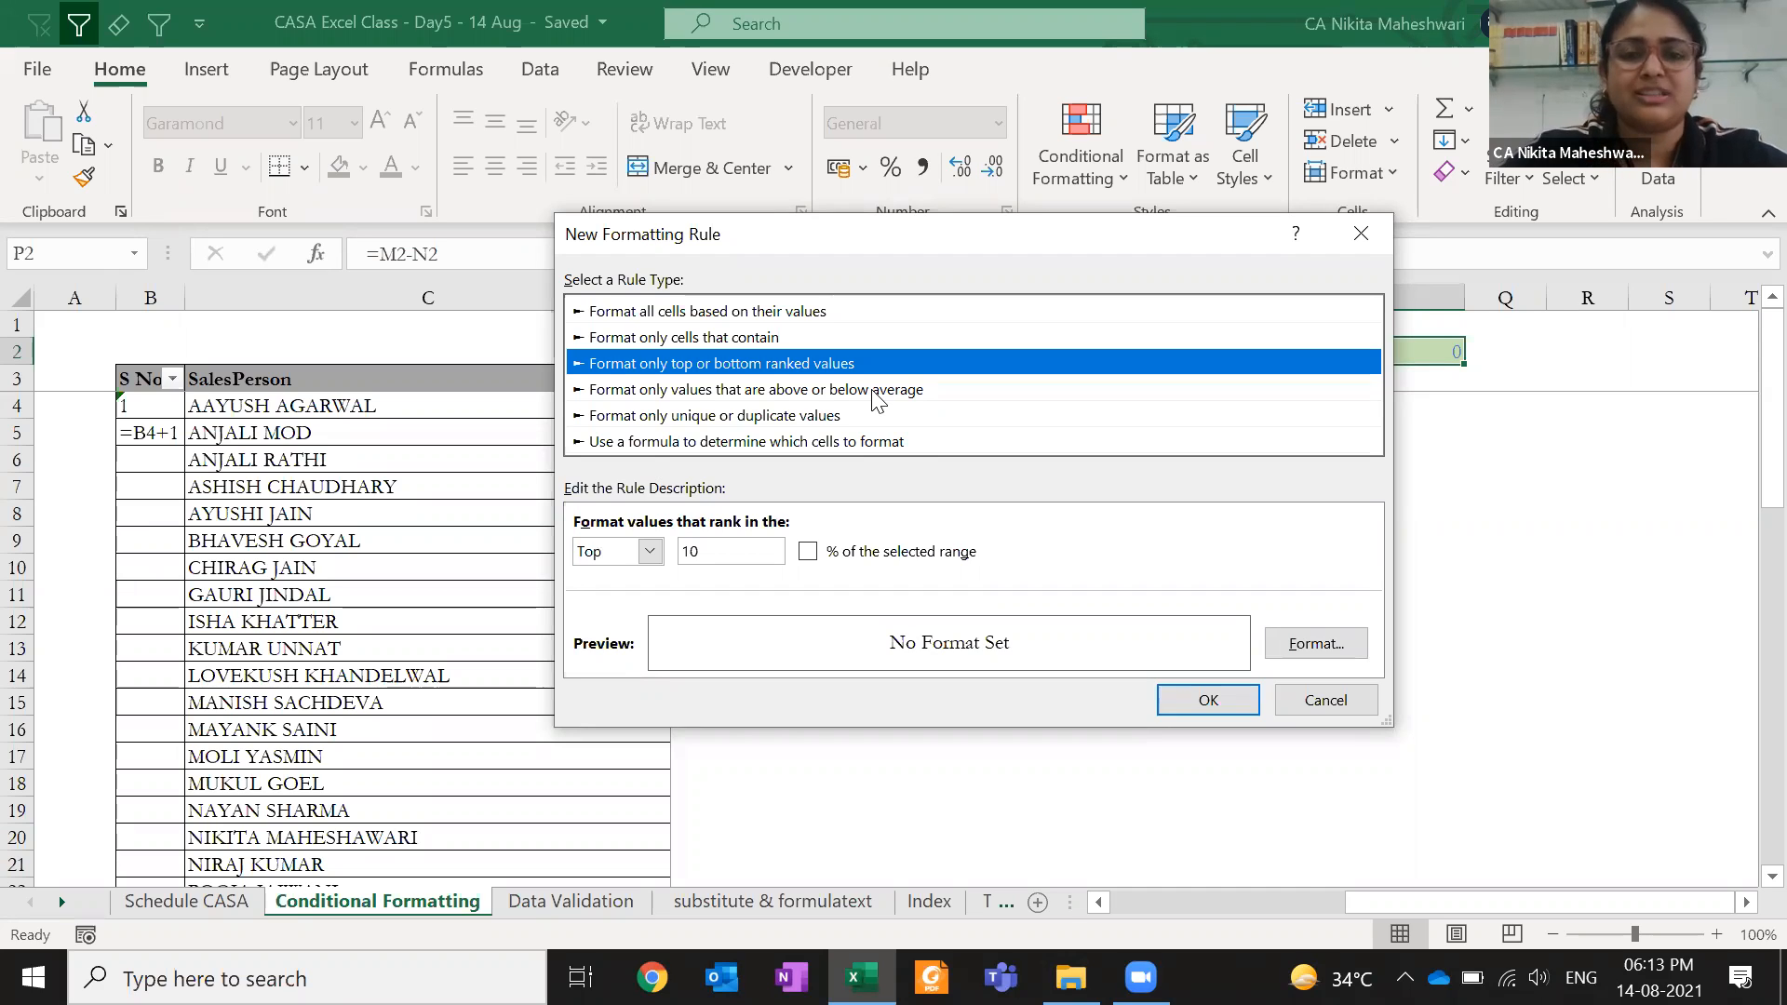
left_click(872, 443)
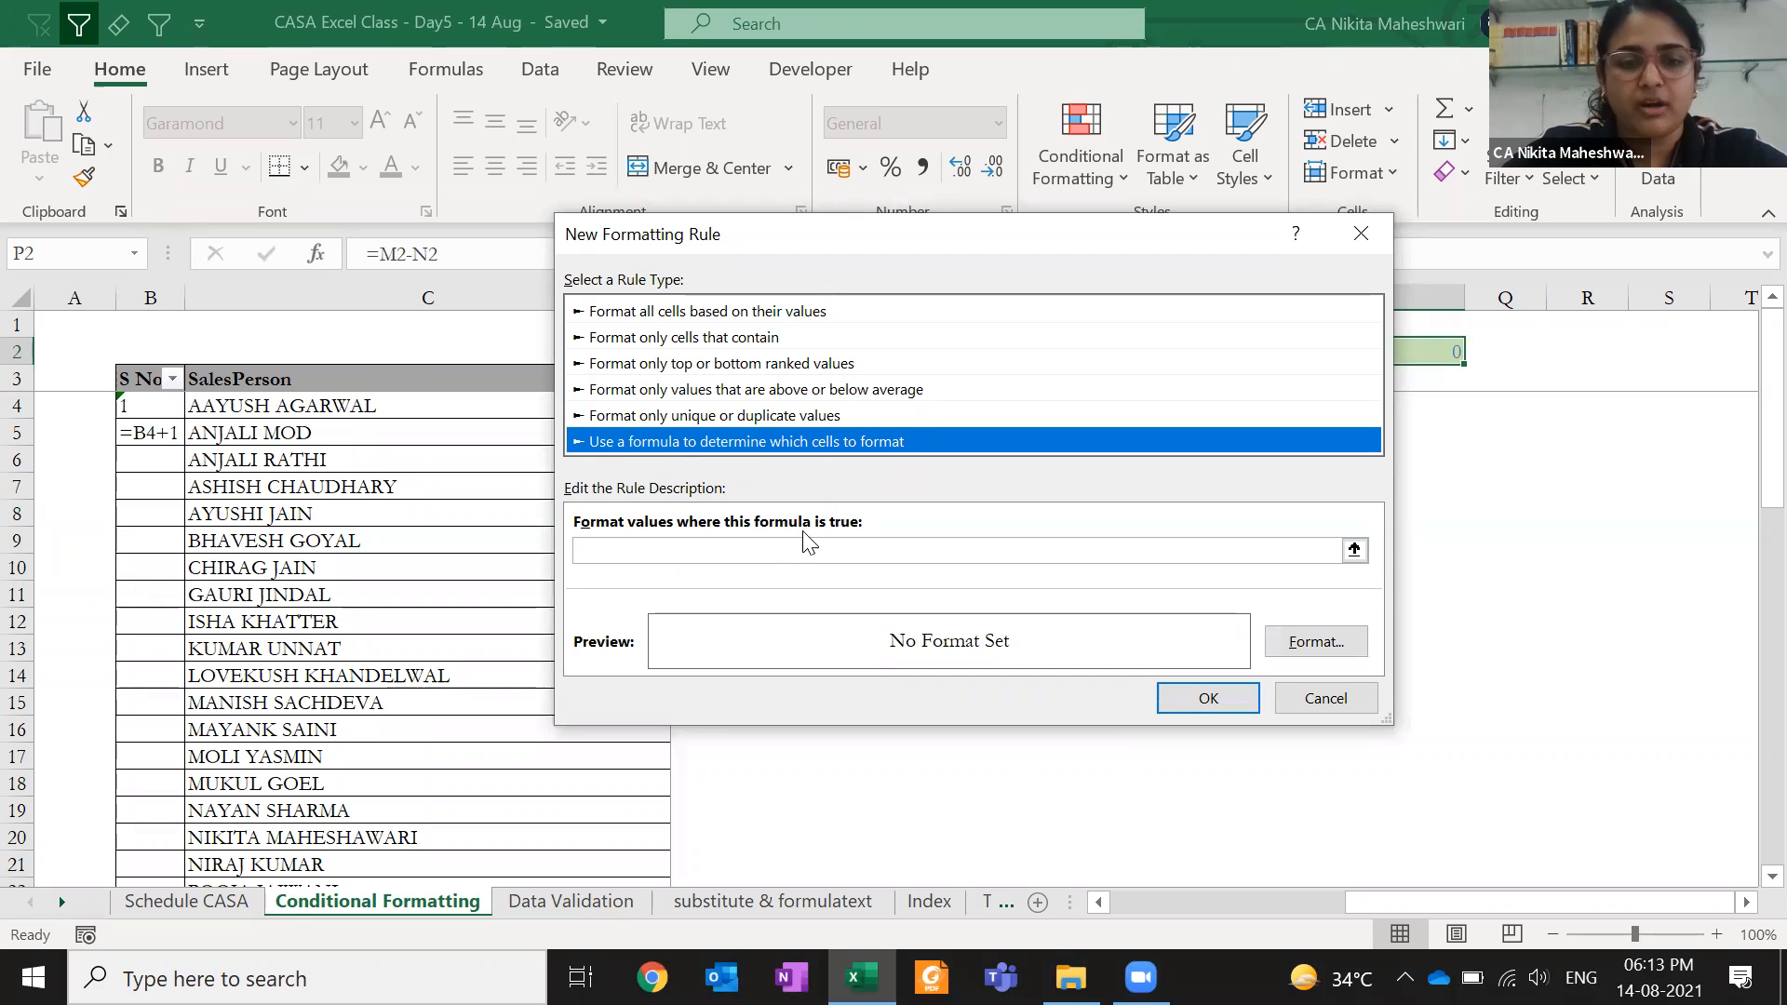
- Begin the condition formula as =p2=0, moving the dialog to reveal columns M–P
left_click(791, 553)
type("=")
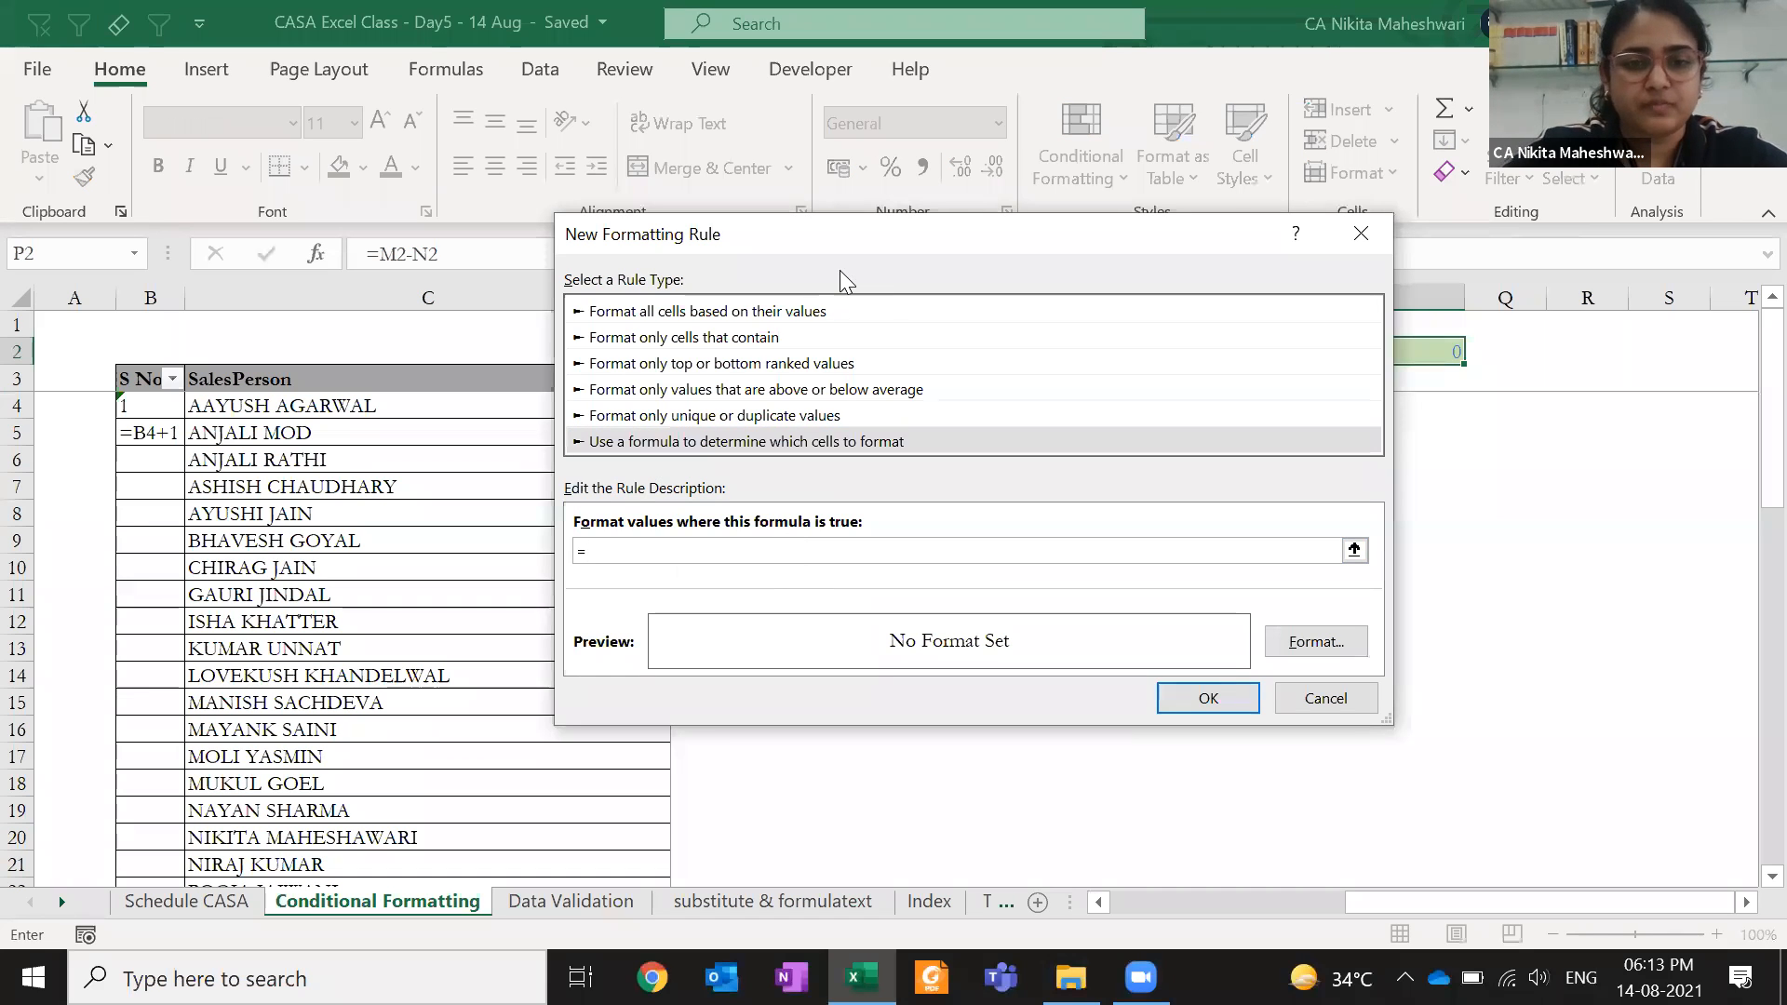
left_click_drag(935, 244, 753, 419)
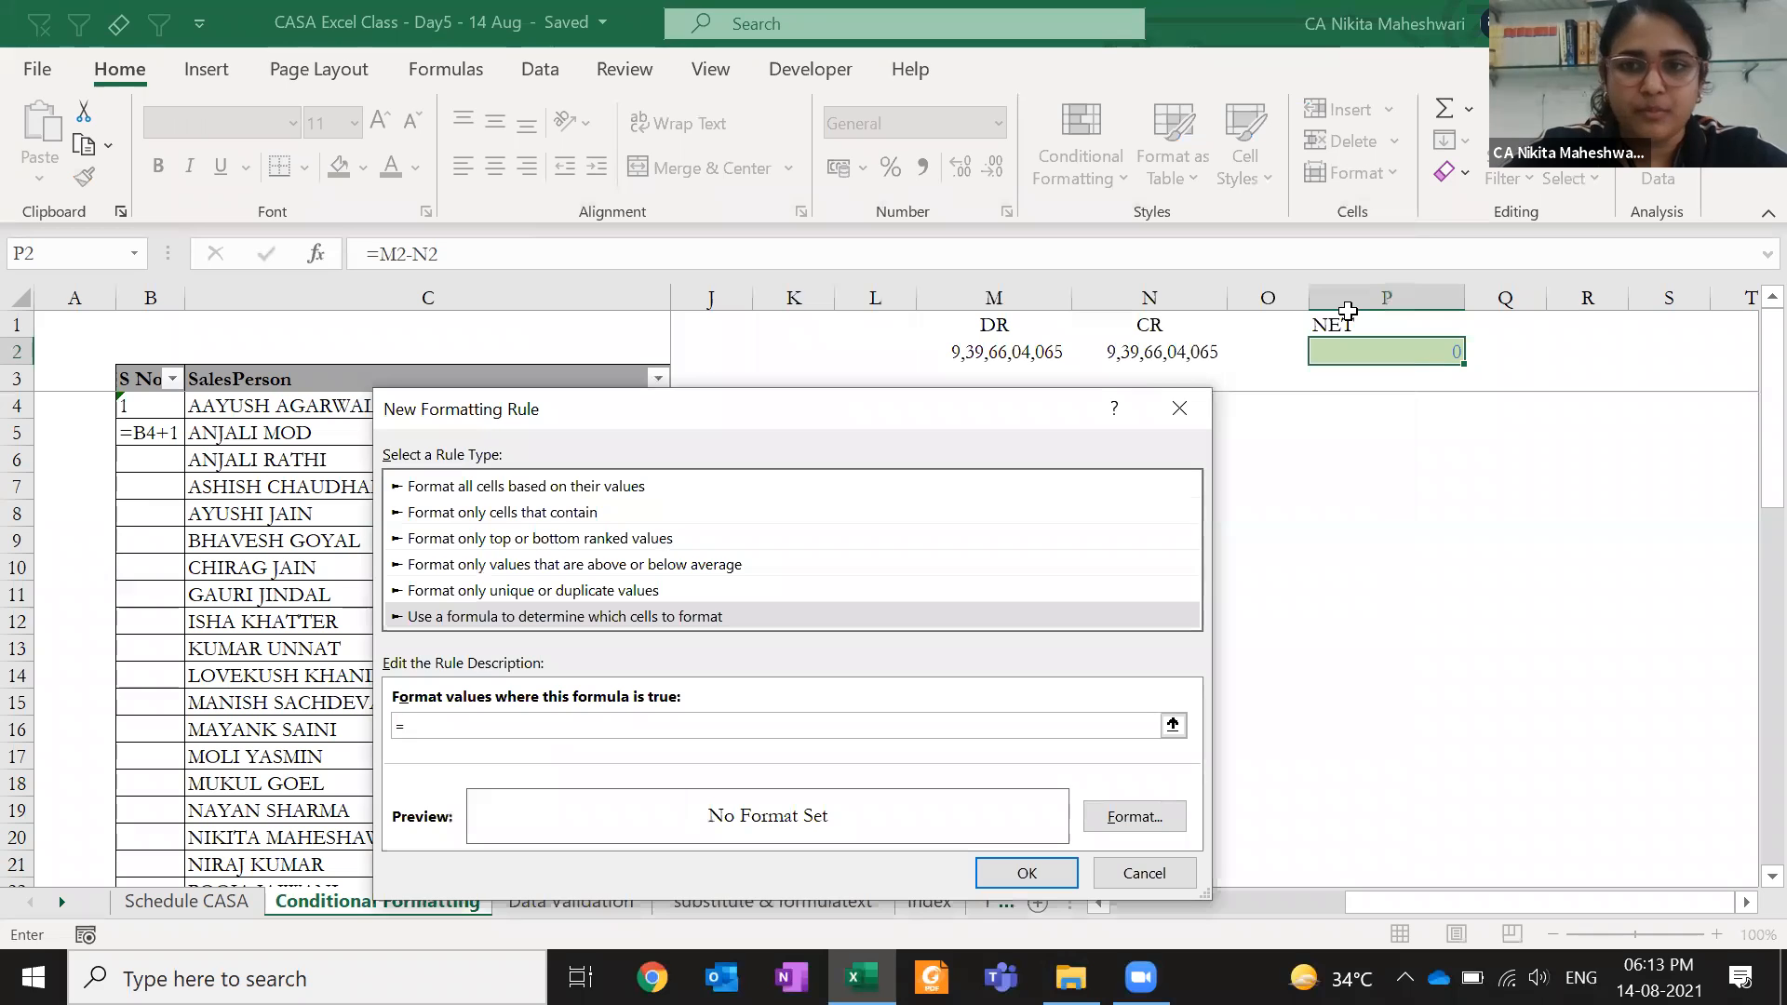
left_click(514, 717)
type("p2")
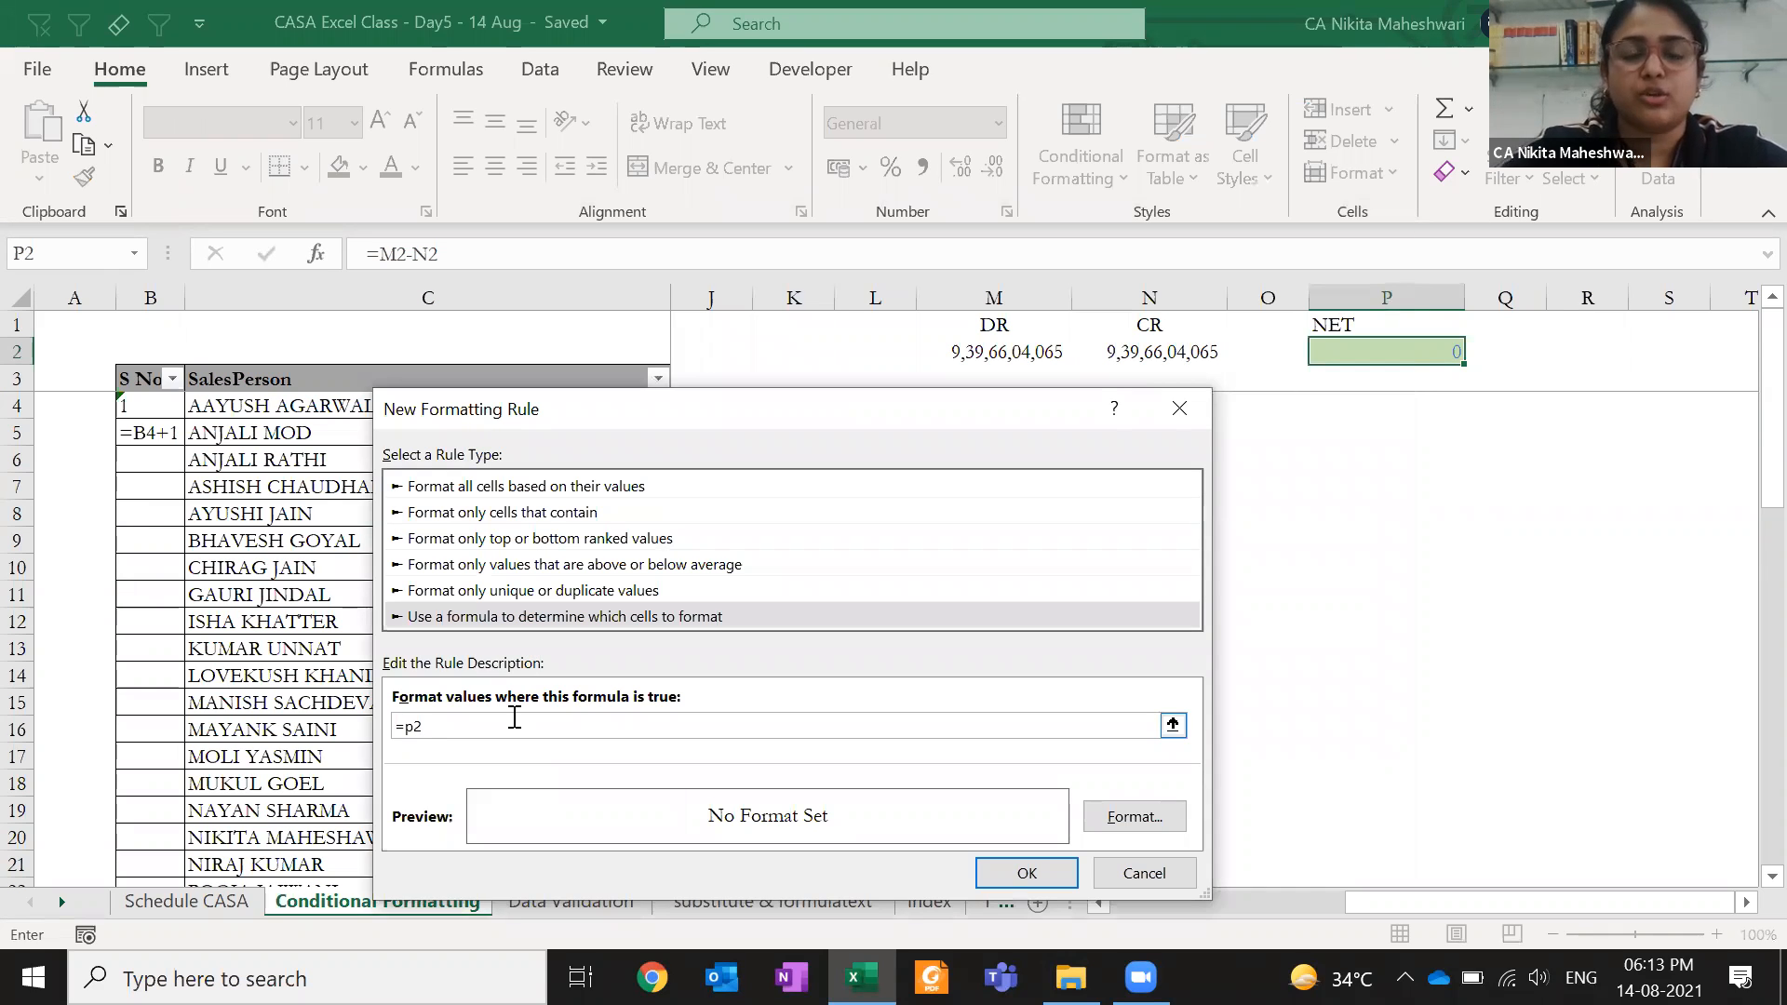
type("=0")
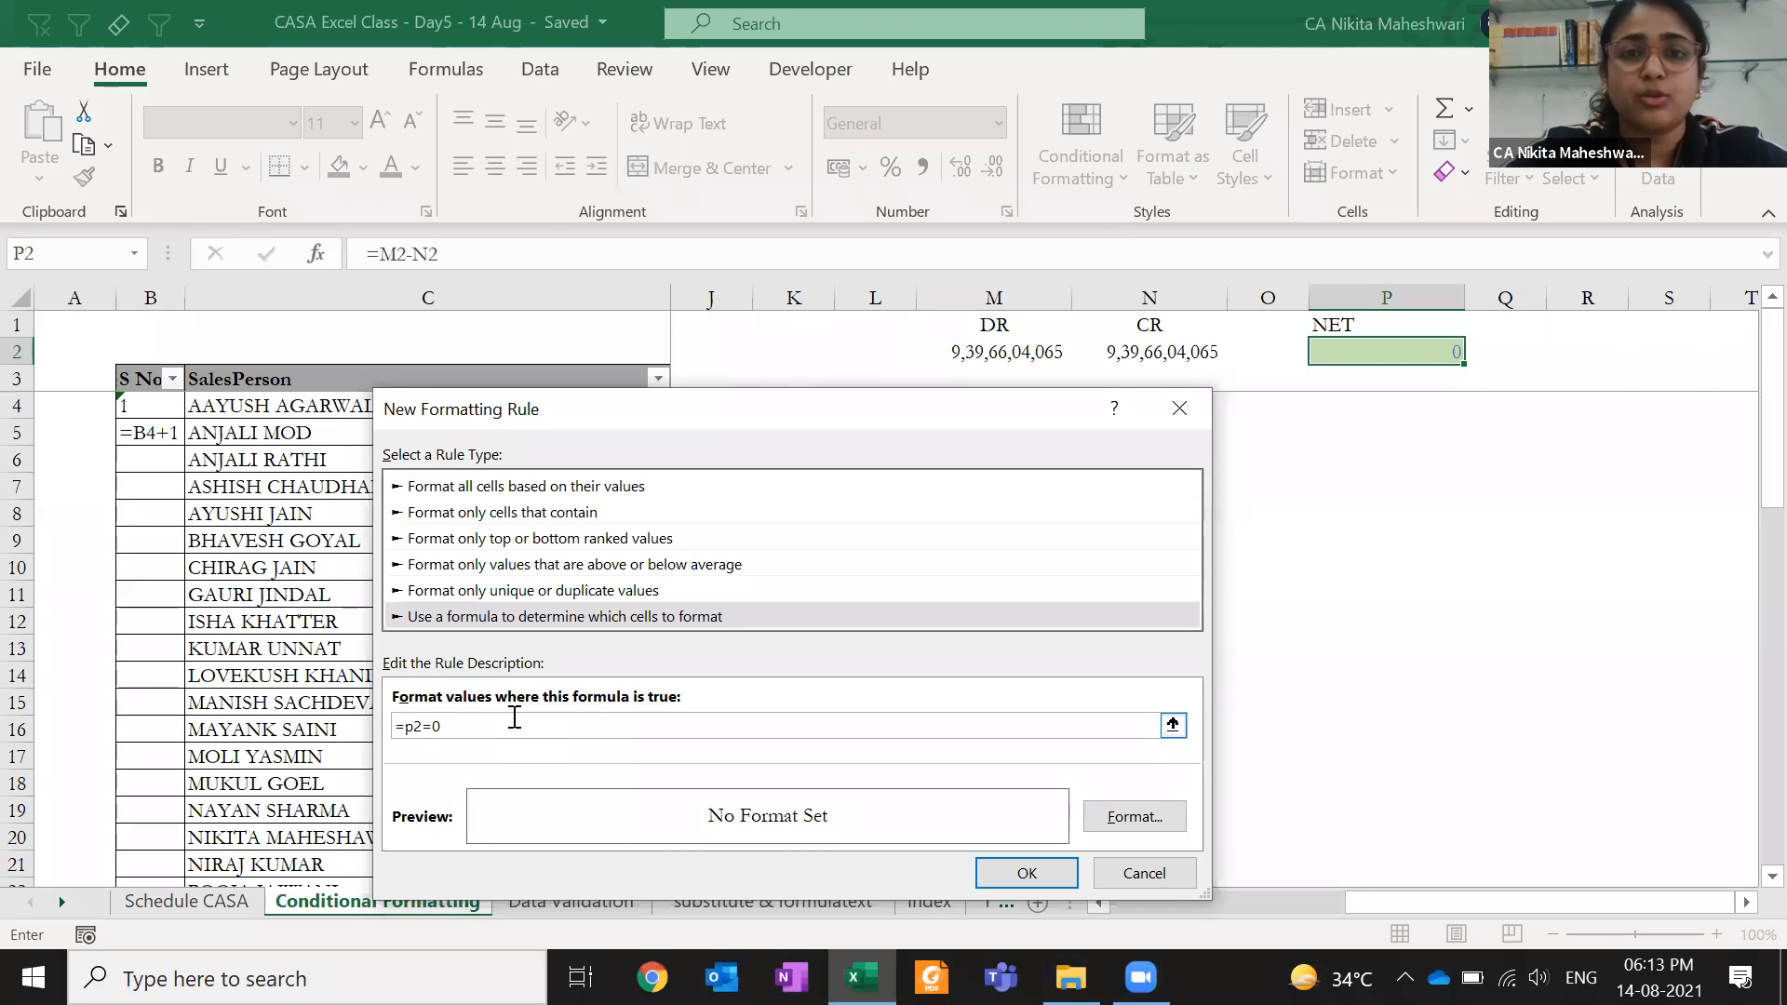
- Correct the condition so it reads =p2<>0
key("BackSpace")
key("BackSpace")
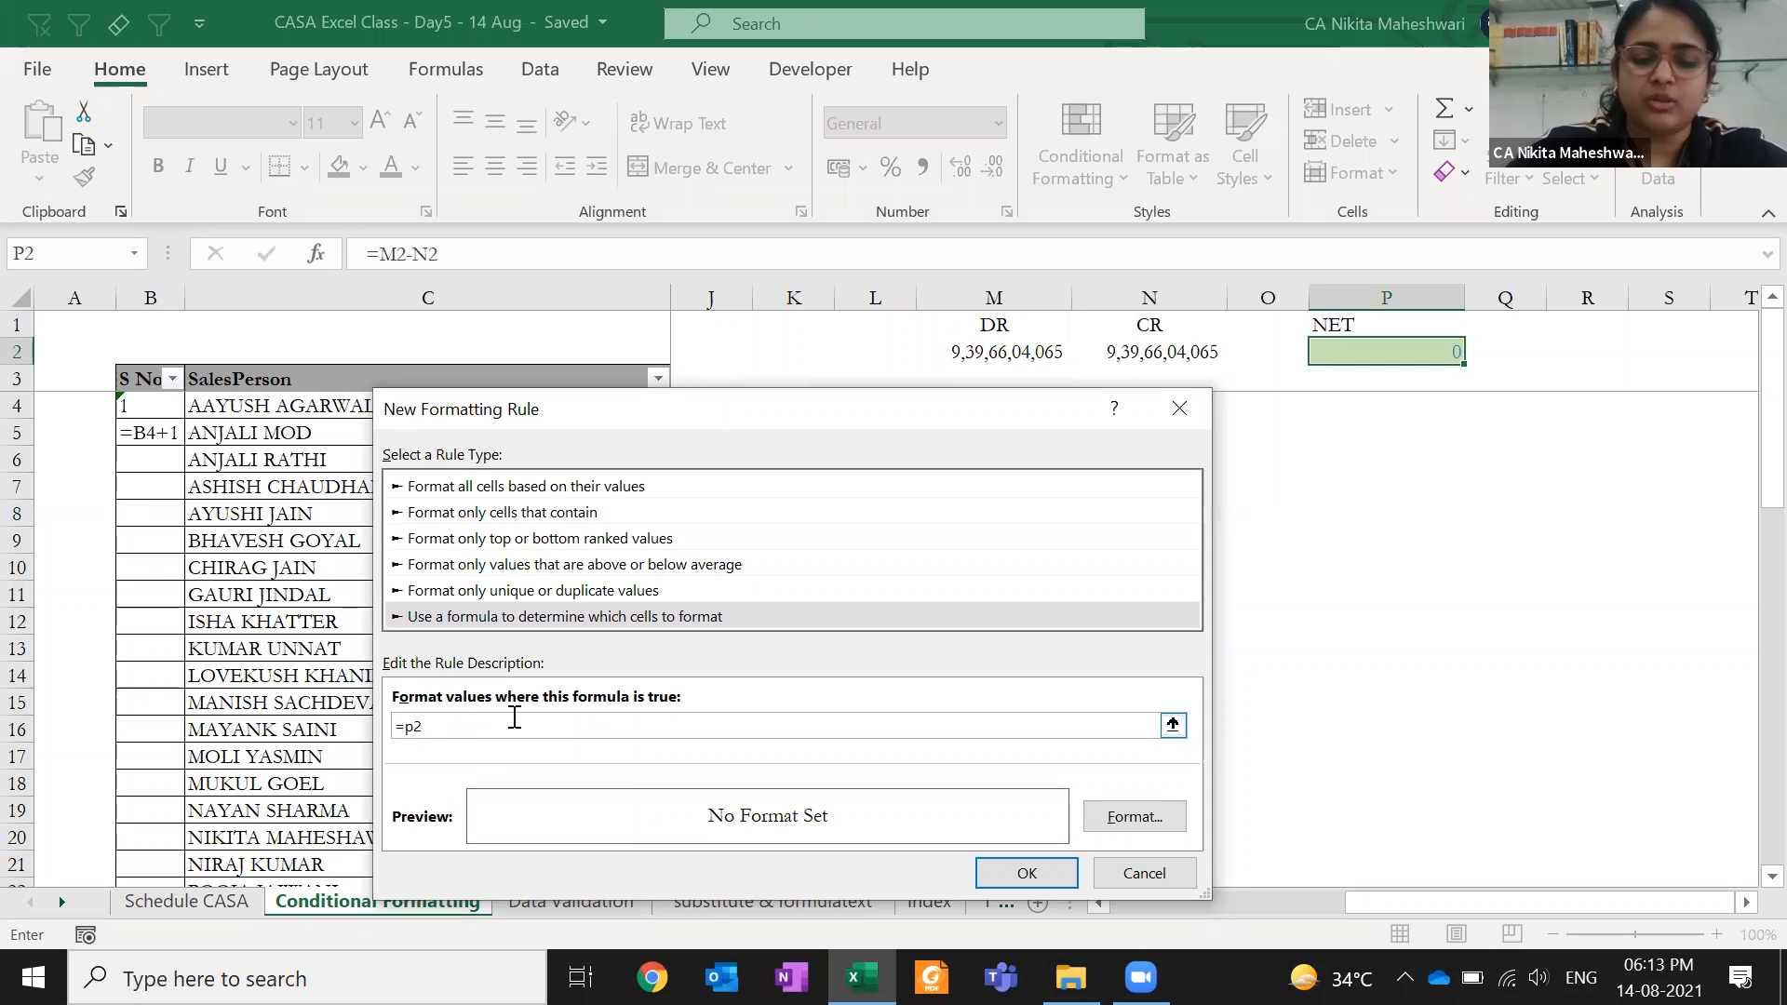
type("<>")
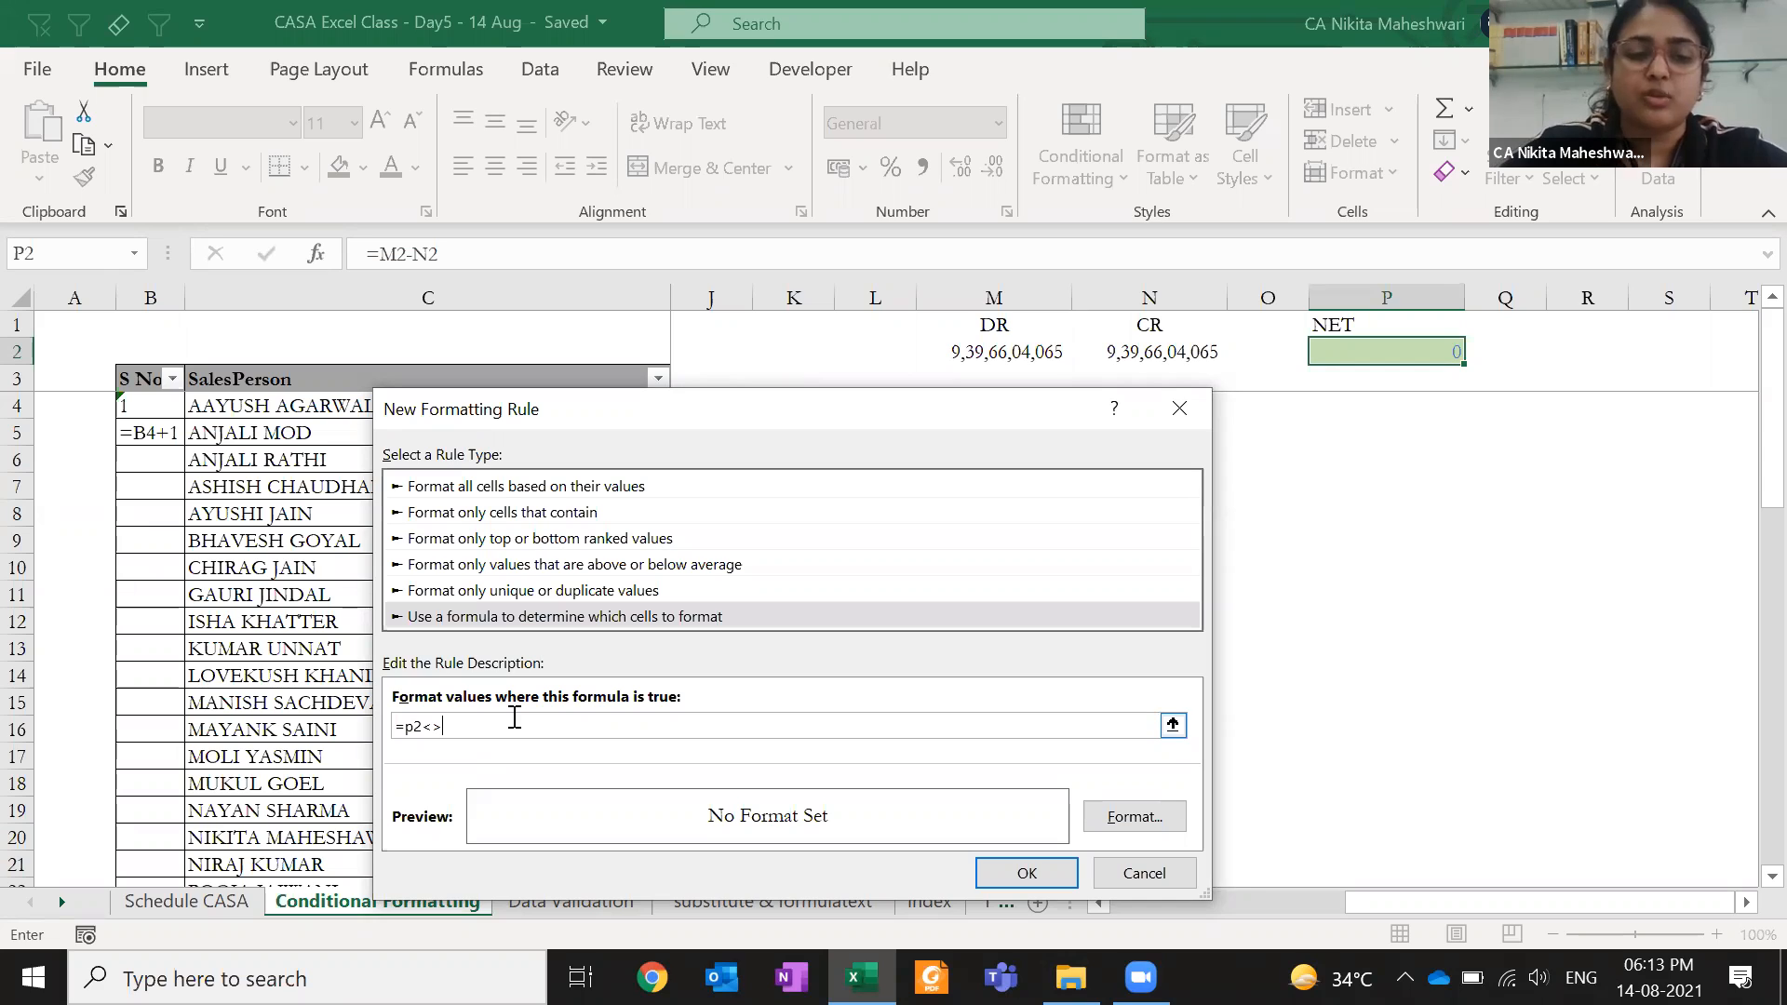
key("BackSpace")
key("BackSpace")
type("=")
key("BackSpace")
type("<")
key("BackSpace")
type("<>")
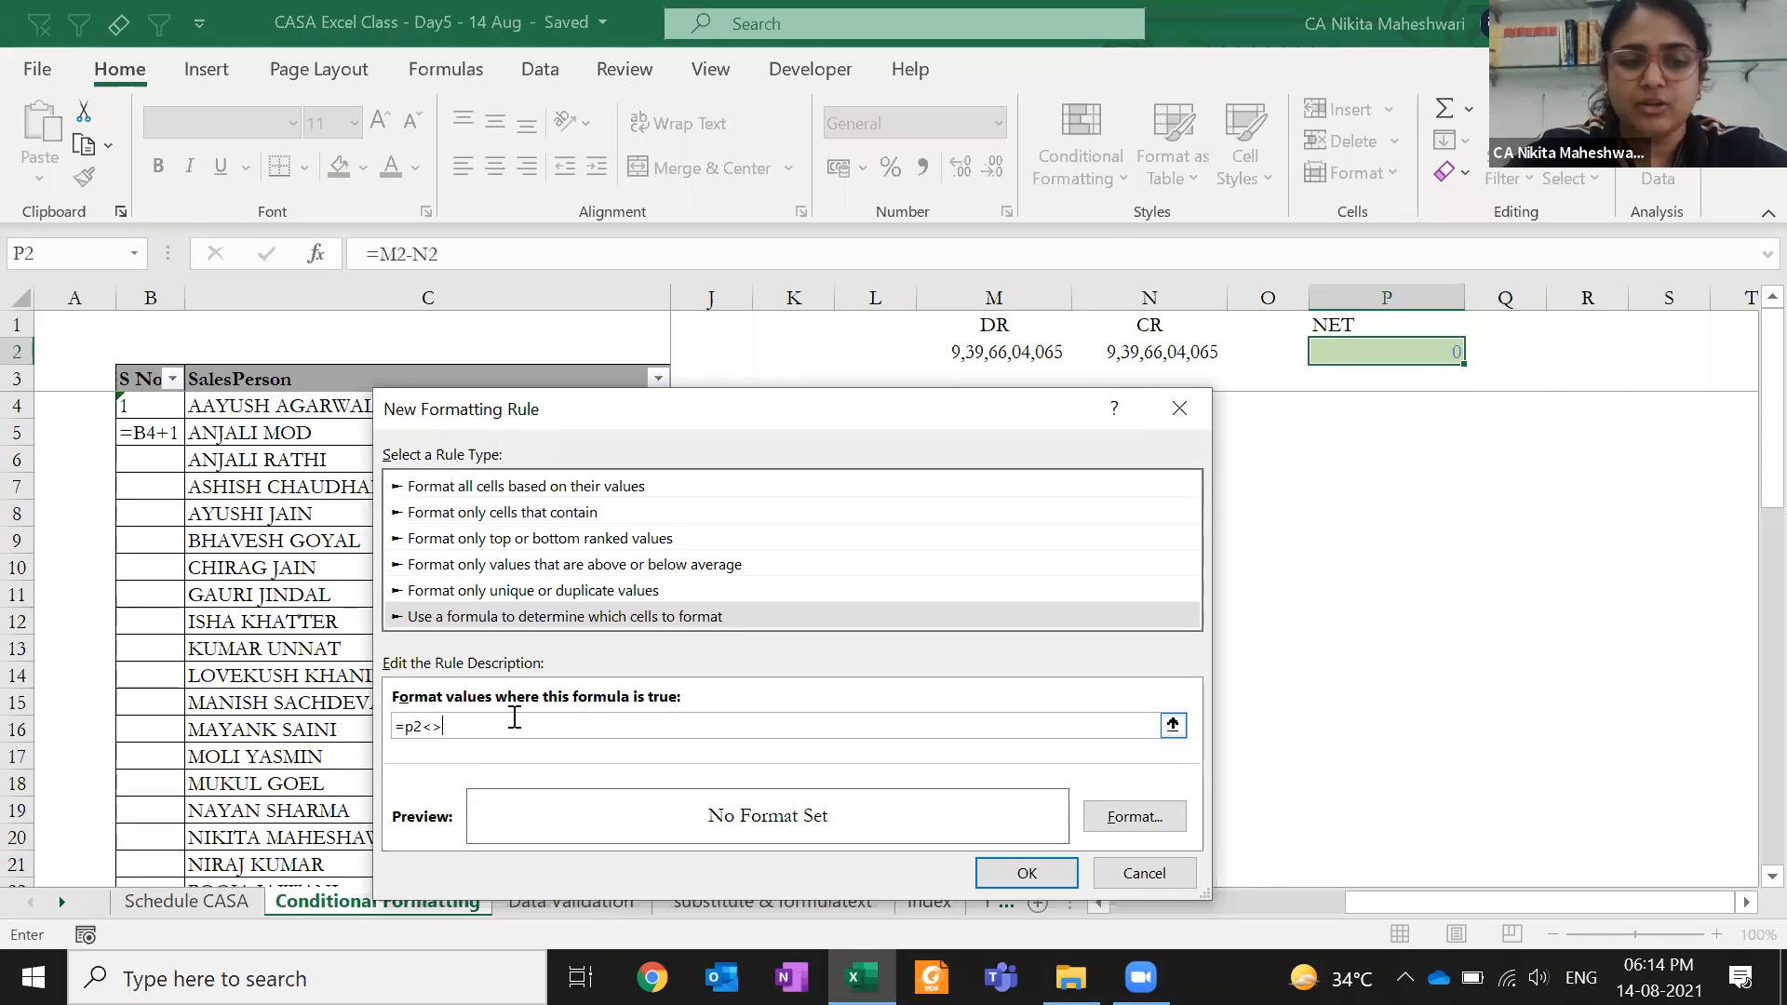
type("0")
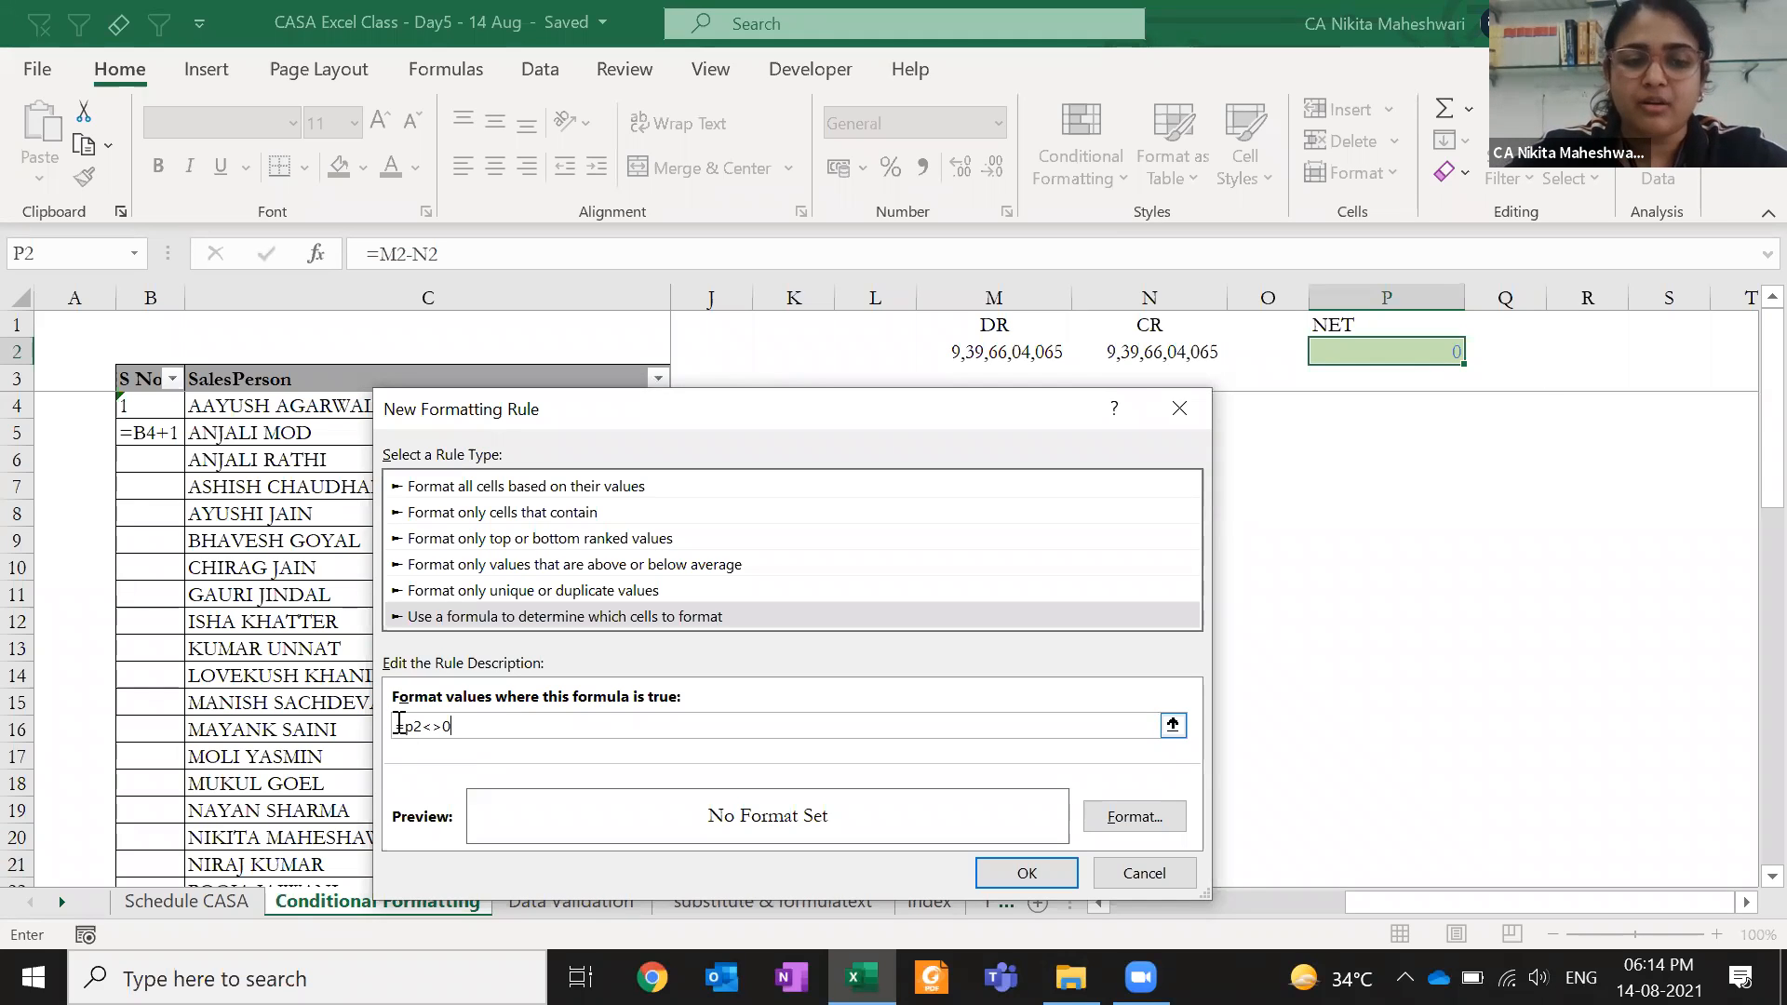
left_click_drag(396, 726, 407, 725)
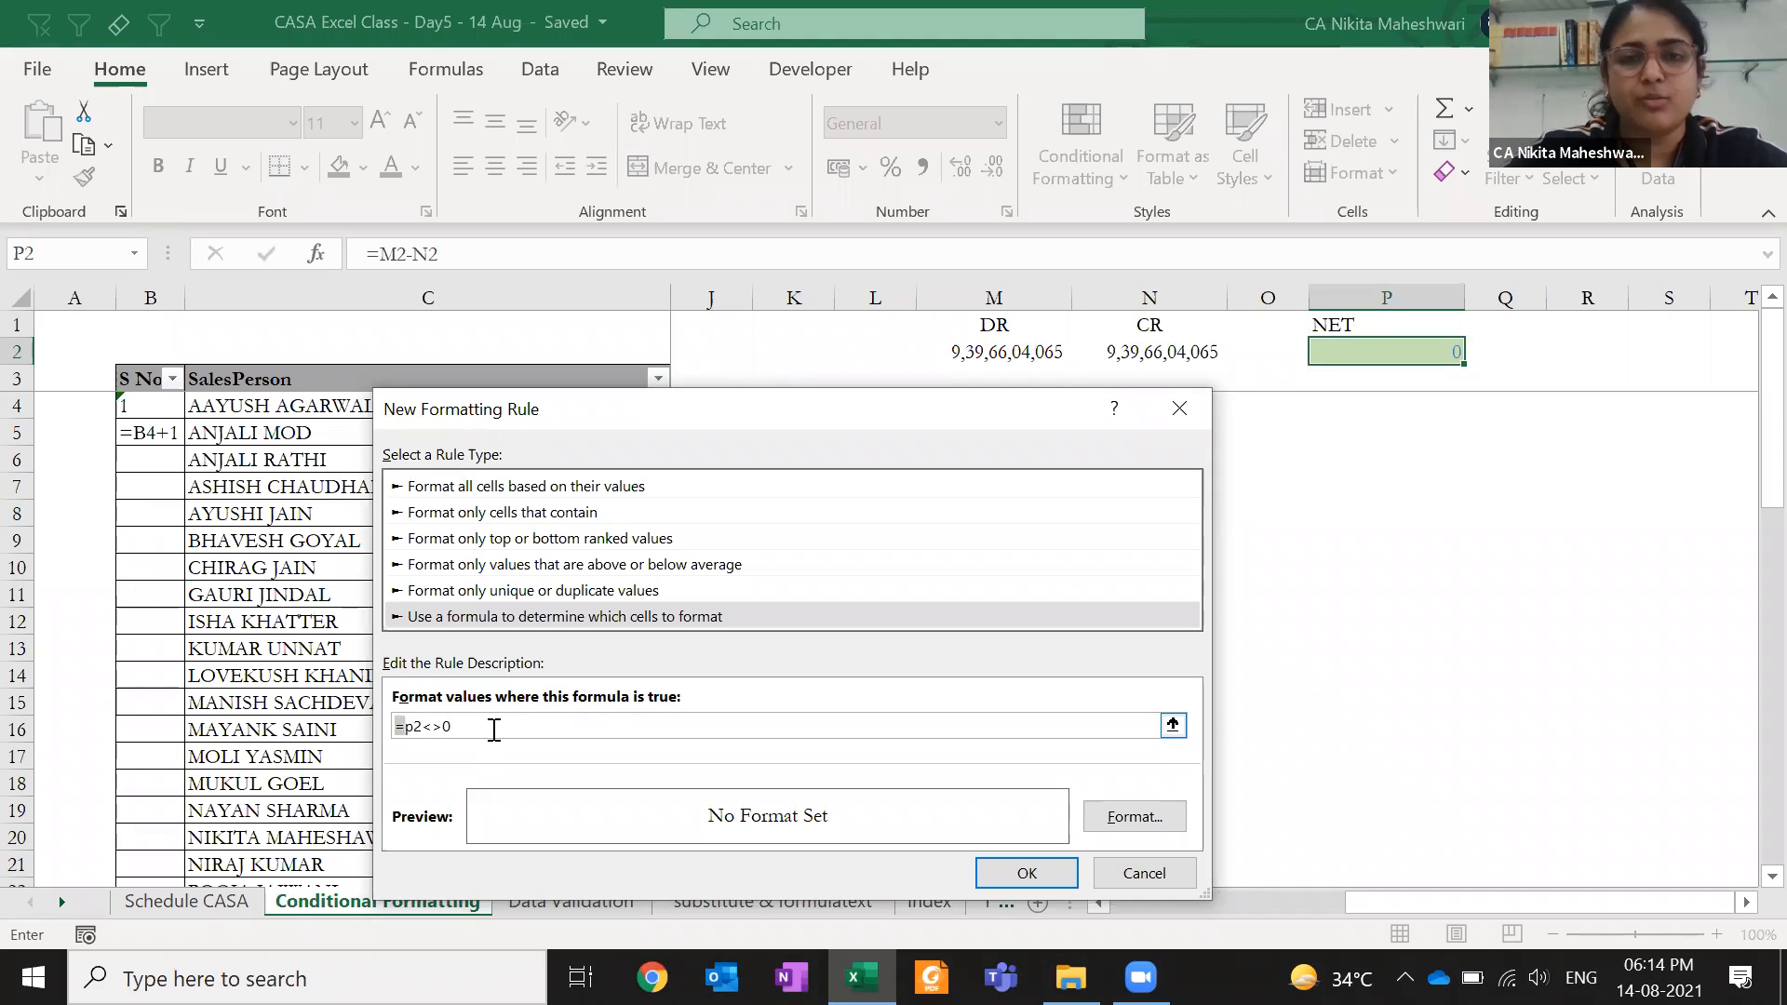
left_click(494, 727)
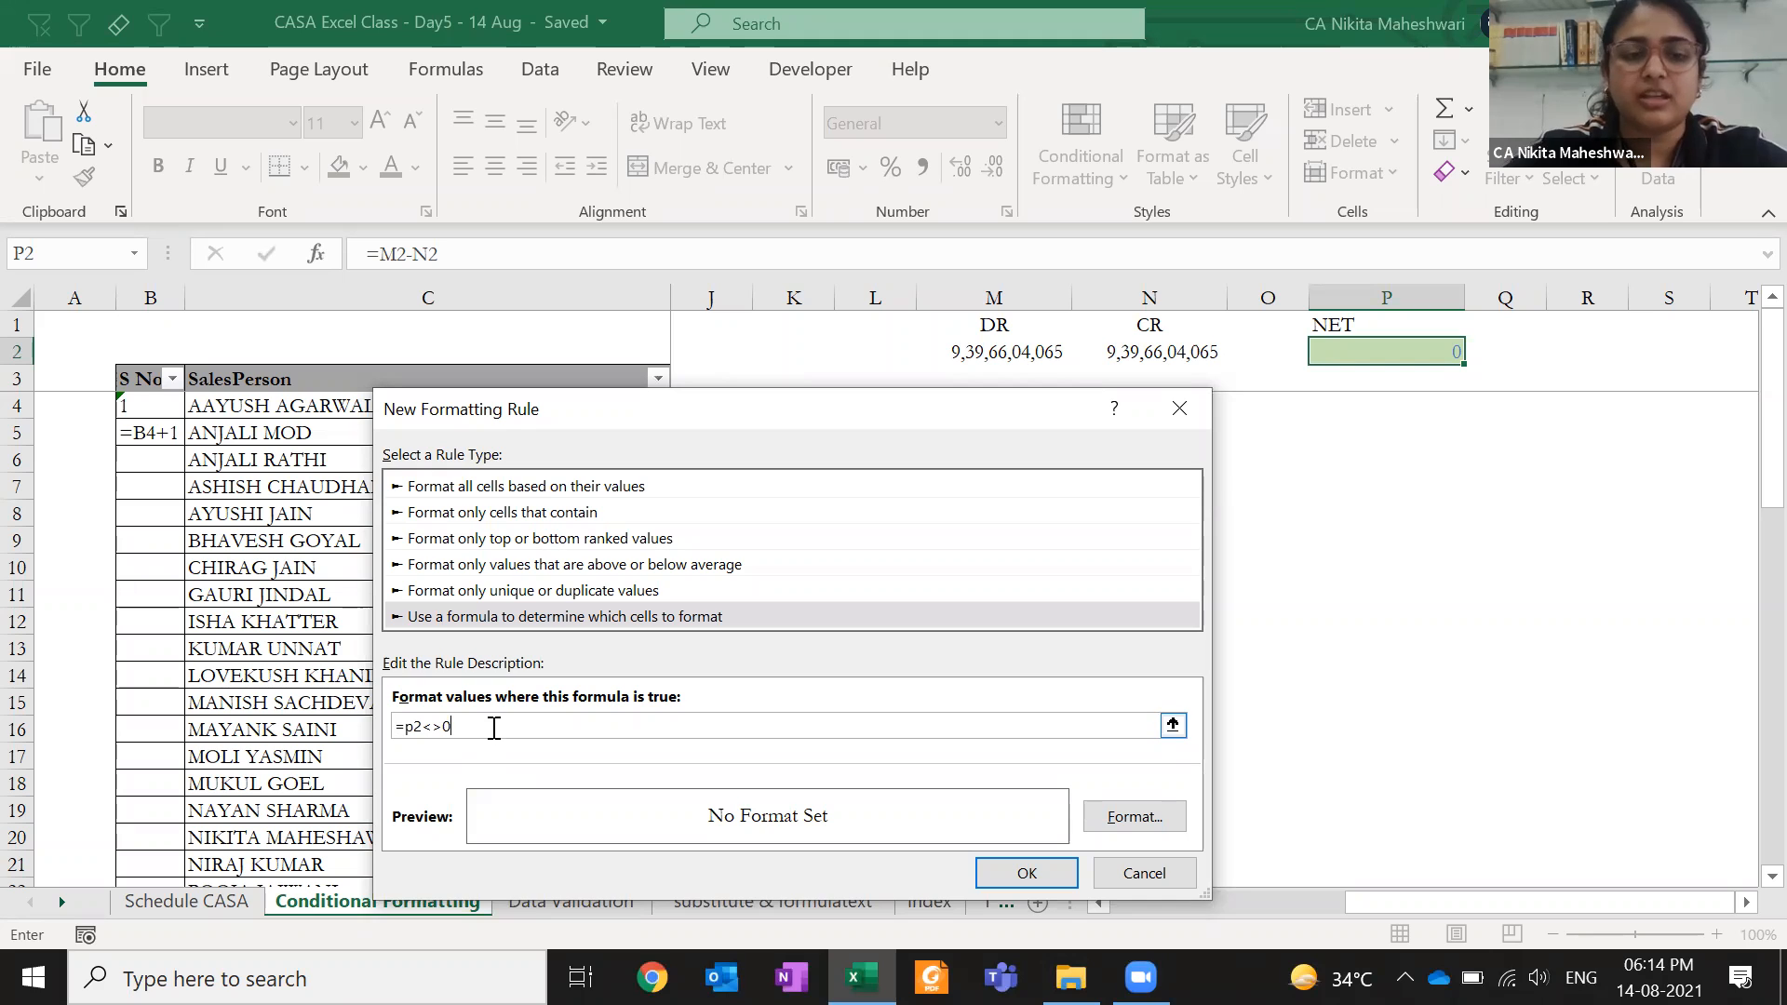
- Give the not-zero rule a light orange fill
left_click(1151, 823)
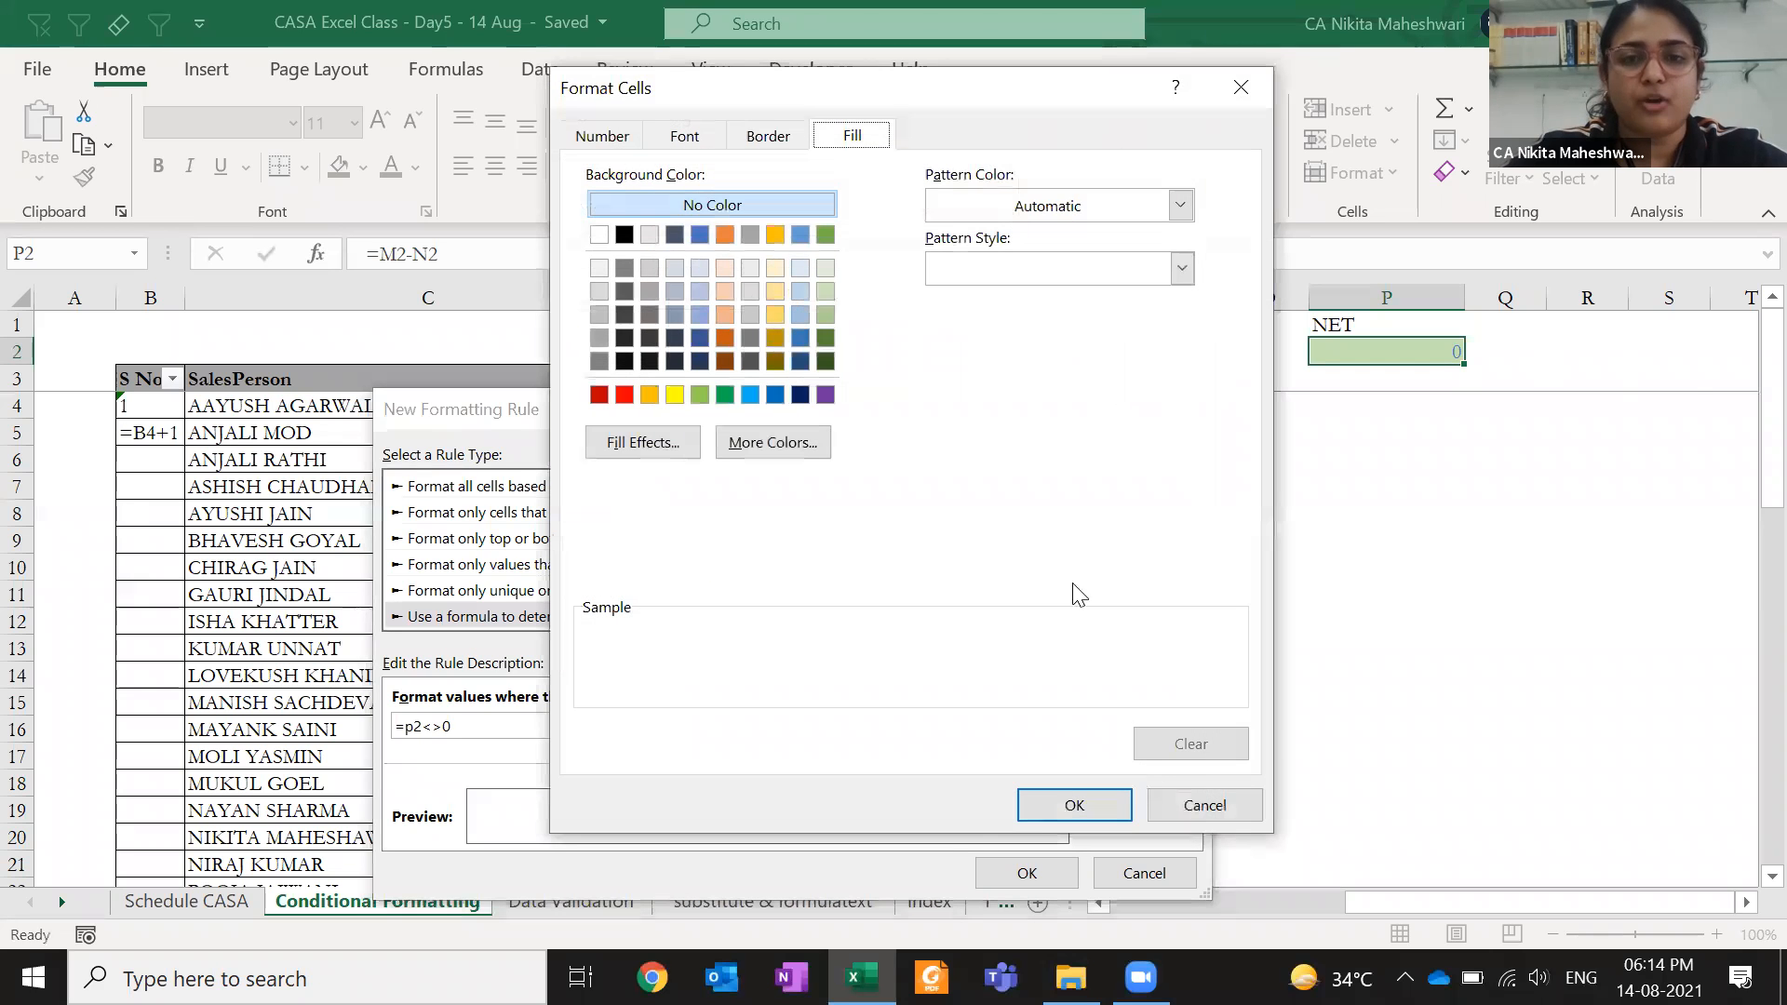
left_click(1242, 86)
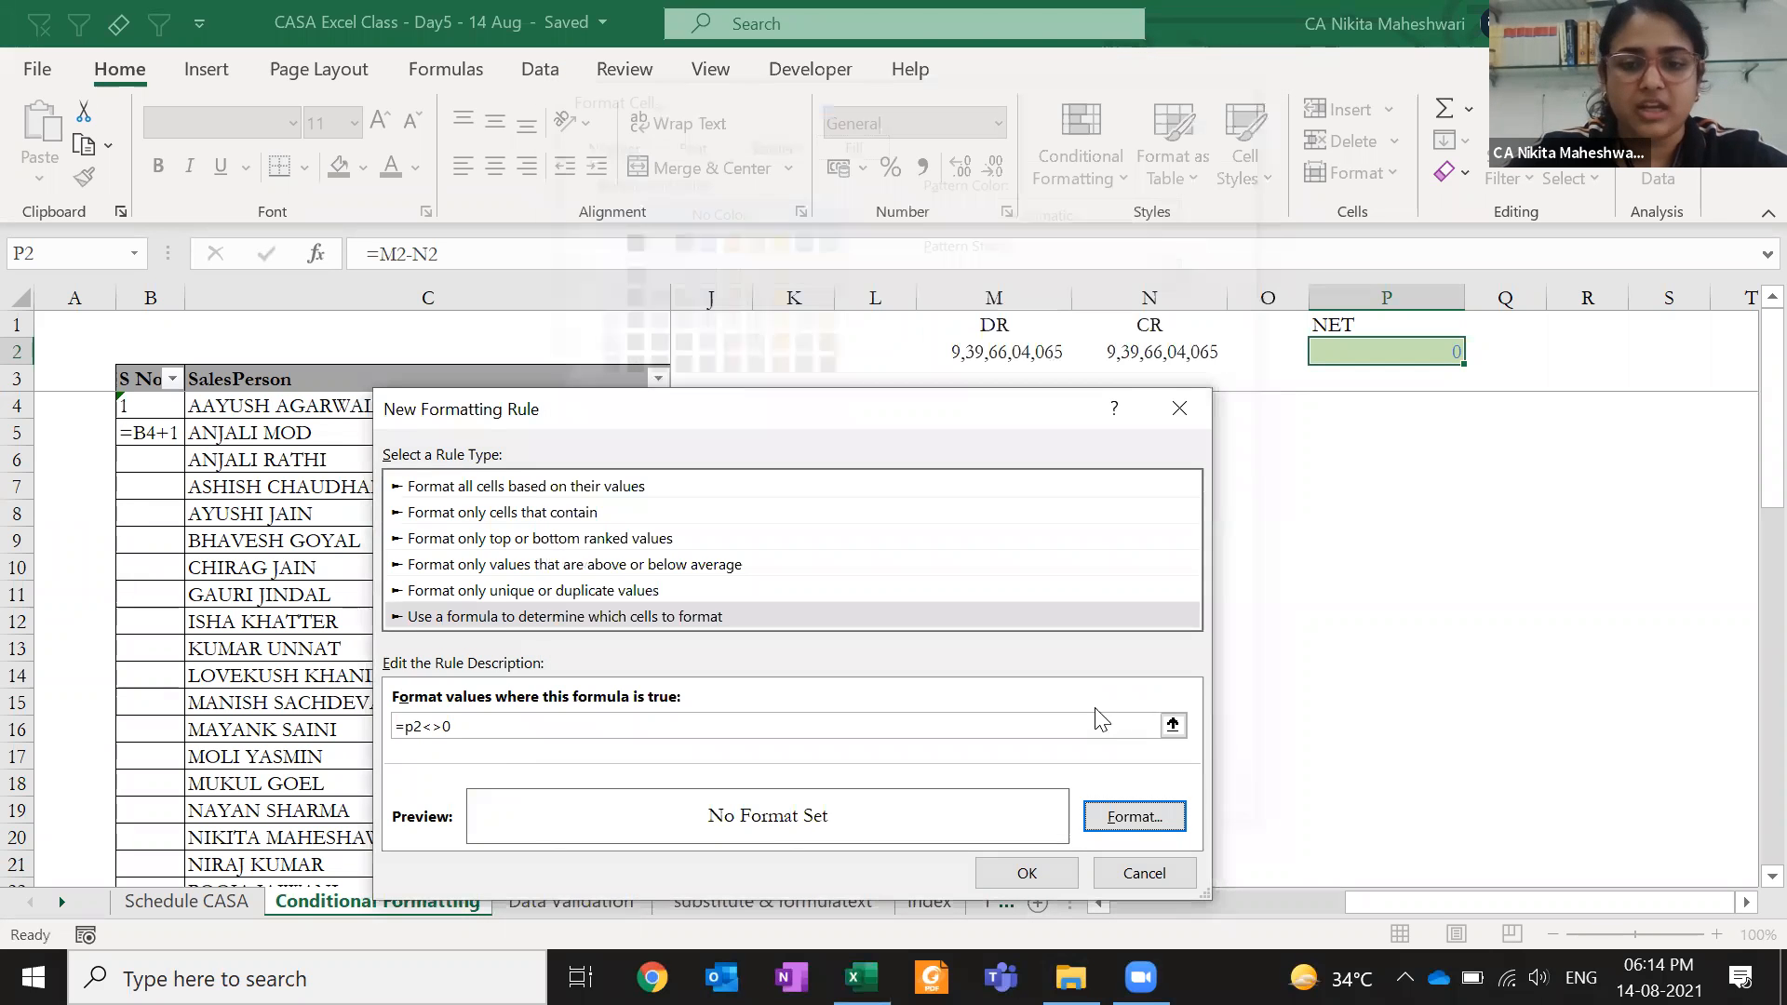
left_click(1126, 811)
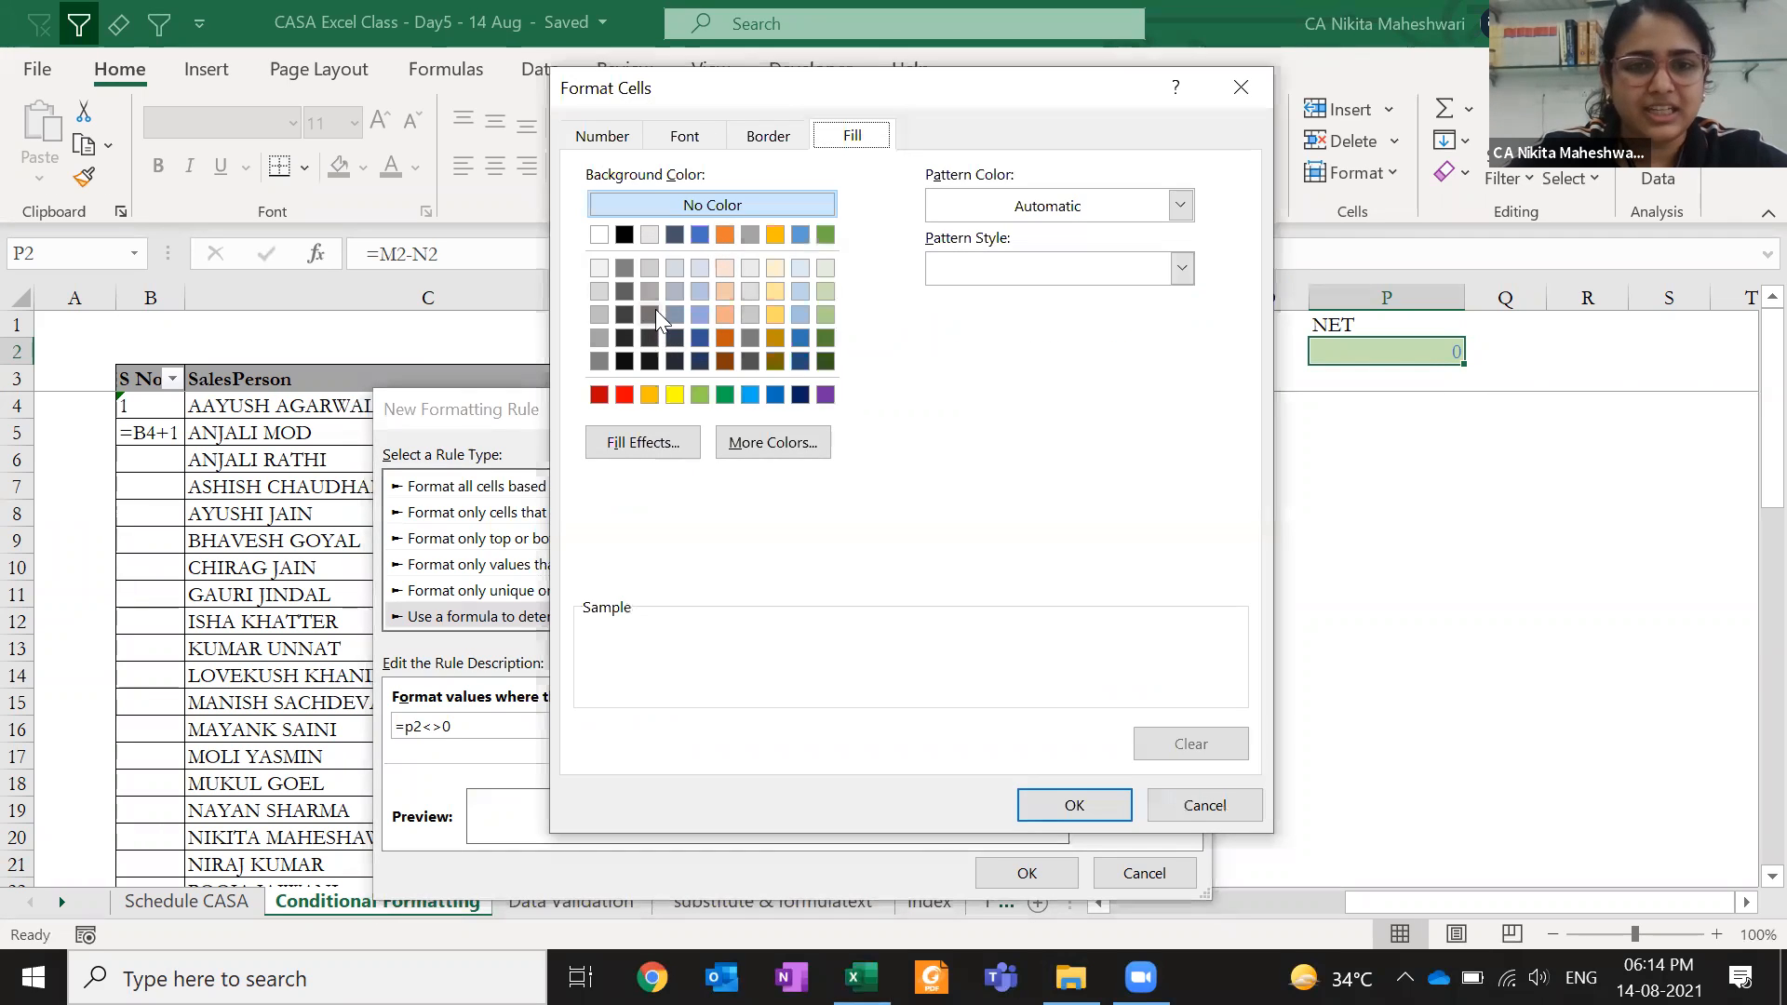
left_click(725, 315)
- Make the rule's text red and bold, then save the rule
left_click(617, 135)
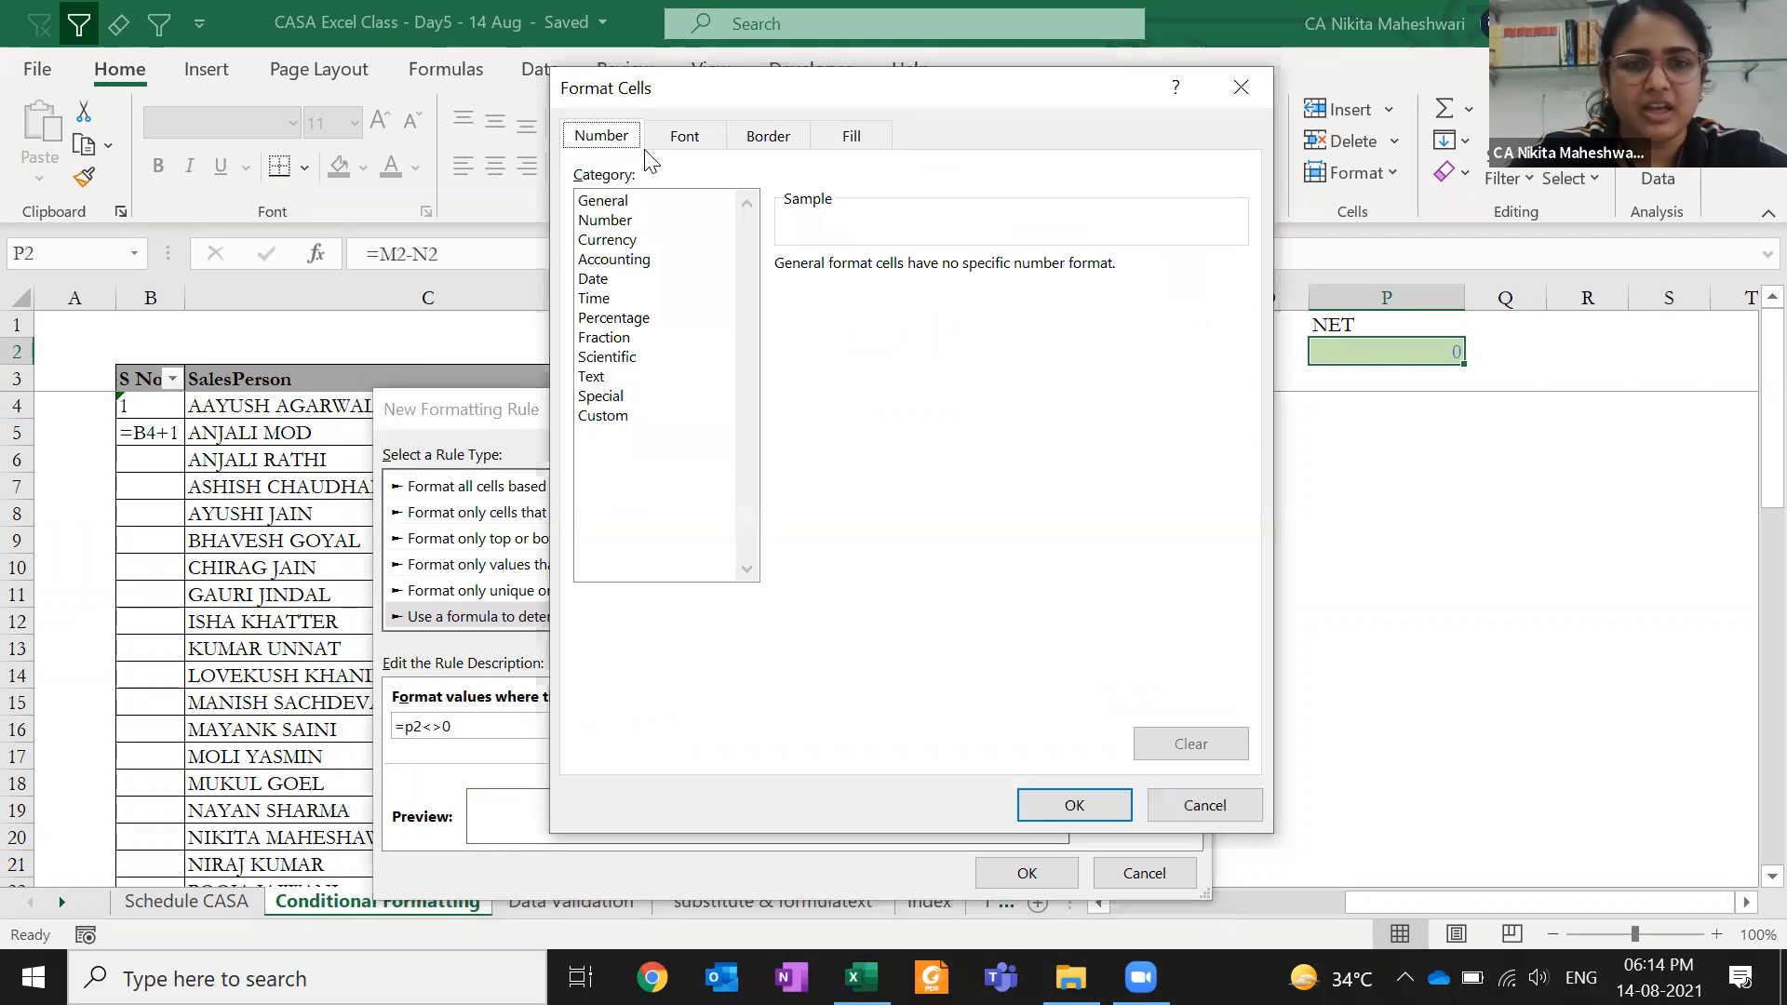
left_click(703, 146)
left_click(965, 386)
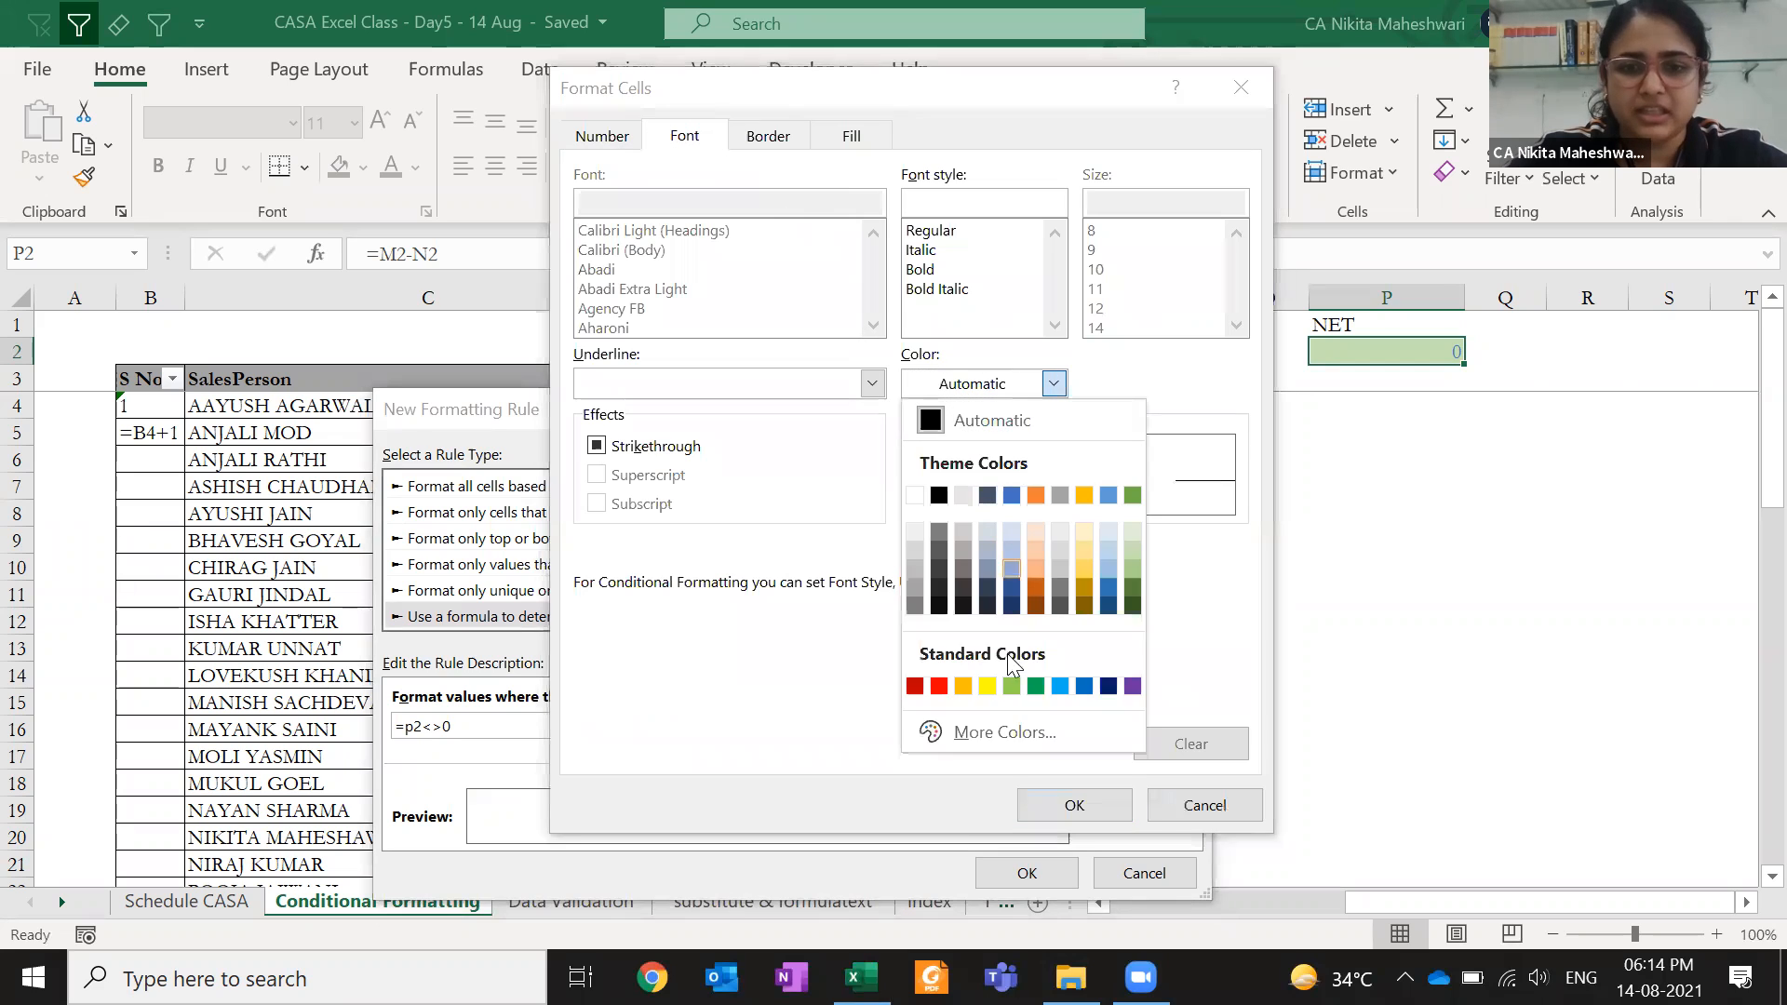
left_click(944, 691)
left_click(940, 270)
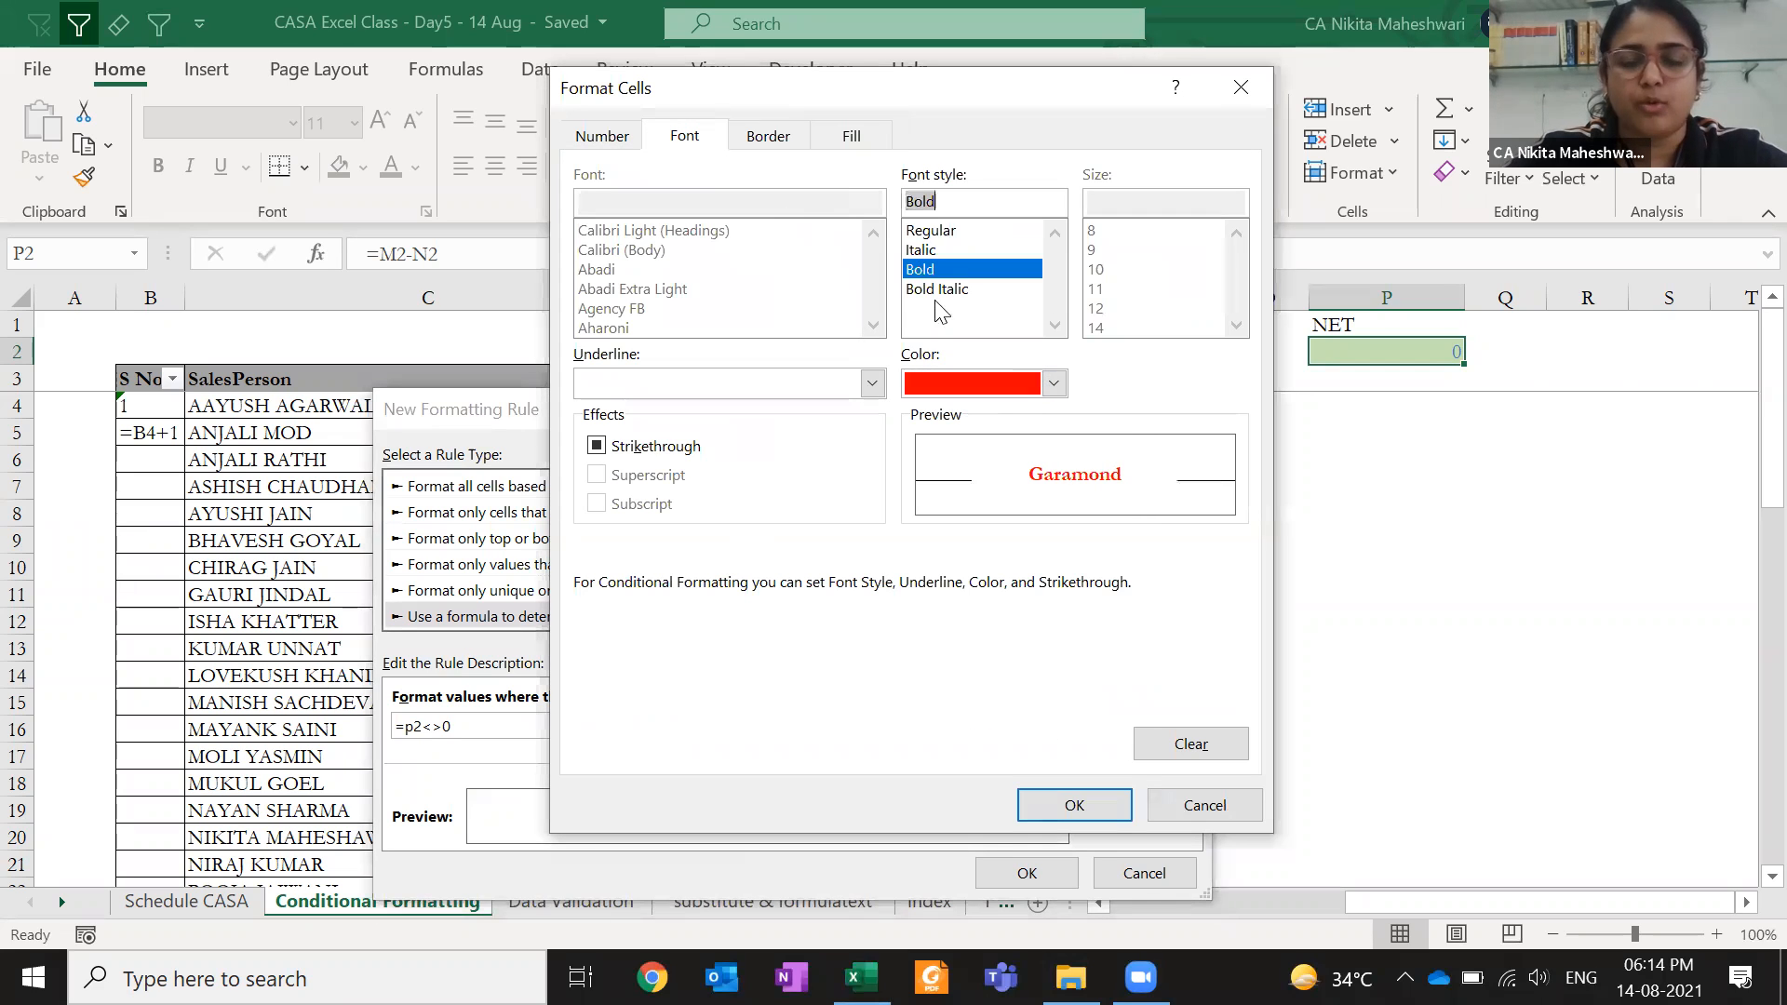
left_click(1056, 800)
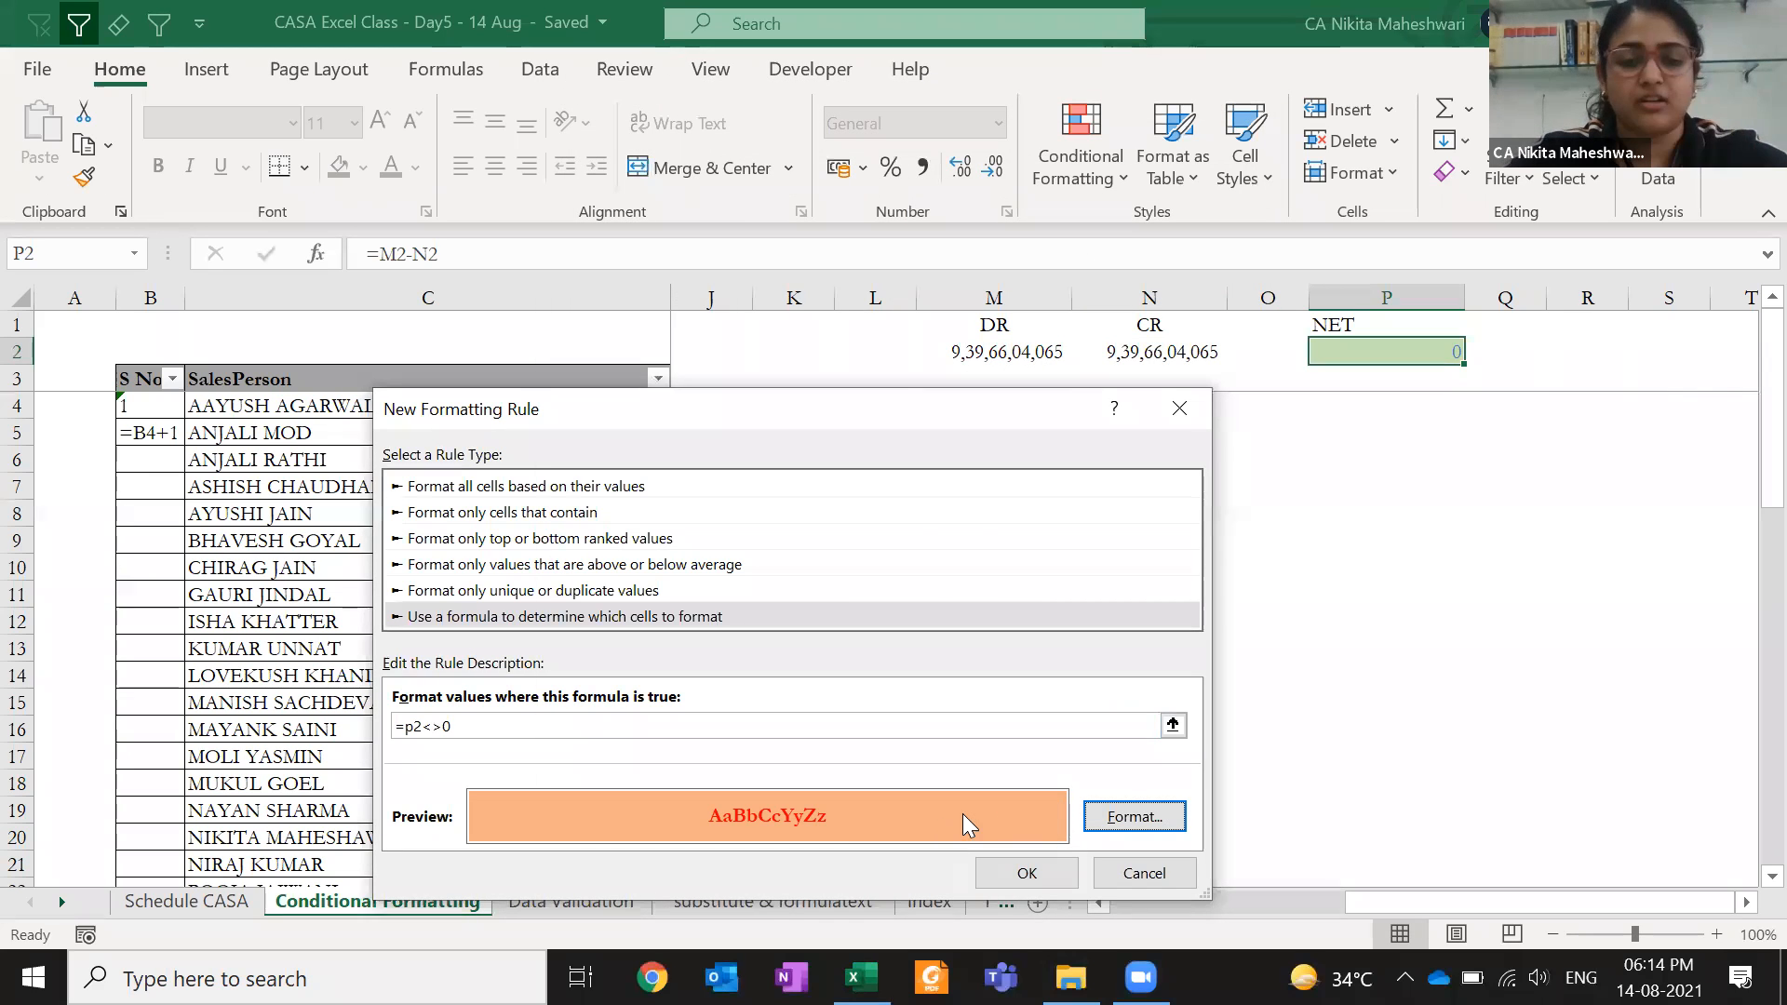
left_click(1015, 875)
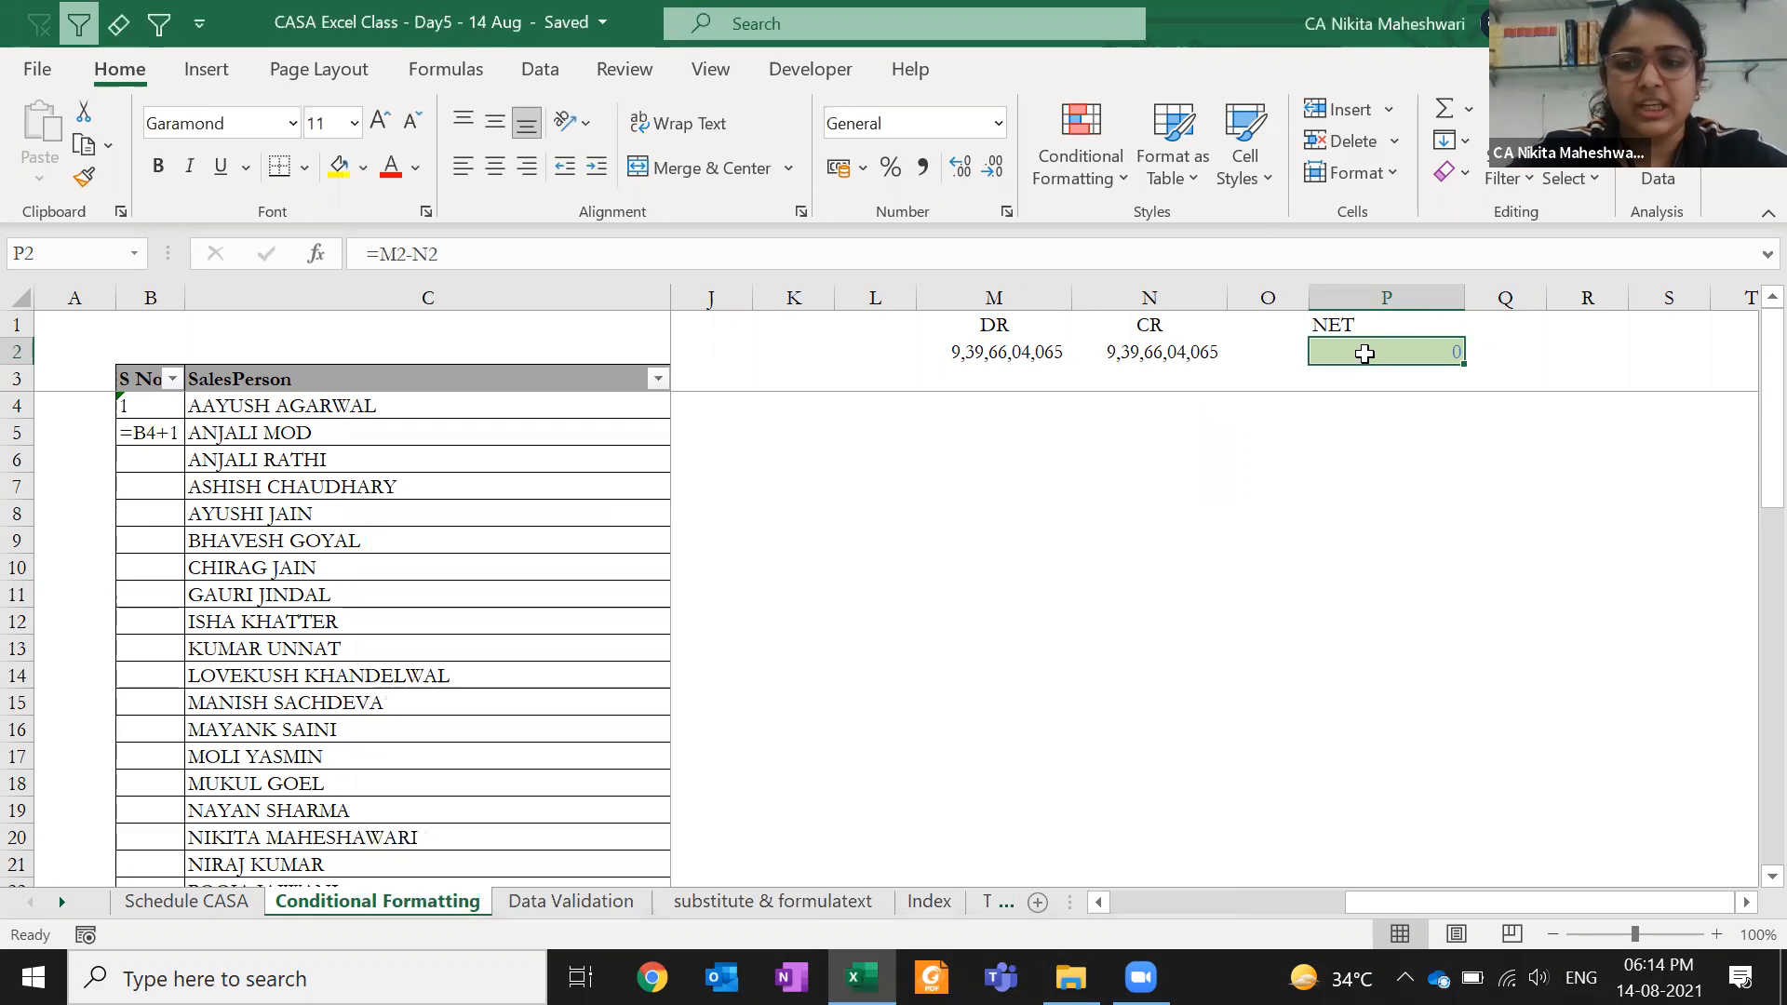
- Edit the CR value in N2 and check NET P2's formatting
left_click(1219, 354)
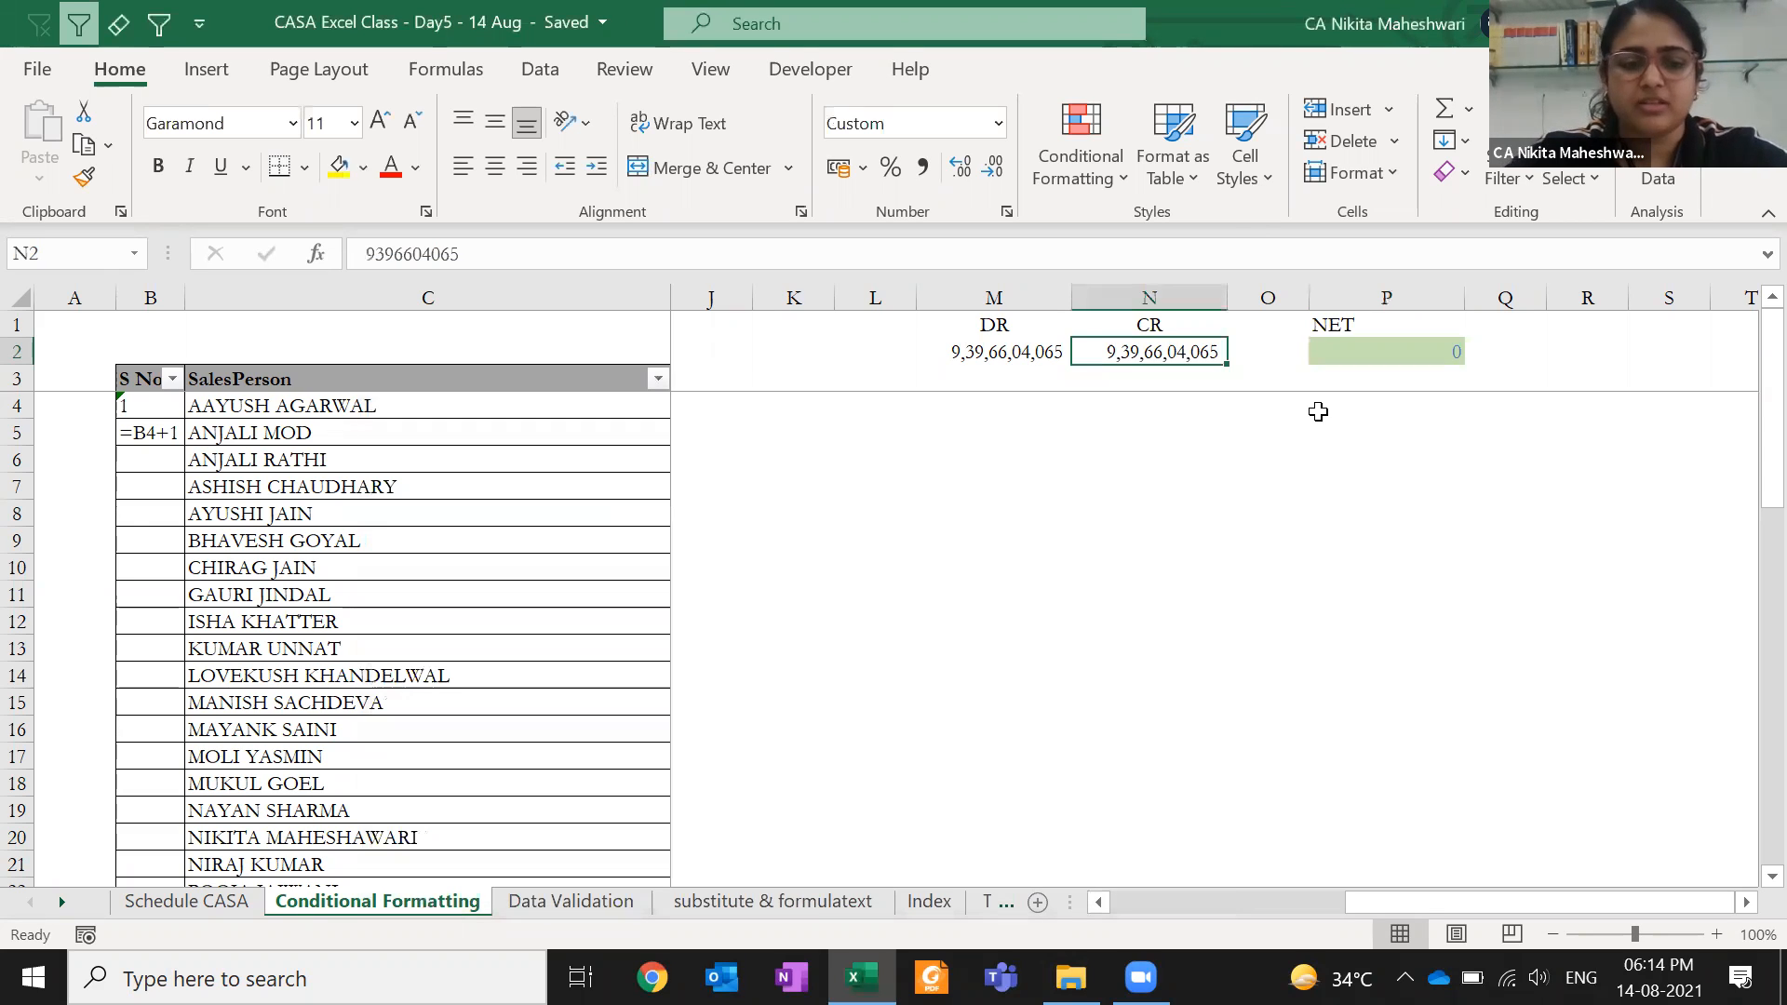
key("F2")
key("Return")
key("Up")
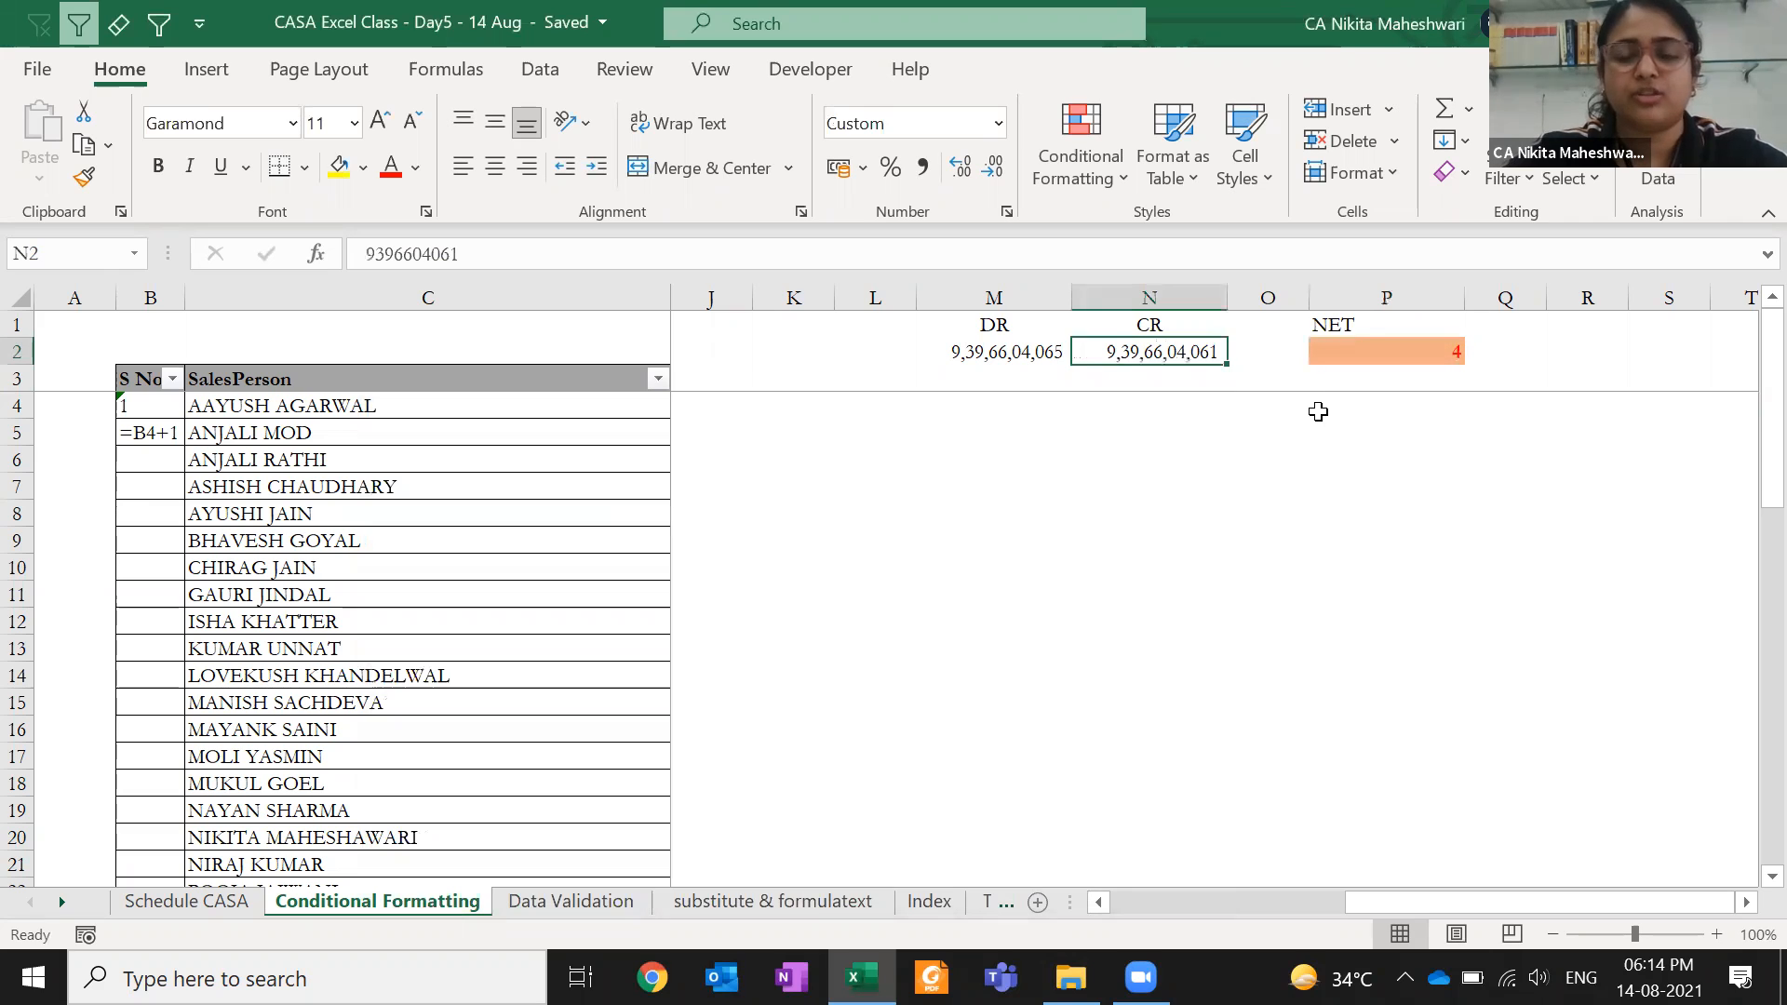
left_click(1376, 351)
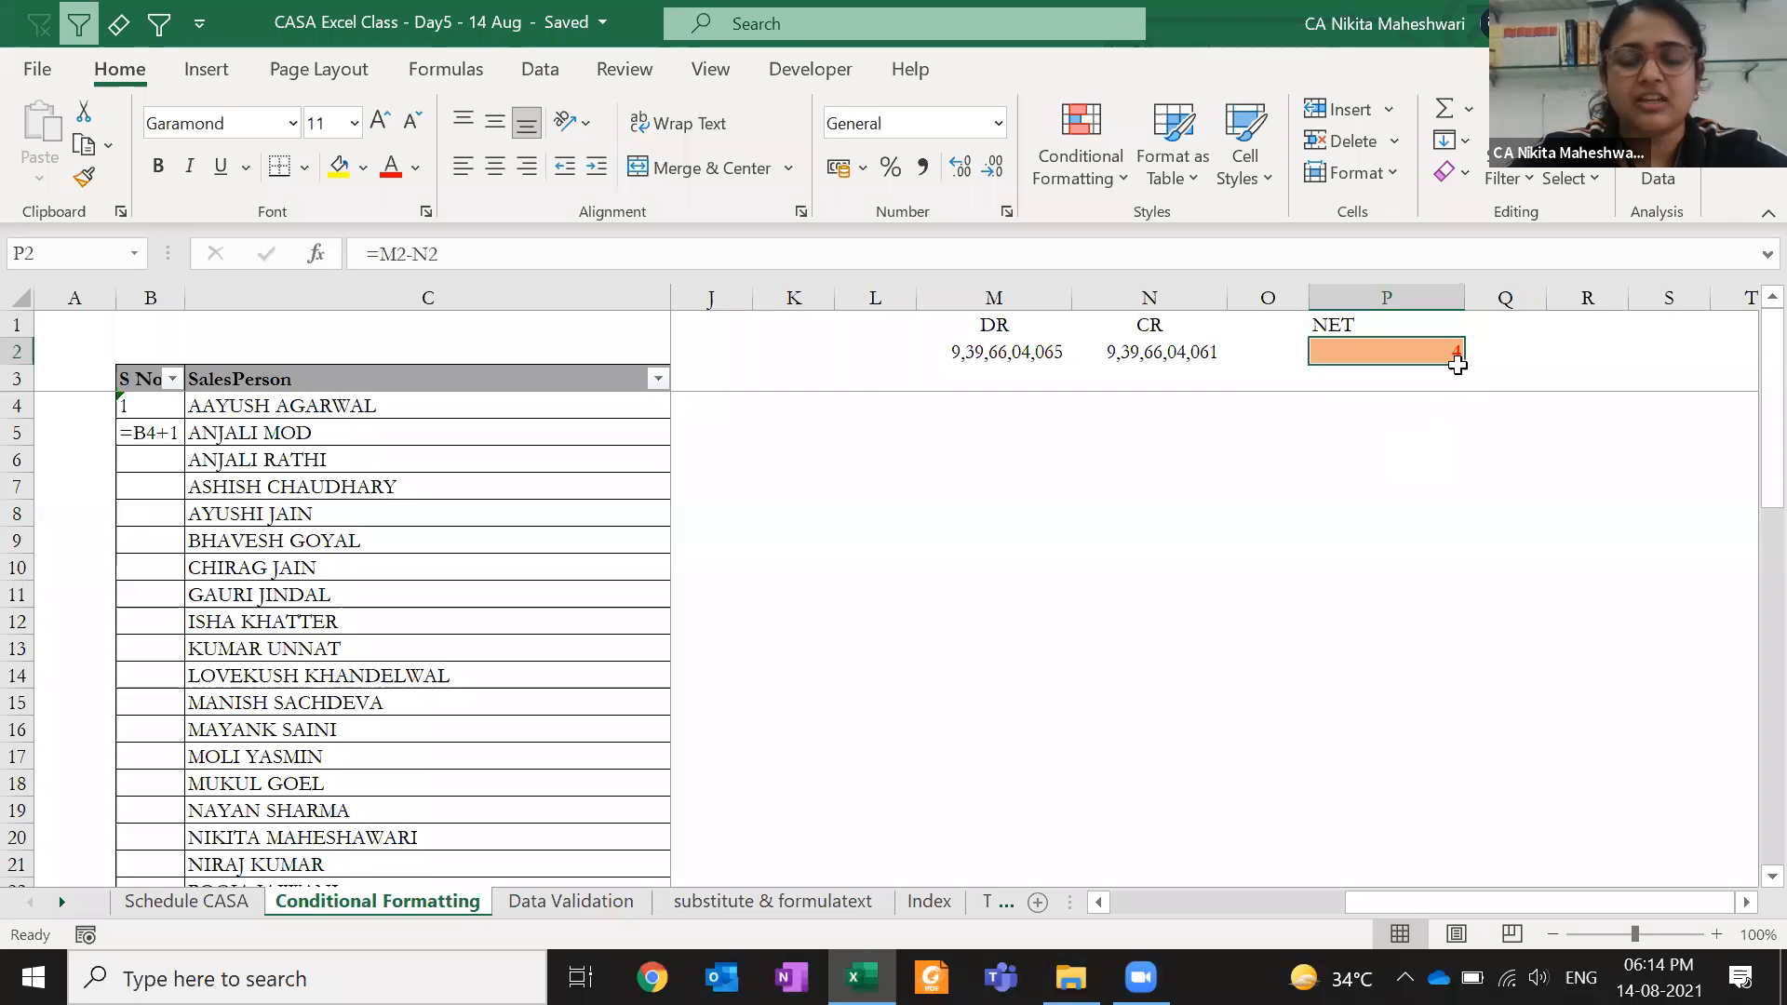
- Try CR values in N2 ending in 5, then in 1
left_click(1170, 361)
double_click(1171, 361)
key("BackSpace")
type("5")
key("Return")
left_click(1178, 358)
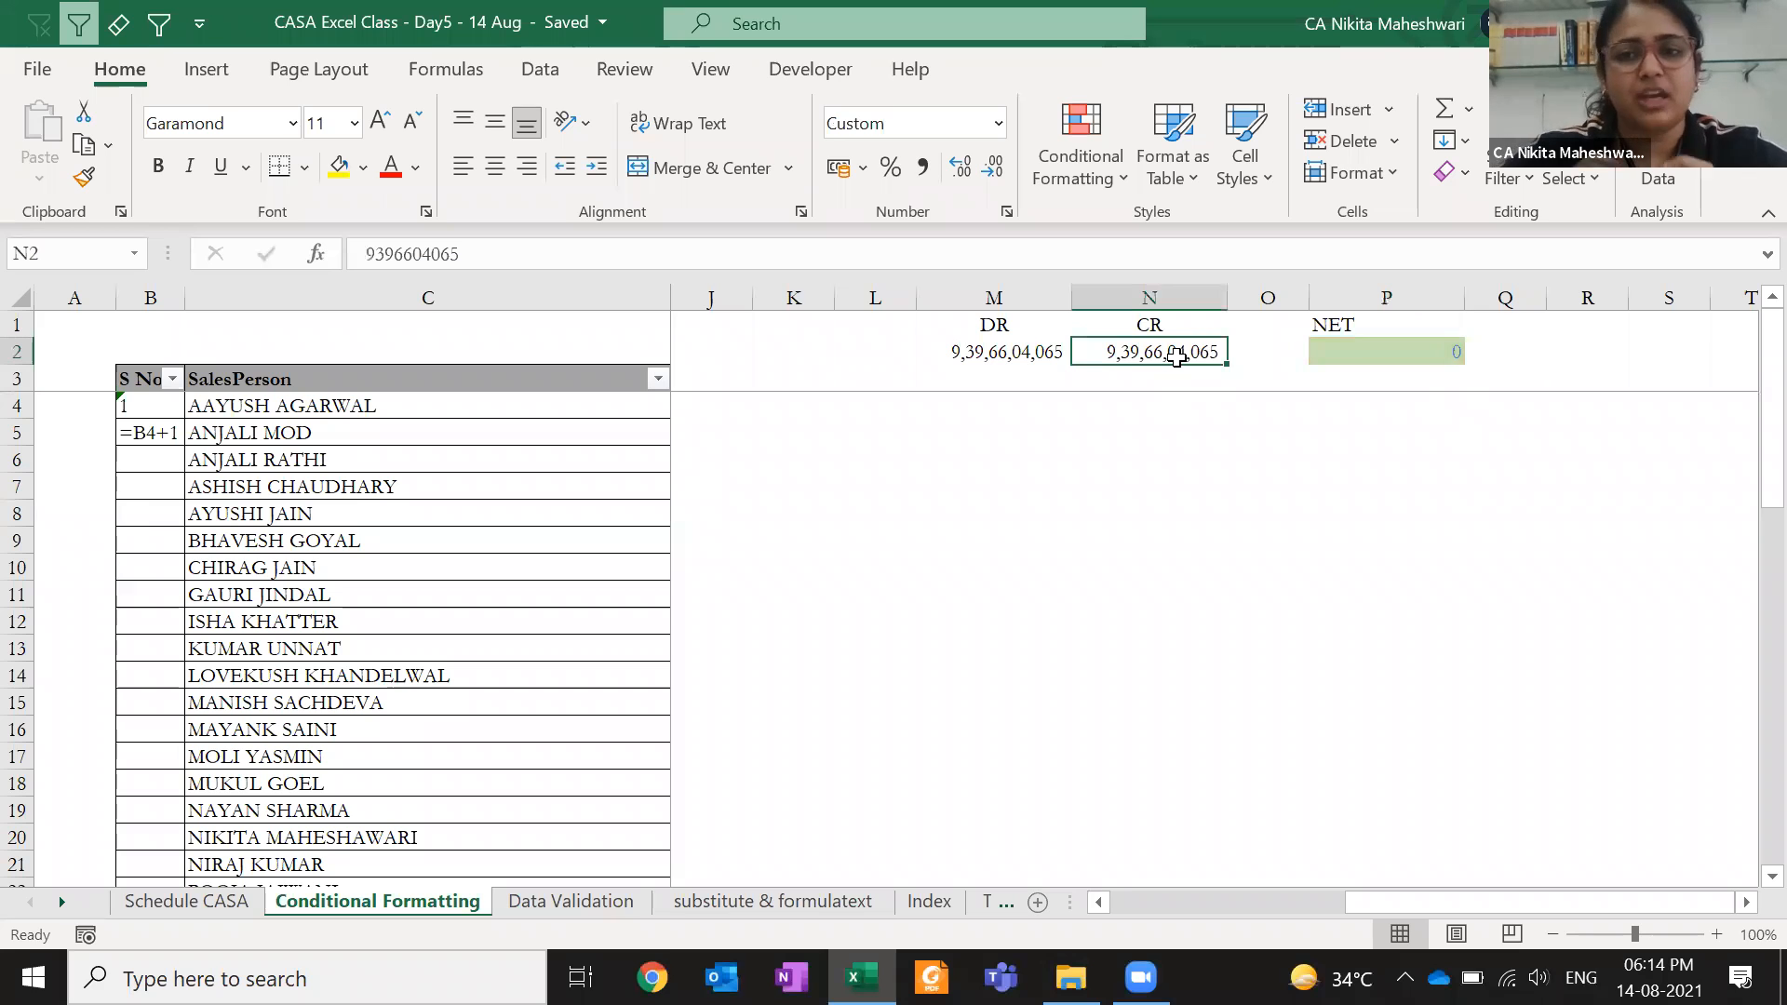
double_click(1177, 358)
key("BackSpace")
type("1")
key("Return")
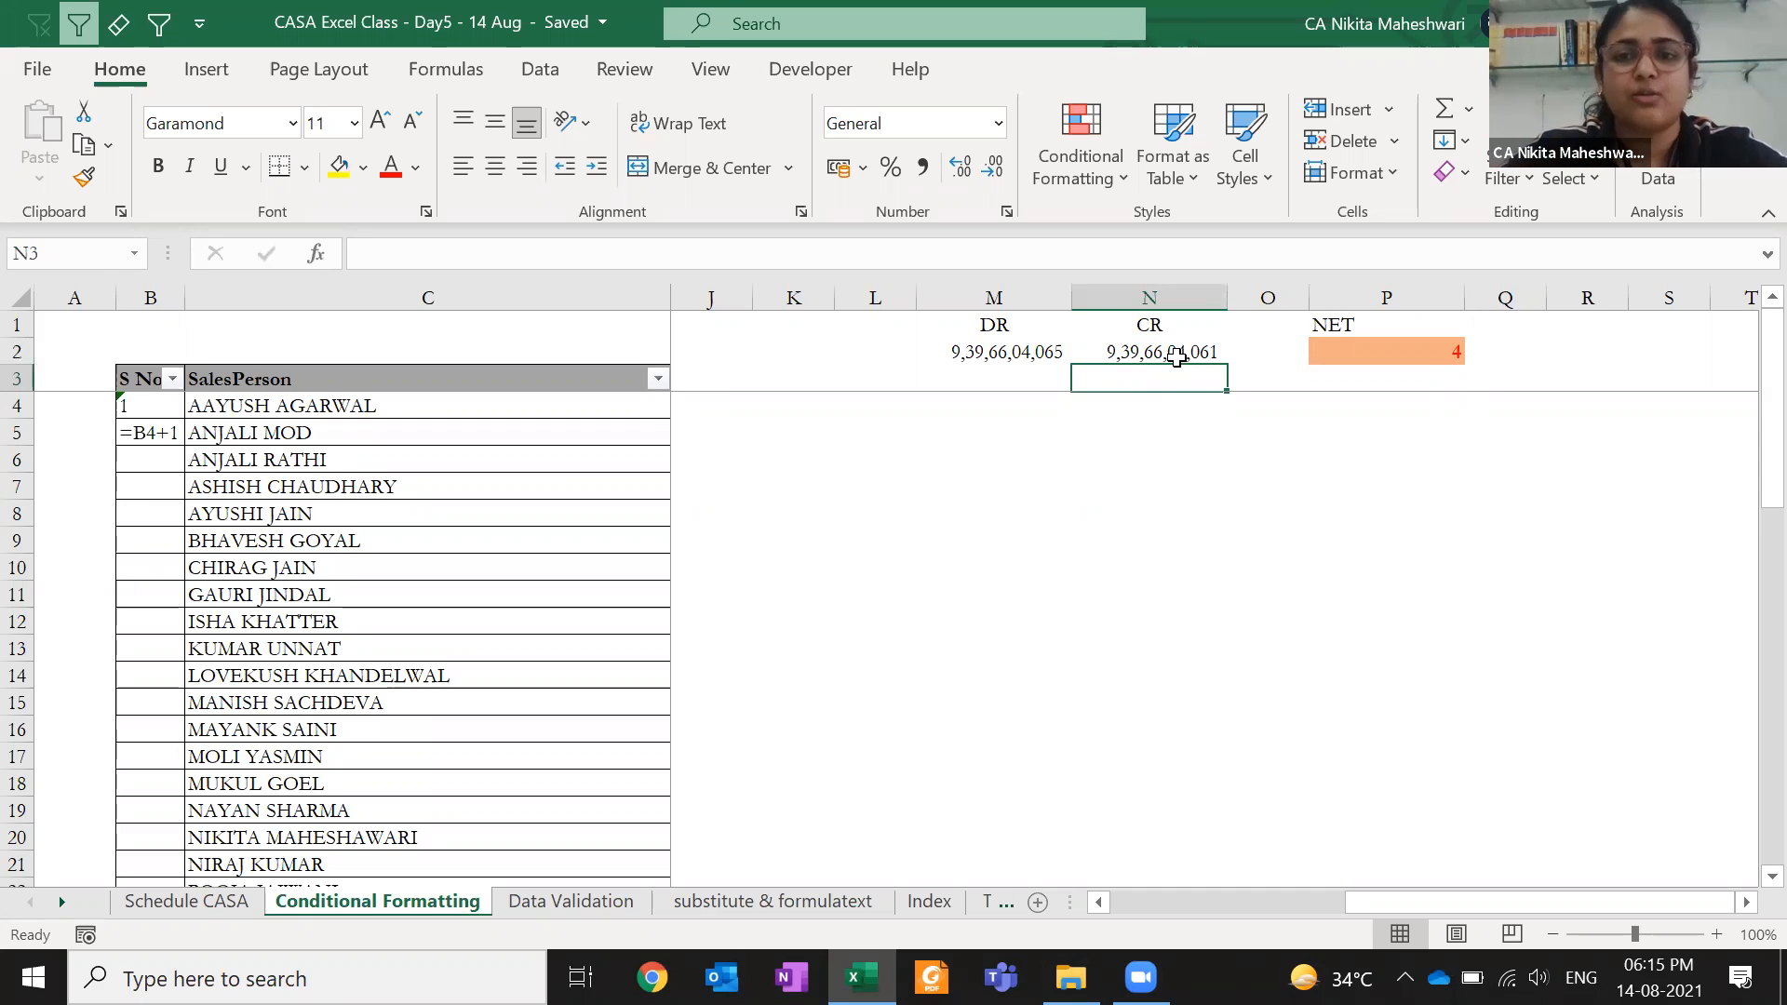
- Append 9 to CR so N2 reads 9,39,66,04,069
double_click(1177, 353)
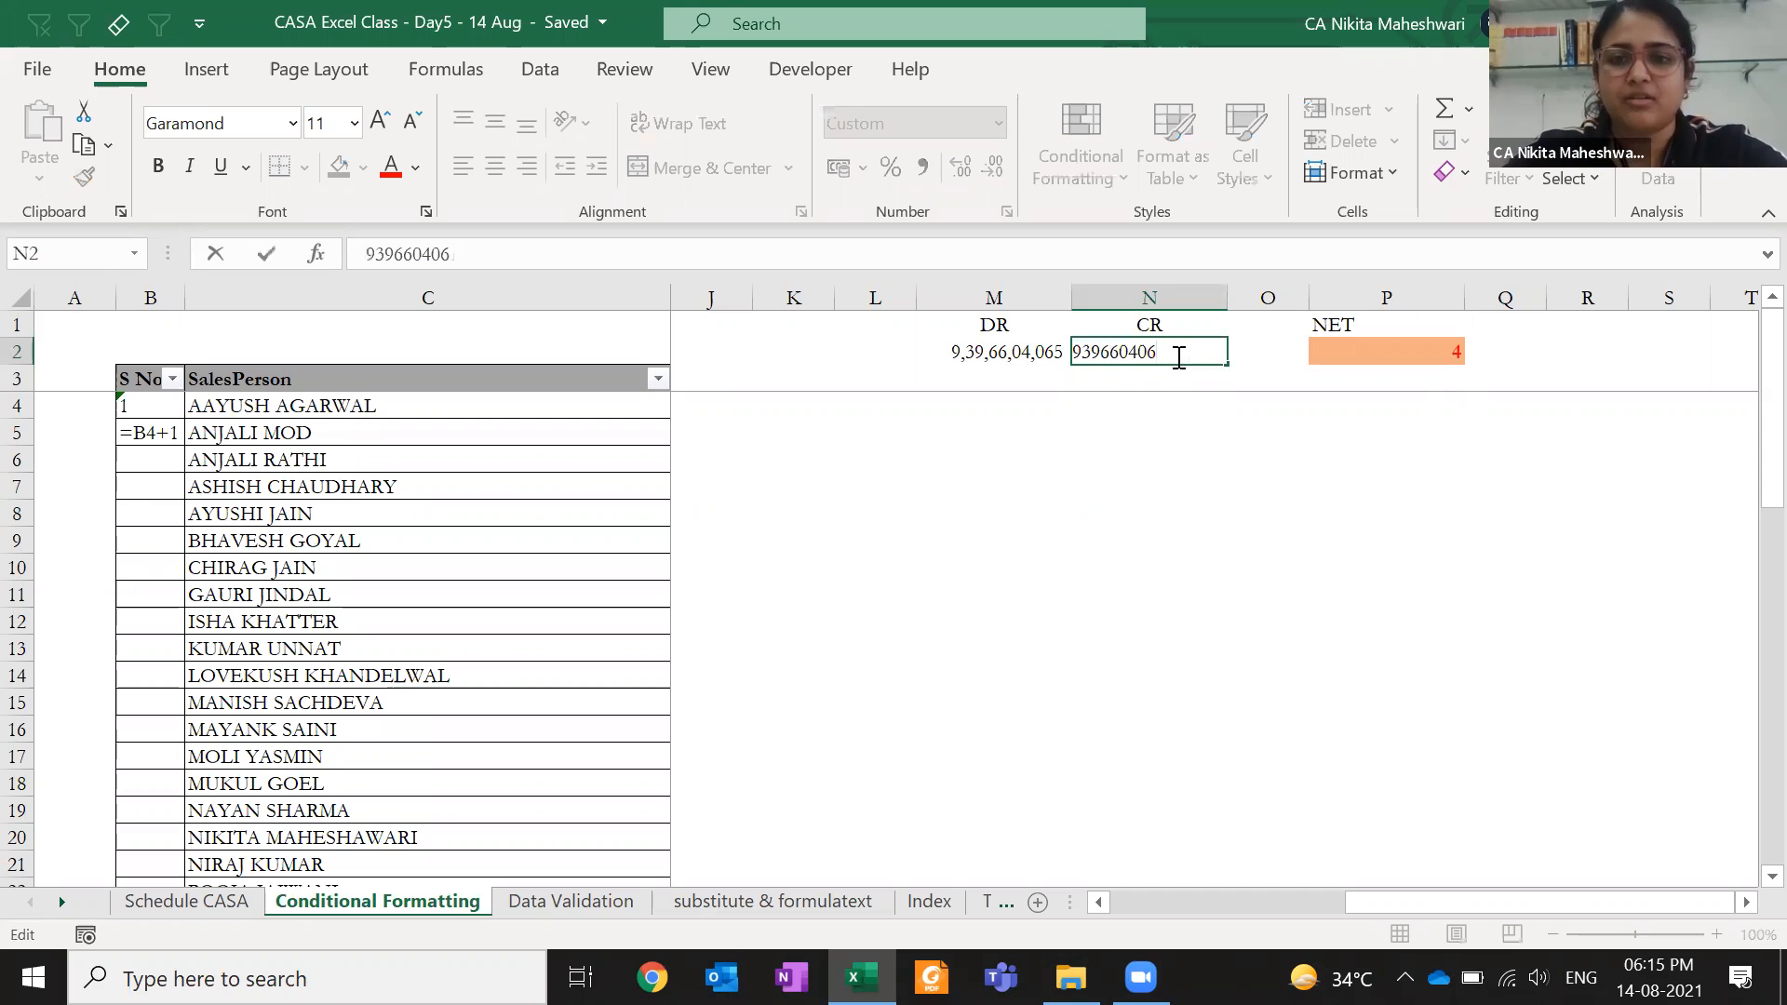
type("9")
key("ctrl+Return")
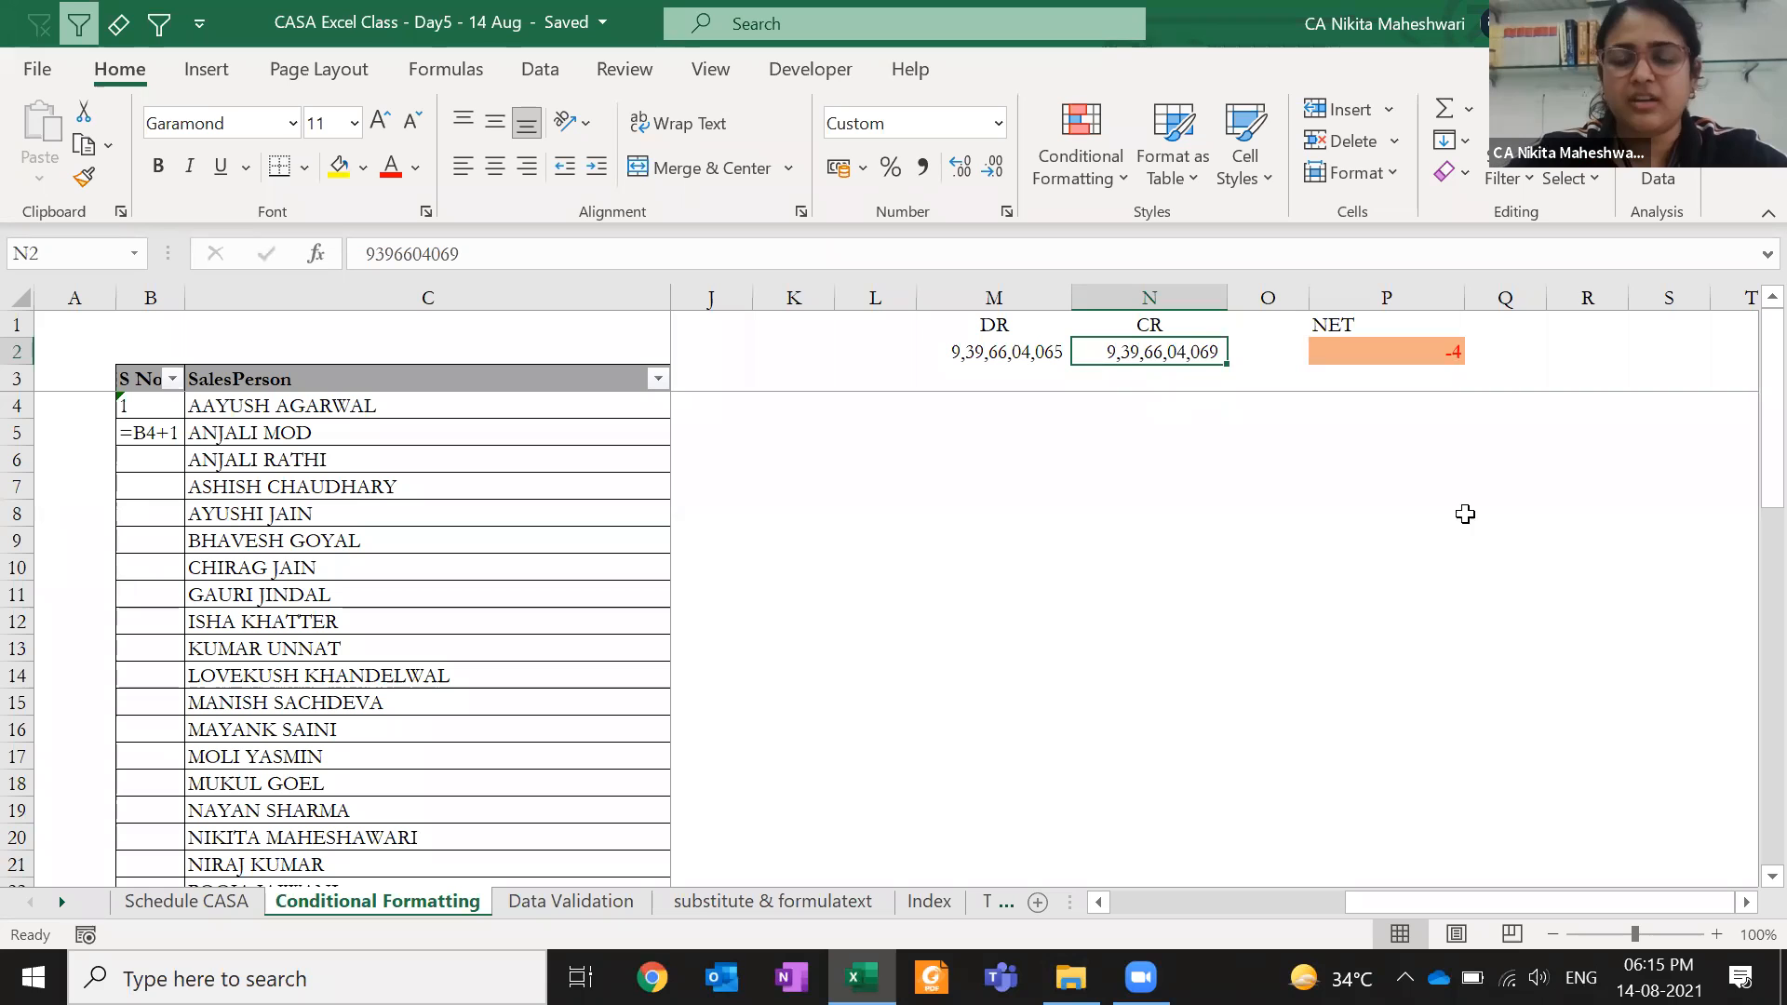
- Select NET cell P2 and delete its conditional formatting rule in Manage Rules
left_click(1107, 190)
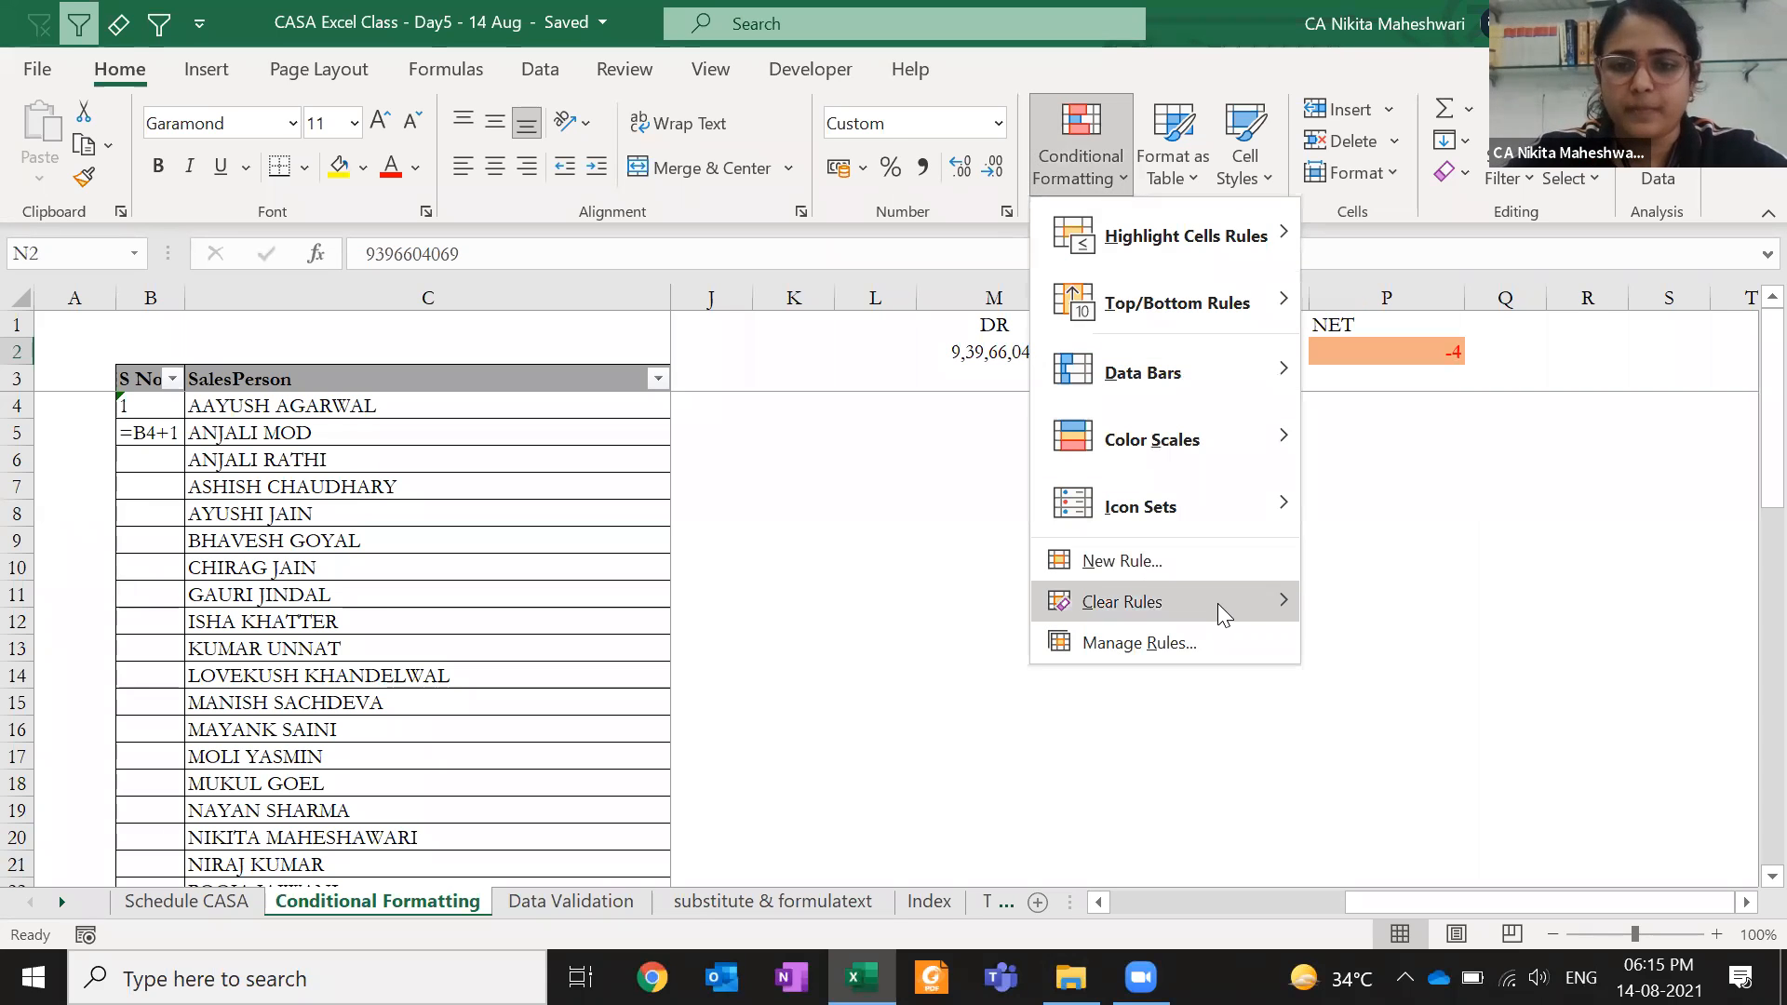
mouse_move(1217, 603)
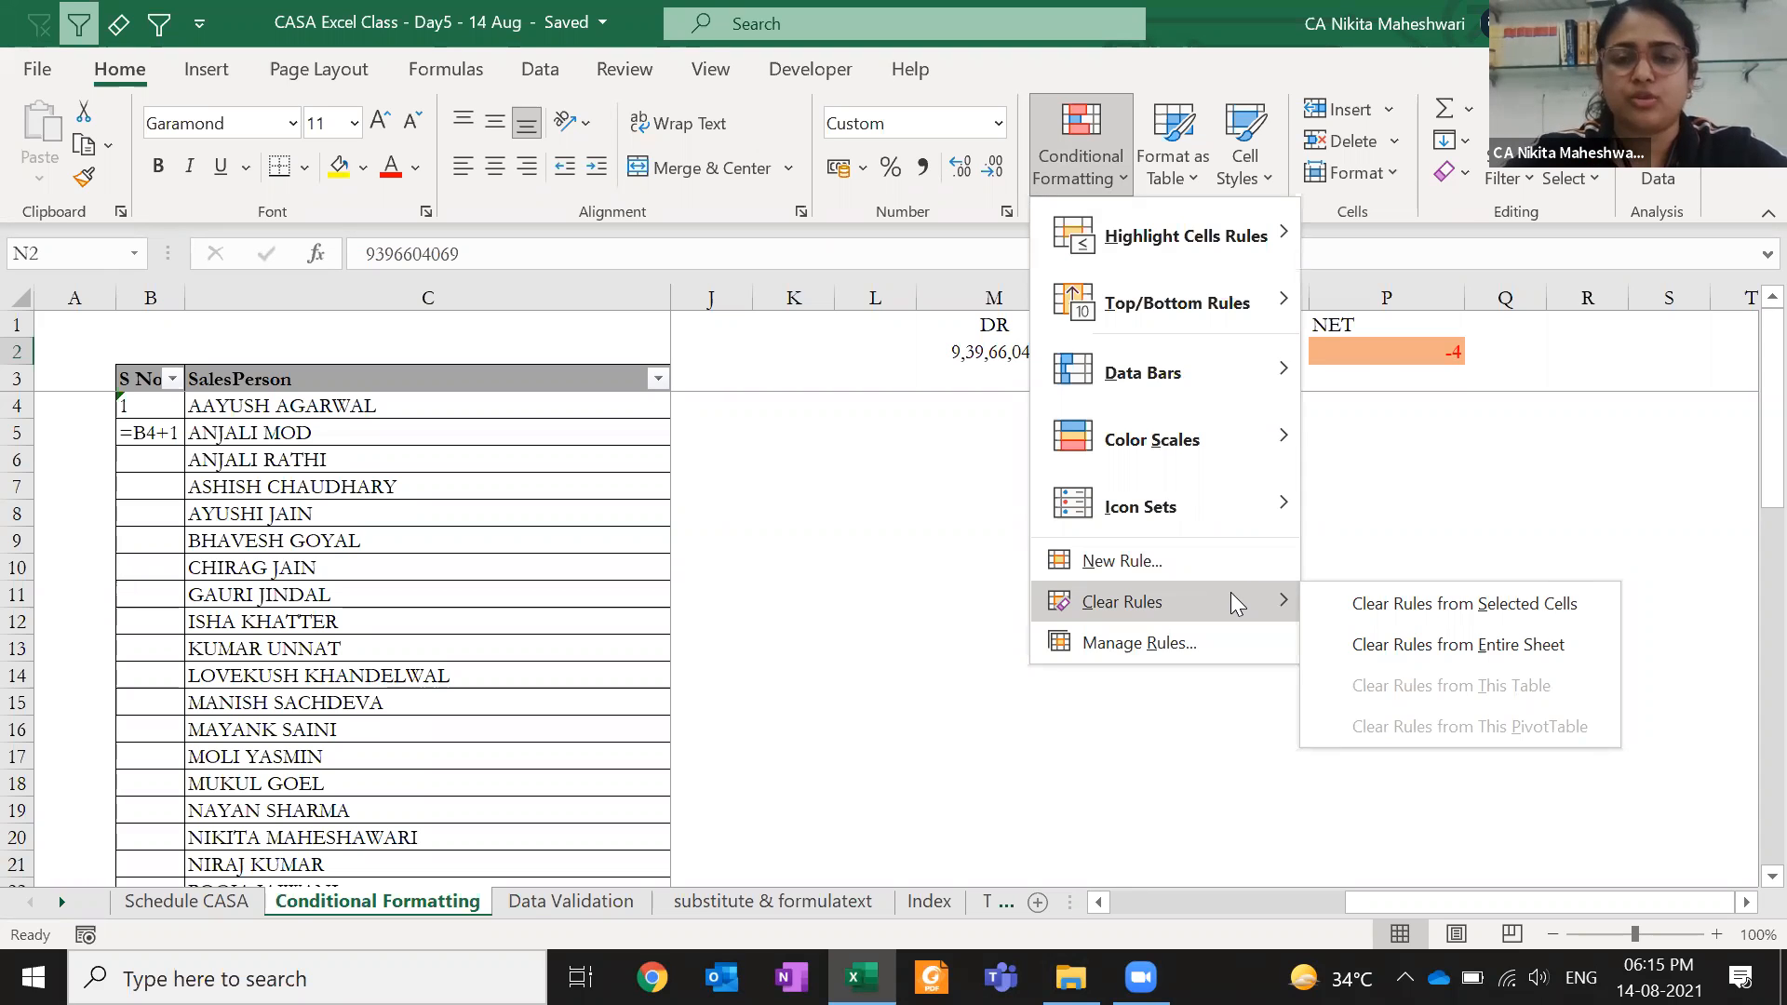
key("Escape")
key("Escape")
key("Right")
key("Right")
left_click(1084, 156)
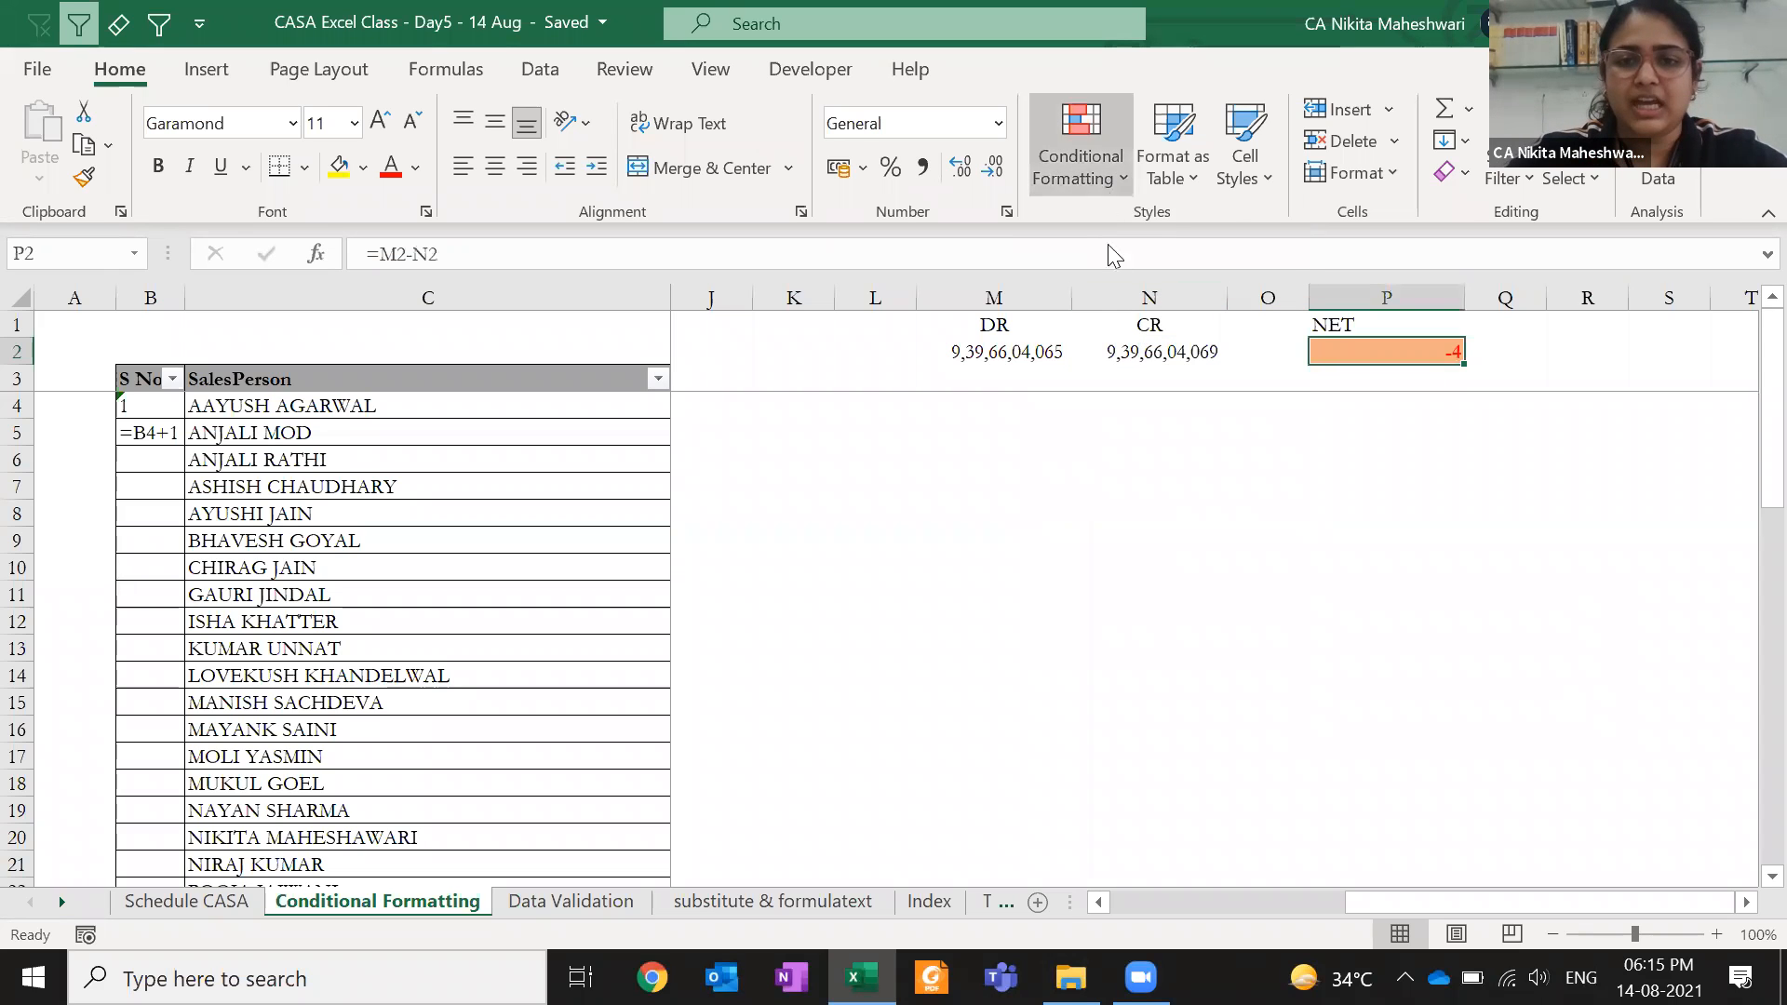
left_click(1167, 642)
left_click(517, 616)
left_click(651, 551)
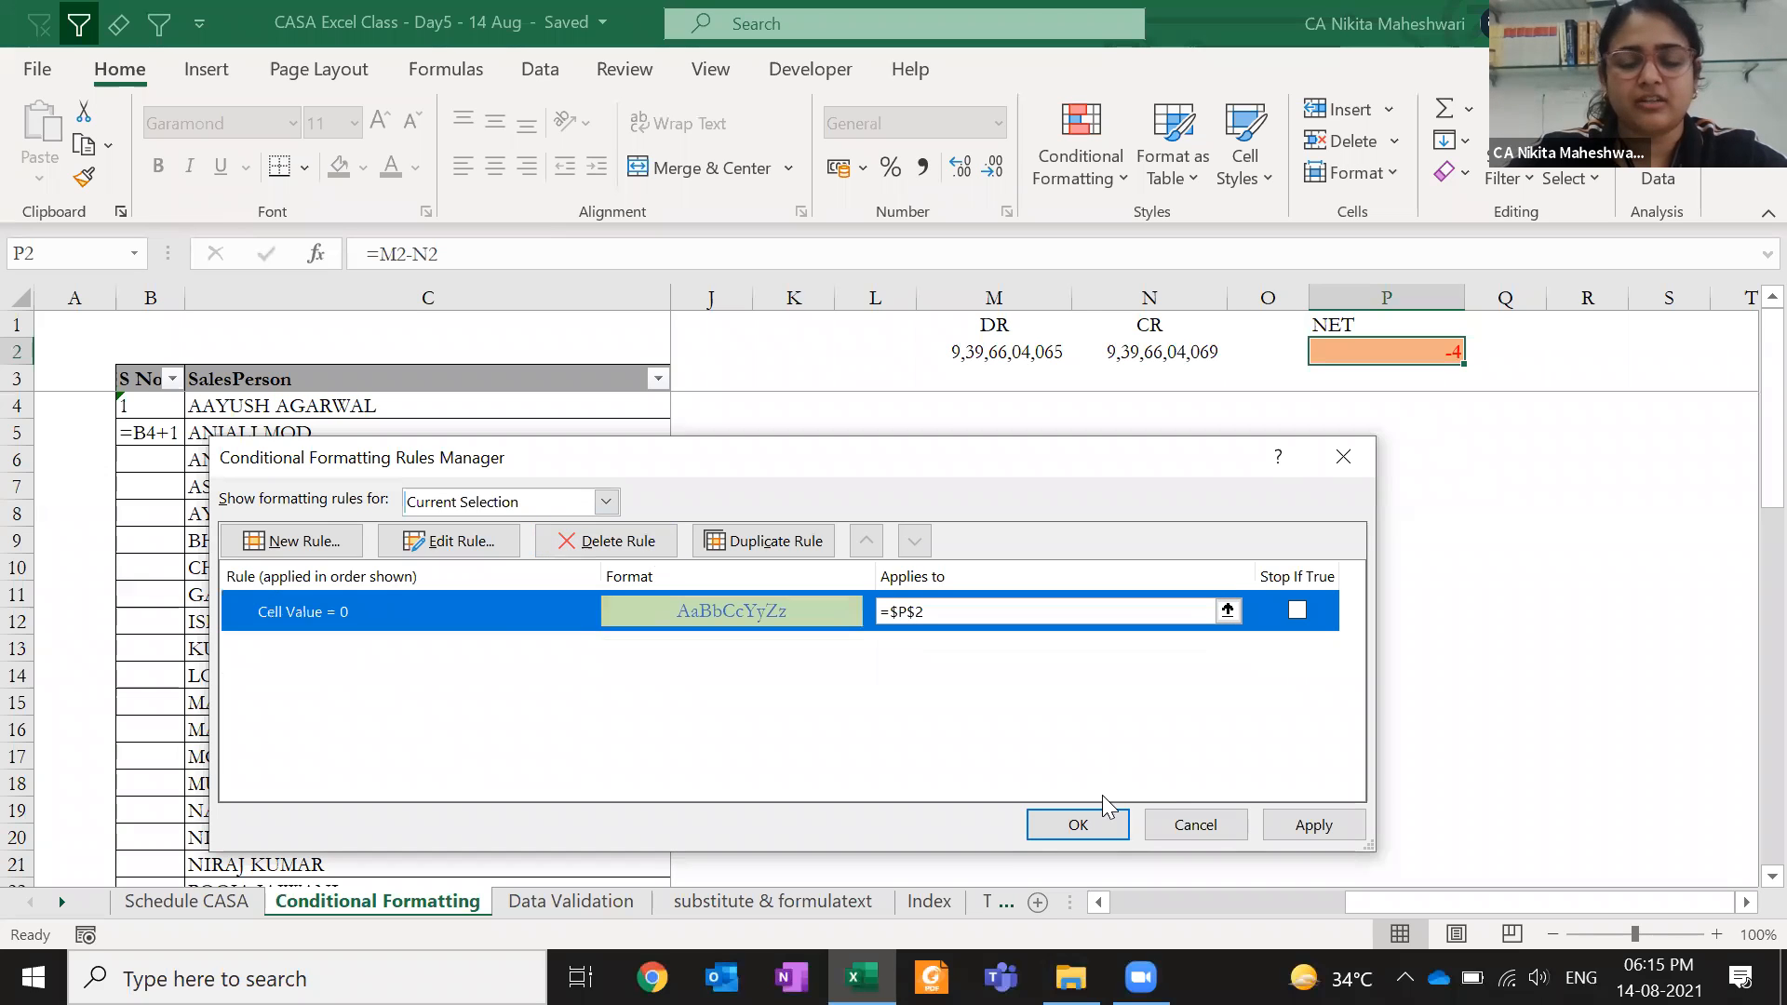
left_click(1079, 824)
left_click(1029, 588)
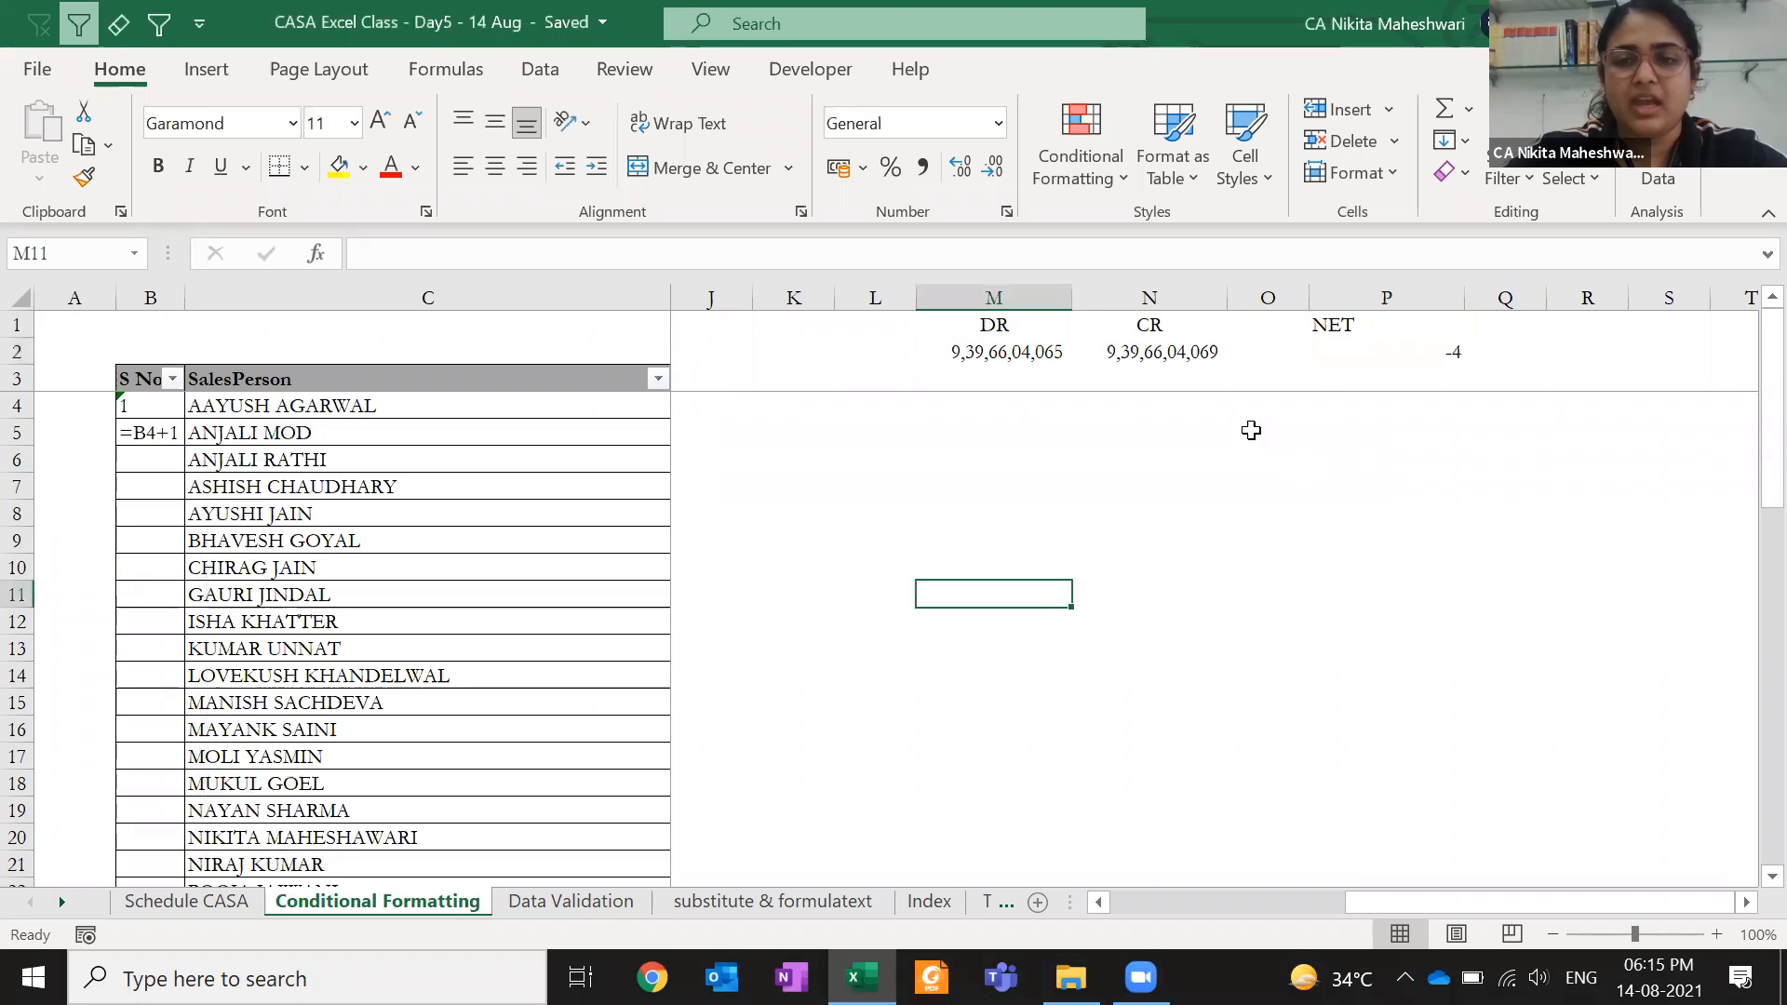
- Reselect NET cell P2 and reopen Conditional Formatting
left_click(1344, 328)
left_click(1340, 350)
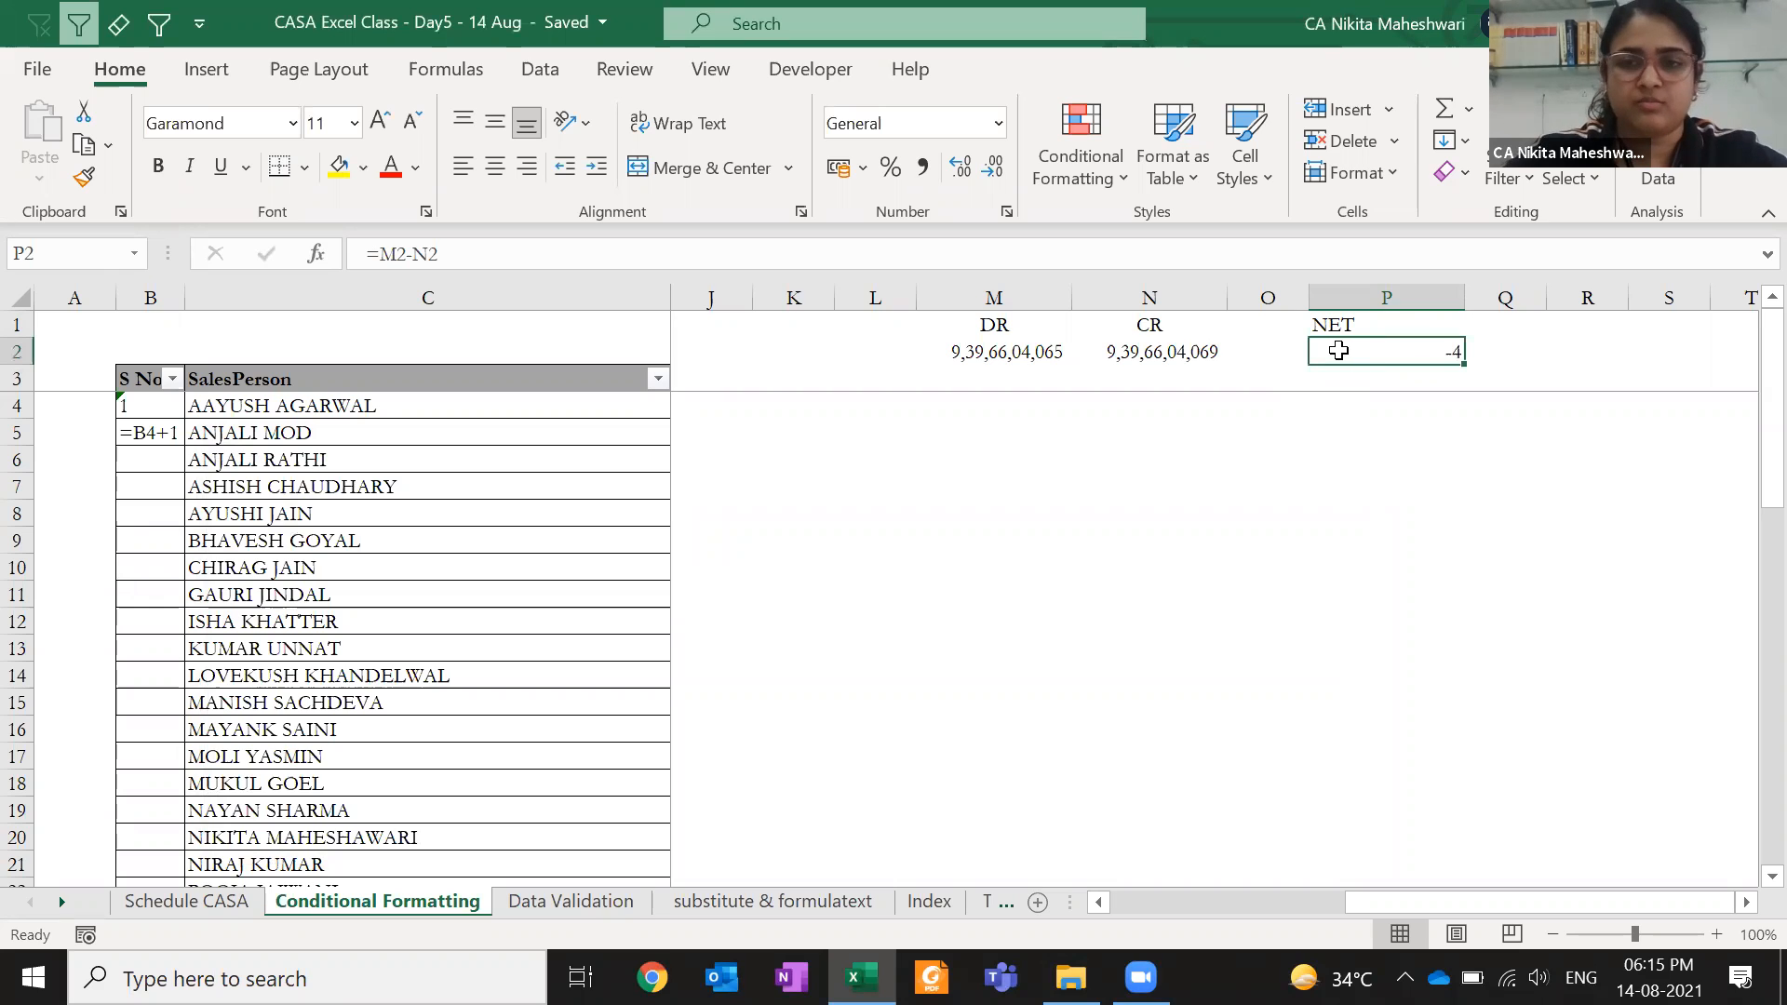
left_click(1066, 177)
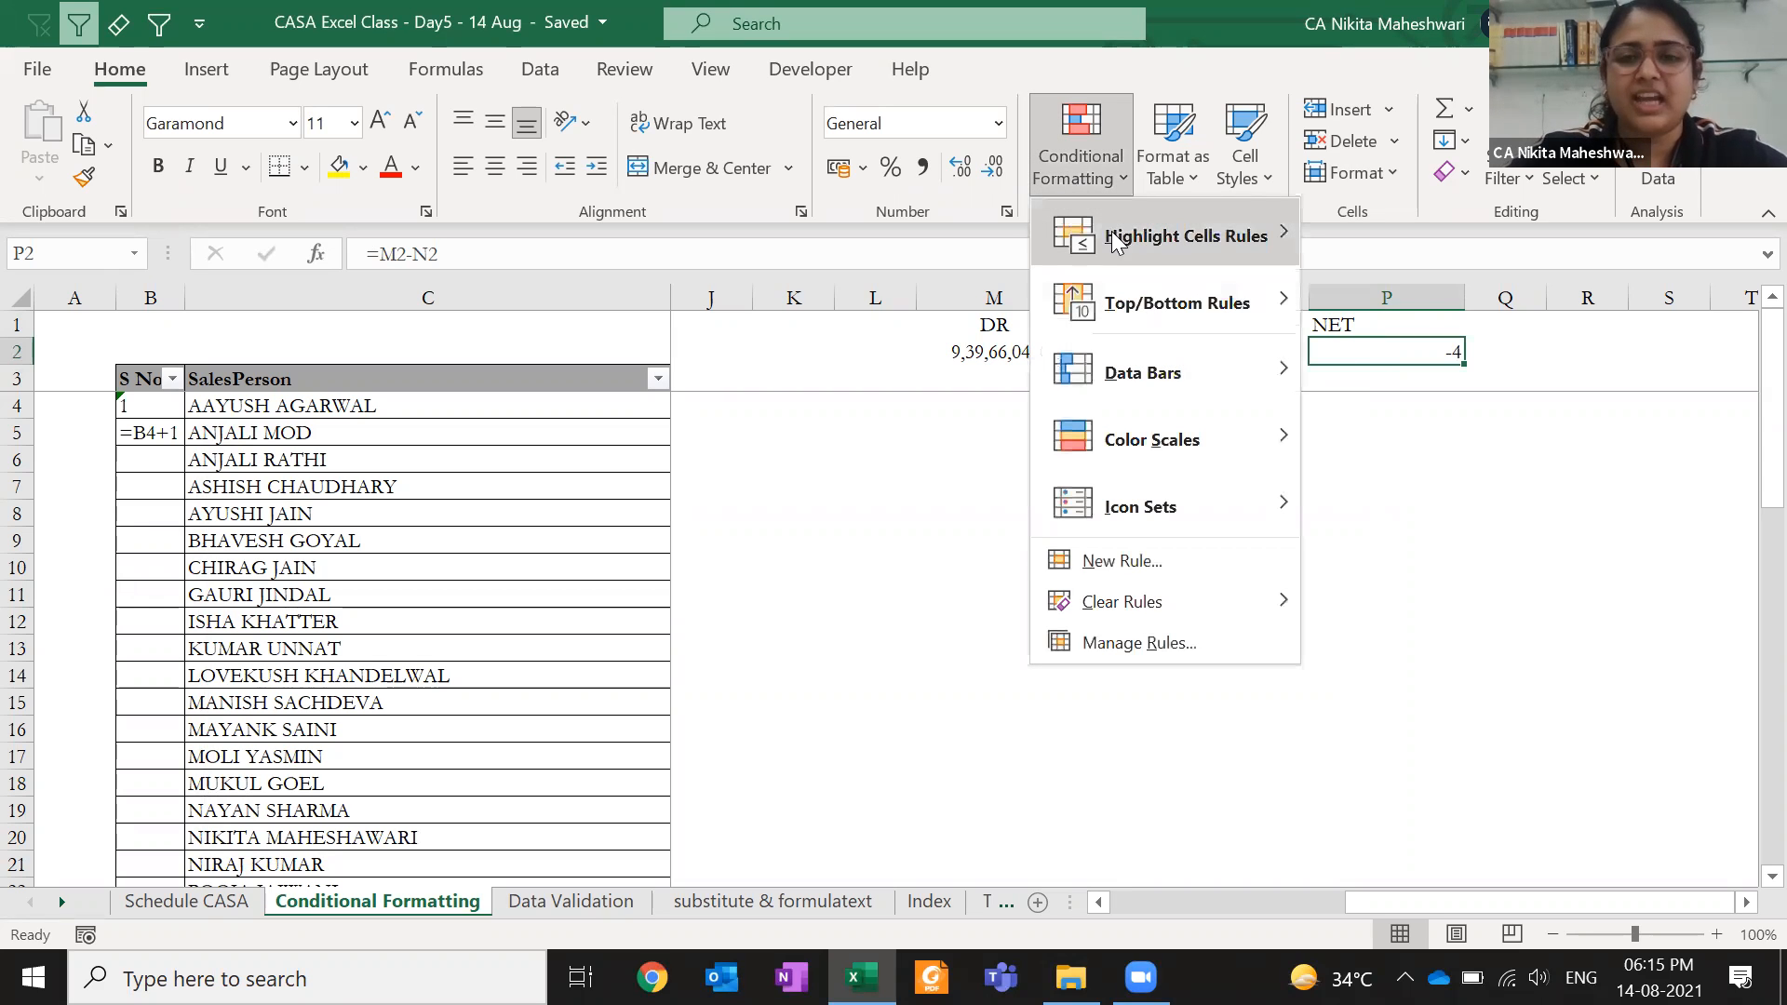
- Start a new P2 rule of type 'Use a formula to determine which cells to format'
mouse_move(1111, 234)
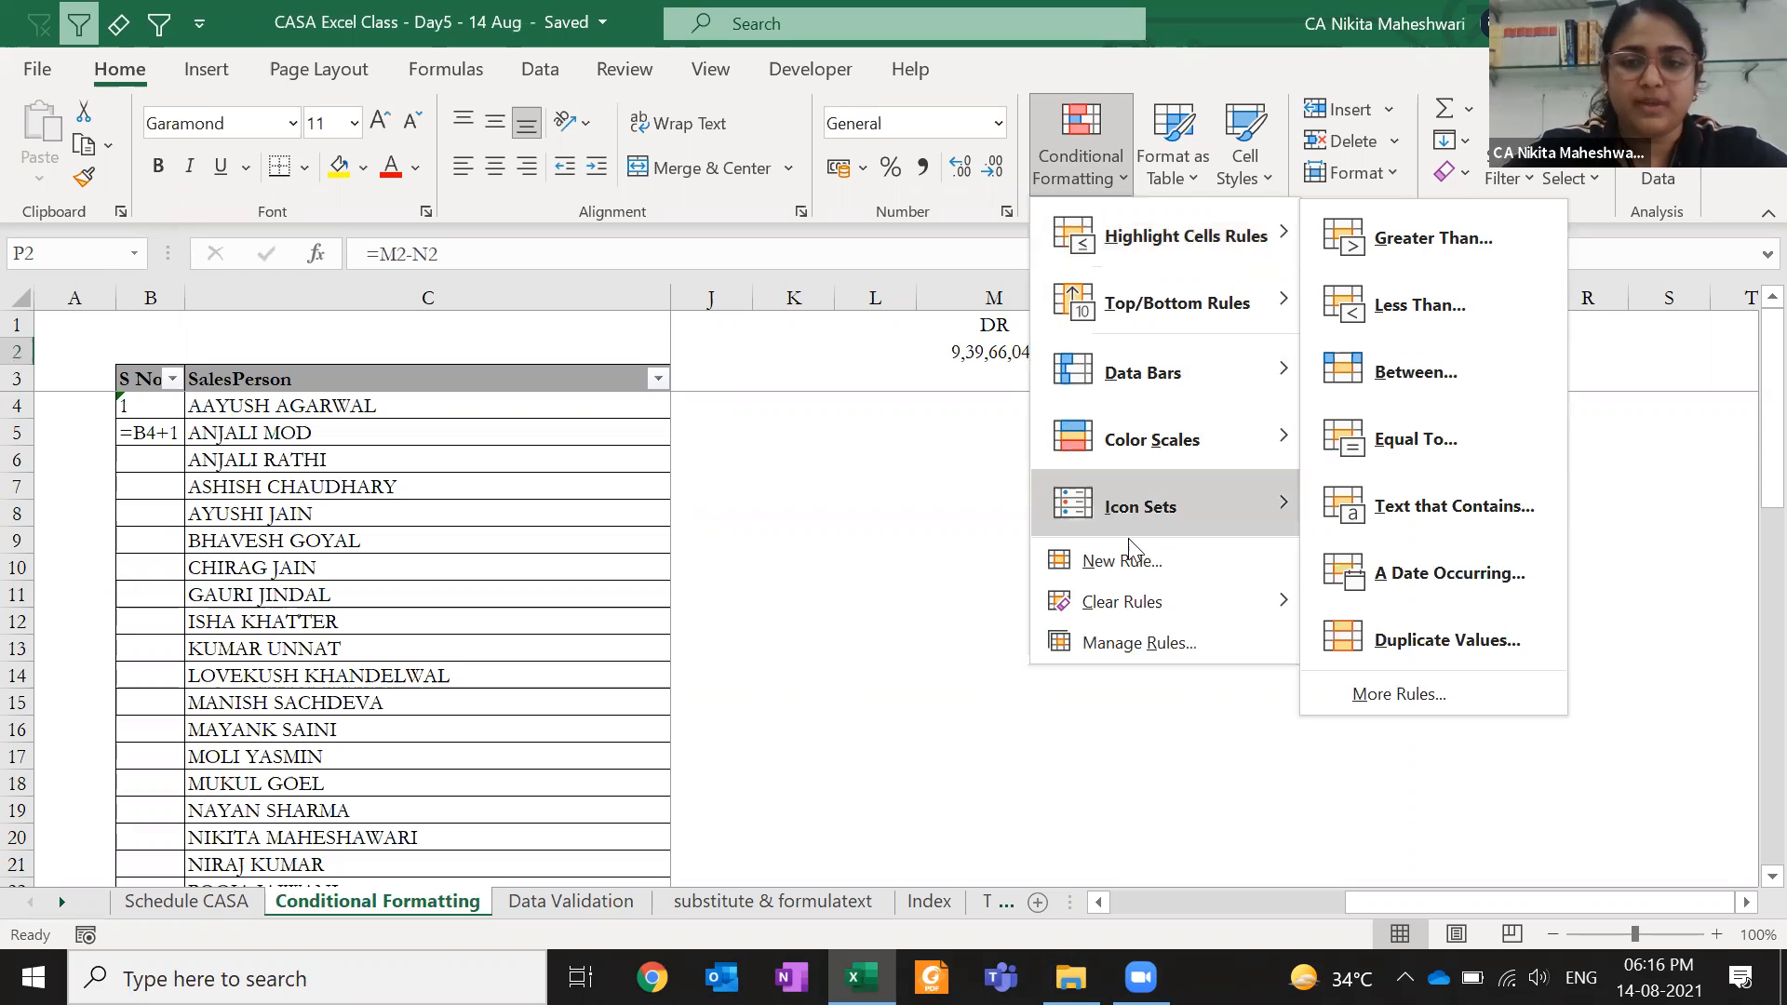
left_click(1186, 575)
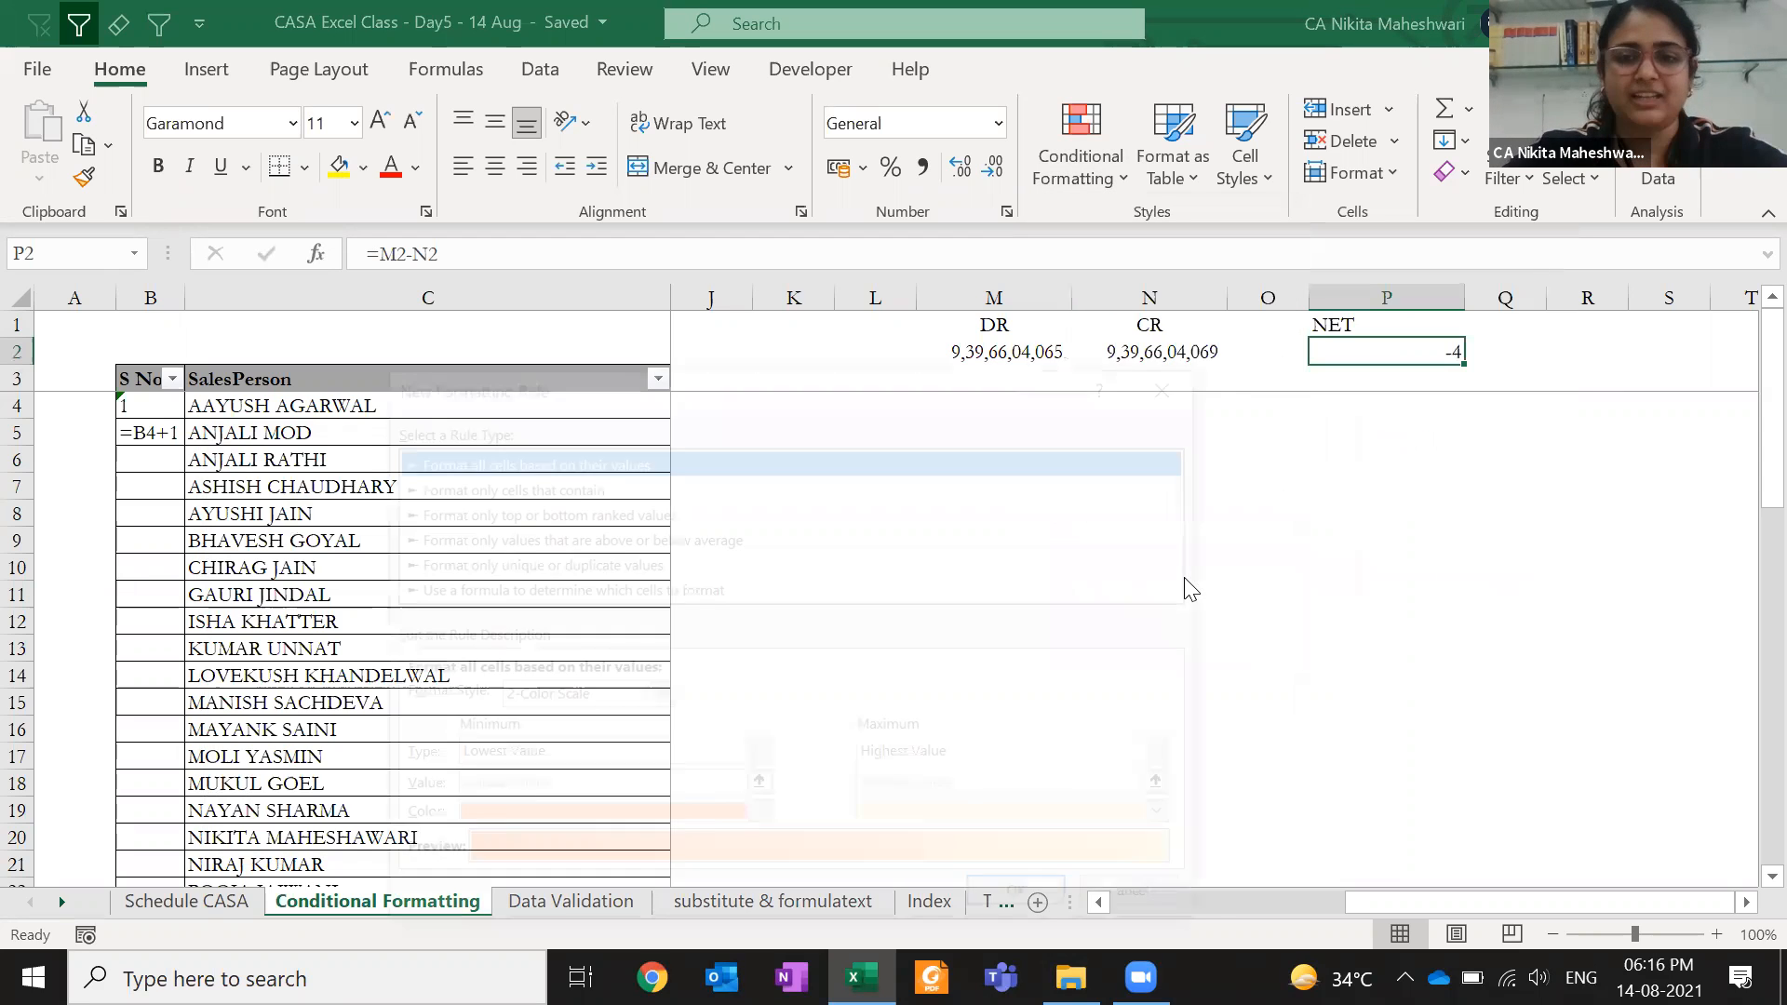
left_click_drag(606, 391, 589, 157)
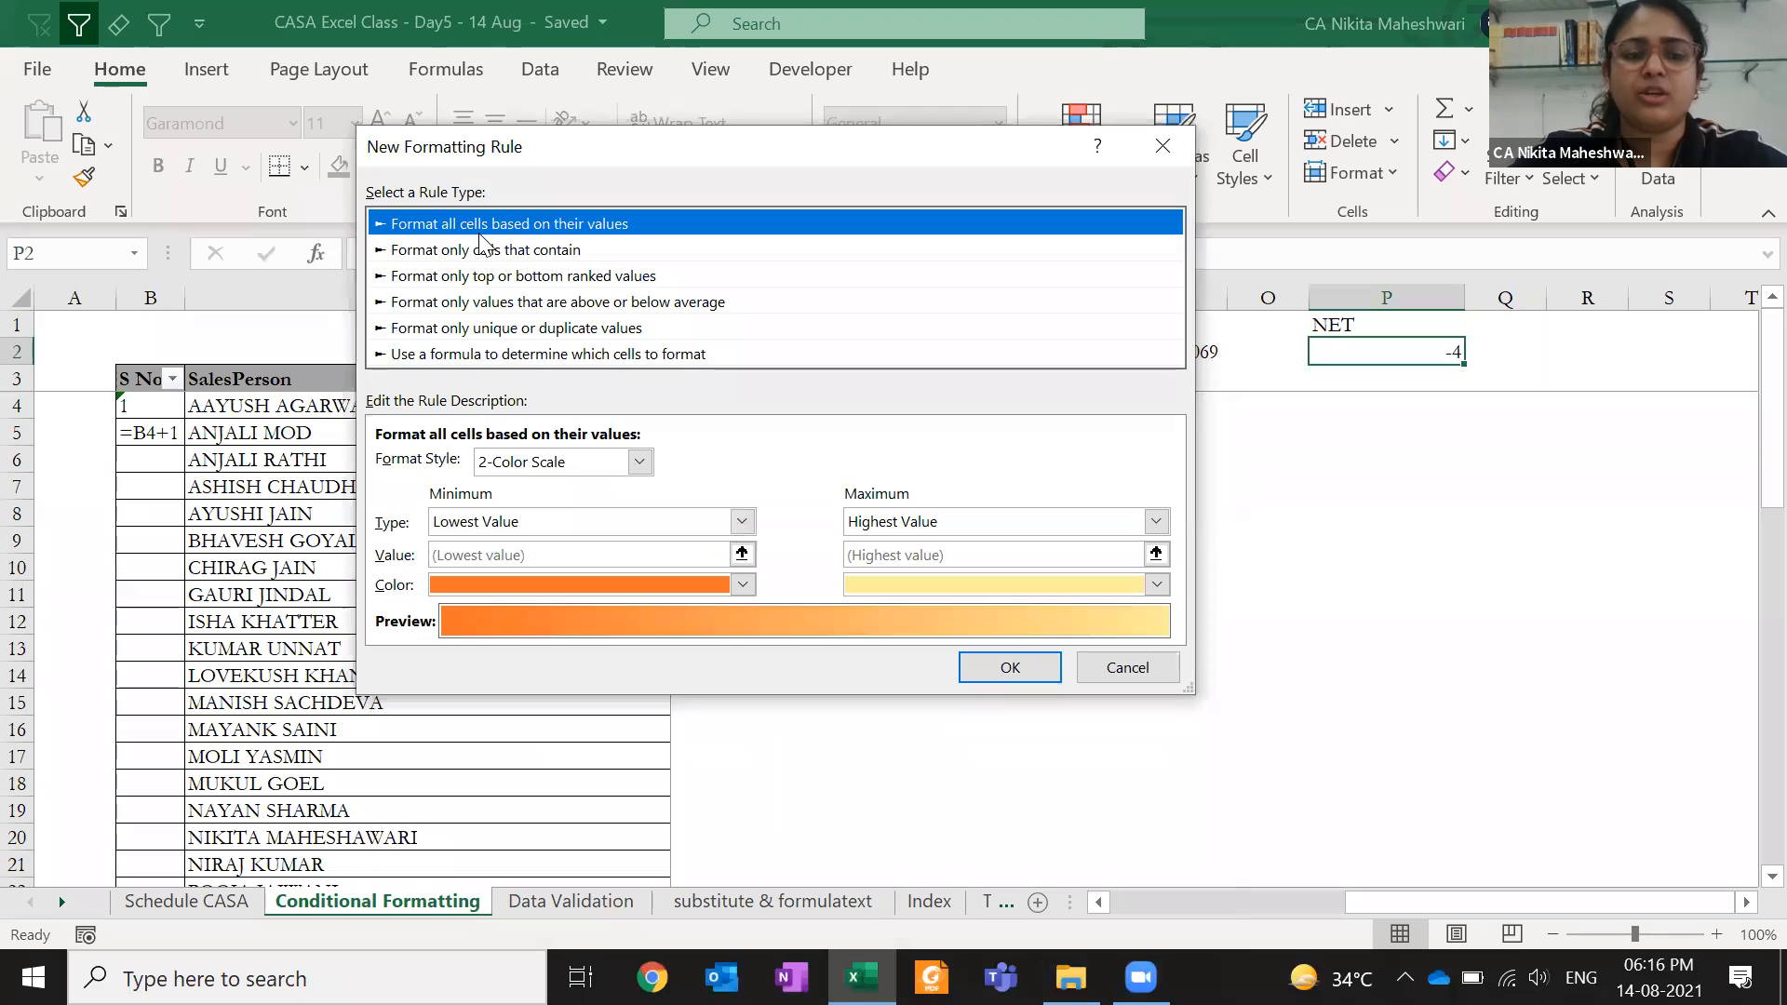
left_click(506, 277)
left_click(515, 302)
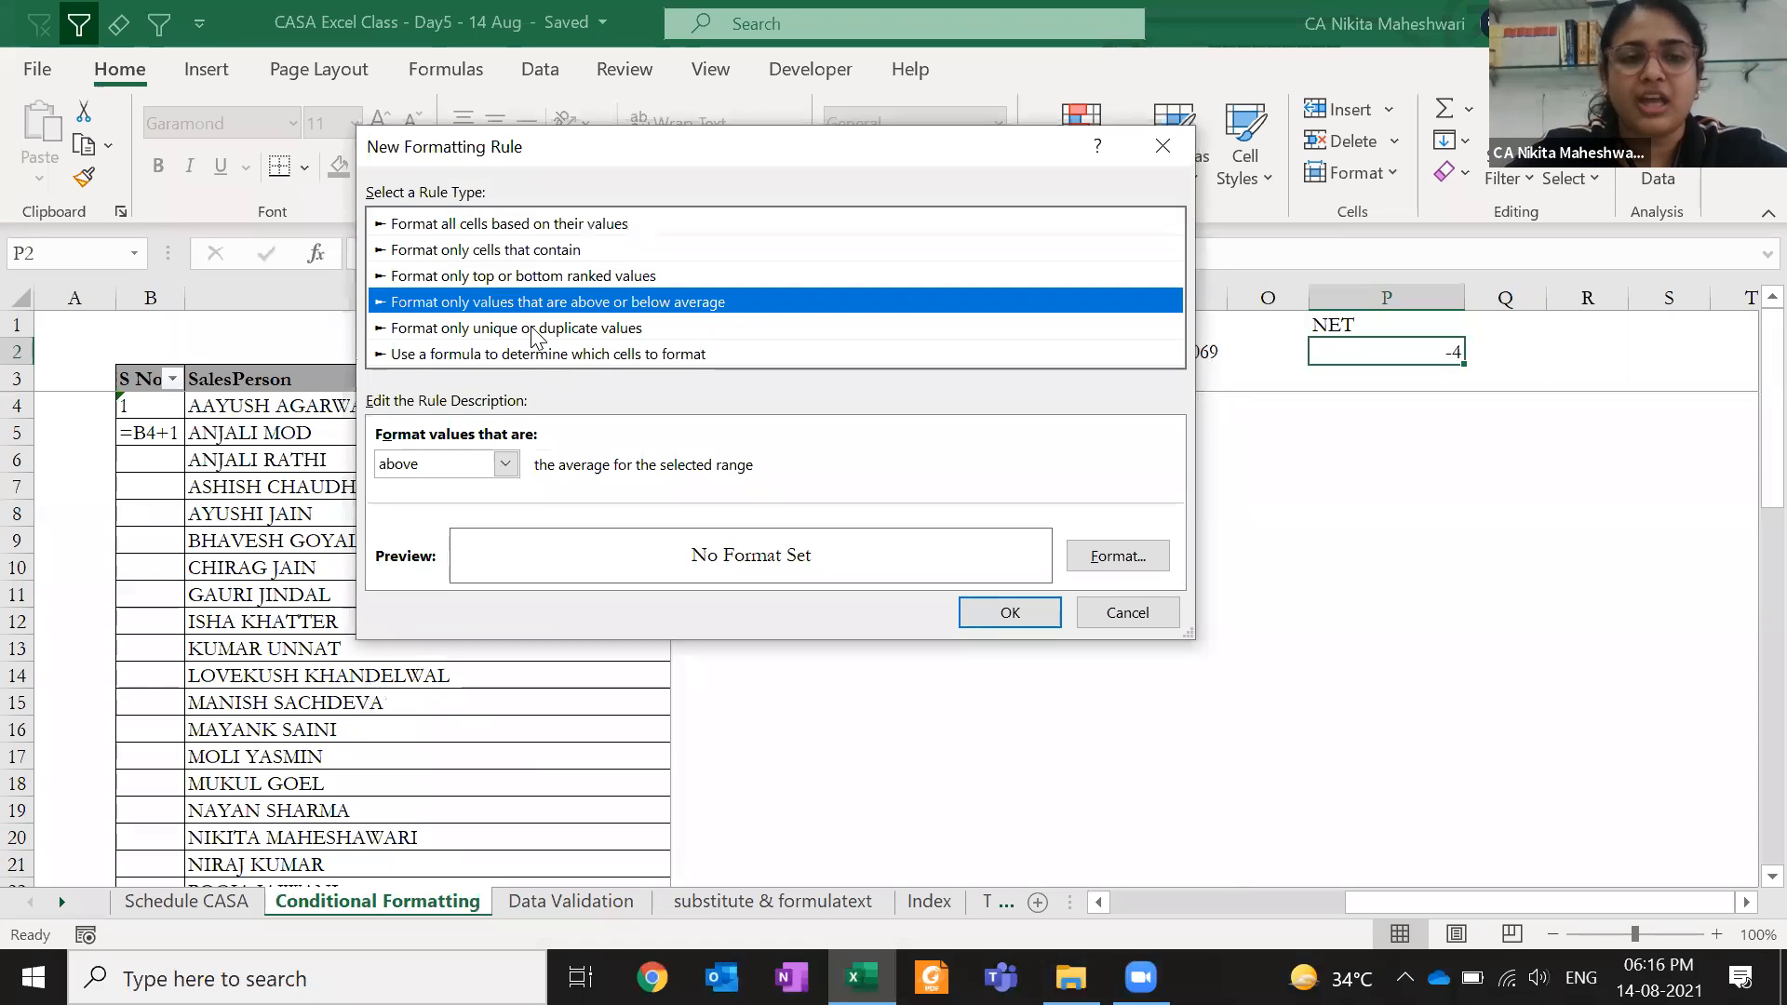
left_click(532, 331)
left_click(533, 356)
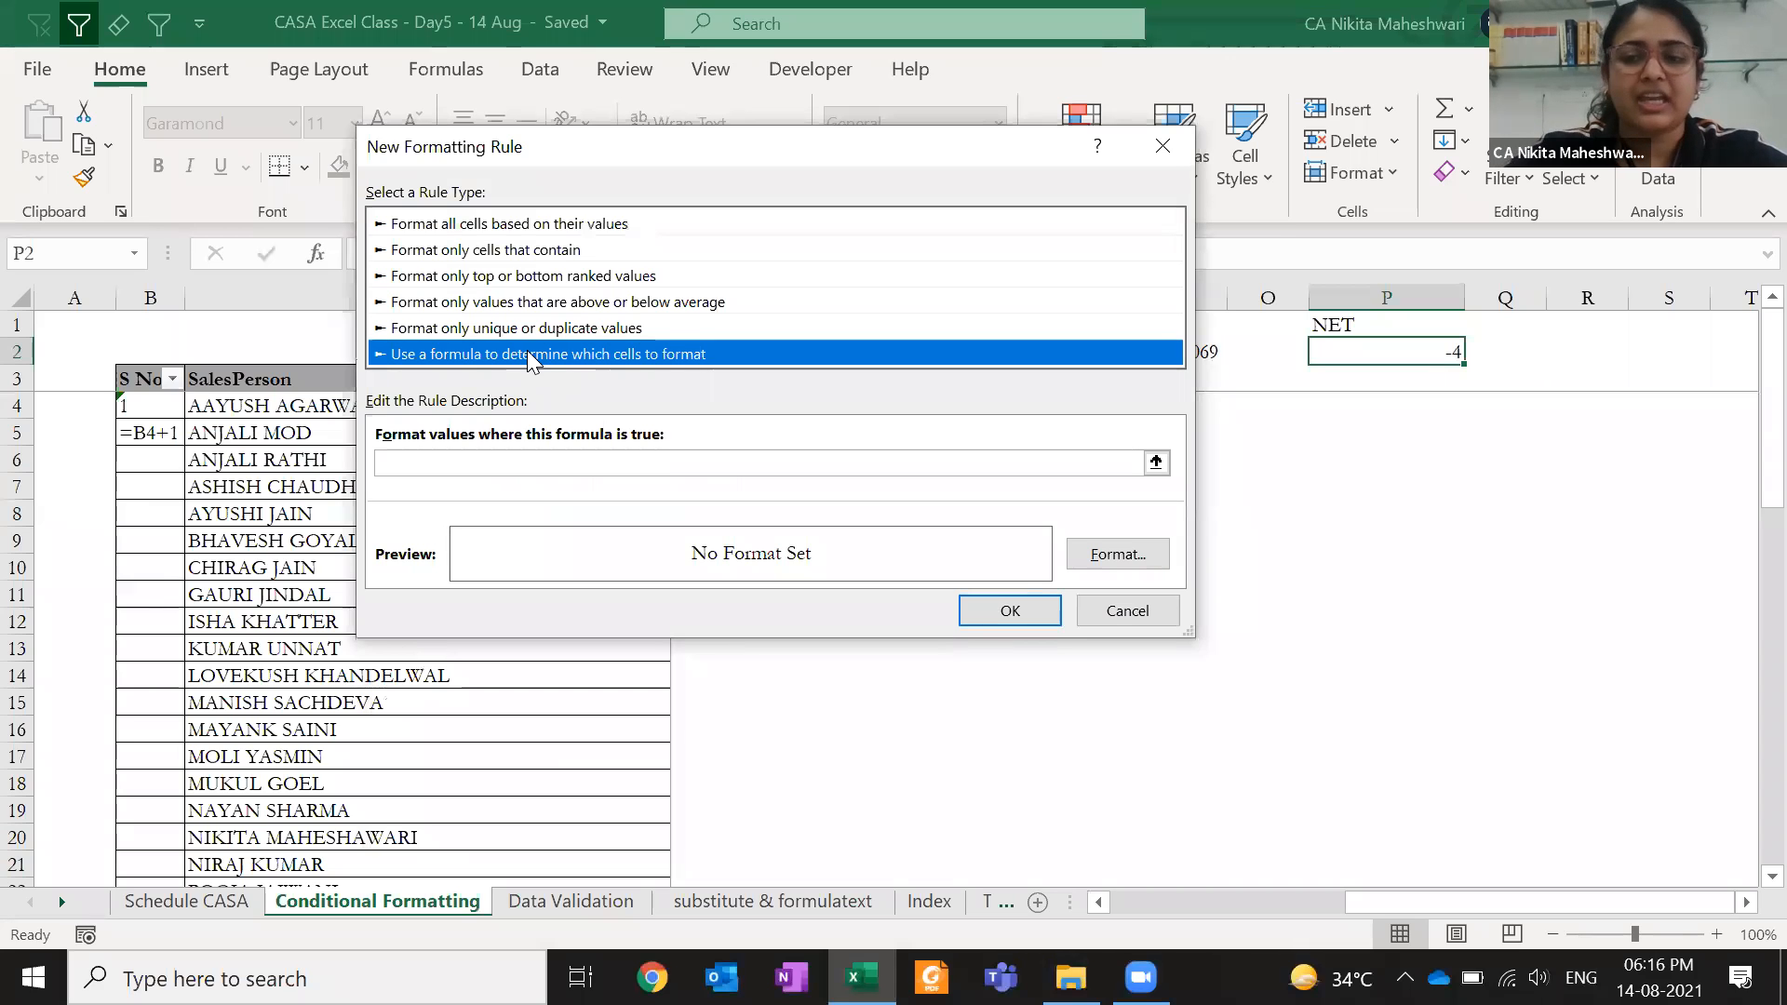
- Enter the absolute condition formula =$P$2<>0
left_click(508, 463)
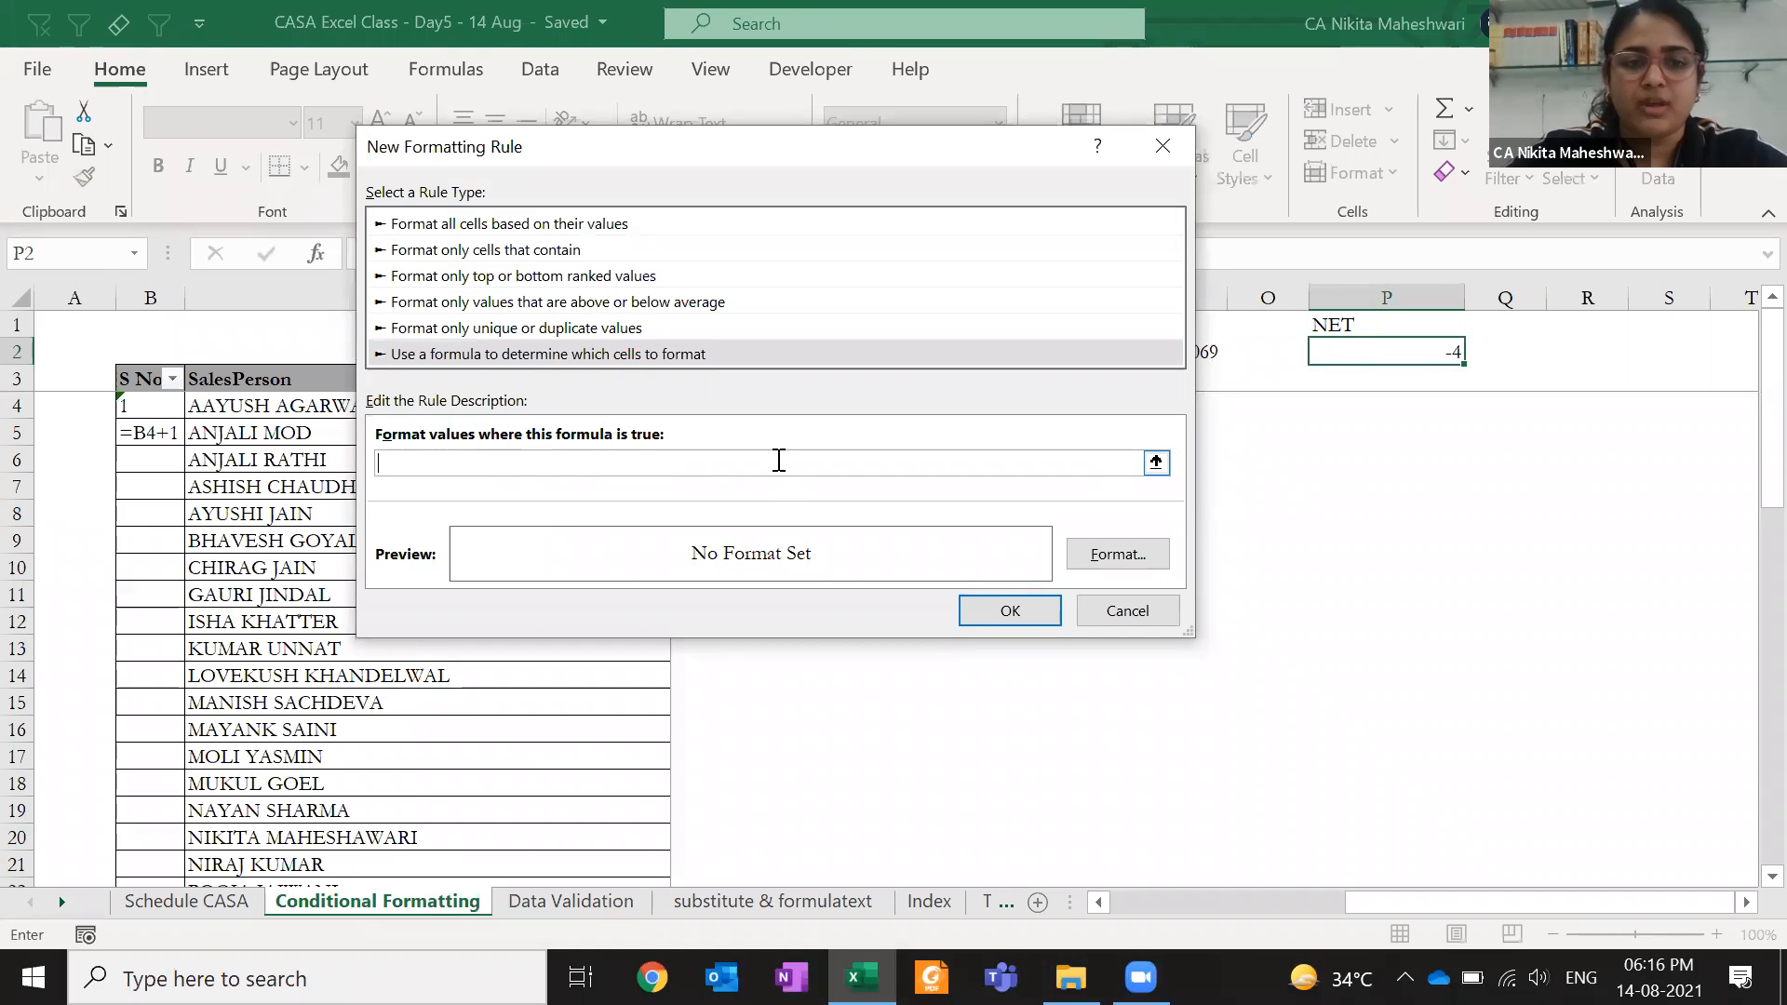
type("=P2")
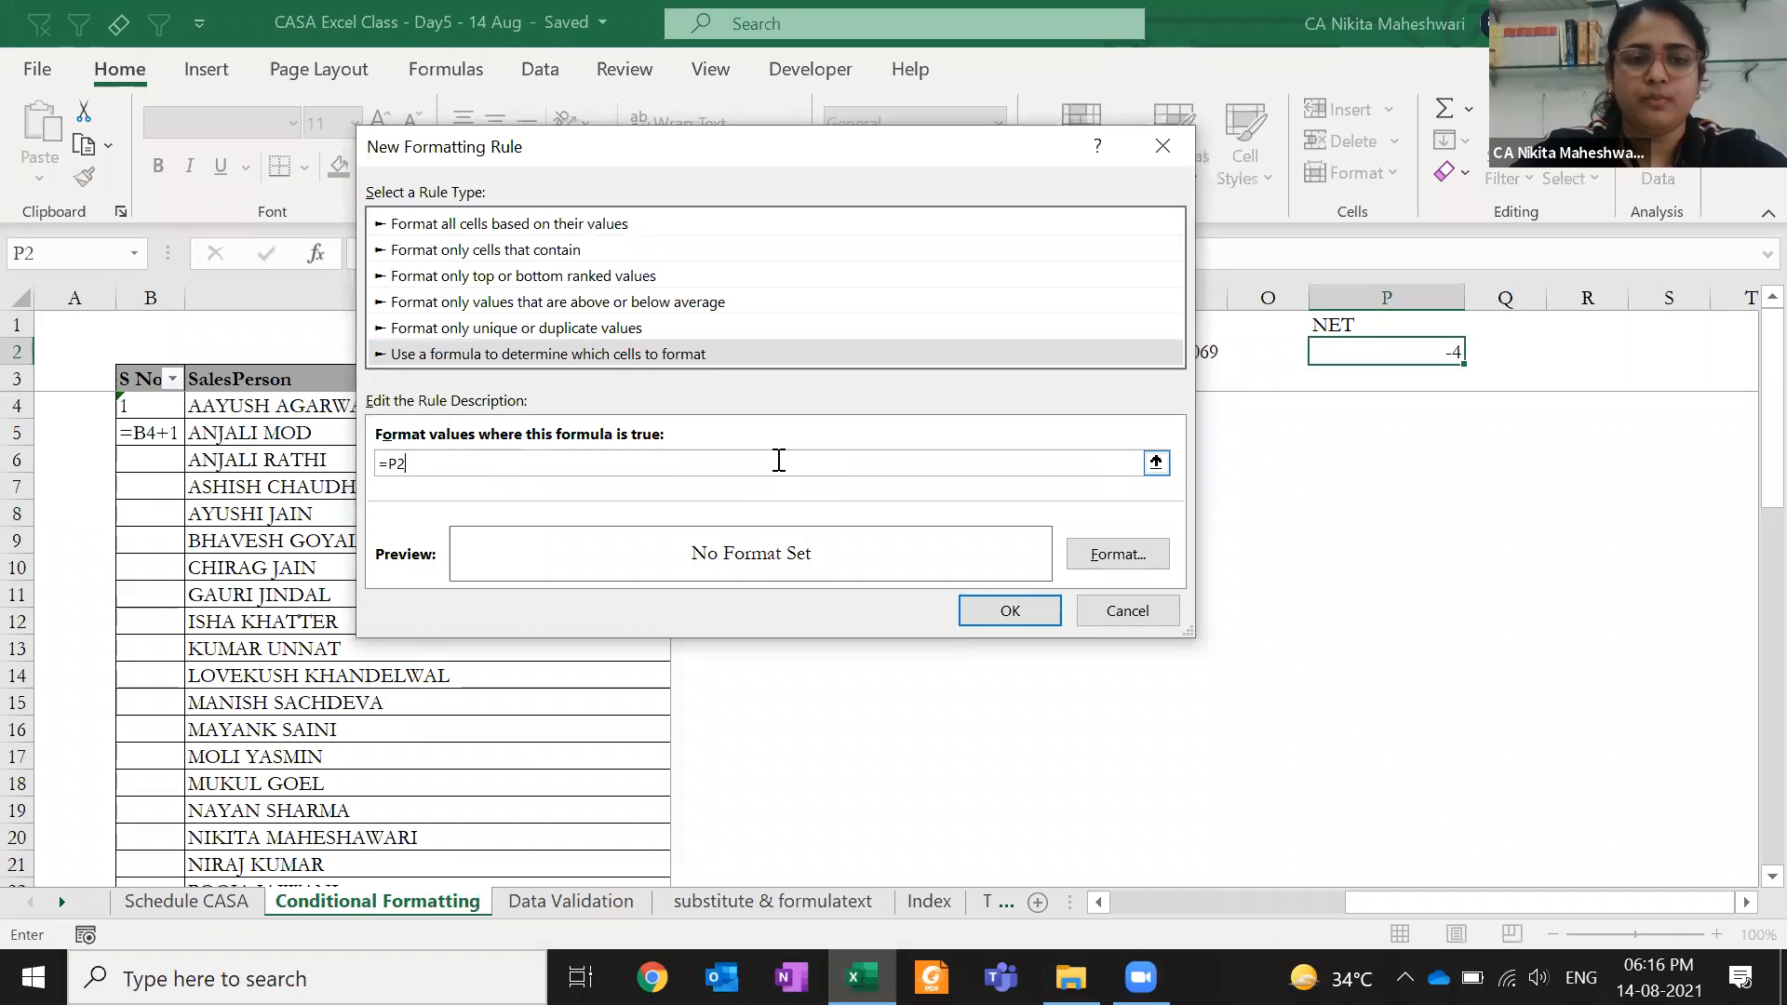
type("$")
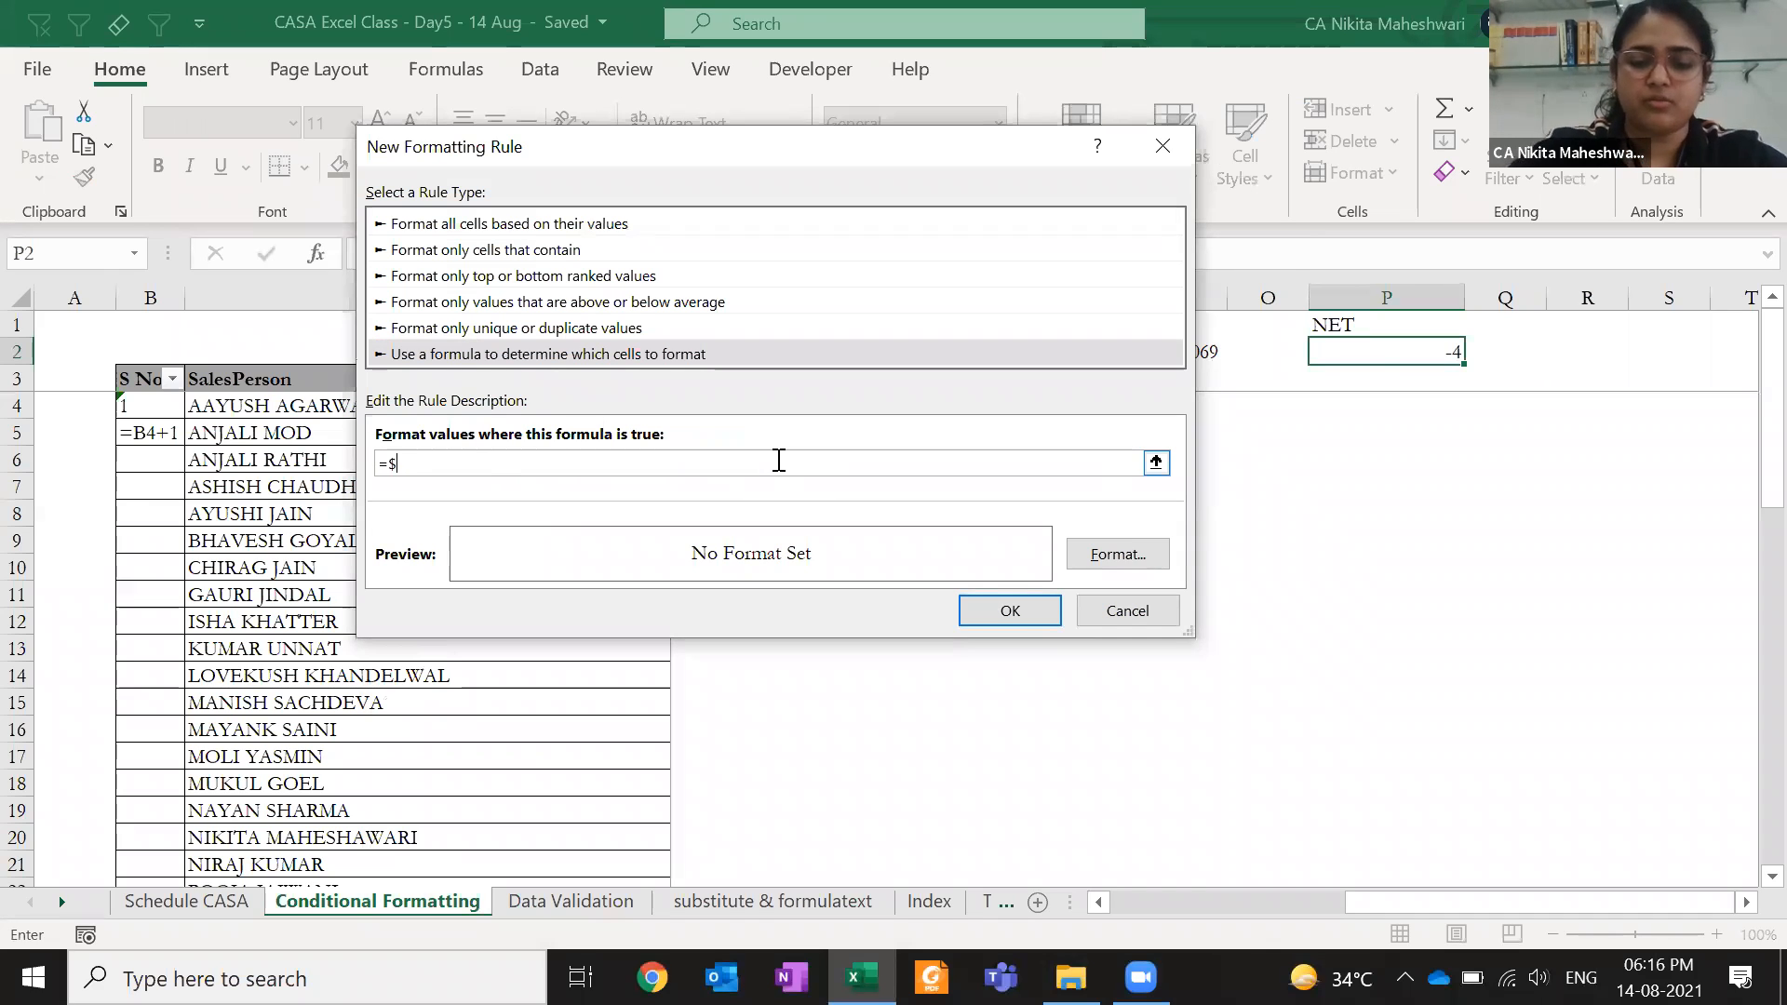
type("P$2<")
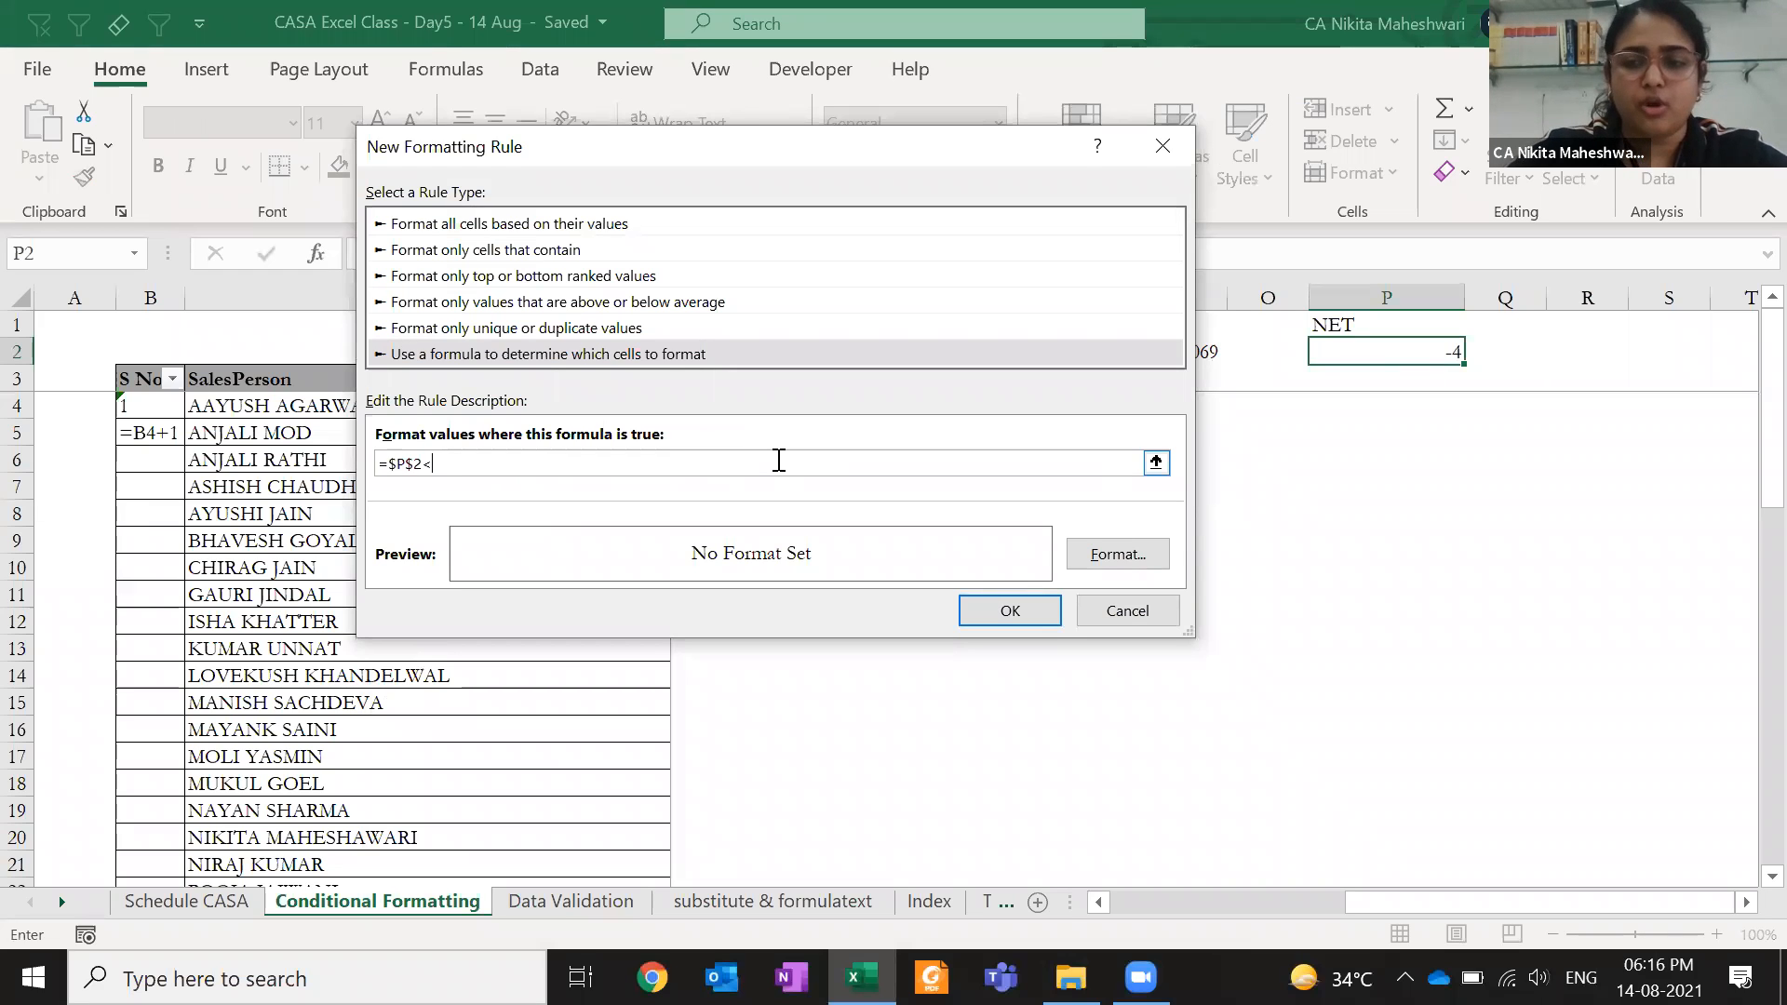
type(">0")
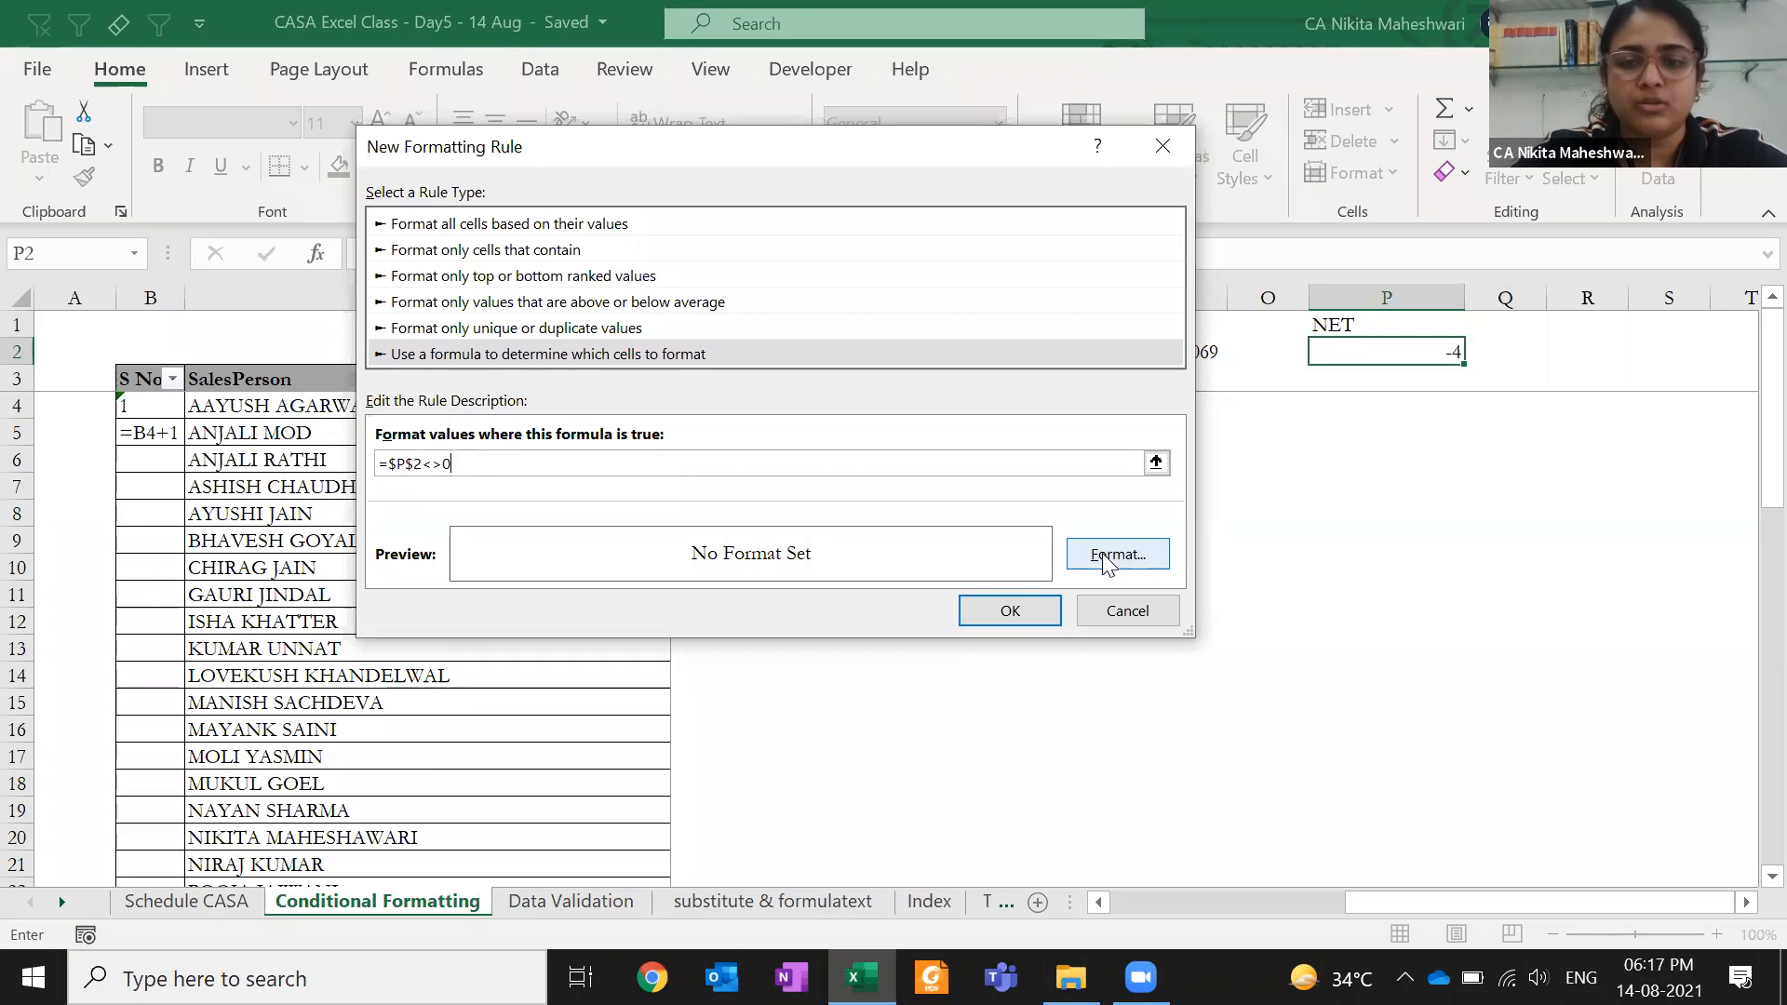
- Set the rule's font to bold red
left_click(1134, 552)
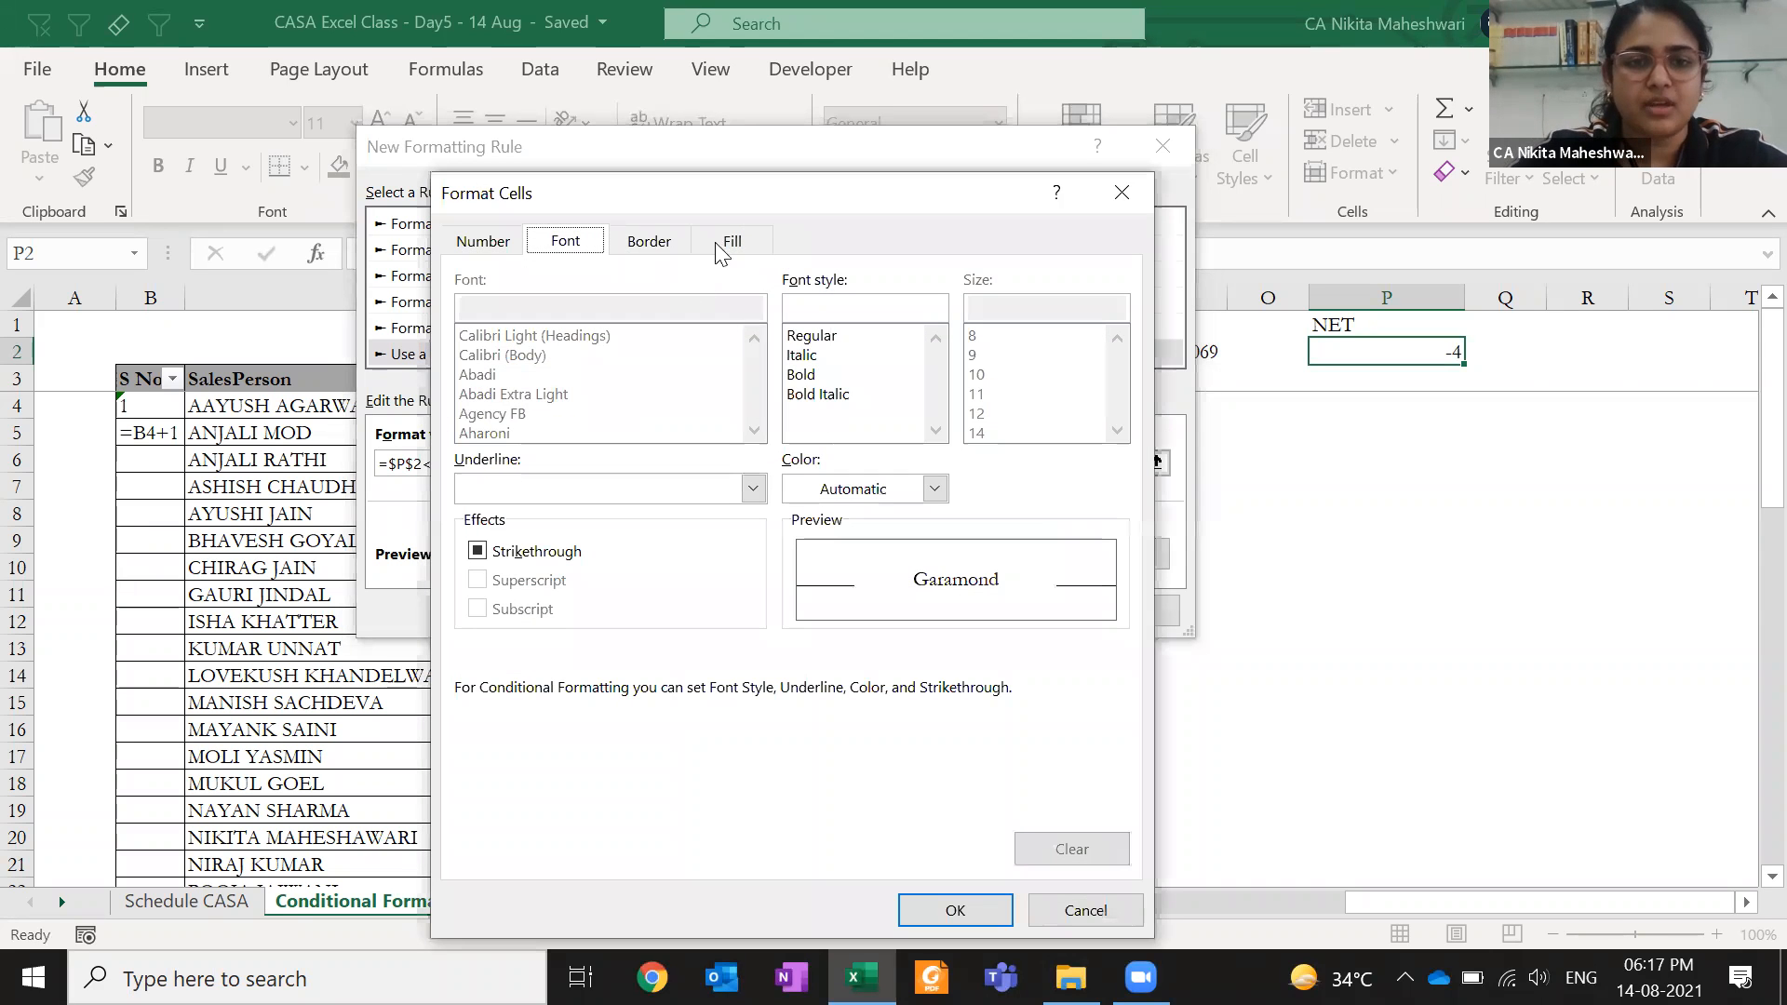
left_click(812, 375)
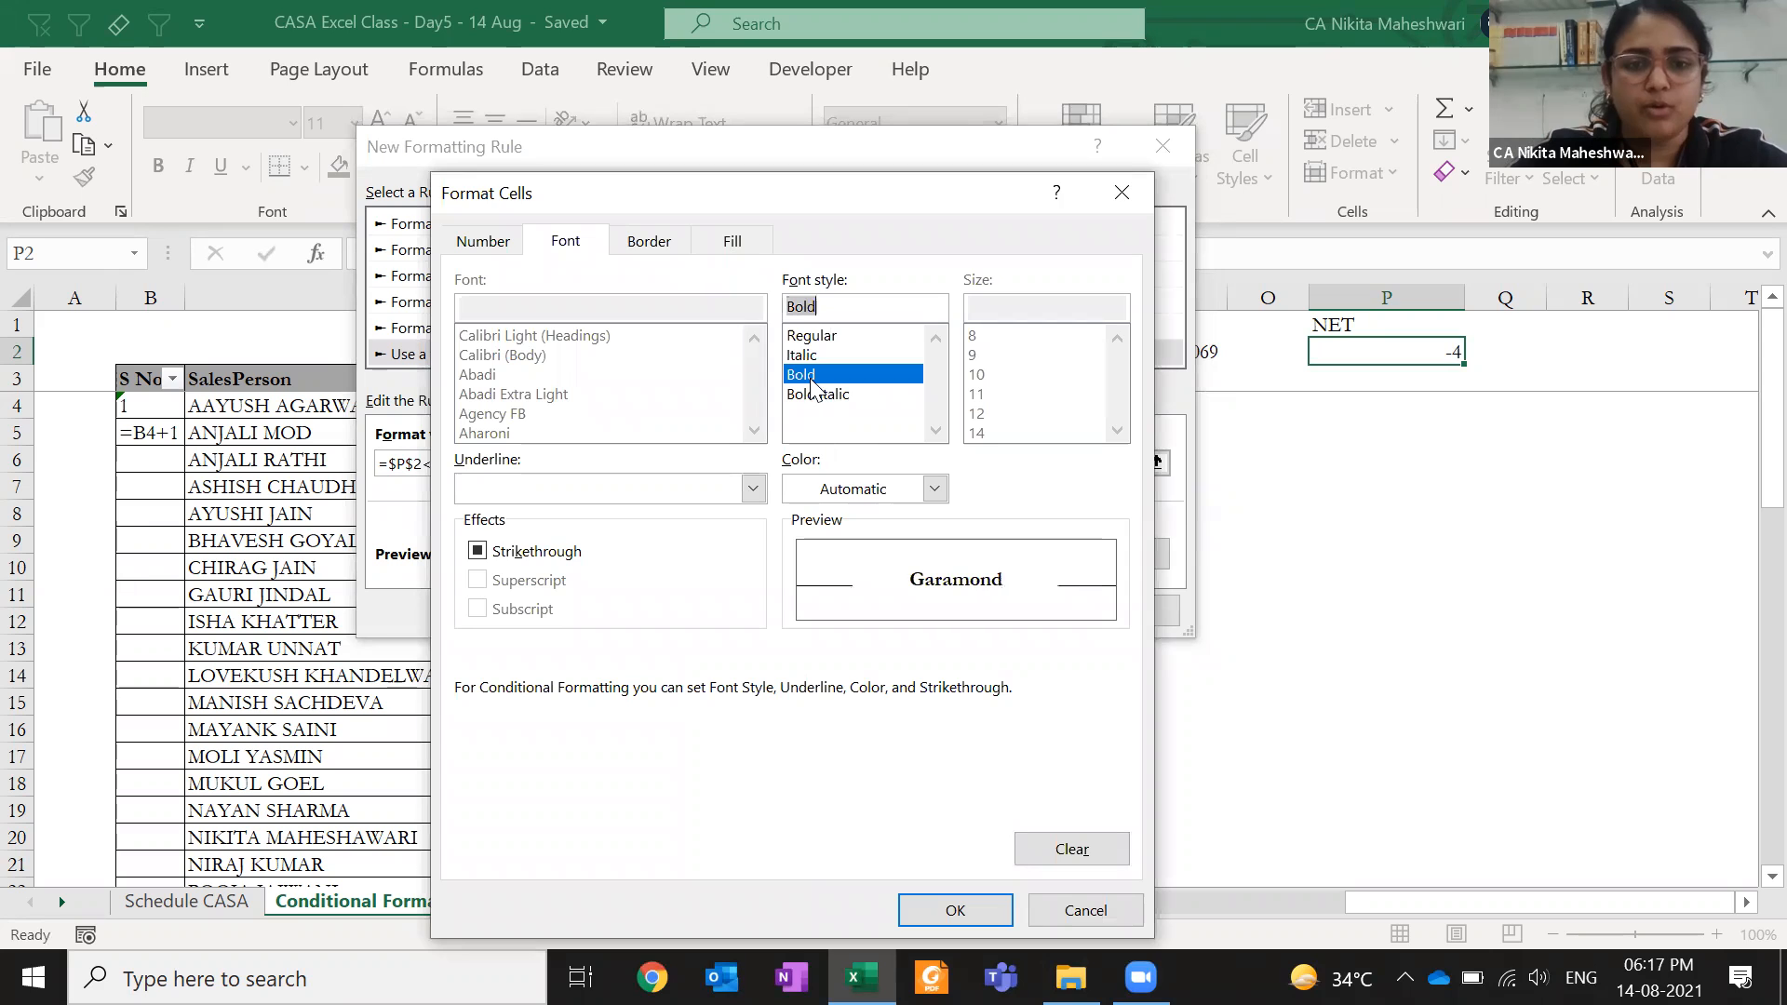
left_click(844, 498)
left_click(821, 793)
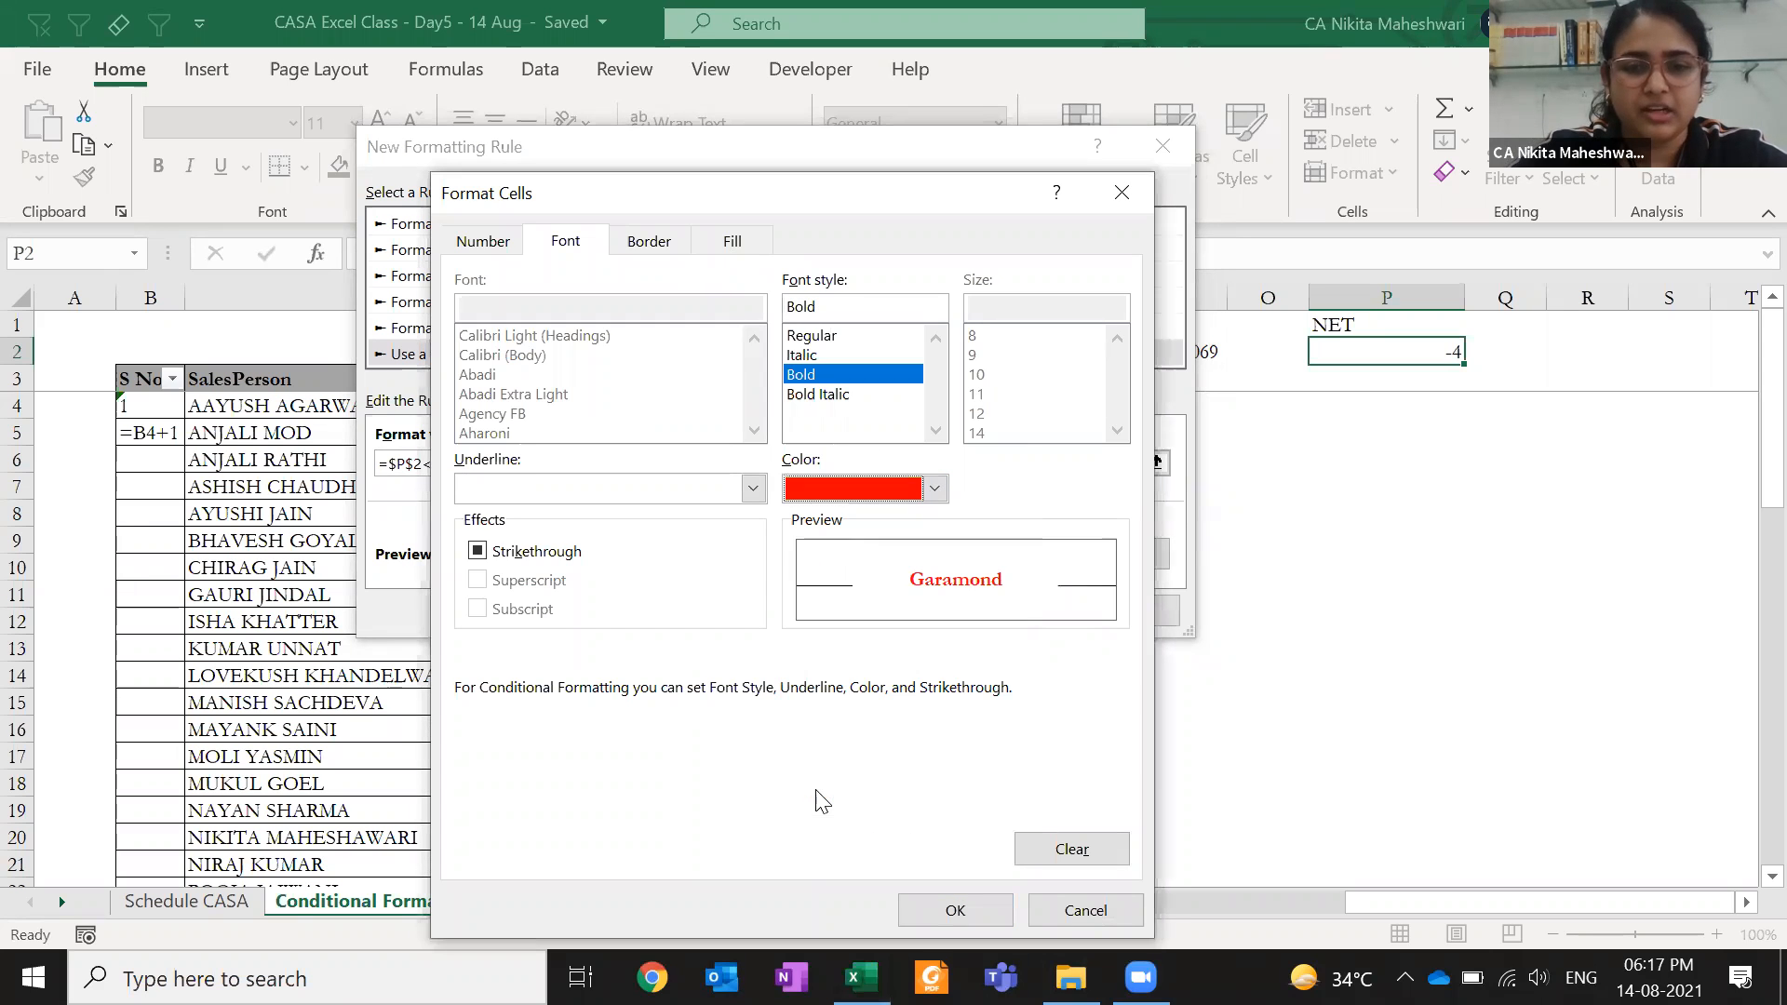
- Give the rule a medium peach fill and save it for P2
left_click(726, 244)
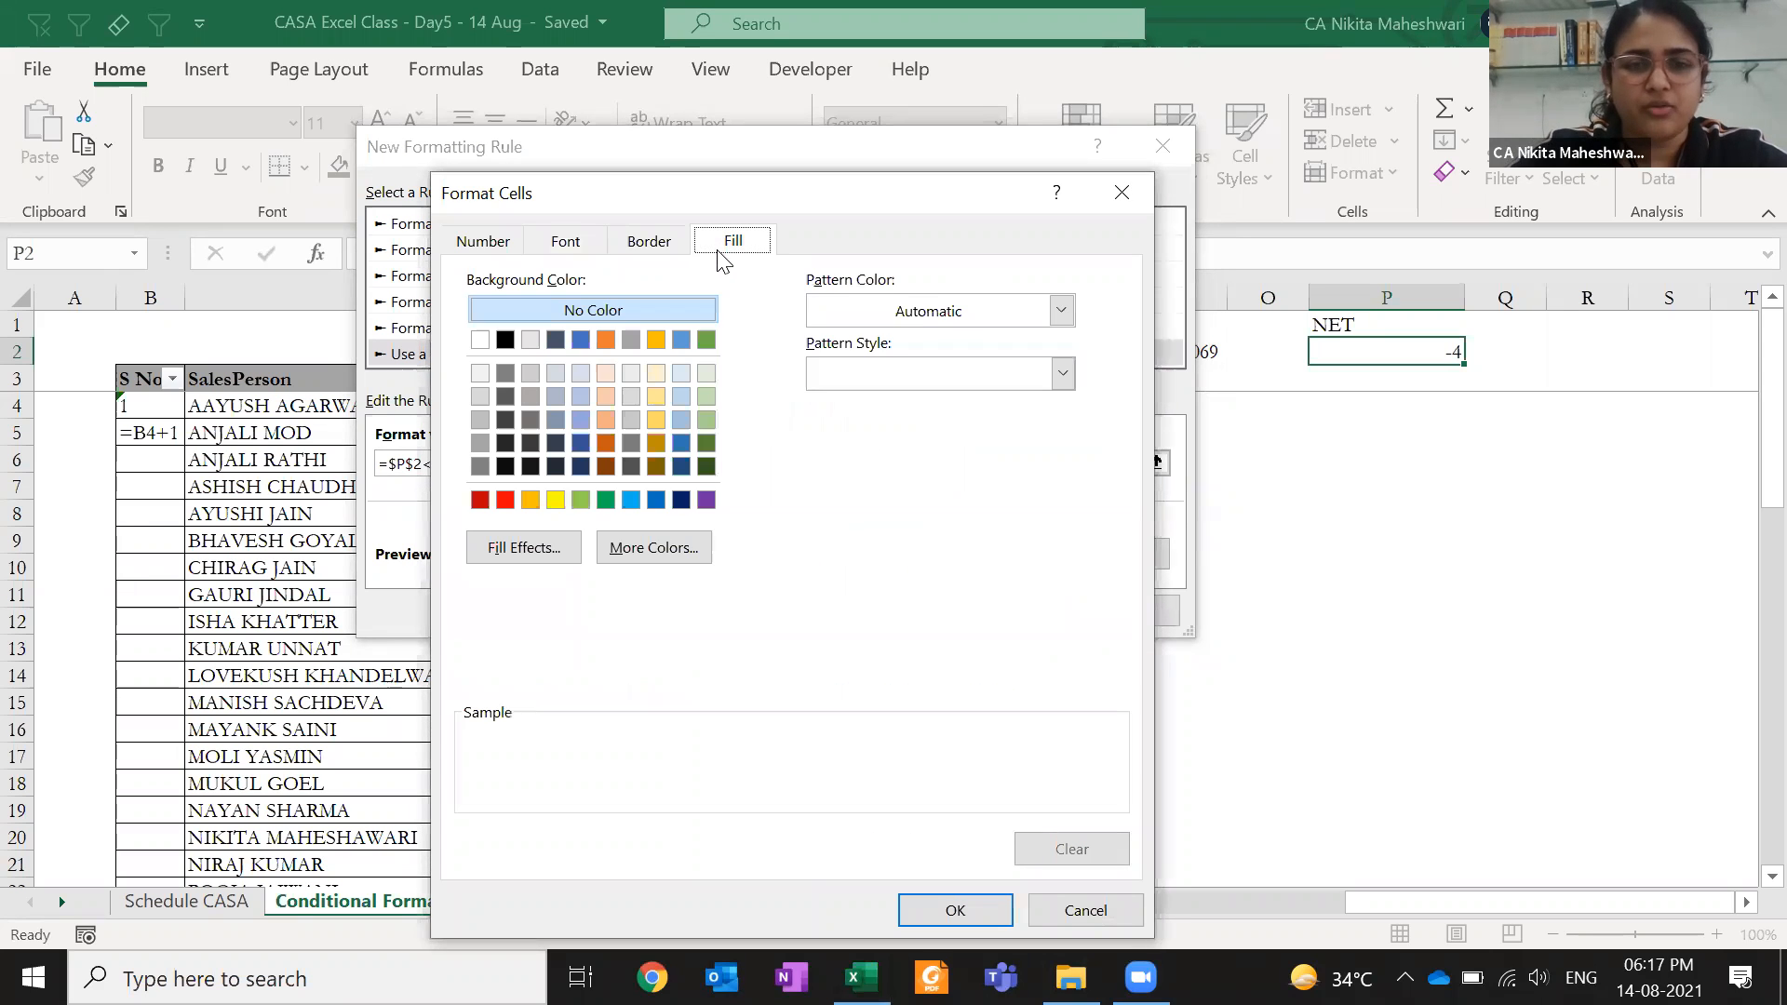
left_click(603, 373)
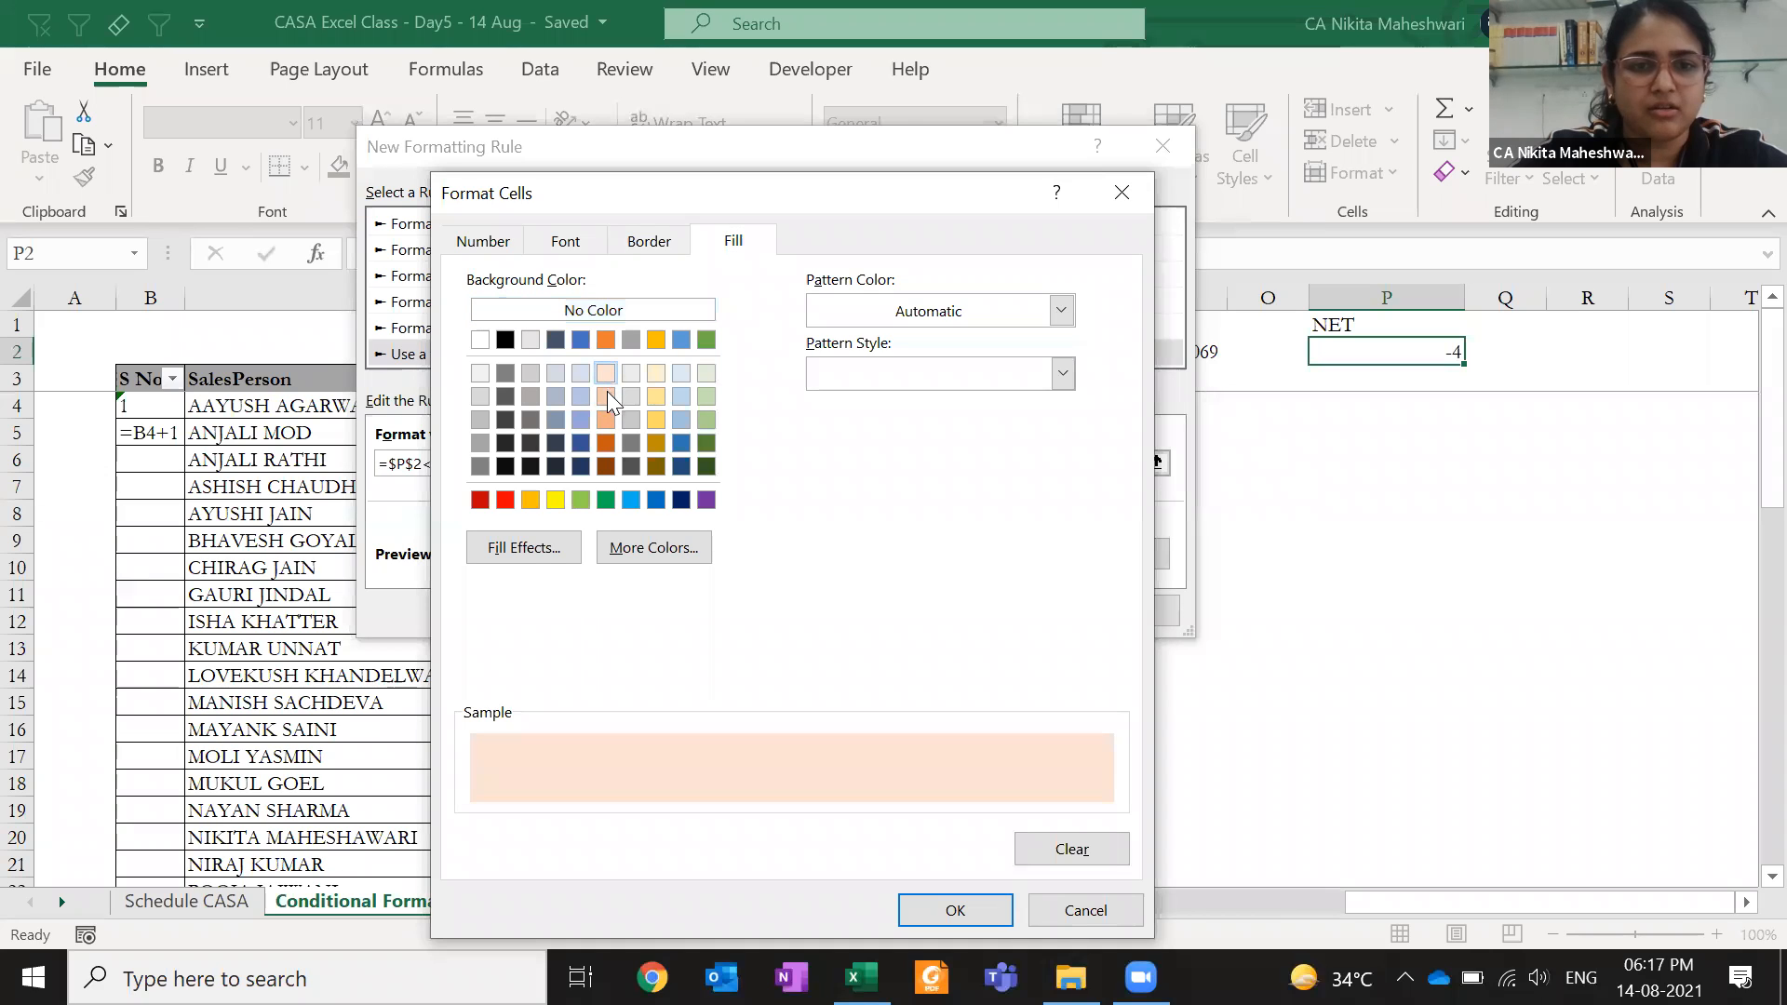
left_click(608, 419)
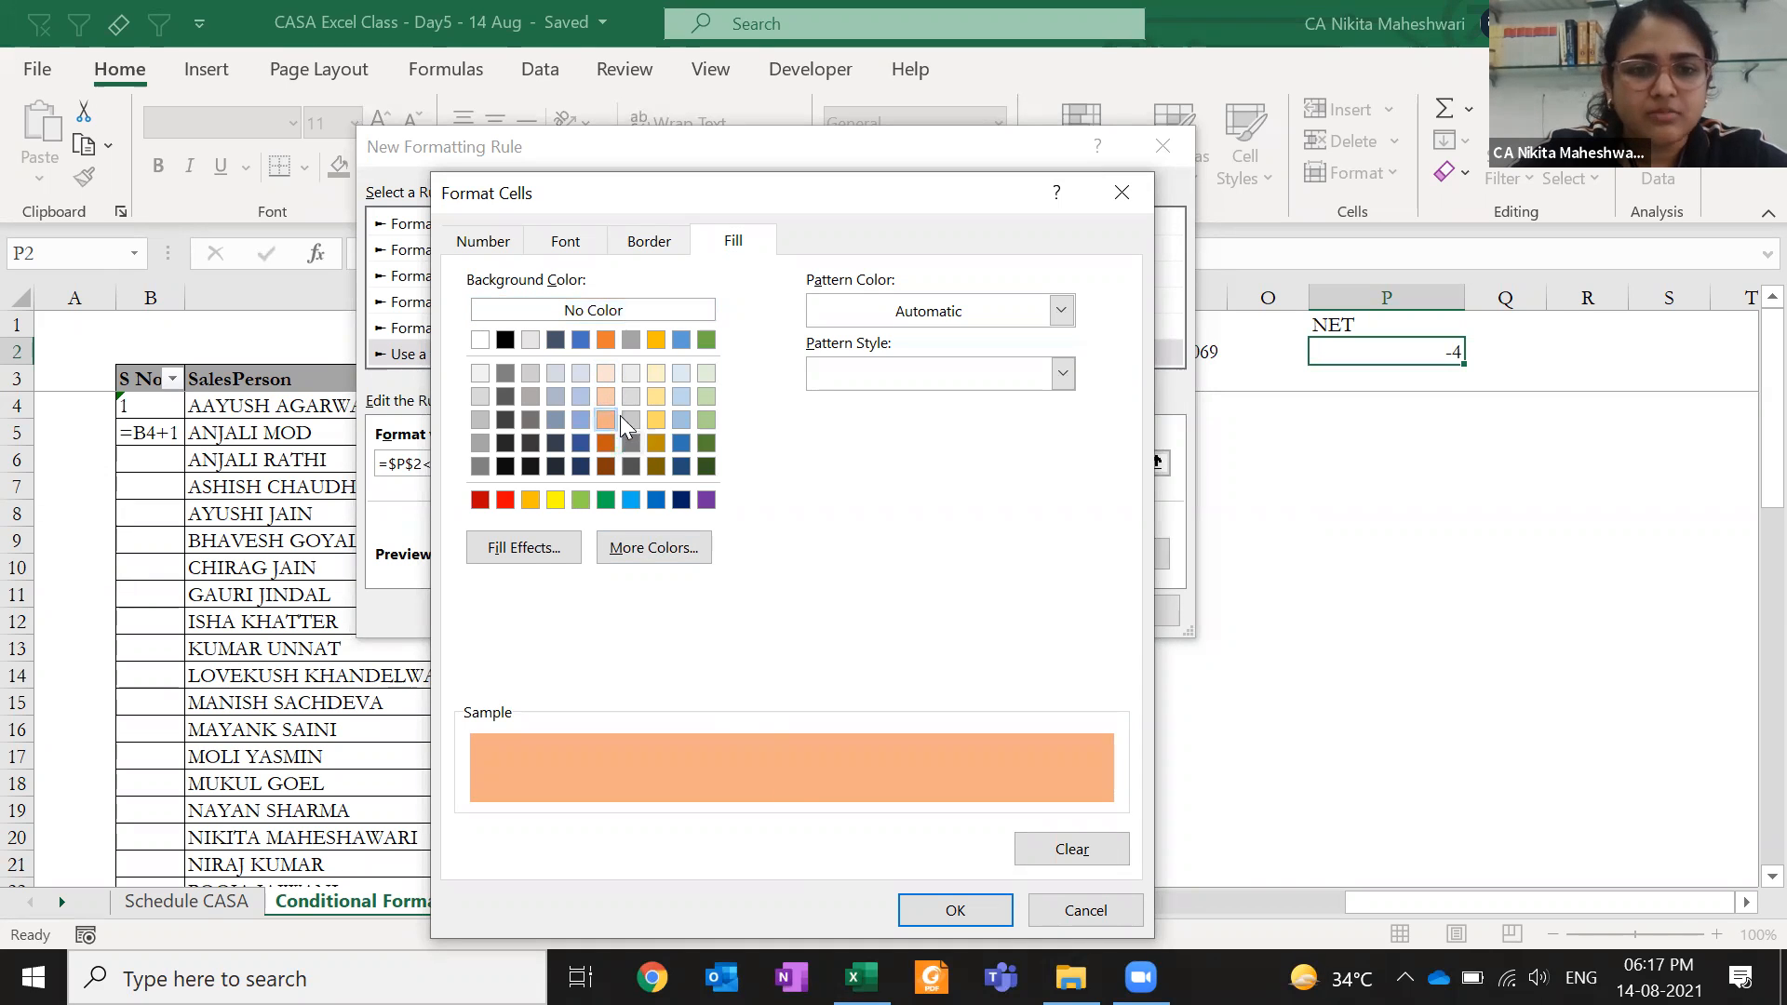
left_click(605, 397)
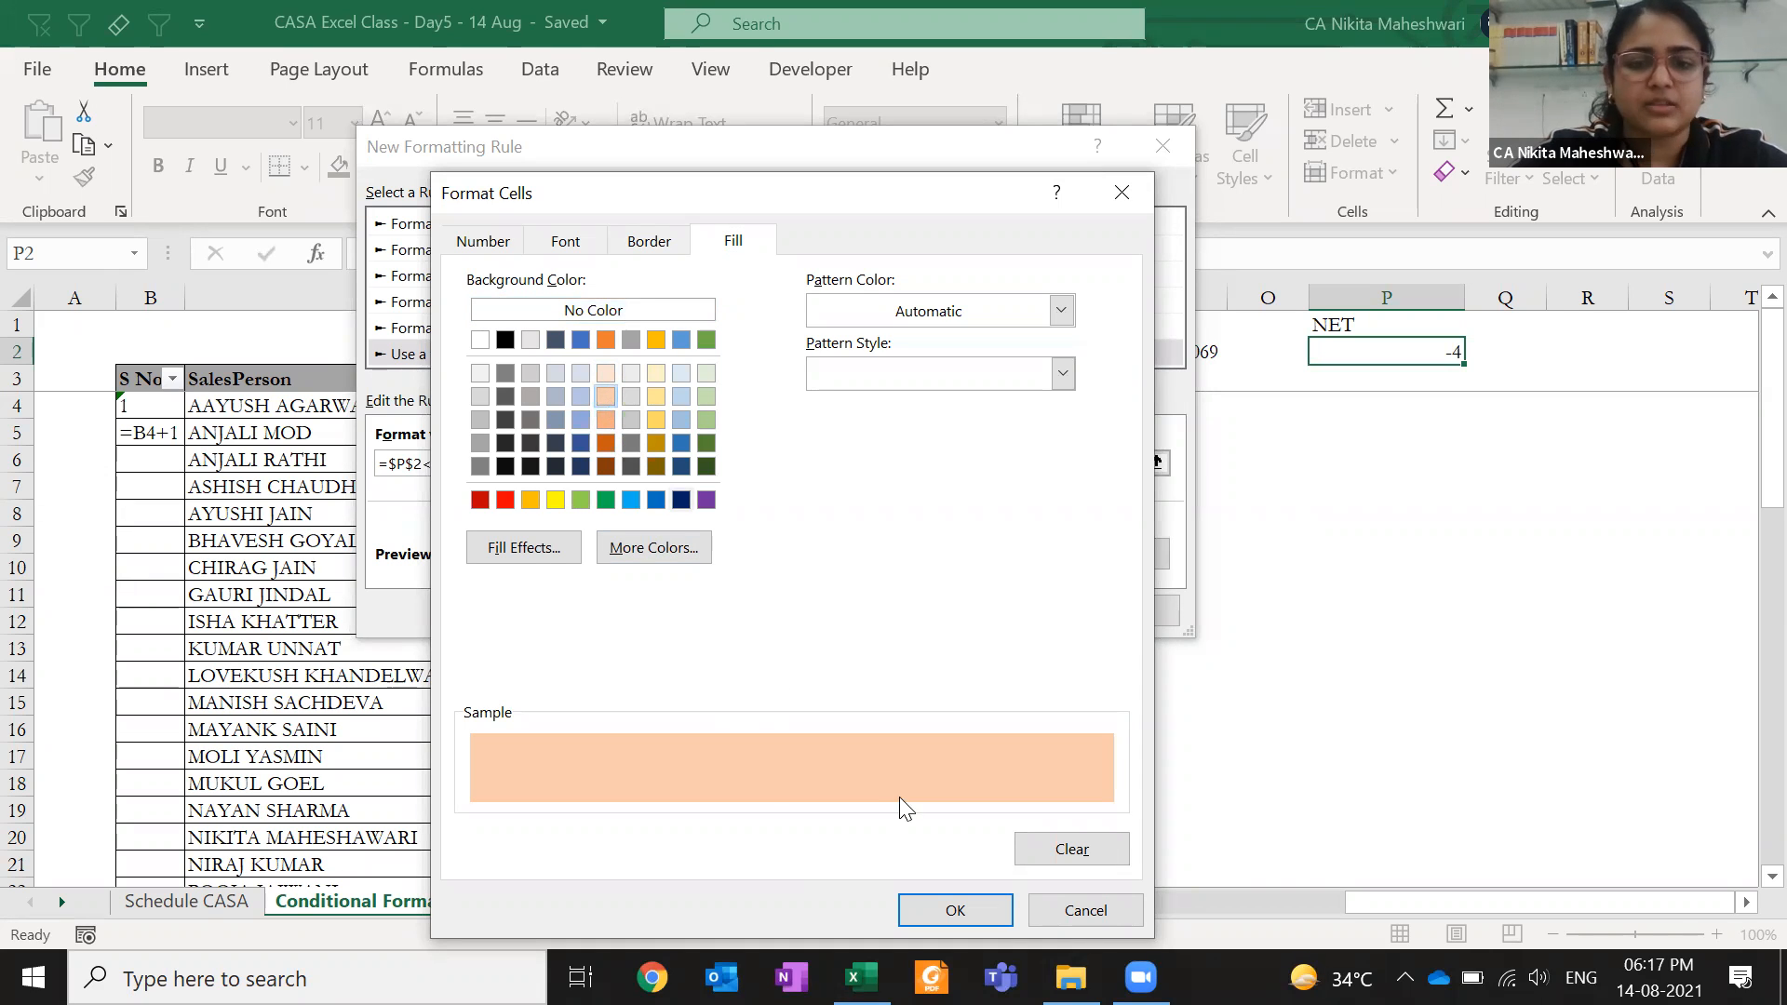
left_click(942, 912)
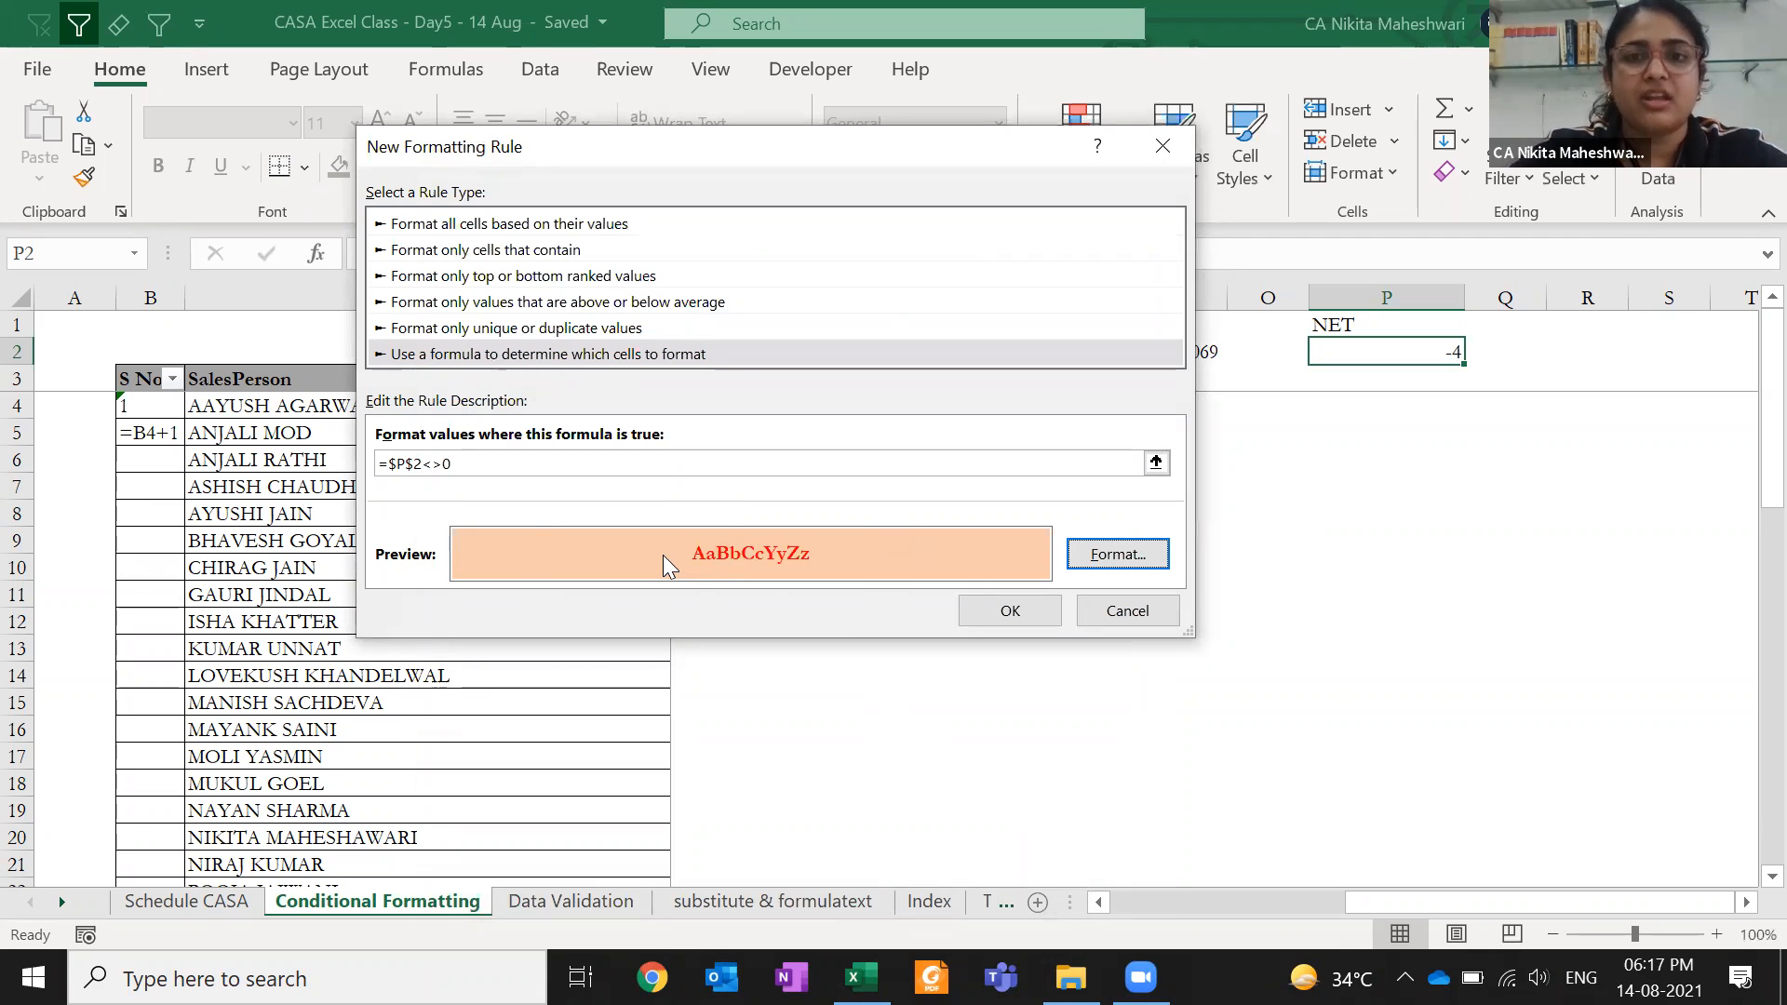
left_click(544, 463)
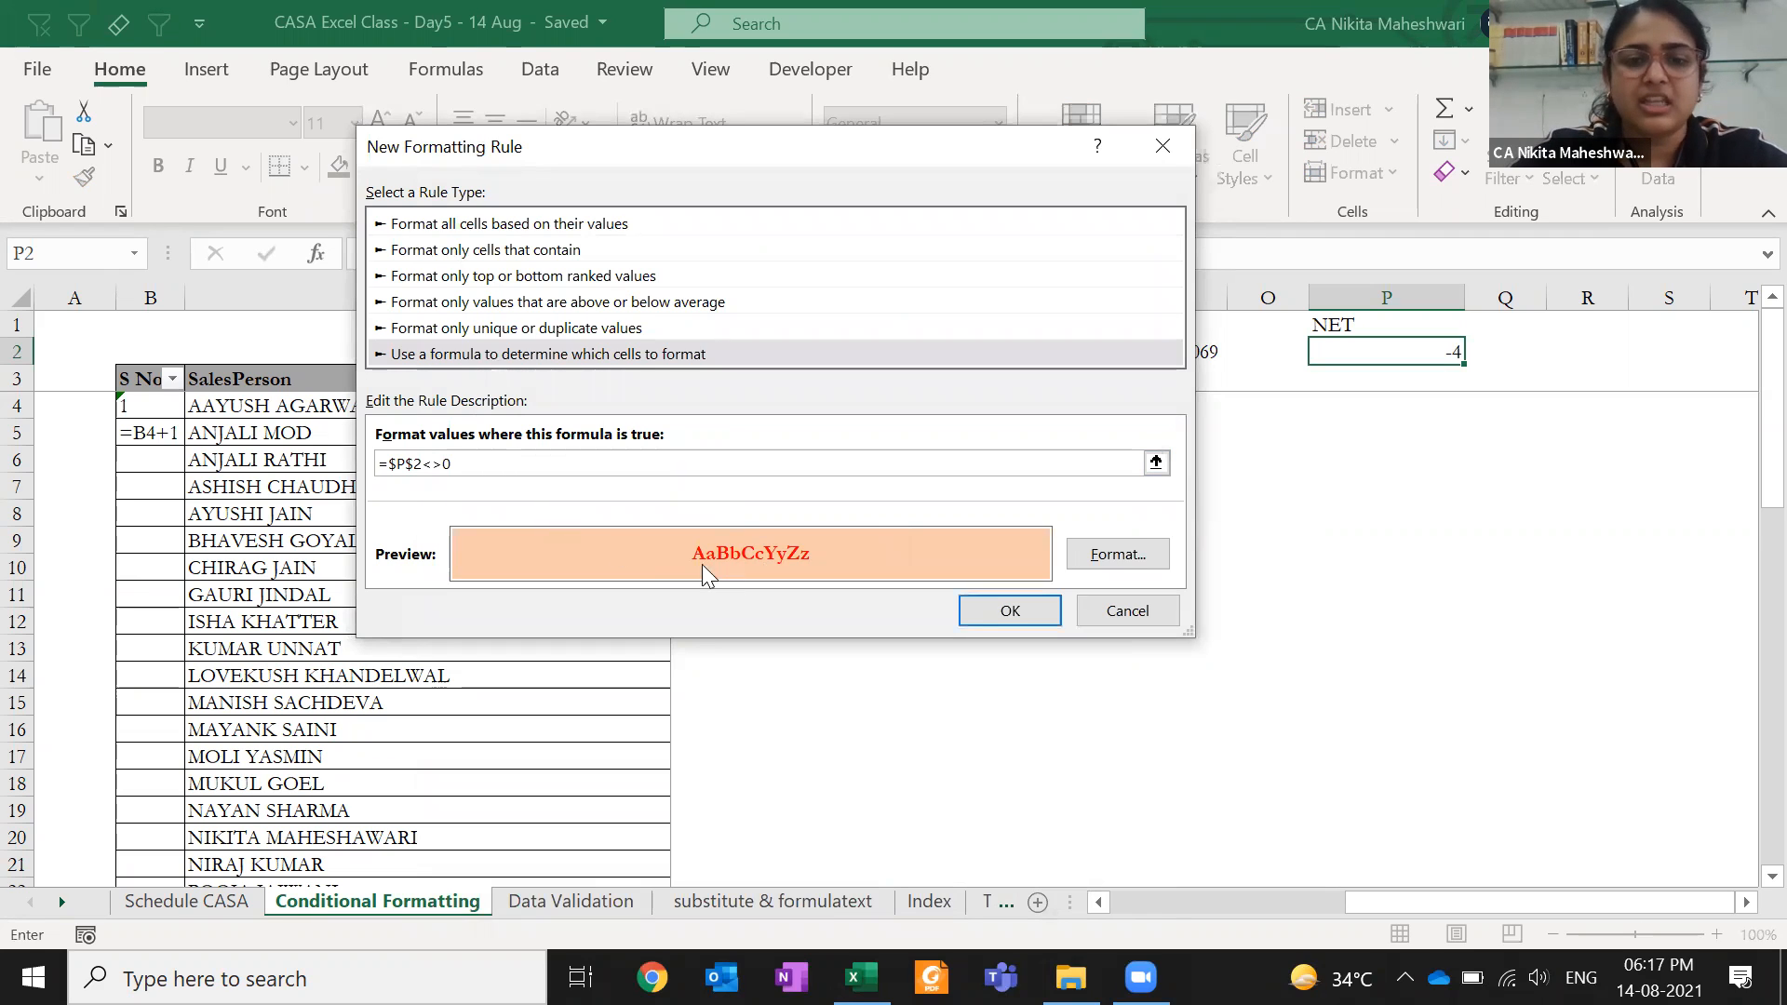
left_click(983, 610)
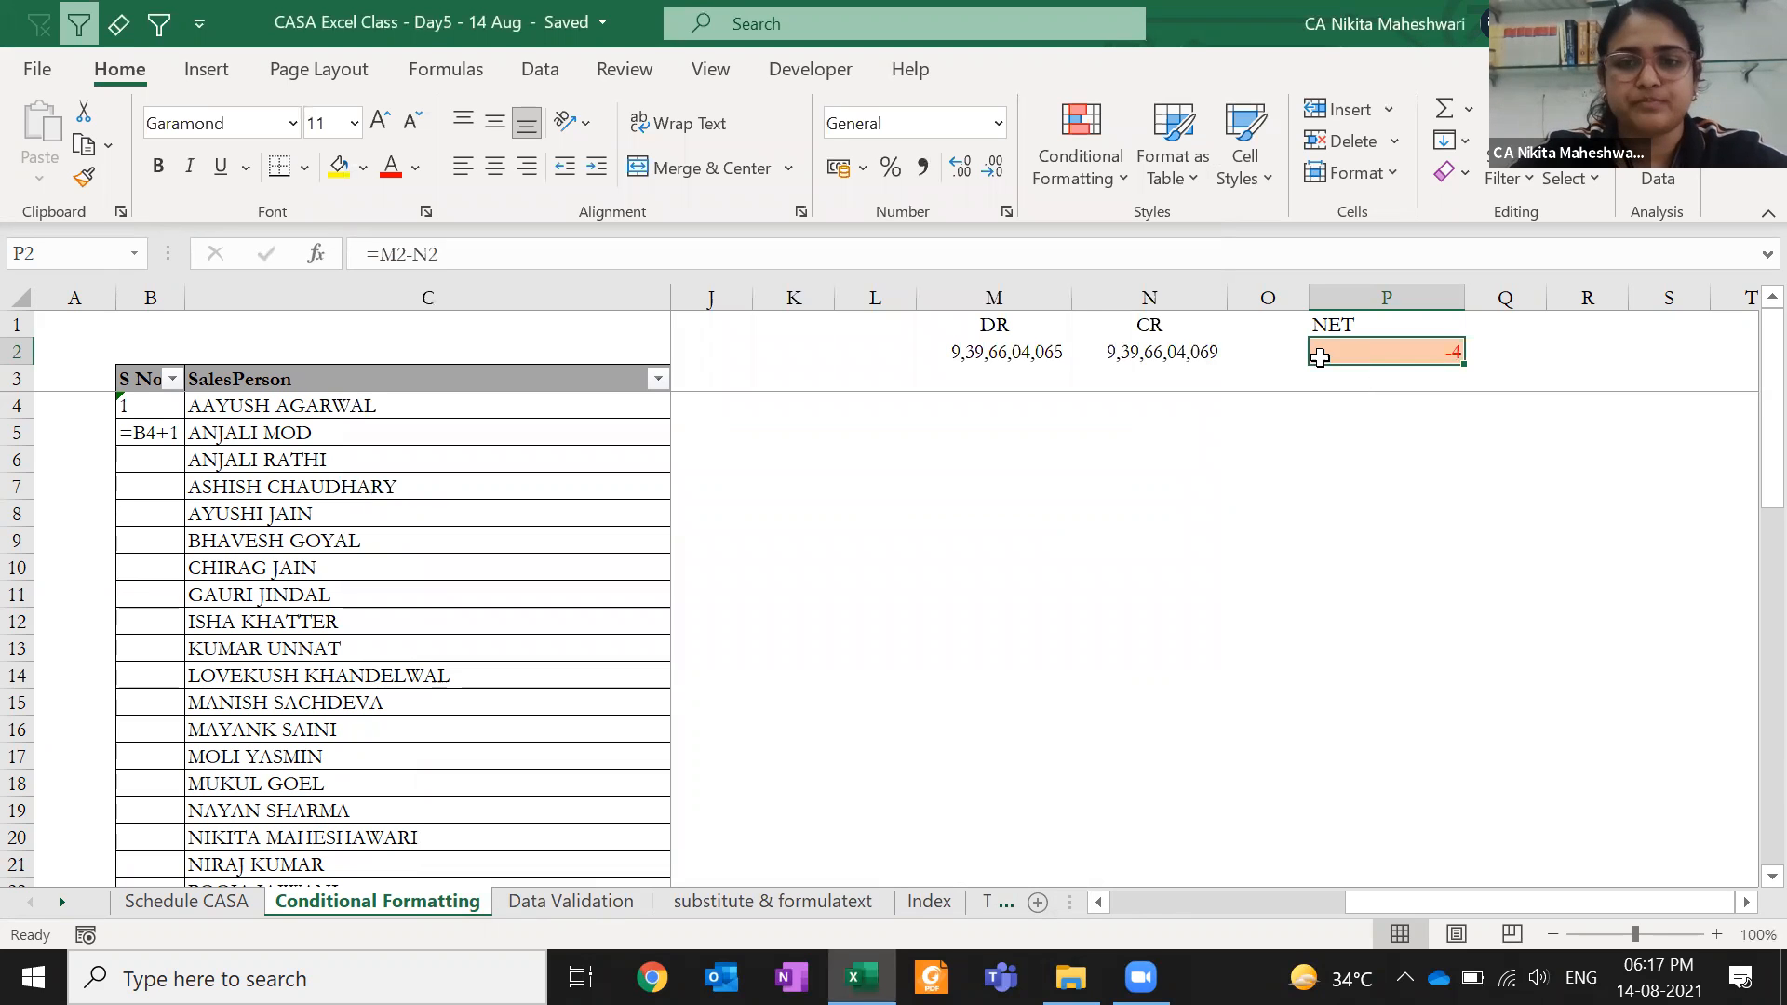
- Restore CR in N2 to 9,39,66,04,065
left_click(1209, 349)
key("F2")
key("BackSpace")
type("5")
key("Return")
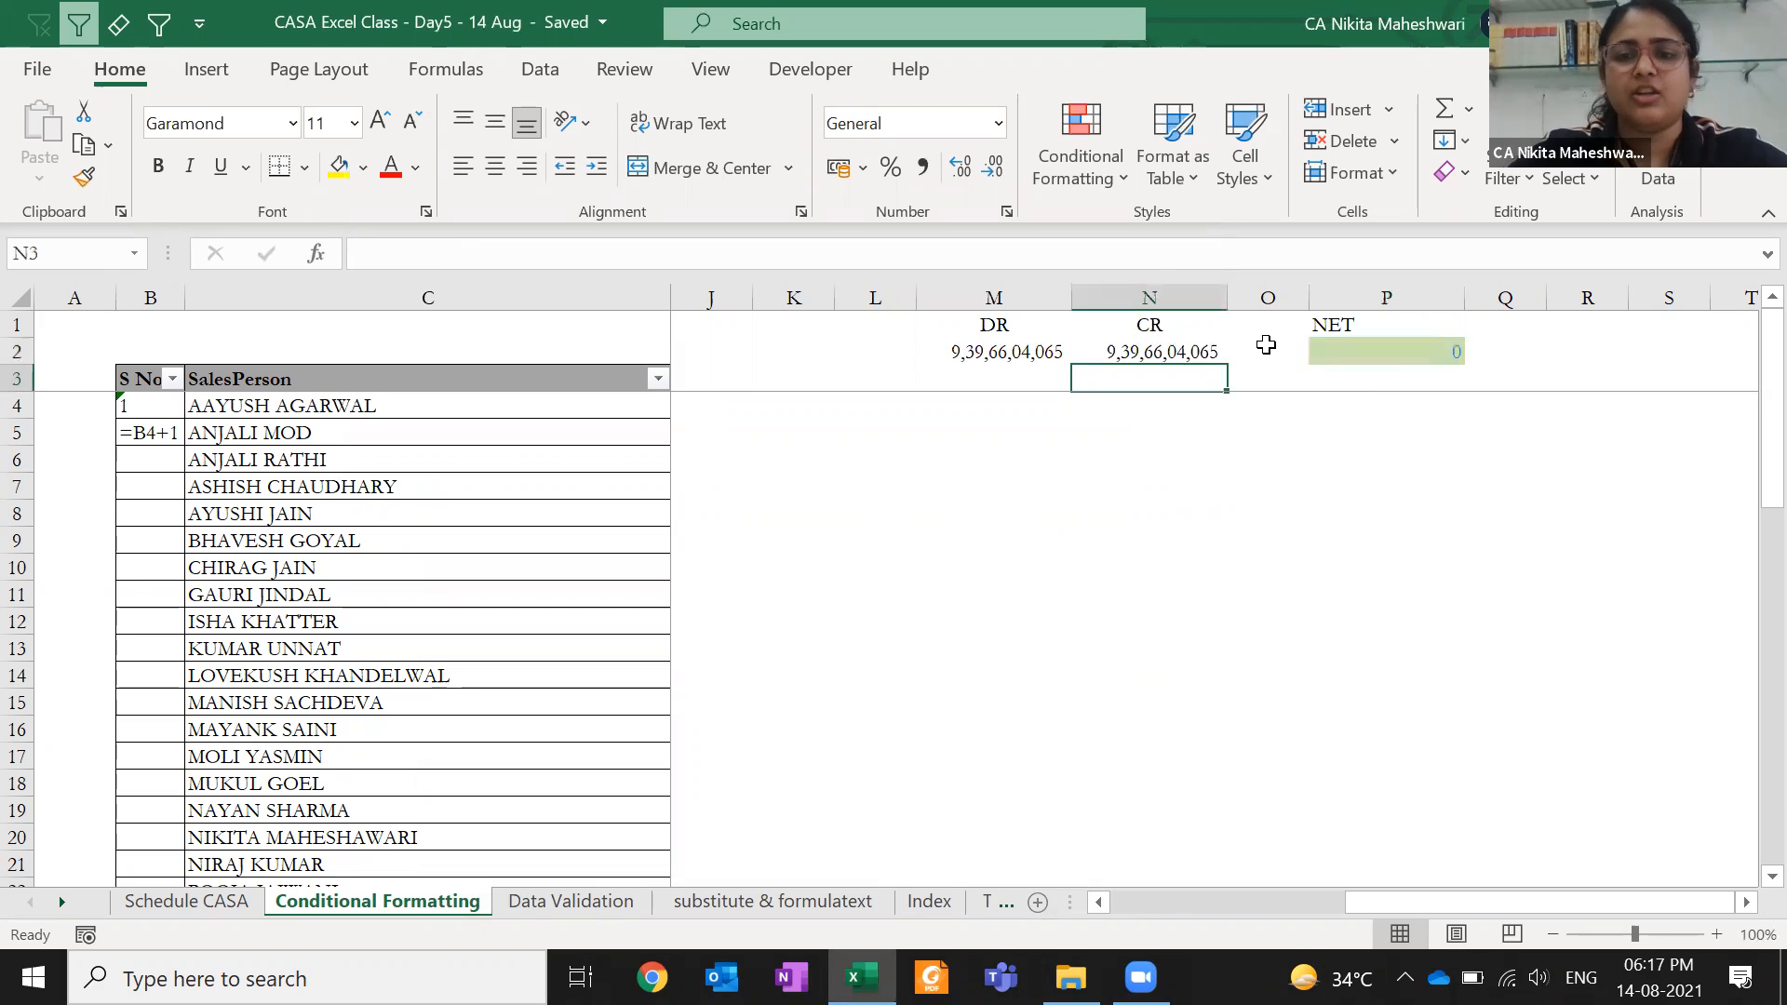
- Move the NET heading and value from P1:P2 to Q1:Q2
left_click(1399, 349)
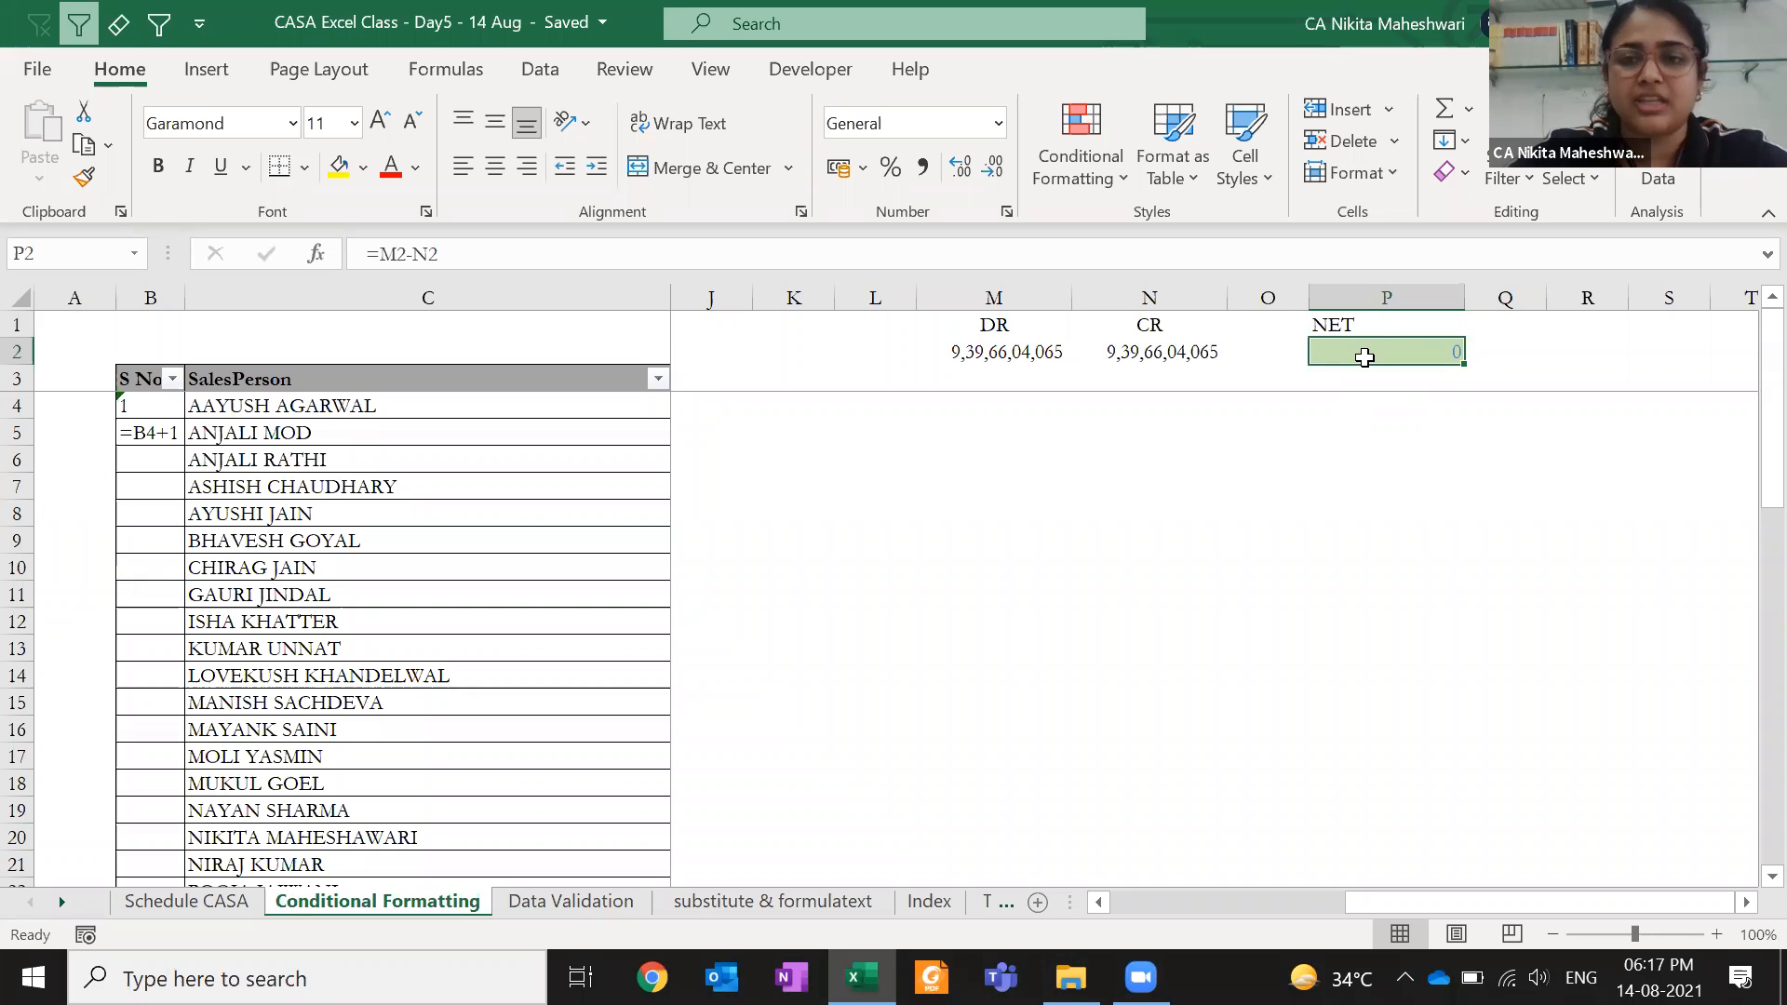
left_click_drag(1374, 321, 1556, 349)
key("ctrl+c")
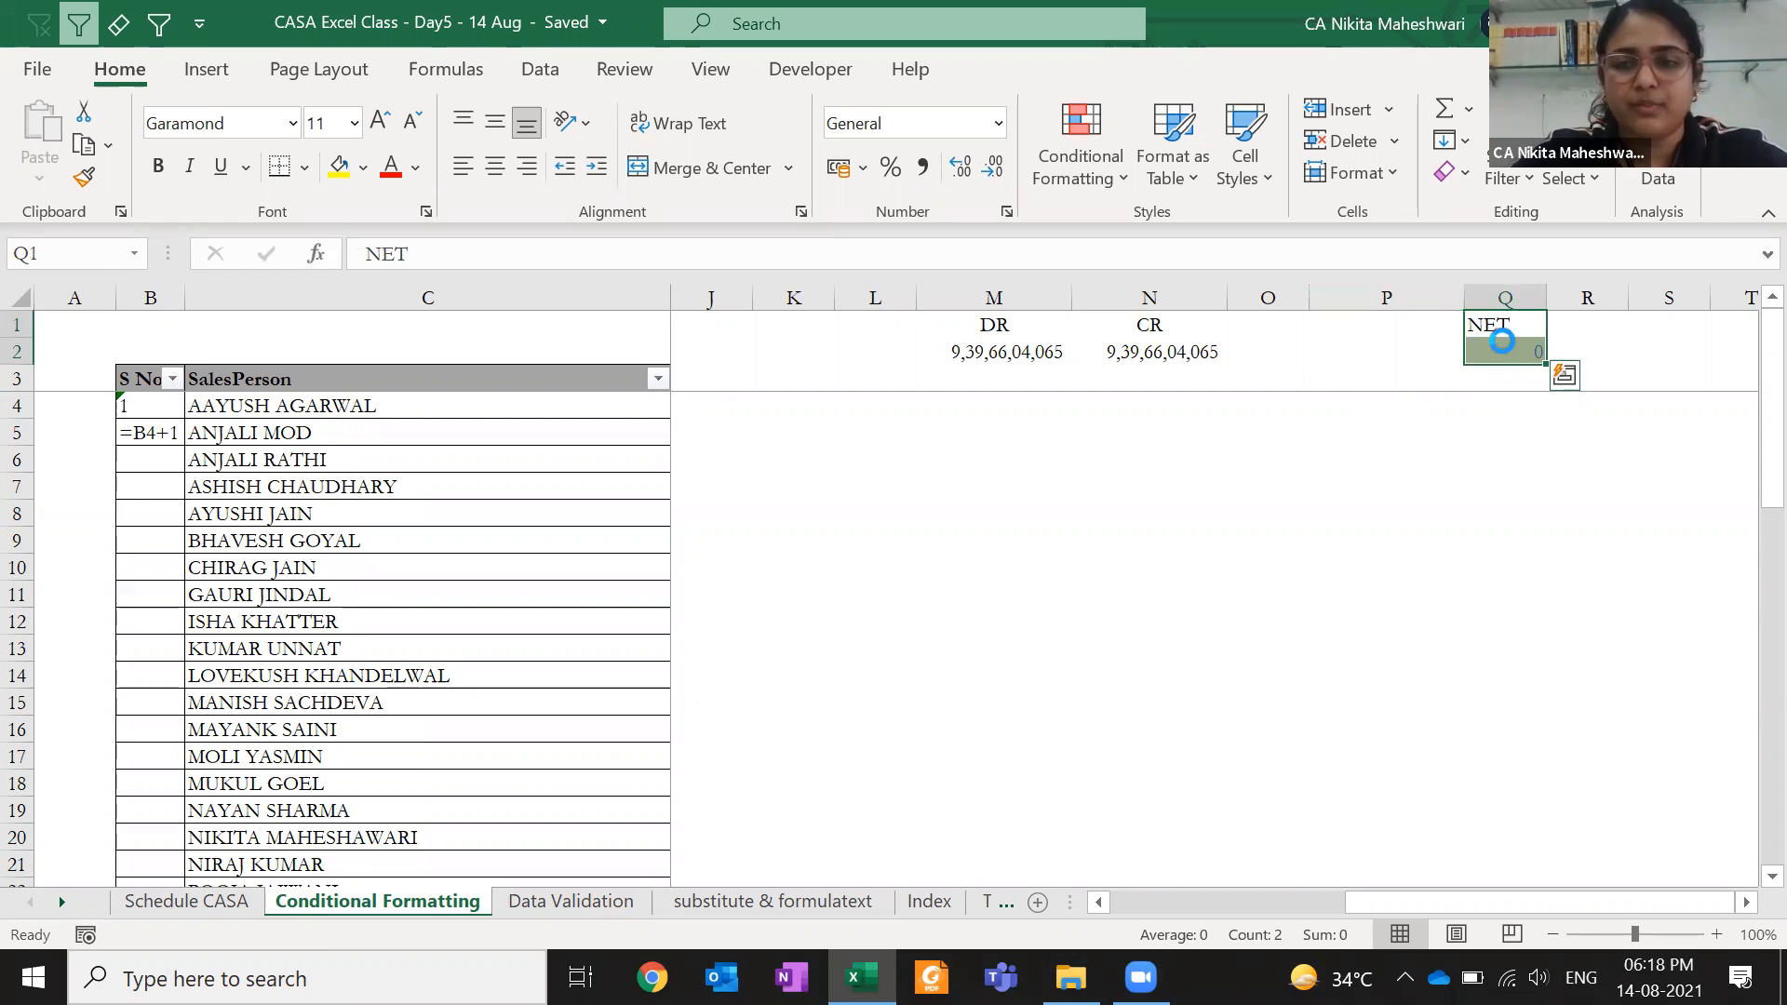
key("ctrl+z")
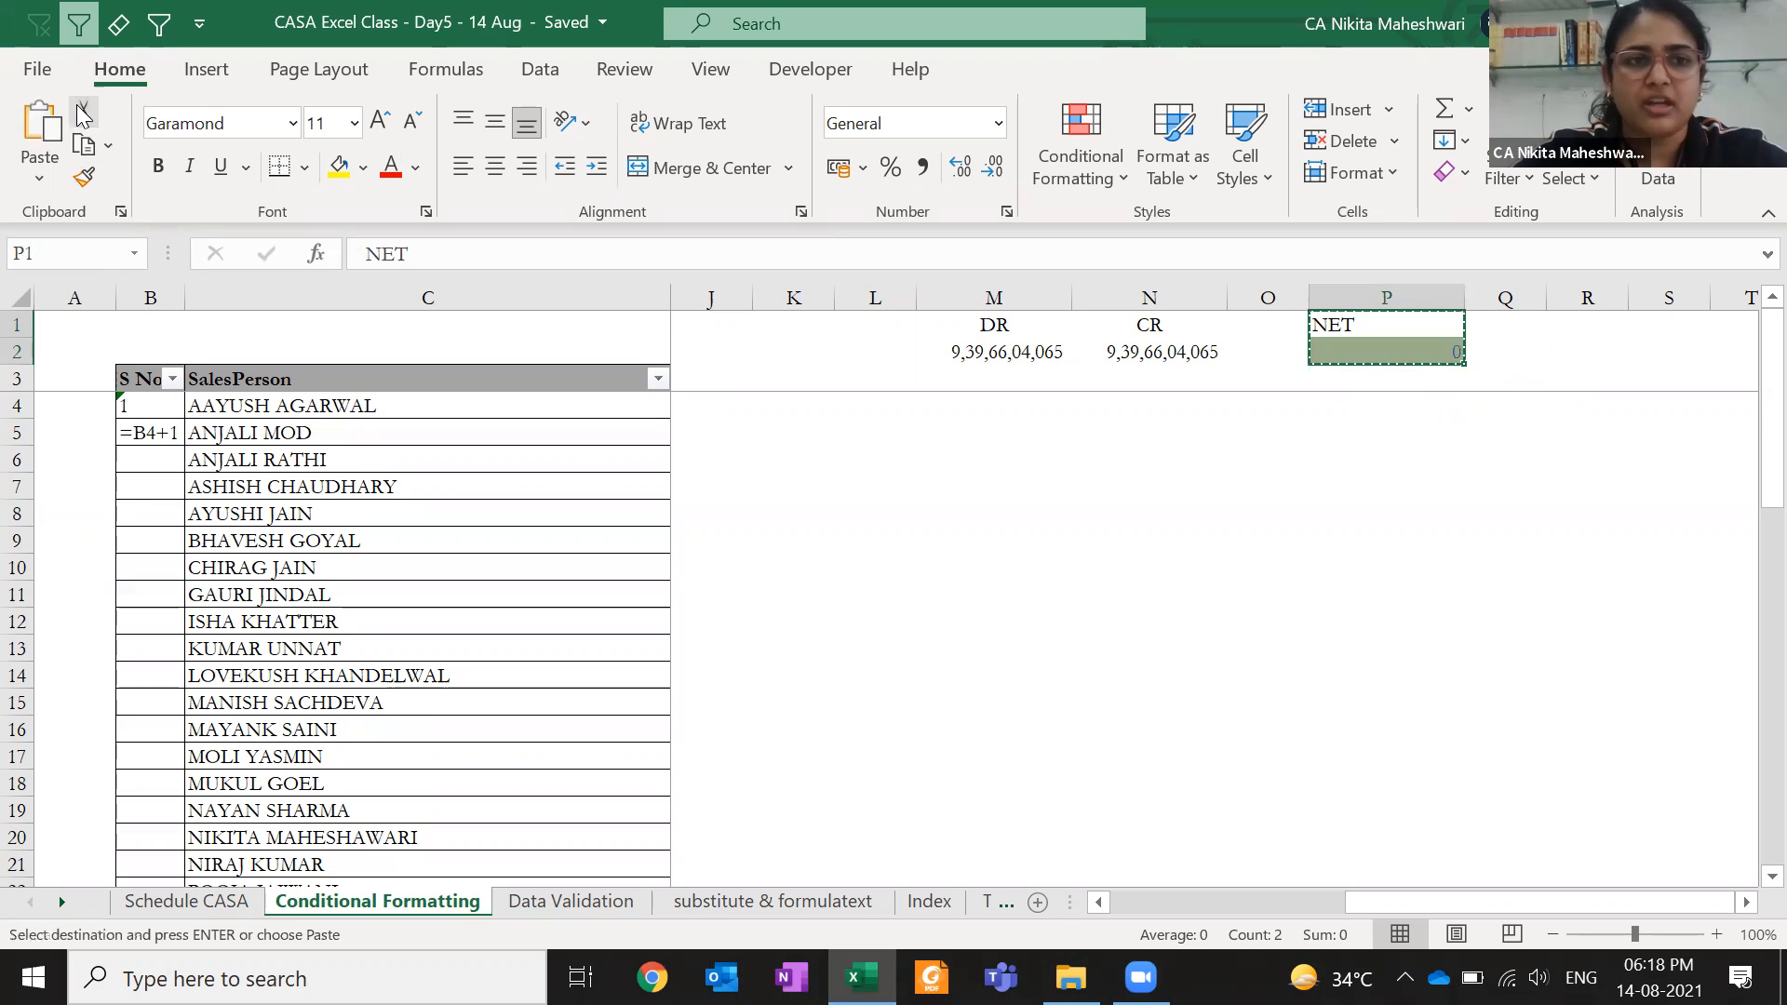
left_click(1492, 327)
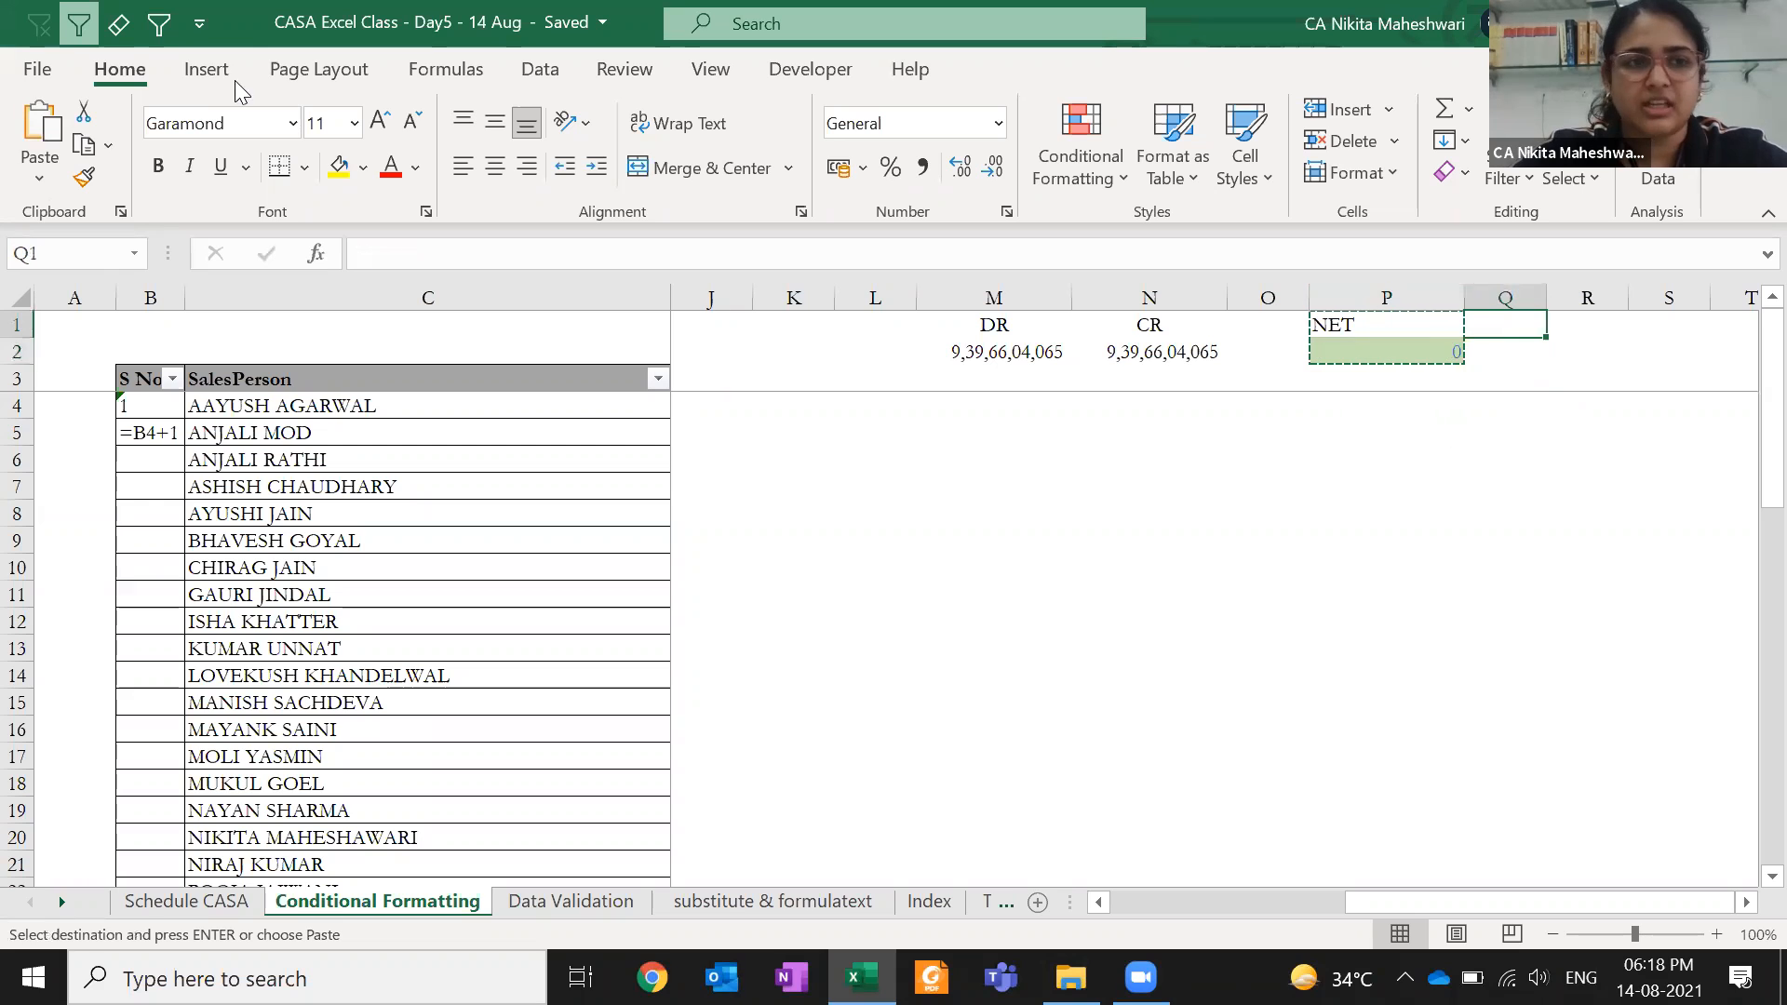
left_click(39, 126)
left_click(952, 510)
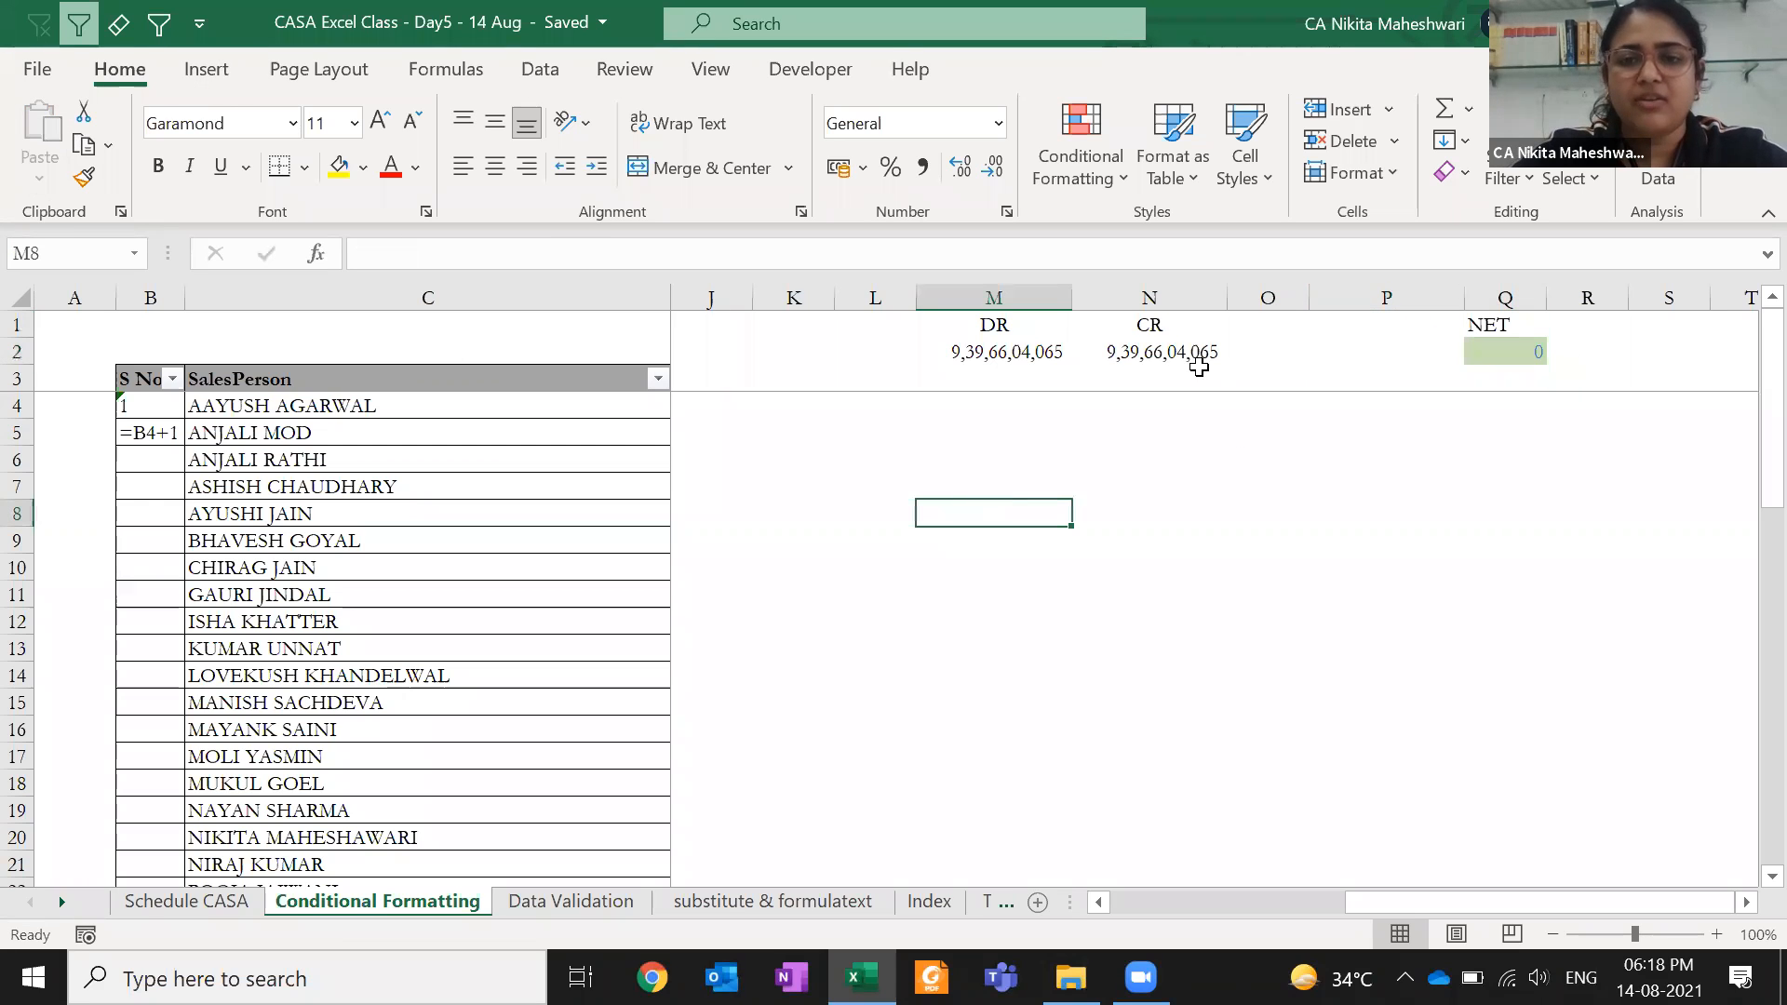
- Open the Rules Manager showing rules for This Worksheet
left_click(1064, 182)
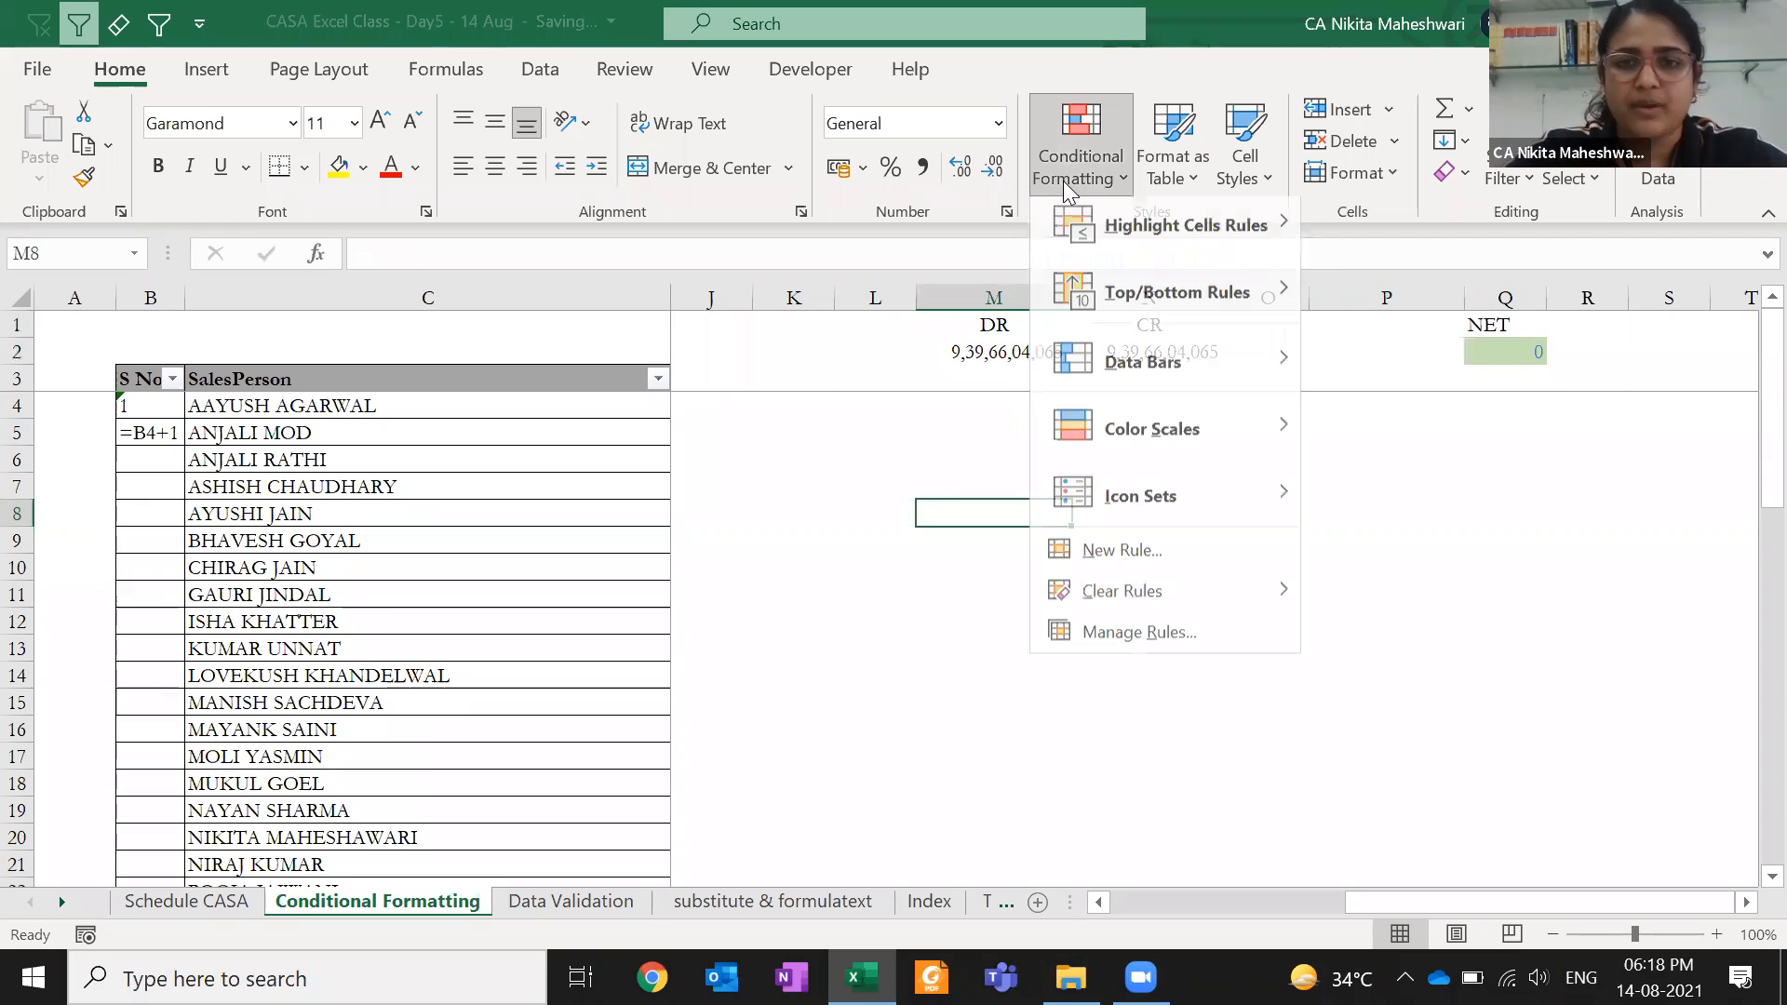
left_click(1150, 644)
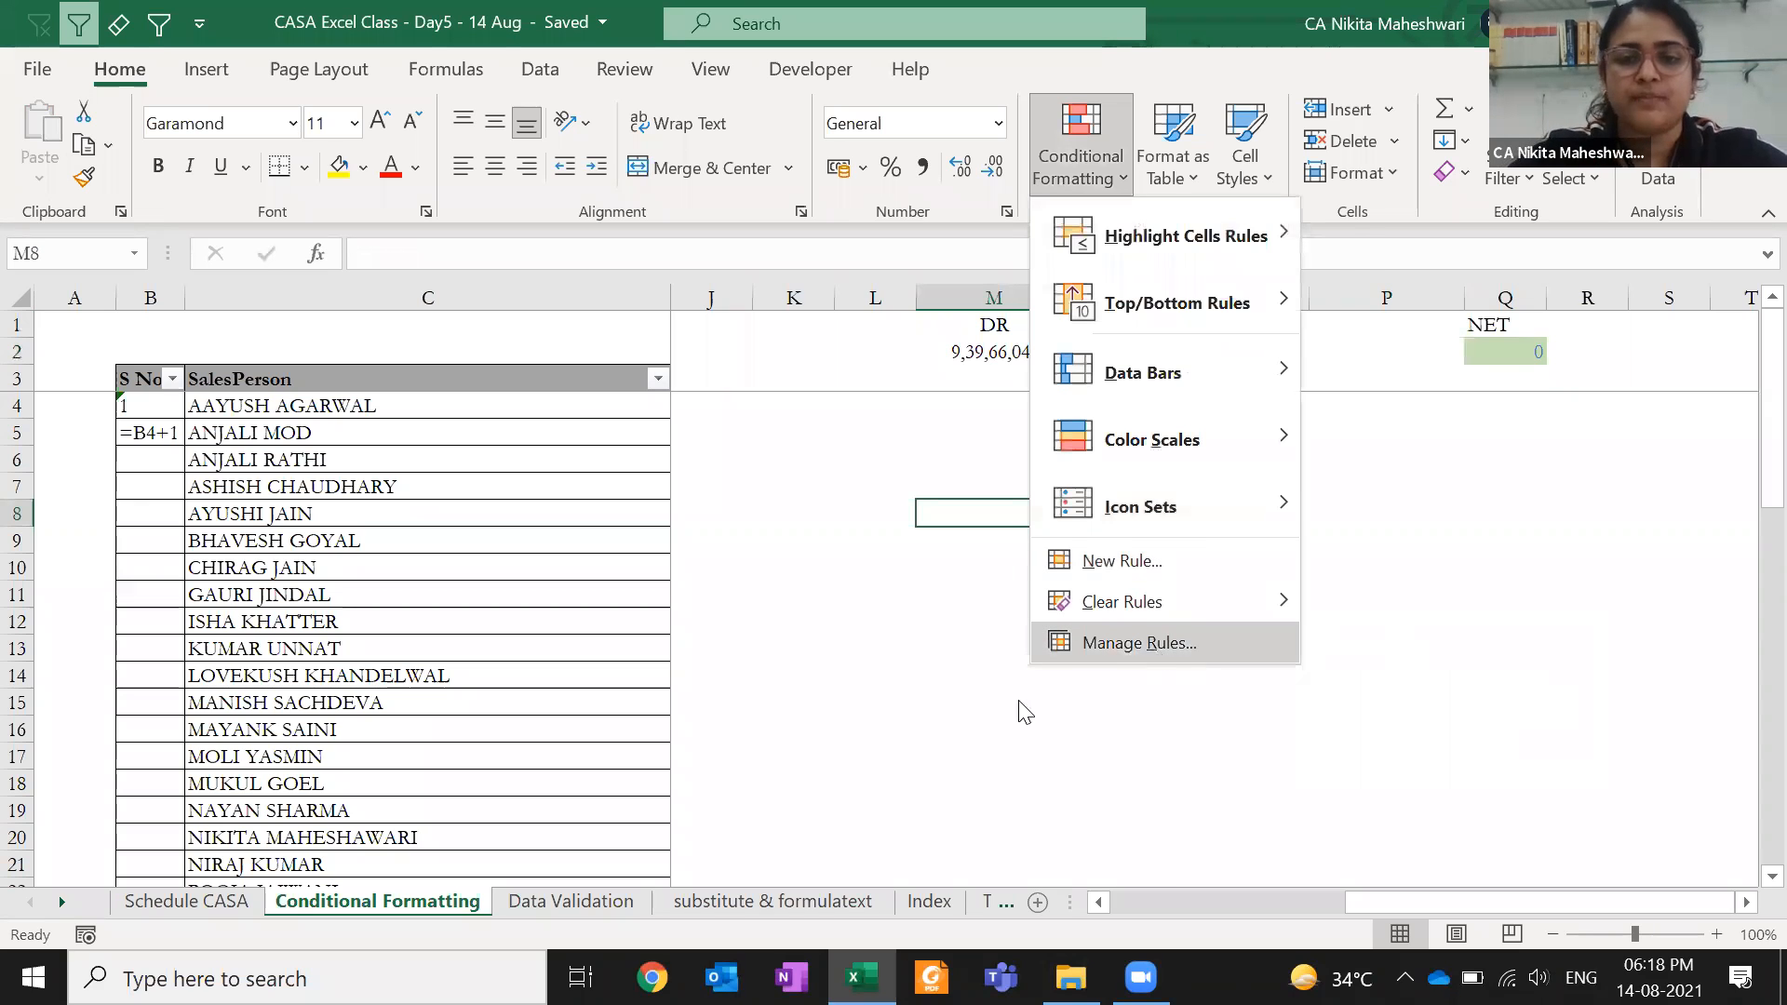
left_click_drag(726, 197, 947, 537)
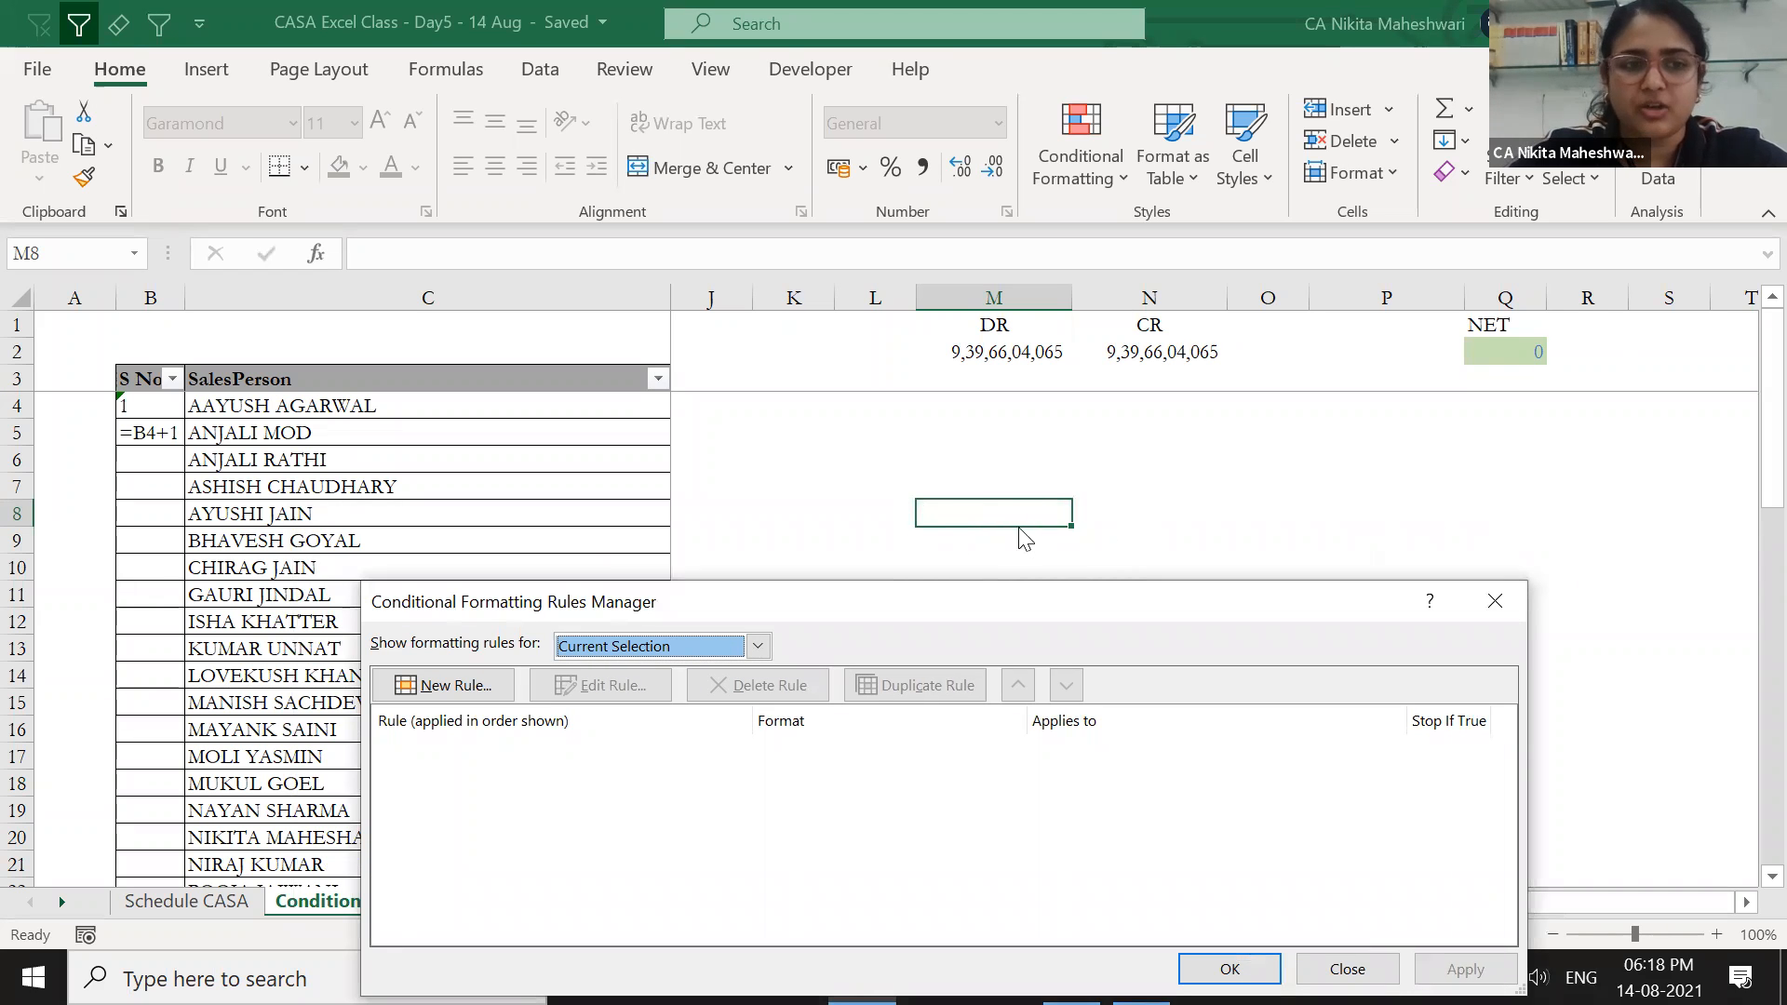
left_click(688, 646)
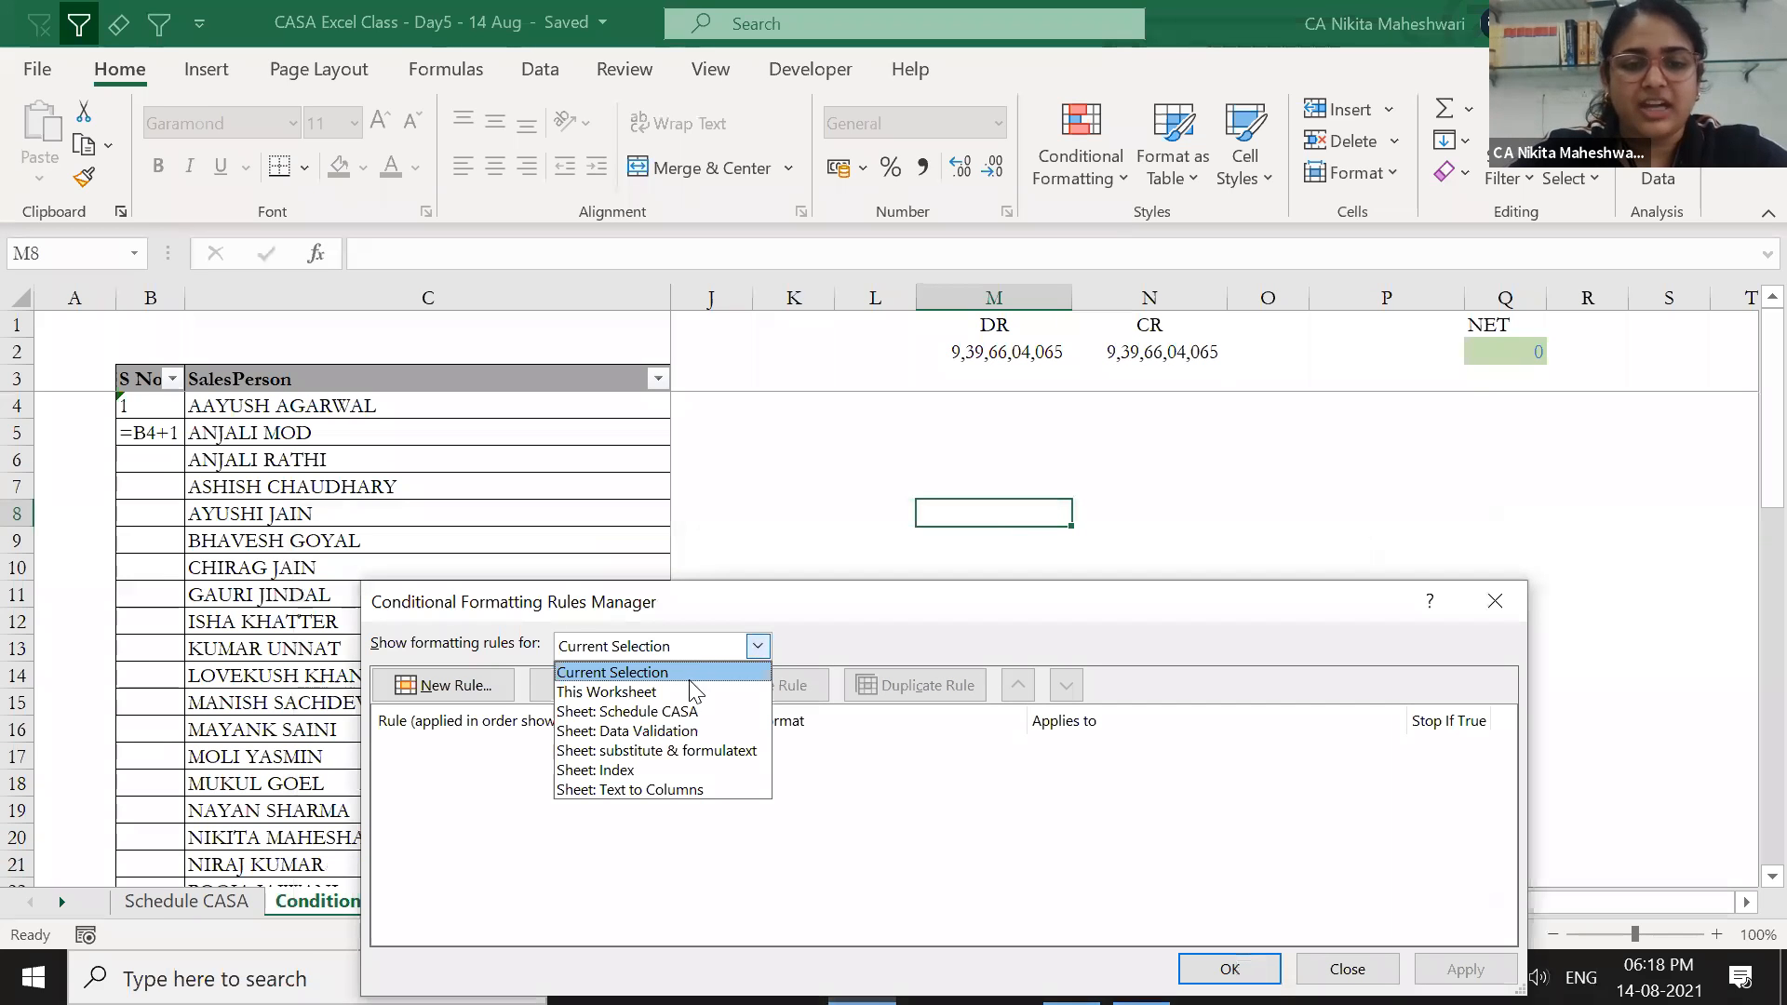
left_click(703, 711)
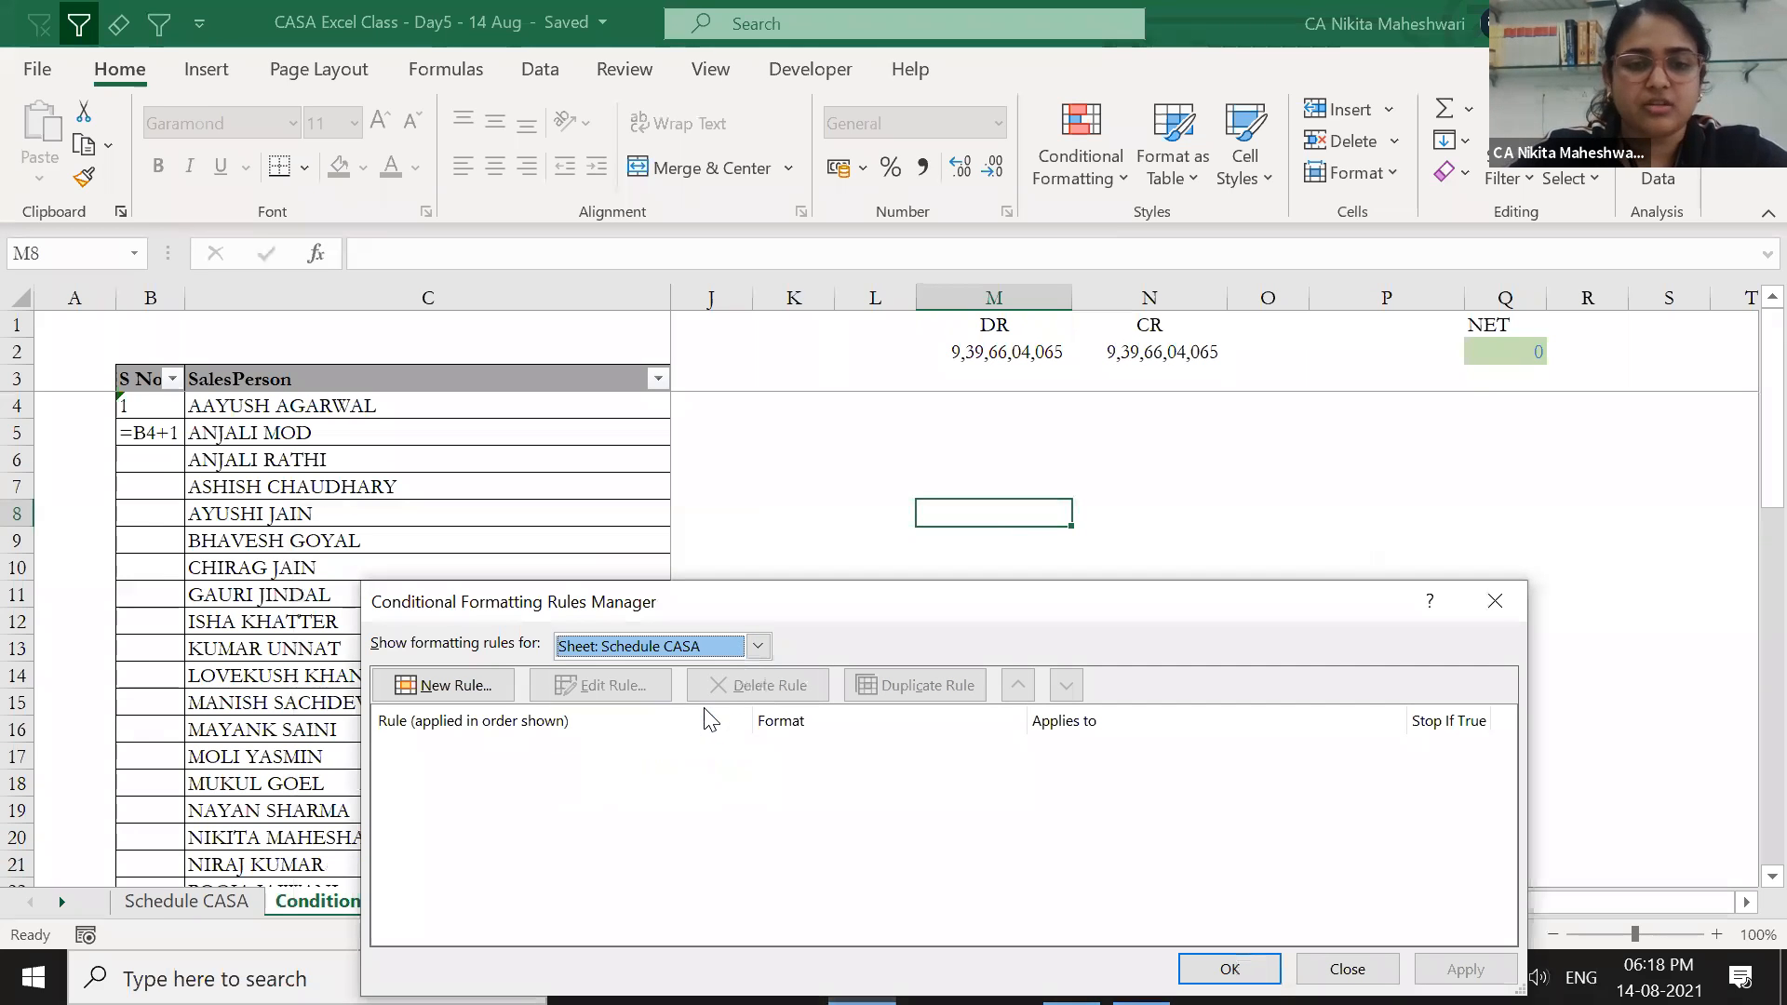
left_click(728, 650)
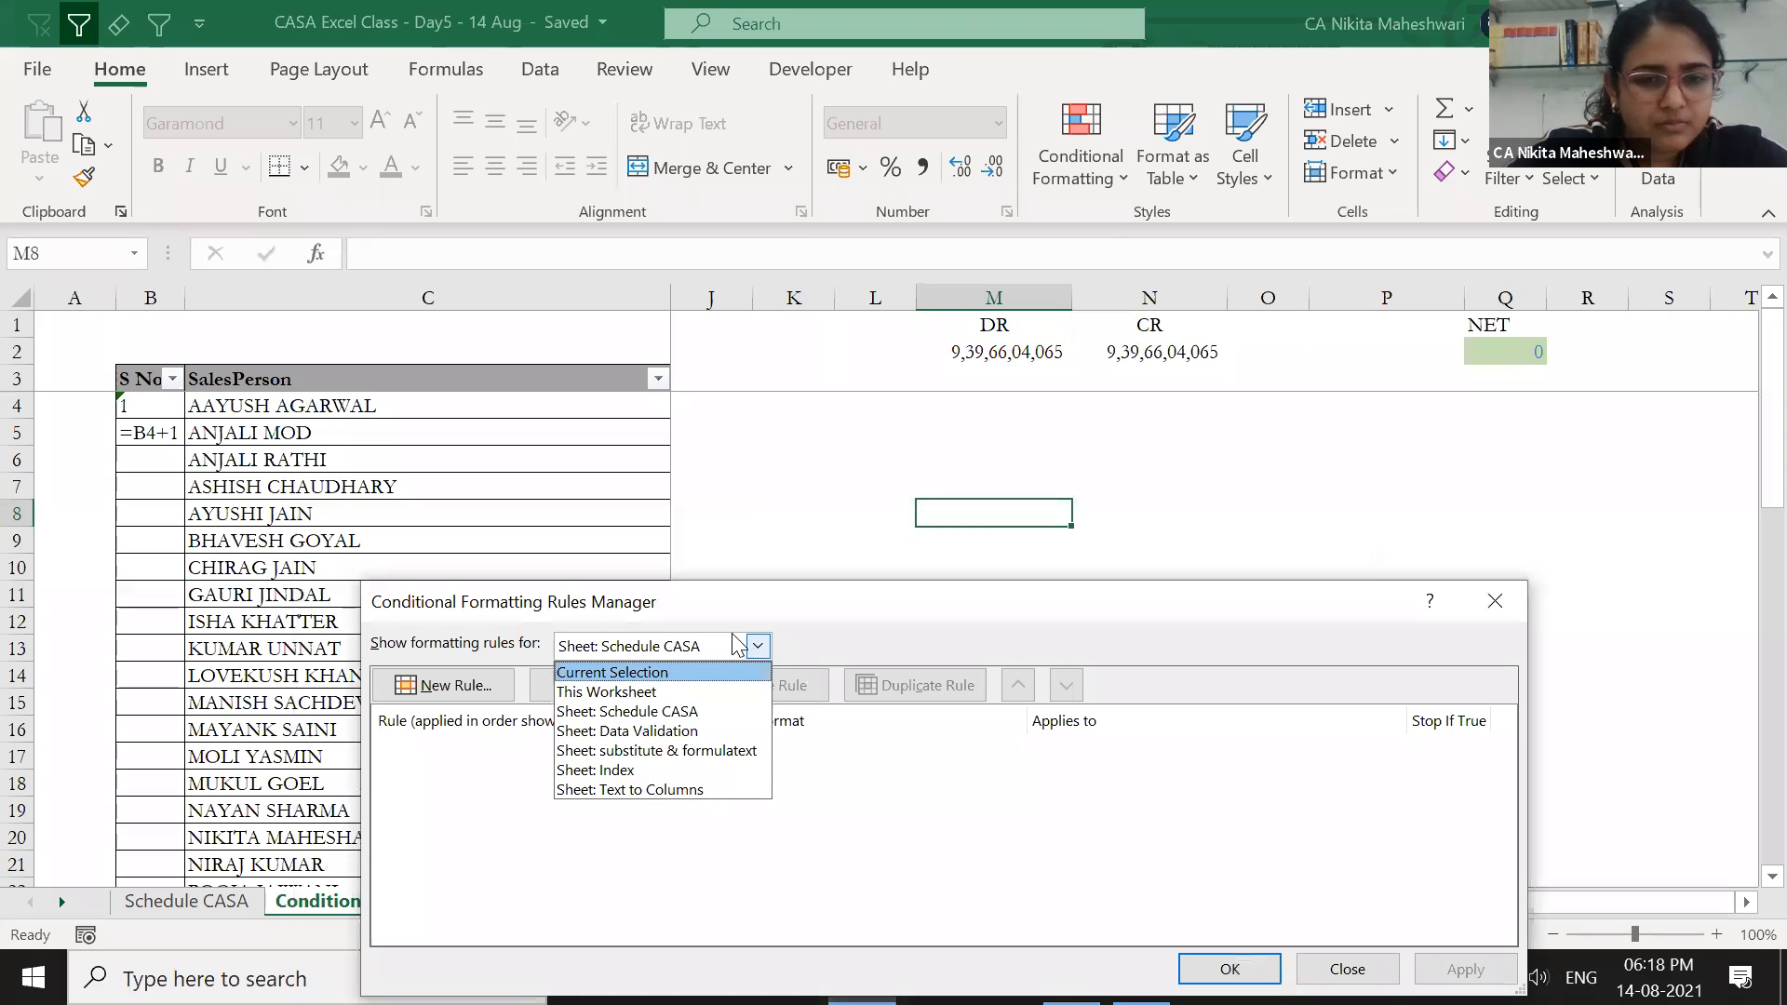
left_click(709, 692)
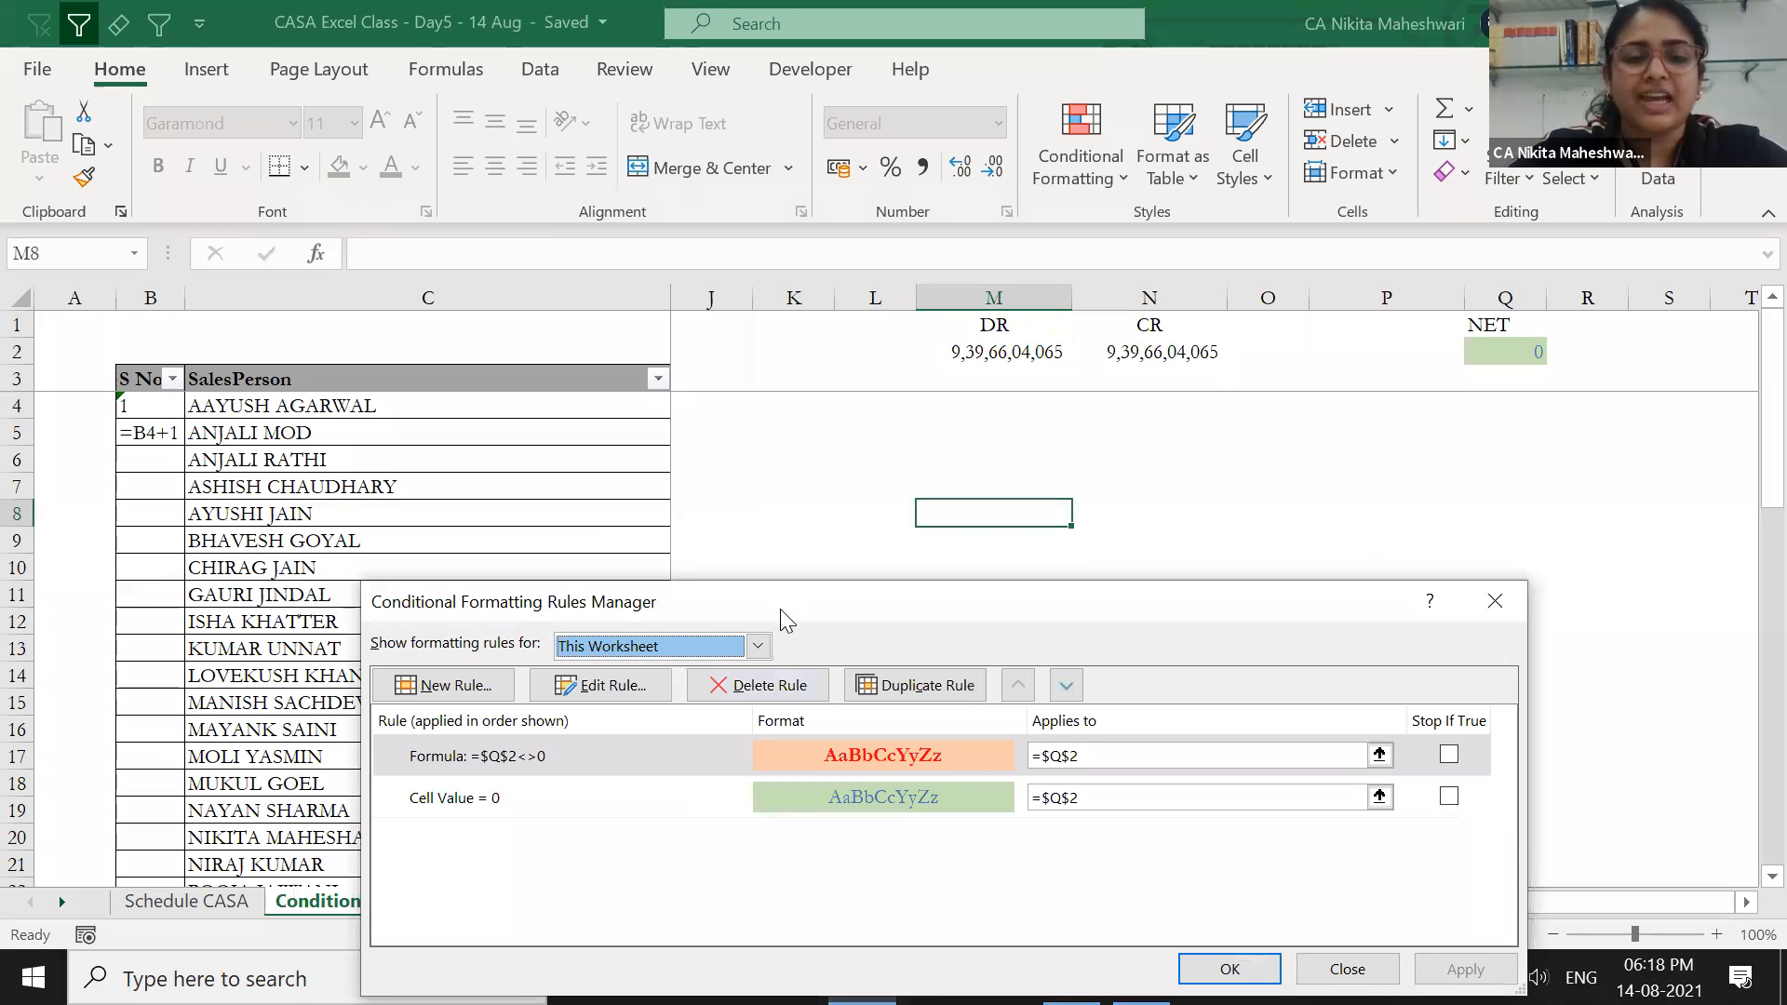
- Inspect the =$Q$2<>0 and Cell Value = 0 rules
left_click_drag(780, 609, 586, 504)
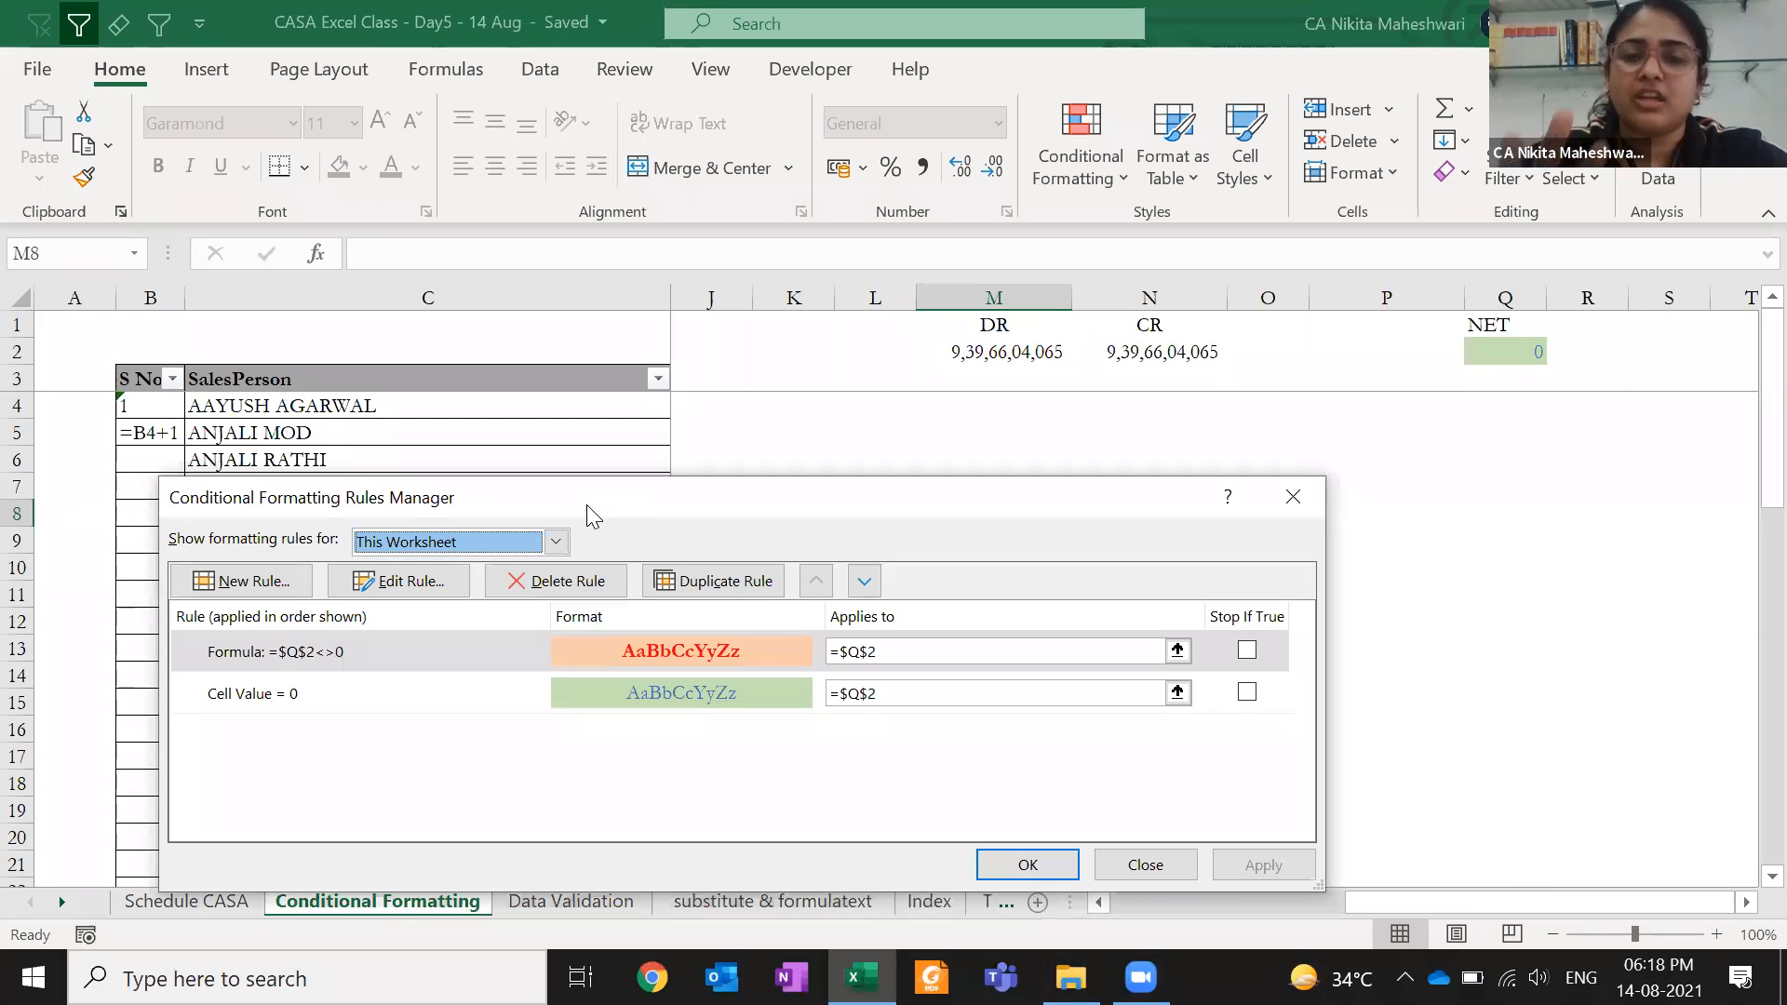
left_click(423, 659)
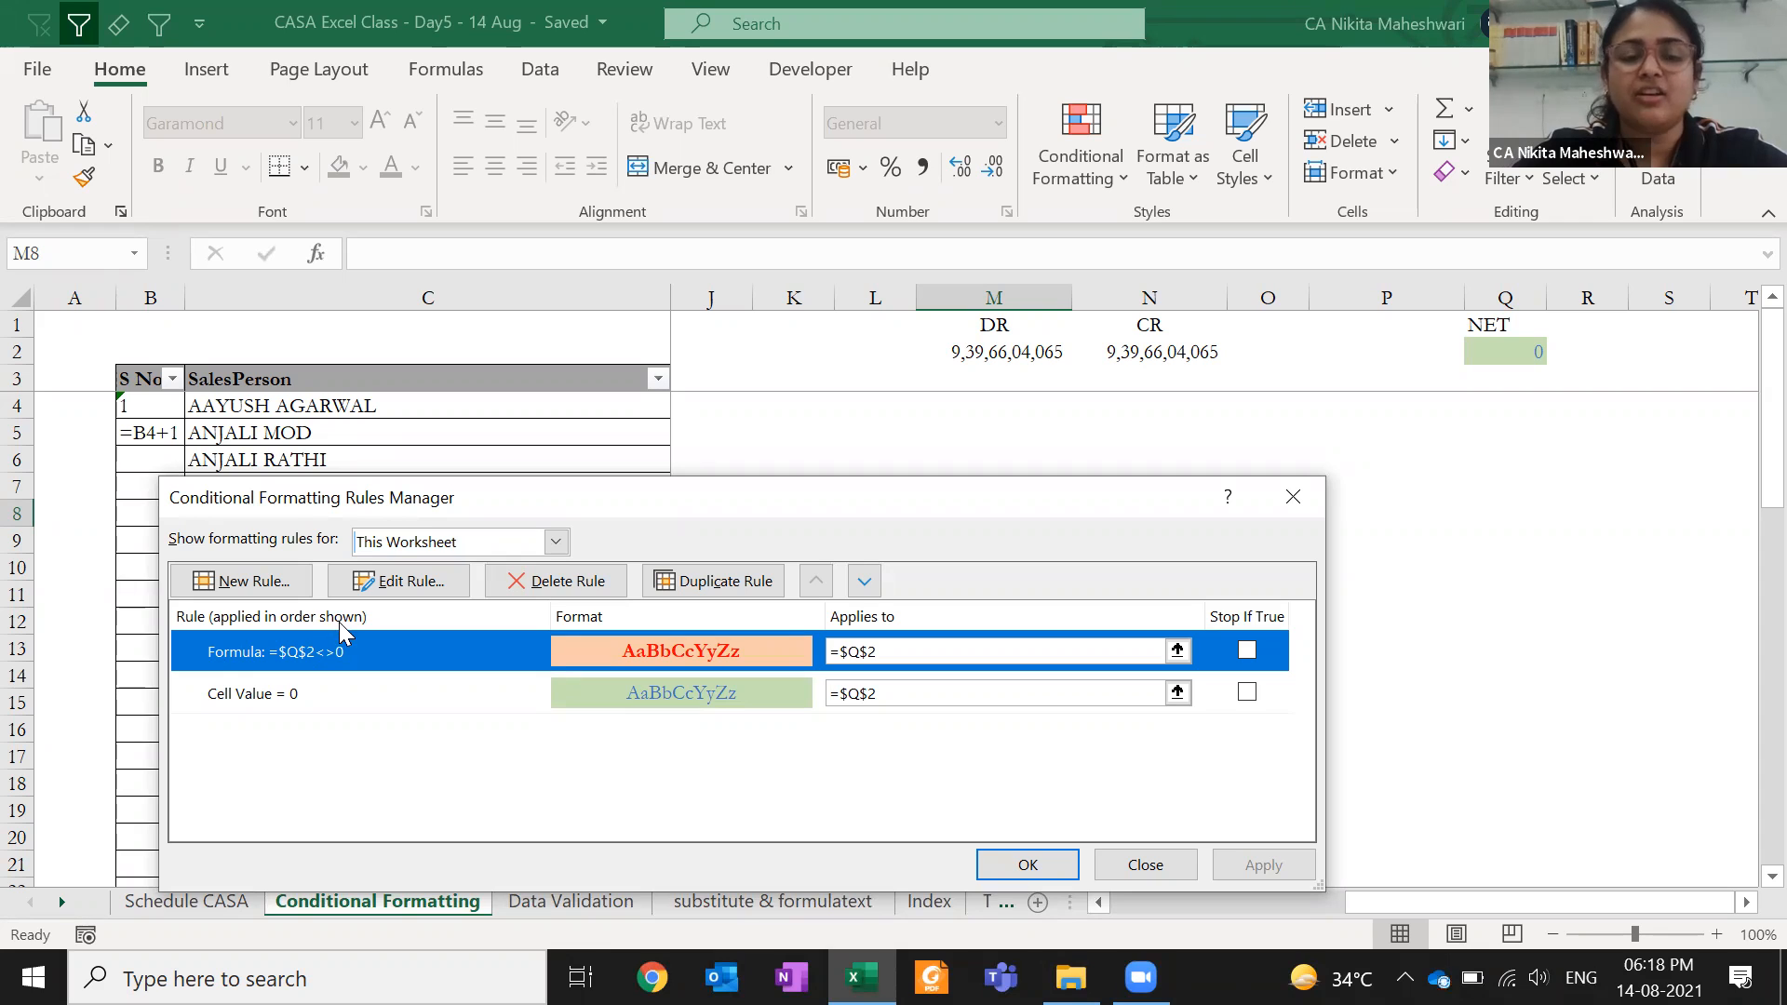
left_click(394, 690)
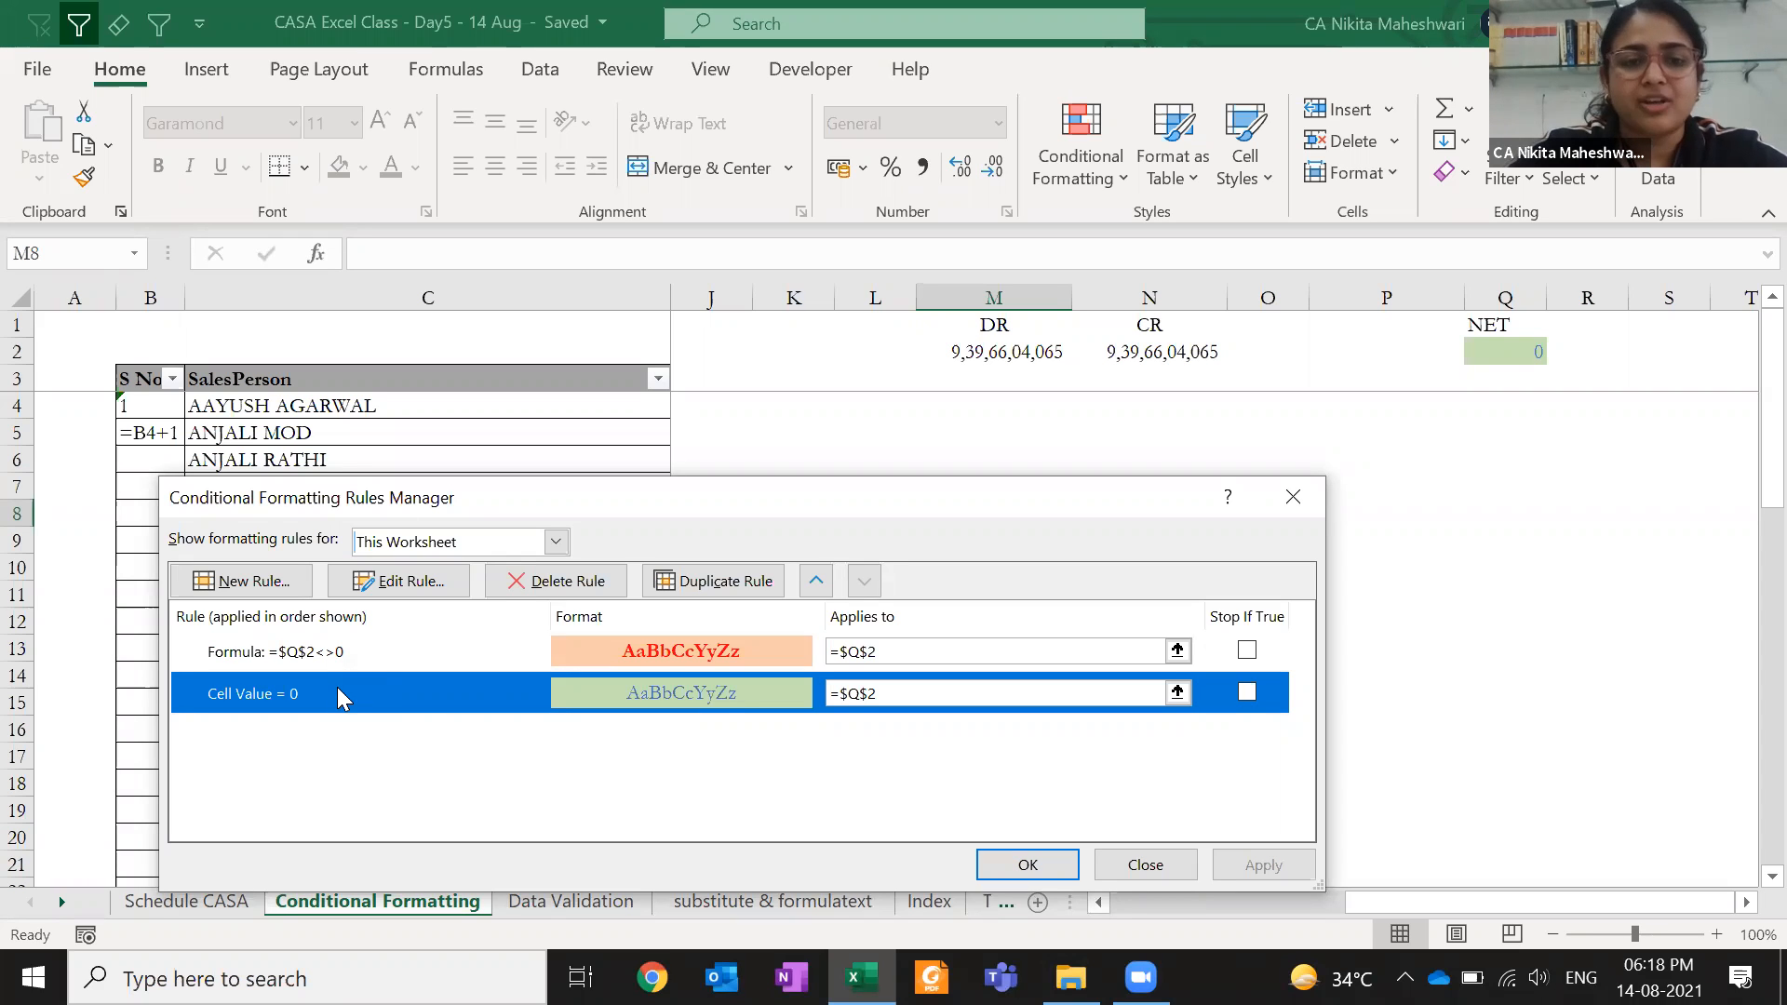
left_click(396, 651)
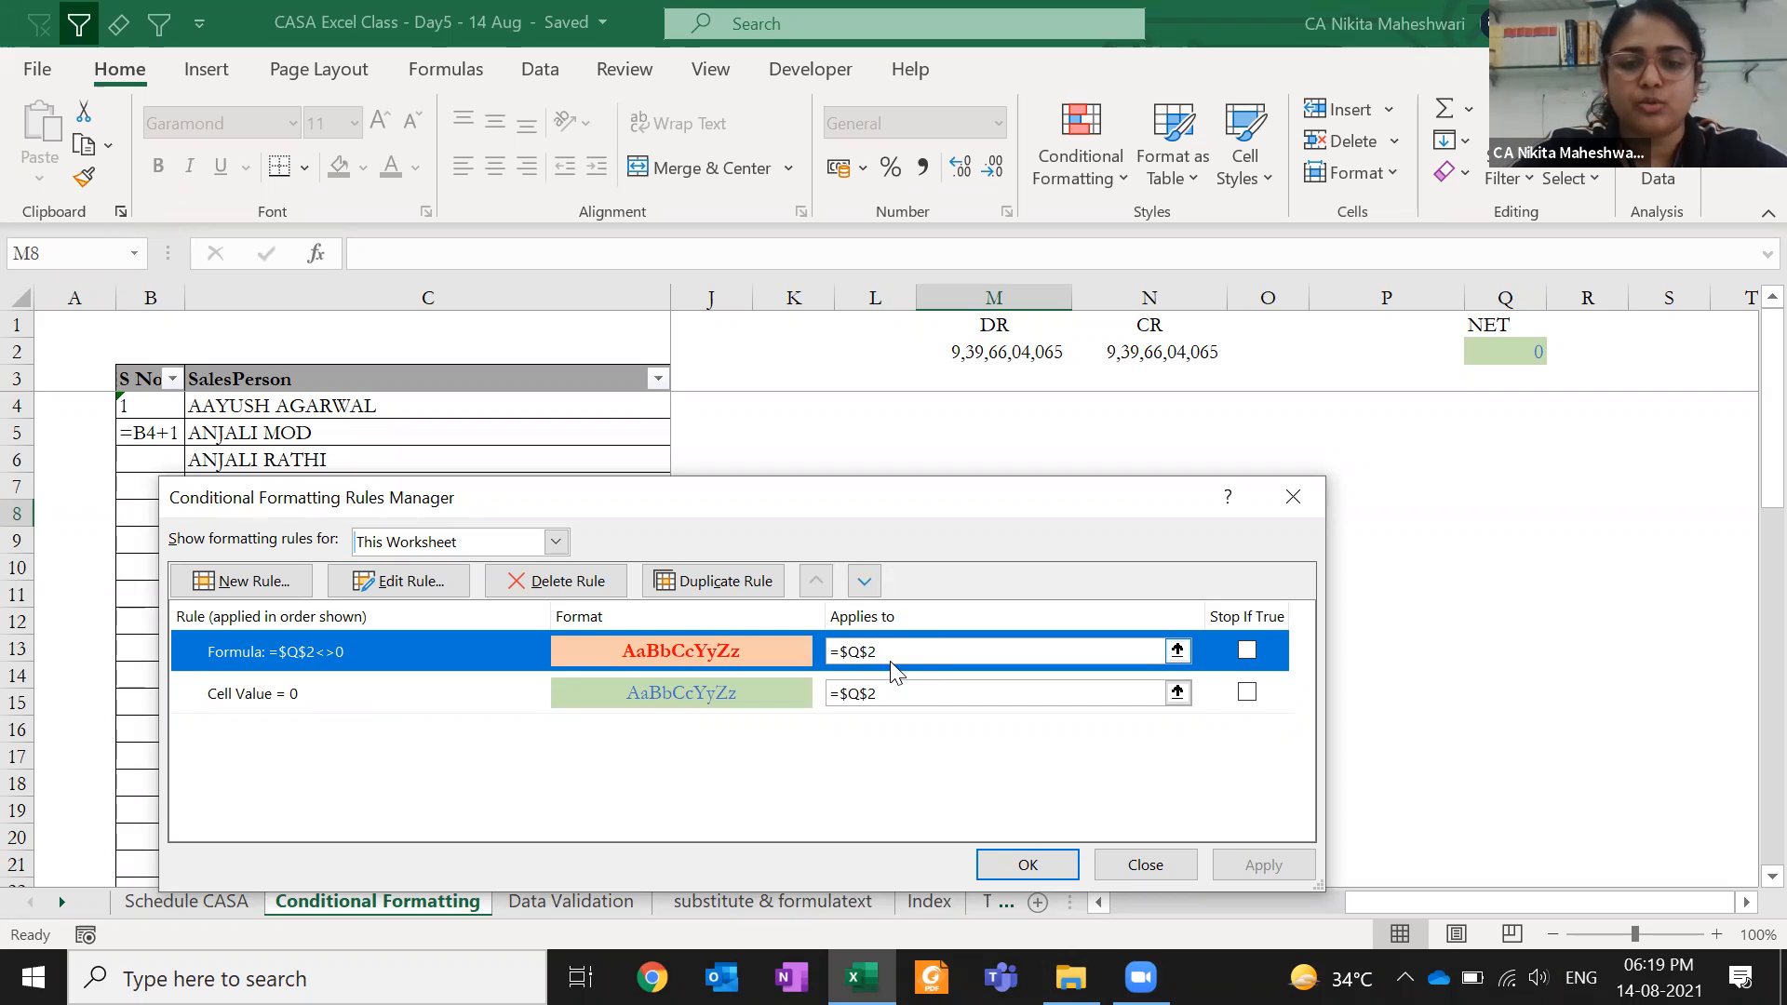
left_click(891, 709)
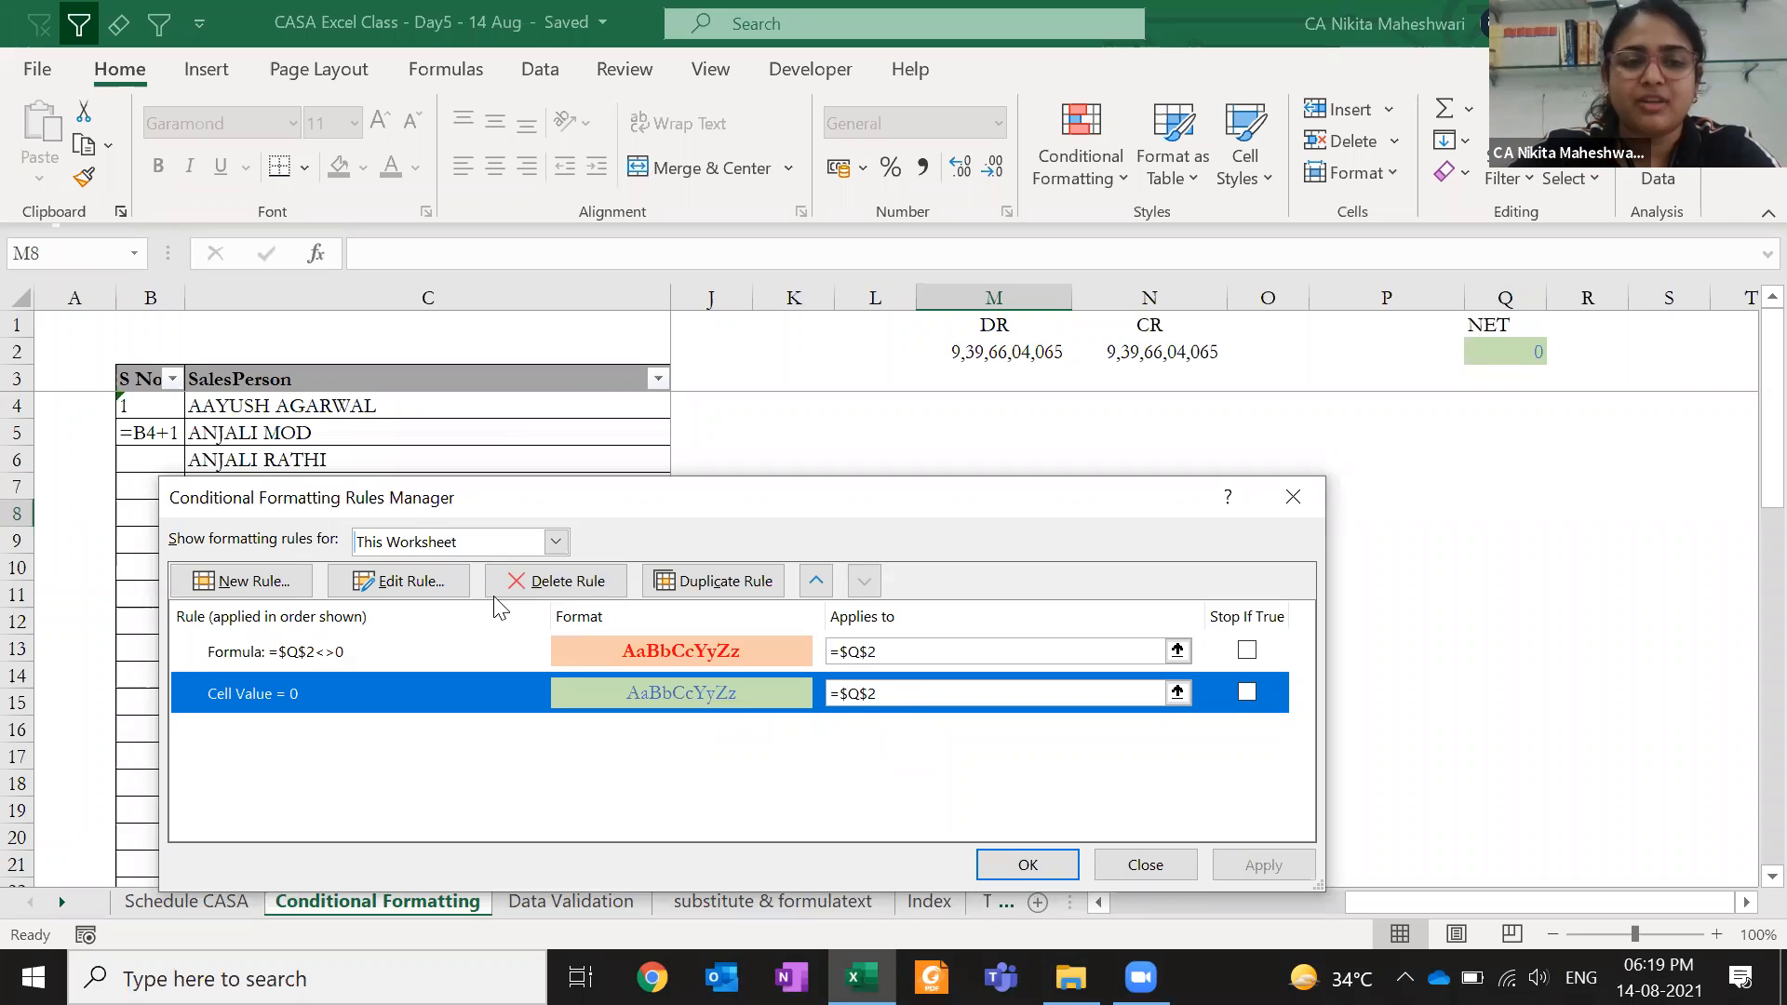
- Give the Cell Value = 0 rule dark green text and apply it
left_click(460, 586)
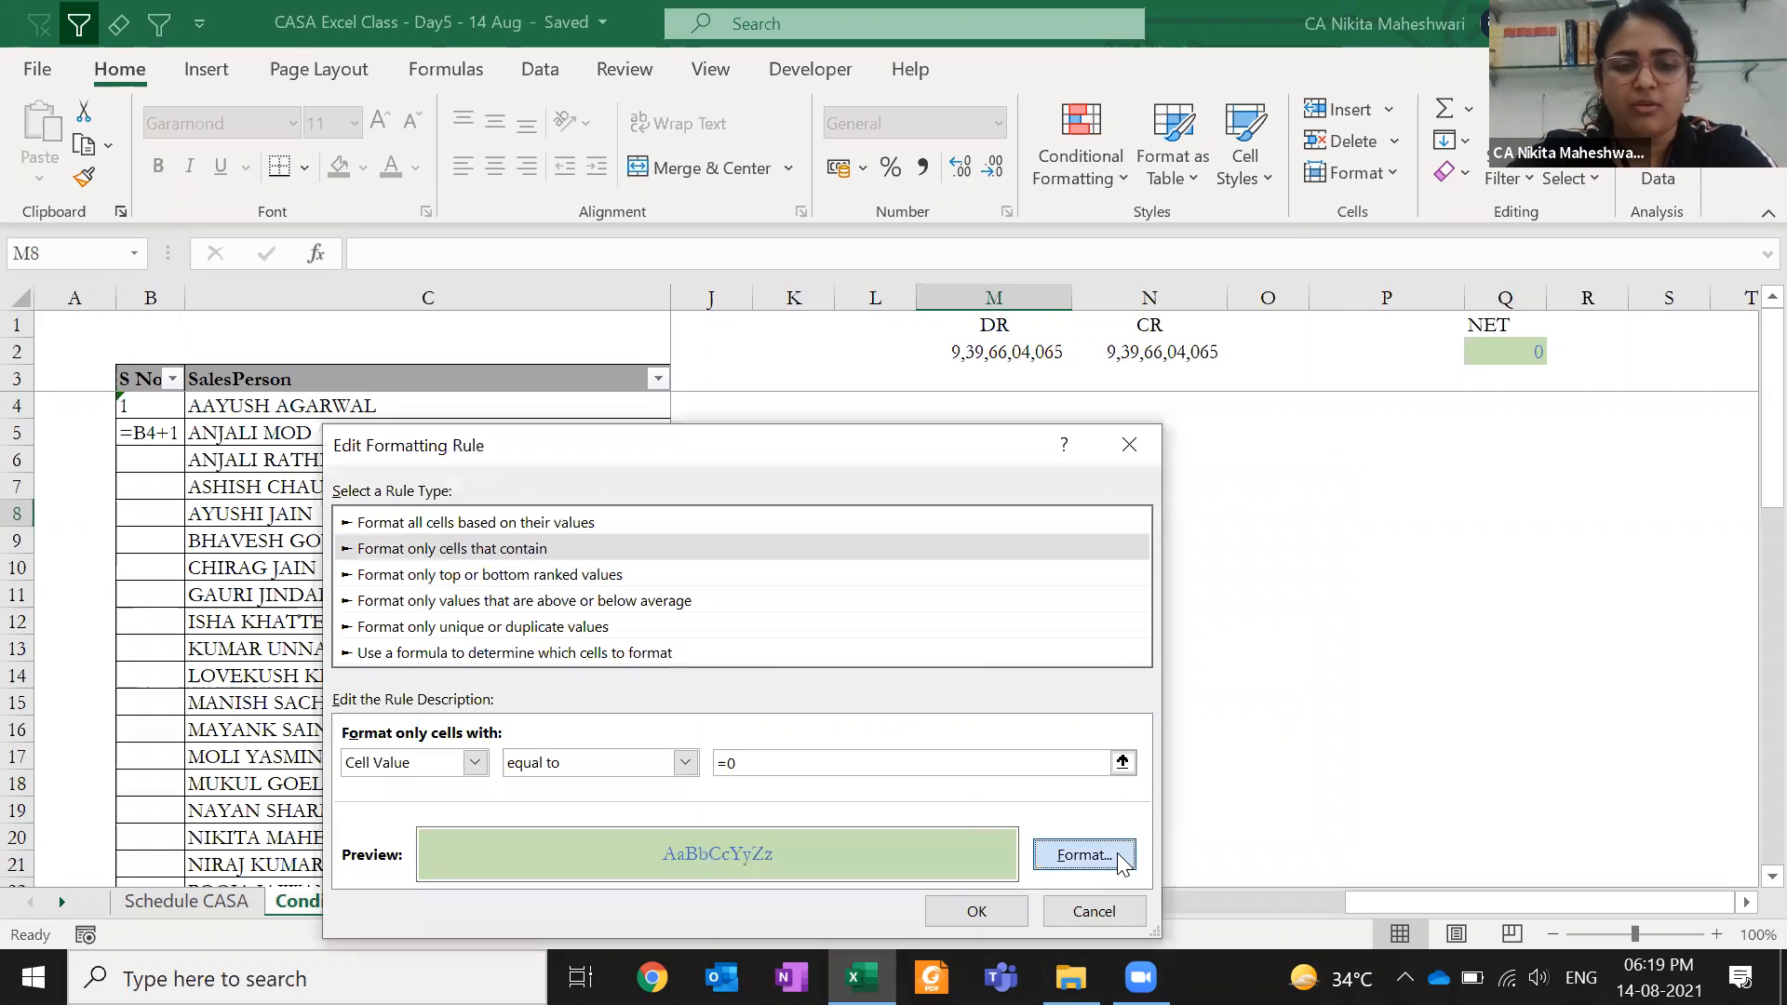
left_click(1119, 857)
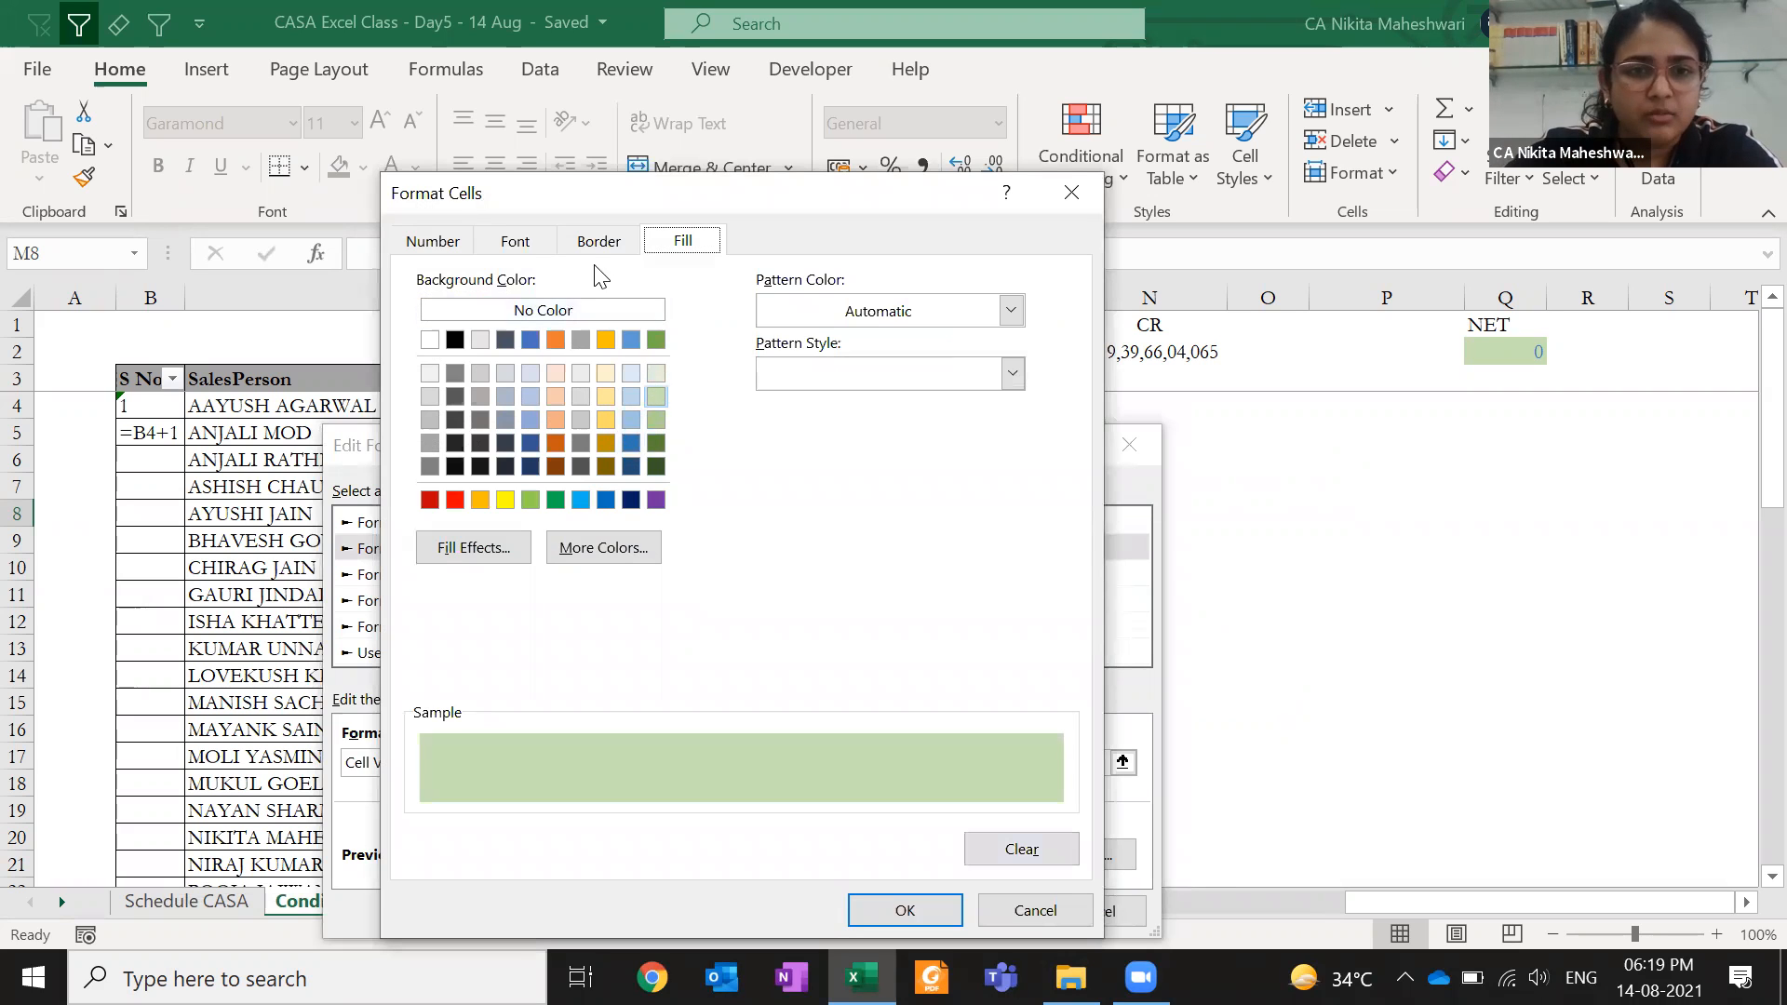
left_click(514, 241)
left_click(884, 488)
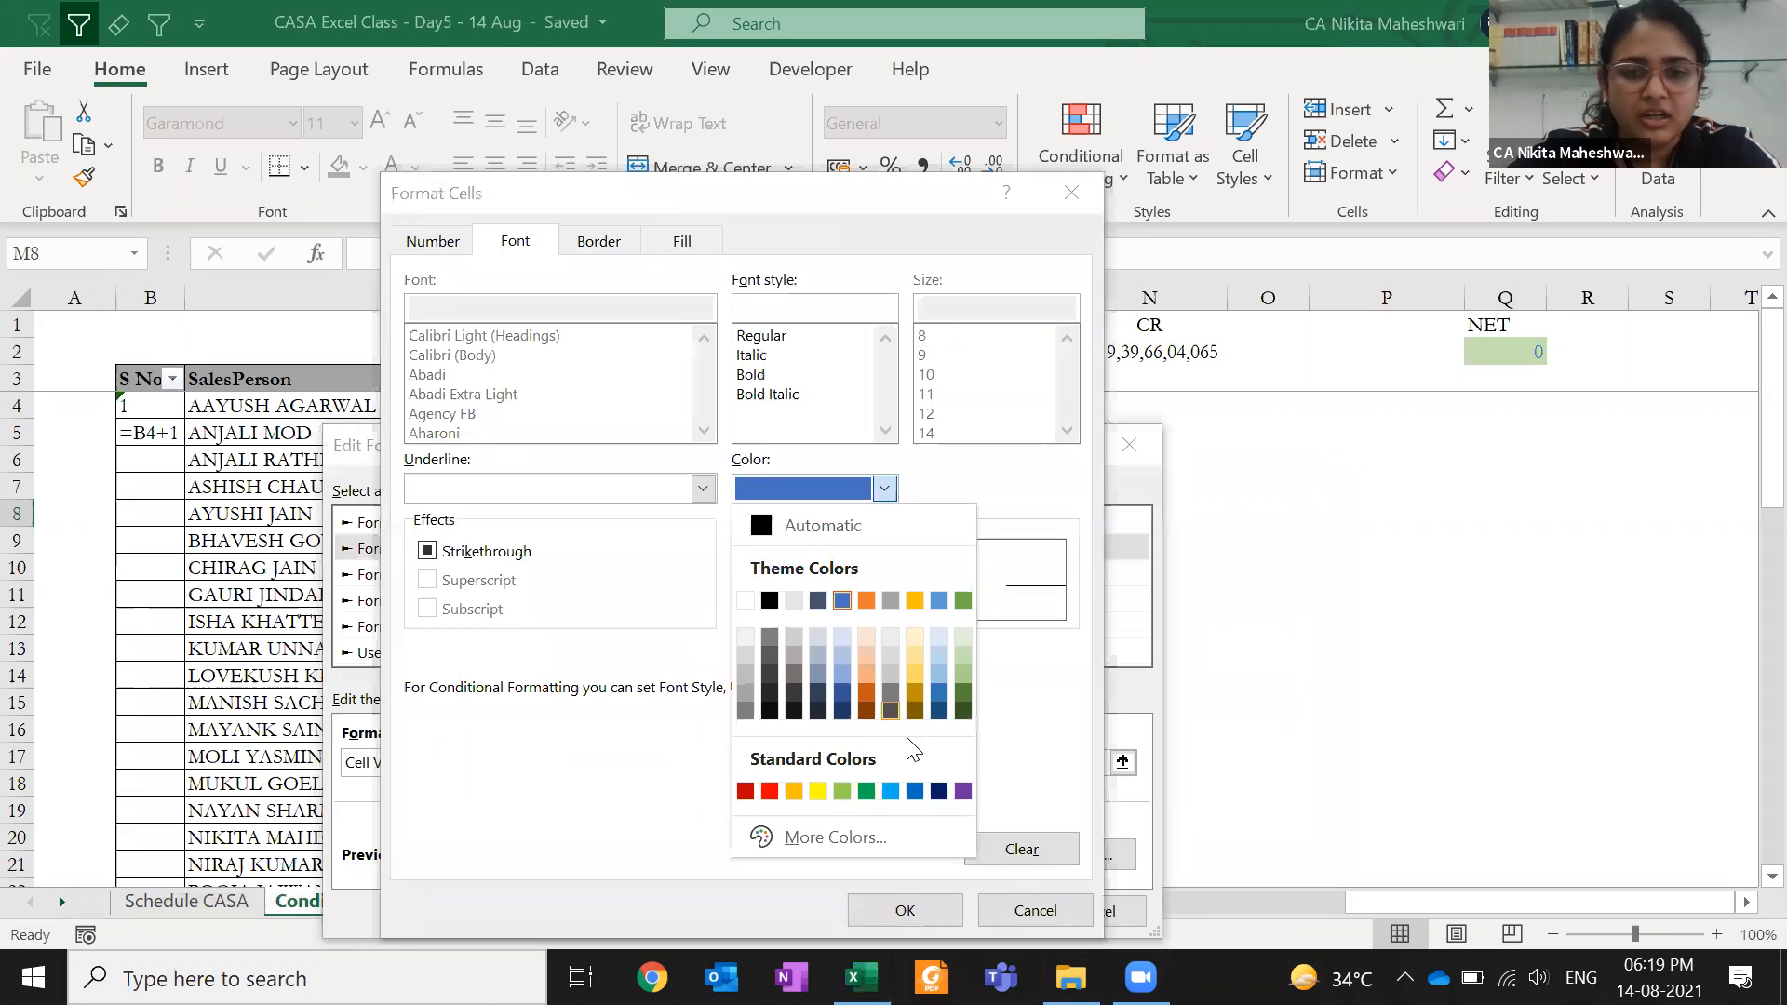
left_click(964, 696)
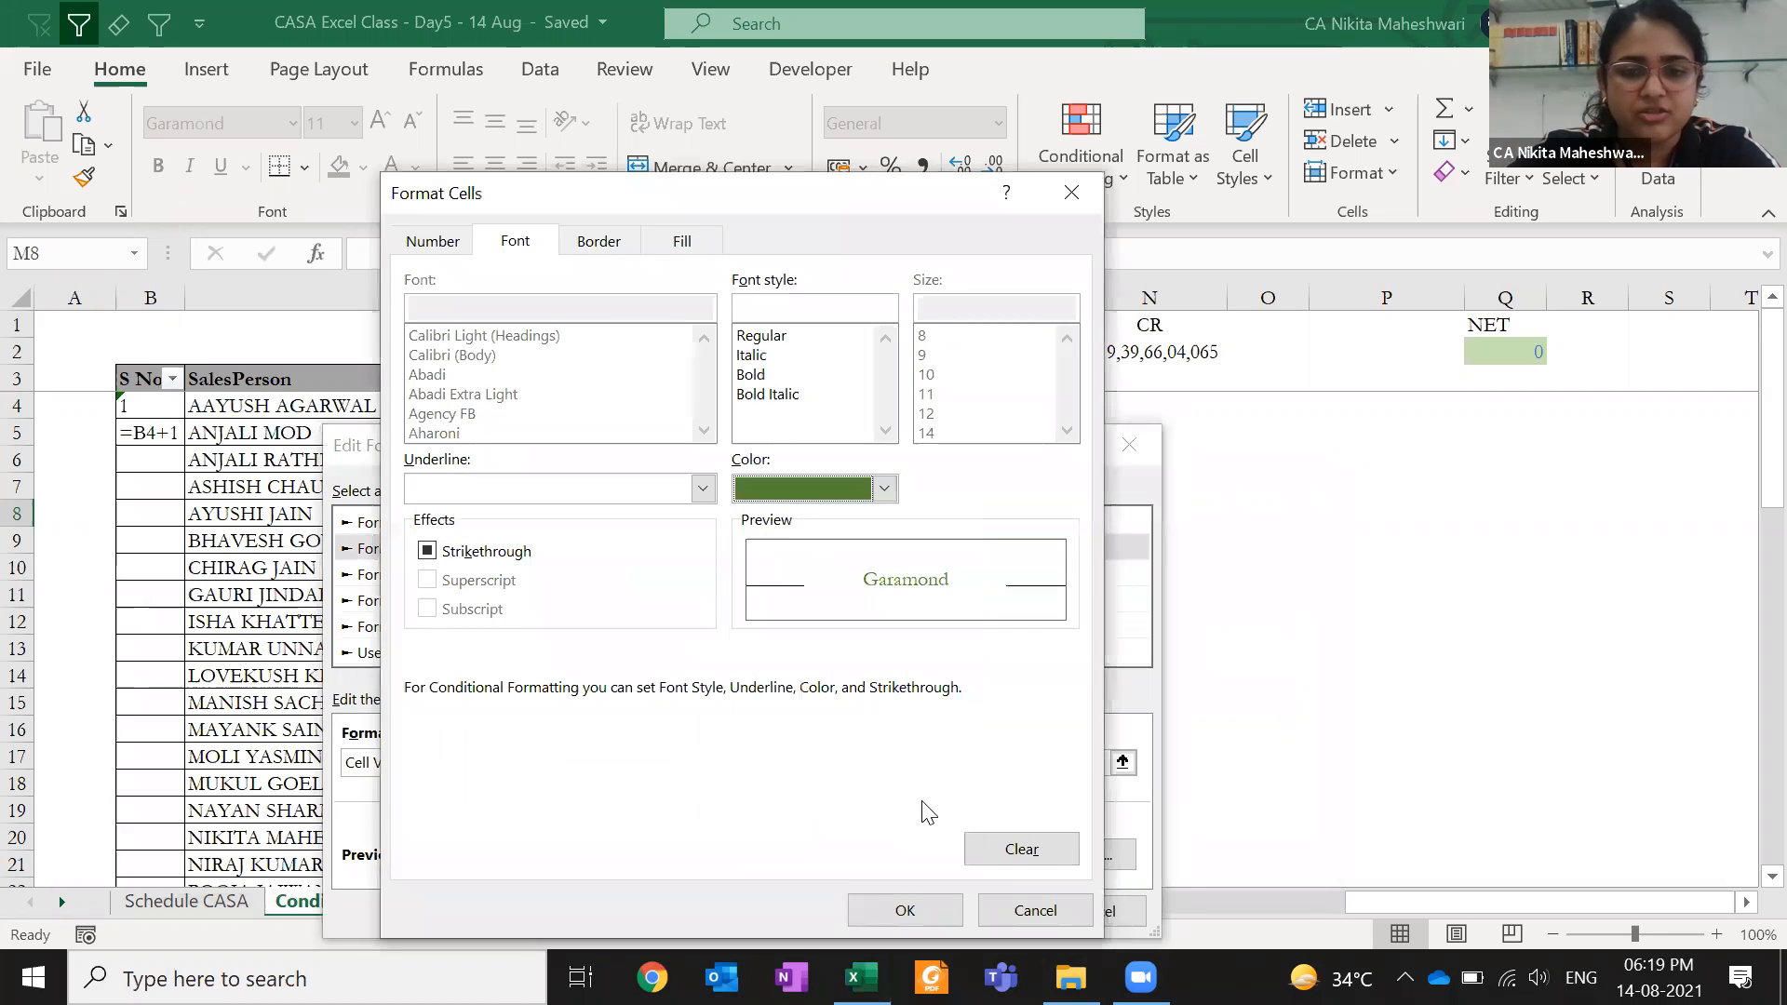
left_click(894, 909)
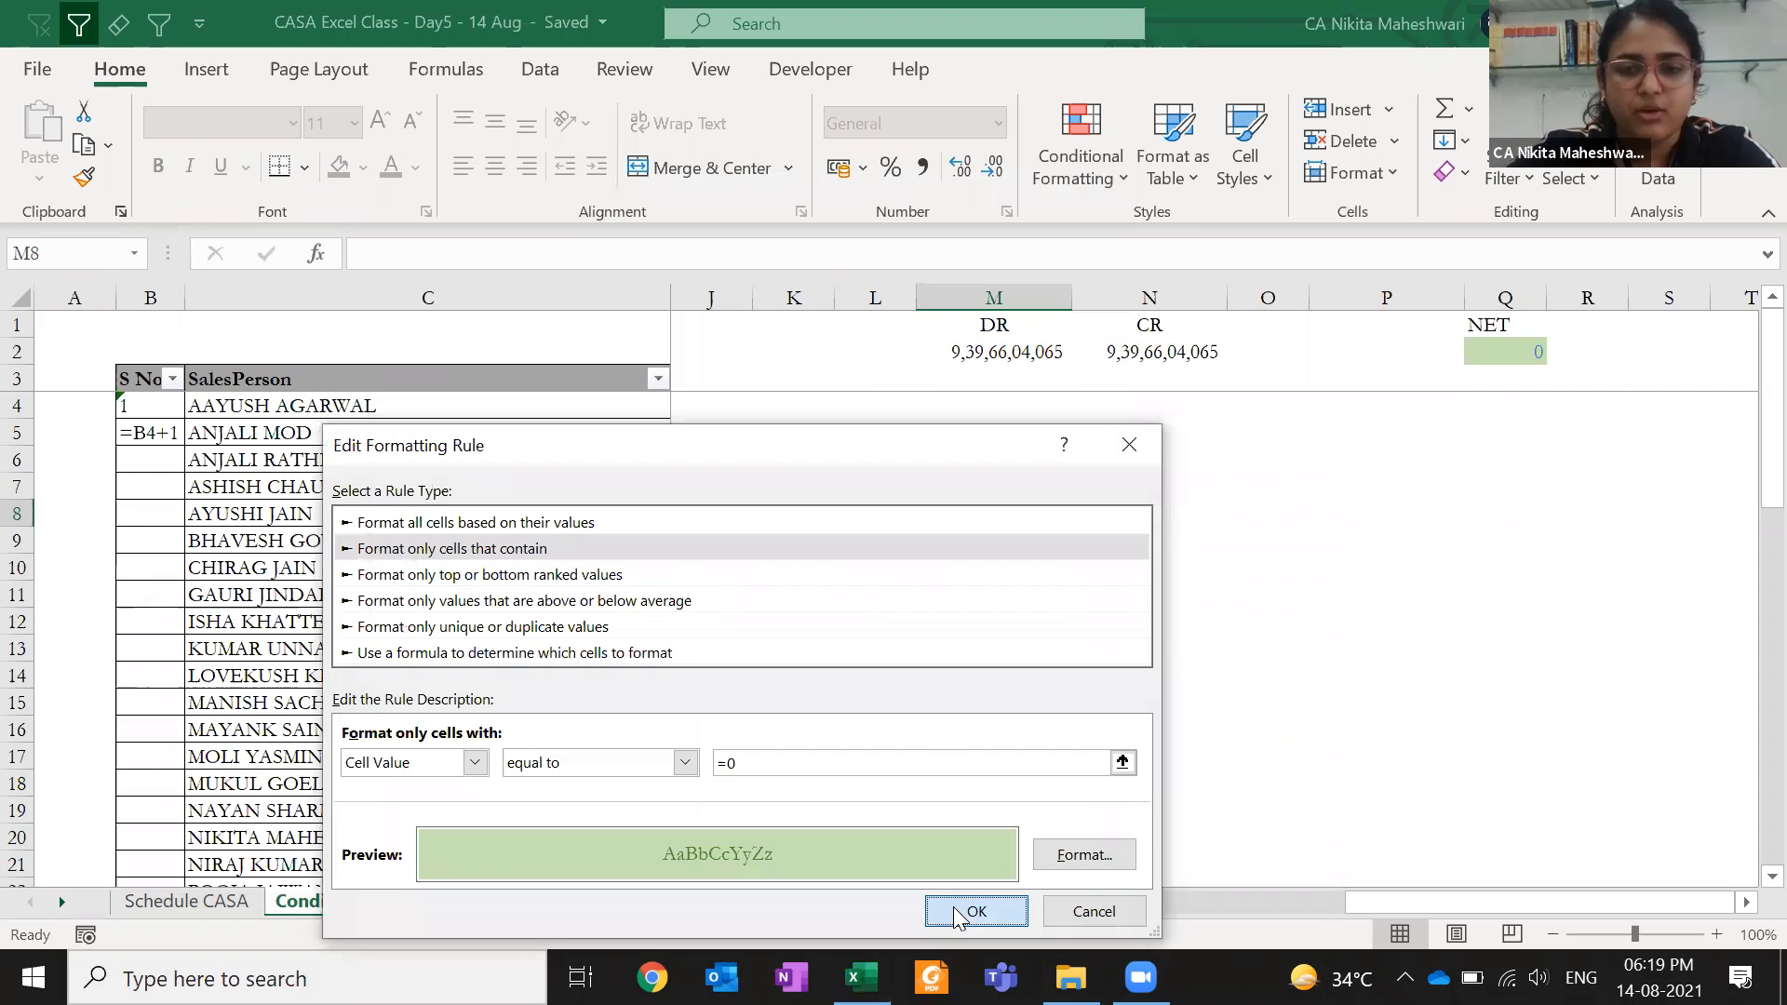
left_click(973, 911)
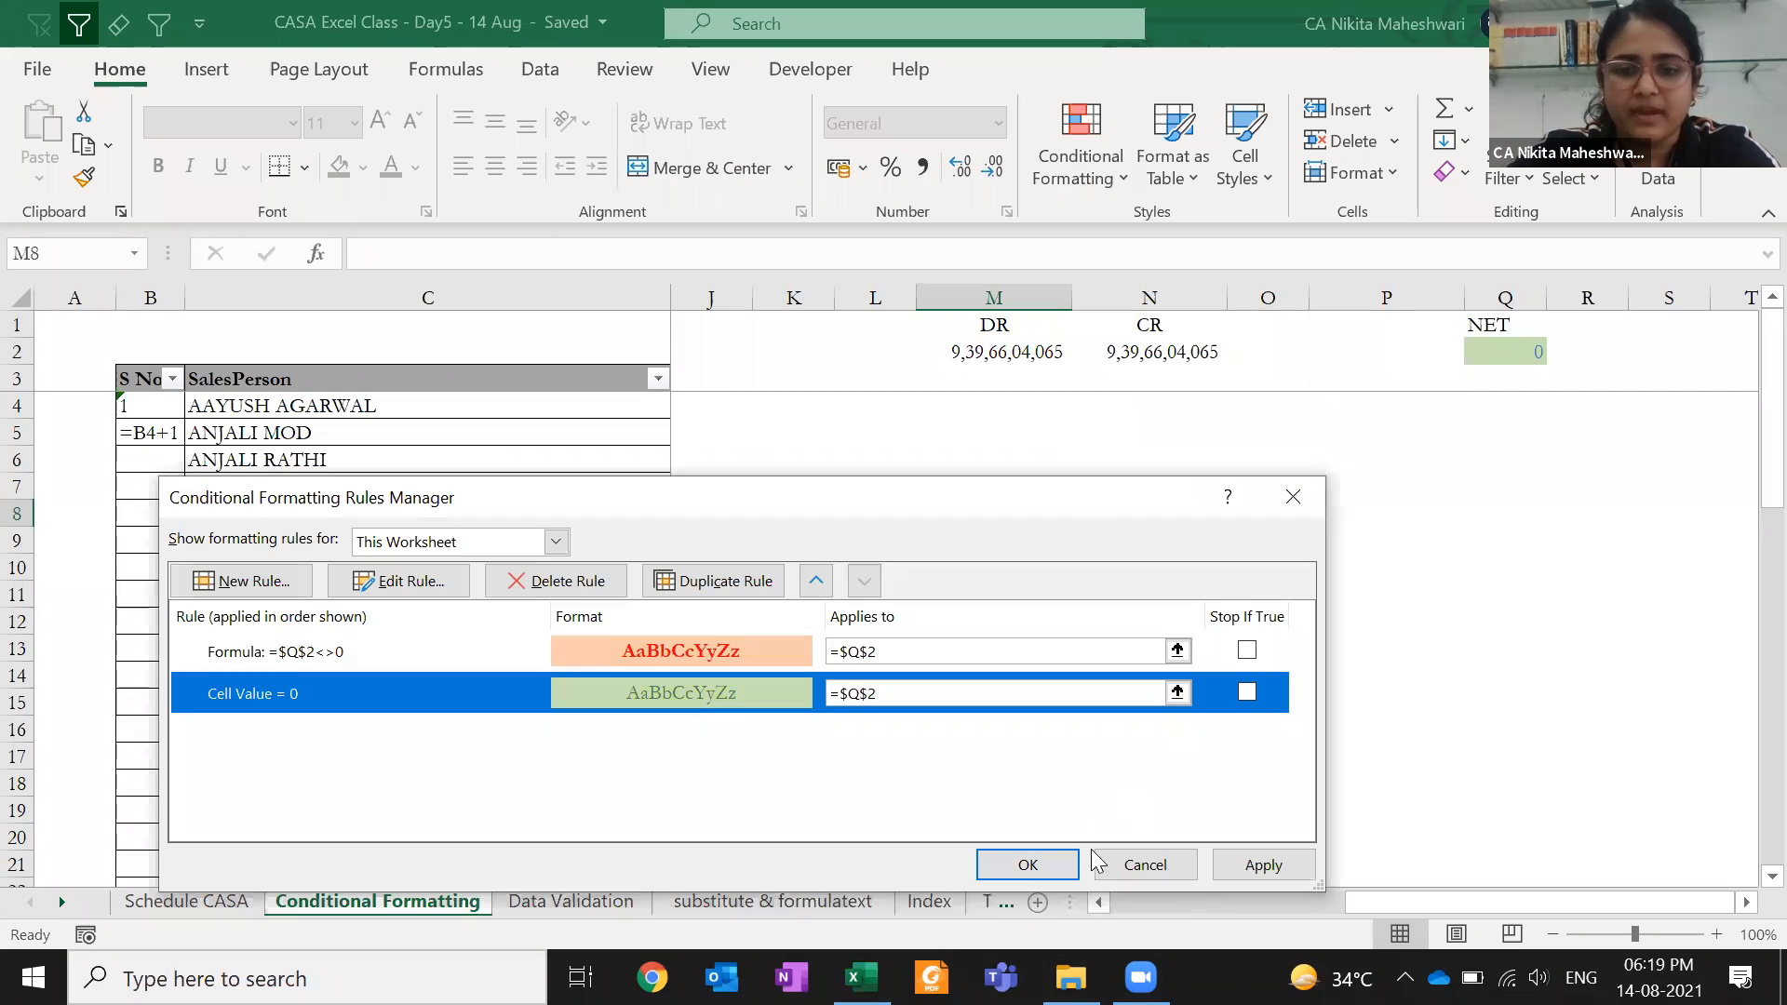
left_click(1263, 865)
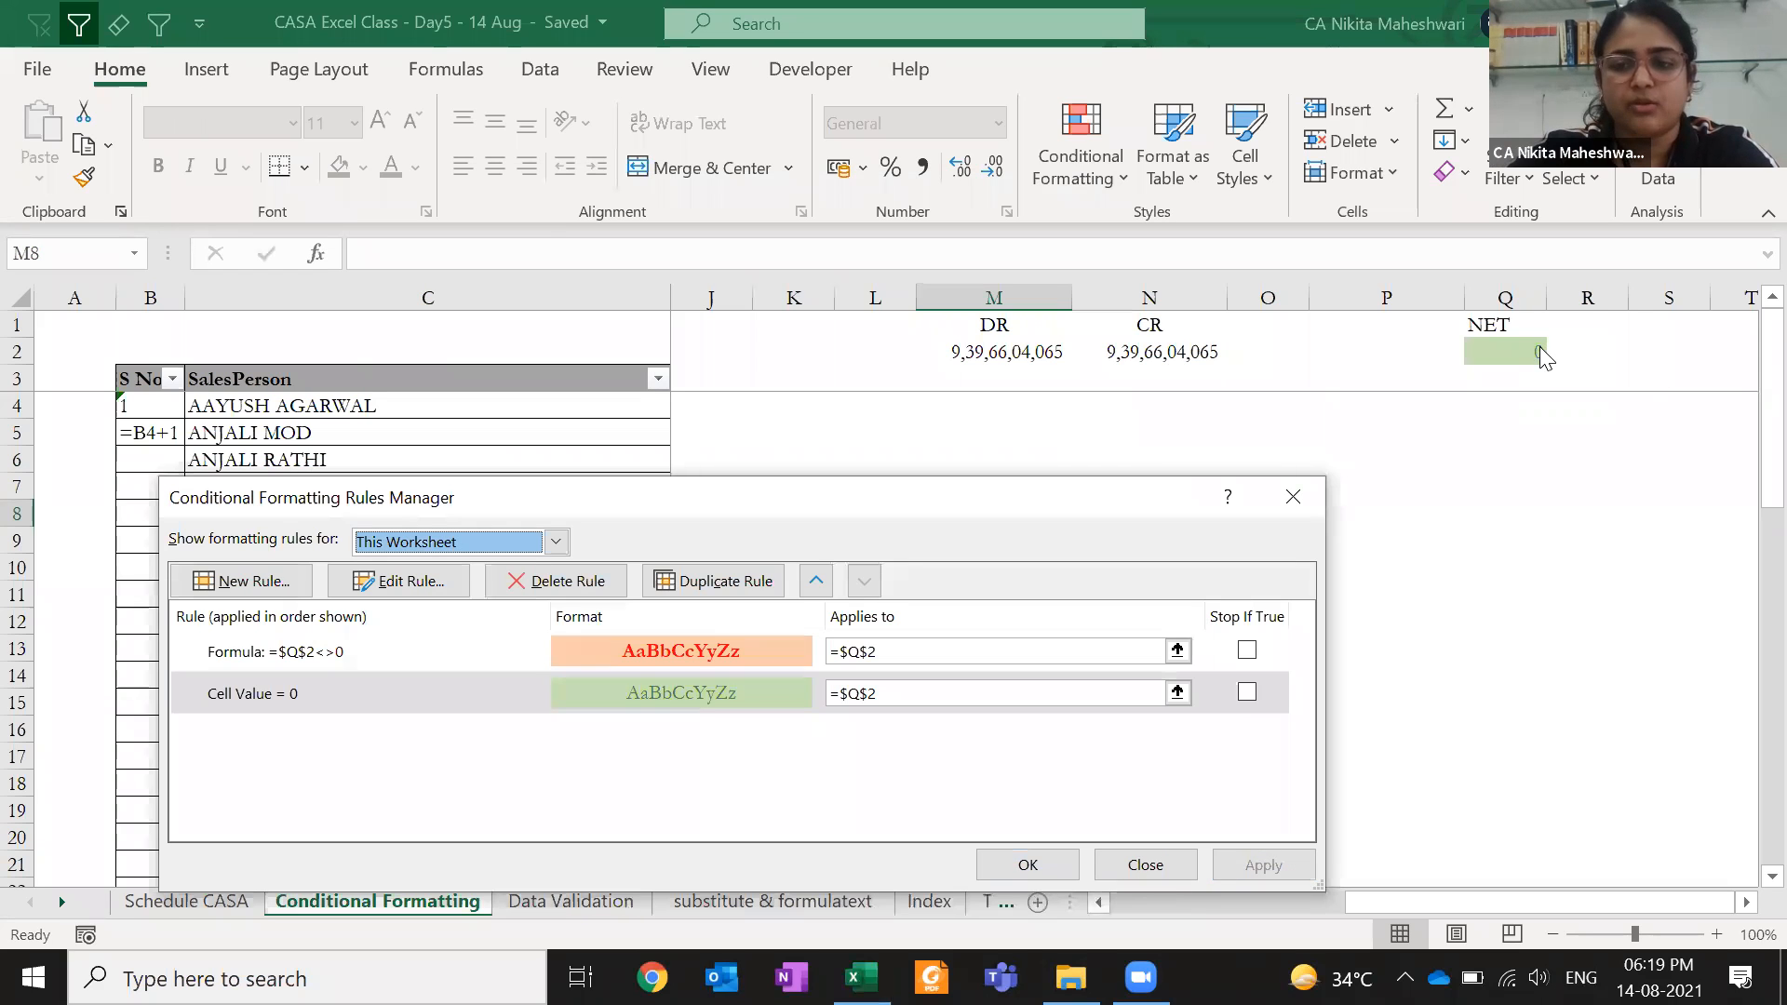
- Review the Q2 not-zero rule and close the Rules Manager
left_click(939, 652)
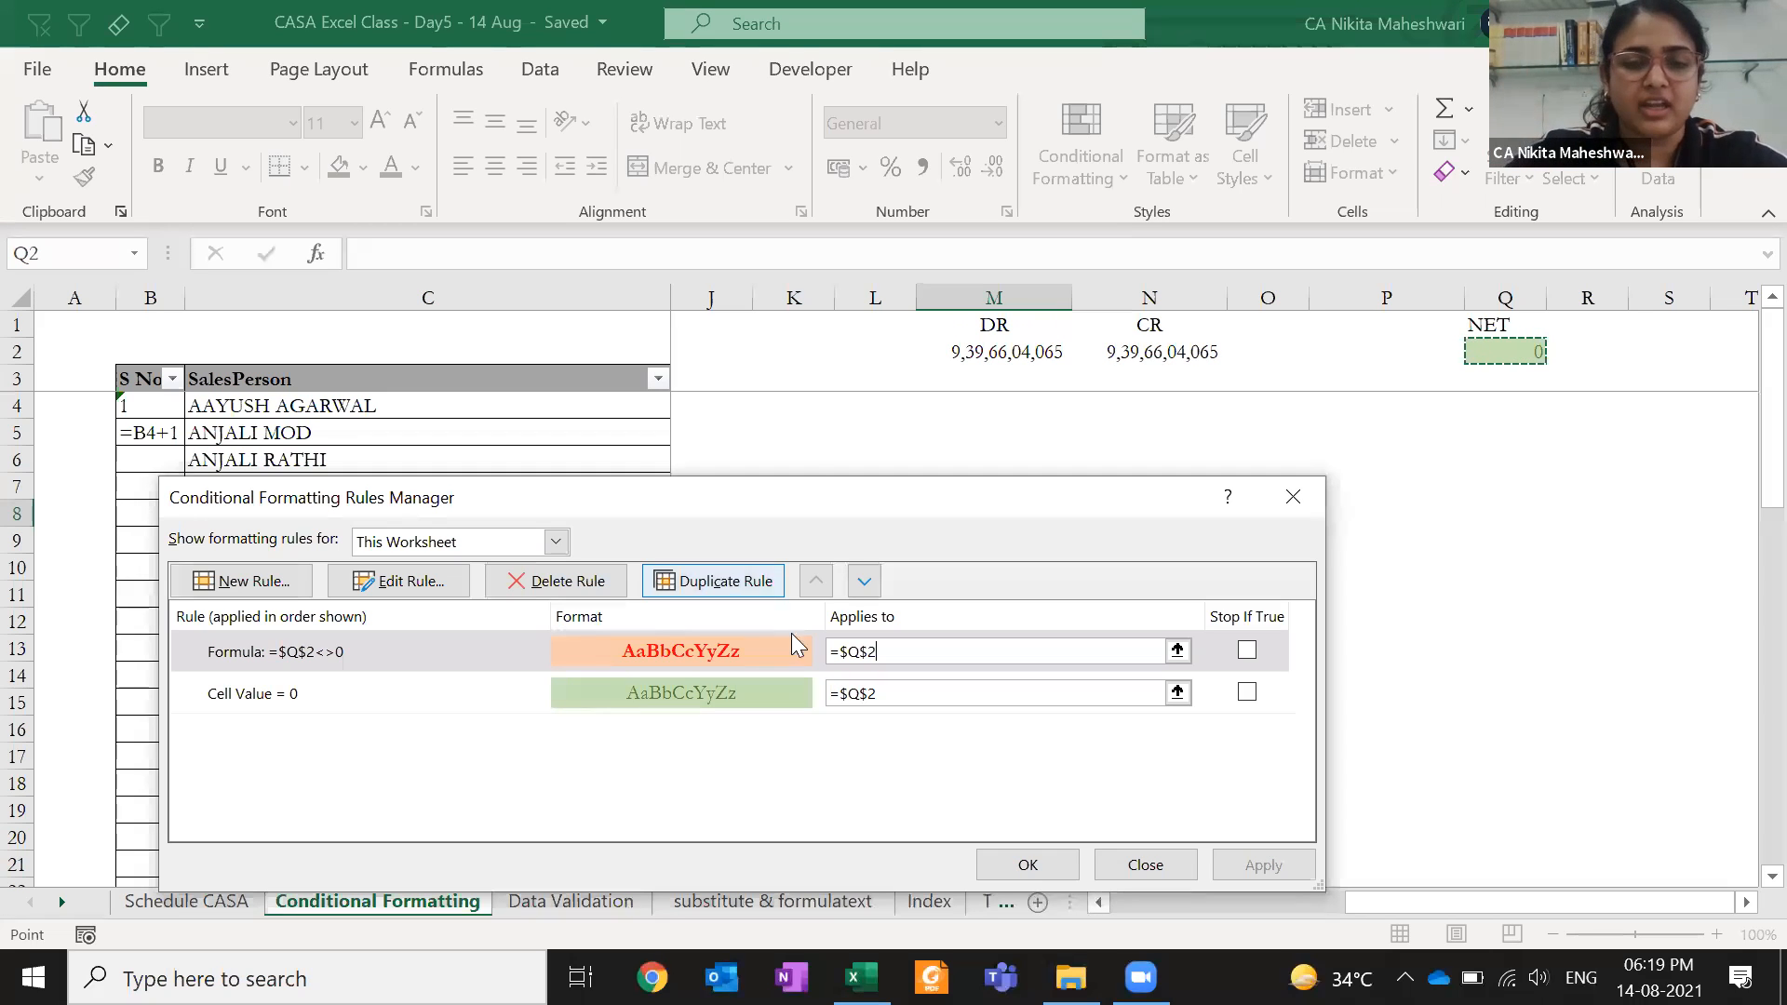
left_click(484, 651)
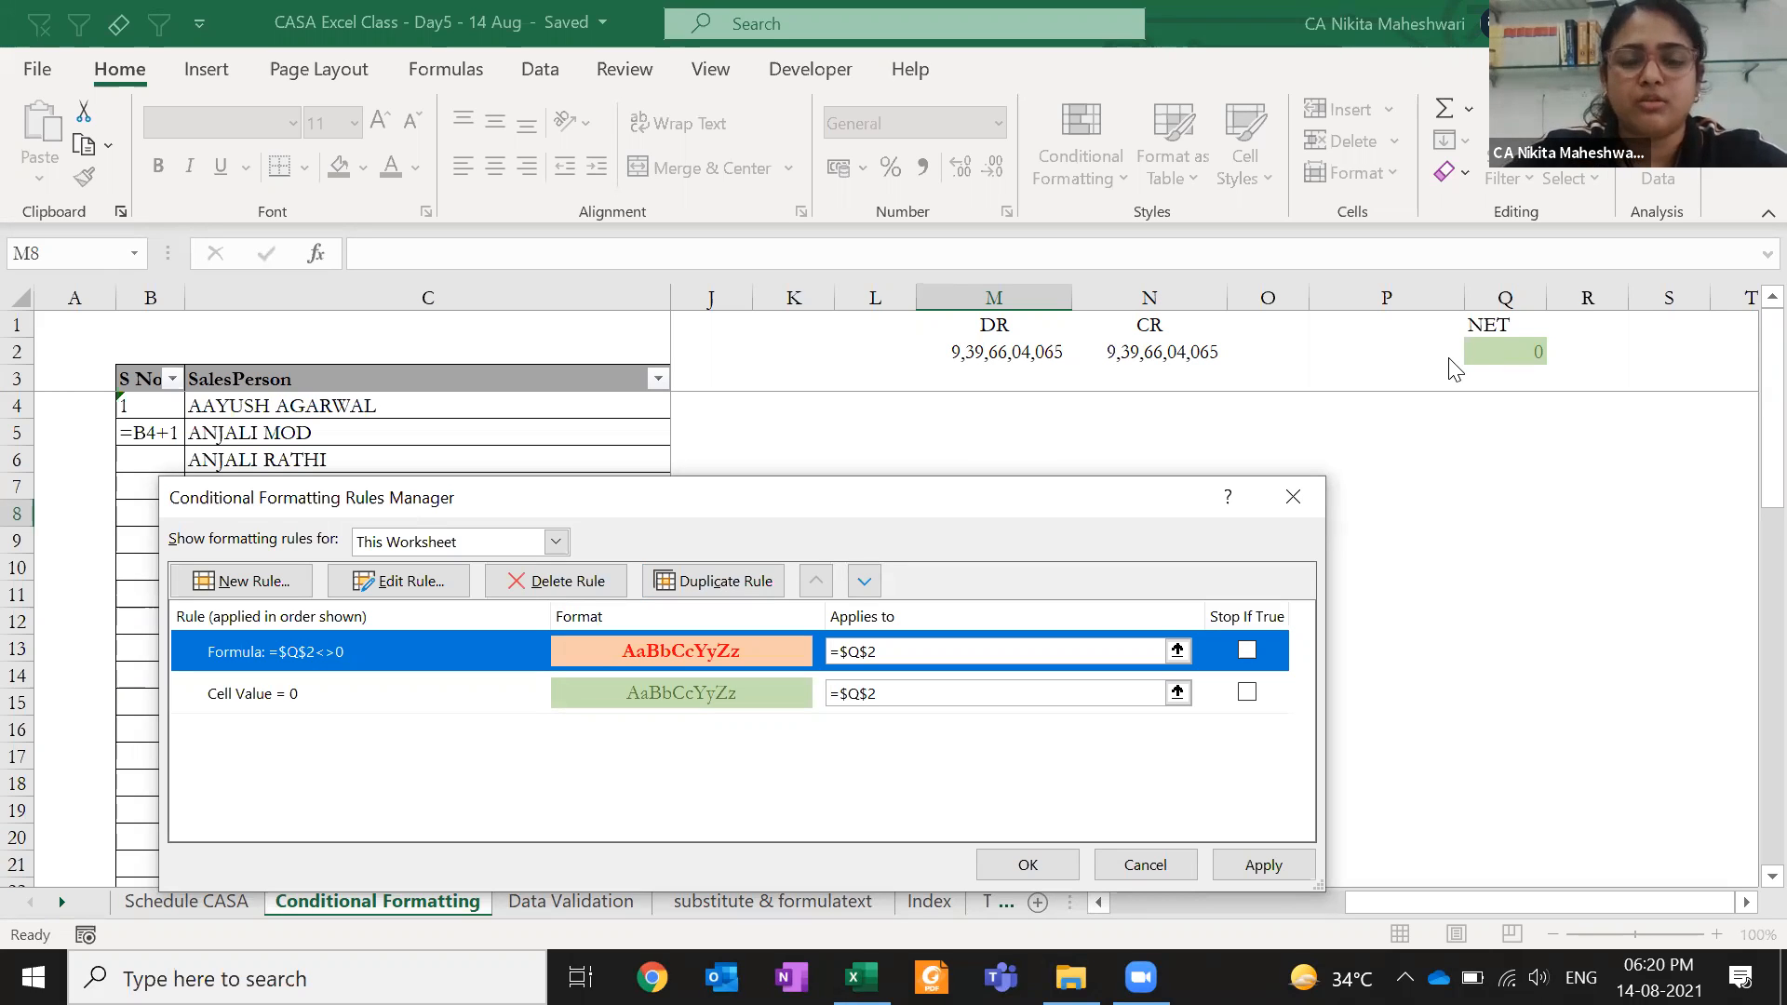
left_click(1307, 495)
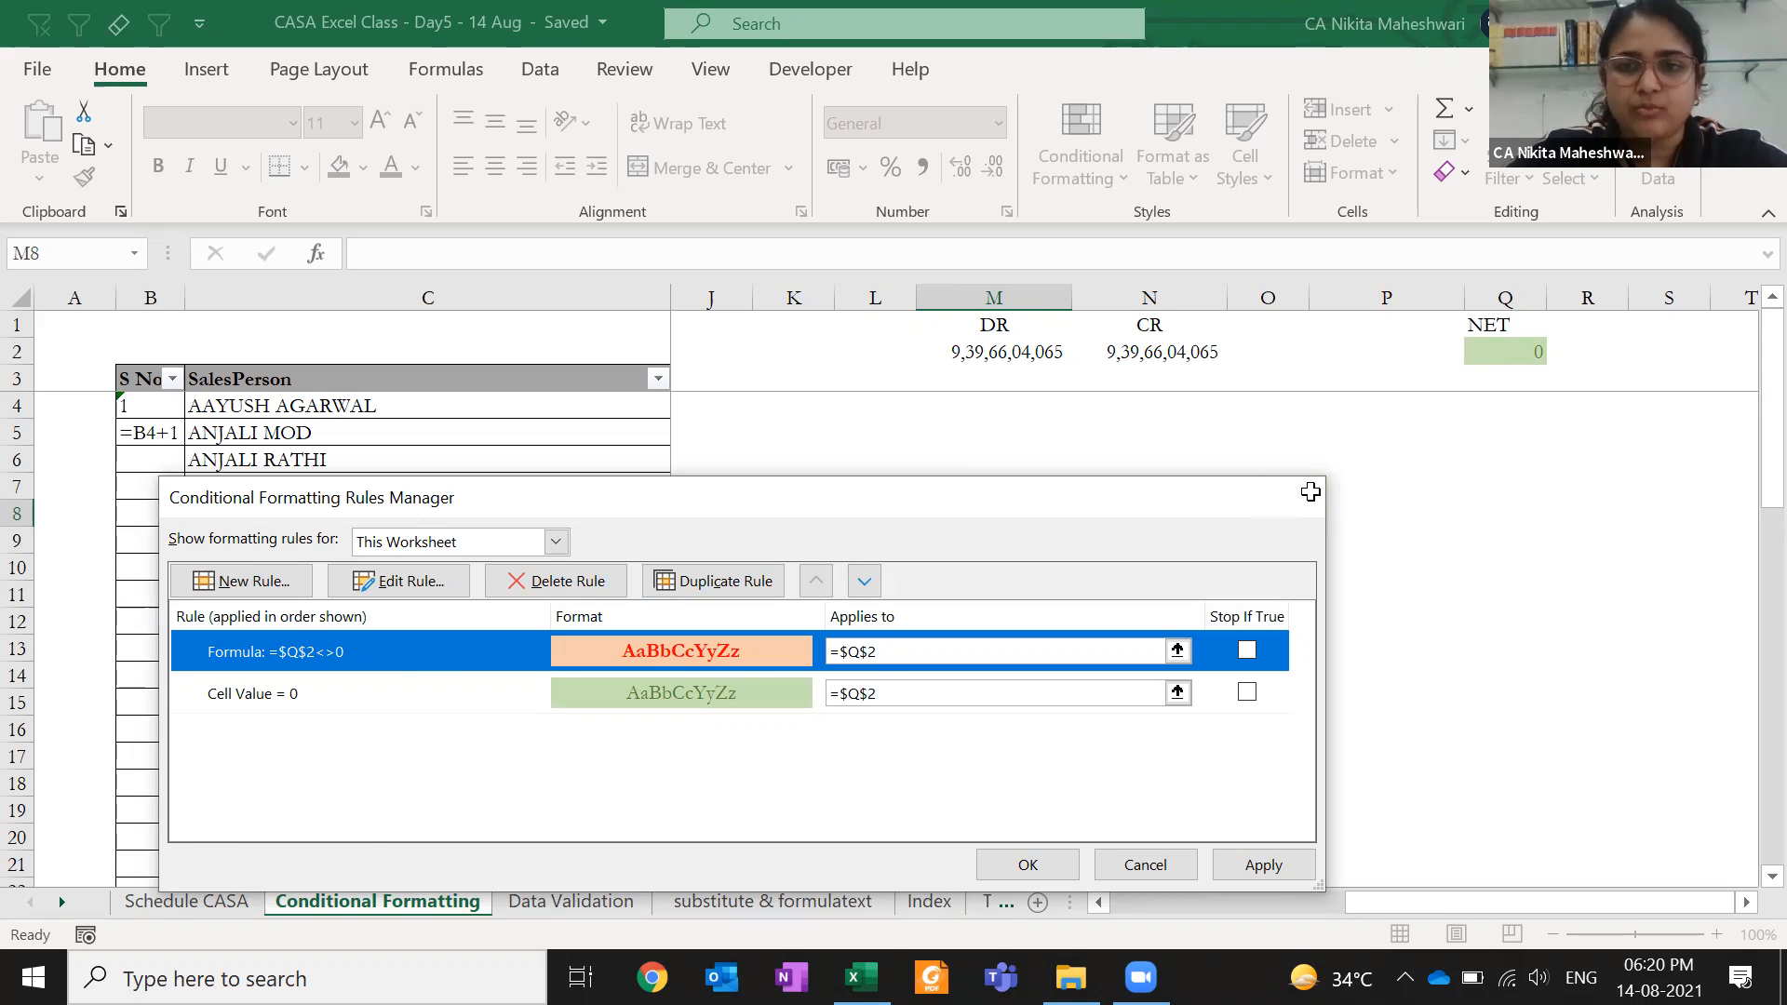
- Try a green fill on the DR and CR cells M2:N2
left_click_drag(1005, 352, 1145, 352)
left_click(363, 168)
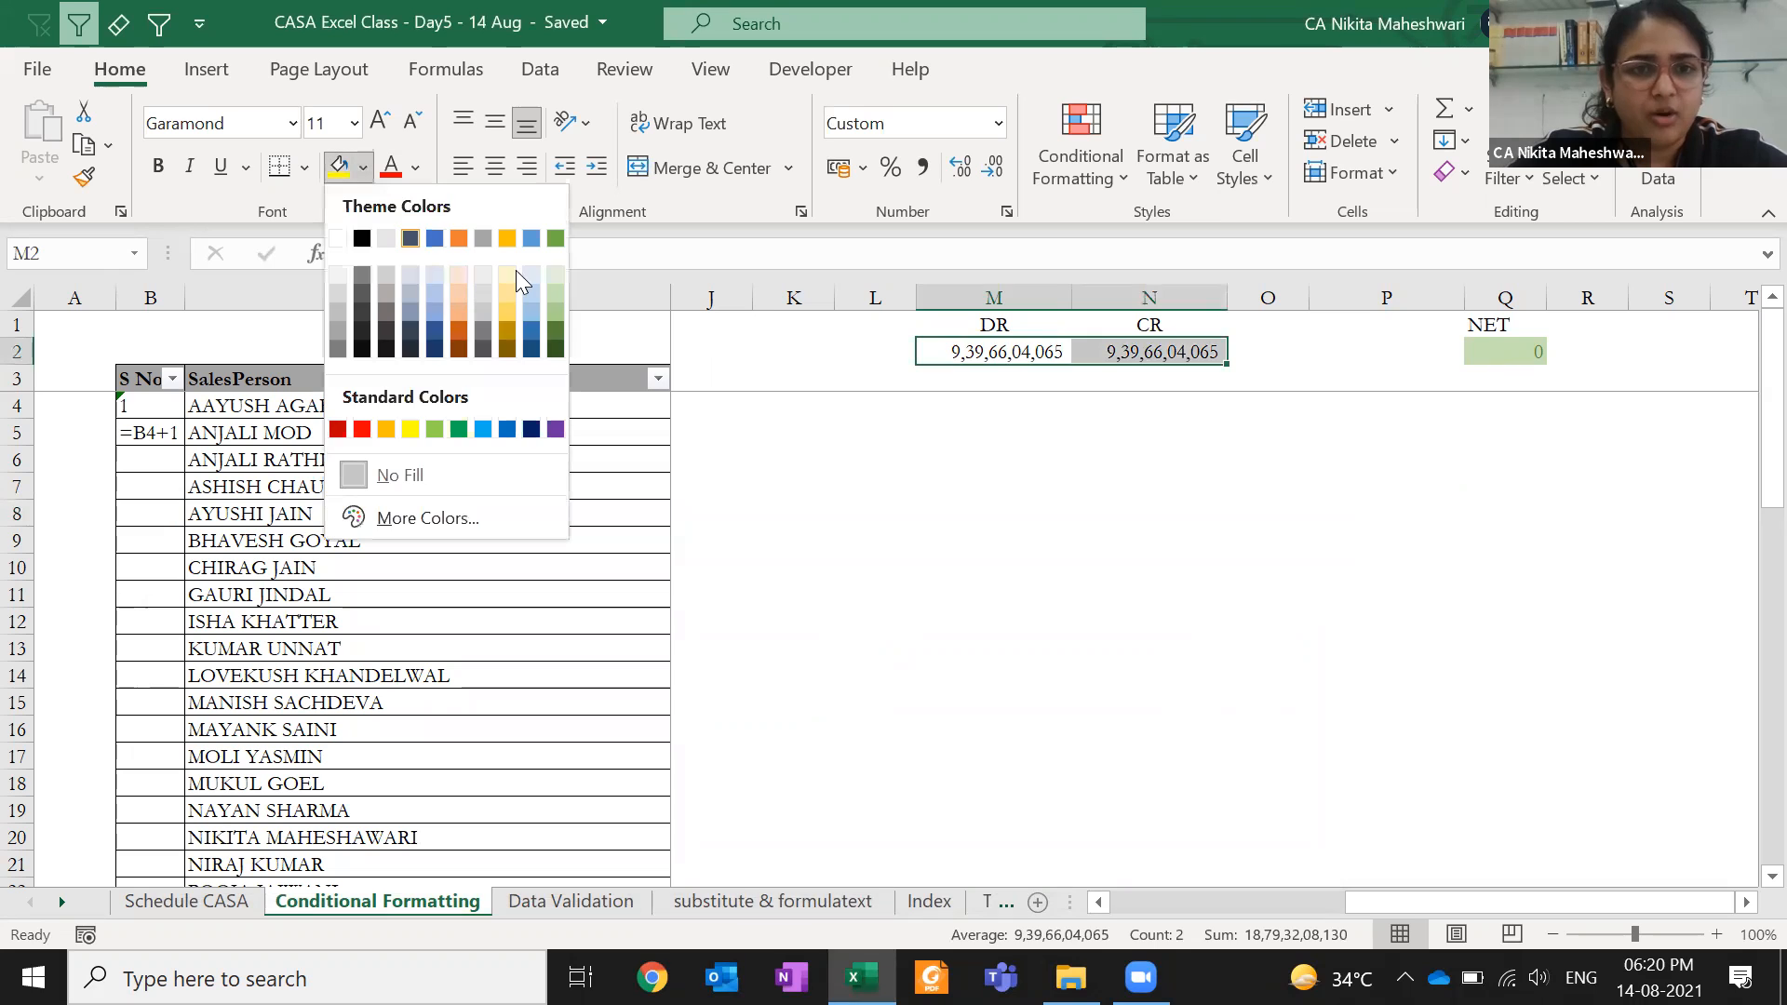
left_click(558, 314)
left_click(958, 462)
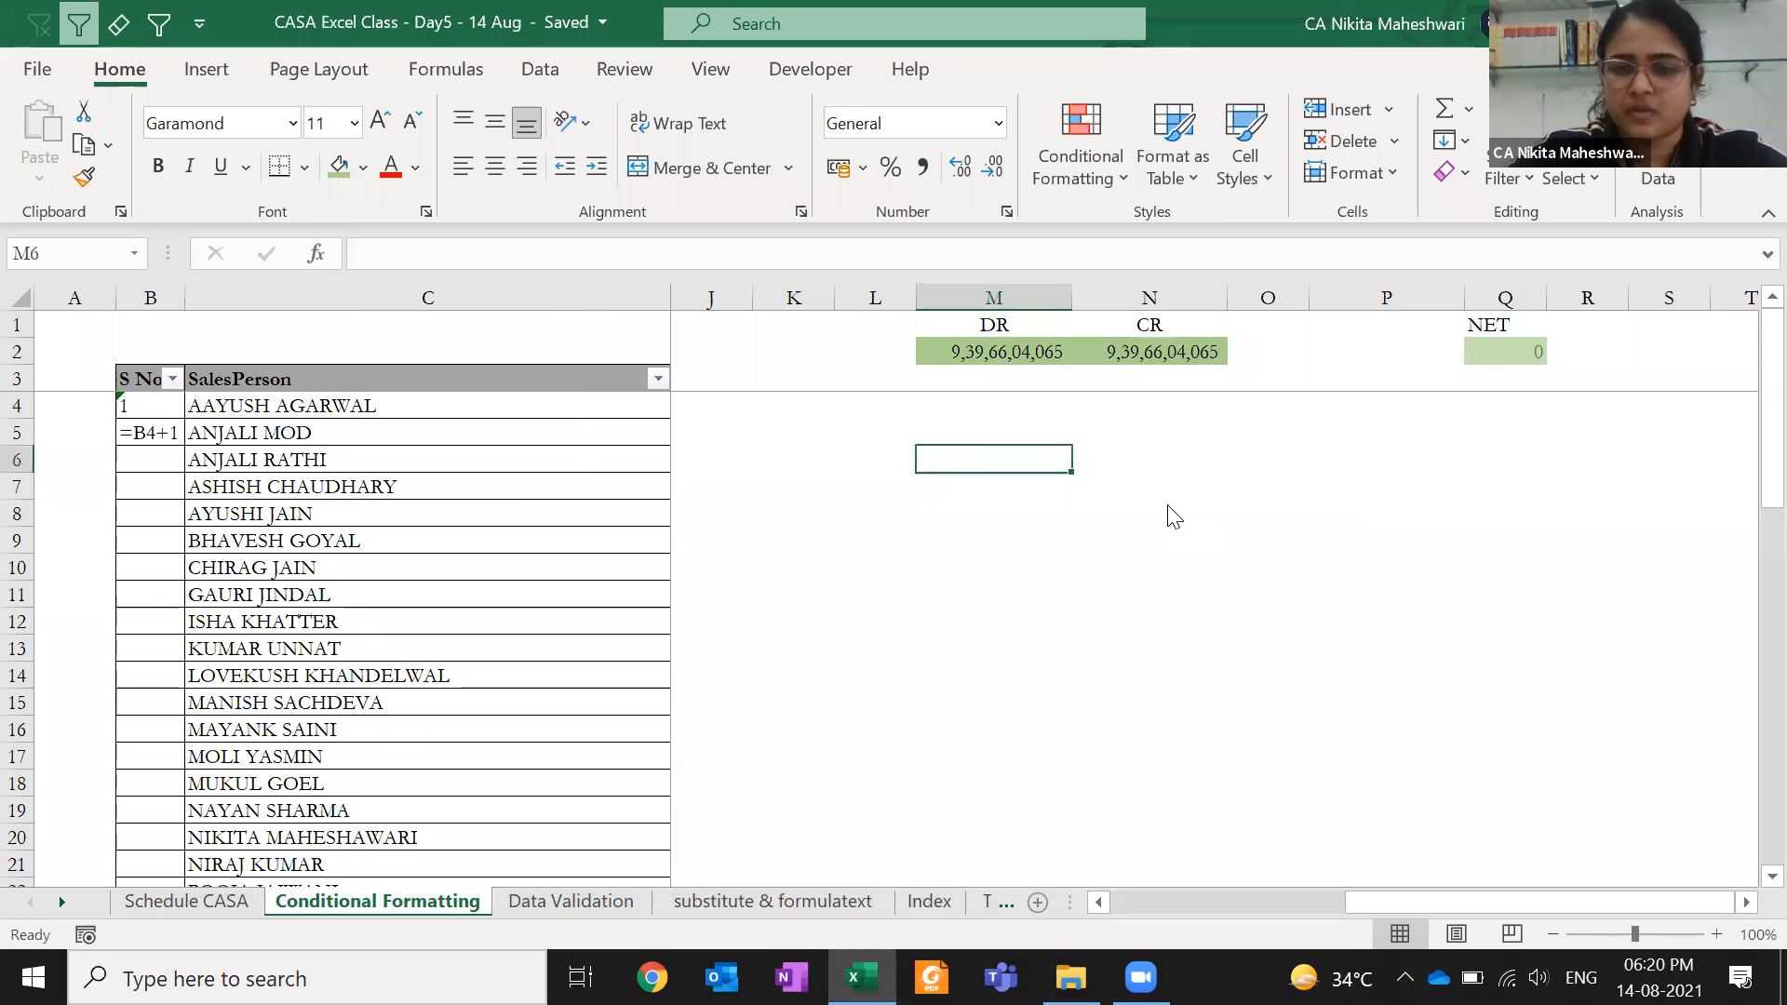
- Change the last digit of the CR value in N2 to 1
left_click_drag(1040, 351, 1147, 351)
left_click(1195, 349)
key("F2")
key("BackSpace")
type("1")
key("Return")
- Give M2:N2 red text with a light orange fill
left_click_drag(1007, 353, 1154, 352)
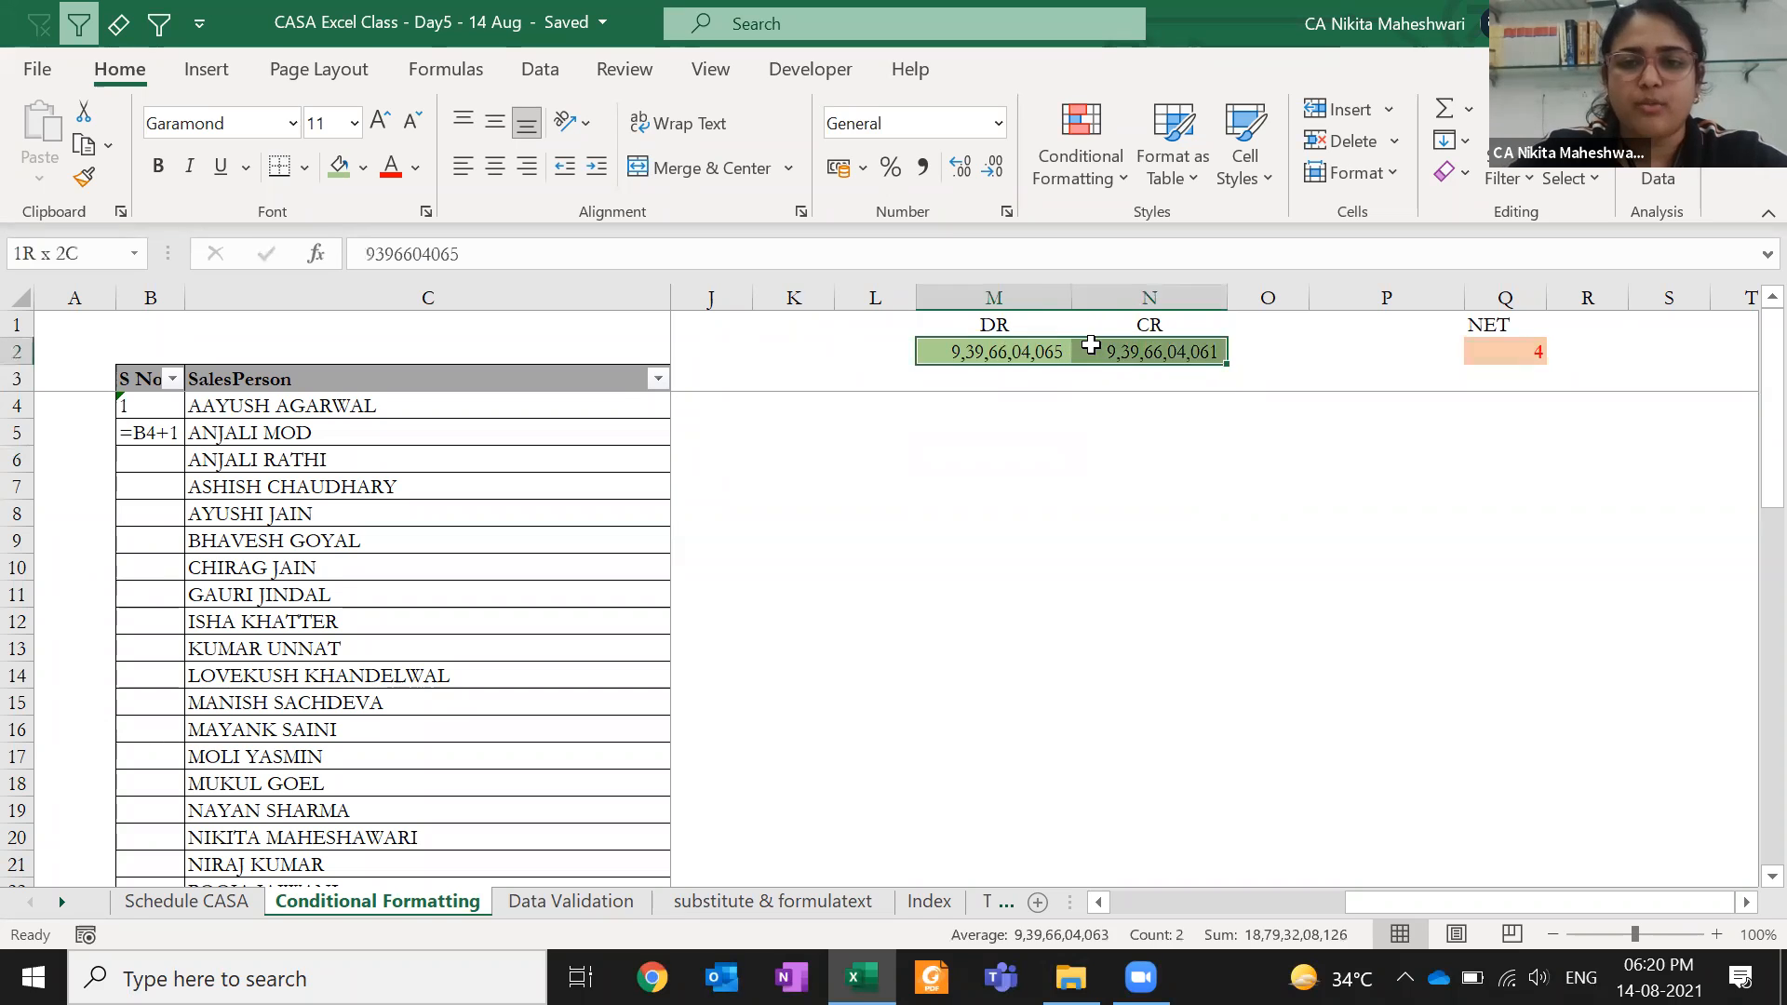
left_click(391, 167)
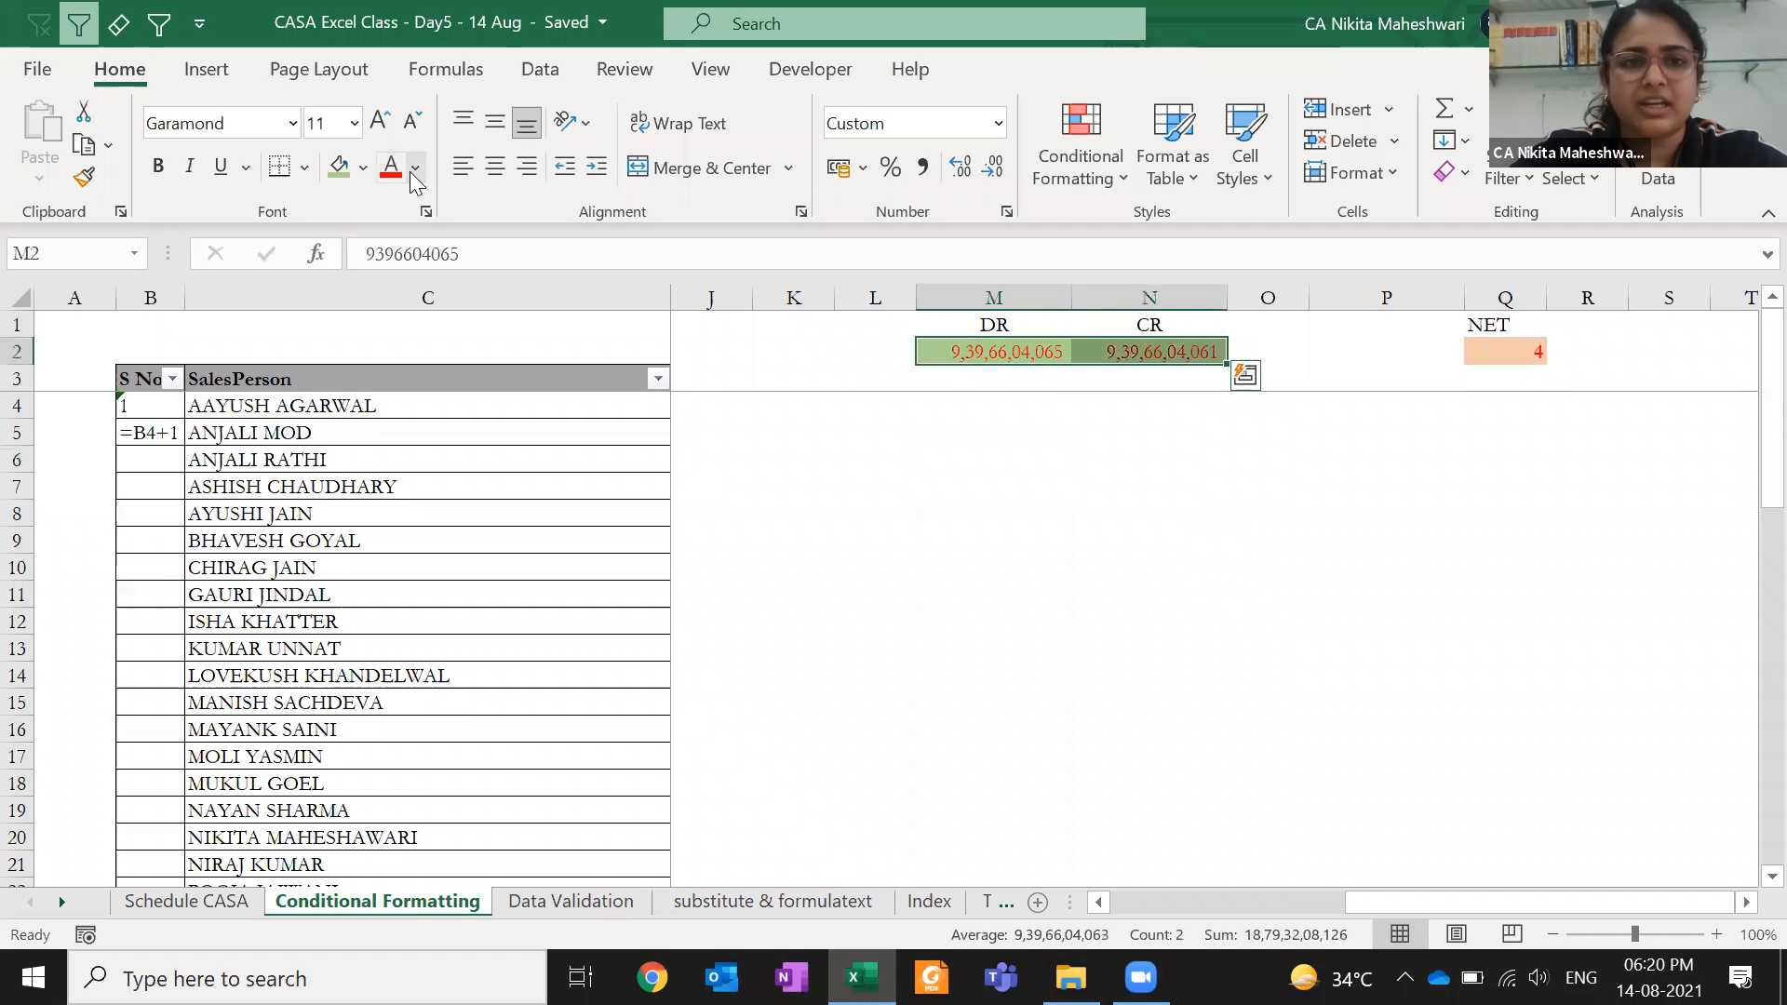
left_click(363, 167)
left_click(461, 296)
left_click_drag(856, 486, 917, 487)
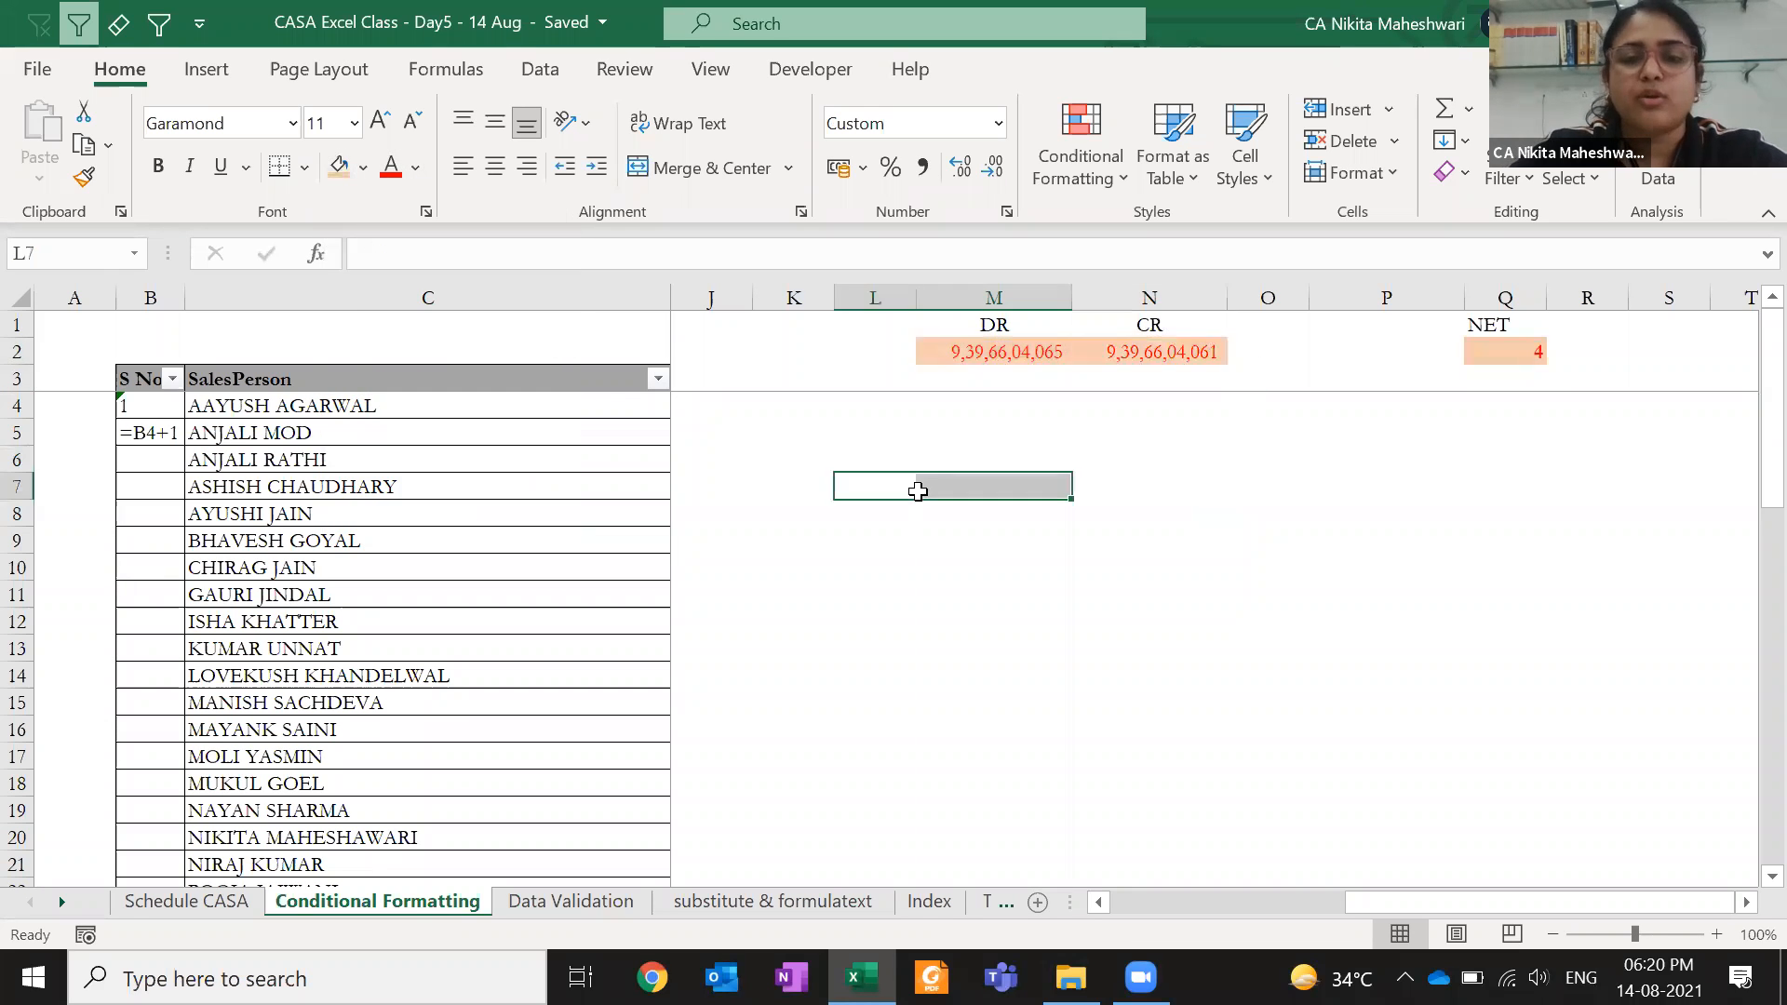
- Check the NET formula =M2-N2 in Q2 without changing it
left_click(1031, 351)
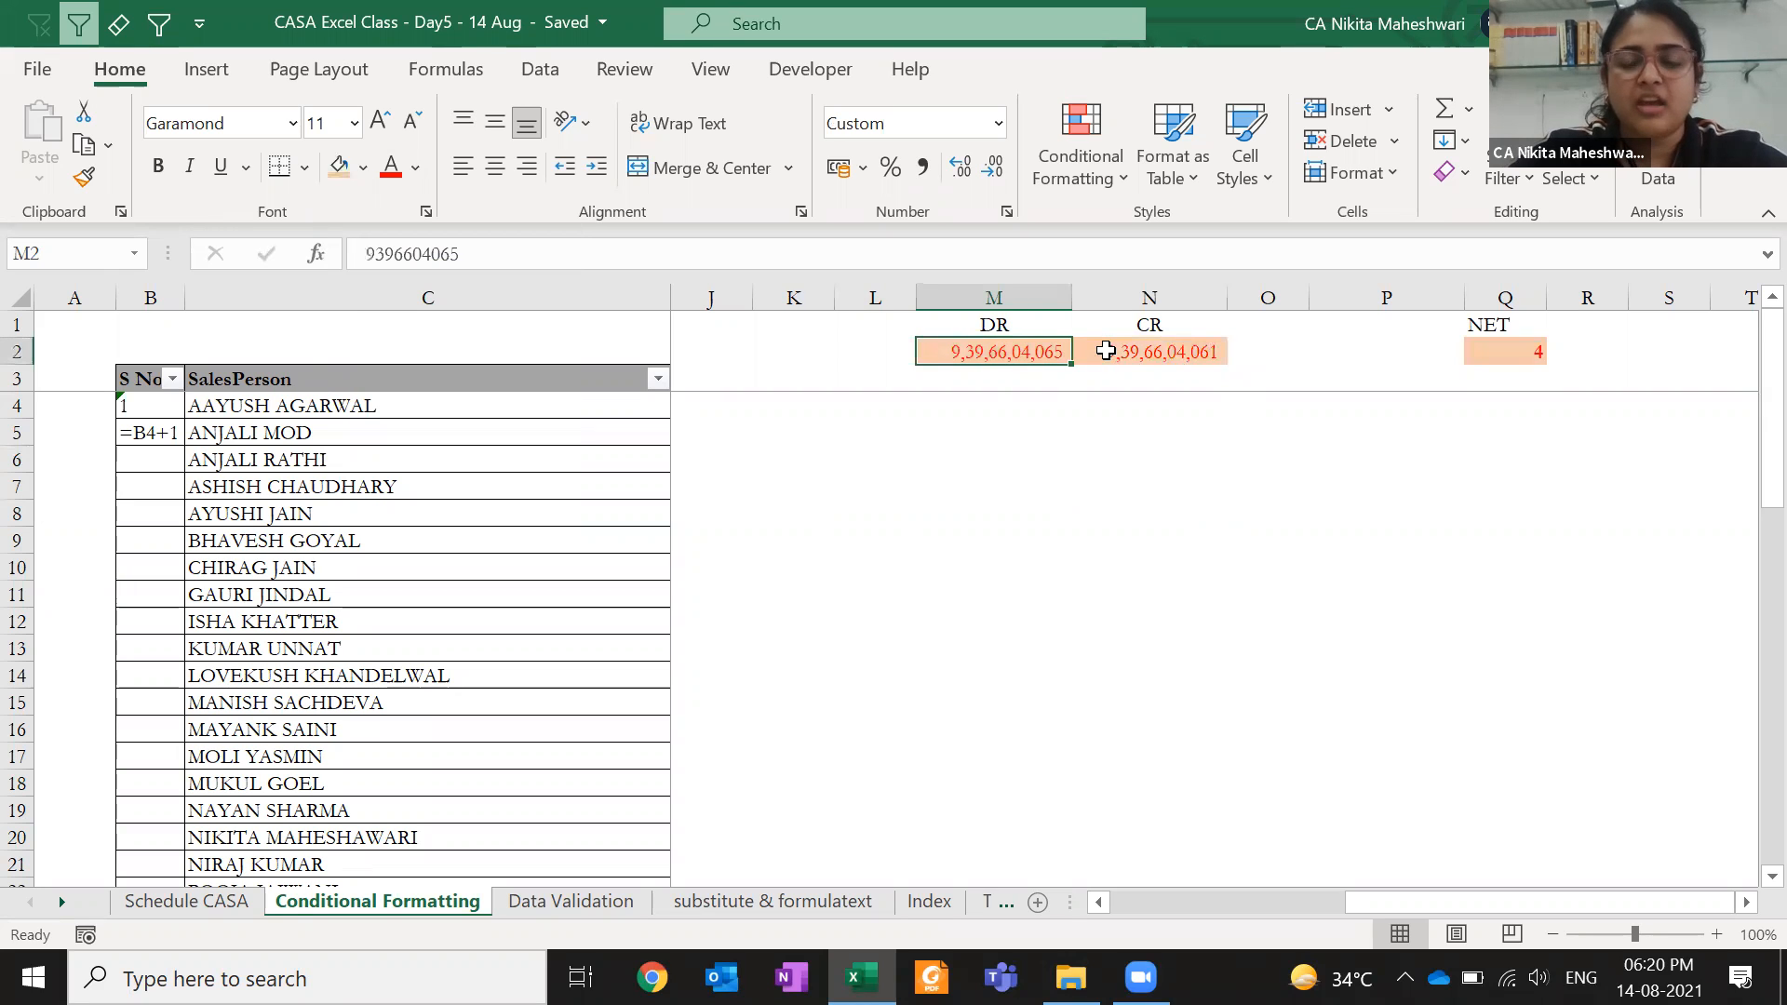
left_click(1105, 351)
left_click(1505, 354)
key("F2")
key("Escape")
- Set M2:N2 to No Fill and undo the stray letters typed into M2
left_click_drag(1051, 351, 1134, 341)
key("alt+h")
key("h")
key("n")
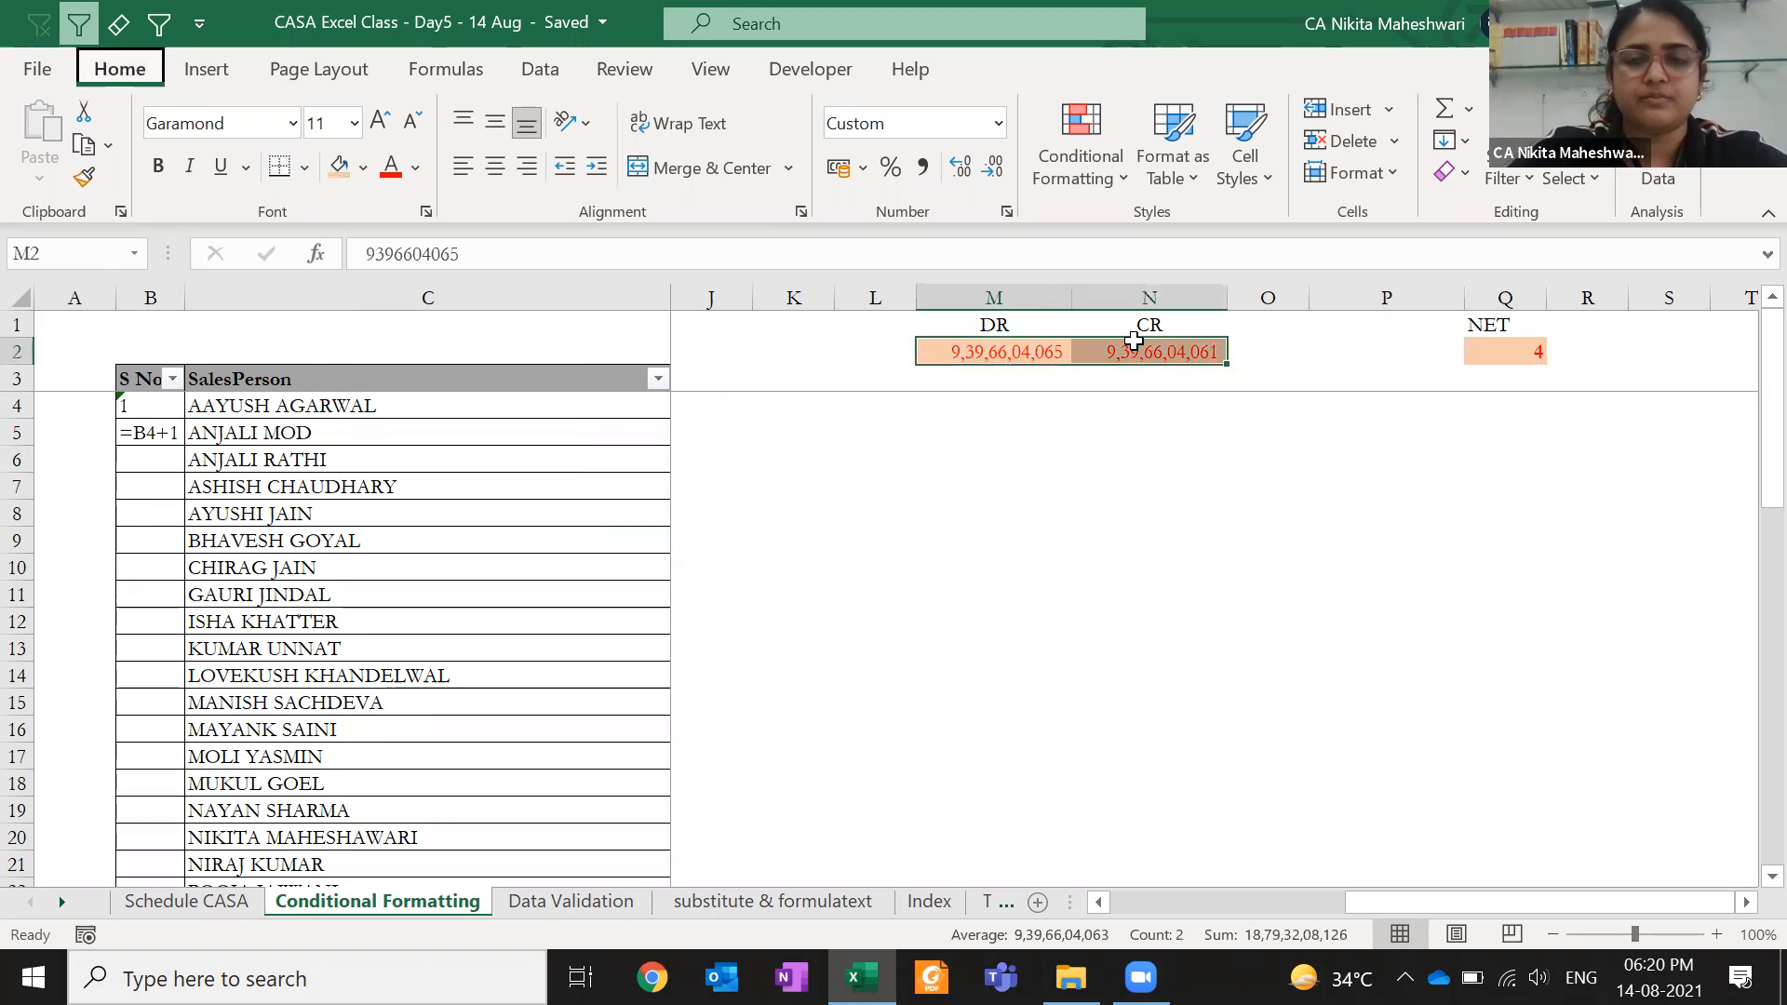
key("alt+h")
key("c")
key("c")
type("hl")
key("Return")
key("ctrl+z")
- Reset the M2:N2 font colour to Automatic black
key("alt+h")
key("f")
key("c")
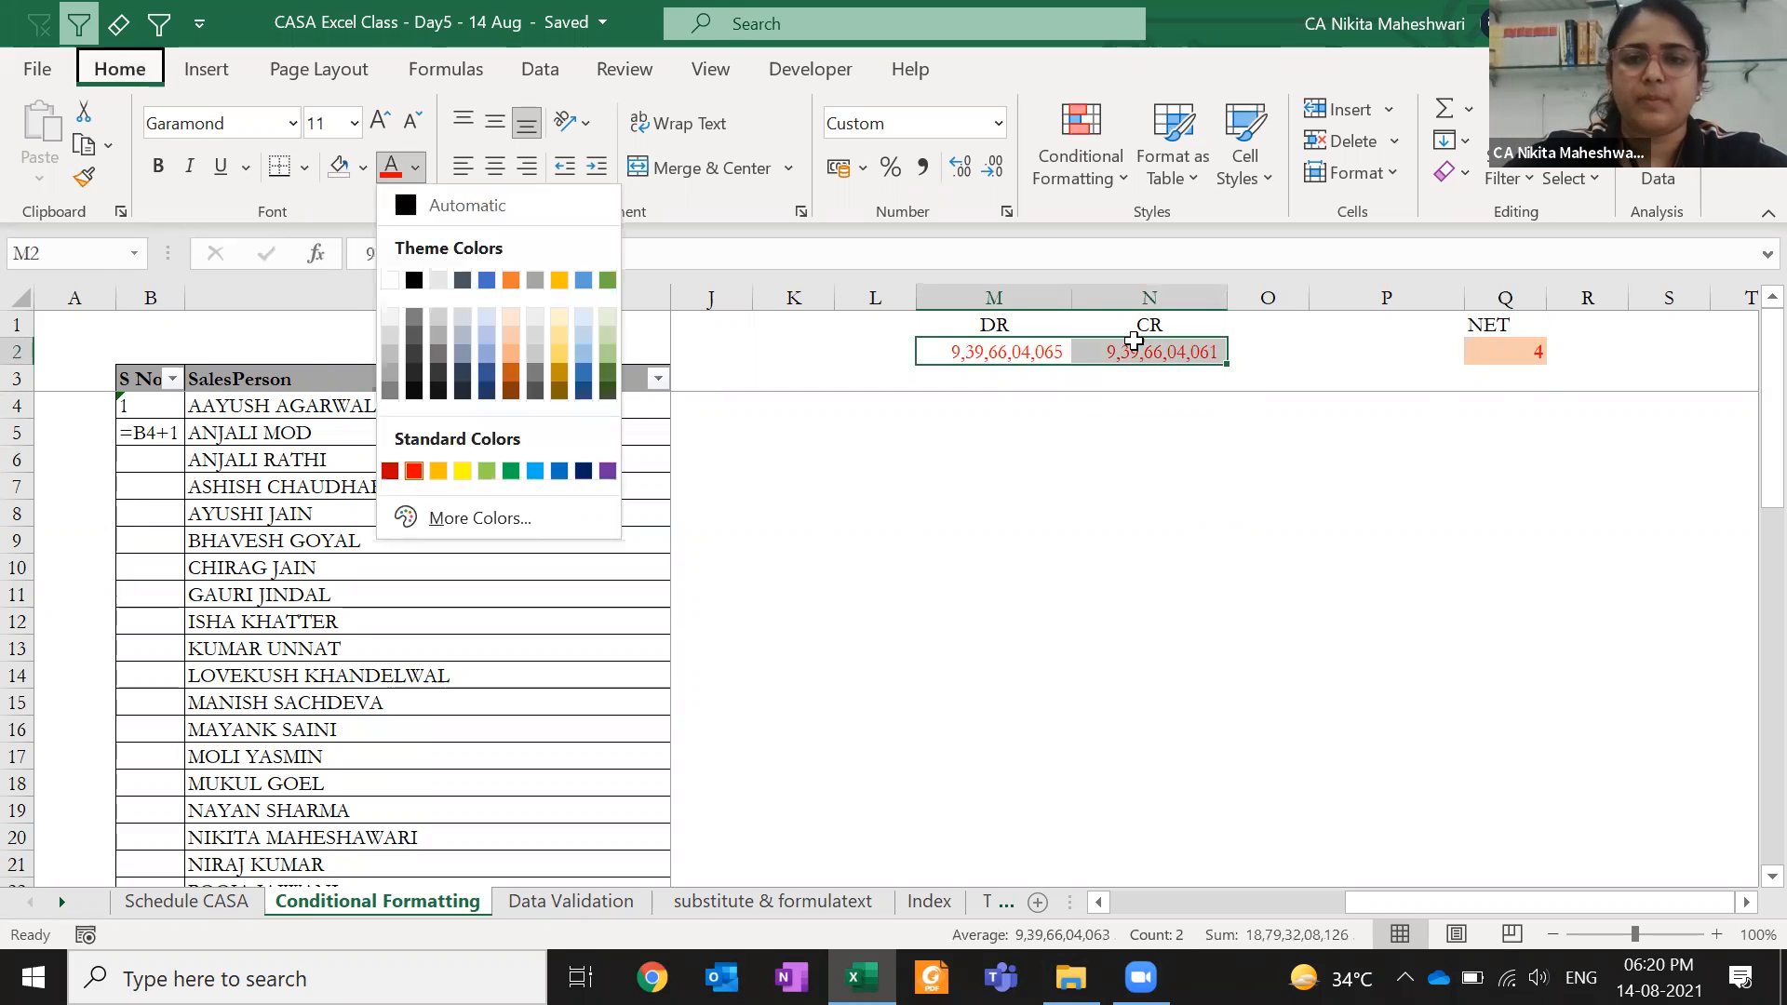
key("a")
left_click(1113, 397)
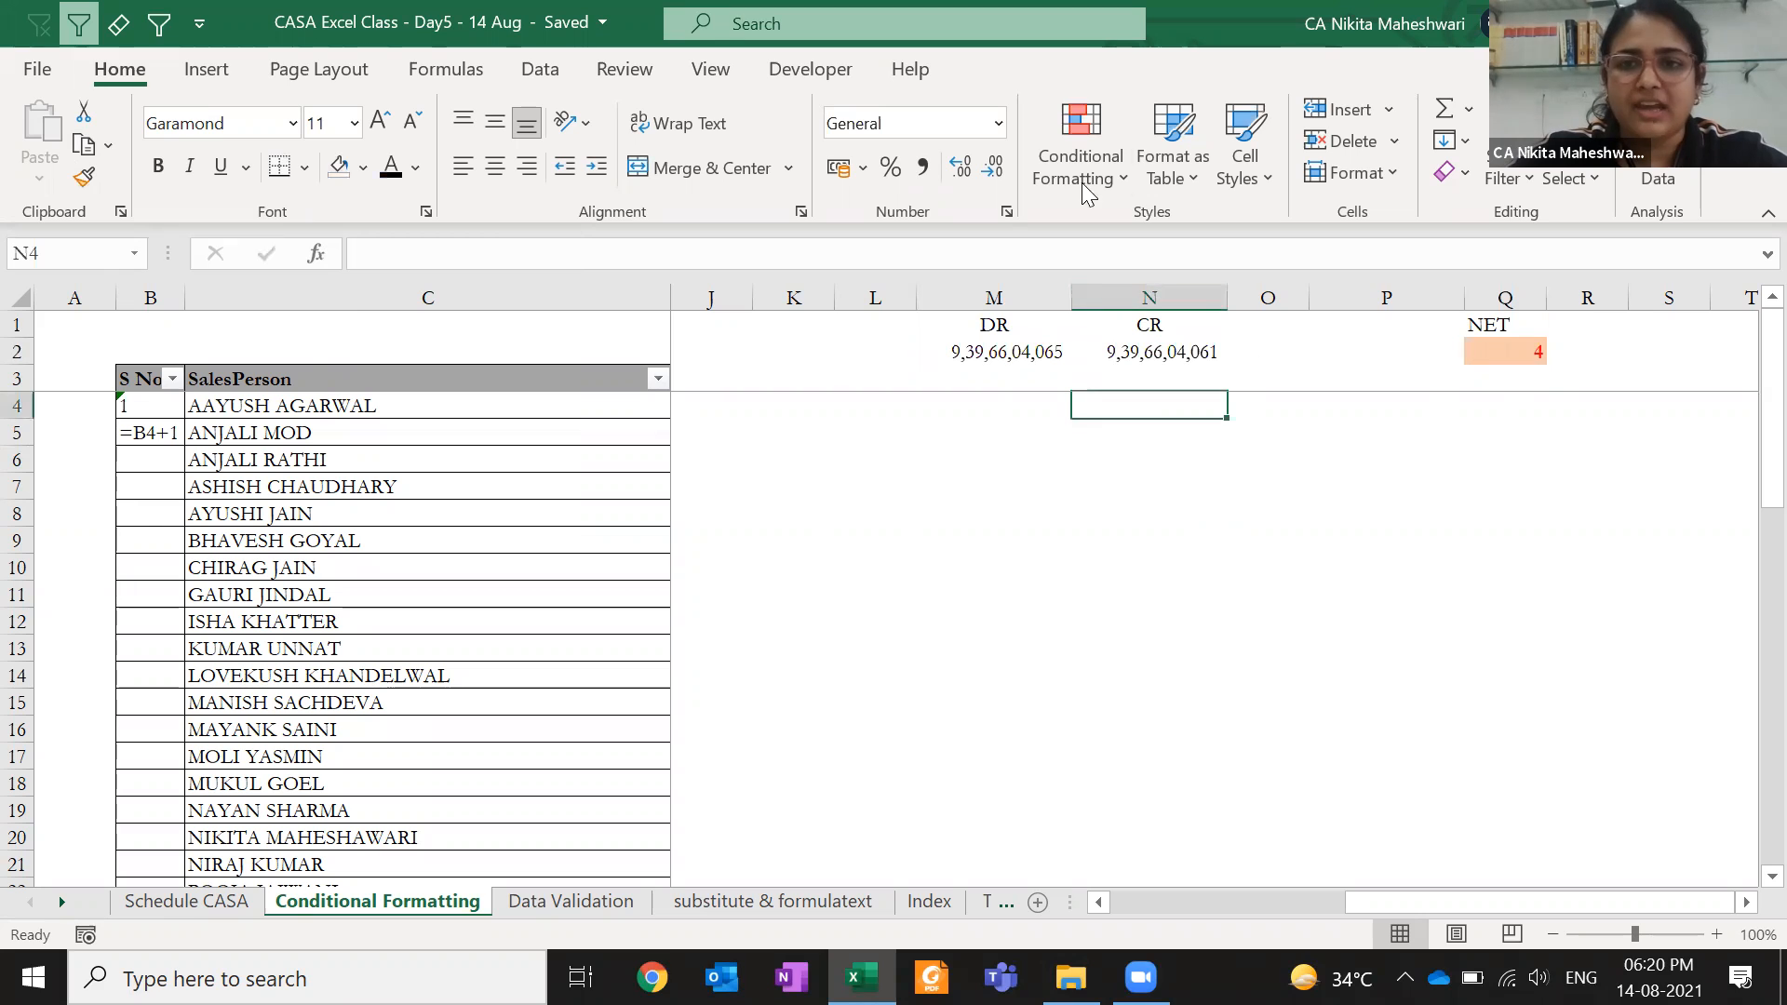
- Duplicate Q2's =$Q$2<>0 rule and change the copy's Applies to range to =$M$2
left_click(1482, 348)
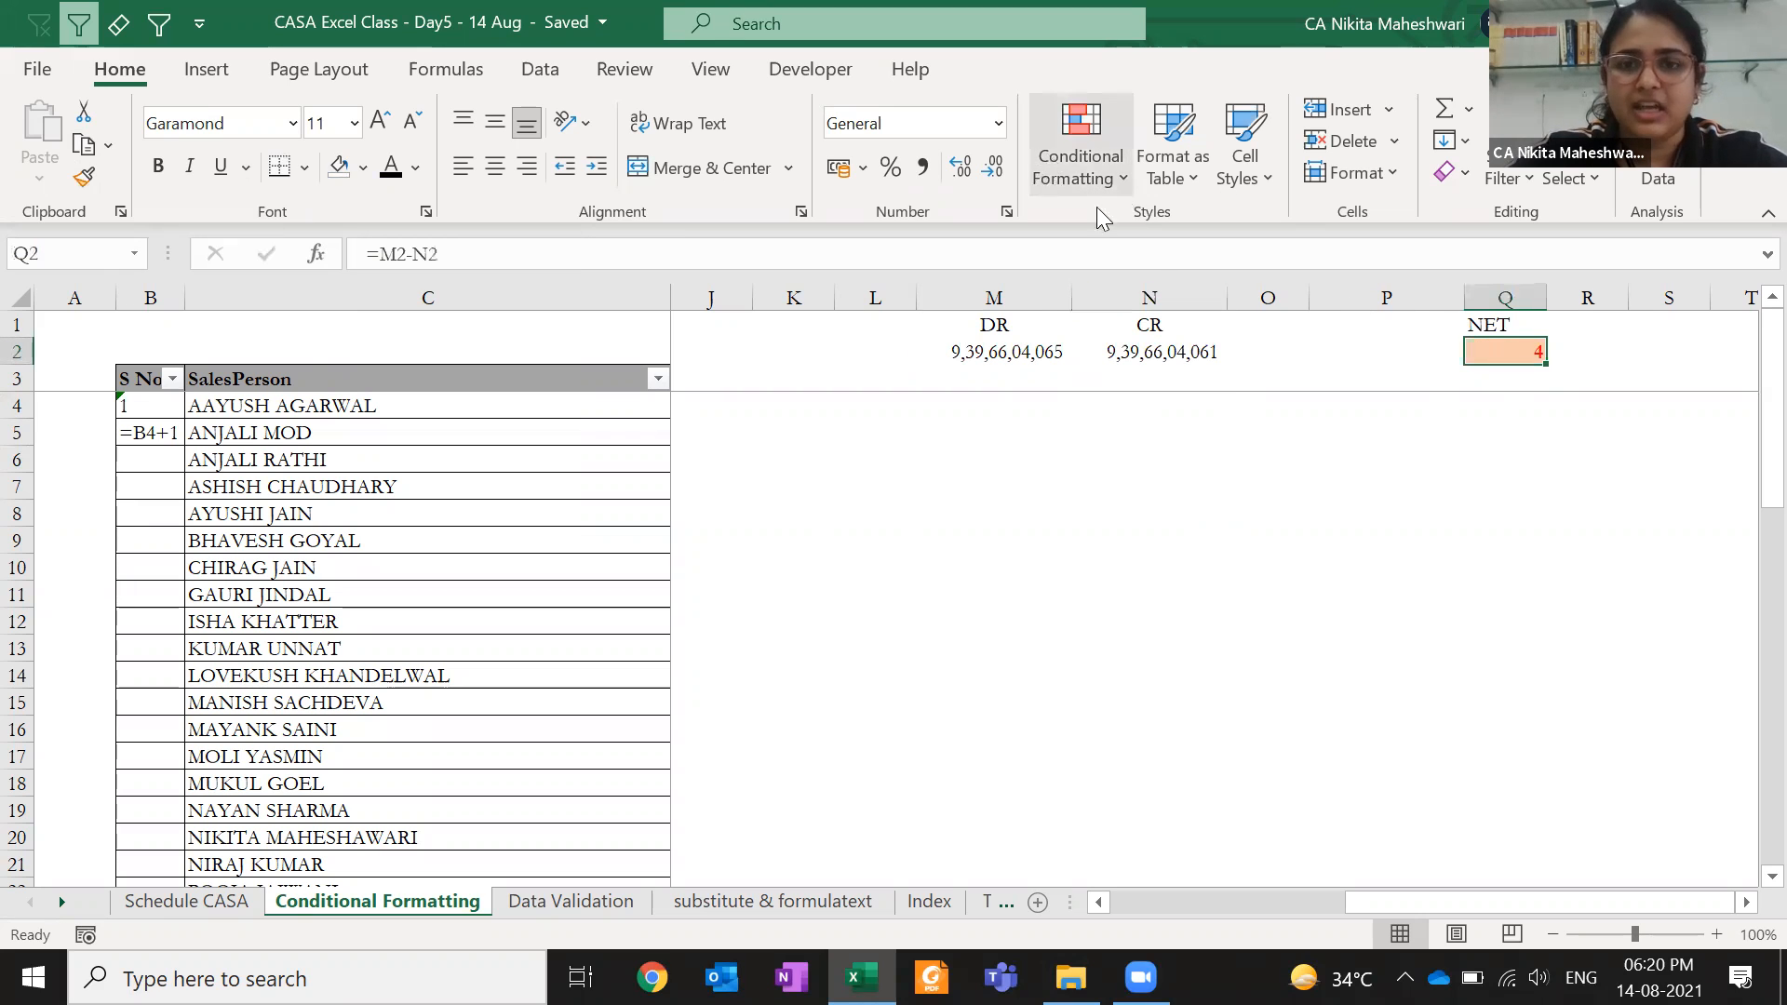
left_click(1049, 162)
left_click(1152, 640)
left_click(678, 590)
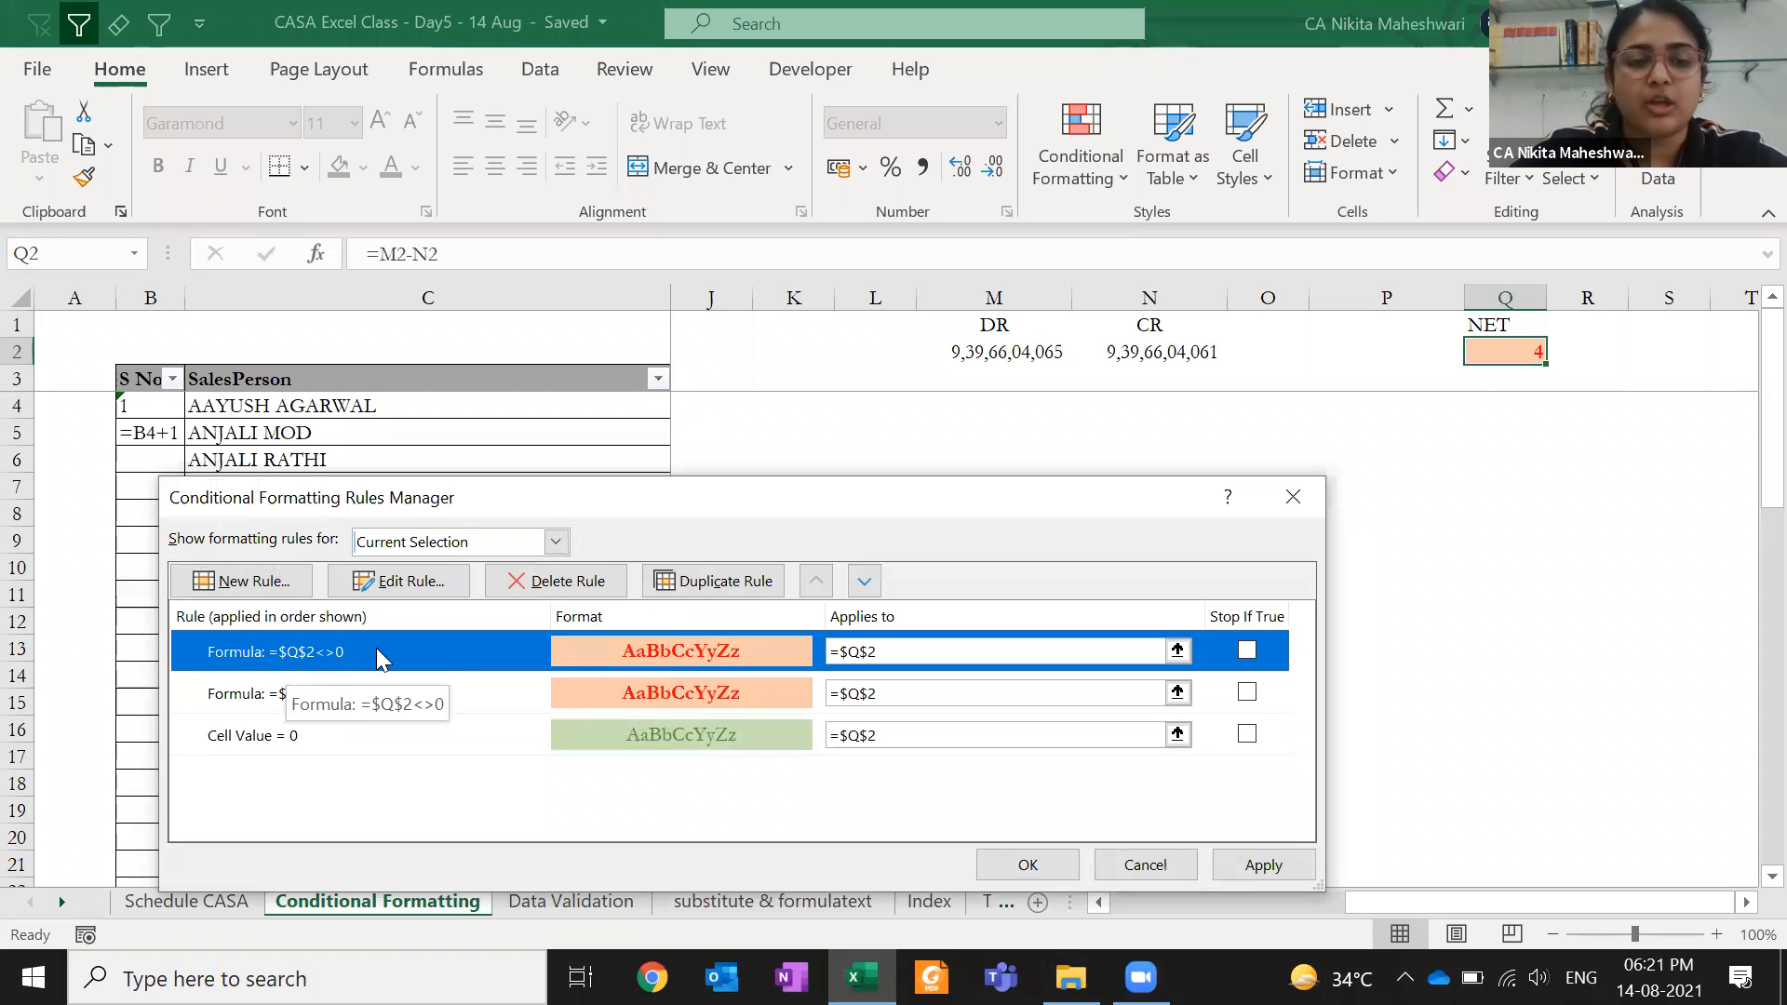
left_click(868, 642)
key("BackSpace")
type("m")
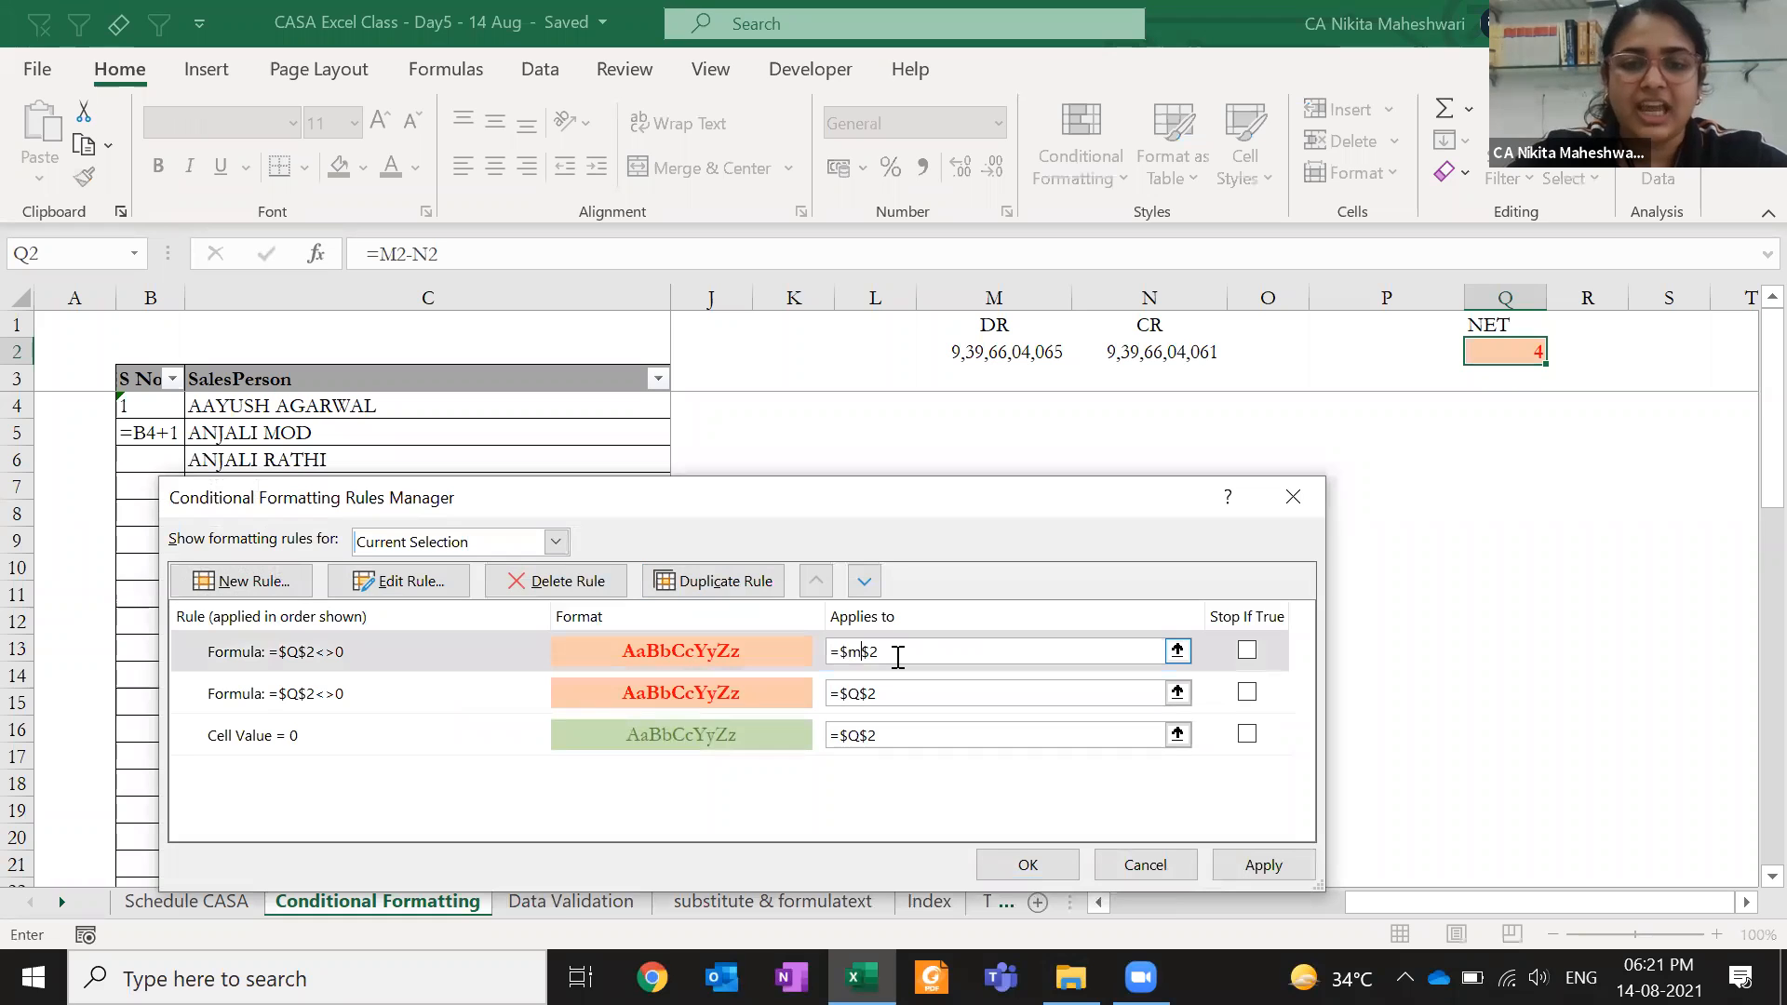
left_click(1027, 865)
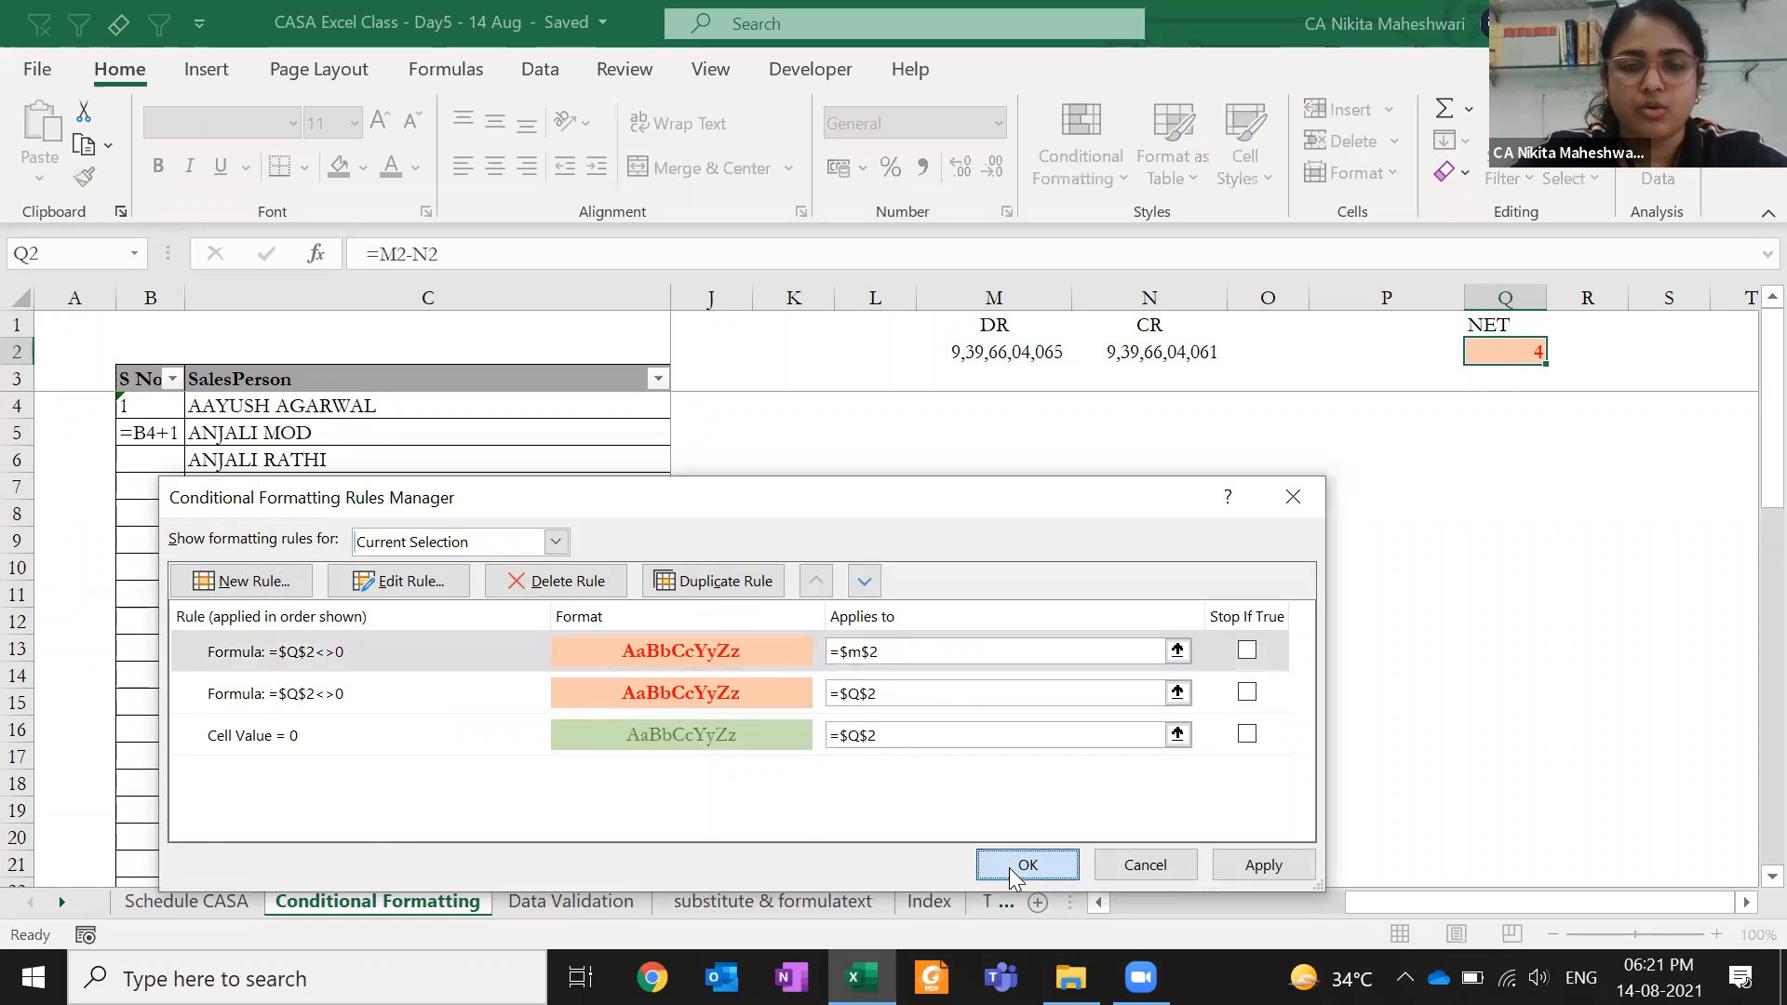
left_click(968, 434)
left_click(1042, 353)
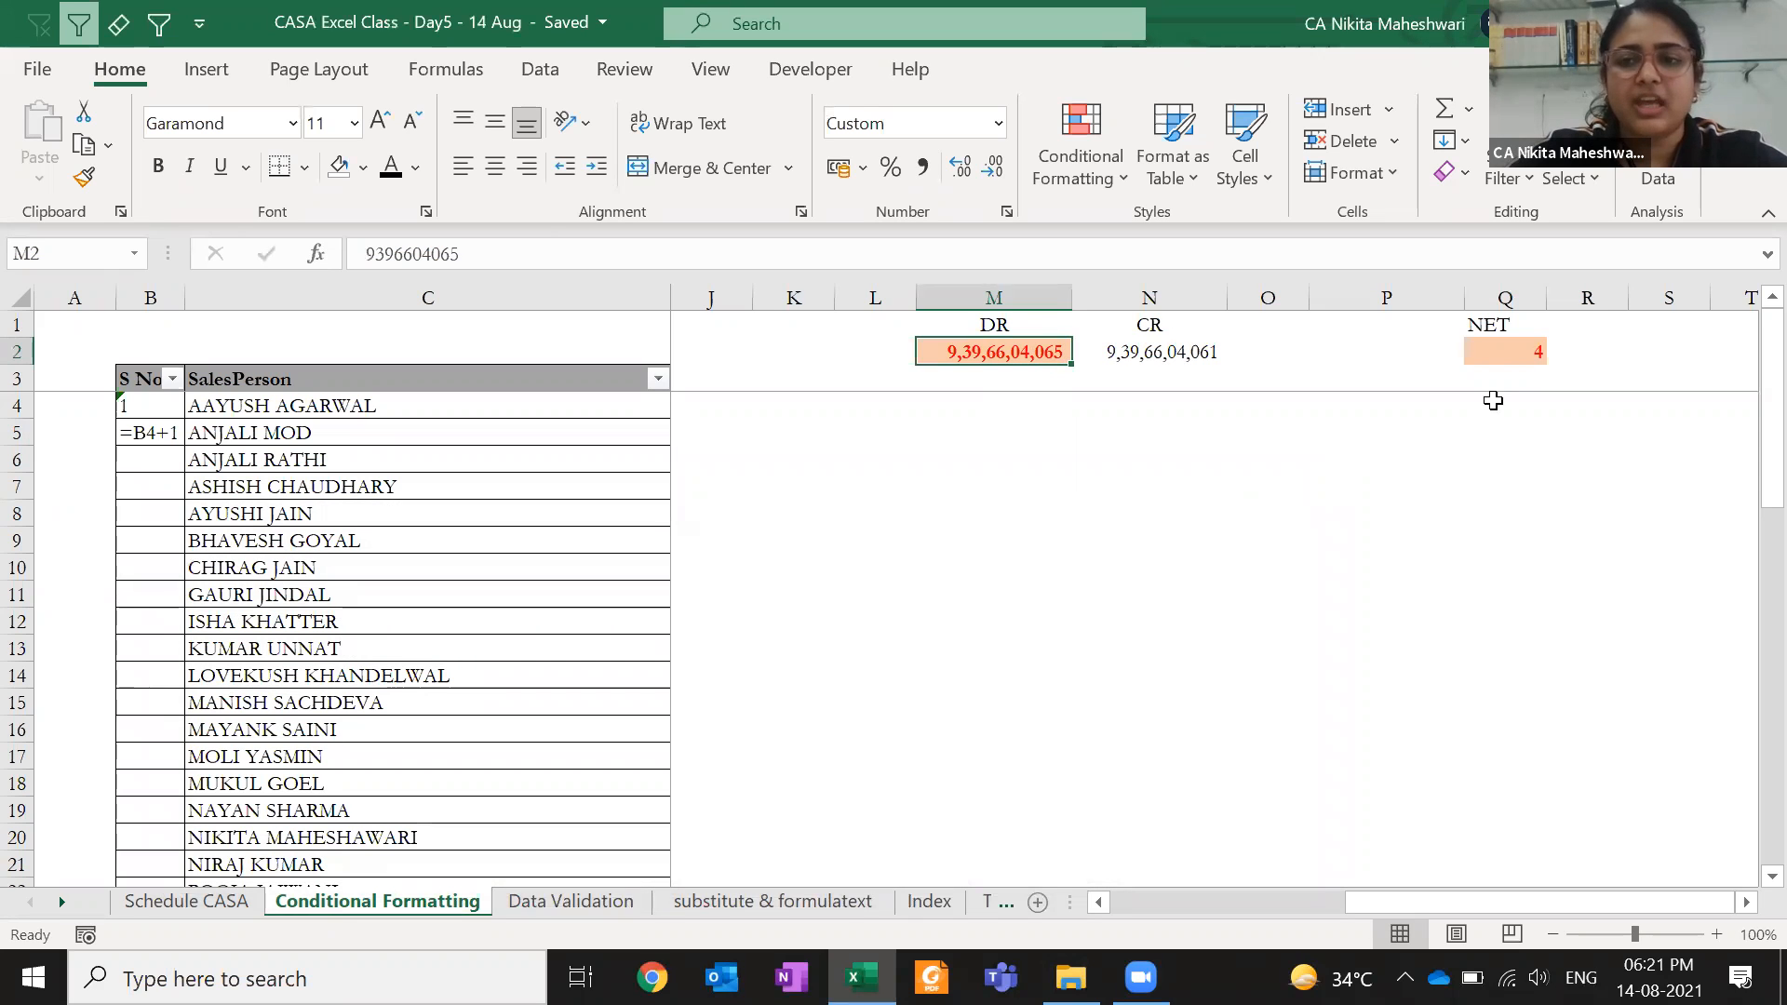
- Change the CR value's last digit to 5 so N2 reads 9,39,66,04,065 again
left_click(1496, 352)
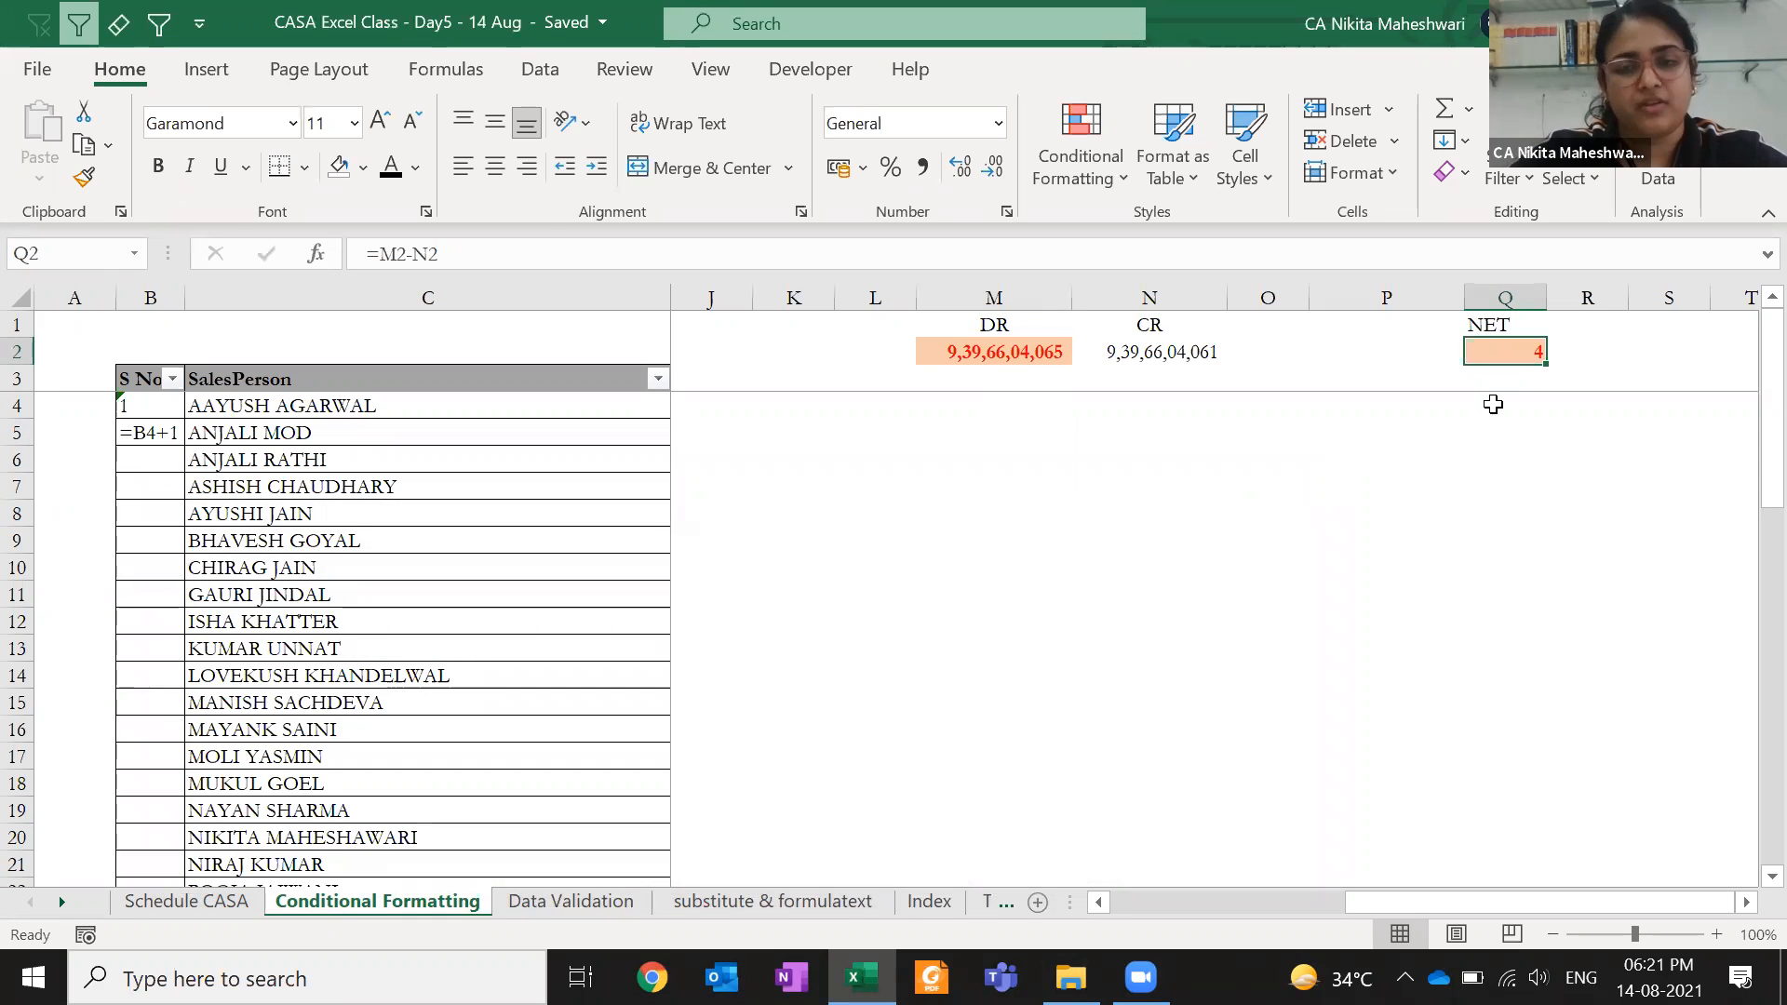
left_click(1144, 352)
key("F2")
key("BackSpace")
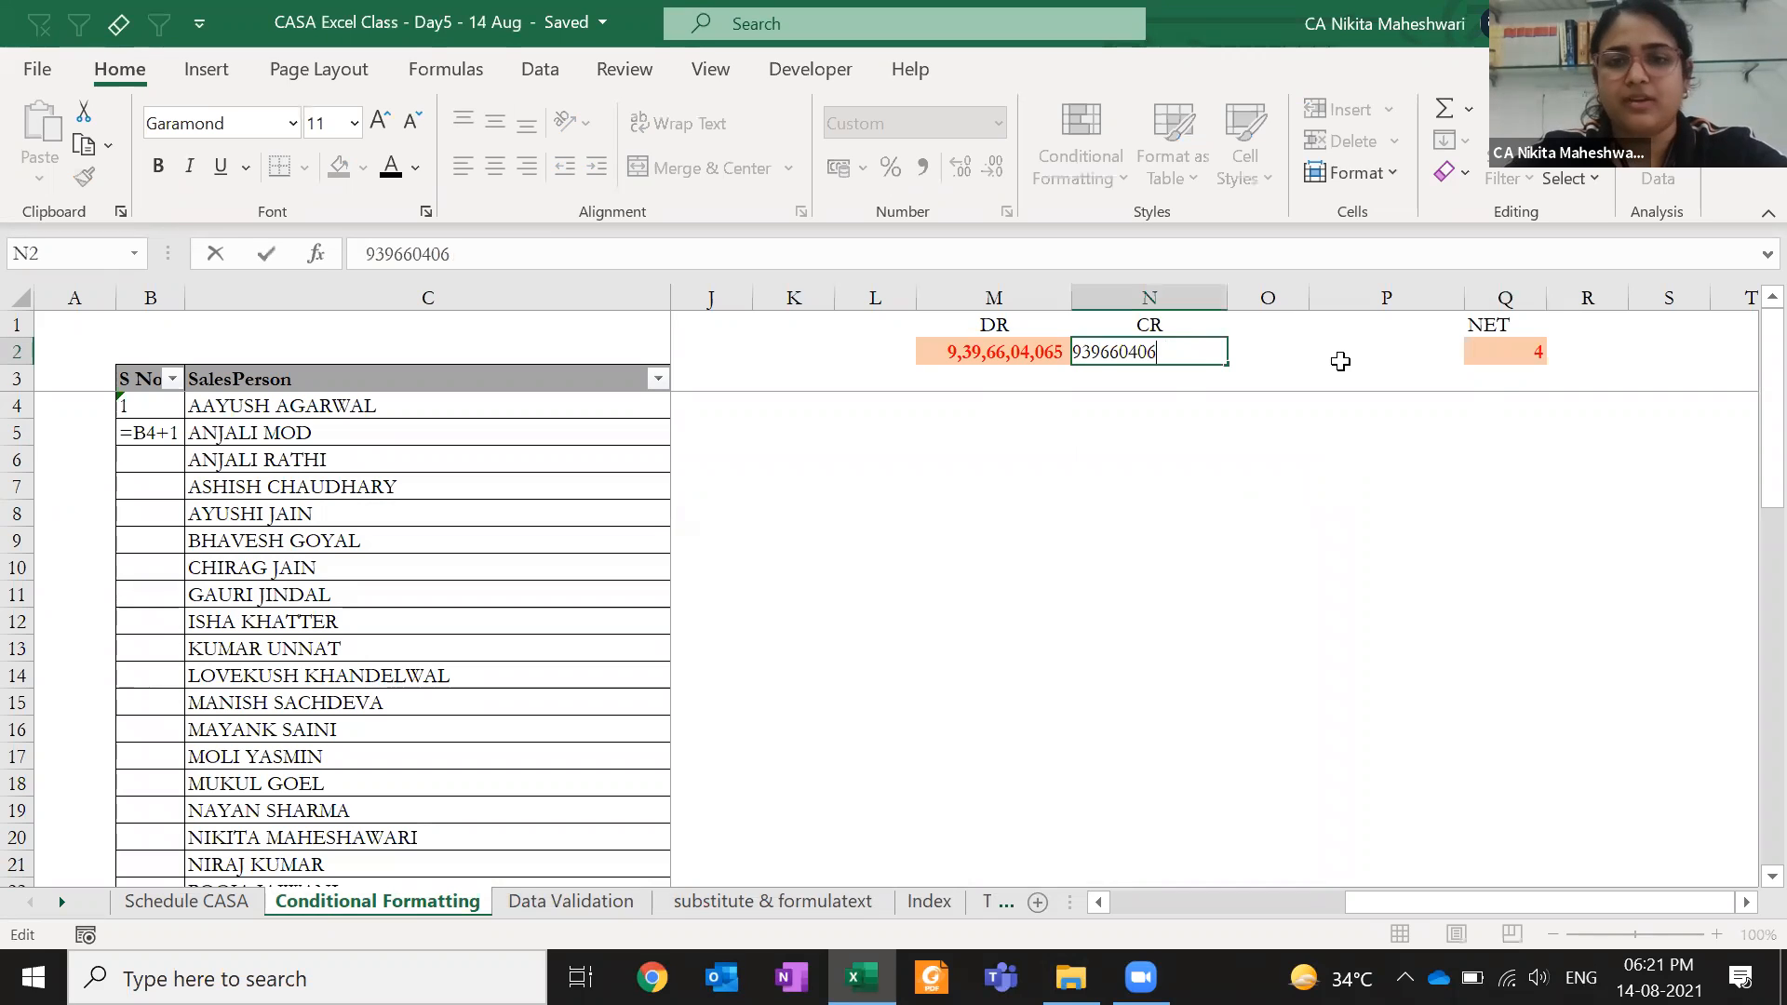
type("5")
key("Return")
left_click(1024, 358)
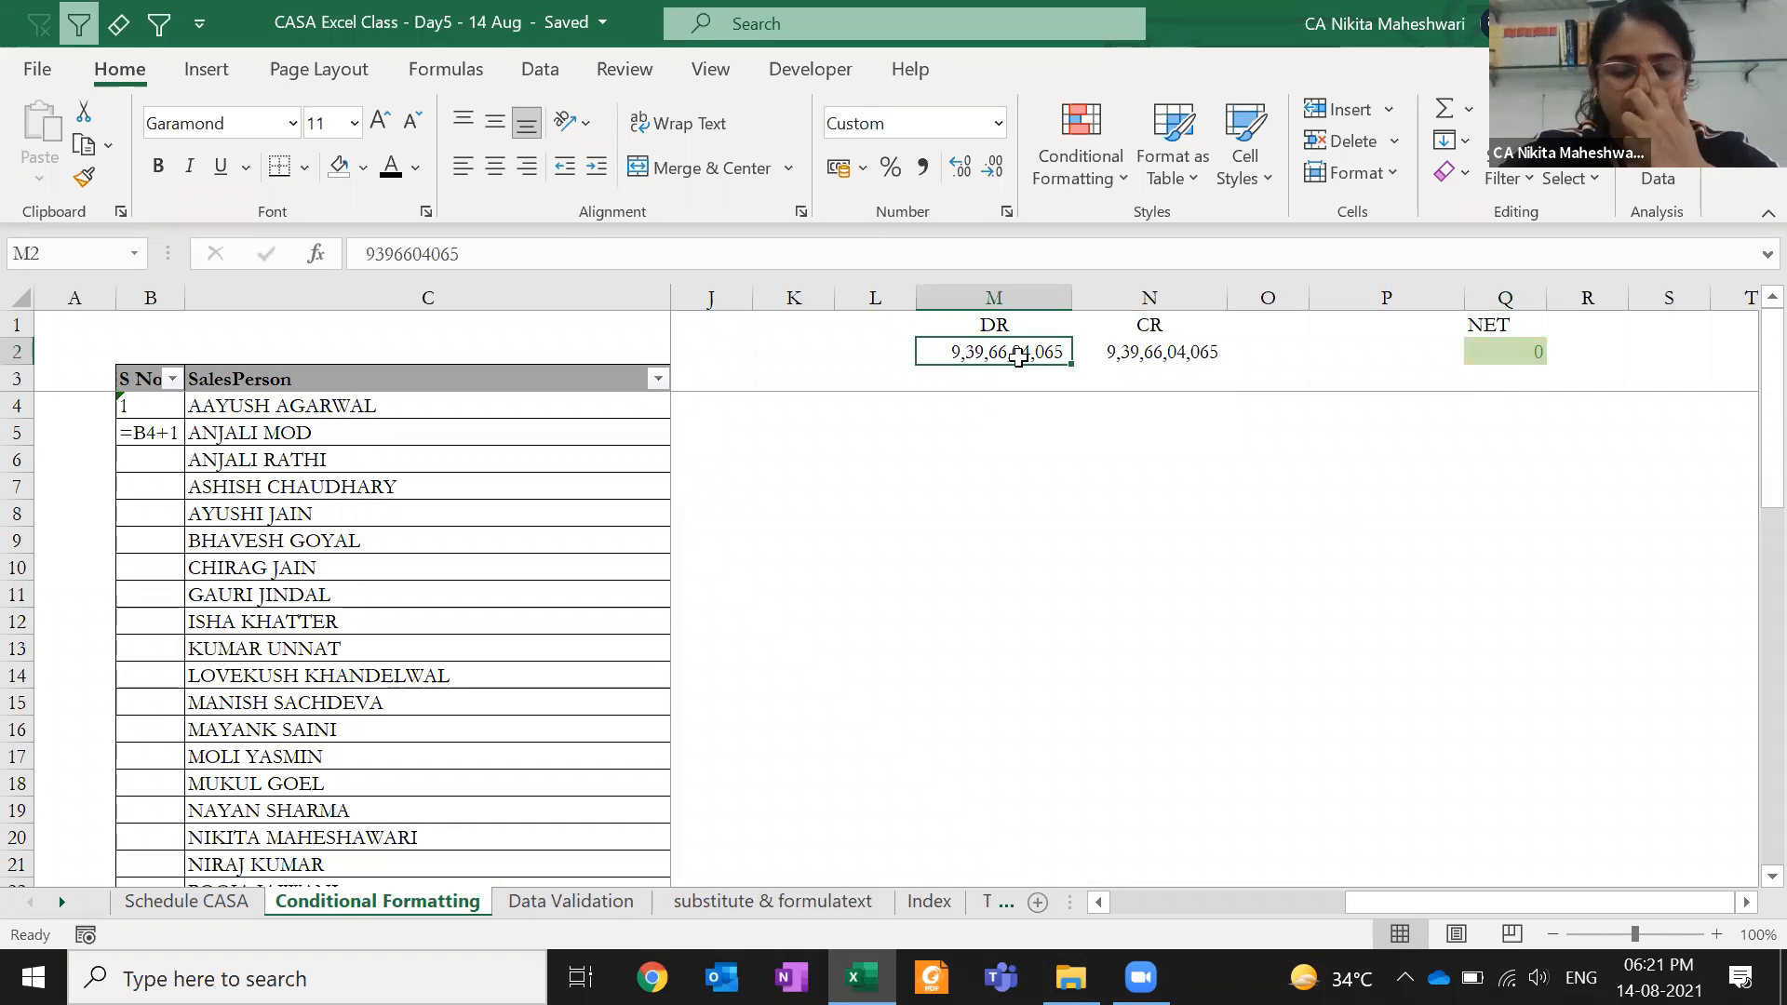
left_click(1502, 350)
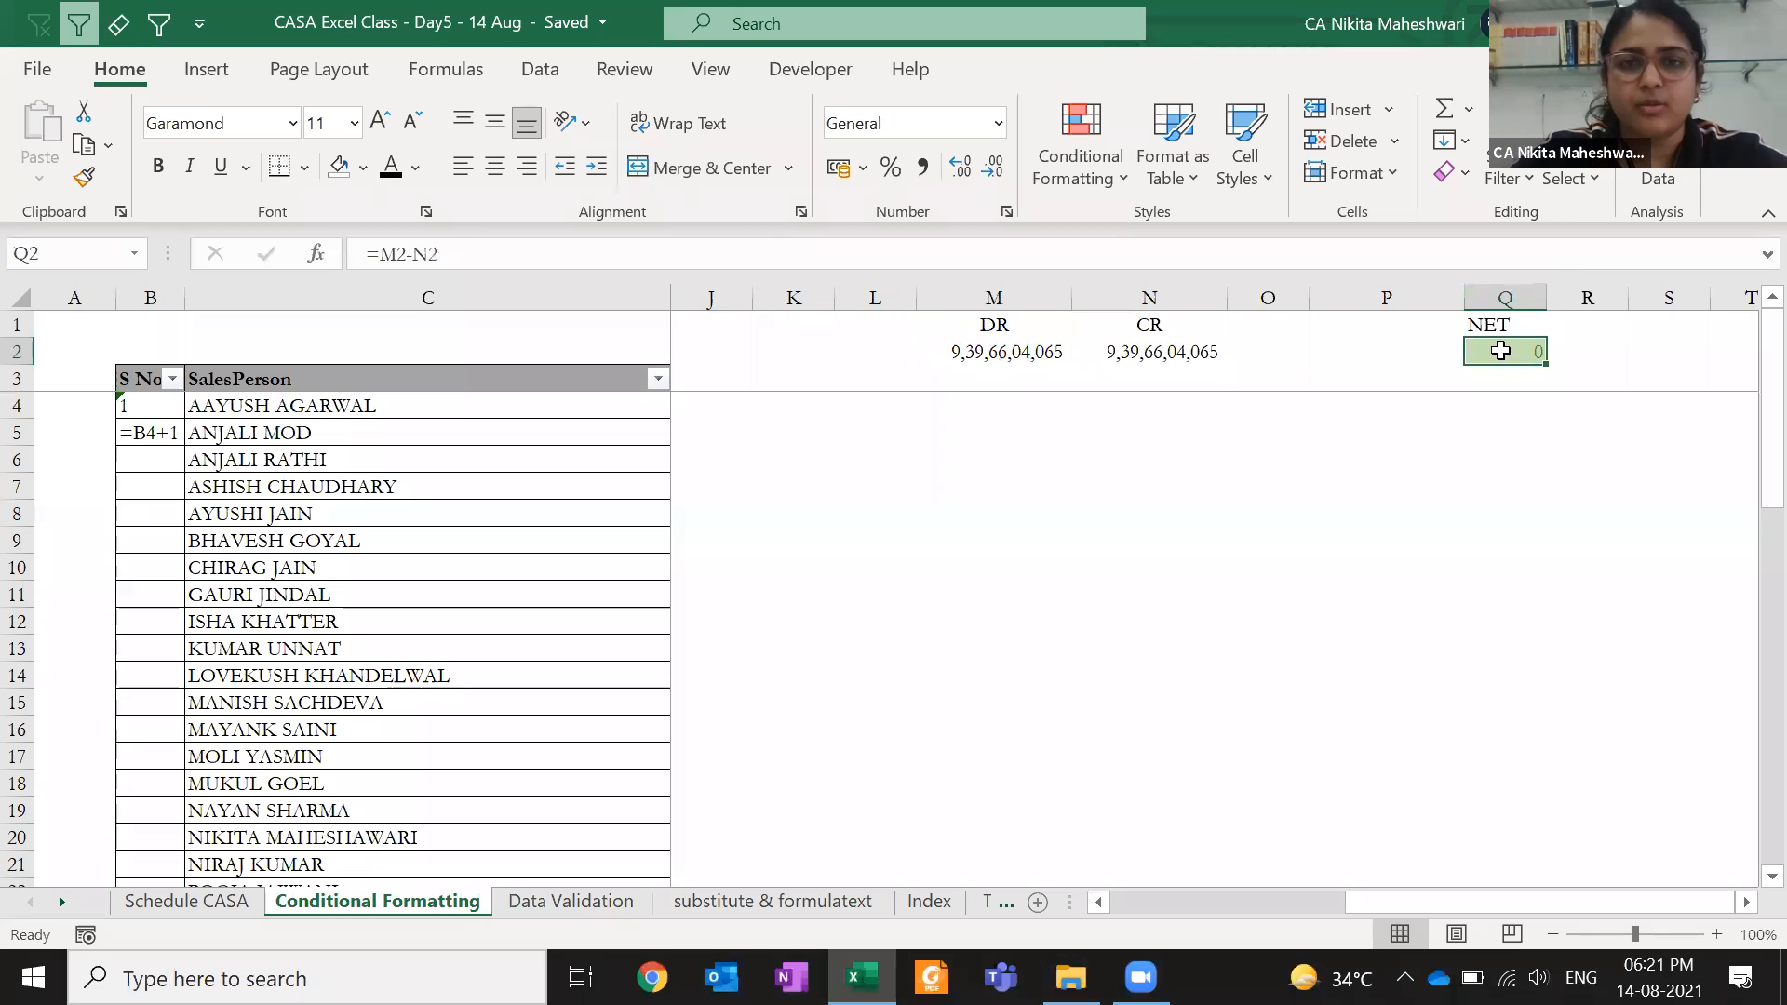
left_click(1080, 158)
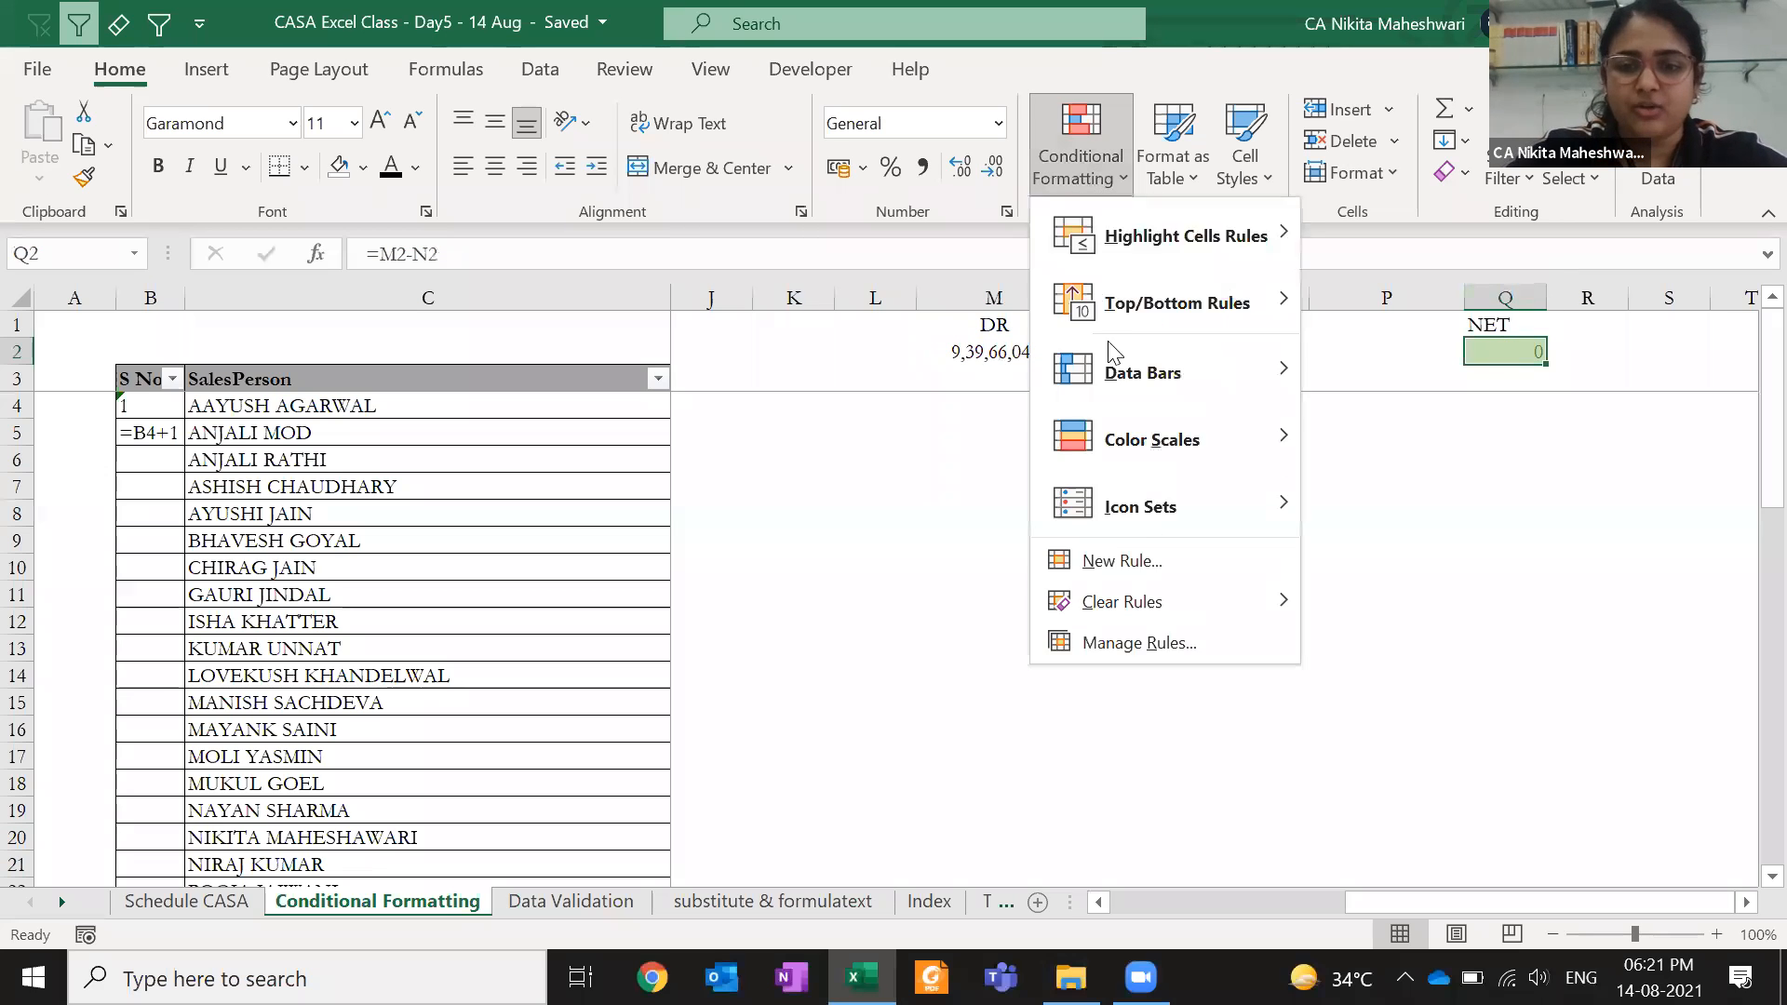
- Show This Worksheet's rules and copy the non-zero rule to apply to $N$2
left_click(1128, 655)
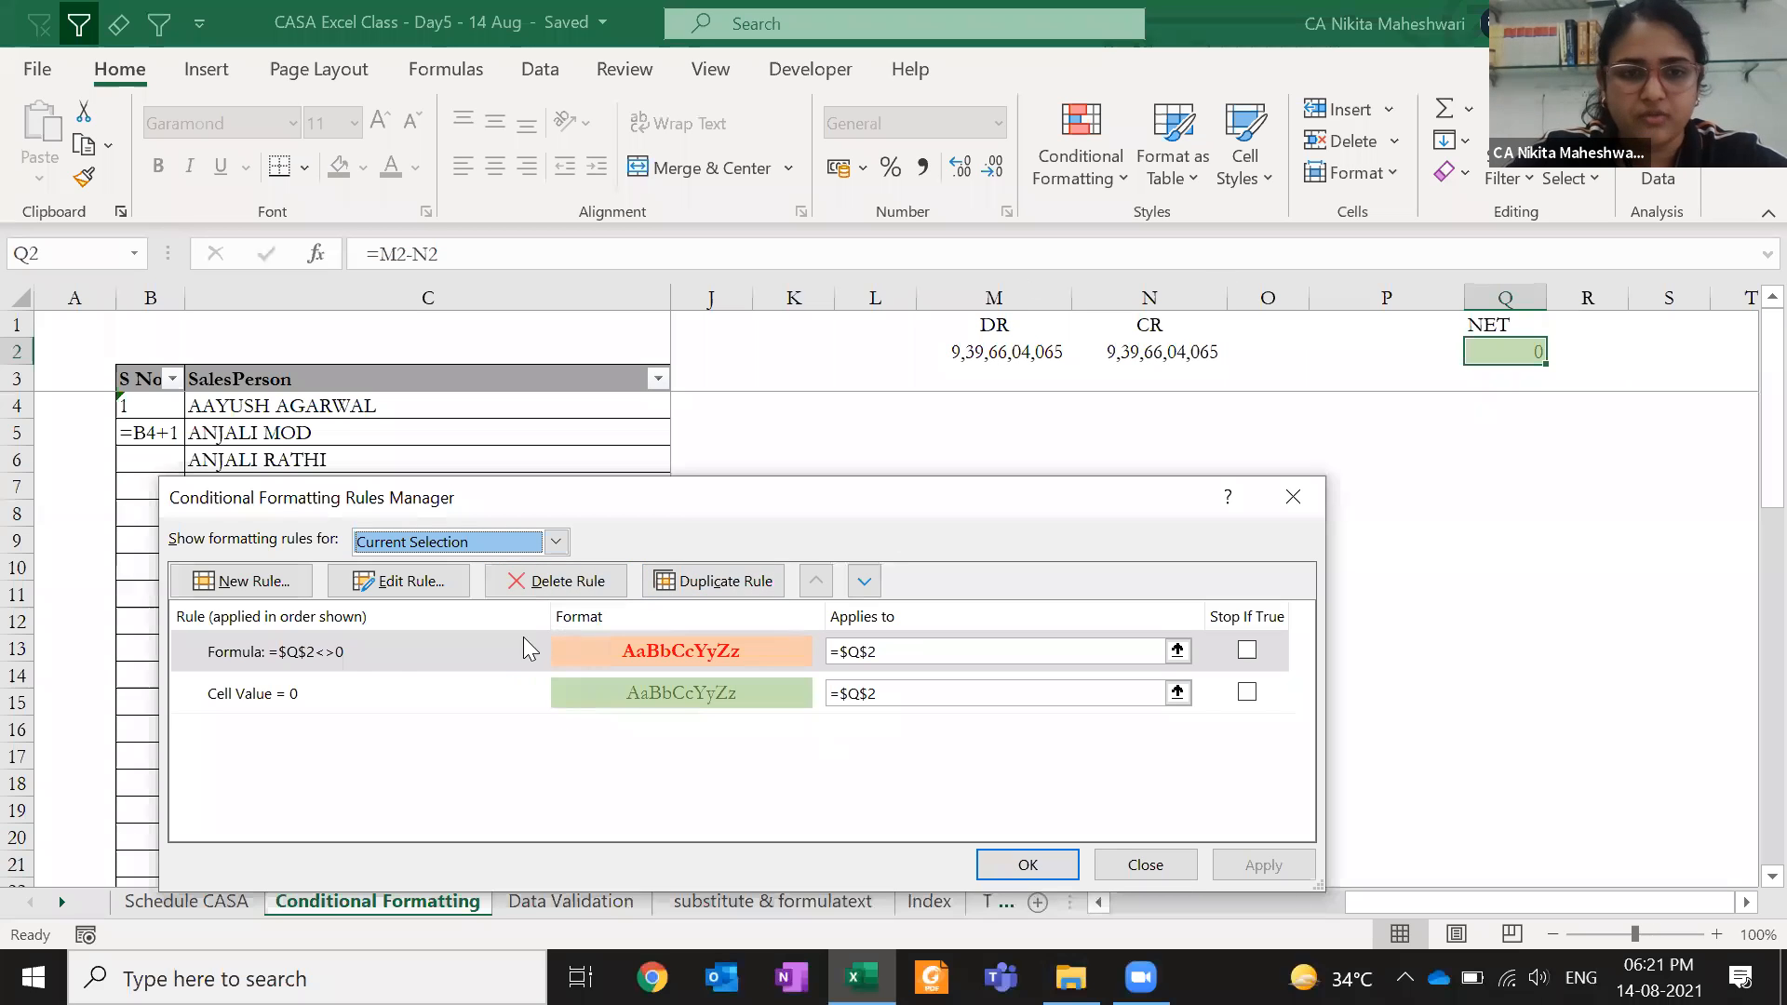
left_click(497, 542)
left_click(538, 588)
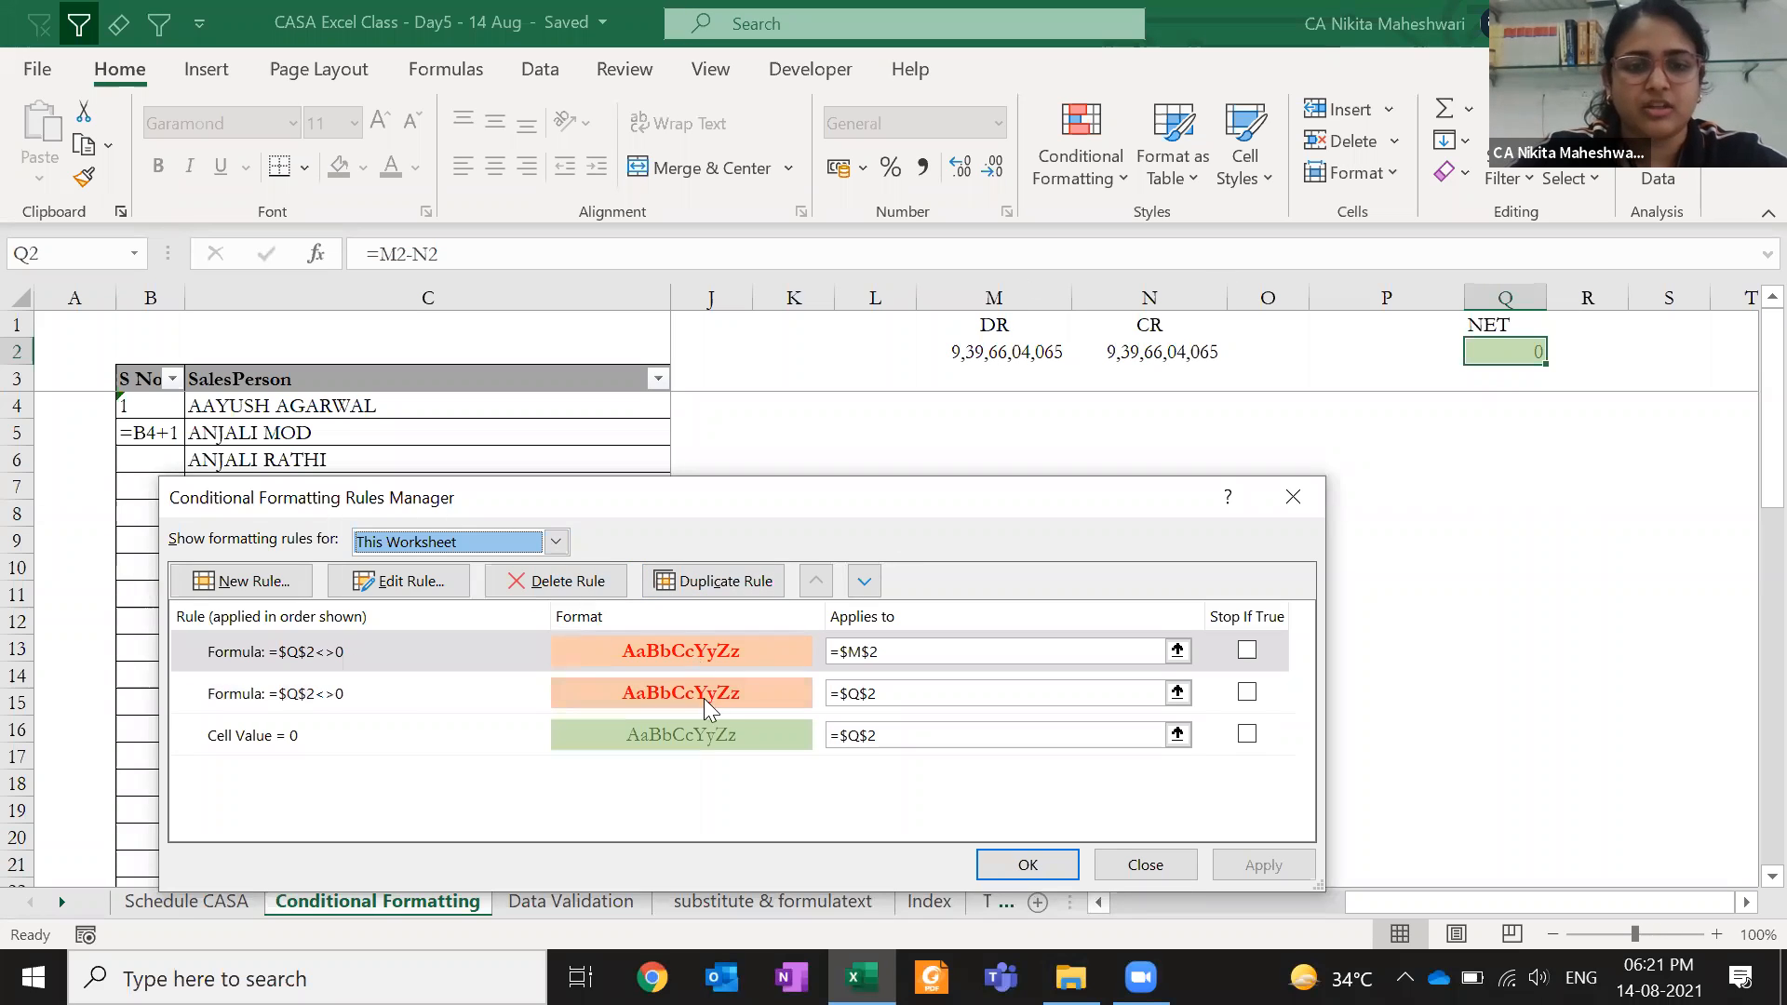
left_click(759, 651)
left_click(716, 580)
left_click(861, 651)
key("BackSpace")
type("N")
- Copy the Cell Value = 0 rule twice, applying the copies to $M$2 and $N$2
left_click(793, 767)
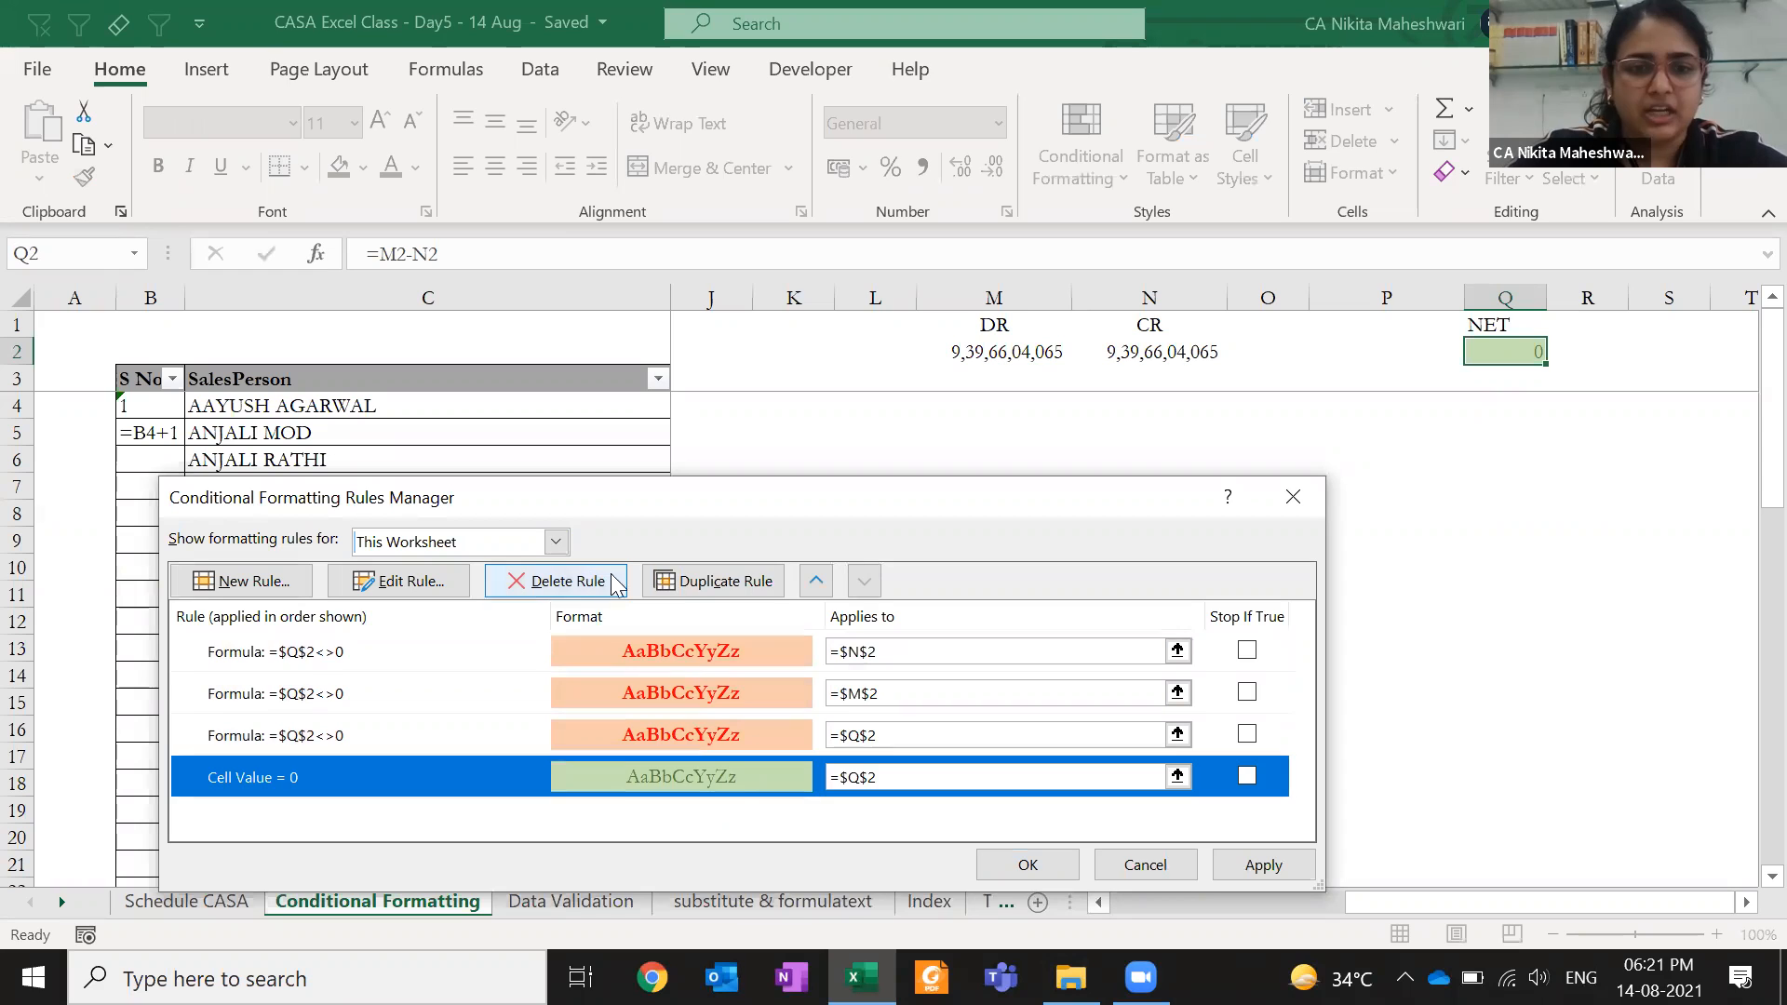
left_click(713, 581)
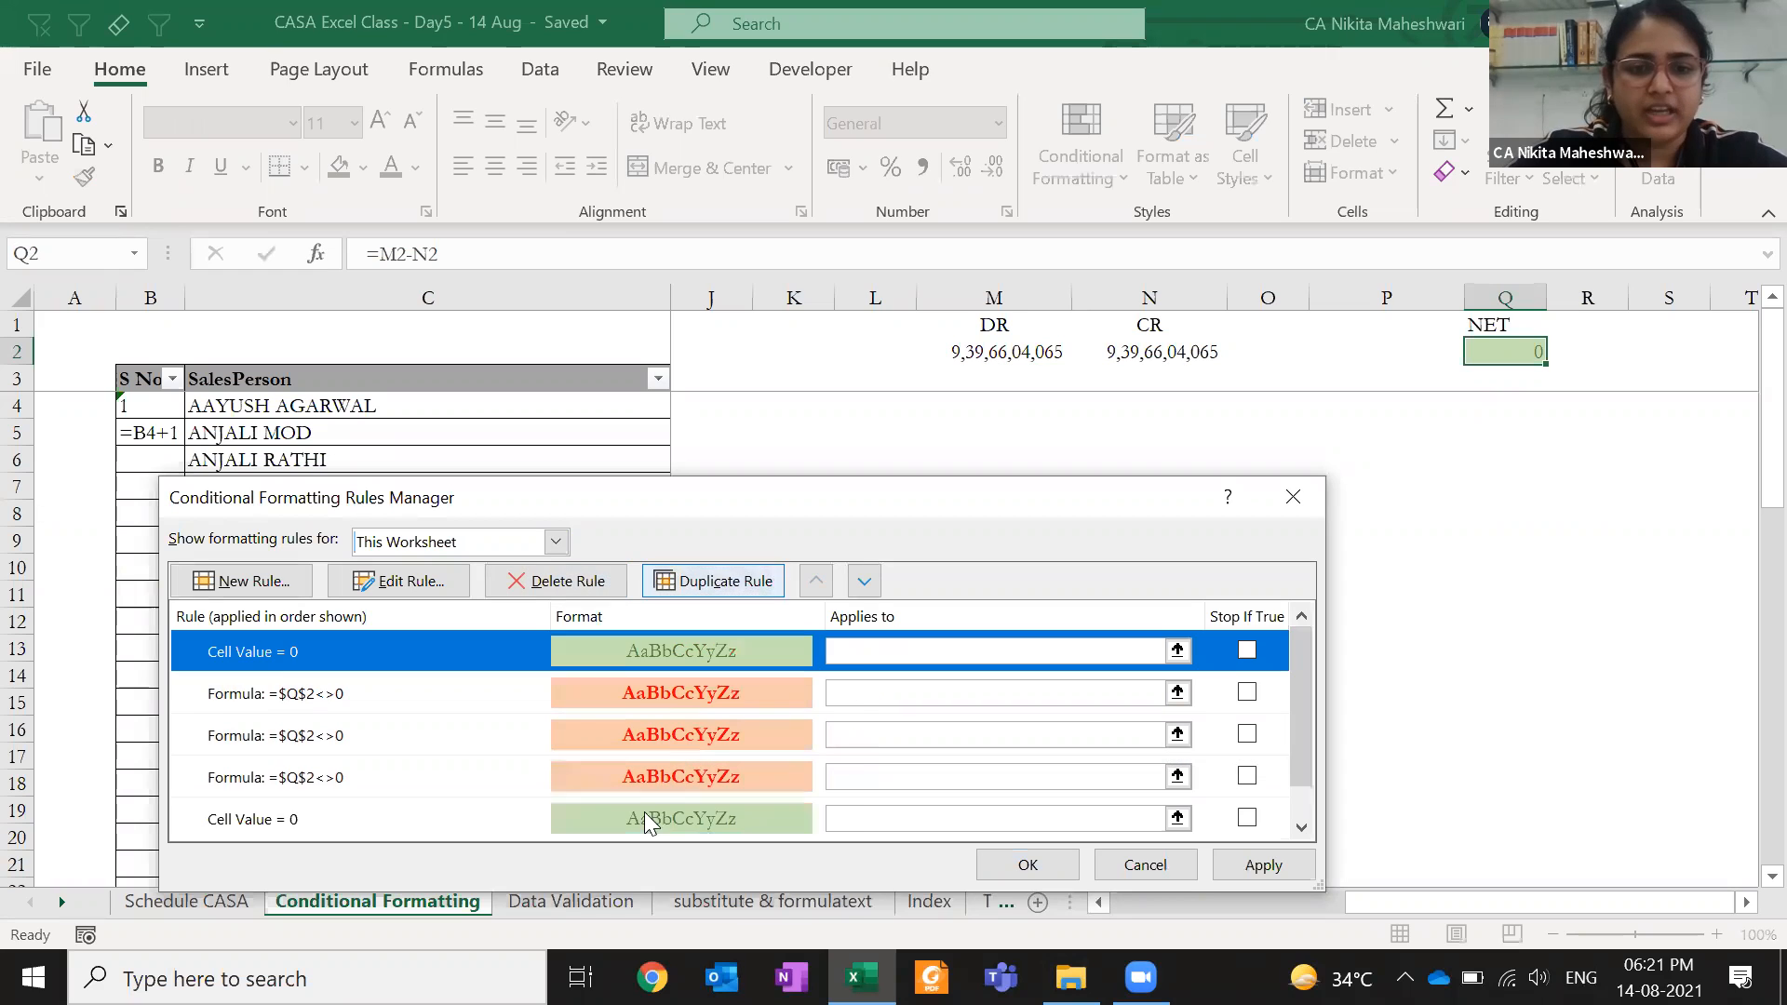
left_click(857, 652)
key("BackSpace")
type("M")
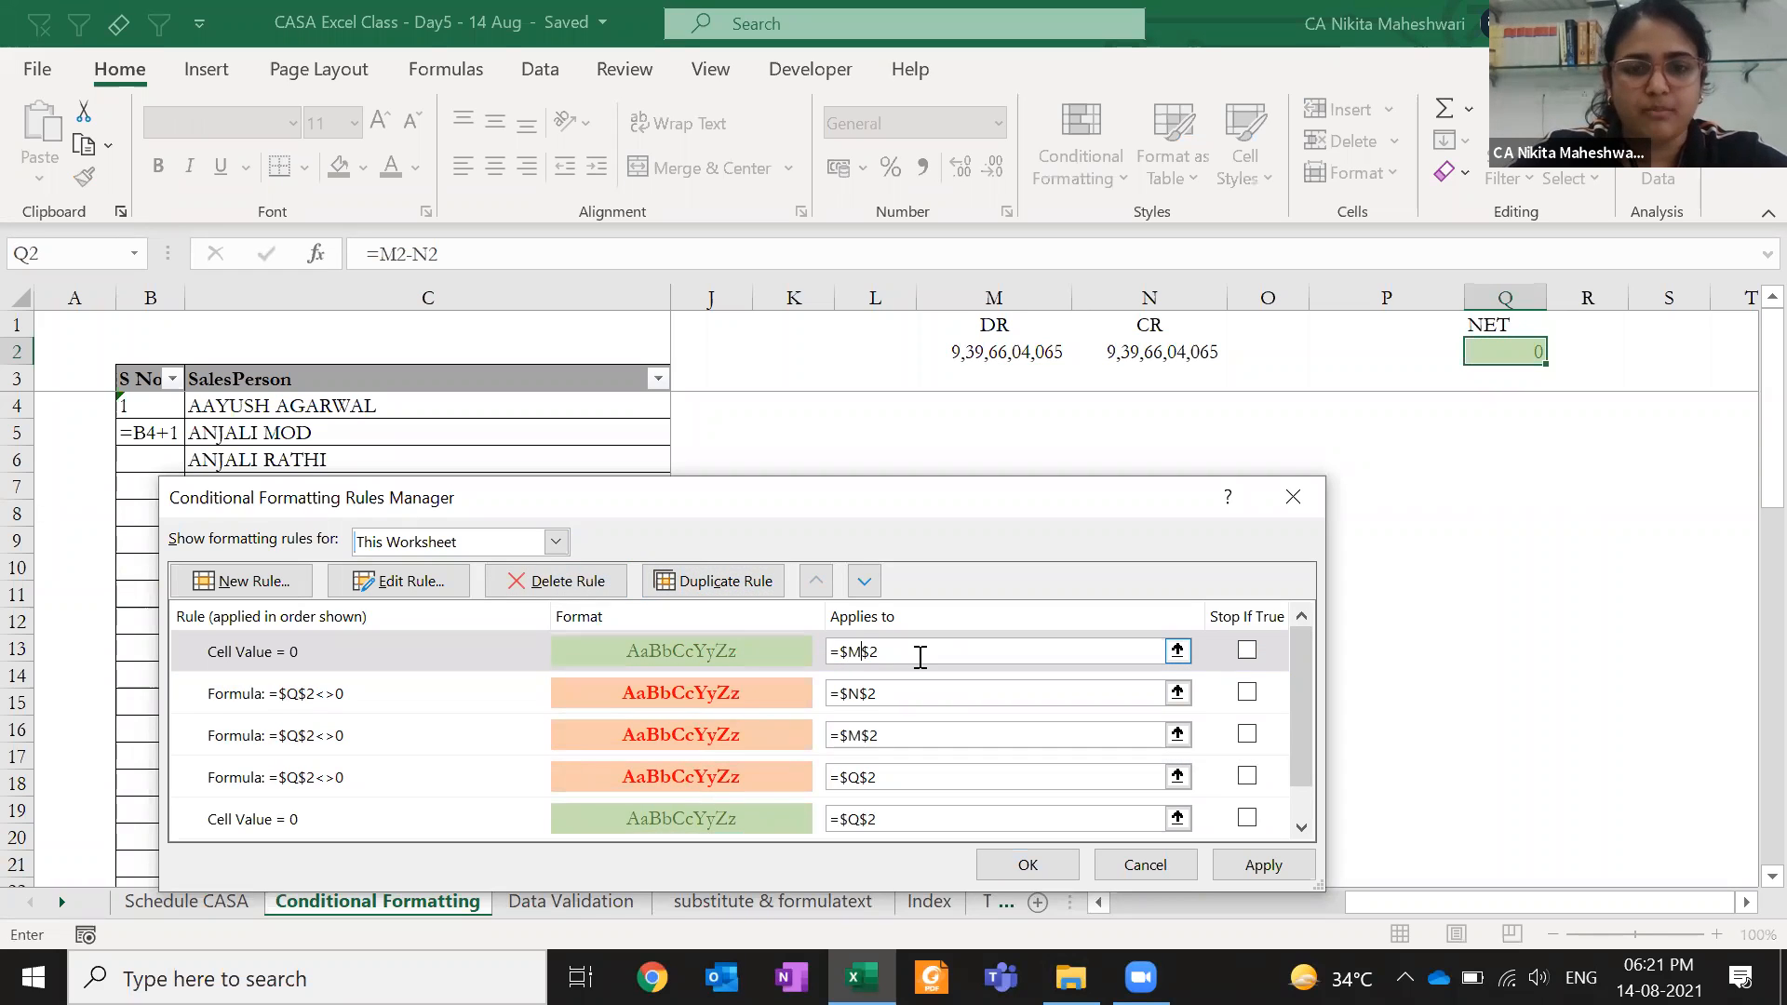
left_click(743, 653)
left_click(713, 580)
left_click(861, 651)
key("BackSpace")
type("N")
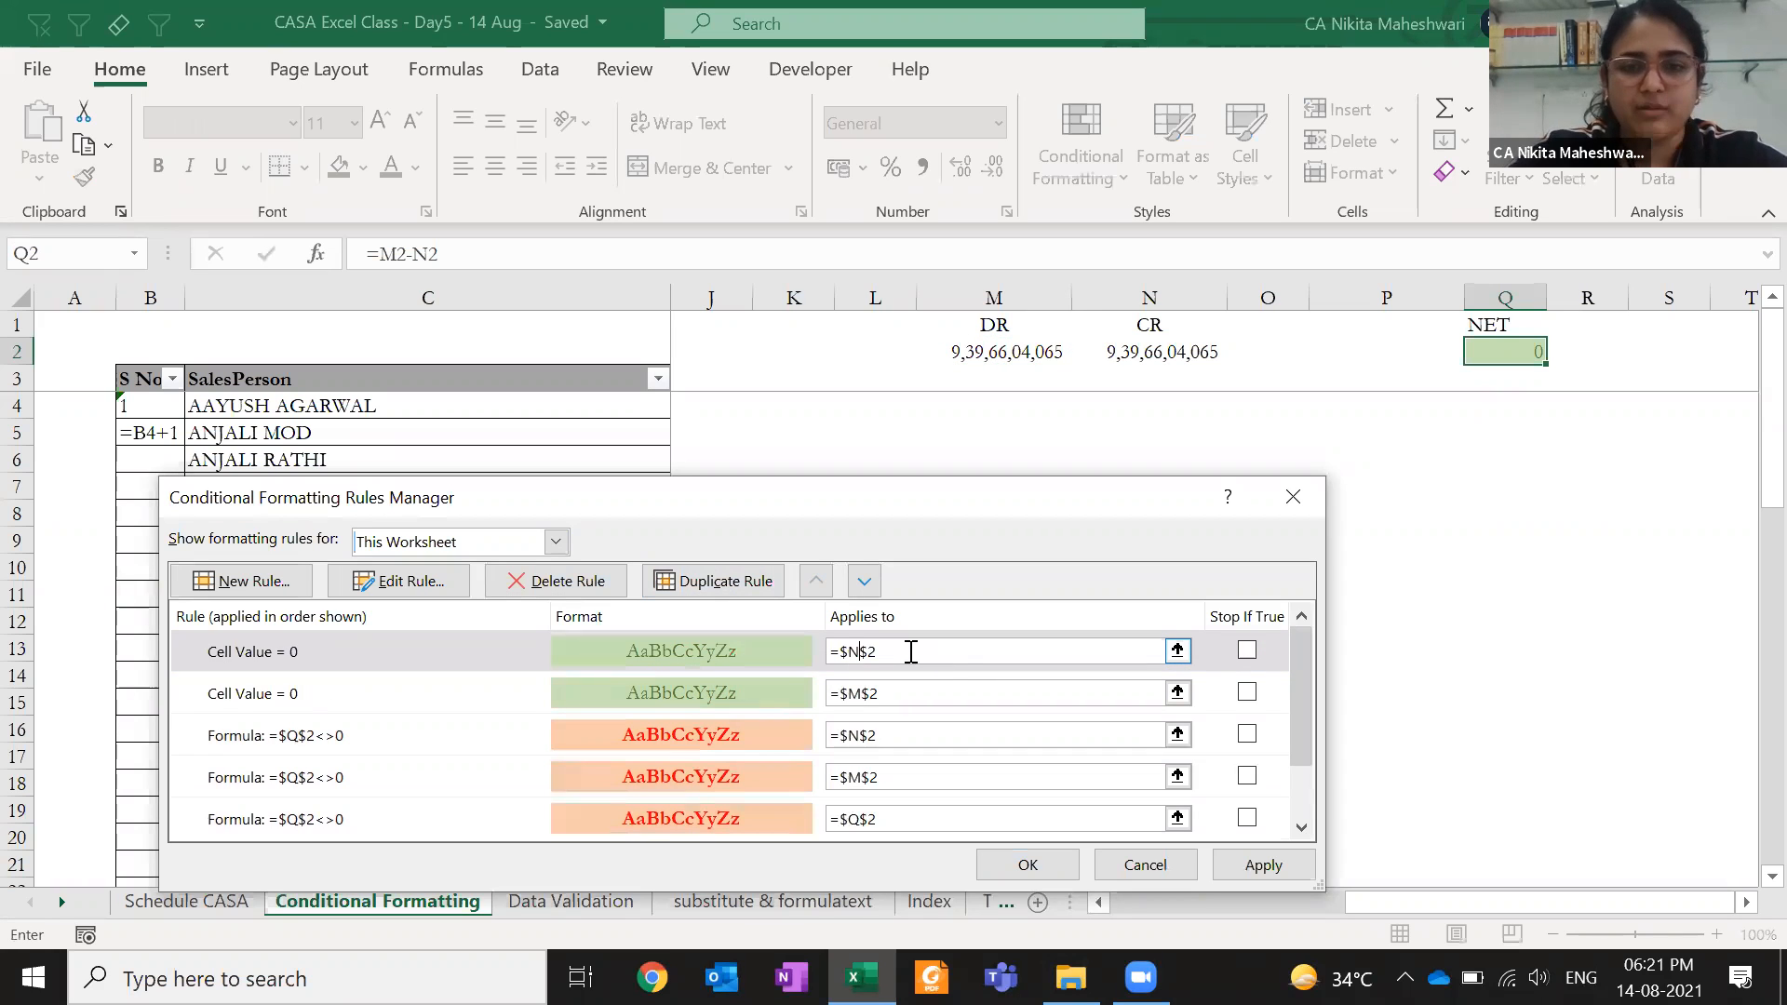
left_click(581, 676)
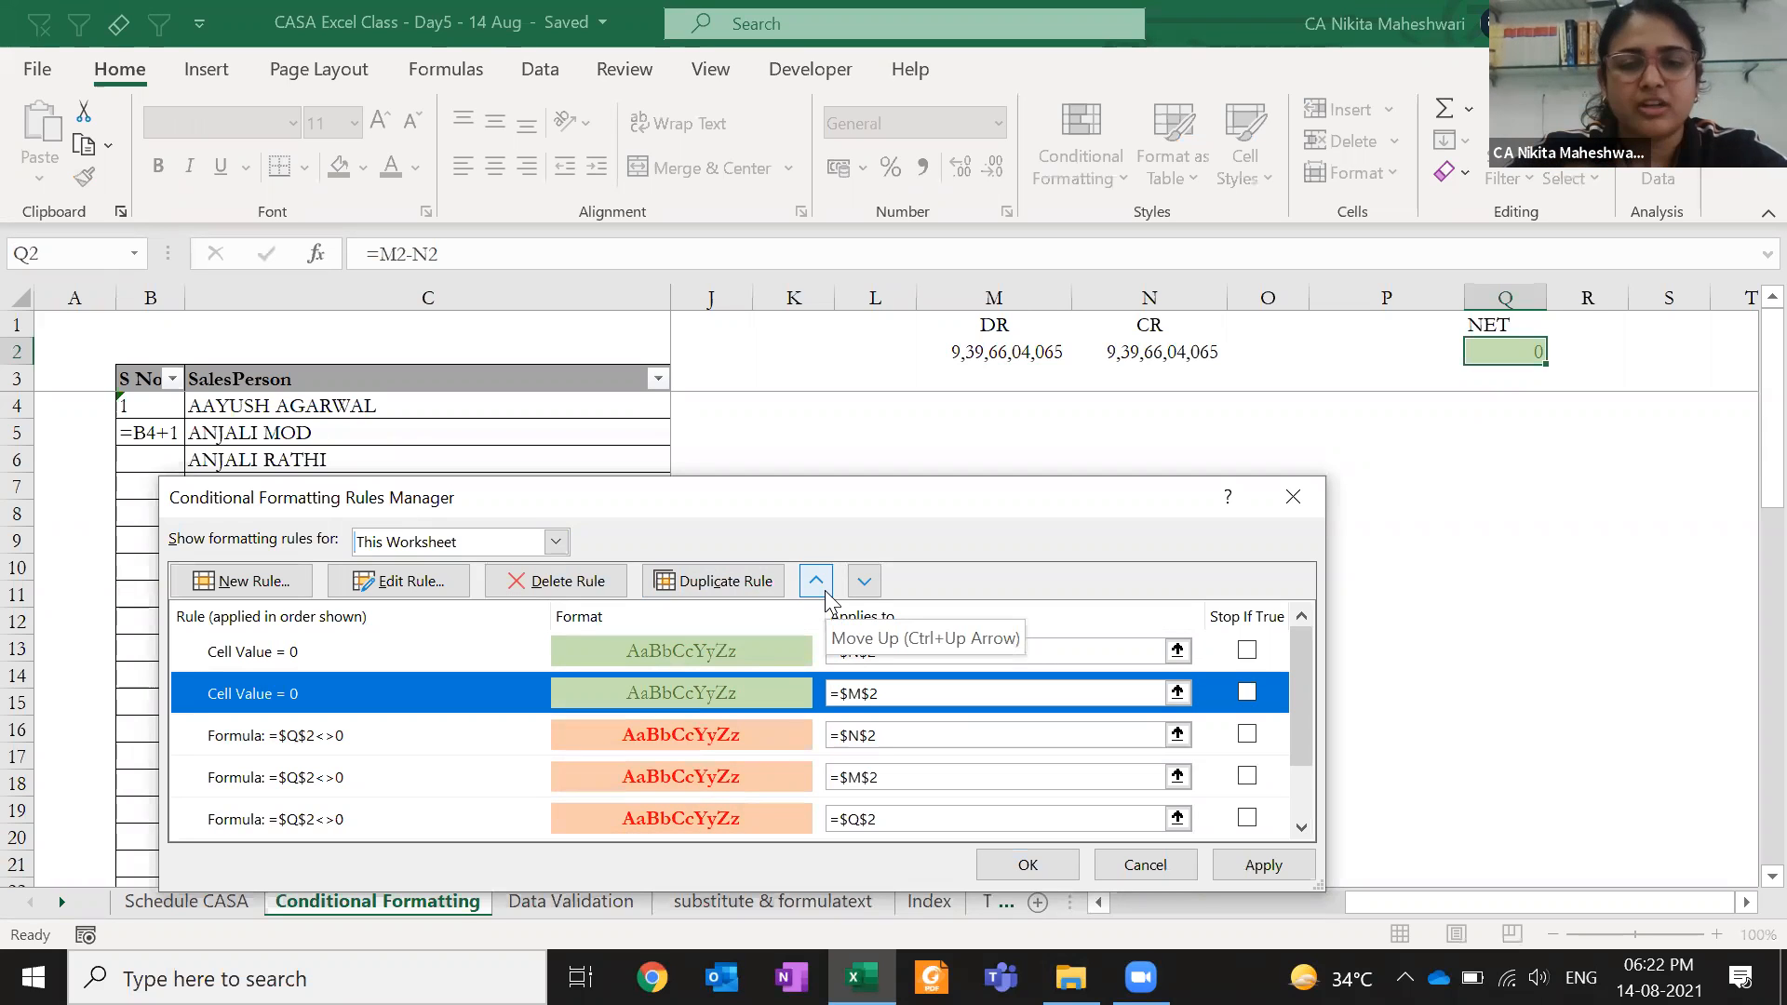
- Move the M2 and N2 Cell Value = 0 rules below the non-zero formula rules
left_click(869, 590)
left_click(870, 592)
left_click(870, 592)
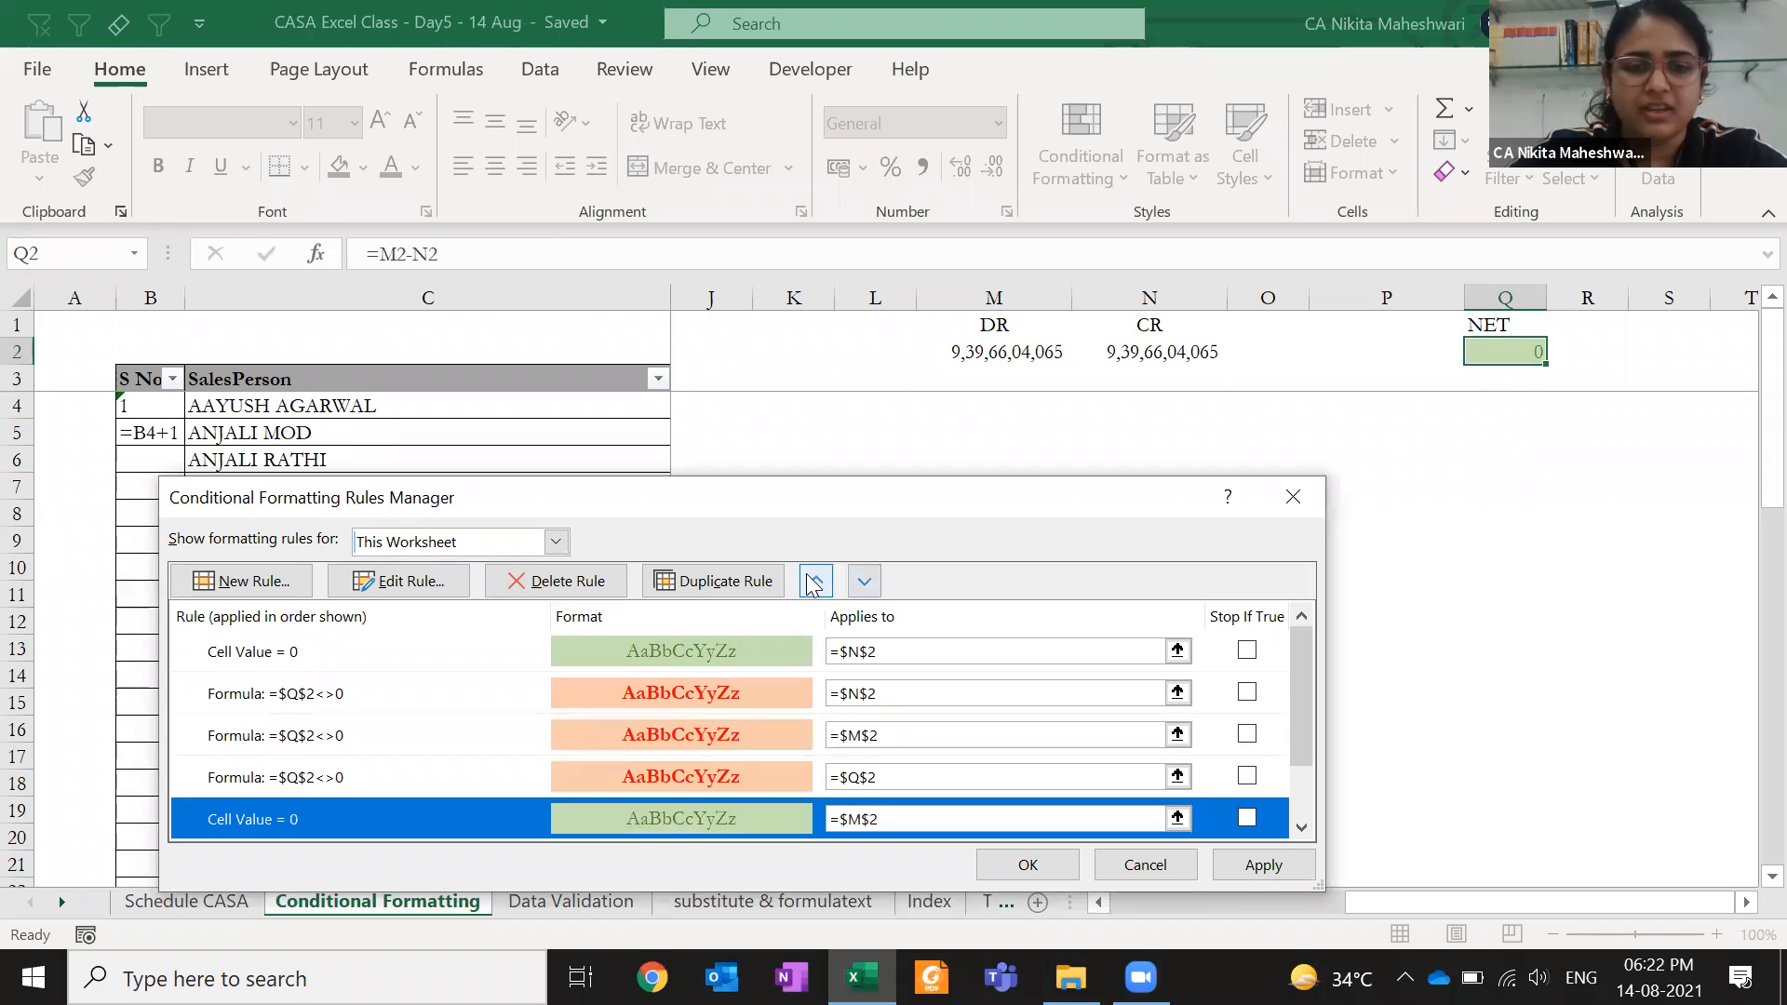
left_click(779, 656)
left_click(863, 584)
left_click(863, 584)
left_click(862, 583)
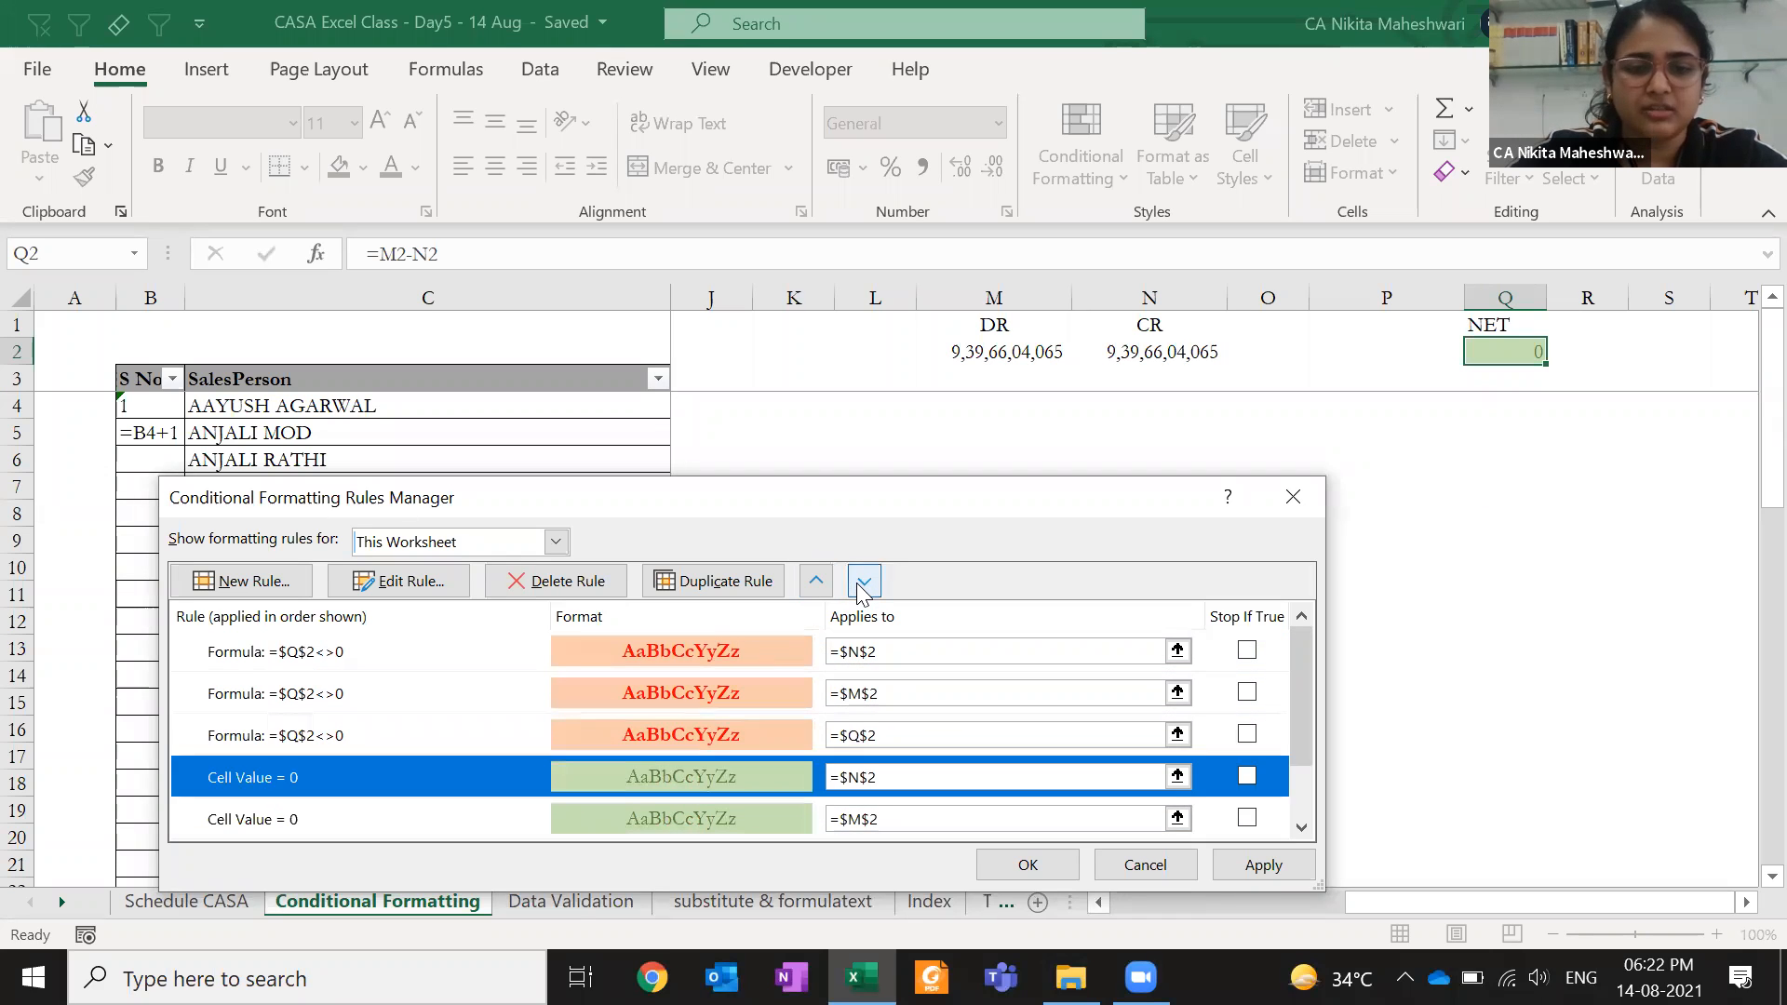
left_click(862, 583)
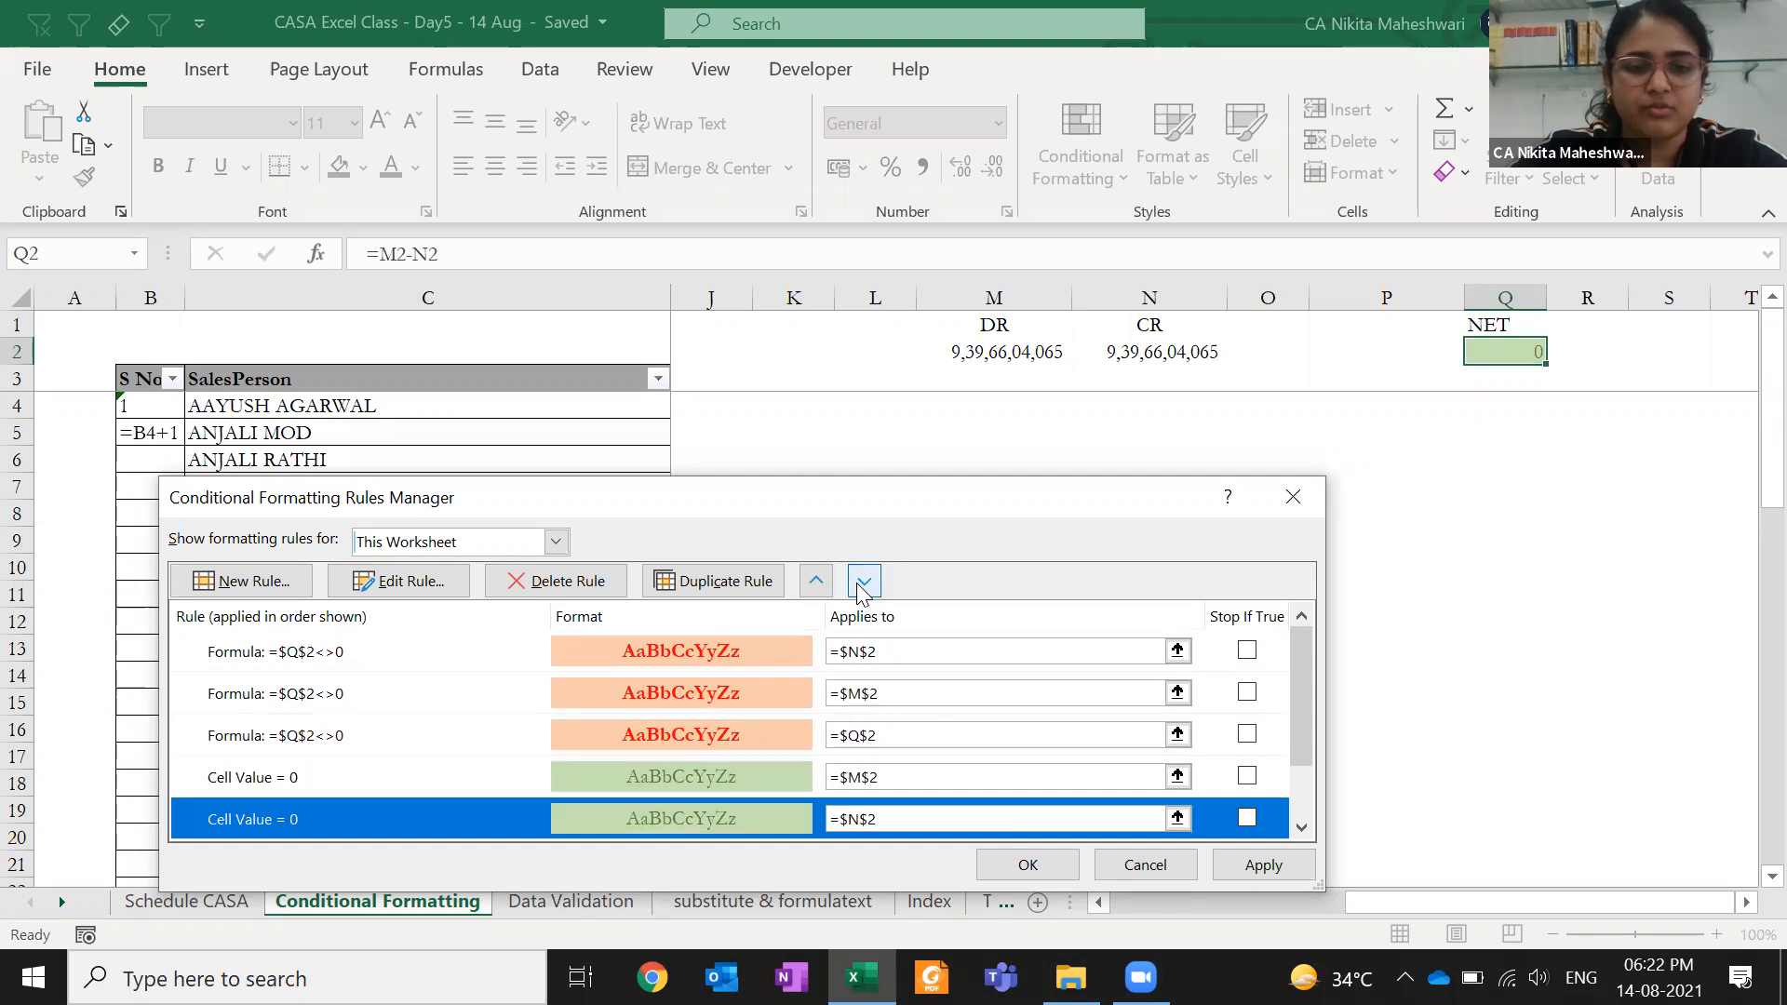
- Apply the reordered rules, close the manager, and check the raw CR value in N2
left_click(1262, 865)
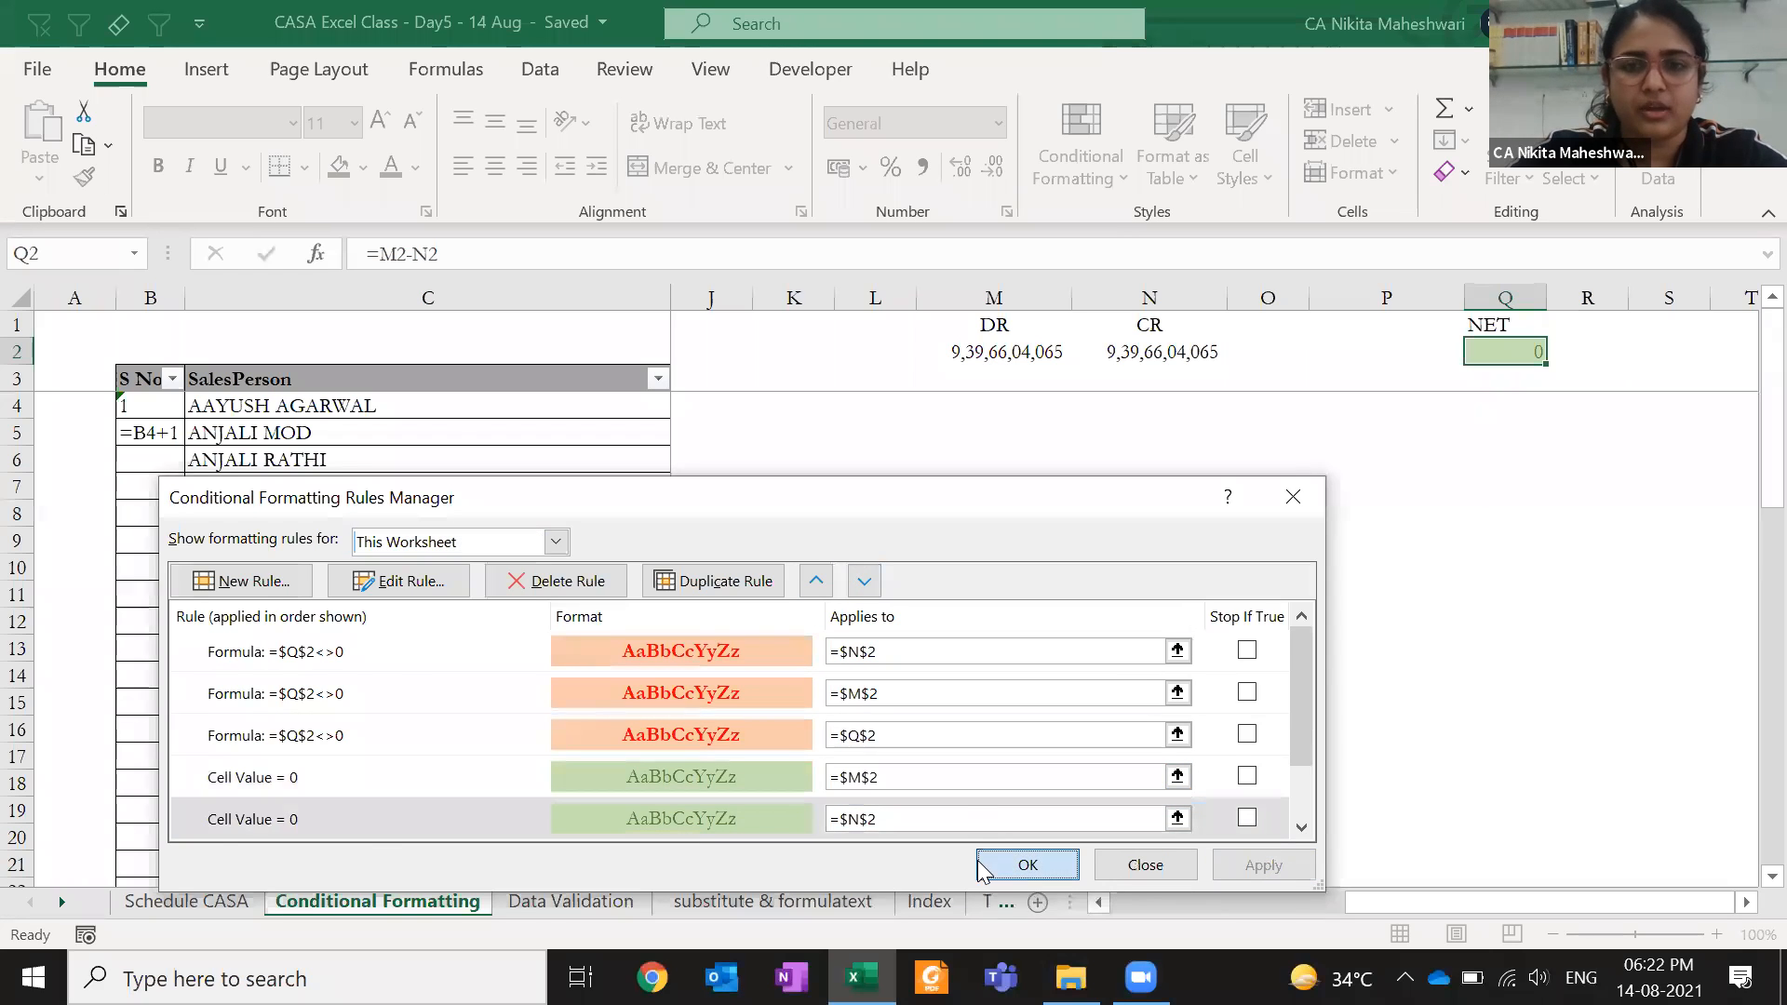
left_click(1015, 865)
left_click(1142, 357)
double_click(1143, 357)
key("Escape")
- Review all This Worksheet rules, including the M2 zero rule's range, then close the manager
left_click(1079, 153)
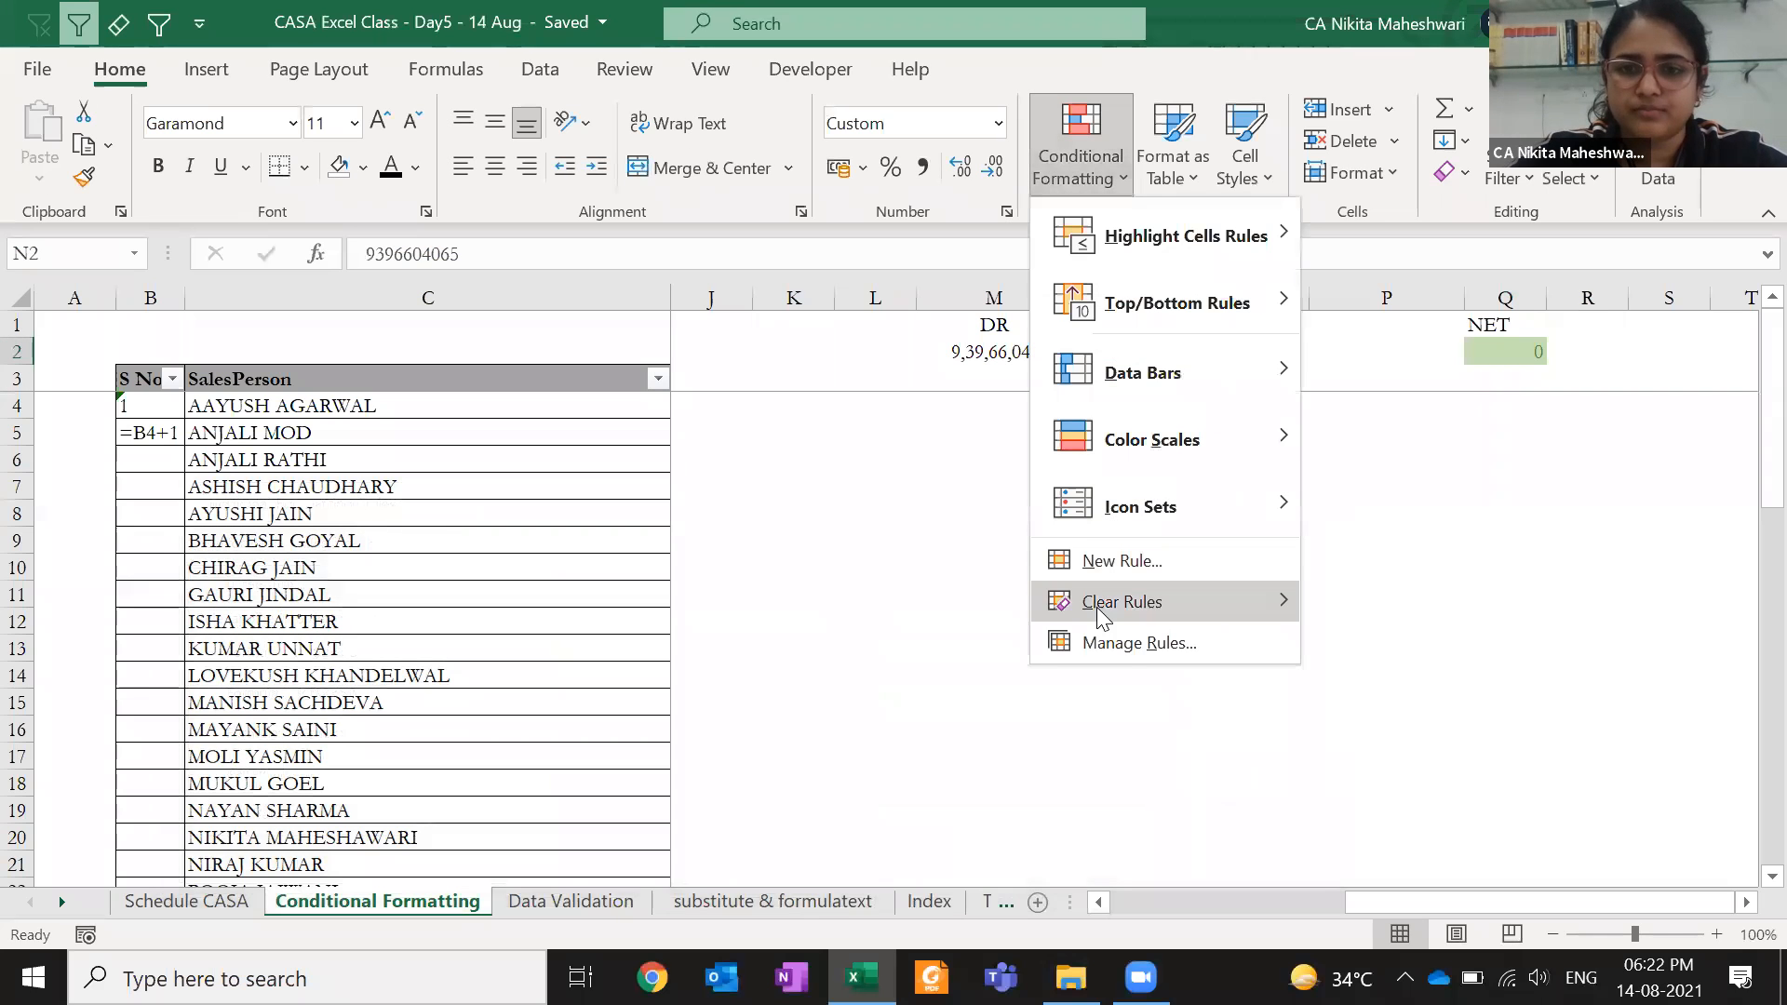
mouse_move(1097, 606)
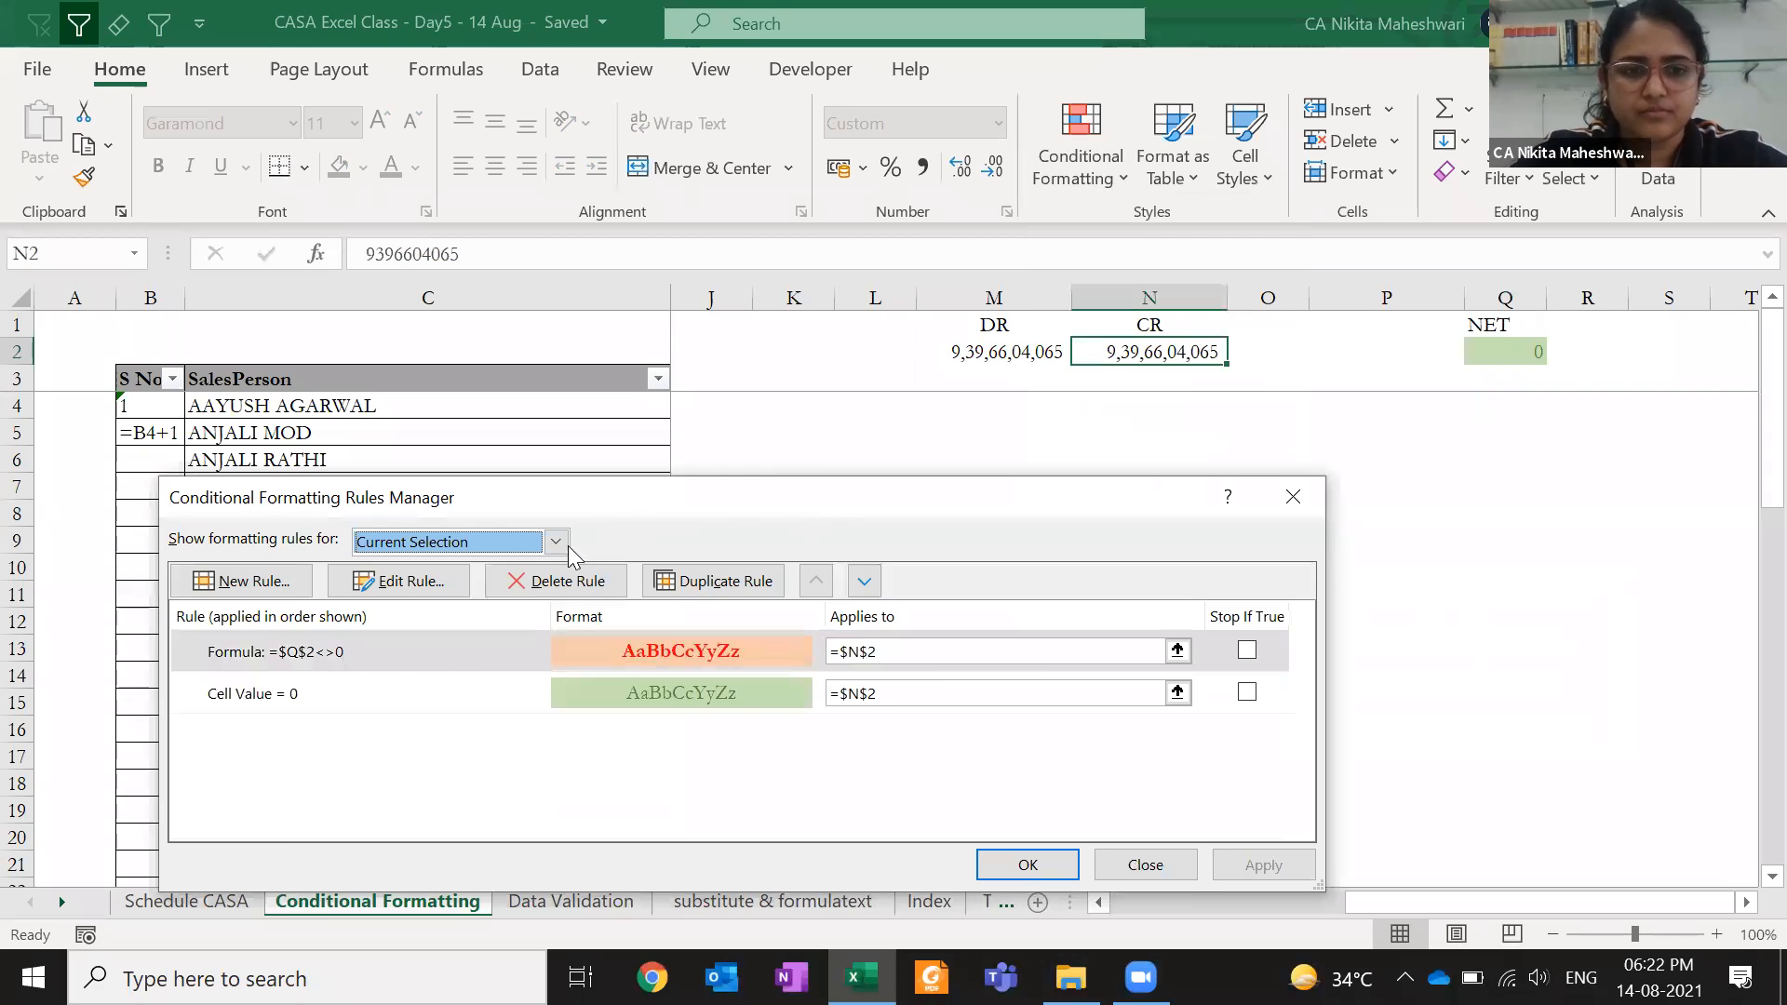
left_click(567, 548)
left_click(530, 586)
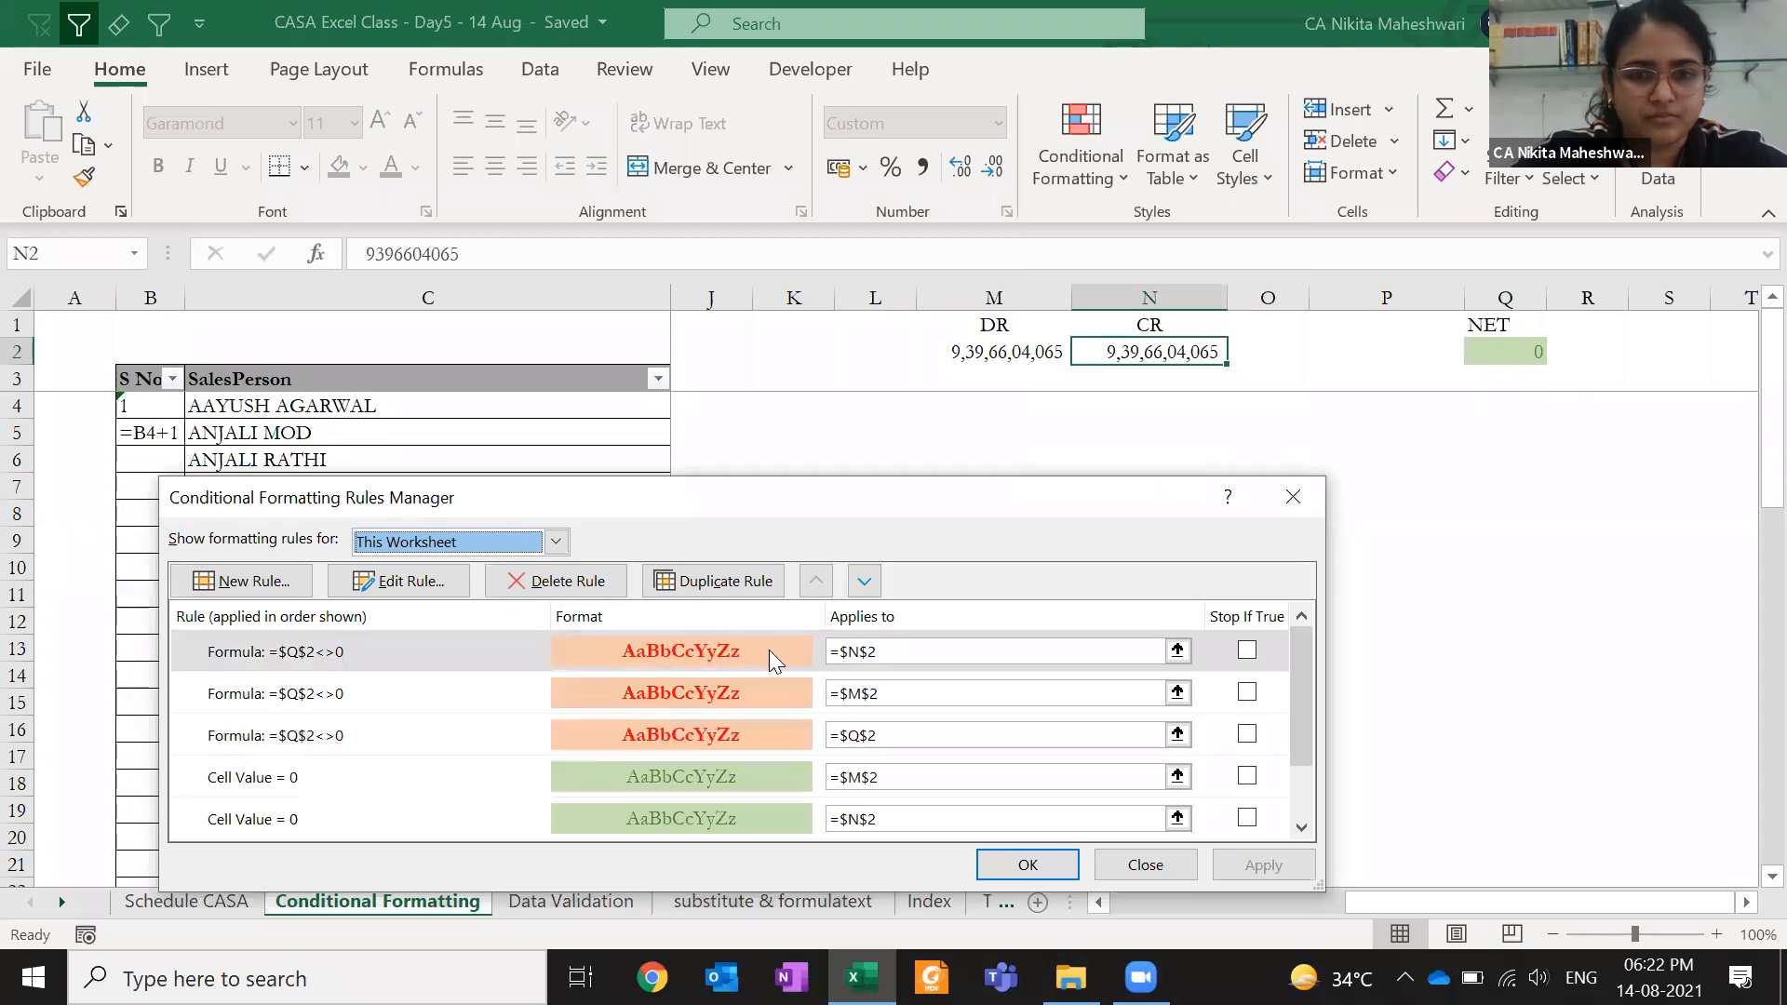
left_click(846, 777)
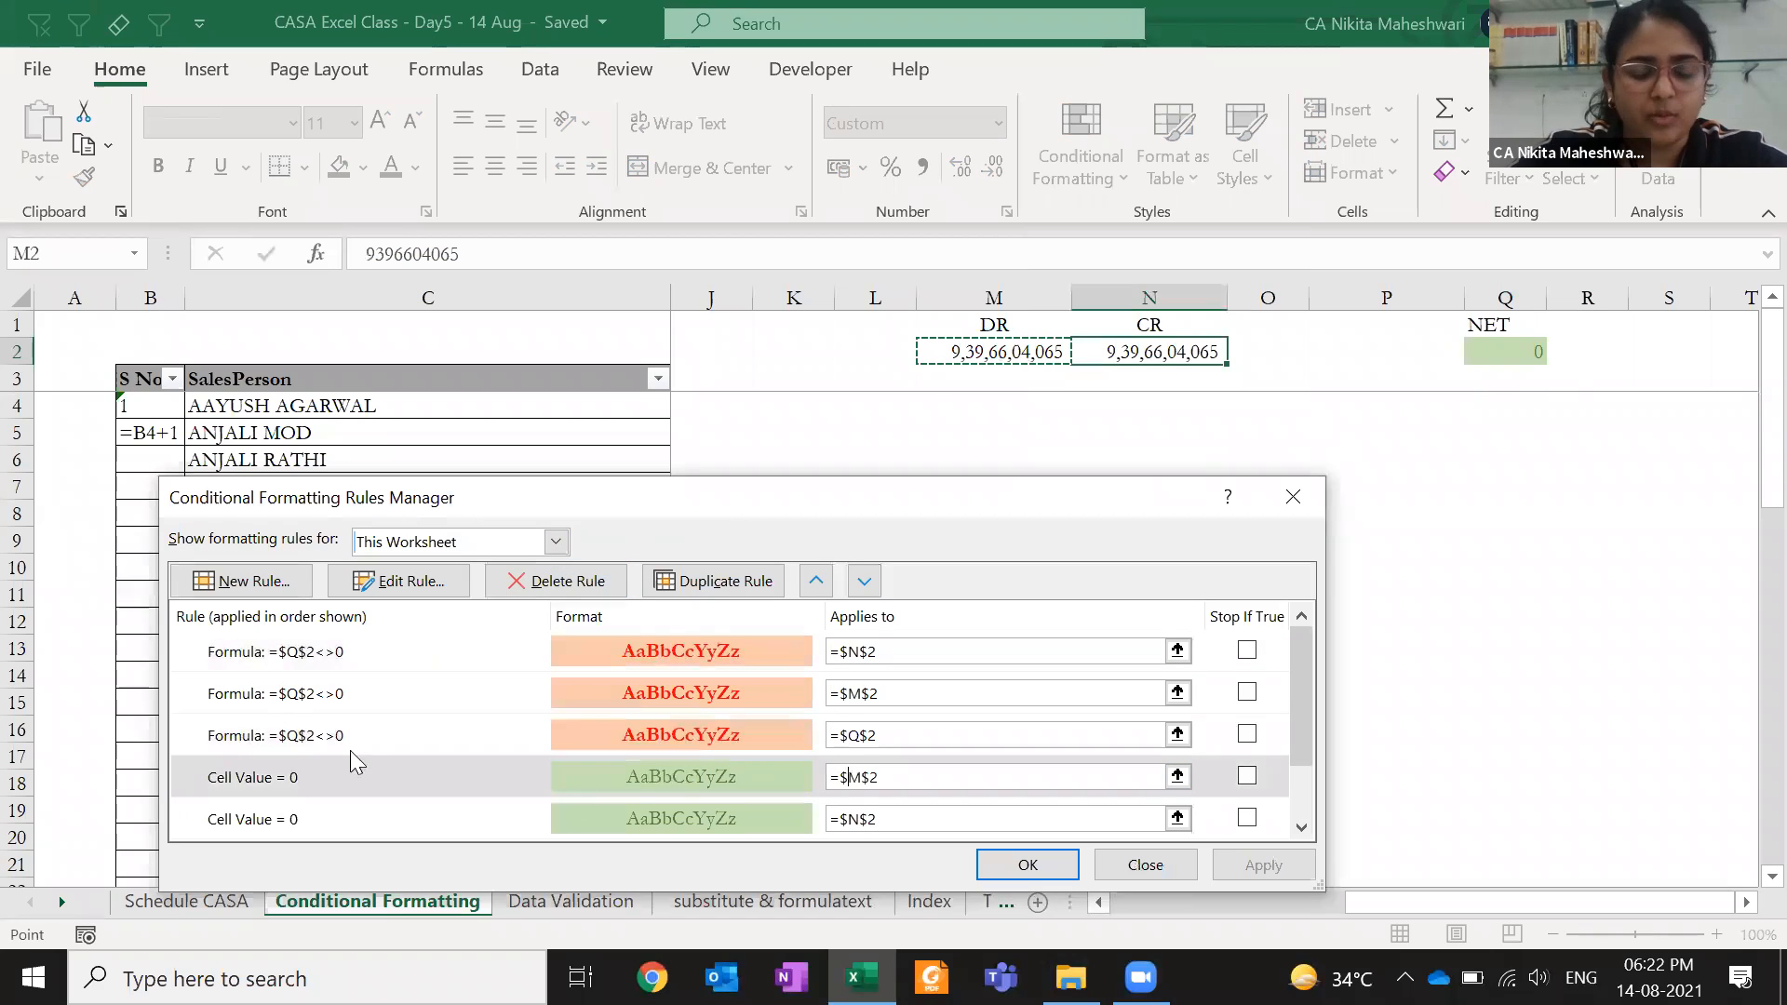
left_click_drag(713, 497, 632, 454)
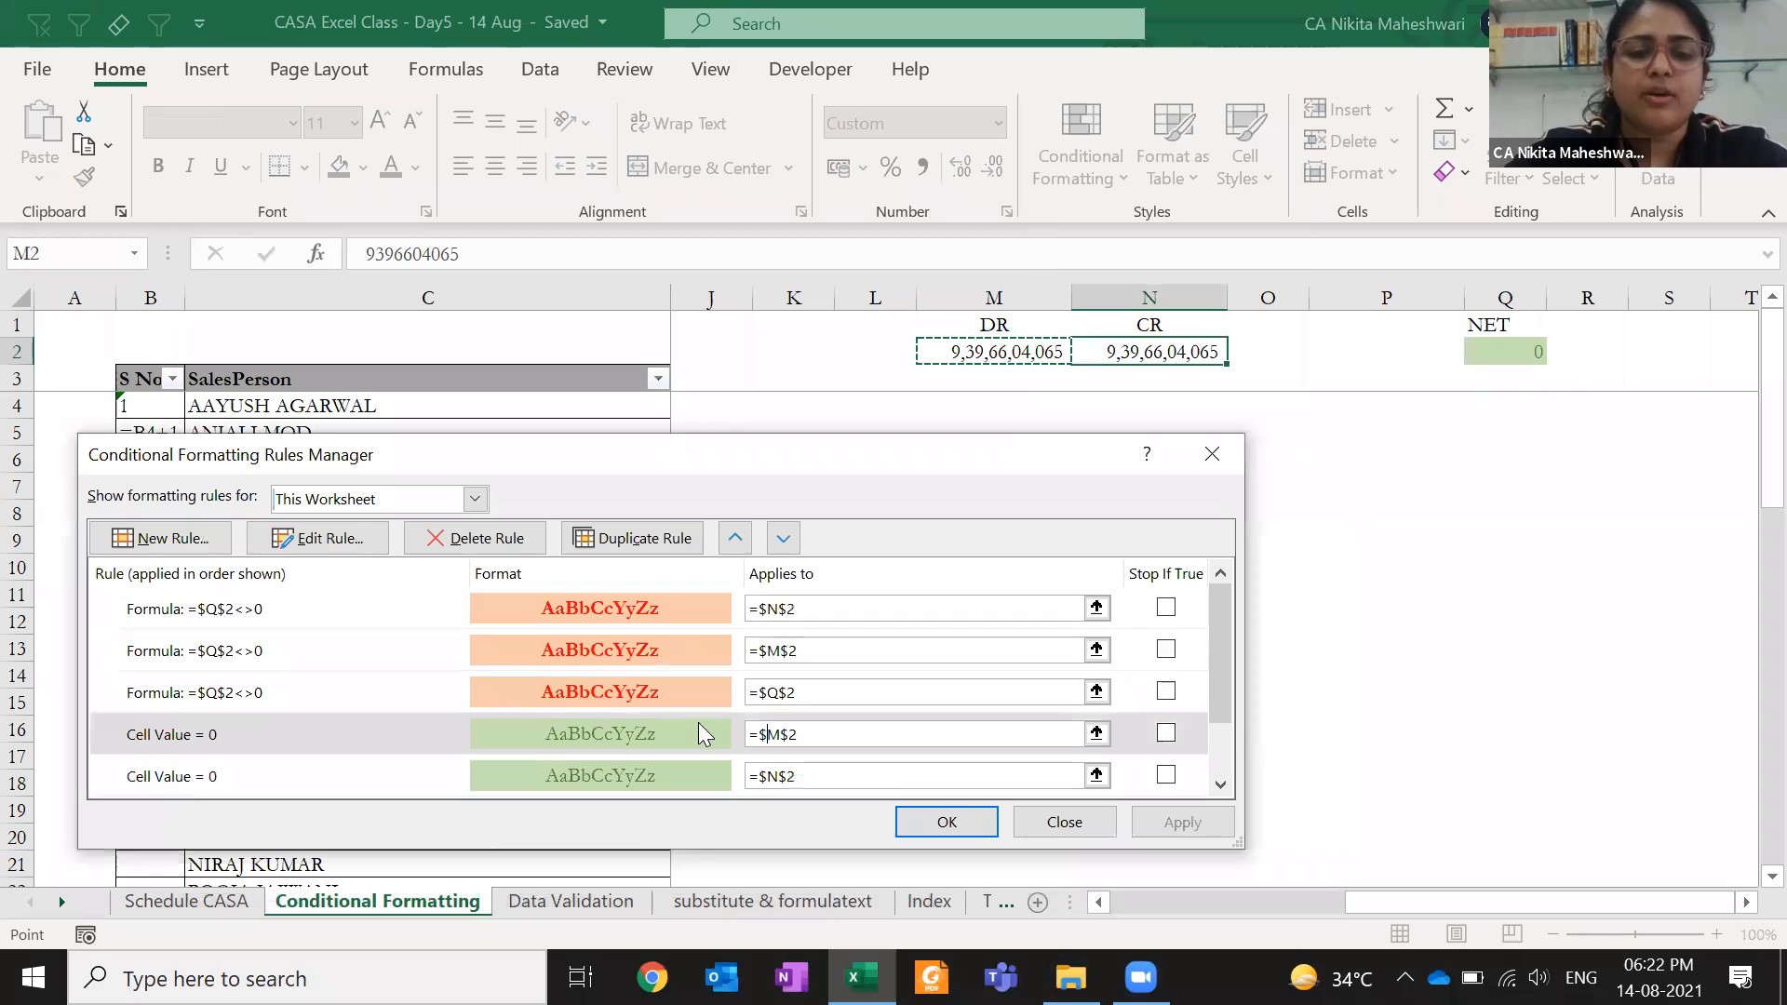
key("Return")
type("9396604061")
key("Return")
key("Up")
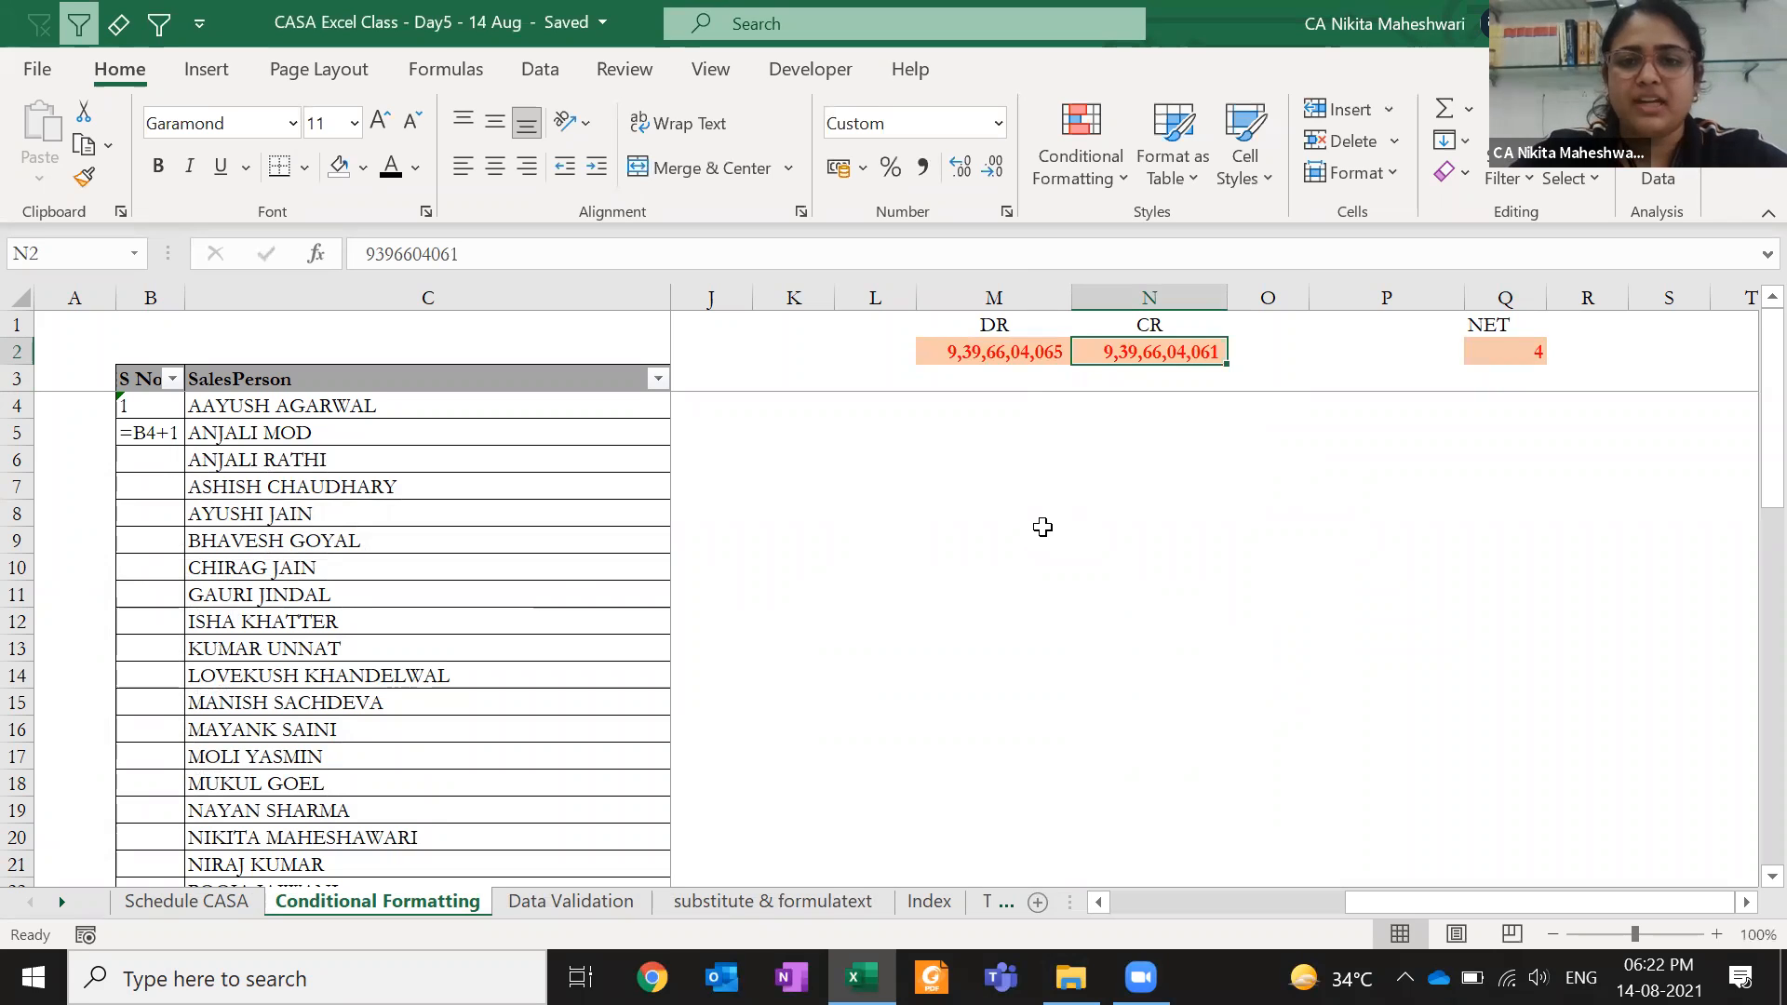
type("9396604065")
key("Return")
key("Up")
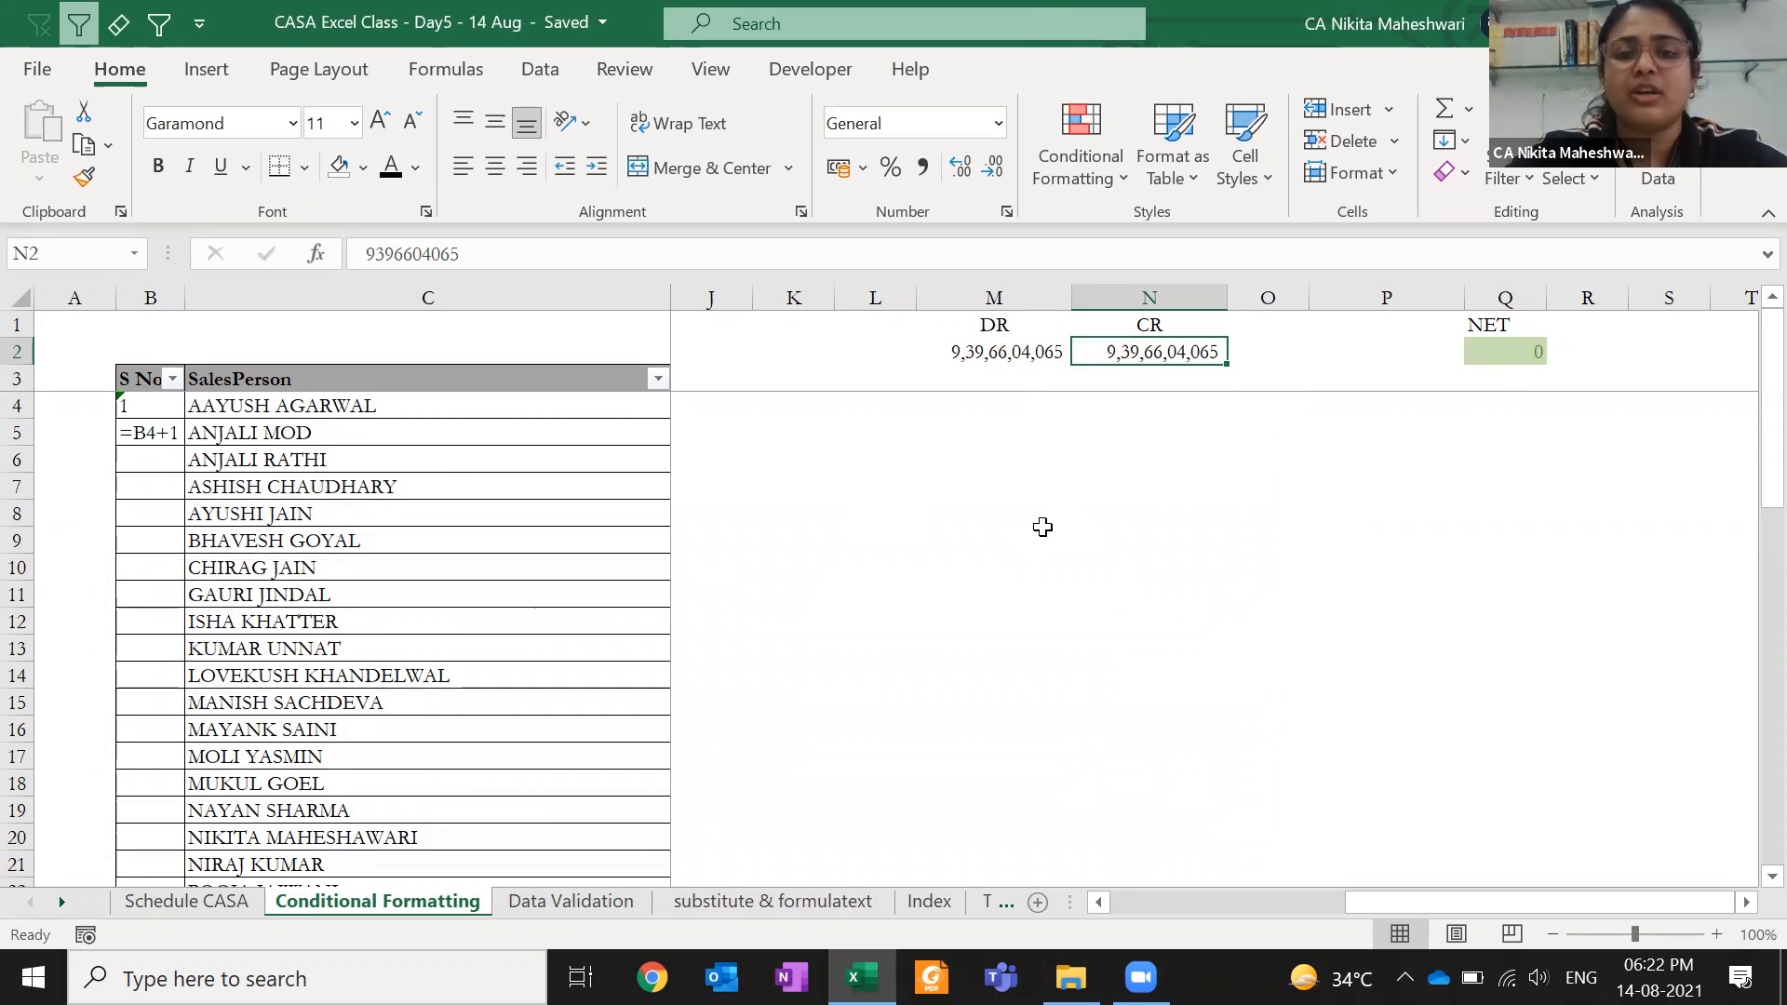
left_click(990, 354)
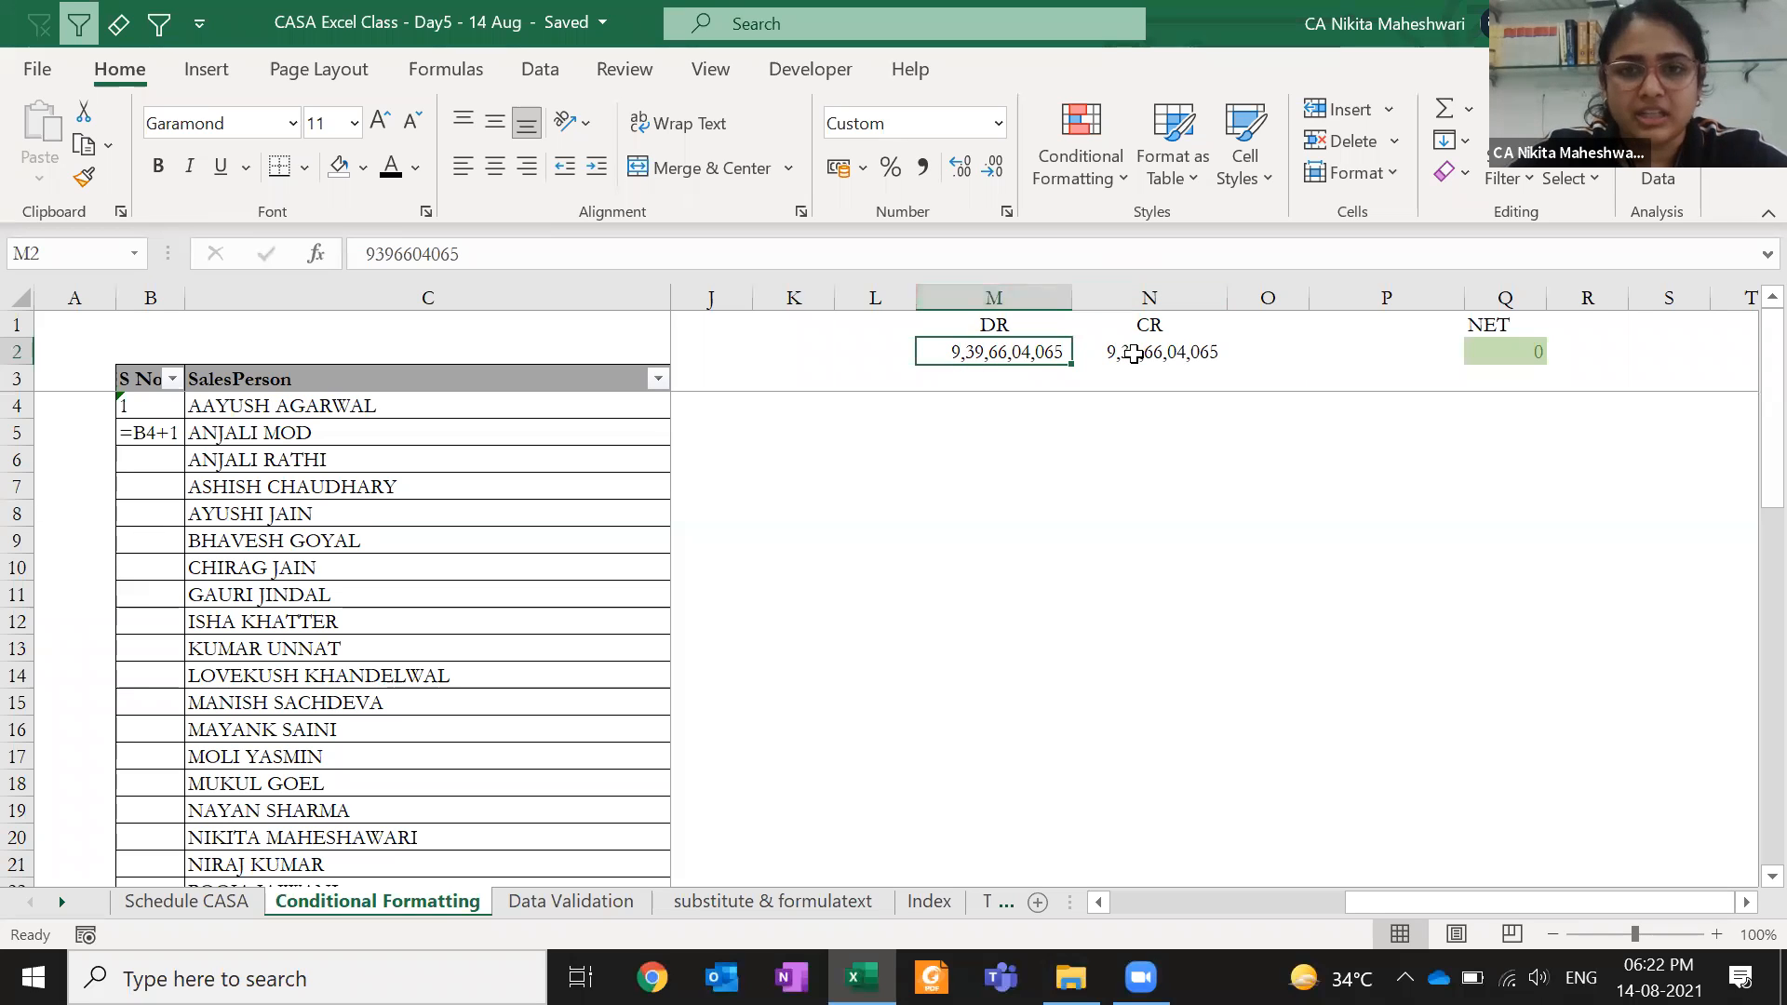
- List all This Worksheet rules and select the Cell Value = 0 rule for M2
left_click(1091, 185)
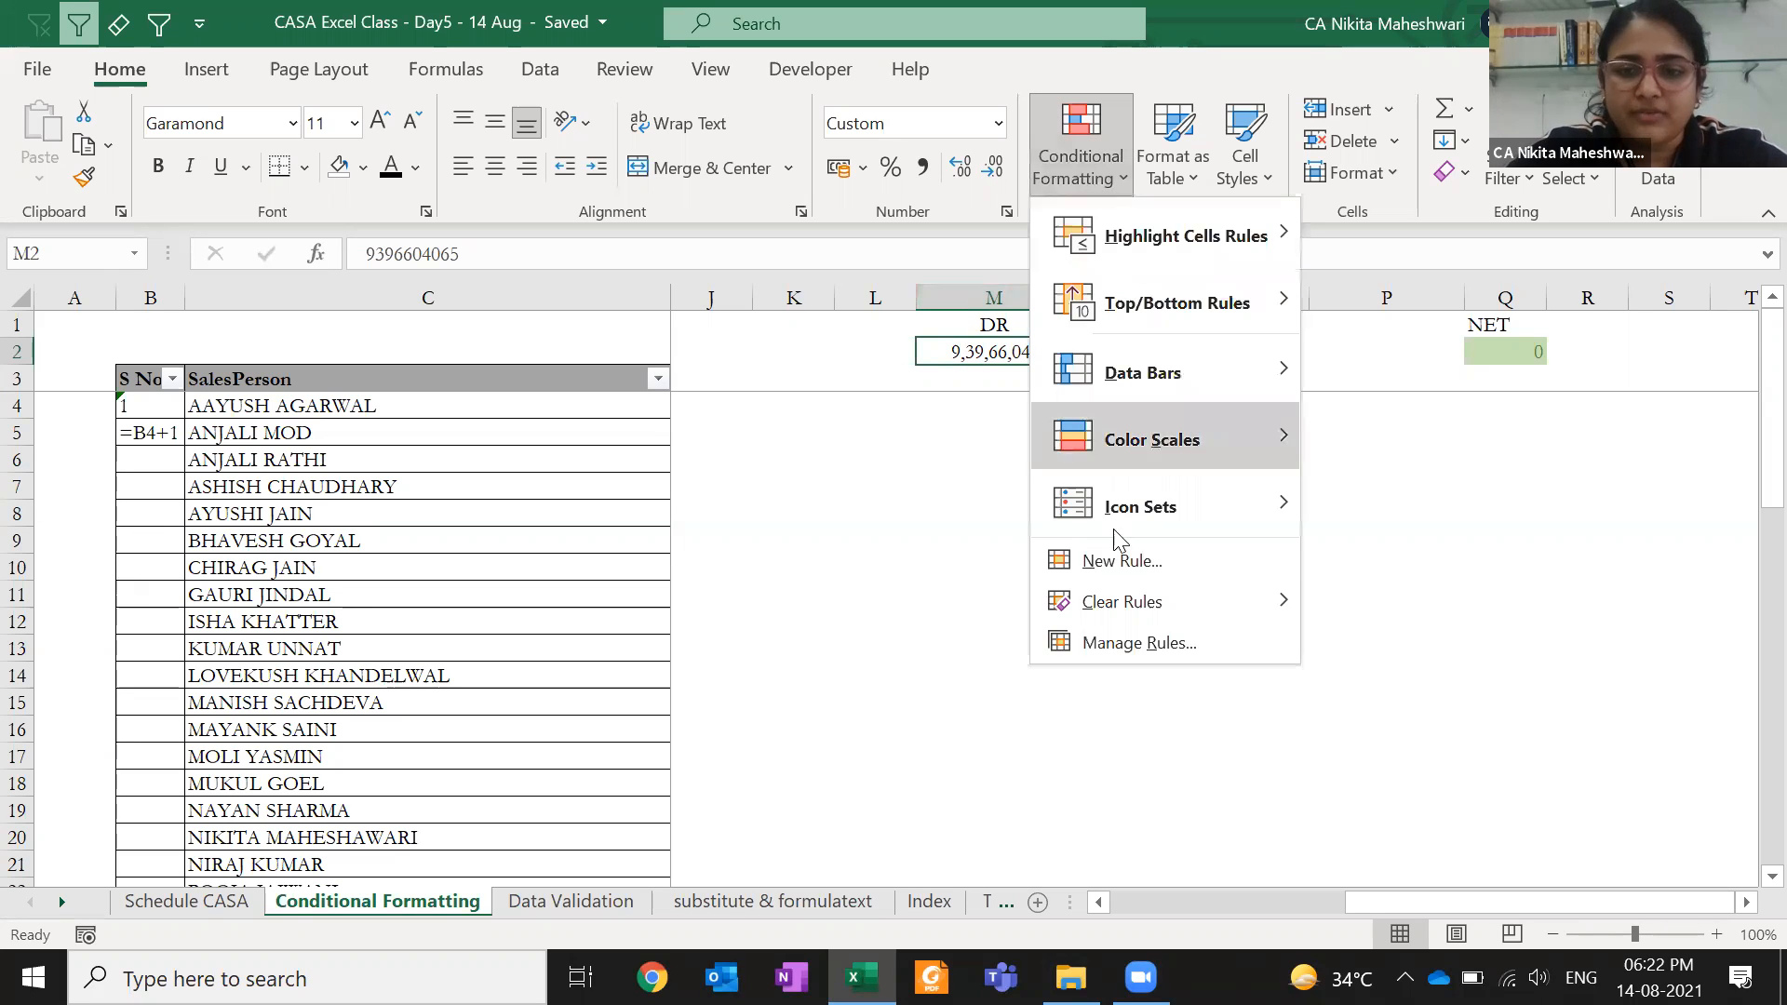
left_click(1117, 642)
left_click(391, 506)
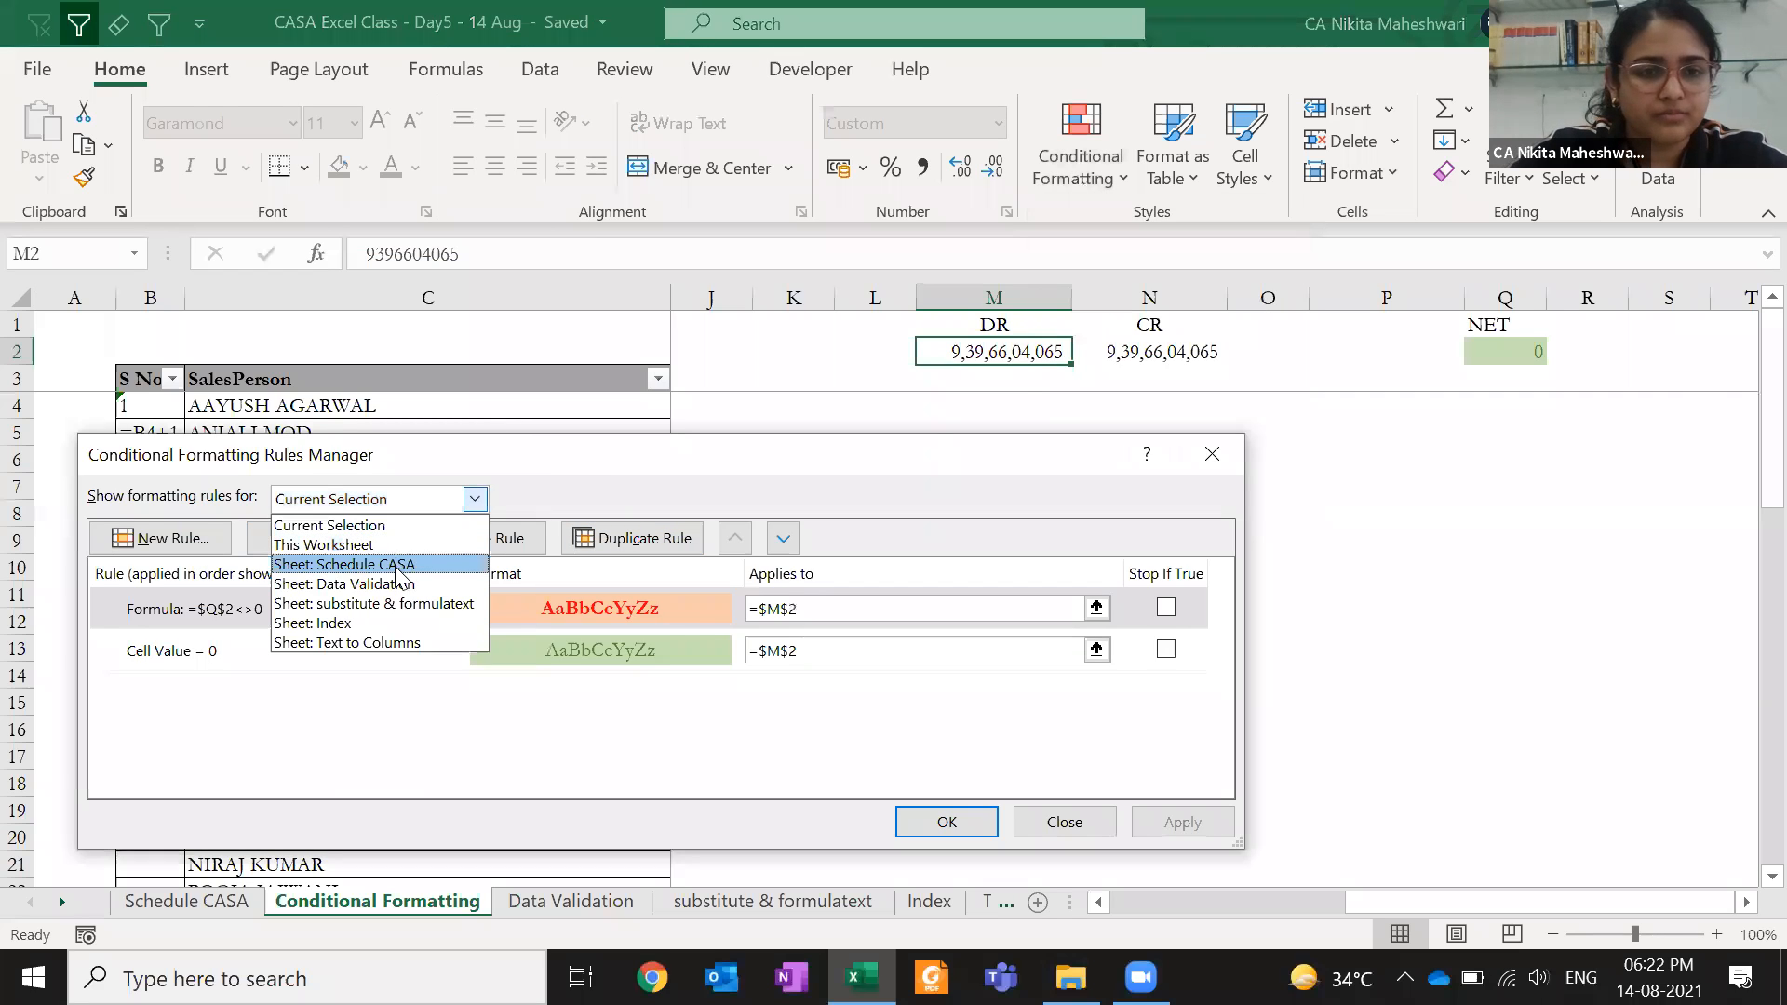
left_click(396, 545)
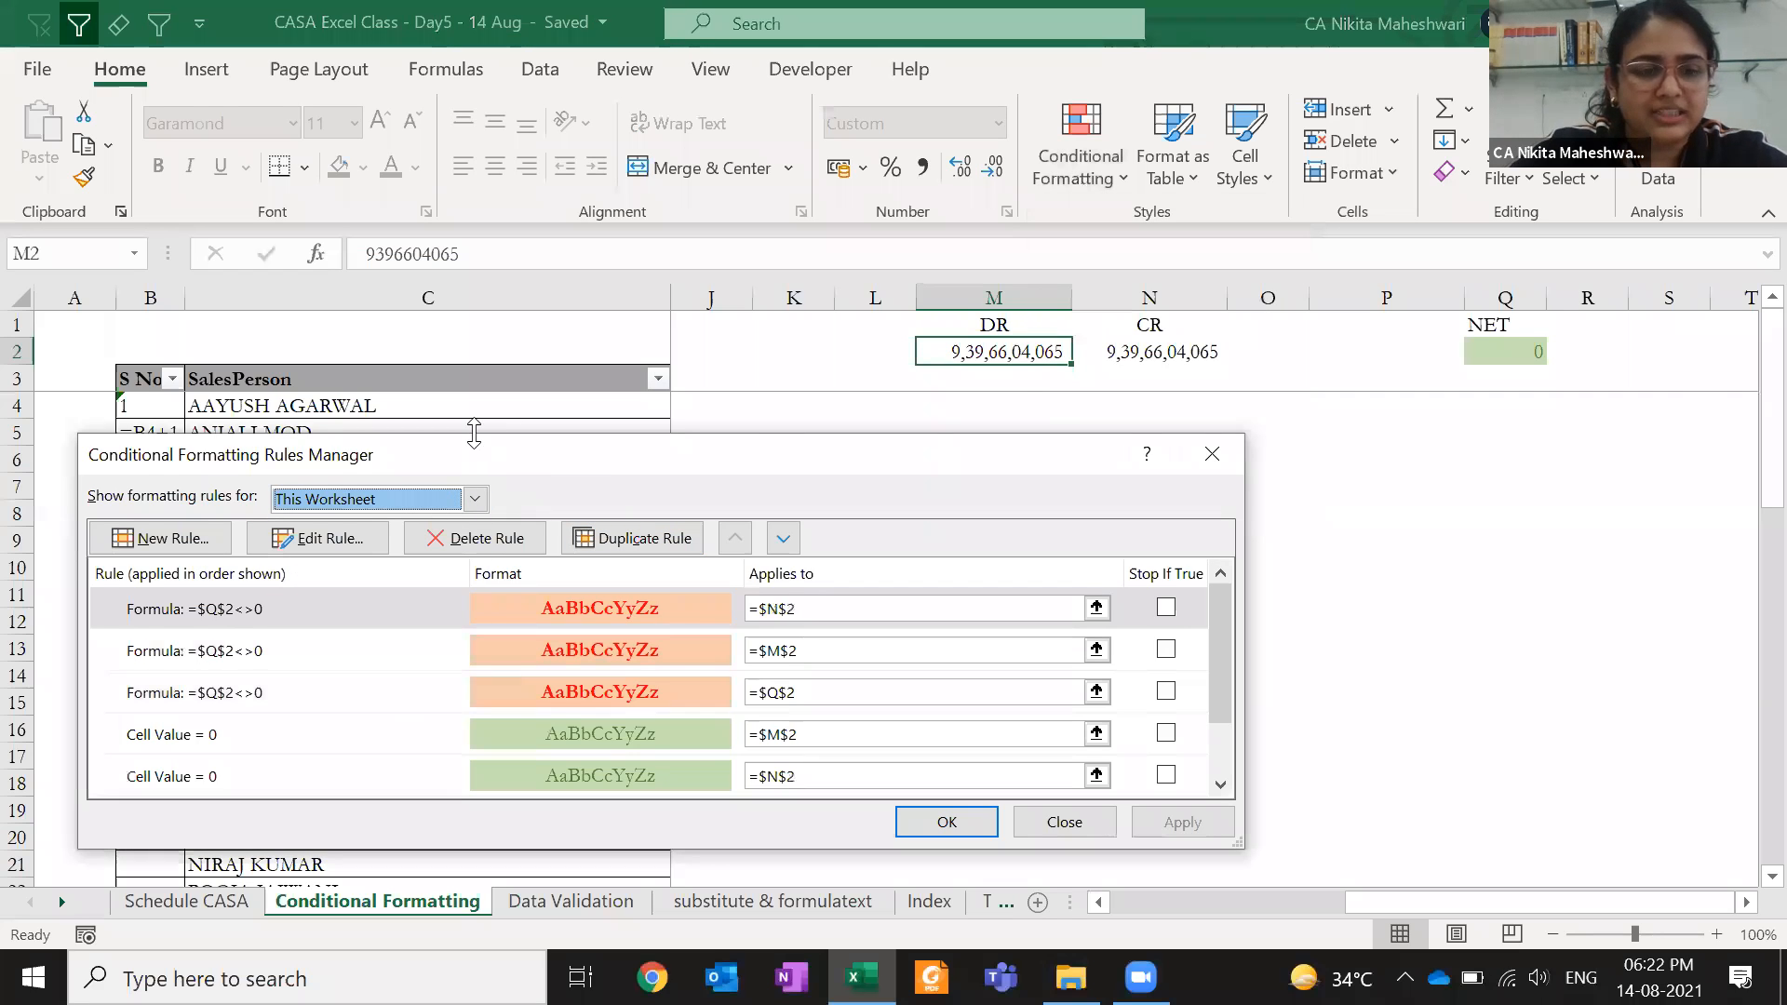
left_click_drag(474, 433, 474, 191)
left_click(294, 490)
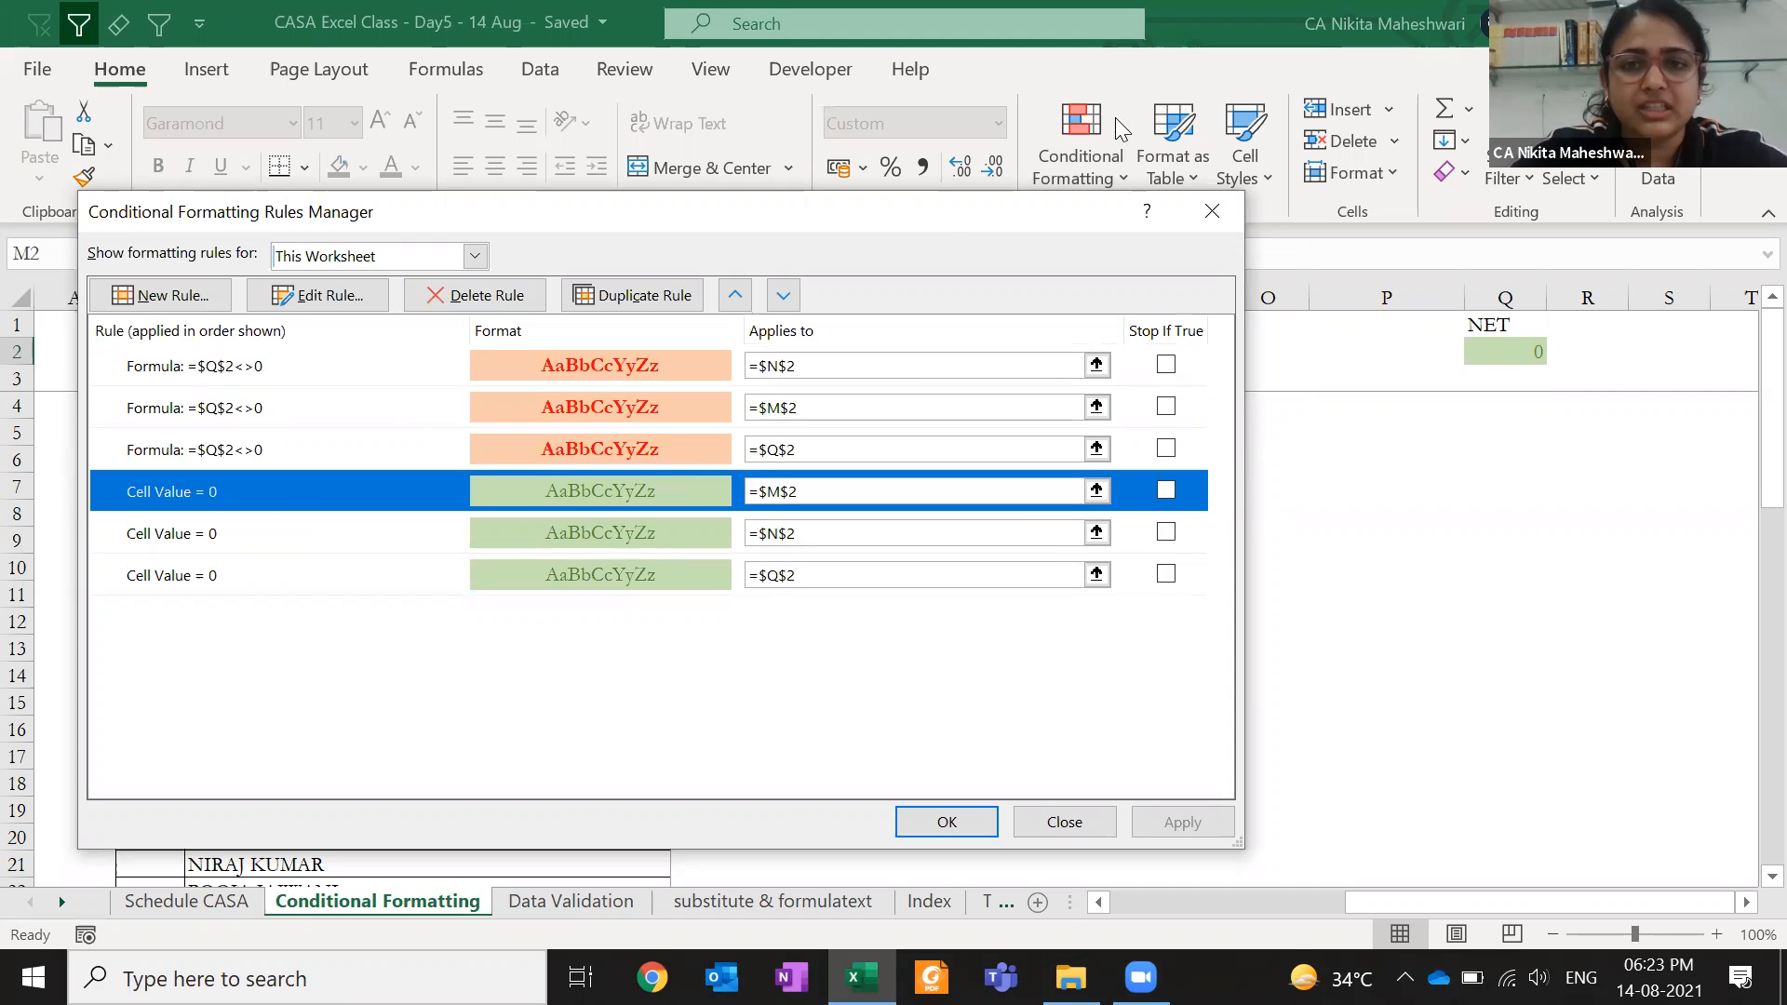
key("Escape")
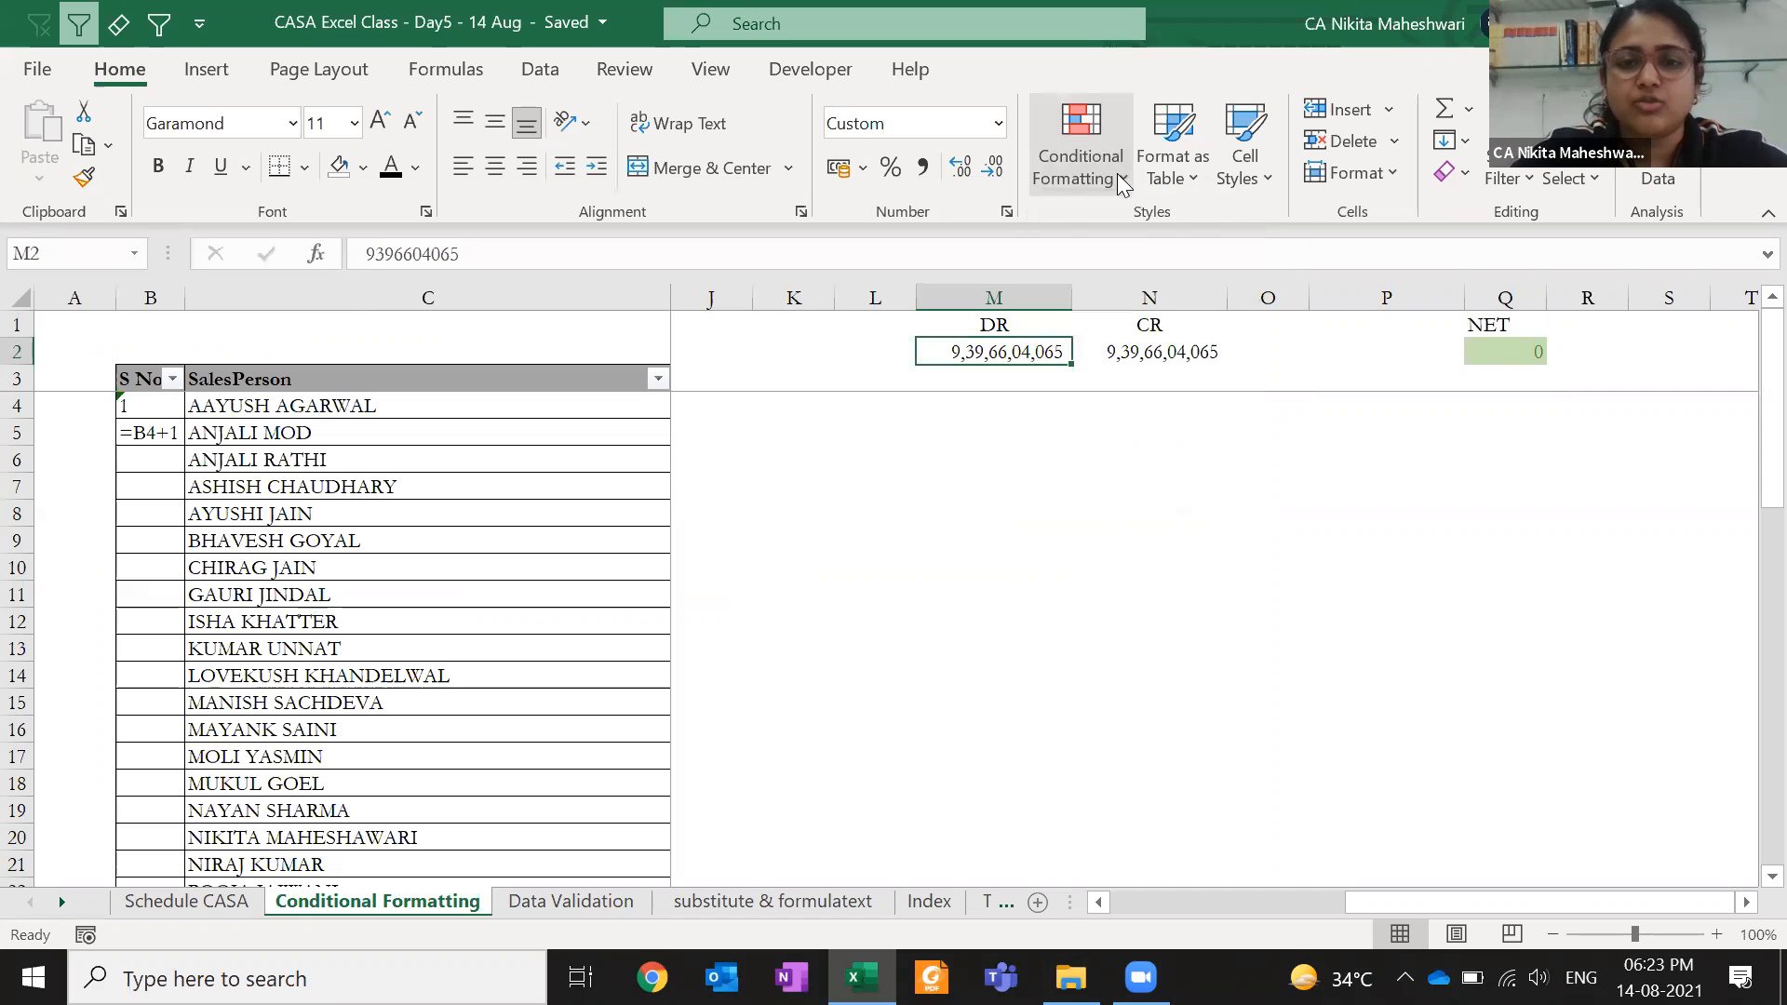
- Reopen the worksheet rules list and edit the M2 Cell Value = 0 rule
left_click(1082, 149)
mouse_move(1194, 240)
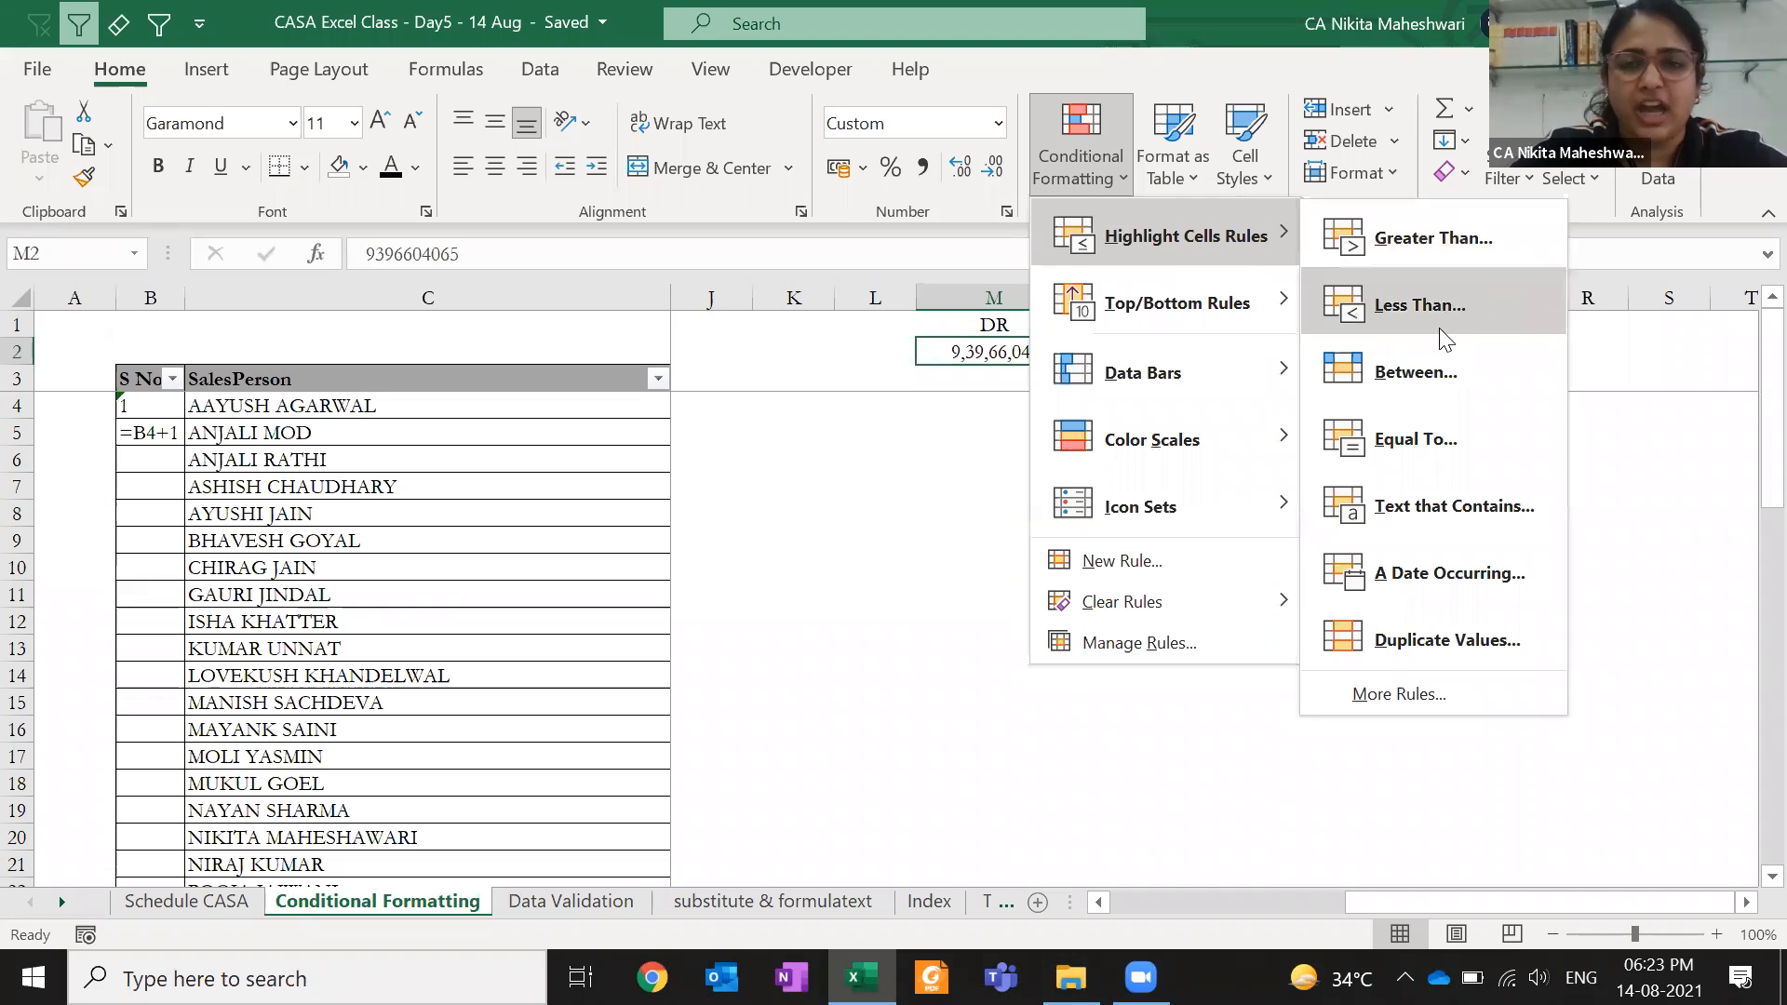
key("Escape")
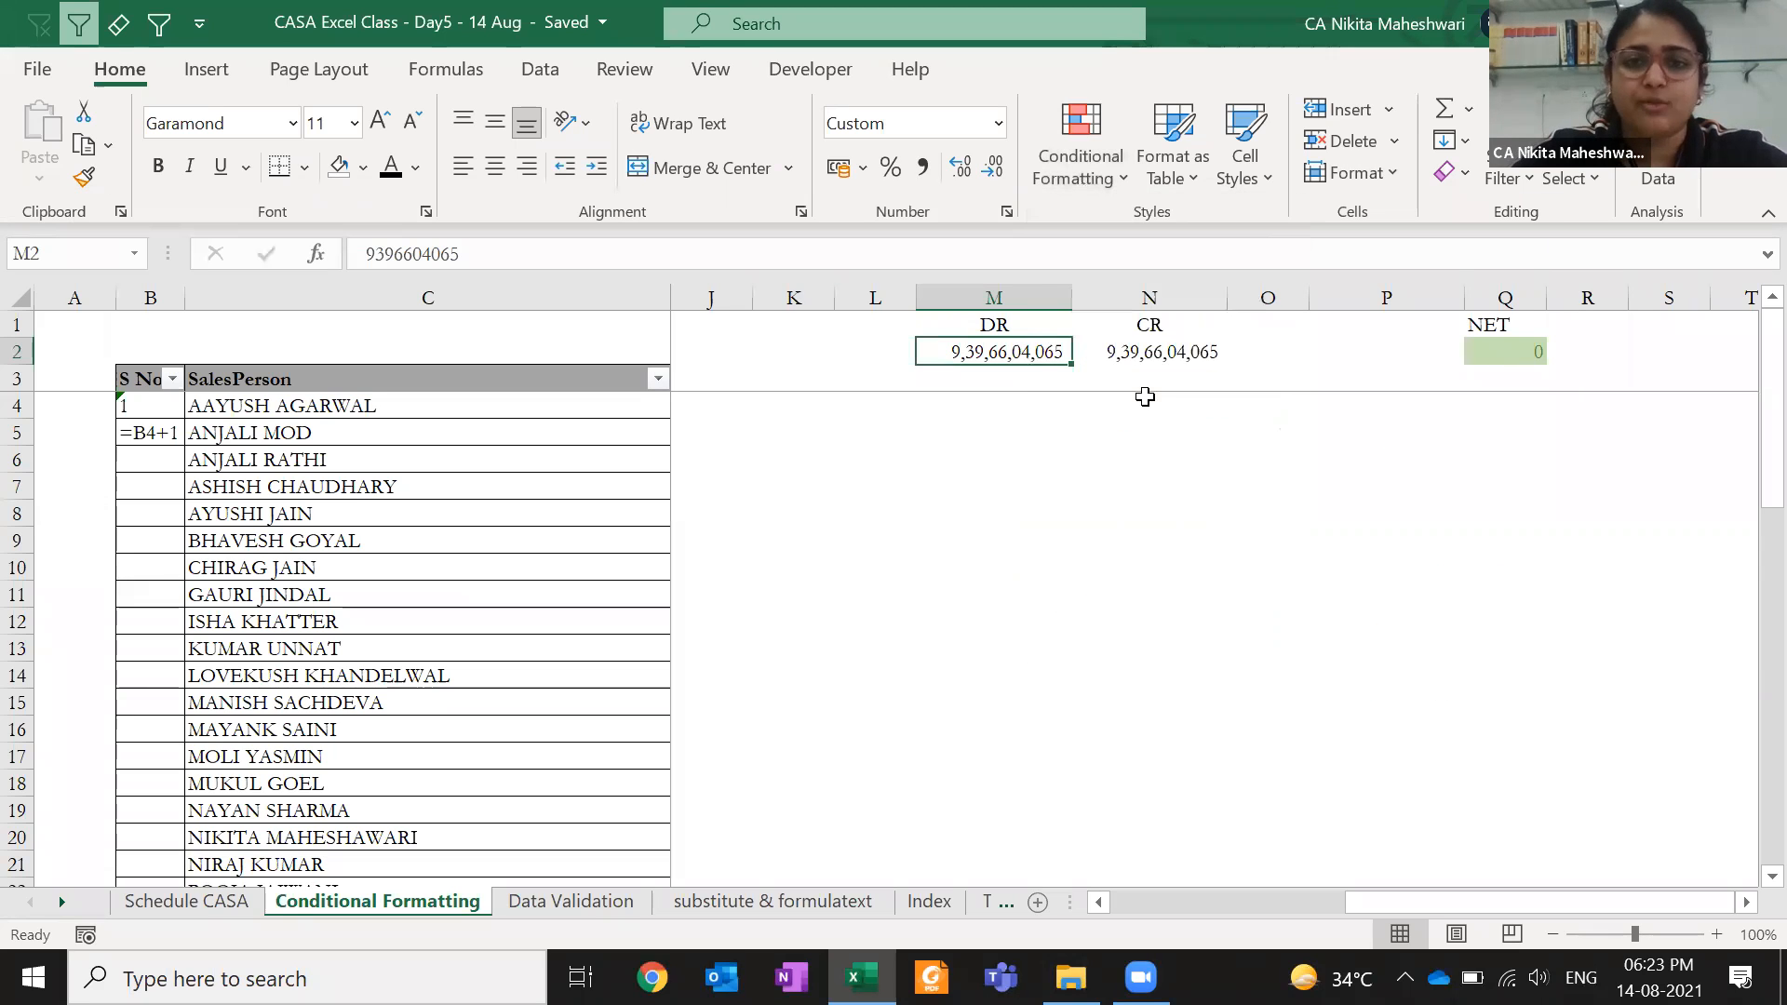
left_click(1087, 181)
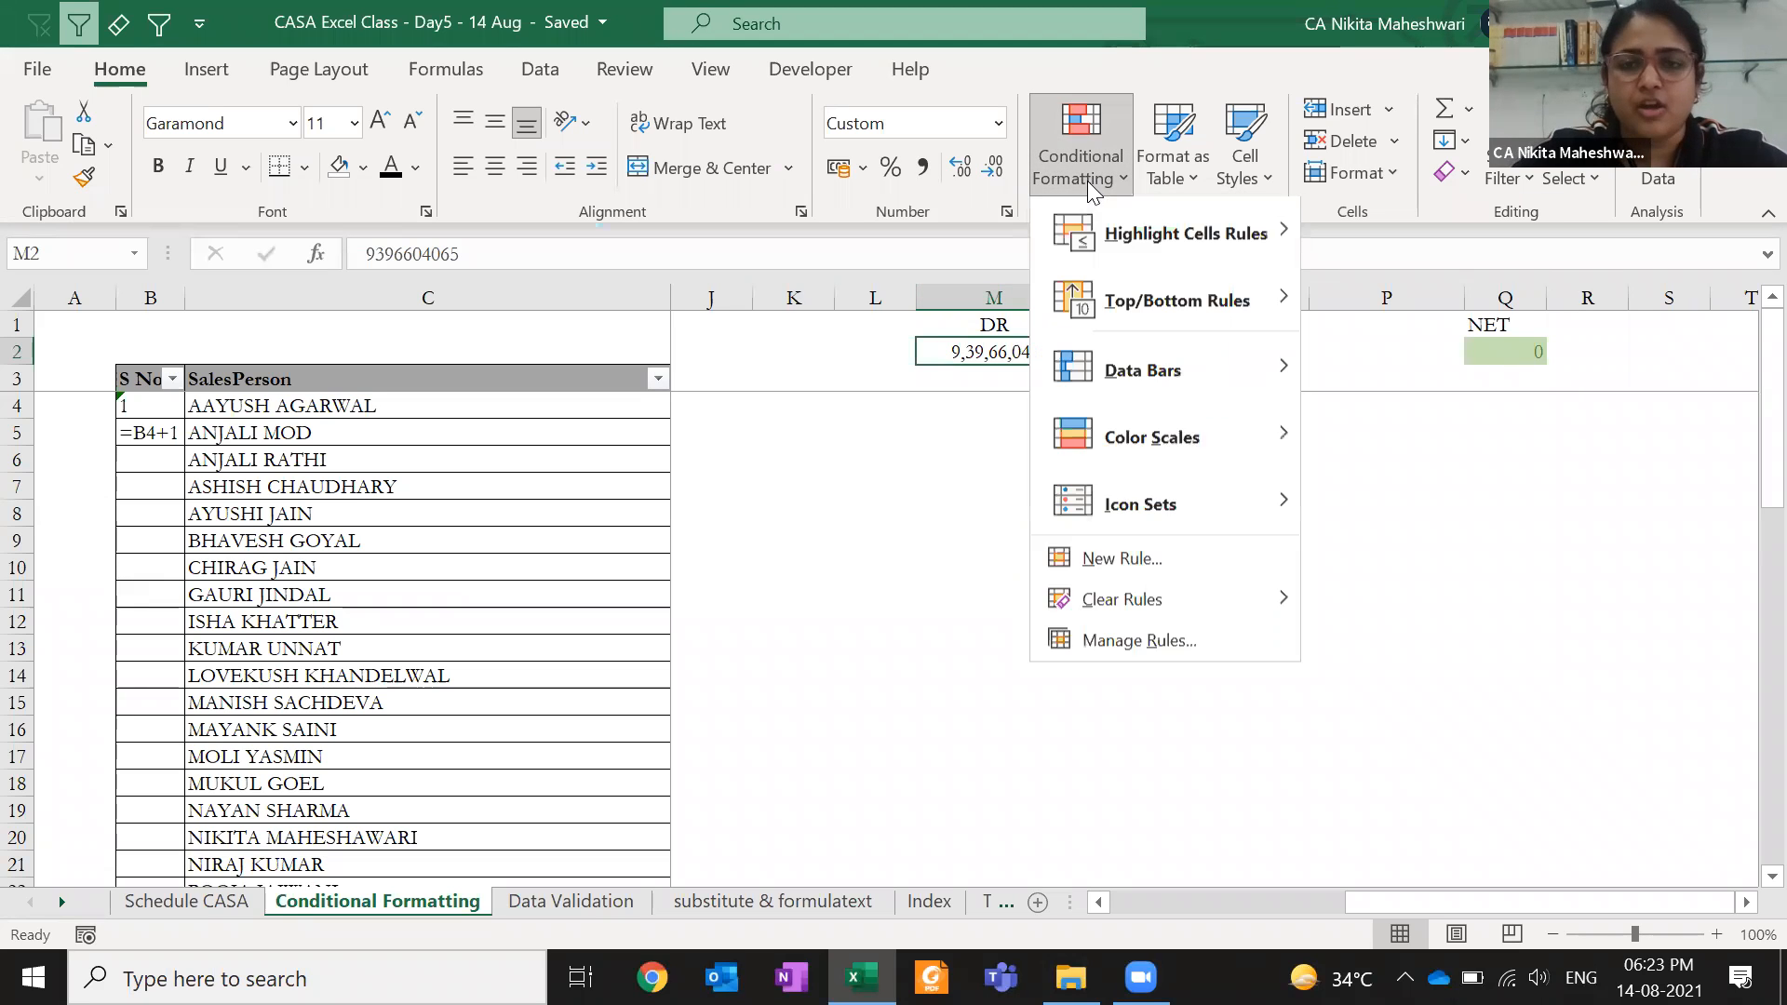
left_click(1117, 634)
left_click(386, 257)
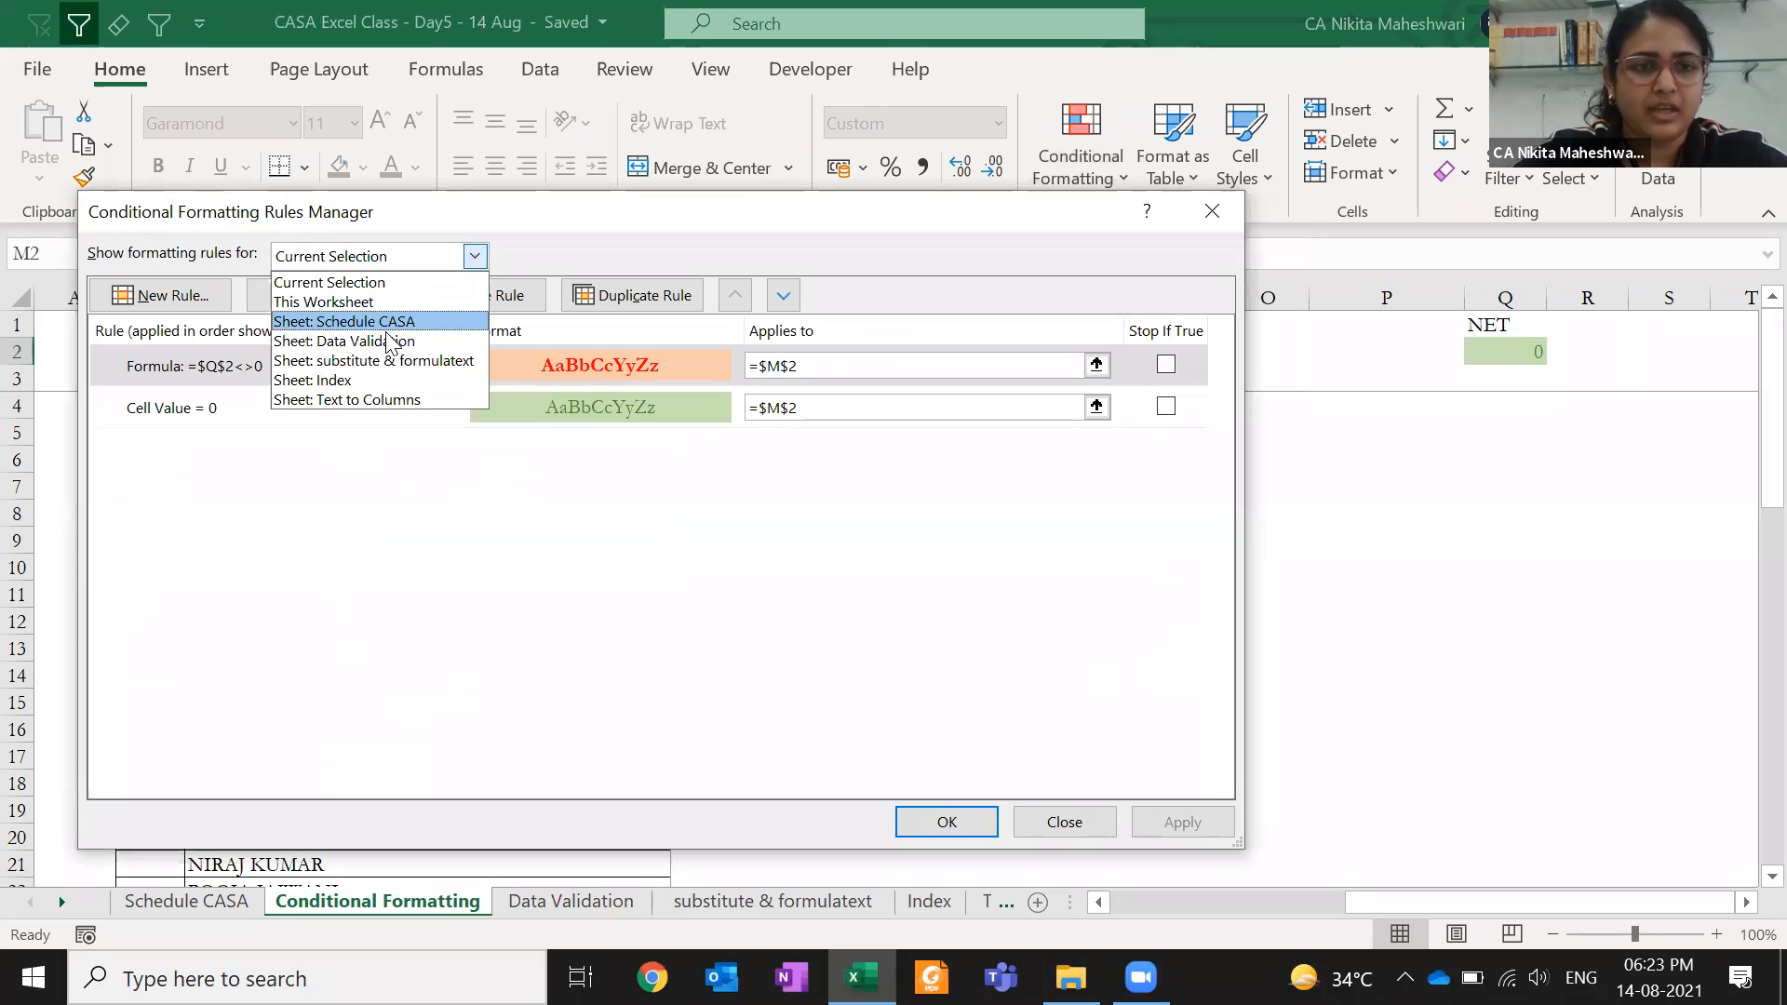
left_click(389, 304)
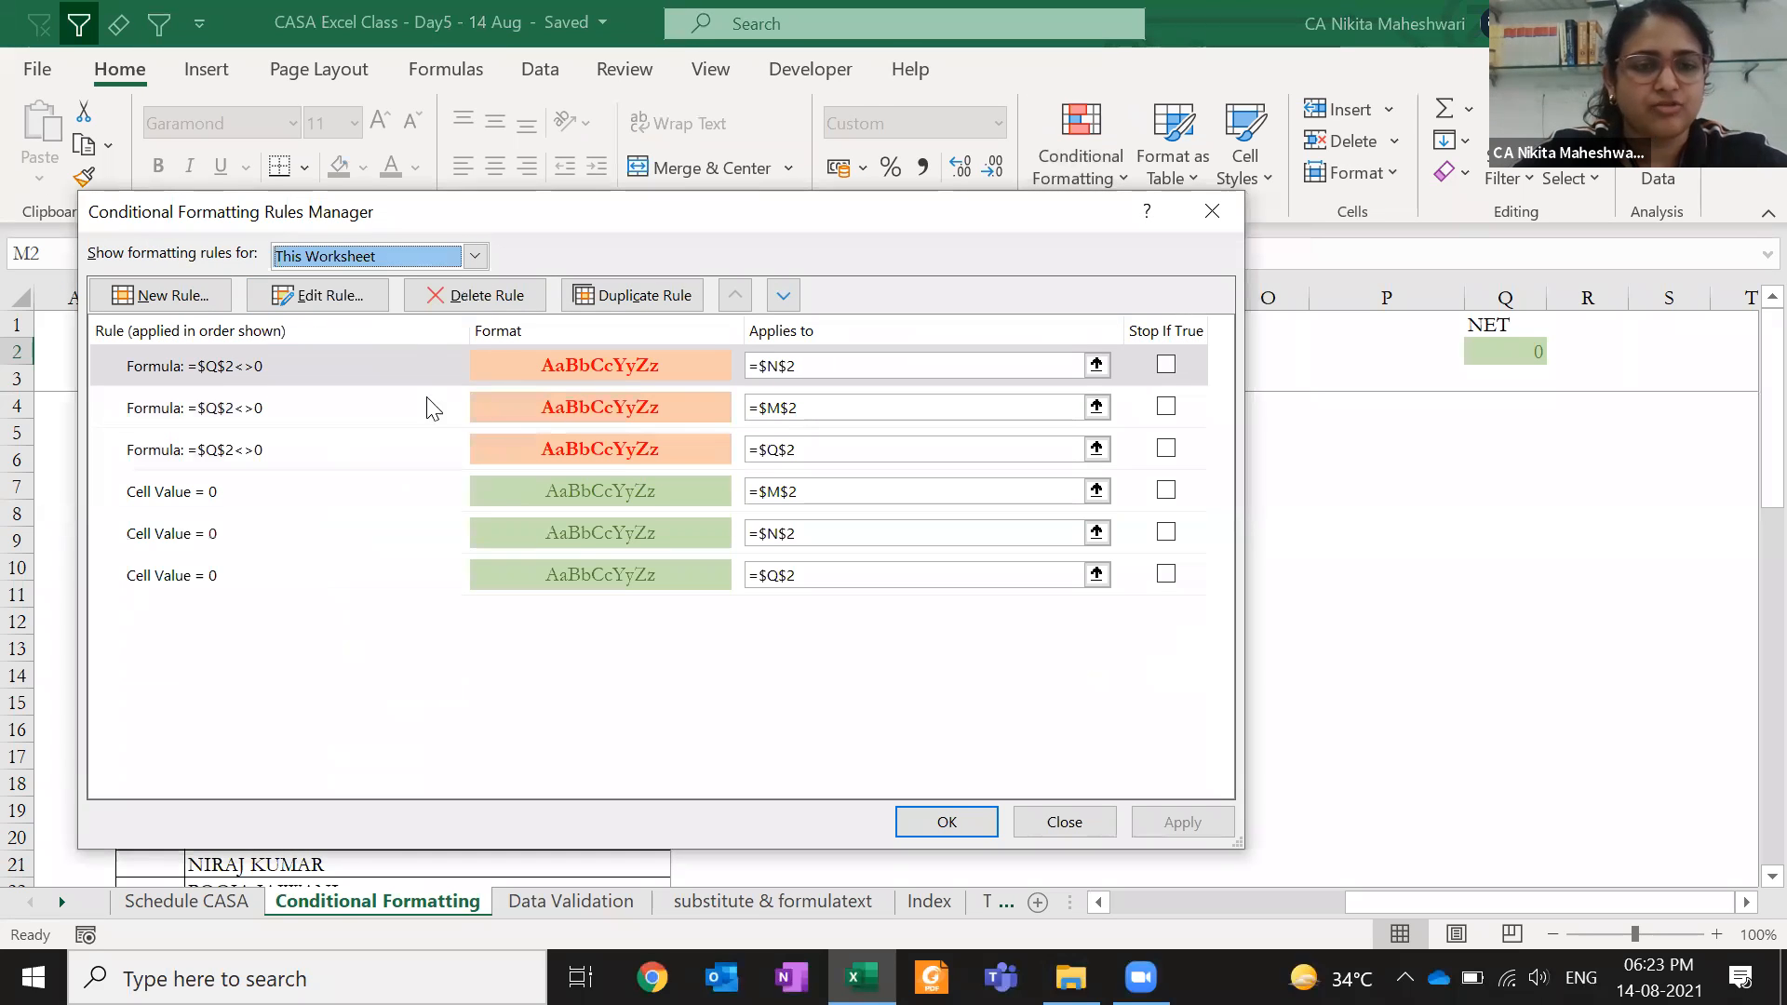
left_click(387, 491)
left_click(367, 304)
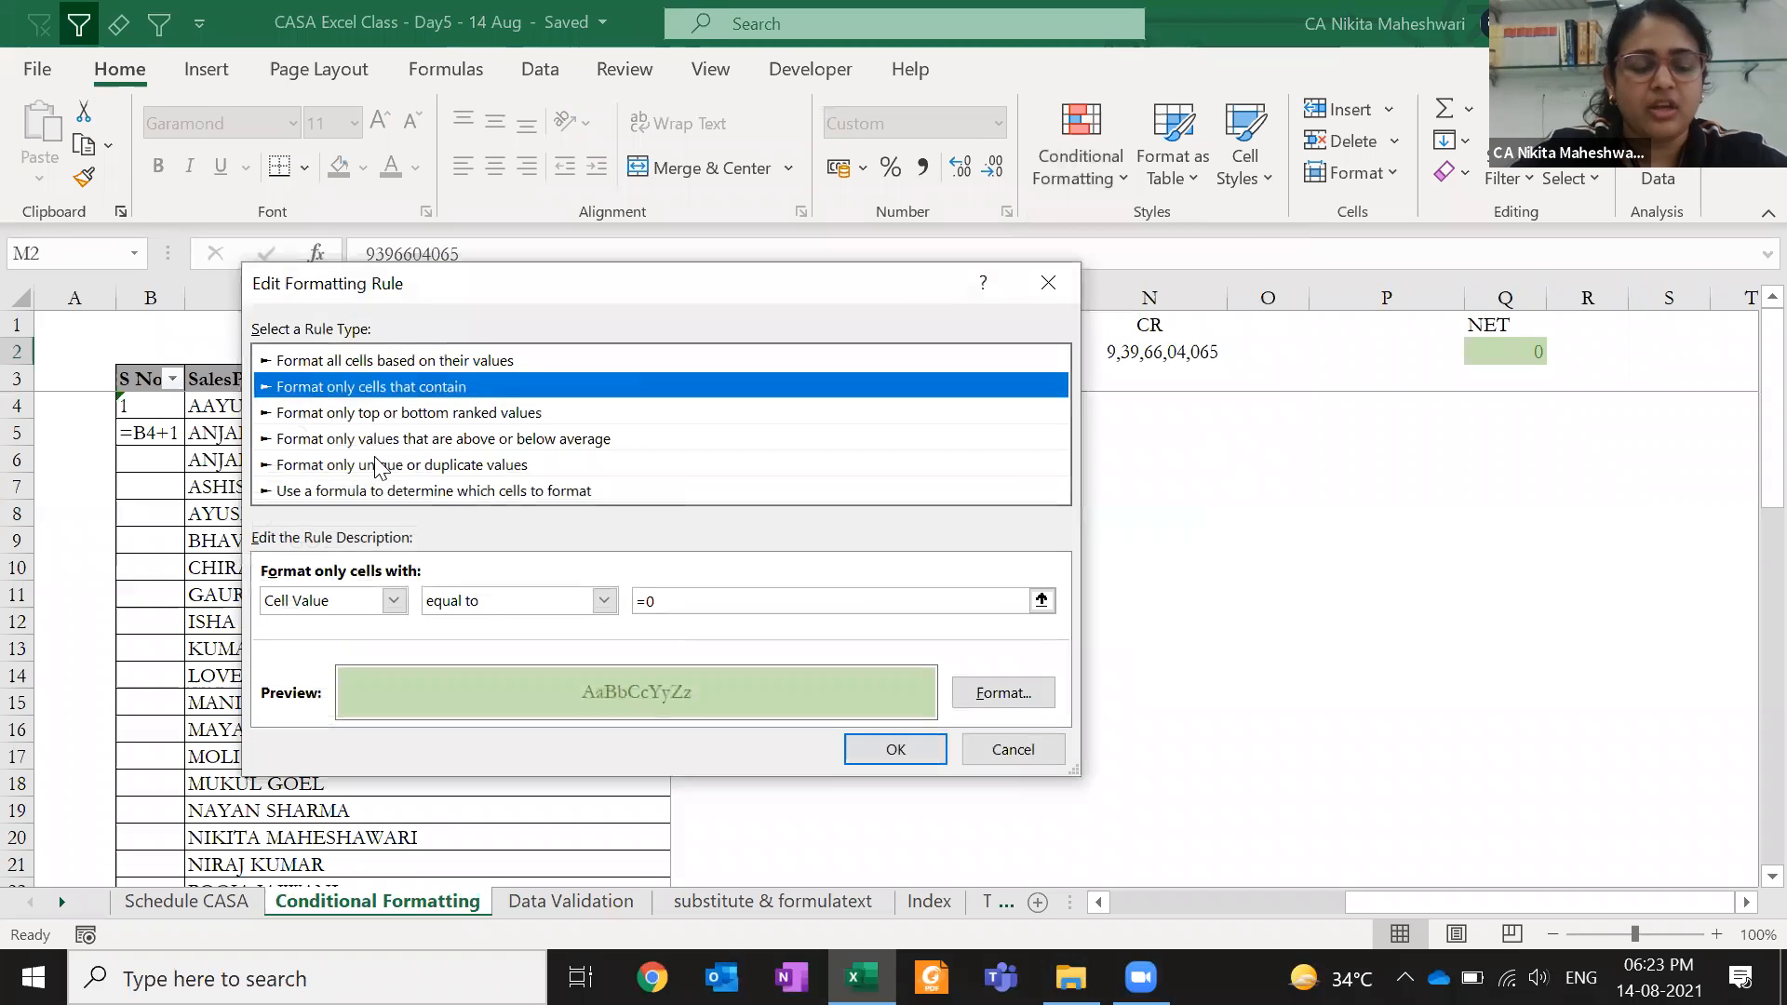
- Change the M2 rule to the formula condition =$Q$2=0
left_click(364, 603)
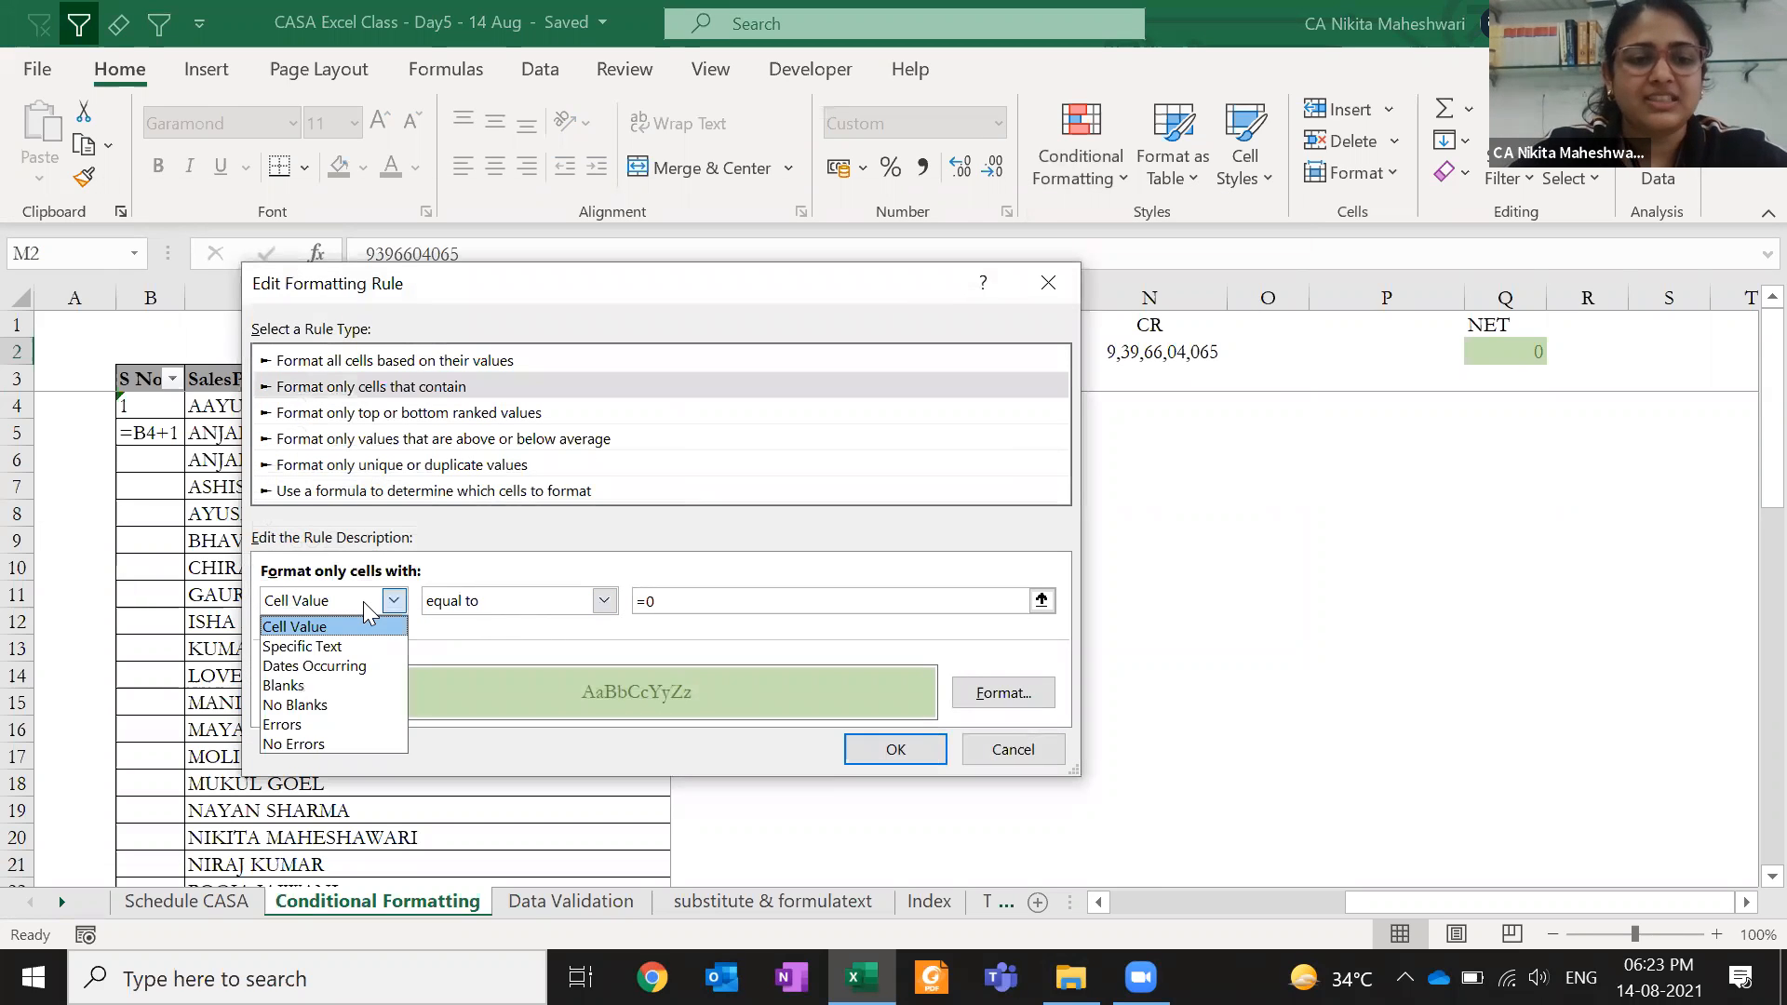
left_click(471, 598)
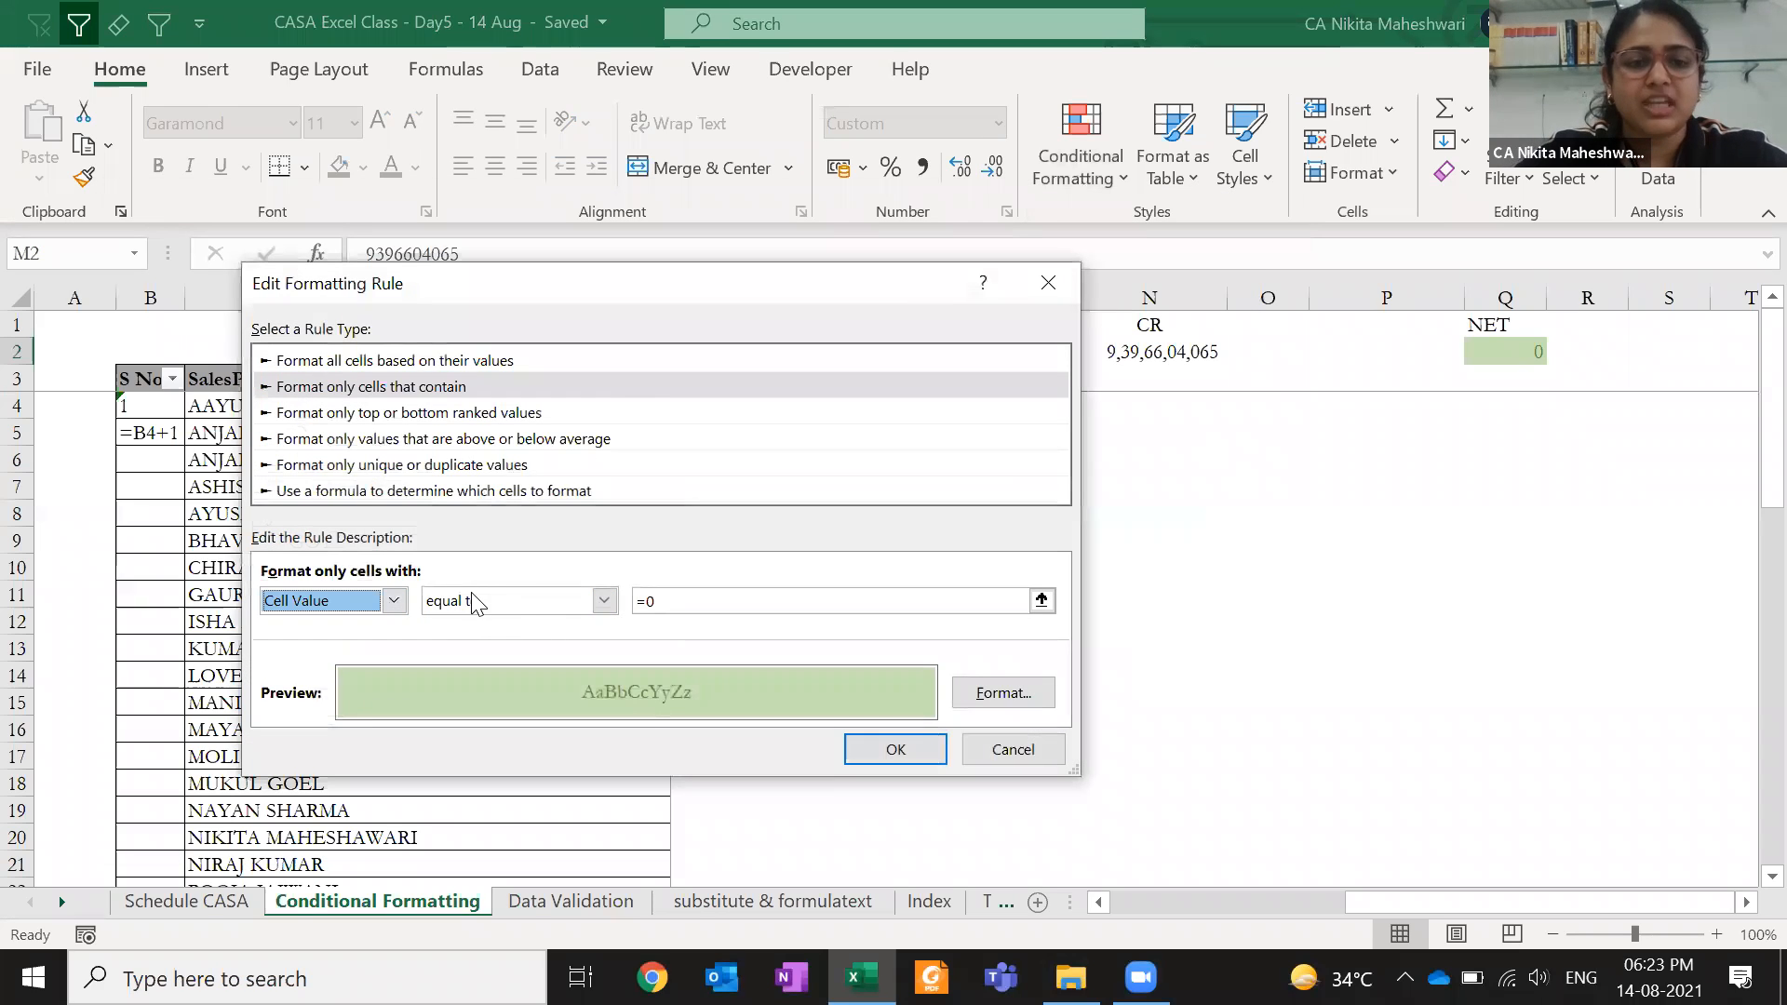
left_click(428, 493)
left_click(443, 597)
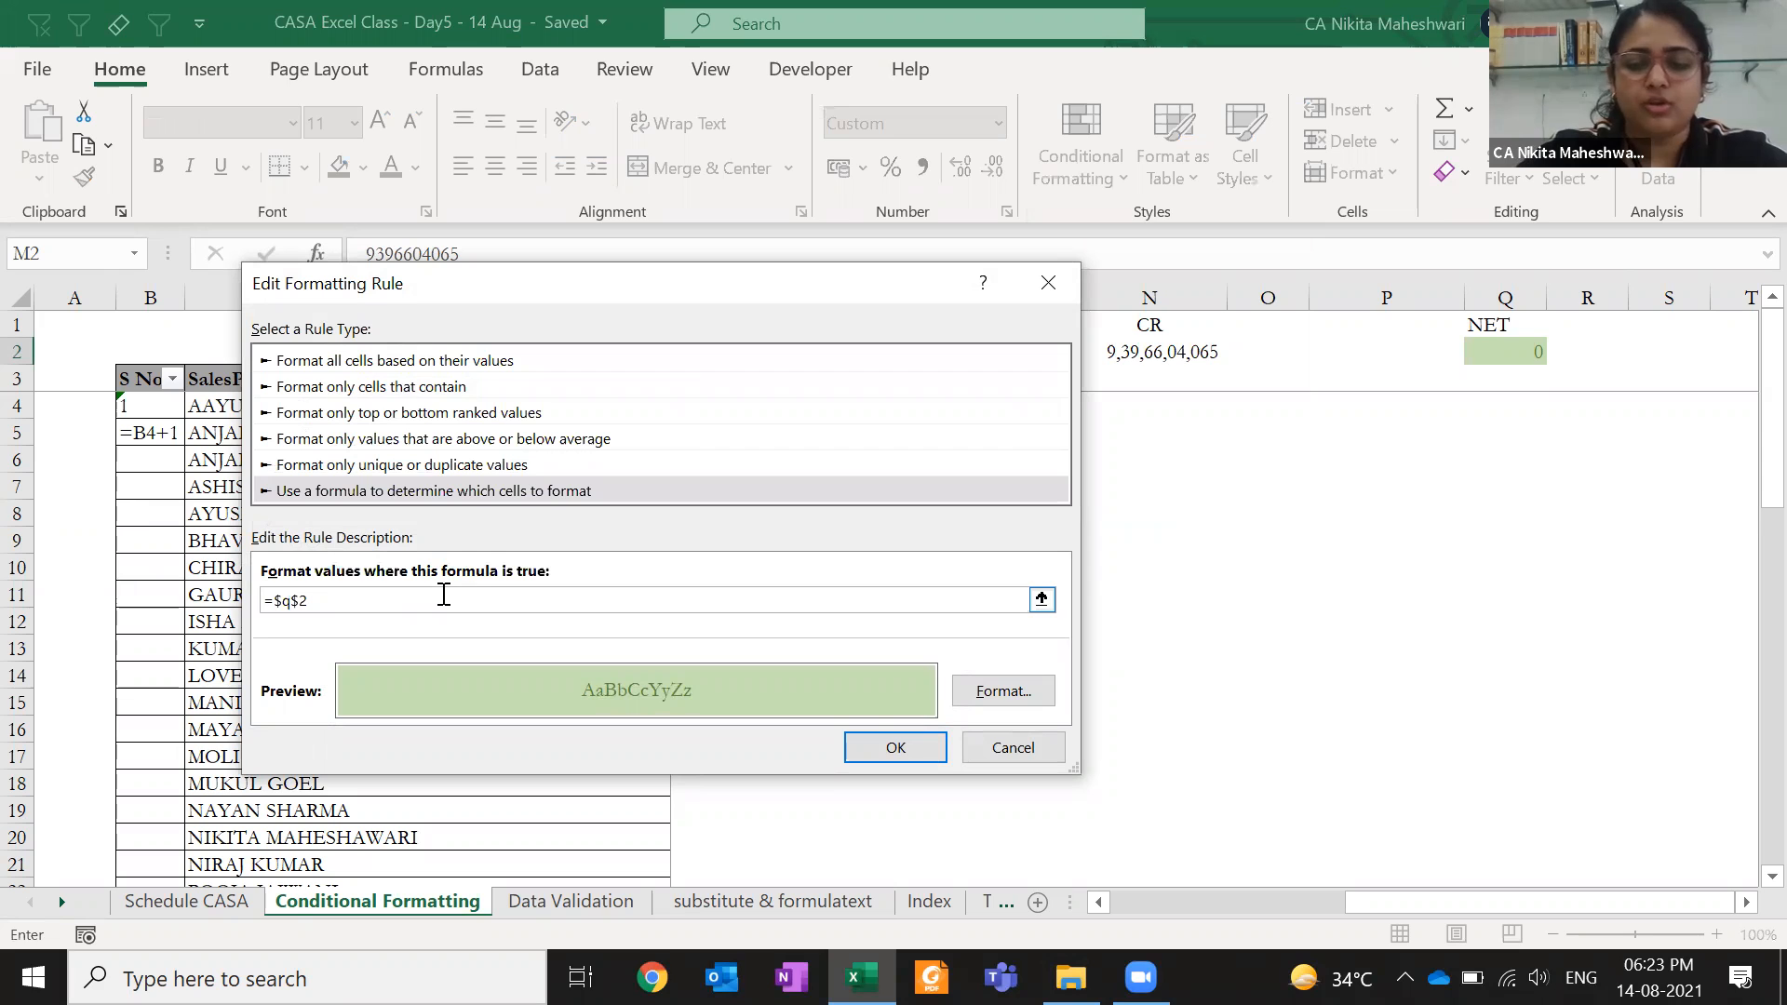
left_click(895, 747)
- Apply the updated =$Q$2=0 rule to the sheet and reveal M2
left_click(248, 530)
left_click(251, 503)
left_click(262, 530)
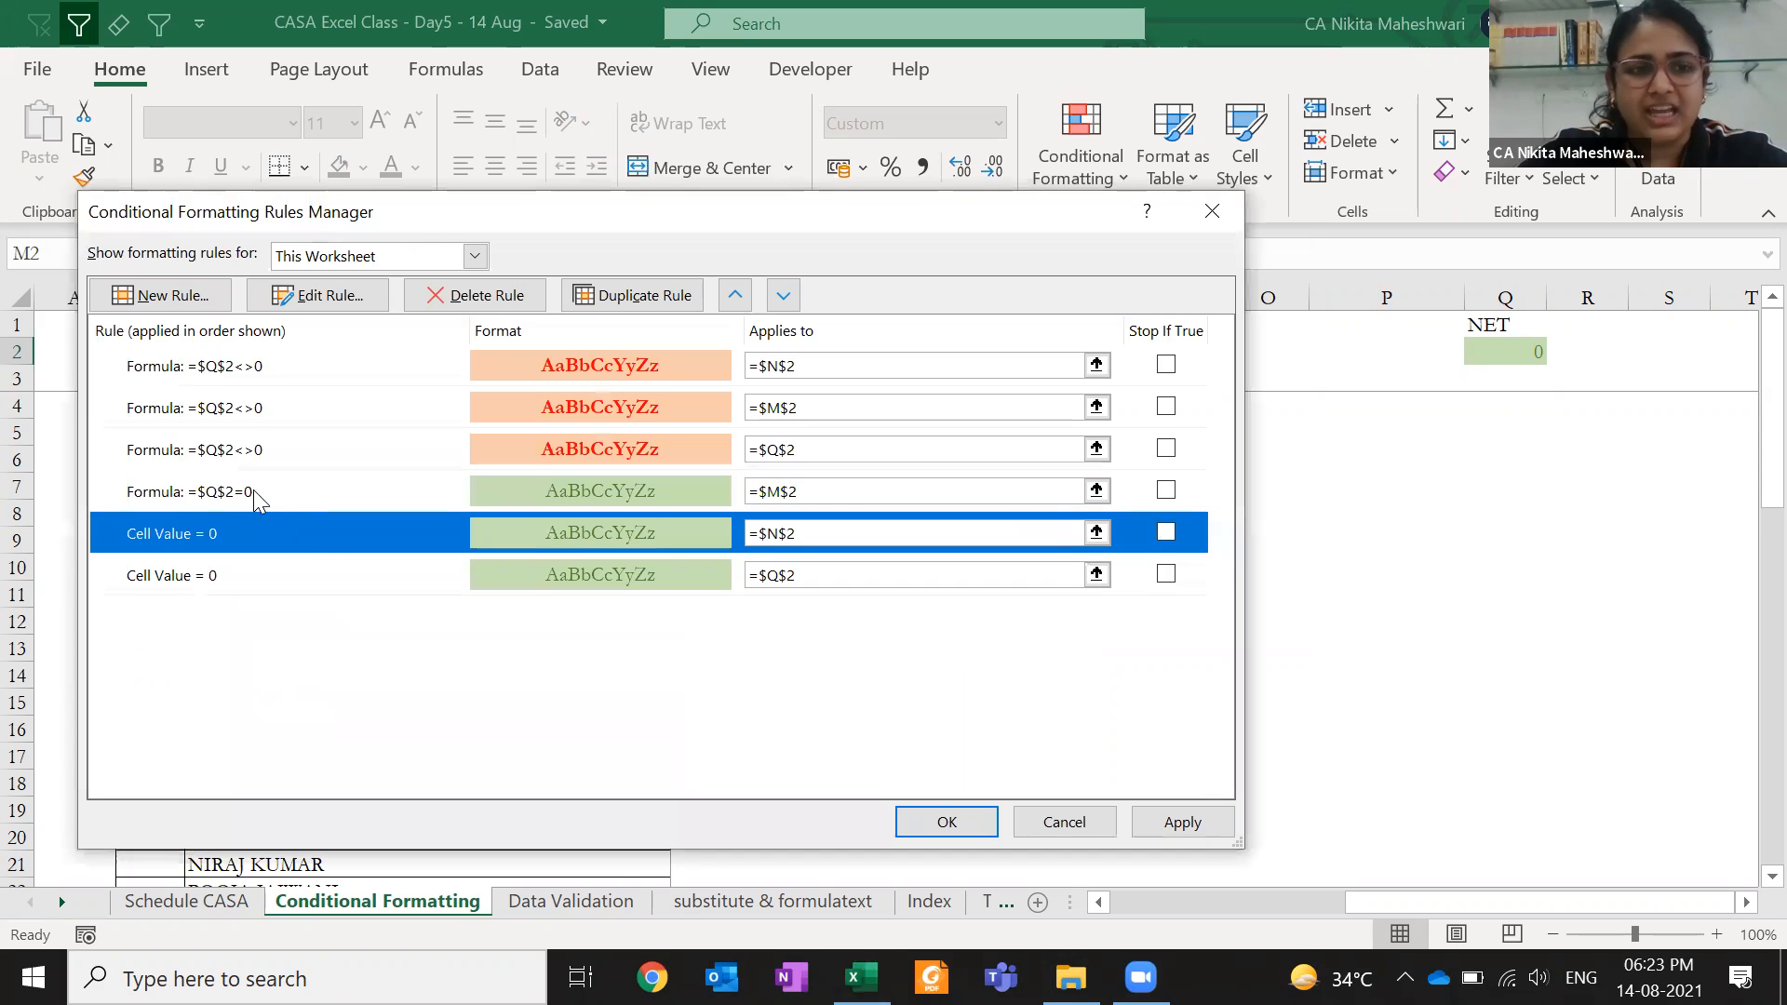
left_click(281, 499)
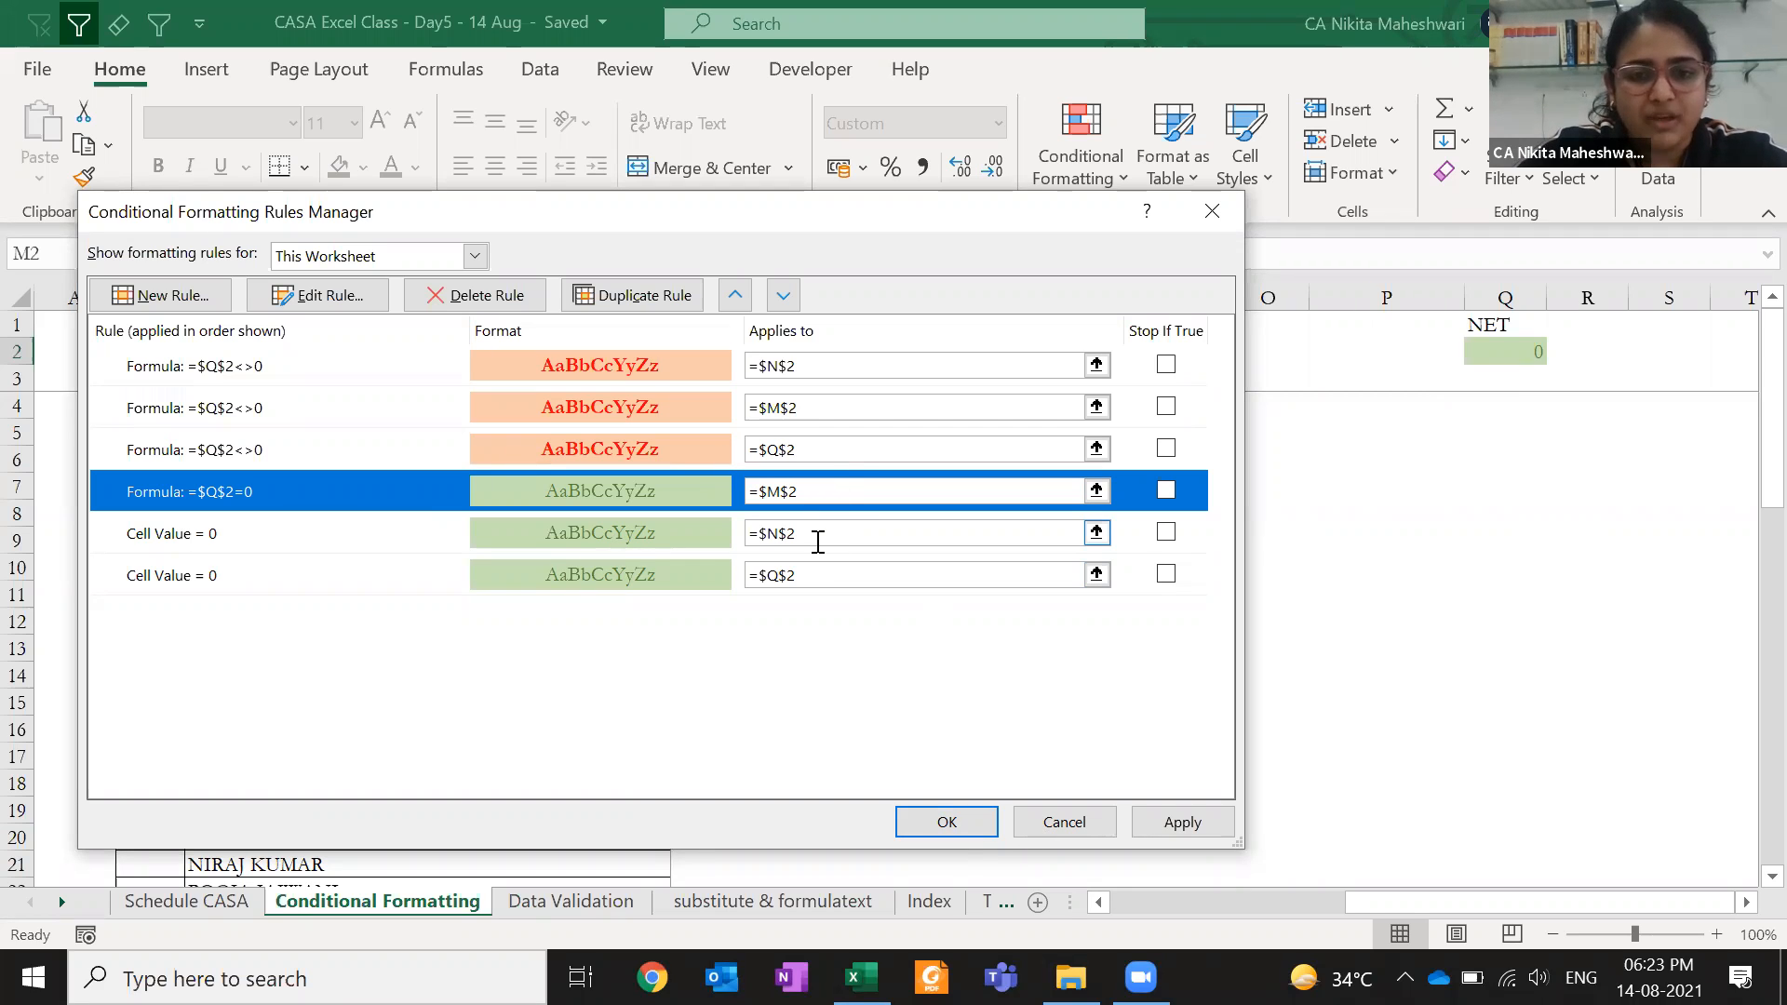
left_click(1171, 821)
left_click_drag(940, 216, 957, 484)
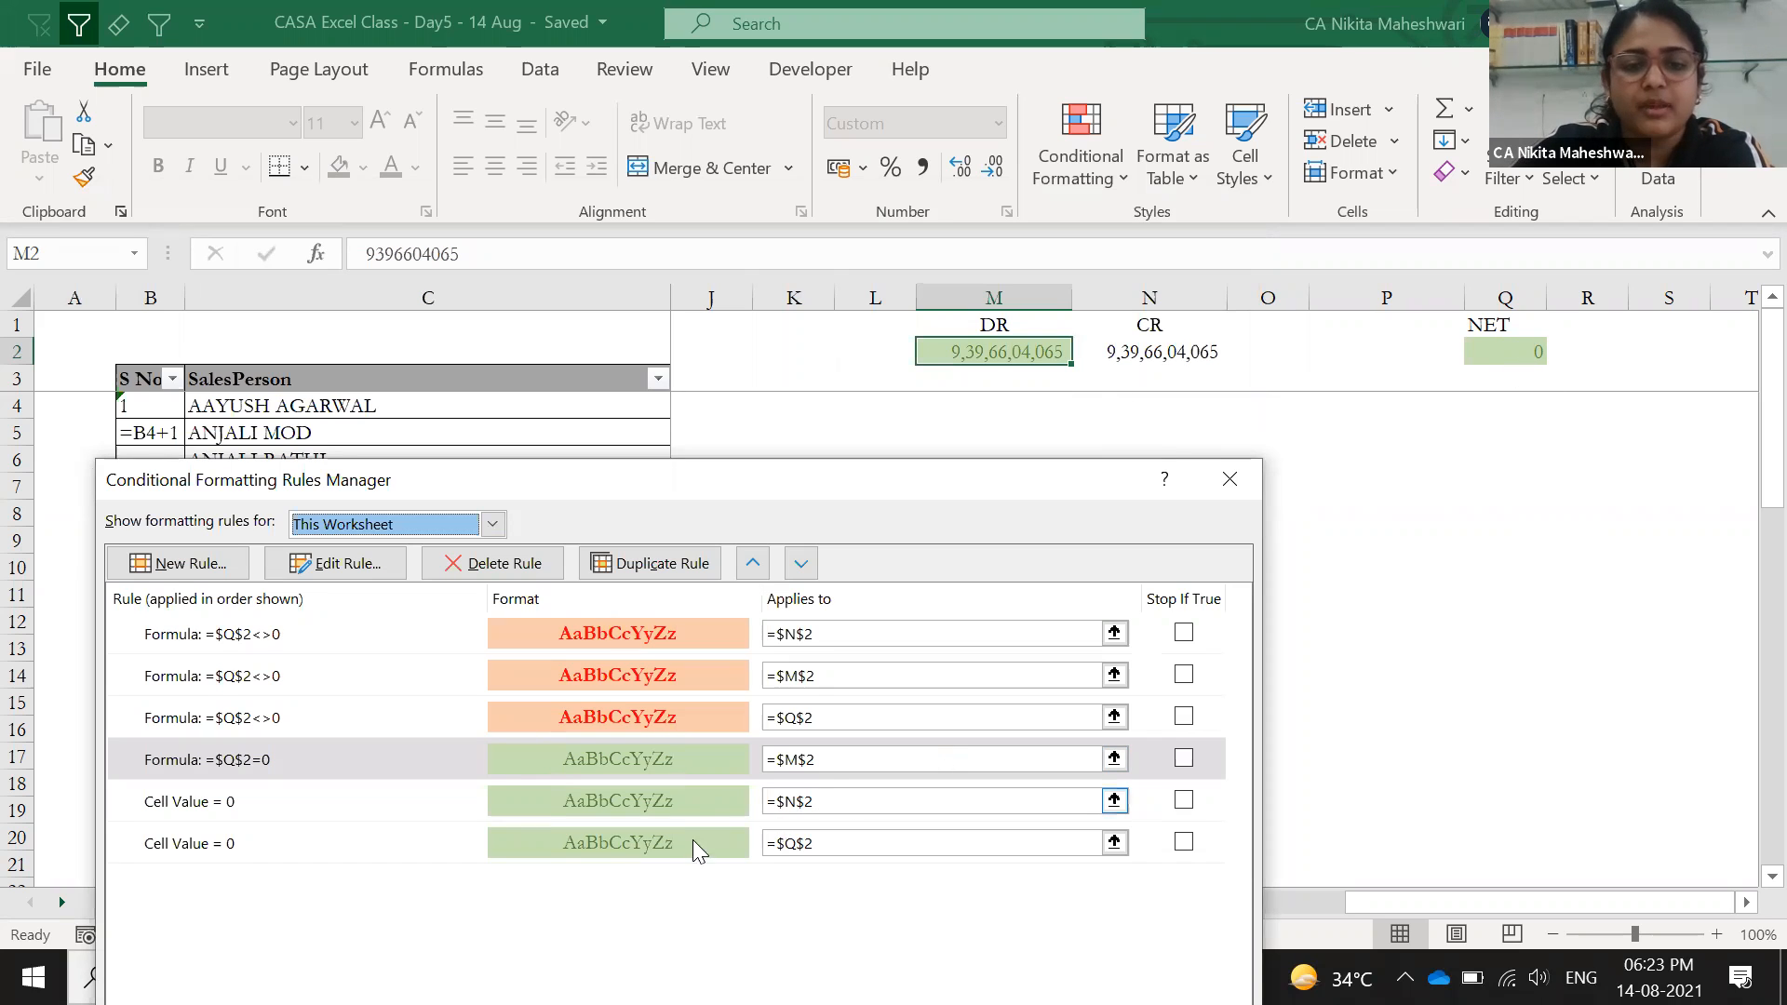
- Switch N2's Cell Value = 0 rule to a formula-based condition
left_click(674, 800)
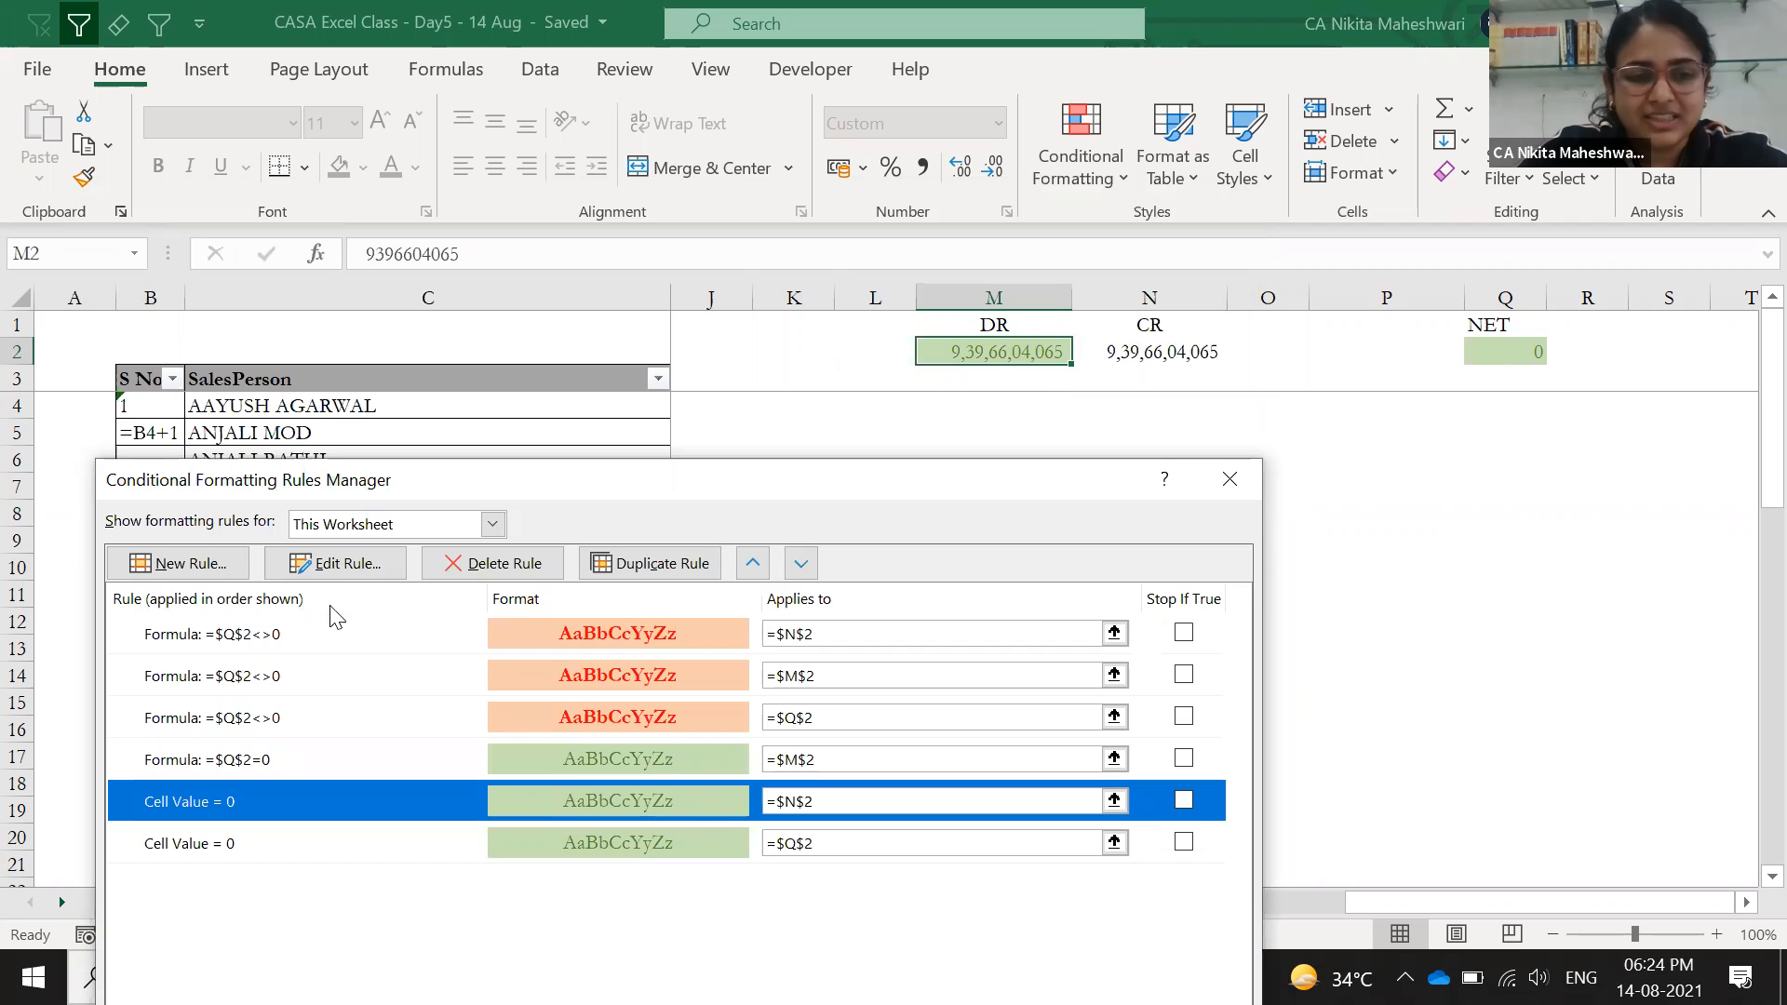
left_click(340, 566)
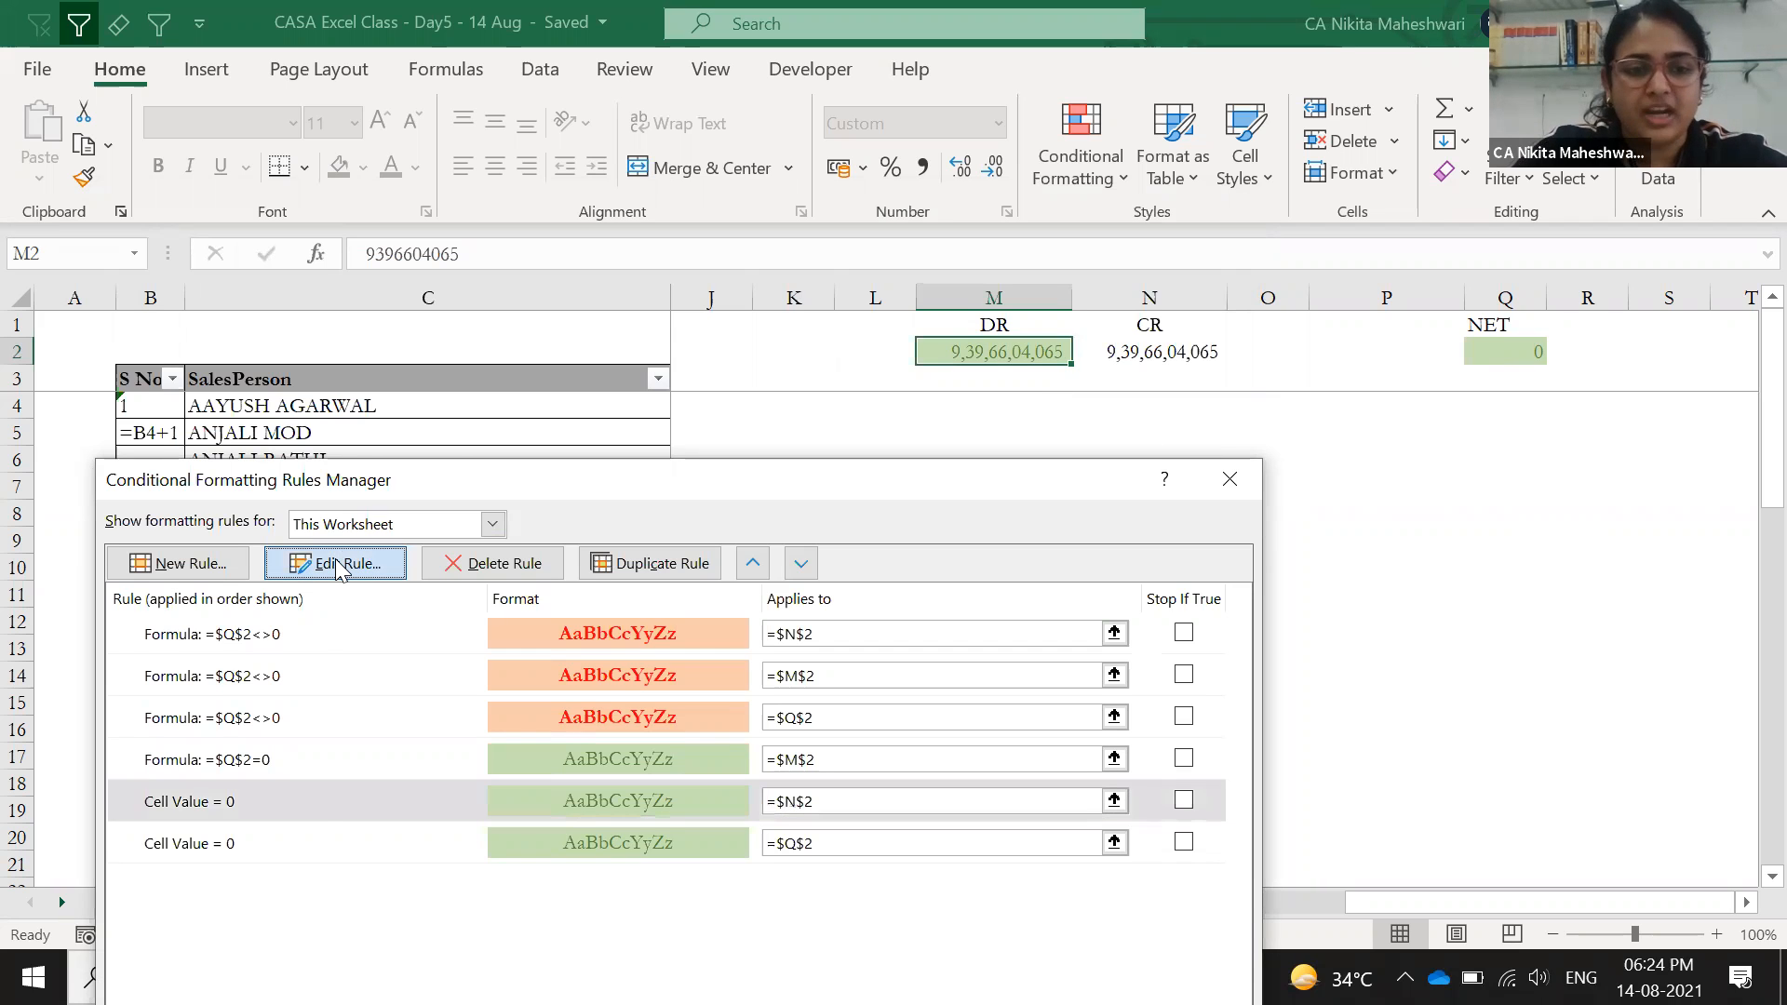
left_click(430, 529)
left_click(430, 575)
left_click(451, 626)
left_click(458, 654)
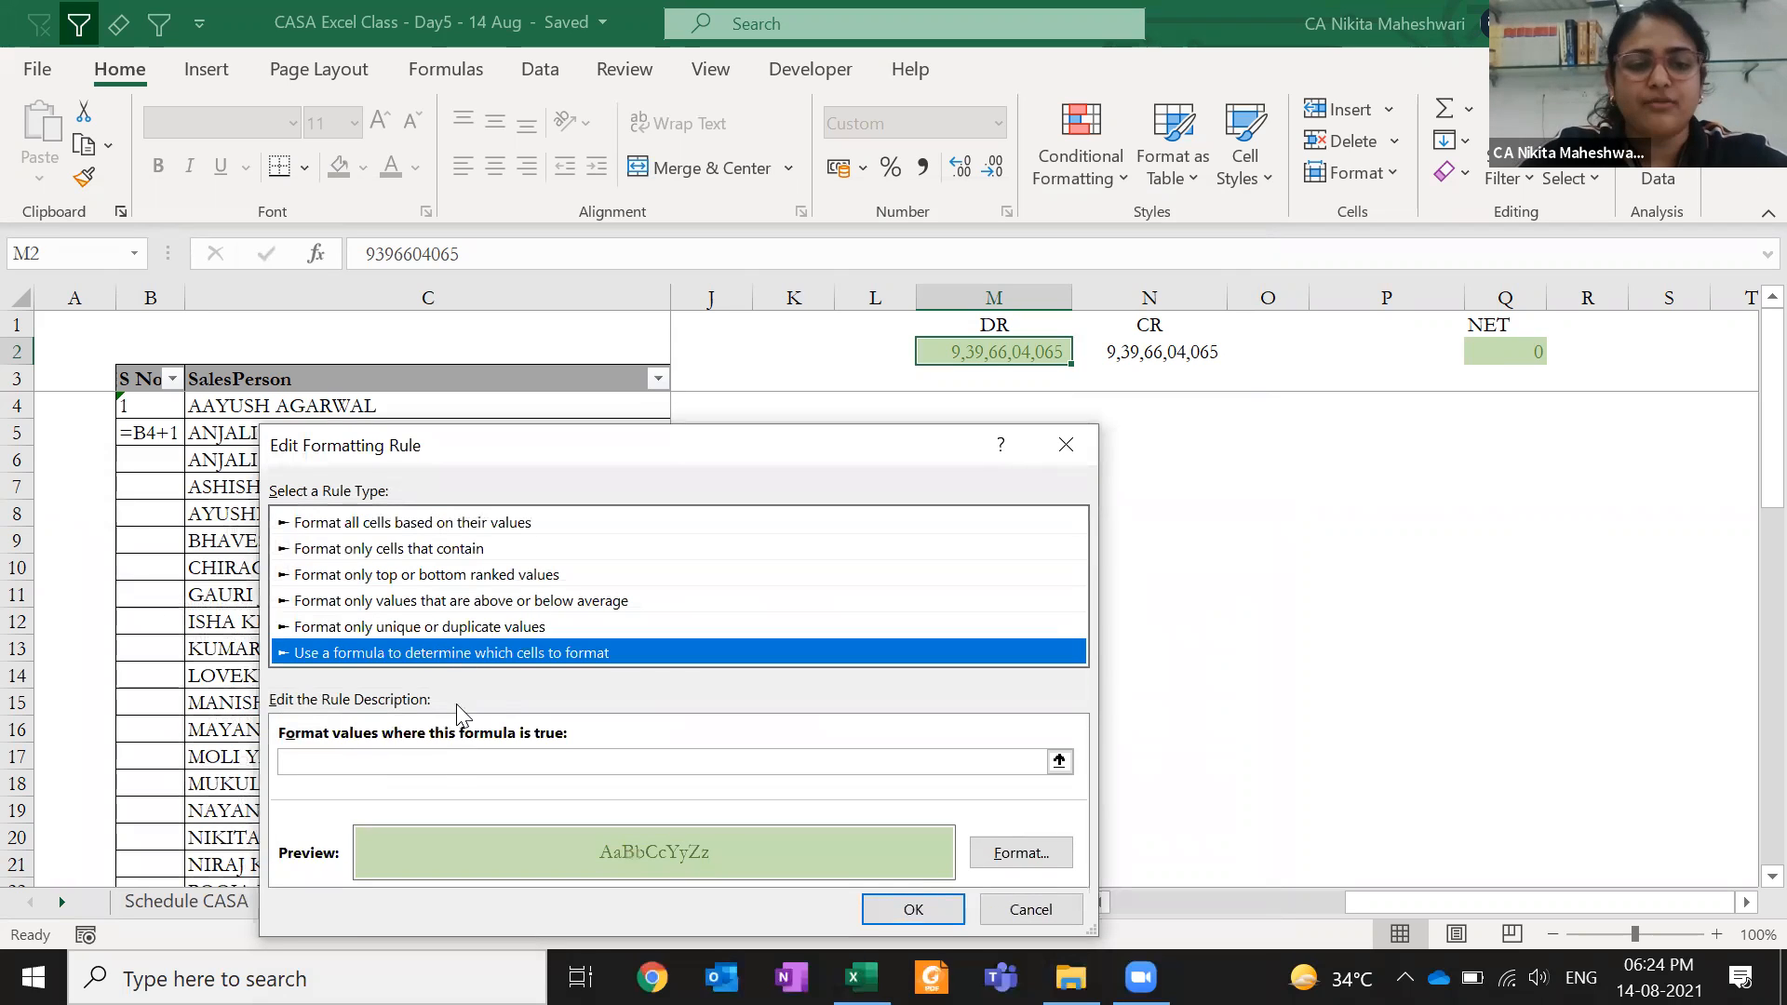
- Set the N2 rule formula to =$Q$2=0 and apply the updated rules
left_click(444, 768)
type("=Q")
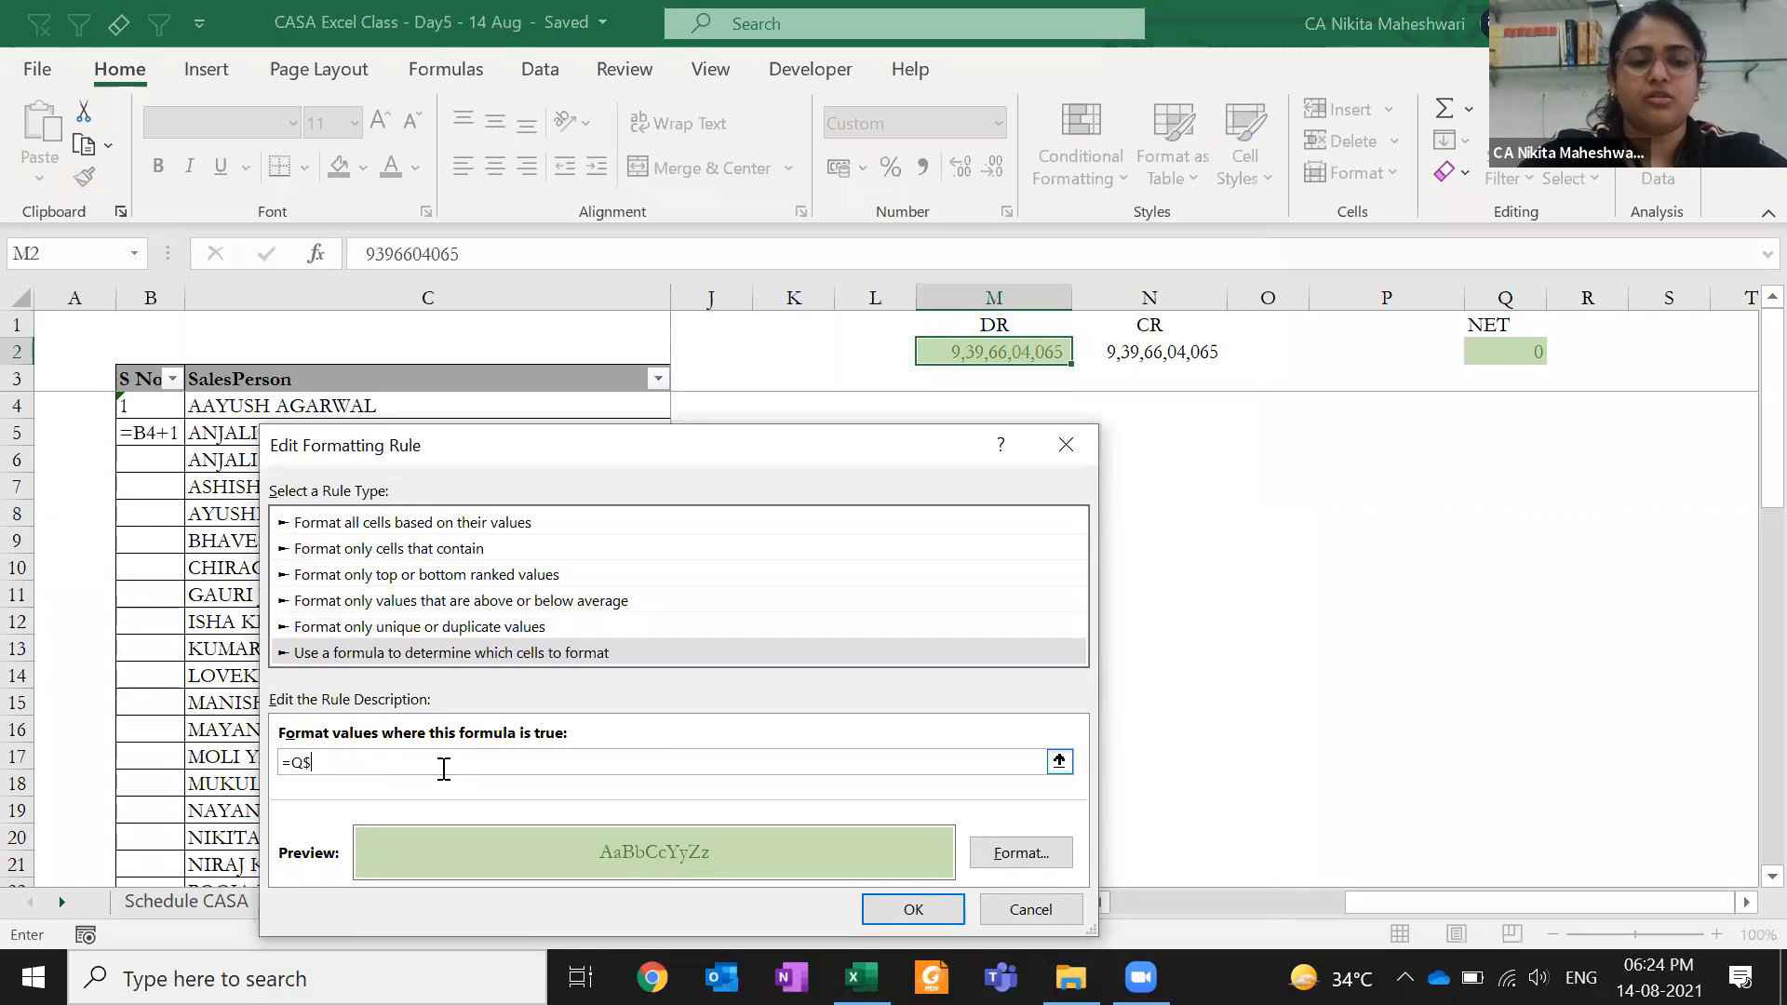
type("$2")
key("Left")
key("Left")
key("Left")
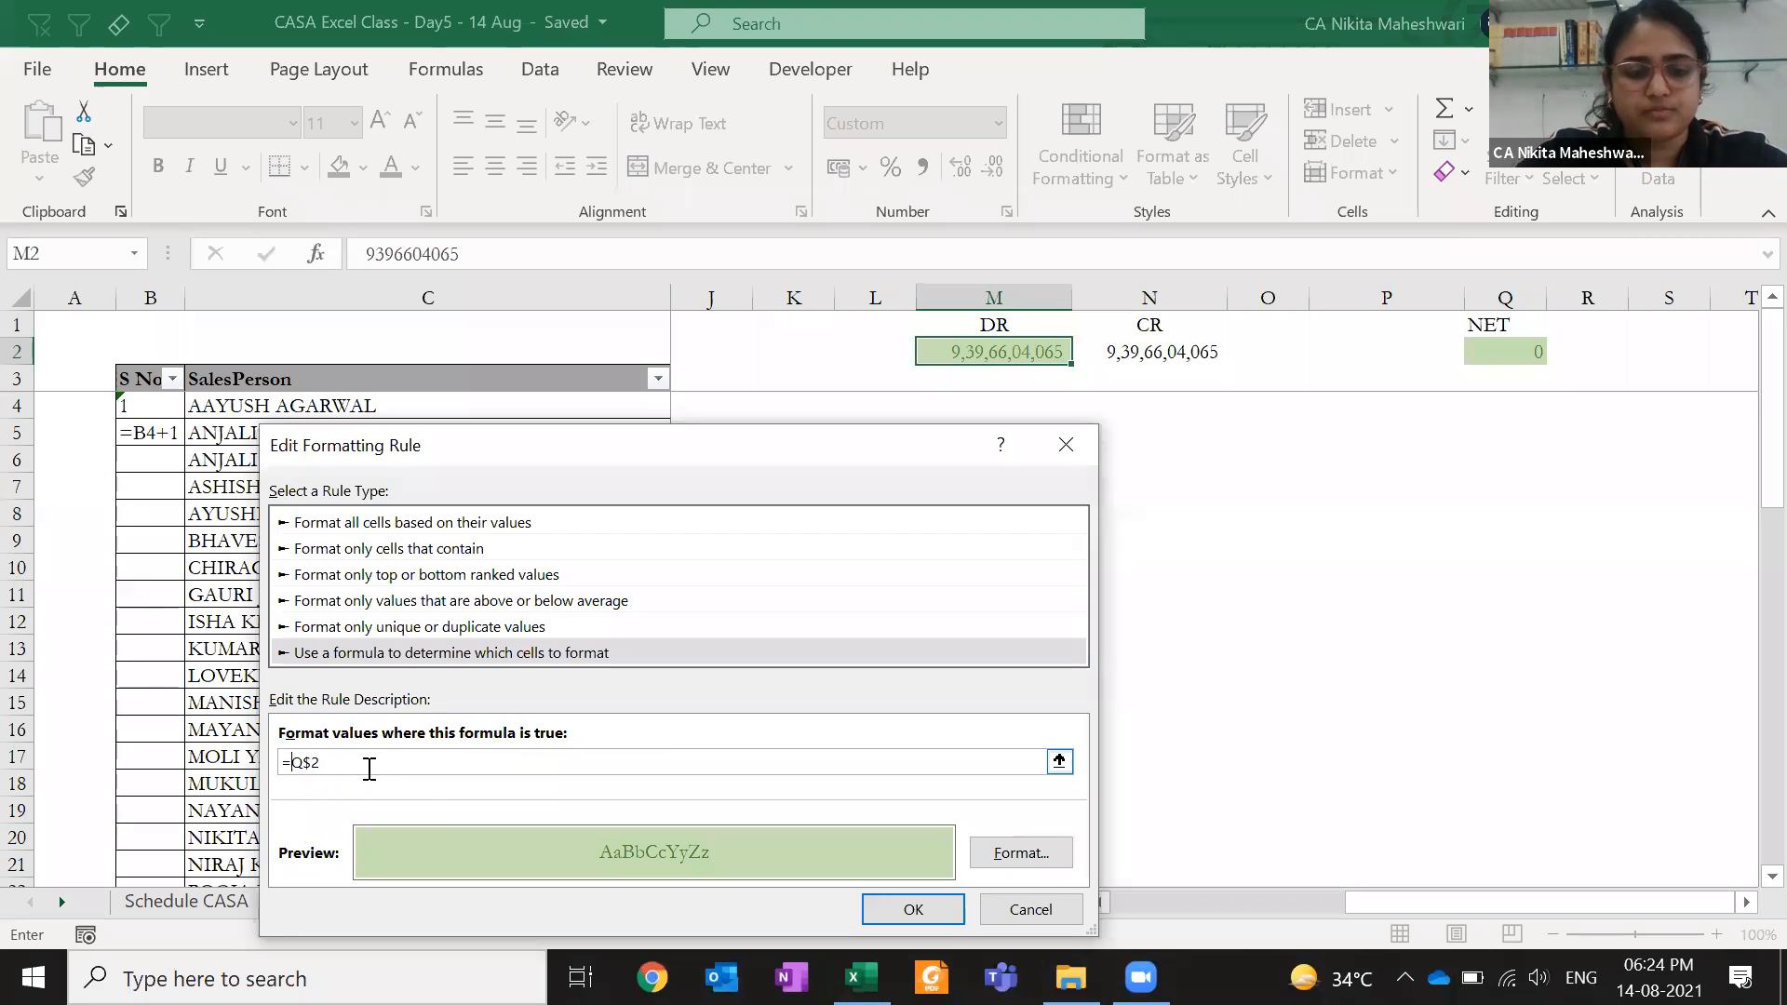
type("$")
type("=0")
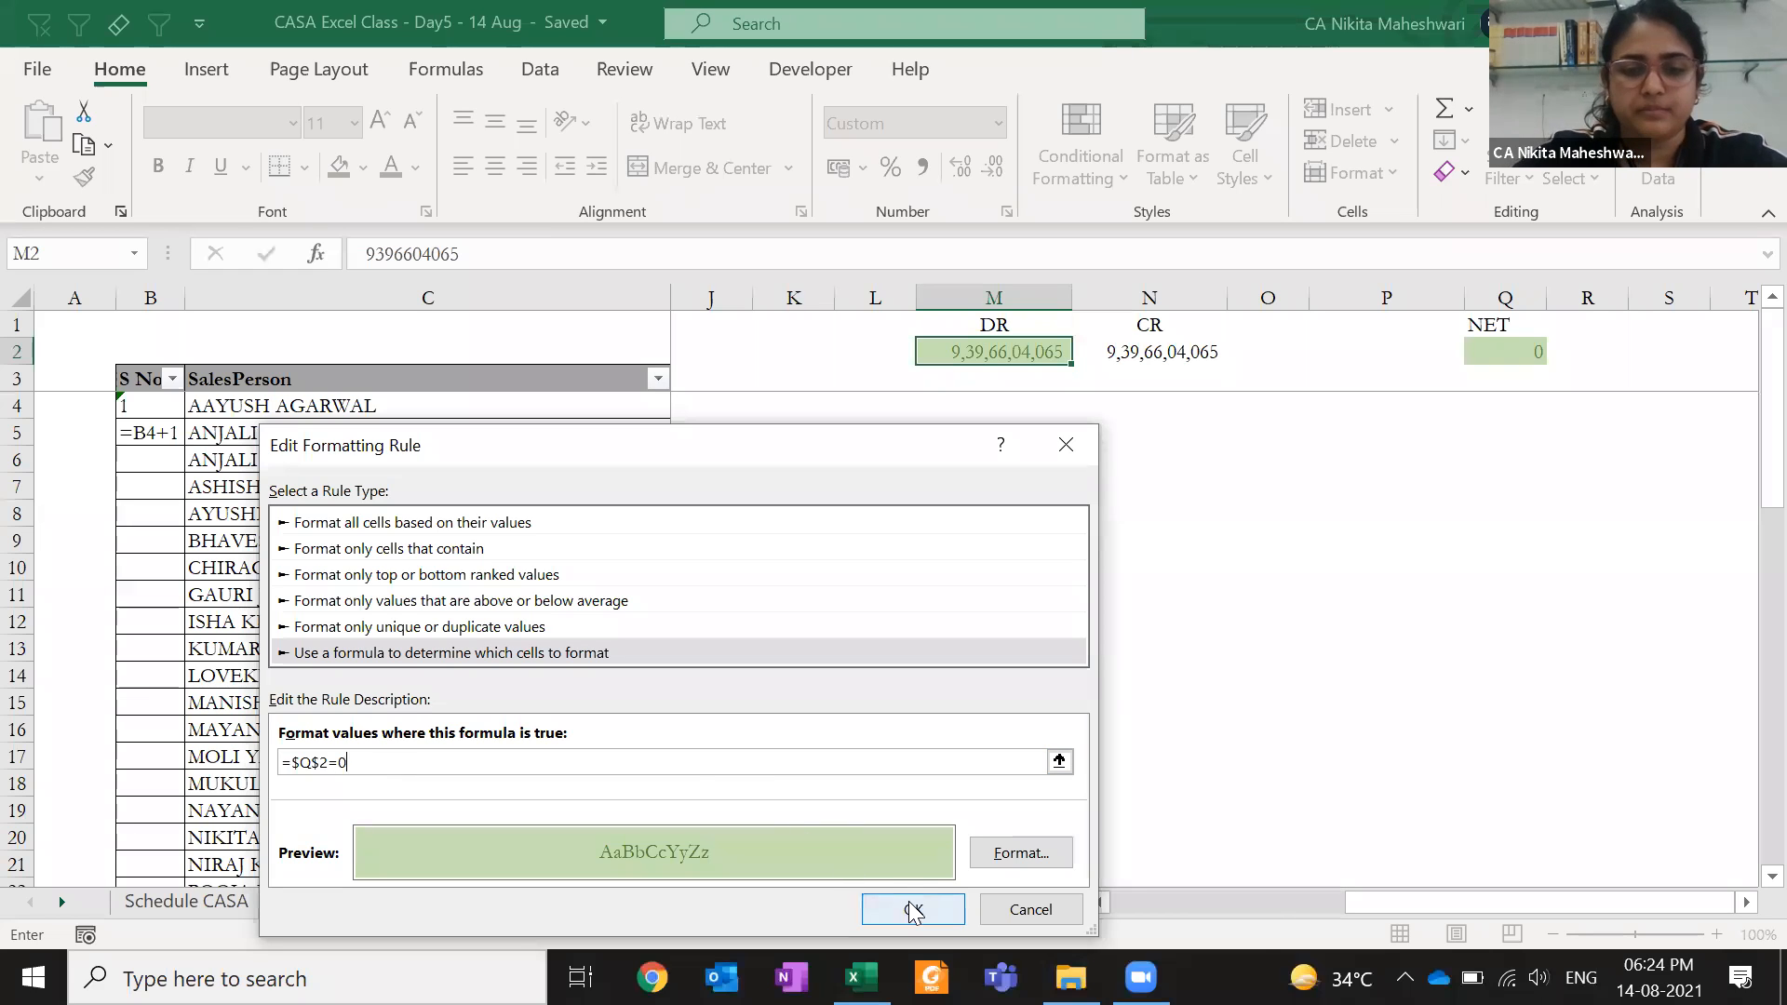
left_click(913, 909)
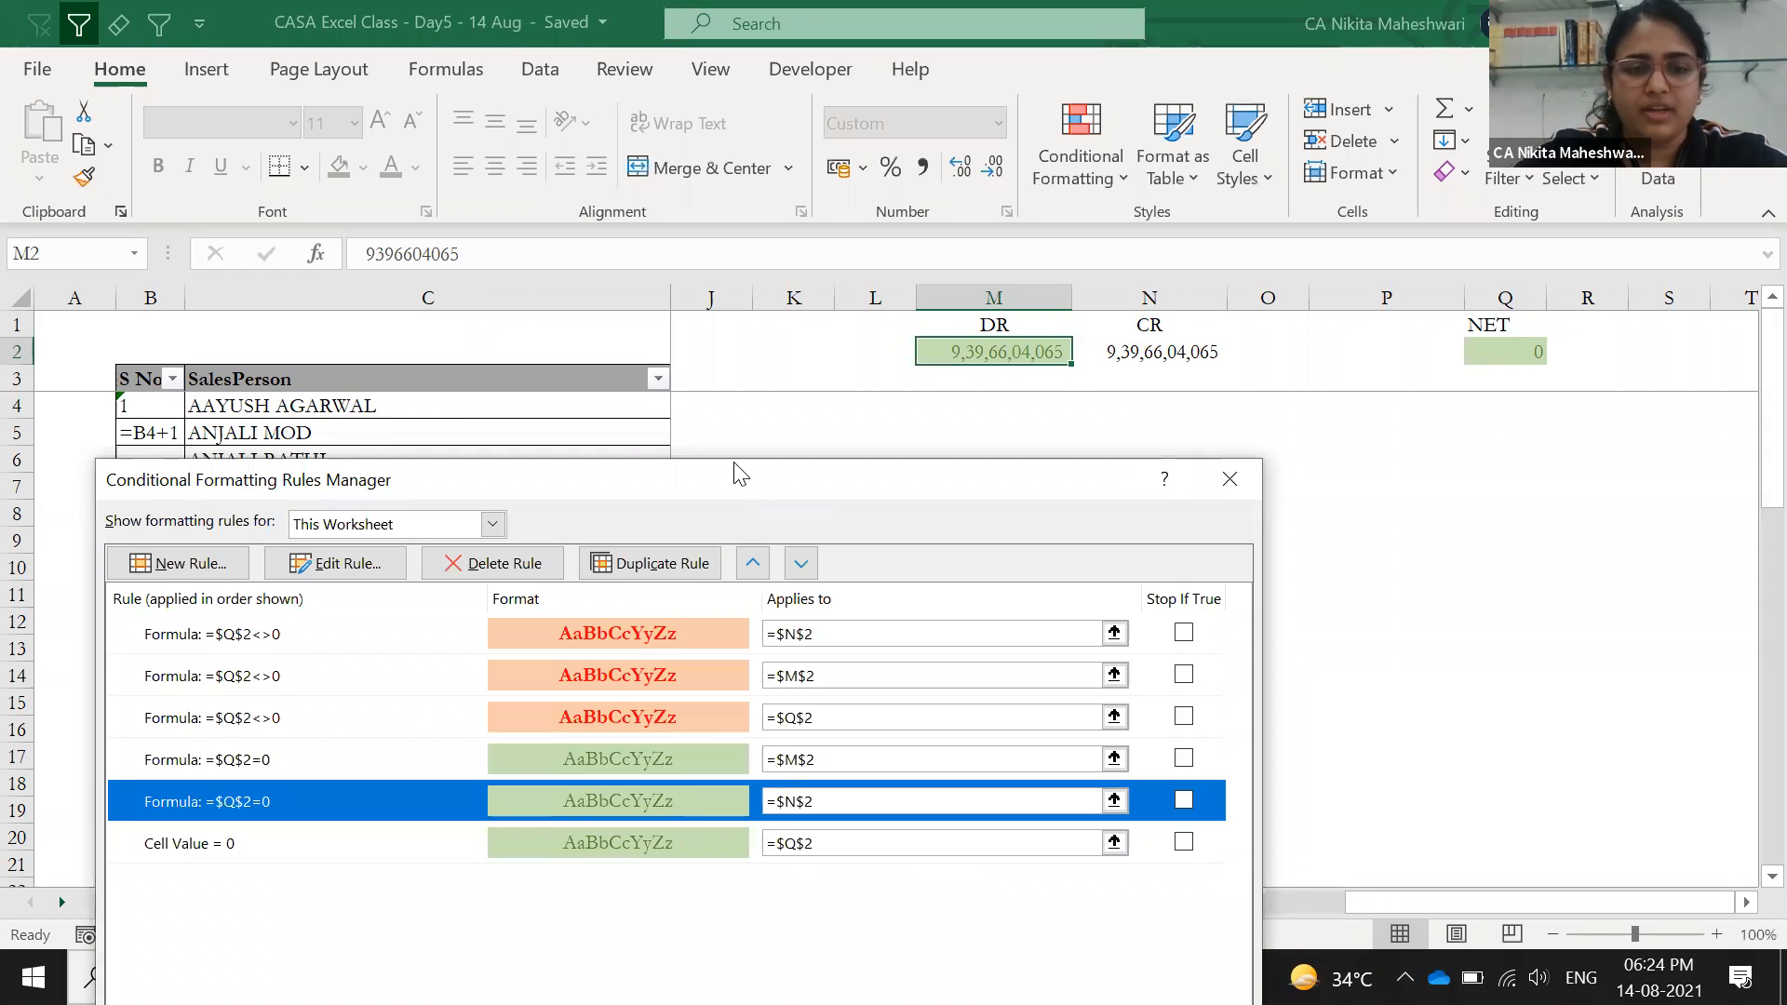
left_click_drag(733, 458, 531, 447)
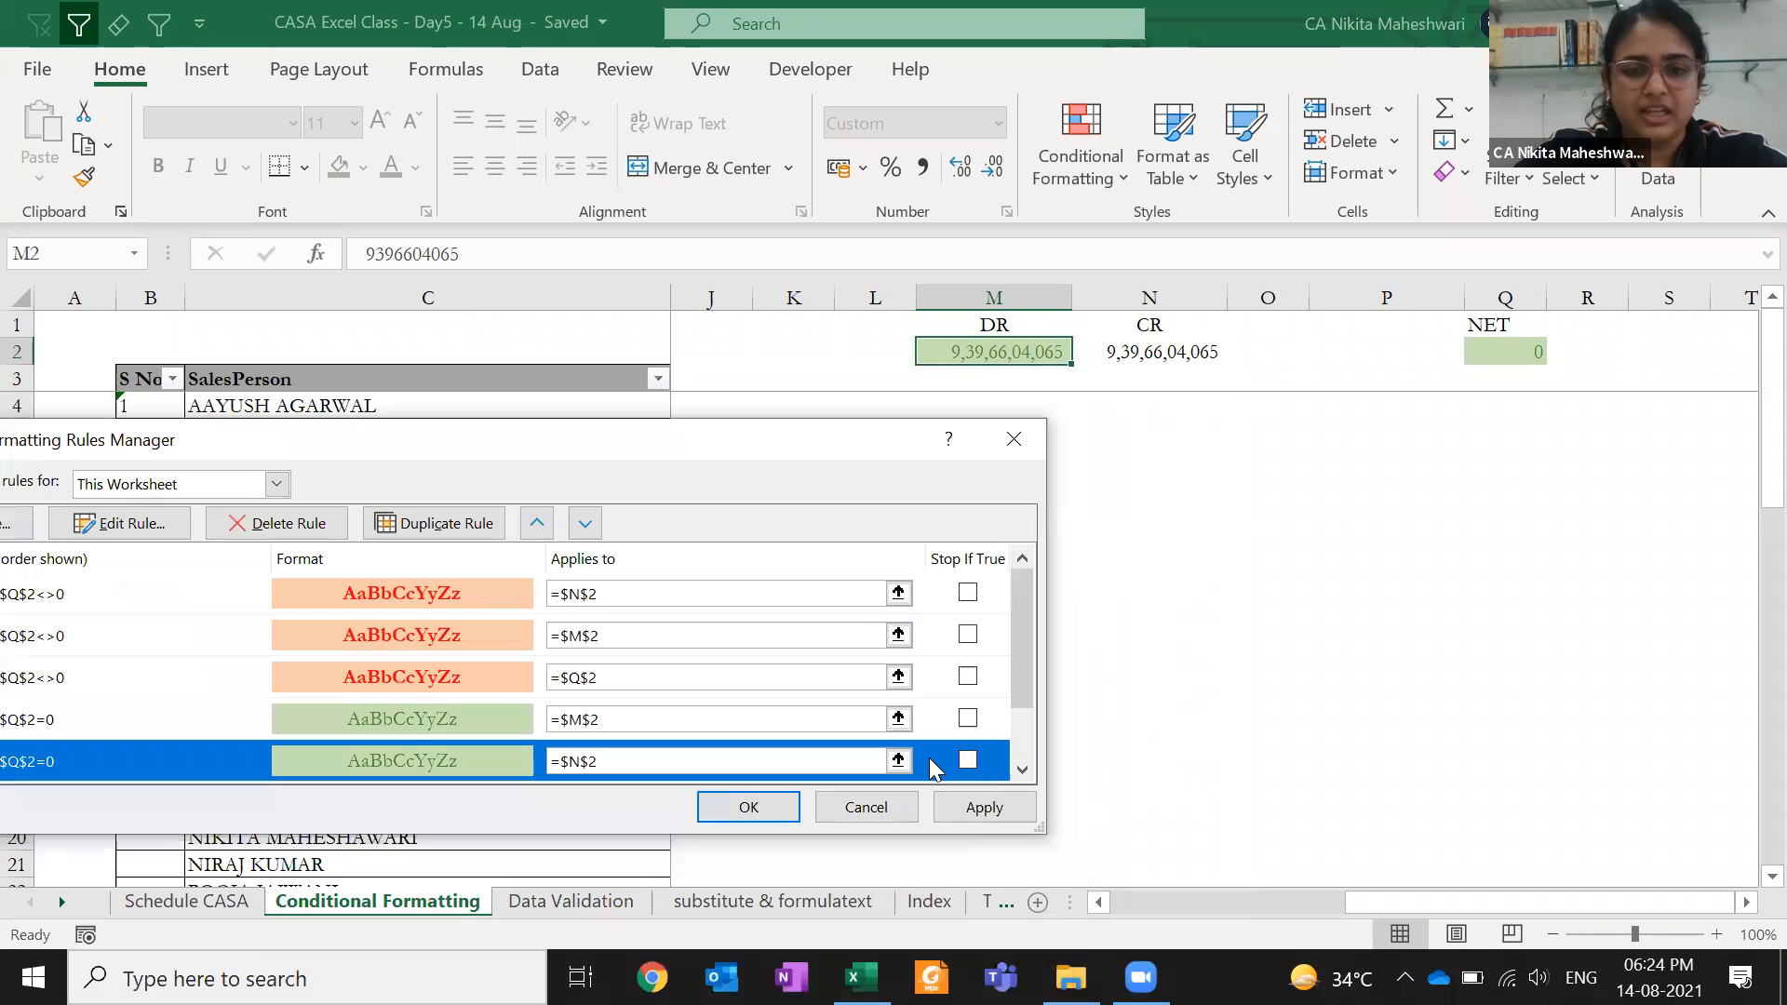
left_click(979, 813)
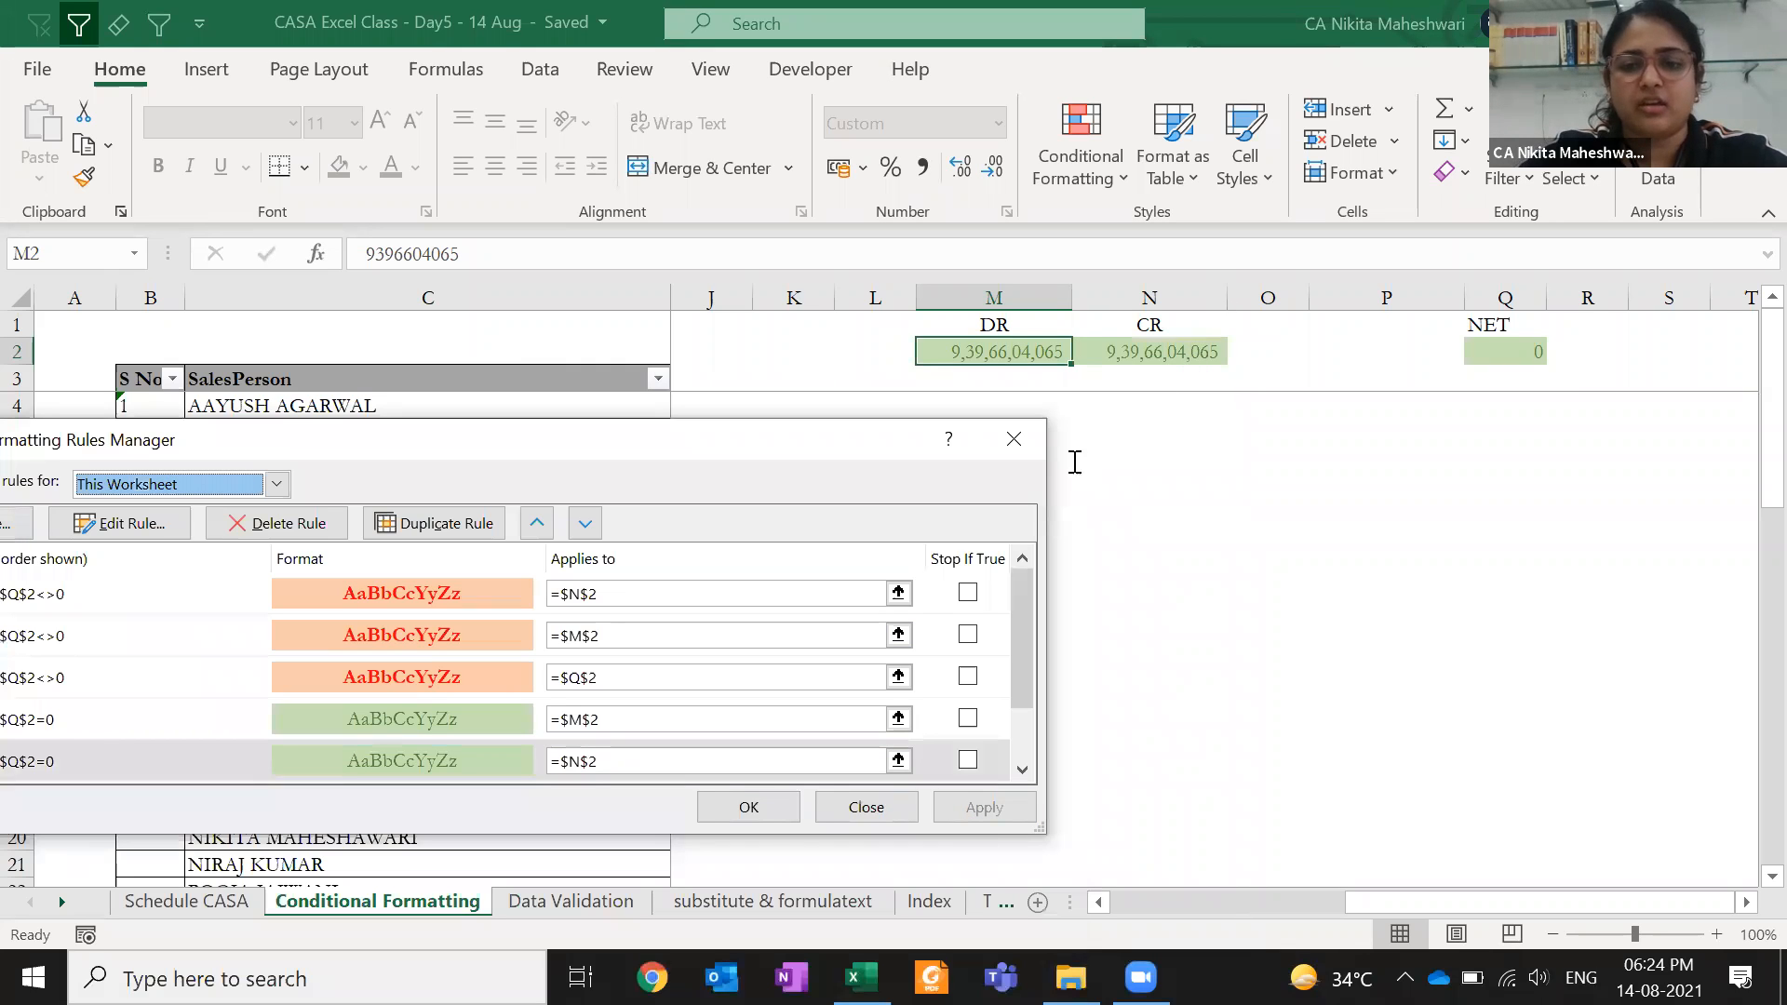
left_click(761, 806)
left_click(1131, 350)
type("9396604061")
key("Return")
key("Up")
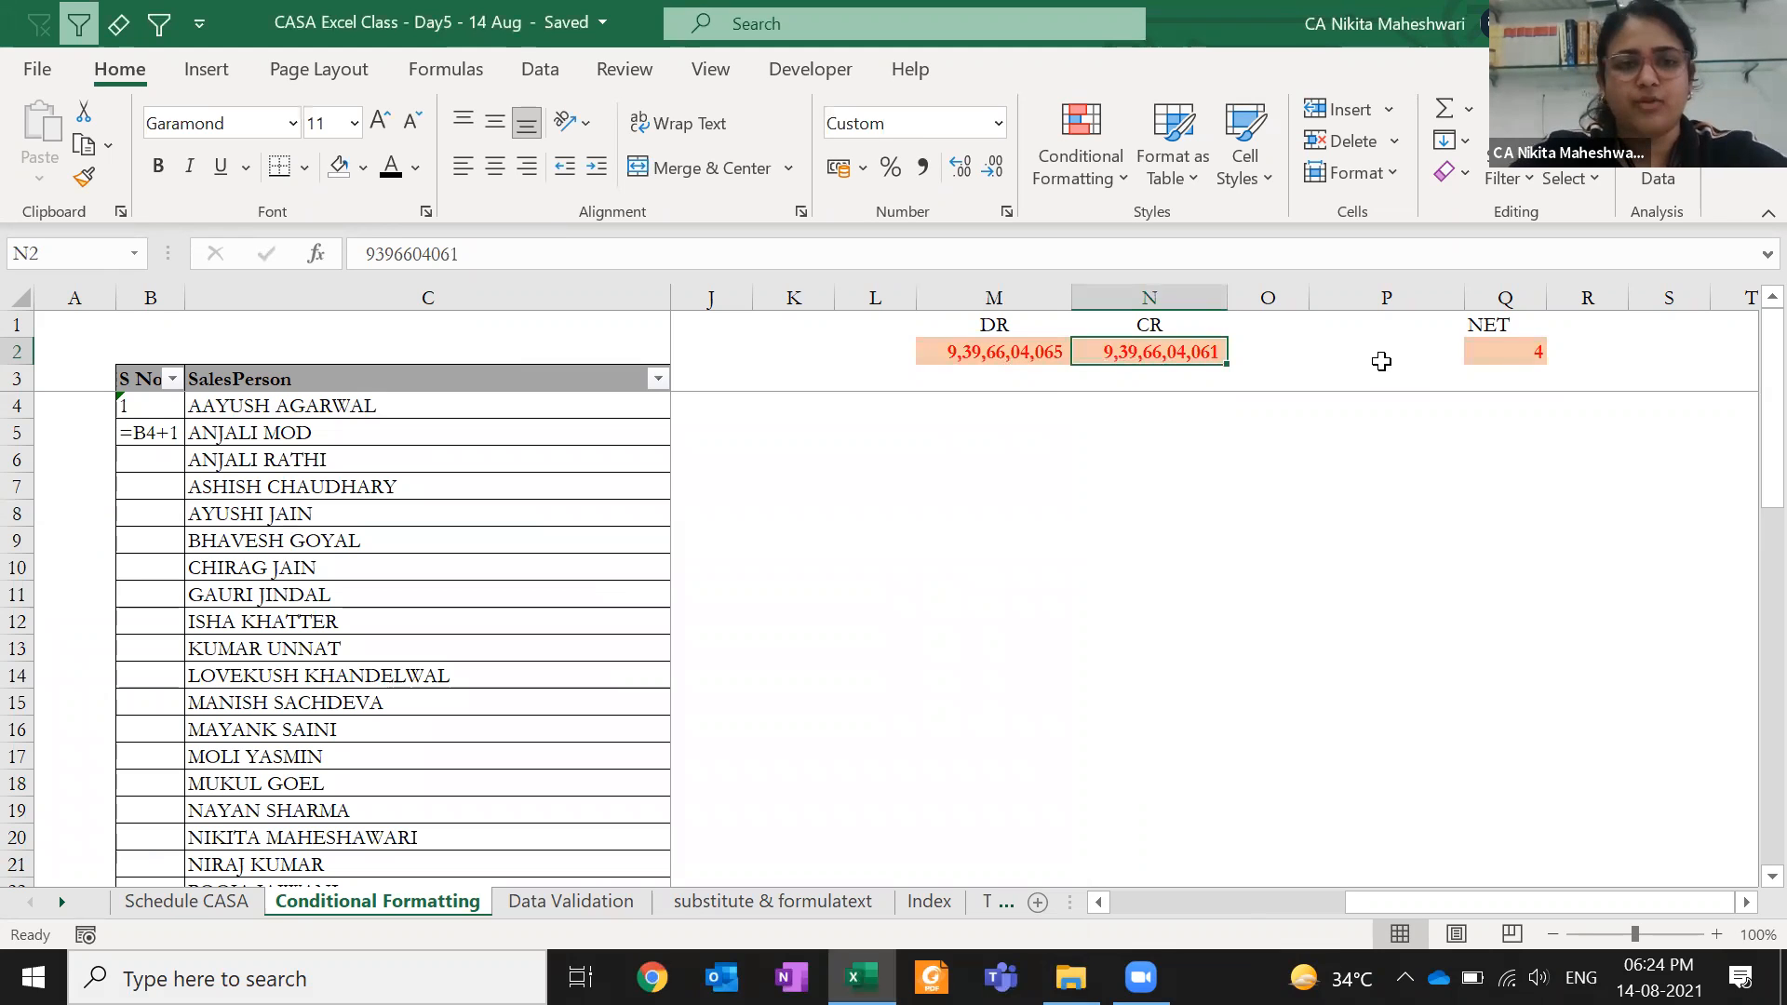
key("F2")
key("BackSpace")
type("5")
key("Return")
key("Up")
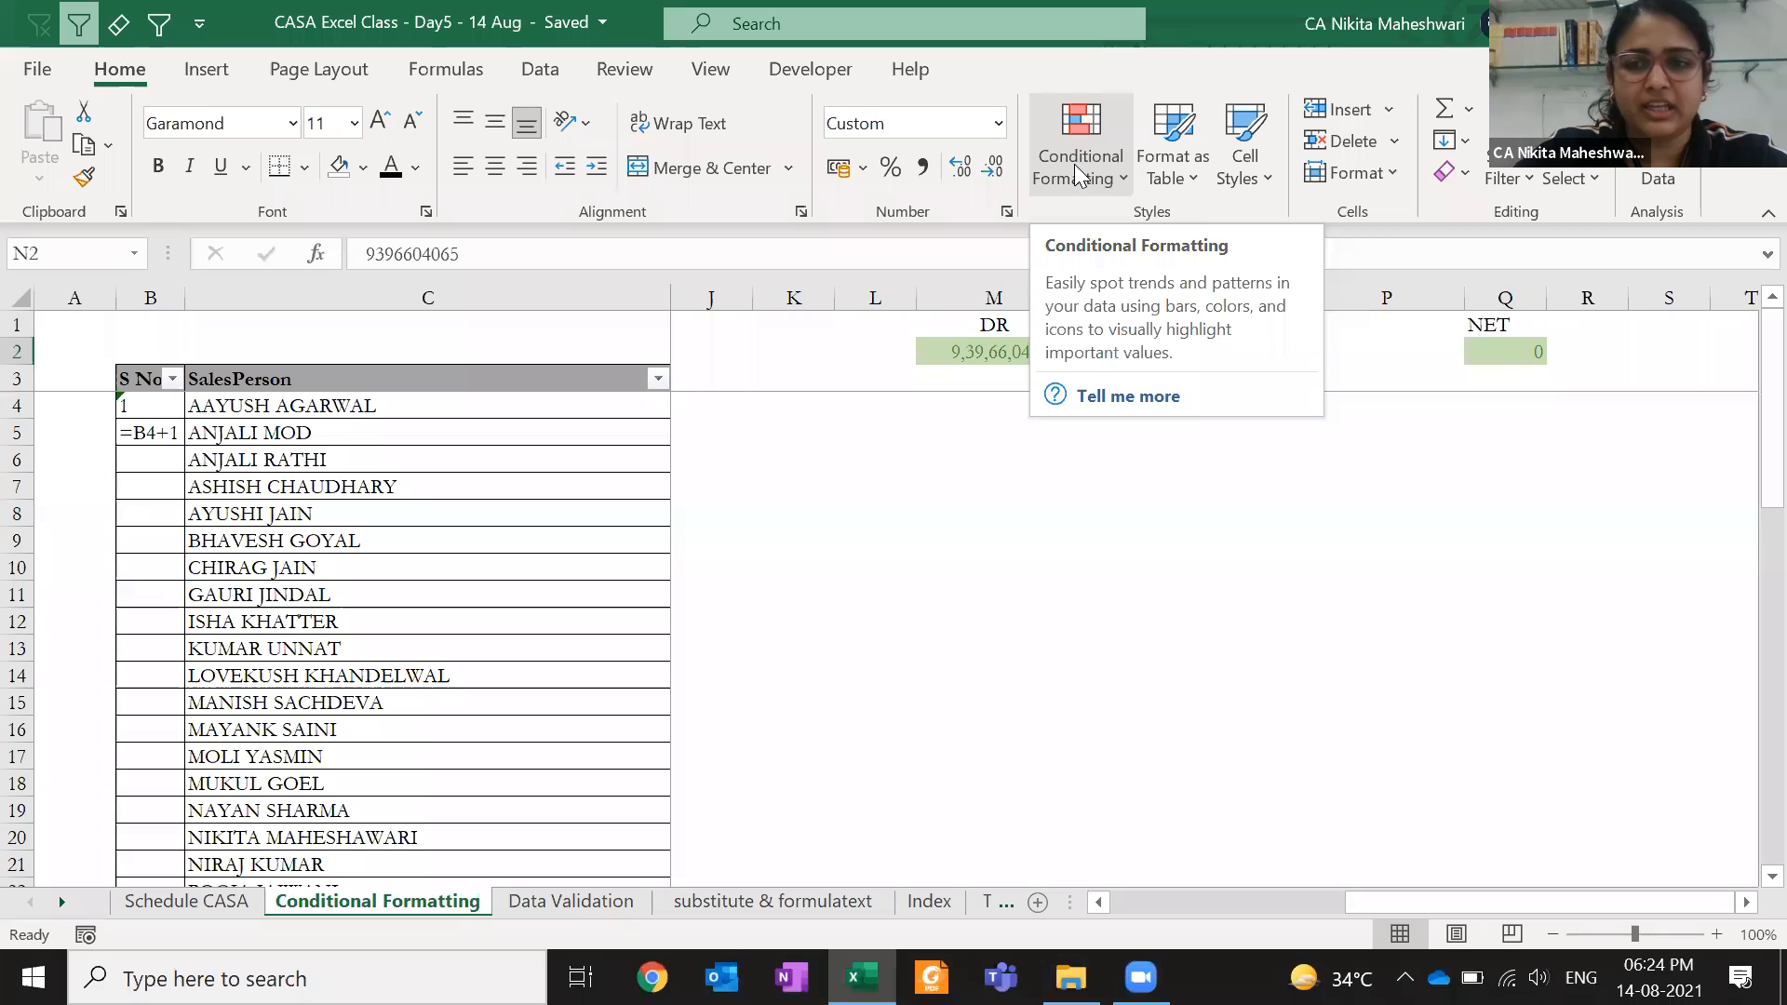
- Start an Equal To highlight rule for Q2 with green fill and dark green text
left_click(1515, 359)
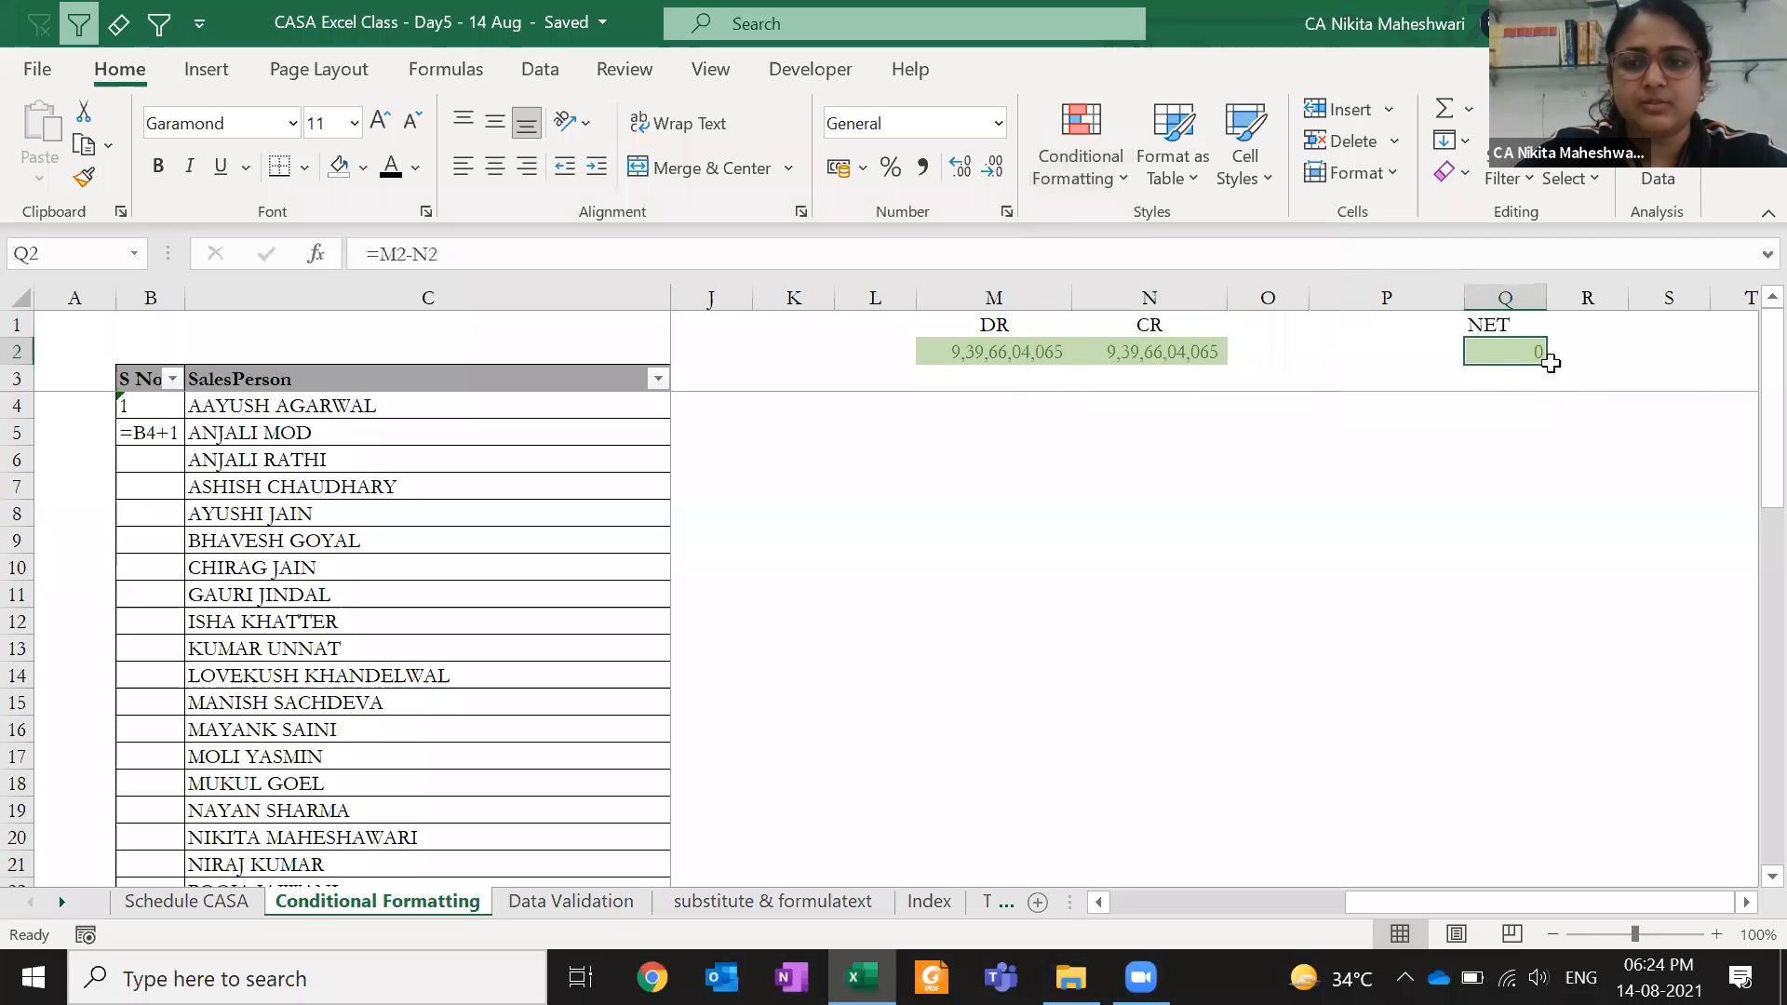
left_click(1059, 160)
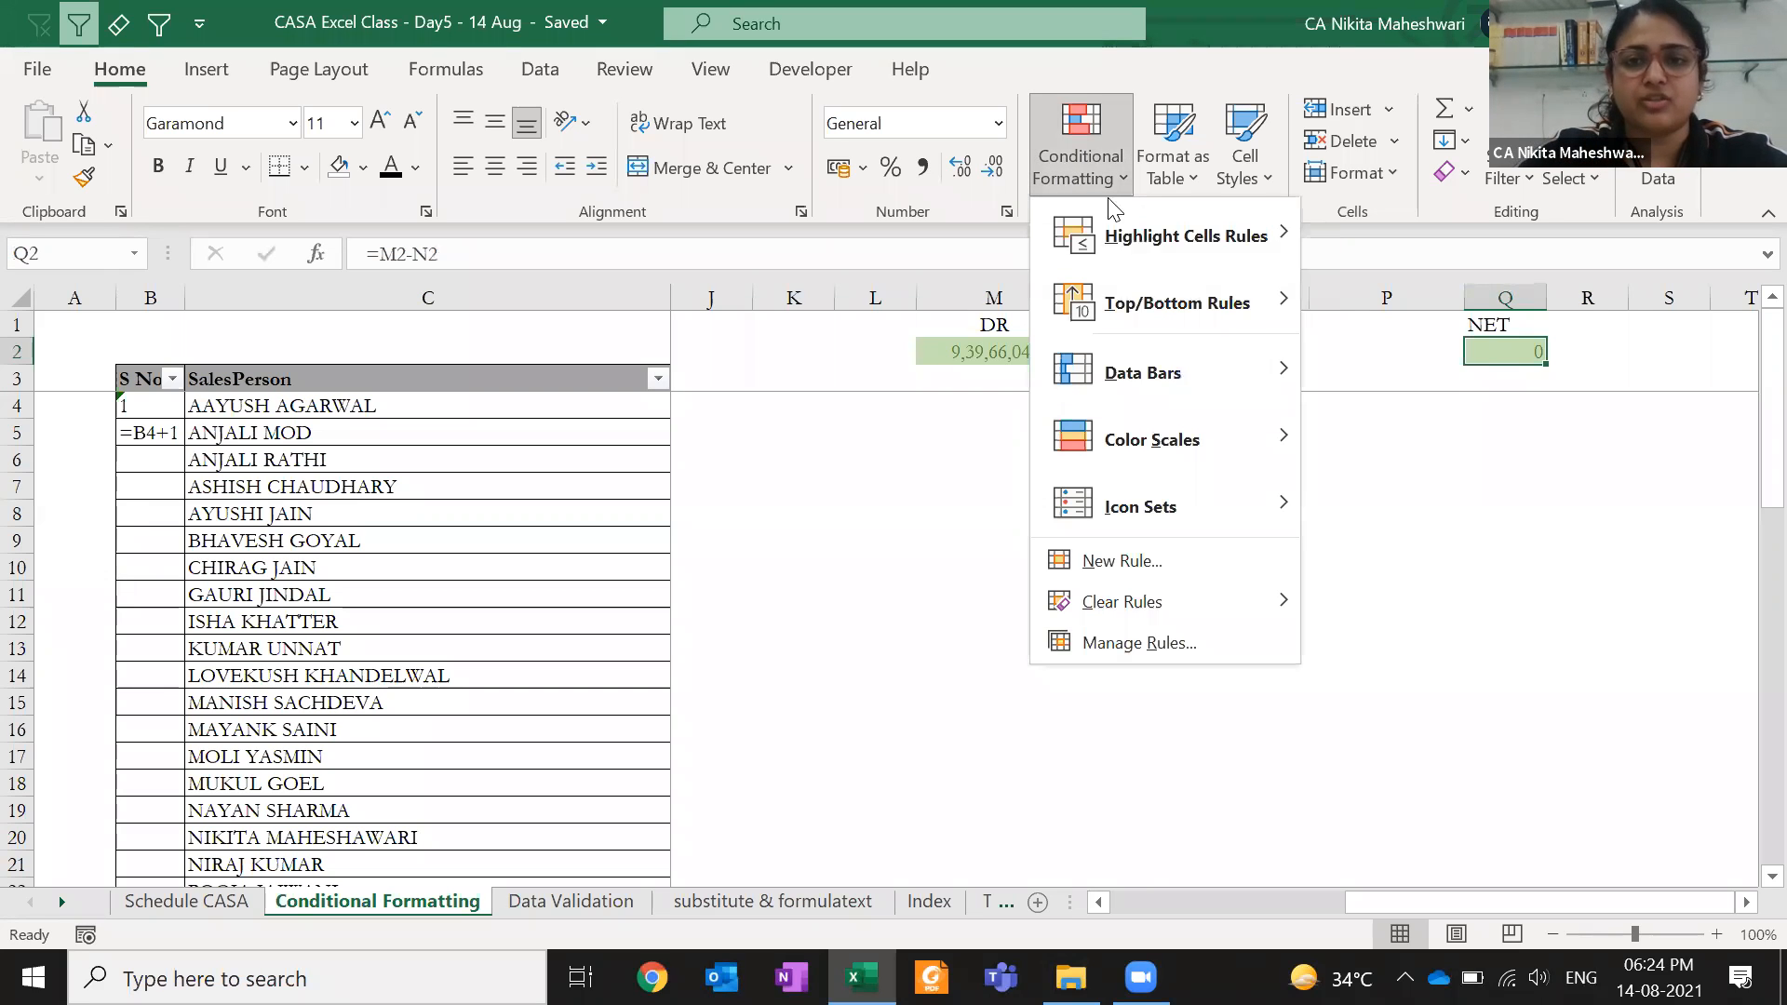
mouse_move(1154, 238)
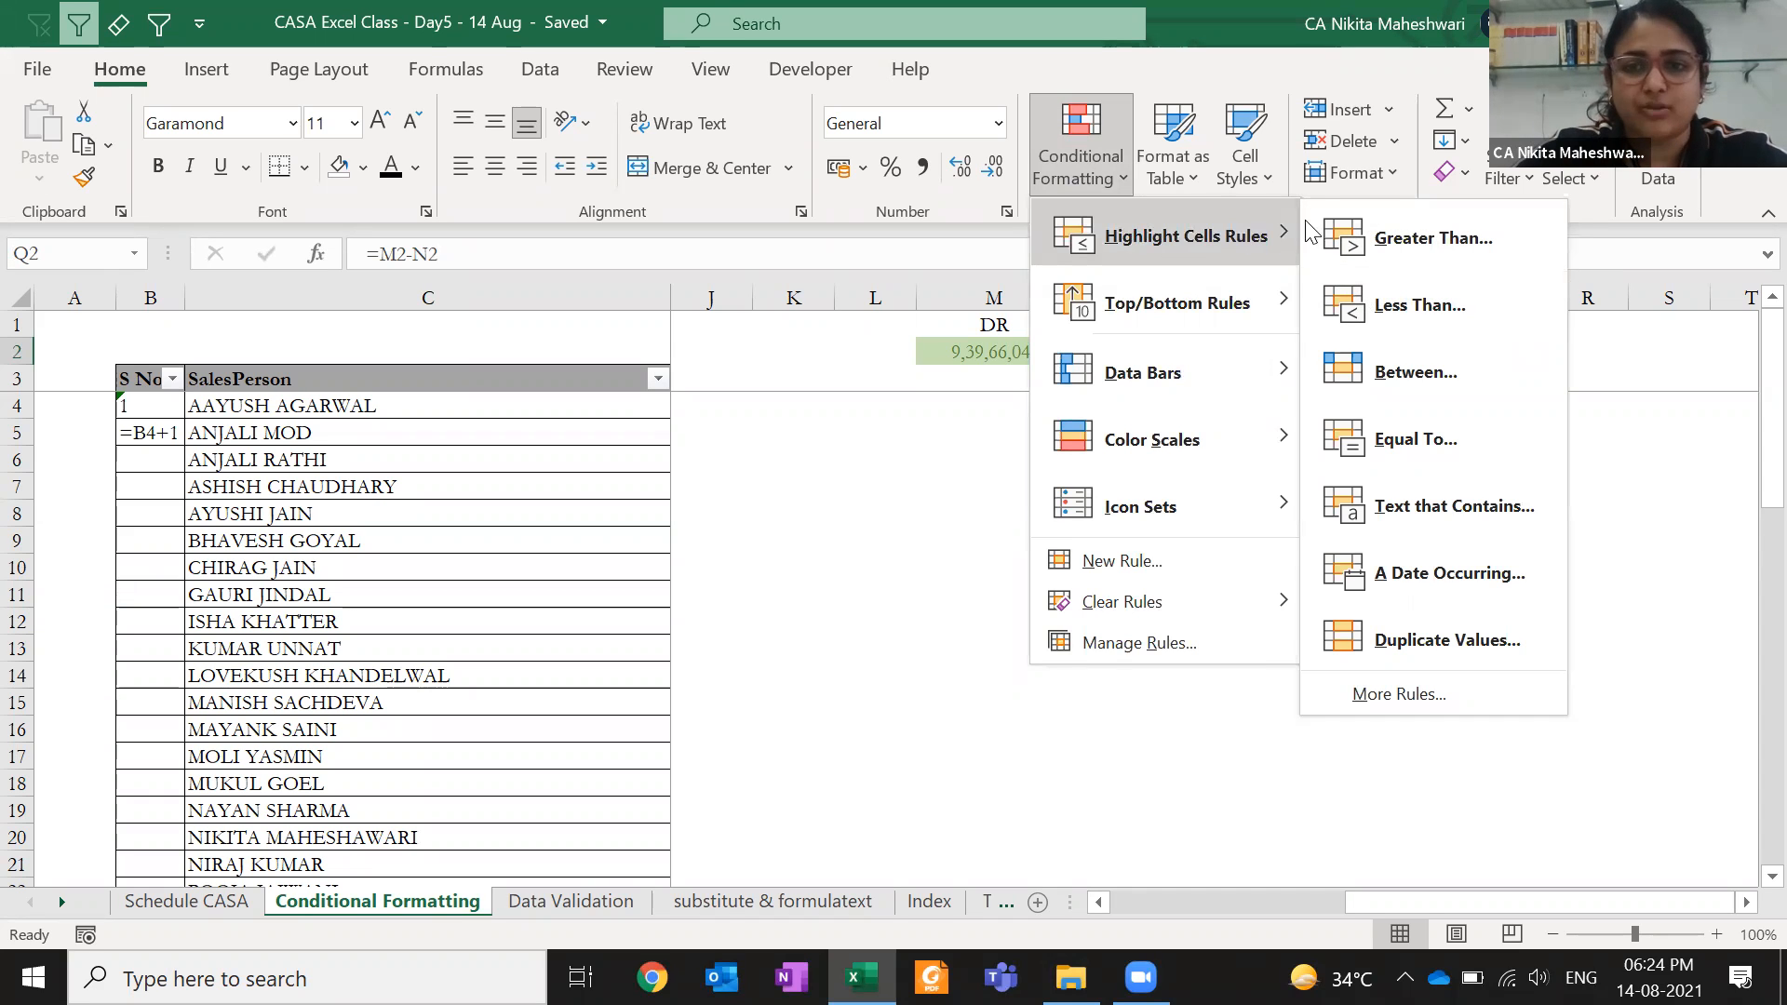
left_click(1396, 426)
left_click(592, 643)
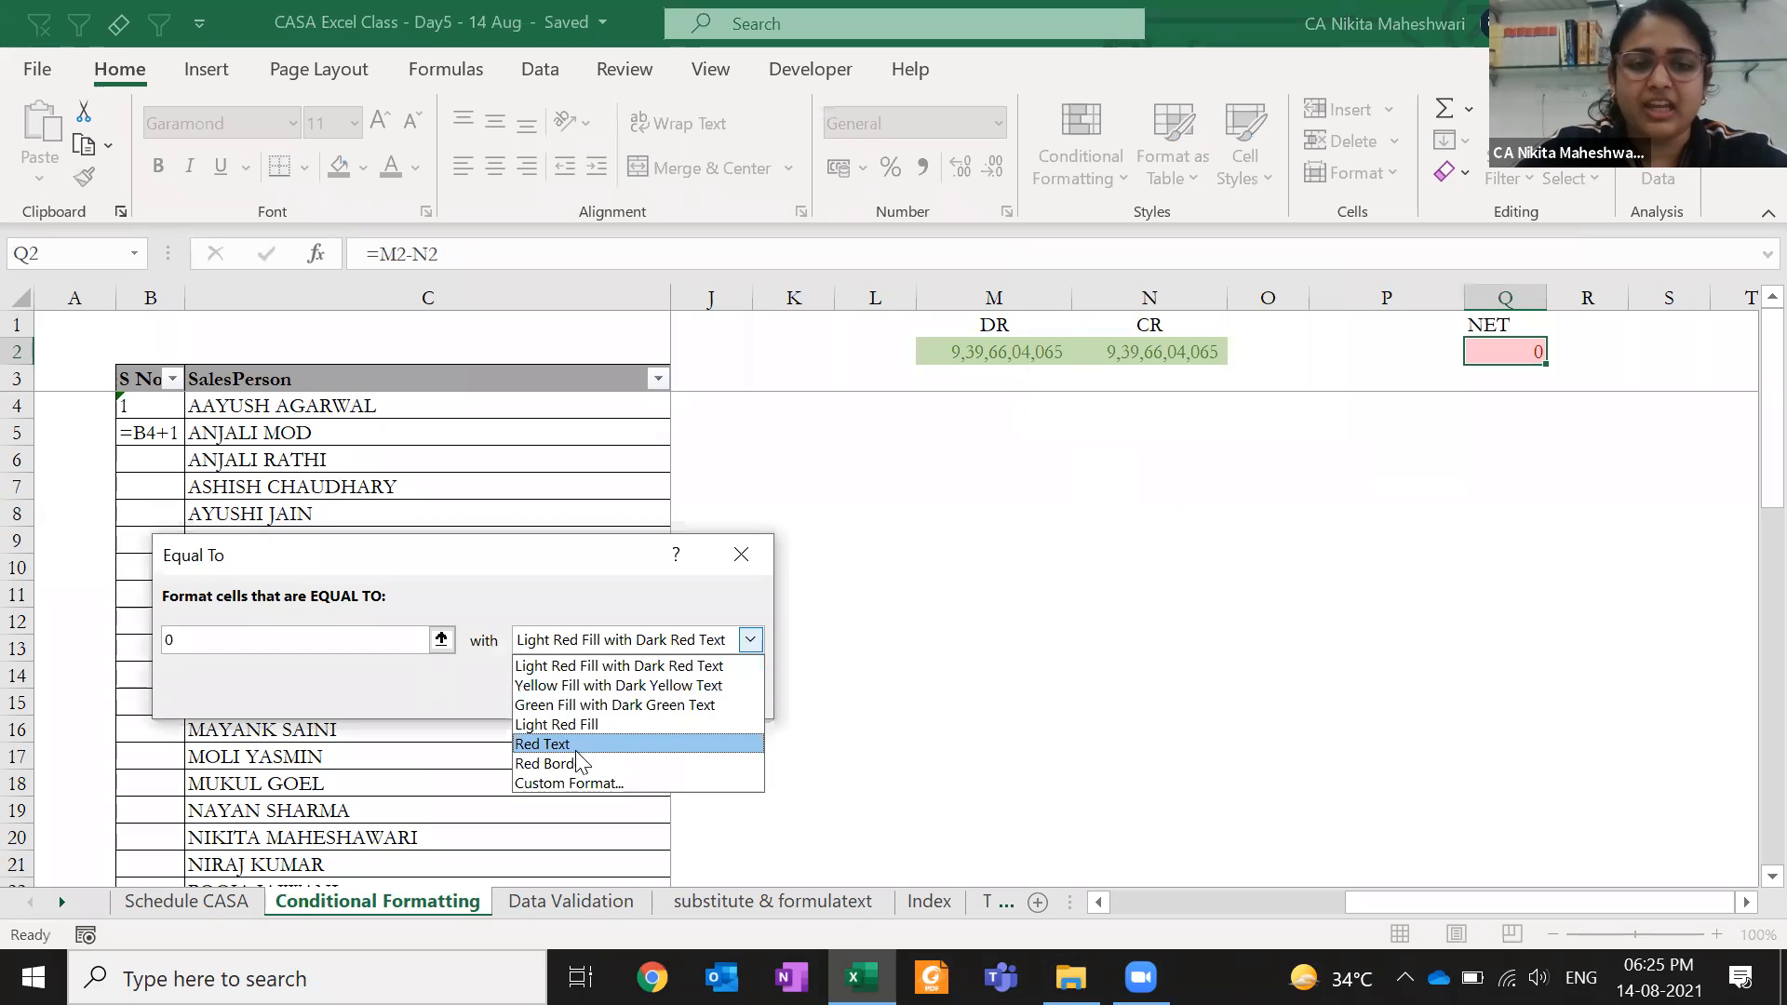
left_click(592, 705)
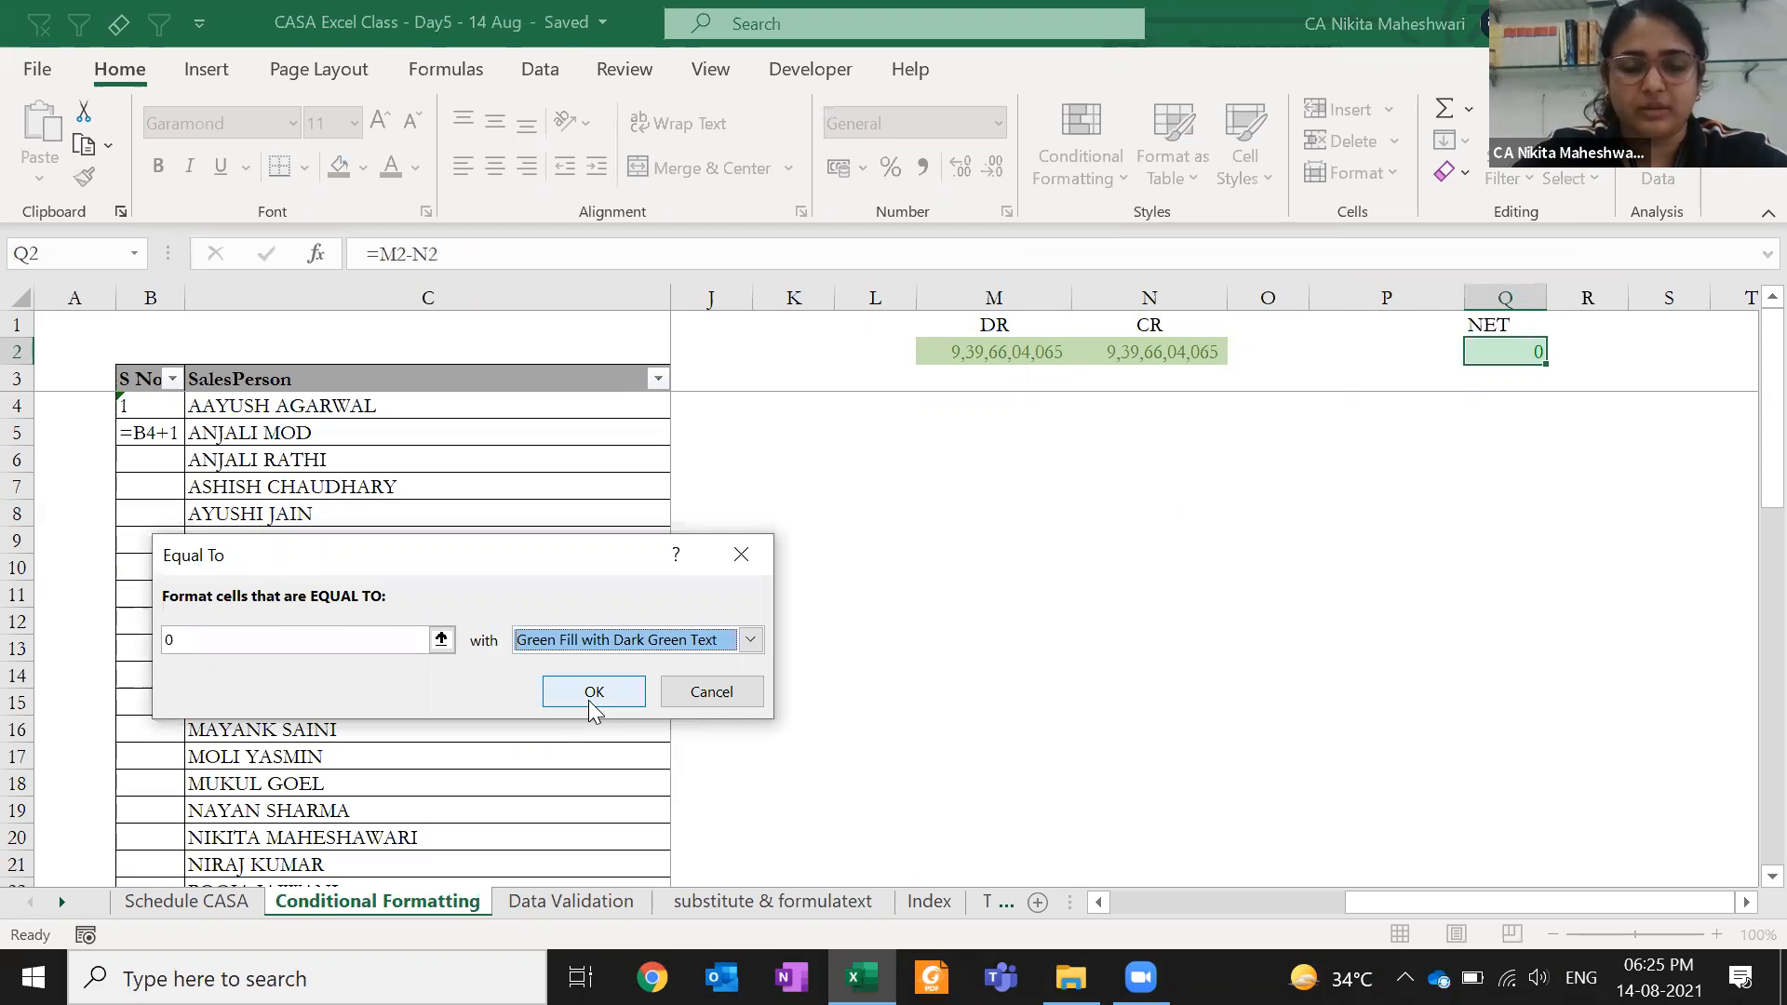
- Review the Custom Format font styles, then cancel without adding the rule
left_click(748, 641)
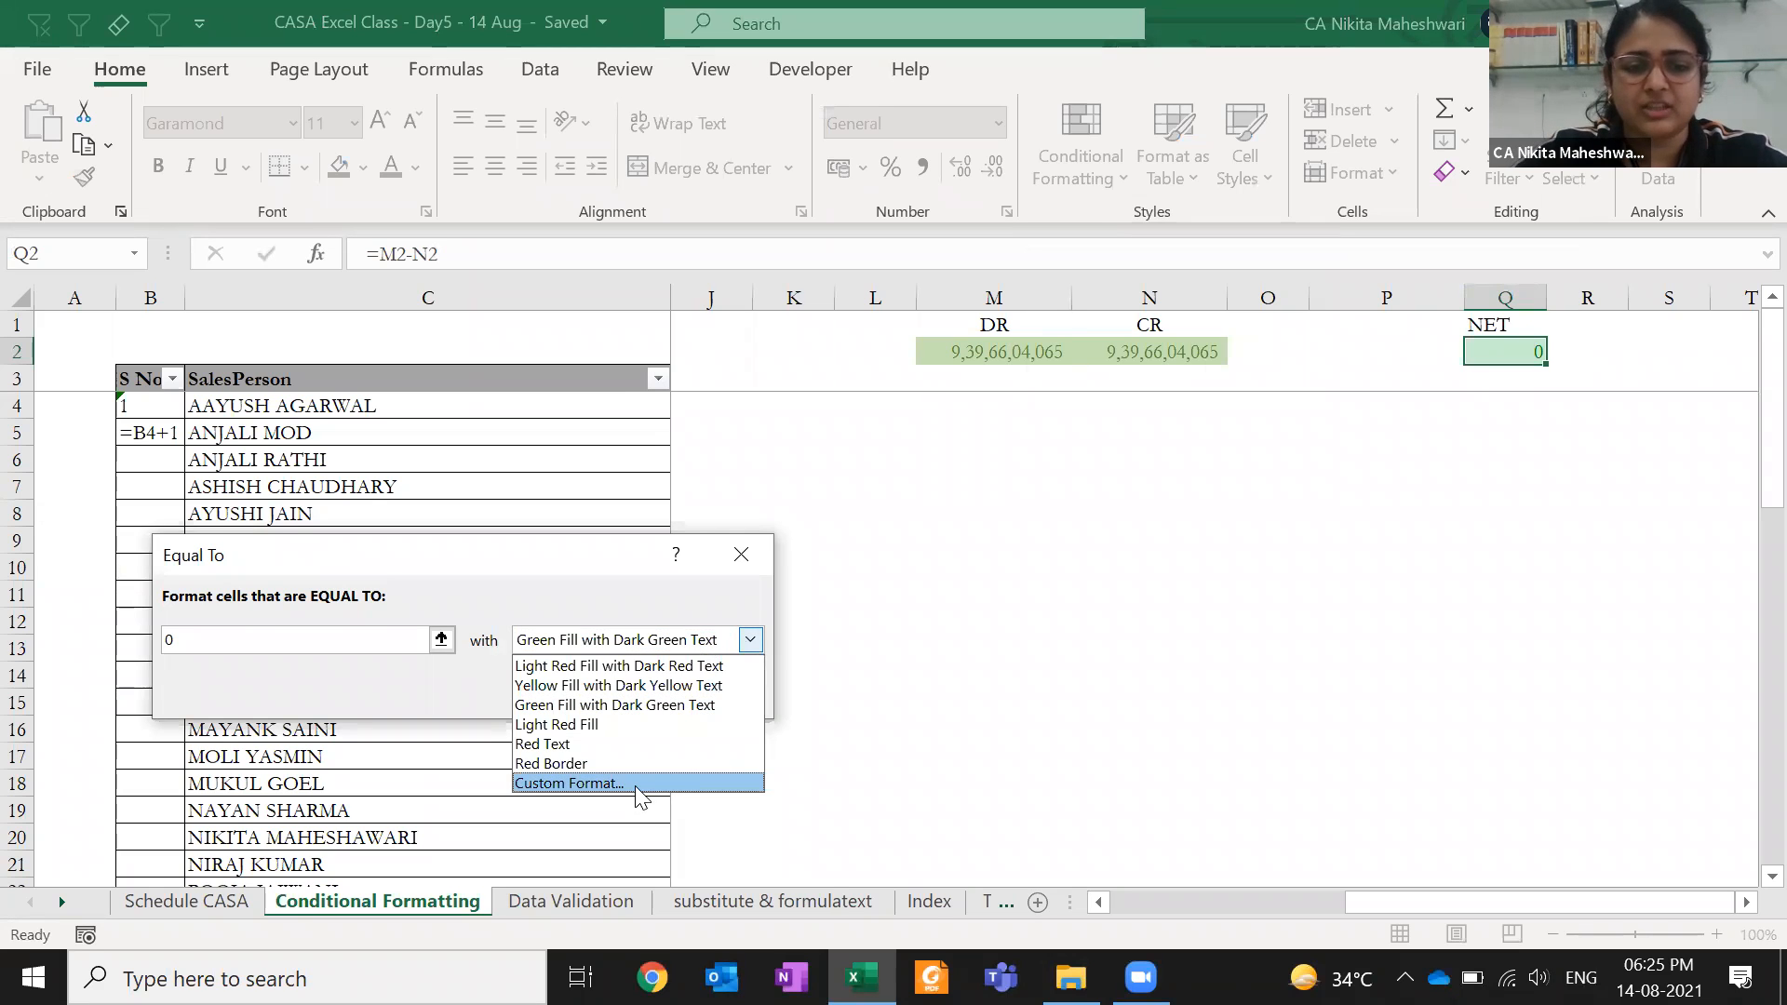
left_click(635, 782)
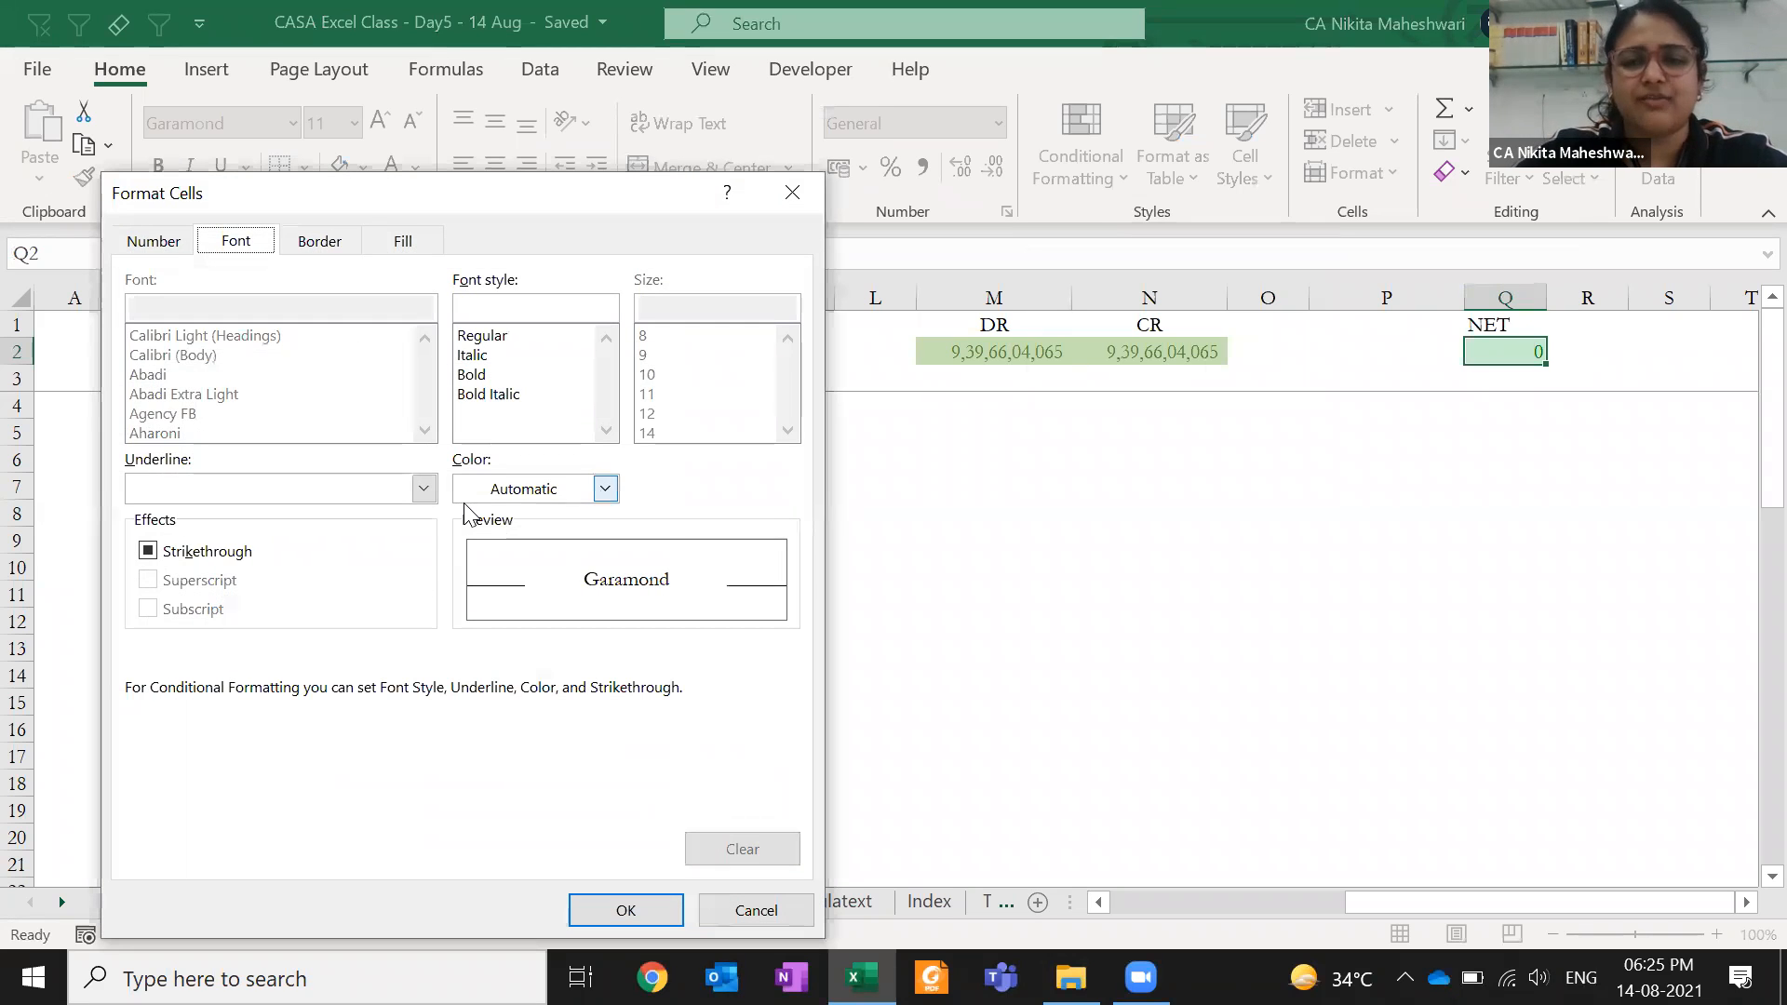
left_click(488, 305)
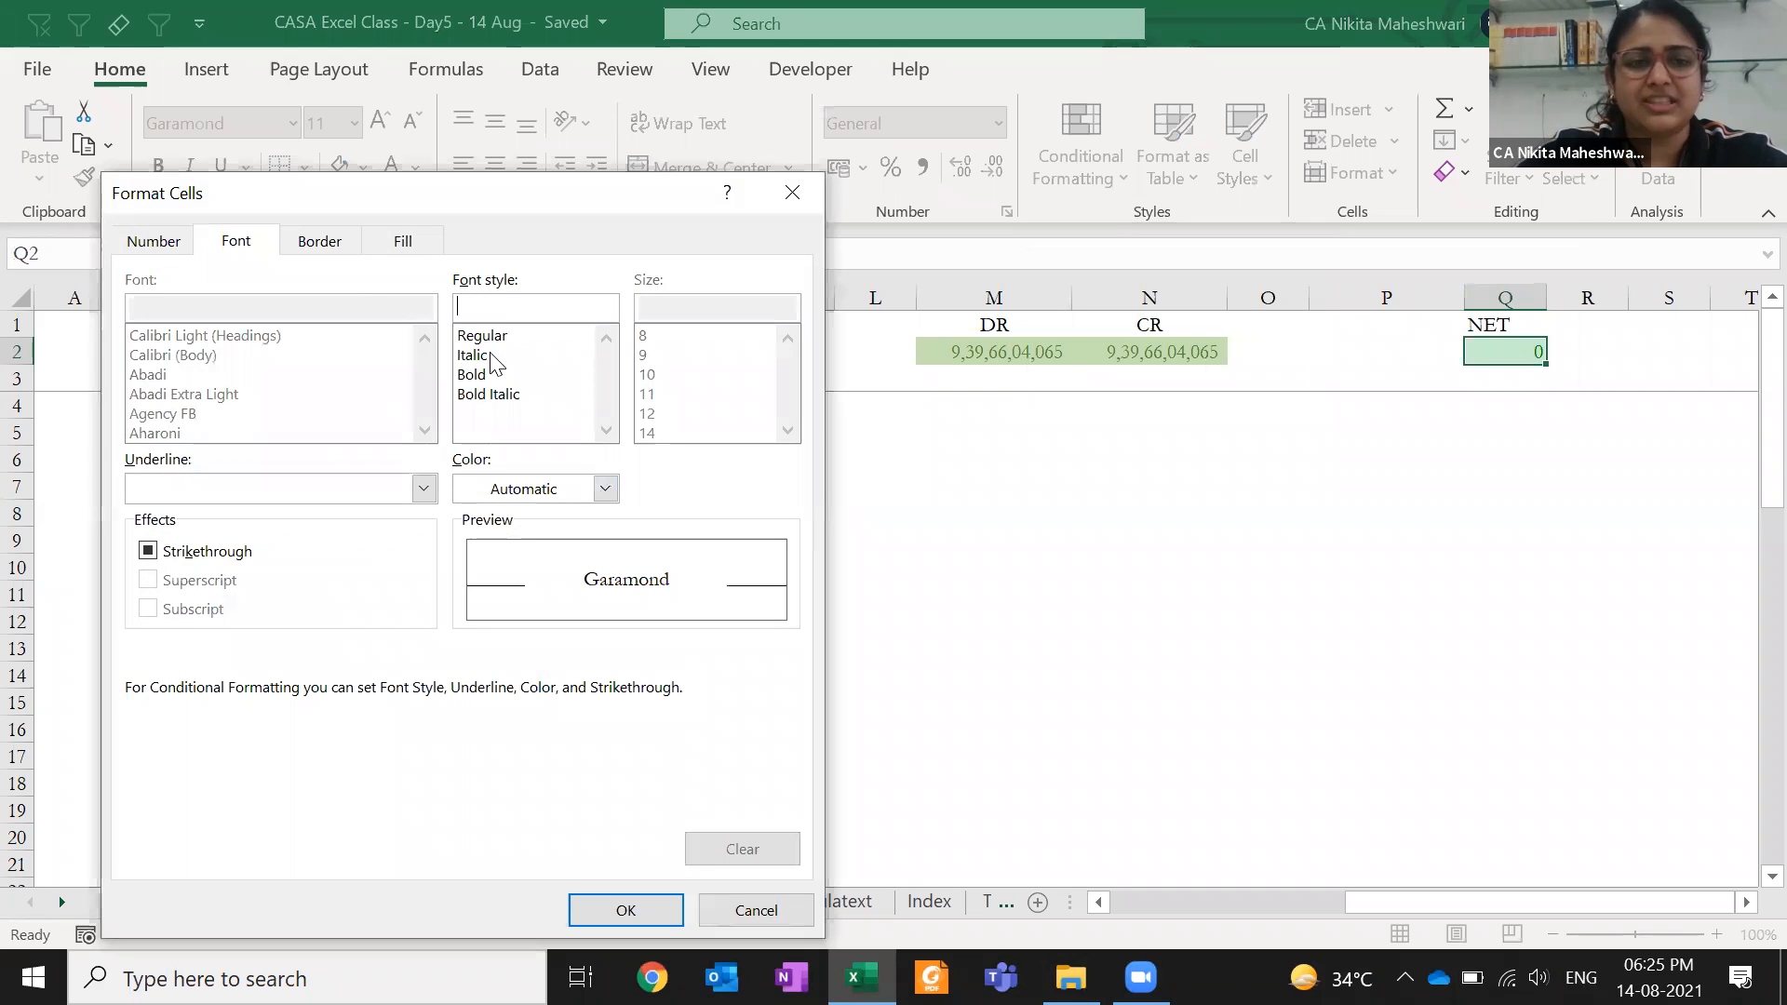
left_click(755, 910)
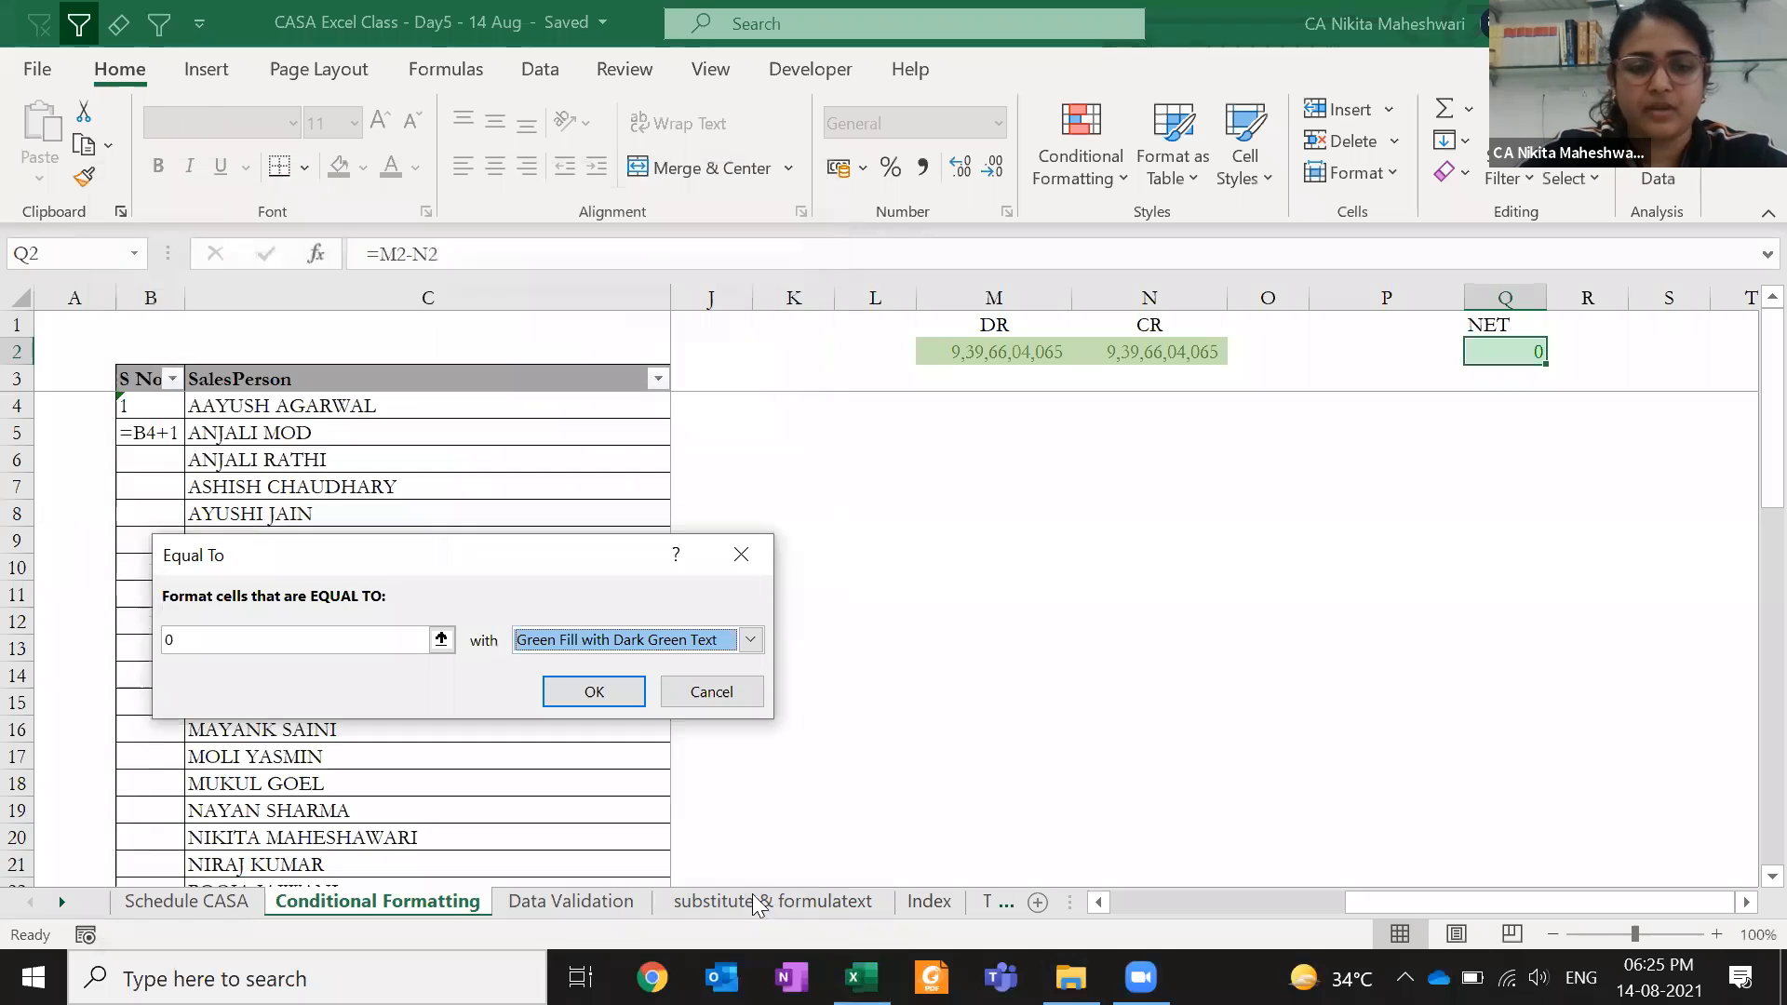
left_click(712, 691)
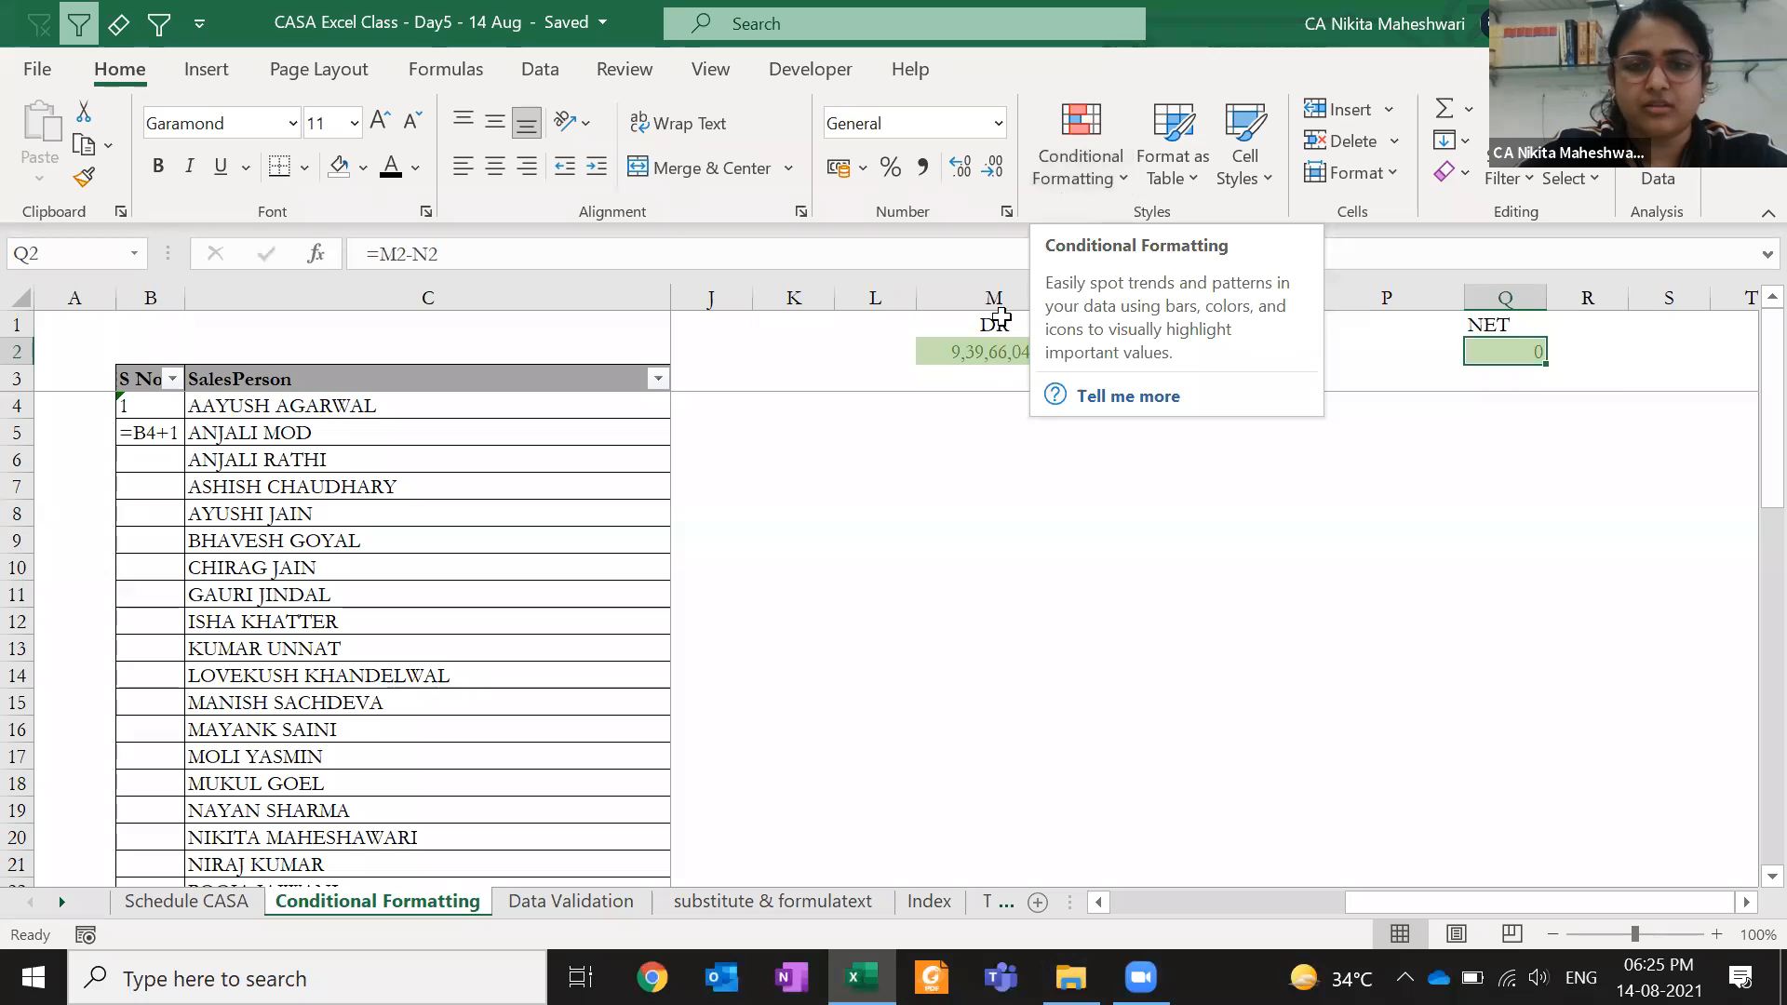
double_click(1005, 346)
key("BackSpace")
type("1")
key("Return")
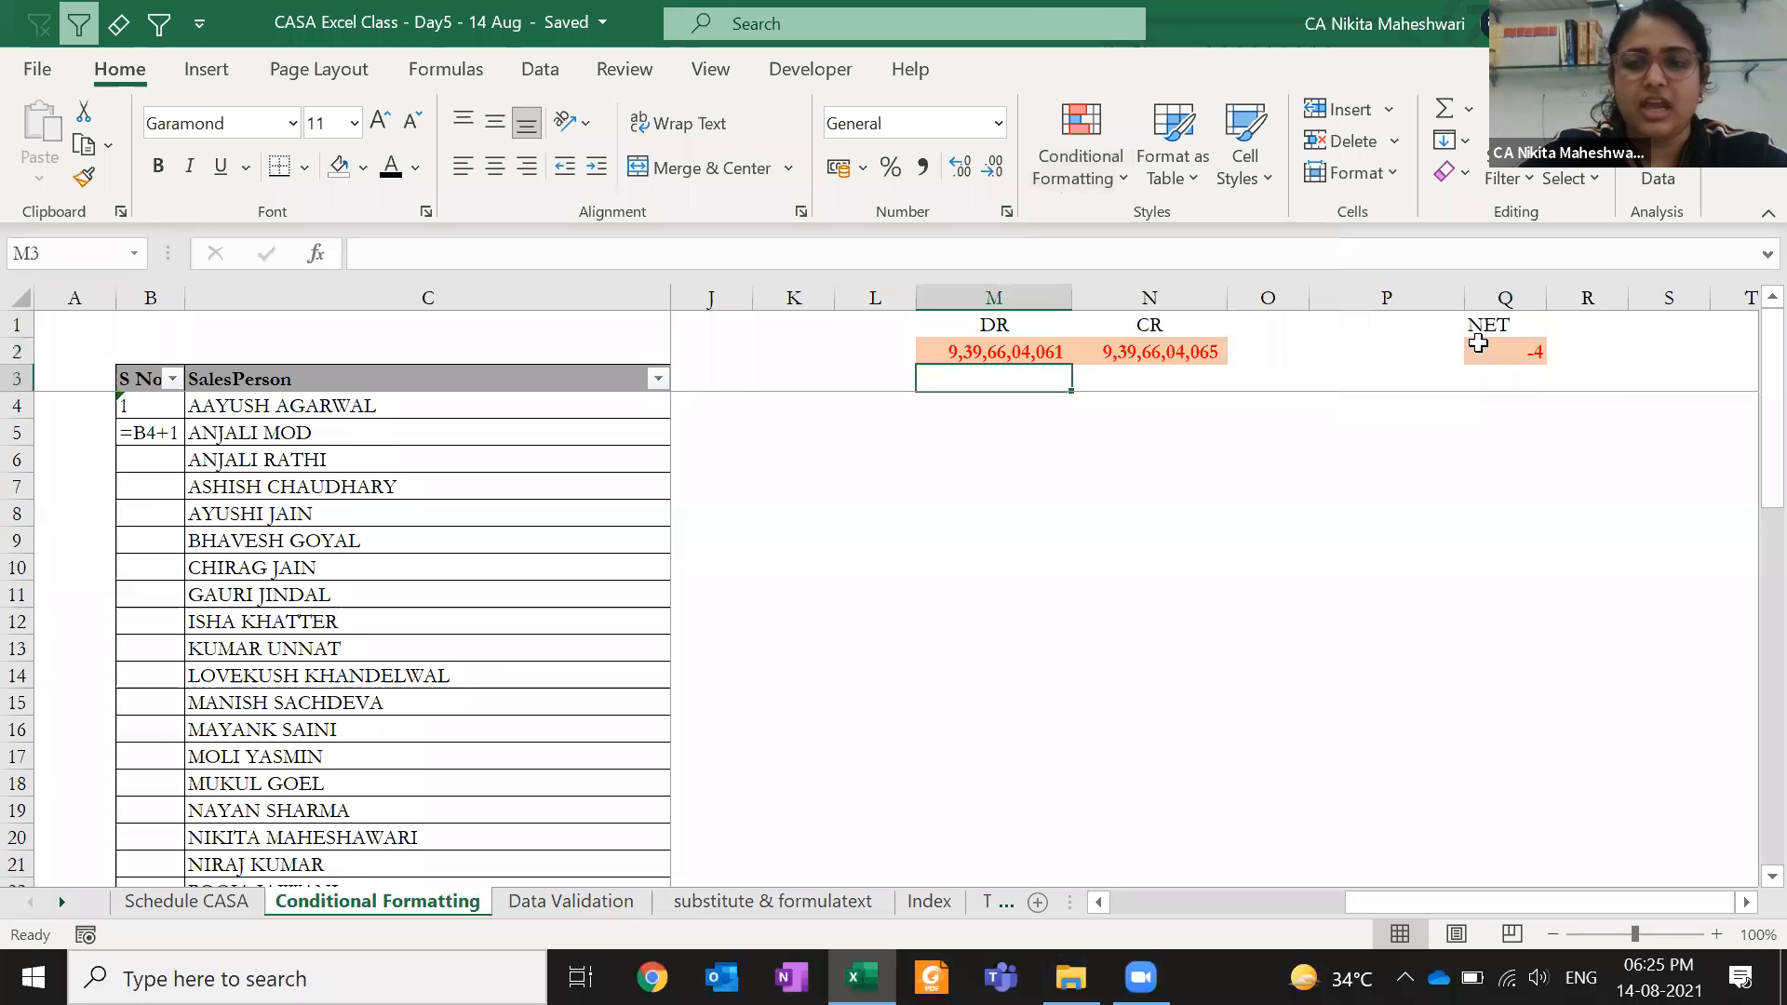
- Start a new conditional formatting rule for Q2 and preview the available rule types
left_click(1479, 344)
left_click(1080, 154)
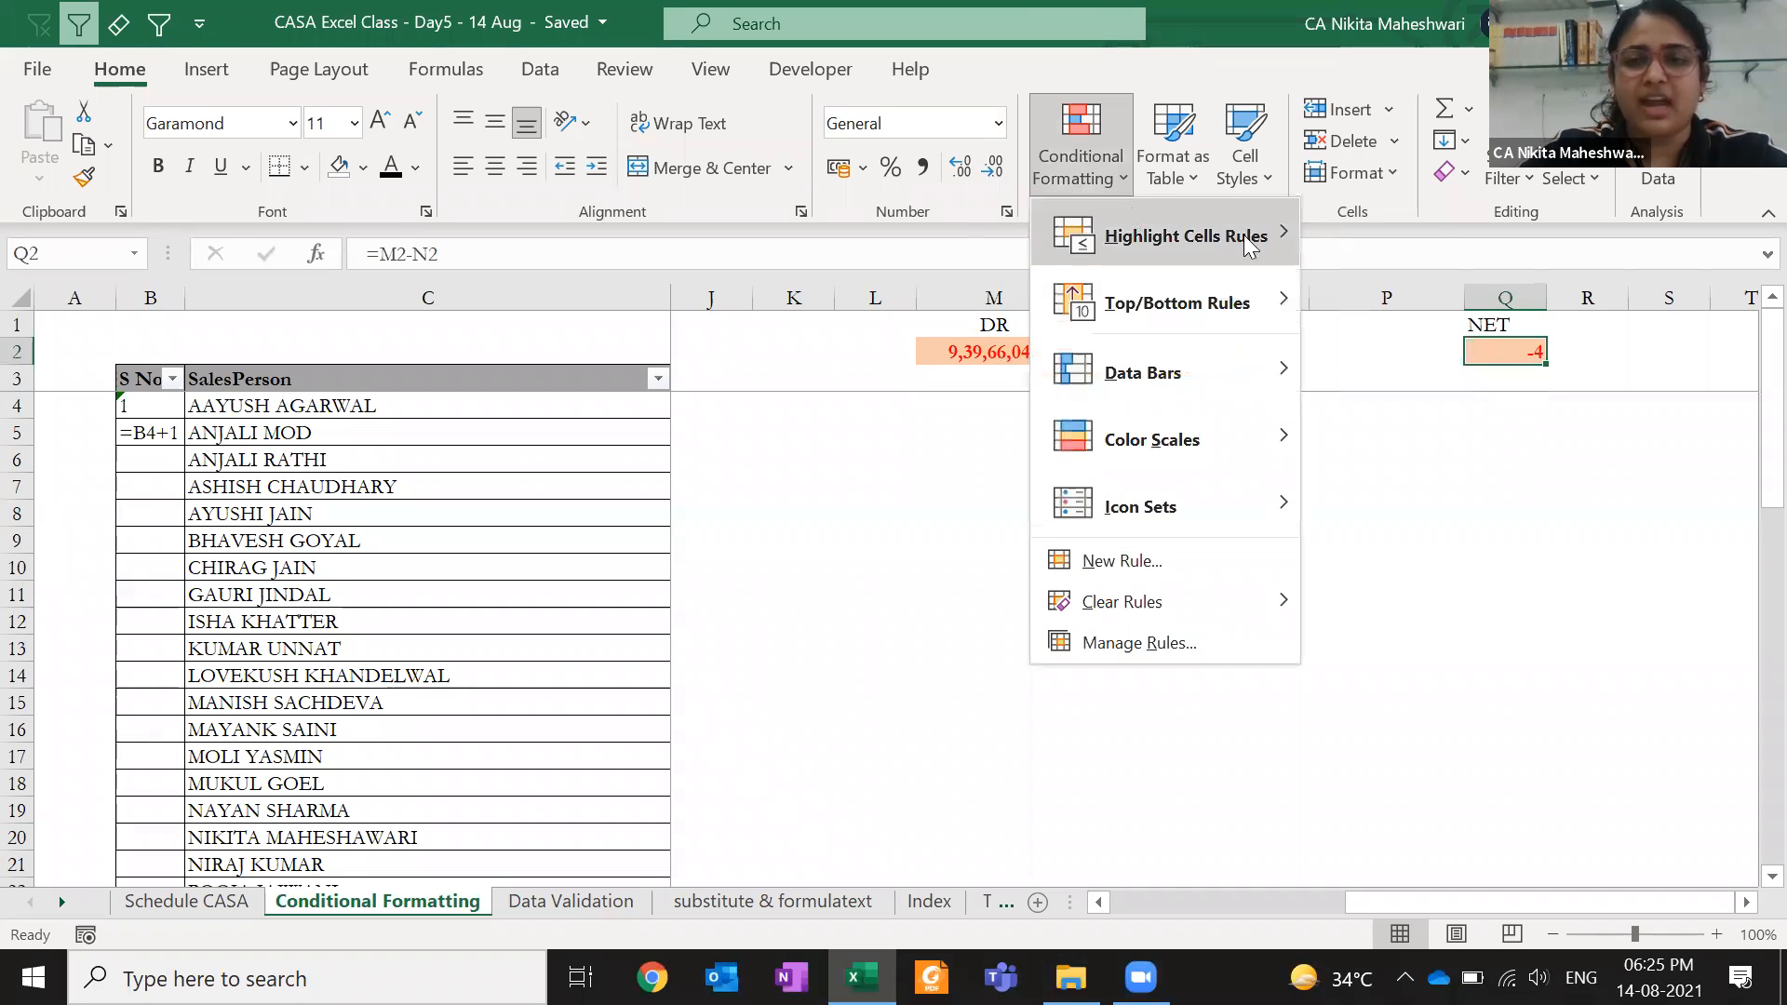
mouse_move(1244, 235)
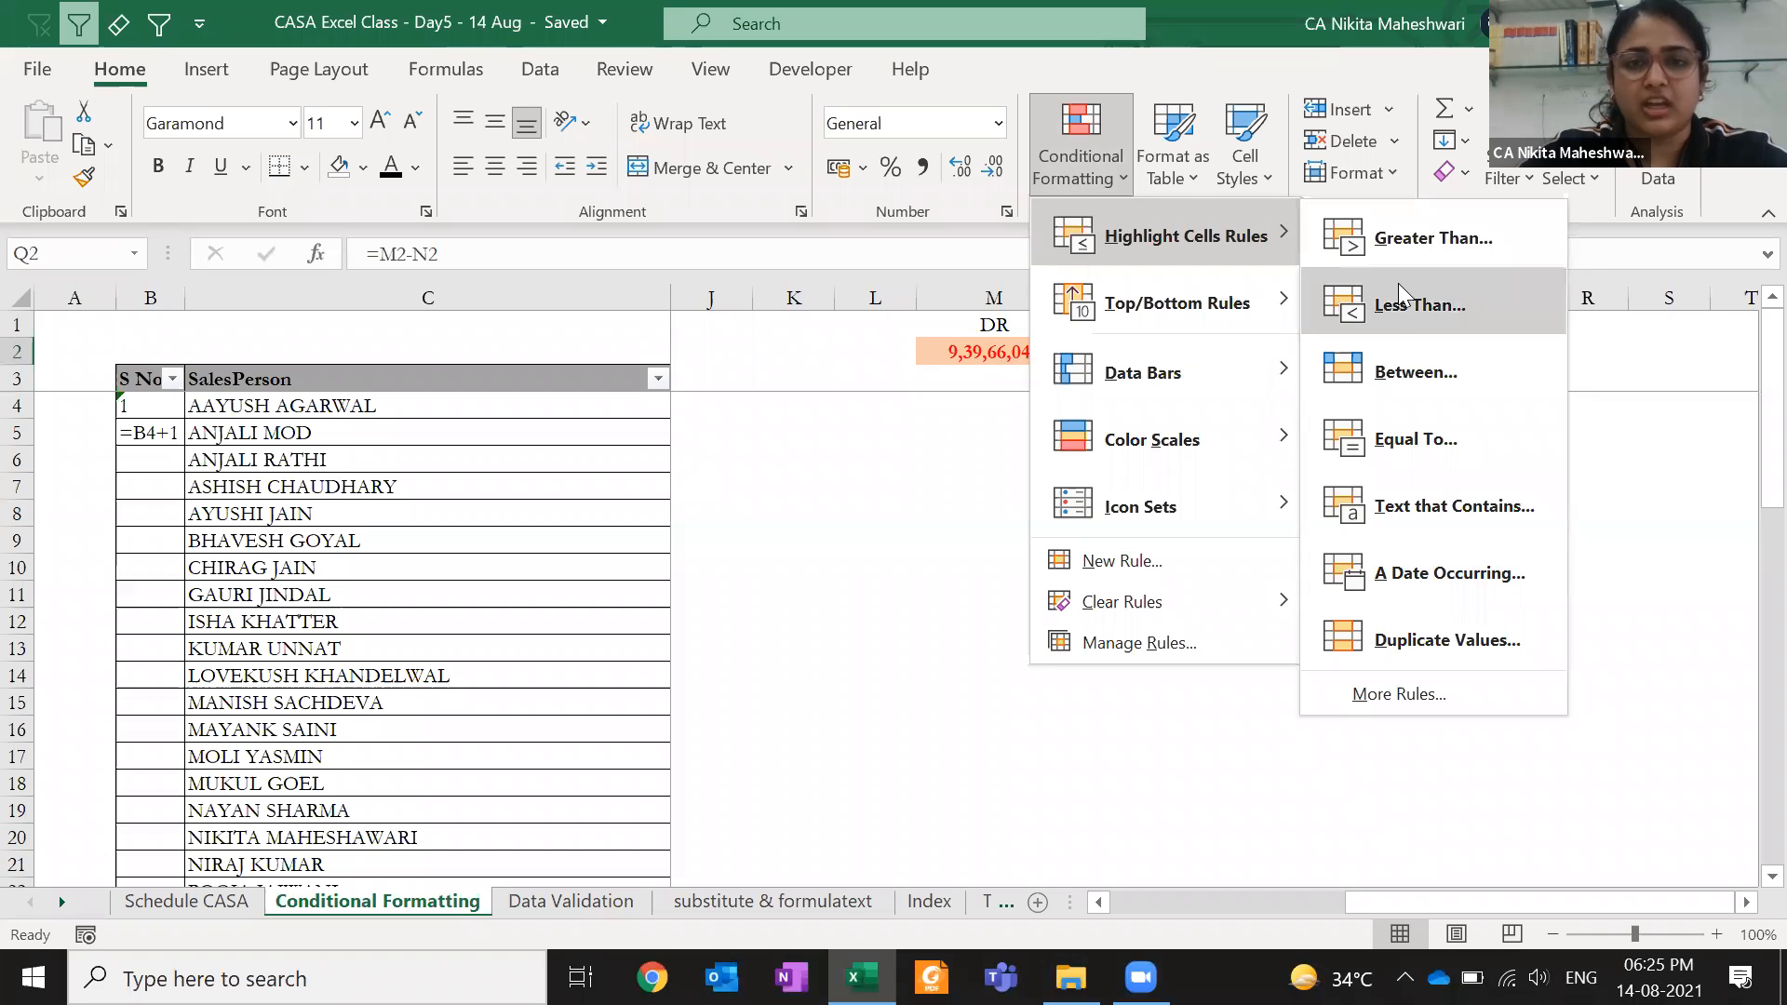
left_click(1205, 560)
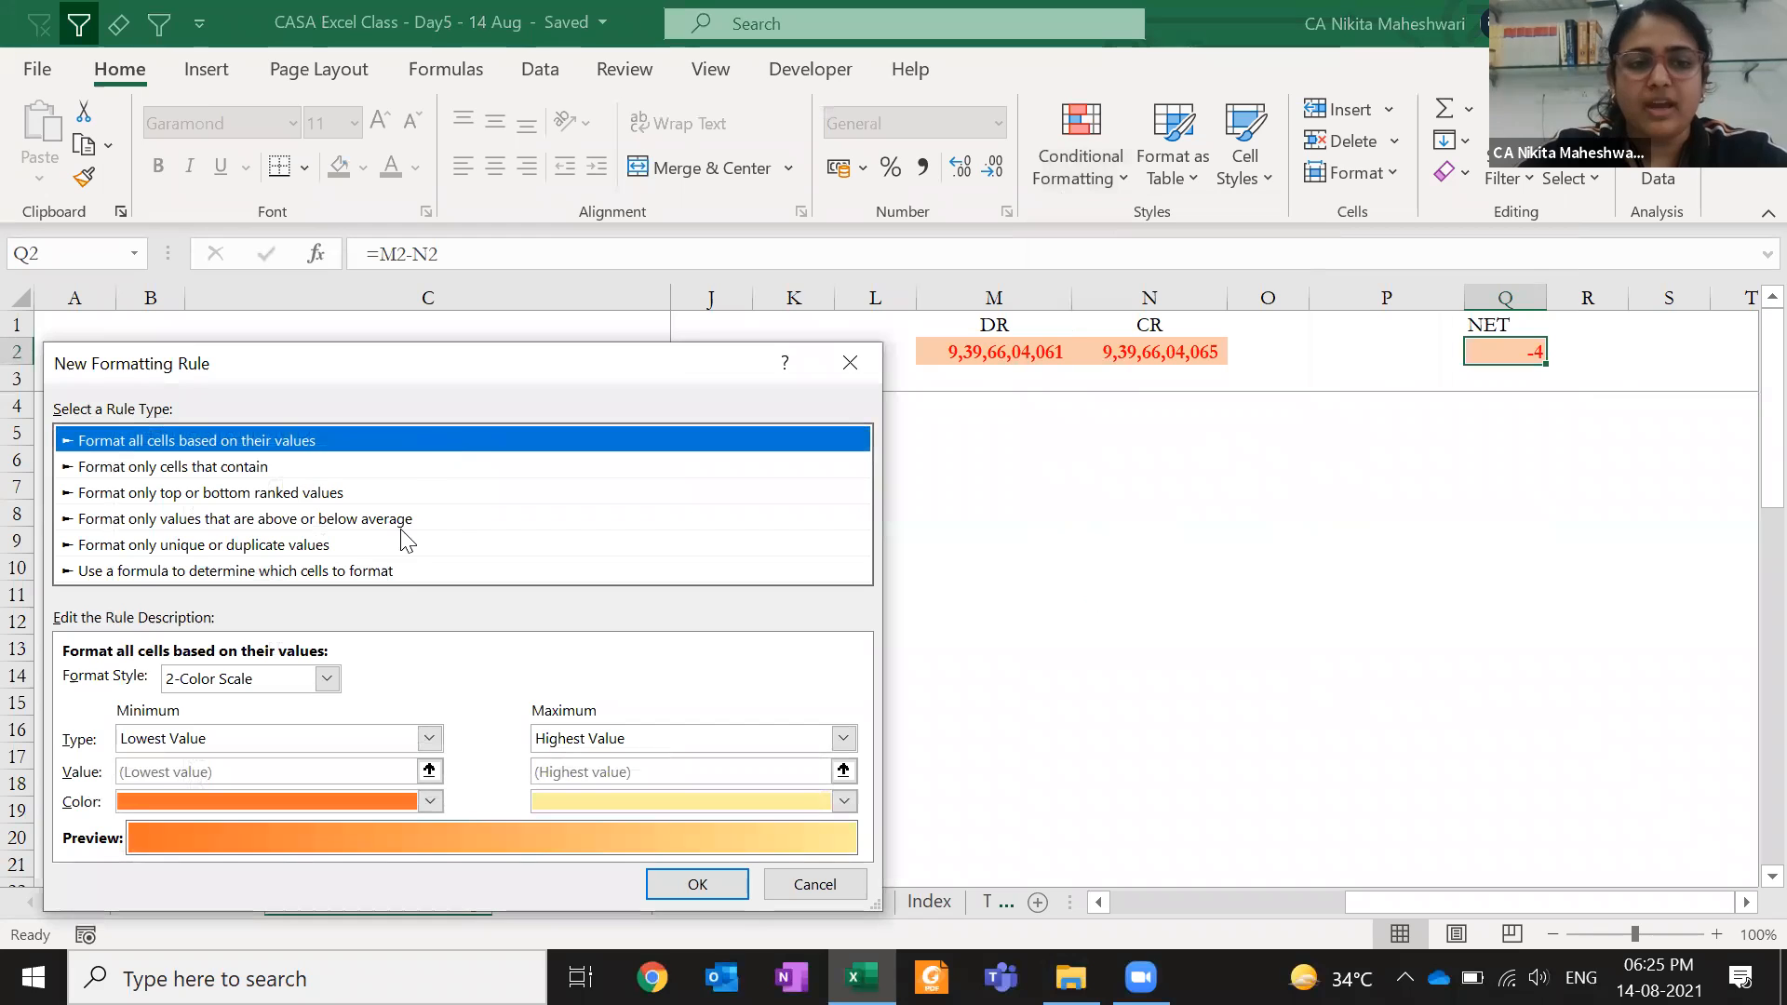
left_click(391, 571)
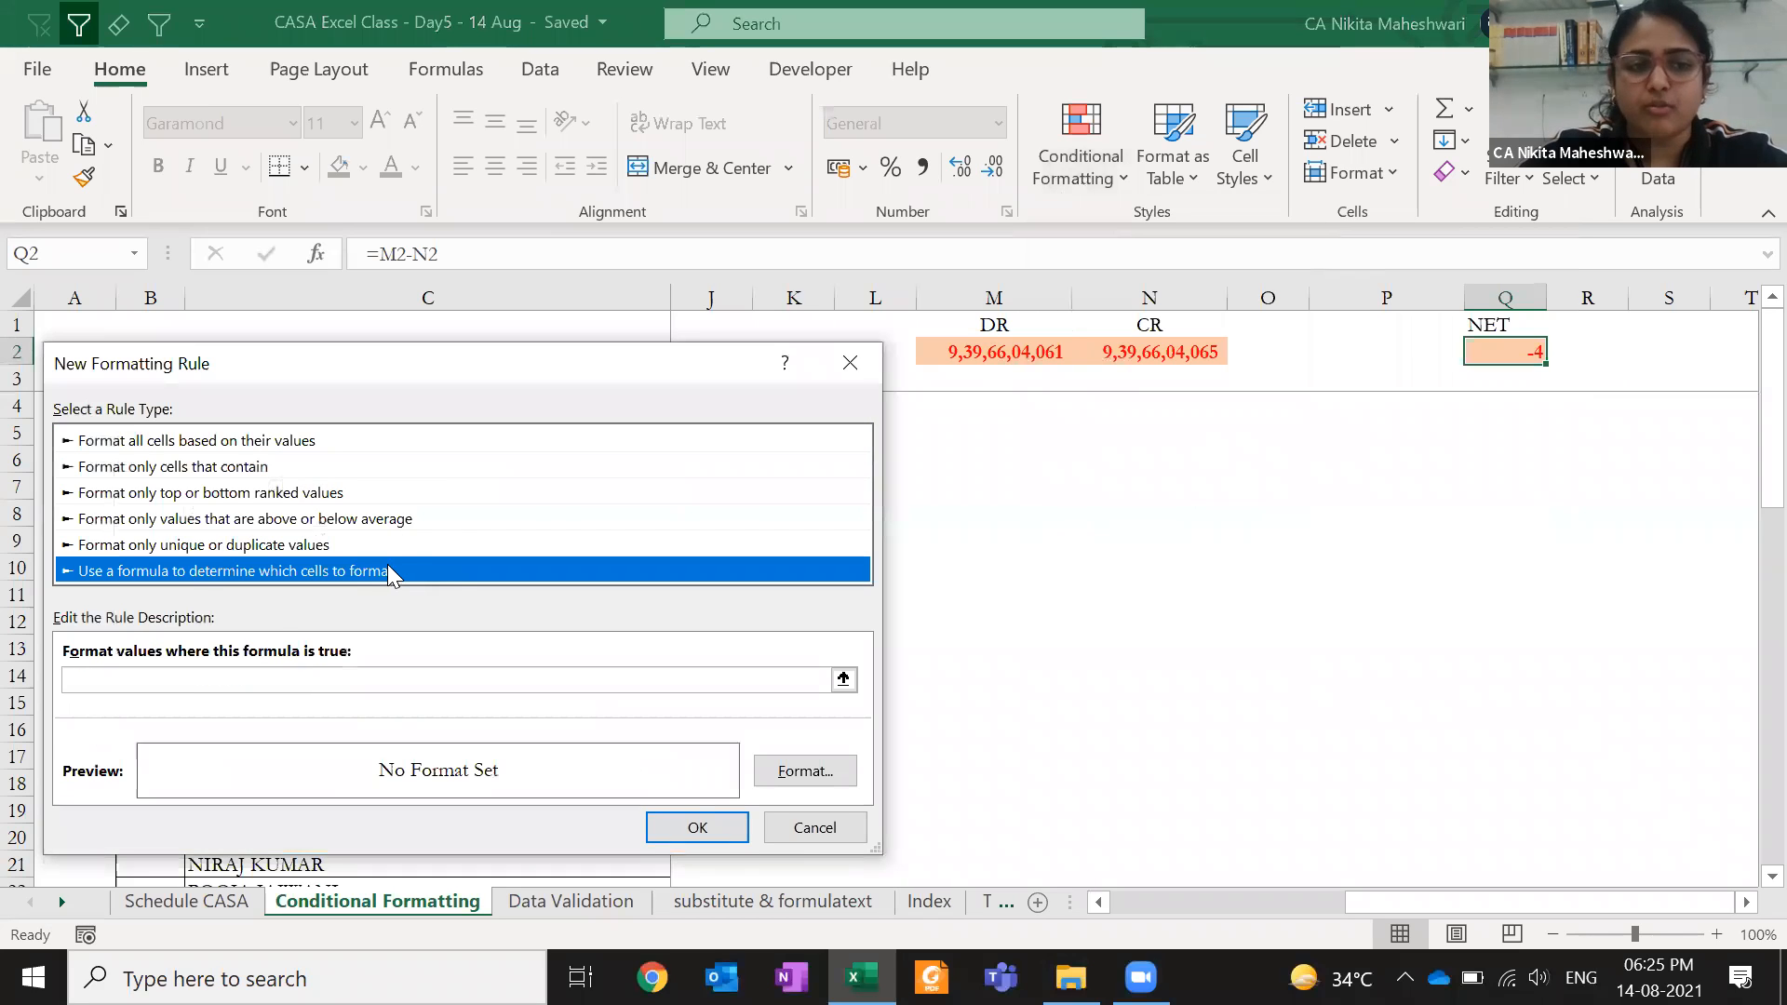
left_click(346, 542)
left_click(345, 518)
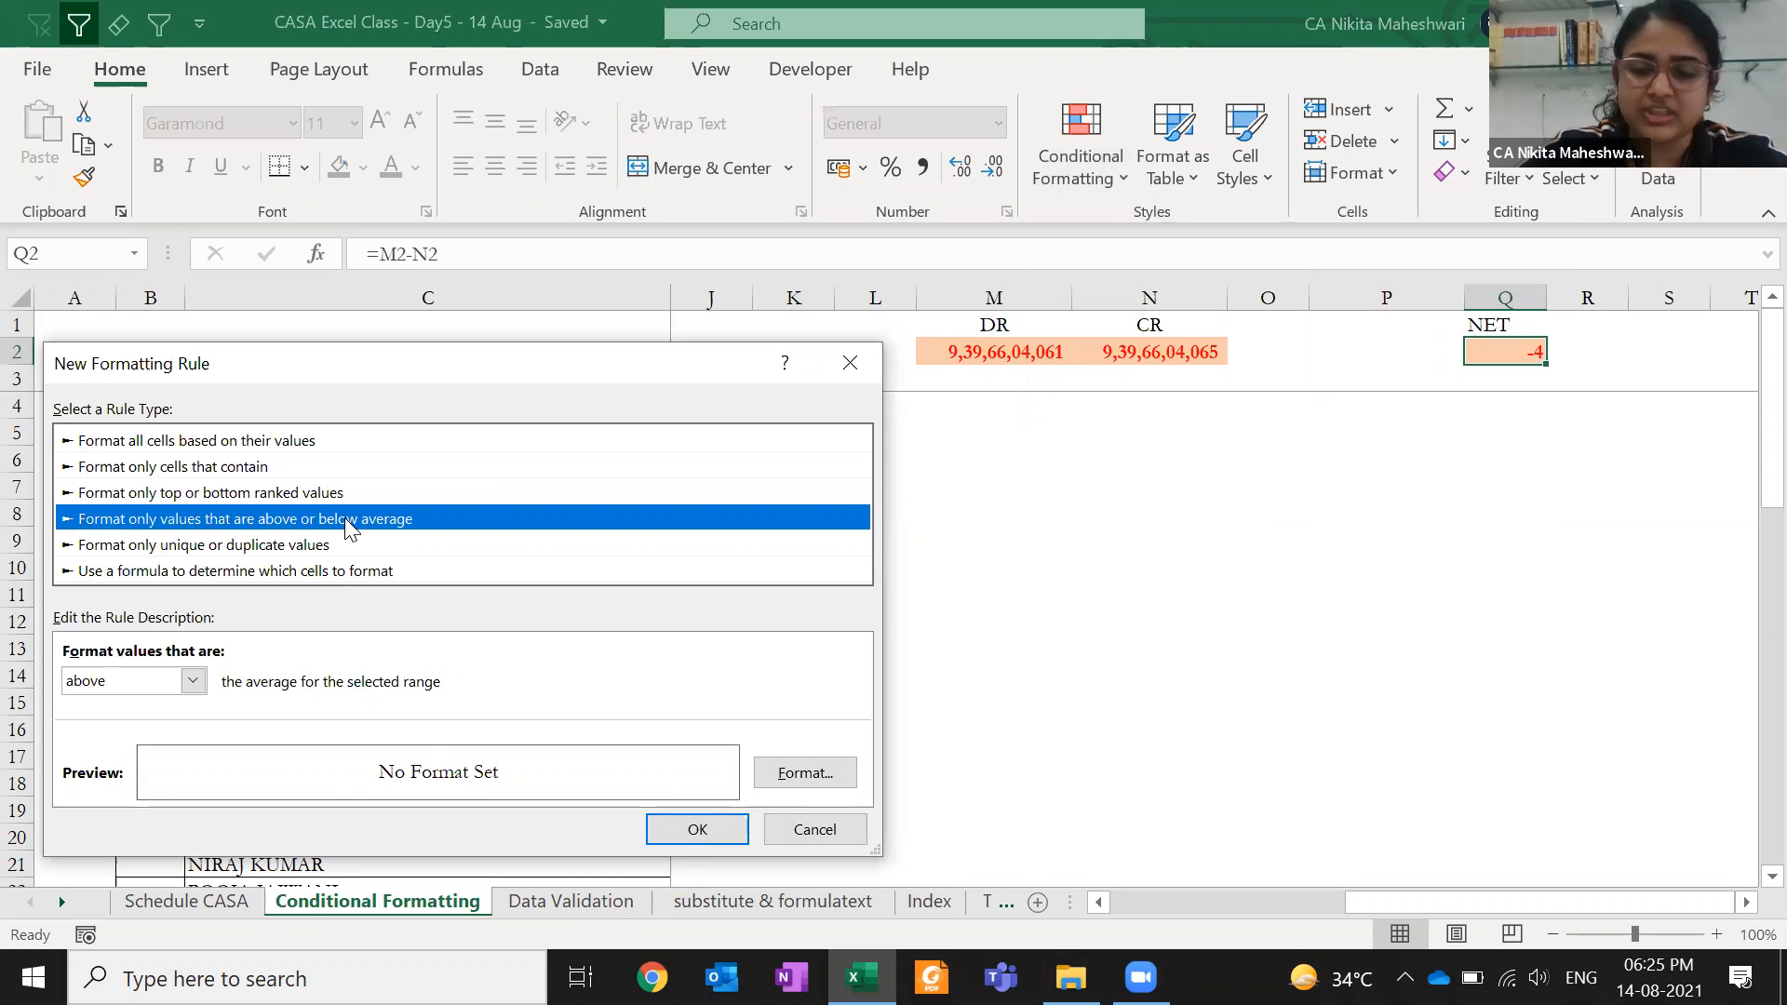
left_click(329, 544)
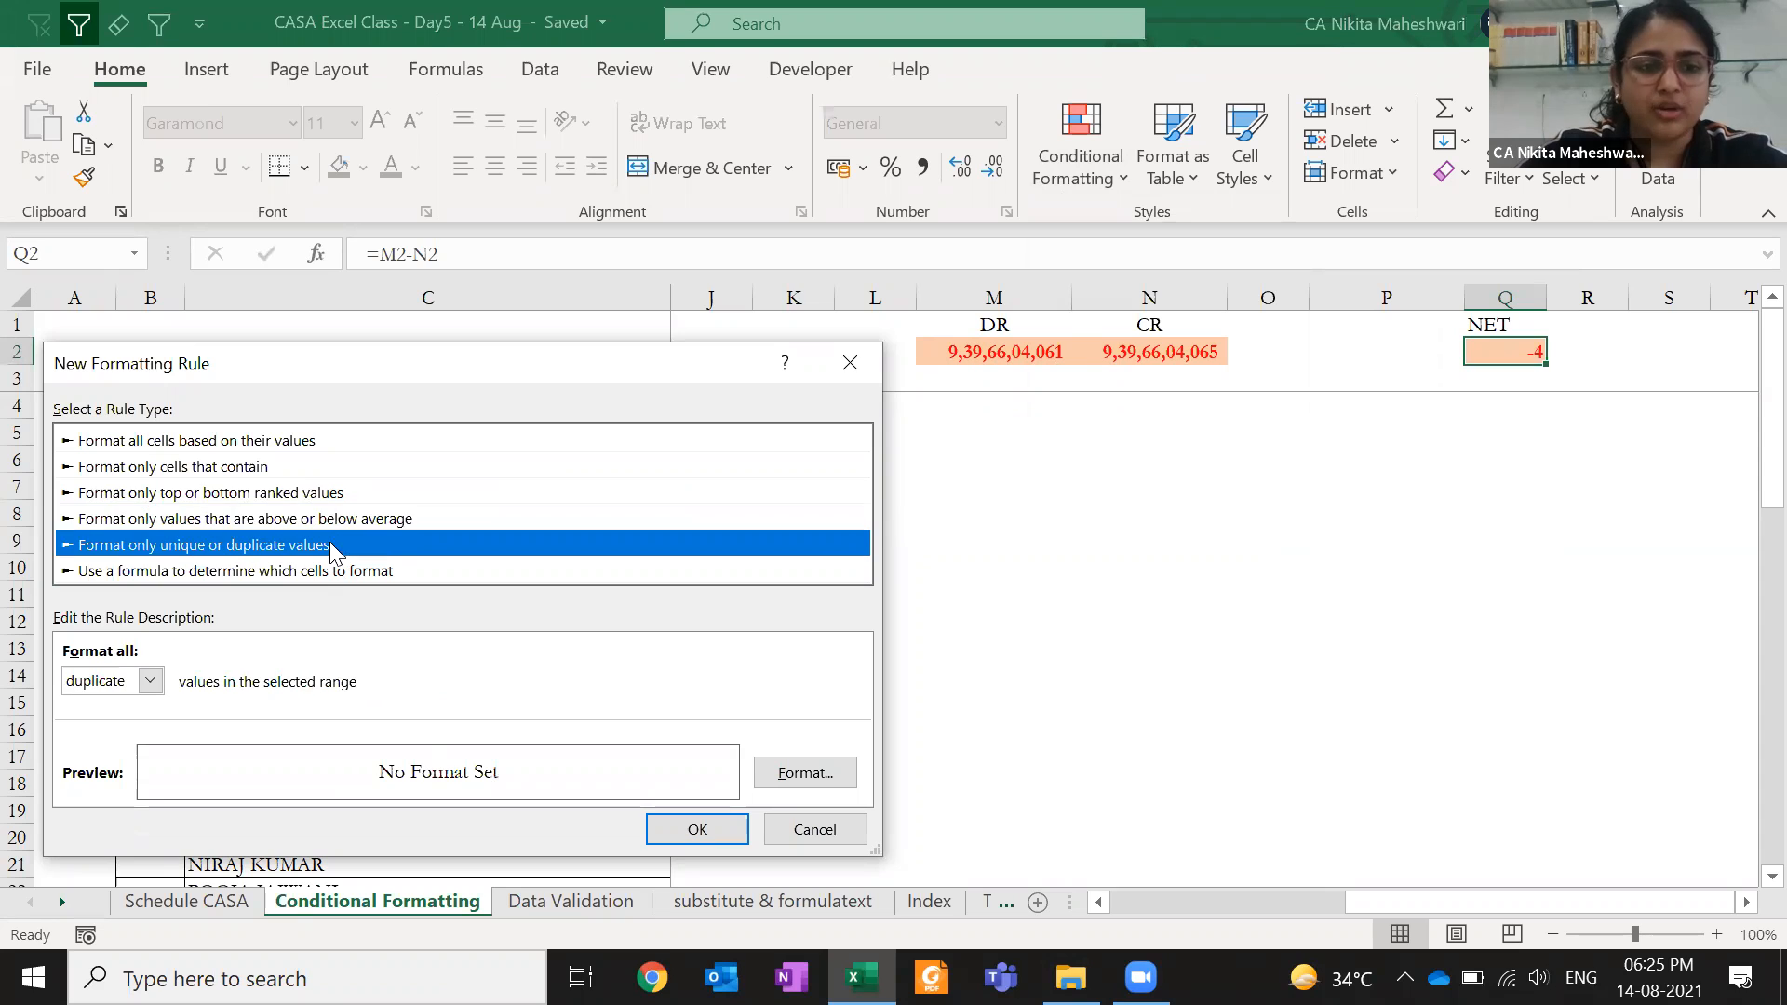
left_click(328, 496)
left_click(292, 464)
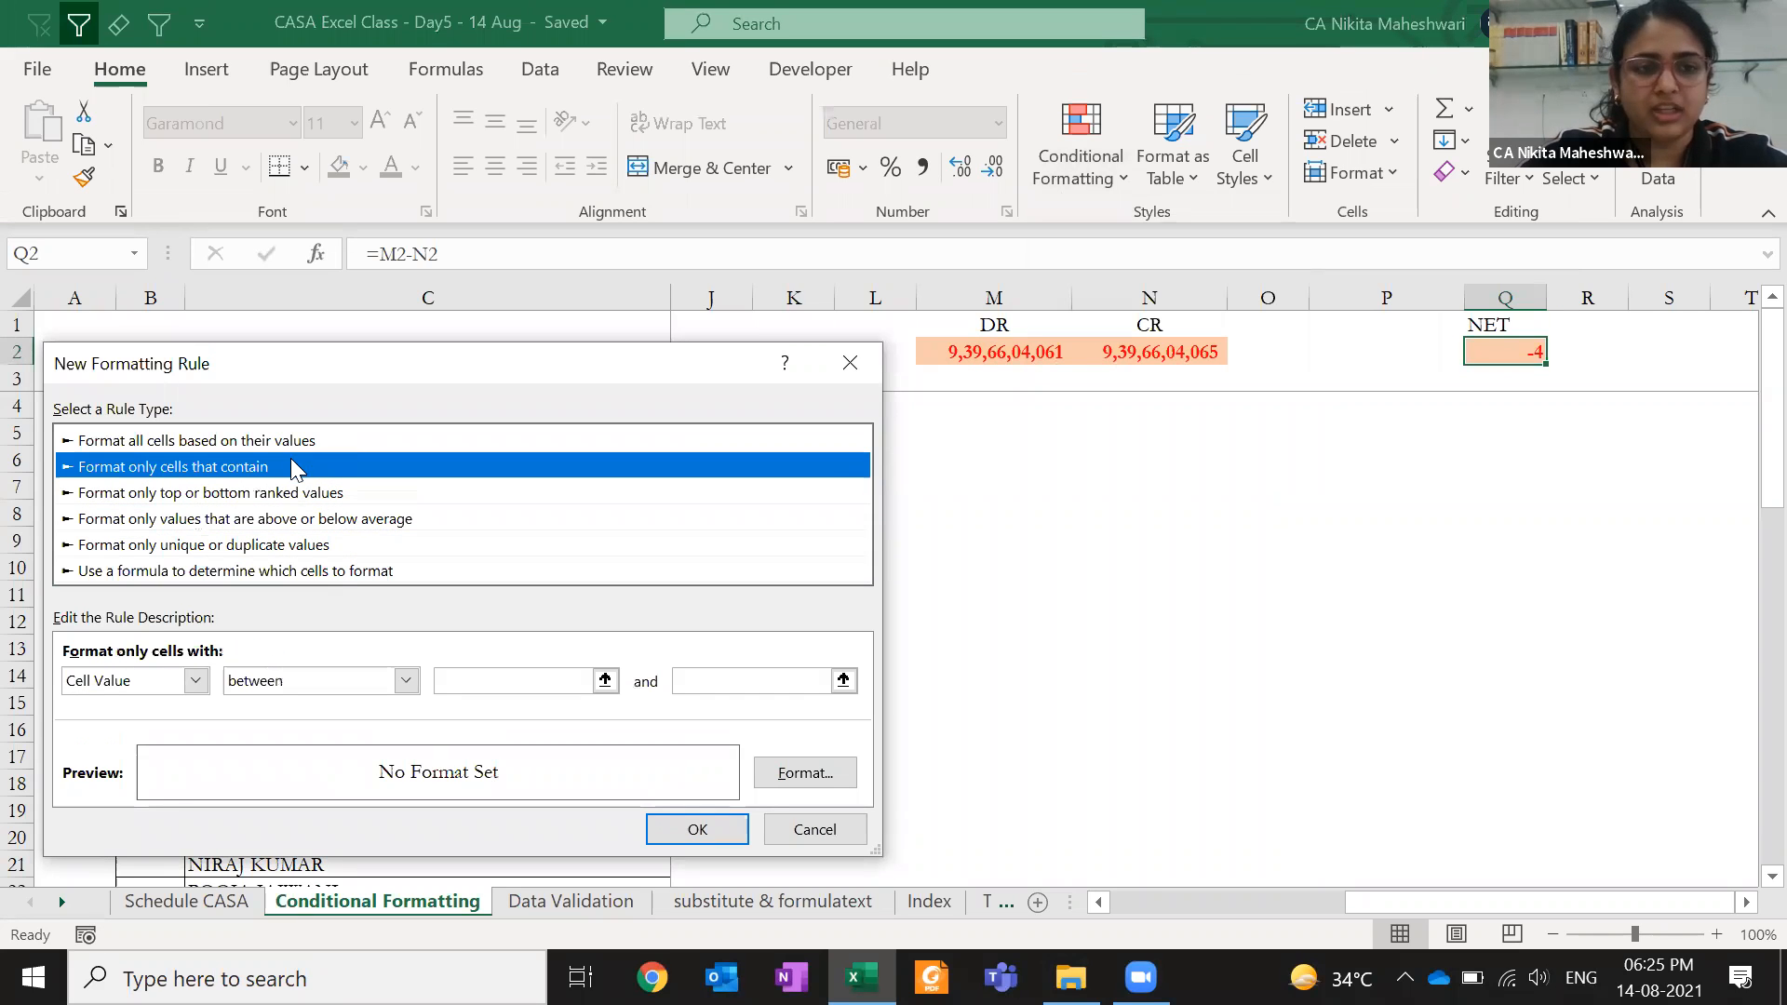
- Try a cell value not equal to condition, then return to the formula-based rule type
left_click(287, 685)
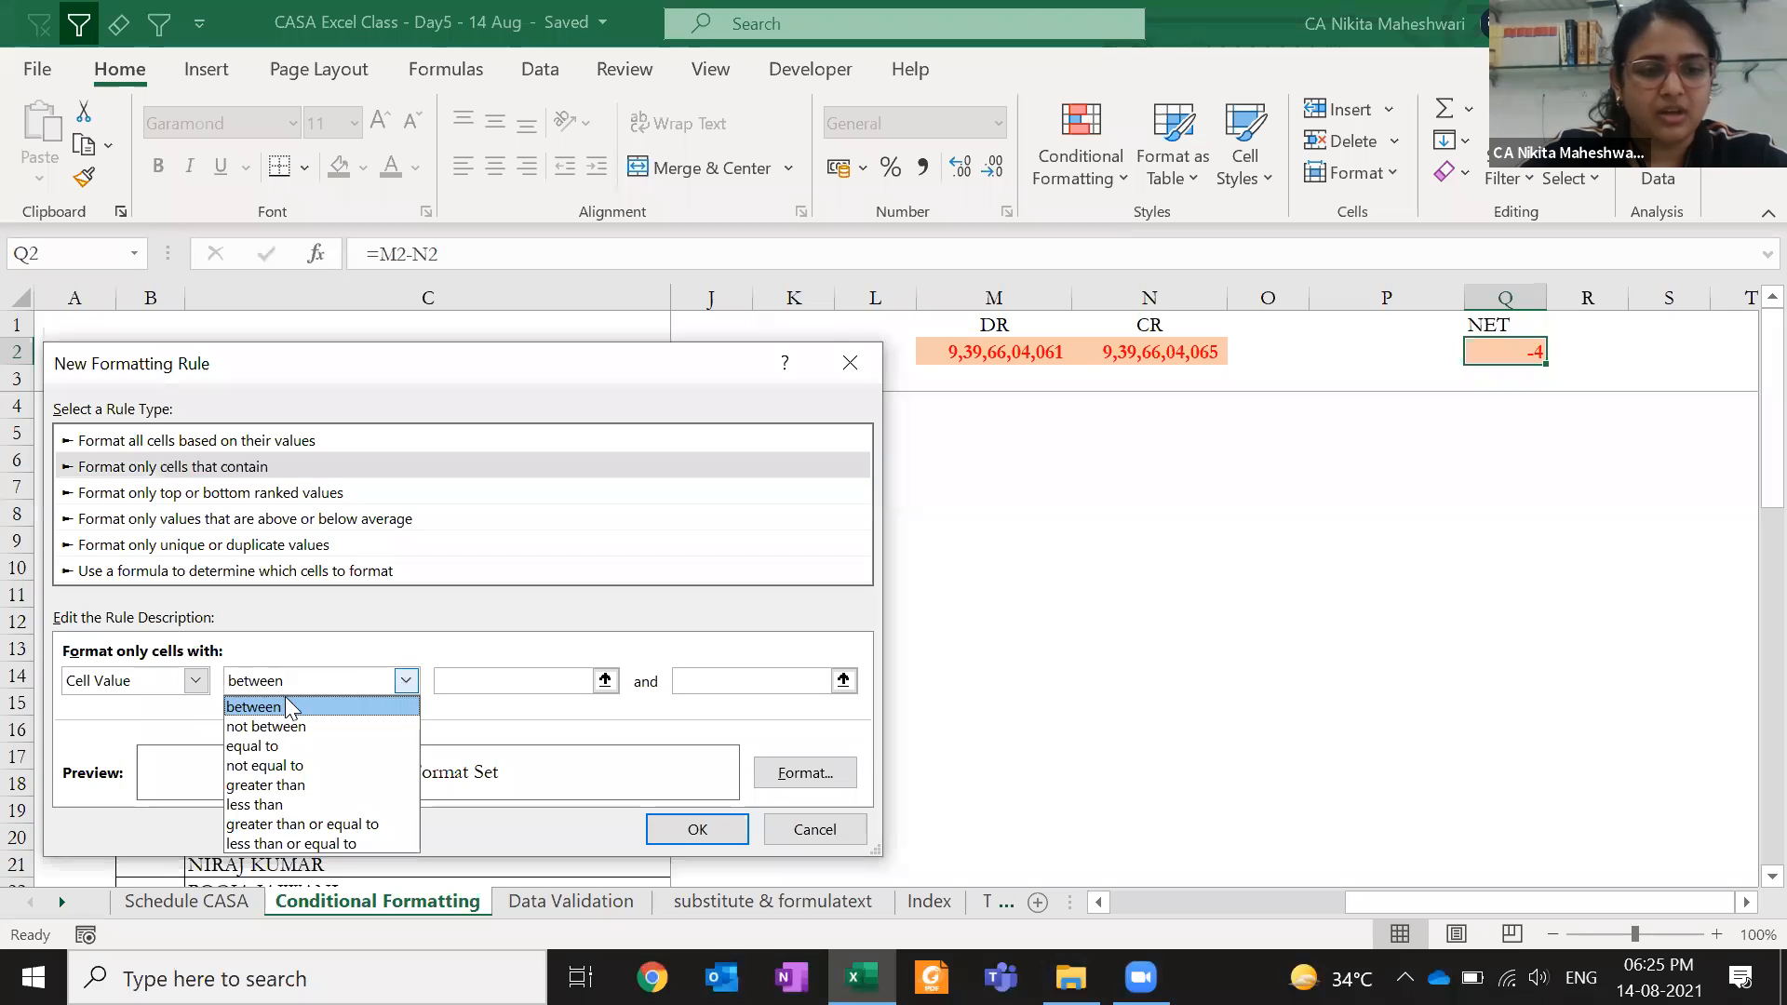
left_click(279, 765)
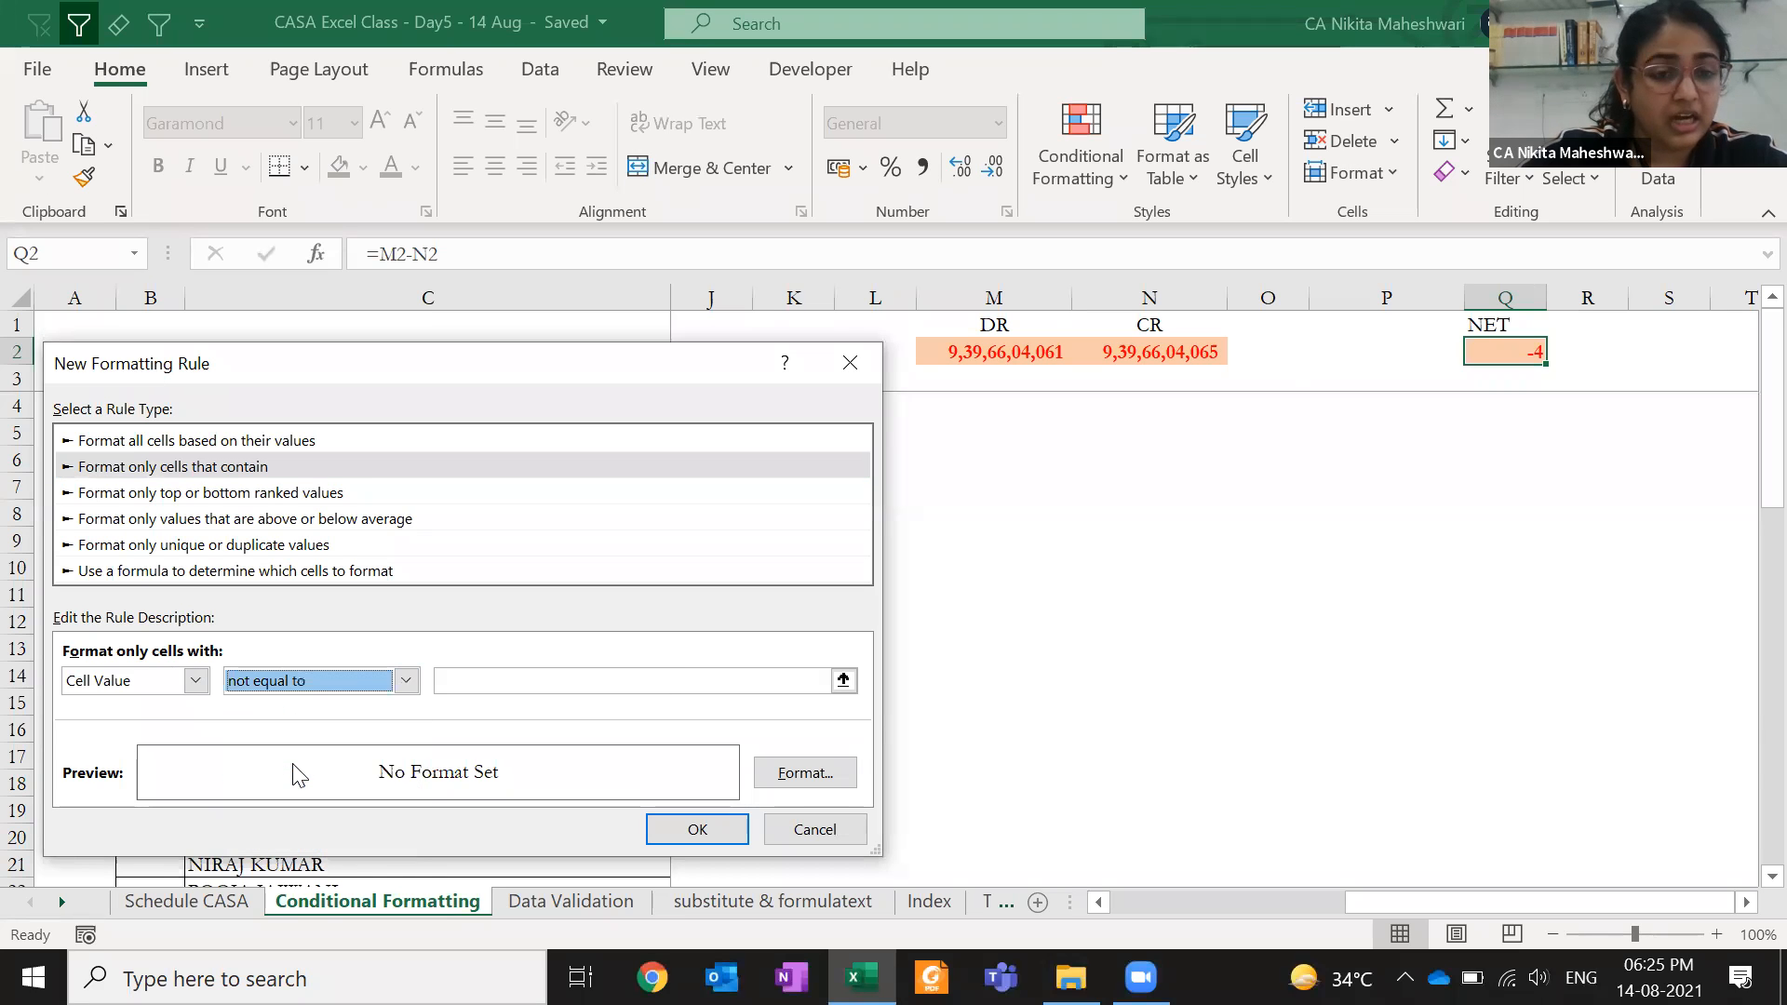
left_click(472, 681)
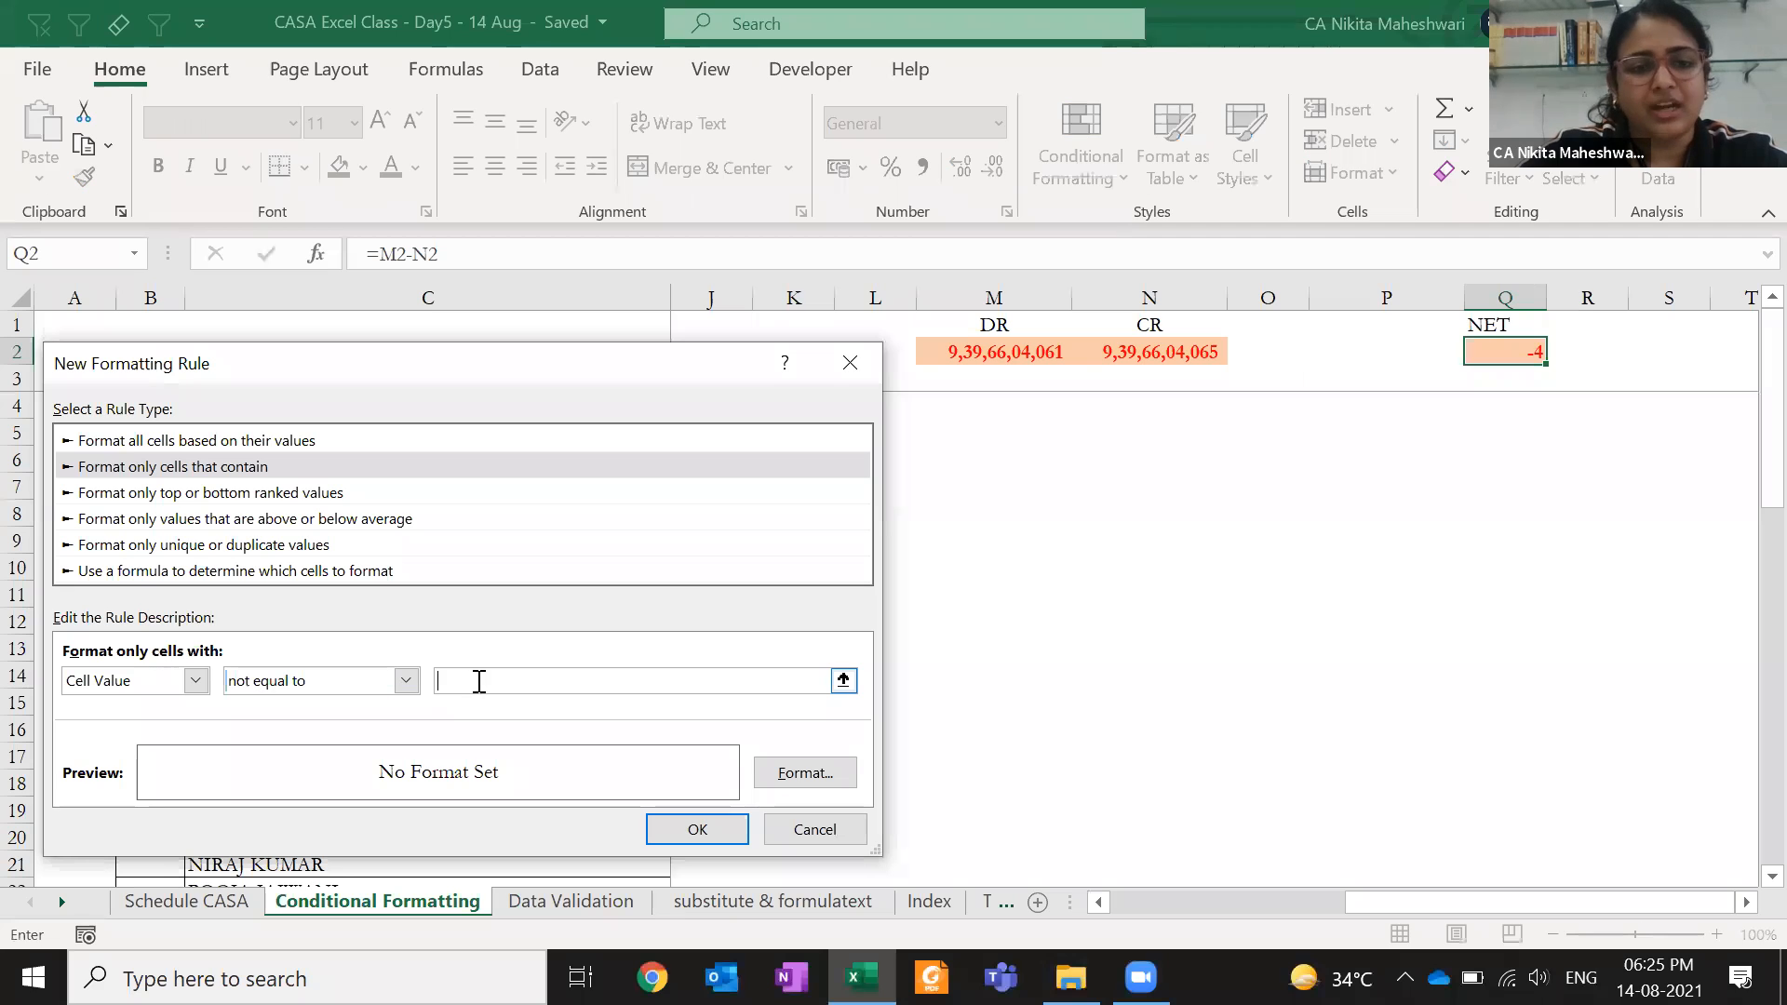
left_click(265, 571)
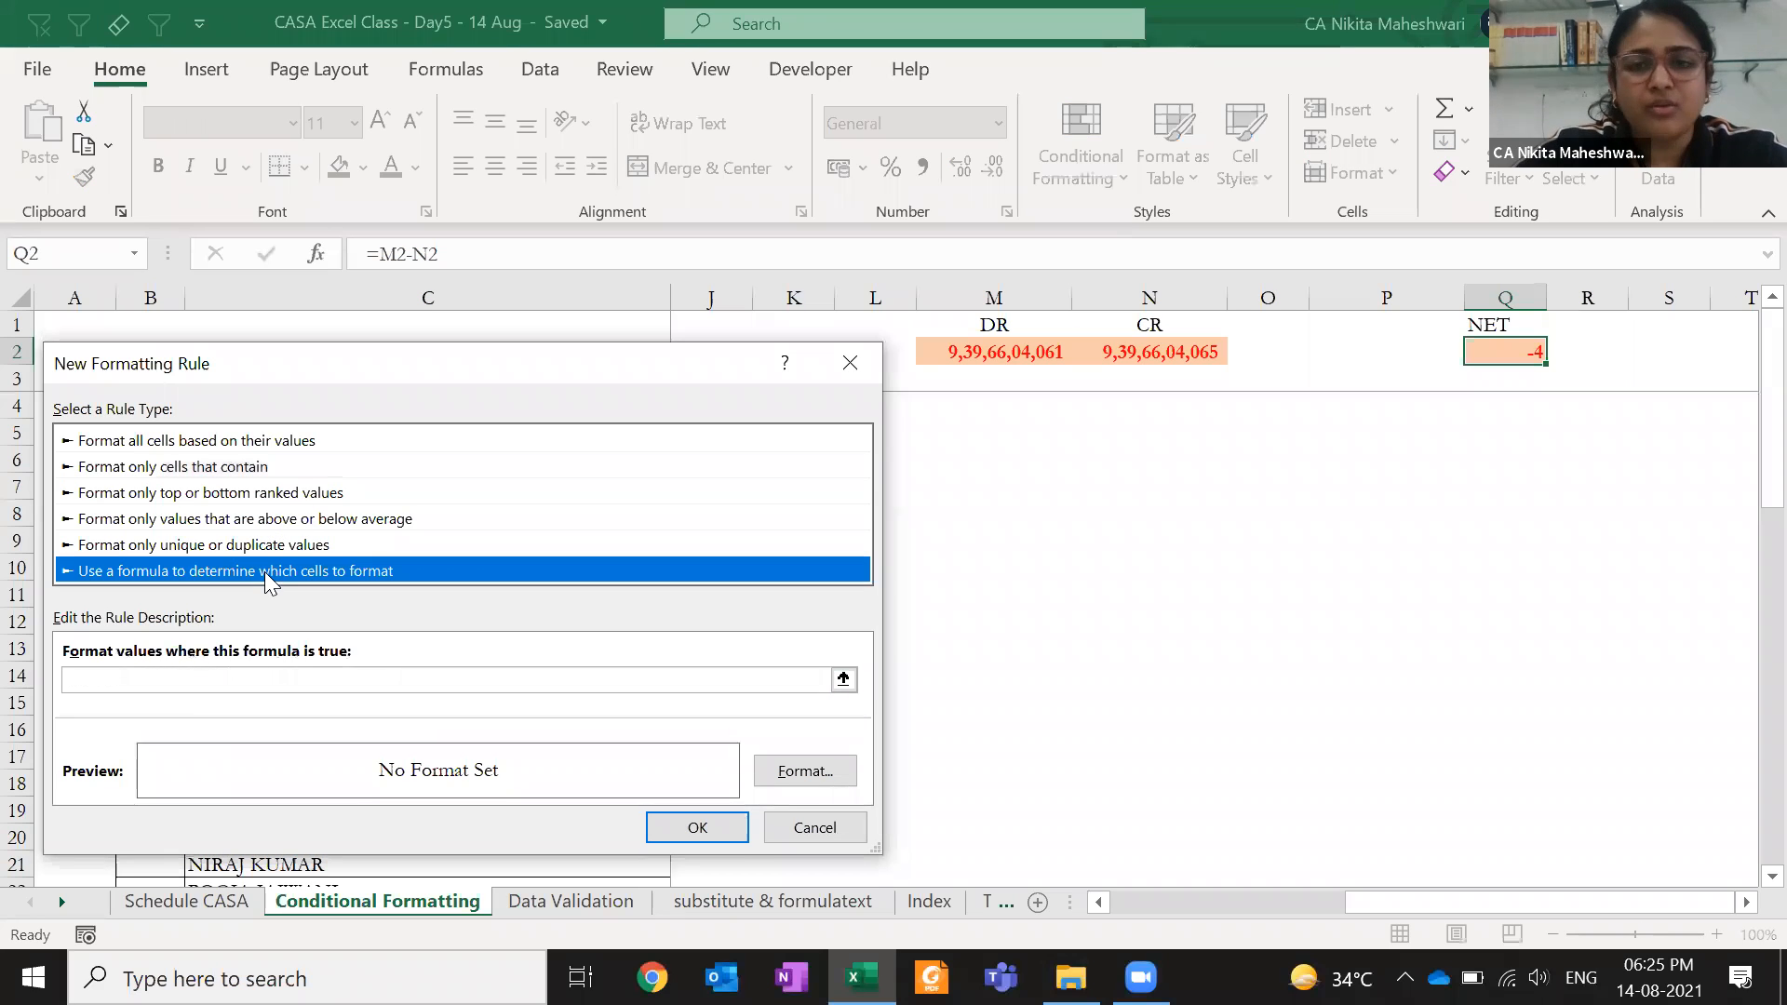
left_click(238, 674)
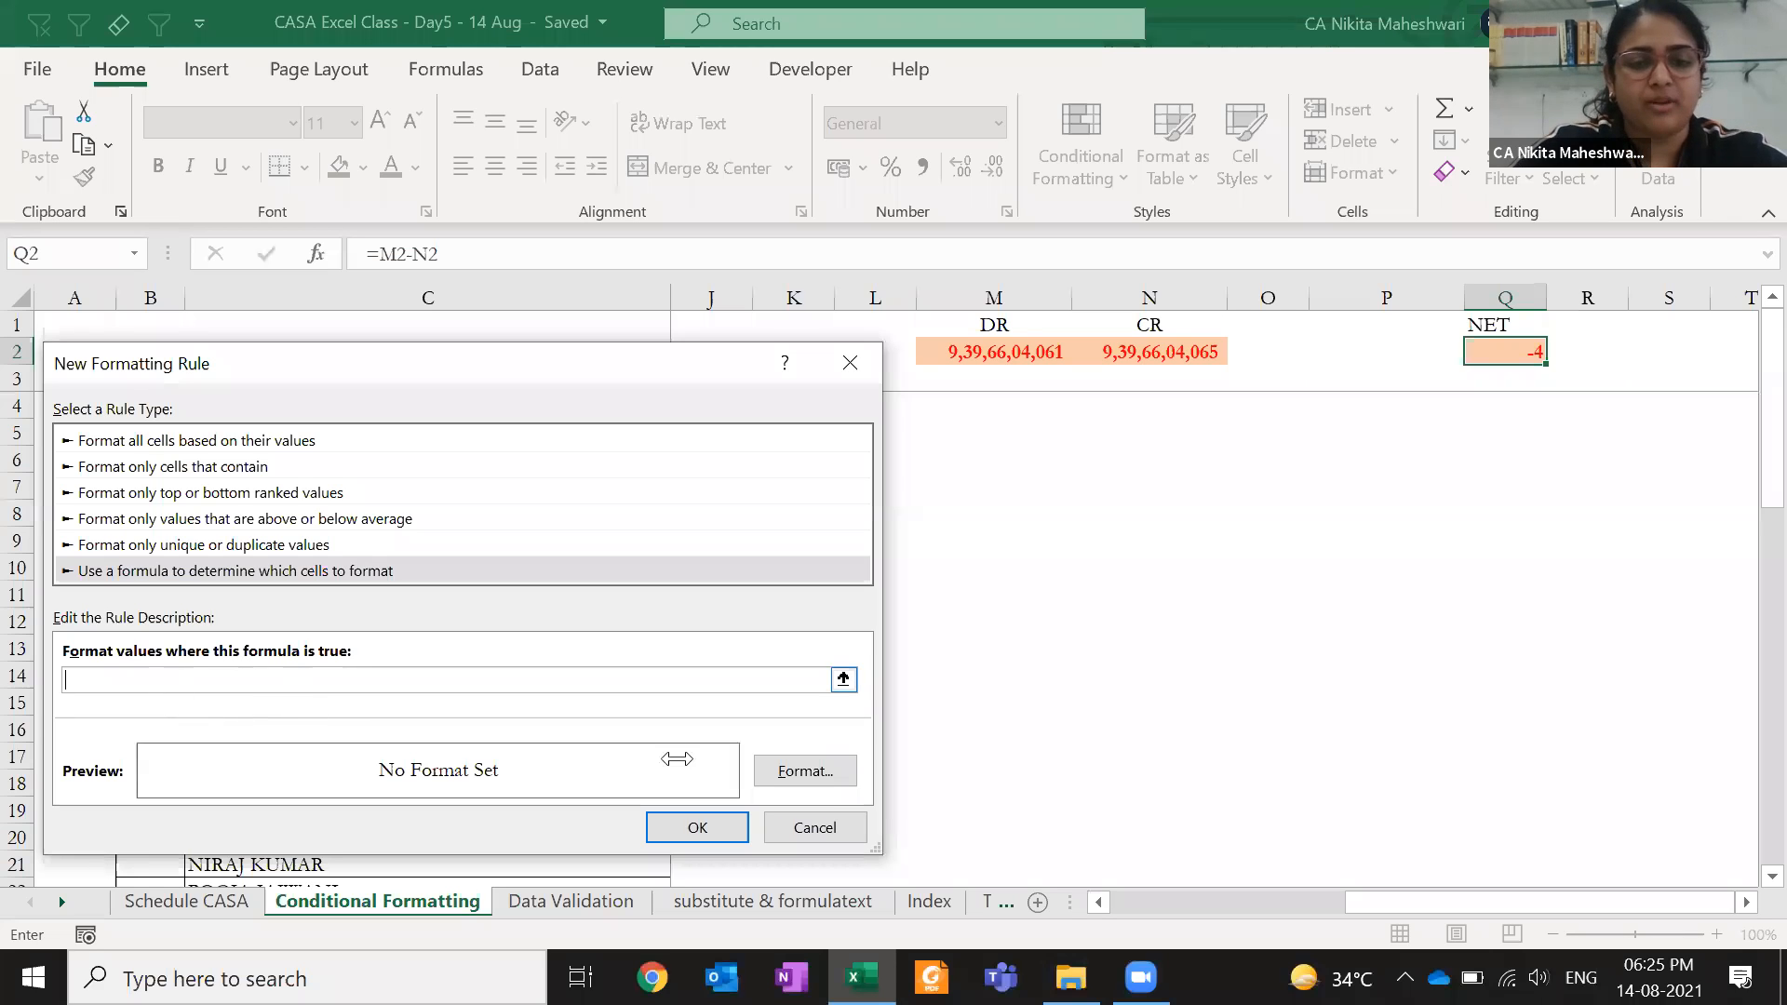
- Pick a gold fill for the rule, cancel the new rule, and select N2
left_click(802, 772)
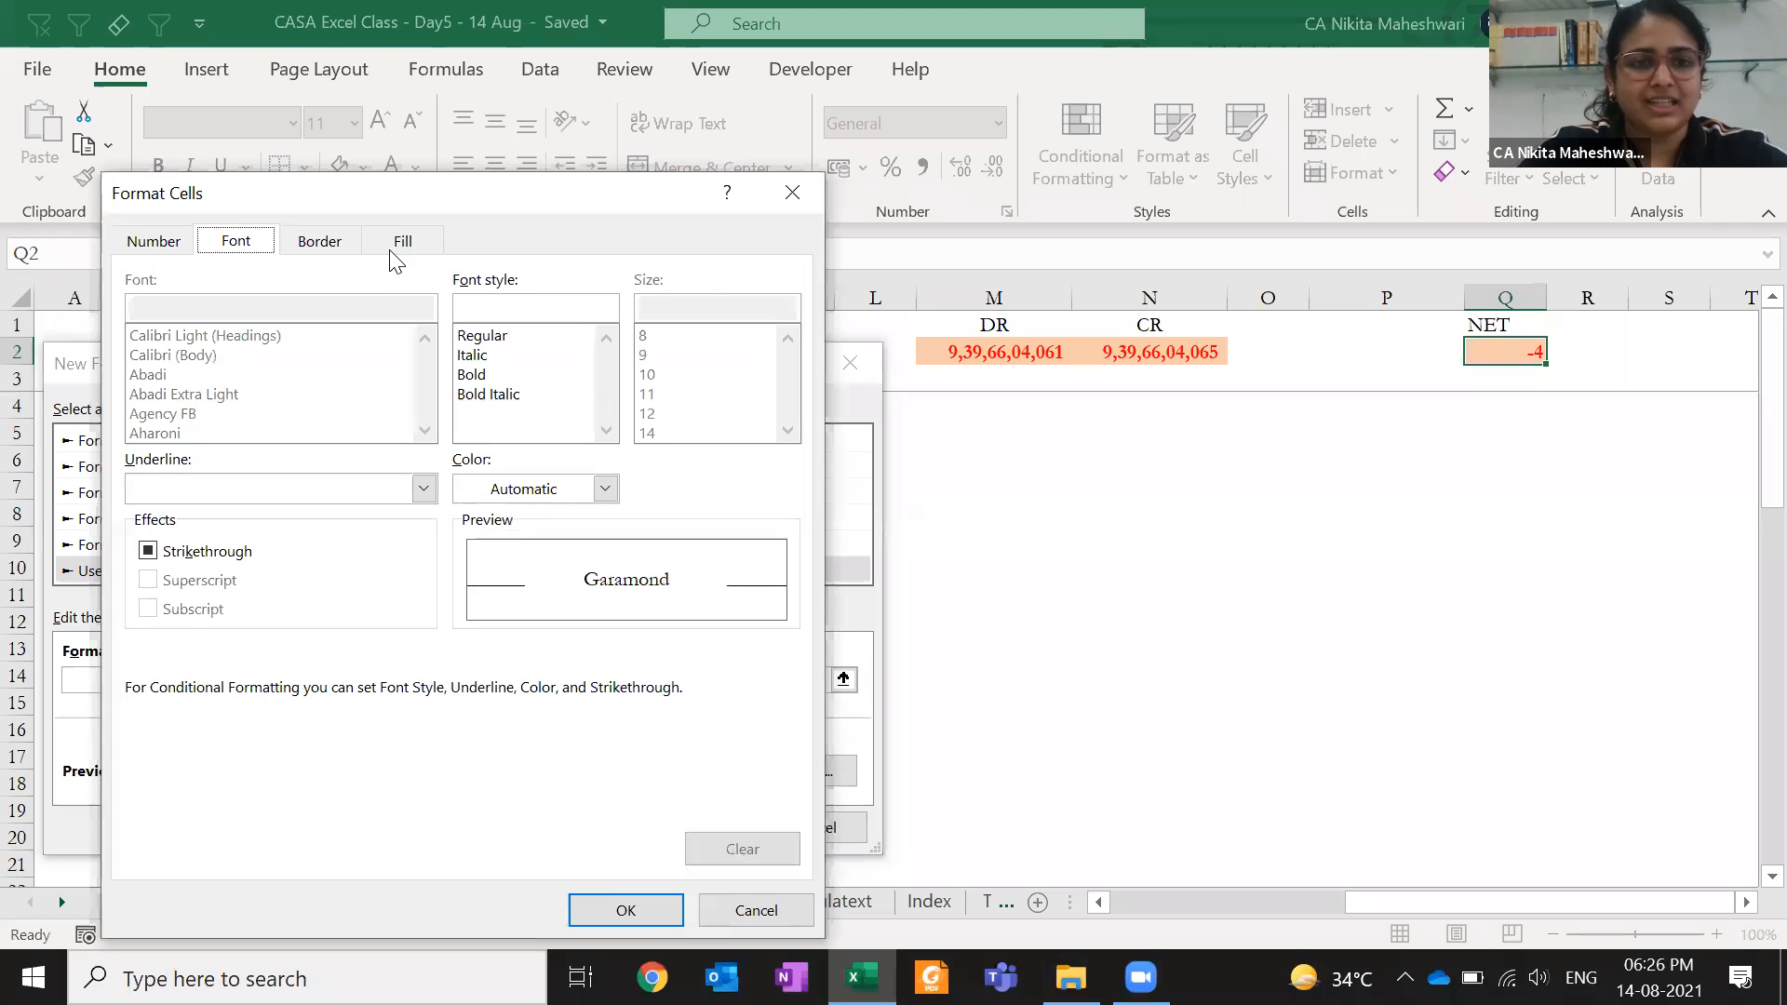
left_click(398, 244)
left_click(323, 421)
left_click(610, 909)
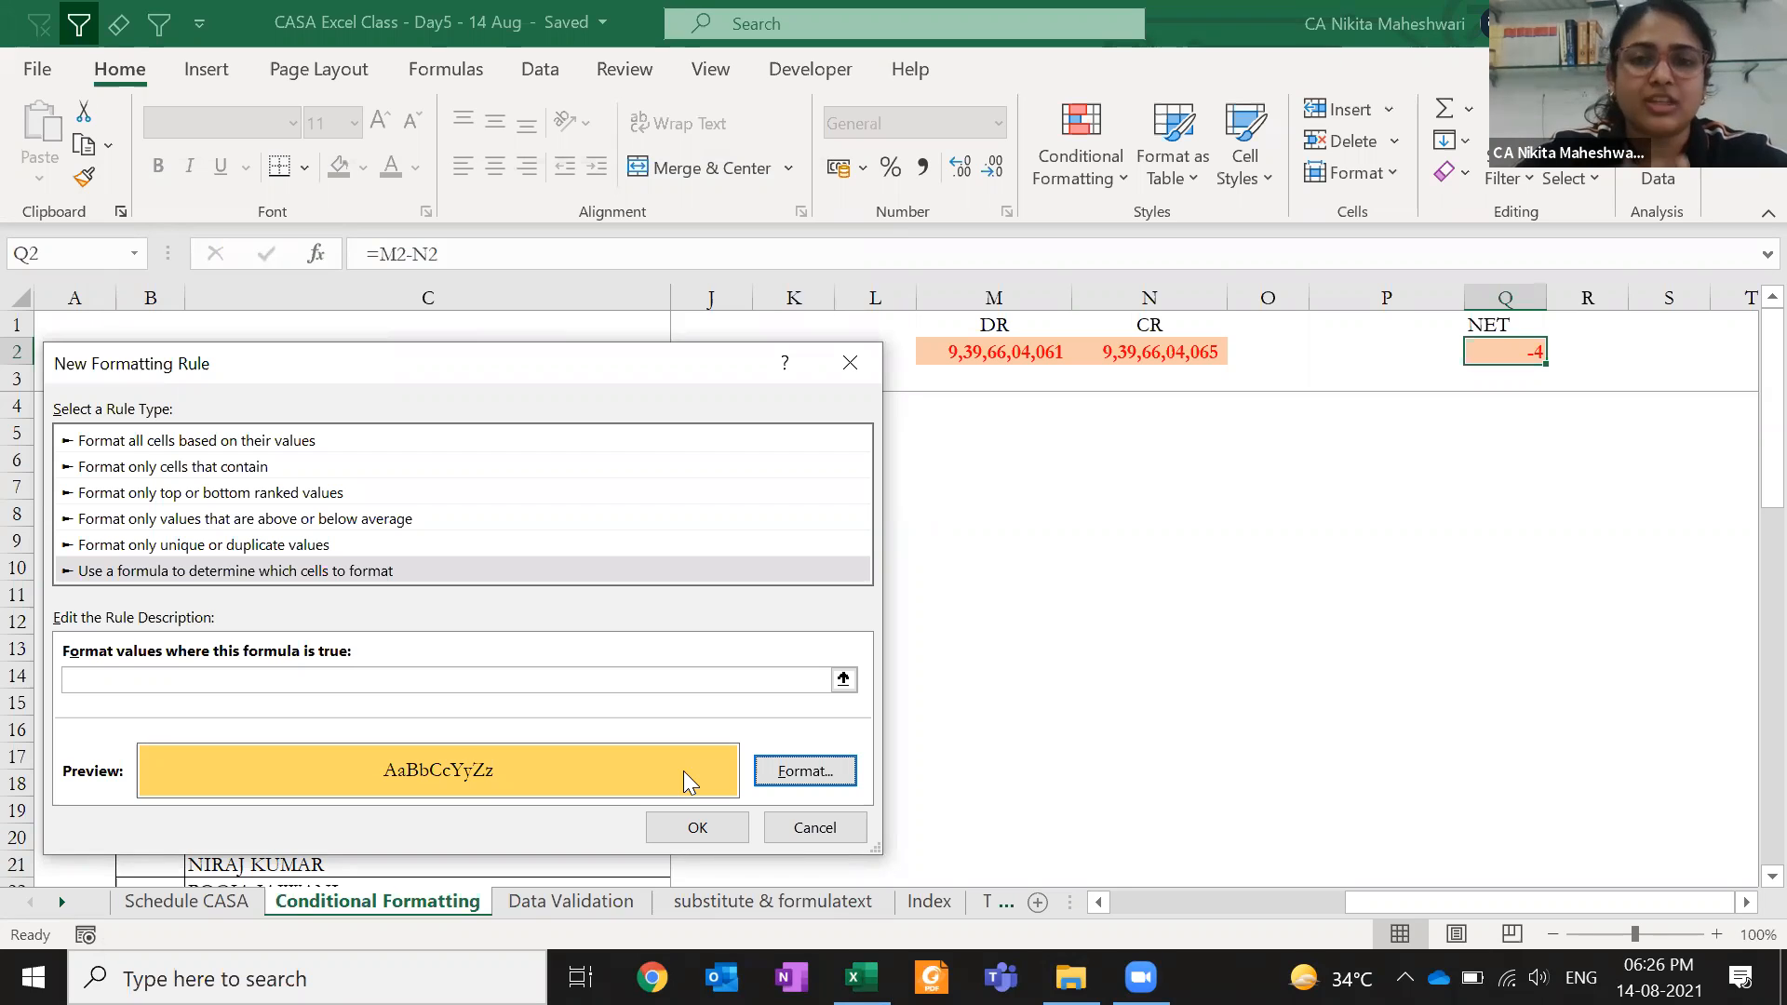
left_click(829, 825)
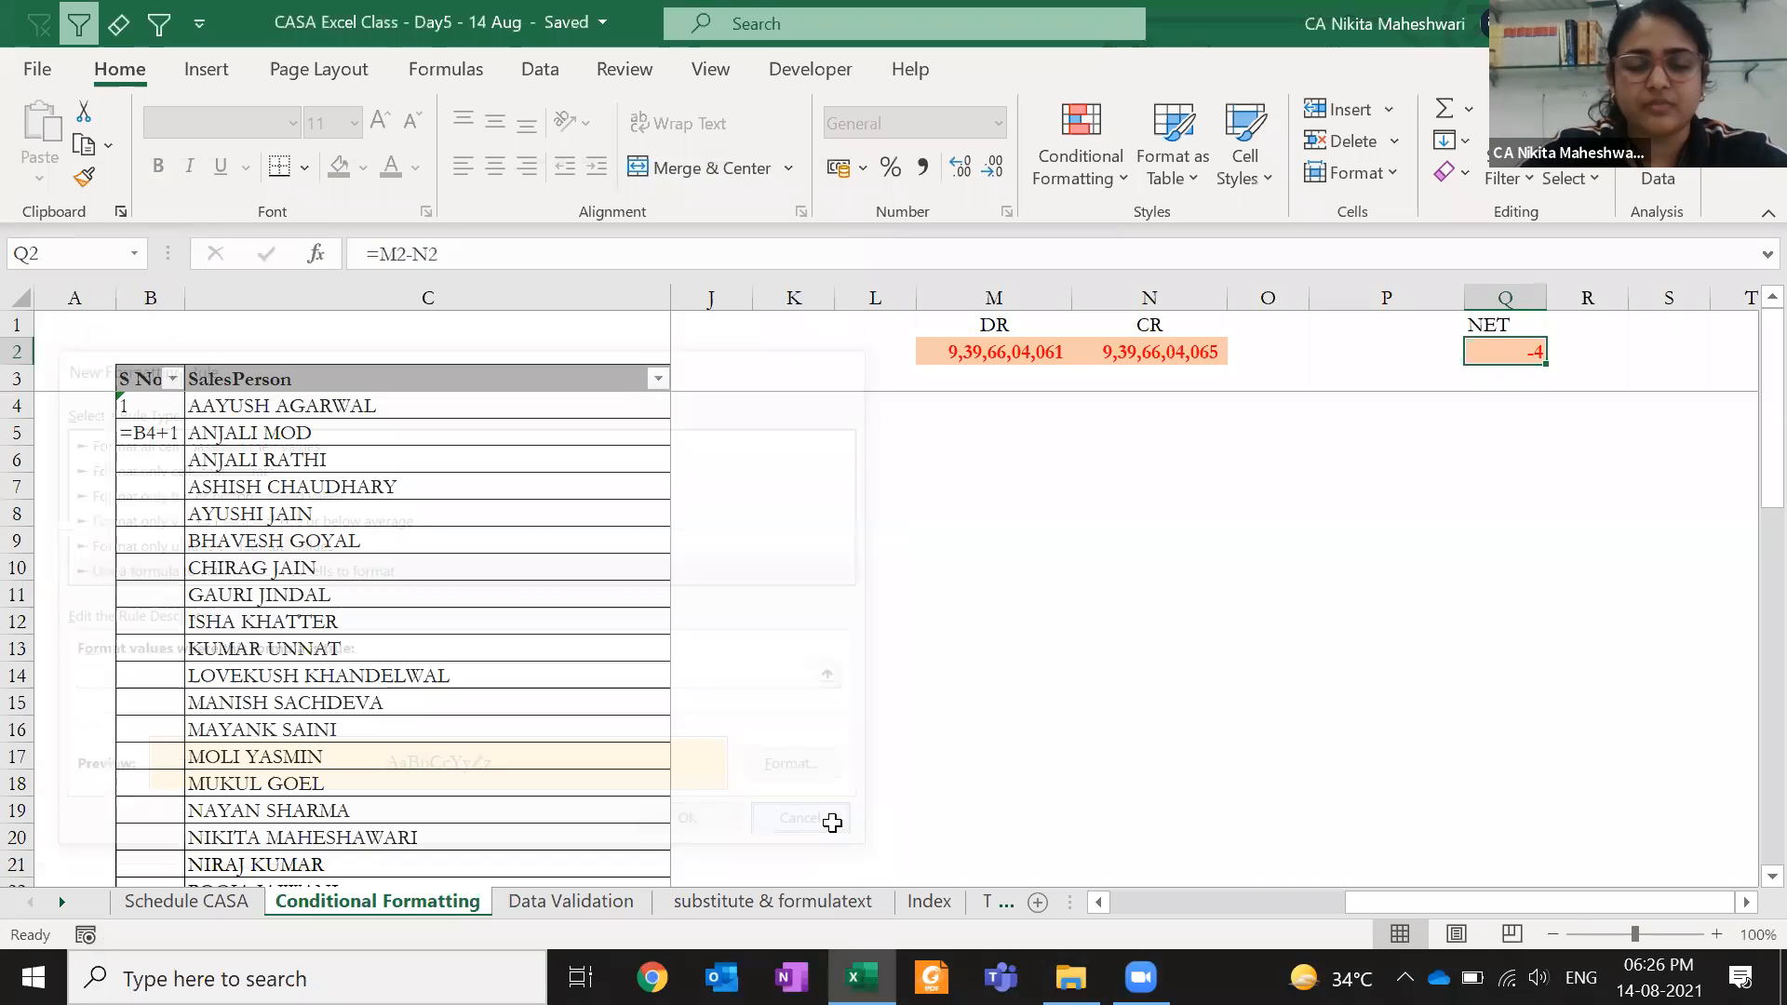
left_click(1130, 352)
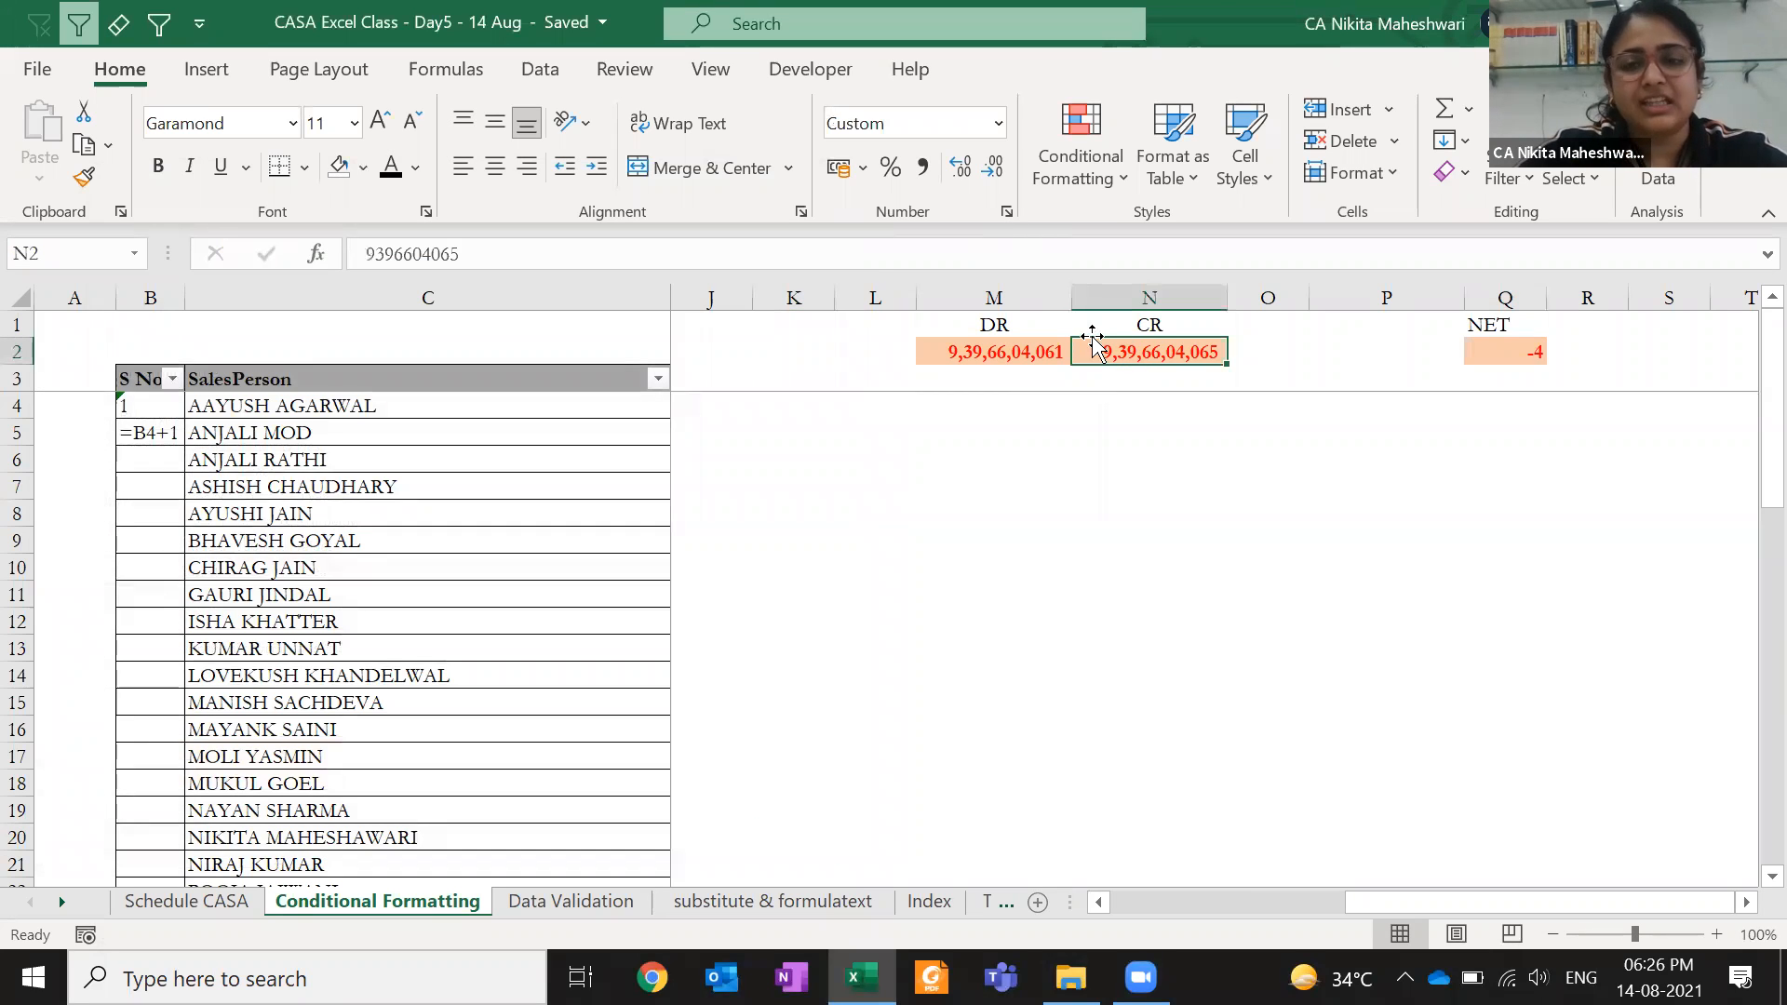
left_click(1472, 353)
left_click(1135, 358)
left_click(1098, 184)
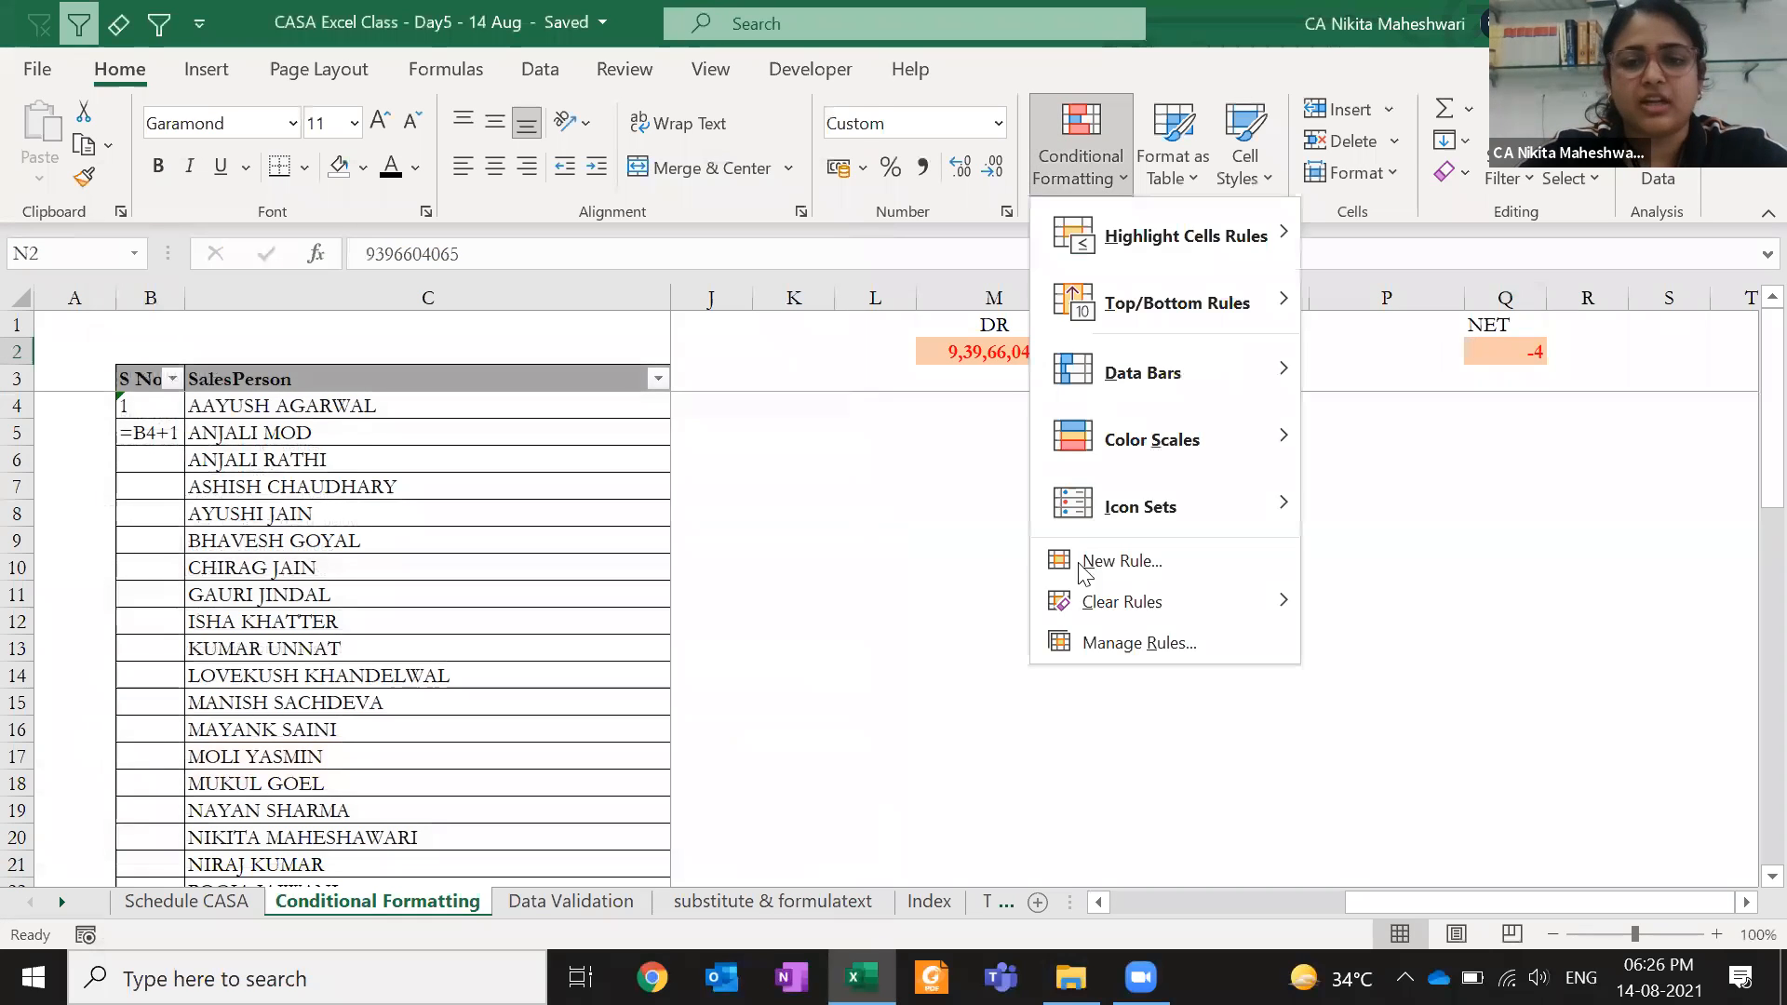
left_click(1135, 642)
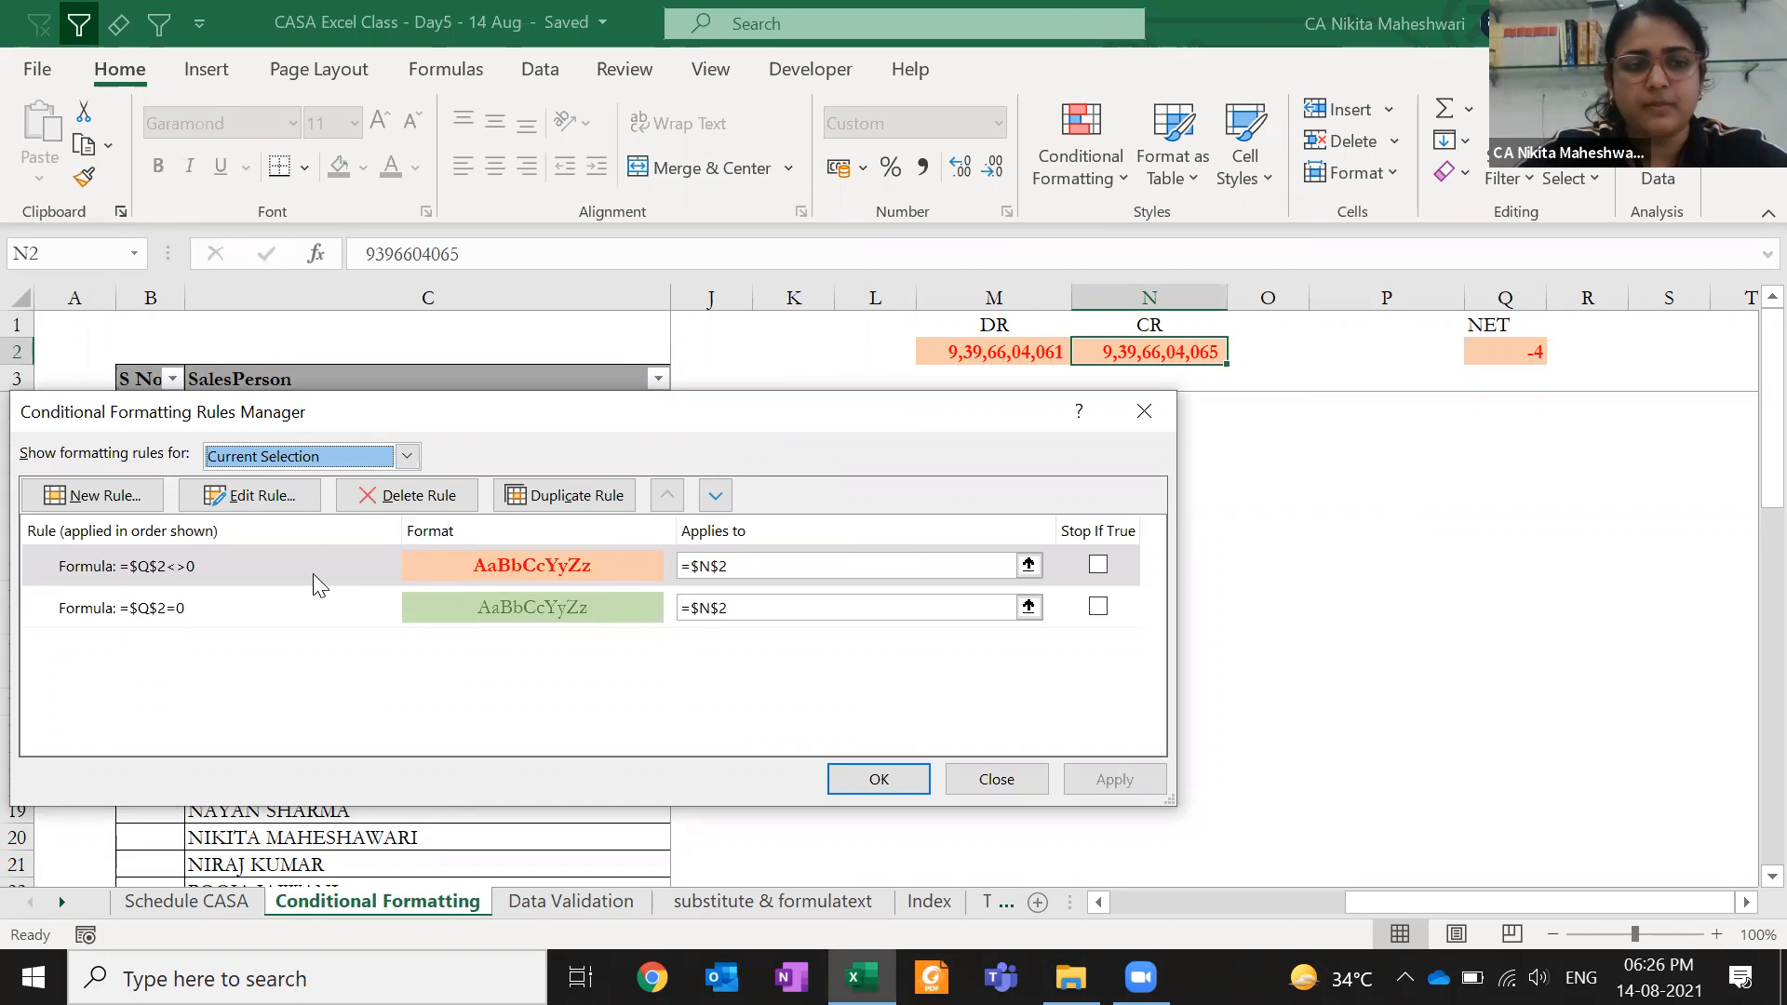
left_click(197, 562)
left_click(207, 612)
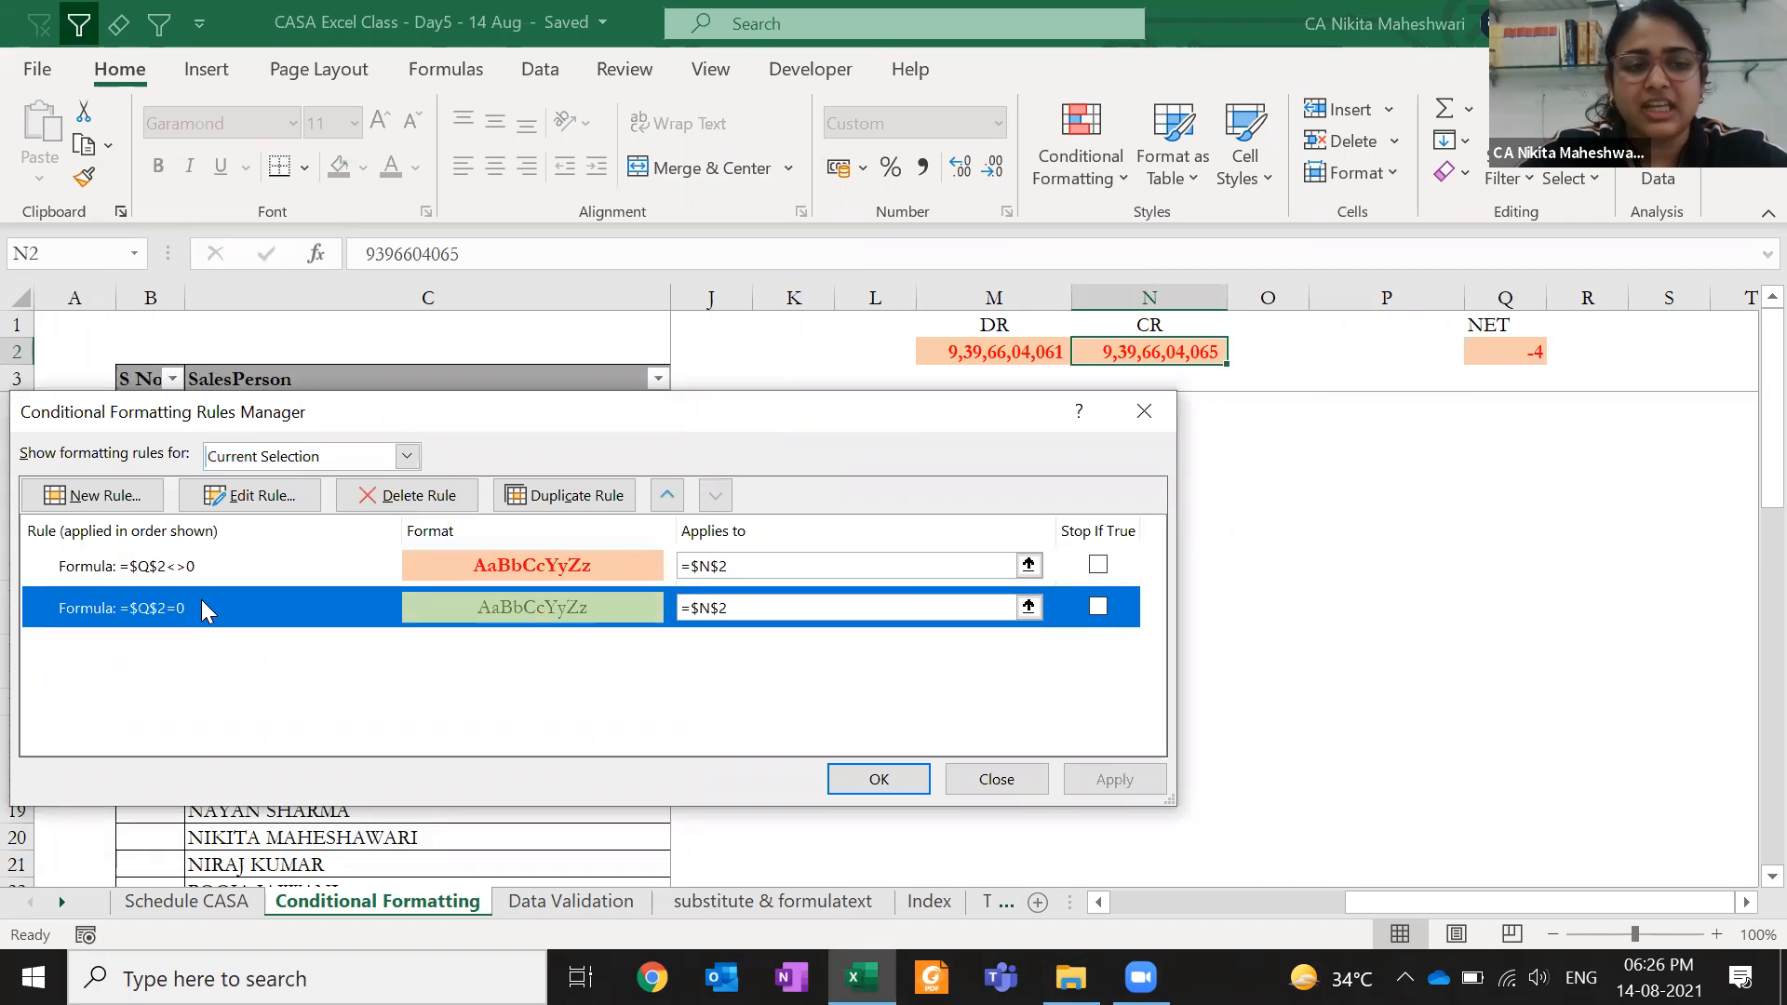
left_click(244, 568)
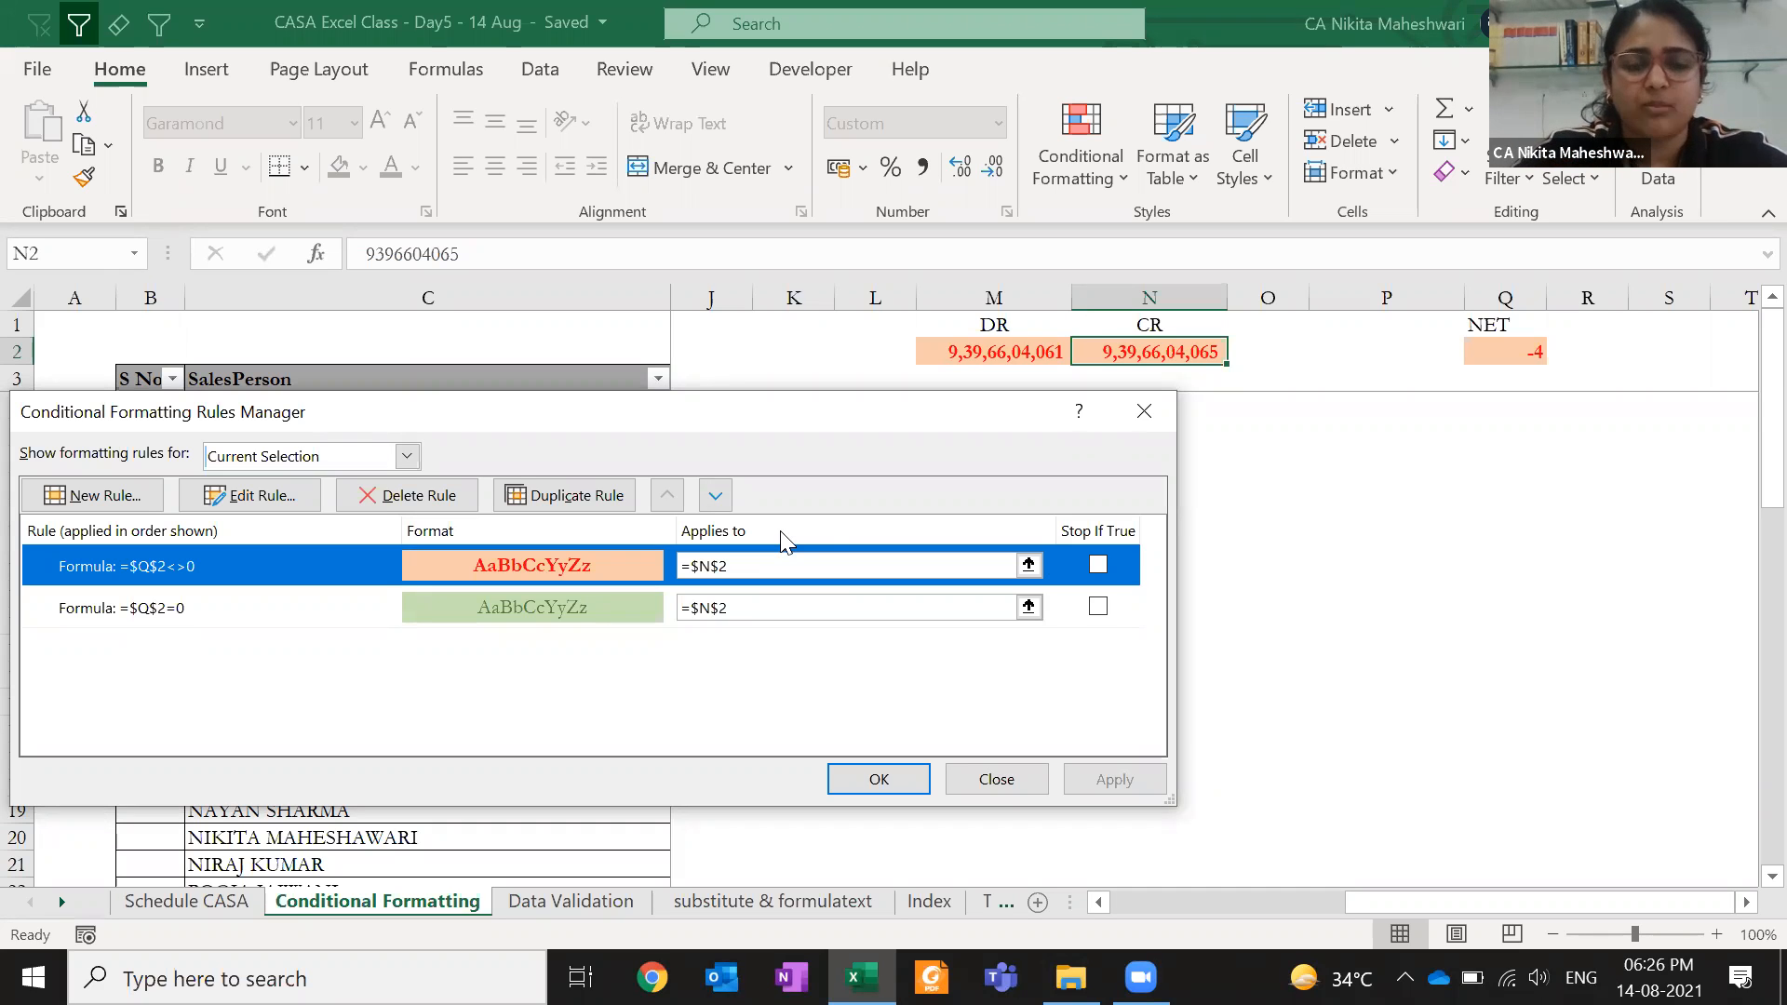
left_click(790, 604)
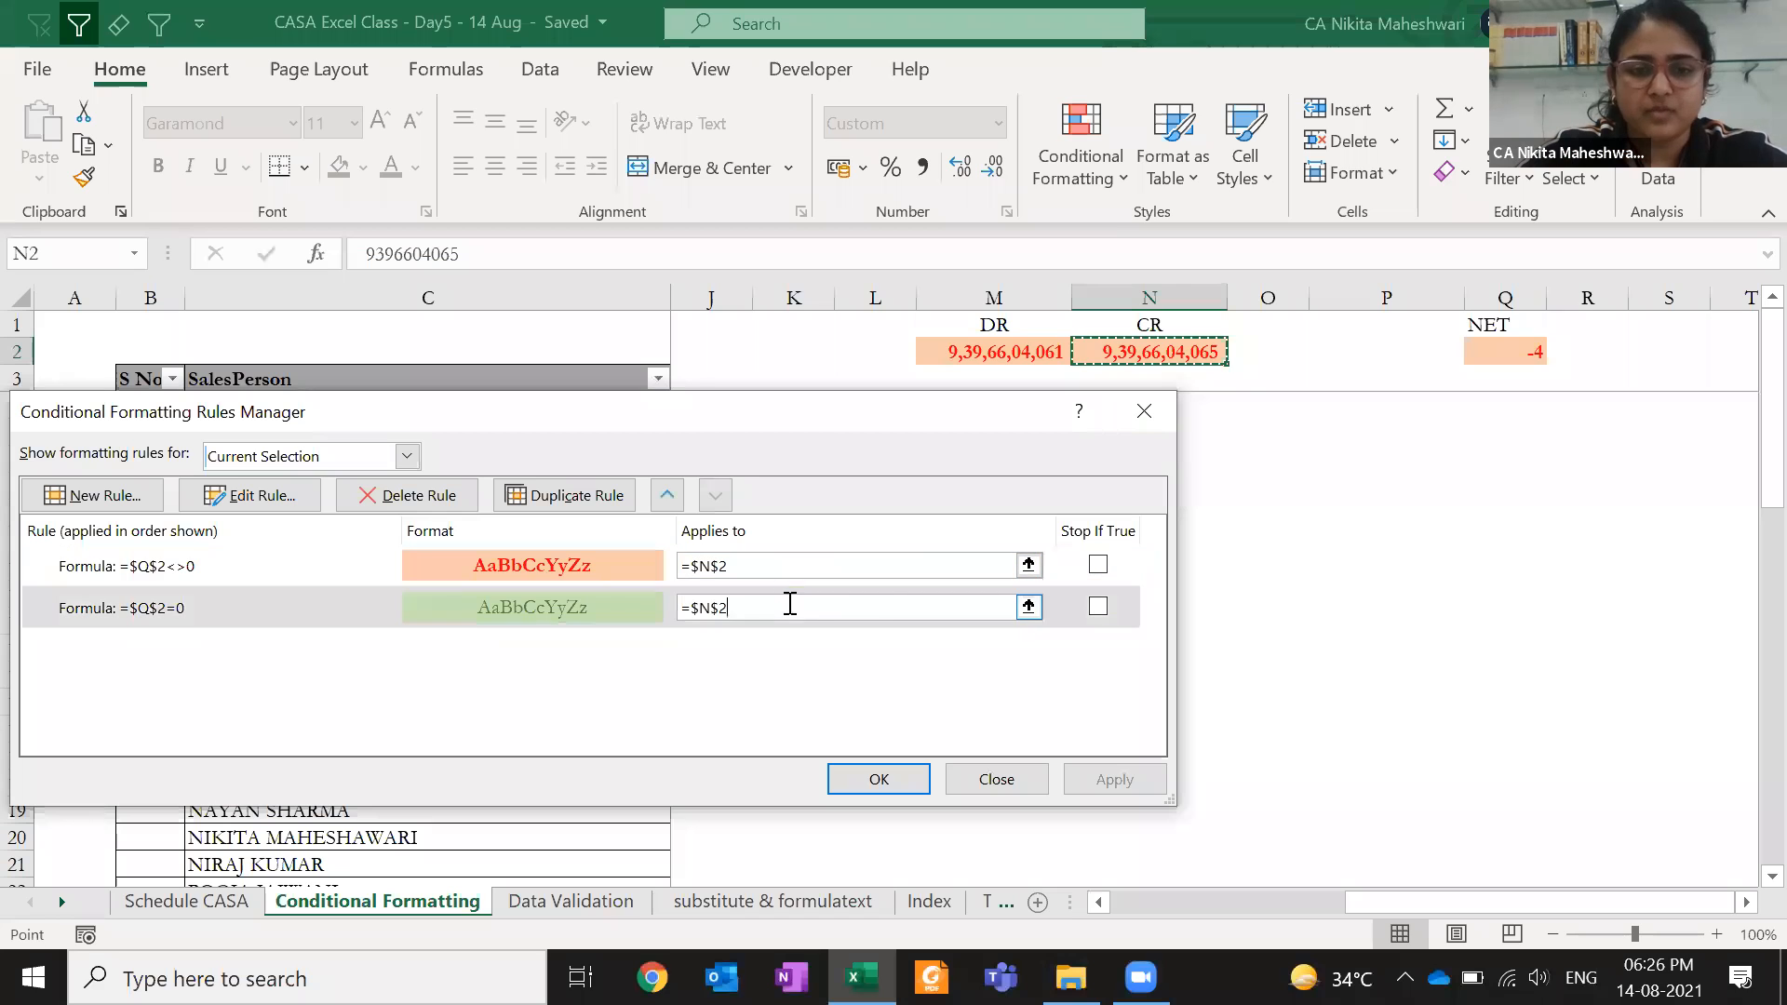
left_click(1144, 411)
left_click(1027, 510)
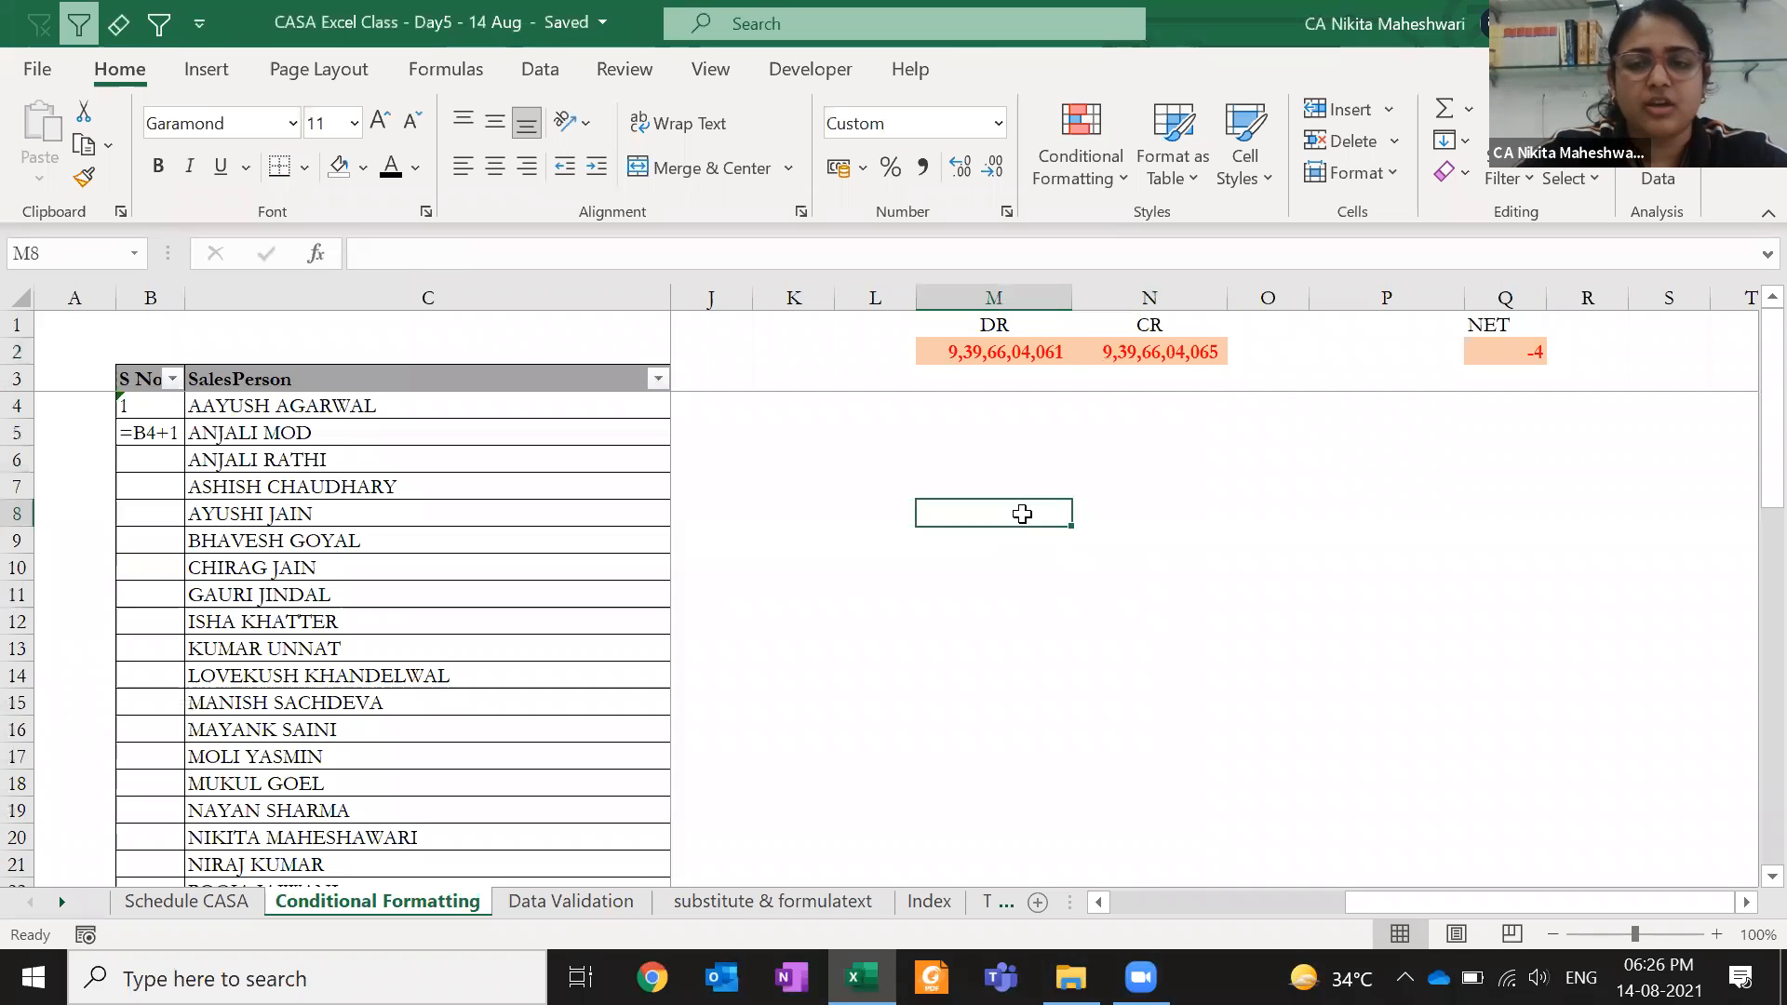
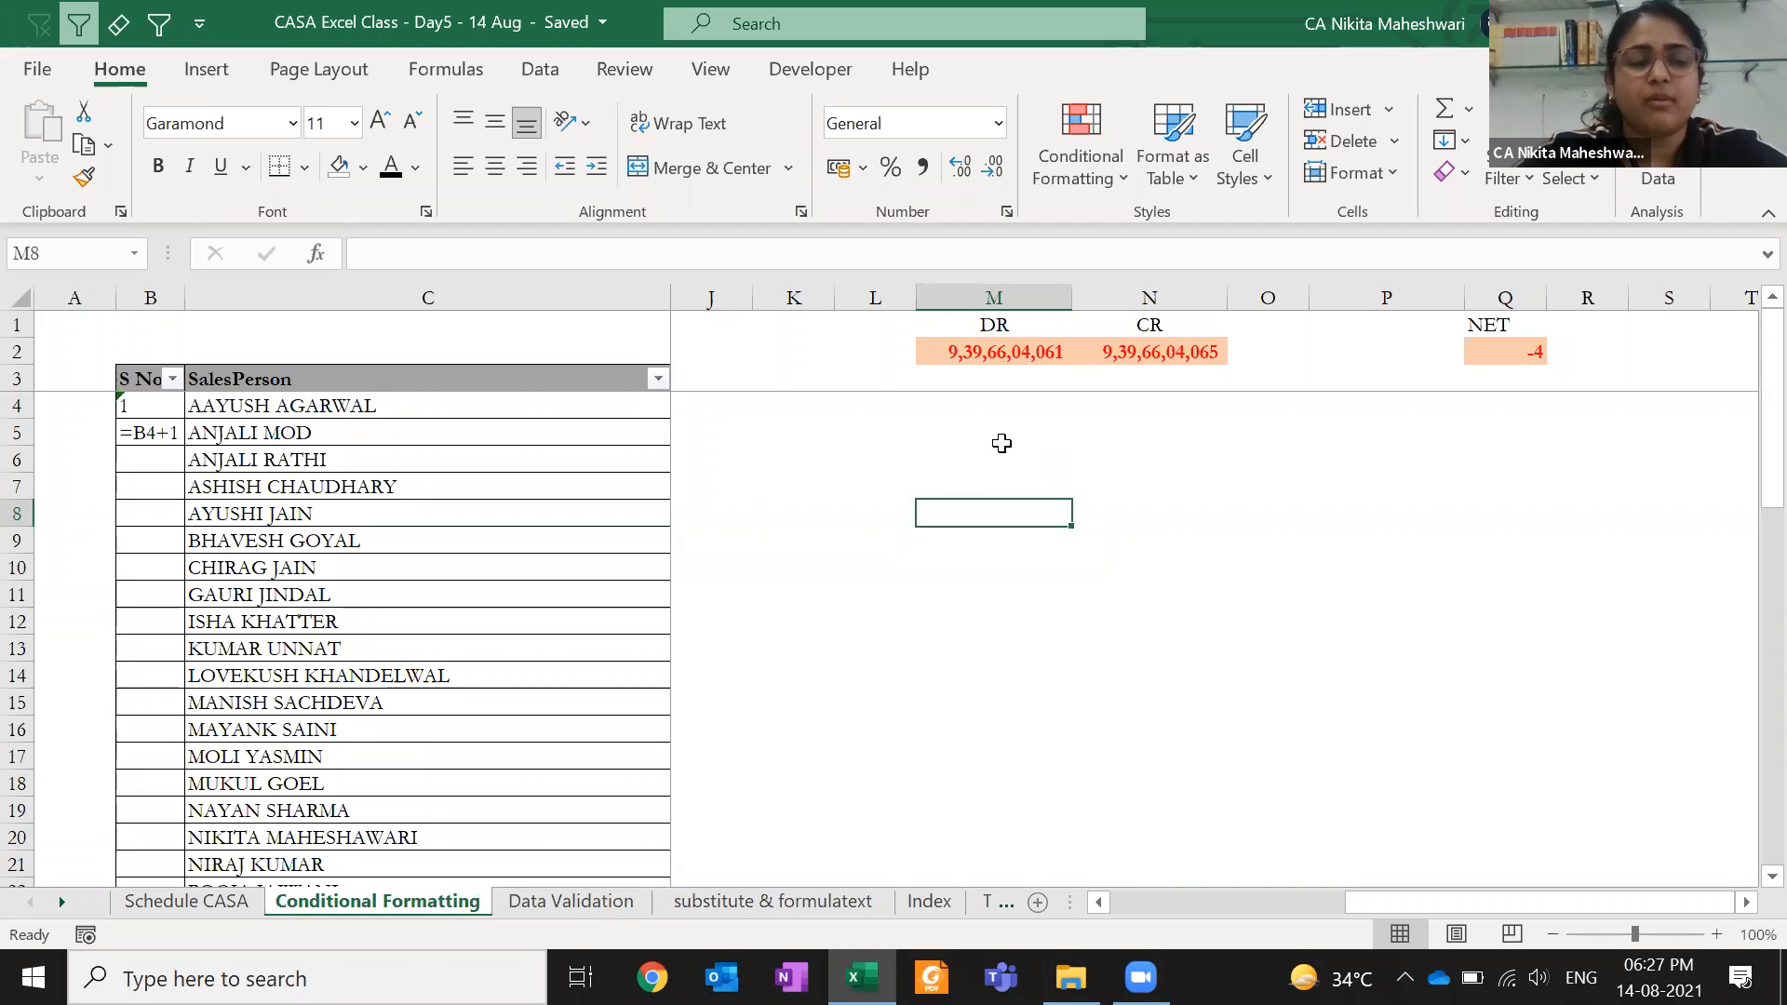
- Select a block of SalesPerson cells, fill it with 'a' using Ctrl+Enter, then undo it
left_click(397, 384)
key("ctrl+shift+Down")
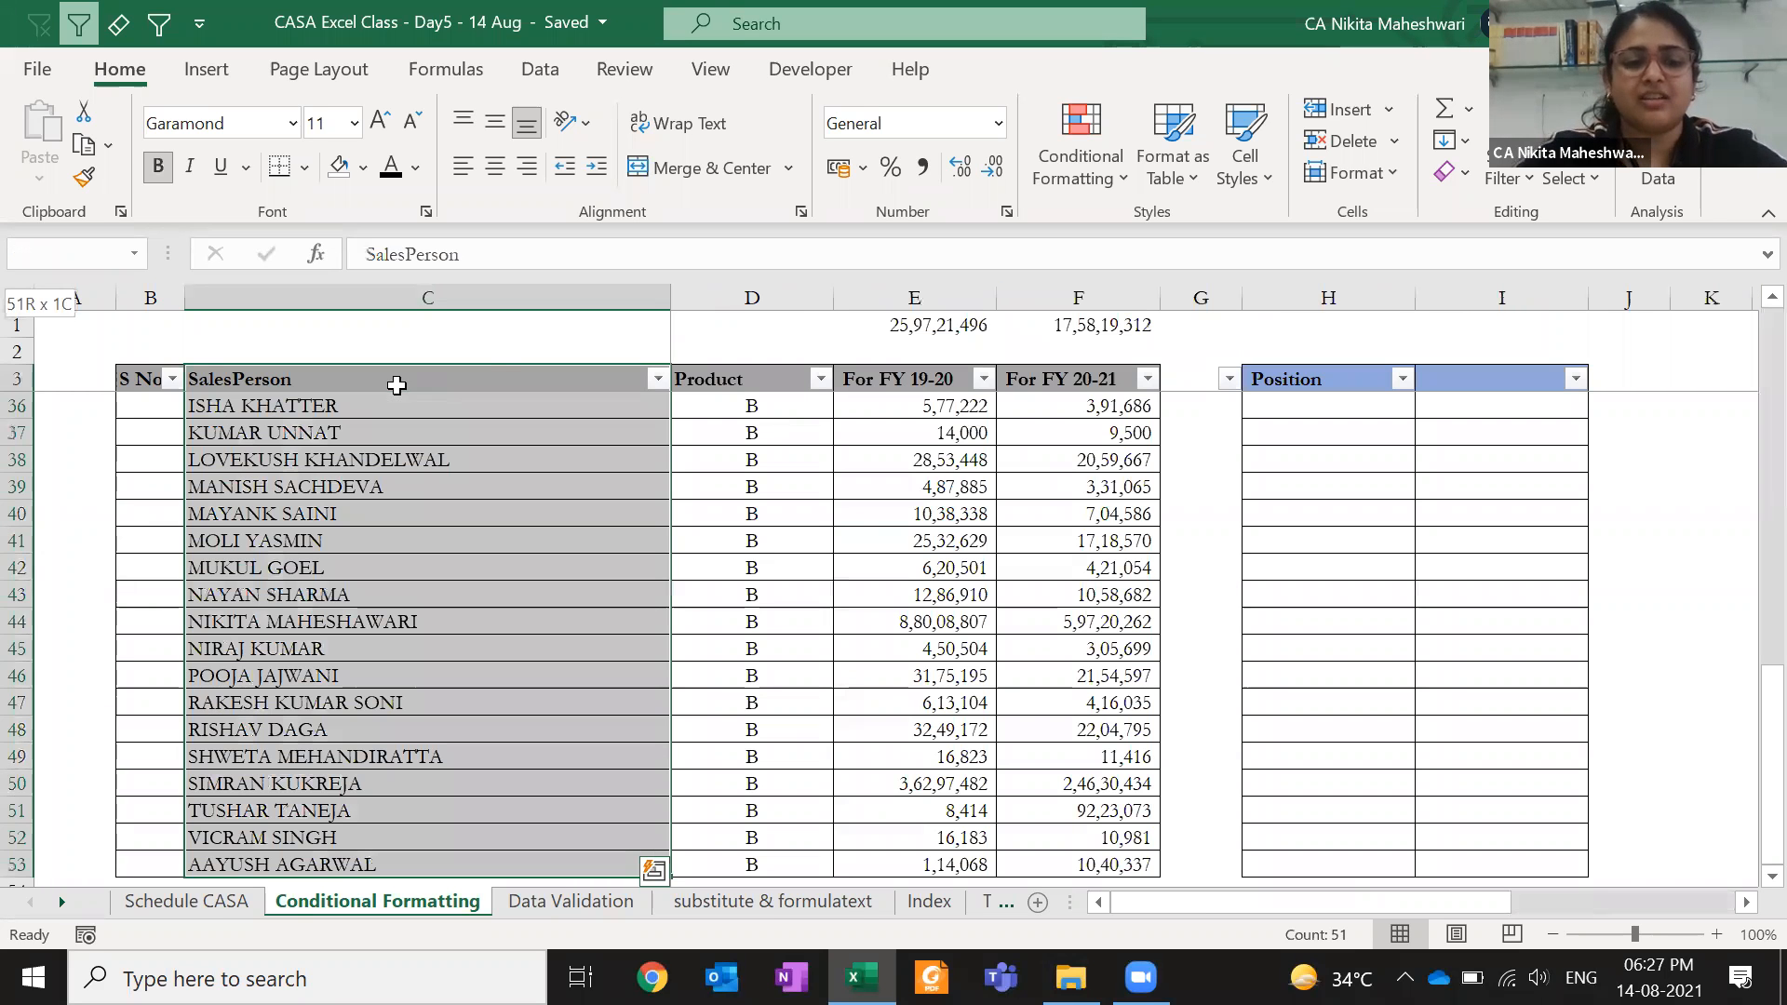
key("ctrl+shift+Up")
key("Down")
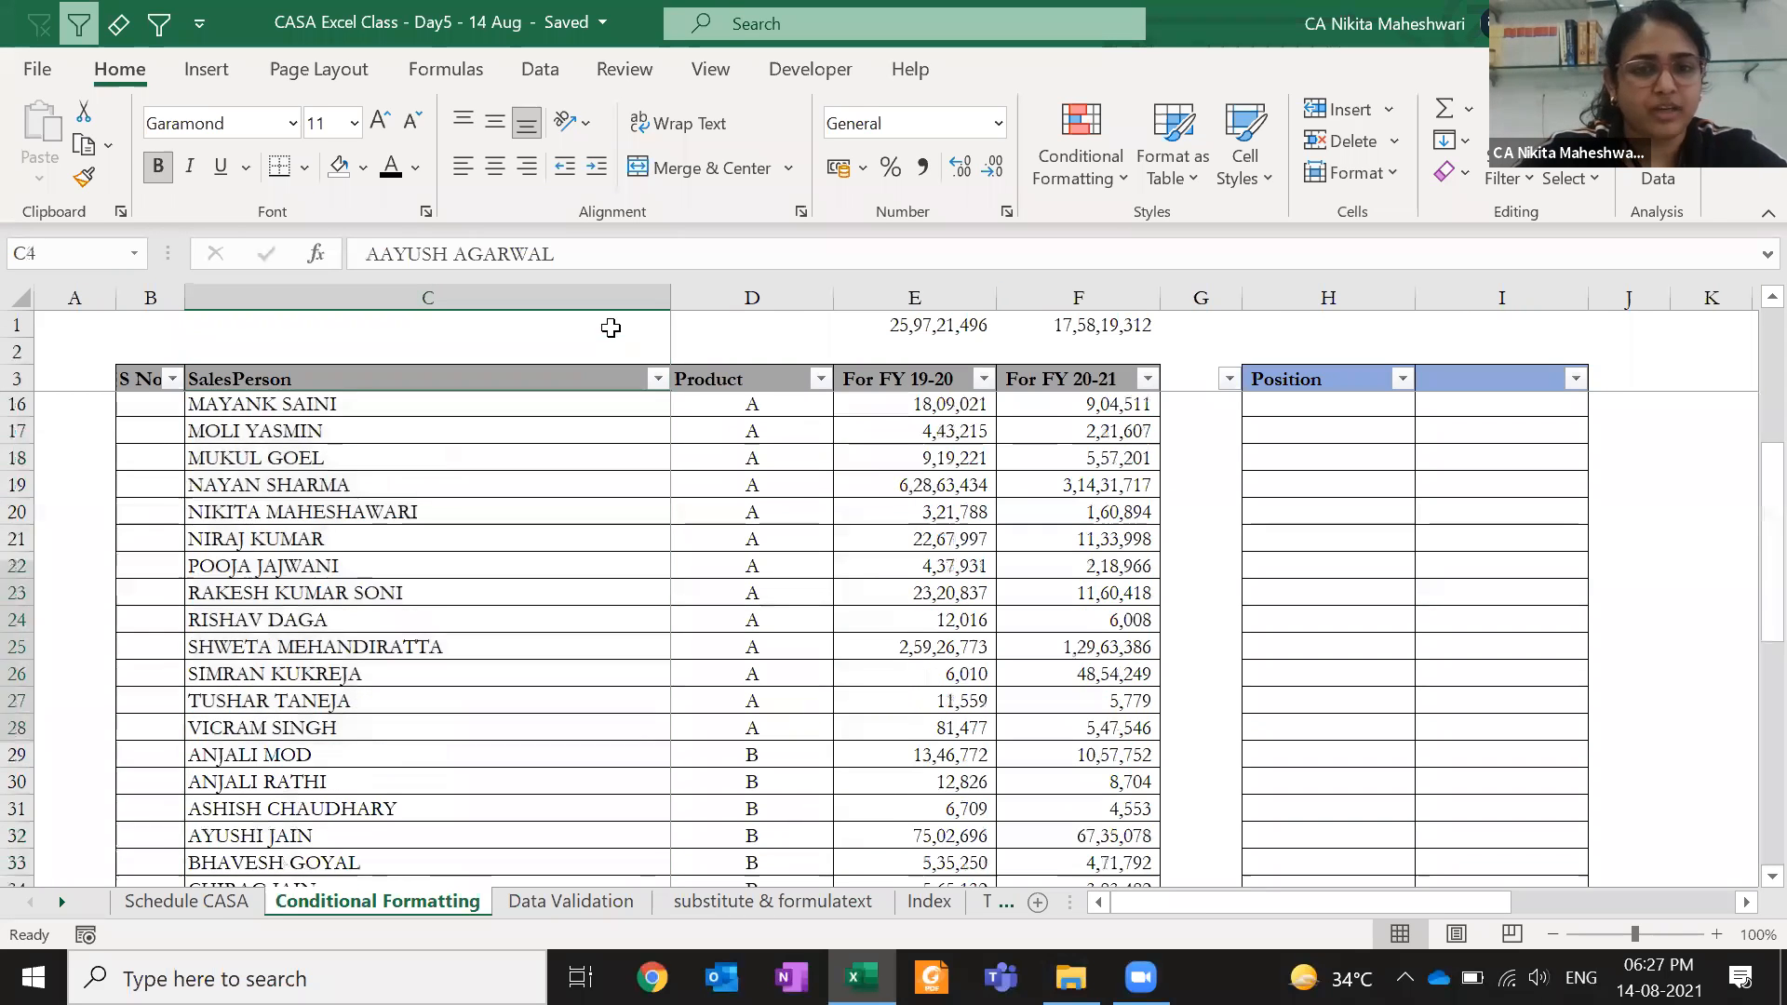
key("shift+Page_Down")
key("shift+Page_Down")
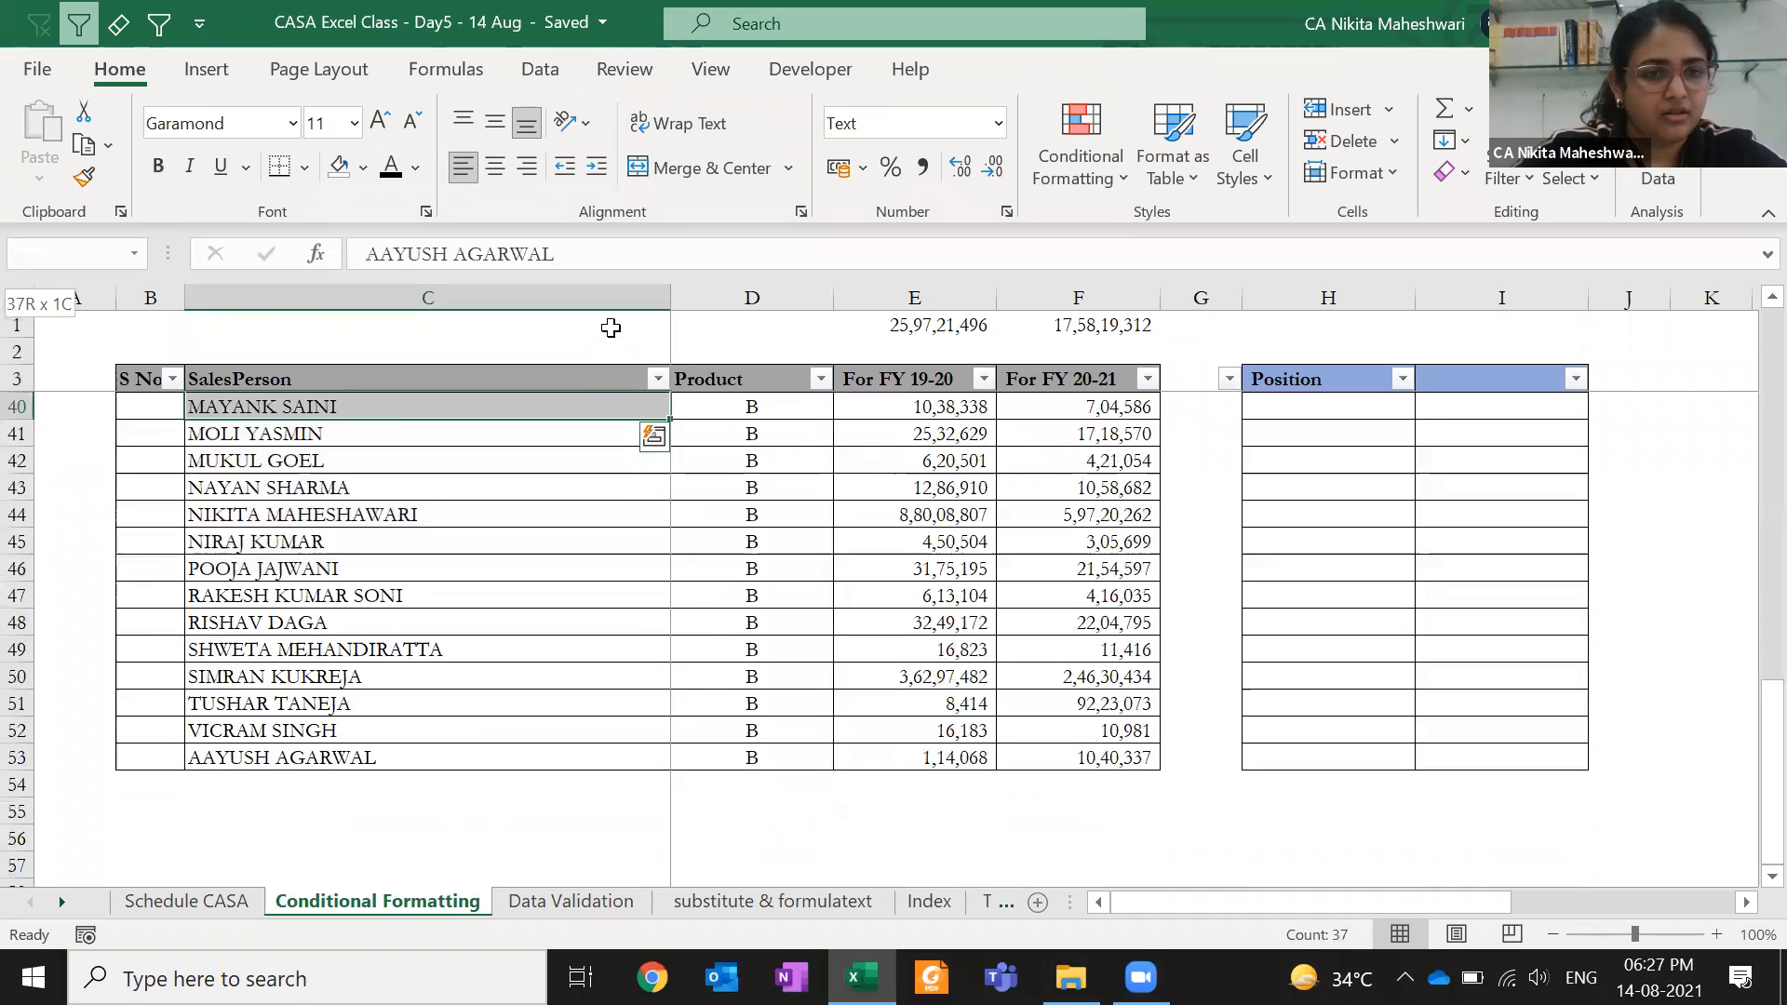
key("shift+Left")
key("shift+Page_Up")
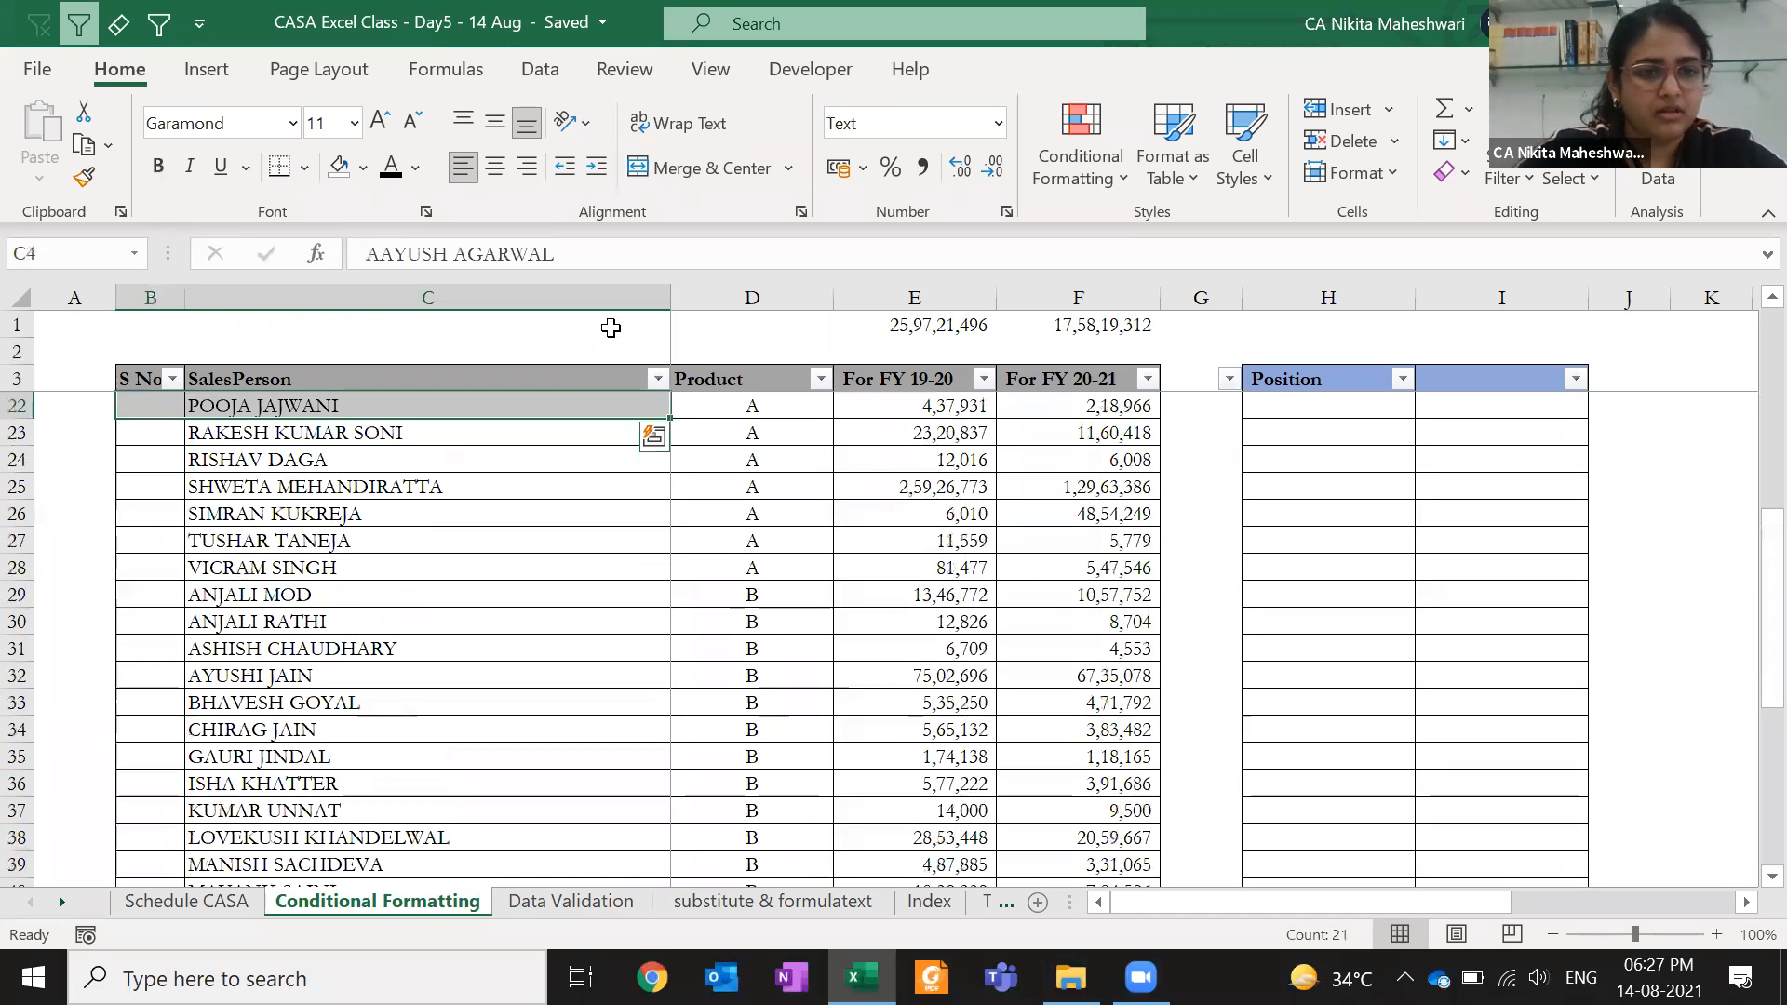
scroll(611, 328, "up", 3)
type("a")
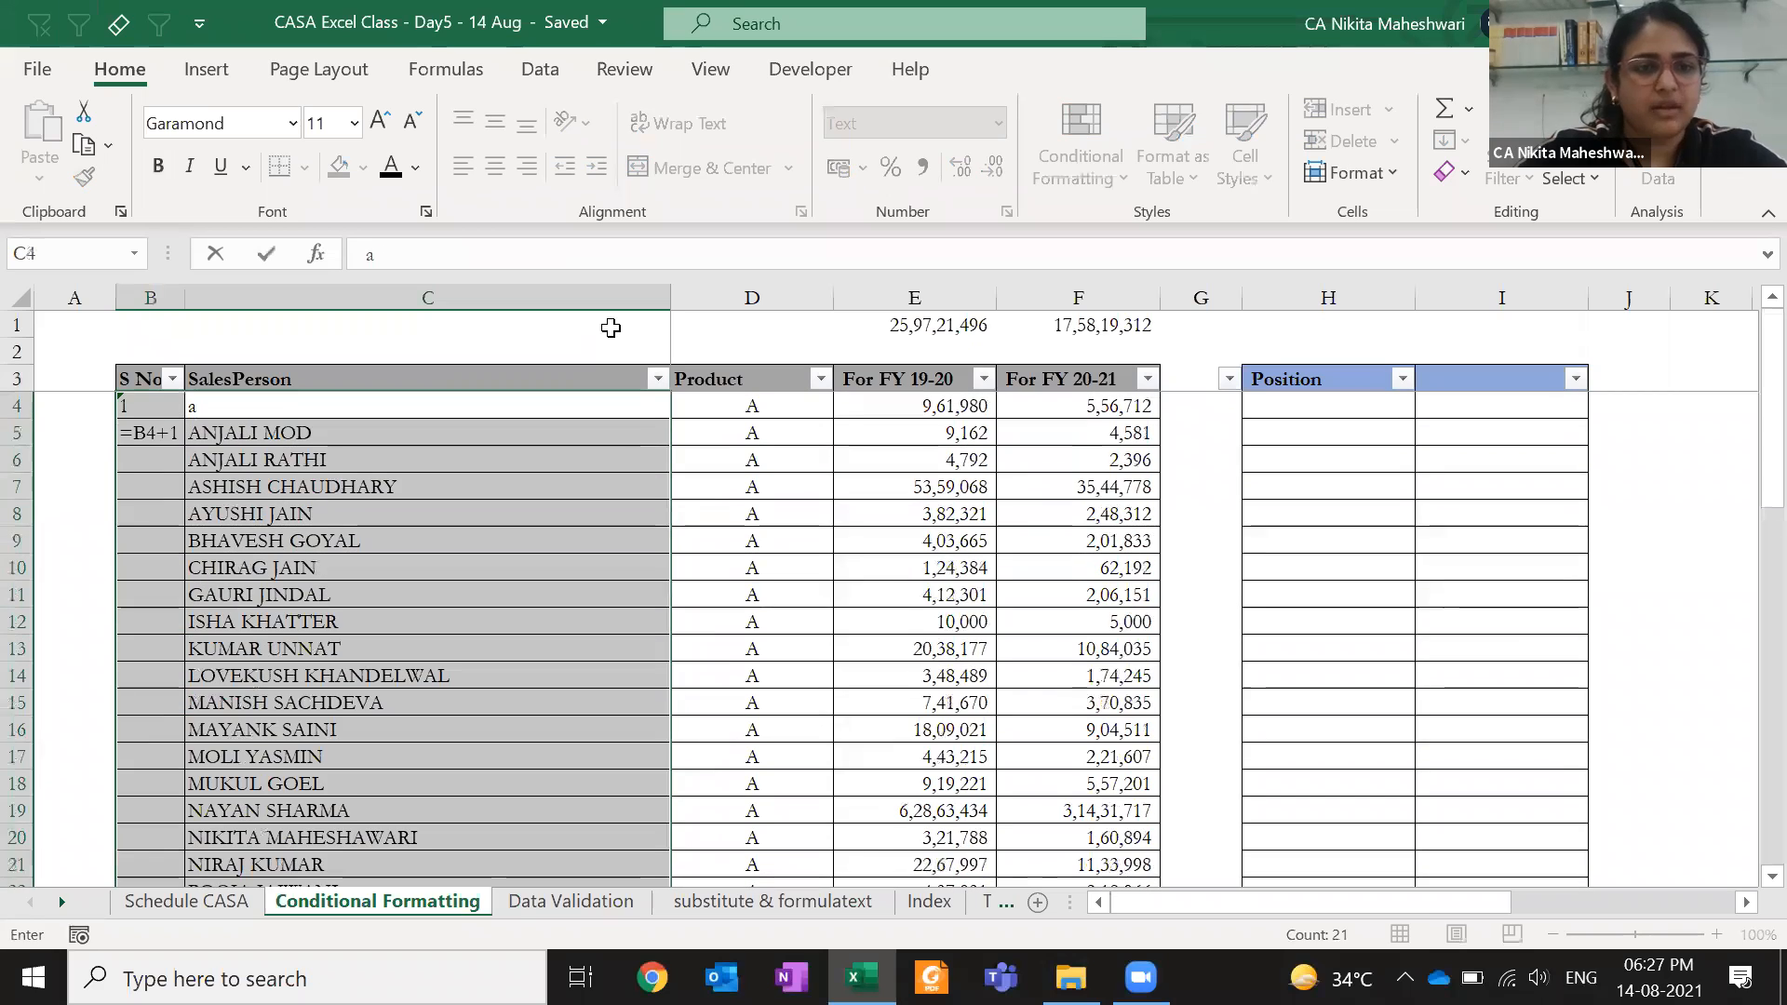
key("ctrl+Return")
left_click(439, 409)
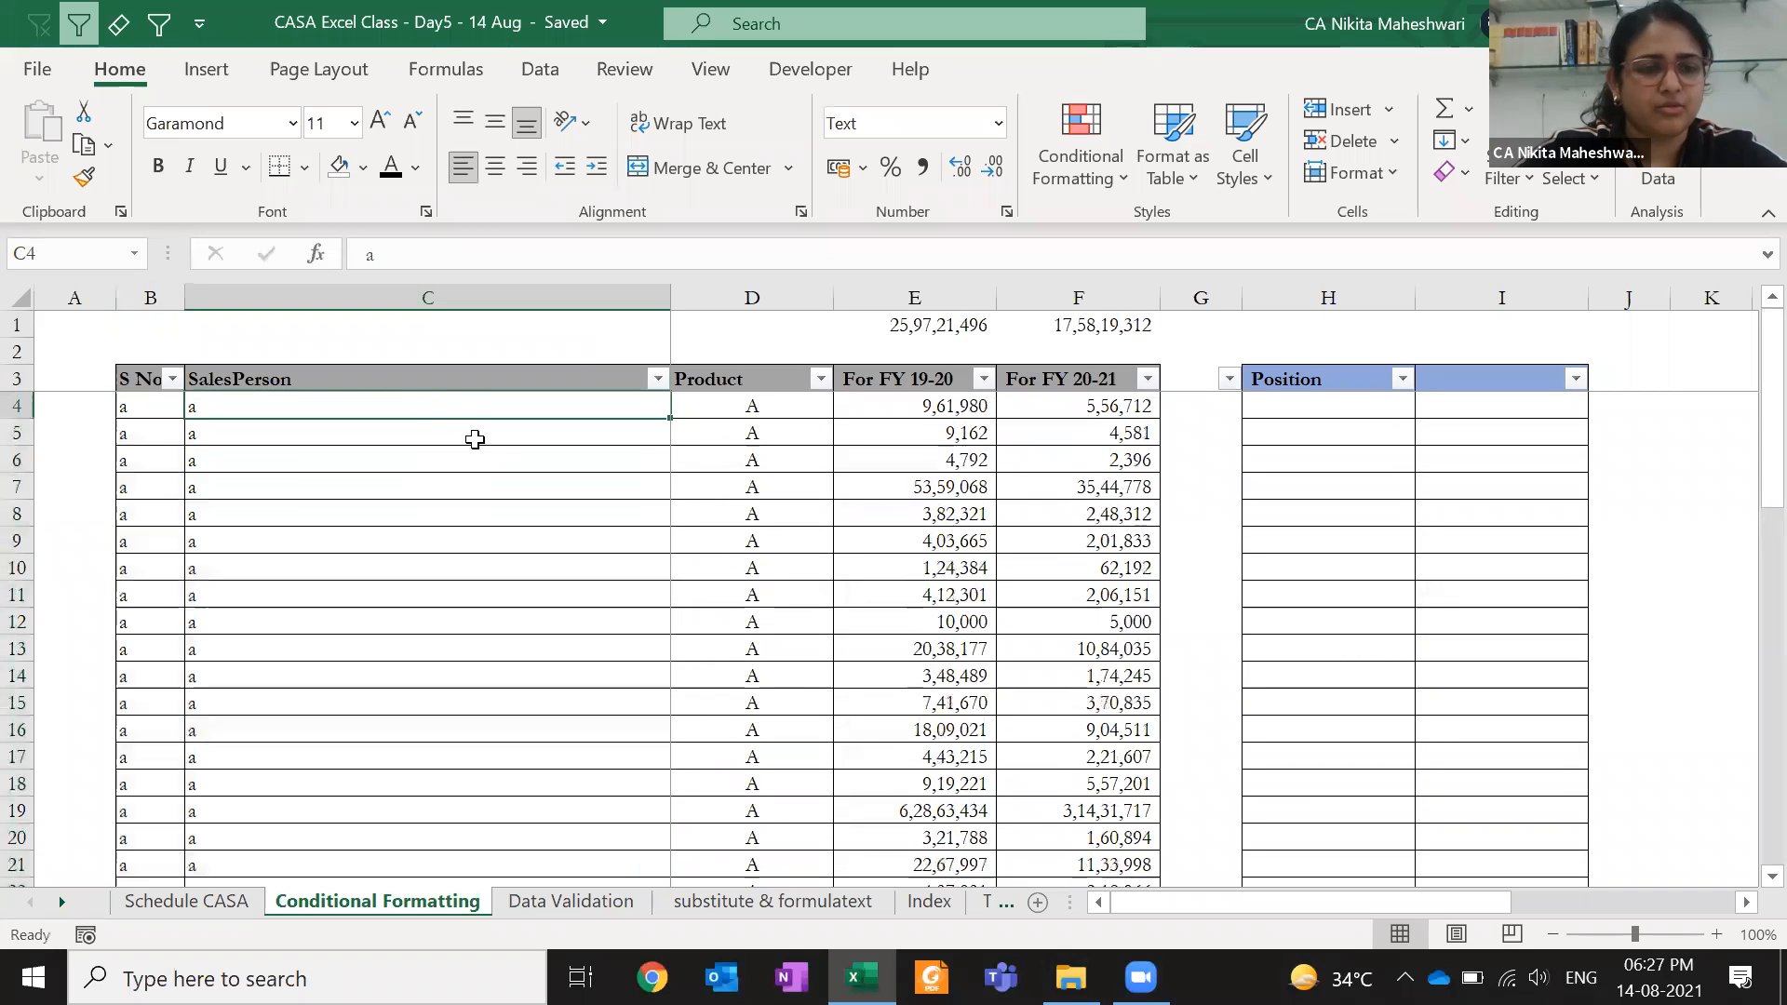
key("ctrl+z")
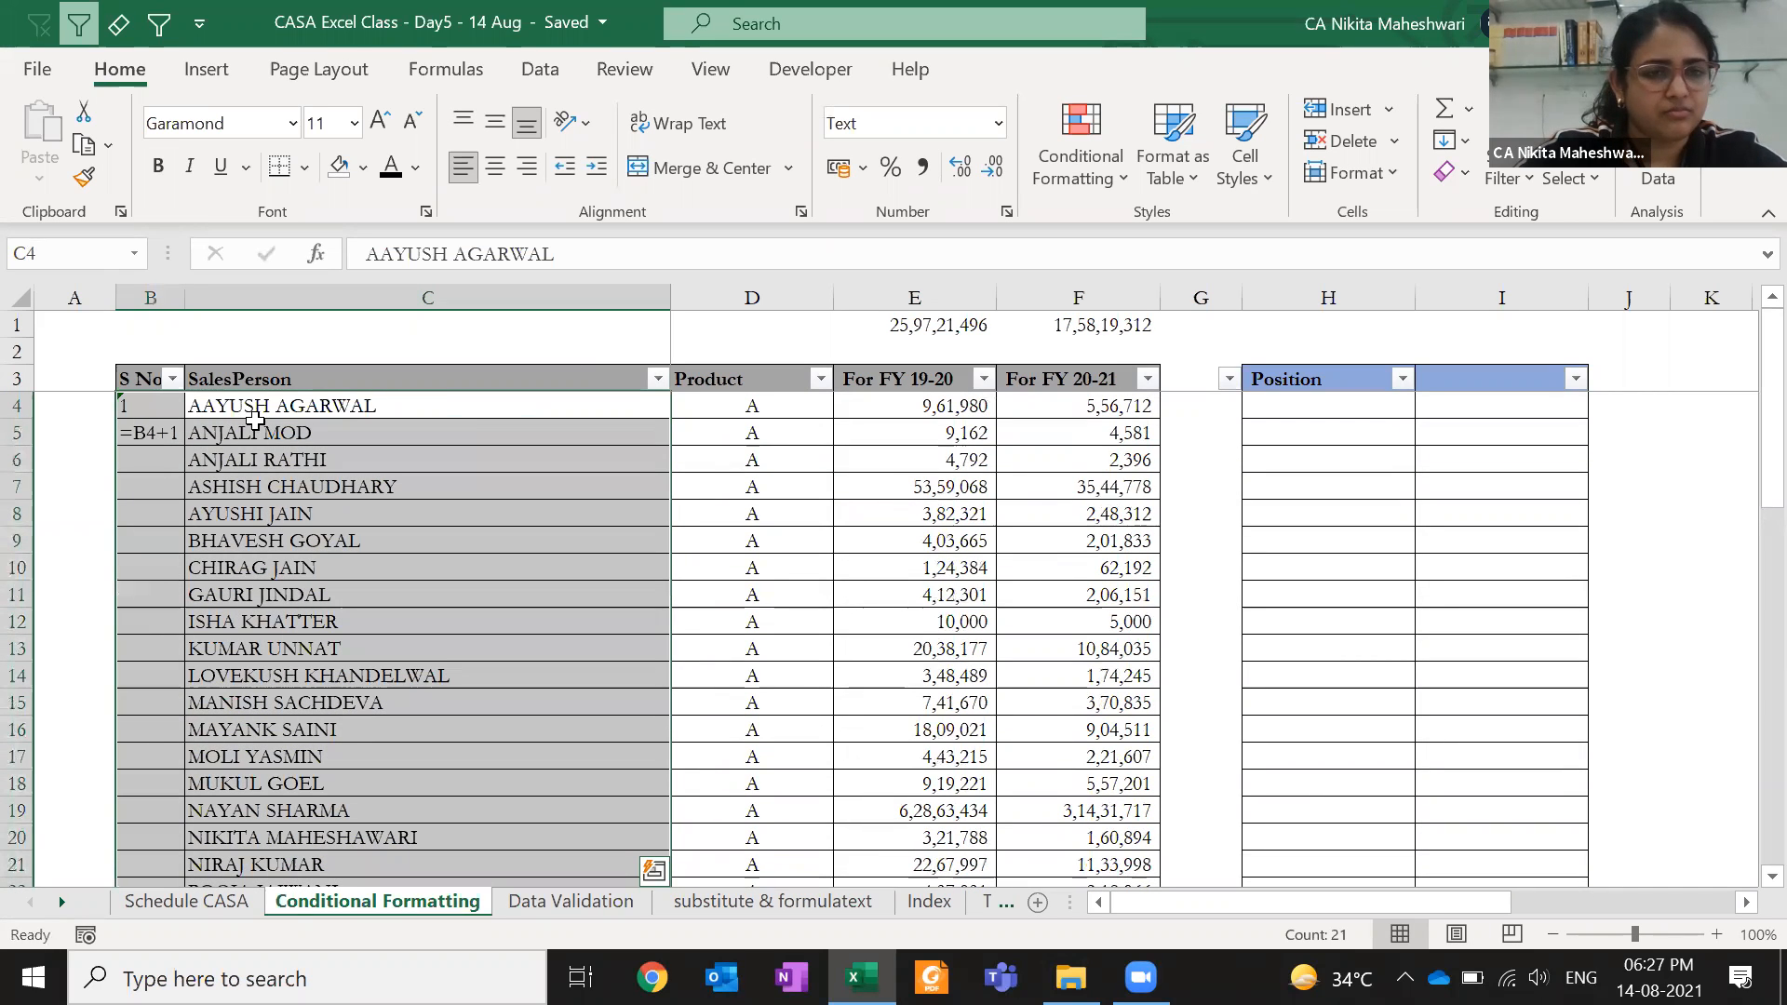
- Fill the first thirteen SalesPerson cells, C4:C16, with 'a' at once
left_click(300, 426)
left_click(147, 430)
left_click(163, 406)
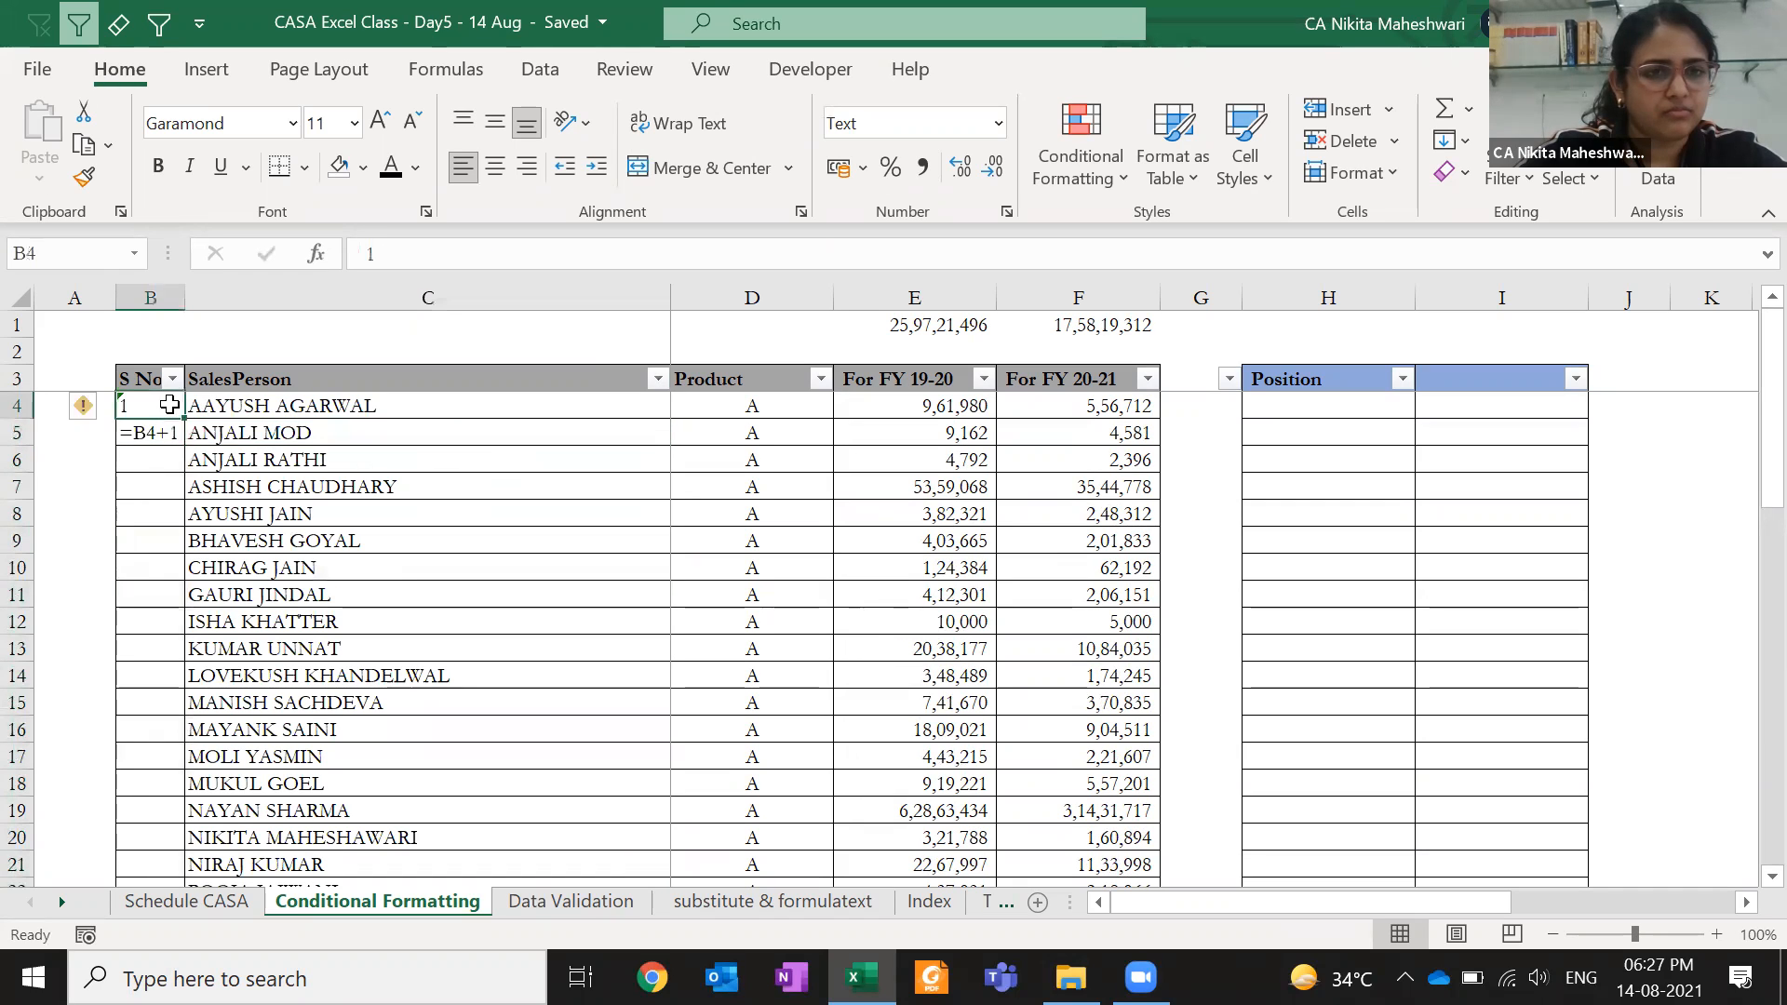
left_click_drag(300, 409, 299, 713)
type("a")
key("ctrl+Return")
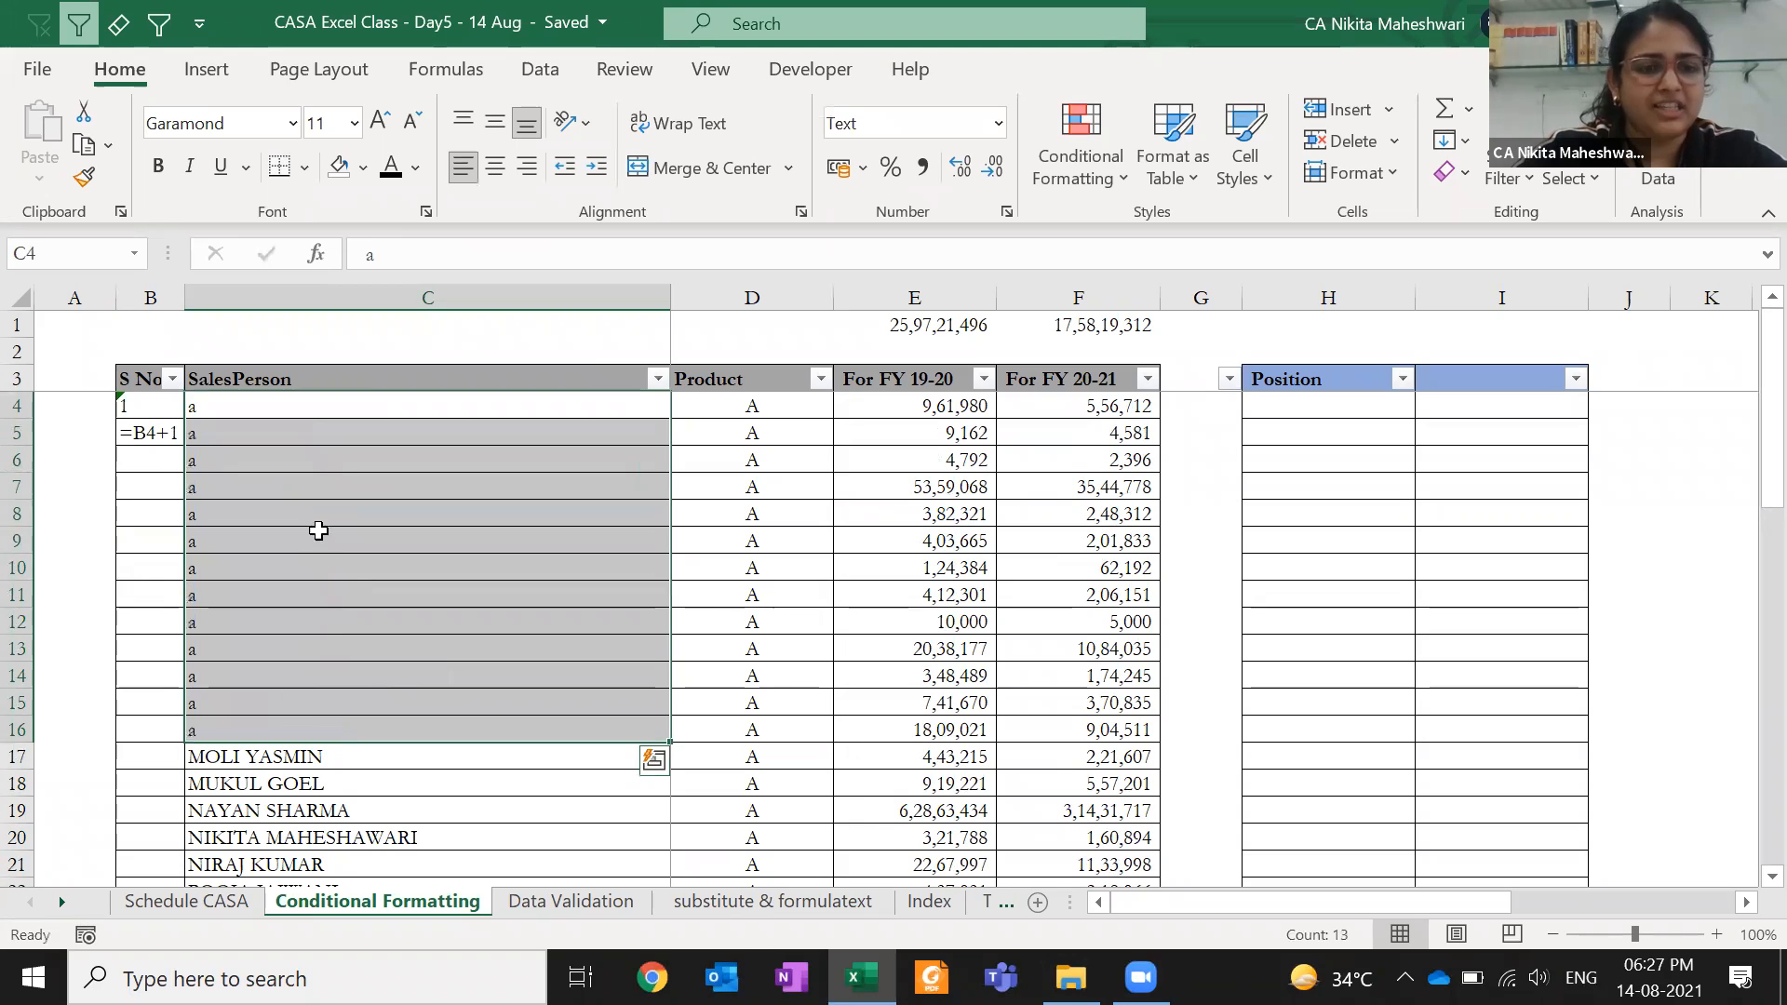
left_click(315, 503)
- Fill C4:C16 with =RANDBETWEEN(100,200) in one entry
left_click(287, 411)
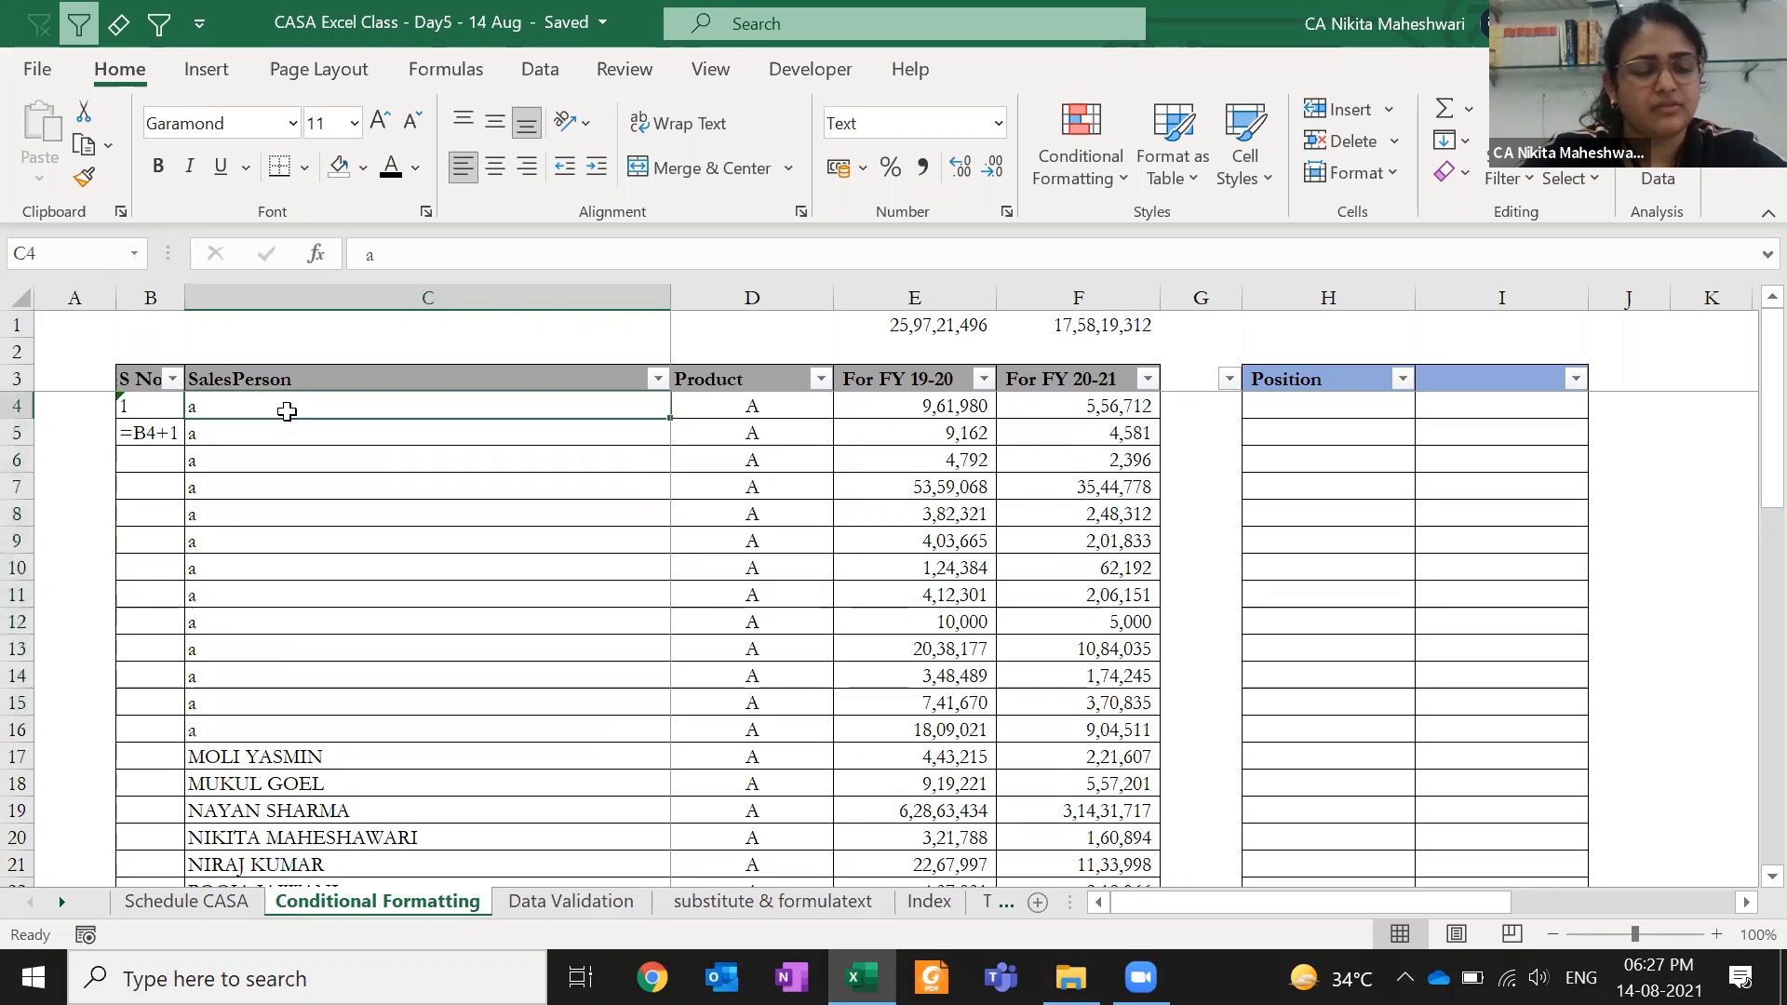
key("shift+Down")
key("shift+Down")
key("shift+Down")
key("shift+Down")
key("shift+Down")
key("shift+Down")
key("shift+Down")
key("shift+Down")
key("shift+Down")
key("shift+Down")
key("shift+Down")
key("shift+Down")
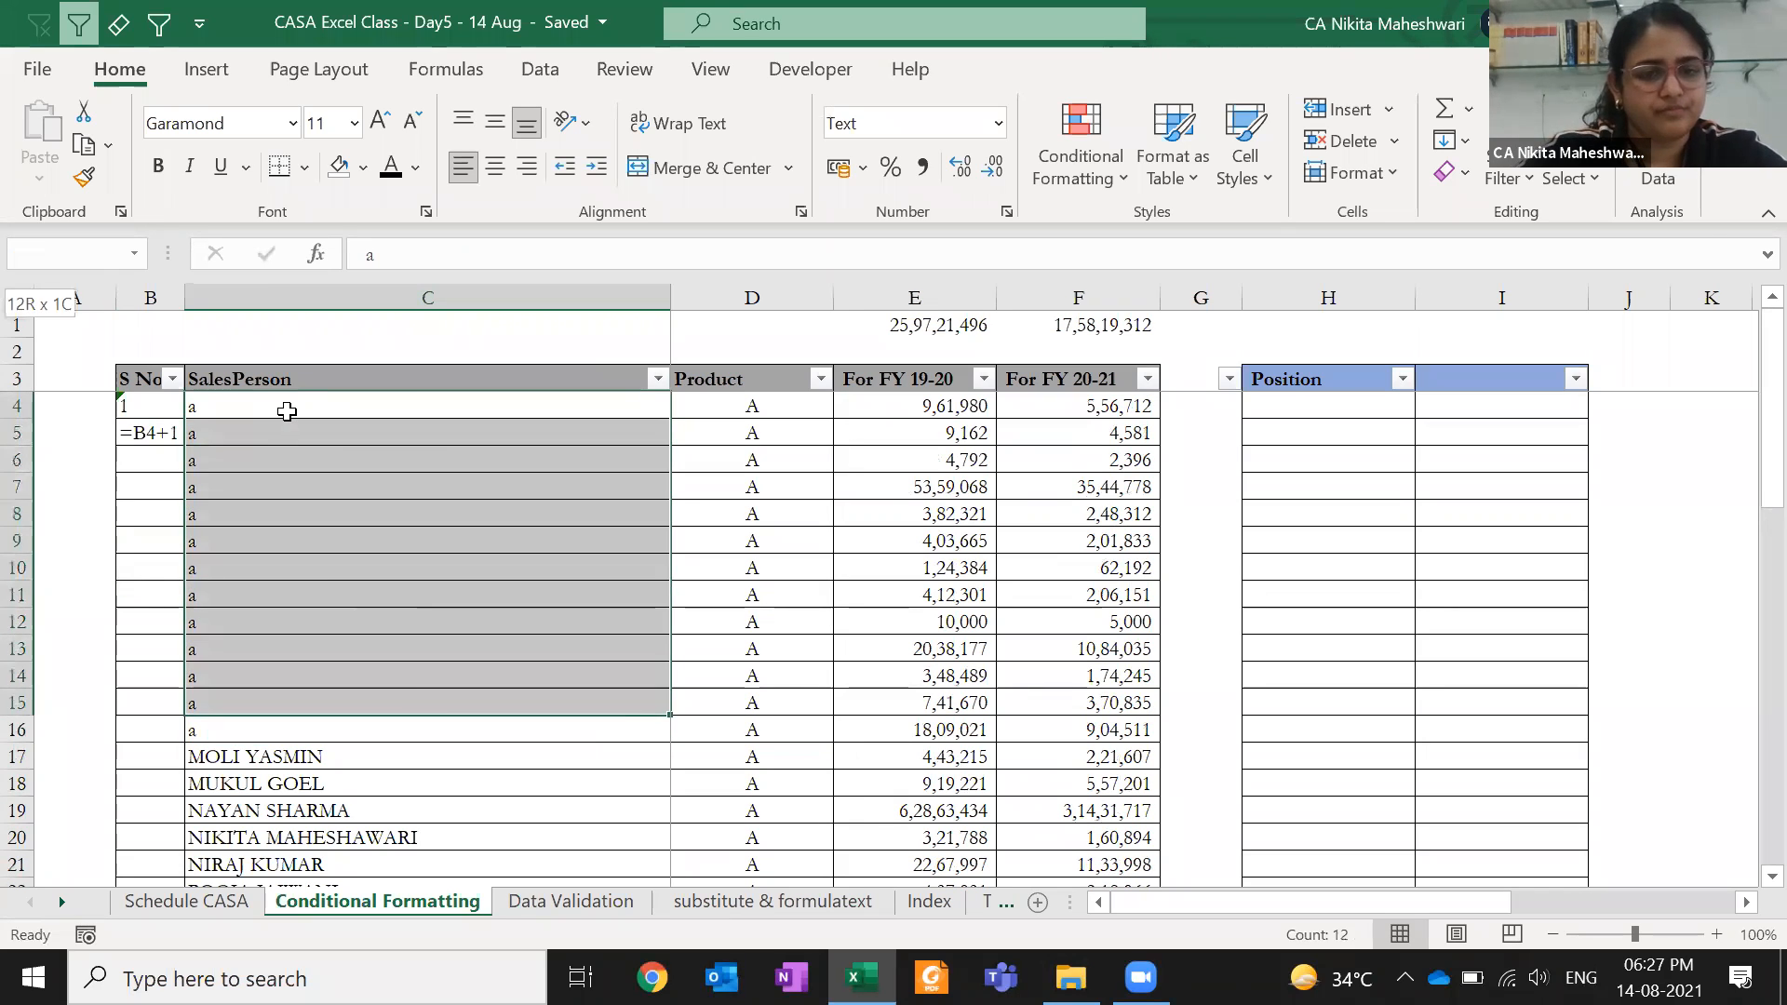
type("=randb")
key("Tab")
type("100,200)")
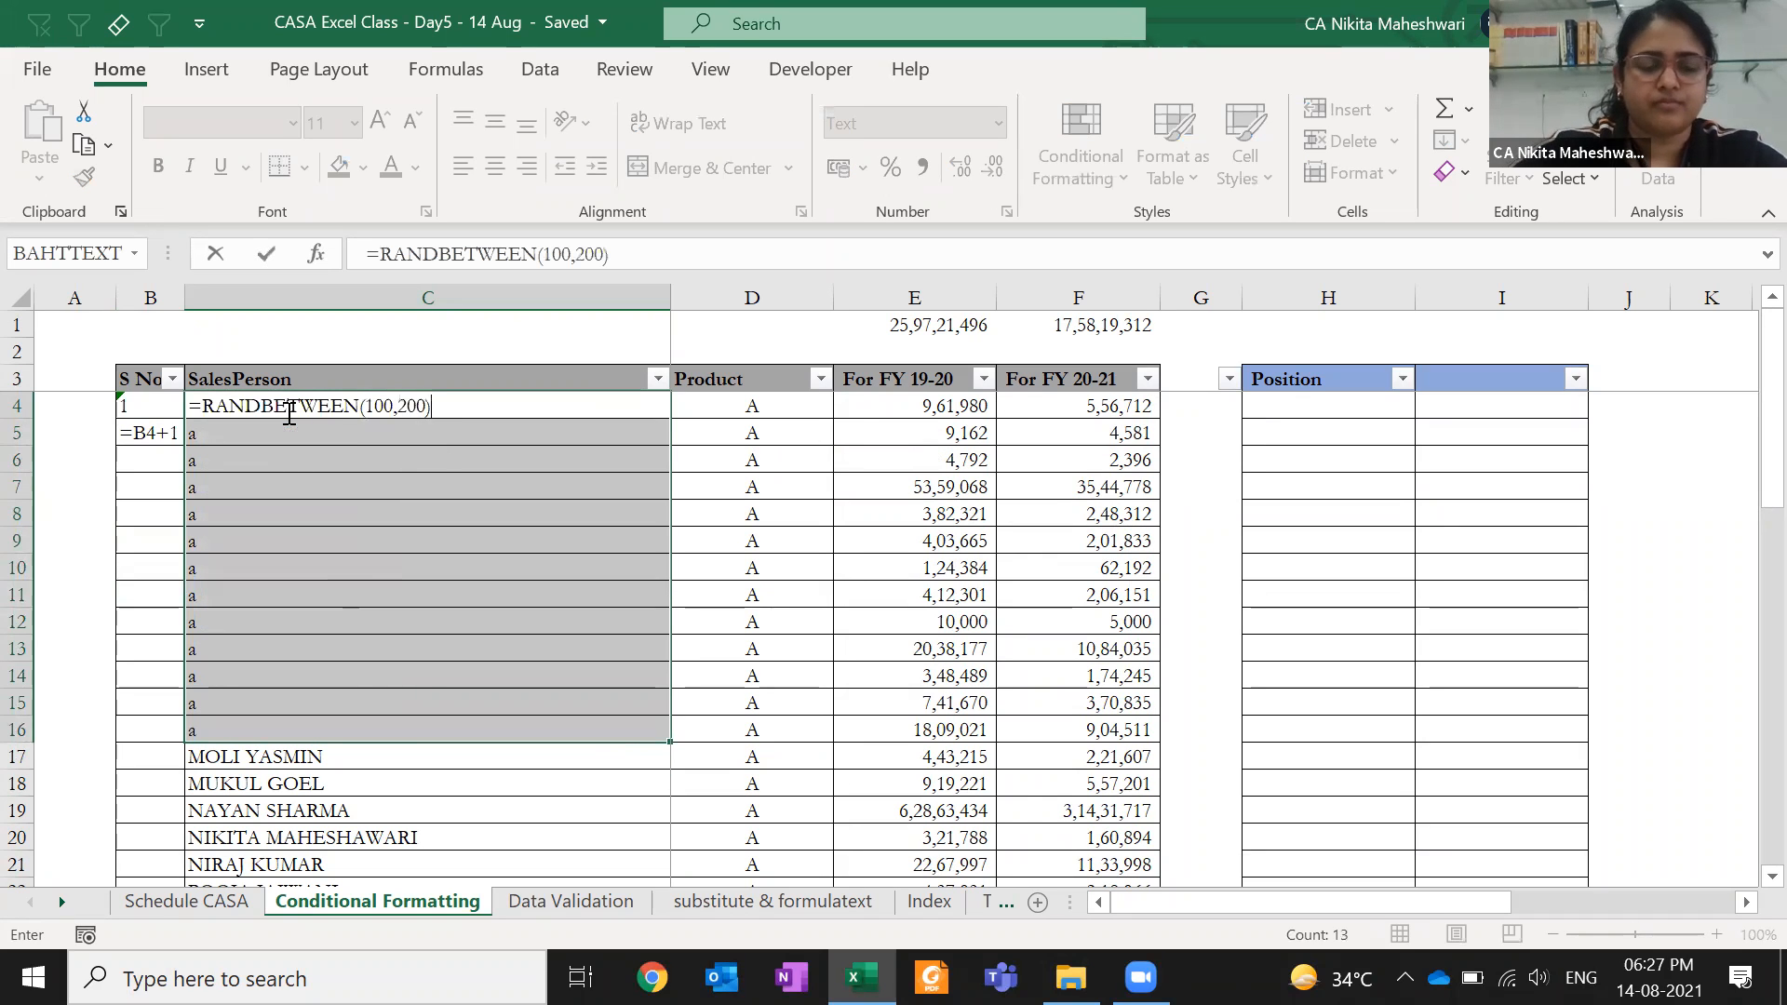
key("ctrl+Return")
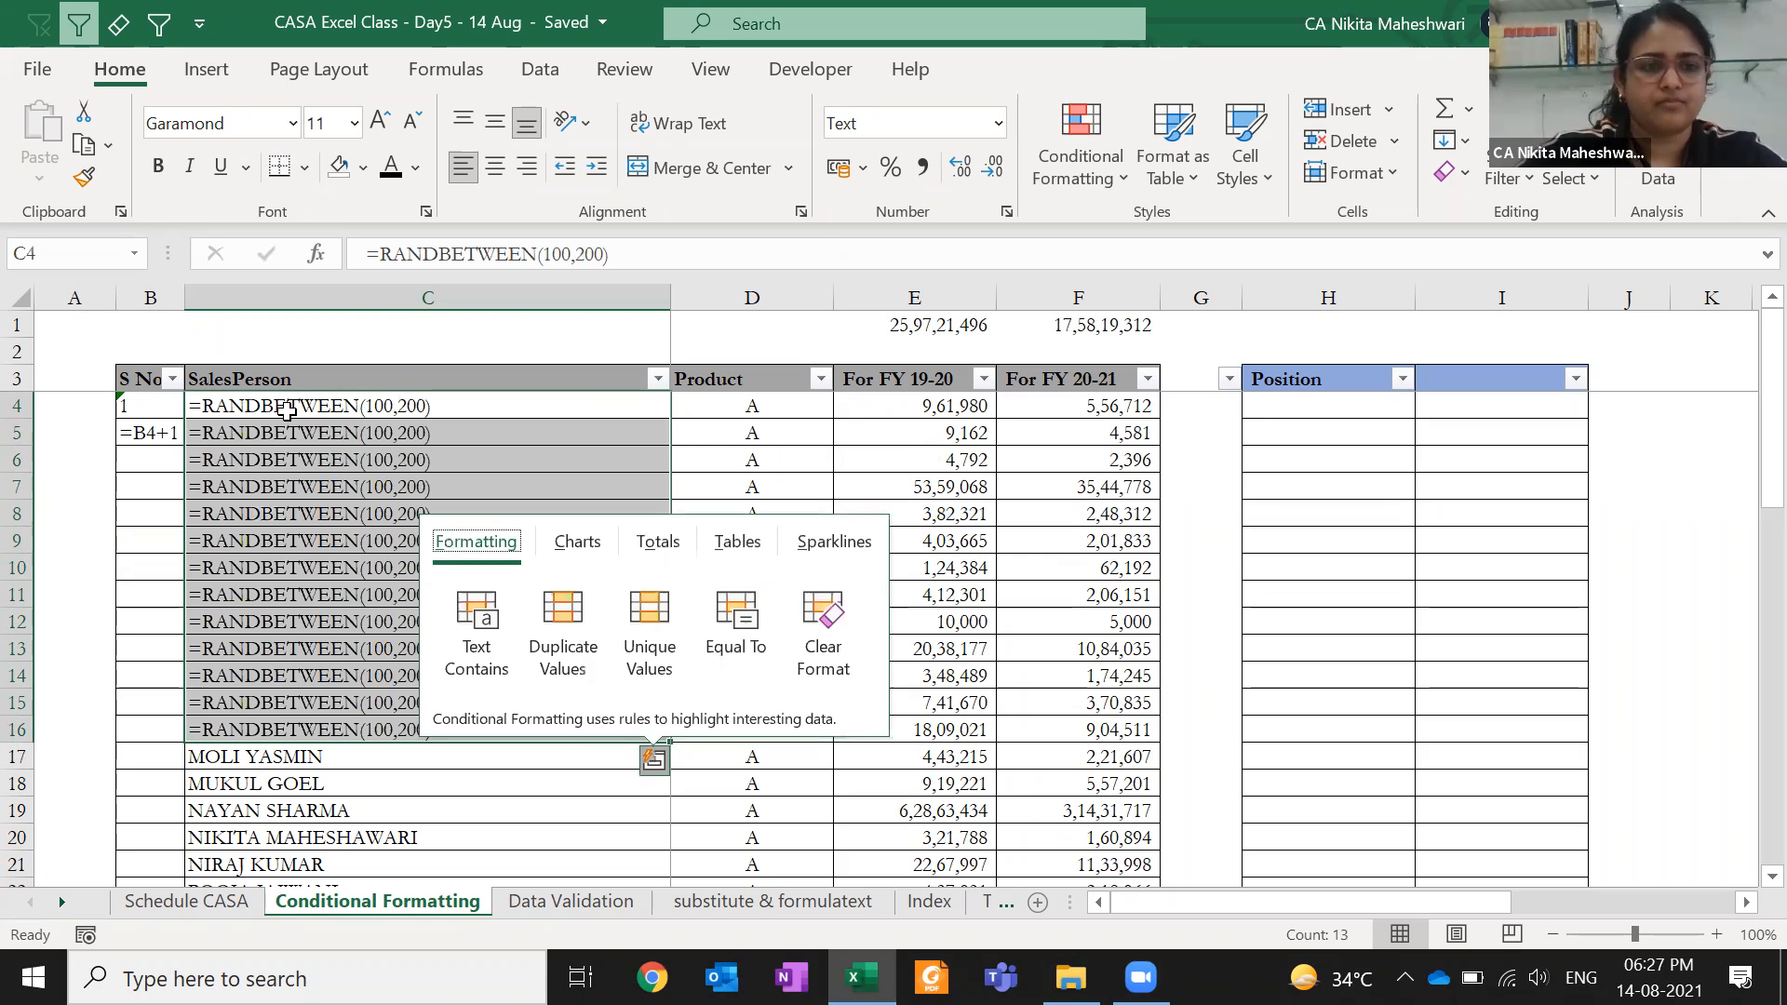
- Switch the random numbers to General format and paste them back as fixed values
key("Escape")
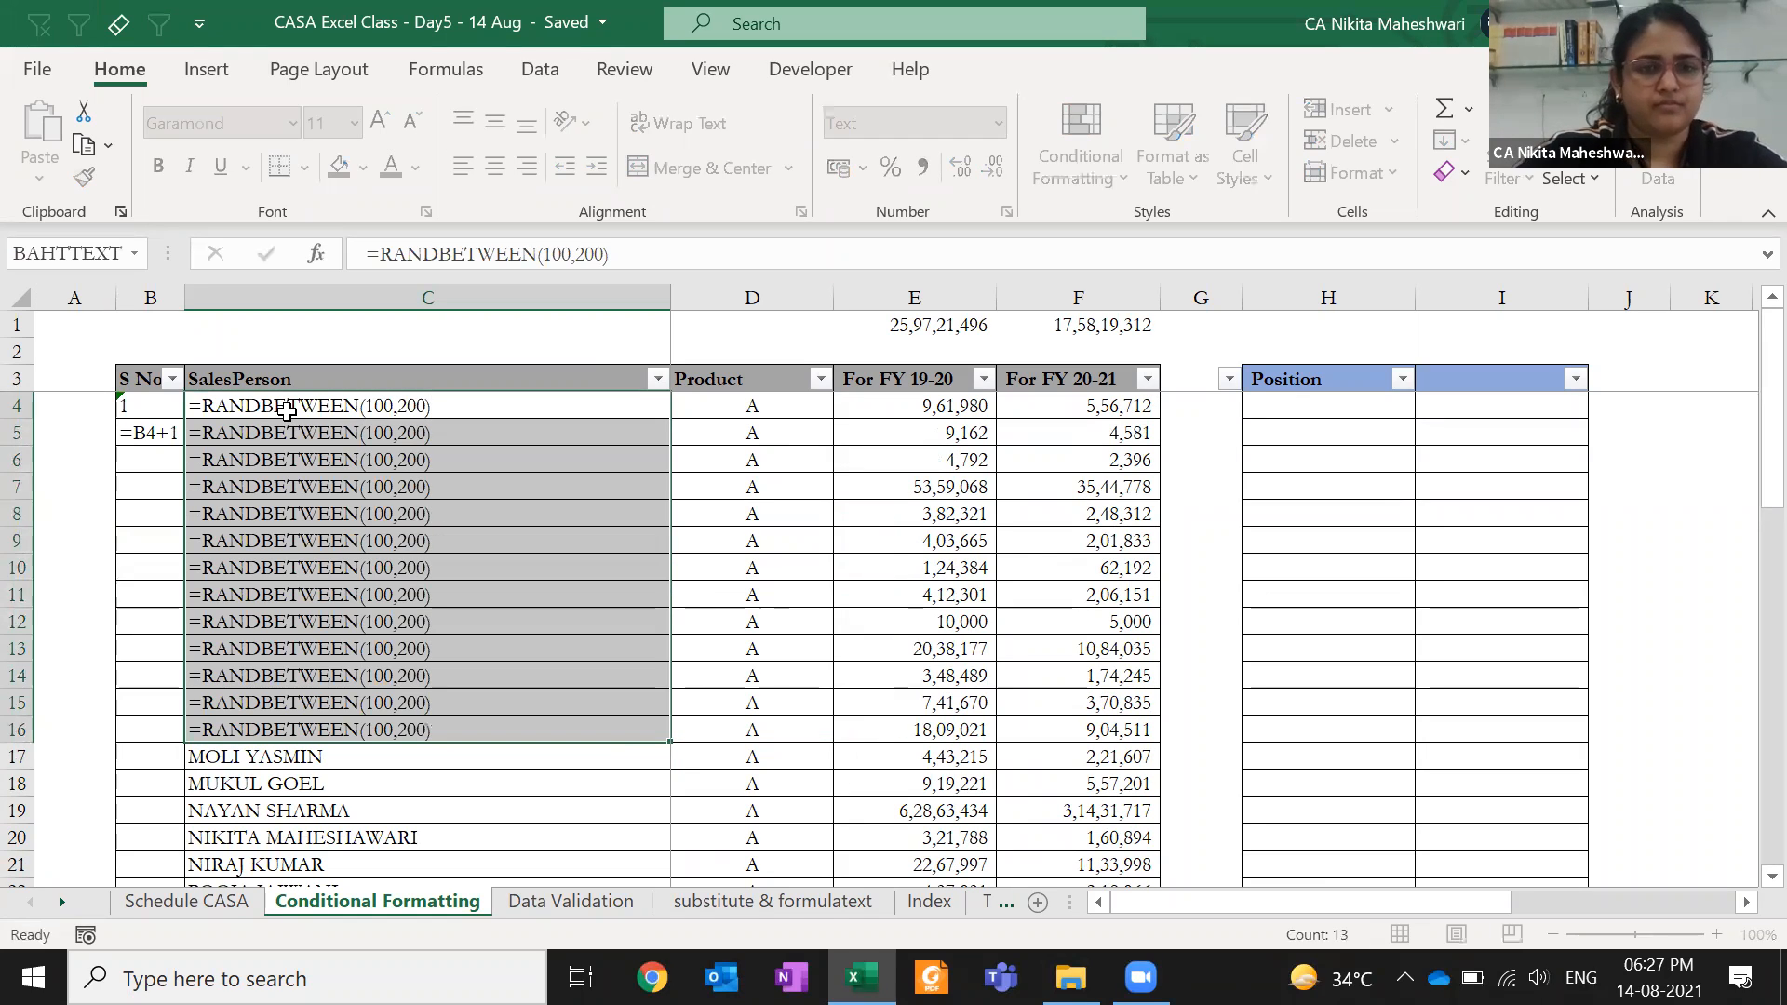
key("ctrl+shift+grave")
key("F2")
key("ctrl+Return")
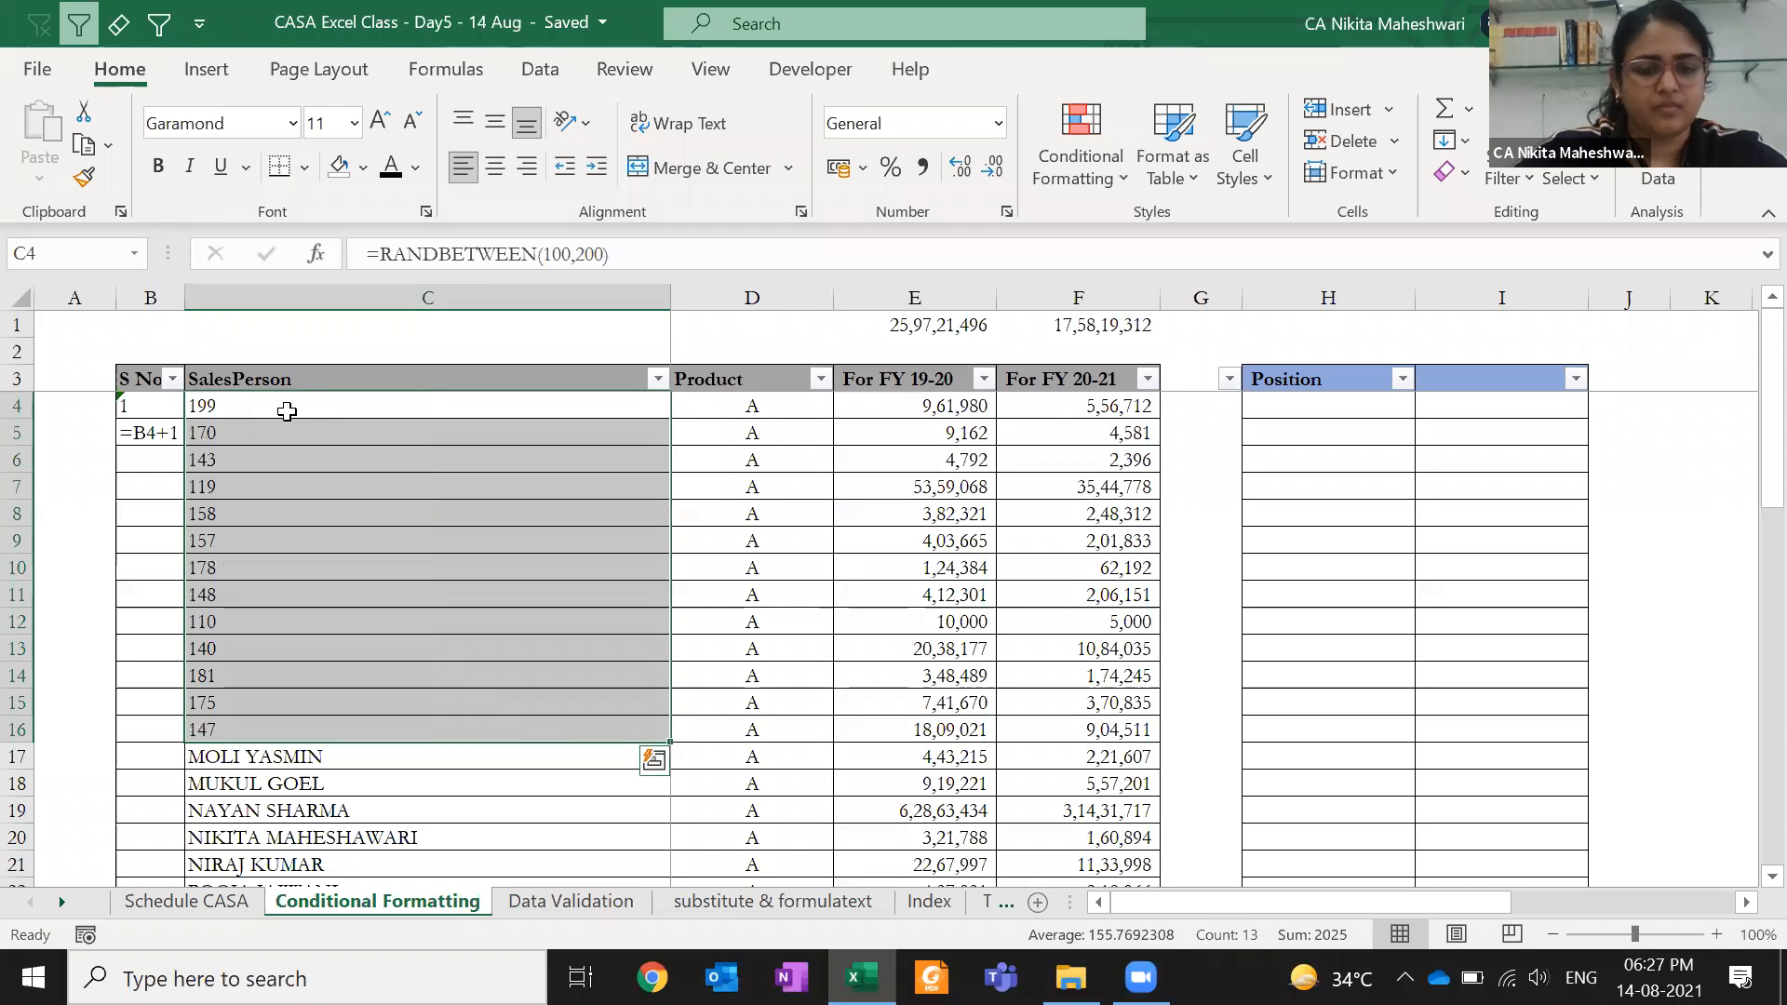
key("ctrl+c")
key("ctrl+alt+v")
key("v")
key("Return")
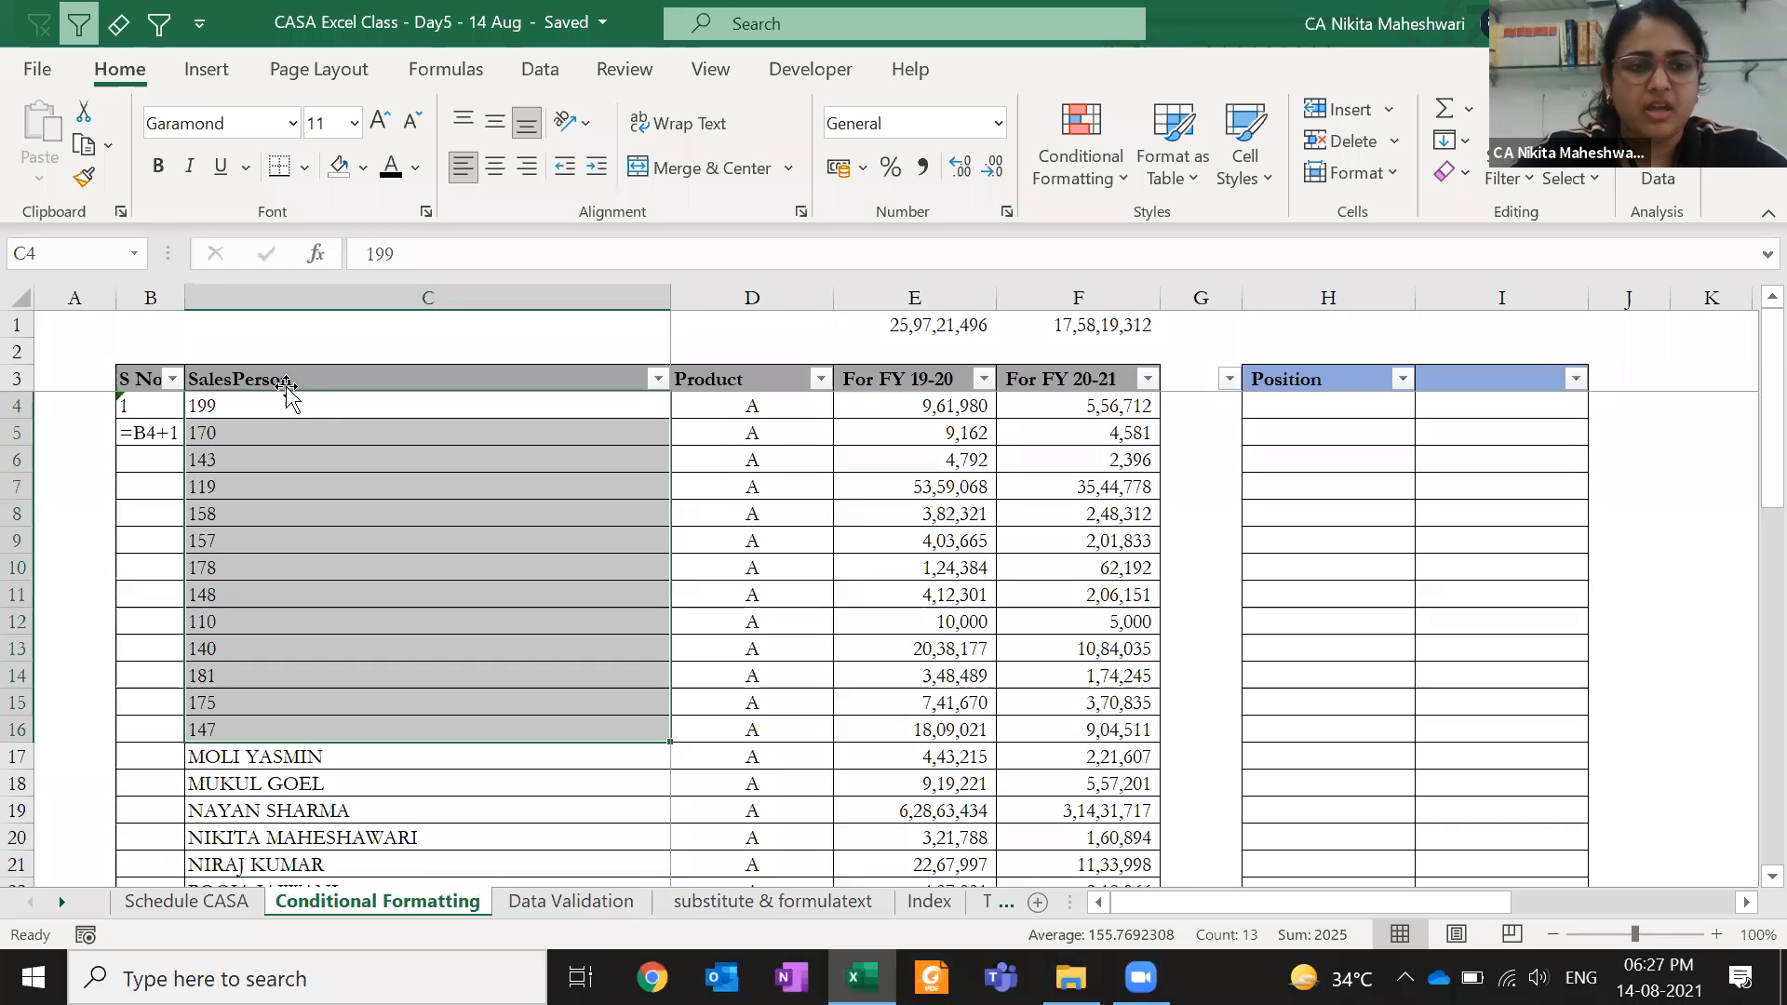
left_click(278, 402)
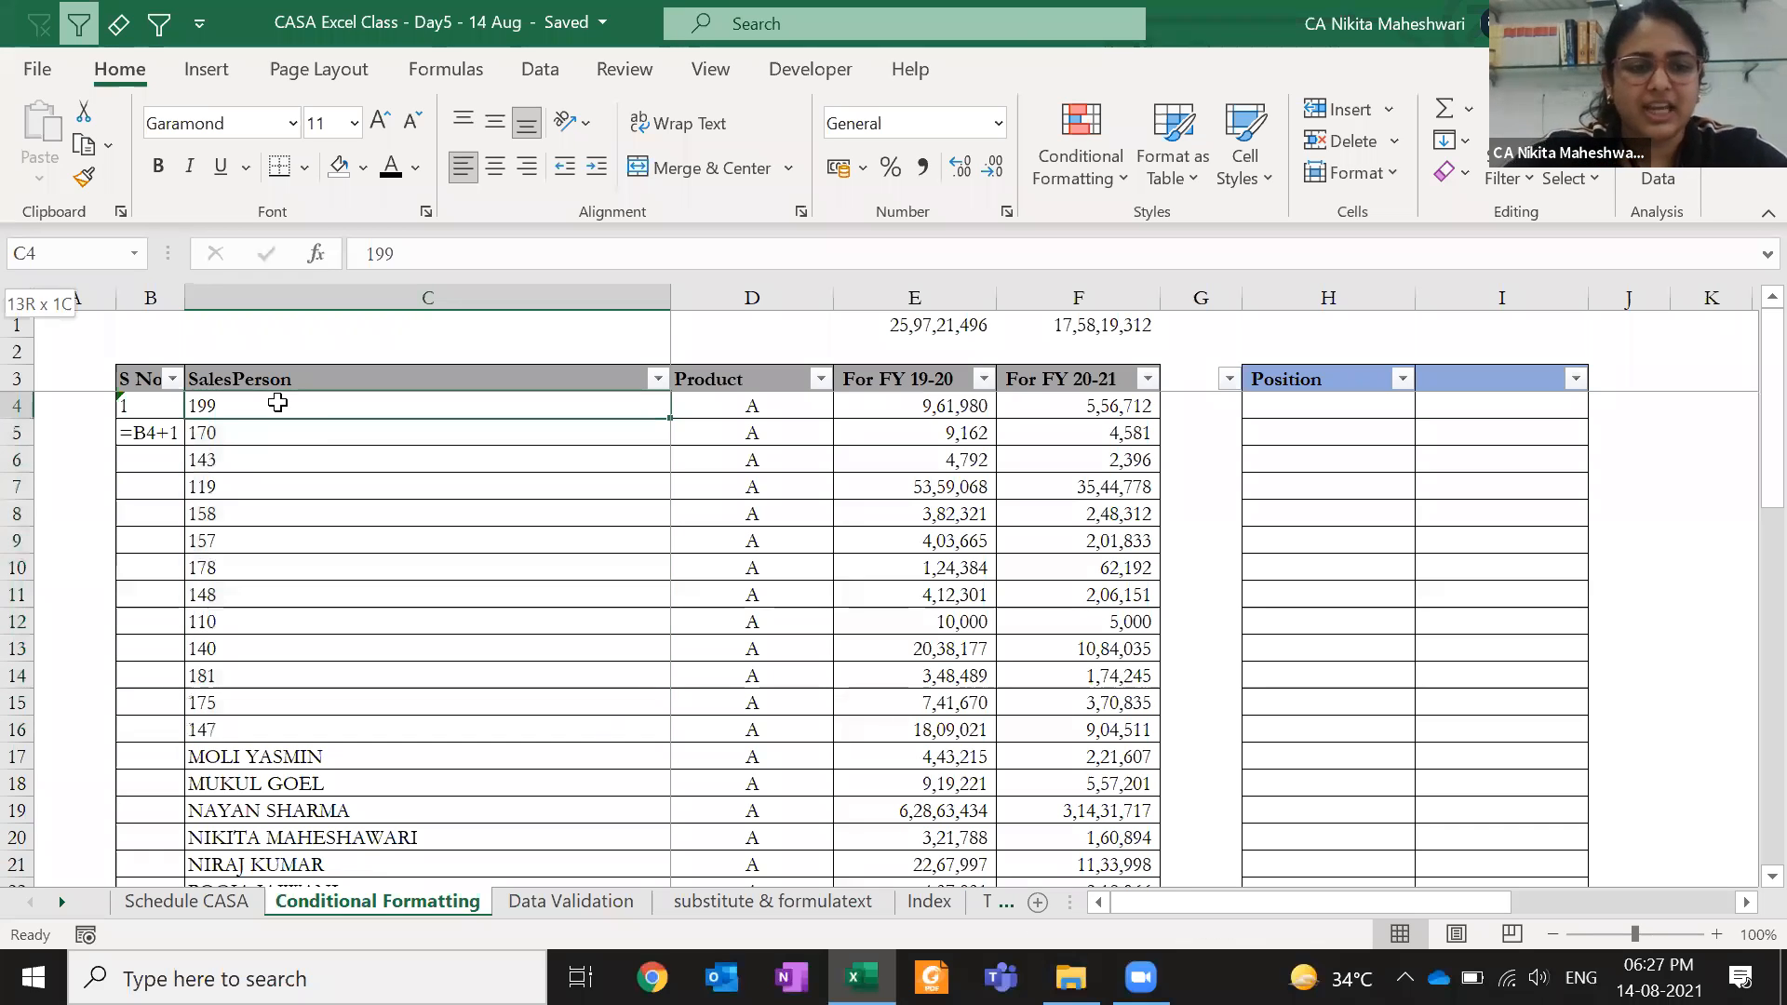
key("ctrl+shift+Down")
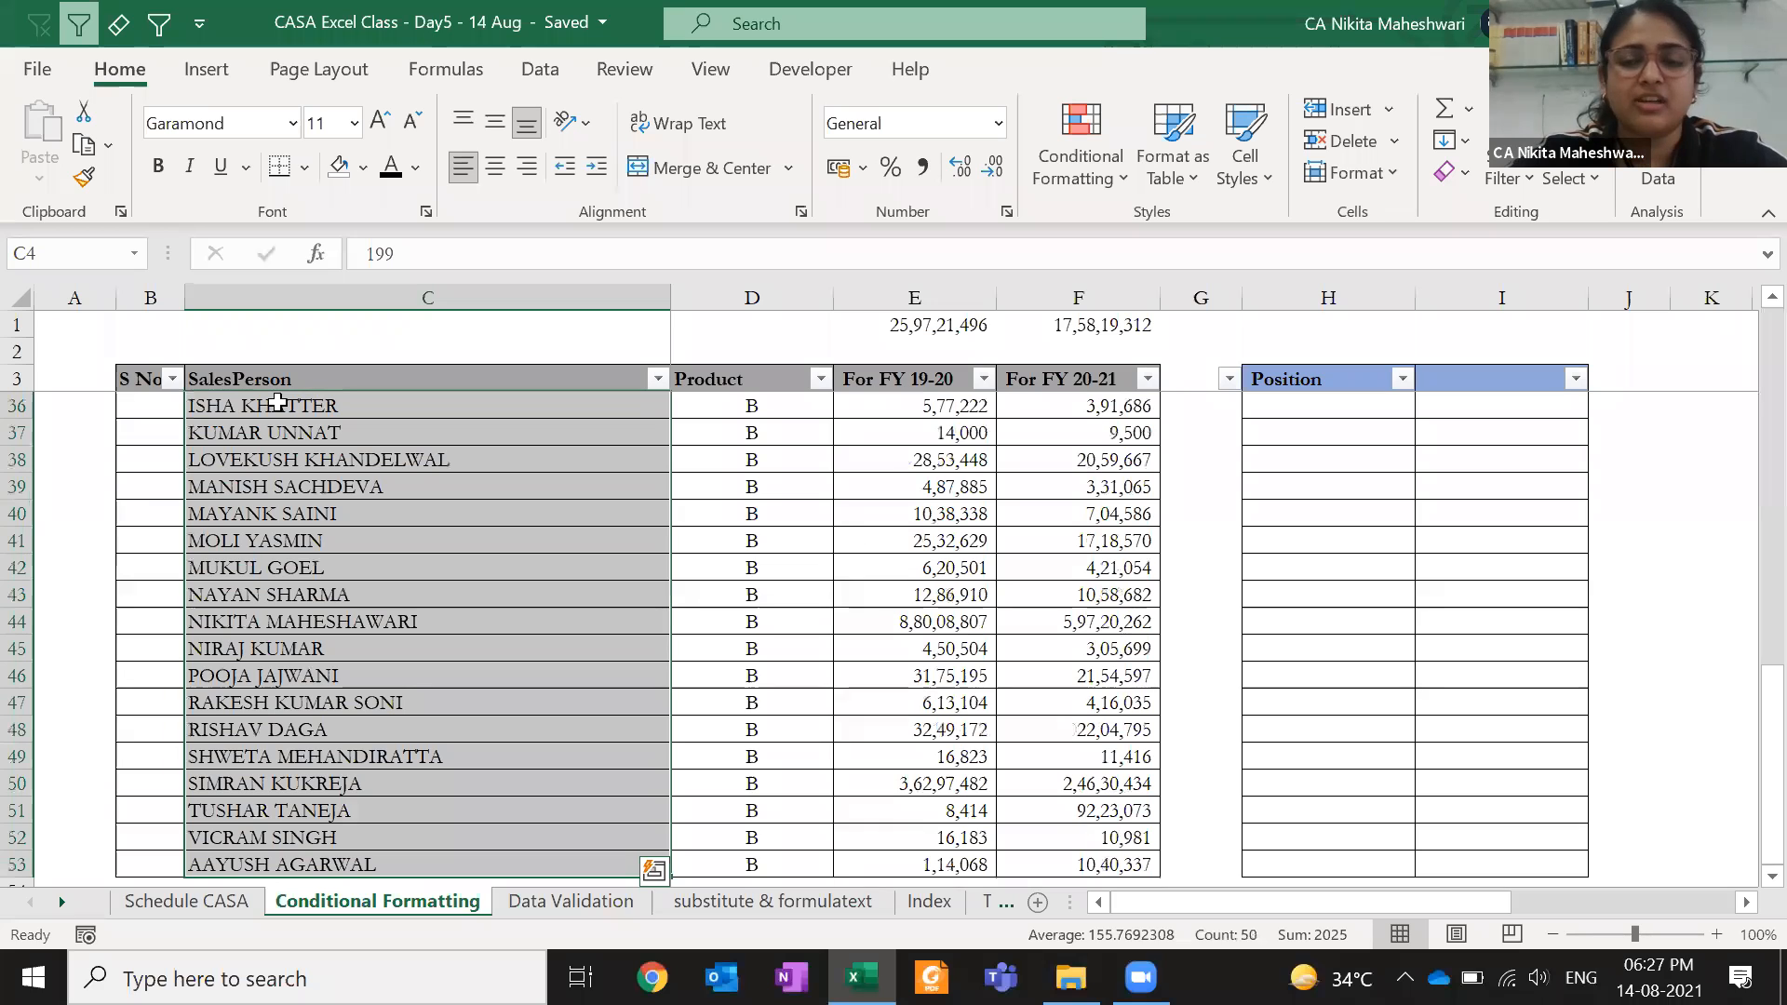
- Highlight duplicate SalesPerson values with light red fill and dark red text
left_click(1042, 166)
mouse_move(1128, 233)
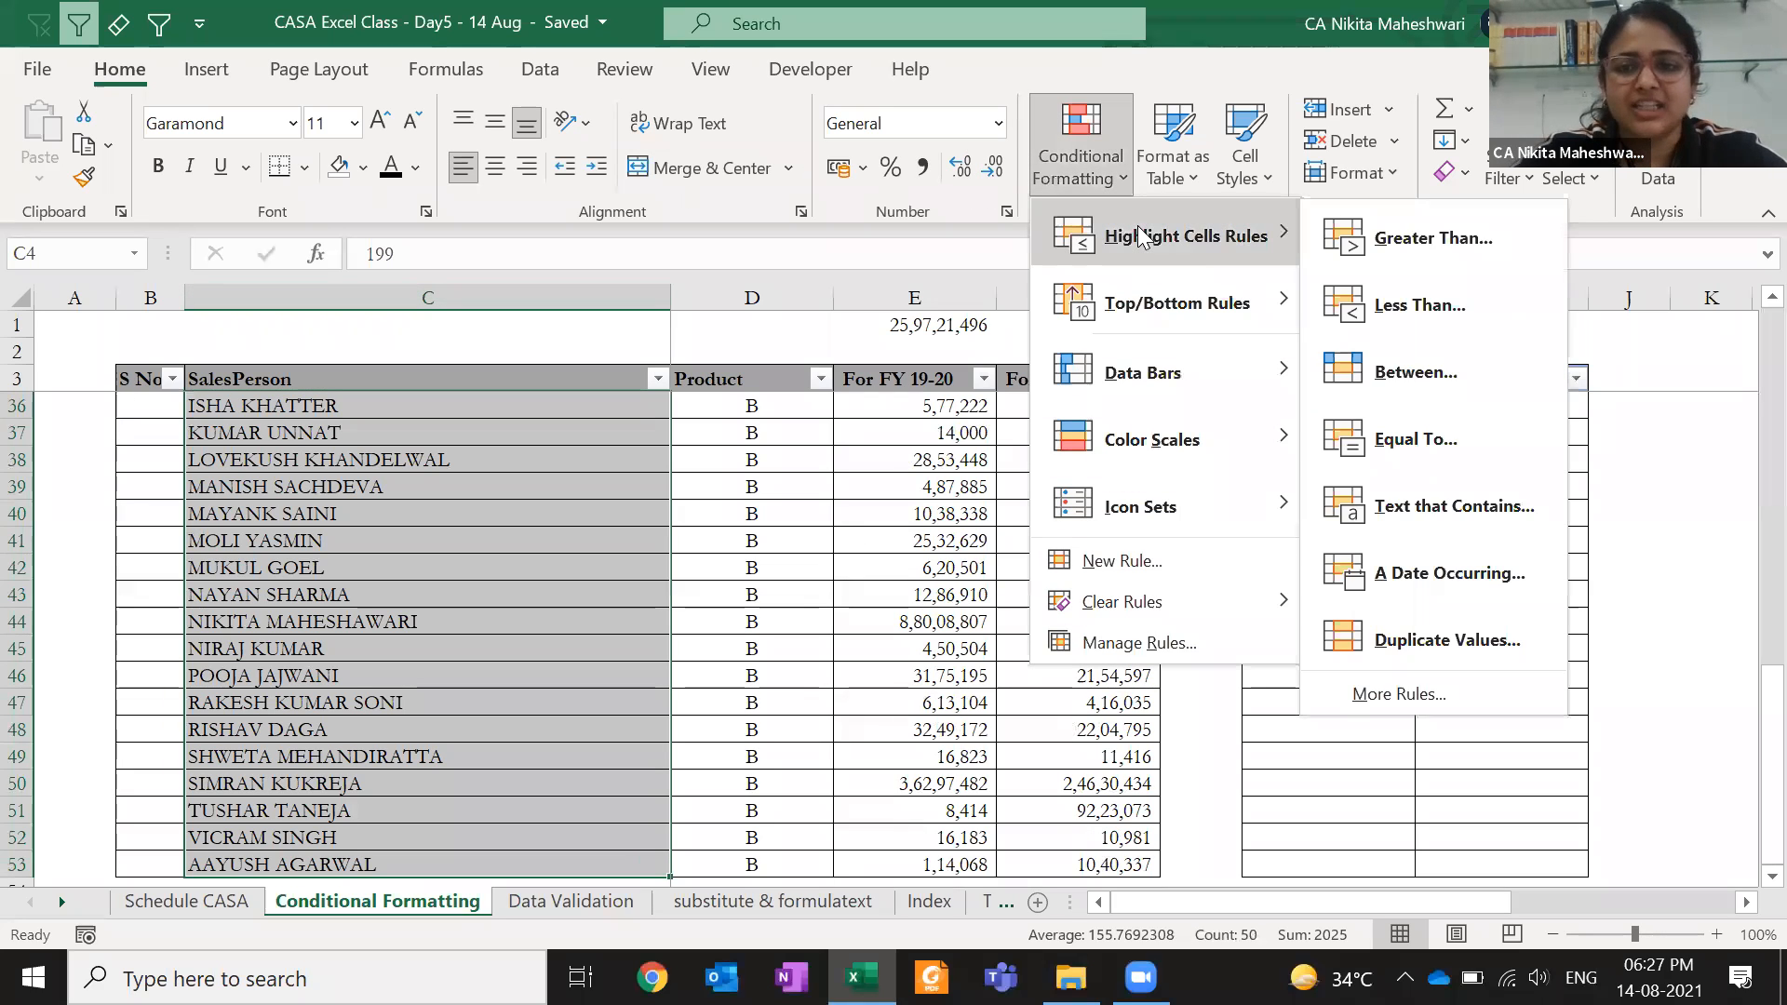
left_click(1391, 642)
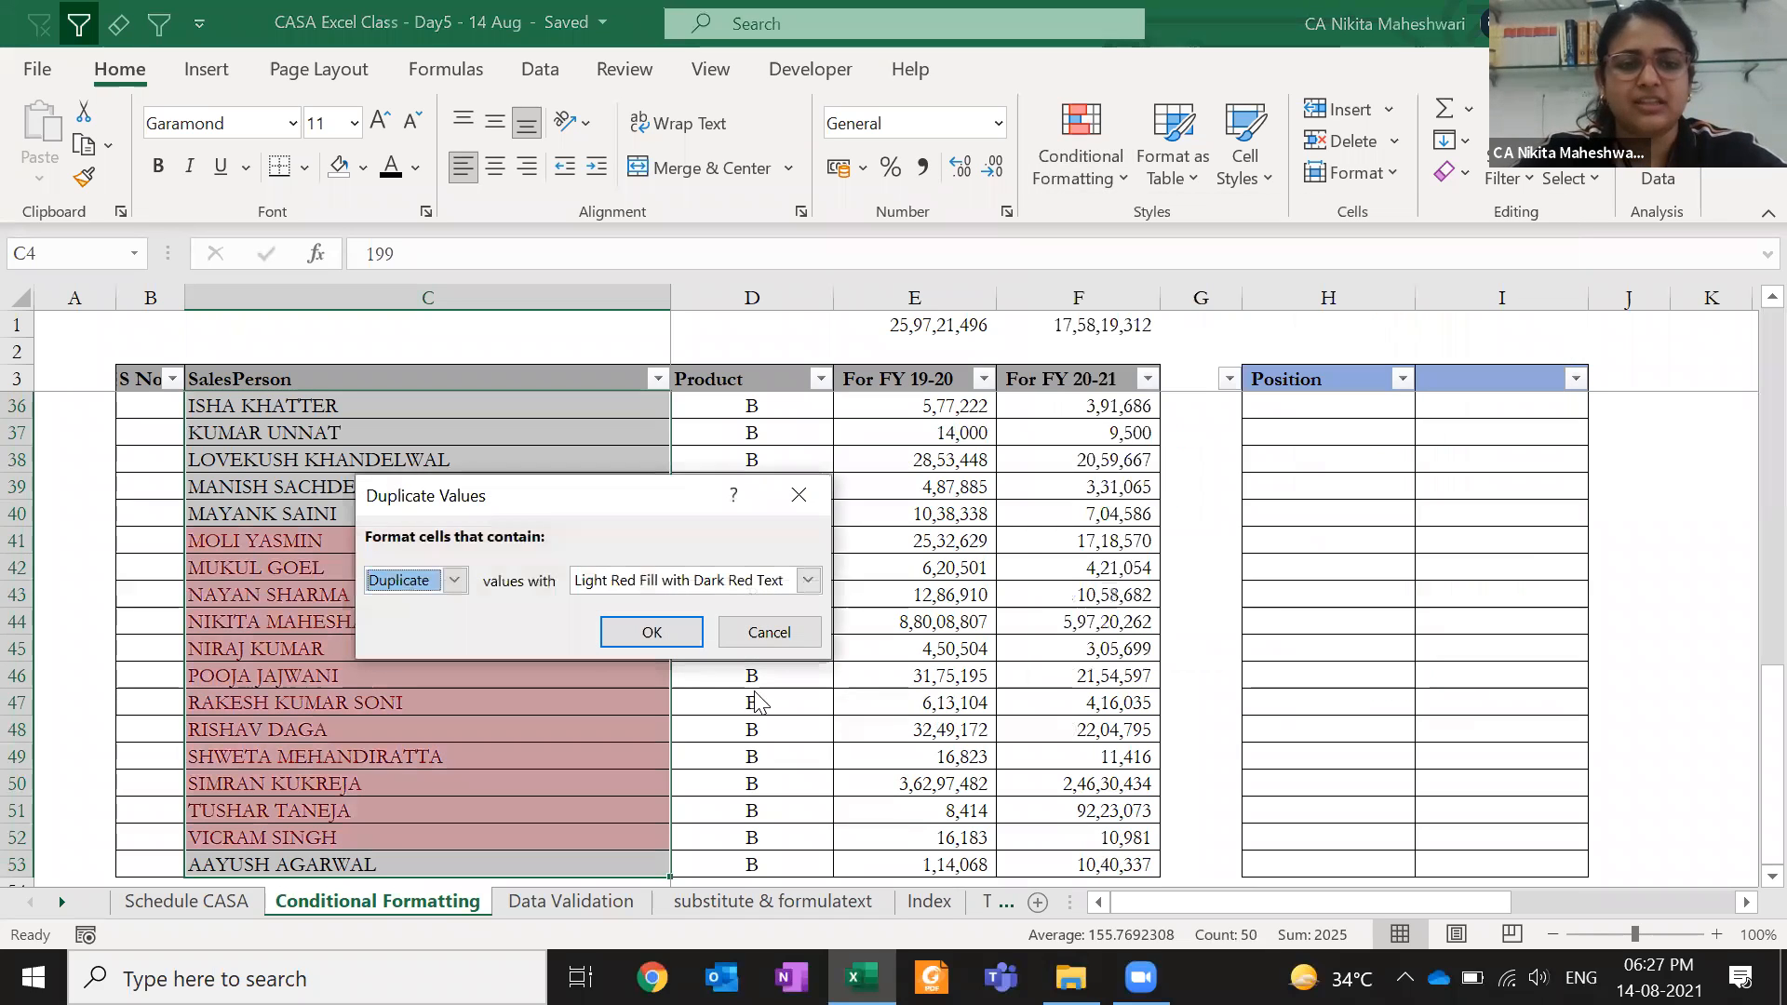
left_click(454, 579)
left_click(456, 603)
left_click(454, 580)
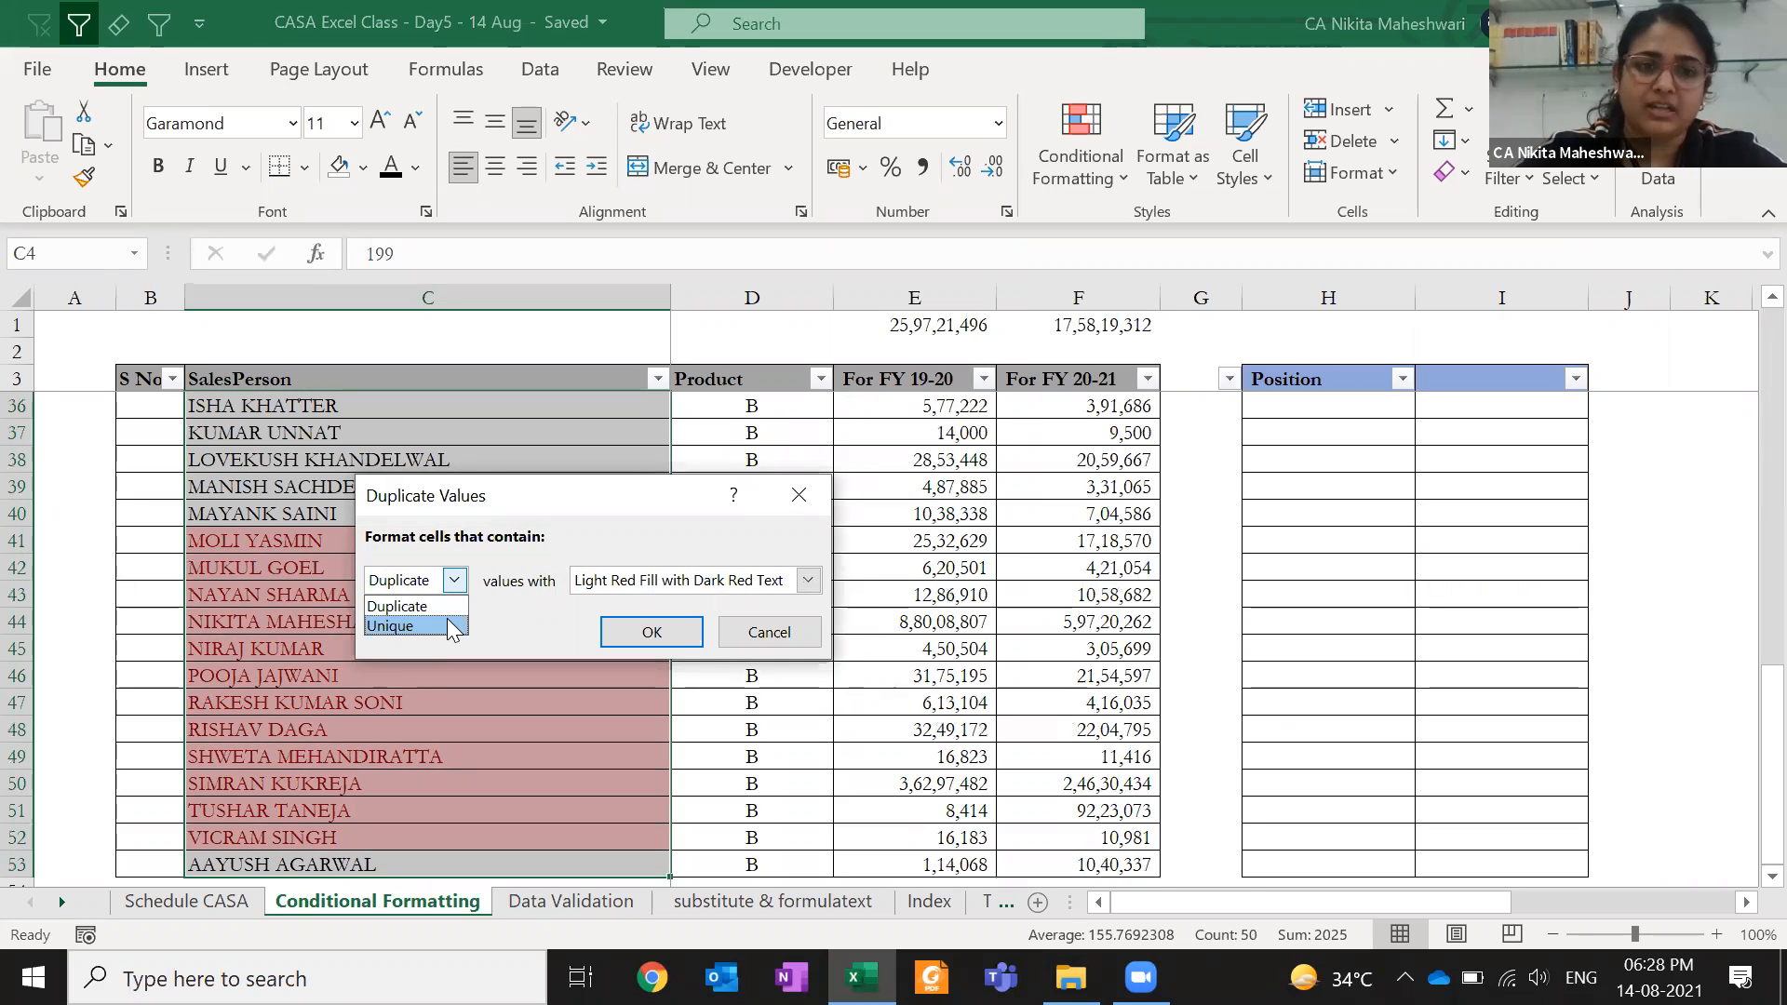
left_click(452, 607)
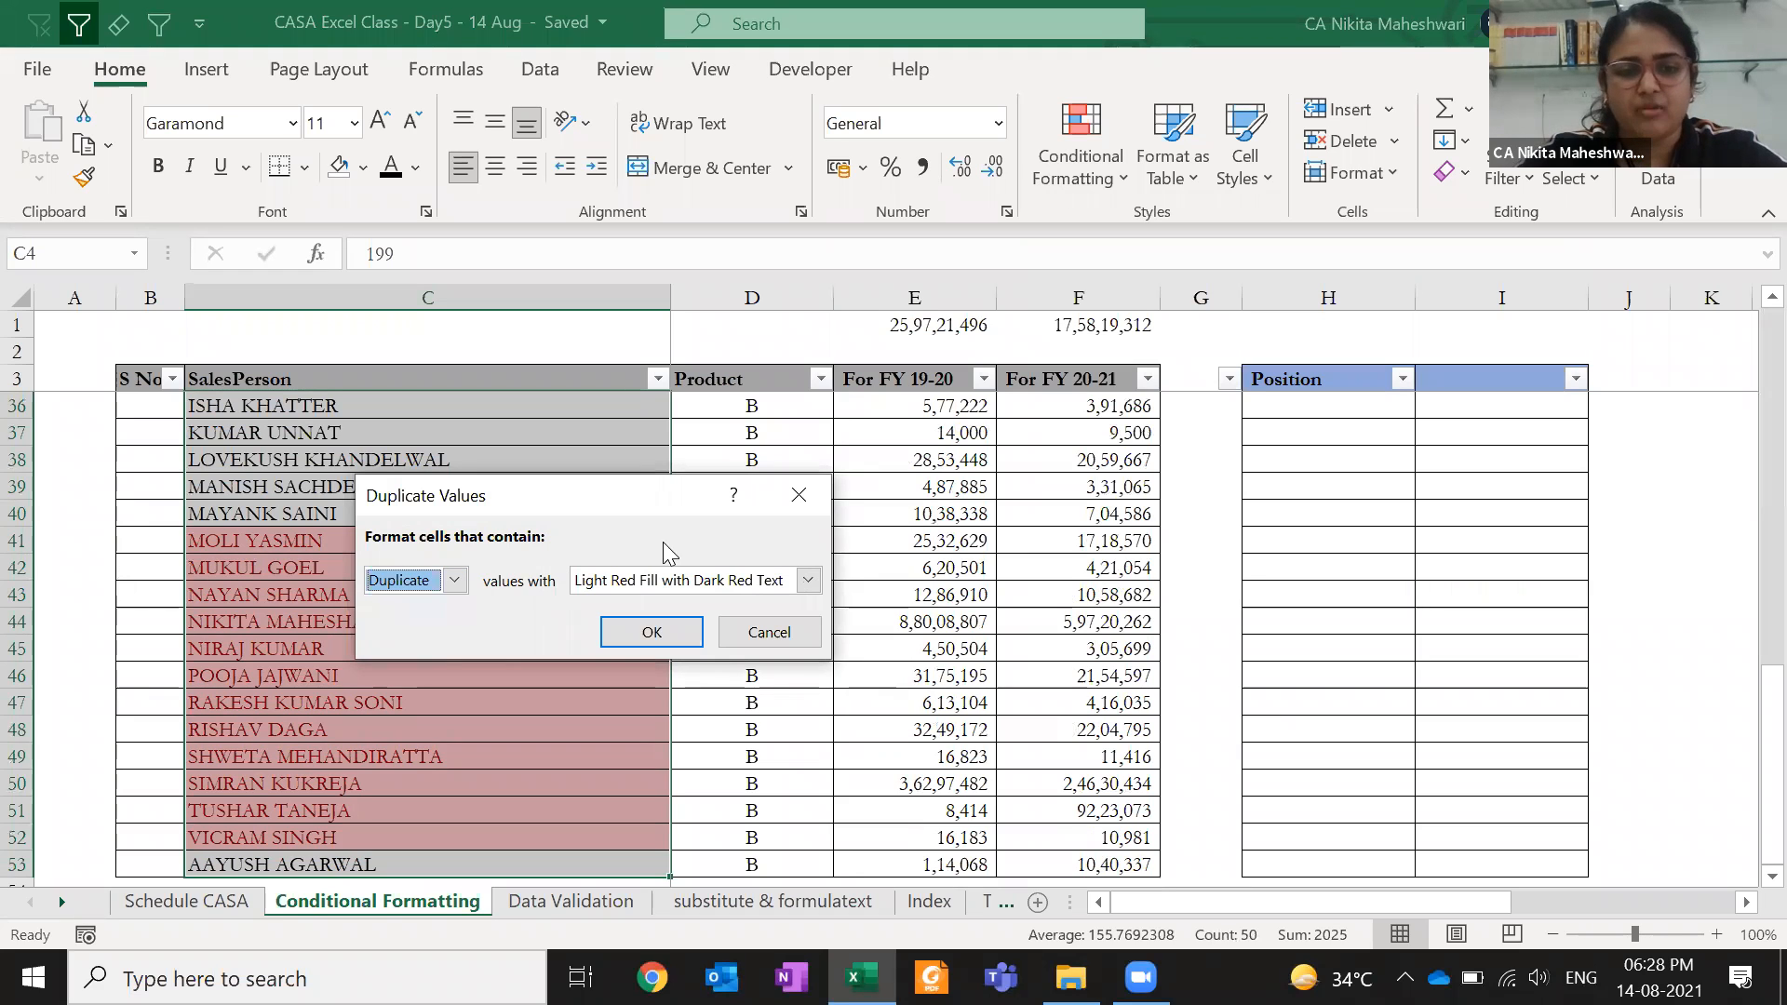
left_click(649, 638)
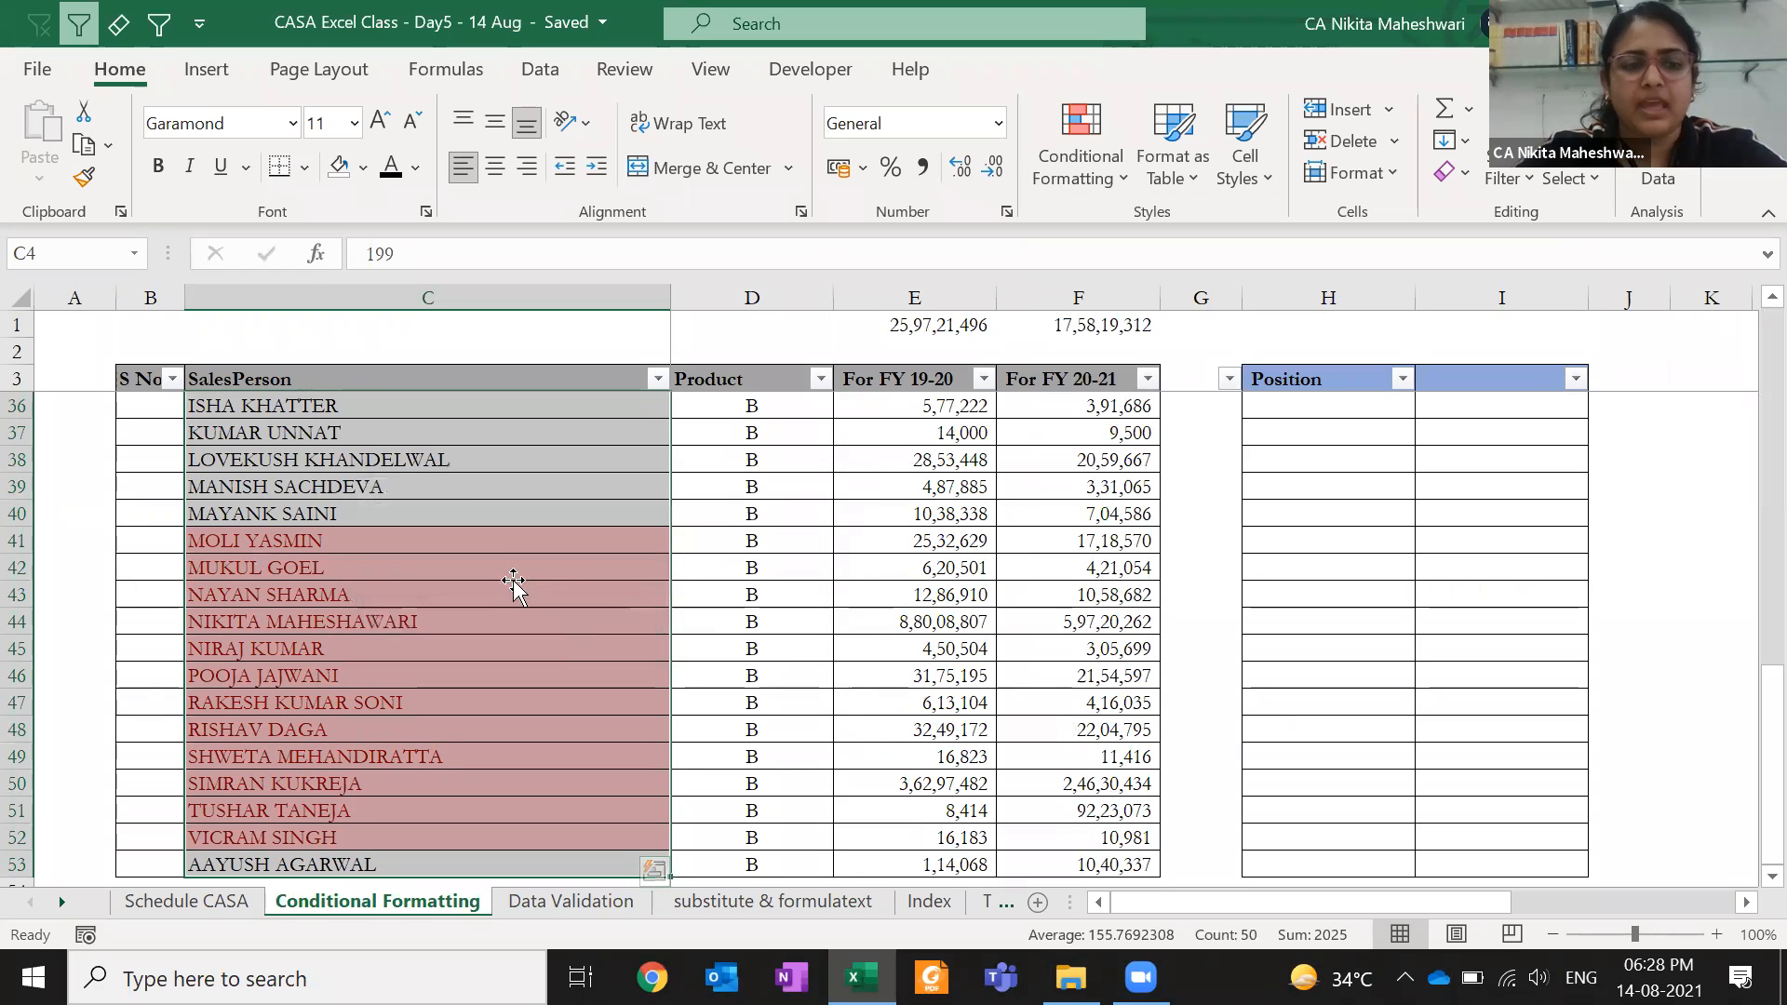
left_click(515, 588)
left_click(335, 544)
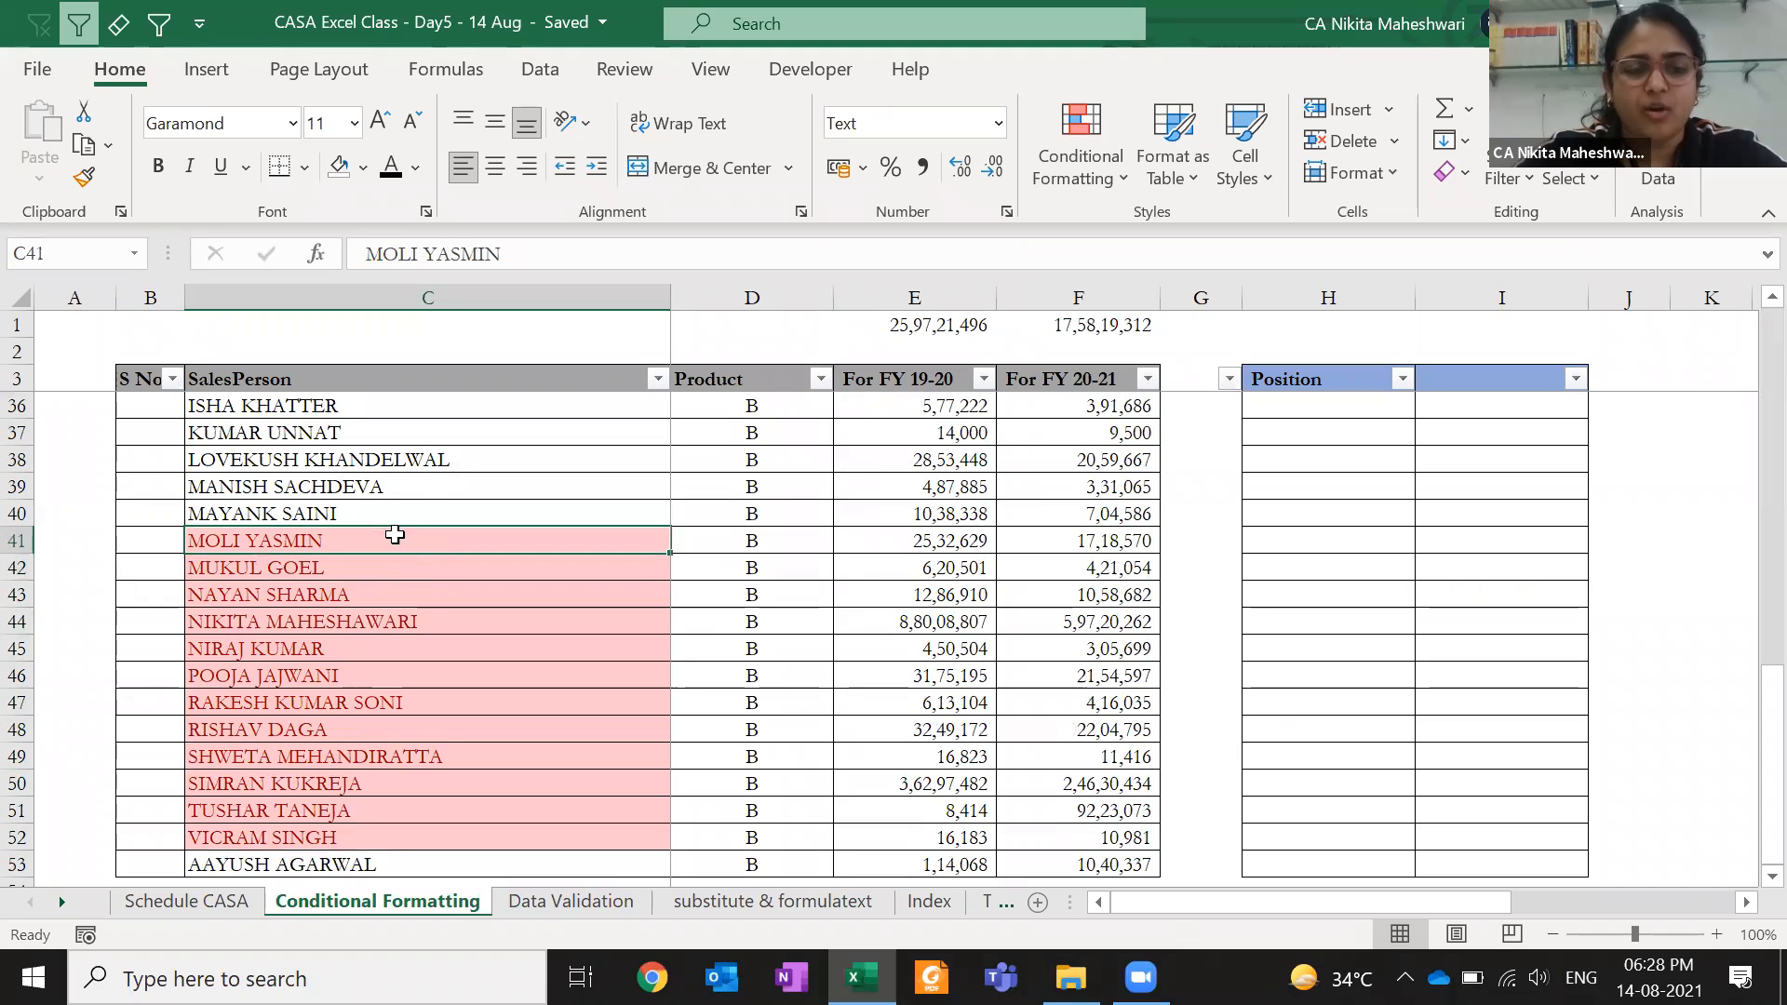
scroll(377, 780, "up", 11)
scroll(378, 778, "down", 2)
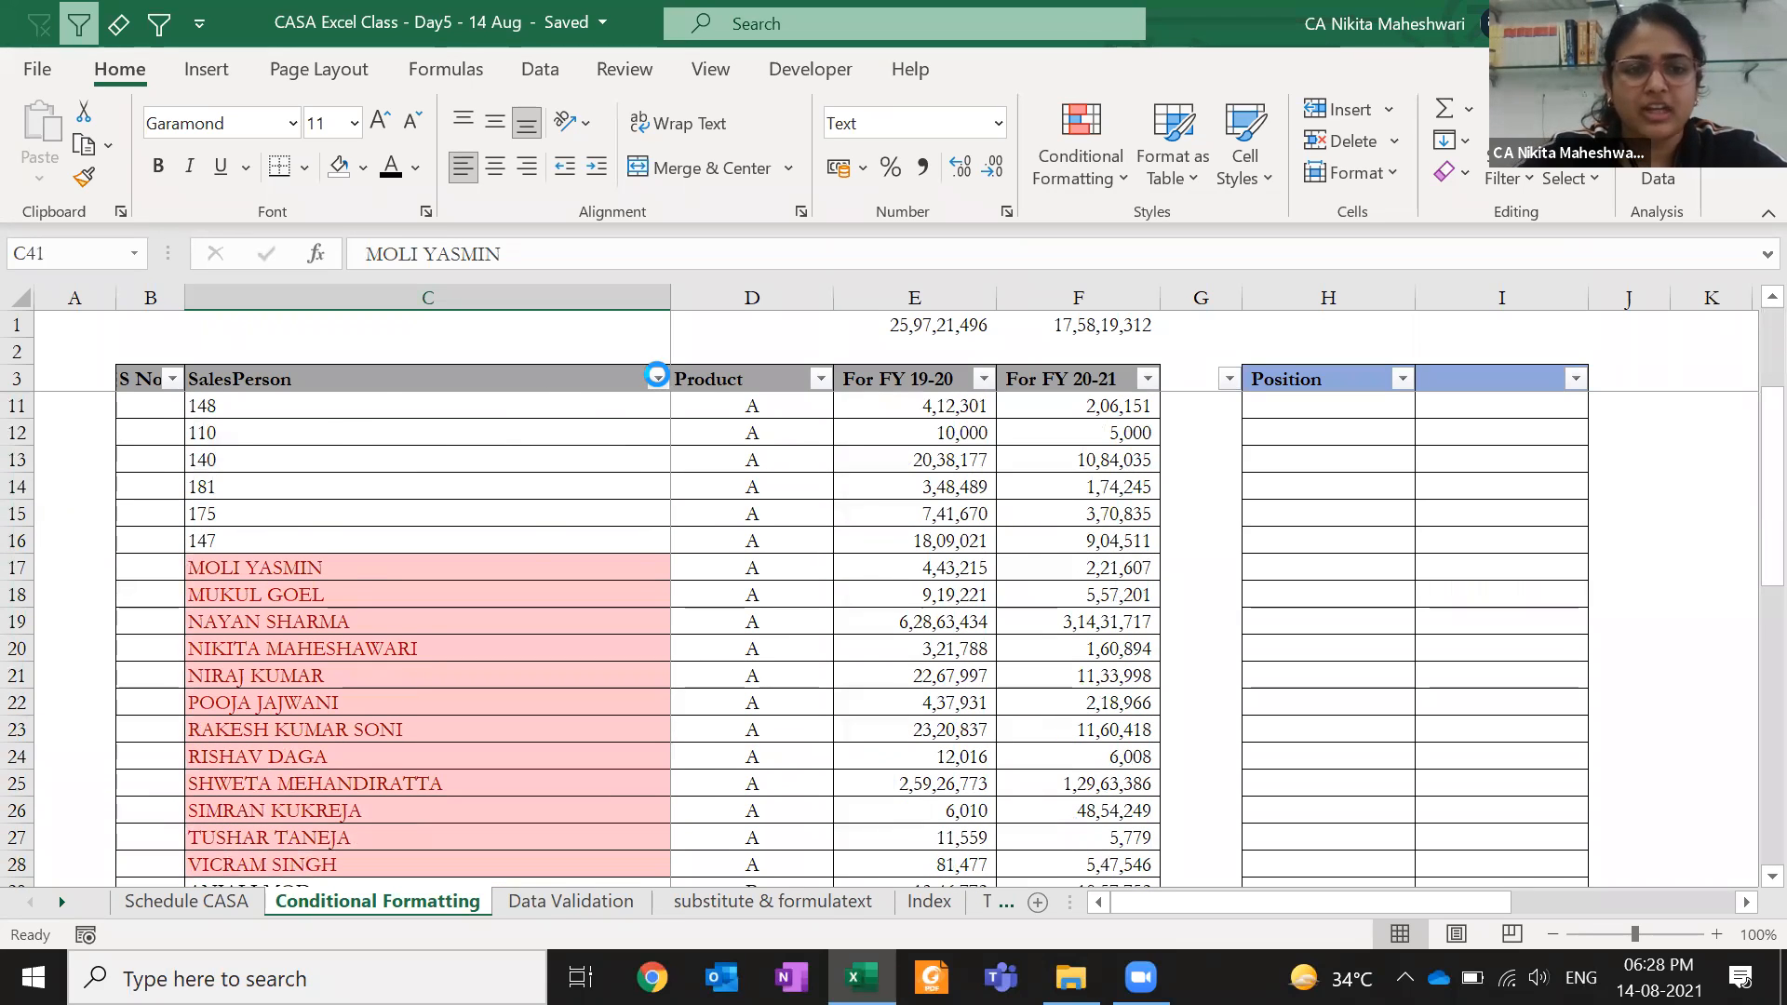
- Filter the SalesPerson column to pink-filled cells, then clear the colour filter
left_click(658, 377)
mouse_move(460, 556)
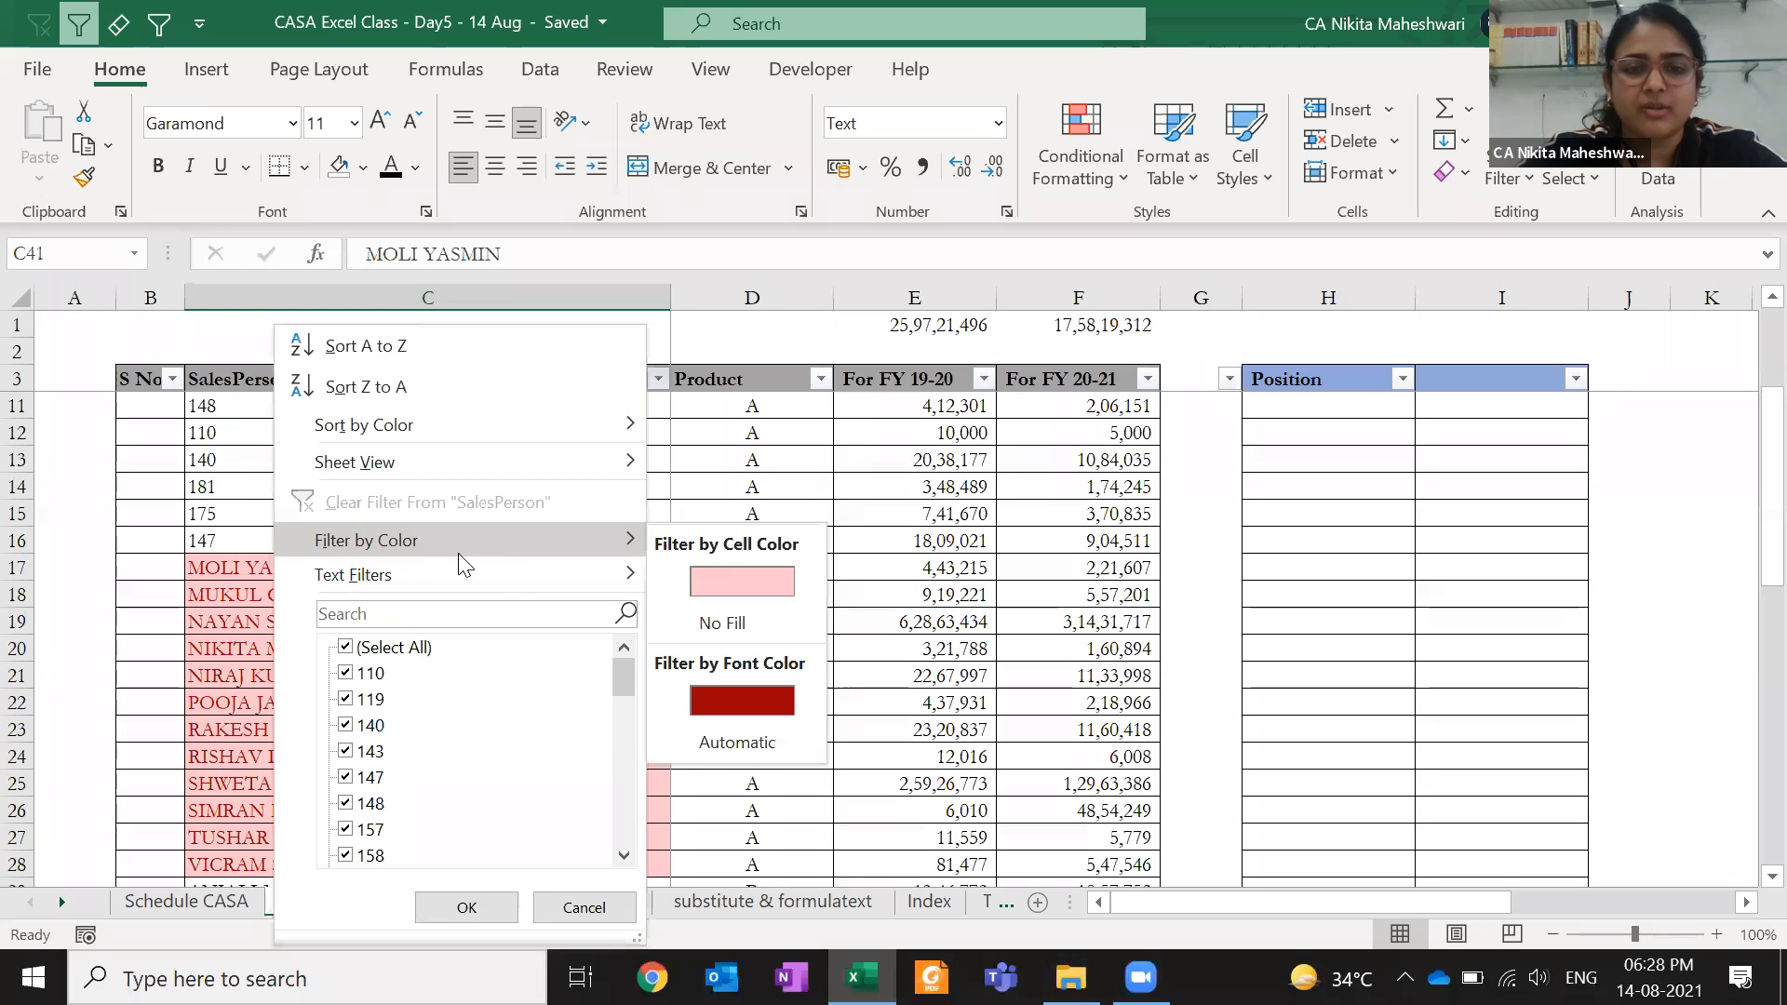
left_click(783, 580)
left_click(439, 423)
left_click(452, 406)
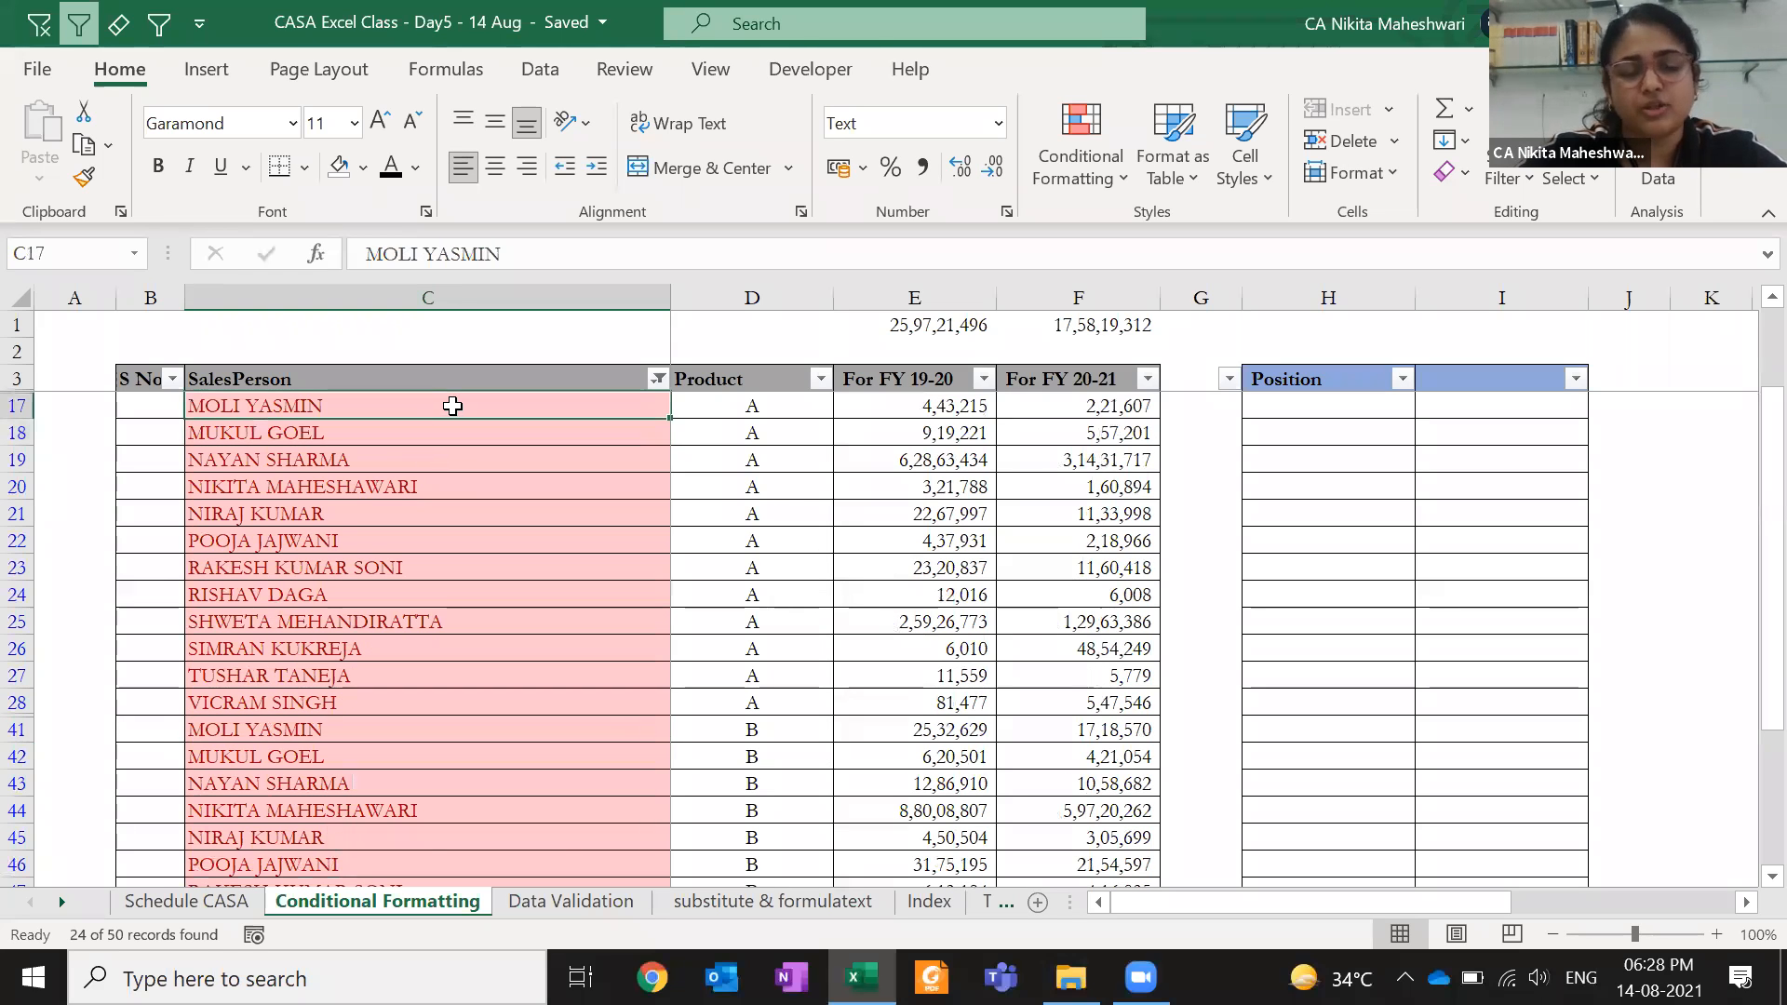
key("alt+1")
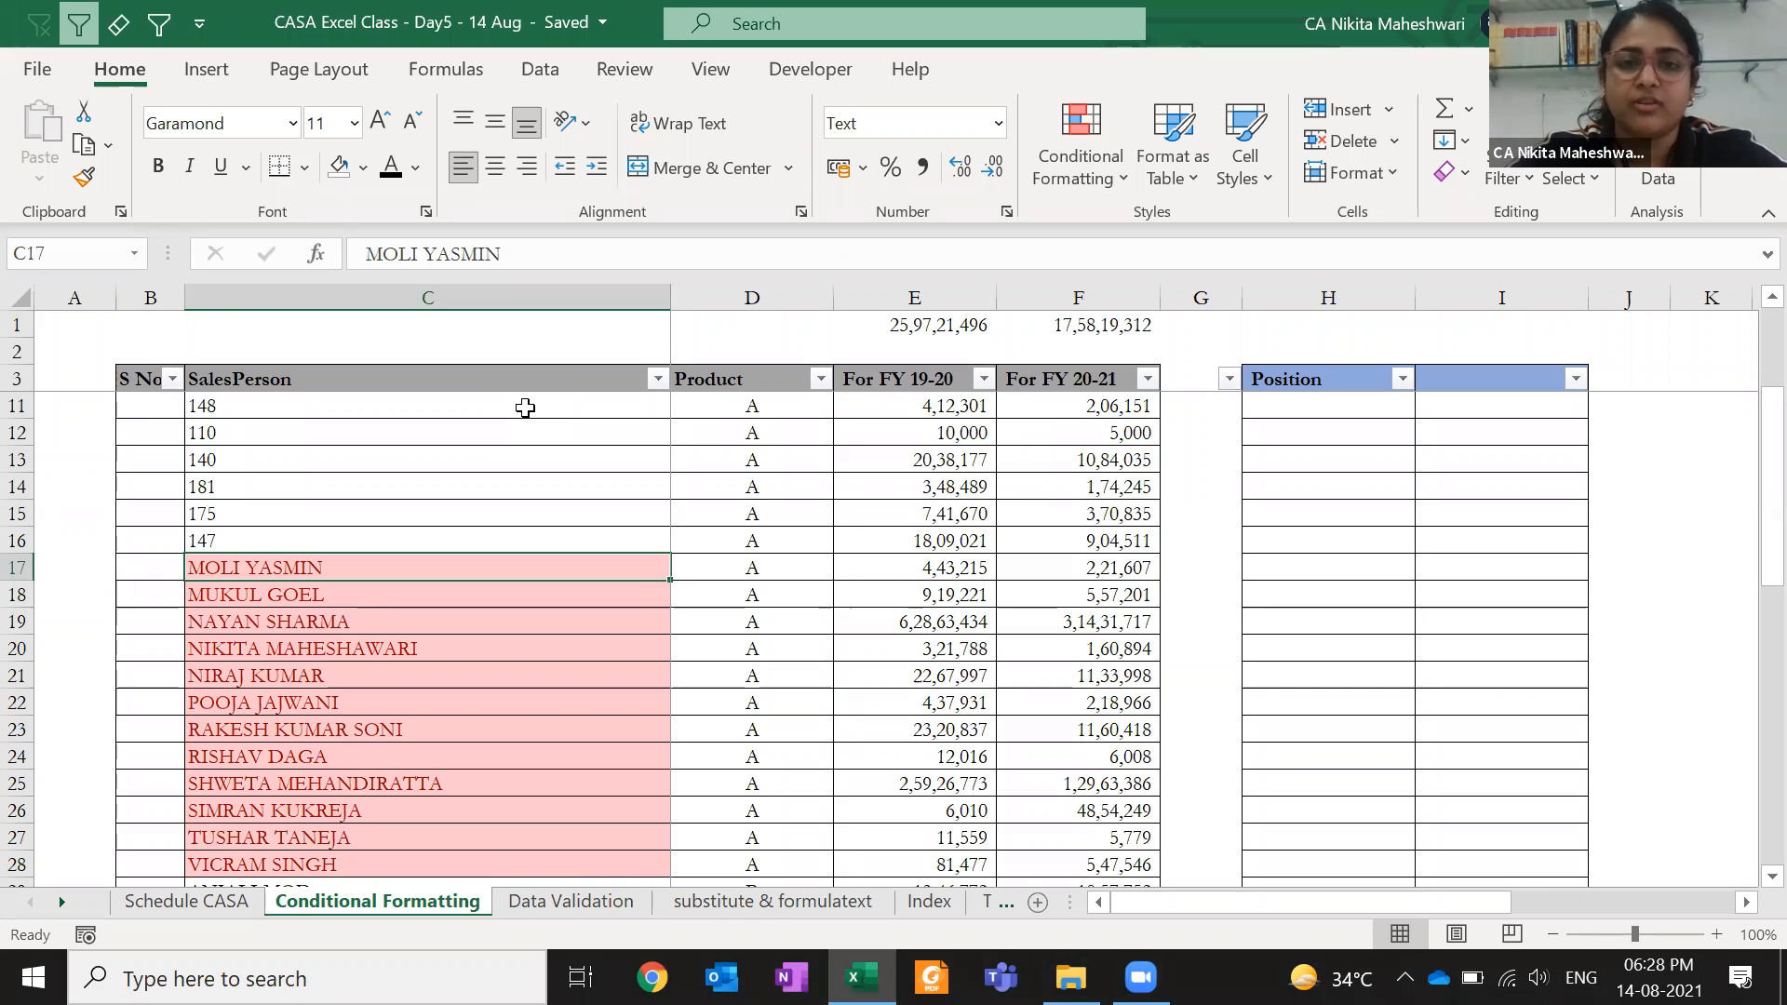
- Recheck the SalesPerson filter and undo the duplicate highlighting
left_click(660, 377)
left_click(657, 377)
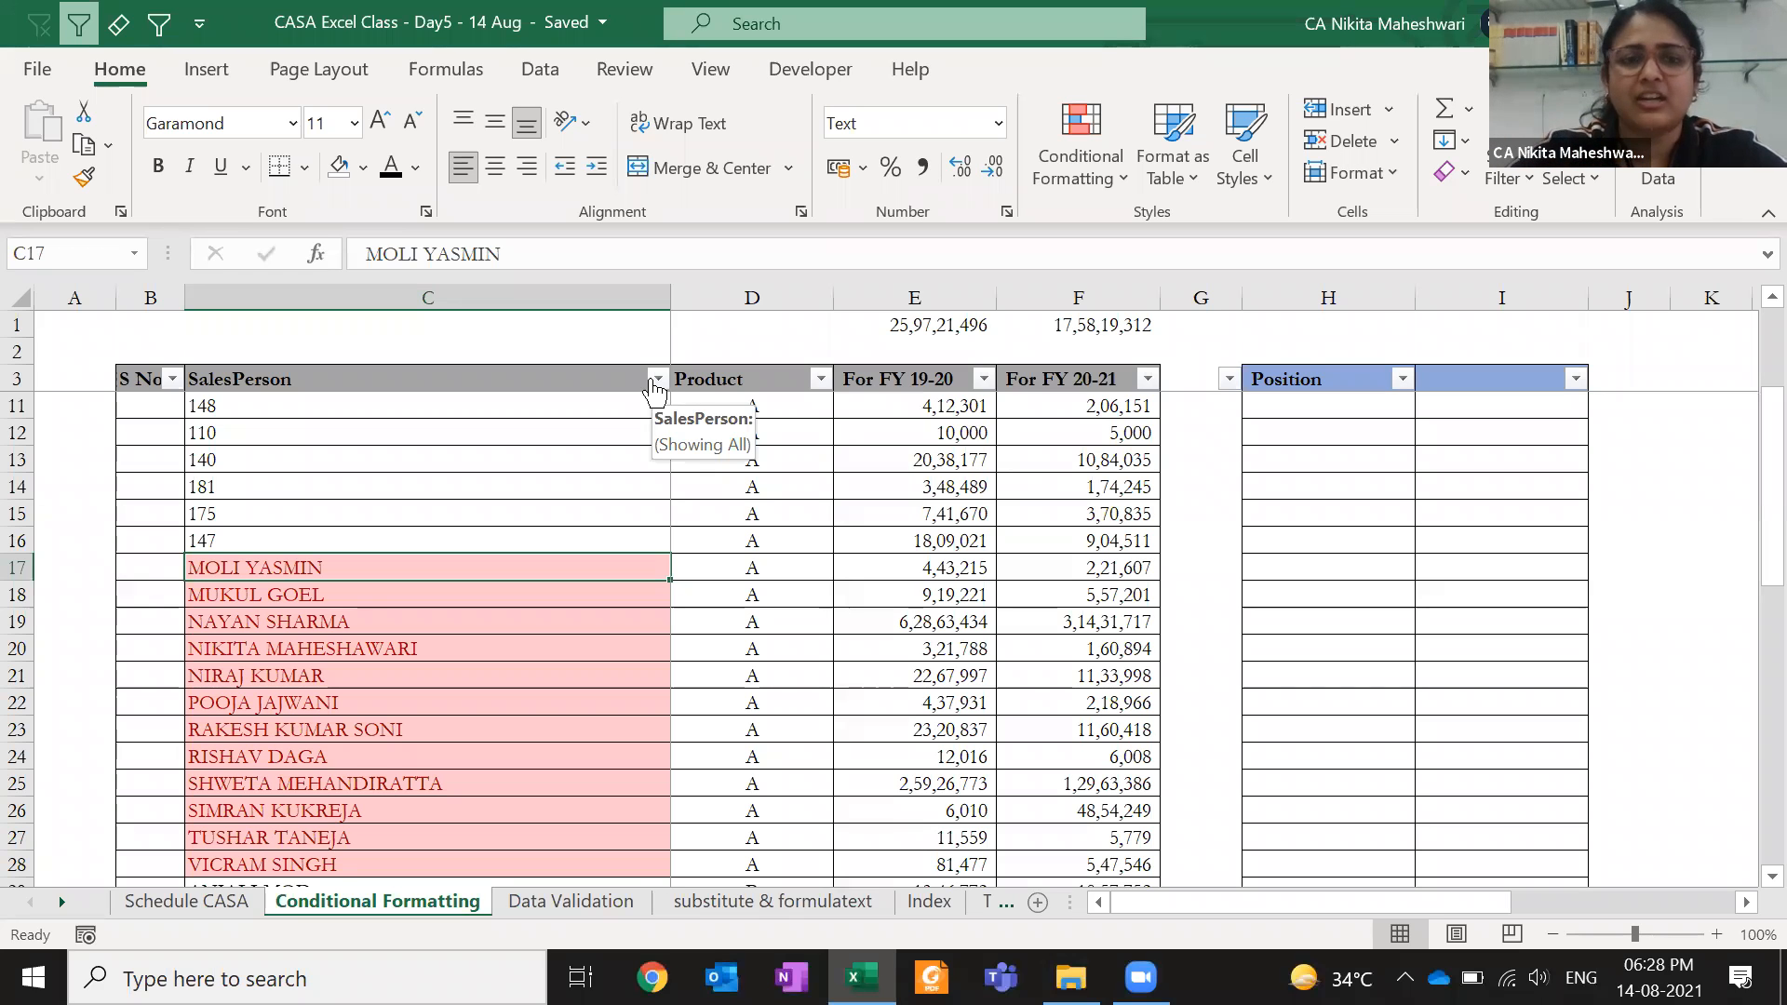
key("ctrl+z")
key("ctrl+z")
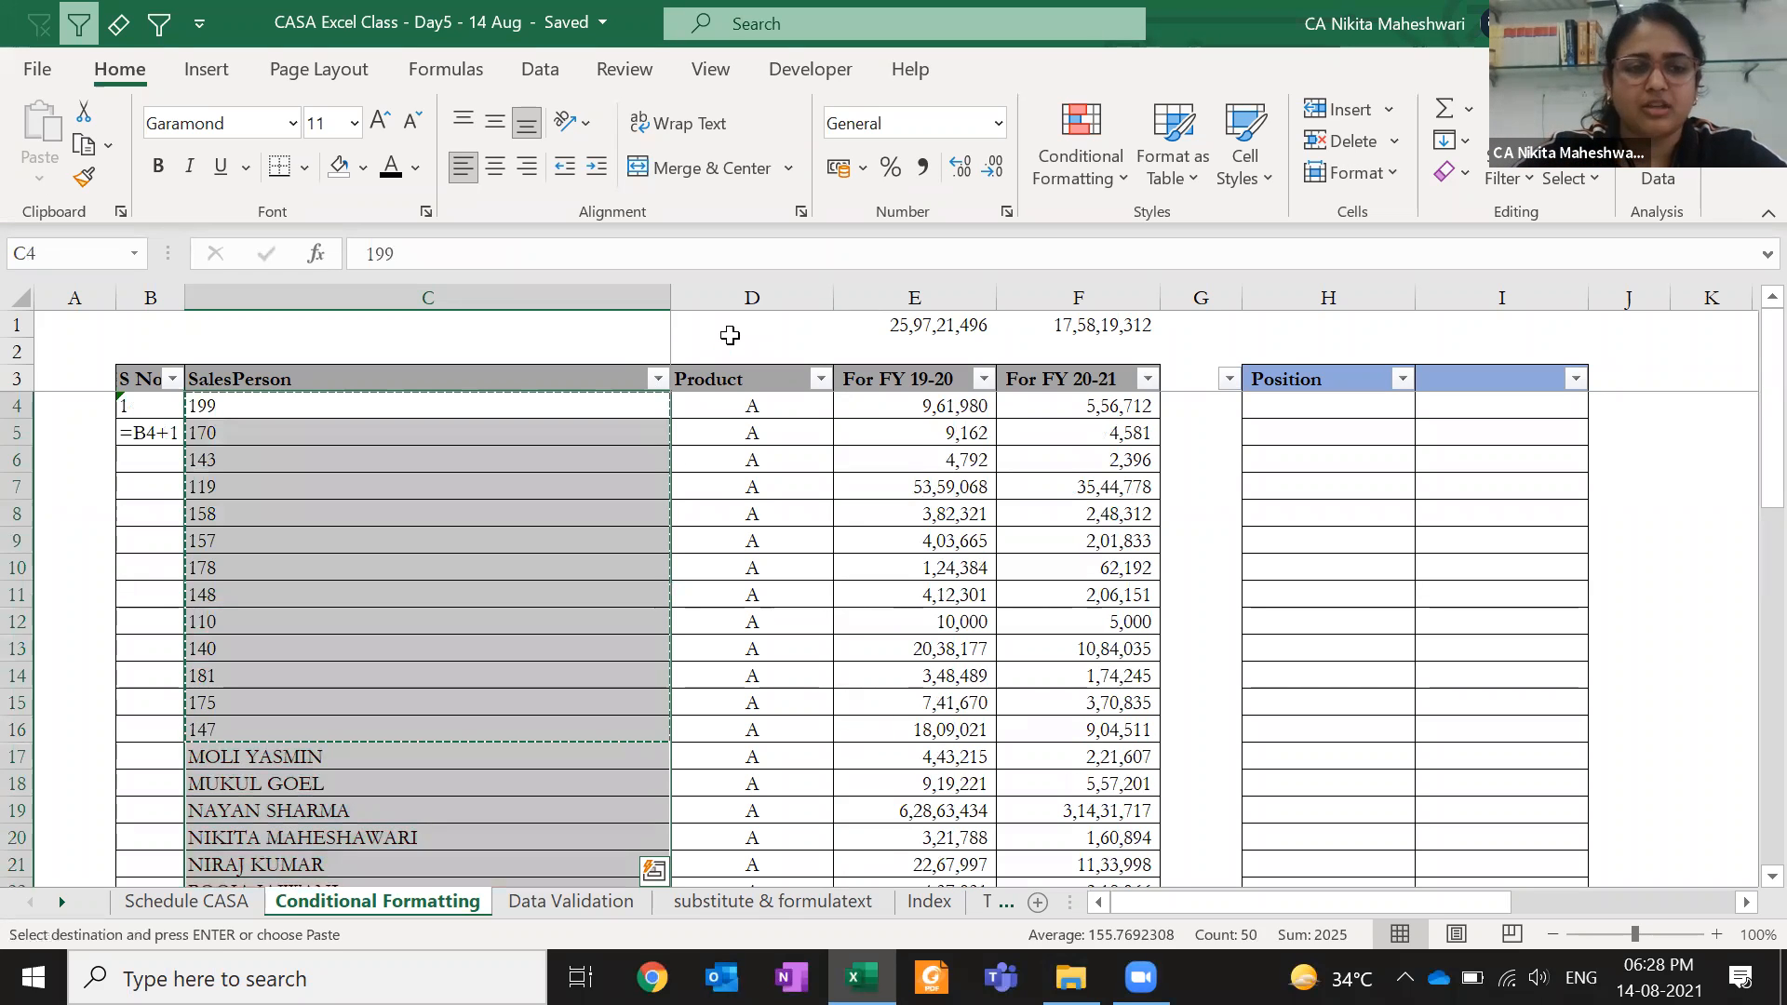
- Undo again to restore the salesperson names, then copy C3:C53
key("ctrl+z")
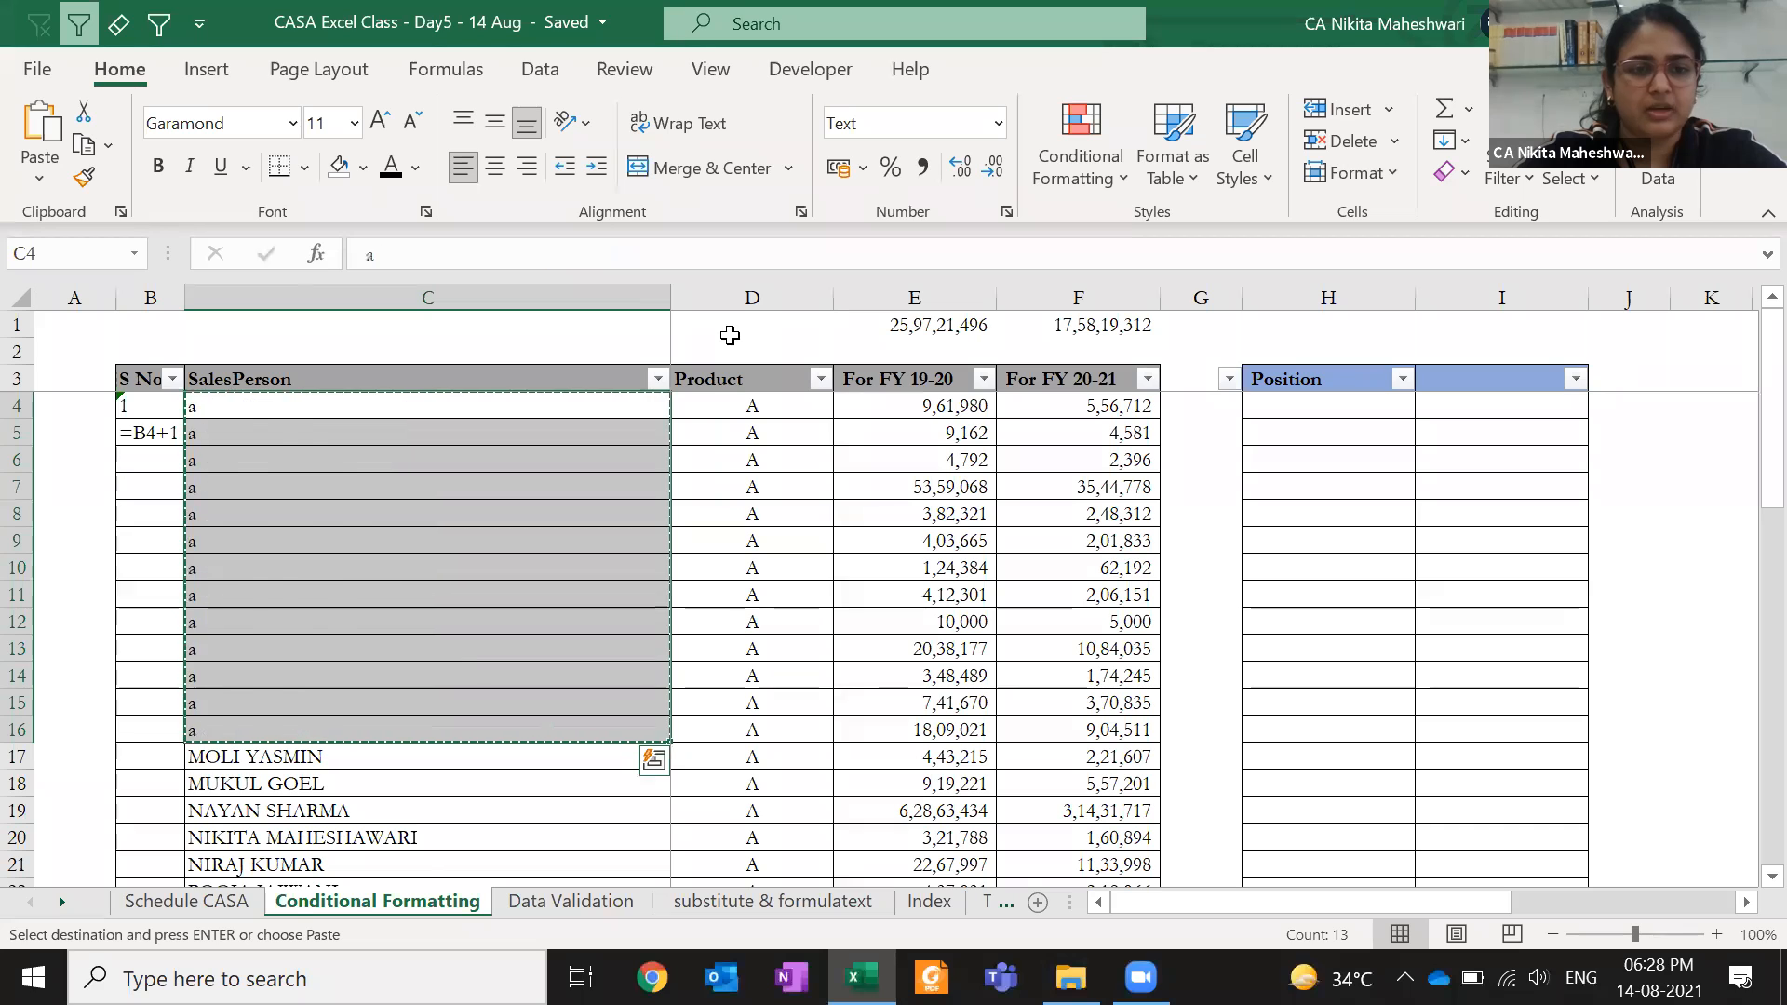
left_click(471, 512)
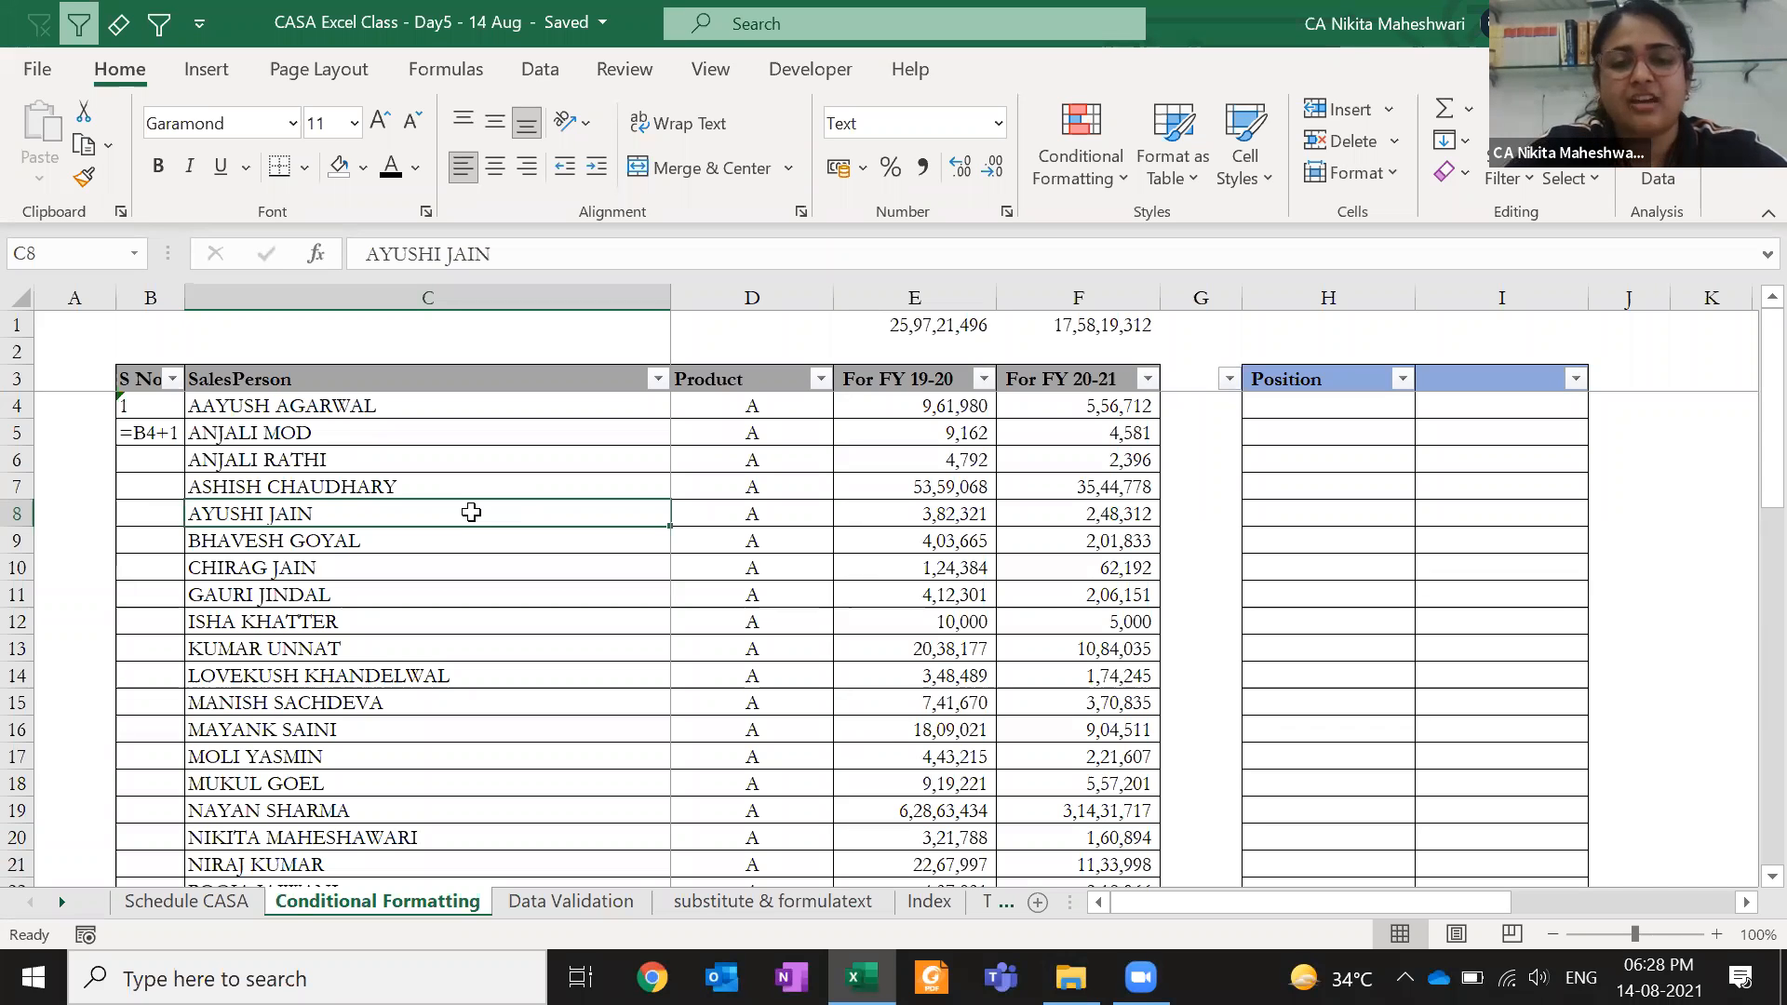
left_click(281, 410)
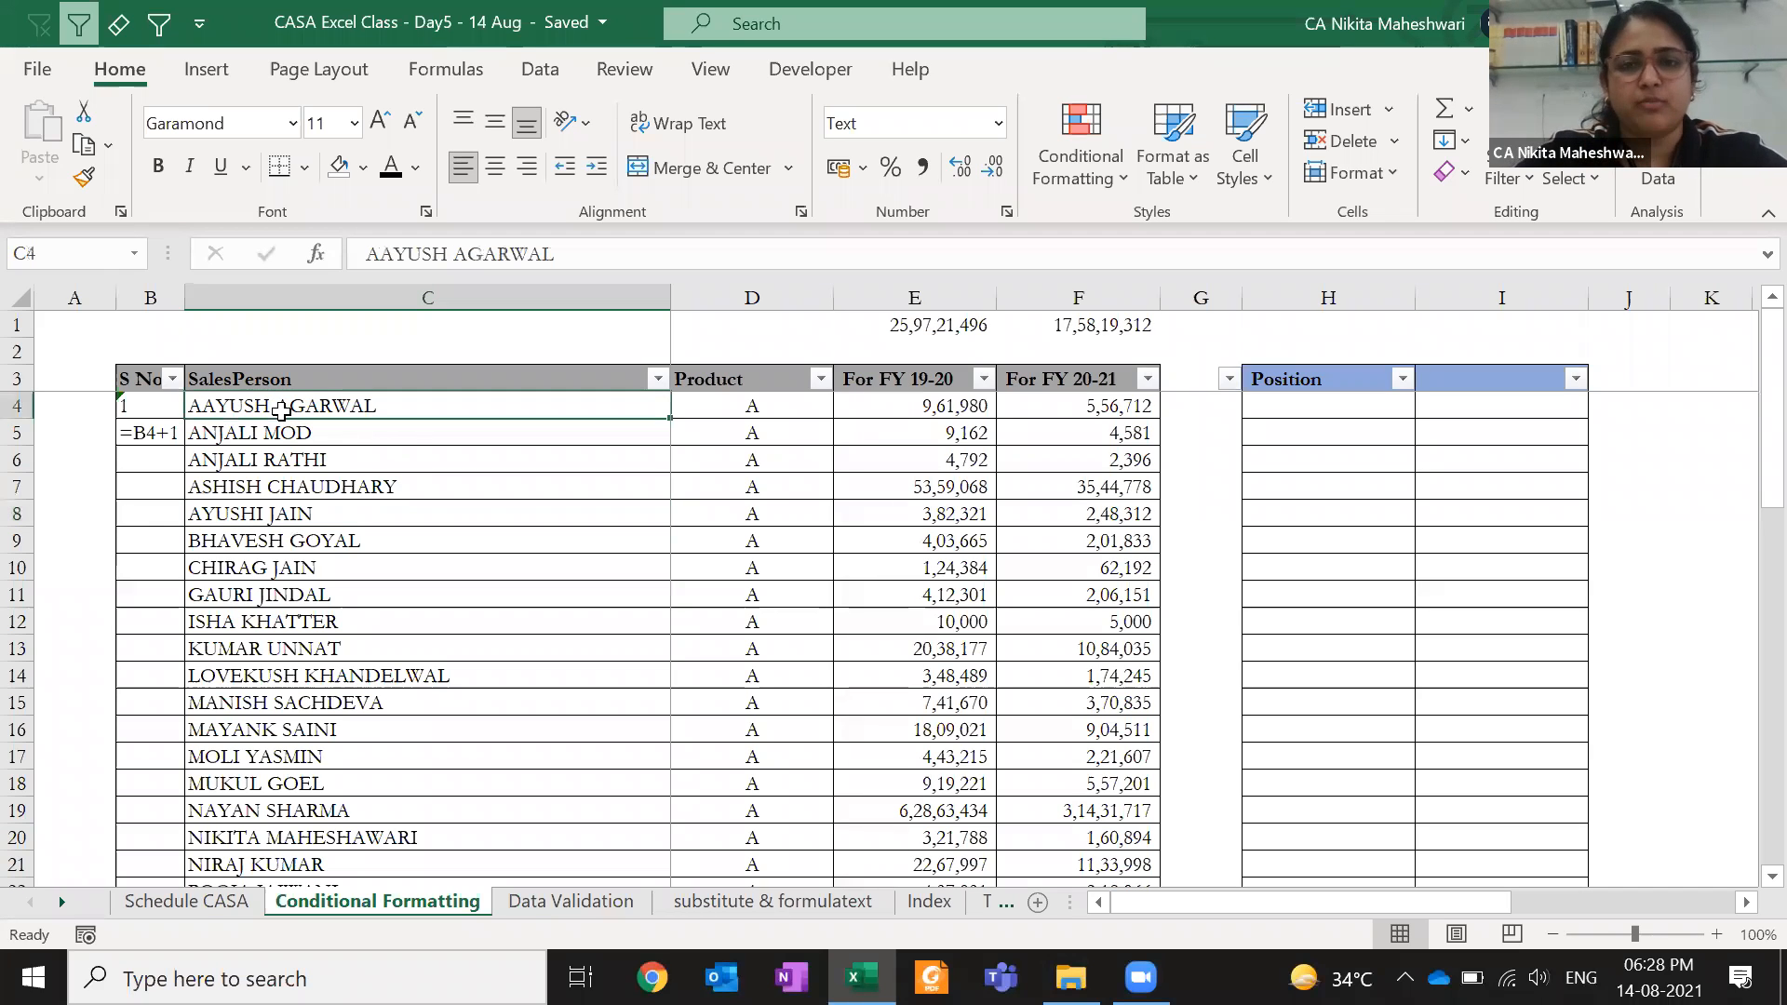
left_click(291, 378)
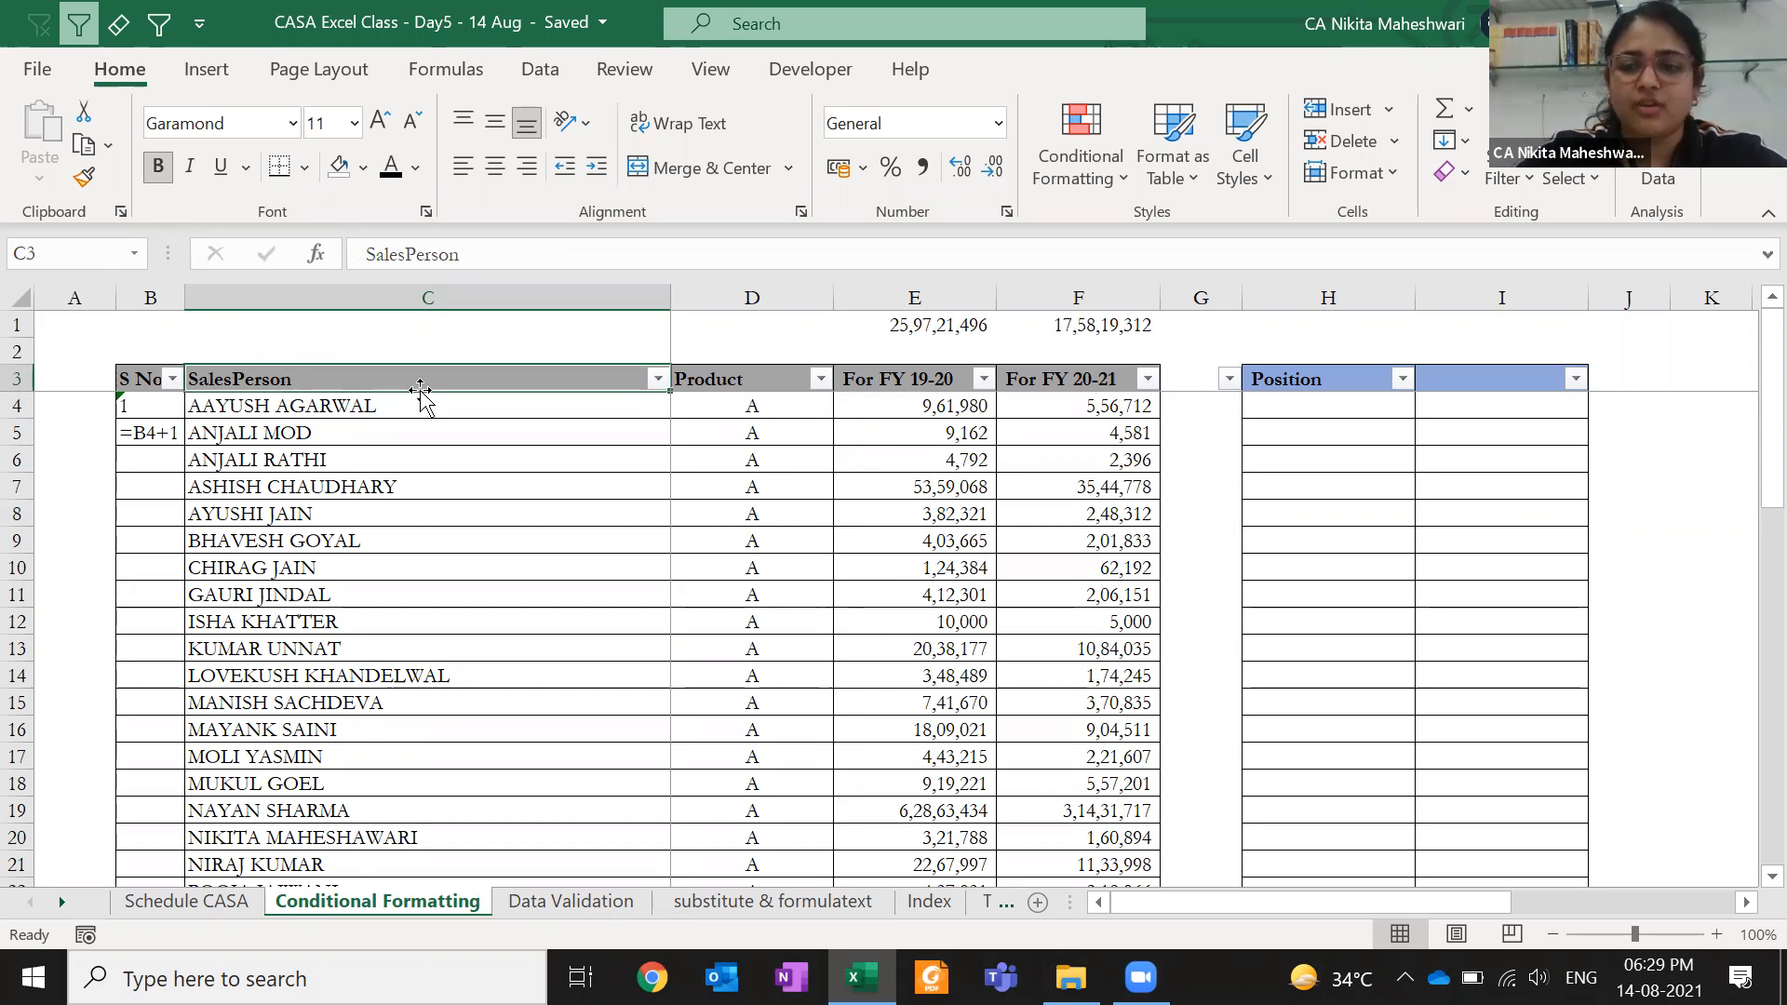
key("ctrl+shift+Down")
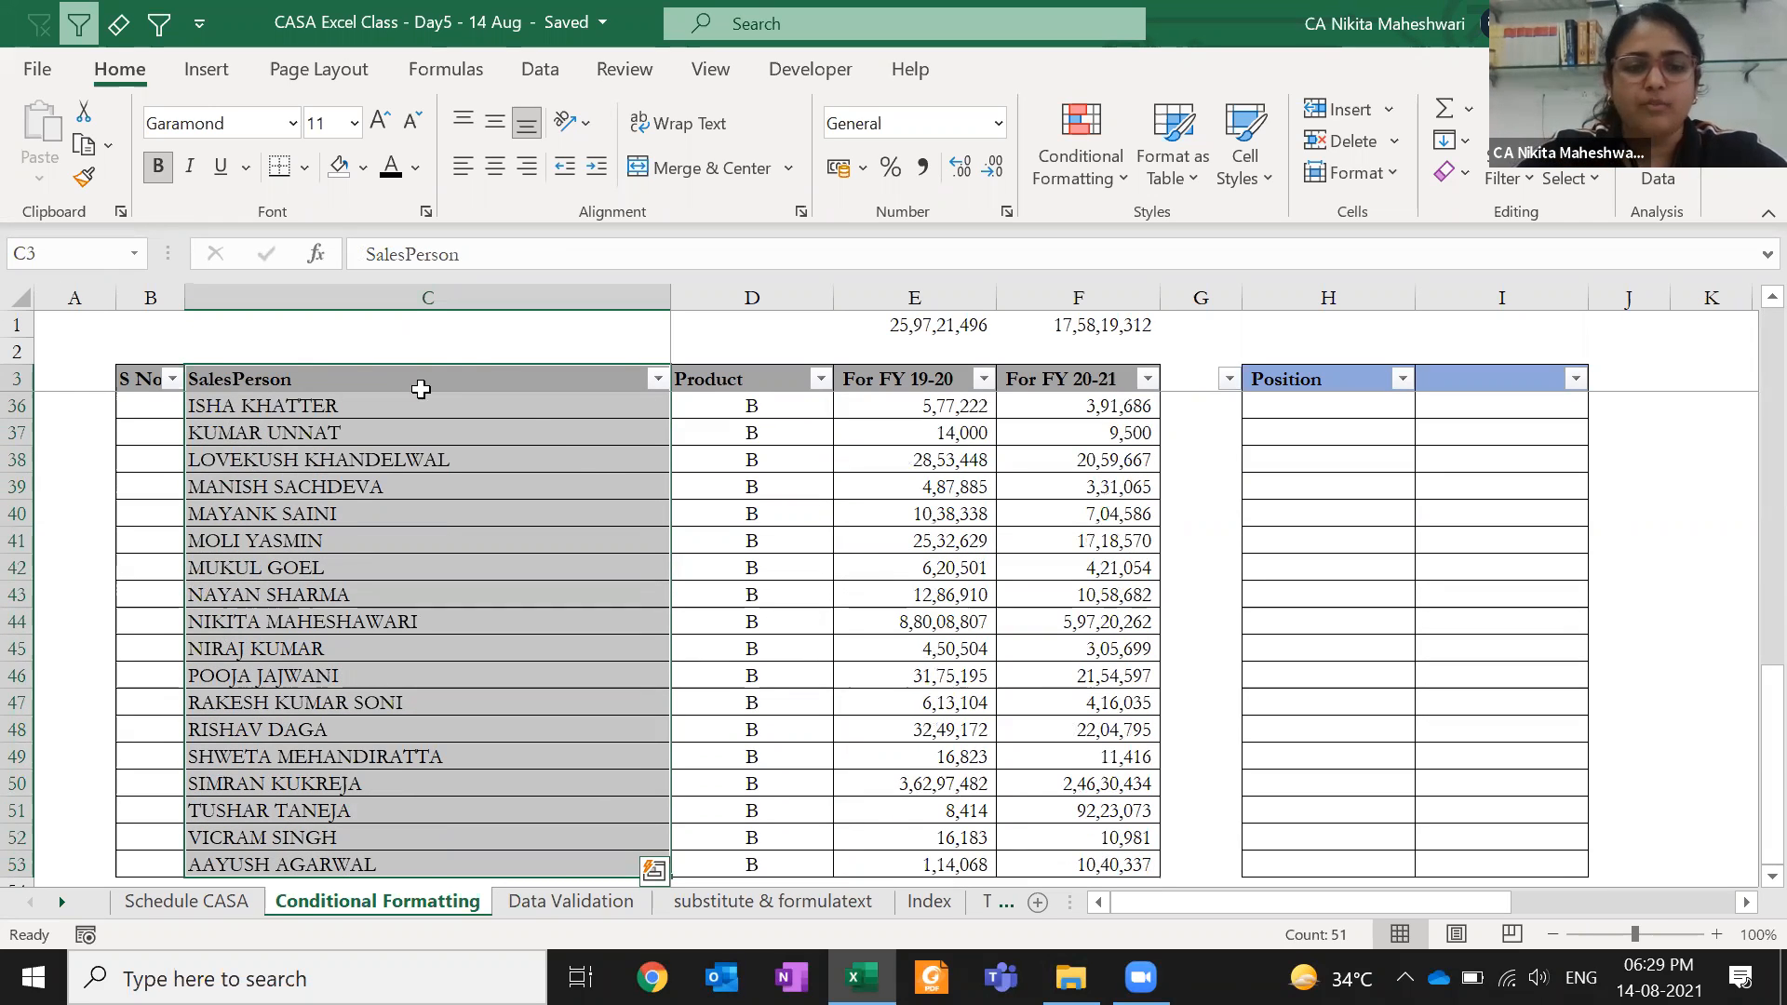
key("ctrl+c")
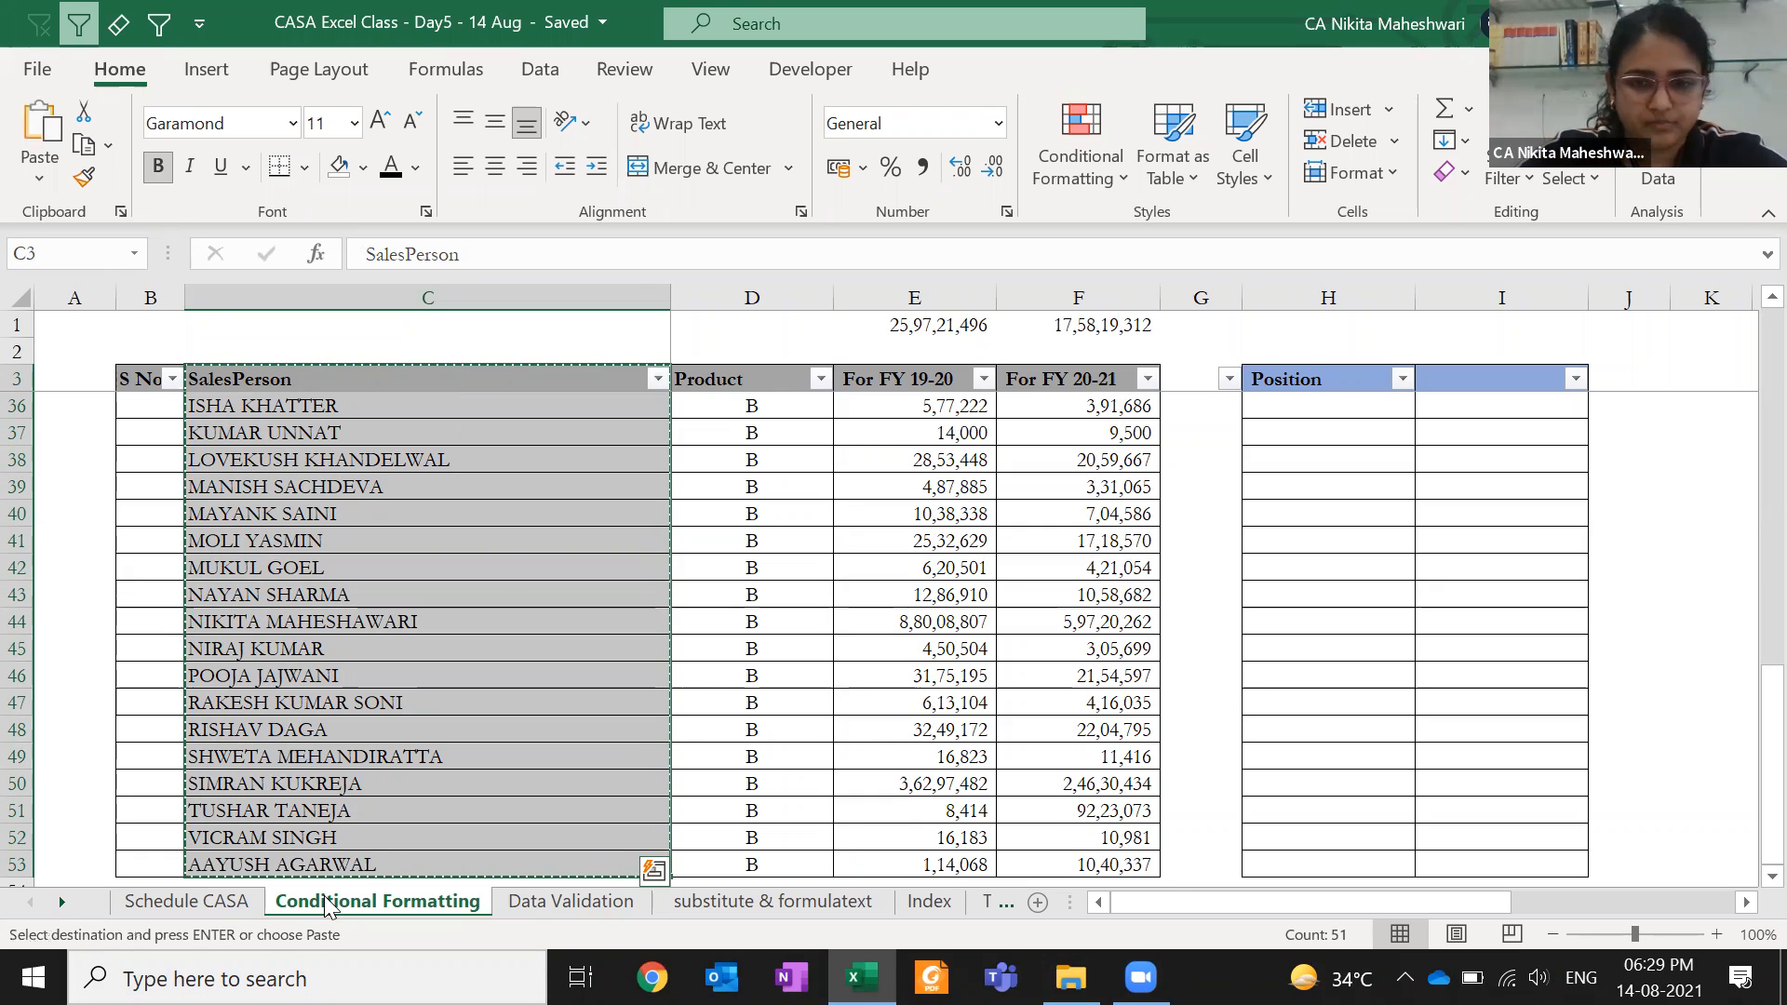
- Paste the SalesPerson list into a new Sheet4 and autofit column A
left_click(1033, 898)
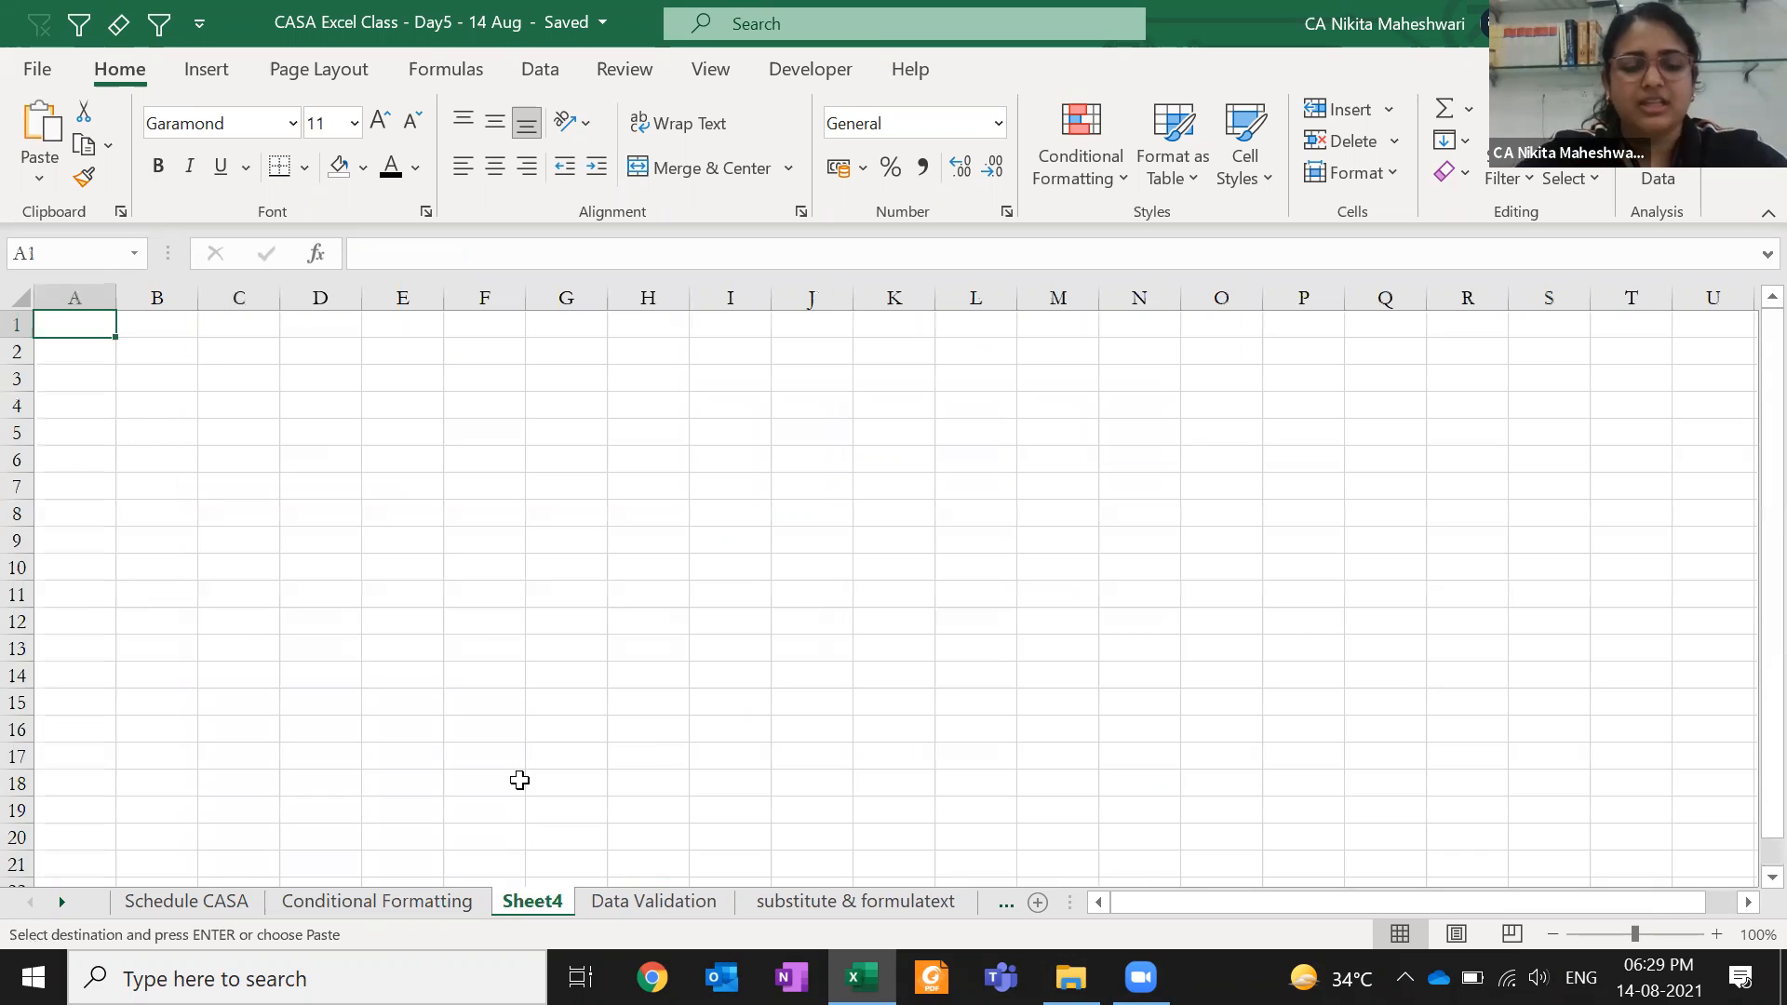
key("ctrl+v")
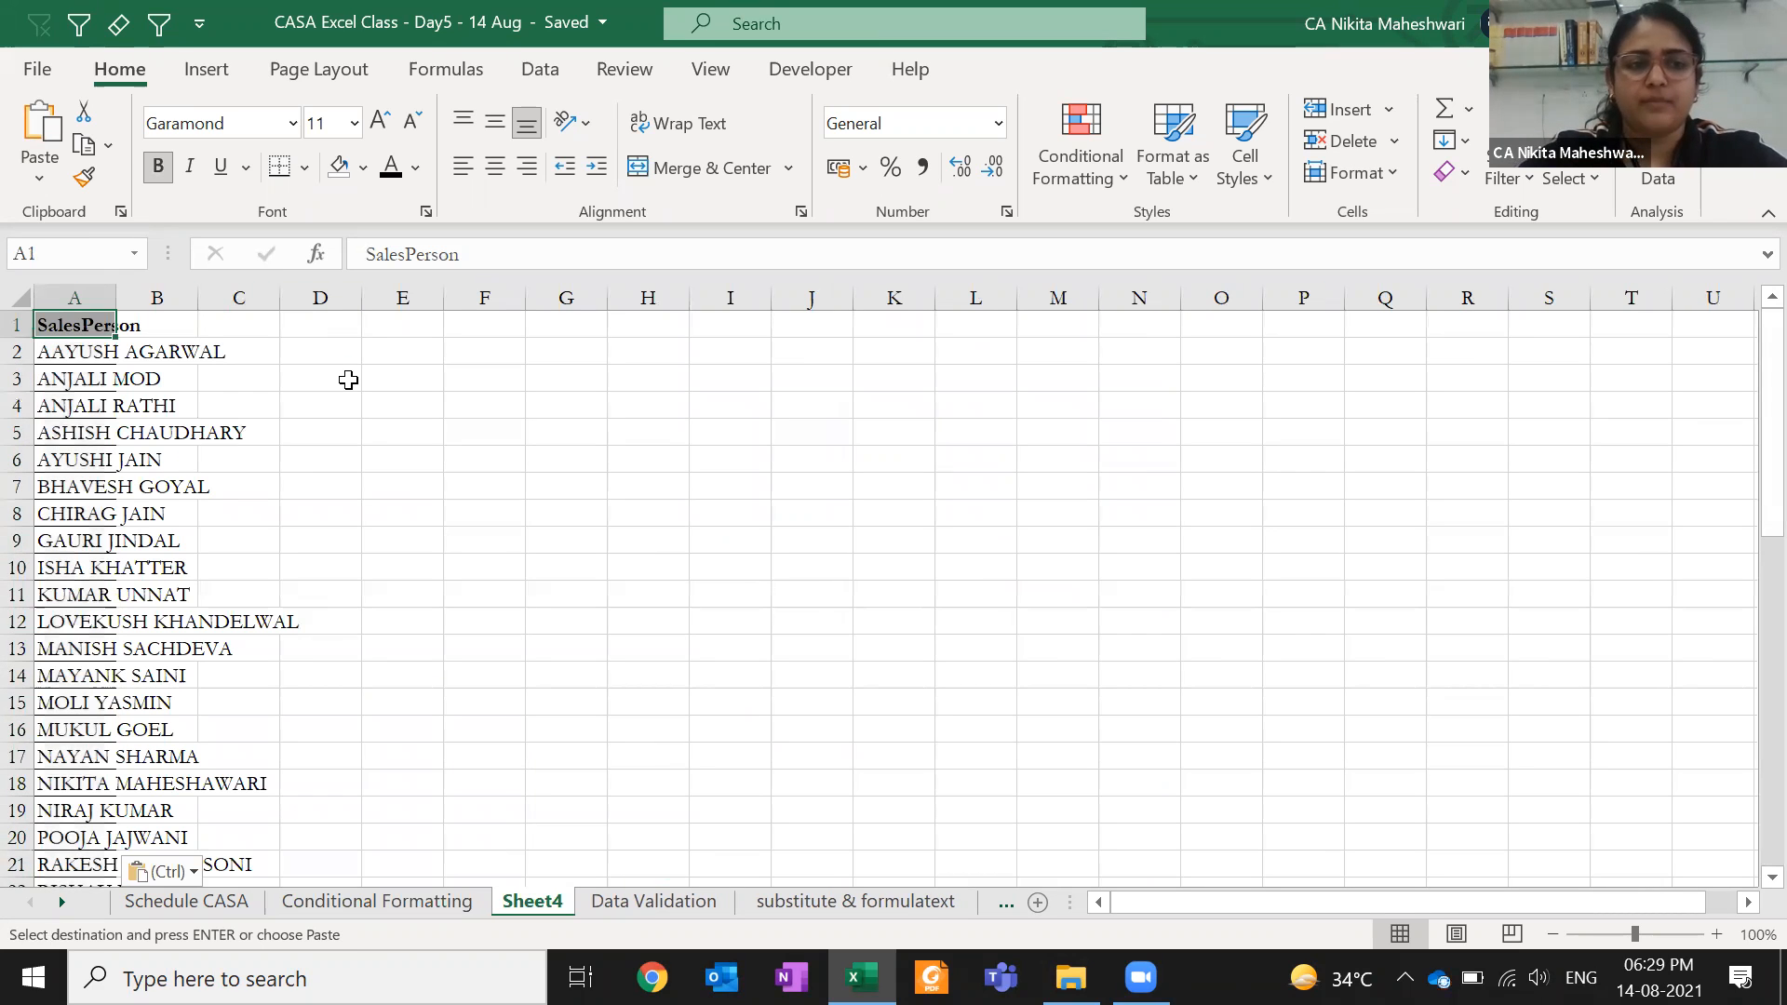
scroll(348, 379, "down", 10)
key("alt+h")
key("o")
key("i")
key("Down")
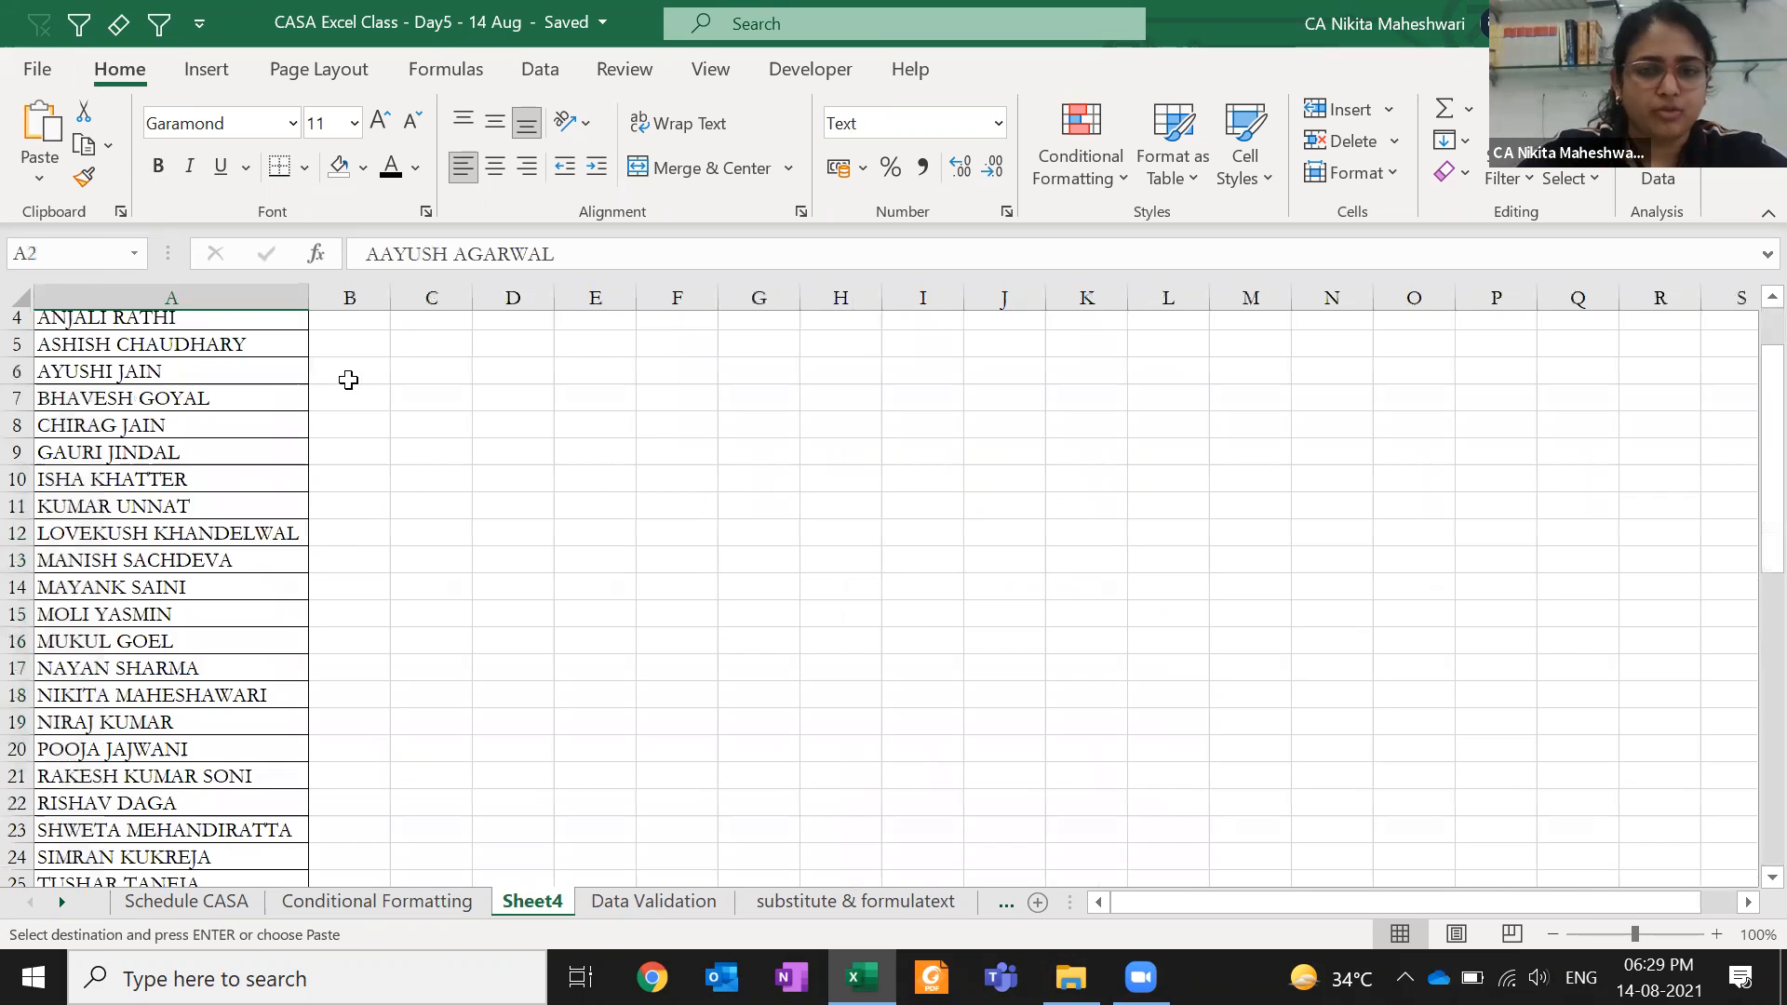
key("ctrl+shift+Down")
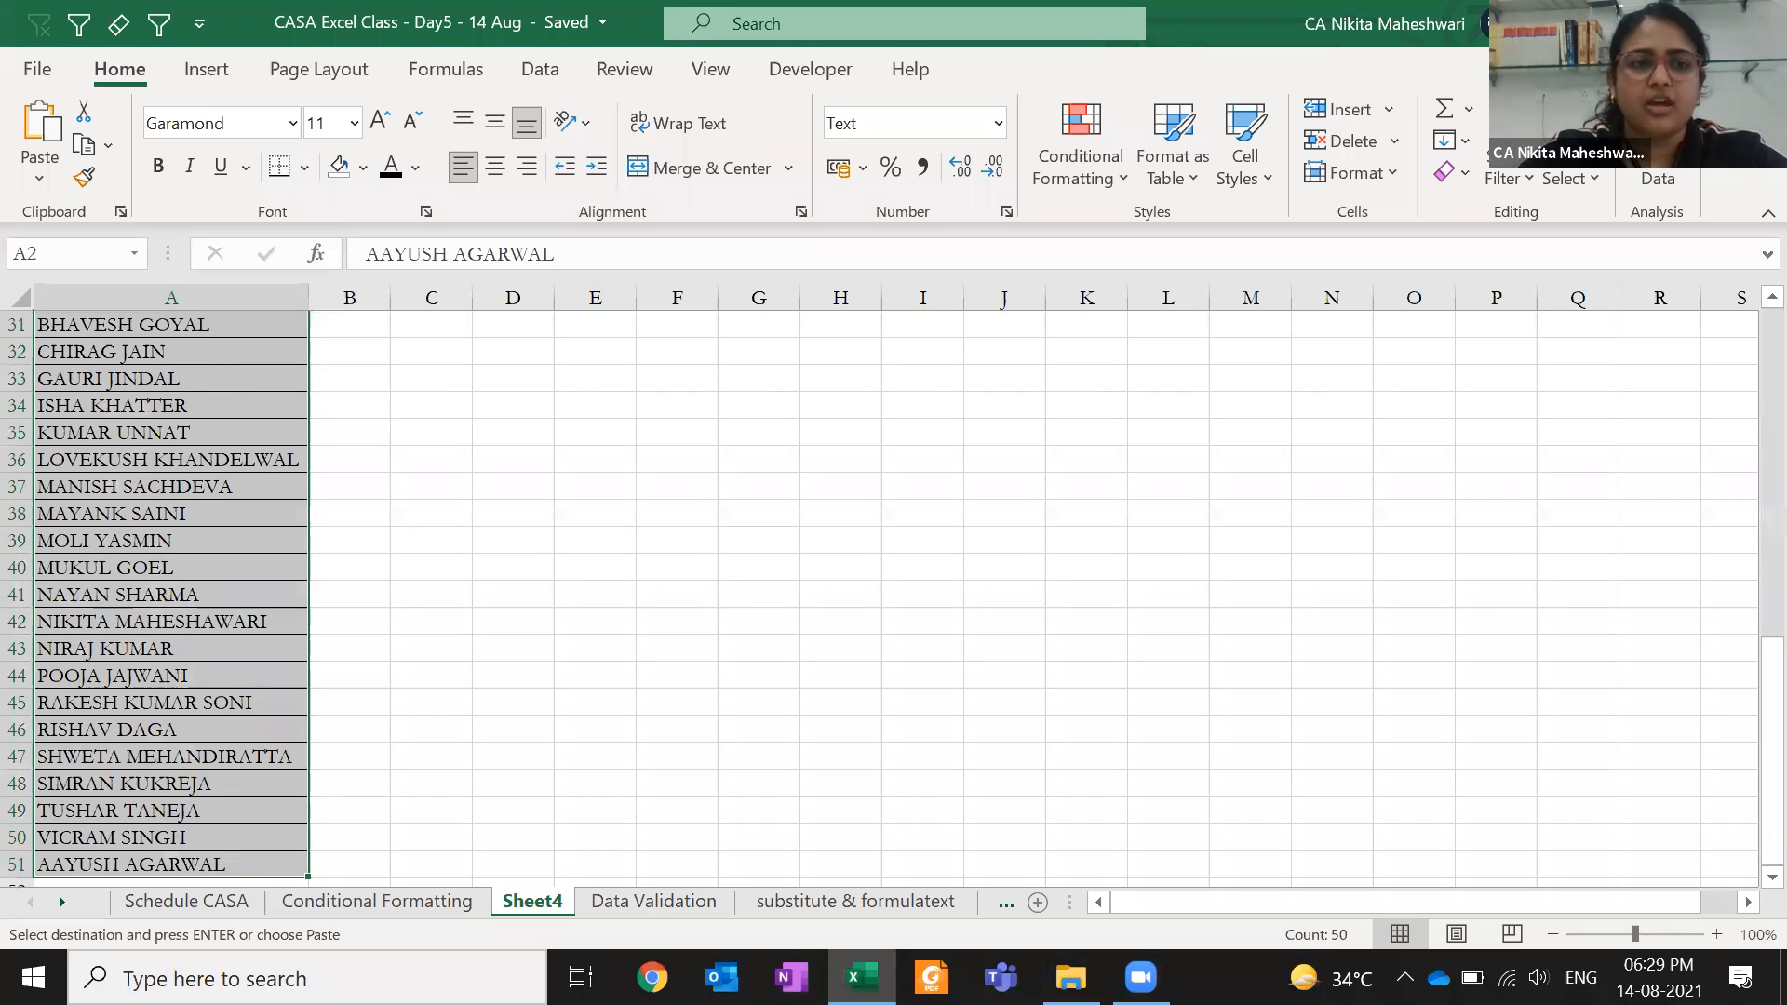
key("ctrl+Up")
key("Down")
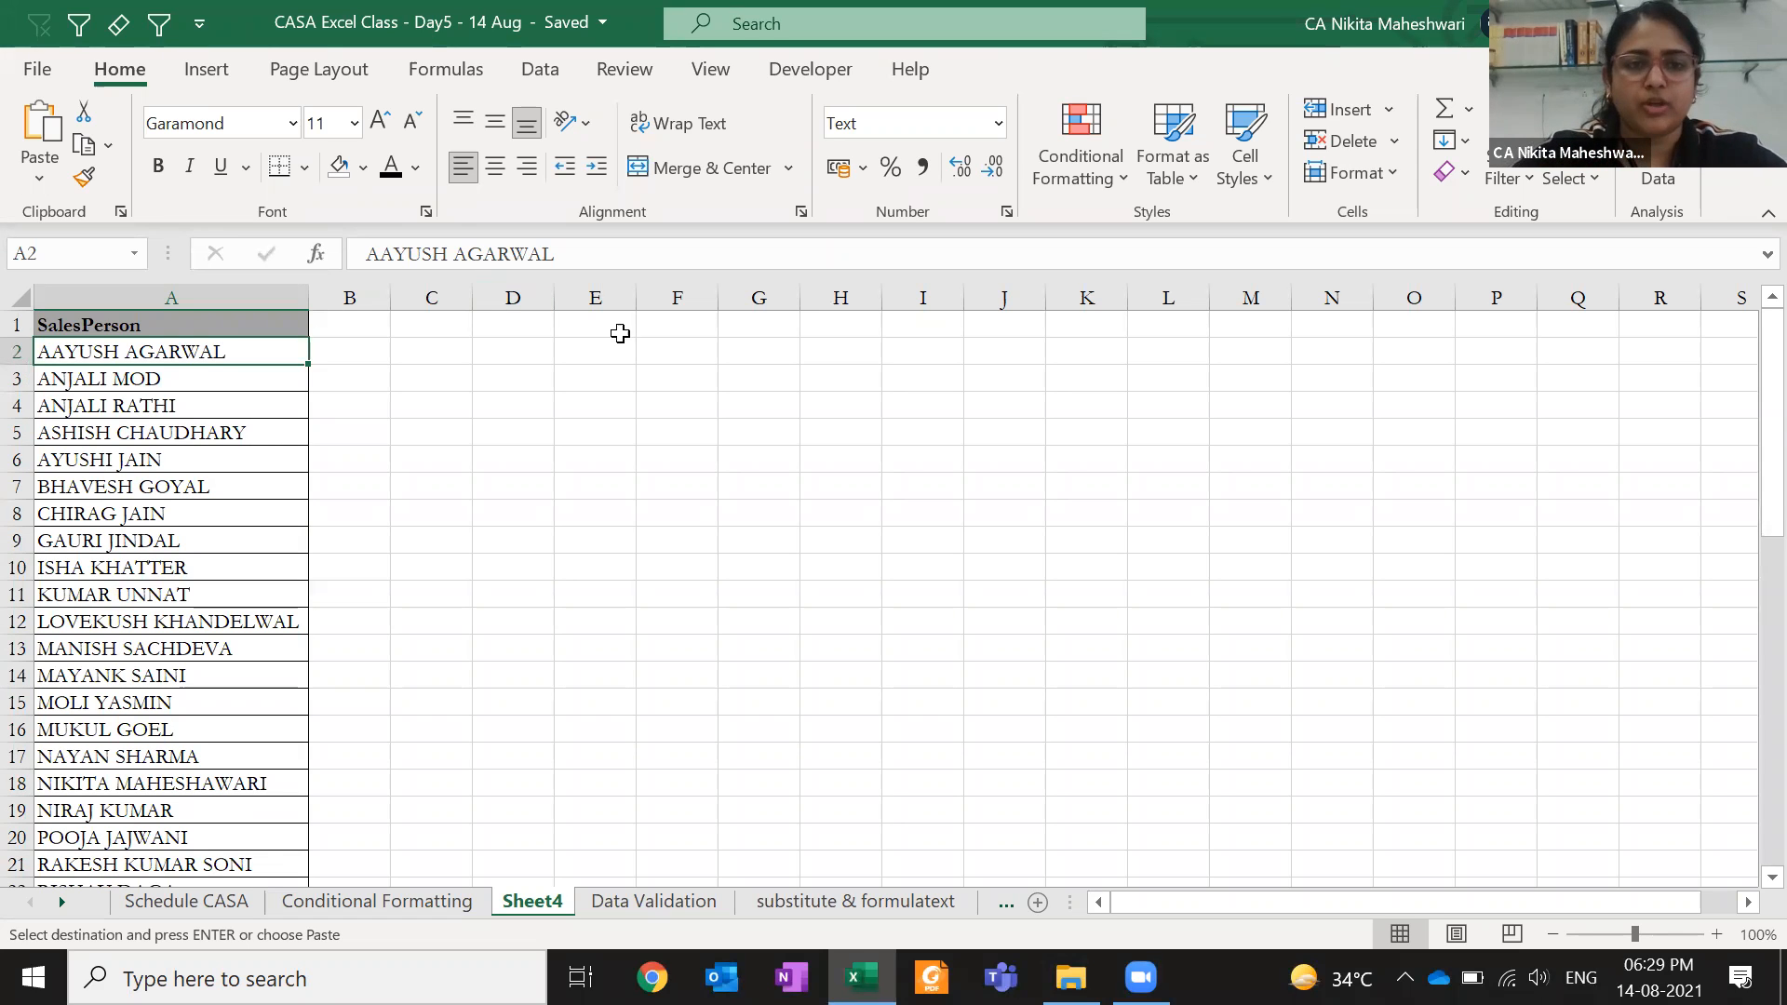
- Add the notes 'REMOVE DUPLICATES' in E1 and 'PIVOT' in E2, then select D4
left_click(619, 335)
type("REMOVE DU")
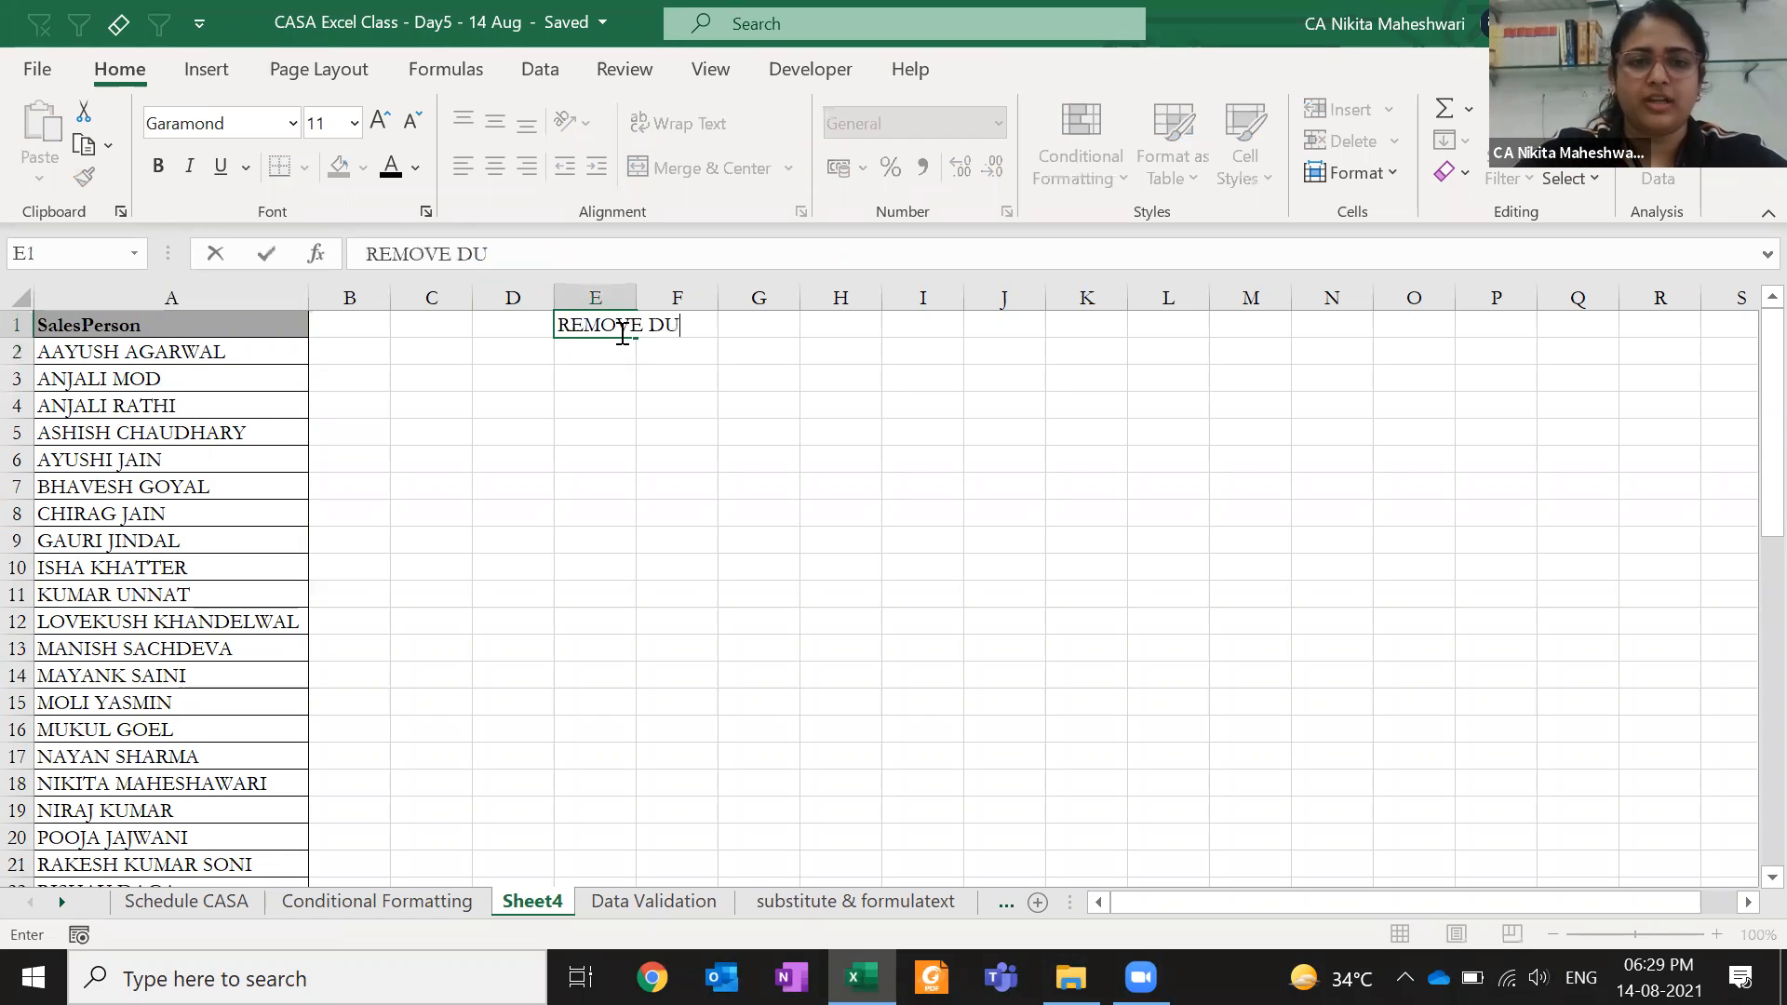
type("PLICATES")
key("Return")
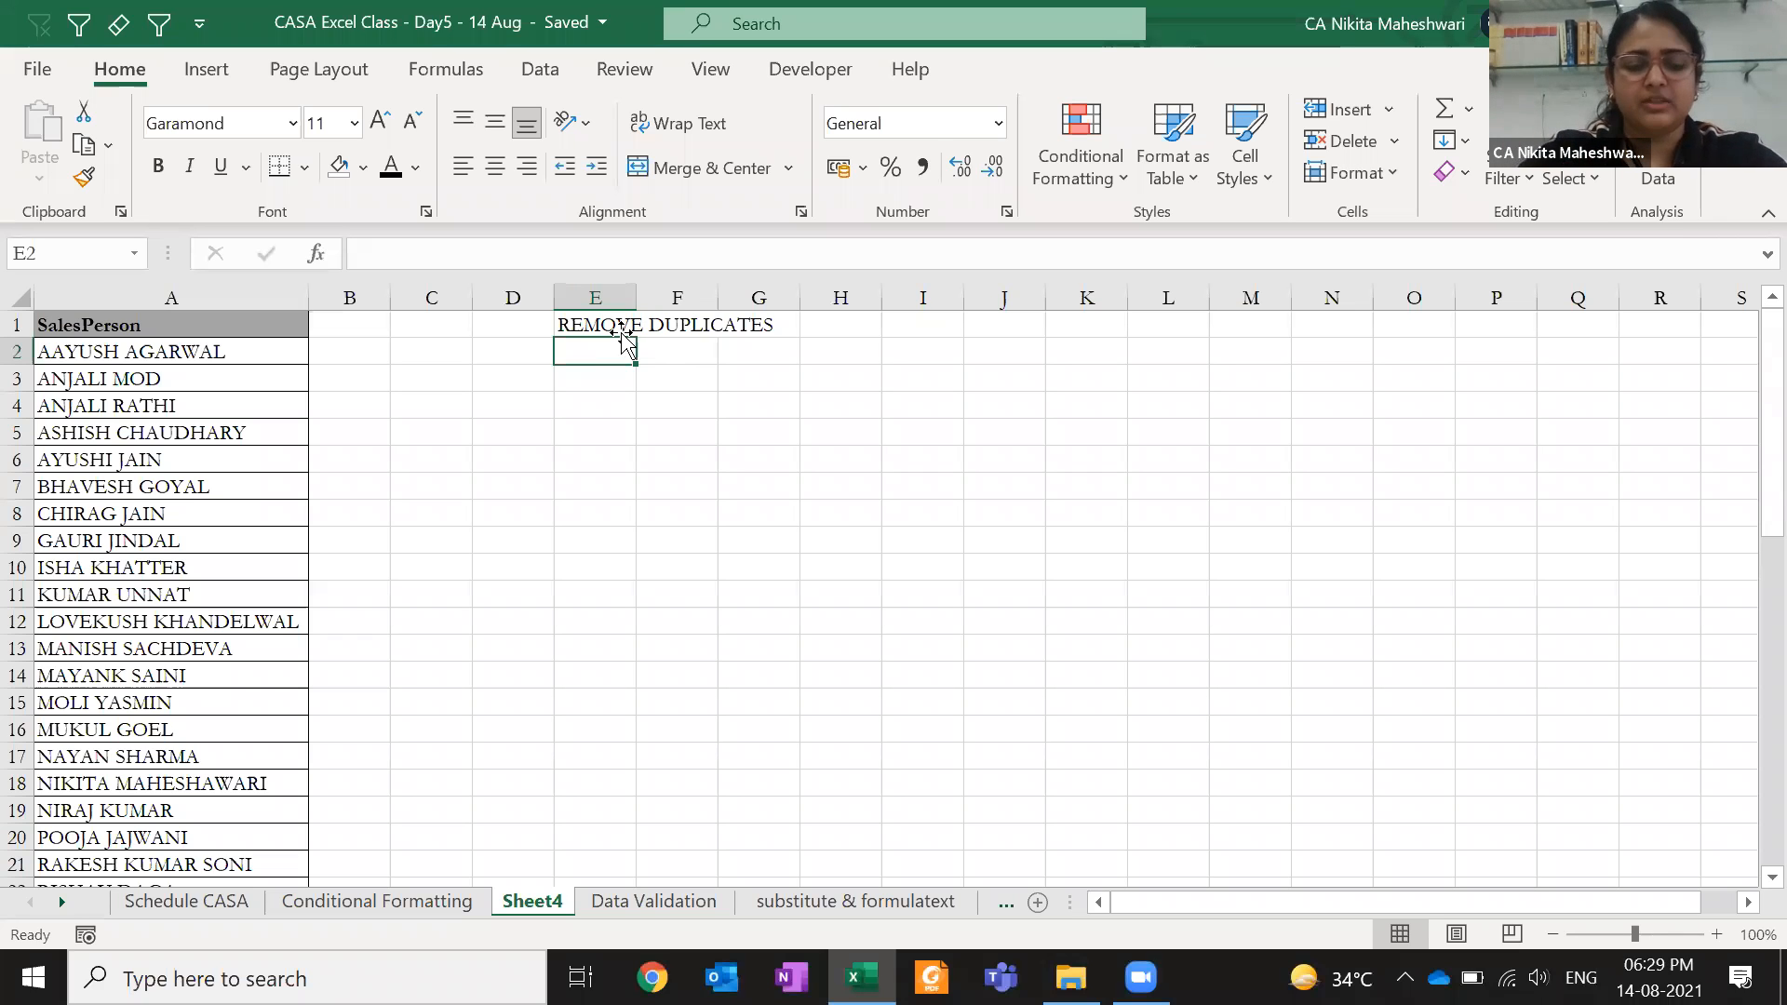
type("PIVOT")
key("Return")
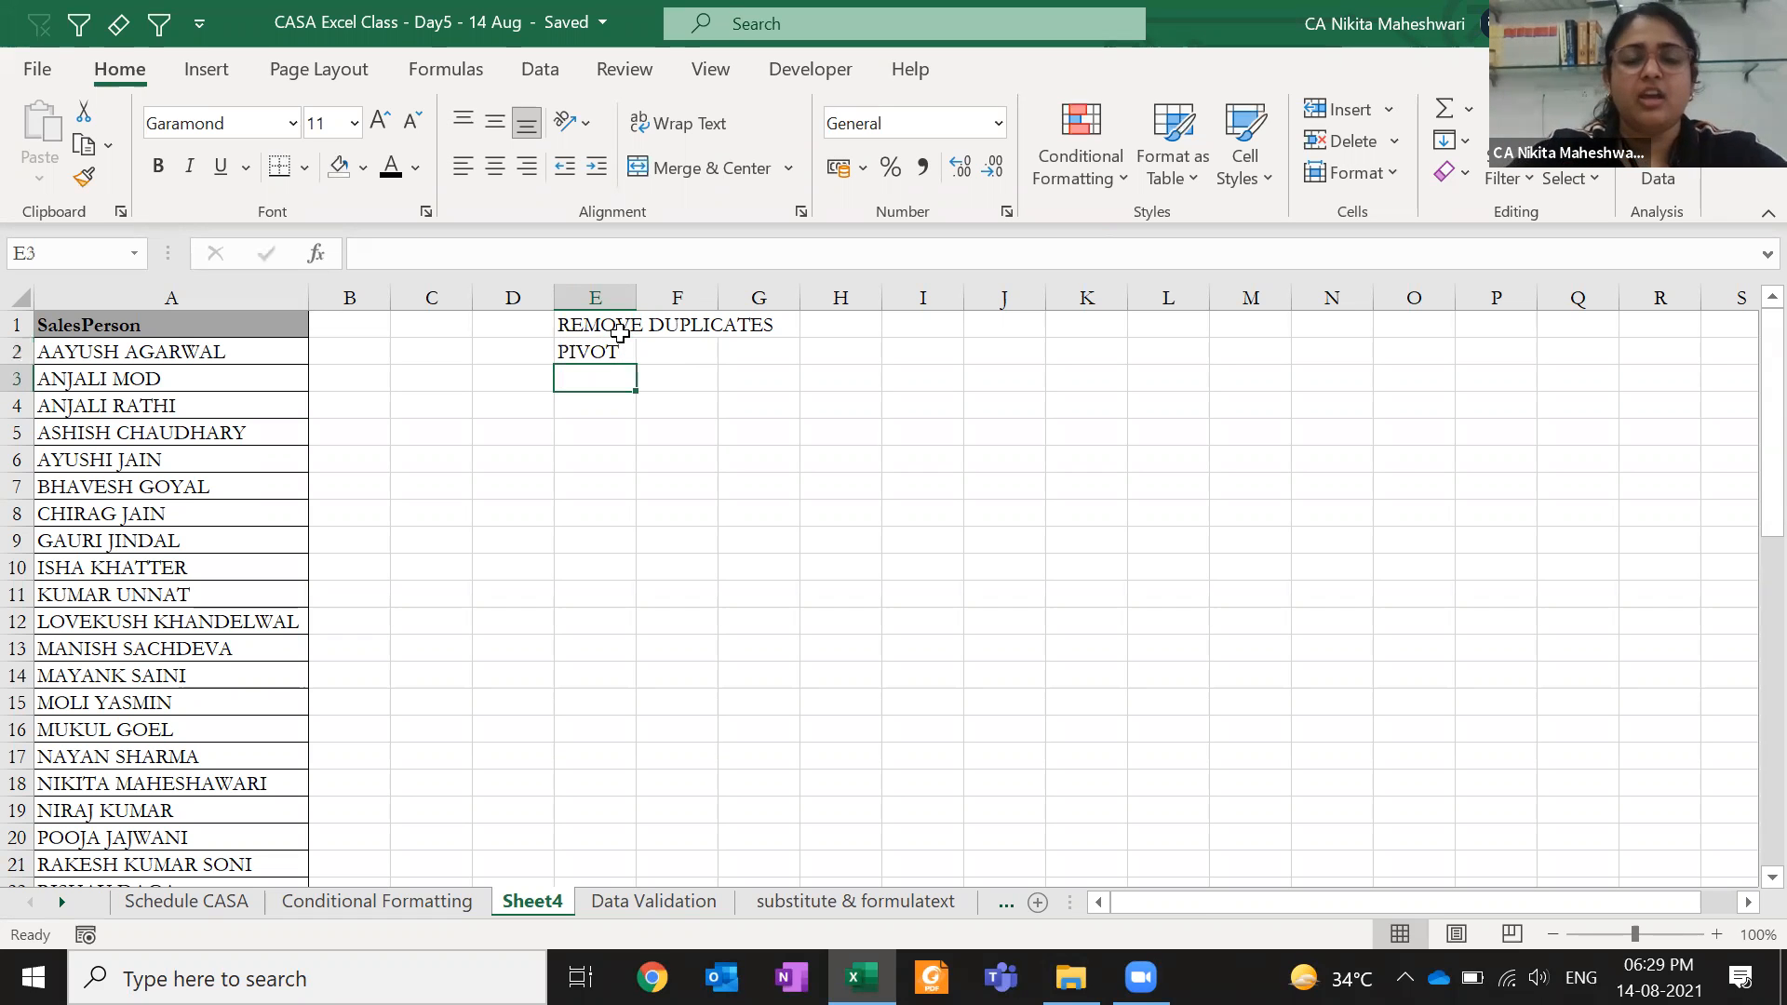
left_click(474, 406)
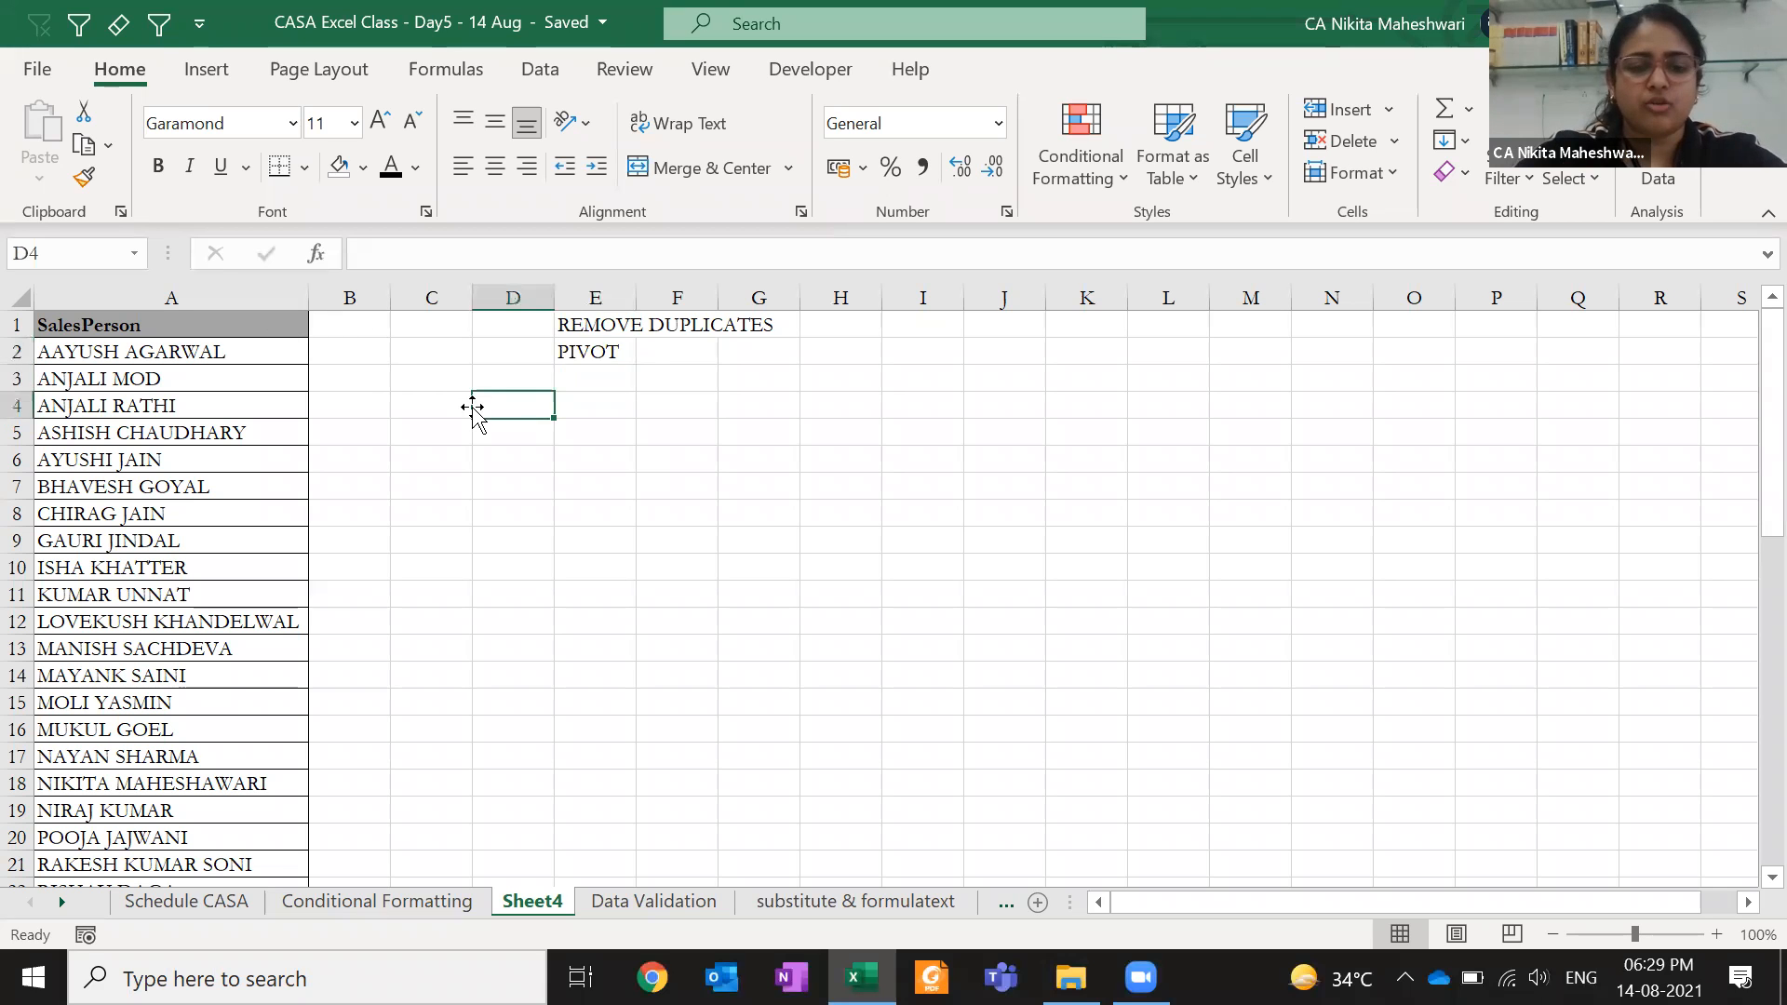
key("alt")
- Create a pivot table from A1:A51 at D4 with SalesPerson as rows
key("n")
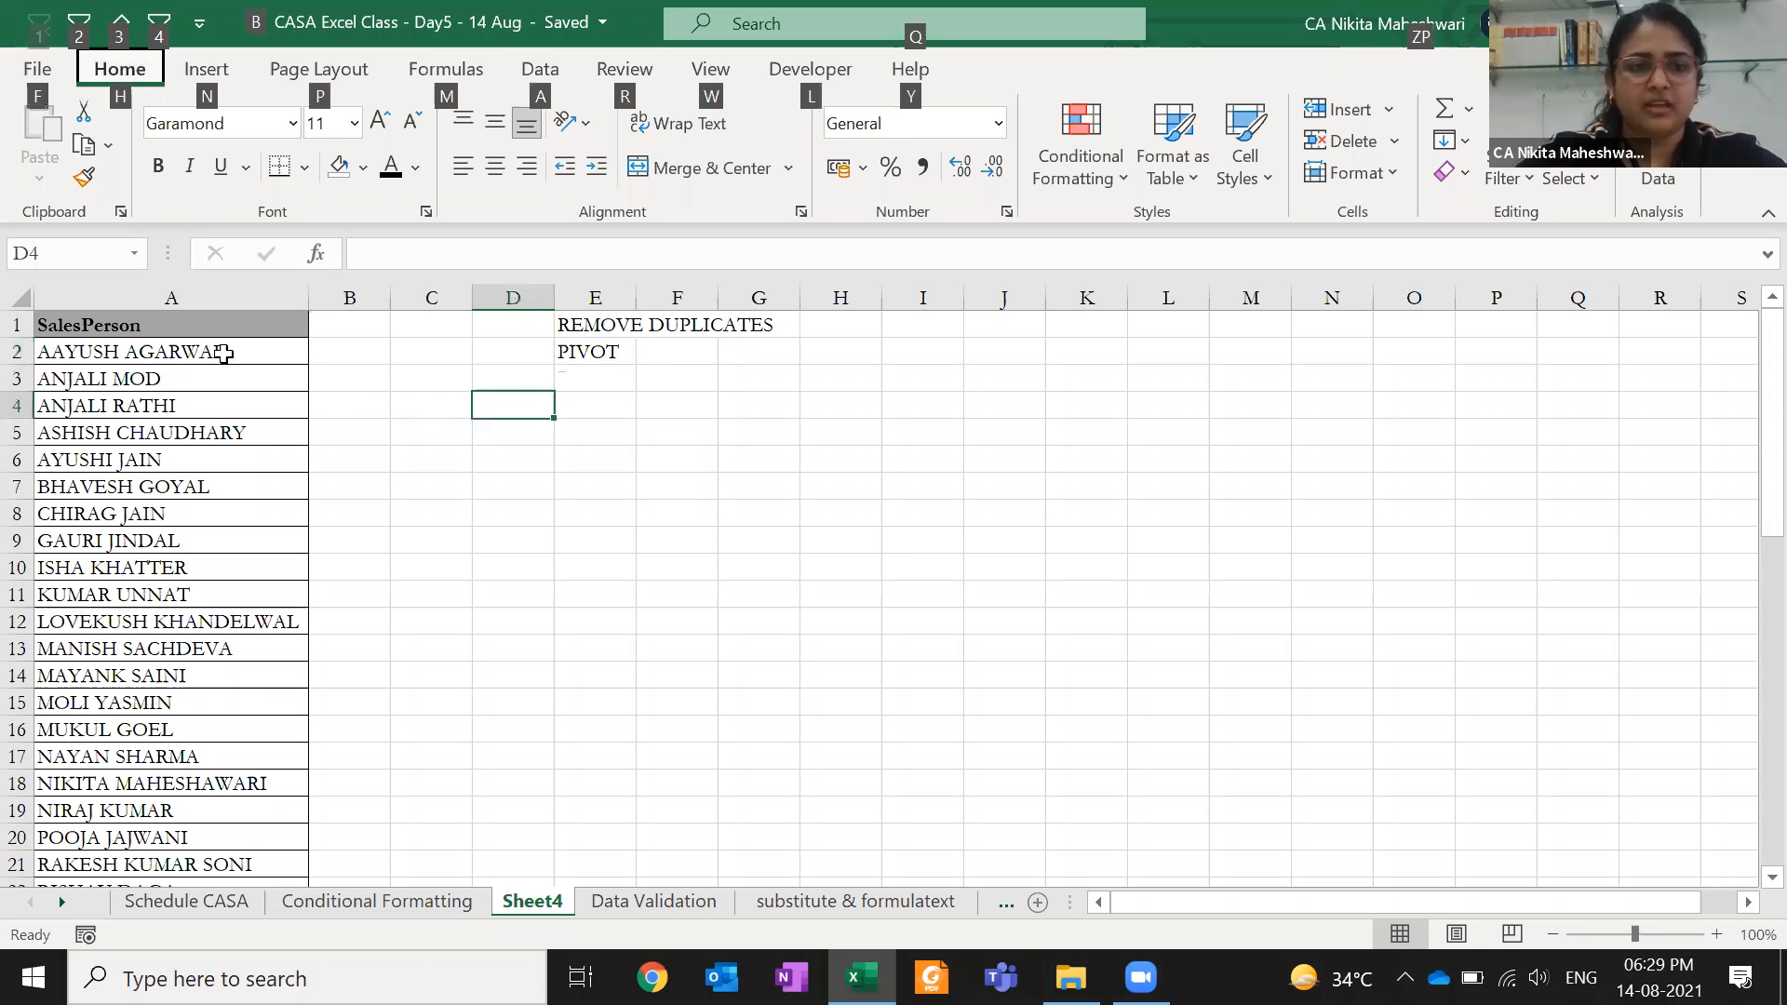
key("v")
left_click(199, 327)
key("ctrl+shift+Down")
key("Return")
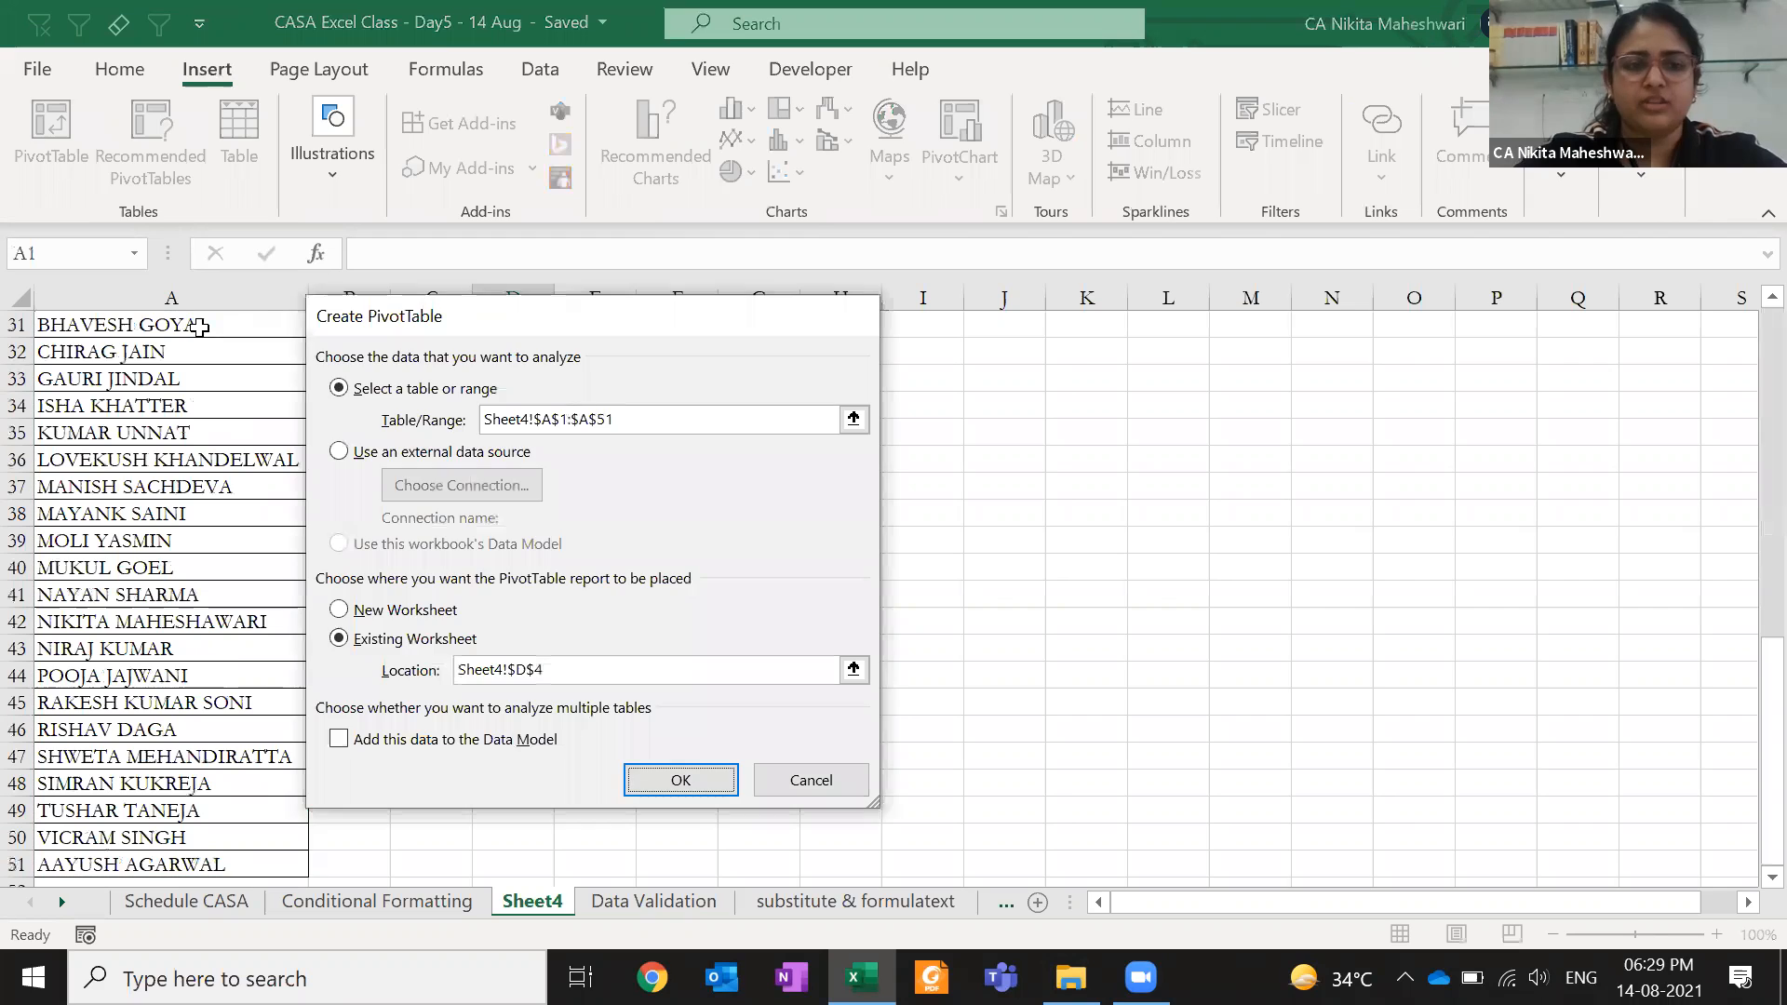
left_click_drag(1332, 465, 1340, 819)
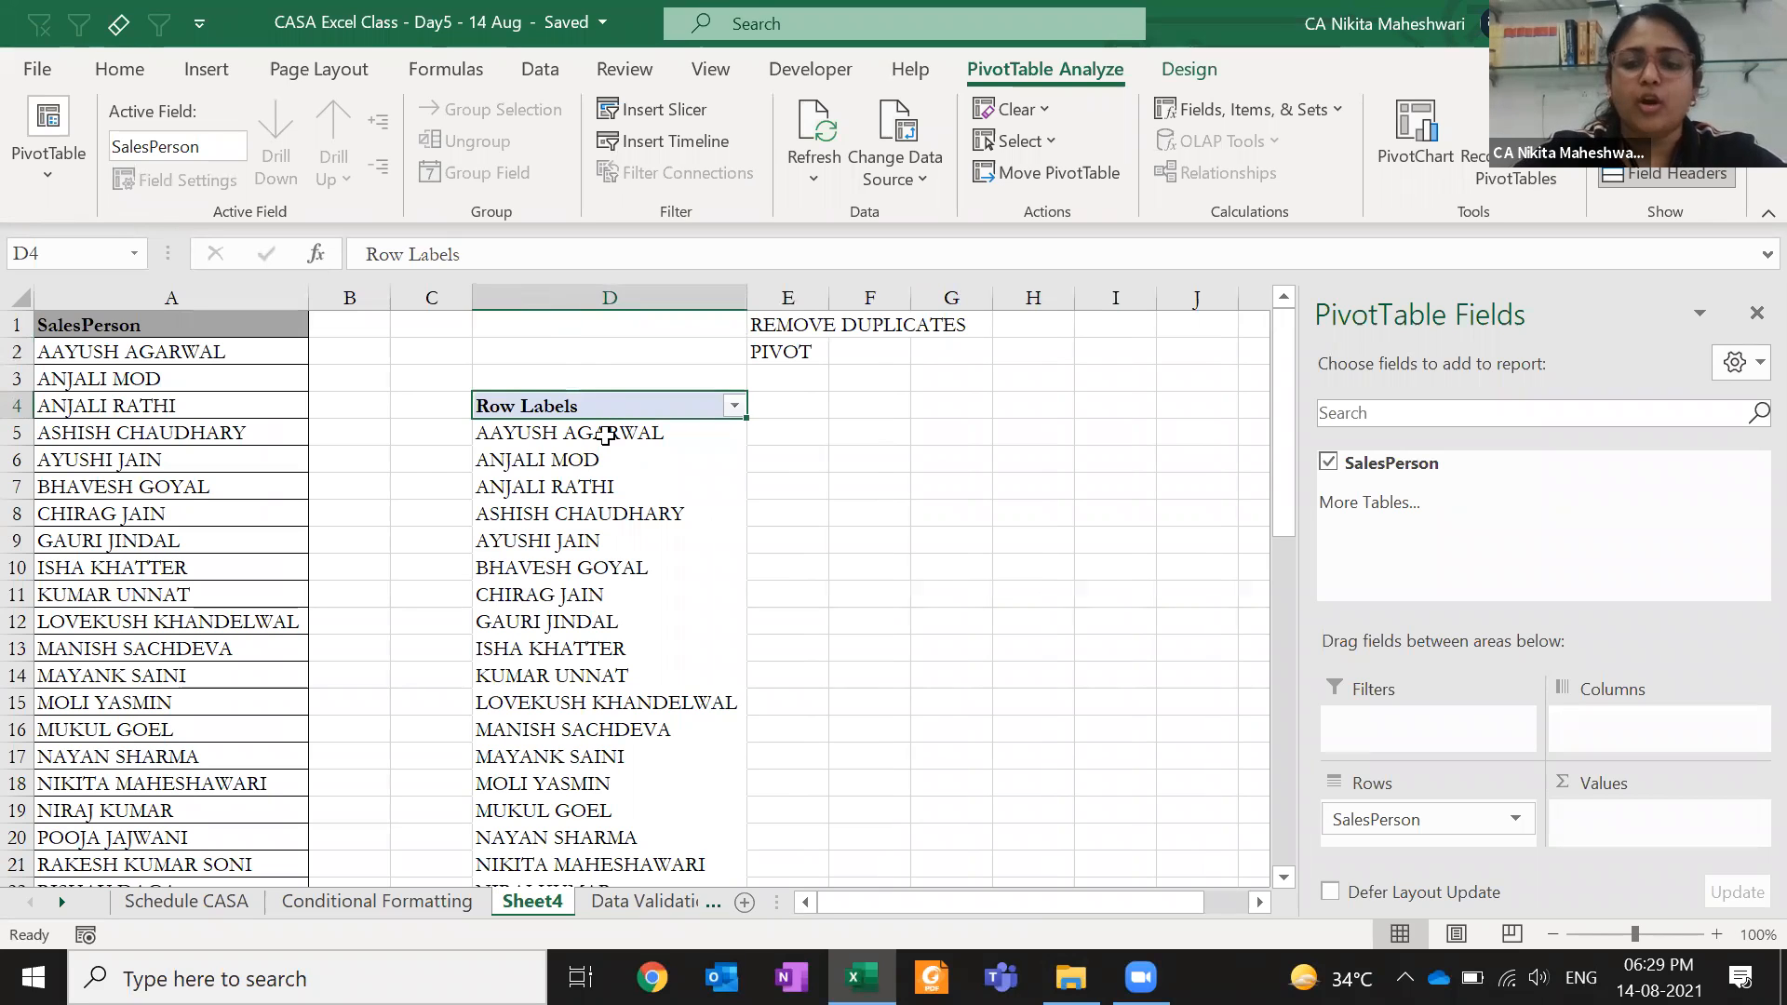
- Copy the pivot's unique salesperson names and paste them into column G from G4
left_click(605, 438)
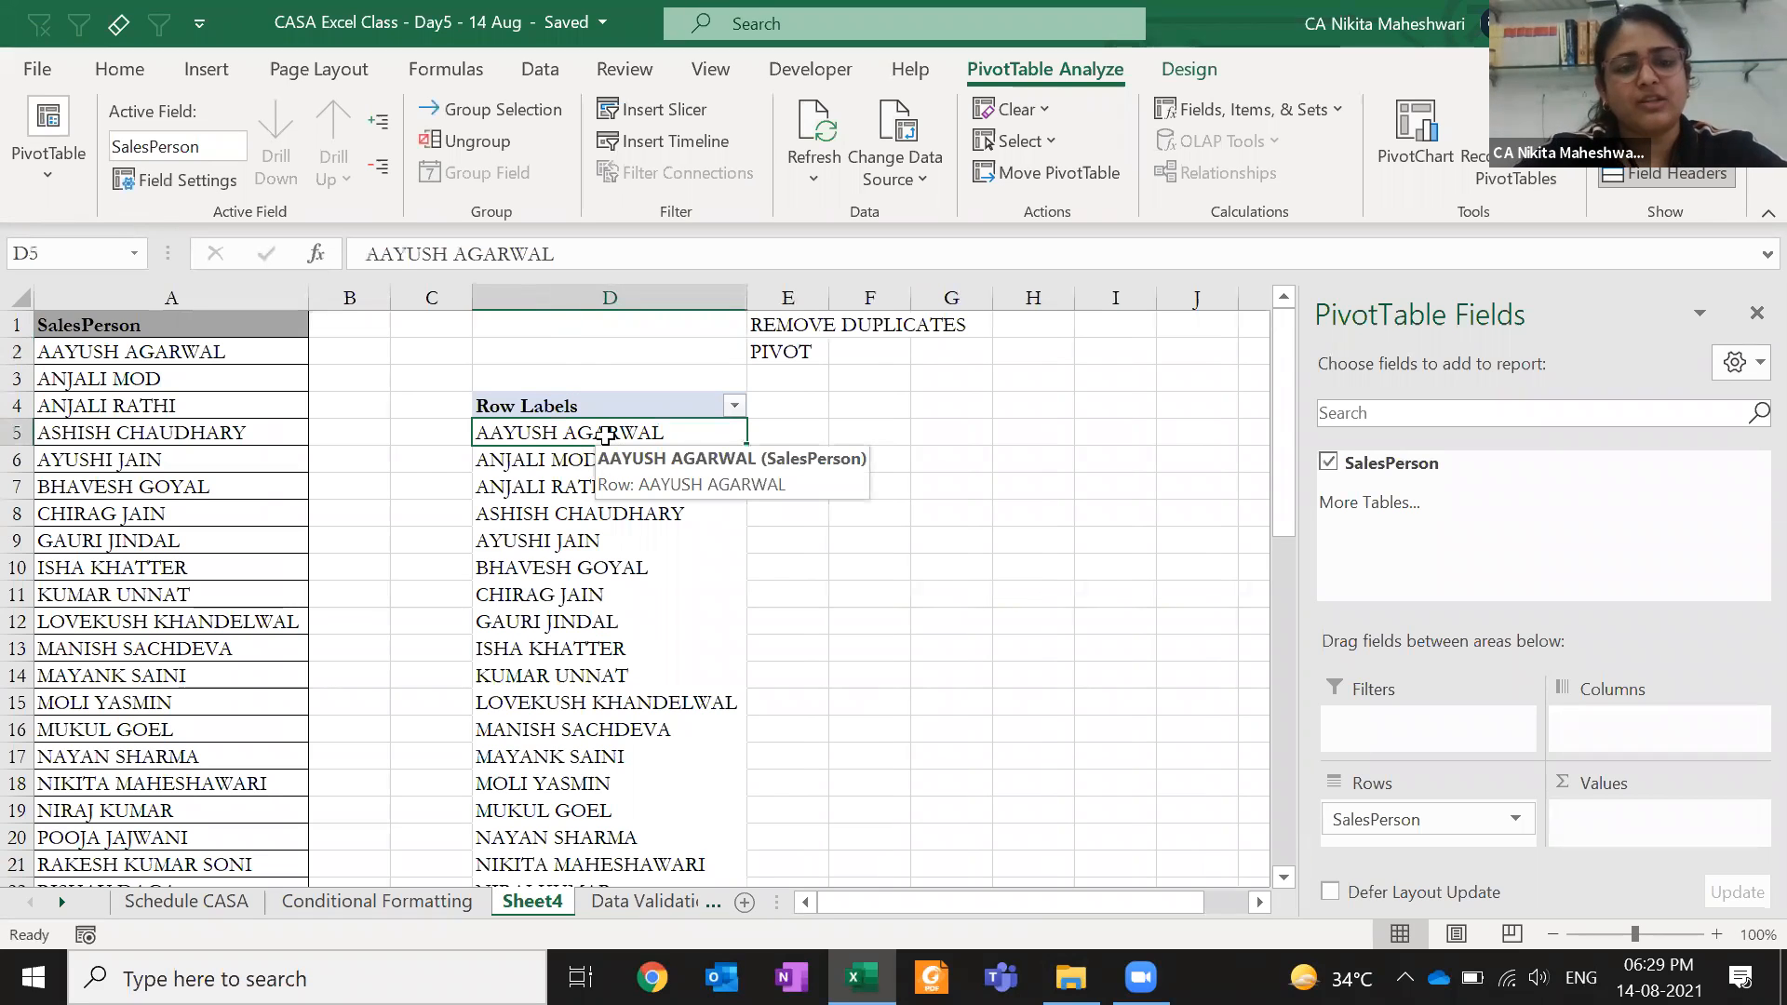
left_click(228, 354)
key("ctrl+shift+Down")
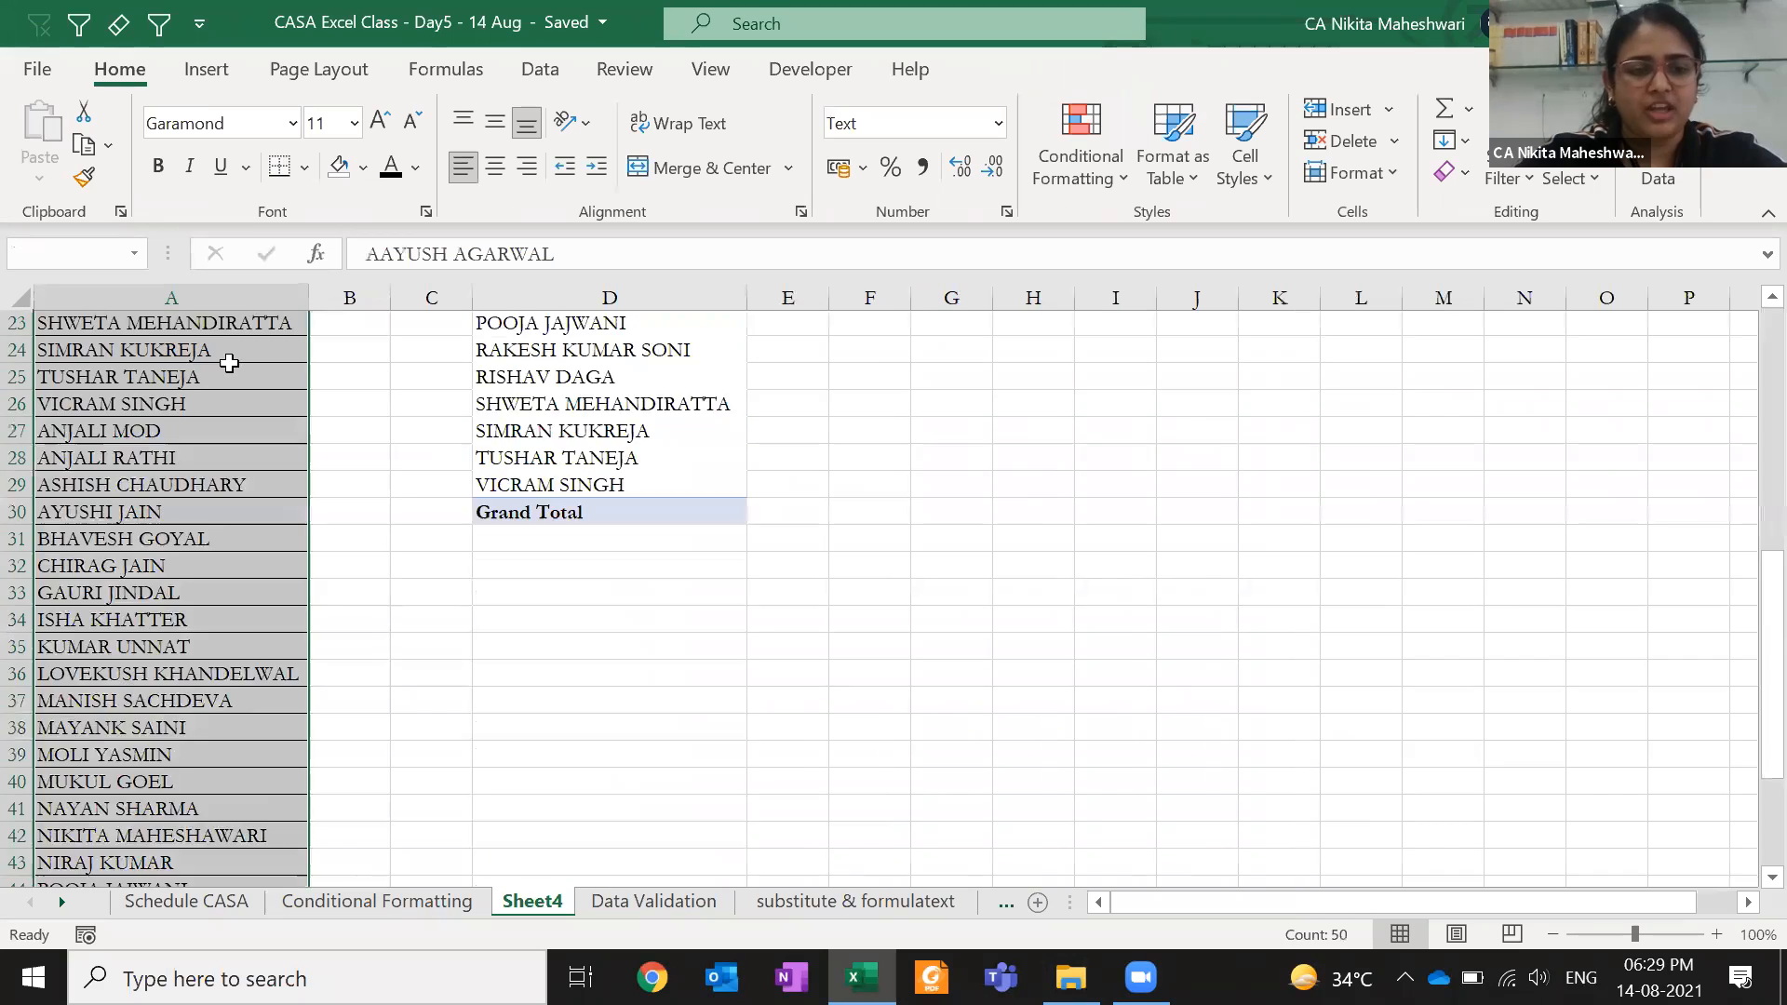
left_click(559, 558)
key("Up")
key("Up")
key("Up")
key("Up")
key("Up")
key("Up")
key("Up")
key("Up")
key("Up")
key("Up")
key("Up")
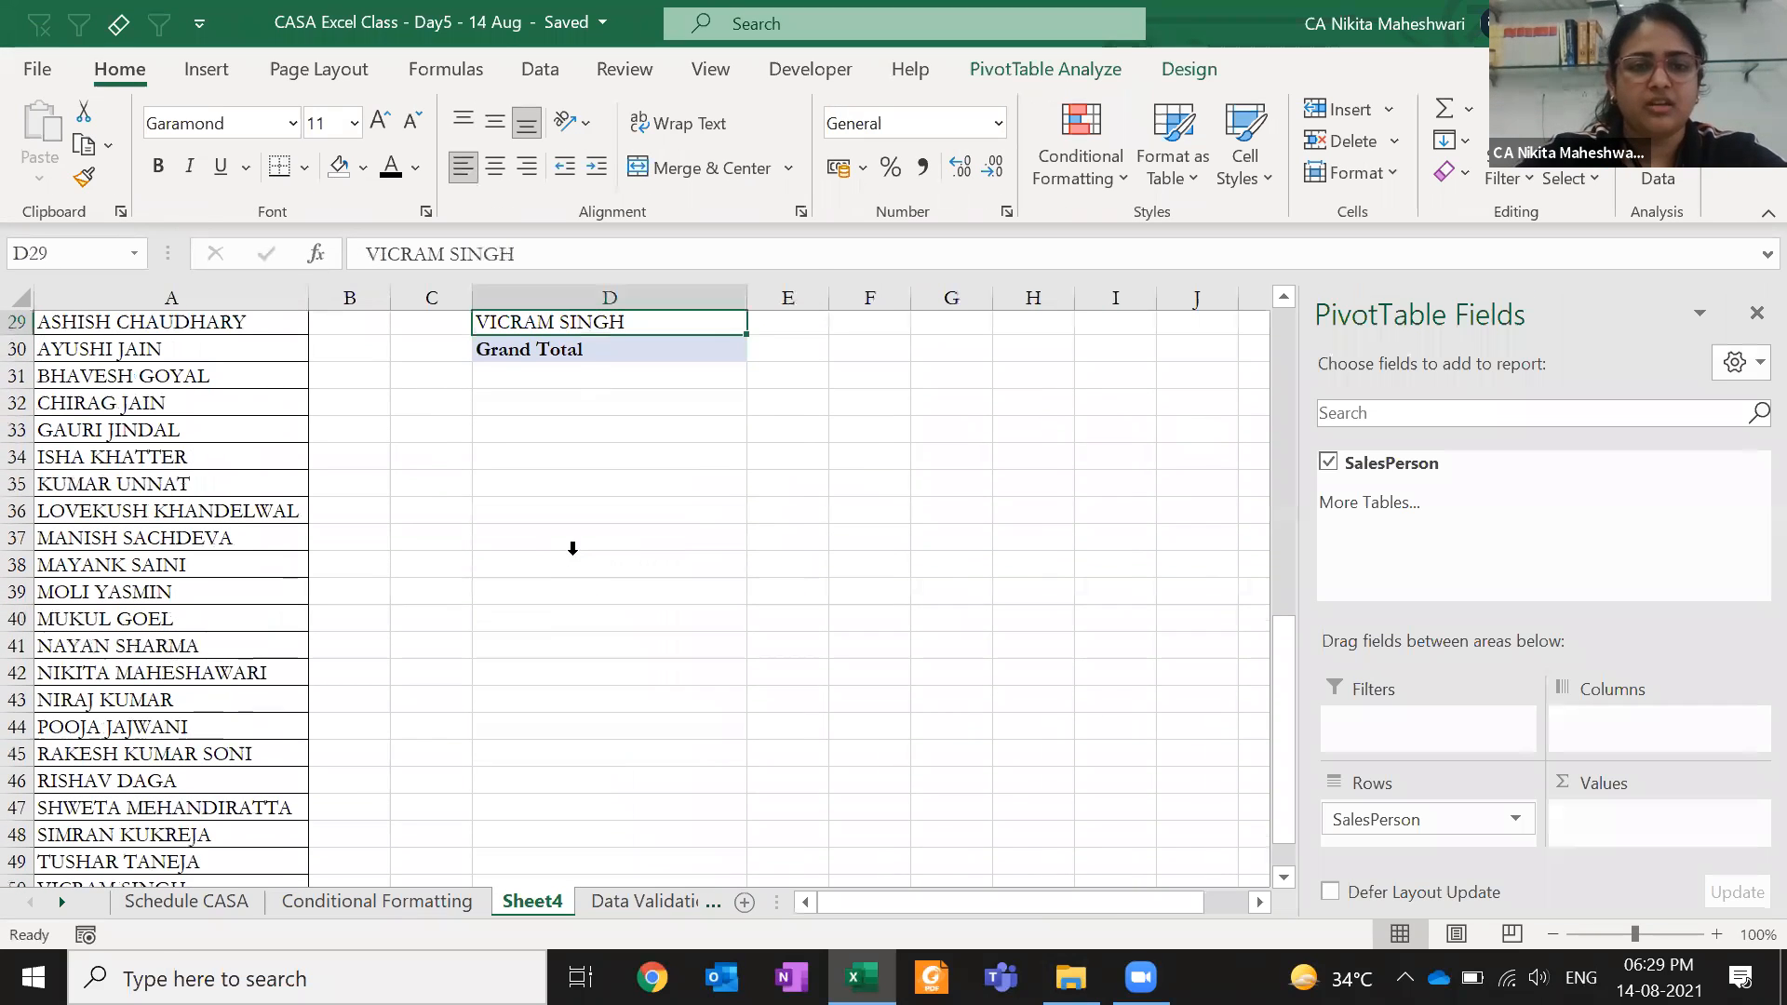
key("ctrl+shift+Up")
key("shift+Down")
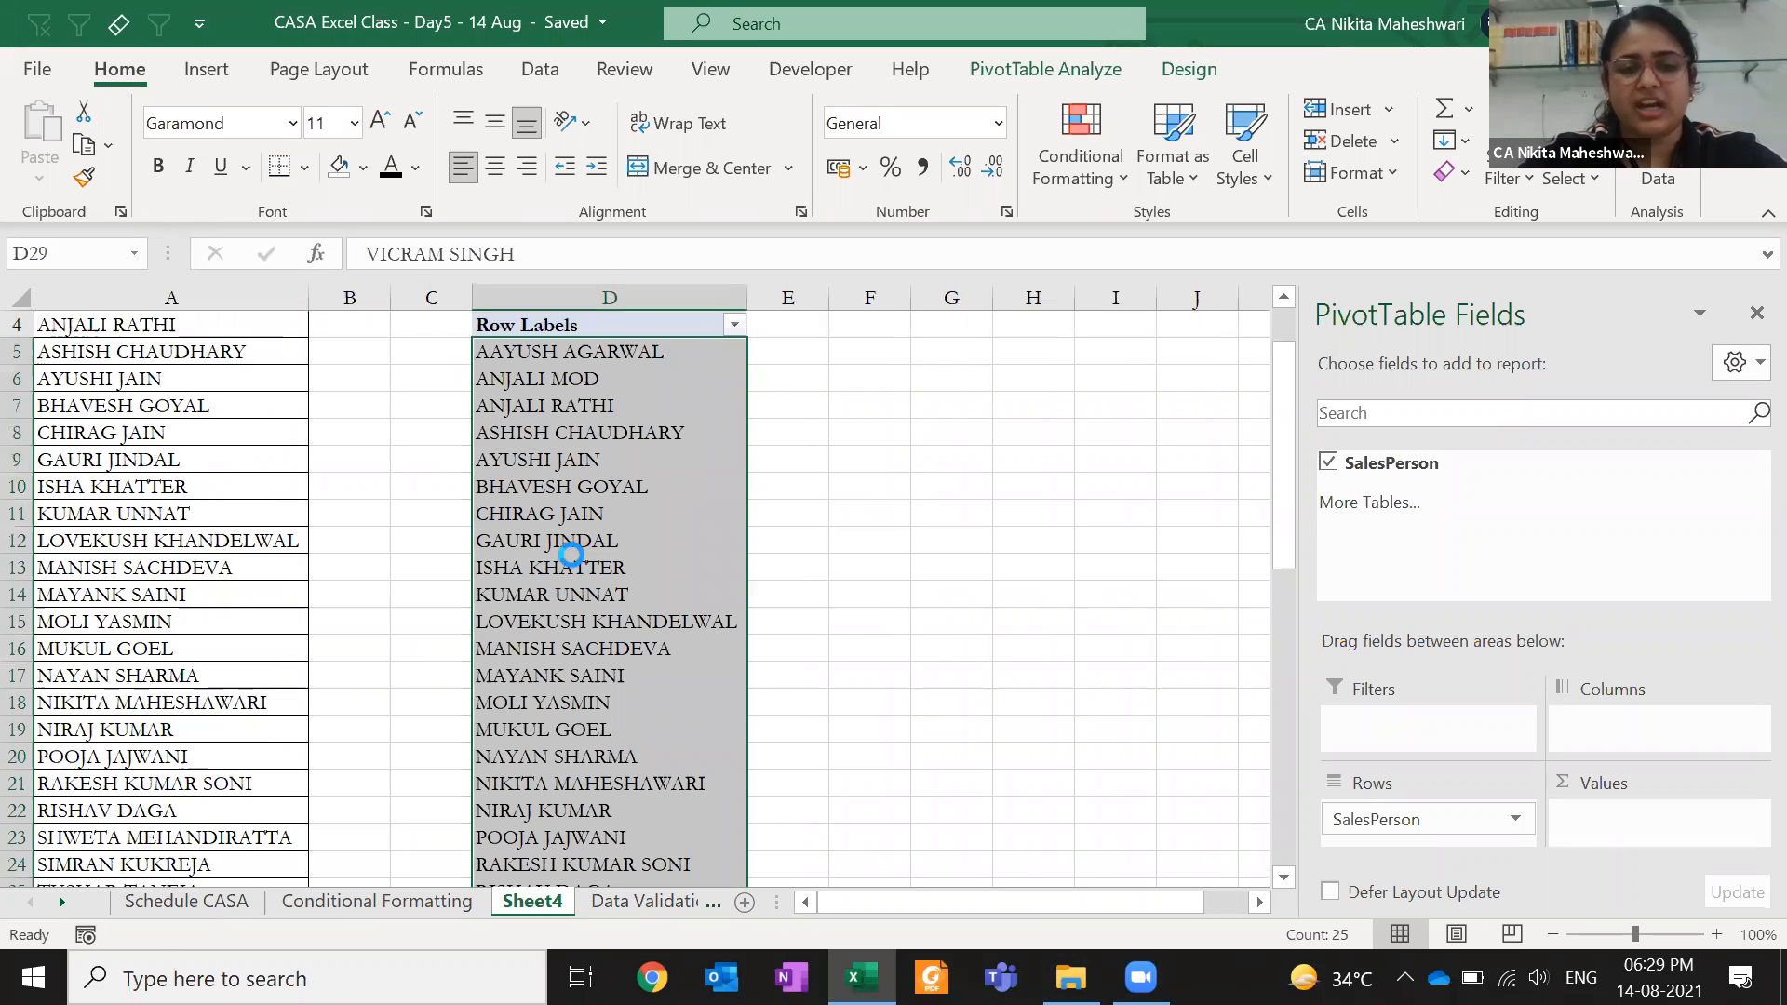
key("ctrl+c")
key("ctrl+Up")
key("Right")
key("Right")
key("Right")
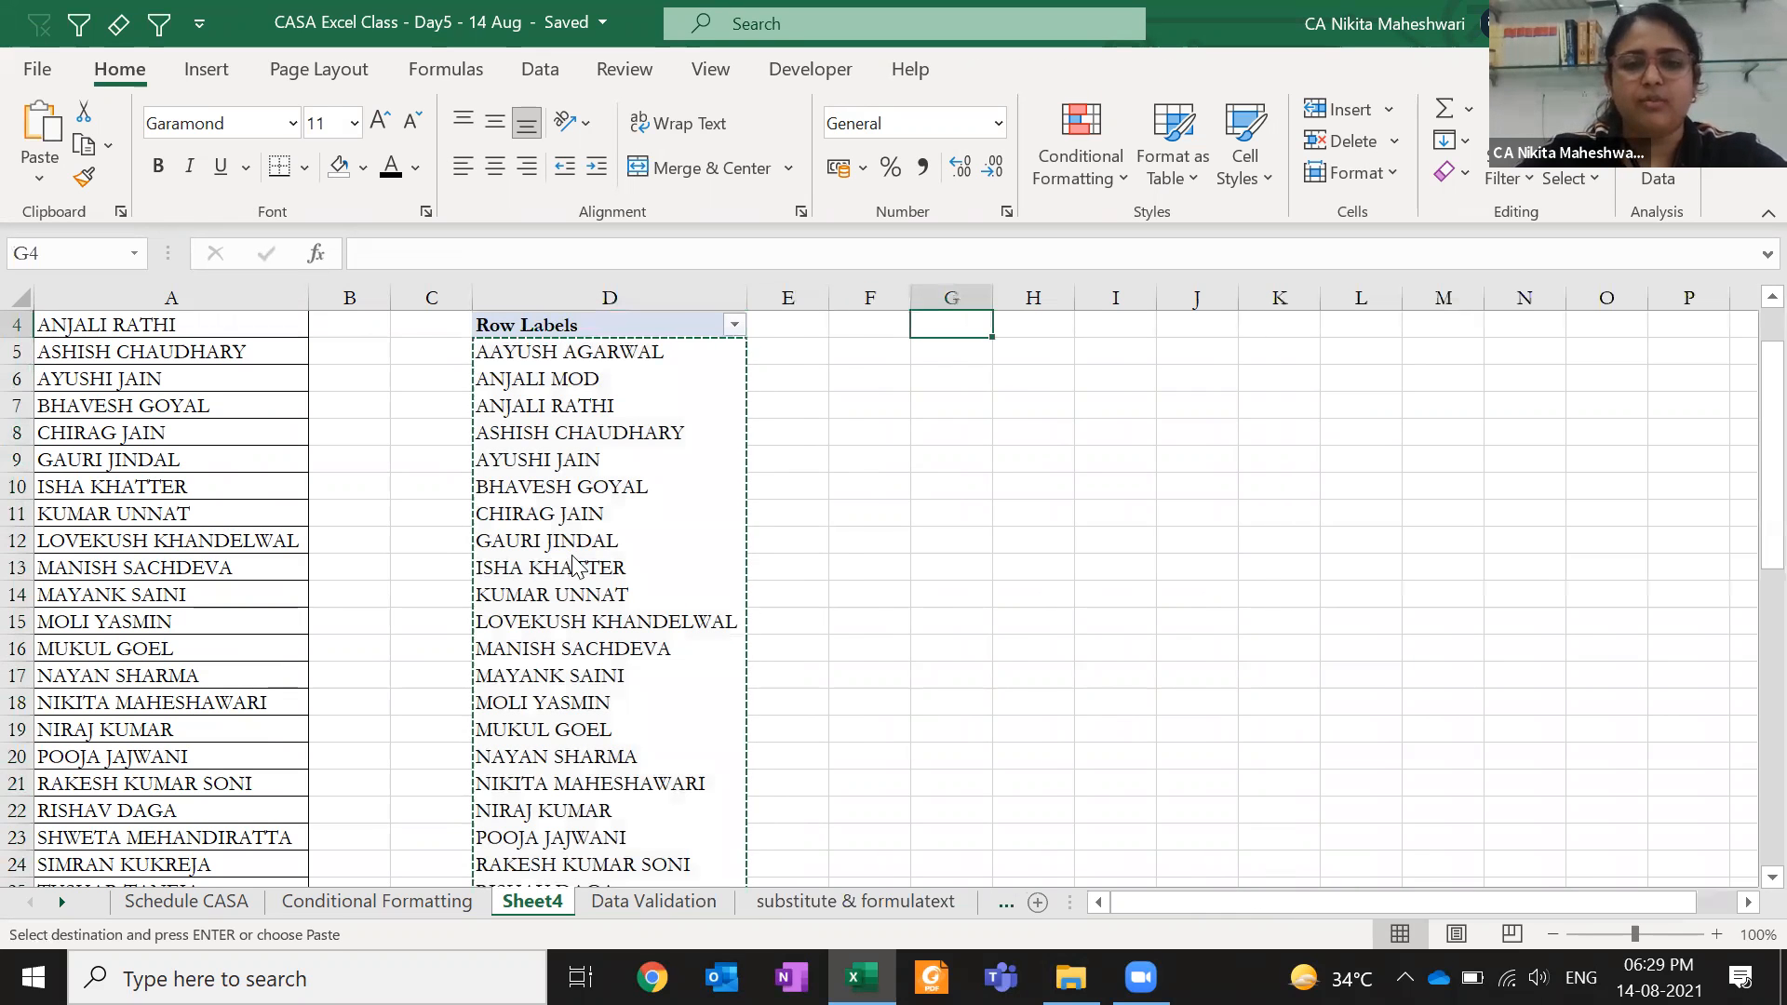
key("ctrl+v")
- Select and delete the whole pivot table
key("ctrl+Left")
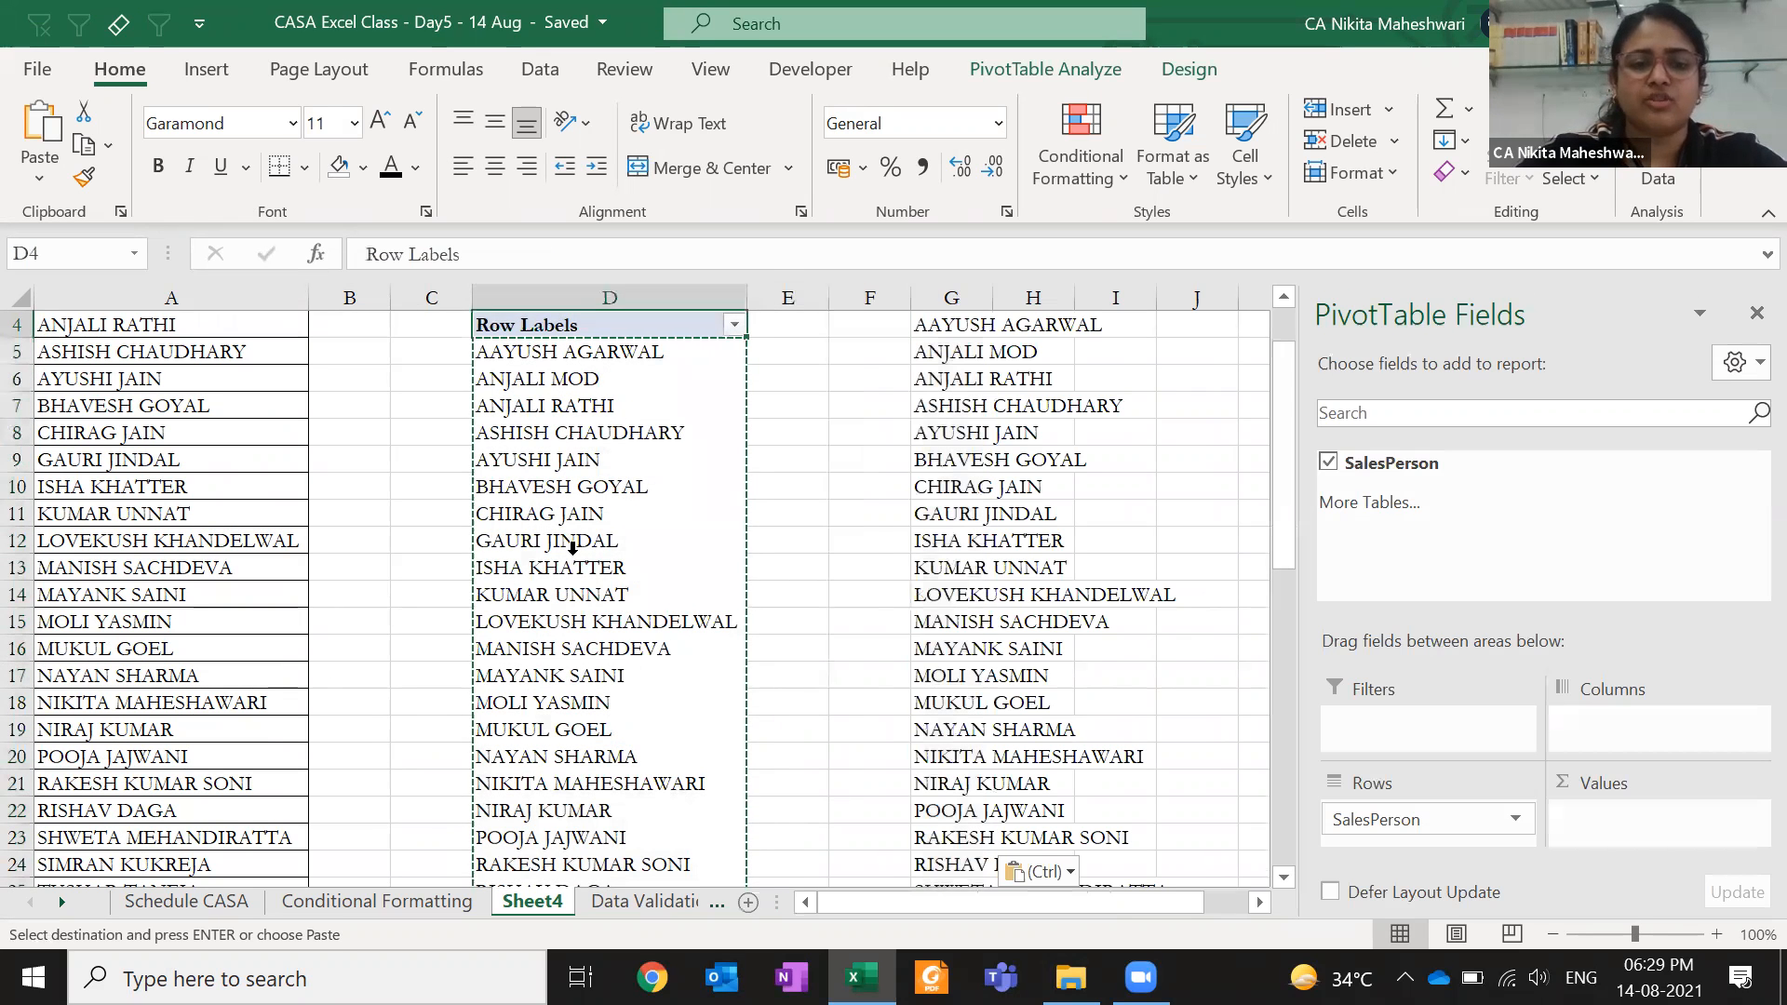
key("ctrl+shift+Down")
key("Delete")
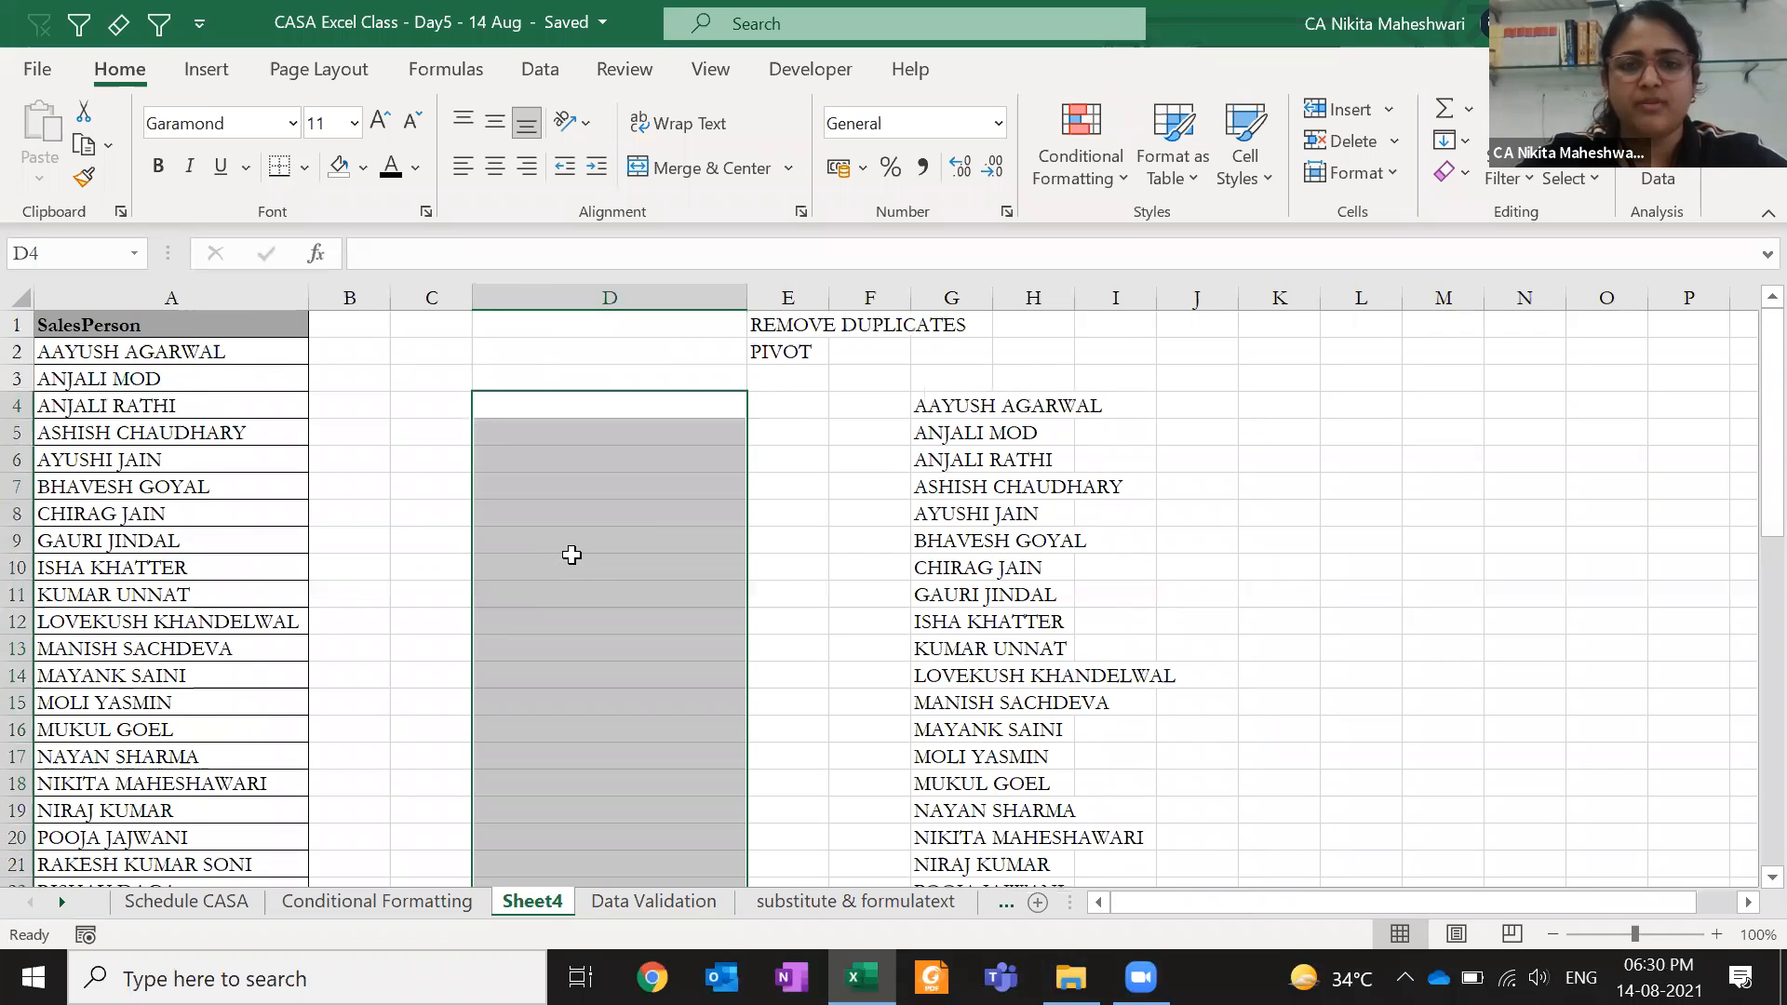
- Copy A1:A51 and paste it transposed across row 2 starting at O2
left_click(228, 328)
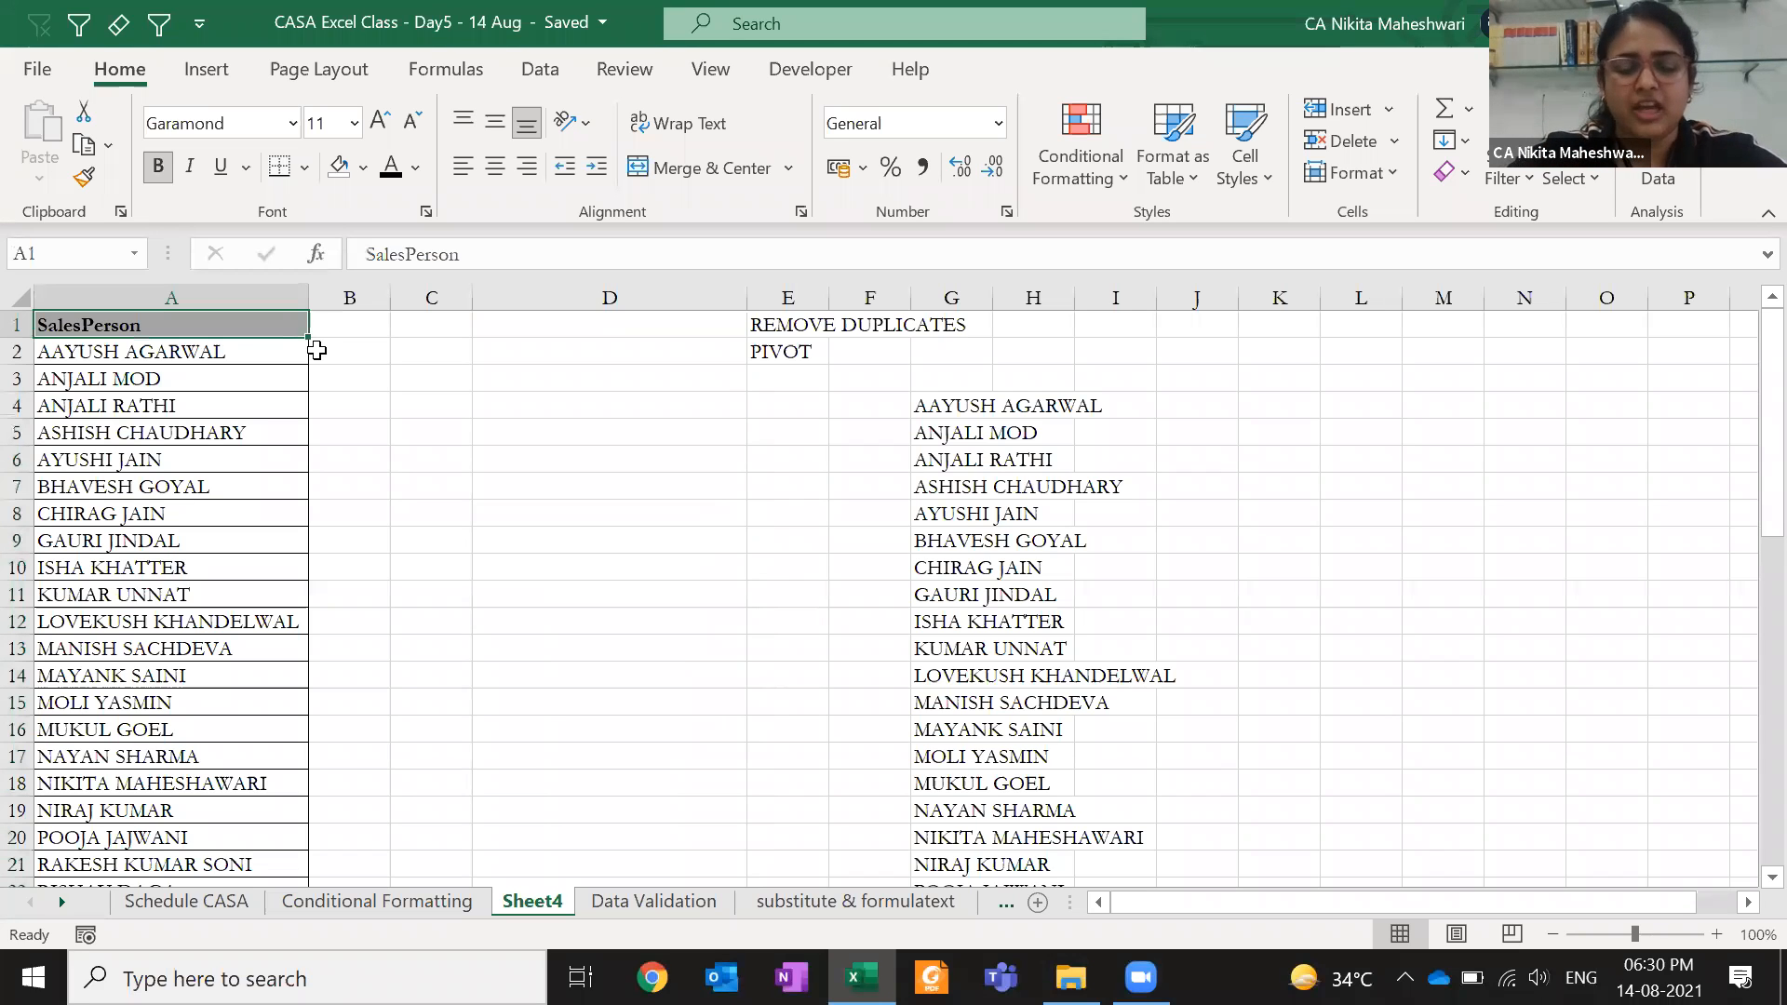
key("ctrl+shift+Down")
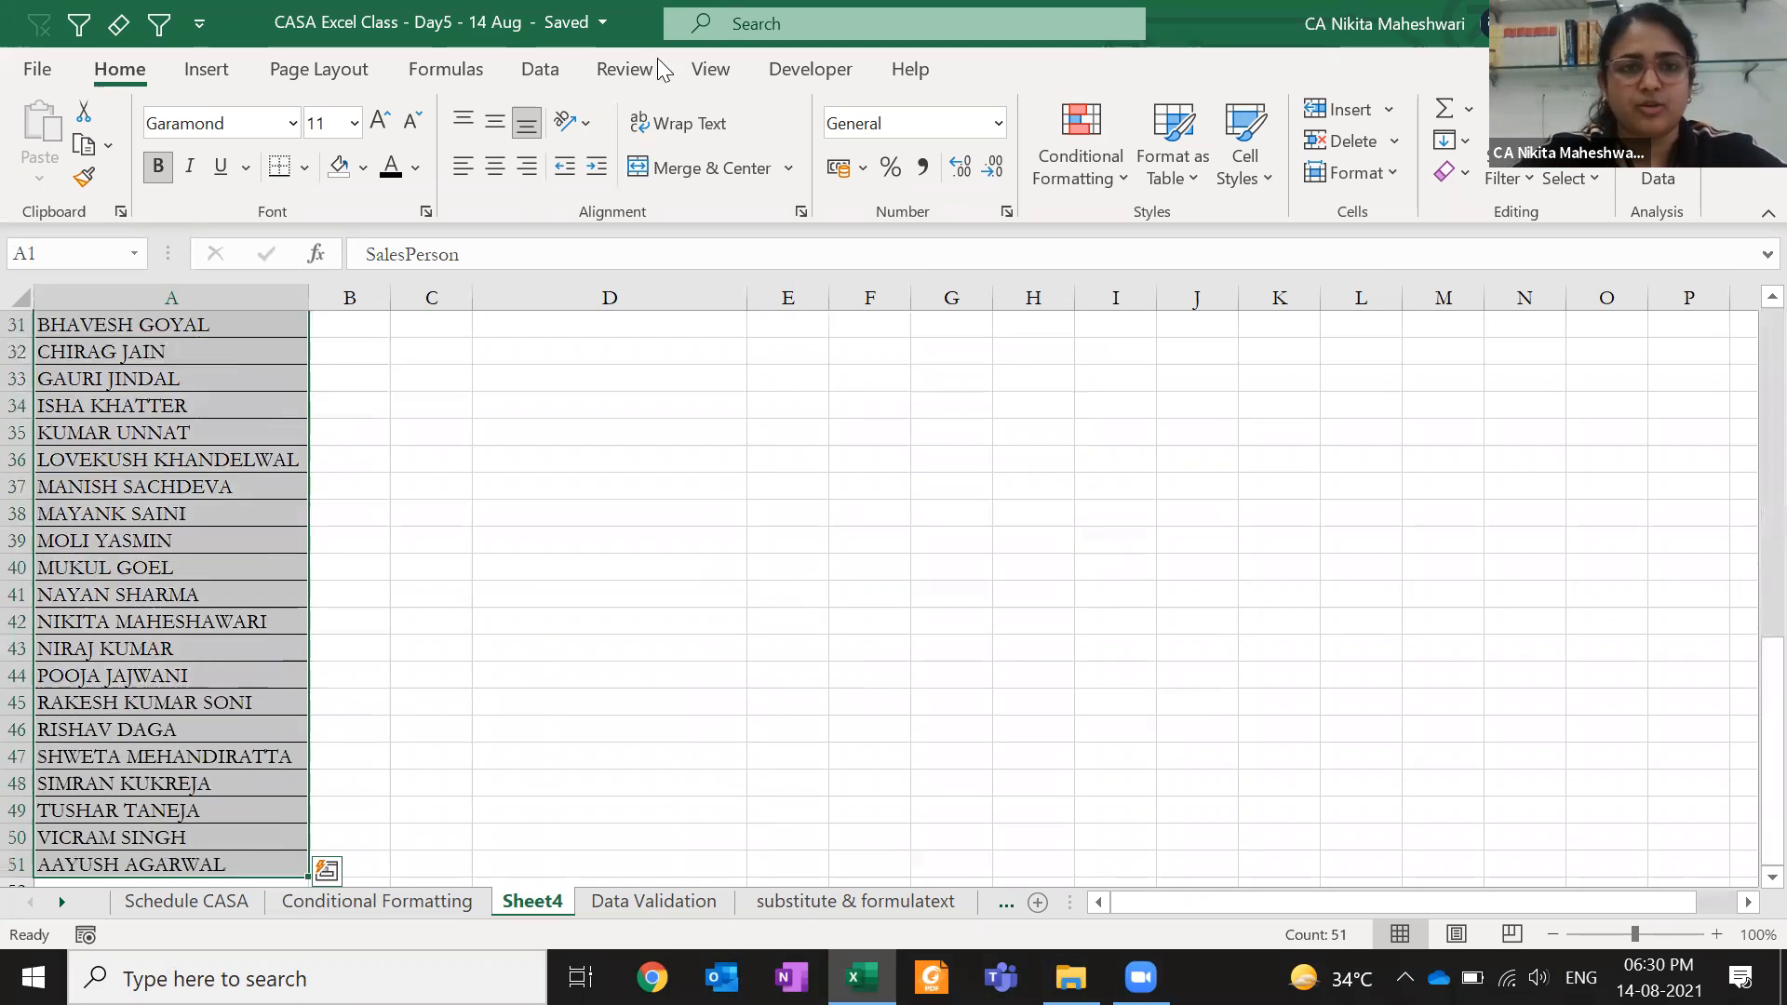
left_click(539, 69)
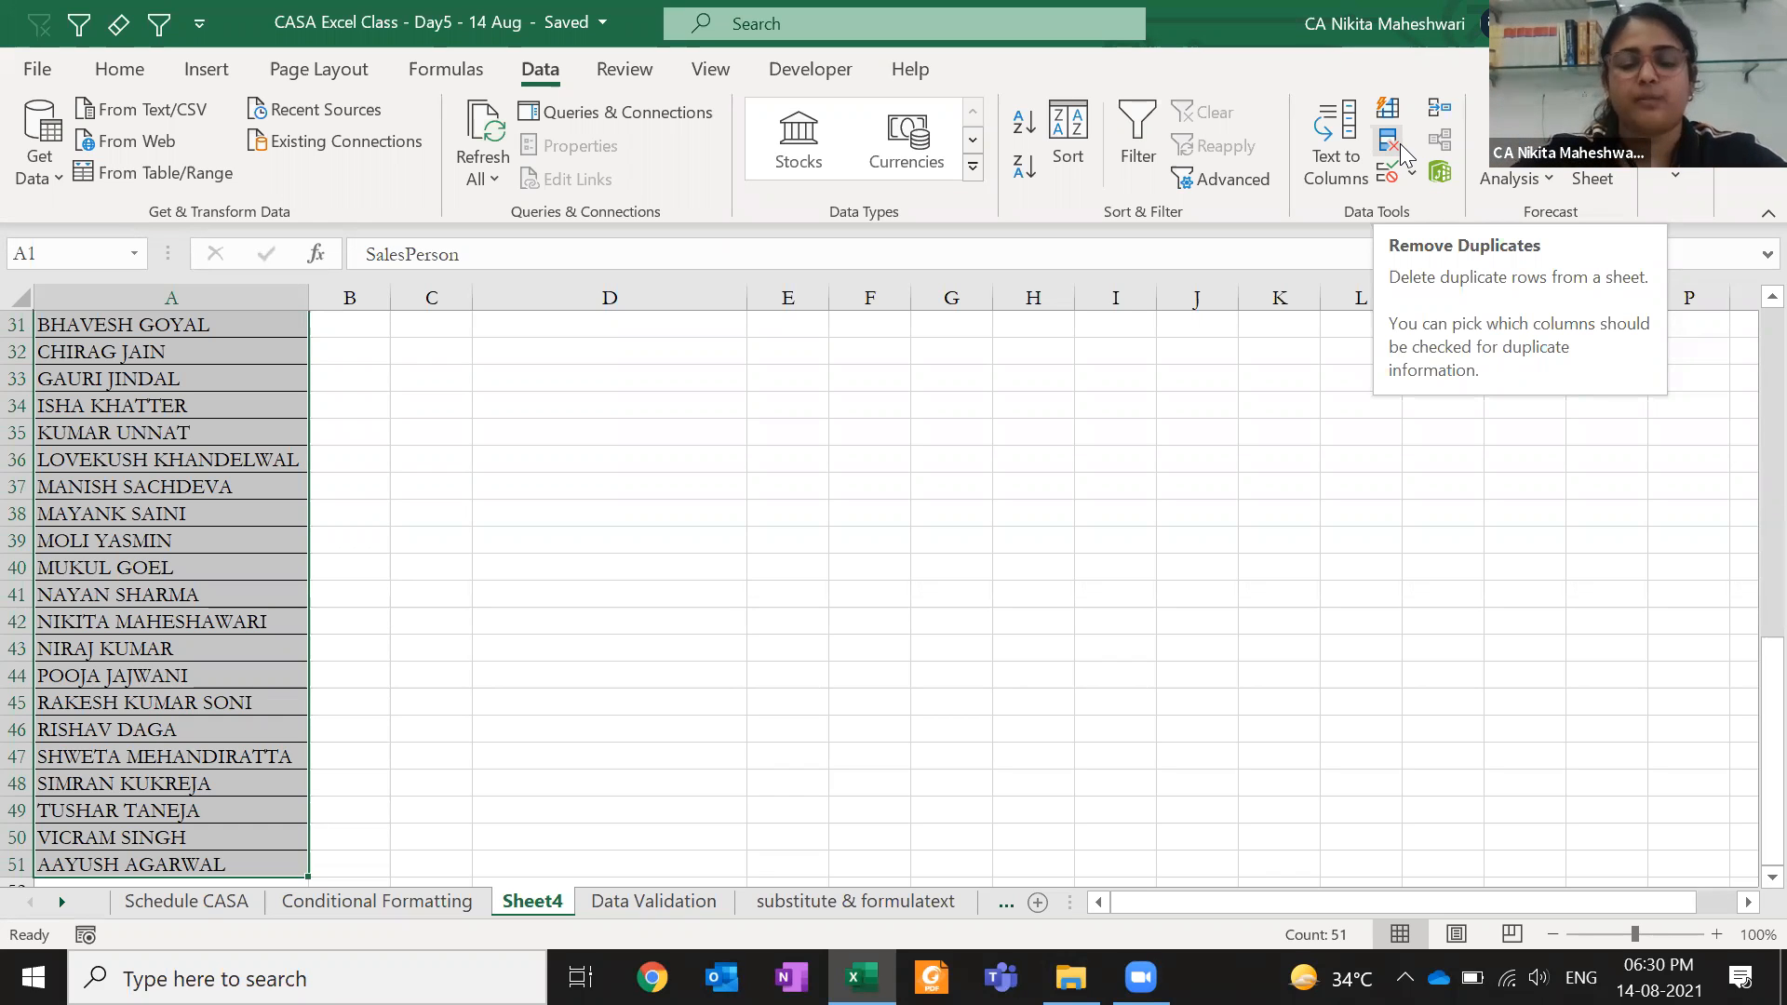
key("ctrl+Up")
key("ctrl+shift+Down")
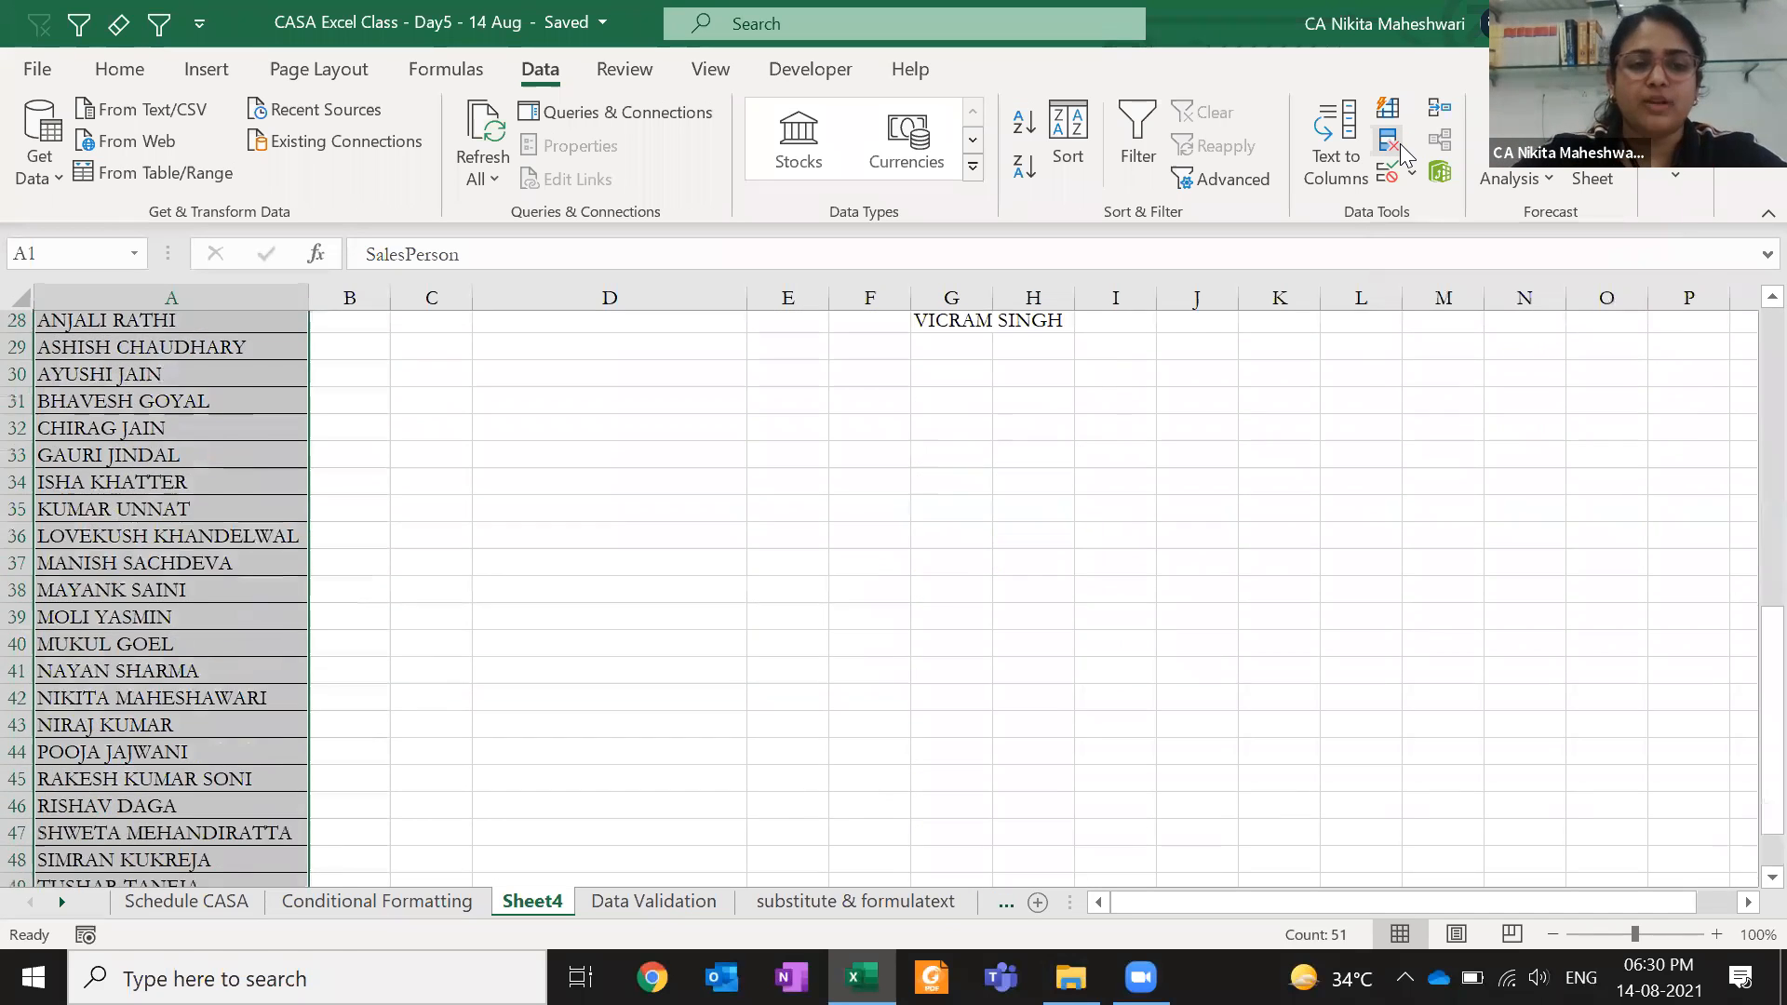
key("ctrl+c")
key("Right")
key("Right")
key("Right")
key("Right")
key("Right")
key("Right")
key("Right")
key("Right")
key("Right")
key("Right")
key("Right")
key("Right")
key("Right")
key("Right")
key("Down")
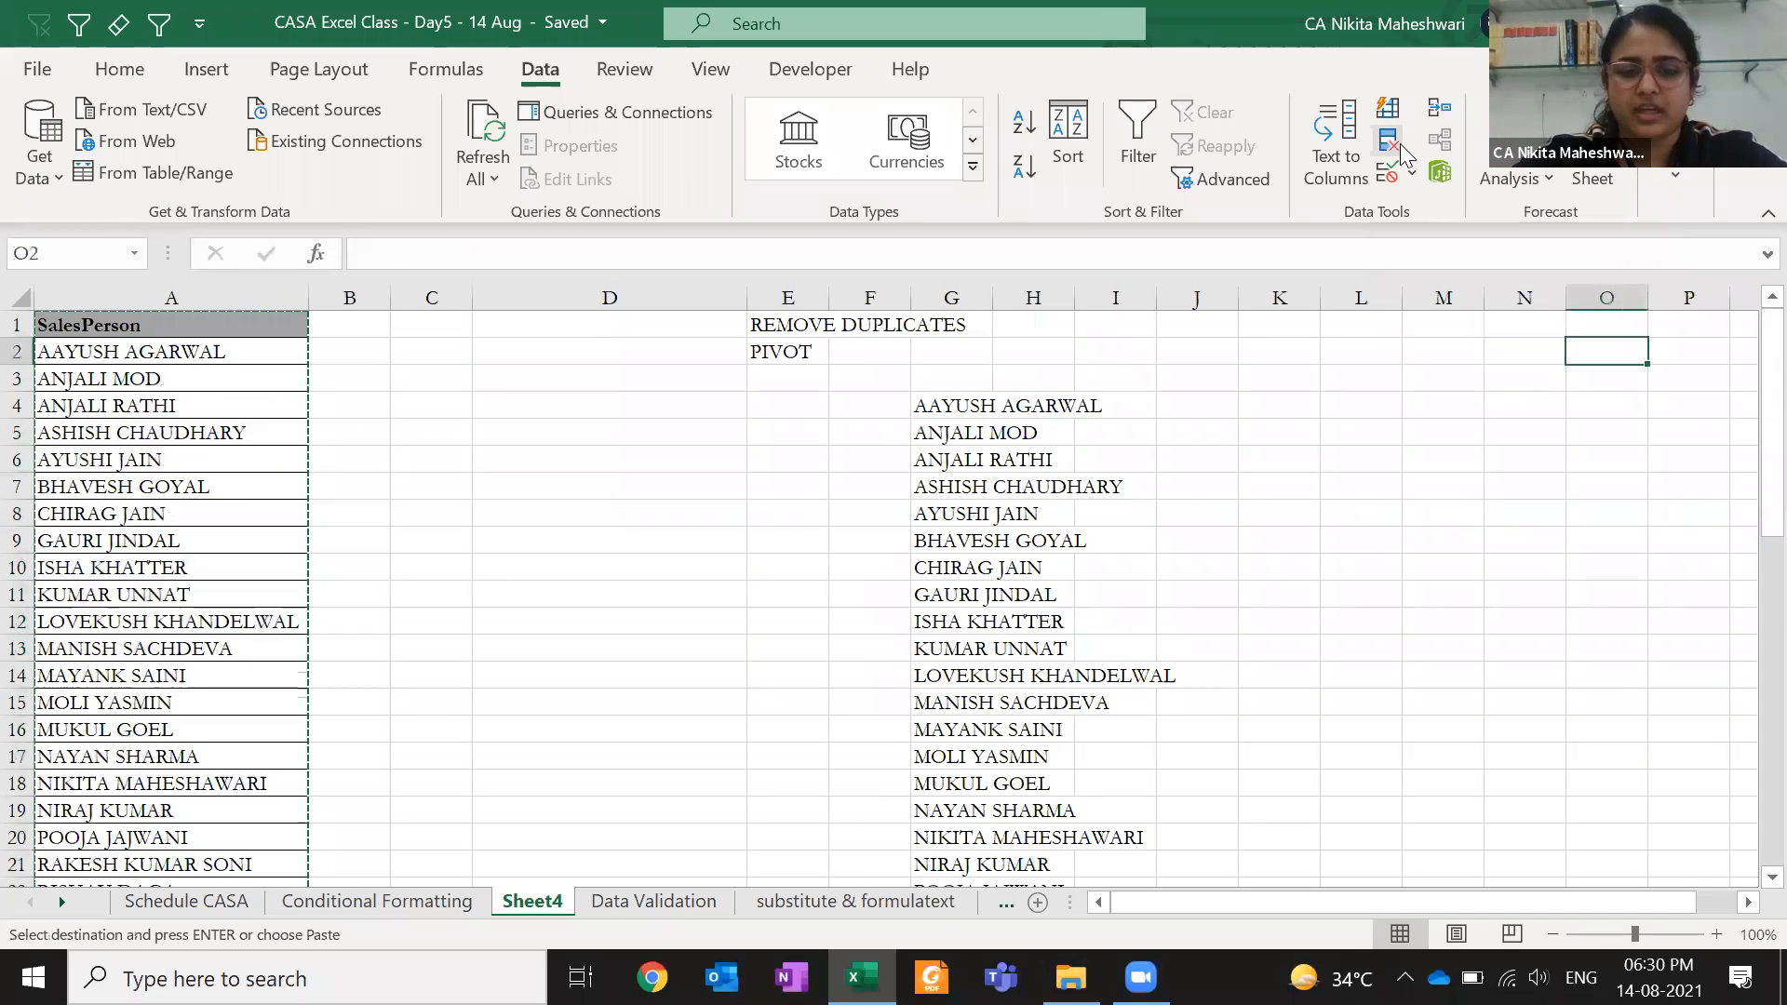
key("ctrl+alt+v")
key("e")
key("Return")
- Copy the transposed names in O2:BM2 and bring up Paste Special at O5
key("Right")
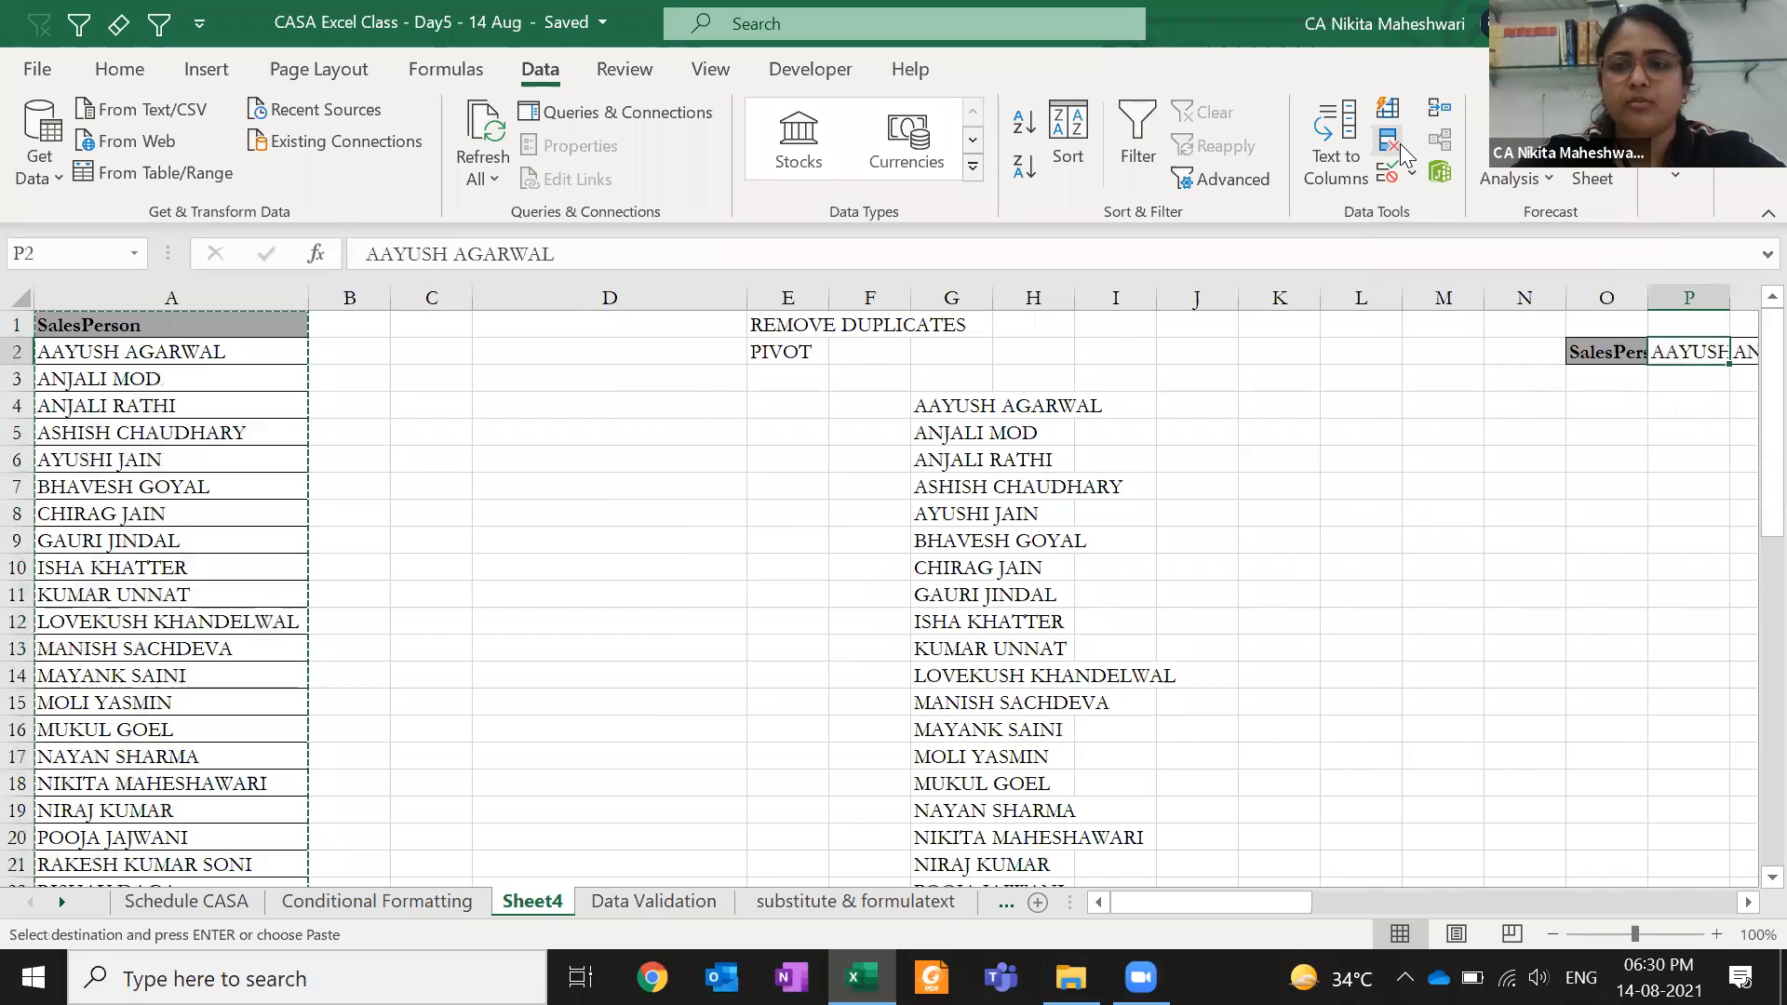
key("Right")
key("Right")
key("Right")
key("Right")
key("ctrl+Right")
key("Escape")
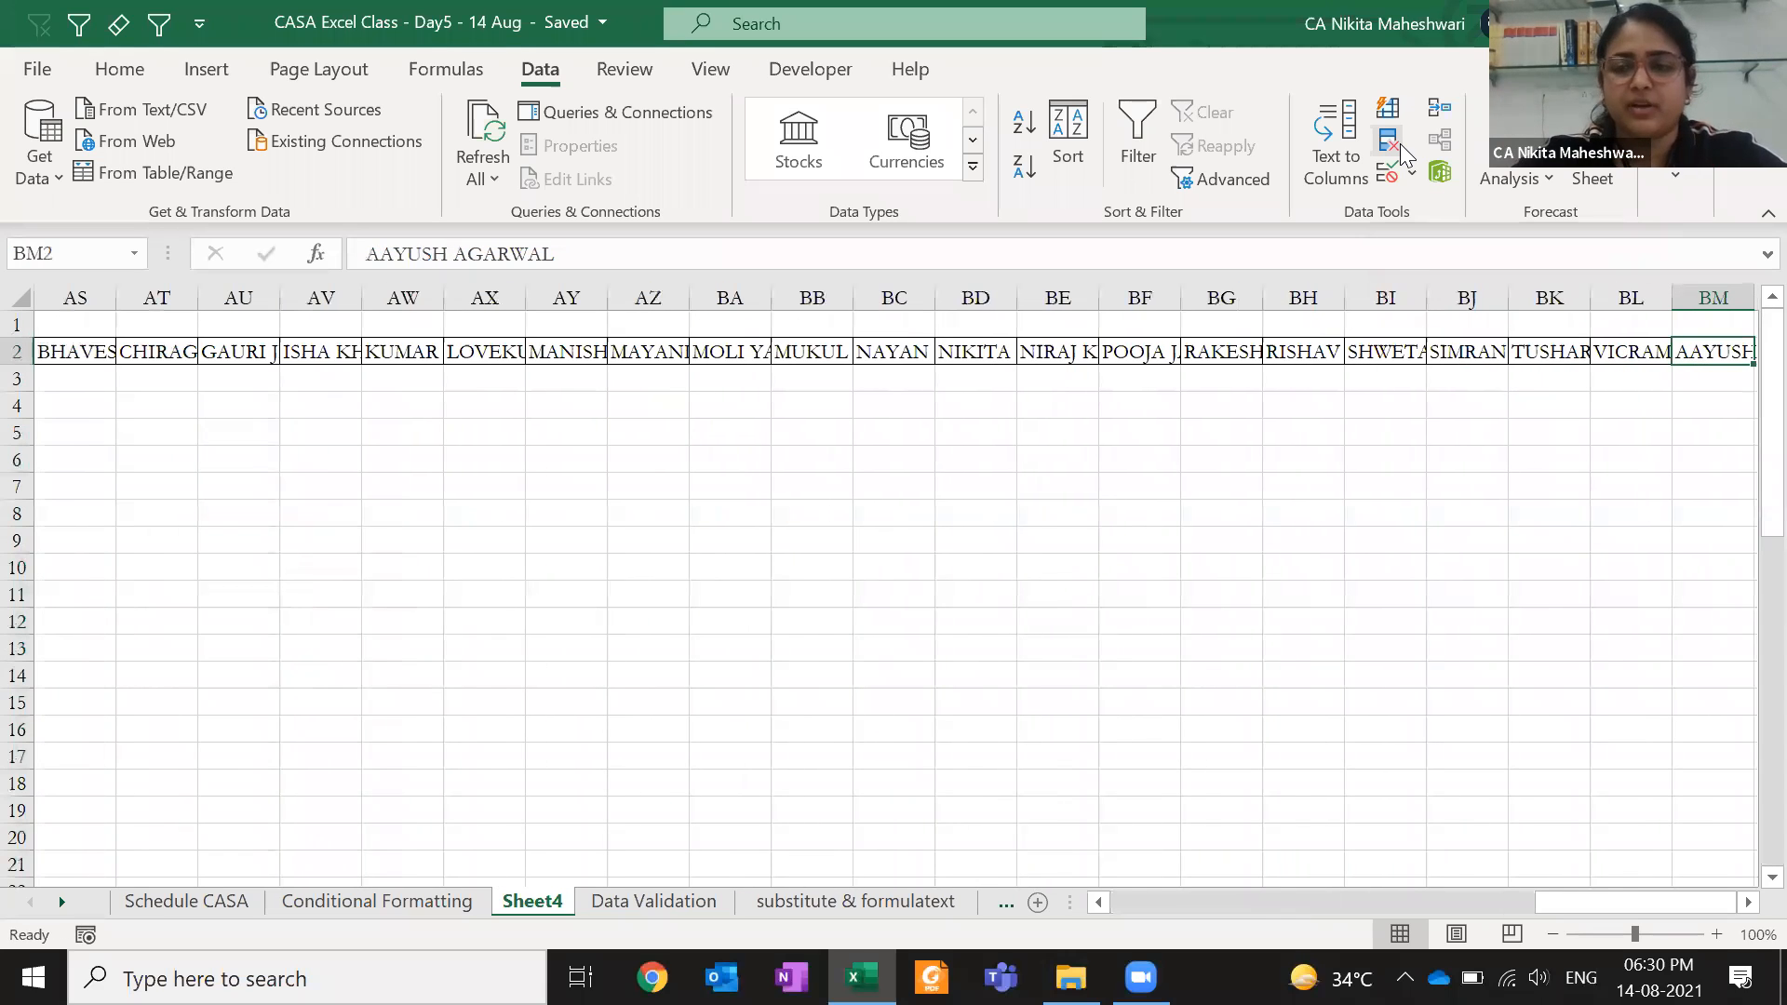
key("ctrl+shift+Left")
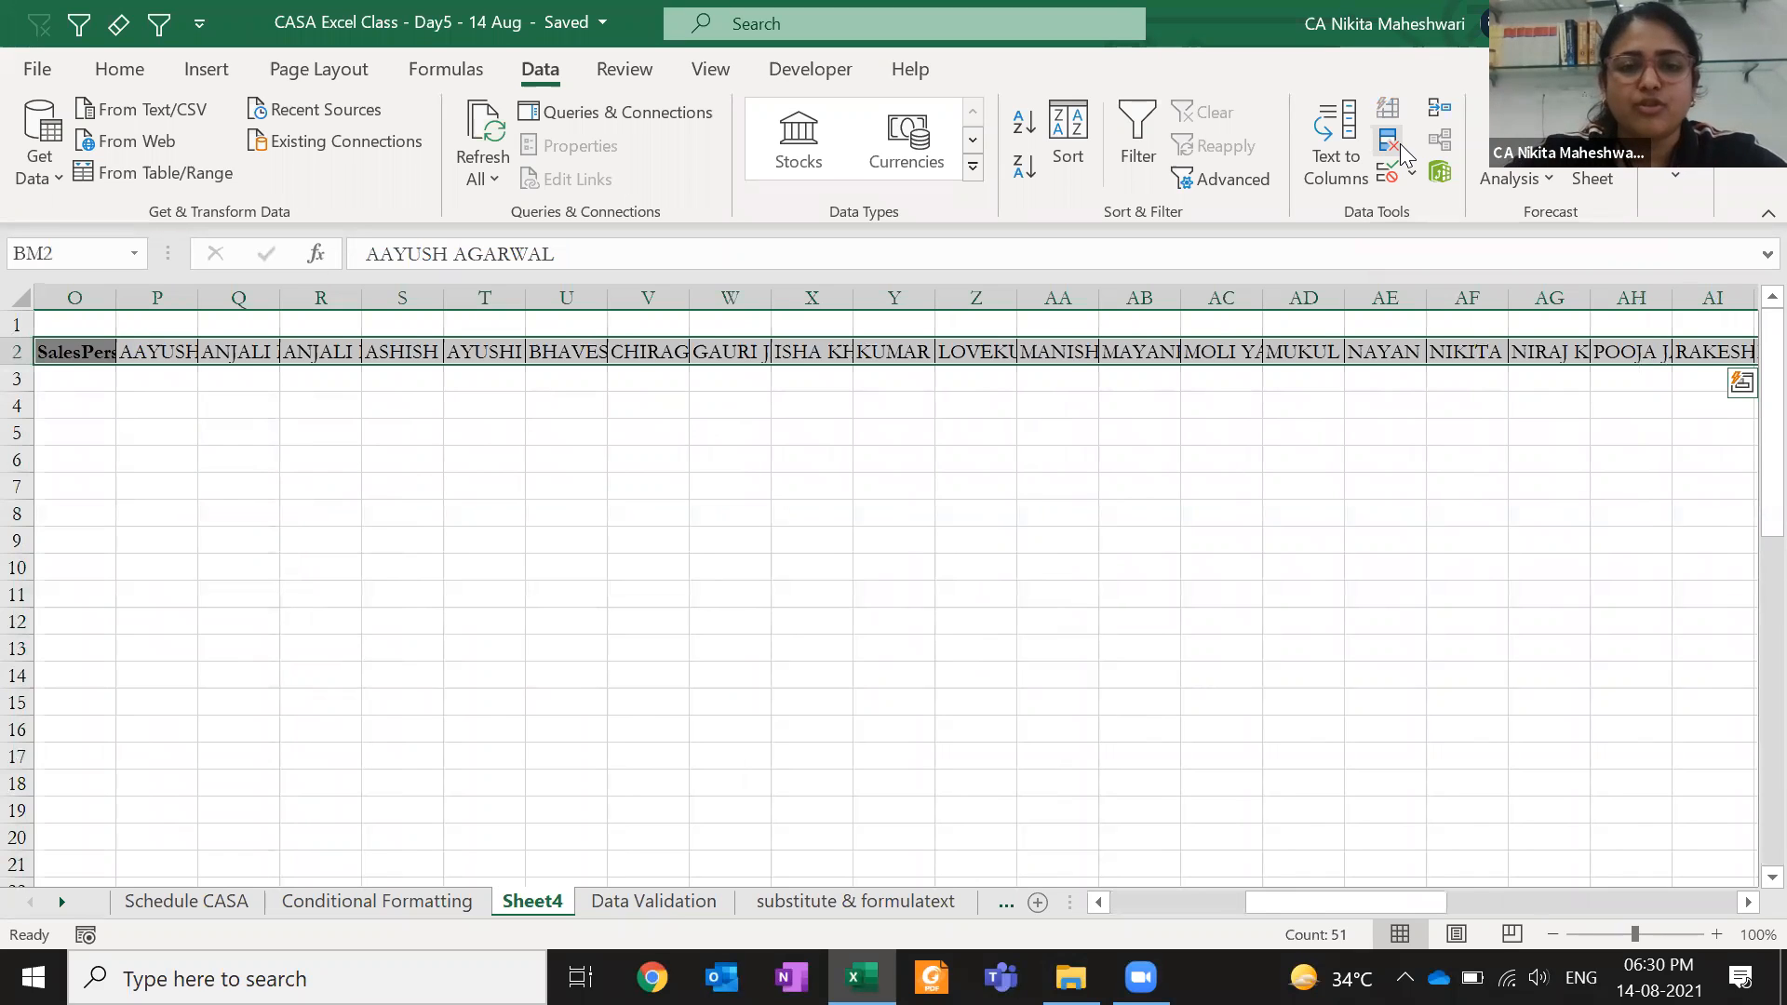
key("ctrl+c")
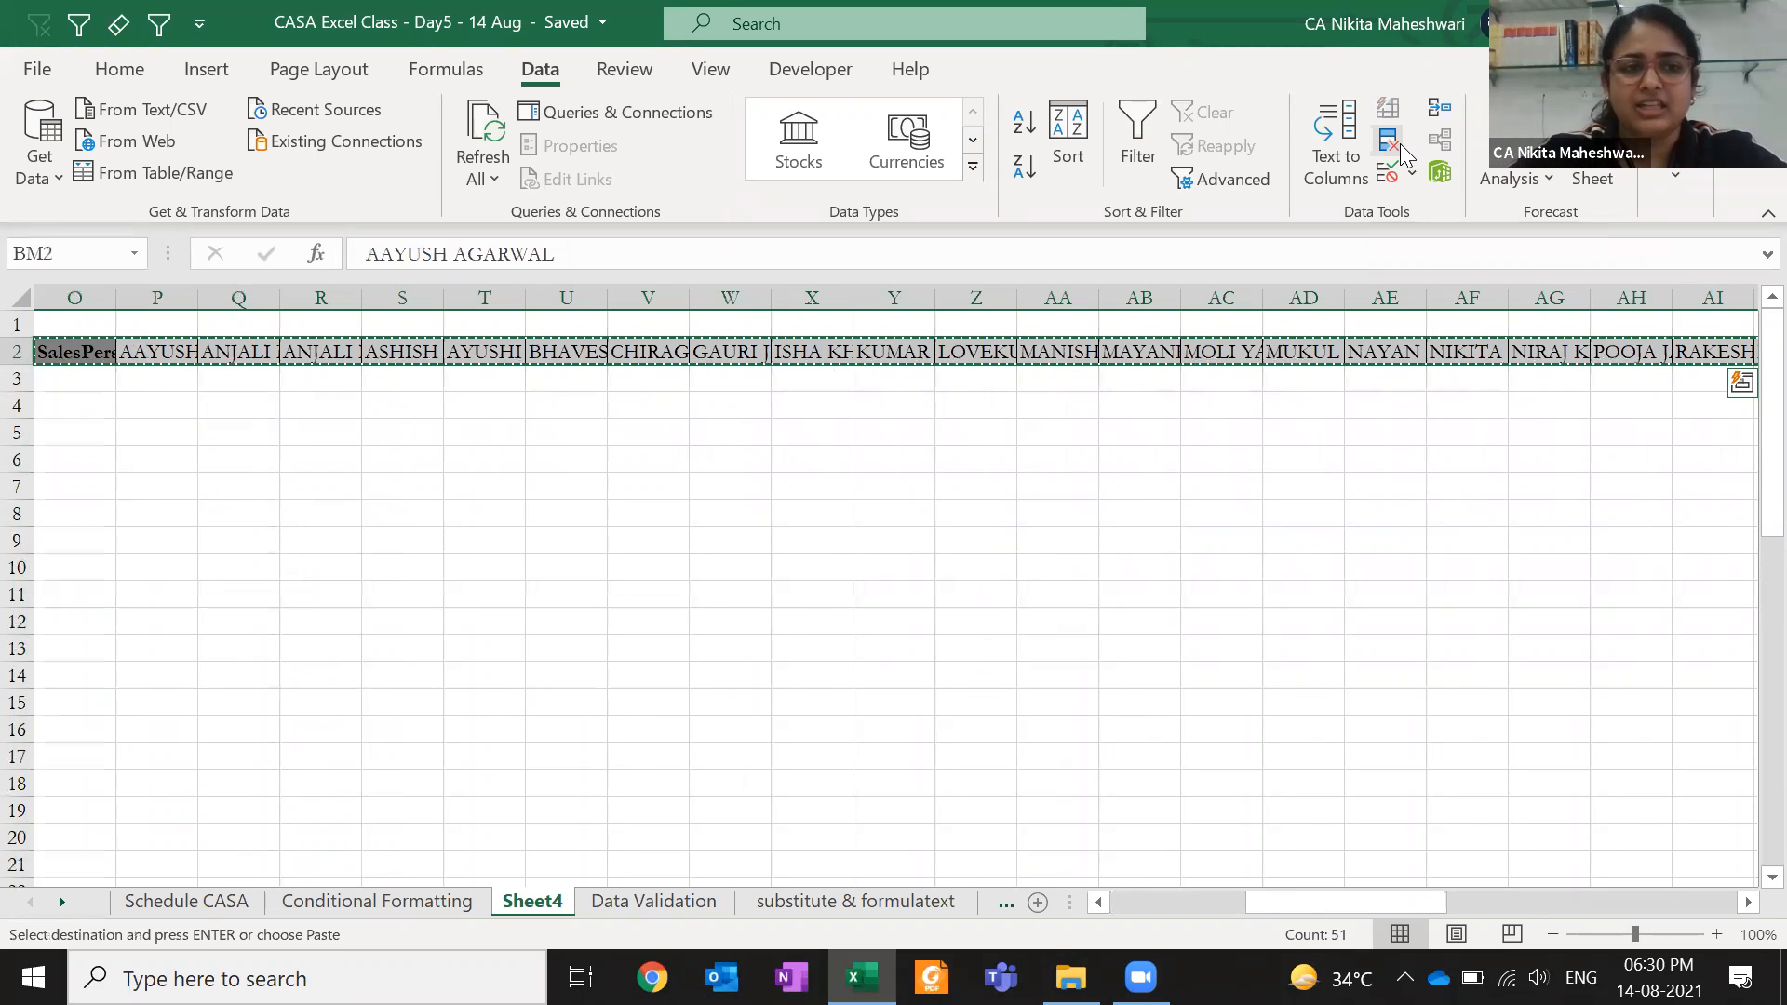
key("Left")
key("ctrl+Left")
key("Down")
key("Down")
key("Down")
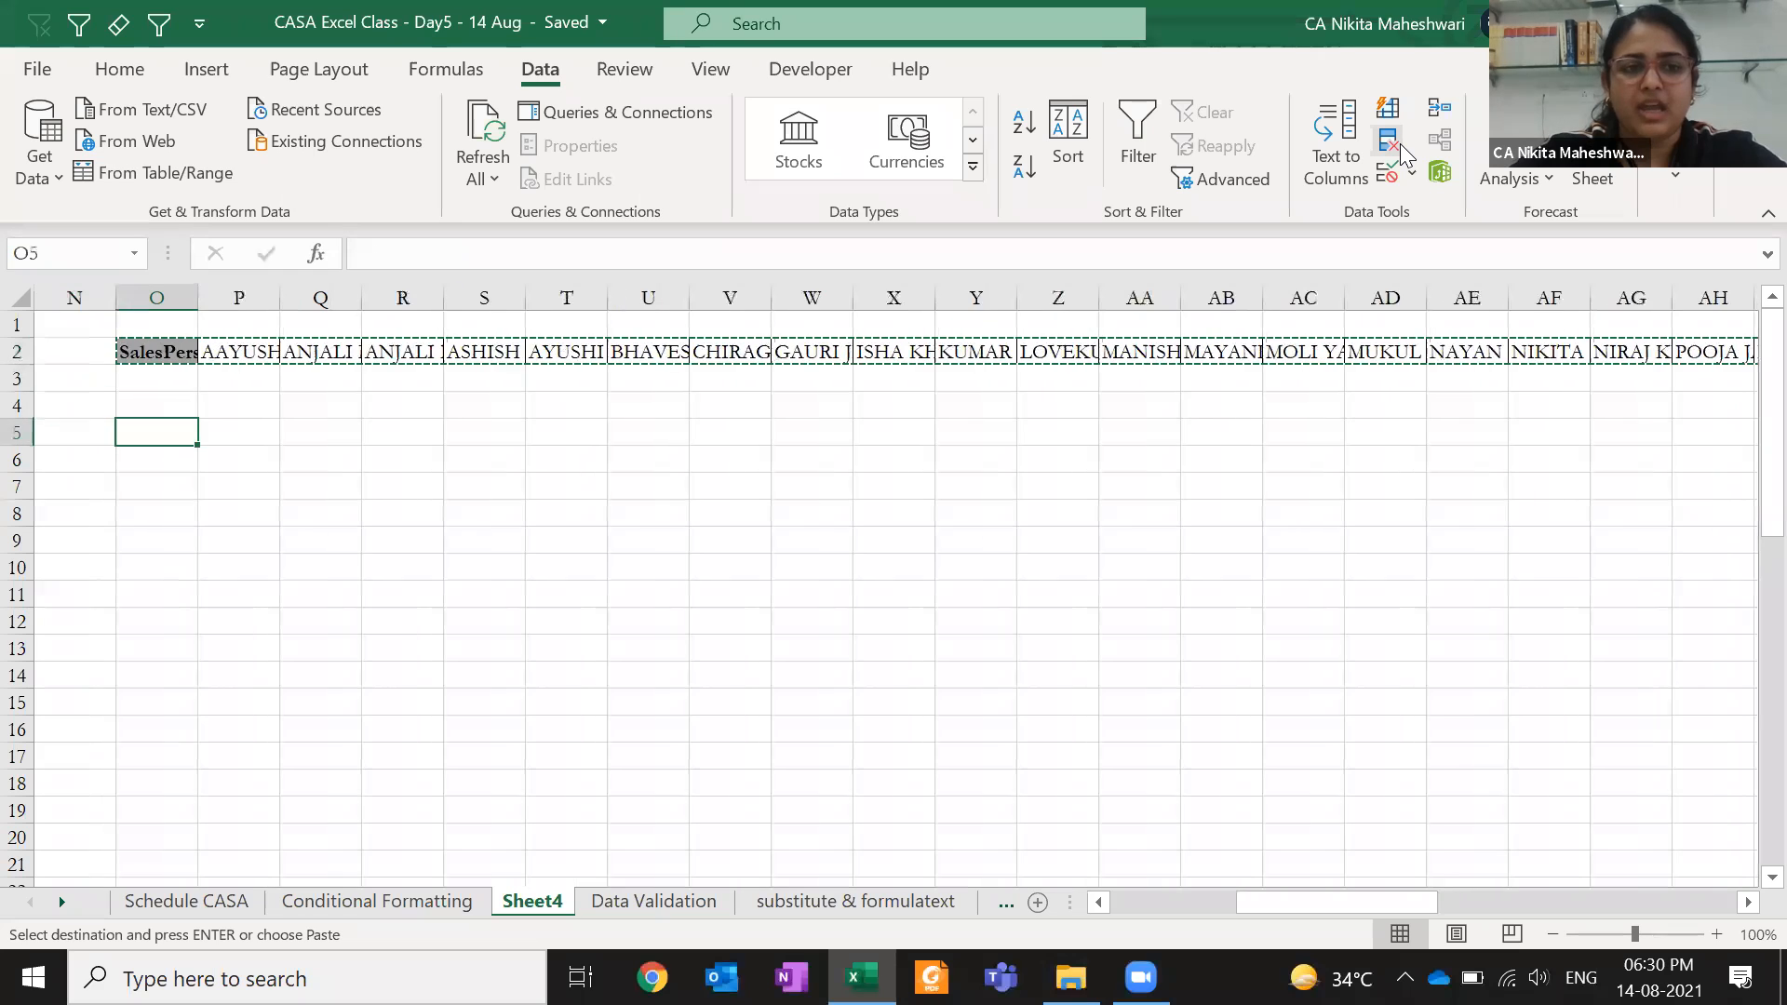
key("ctrl+alt+v")
- Paste the row-2 names transposed down column O from O5 via Home > Paste Special
key("e")
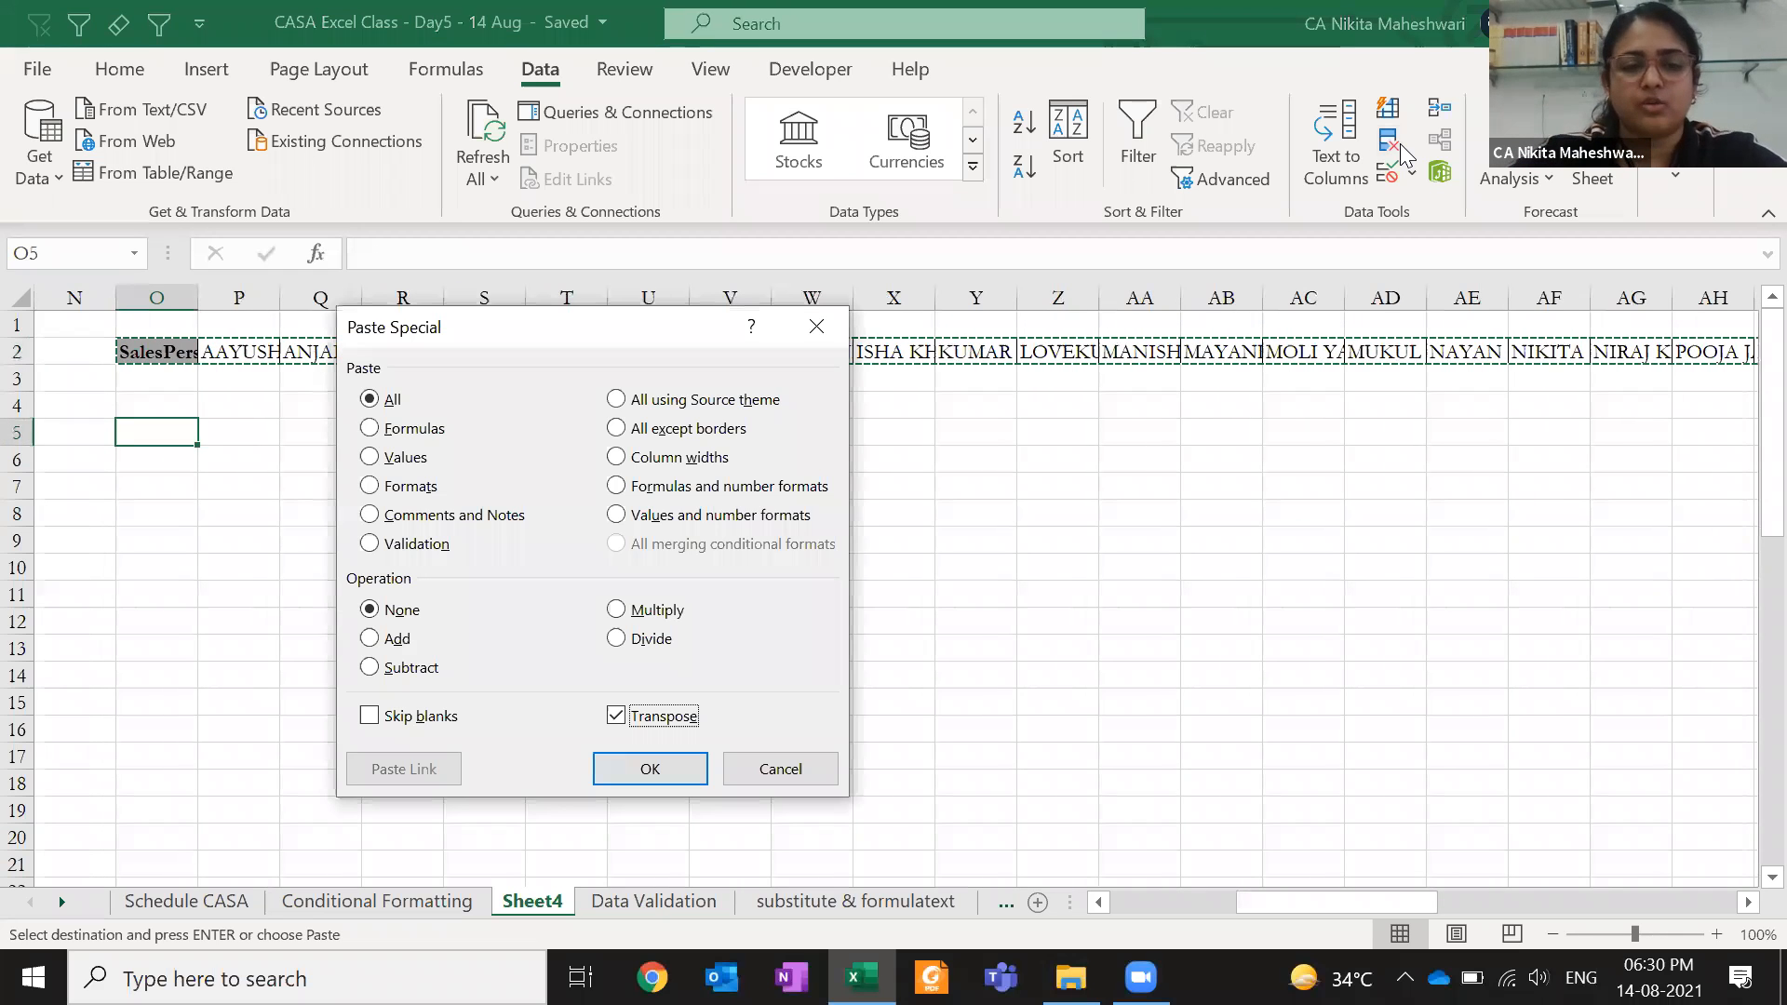
key("Escape")
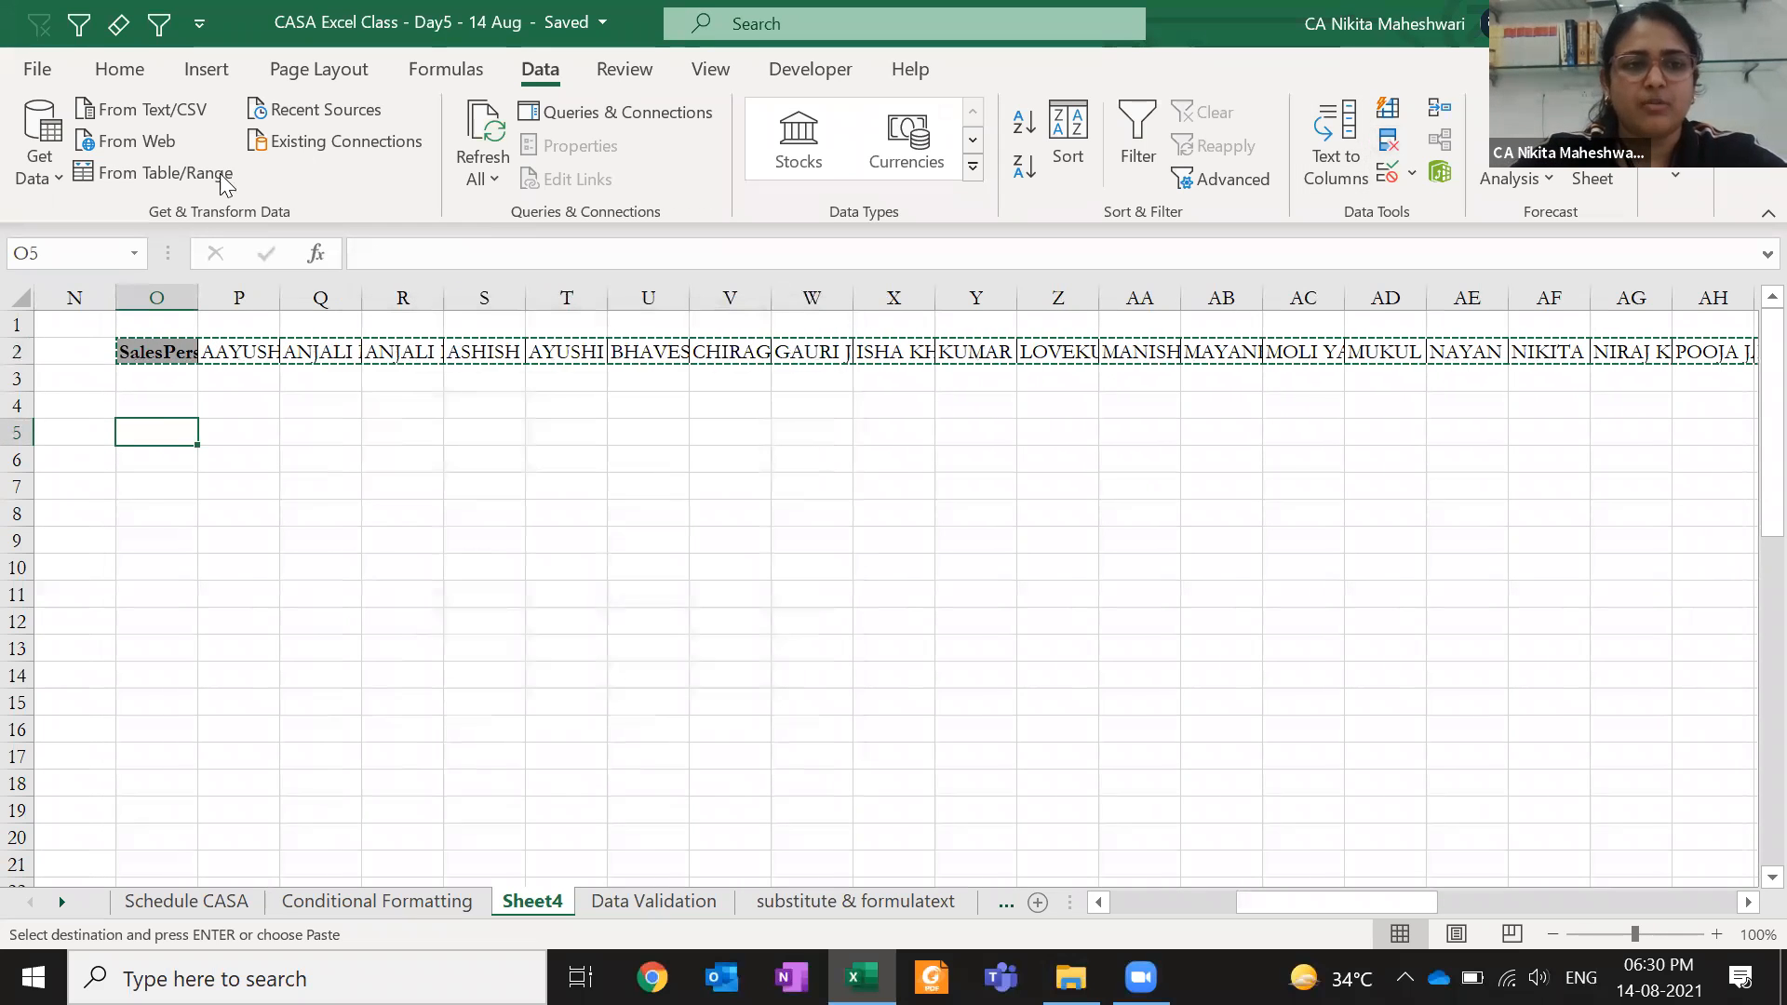
left_click(114, 72)
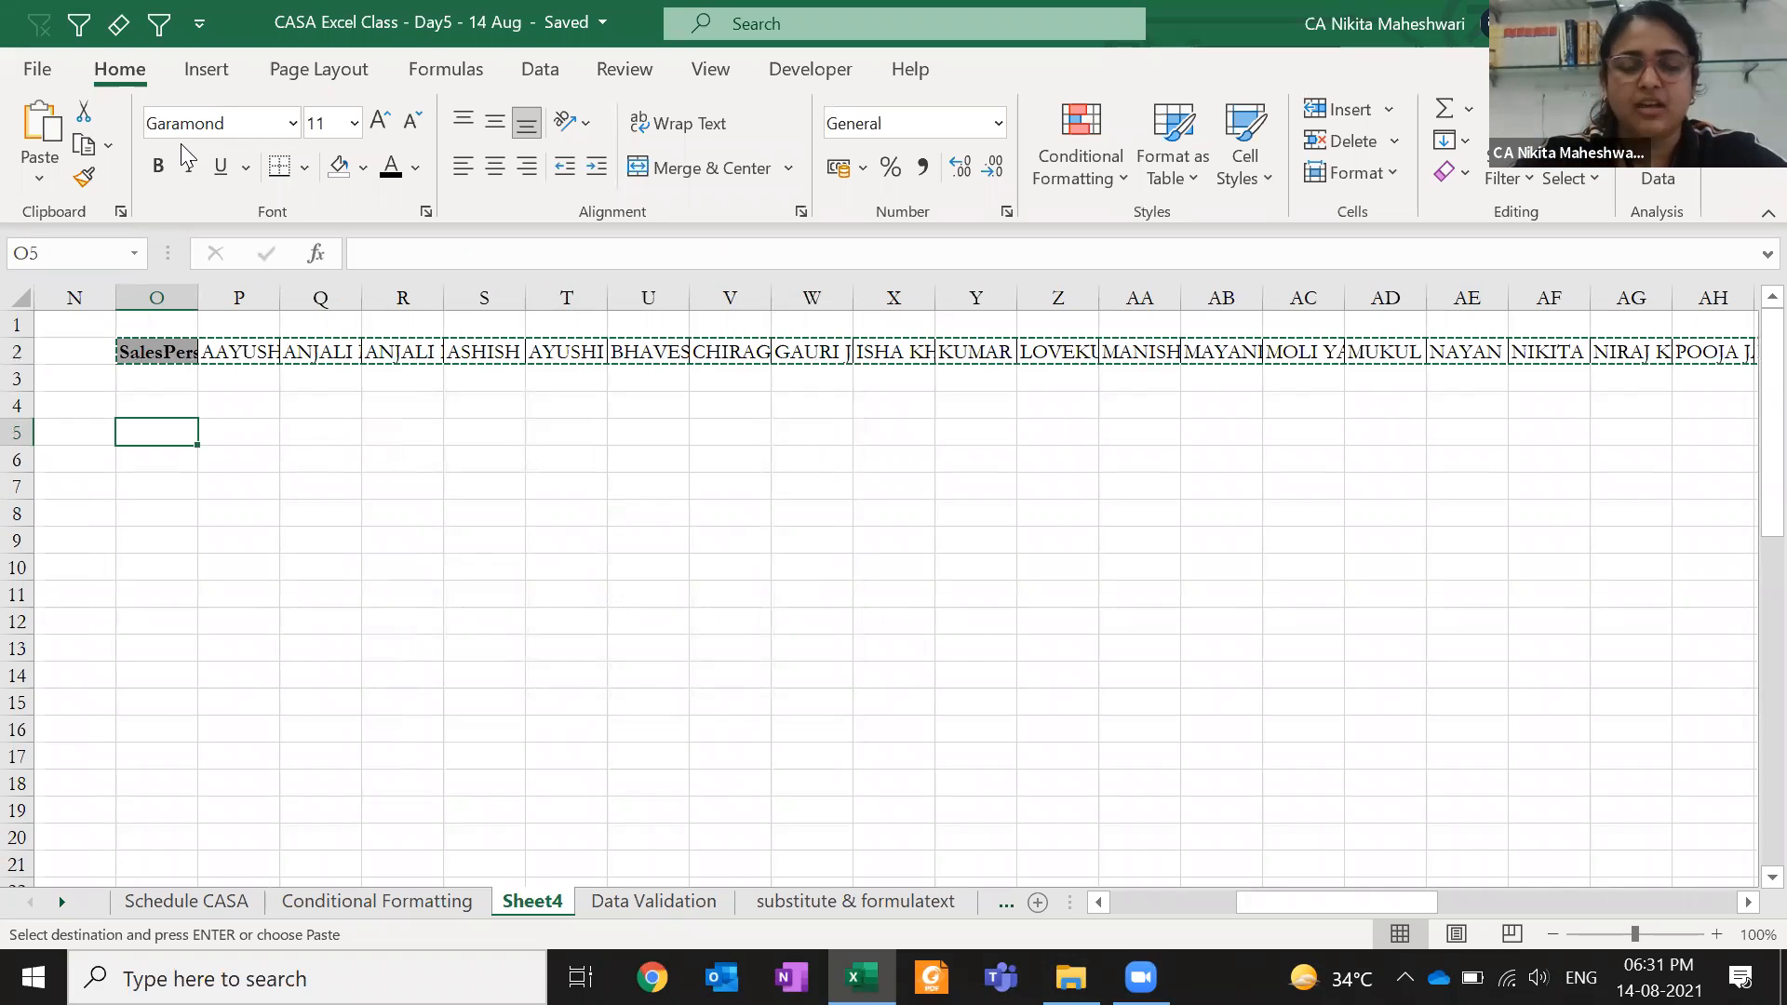
left_click(33, 181)
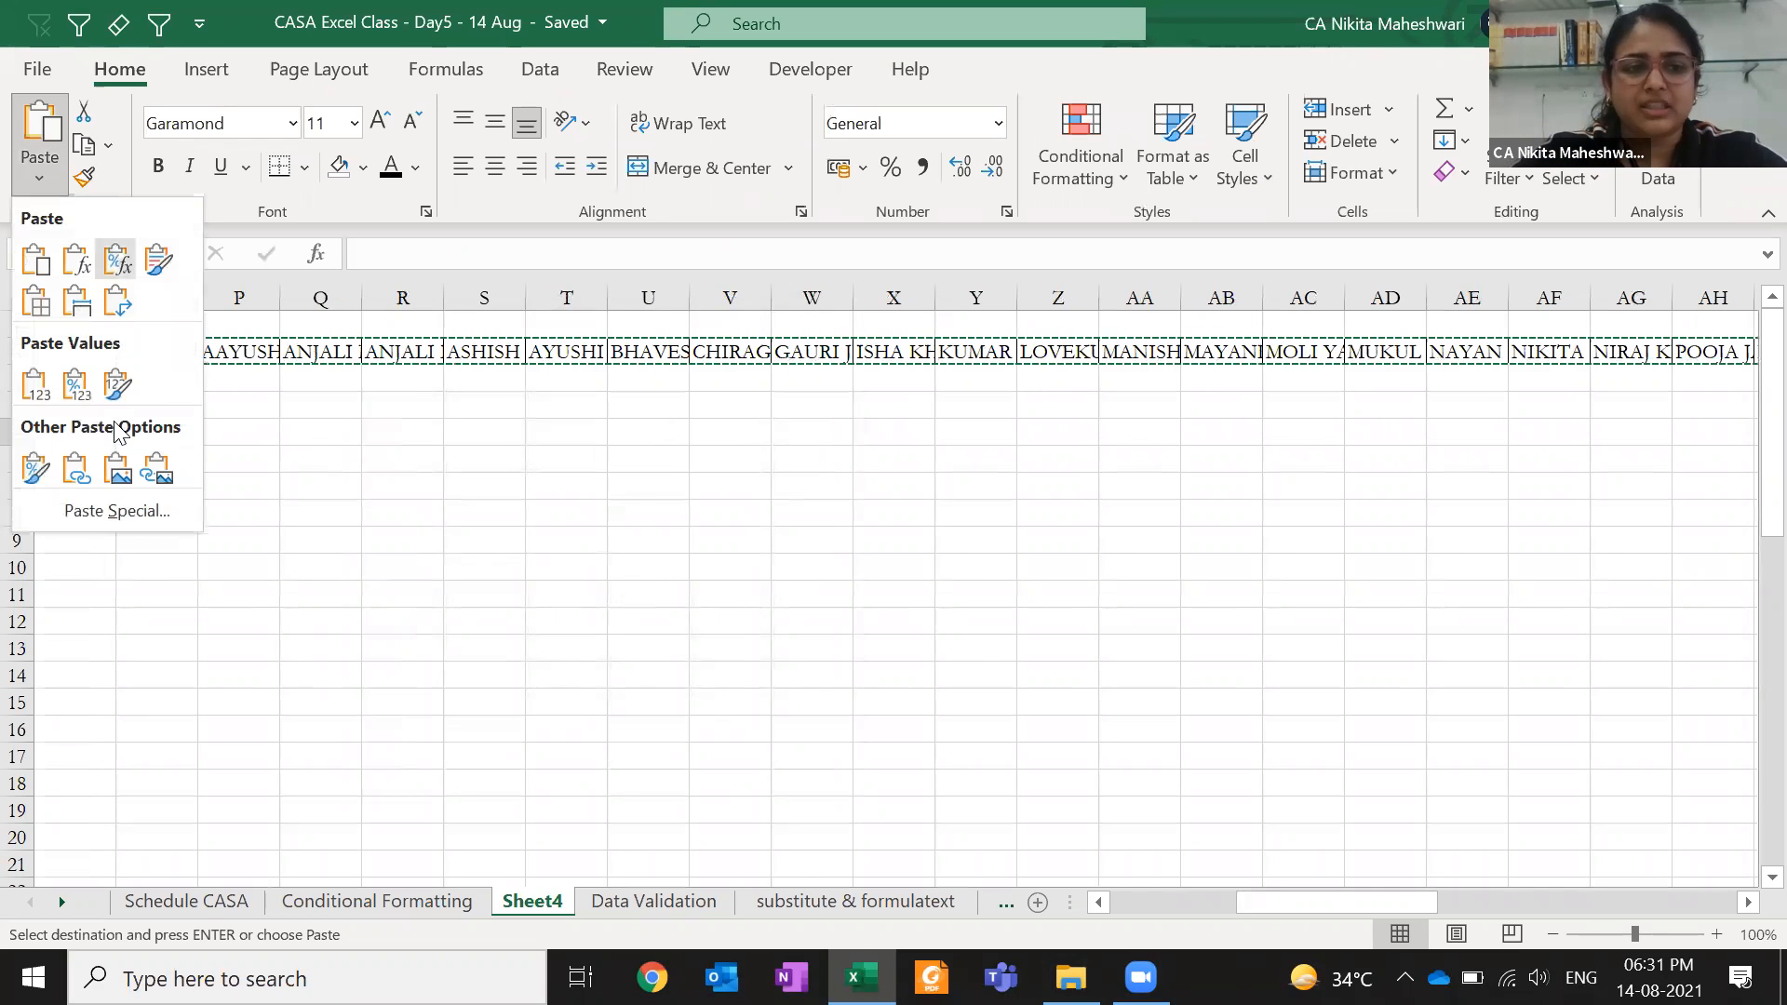
left_click(126, 511)
left_click(663, 716)
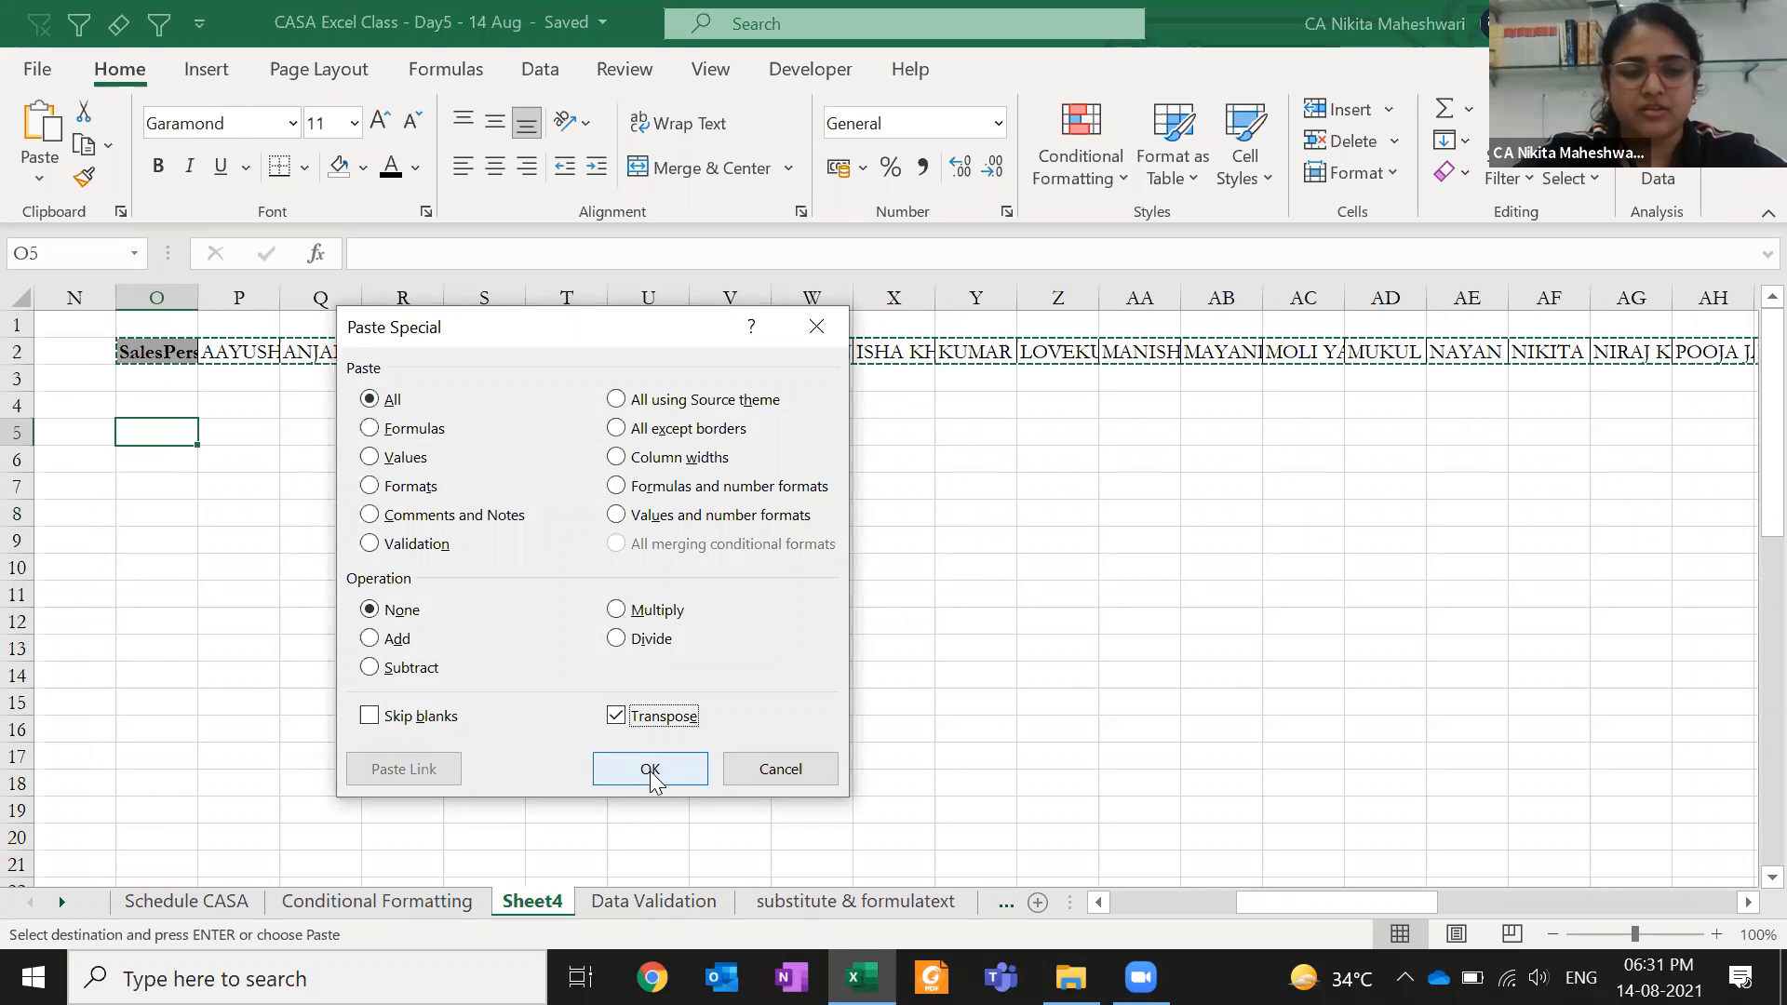
left_click(649, 771)
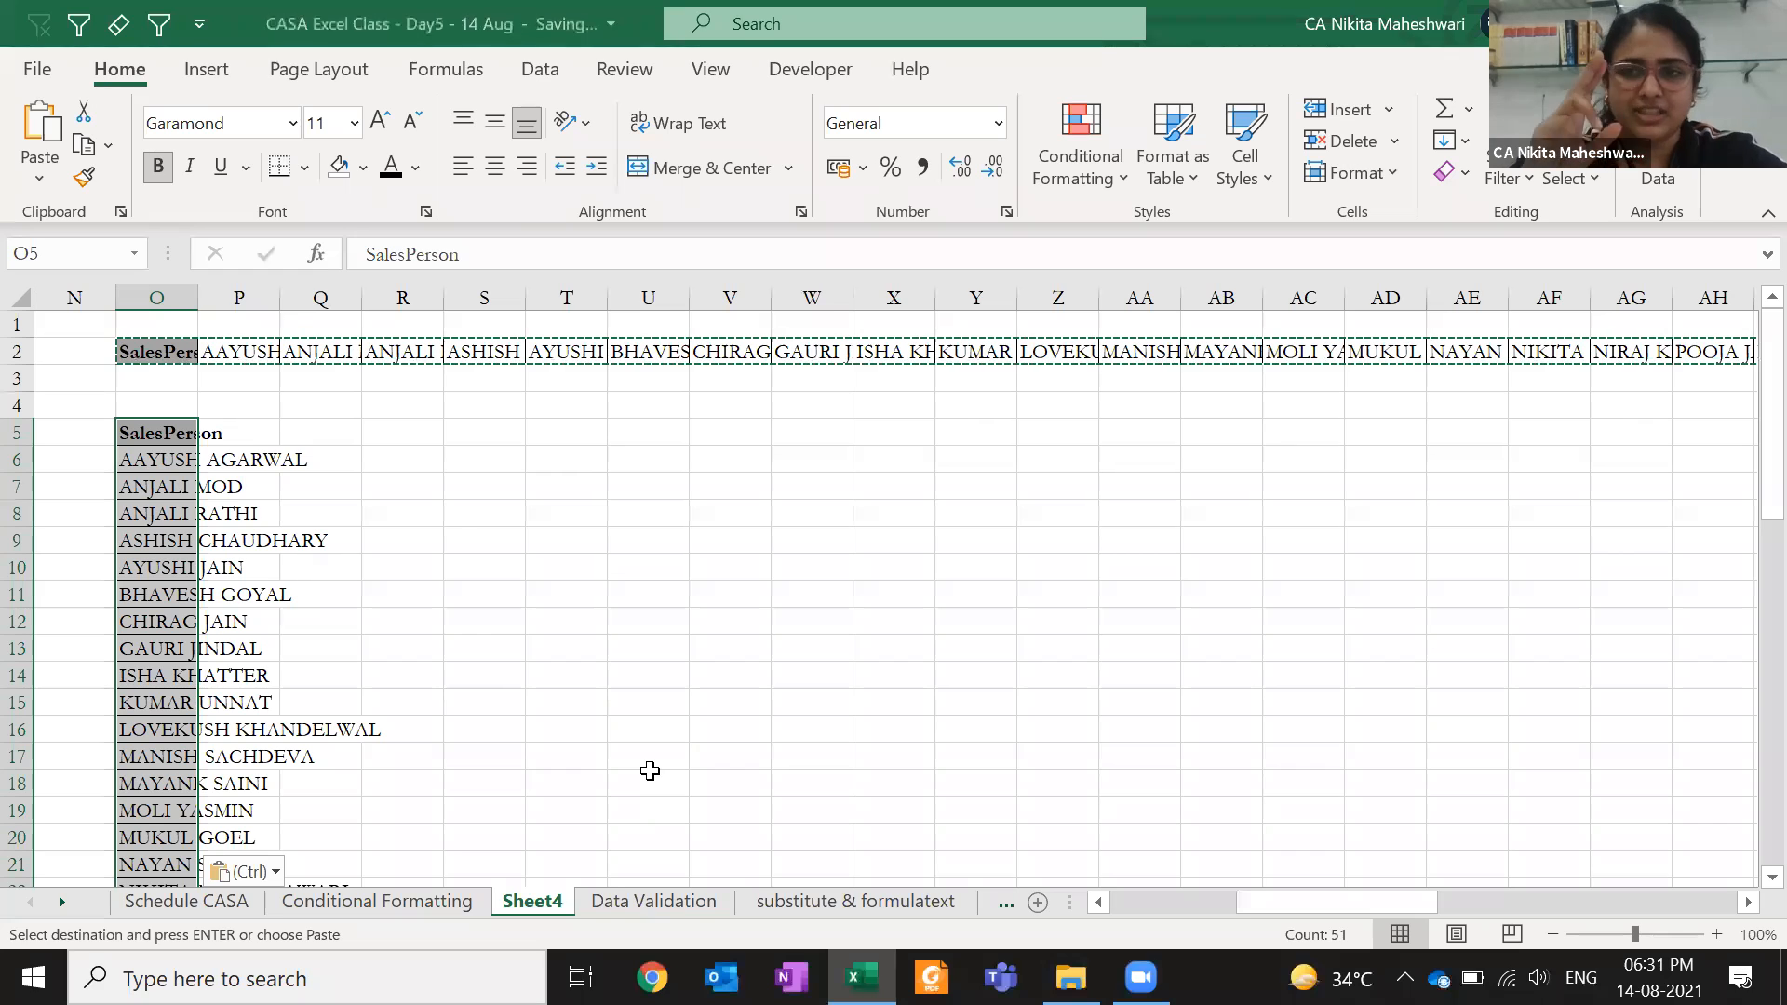
key("Escape")
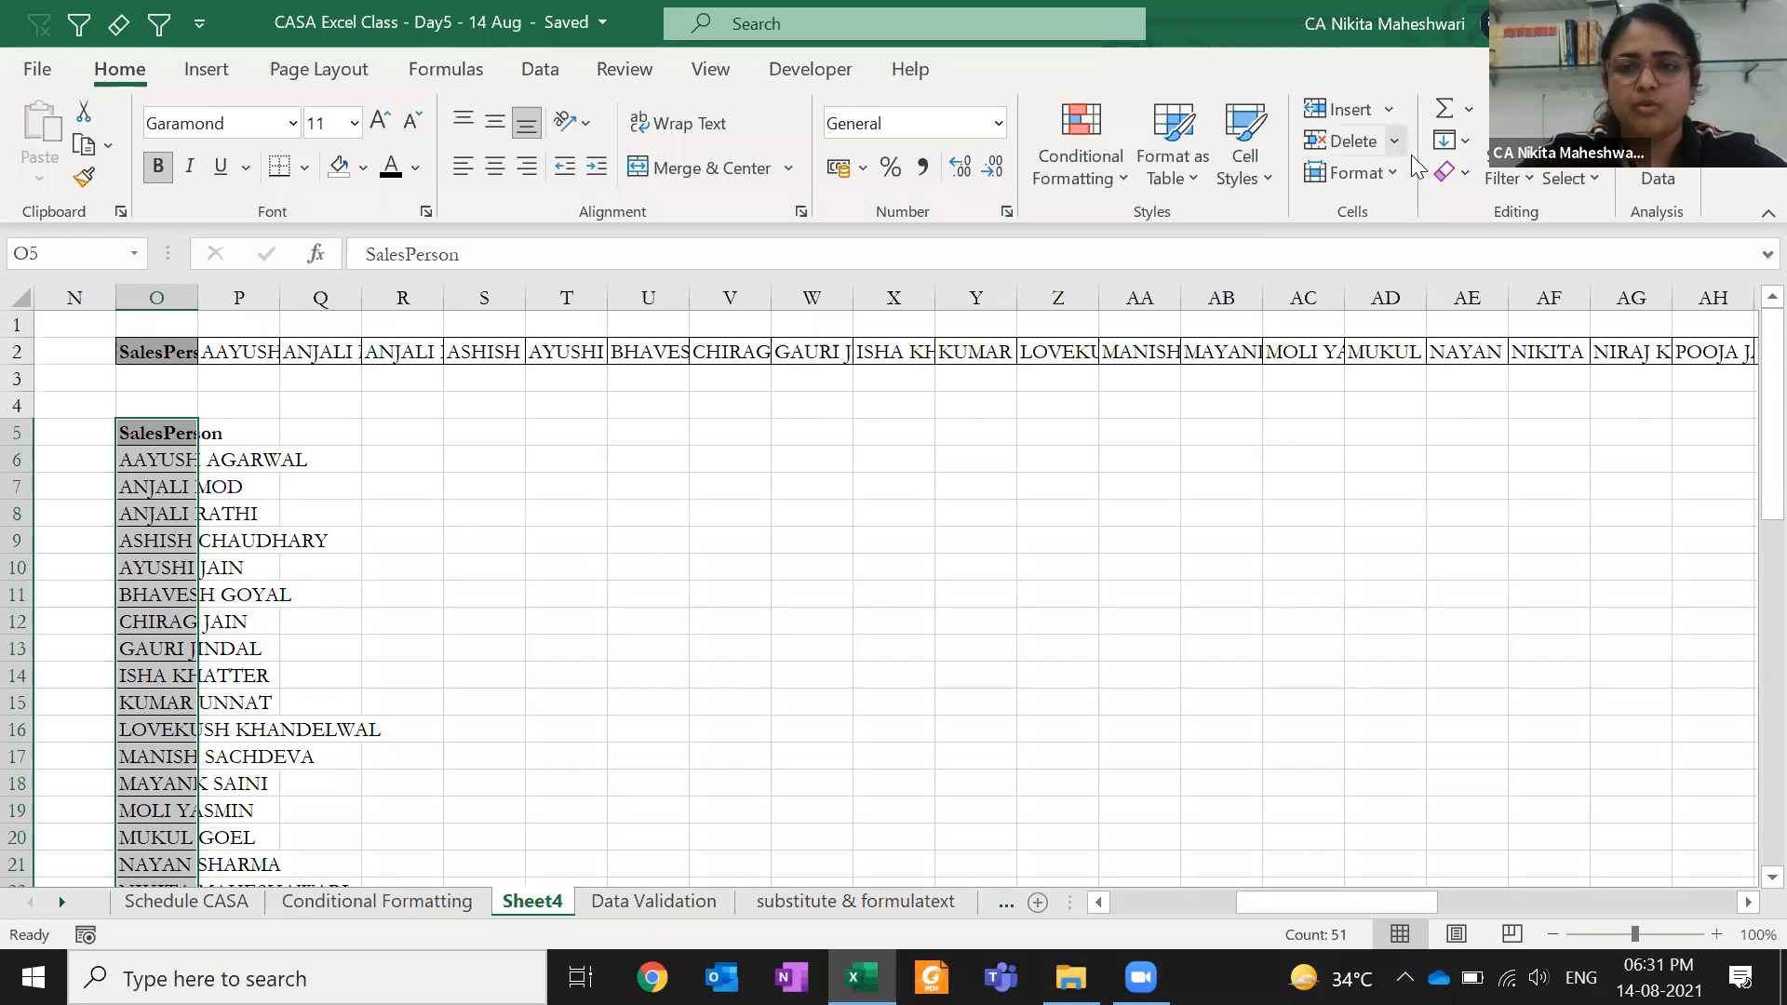
- Remove the 25 duplicate names from the column O list, keeping the header
left_click(535, 70)
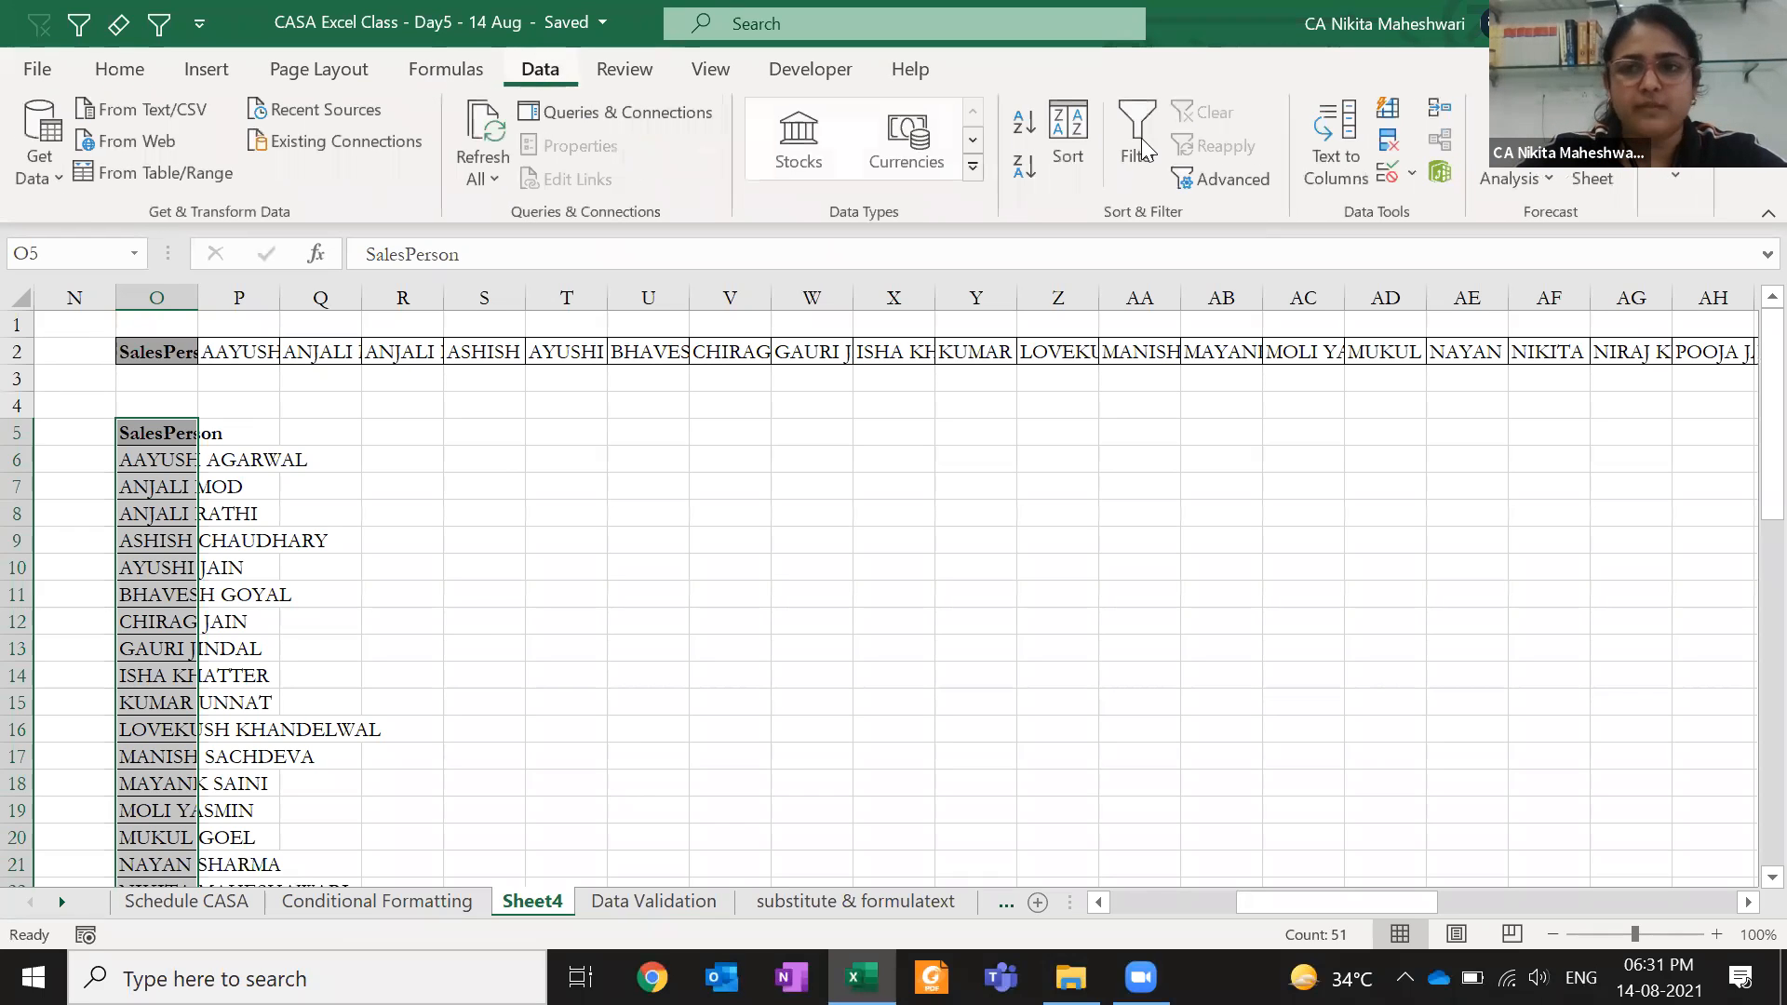
left_click(1390, 141)
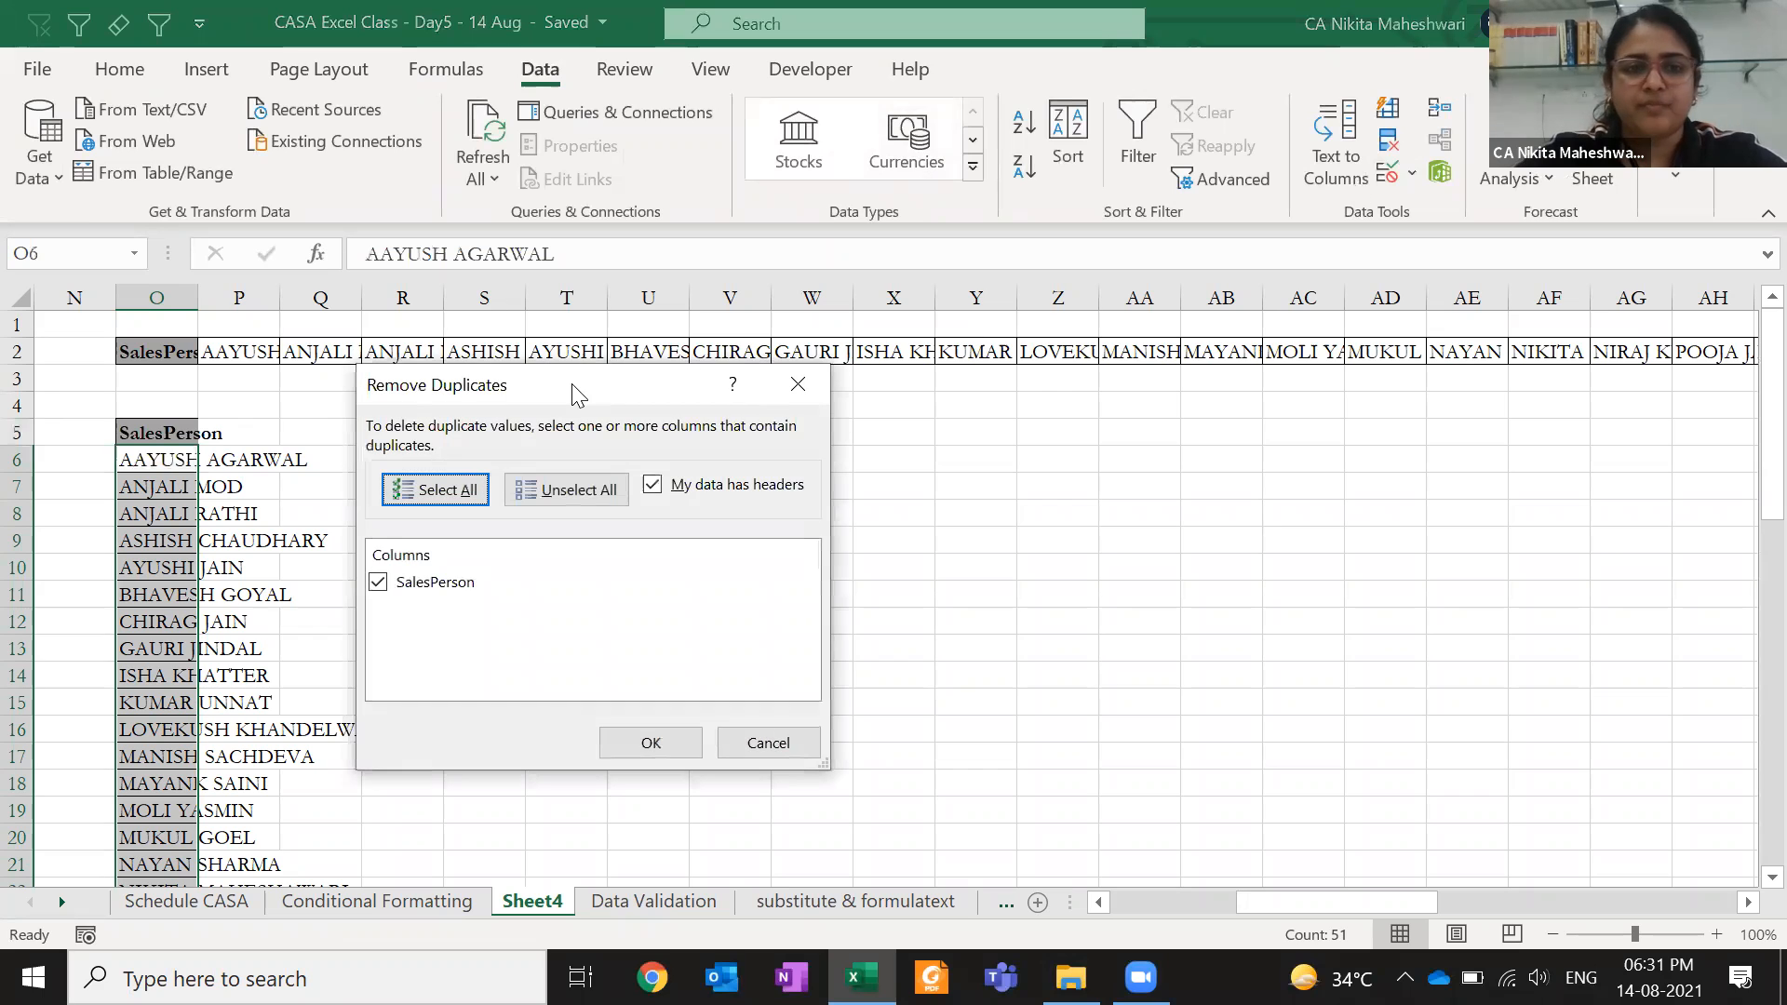
left_click_drag(577, 393, 999, 366)
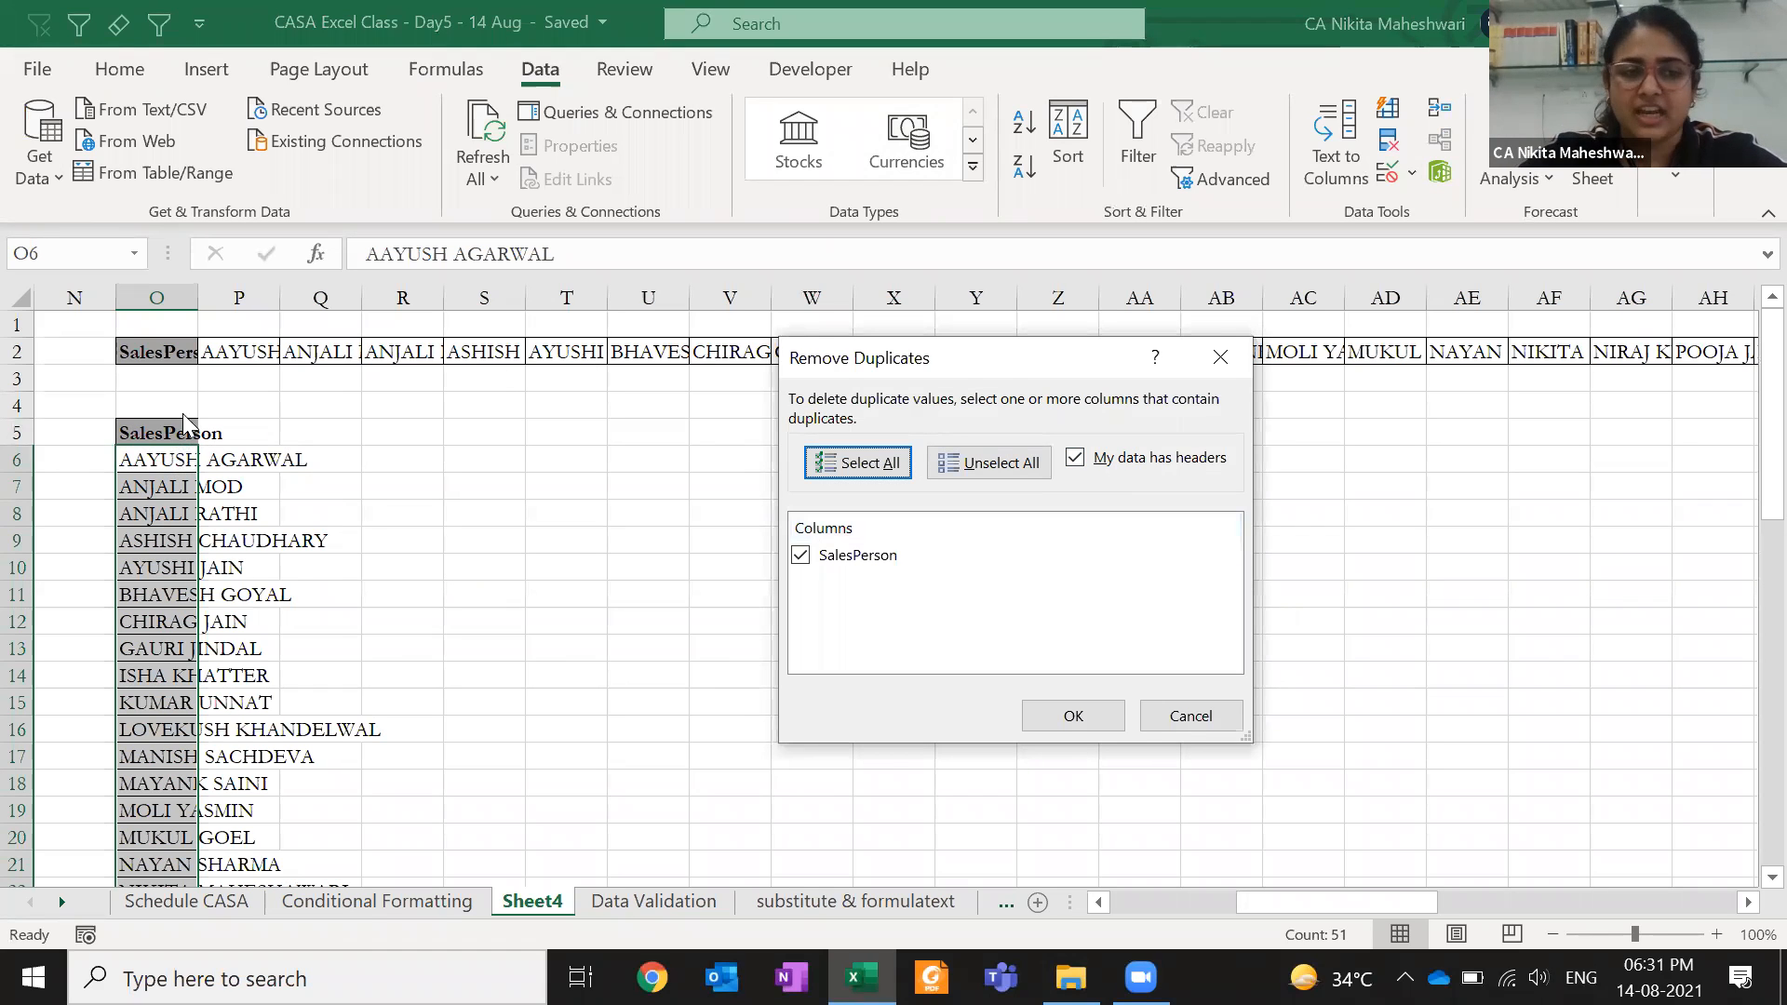
left_click(1080, 461)
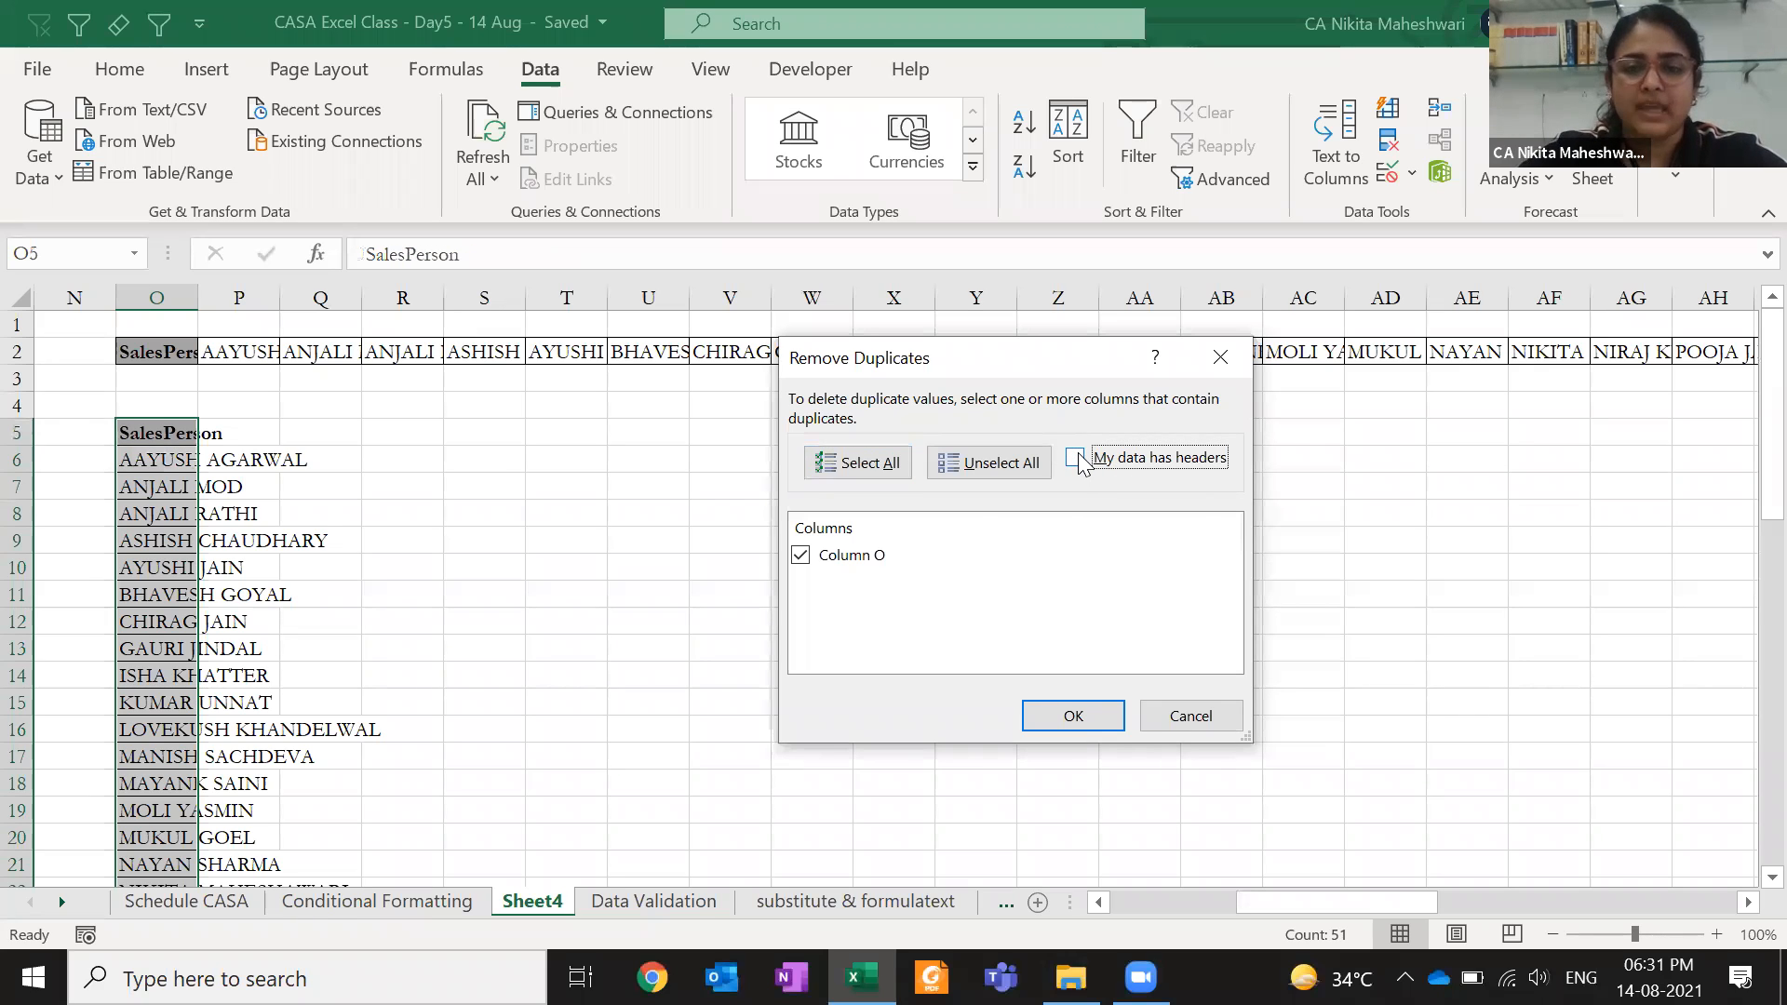
left_click(1078, 459)
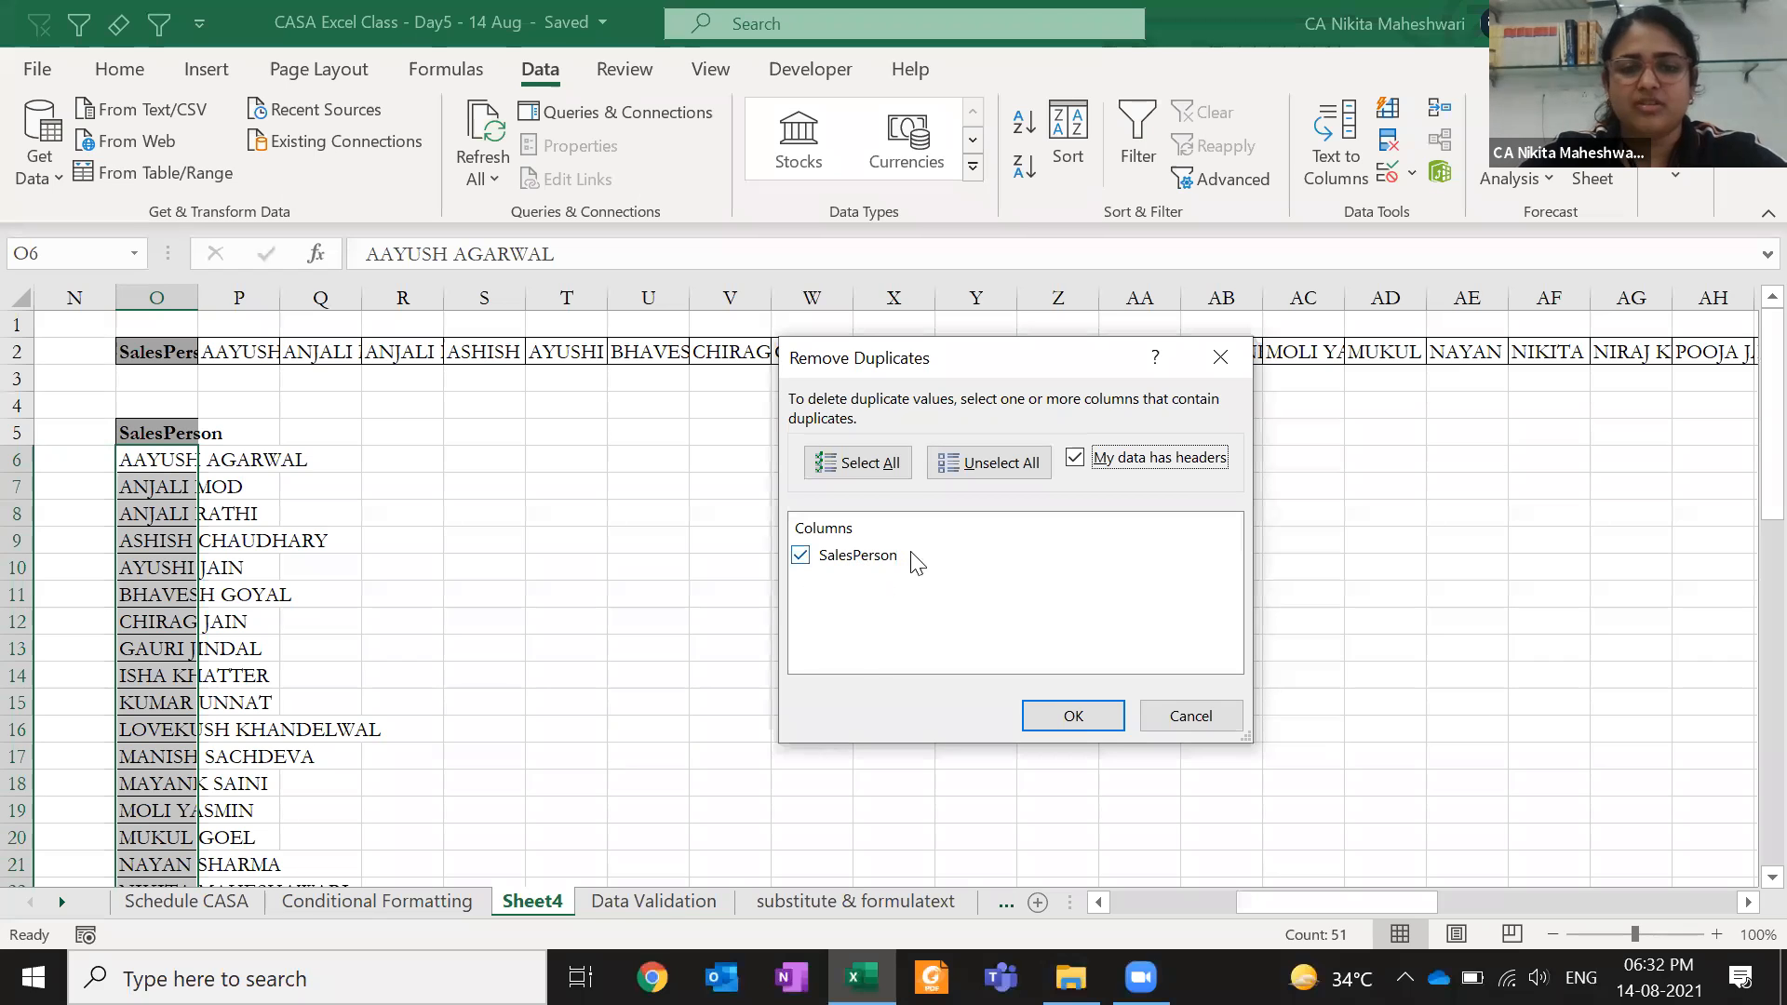
left_click(1079, 717)
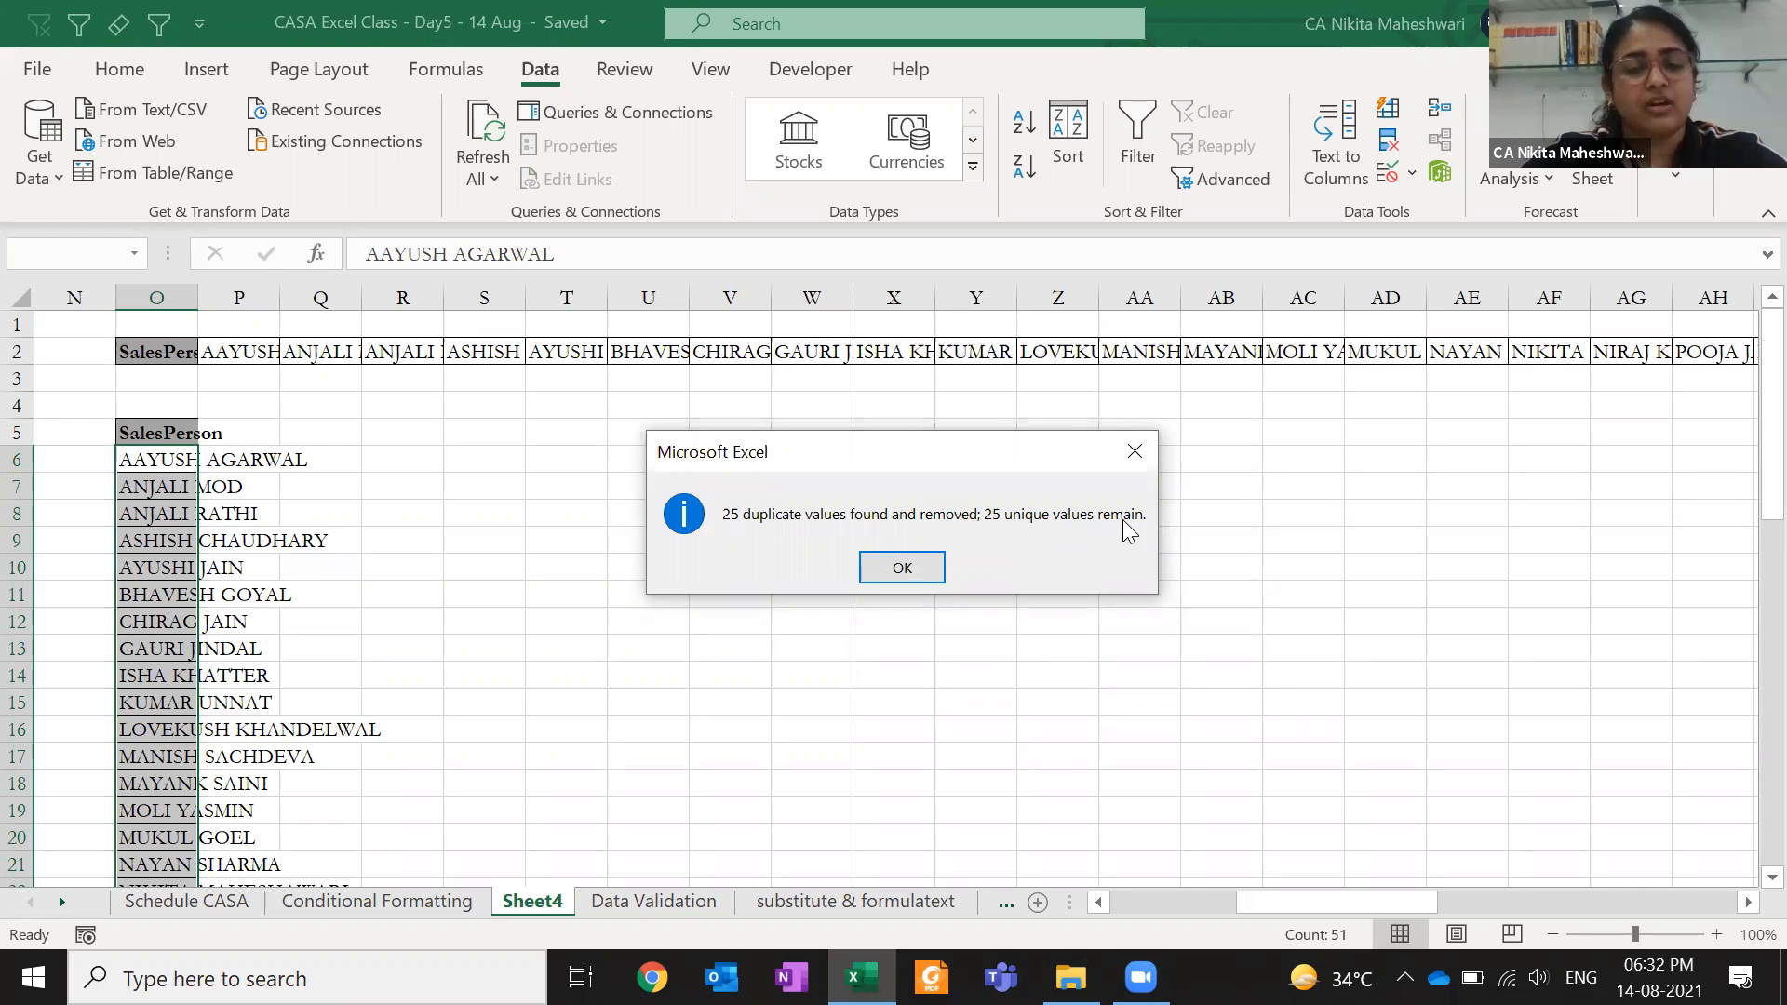
left_click(902, 566)
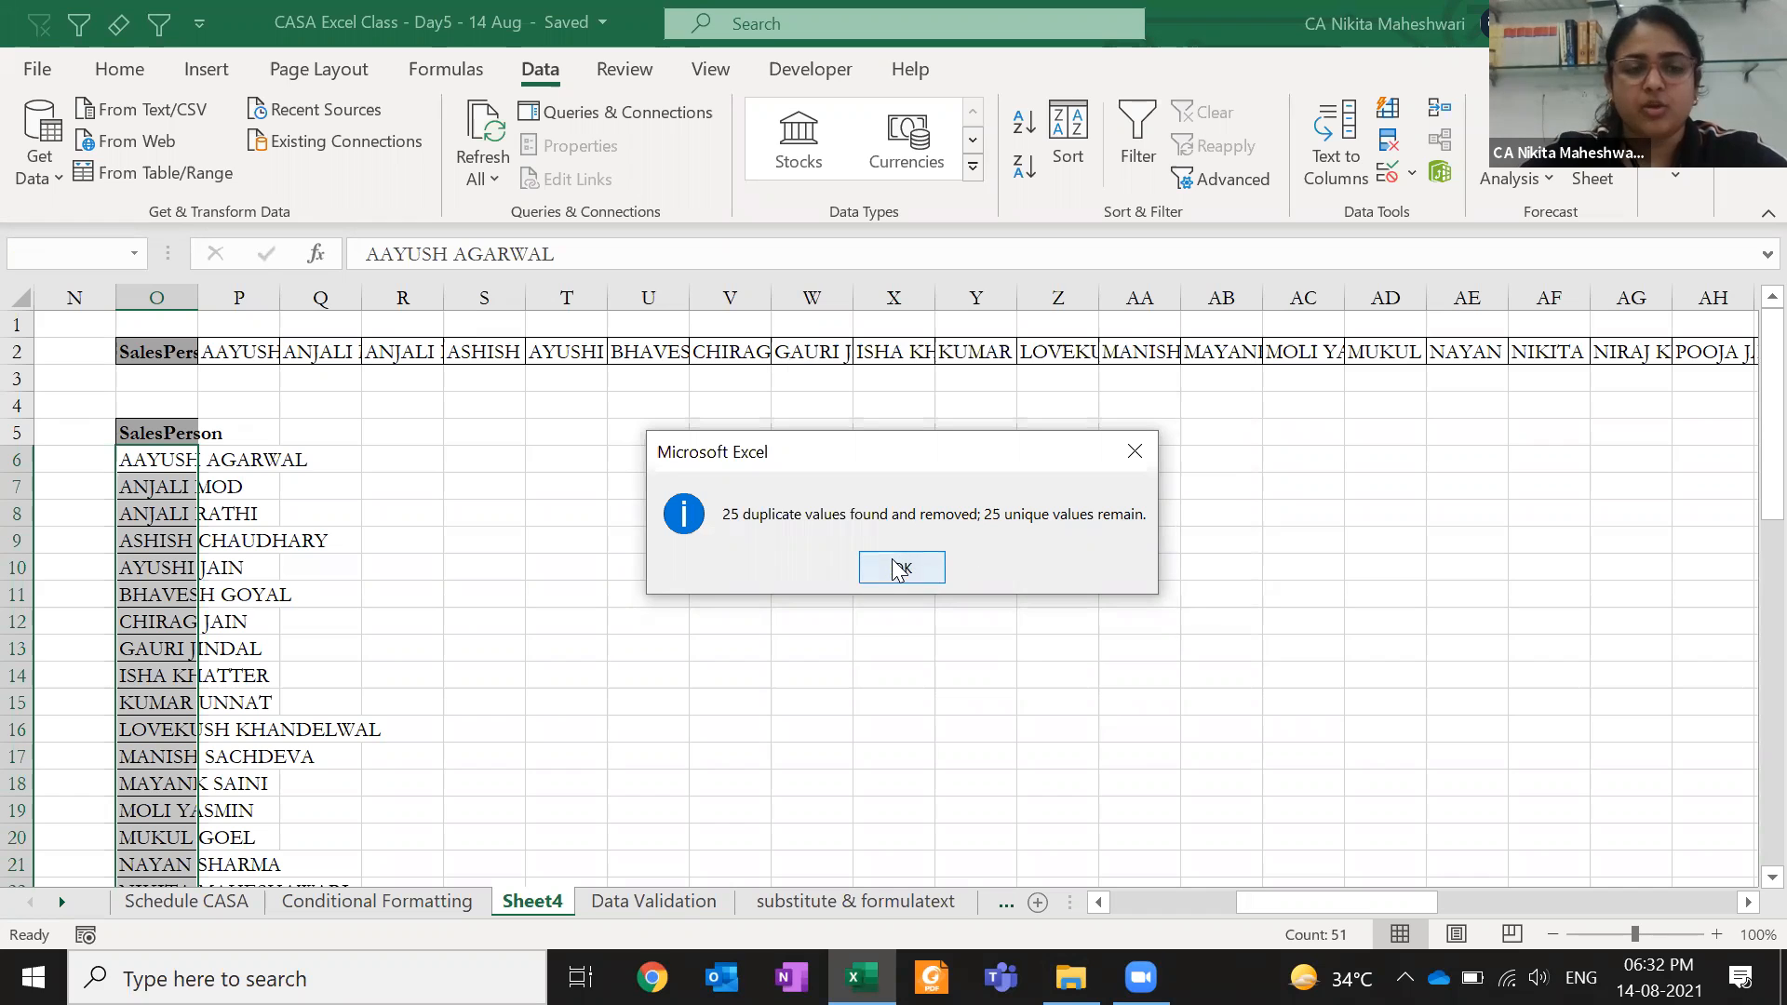
key("Down")
key("ctrl+shift+Down")
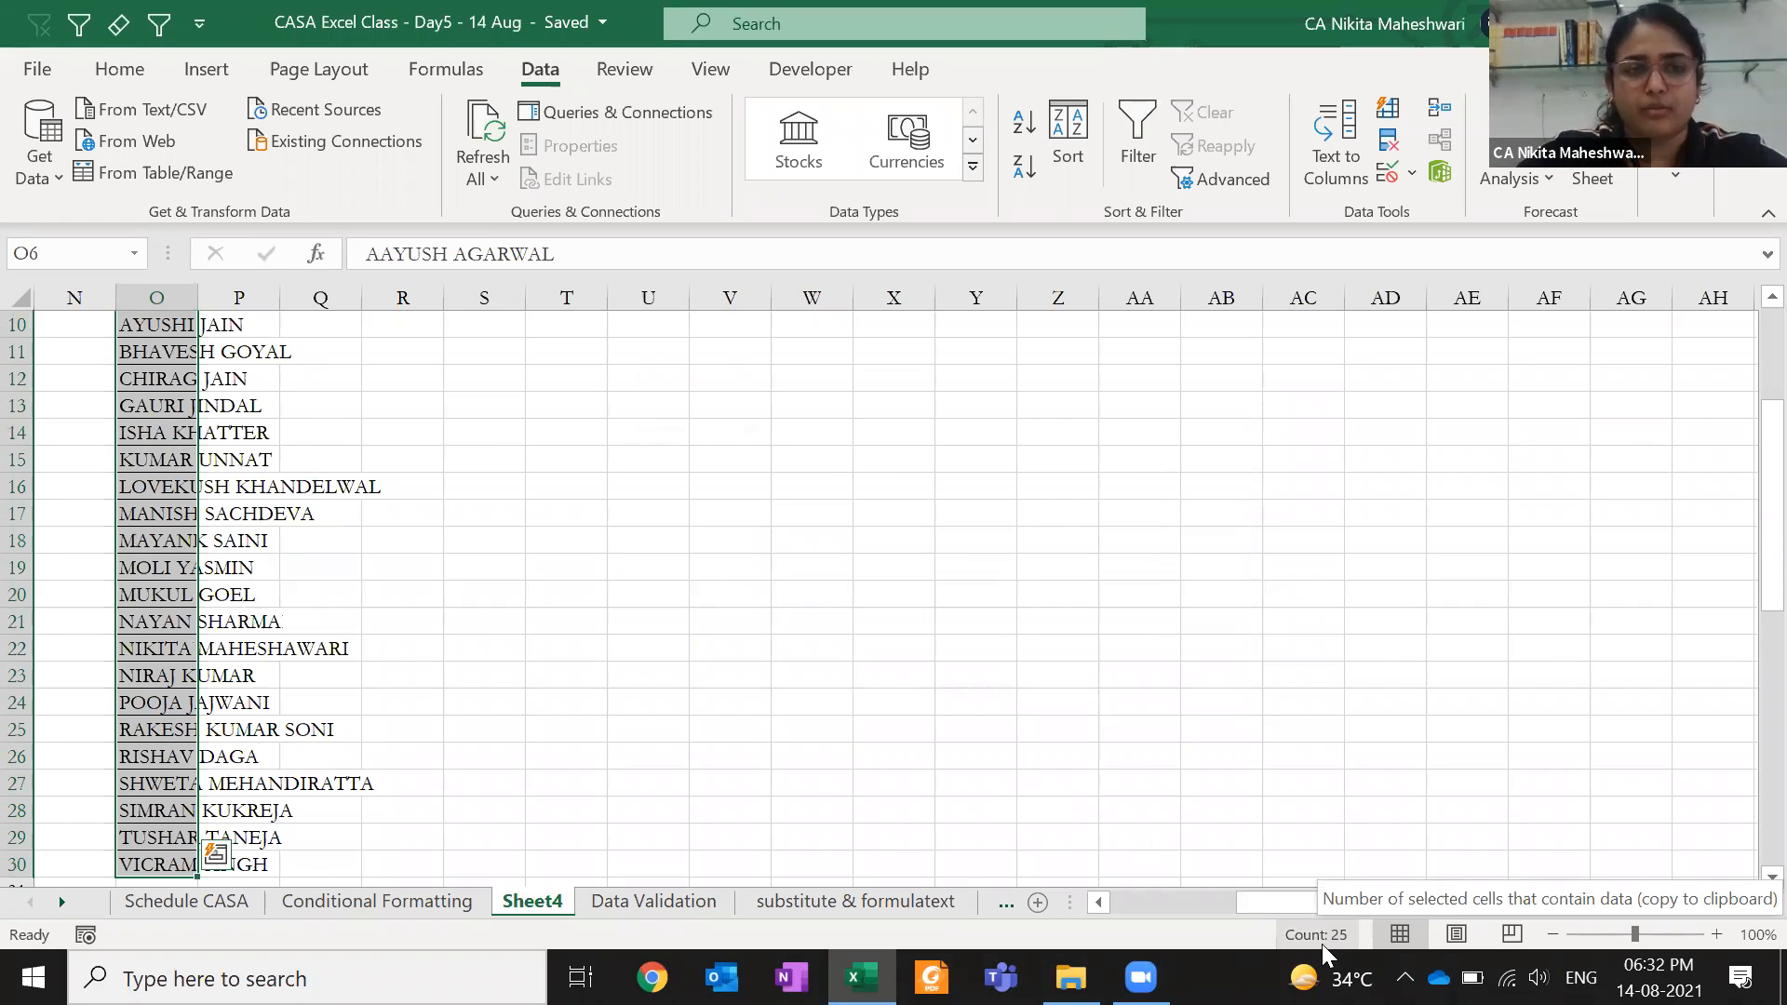
- Select the SalesPerson list in column O and autofit the column to the longest name
key("Up")
key("Down")
key("Up")
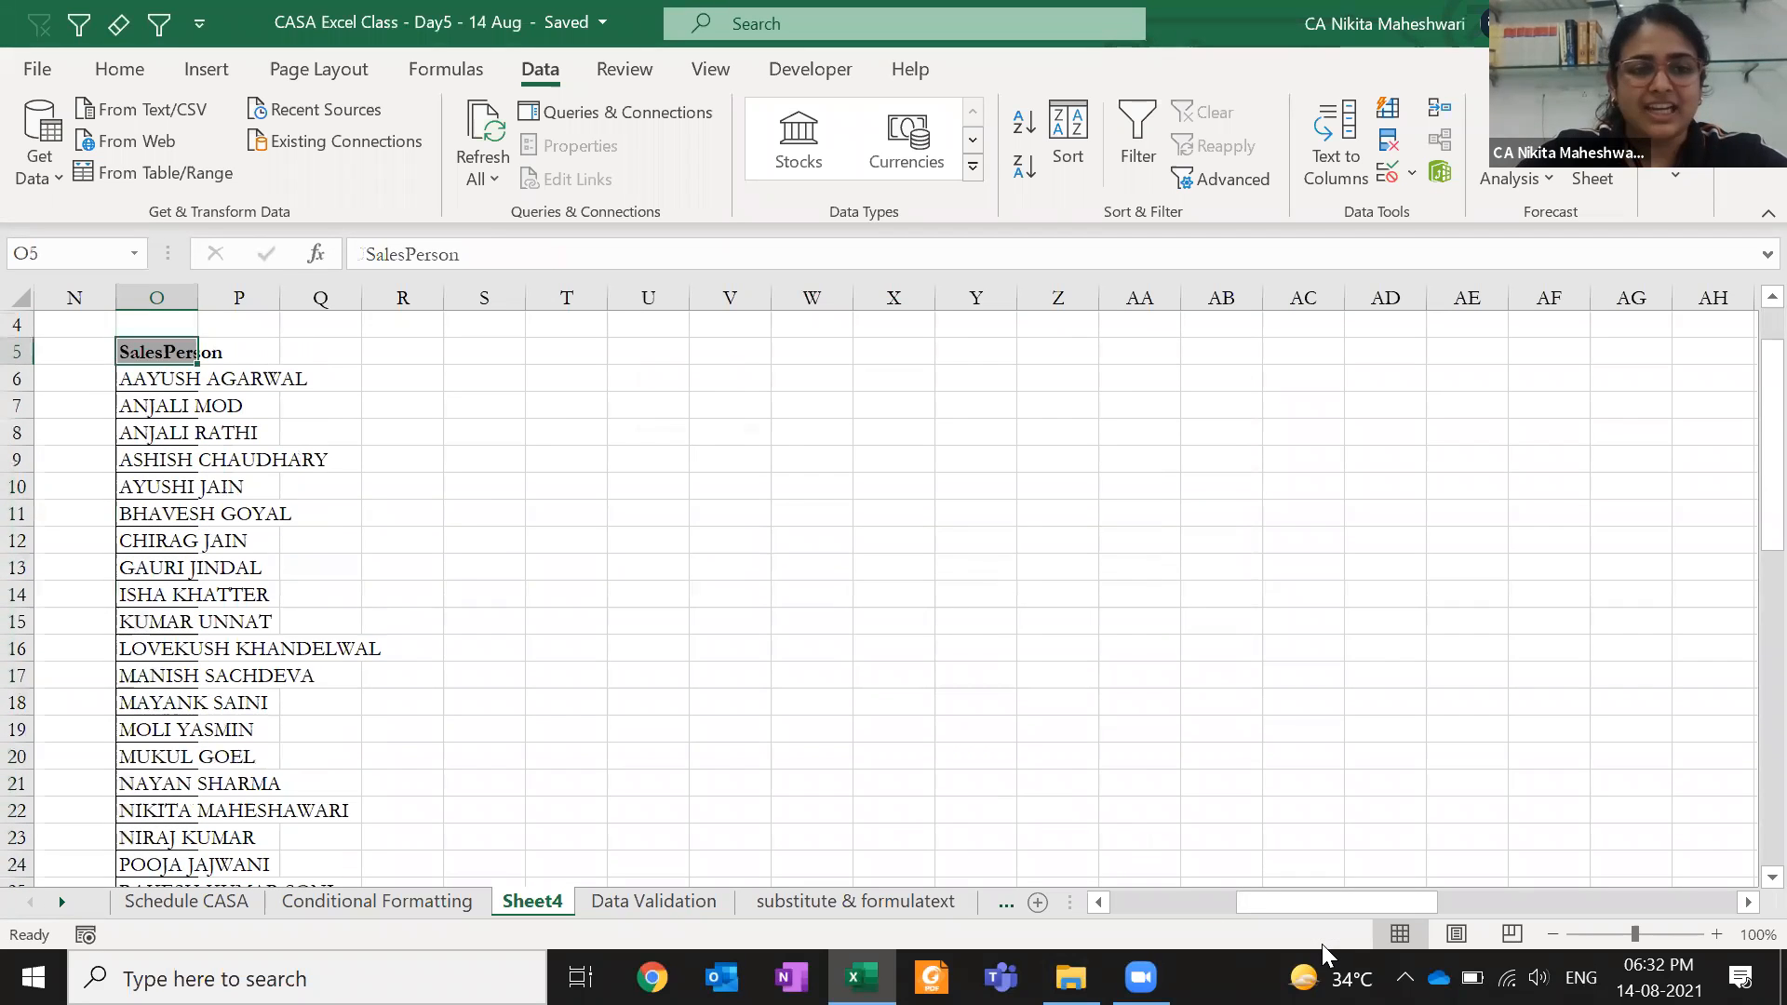
key("ctrl+shift+Down")
key("alt+h")
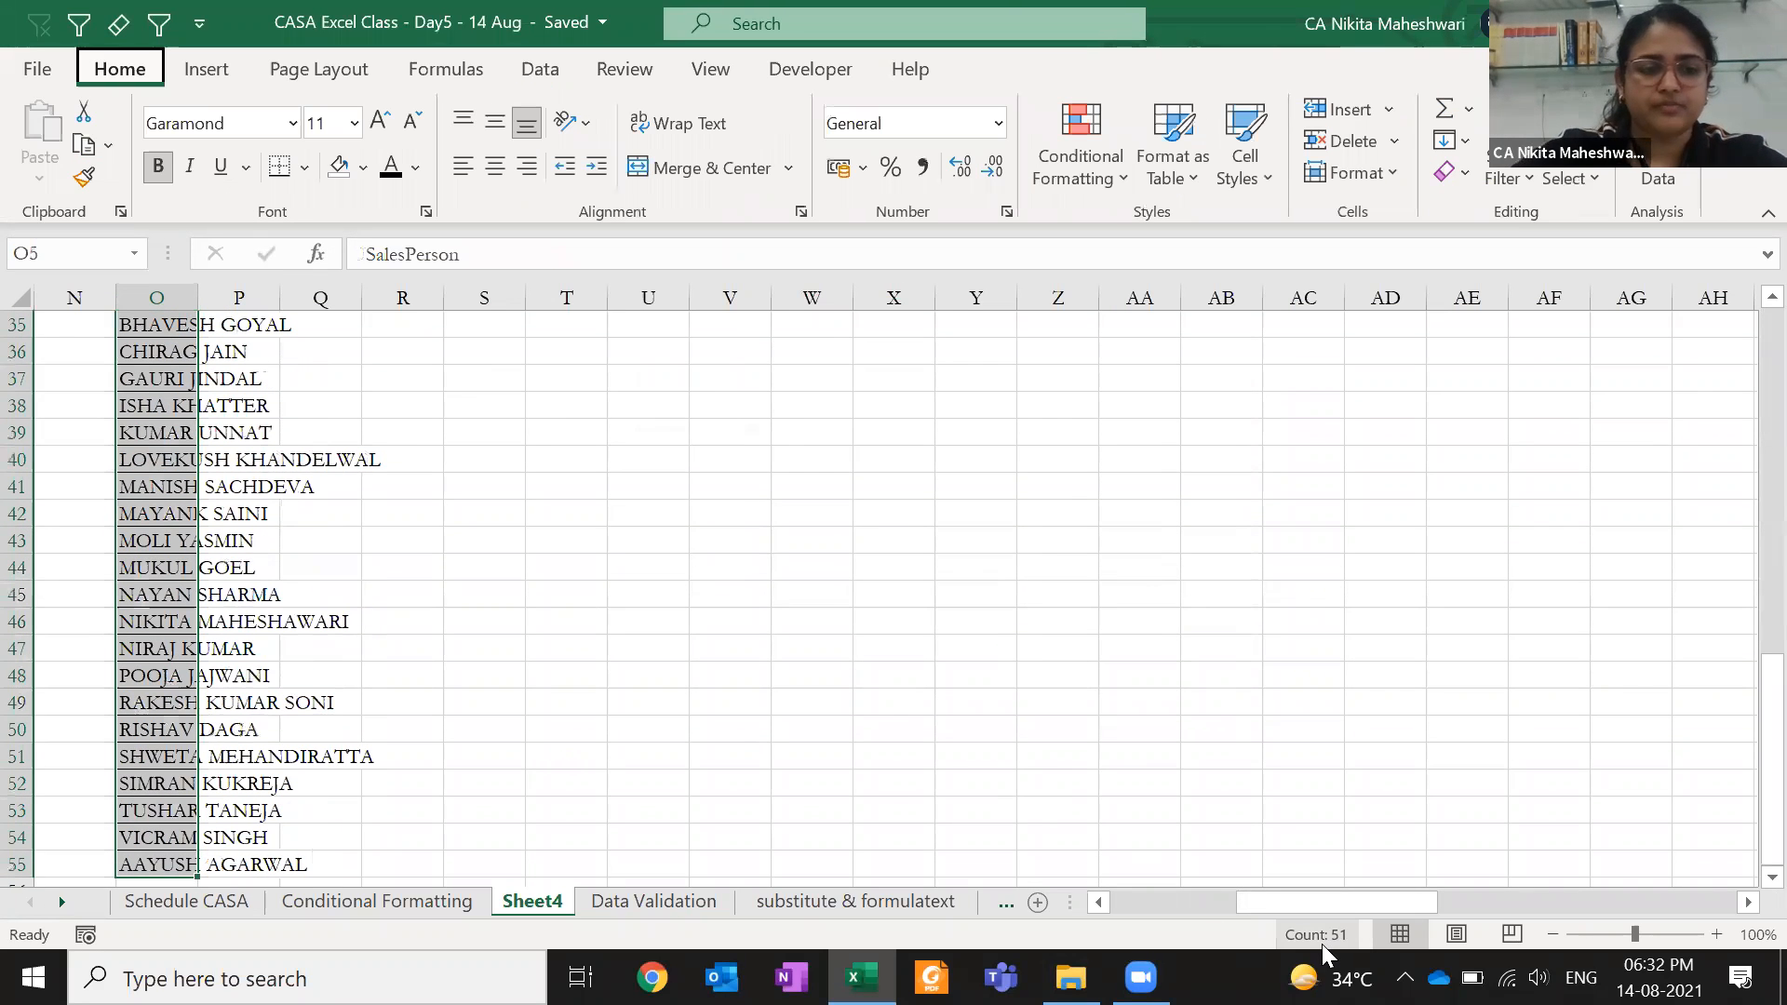
key("o")
key("i")
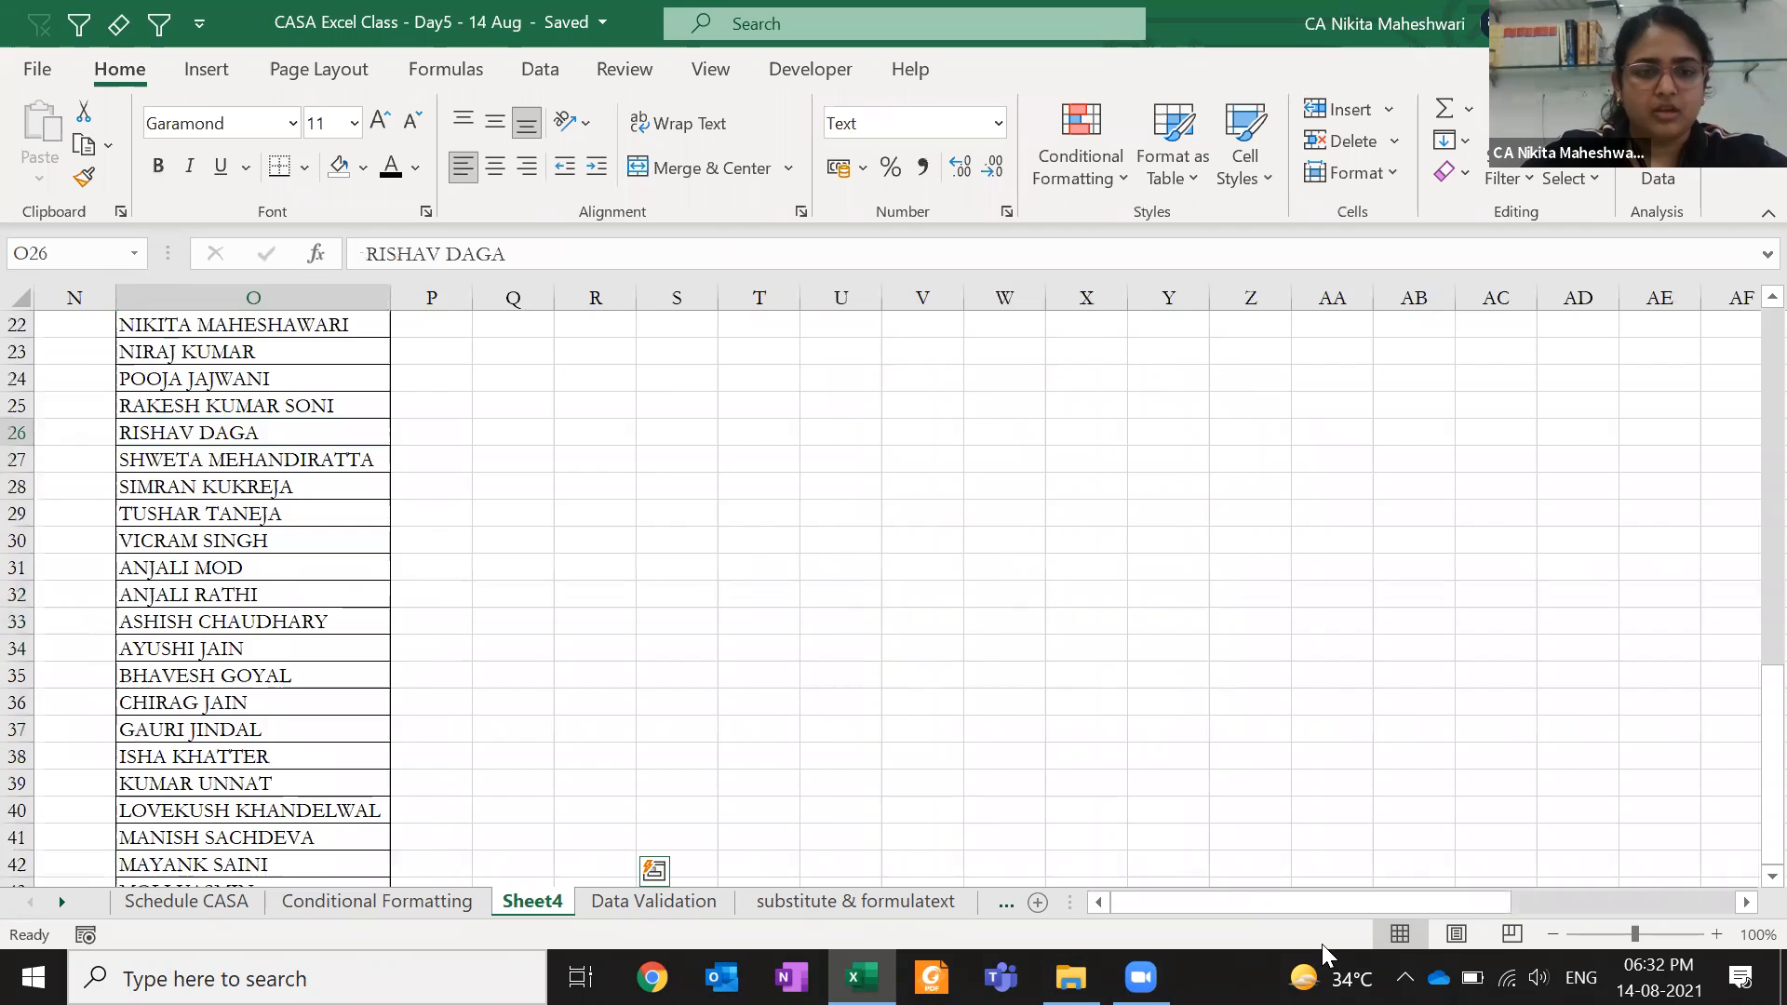
- Copy the Product column from the Conditional Formatting sheet into column P beside the names
key("ctrl+Page_Up")
key("ctrl+c")
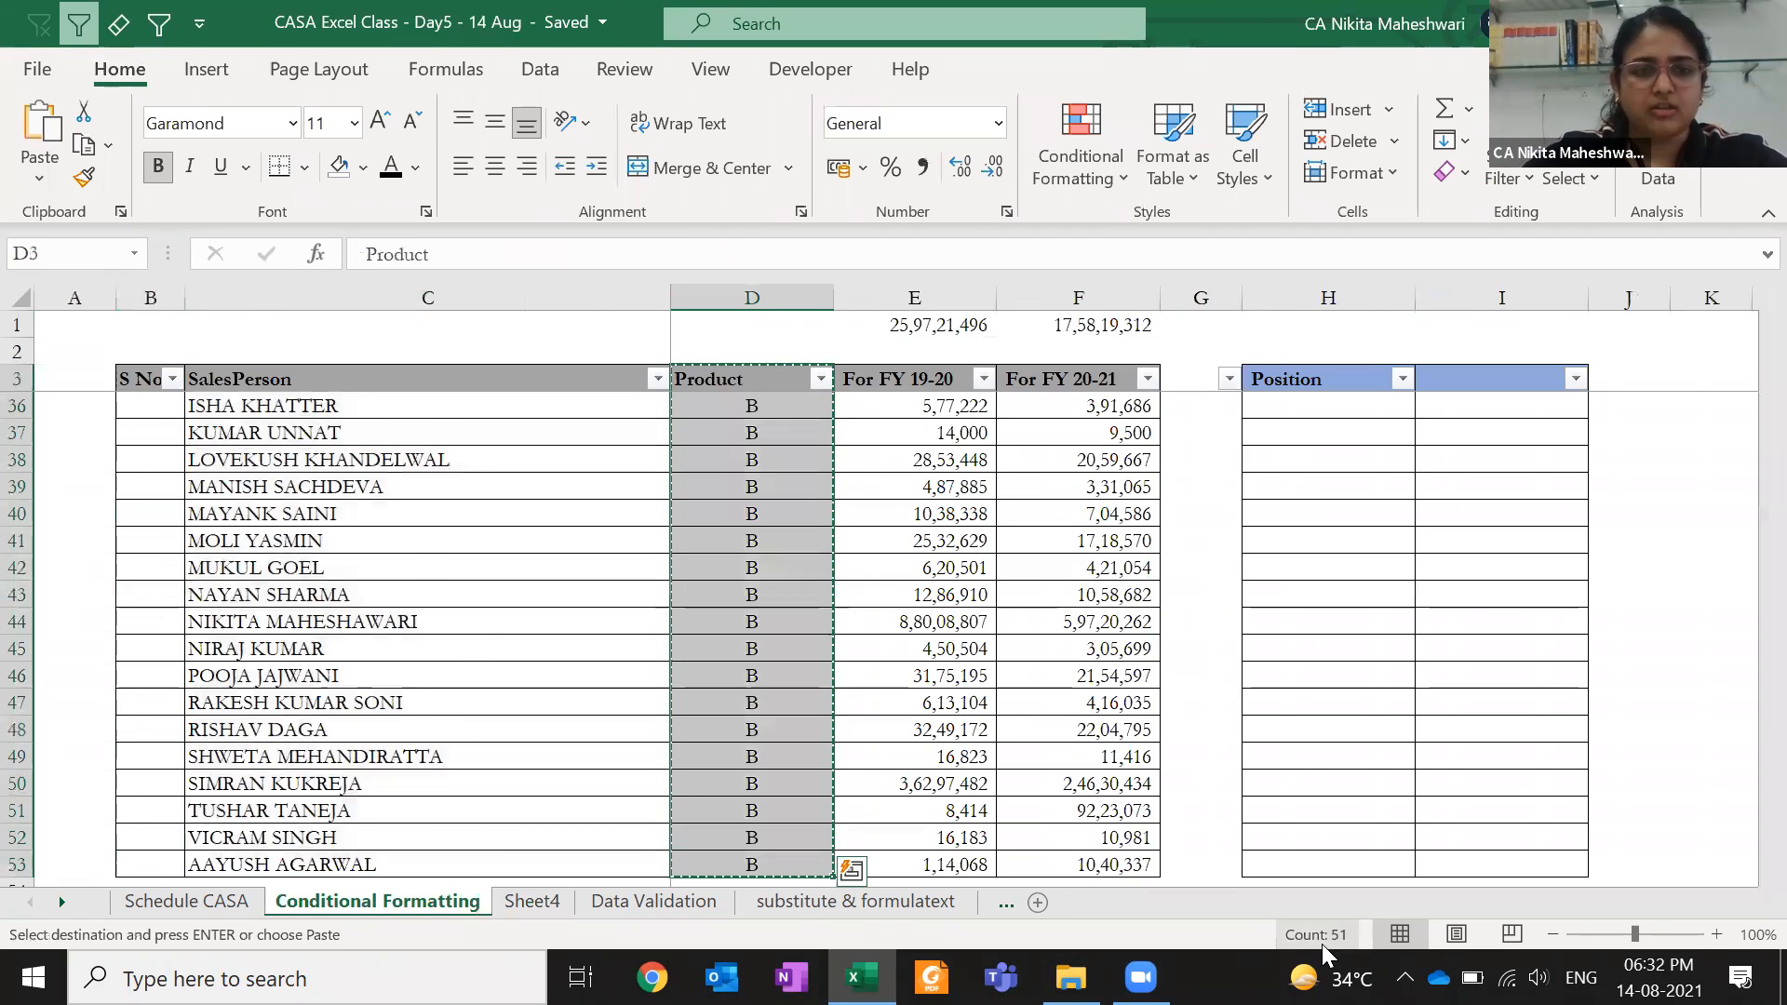
key("ctrl+Page_Down")
key("ctrl+Up")
key("Left")
key("ctrl+Down")
key("Right")
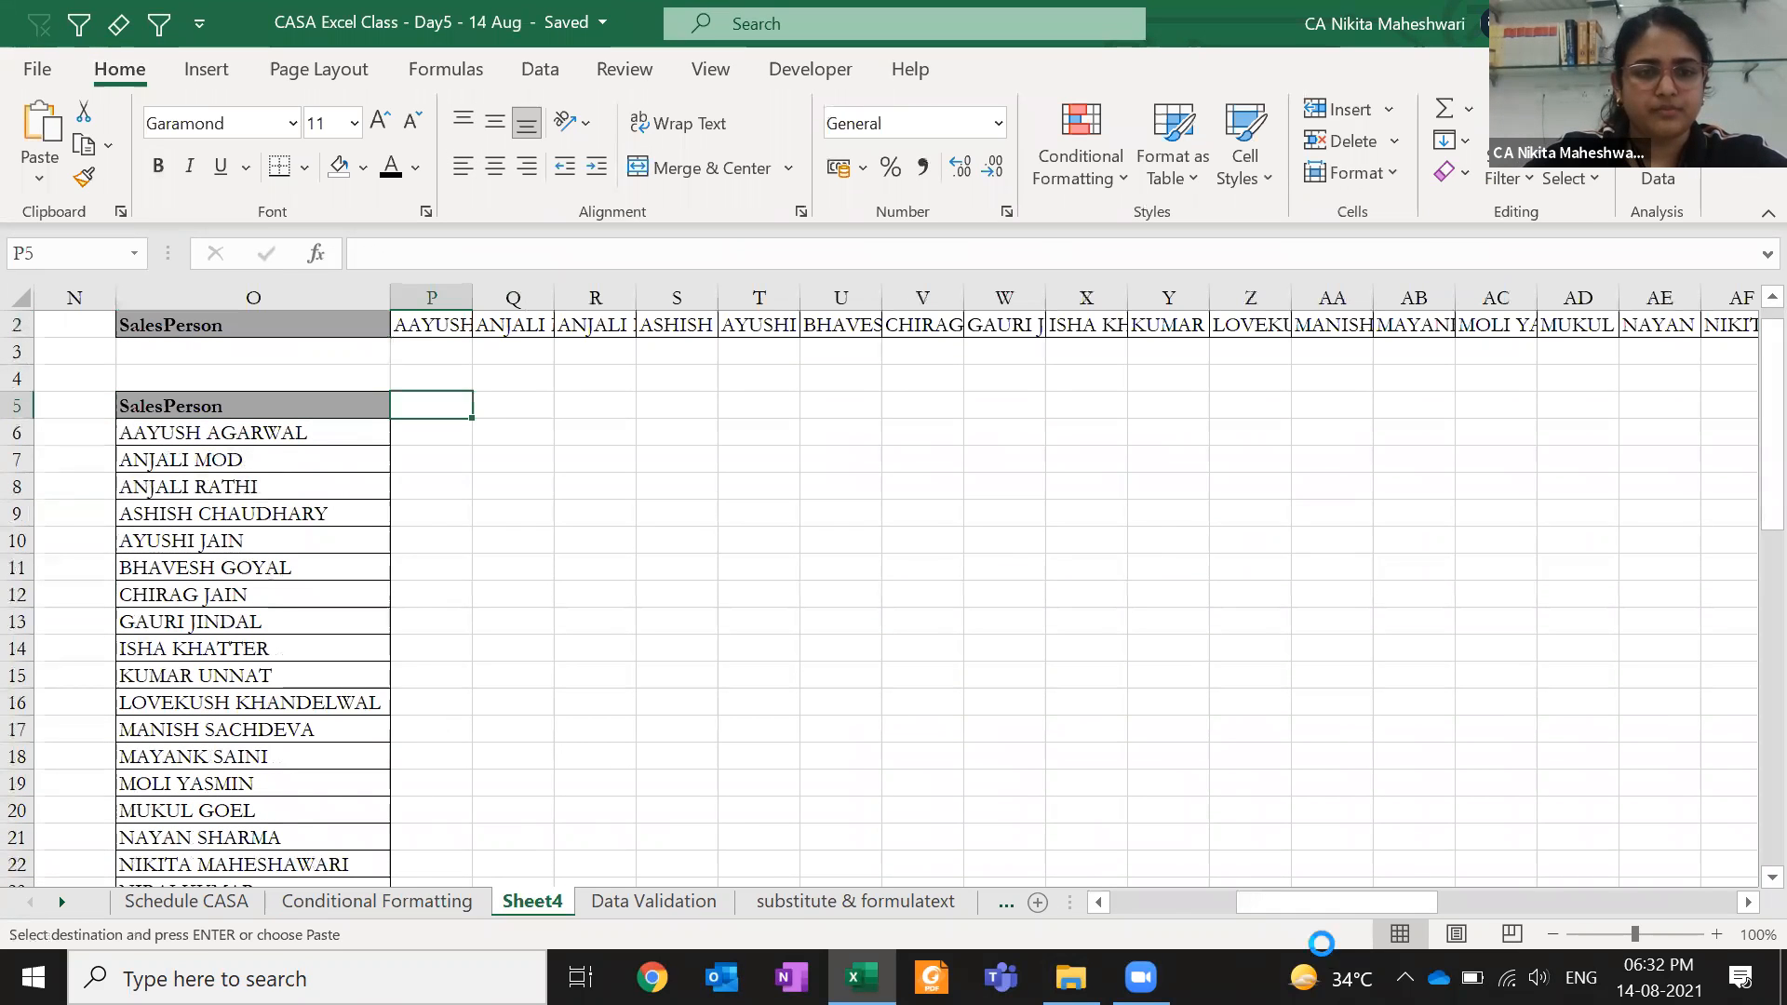
key("Return")
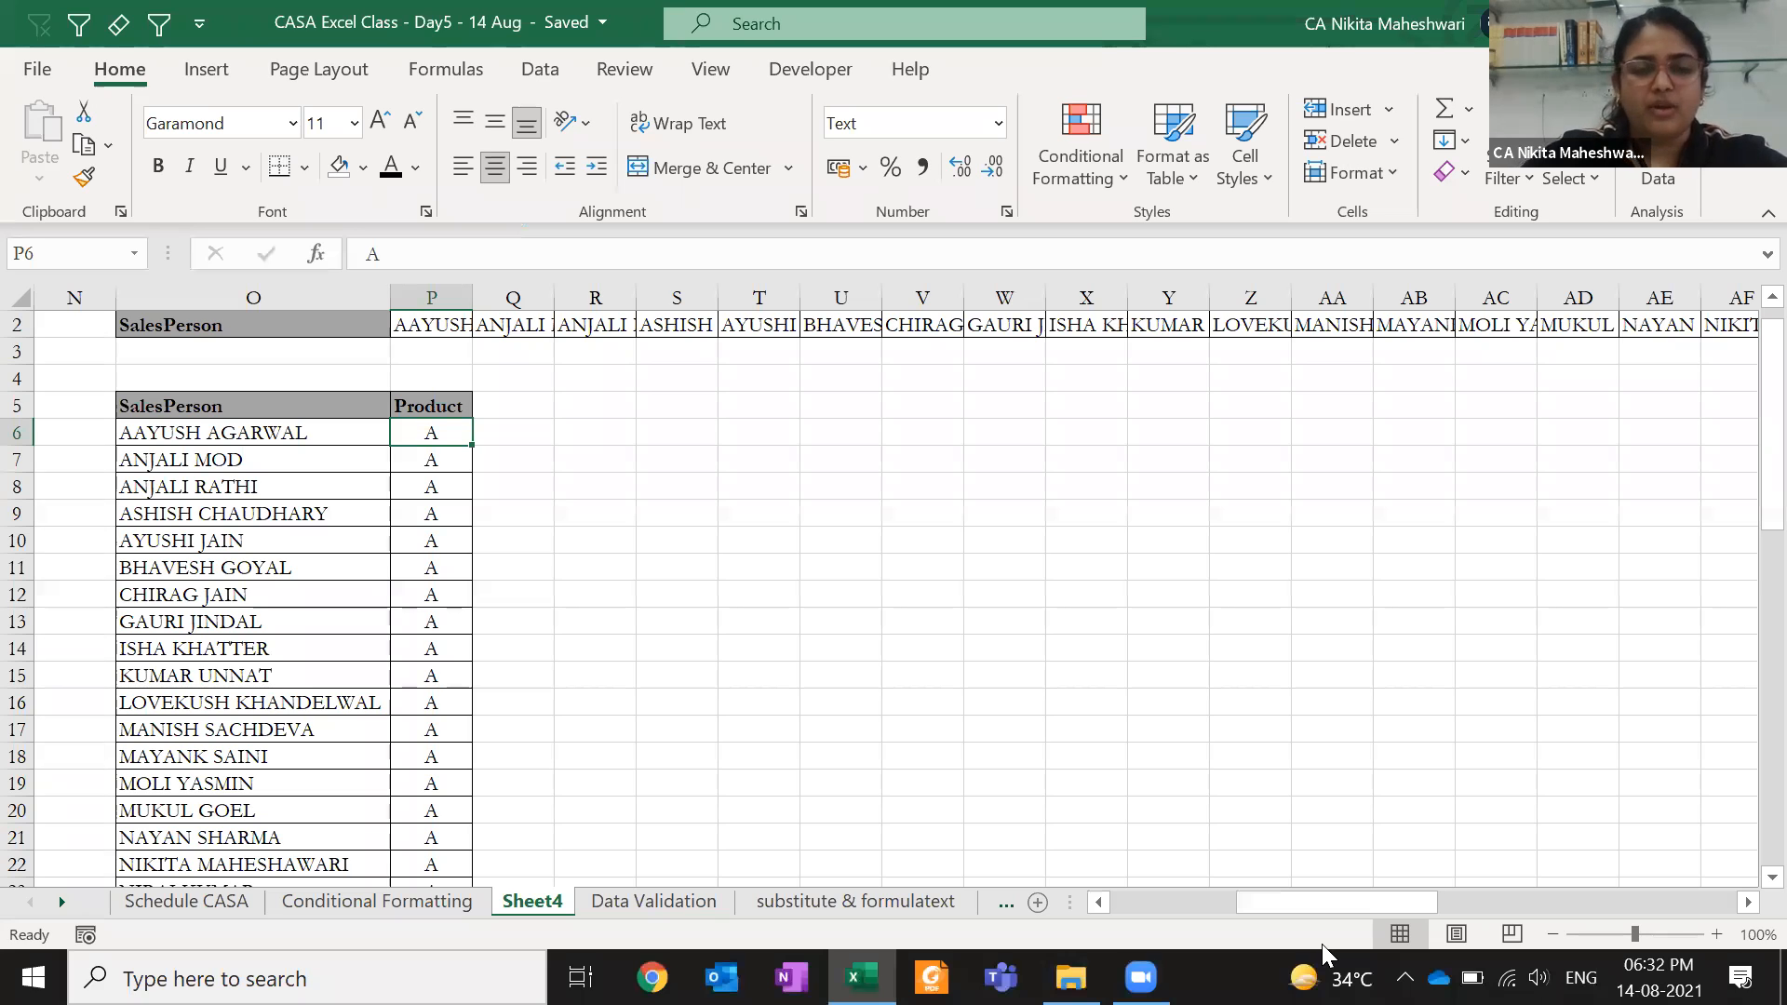
key("Up")
key("Left")
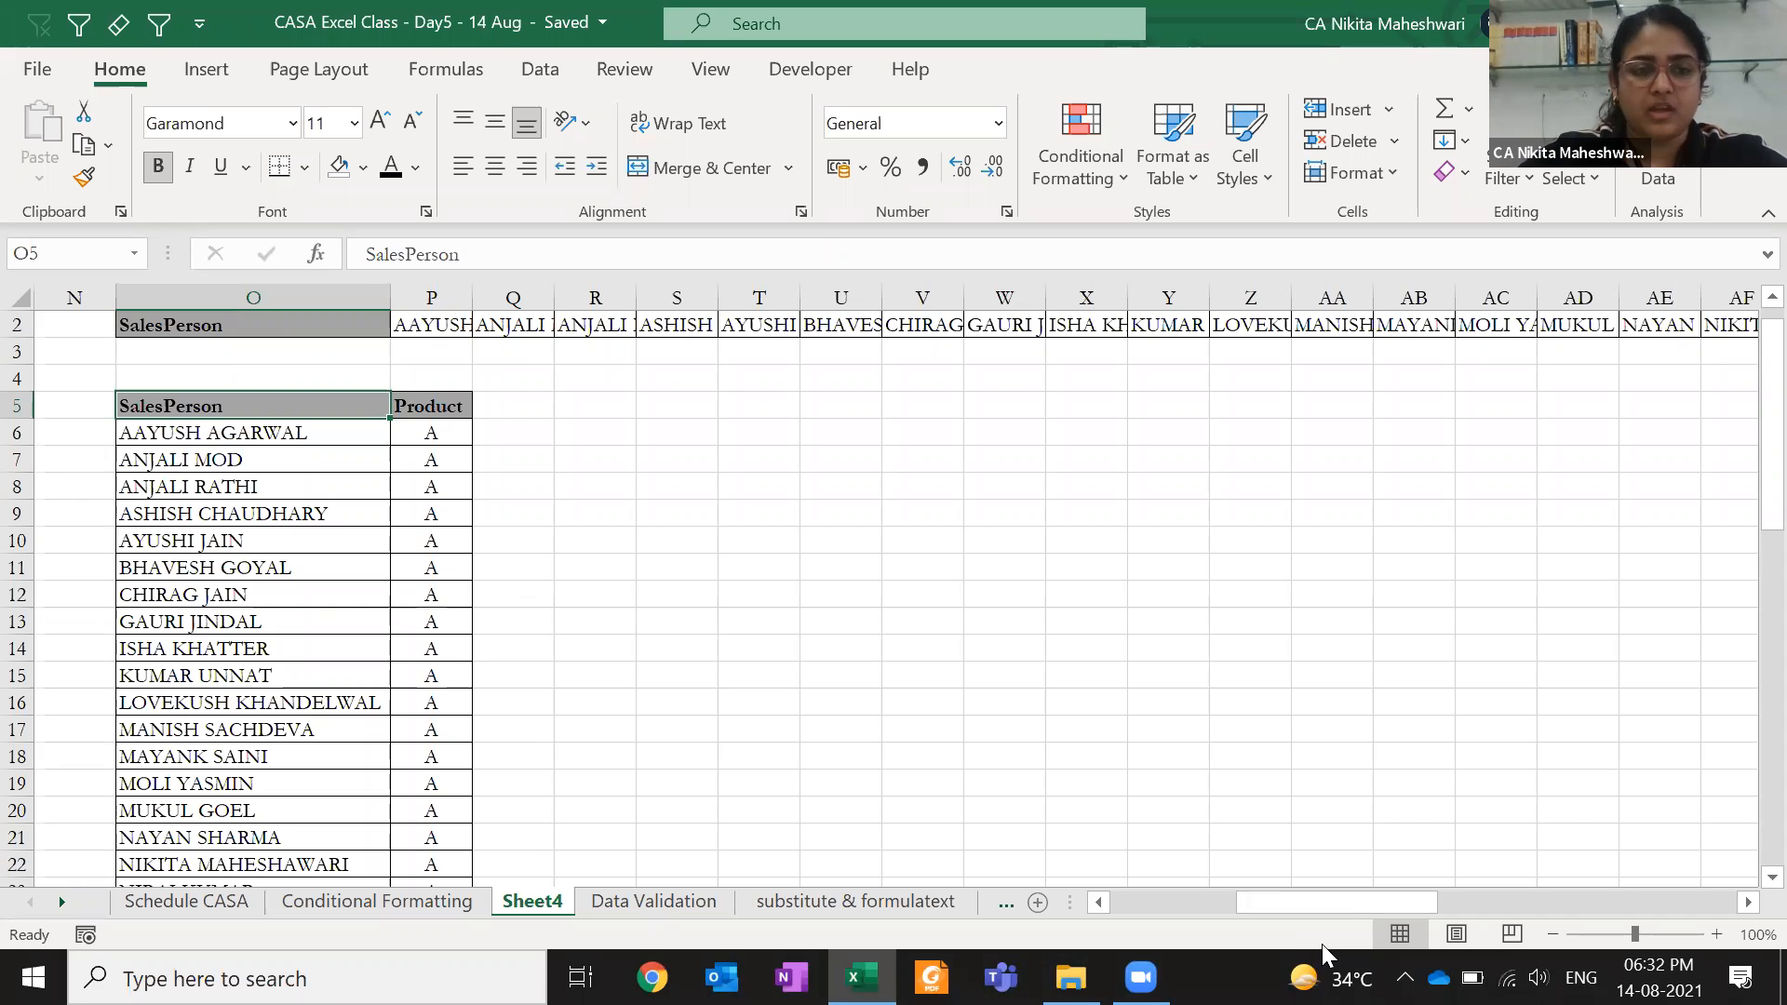
- Copy the SalesPerson–Product list O6:P55 and paste it below starting at O56
key("Down")
key("ctrl+shift+Down")
key("ctrl+shift+Right")
key("ctrl+c")
key("ctrl+Down")
key("Down")
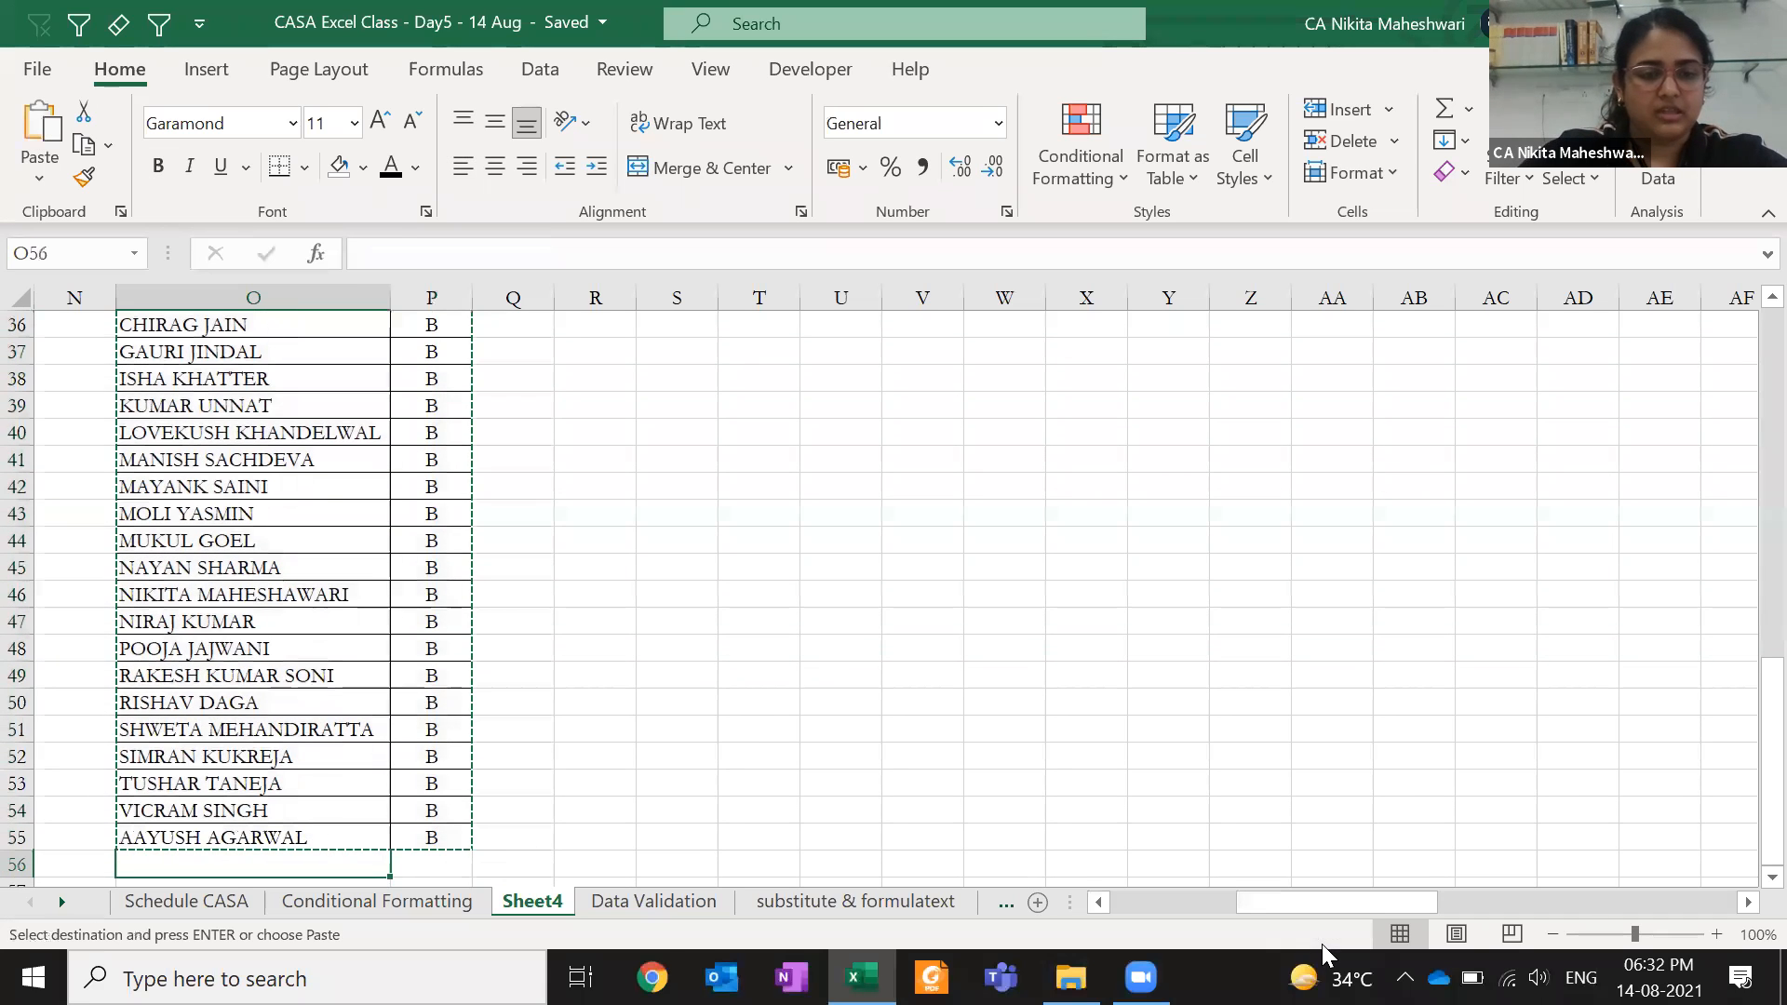
key("Return")
key("ctrl+Up")
key("Down")
key("Up")
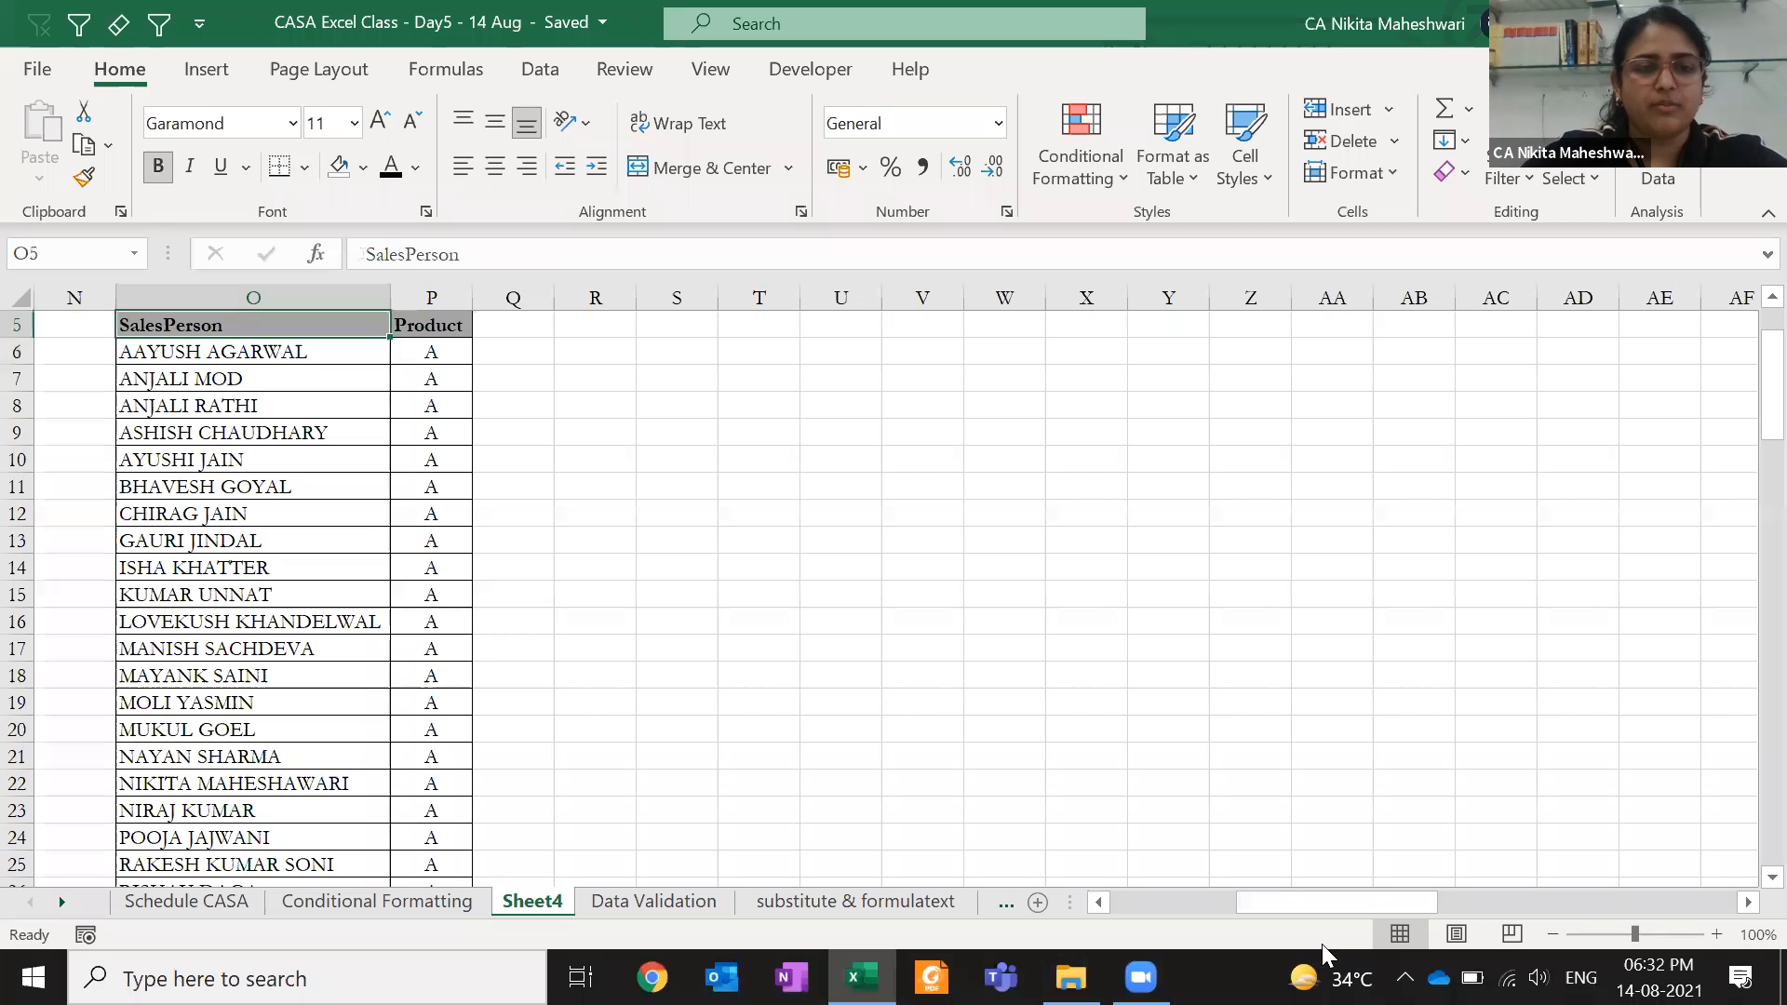
- Select the full table O5:P105 to confirm the list reaches row 105
key("Down")
key("ctrl+shift+Down")
key("ctrl+Up")
key("Down")
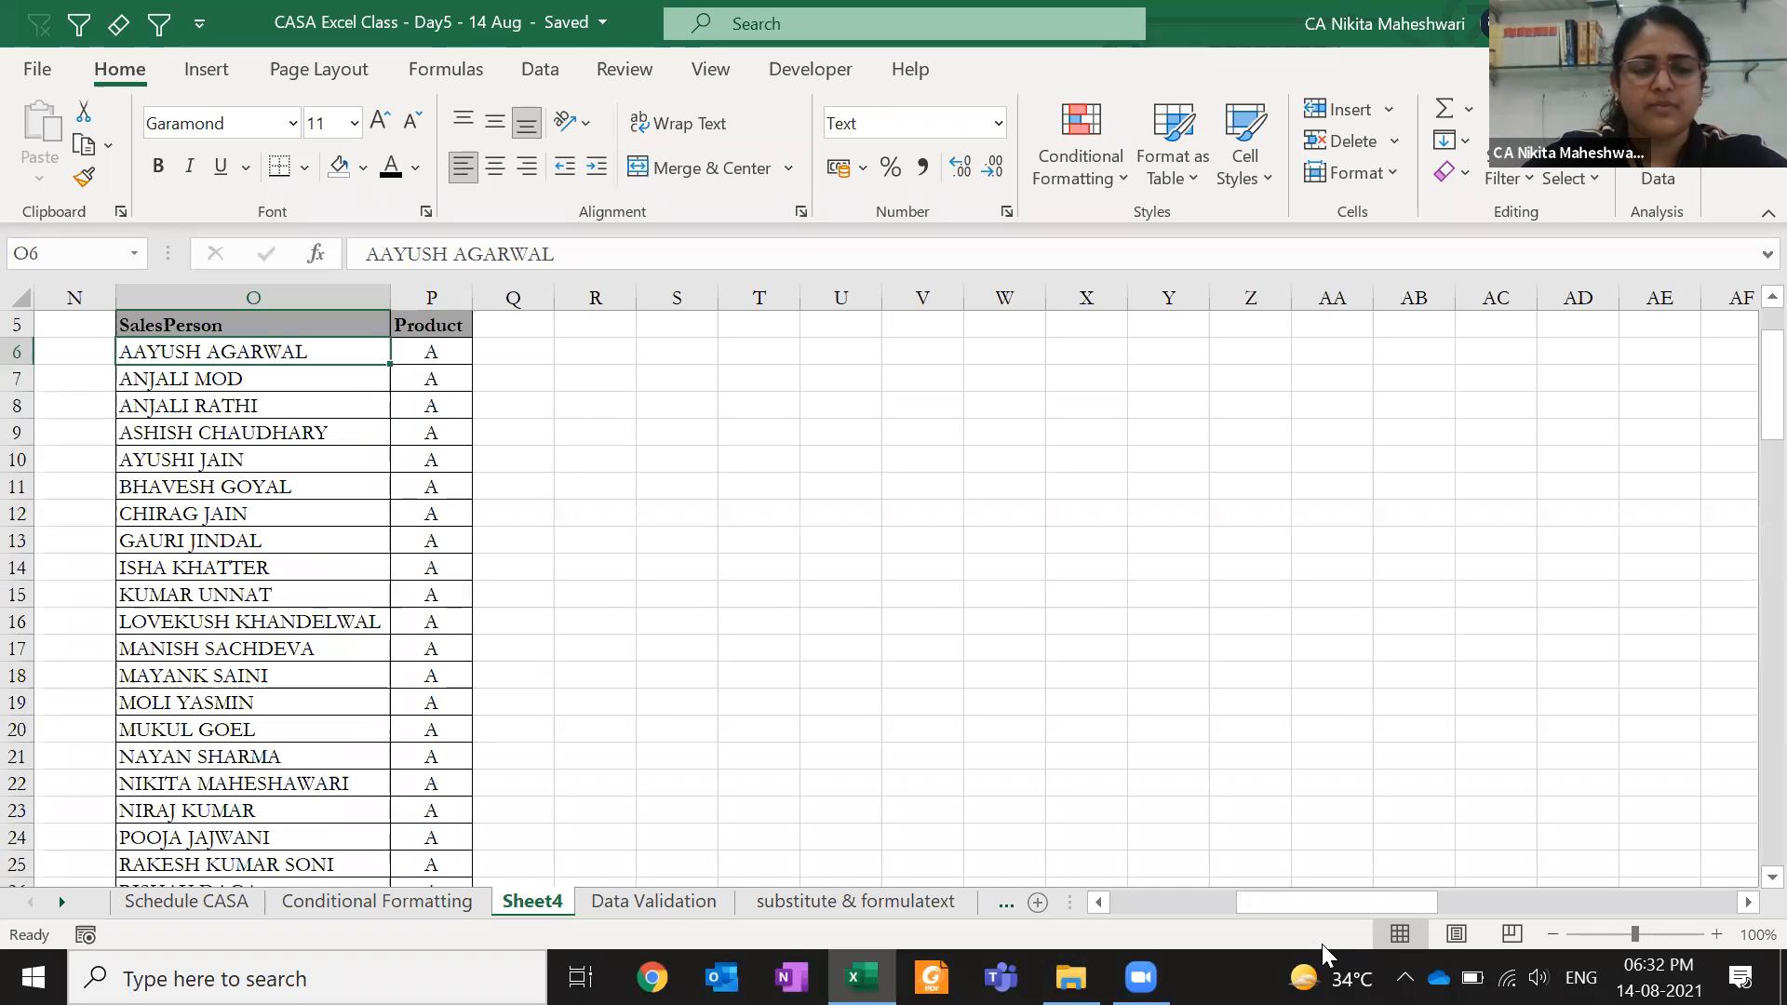
key("Up")
key("ctrl+shift+Down")
key("ctrl+shift+Right")
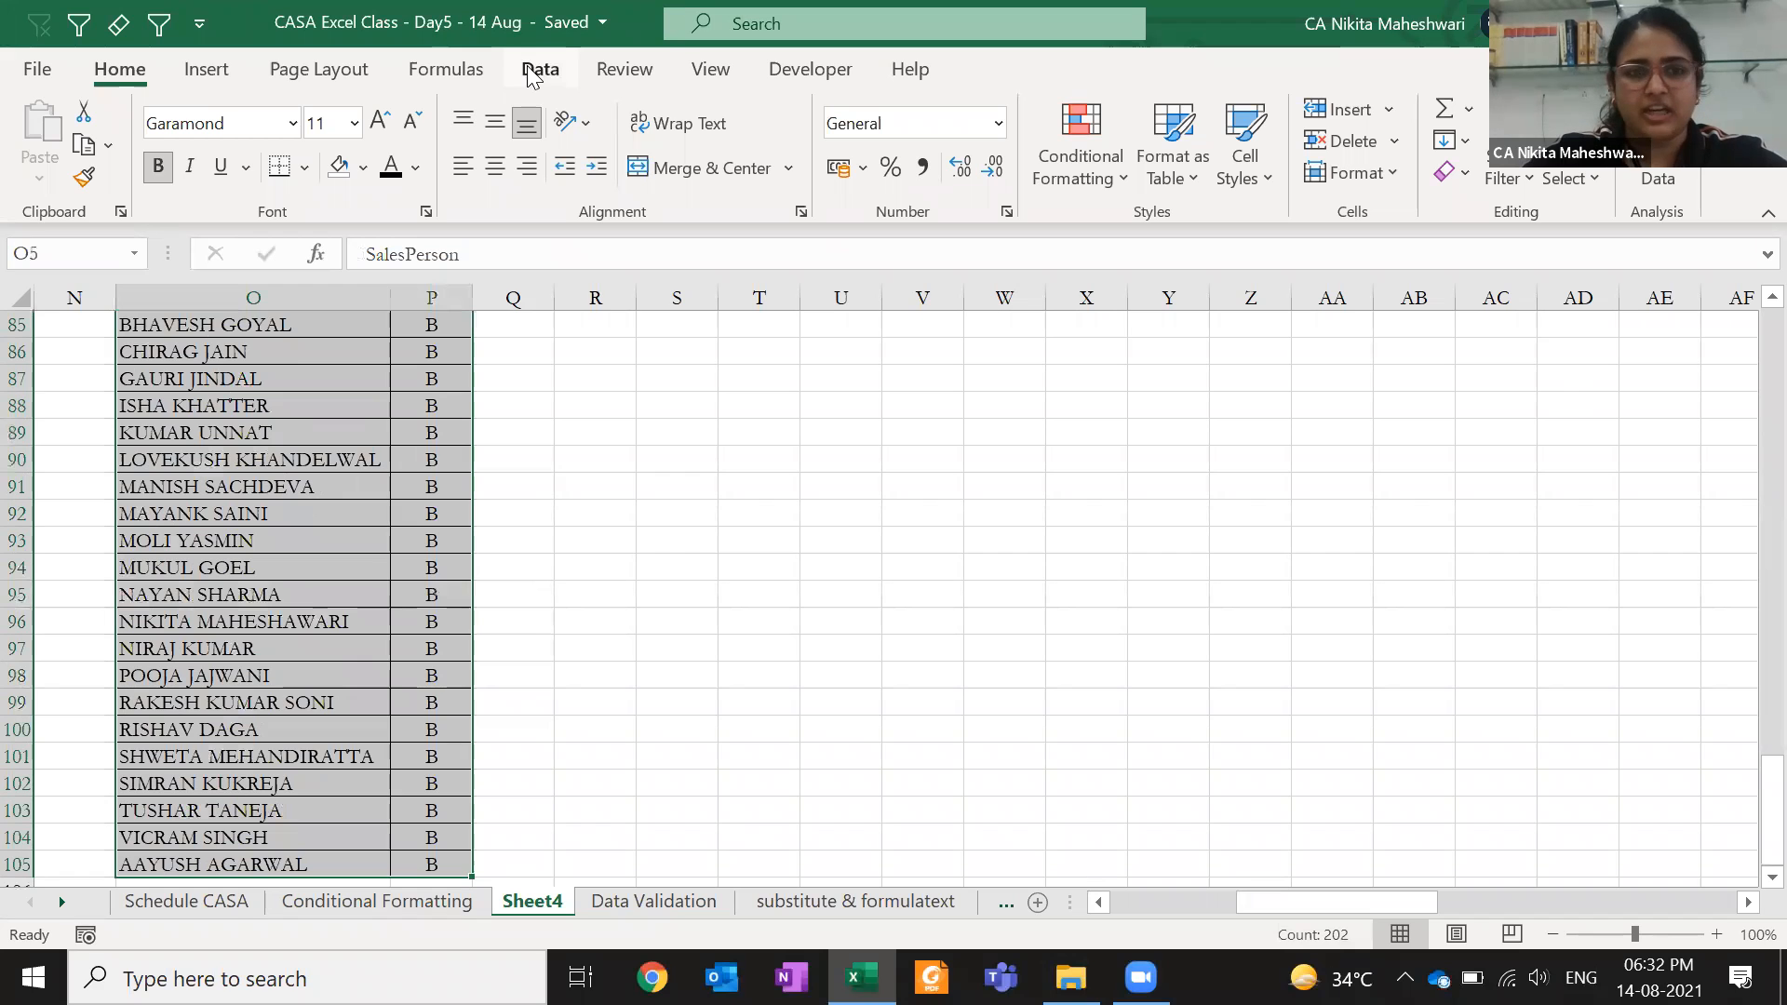
key("Up")
key("Down")
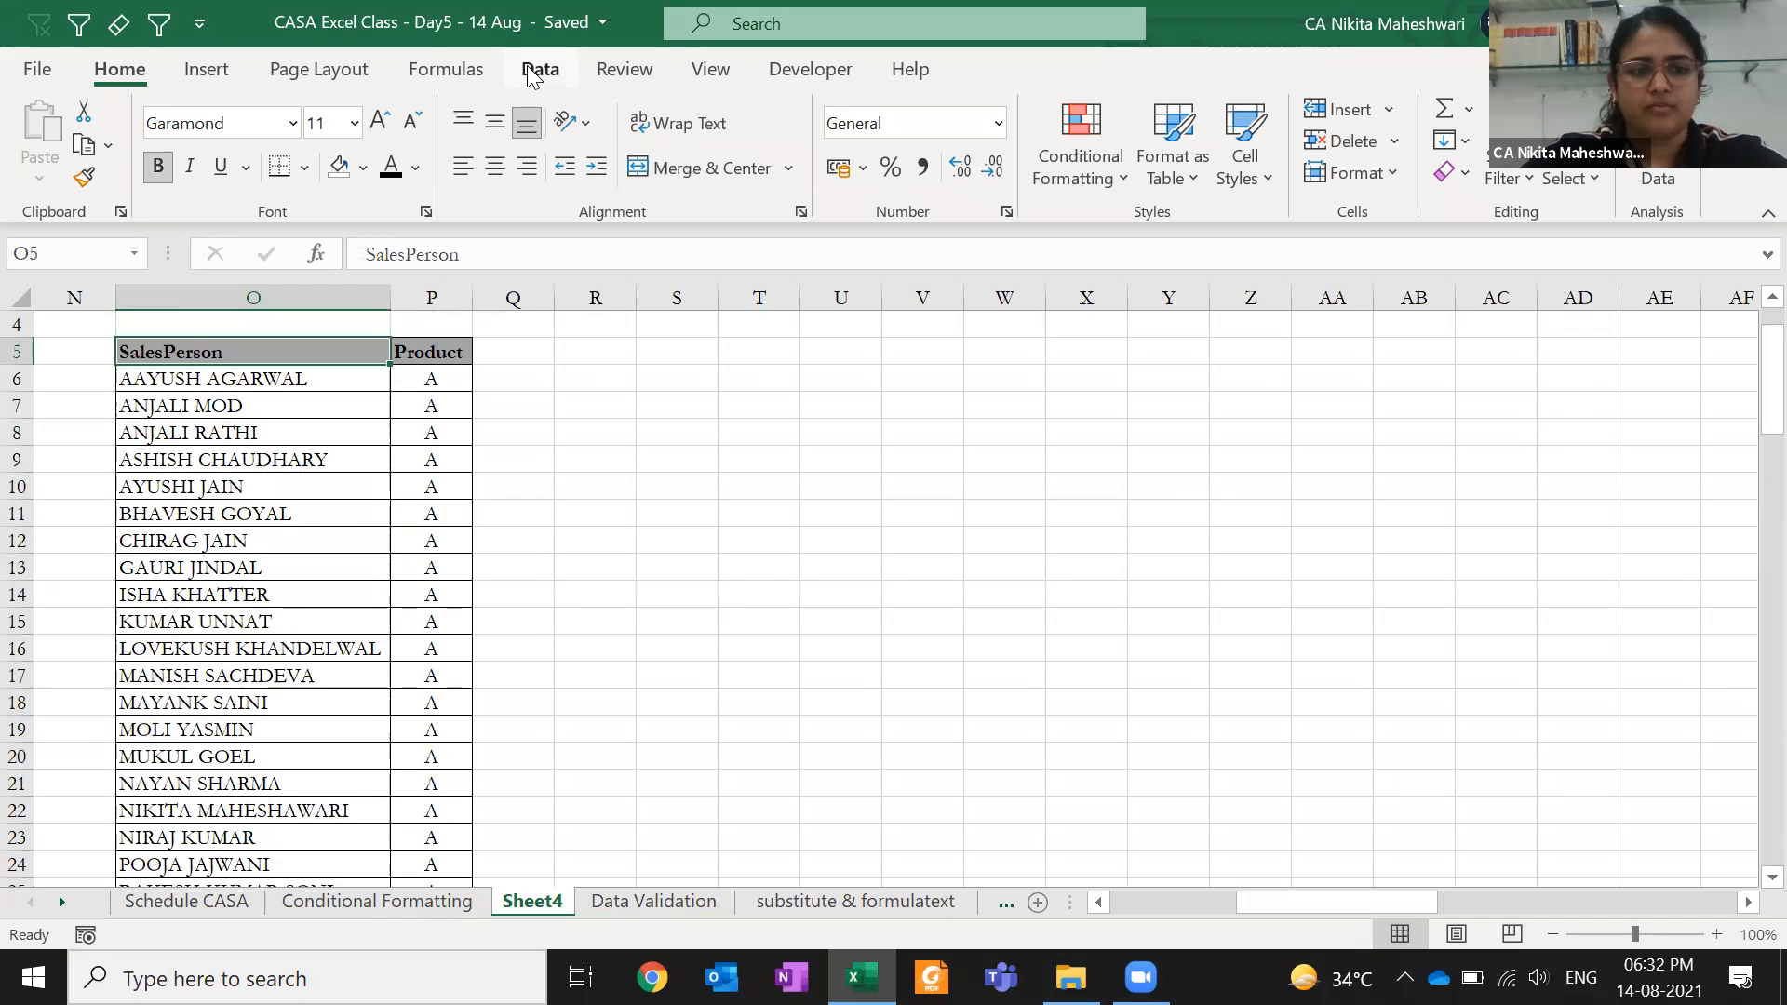
- Remove duplicates from O5:P105 comparing SalesPerson only, leaving 25 unique names after 75 removed
key("ctrl+Down")
key("ctrl+shift+Up")
key("ctrl+shift+Right")
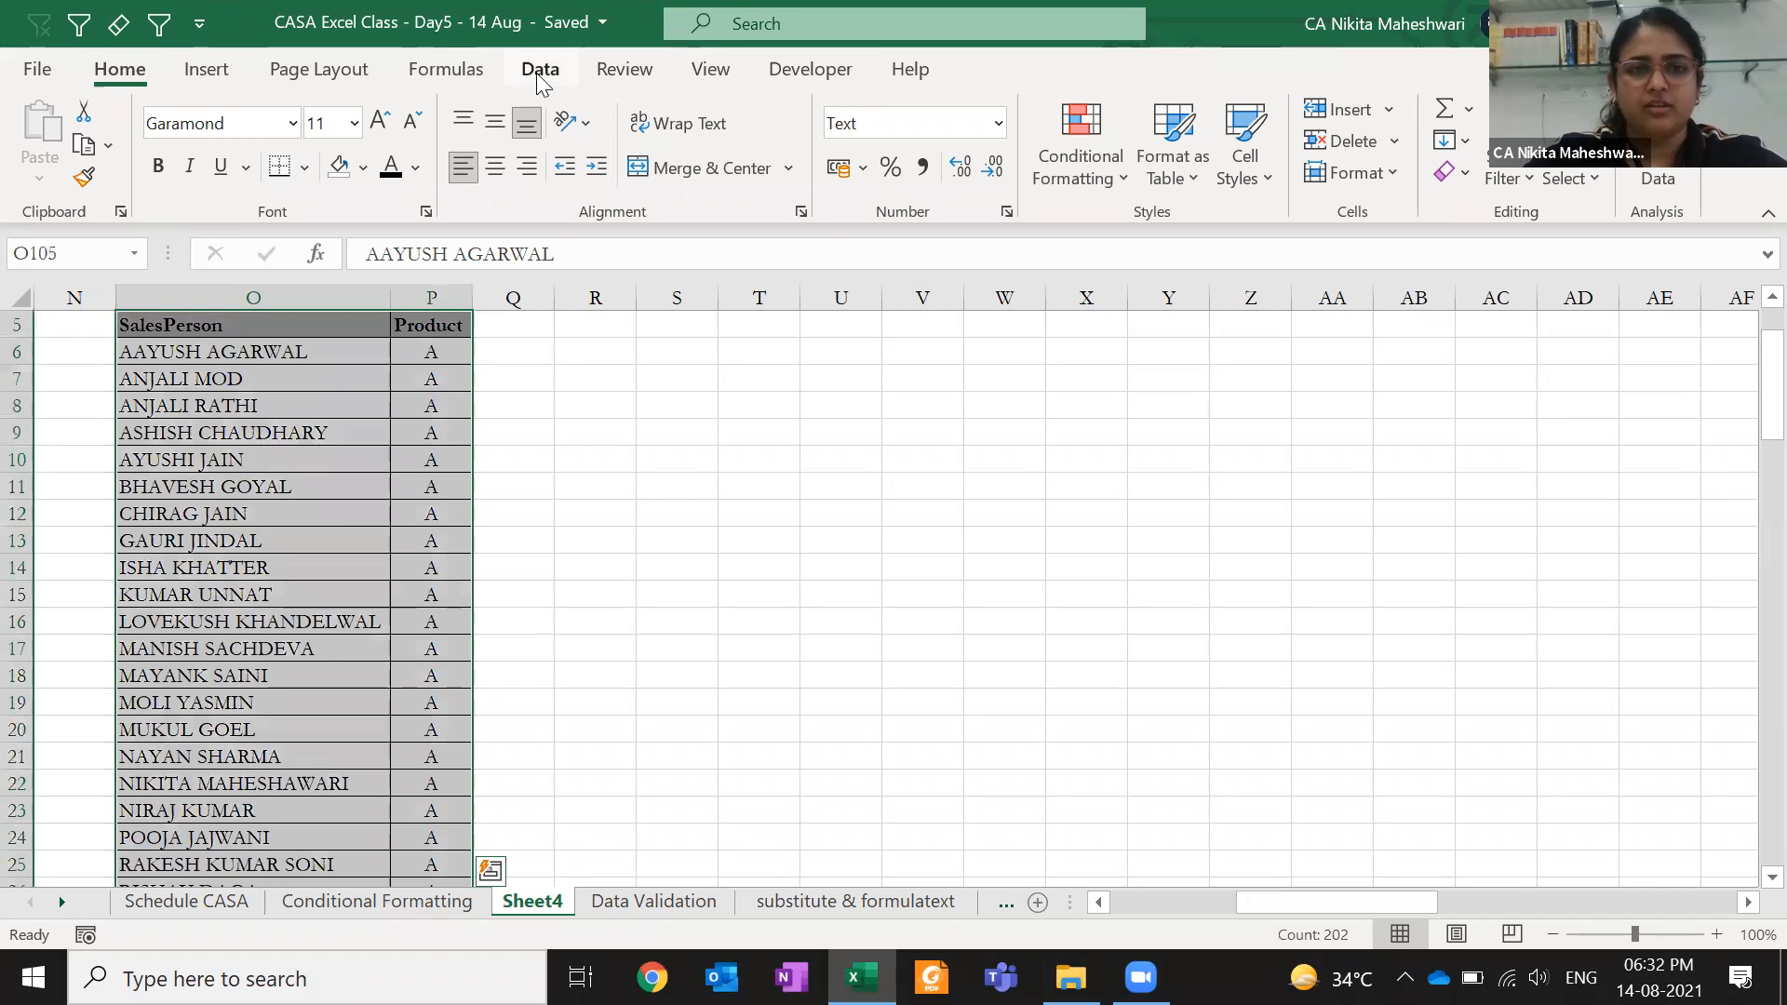
left_click(541, 75)
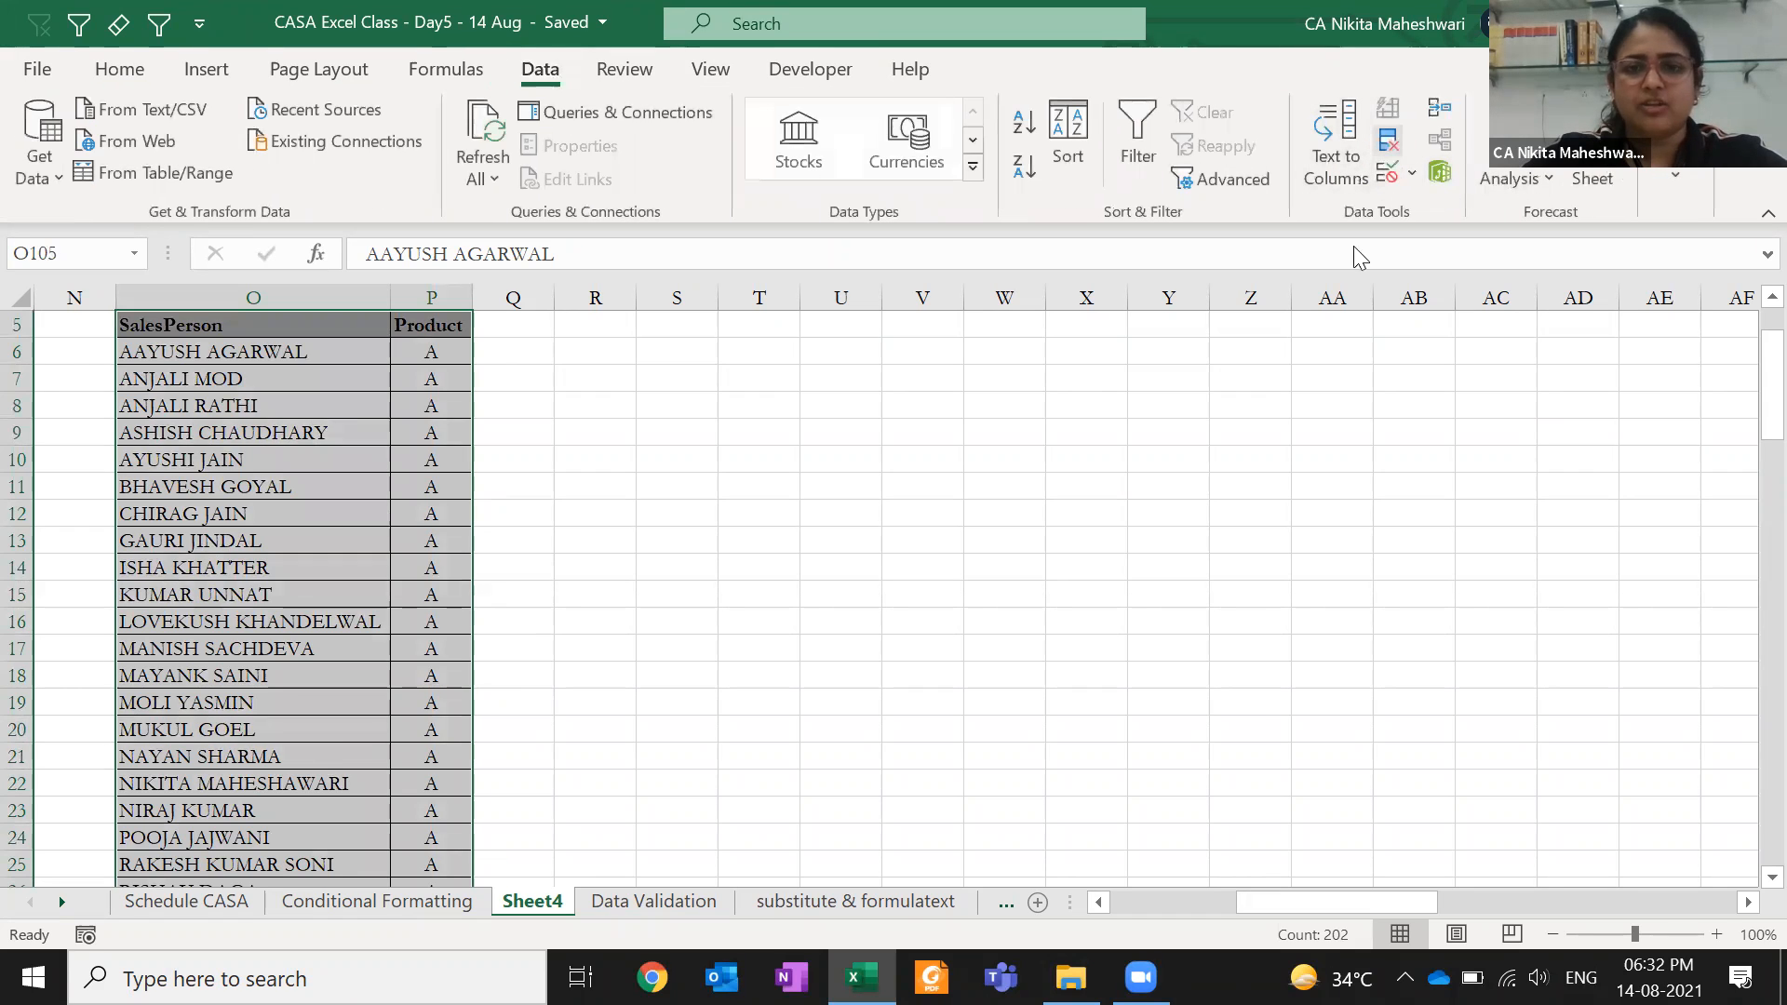
left_click(1388, 141)
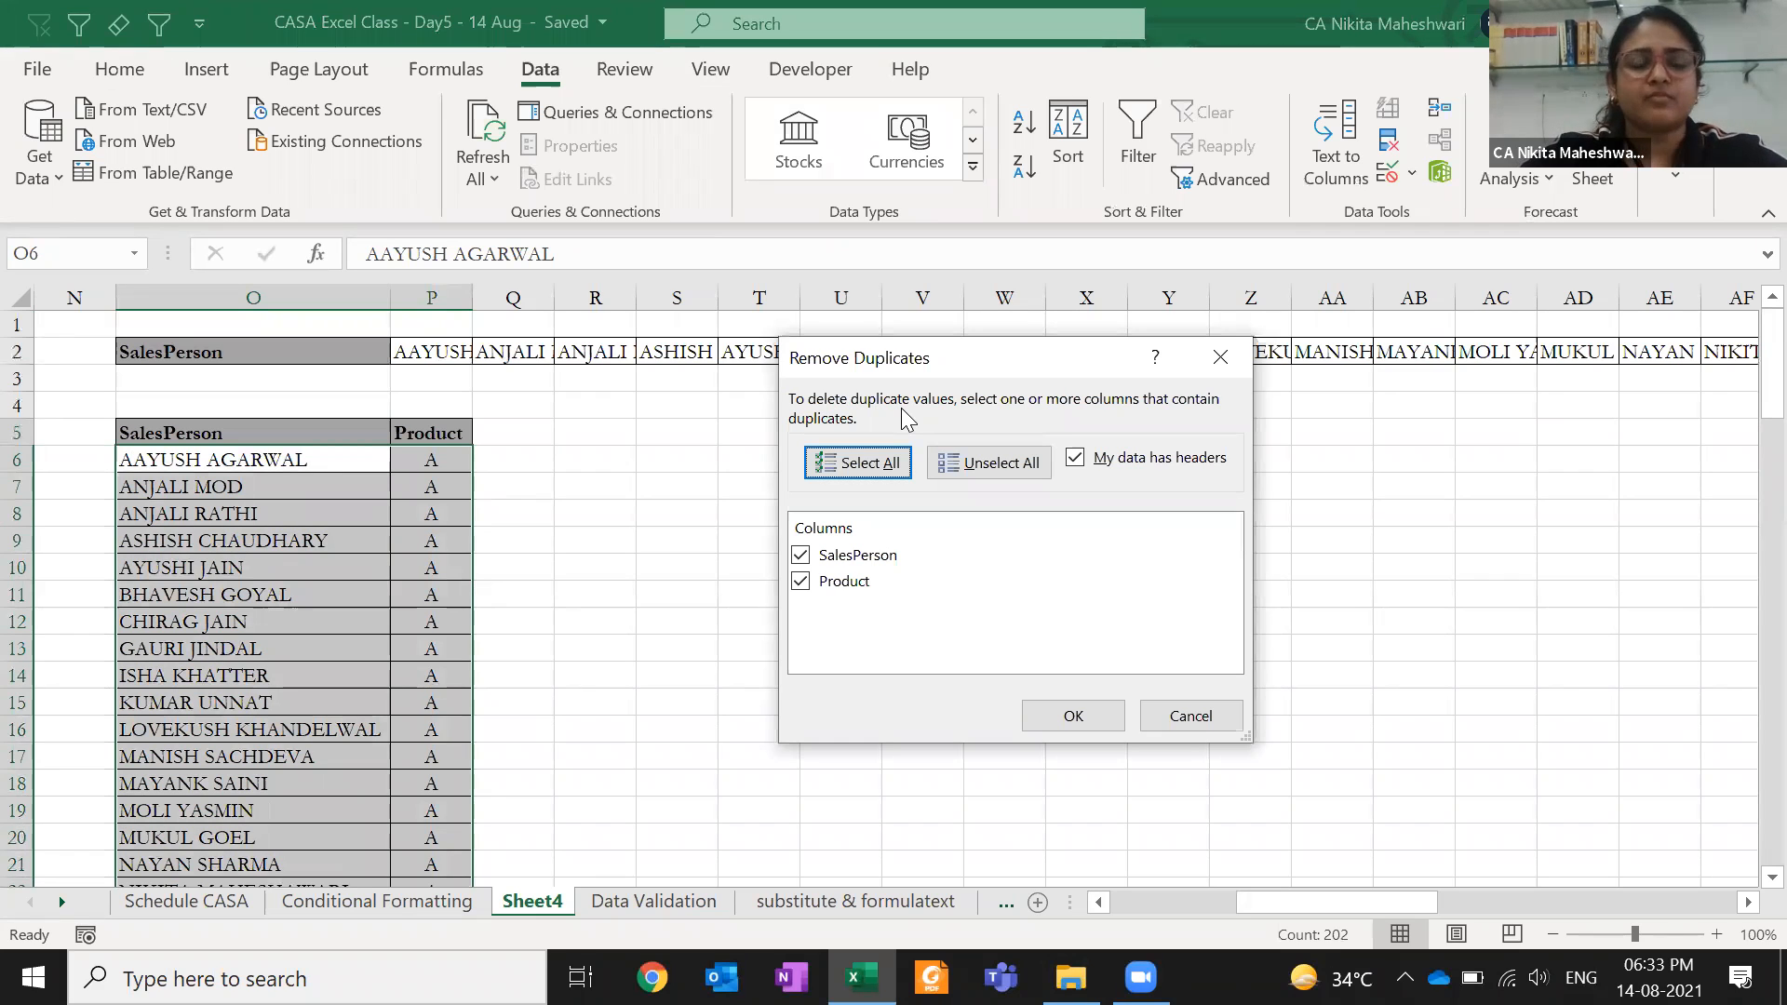
left_click(800, 582)
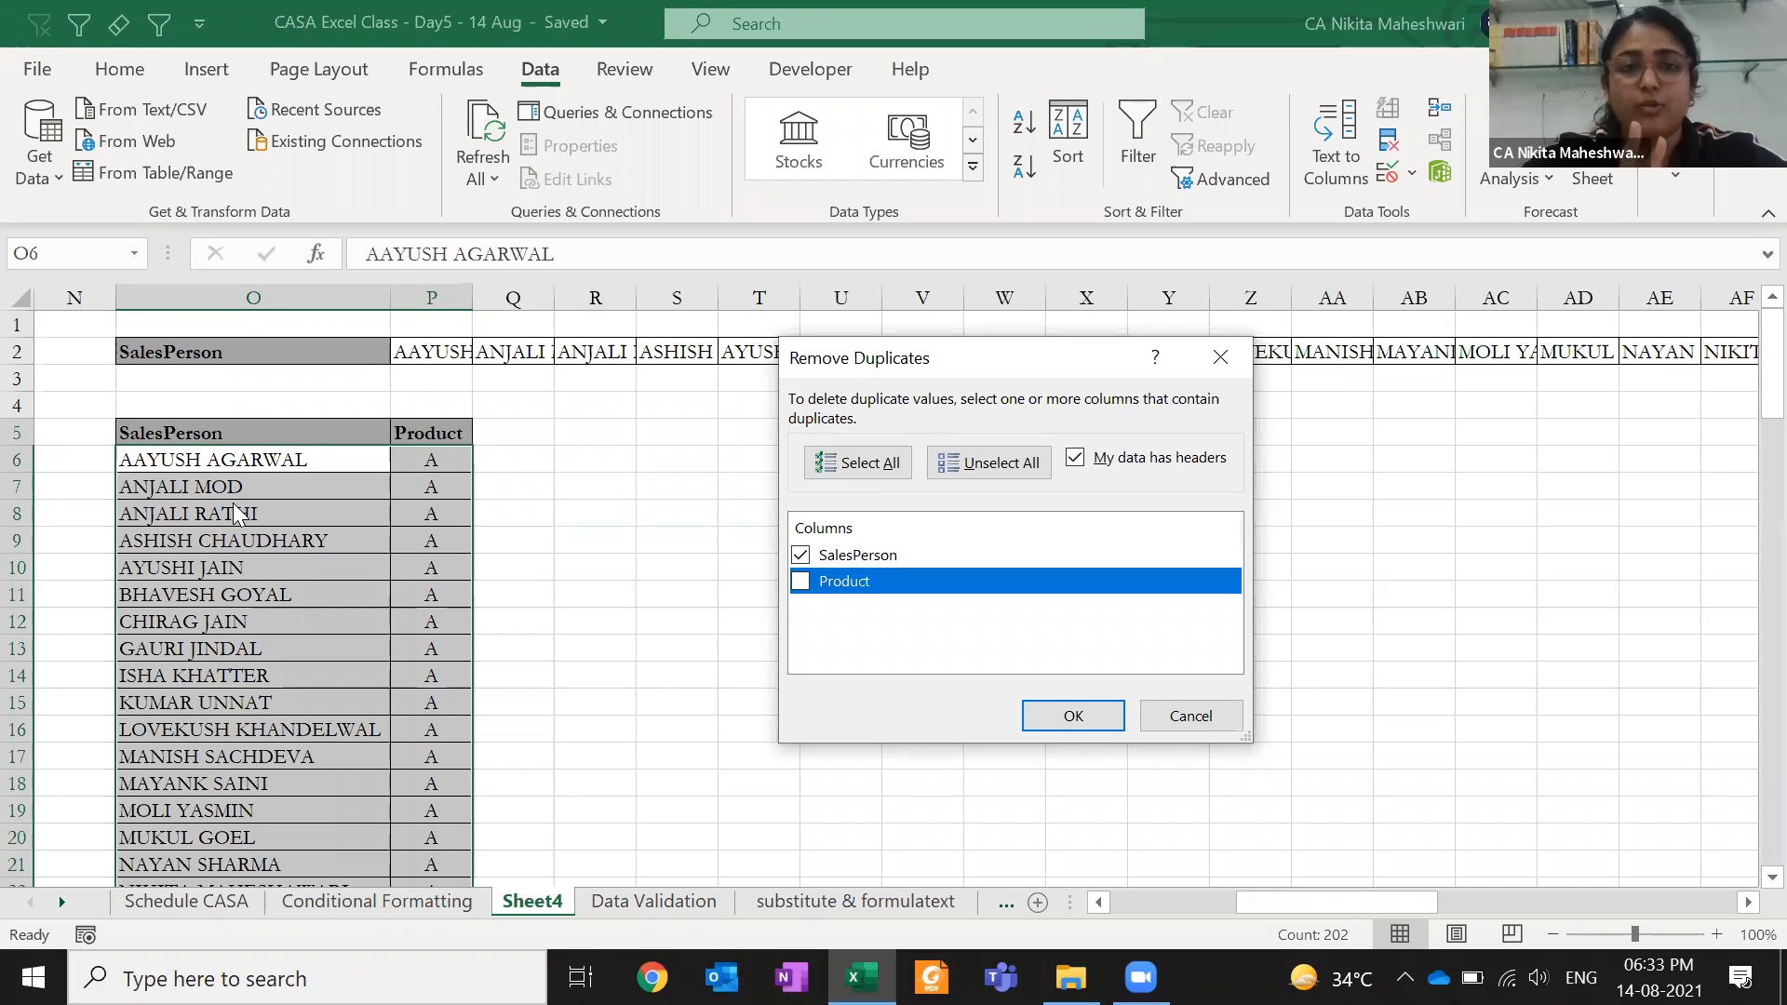
left_click(1074, 724)
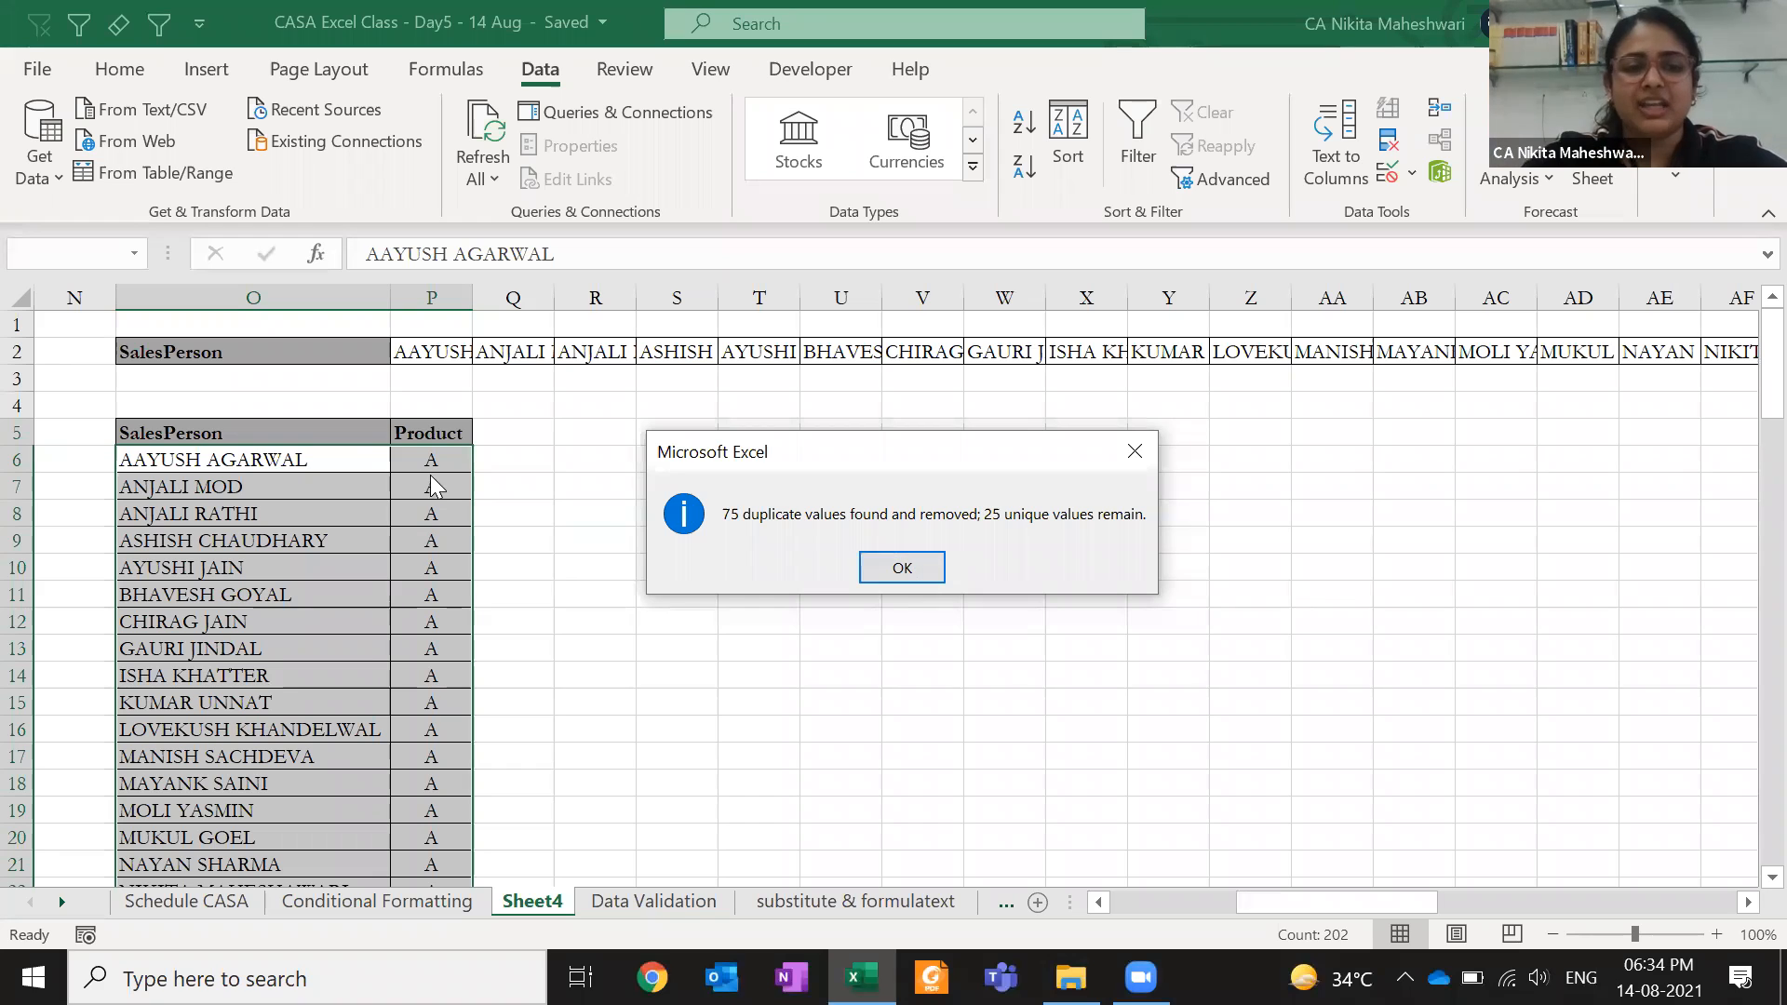
left_click(938, 570)
- Check the remaining unique names, then undo the duplicate removal to restore all rows
key("ctrl+period")
key("ctrl+period")
key("ctrl+period")
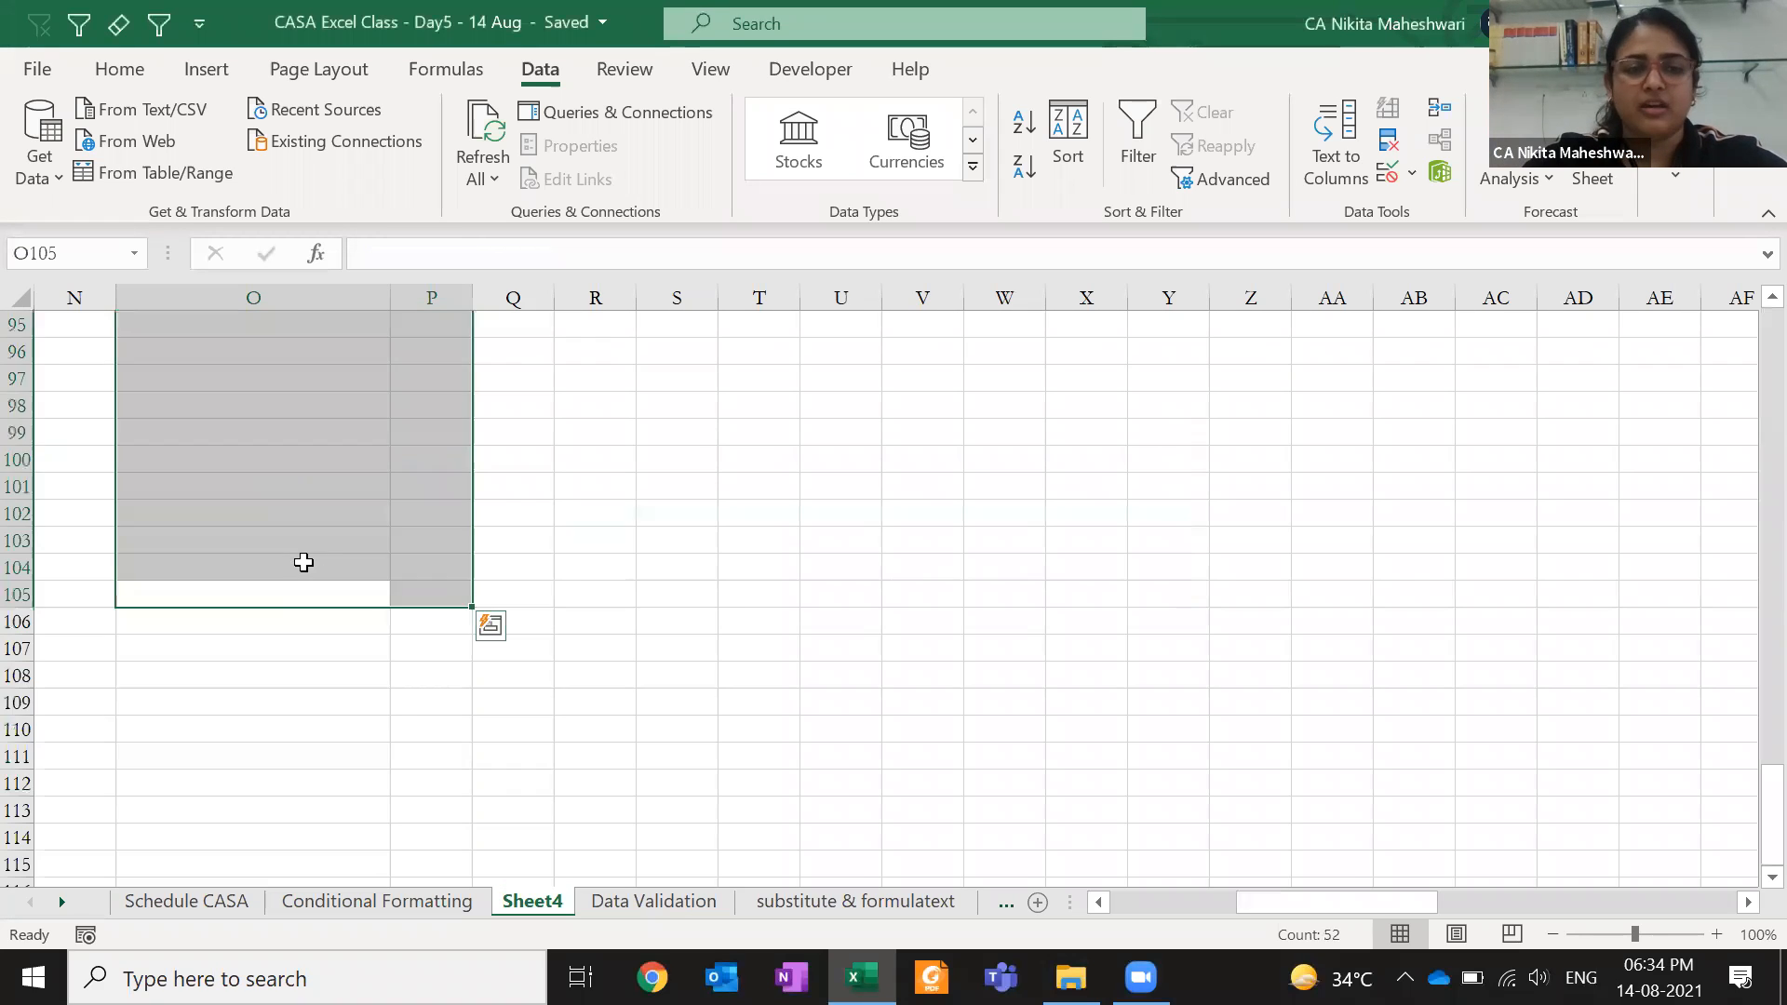
key("ctrl+Up")
key("ctrl+Up")
key("Down")
key("ctrl+shift+Down")
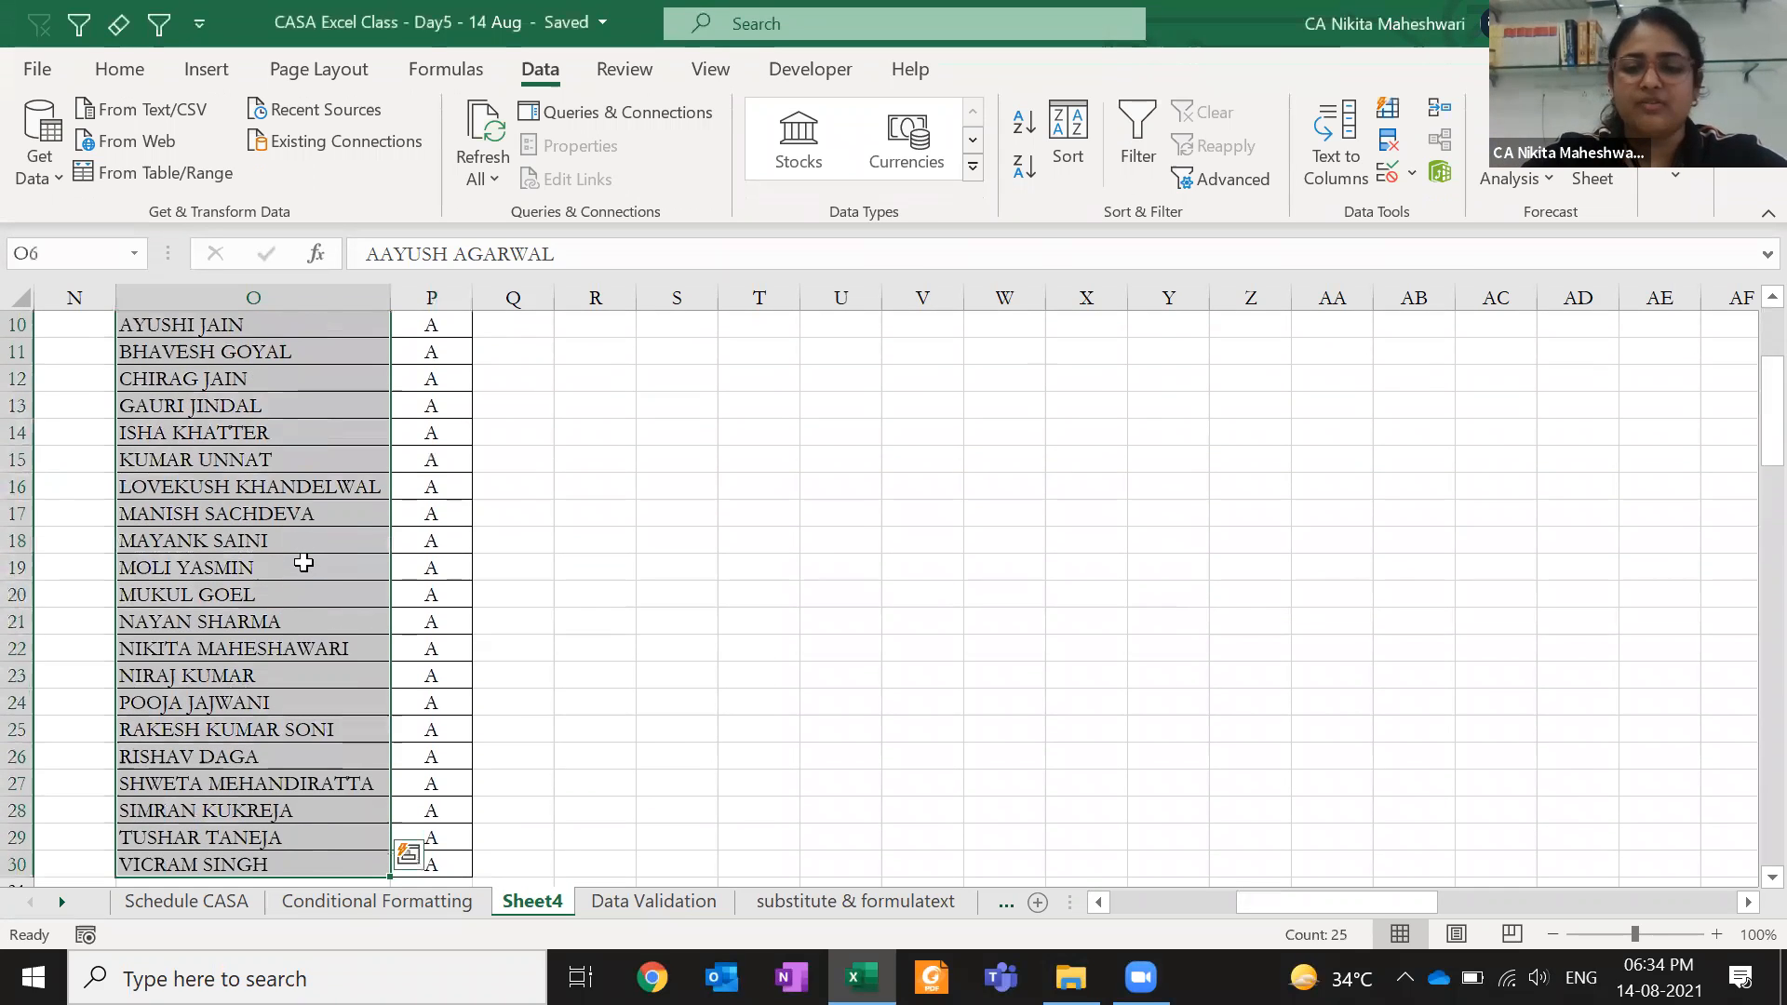
key("ctrl+z")
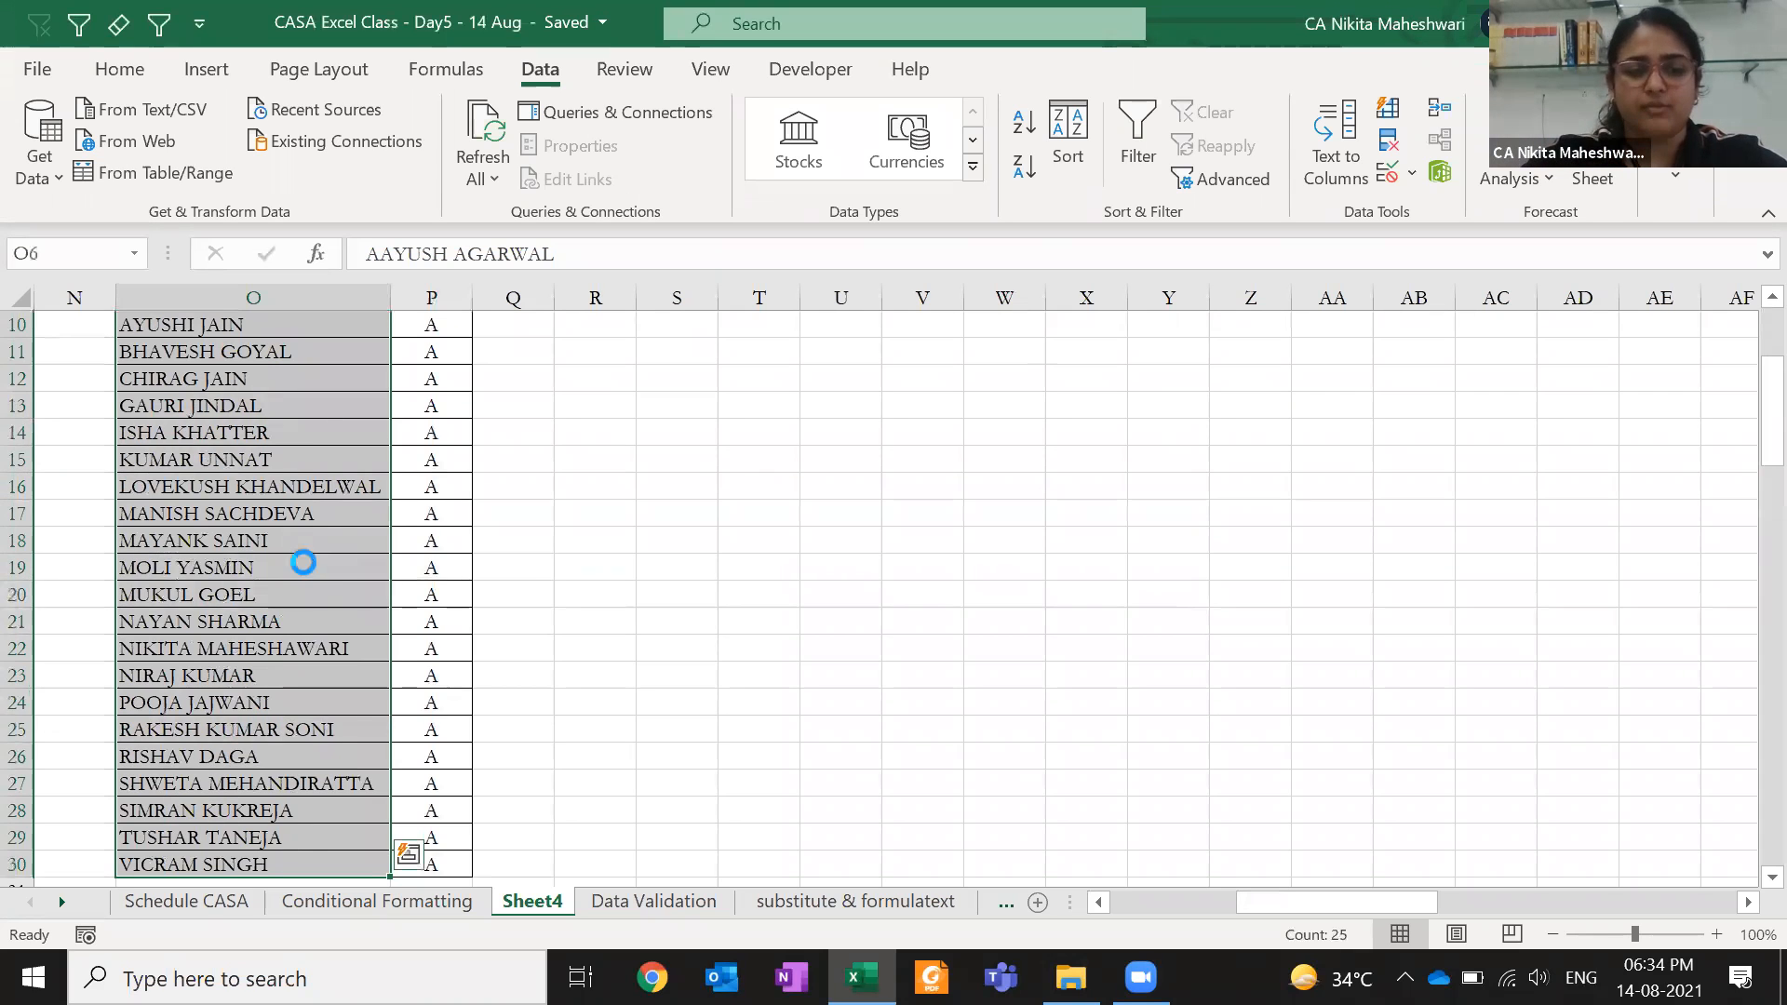
key("ctrl+Up")
key("Down")
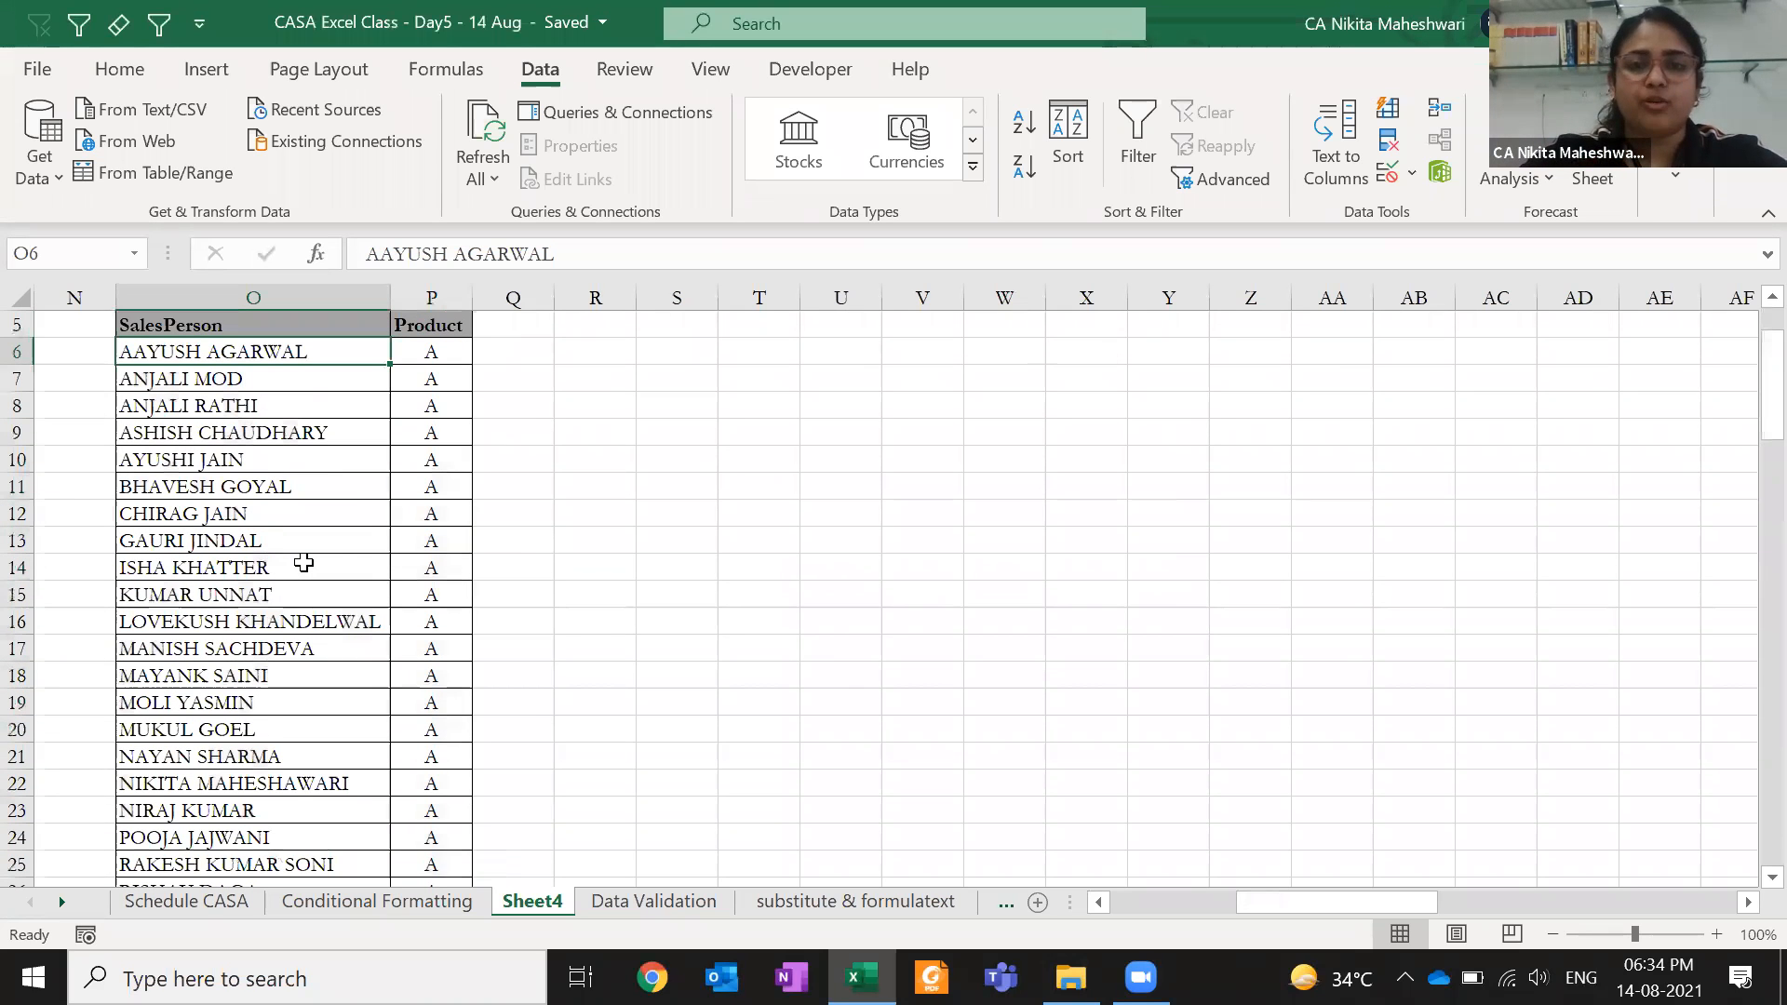
- Turn on filters for the table and sort A to Z by Product, then by SalesPerson
key("Up")
key("ctrl+shift+Right")
key("ctrl+shift+Down")
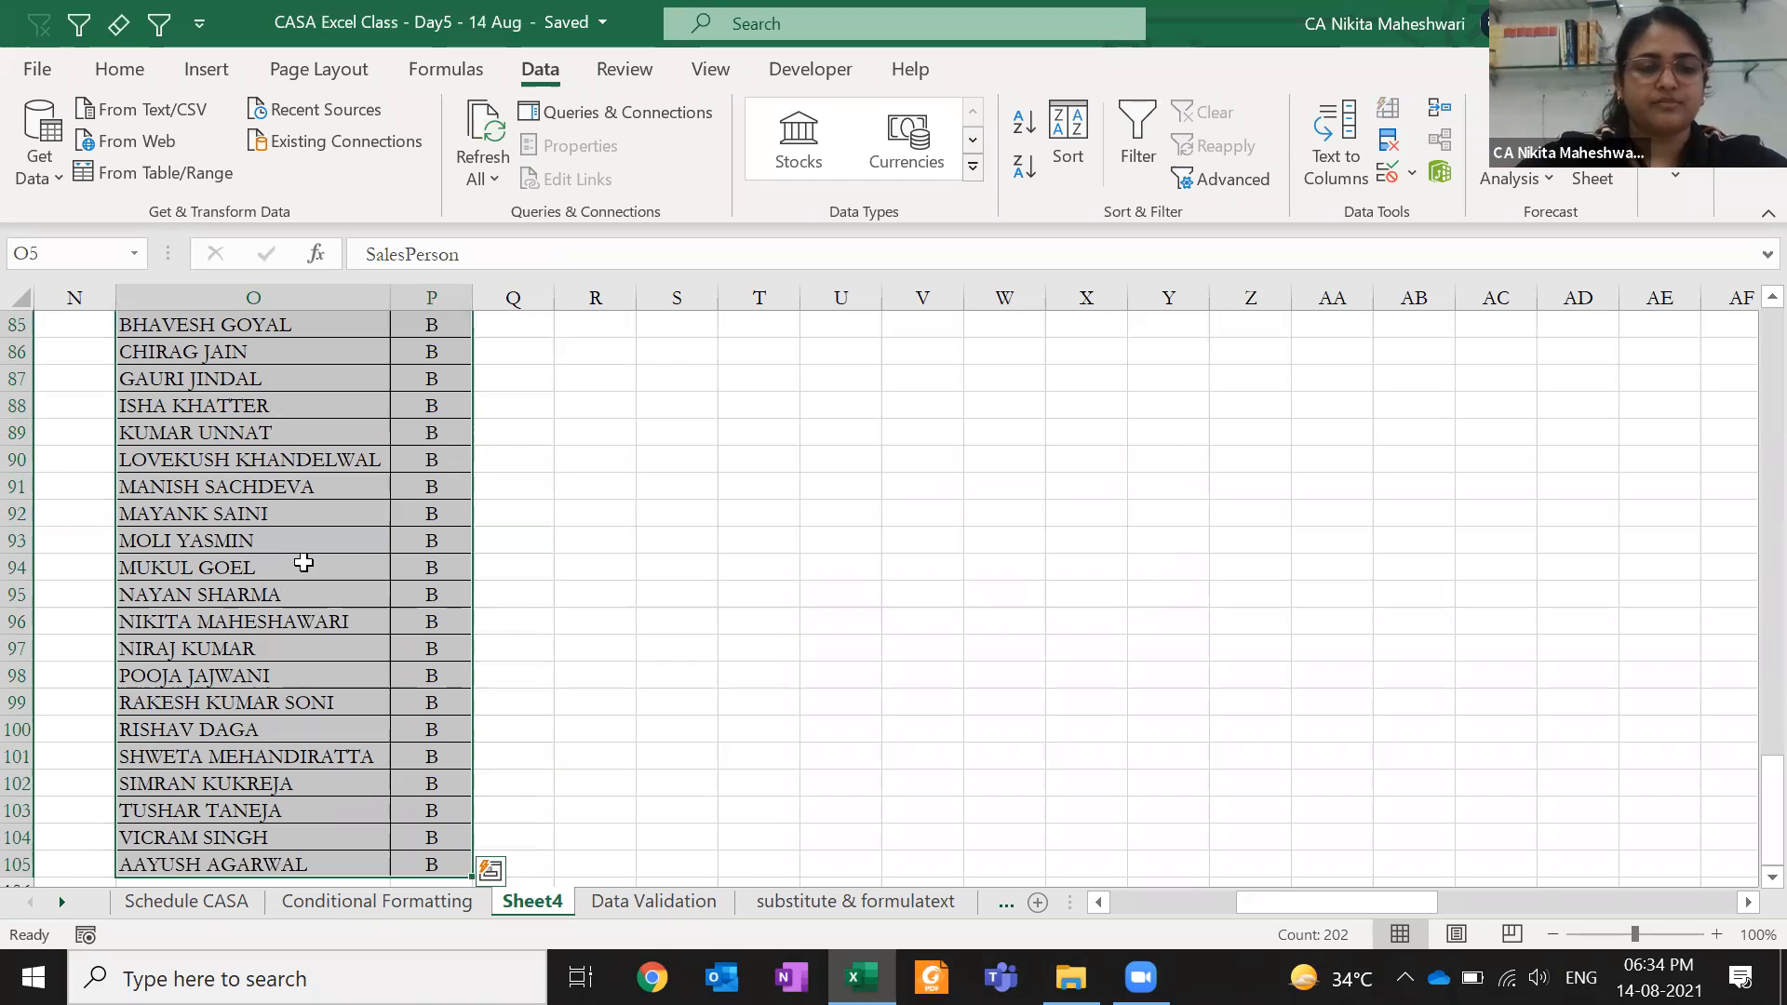
key("ctrl+shift+l")
key("Right")
key("alt+Down")
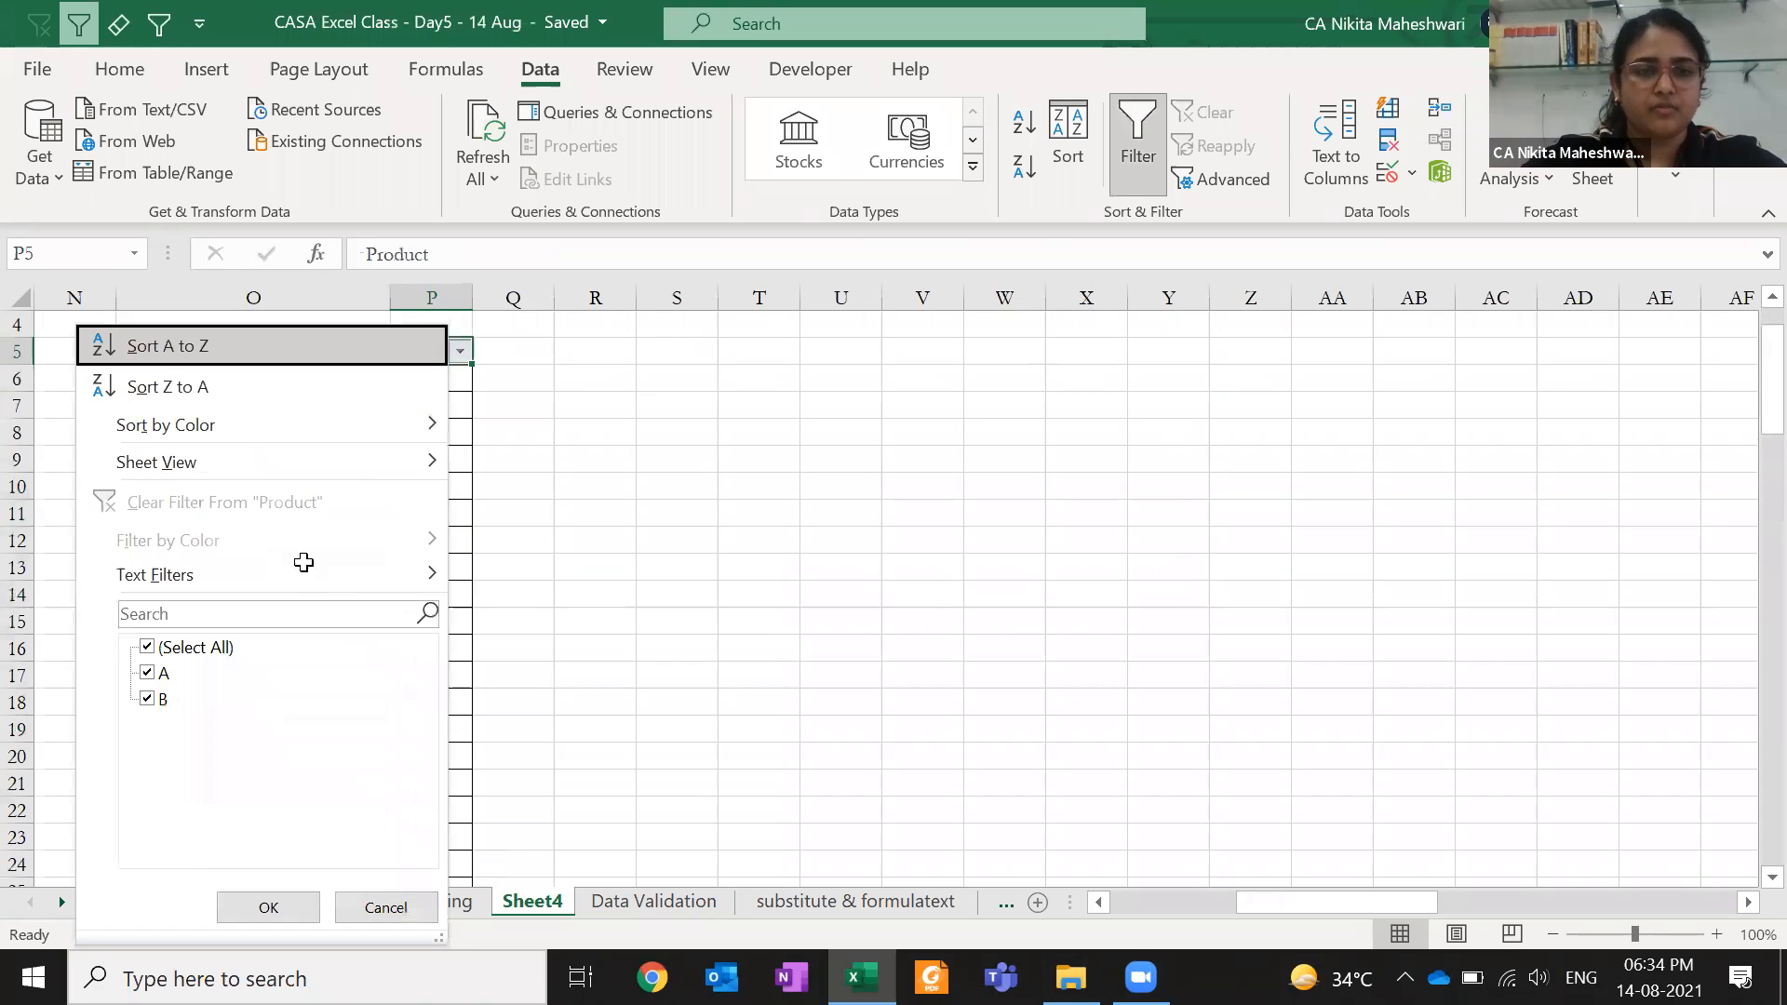
key("Return")
key("Down")
key("Up")
key("Left")
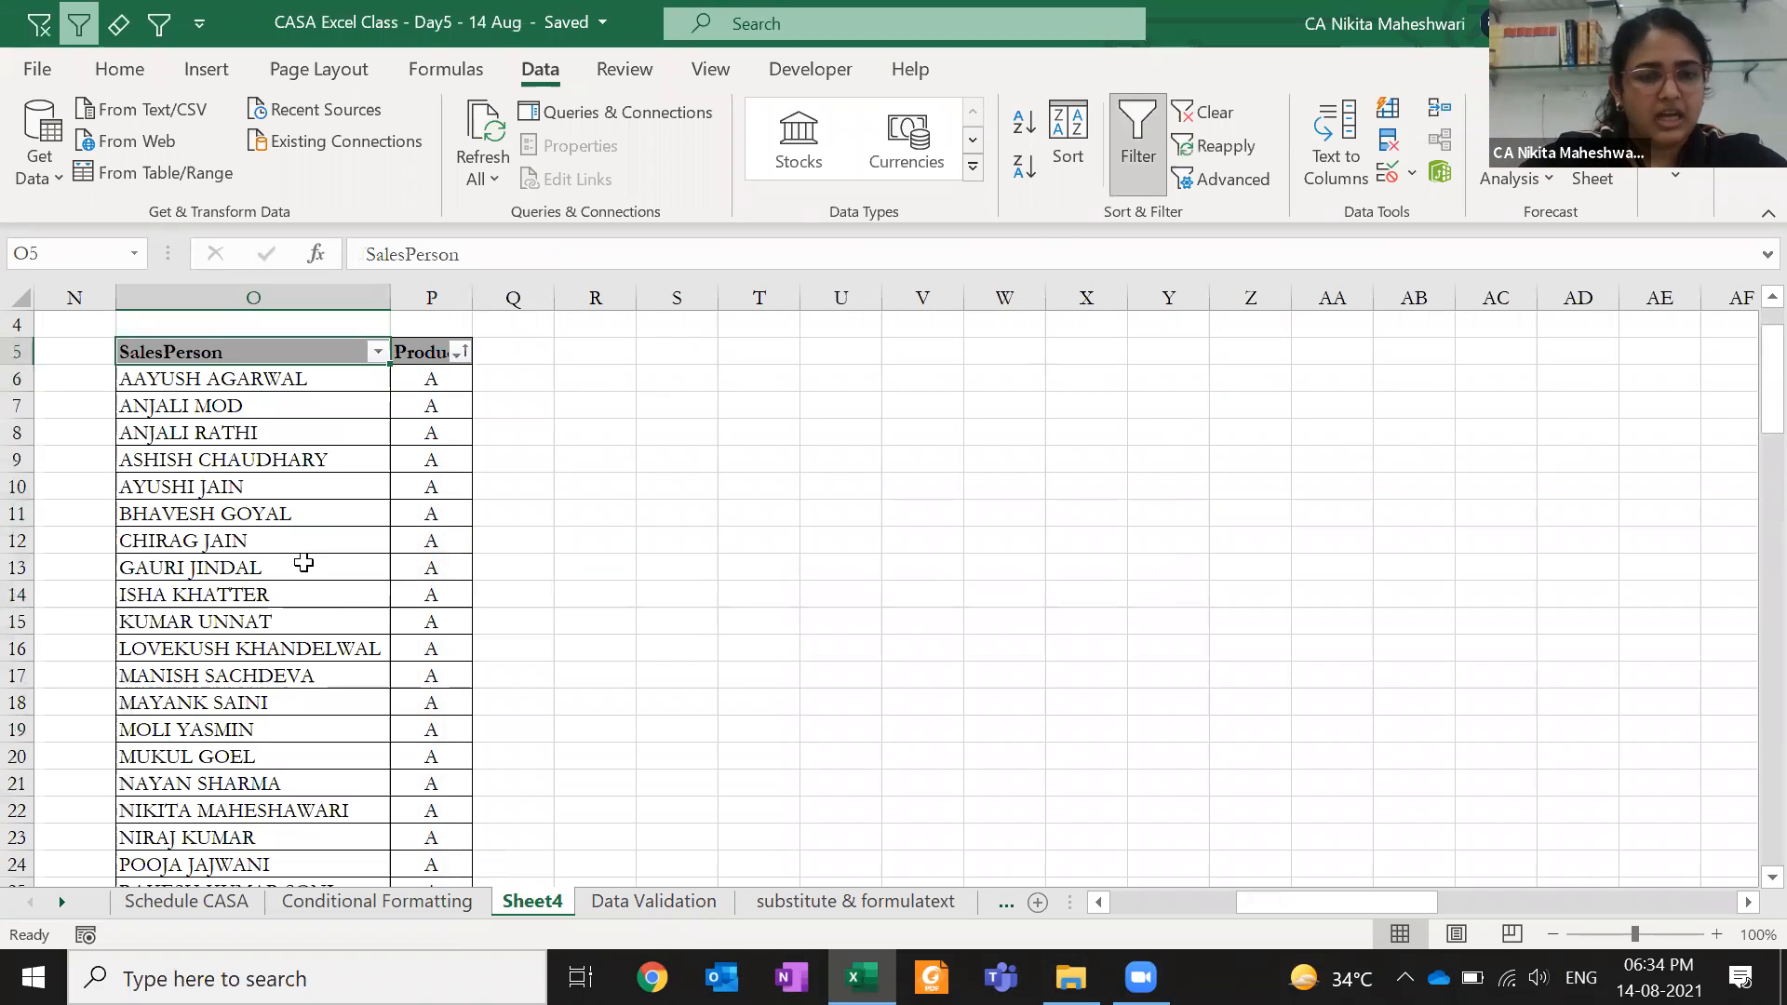
key("alt+Down")
key("Return")
key("Down")
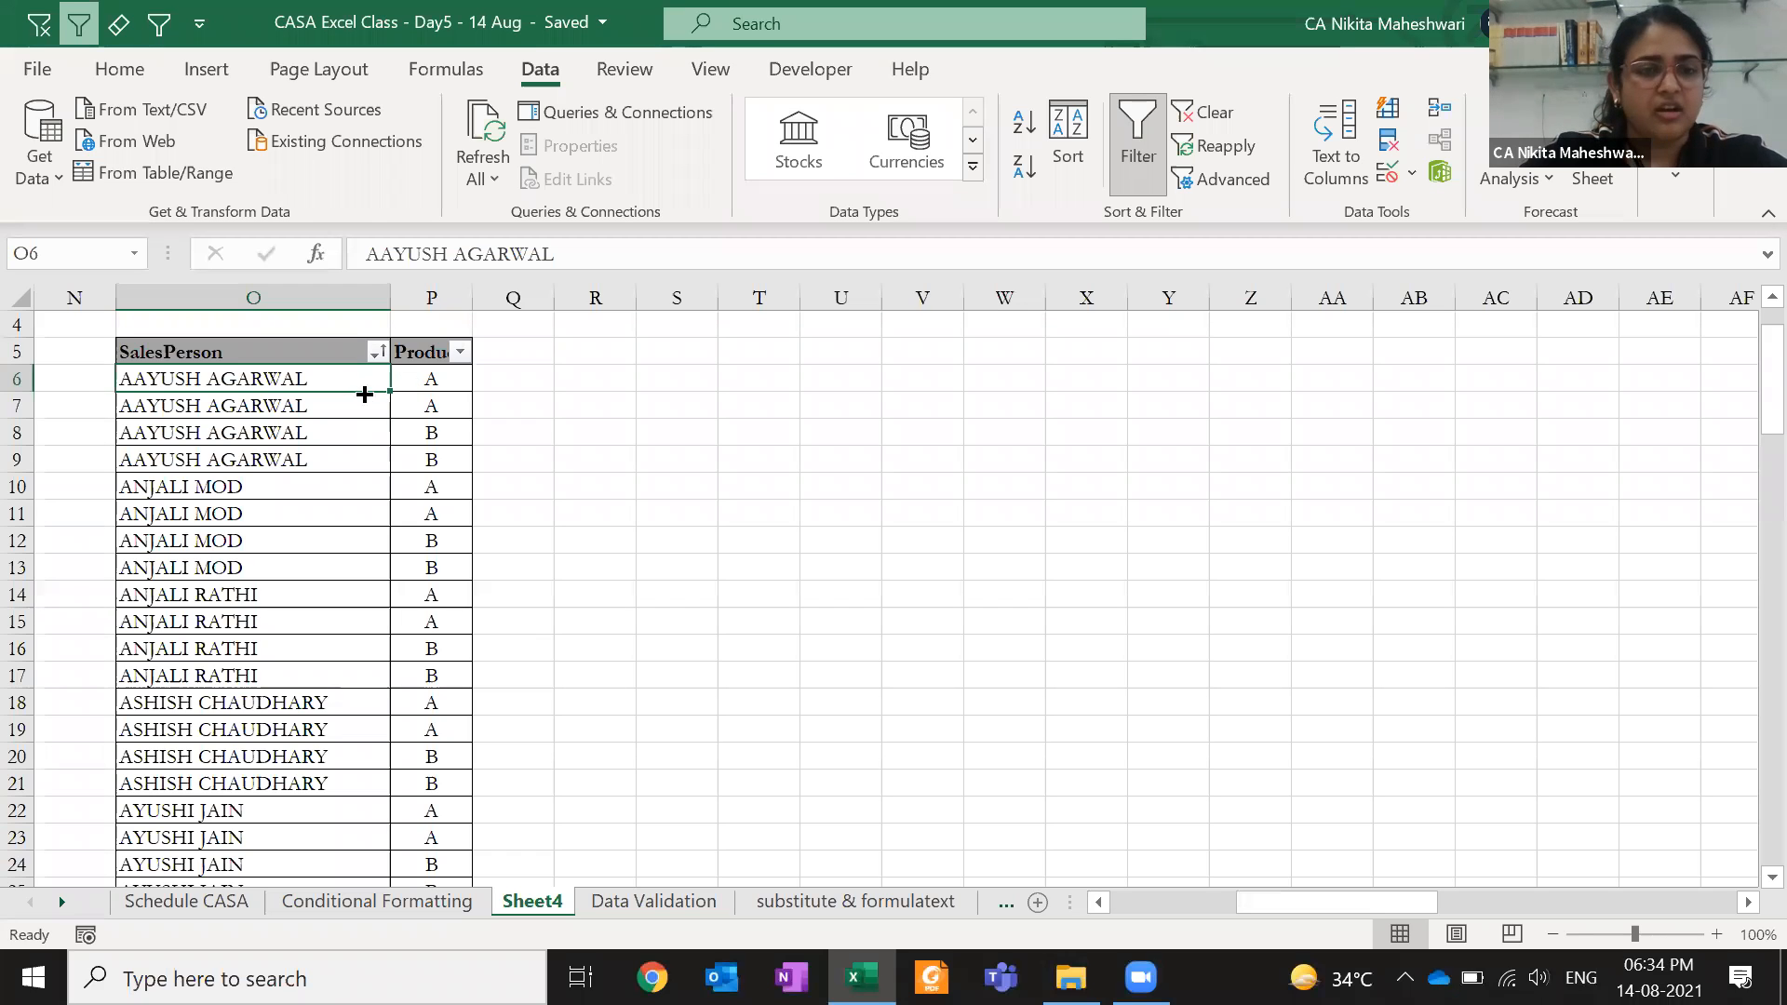
left_click_drag(282, 389, 331, 459)
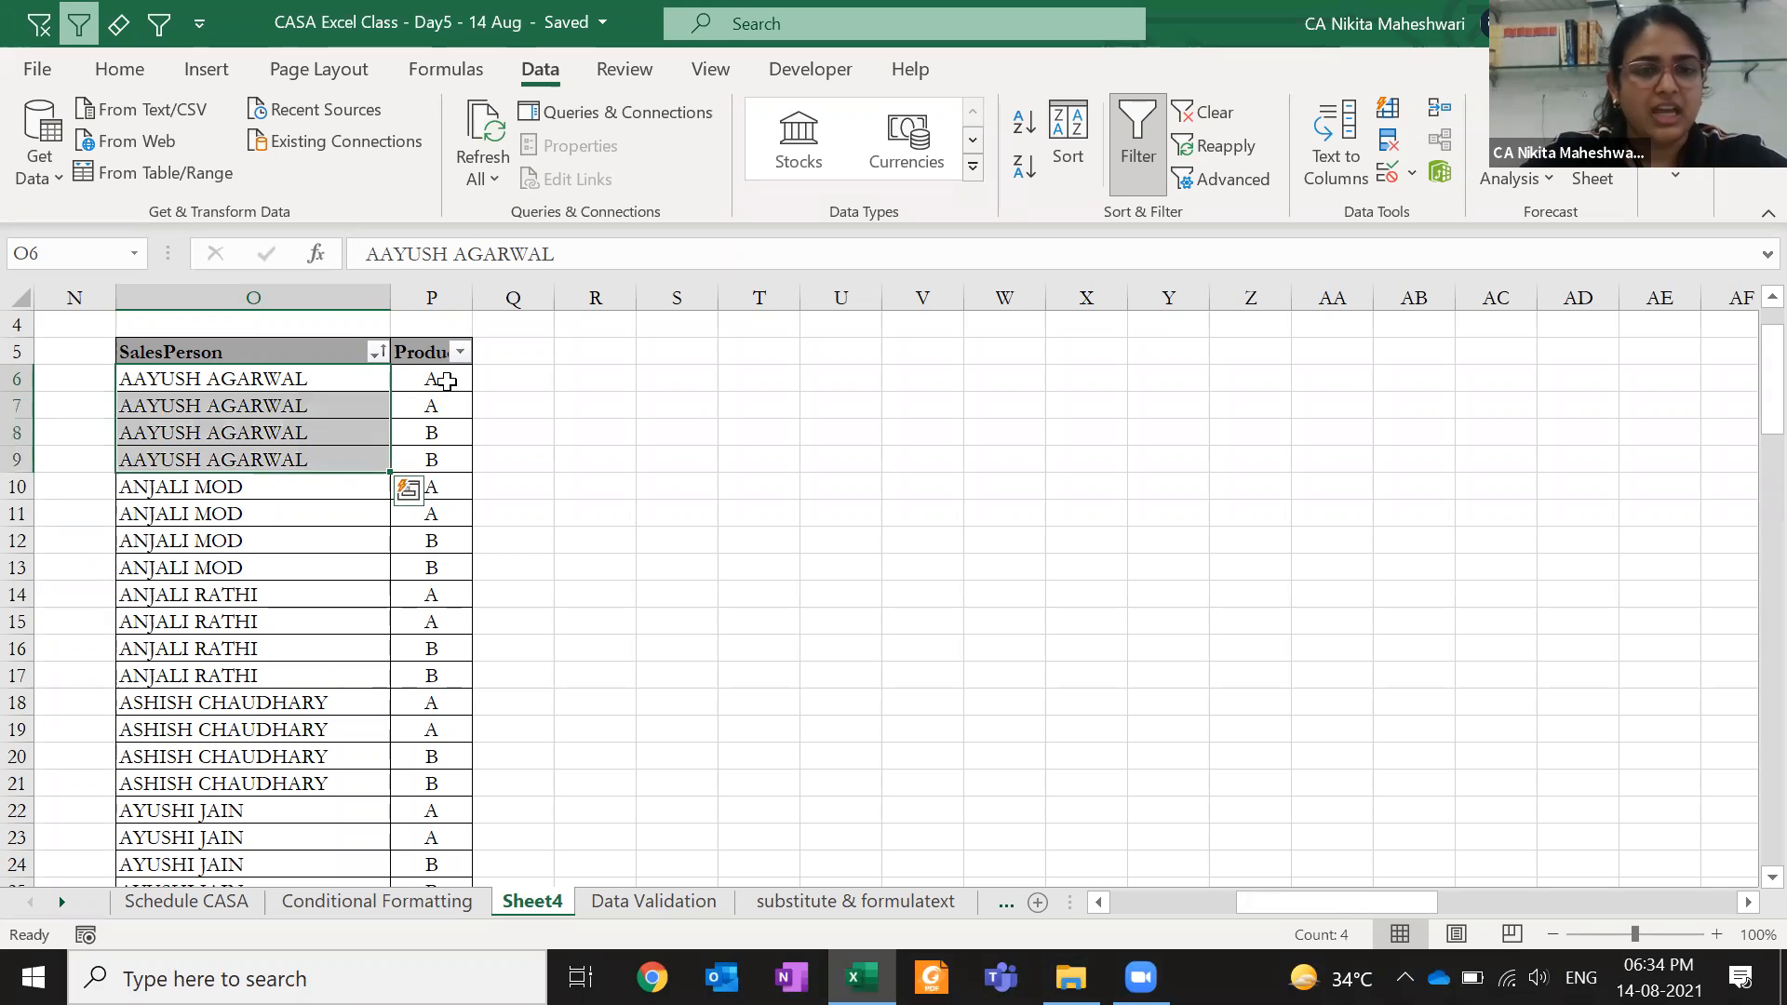
left_click_drag(426, 377, 415, 456)
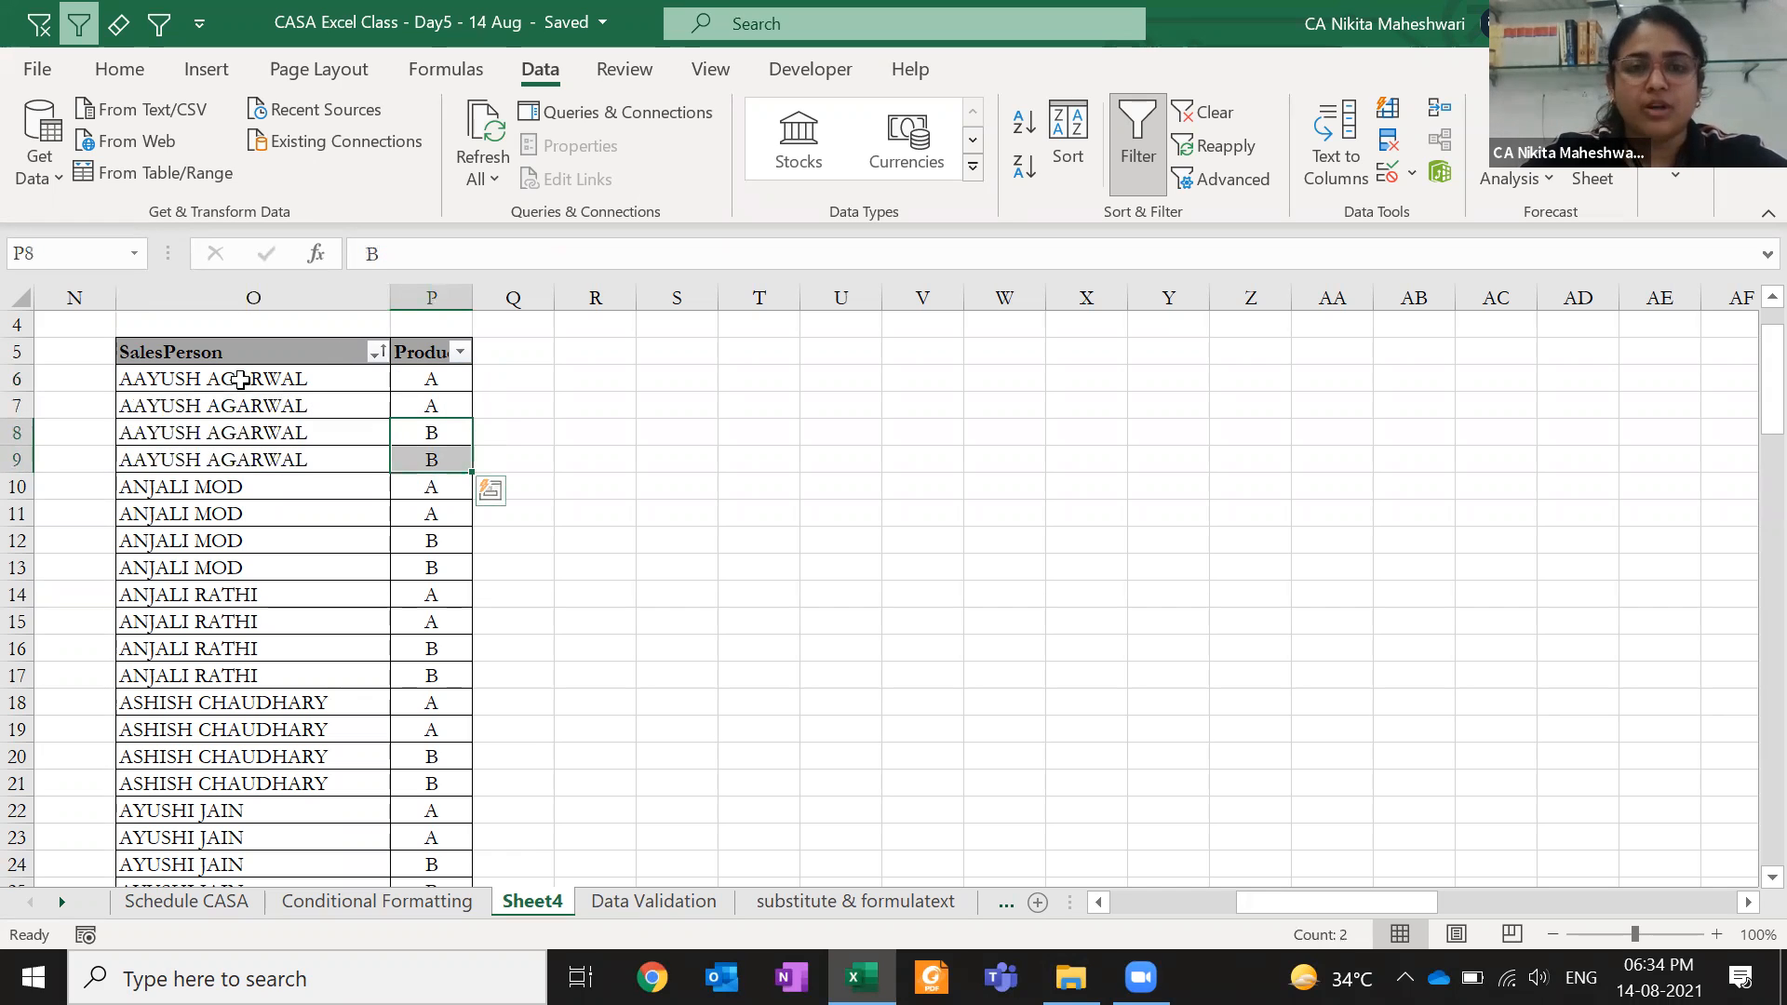
left_click_drag(240, 378, 458, 355)
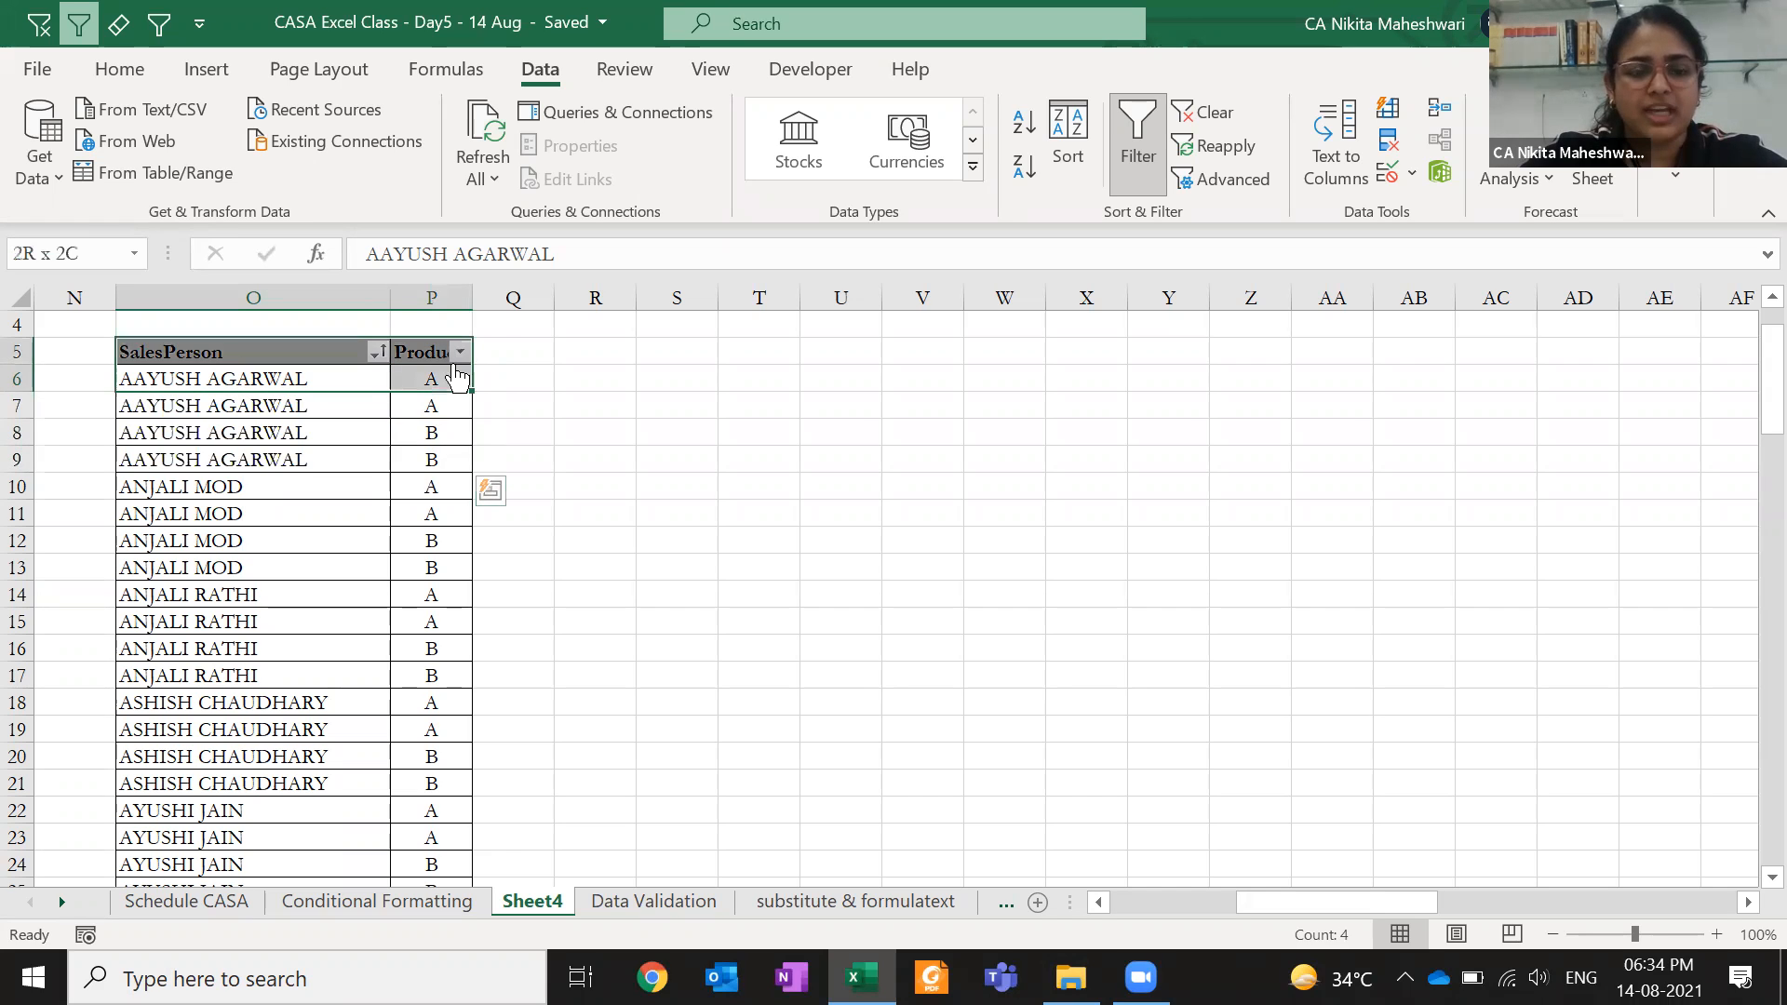
key("ctrl+c")
key("Right")
key("Right")
key("Right")
key("Return")
key("Left")
key("Left")
key("Down")
key("Down")
key("Left")
key("shift+Right")
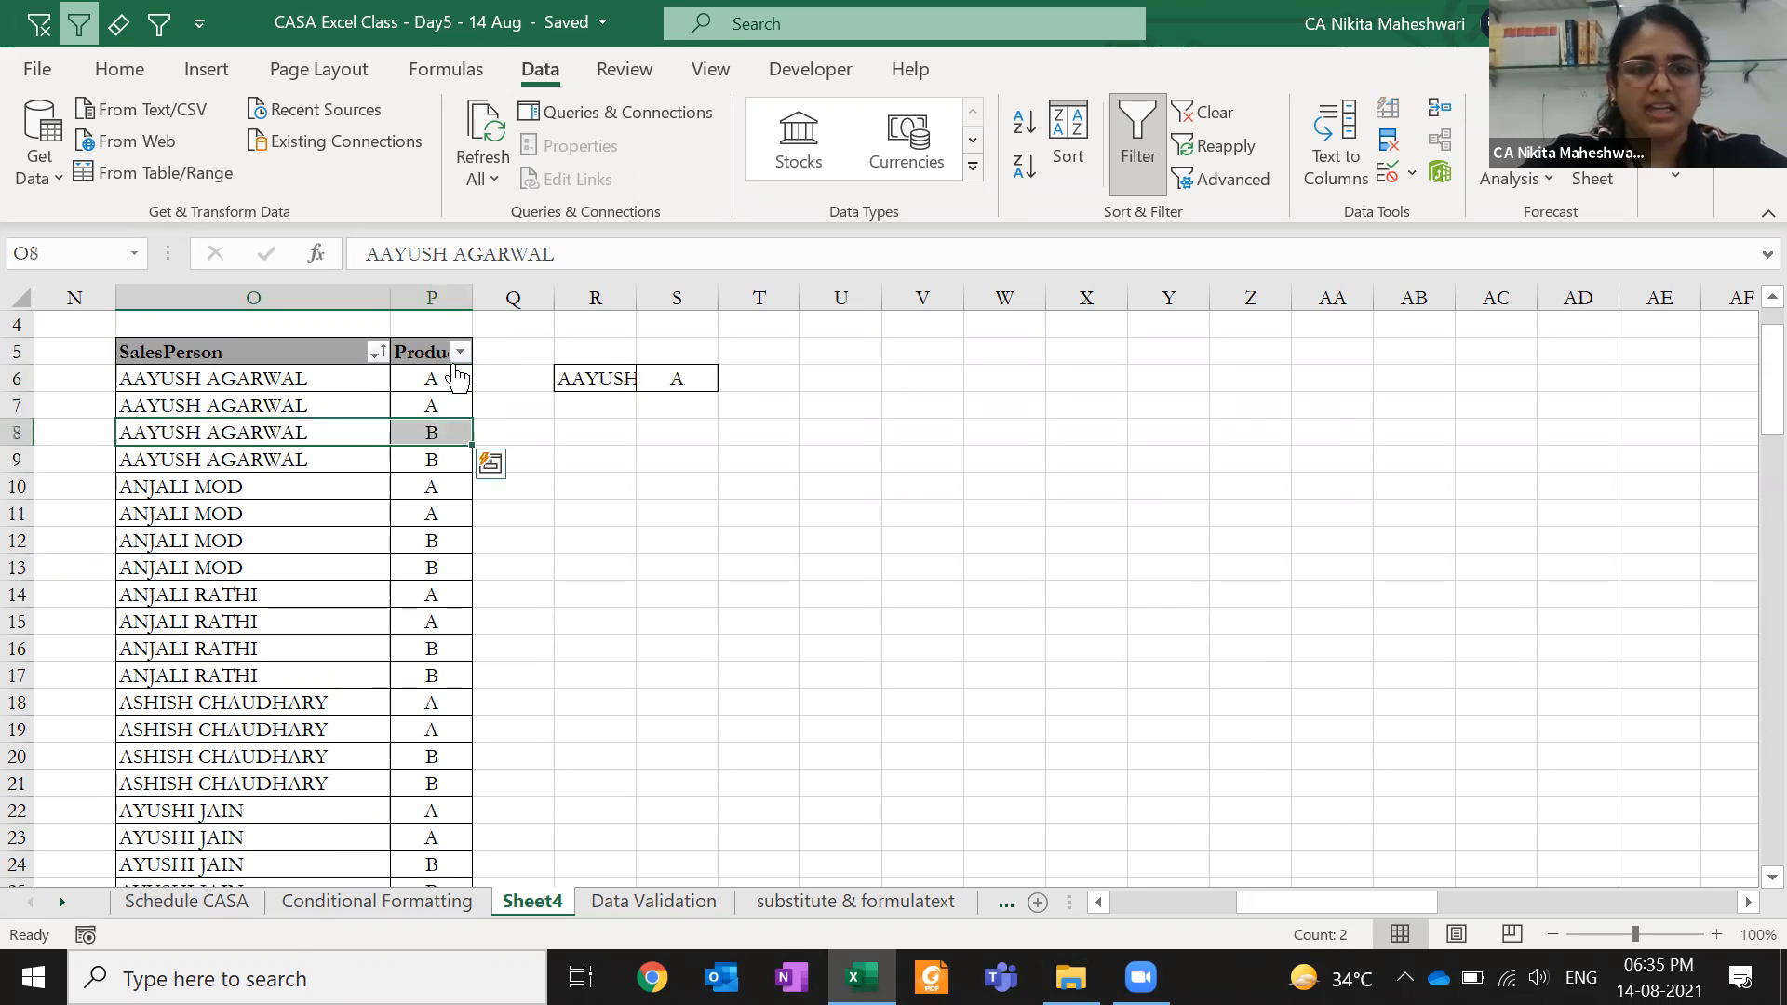
key("ctrl+c")
key("Up")
key("Up")
key("Right")
key("Right")
key("Right")
key("Down")
key("Return")
key("Up")
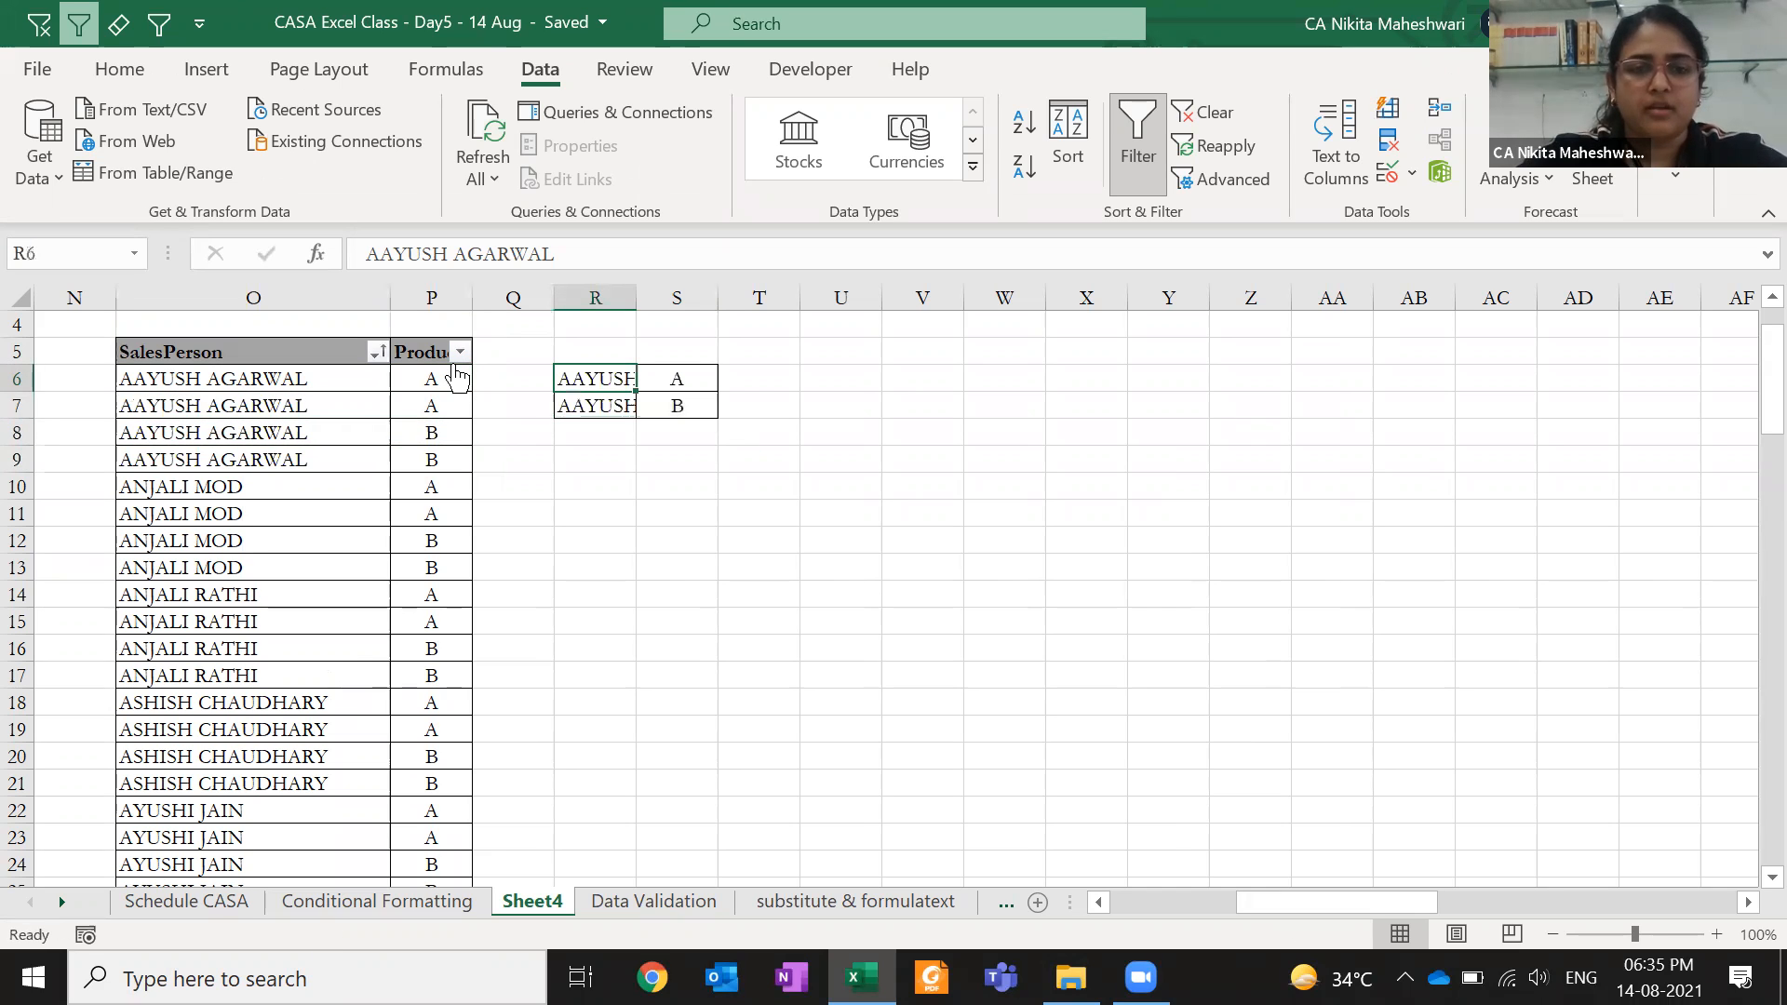
key("shift+Down")
key("shift+Right")
- Autofit columns R and S to fit the names
key("alt+h")
key("o")
key("i")
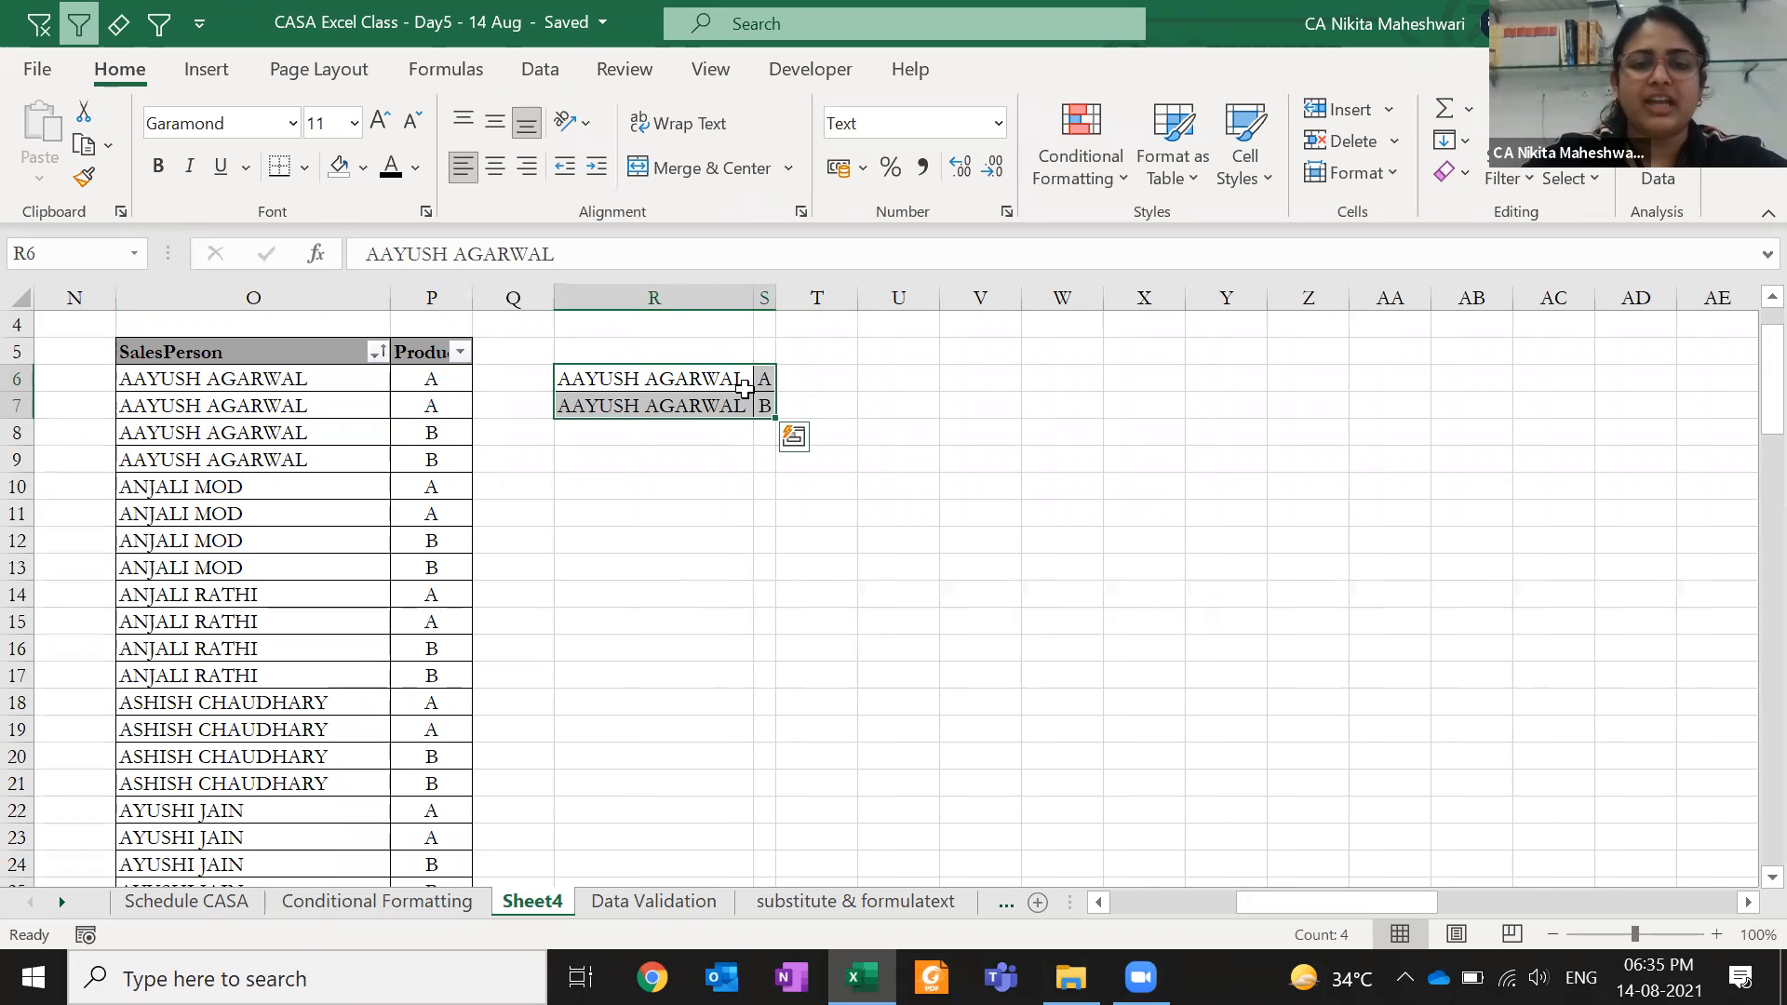
left_click(752, 378)
left_click_drag(763, 380, 765, 407)
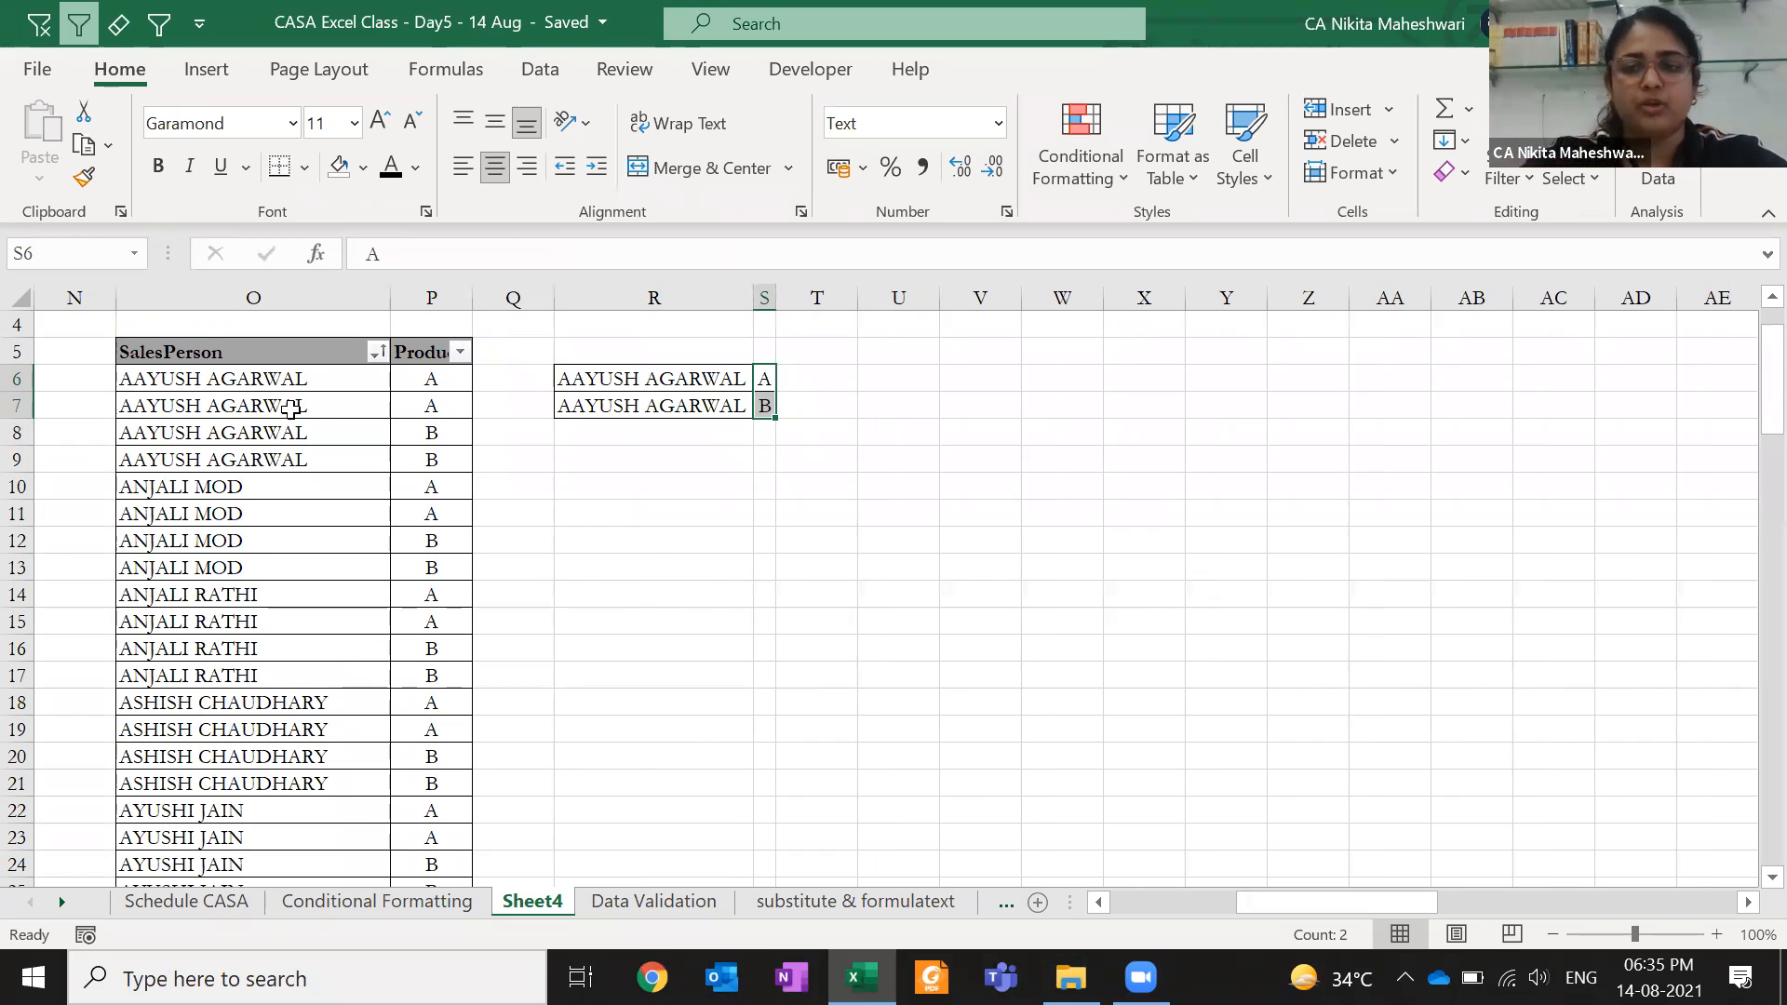
left_click(214, 350)
key("ctrl+shift+Down")
key("ctrl+shift+Right")
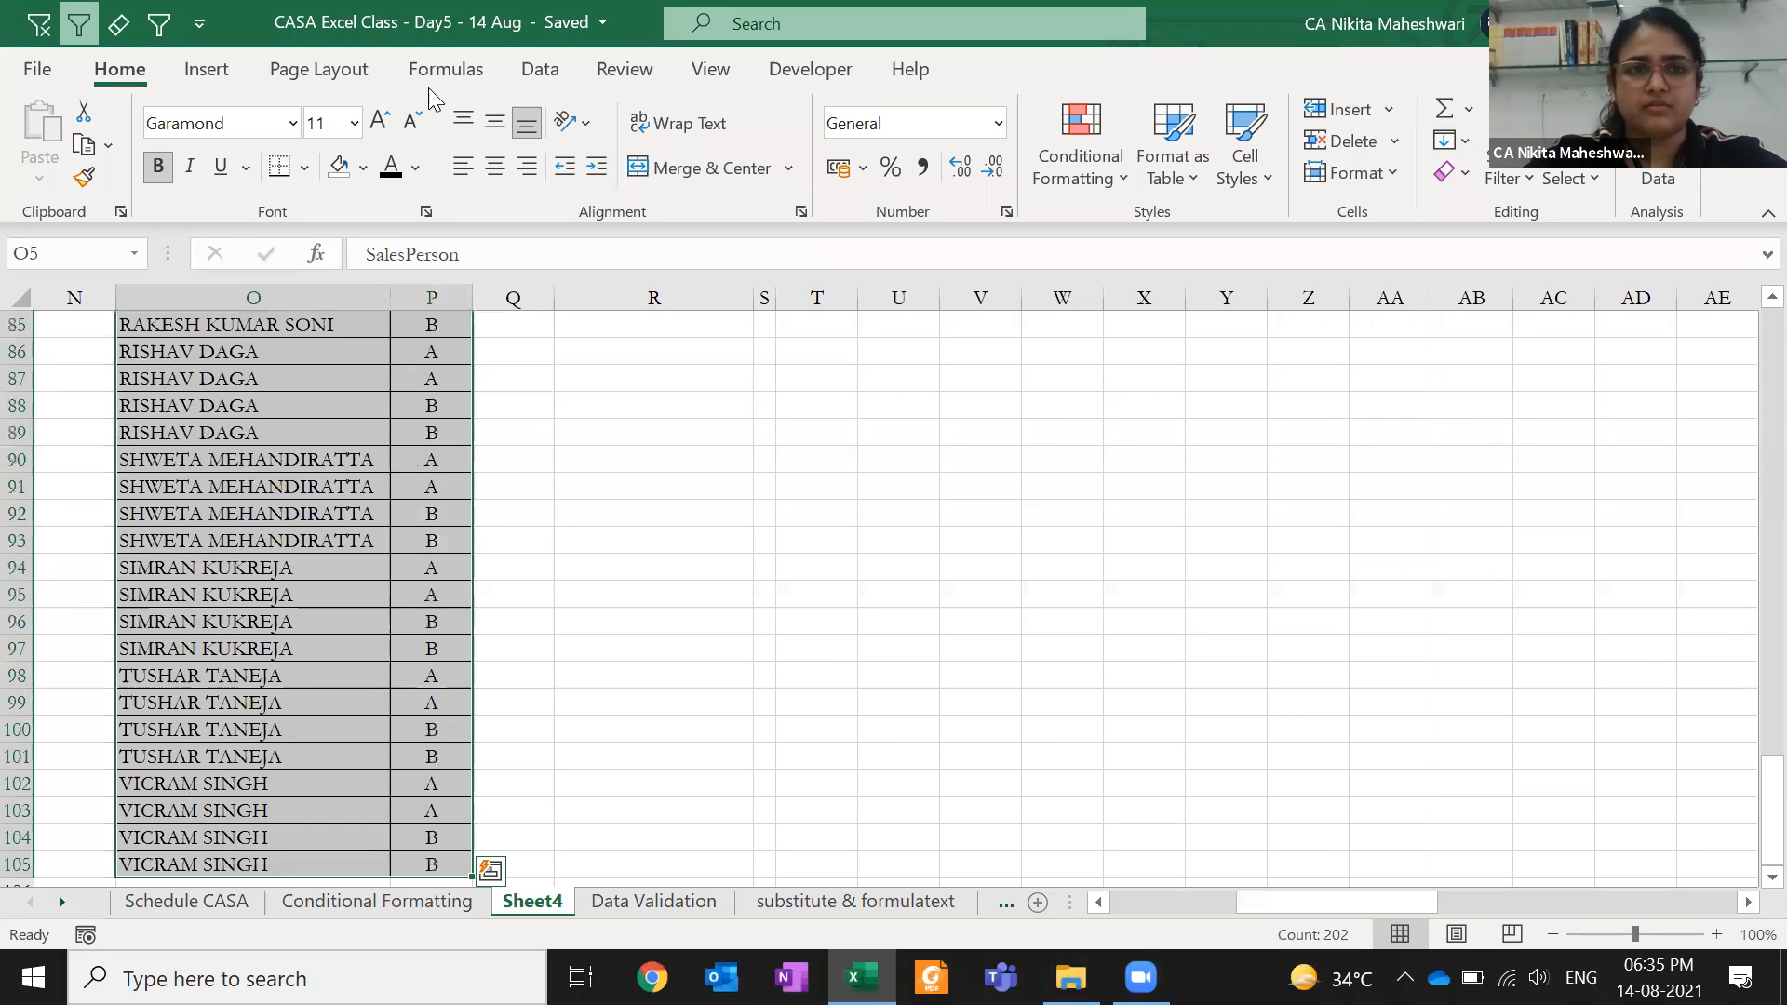
left_click(530, 78)
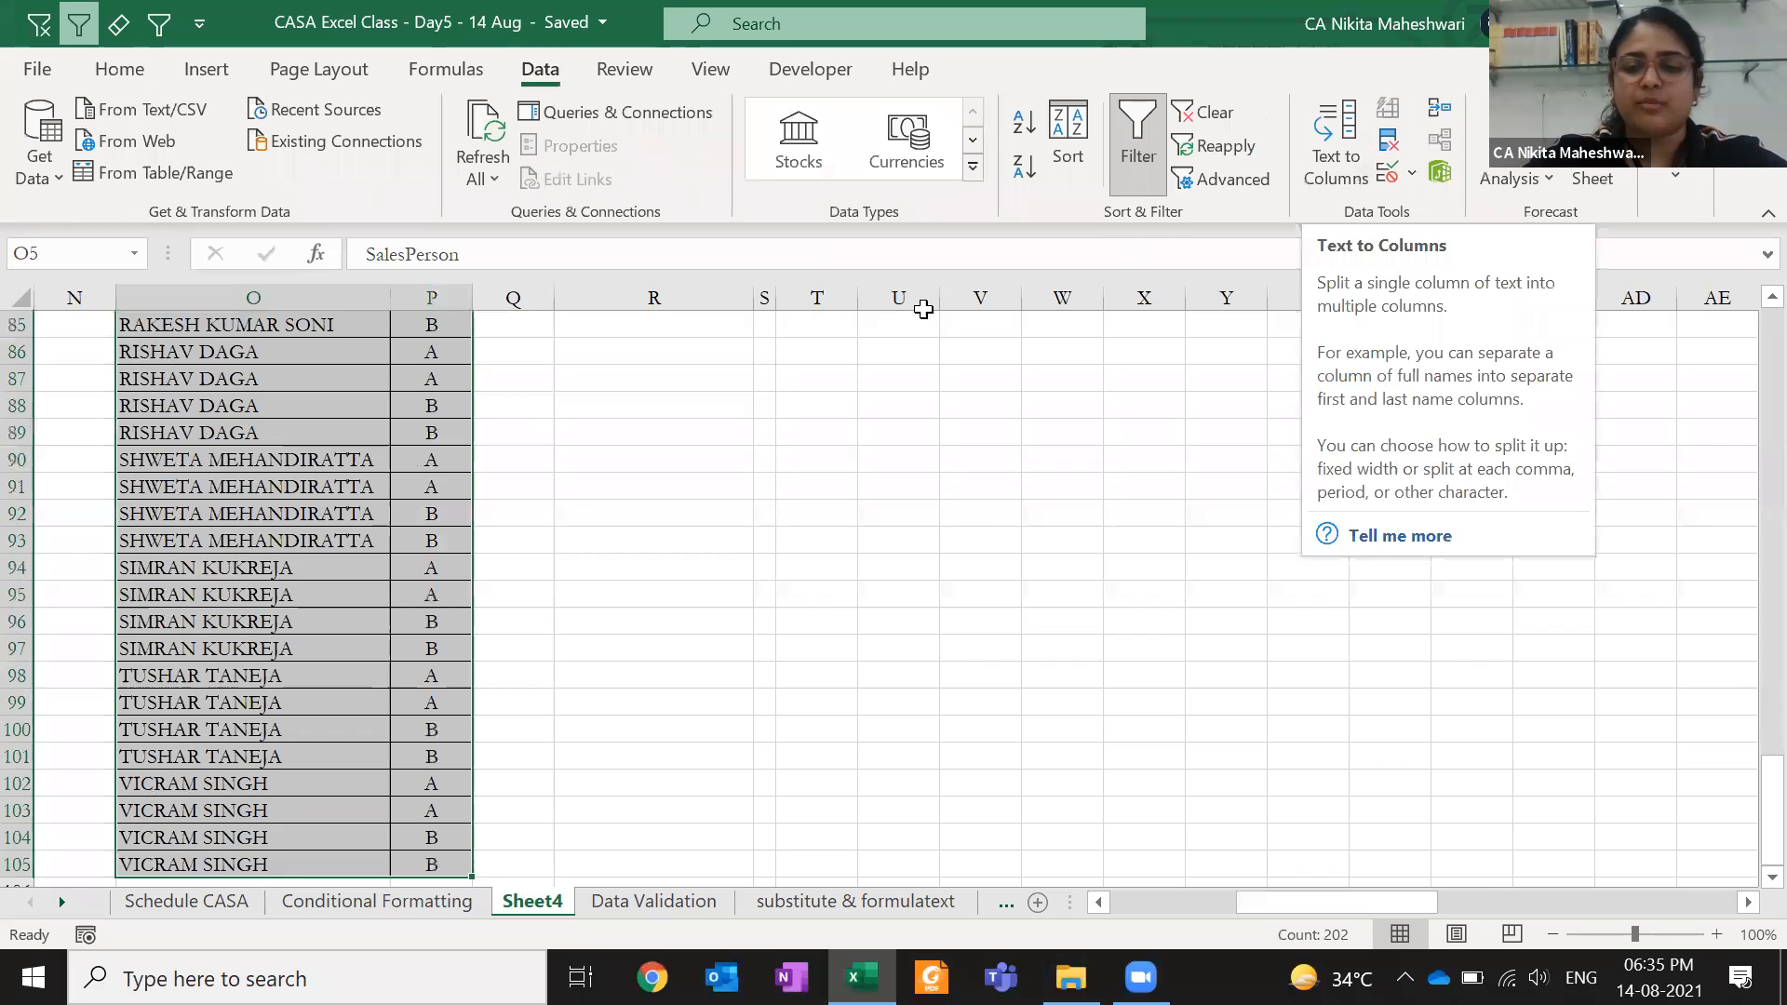
key("Down")
key("Down")
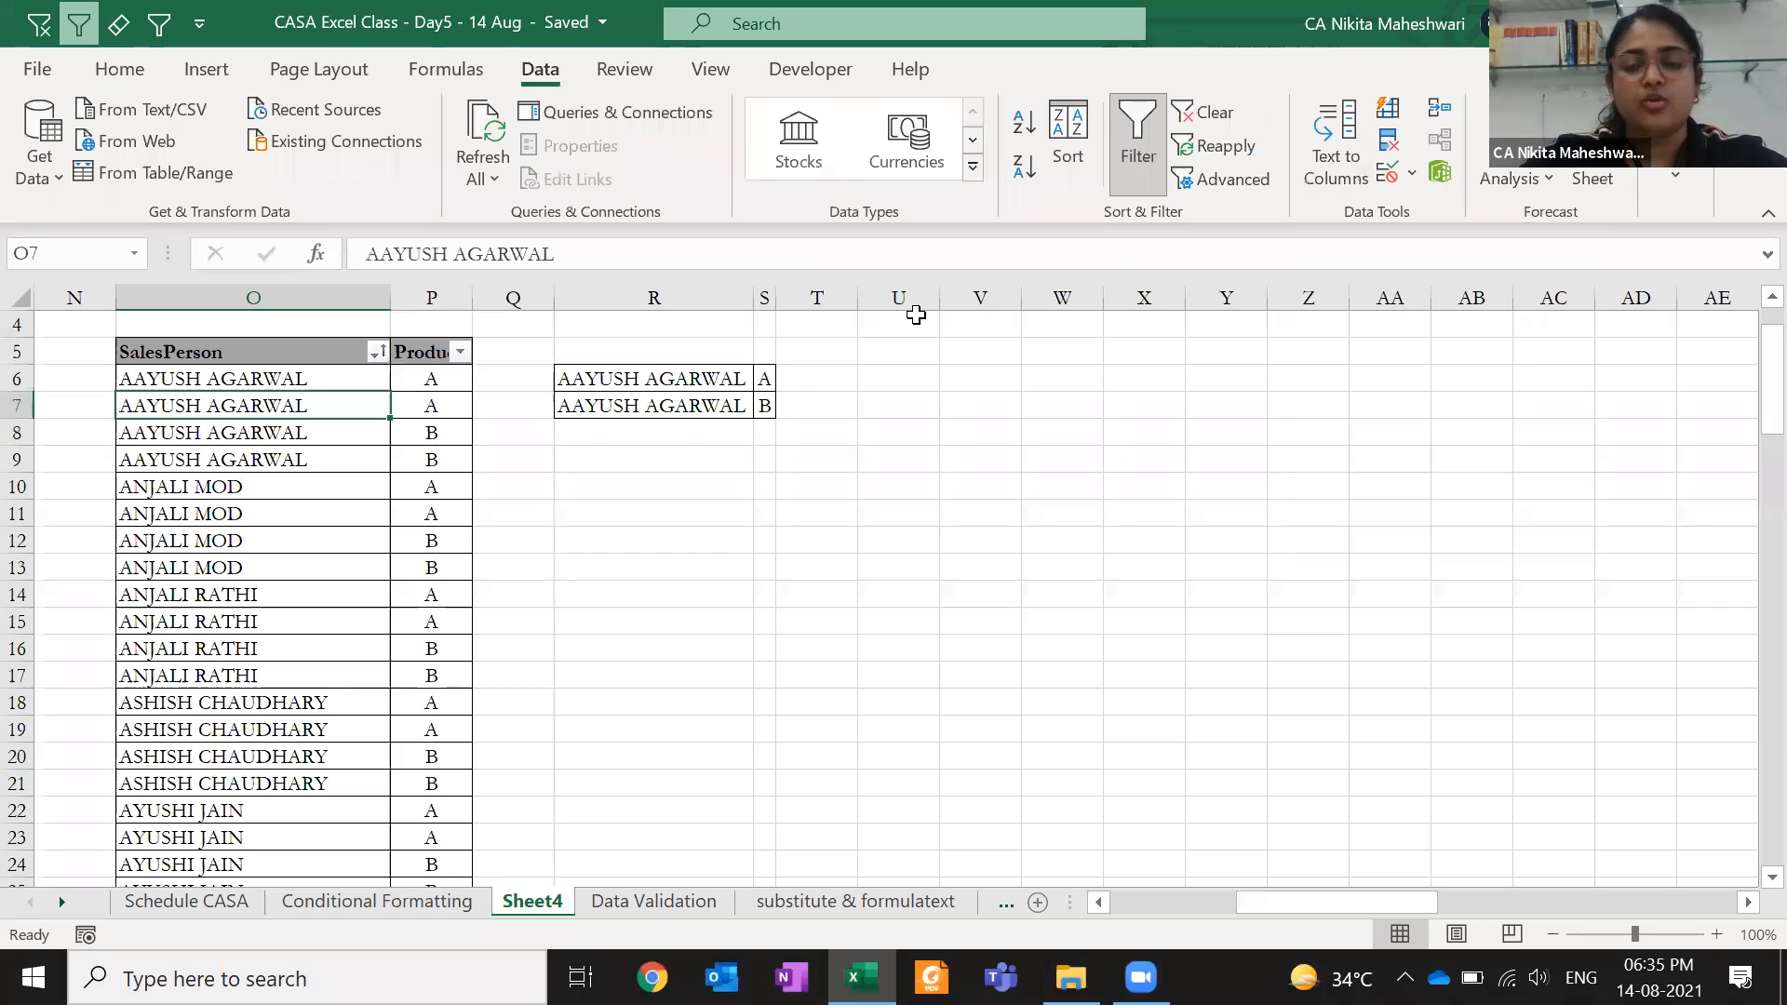
key("ctrl+c")
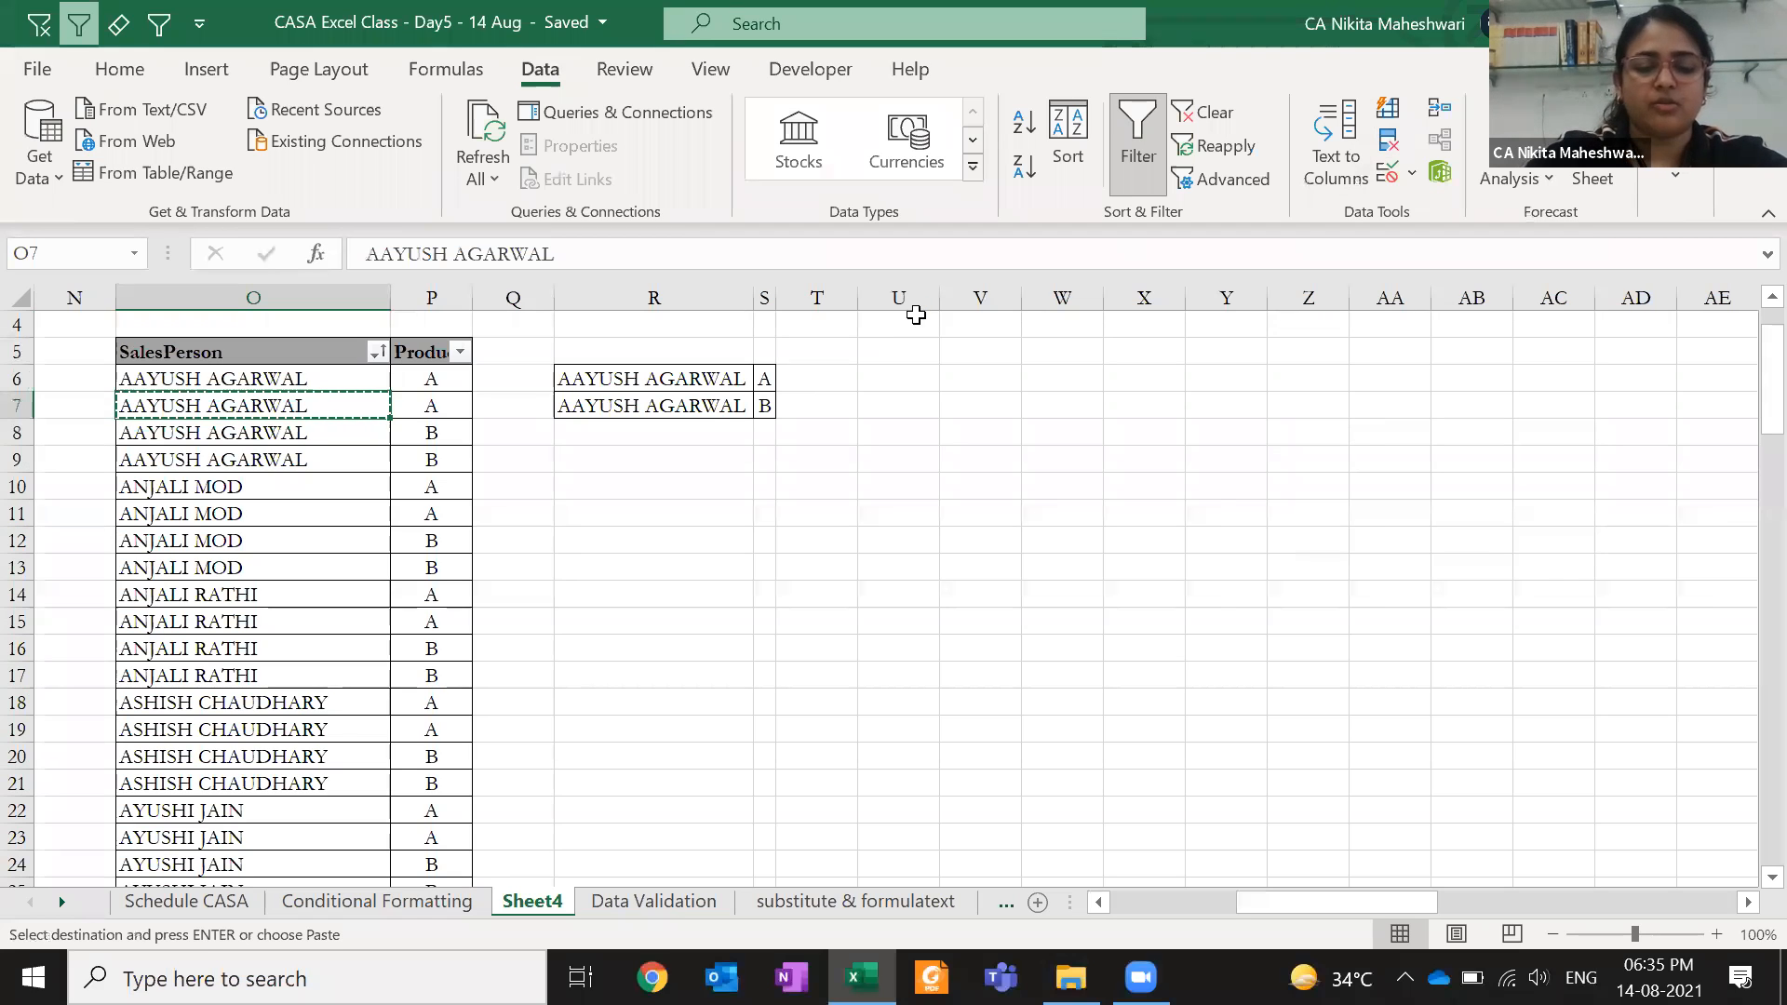
key("ctrl+f")
key("ctrl+v")
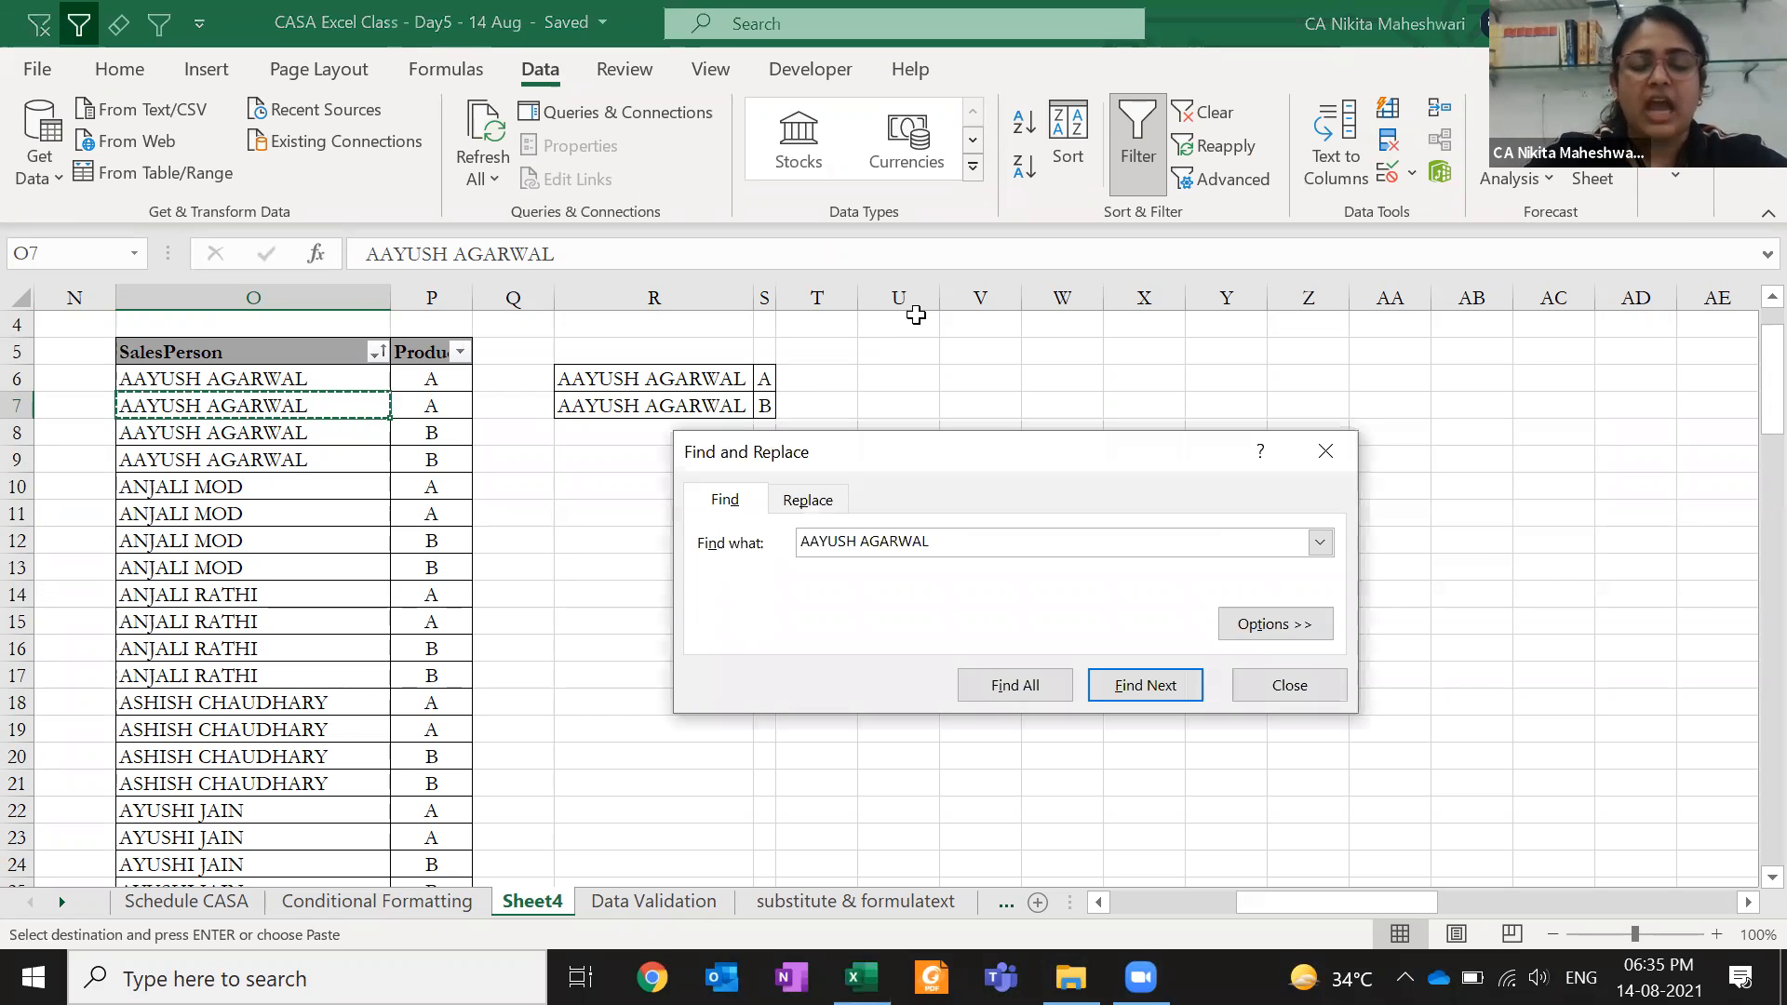
key("Escape")
key("ctrl+h")
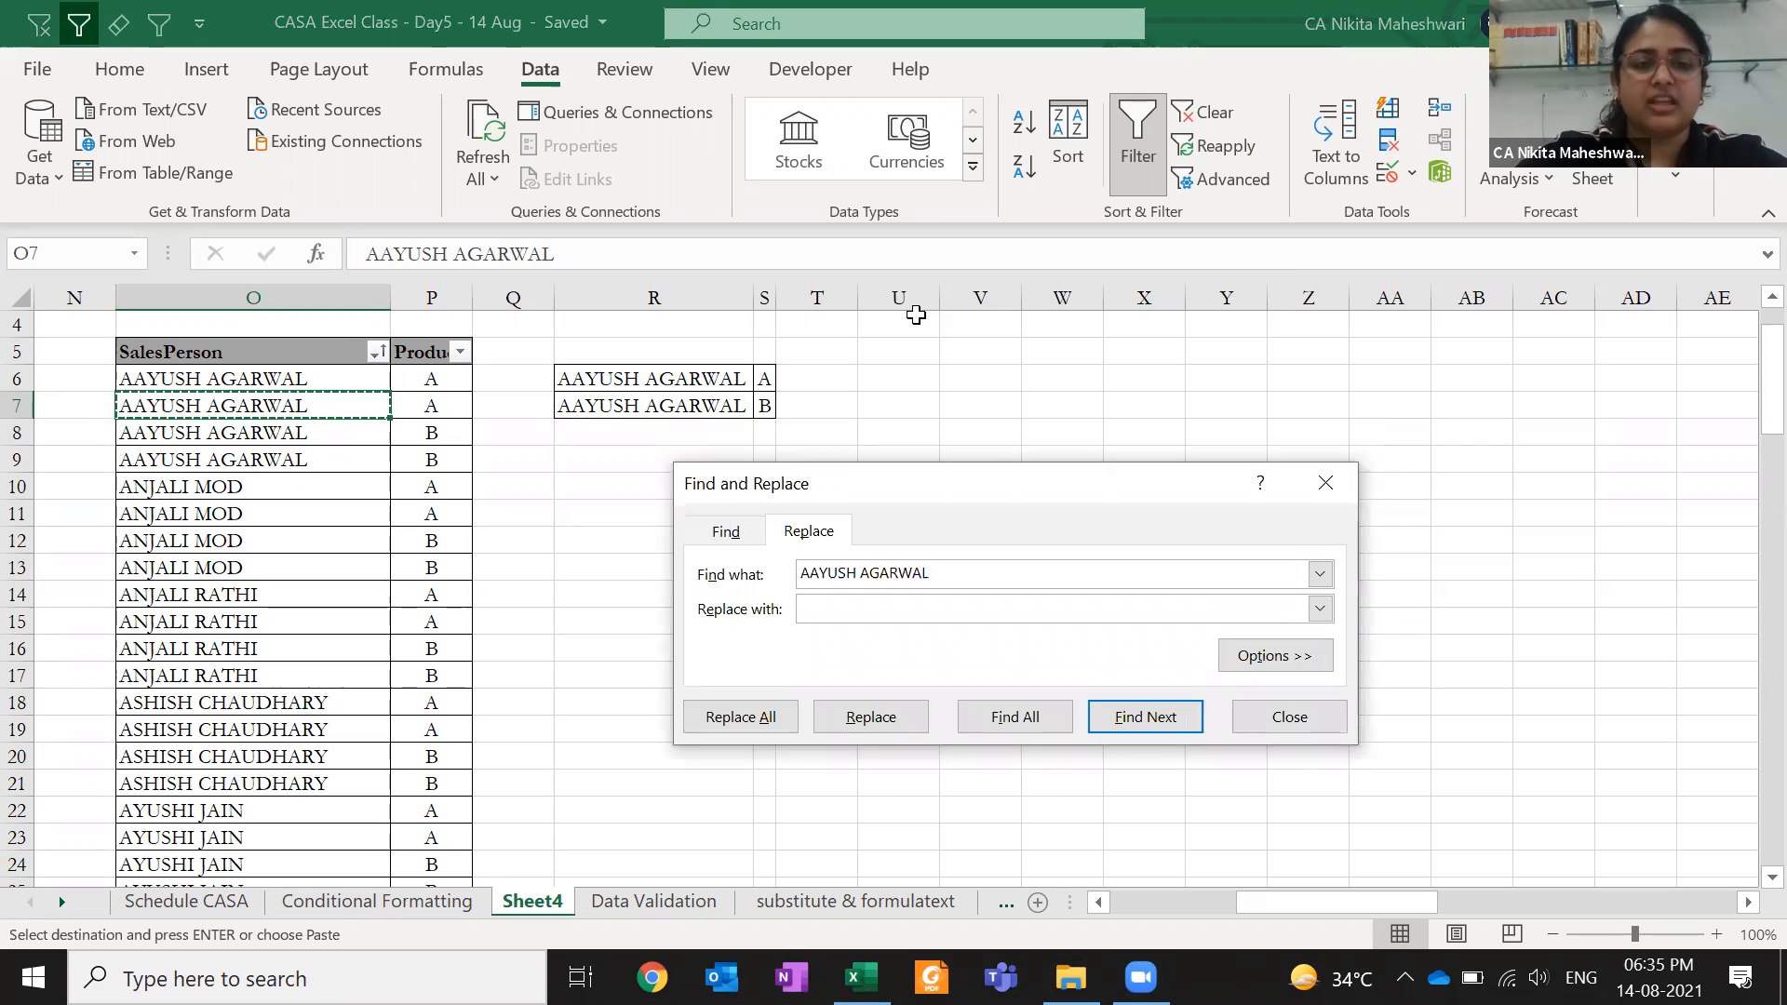
key("Return")
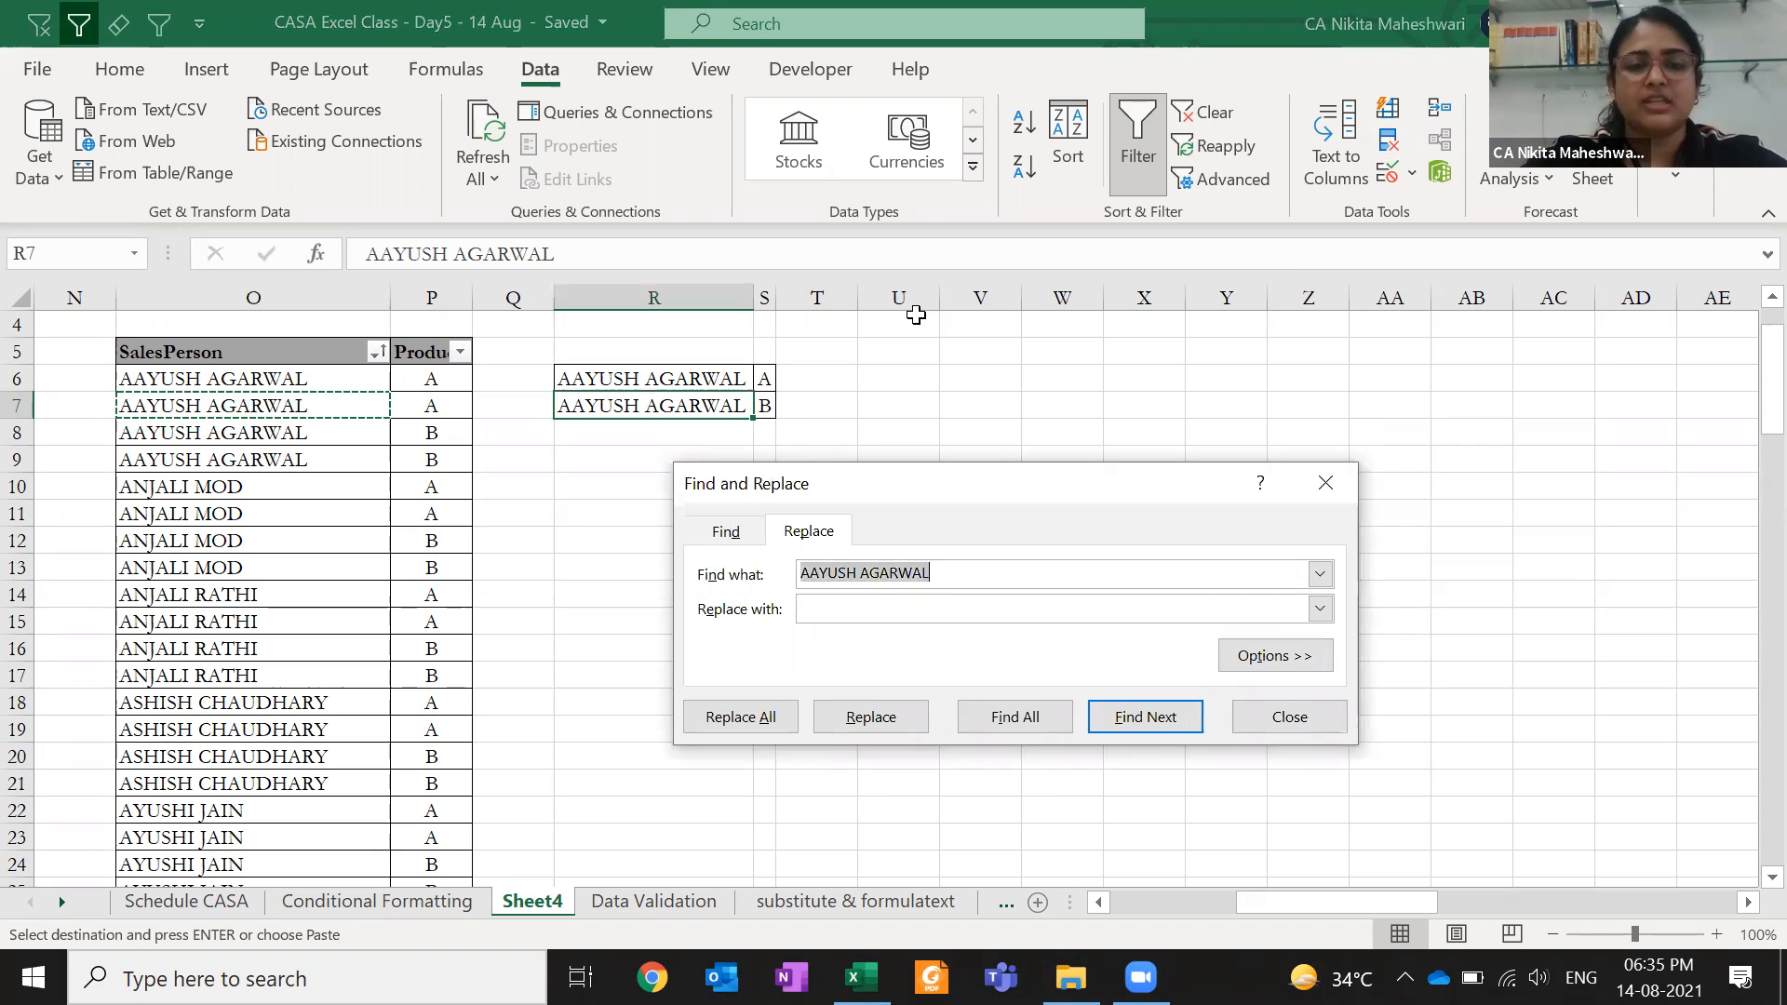
left_click(787, 716)
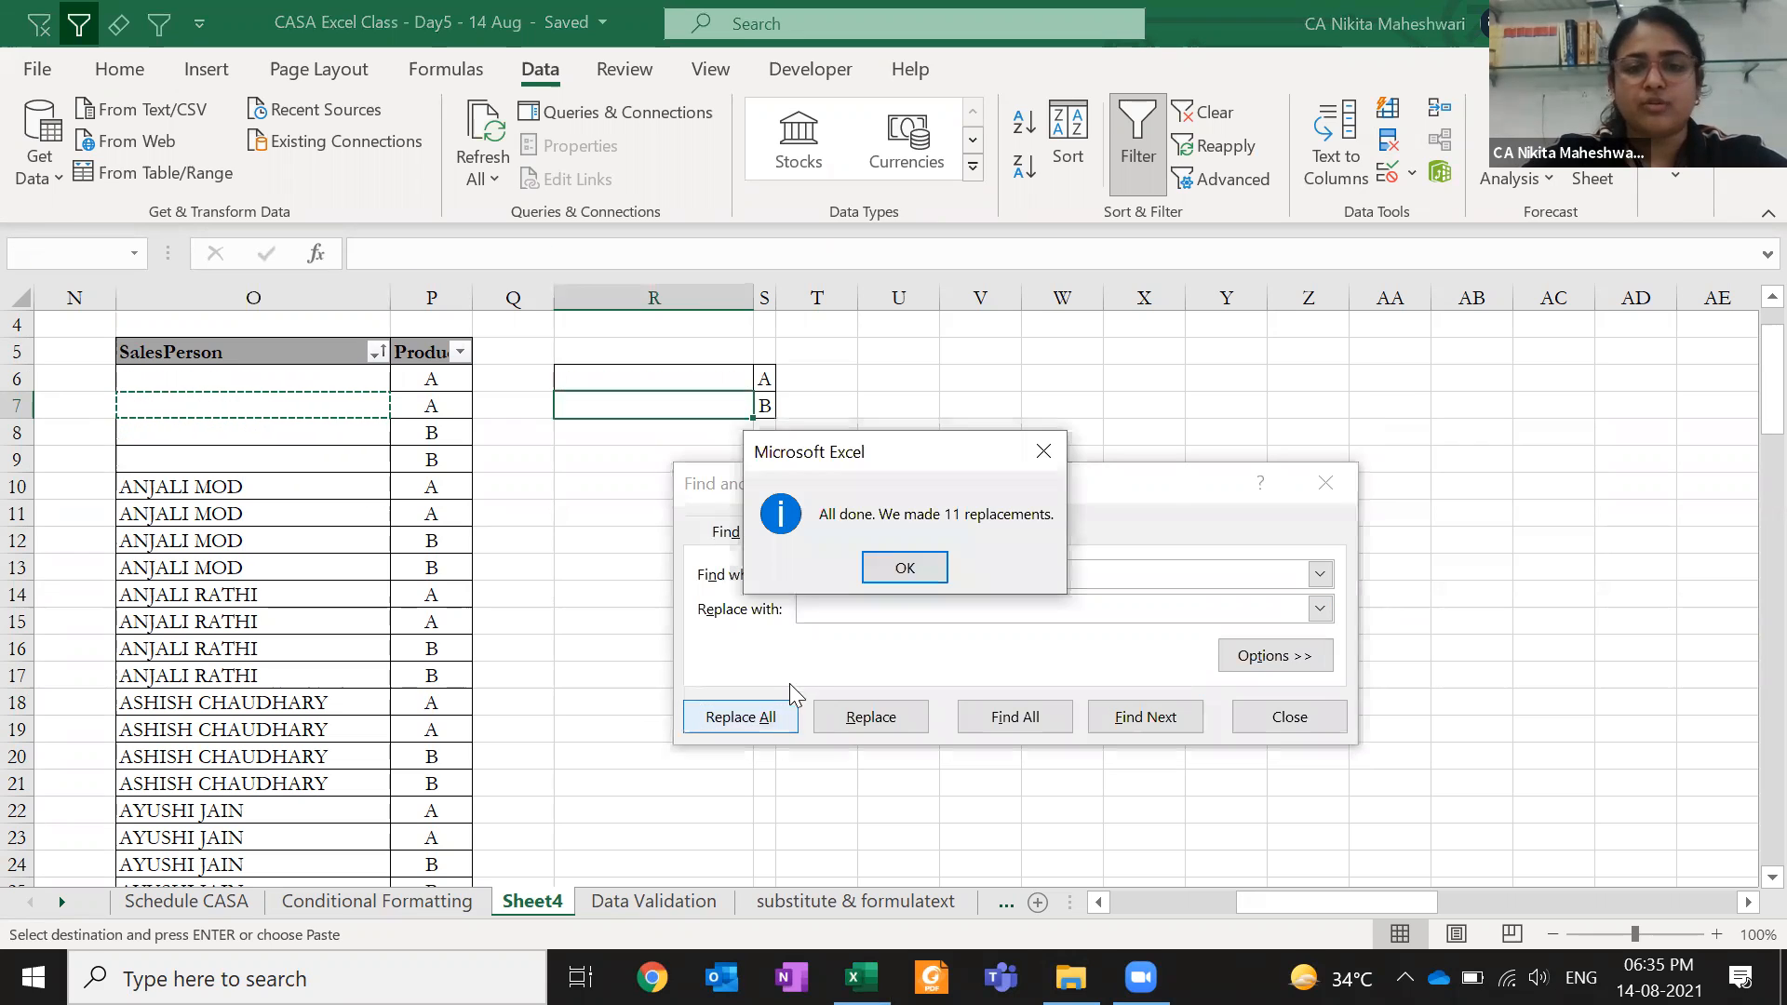
key("Return")
key("Escape")
key("ctrl+z")
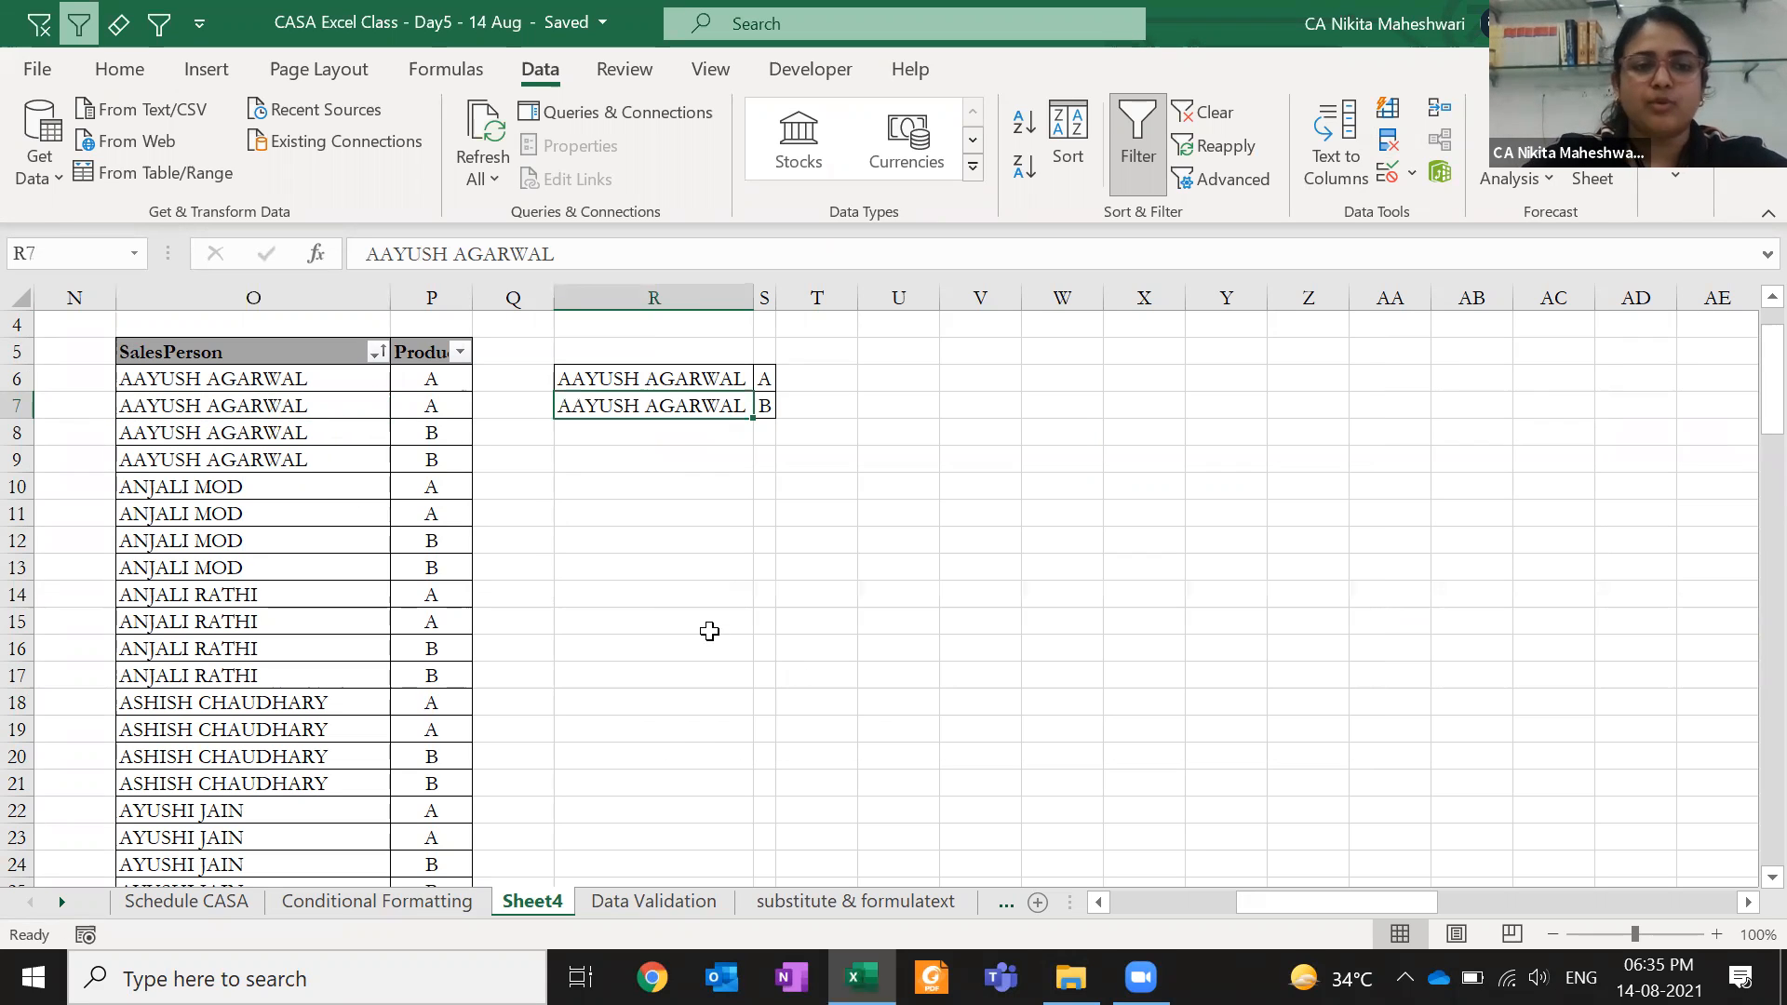
left_click_drag(288, 402, 305, 456)
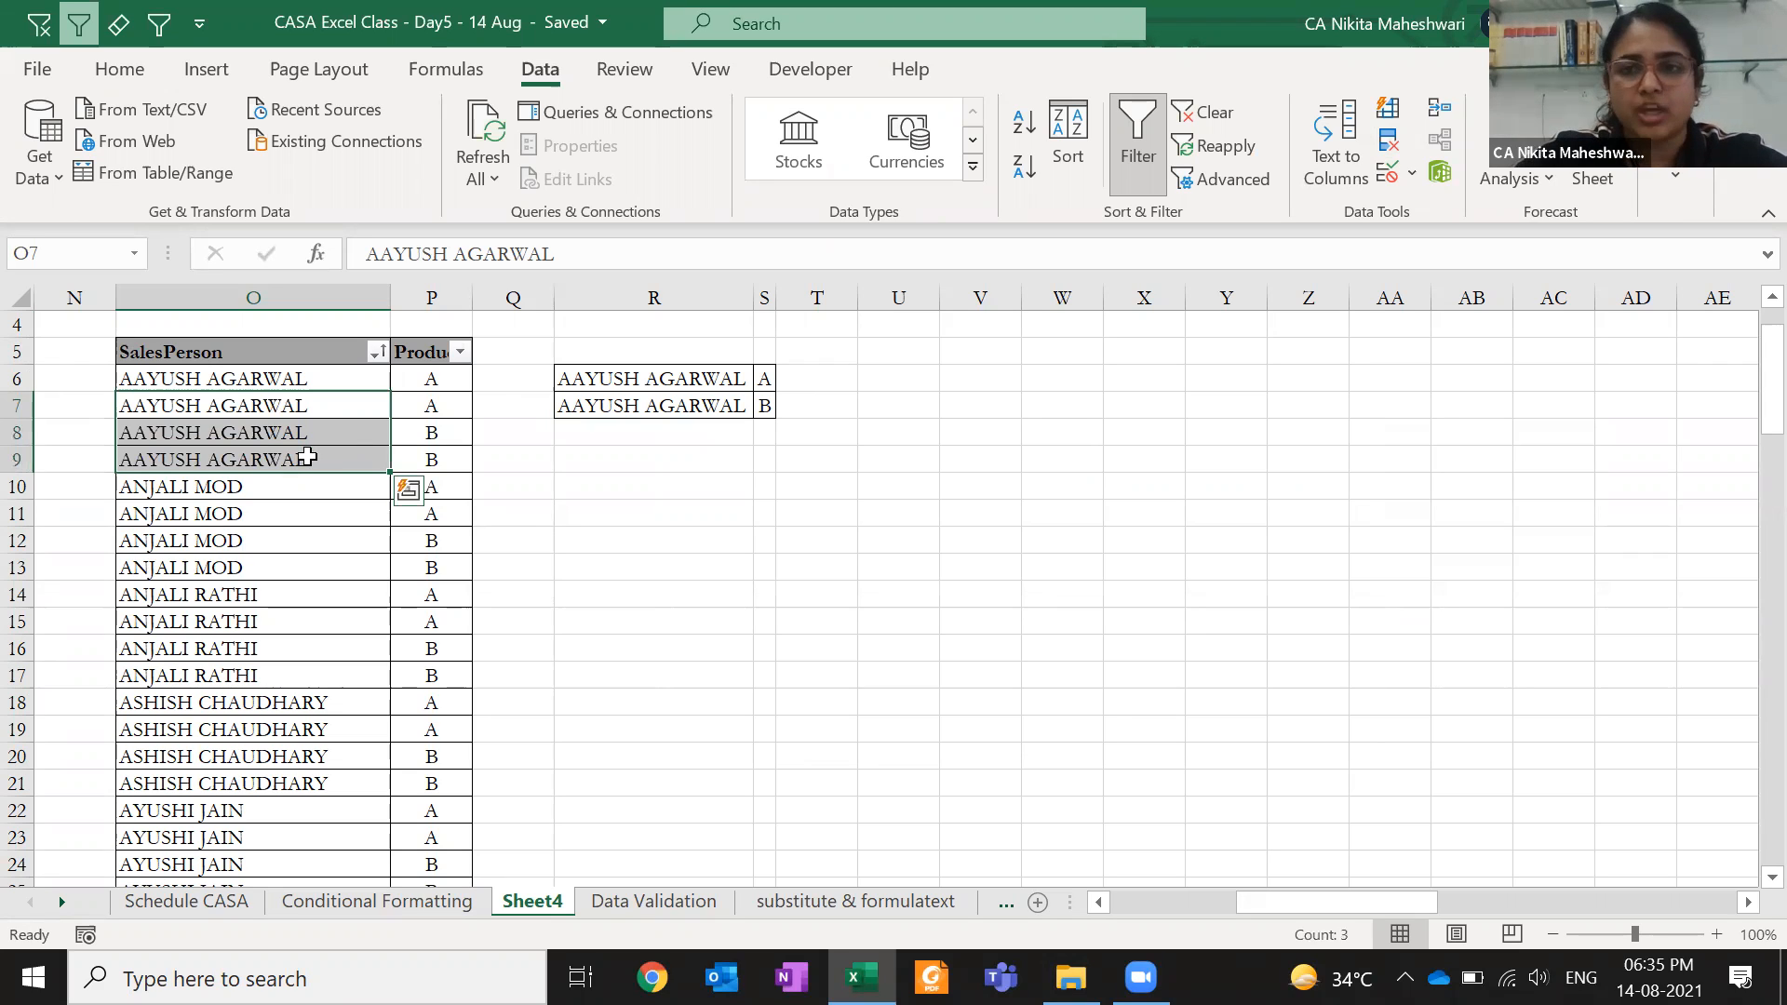
- Remove duplicates from the SalesPerson and Product table using both columns, dropping 50 rows
left_click(312, 356)
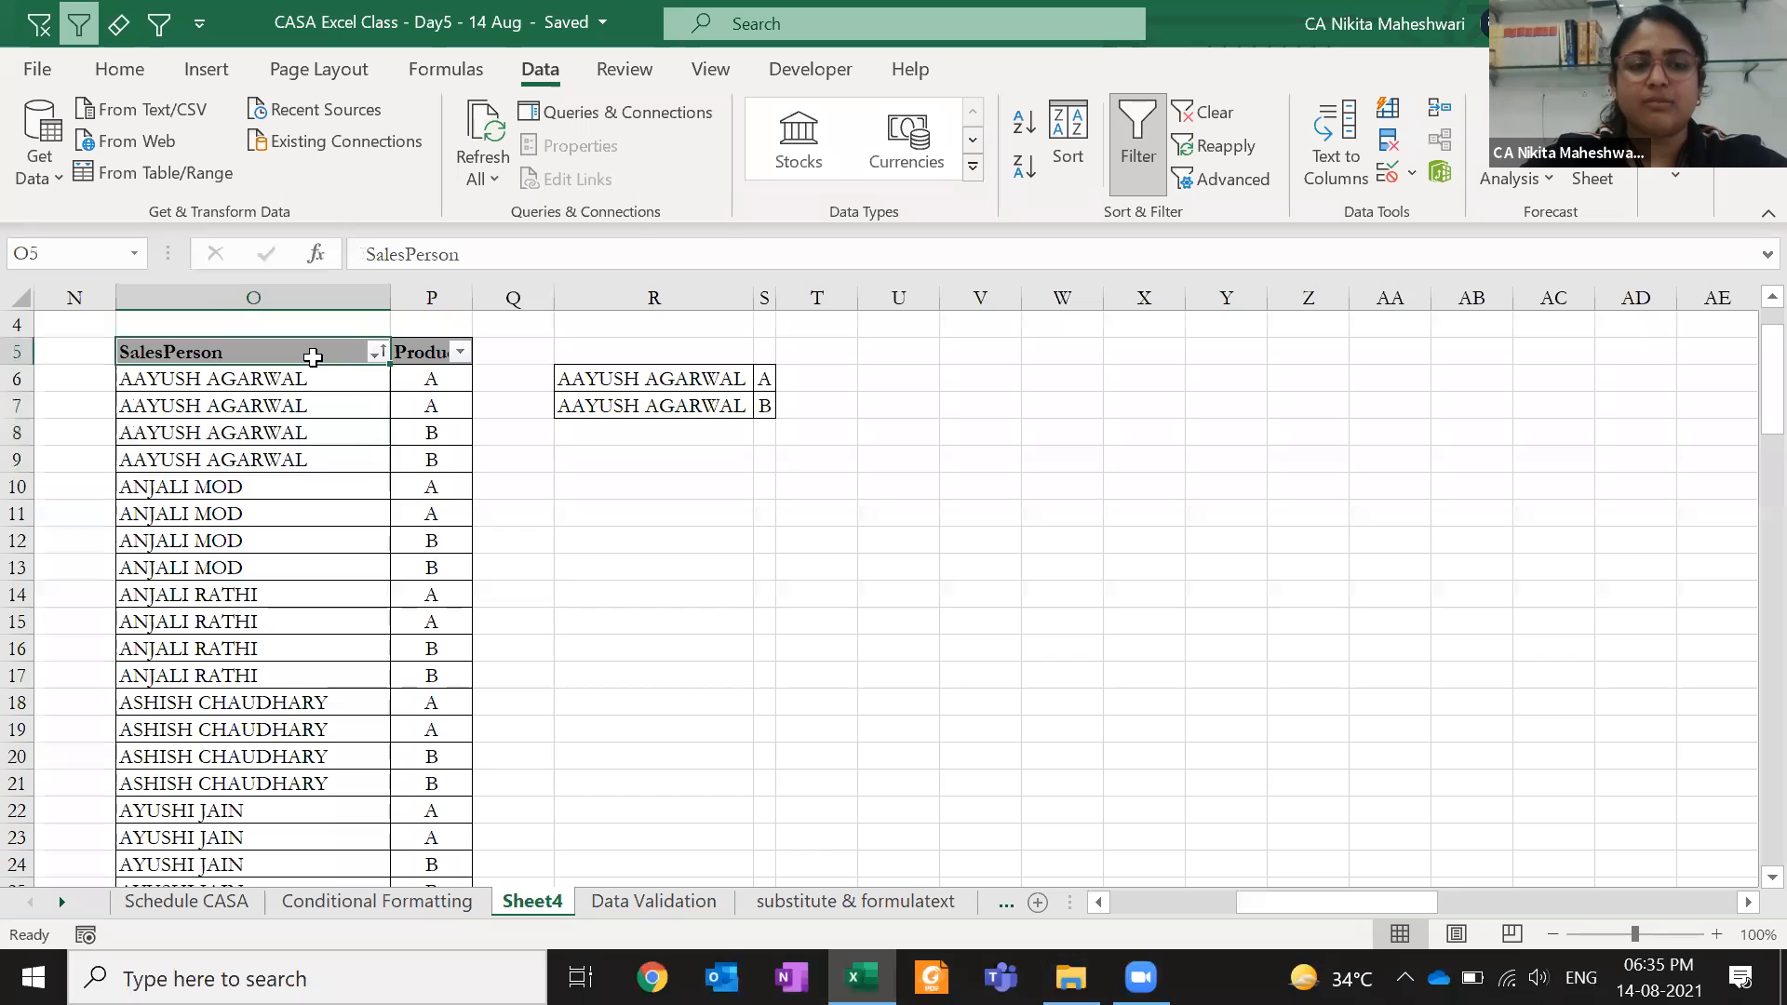
key("ctrl+shift+Down")
key("ctrl+shift+Right")
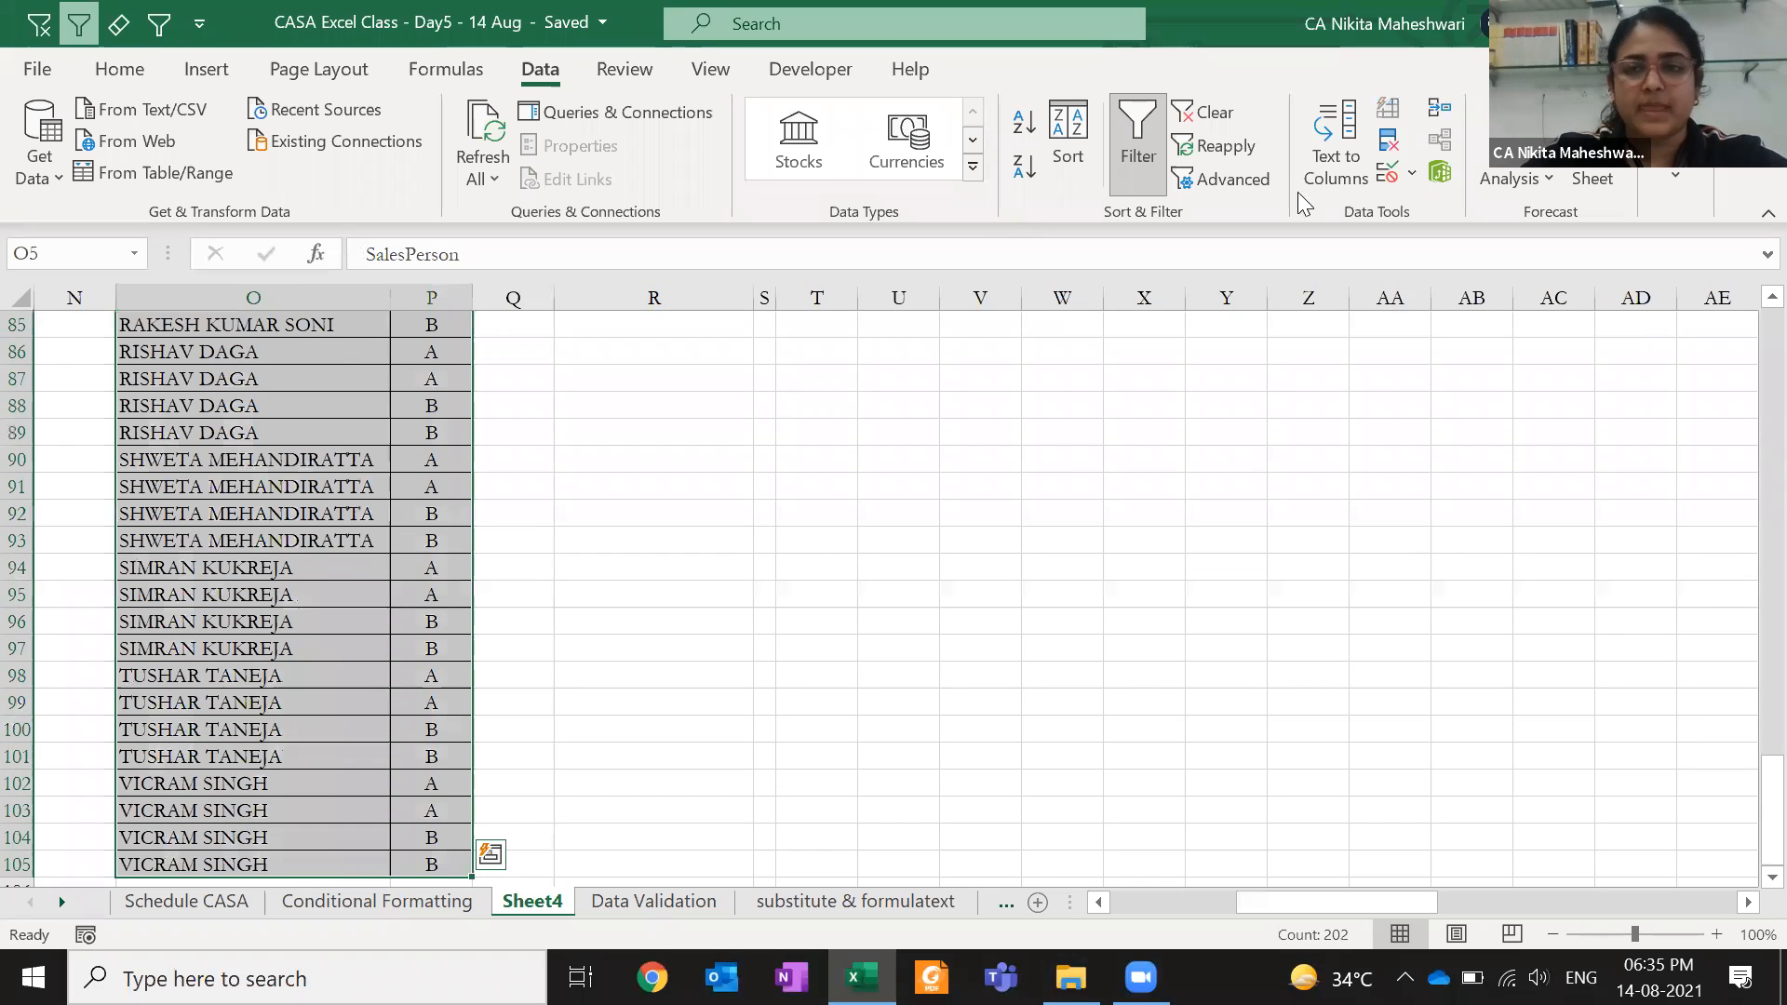
left_click(1386, 147)
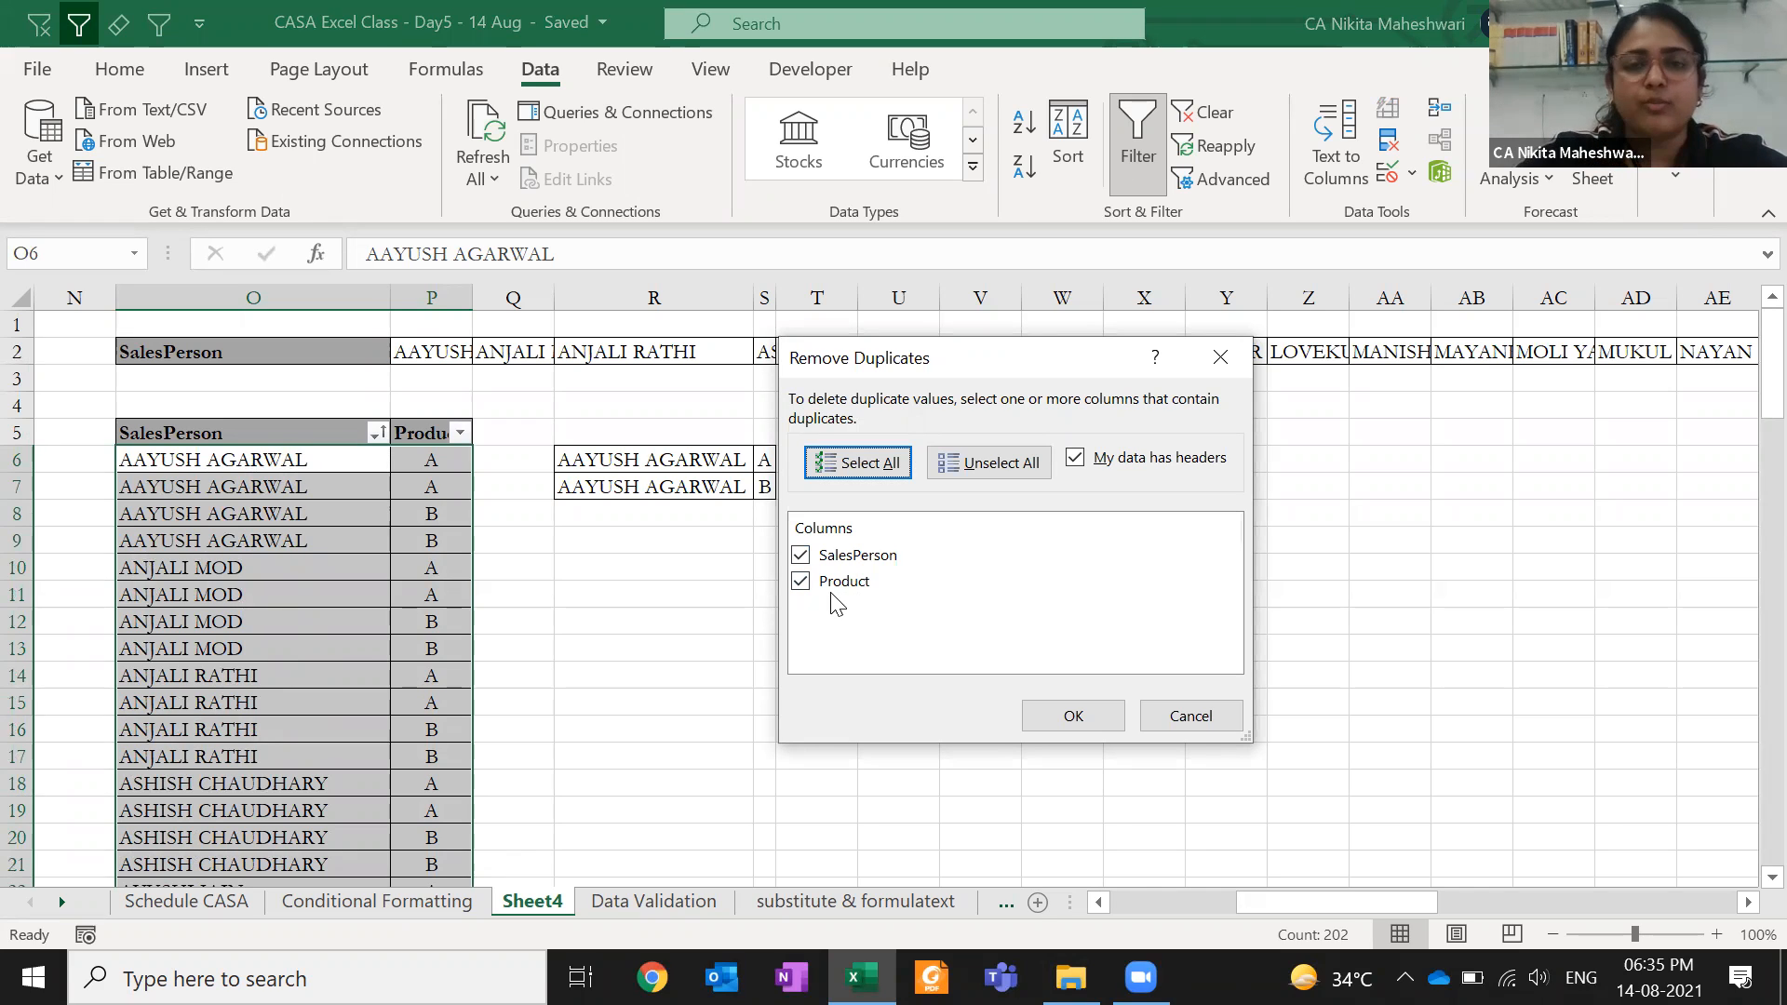
left_click(1070, 717)
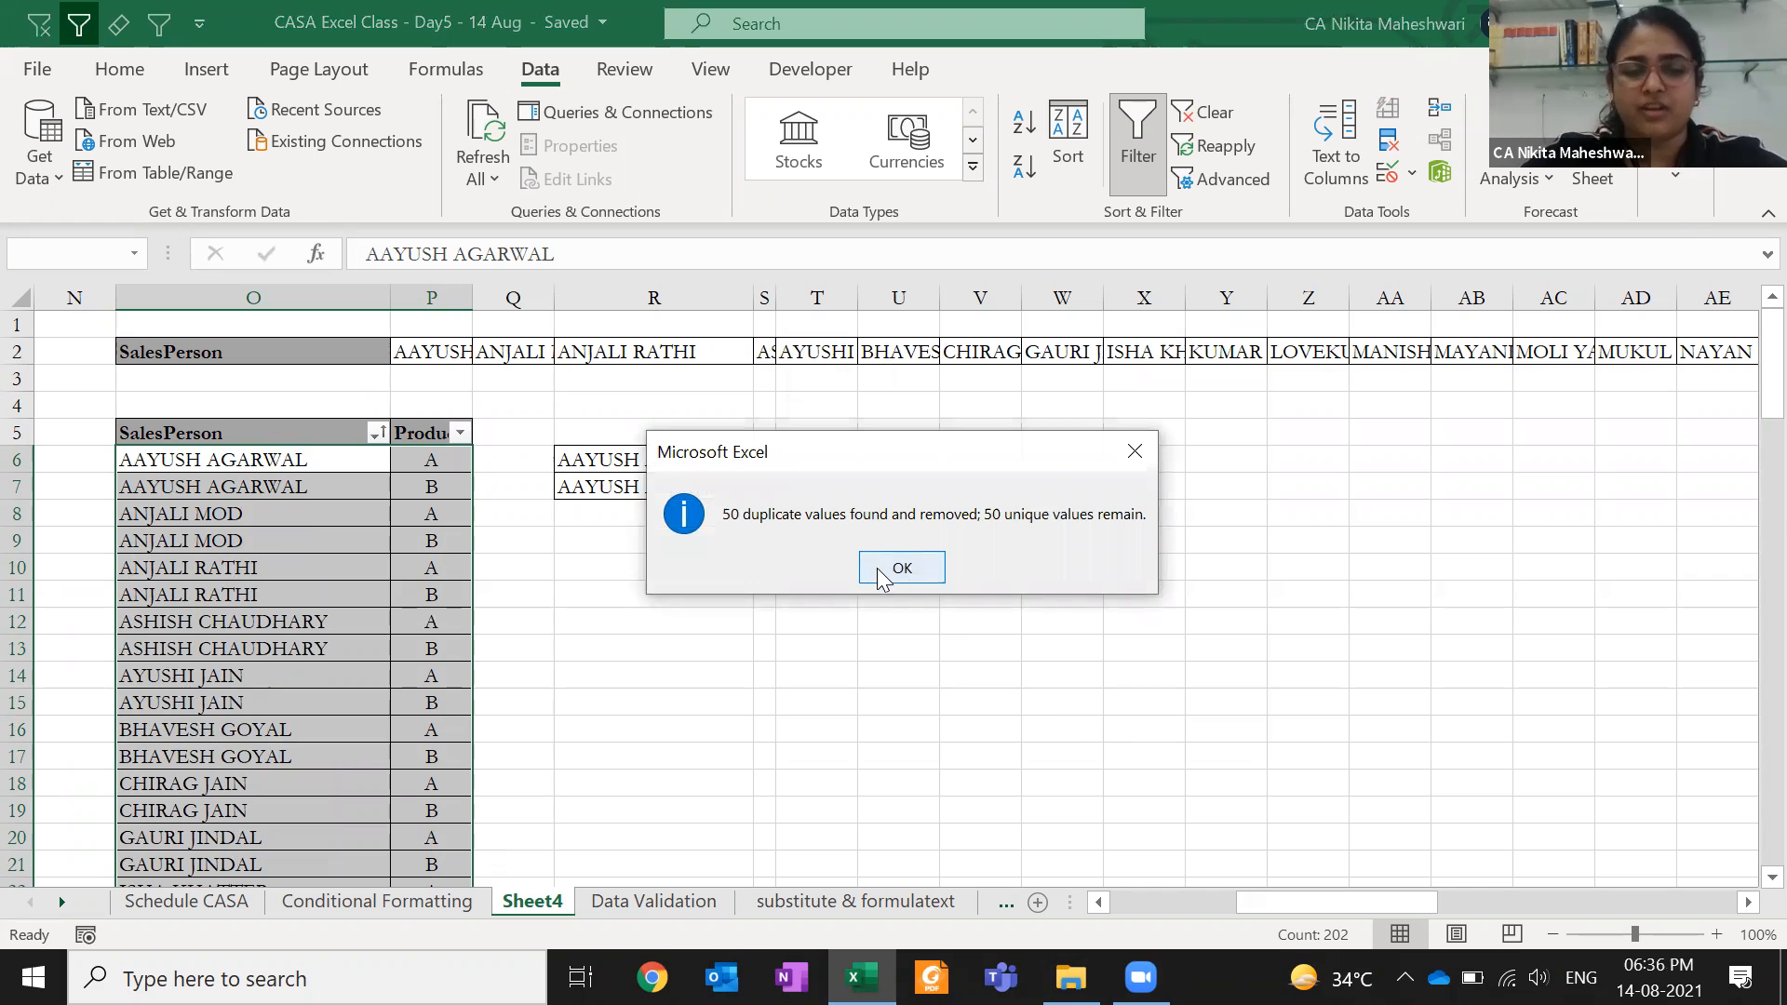
left_click(879, 567)
- Inspect the deduplicated list showing each salesperson's two product rows, then return to A1
left_click(483, 538)
left_click(383, 459)
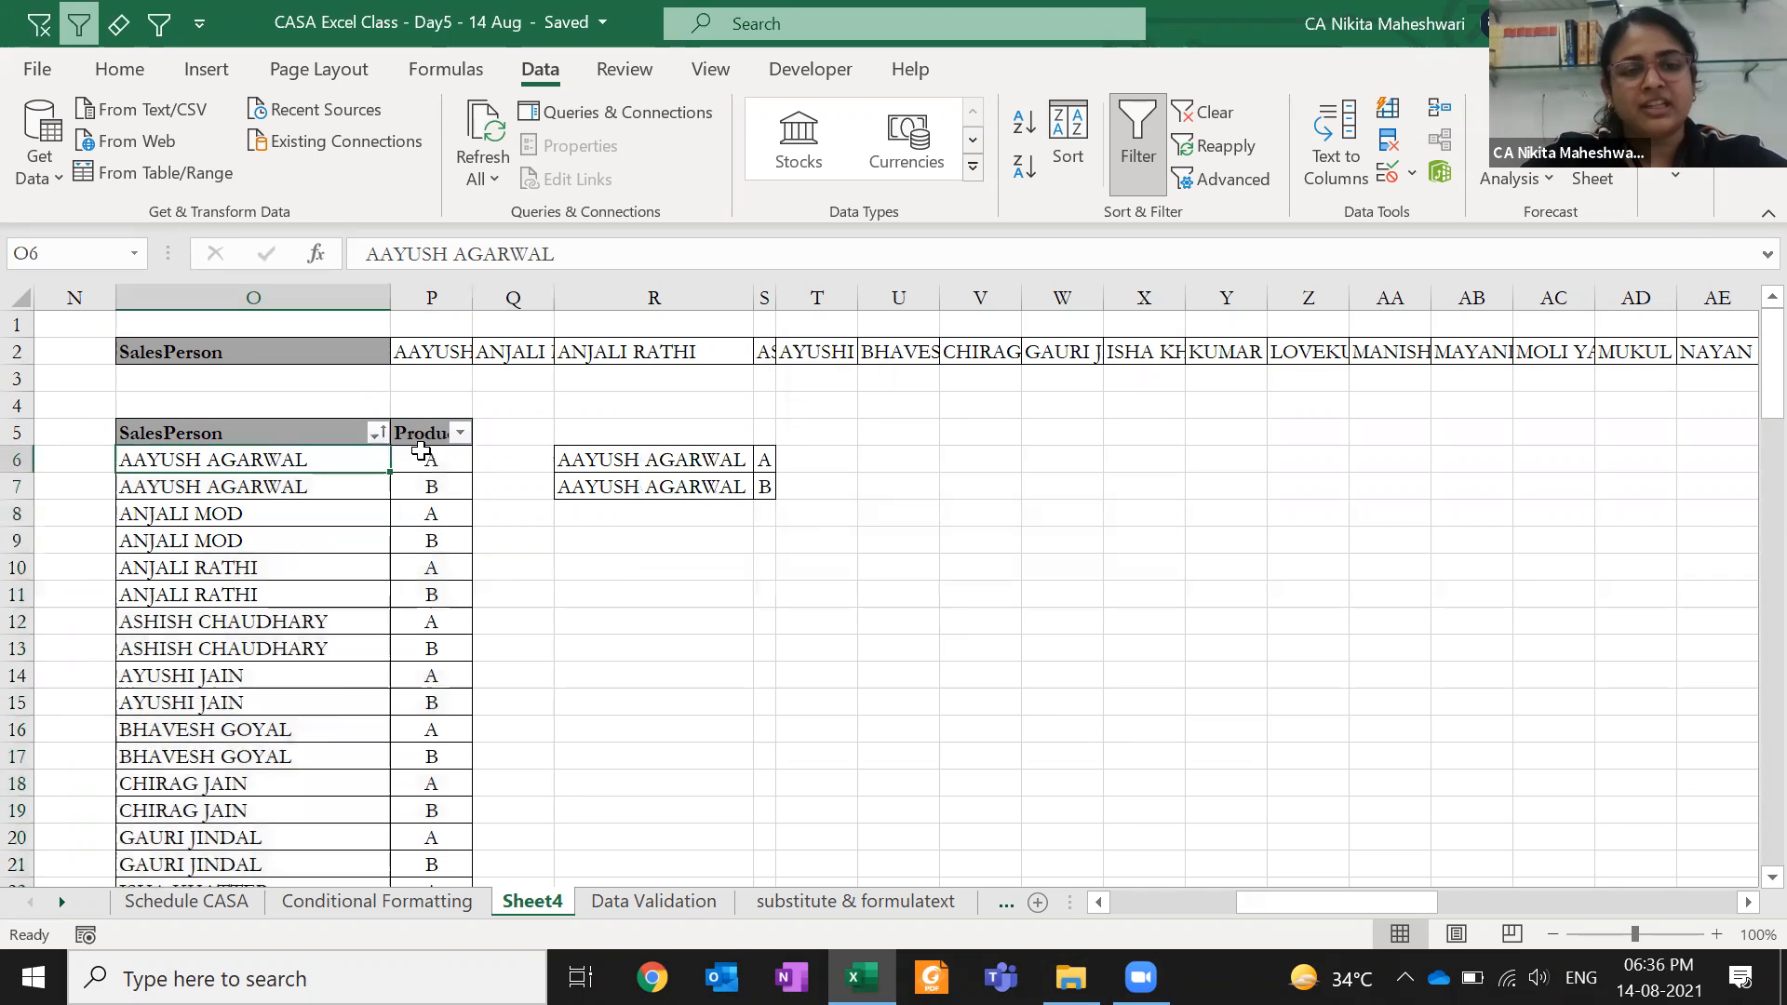
left_click(424, 452)
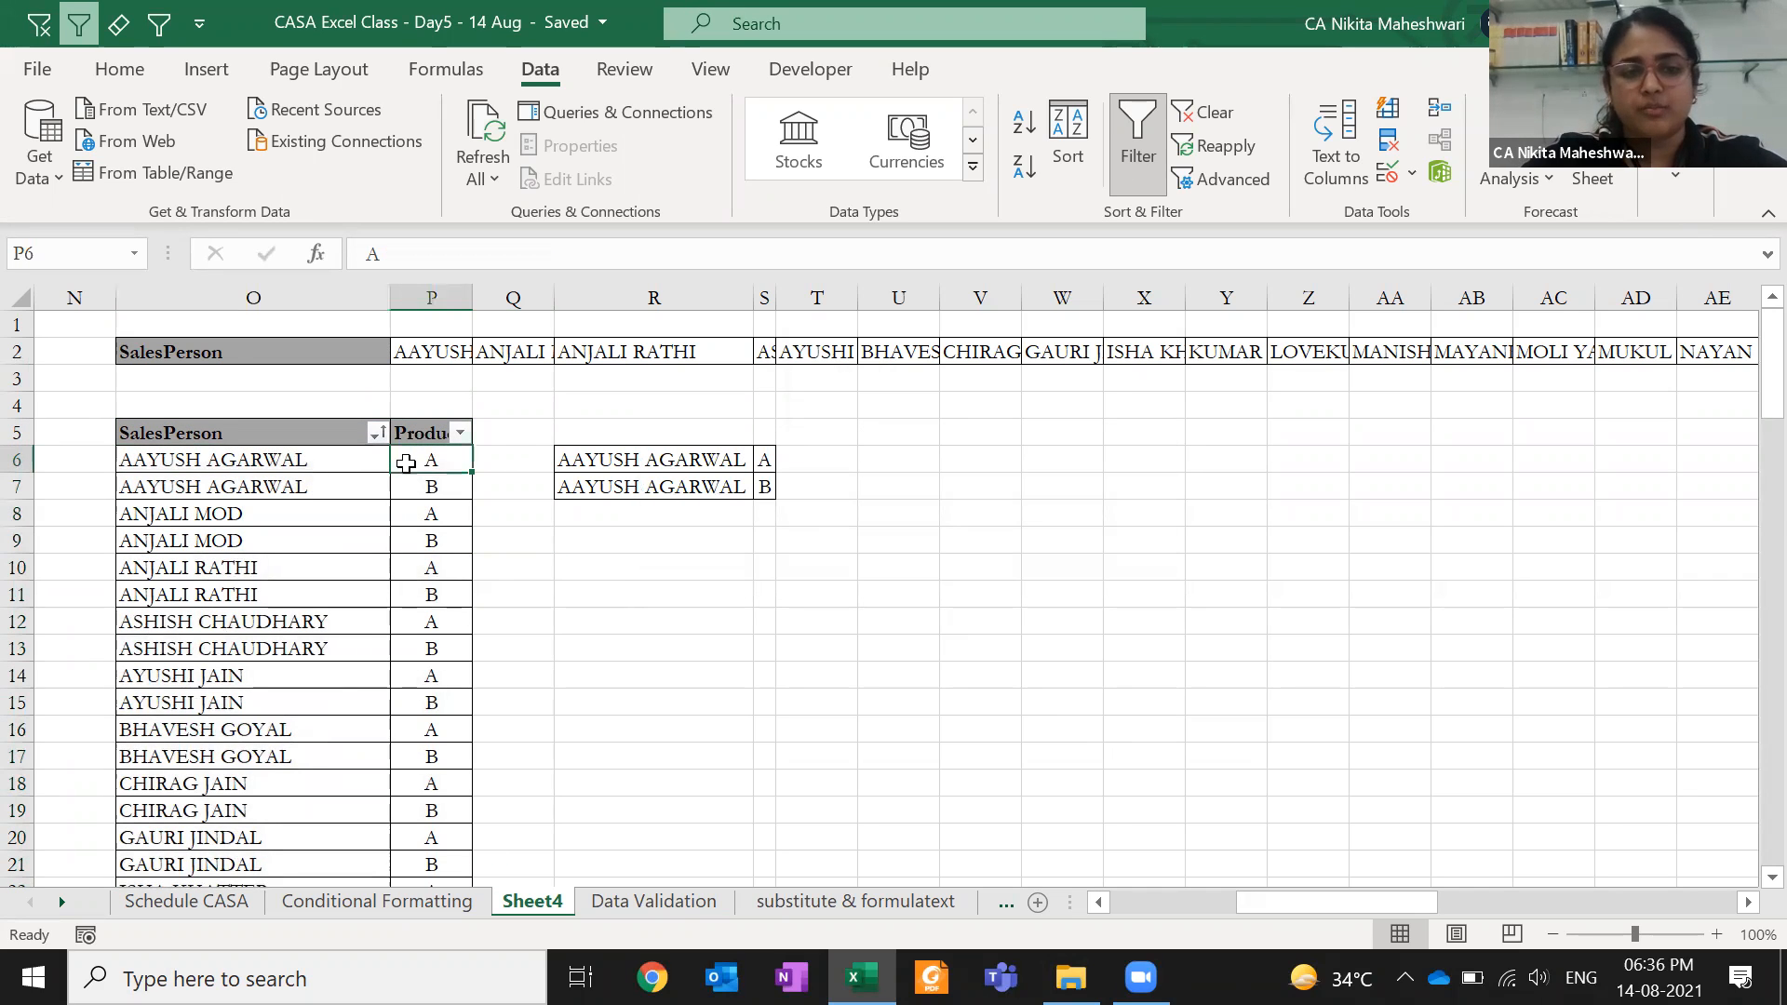
left_click_drag(322, 462, 430, 592)
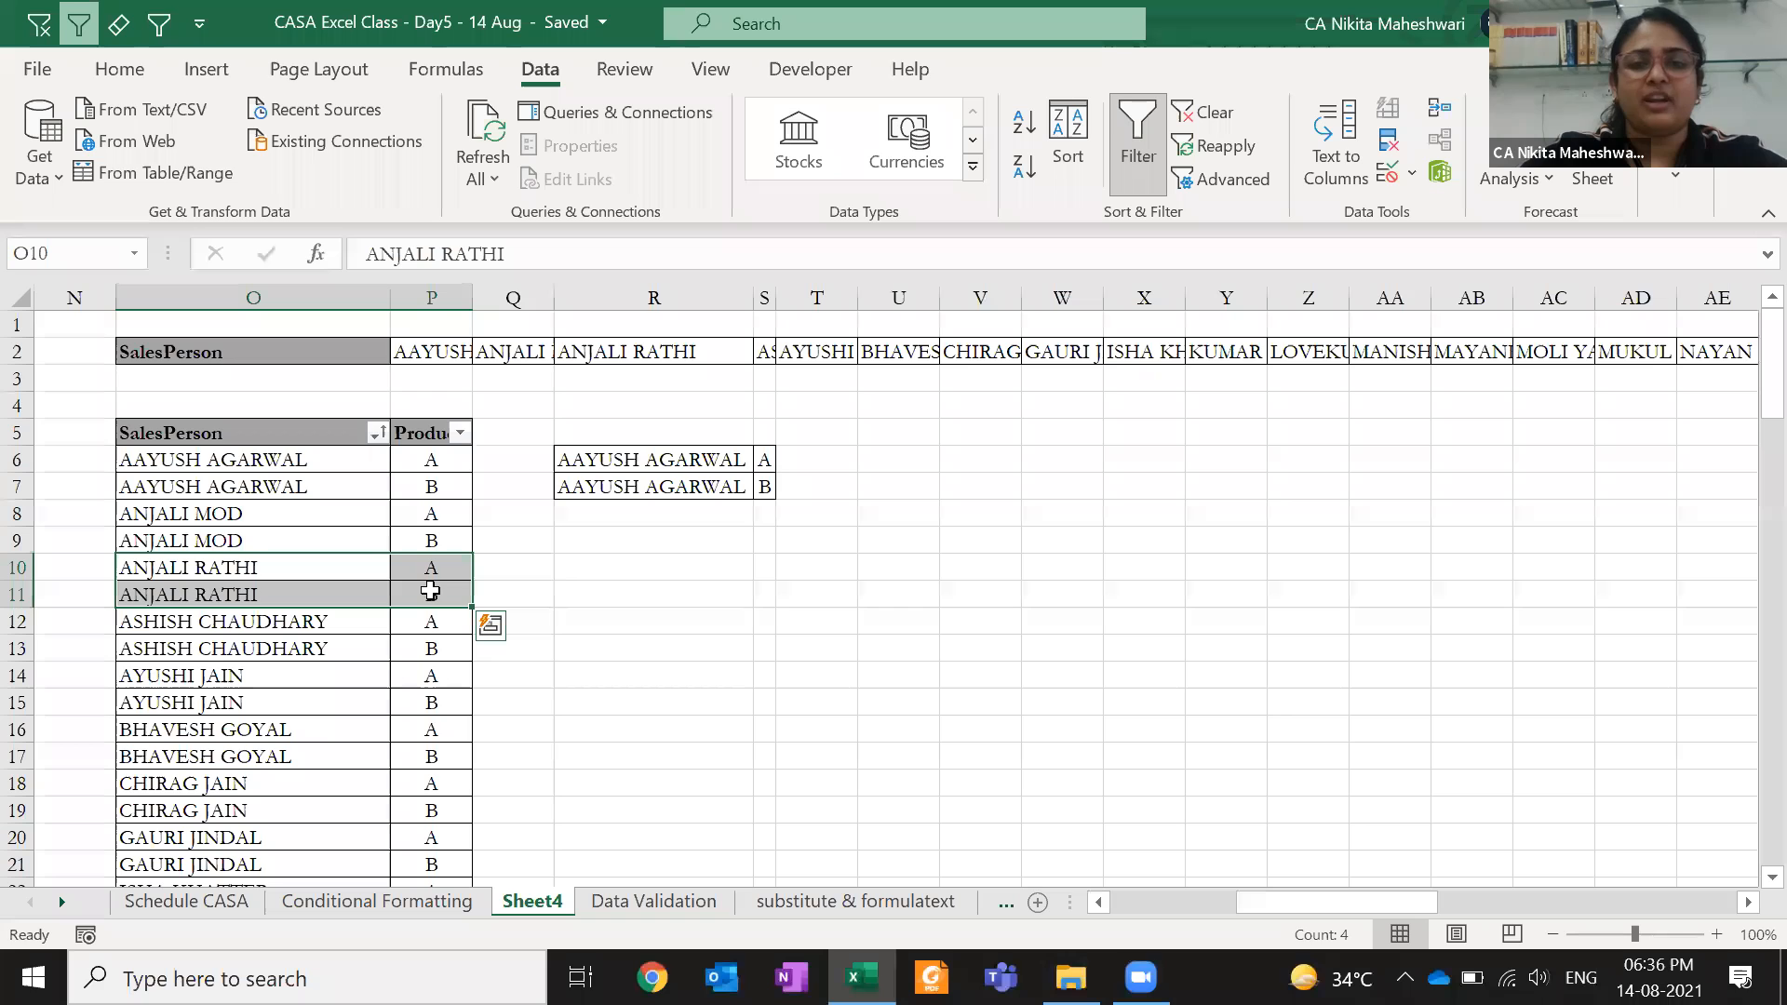
left_click_drag(430, 435, 423, 619)
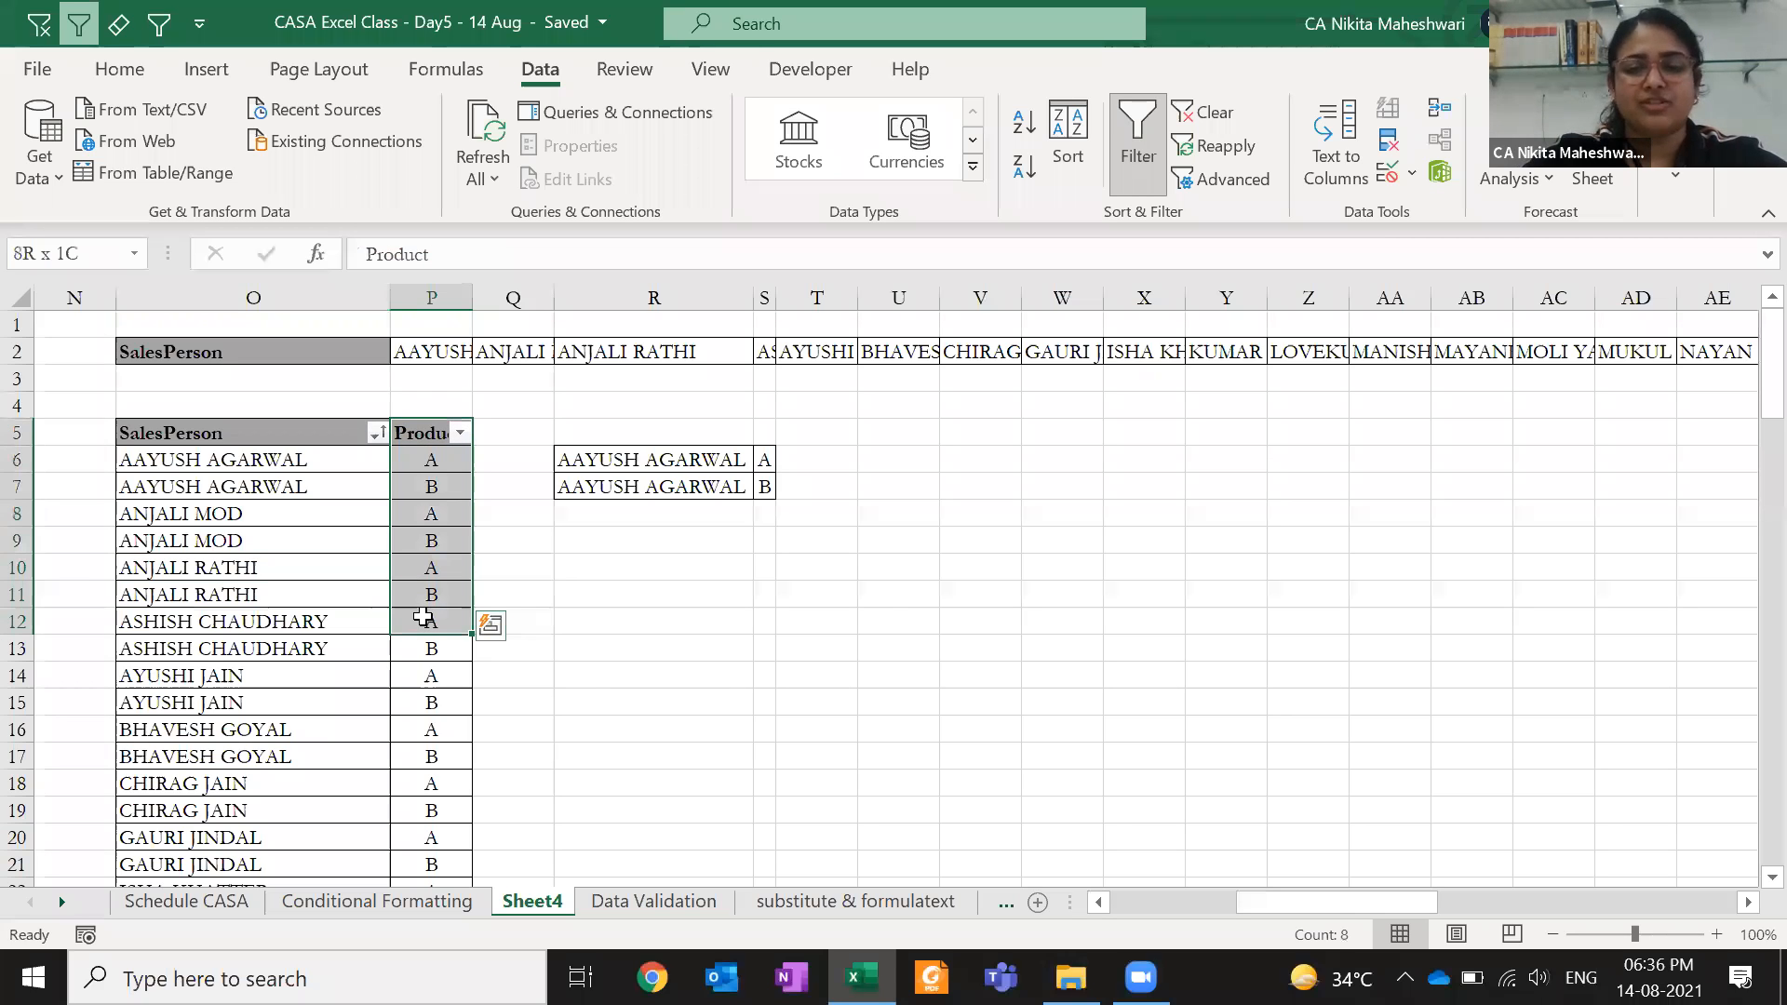
left_click_drag(423, 432, 426, 672)
left_click_drag(214, 427, 229, 621)
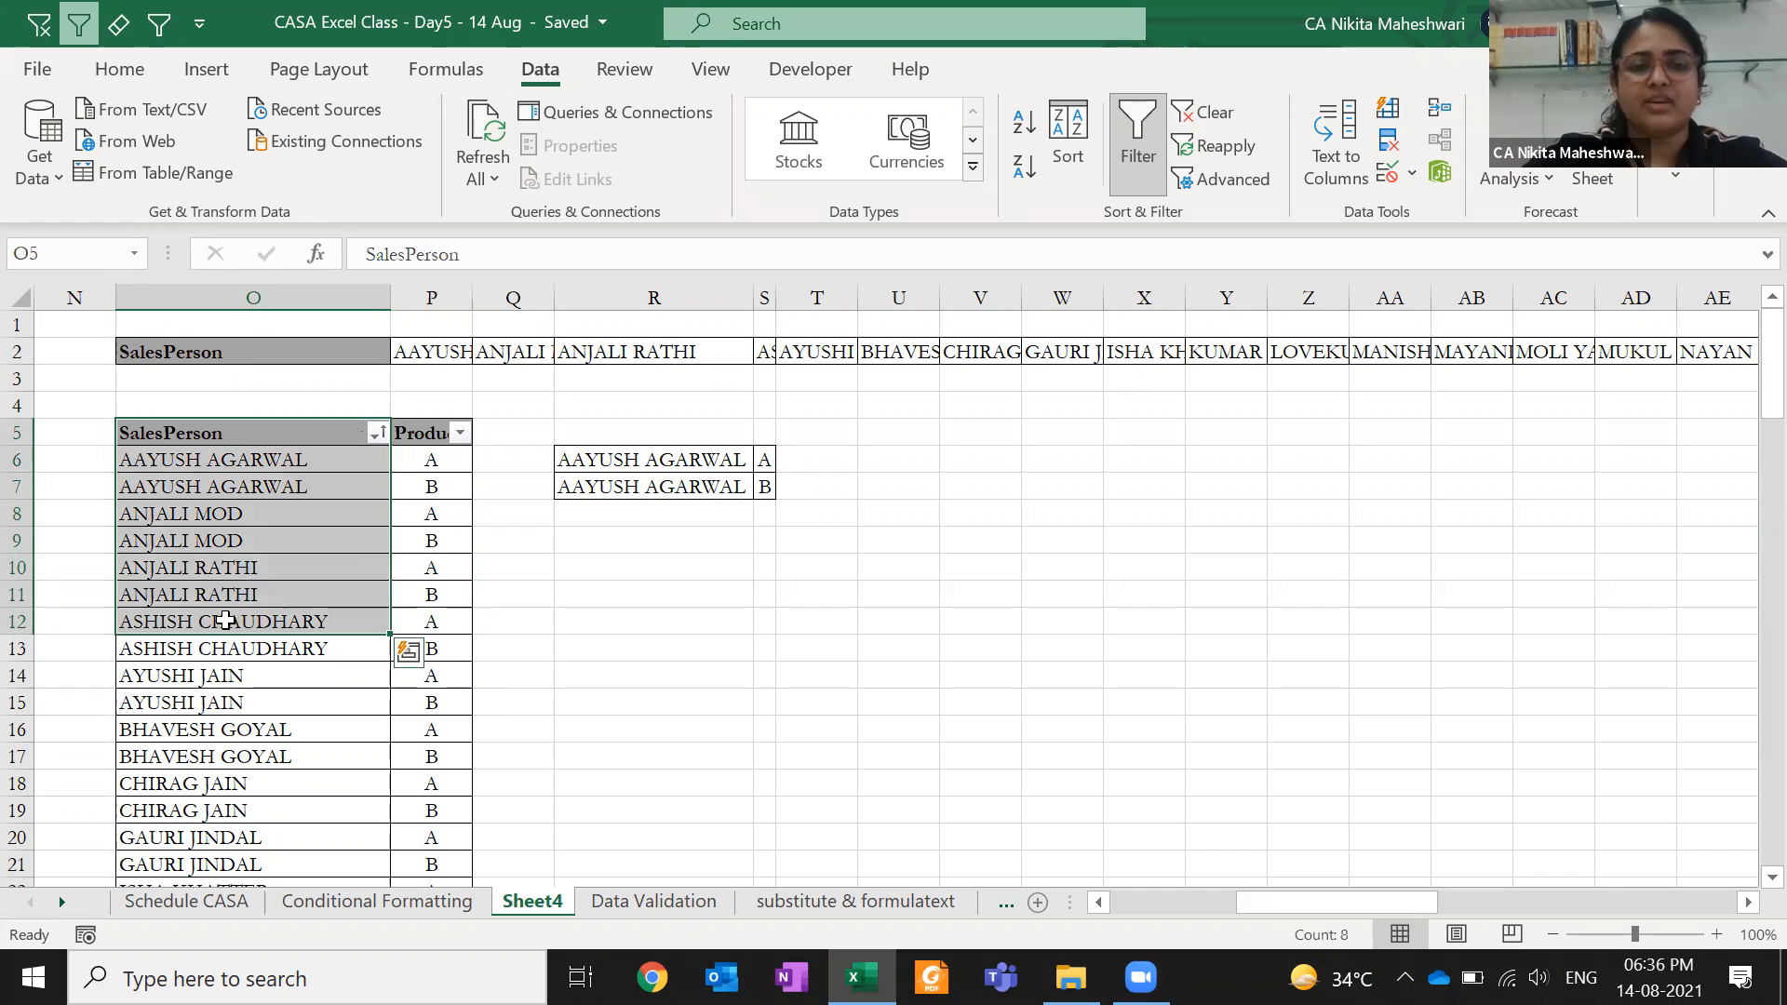
key("Left")
key("Right")
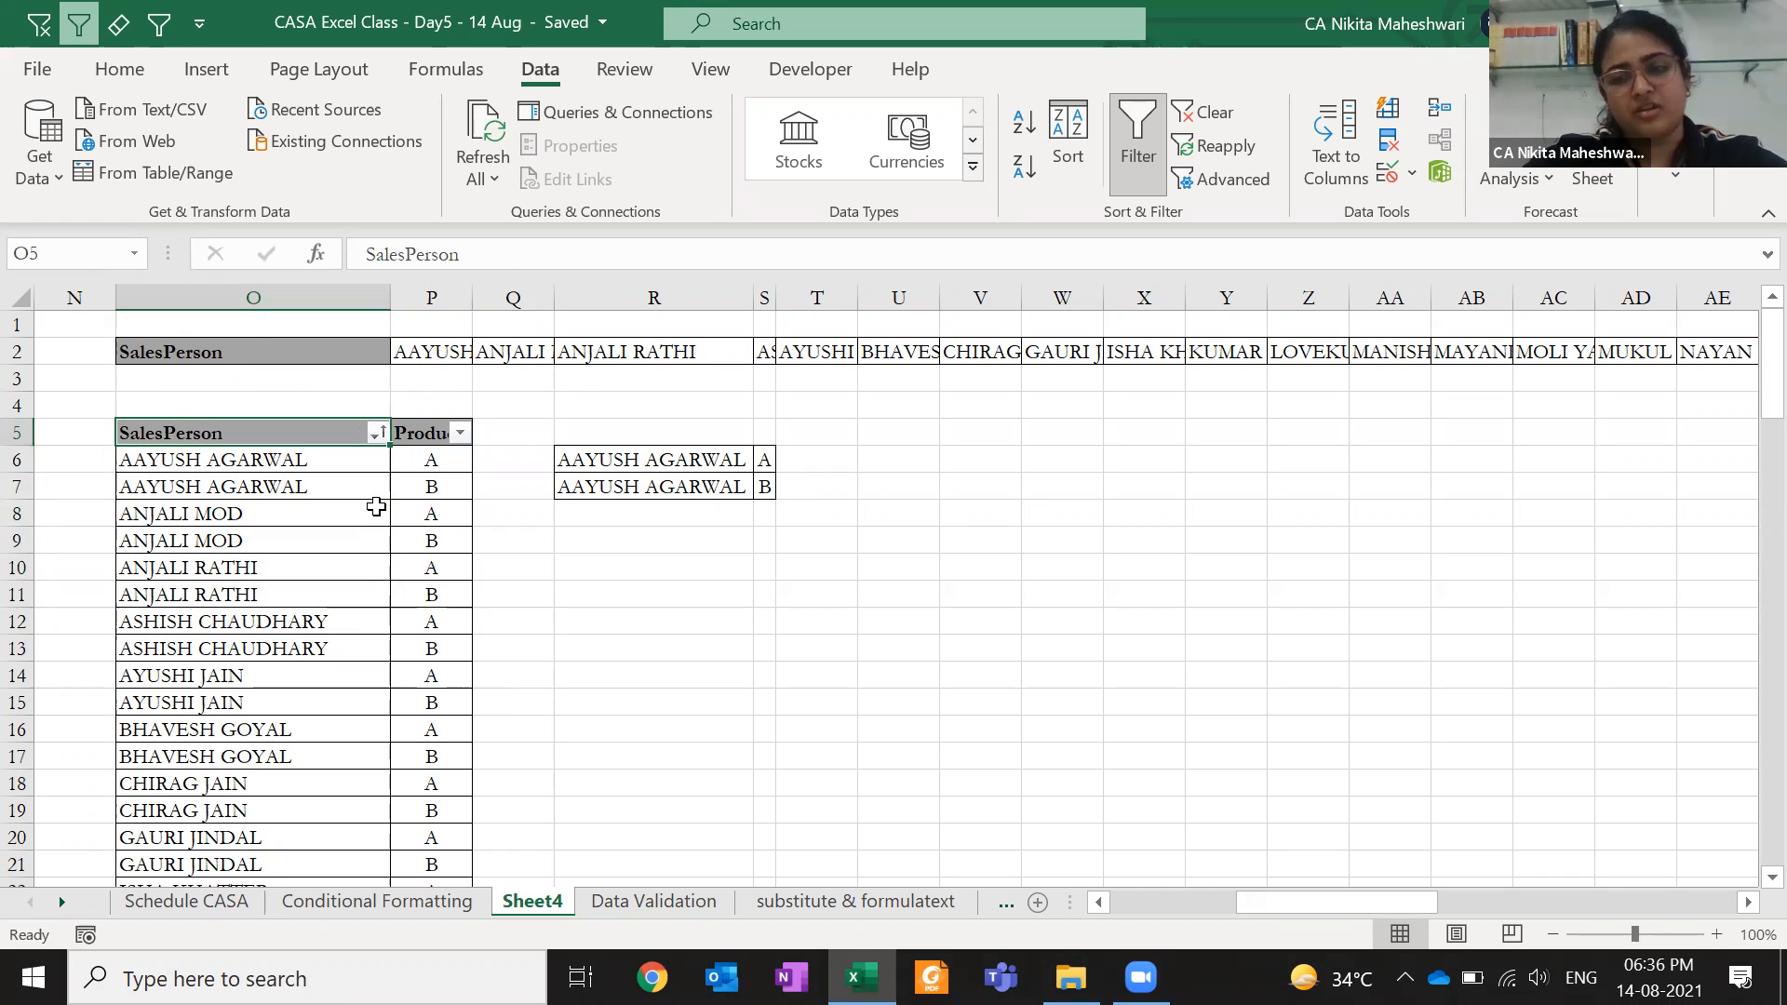
key("ctrl+Home")
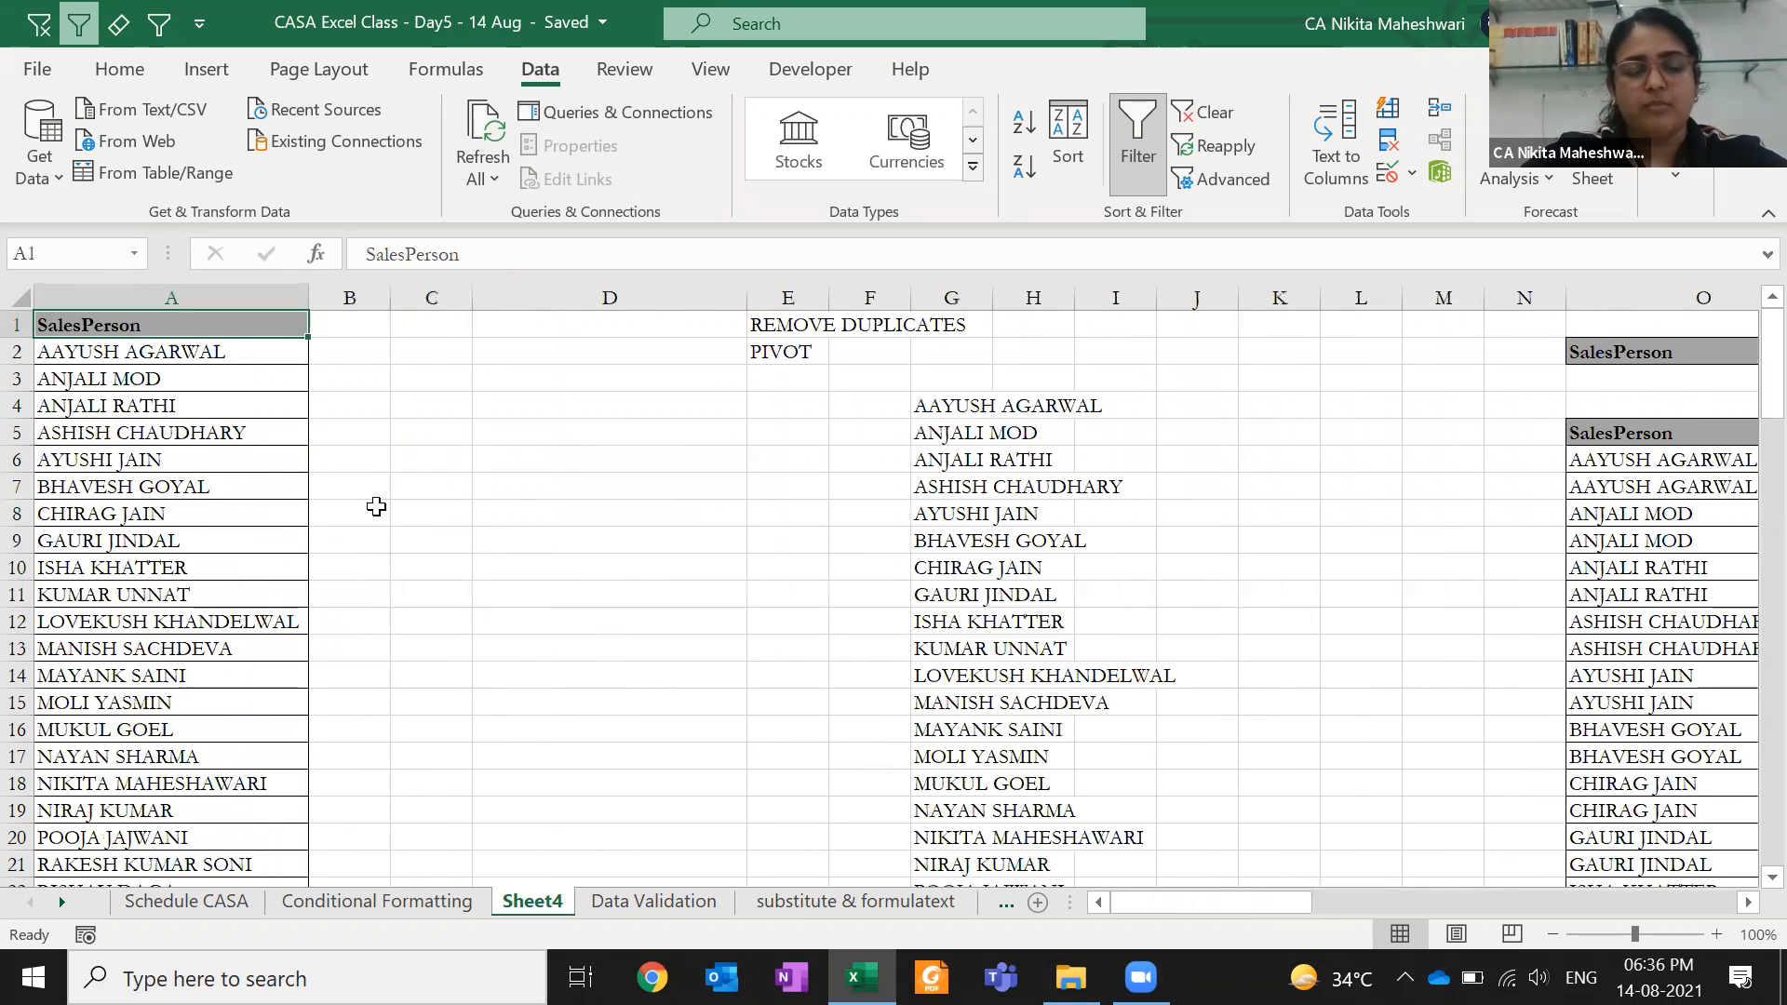
- Browse the filled cells and unique name list on Sheet4
key("ctrl+Right")
key("Down")
key("Down")
key("Right")
key("Right")
key("Right")
key("Right")
key("Right")
key("Down")
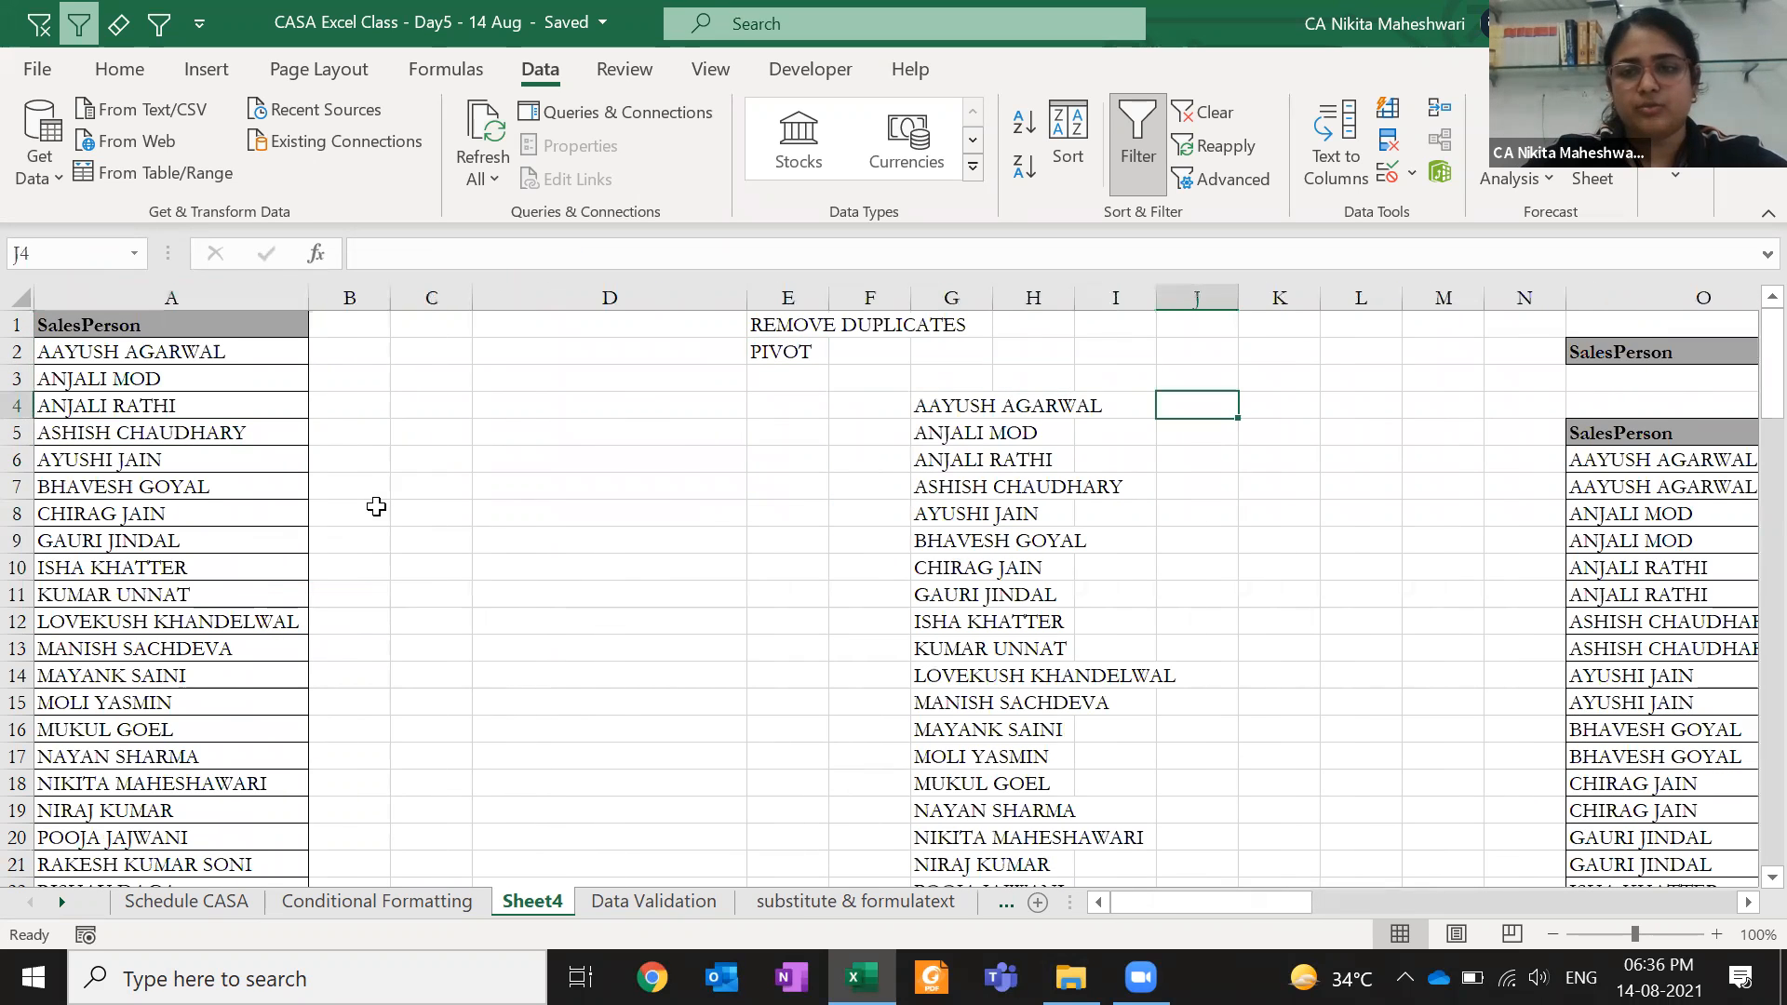
key("ctrl+Right")
key("ctrl+Left")
key("Down")
key("Right")
key("Right")
key("Right")
key("Right")
key("Right")
key("Right")
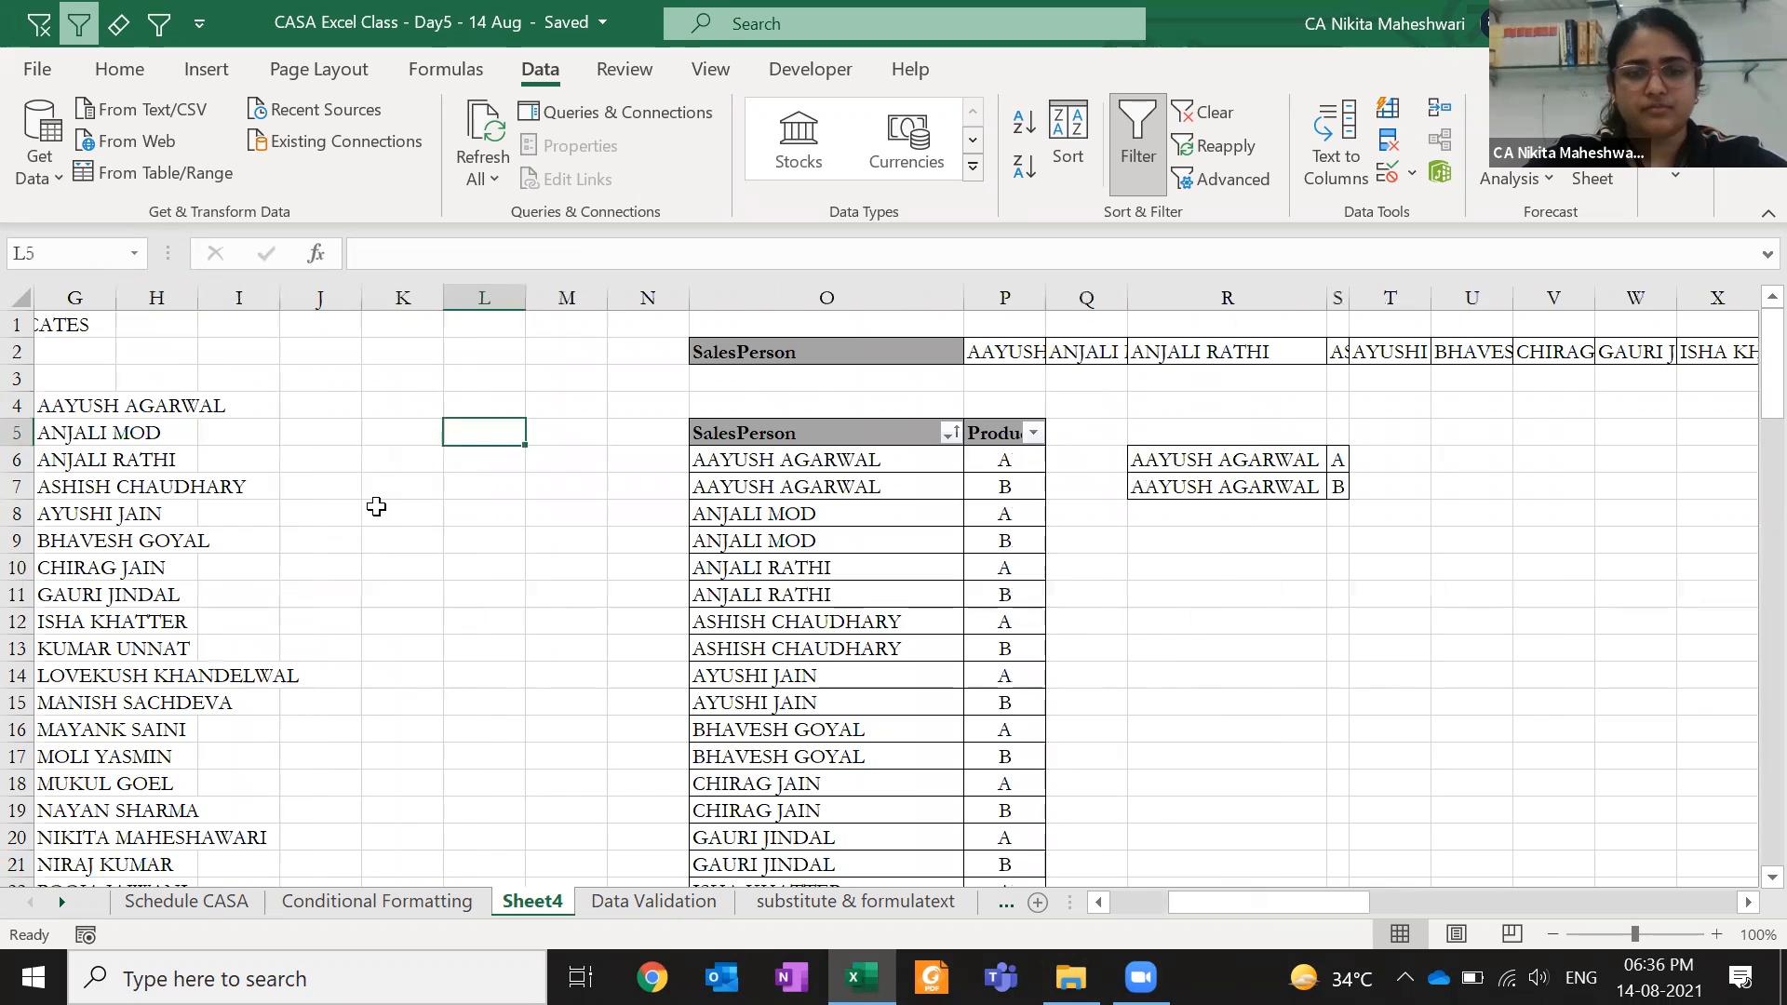
- Select C3:F53 on the Conditional Formatting sheet and insert a PivotTable on a new worksheet
key("ctrl+Page_Up")
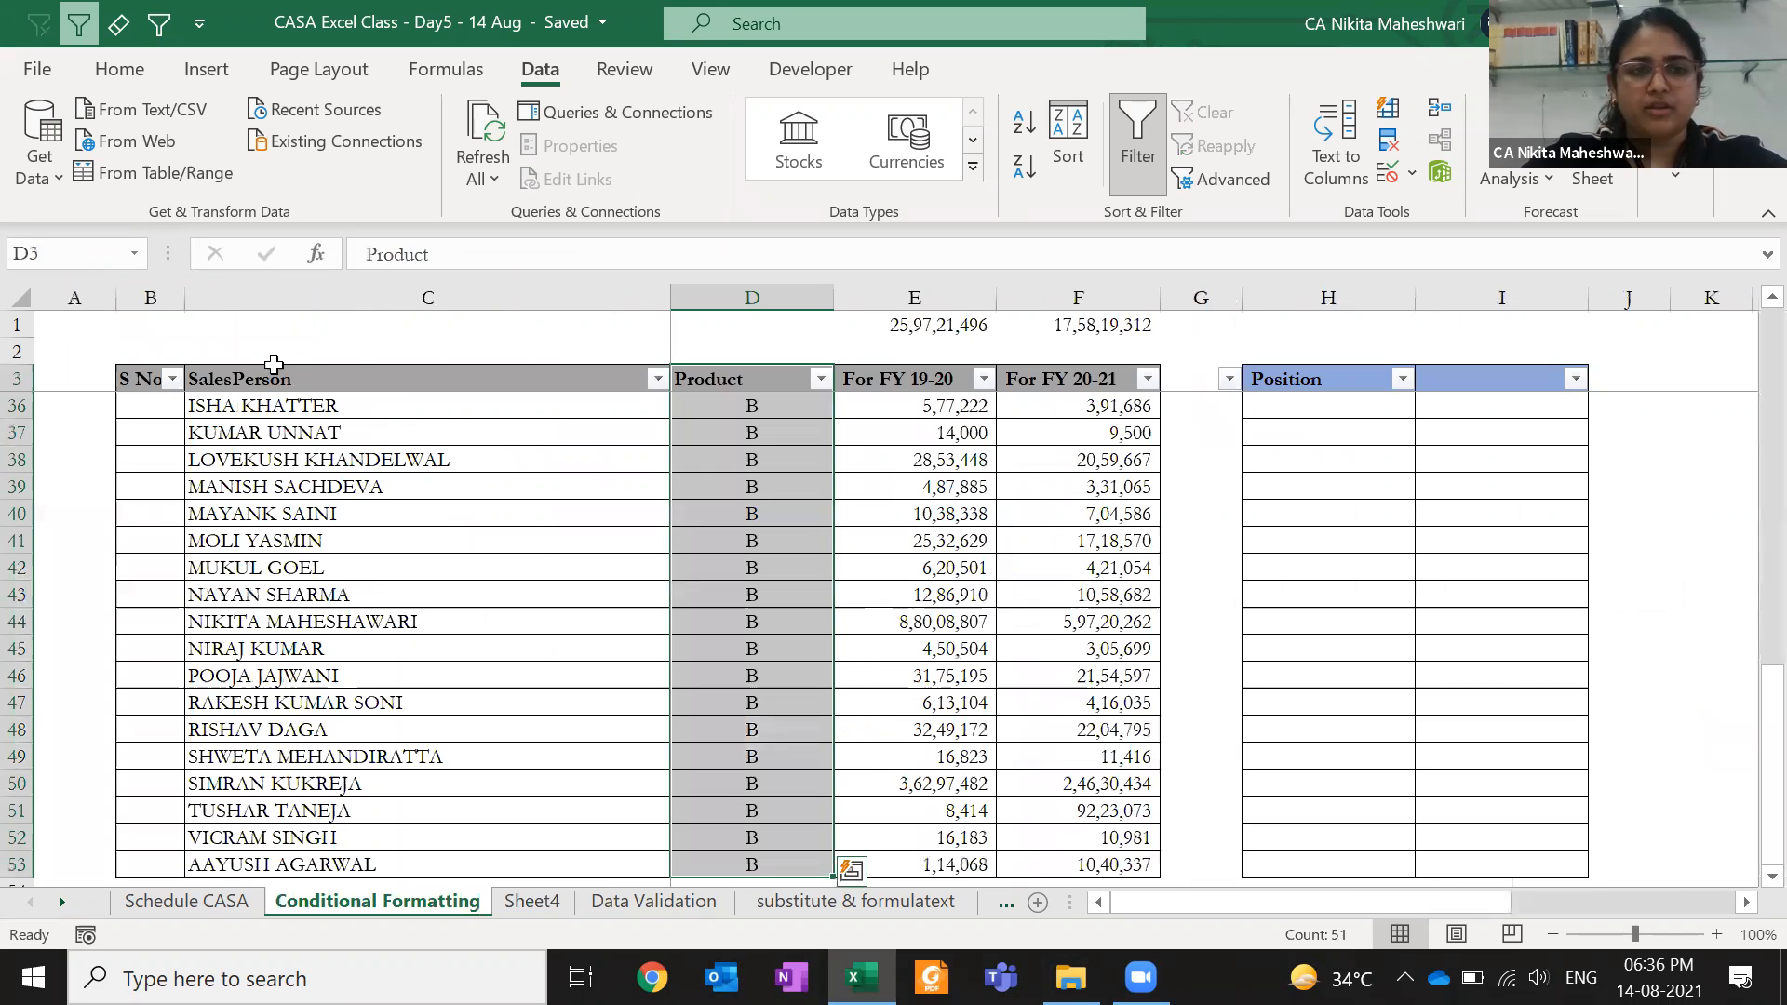
left_click(261, 374)
key("ctrl+shift+Down")
key("shift+Right")
key("shift+Right")
key("shift+Right")
key("shift+Right")
key("shift+Left")
left_click(206, 69)
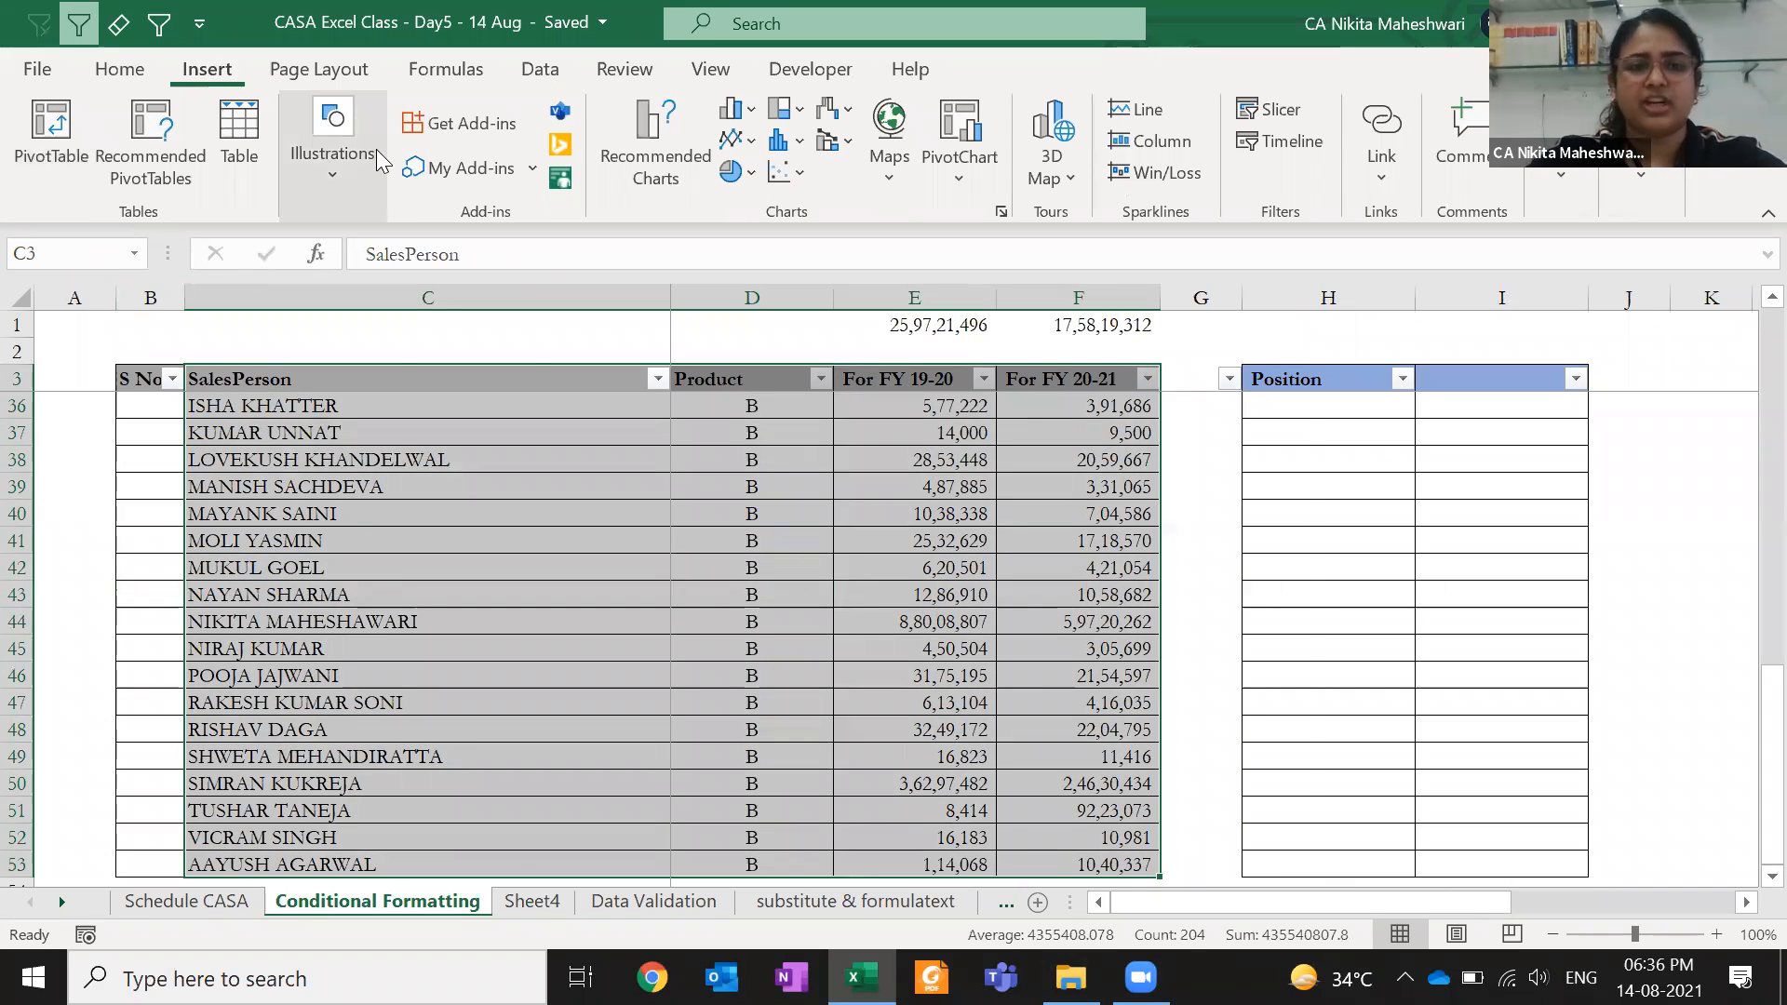
key("alt+n")
key("v")
left_click(1106, 755)
left_click_drag(1356, 458, 1421, 601)
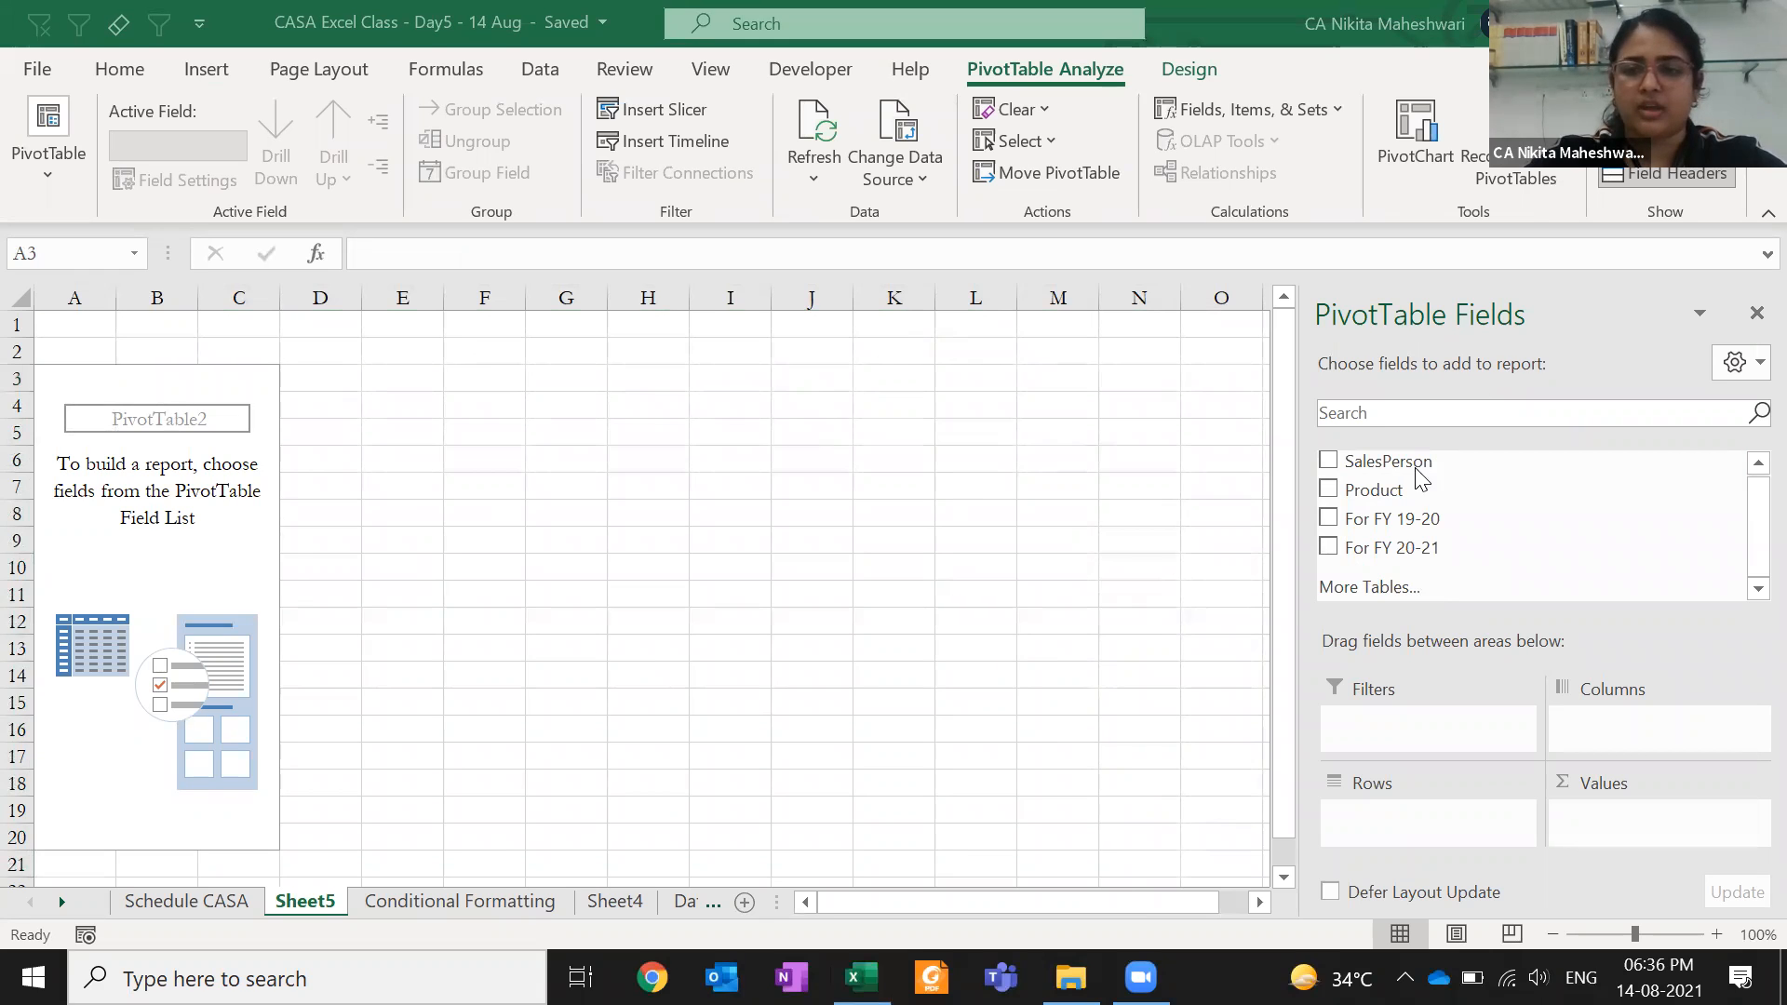
- Add SalesPerson as pivot rows and FY 19-20 as values, renaming the value heading AMOUNT
left_click_drag(1380, 468, 1390, 816)
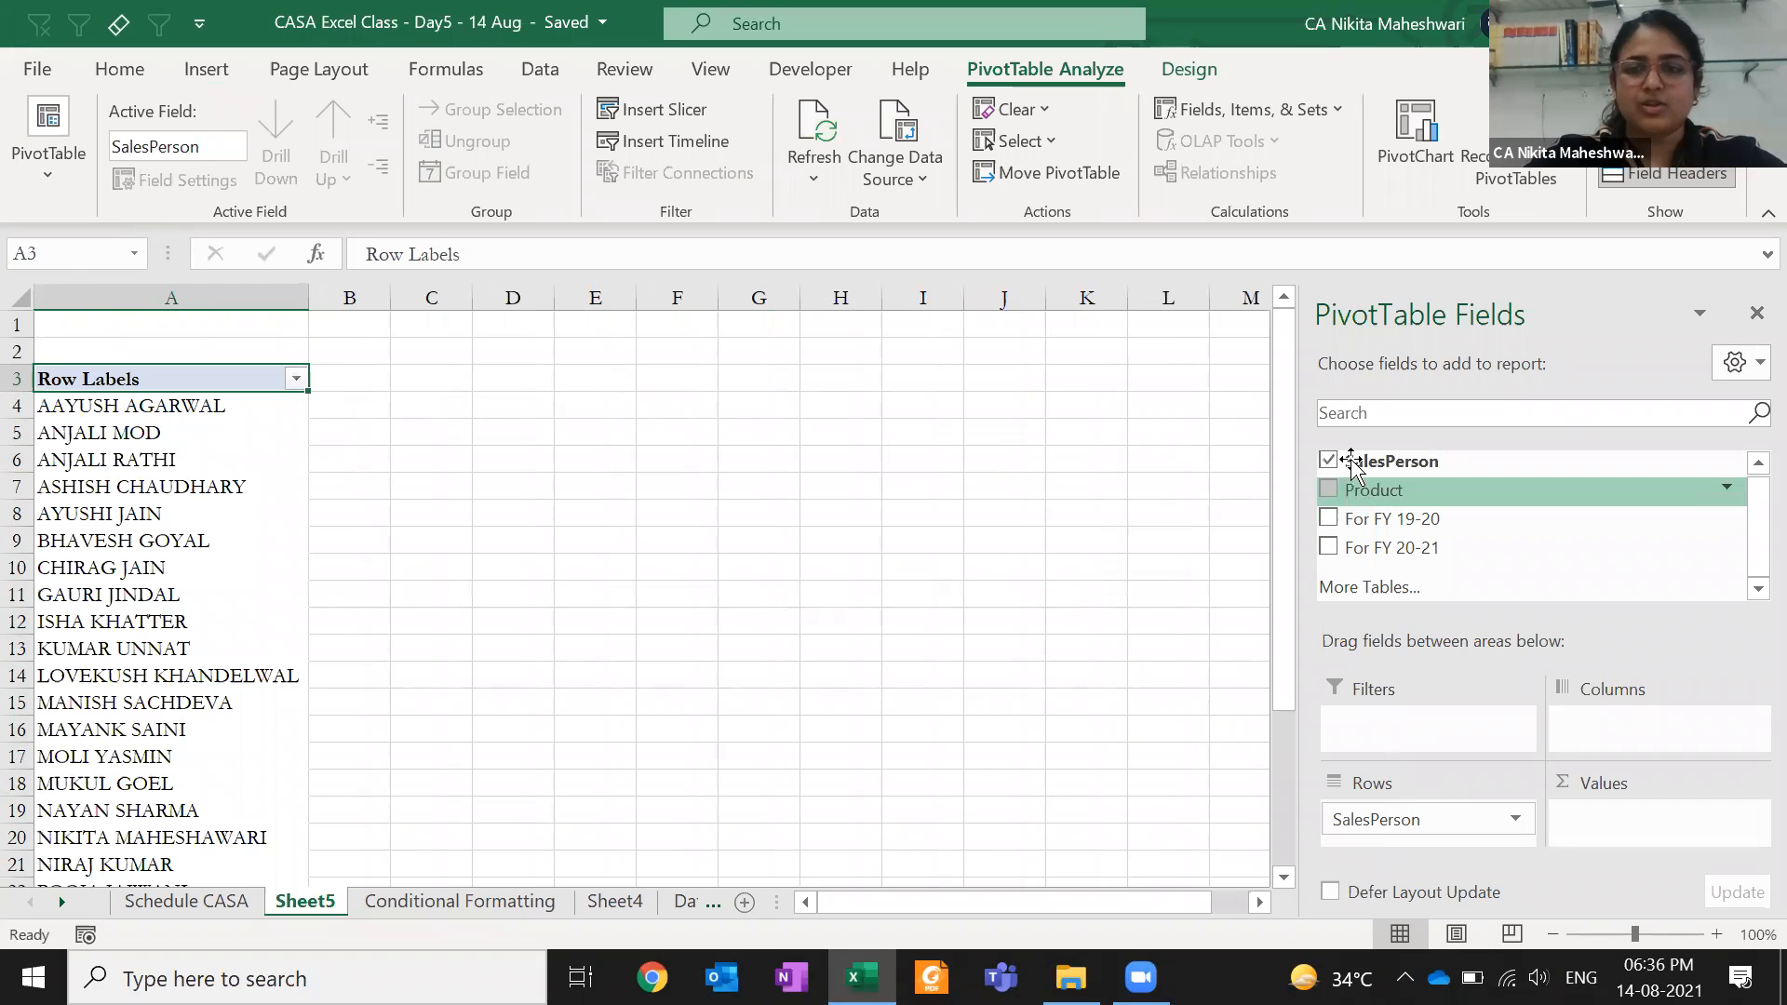
left_click_drag(1343, 518, 1620, 819)
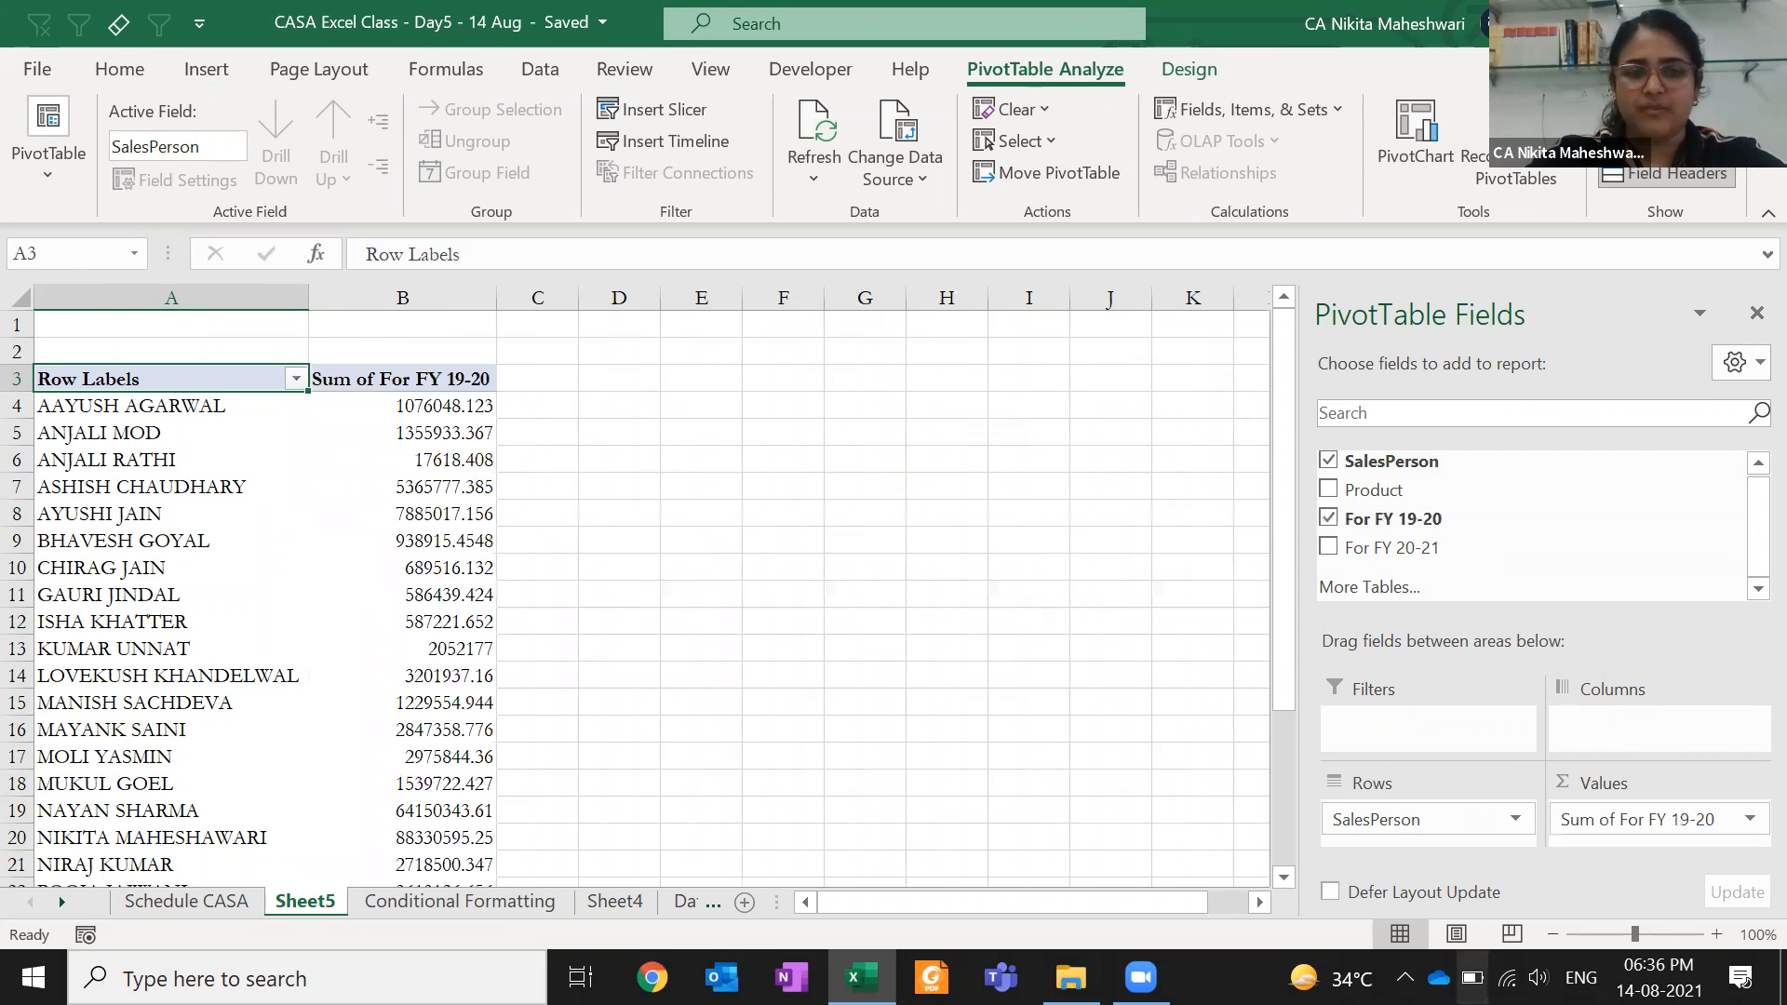
left_click(416, 385)
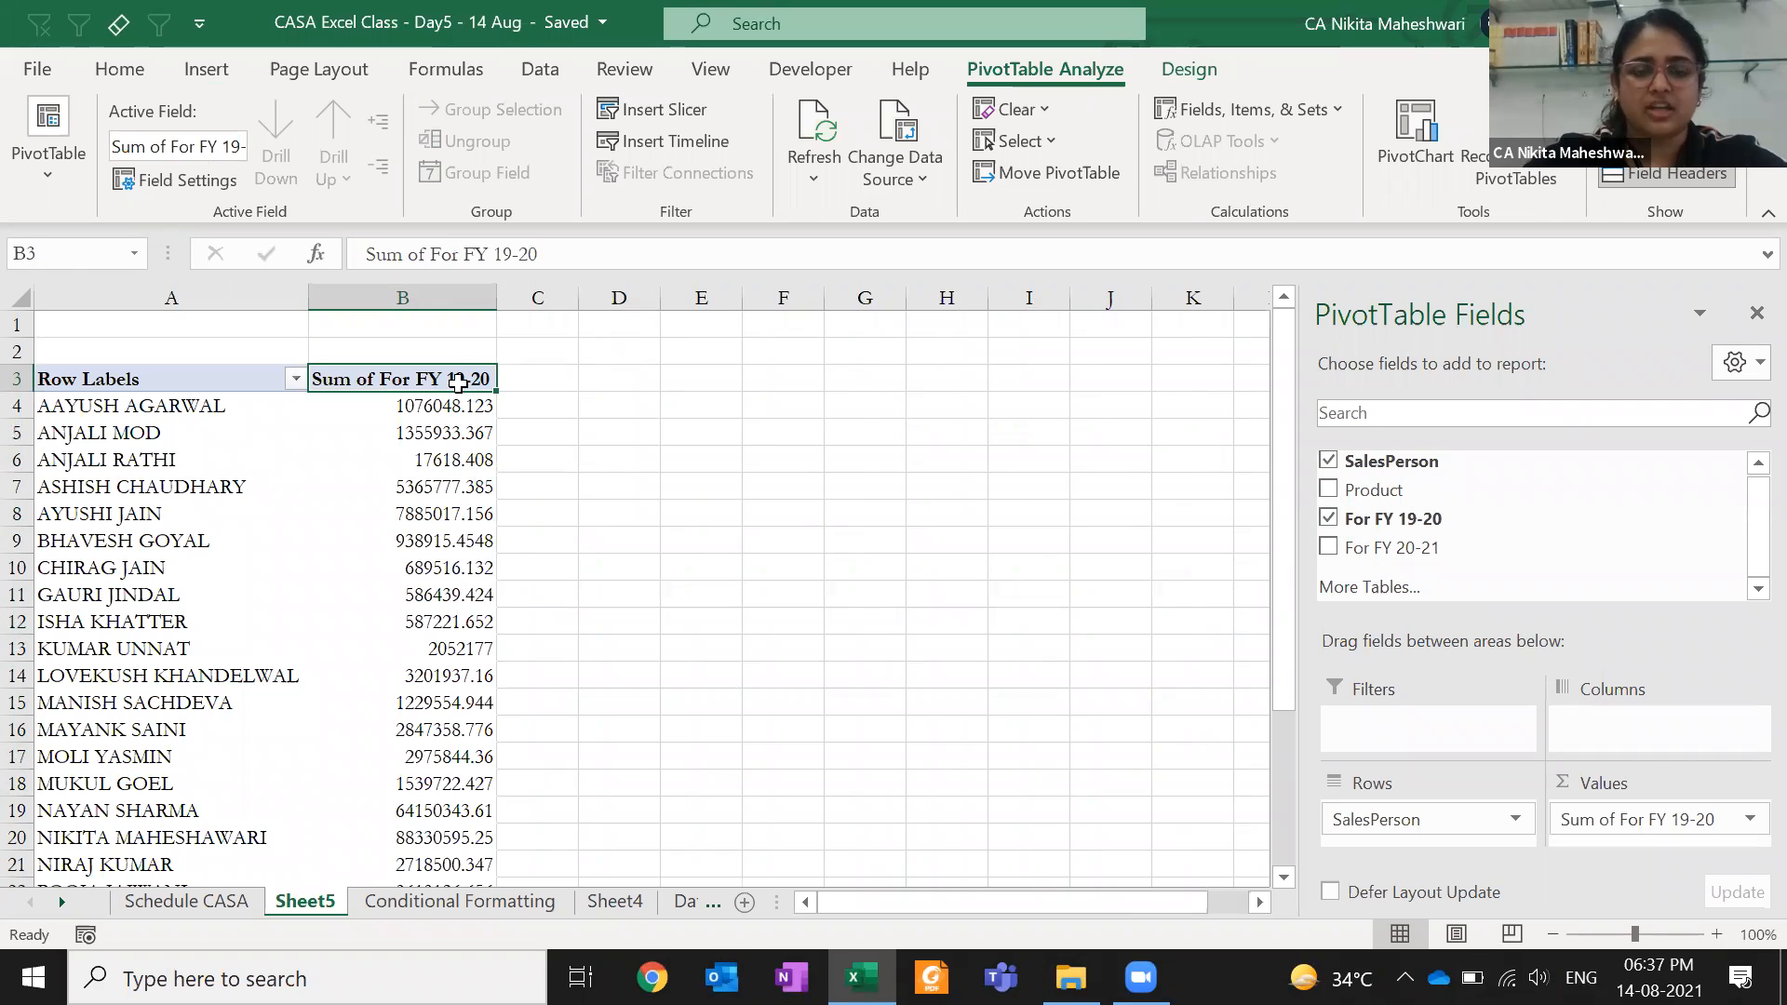
type("AMOUNT")
key("Return")
left_click(458, 384)
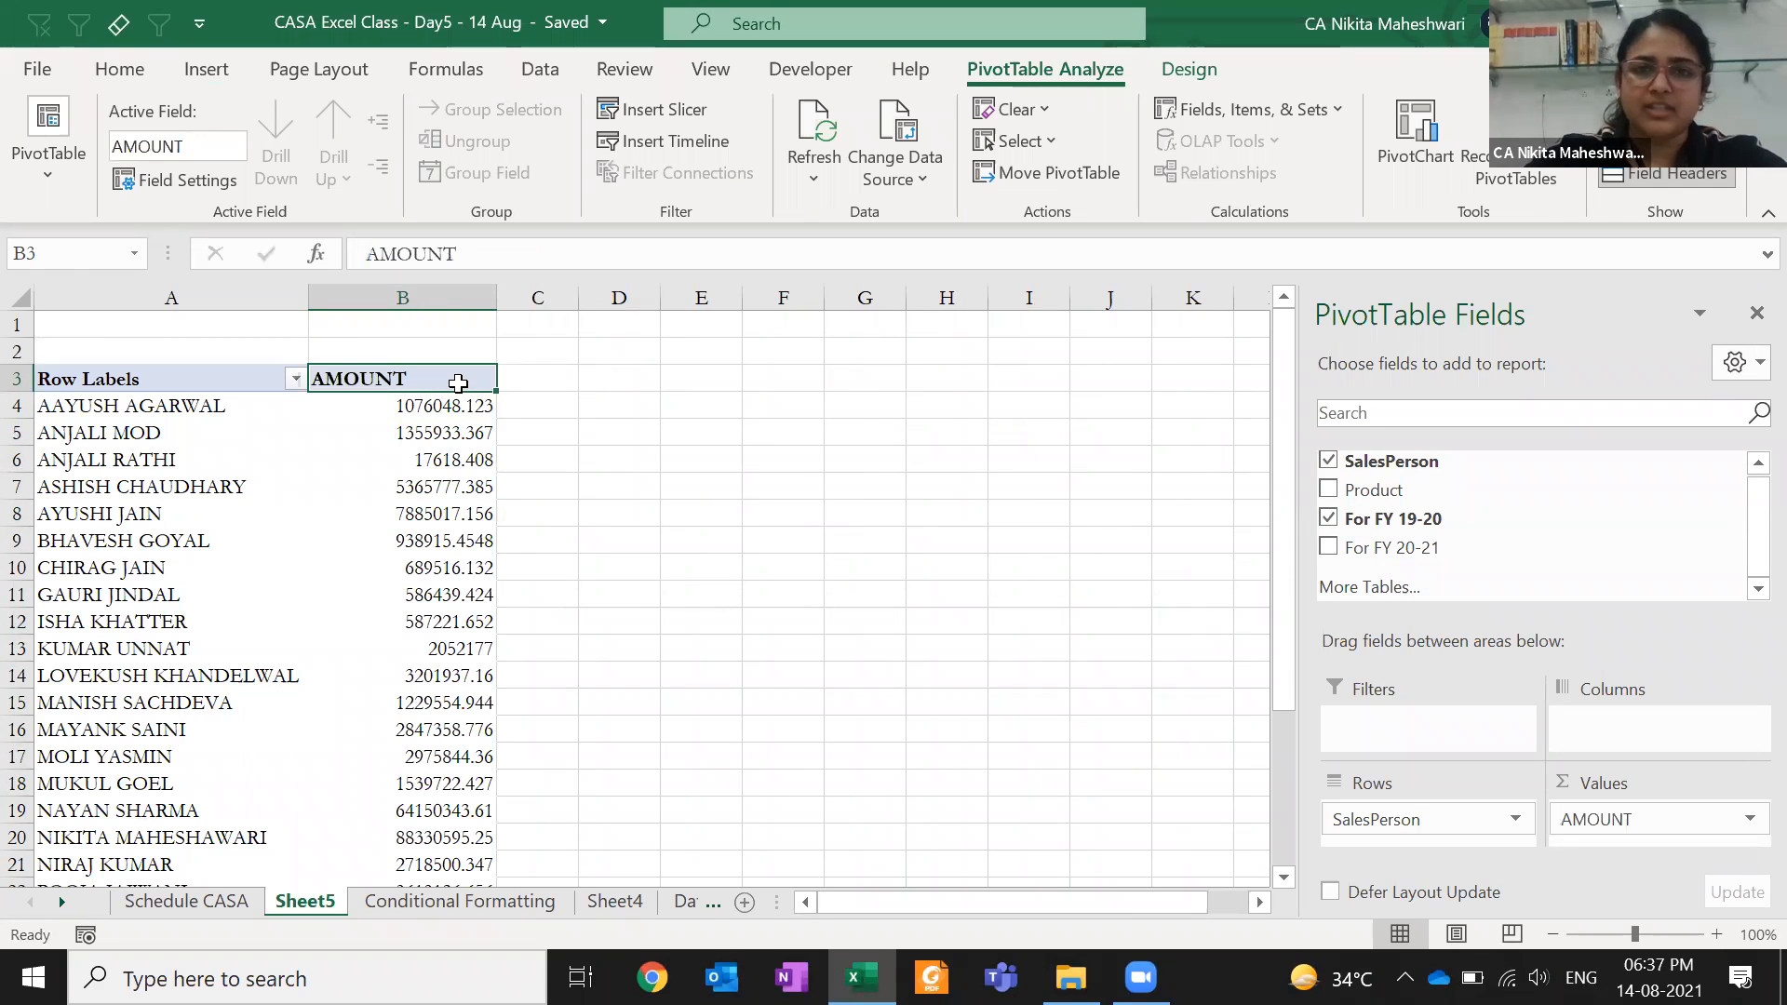
- Rename the Row Labels heading in A3 to PERSON
left_click(201, 380)
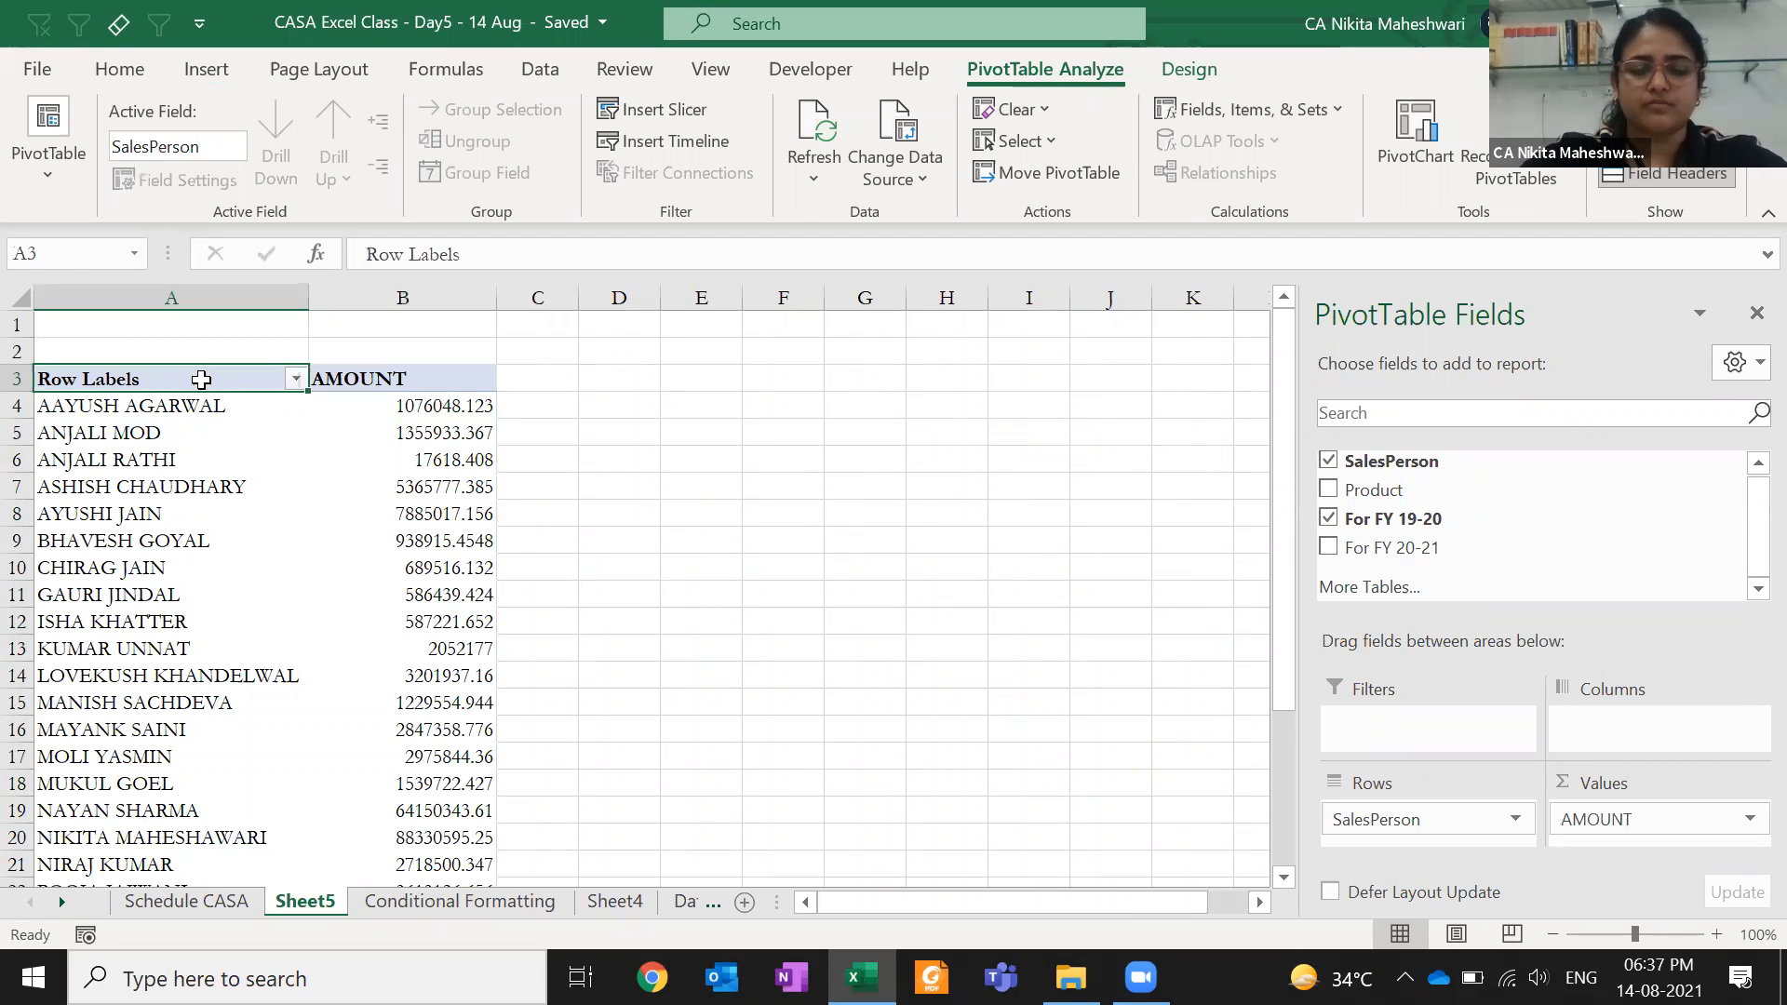
type("PERSON")
key("Return")
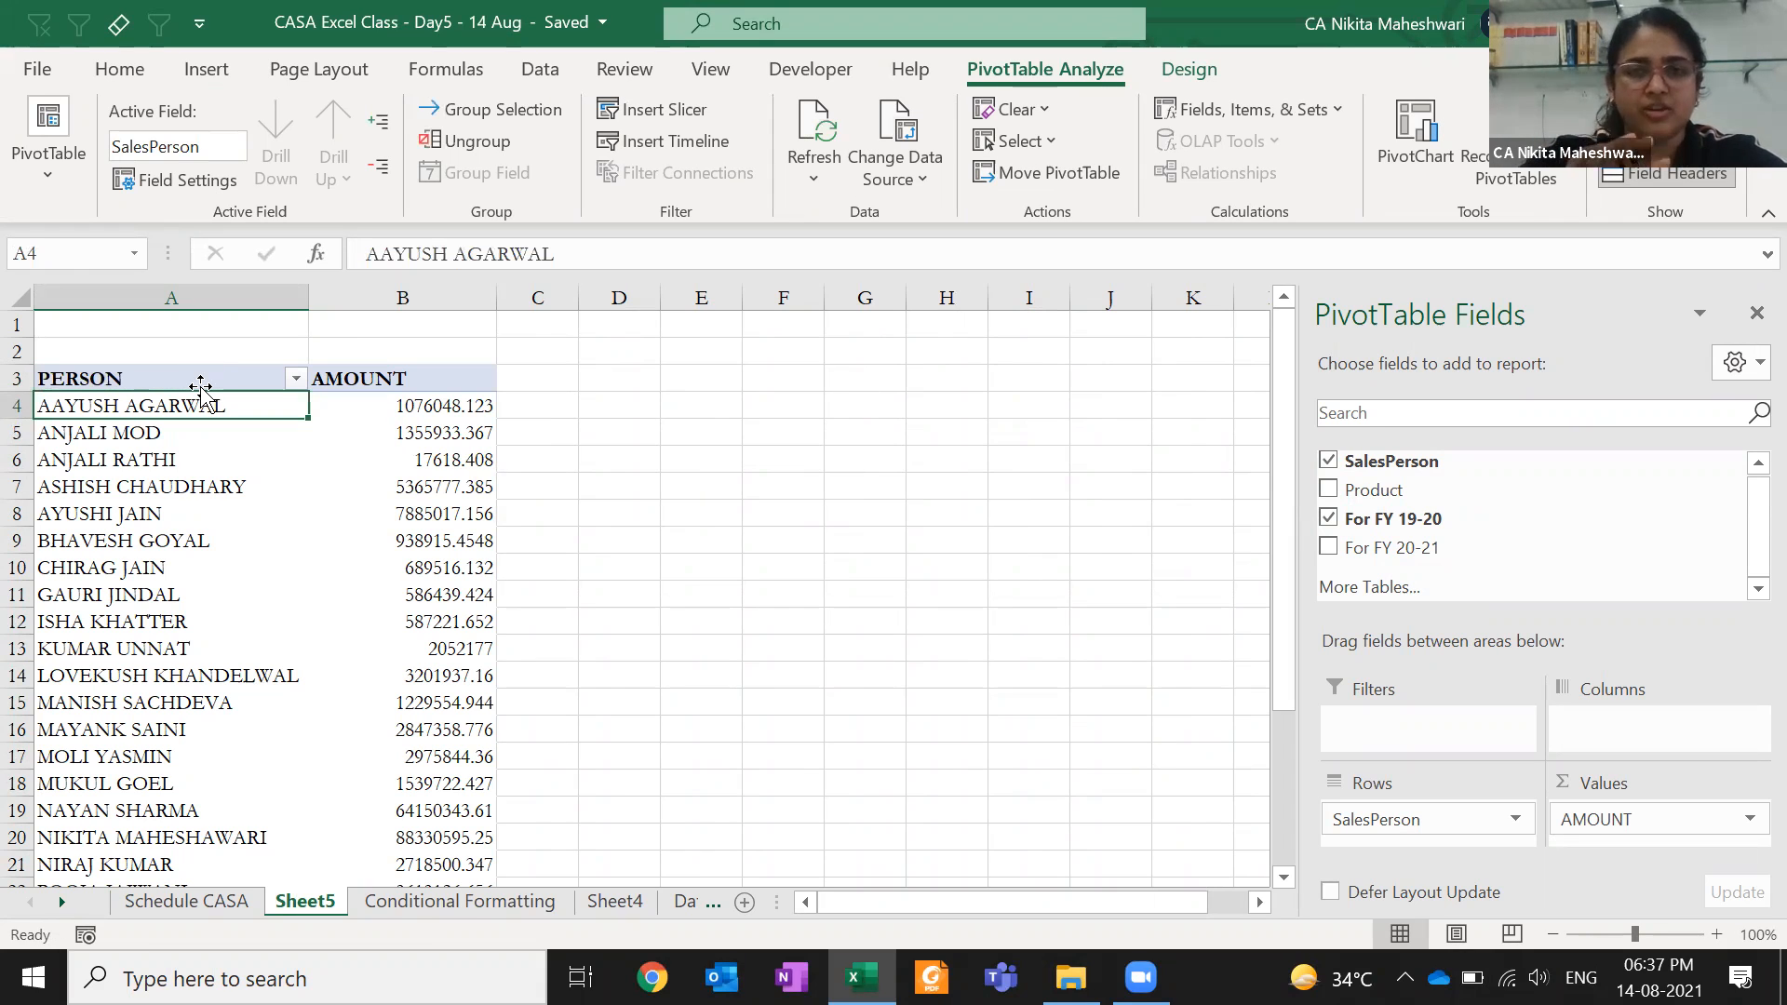
left_click(218, 376)
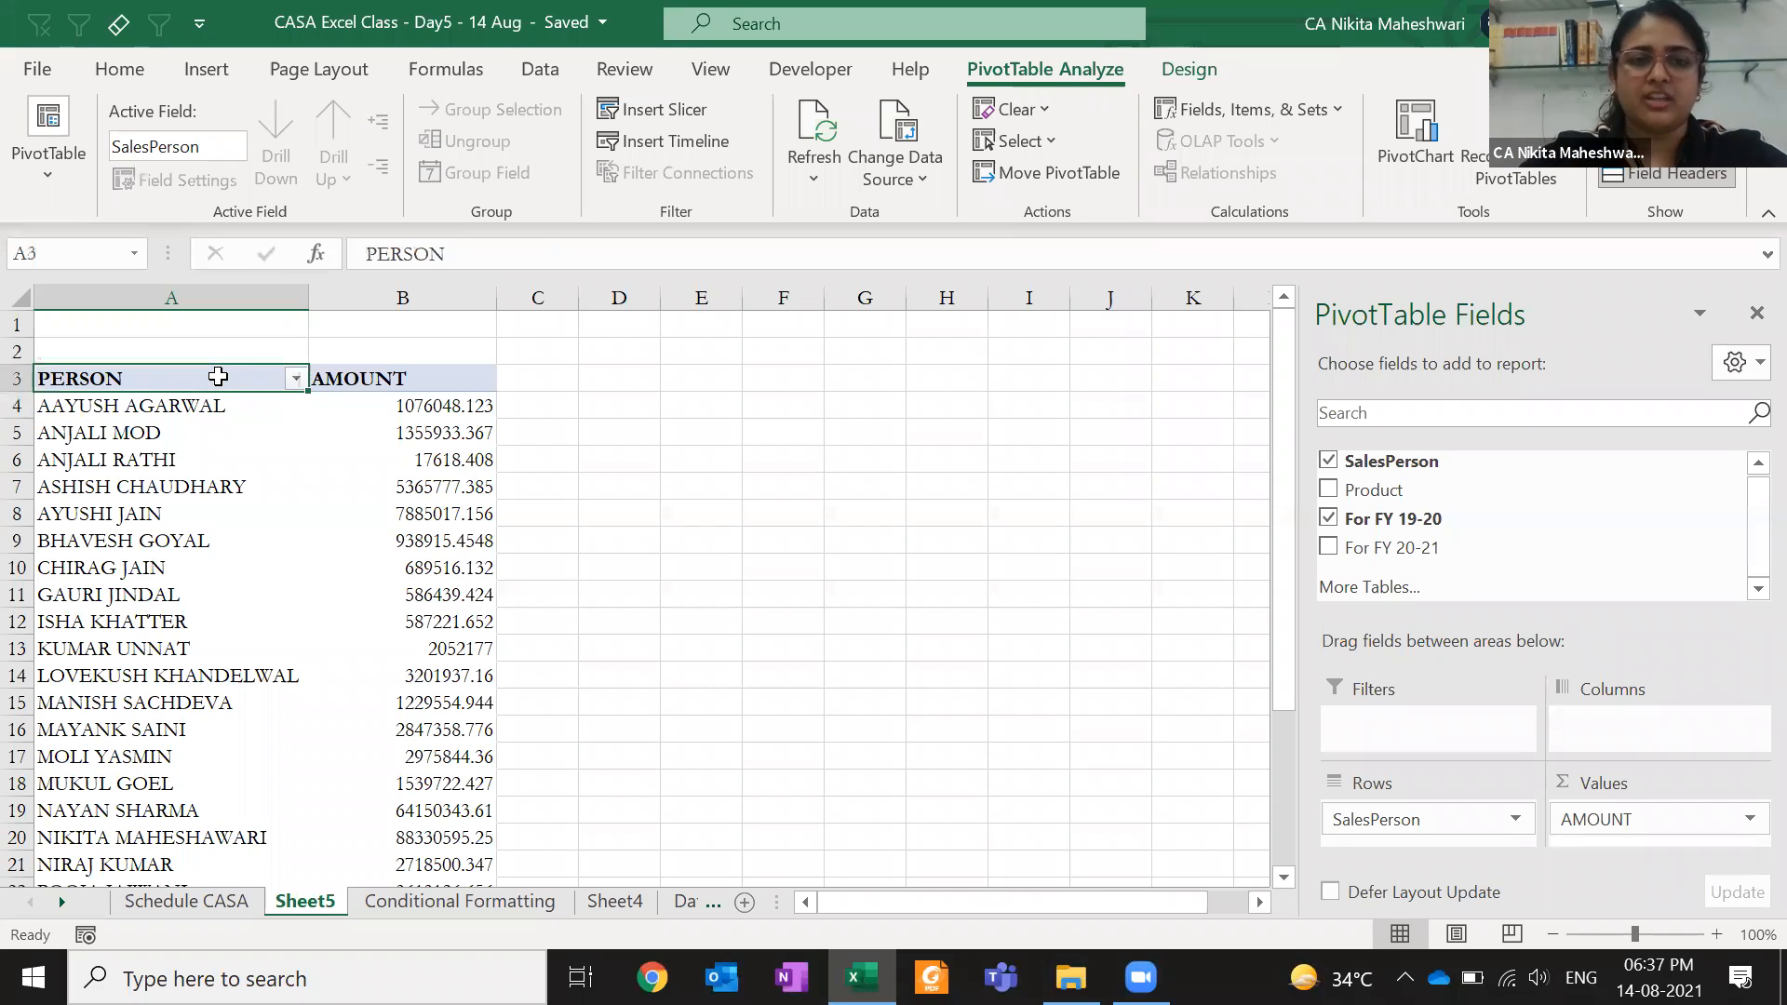
left_click_drag(177, 431, 159, 622)
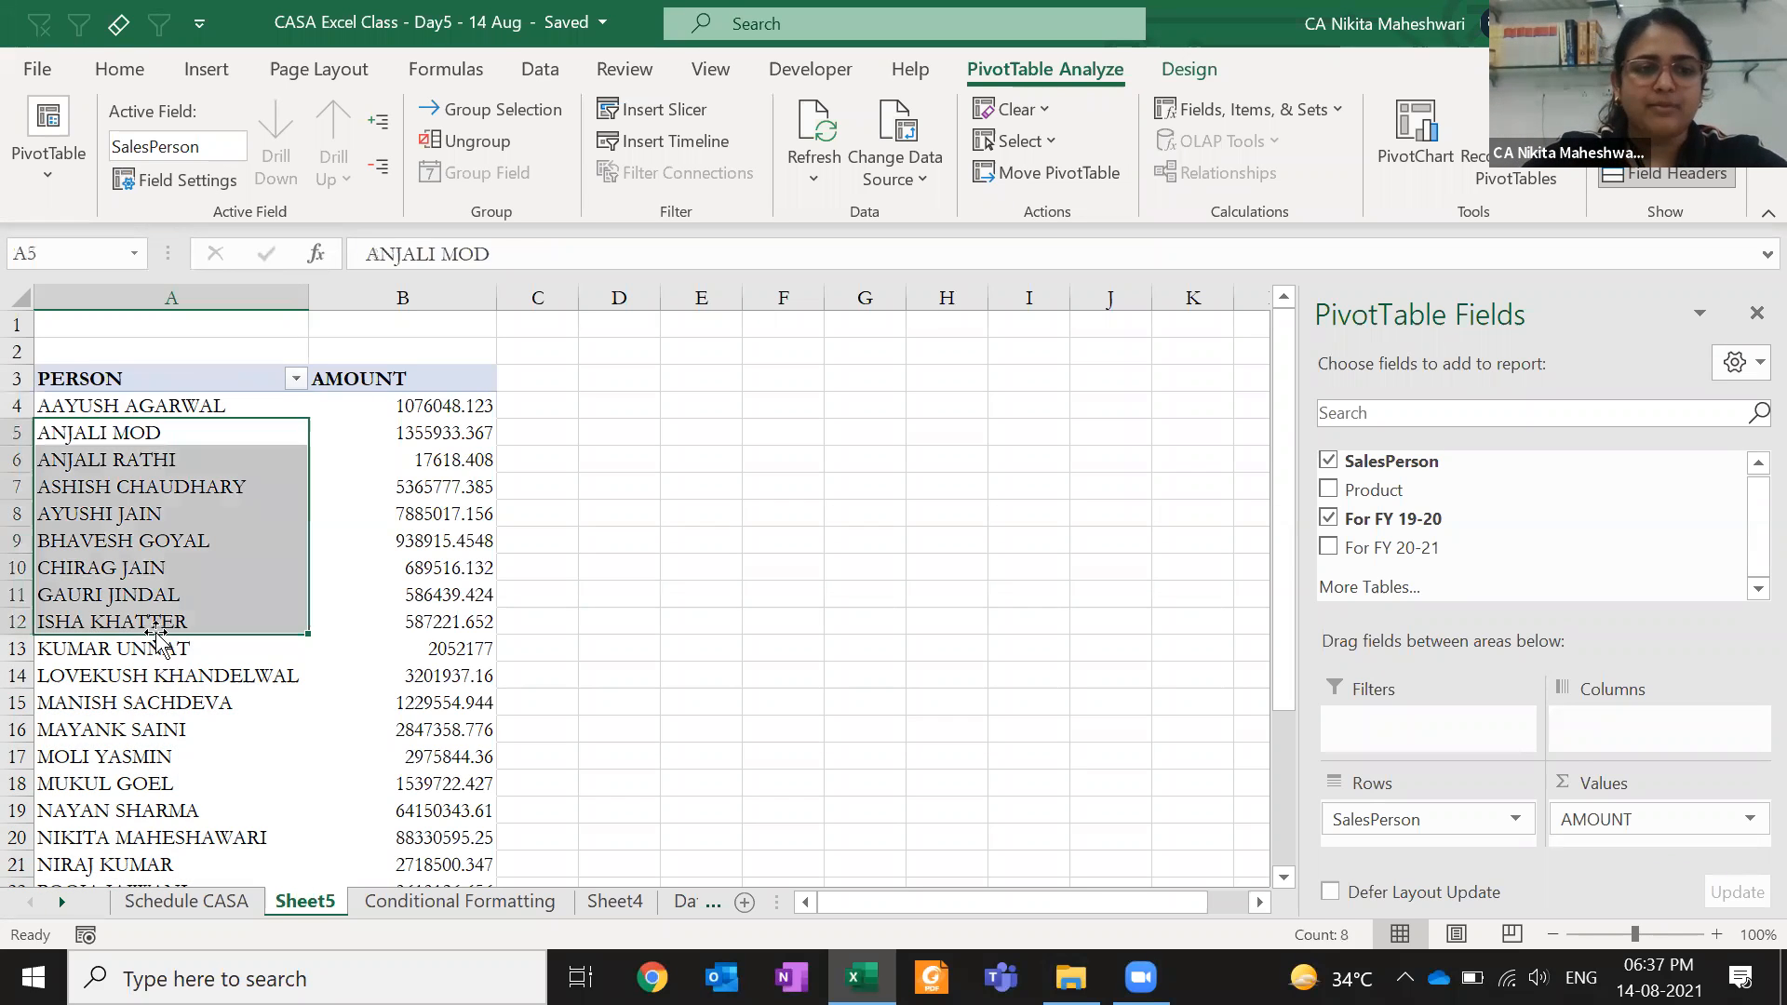
left_click(111, 497)
key("Down")
key("Right")
key("Right")
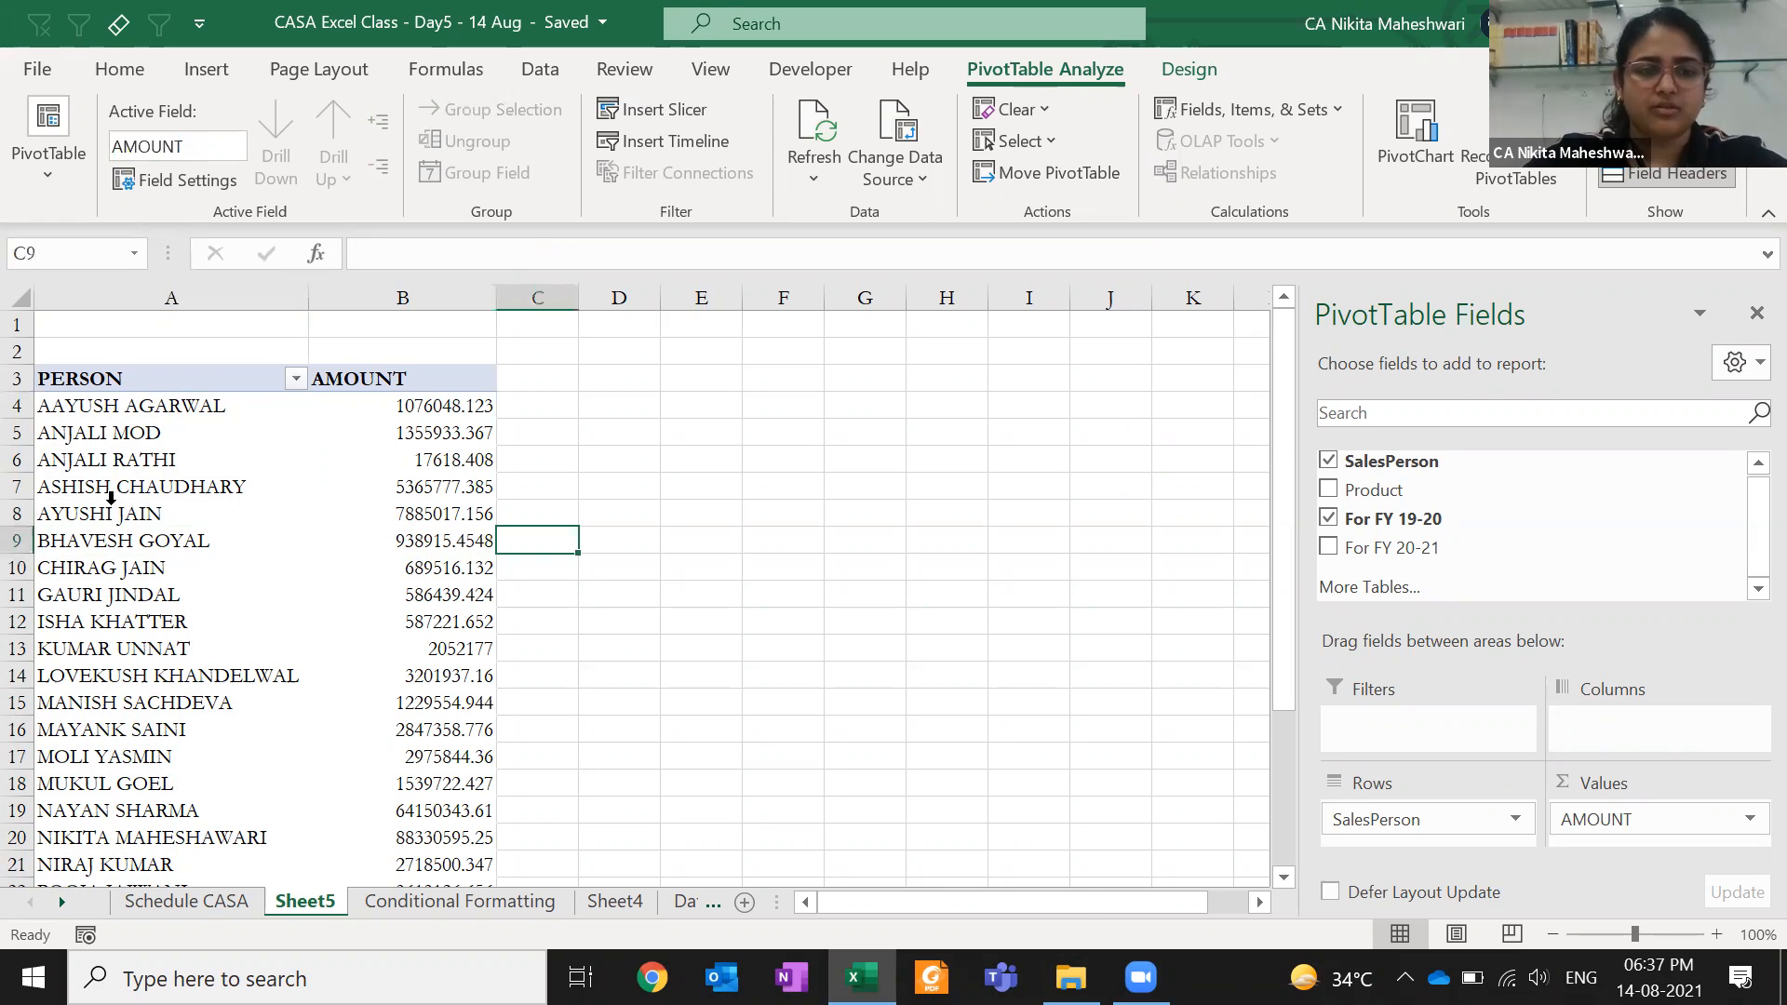
key("Left")
key("Left")
type("BHAVESH")
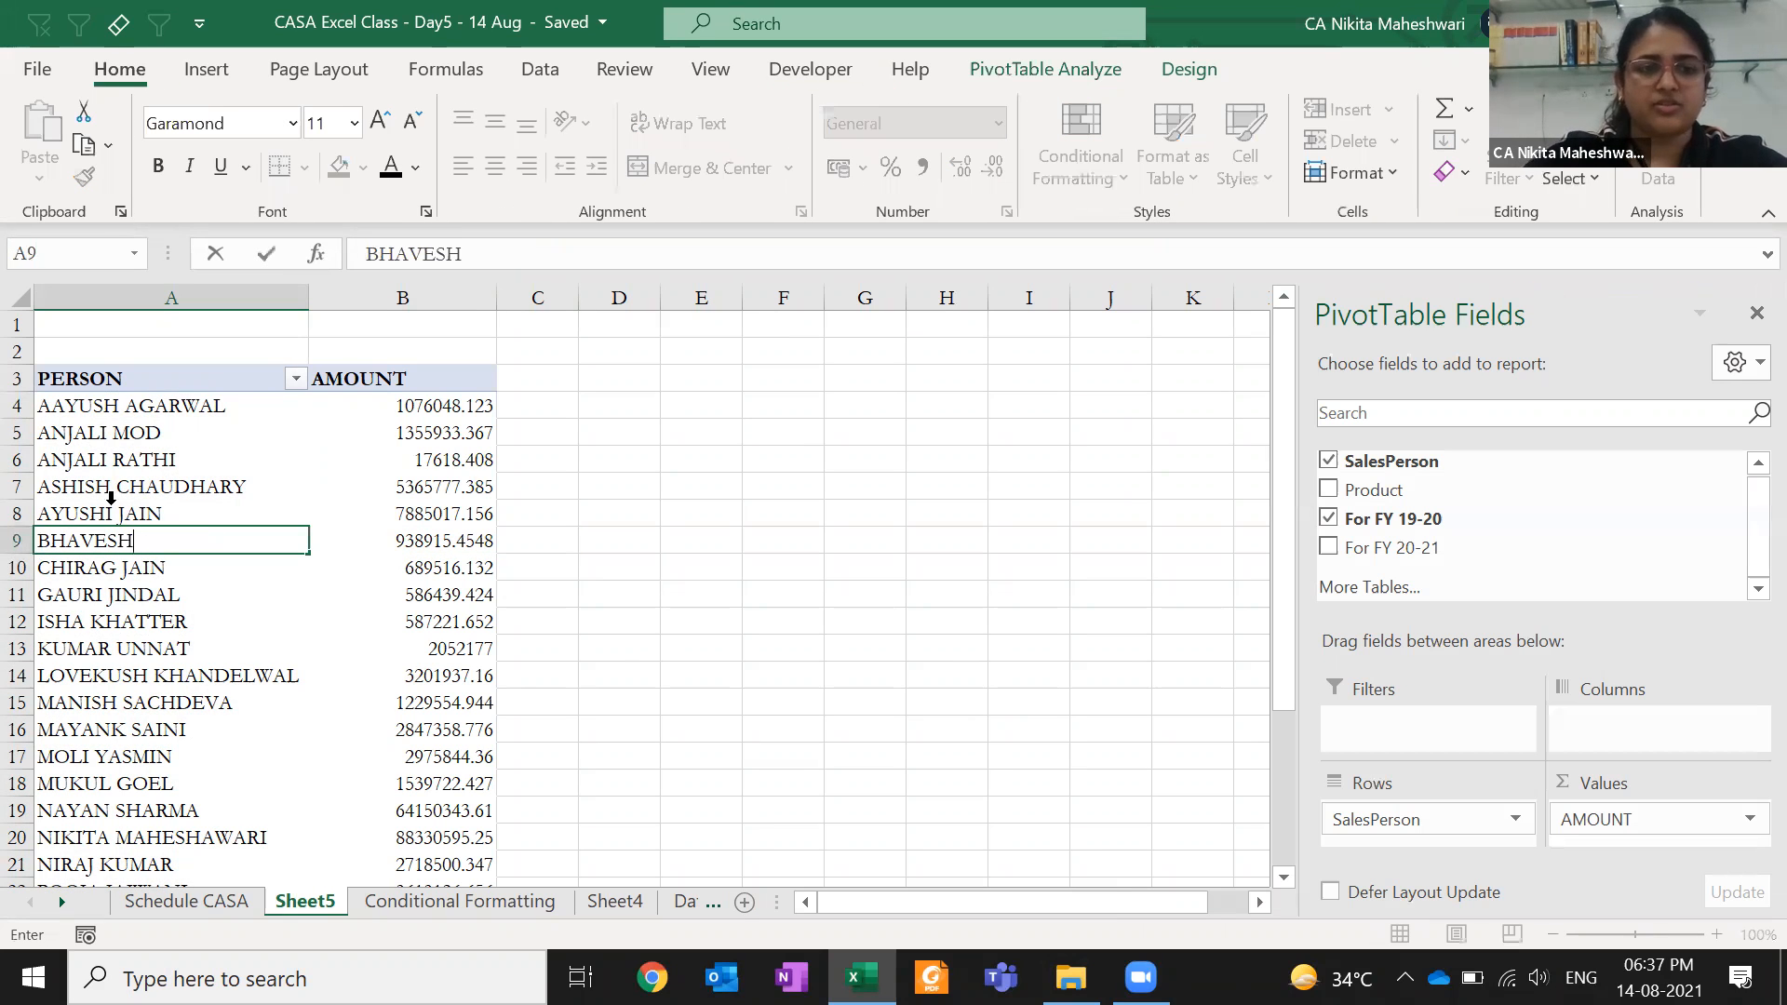
key("Return")
key("ctrl+z")
key("Up")
key("Up")
key("Up")
key("Up")
key("Up")
type("AAYUSH")
key("ctrl+Return")
key("Right")
key("Delete")
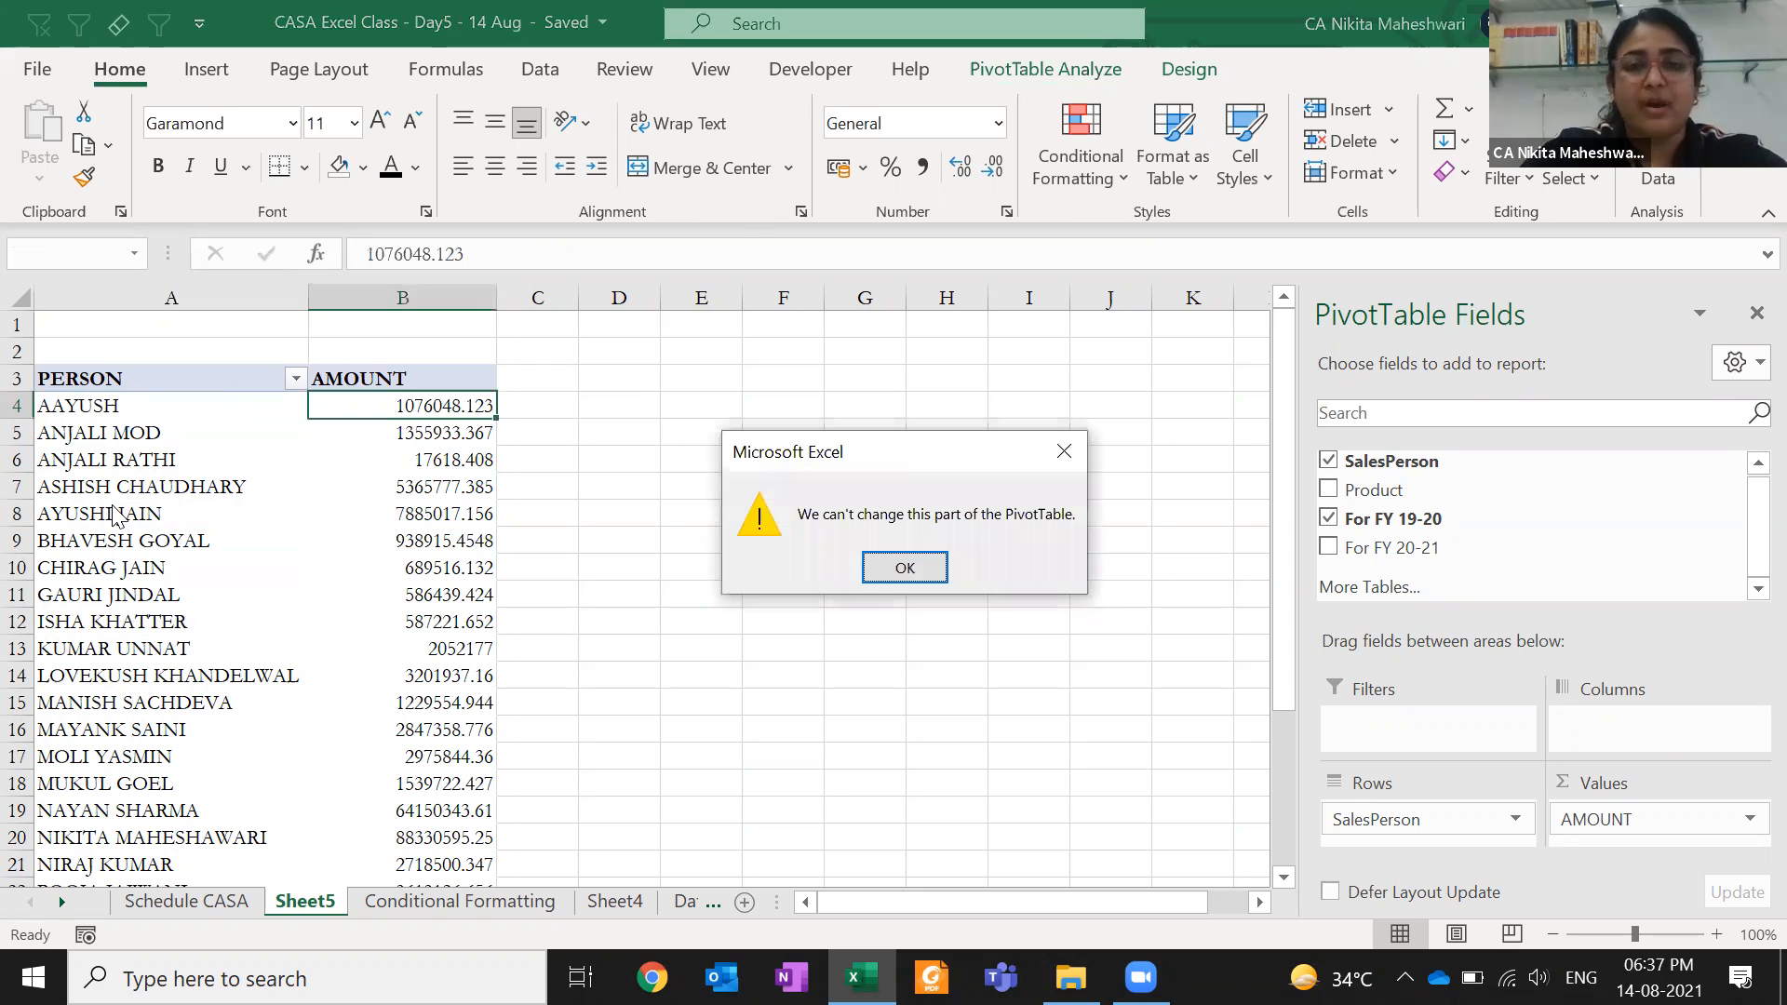
- Dismiss the PivotTable warning and undo the header and name edits
key("Return")
key("Left")
key("ctrl+z")
key("Up")
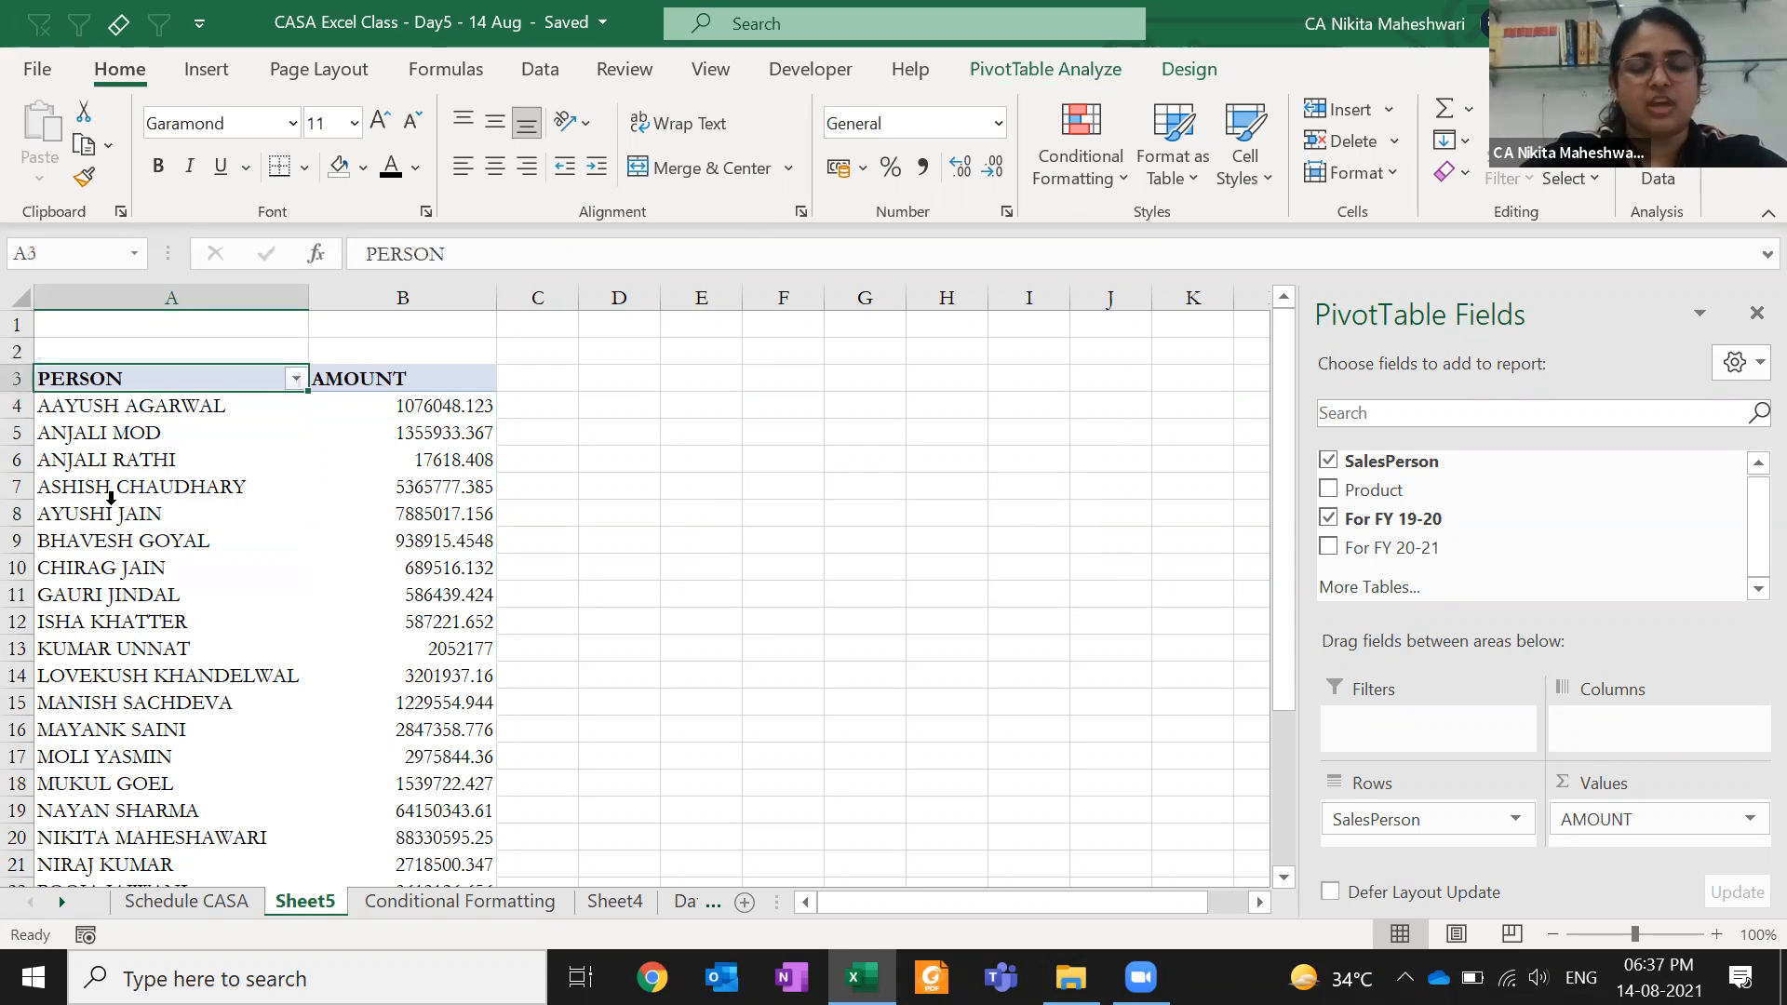
key("ctrl+z")
key("ctrl+z")
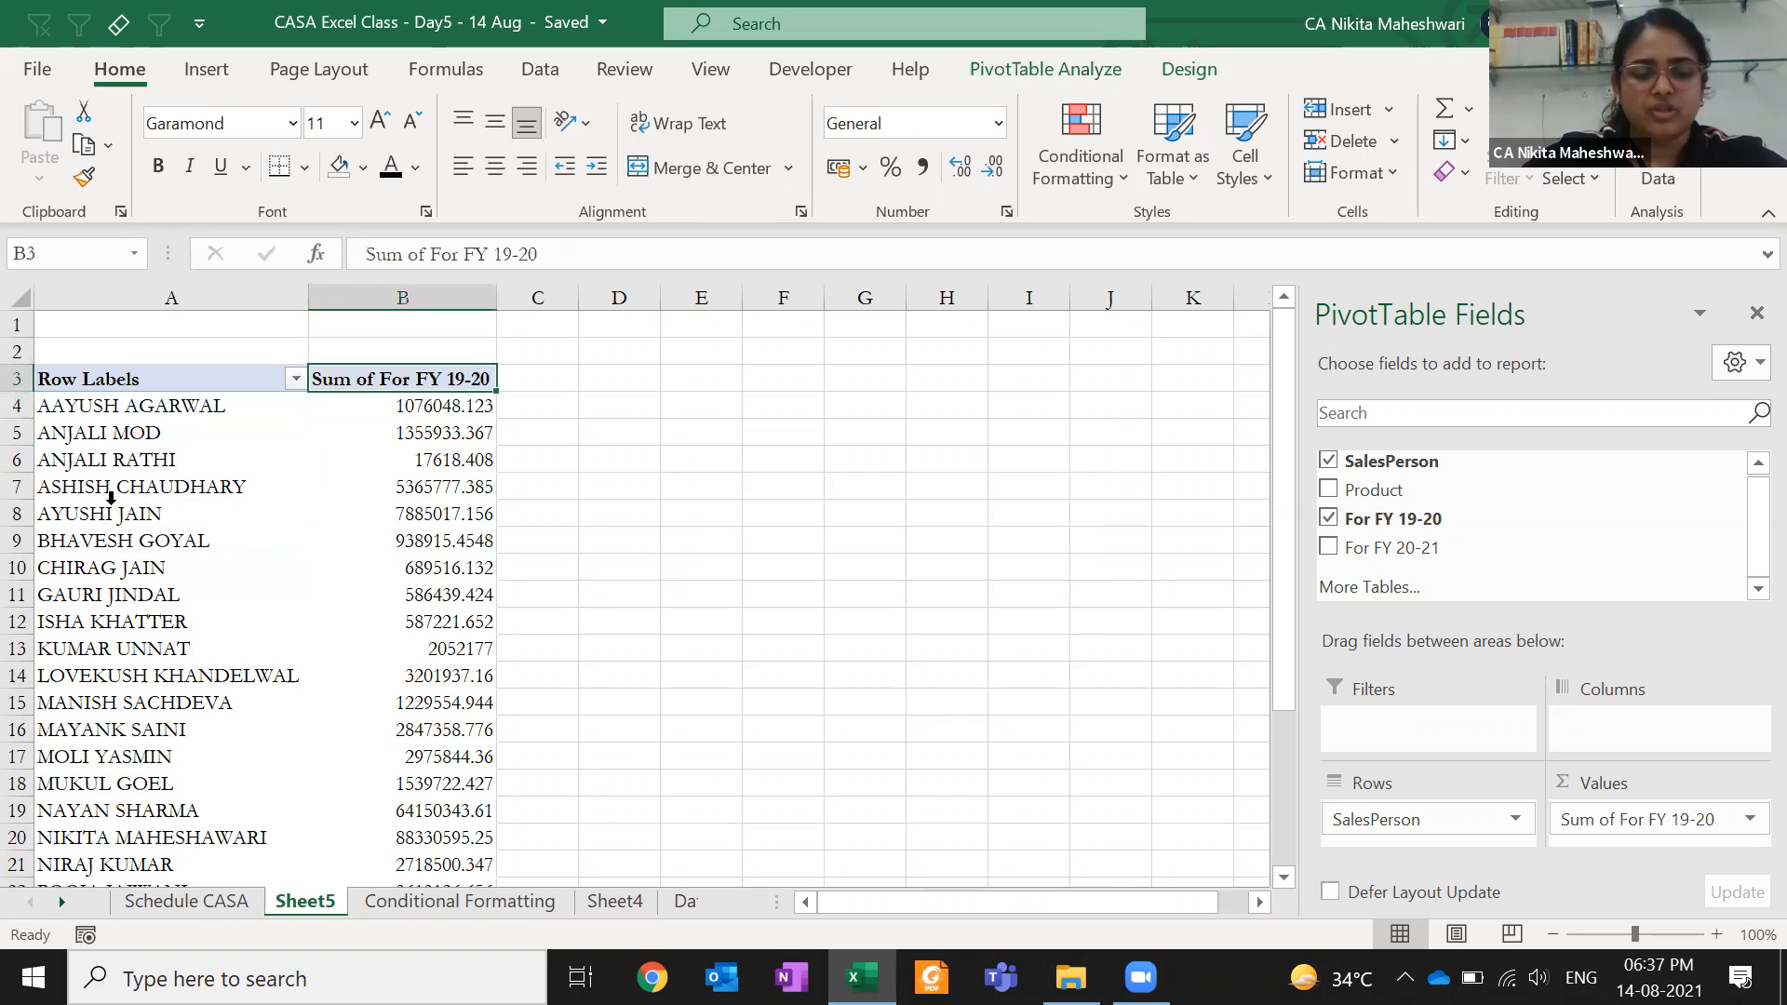
- Copy the 'Sum of For FY 19-20' header text into Find and Replace's search box
key("ctrl+c")
key("ctrl+h")
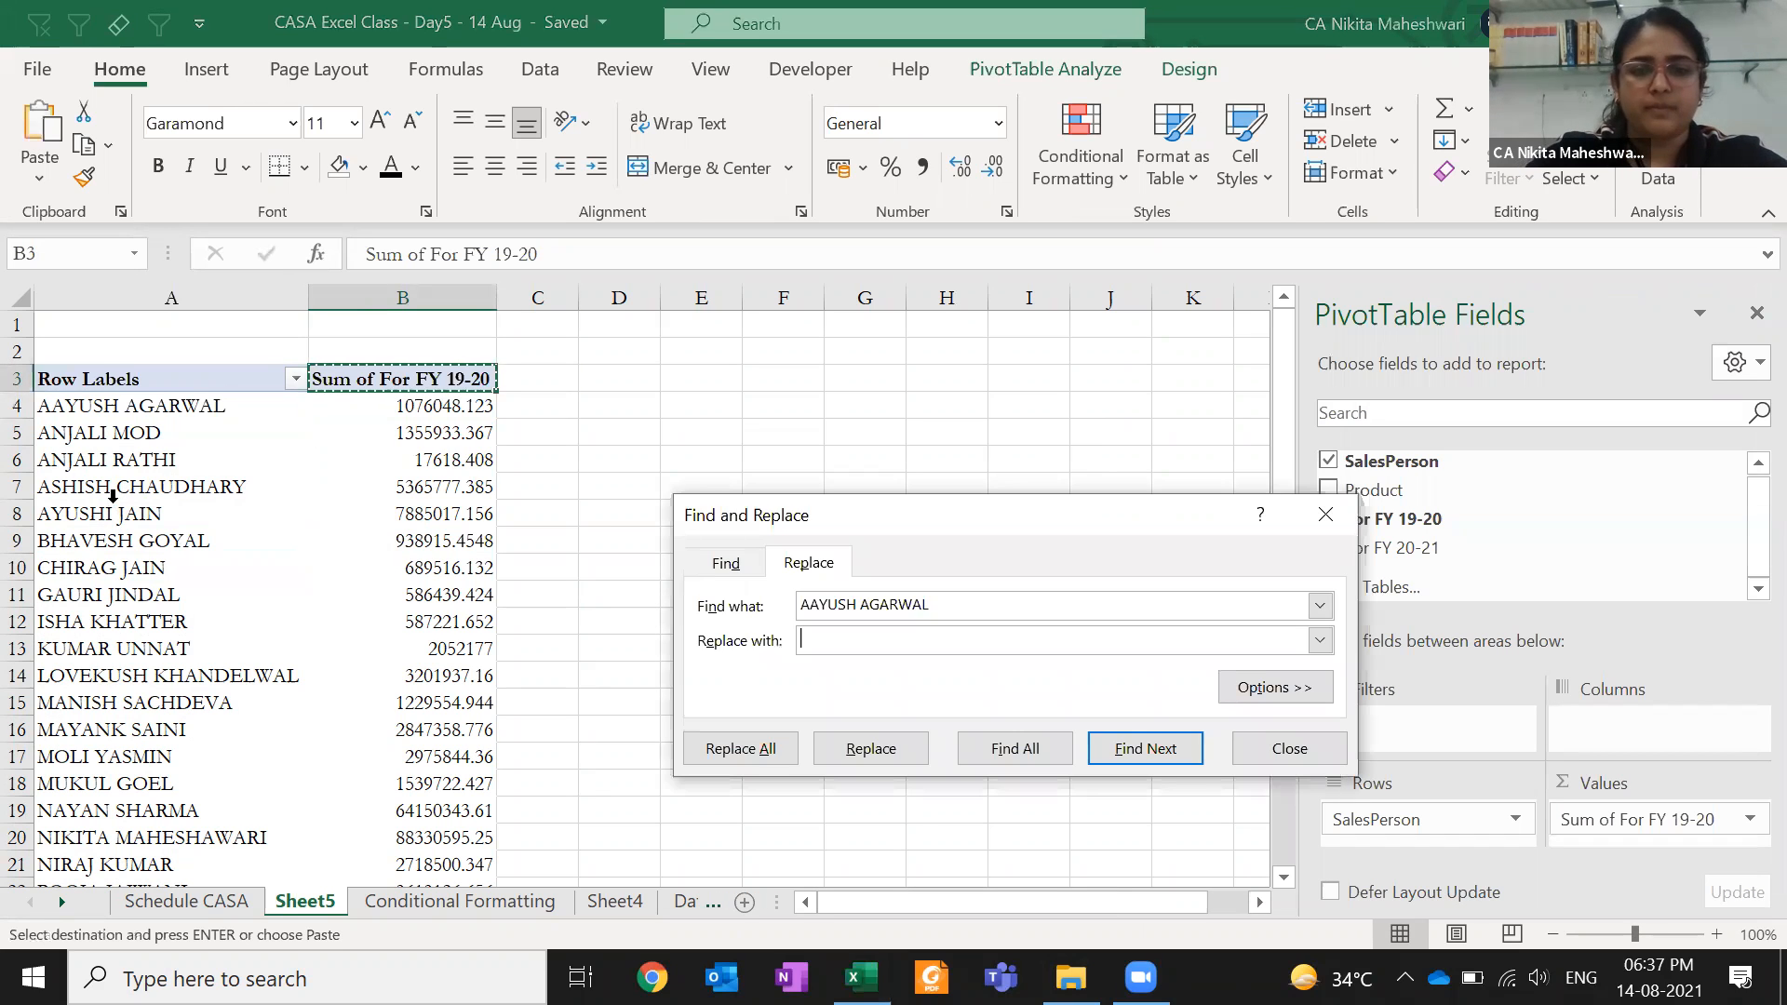
key("ctrl+v")
key("Escape")
key("Escape")
key("Right")
key("Right")
key("Right")
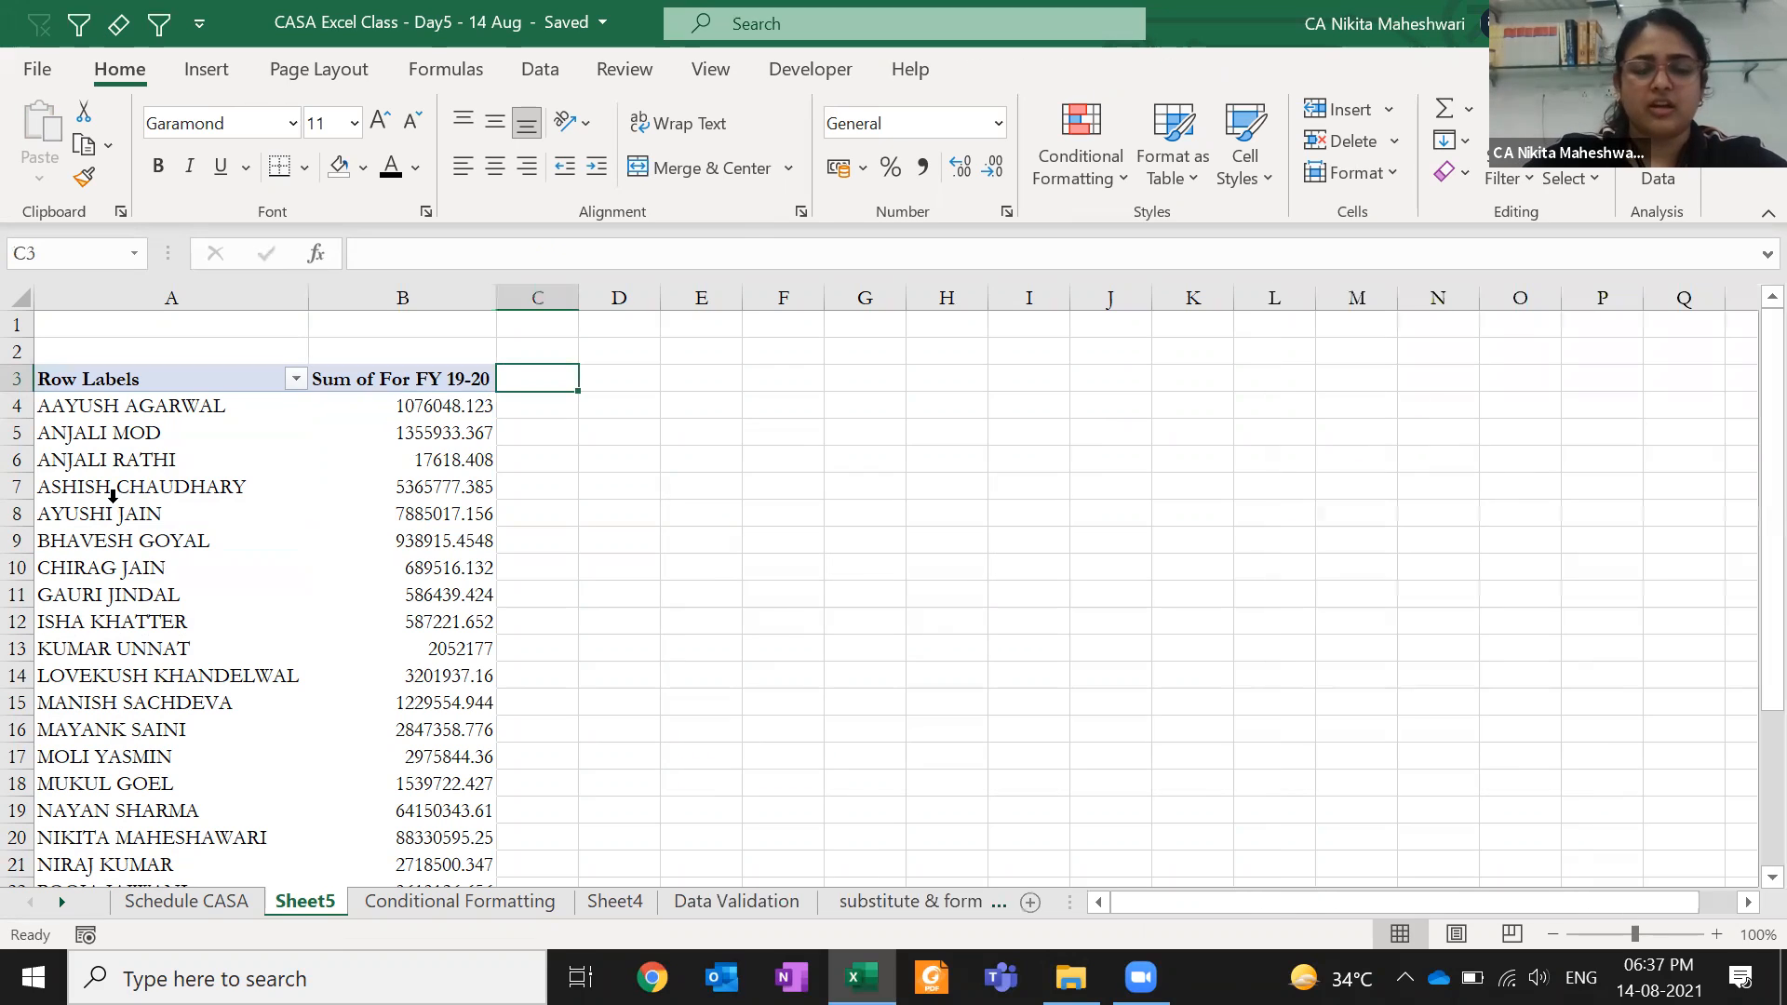
- Replace the header text with AMOUNT using Replace All and dismiss the confirmation
key("ctrl+h")
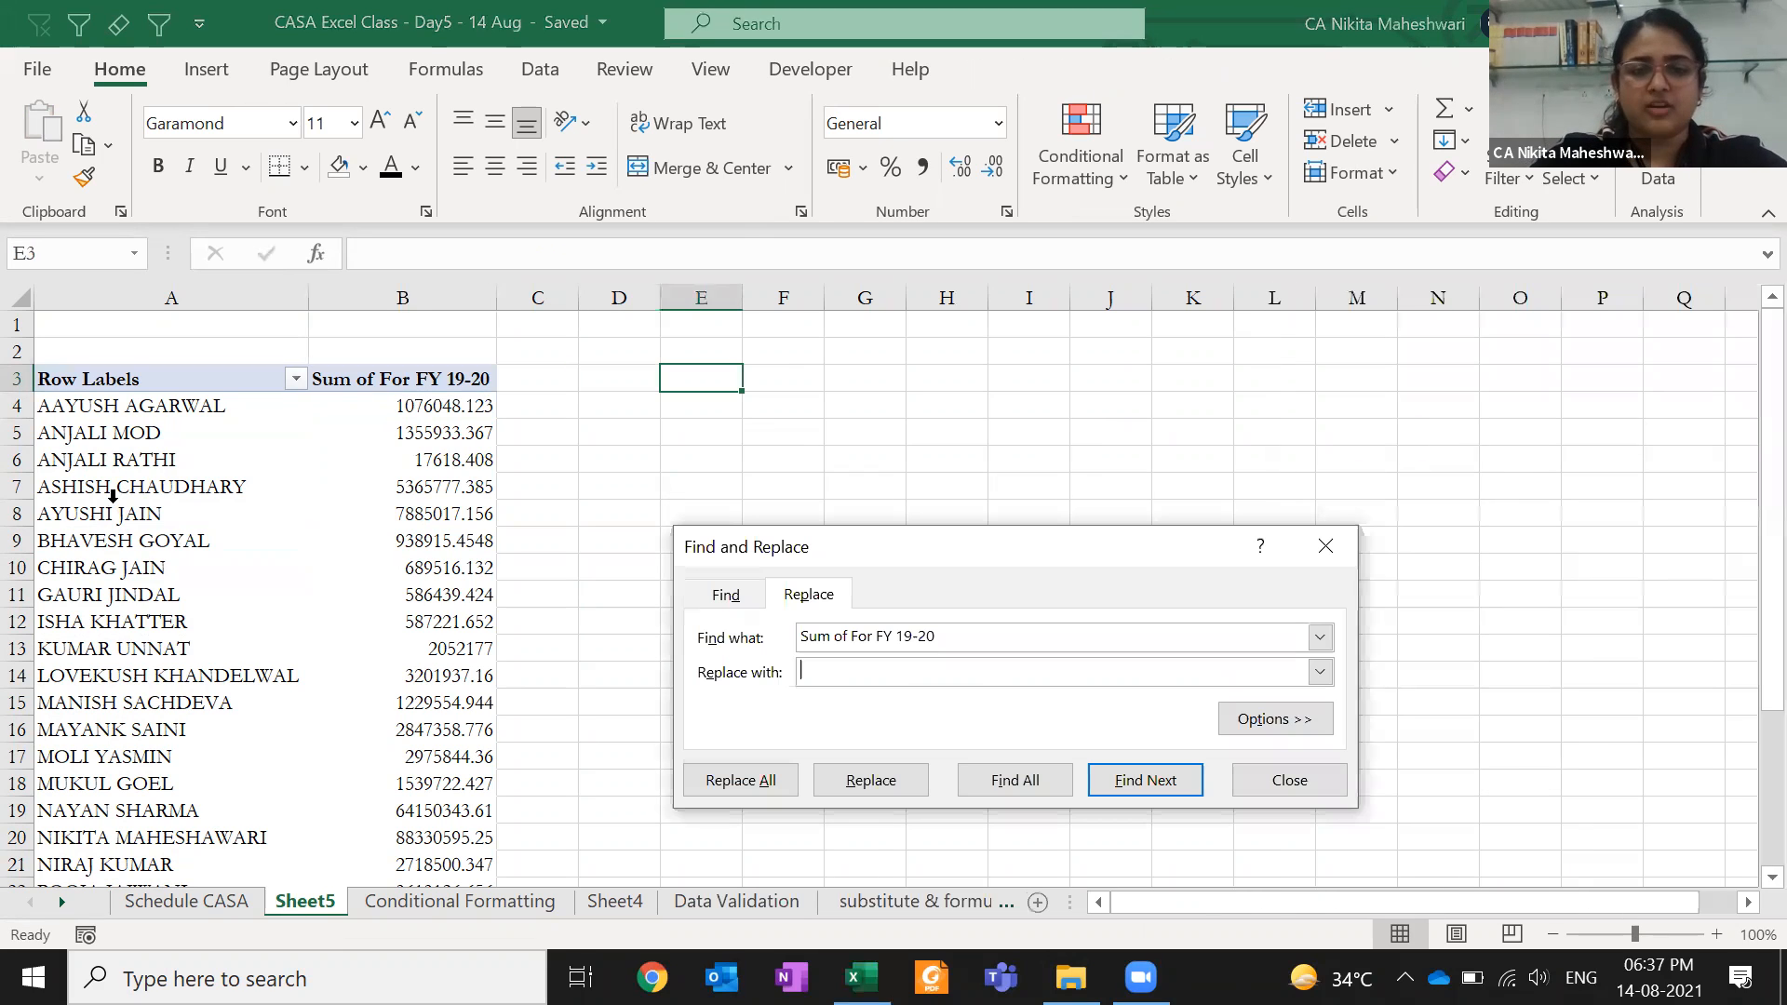
type("AMOUNT")
left_click(740, 780)
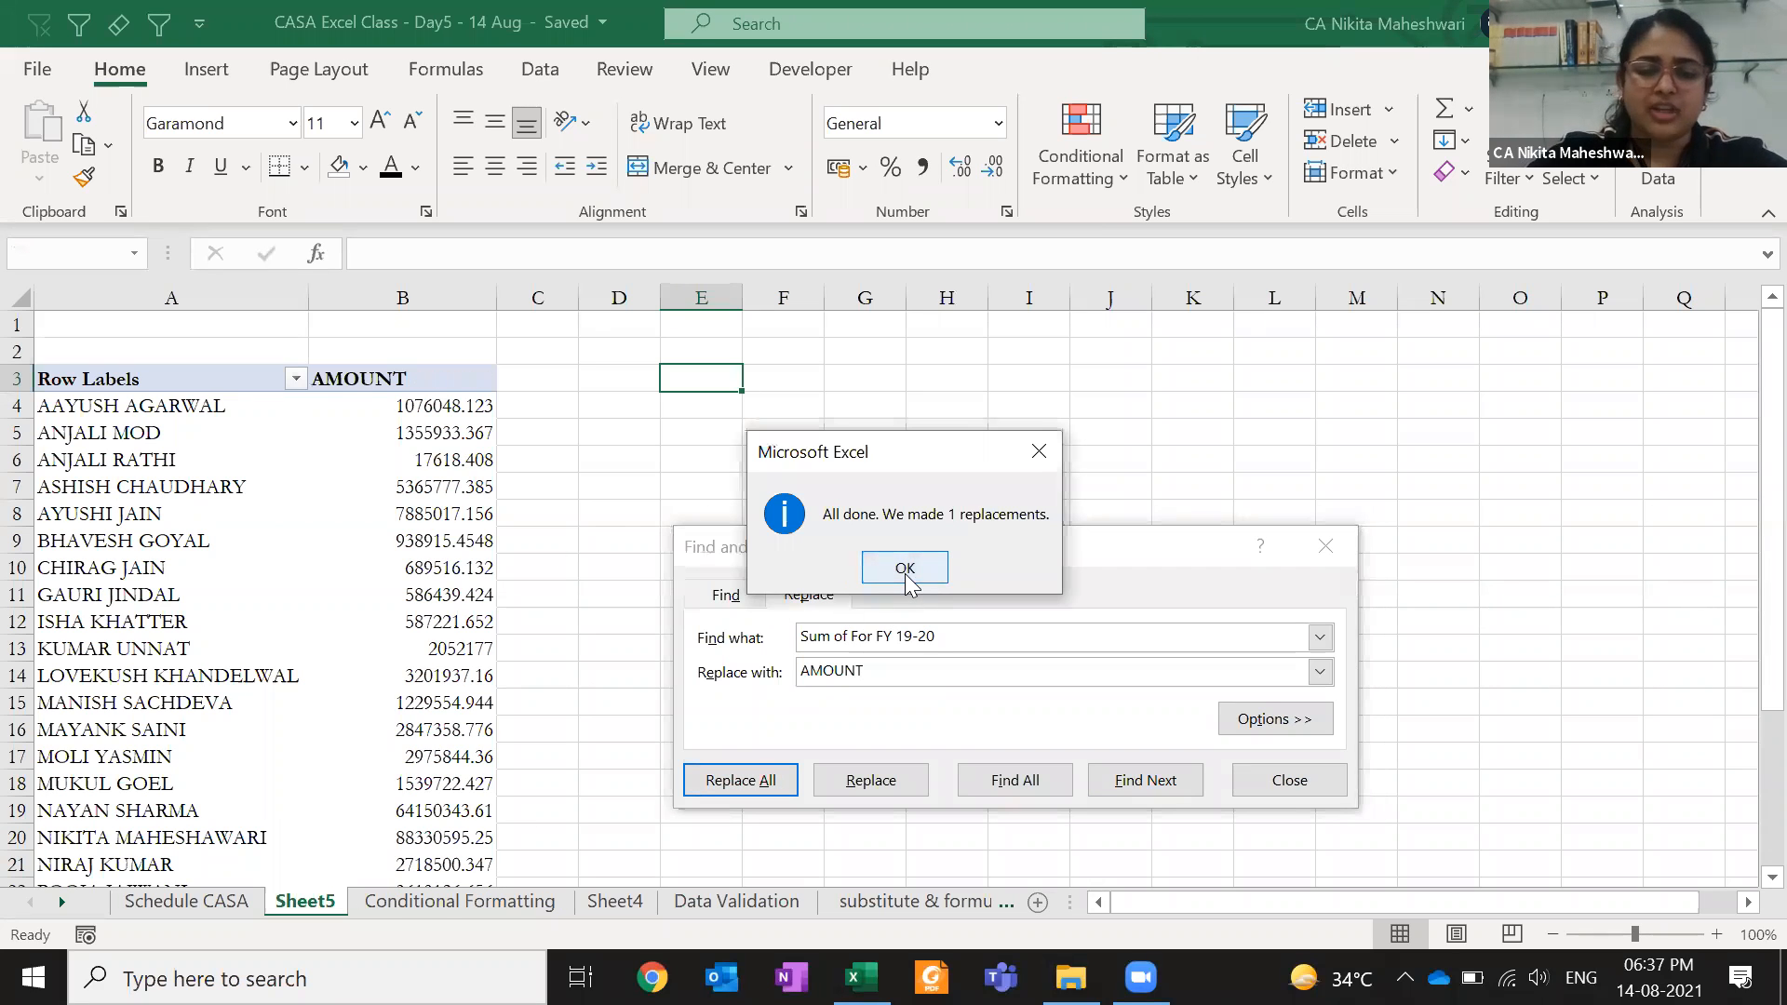
left_click(905, 568)
left_click(233, 381)
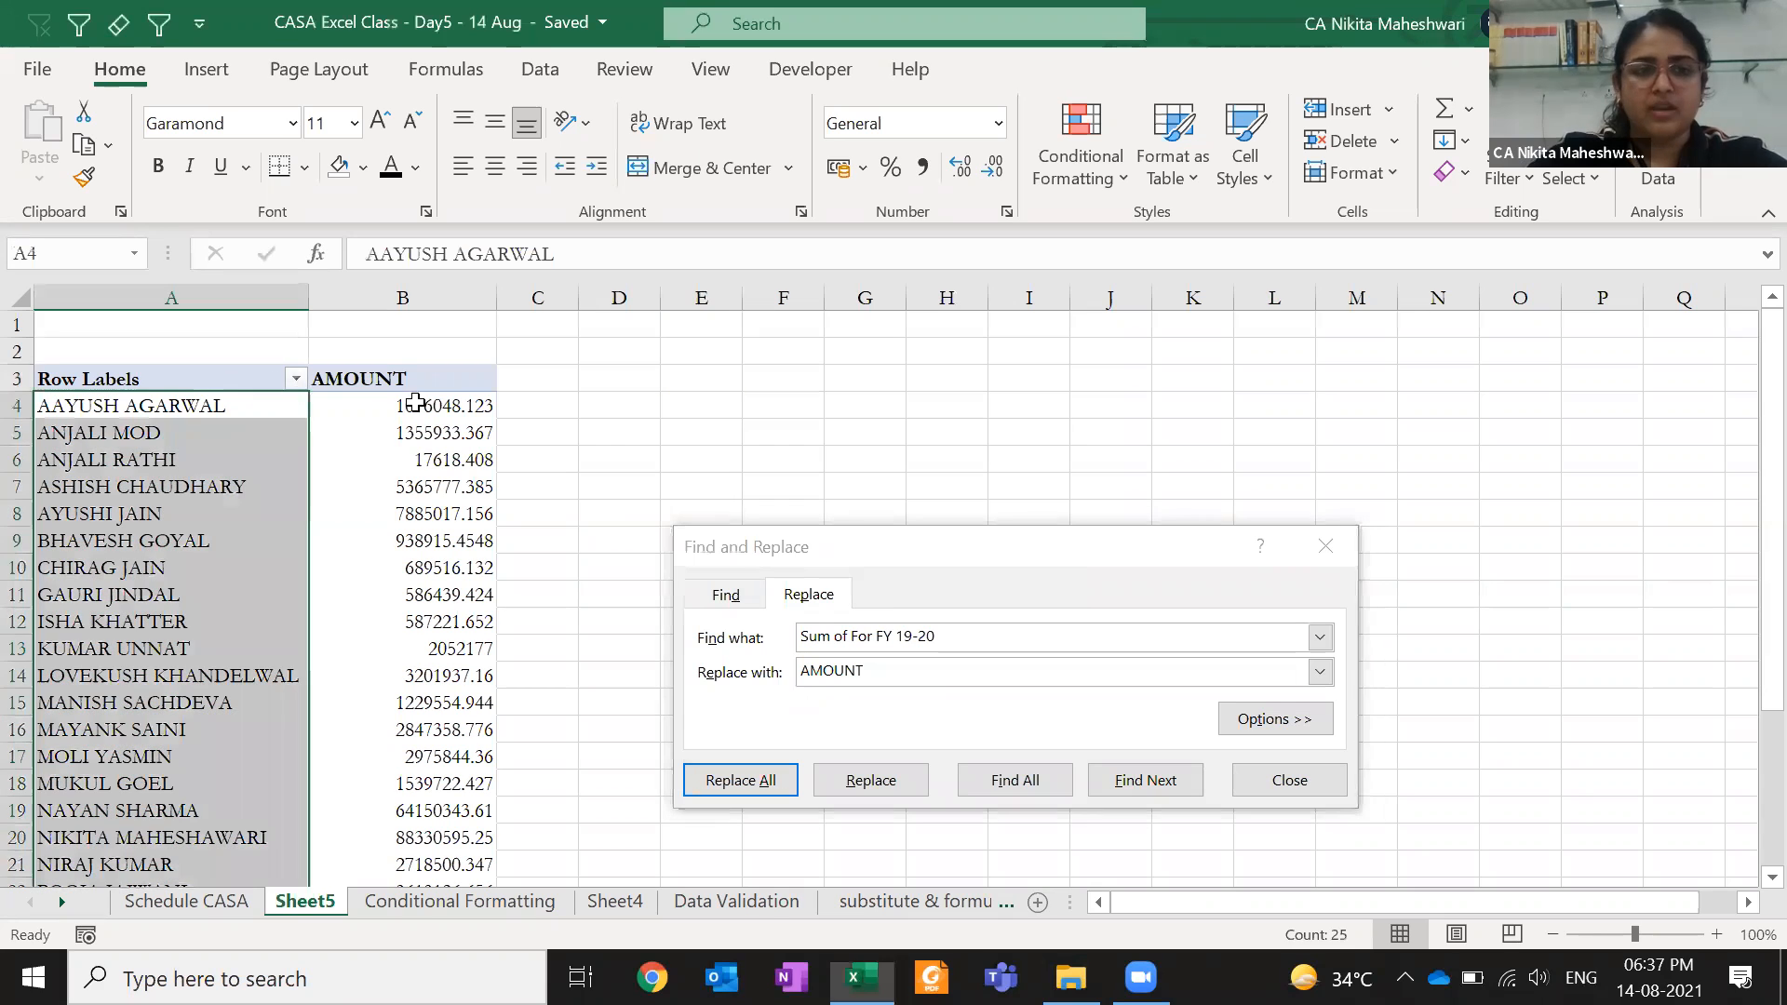
left_click(237, 377)
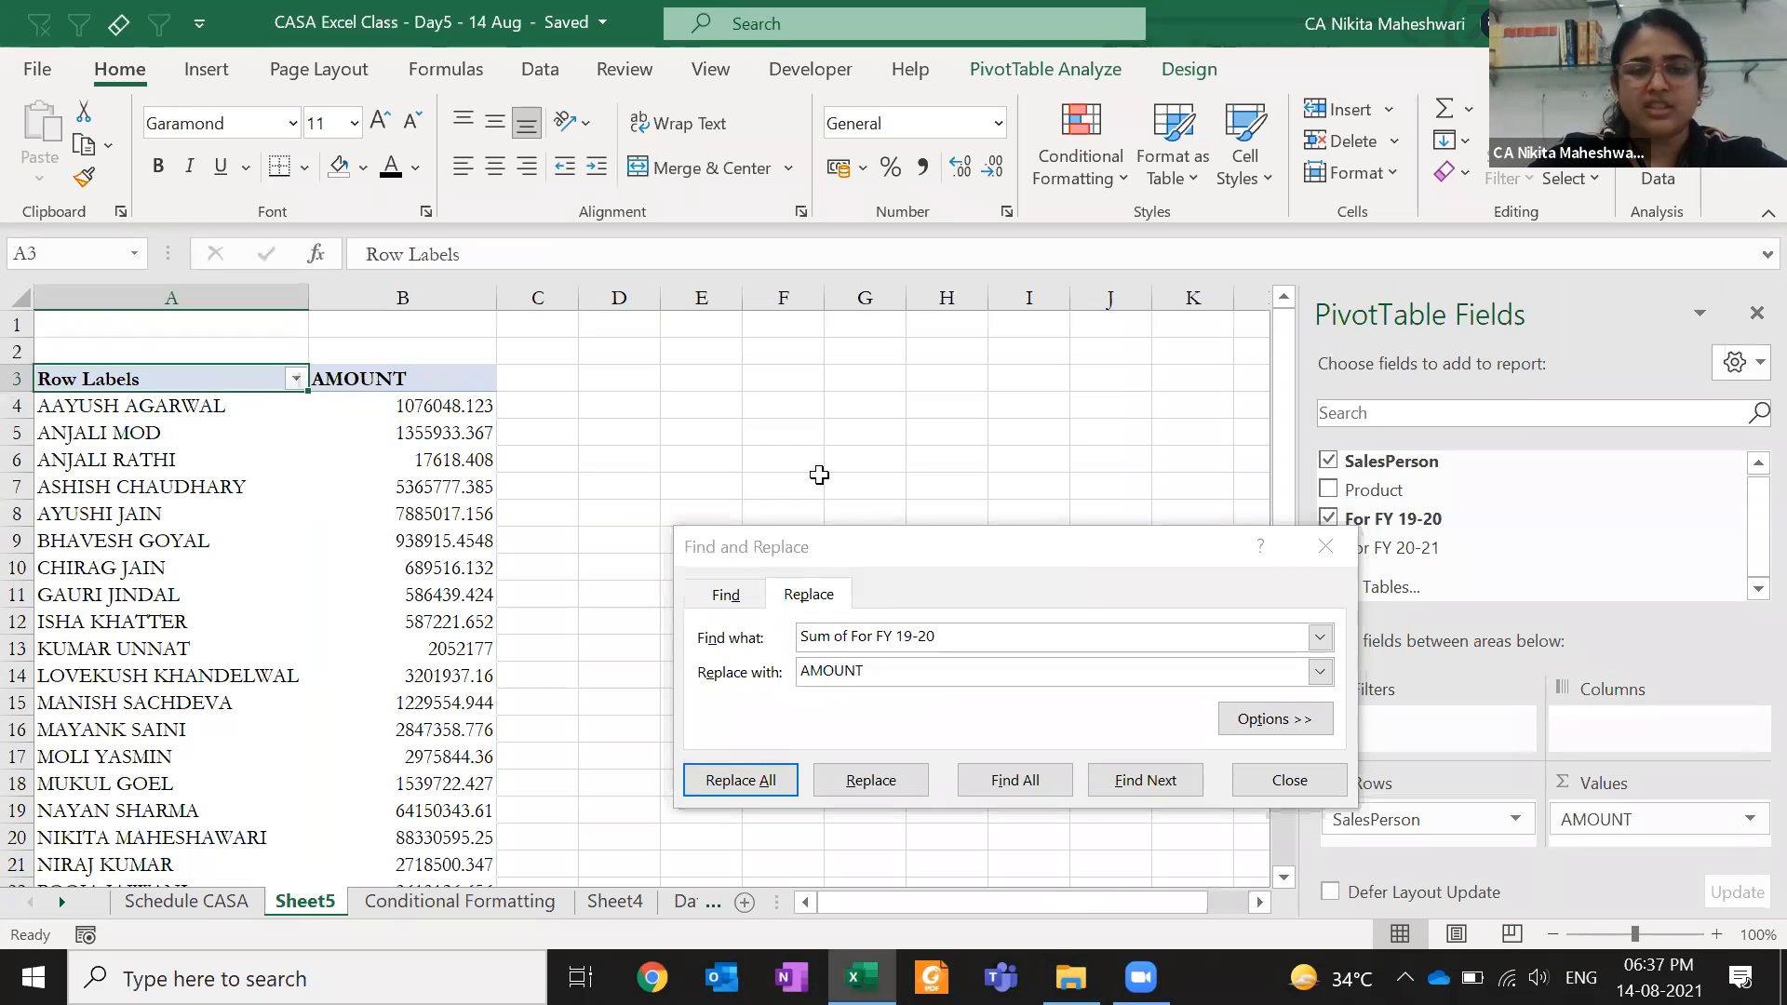
left_click_drag(889, 545, 870, 422)
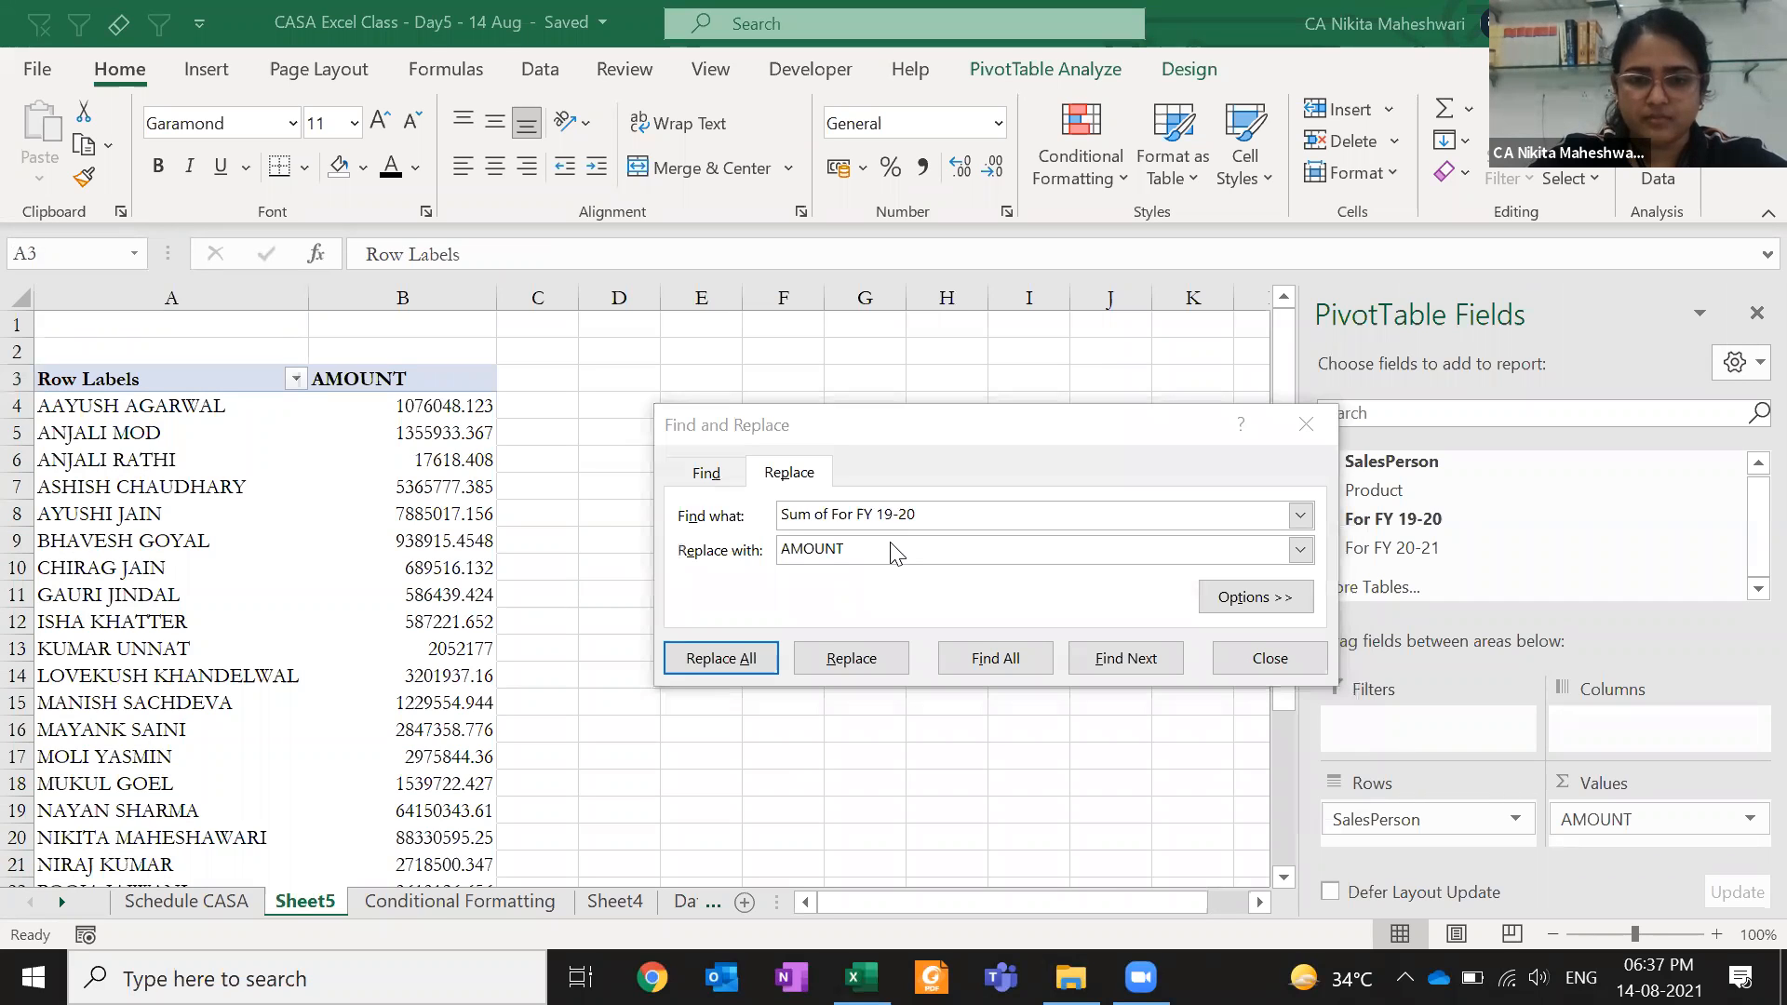
- Inspect the Row Labels header's cell formatting and SalesPerson field settings without changes
left_click(175, 378)
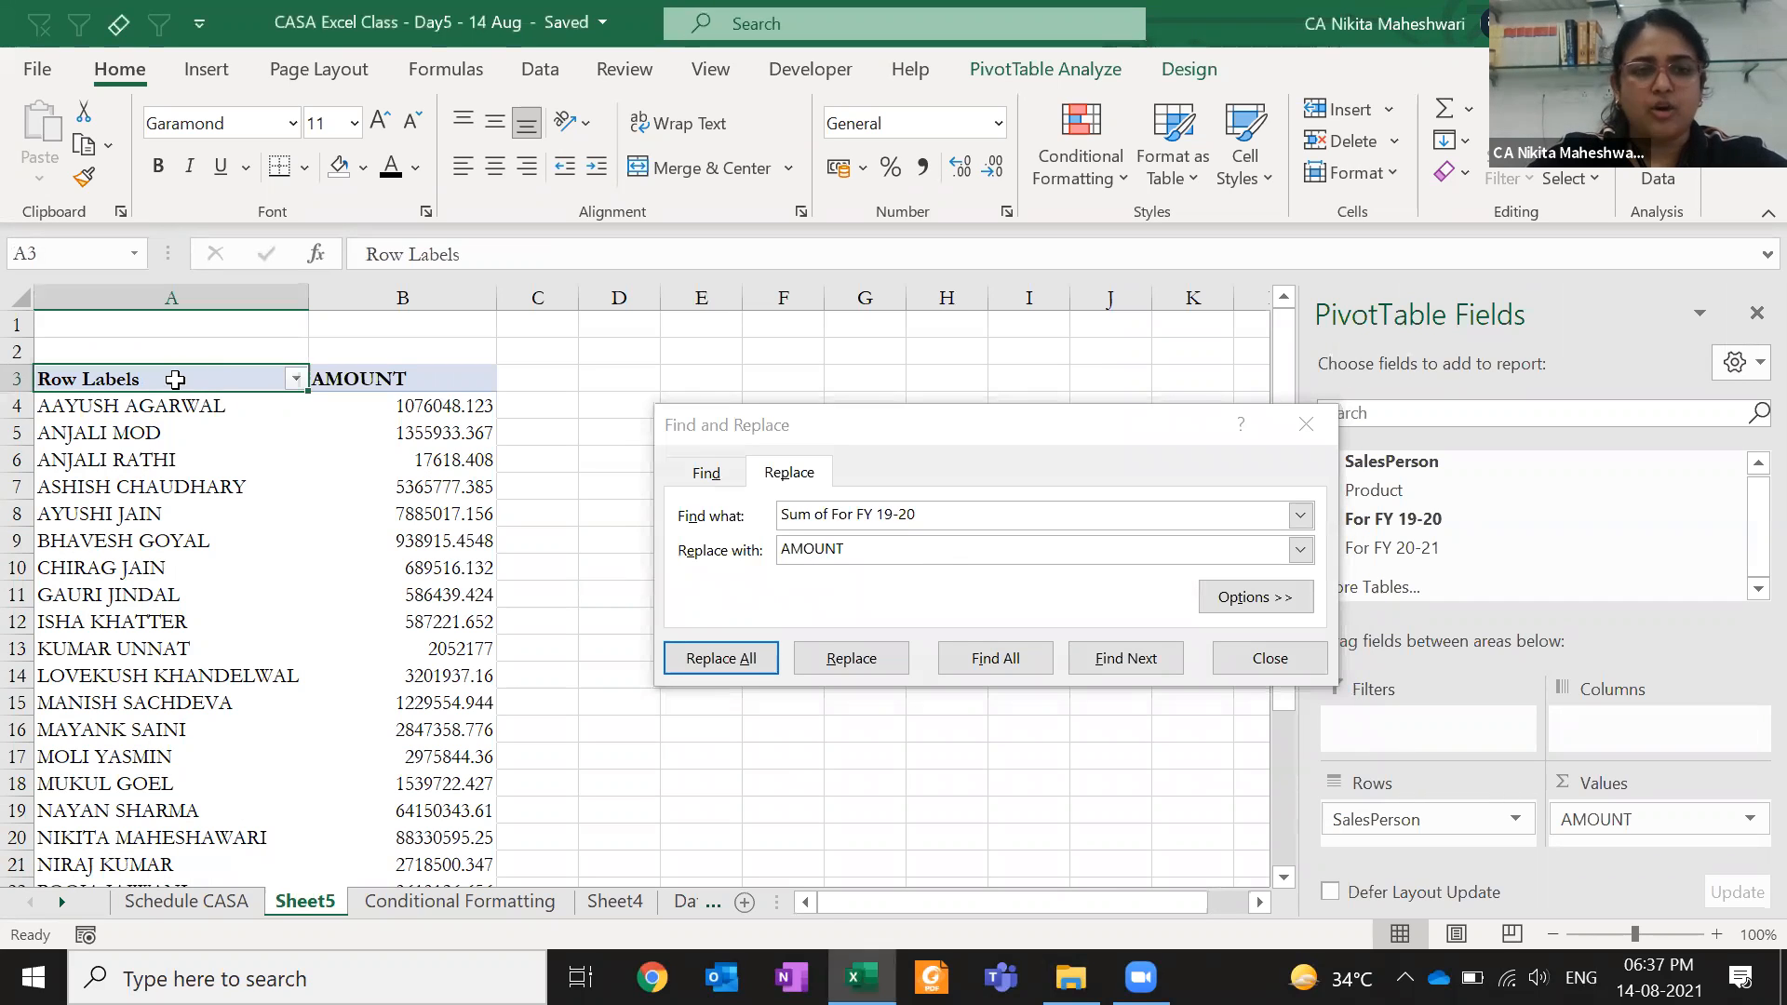
right_click(228, 376)
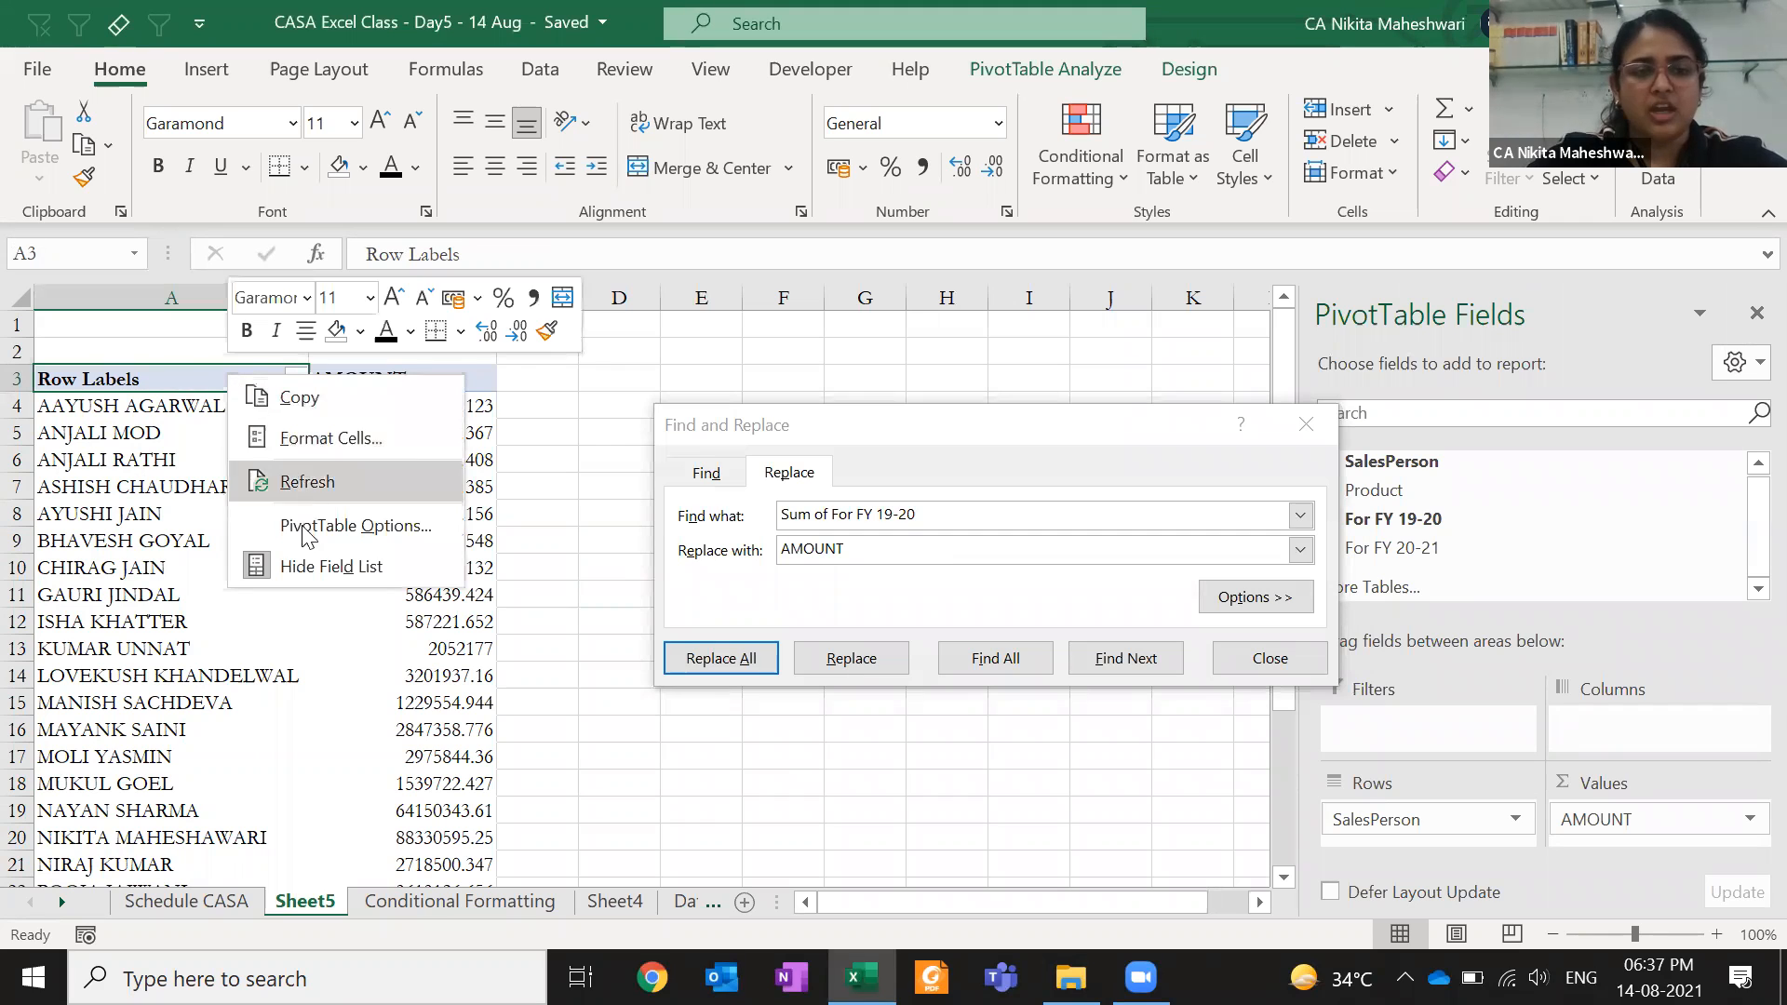
left_click(307, 445)
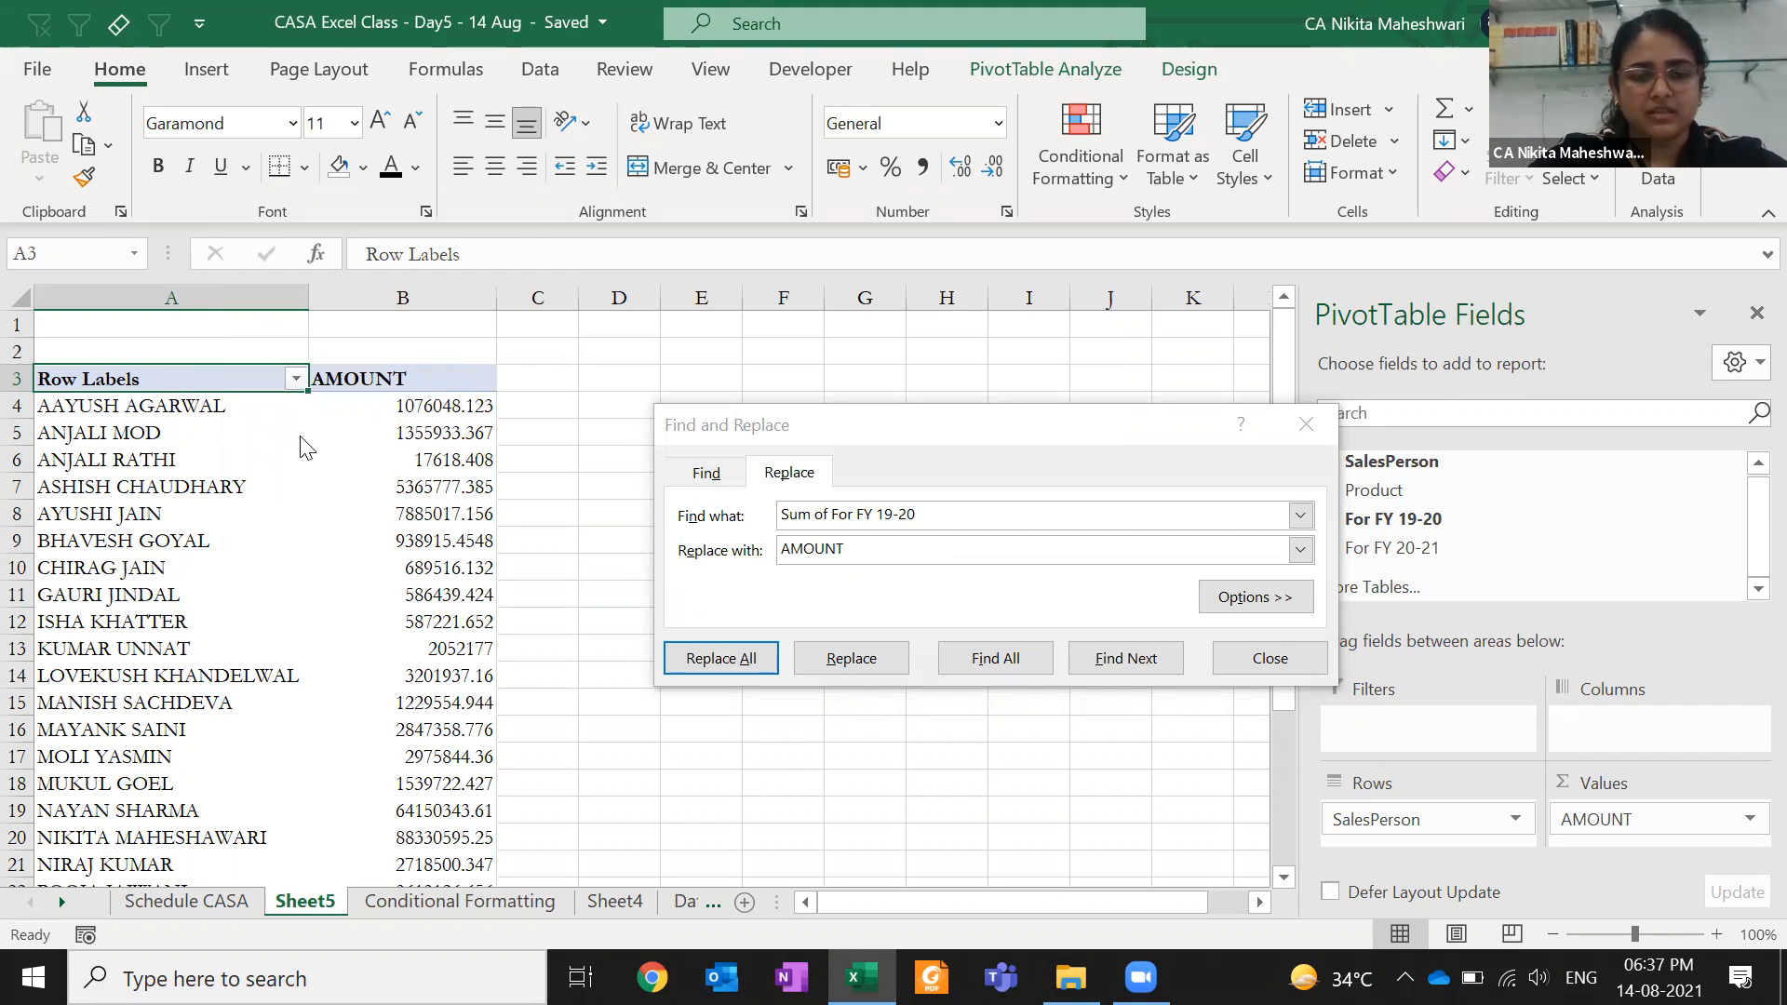
key("Escape")
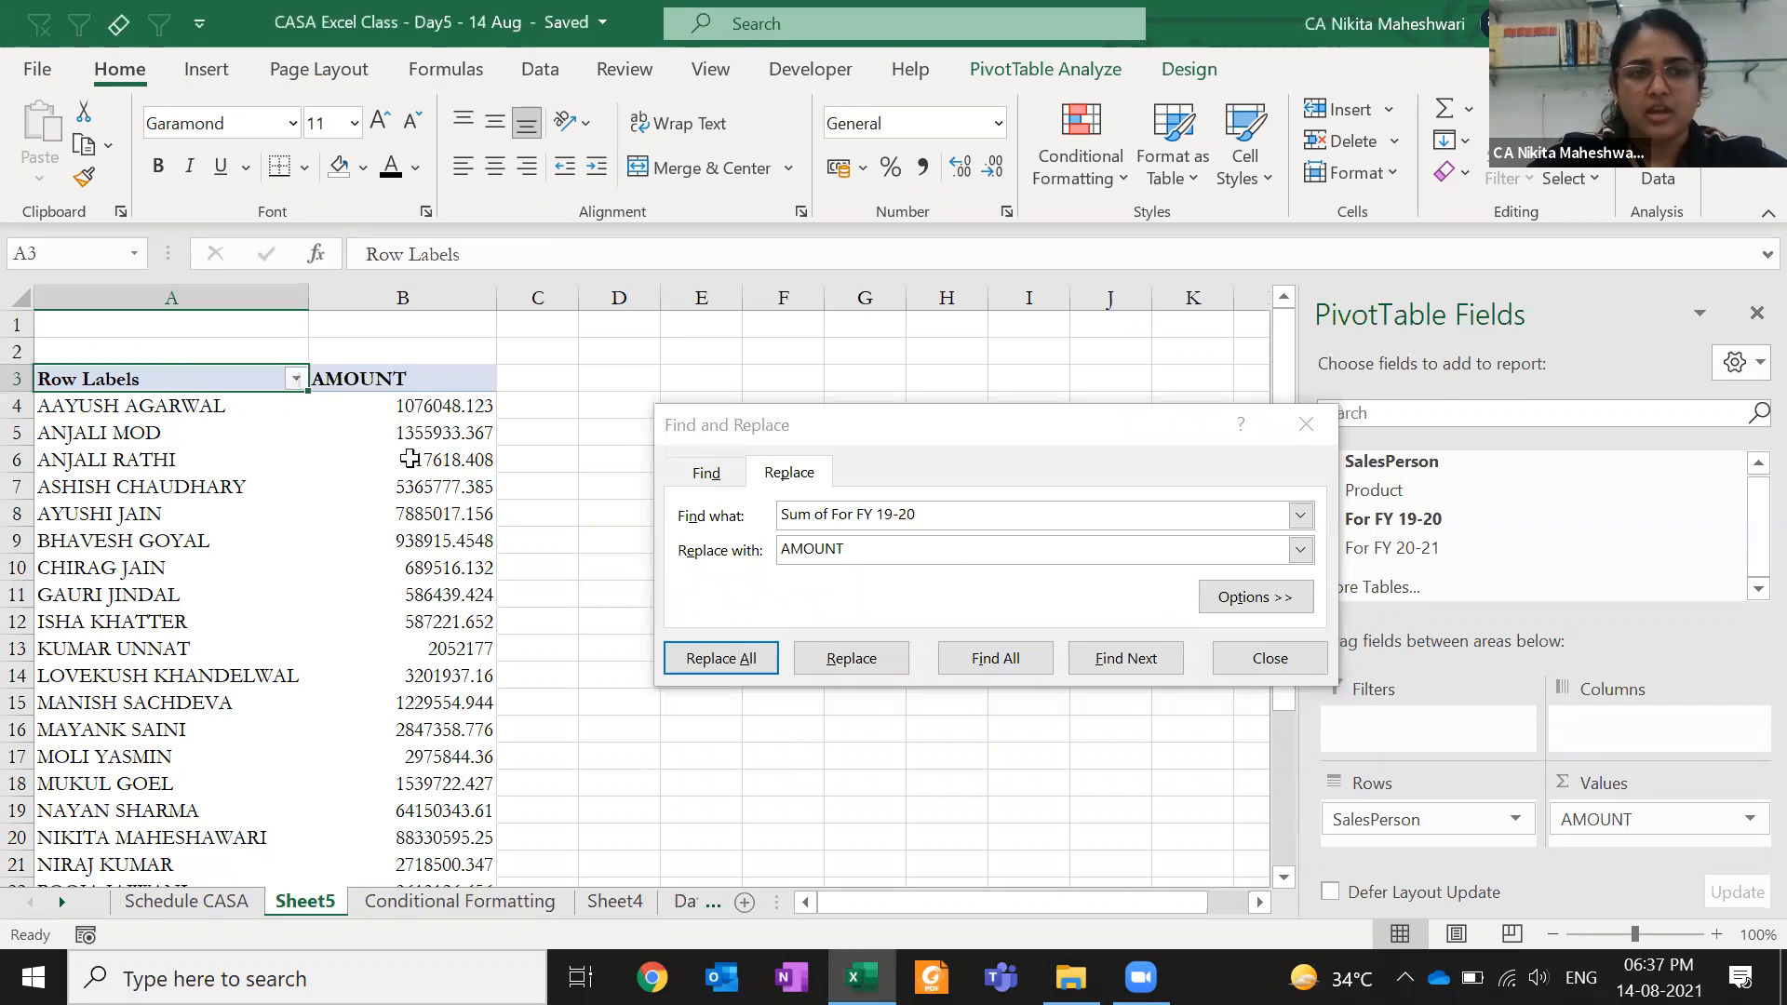
left_click(1413, 821)
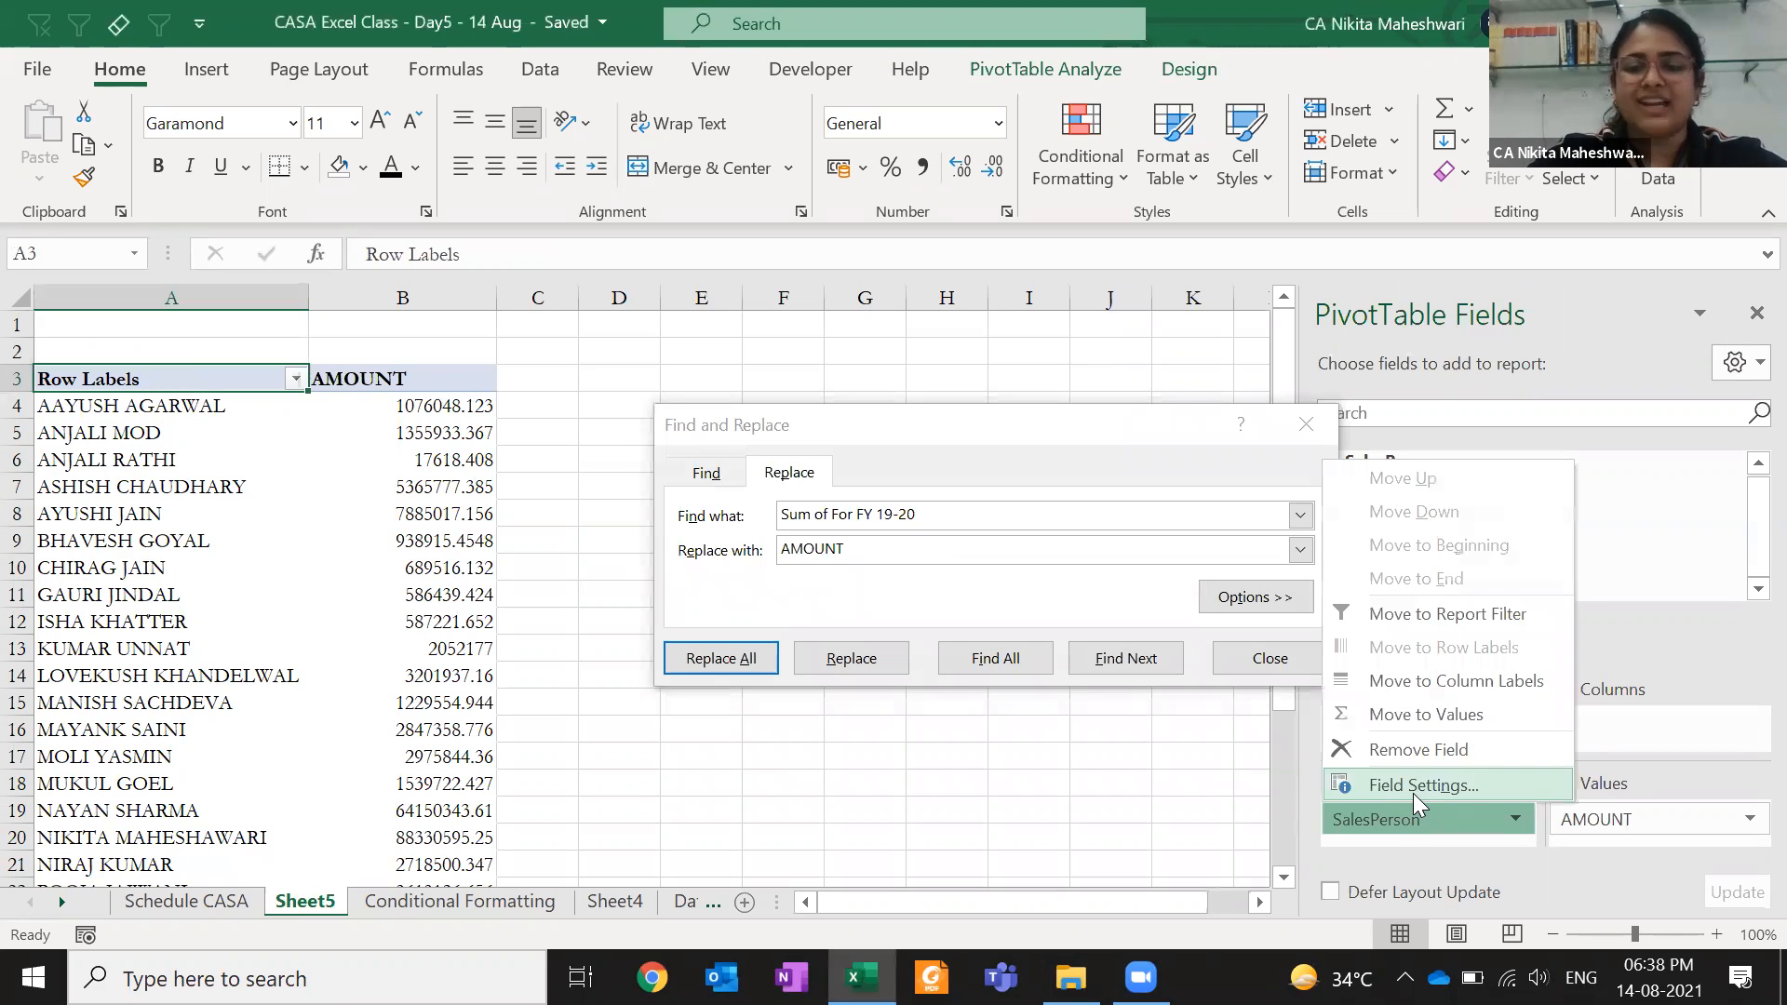
left_click(1412, 786)
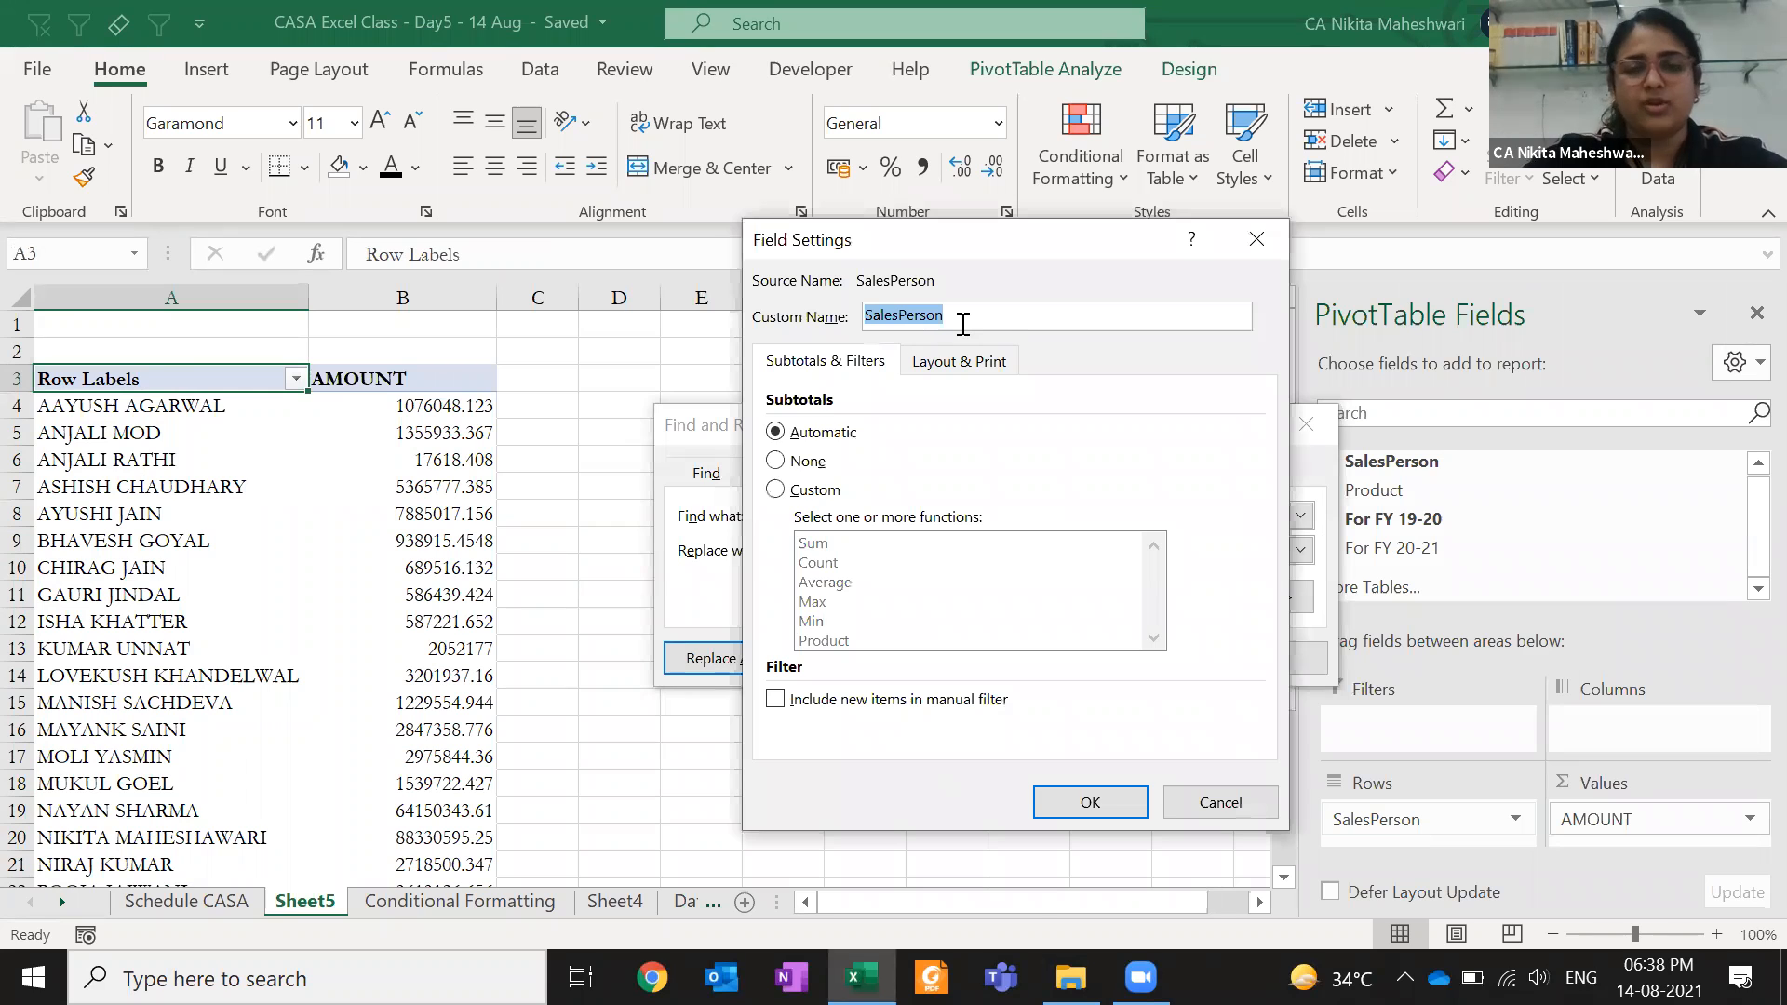
key("Escape")
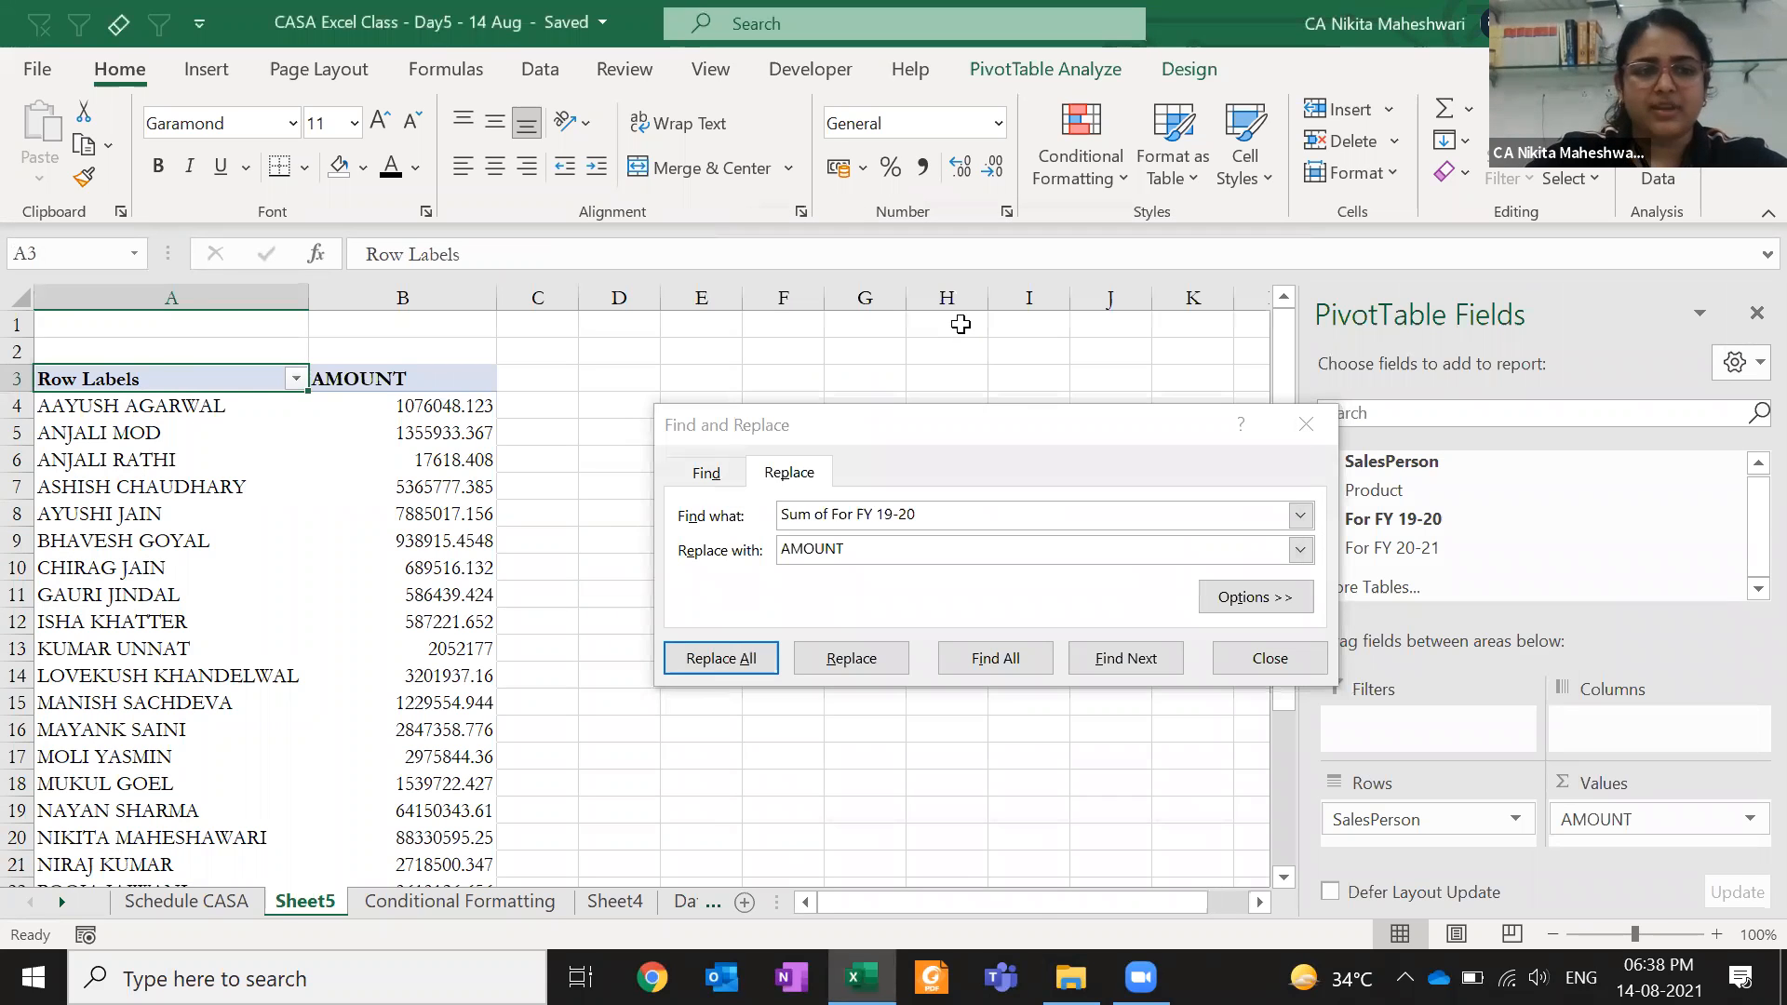
- Rename the pivot's row header to 'Sale person'
type("Sale person")
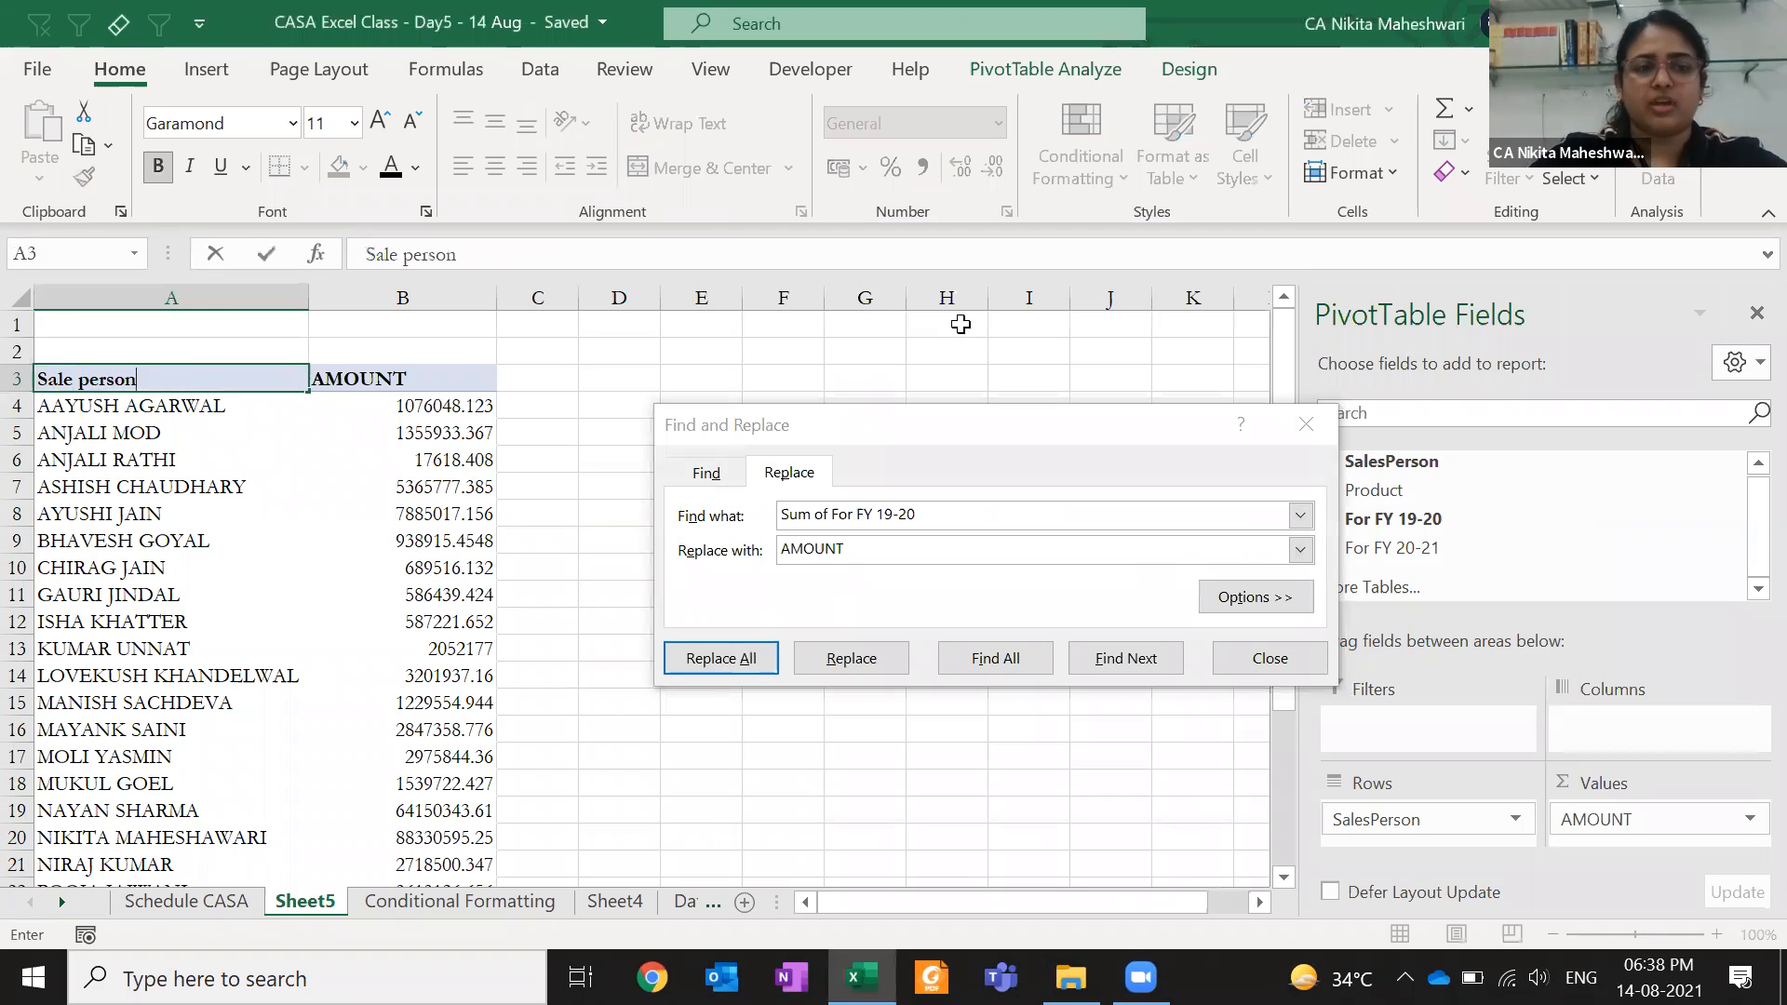
key("Return")
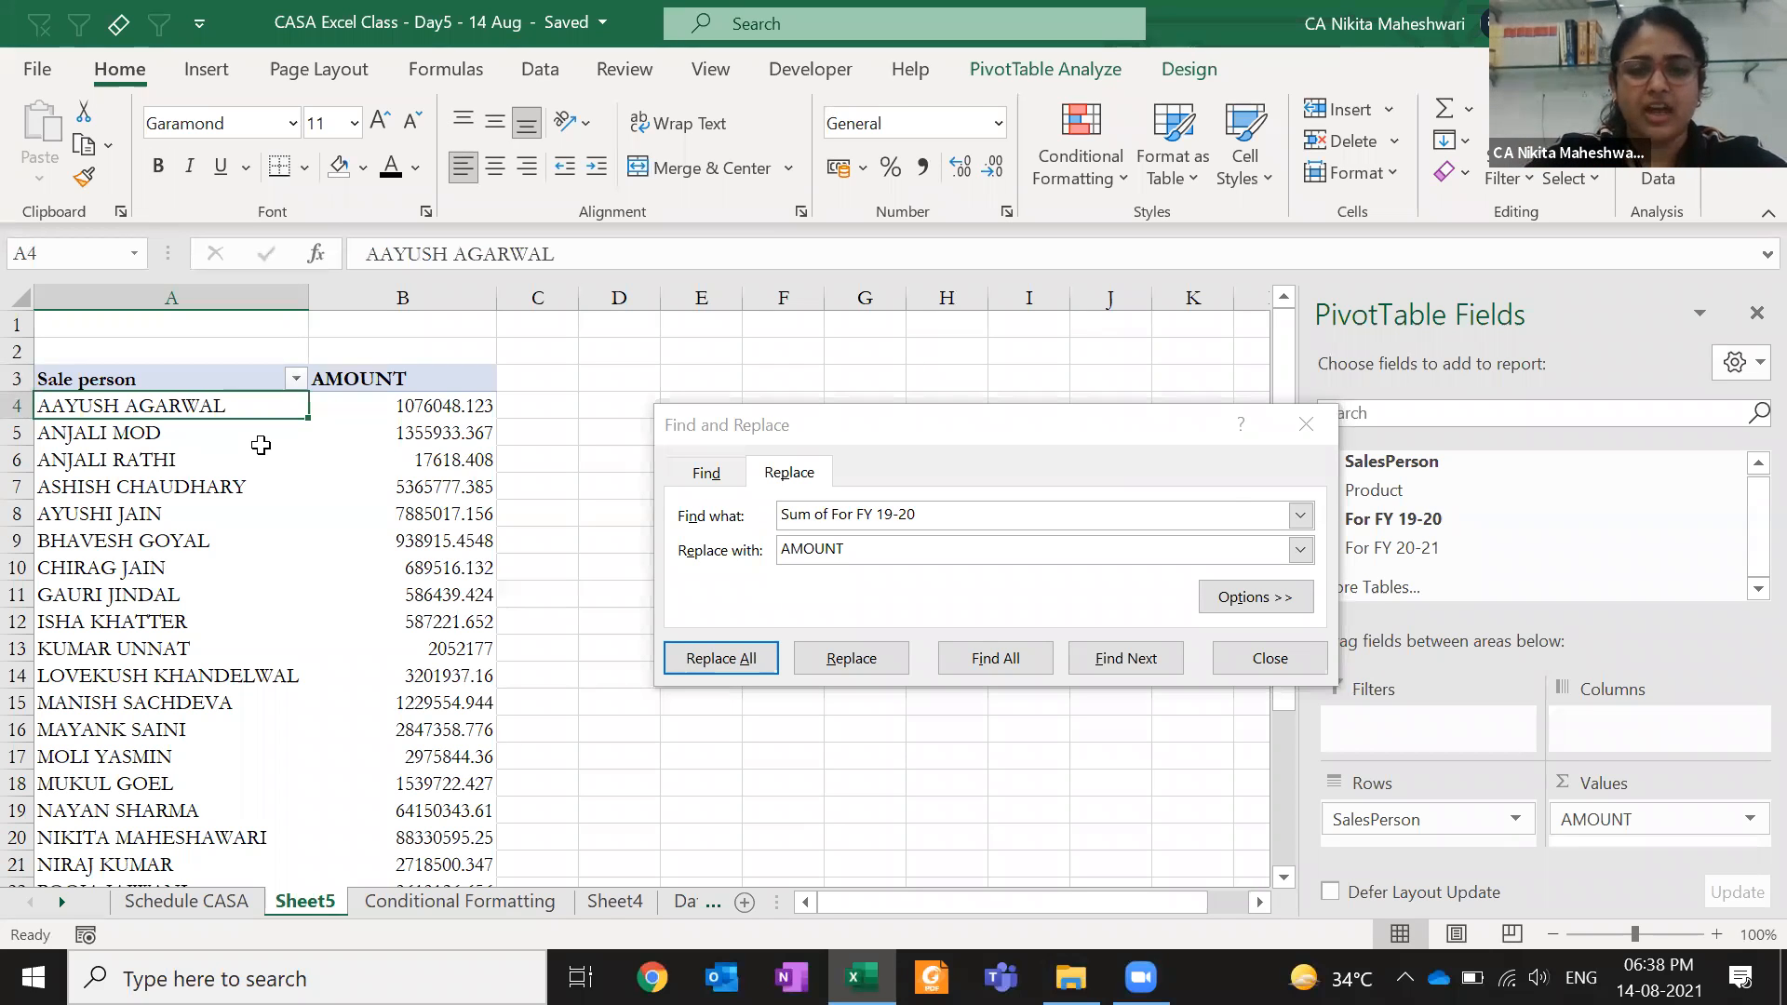
key("Escape")
key("alt+e")
- Delete the Sheet5 pivot sheet, confirming the deletion
key("l")
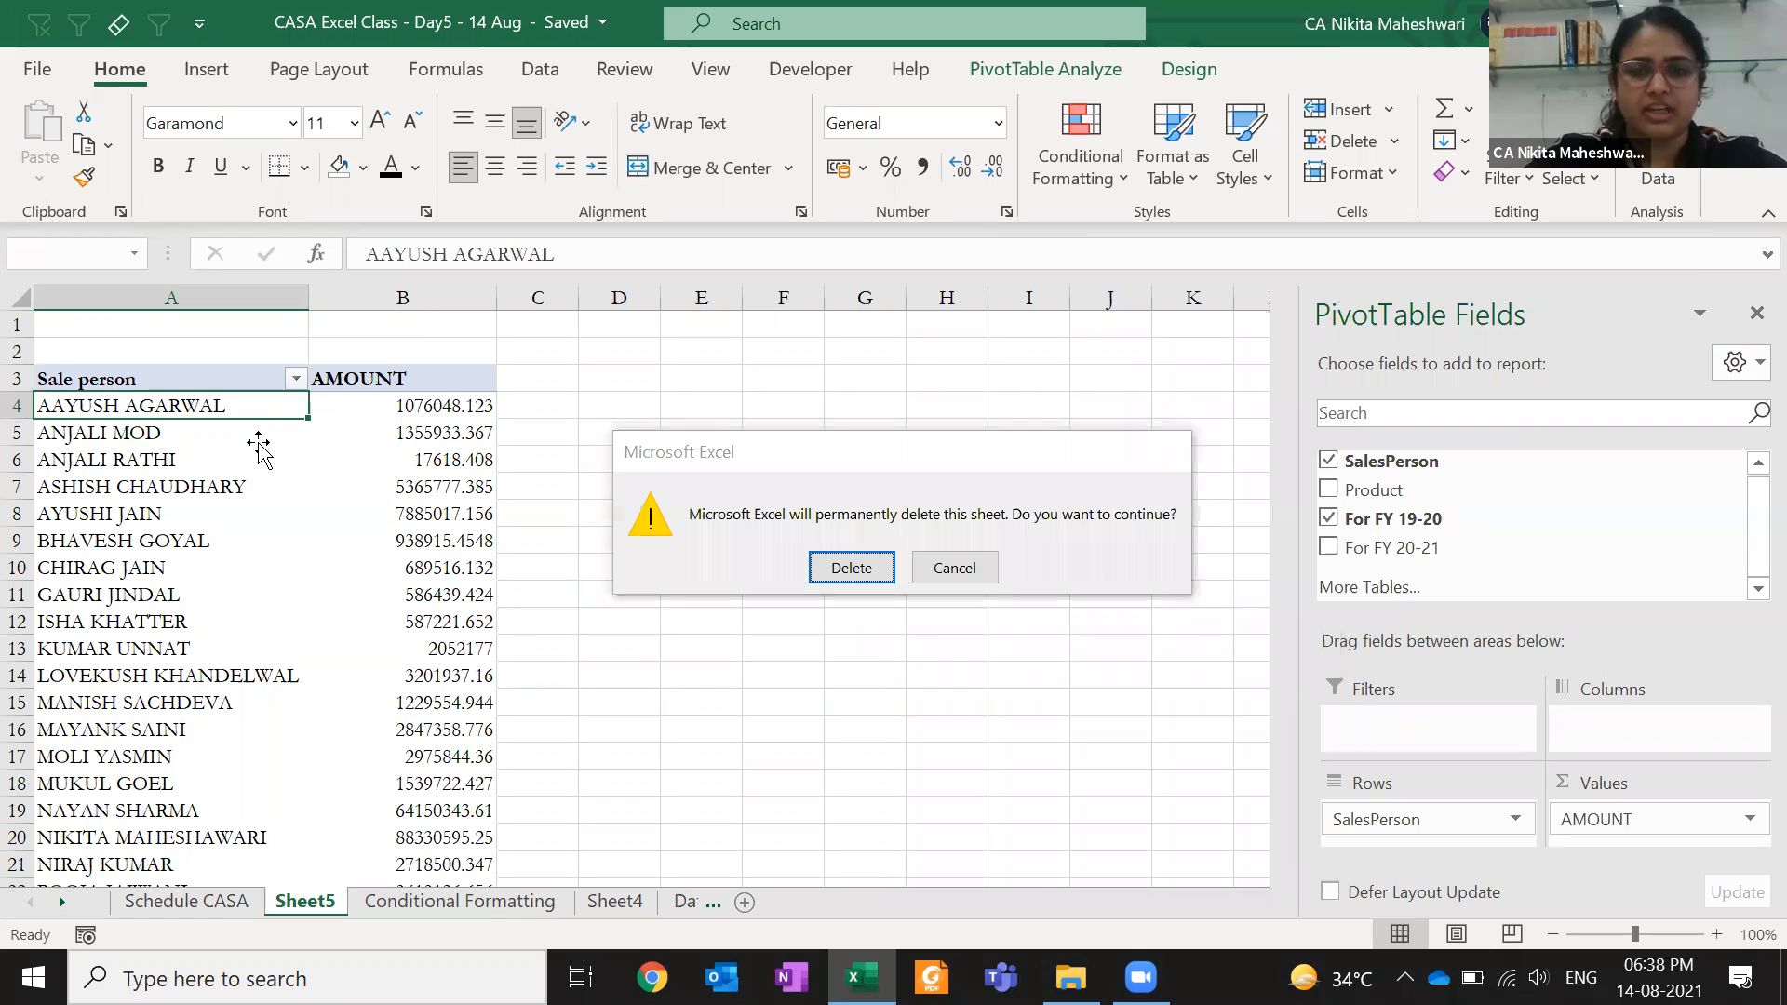
key("Return")
key("Escape")
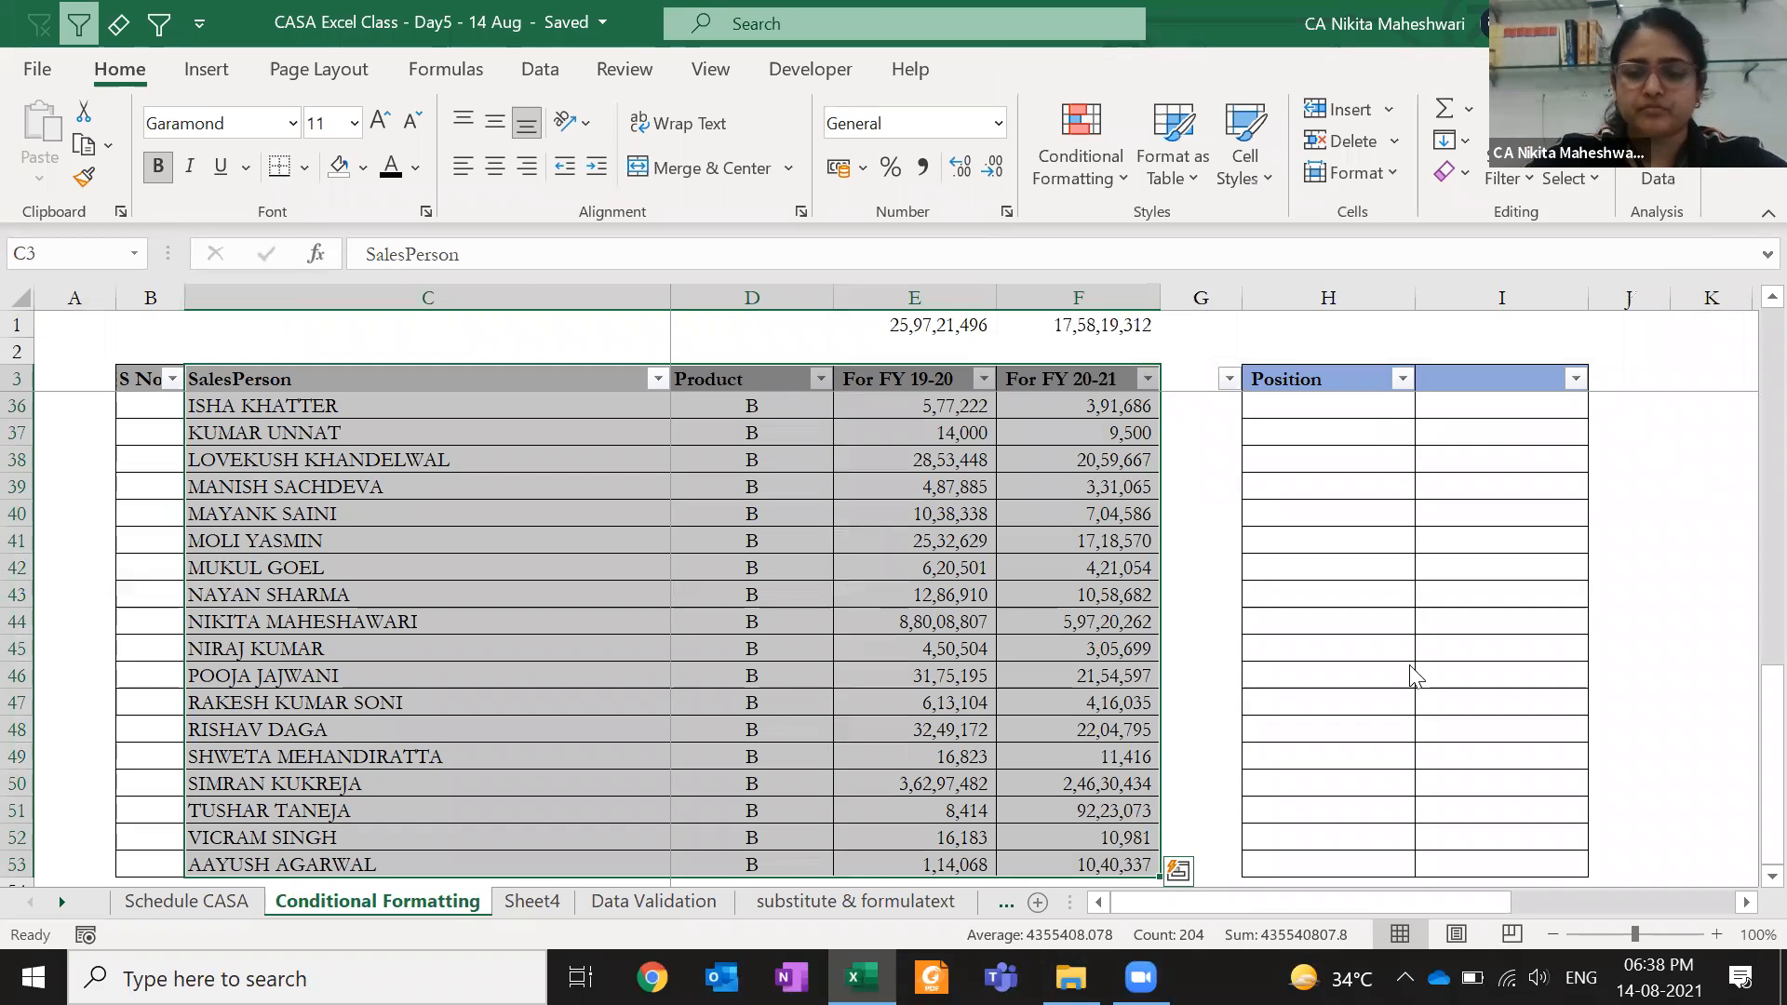
- Select the first salesperson row's cells in the Conditional Formatting sheet's sales table
left_click(845, 539)
key("ctrl+Up")
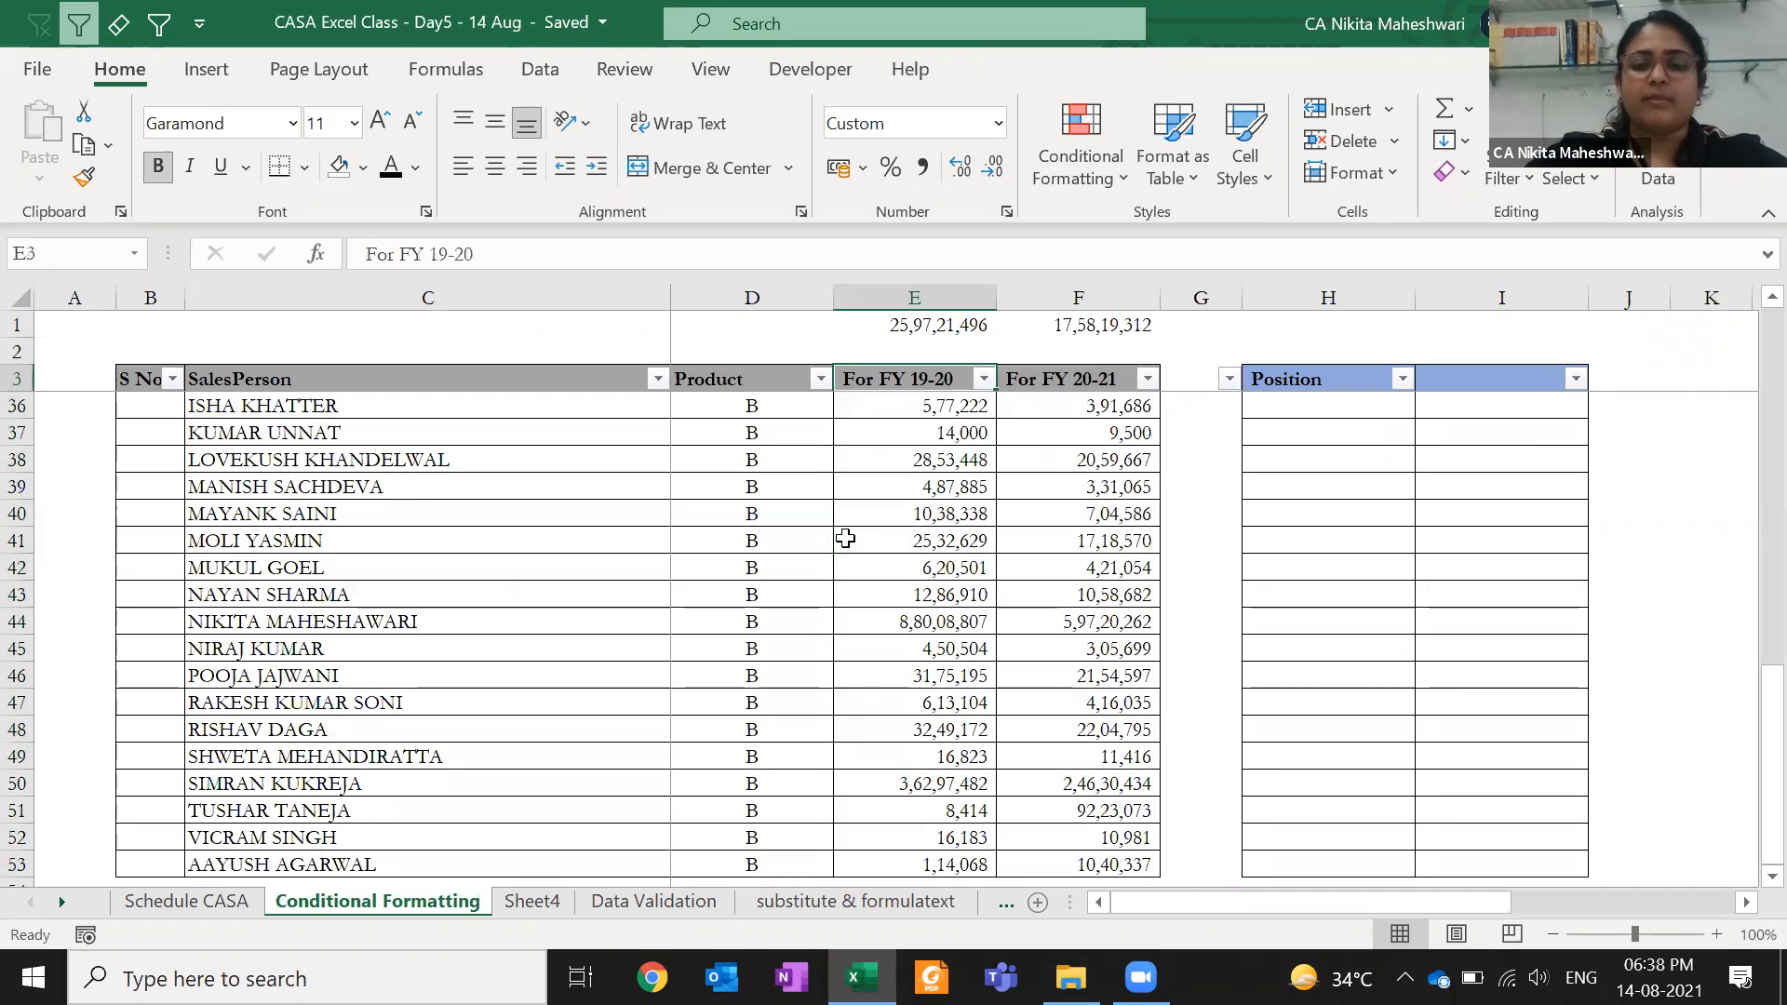
key("Down")
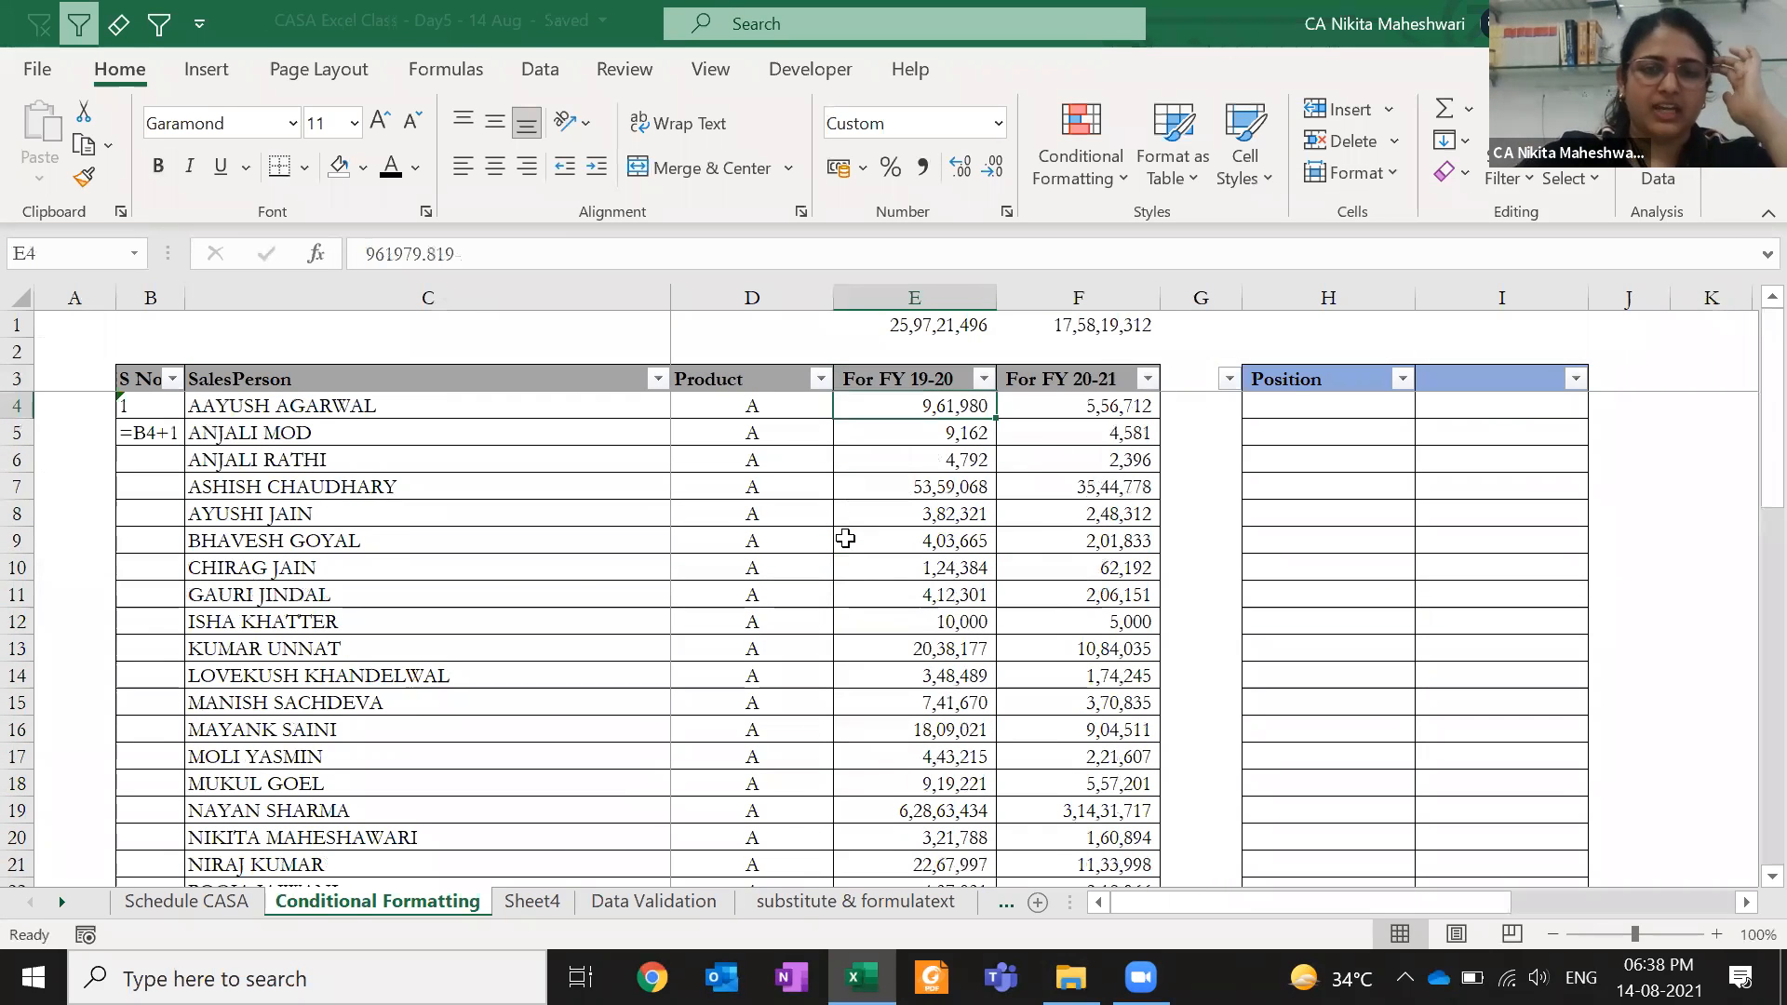
left_click(730, 404)
left_click(380, 400)
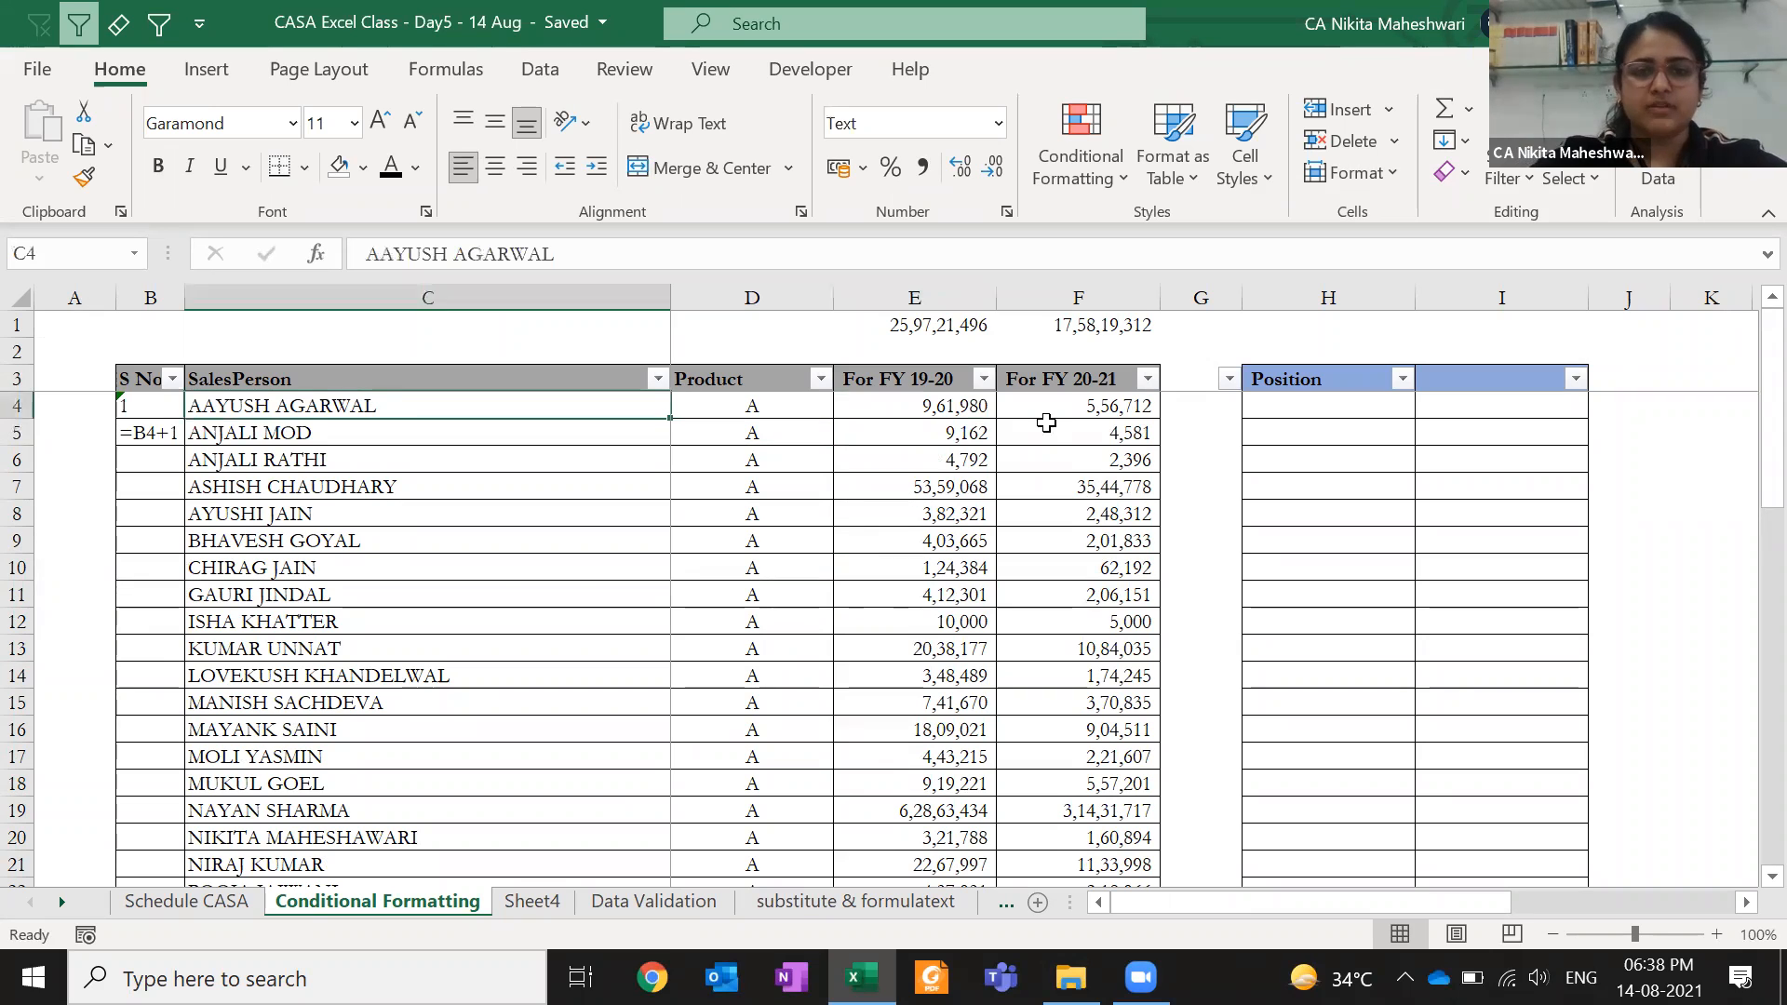
left_click(901, 410)
left_click(1032, 410)
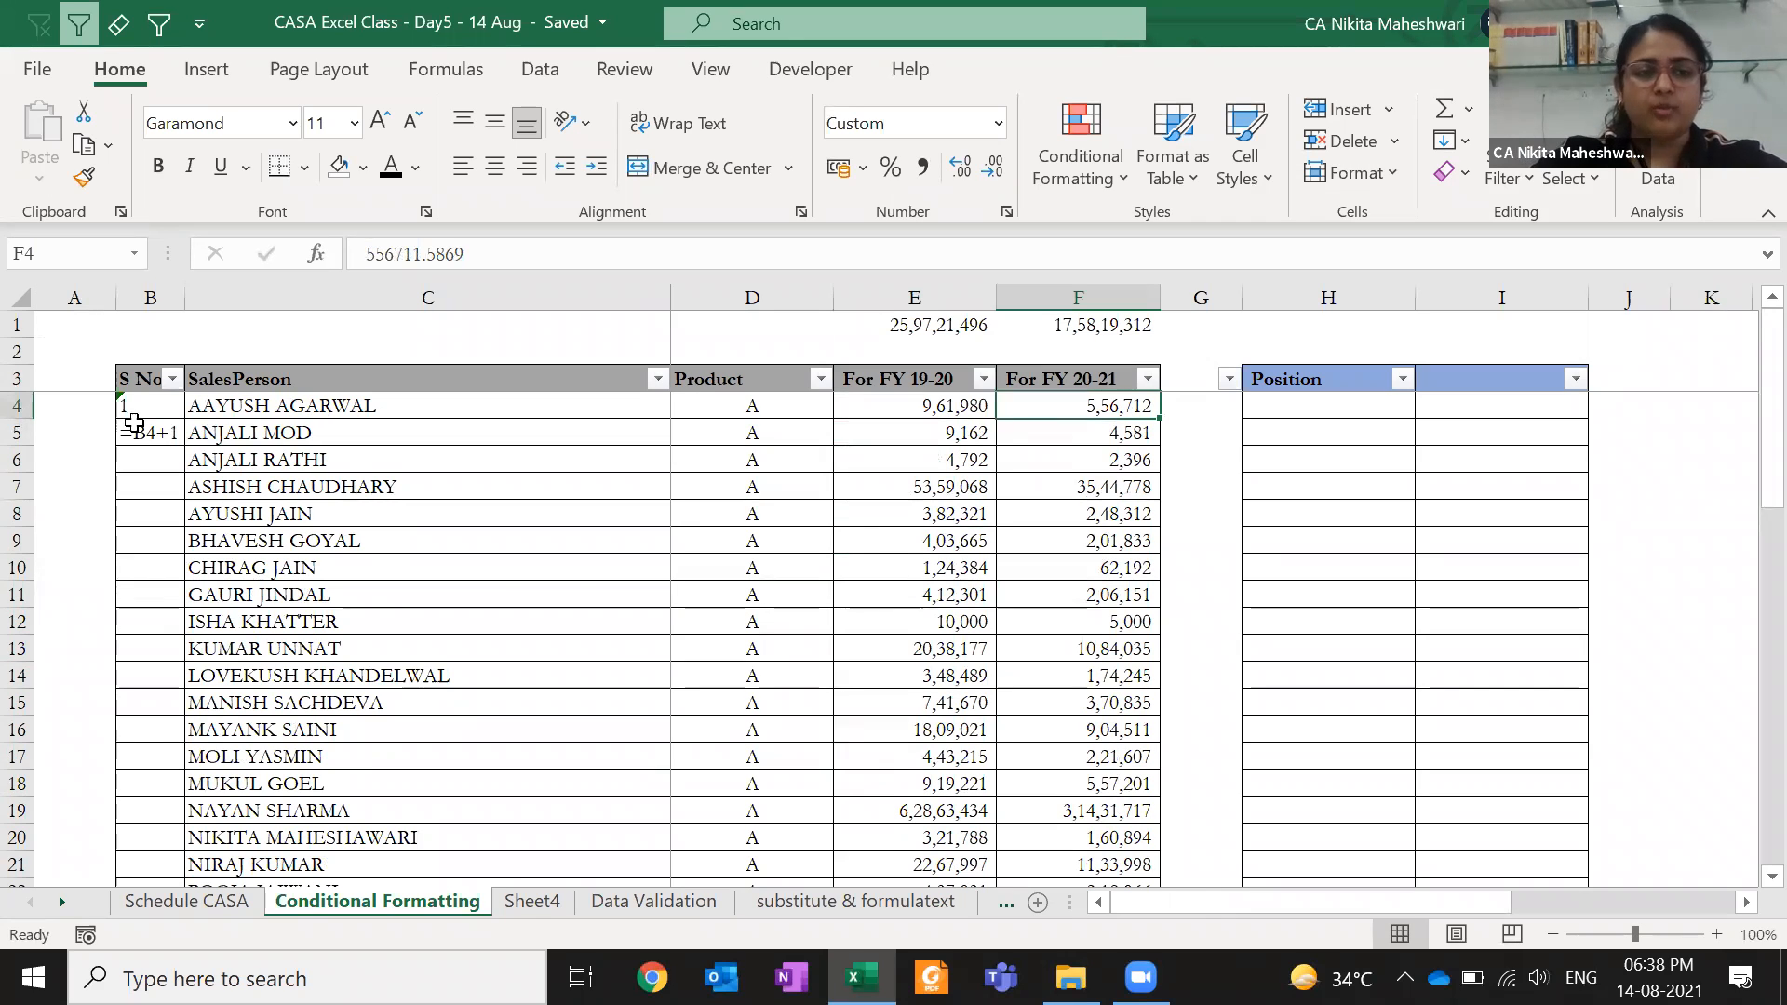
- Enter the formula =B5+1 in B6 and check it with F2
left_click(161, 459)
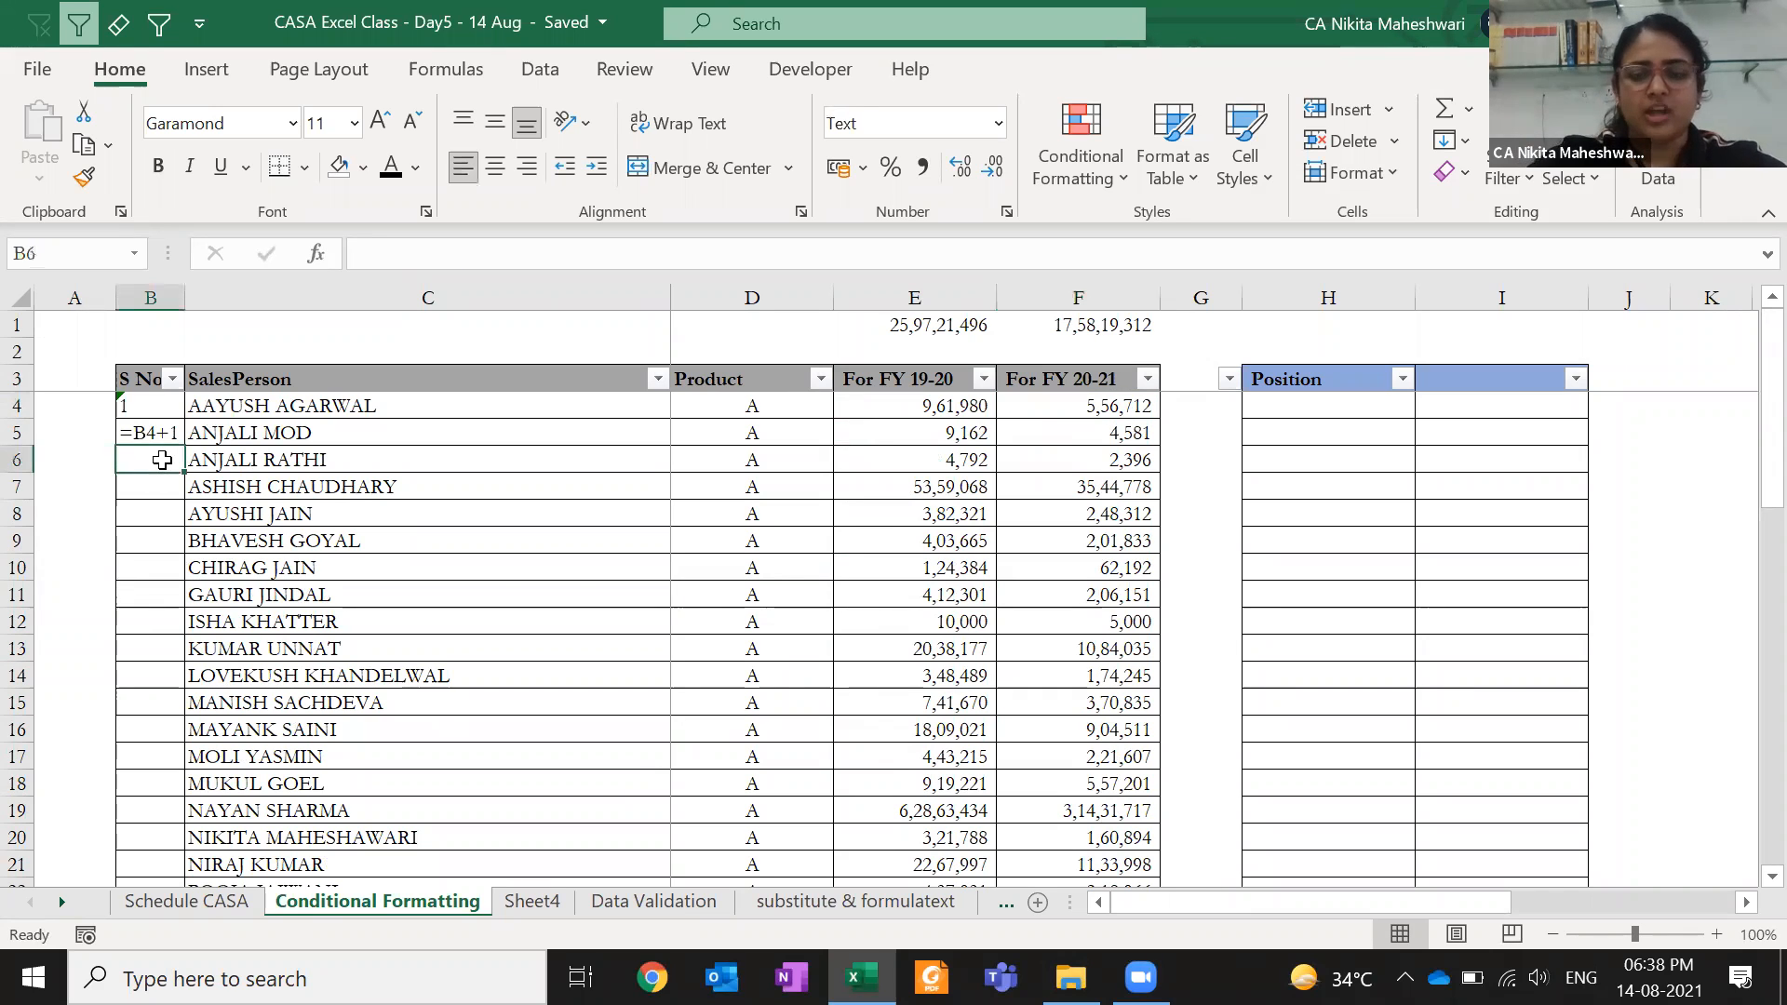
type("=")
key("Up")
type("+")
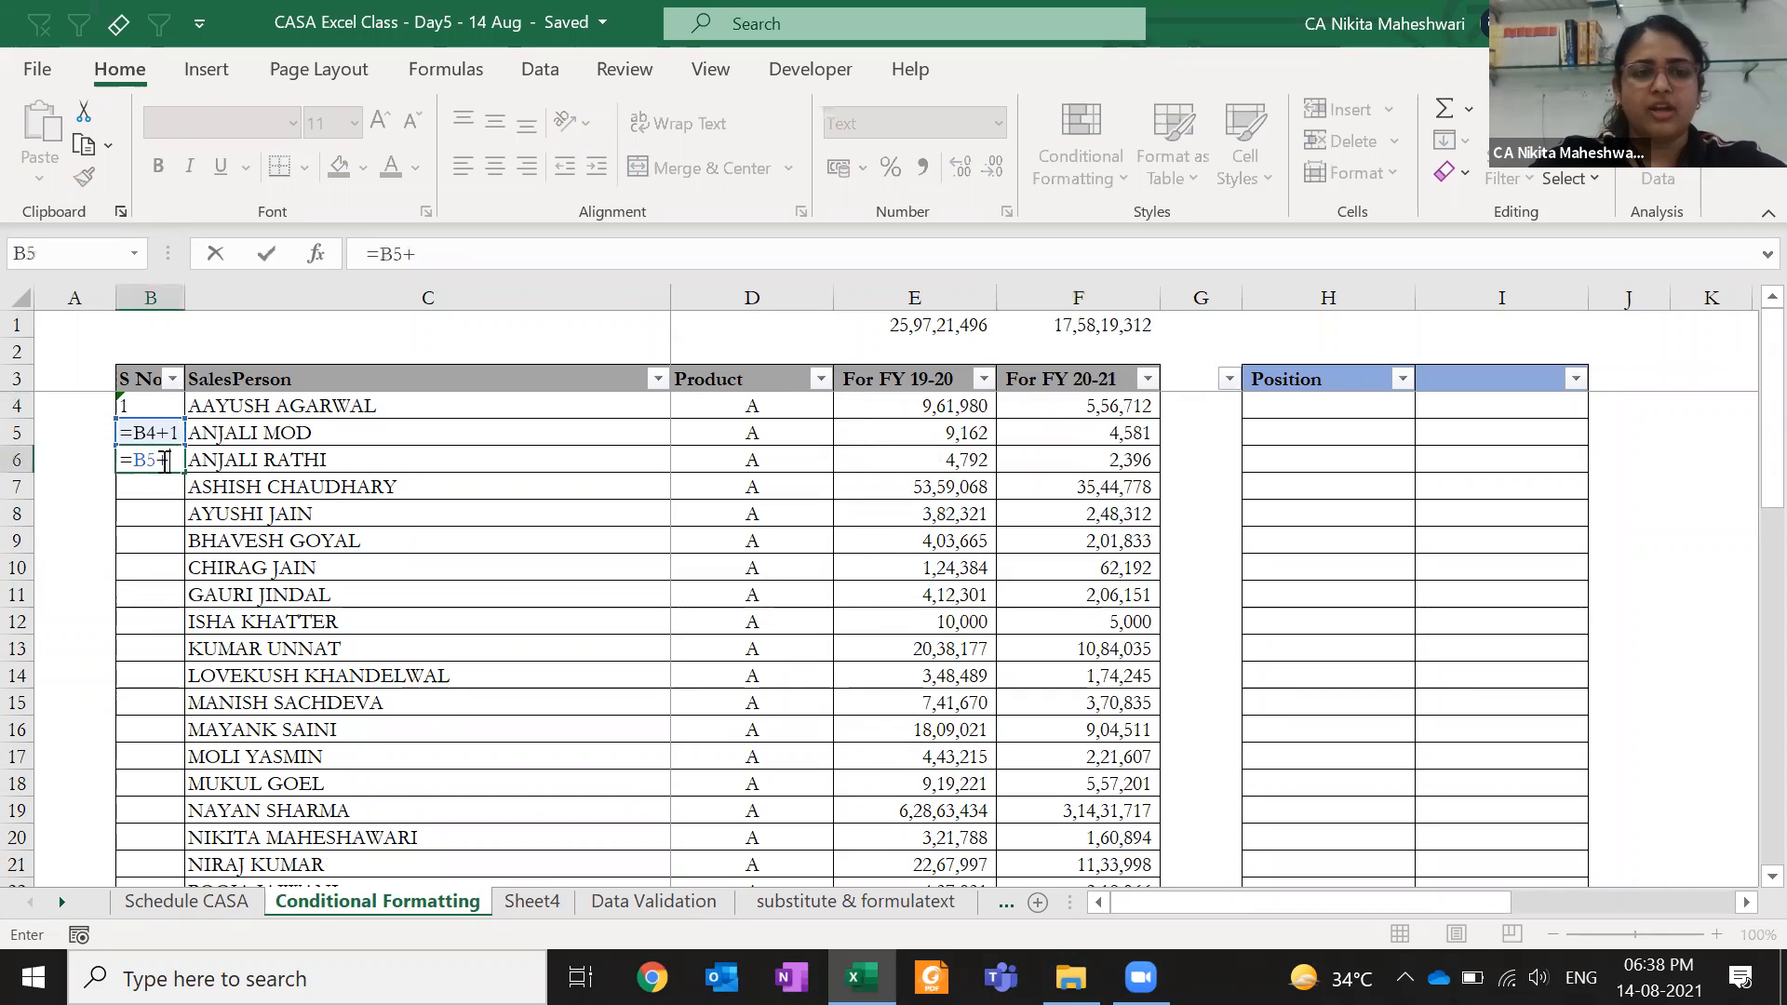
key("Return")
key("Up")
key("F2")
key("Escape")
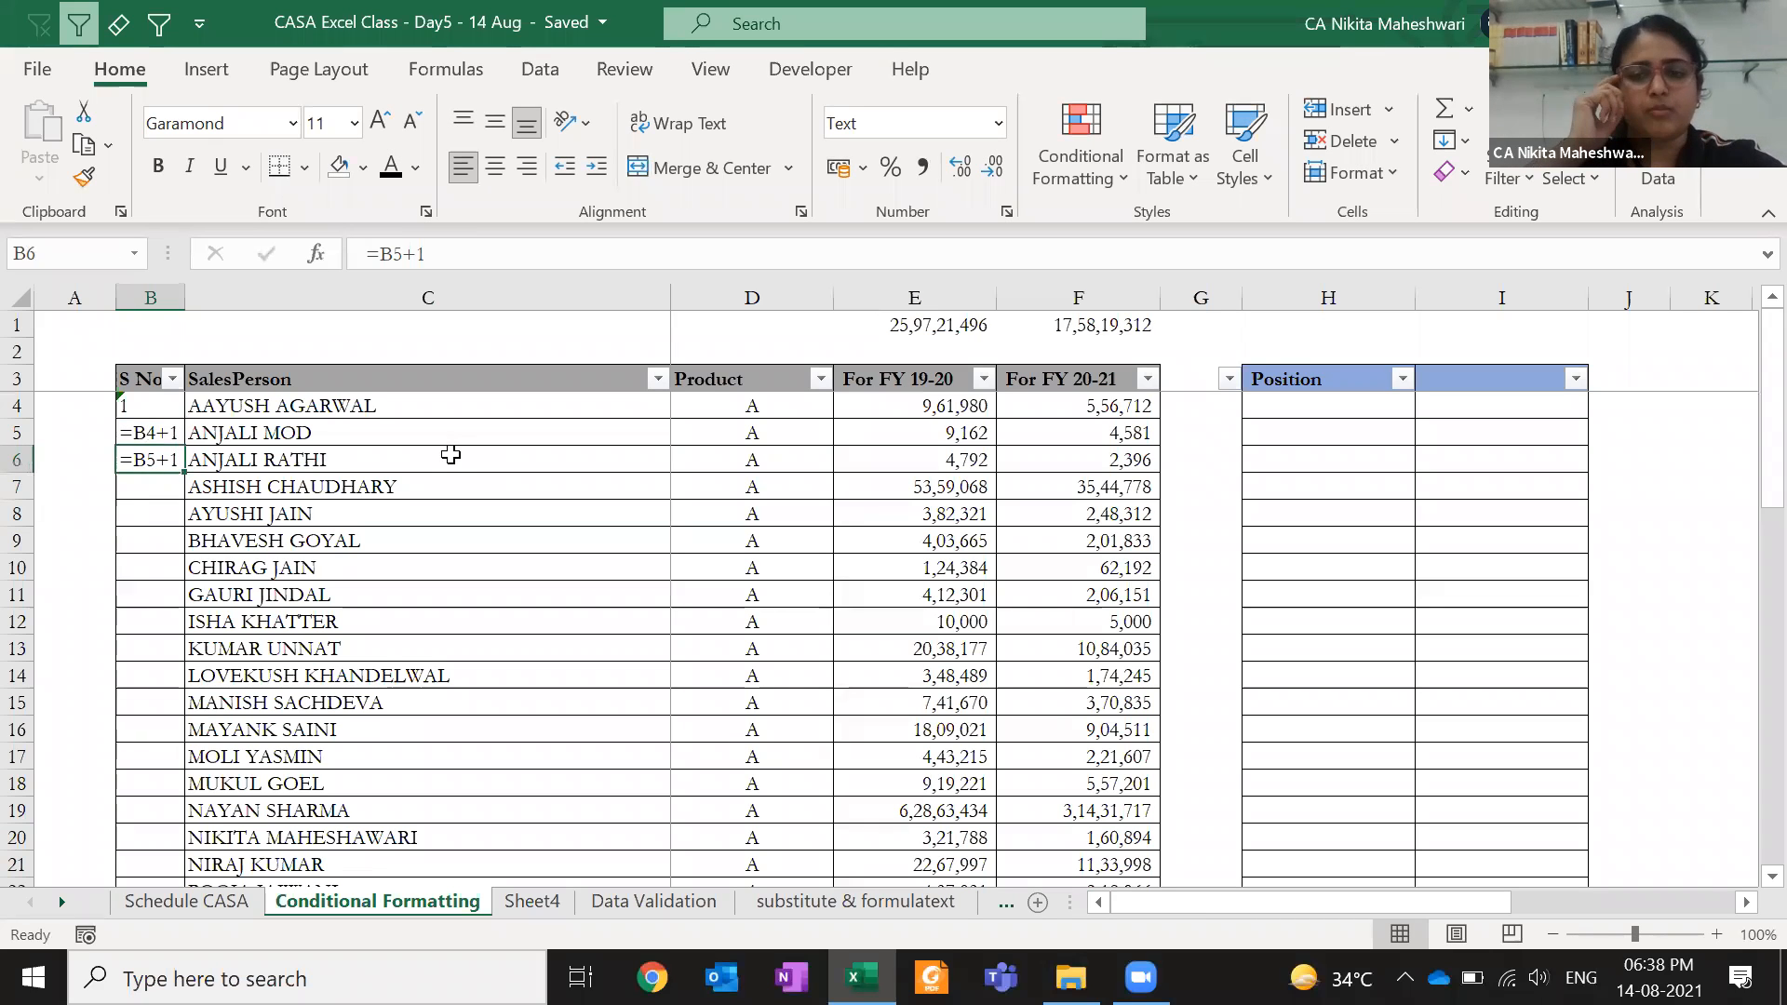
key("F2")
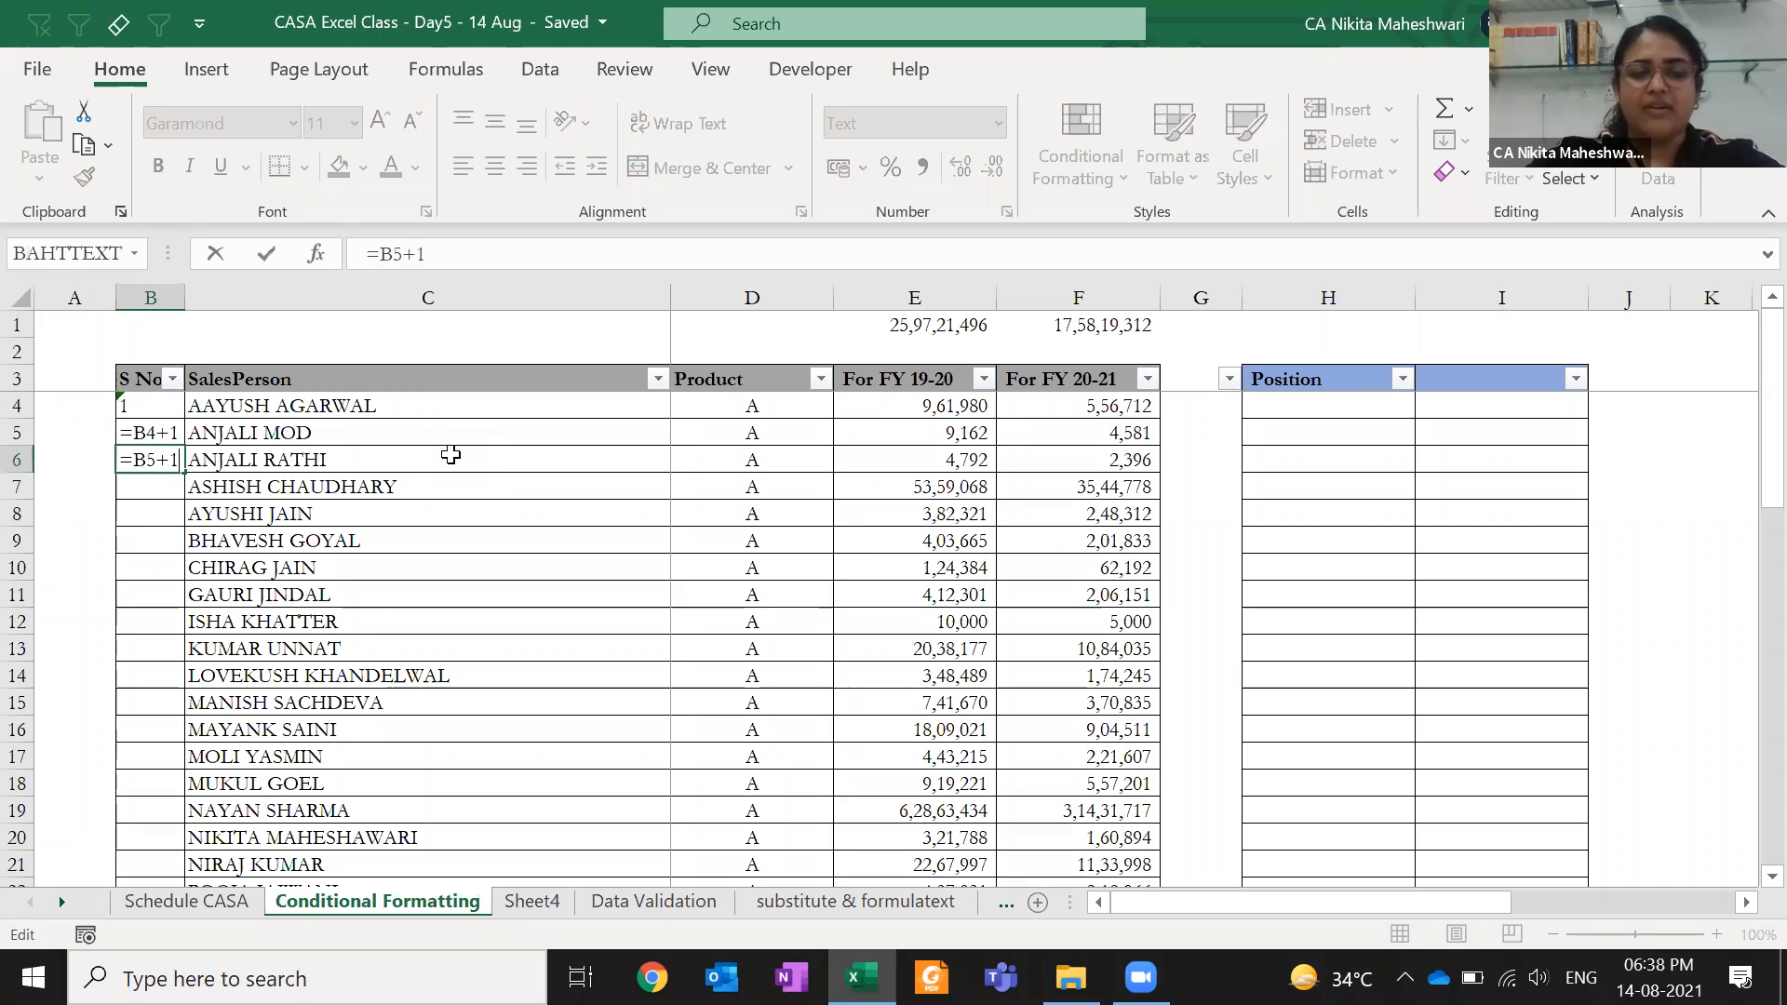
key("Escape")
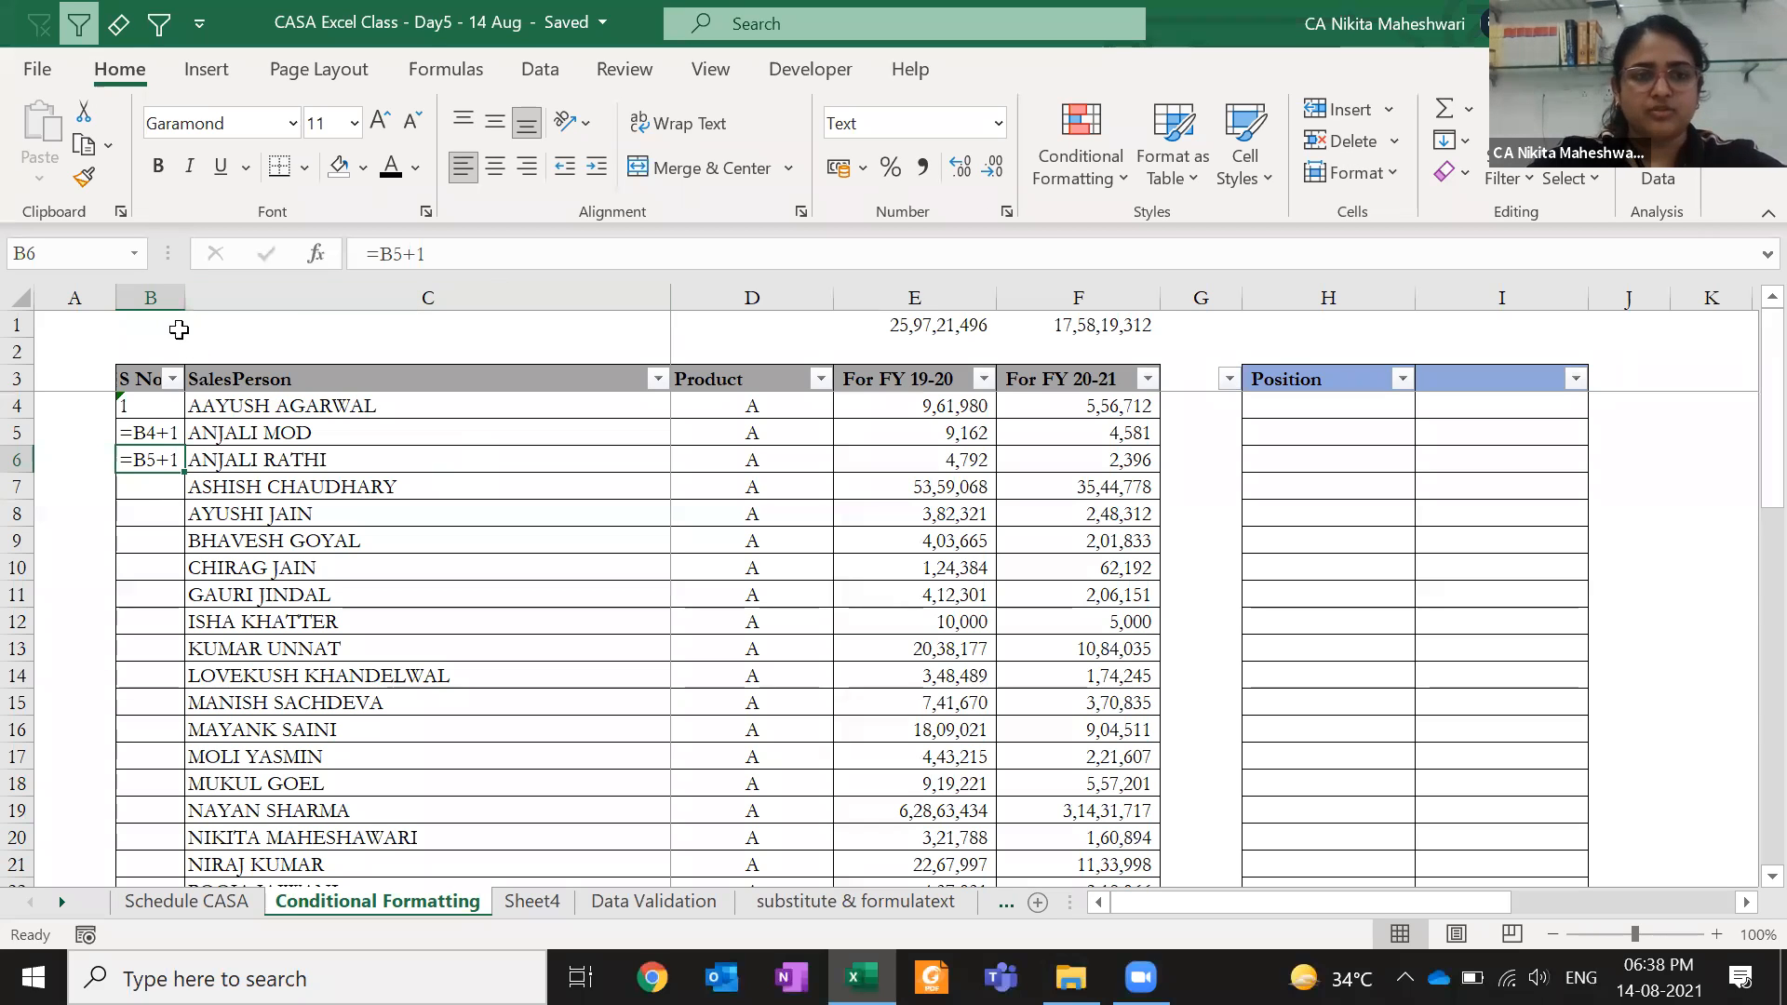
- Try recalculating B5's =B4+1 formula, undo it, and select B4:B7
left_click(103, 323)
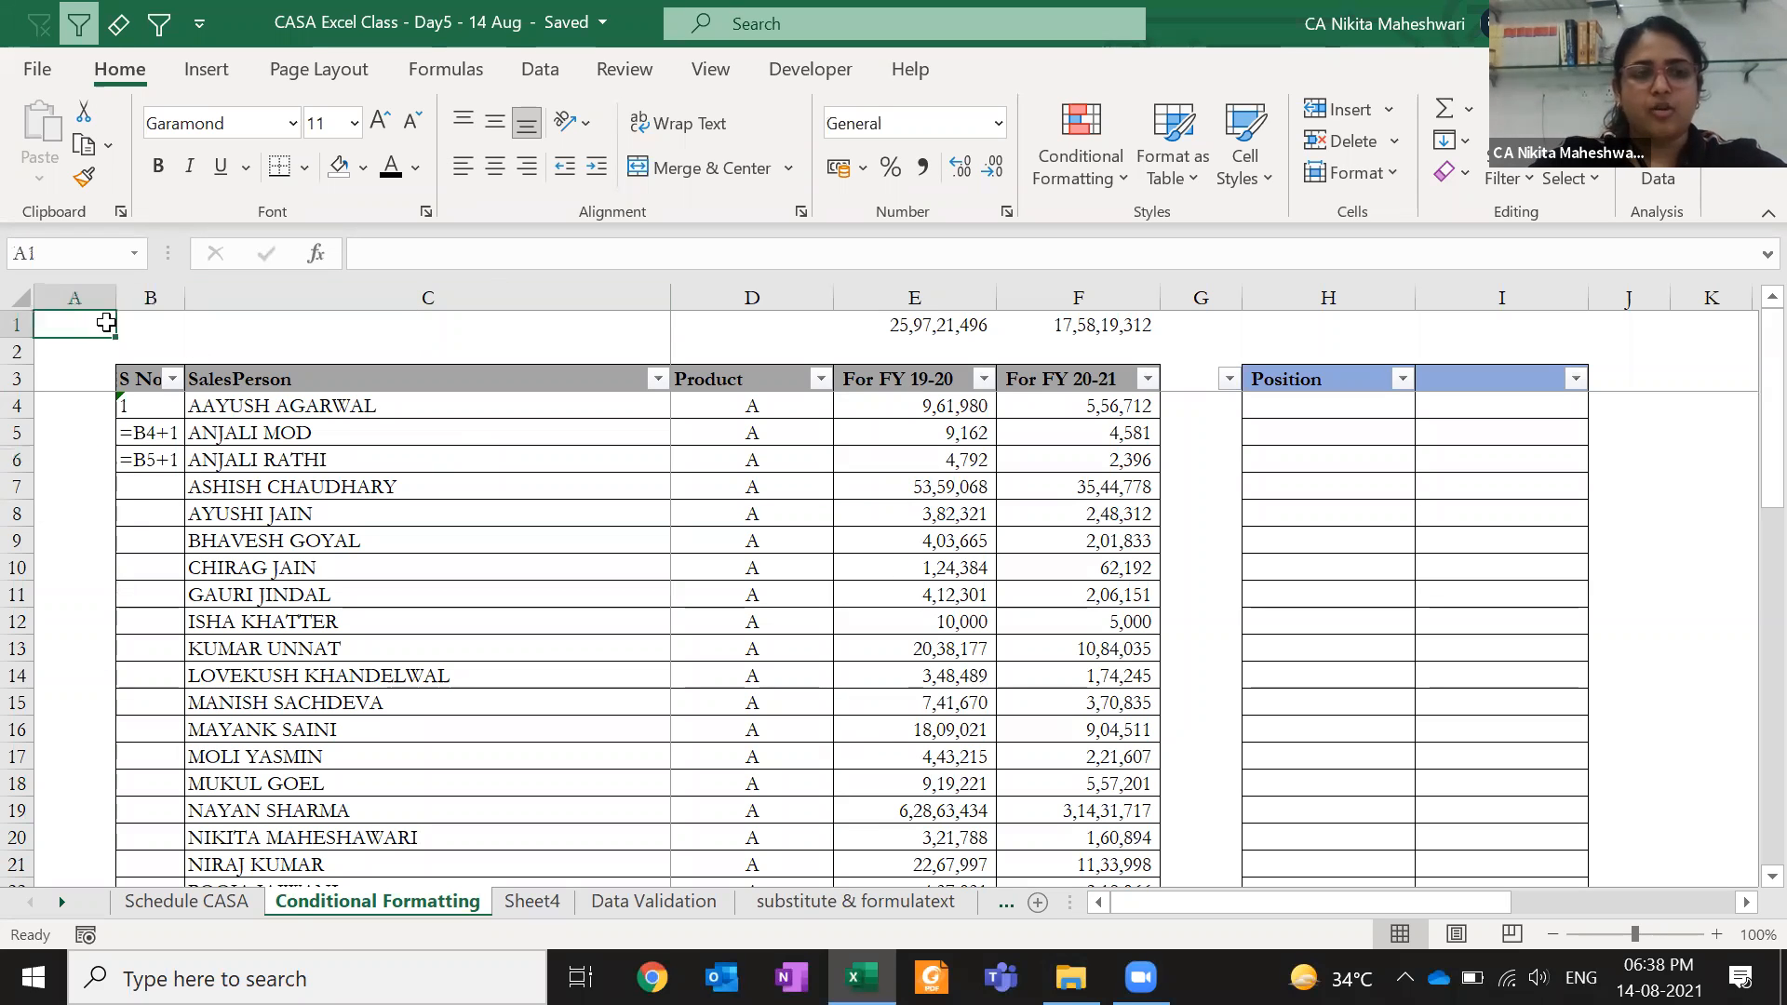
key("ctrl+c")
left_click(164, 424)
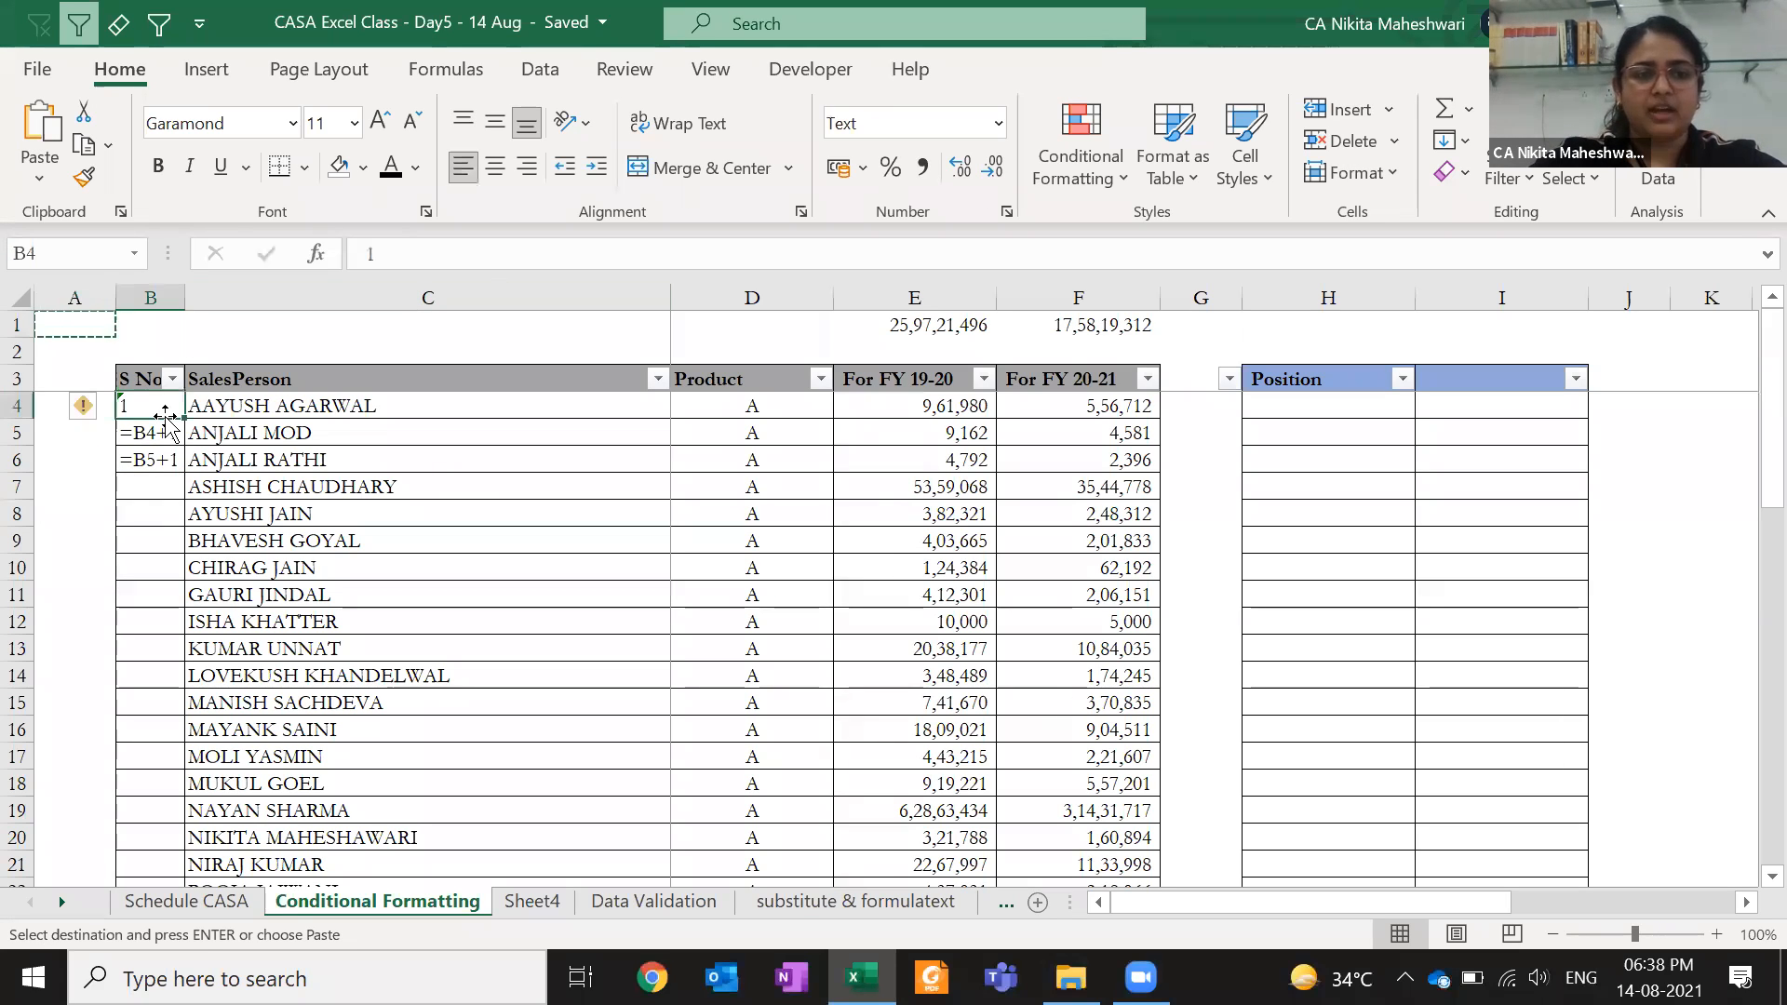
double_click(165, 424)
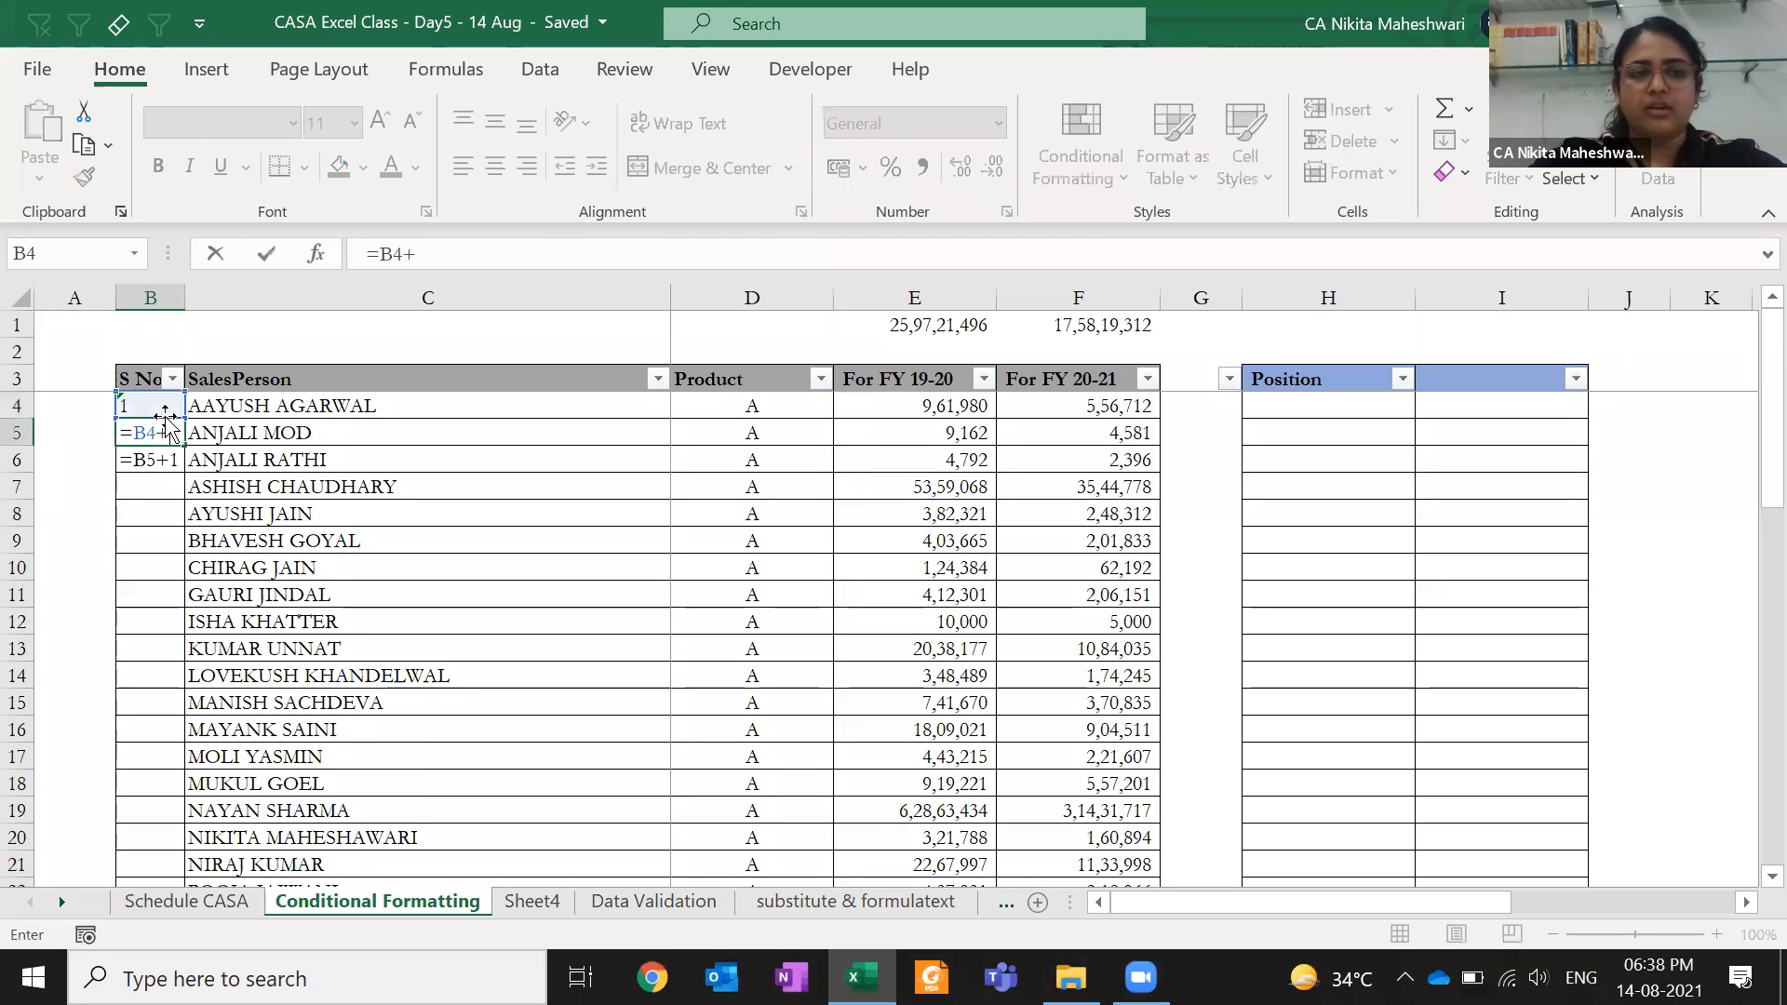
key("Return")
left_click(166, 423)
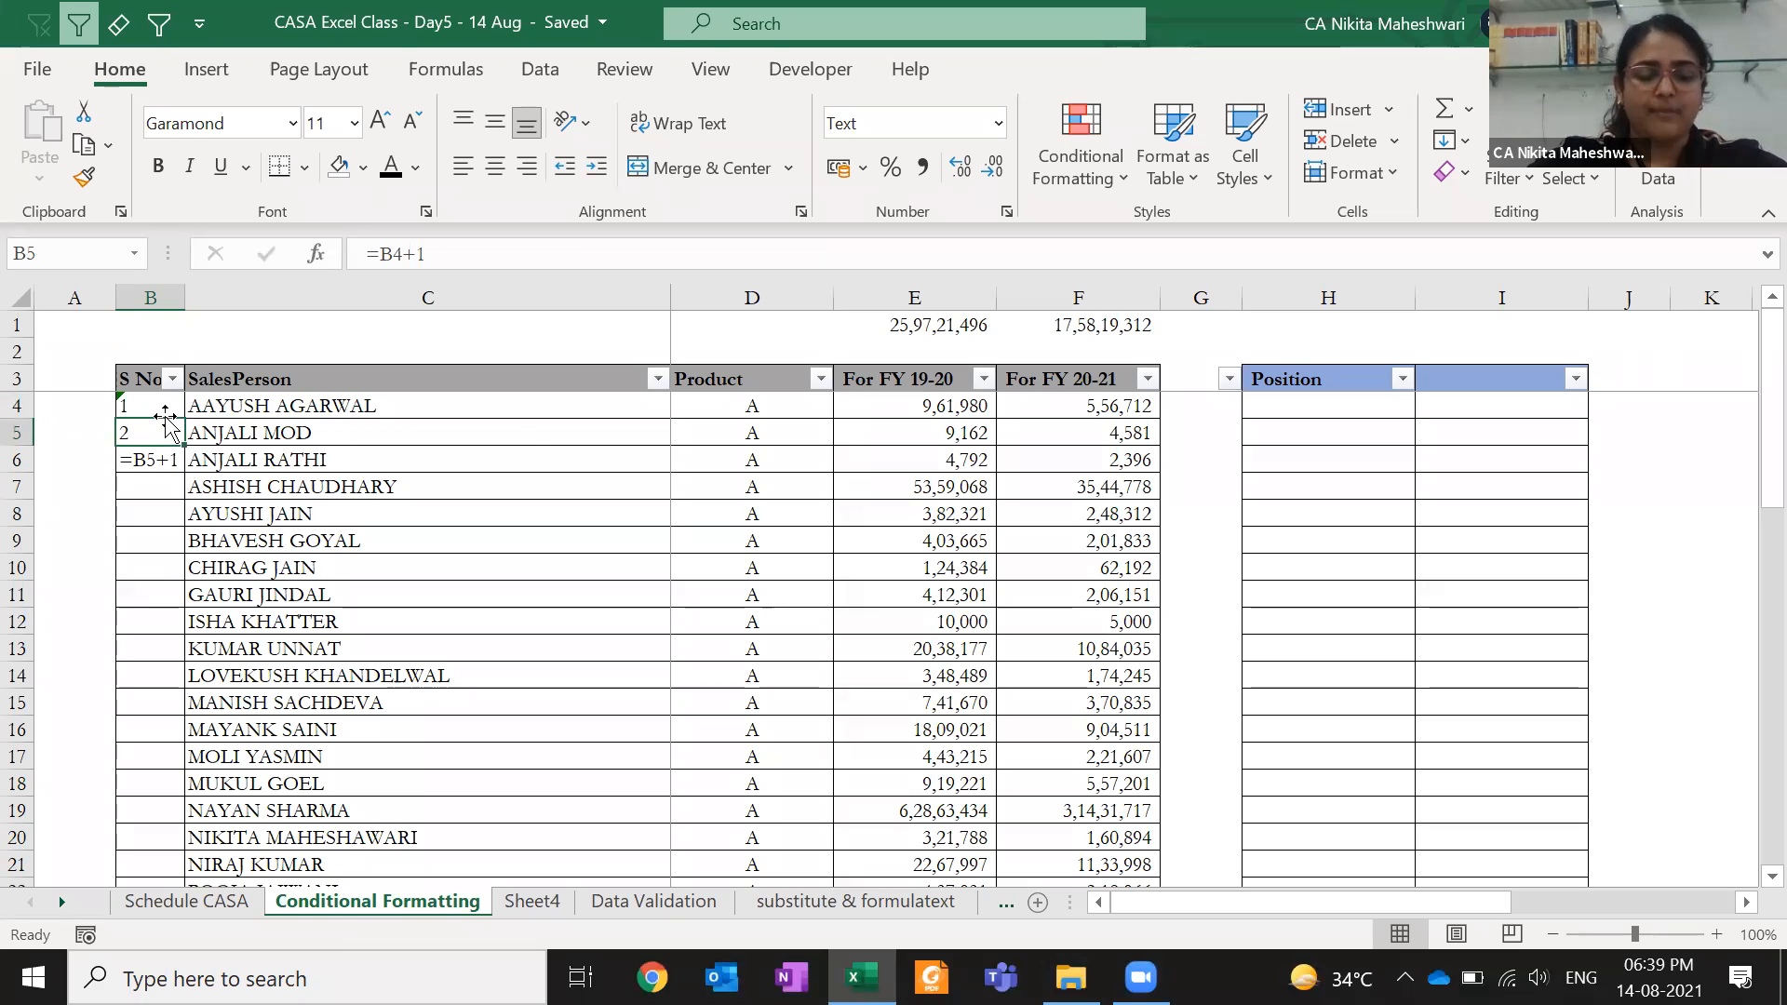
key("ctrl+z")
key("ctrl+z")
key("Escape")
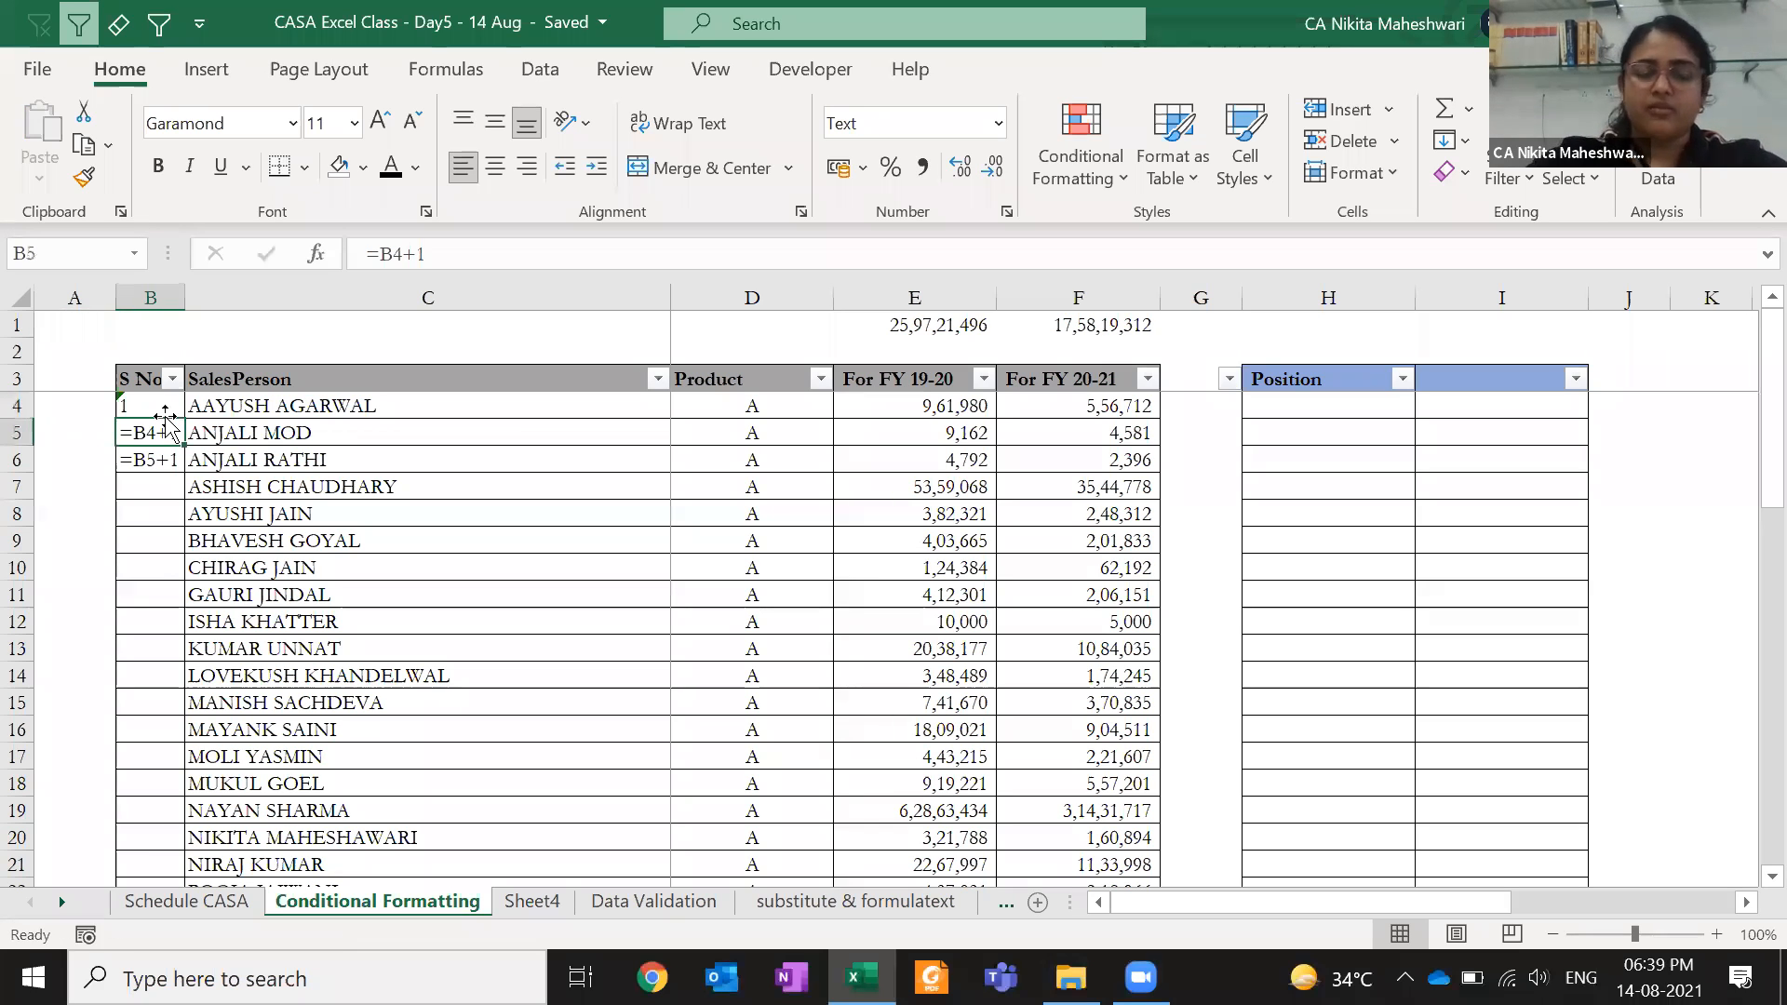
left_click_drag(159, 411, 153, 486)
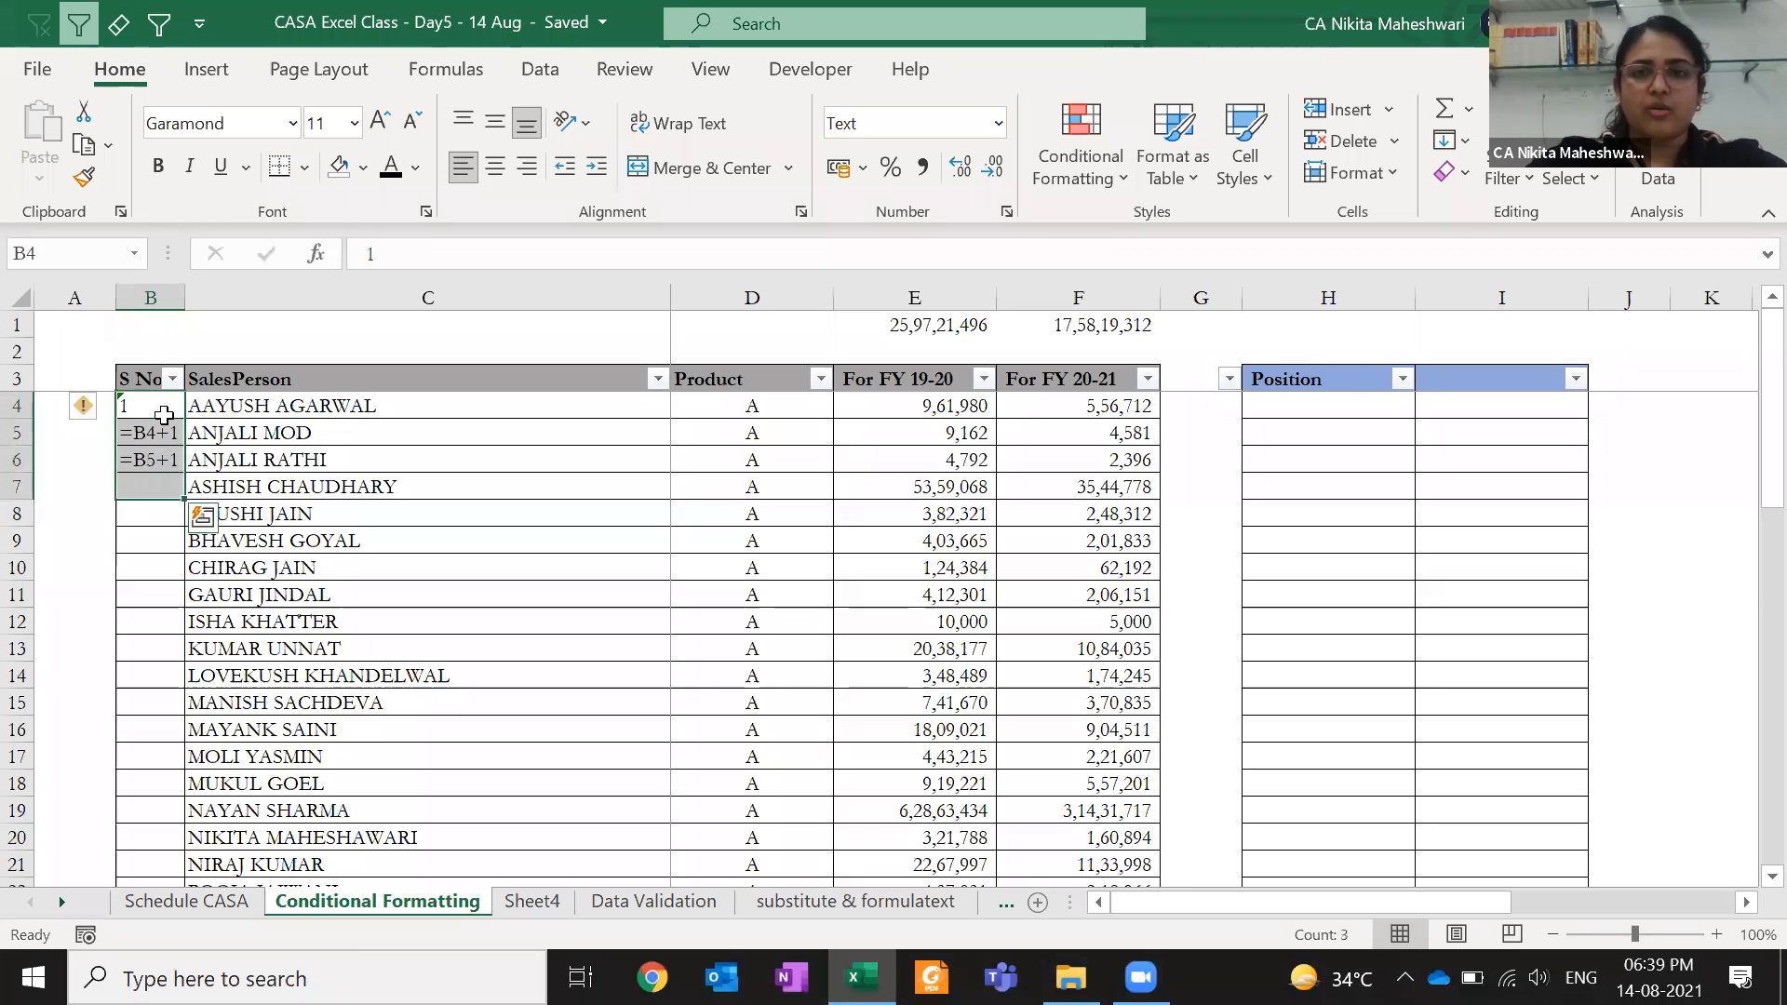
- Clear everything from B4:B7, then undo to restore the cells
left_click(1467, 173)
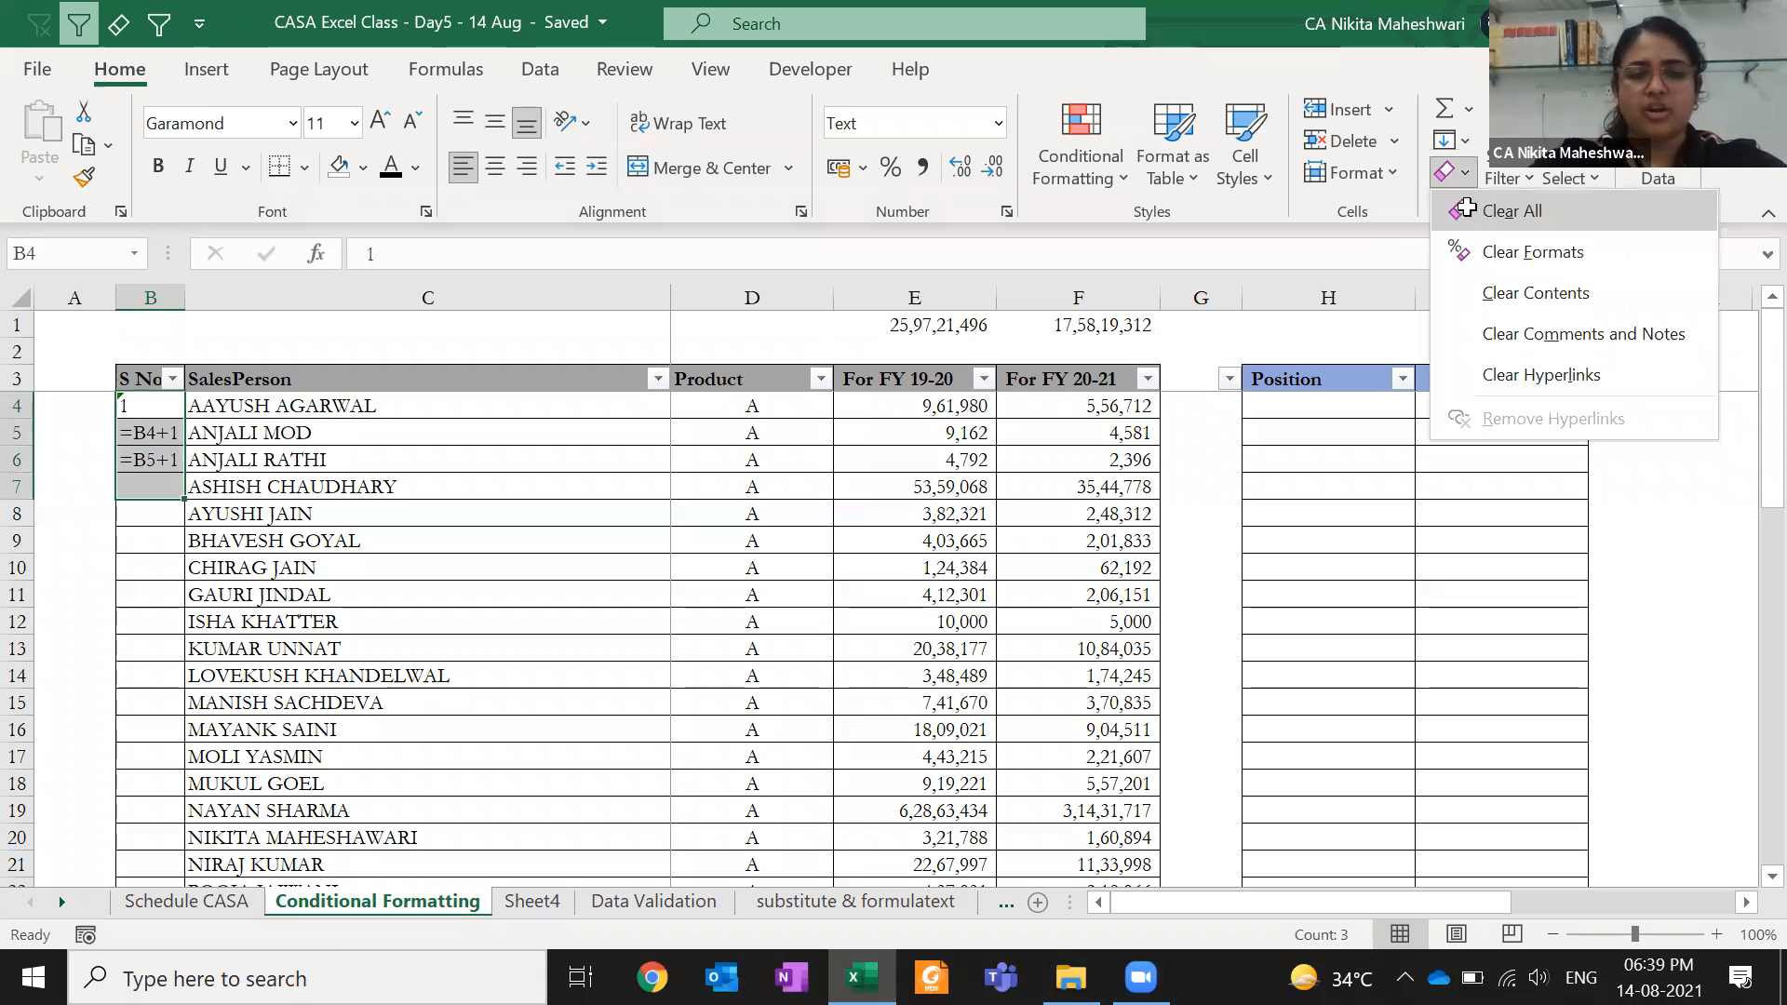
left_click(1467, 209)
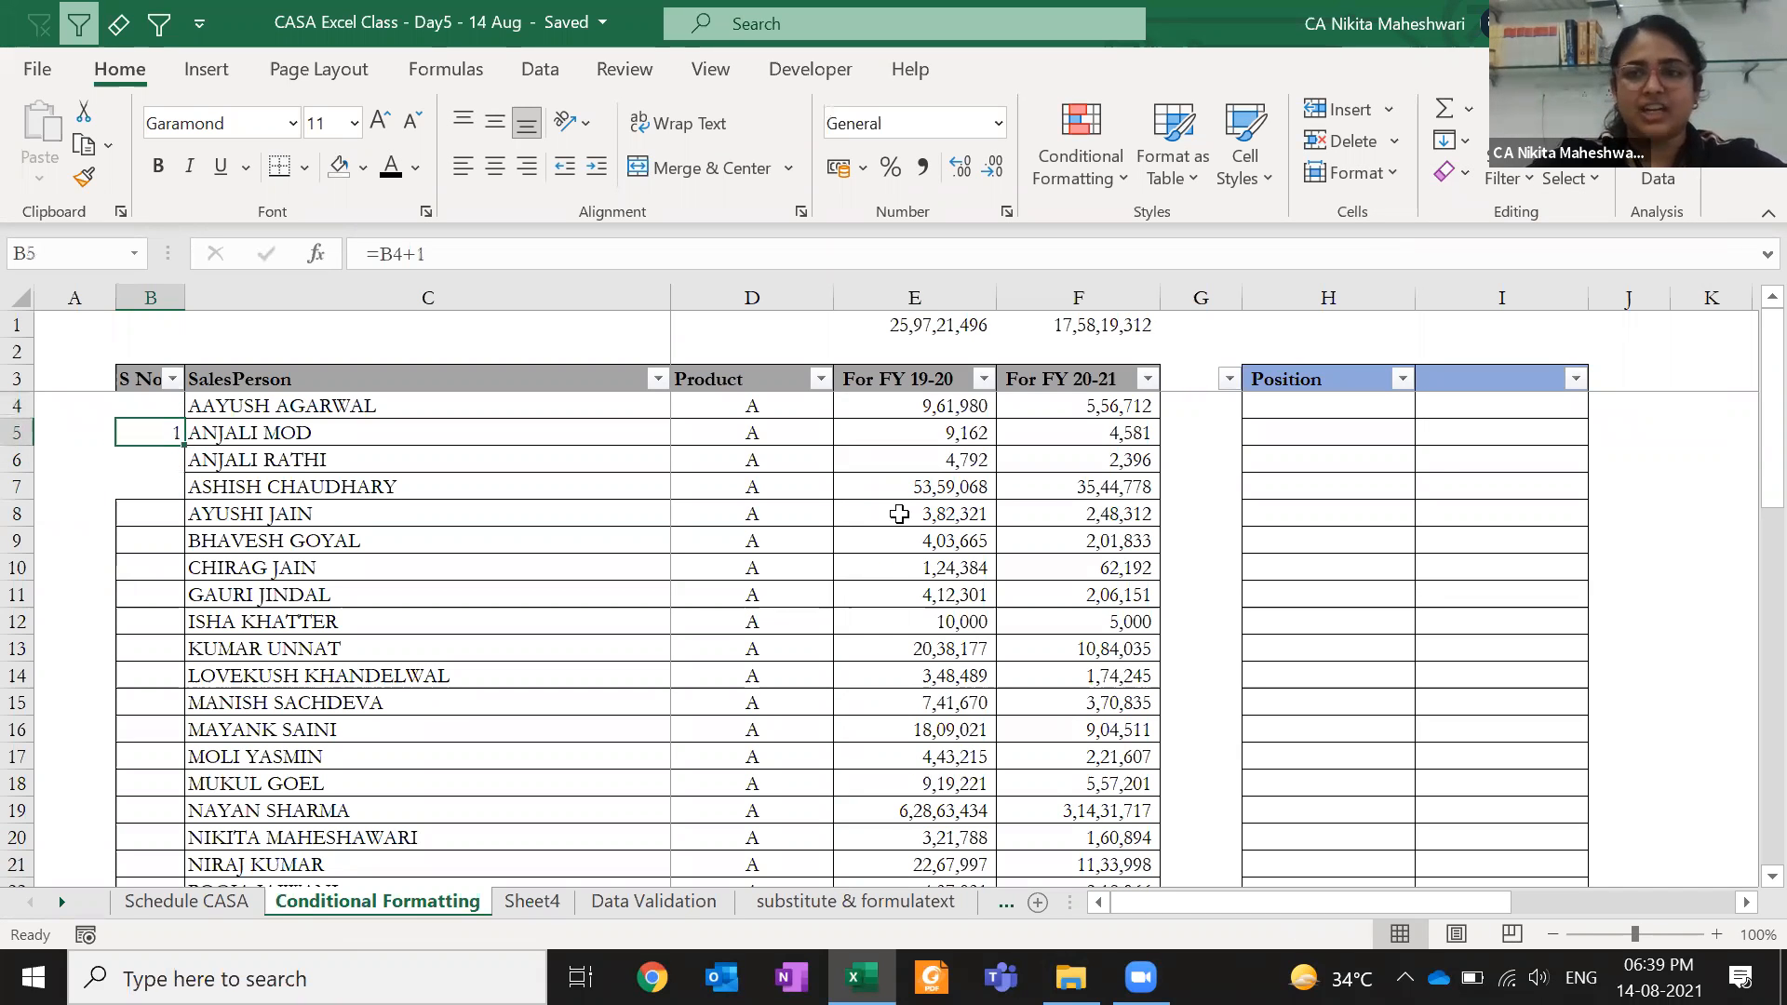
left_click(1469, 175)
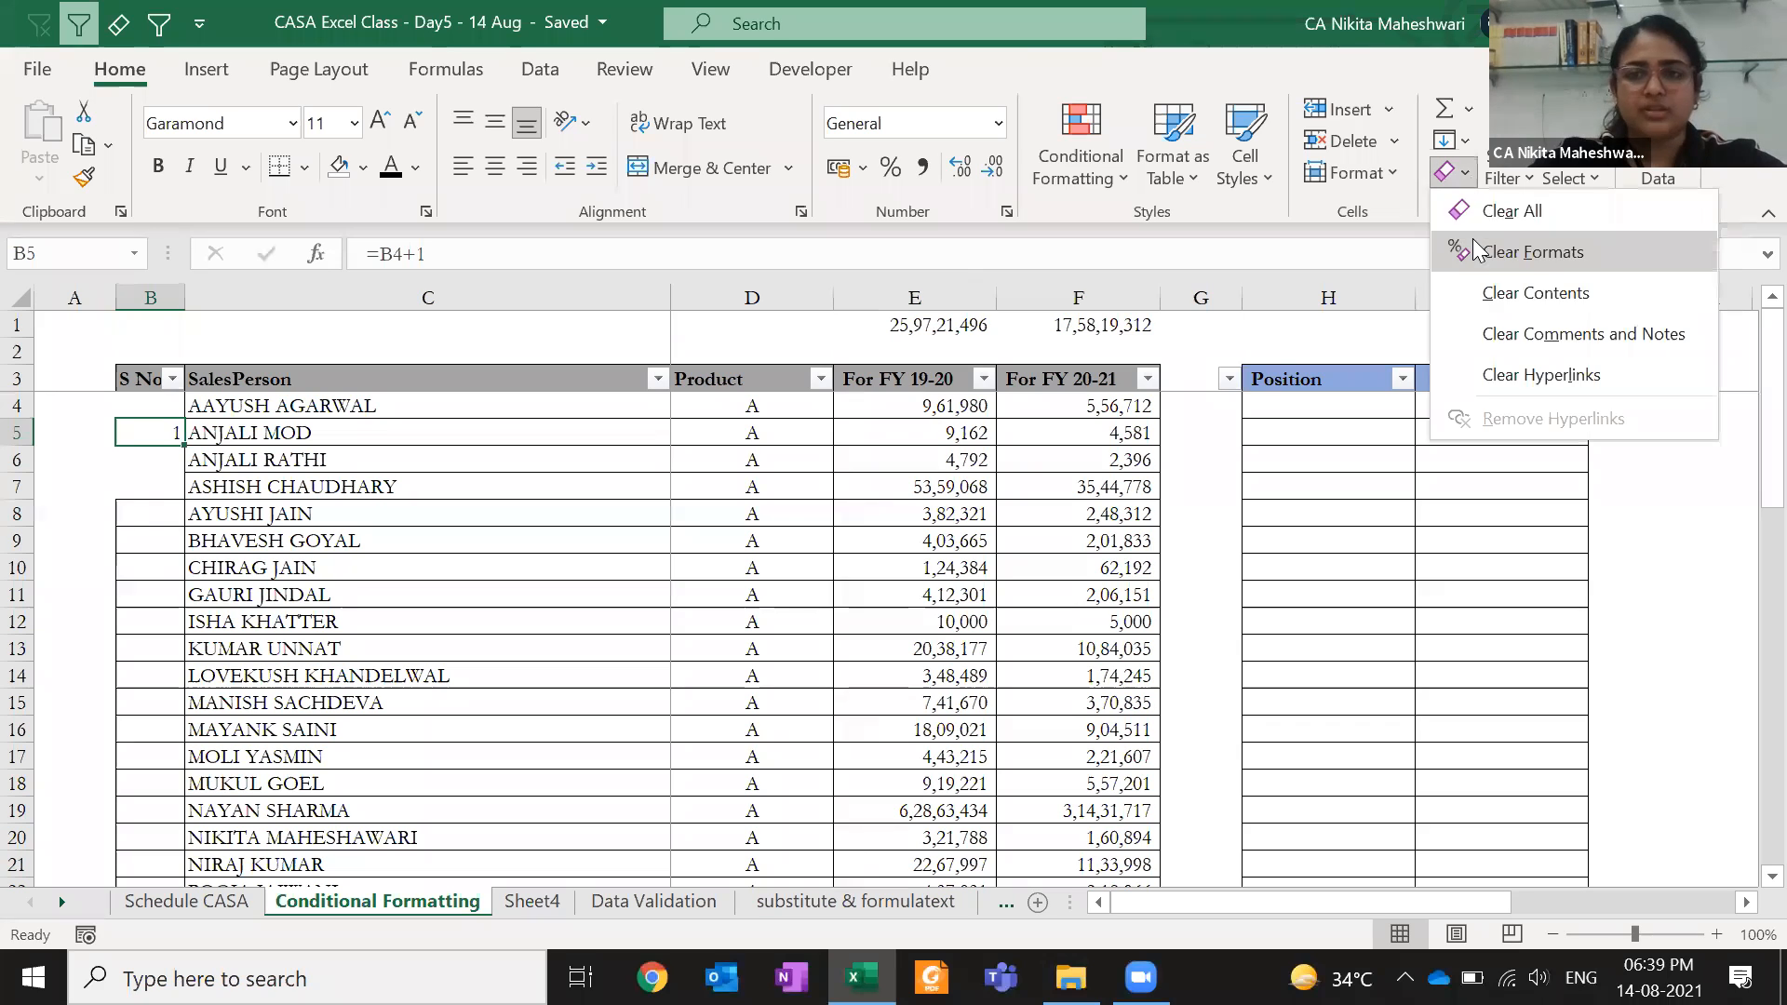
key("Escape")
key("ctrl+z")
key("ctrl+z")
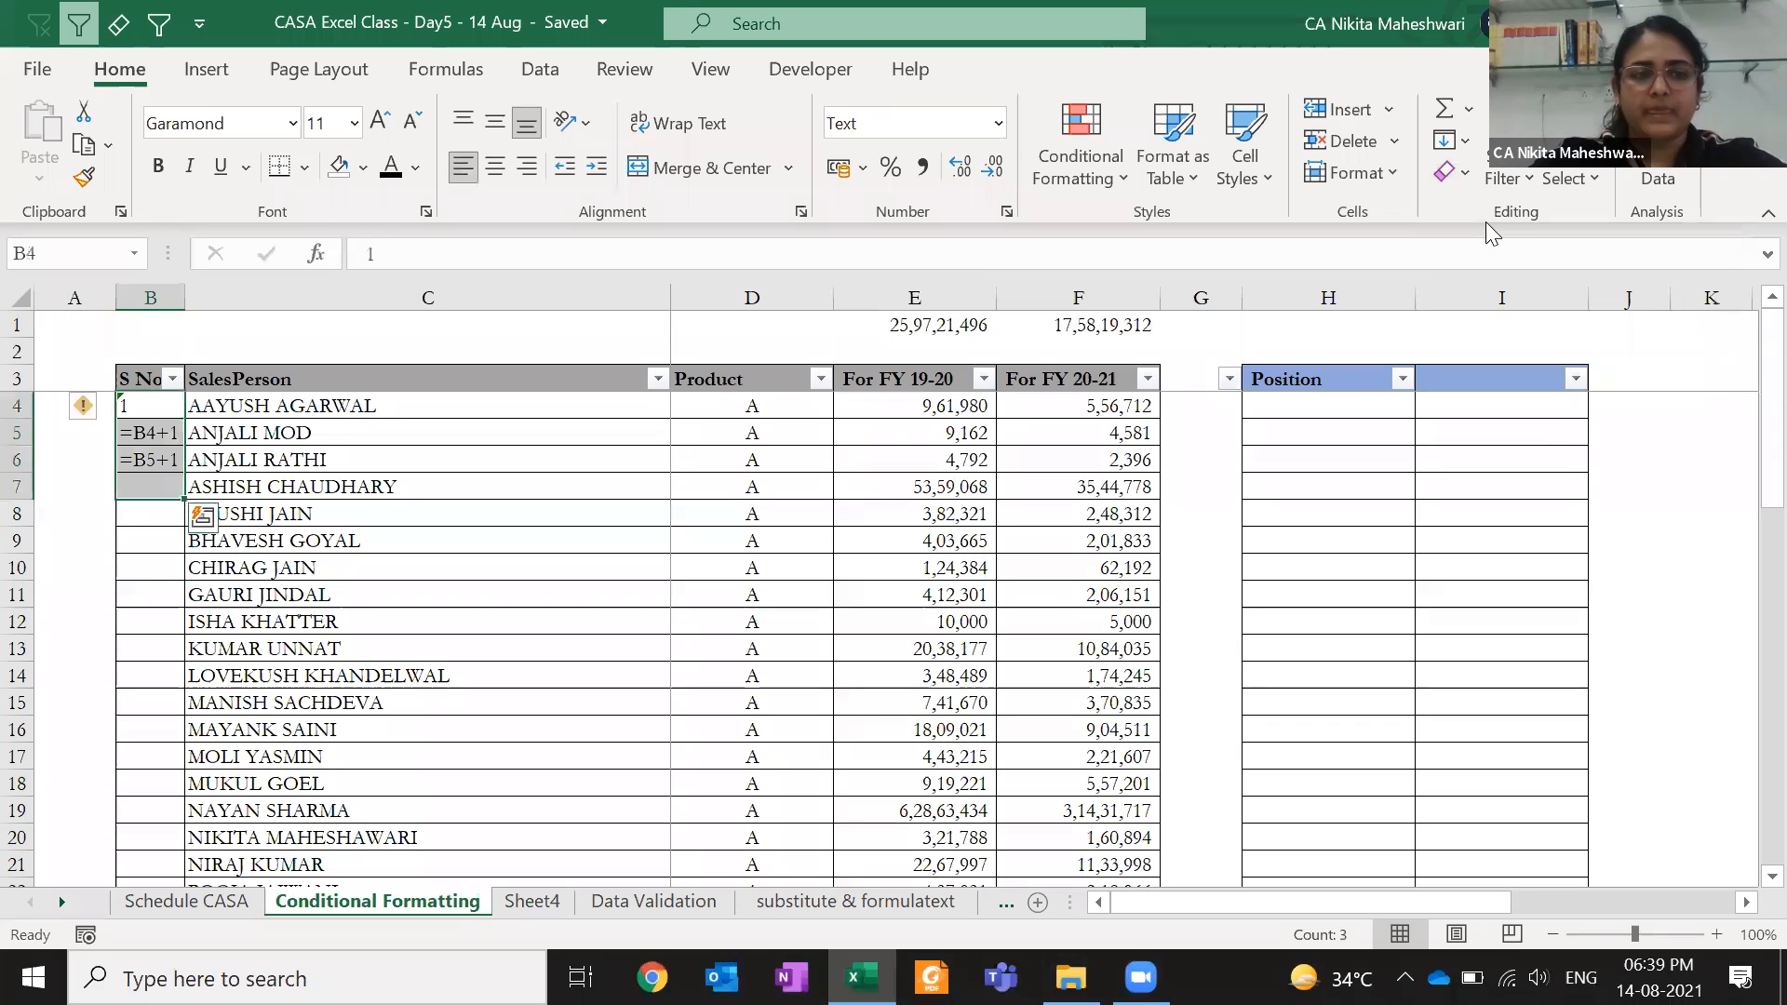
- Set B5 to General format and re-enter it so =B4+1 displays 2
key("Down")
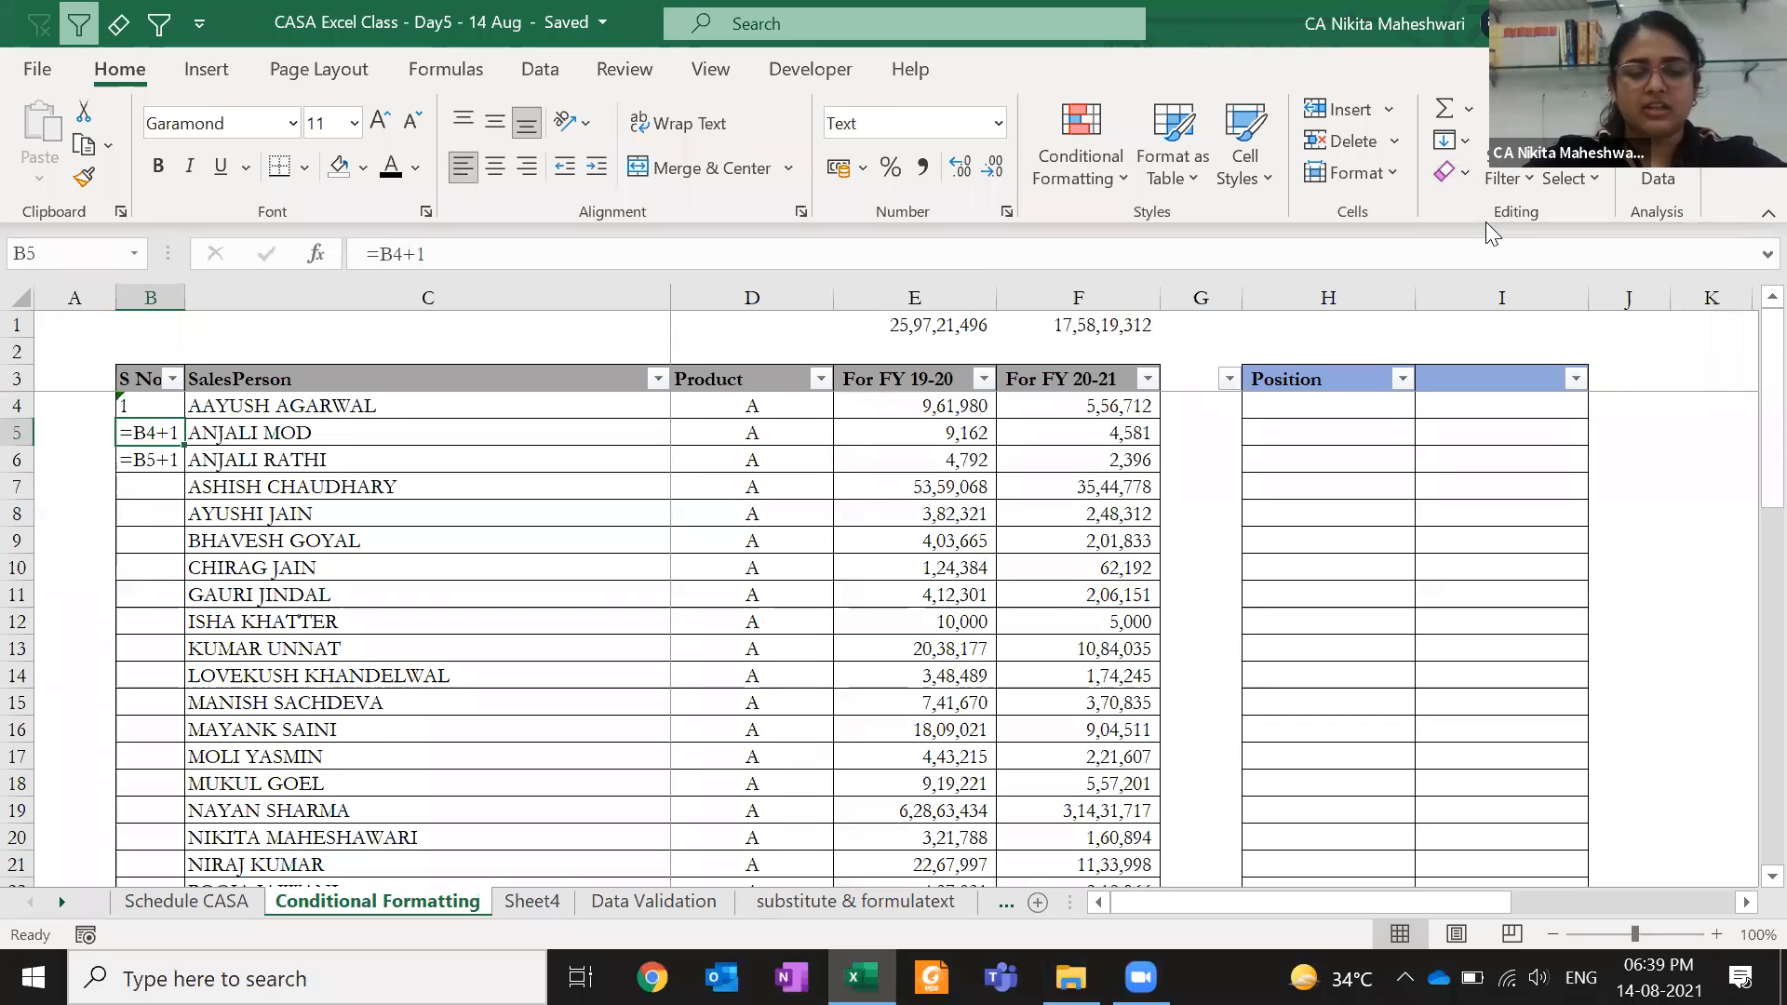
left_click(1001, 130)
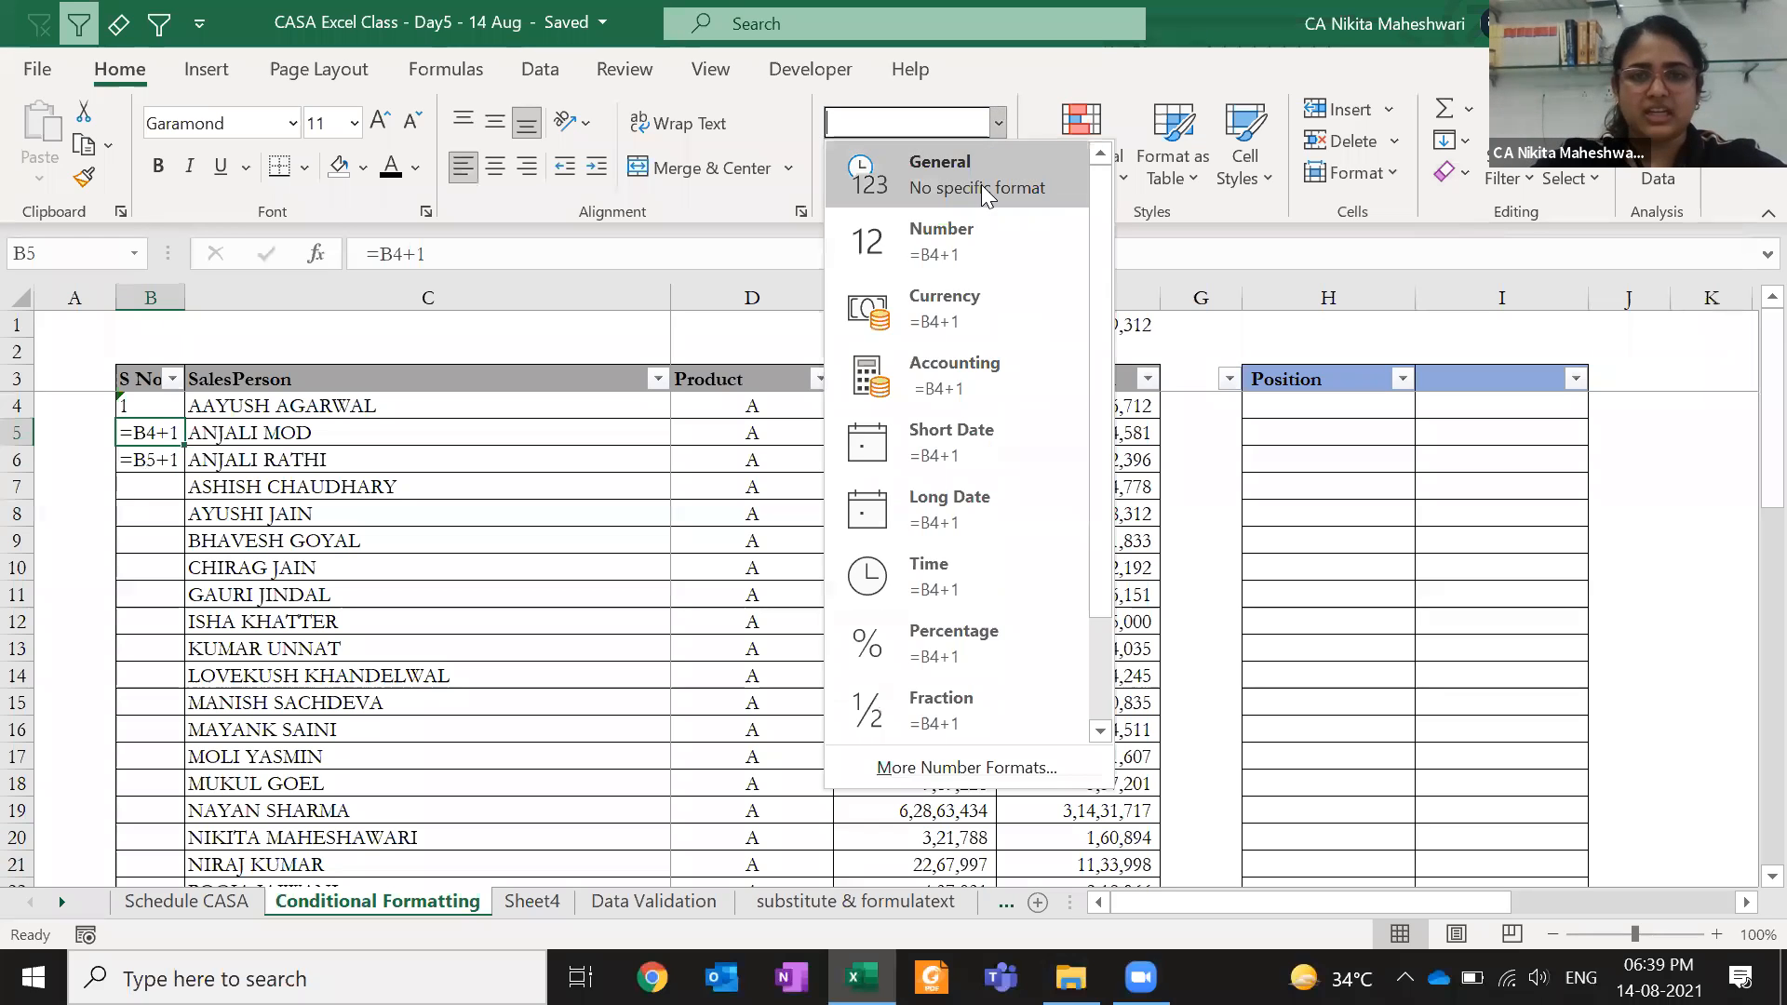
left_click(981, 185)
left_click(974, 251)
key("ctrl+Return")
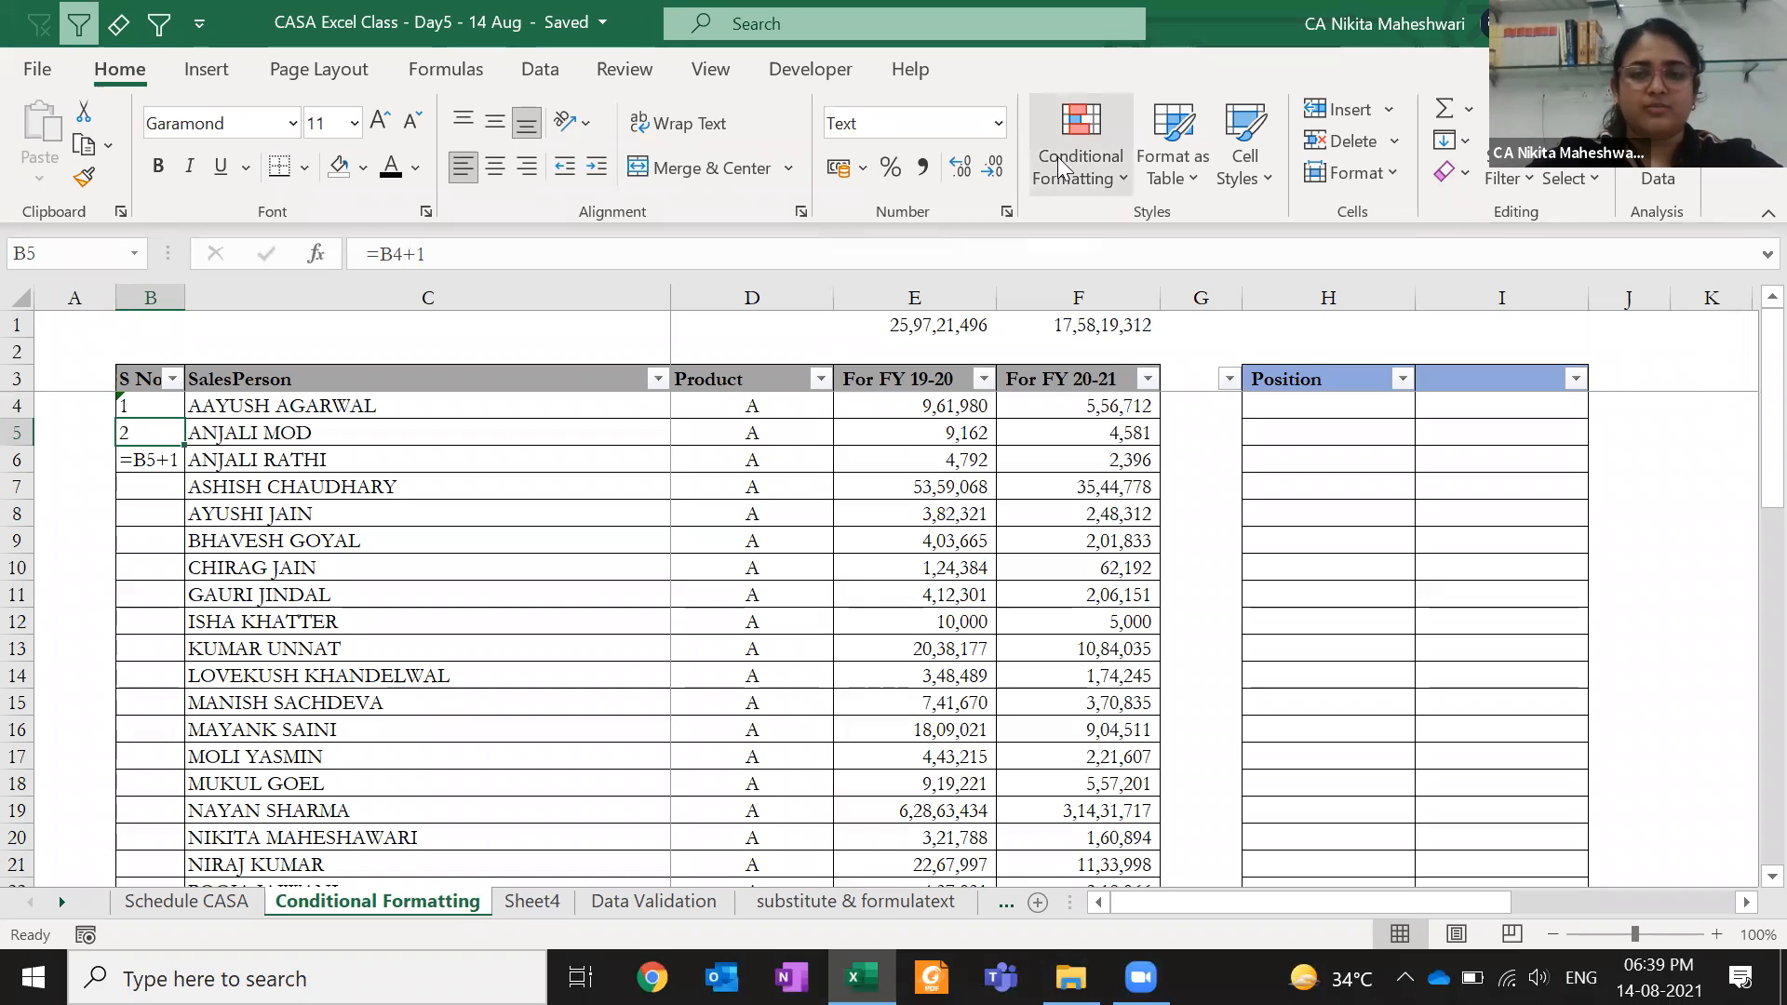
left_click(999, 123)
left_click(999, 124)
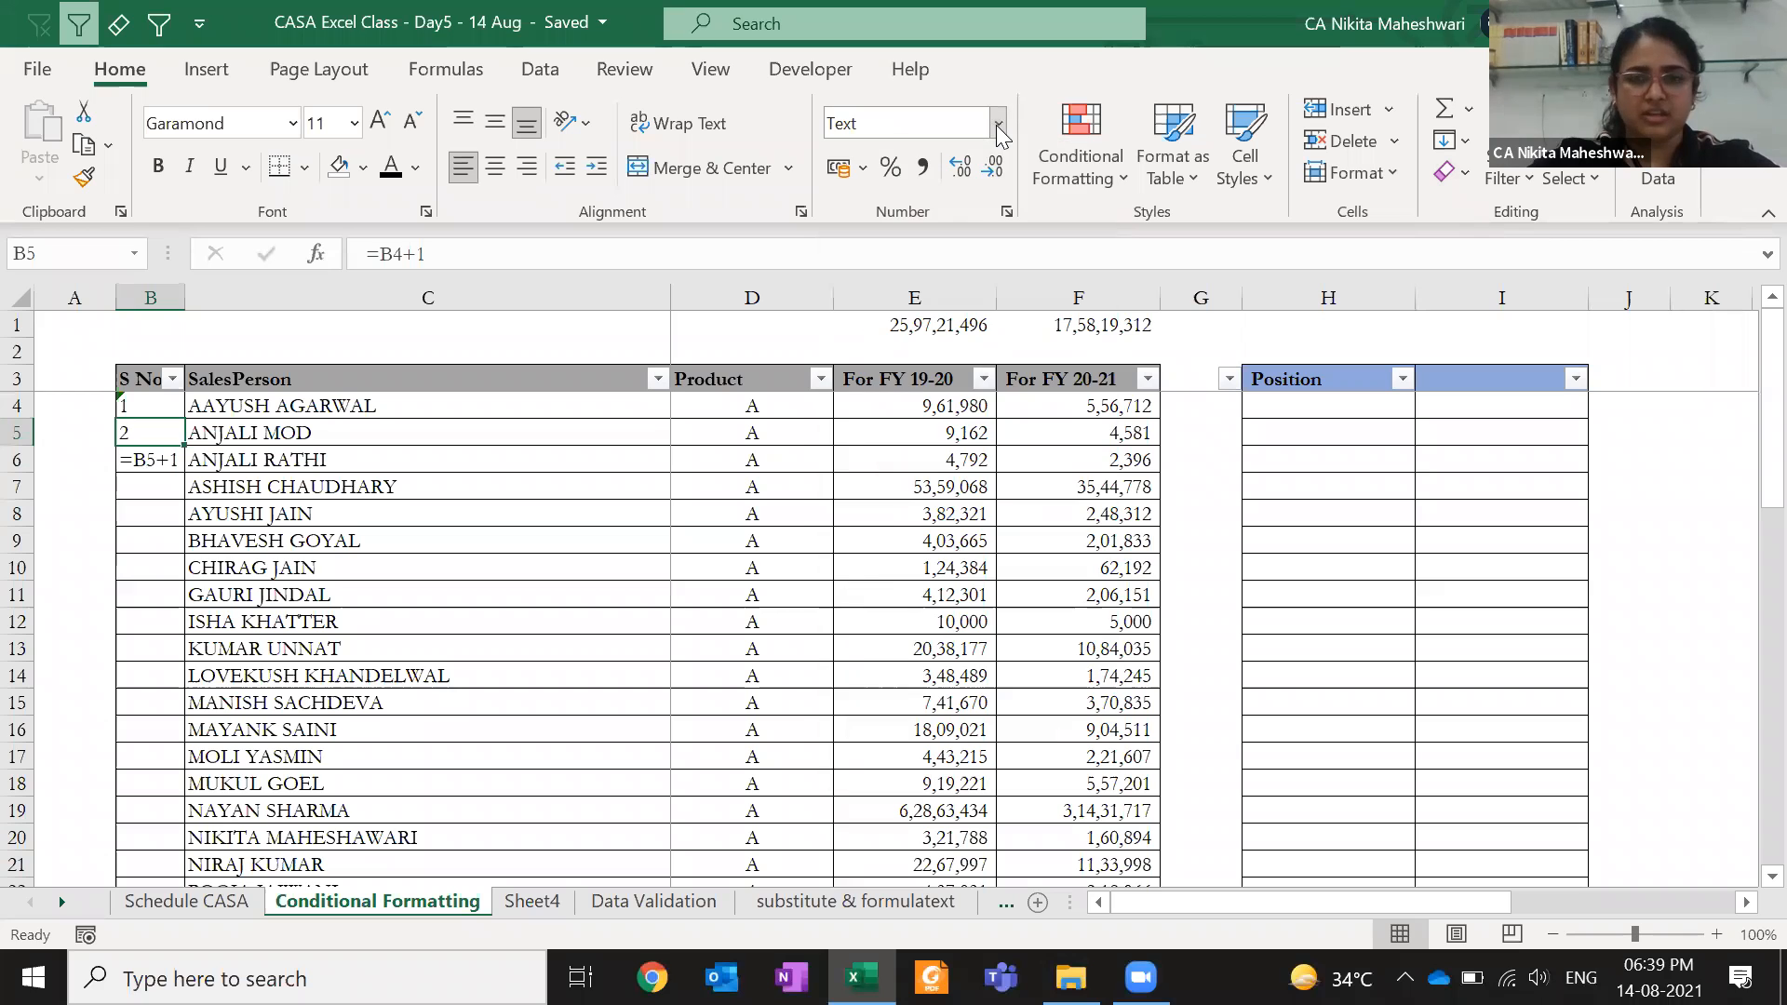
- Write the shortcut note 'CRTL SHIFT ~' in C1, toggling formula view on and off
left_click(340, 326)
type("CRTL")
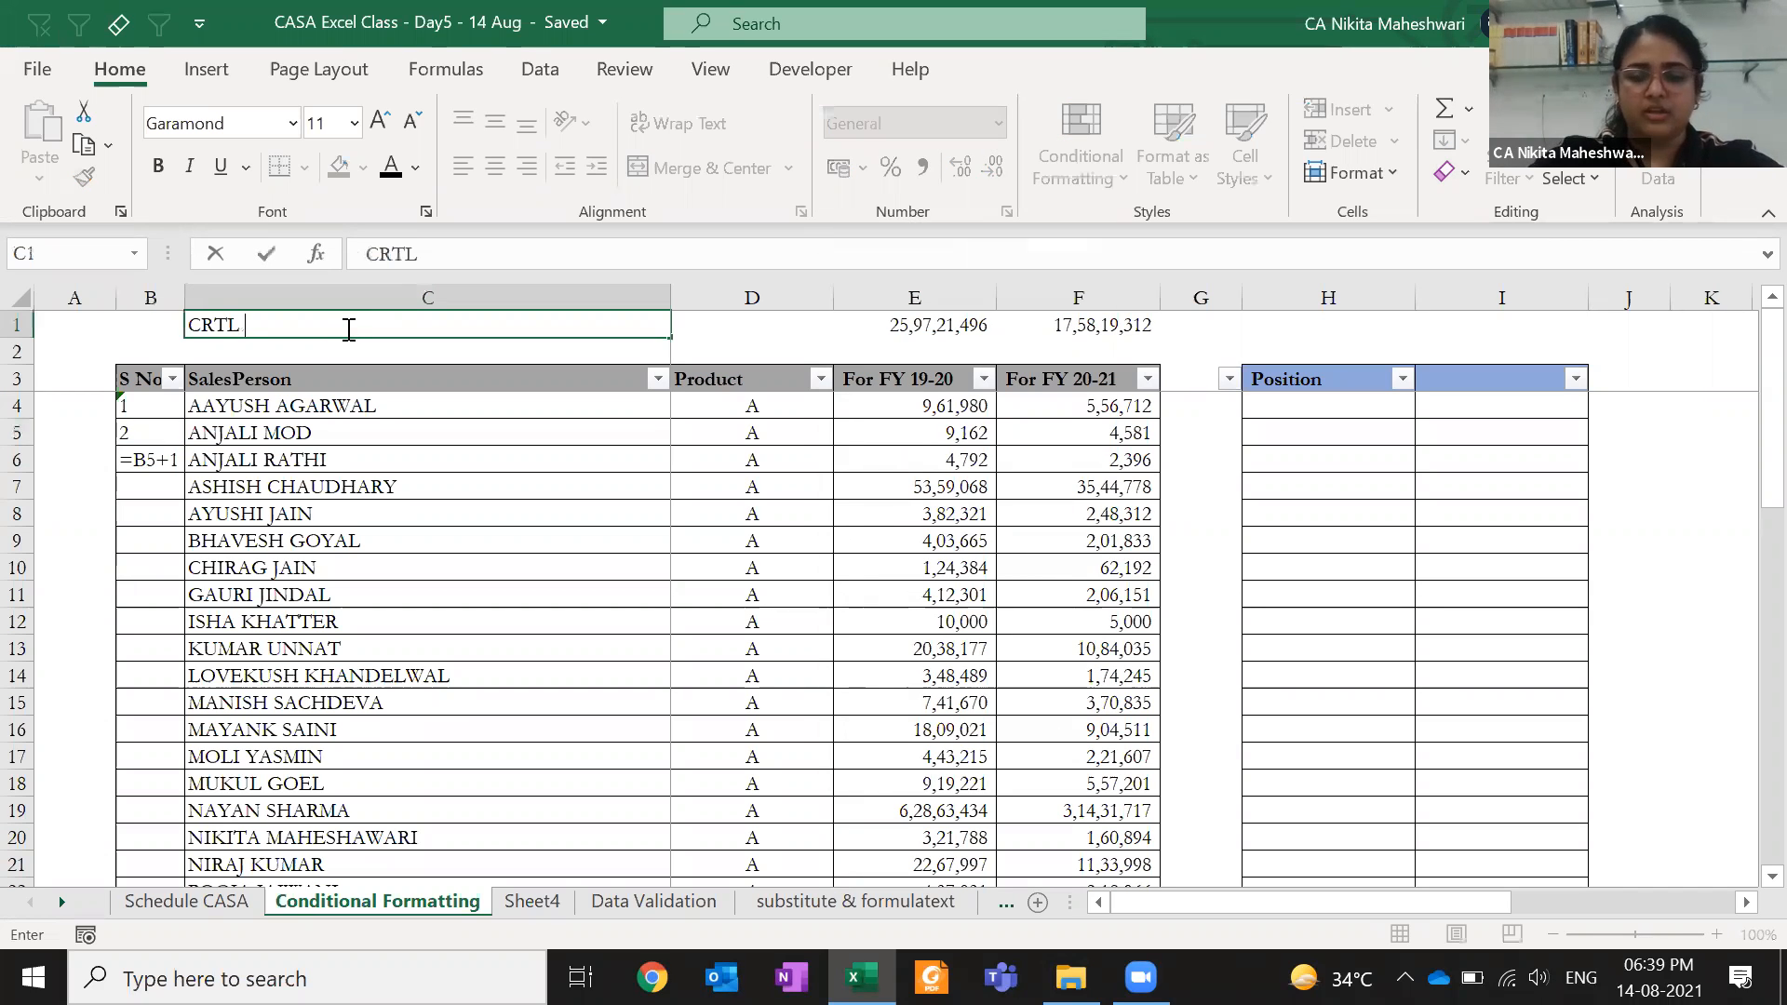
type(" ~")
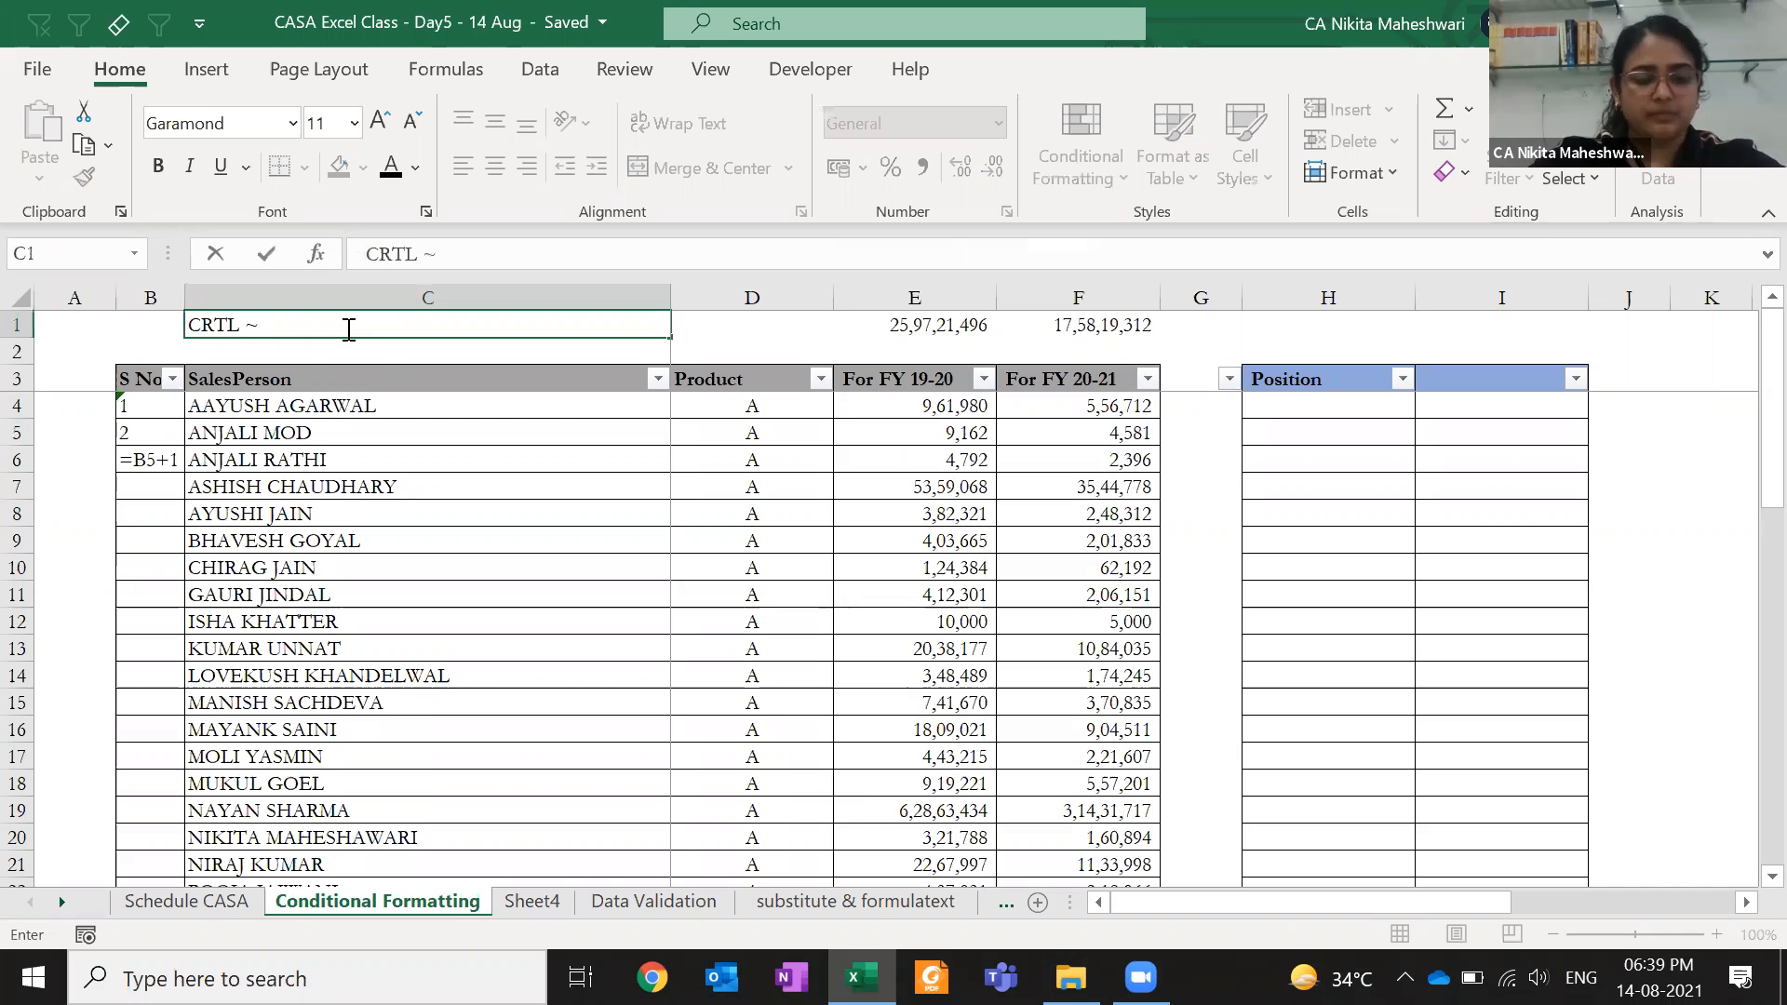
key("ctrl+Return")
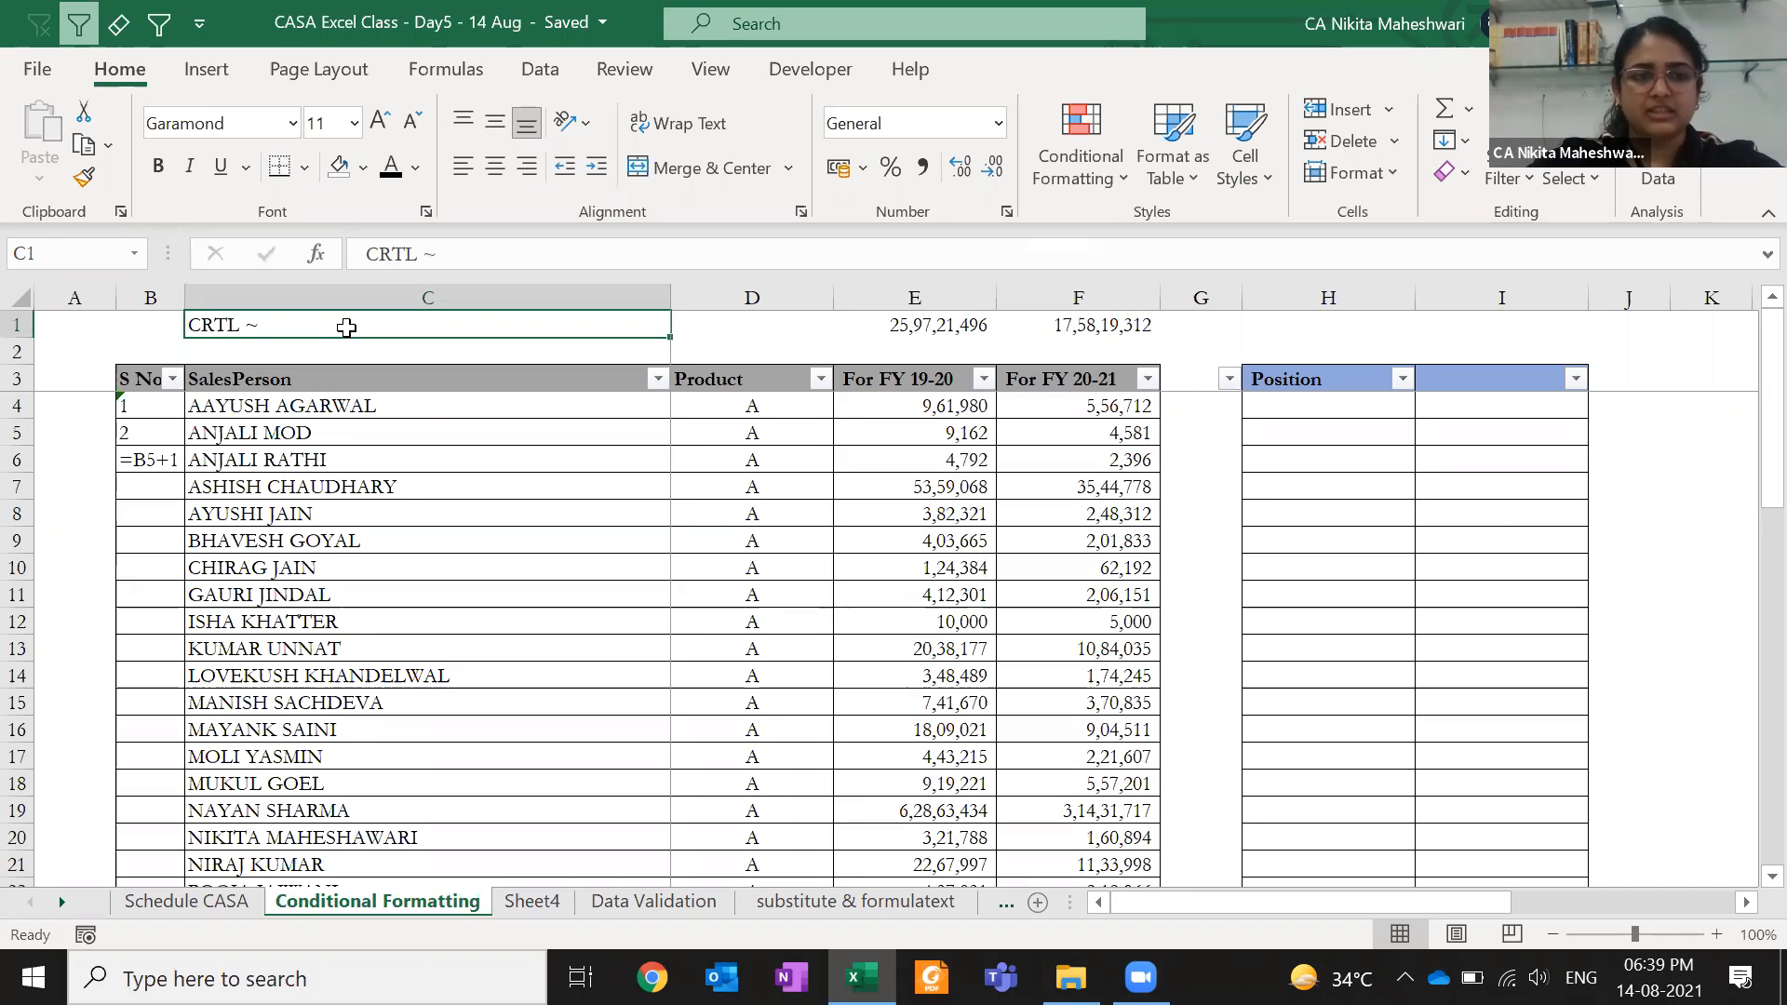
key("Down")
key("Down")
key("Down")
key("Right")
key("Right")
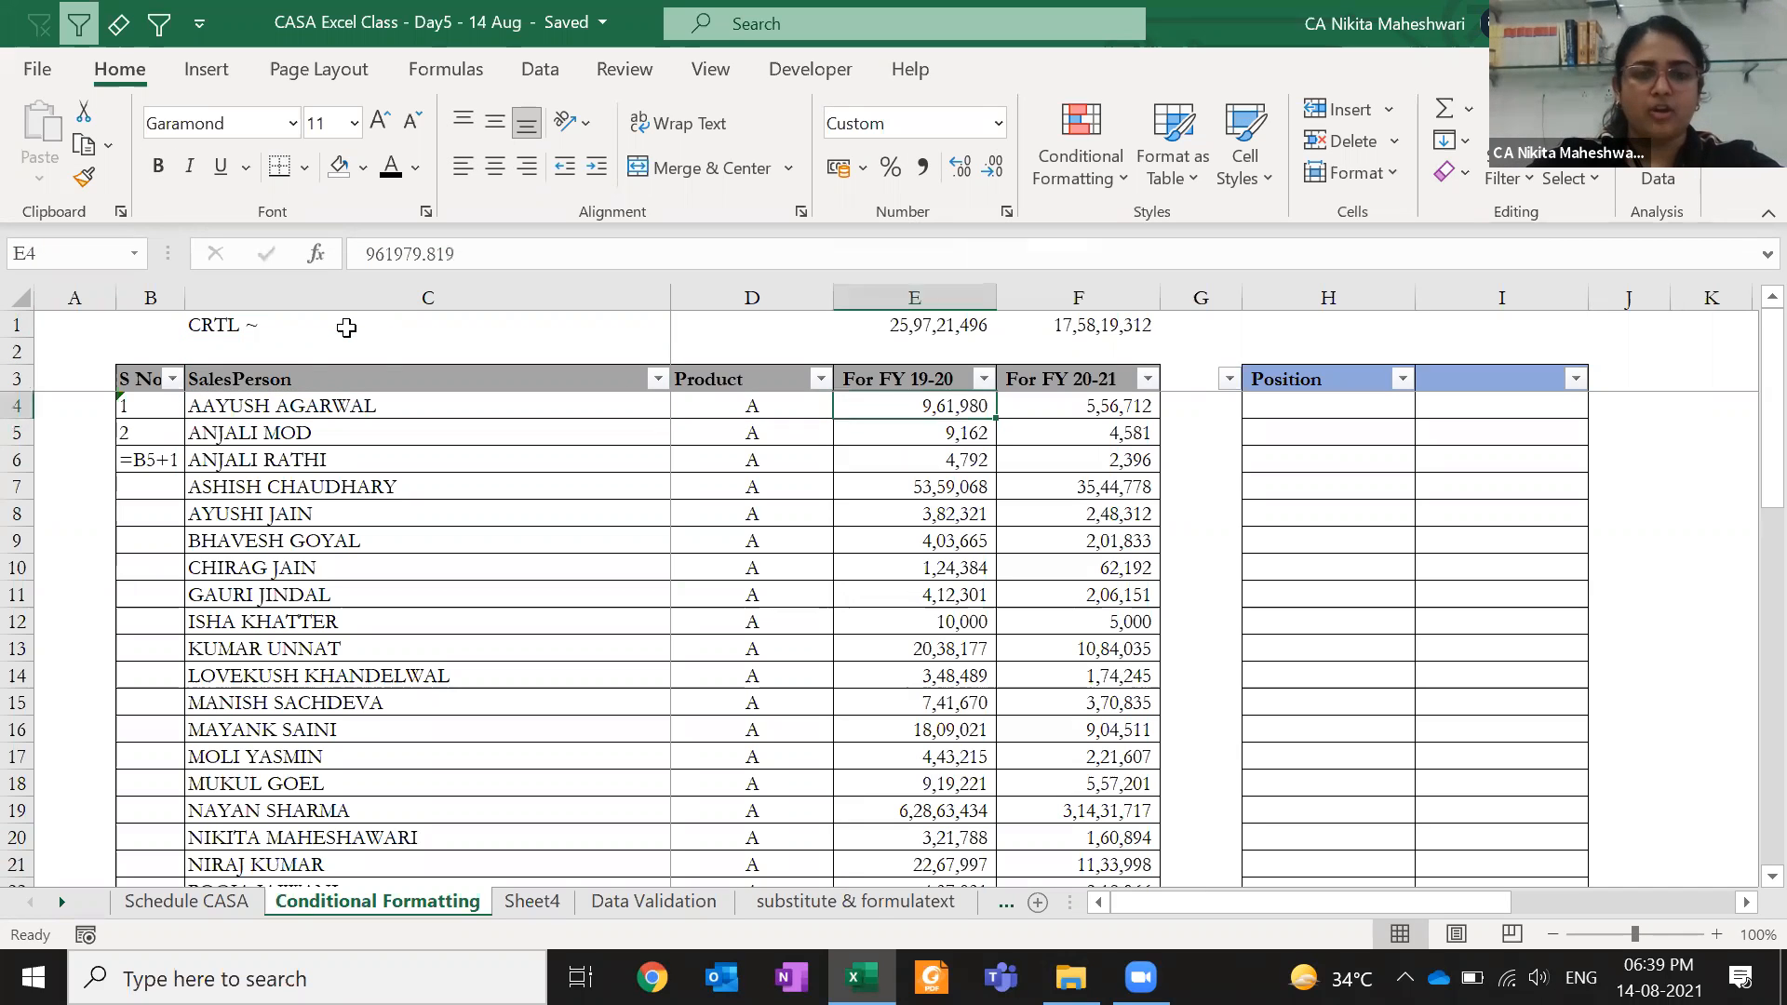
key("ctrl+grave")
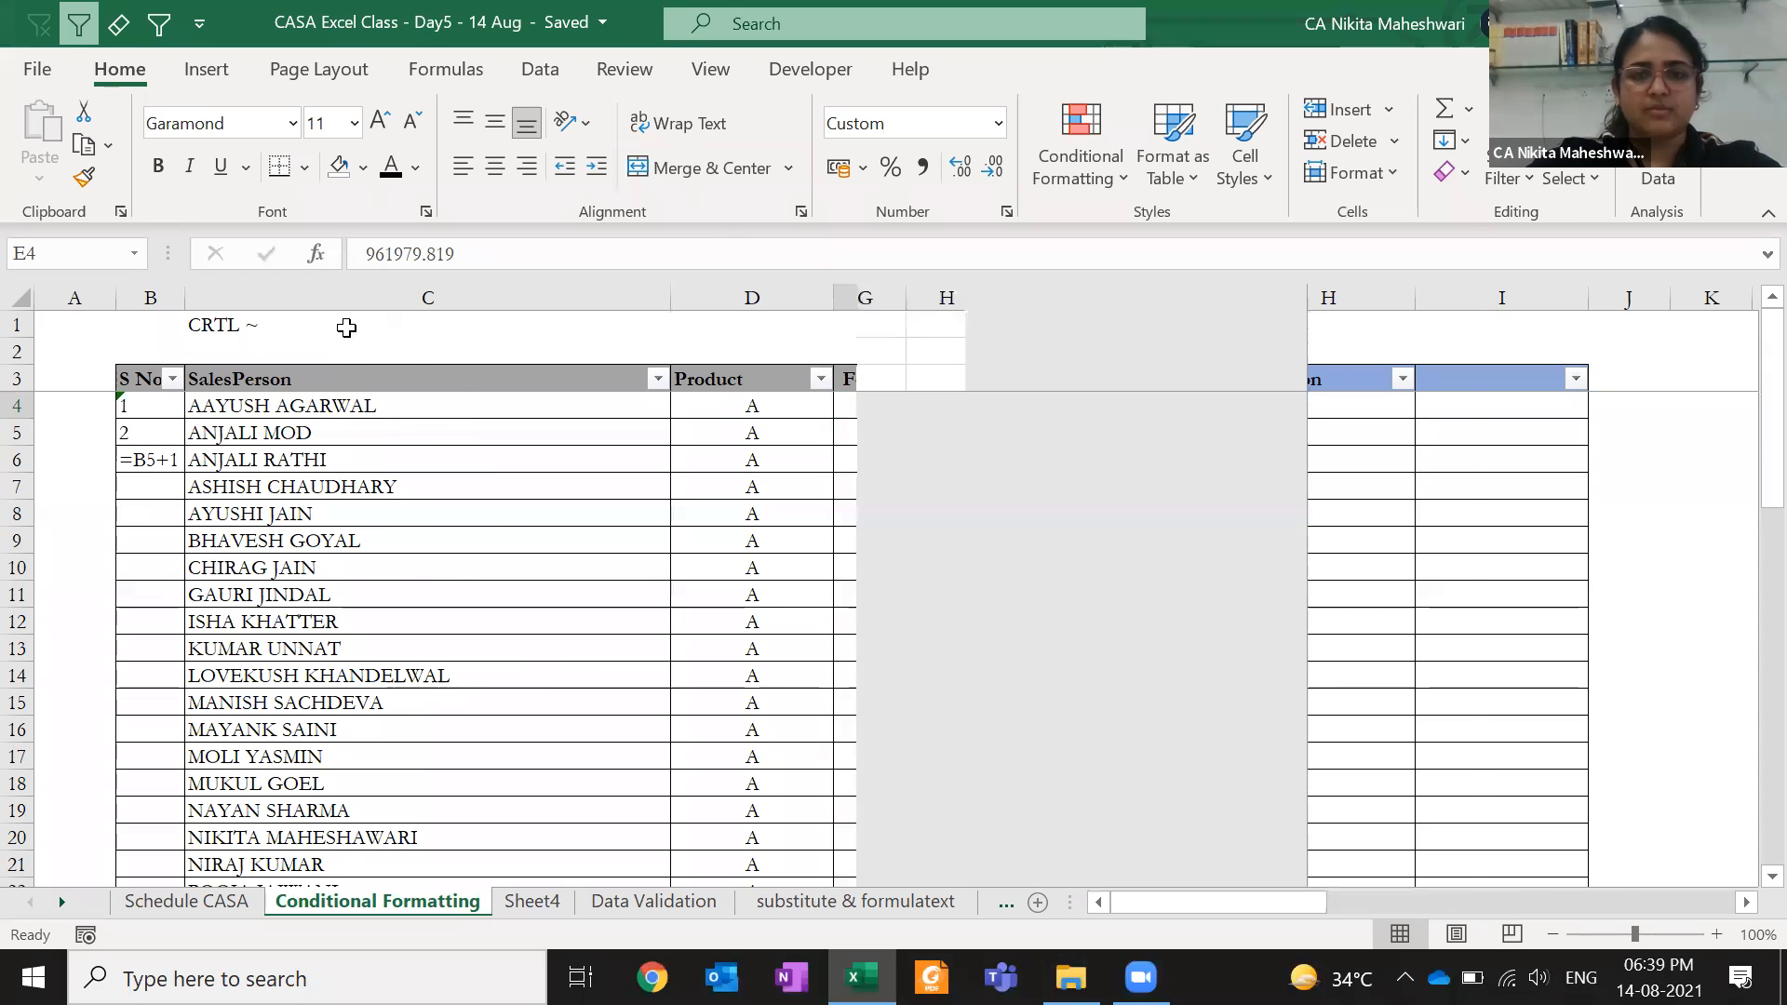
key("ctrl+grave")
double_click(244, 324)
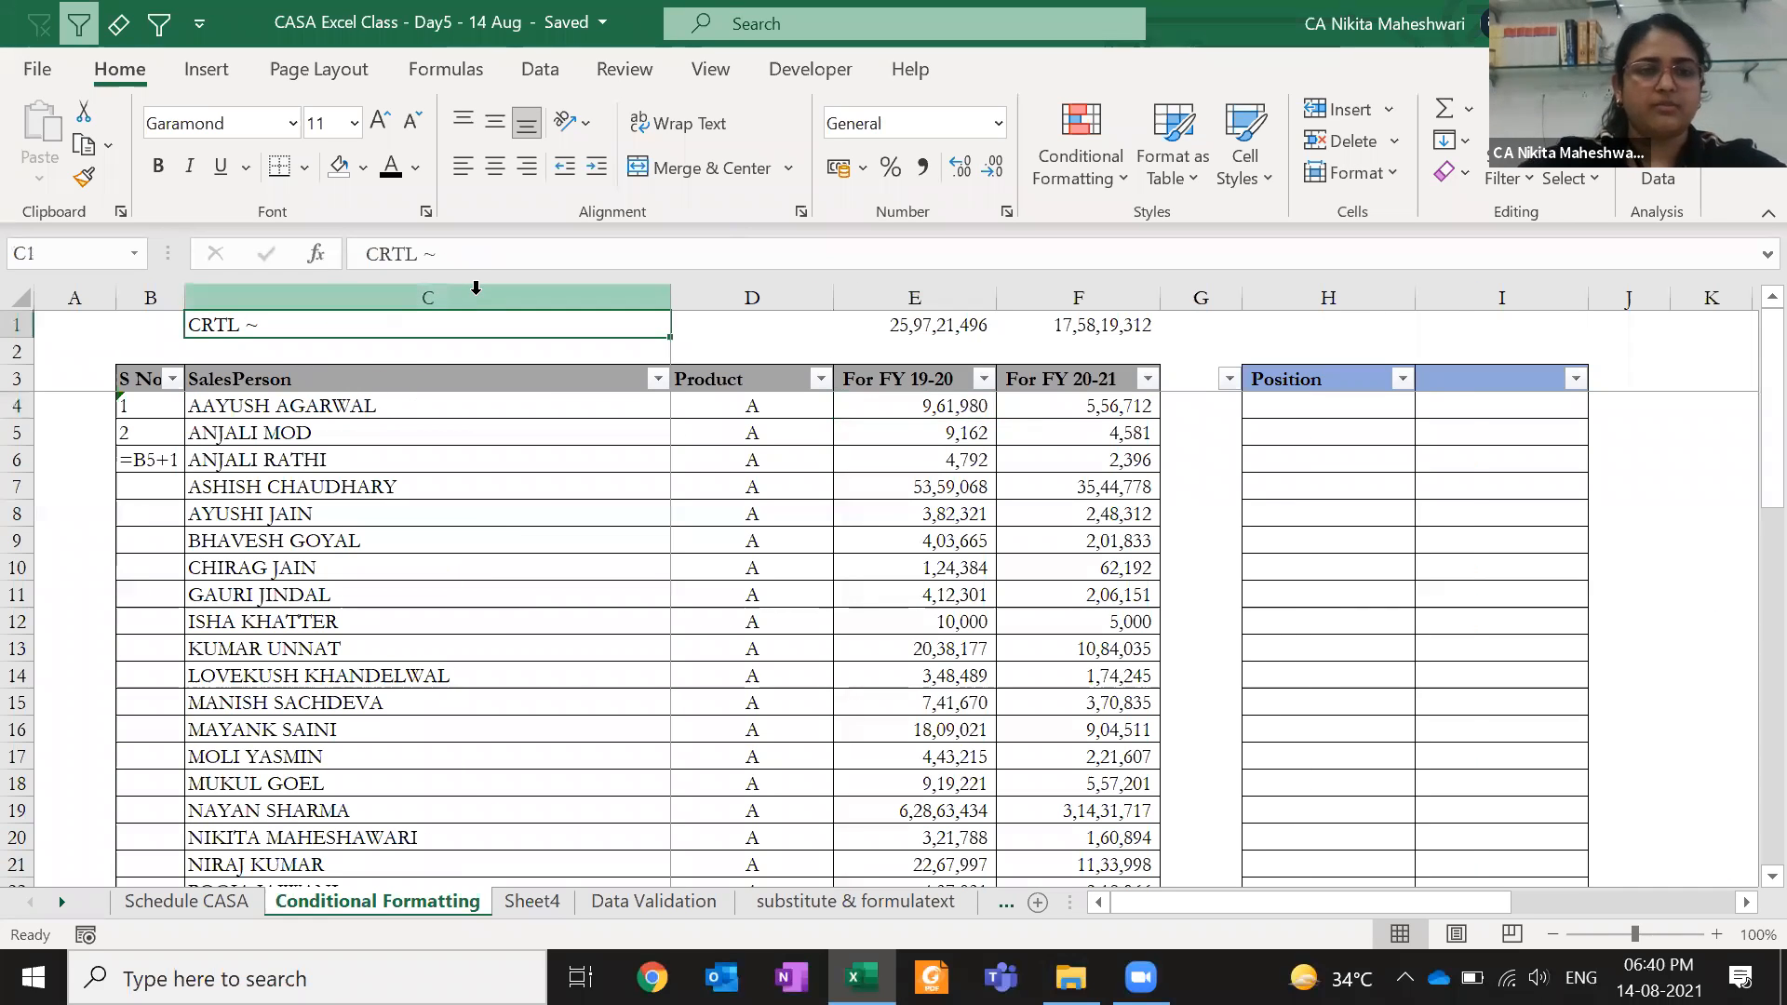
type("SHIFT")
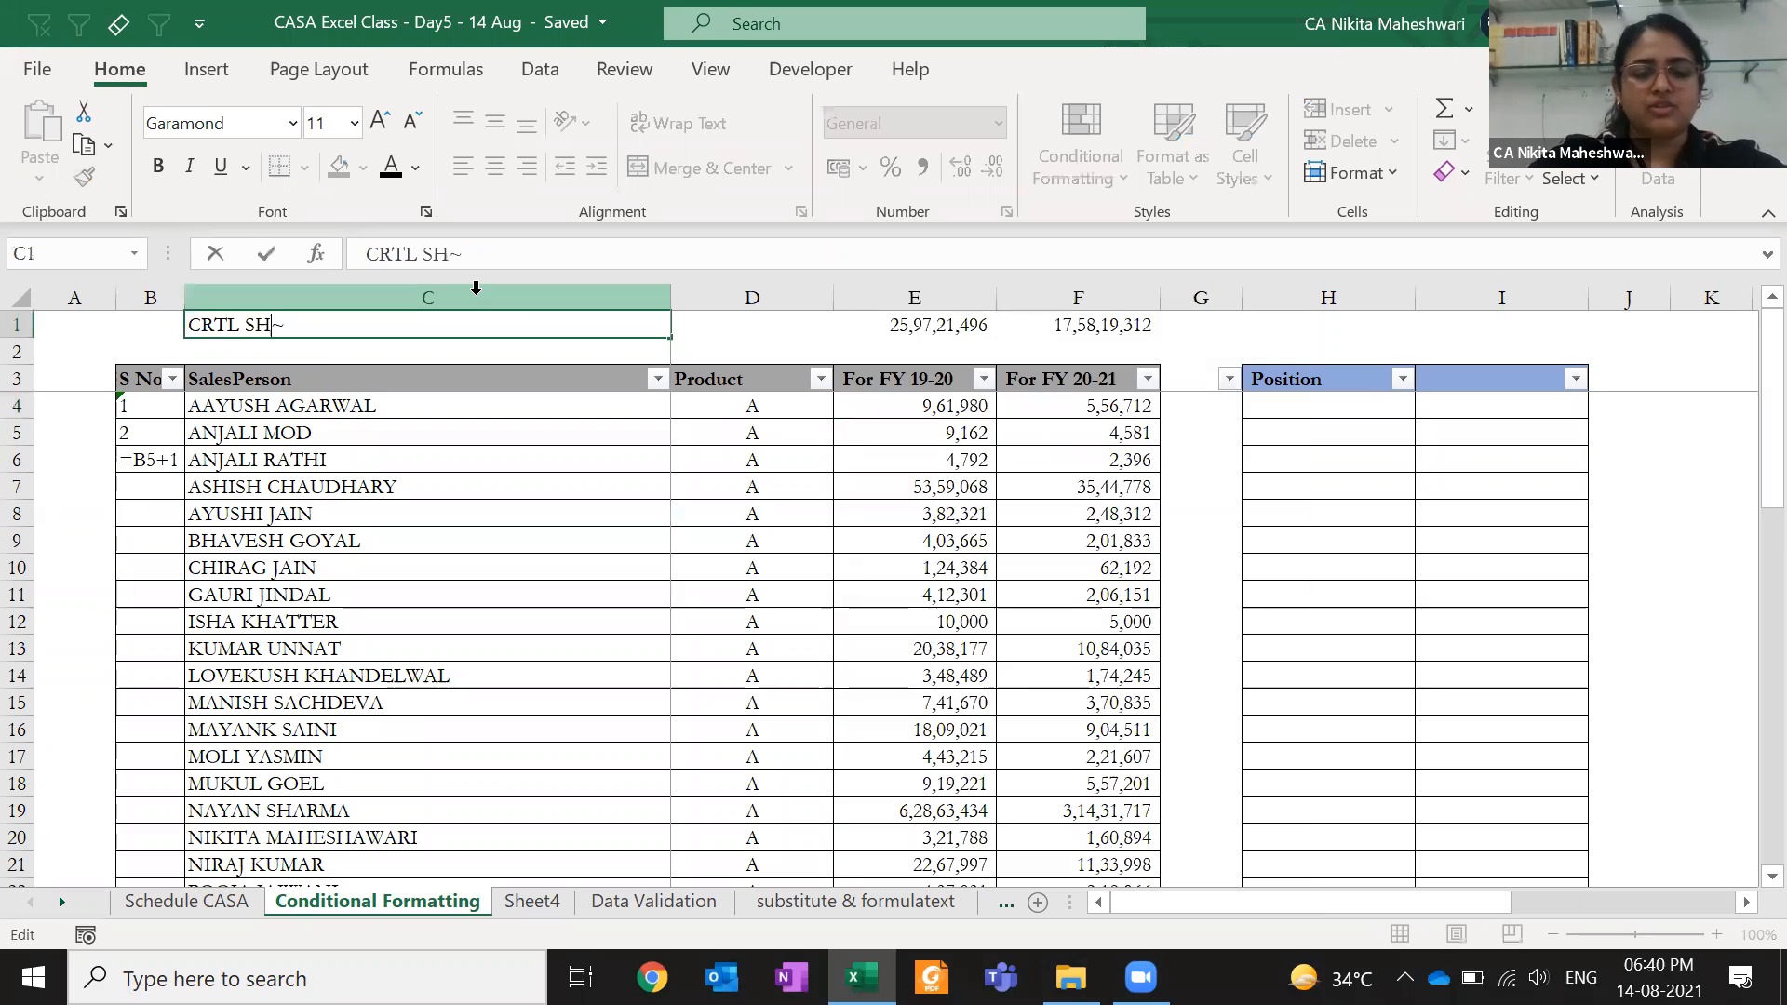
key("Return")
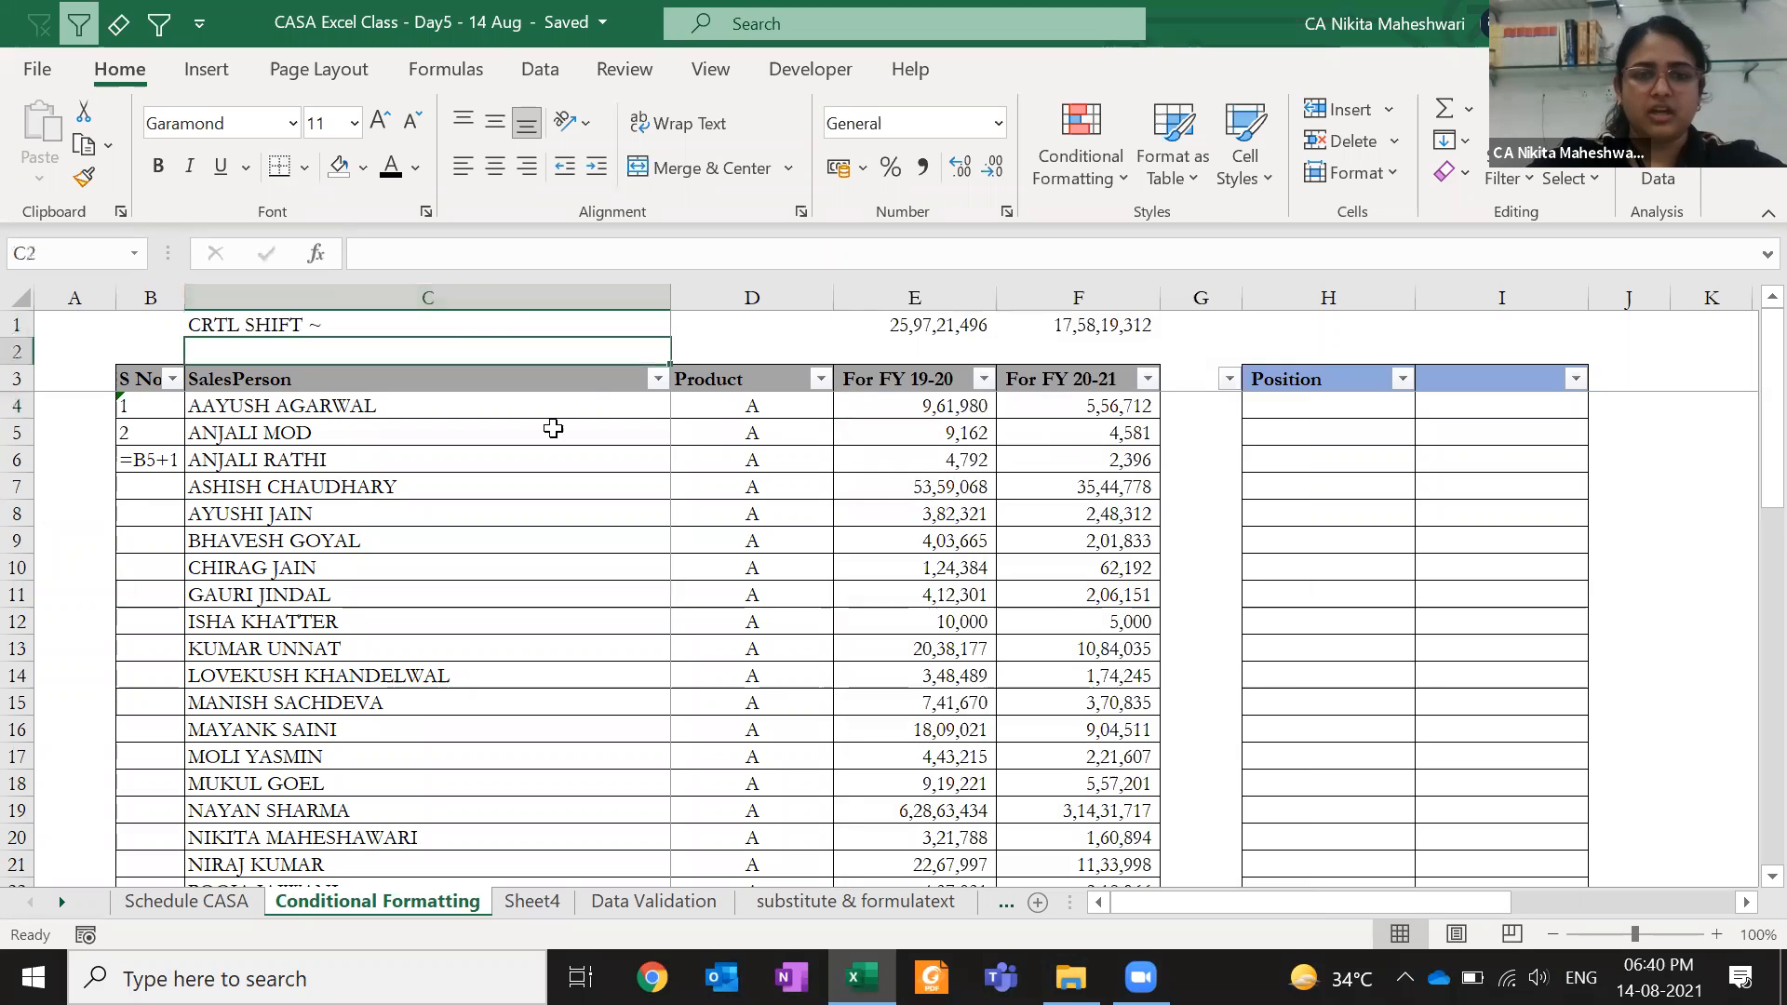
- Apply General number format to E4:E6 with Ctrl+Shift+~
left_click(844, 405)
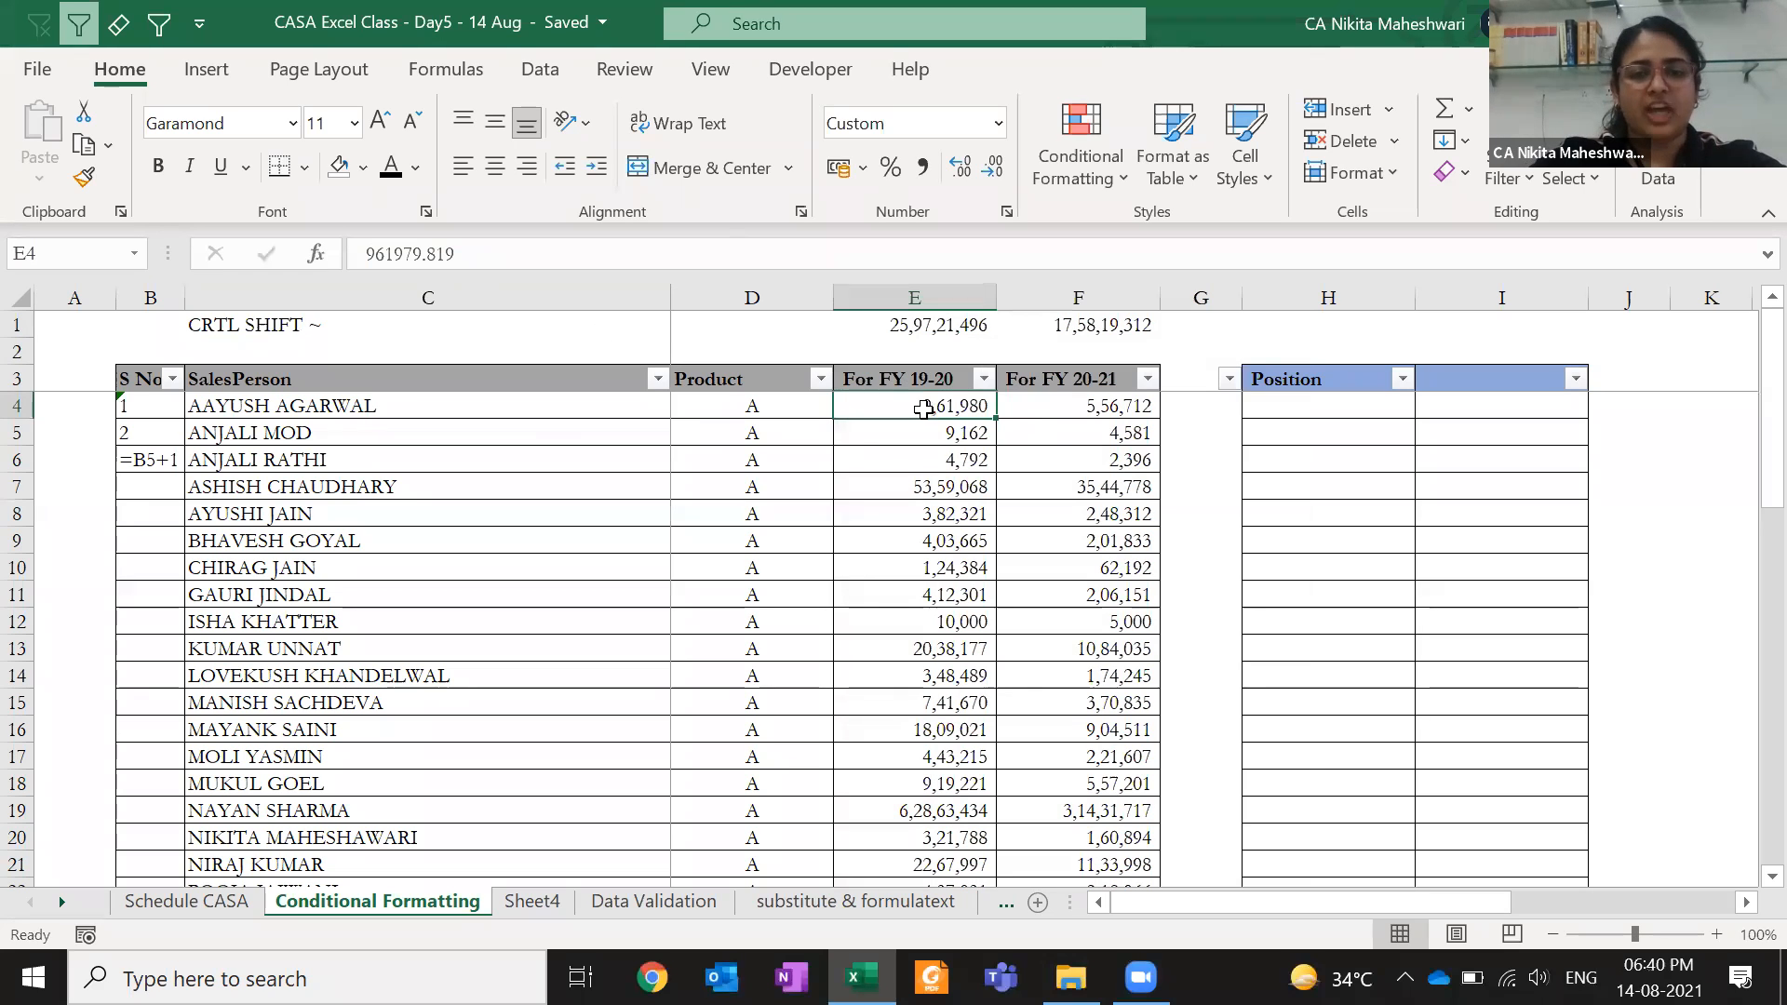
left_click_drag(913, 416, 910, 457)
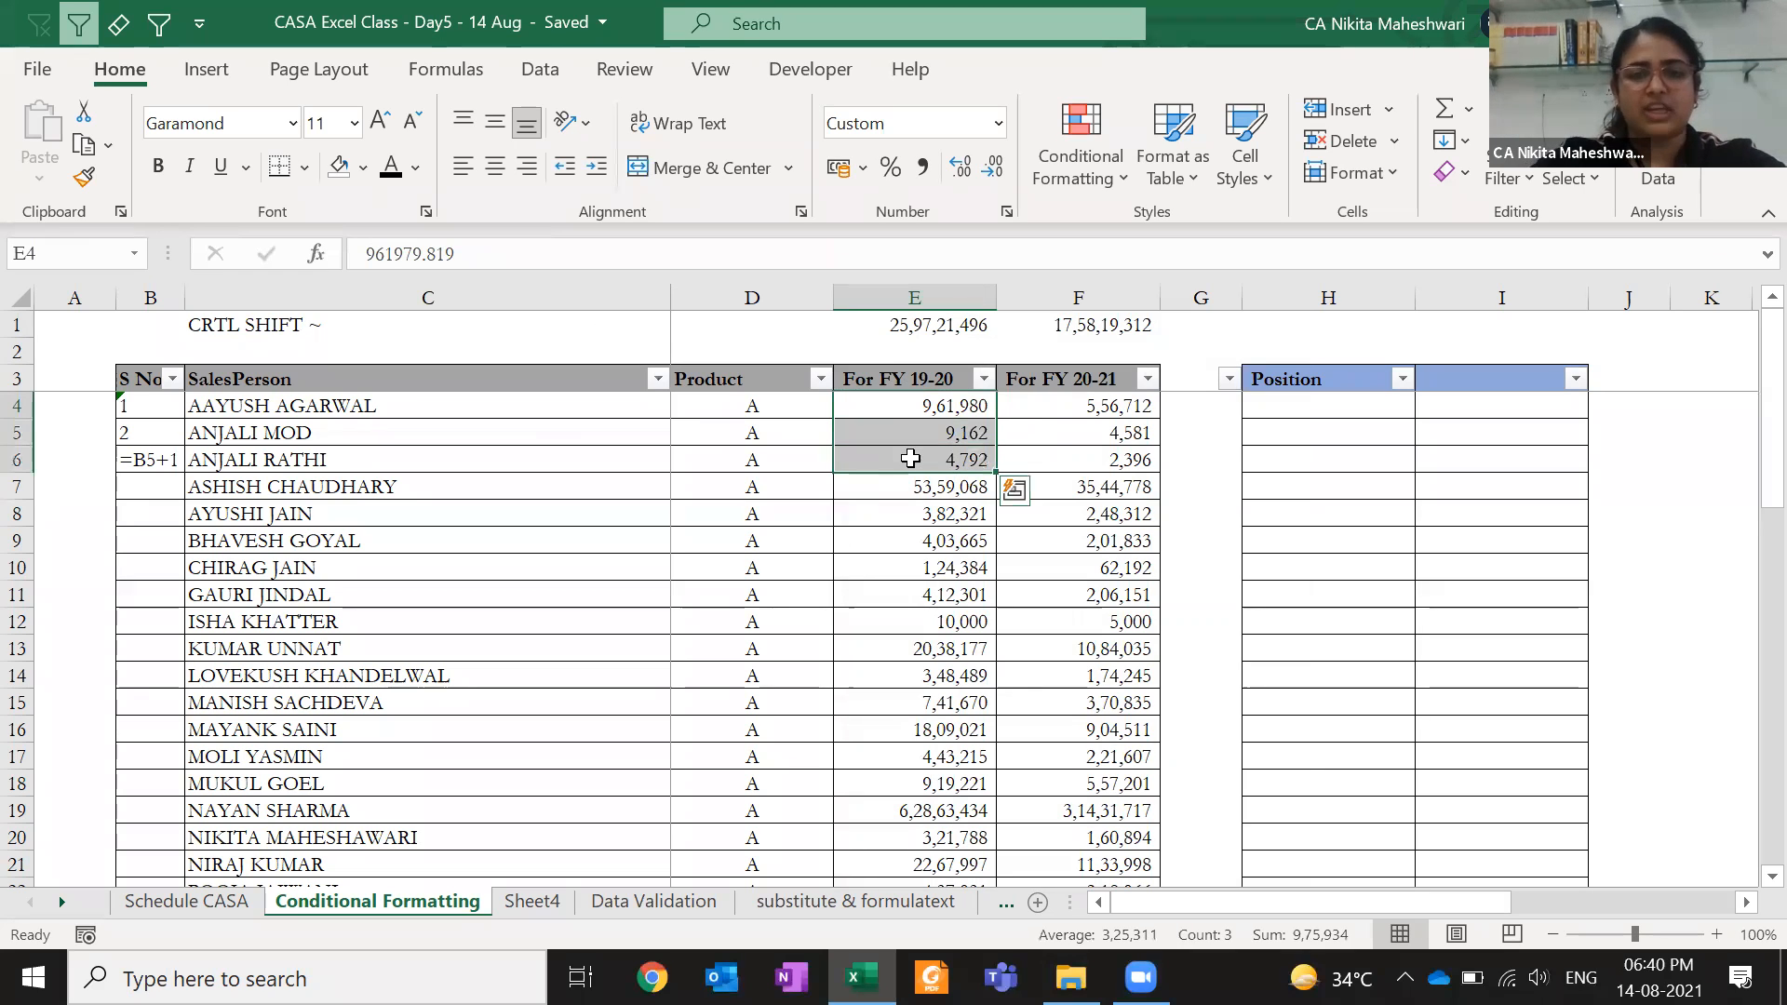
key("ctrl+q")
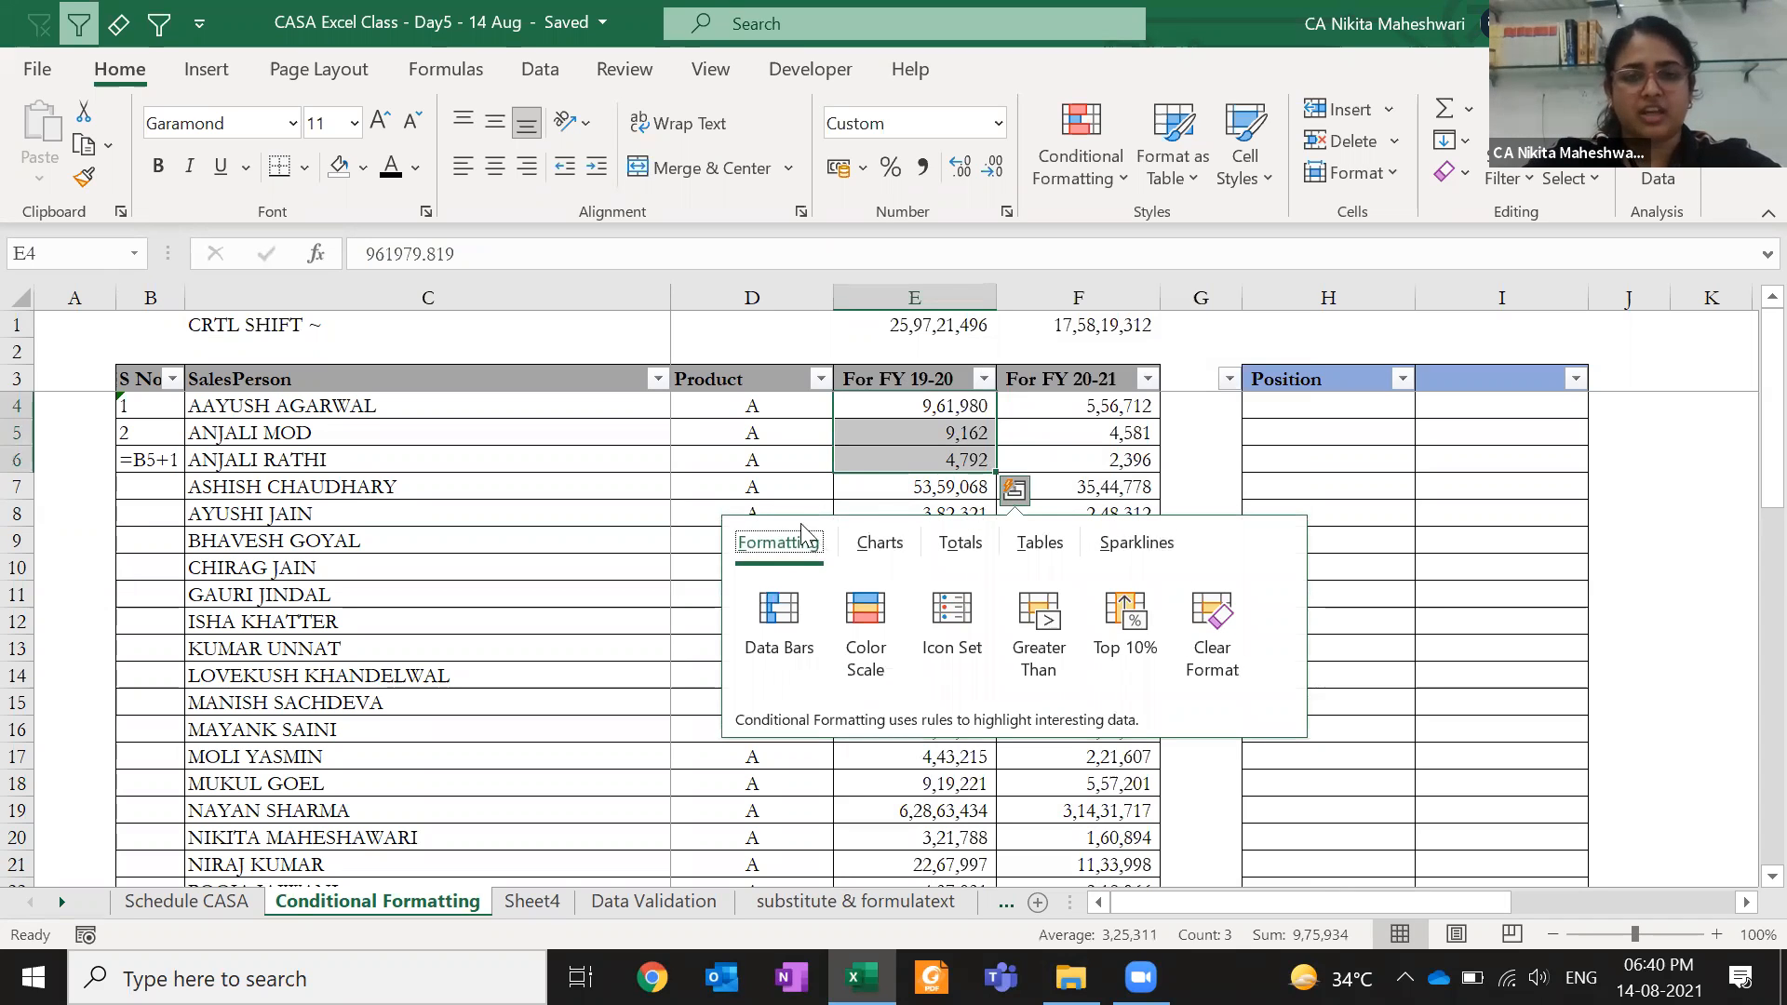
left_click(1249, 485)
left_click(1249, 485)
left_click_drag(948, 415, 959, 460)
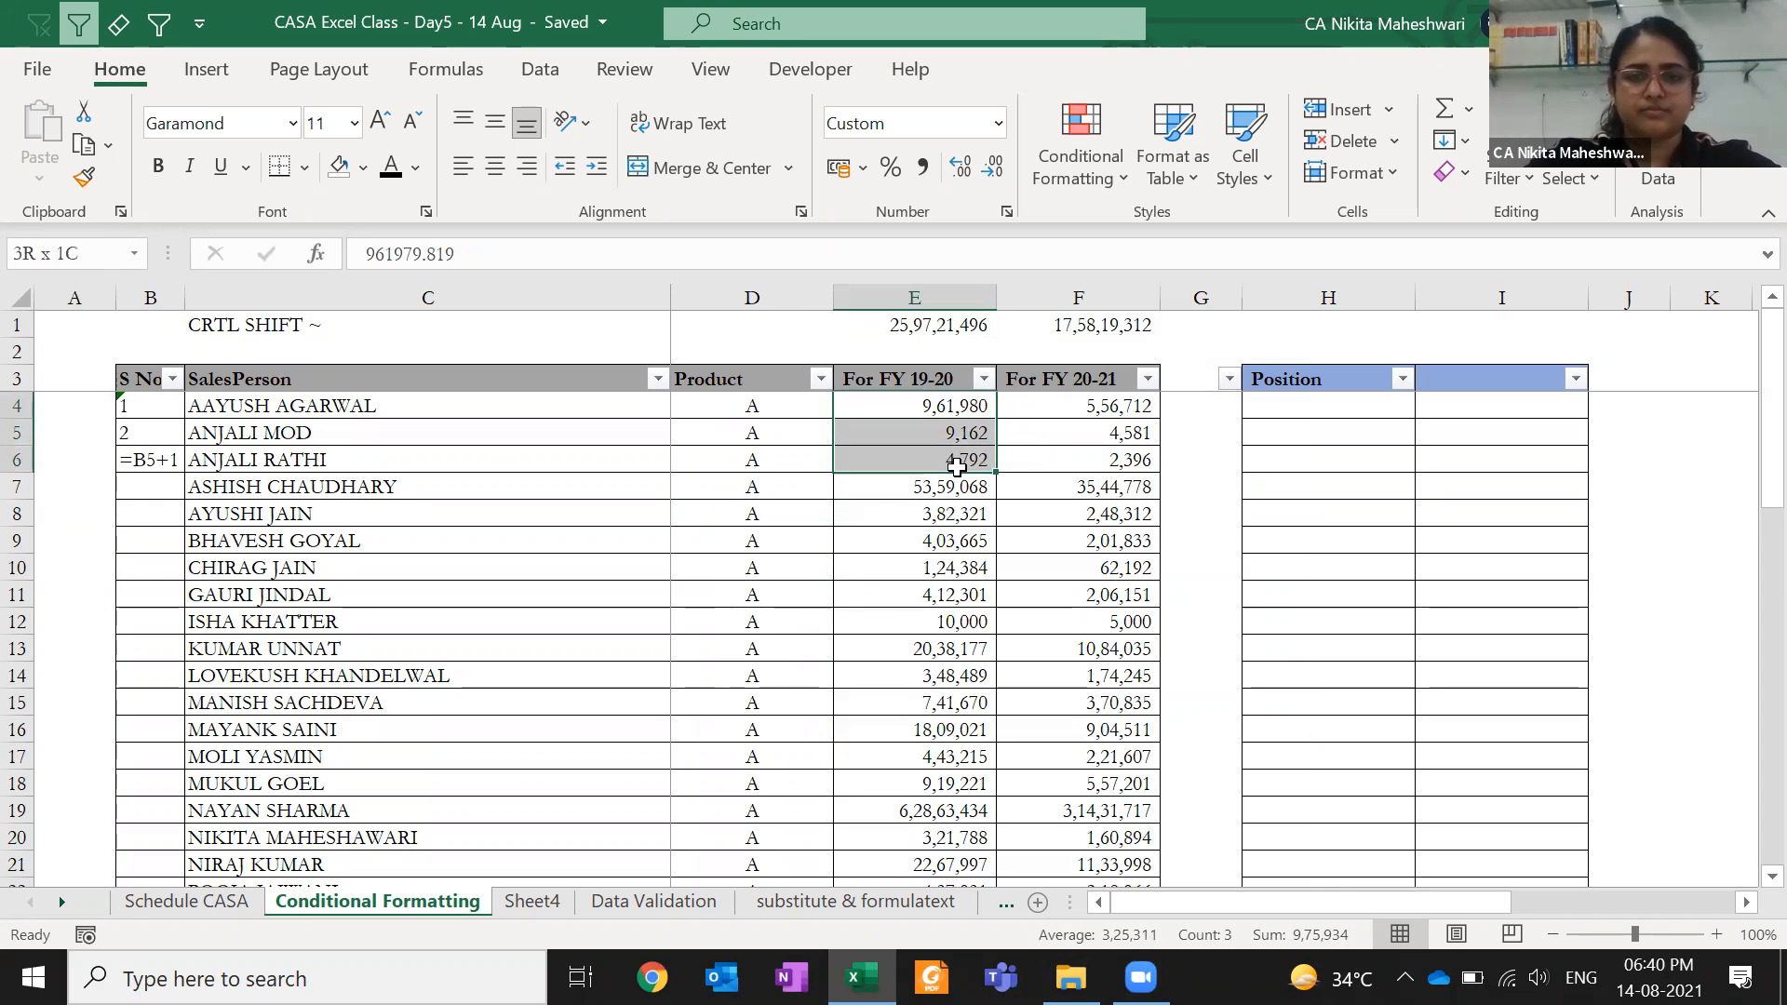
key("ctrl+shift+grave")
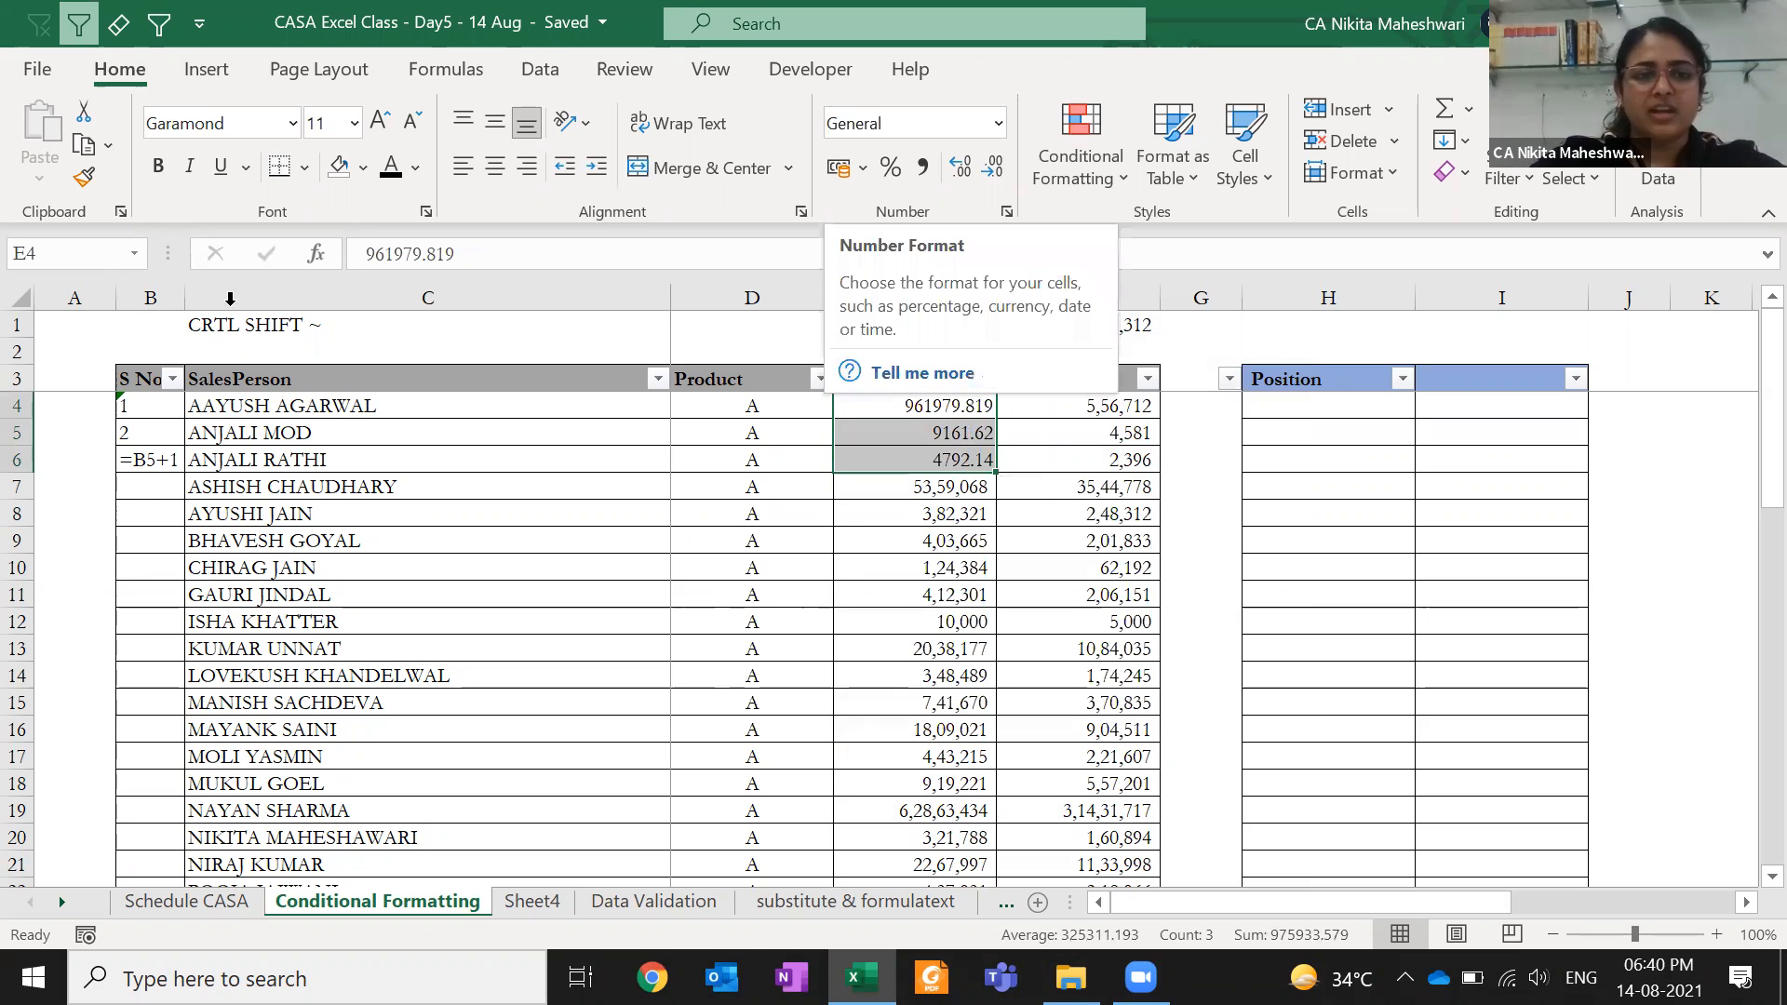
- Correct the C1 note's typo so it reads 'CTRL SHIFT ~'
left_click(443, 330)
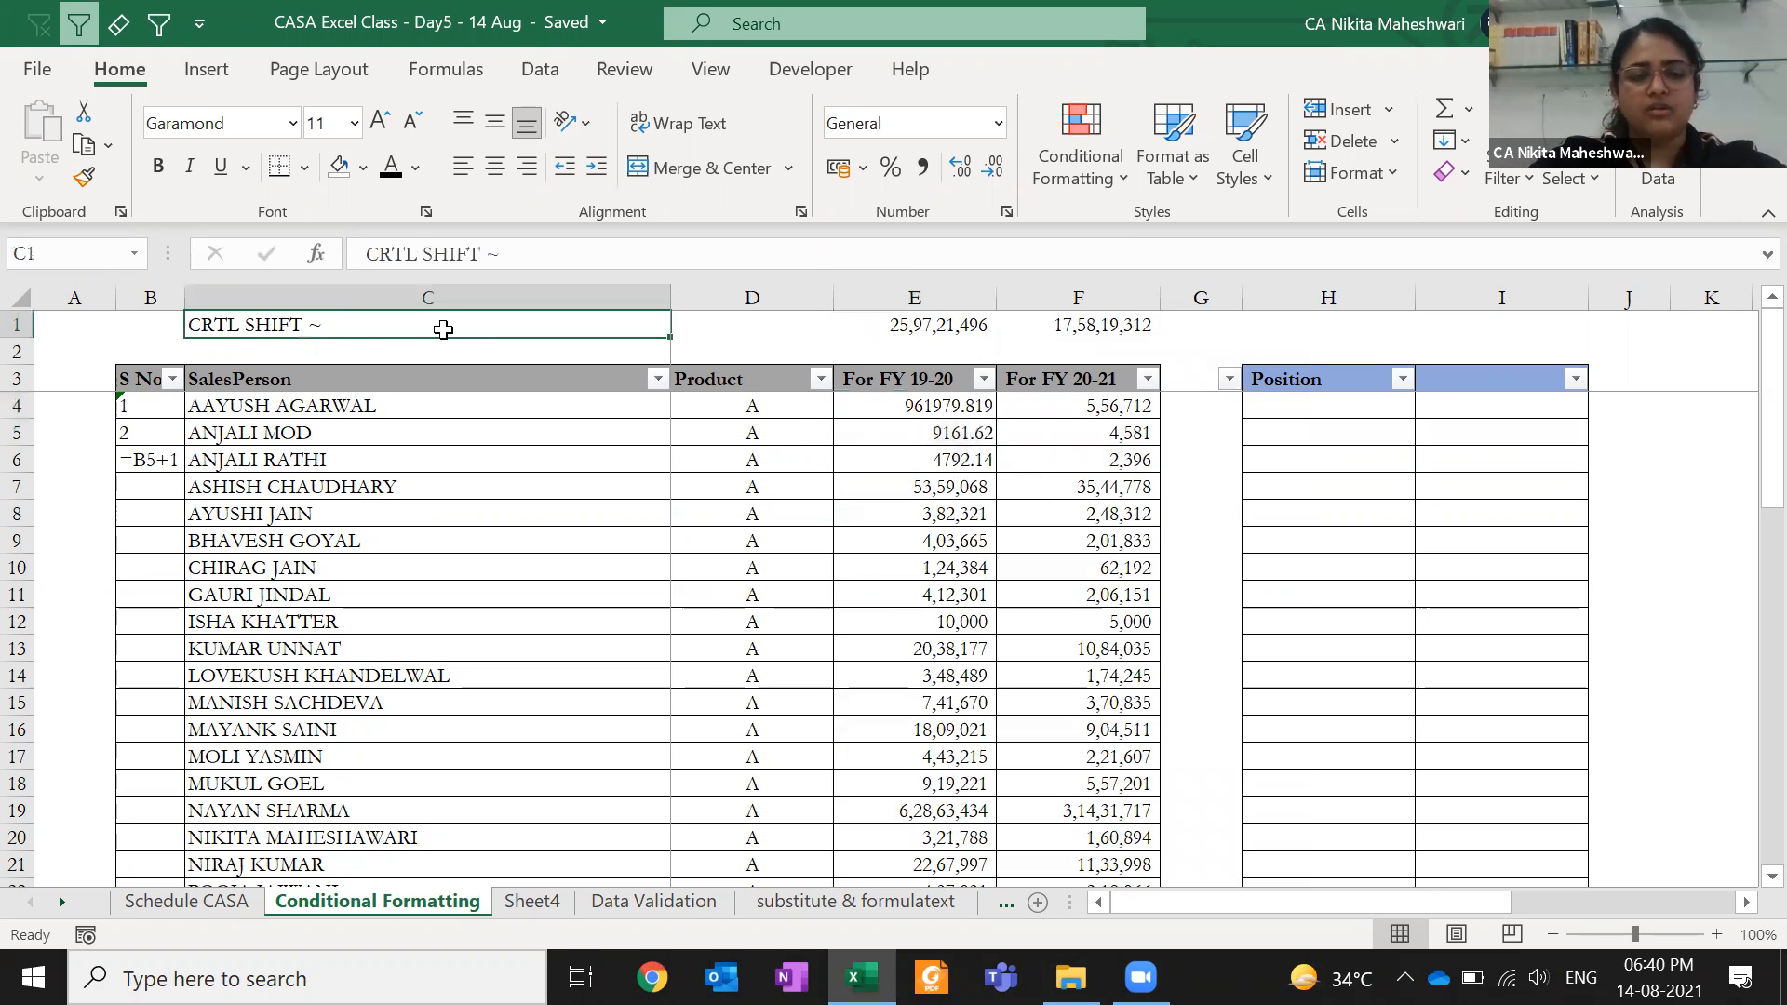
double_click(445, 330)
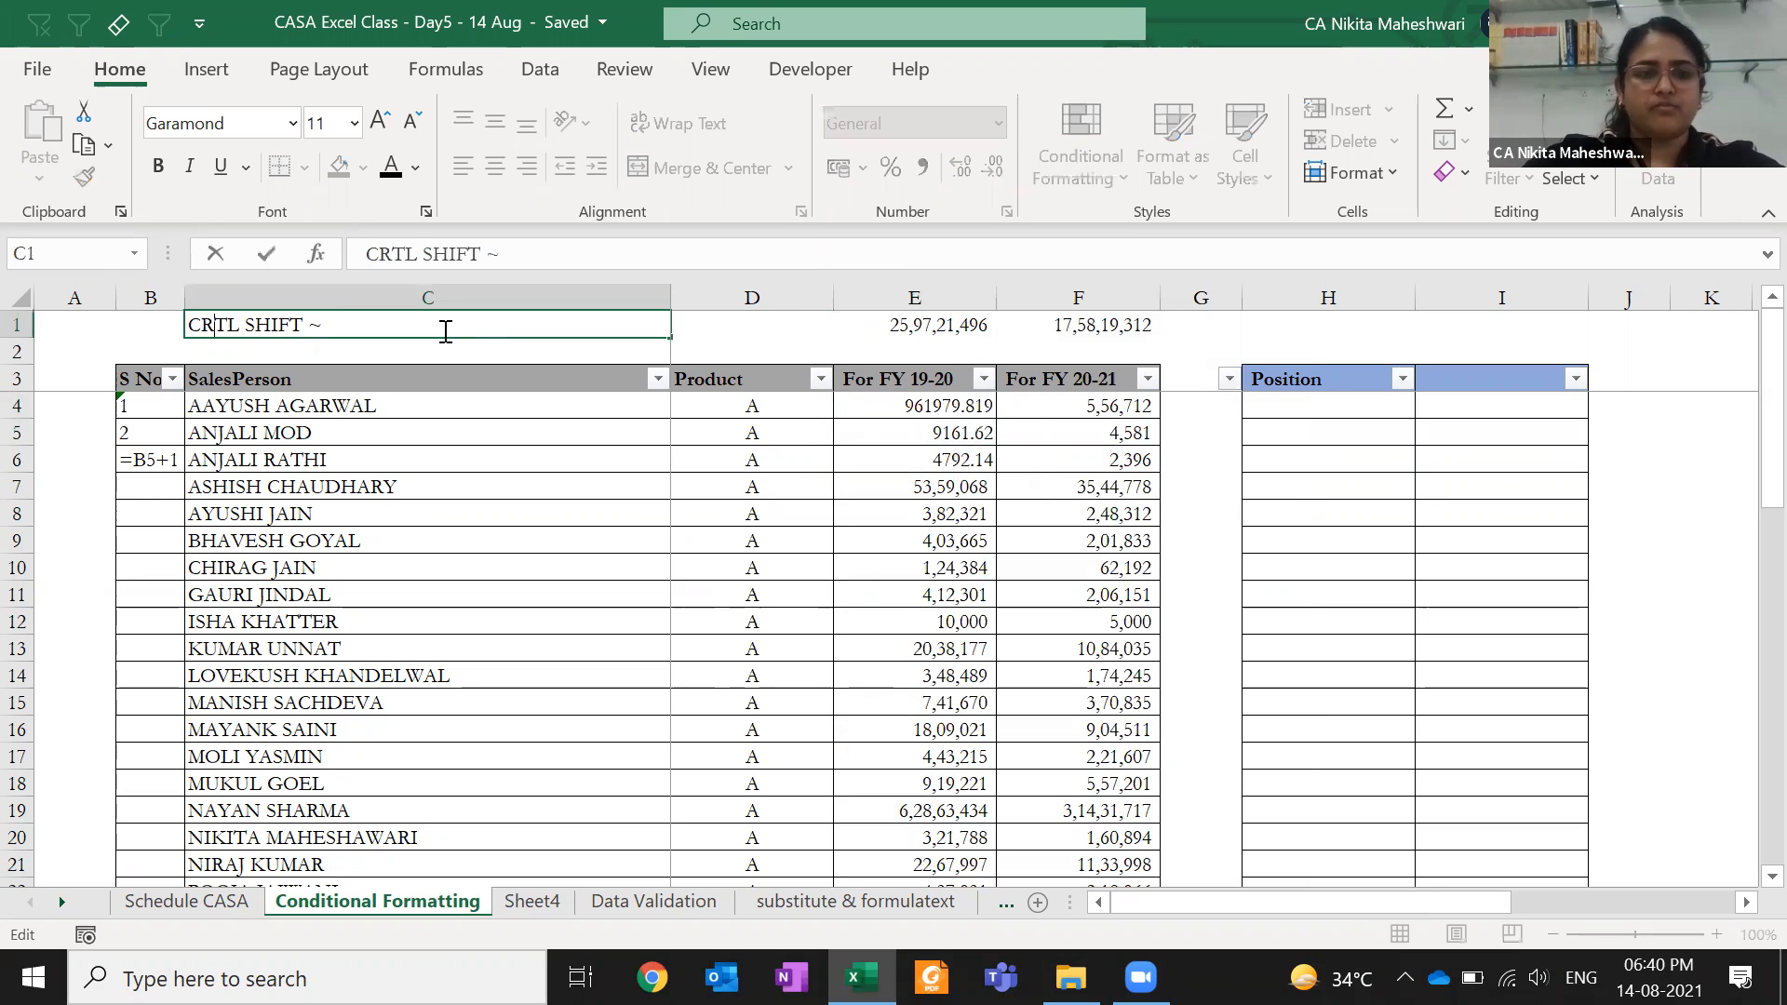
key("Delete")
type("R")
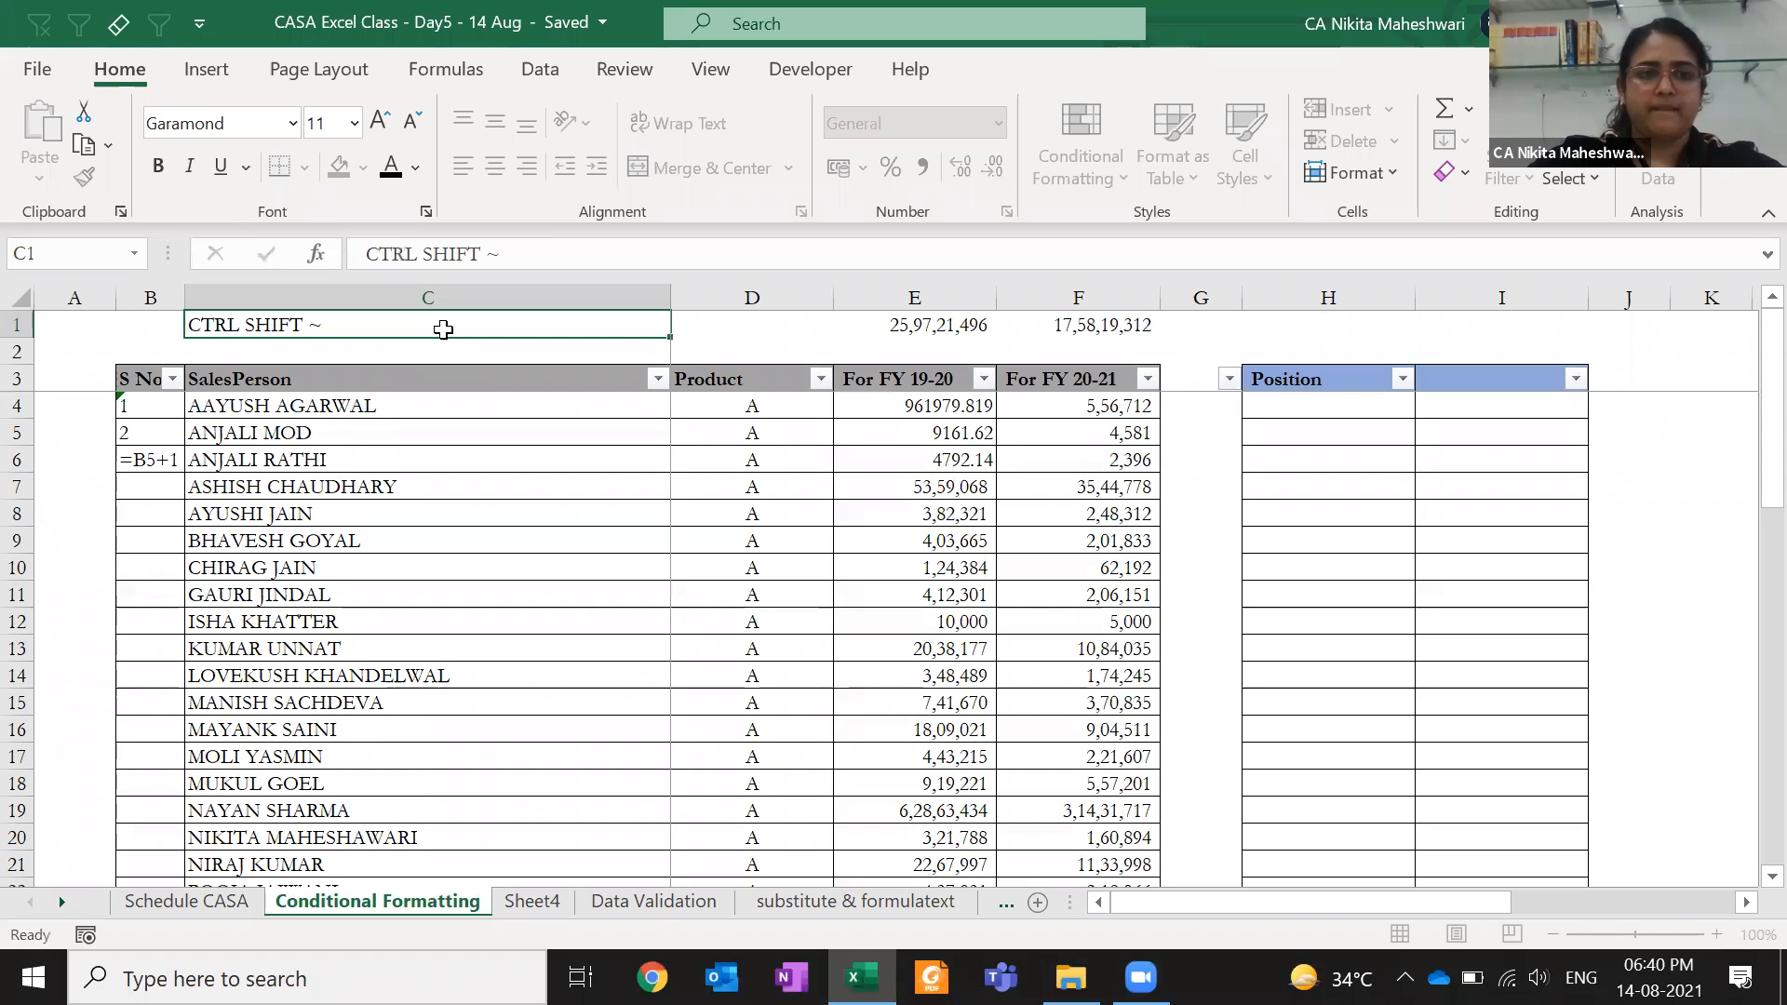
key("Return")
left_click(443, 329)
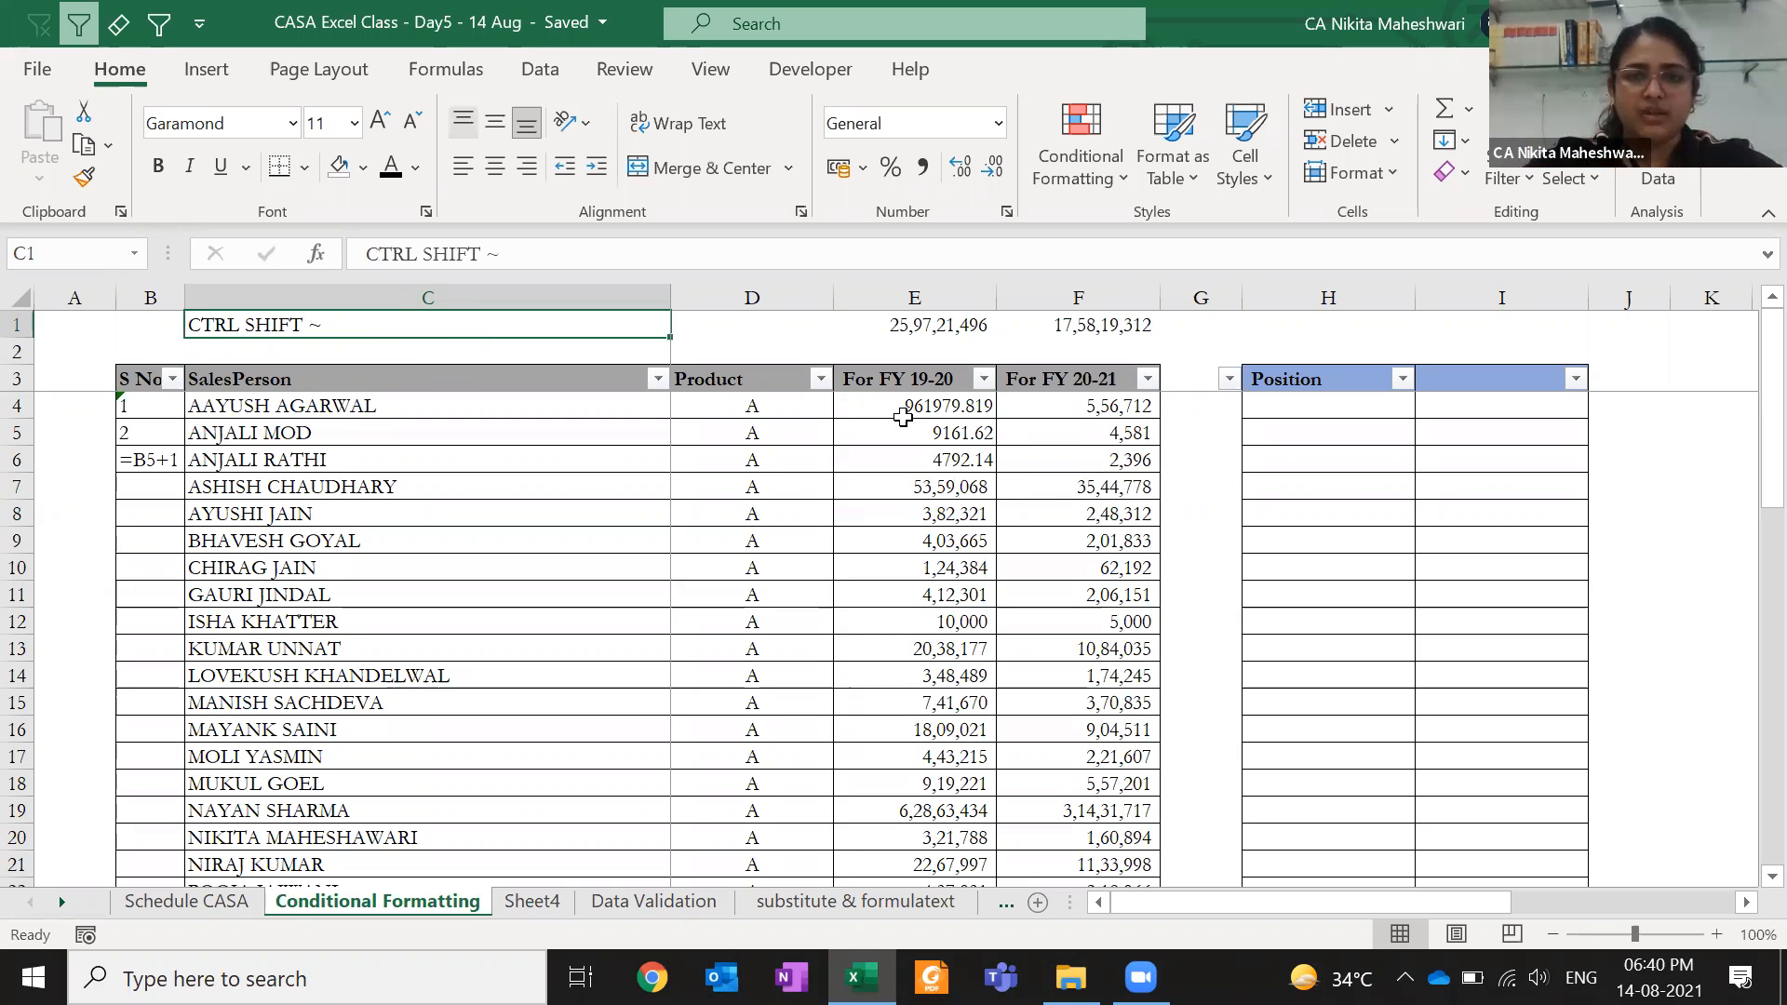
left_click_drag(902, 417, 903, 487)
- Give E4:E7 Comma Style with no decimals, and set B4 to General with default alignment
left_click(922, 167)
left_click(992, 166)
left_click(992, 167)
left_click(173, 402)
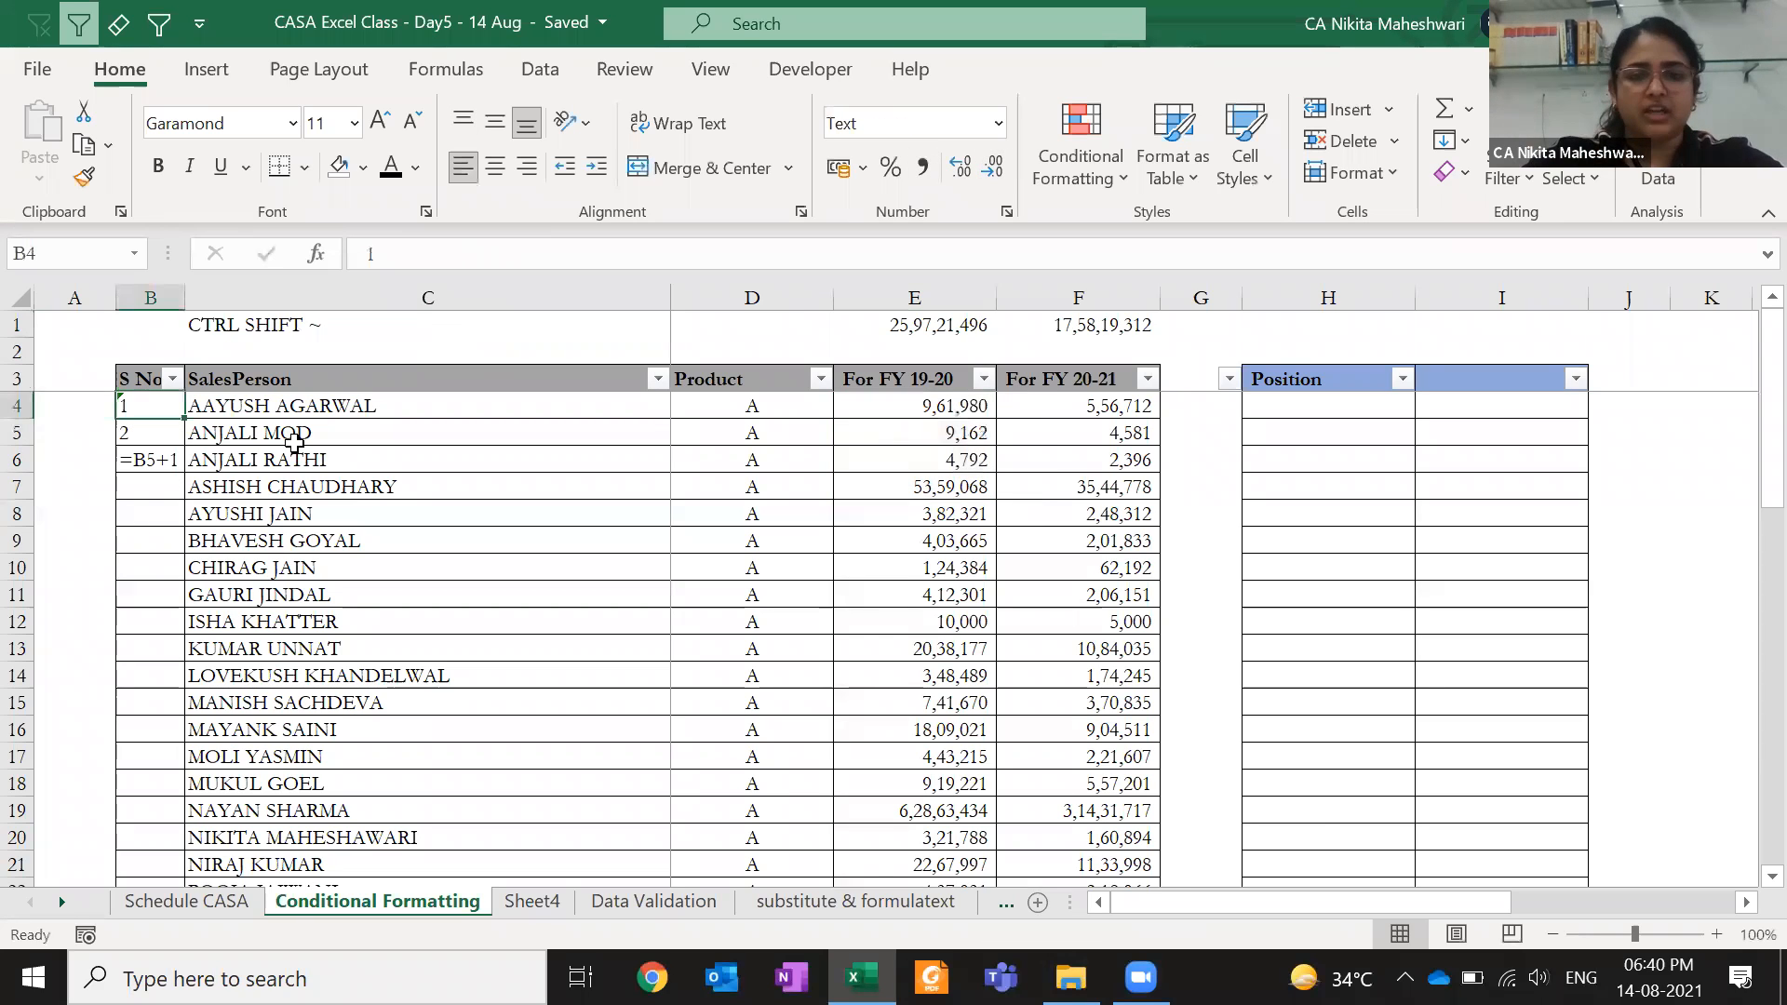
key("ctrl+shift+asciitilde")
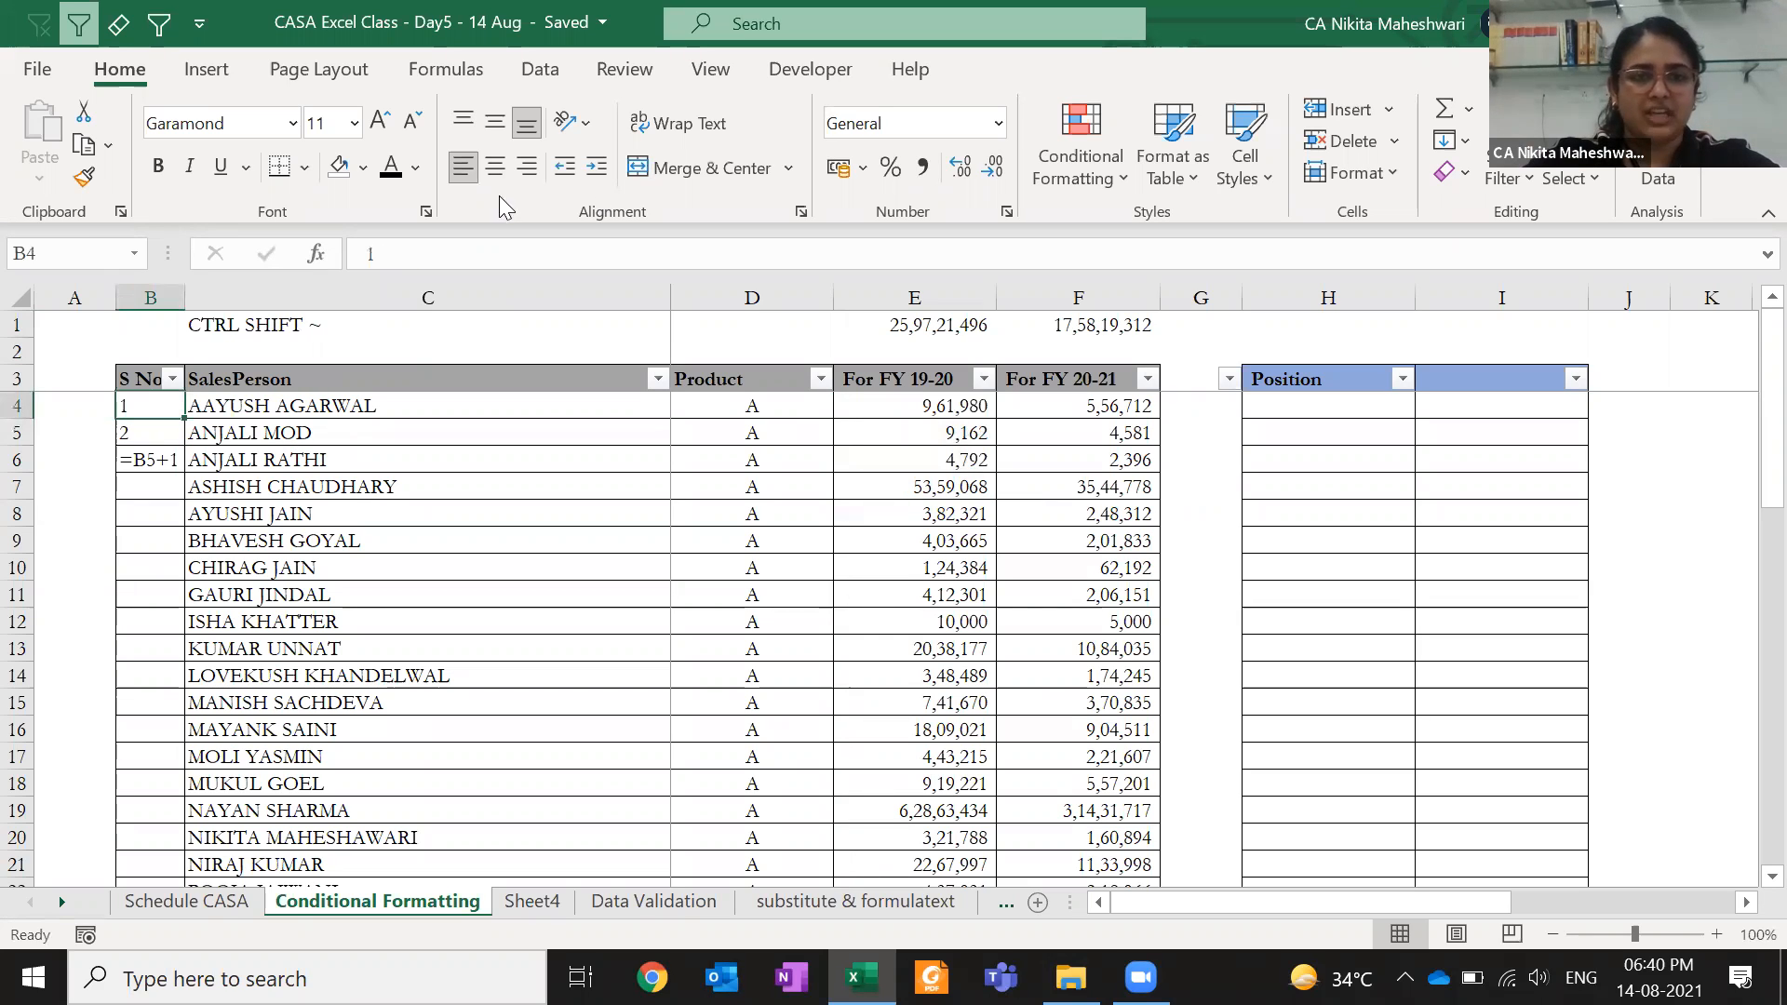
left_click(466, 173)
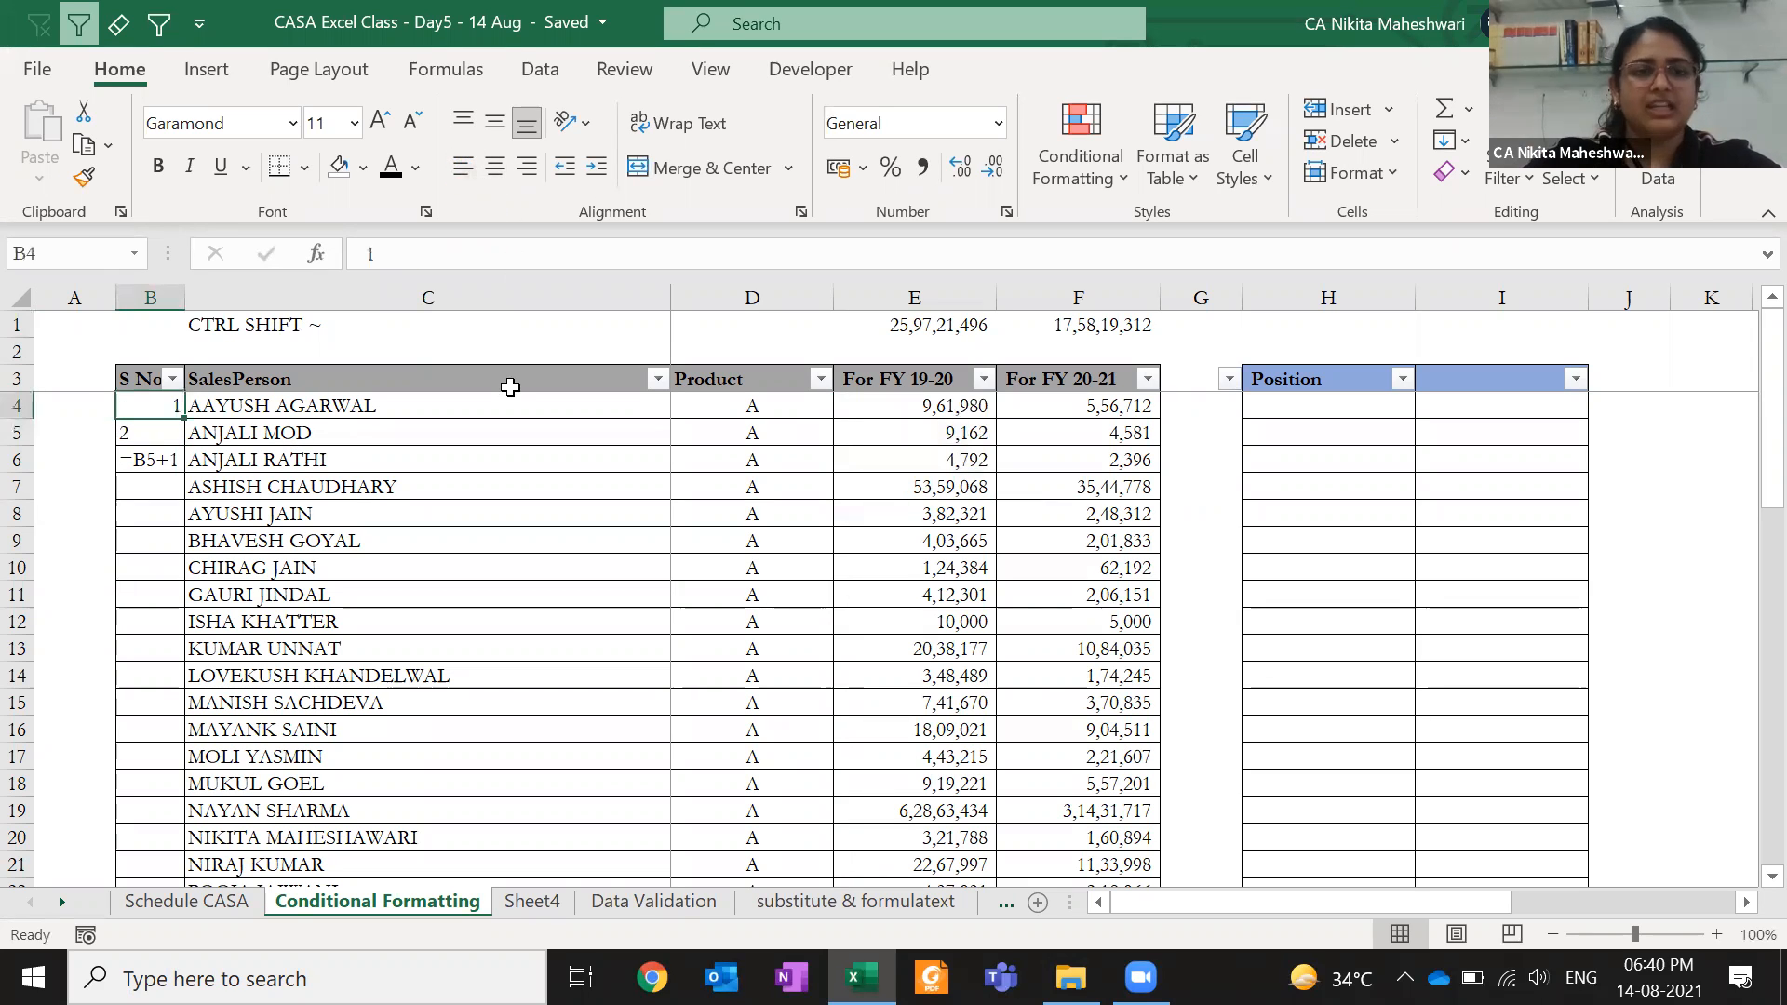
- Set B5 to General format and re-enter =B4+1 so it shows 2
key("Down")
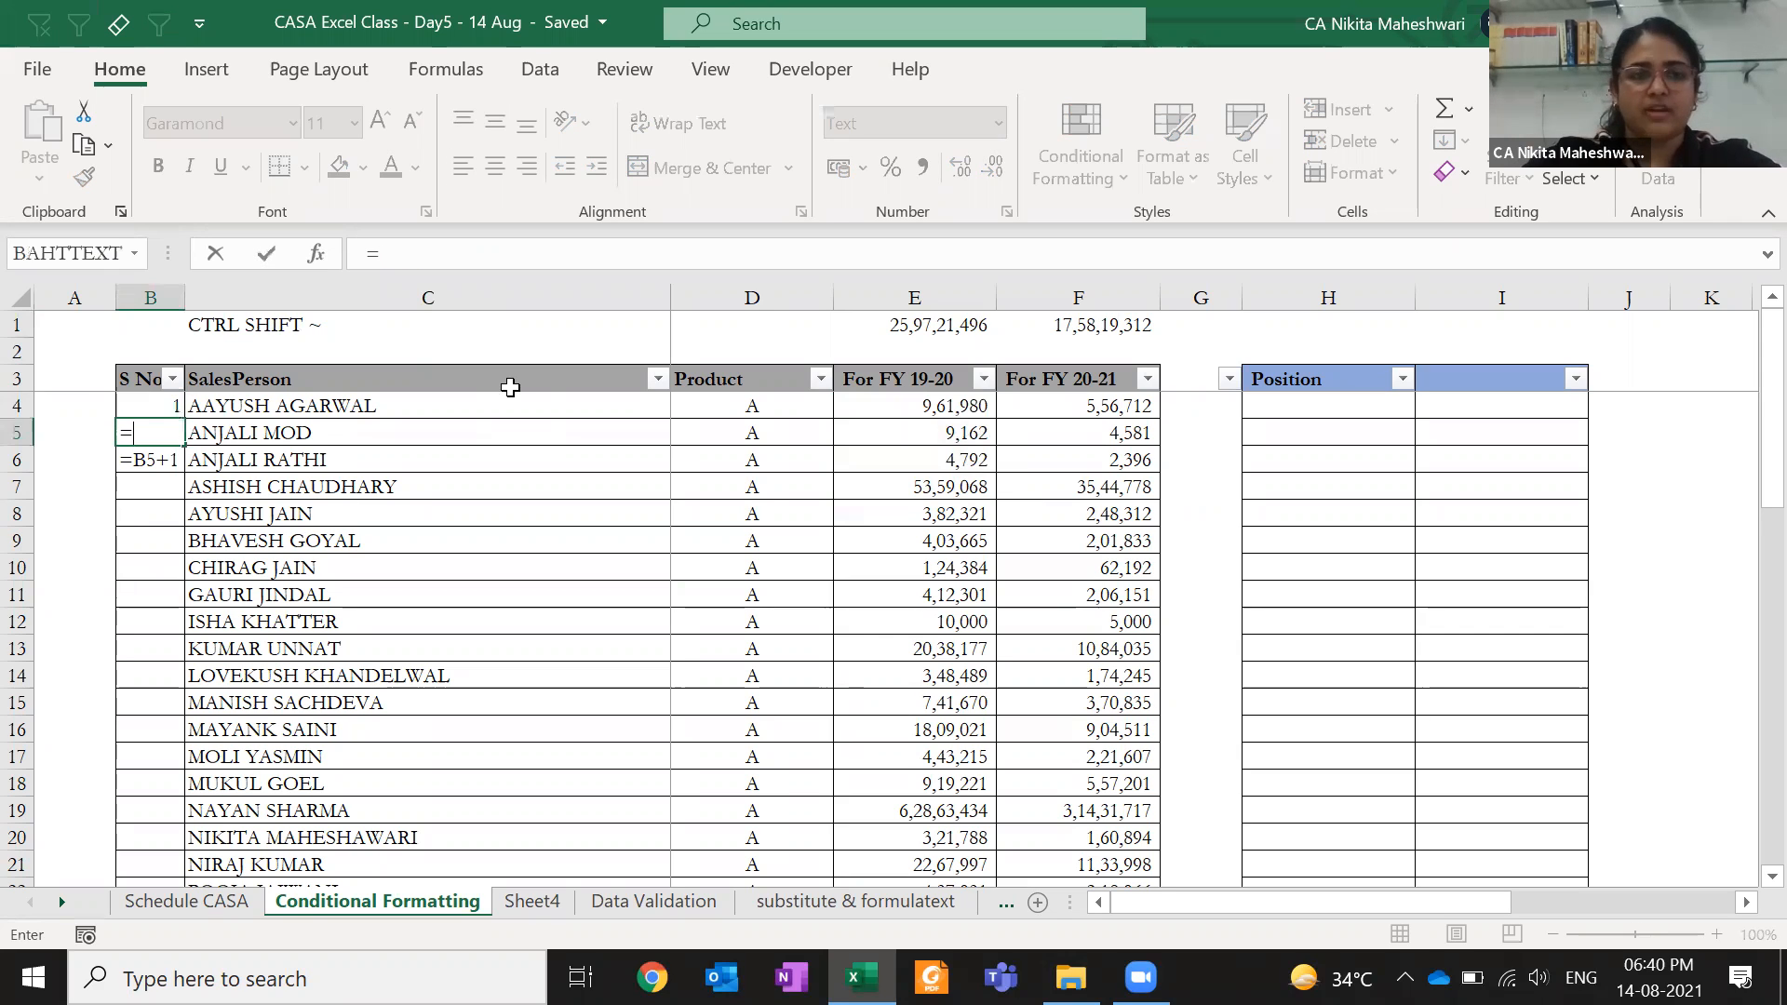
key("Right")
key("Left")
key("F2")
key("Return")
key("Up")
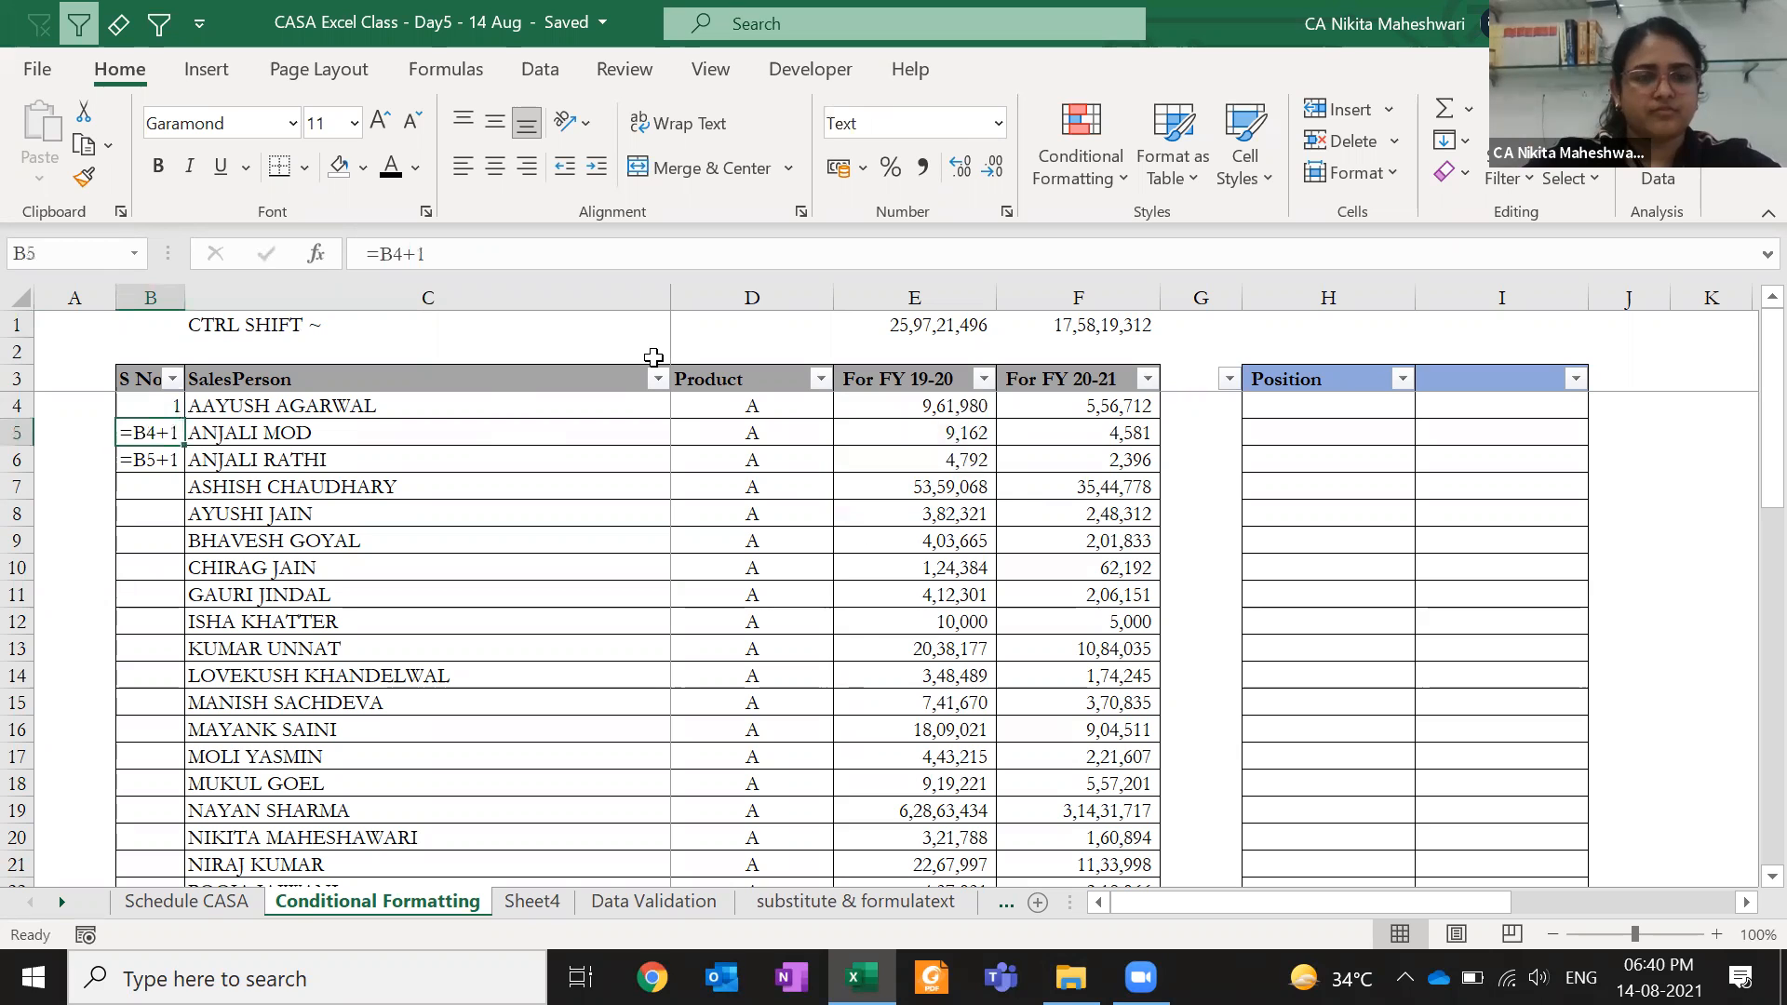
key("ctrl+shift+grave")
key("F2")
key("Return")
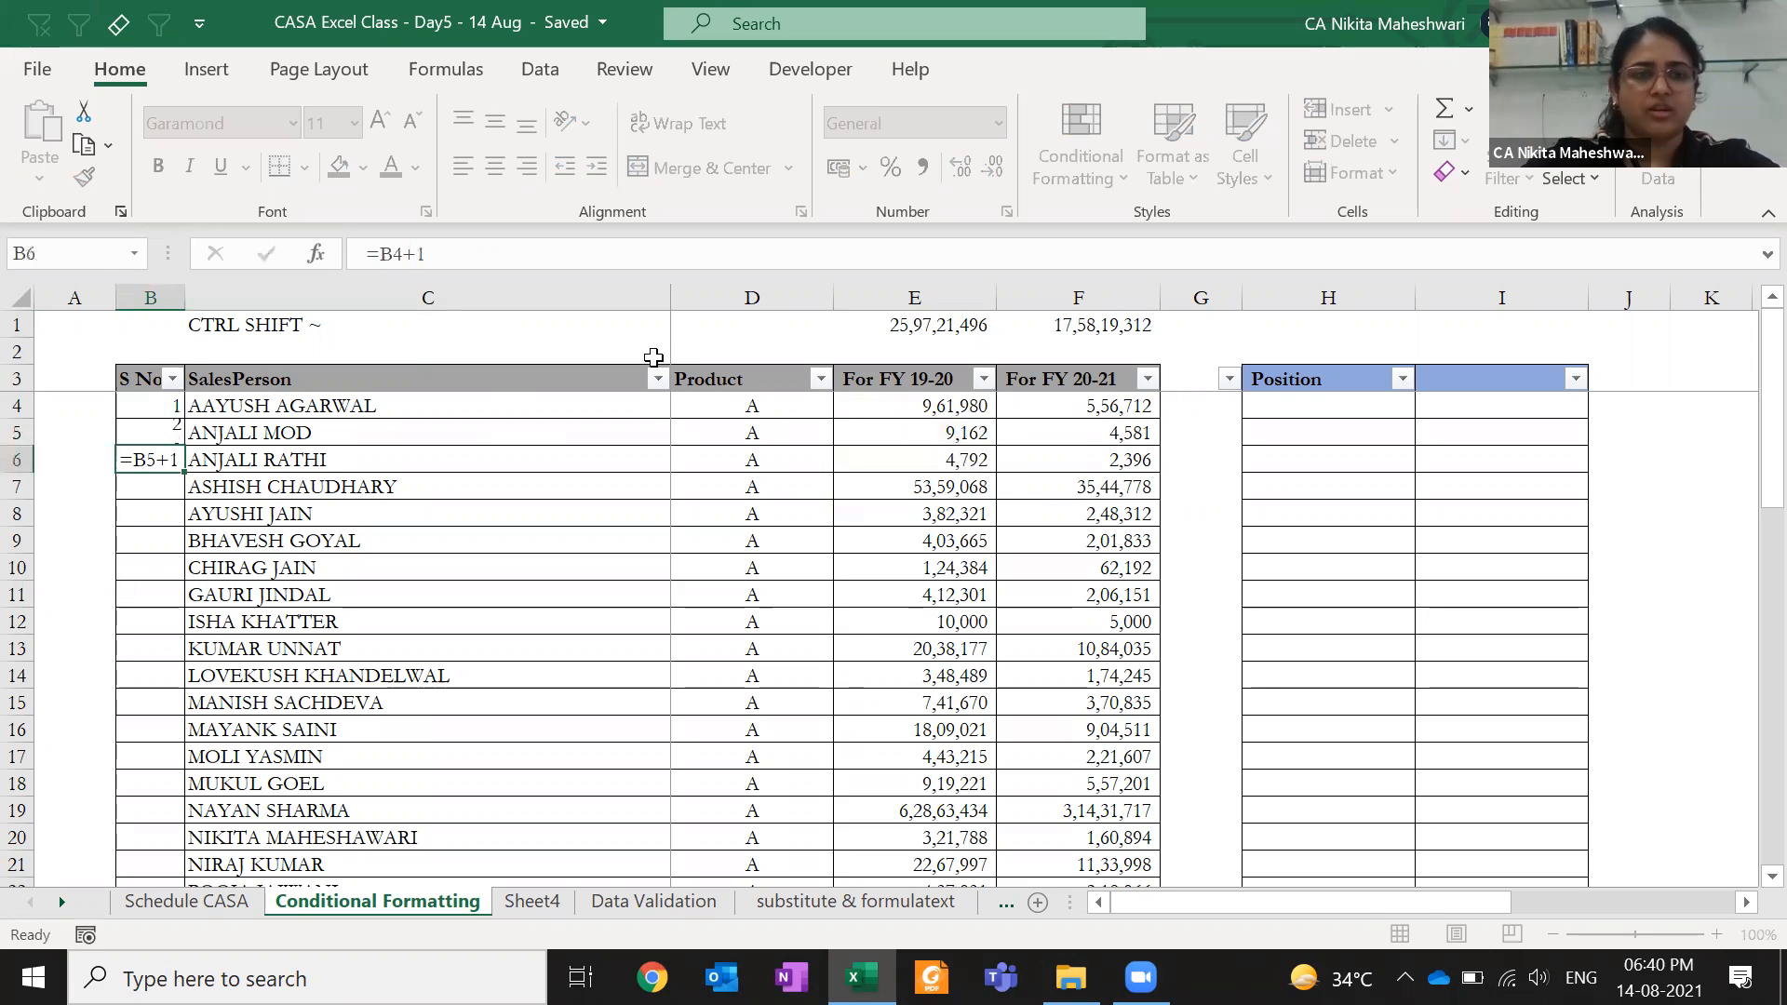
key("Up")
- Copy B5's formula down B6:B53 so the S No column runs 1 to 50
key("ctrl+c")
key("Right")
key("ctrl+Down")
key("Left")
key("shift+Up")
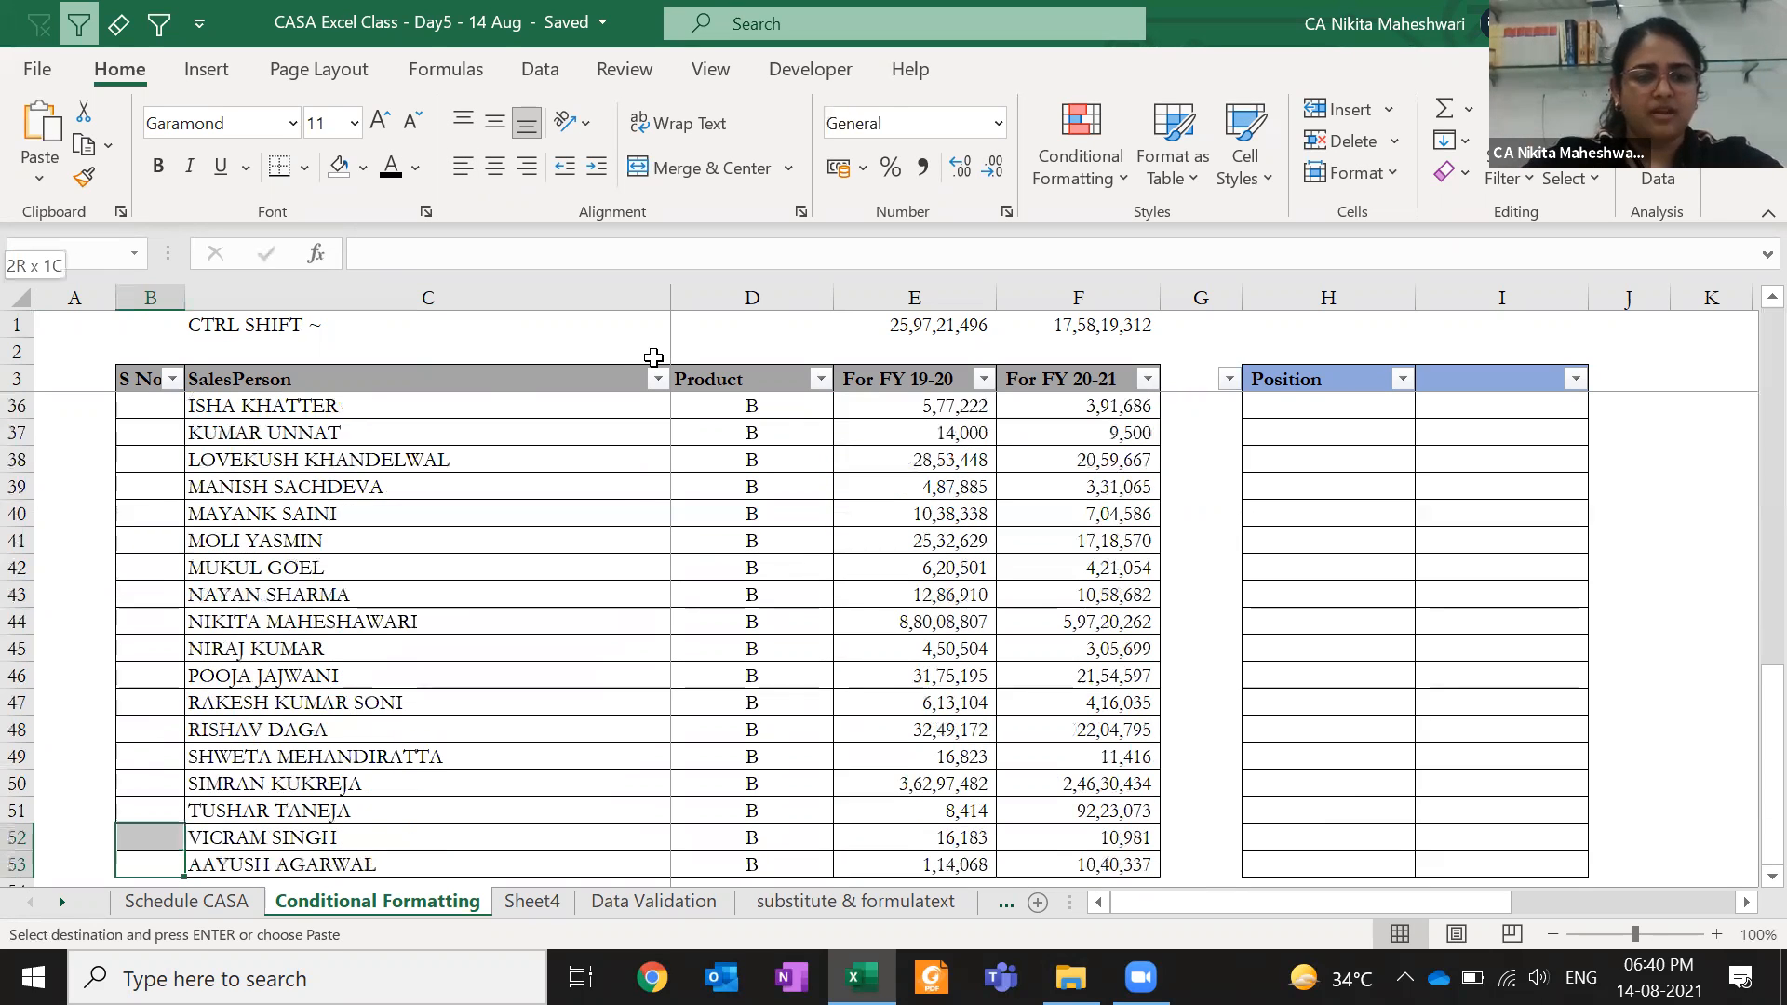
key("ctrl+shift+Up")
key("Return")
key("ctrl+Up")
key("Down")
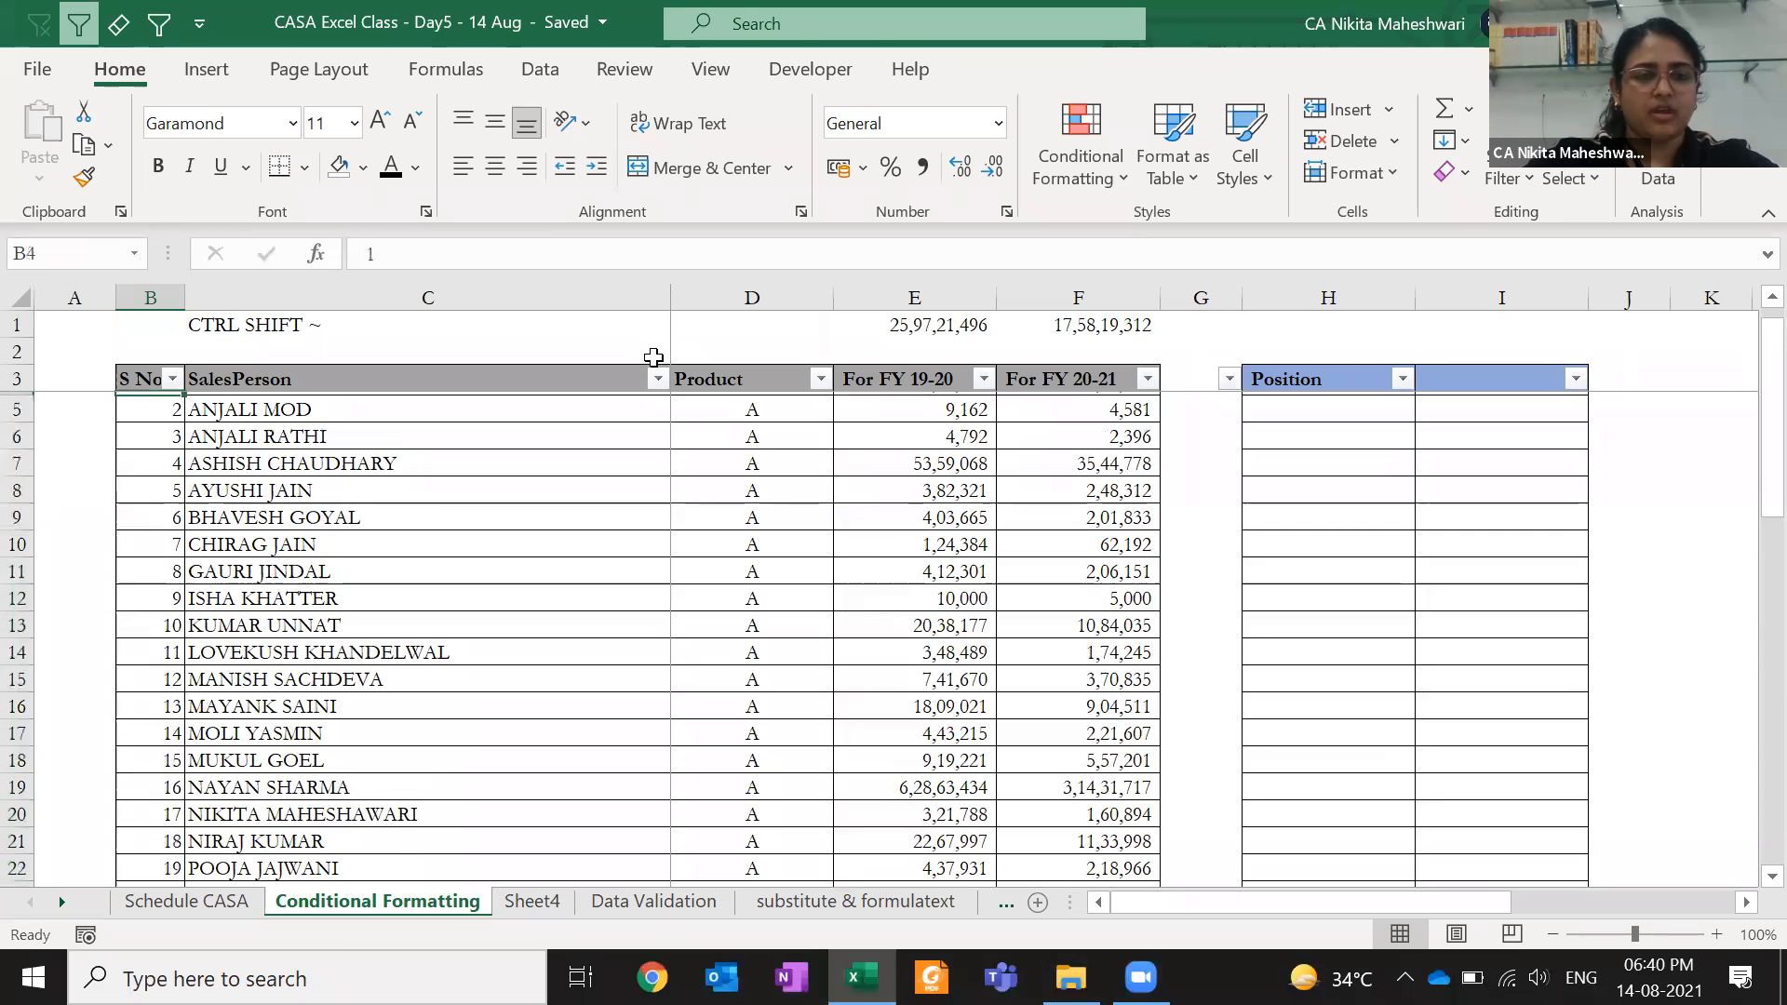
key("ctrl+shift+Down")
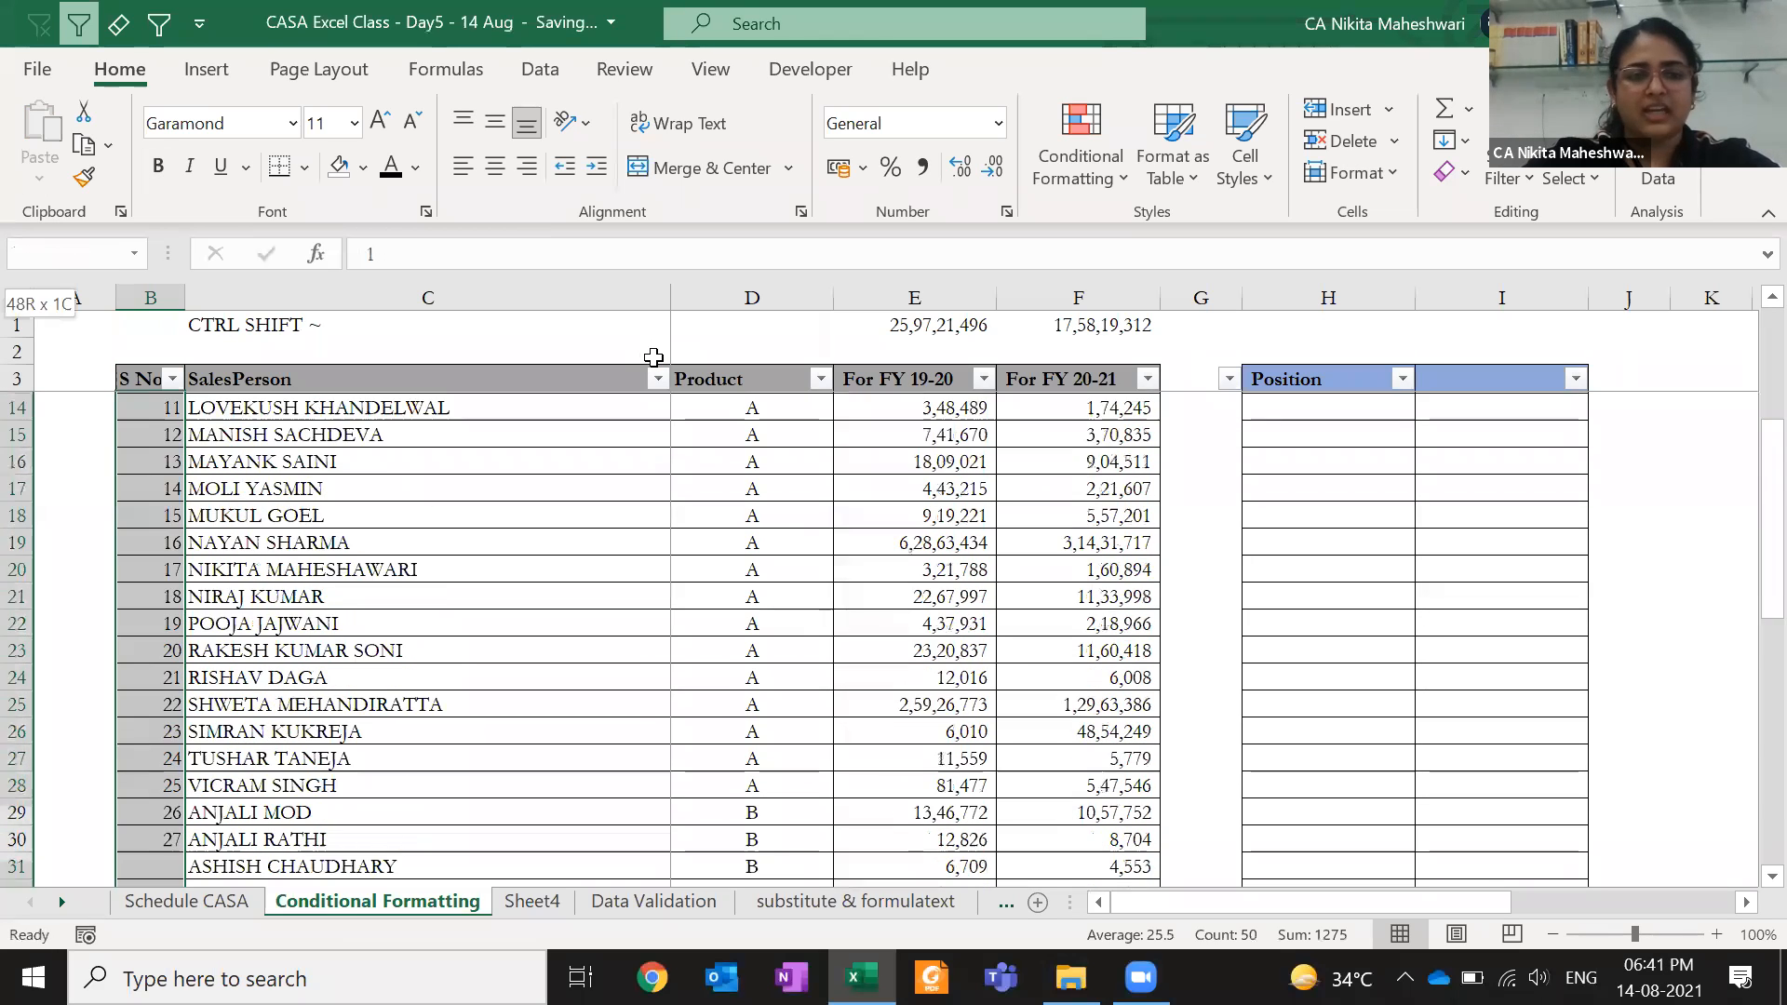
key("Up")
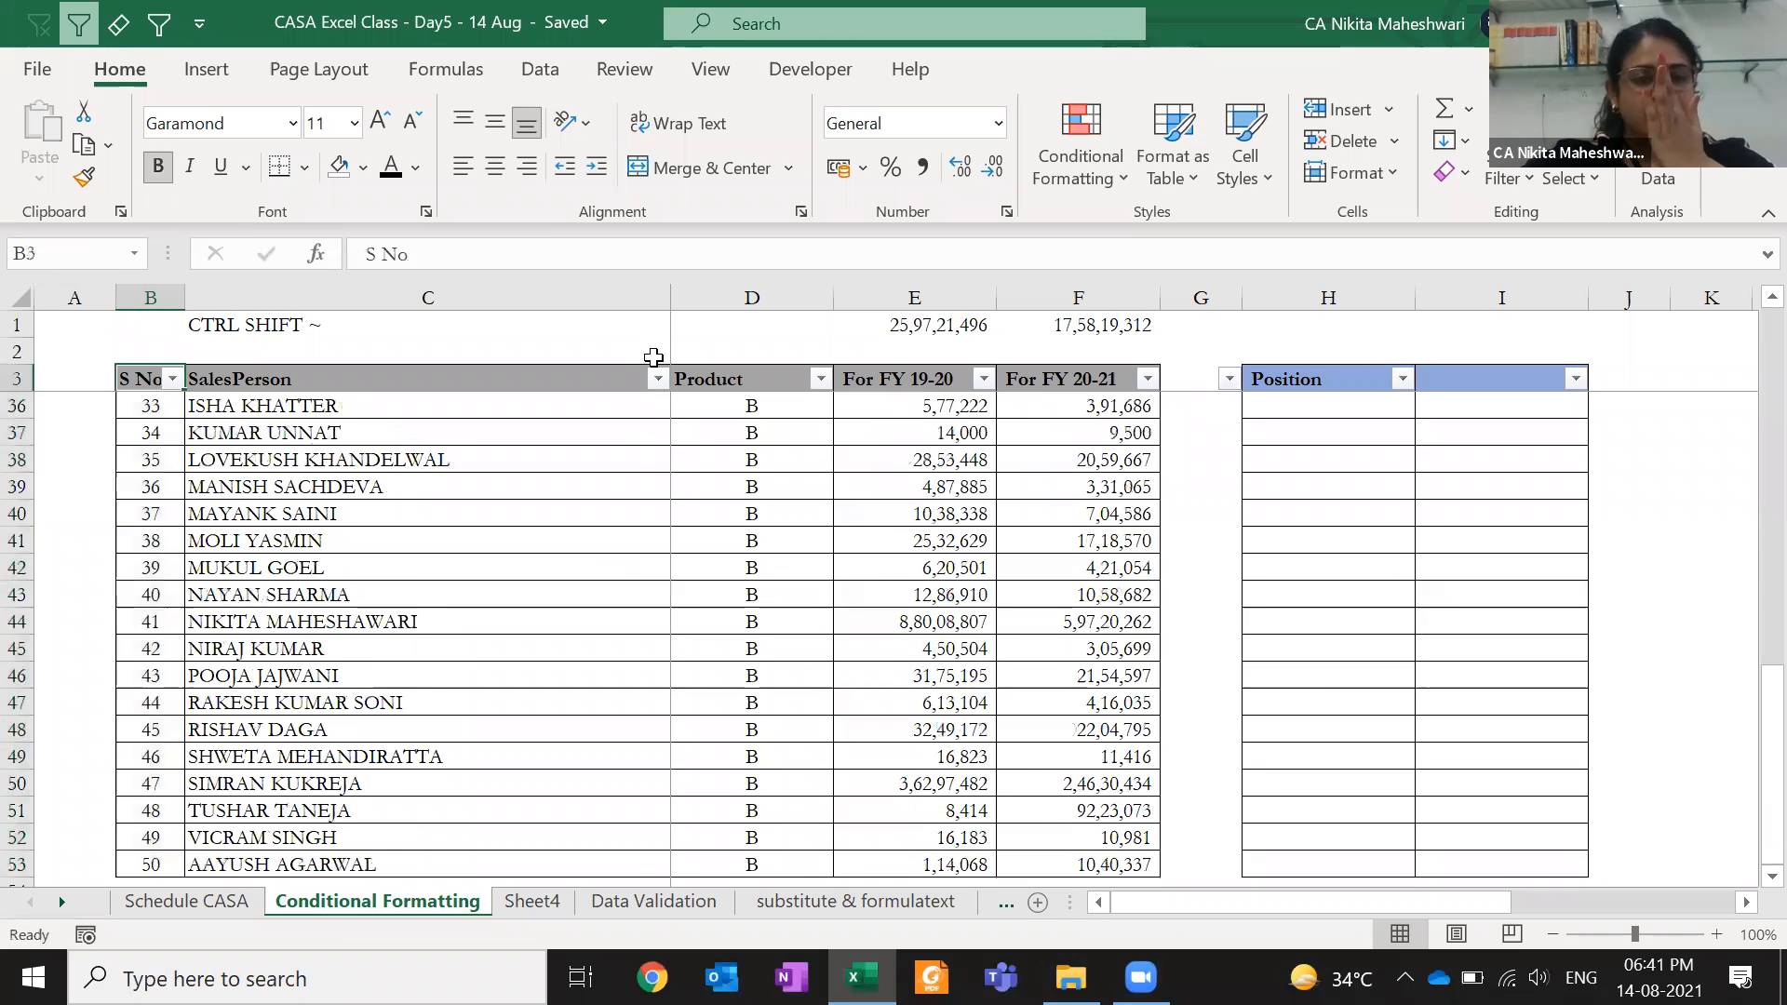
key("Down")
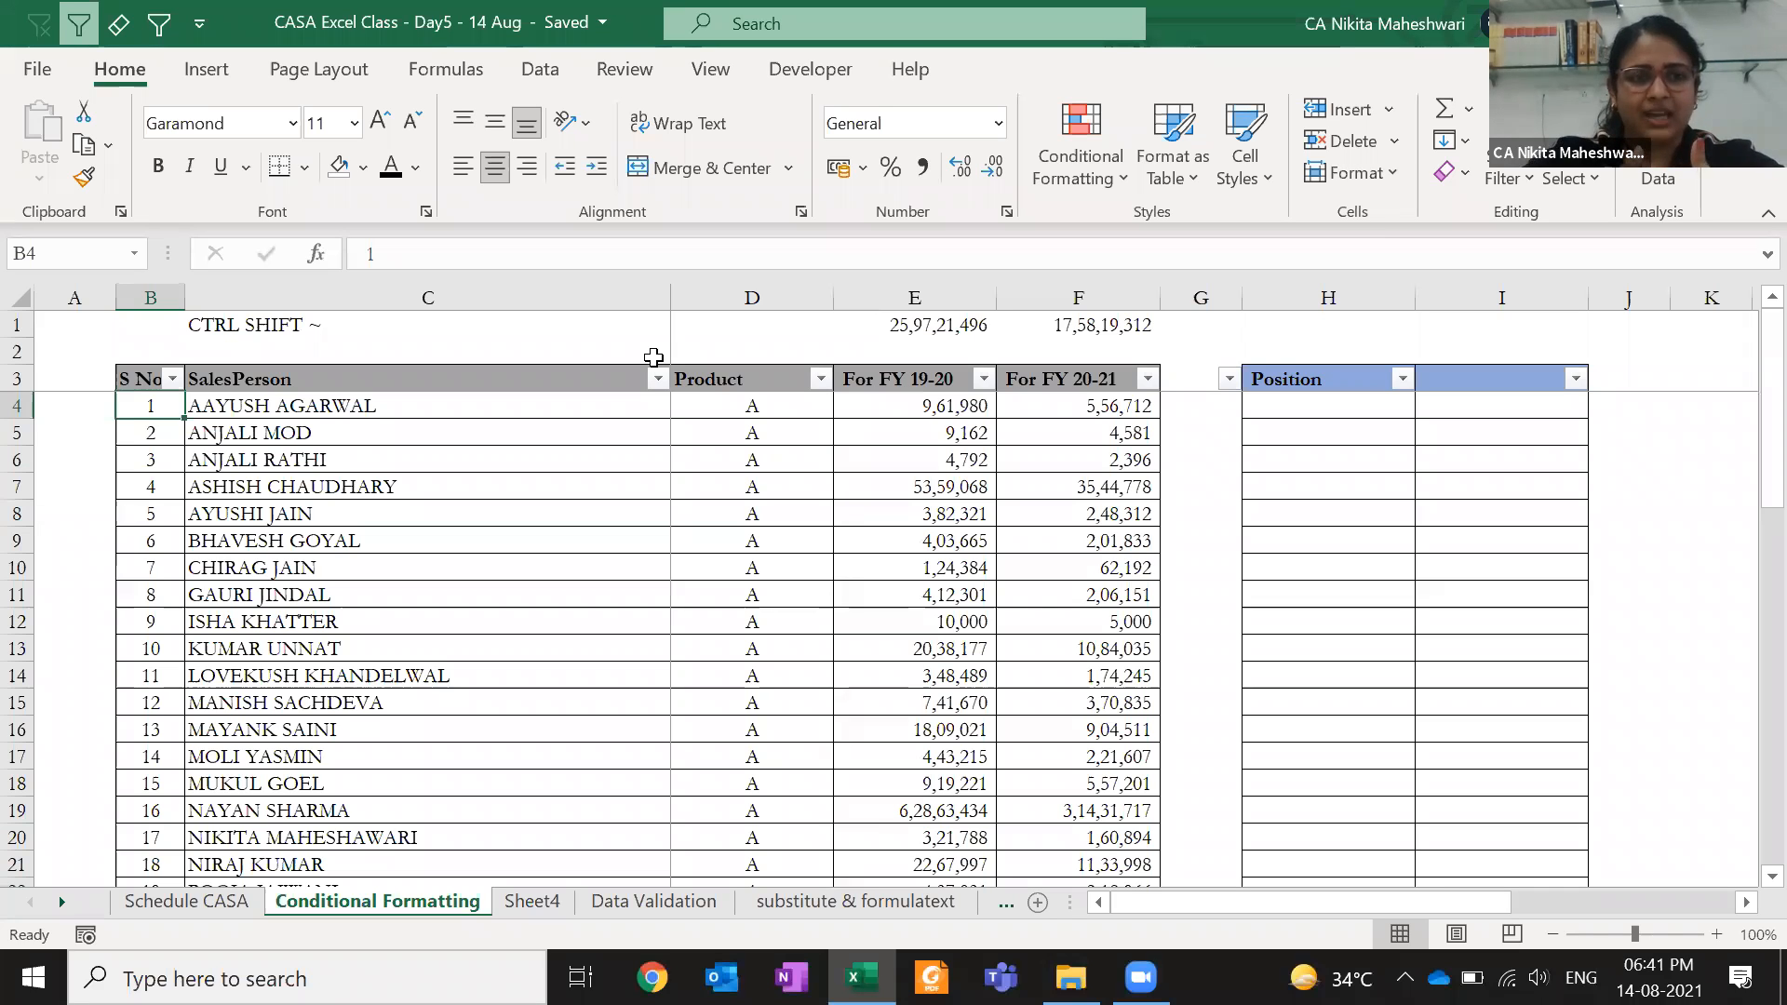
key("Down")
key("Down")
key("Down")
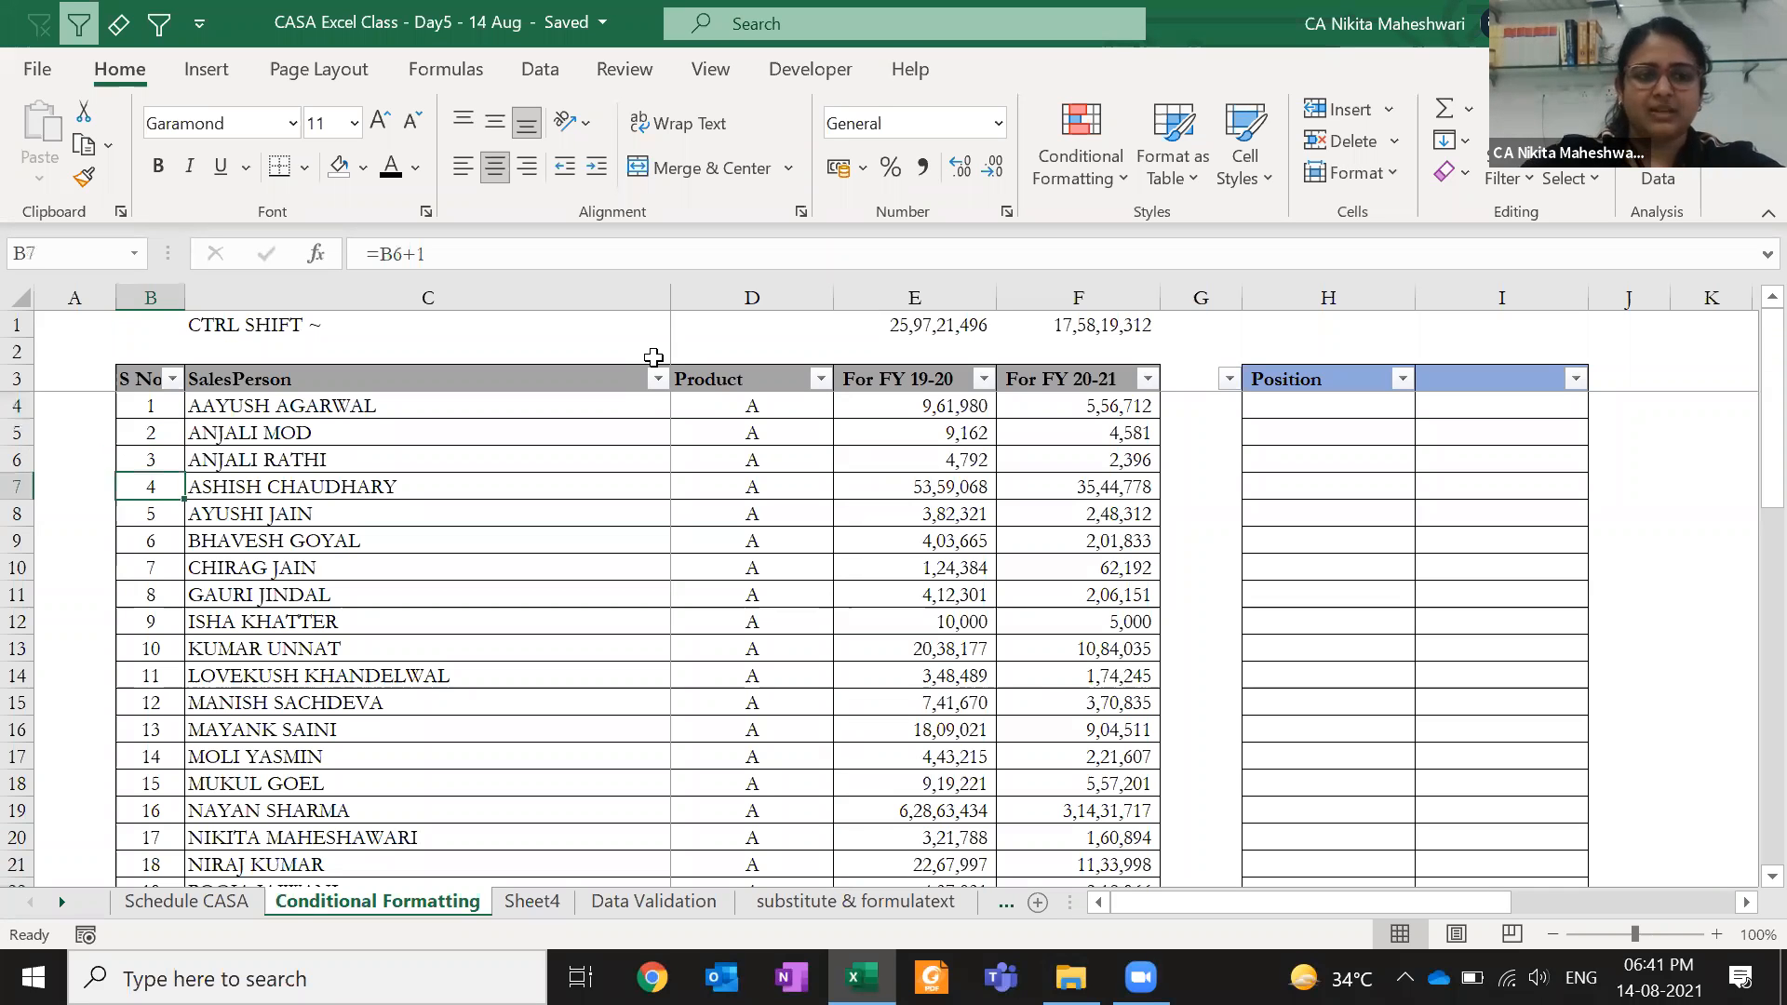
key("shift+space")
key("ctrl+minus")
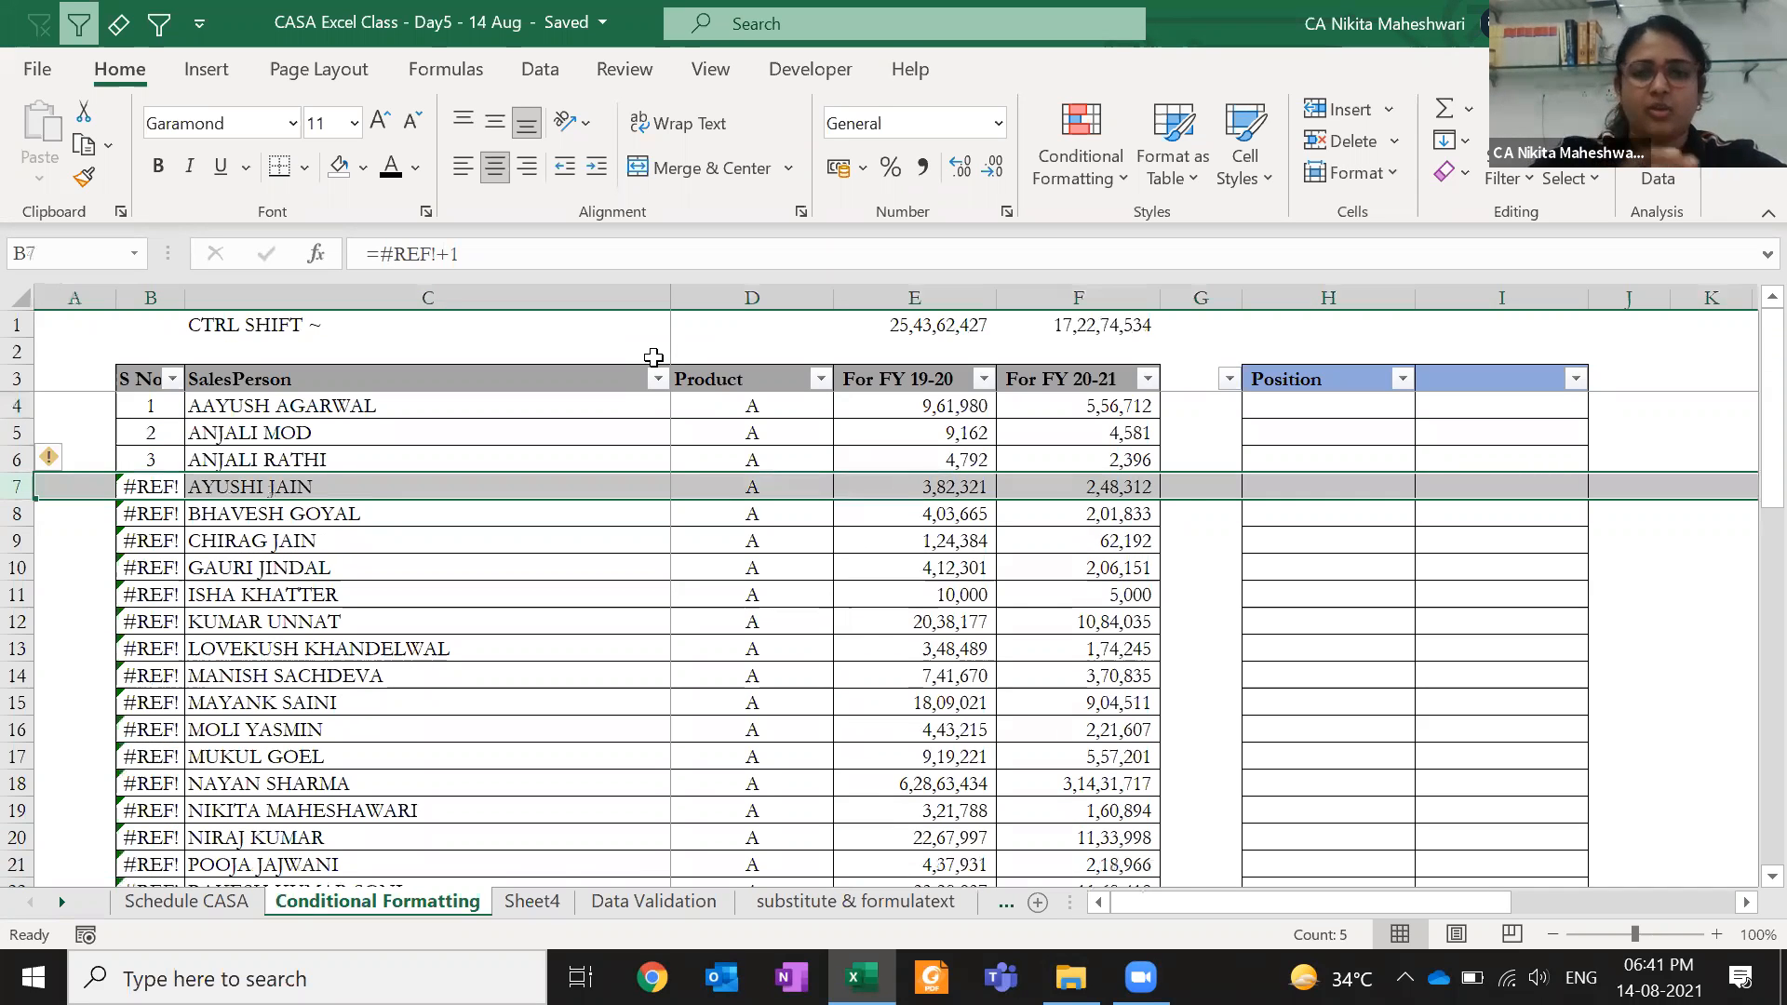
key("ctrl+z")
key("ctrl+shift+plus")
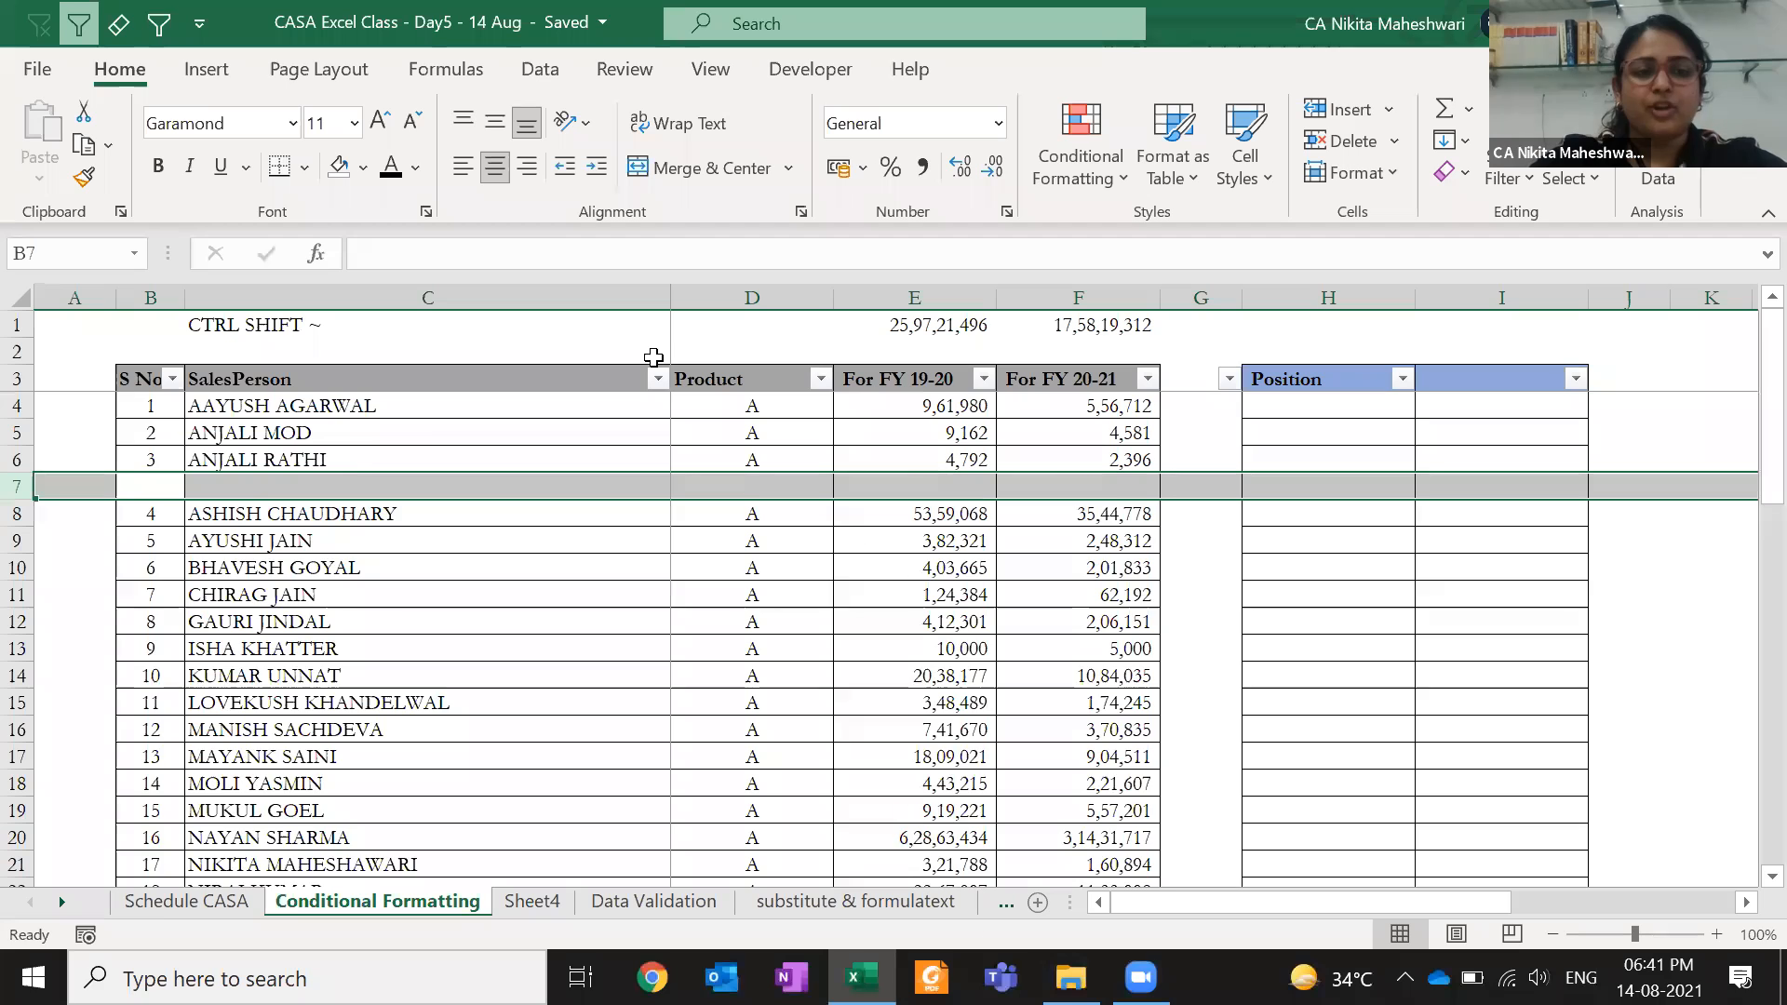
key("ctrl+minus")
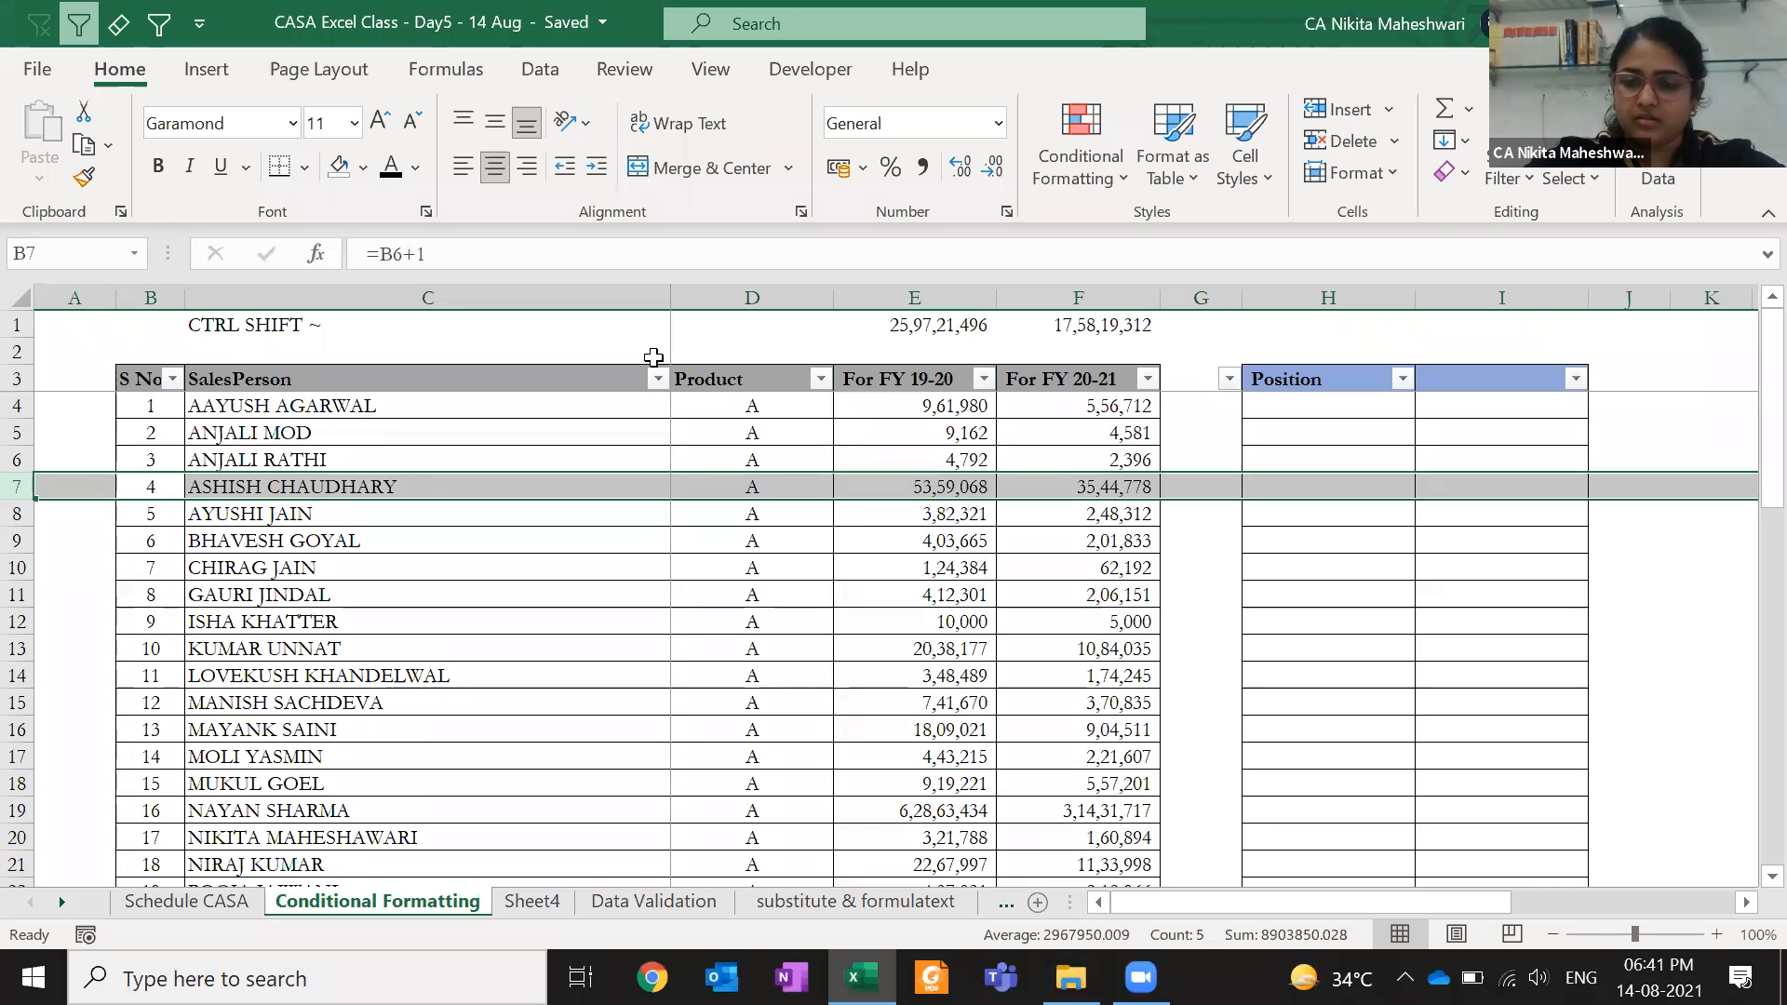
key("Right")
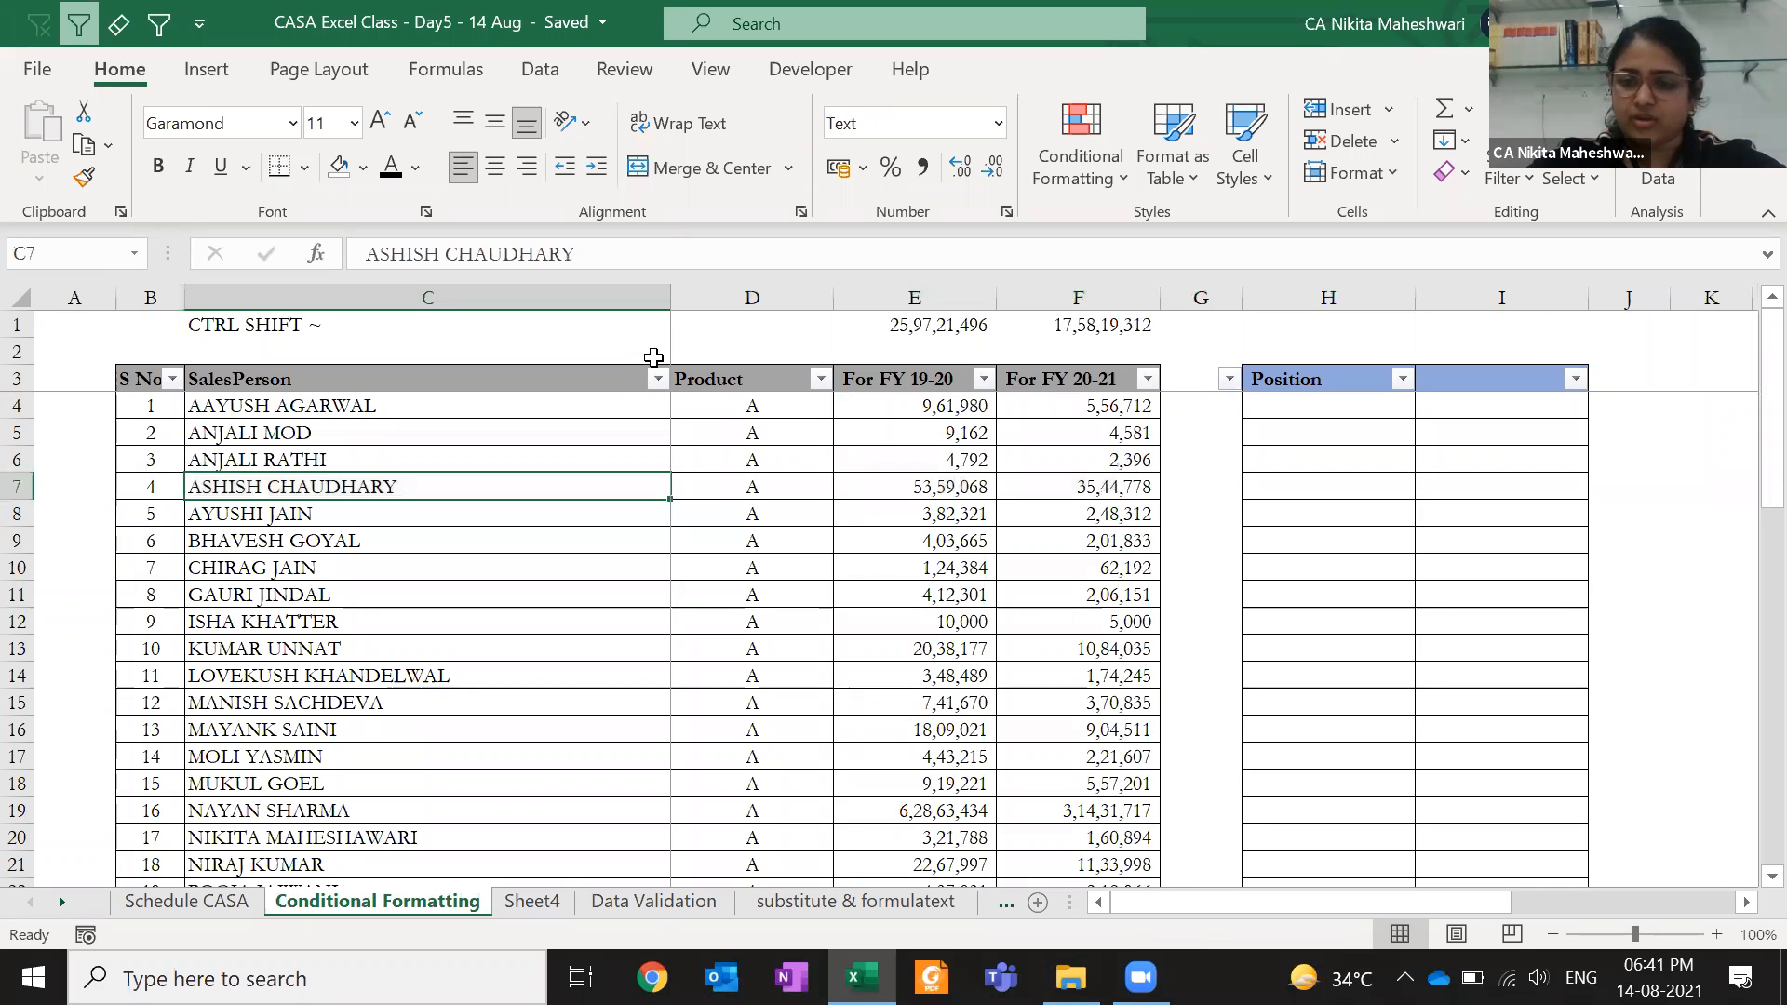
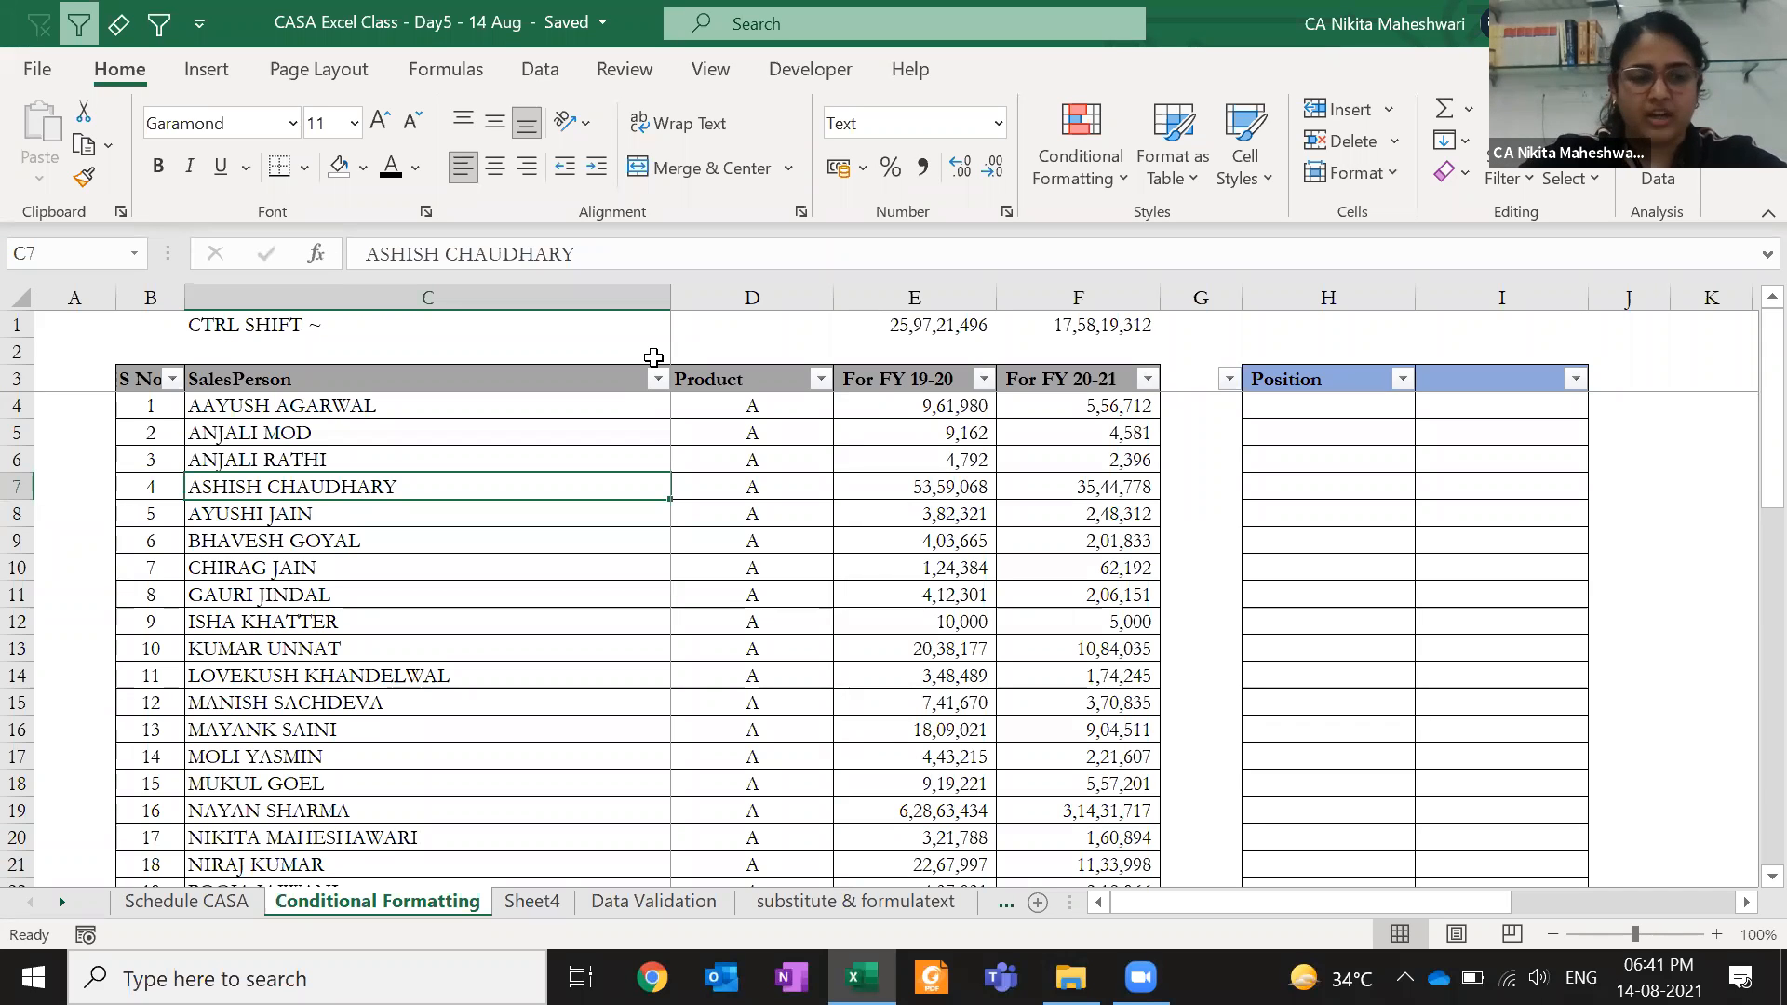
key("Left")
key("Up")
key("Up")
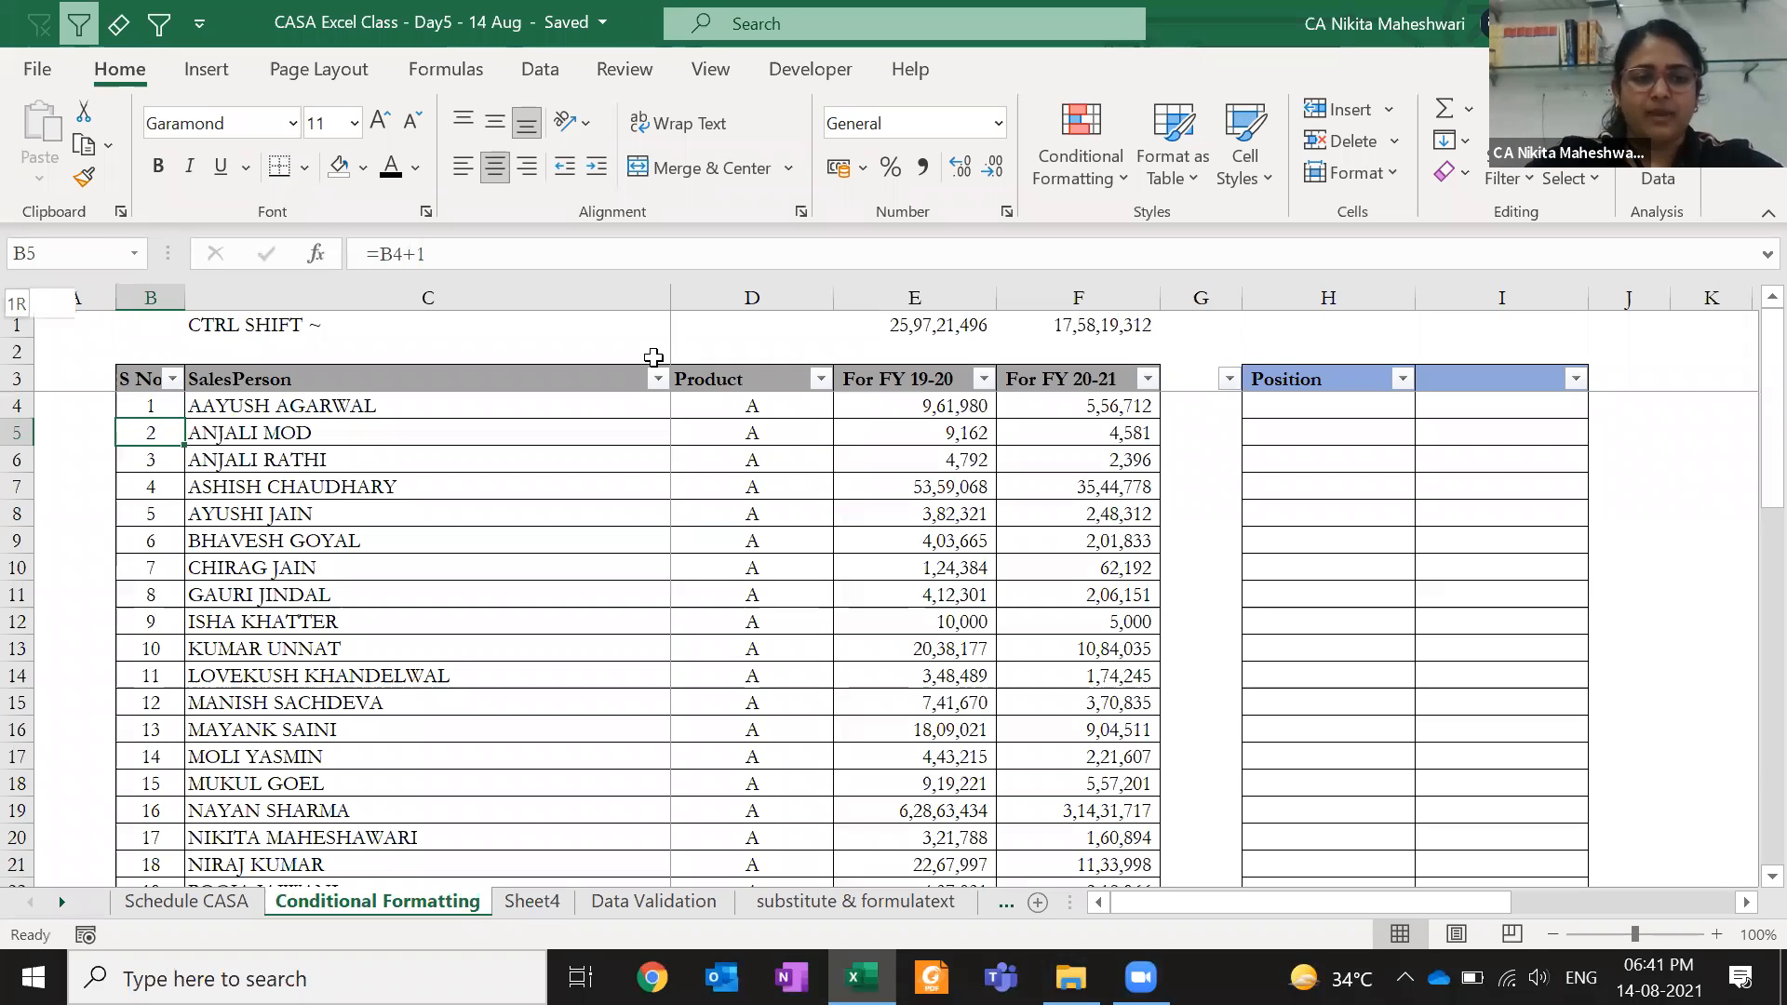
key("ctrl+shift+Down")
key("ctrl+shift+Up")
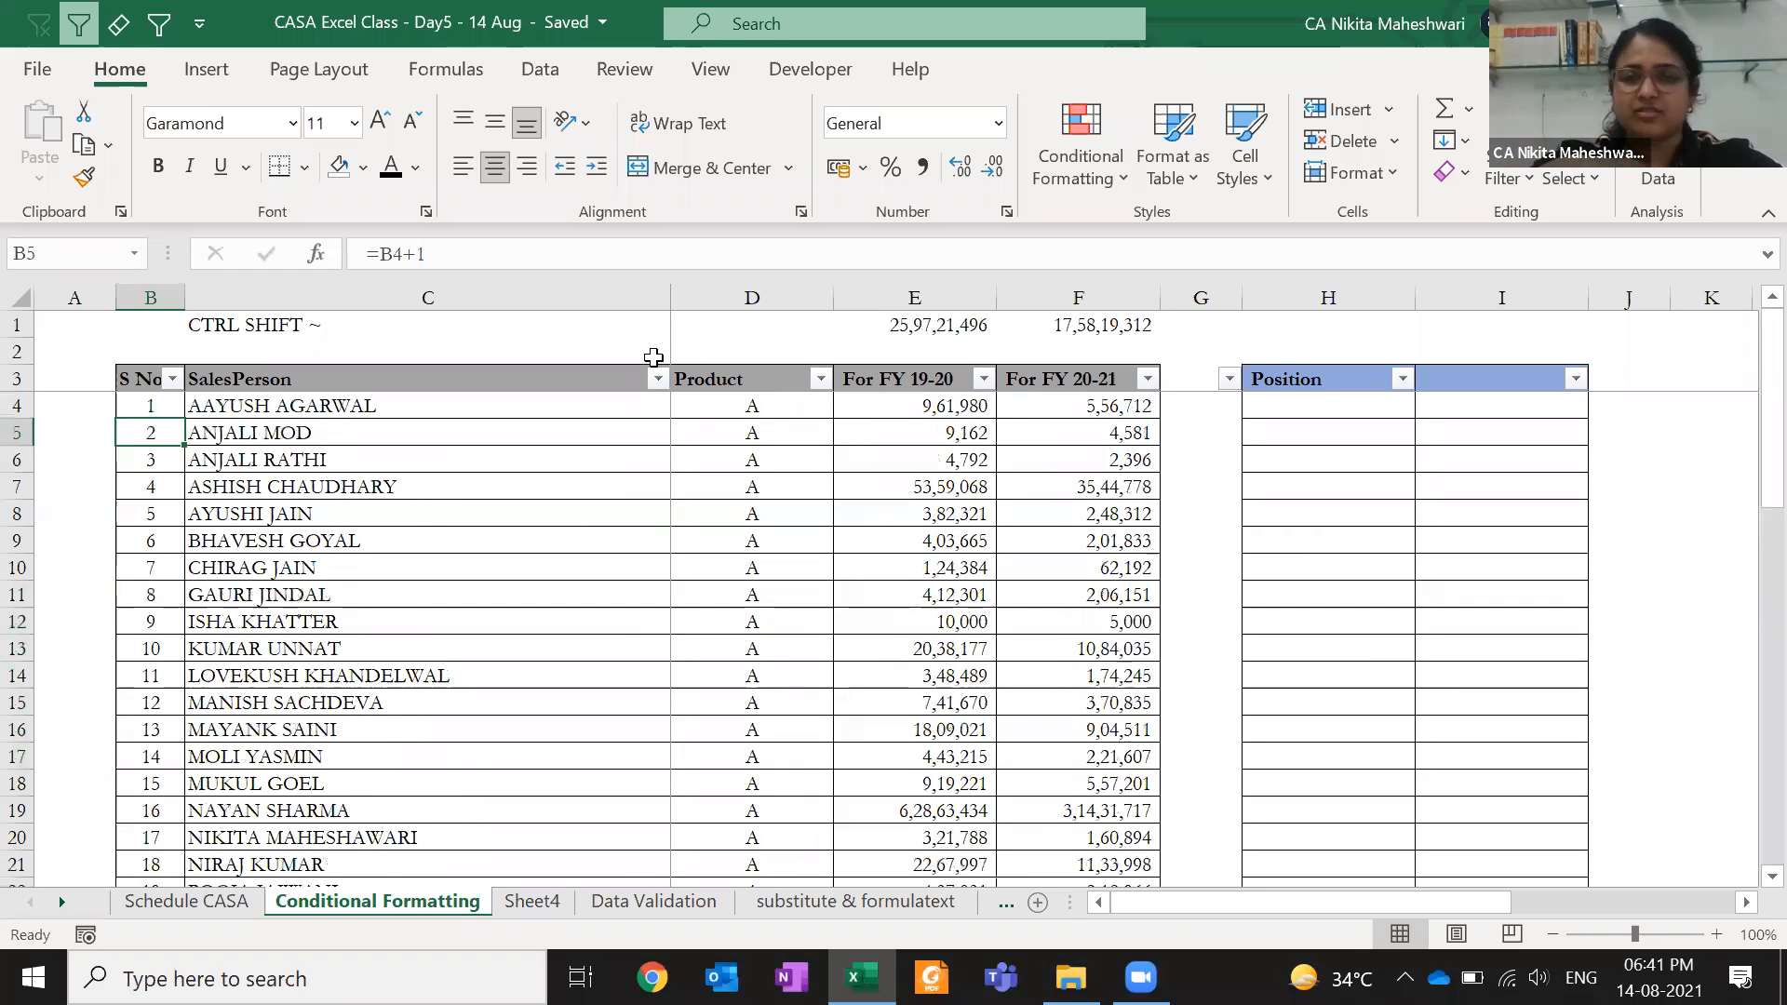
key("Down")
key("Down")
key("shift+space")
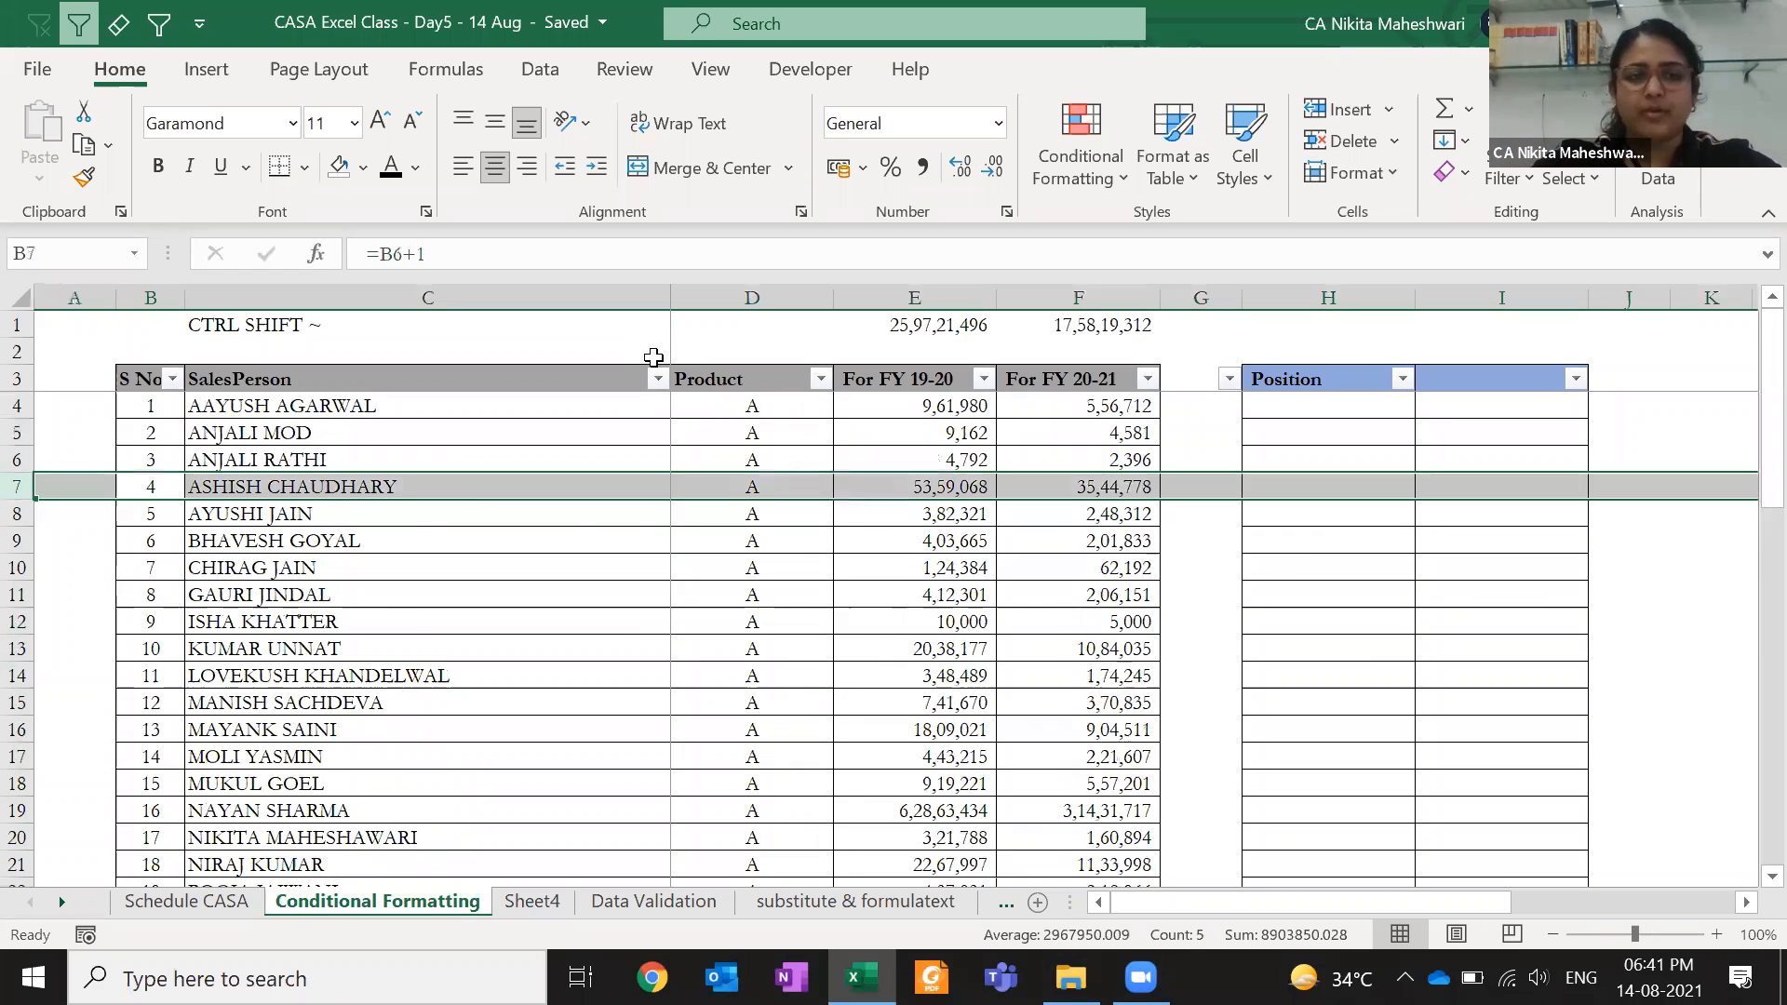
key("ctrl+minus")
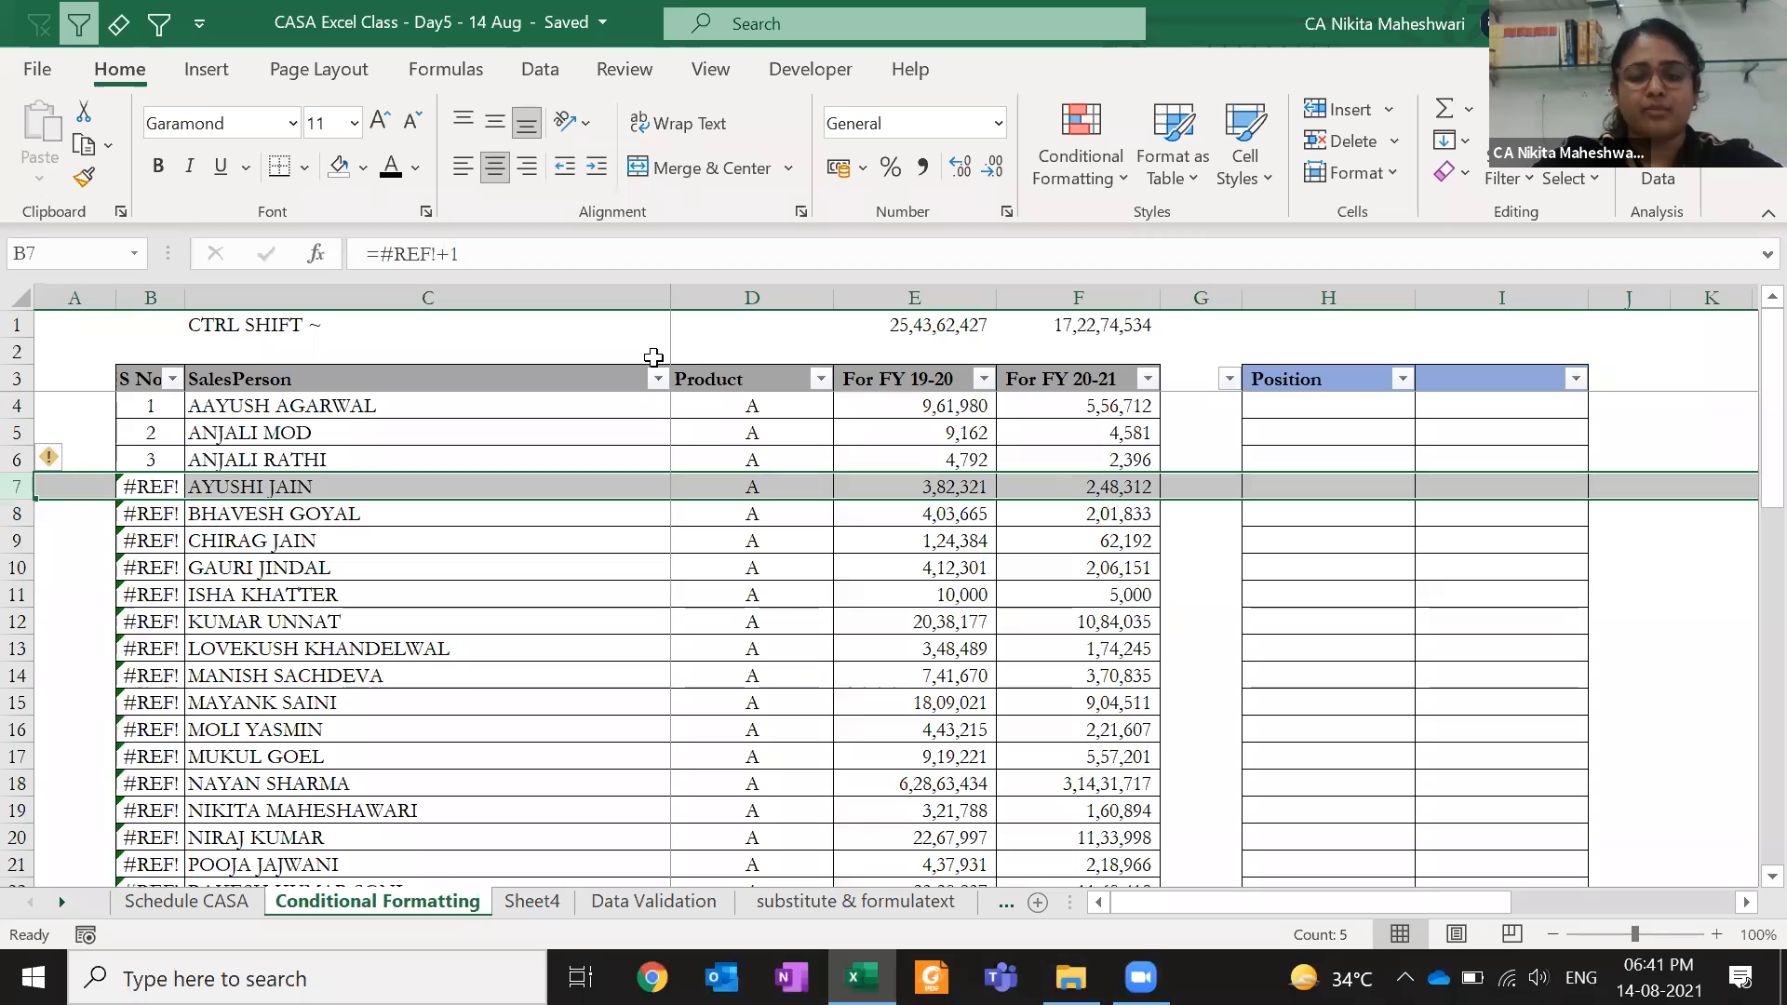
key("ctrl+z")
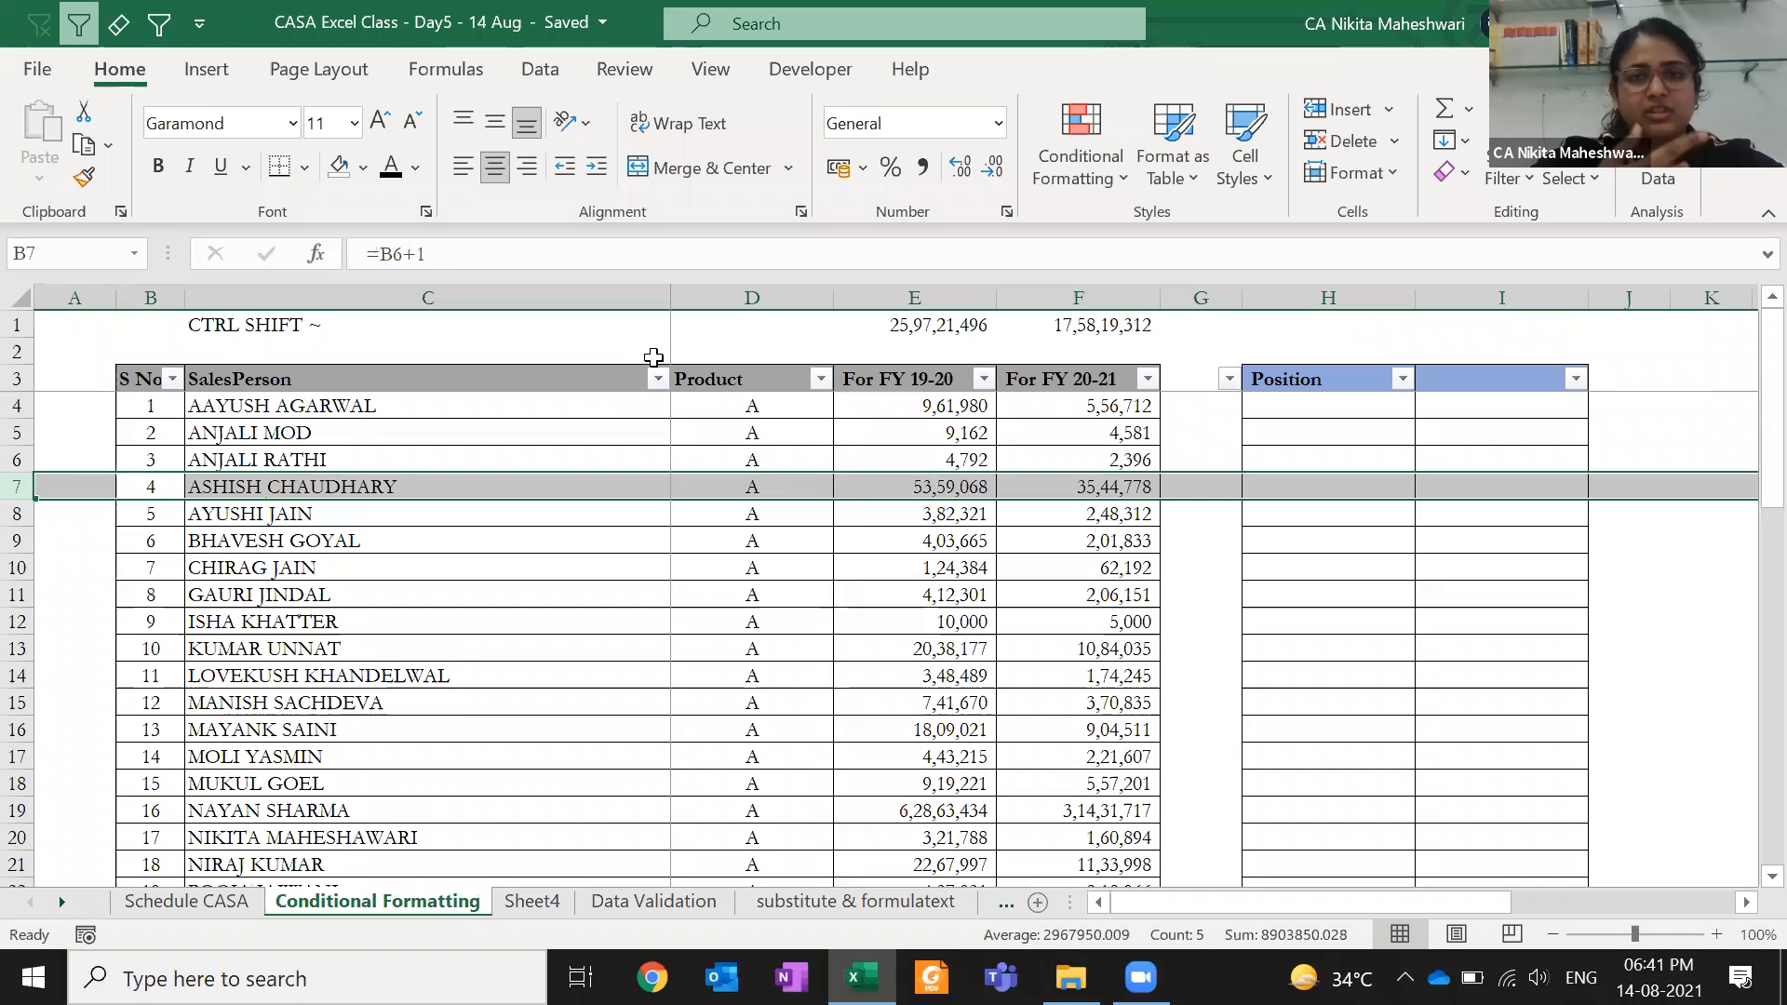
key("Left")
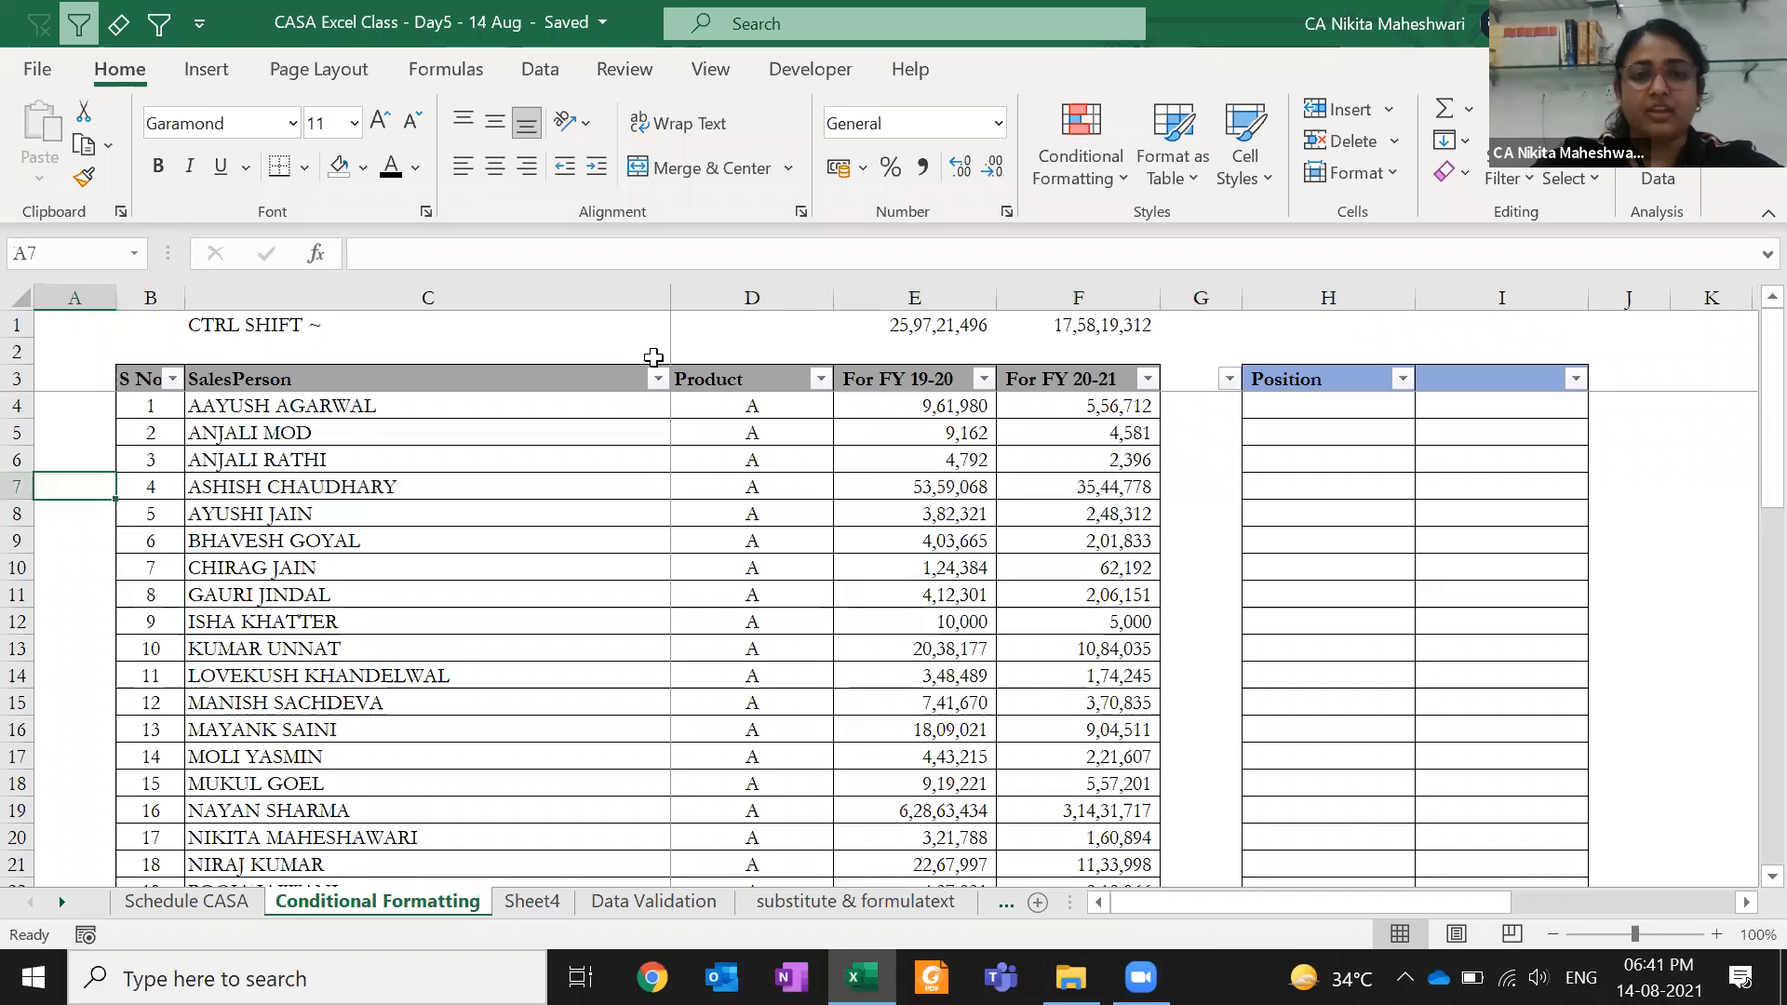
type("=row")
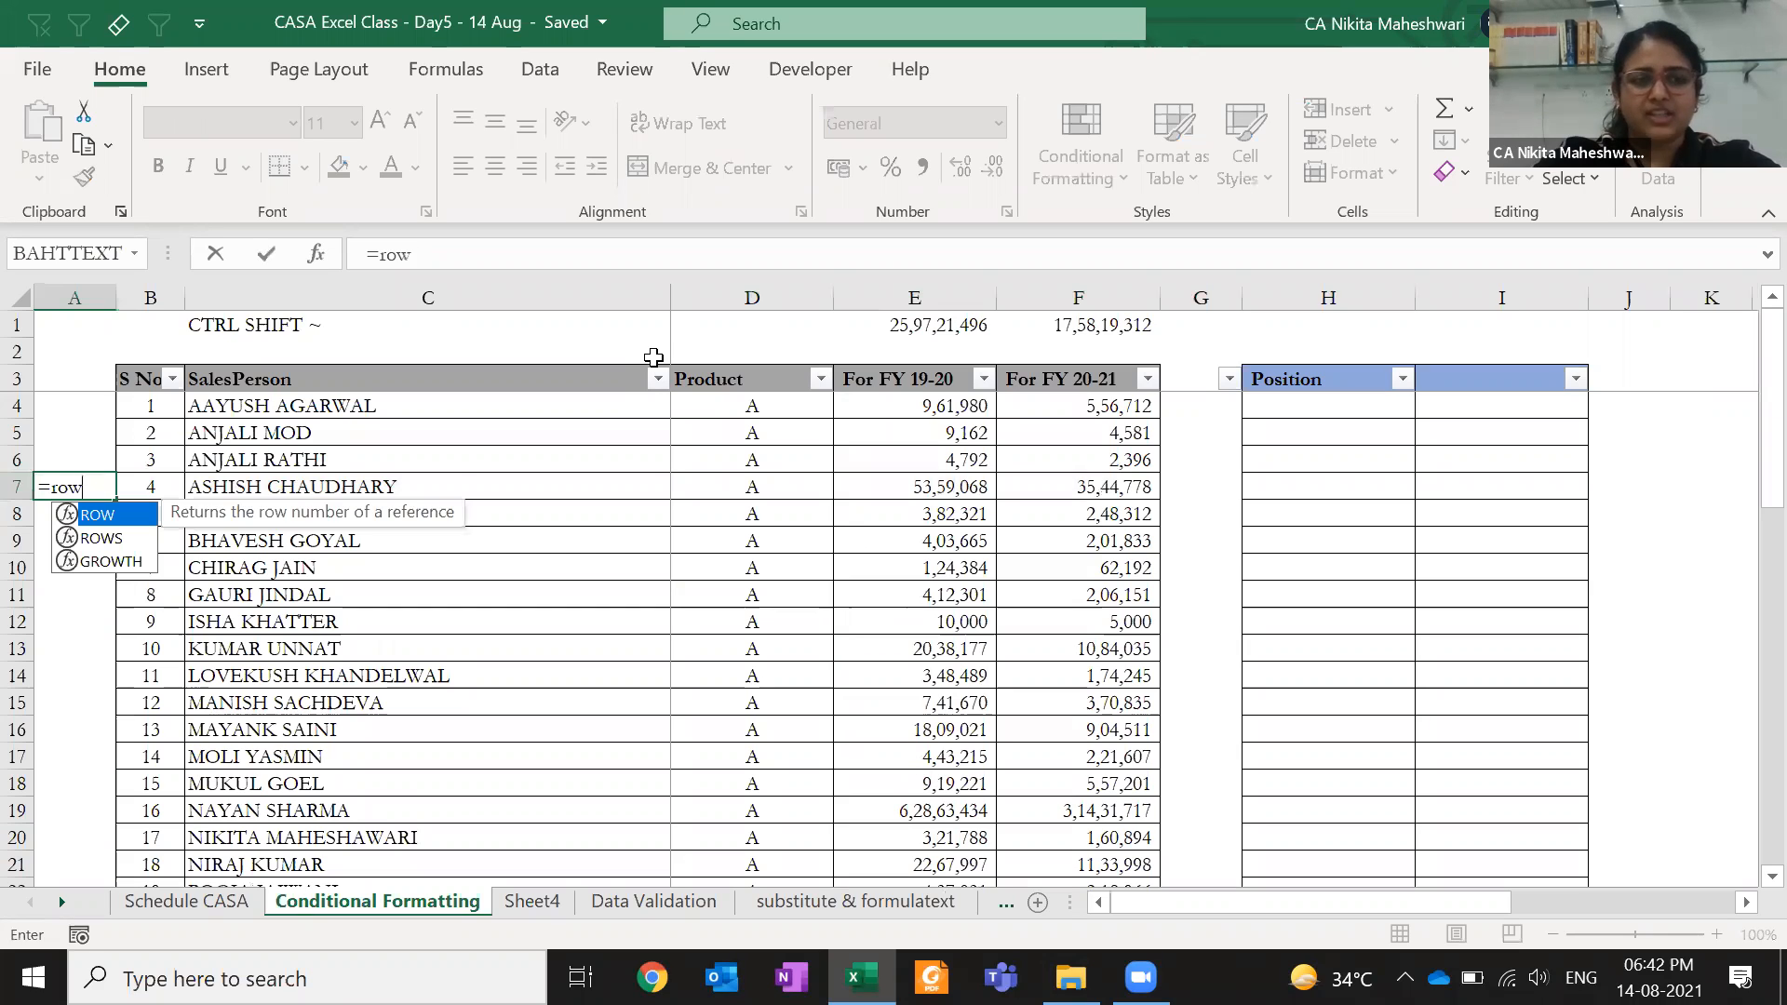
type("()")
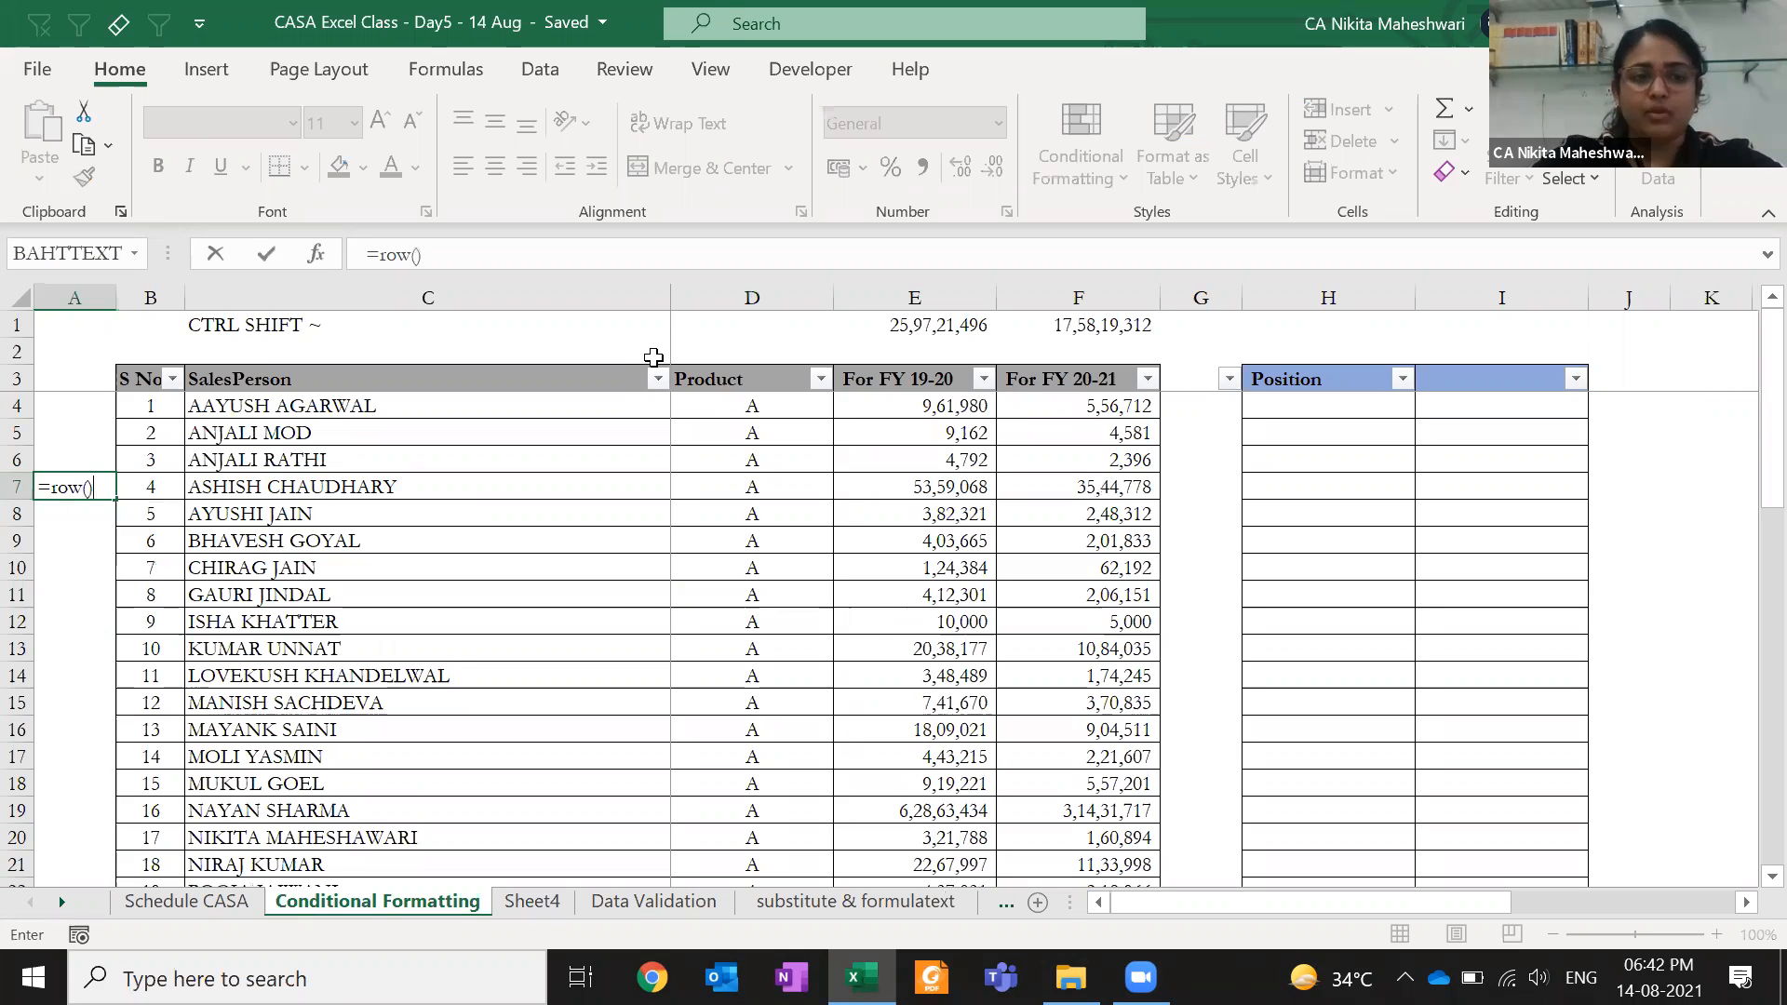
key("ctrl+Return")
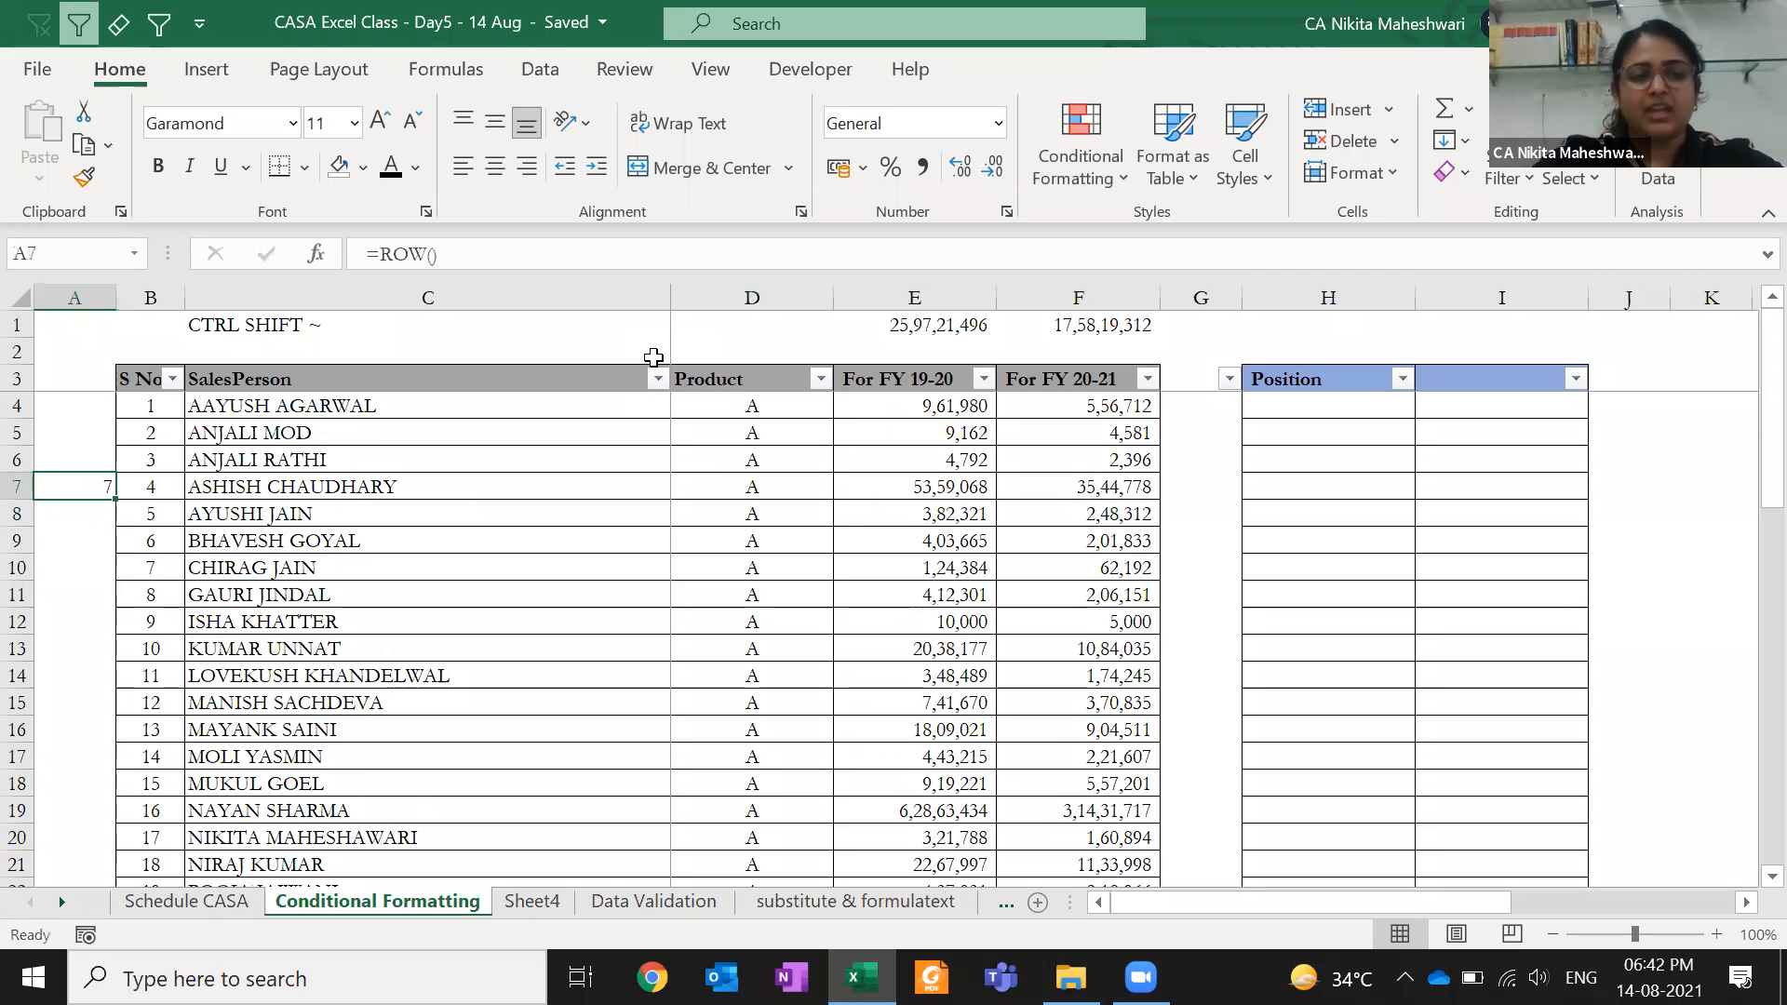
key("F2")
type("-4")
key("BackSpace")
key("Escape")
- Change A7's formula to =ROW()-3 so it displays 4
key("Up")
key("Up")
key("Up")
key("Right")
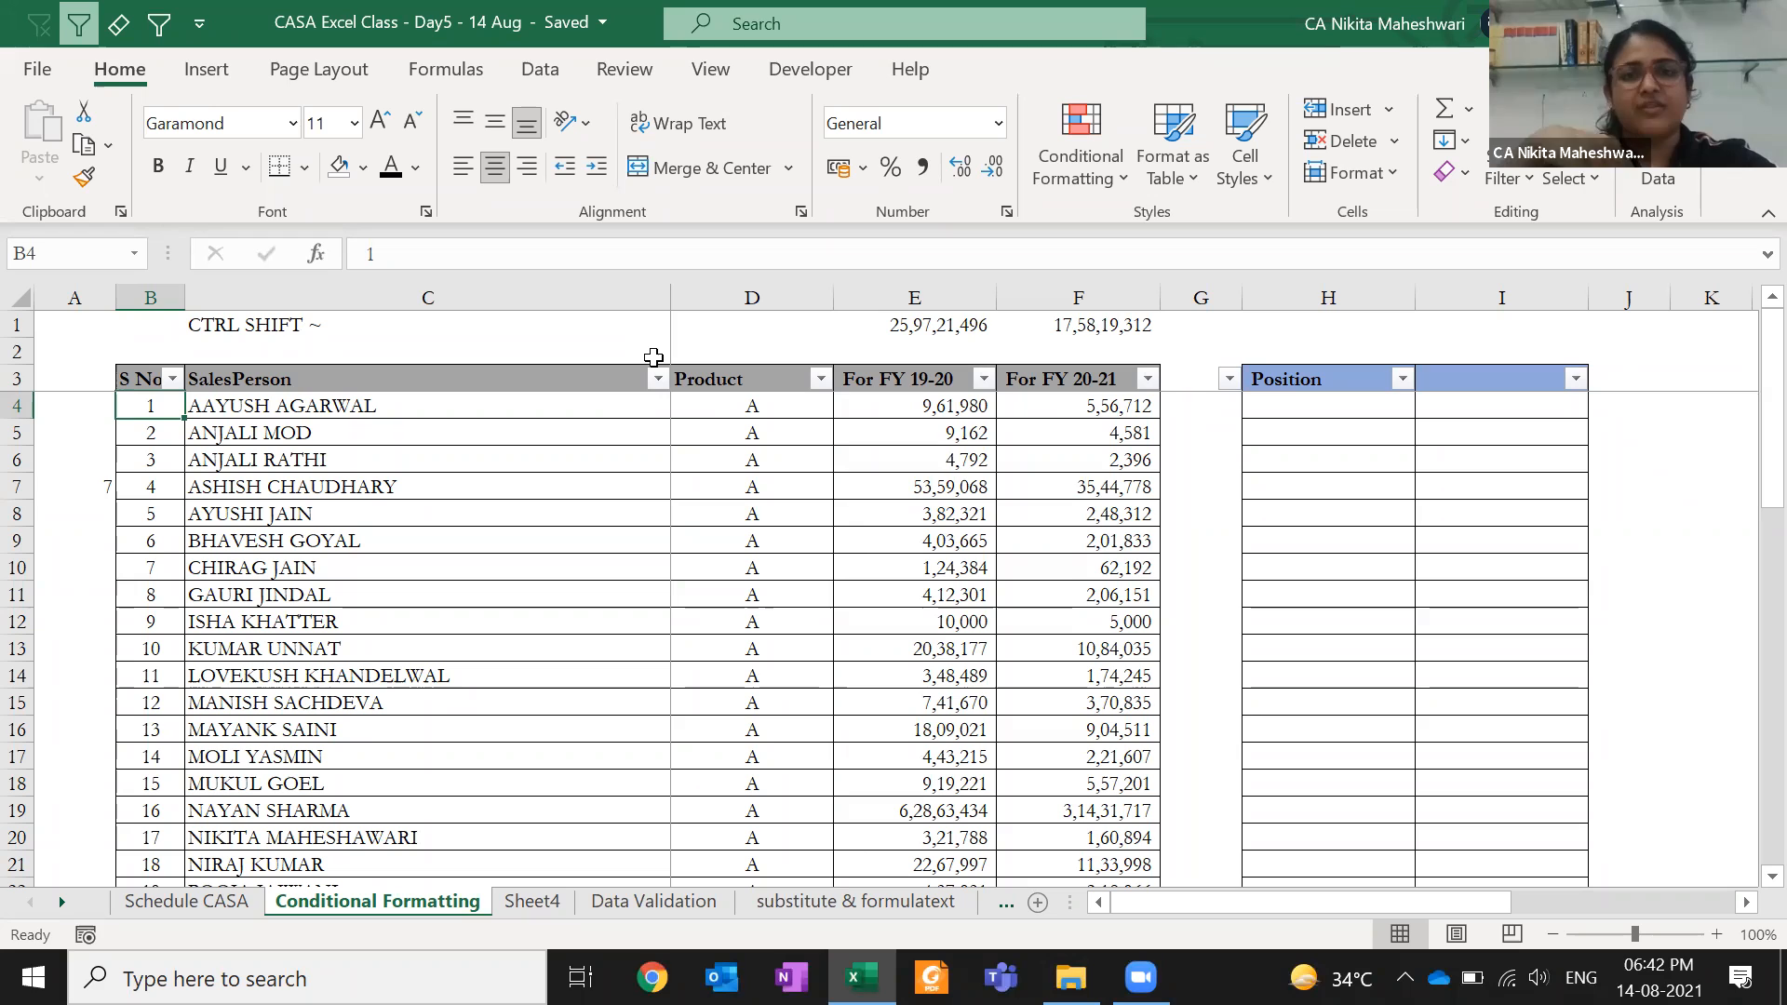
key("Left")
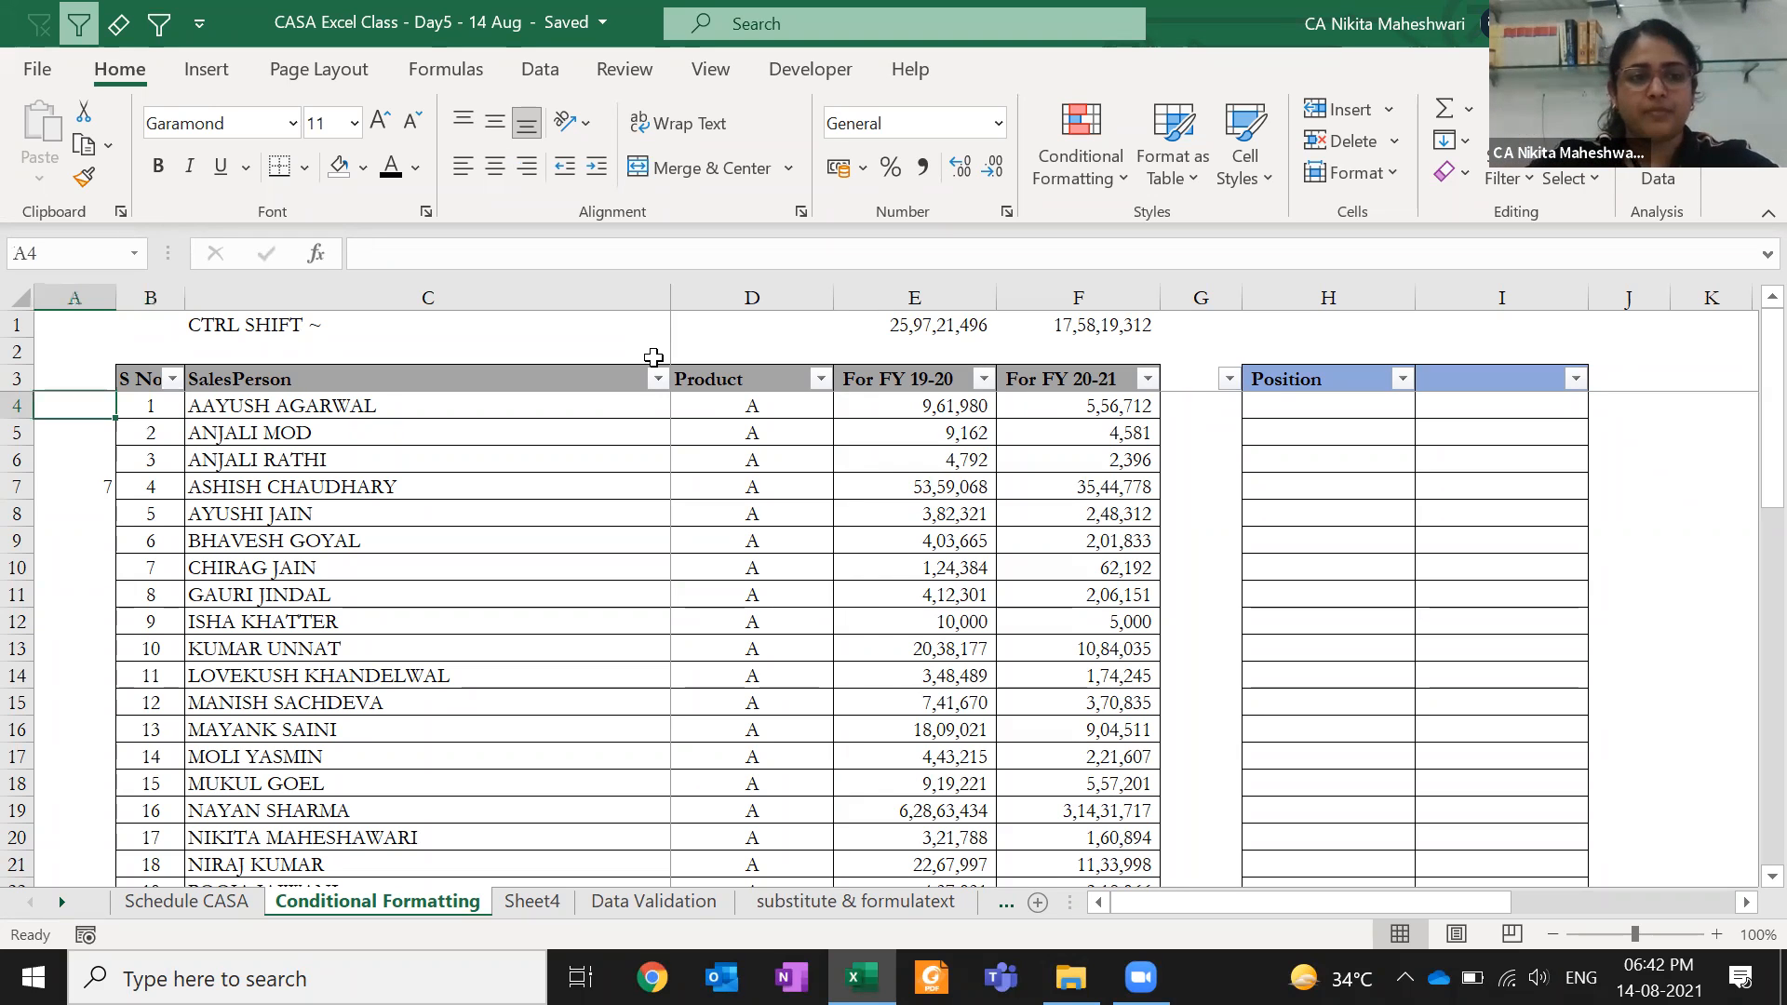
key("Down")
key("Down")
key("Down")
key("F2")
type("-3")
key("ctrl+Return")
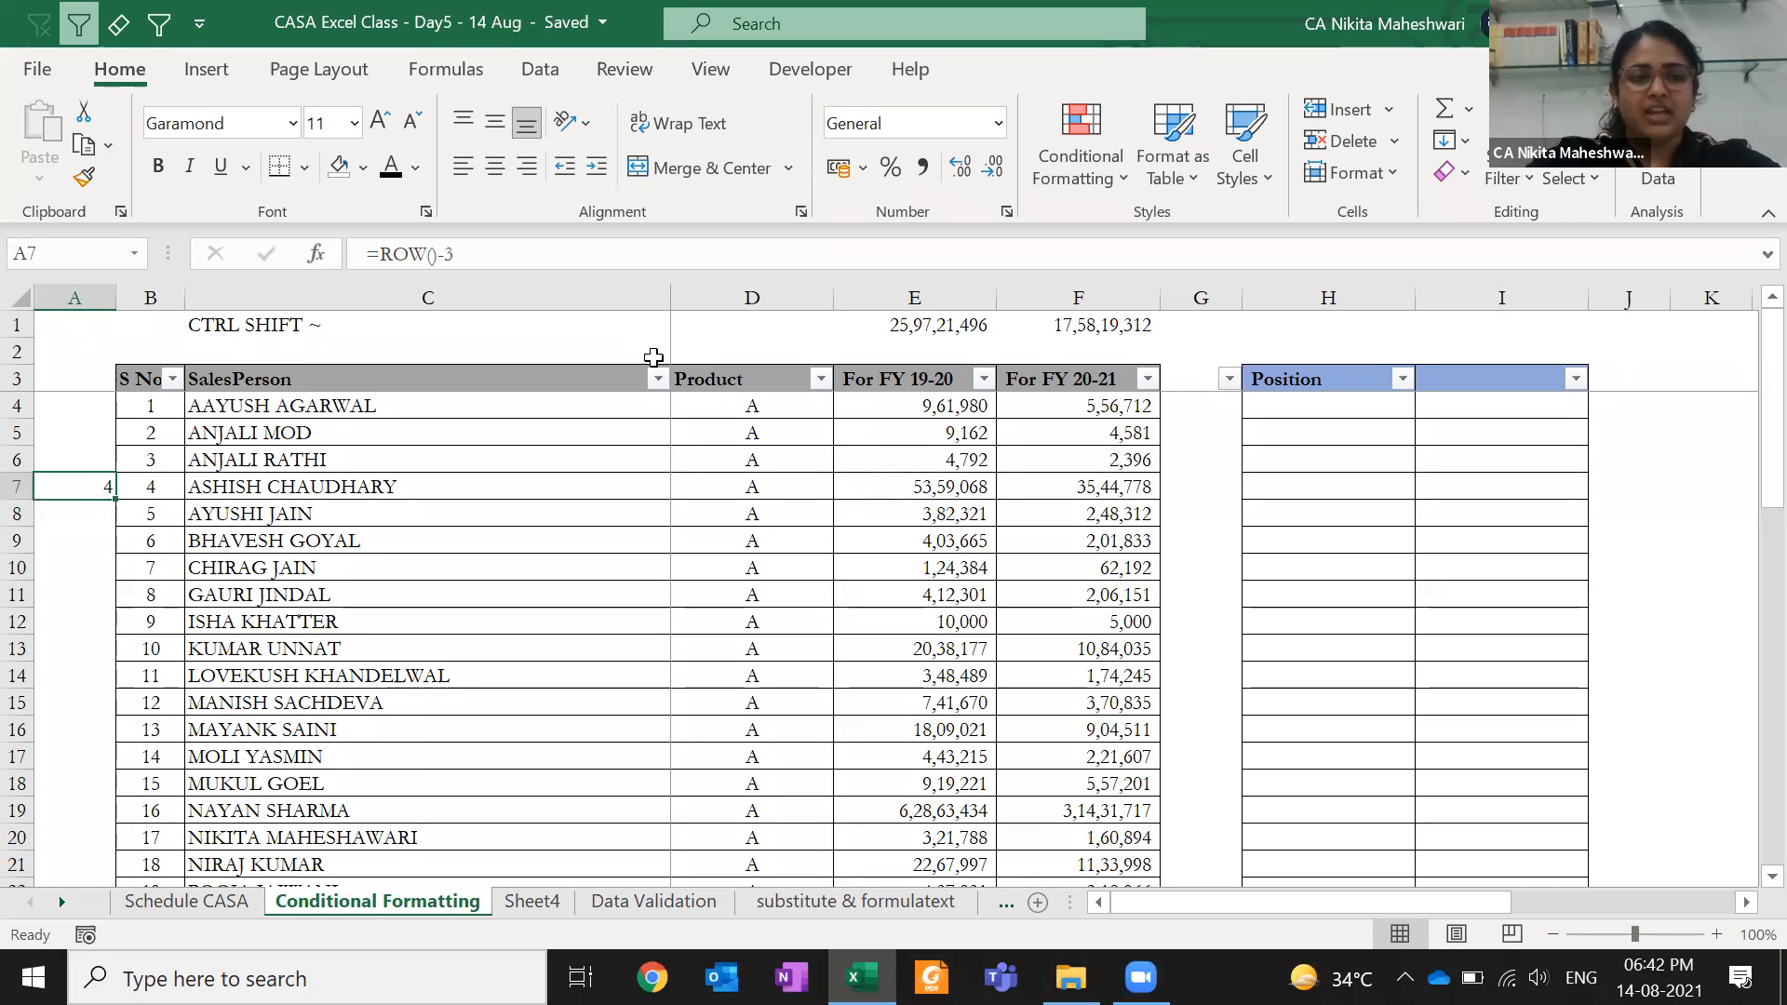
- Paste A7's =ROW()-3 formula into B7:B53 as formulas only
key("ctrl+c")
key("Right")
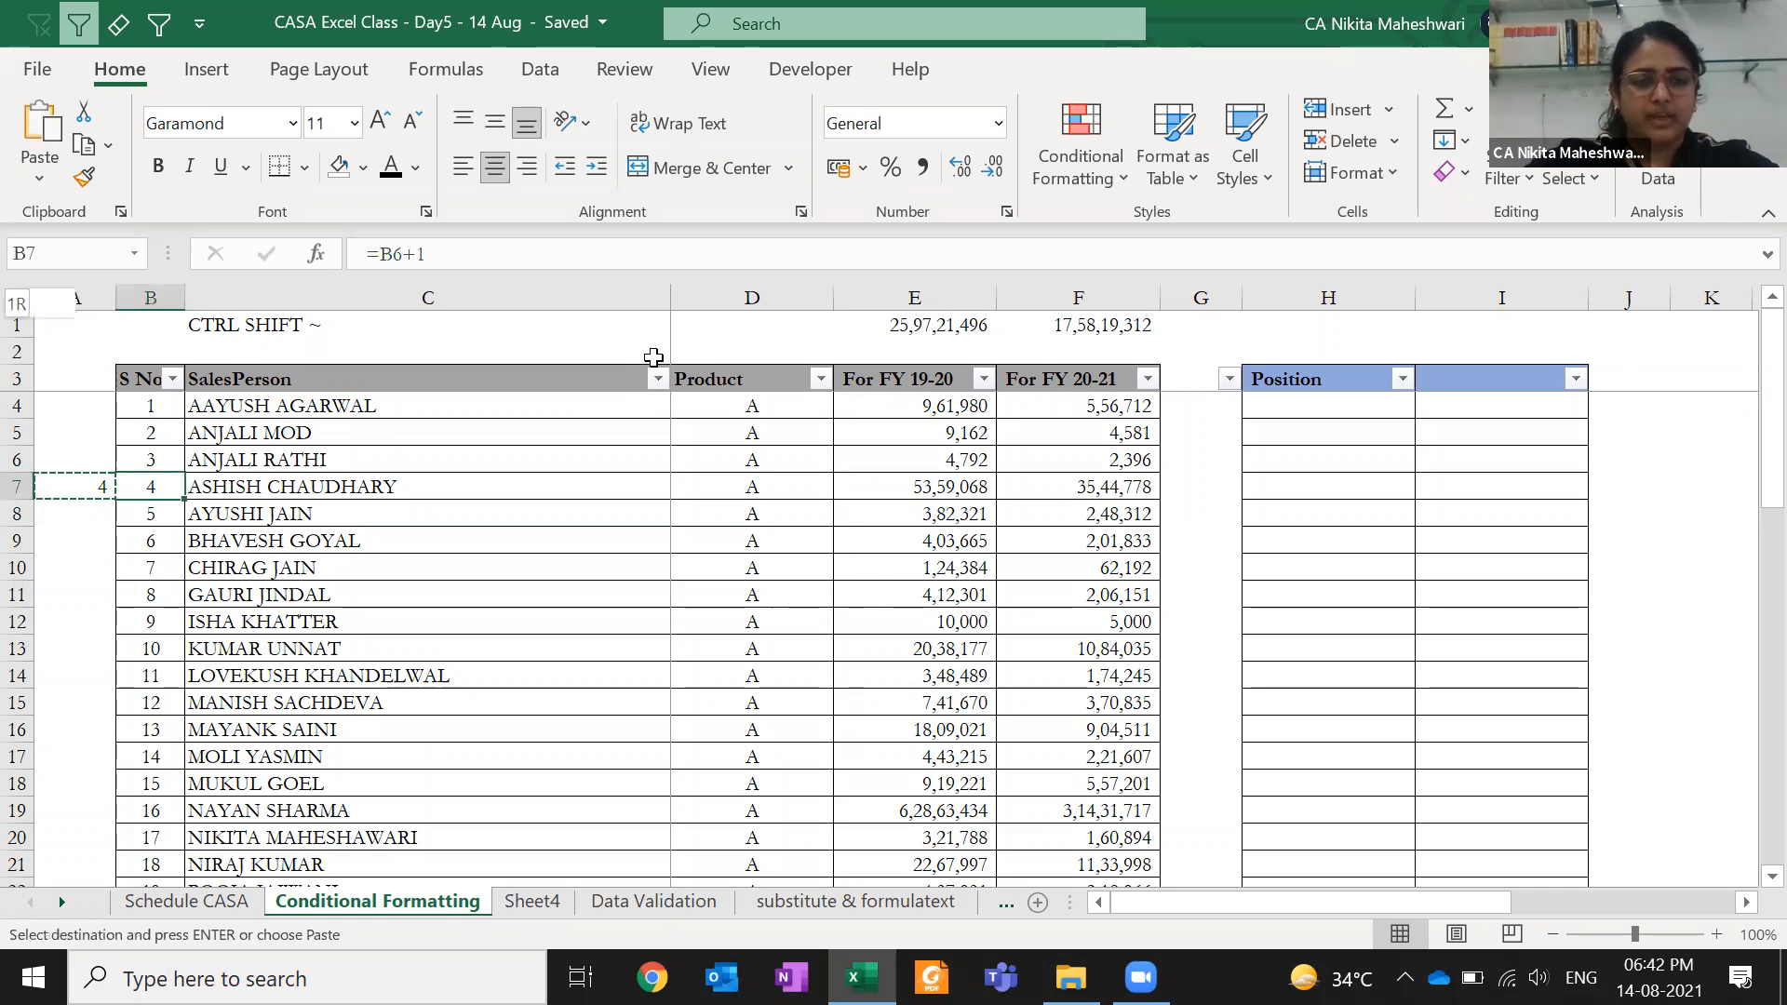
key("ctrl+shift+Down")
key("ctrl+v")
key("ctrl+z")
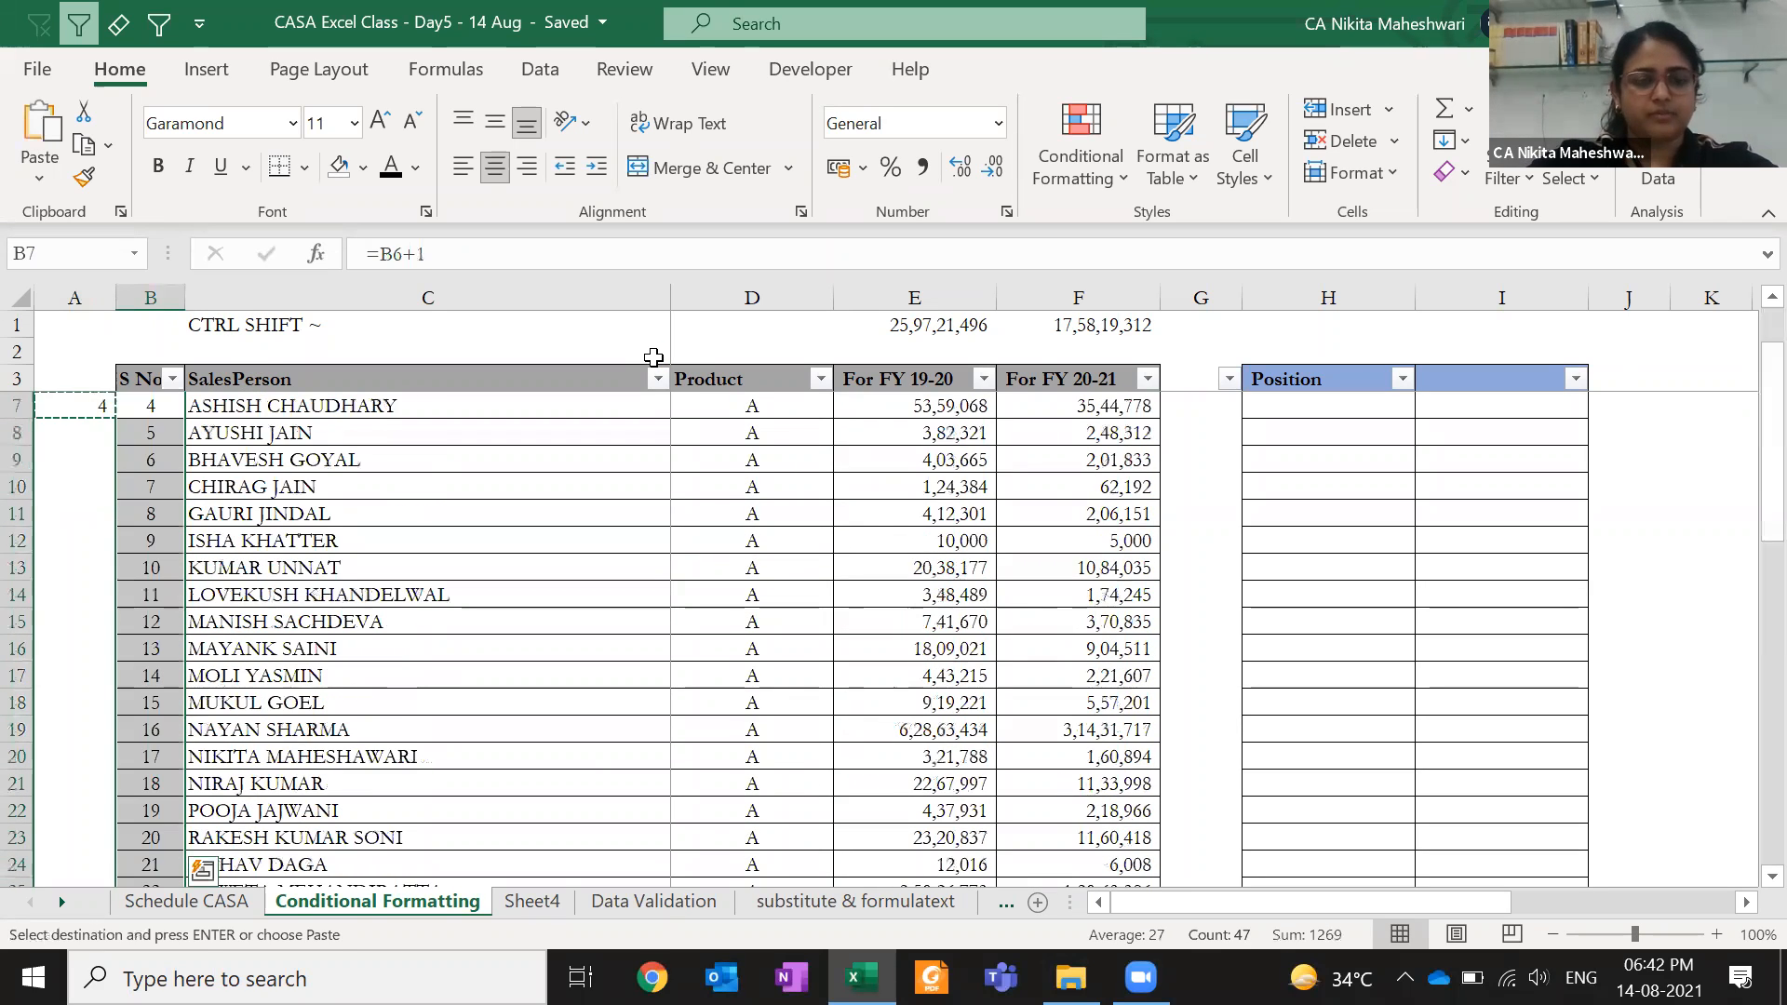
key("ctrl+alt+v")
key("f")
key("Return")
key("Up")
key("Down")
key("Left")
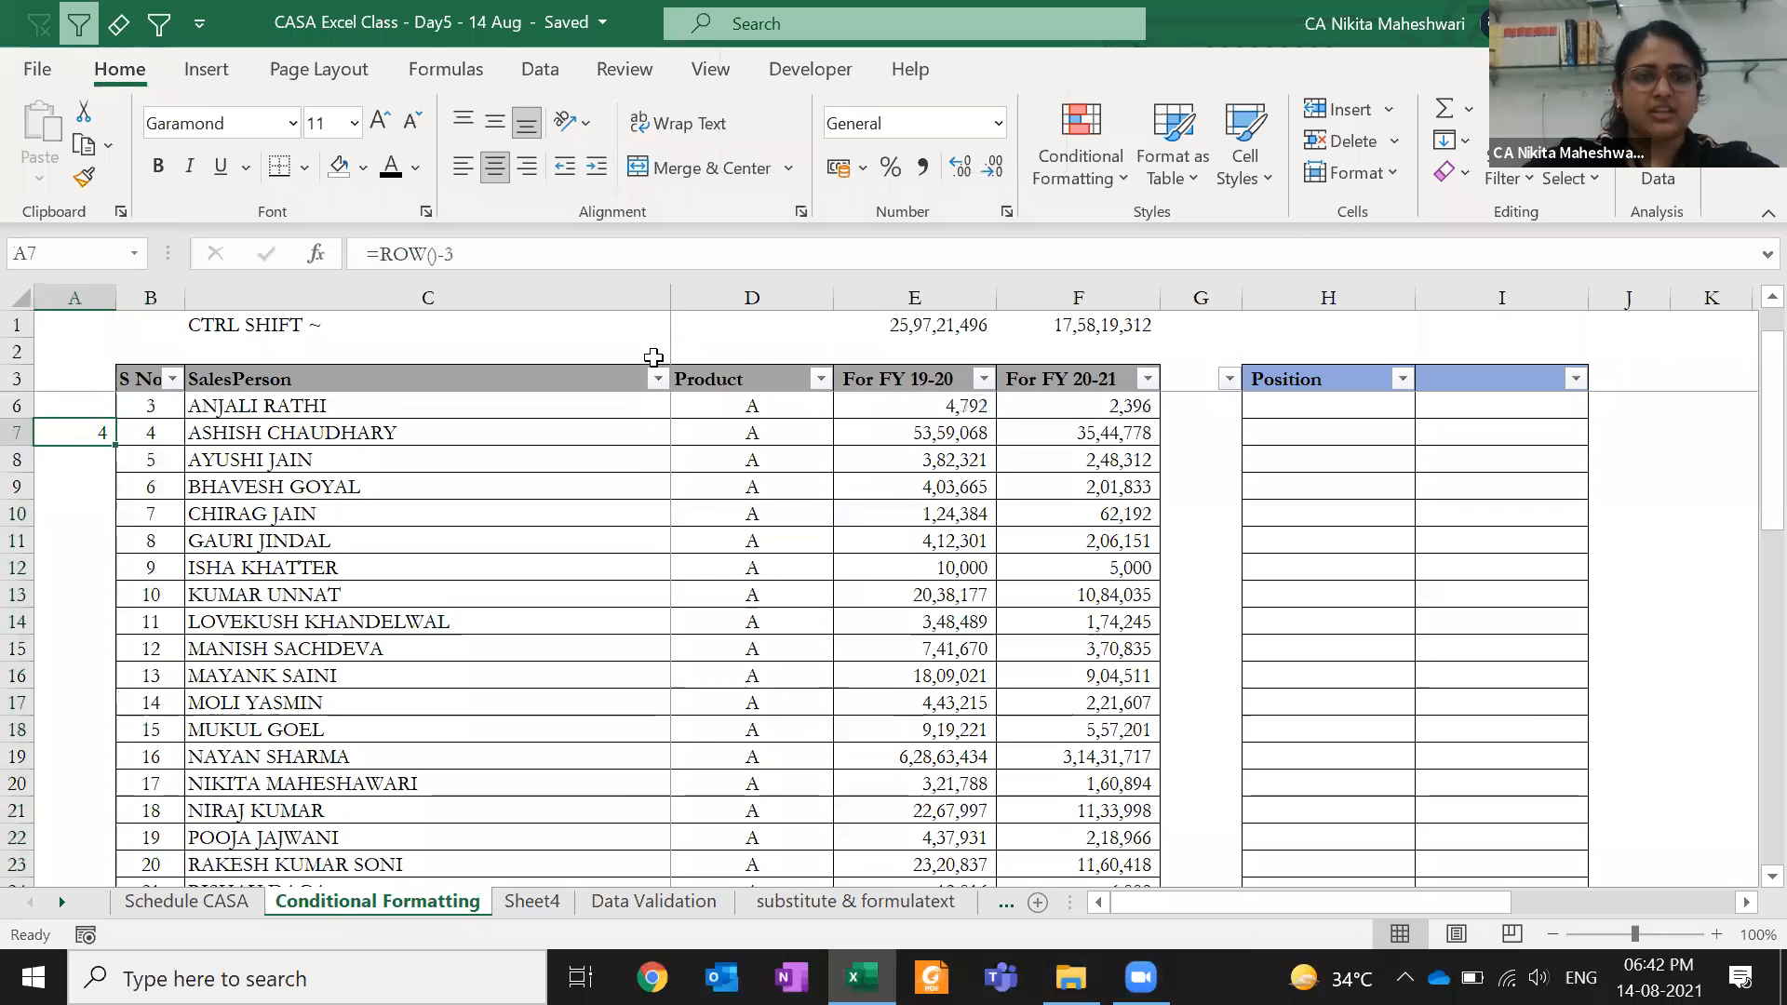
key("F2")
key("Return")
key("F2")
key("Escape")
key("shift+space")
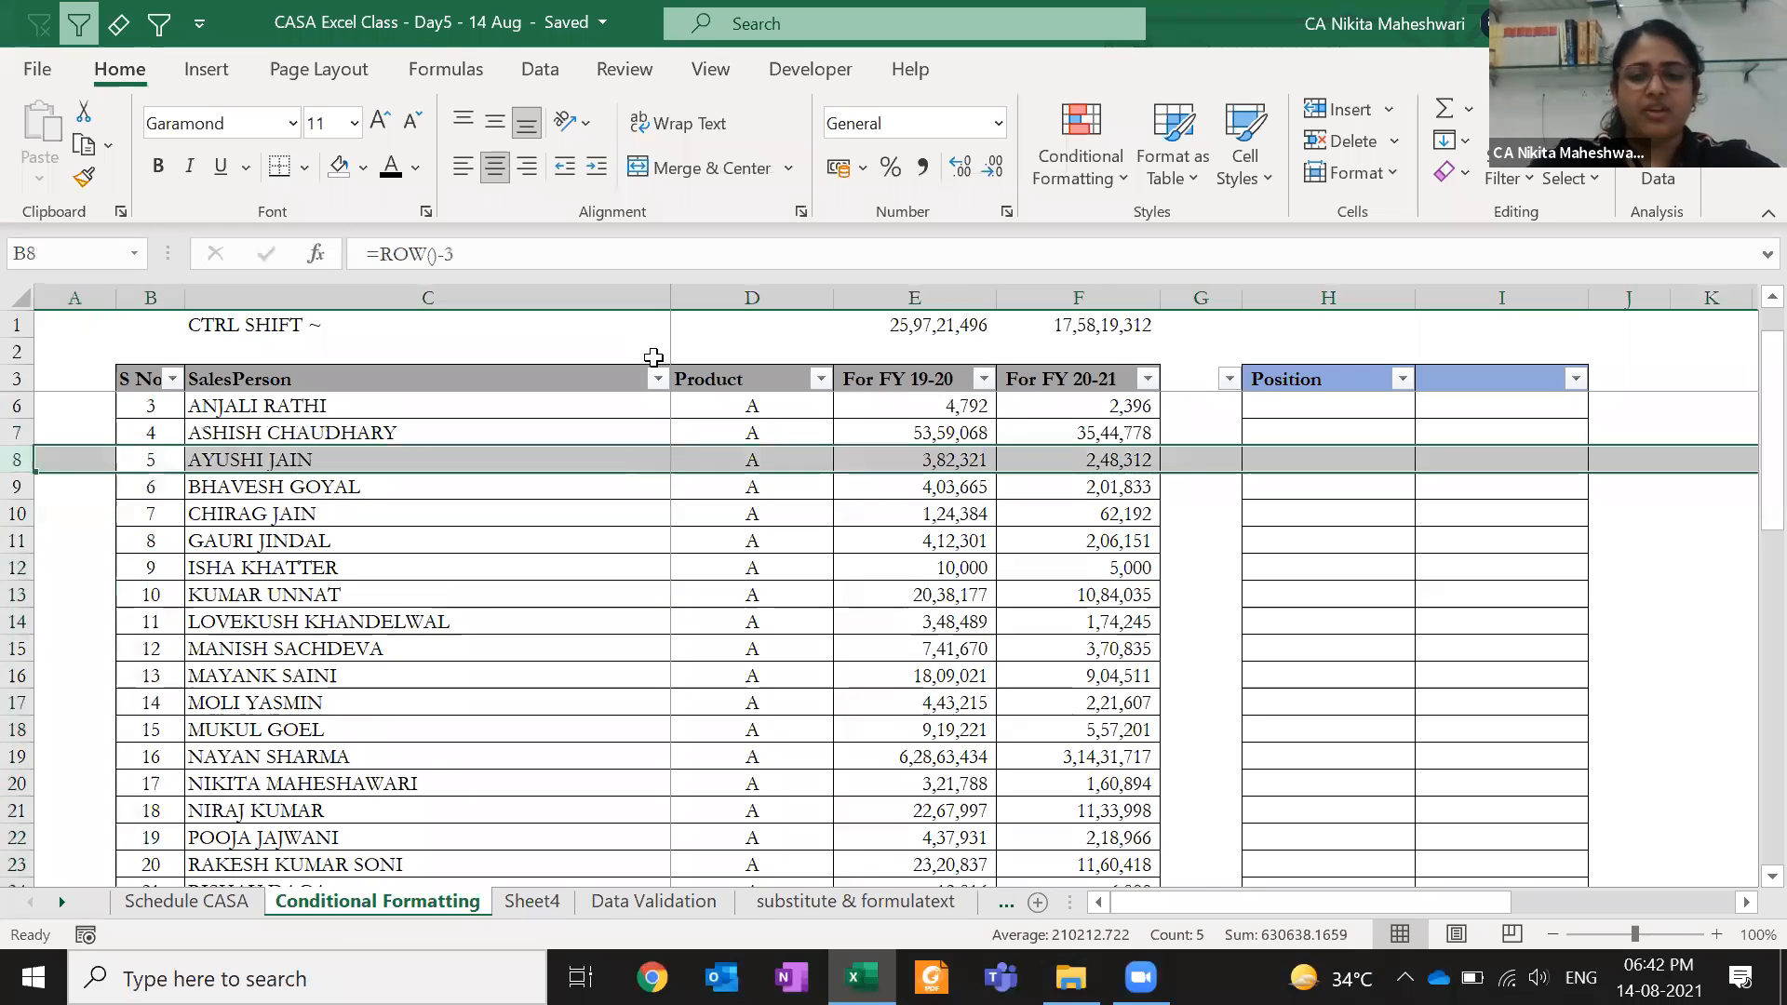
key("ctrl+shift+plus")
key("ctrl+shift+plus")
key("ctrl+shift+plus")
left_click_drag(149, 542, 162, 677)
key("Down")
key("Down")
key("Down")
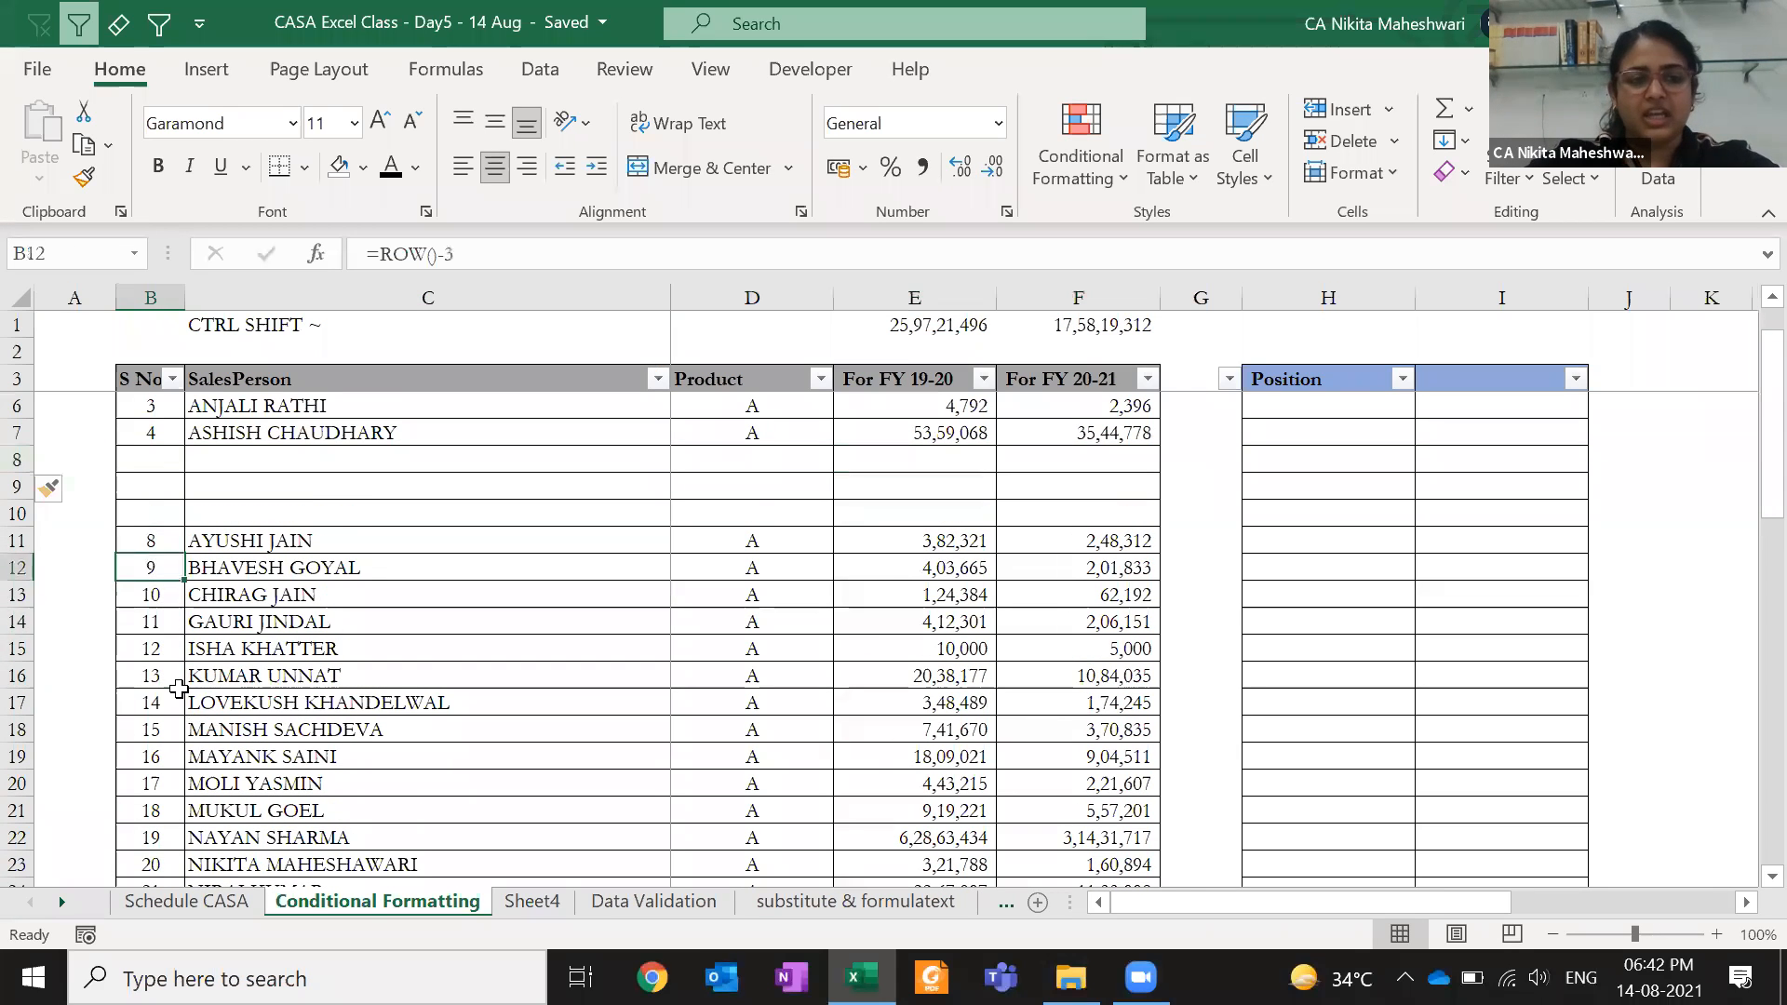
key("shift+space")
key("ctrl+minus")
key("ctrl+minus")
key("ctrl+minus")
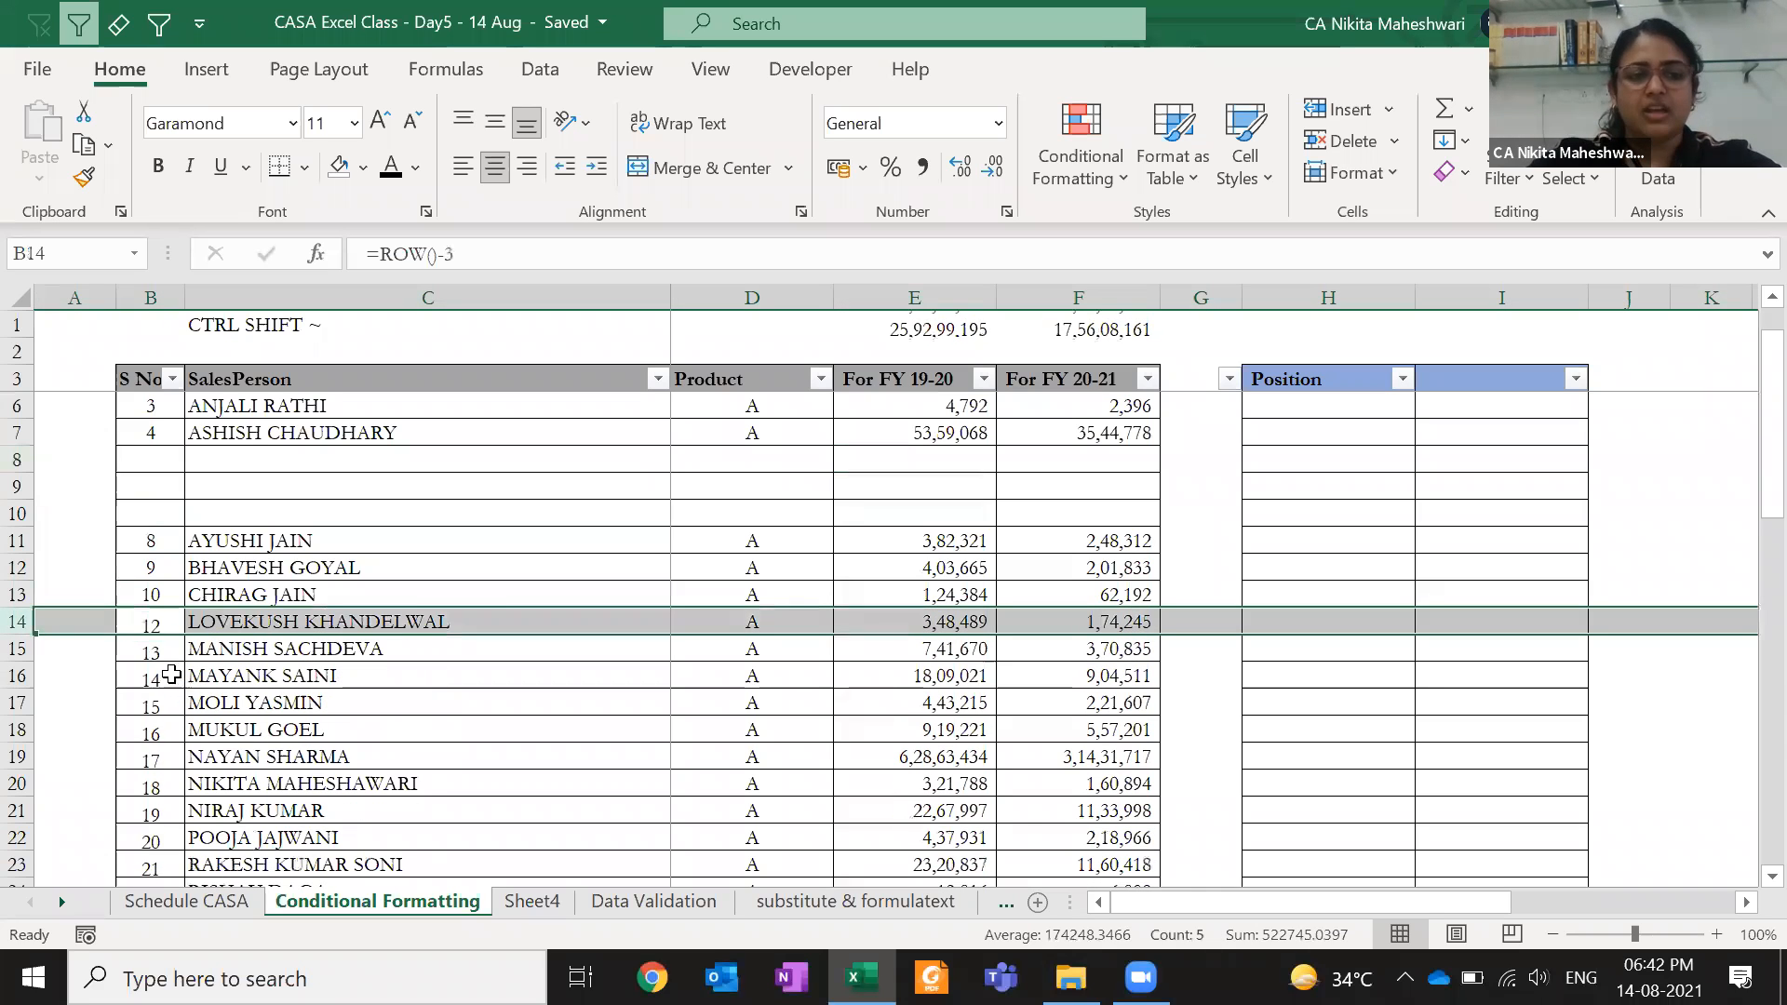
left_click_drag(159, 600, 158, 639)
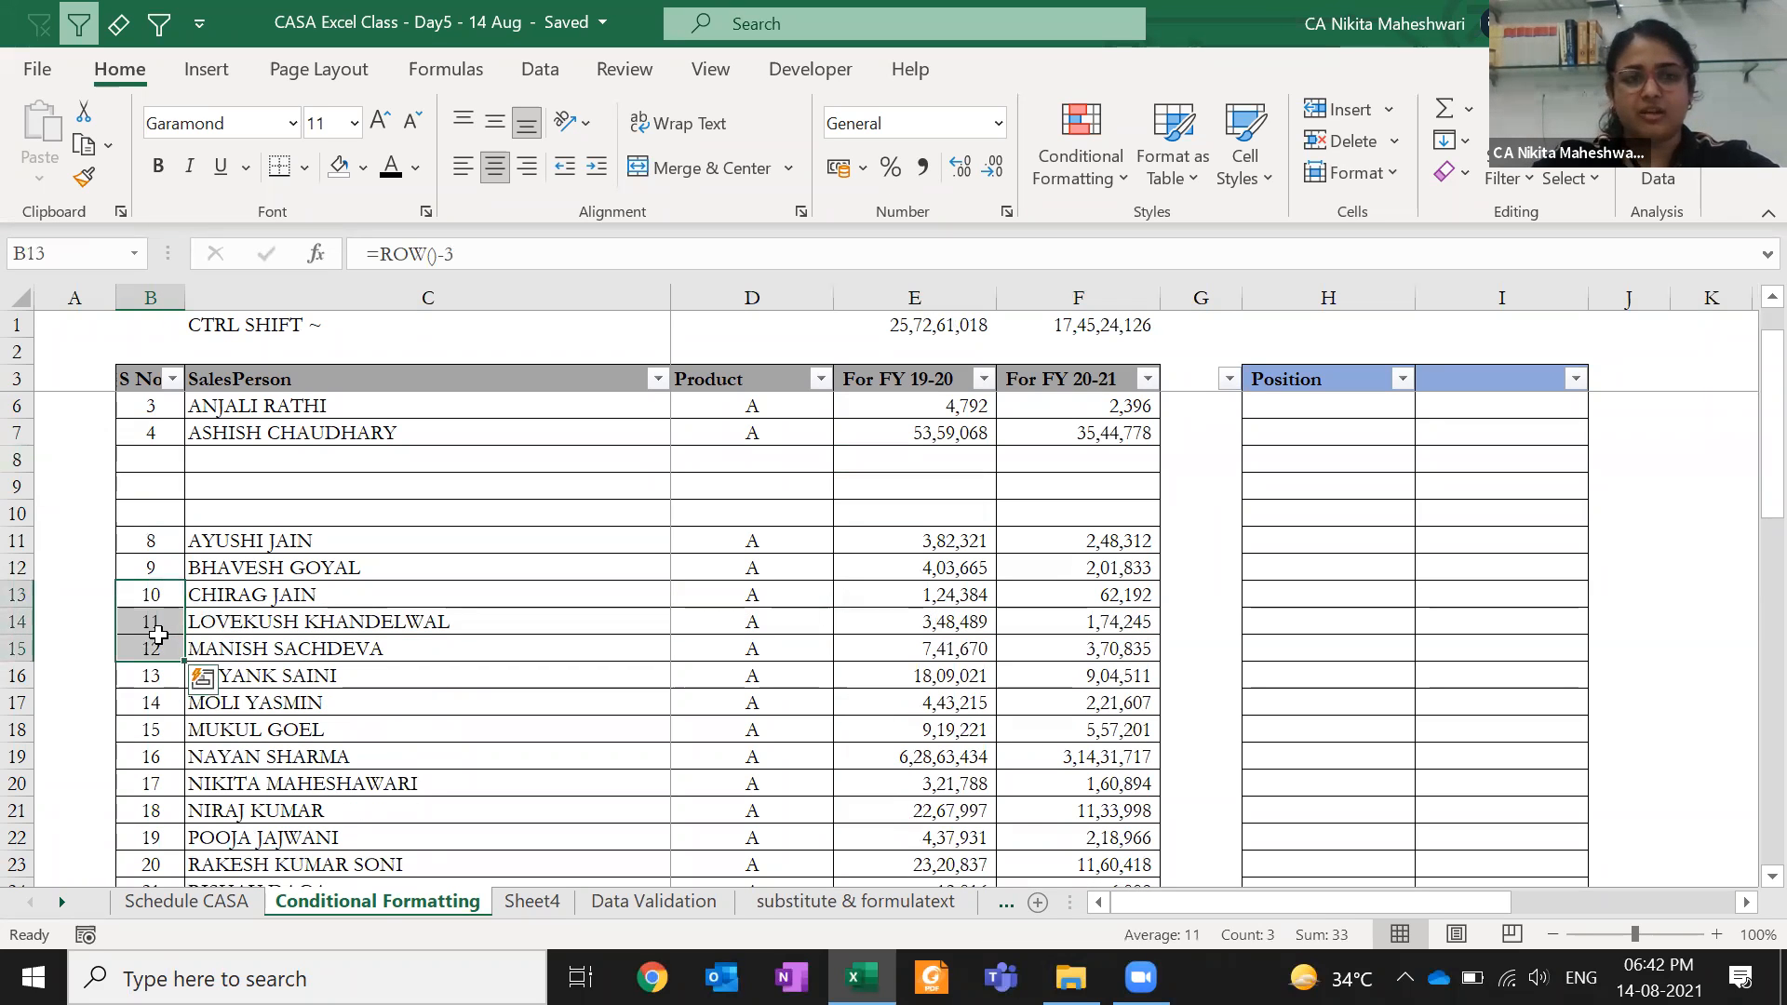
left_click(175, 646)
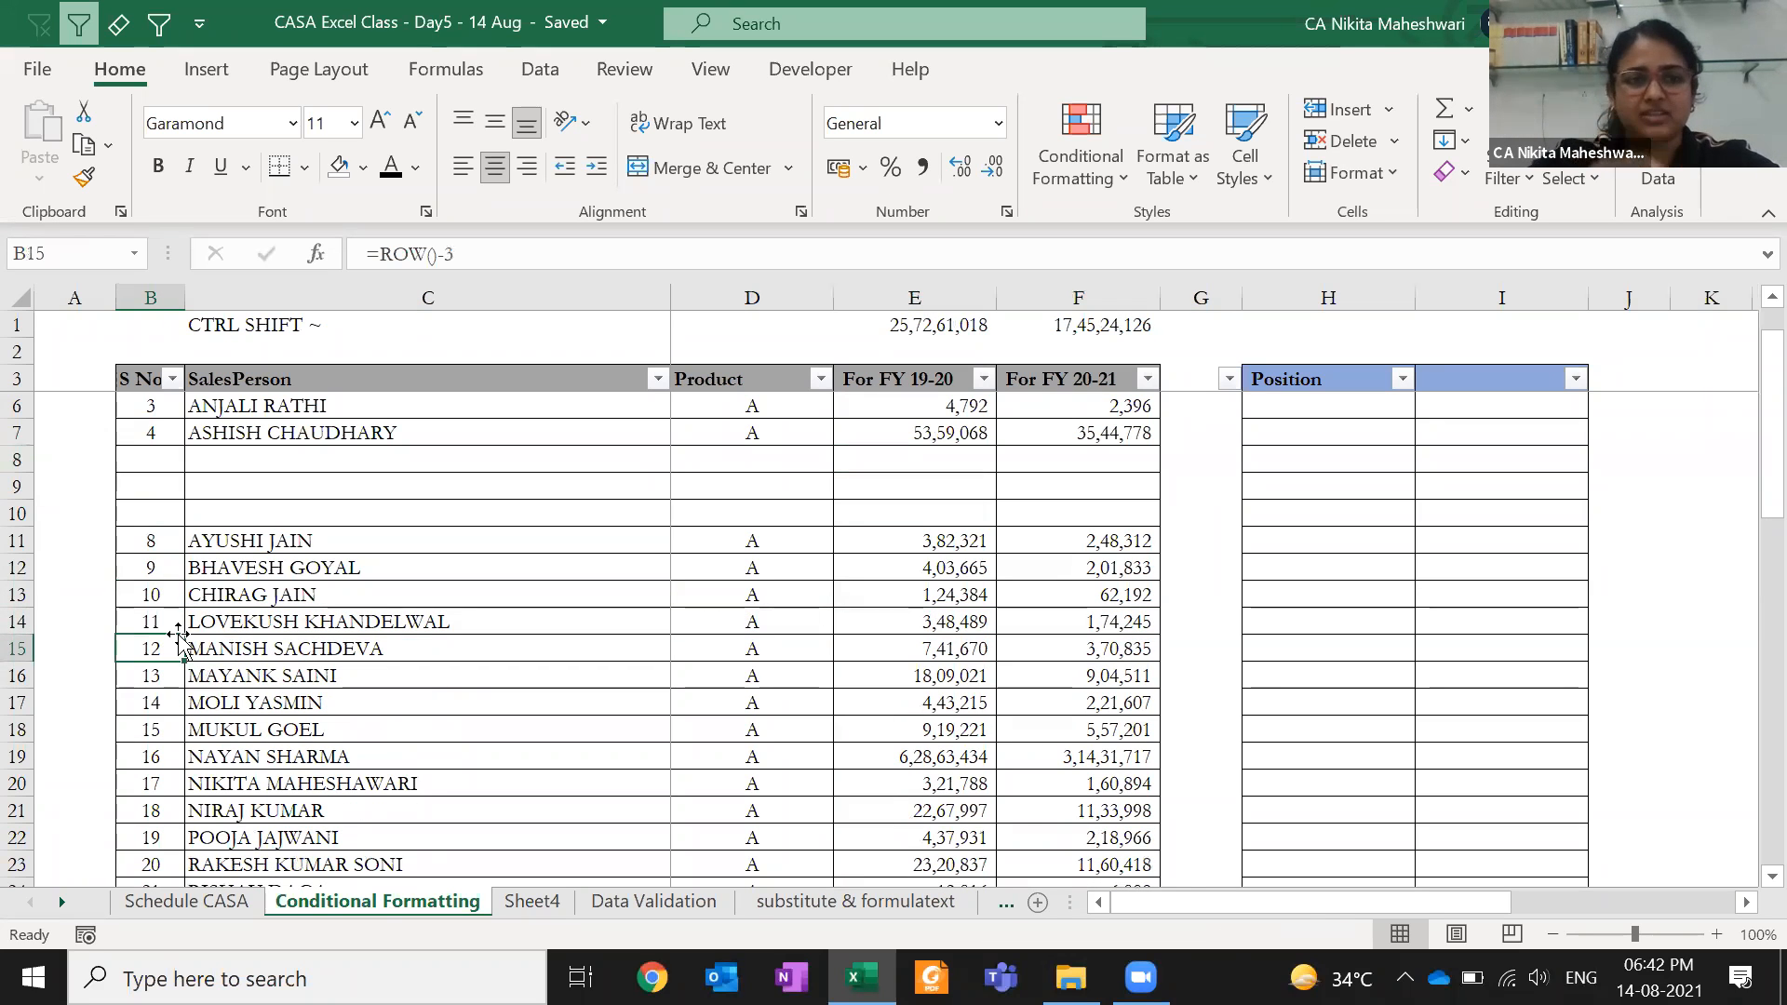
scroll(153, 470, "up", 2)
left_click(149, 429)
key("shift+space")
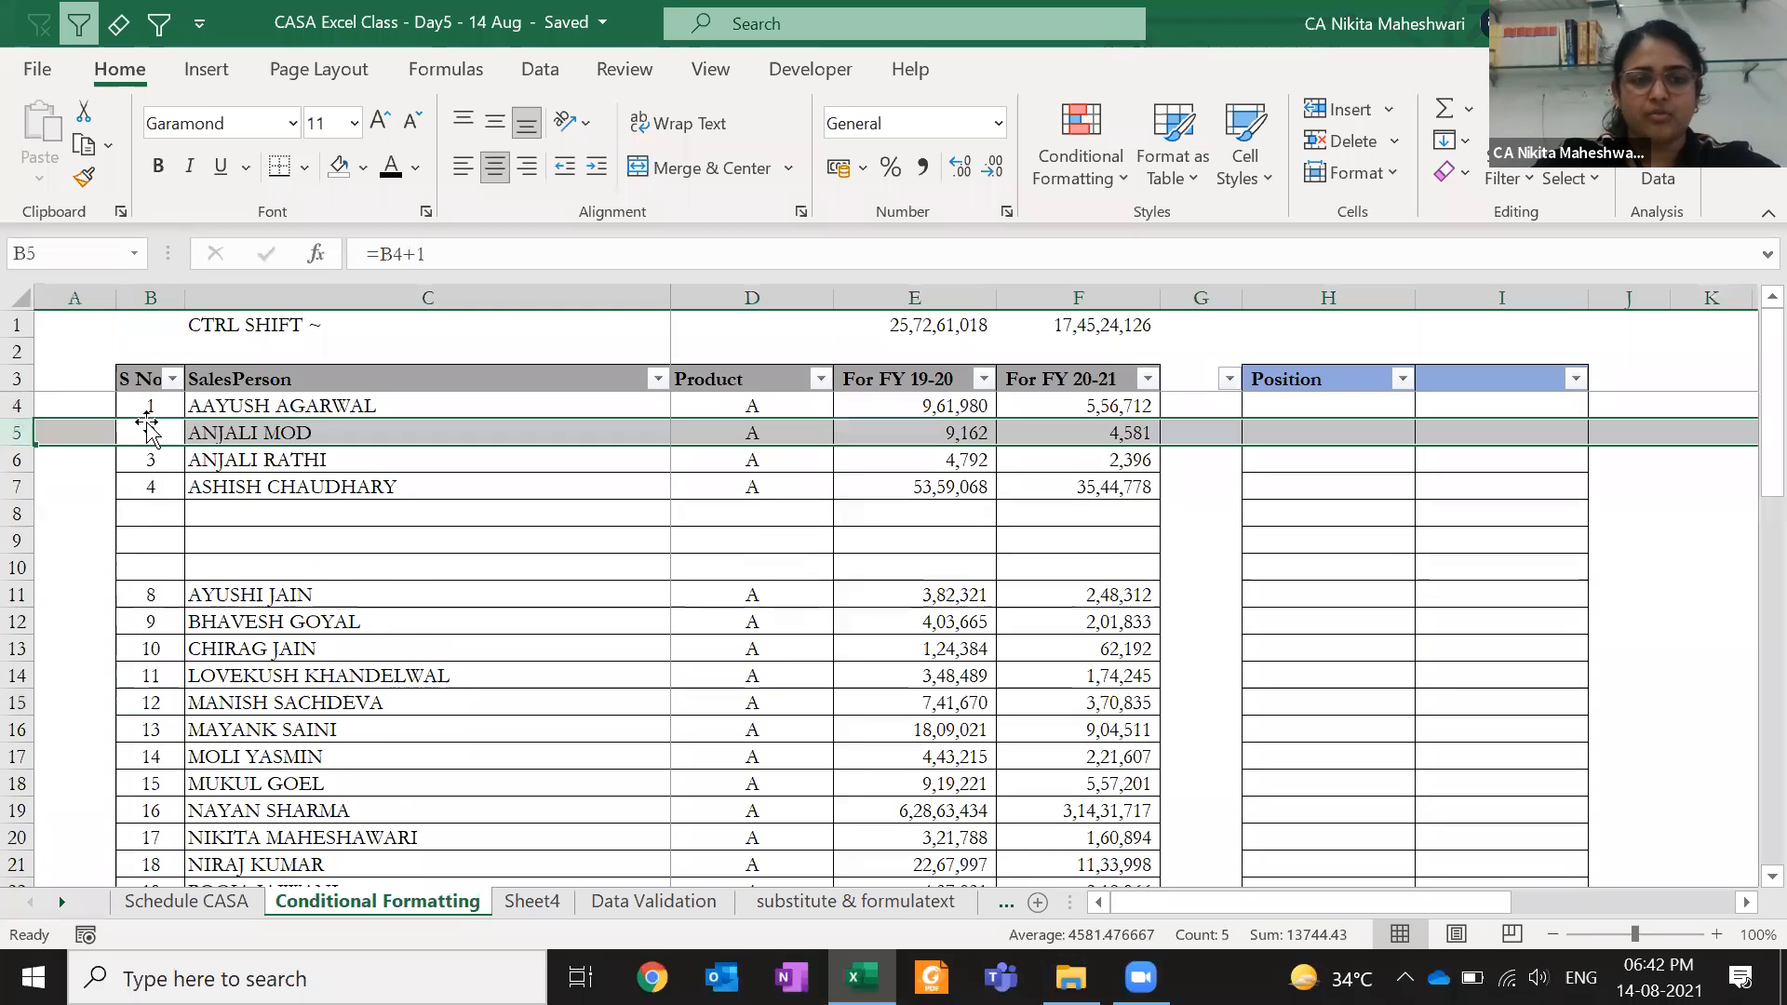
key("ctrl+minus")
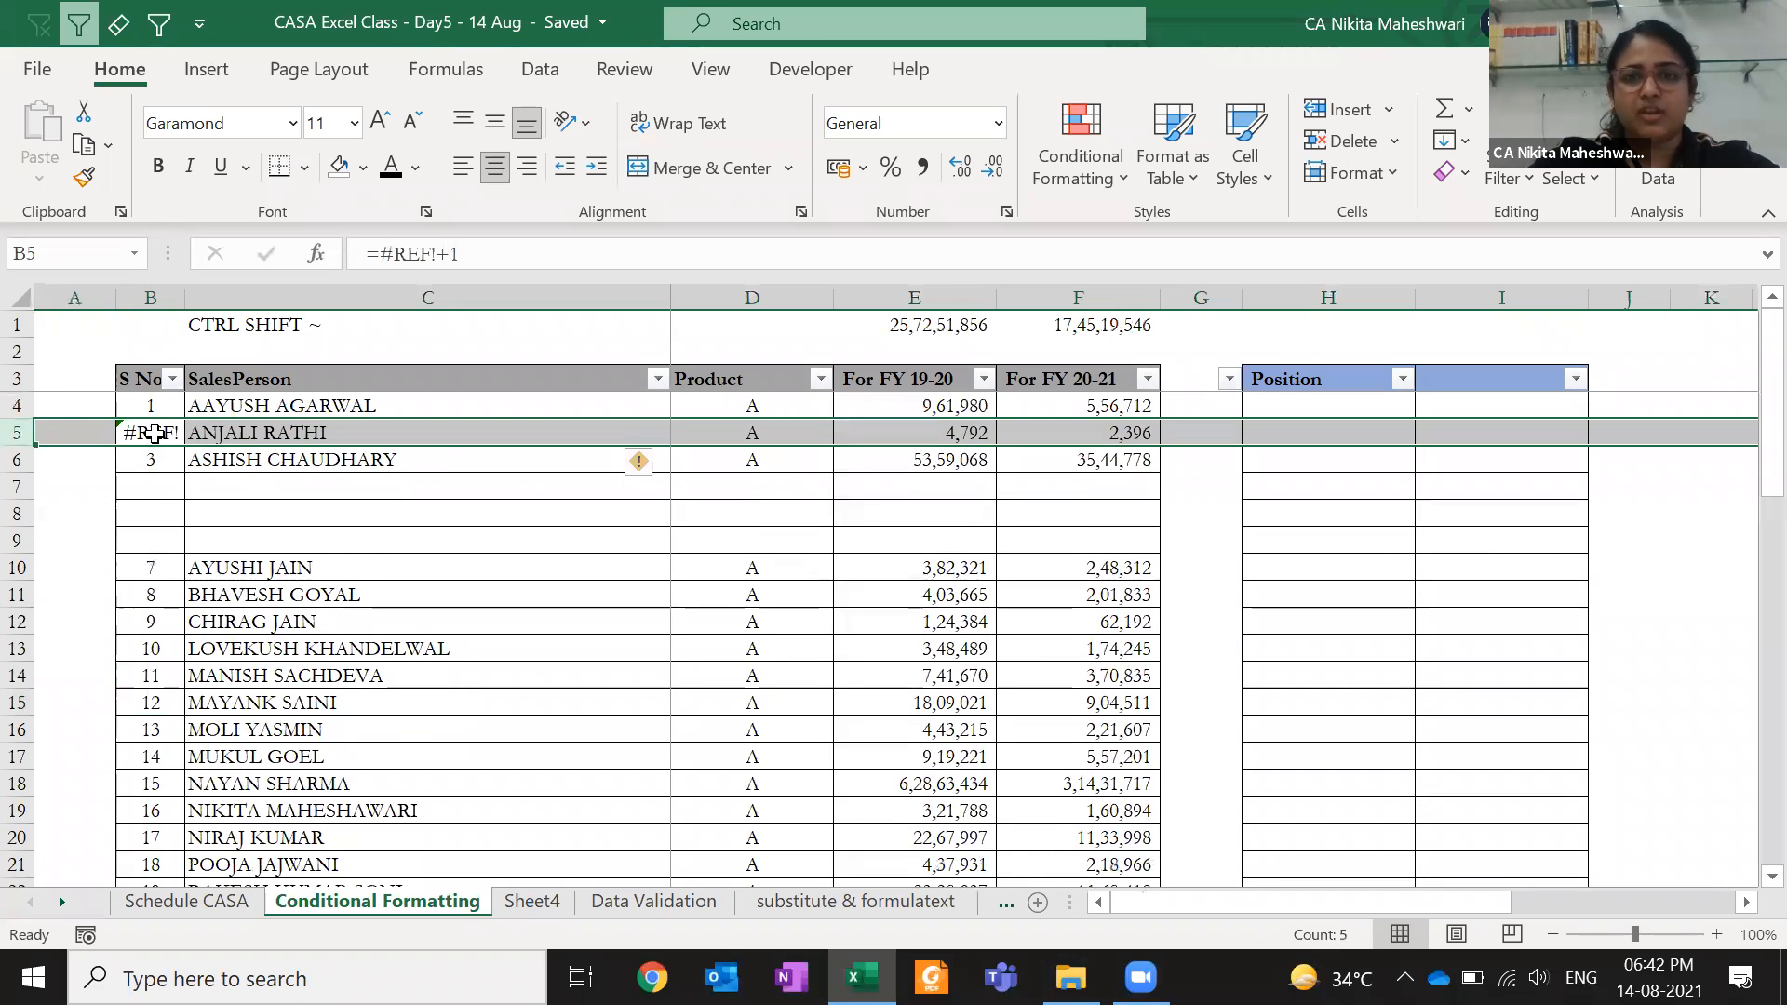
- Undo the row insertions and deletions, then clear the helper formula from A7
key("ctrl+z")
key("ctrl+z")
key("ctrl+z")
key("ctrl+z")
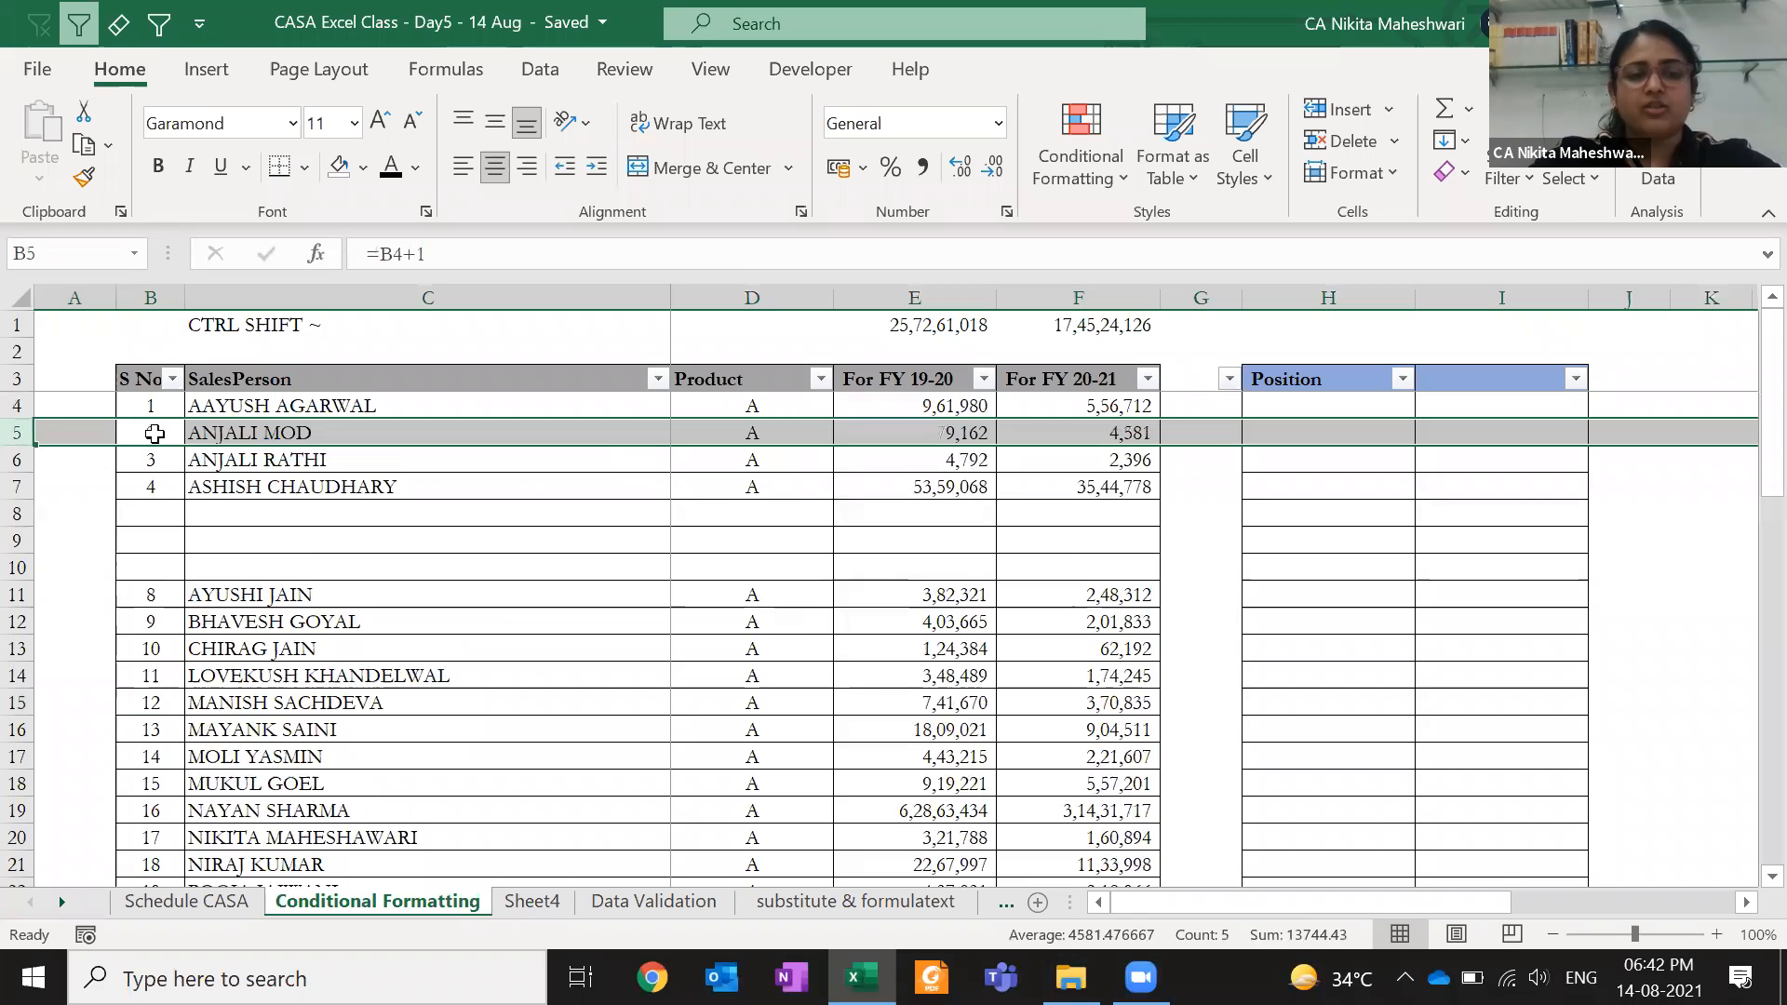
key("ctrl+z")
key("ctrl+z")
key("ctrl+z")
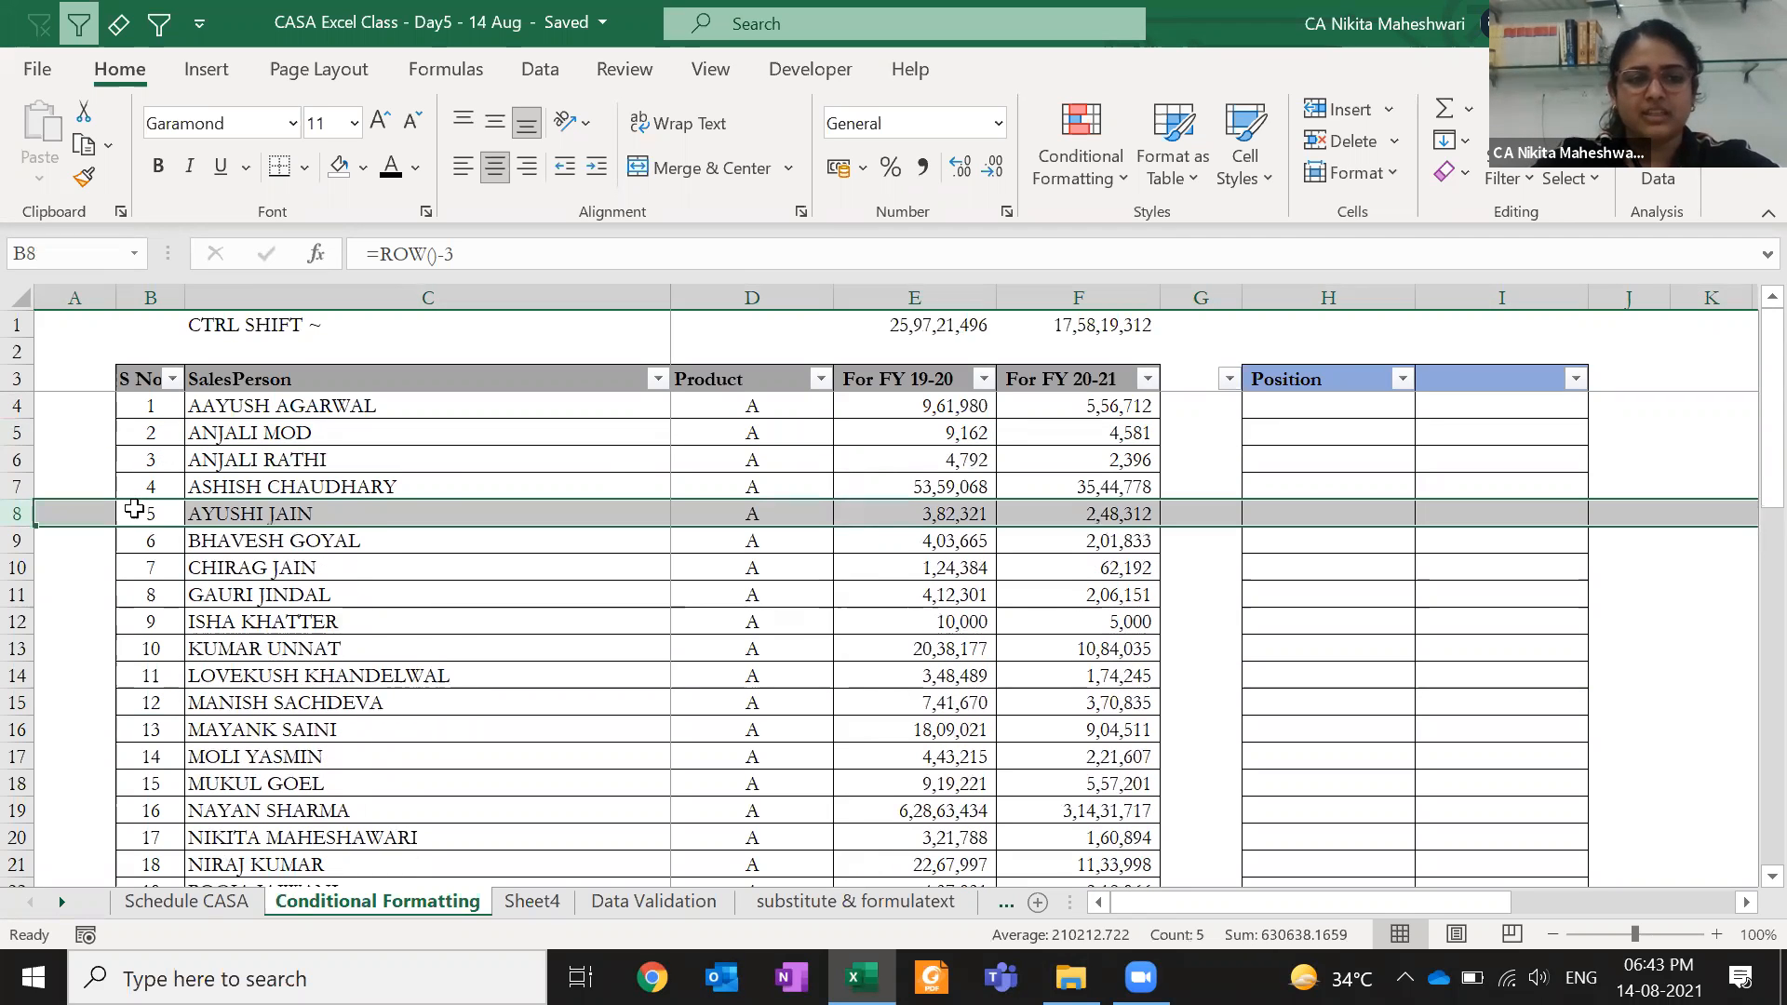
key("ctrl+z")
key("F2")
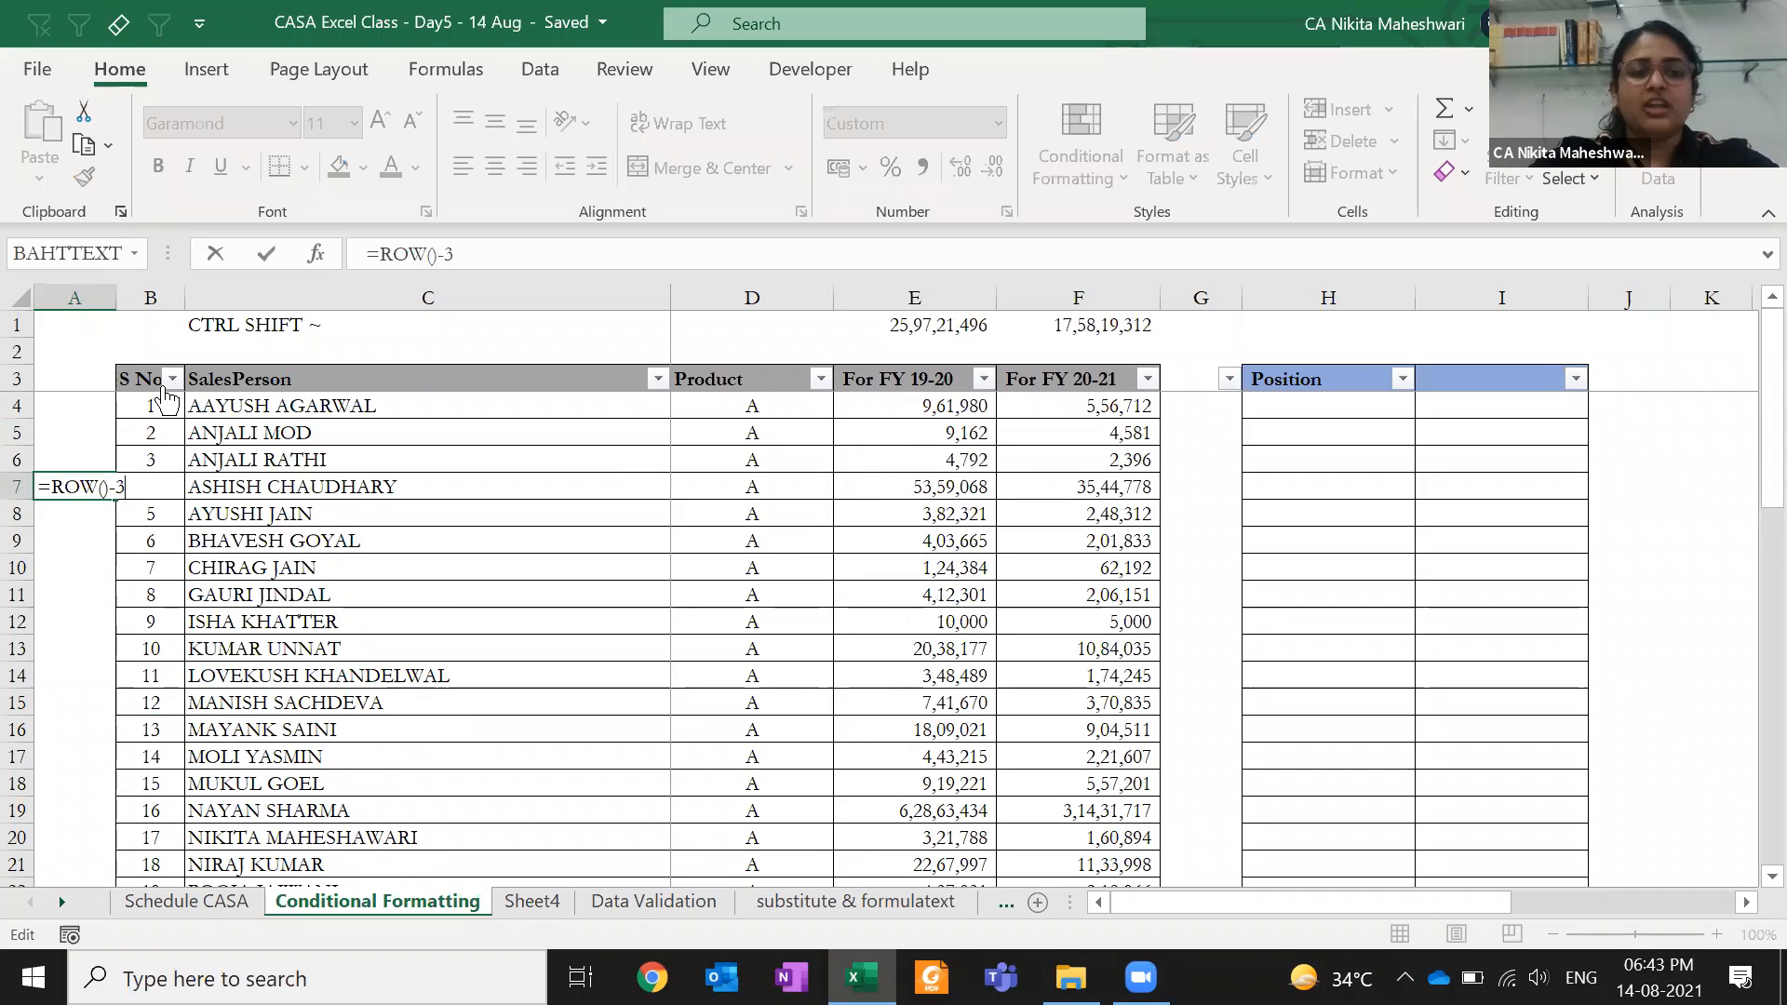
key("Escape")
key("Delete")
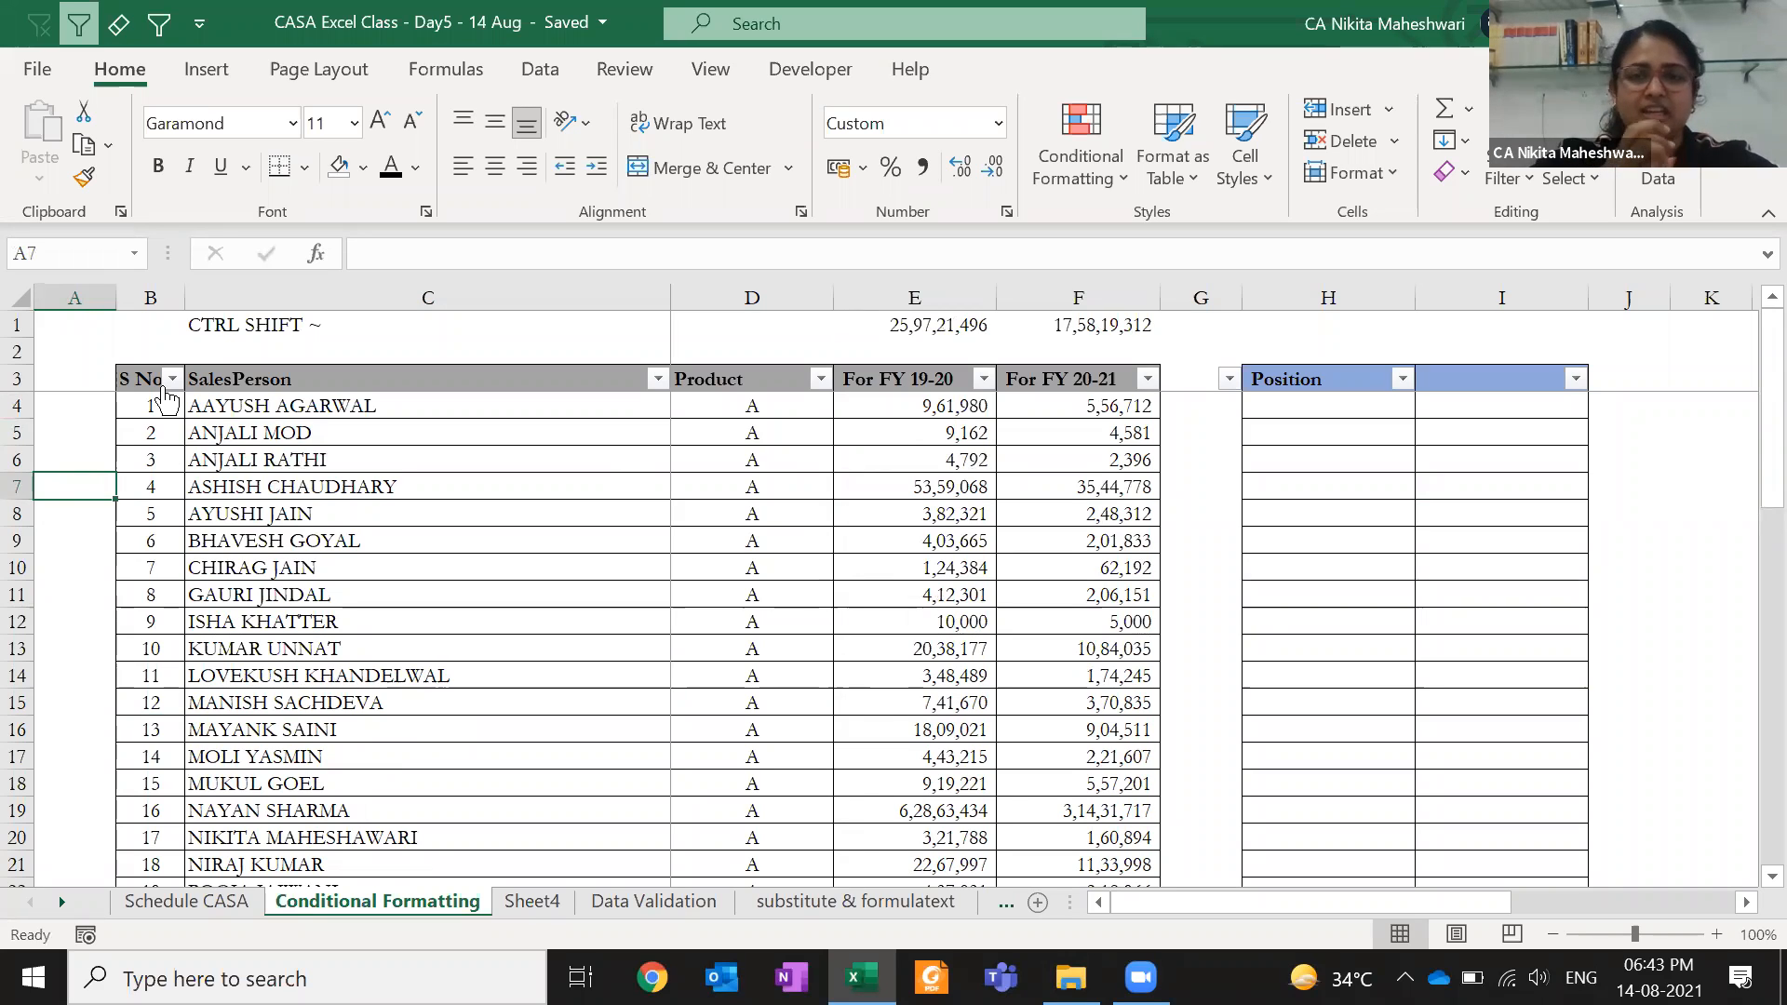
key("Right")
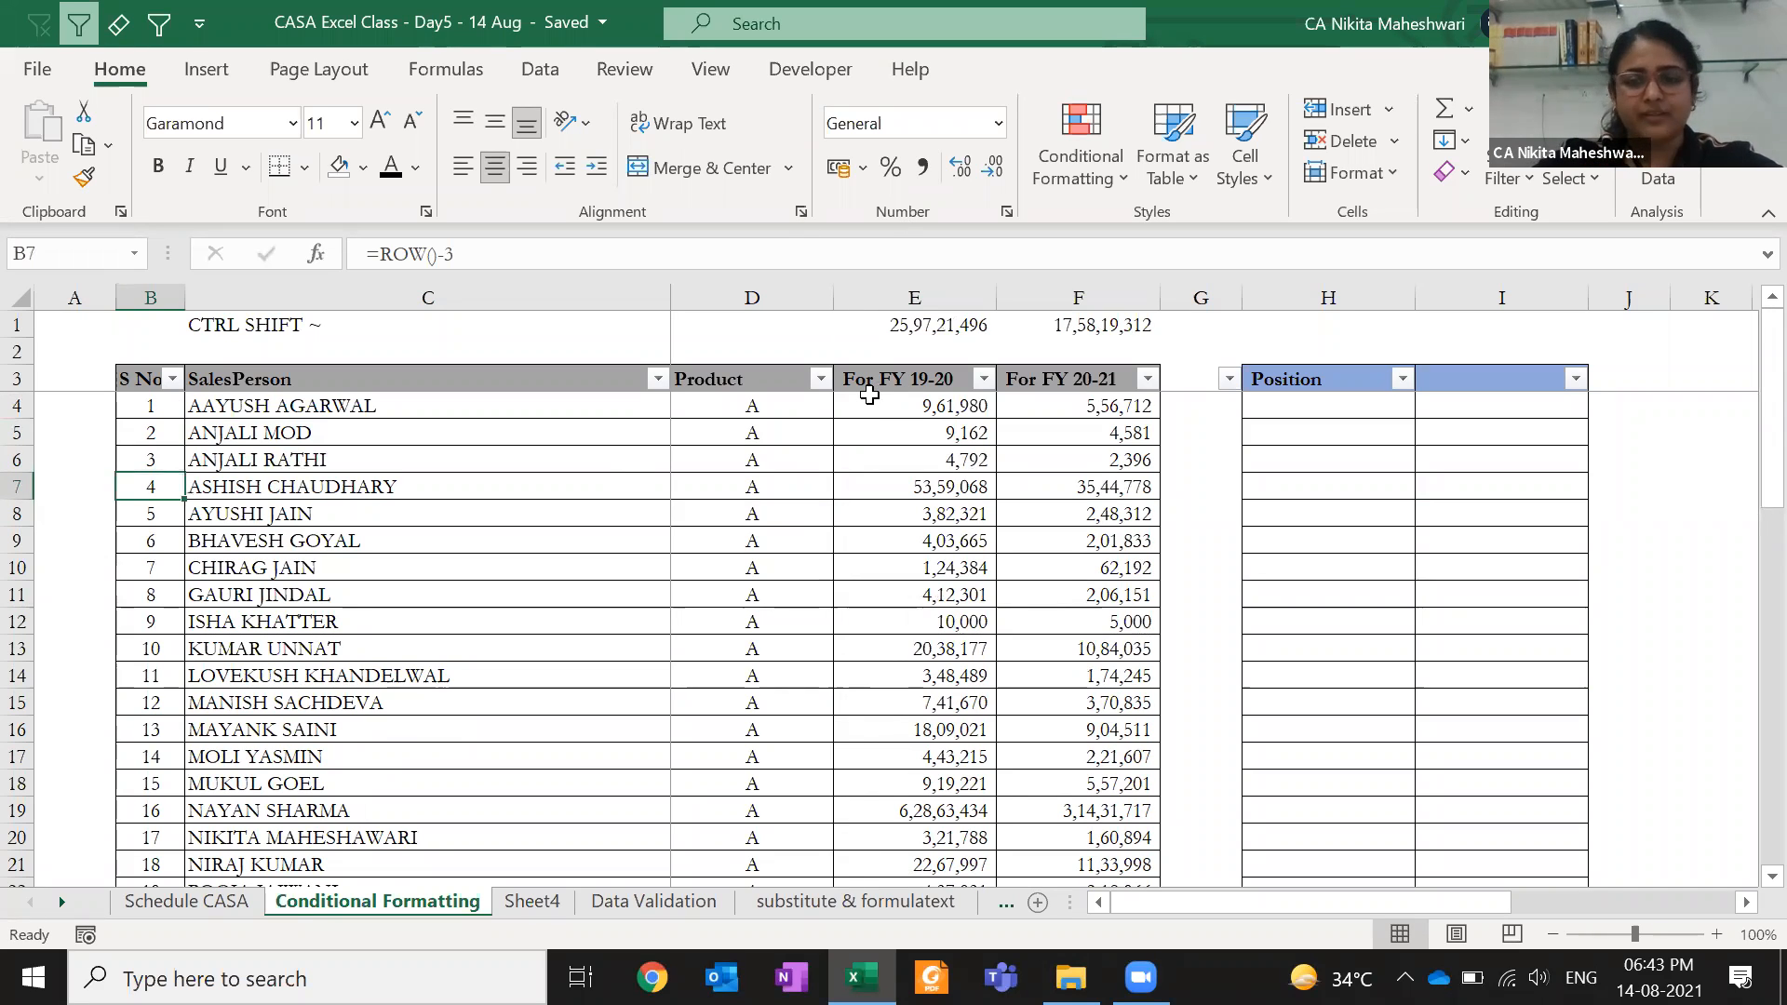
left_click(912, 406)
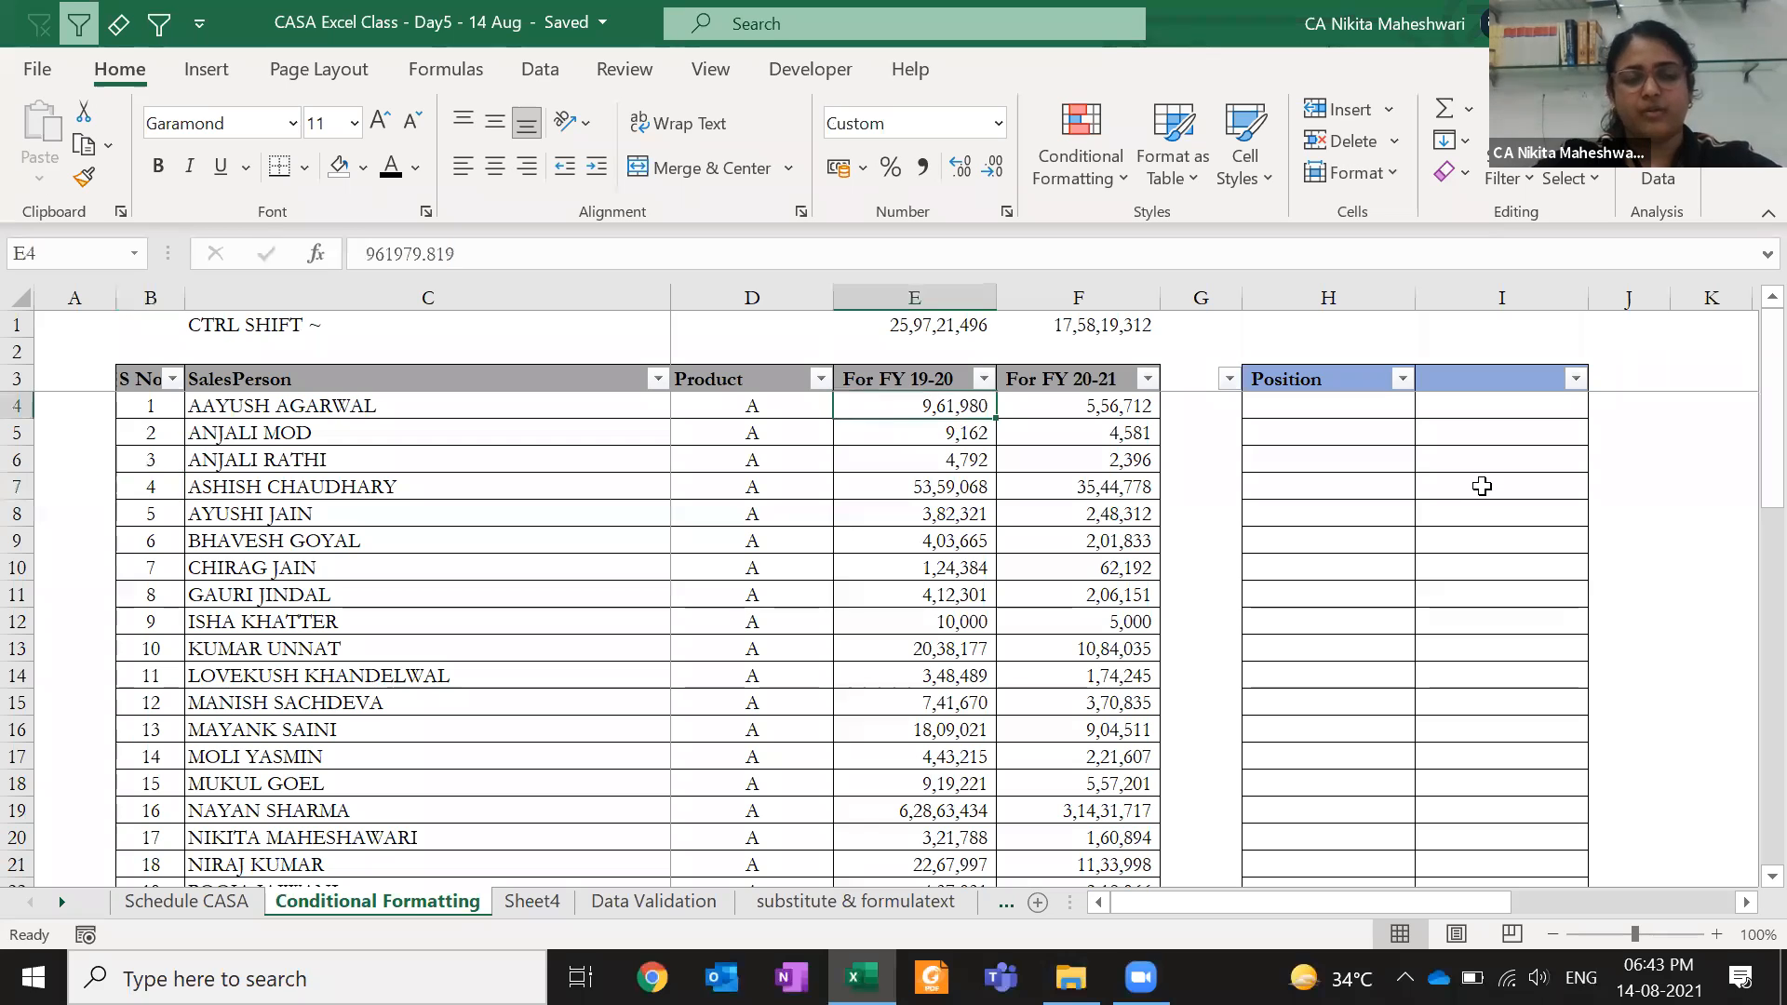
key("F2")
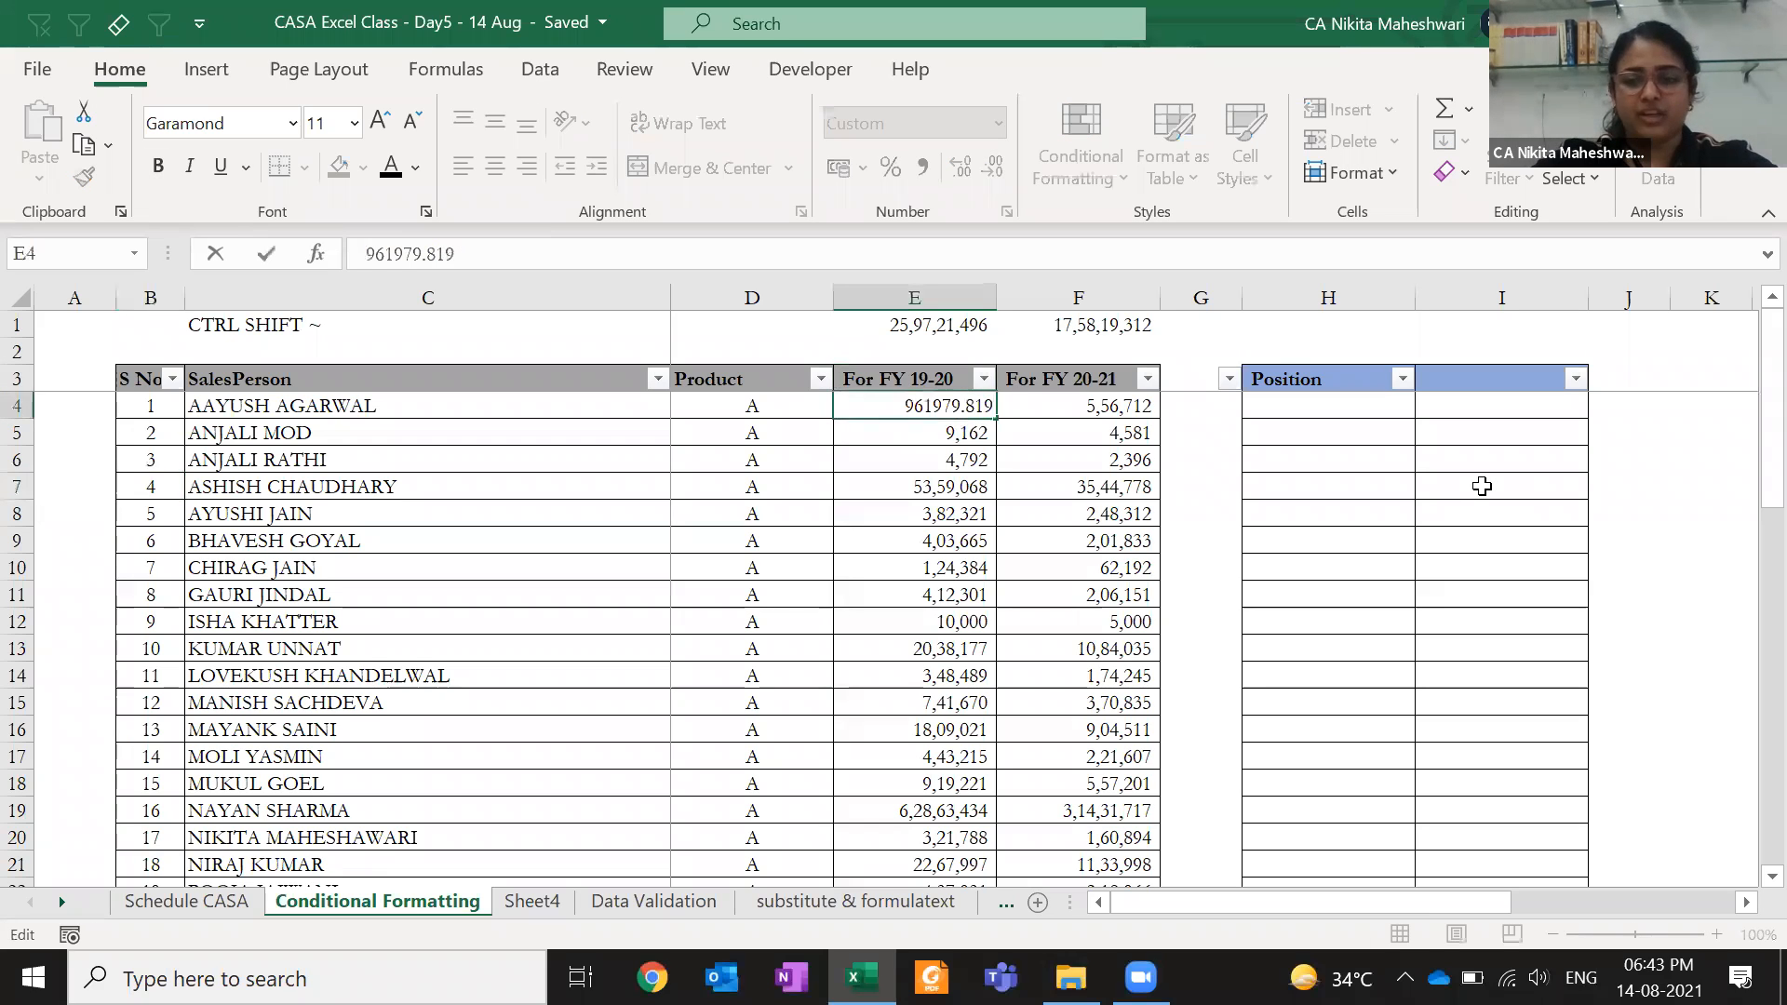
key("Escape")
key("F2")
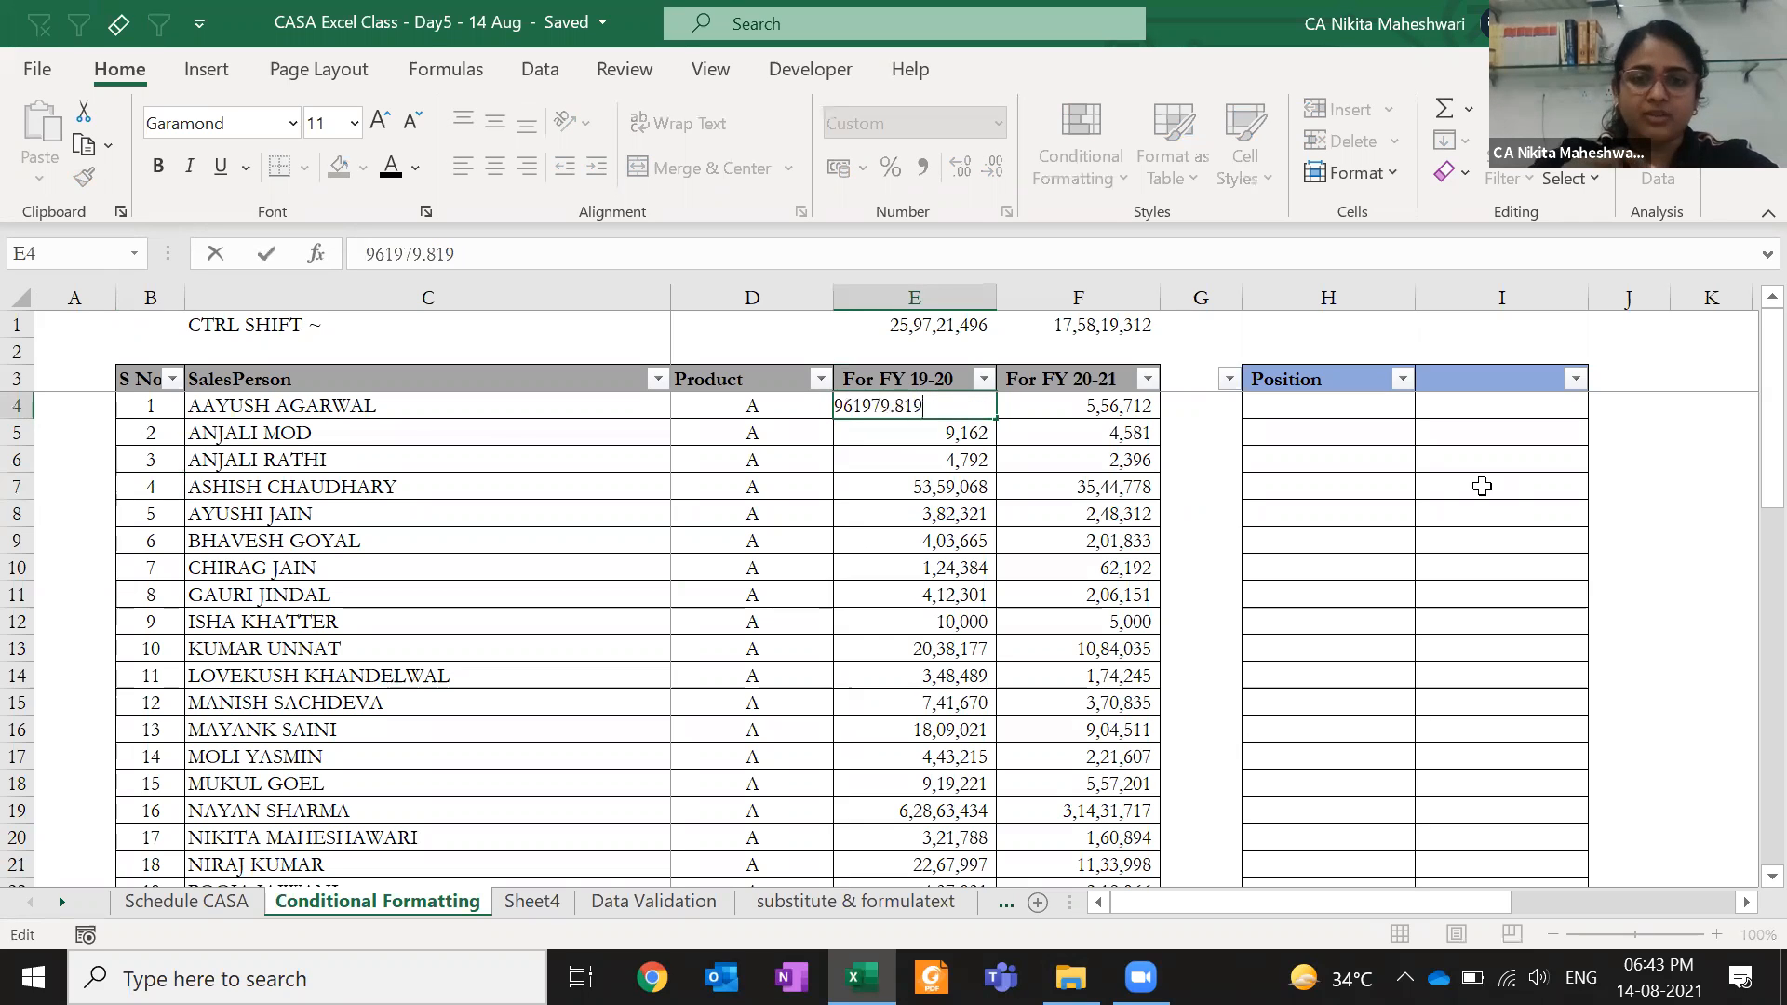
key("Escape")
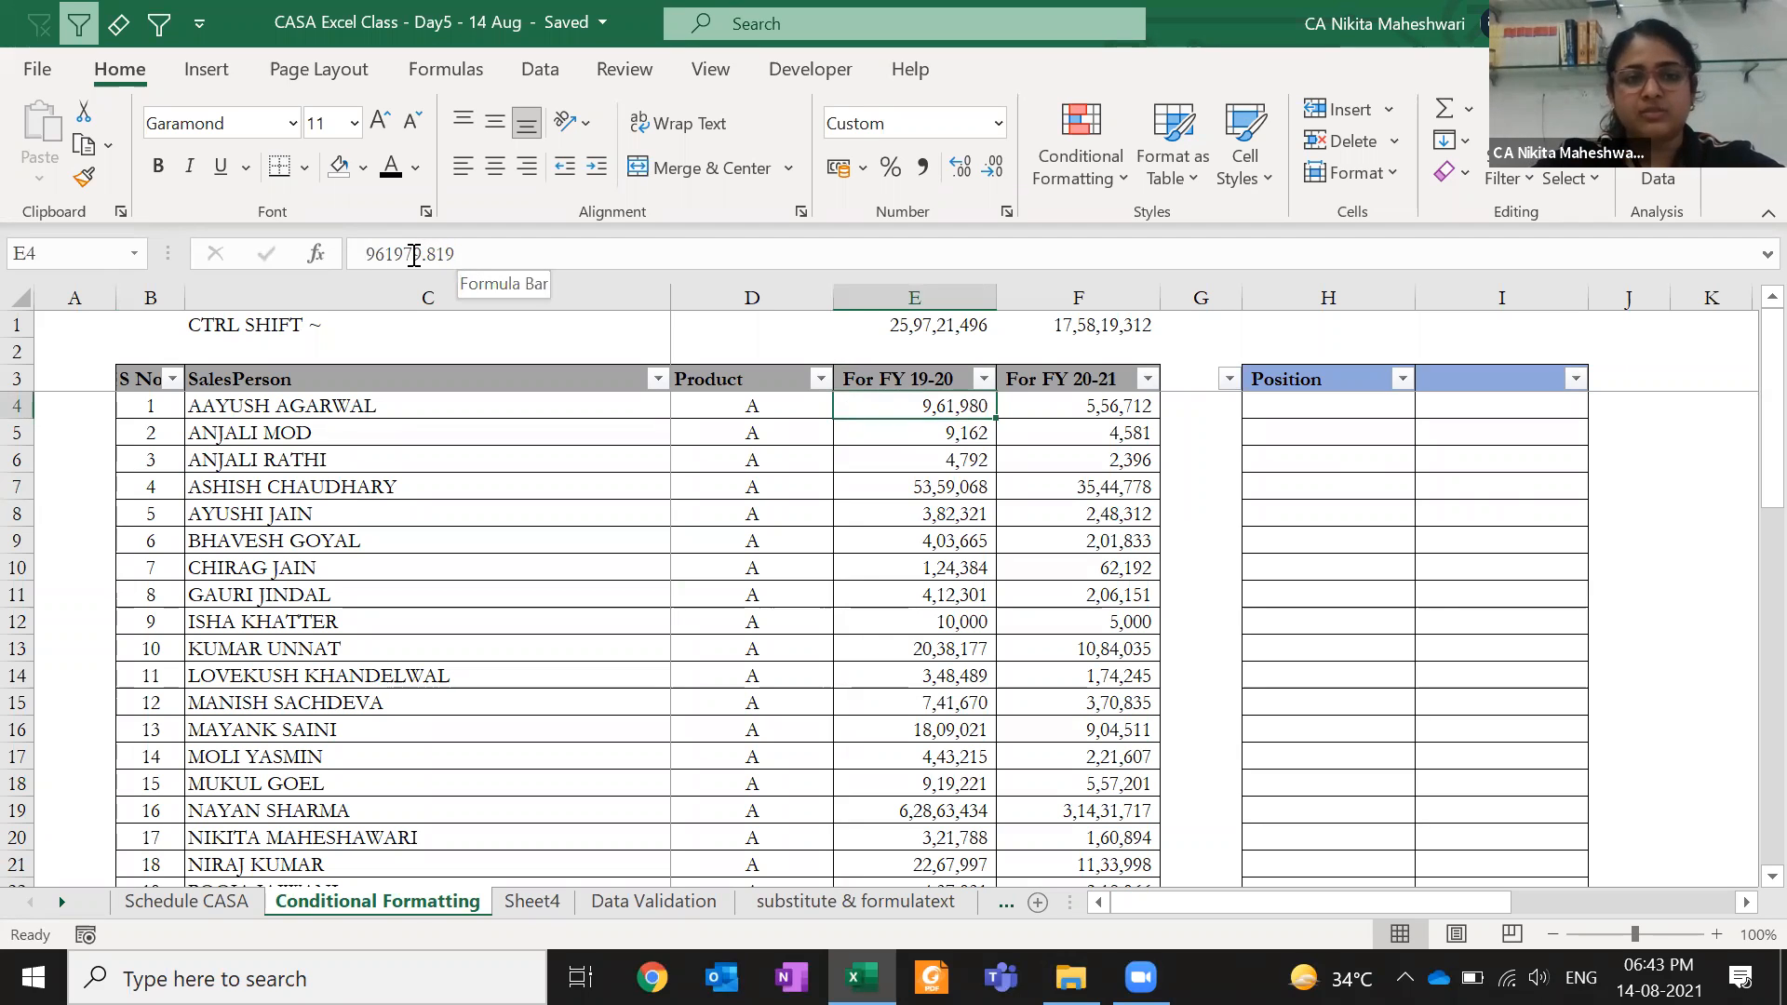
left_click_drag(473, 254, 337, 254)
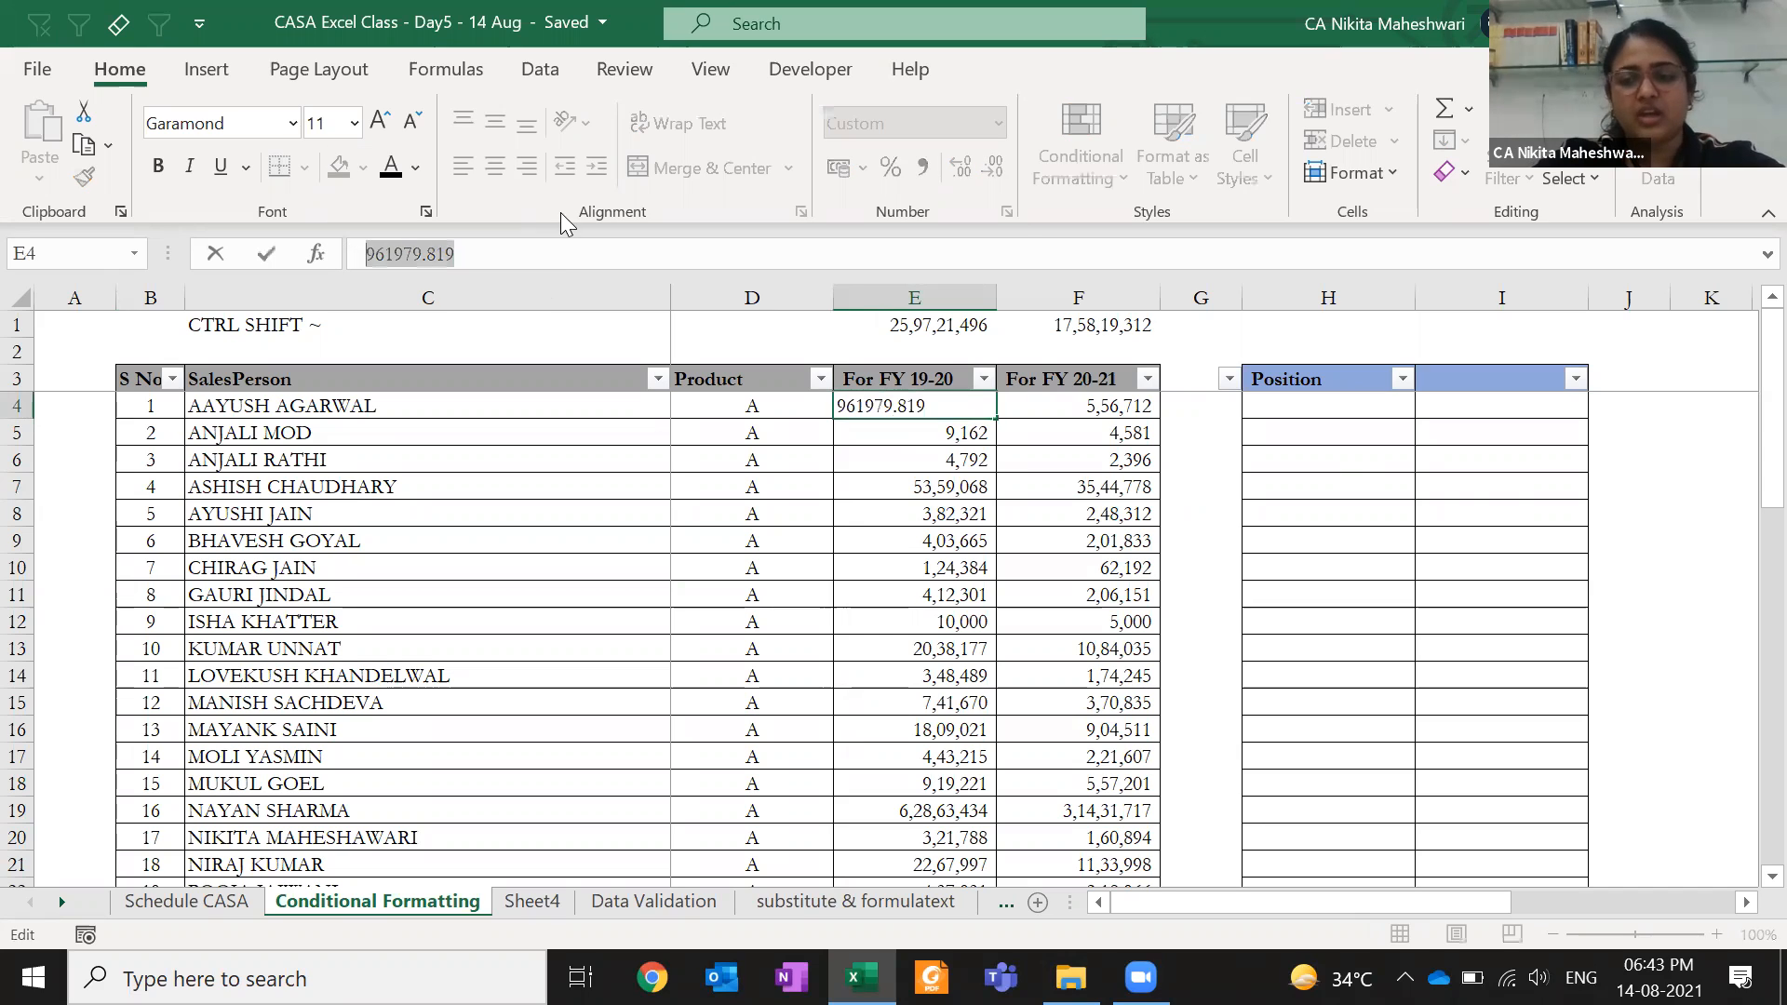
key("Escape")
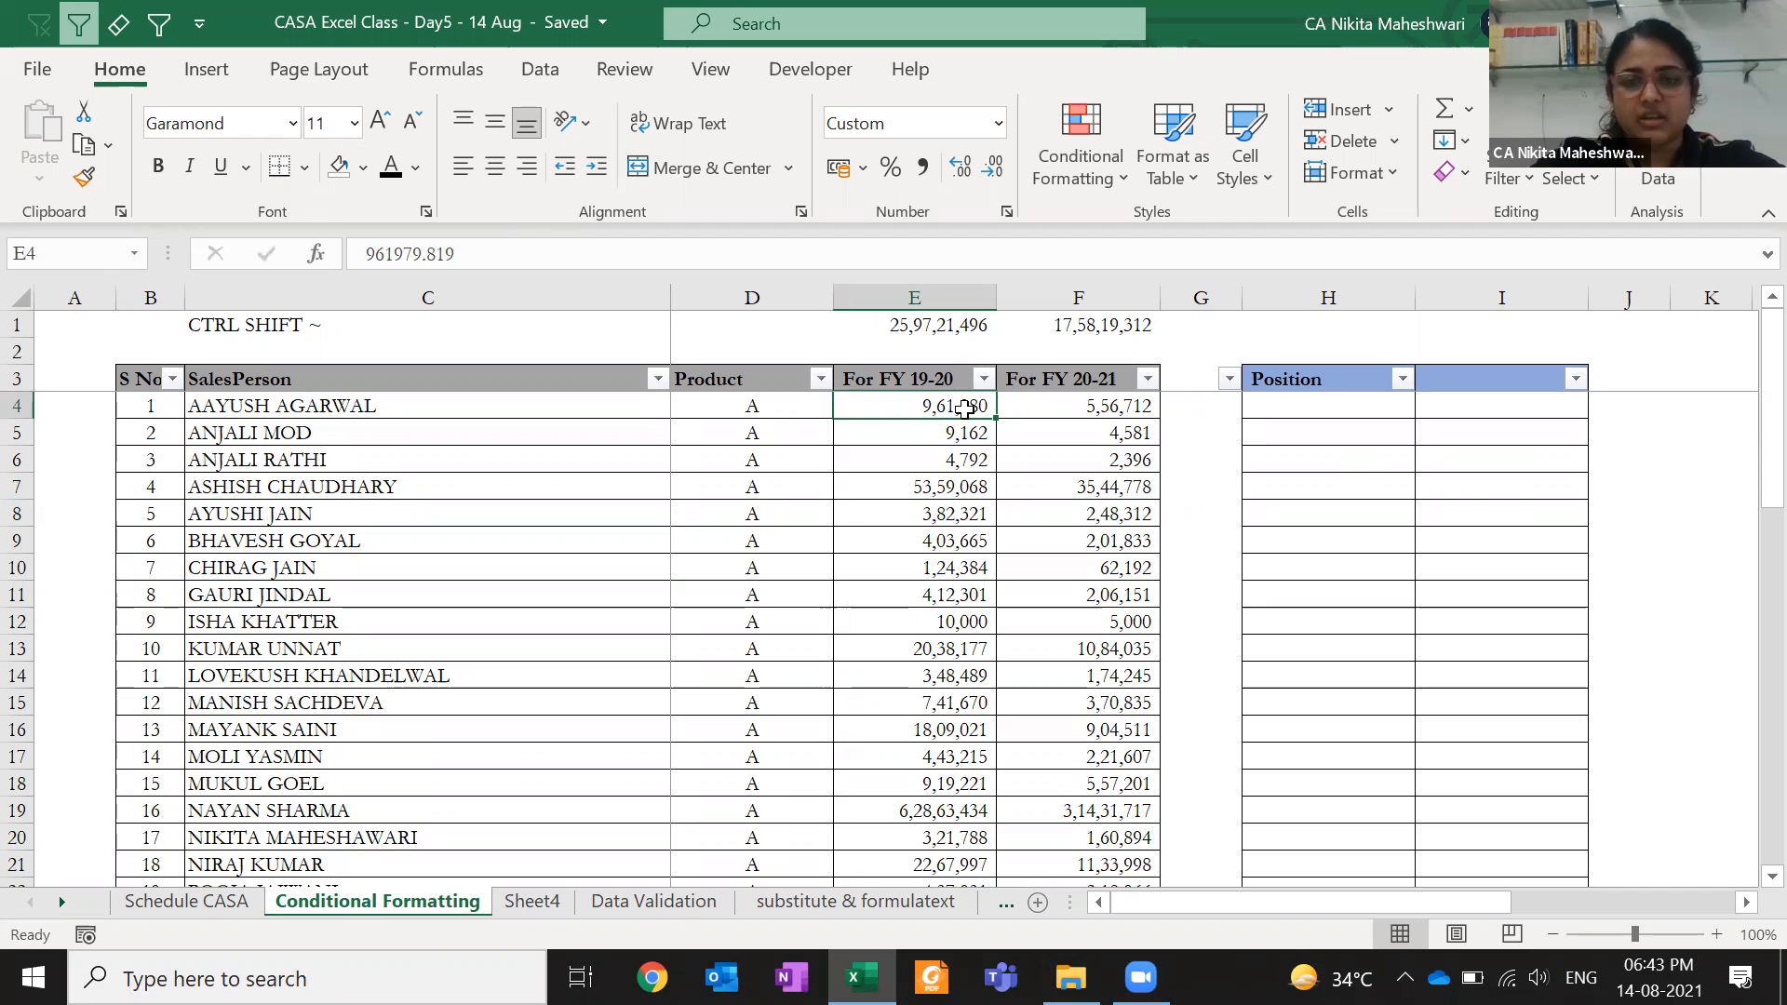
left_click(922, 168)
left_click(990, 169)
left_click(990, 170)
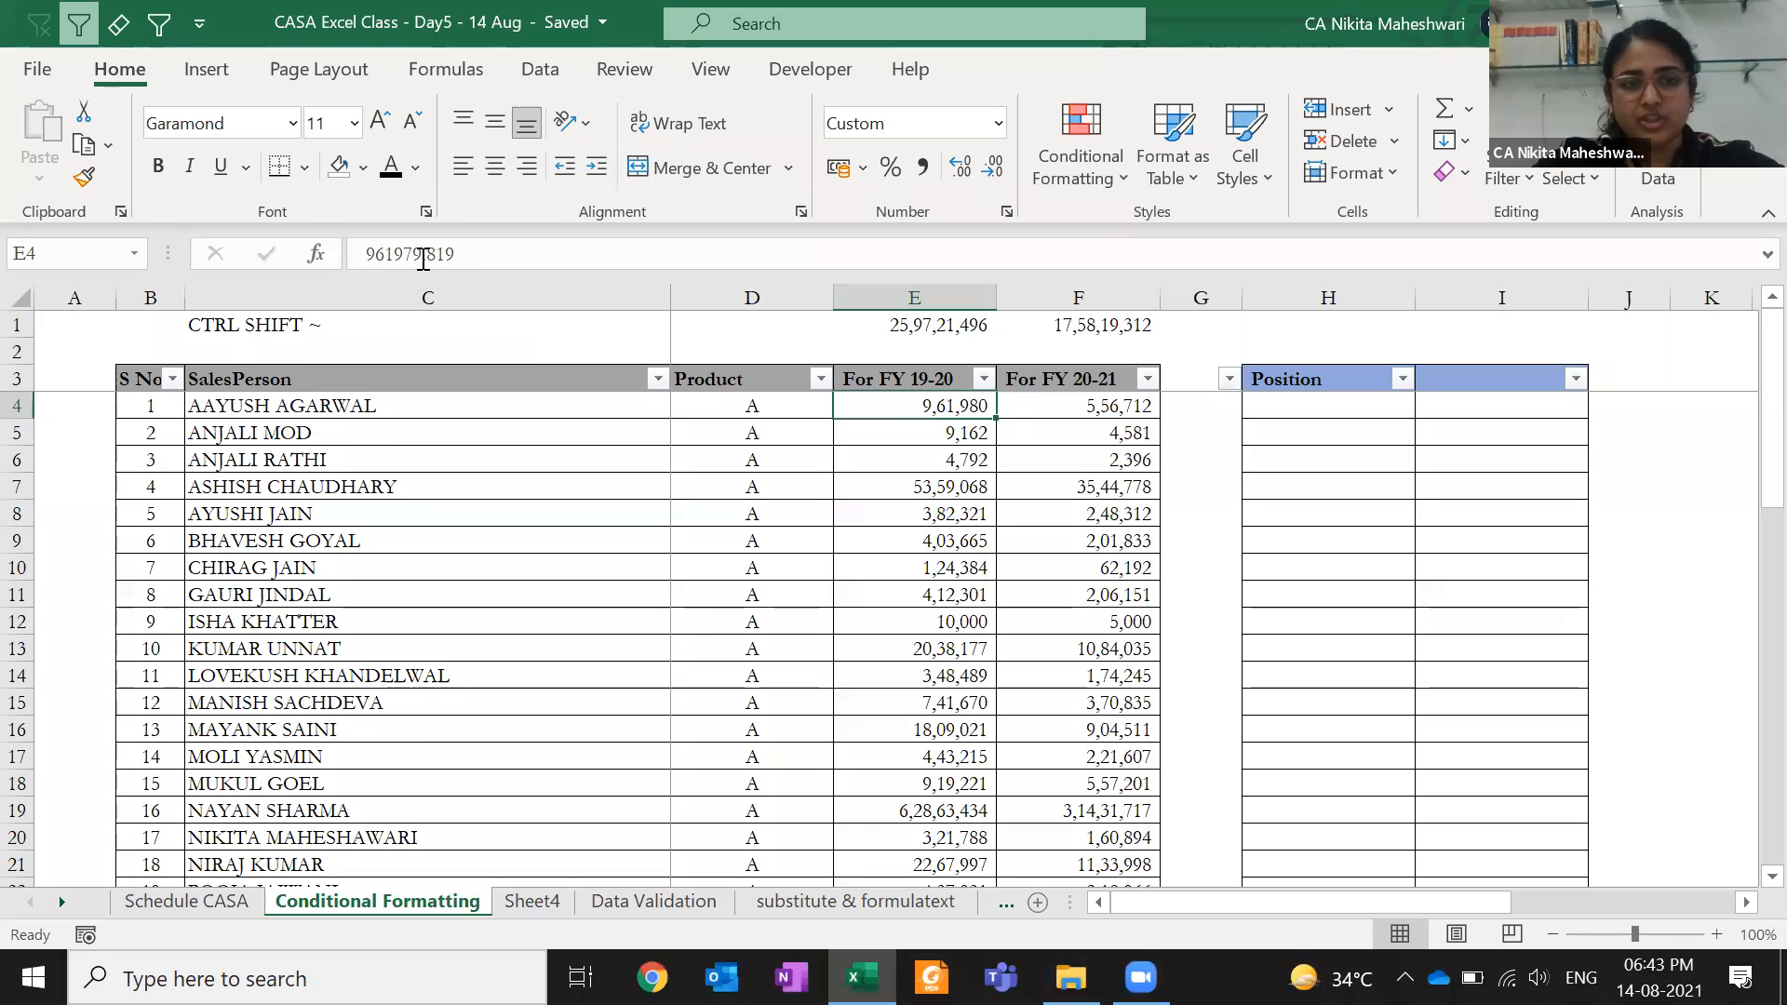
left_click(485, 252)
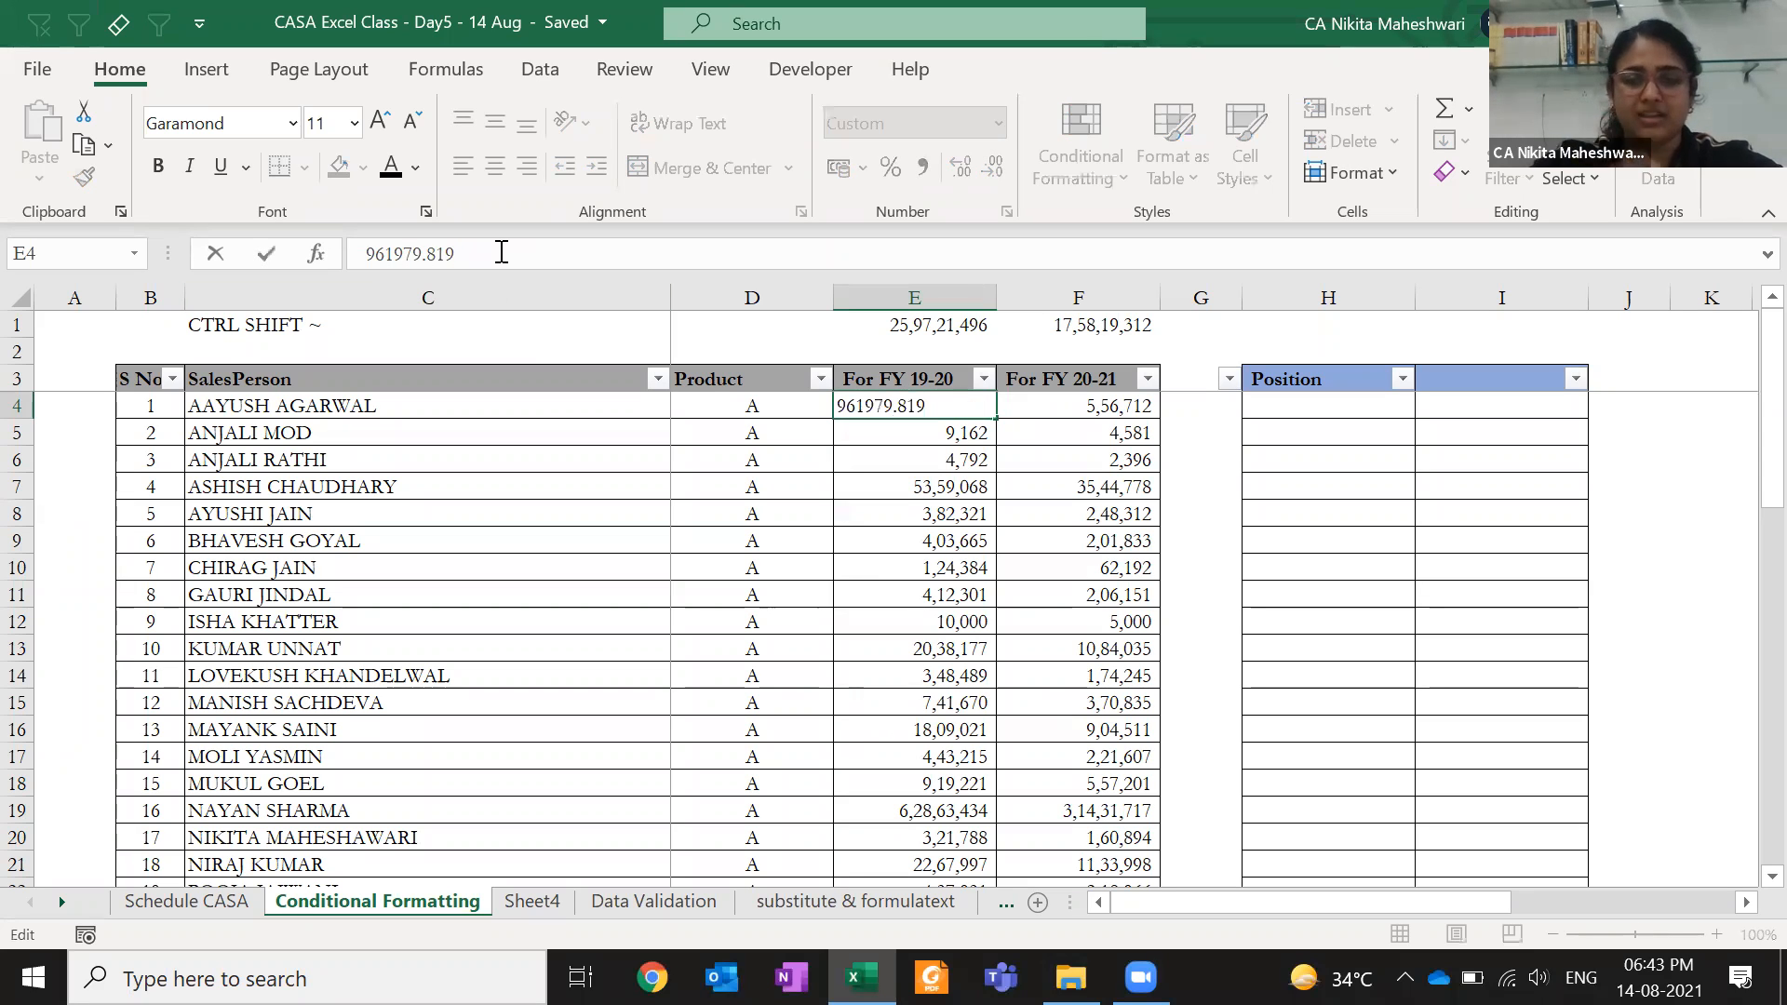
key("Escape")
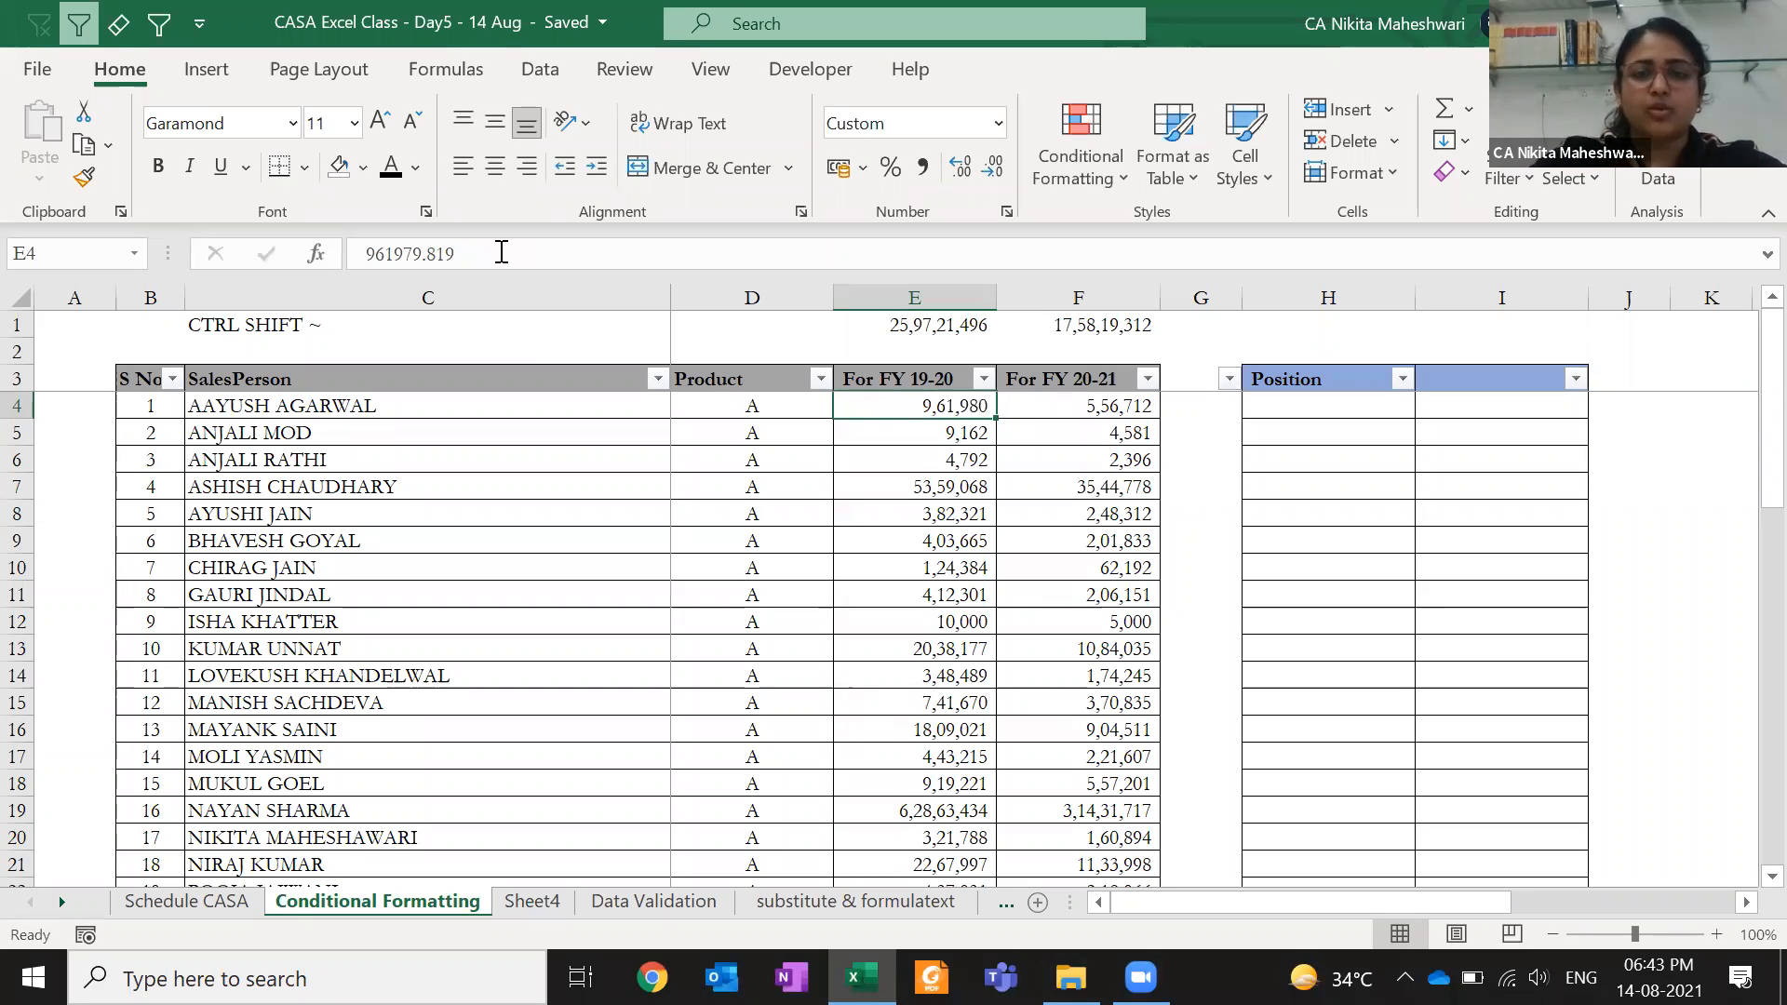
key("Right")
key("Right")
key("Right")
key("Right")
key("Right")
key("Right")
key("Right")
key("Right")
key("Right")
- Enter =ROUND(E4,0) in cell M4
key("Left")
key("Left")
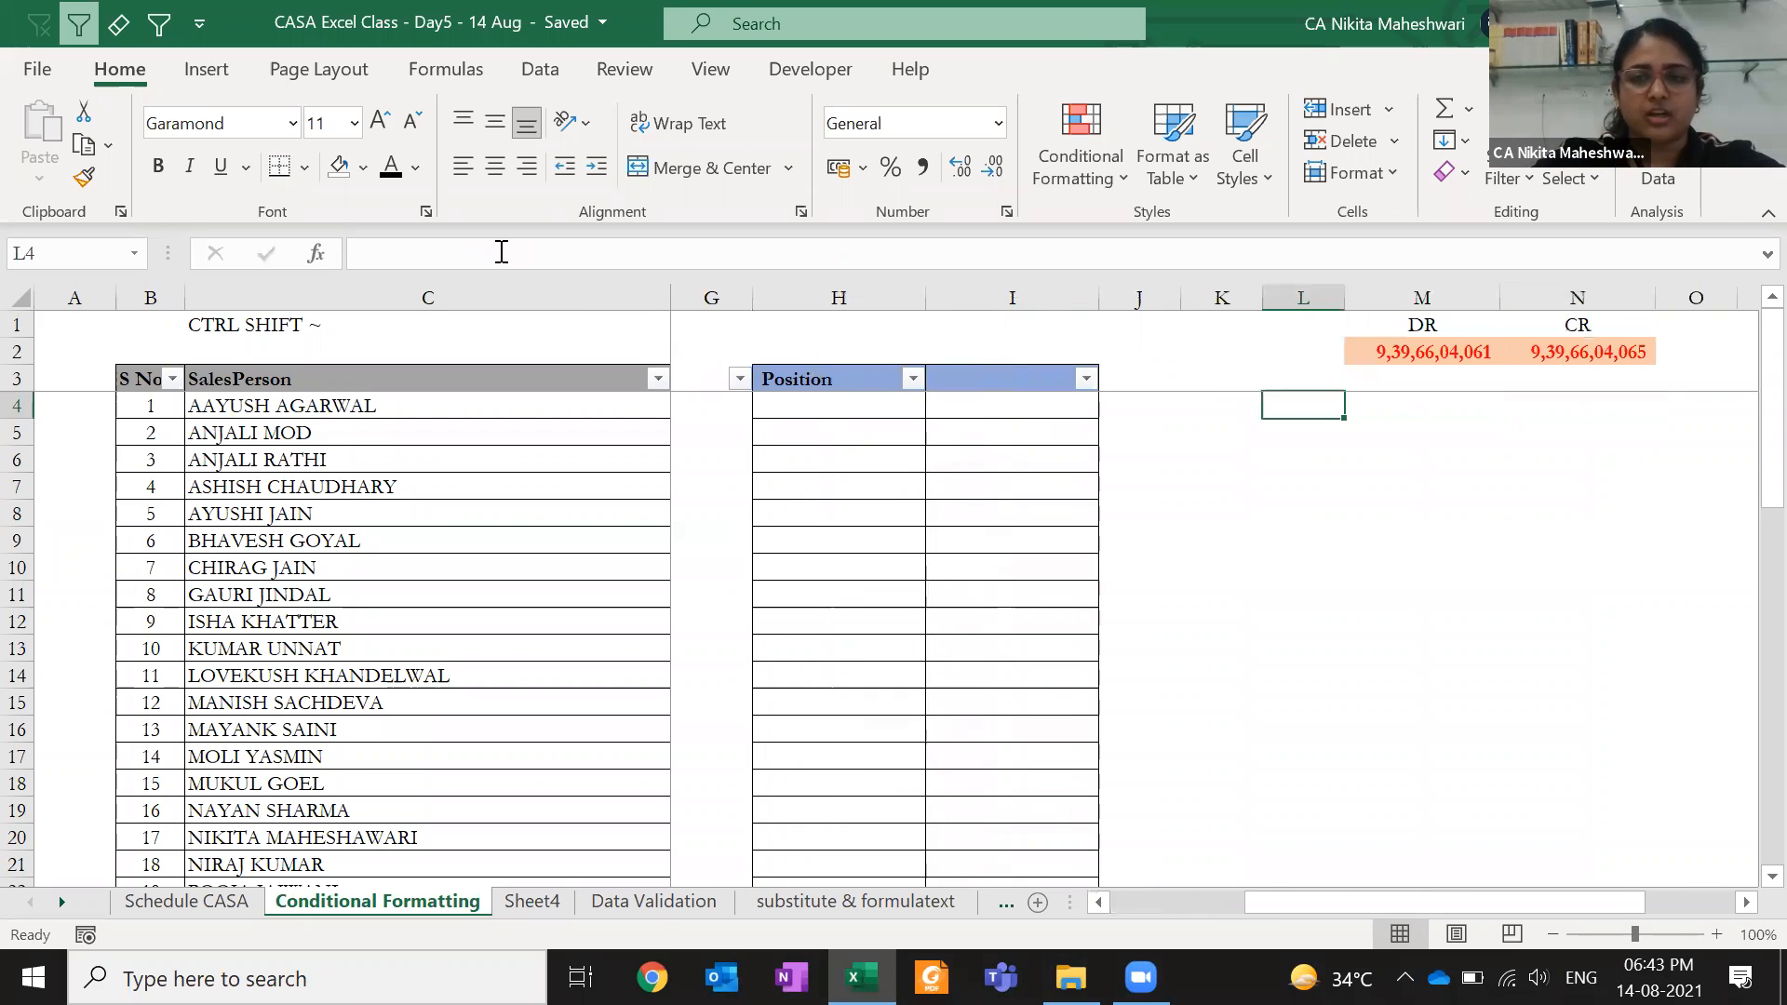
key("Right")
type("=round")
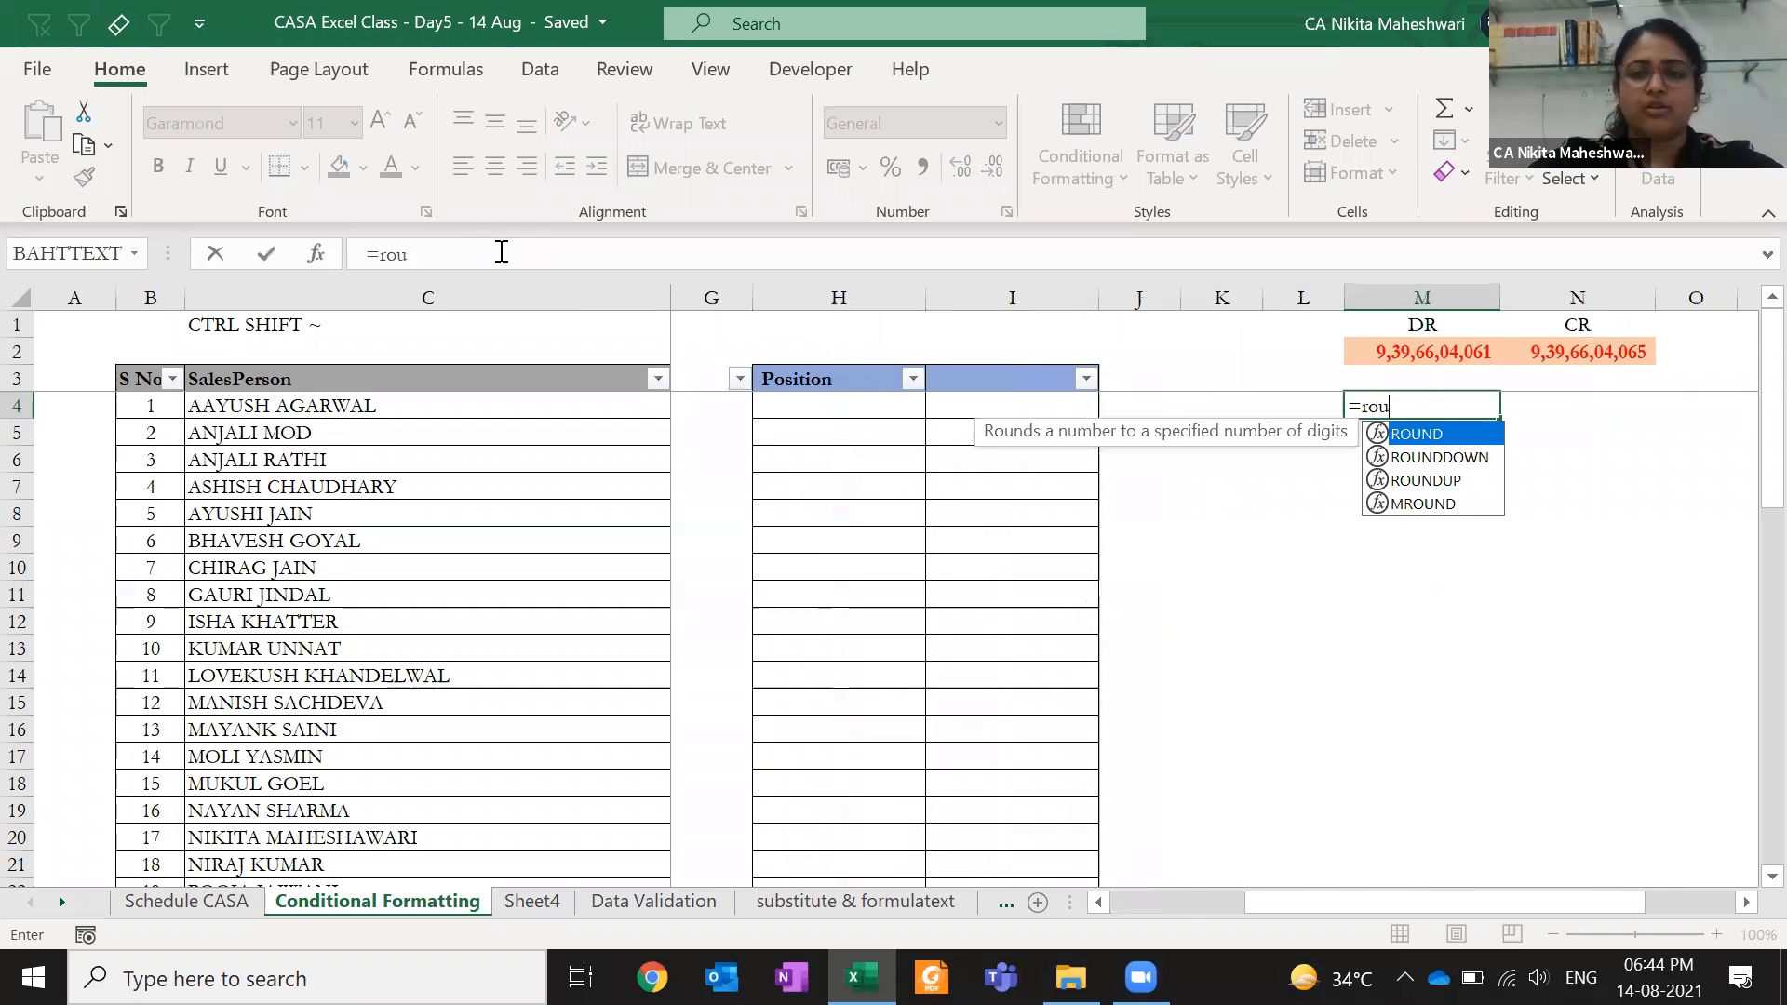
key("Tab")
key("Left")
key("Left")
key("Left")
key("Left")
key("Left")
key("Left")
key("Left")
key("Left")
key("Left")
key("Right")
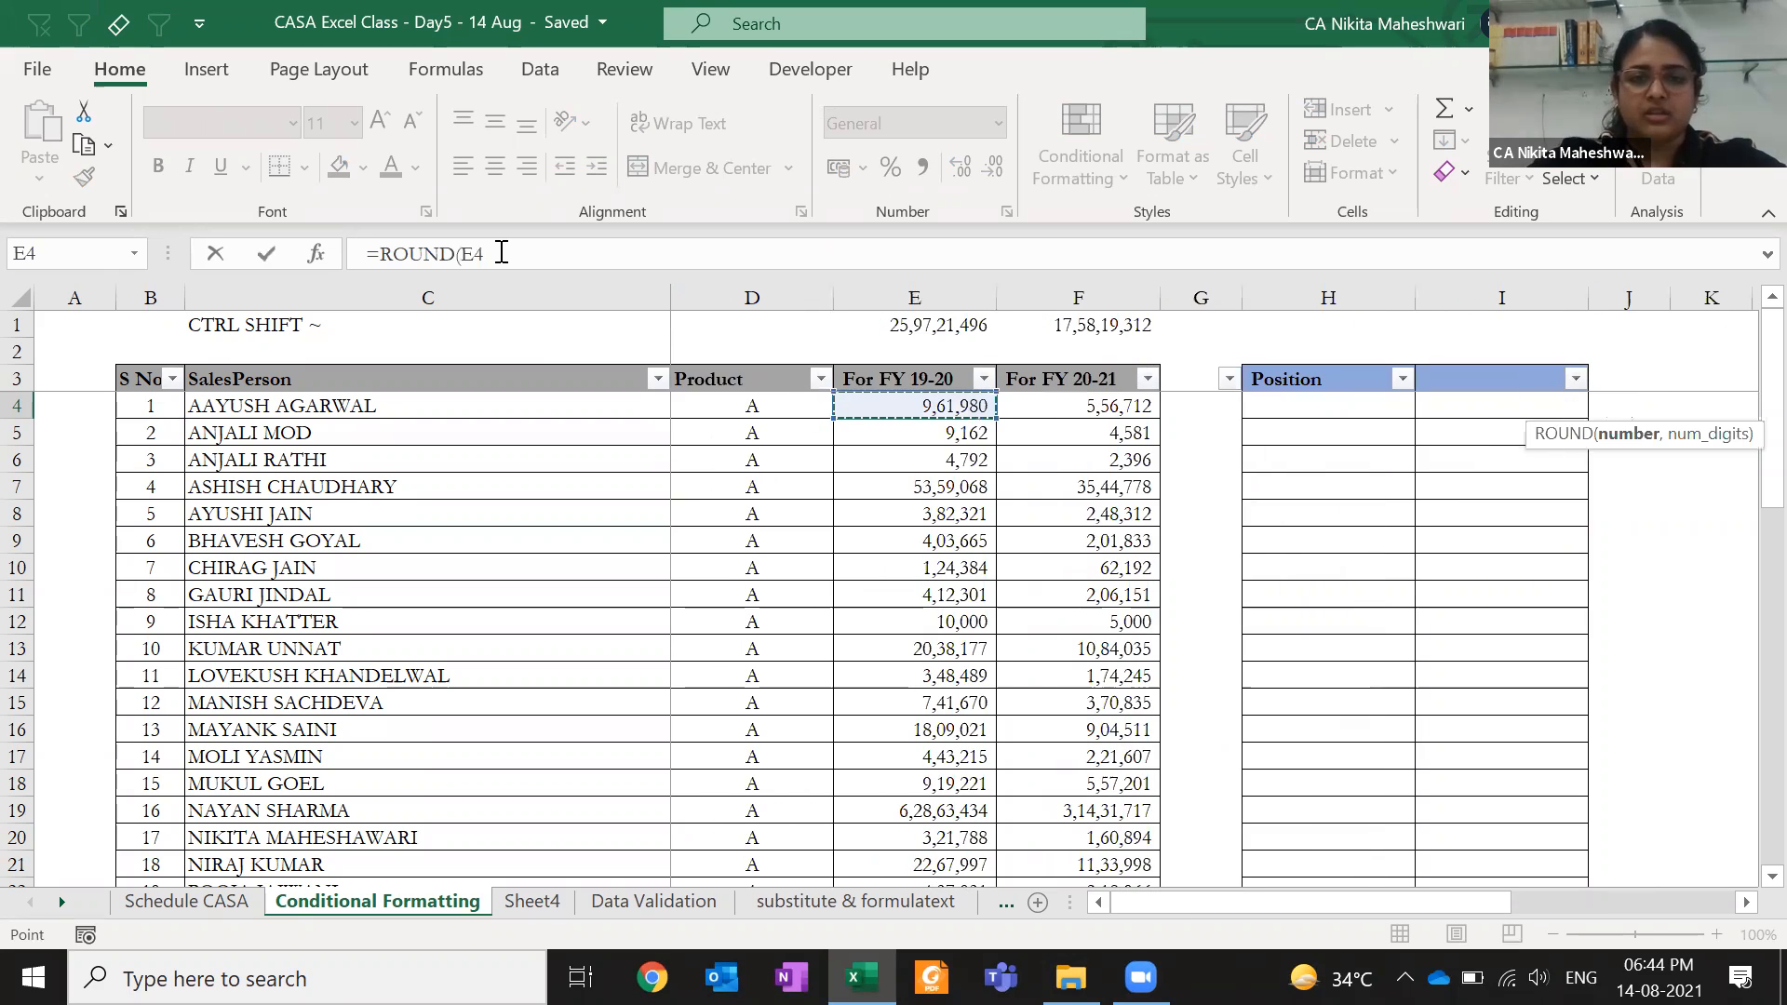
type(",")
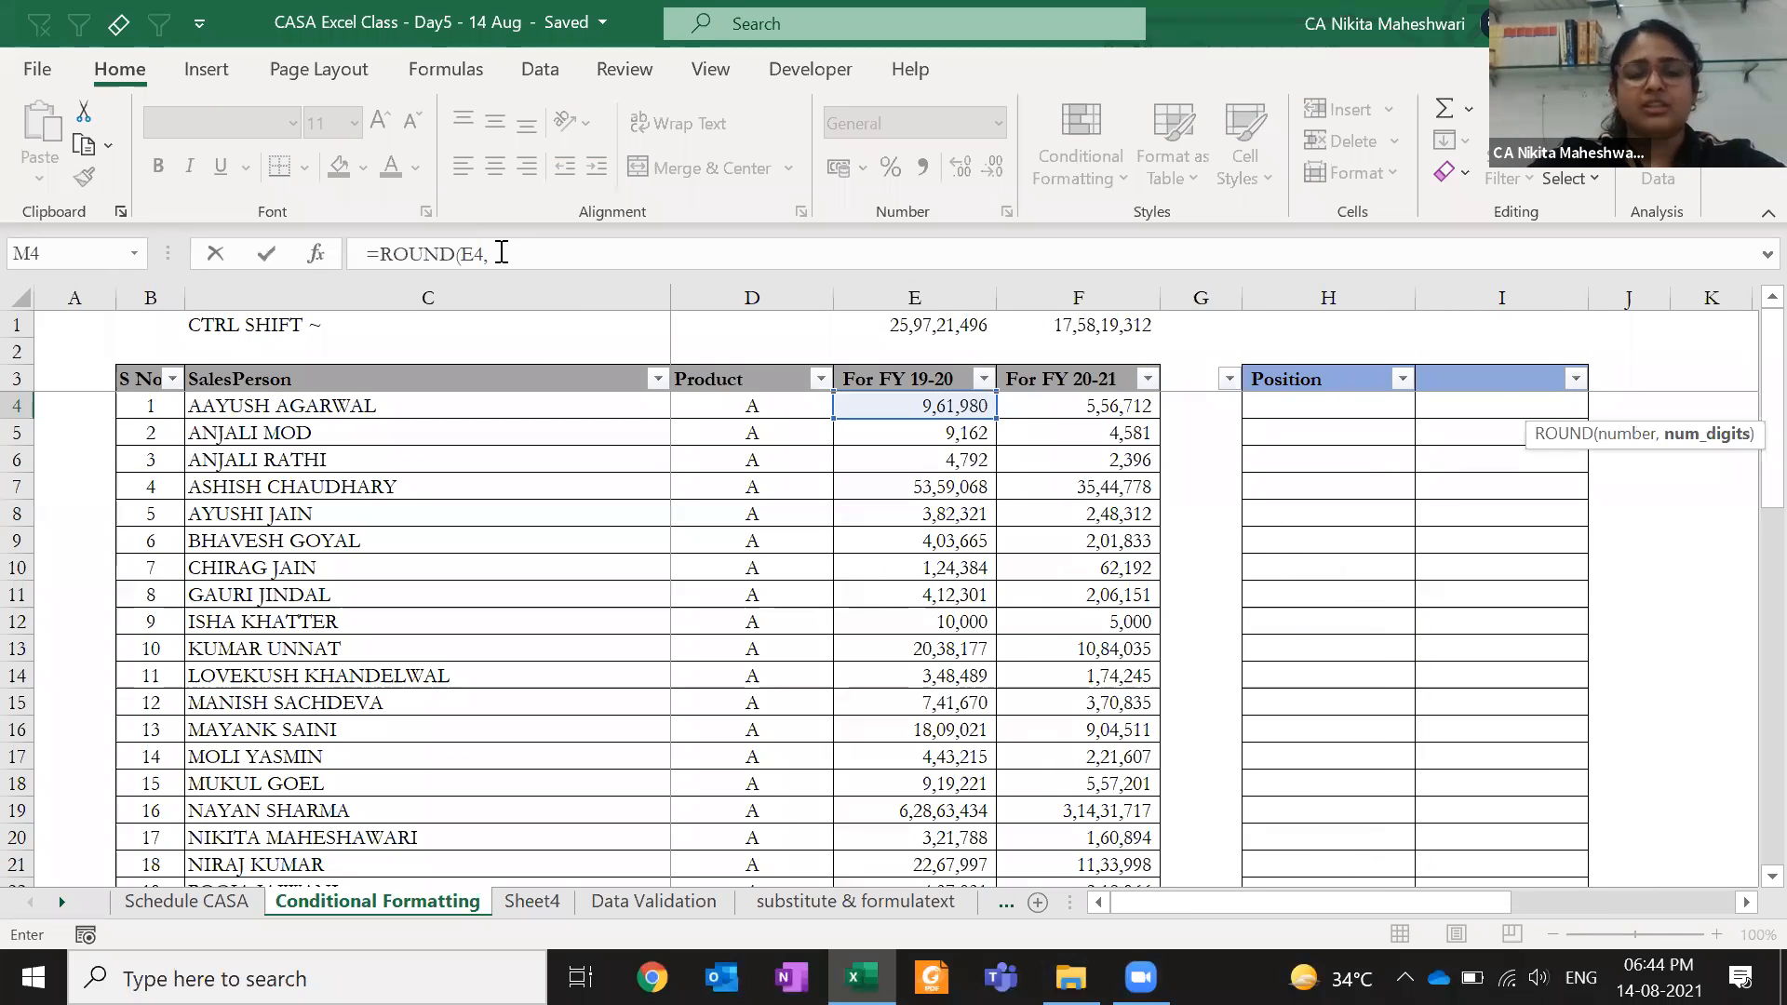
type("0)")
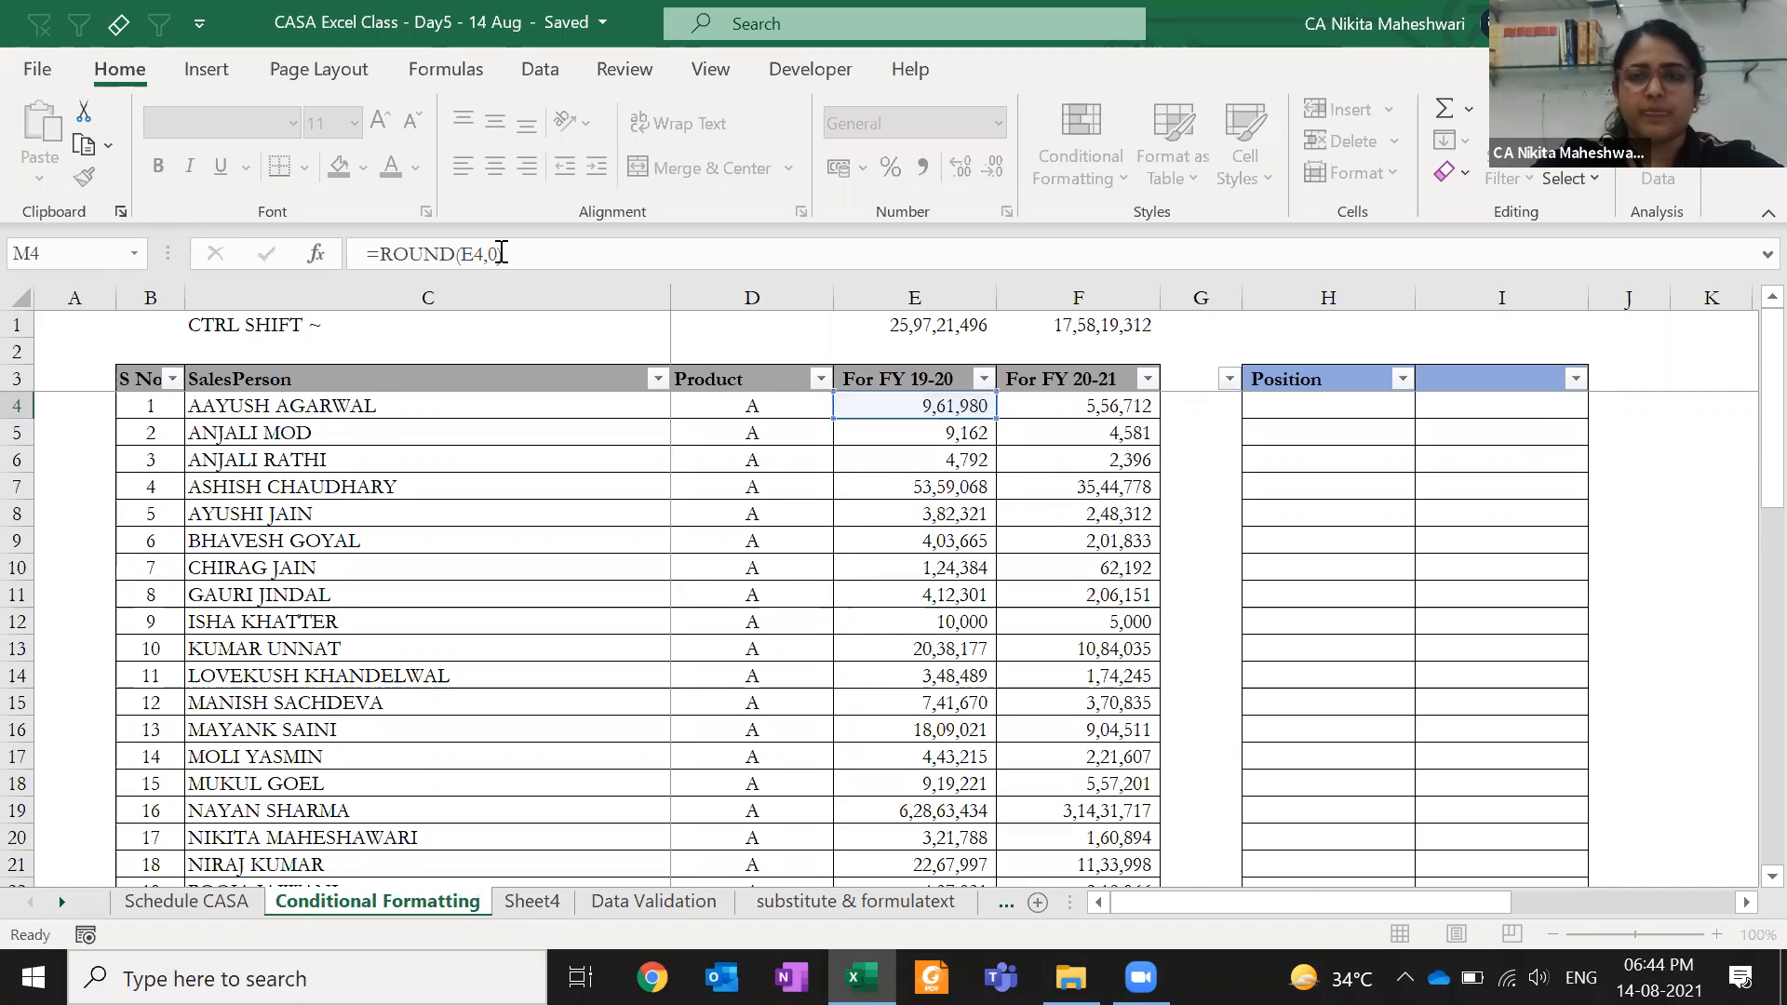
key("Up")
key("Right")
key("Right")
key("Down")
key("Right")
key("Right")
key("Left")
key("Left")
key("Left")
key("Left")
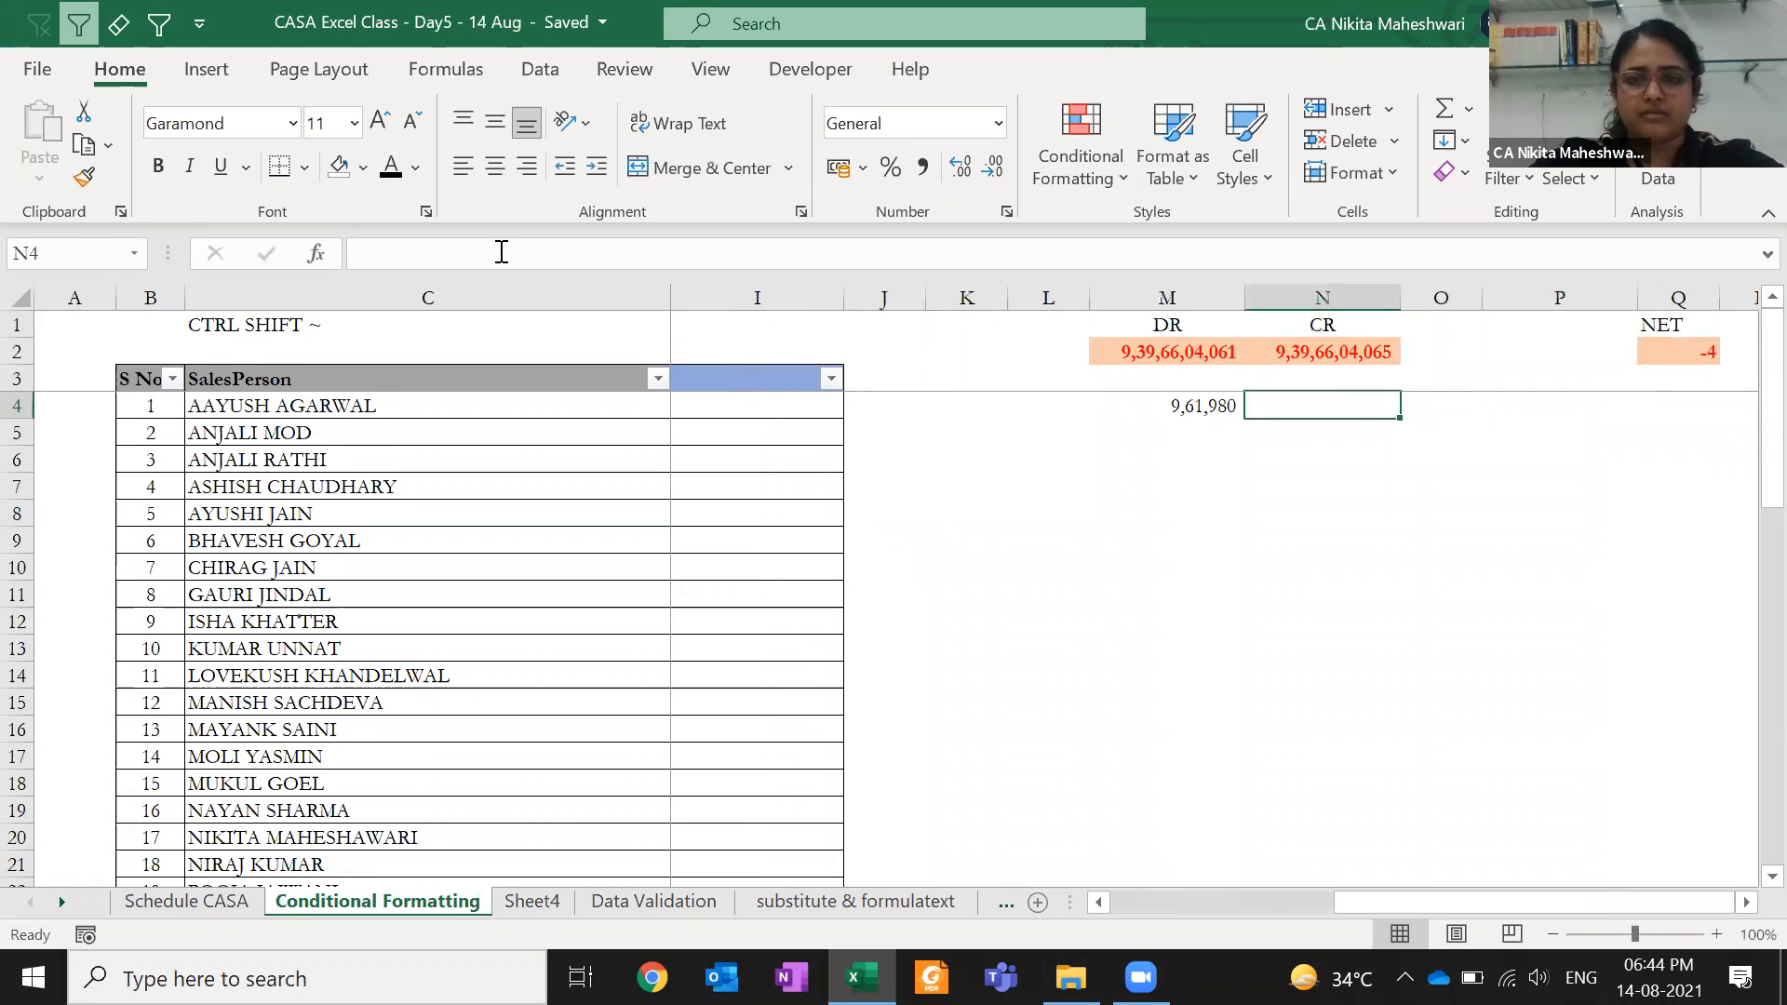
- Copy the ROUND formula from M4 into D2 and check the pasted formula
key("ctrl+c")
key("Left")
key("Left")
key("Left")
key("Left")
key("Left")
key("Left")
key("Left")
key("Left")
key("Left")
key("Right")
key("Up")
key("Up")
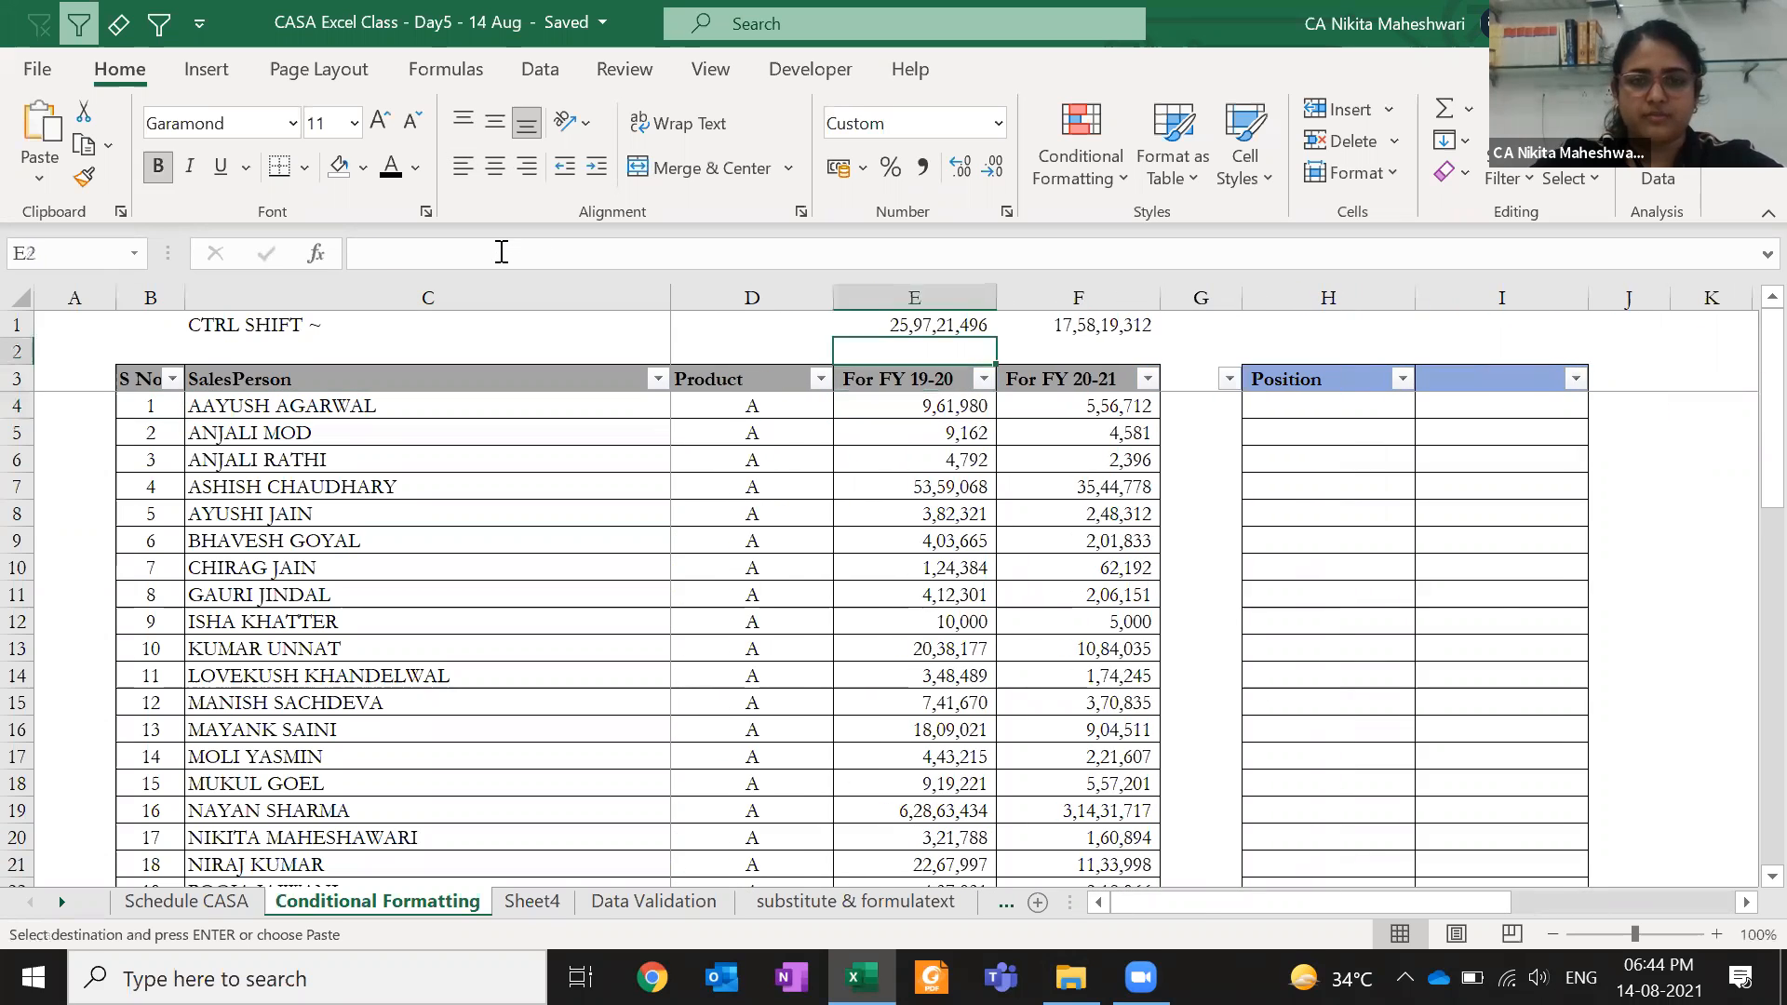
key("Left")
key("ctrl+v")
key("F2")
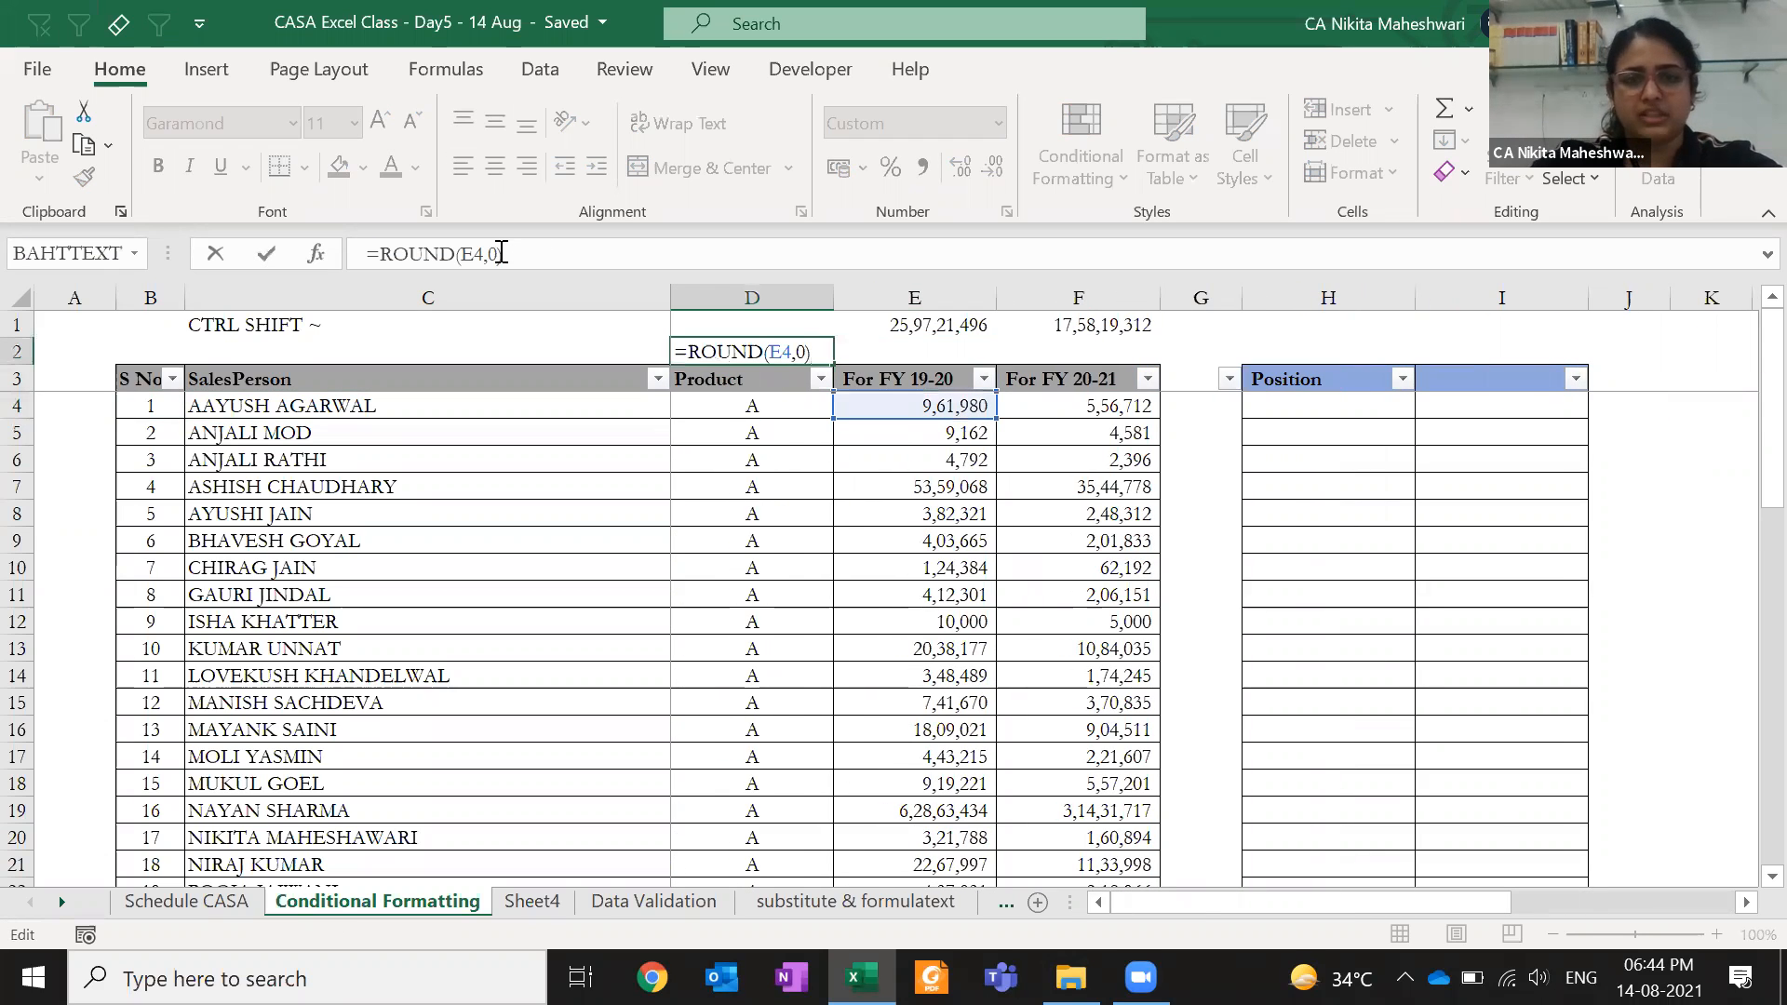
key("Escape")
- Paste D2 over itself as values so it stores 961980, shown as 9,61,980
key("ctrl+c")
key("alt+e")
key("s")
key("v")
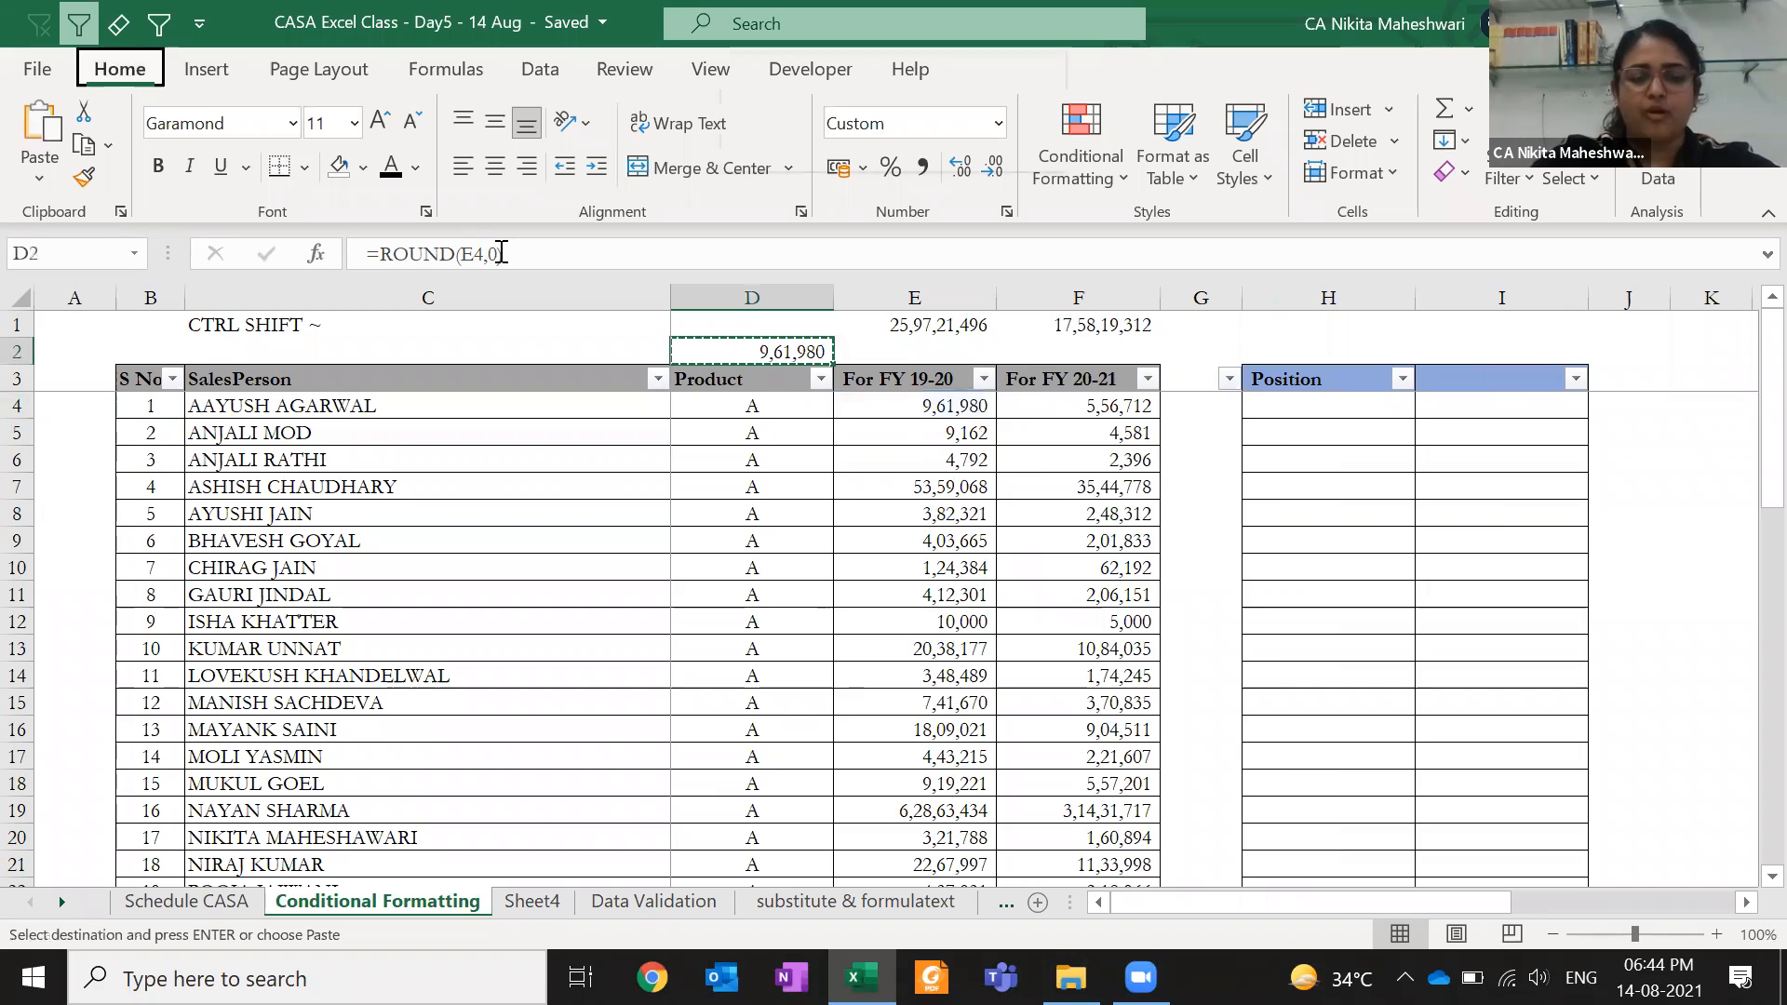
key("Return")
left_click(484, 259)
left_click_drag(484, 260, 349, 248)
left_click(476, 249)
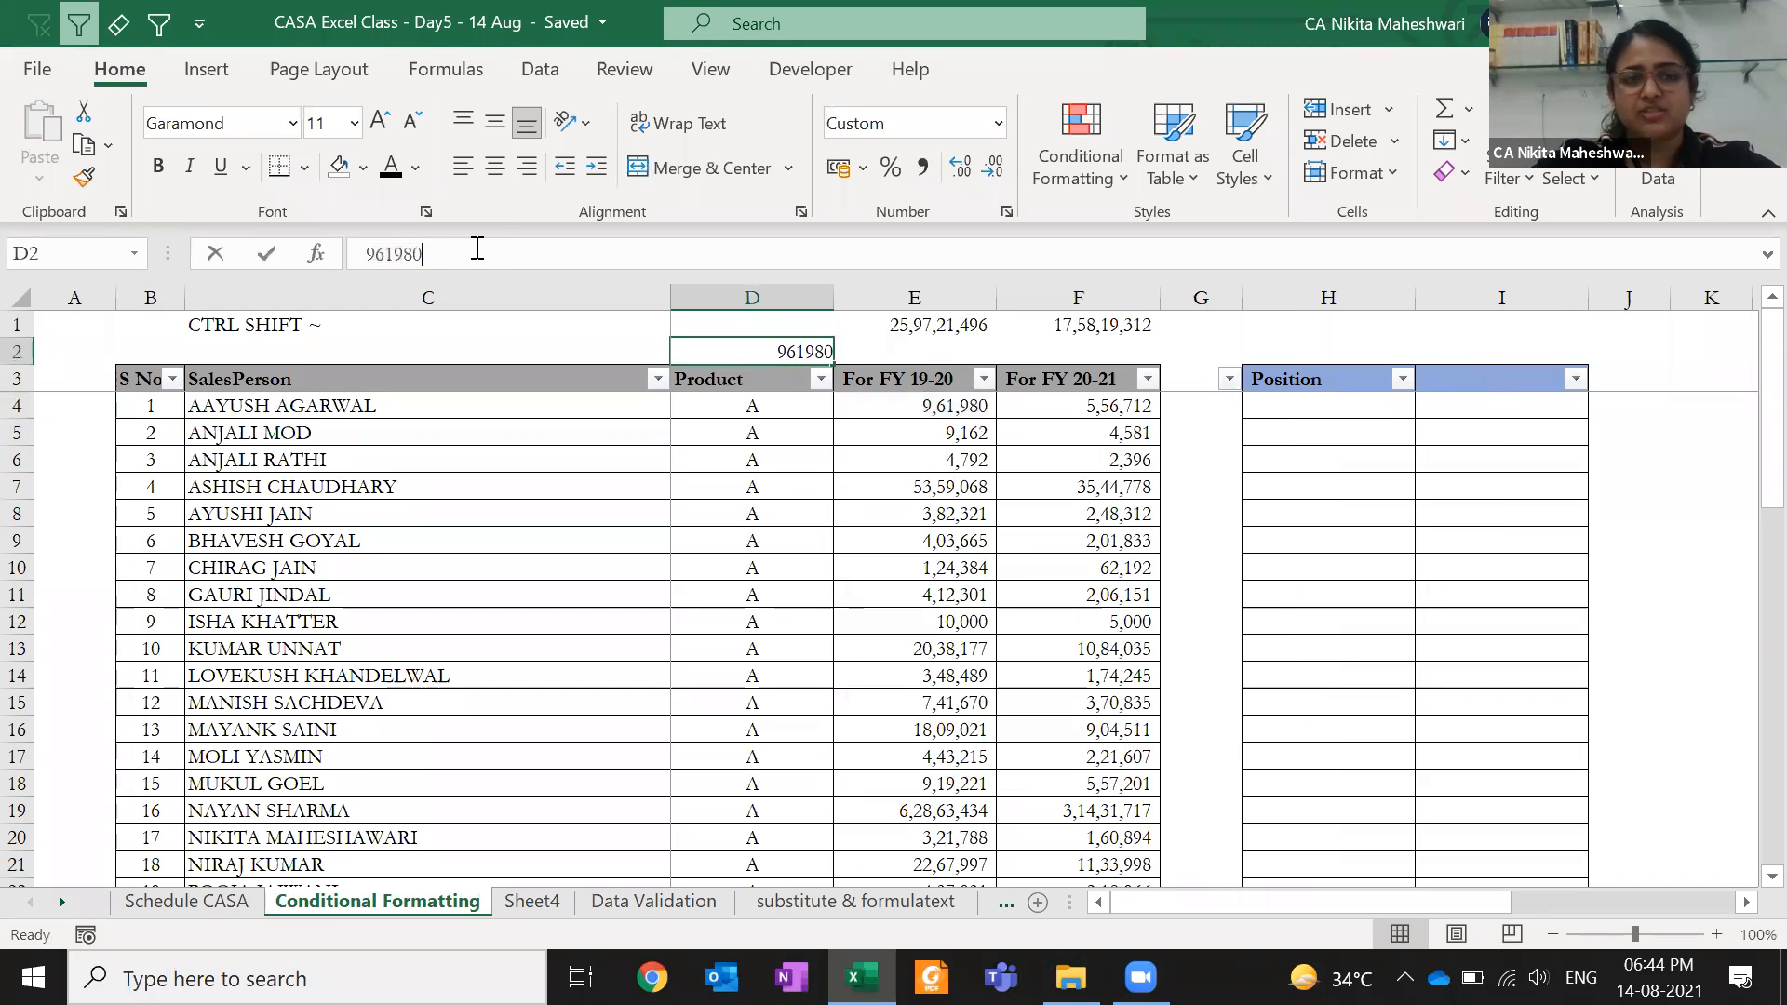
key("ctrl+Return")
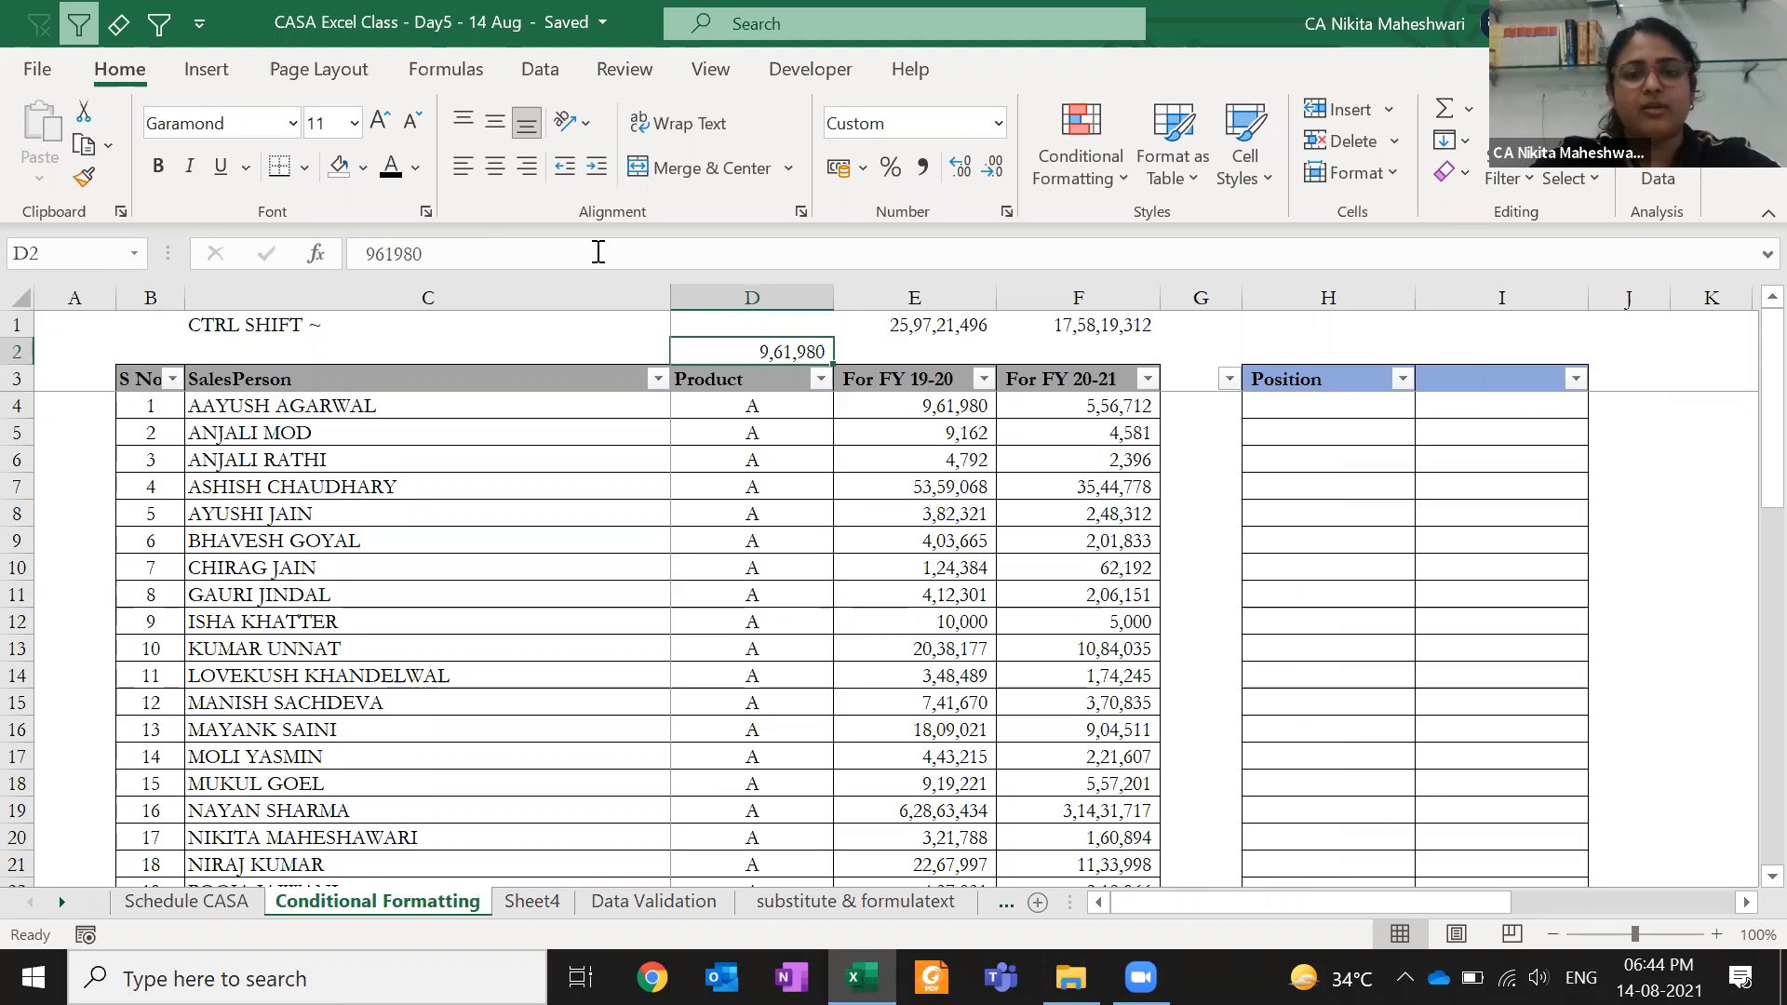
left_click(860, 405)
key("F2")
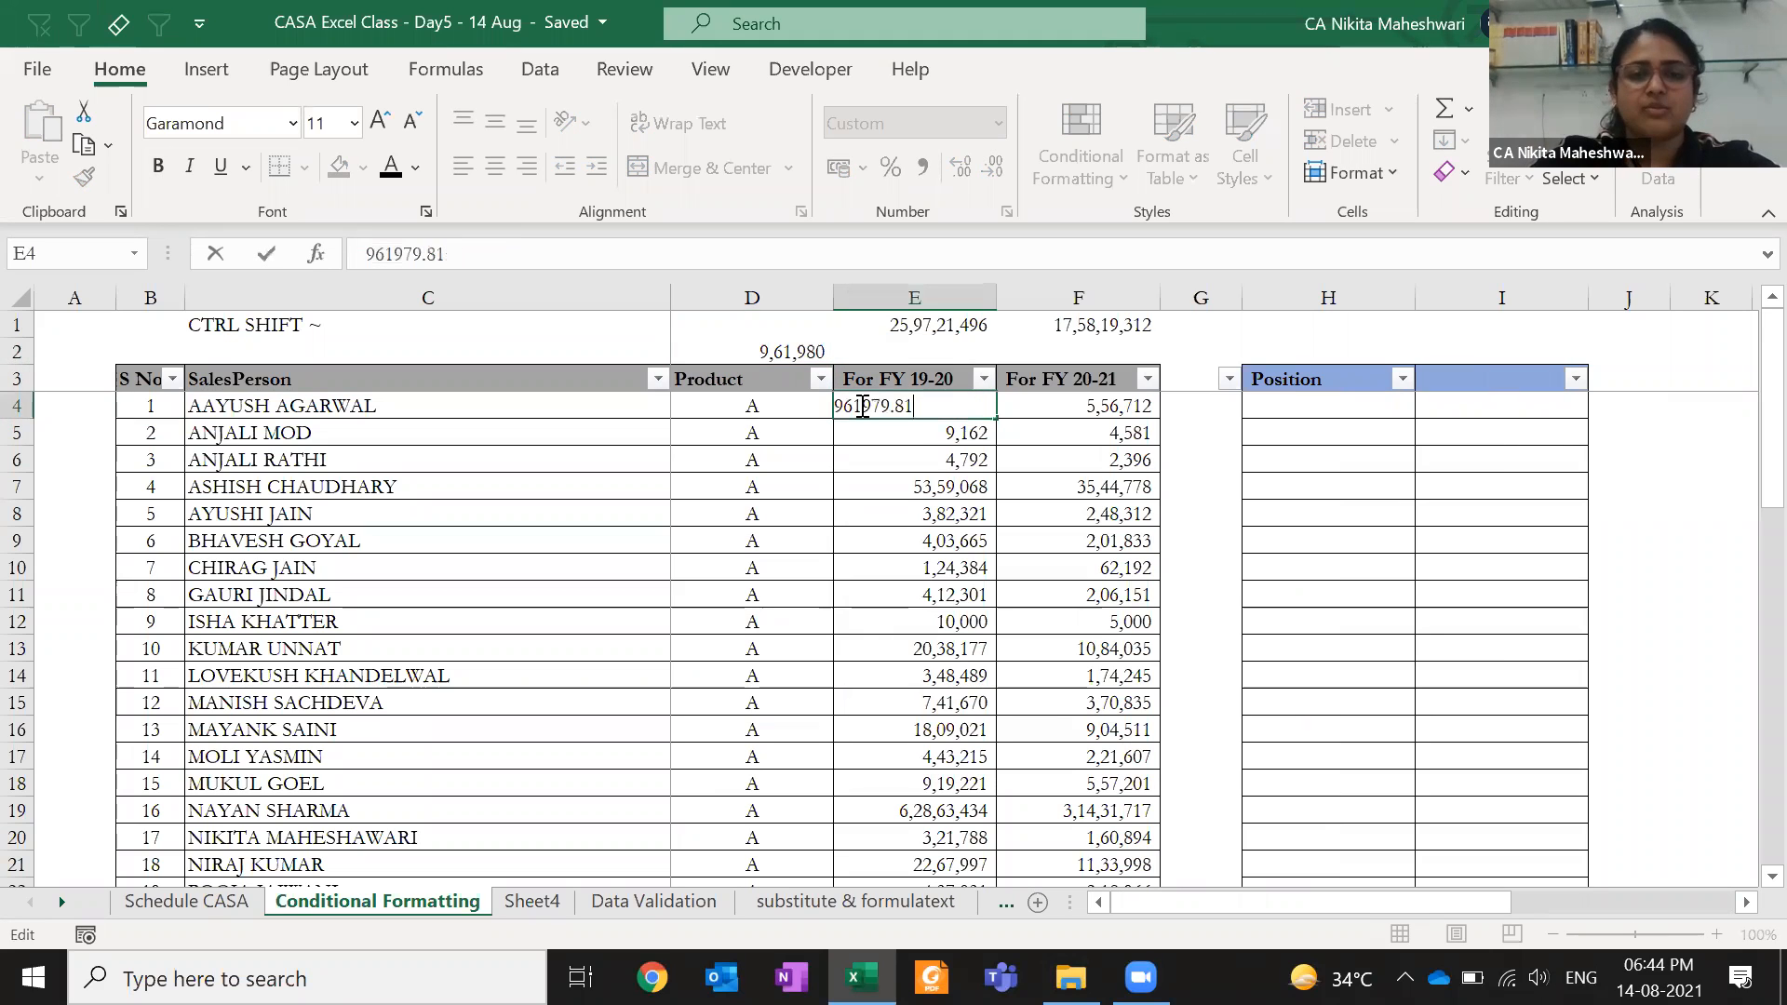
key("Escape")
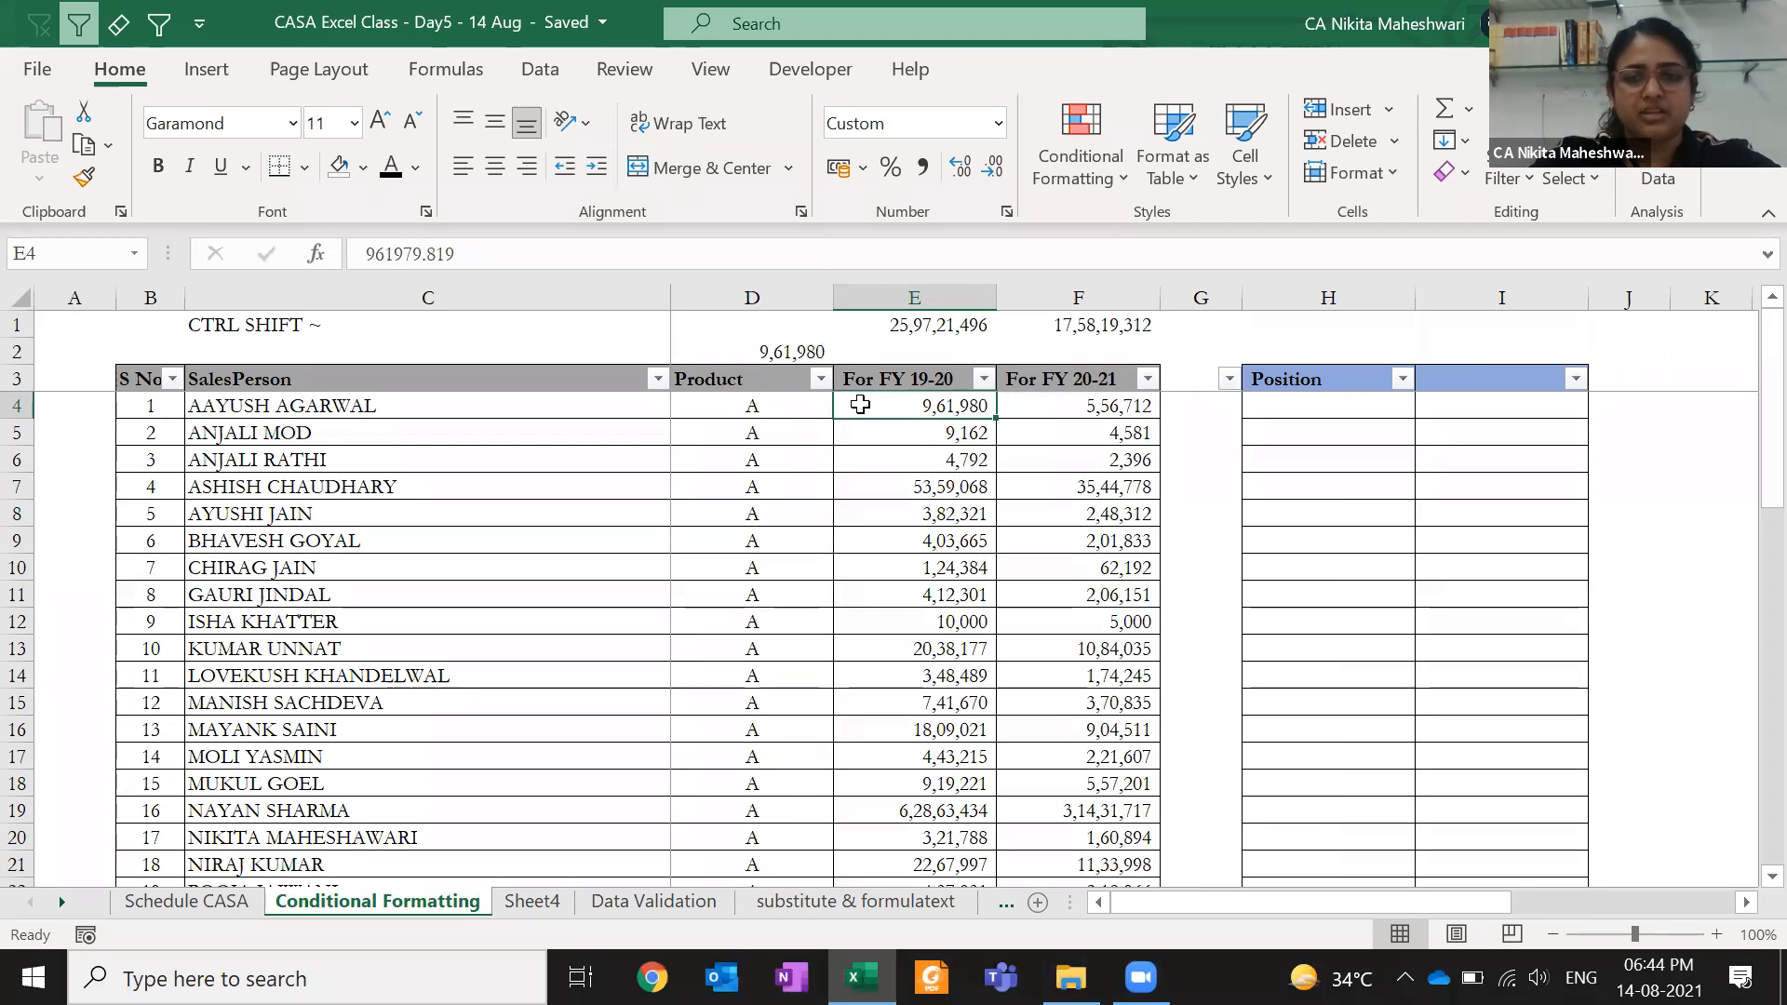
left_click(771, 351)
key("Delete")
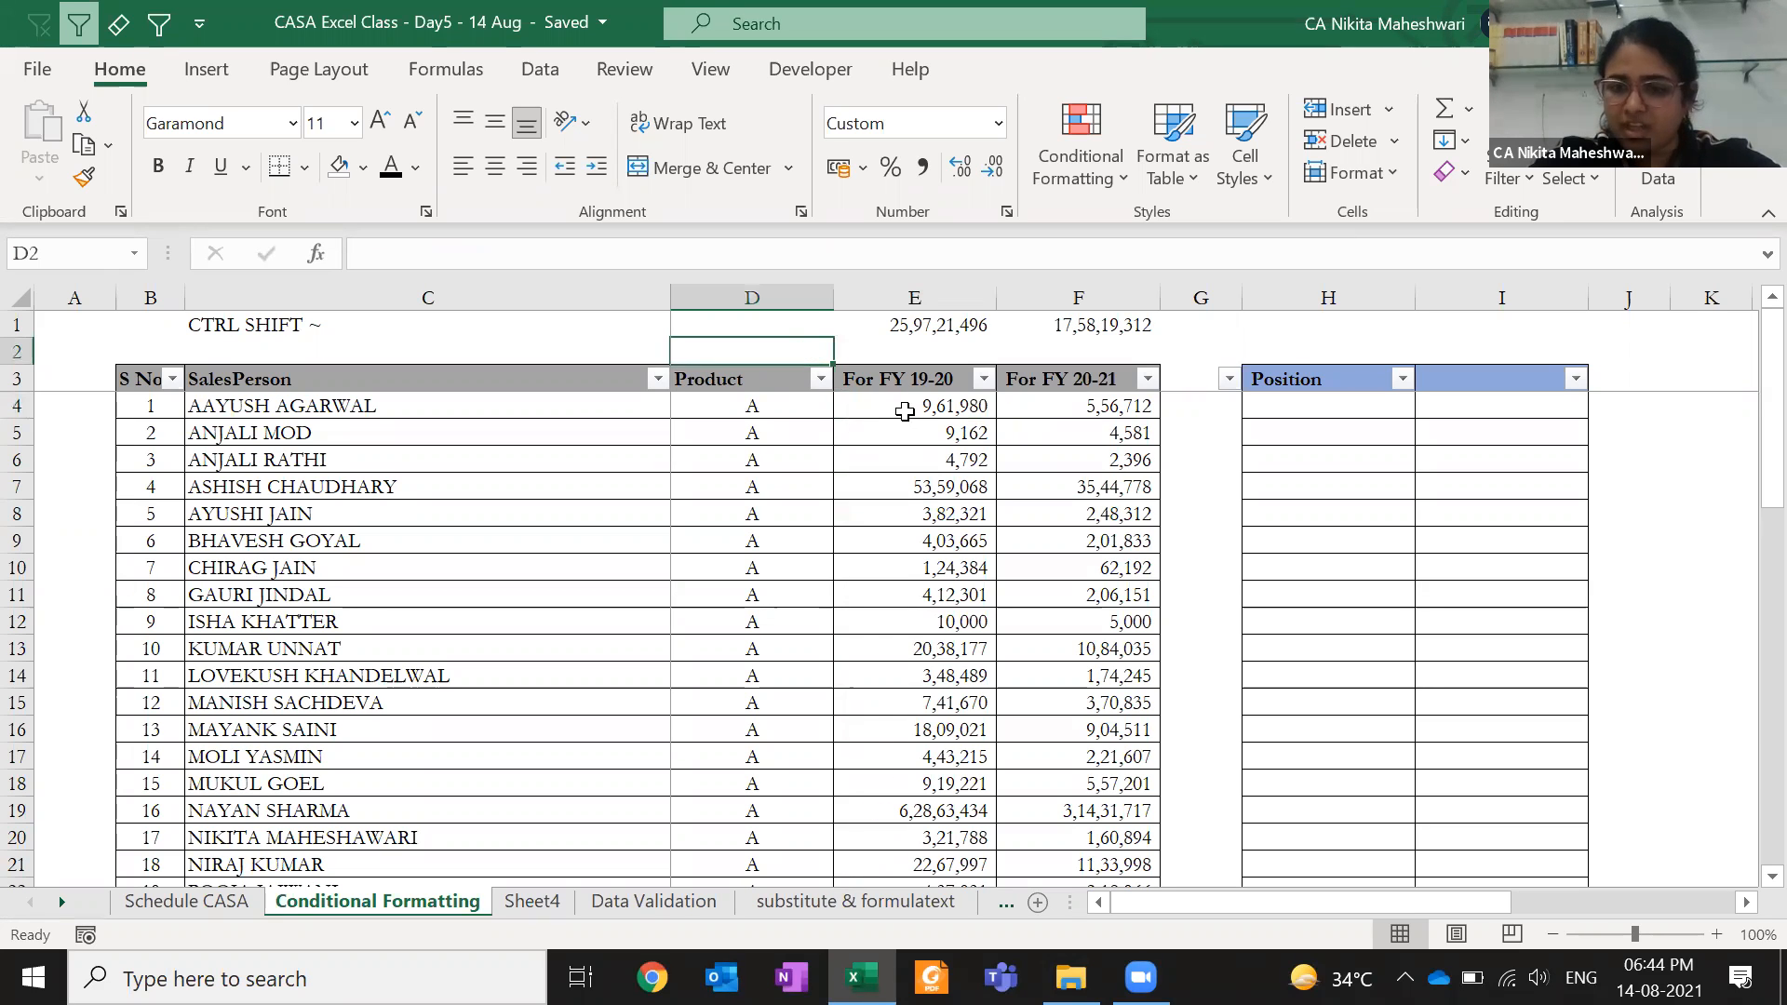
left_click(885, 408)
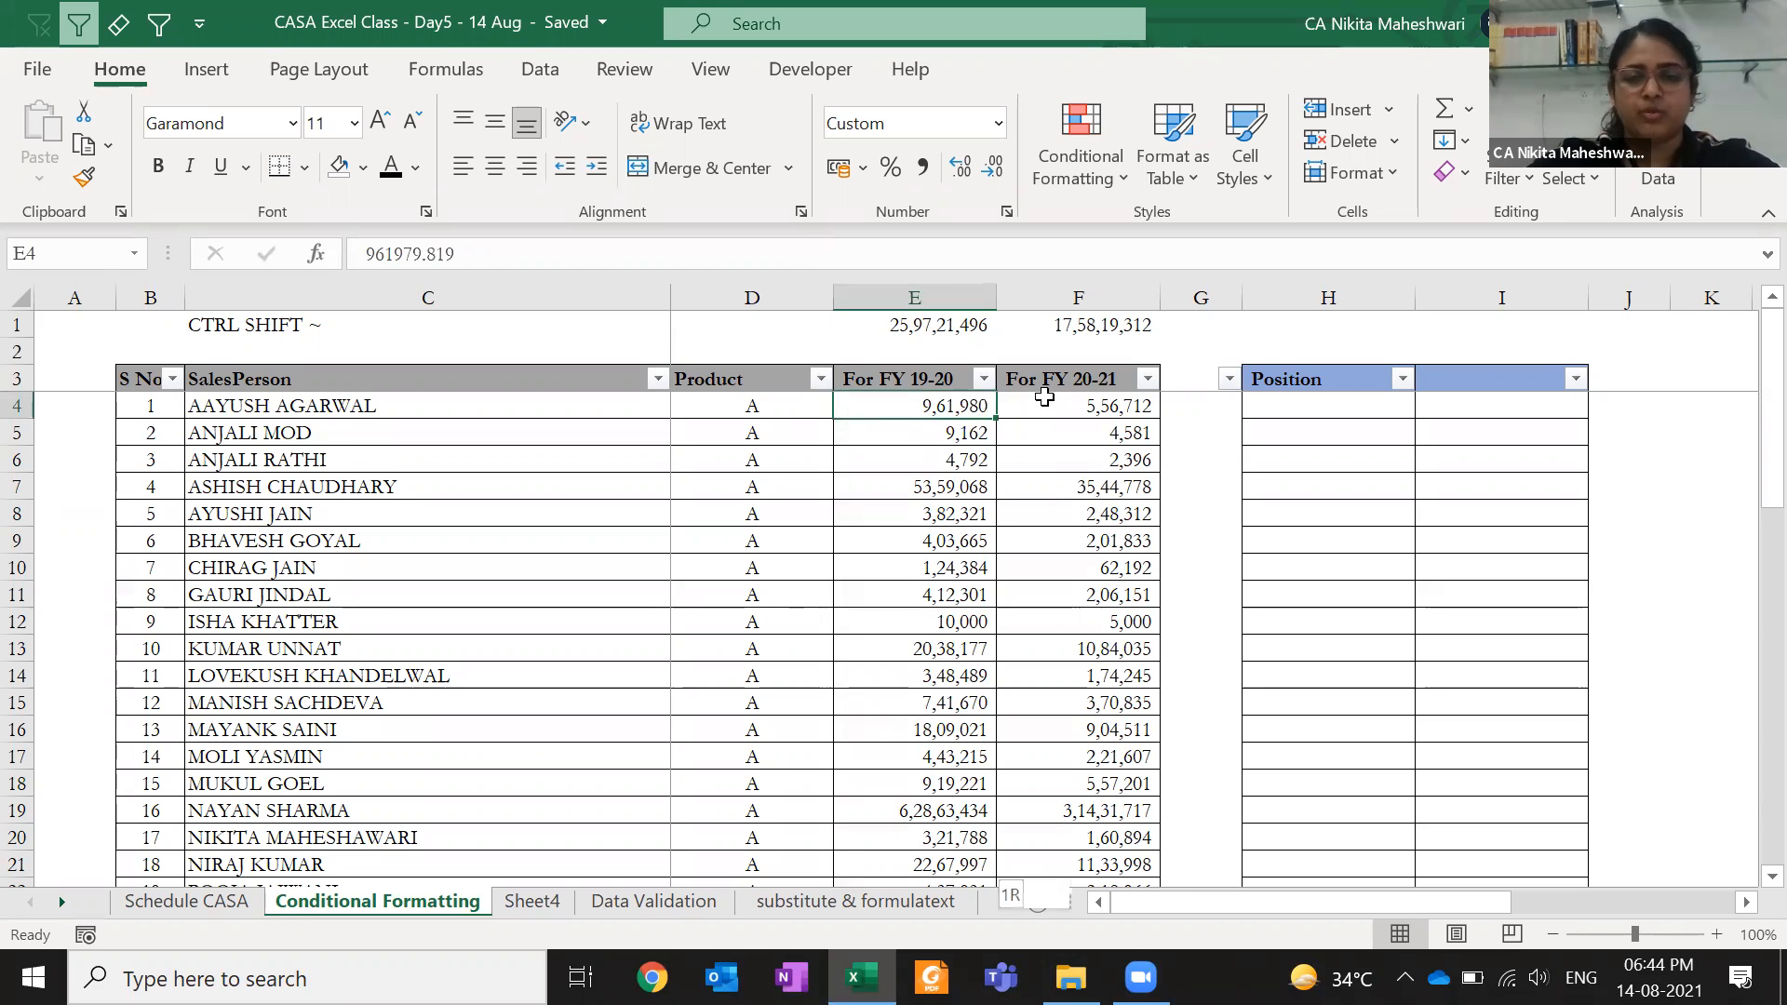
key("ctrl+shift+Right")
key("ctrl+shift+Down")
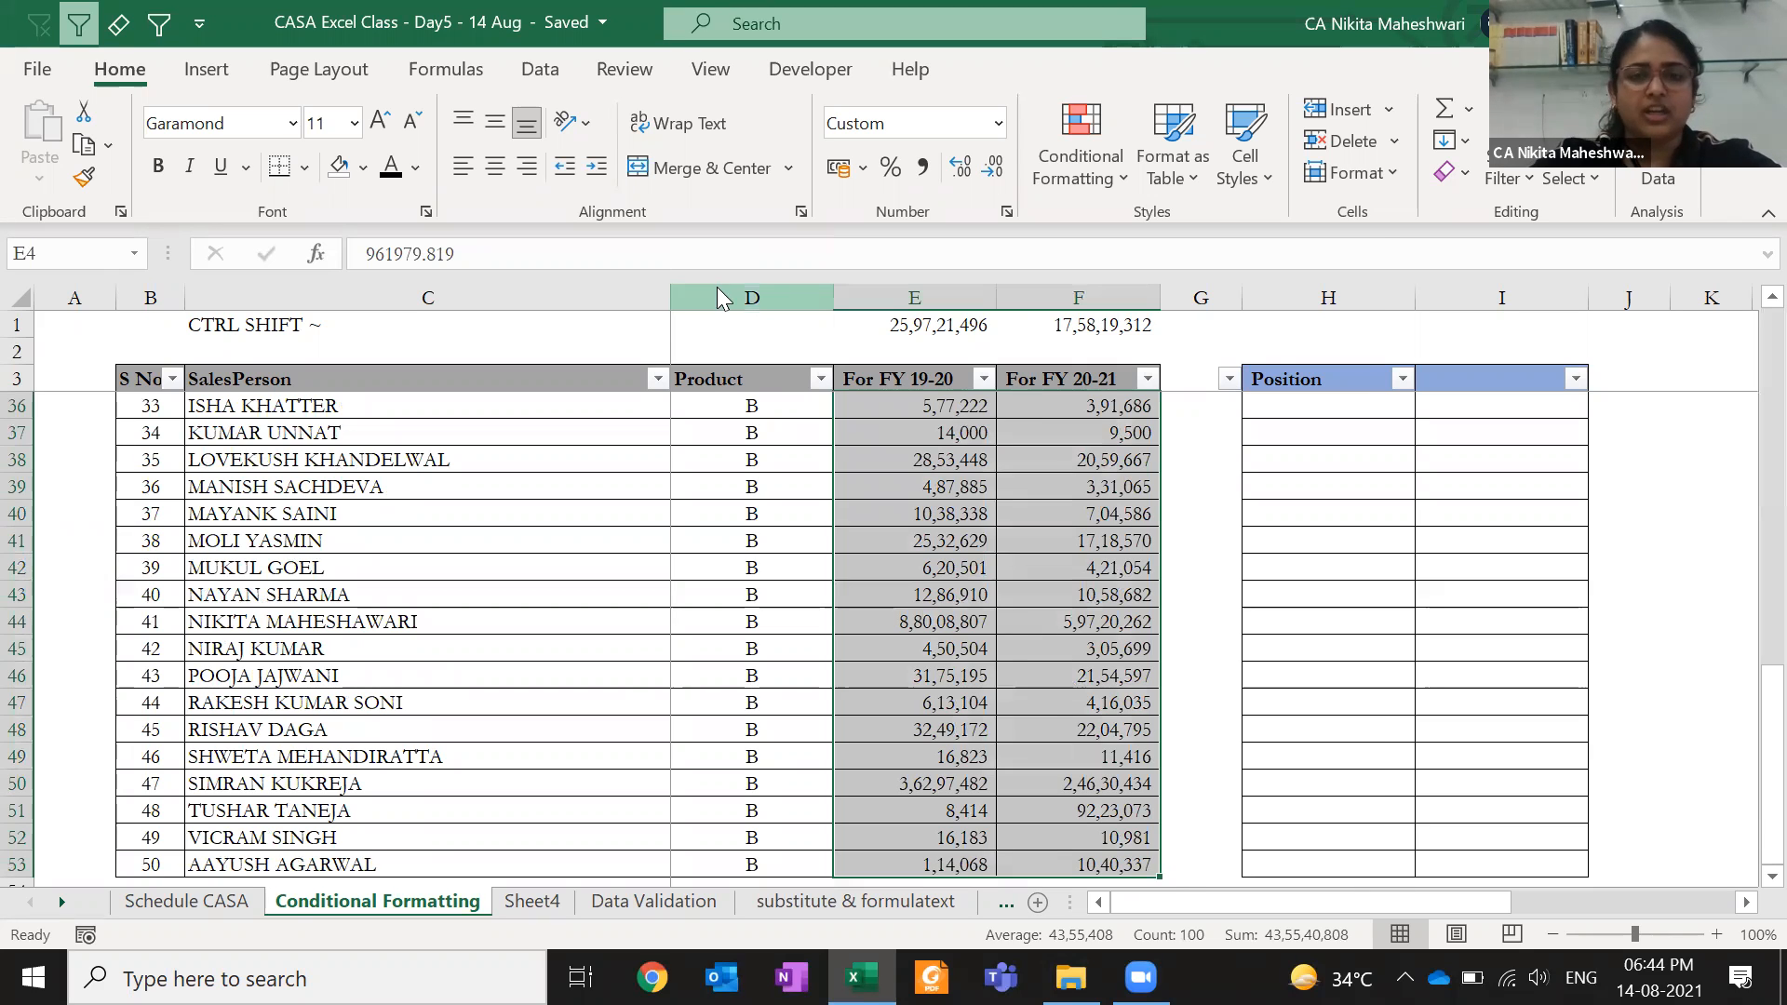
key("ctrl+1")
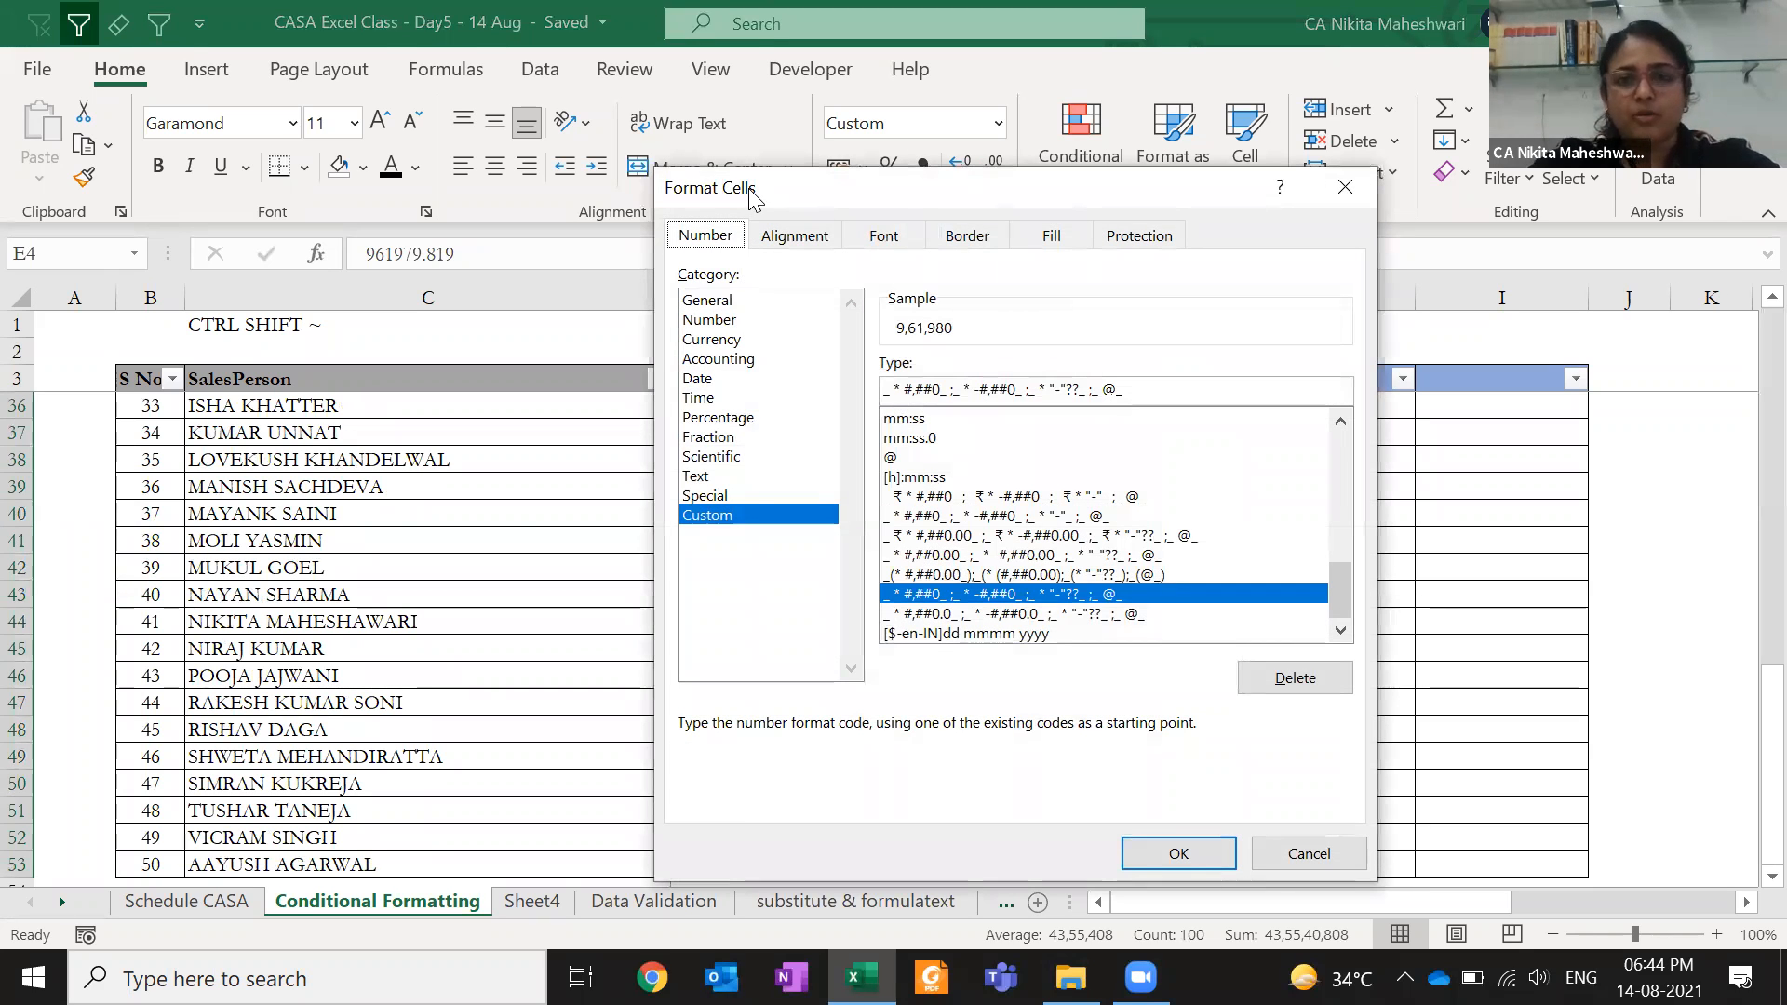
left_click_drag(750, 191, 163, 162)
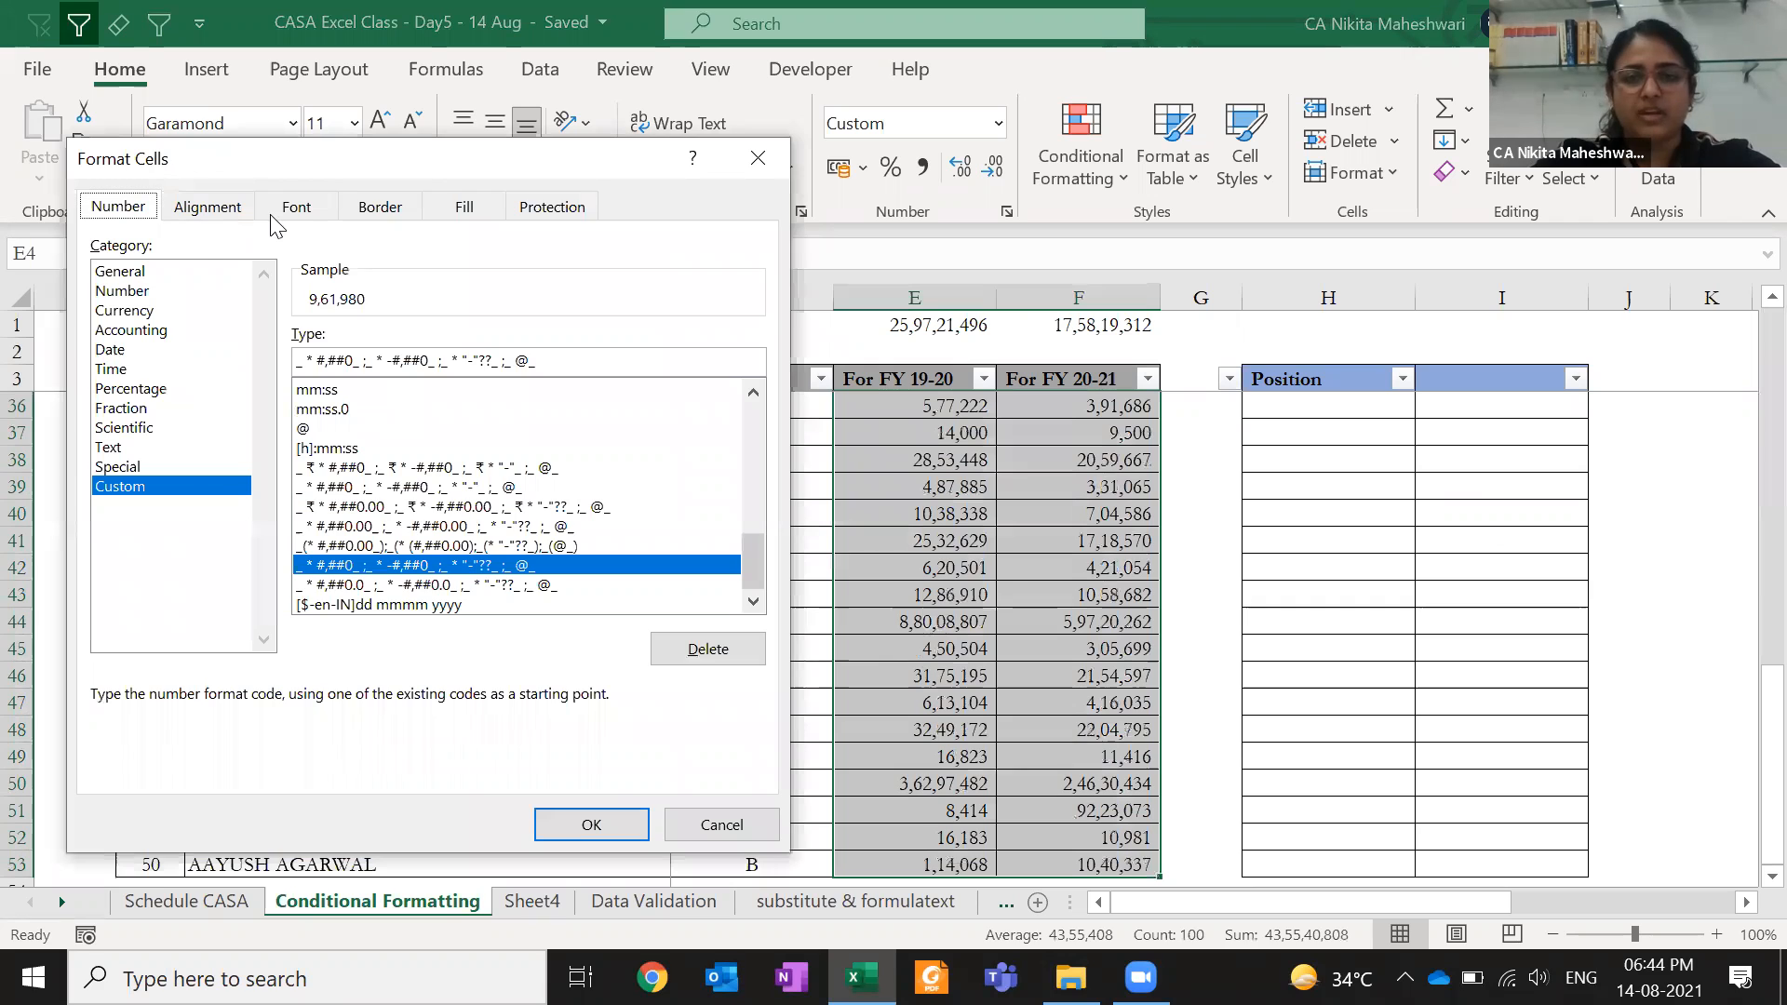
key("Escape")
key("Up")
key("Up")
key("Left")
key("ctrl+z")
key("Down")
key("Up")
key("ctrl+shift+~")
key("Down")
key("Up")
key("Down")
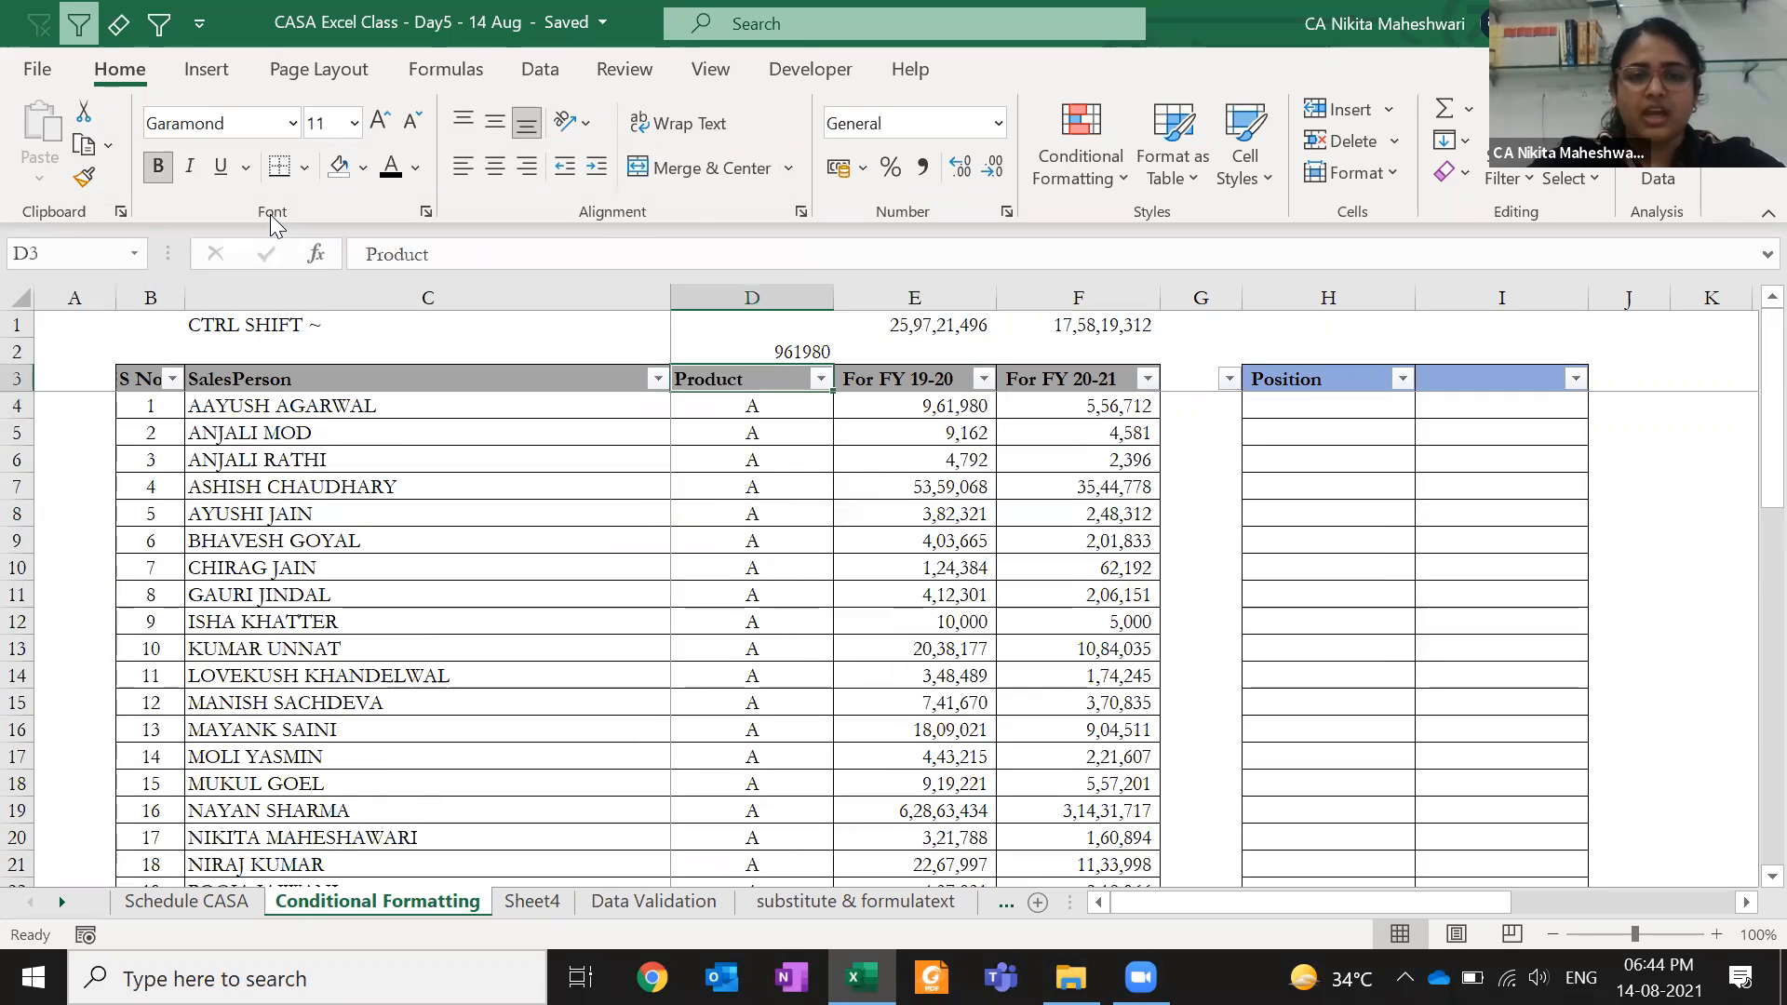
left_click(744, 346)
left_click(923, 164)
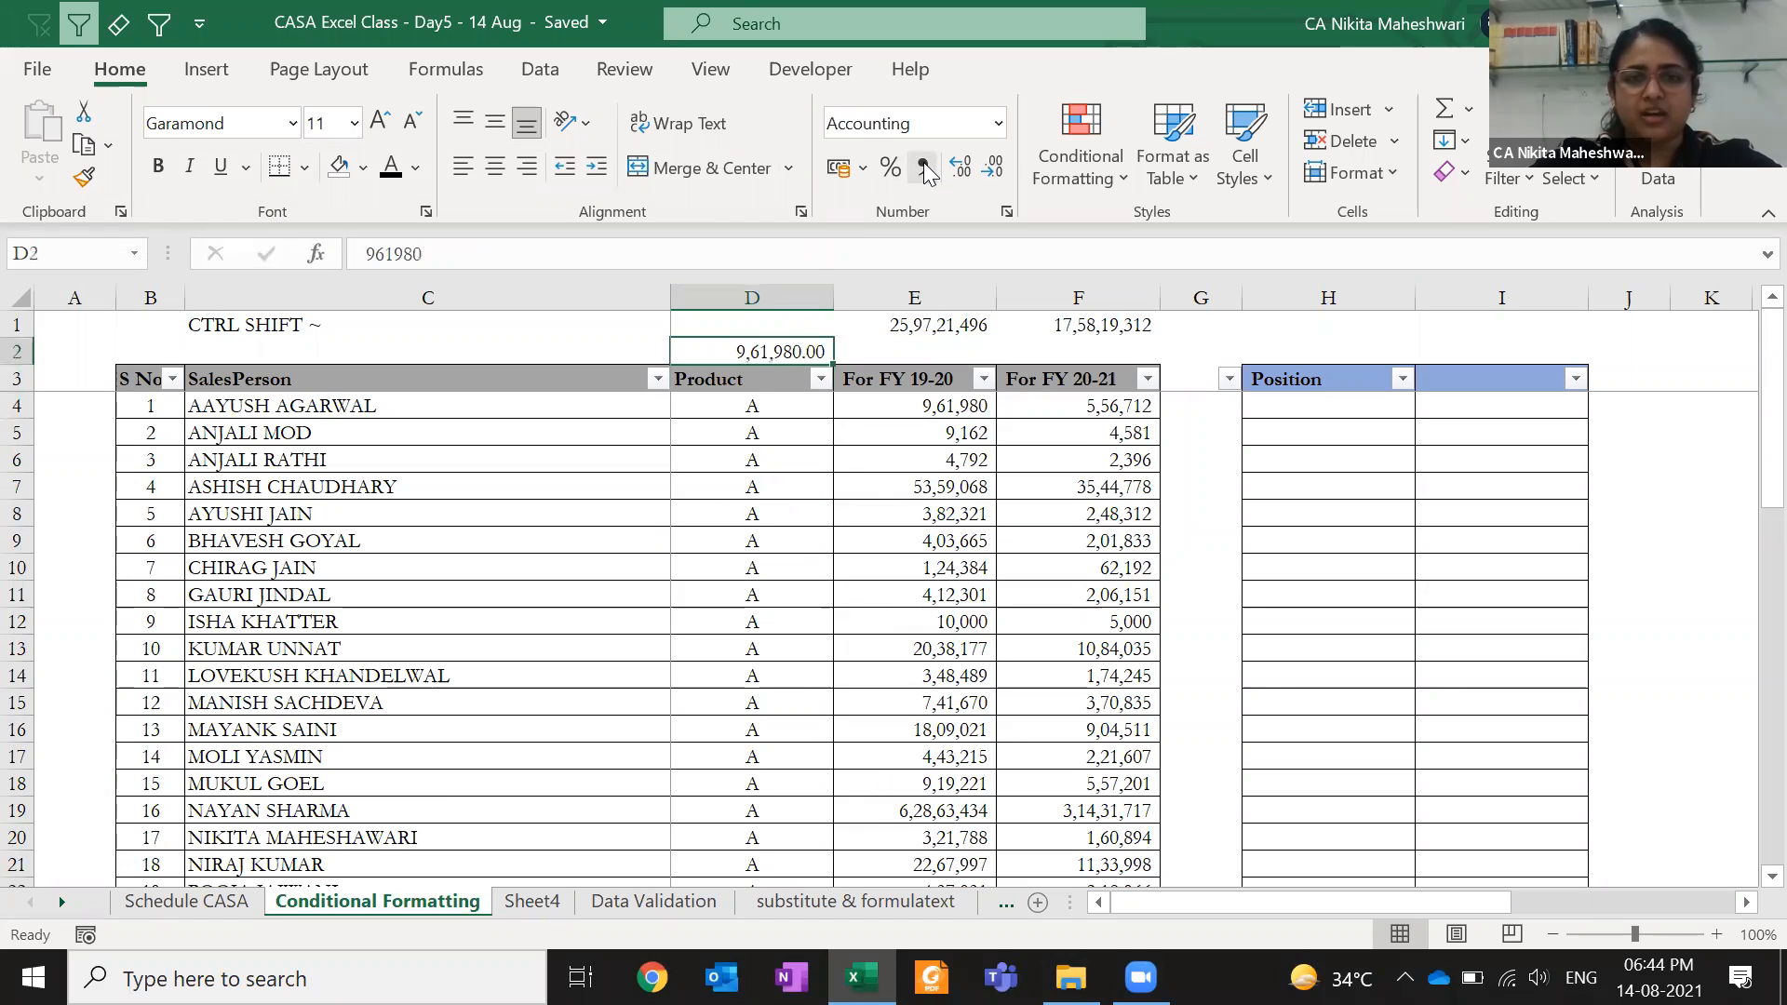
left_click(993, 170)
left_click(993, 169)
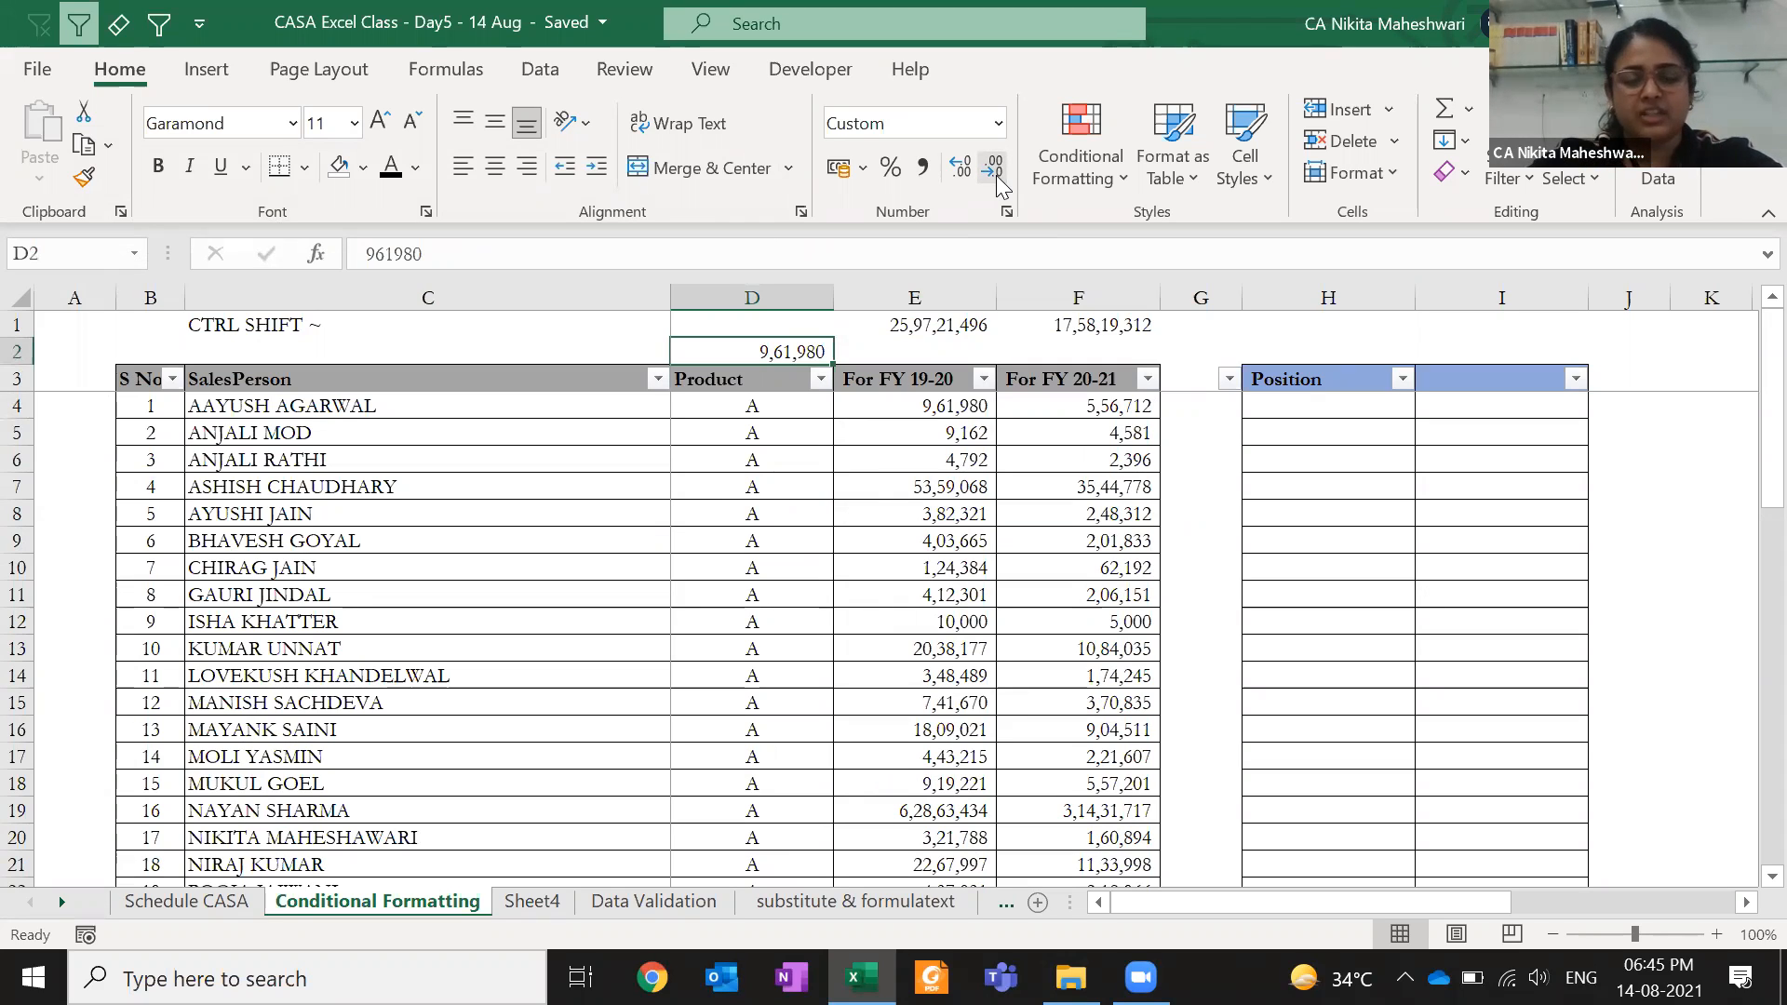
- Enter 68928 in A2 with Comma Style, then clear it and compare D2 with E4
key("Left")
key("Left")
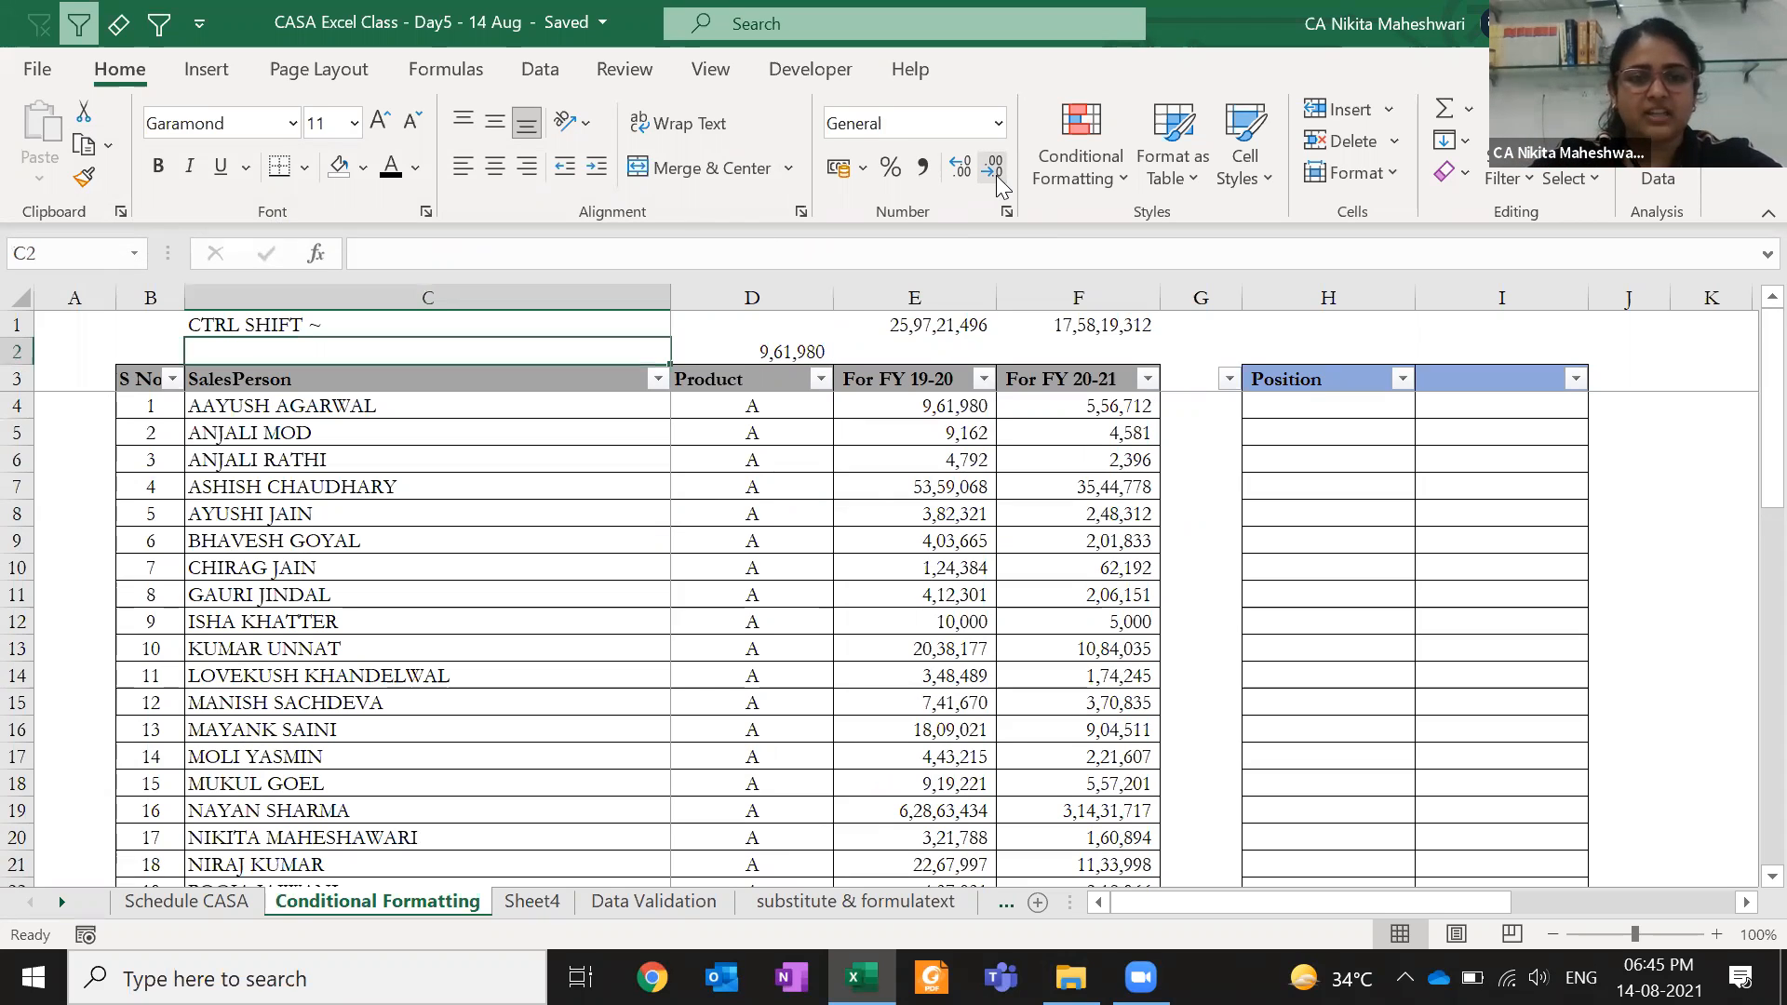
key("Left")
type("68928")
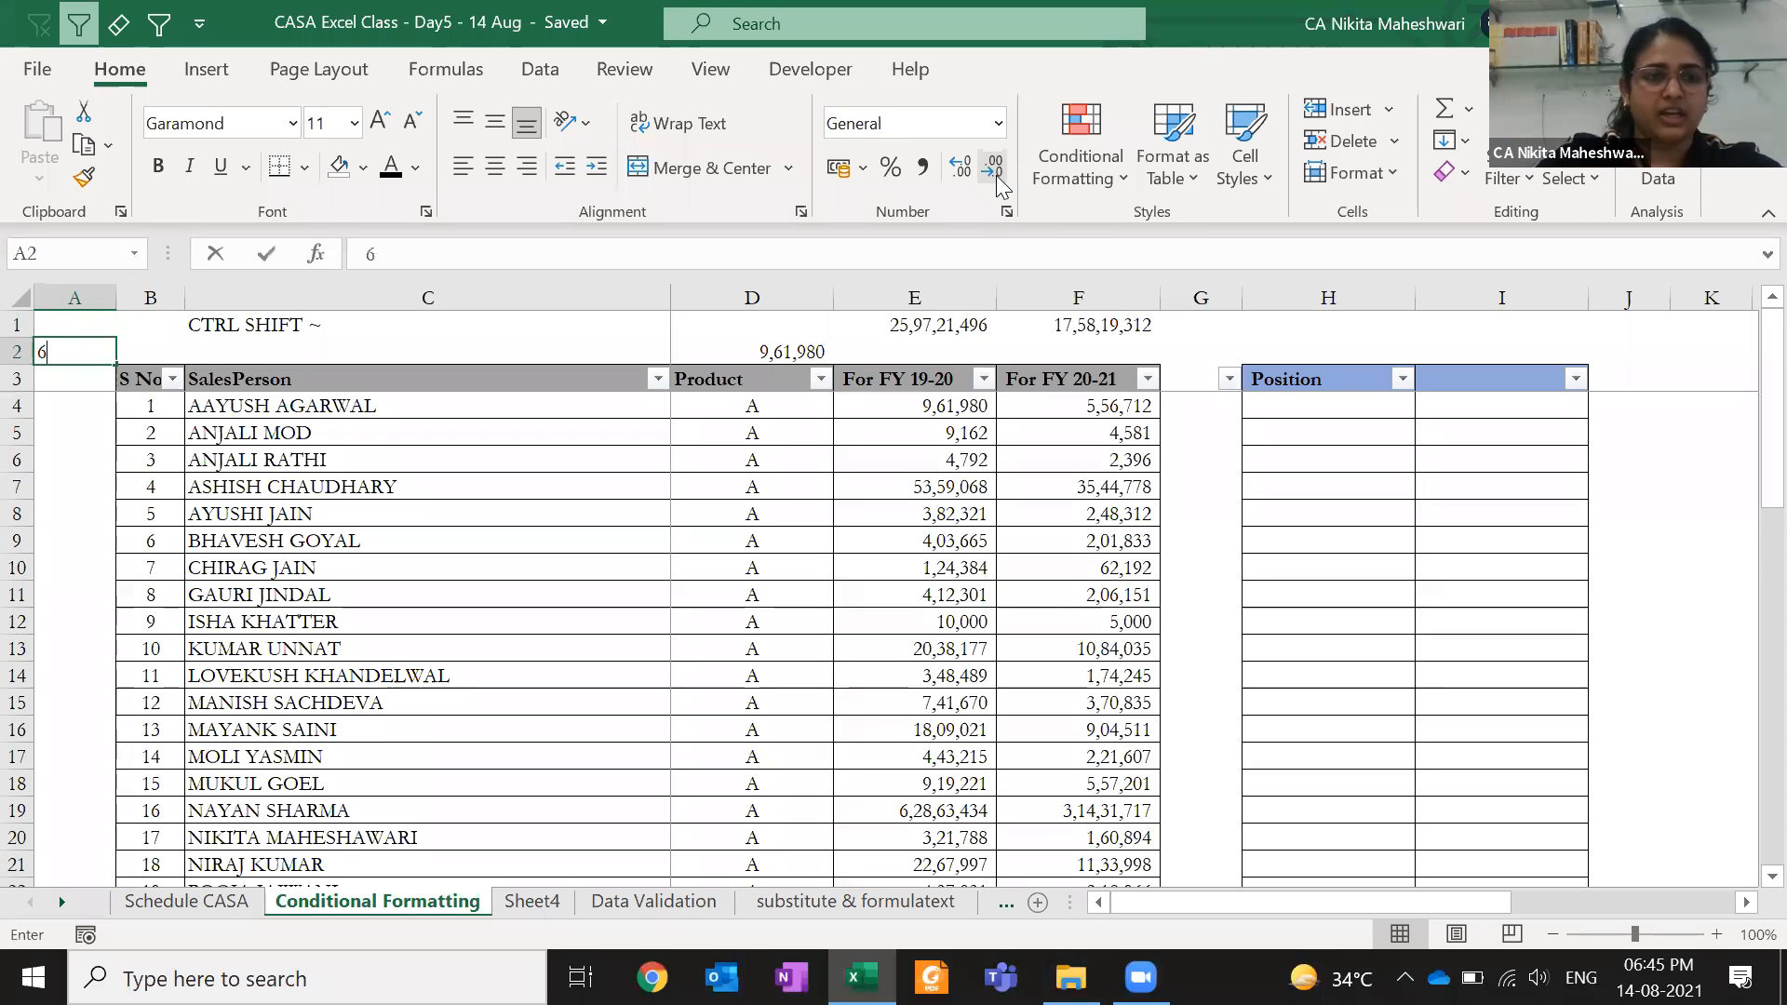
key("ctrl+Return")
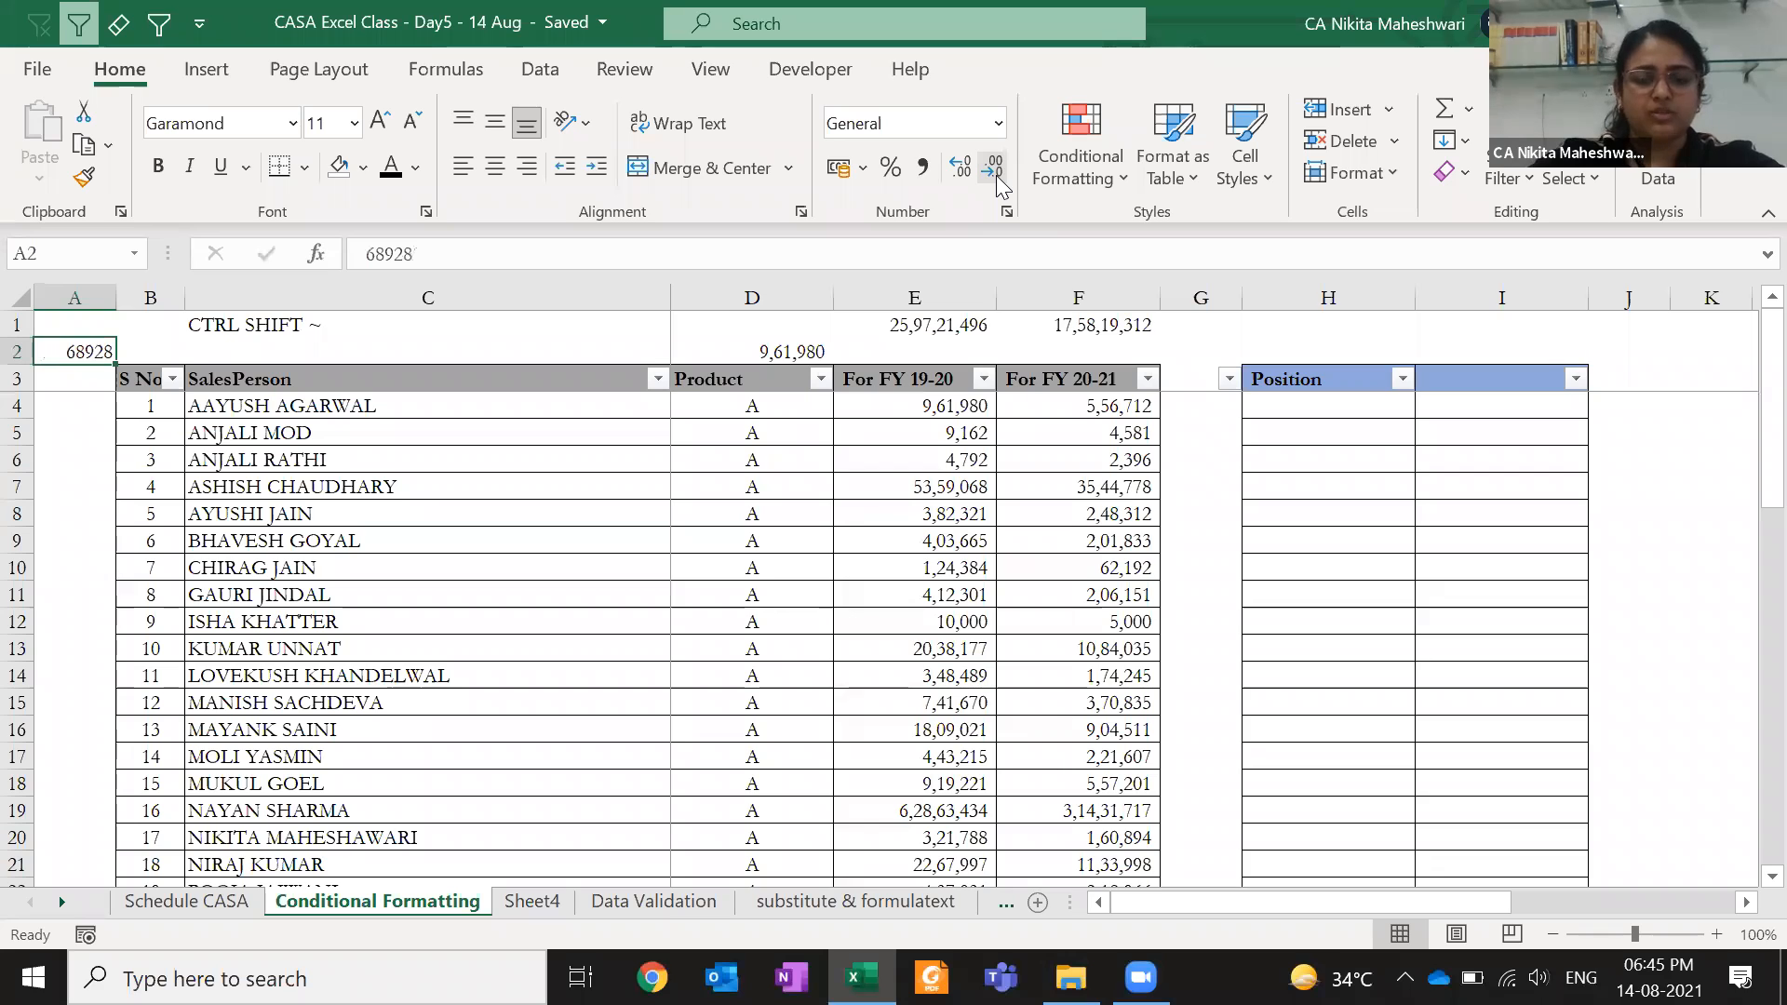
left_click(994, 176)
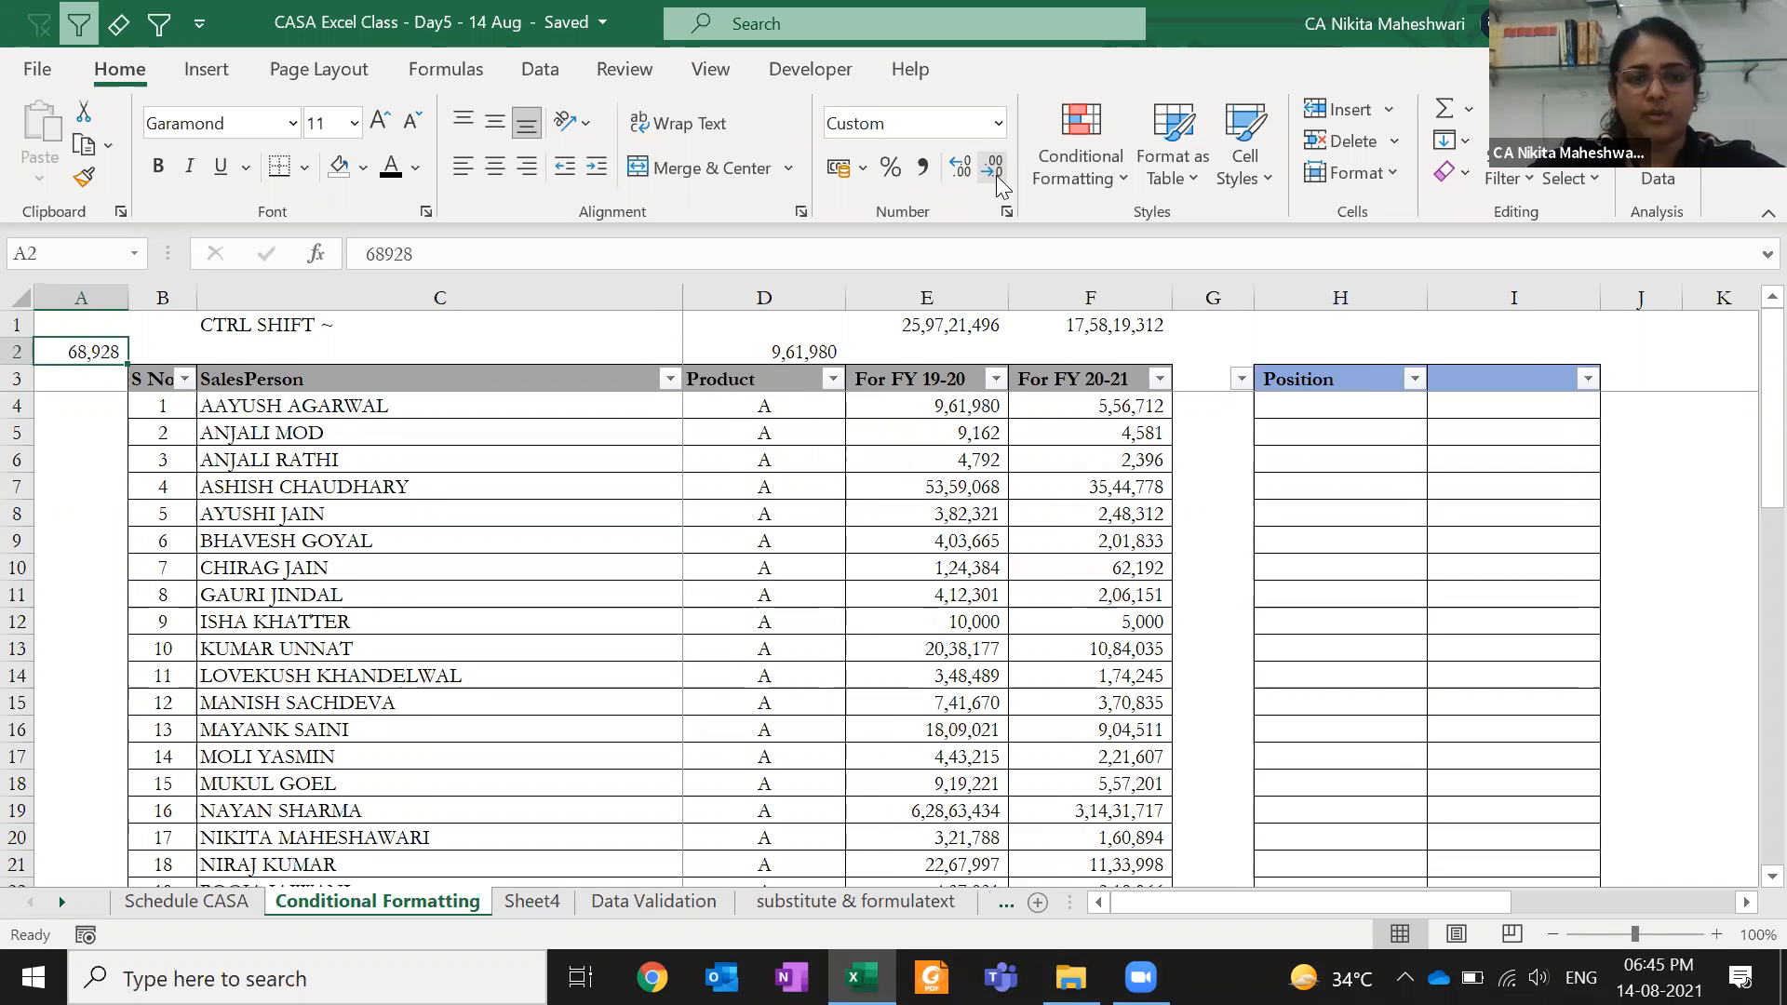
key("Delete")
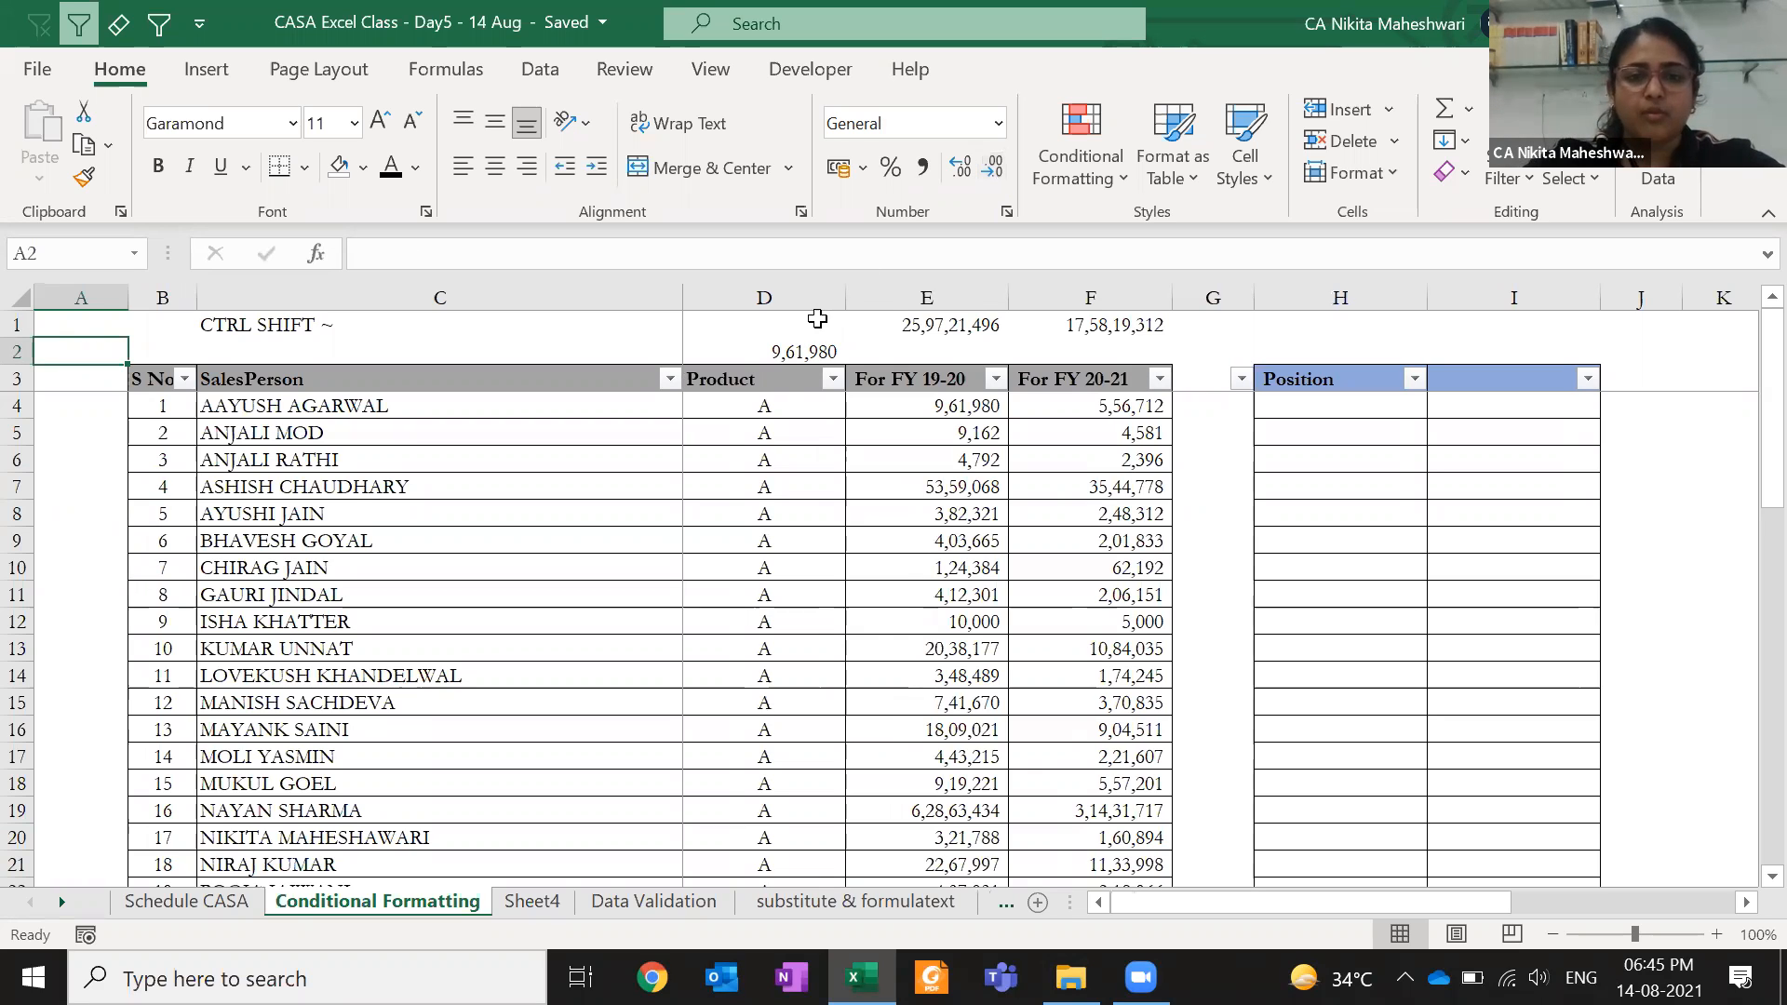
left_click(803, 350)
left_click(941, 409)
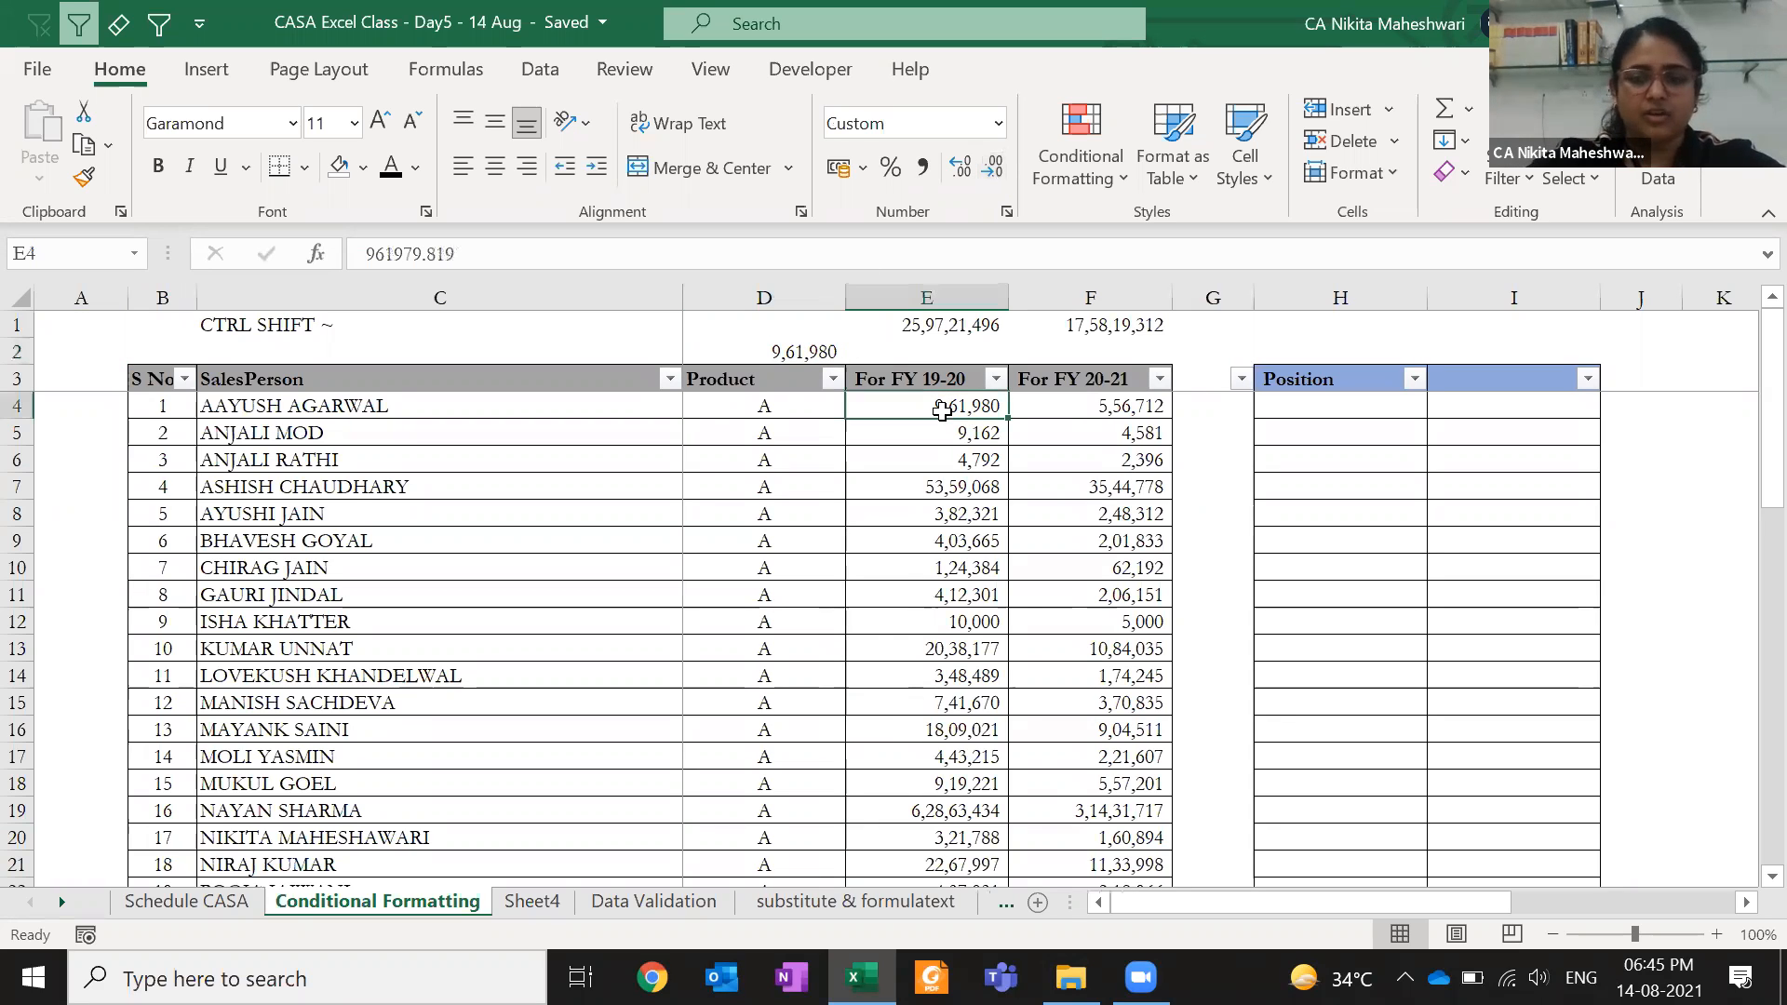
- Preview Accounting format with no currency symbol for E4:F53, closing without applying
key("ctrl+shift+Down")
key("ctrl+shift+Right")
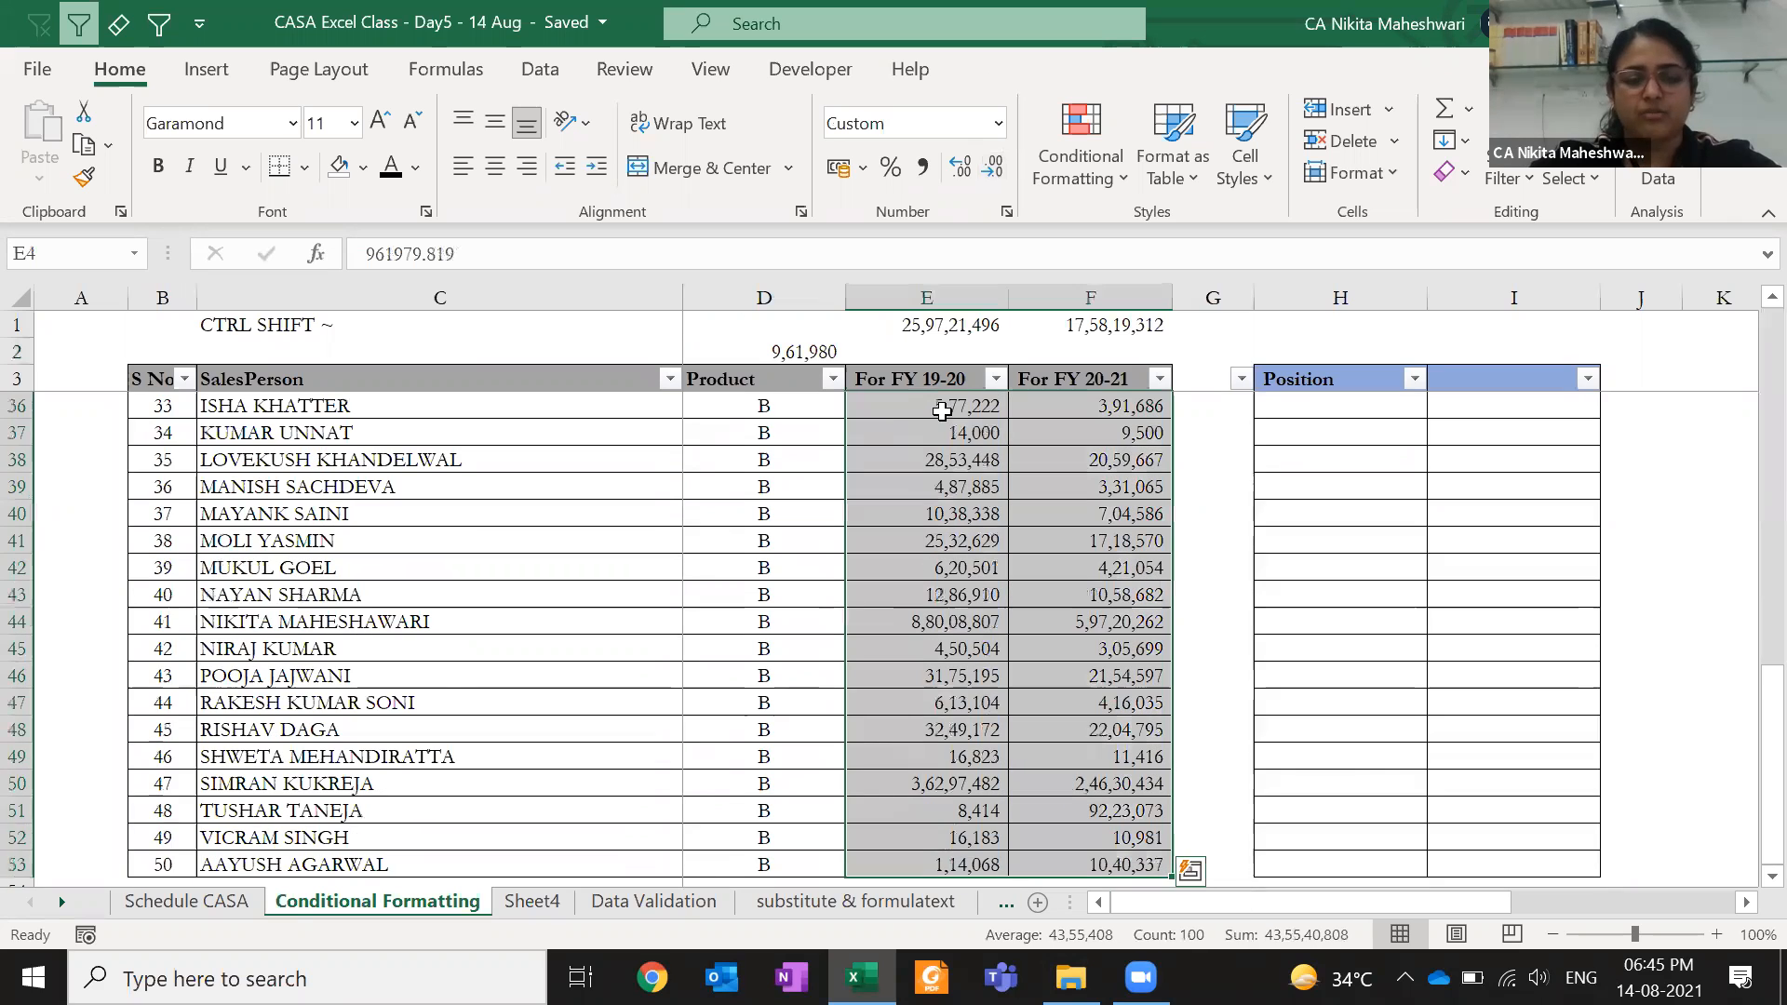
key("ctrl+1")
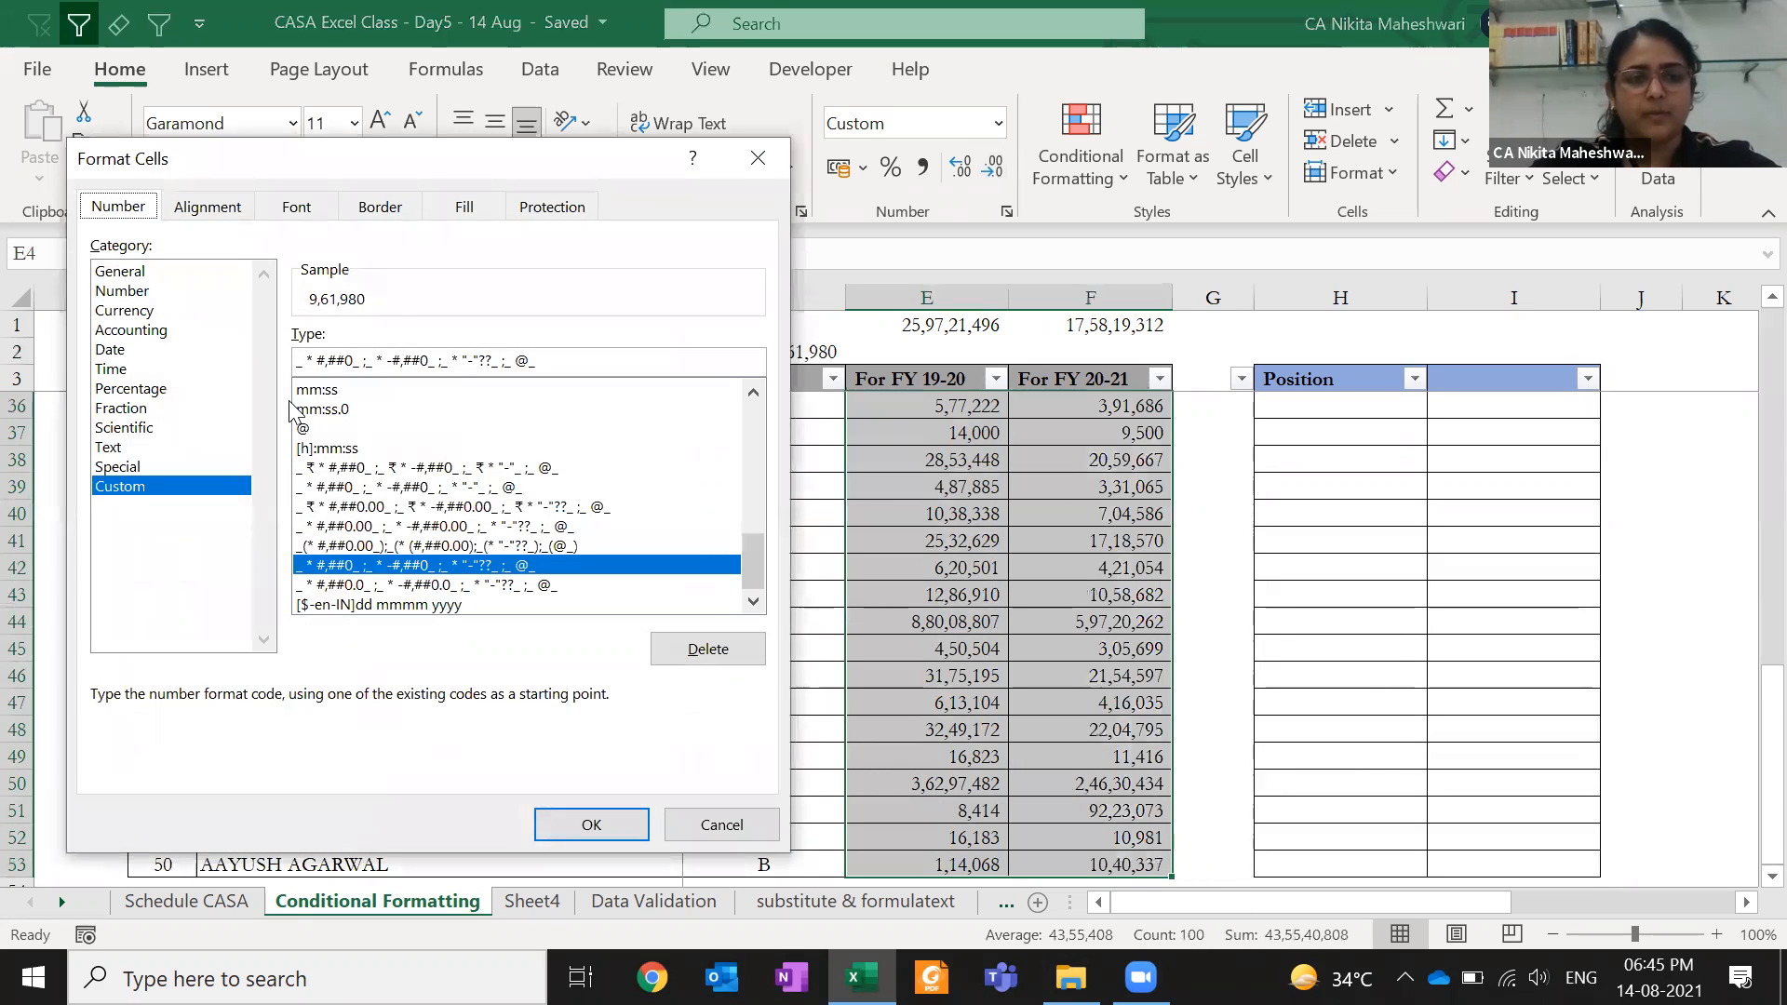
left_click(129, 333)
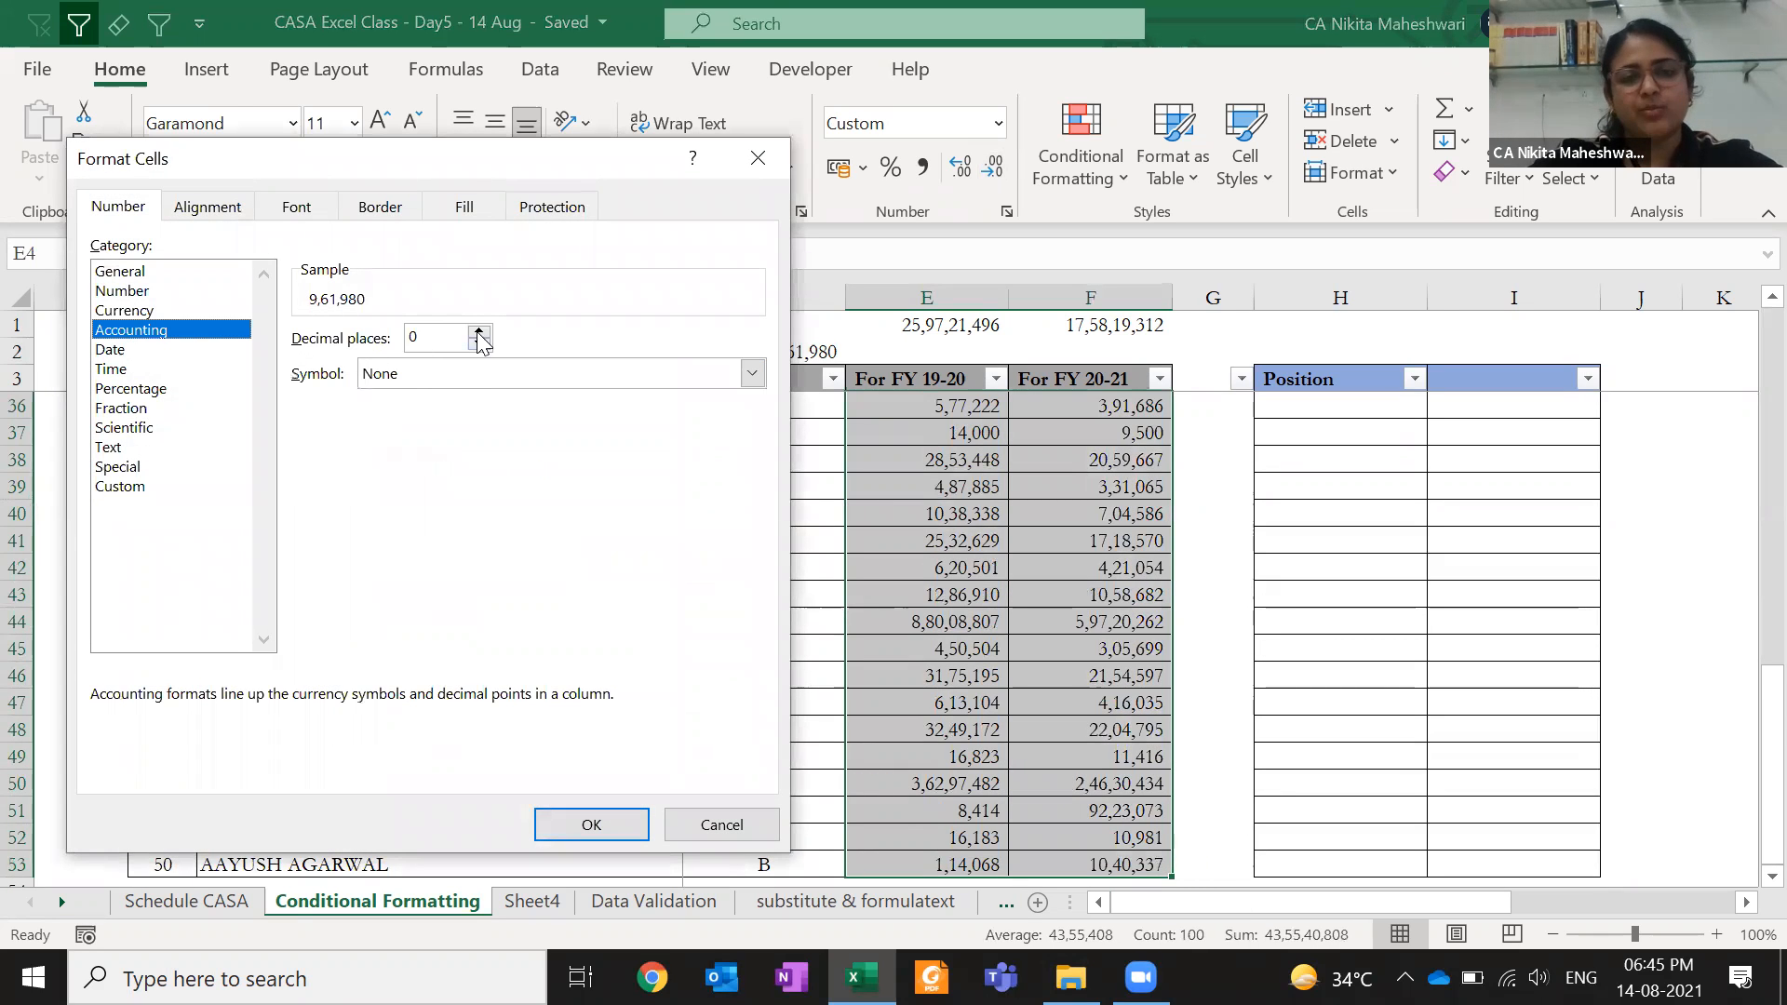
double_click(450, 339)
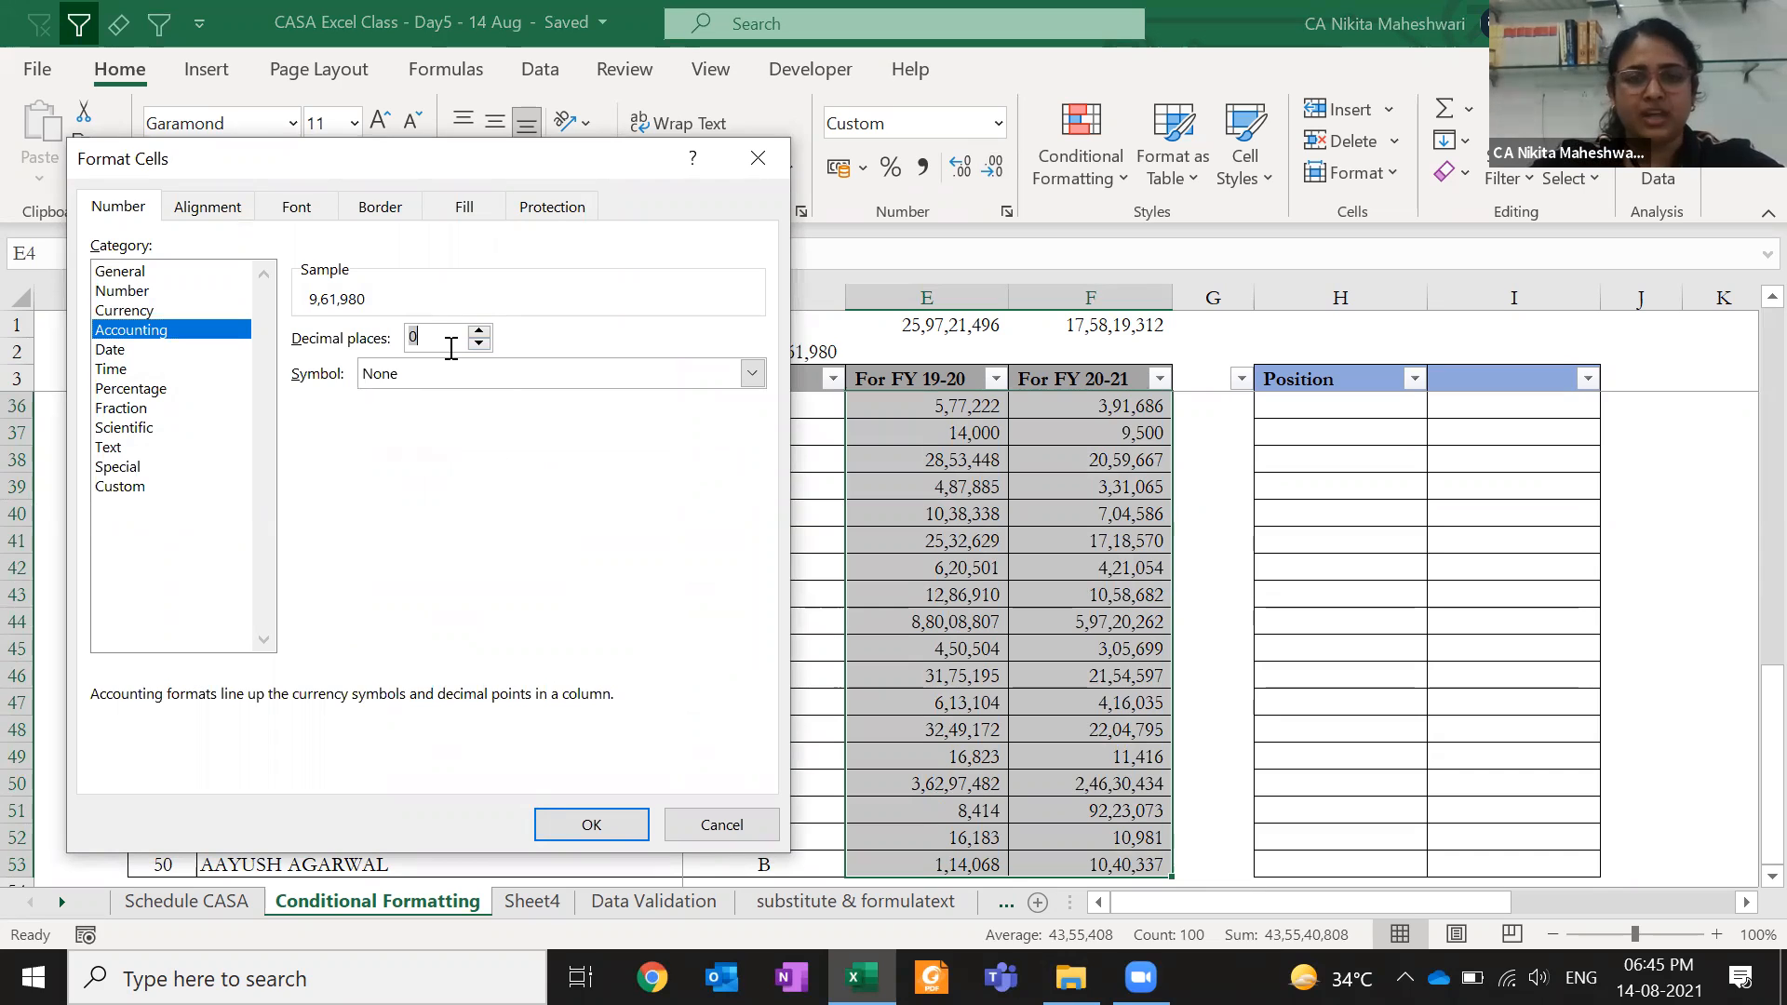
left_click(463, 376)
left_click(463, 376)
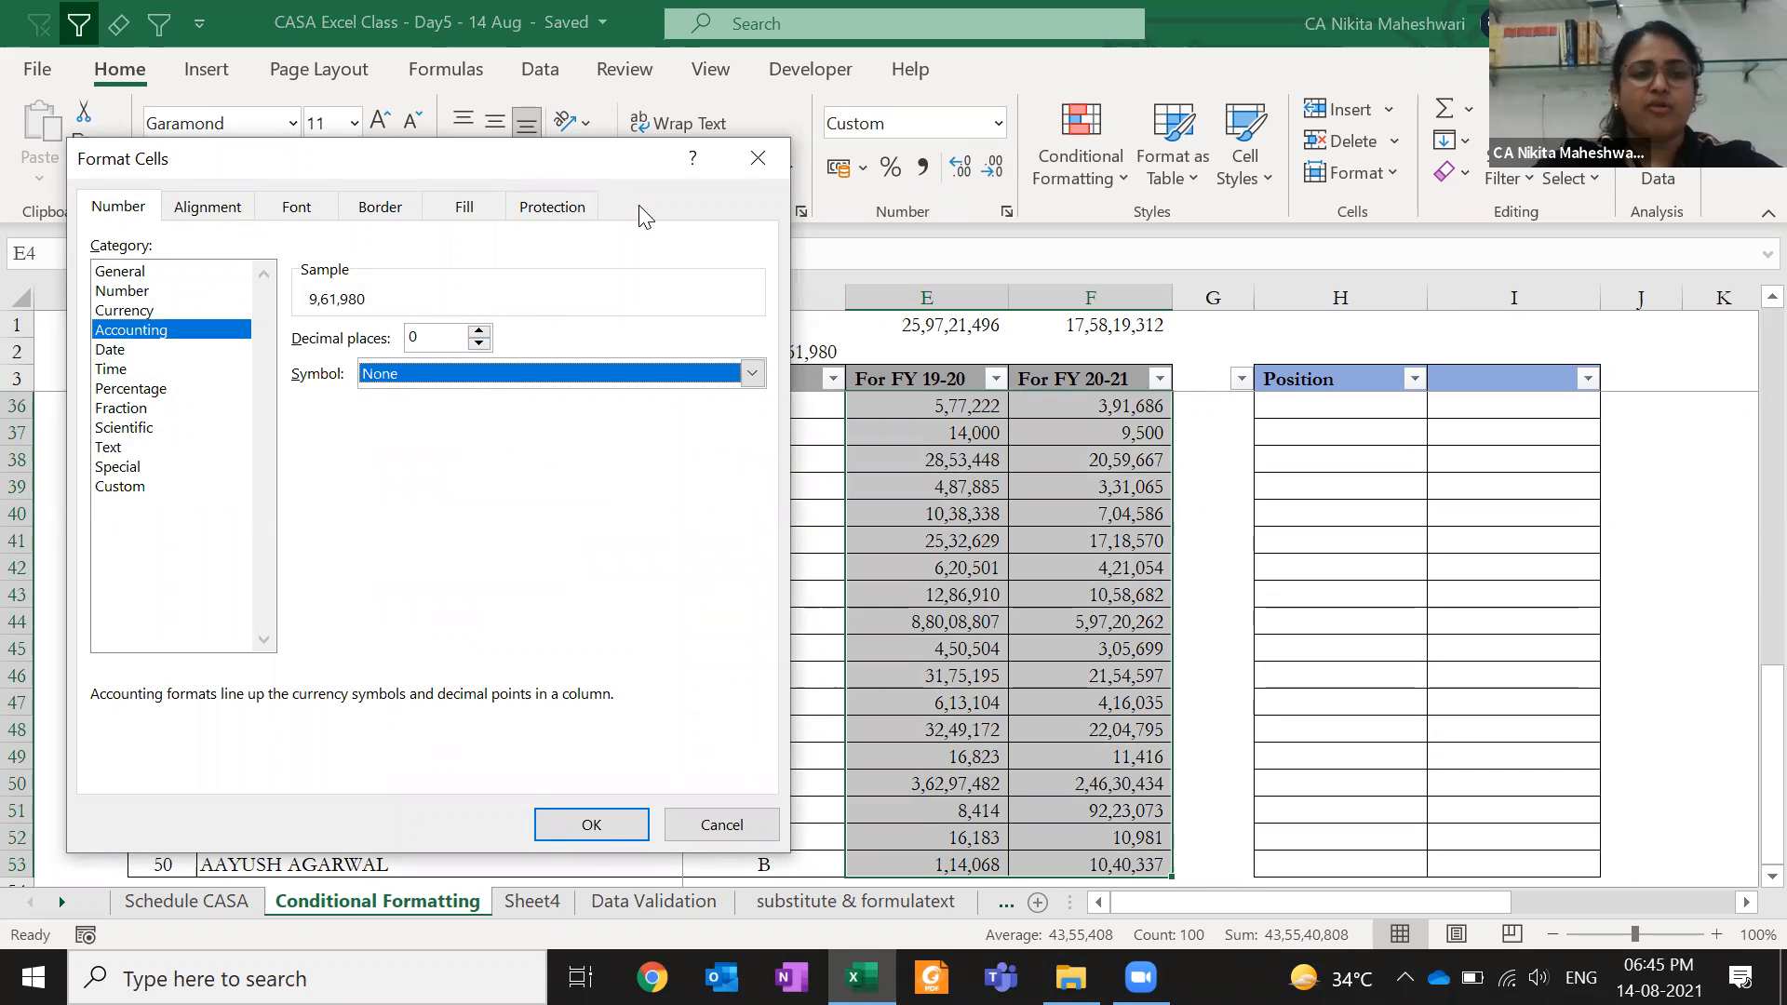
left_click(756, 158)
left_click(757, 459)
- Give E4:F53 Accounting format with zero decimals, then clear the 9,61,980 value in D2
left_click(962, 381)
key("Down")
key("ctrl+shift+Down")
key("ctrl+shift+Right")
key("ctrl+shift+grave")
left_click(922, 168)
left_click(994, 170)
left_click(994, 170)
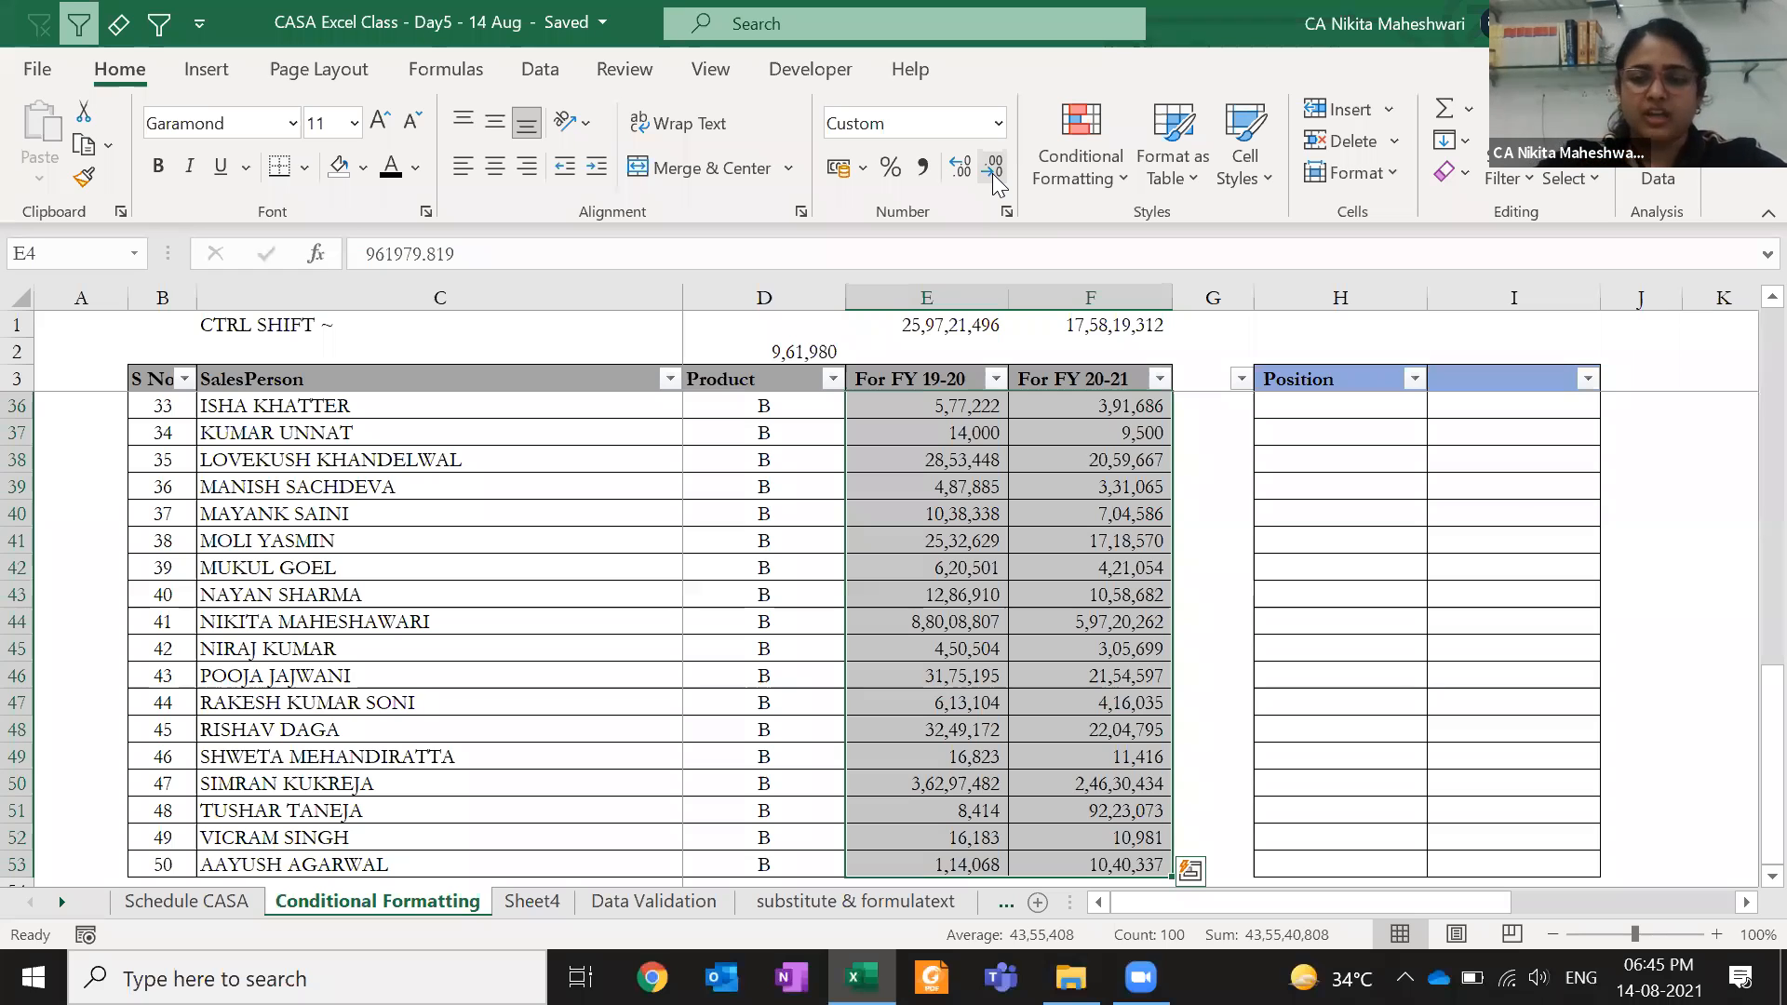
left_click(926, 378)
left_click(763, 351)
key("Delete")
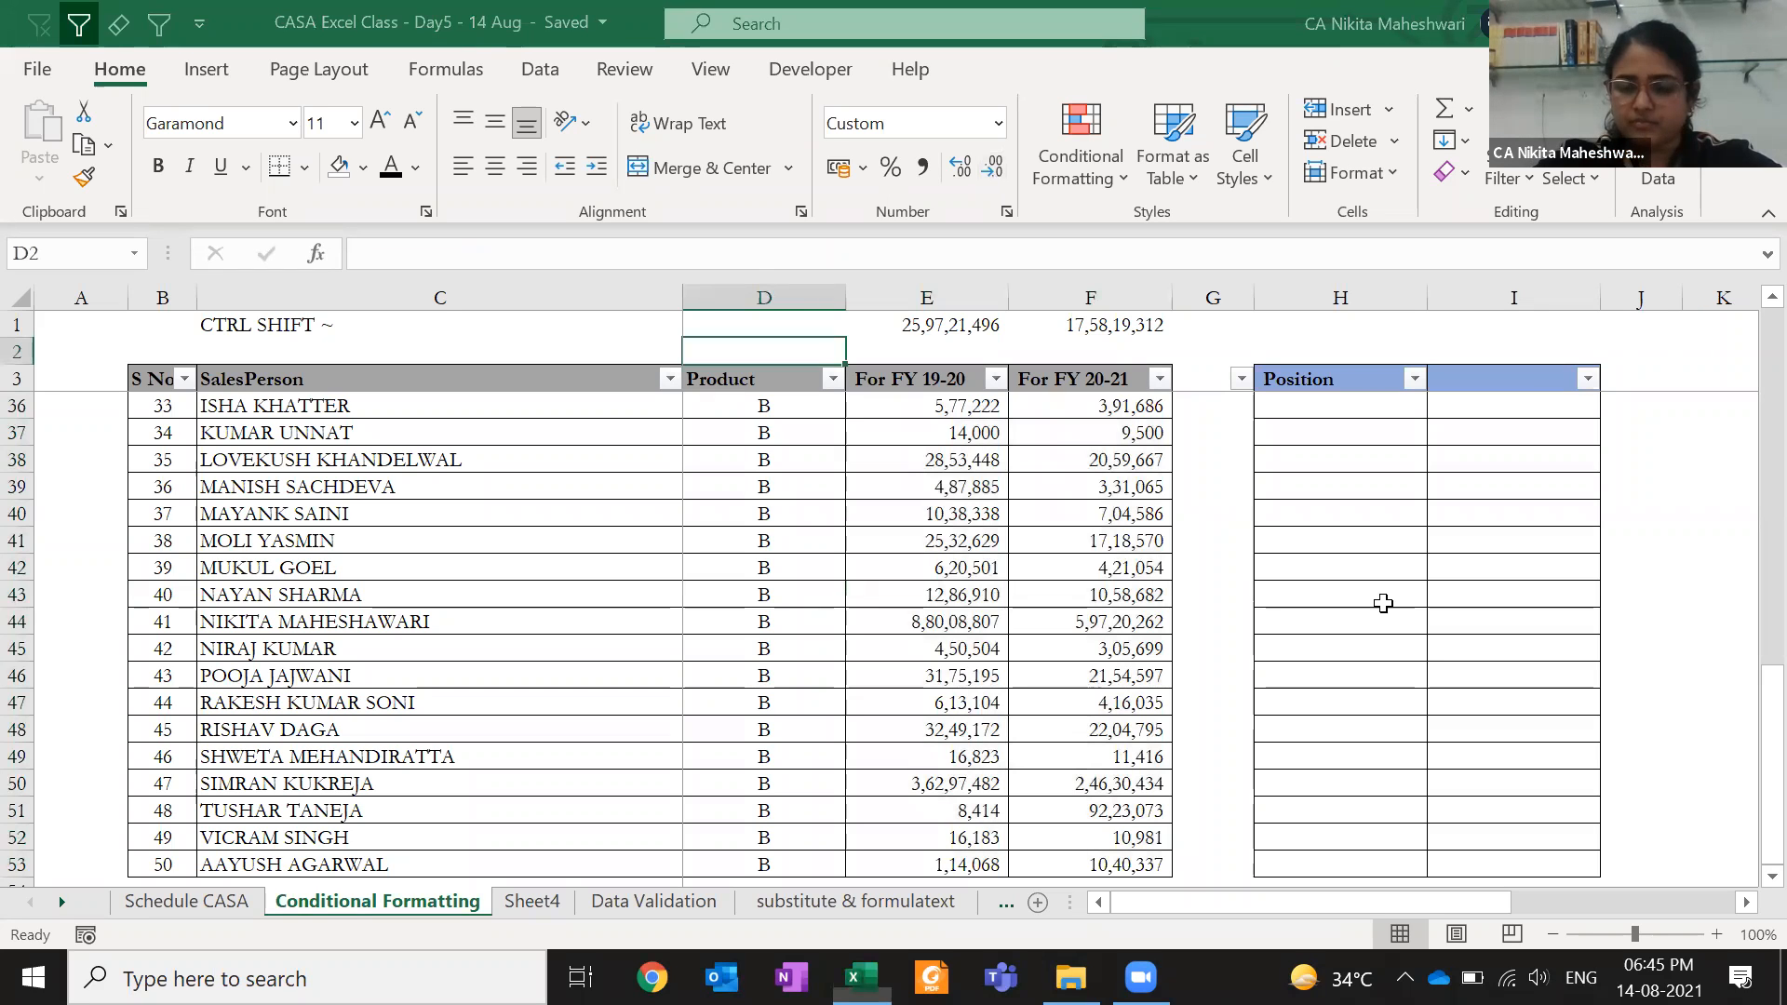
- Check the NET difference in Q2 between the DR and CR totals
left_click(817, 612)
key("Up")
key("Down")
key("Down")
key("Down")
key("Right")
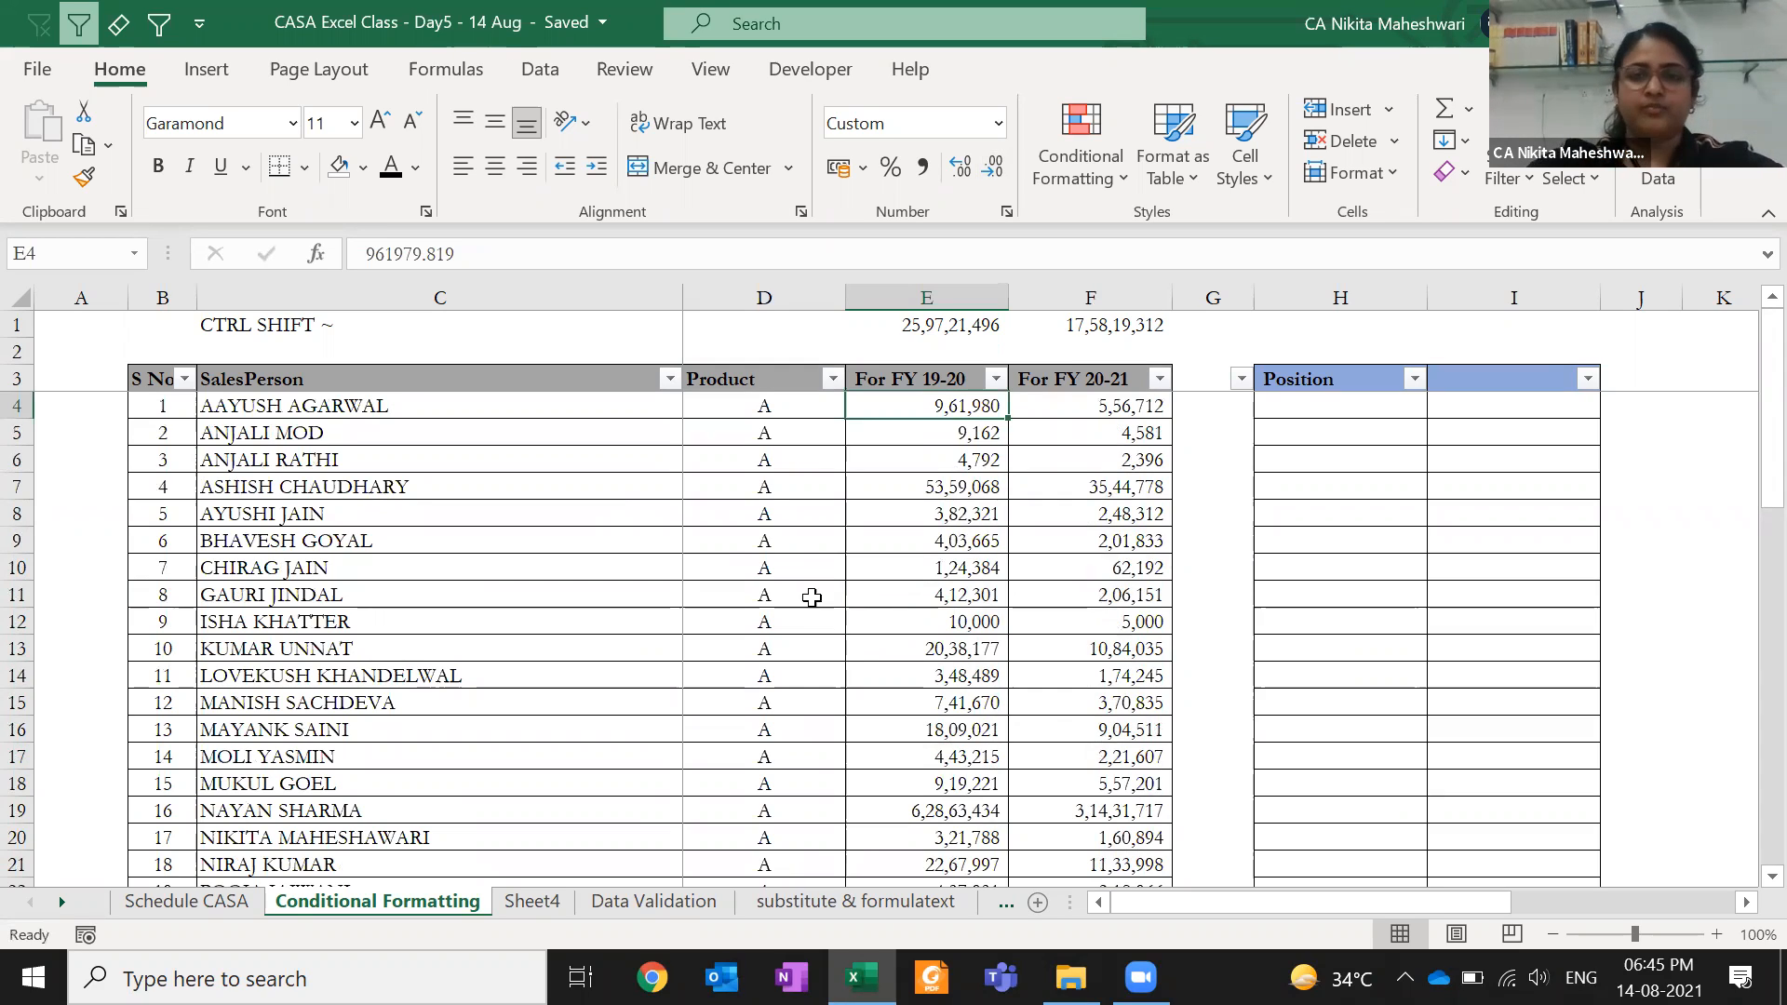
left_click(1334, 337)
key("Right")
key("Up")
key("ctrl+Right")
key("ctrl+Right")
key("Right")
key("Right")
key("Down")
key("Right")
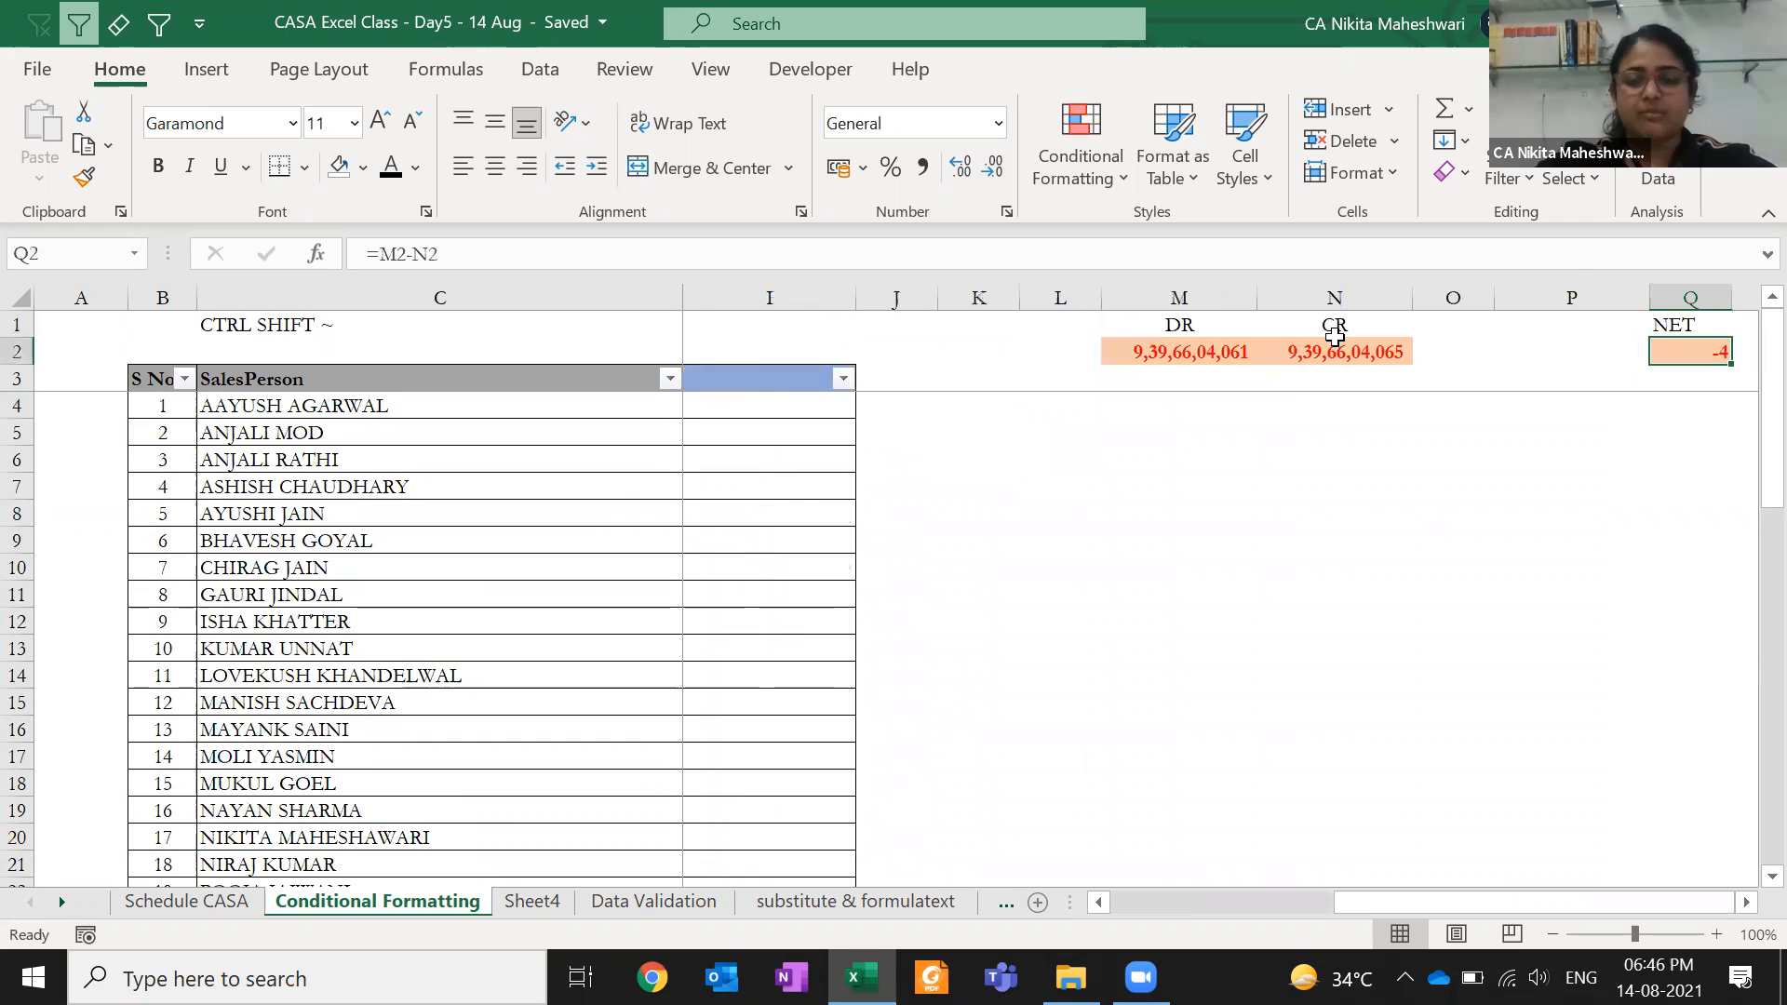
- Change the last digit of M2's DR value to 5 so it reads 9,39,66,04,065
key("Left")
key("Left")
key("Left")
key("Right")
key("Right")
key("Left")
key("Left")
key("Left")
key("F2")
key("BackSpace")
type("5")
key("ctrl+Return")
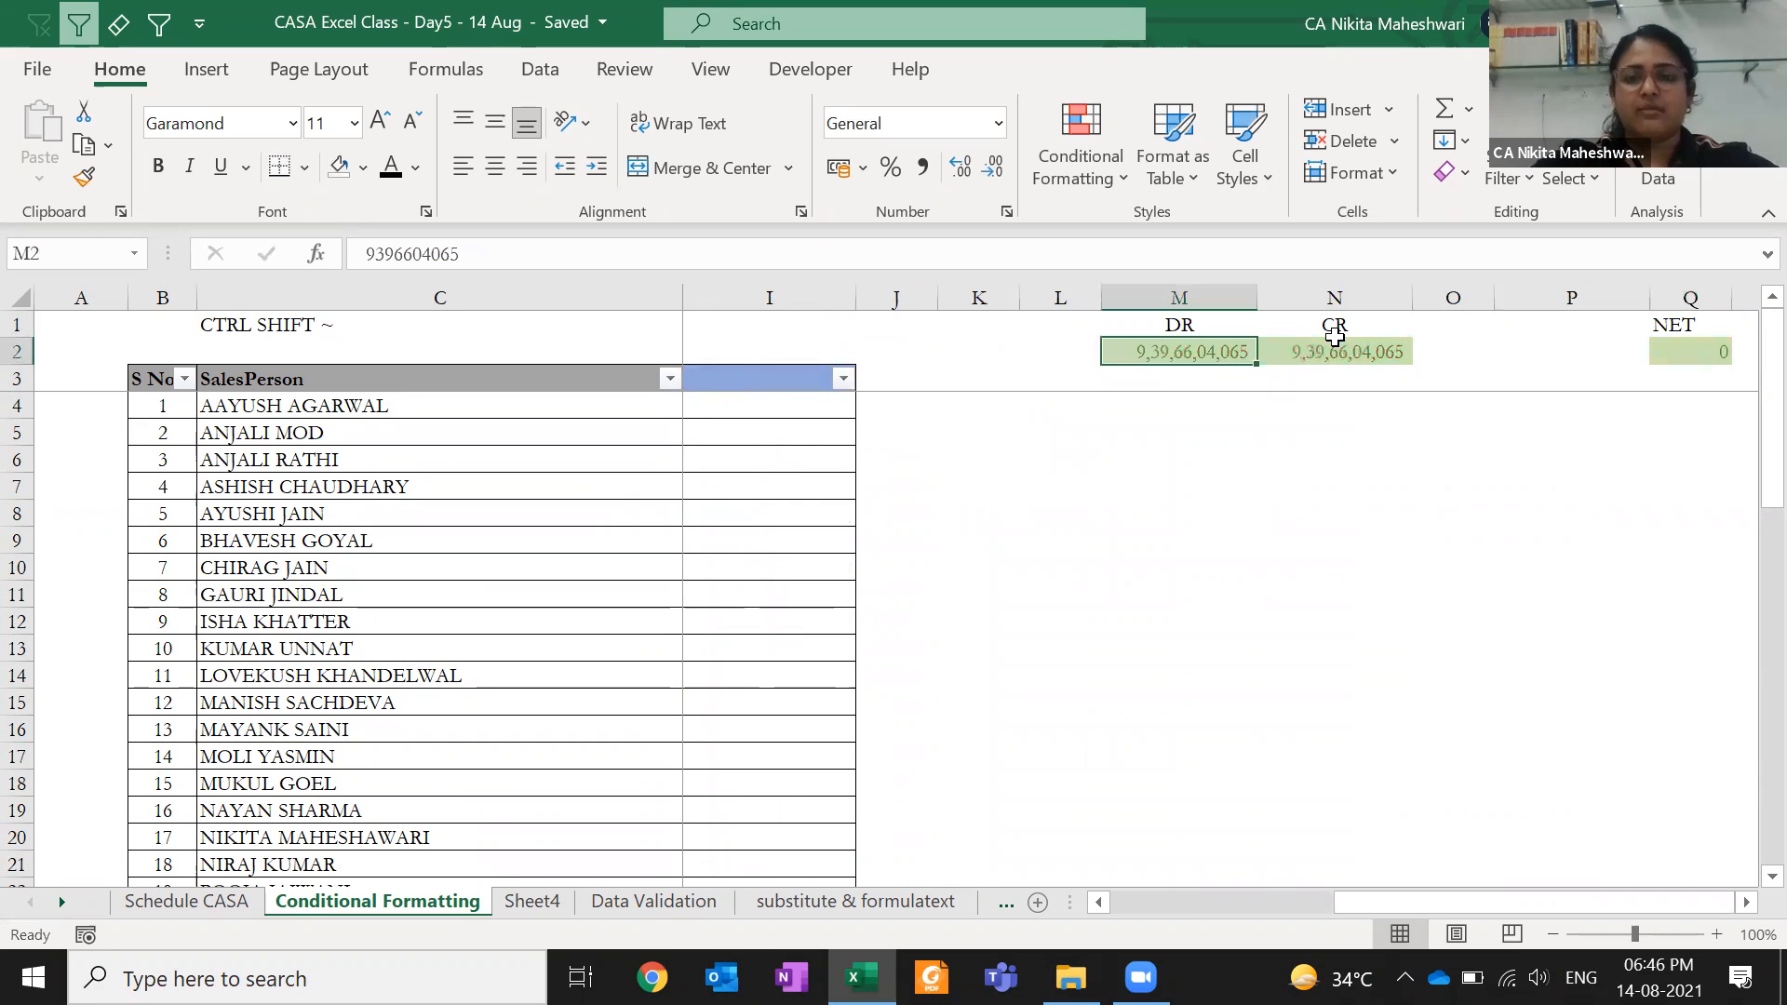
- Move through the sales table and back to the DR value to confirm NET shows 0
key("ctrl+Left")
key("Down")
key("Right")
key("Right")
key("Right")
key("Right")
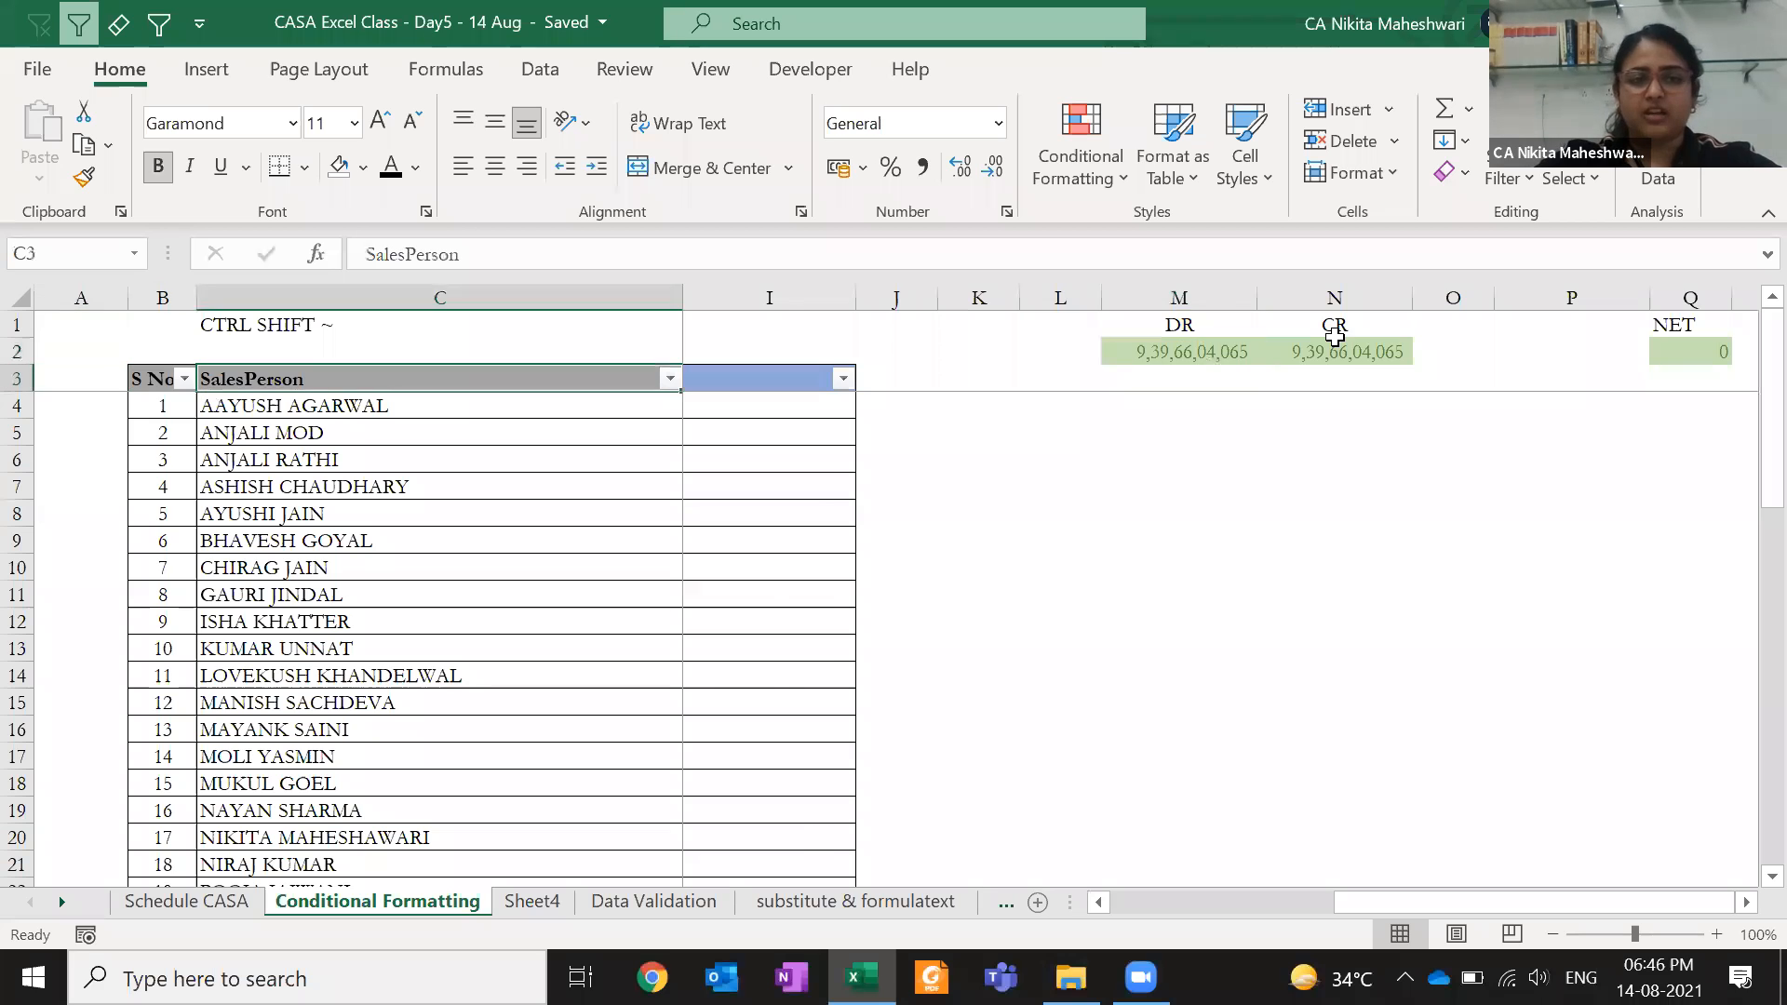
key("Down")
key("Right")
key("Right")
key("Up")
key("Up")
key("ctrl+Right")
key("Right")
key("Right")
key("Right")
key("Right")
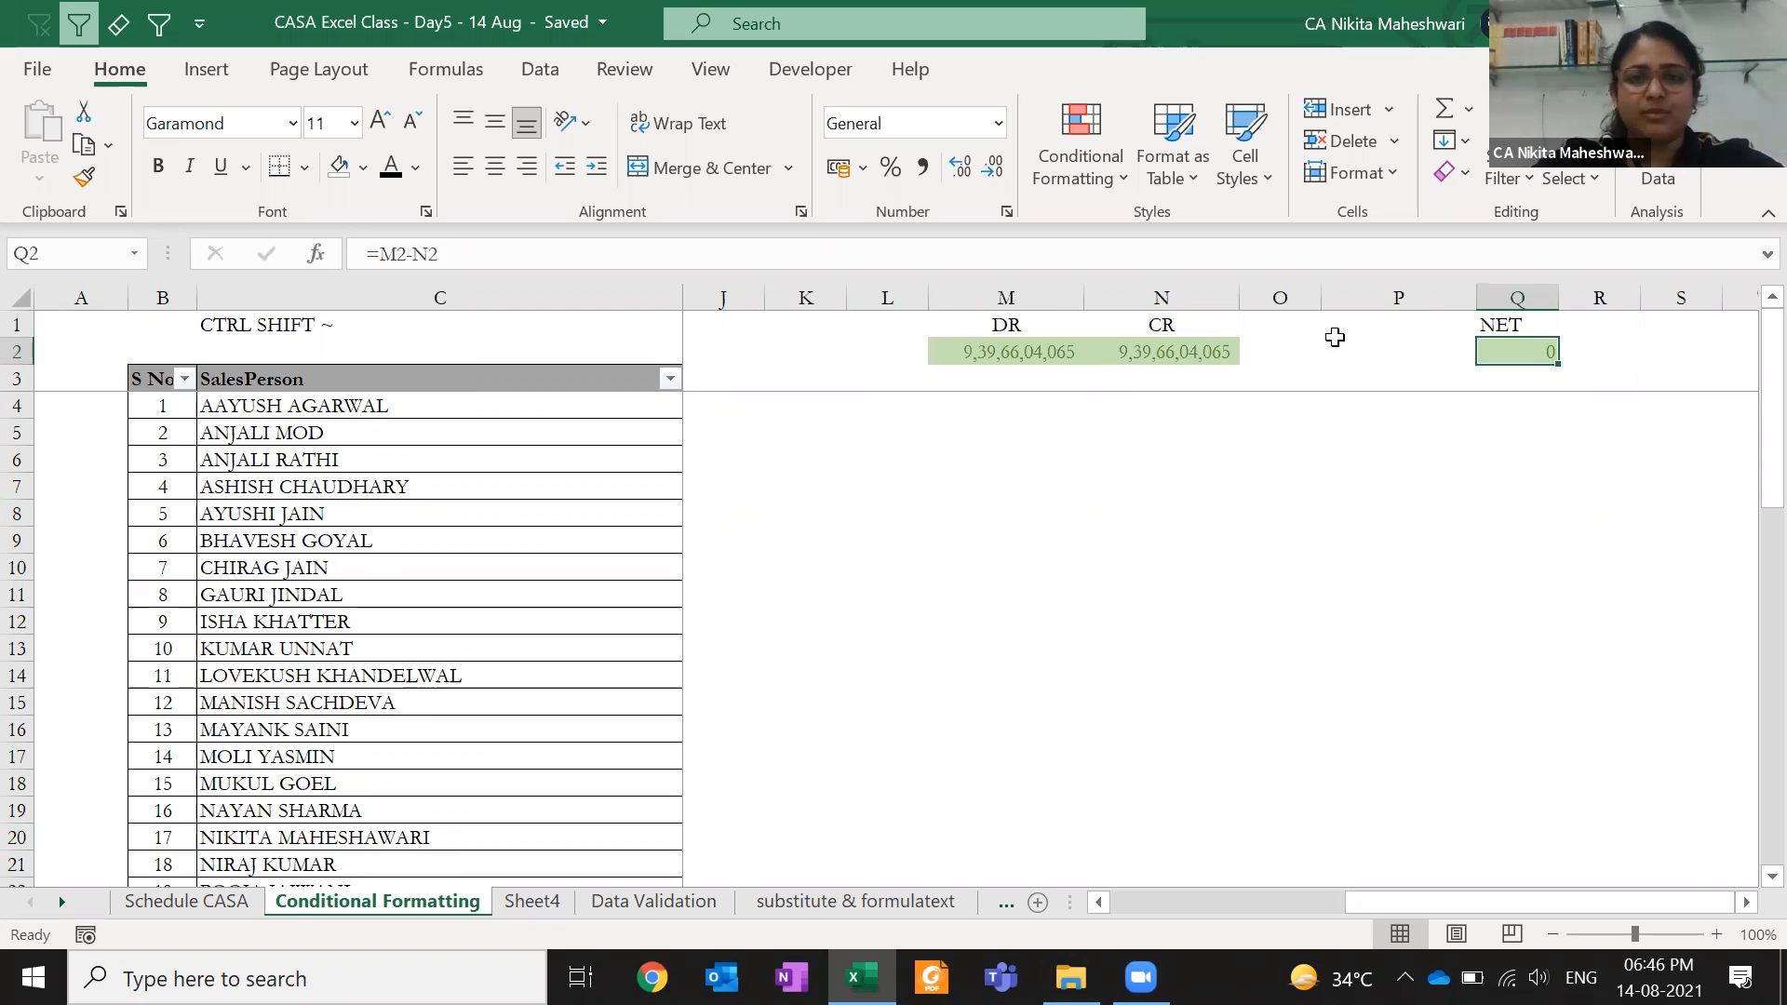
key("Left")
key("Left")
key("Left")
key("Left")
key("Left")
key("Left")
key("Left")
key("Left")
key("Left")
key("Left")
key("Left")
key("Left")
key("Left")
key("Left")
key("Left")
key("Left")
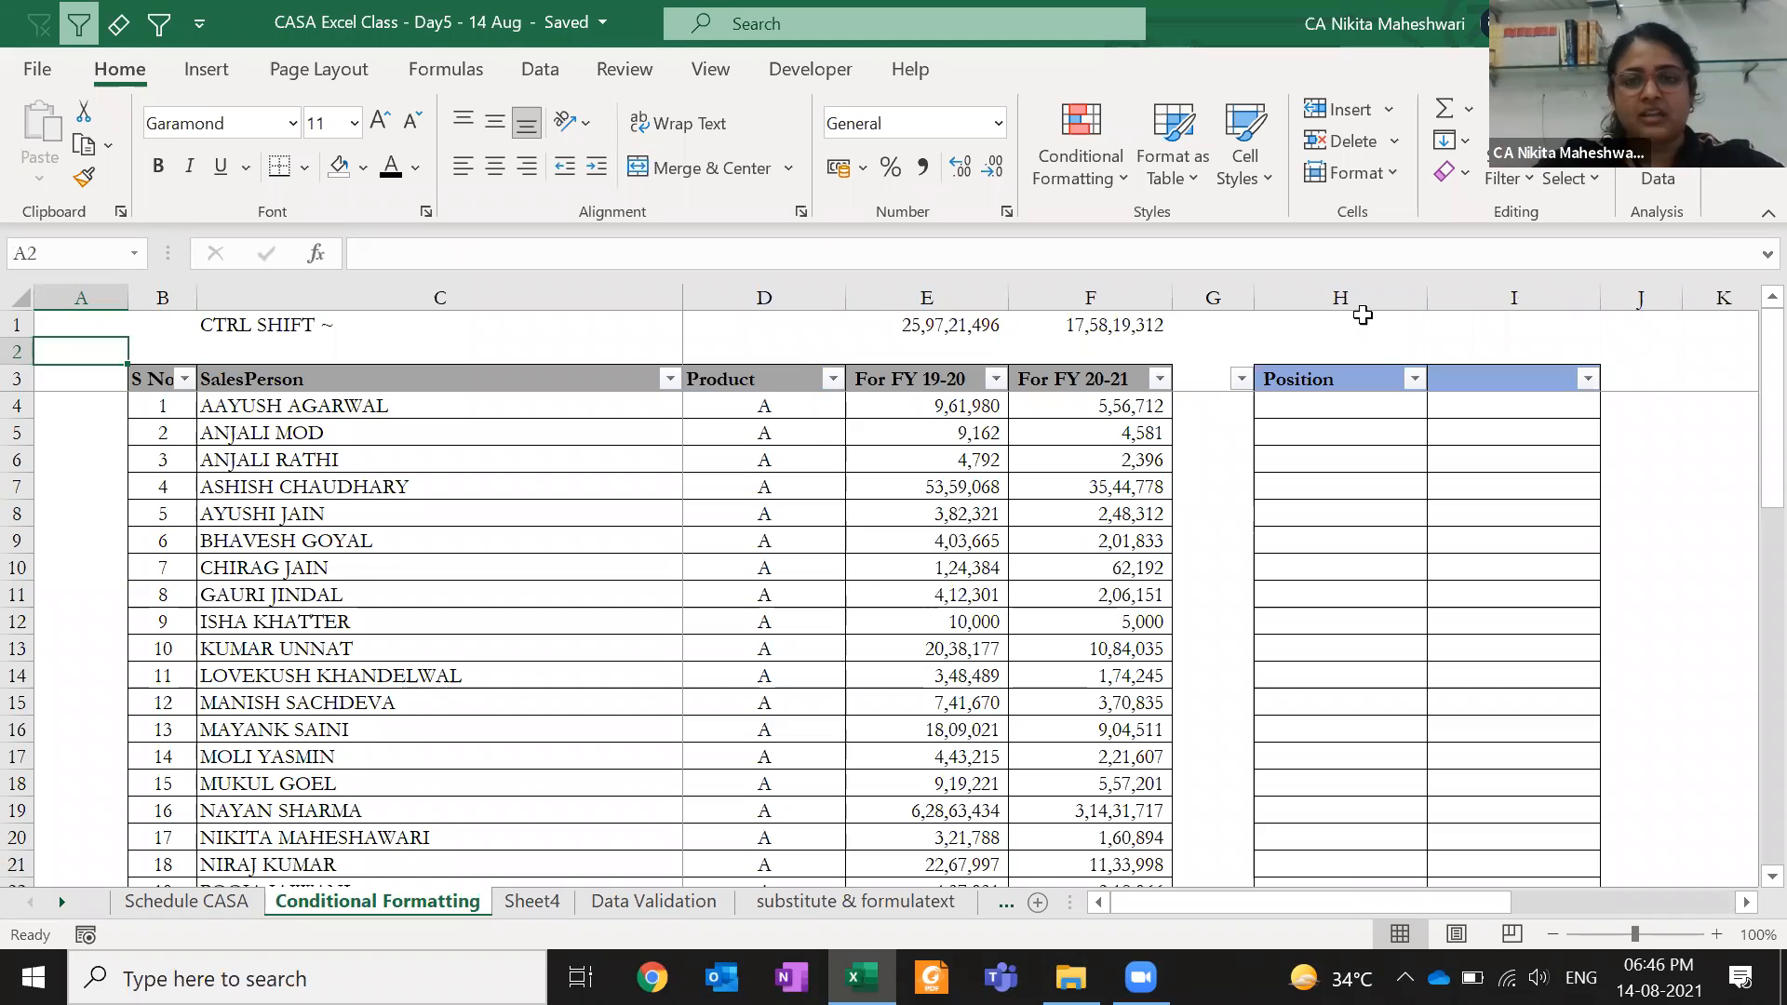
left_click(914, 408)
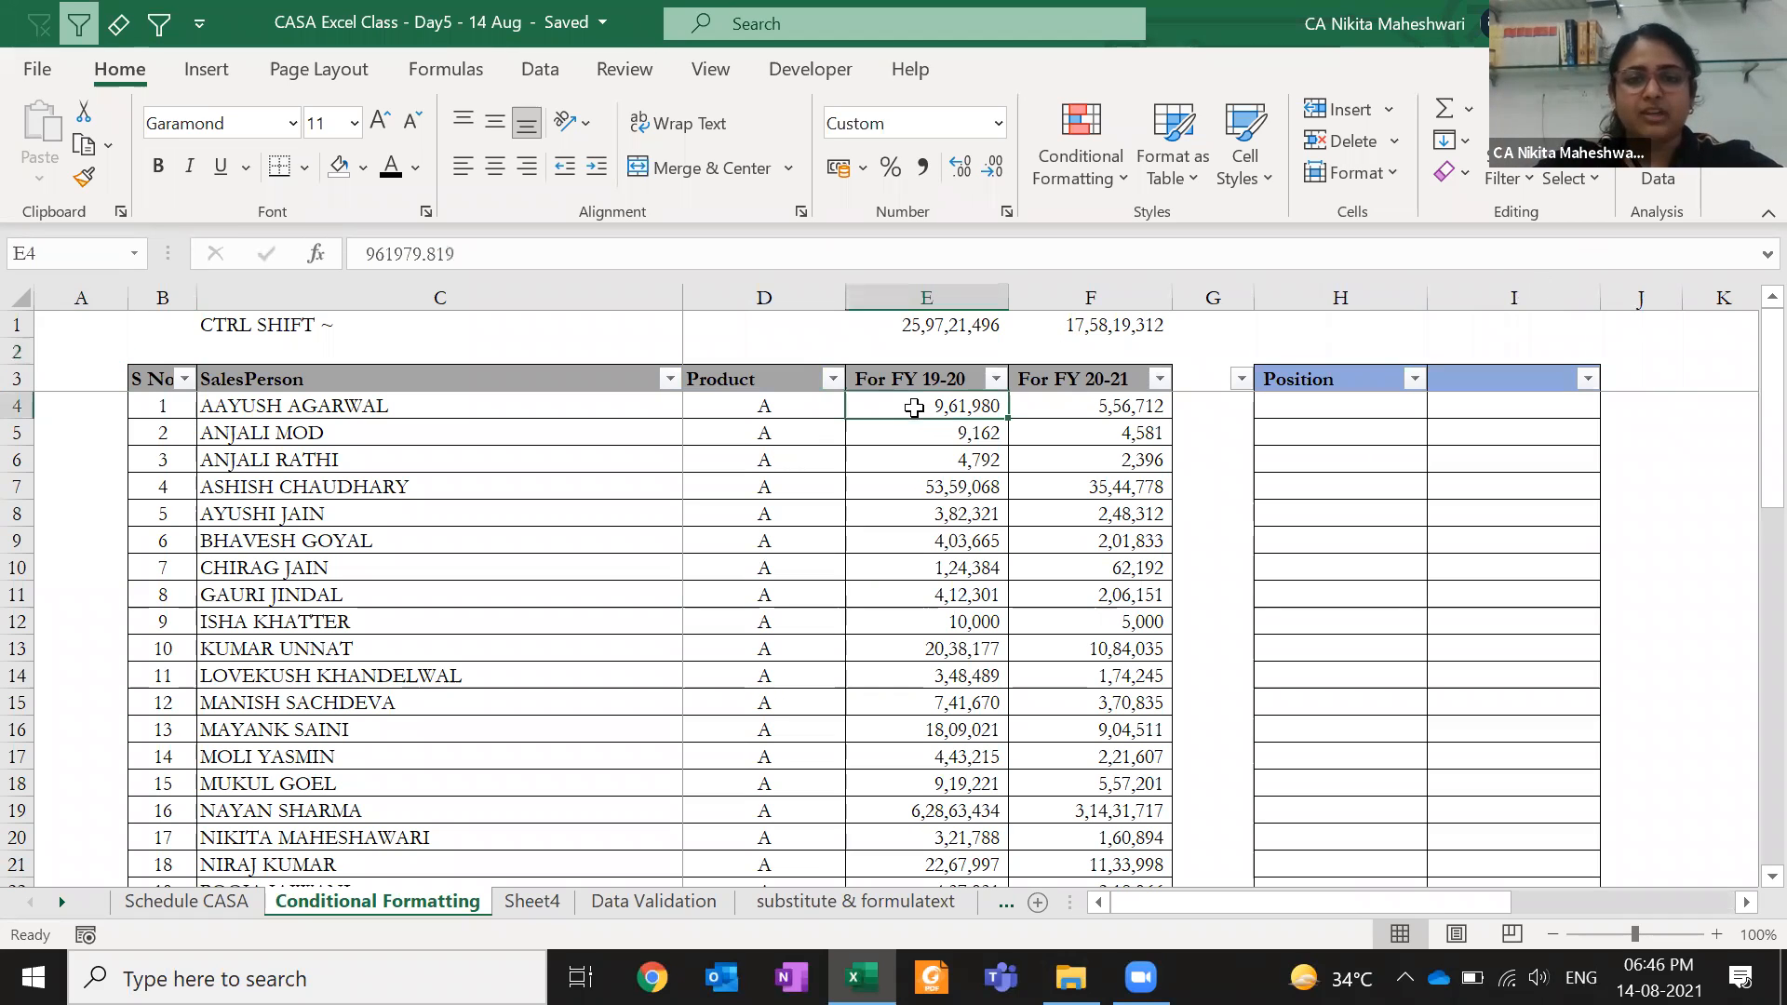
left_click(1061, 405)
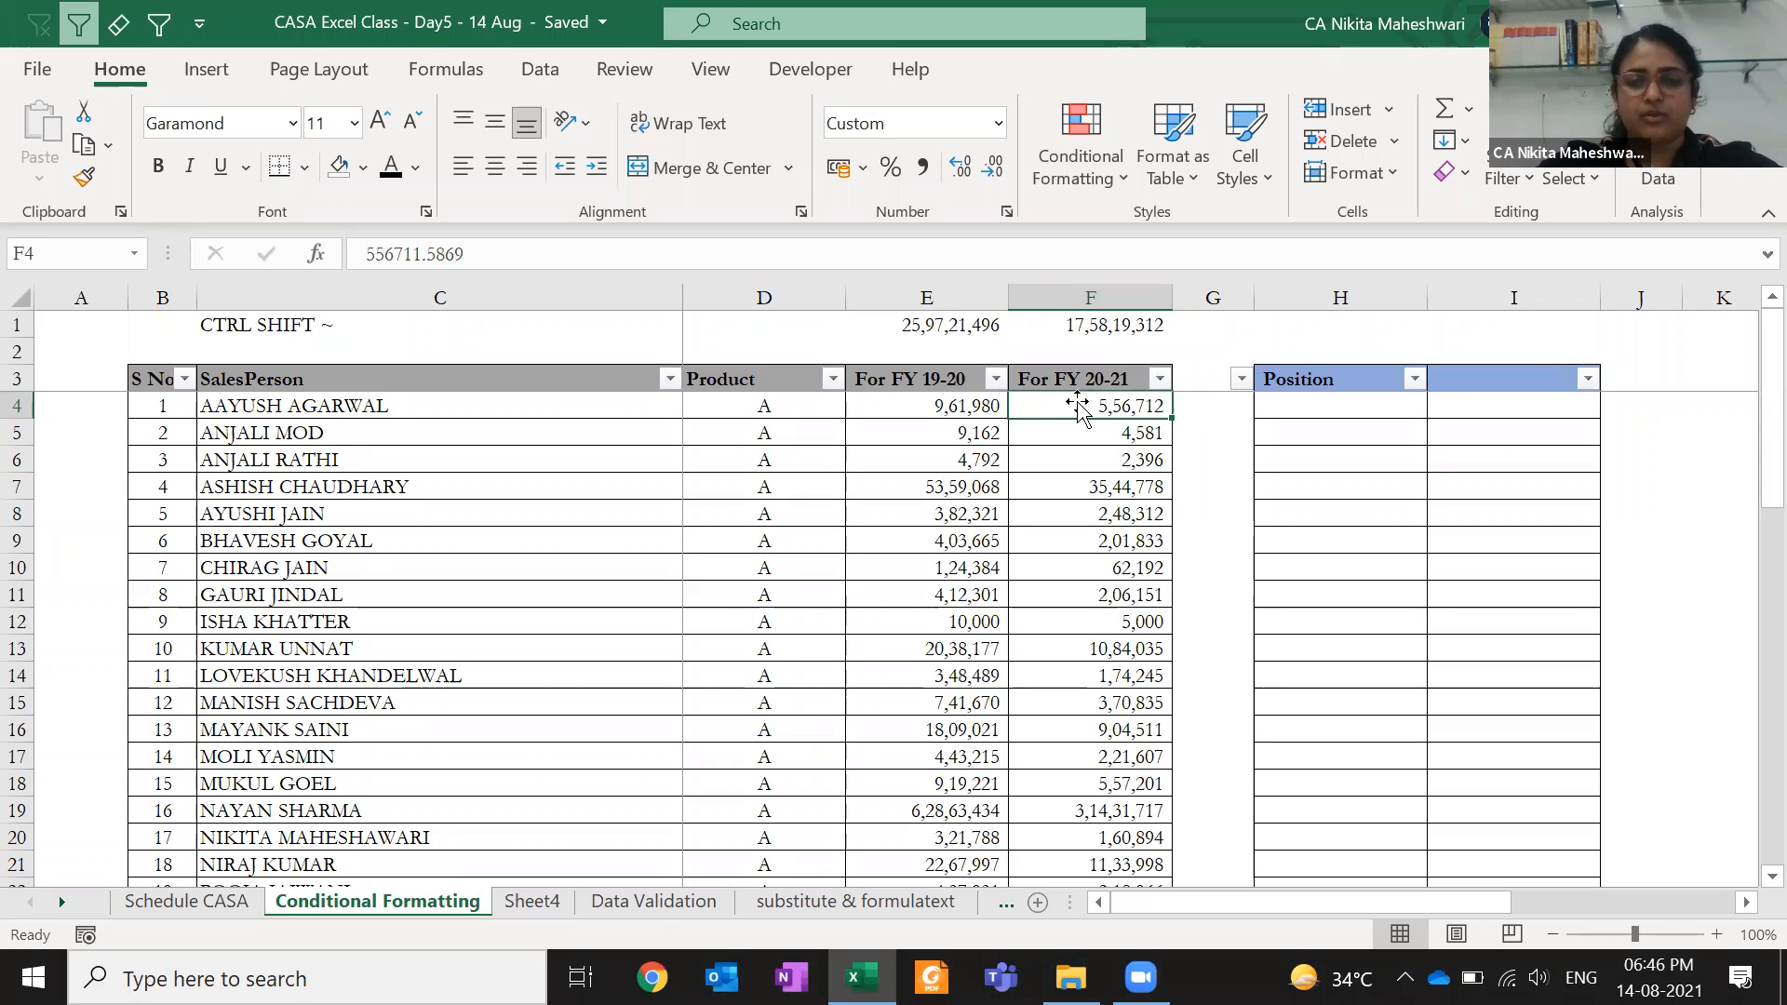
left_click(1295, 402)
type("=")
key("Left")
key("Left")
key("Left")
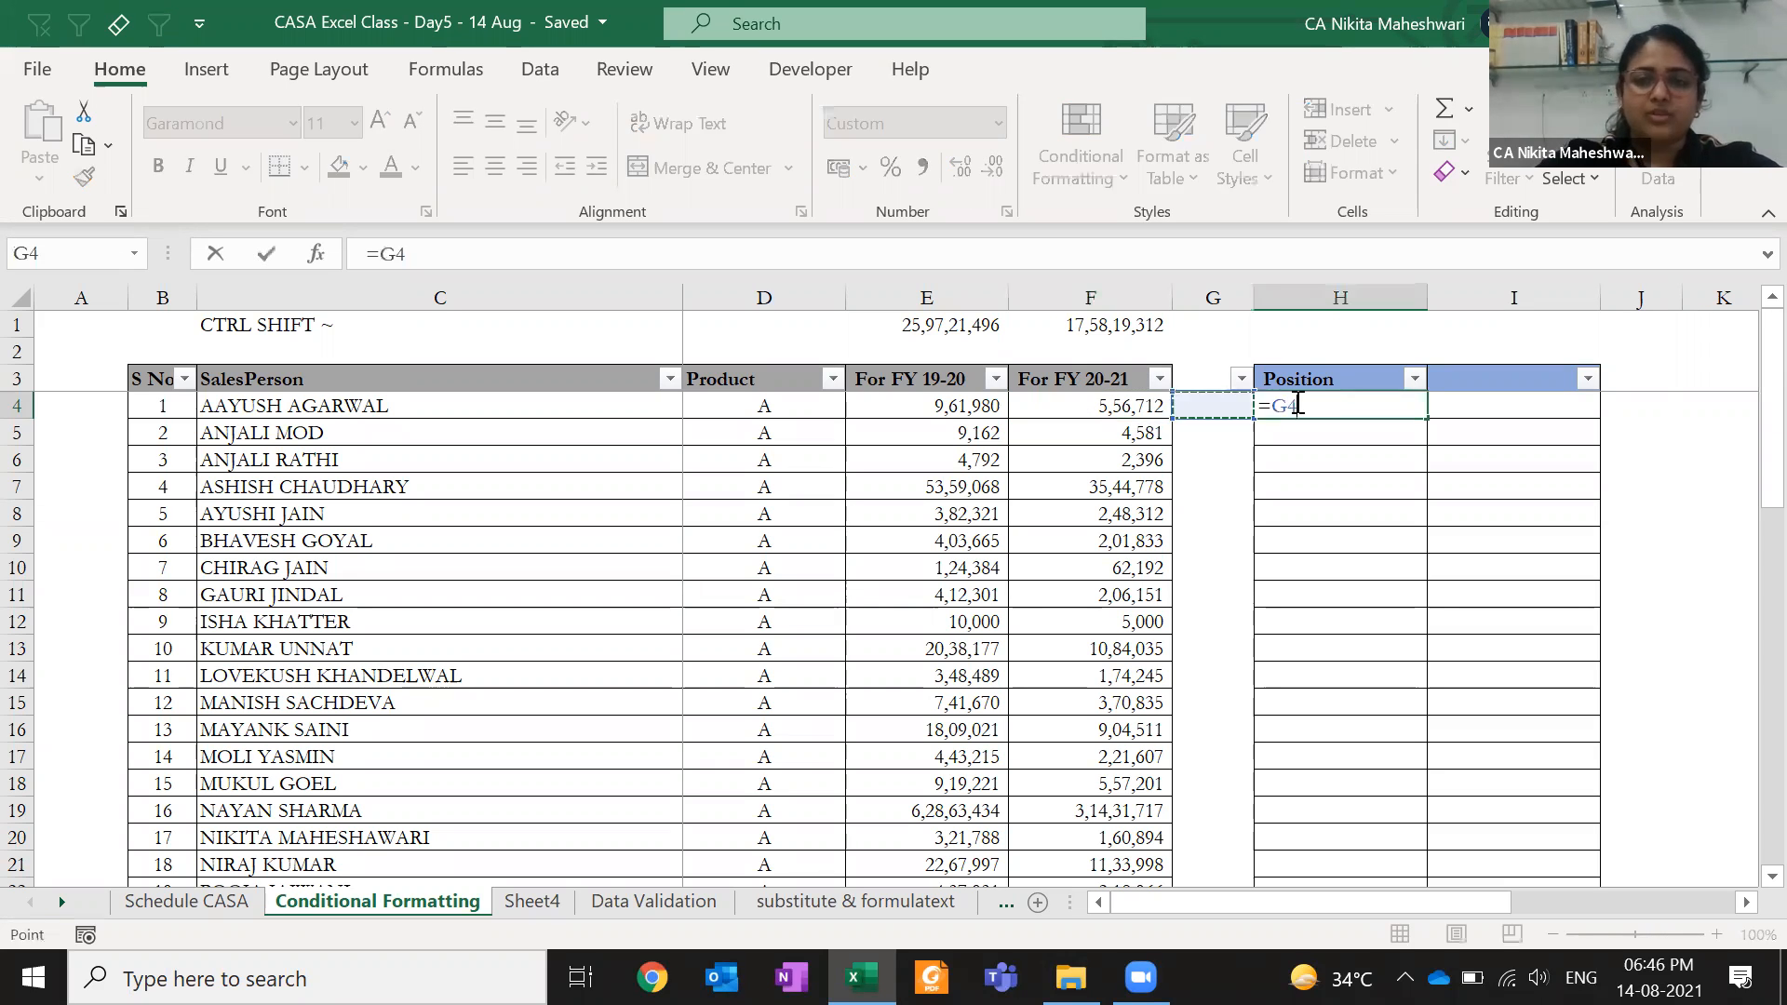
type("-")
key("Left")
key("Left")
key("Left")
key("Right")
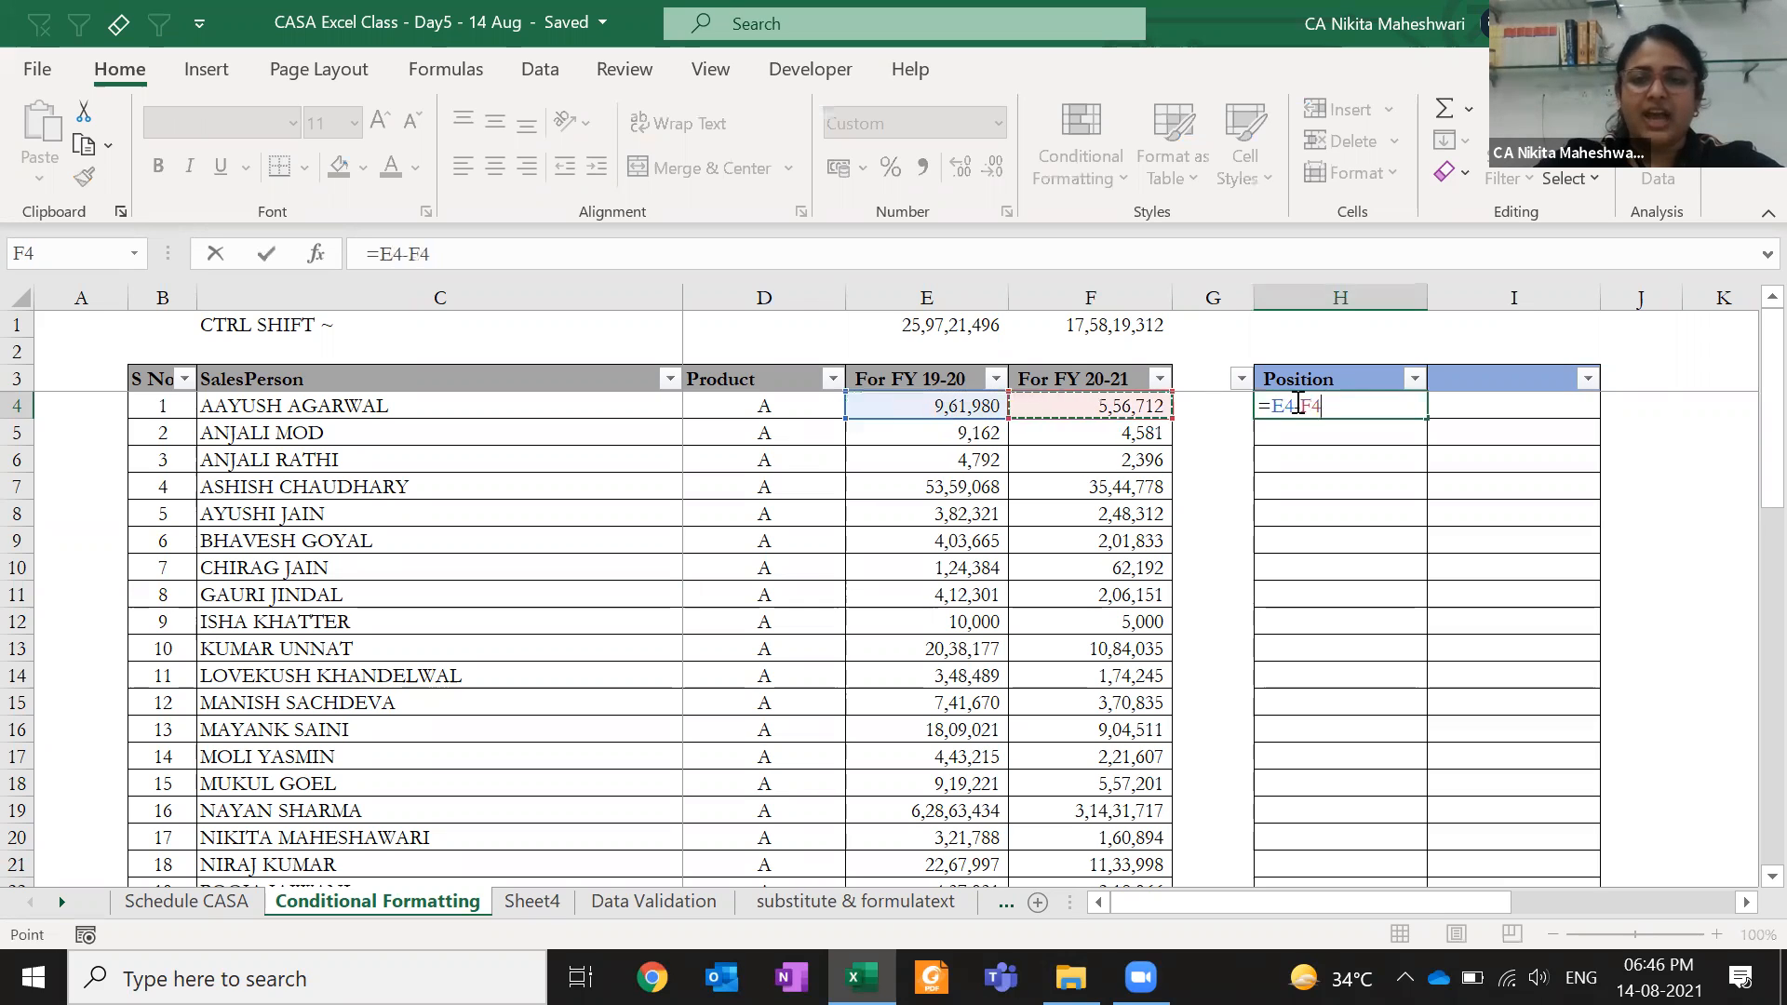
key("ctrl+Return")
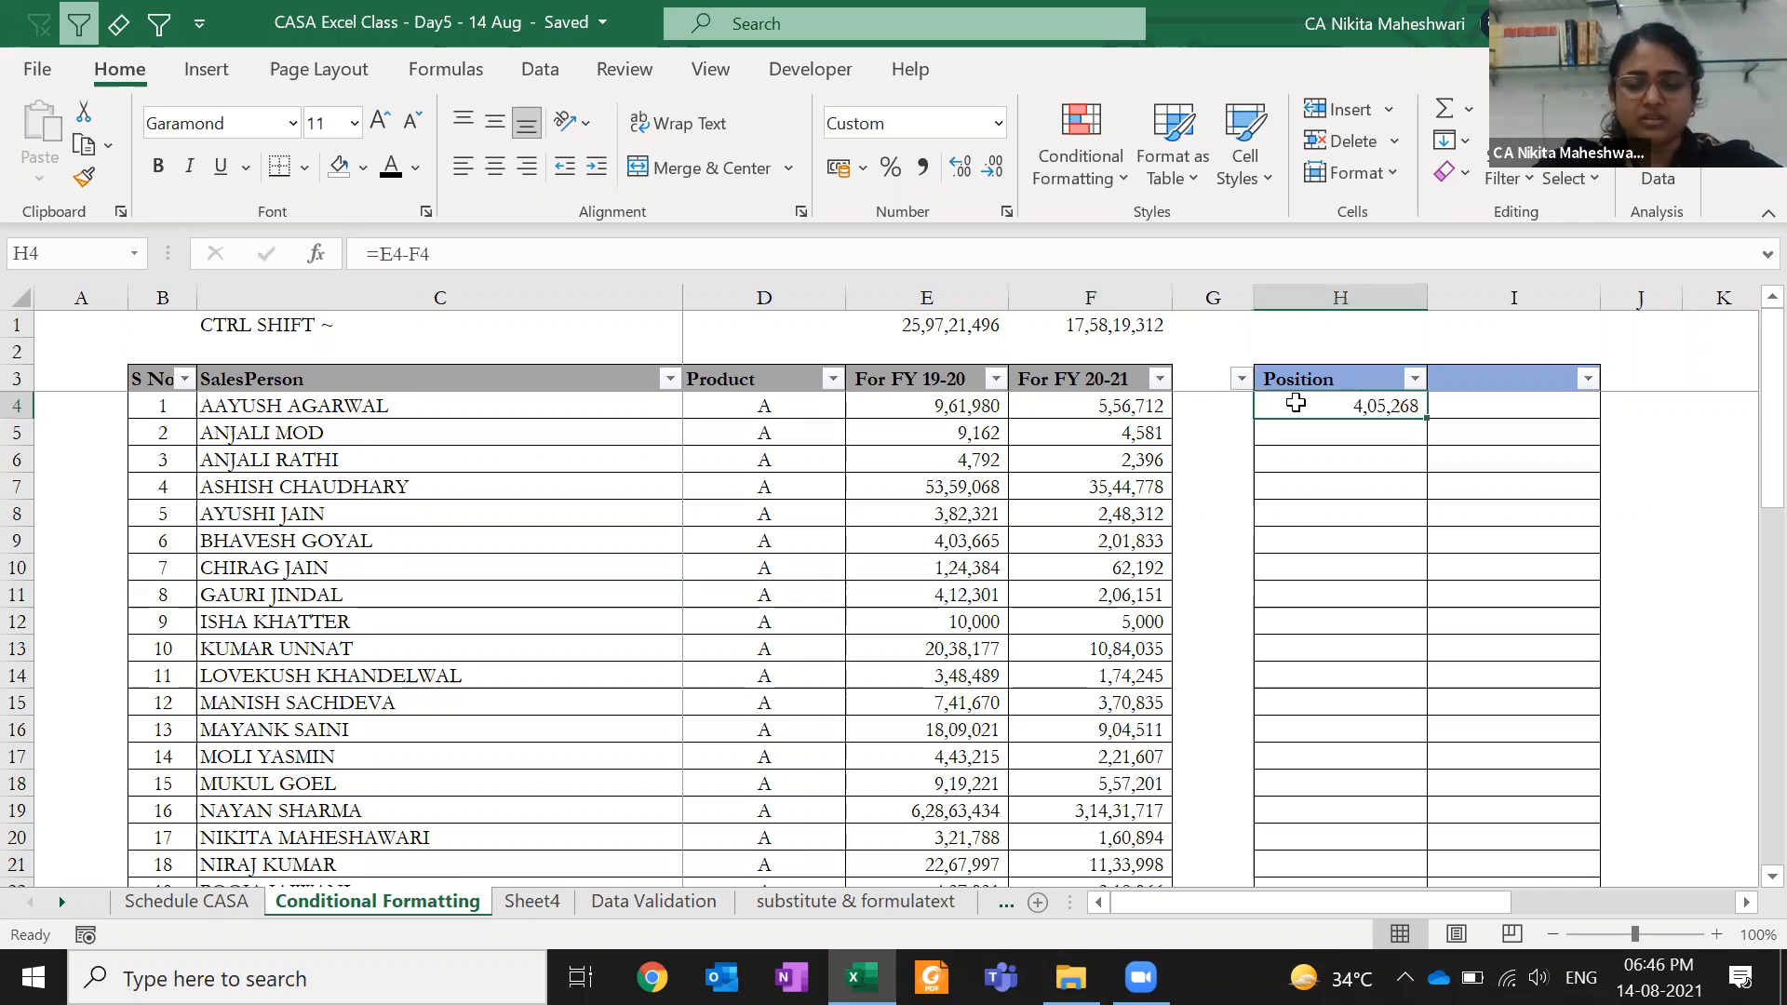
key("Delete")
key("Left")
key("Left")
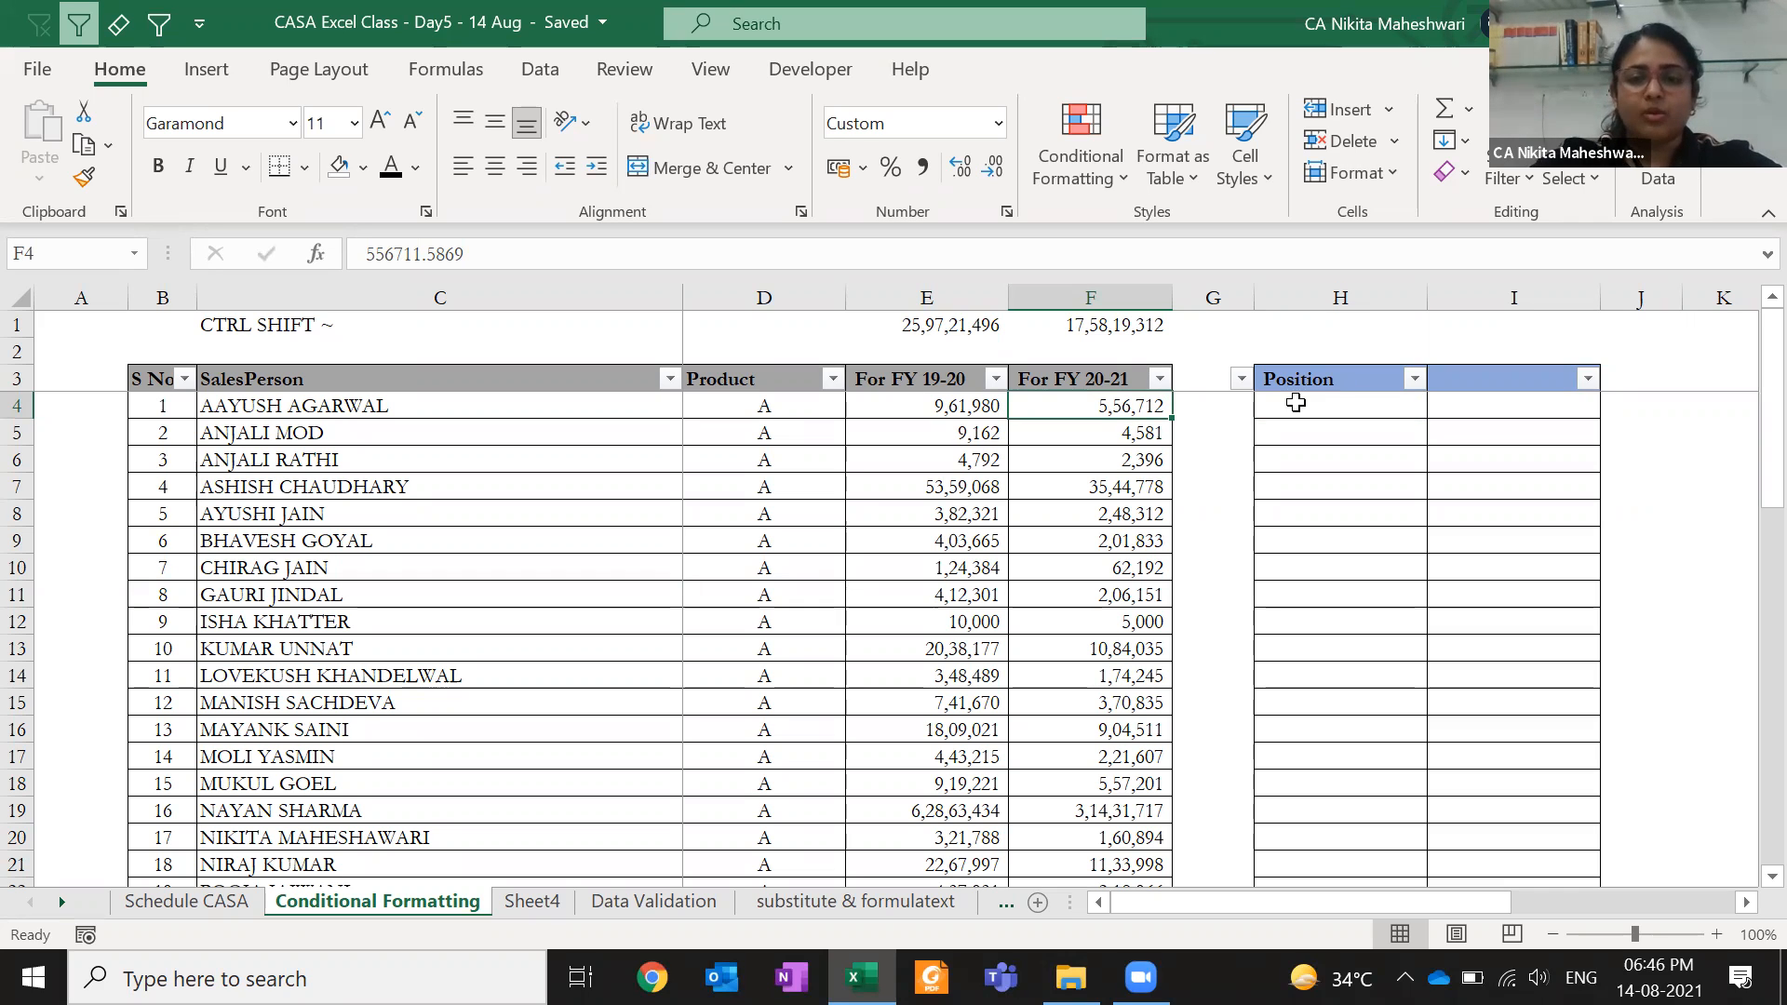
- Start a Greater Than highlight rule, cancel it, and bring back the Highlight Cells Rules list
left_click(1106, 183)
mouse_move(1176, 231)
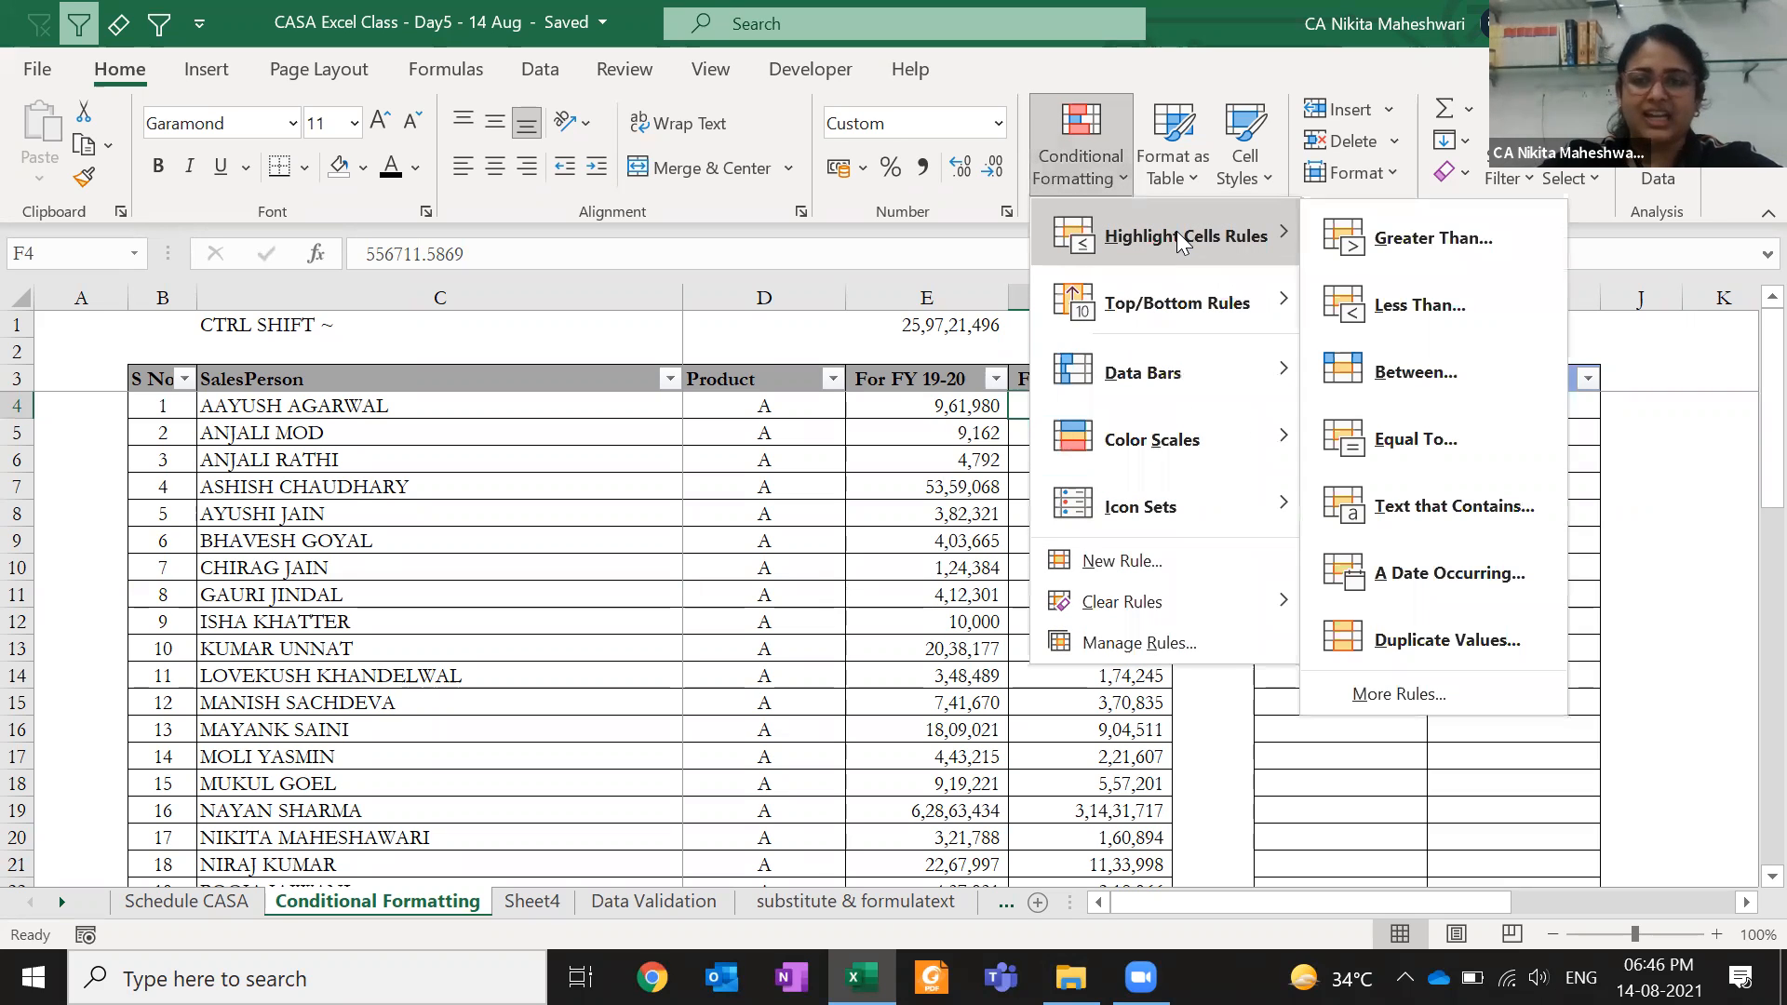
left_click(1442, 240)
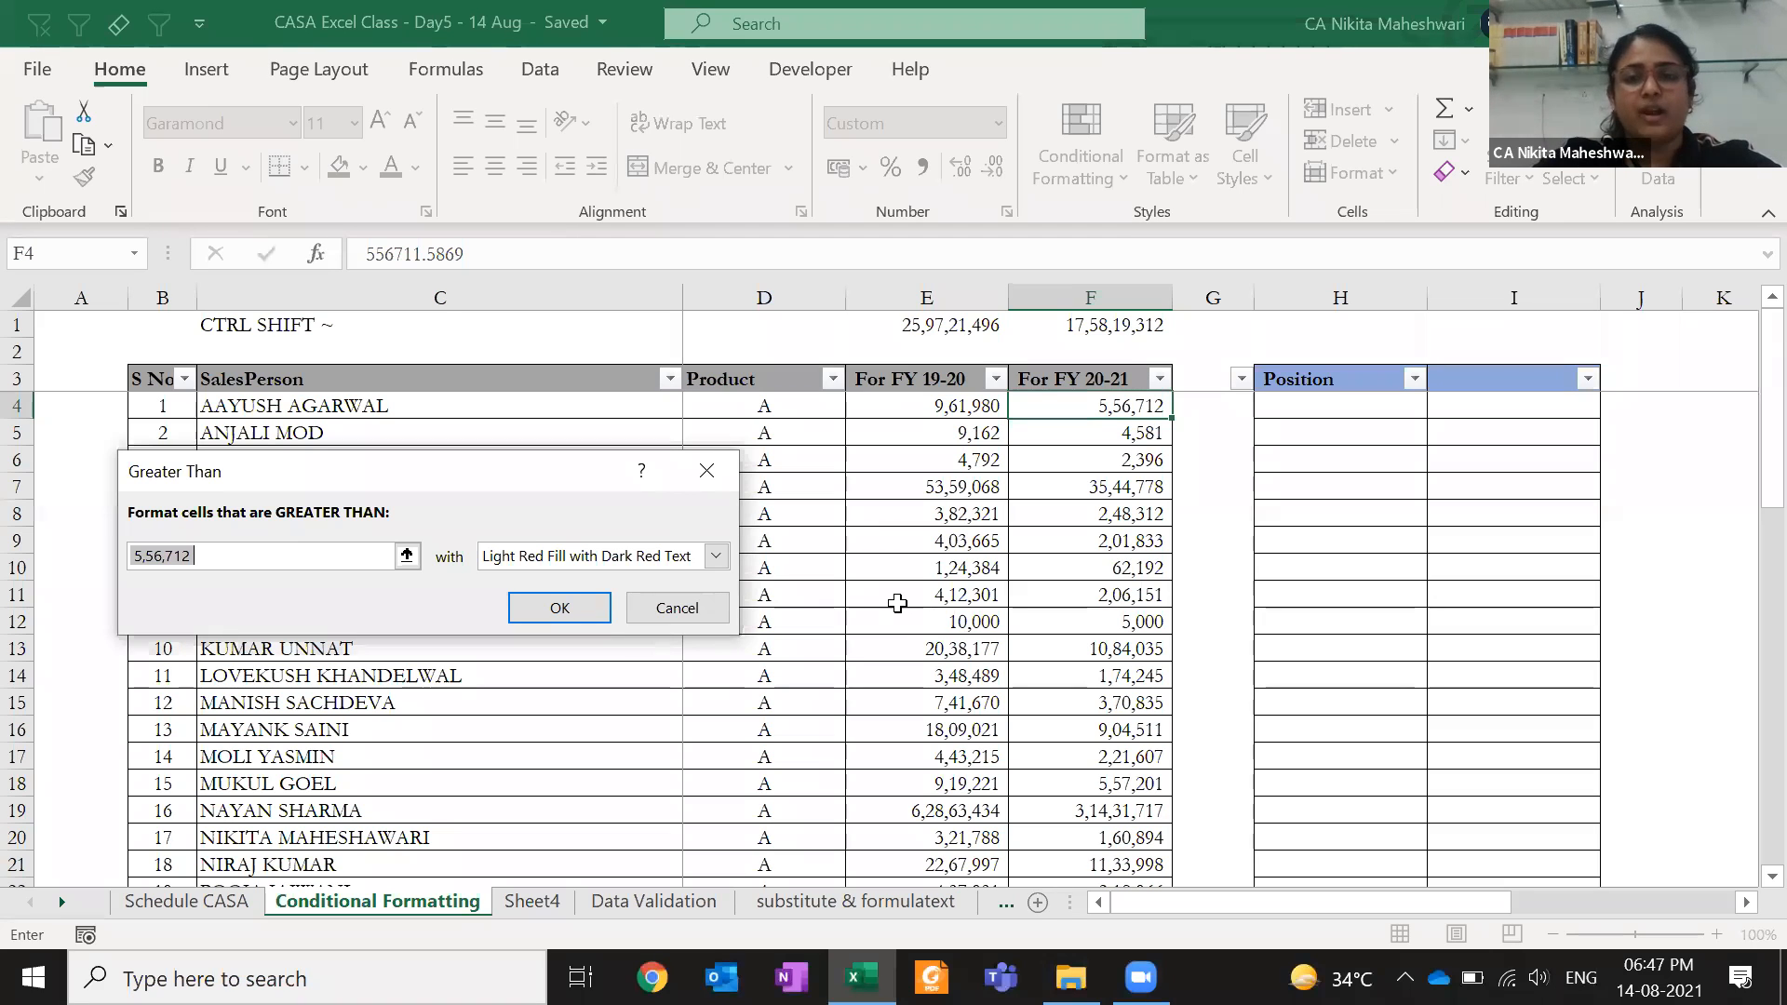
left_click(677, 609)
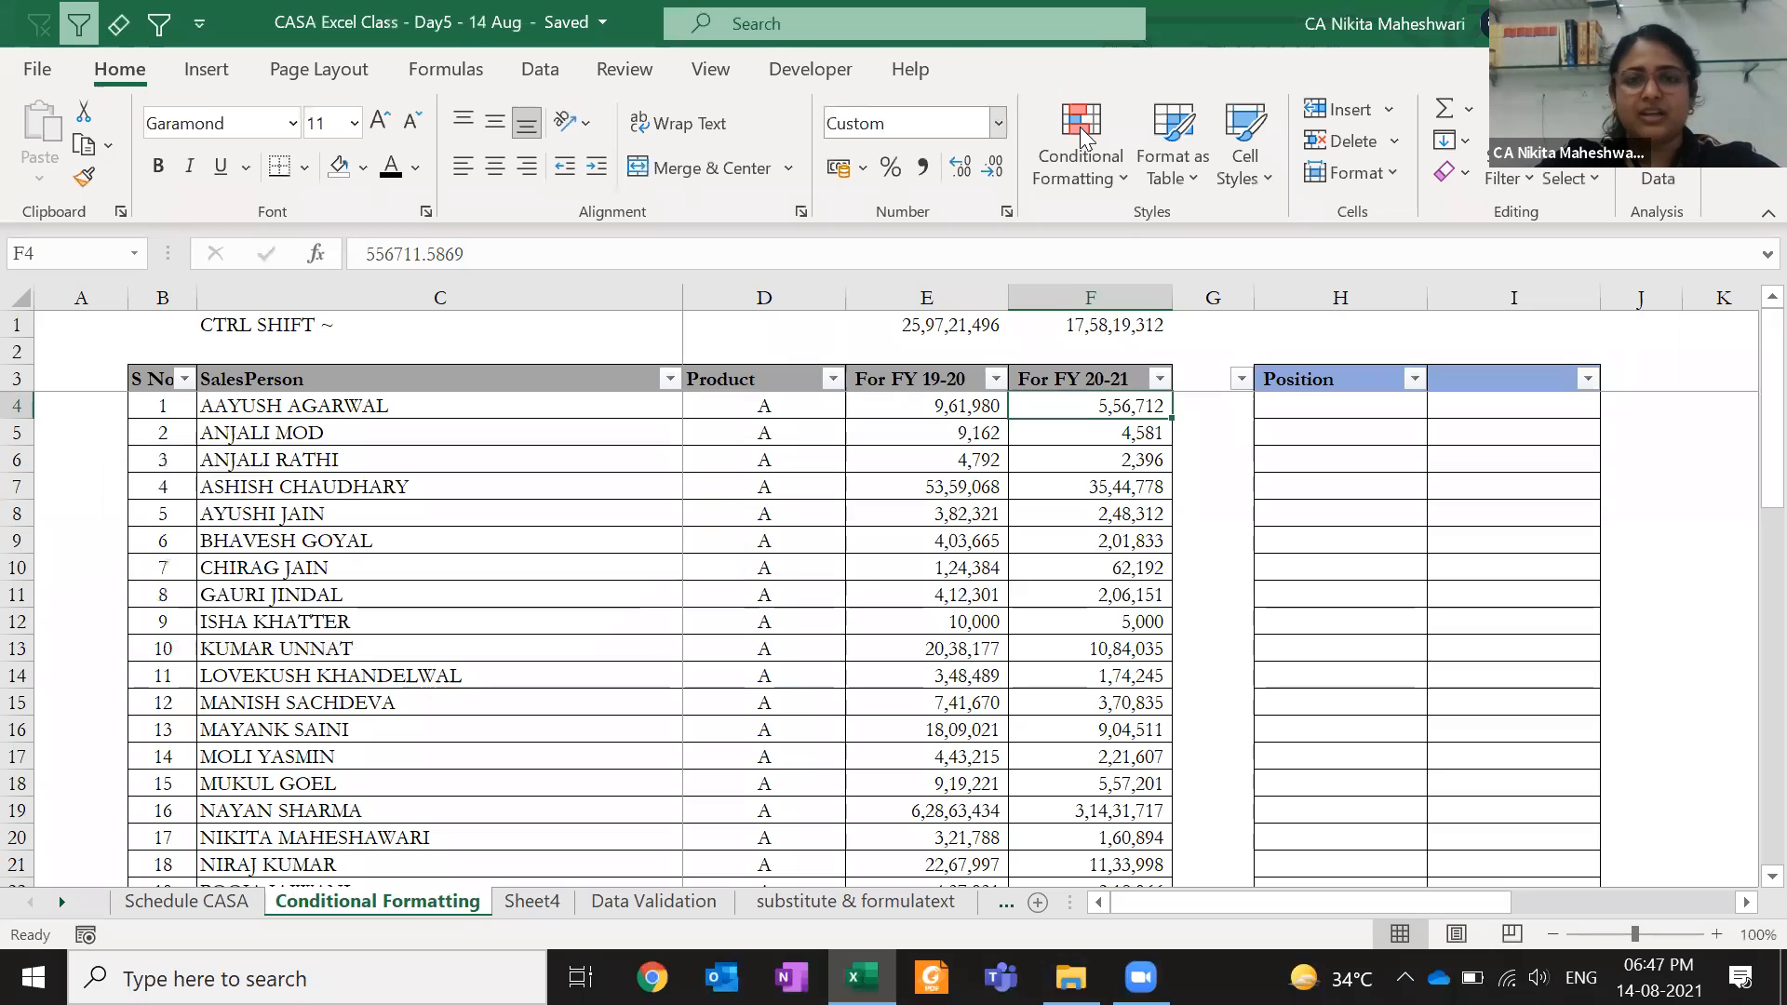
left_click(1081, 153)
left_click(1196, 247)
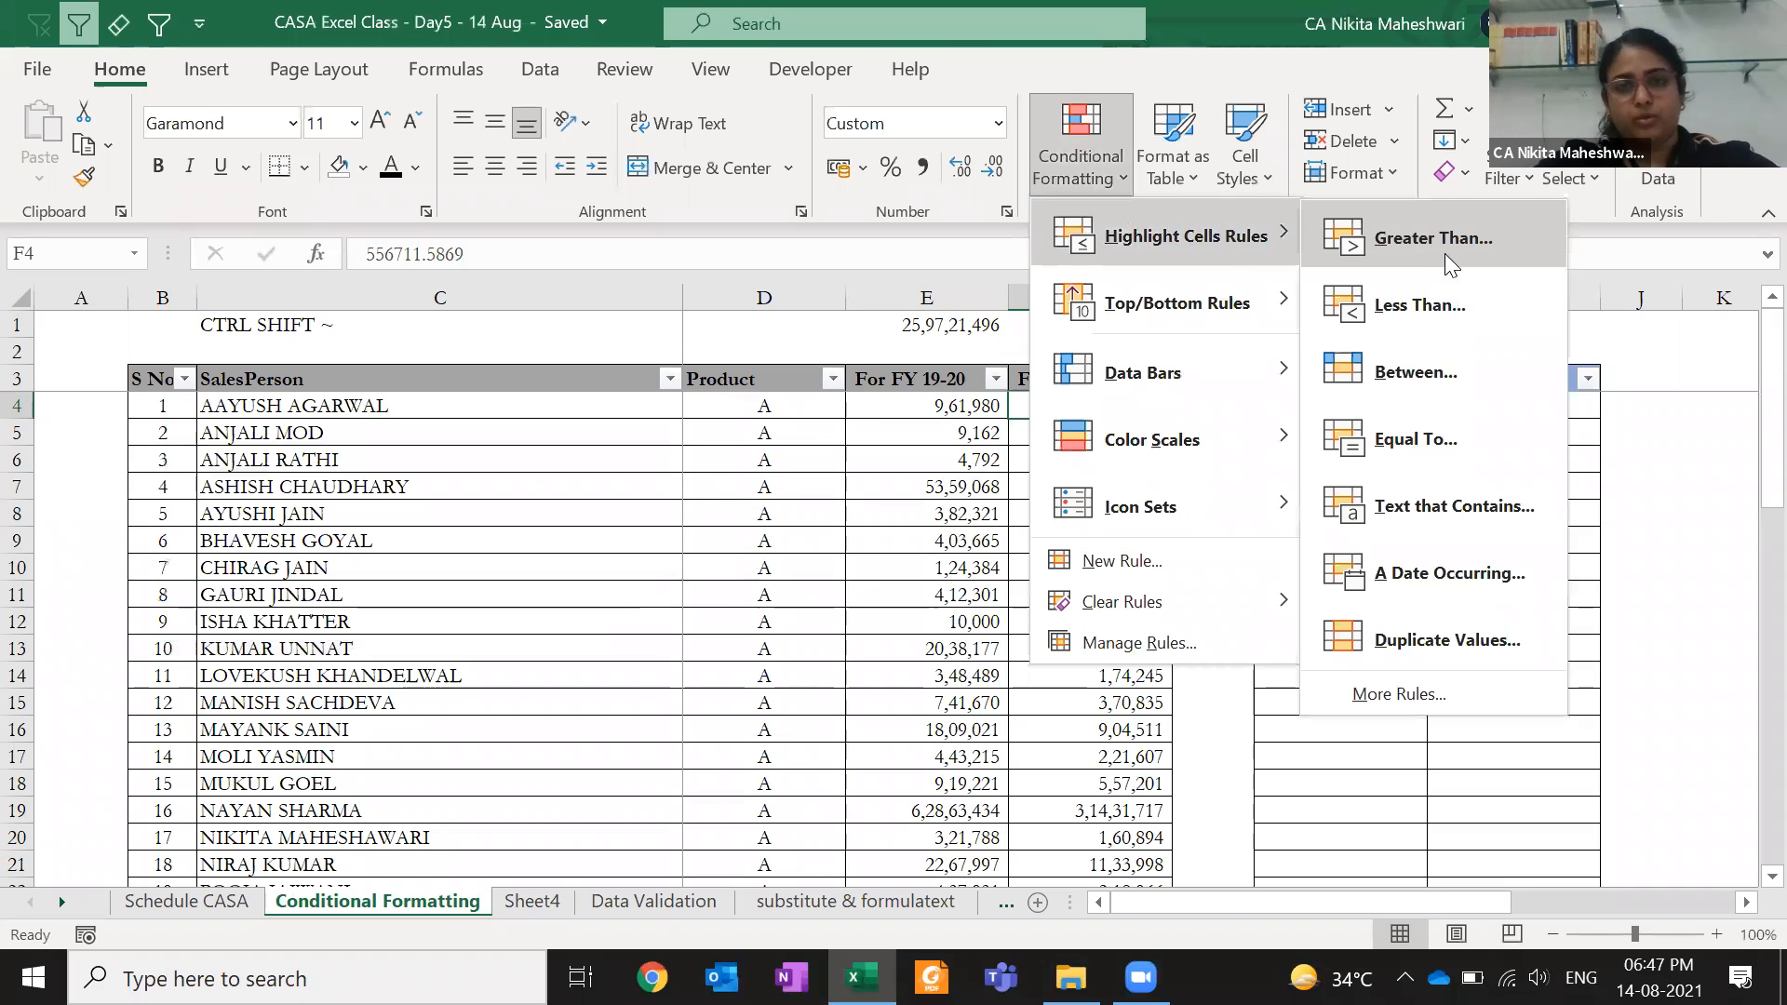
- Copy the entire FY 20-21 column
left_click(1238, 405)
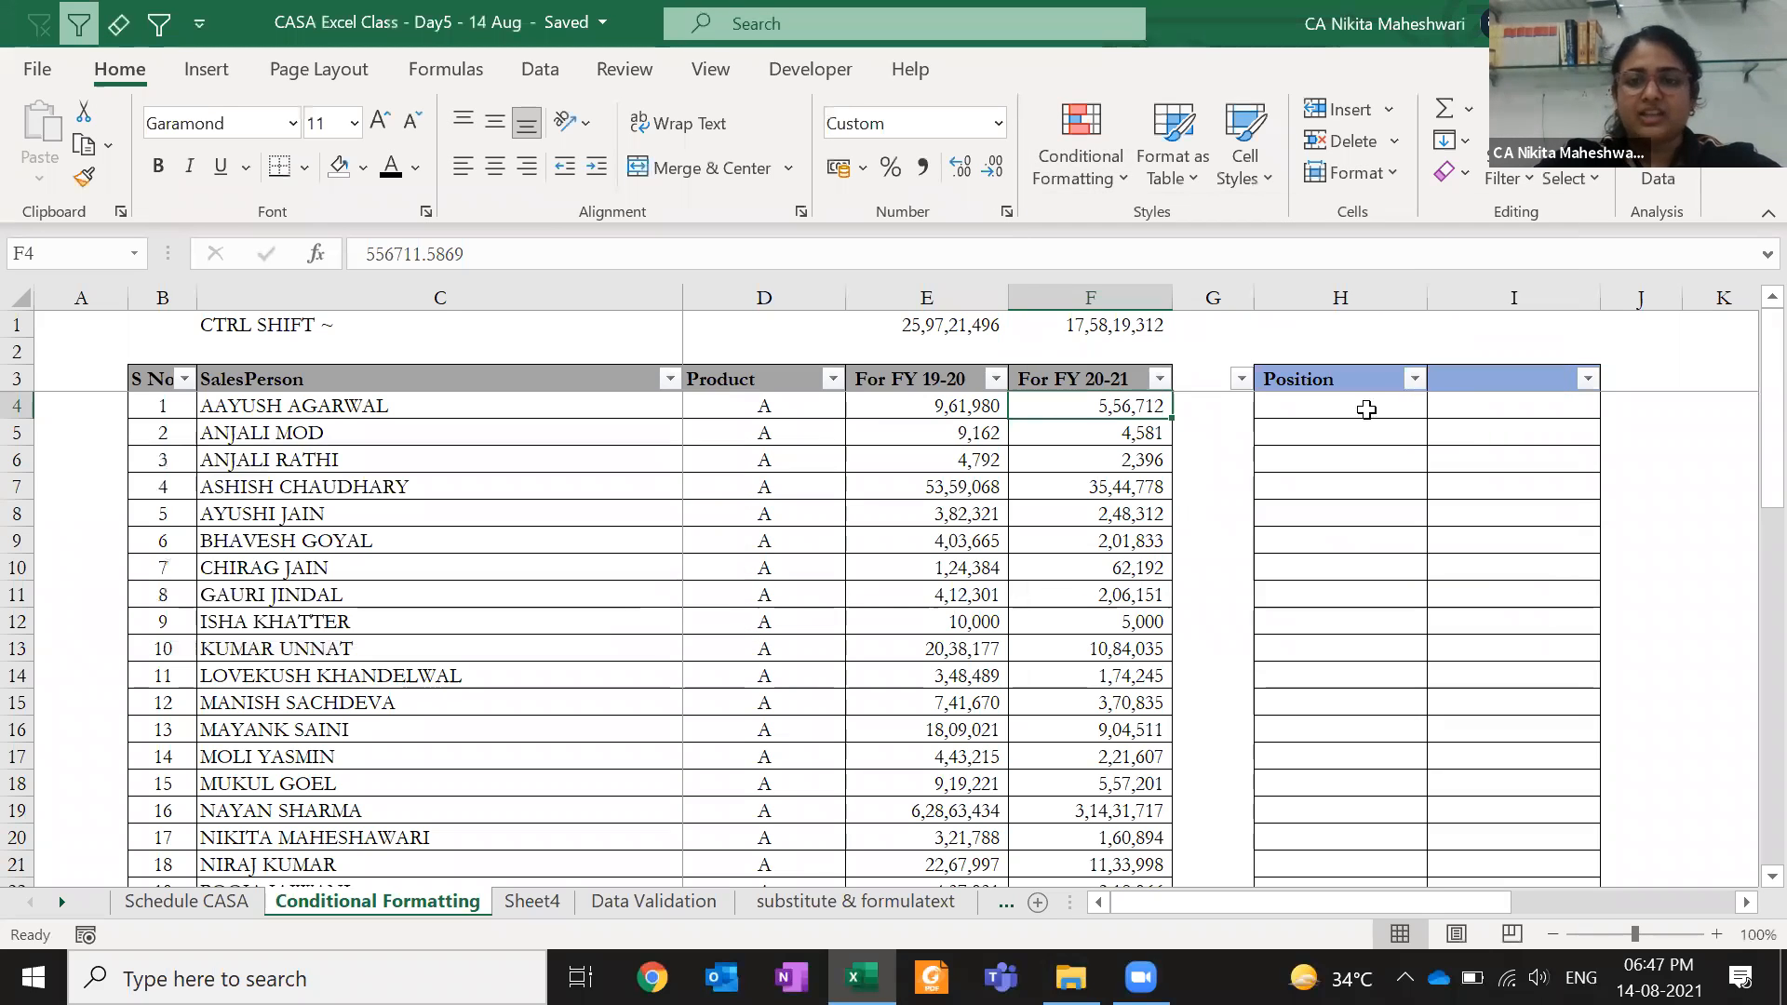
key("Left")
key("Right")
key("Right")
key("Left")
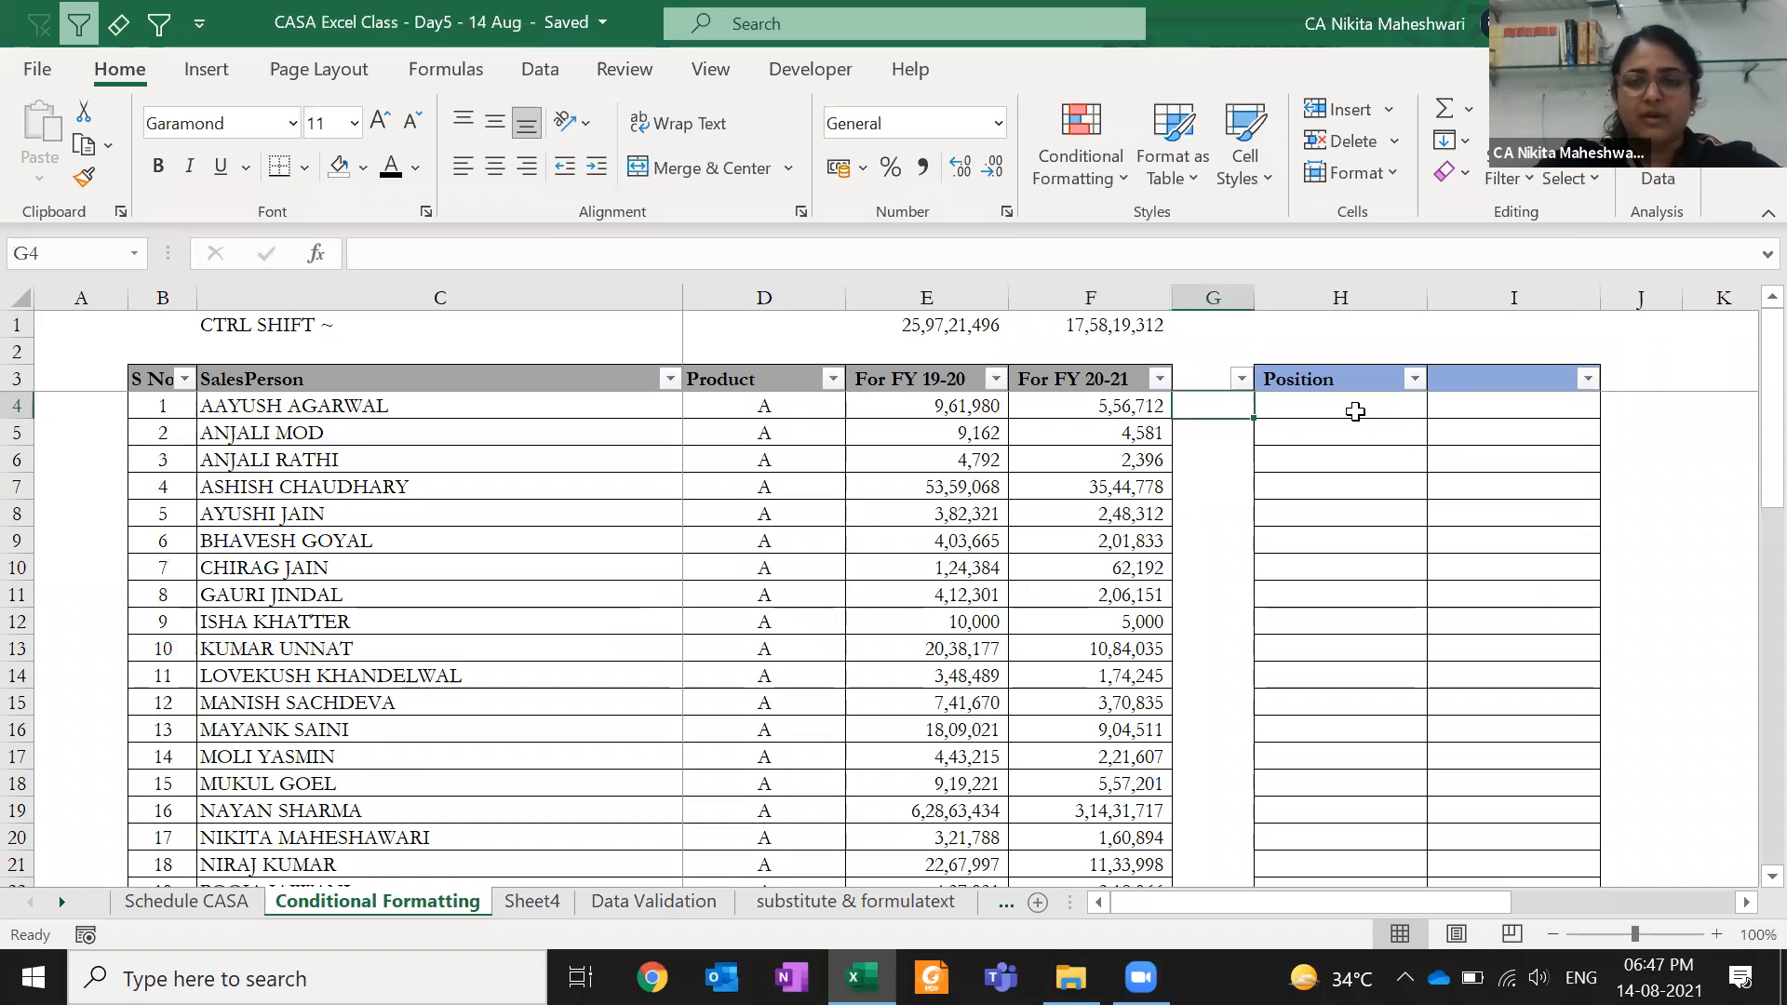
key("Left")
key("ctrl+shift+Down")
key("ctrl+space")
key("ctrl+c")
- Paste the copy into column G and select its figures G4:G53
key("Up")
key("Down")
key("Right")
key("ctrl+Up")
key("ctrl+v")
key("Escape")
key("Down")
key("Down")
key("Down")
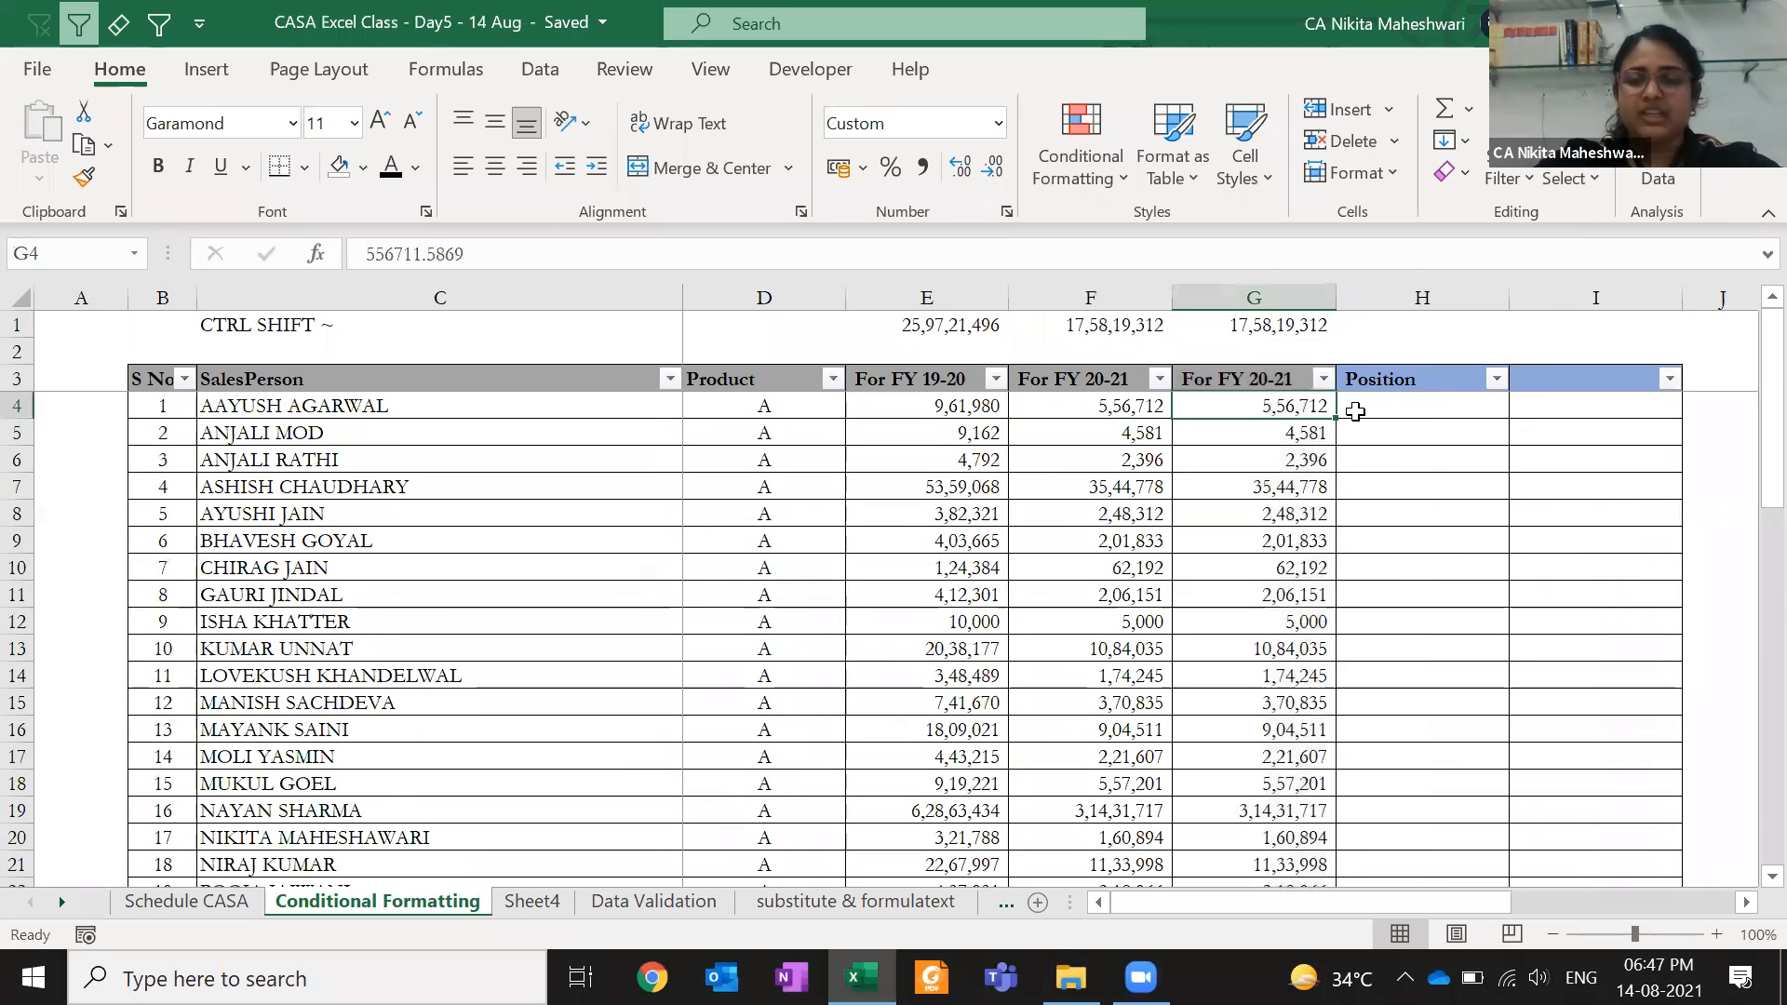
key("ctrl+shift+Down")
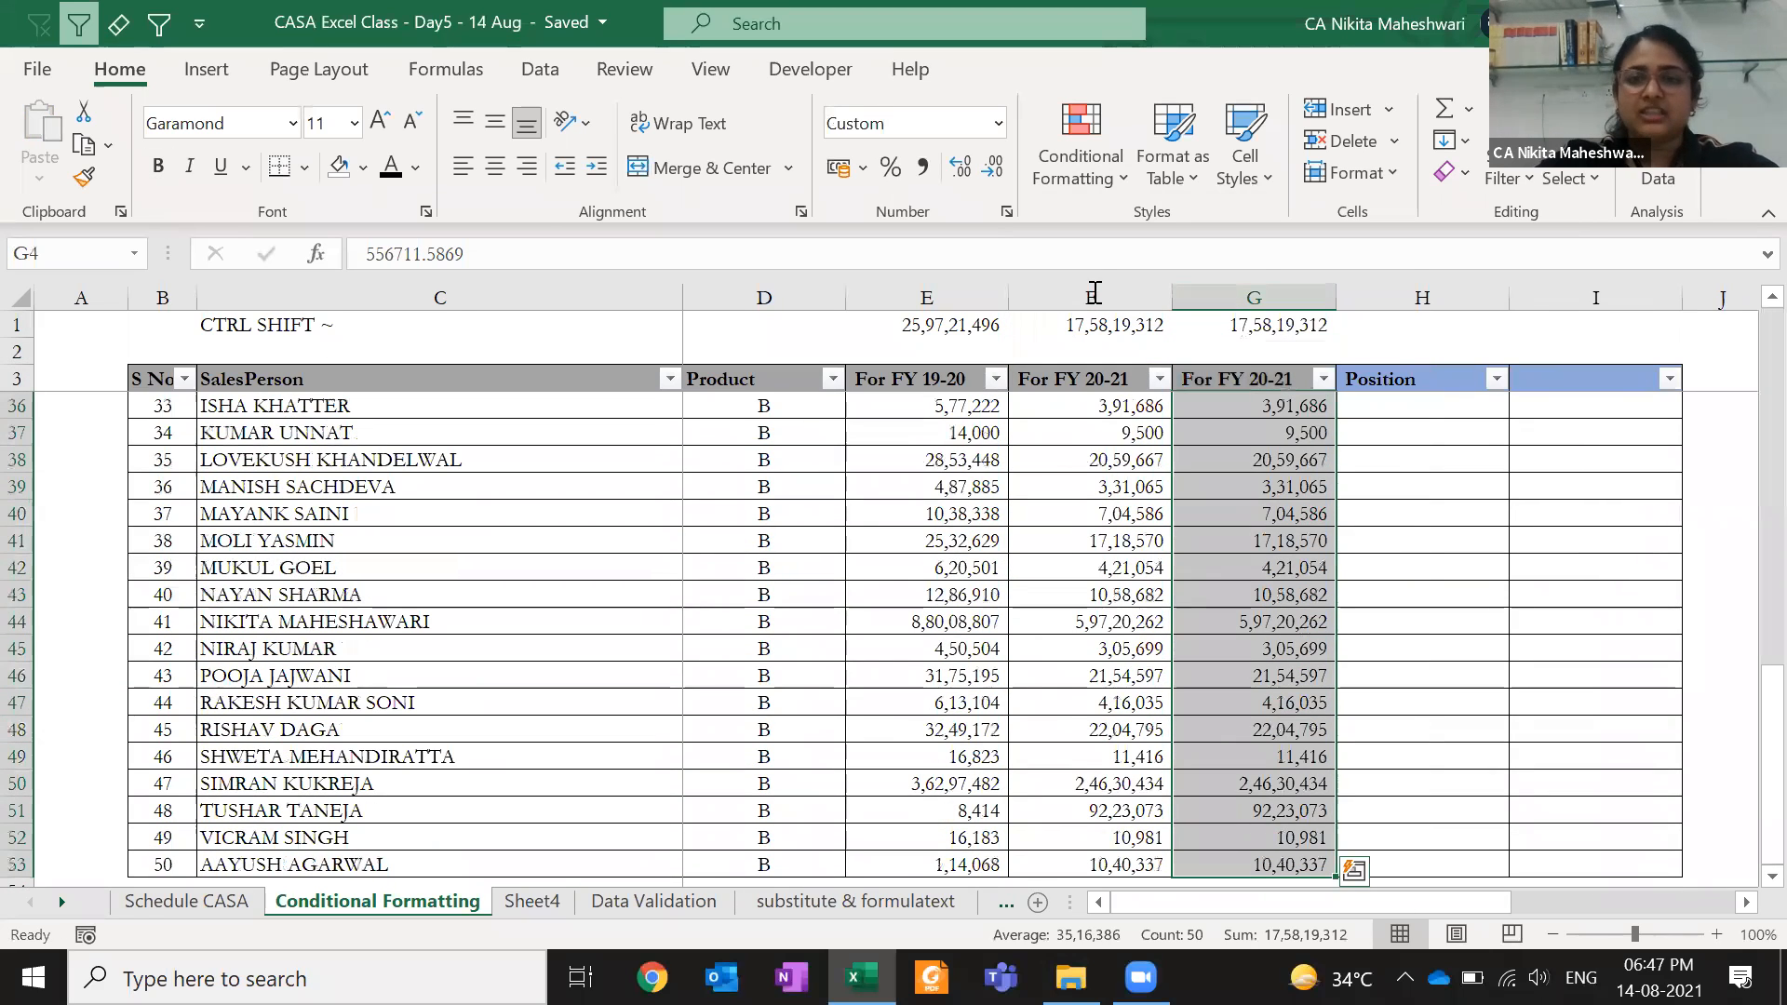
- Highlight column G values greater than 10,00,000 with Green Fill with Dark Green Text
left_click(1107, 168)
mouse_move(1206, 224)
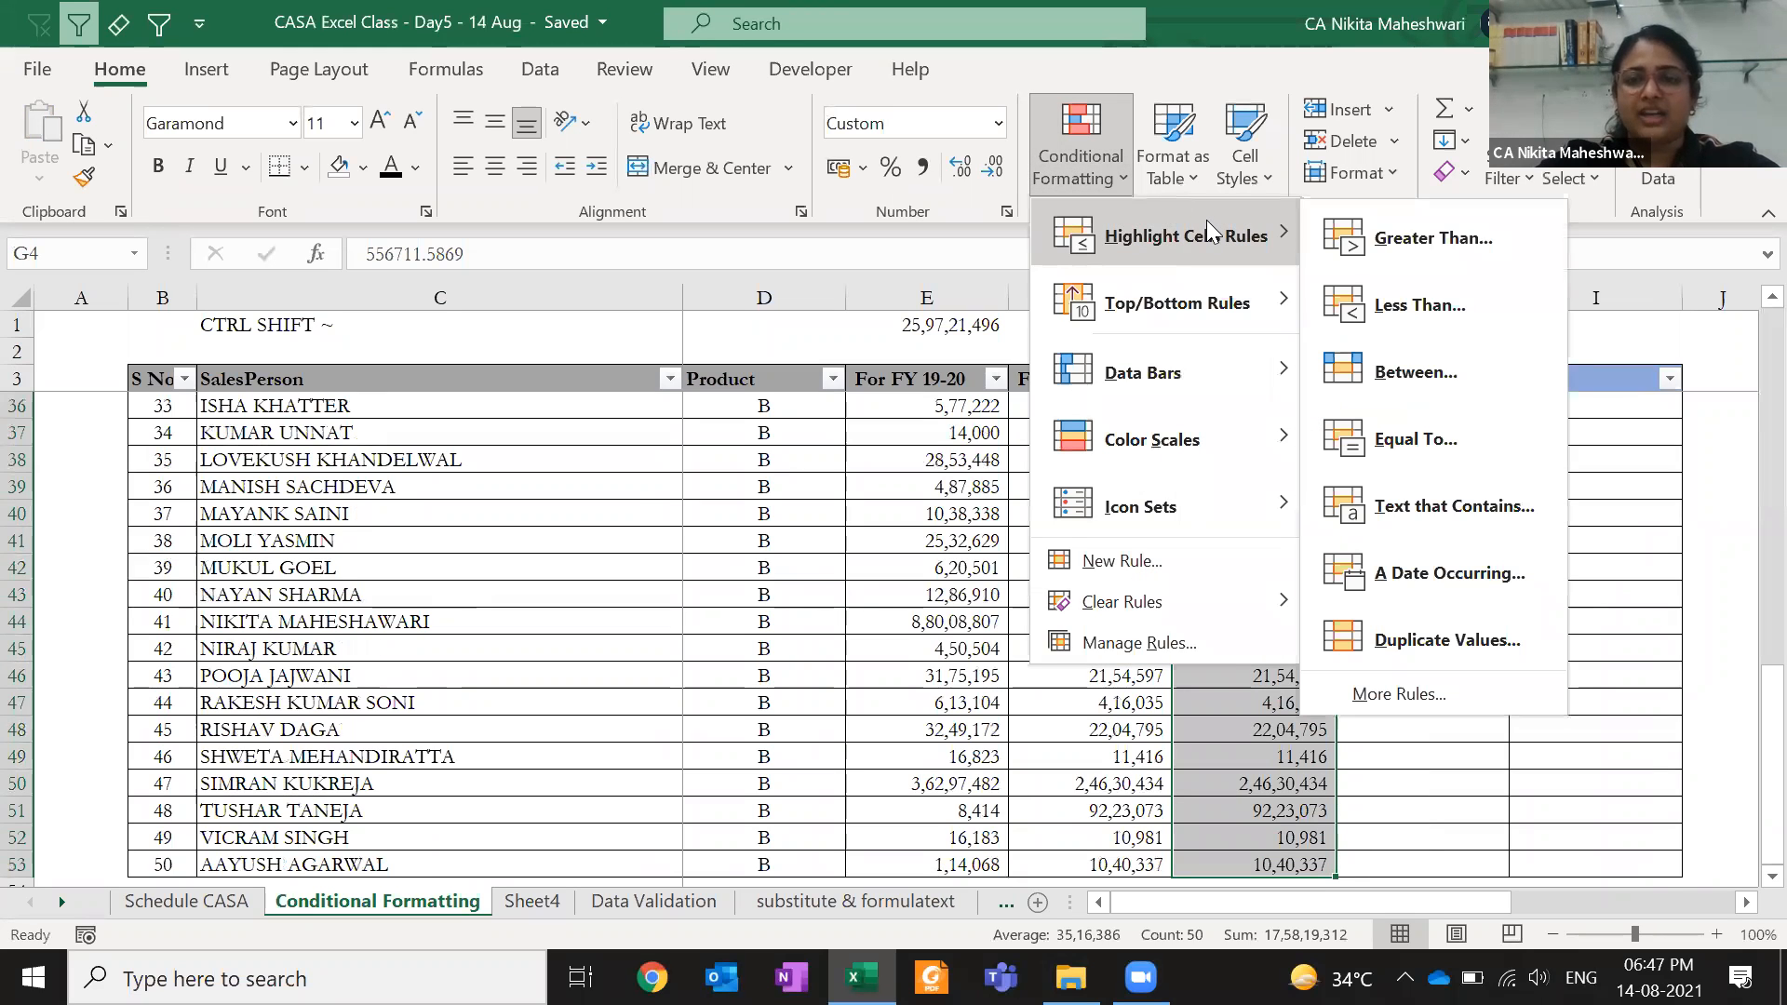
left_click(1445, 240)
type("10")
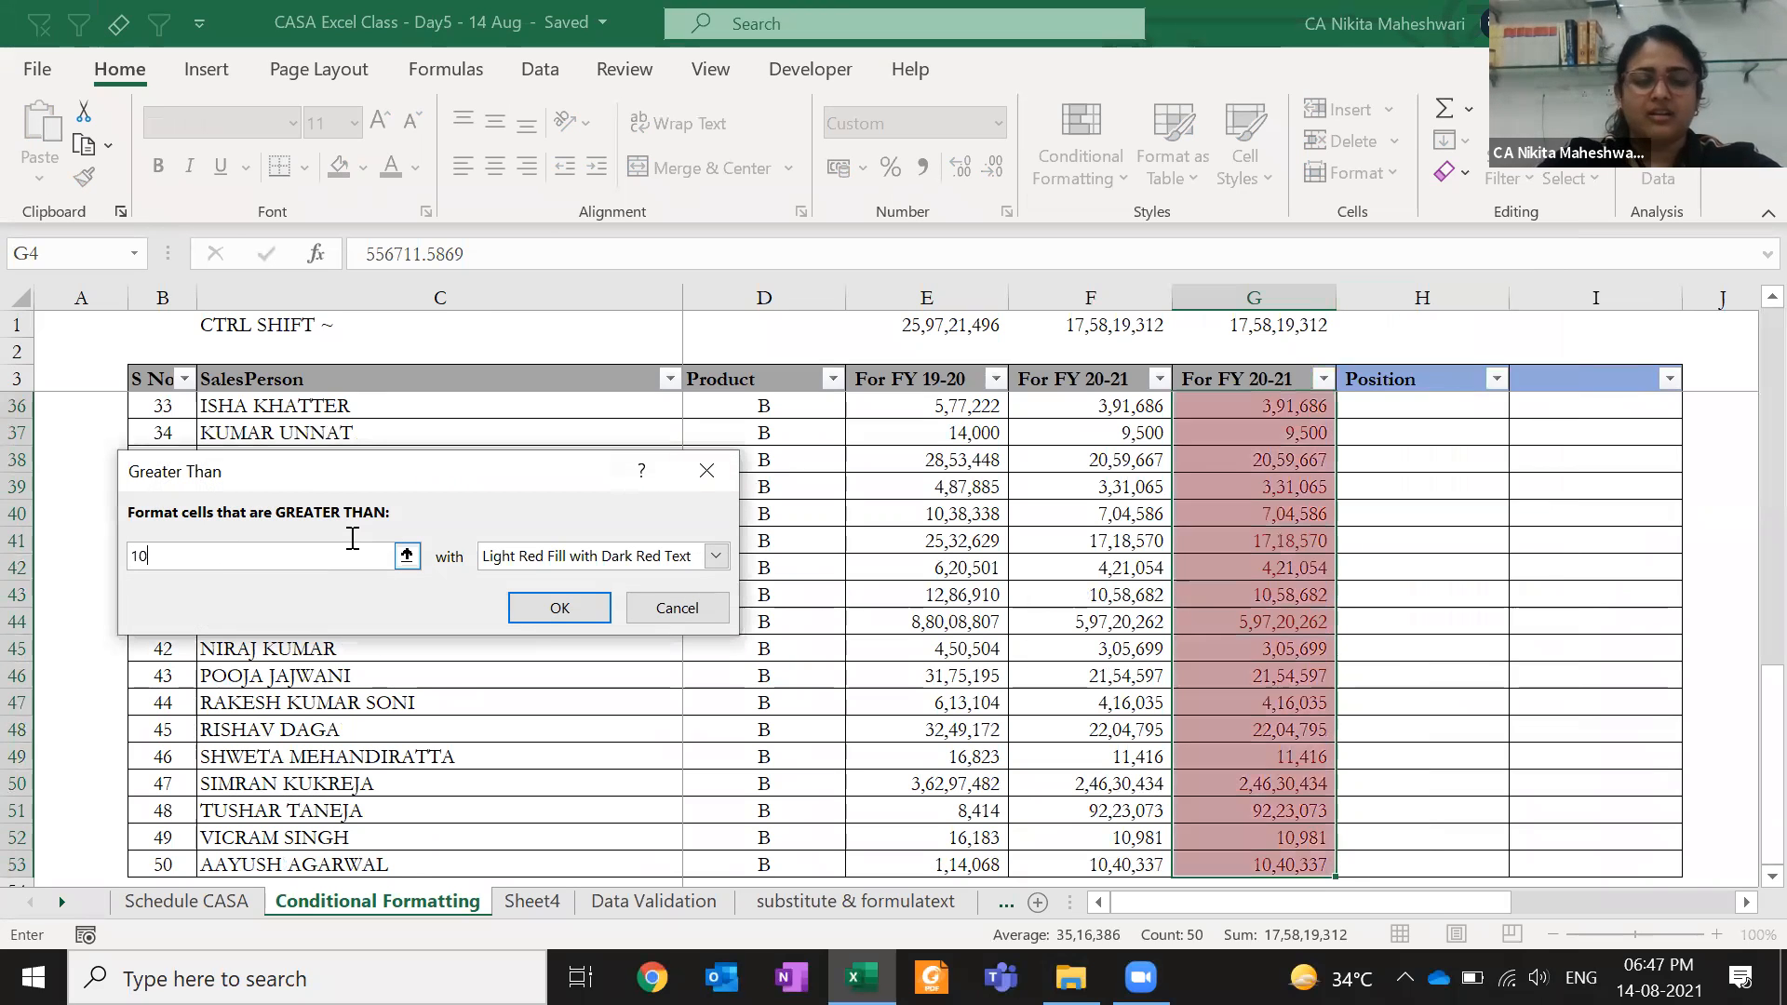
type(",00,000")
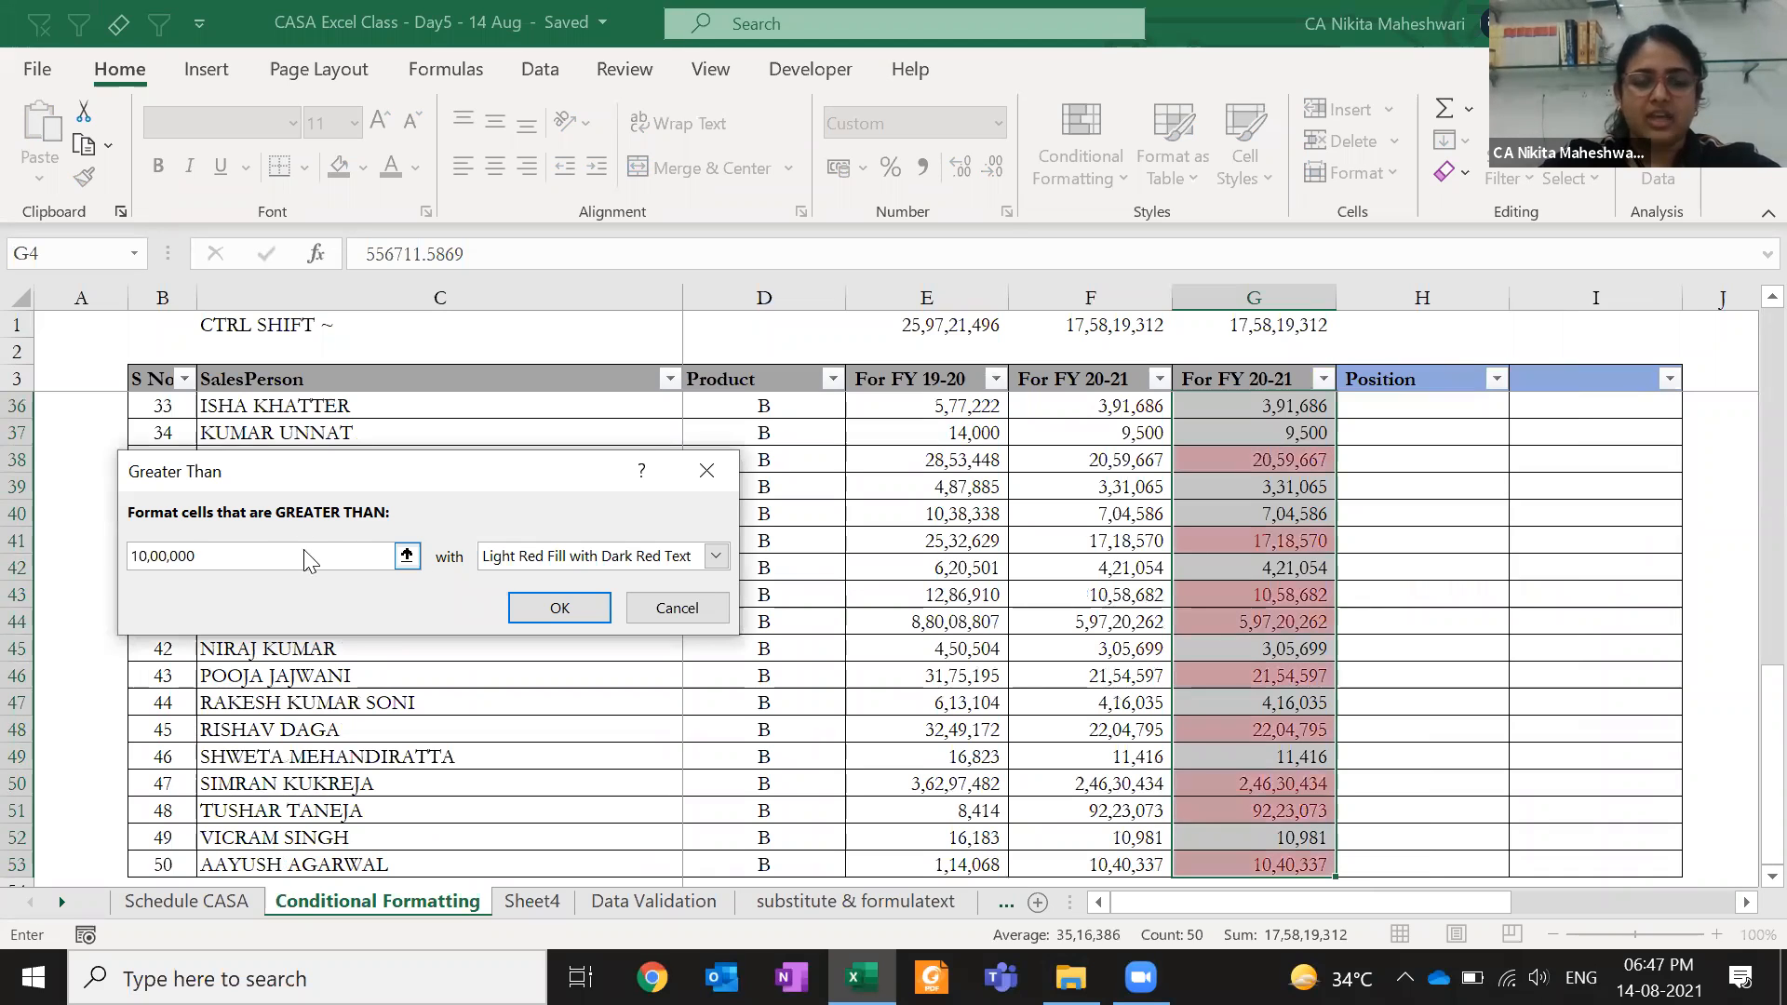
left_click(534, 561)
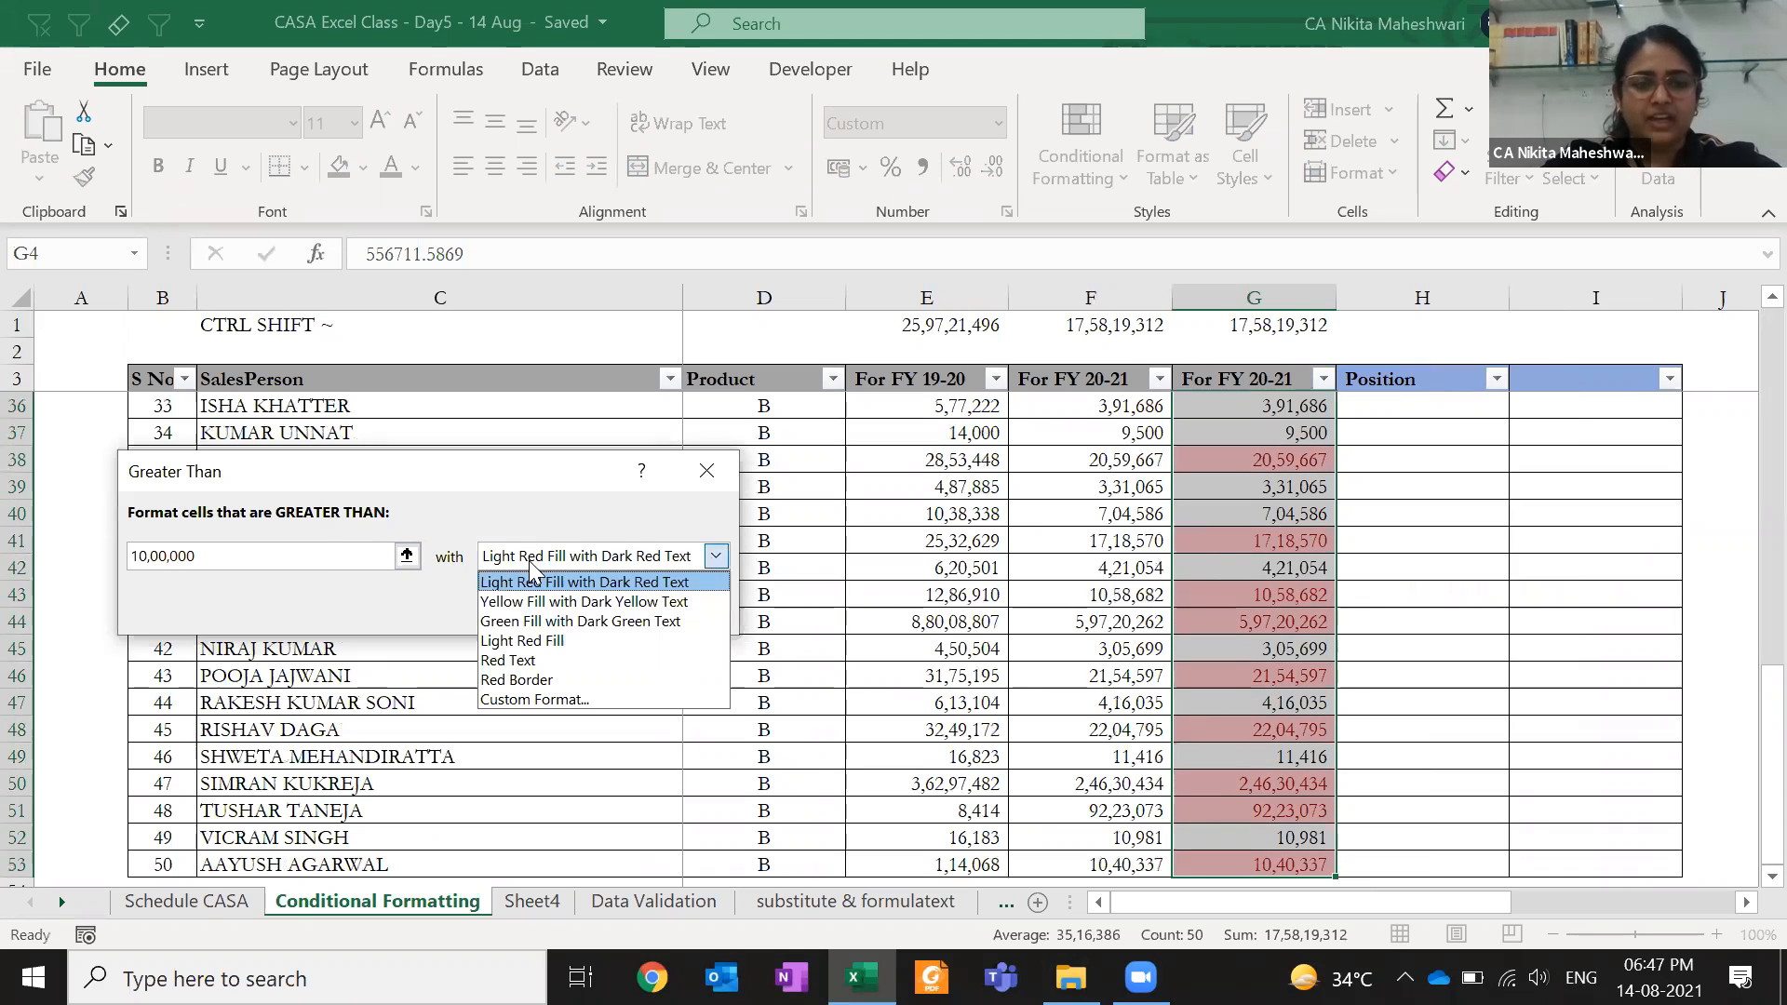
left_click(534, 621)
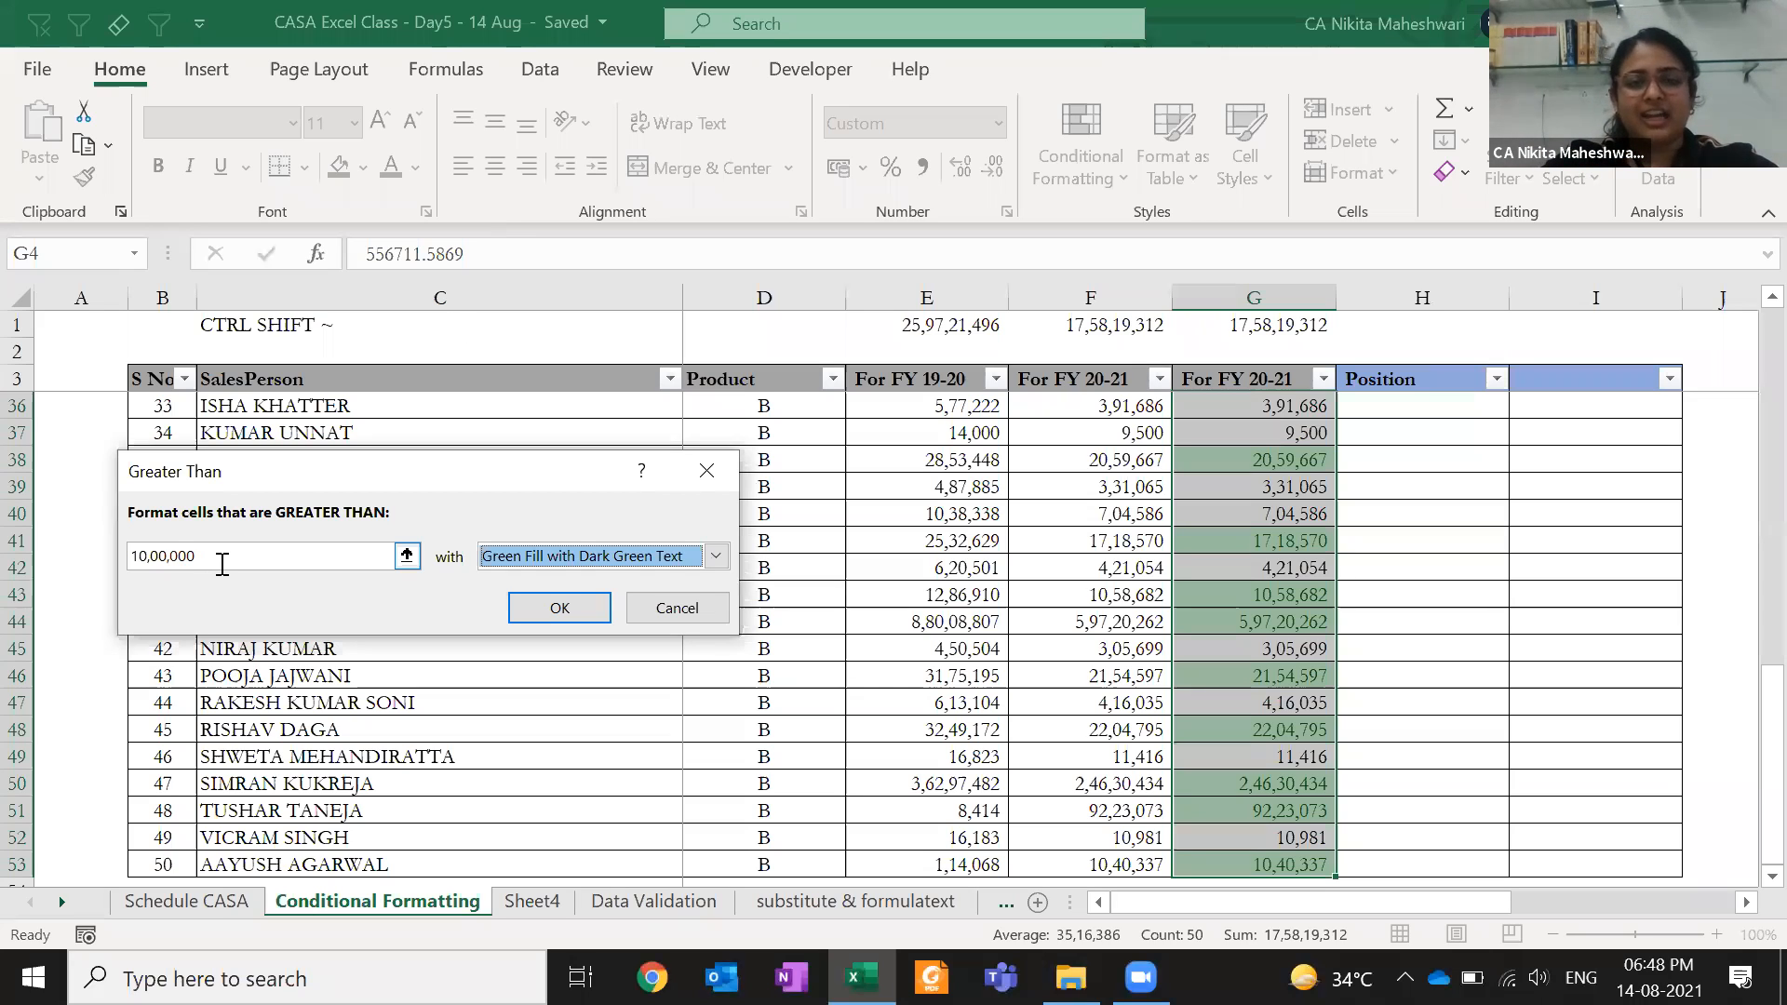
left_click(559, 610)
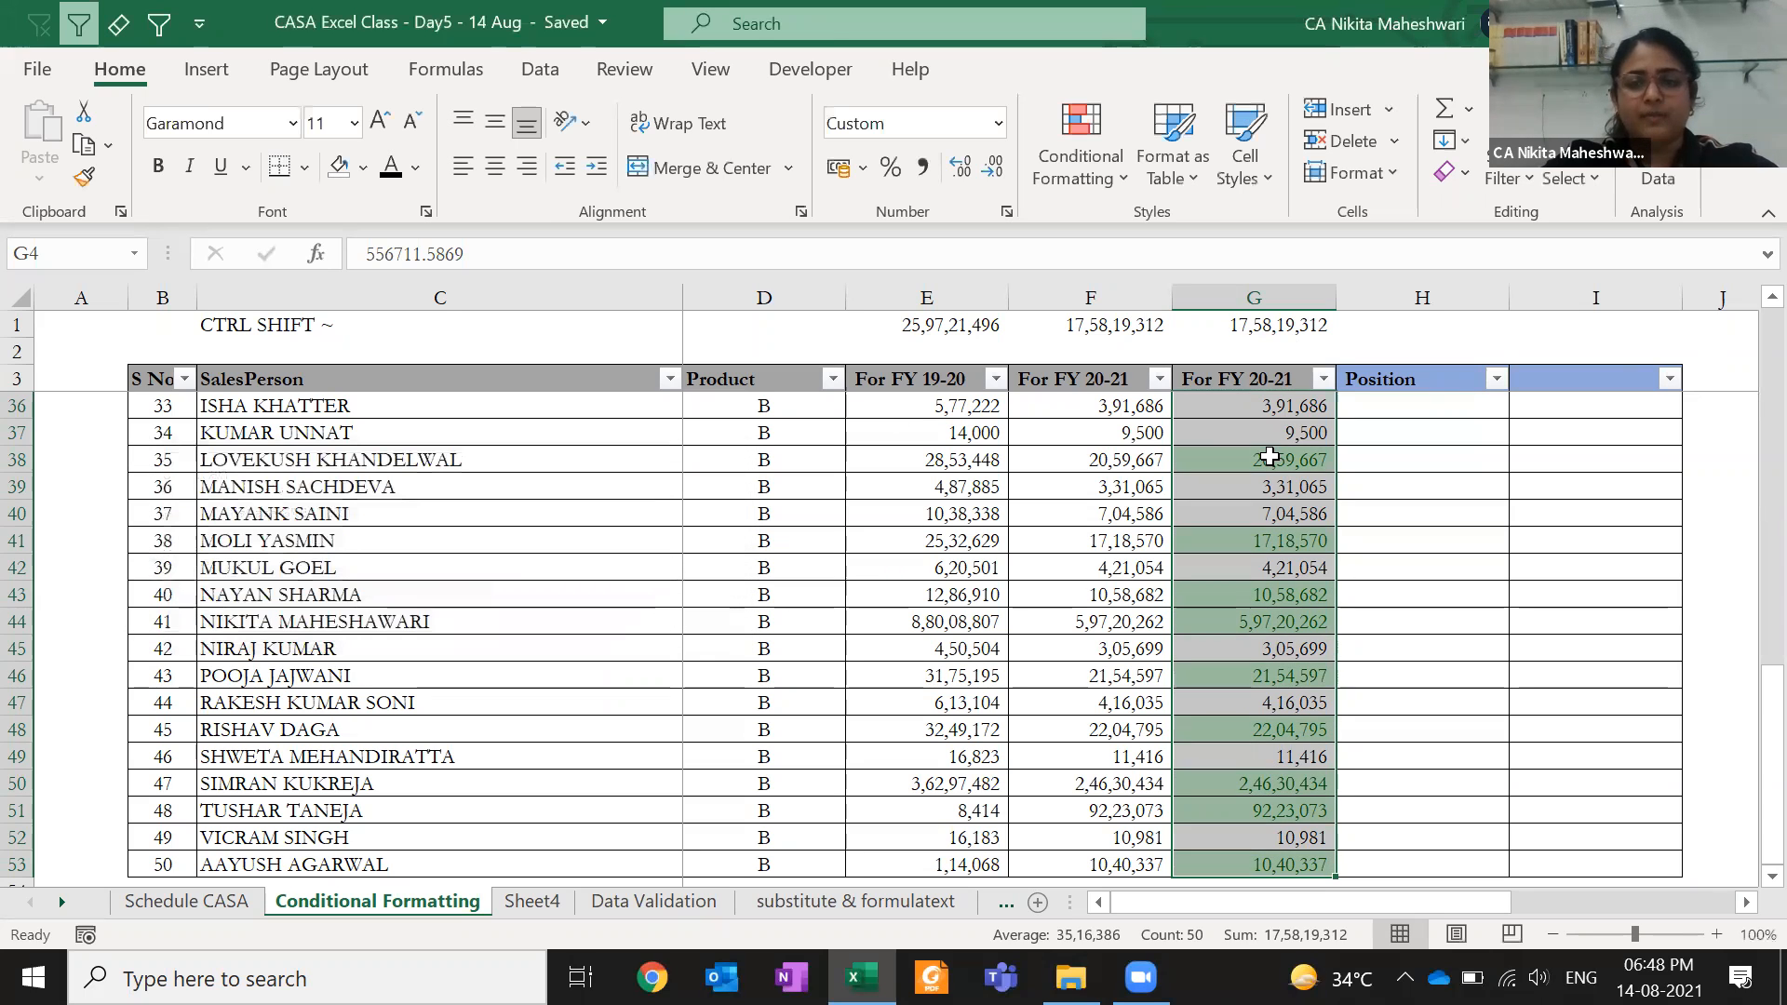
- Add zeros to G4 so it reads 55,67,111 and turns green
scroll(1268, 461, "up", 7)
scroll(1268, 456, "up", 4)
scroll(1268, 456, "down", 6)
scroll(1269, 456, "up", 6)
key("F2")
type("0")
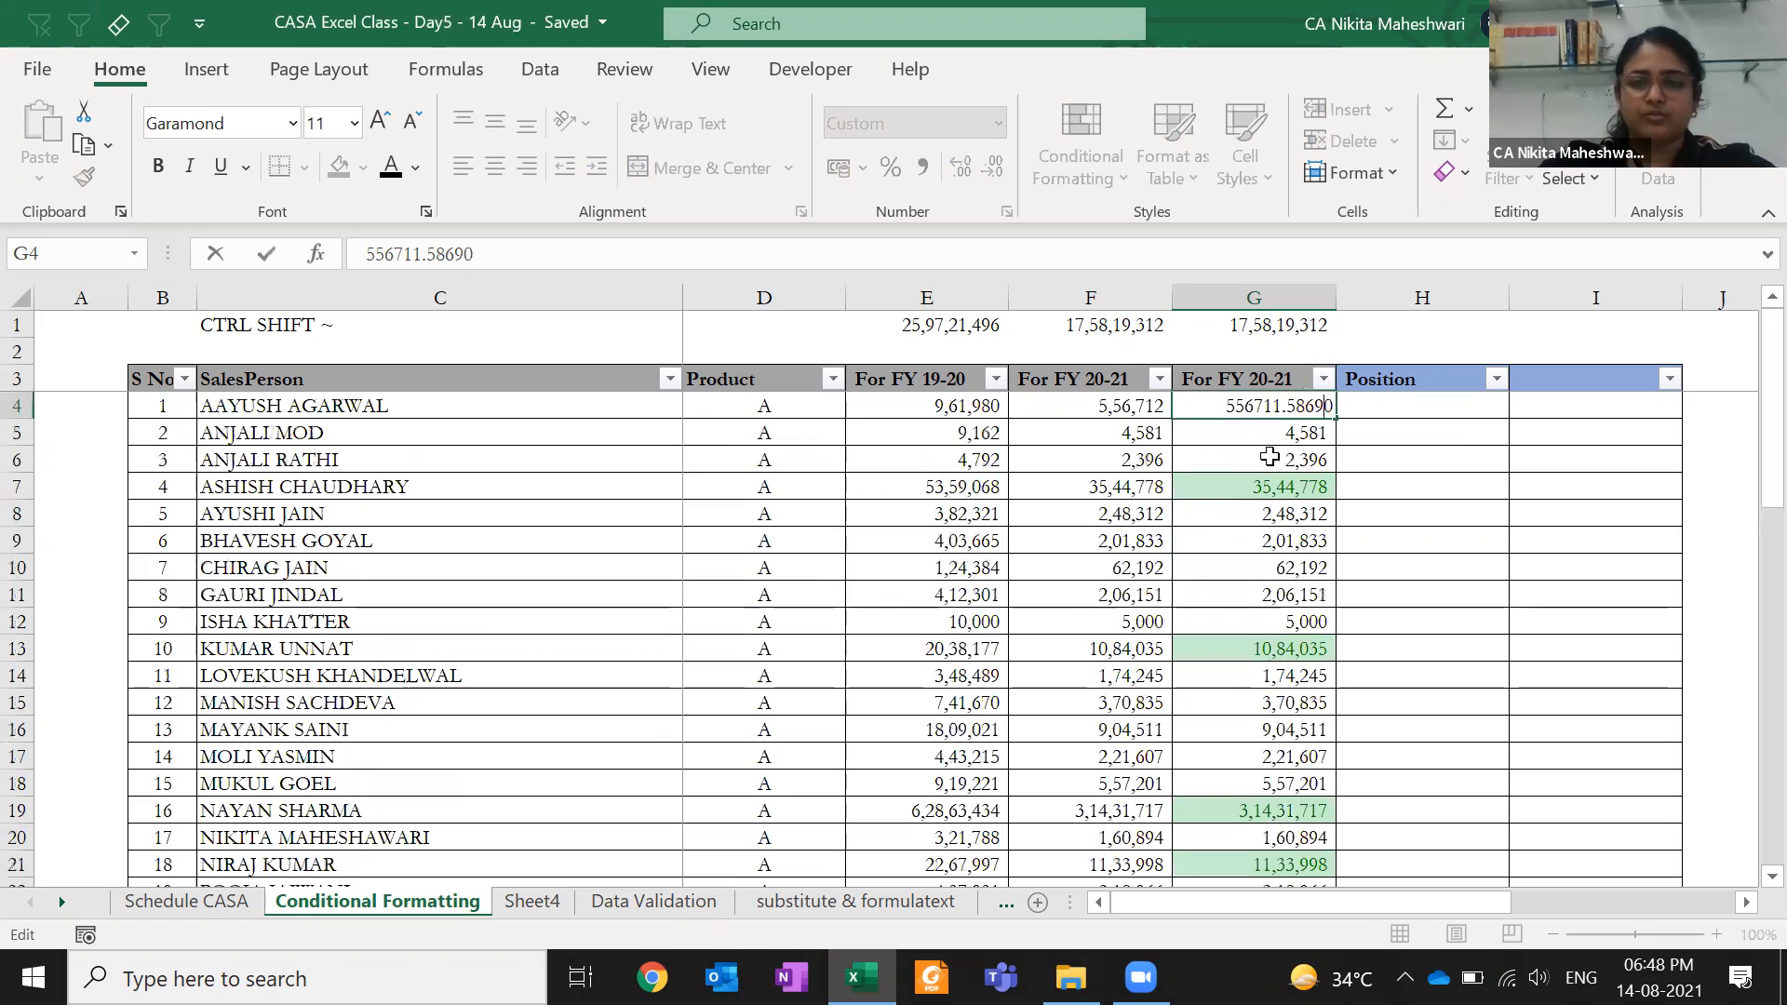
type("0")
key("ctrl+Return")
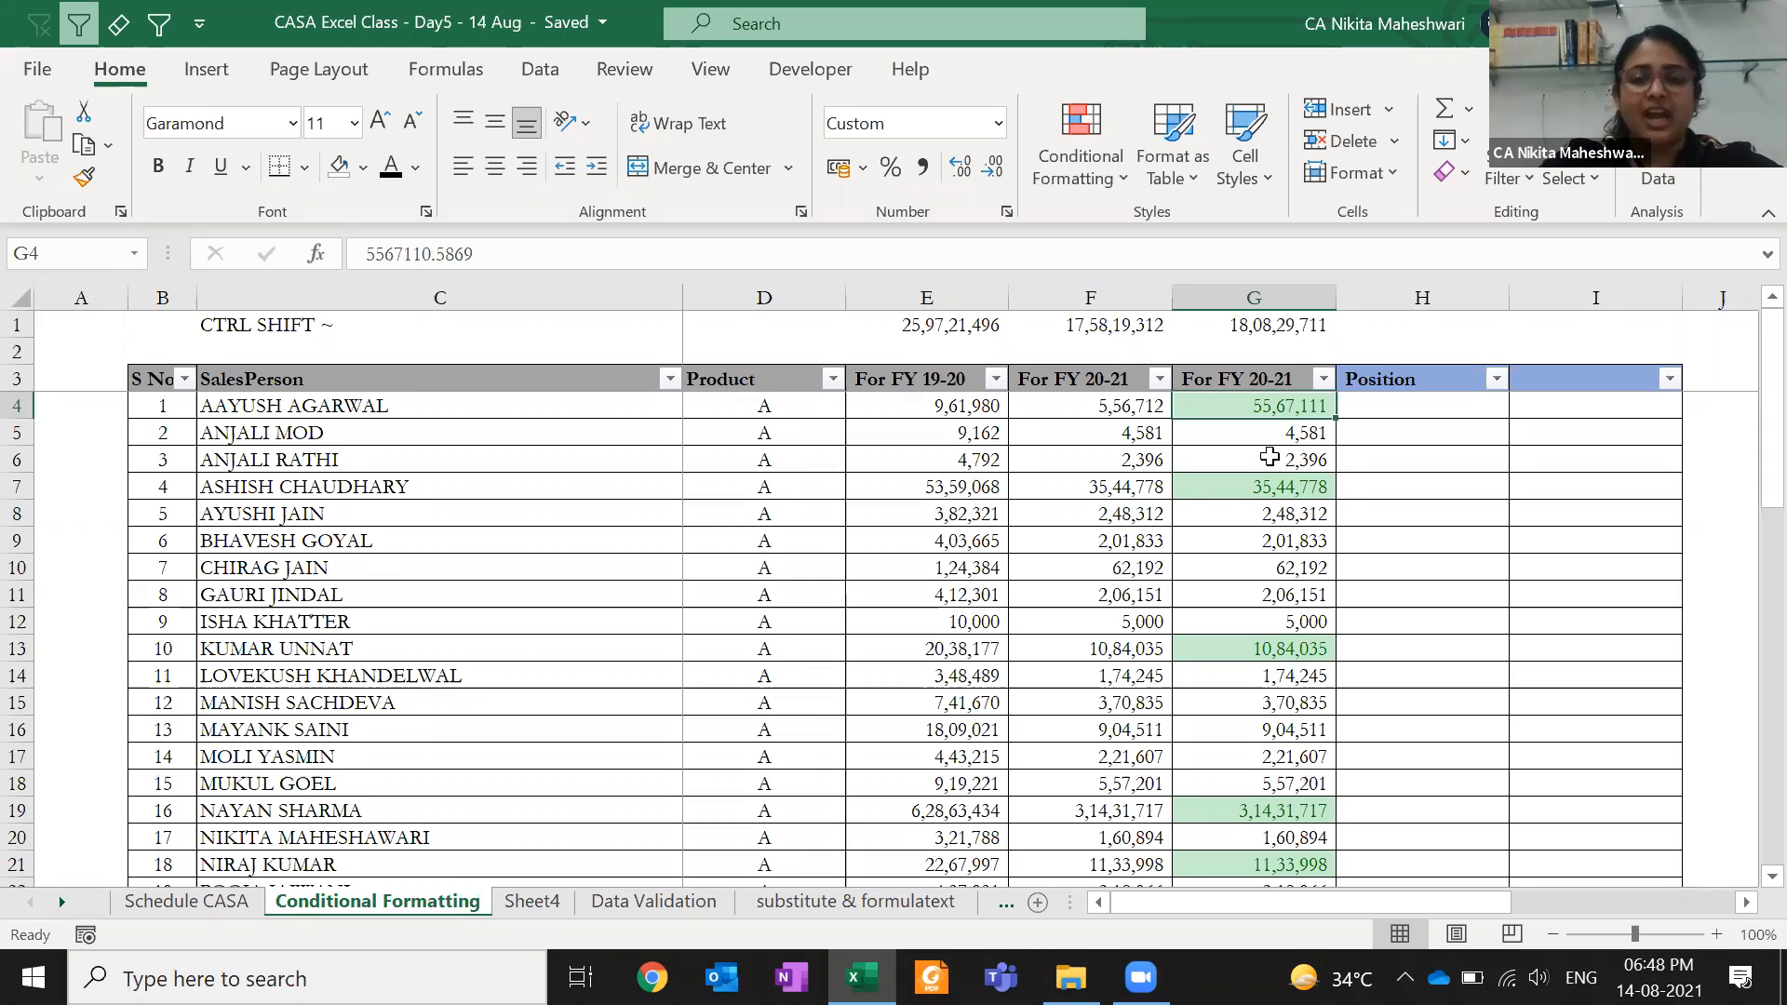
- Check G5, then reselect the column G values G4:G53
left_click_drag(1214, 462, 1217, 435)
left_click(1217, 434)
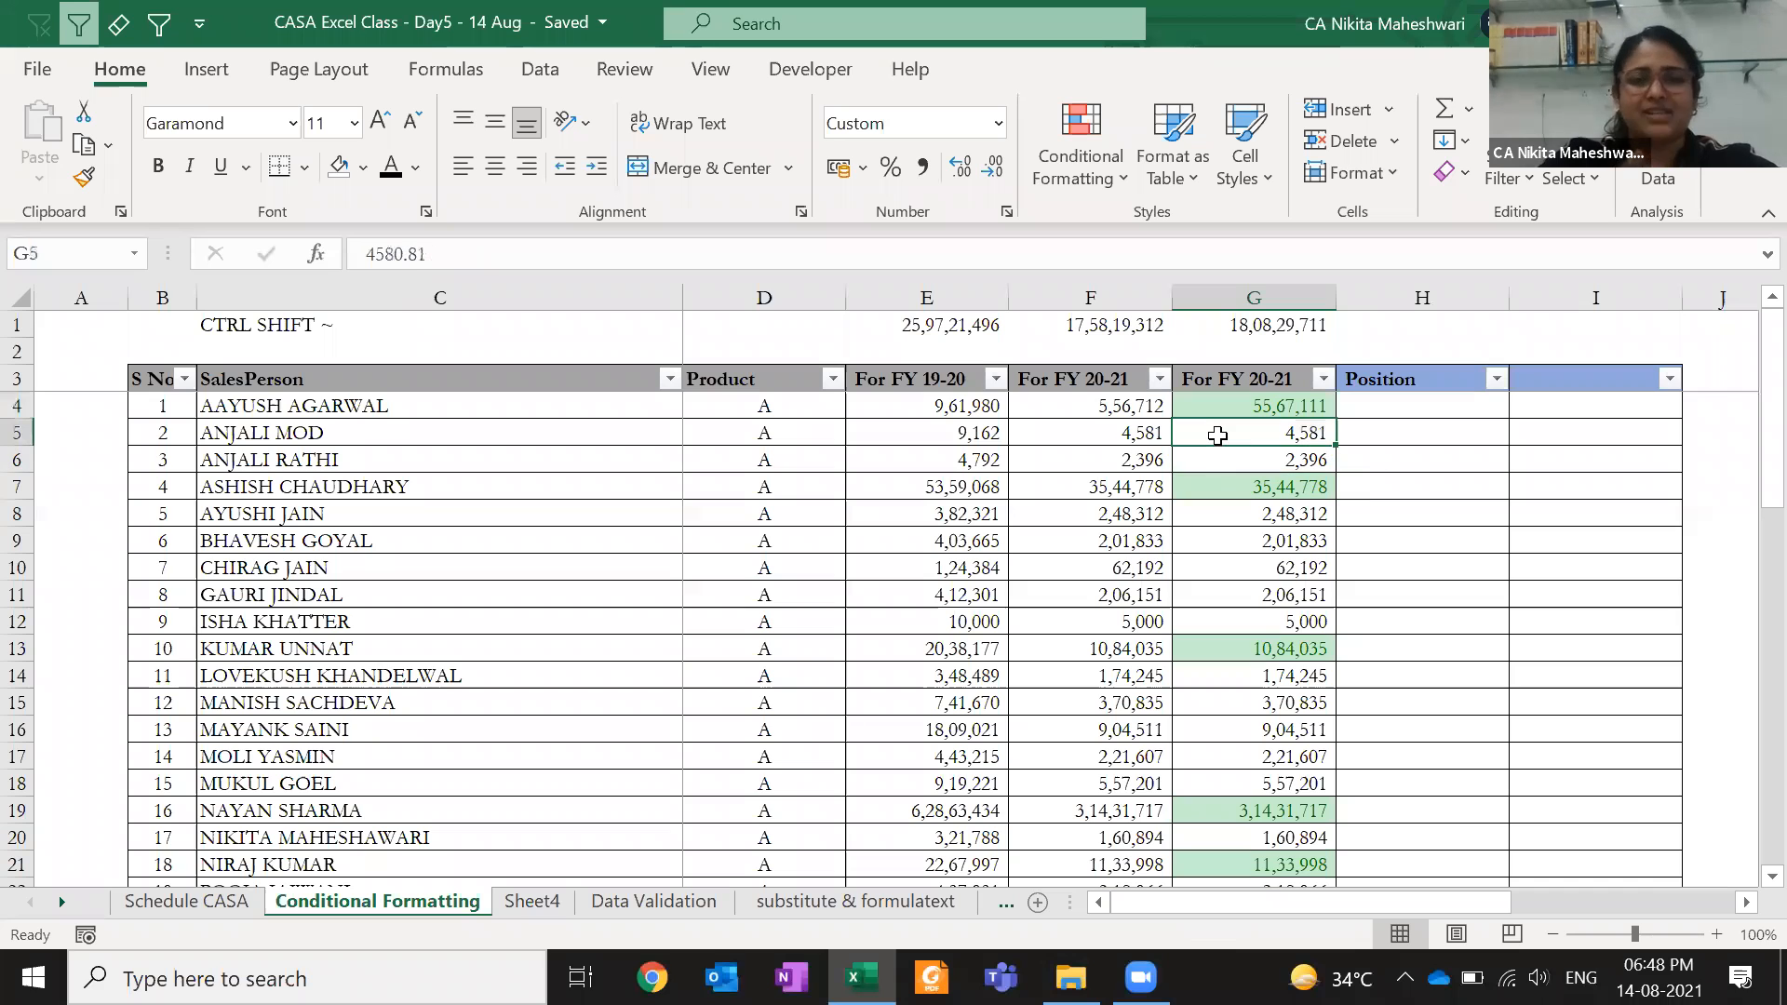
left_click(1245, 395)
key("Up")
key("Down")
key("ctrl+shift+Down")
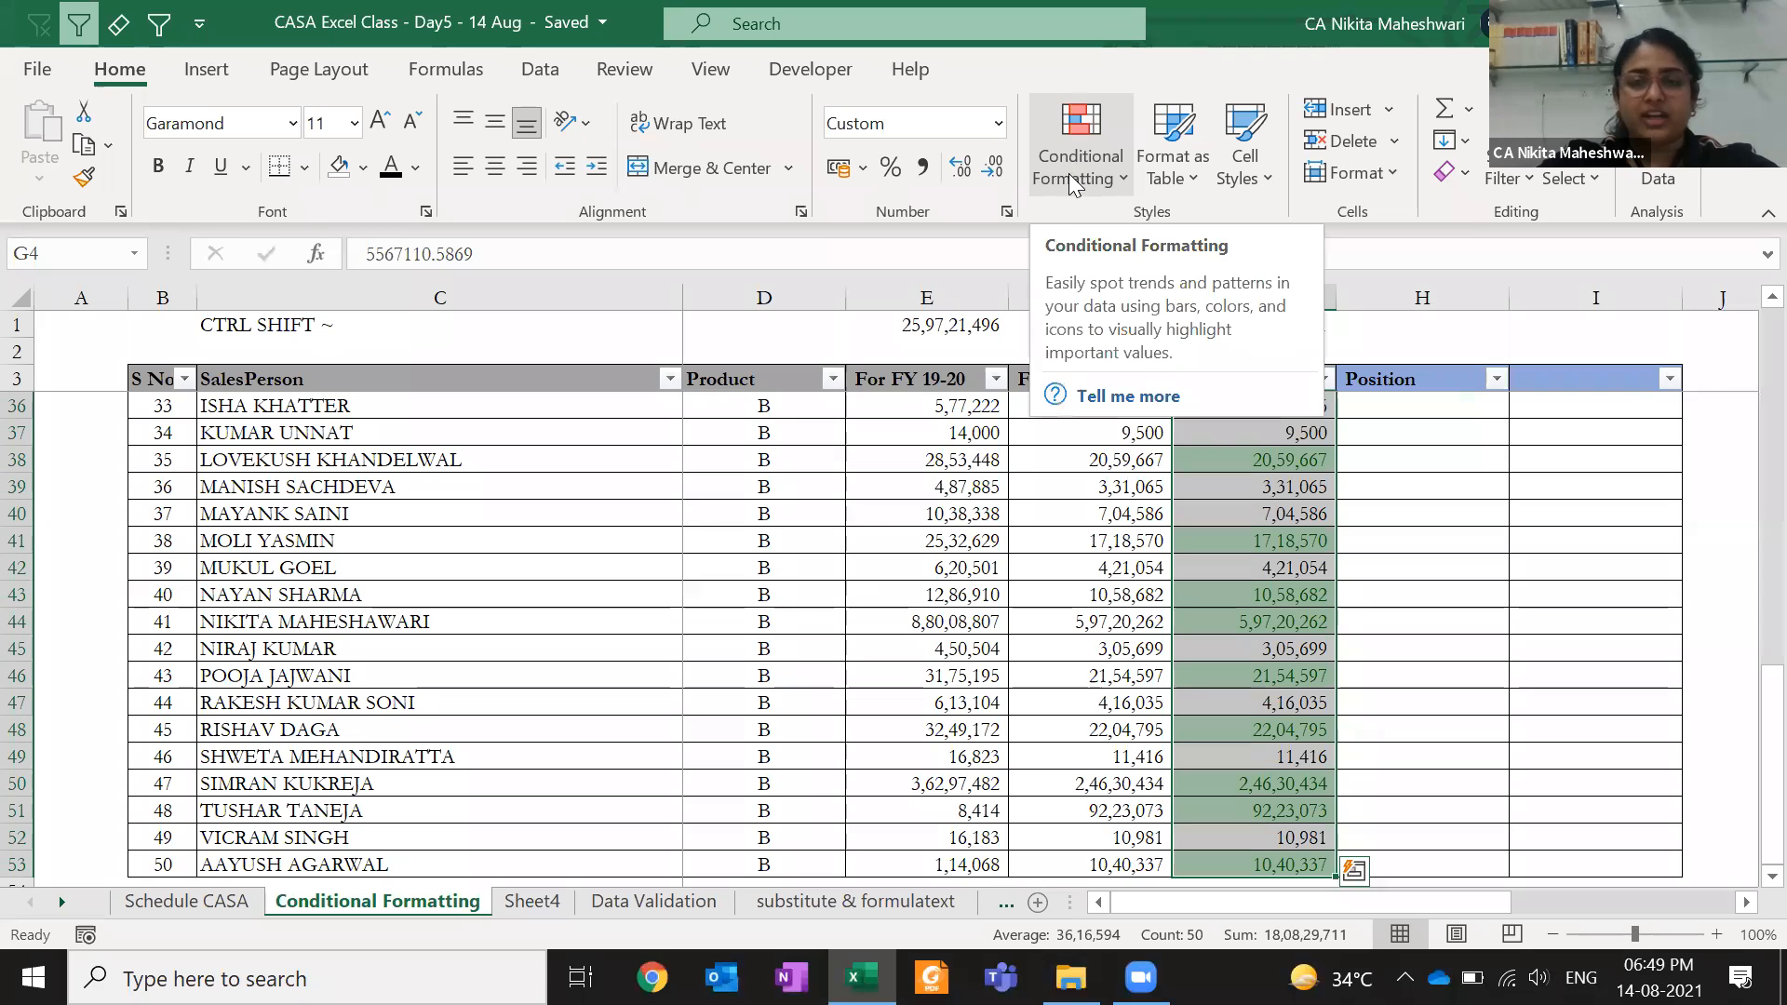
left_click(1068, 173)
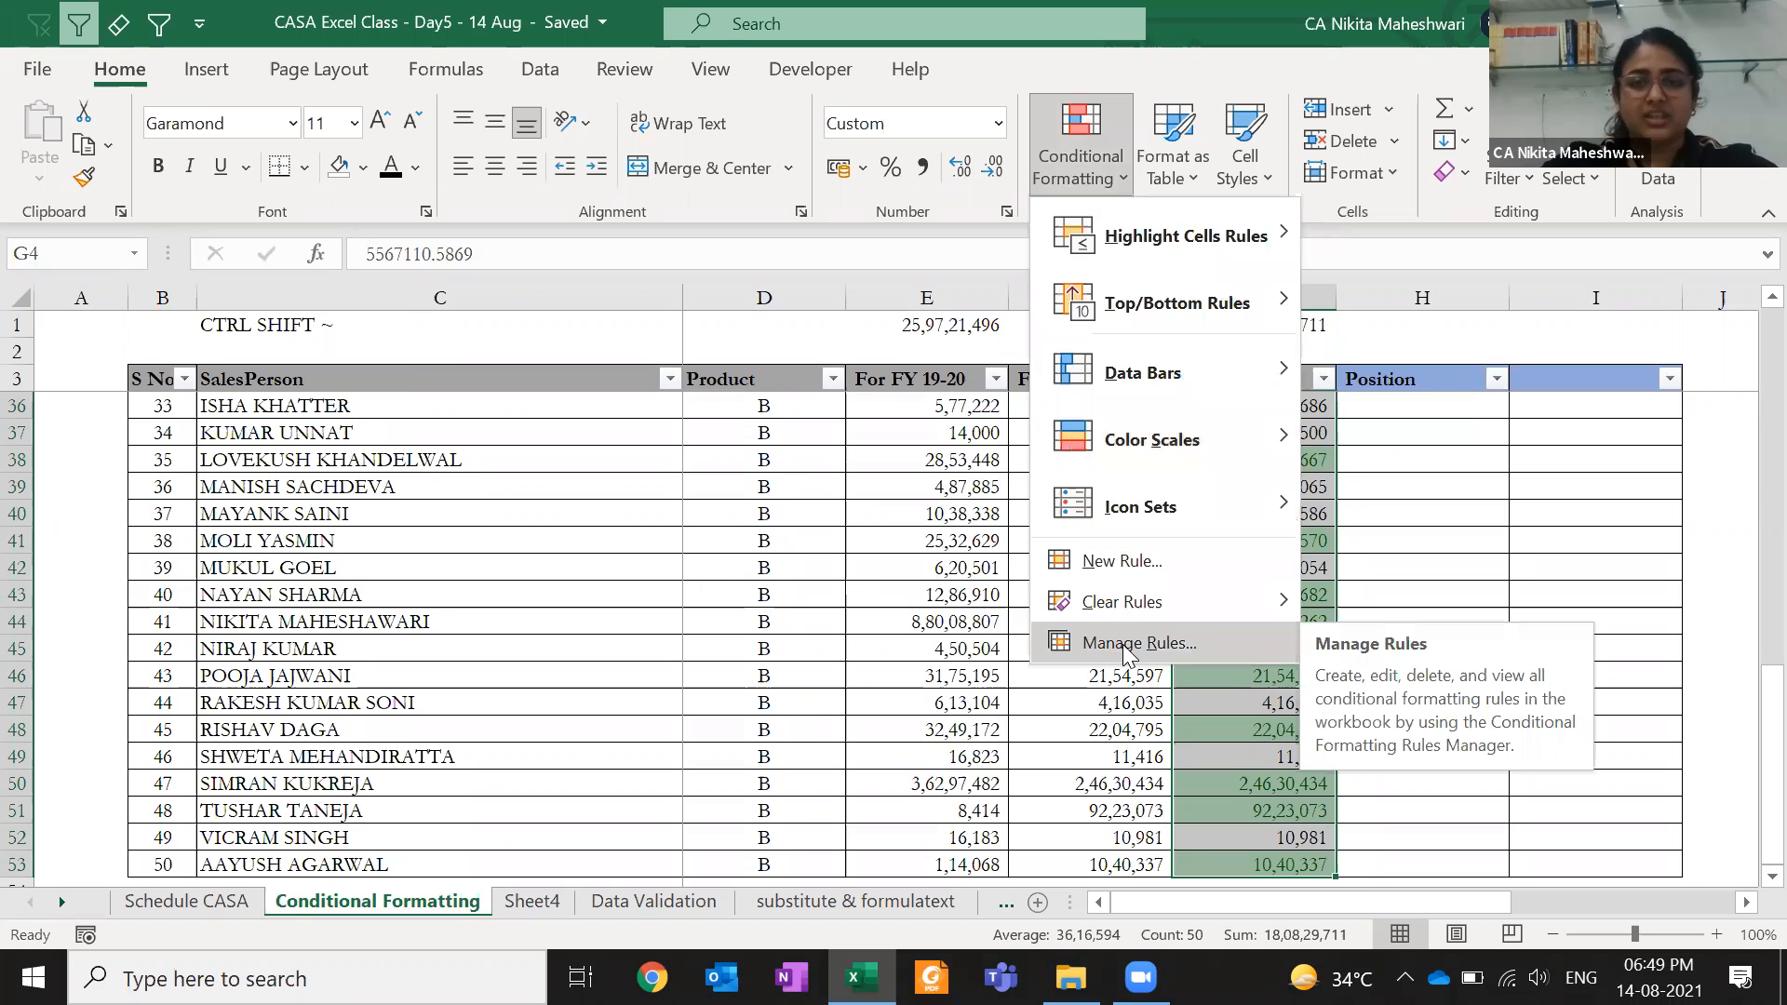
left_click(1154, 651)
left_click(607, 519)
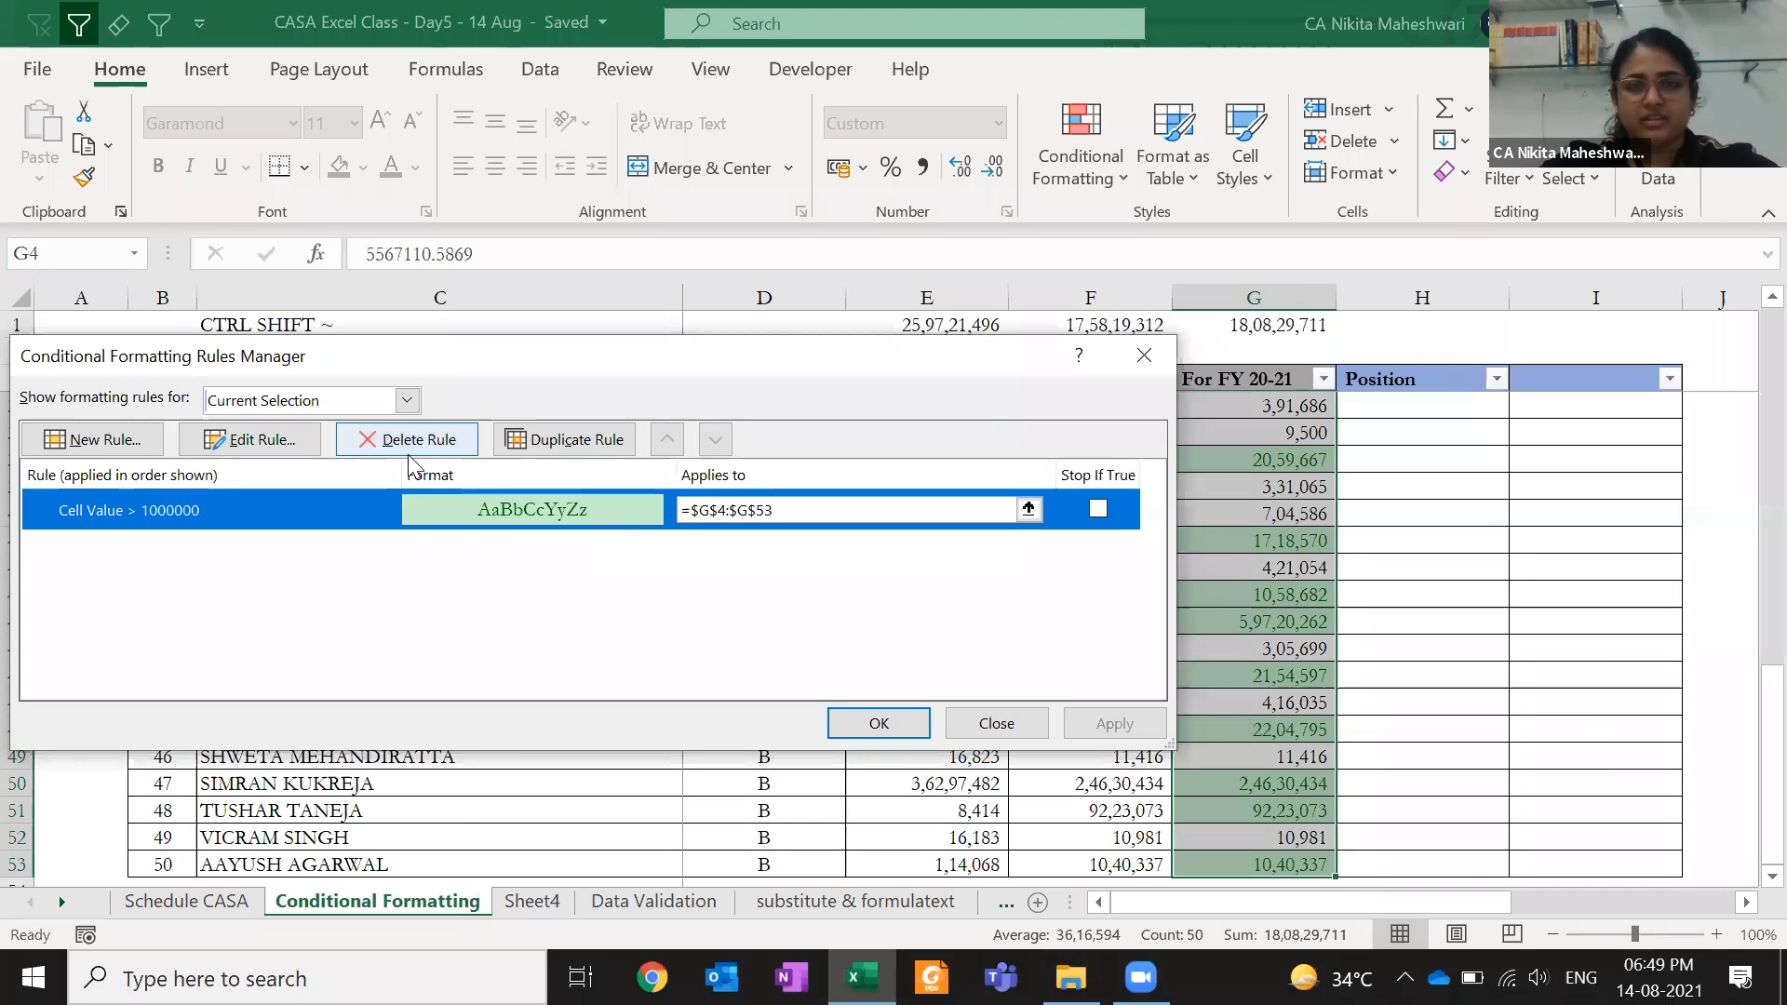
key("Escape")
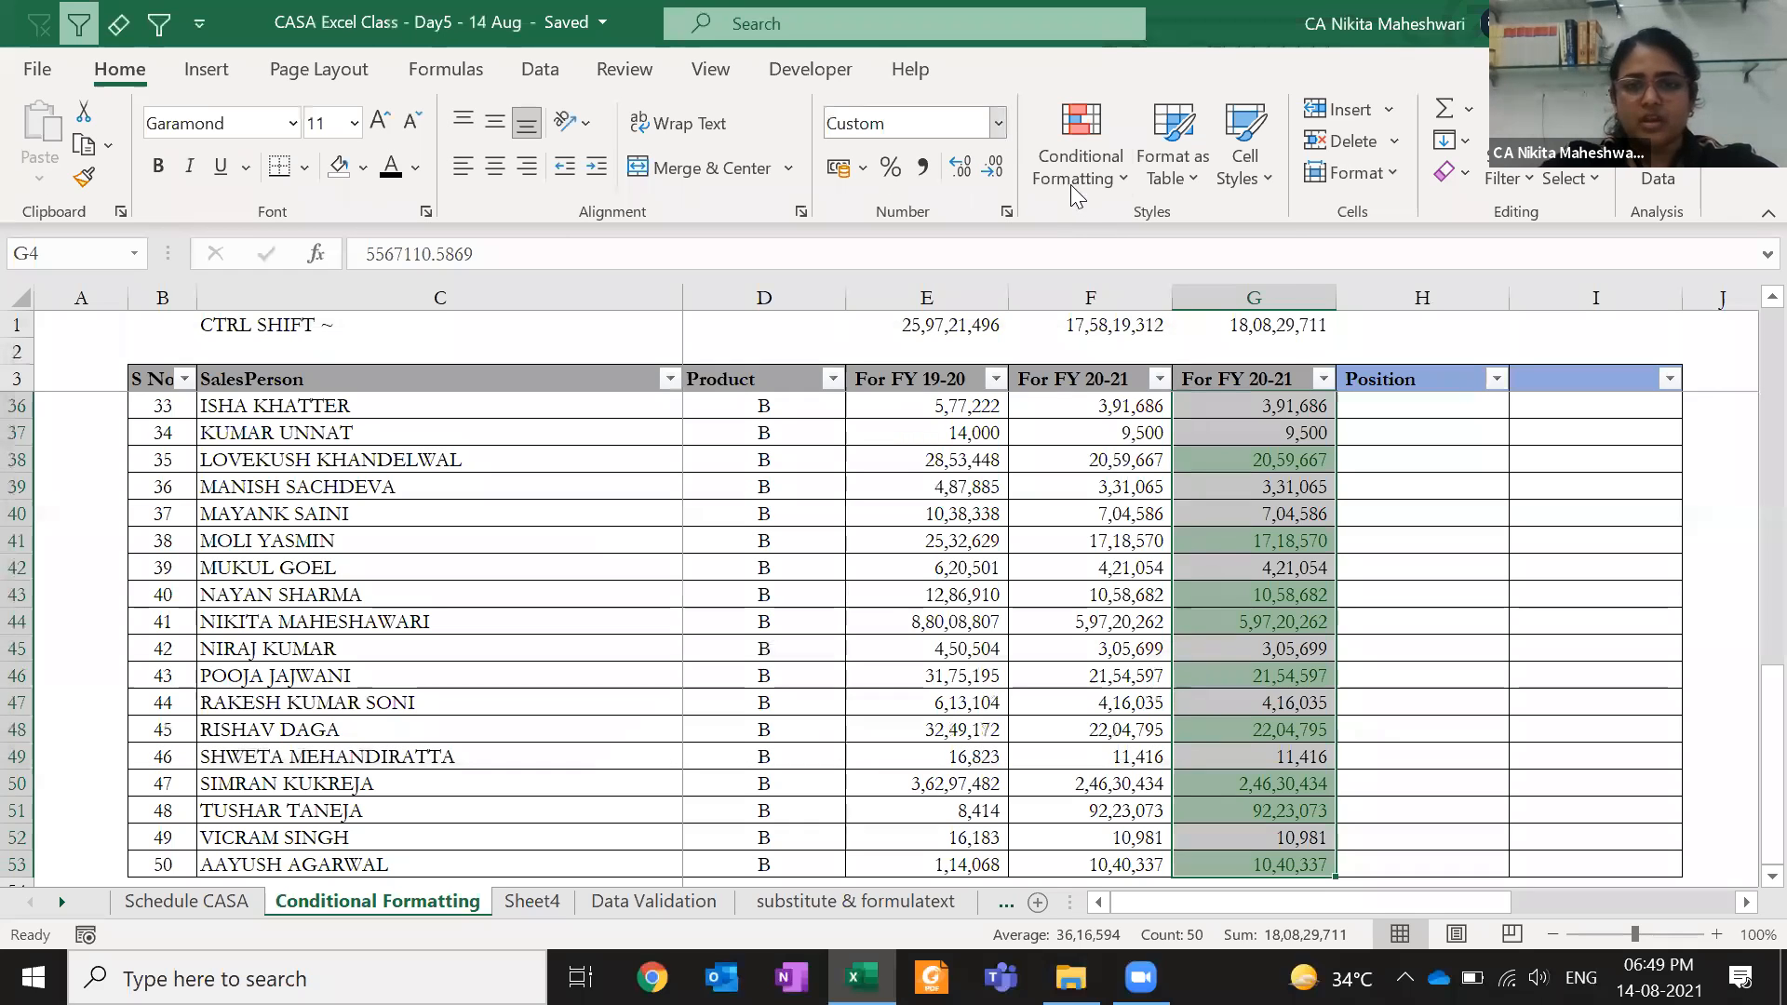
left_click(1075, 190)
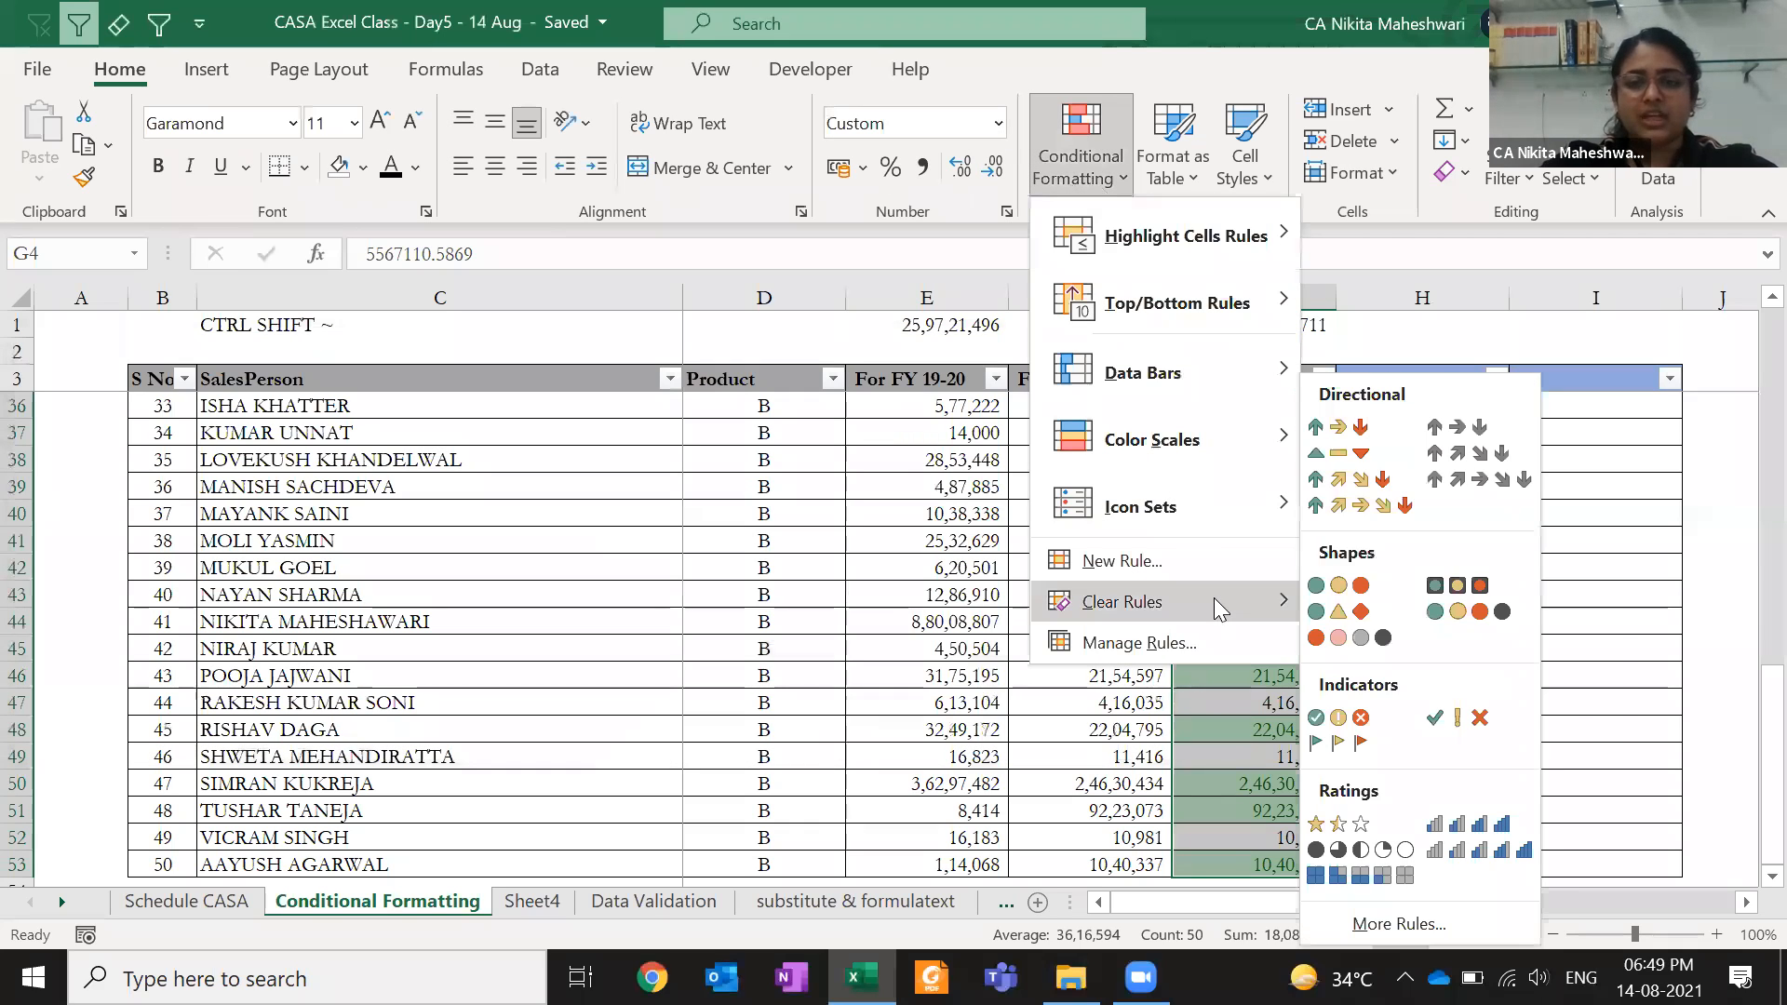
mouse_move(1247, 602)
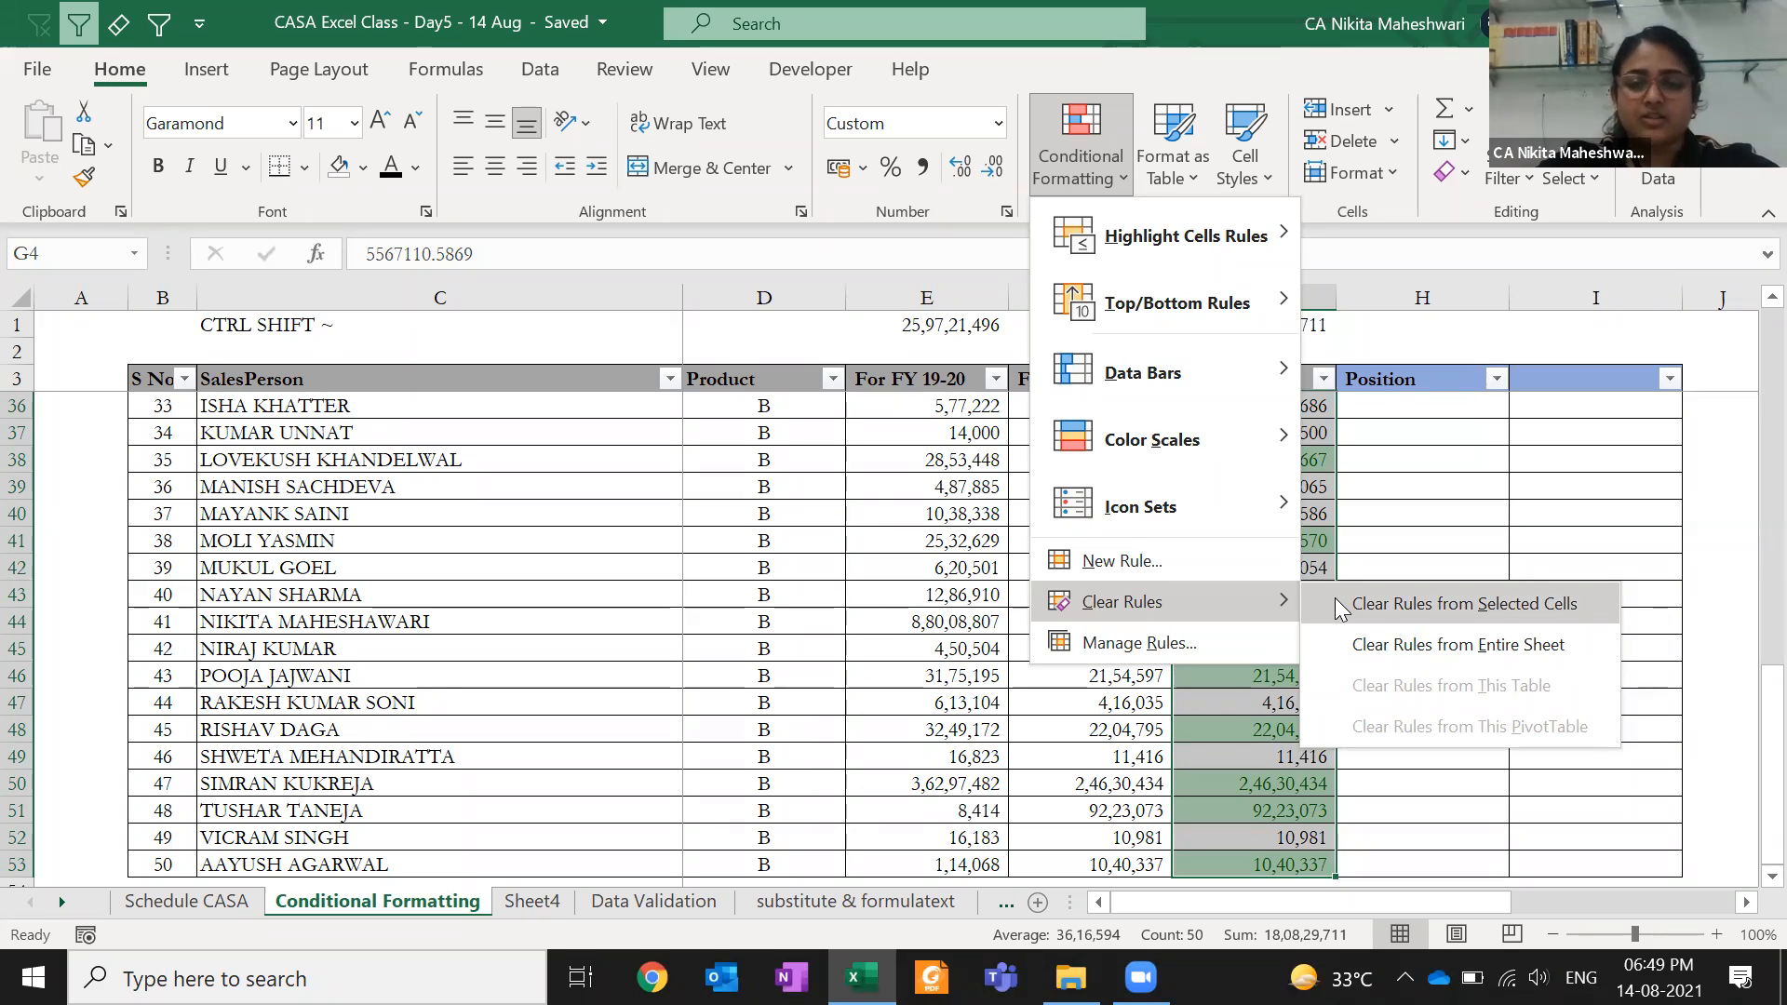
key("Escape")
key("Escape")
key("Down")
key("Down")
key("Down")
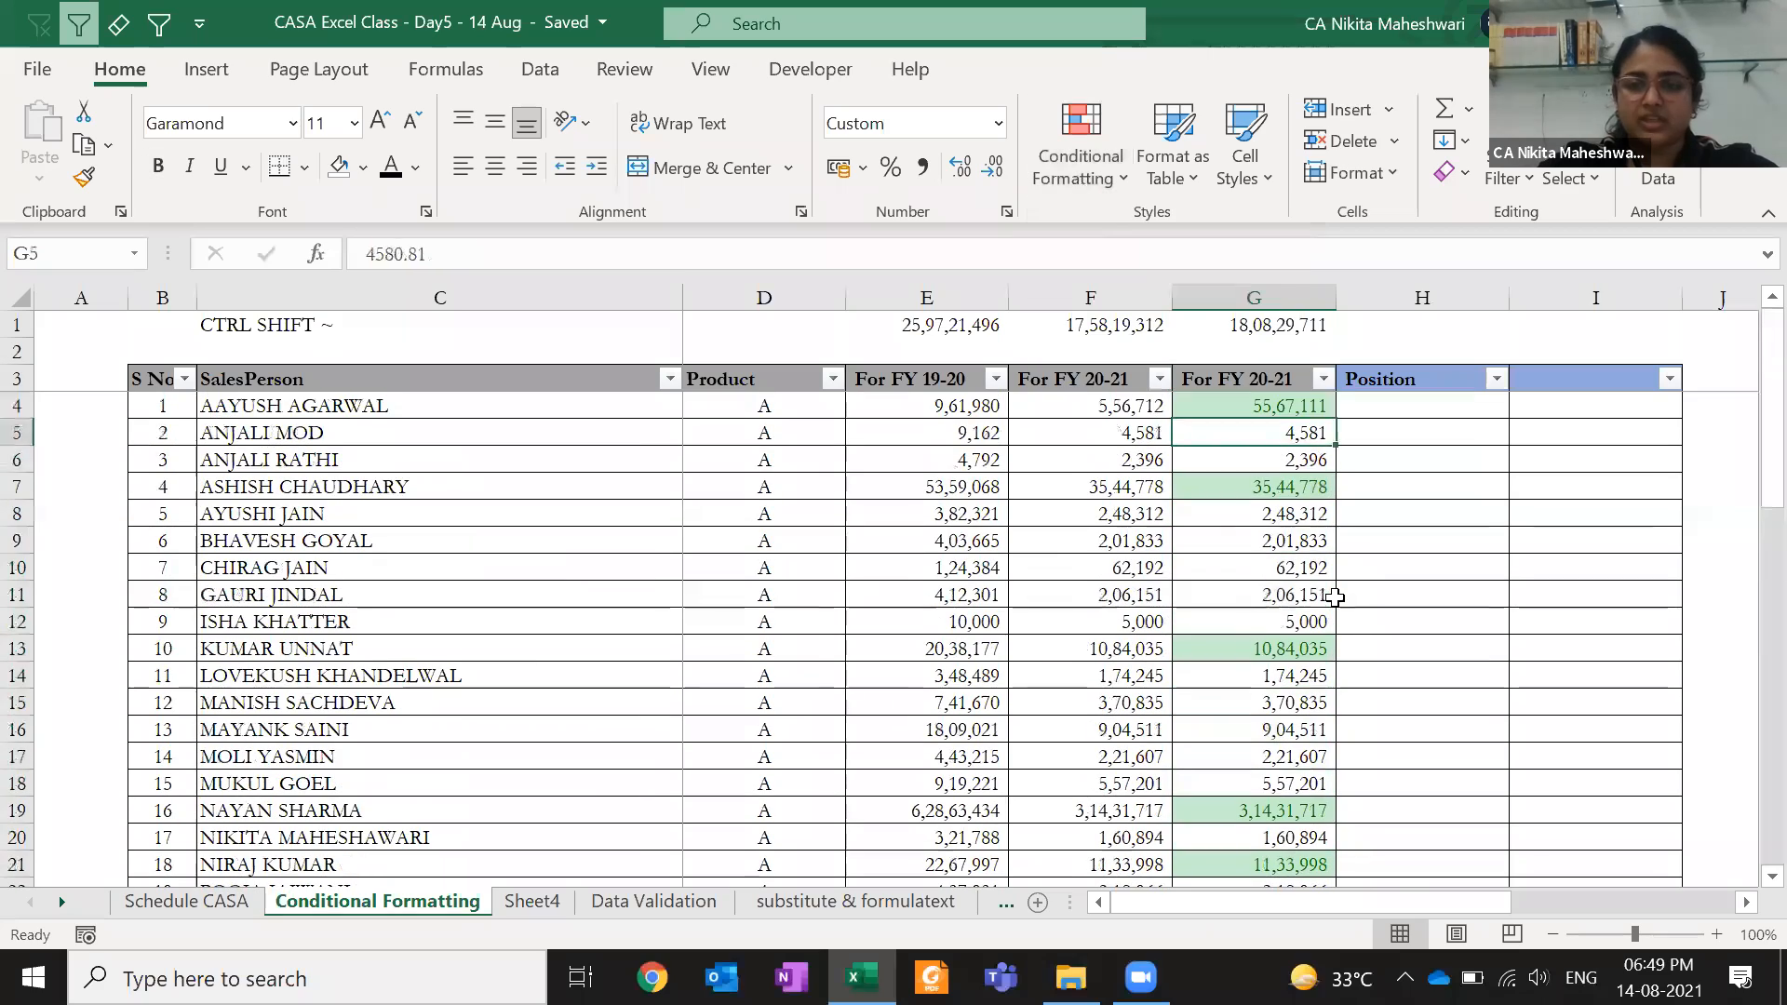
- Clear the highlight rules from cells G7:G53
key("ctrl+shift+Down")
key("Up")
key("Up")
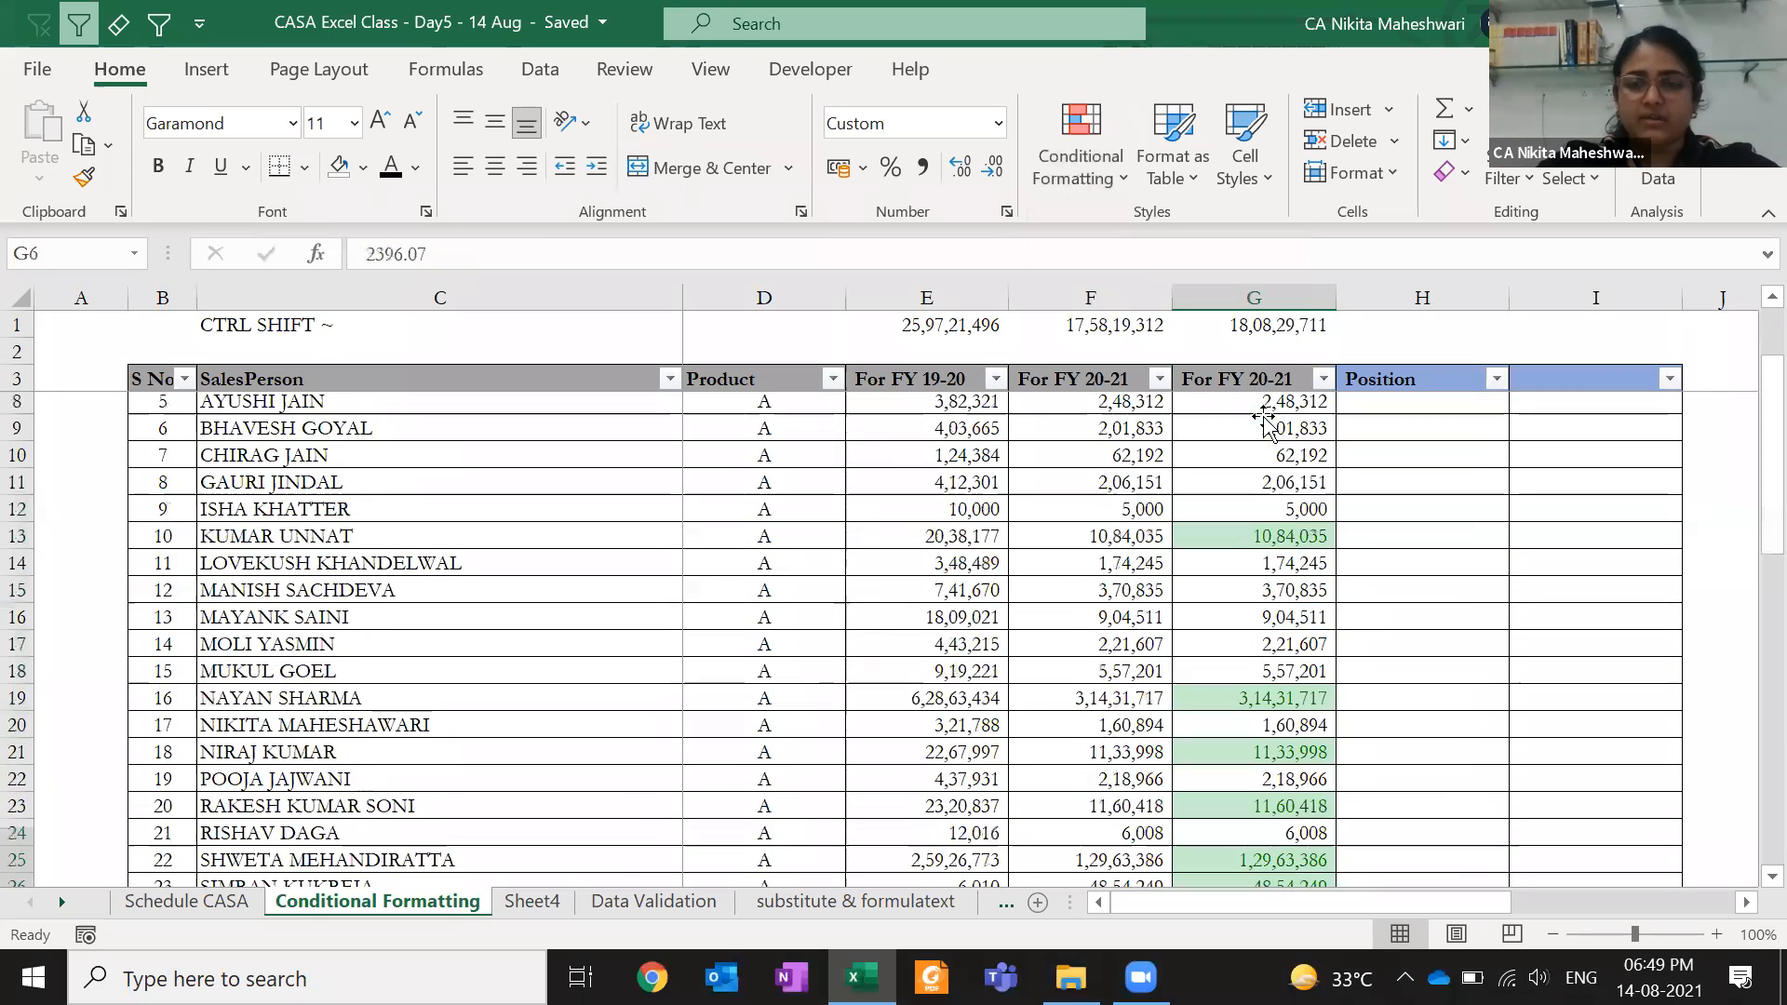
key("Down")
key("Down")
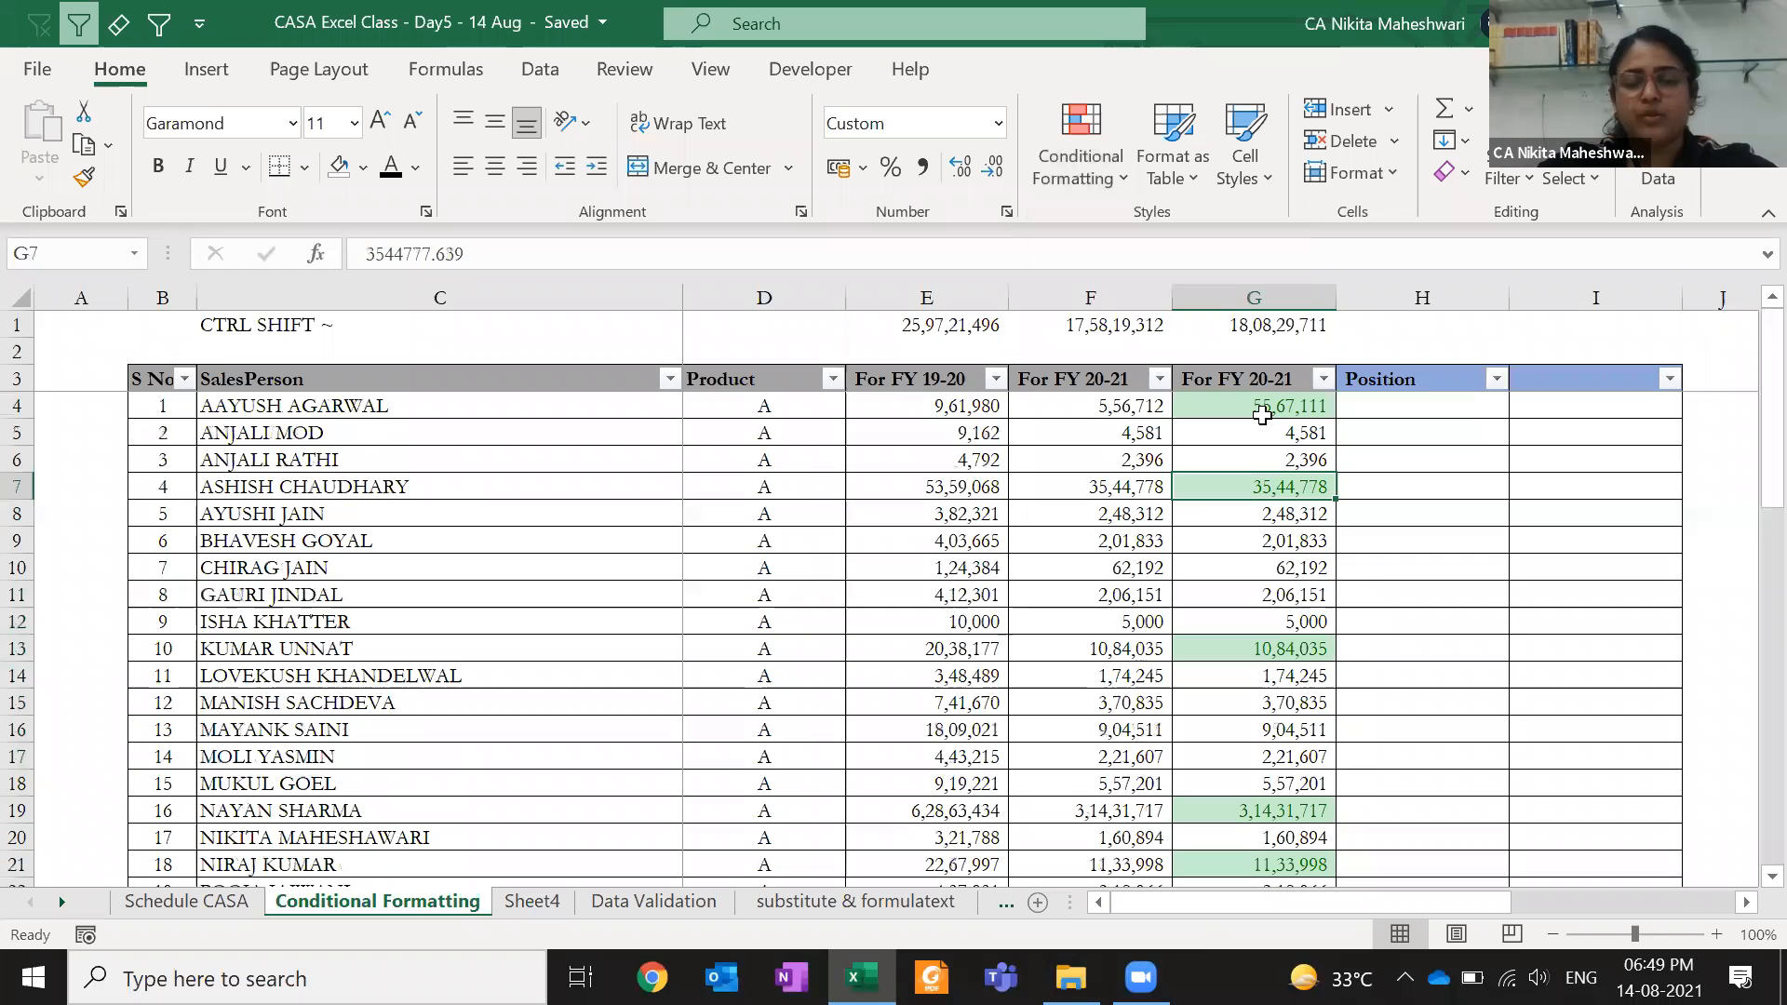
key("ctrl+shift+Down")
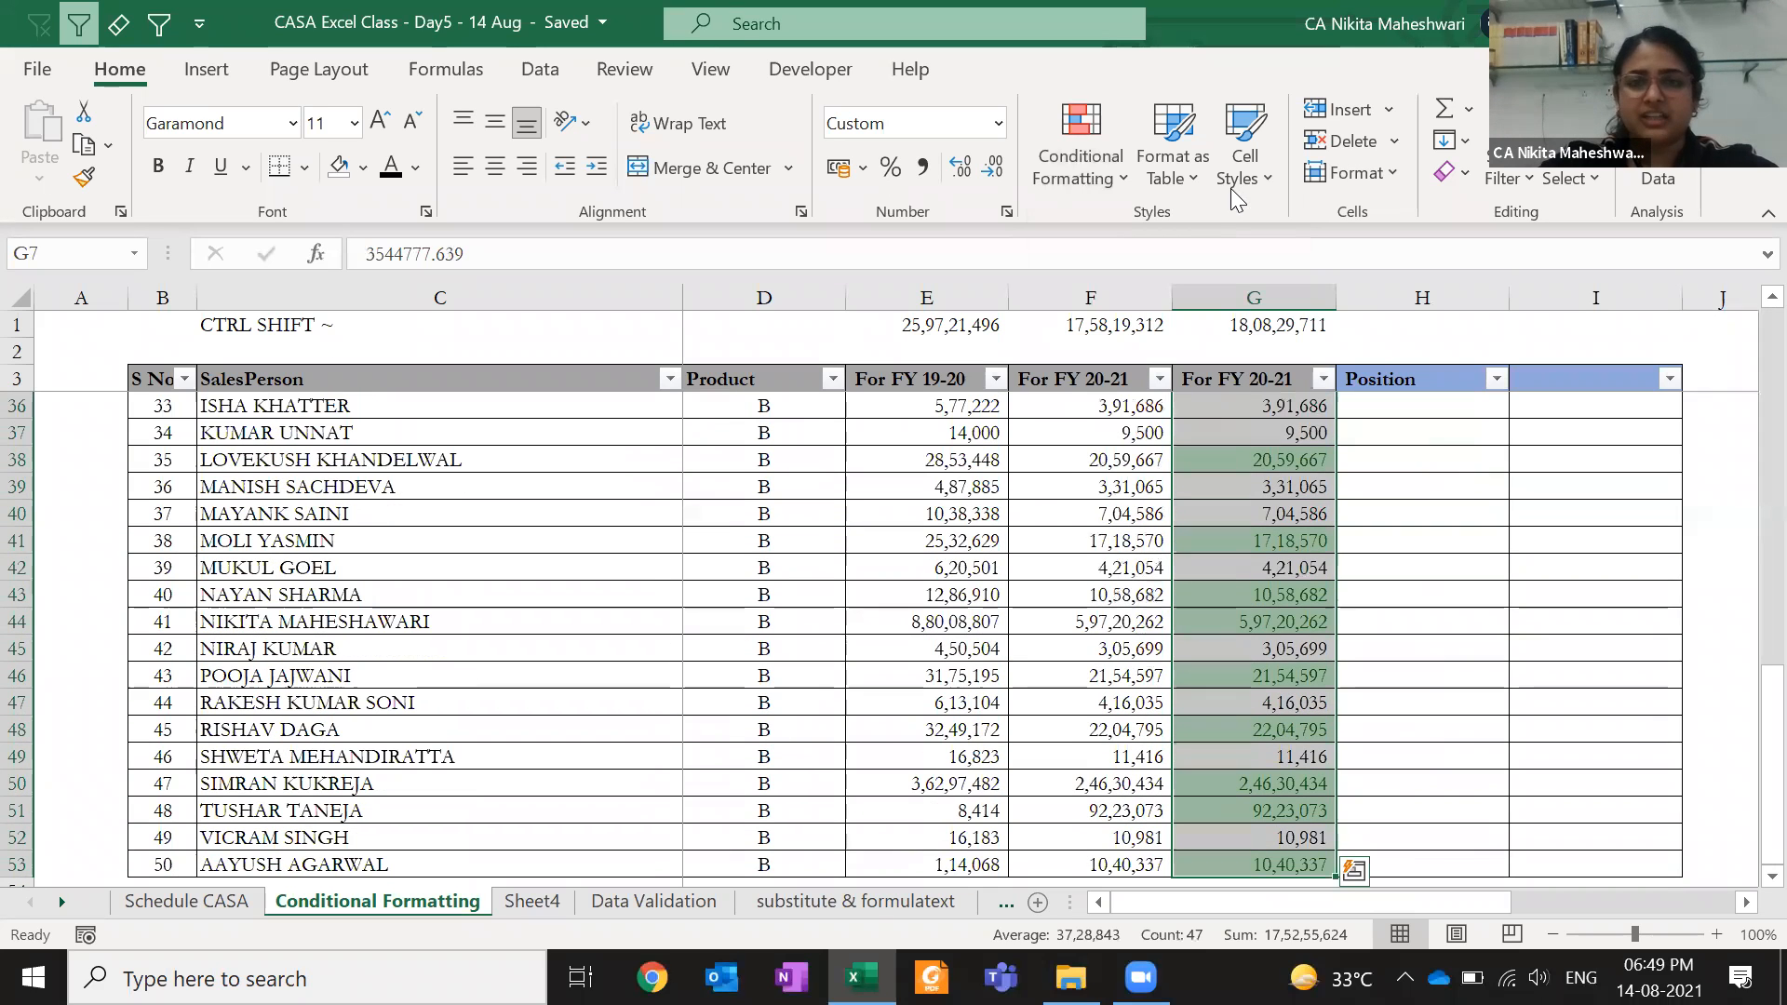
left_click(1080, 172)
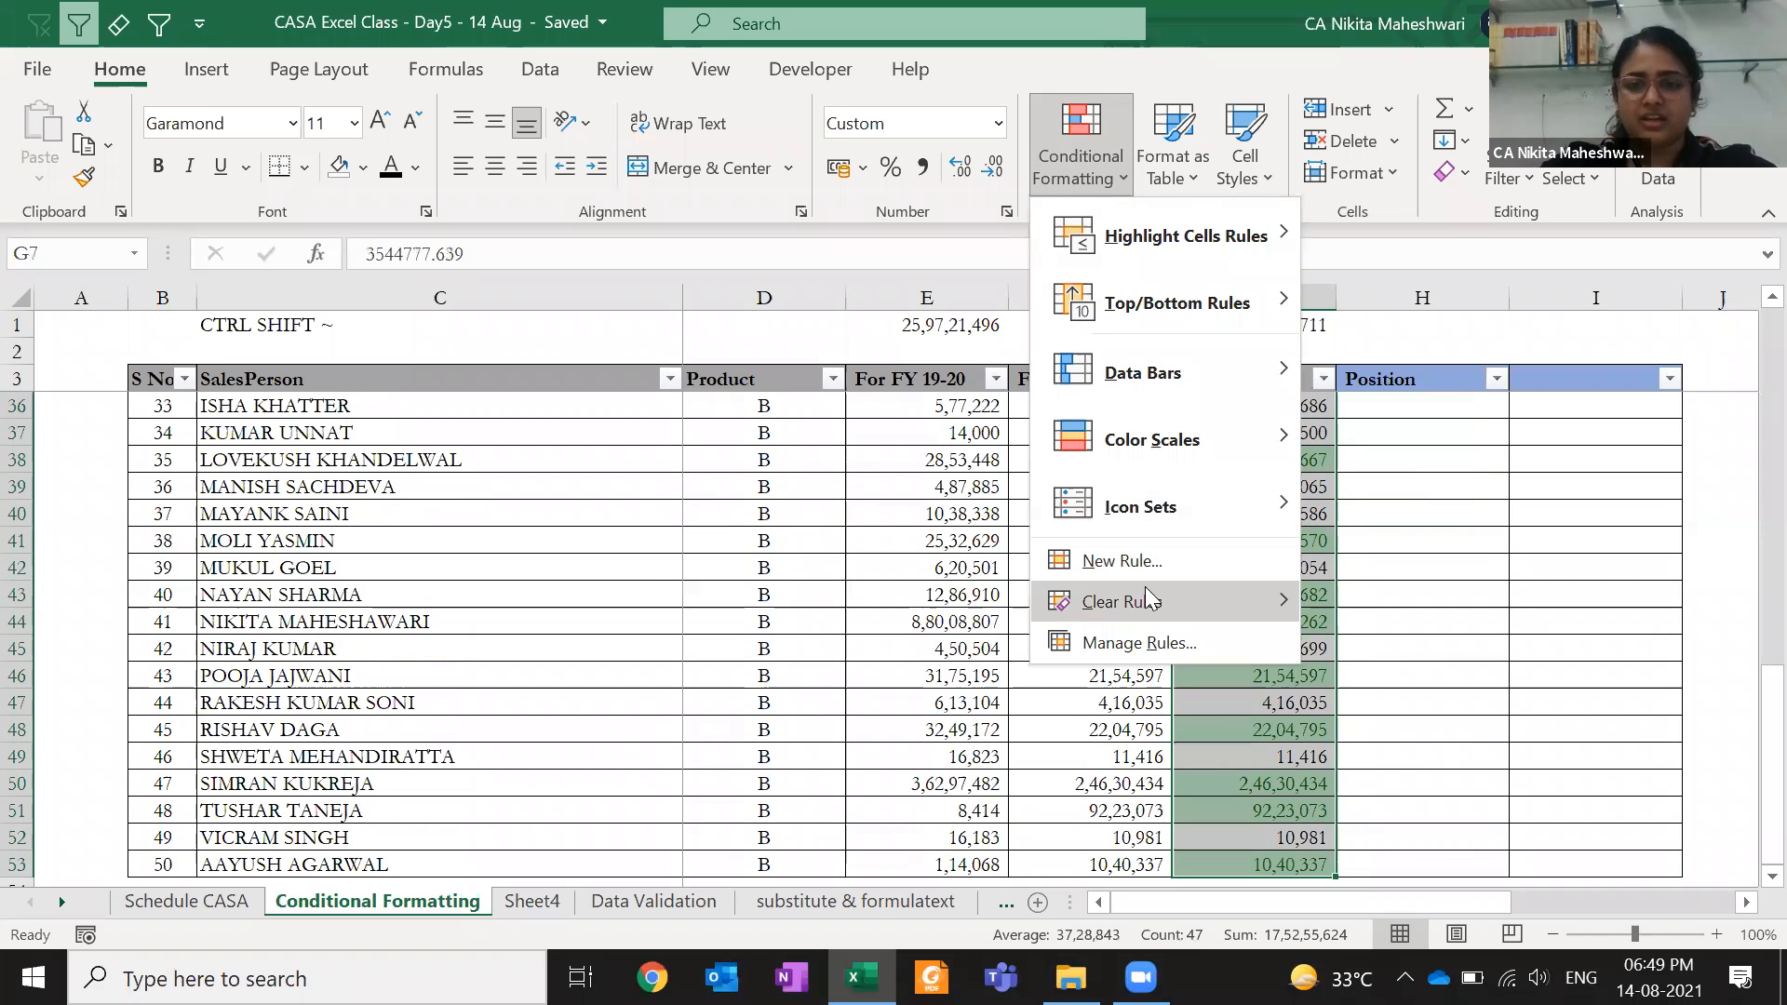
mouse_move(1152, 601)
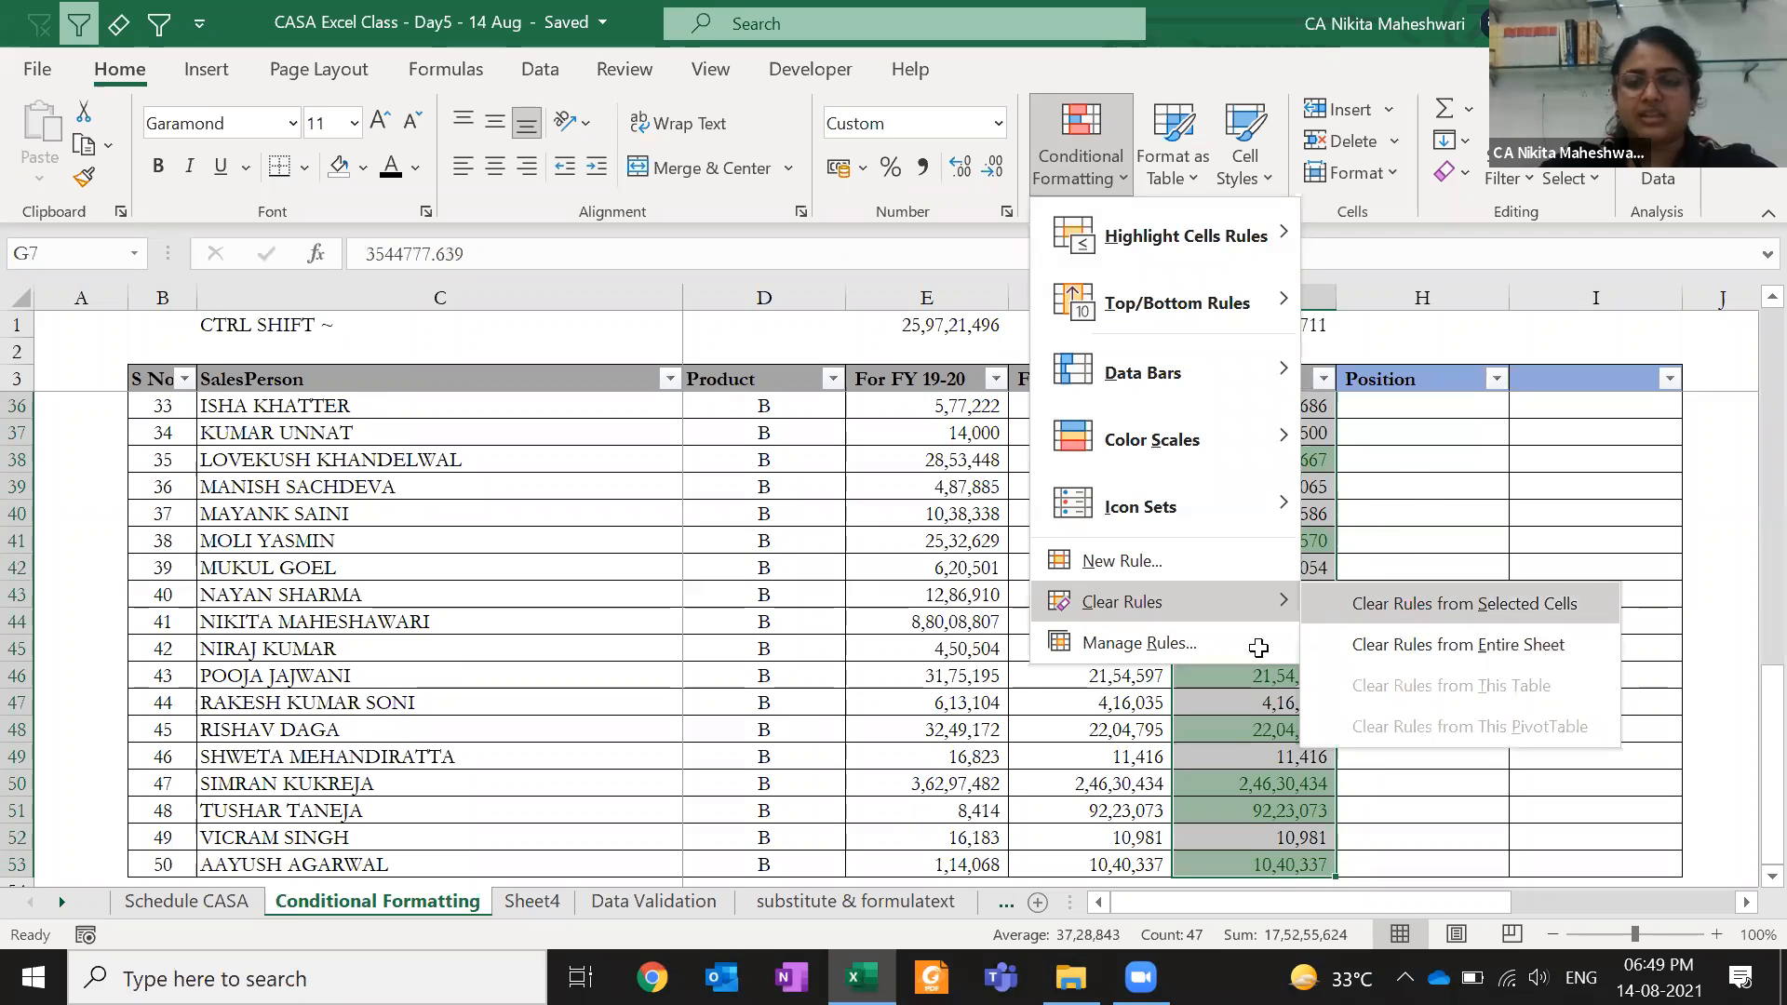
left_click(1464, 604)
left_click(1258, 648)
- Enter 10000000 in G5 so it reads 1,00,00,000
key("ctrl+Up")
key("Down")
key("shift+Down")
key("shift+Down")
key("Down")
type("10000000")
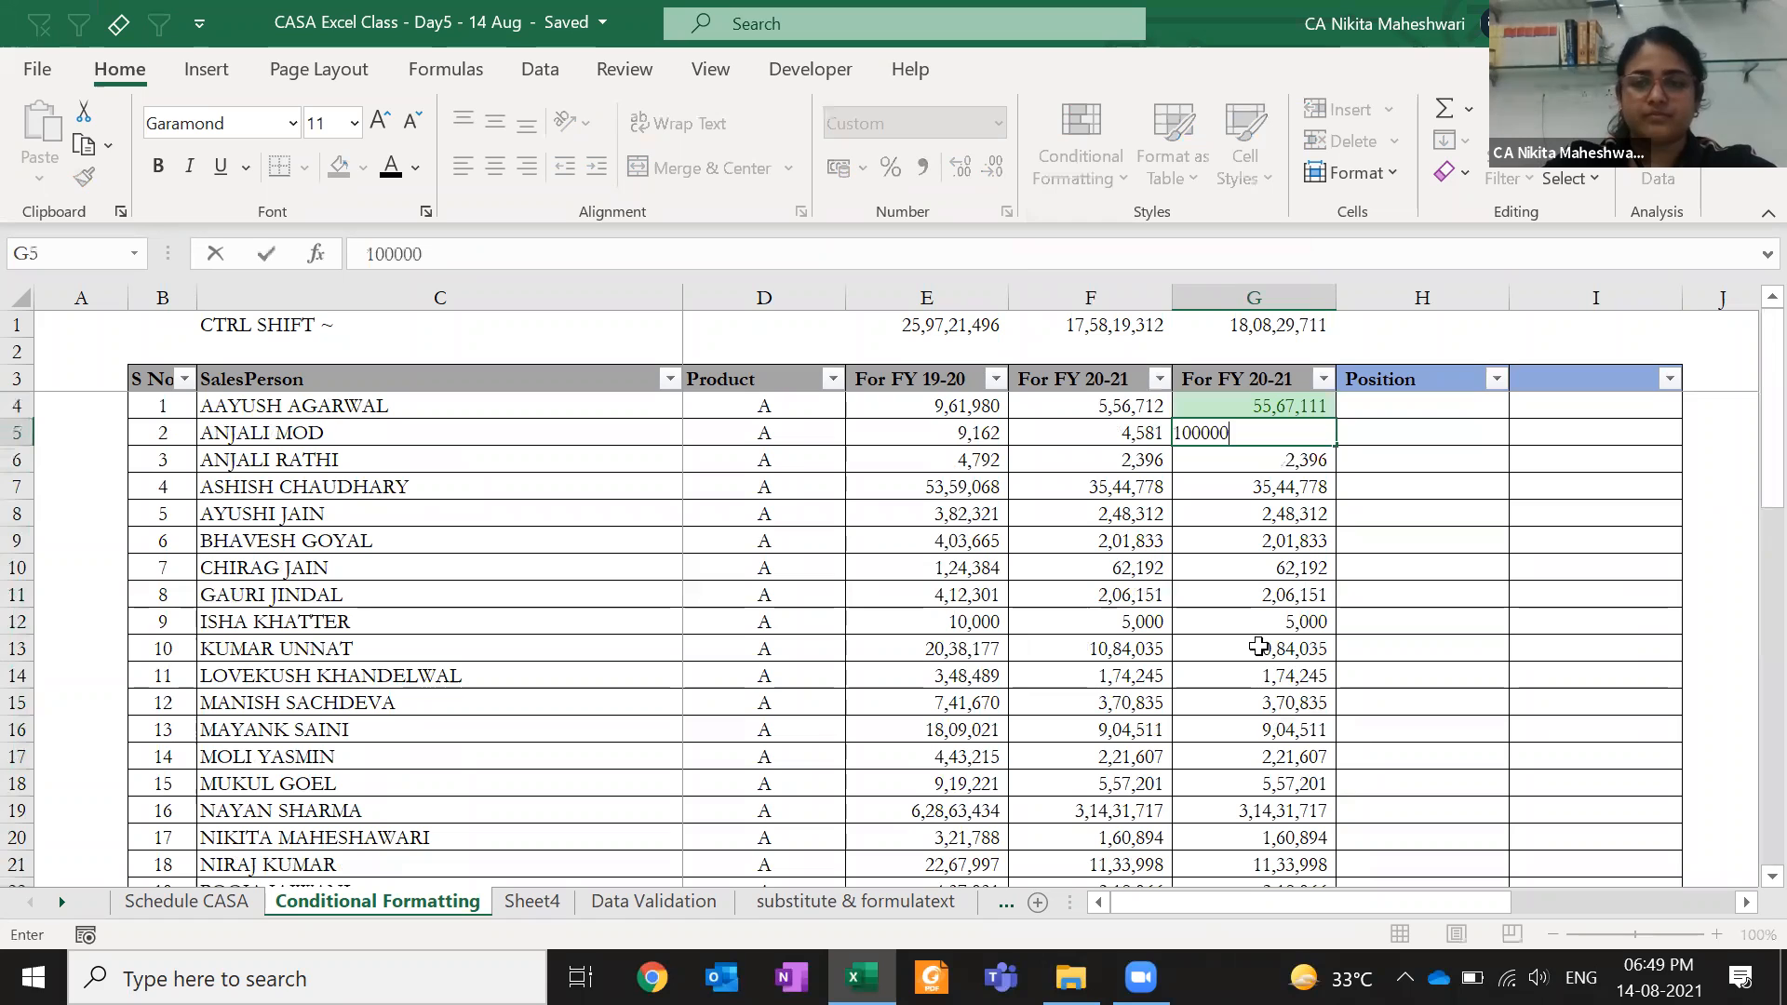
key("ctrl+Return")
key("Up")
key("shift+Down")
key("shift+Down")
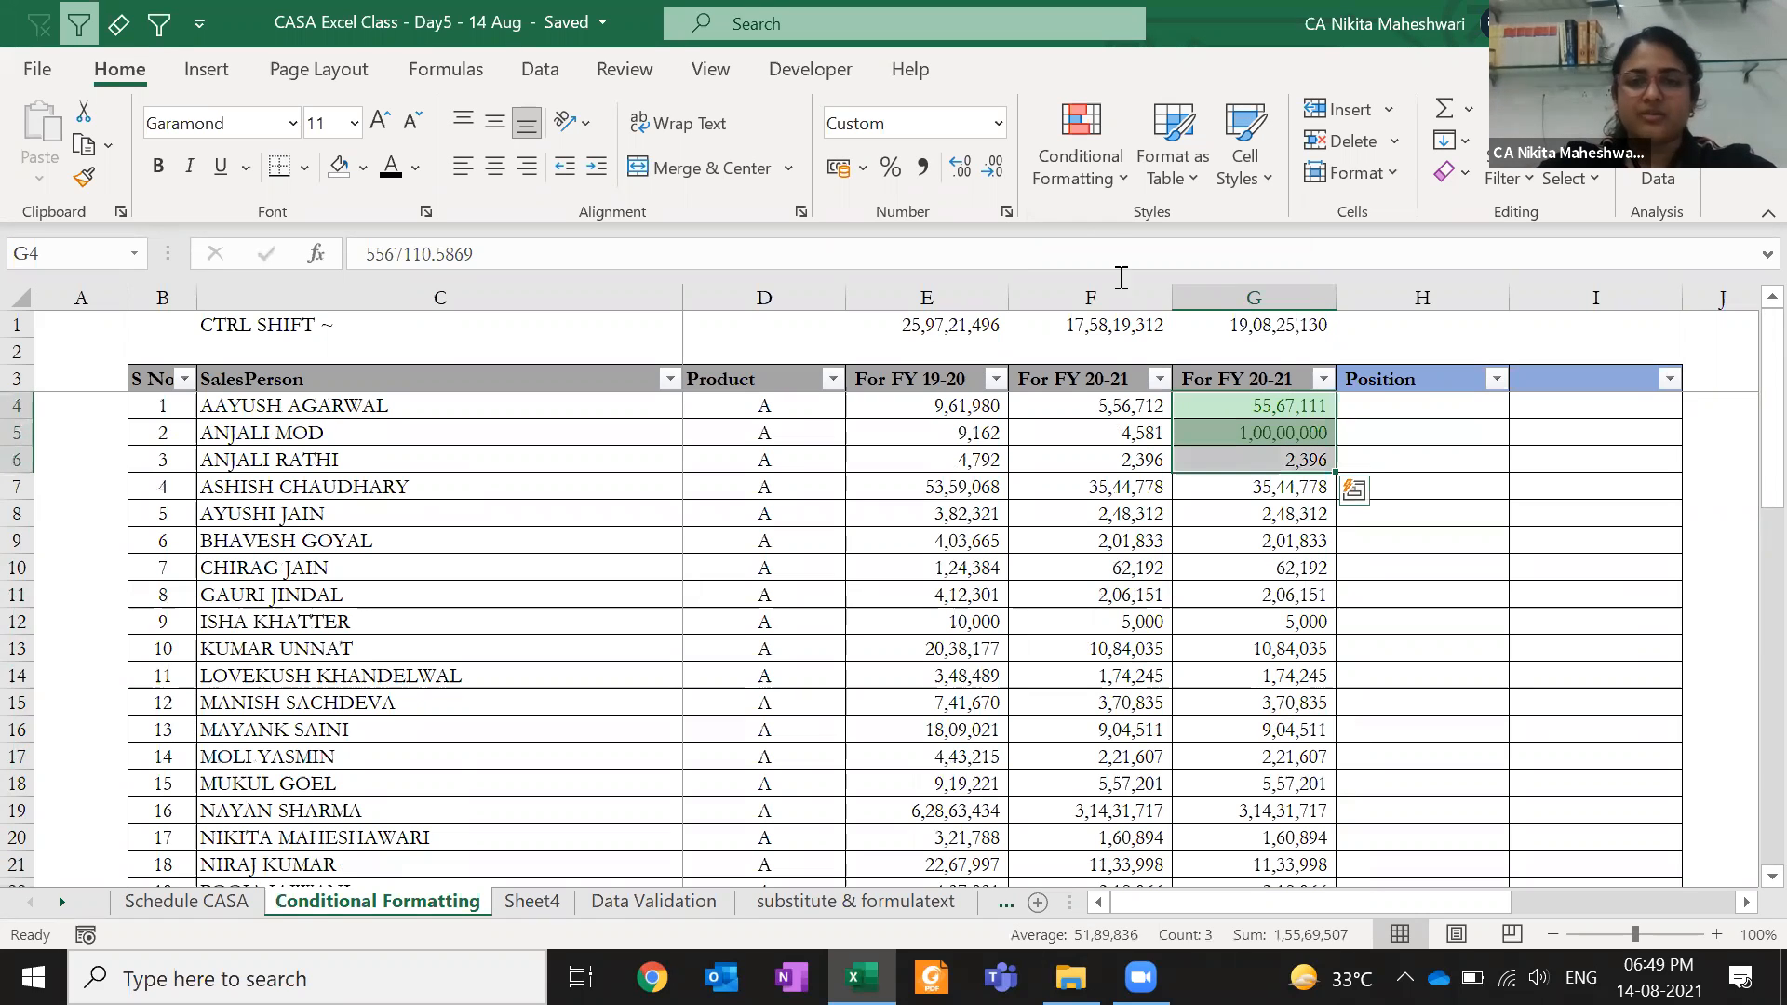
- Clear the remaining highlight rules from G4:G53 and return to the column G header
left_click(1093, 186)
key("Escape")
key("Escape")
key("ctrl+shift+Down")
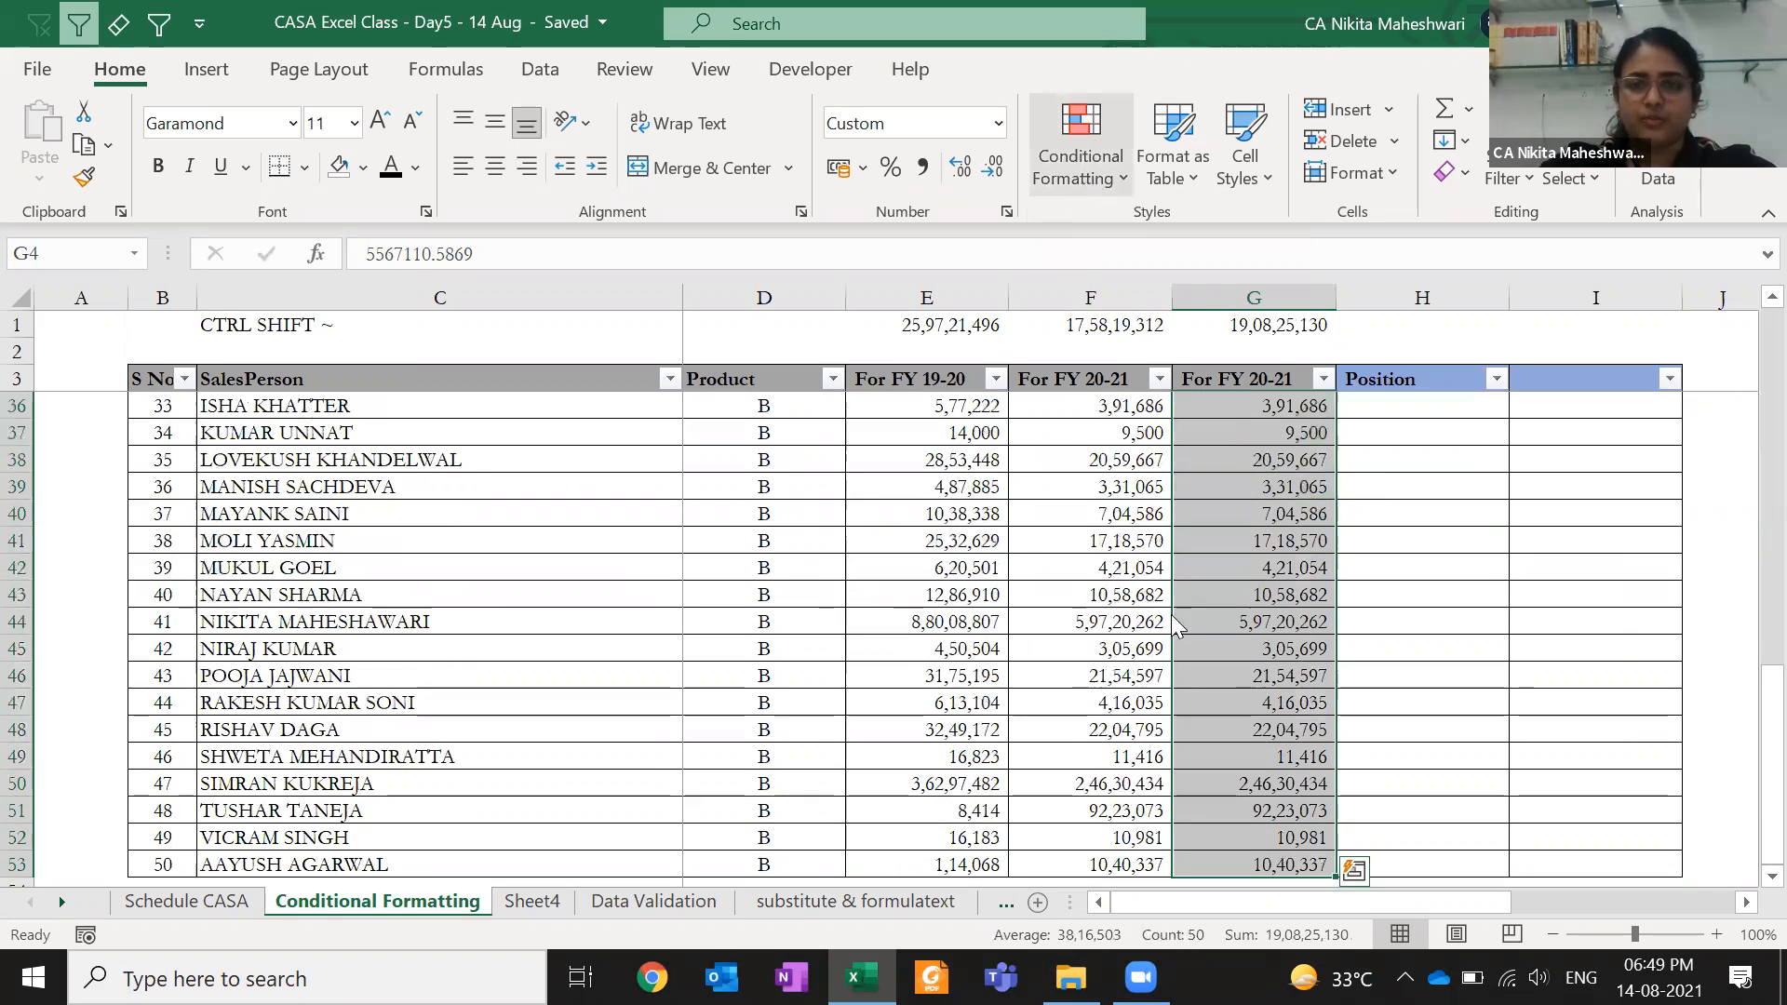
left_click(1080, 163)
mouse_move(1209, 601)
left_click(1397, 612)
left_click(1310, 602)
key("ctrl+Up")
key("Down")
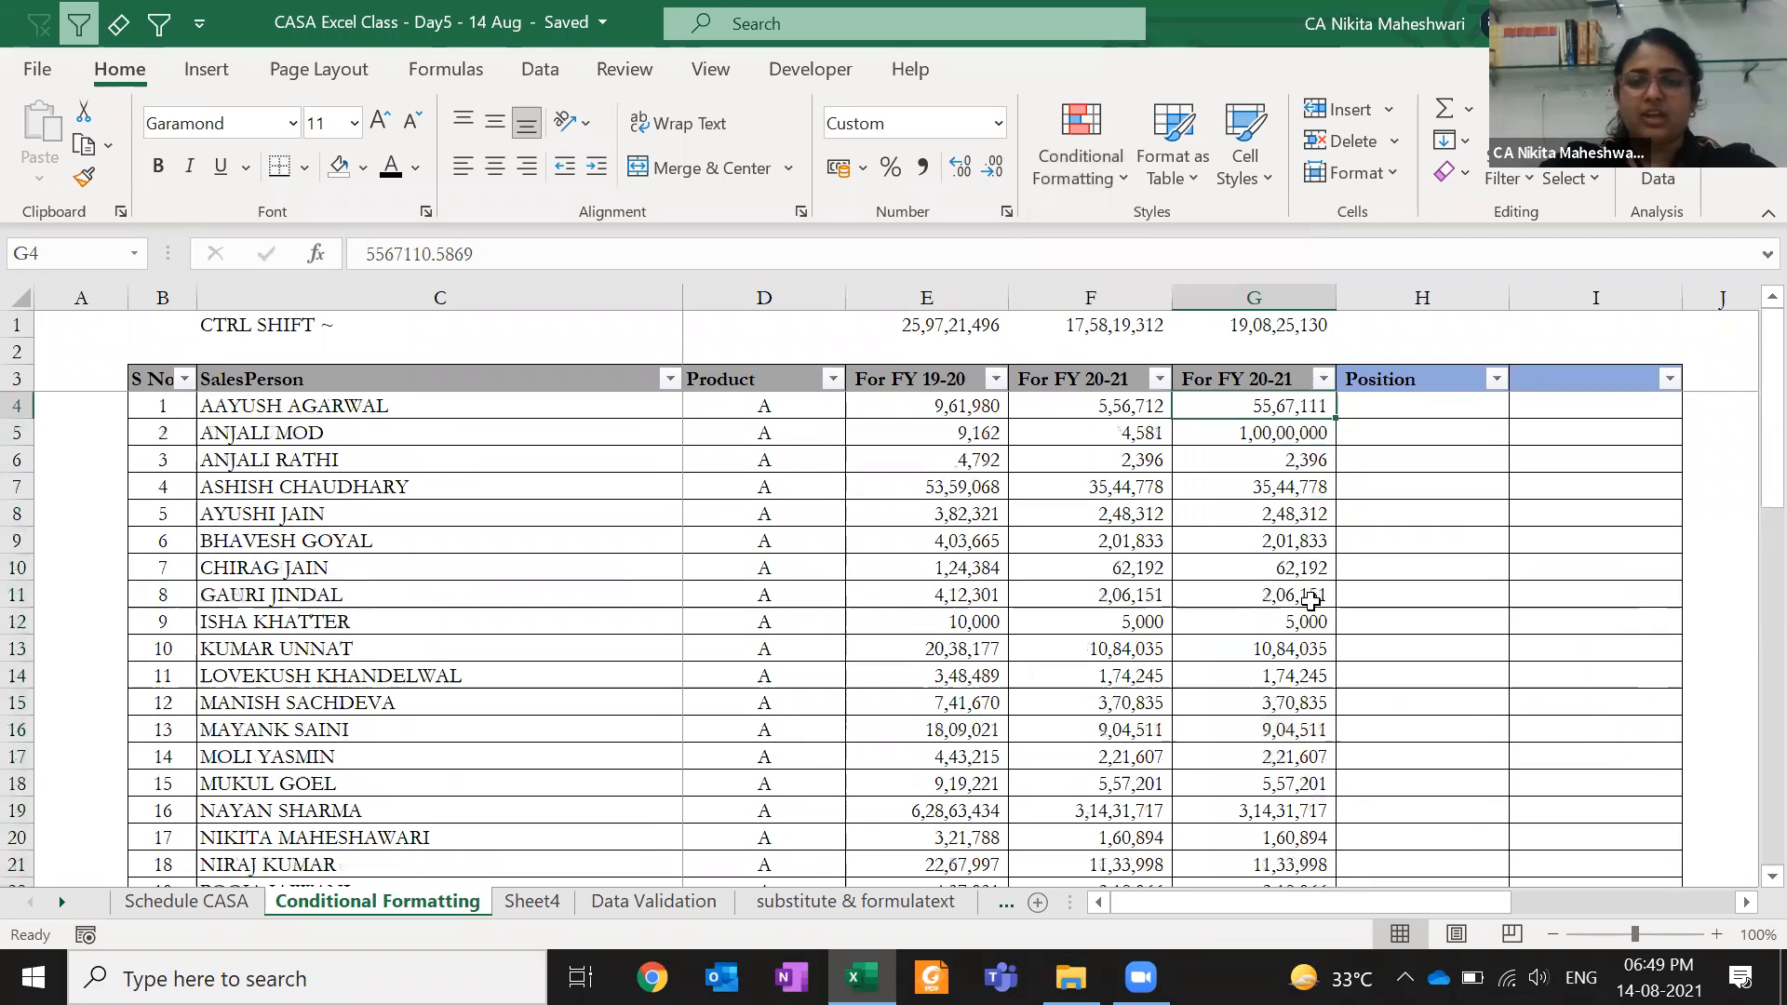
key("Up")
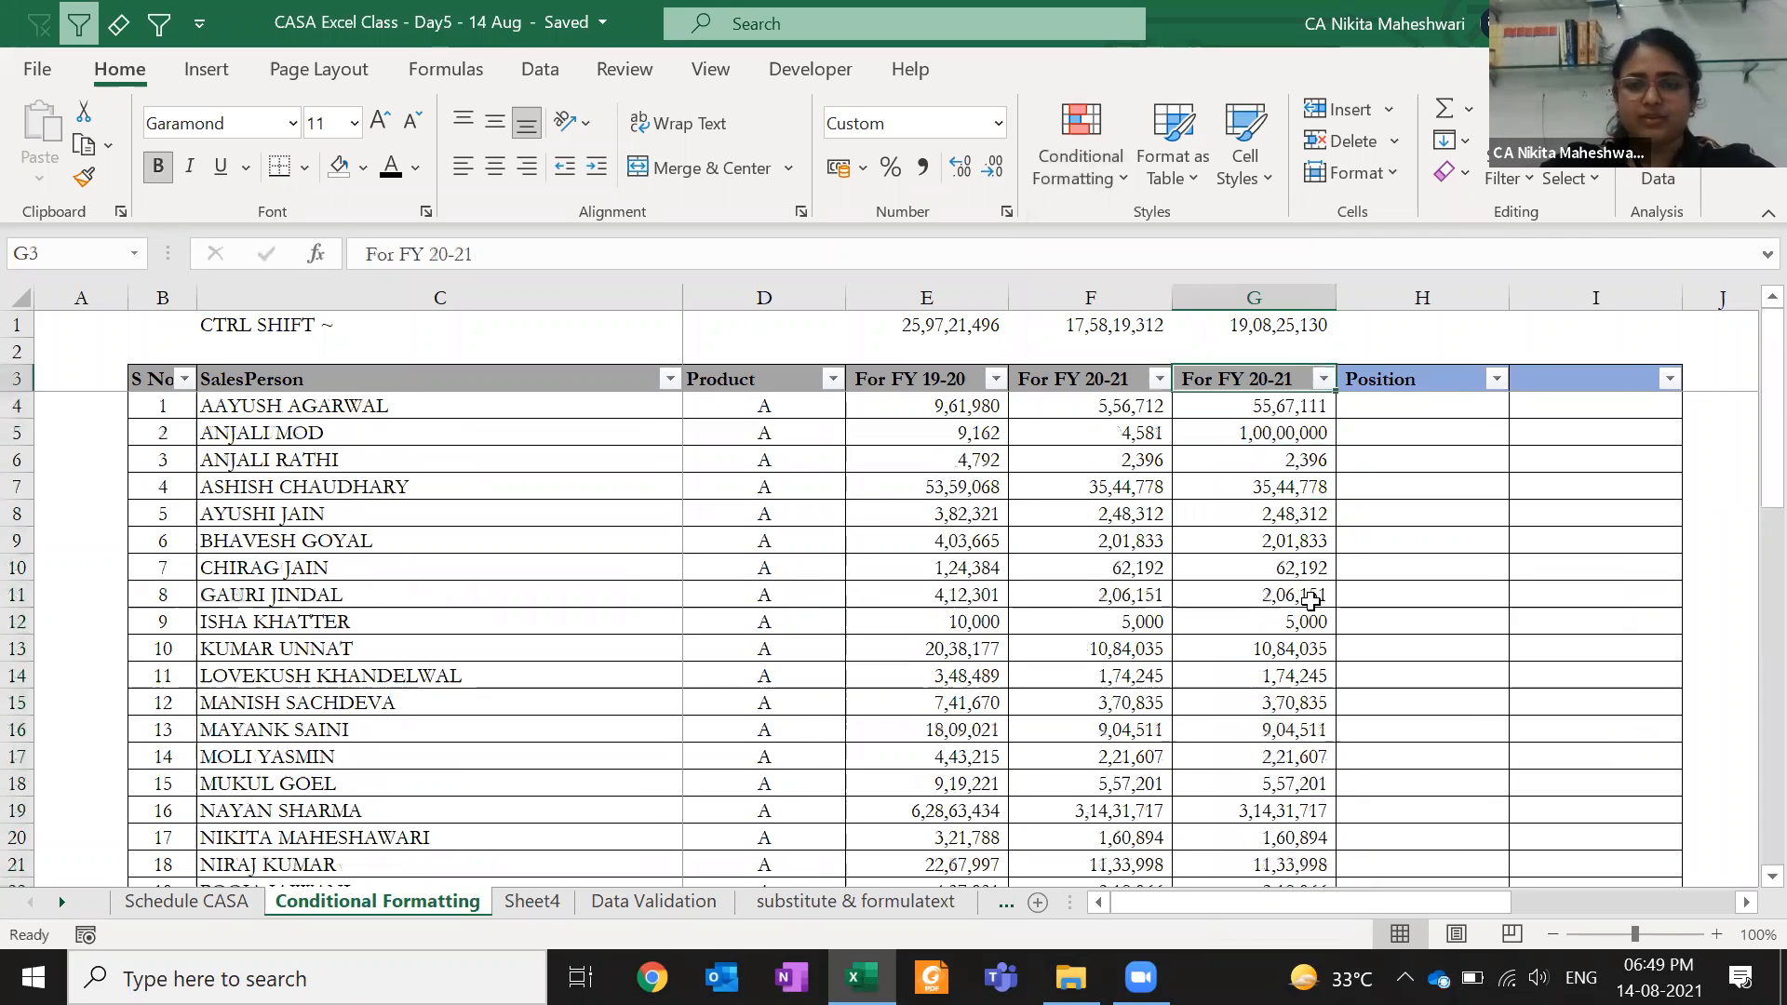
key("ctrl+space")
key("ctrl+minus")
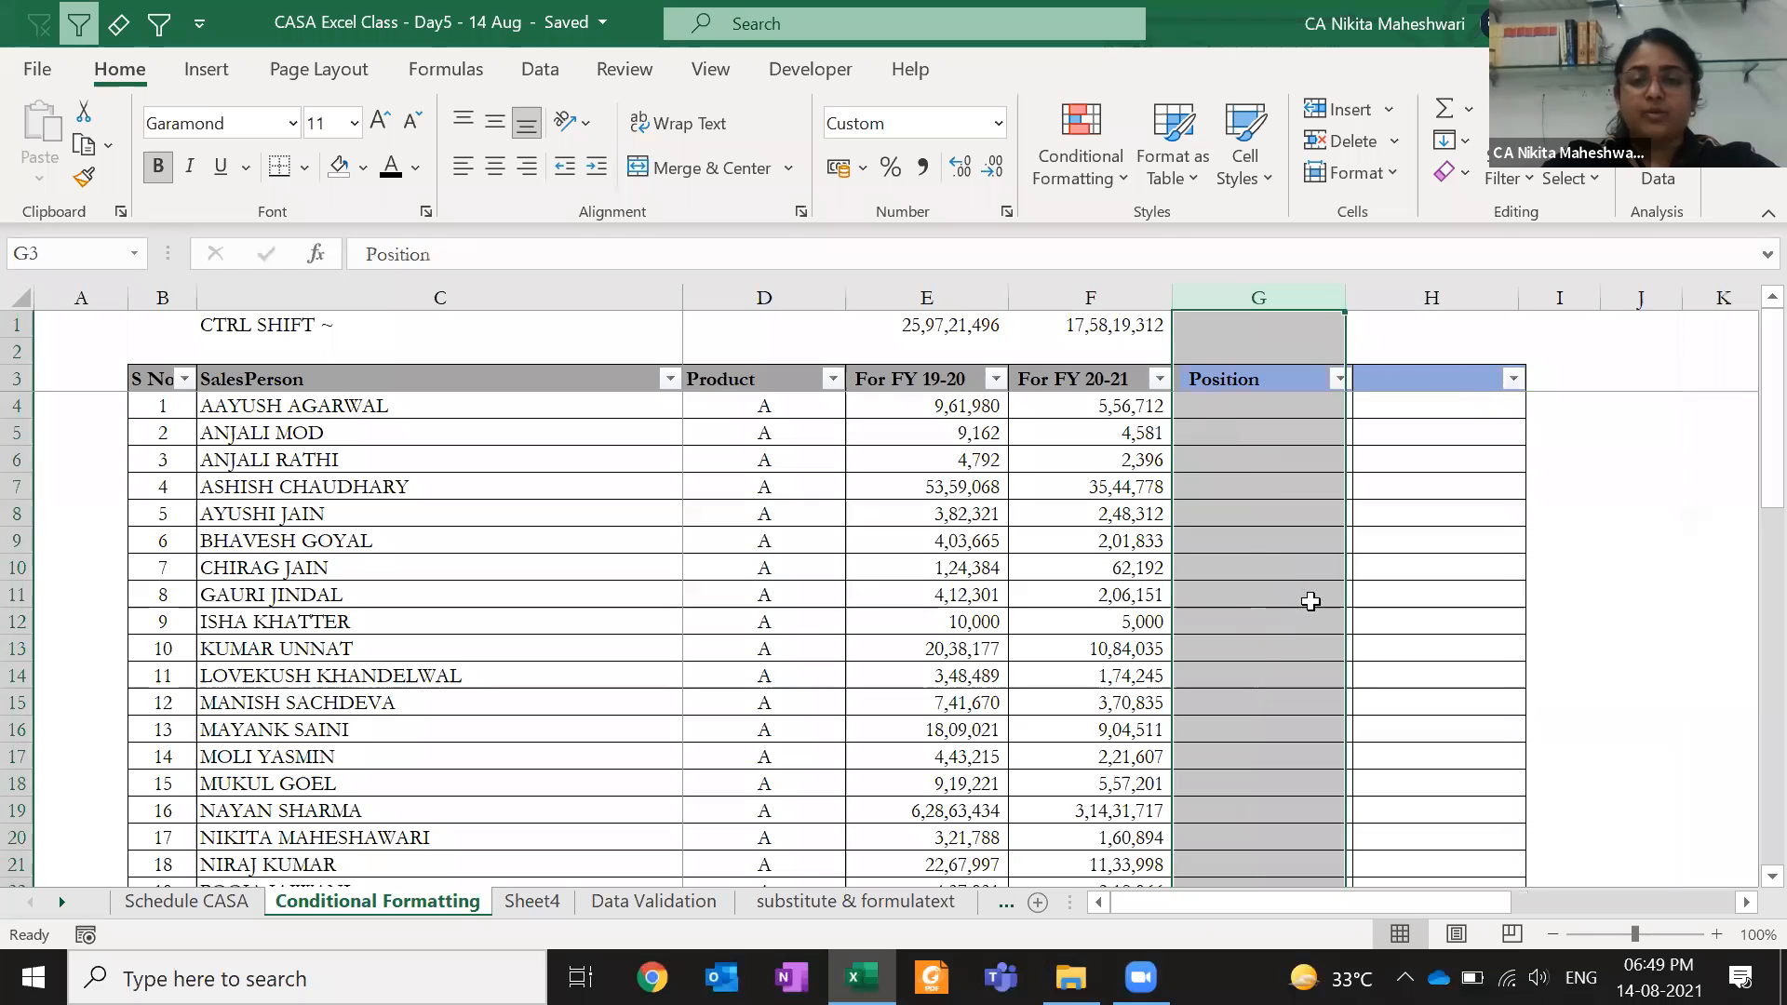
left_click(1101, 408)
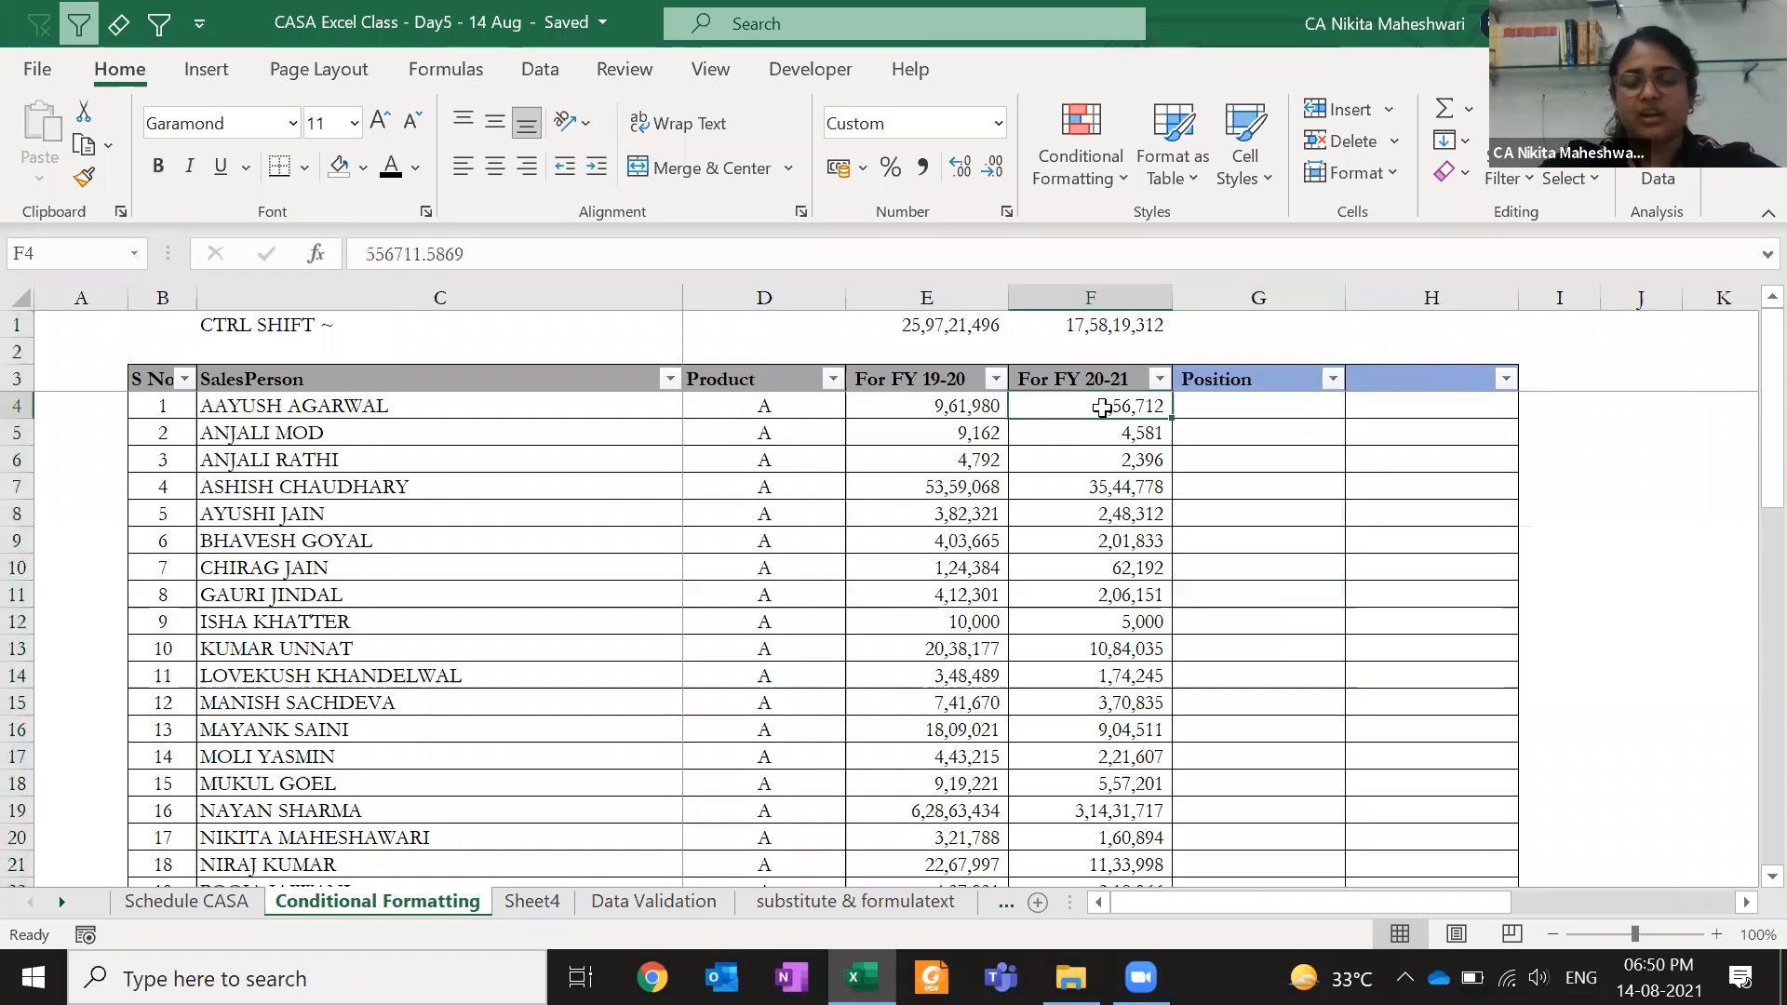
left_click(1117, 175)
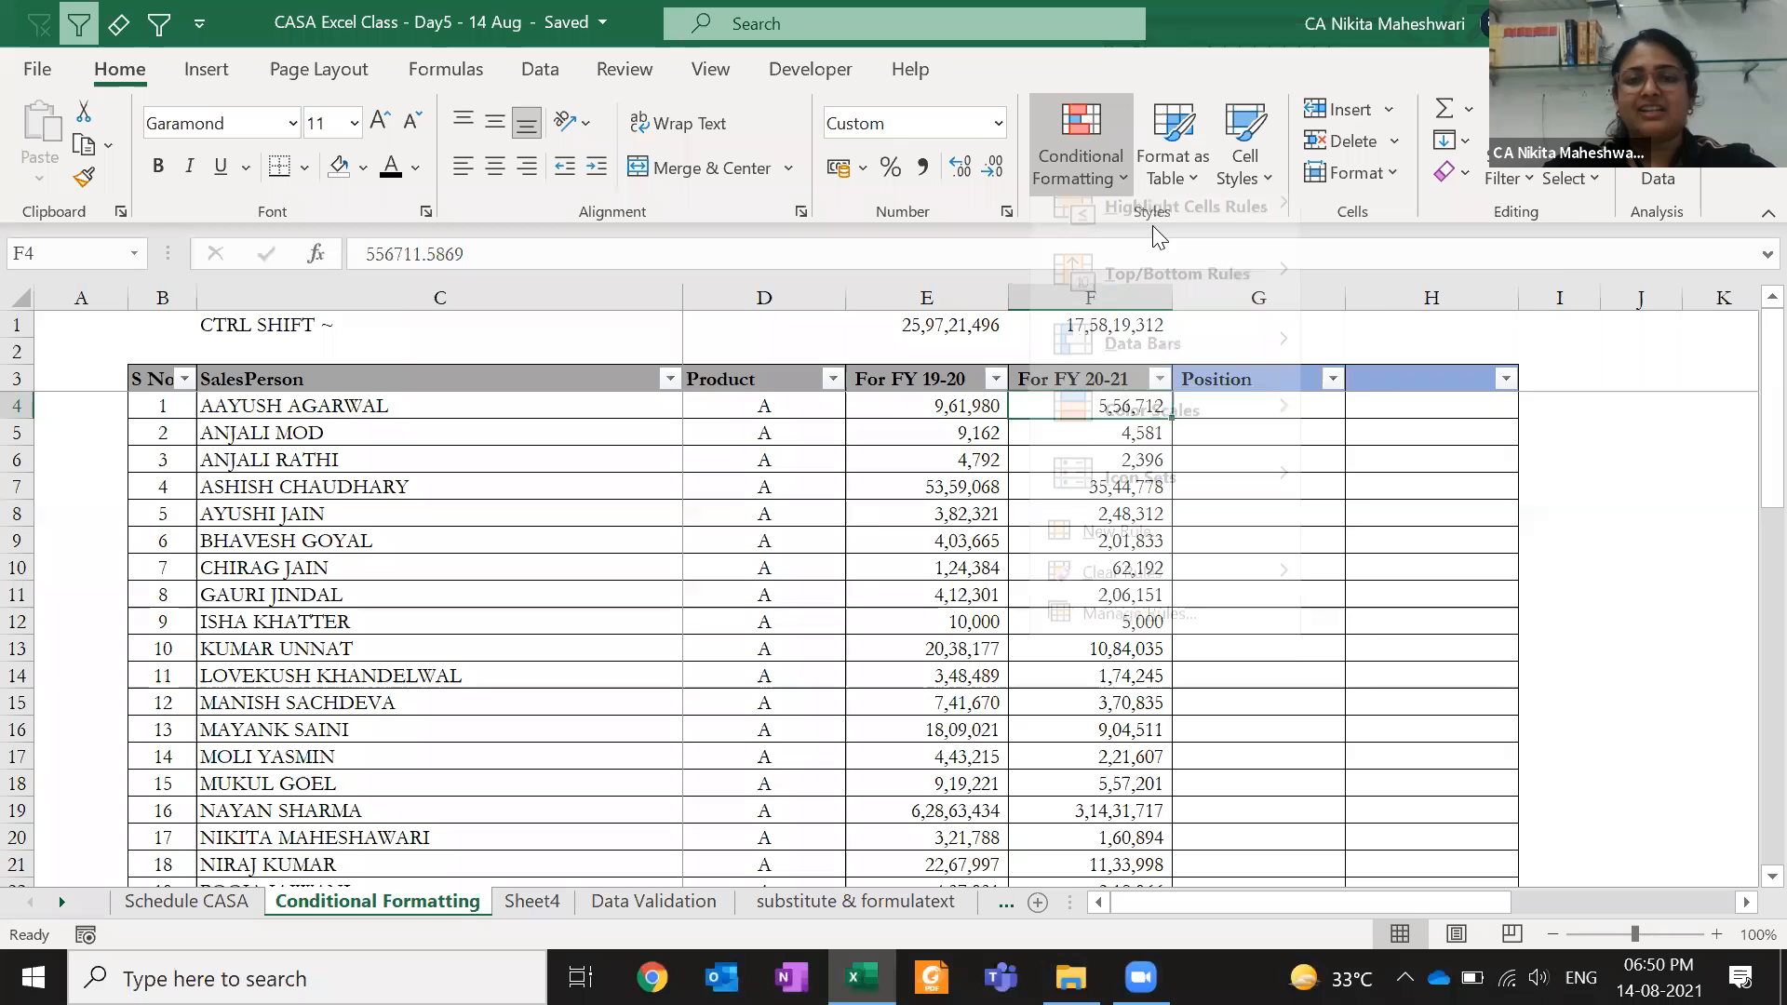
mouse_move(1154, 235)
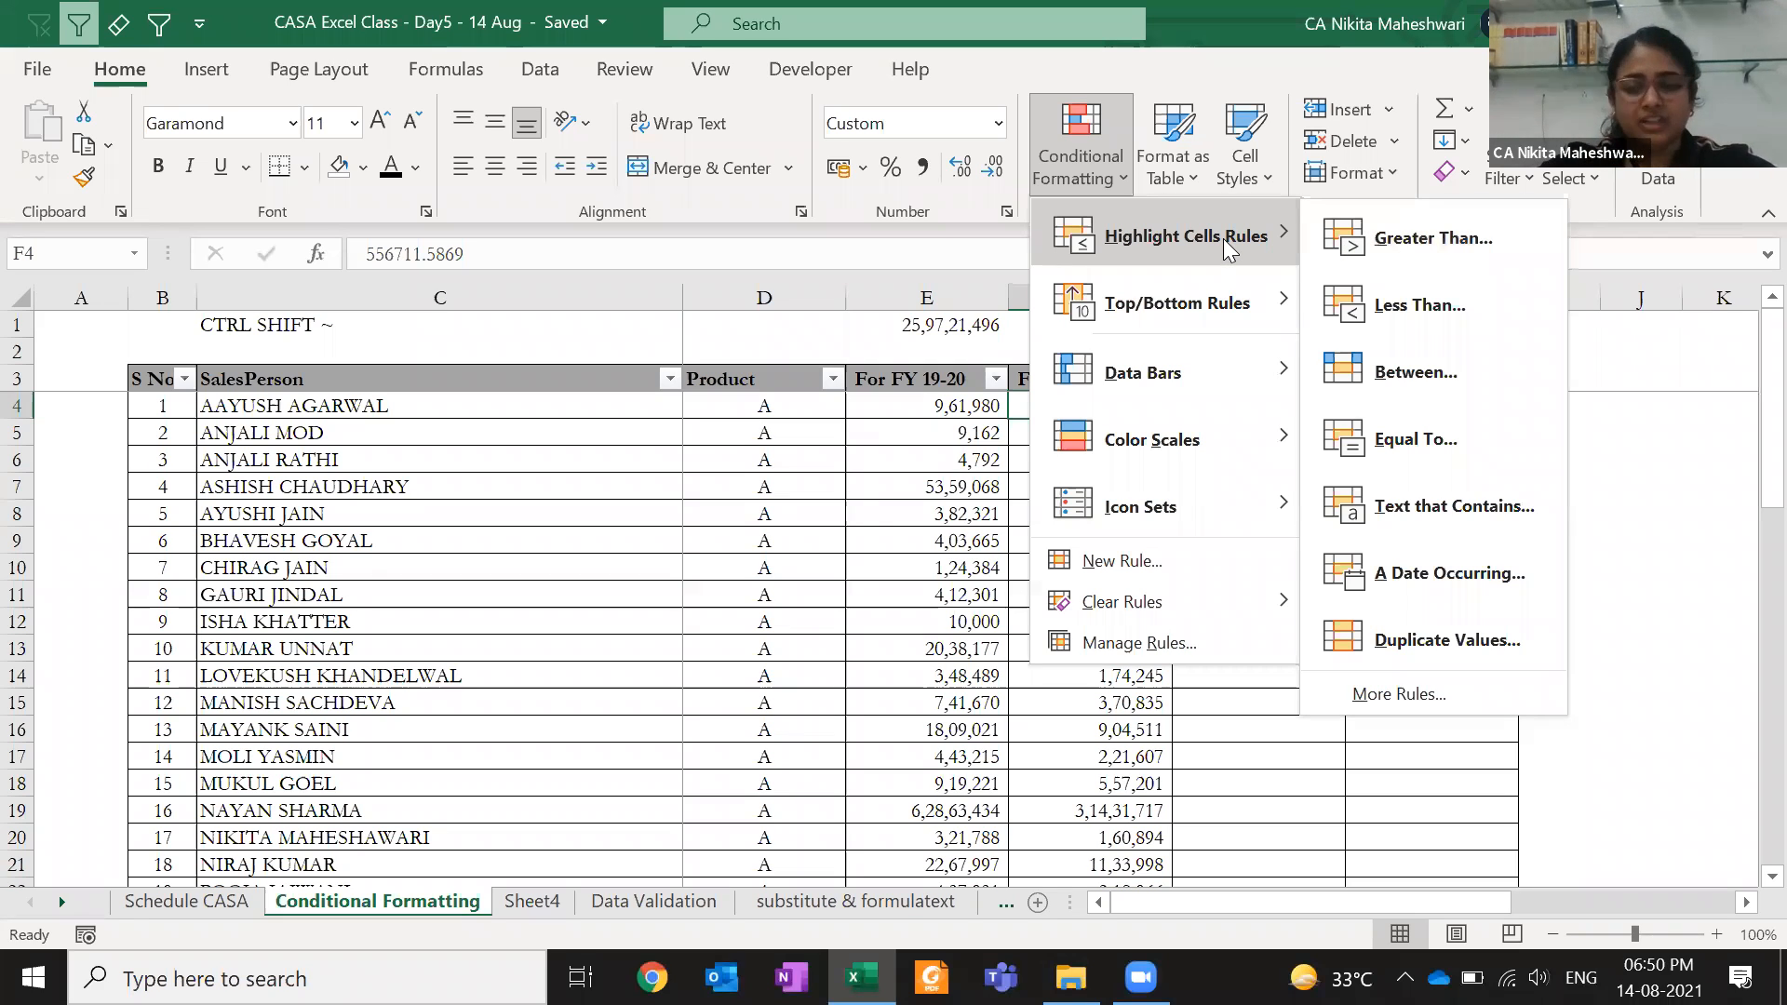
mouse_move(1188, 368)
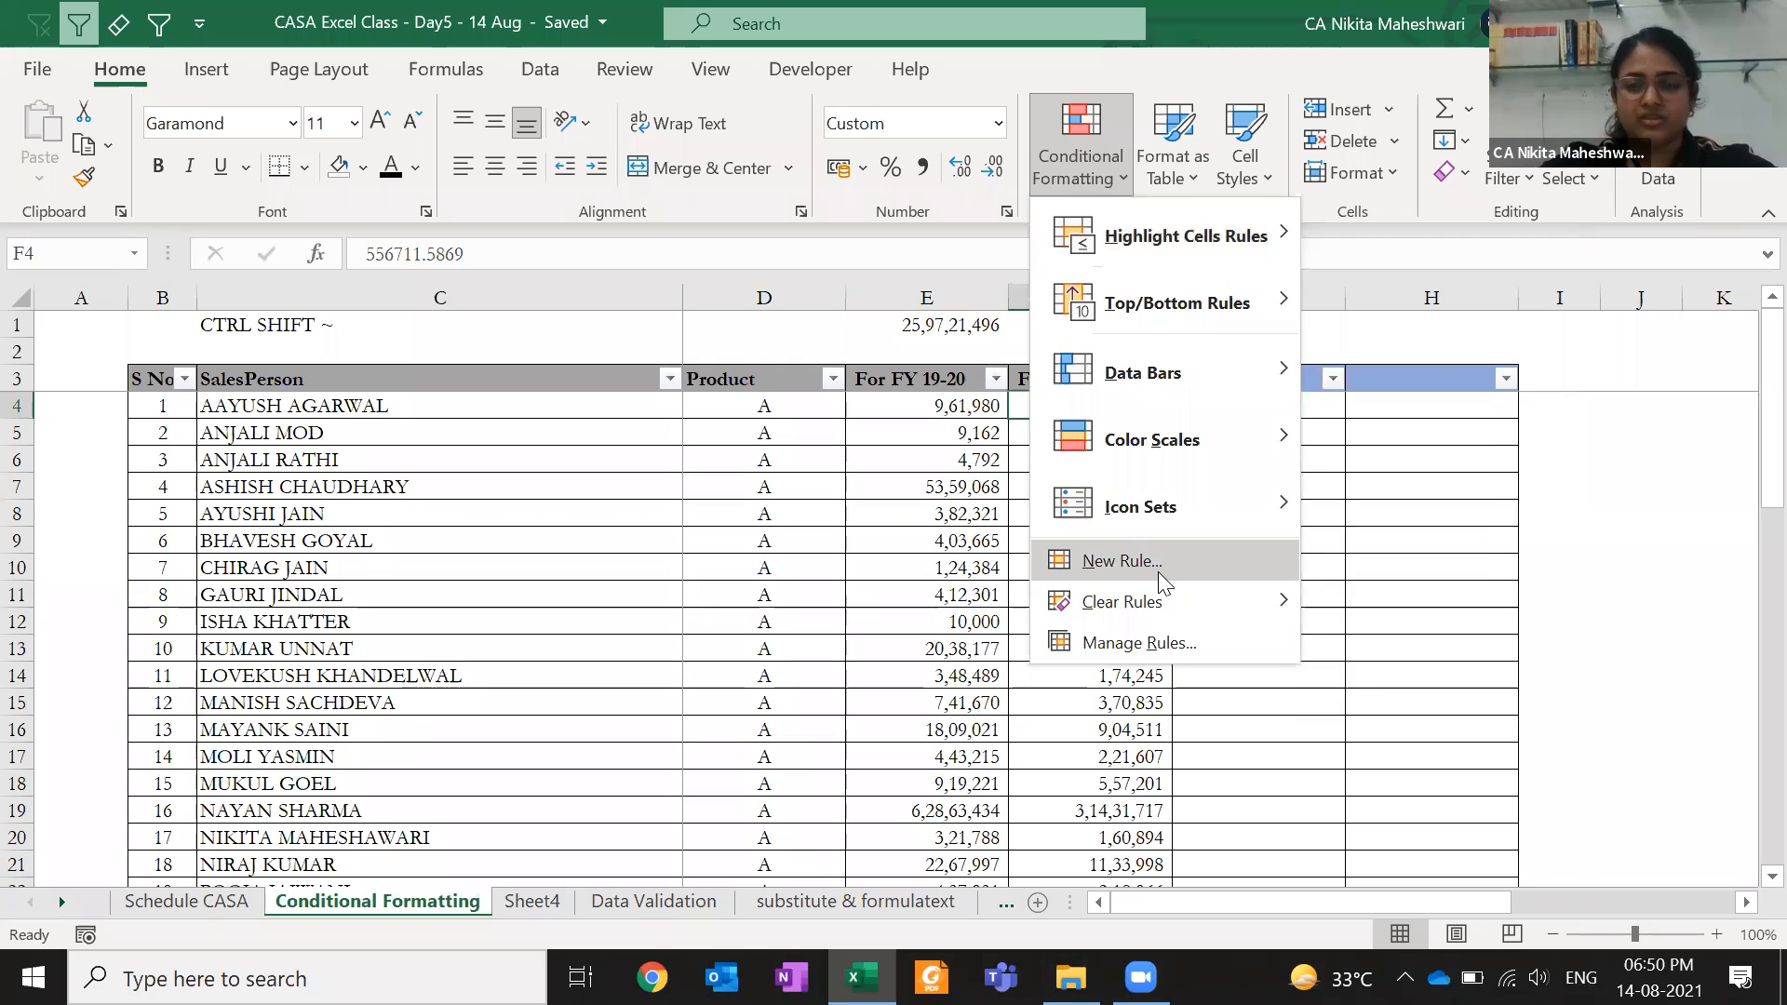
key("Escape")
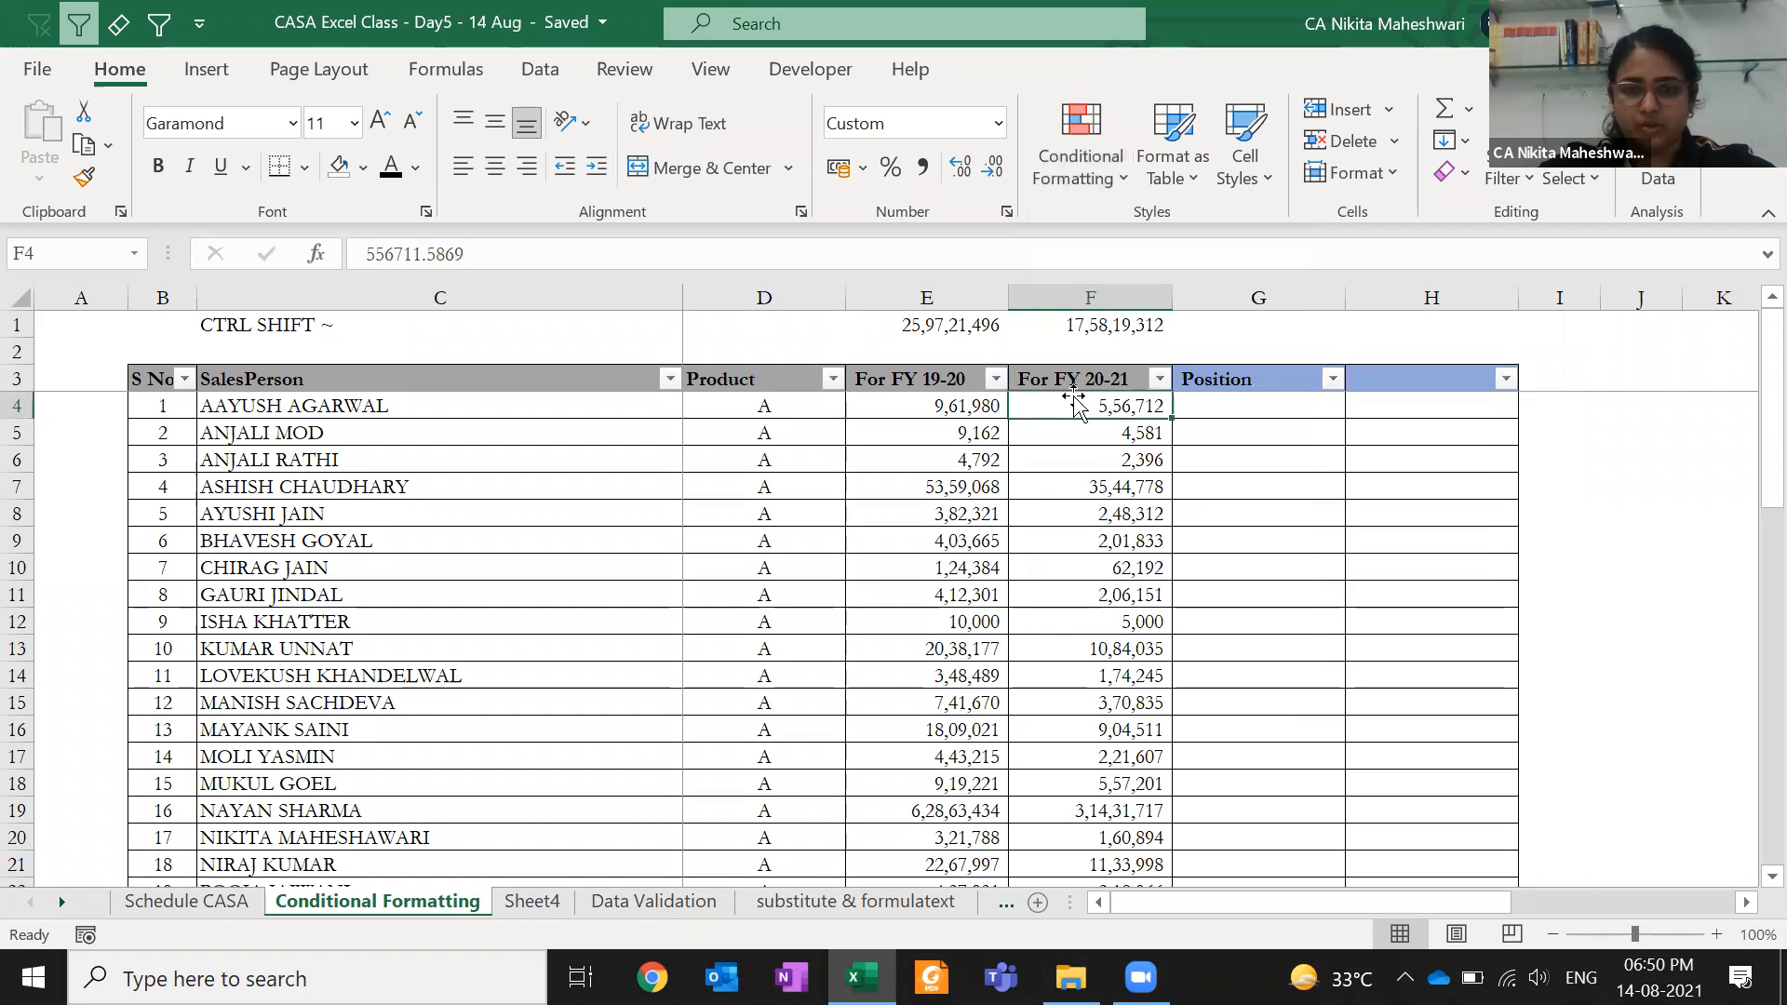
- Start a new conditional formatting rule, browsing rule types before choosing a formula-based rule
left_click(1111, 186)
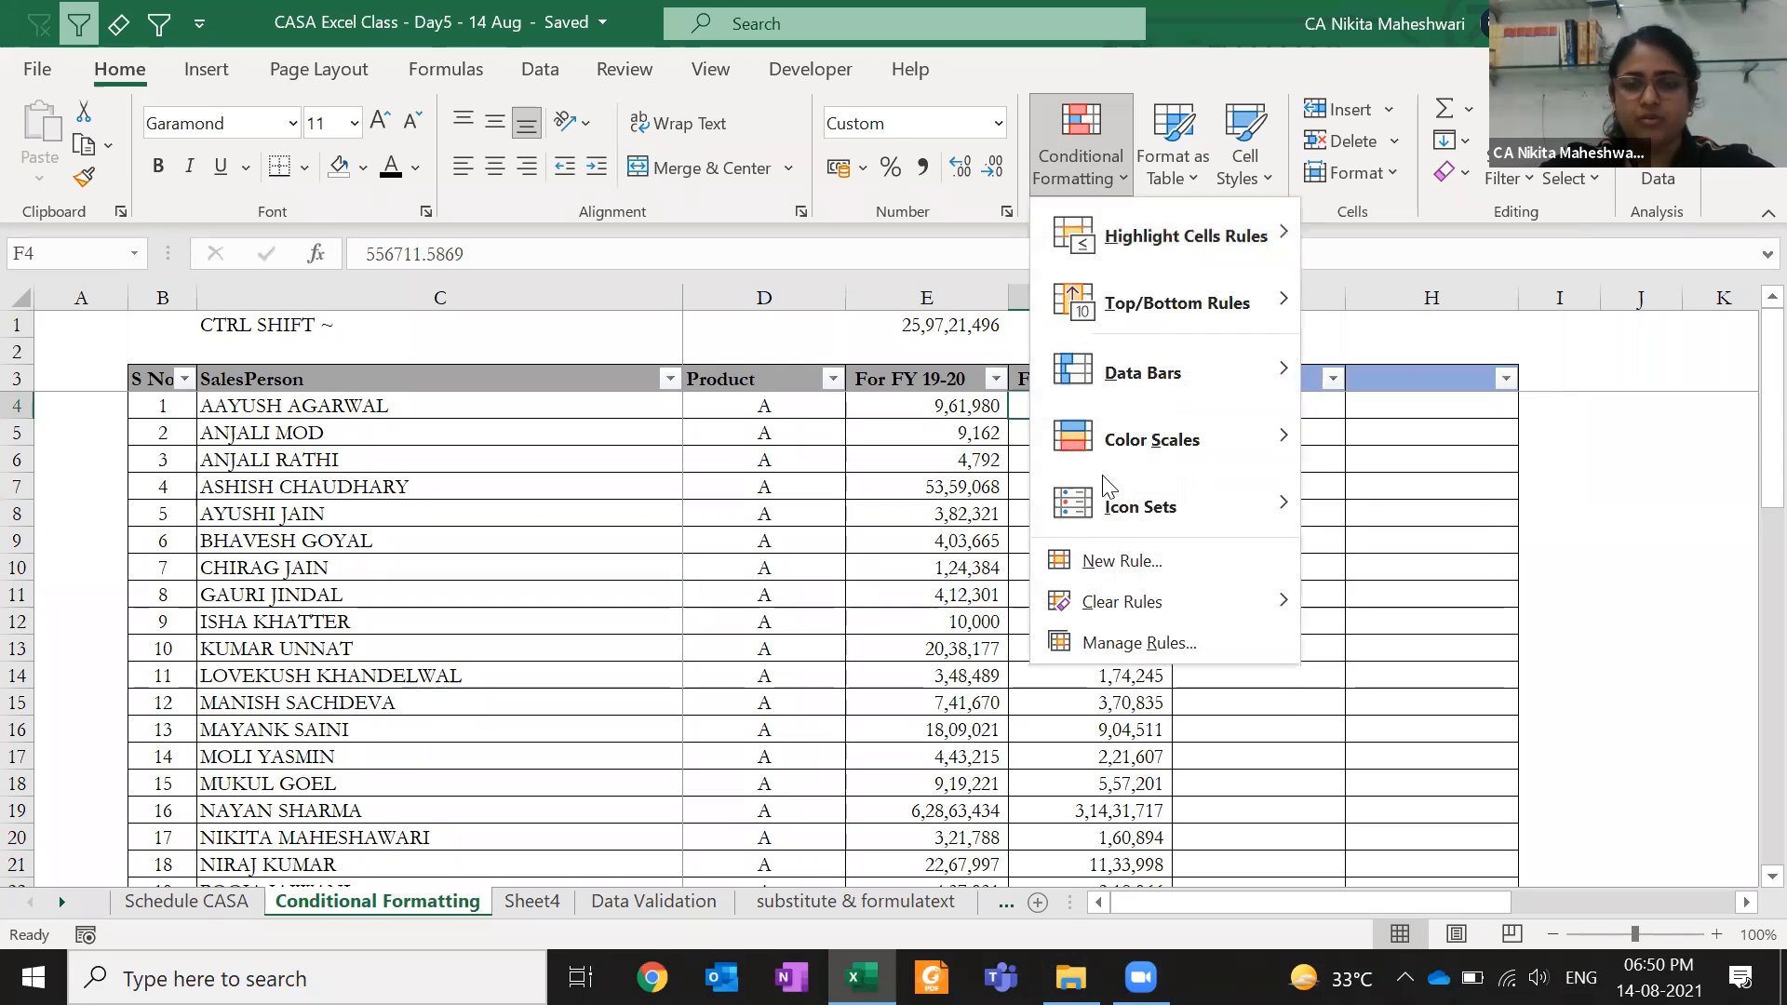
left_click(1107, 568)
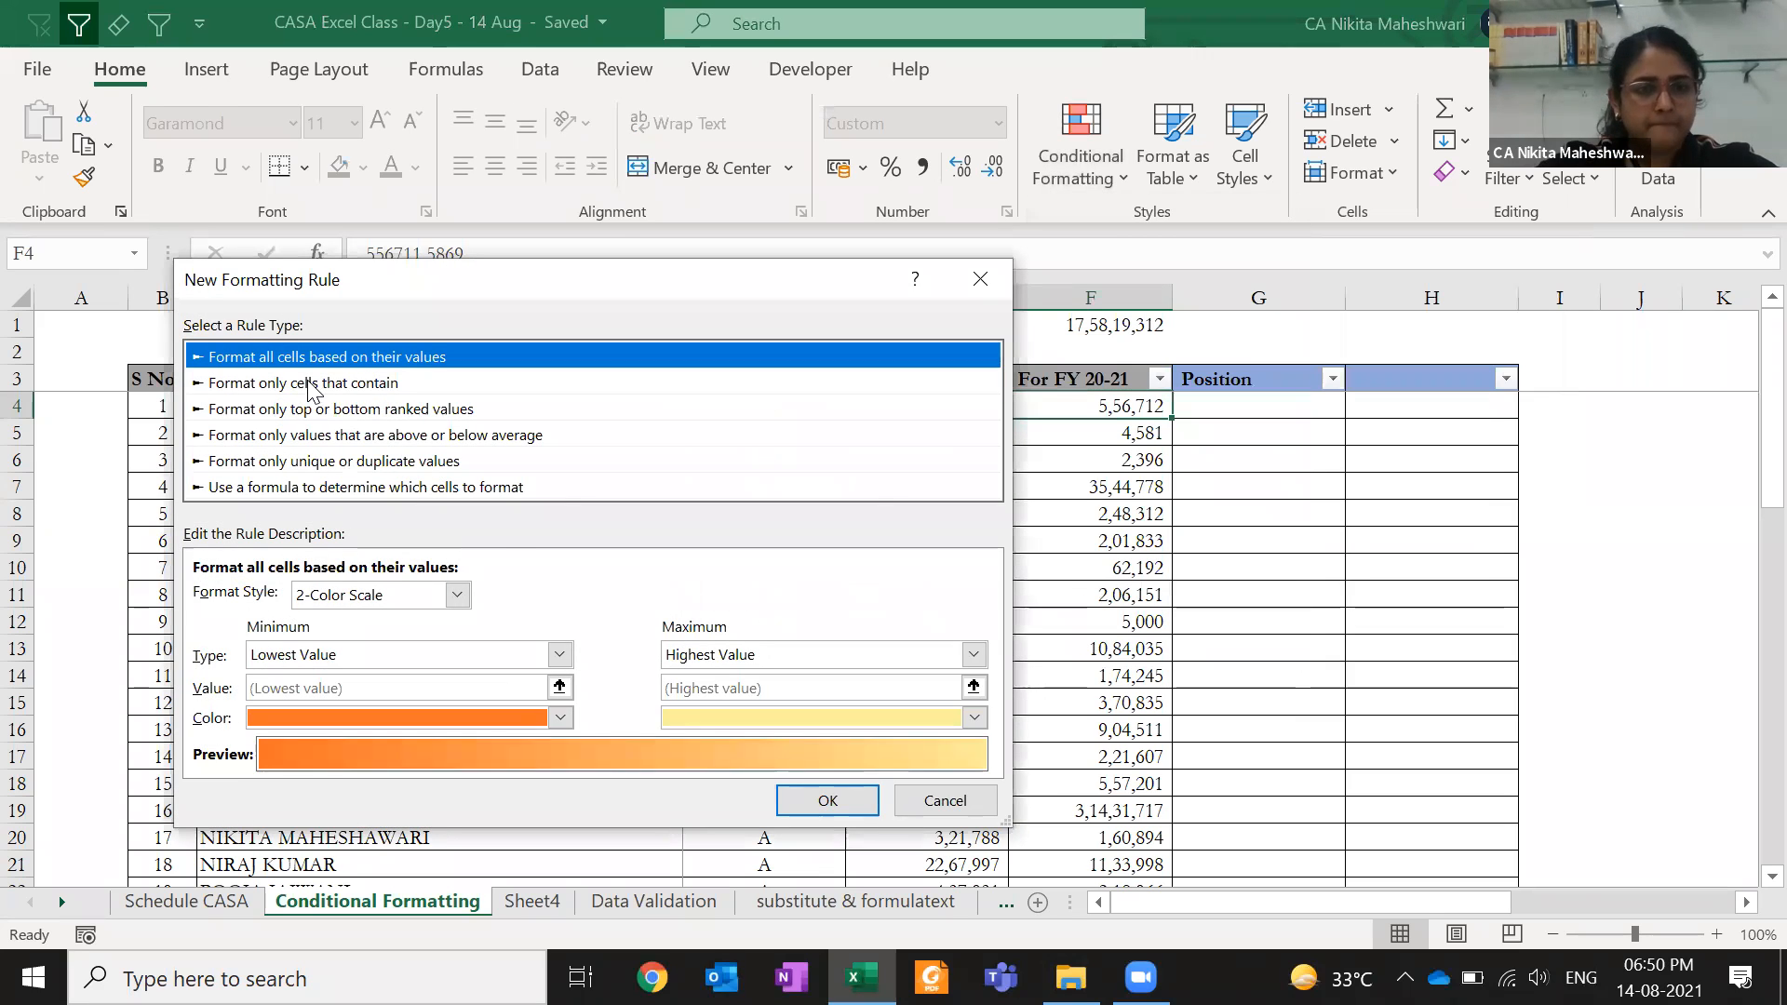
left_click(314, 382)
left_click(312, 408)
left_click(312, 435)
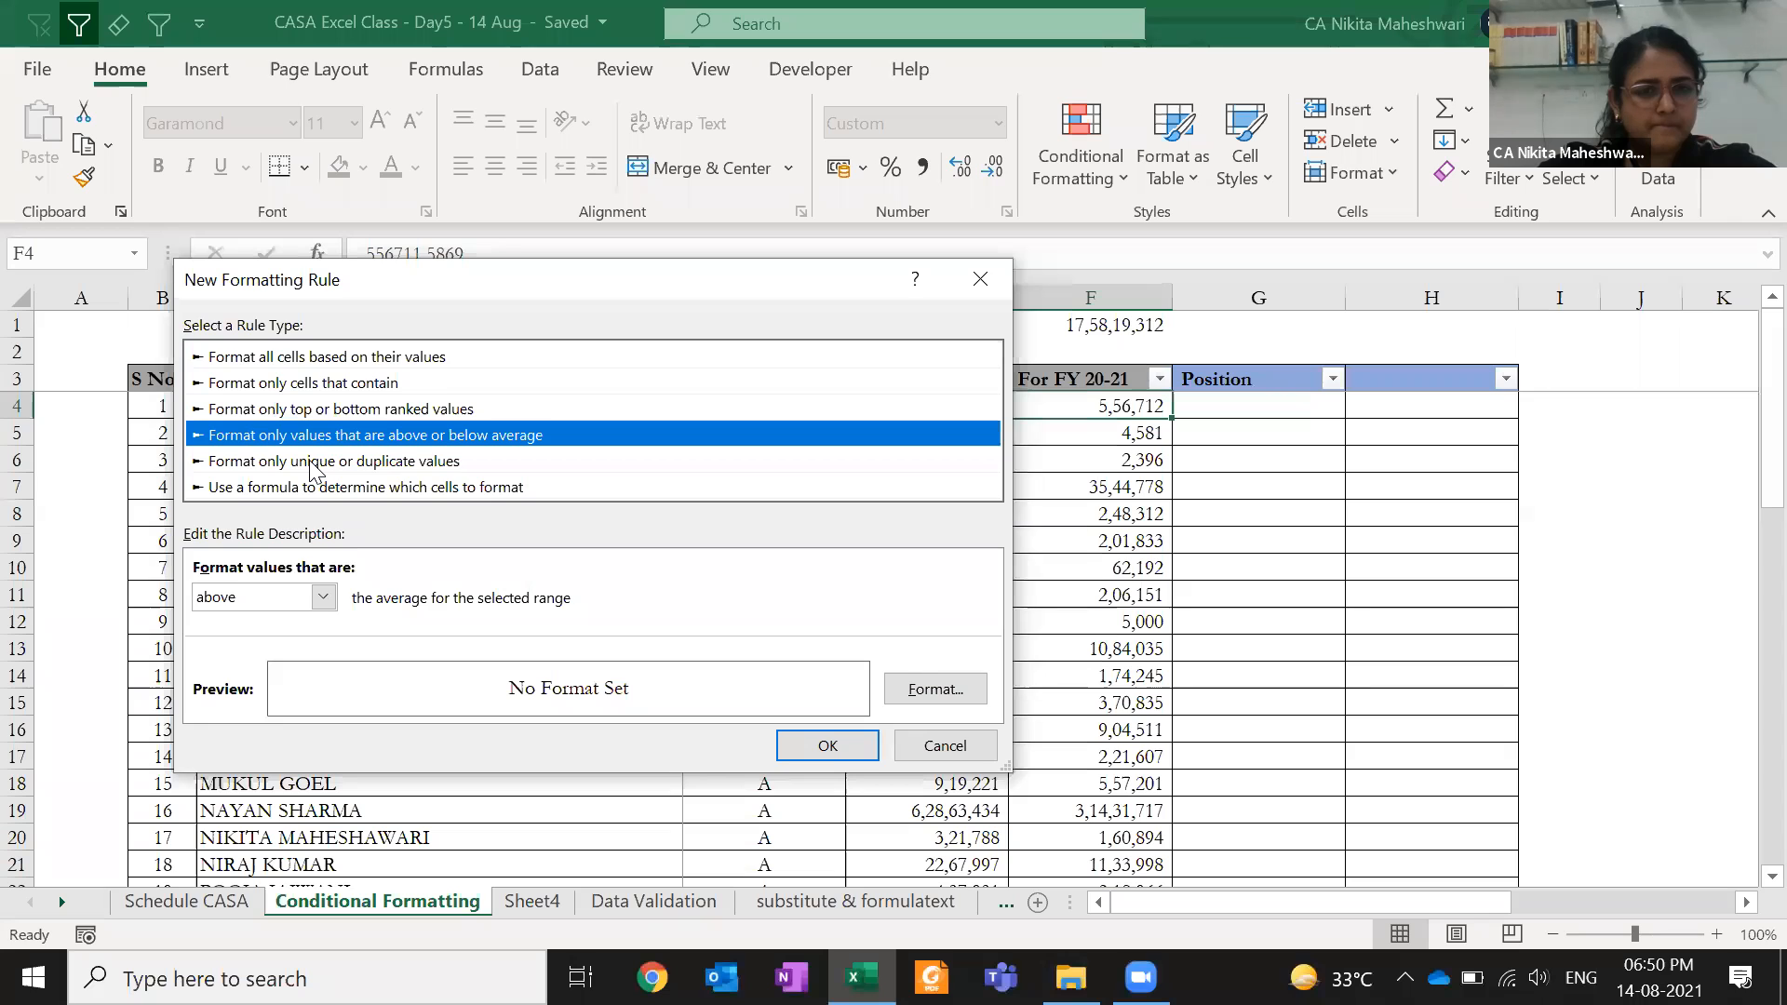
left_click(312, 462)
left_click(327, 488)
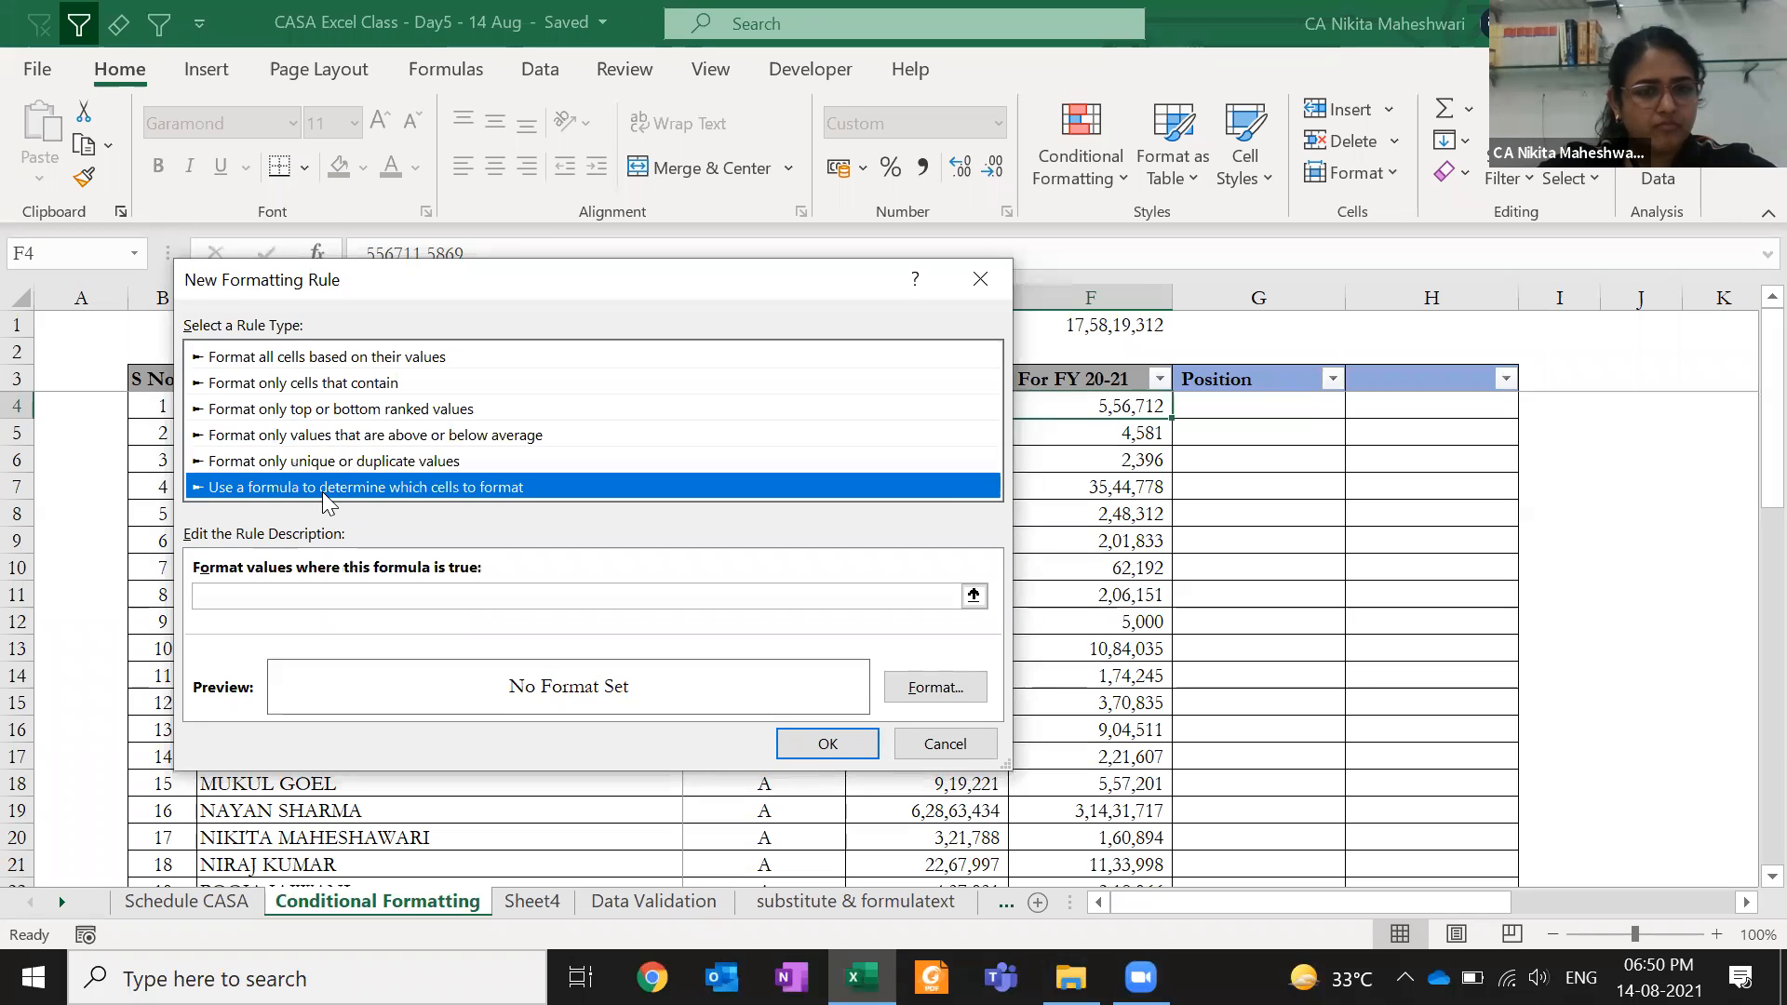
left_click(298, 357)
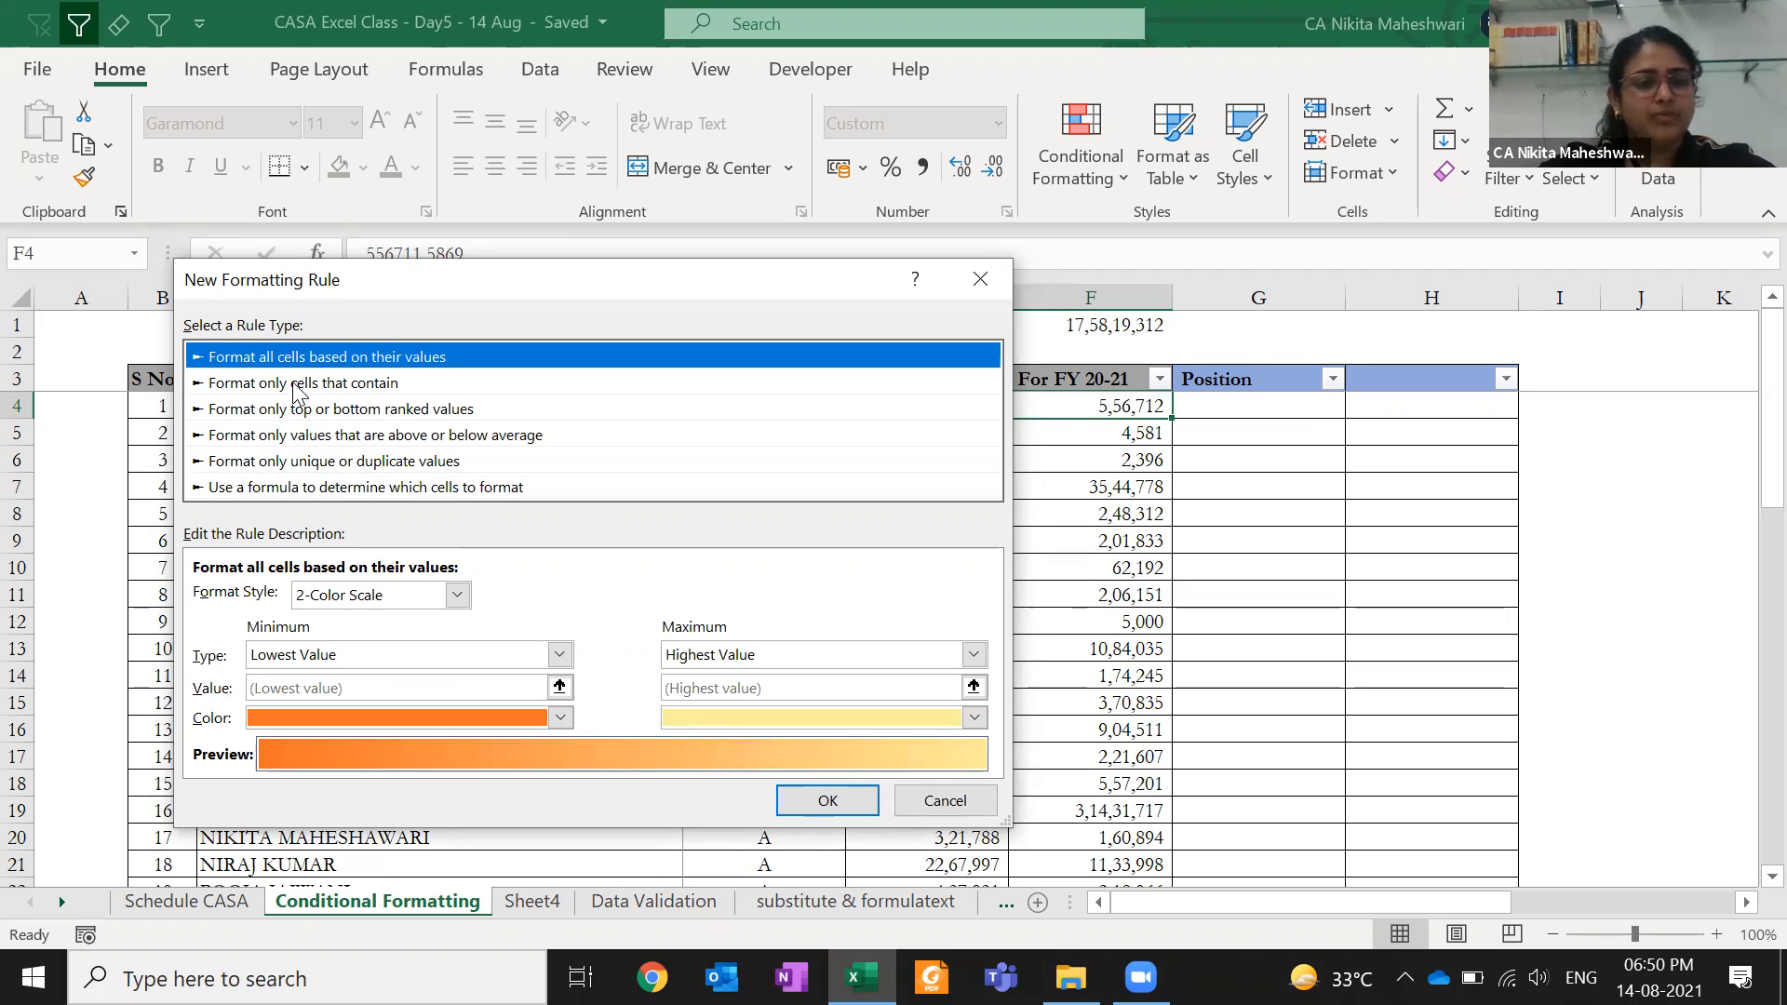
left_click(294, 383)
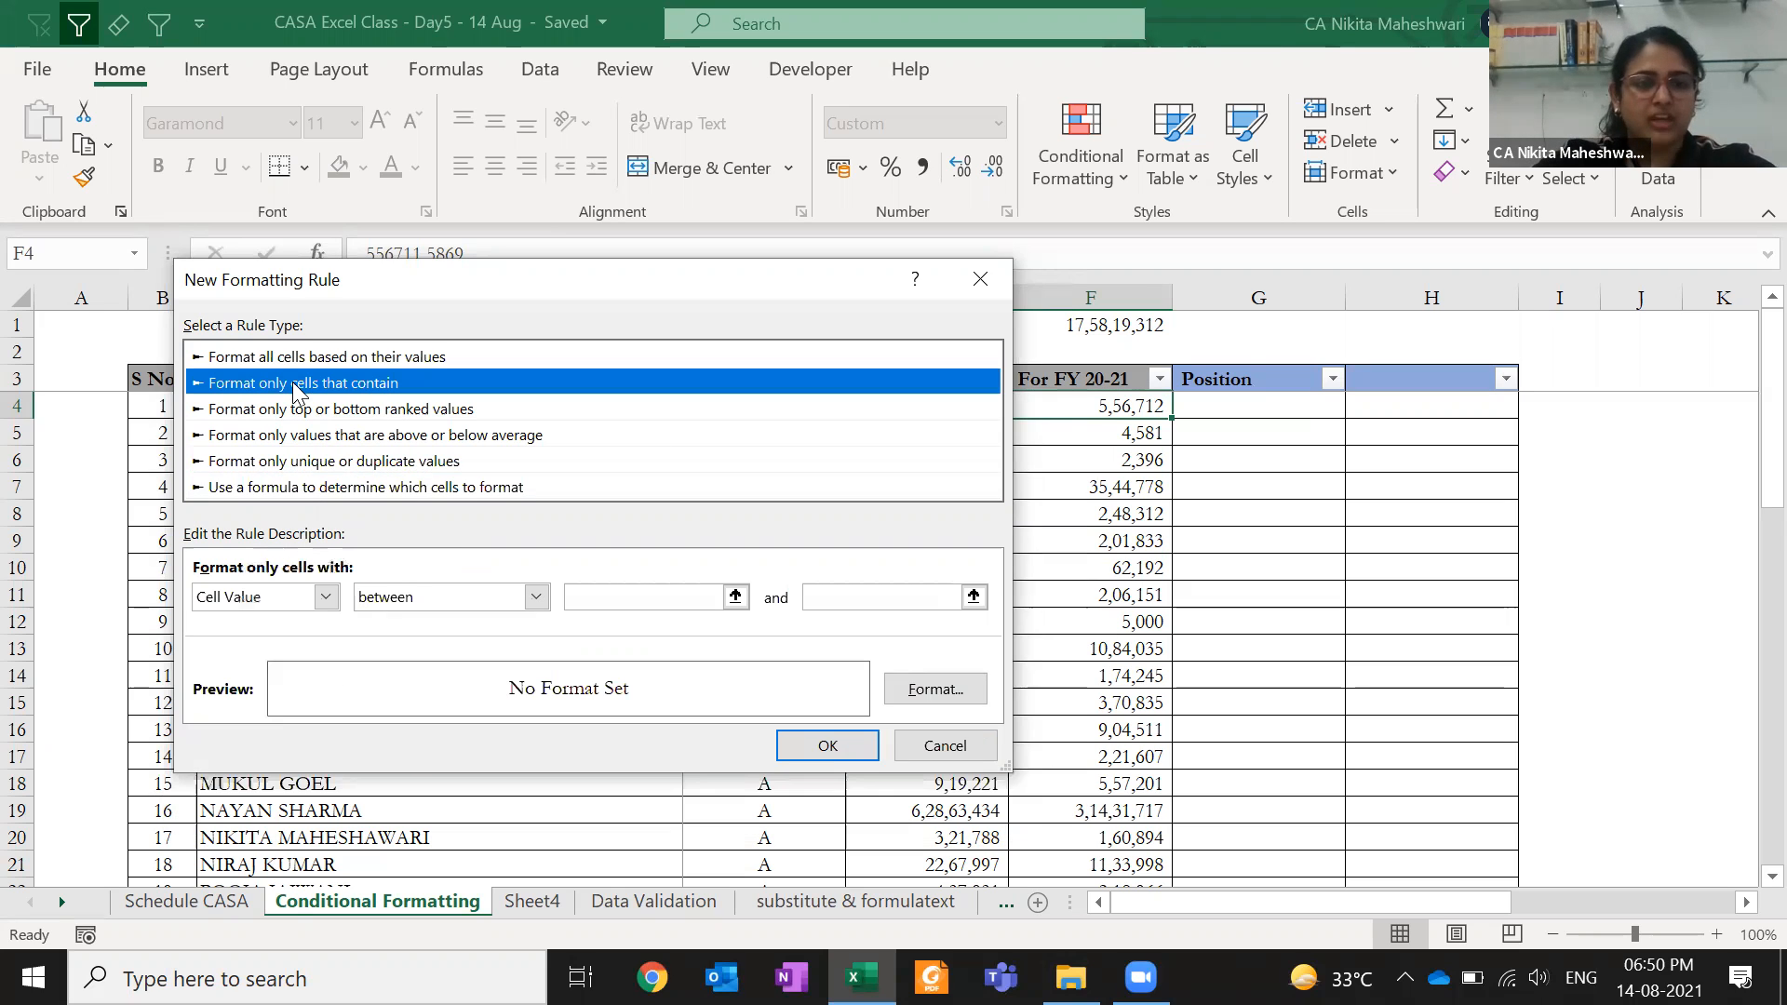
left_click(358, 410)
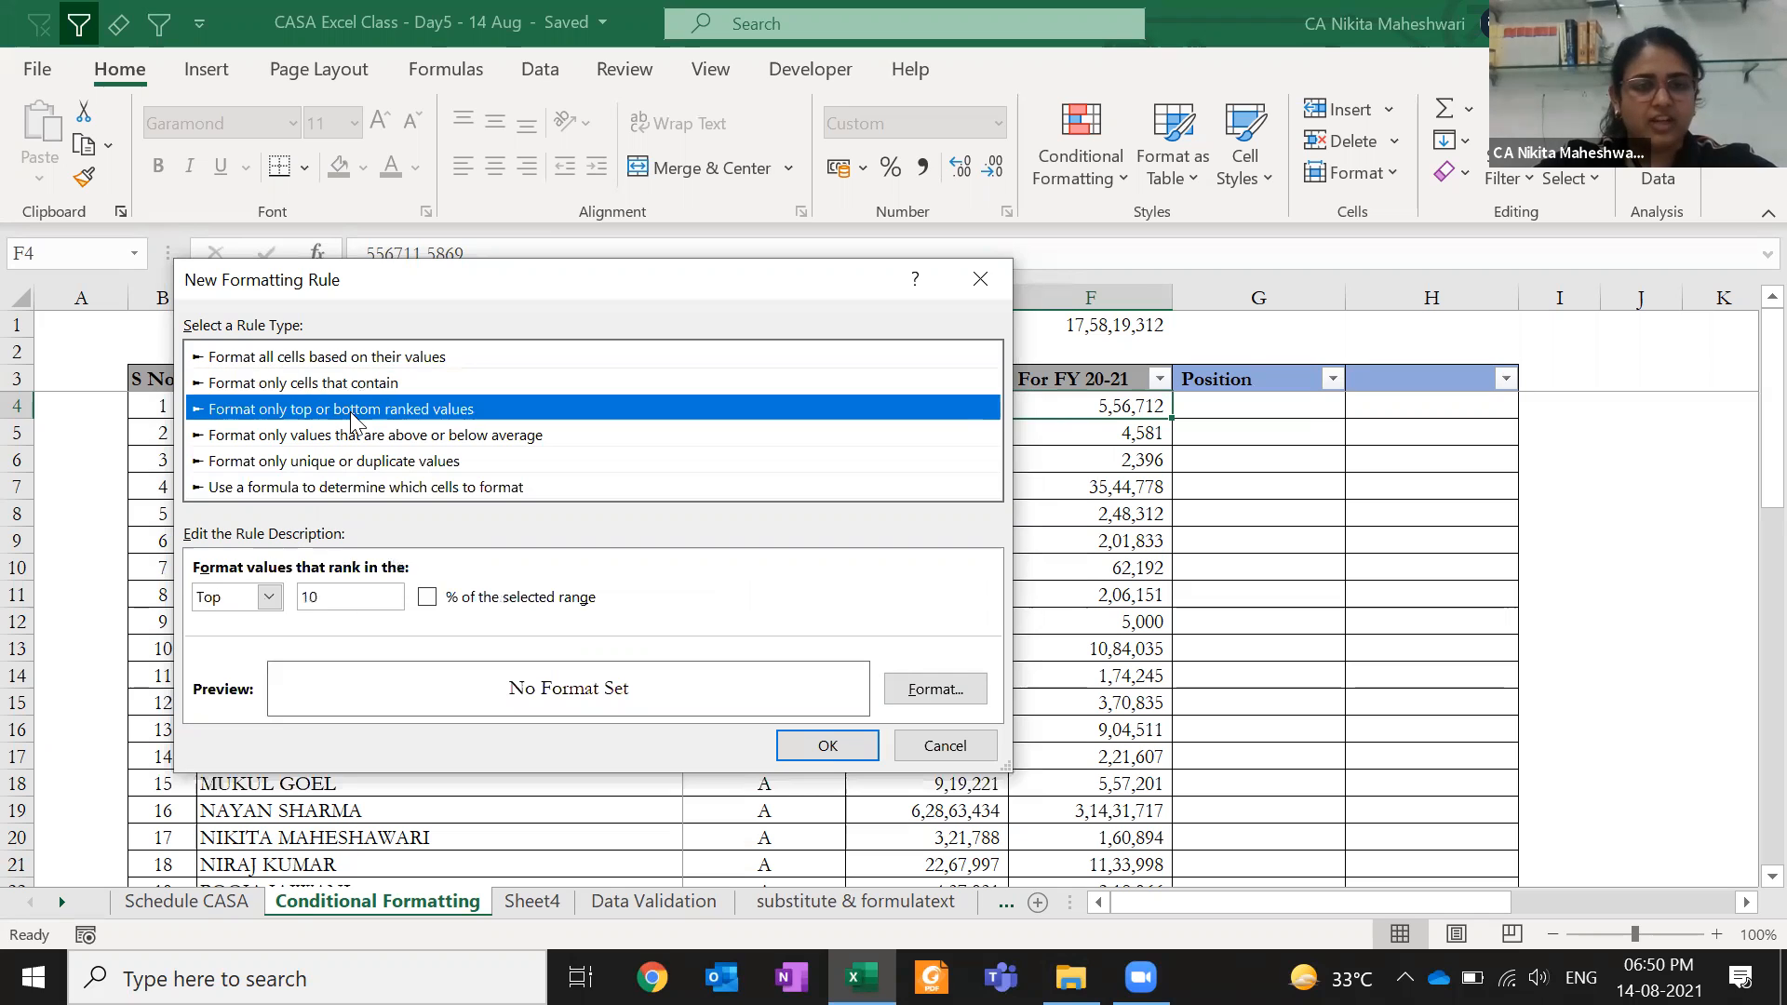
left_click(347, 488)
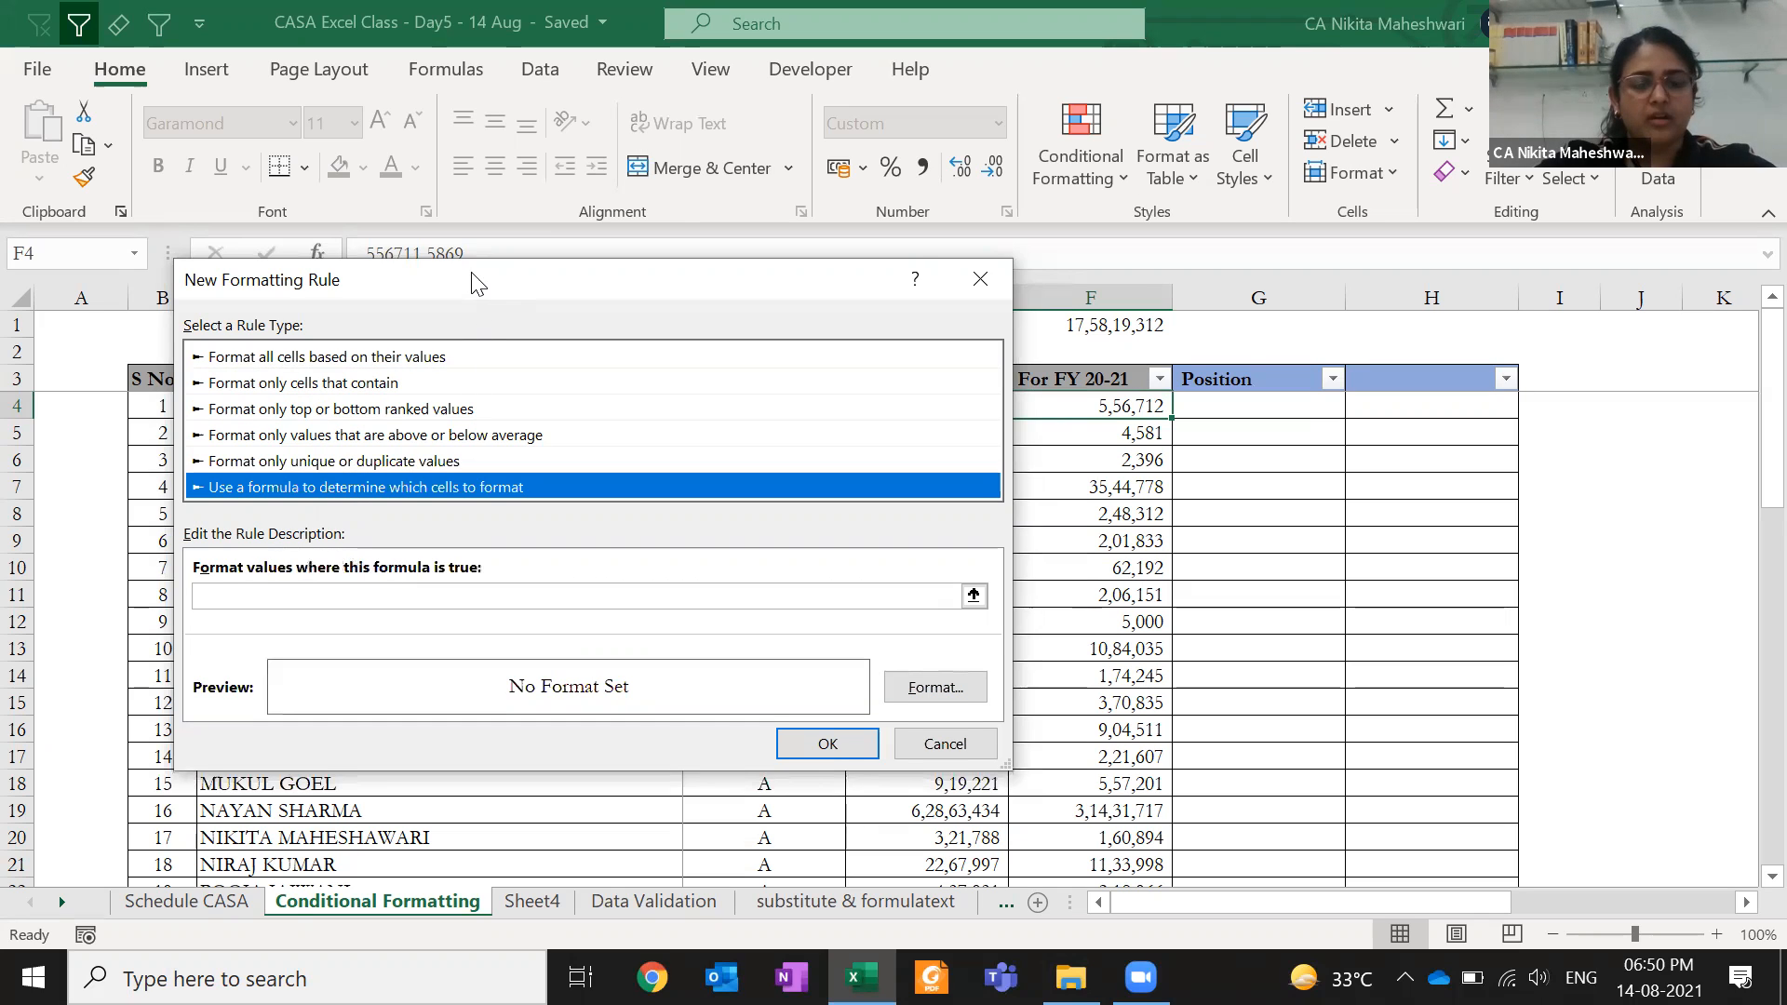
left_click_drag(381, 279, 293, 485)
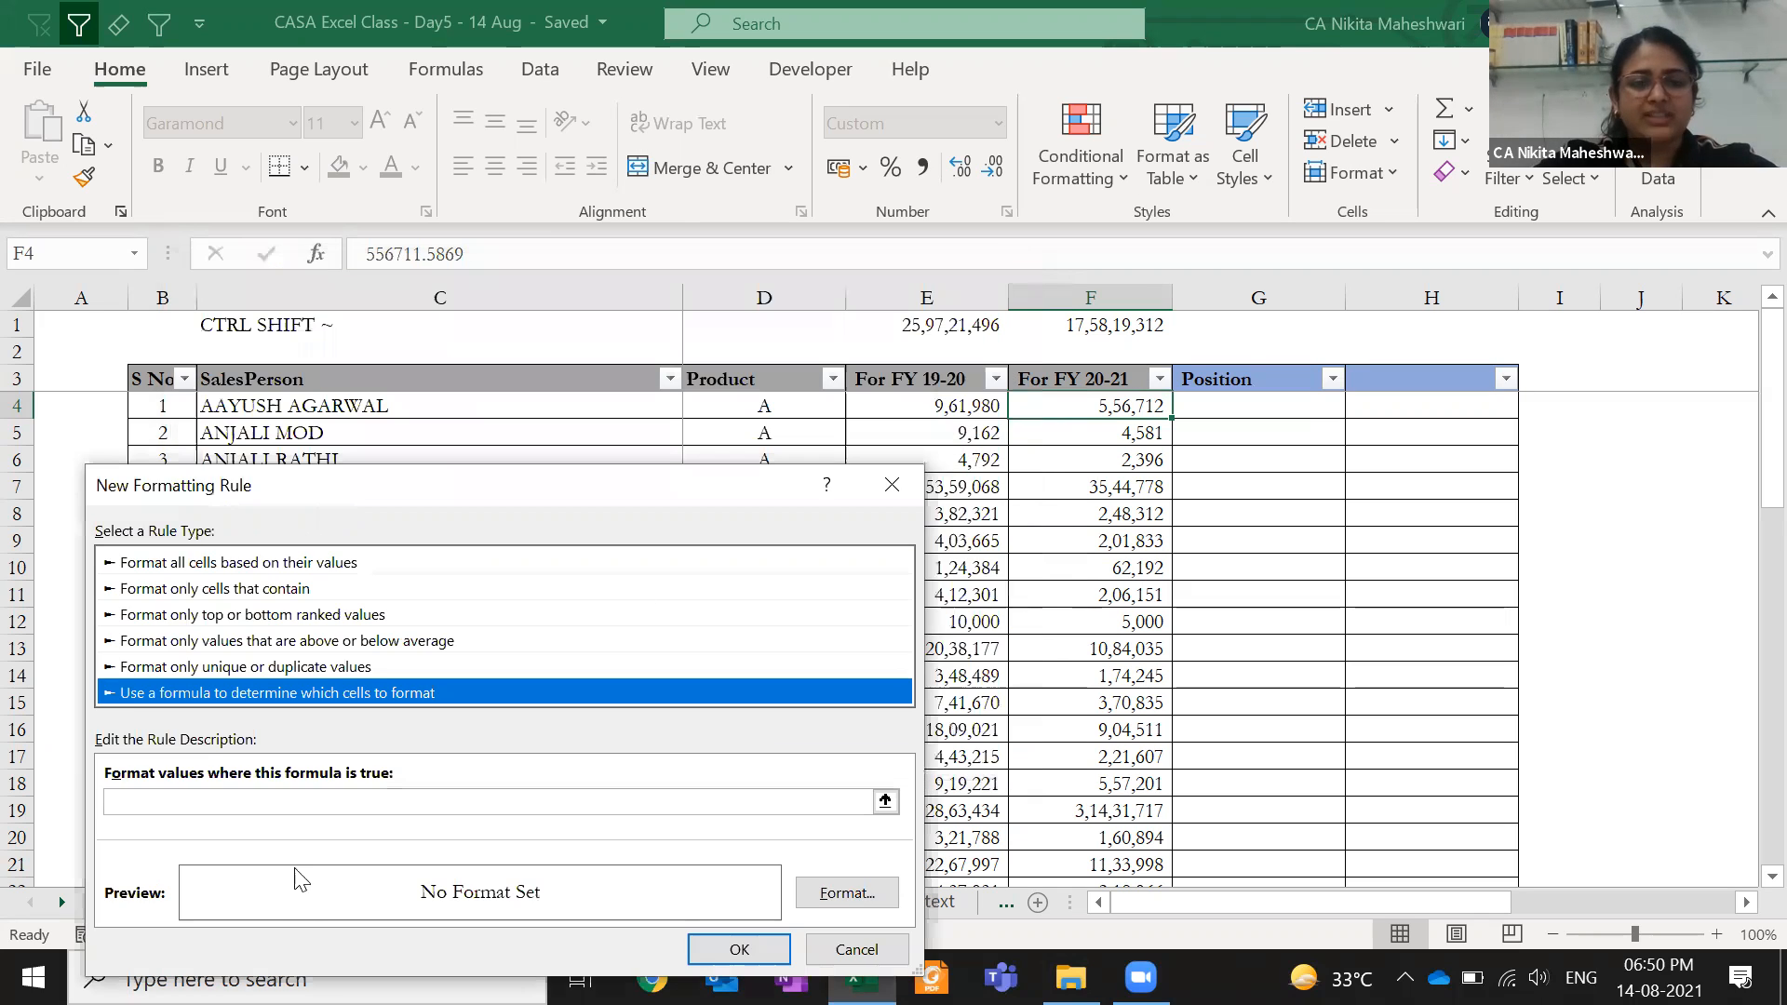
- Enter the rule formula =$E$4>$F$4 by referencing E4 and F4
left_click(268, 800)
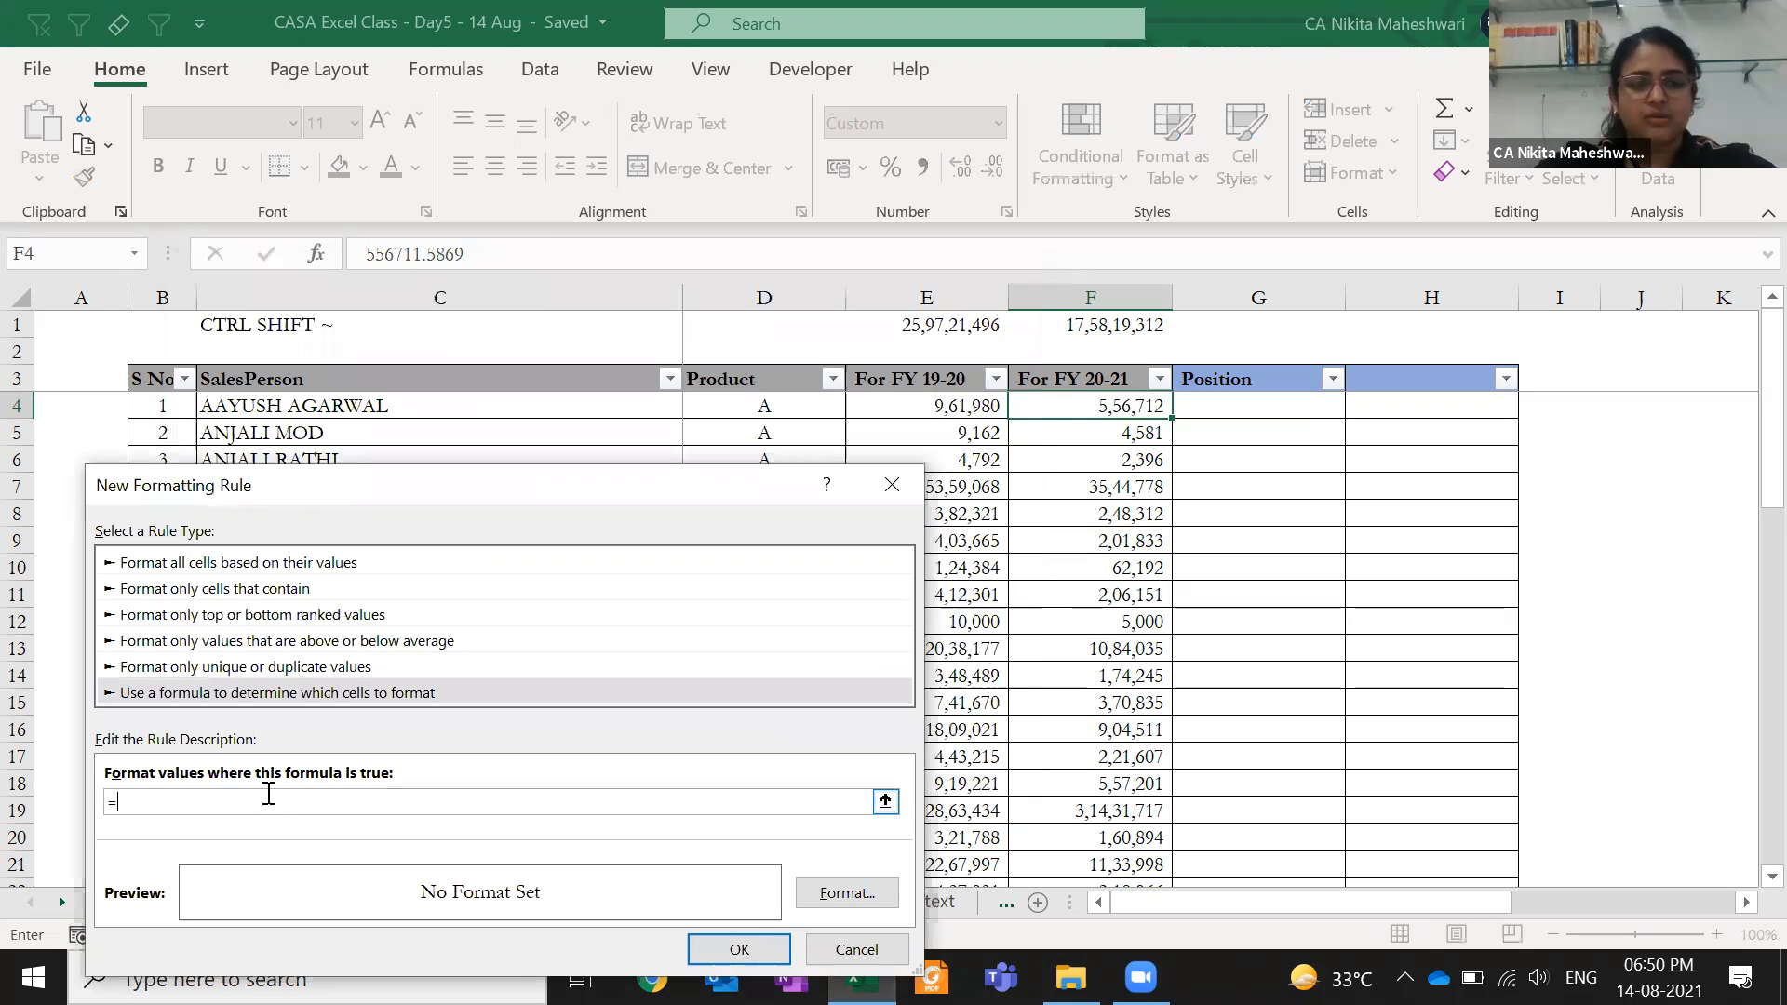
left_click(856, 406)
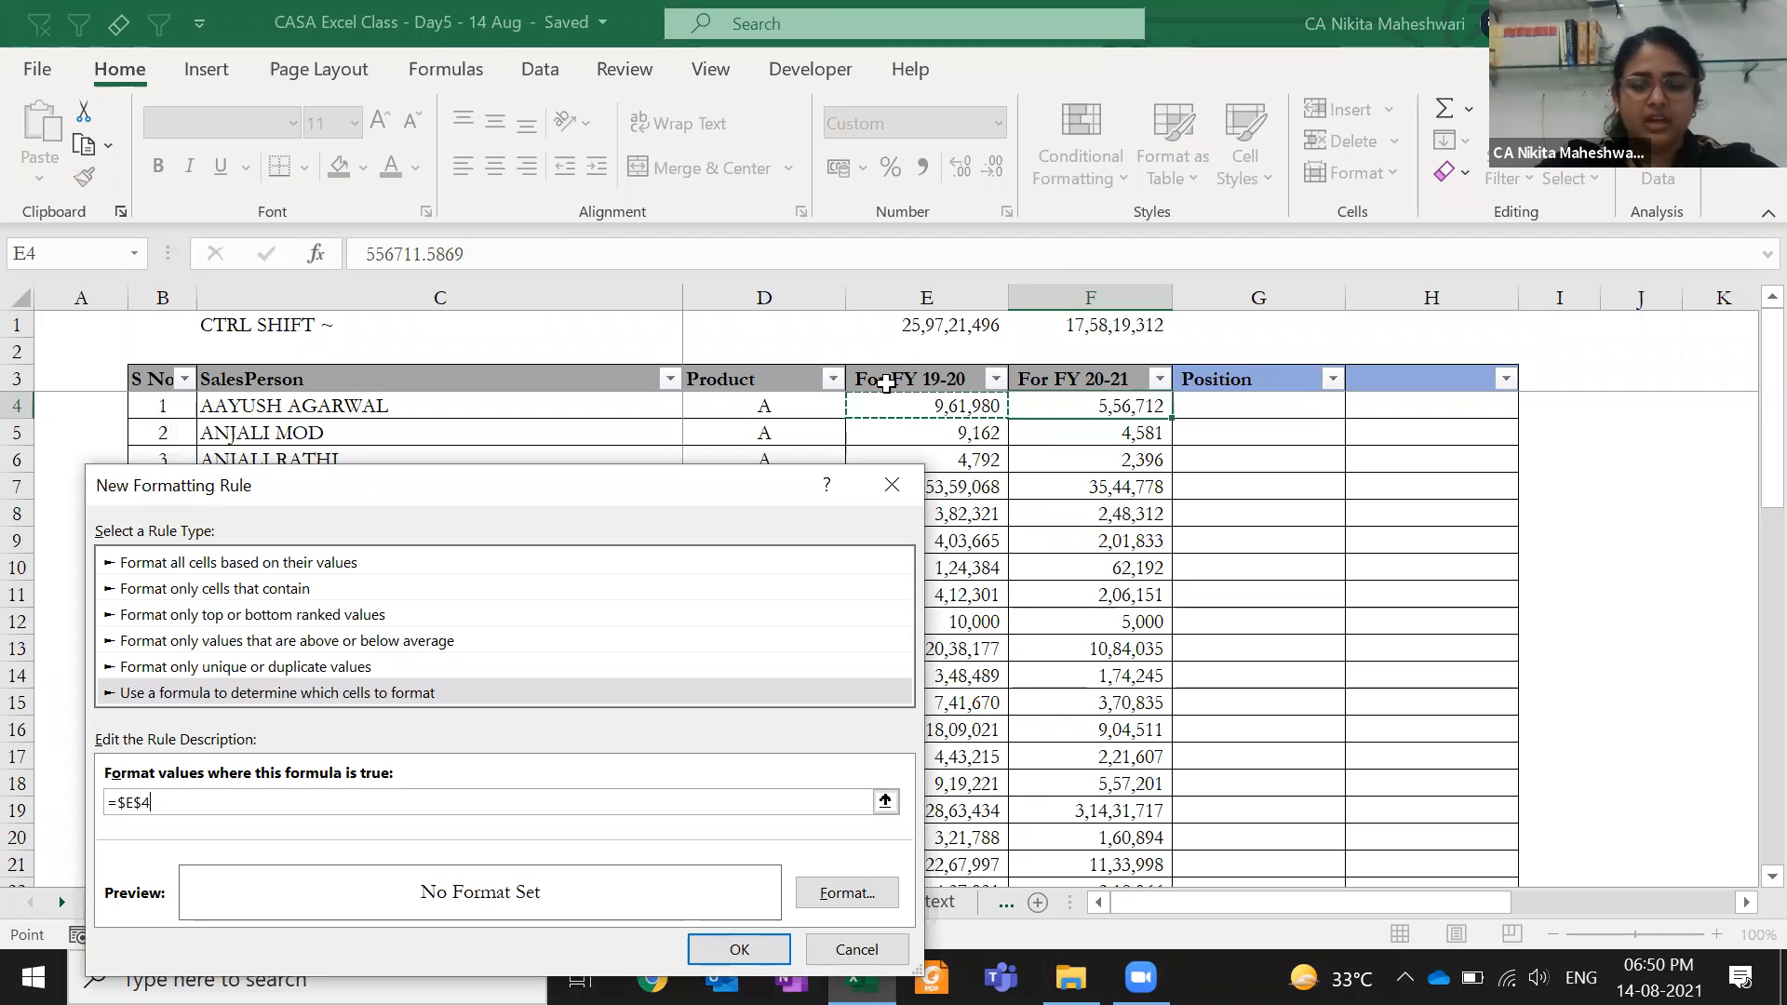
type("<")
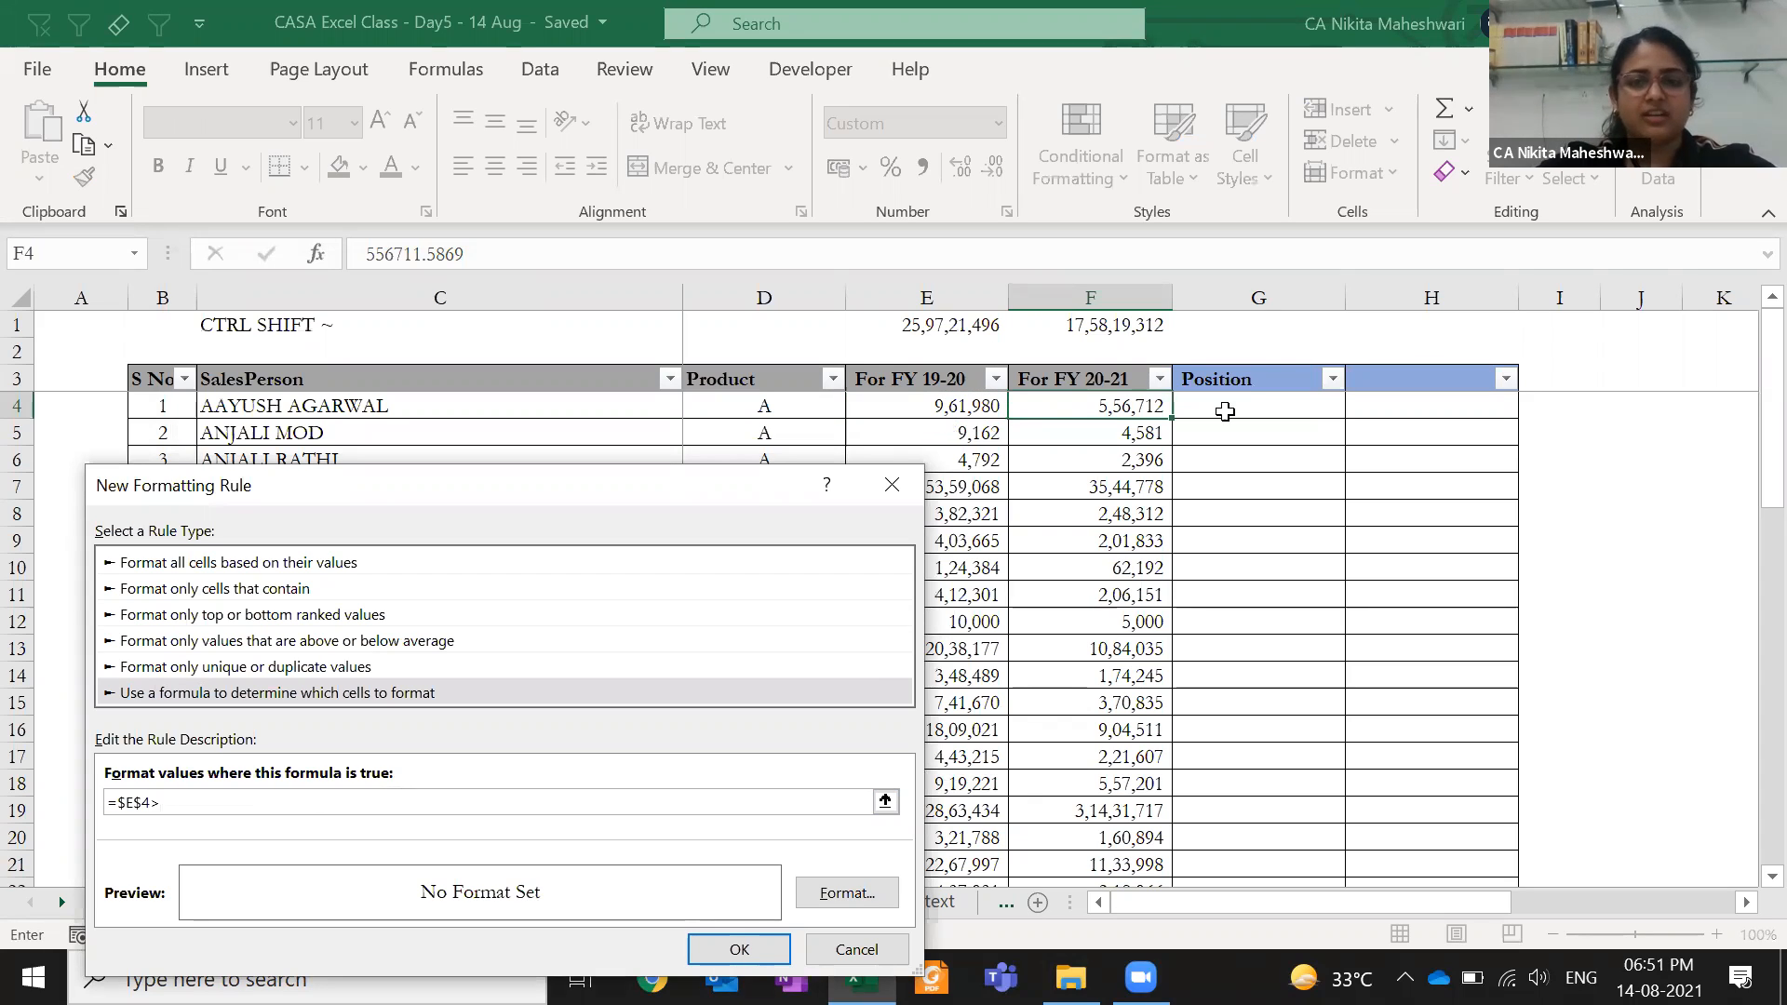
left_click(1117, 407)
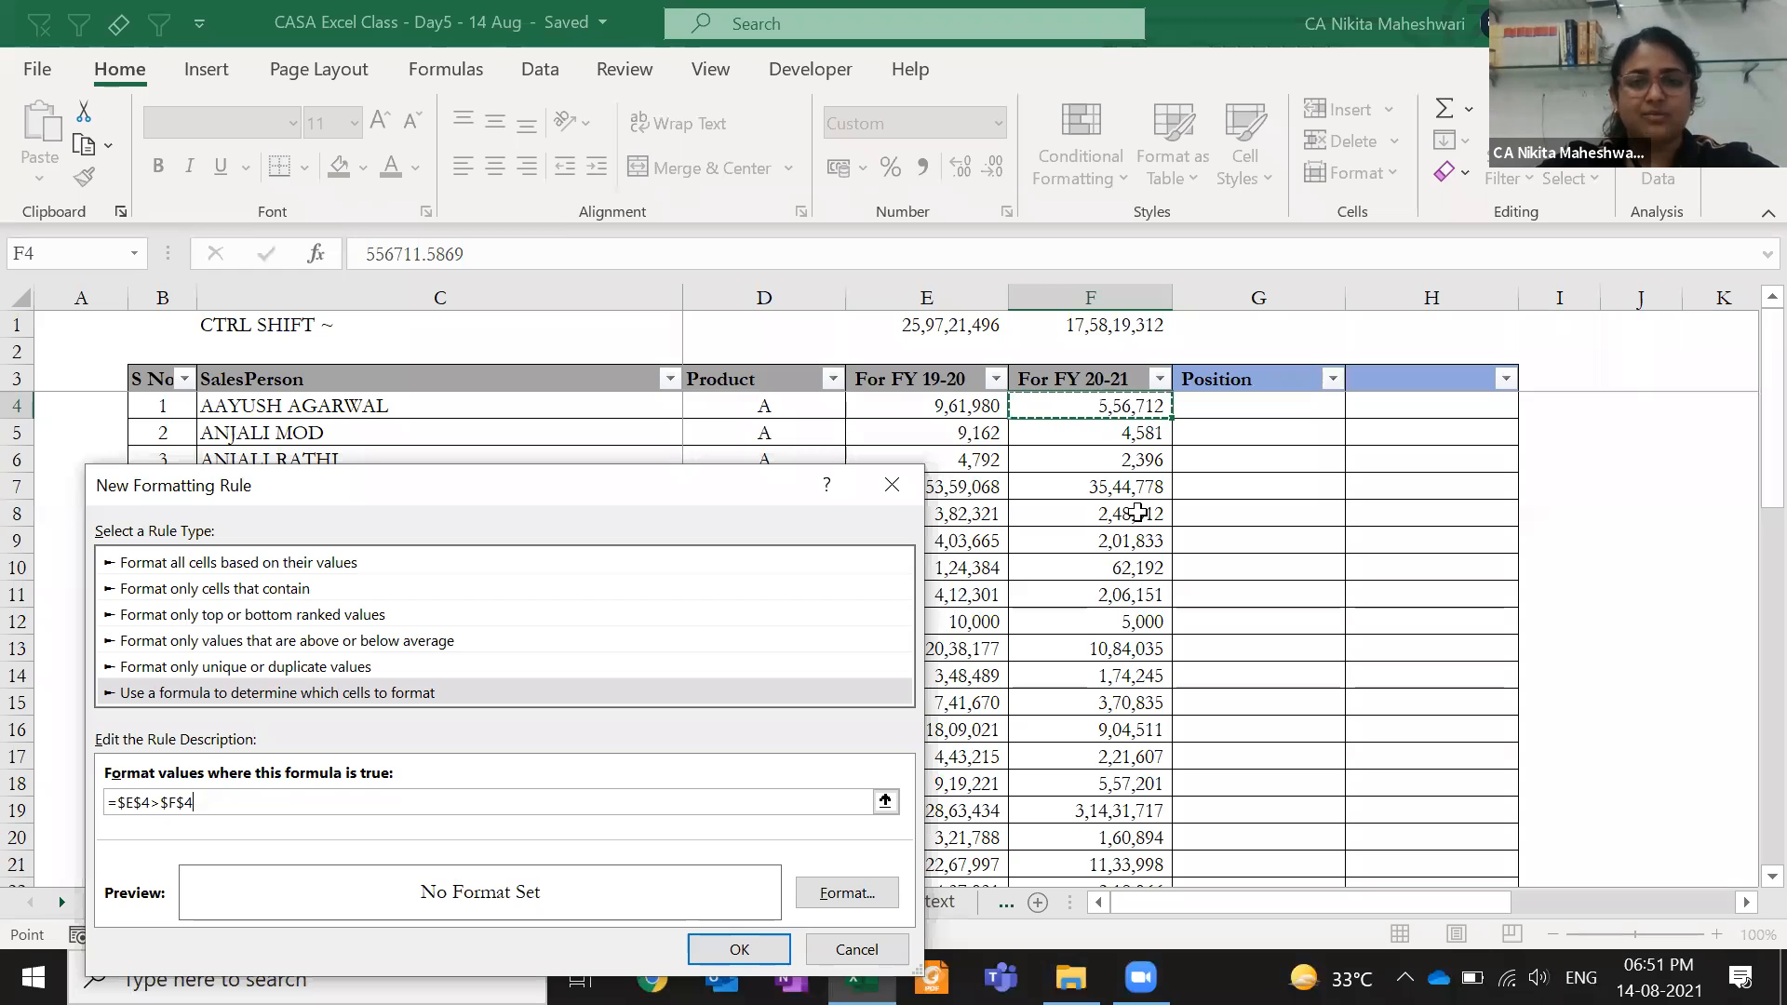
- Format matching cells with a light peach fill and red text, and apply the rule to F4
left_click(846, 892)
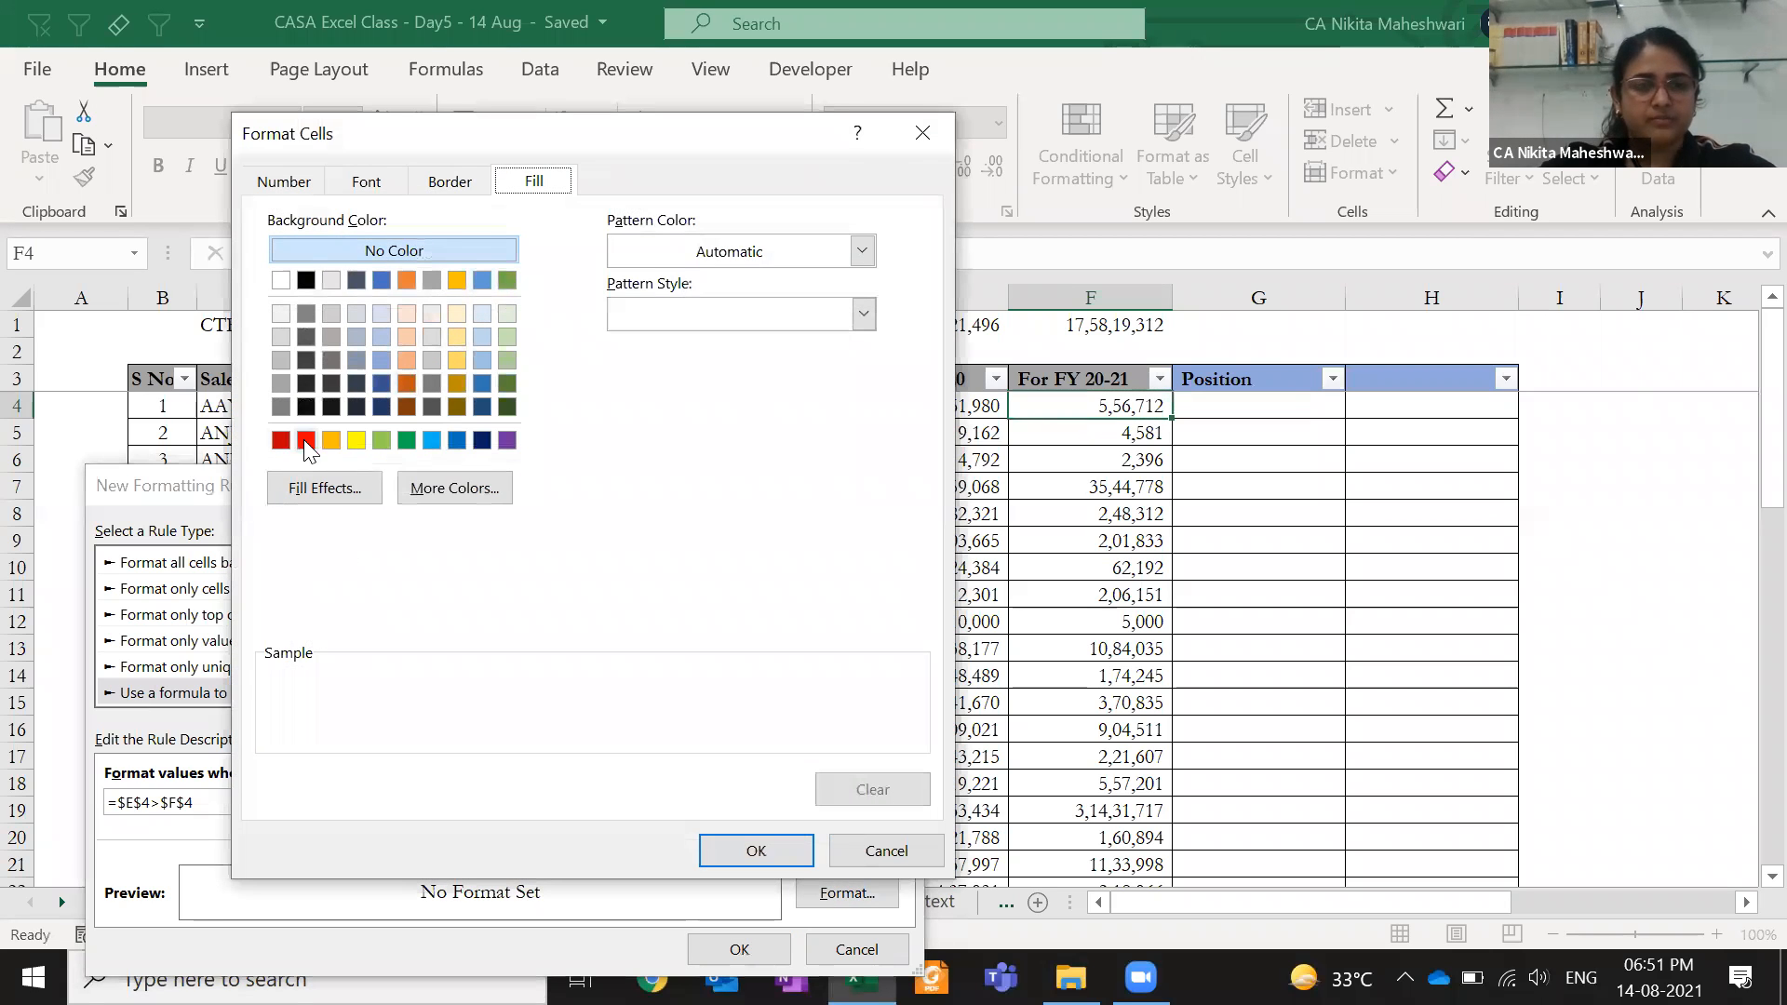
left_click(662, 242)
left_click(663, 242)
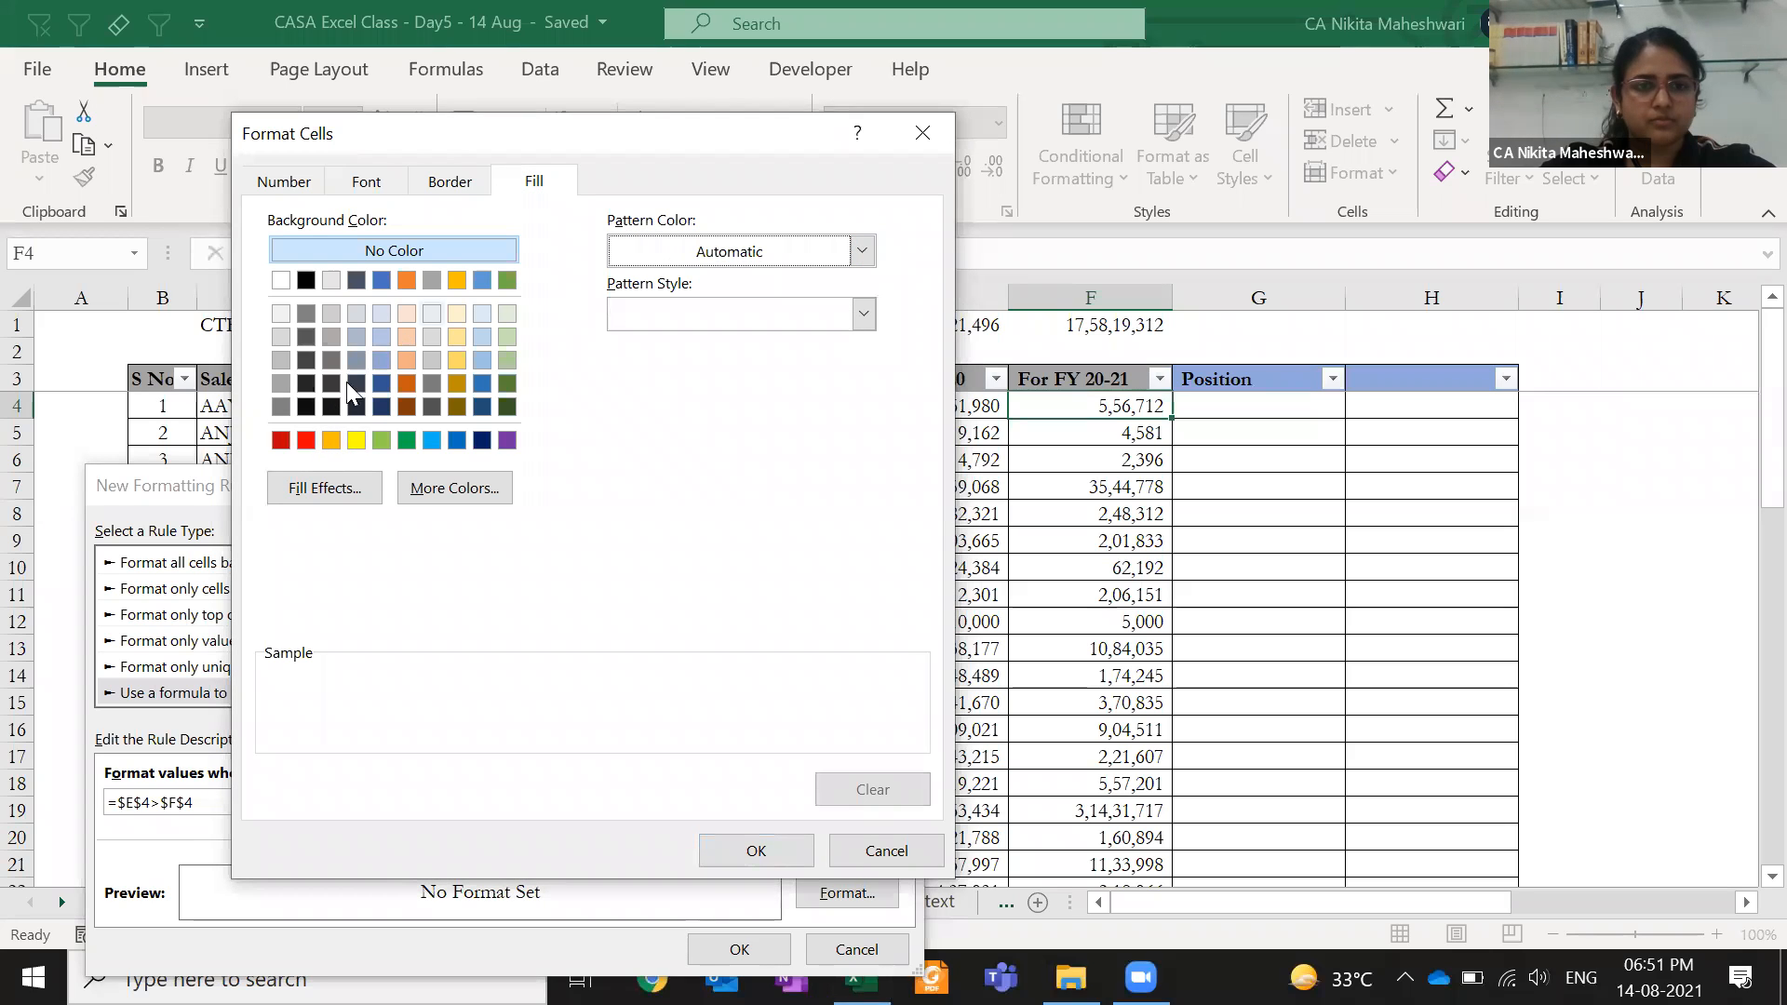
left_click(302, 440)
left_click(407, 337)
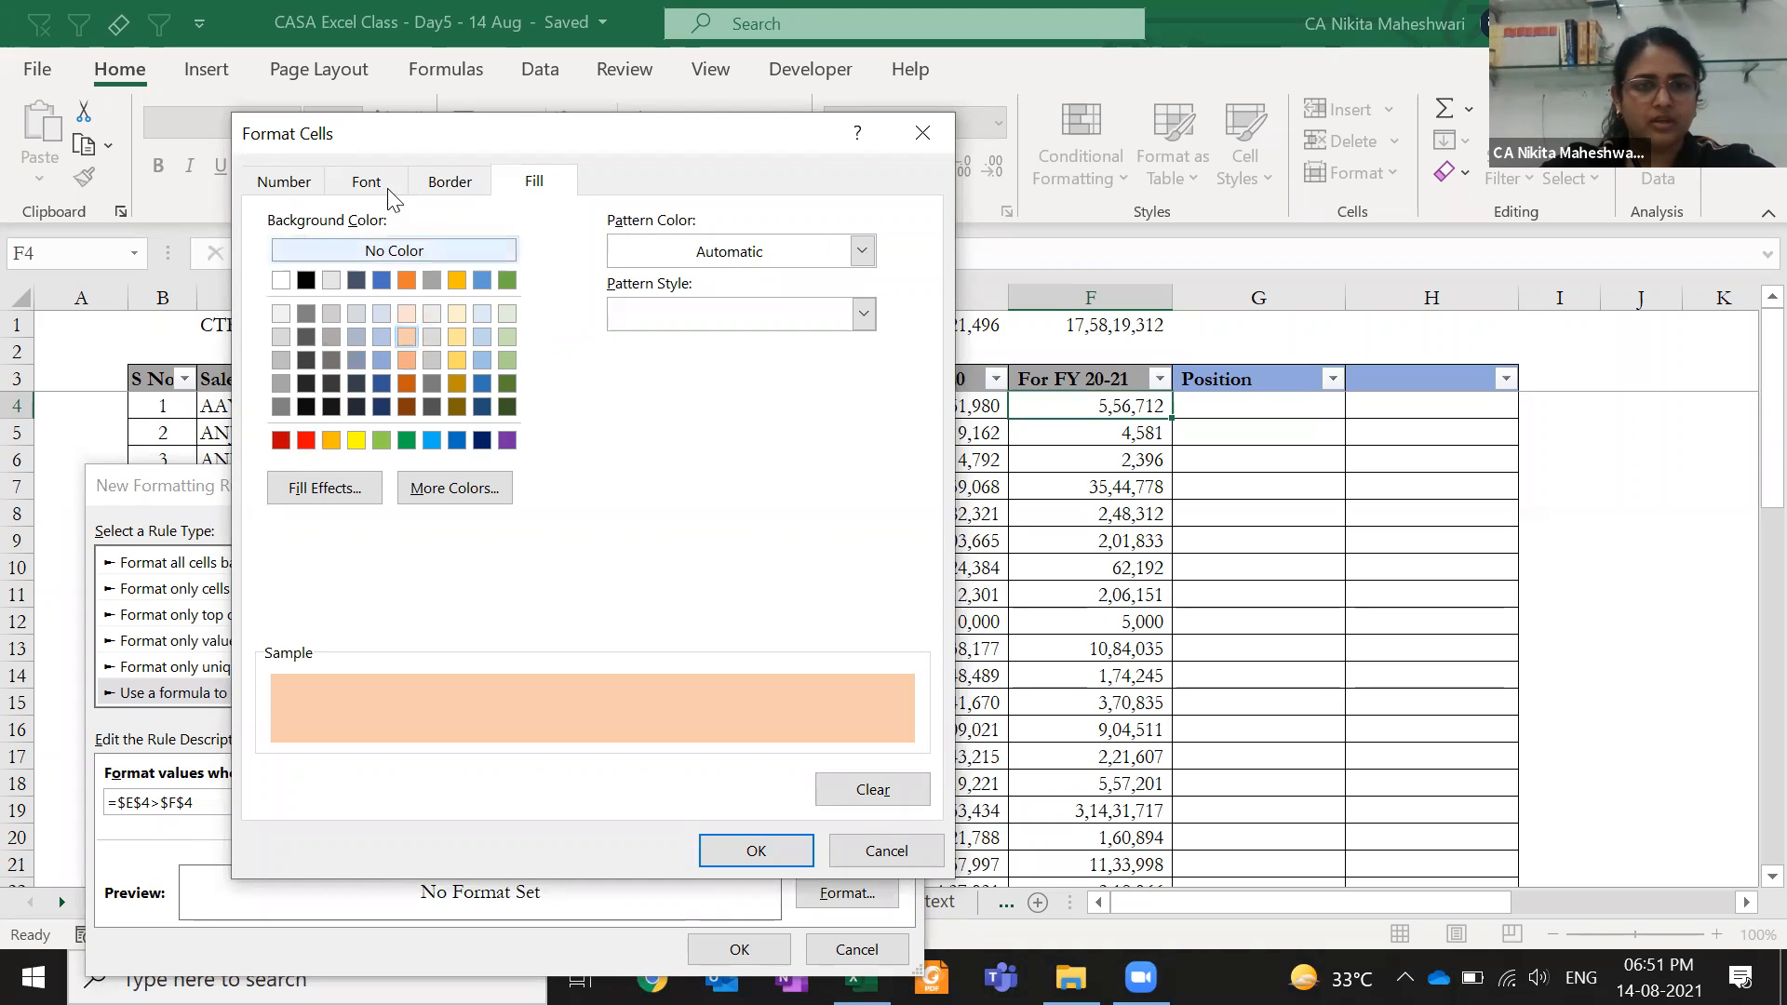
left_click(365, 181)
left_click(709, 426)
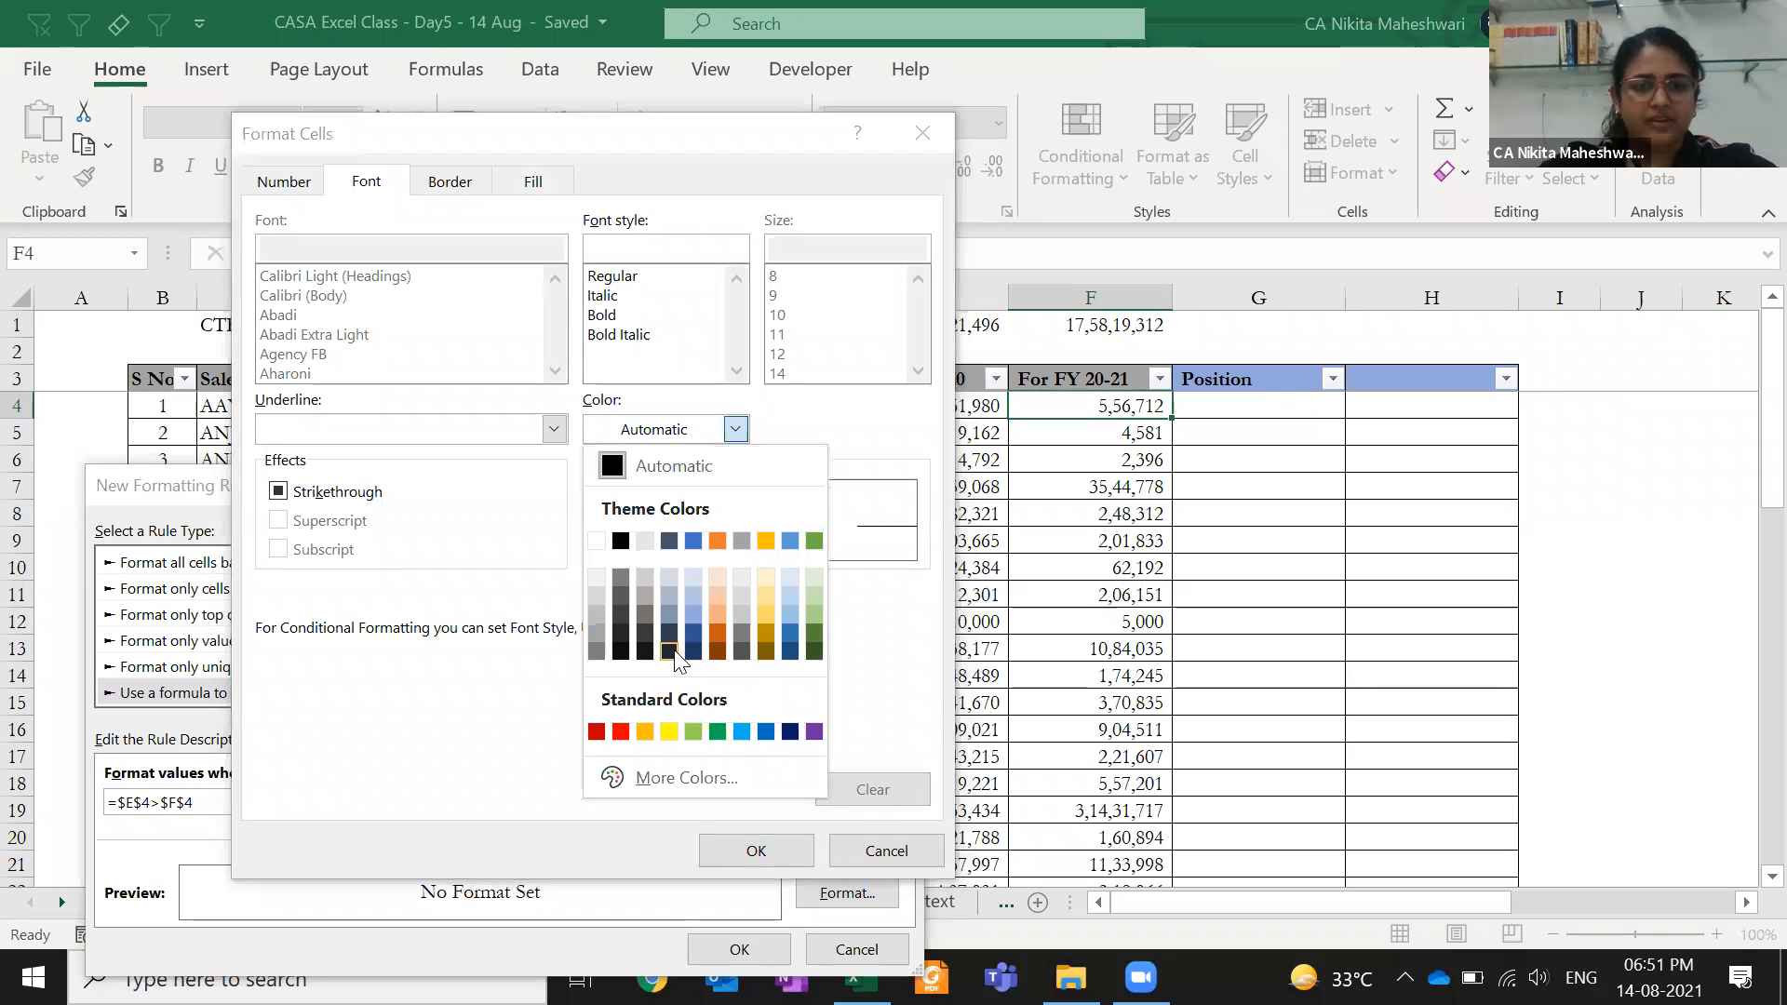
left_click(621, 731)
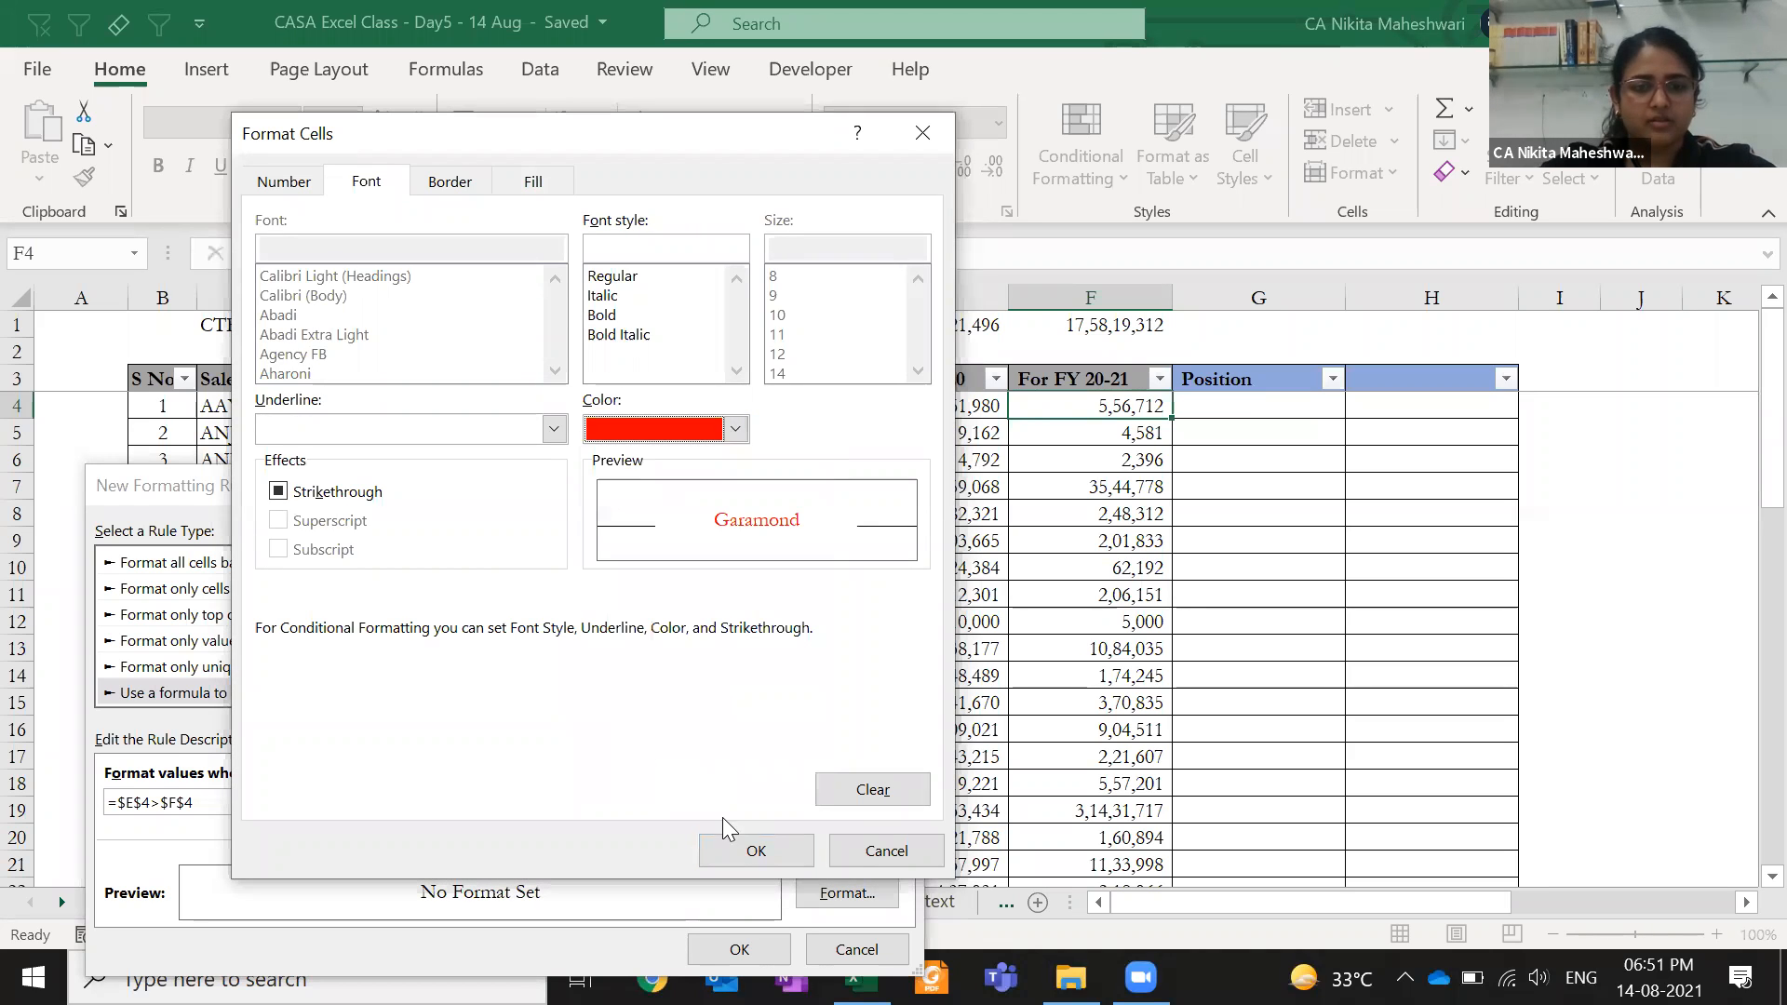
left_click(752, 850)
left_click(739, 949)
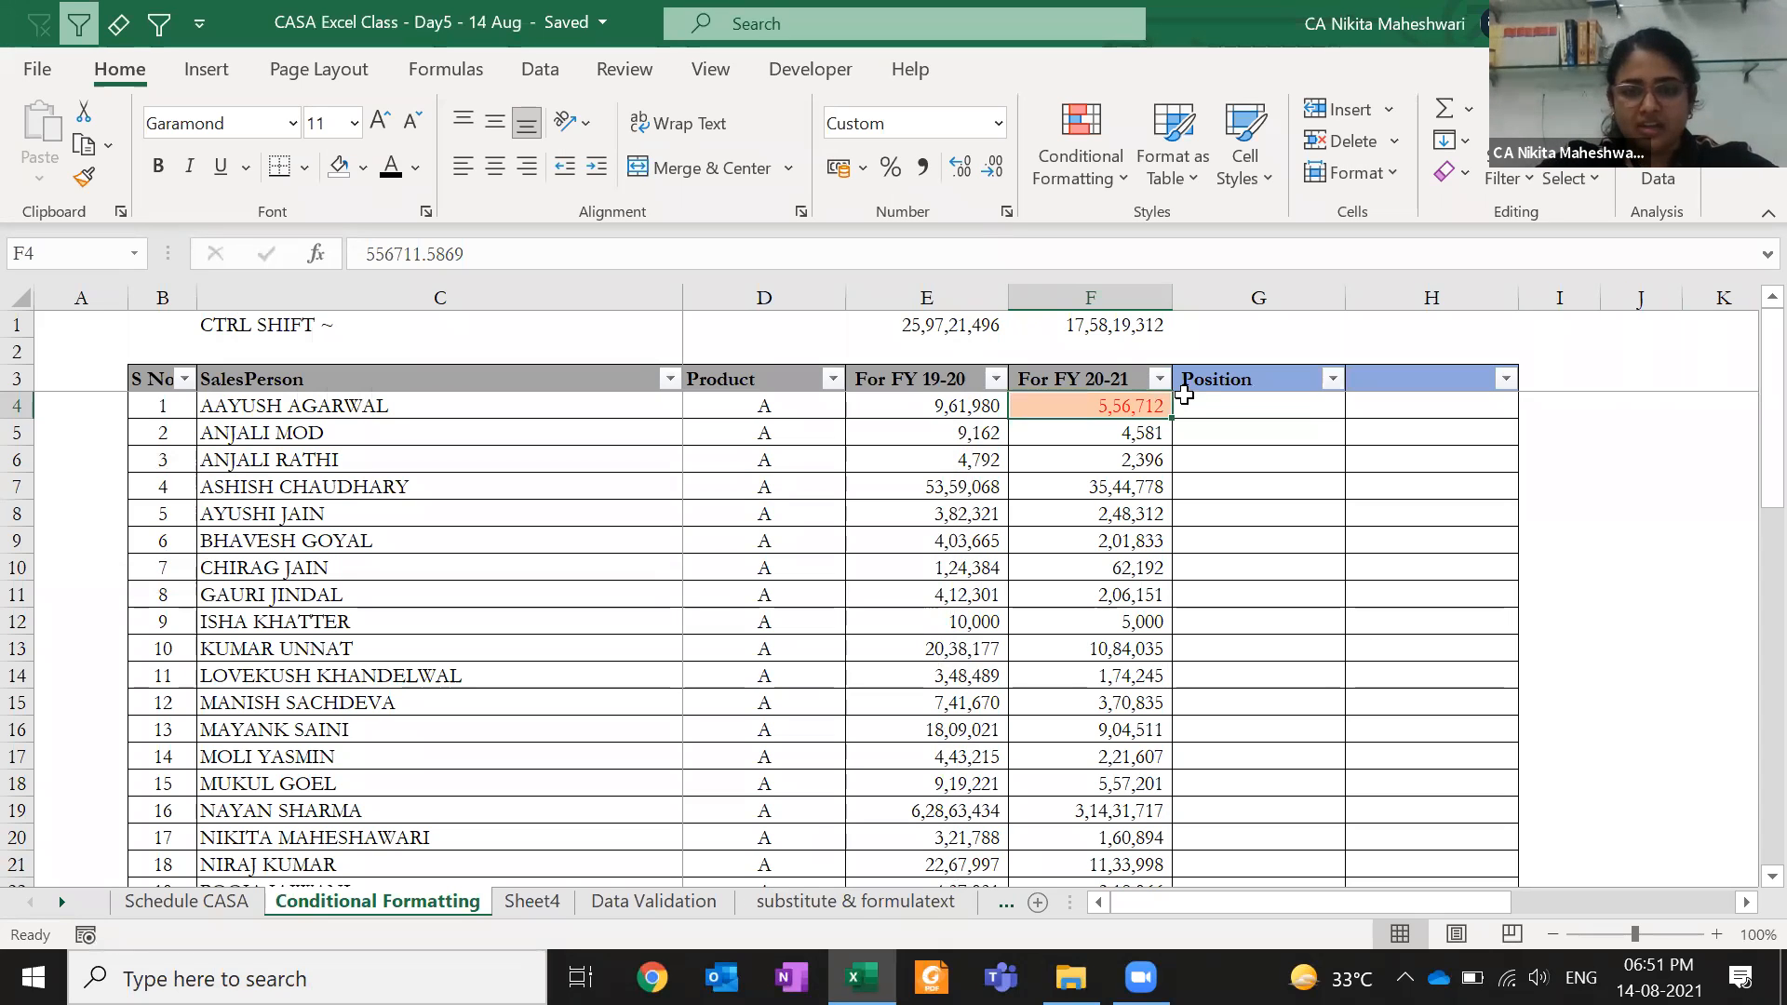
- Duplicate F4's =$E$4>$F$4 rule and change its formula to =$E$4<$F$4
key("Down")
key("Down")
key("Down")
key("Down")
key("Down")
key("Down")
key("Down")
key("Down")
key("Down")
key("Down")
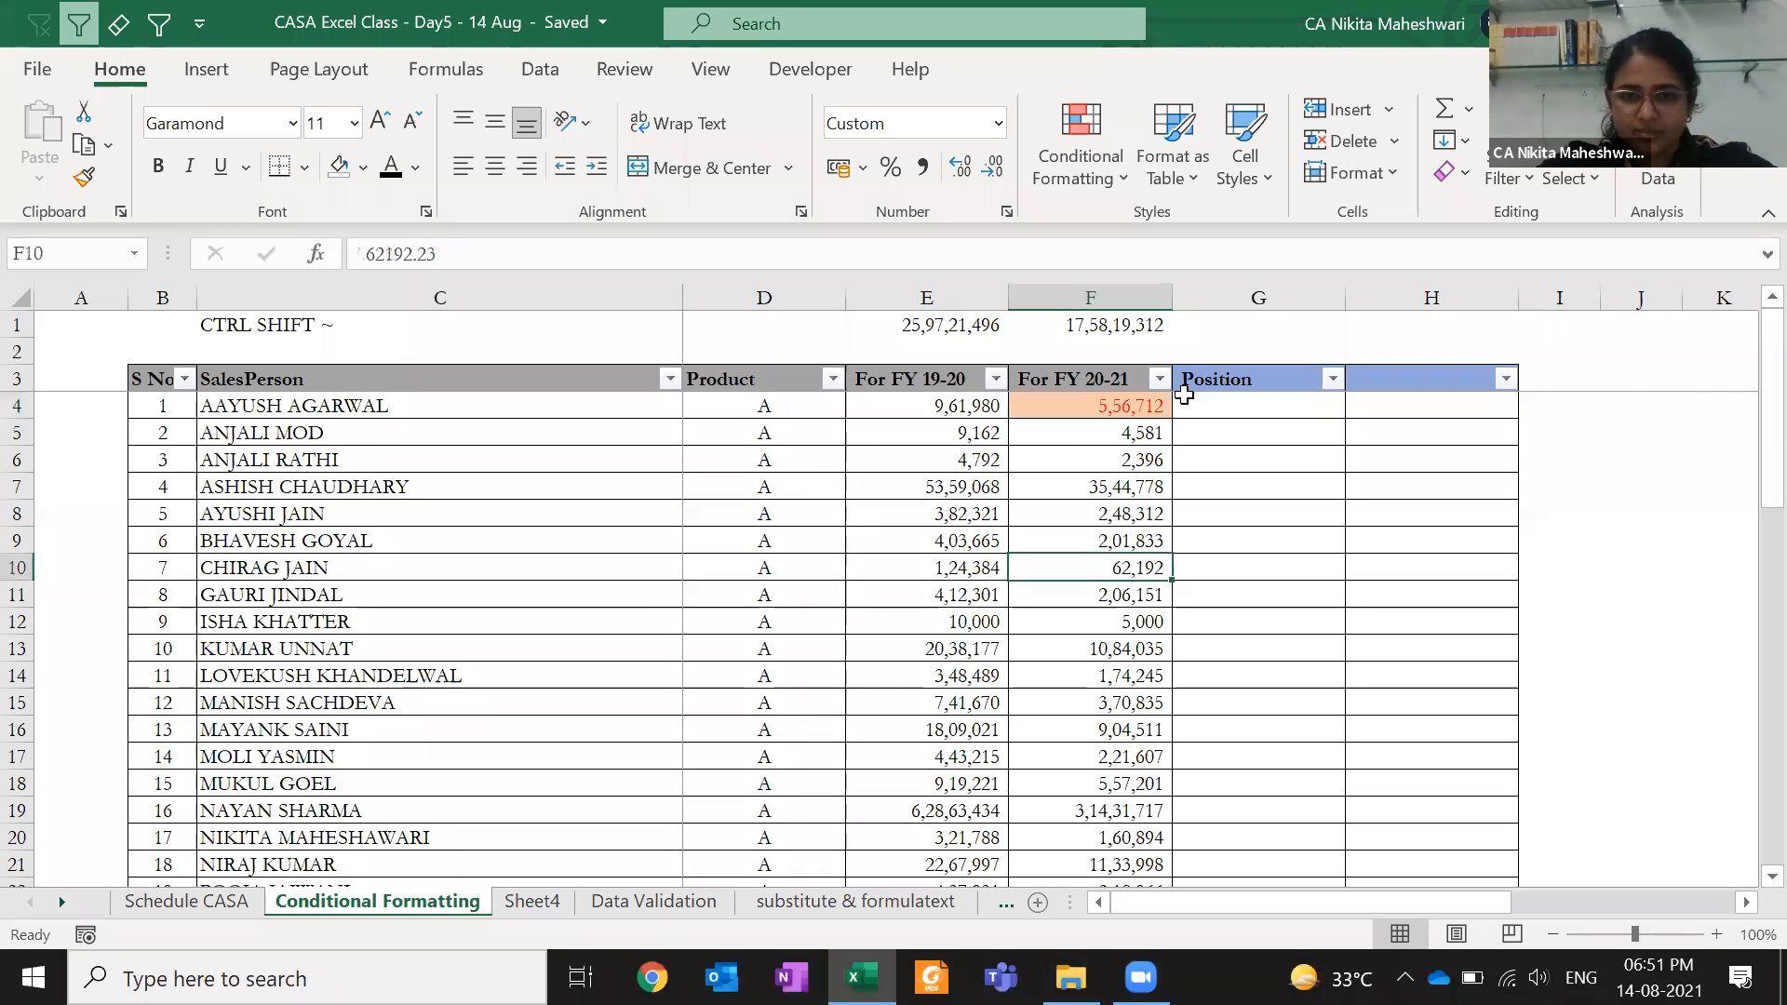
key("Down")
key("Down")
key("Down")
key("Down")
key("Down")
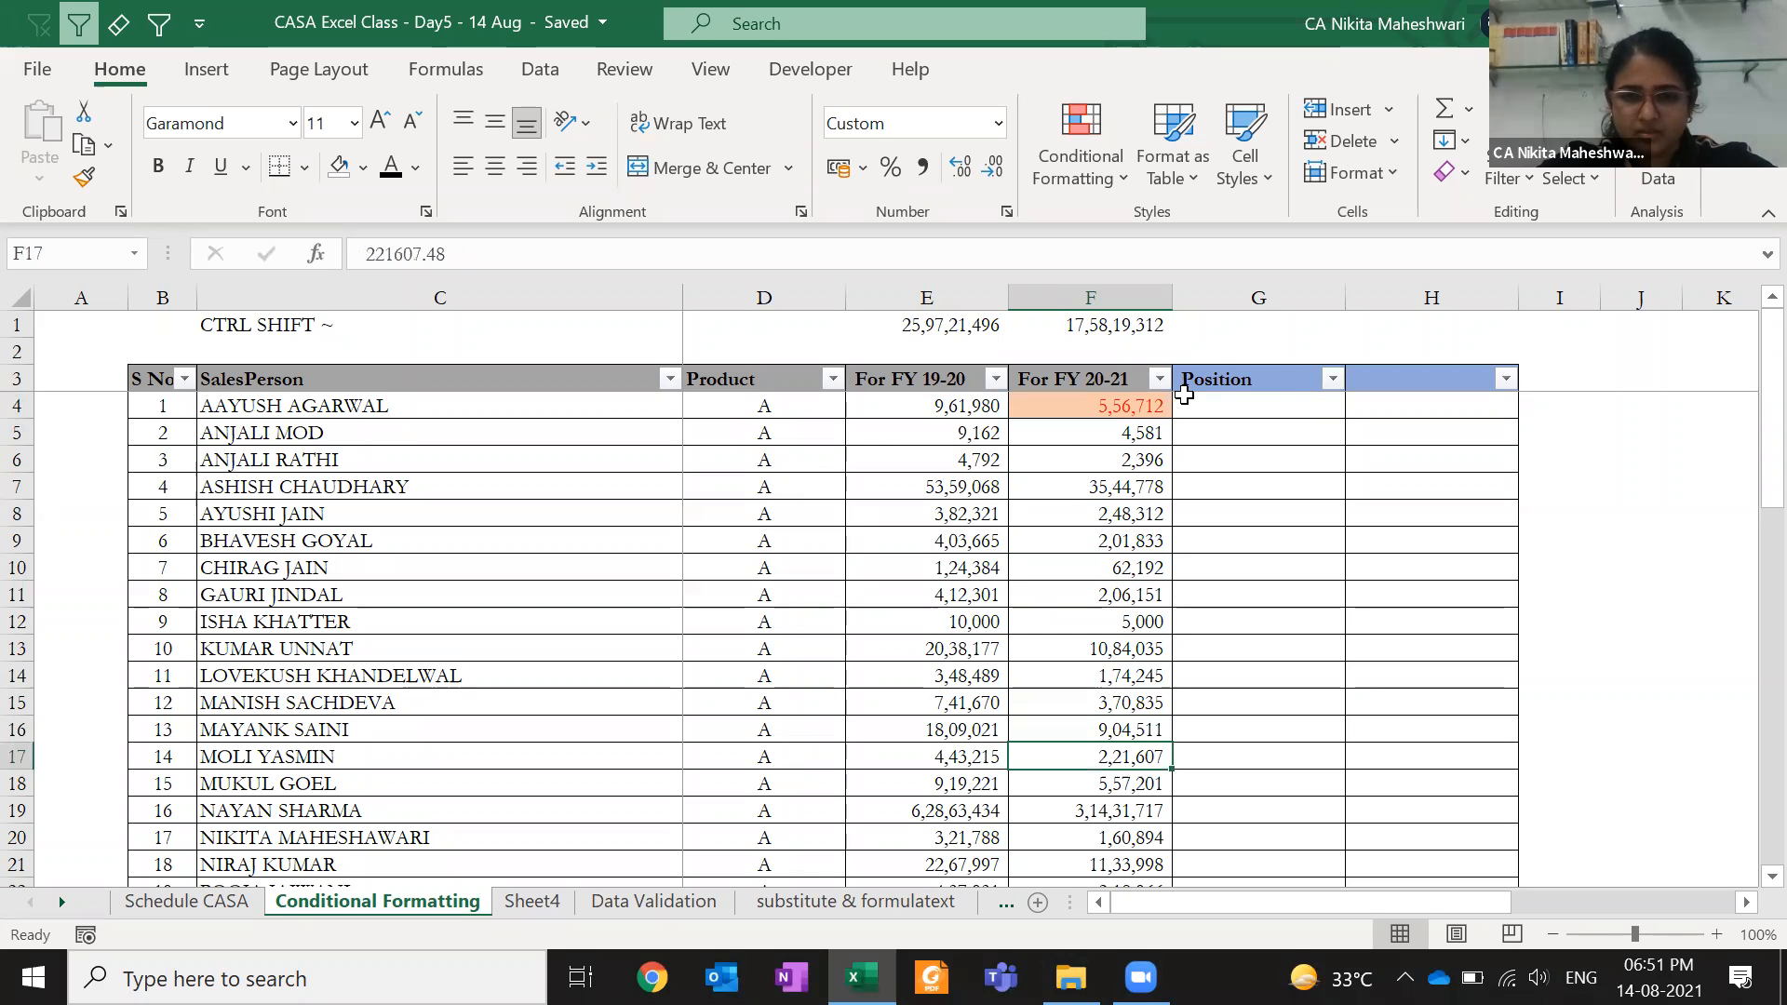
key("Up")
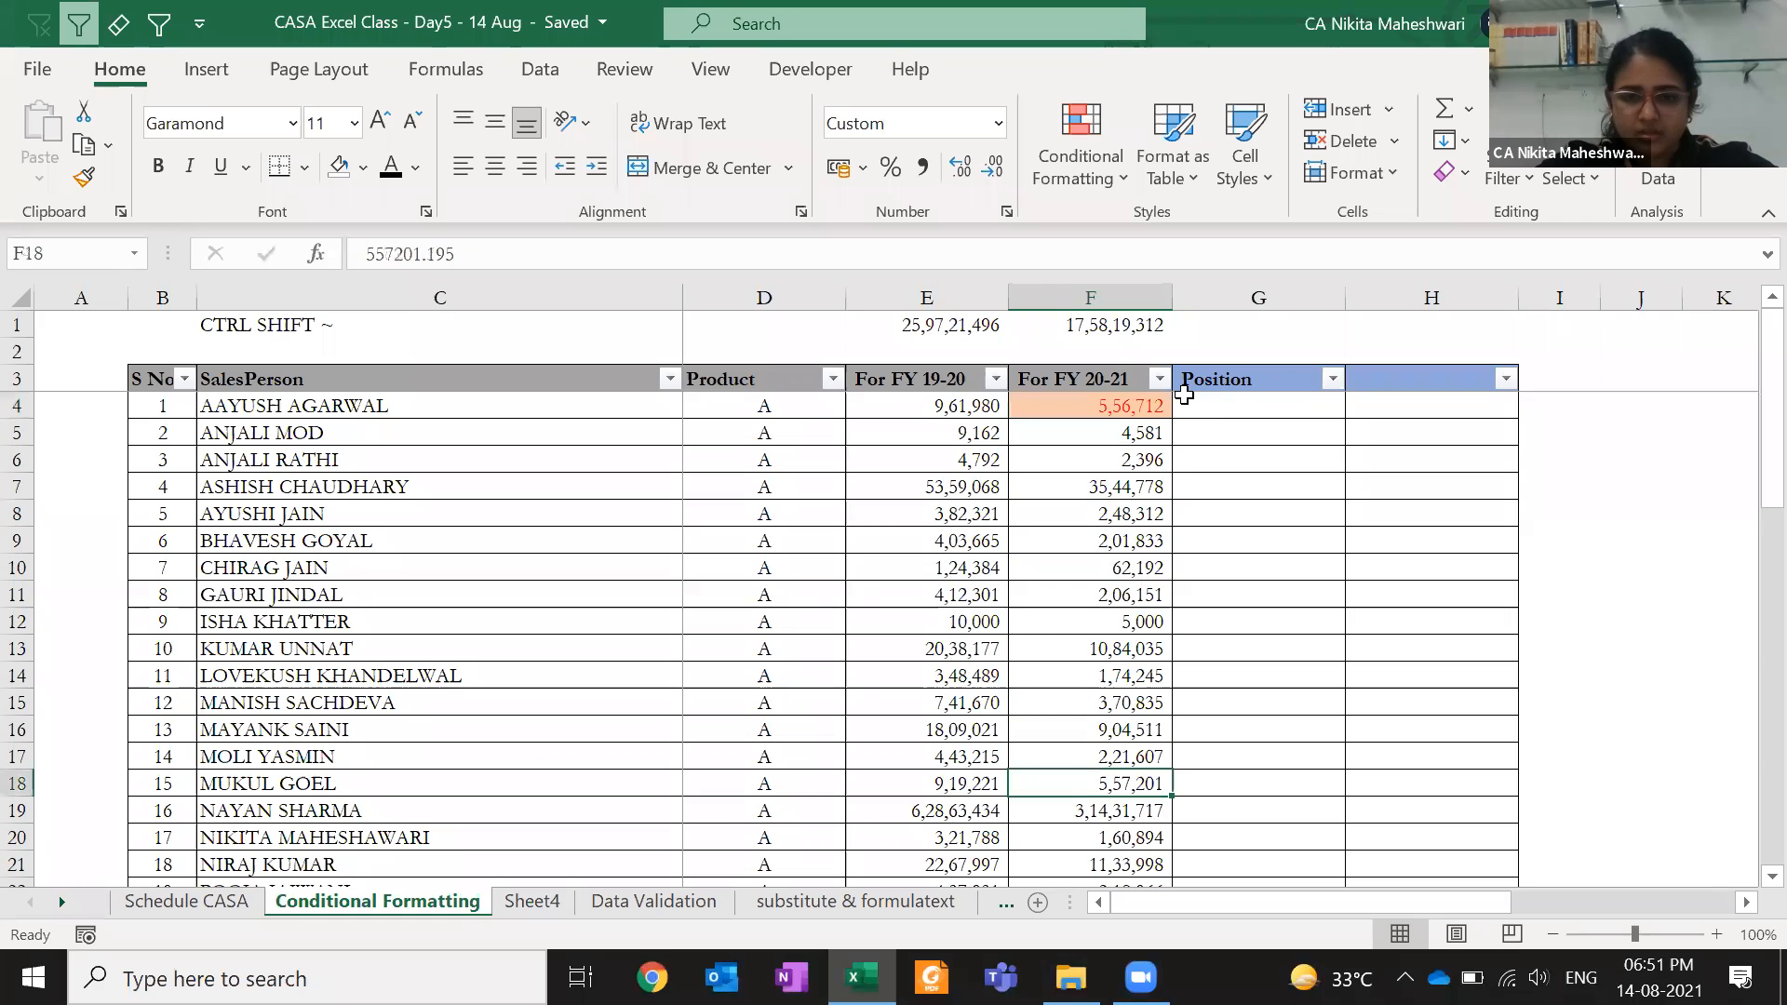
left_click(1163, 404)
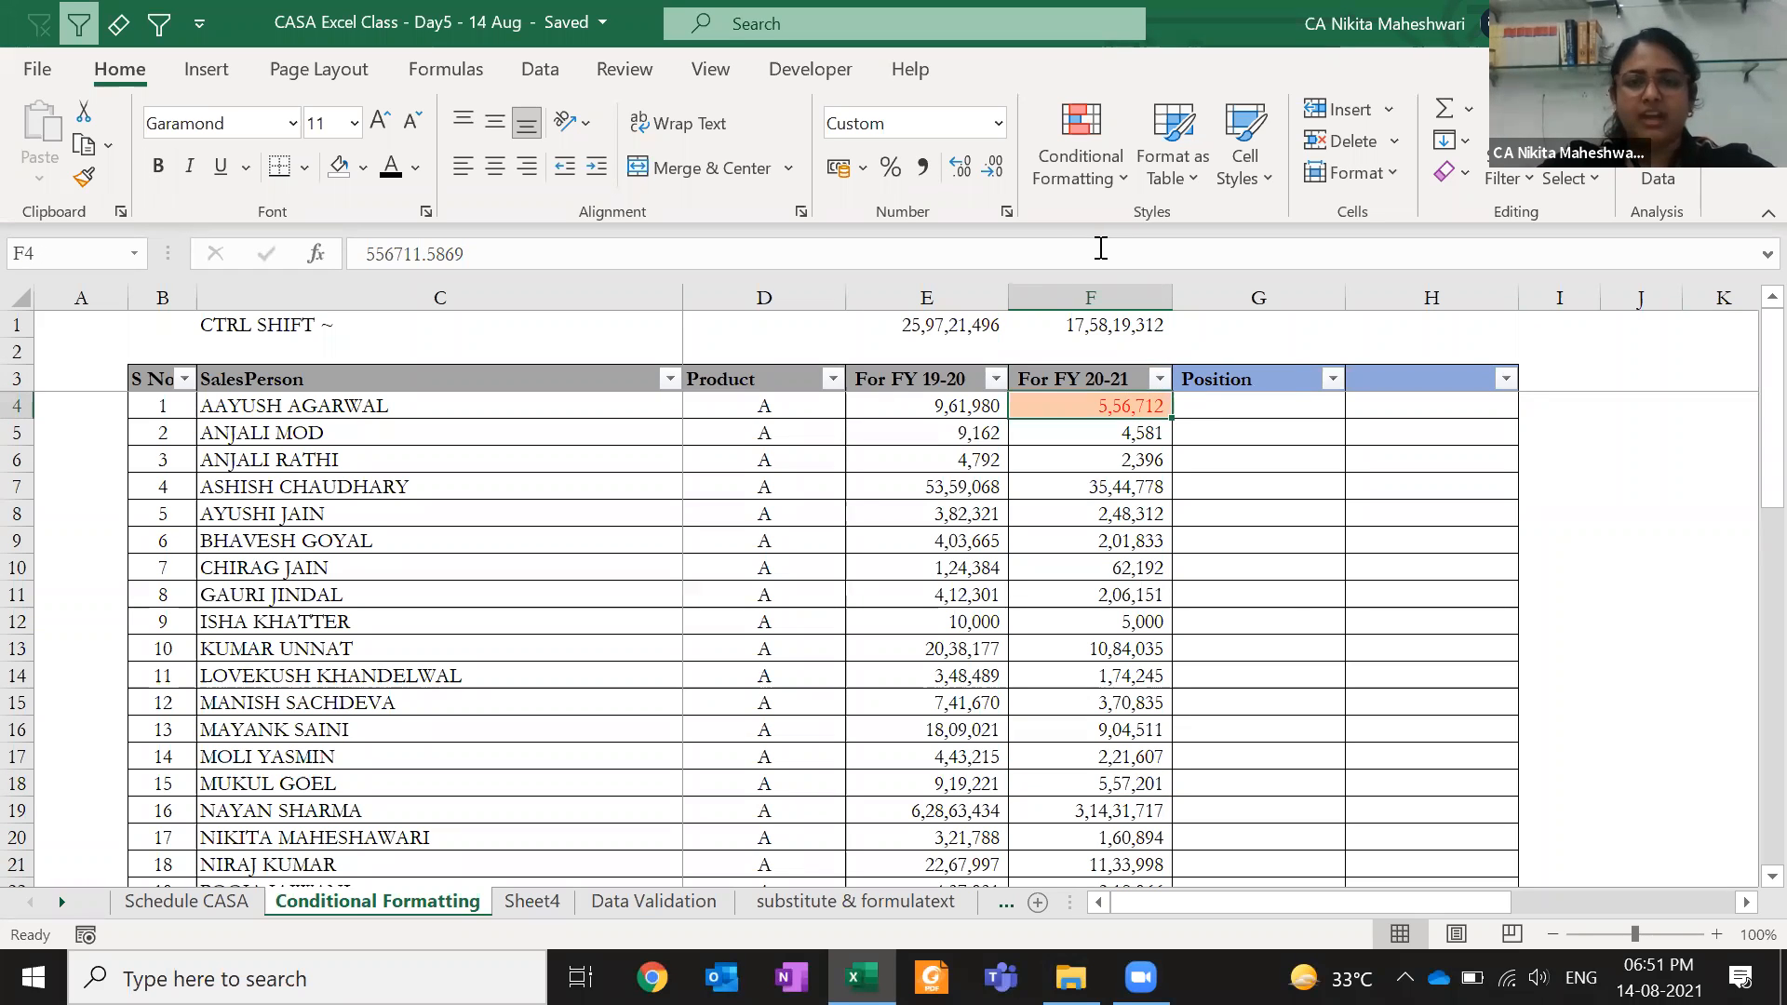
left_click(1082, 186)
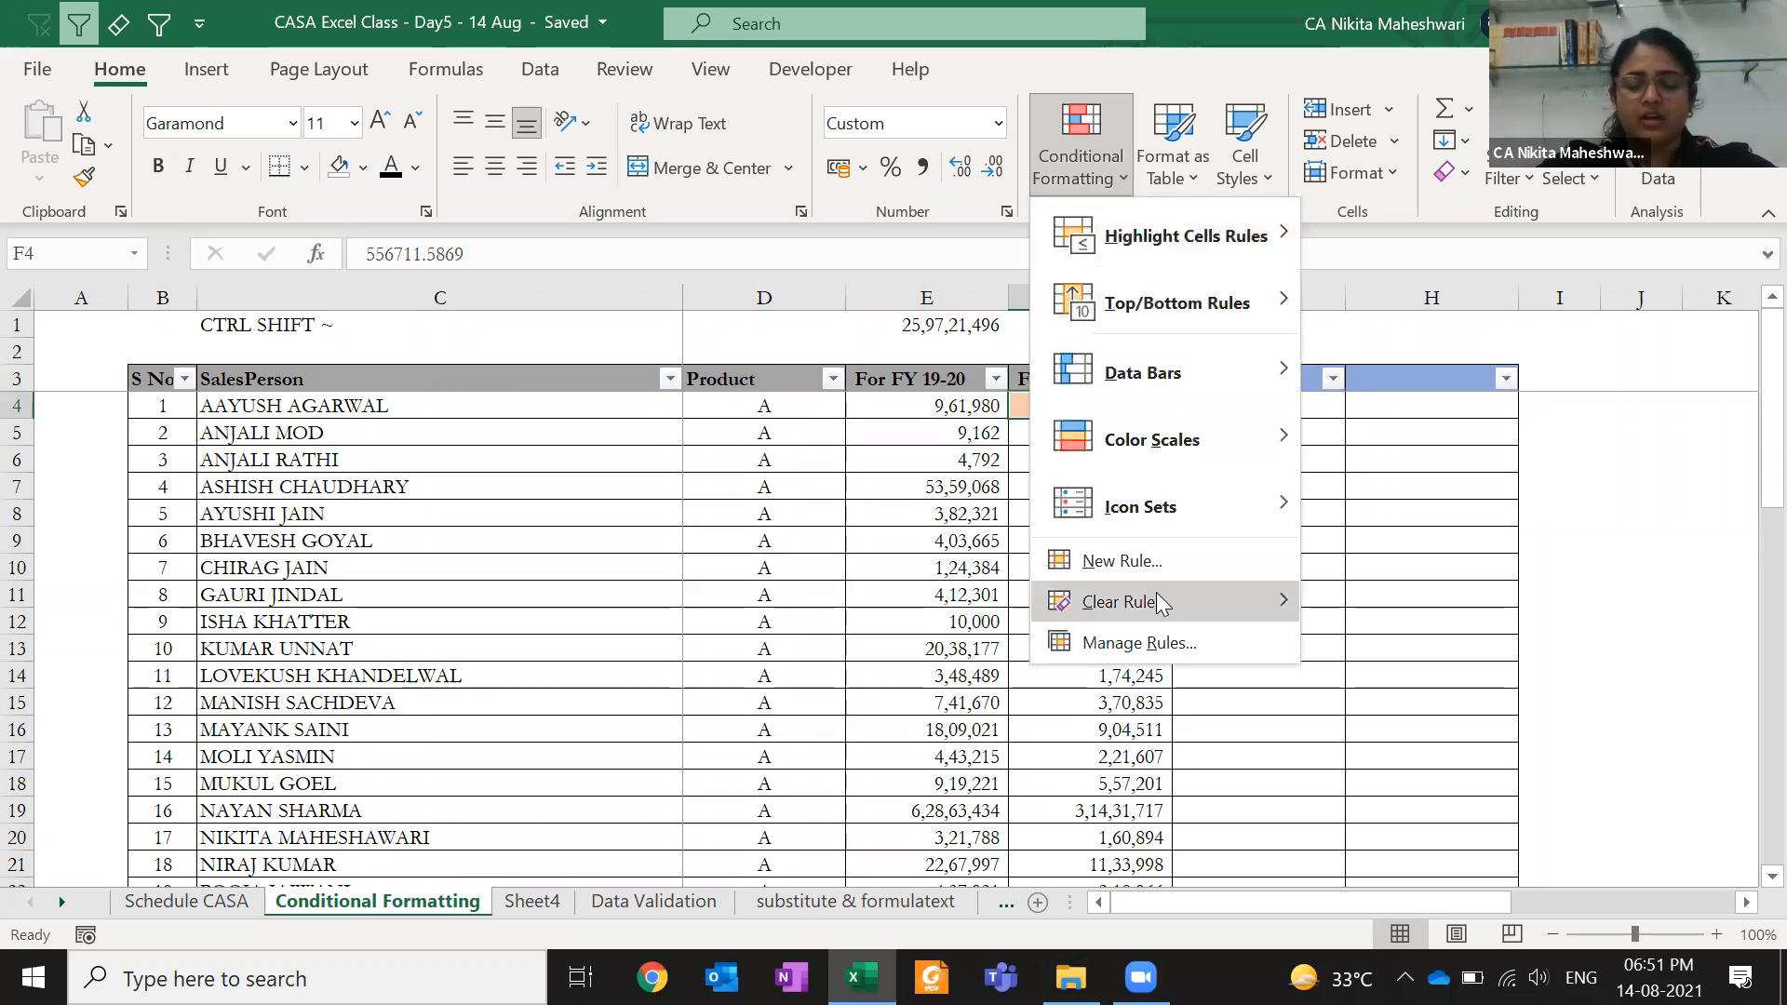
left_click(1149, 641)
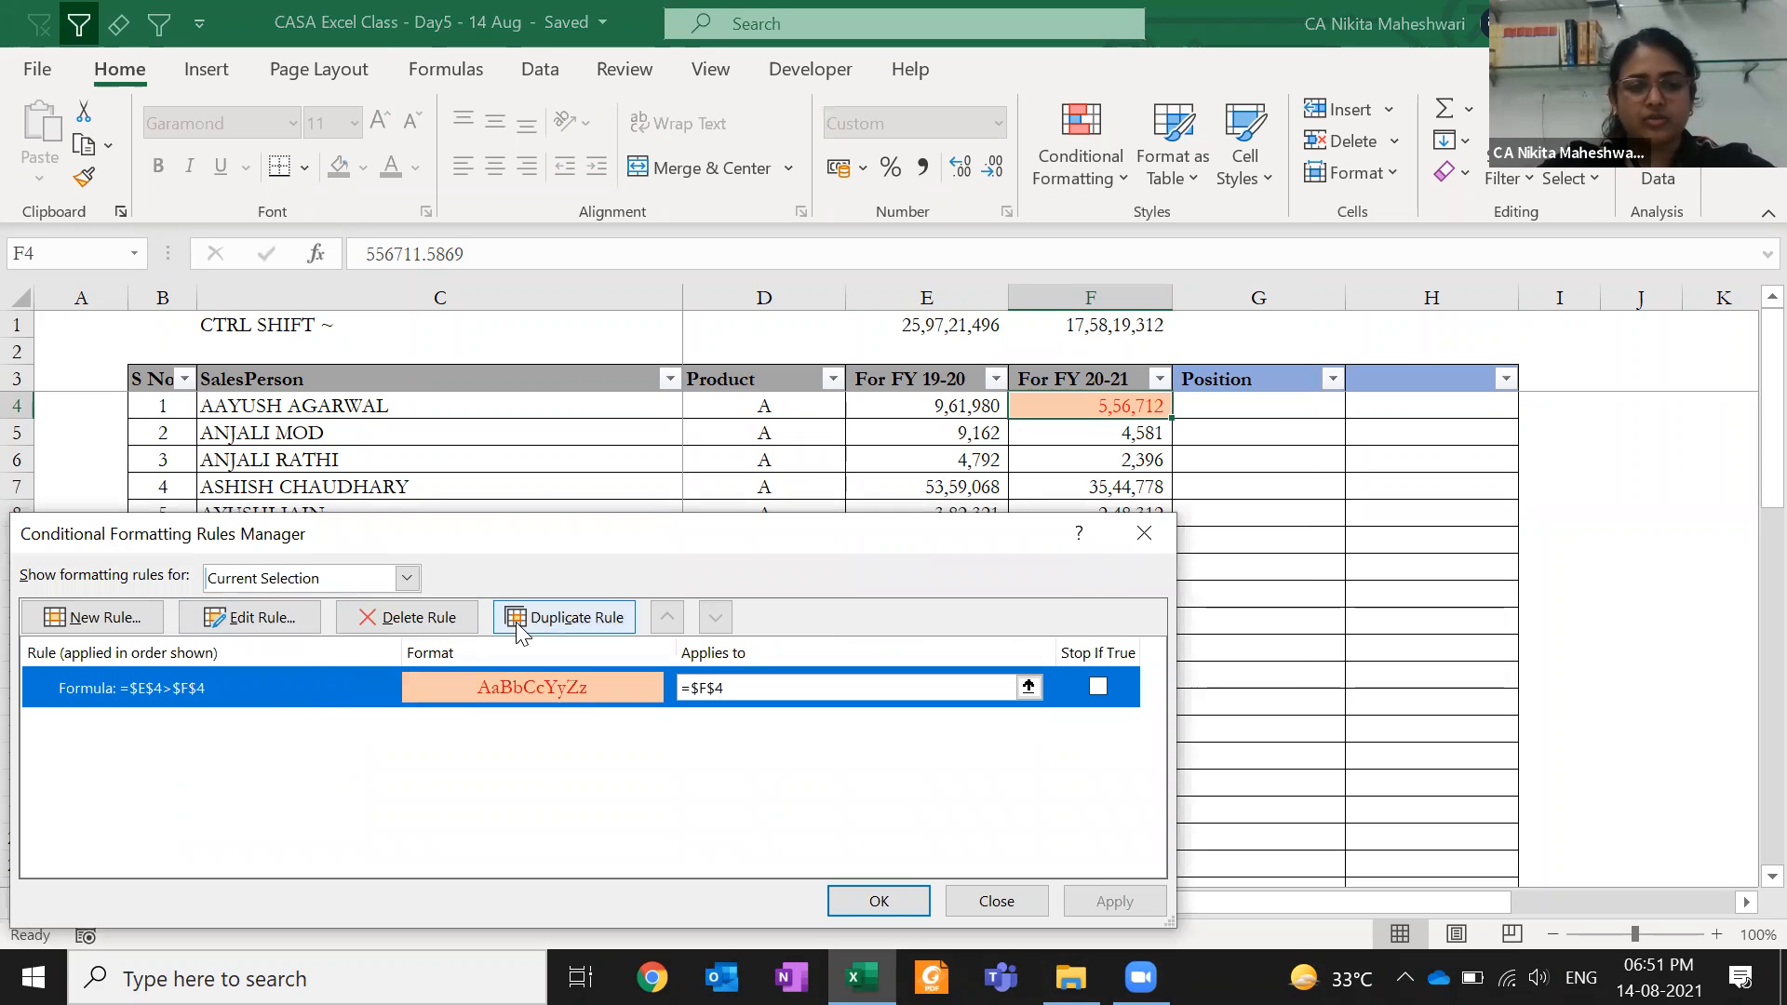
left_click(566, 617)
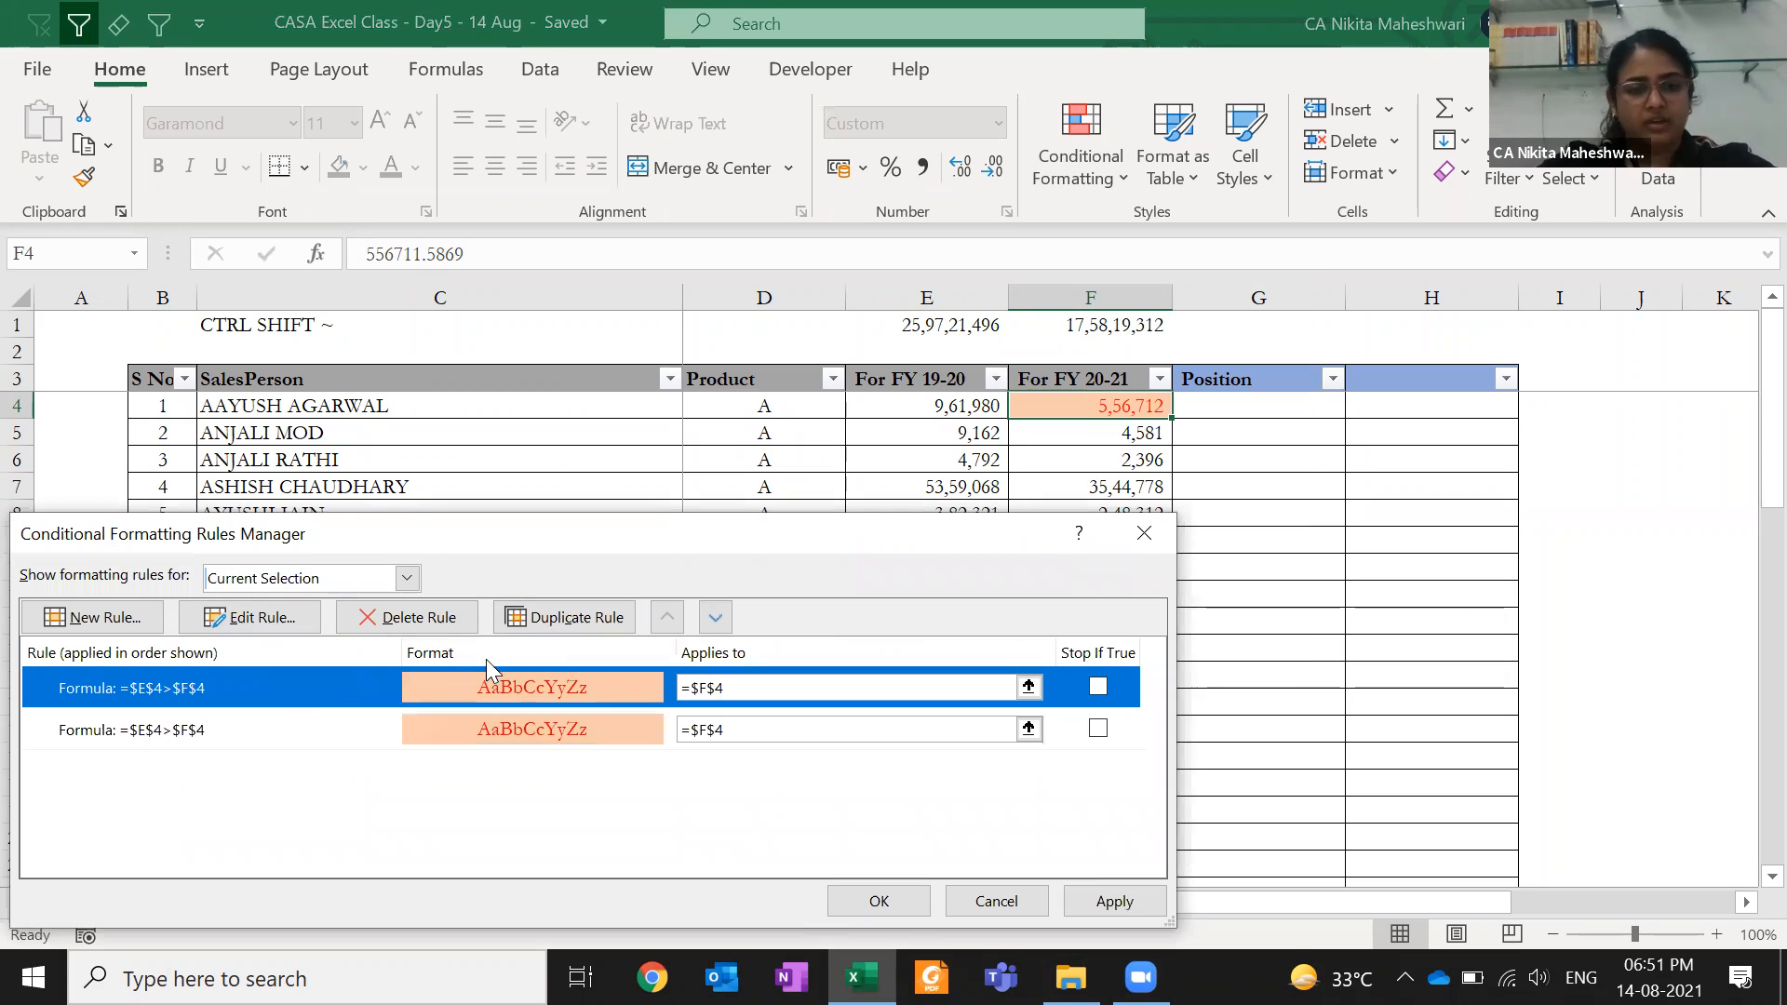
left_click(294, 624)
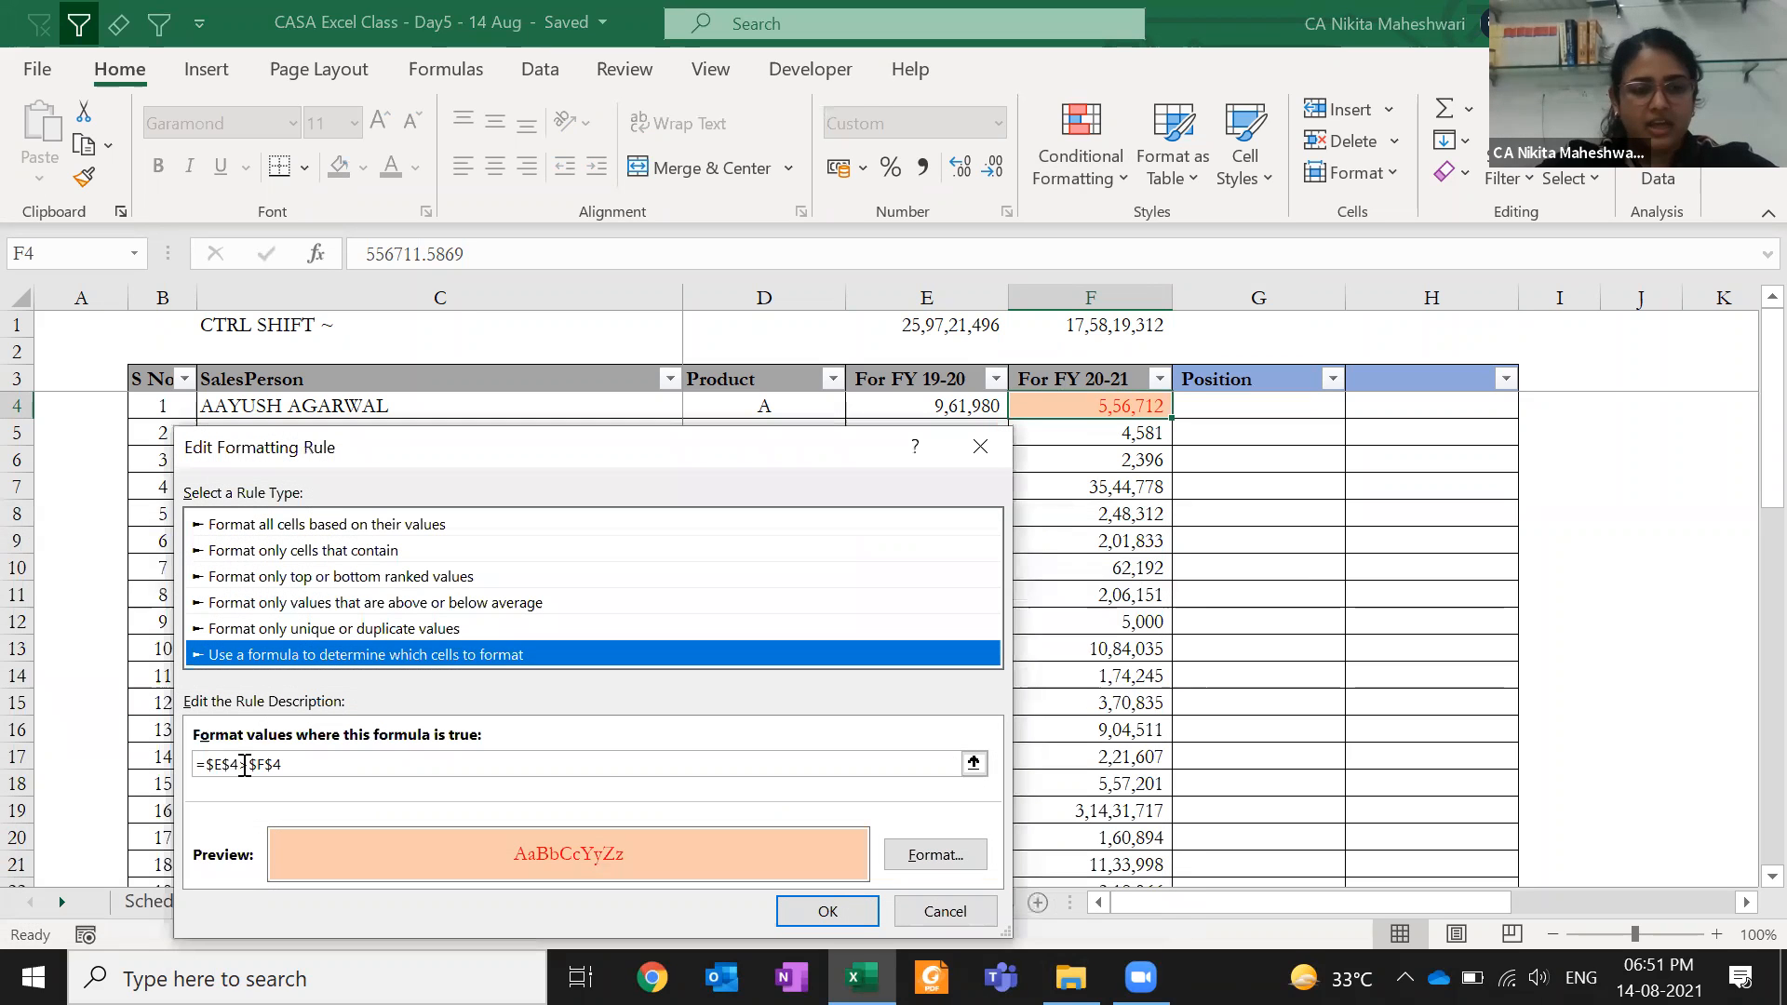
key("Delete")
type("<")
- Give the new rule dark green text and a light green fill, and apply it
left_click(934, 854)
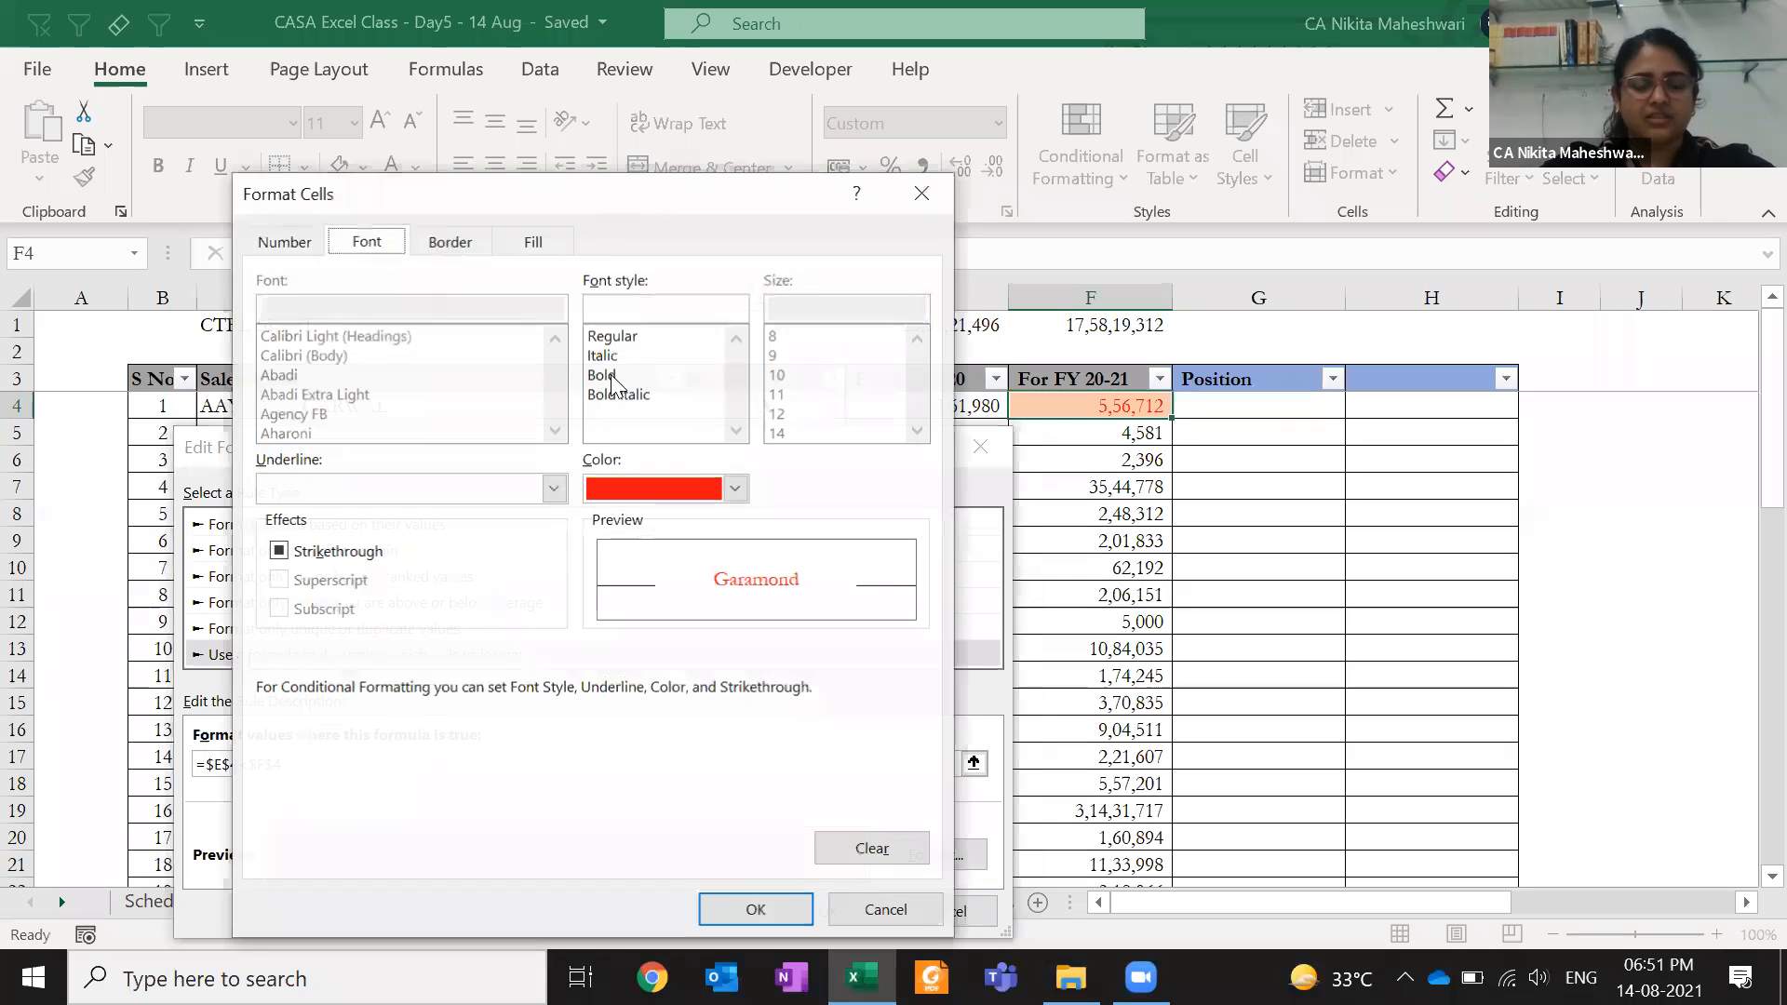
left_click(735, 489)
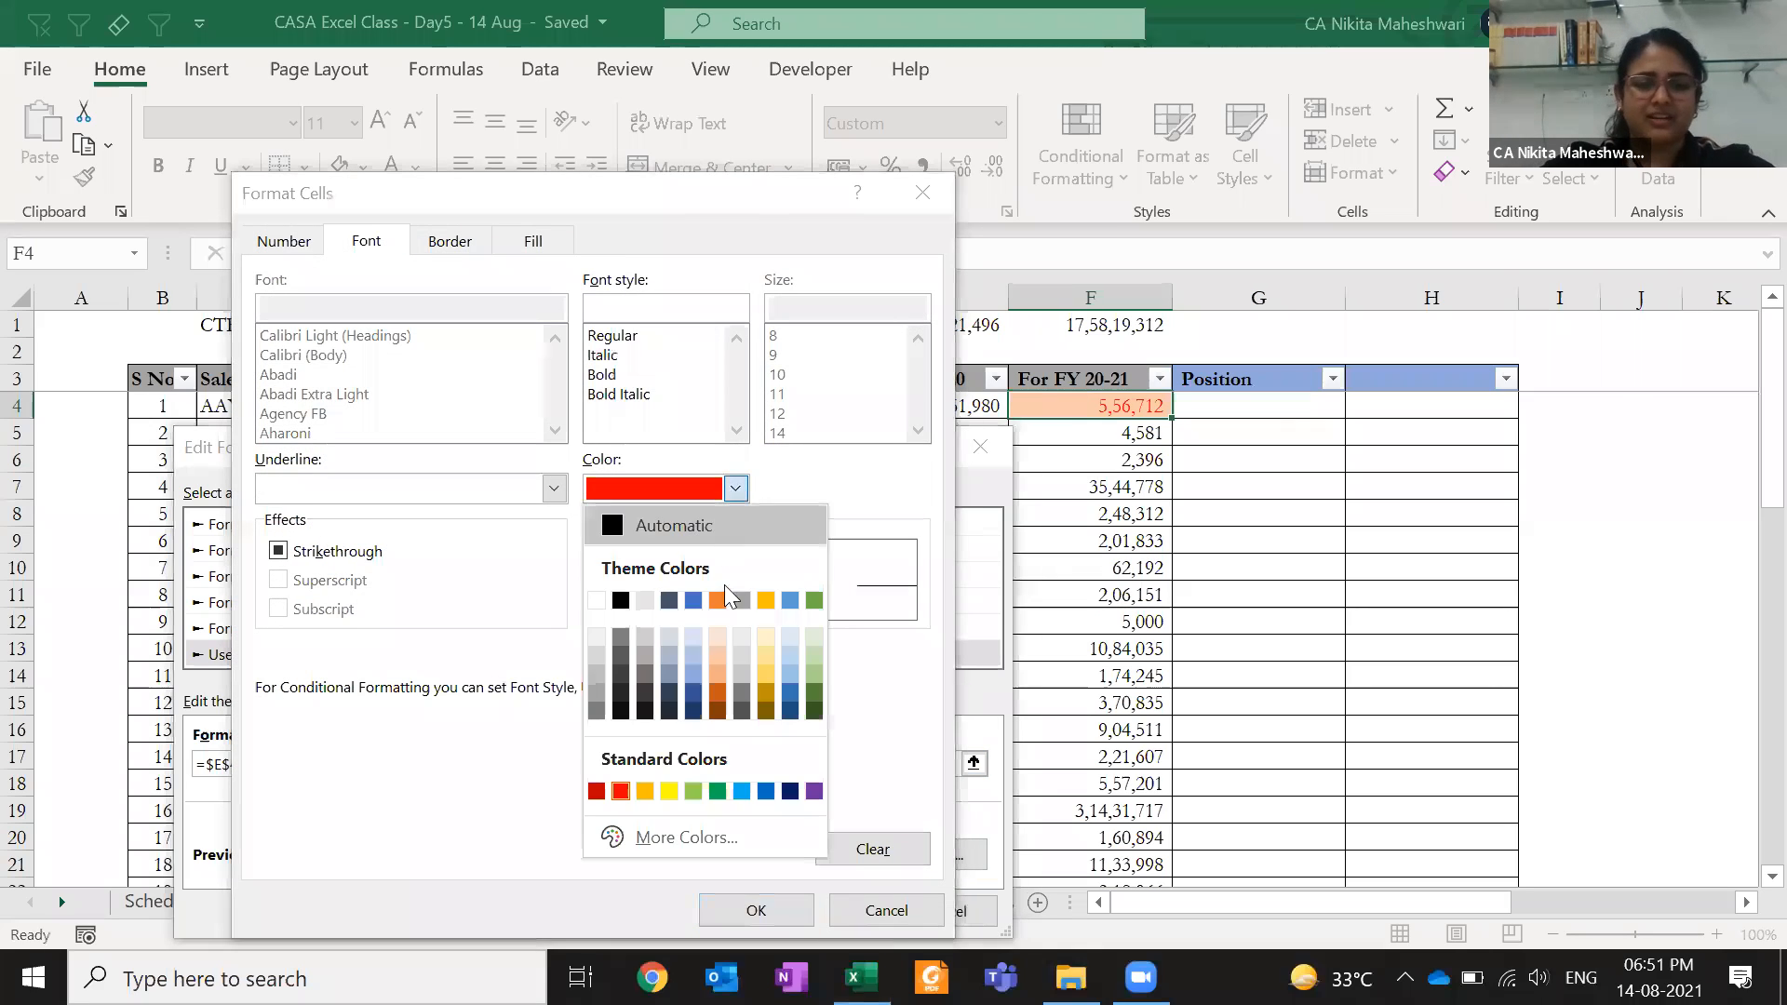
left_click(812, 693)
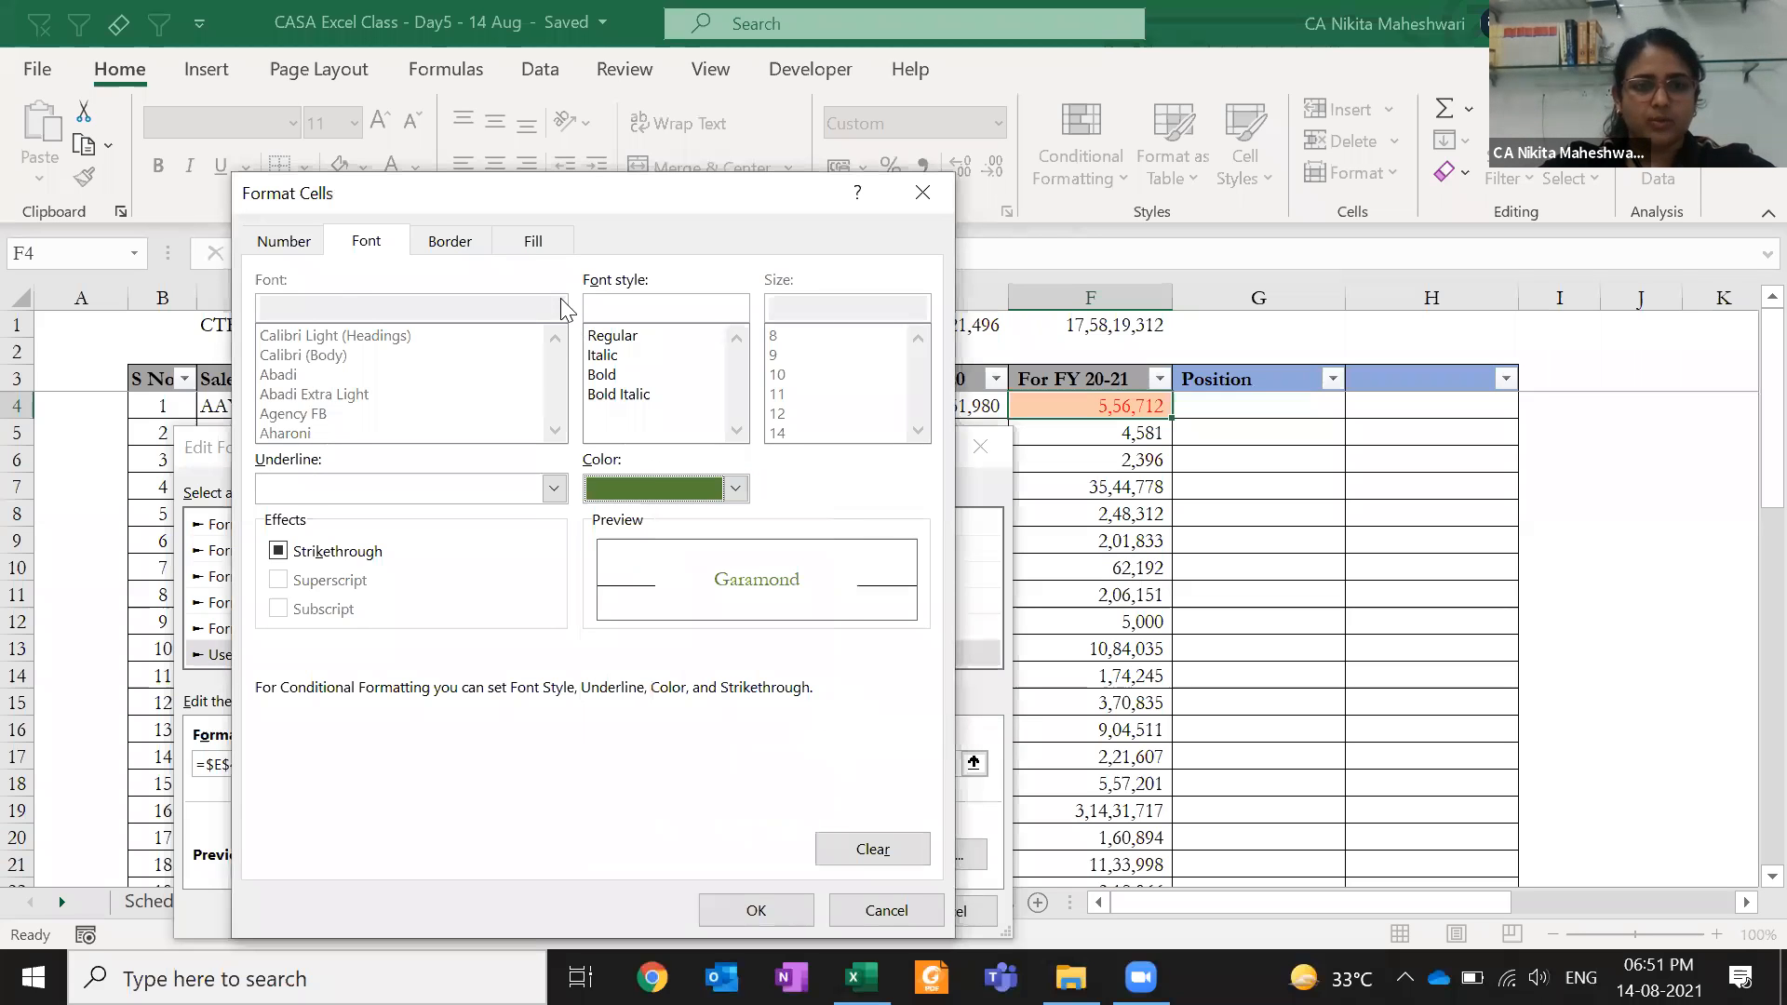
left_click(534, 241)
left_click(508, 400)
left_click(733, 906)
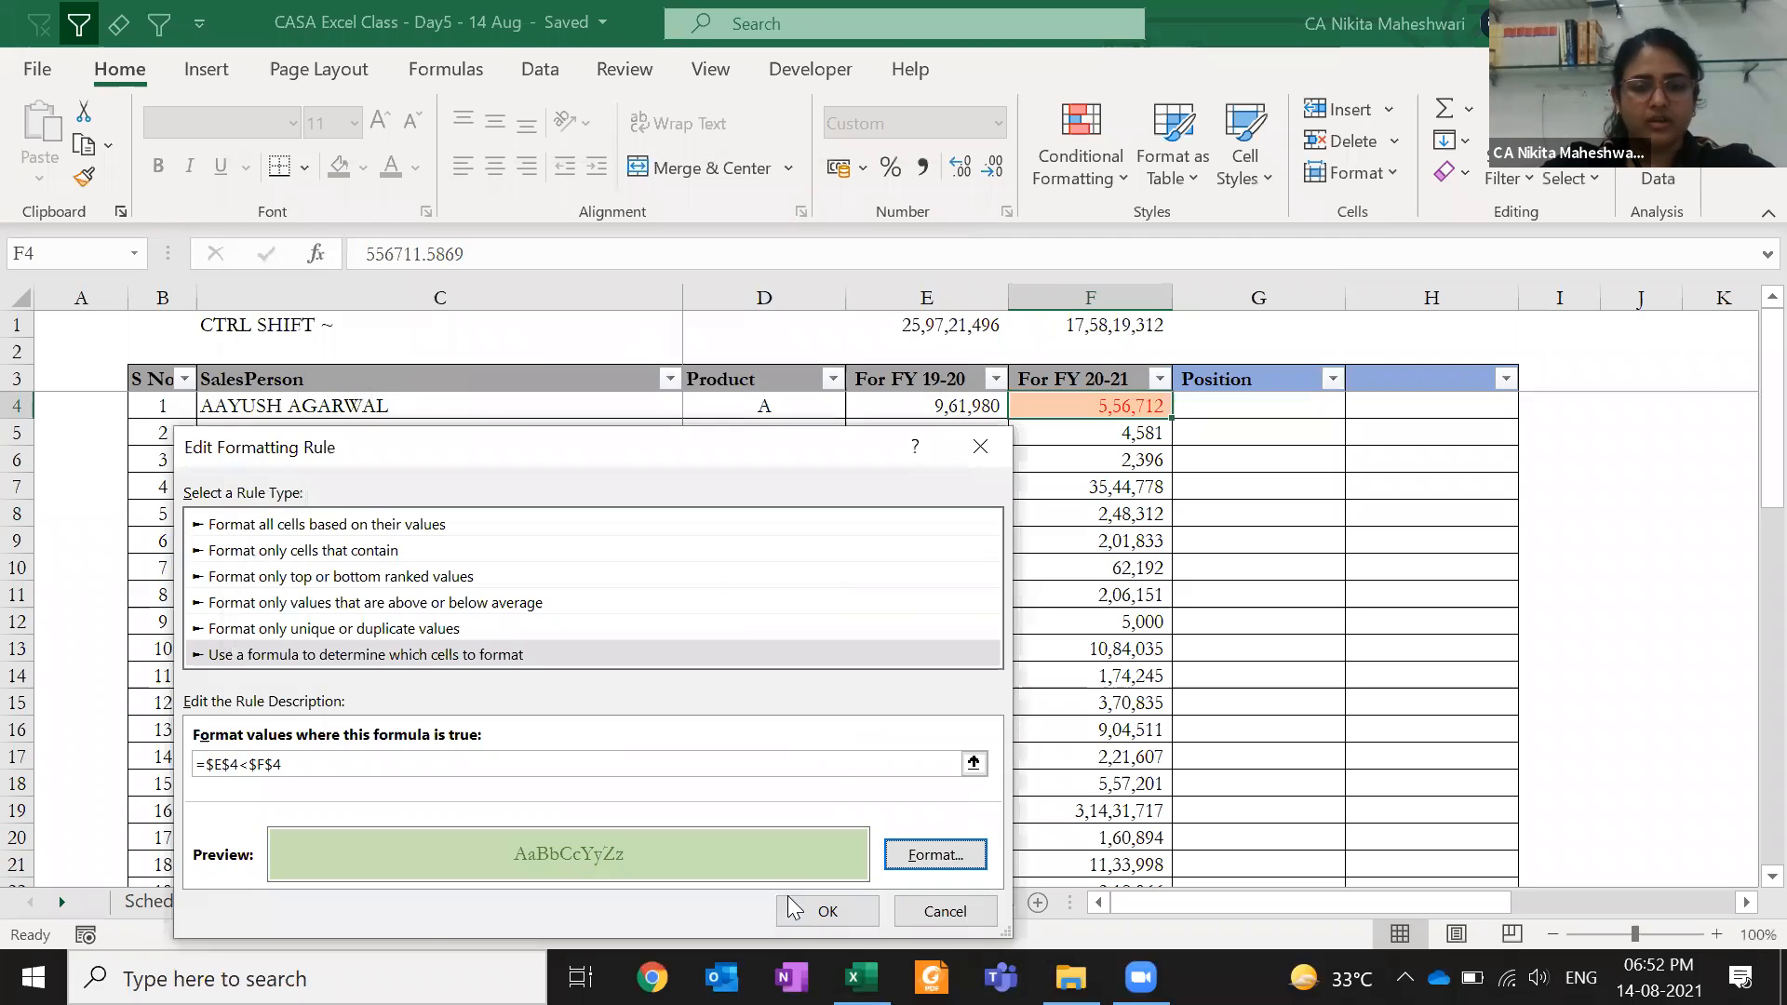
left_click(793, 904)
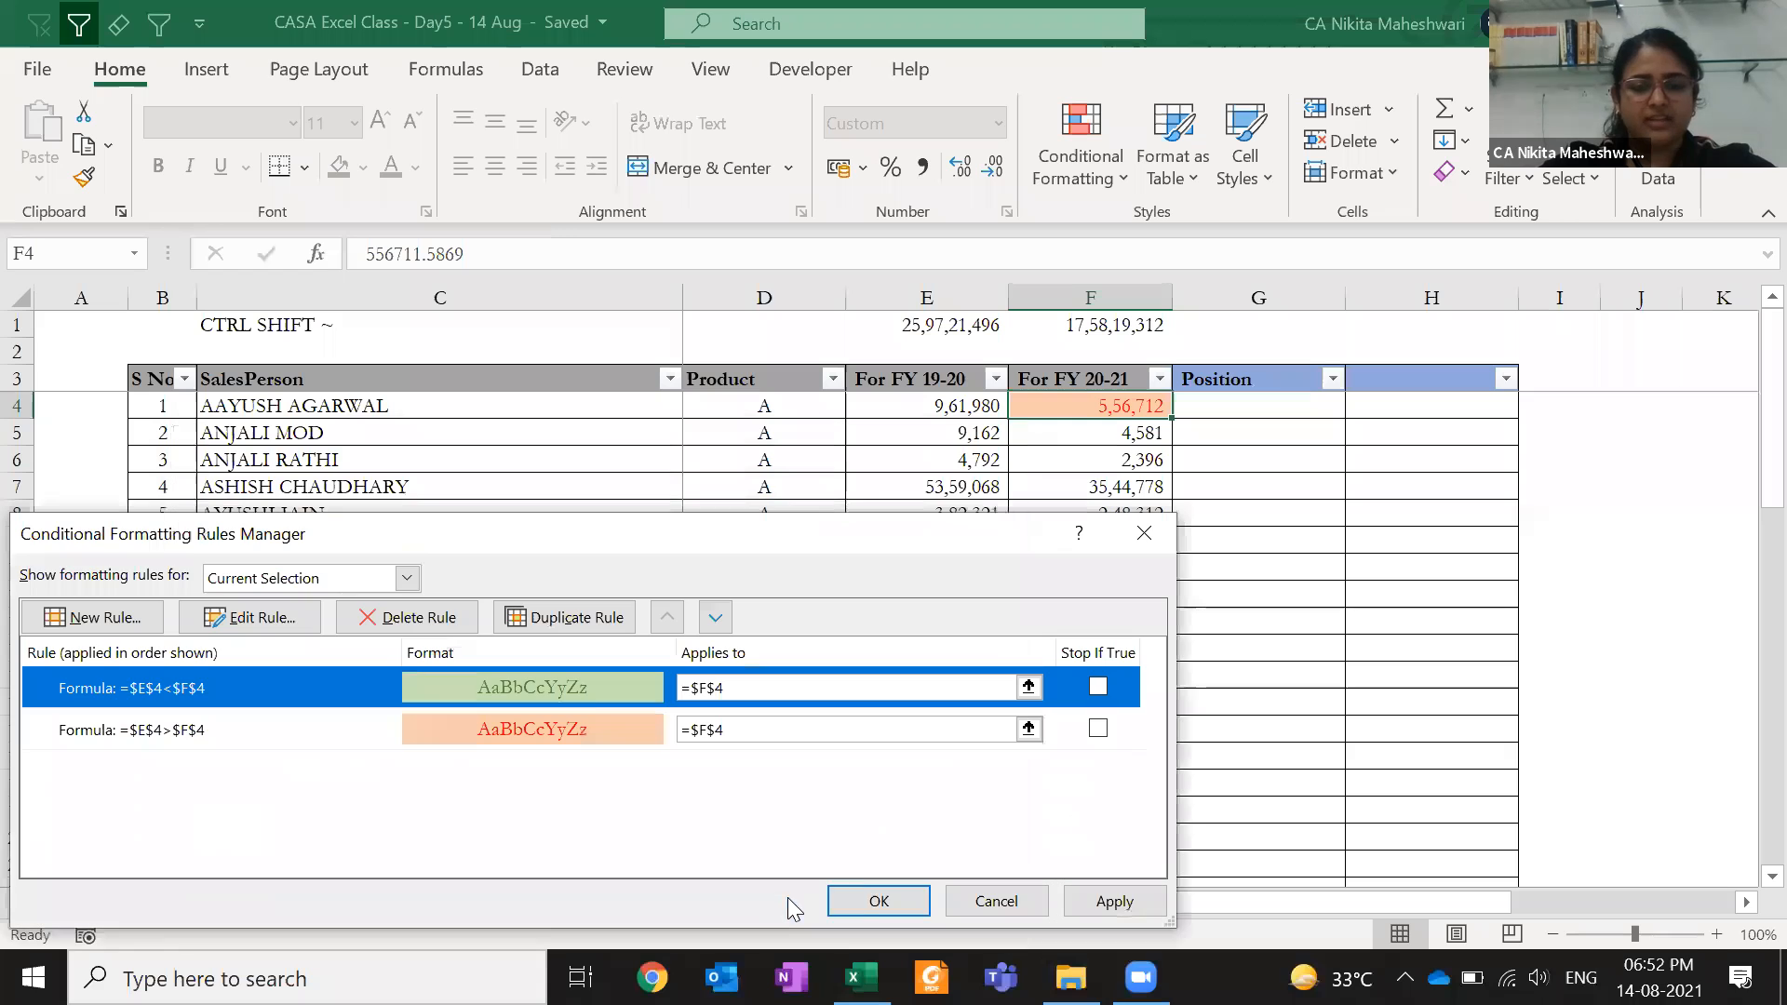
left_click(878, 901)
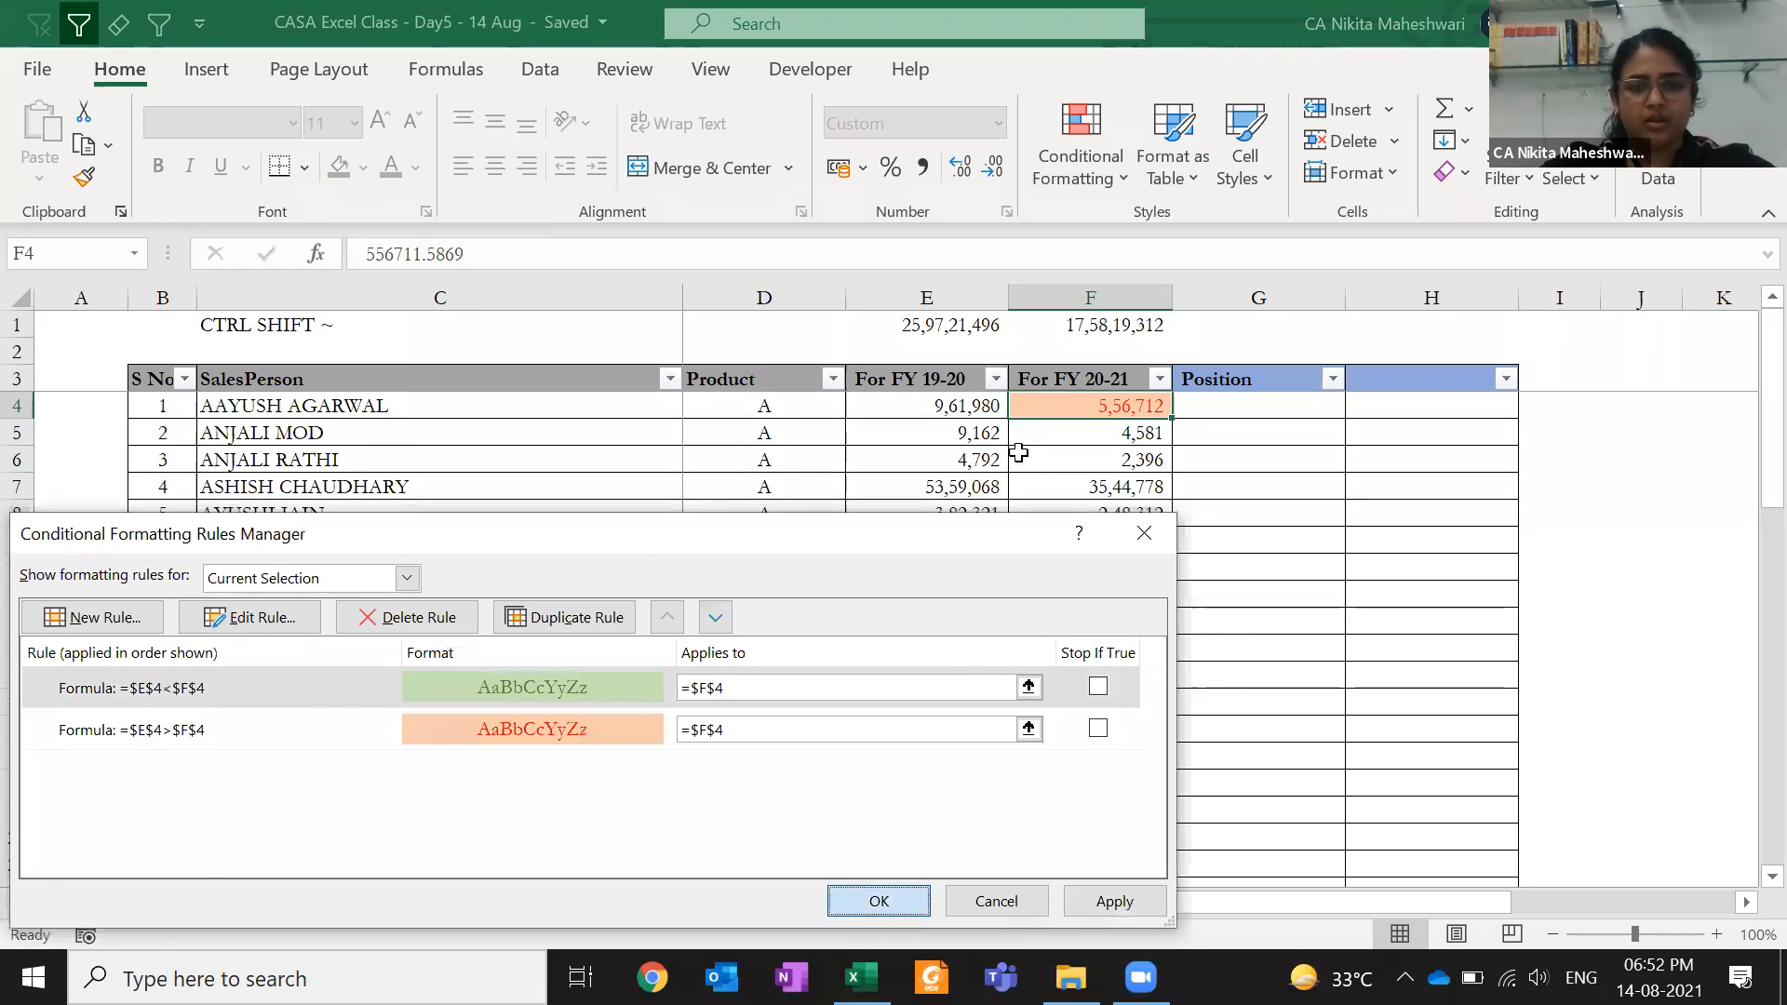
- Test the rules with 1,00,000 in E4, undo it, and review F4's rules in the Rules Manager
key("Left")
type("1,00,000")
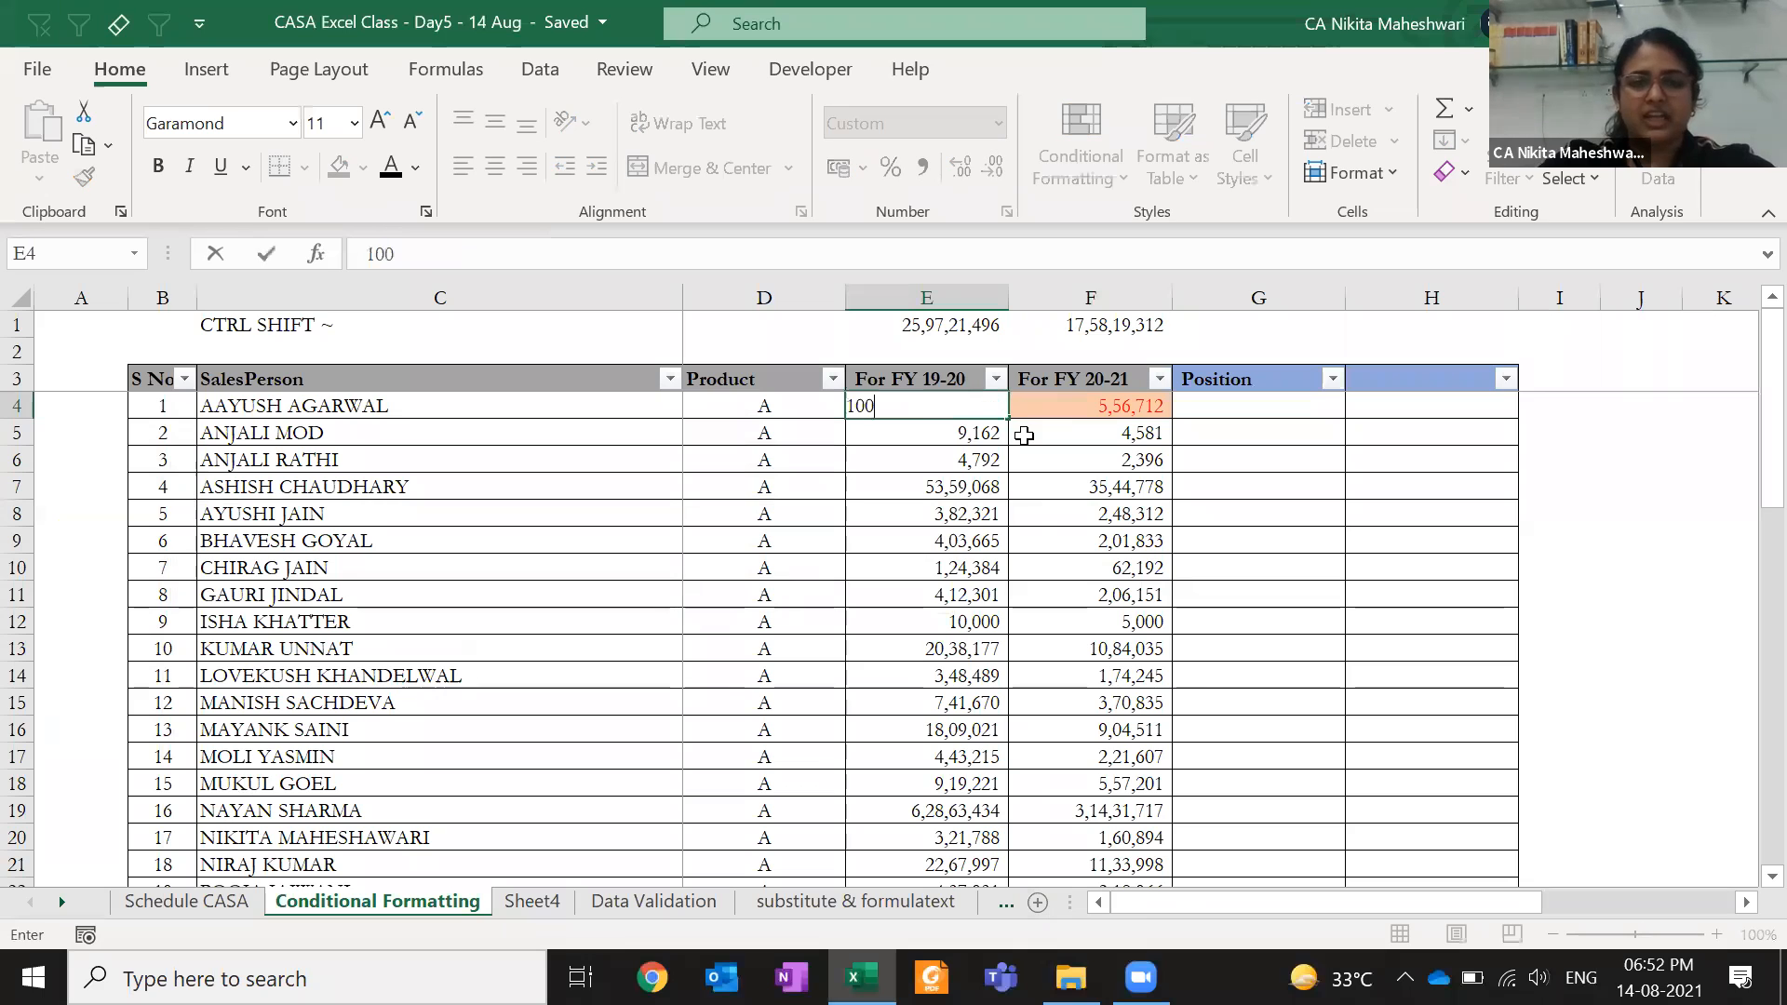
key("Tab")
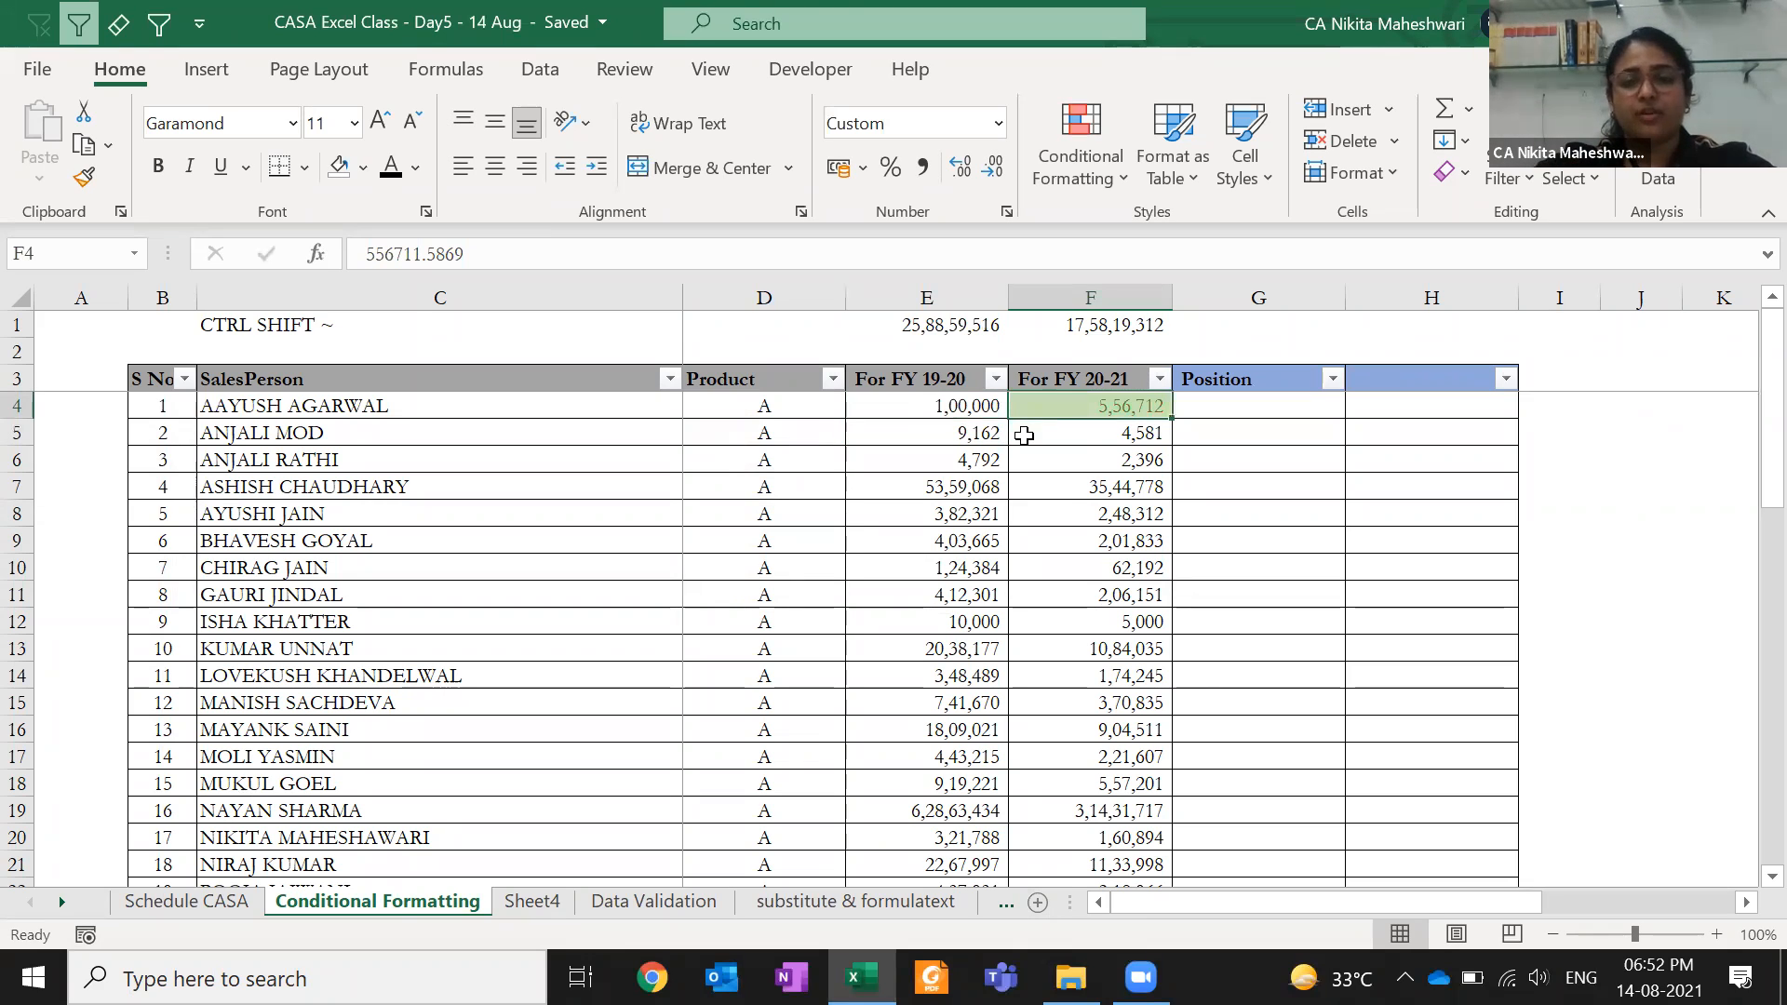
key("ctrl+z")
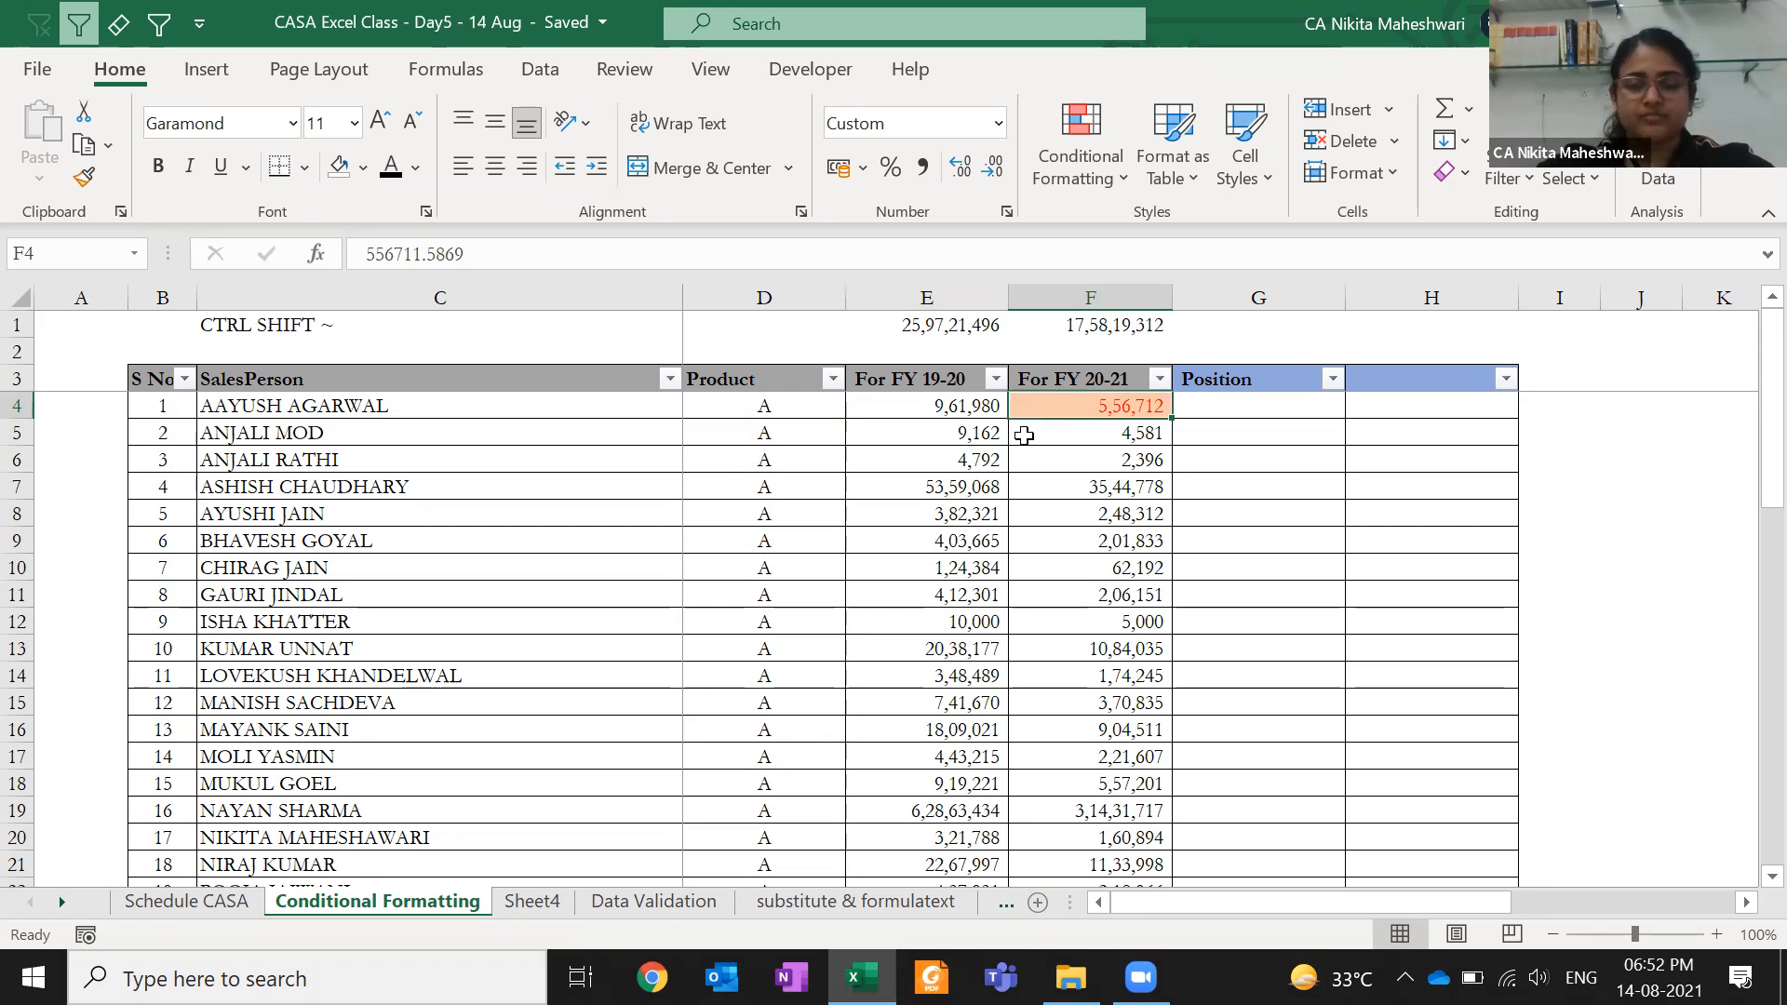
left_click(1089, 184)
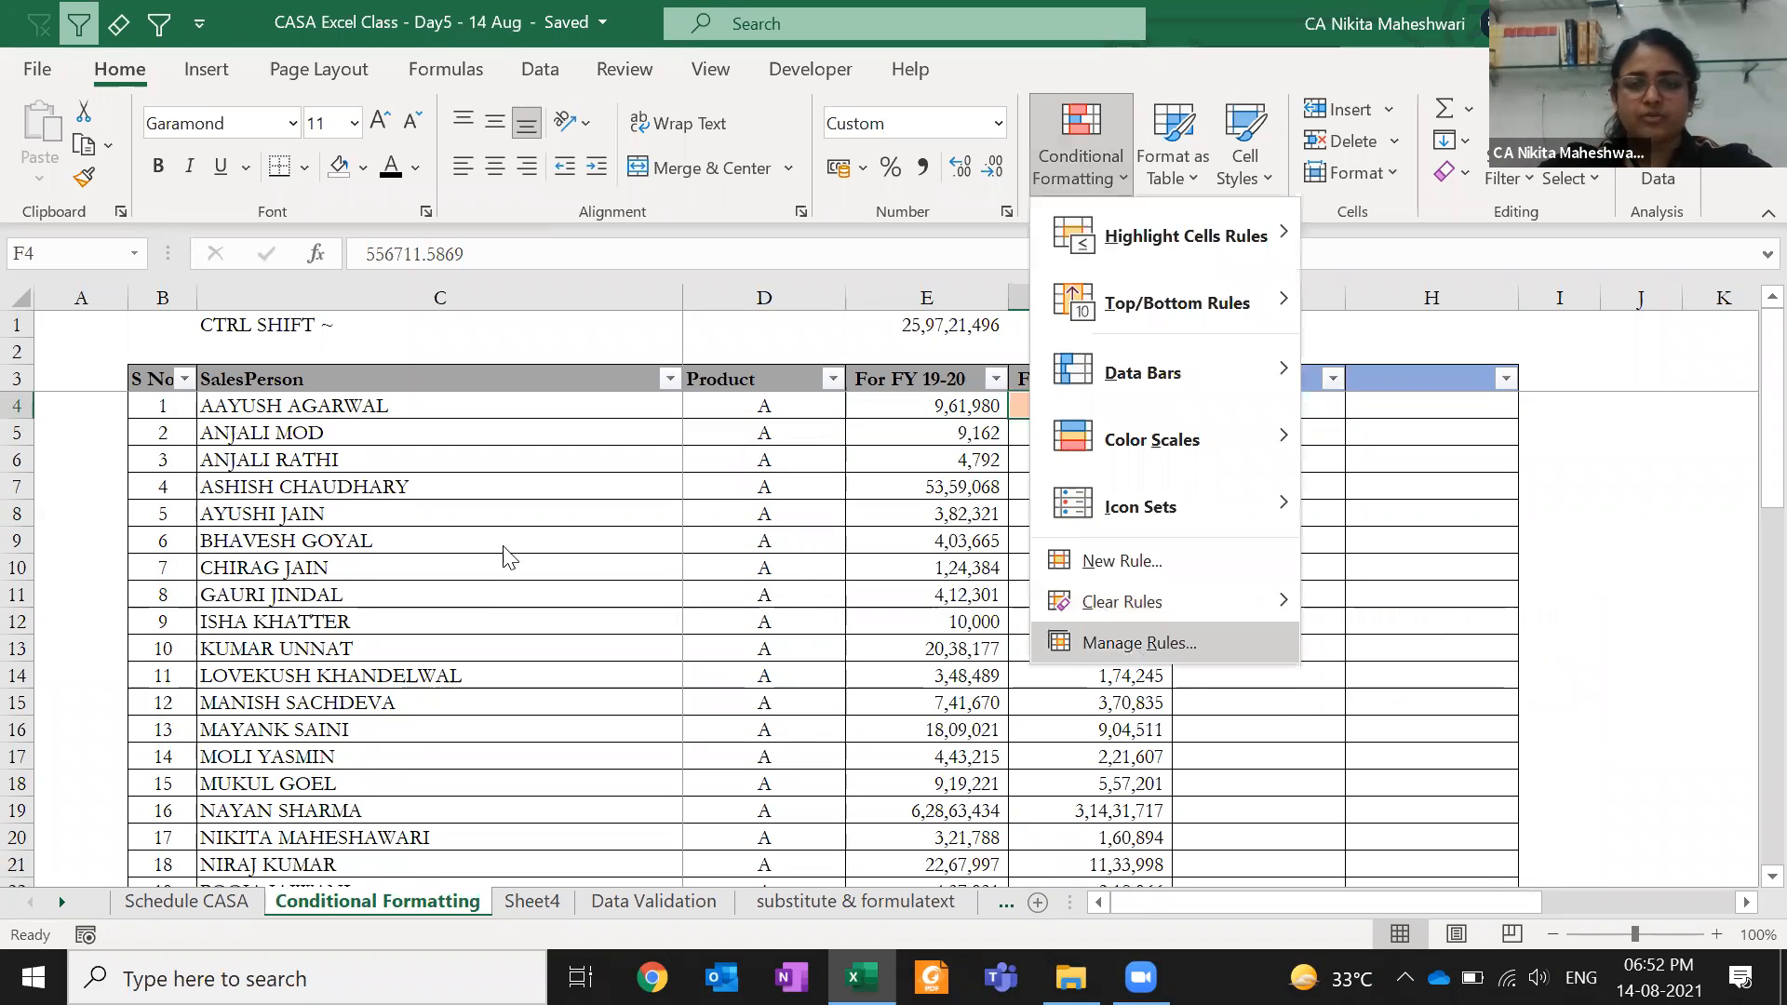
left_click(1139, 642)
left_click(490, 689)
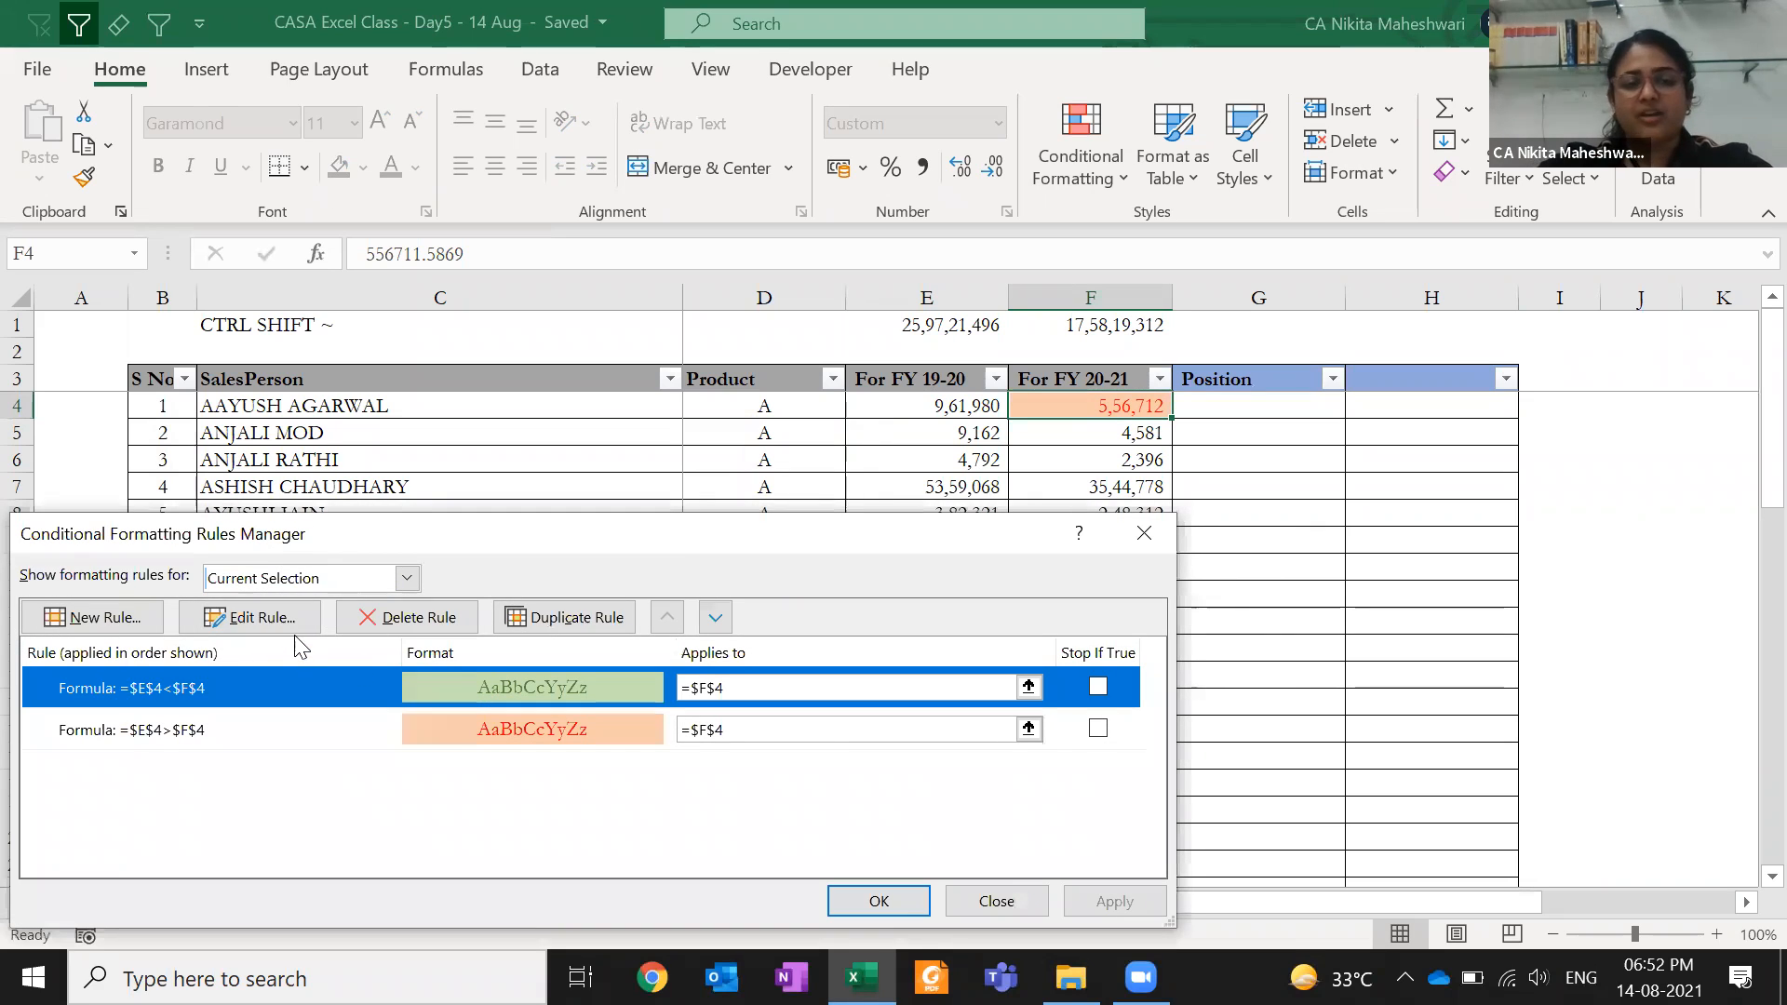
- Copy cell F4 and select F5:F53
left_click(1126, 519)
key("ctrl+shift+Down")
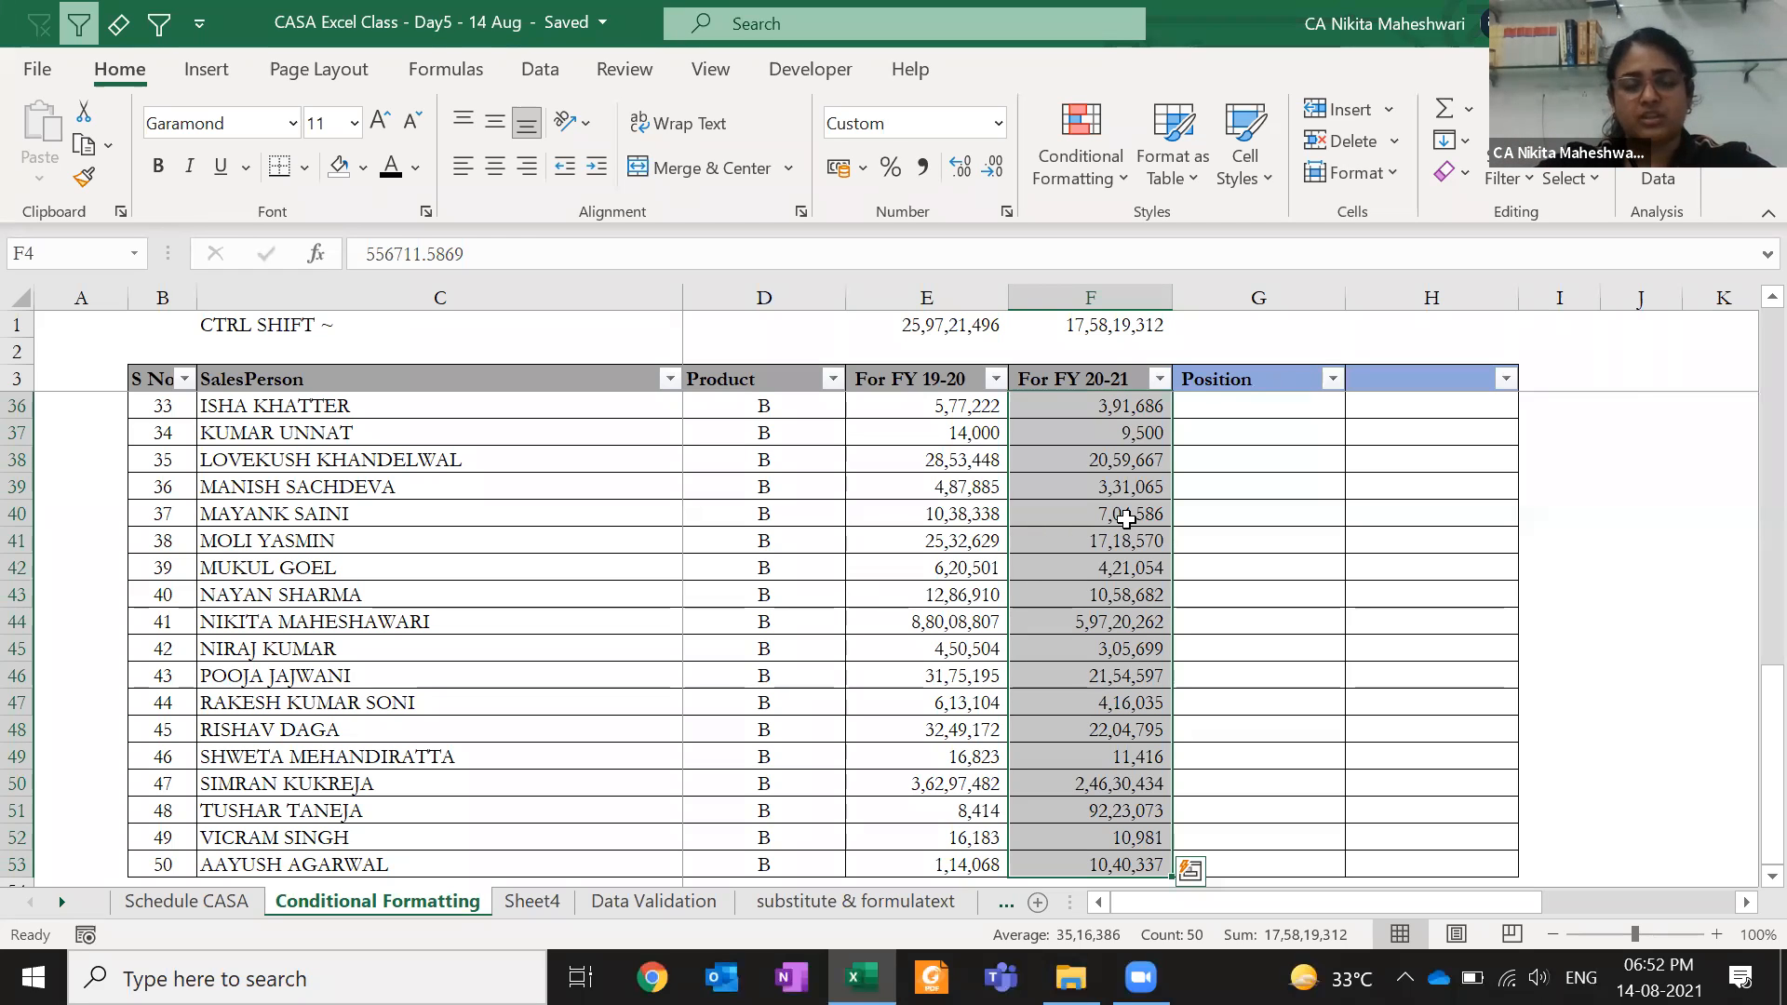
key("Up")
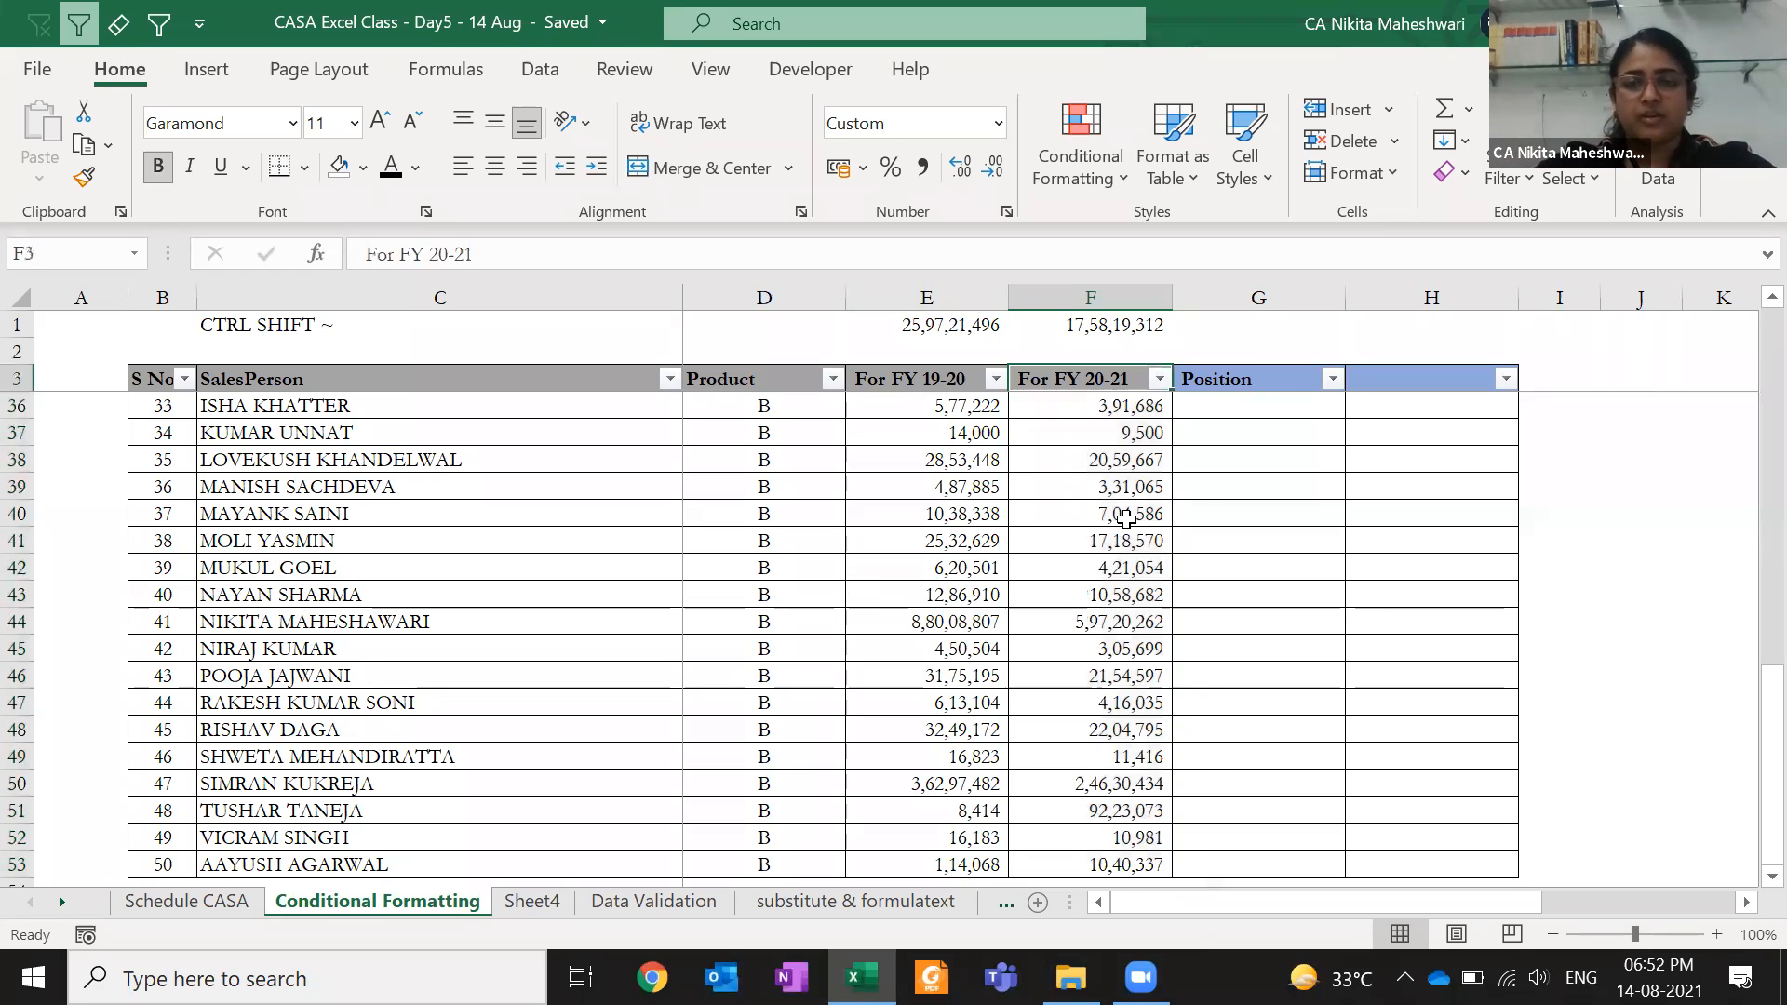
key("Down")
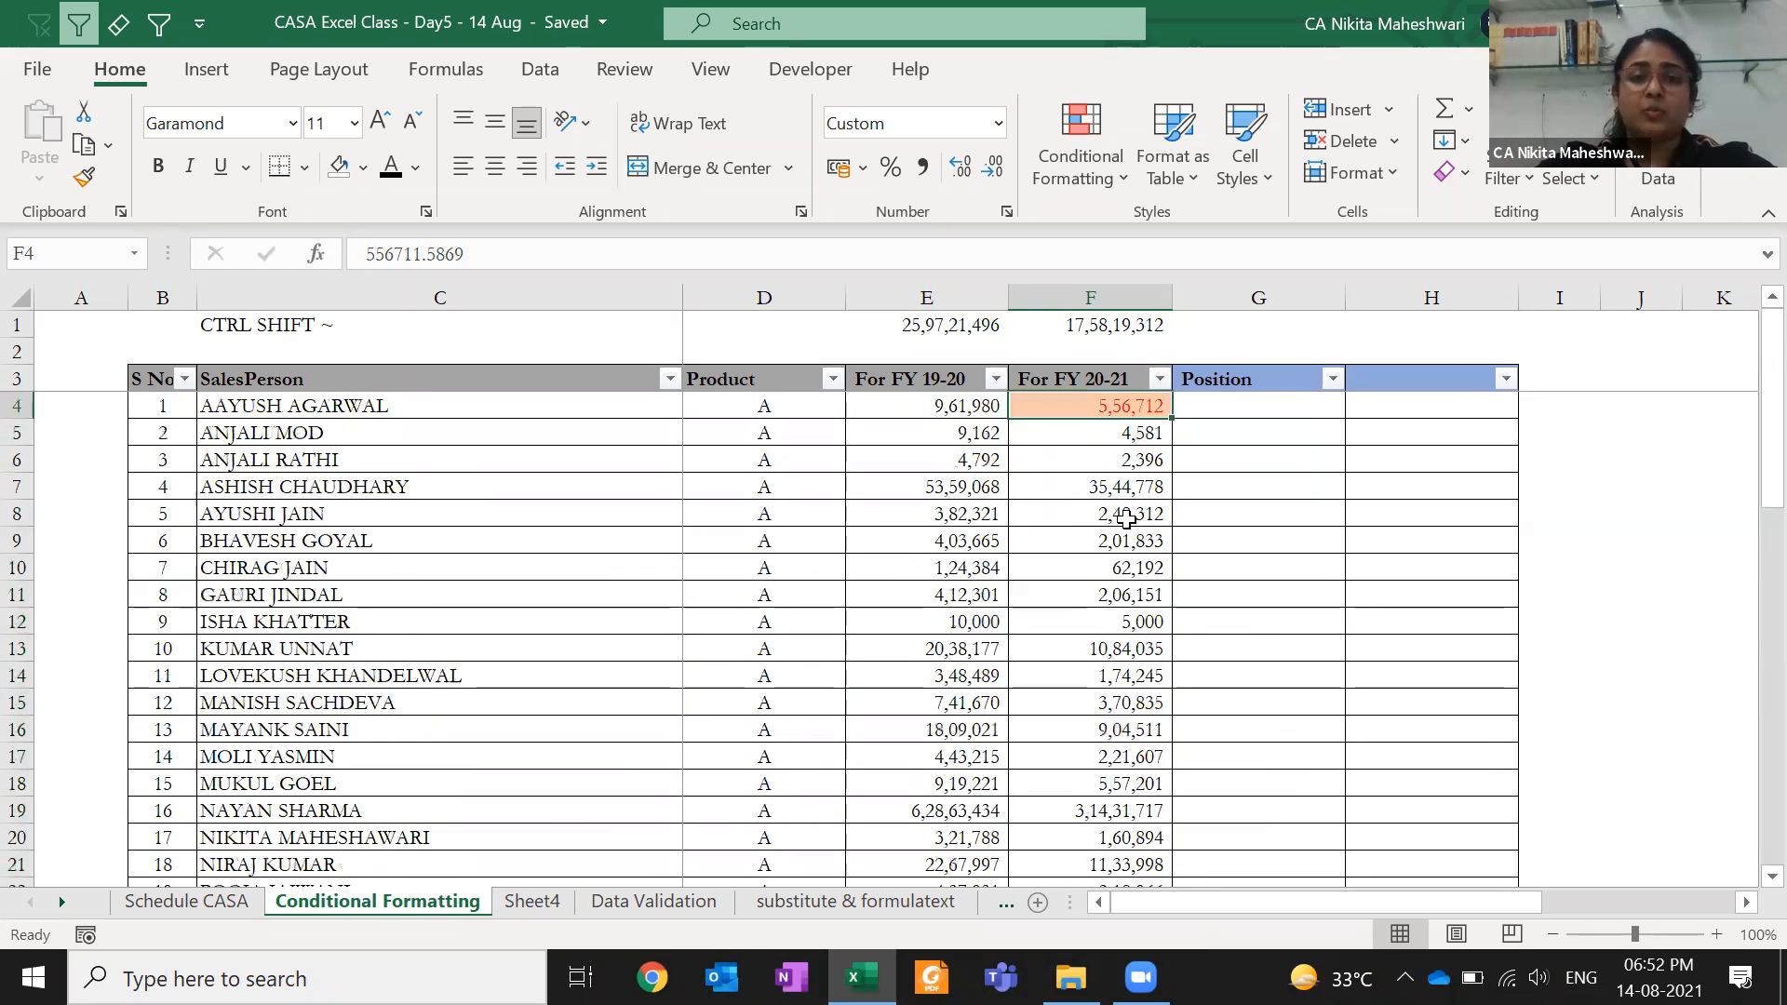
key("ctrl+c")
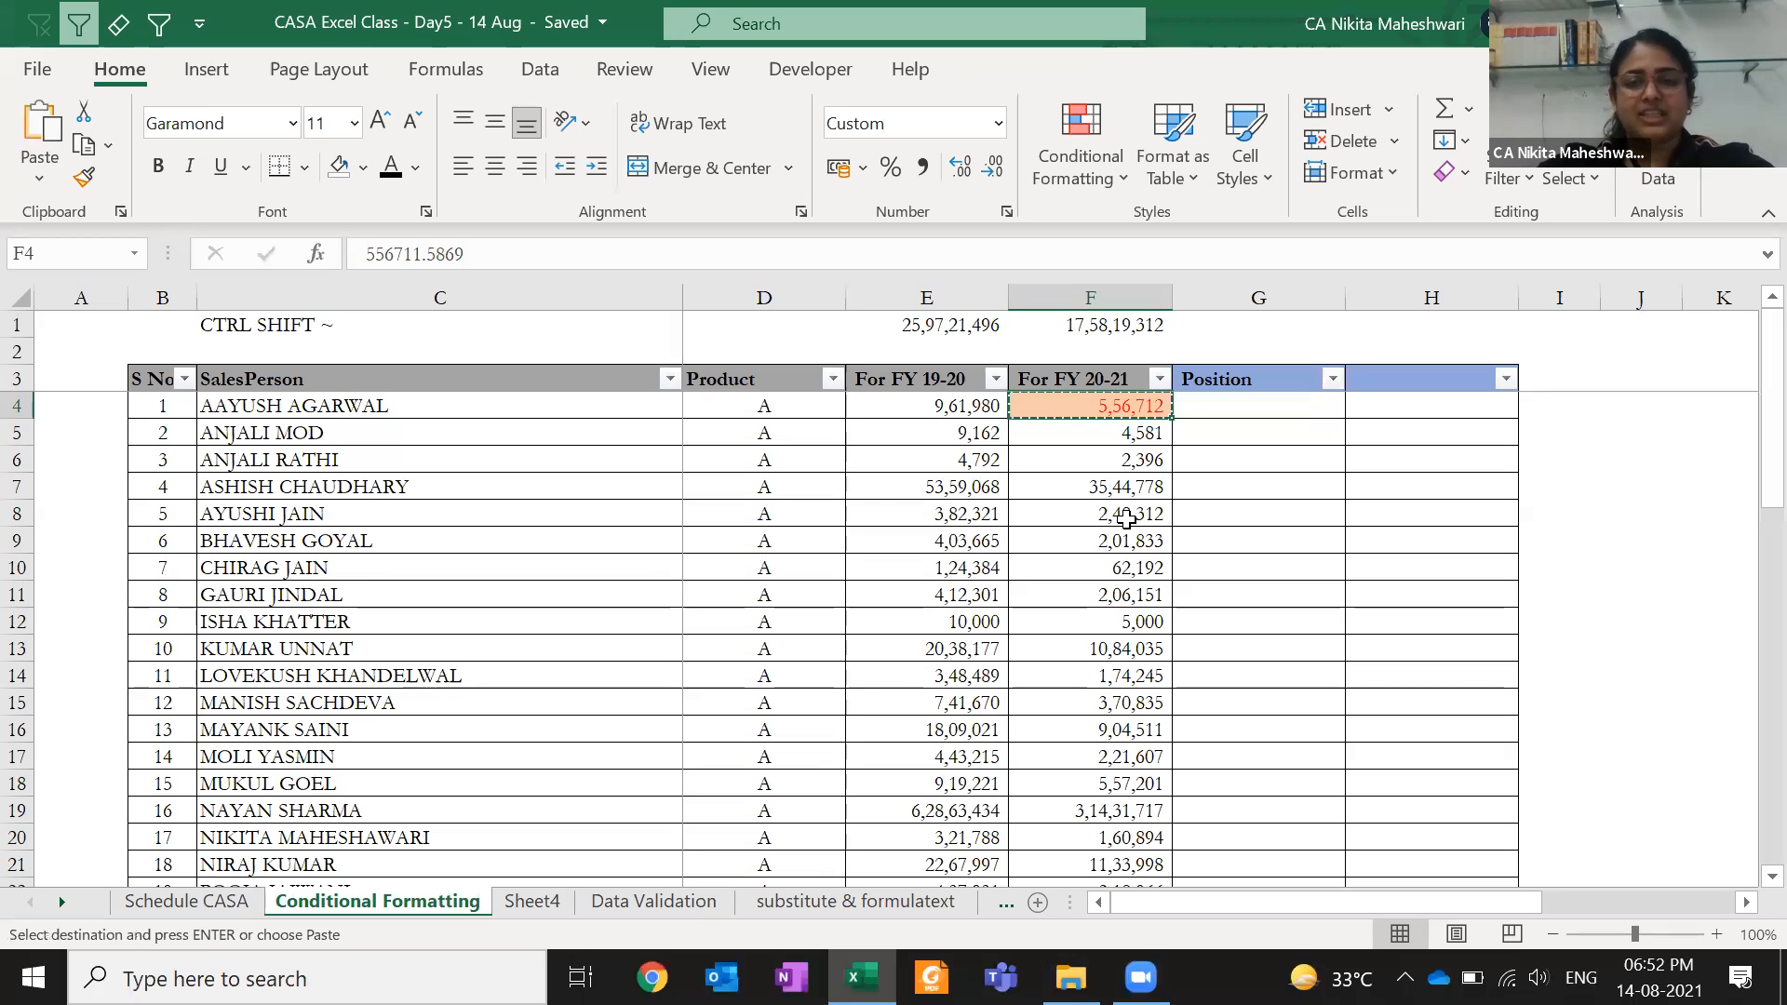
key("Down")
key("ctrl+shift+Down")
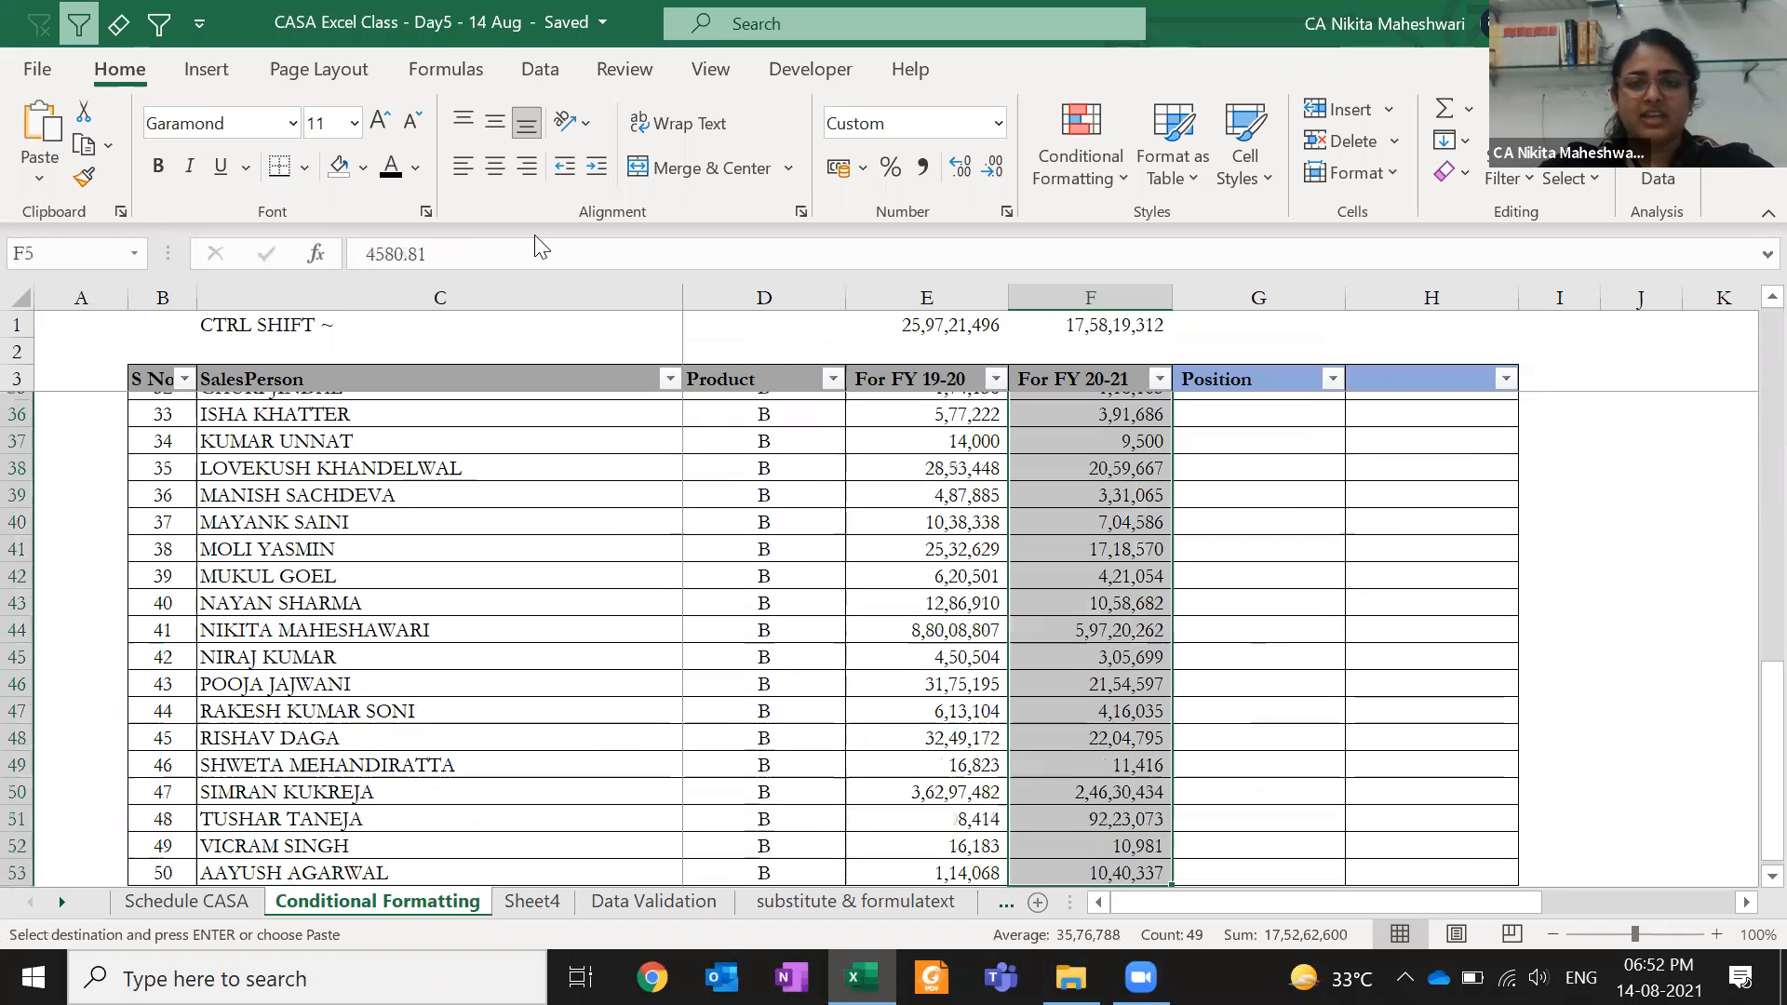
- Paste Special F4's conditional formats, merged, into F5:F53, then undo it
left_click(39, 172)
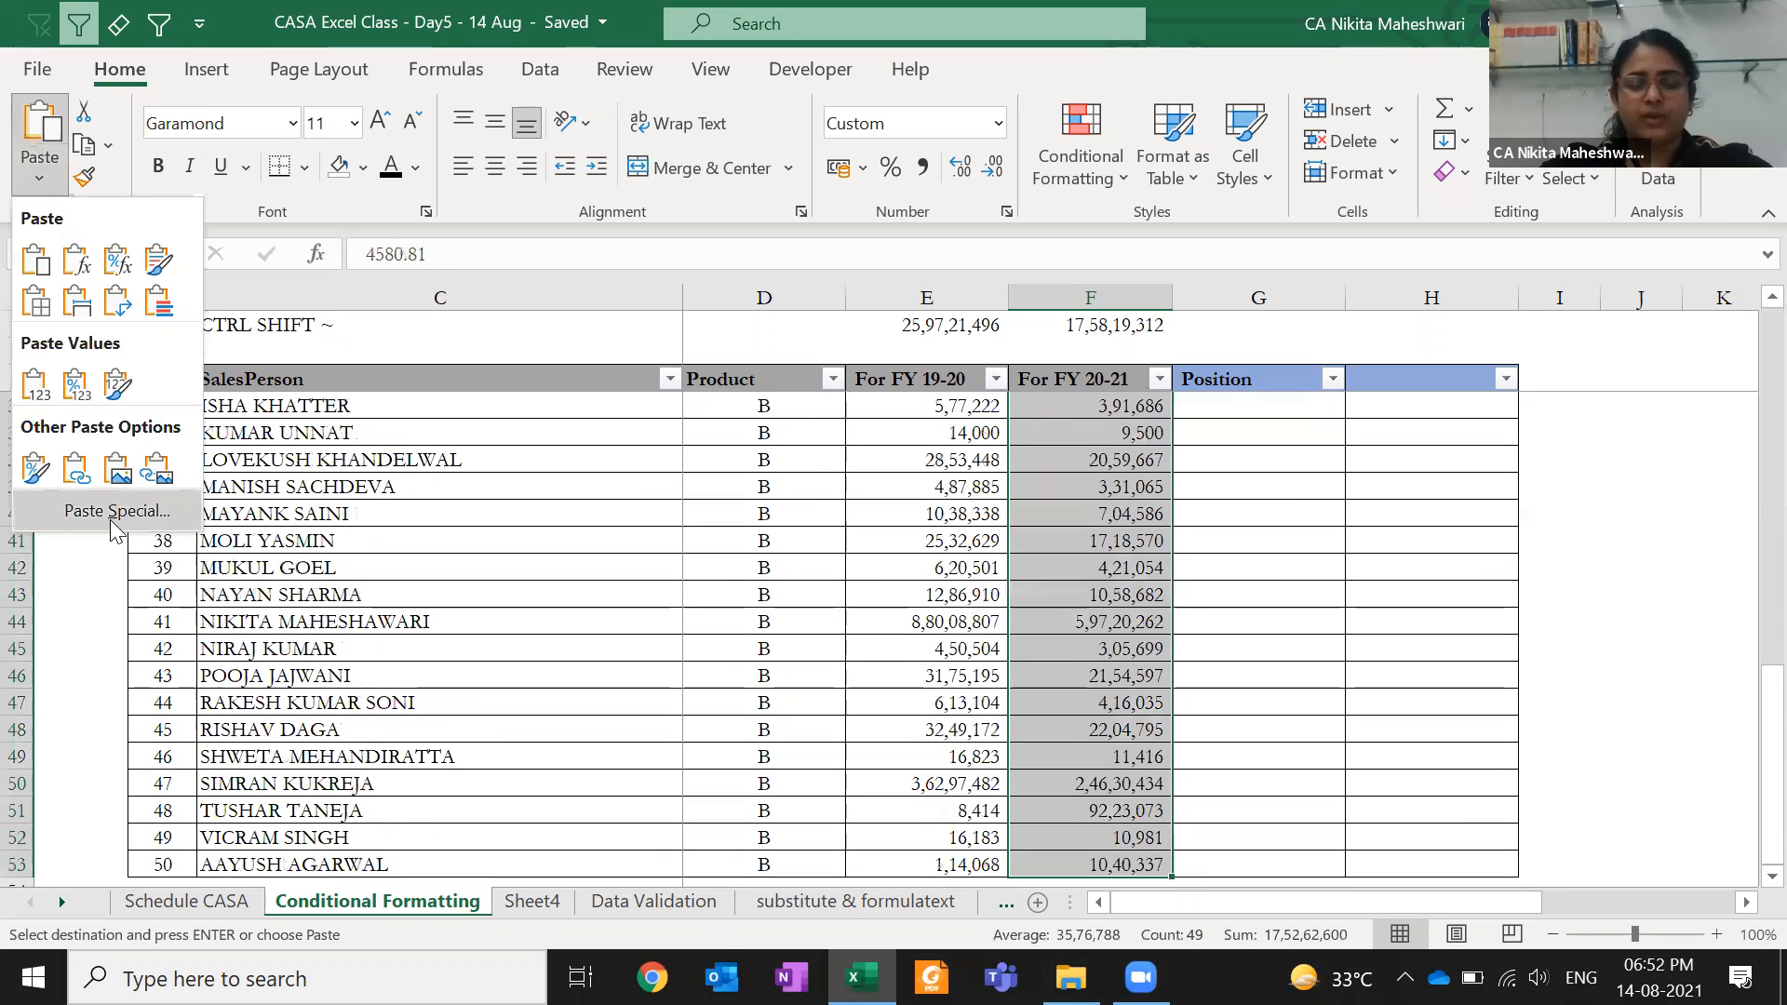
left_click(113, 514)
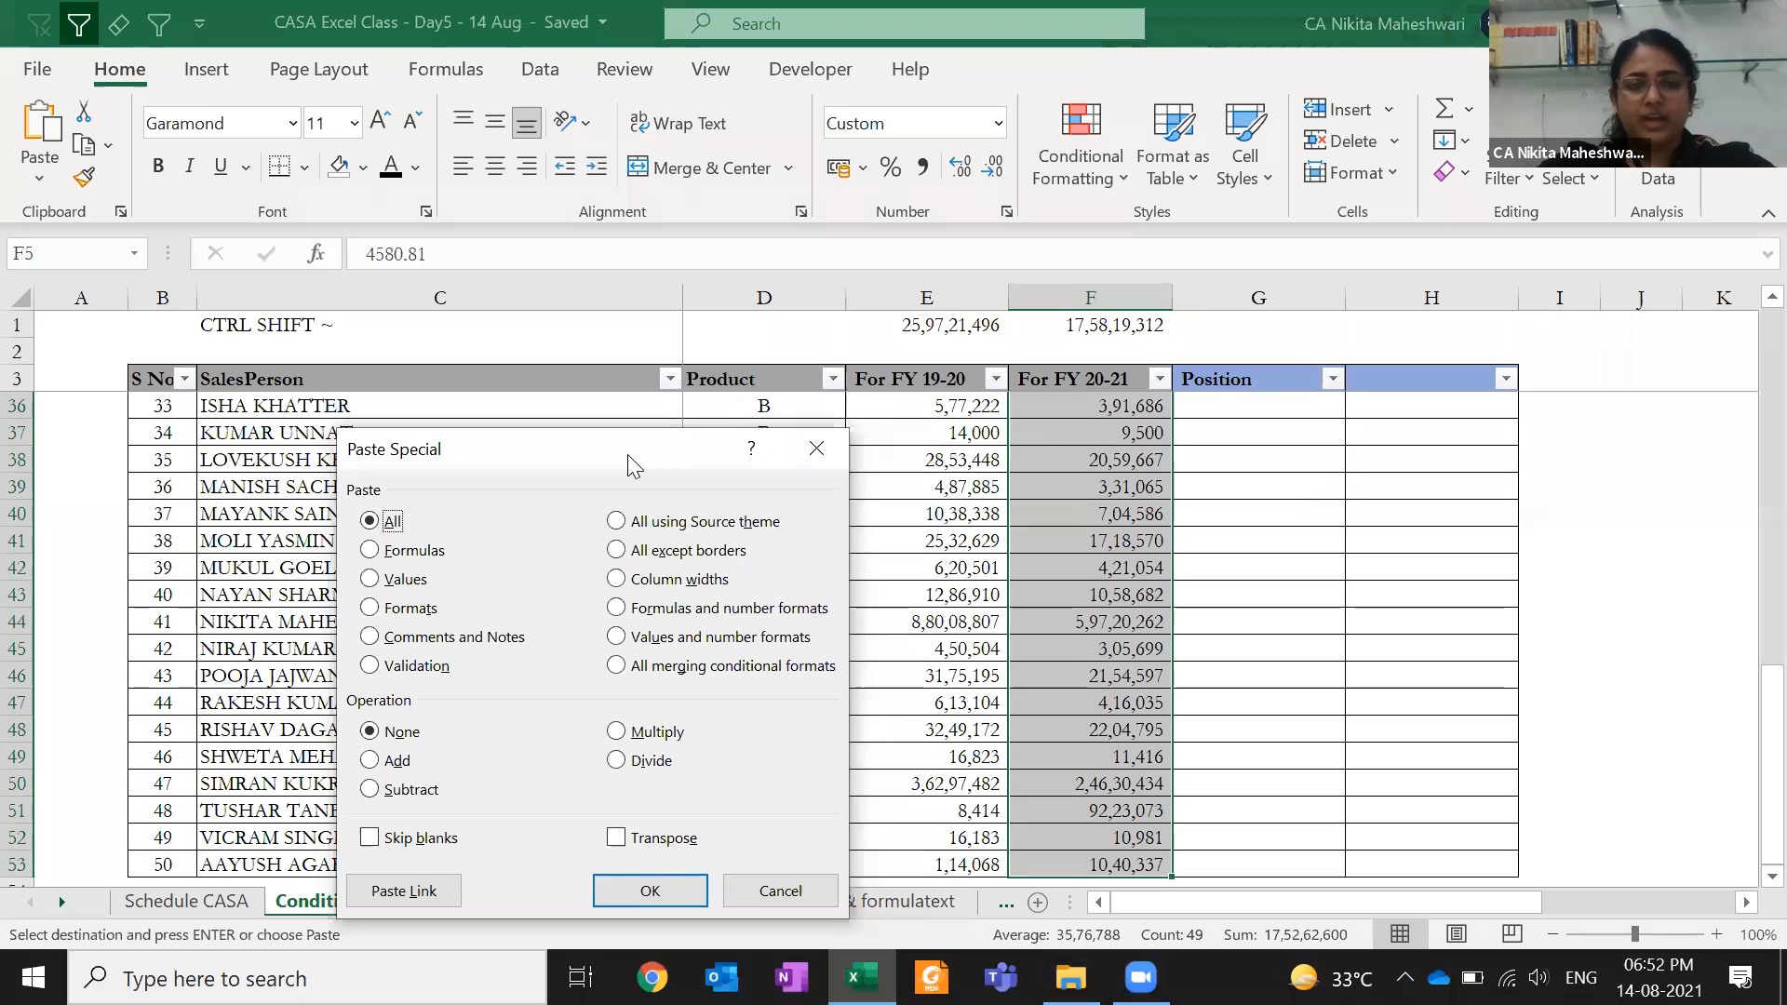
left_click_drag(627, 455, 585, 216)
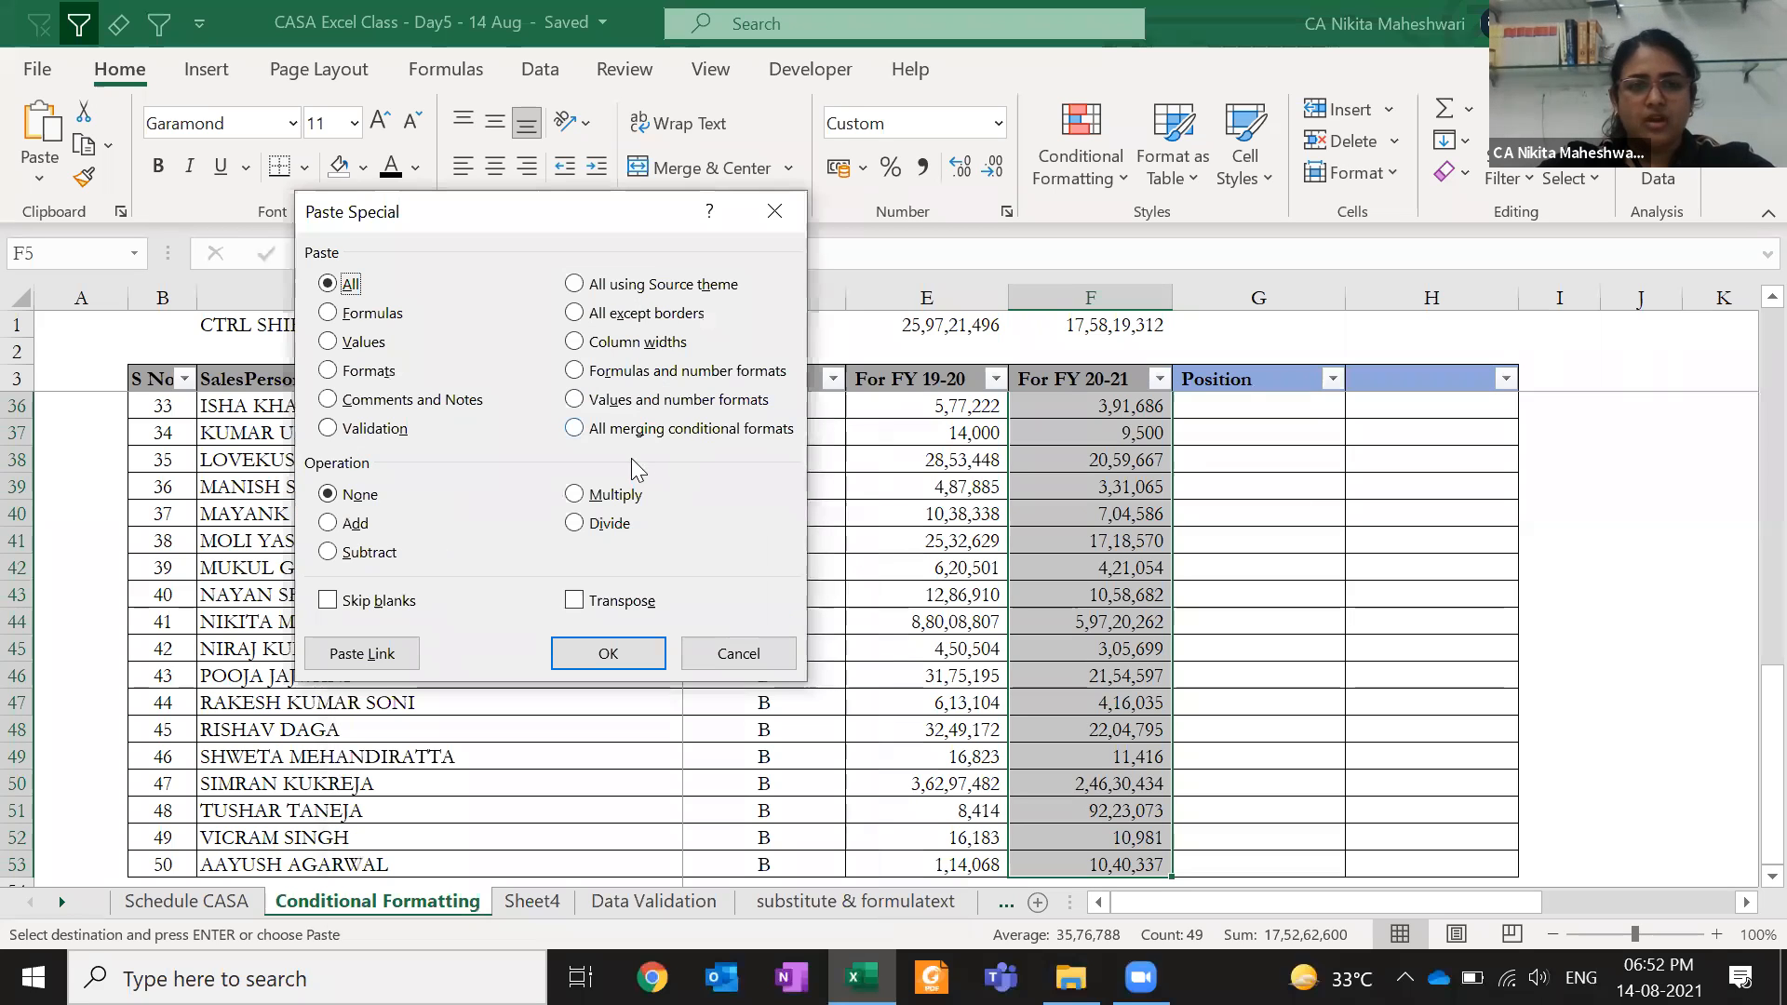
left_click(704, 436)
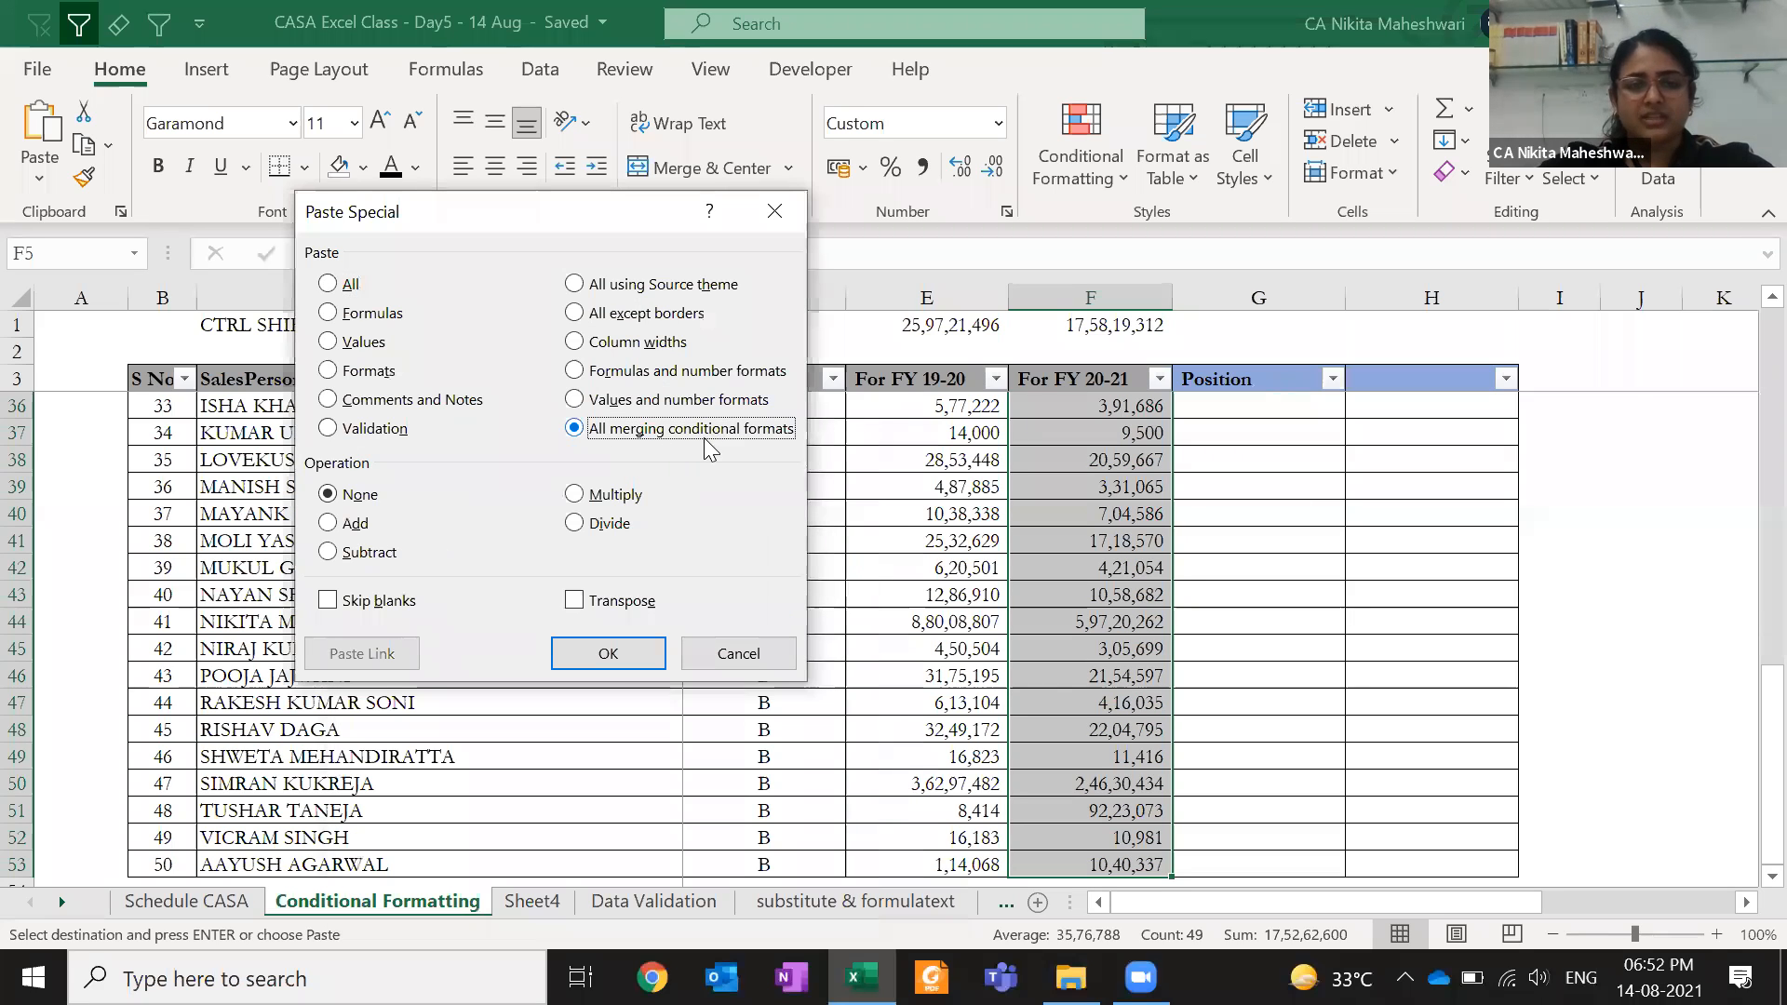
left_click(608, 653)
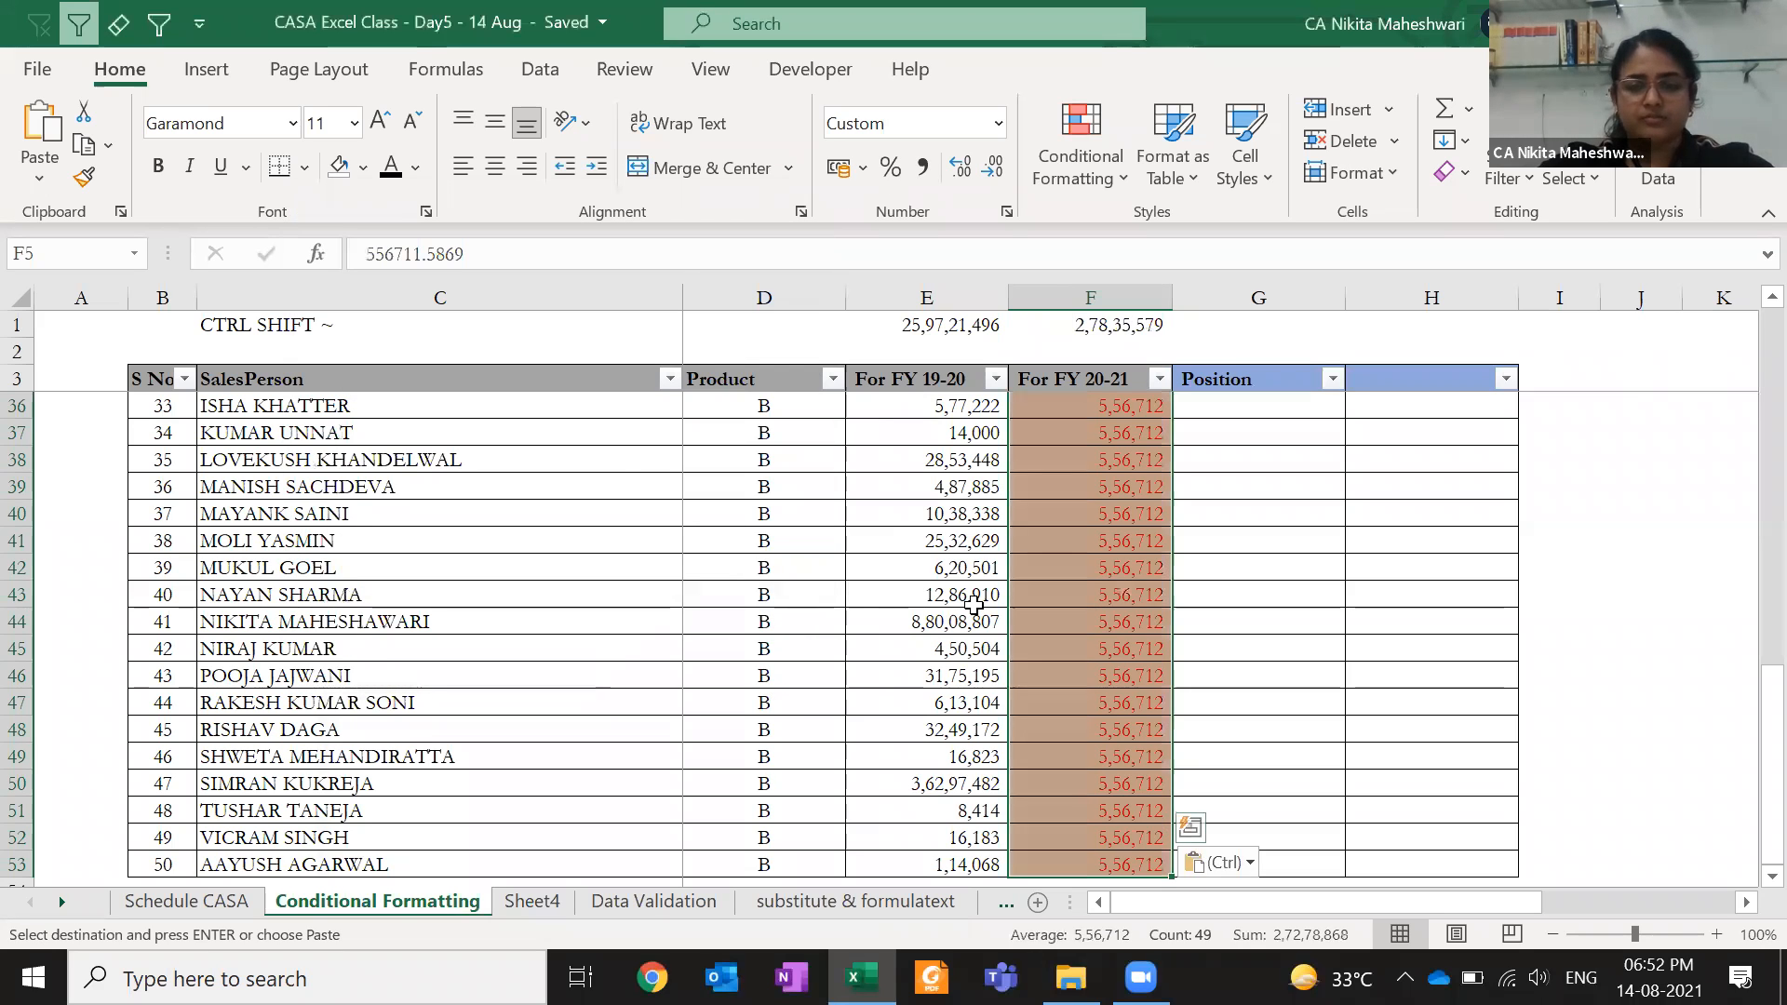
scroll(973, 605, "up", 11)
key("ctrl+z")
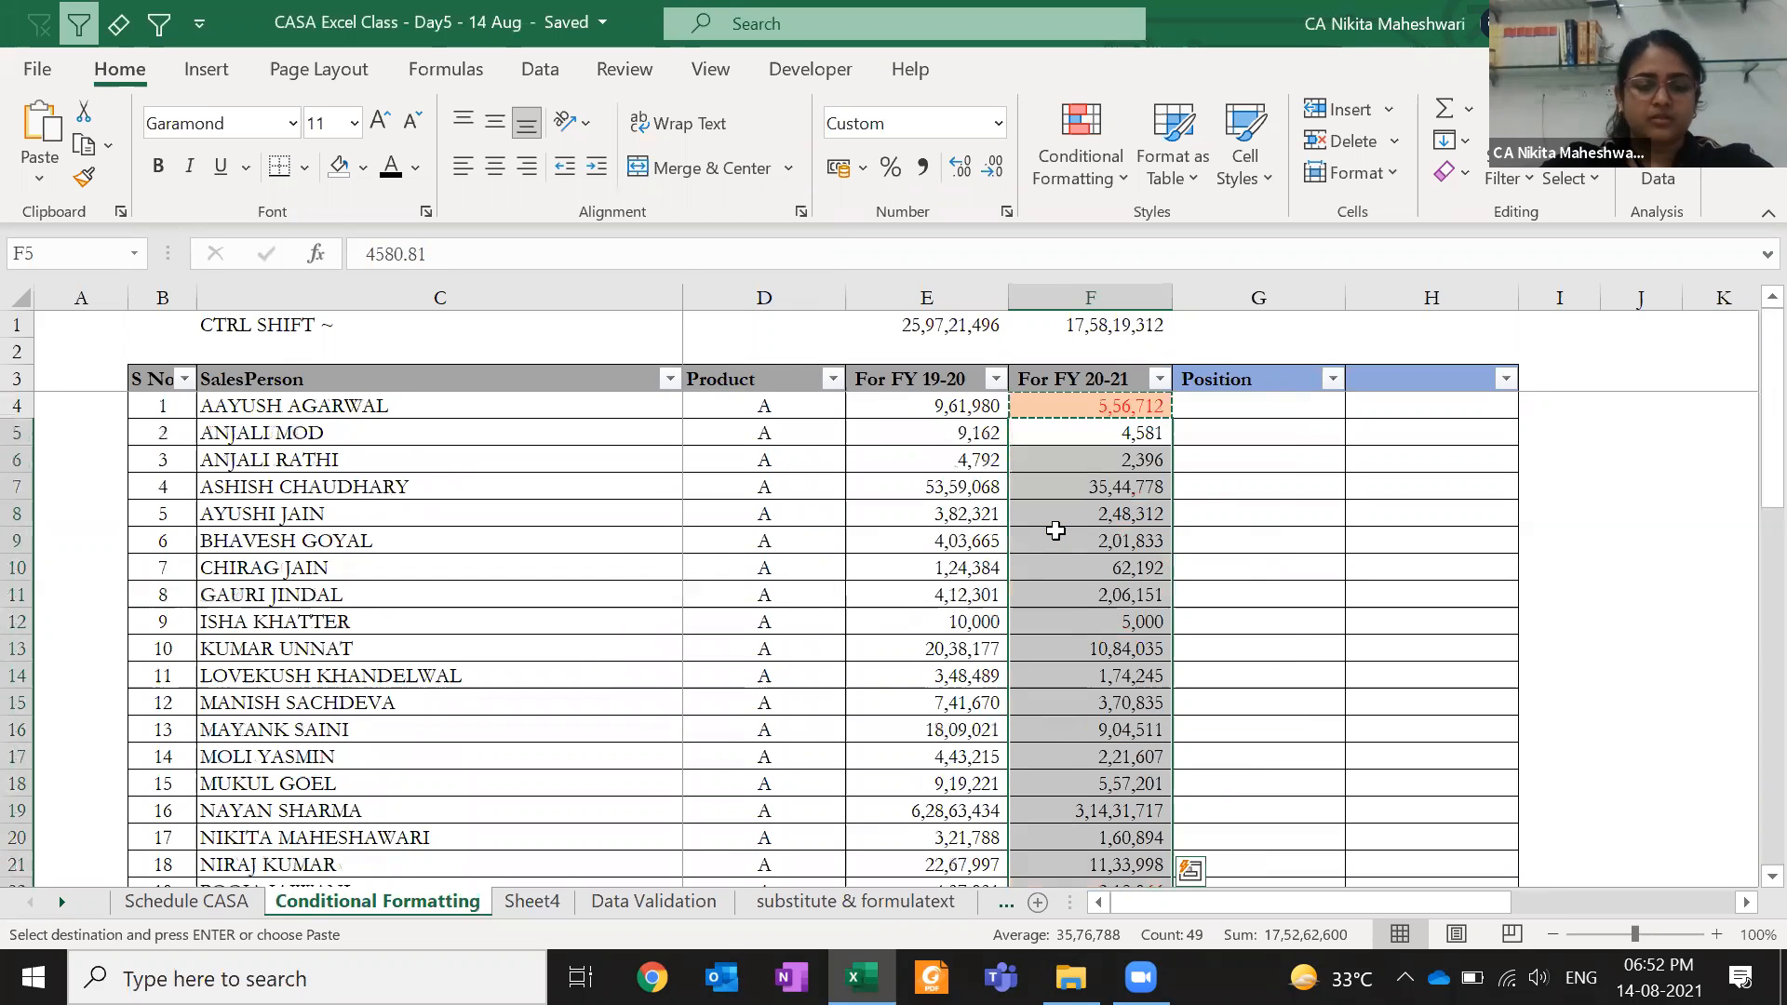
- Retry the merged conditional-format paste down column F, then make F4 active again
key("ctrl+alt+v")
left_click(782, 433)
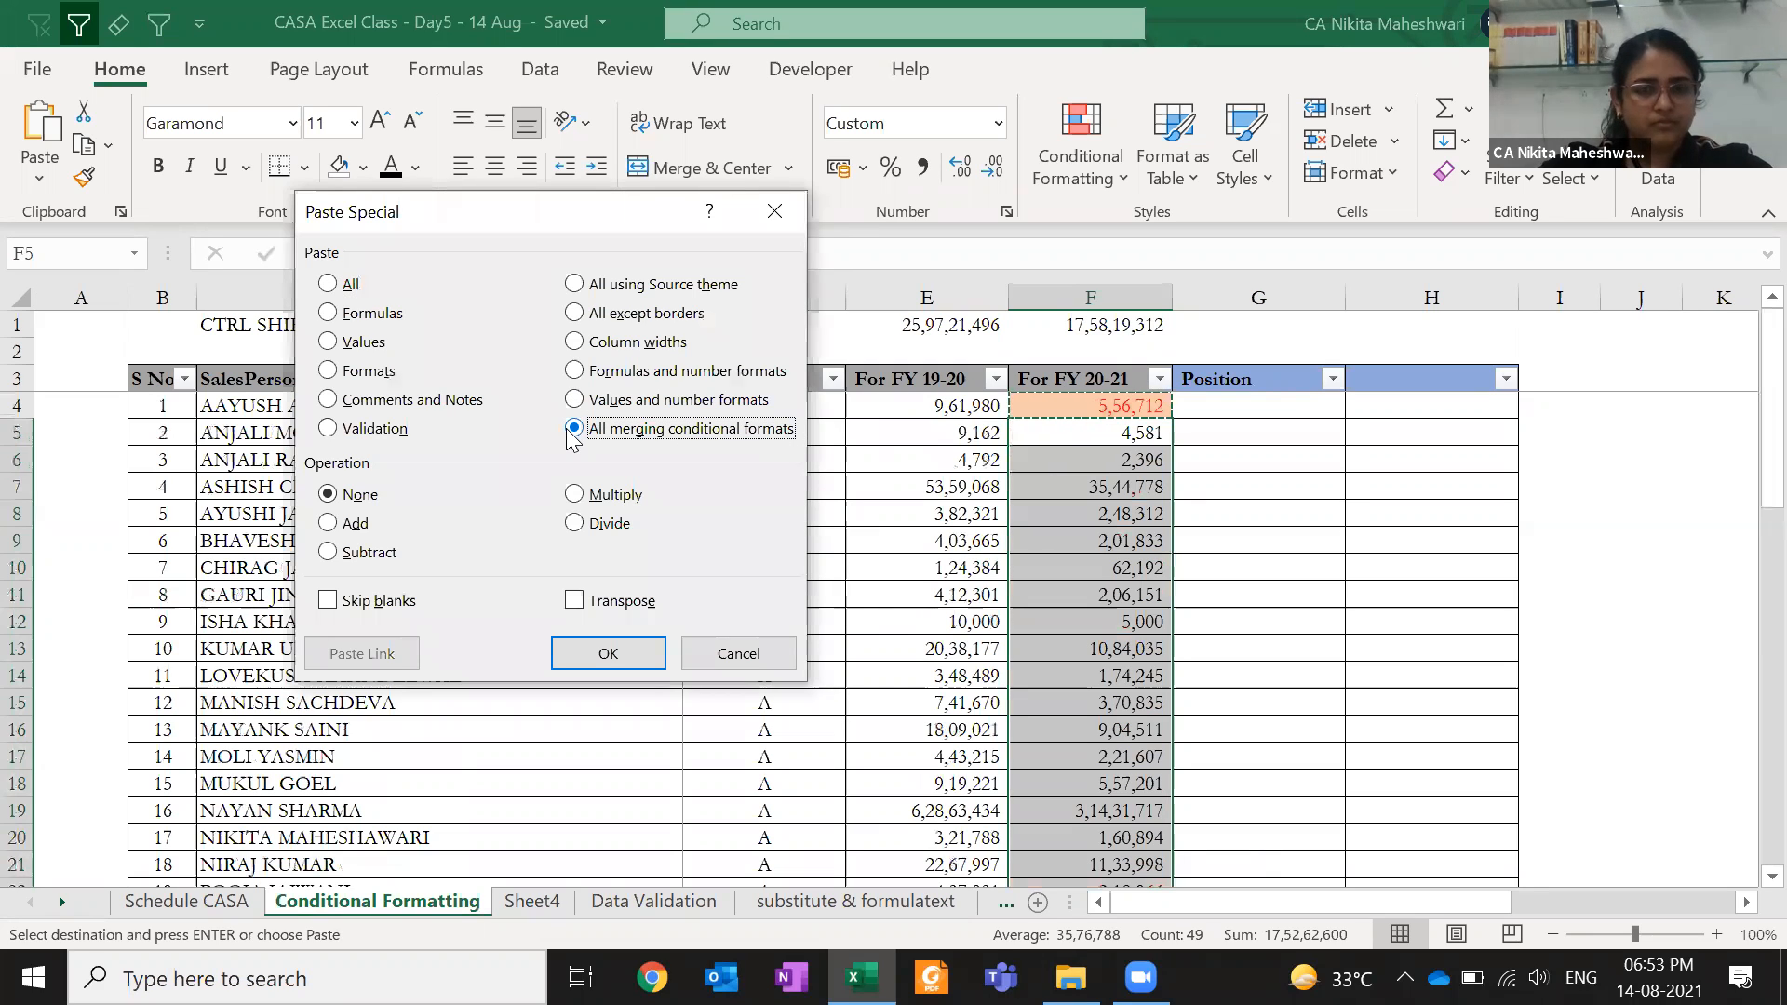
key("Return")
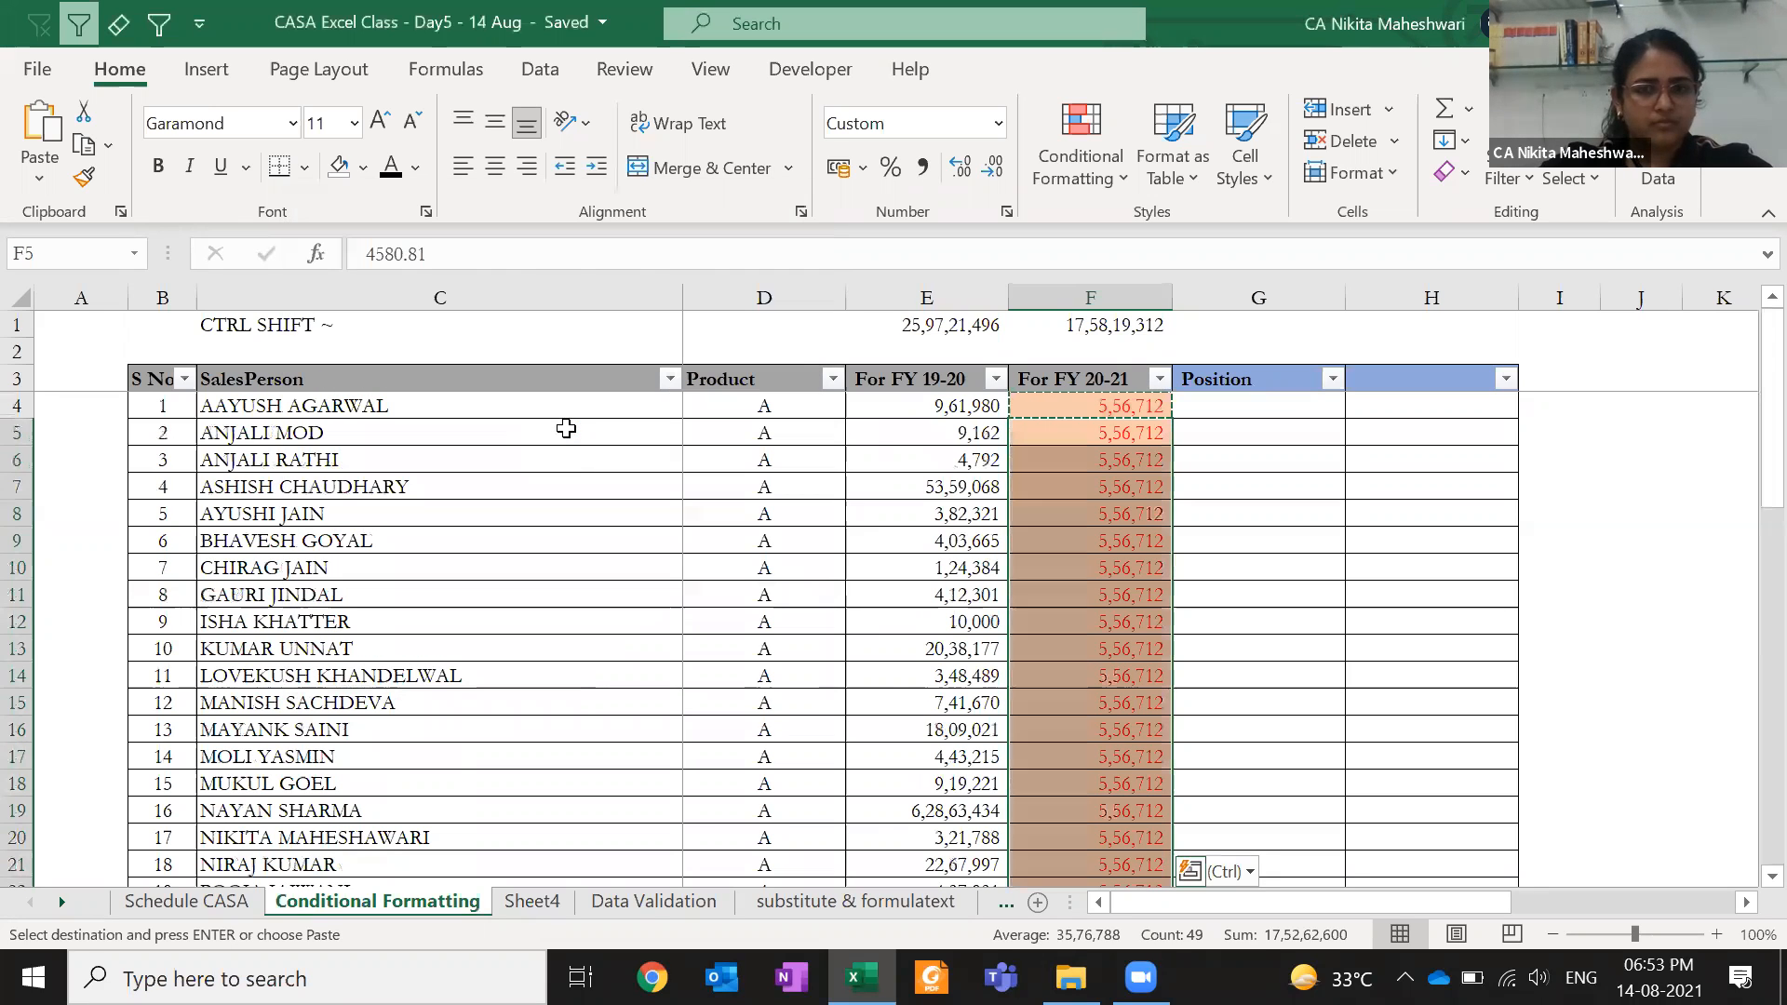
key("Up")
left_click(1165, 402)
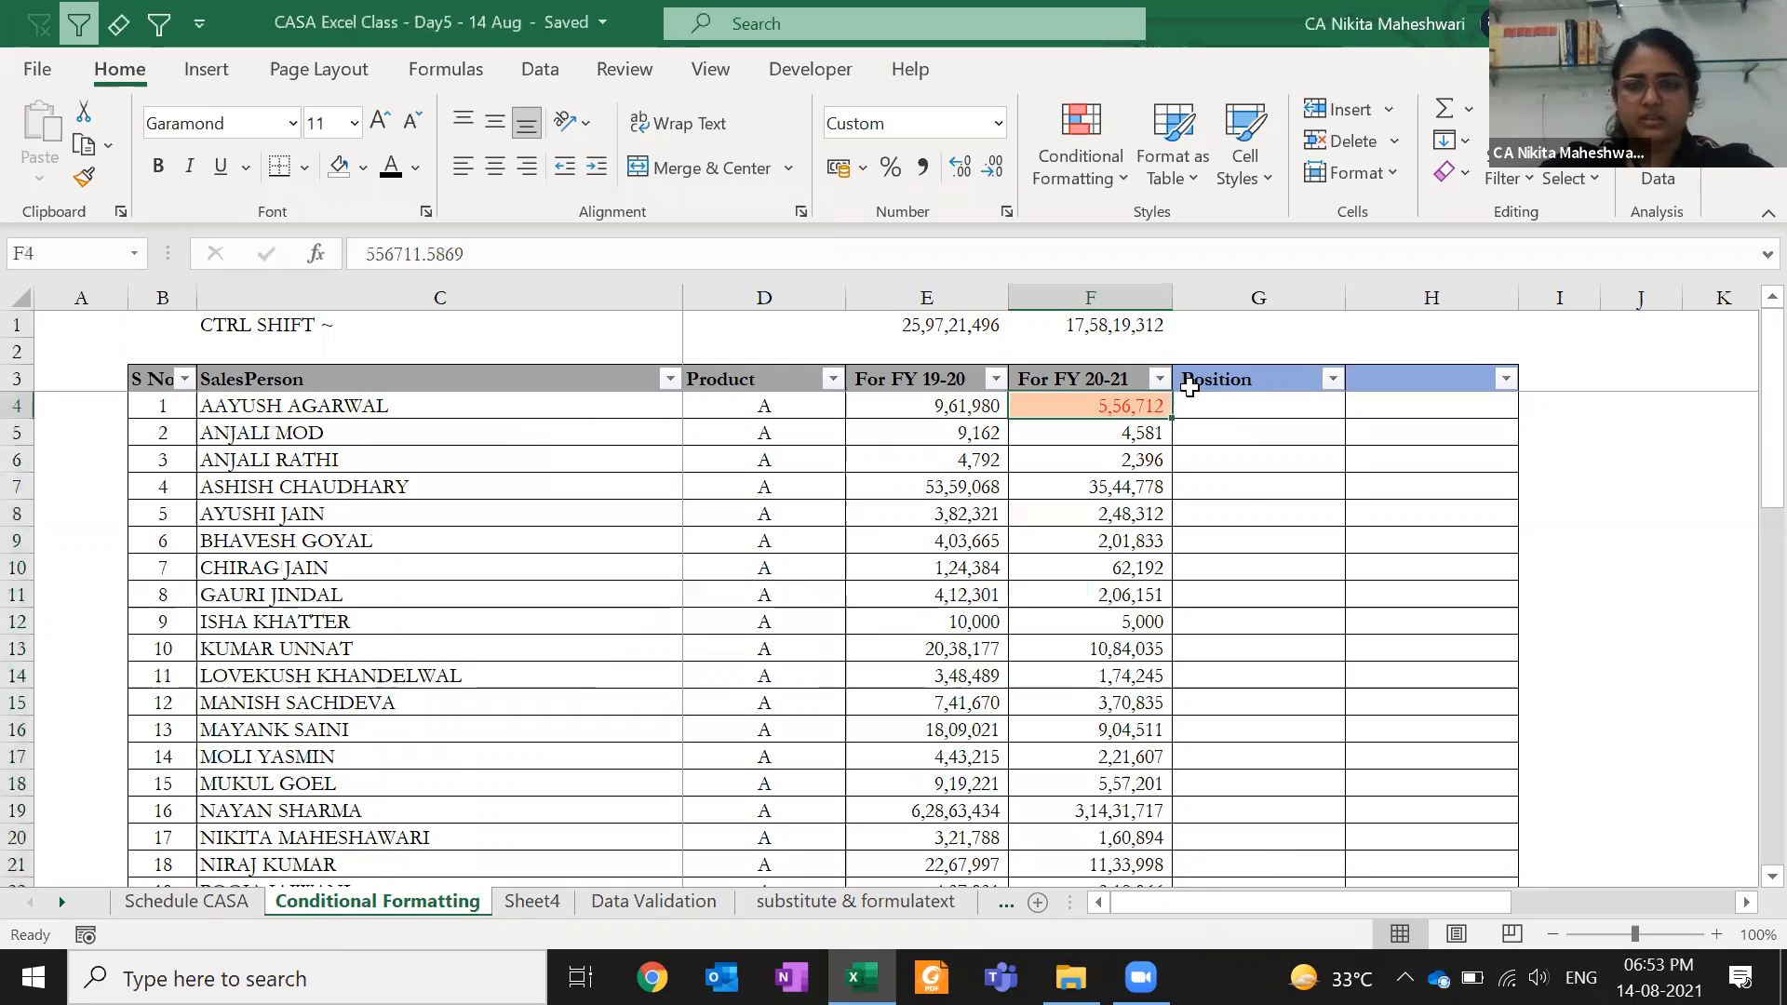
- Change F4's green rule to the row-relative formula =$E4<$F4
left_click(1093, 171)
left_click(1139, 642)
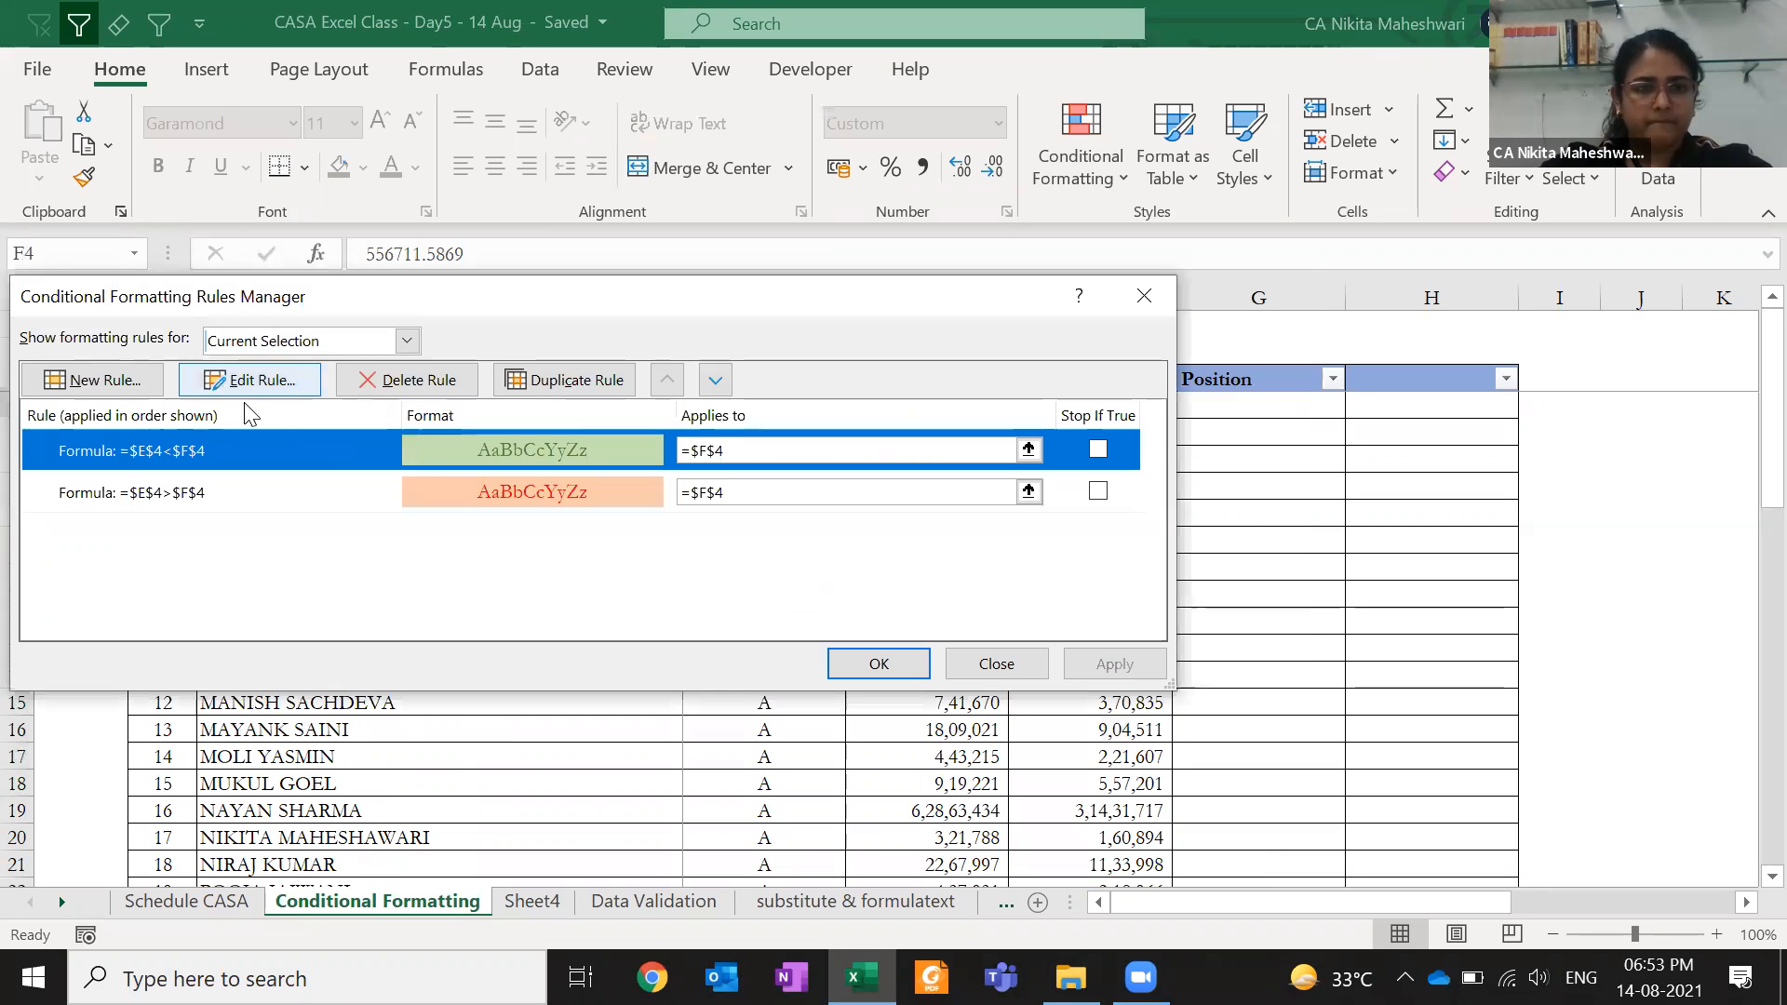
left_click(250, 380)
left_click(224, 564)
key("BackSpace")
left_click(262, 565)
key("BackSpace")
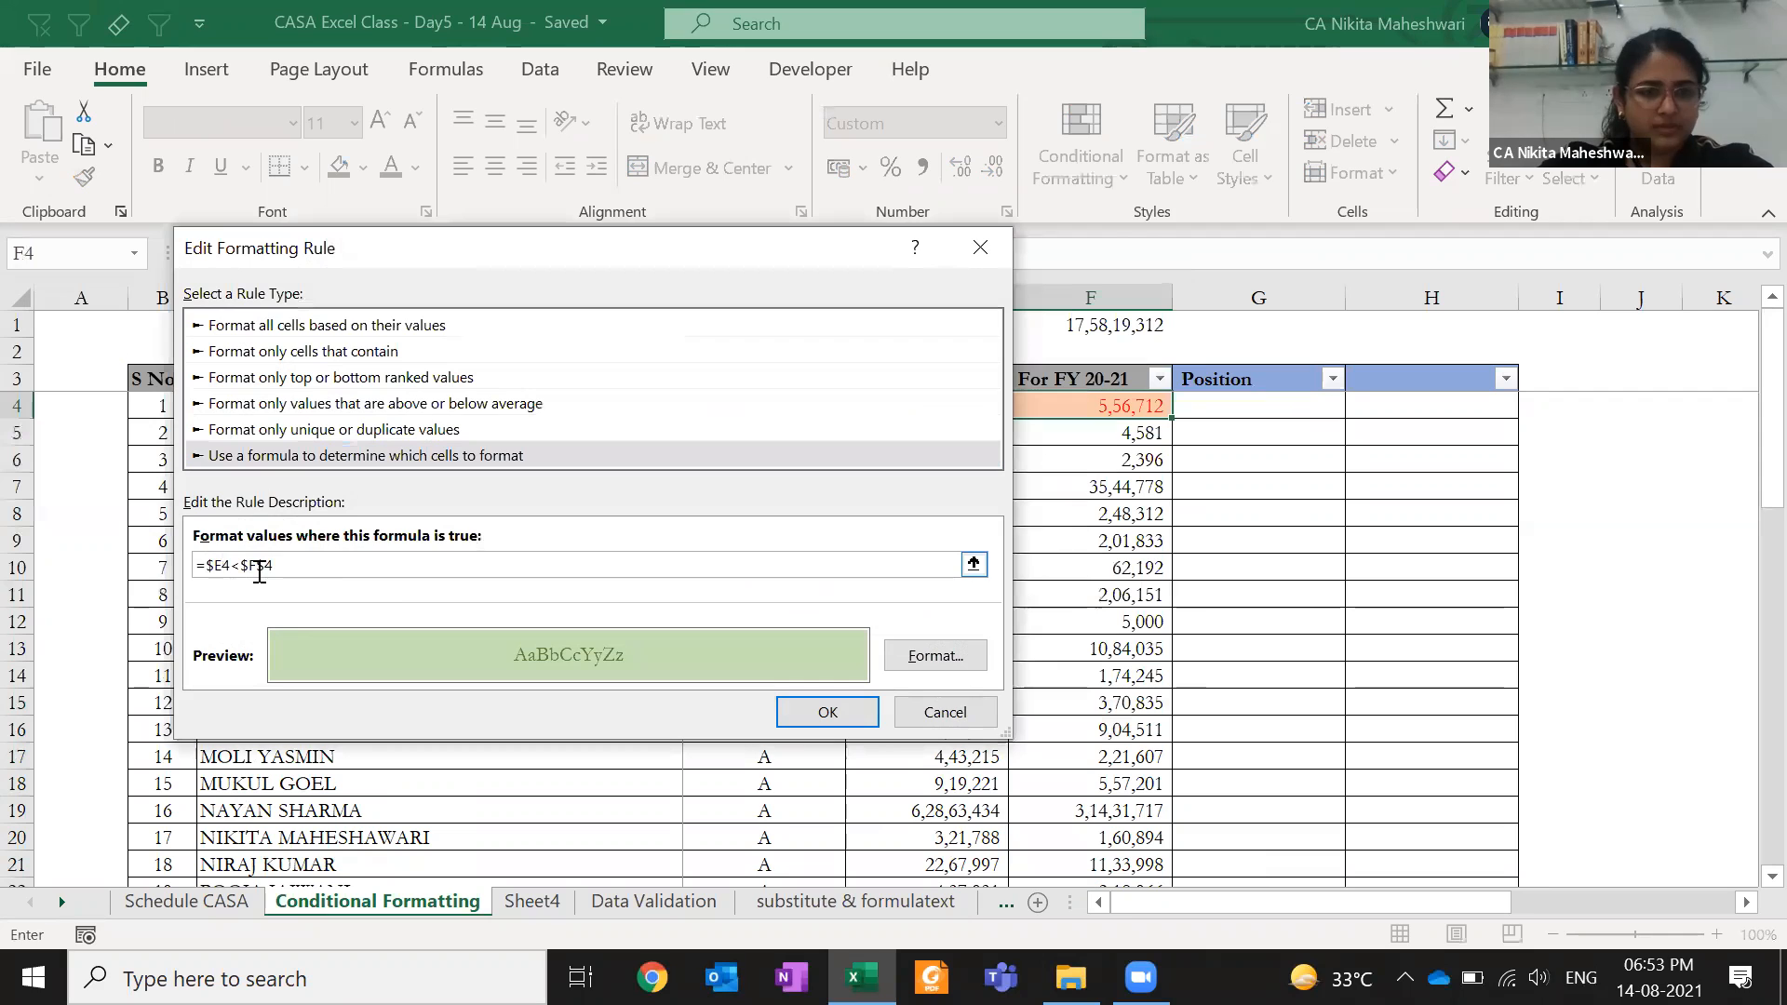
left_click(792, 713)
- Change the orange rule to =$E4>$F4, close the Rules Manager and copy F4
left_click(191, 500)
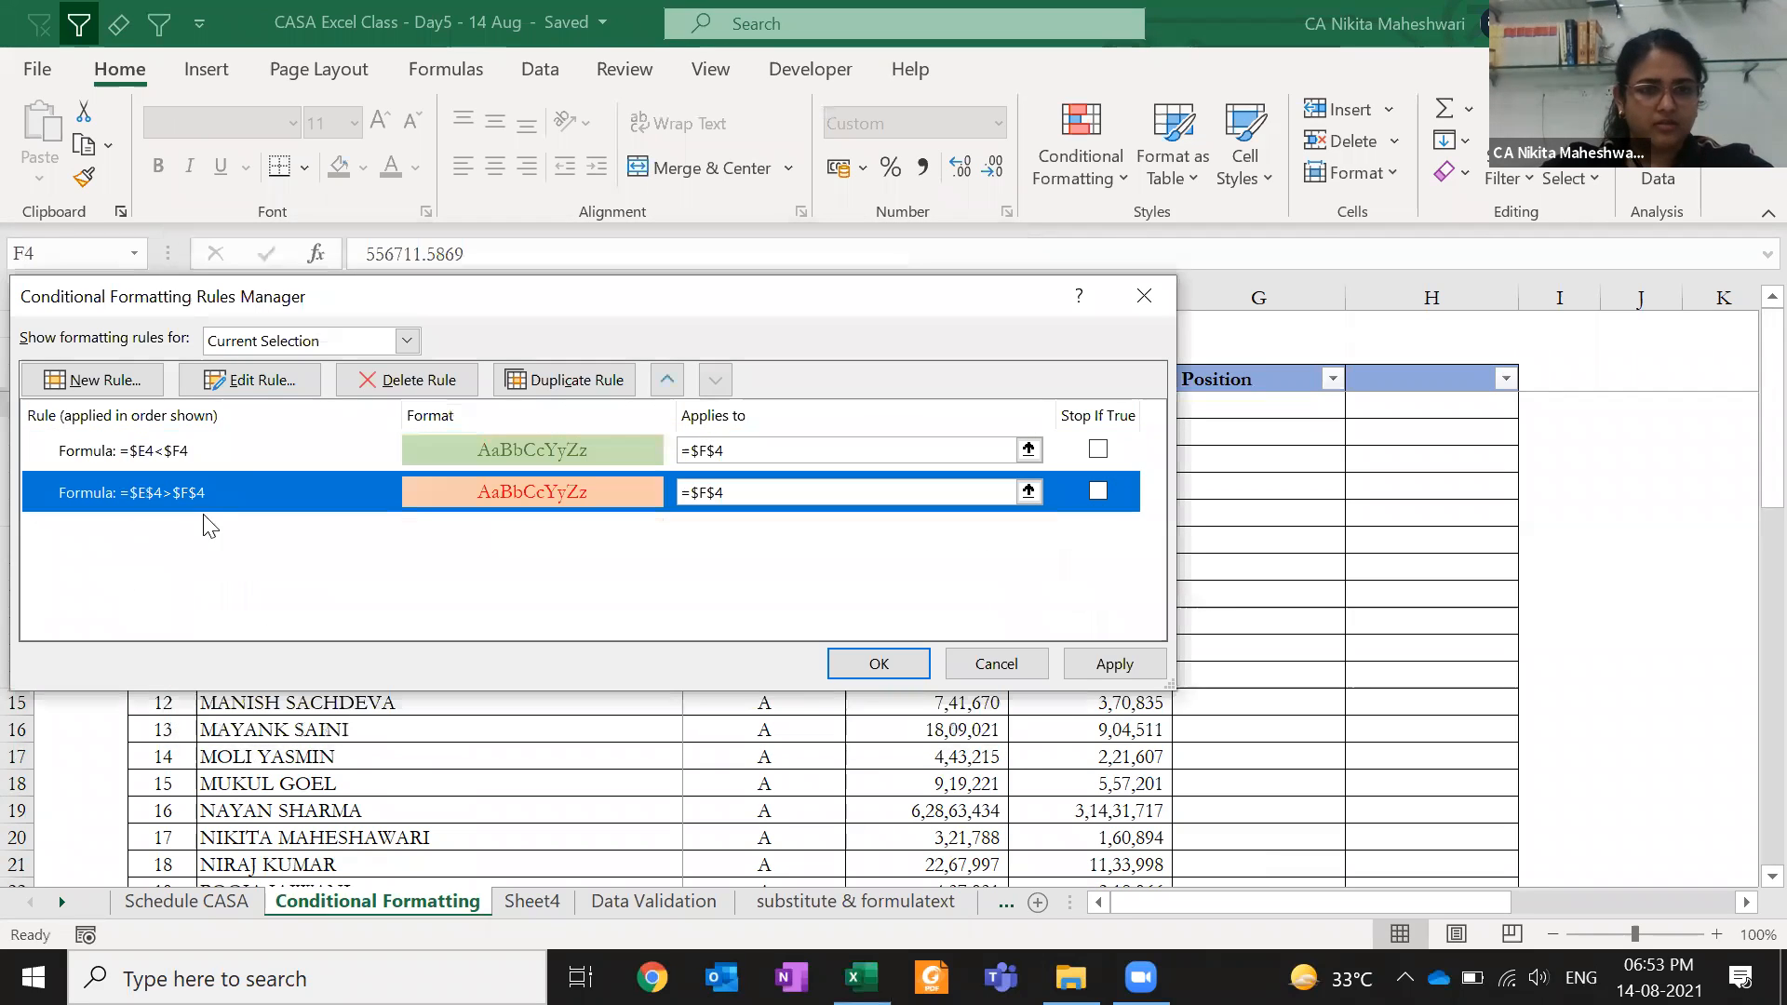
left_click(233, 379)
left_click(232, 565)
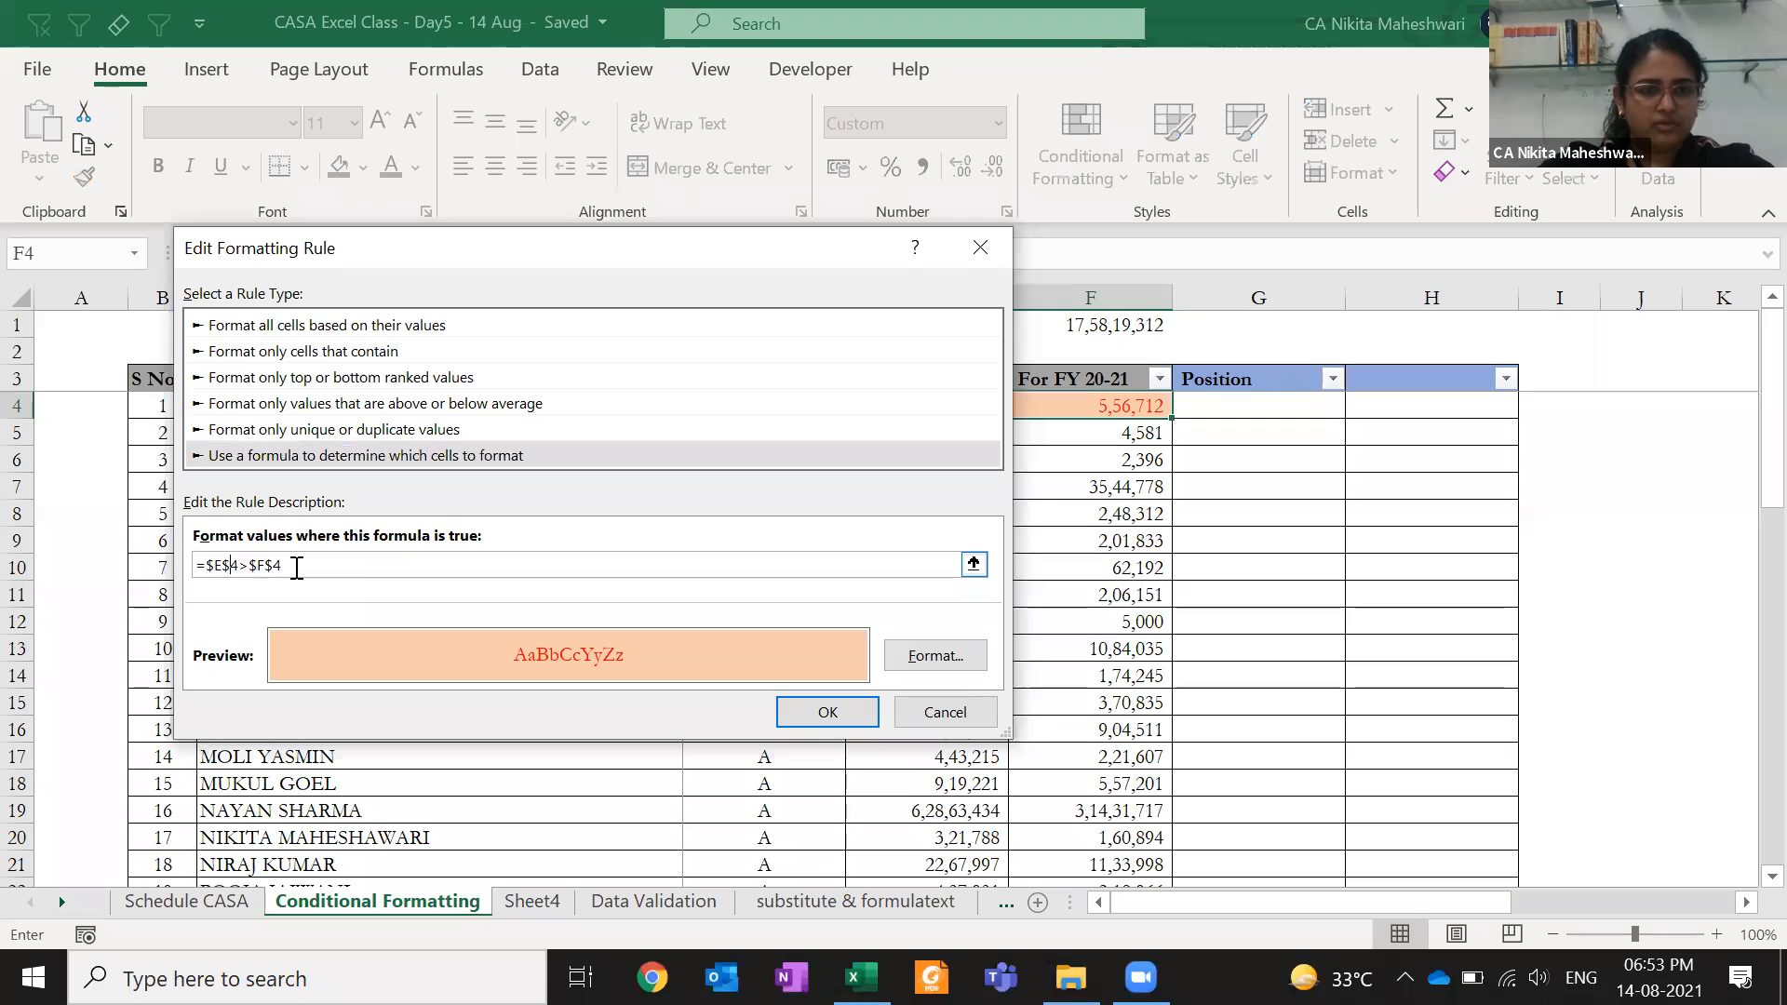
key("BackSpace")
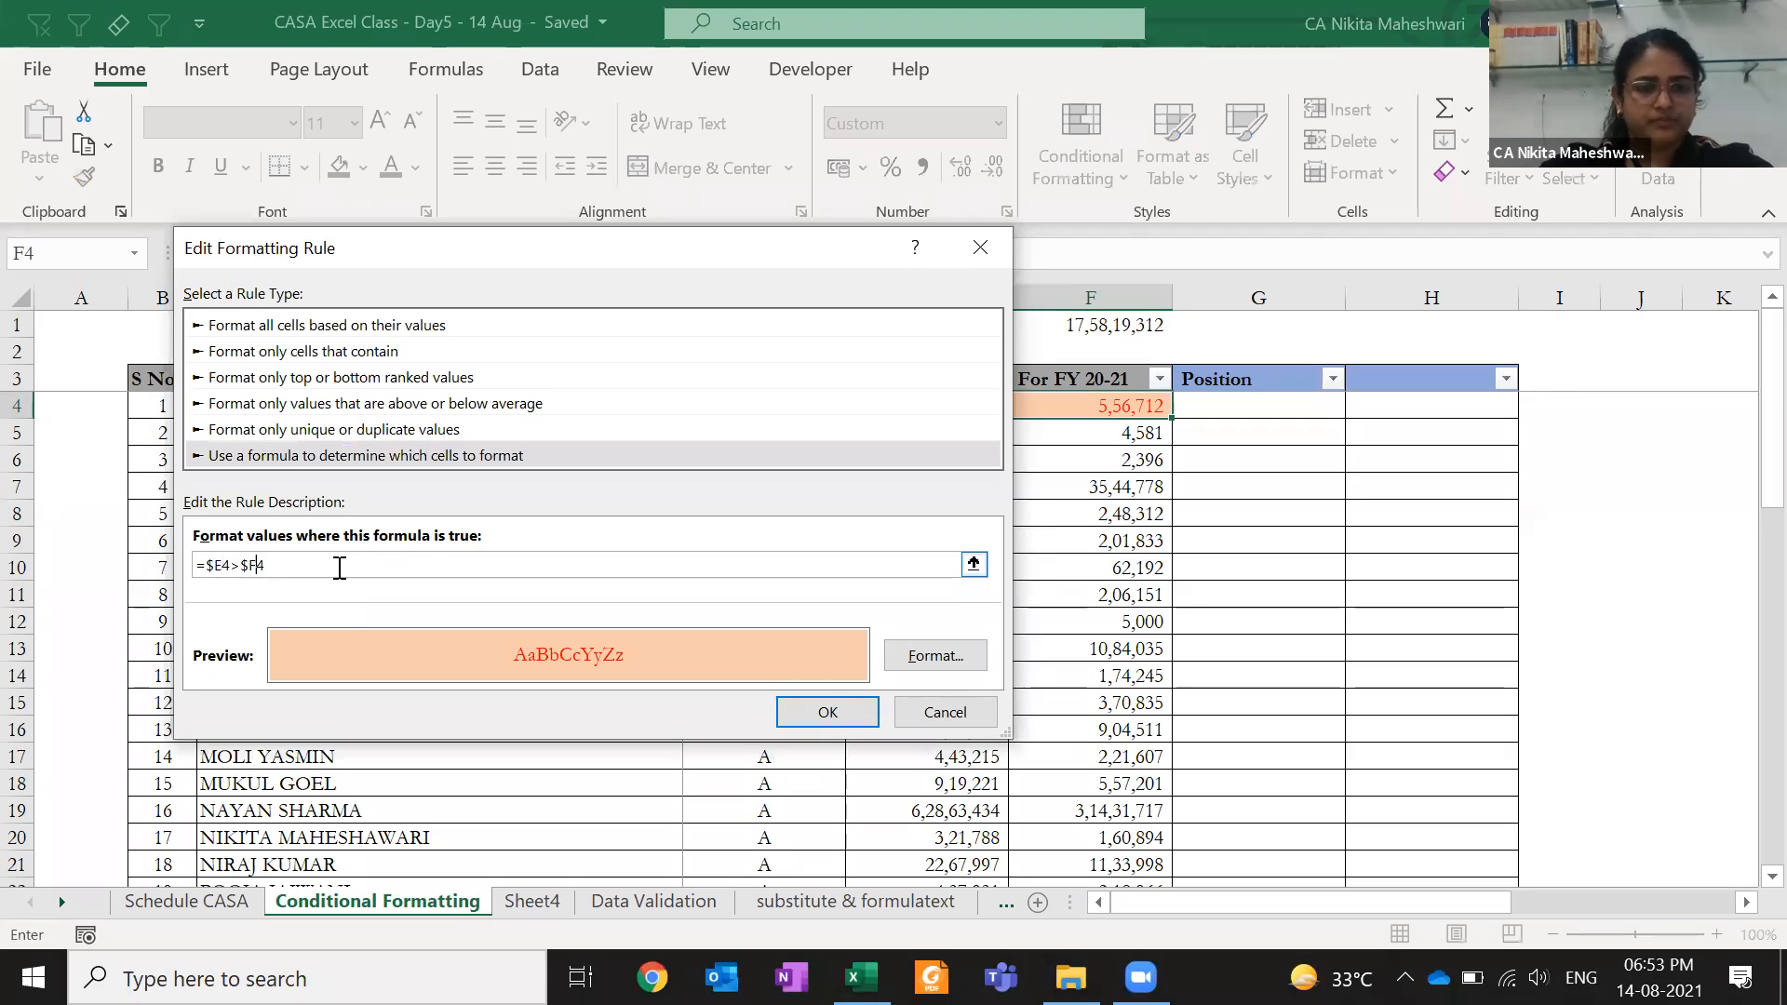
left_click(841, 709)
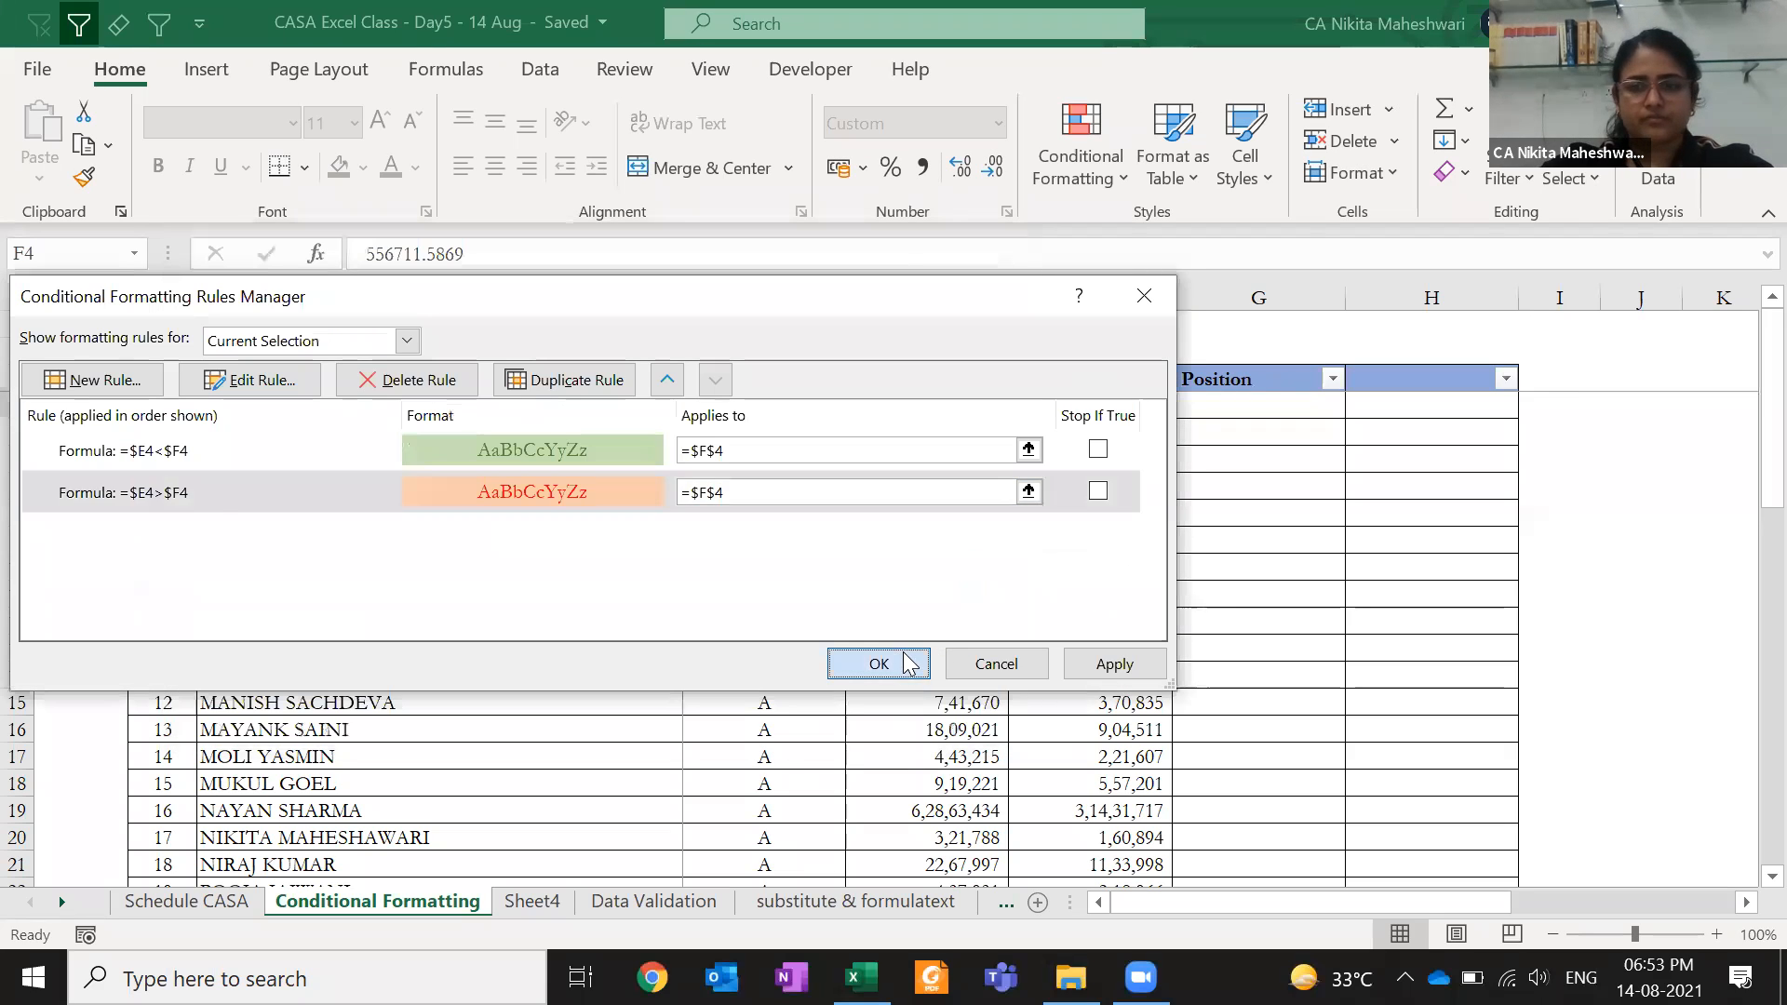
left_click(879, 662)
key("ctrl+c")
- Try pasting F4 onto F5:F53 with merged conditional formats, then undo it
key("Down")
key("ctrl+shift+Down")
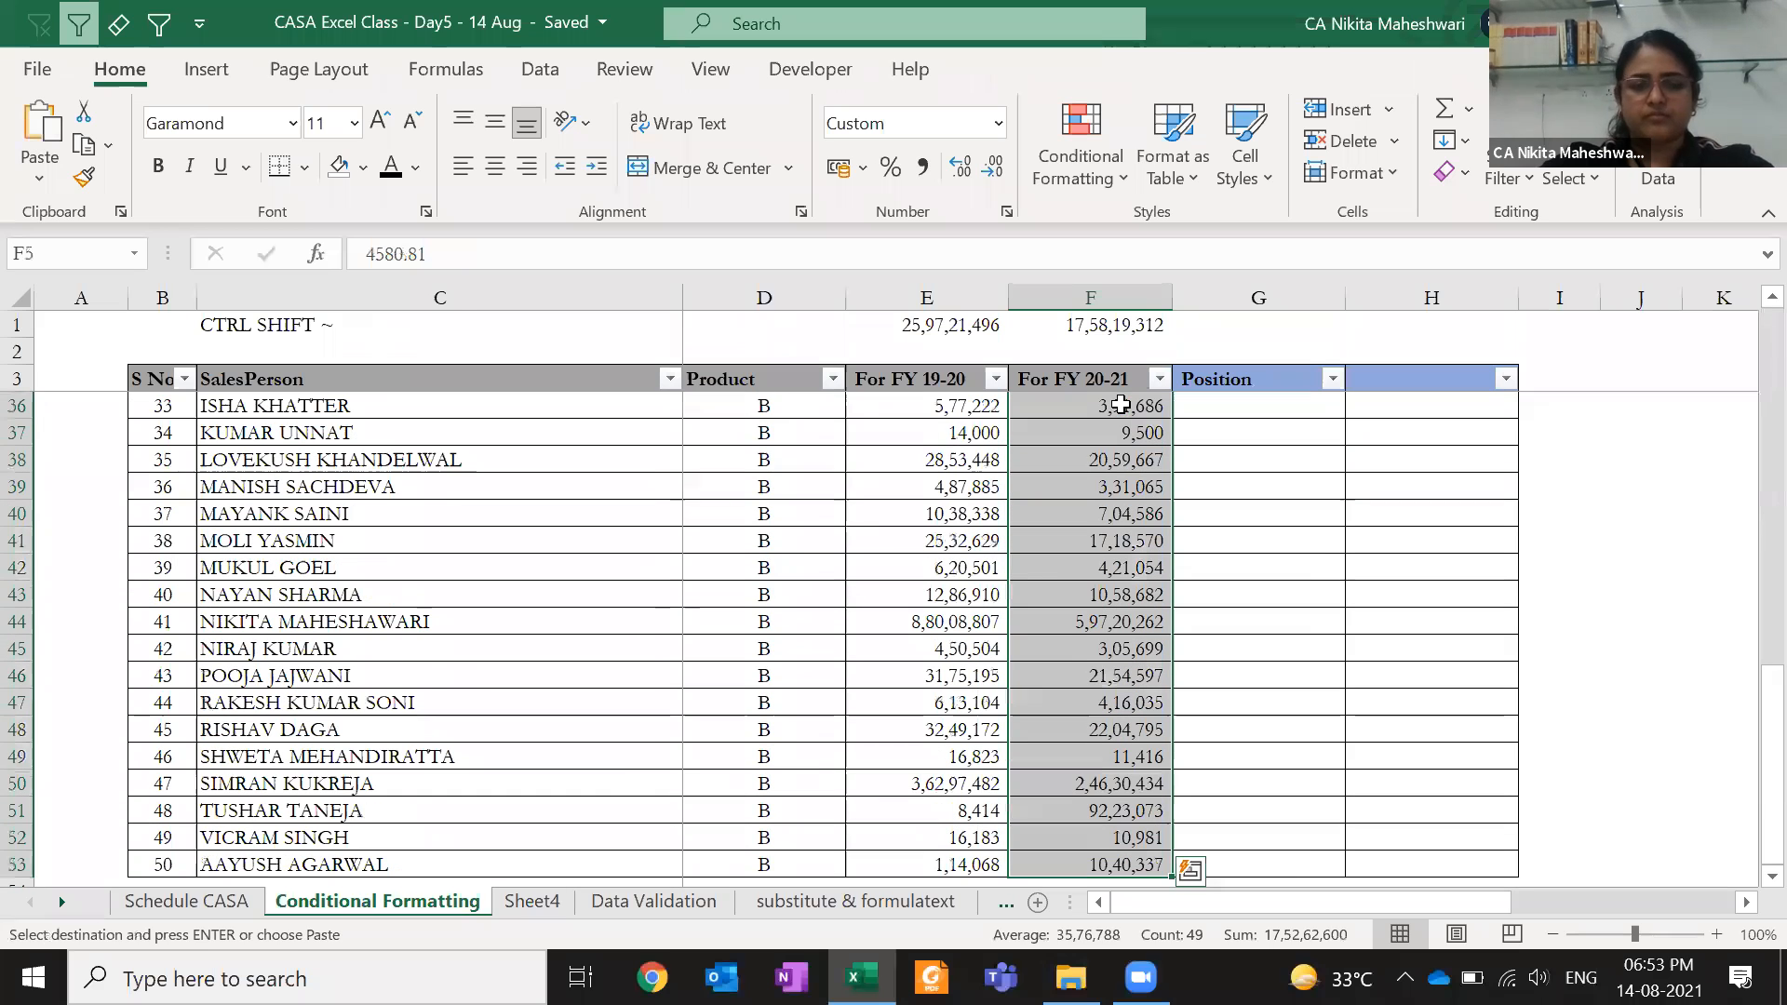
key("ctrl+alt+v")
key("g")
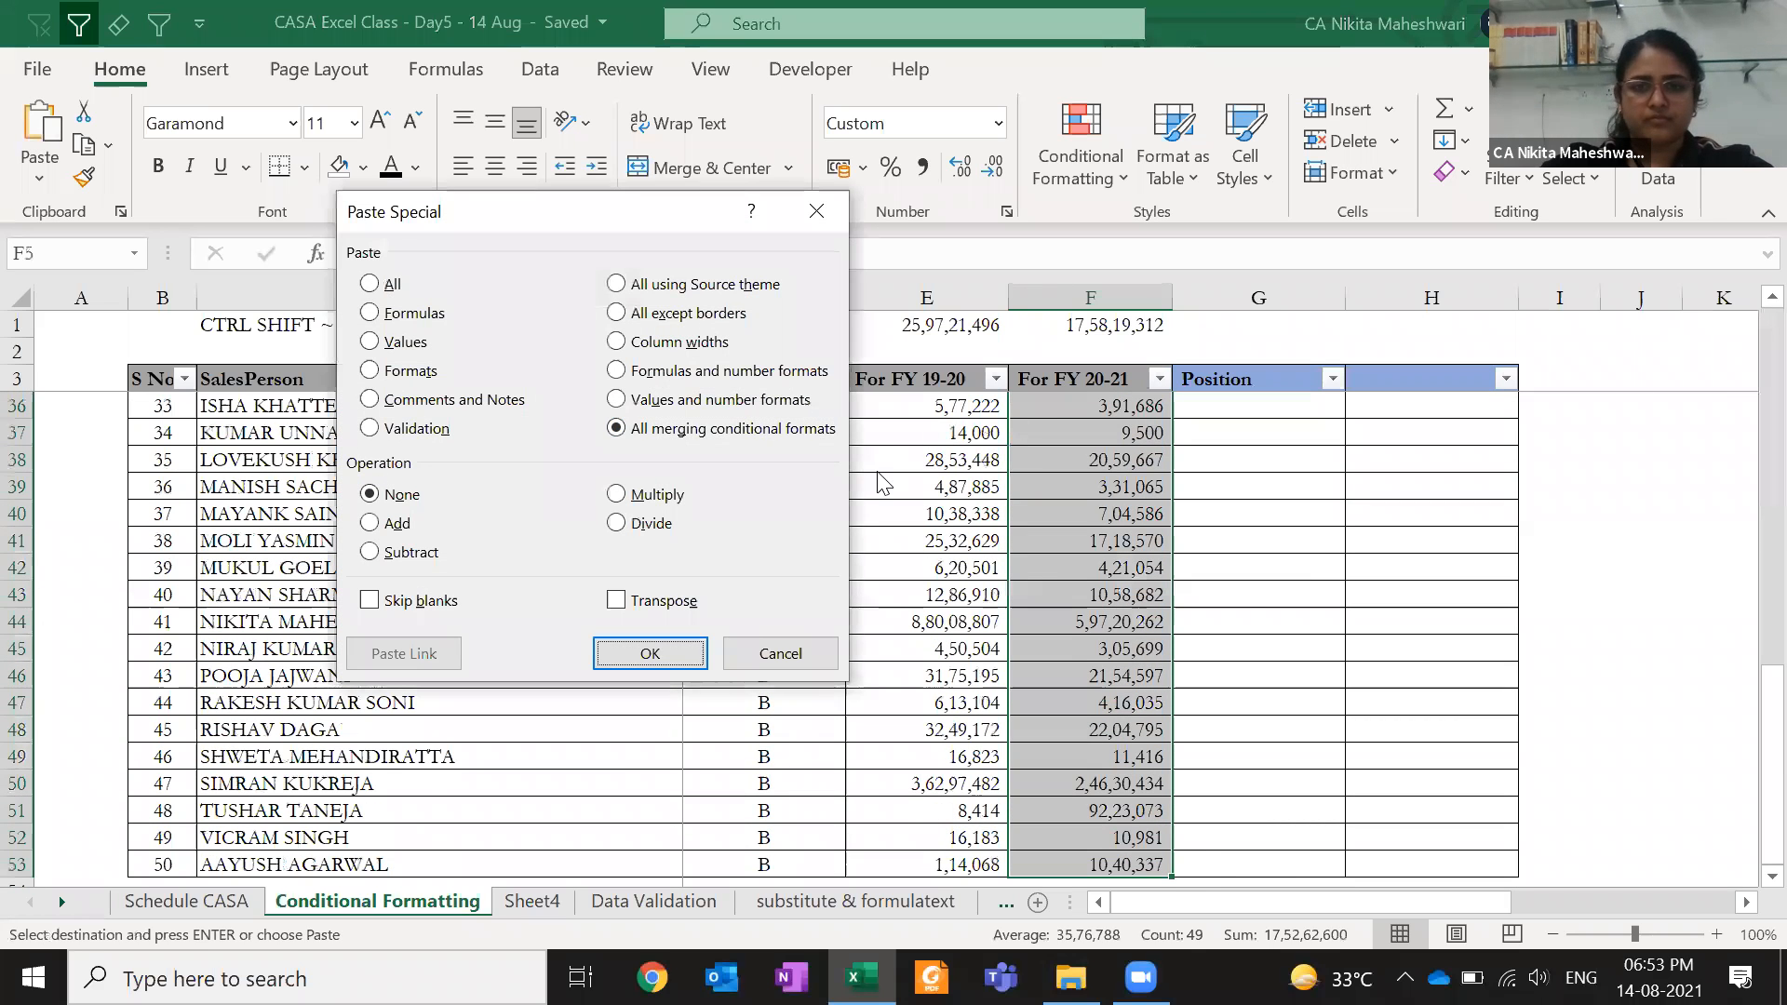
key("Return")
scroll(876, 471, "up", 10)
key("ctrl")
key("Escape")
key("ctrl+z")
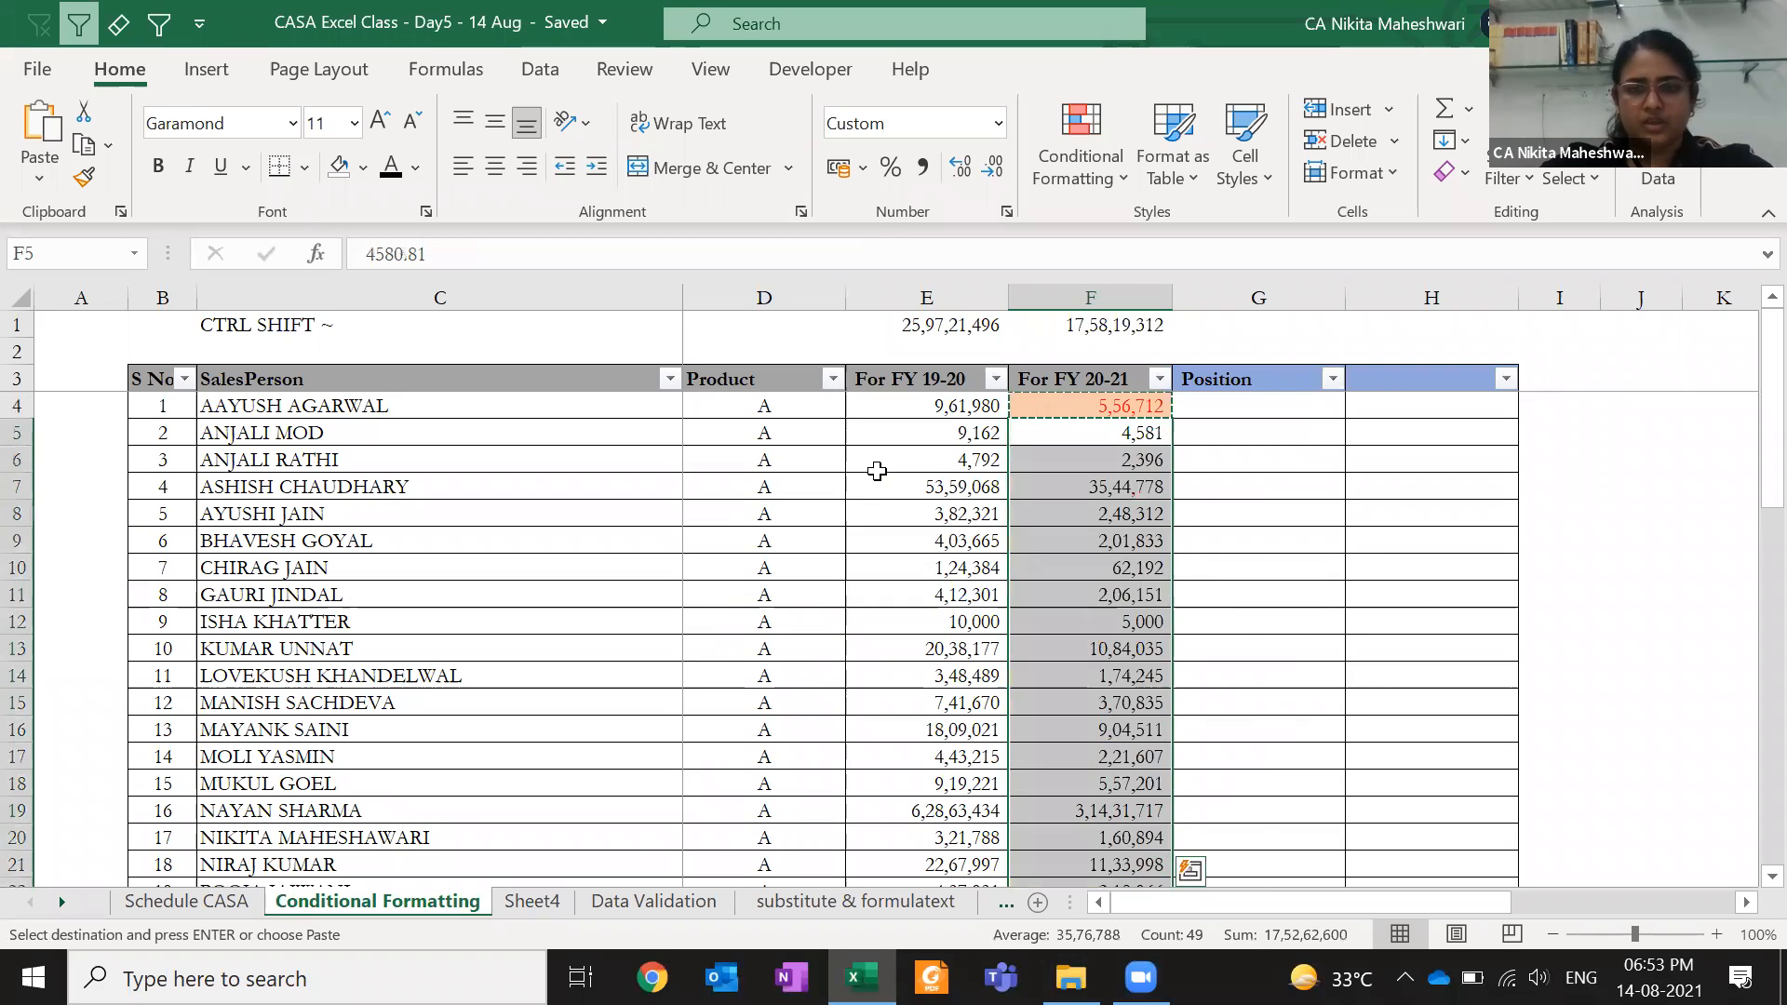
- Turn F4's value into a formula by prefixing it with '='
key("Up")
key("F2")
key("Home")
type("=")
key("ctrl+Return")
- Copy F4 and Paste Special only its formats onto F5:F53
key("ctrl+c")
key("Down")
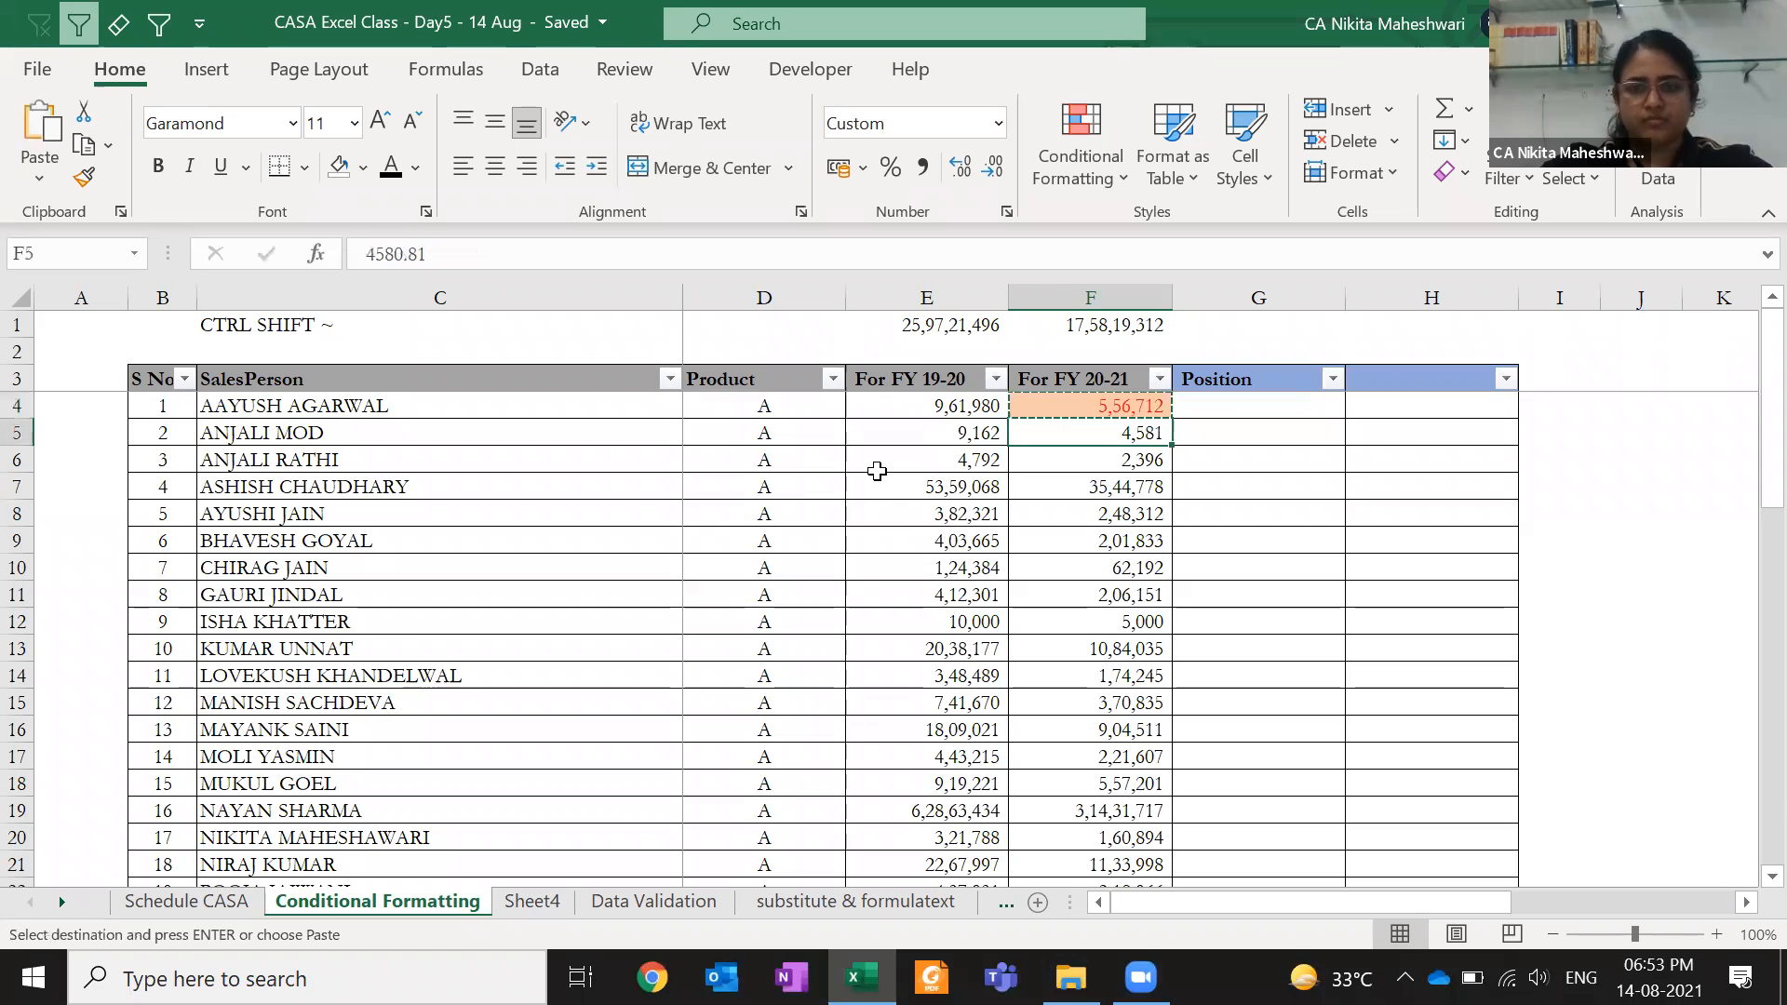
key("ctrl+shift+Down")
key("ctrl+alt+v")
left_click(670, 430)
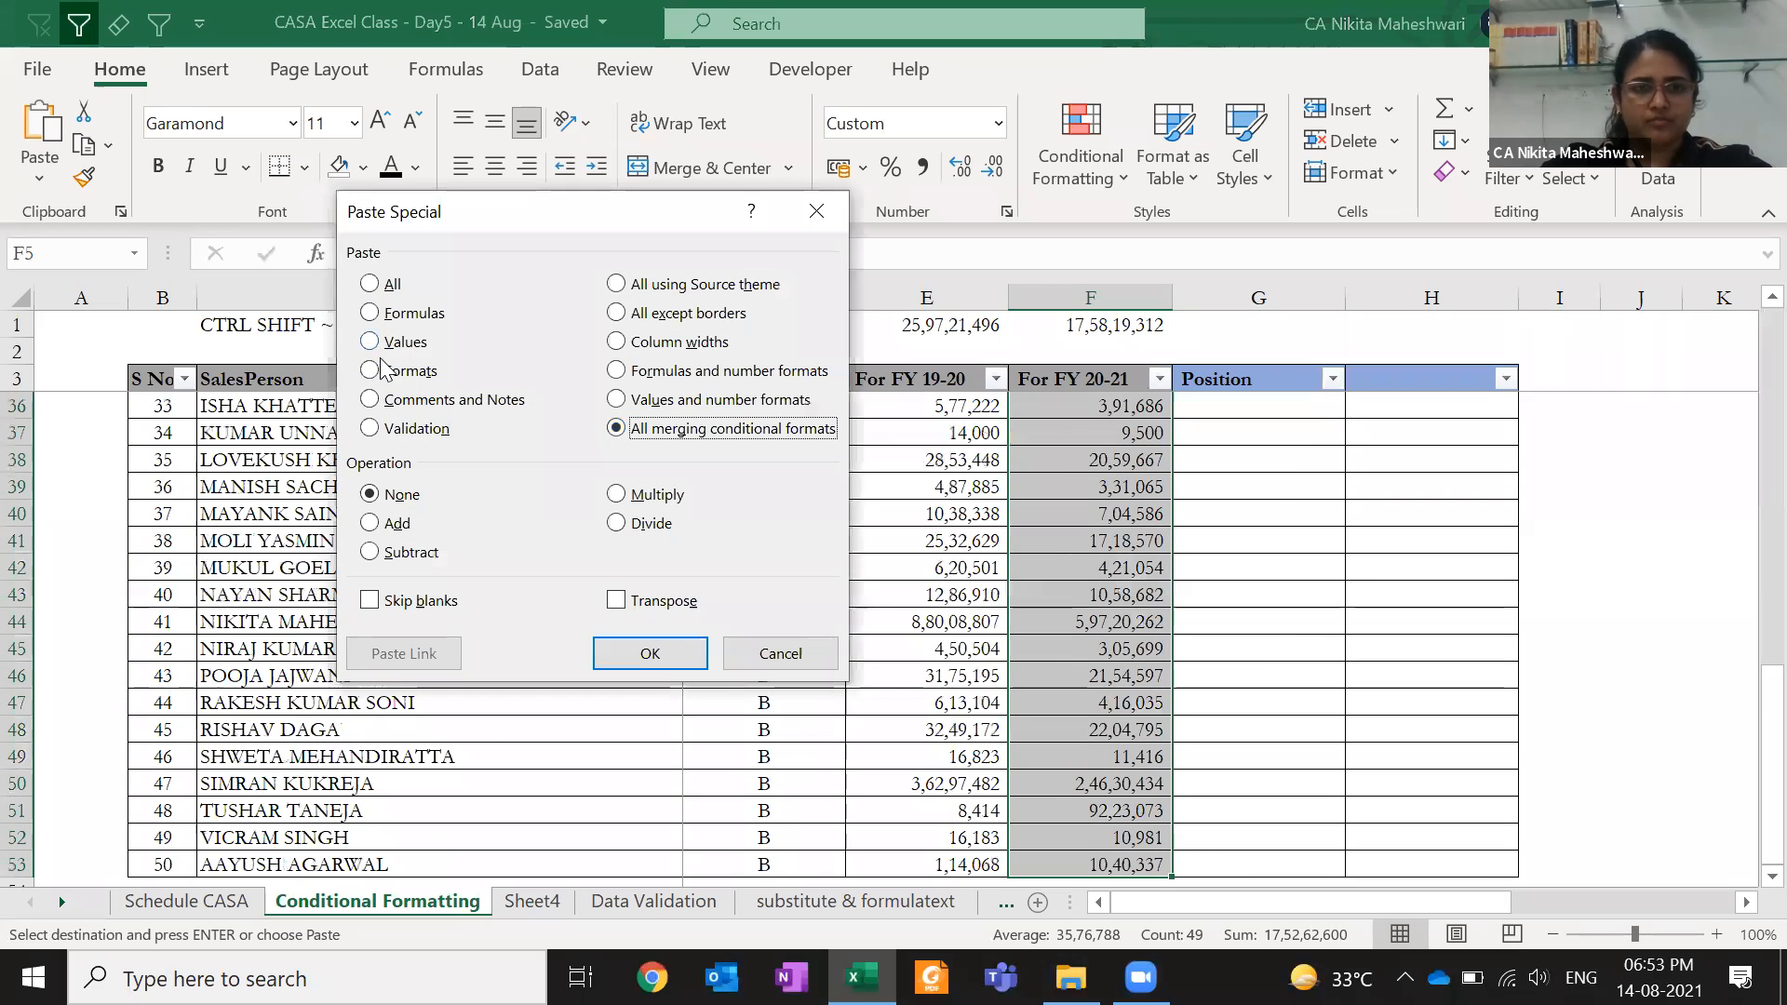
left_click(406, 372)
left_click(648, 651)
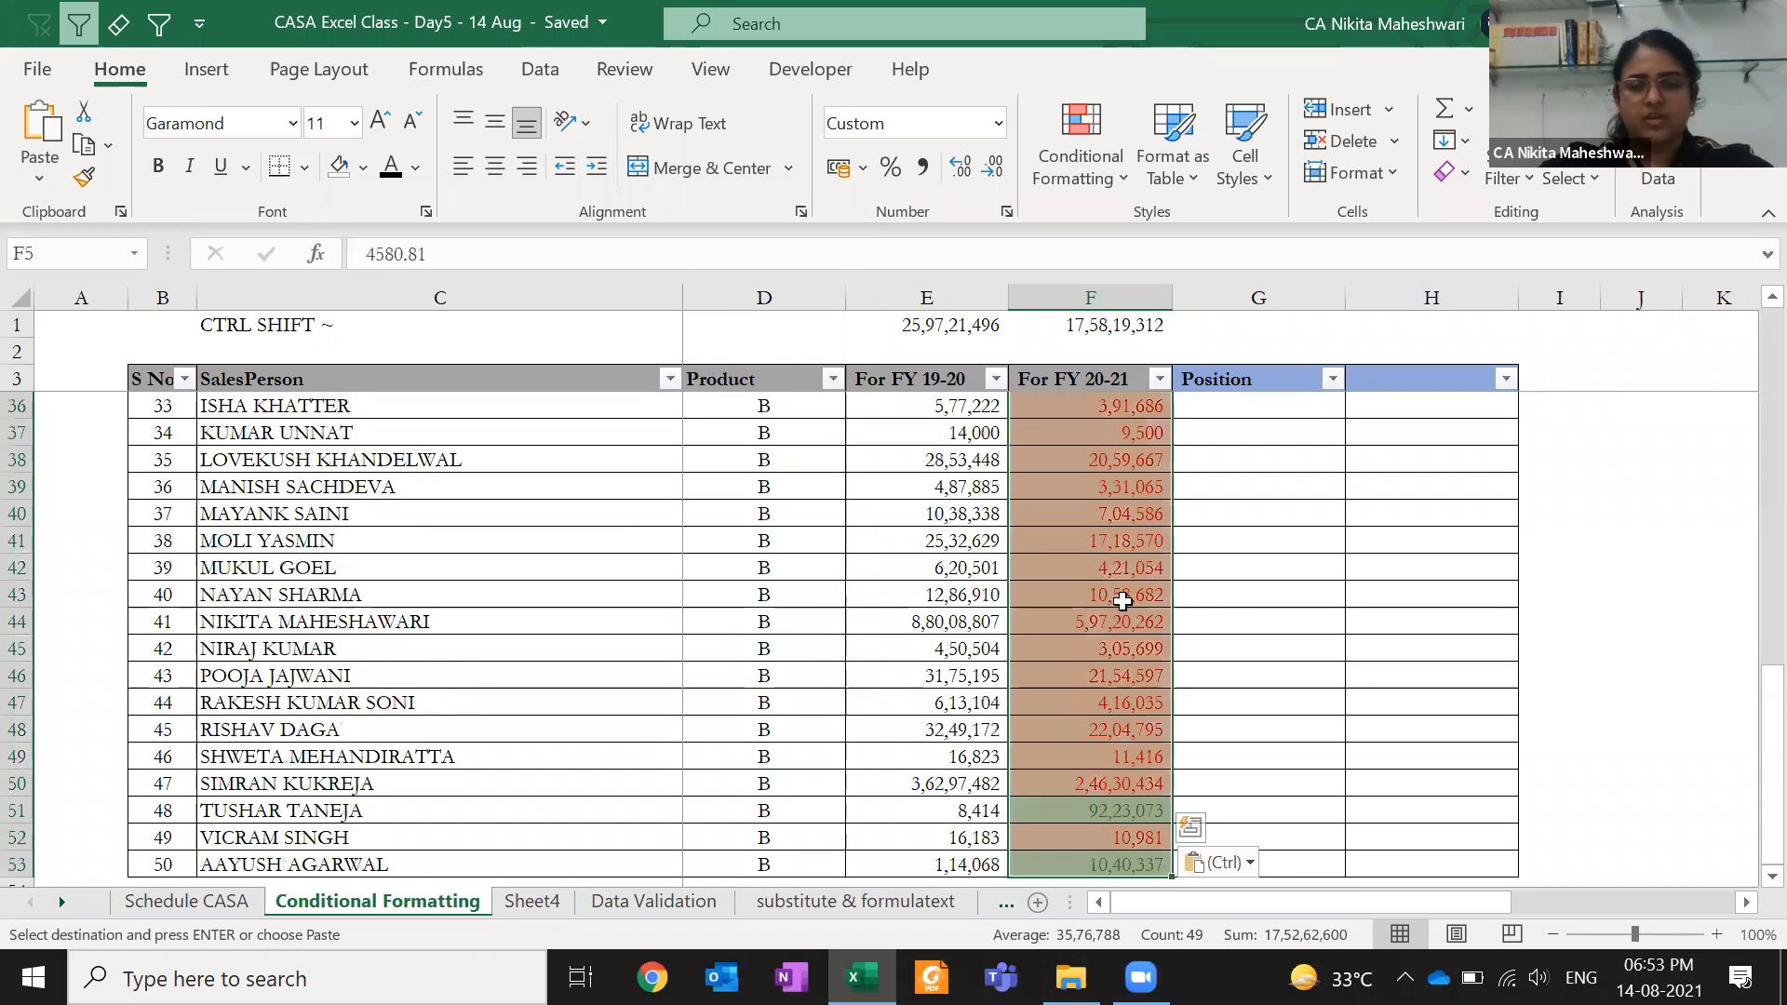
- Check F4's formula and undo the formats pasted on F5:F53
key("ctrl+Up")
key("Down")
key("Escape")
key("Down")
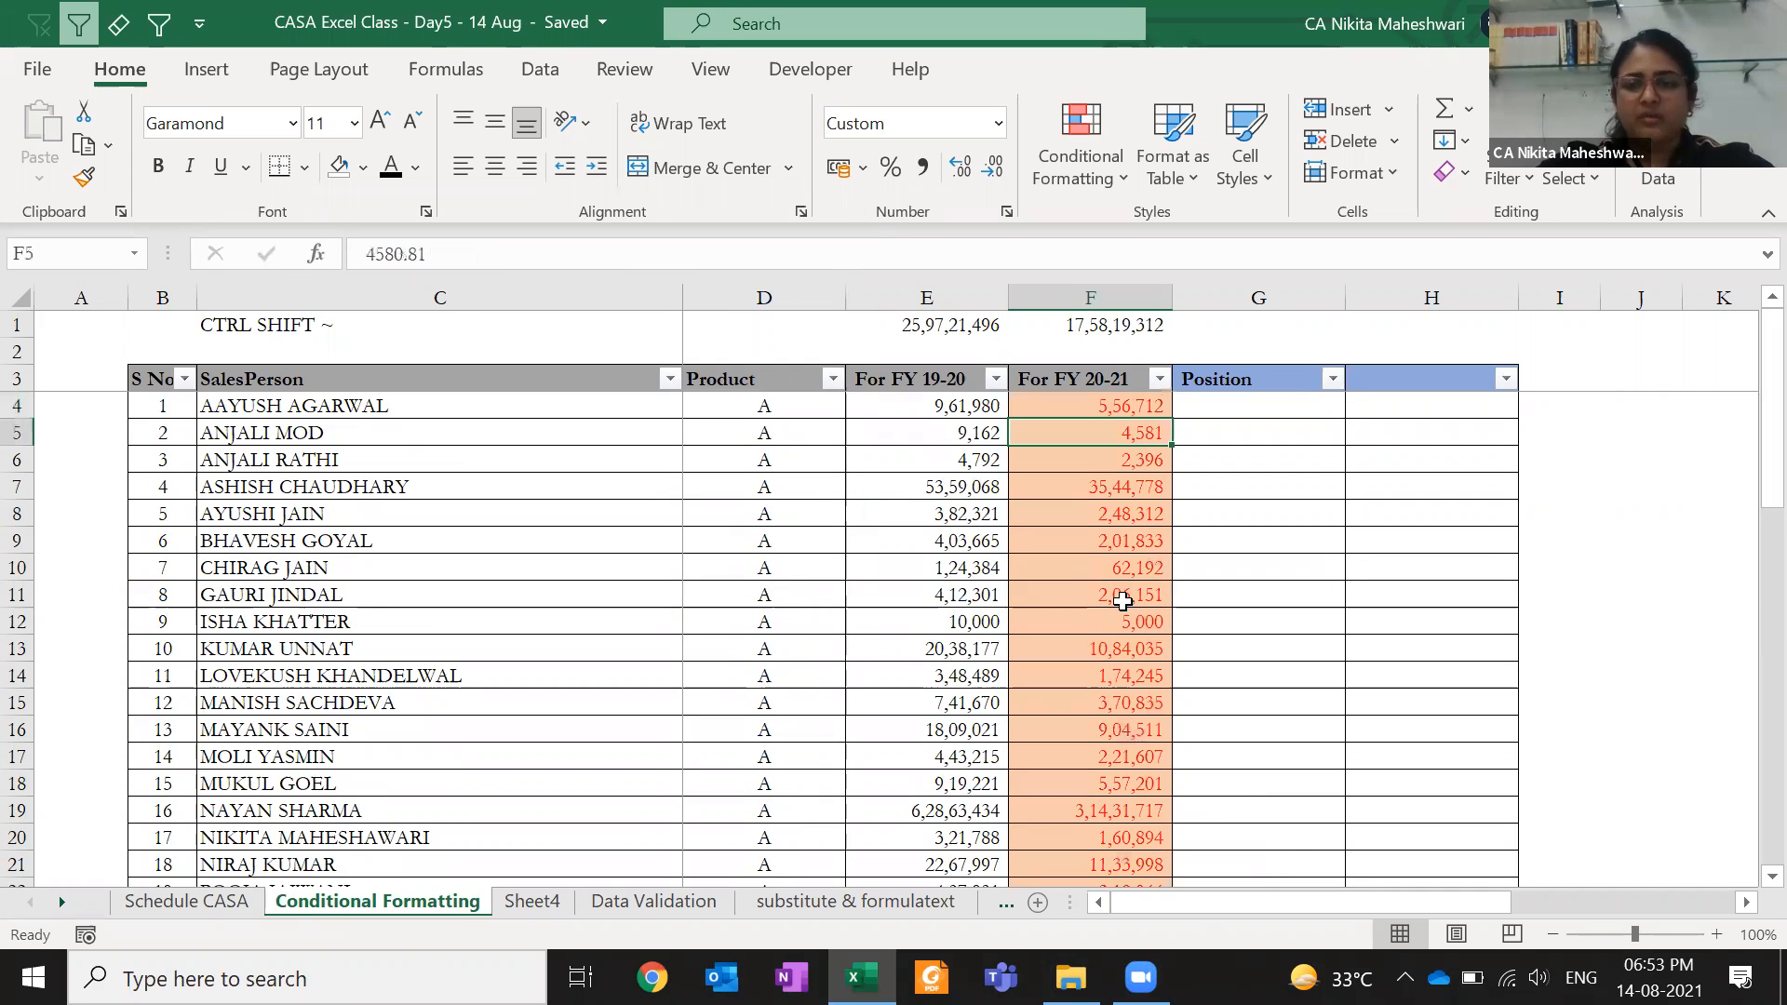
key("Up")
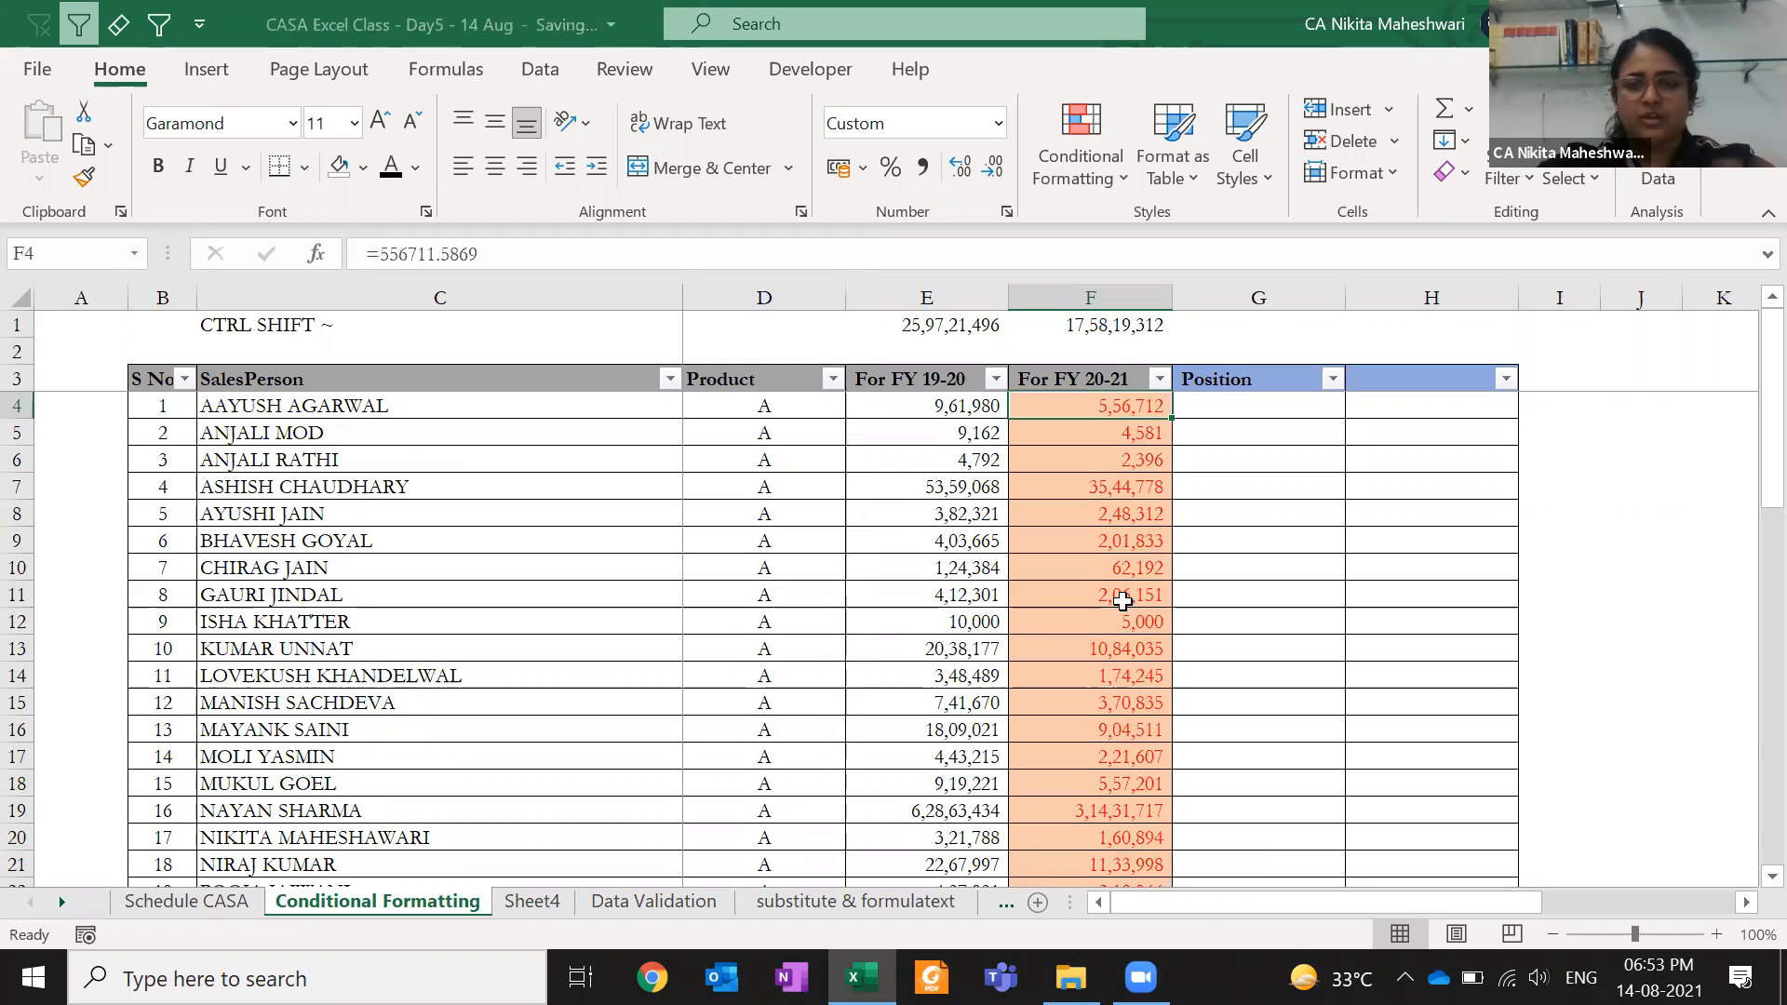
key("ctrl+z")
- Copy F4 again and select F5 through F53
key("Down")
key("Up")
key("Up")
key("Escape")
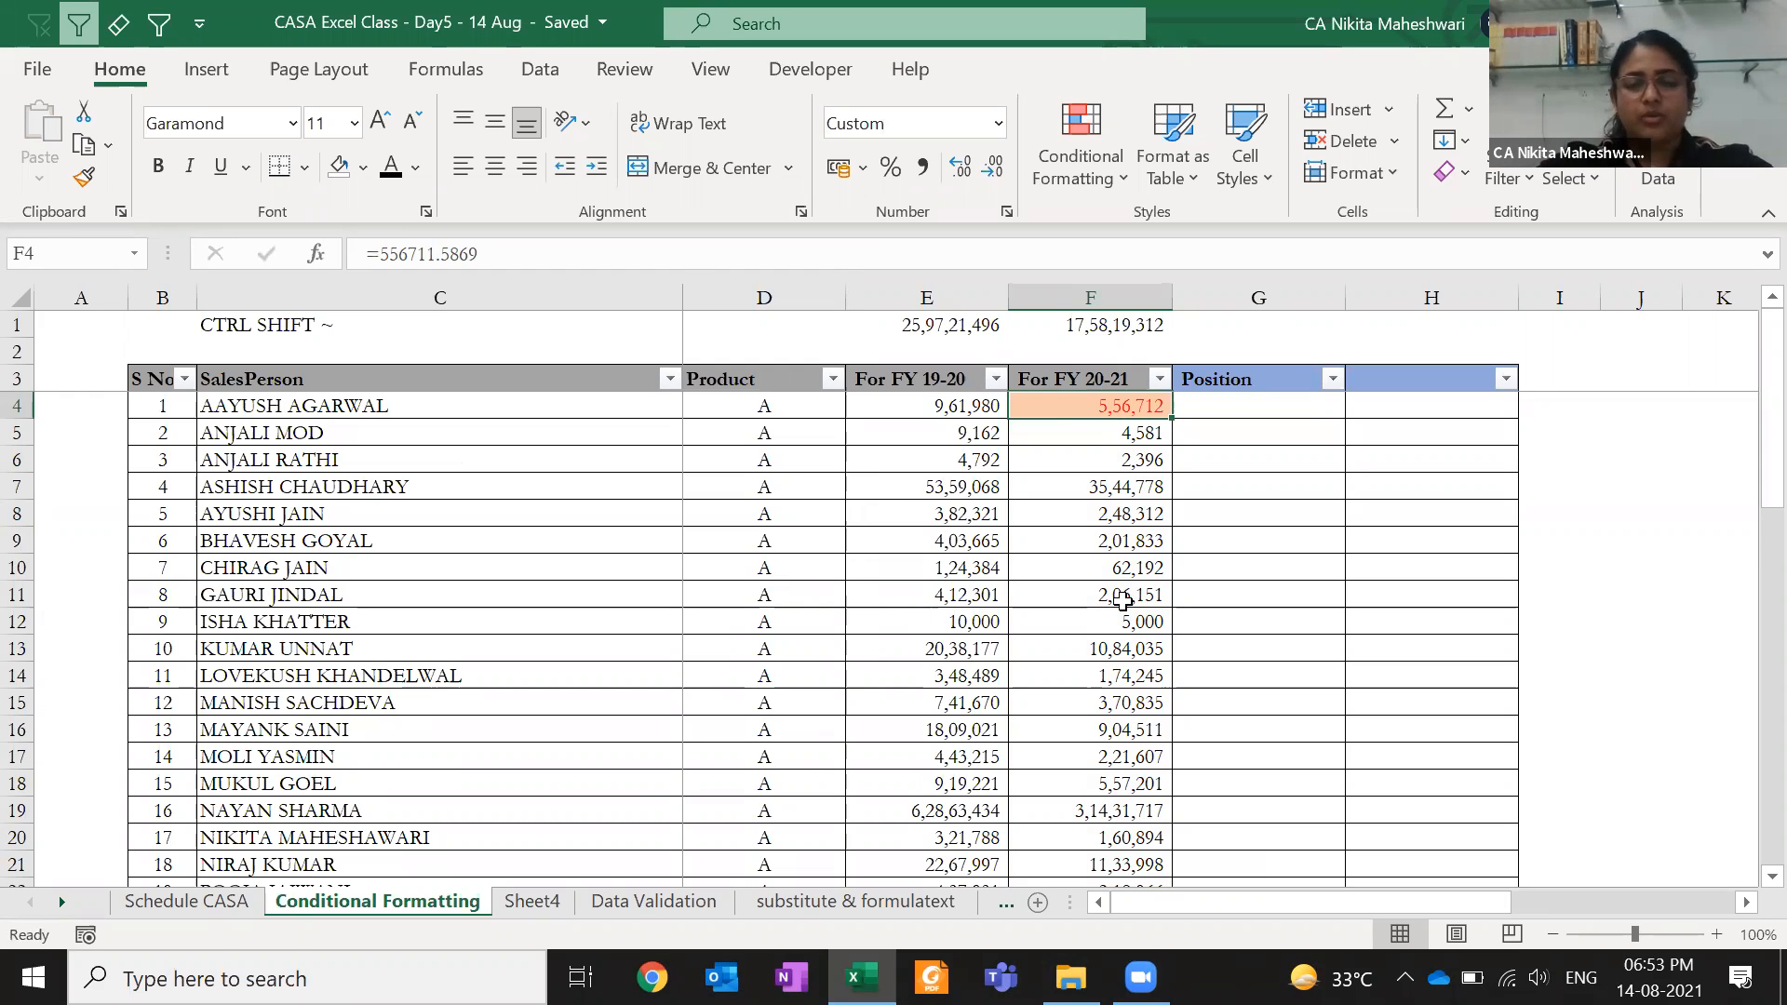
key("ctrl+c")
key("Down")
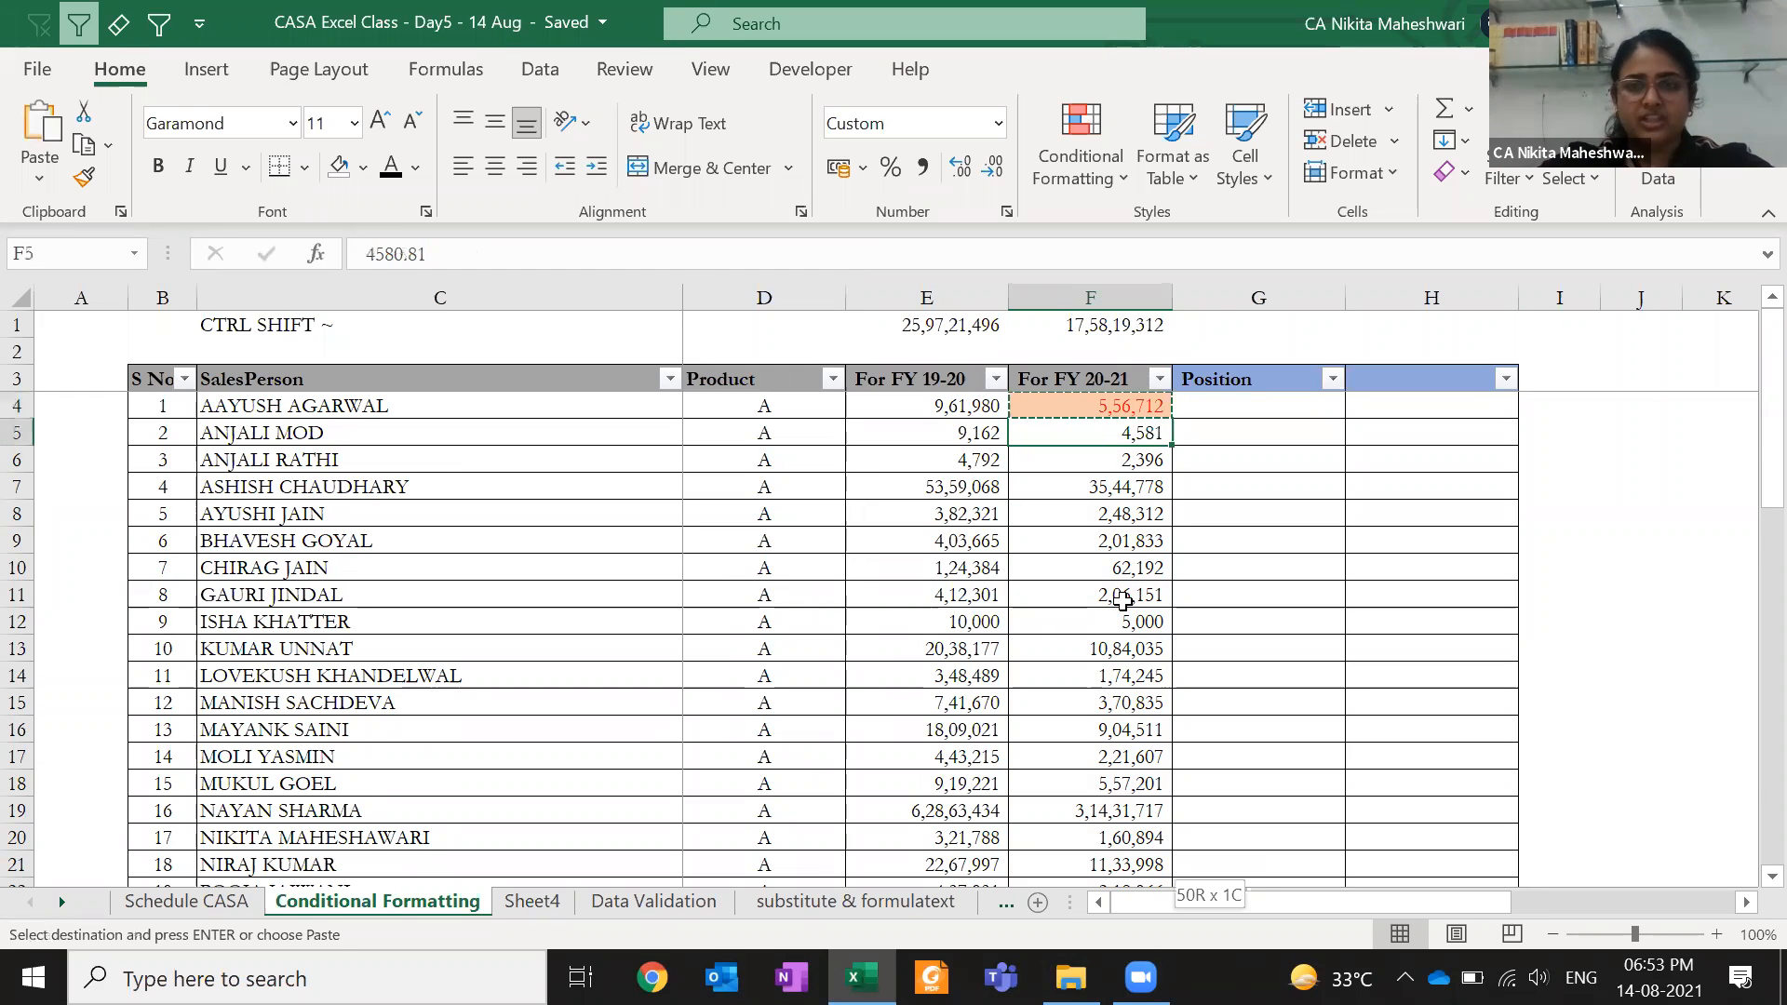
key("ctrl+shift+Down")
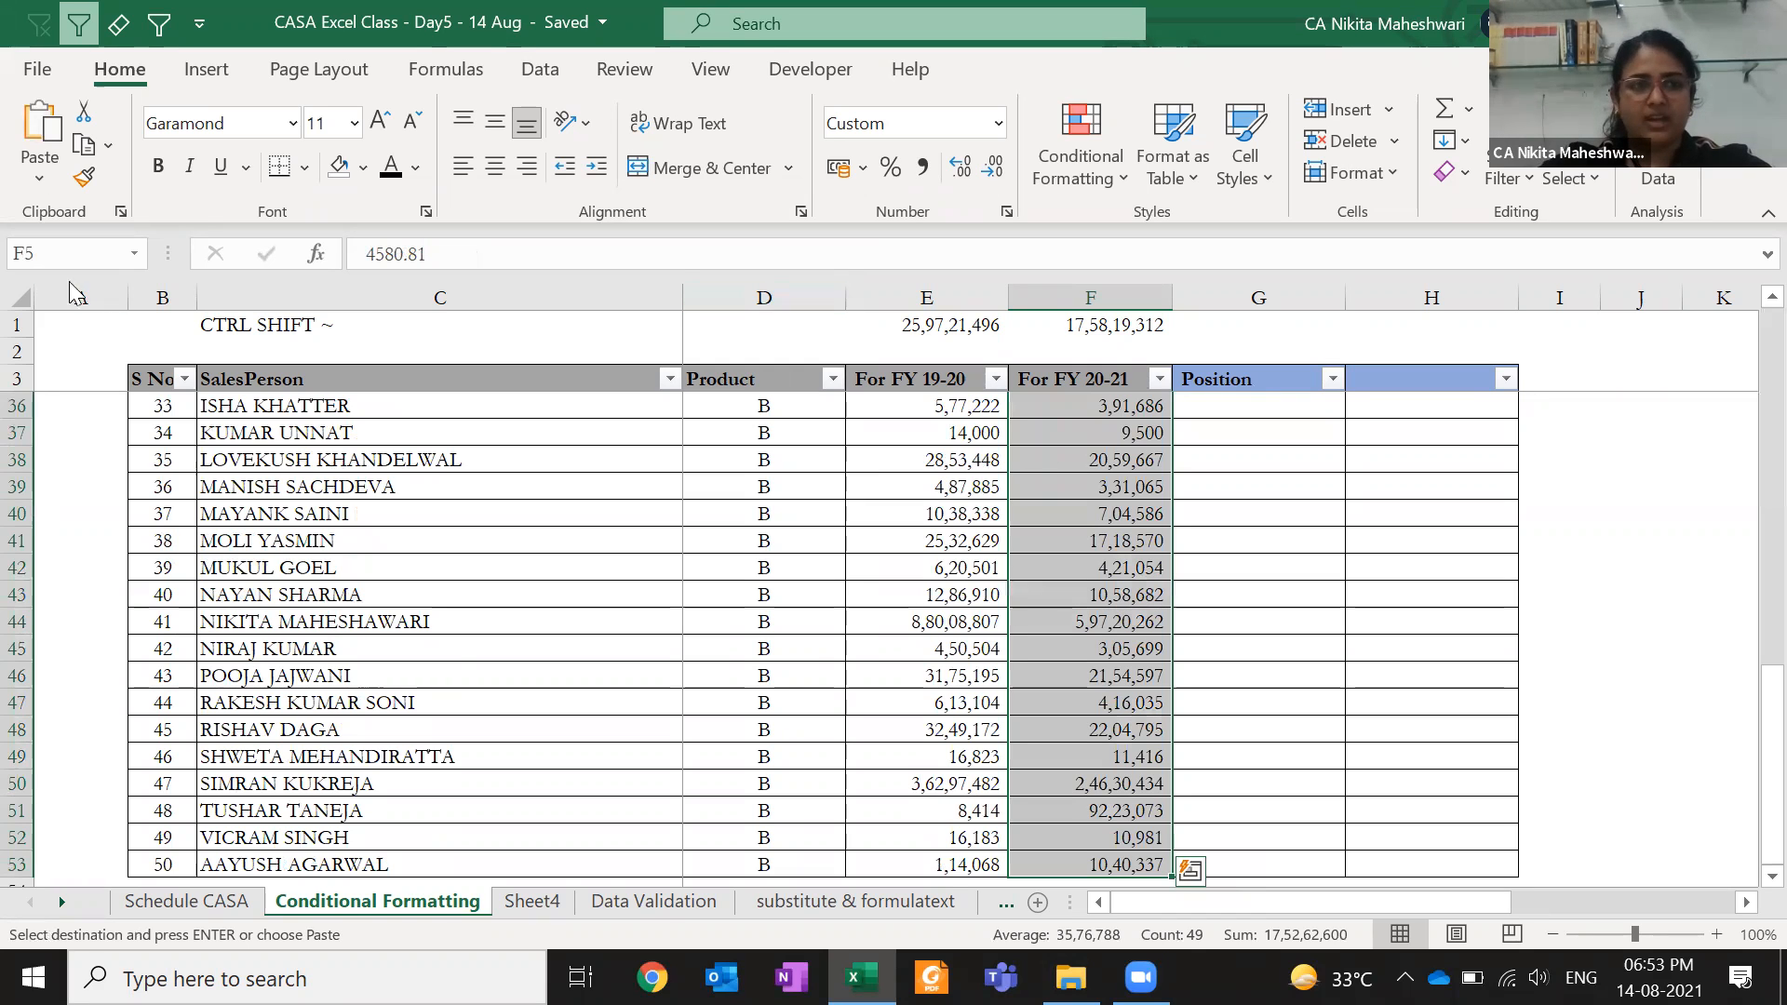
- Paste F4's formats onto F5:F53 through Paste Special > Formats
left_click(39, 173)
left_click(177, 511)
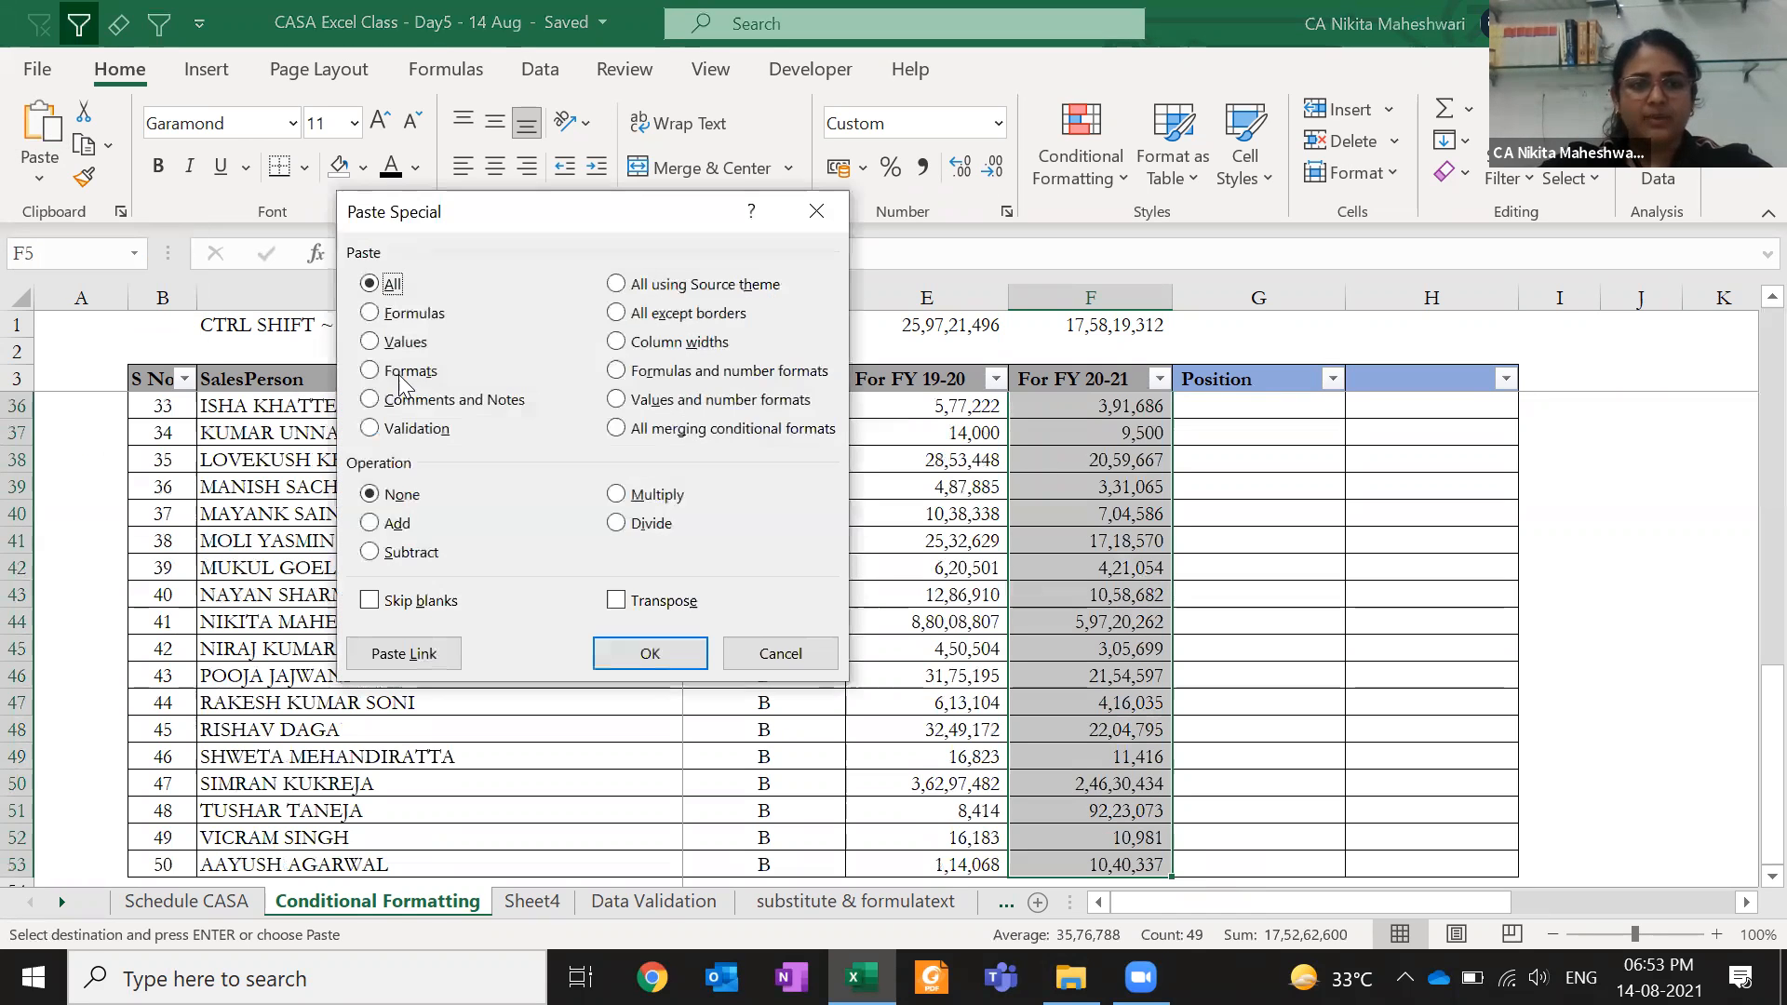
left_click(407, 372)
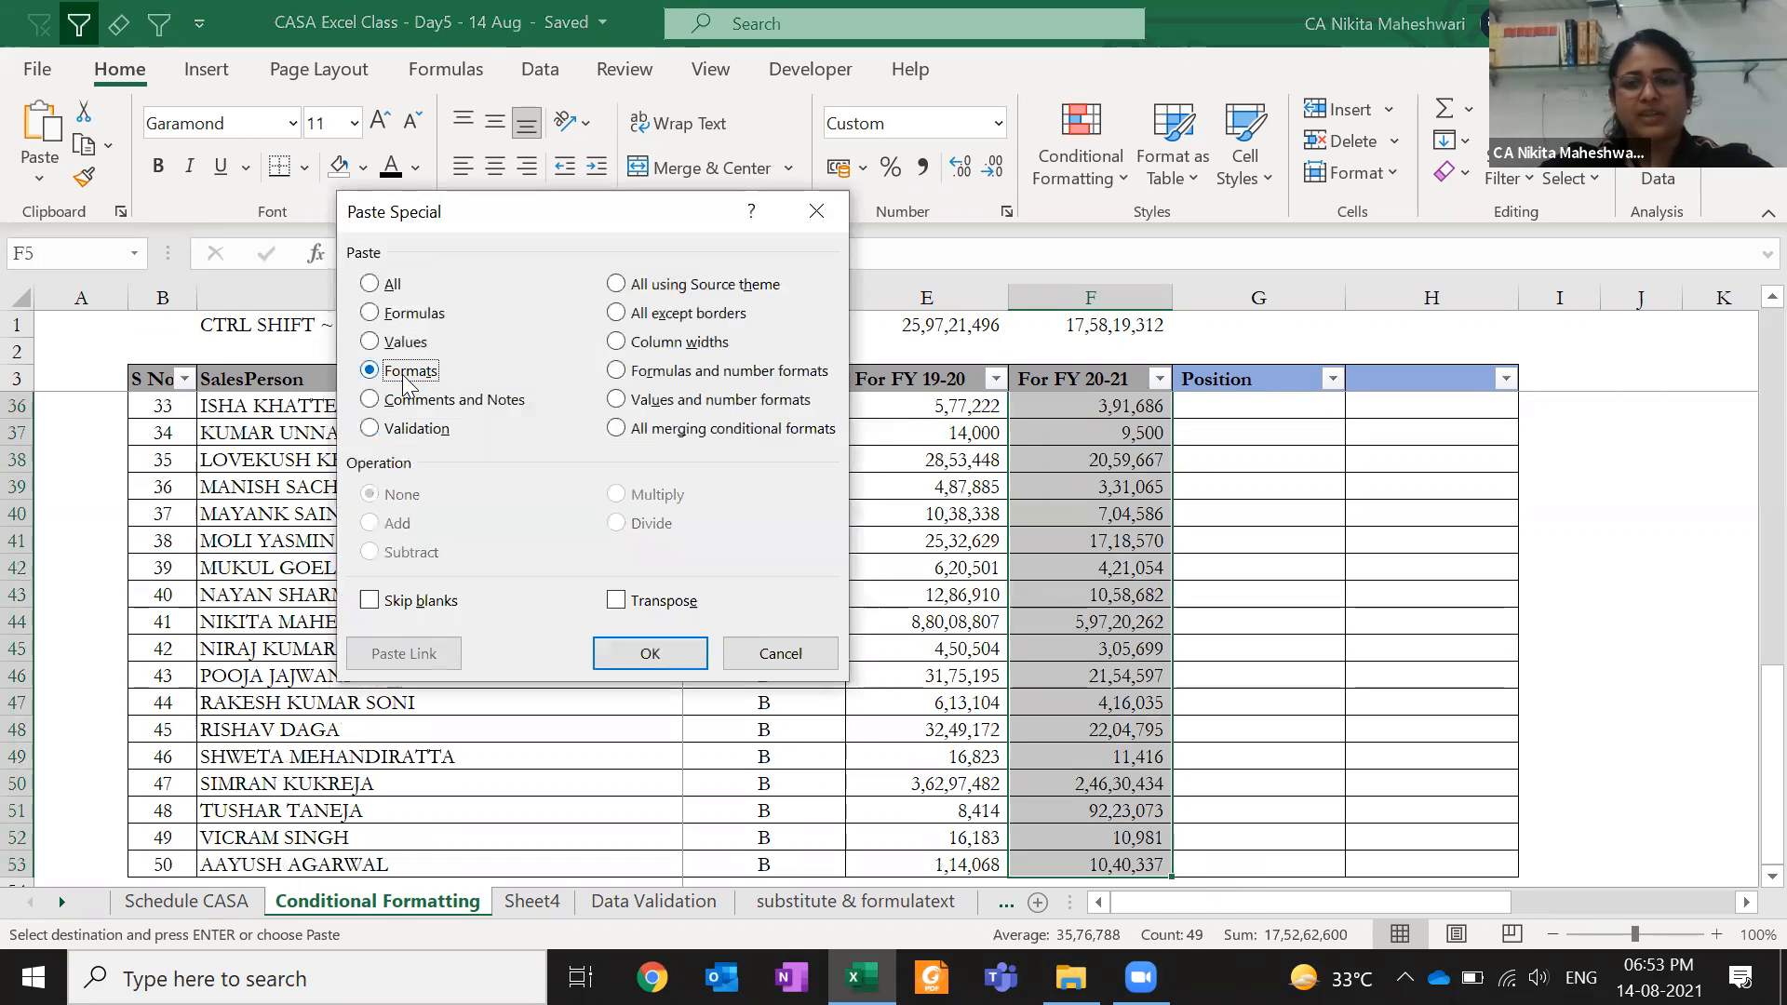
left_click(672, 651)
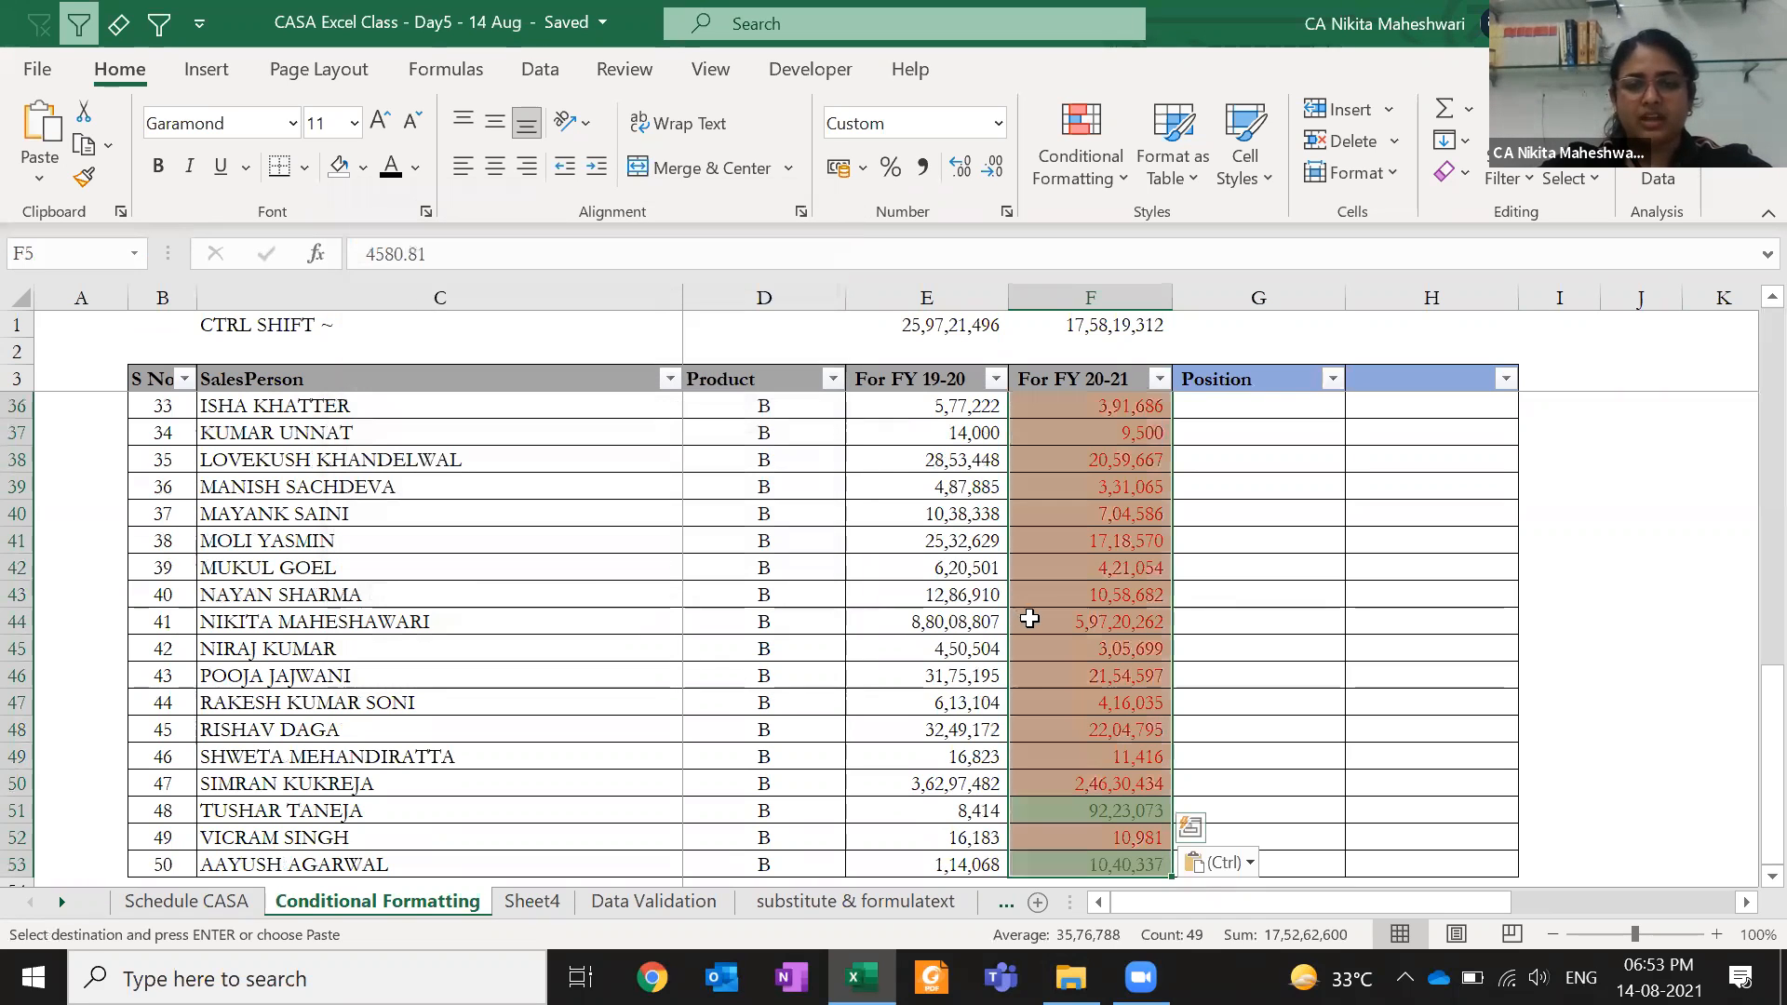
- Verify the colouring by comparing E51 with F51 and E12 with F12, then select F4:F53
key("ctrl+Down")
key("Up")
key("Up")
key("Left")
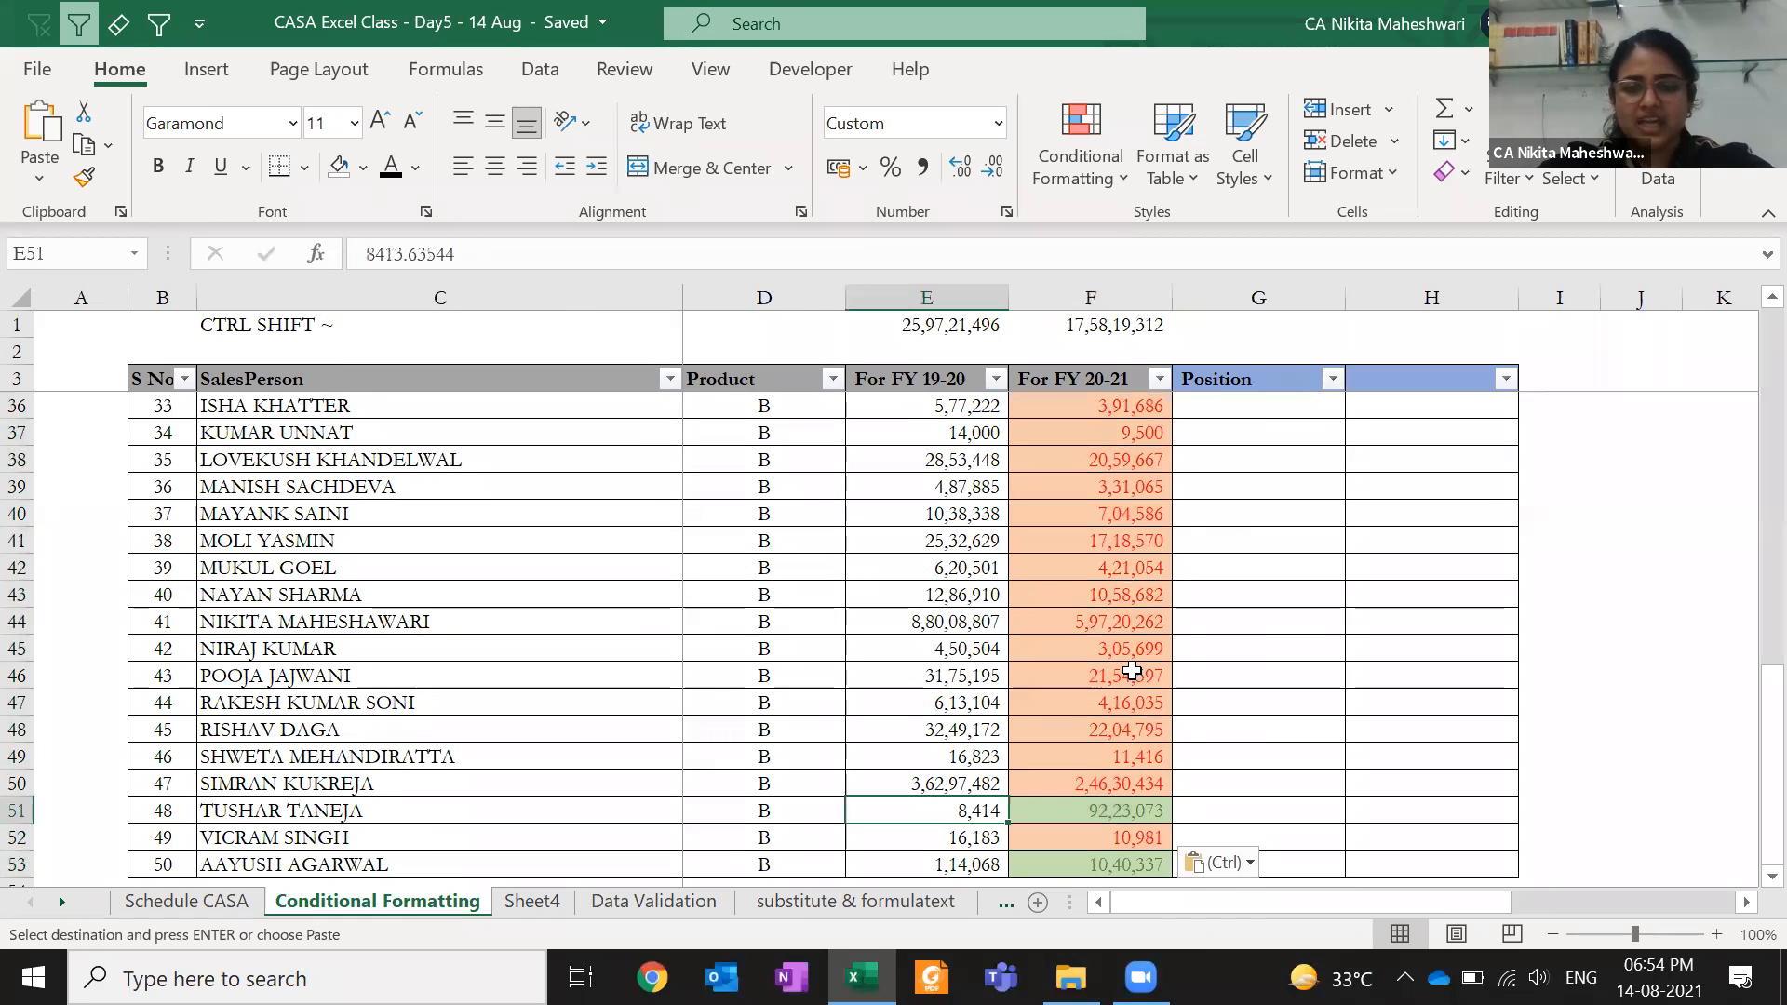
key("Right")
key("Left")
key("Right")
key("Down")
key("Down")
key("Page_Up")
key("Page_Up")
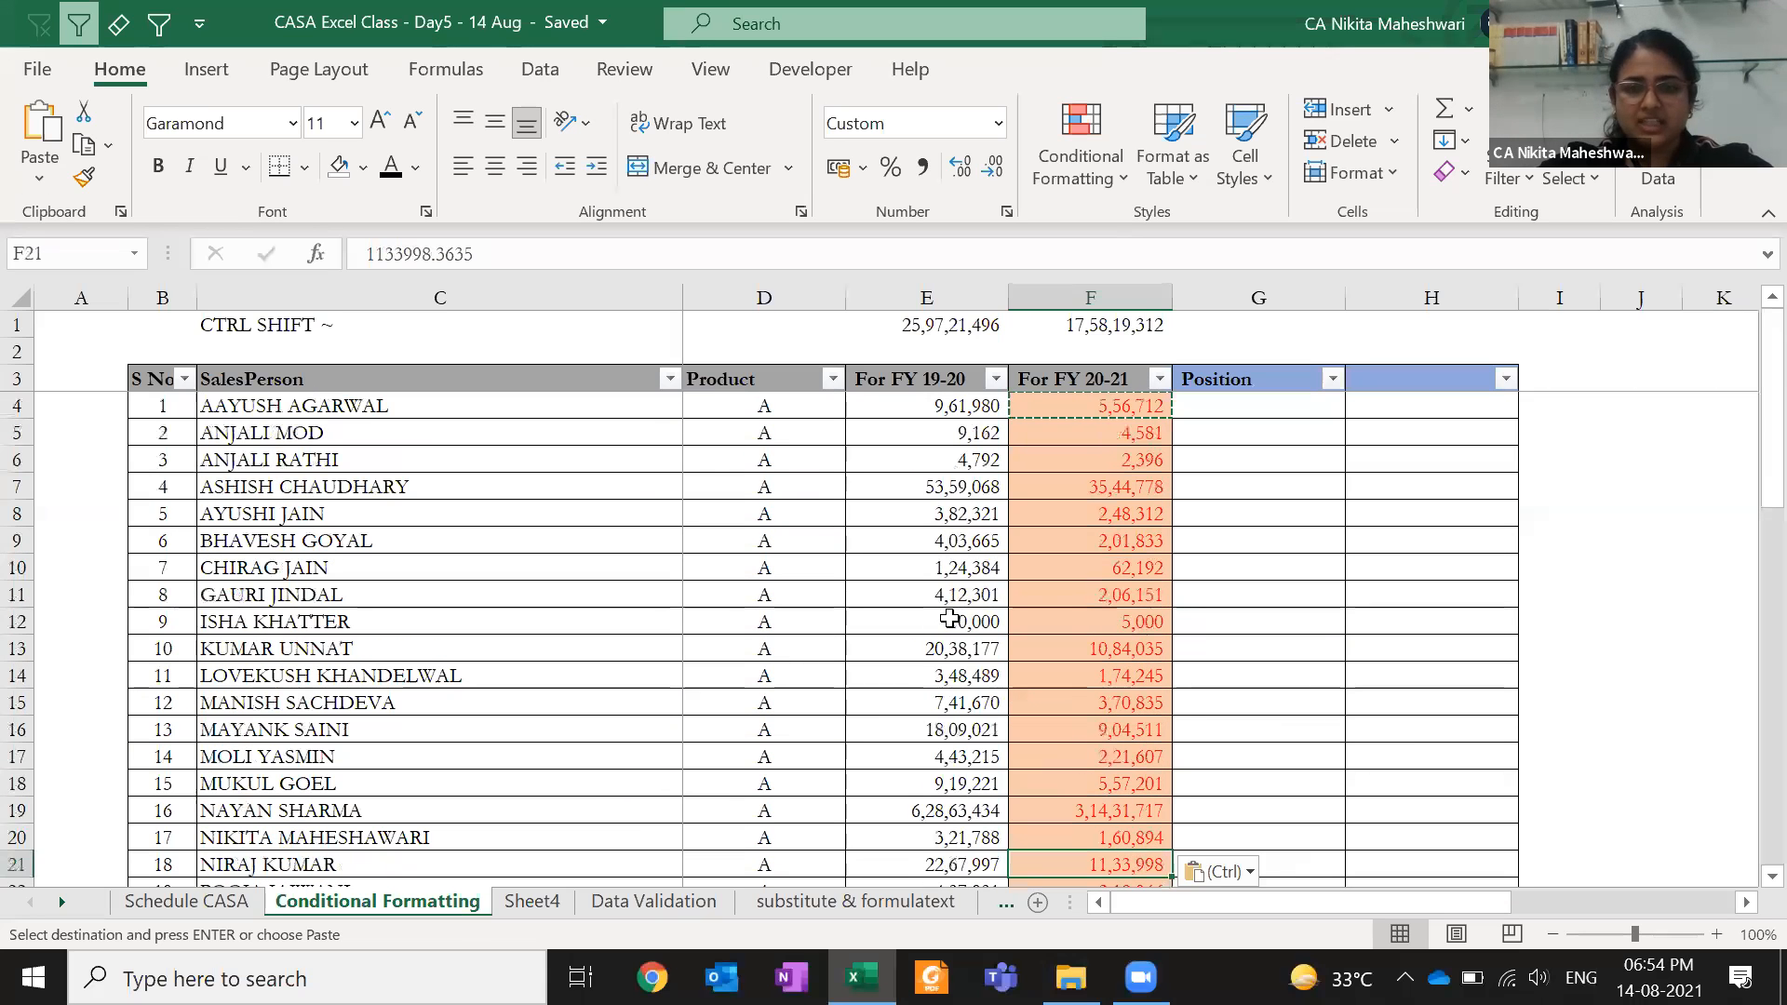
left_click(949, 619)
key("Escape")
left_click(1109, 625)
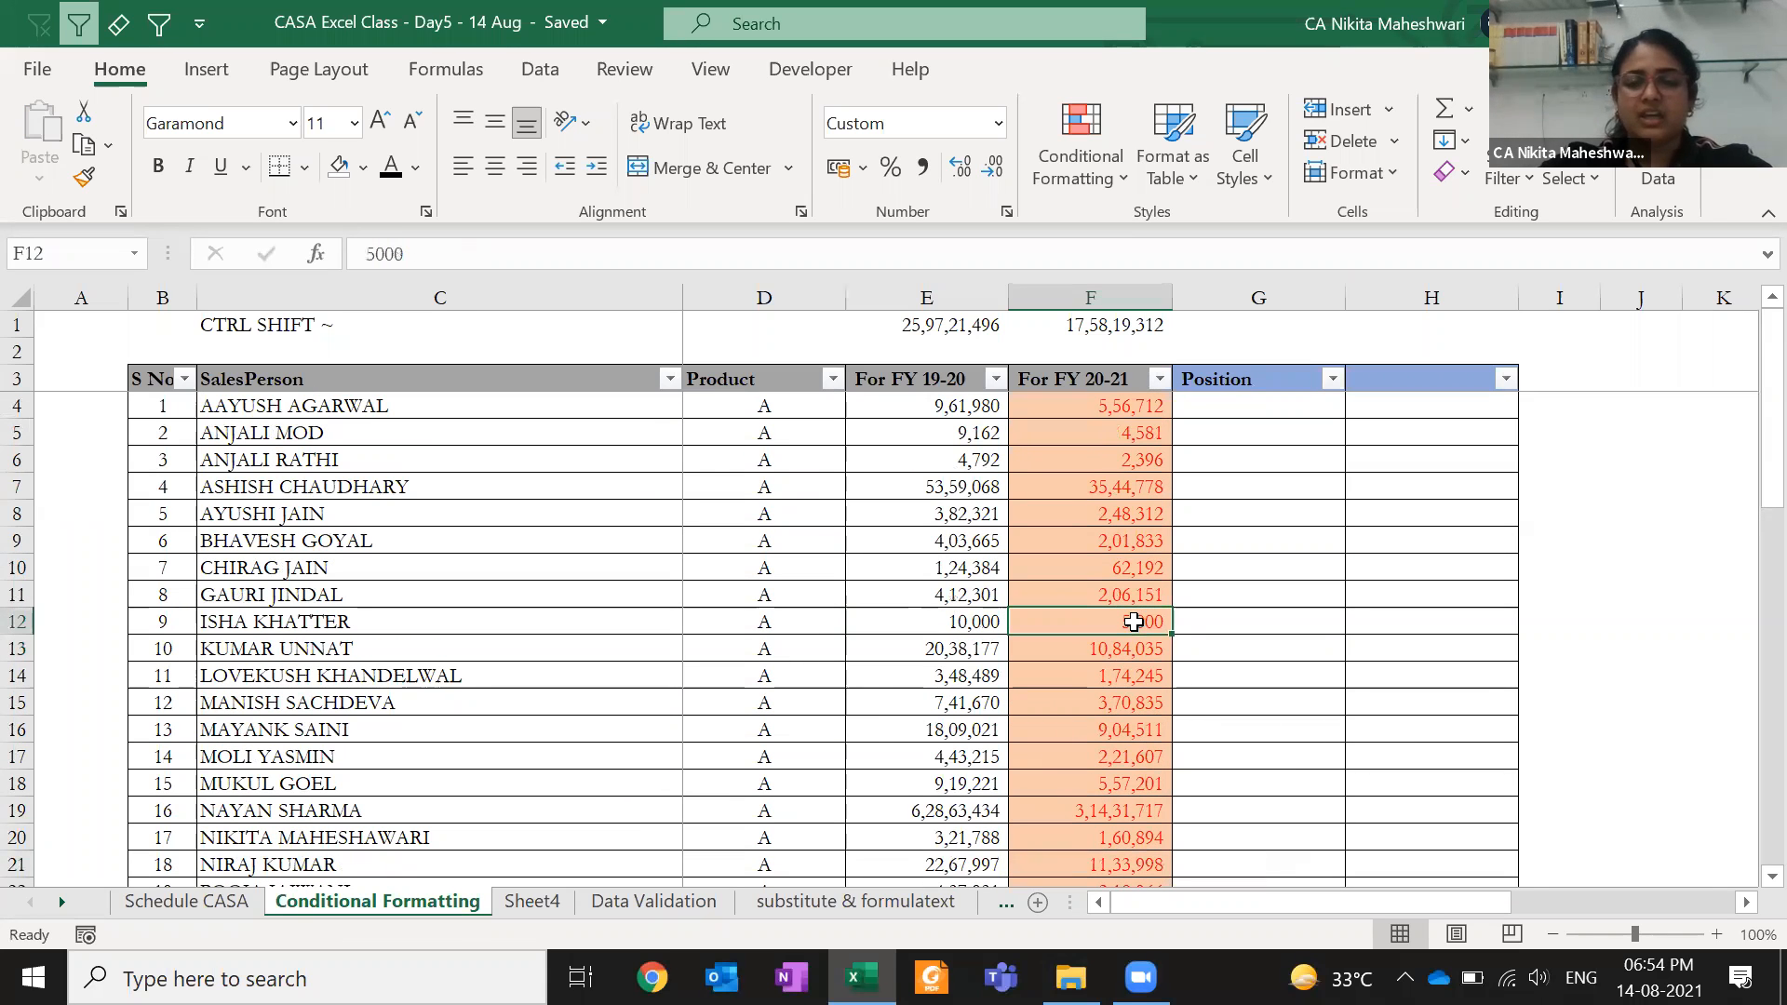
key("ctrl+Up")
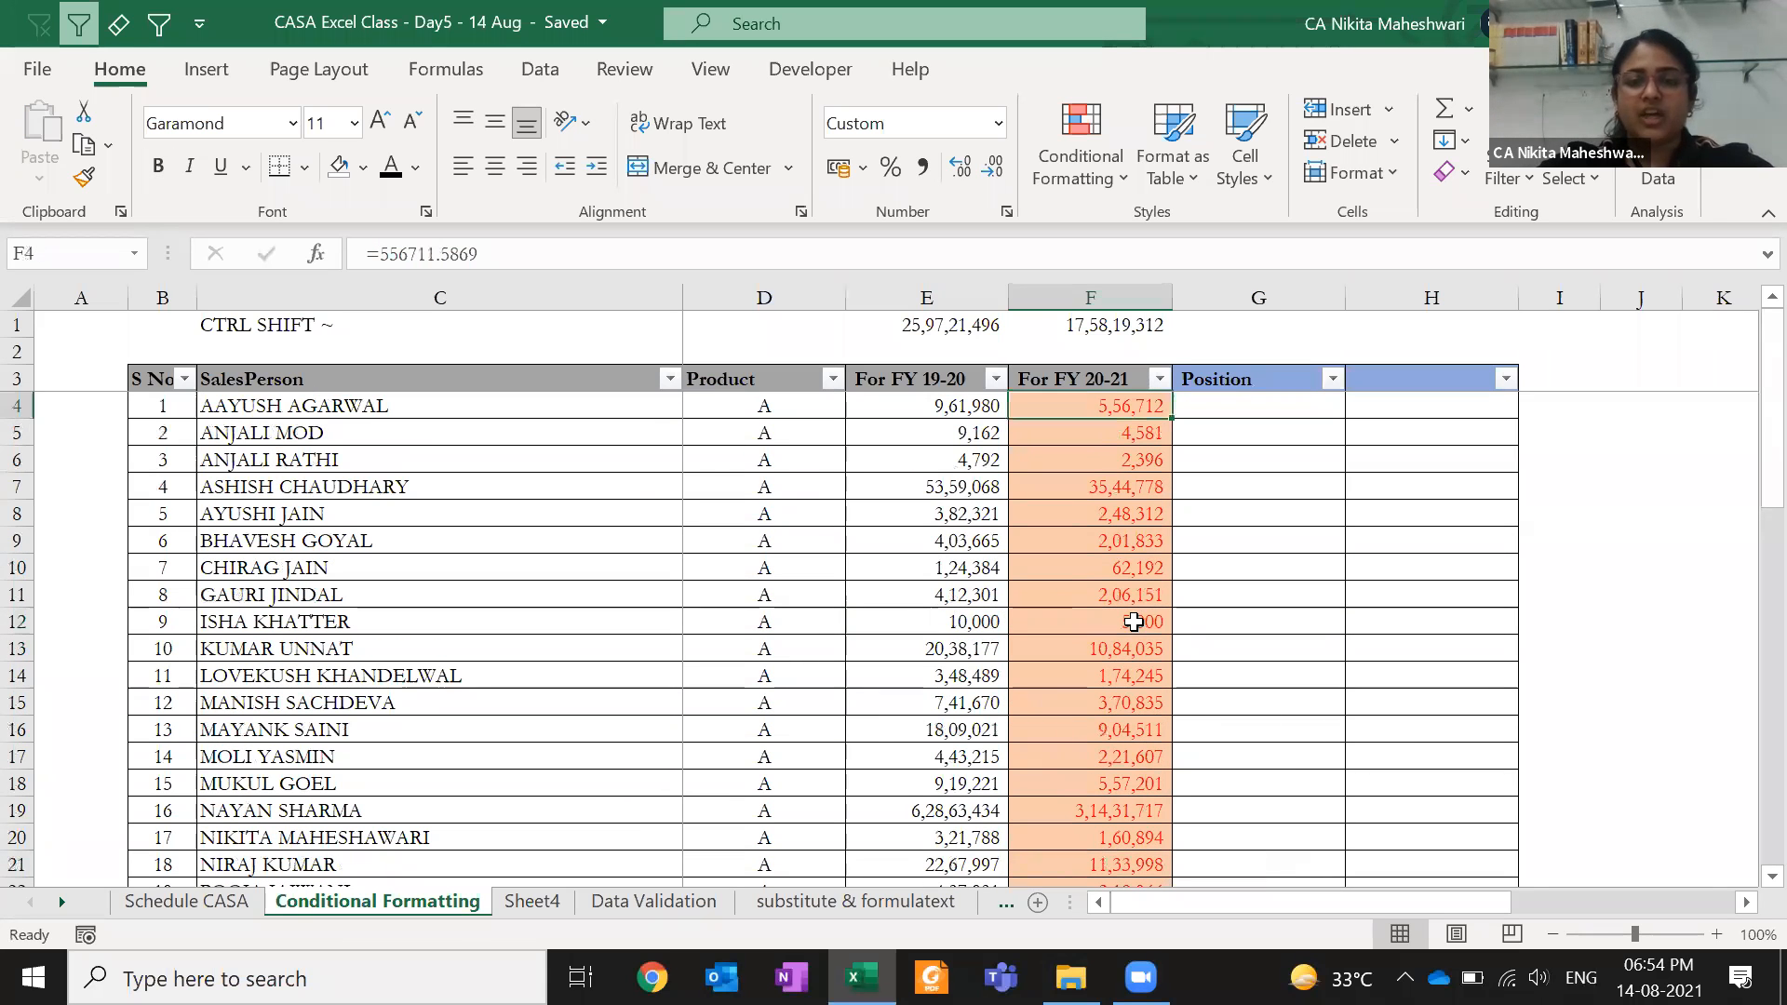
key("ctrl+shift+Down")
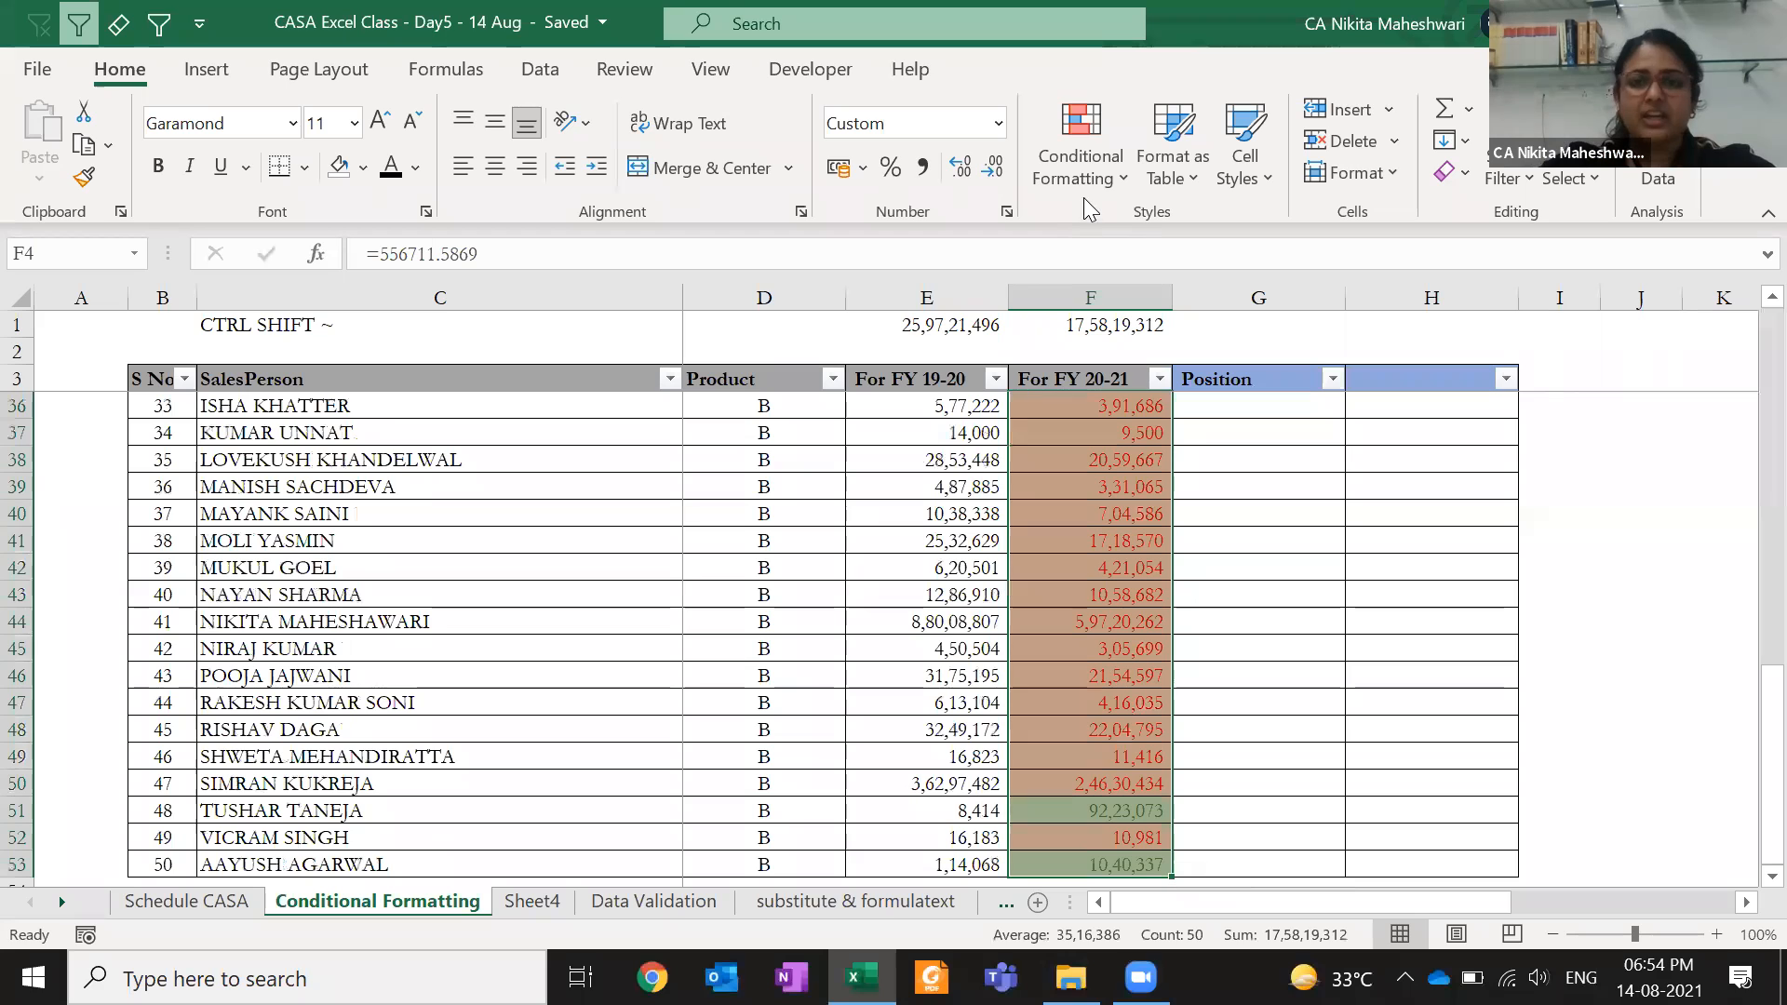
- Open the Conditional Formatting menu for the selected F4:F53 range
left_click(1079, 173)
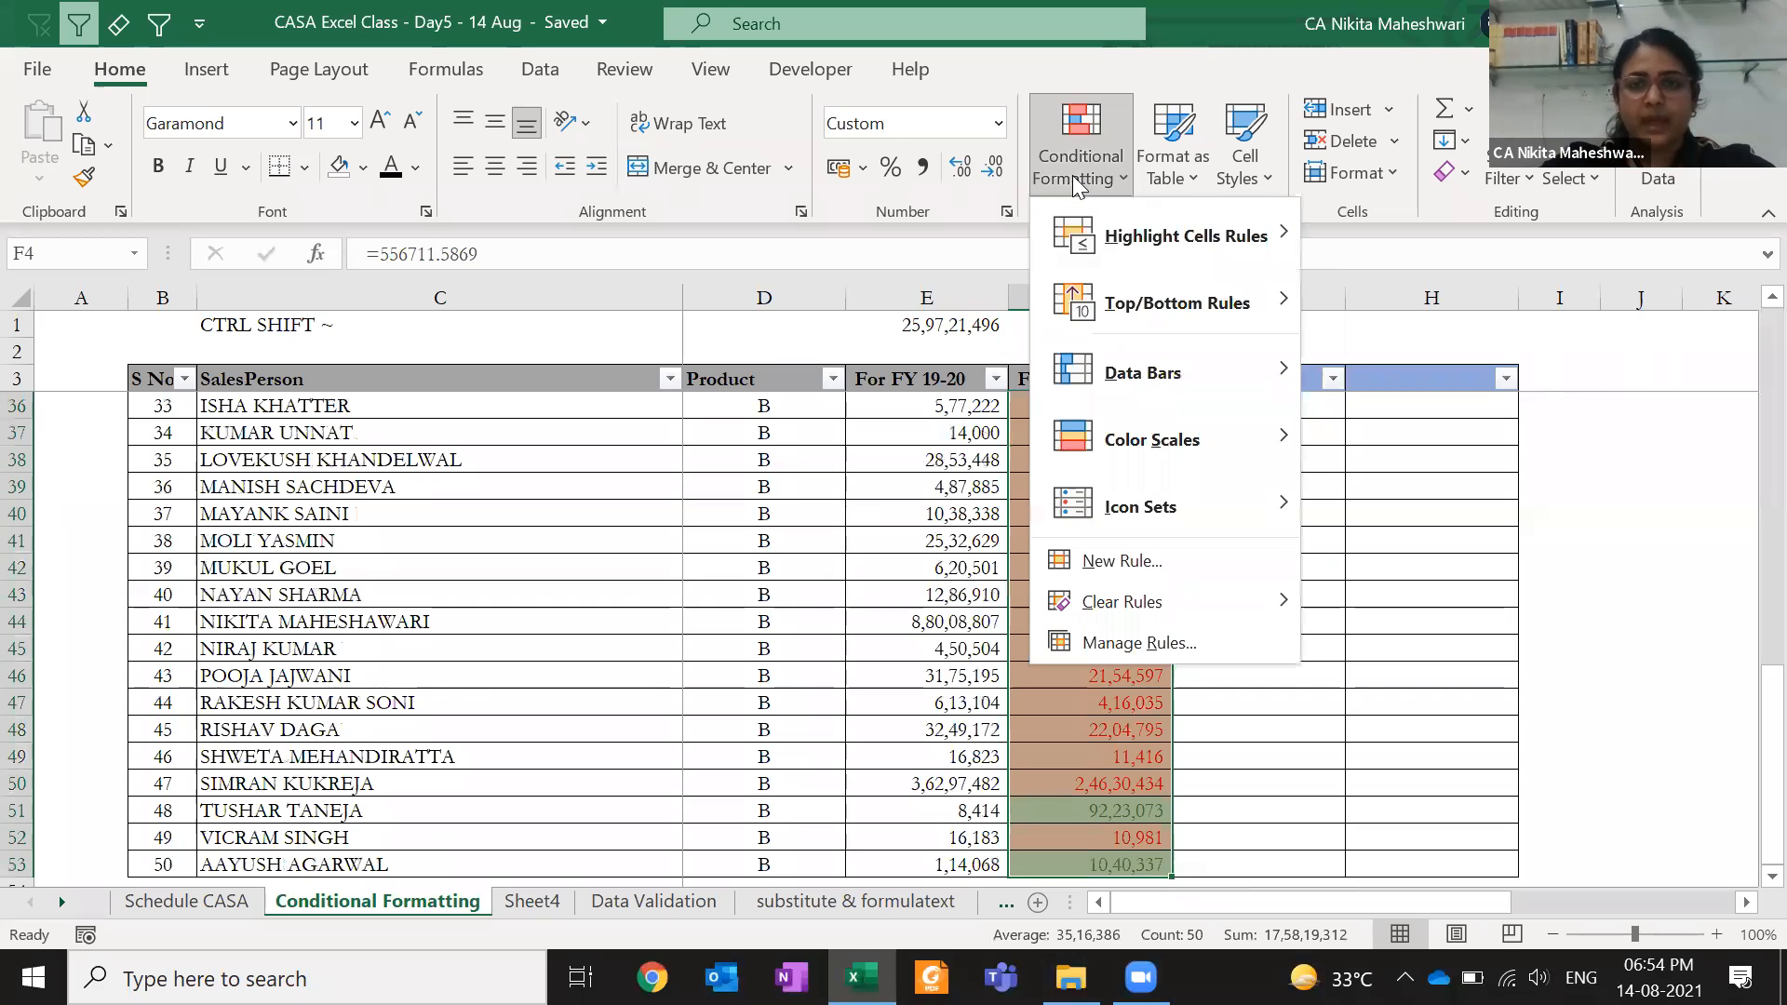
- Review the rules and ranges in the Rules Manager, confirming F5:F53 use =$E5<$F5 and =$E5>$F5
left_click(1124, 642)
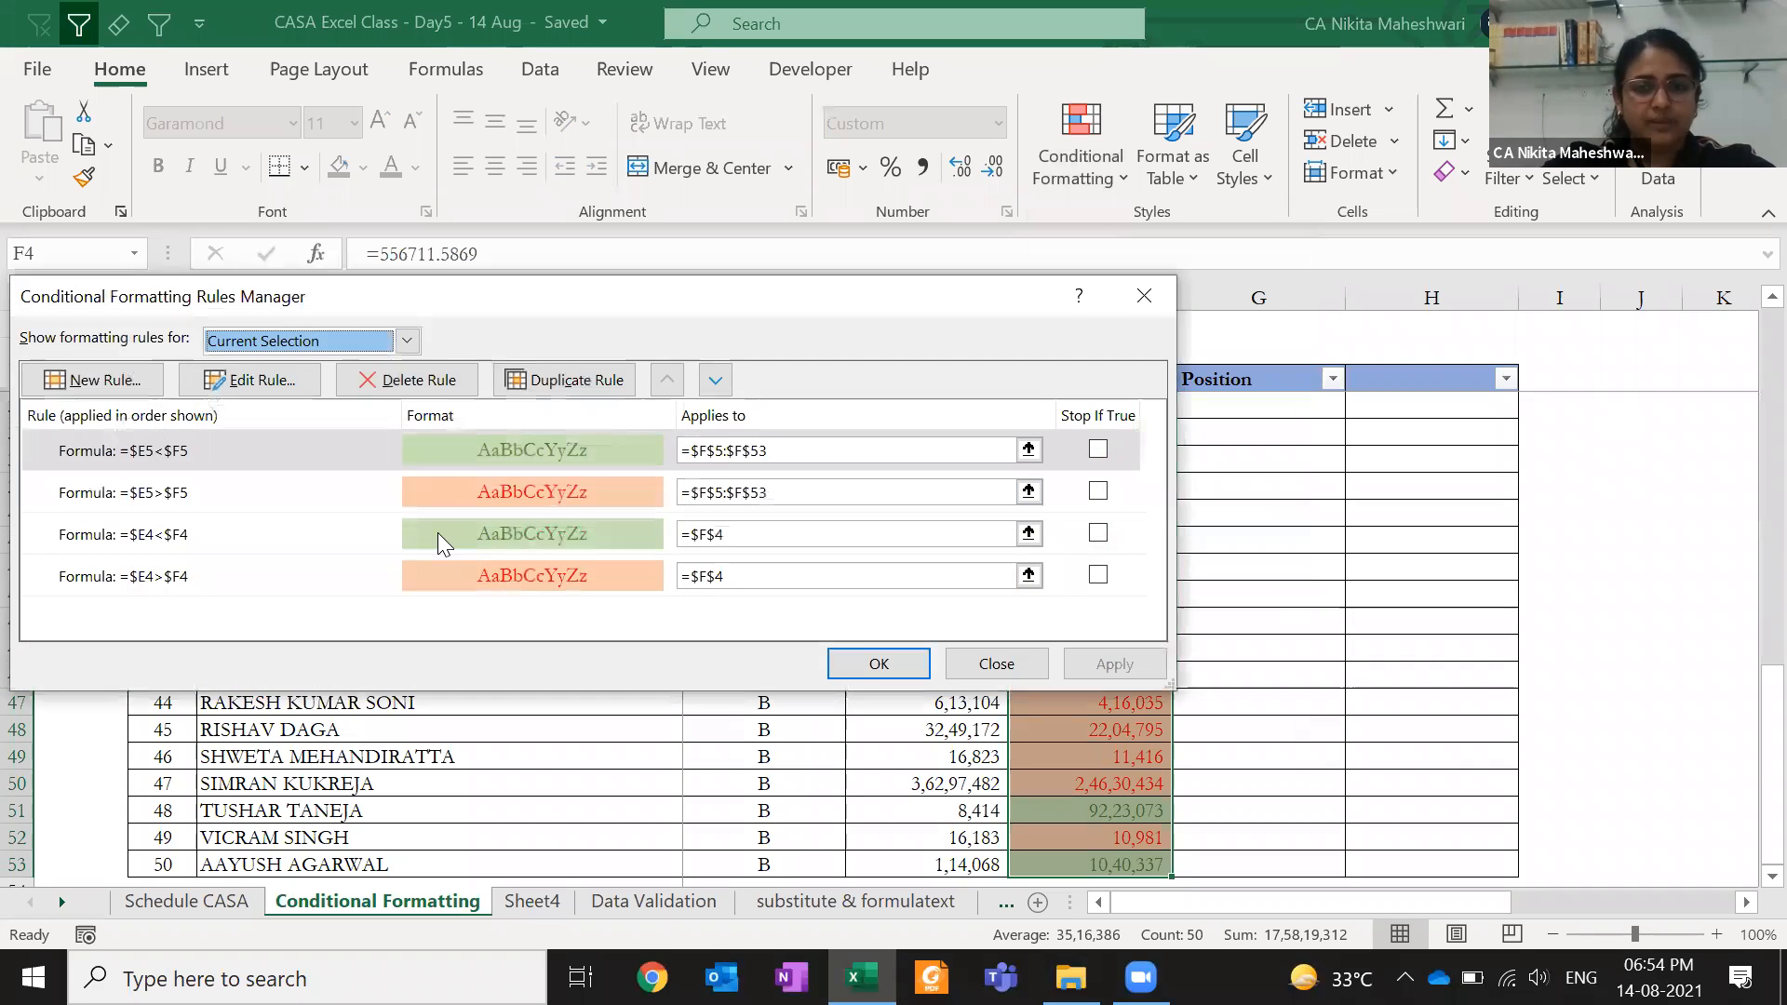
left_click(261, 505)
key("Down")
key("Down")
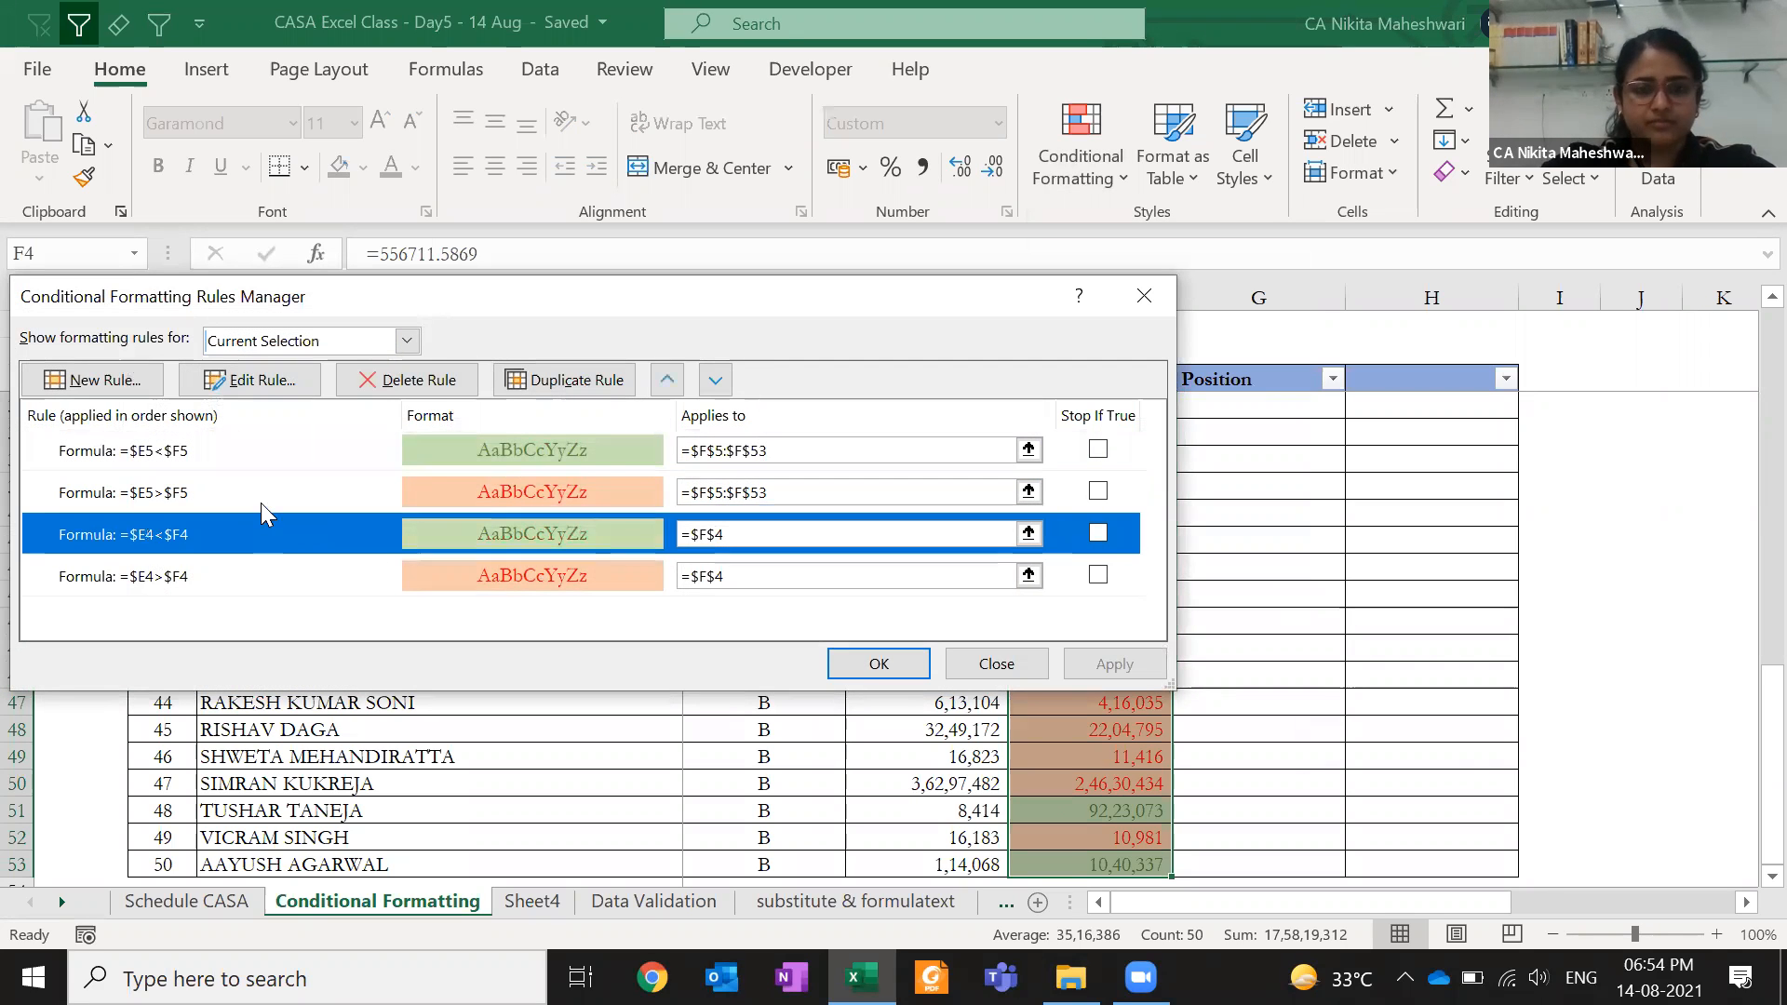
key("Up")
key("Up")
key("Up")
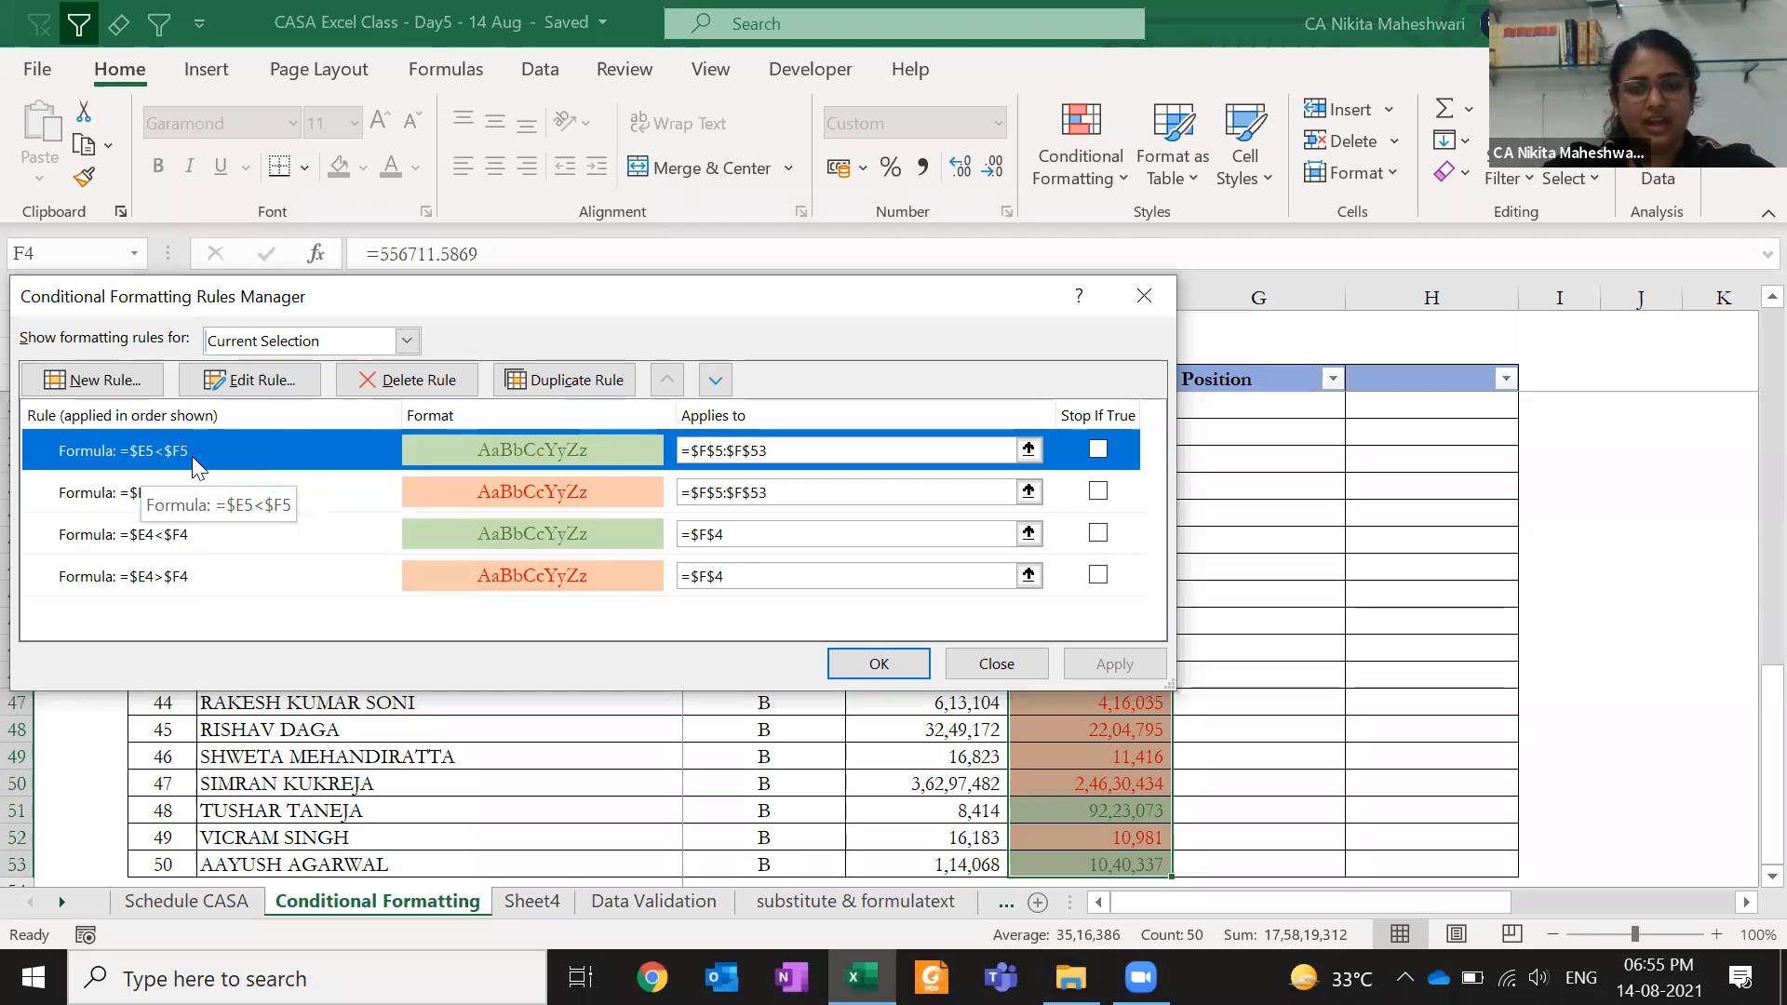
left_click_drag(797, 451, 664, 452)
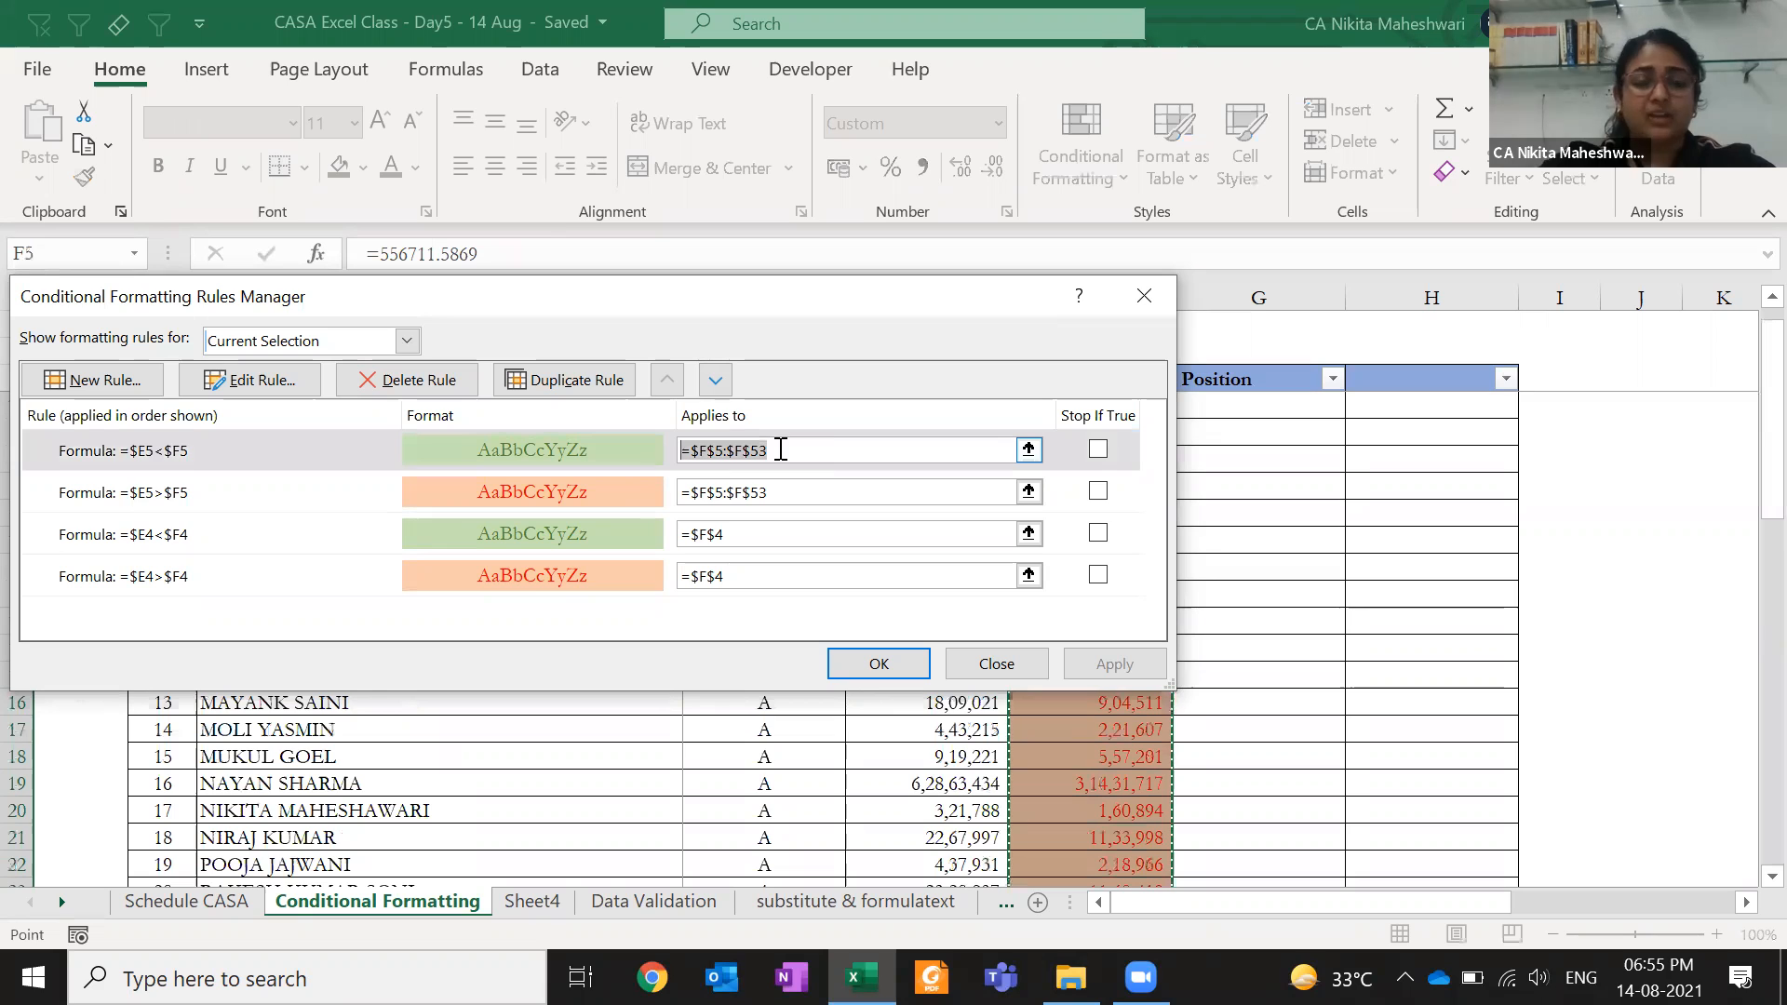
left_click(151, 454)
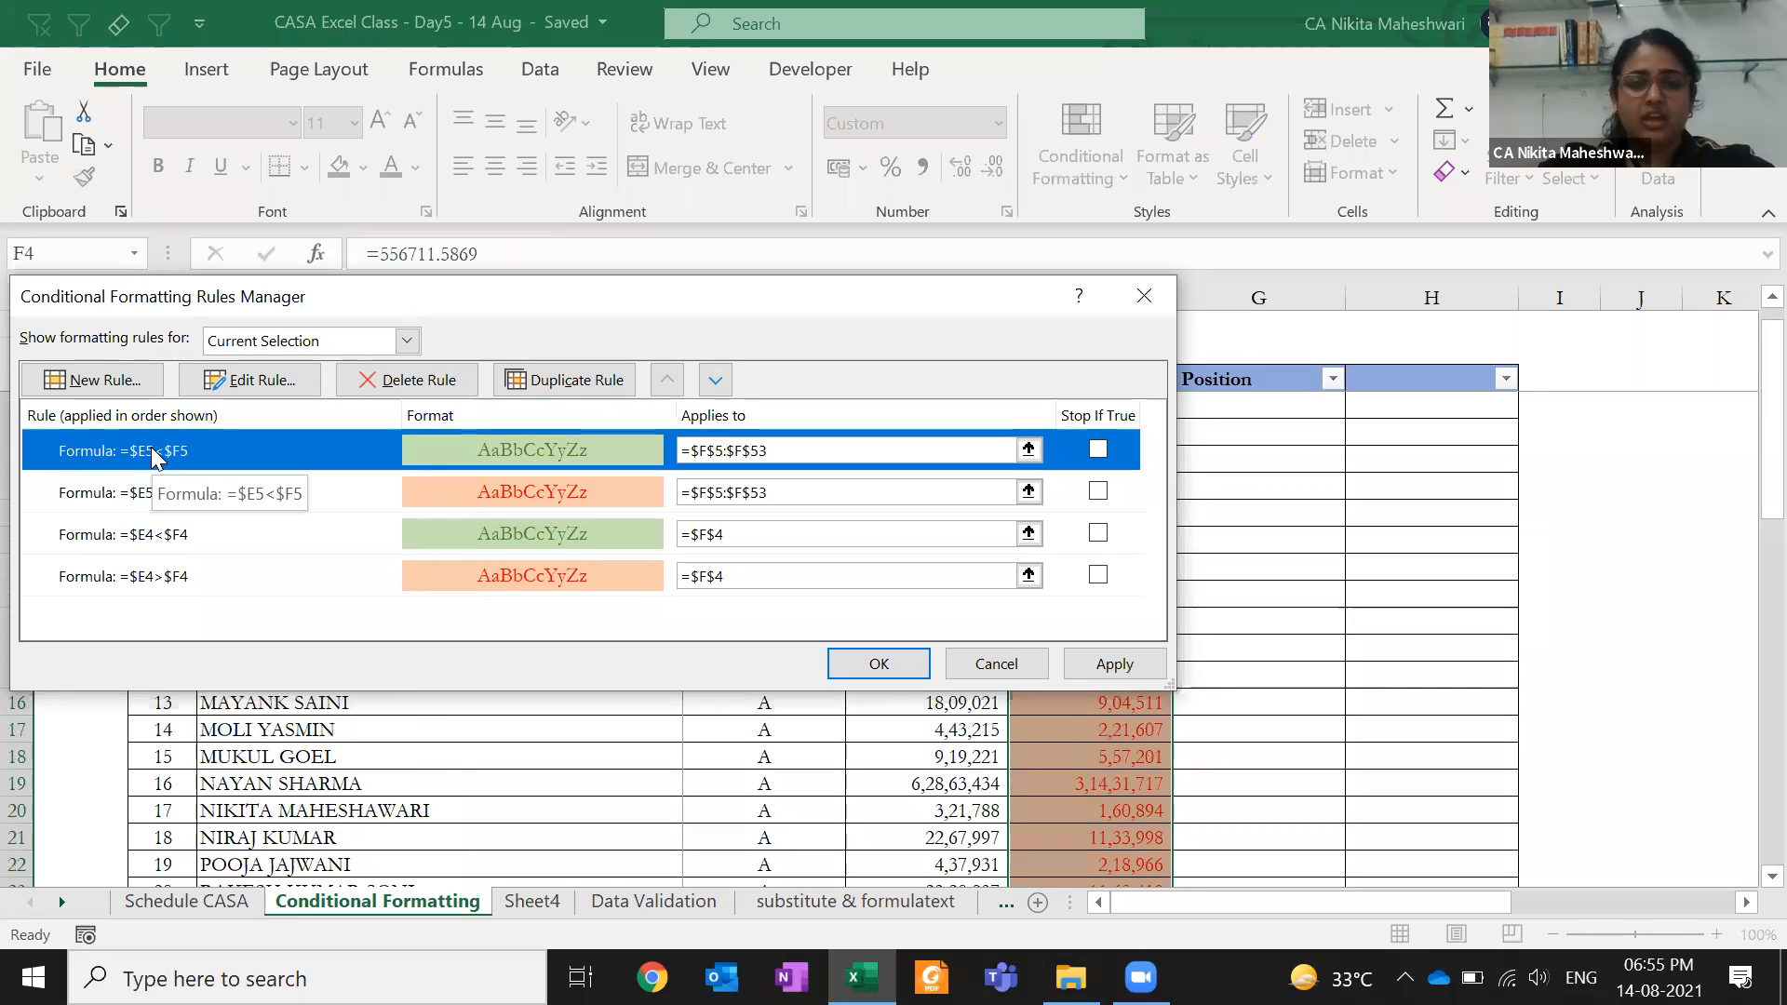
key("Return")
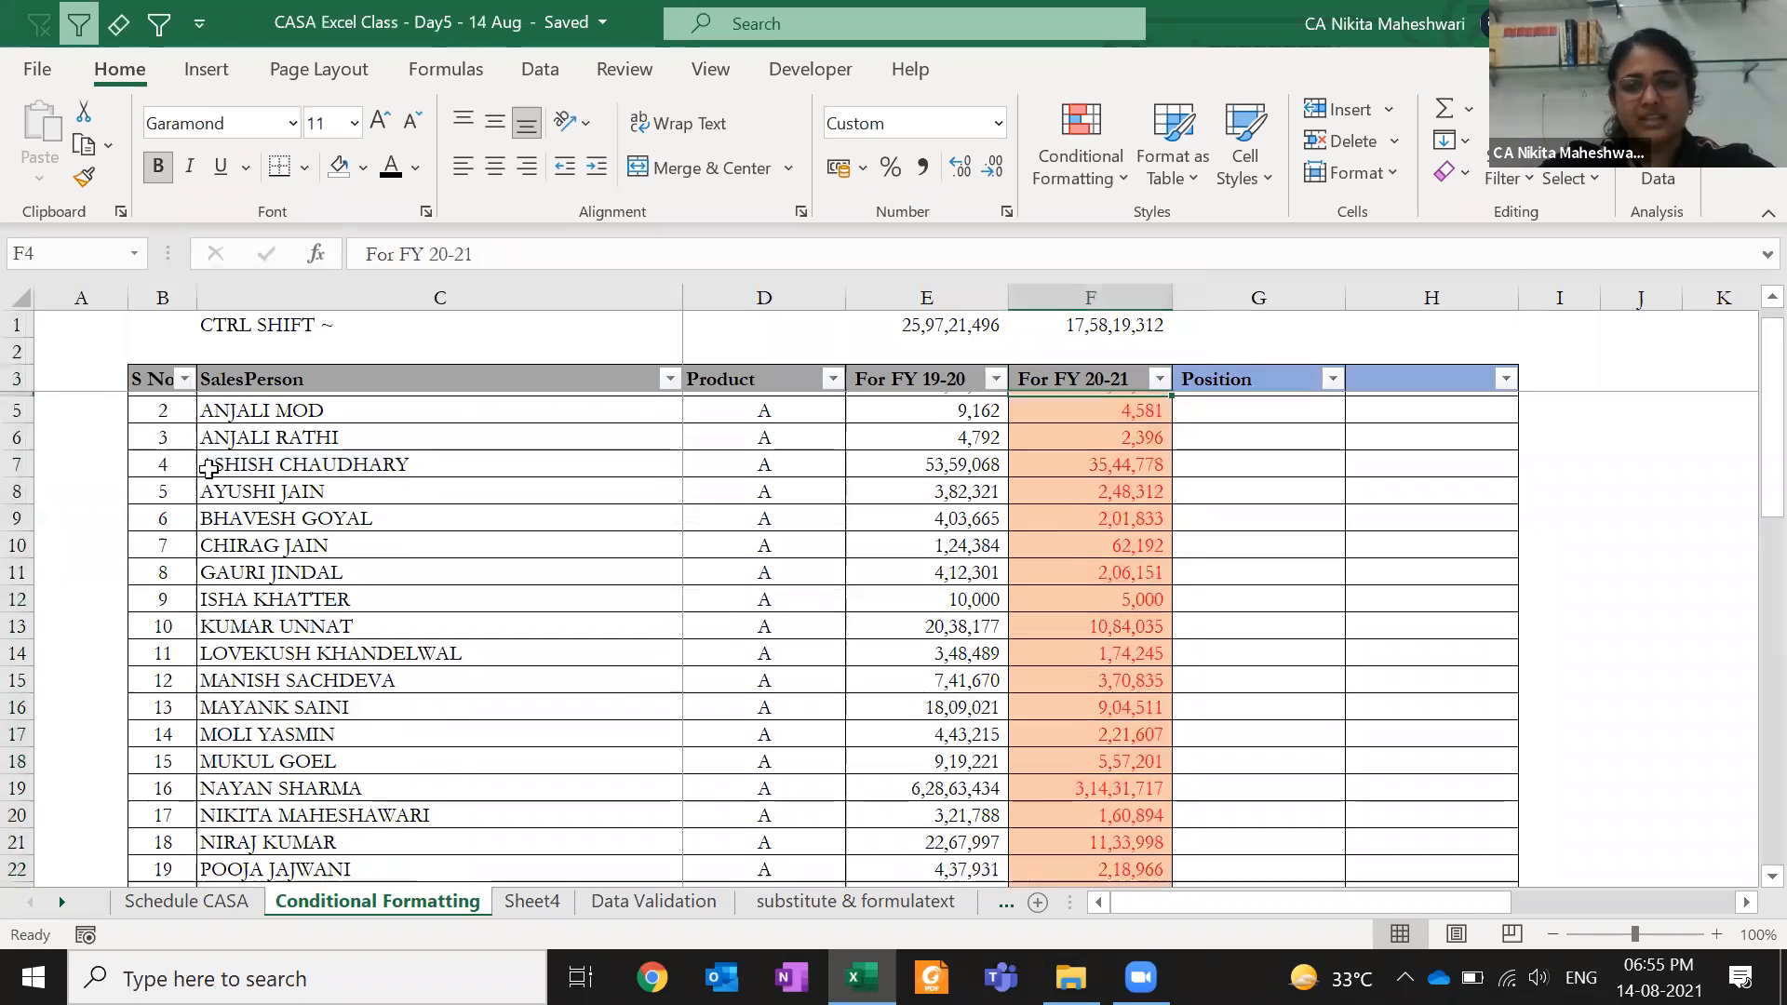
- Test the rule by entering 819 in E4, undo it, and open Conditional Formatting
key("Return")
key("Page_Down")
key("Page_Up")
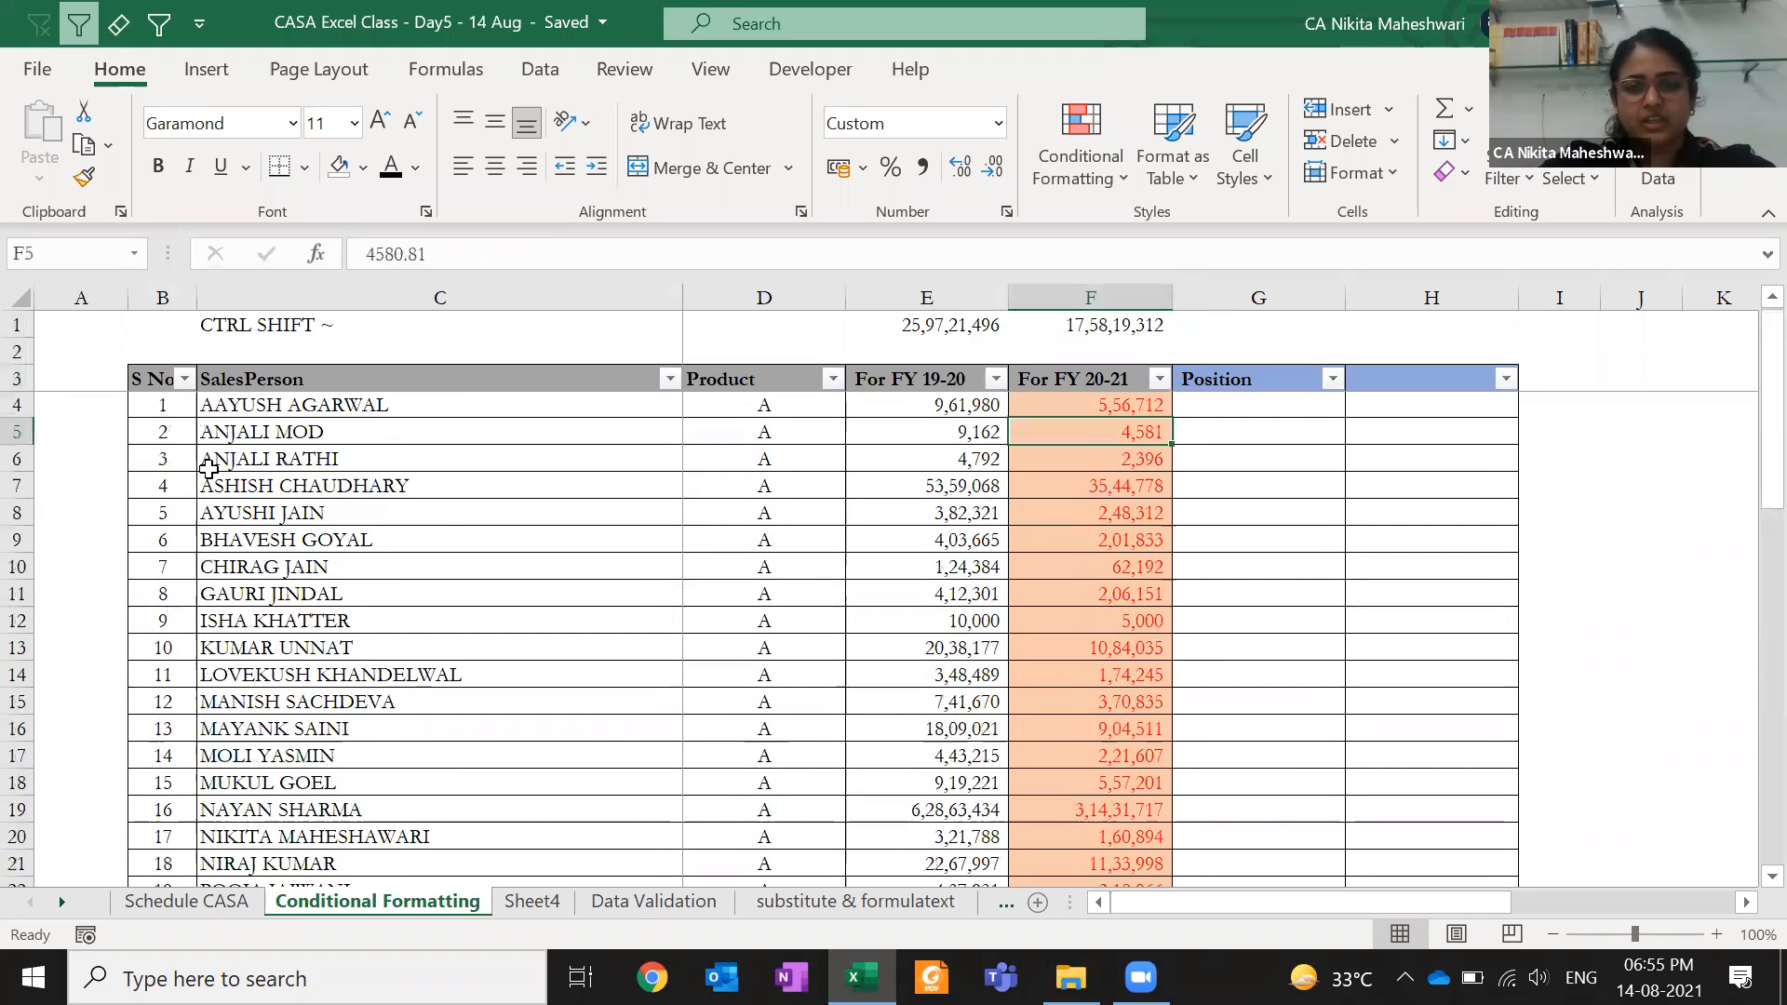
key("Up")
key("Left")
type("819")
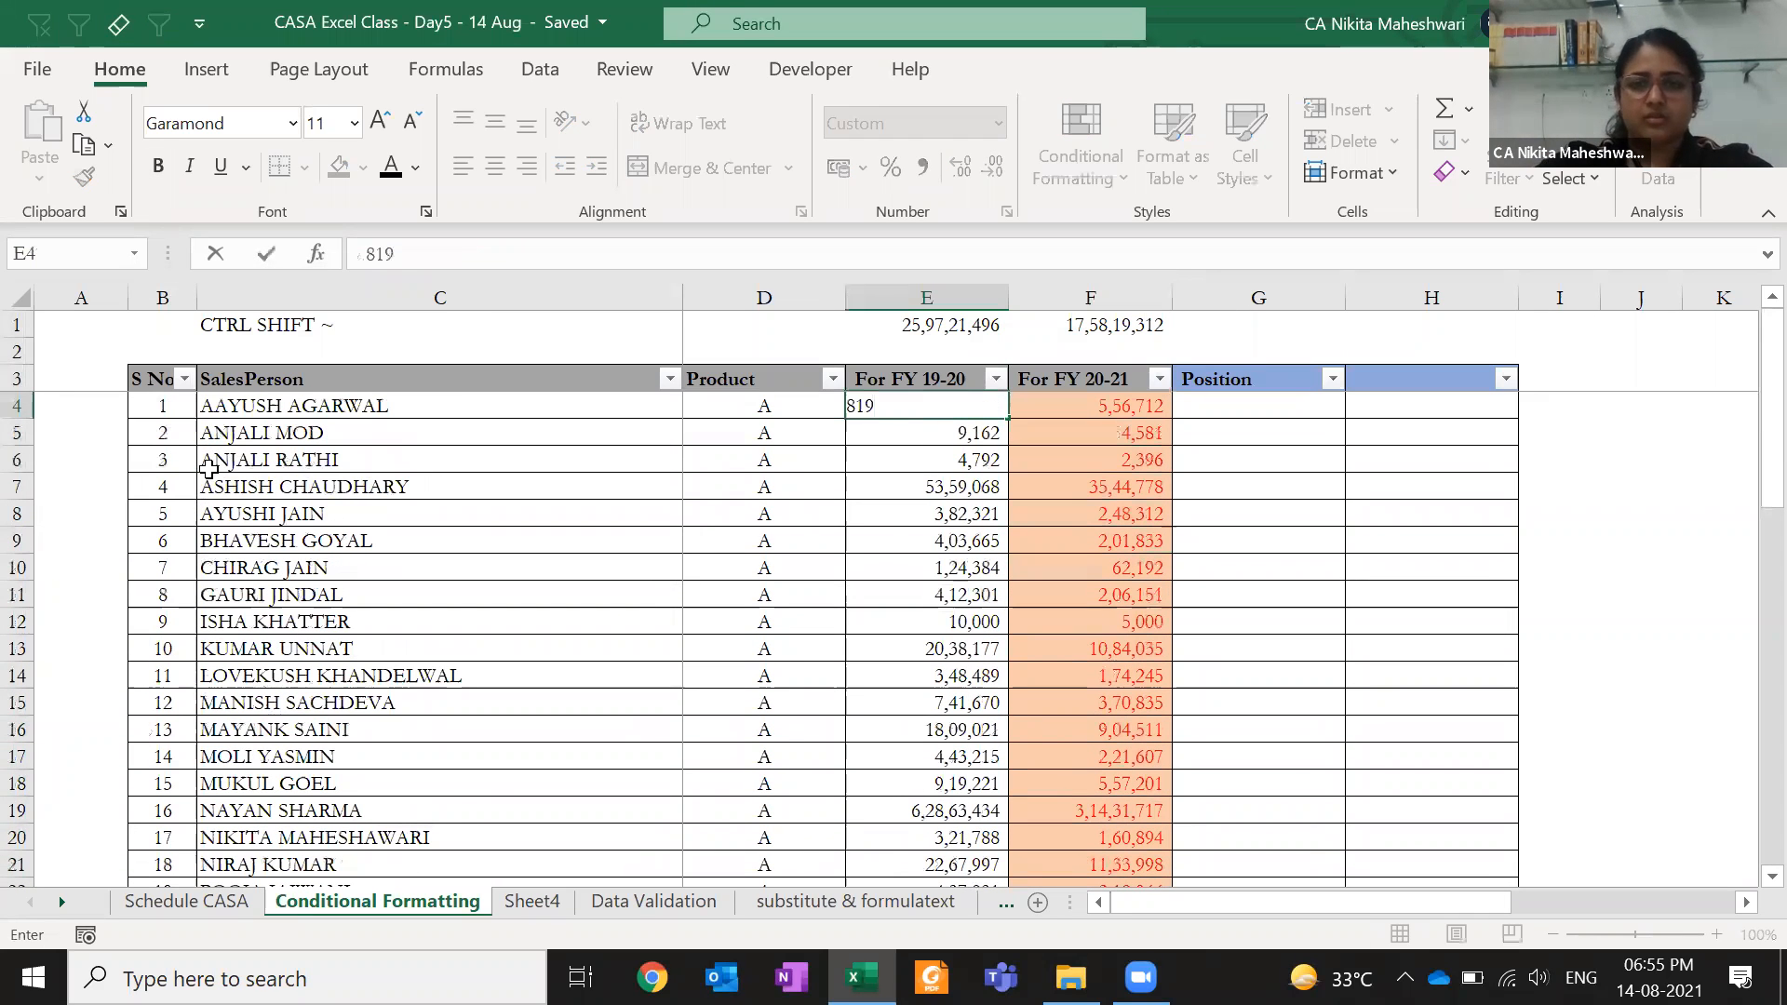
key("Tab")
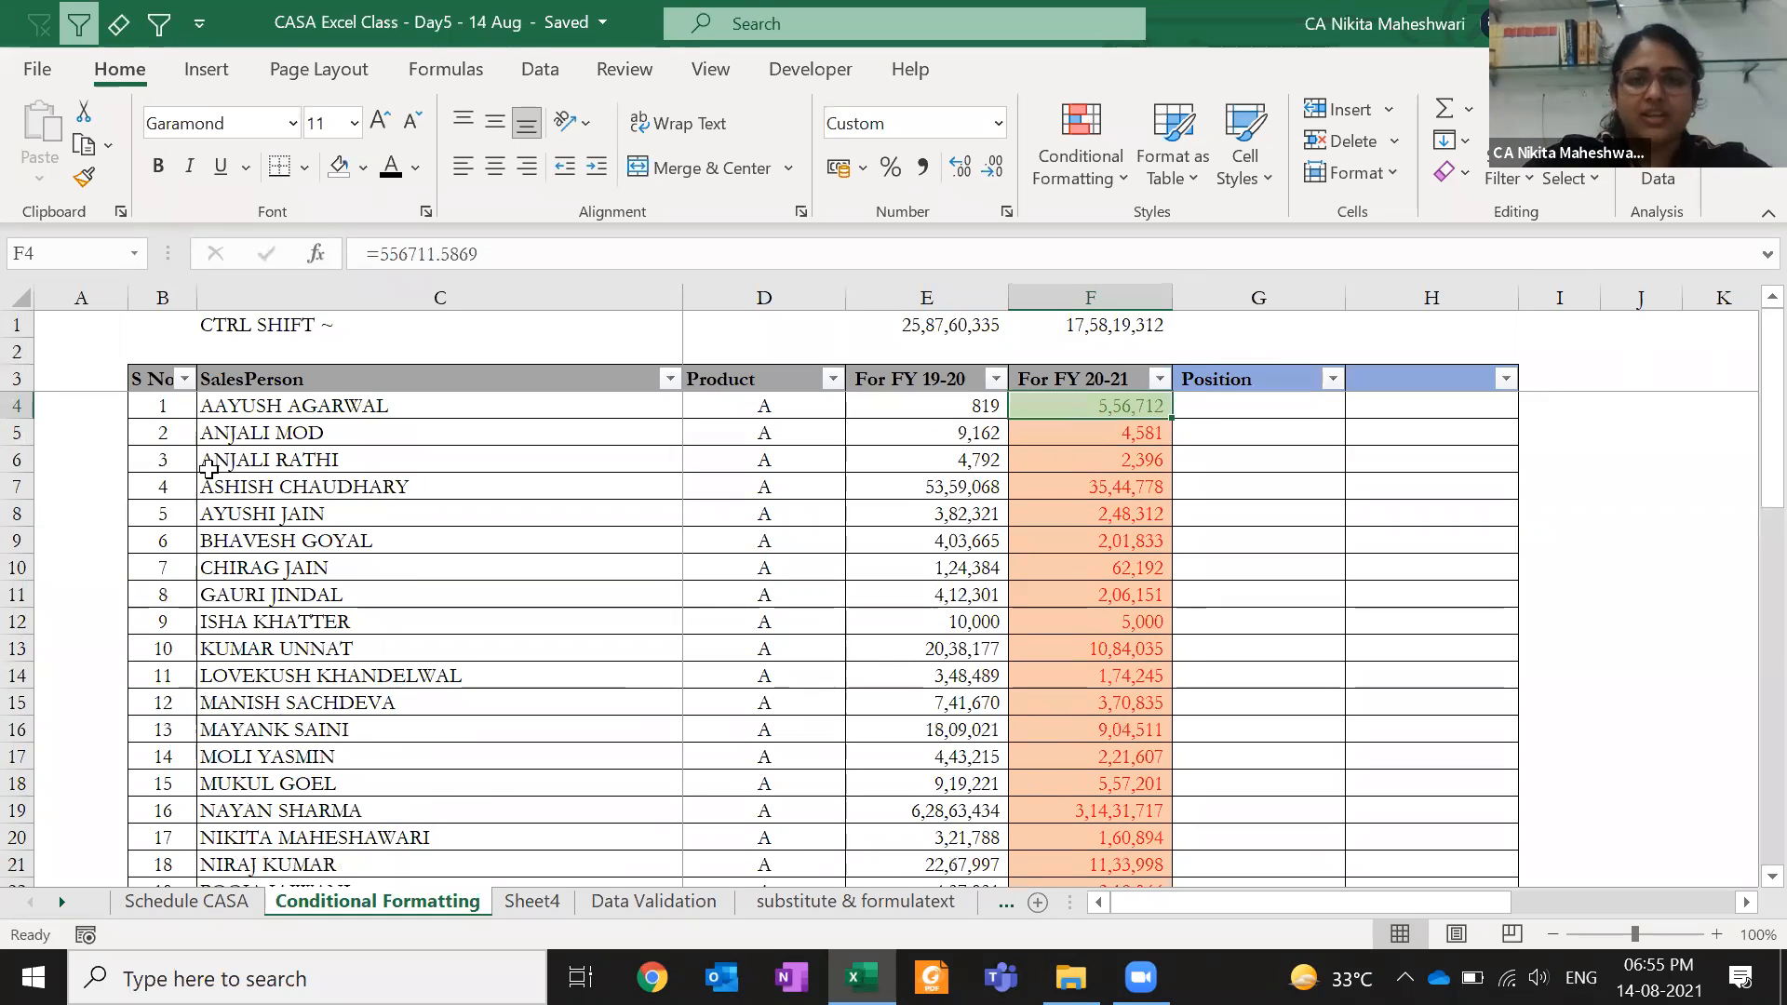
key("ctrl+z")
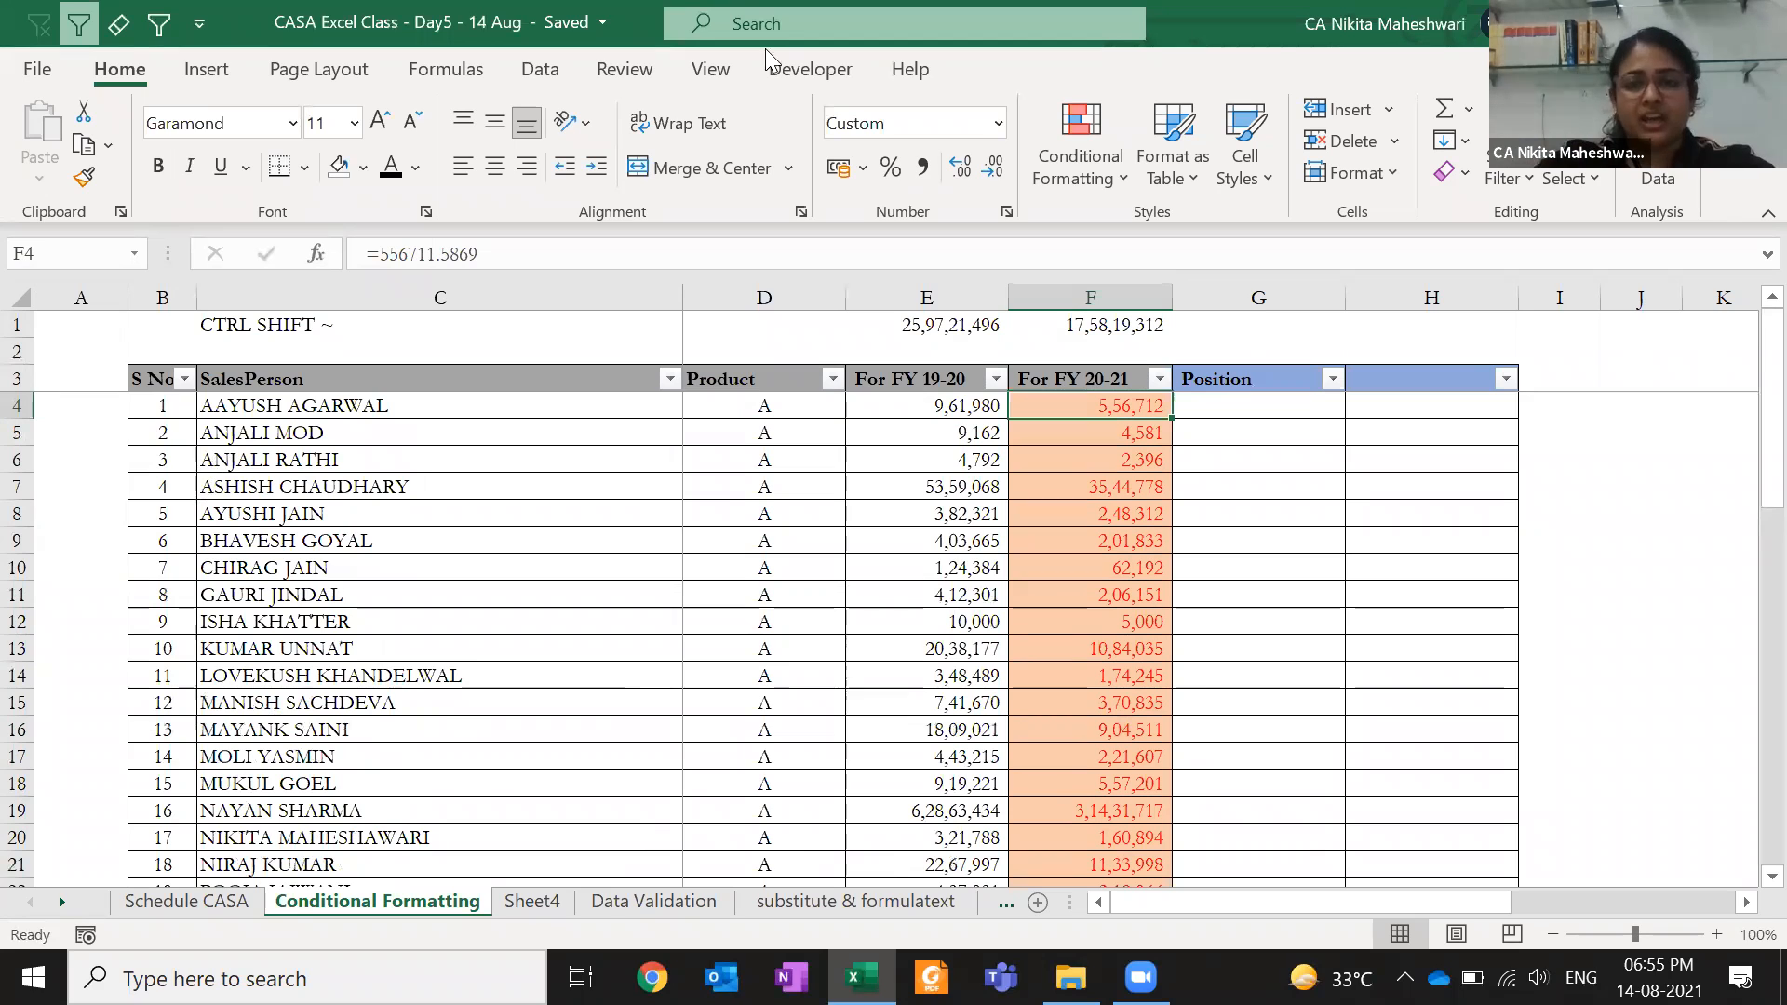
left_click(1080, 157)
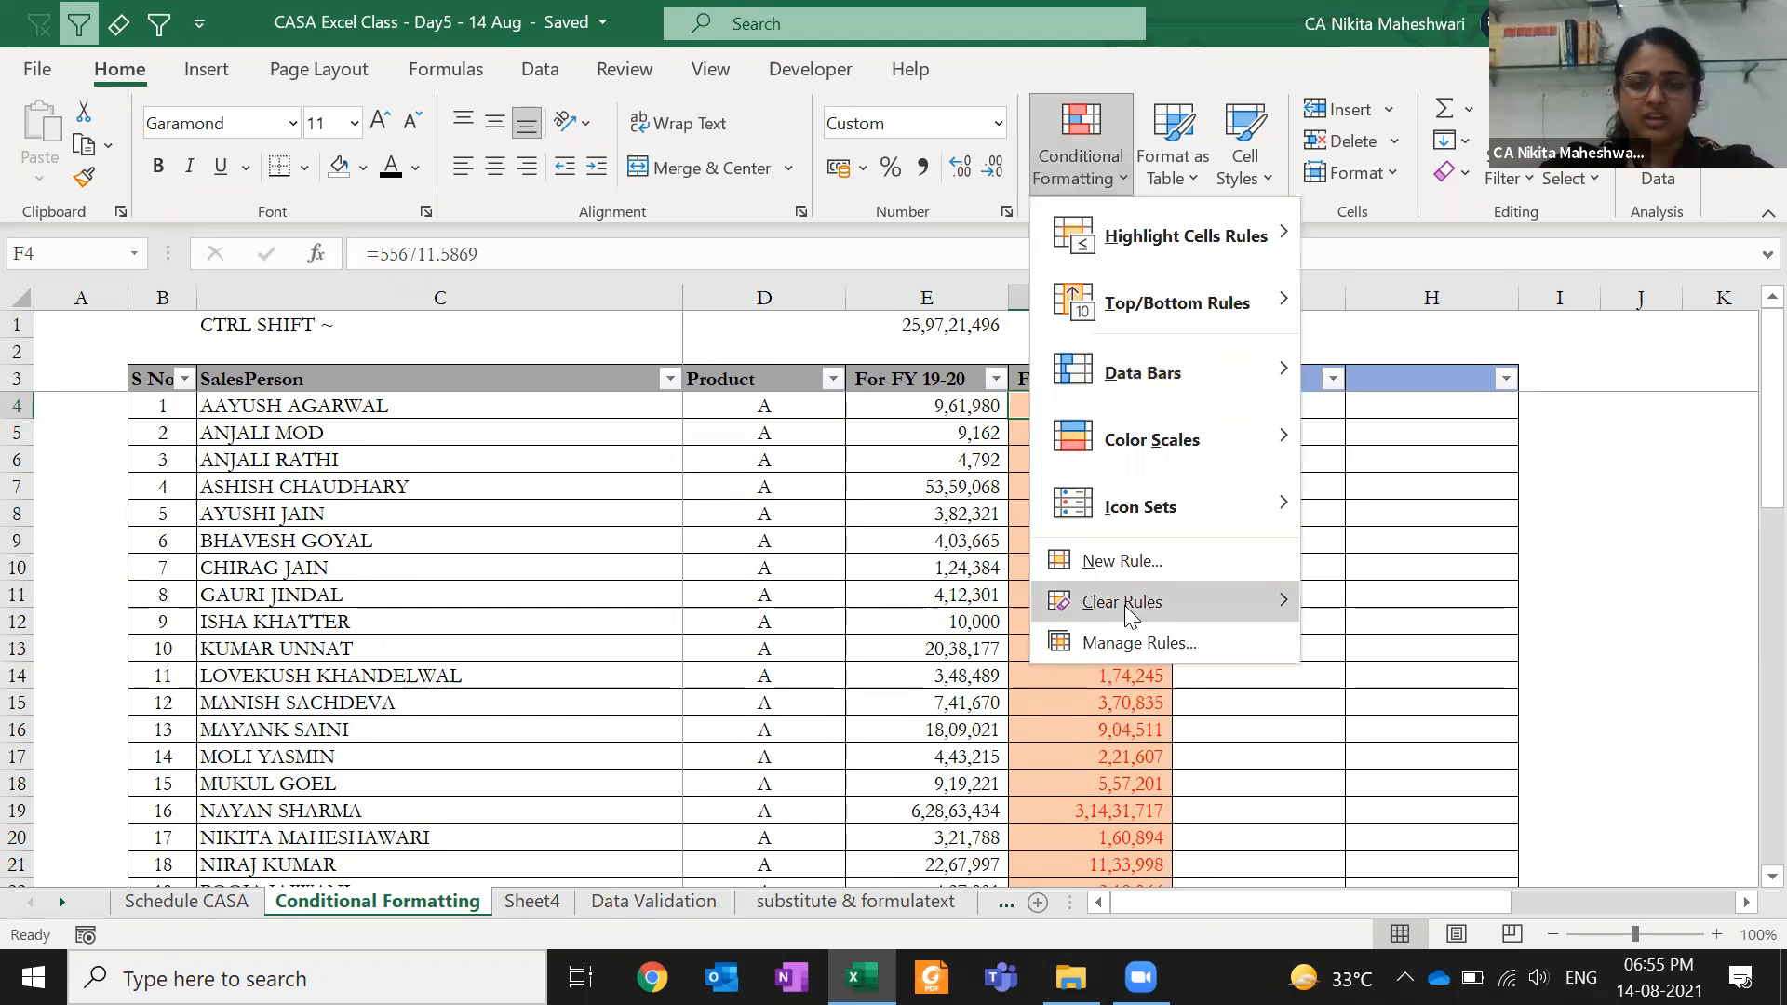
left_click(1129, 636)
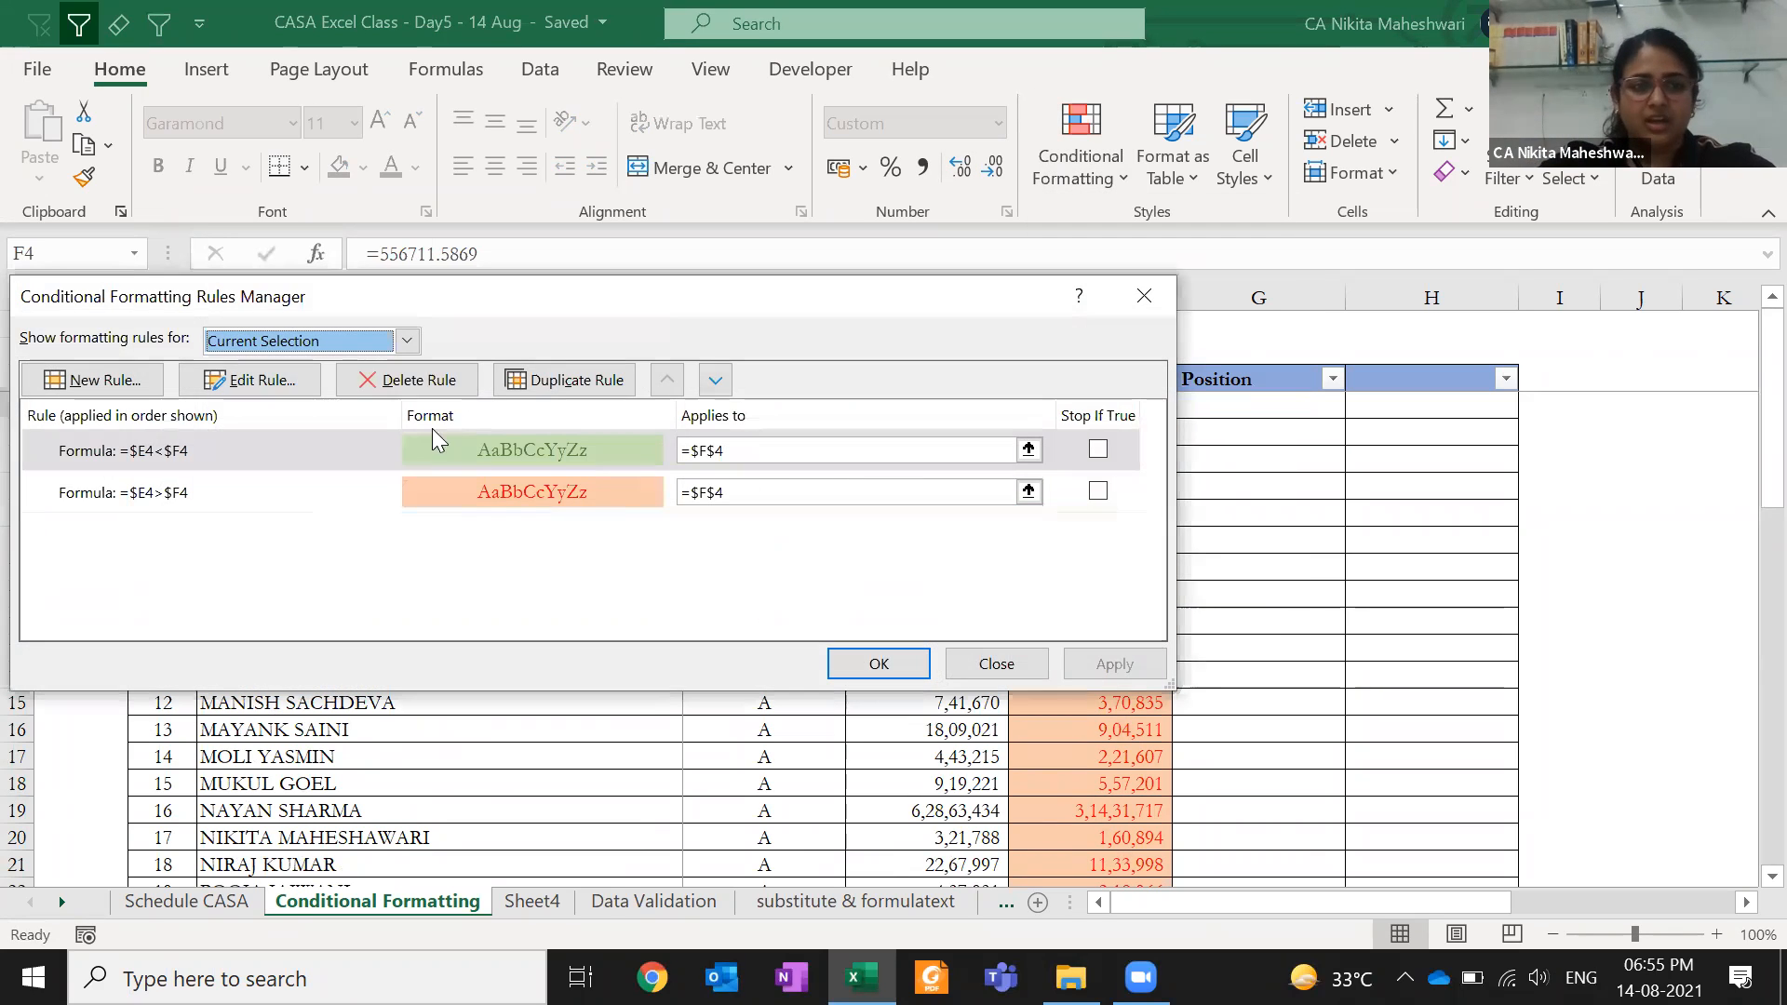
left_click(293, 341)
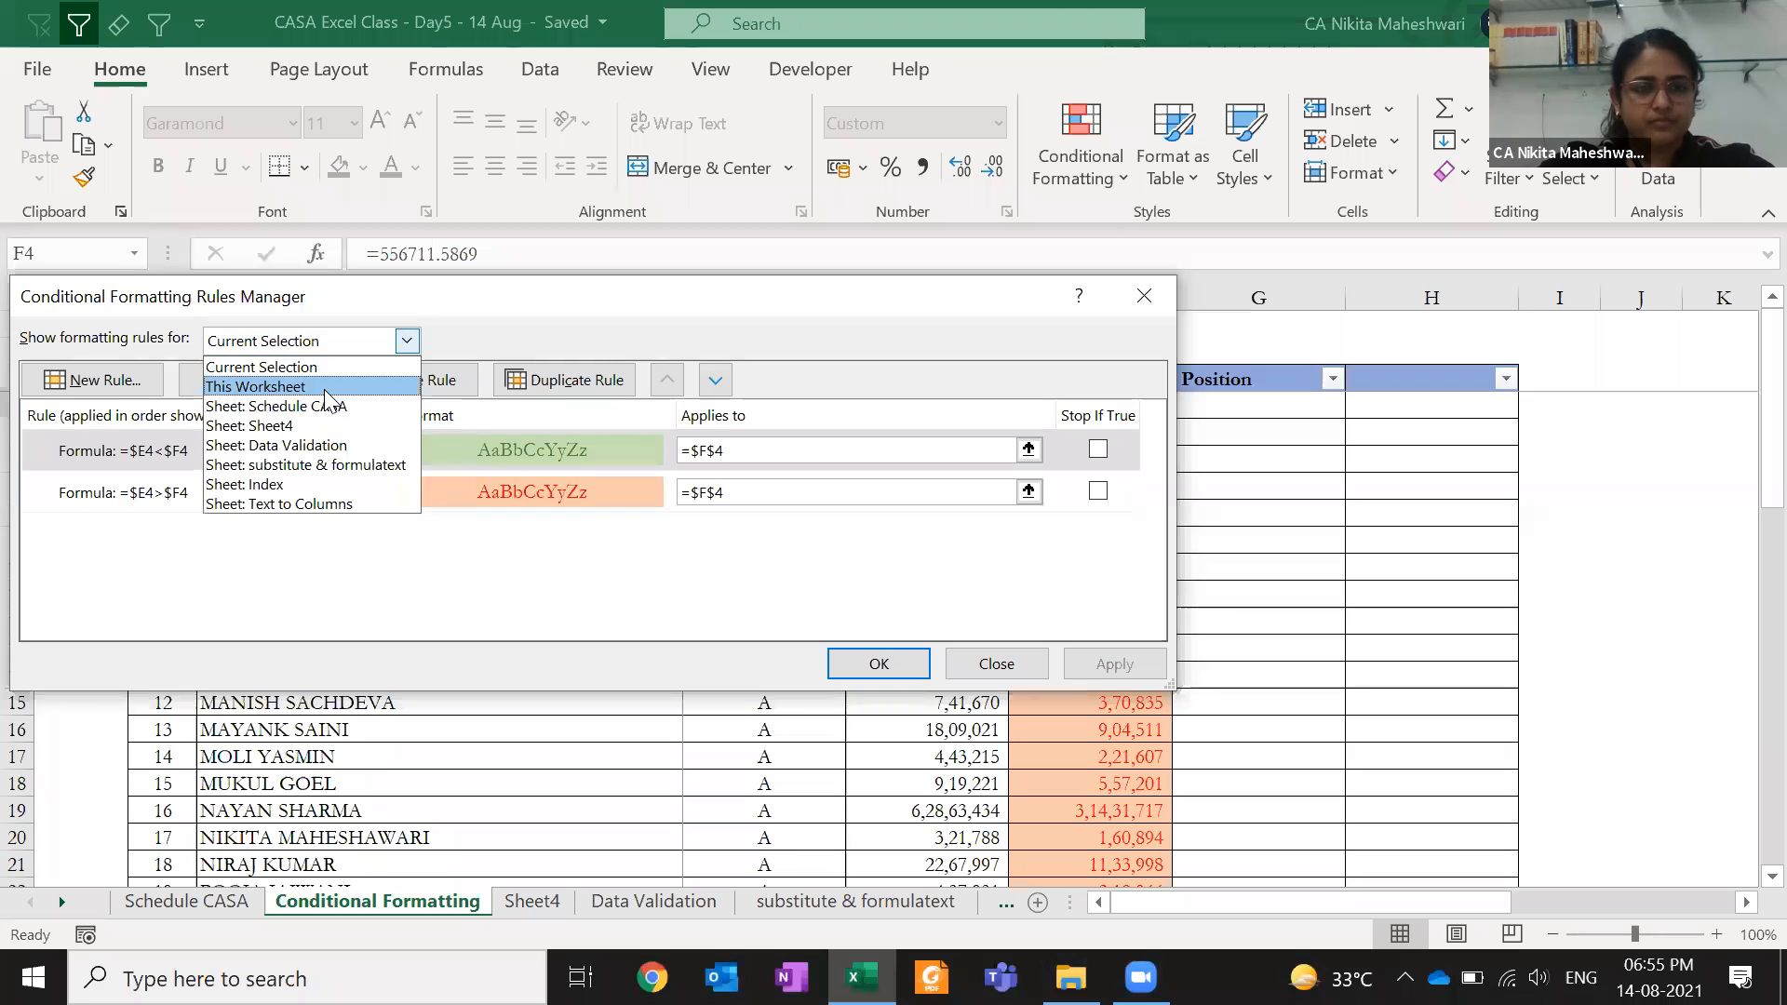
left_click(325, 388)
left_click(837, 450)
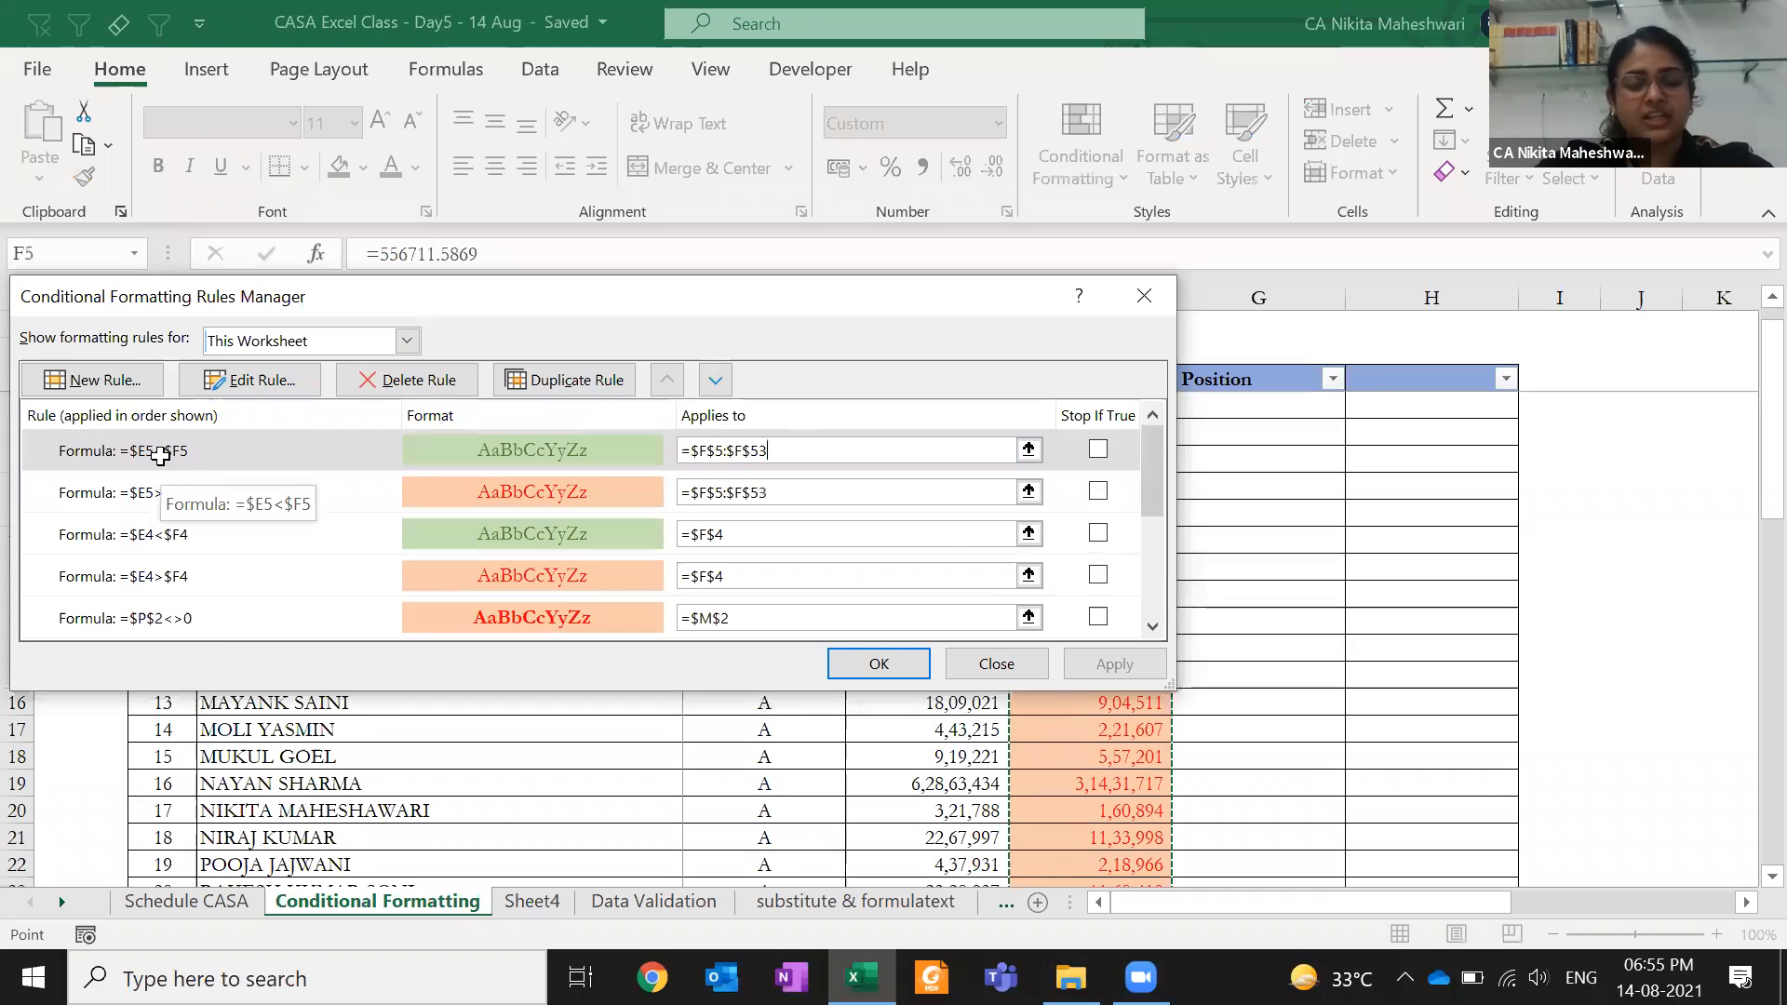
key("Escape")
key("Up")
key("Down")
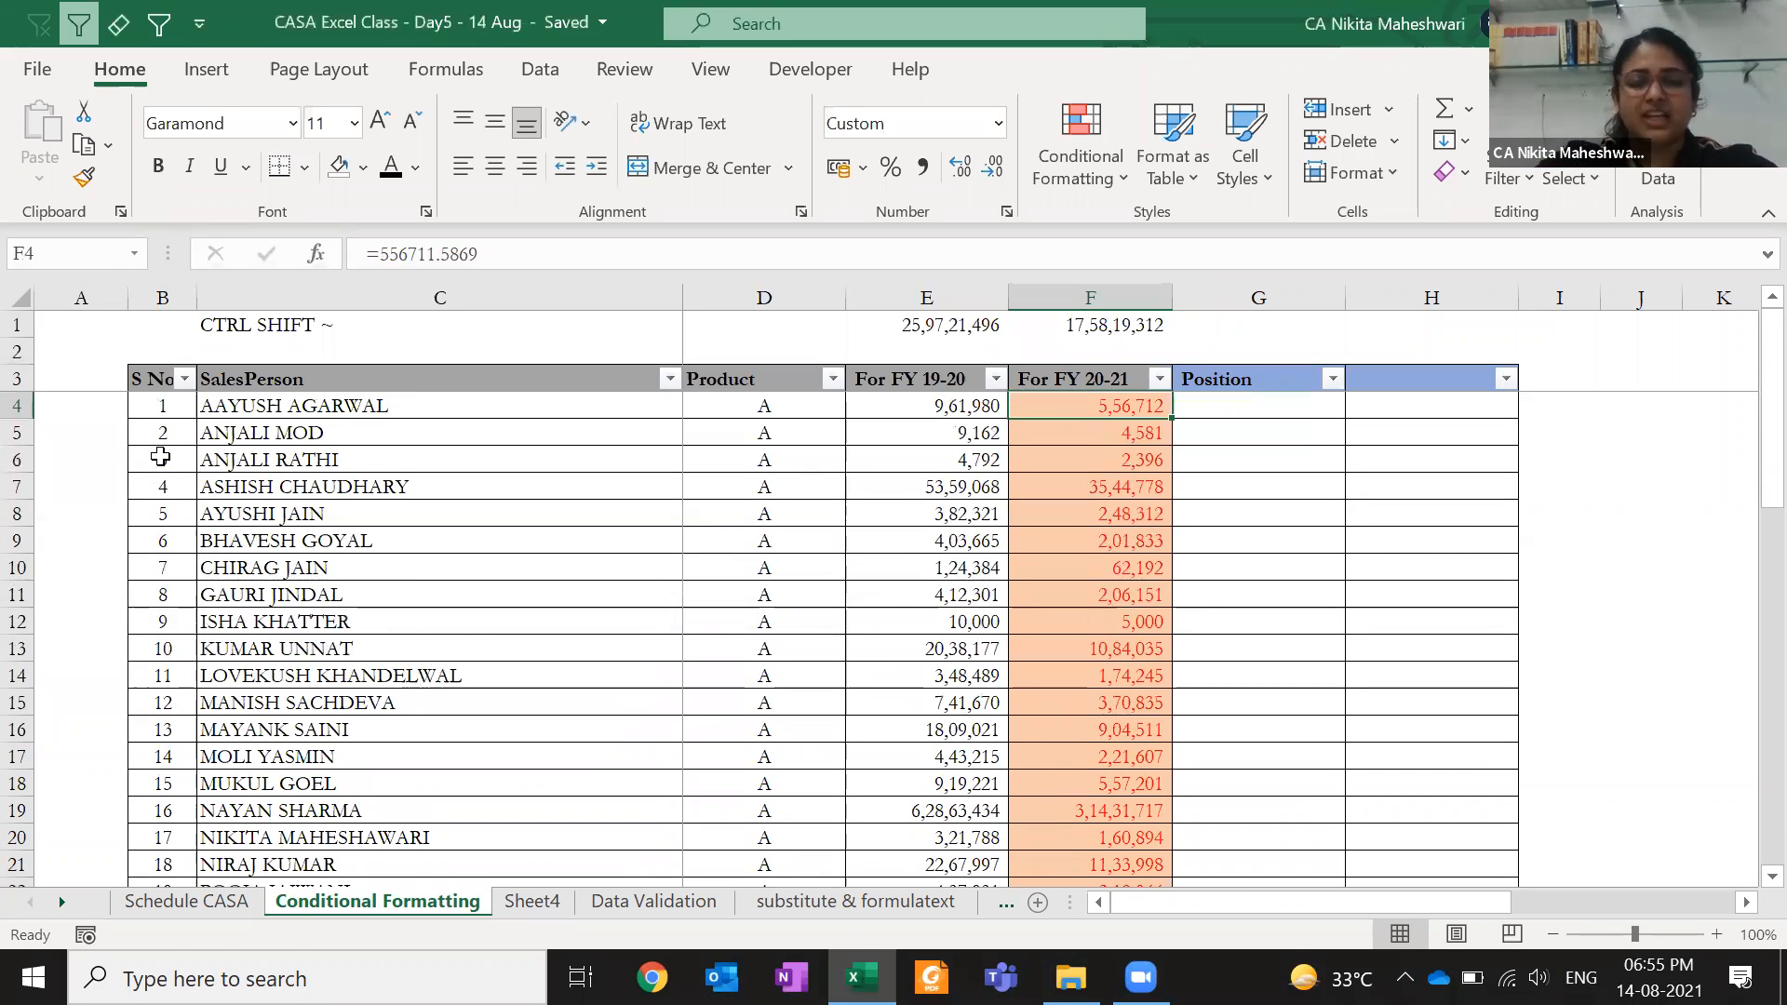
key("ctrl+c")
key("ctrl+shift+Down")
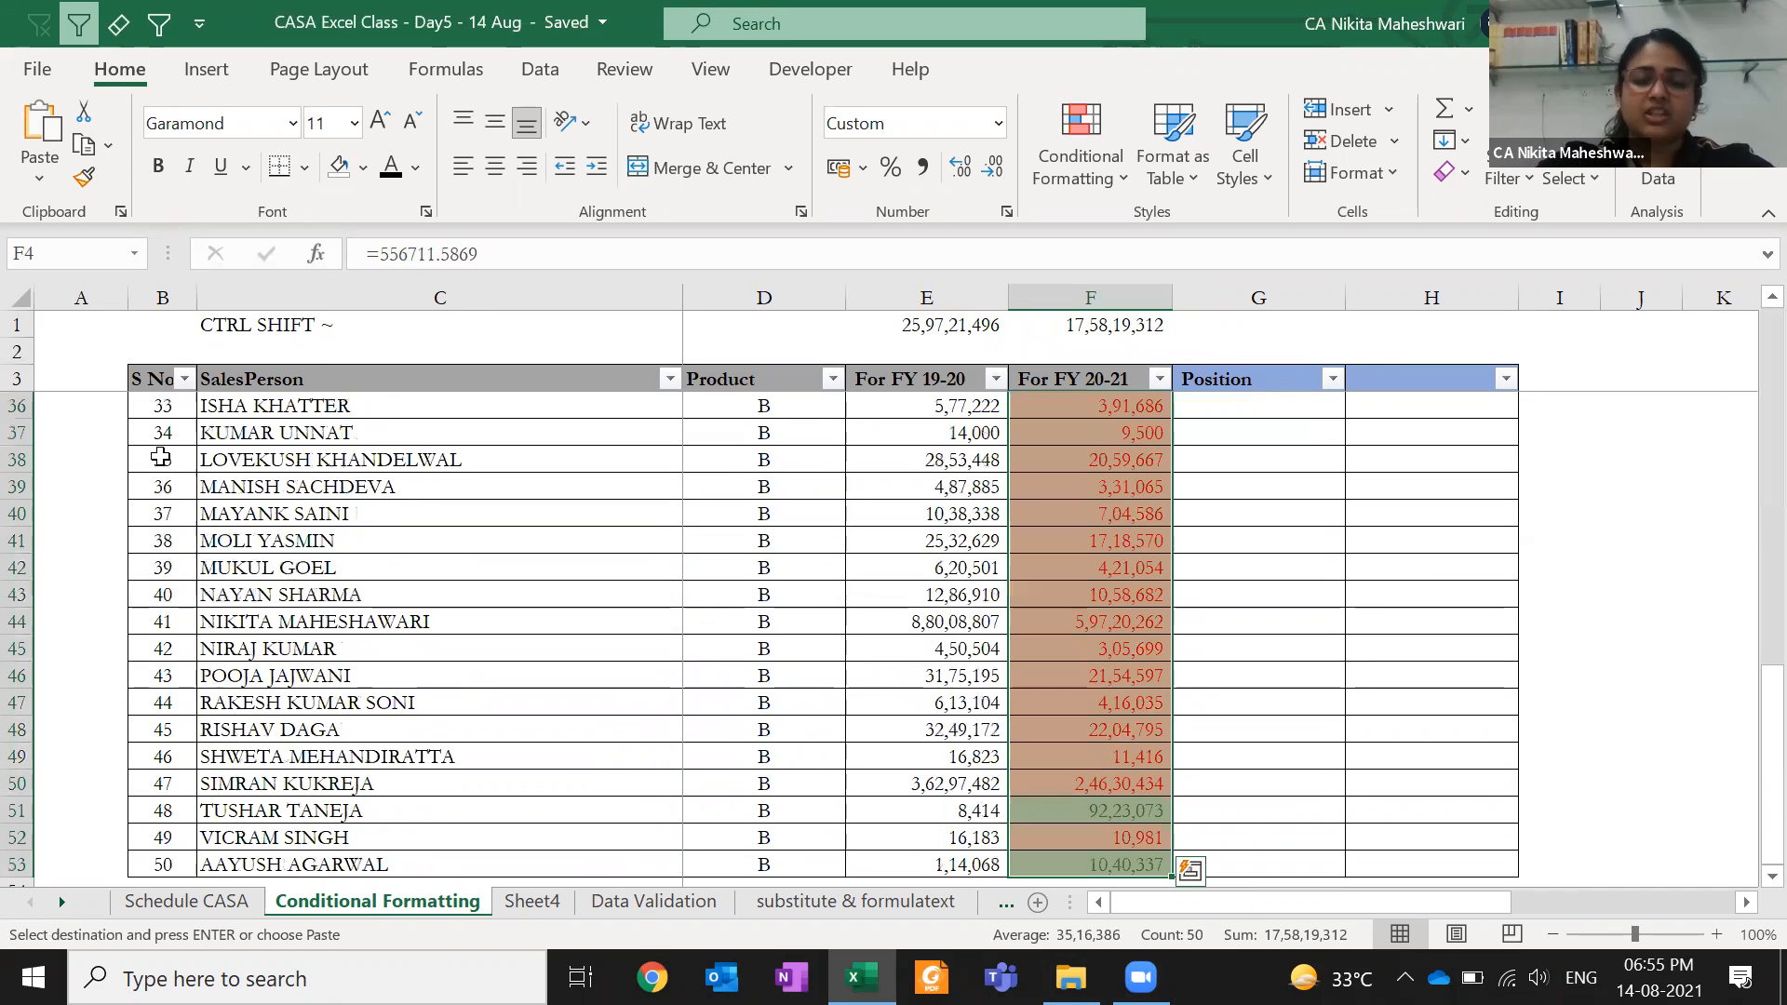
left_click(39, 178)
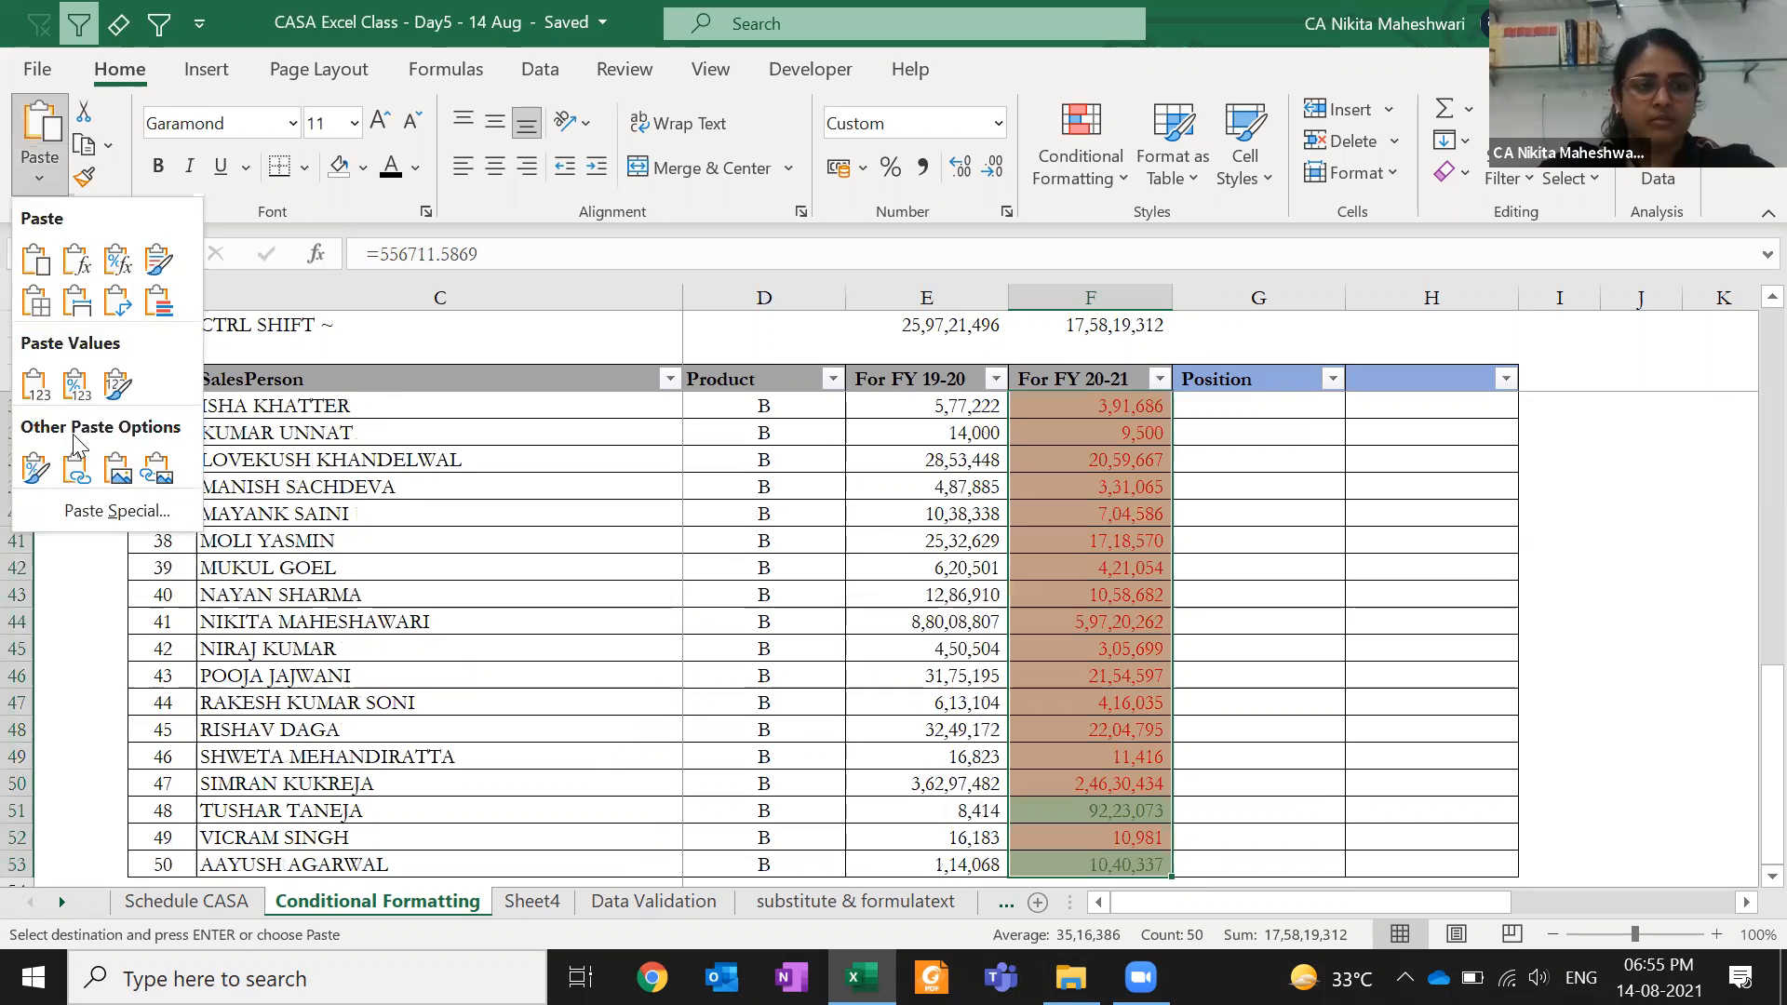
left_click(93, 511)
left_click(374, 357)
key("Return")
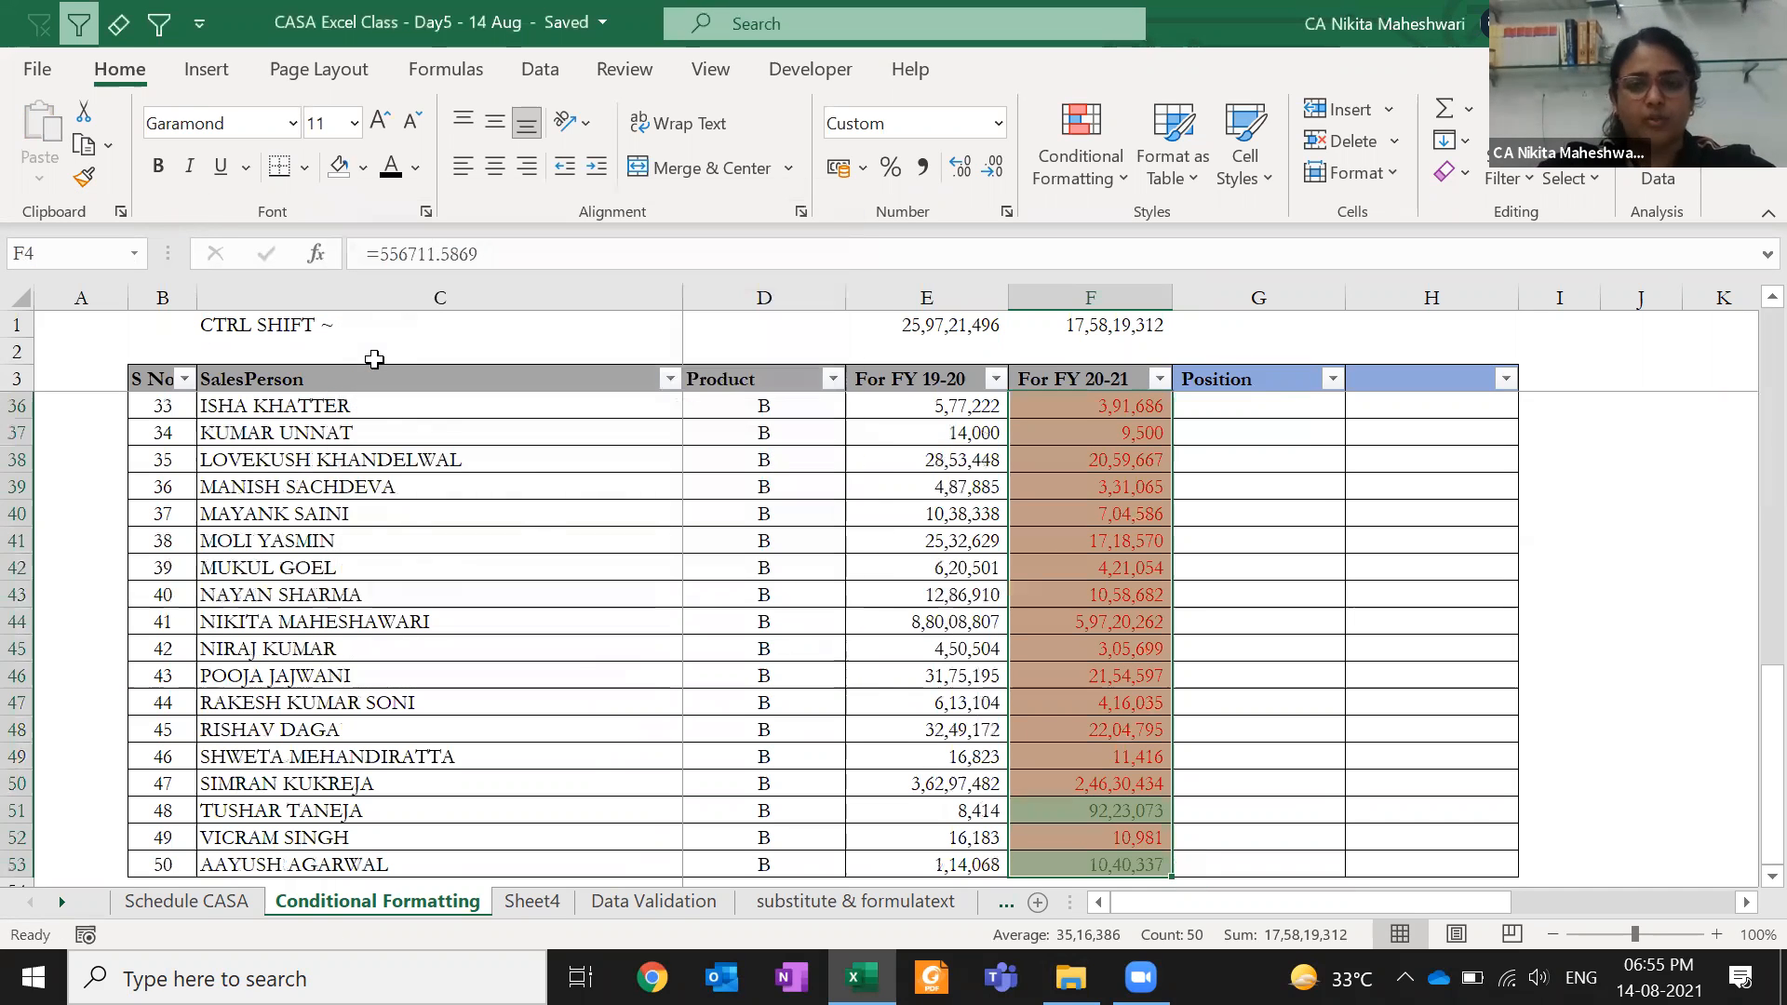
key("Left")
left_click_drag(1106, 410, 1117, 698)
key("ctrl+shift+Down")
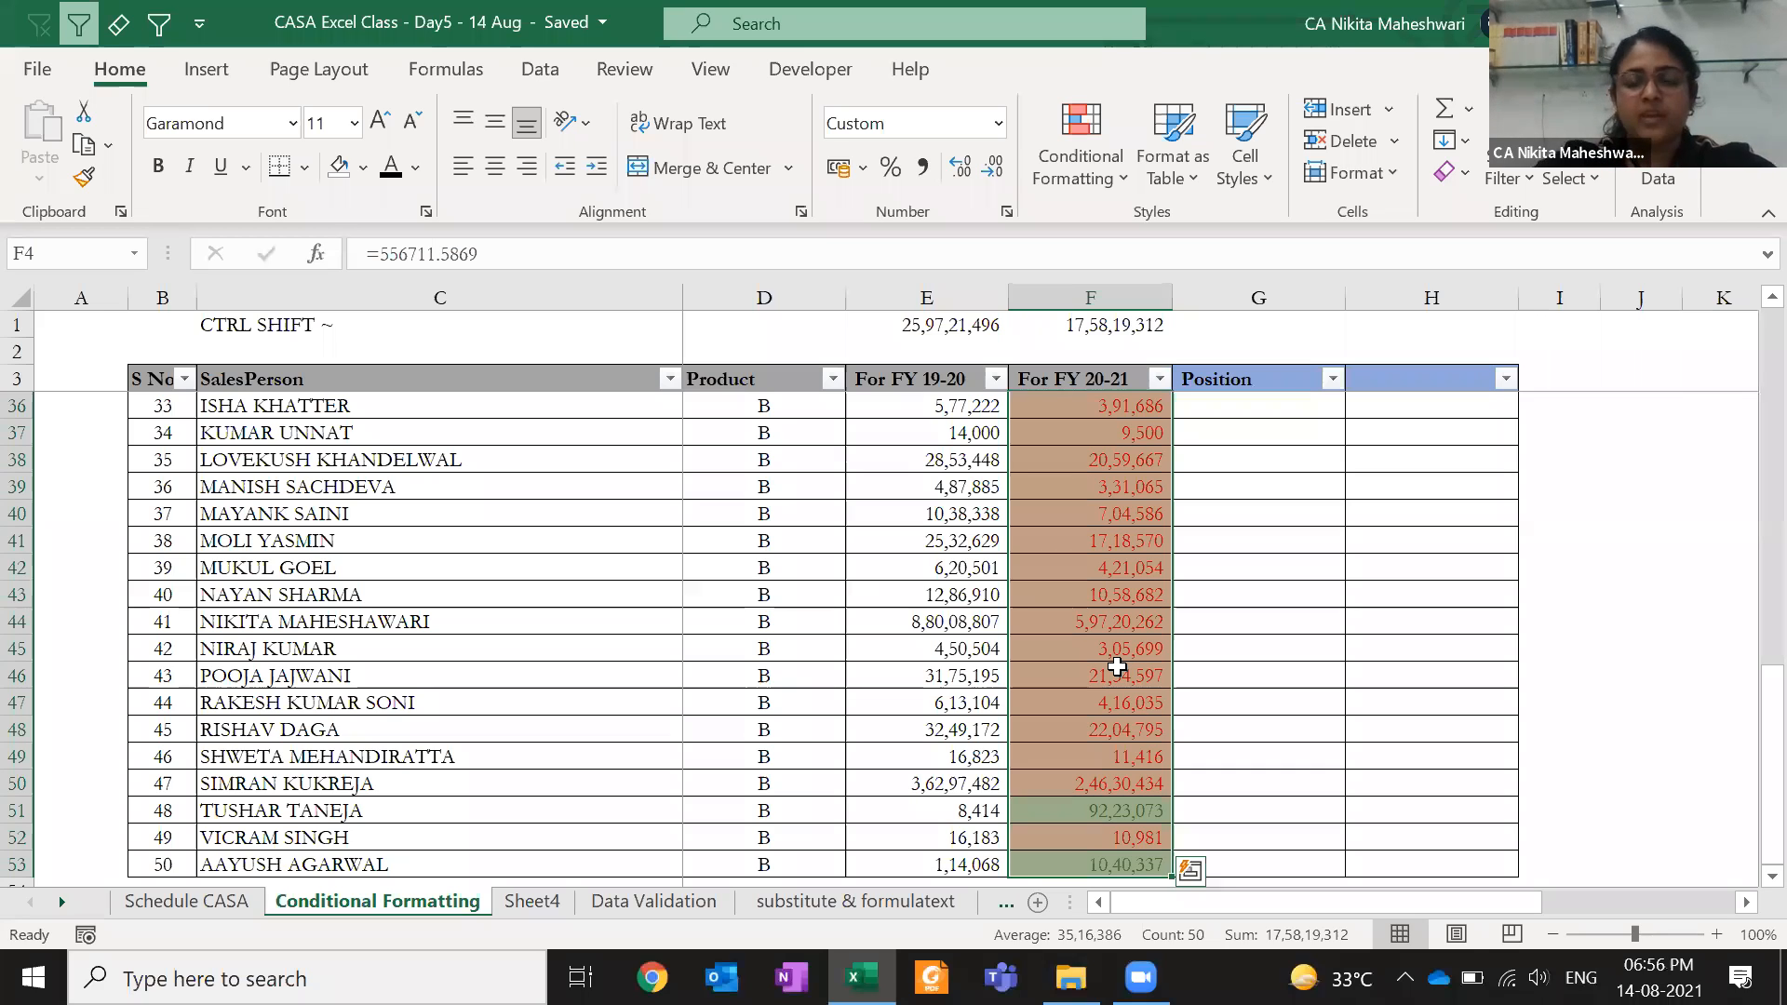
key("Up")
key("Down")
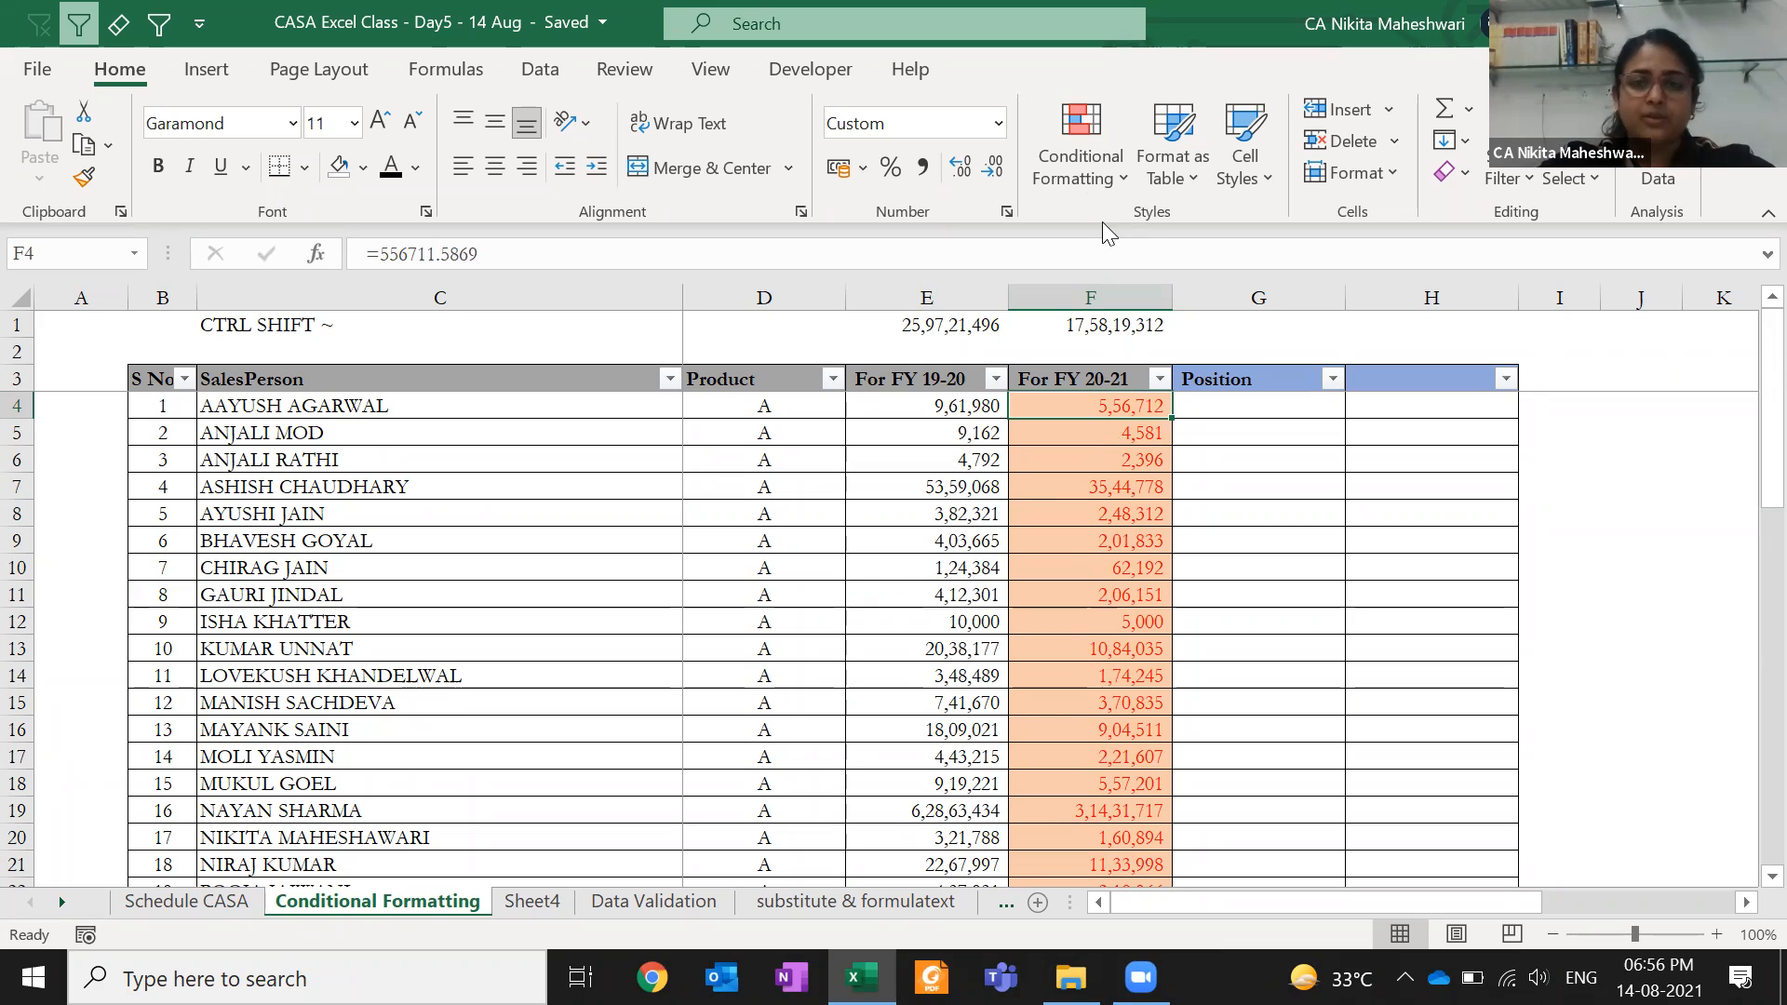
- Try deleting F4's two rules in the Rules Manager, then cancel without keeping the deletions
left_click(1081, 188)
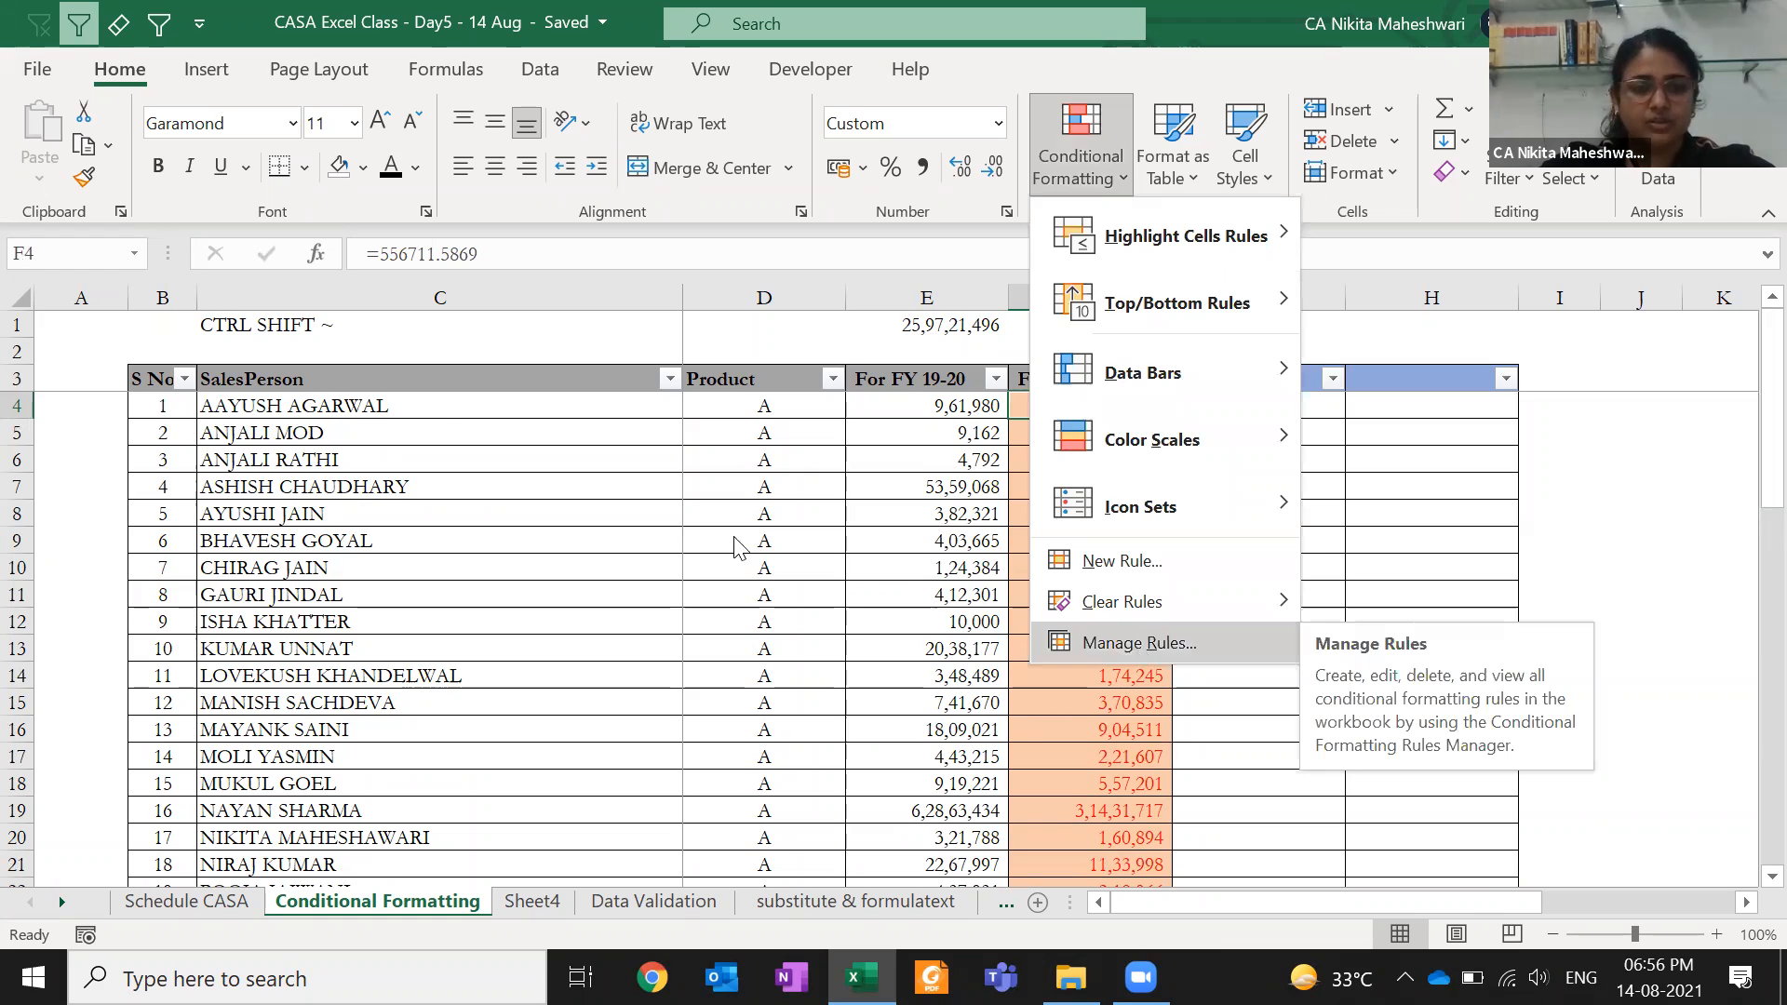
left_click(1137, 644)
left_click(491, 466)
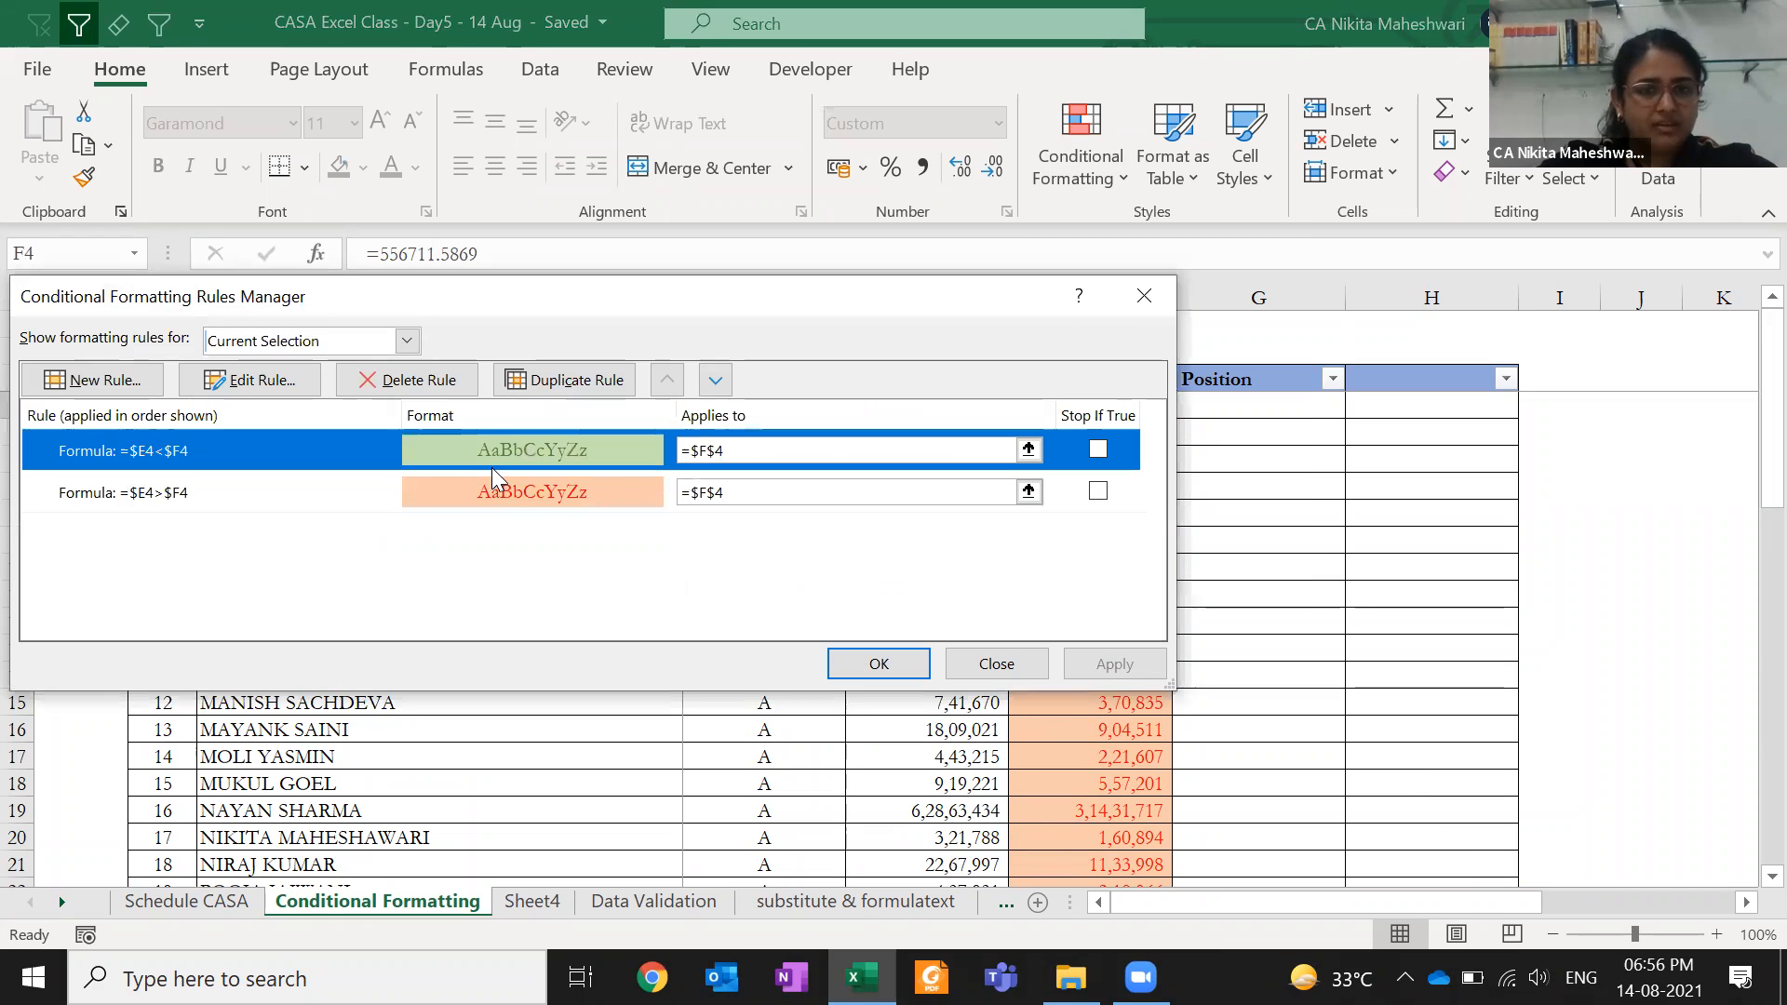
left_click(431, 383)
left_click(419, 382)
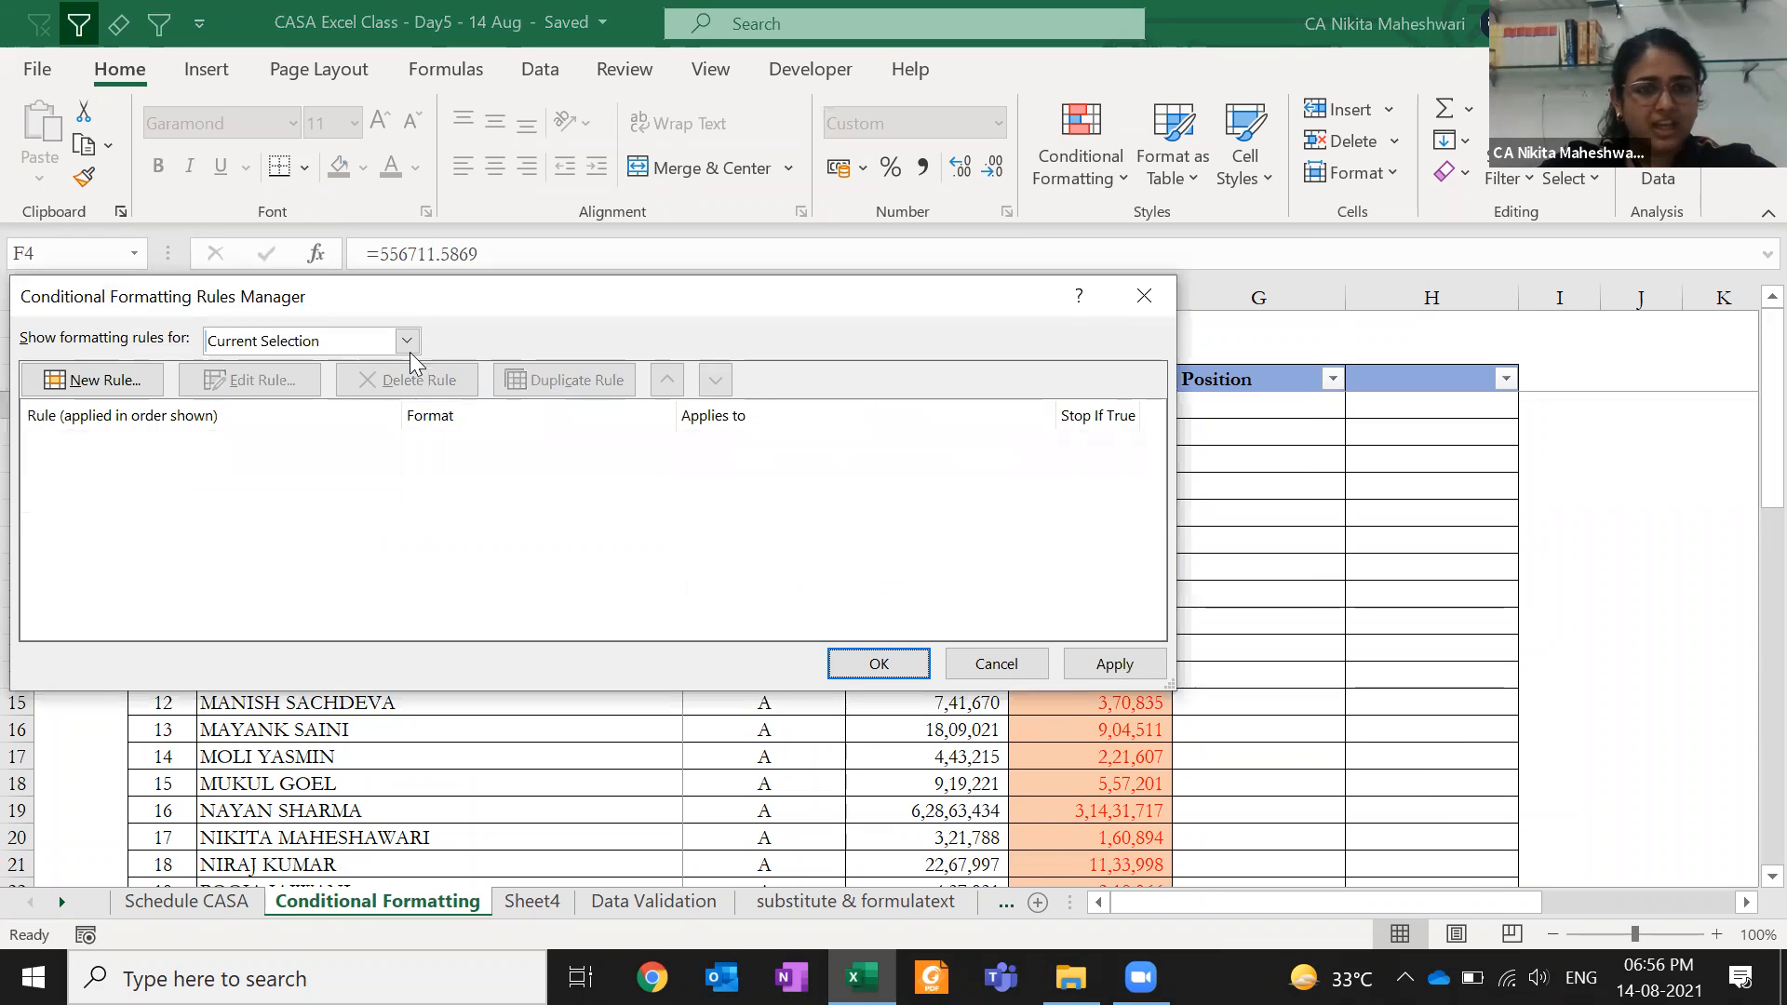
left_click(406, 342)
left_click(251, 382)
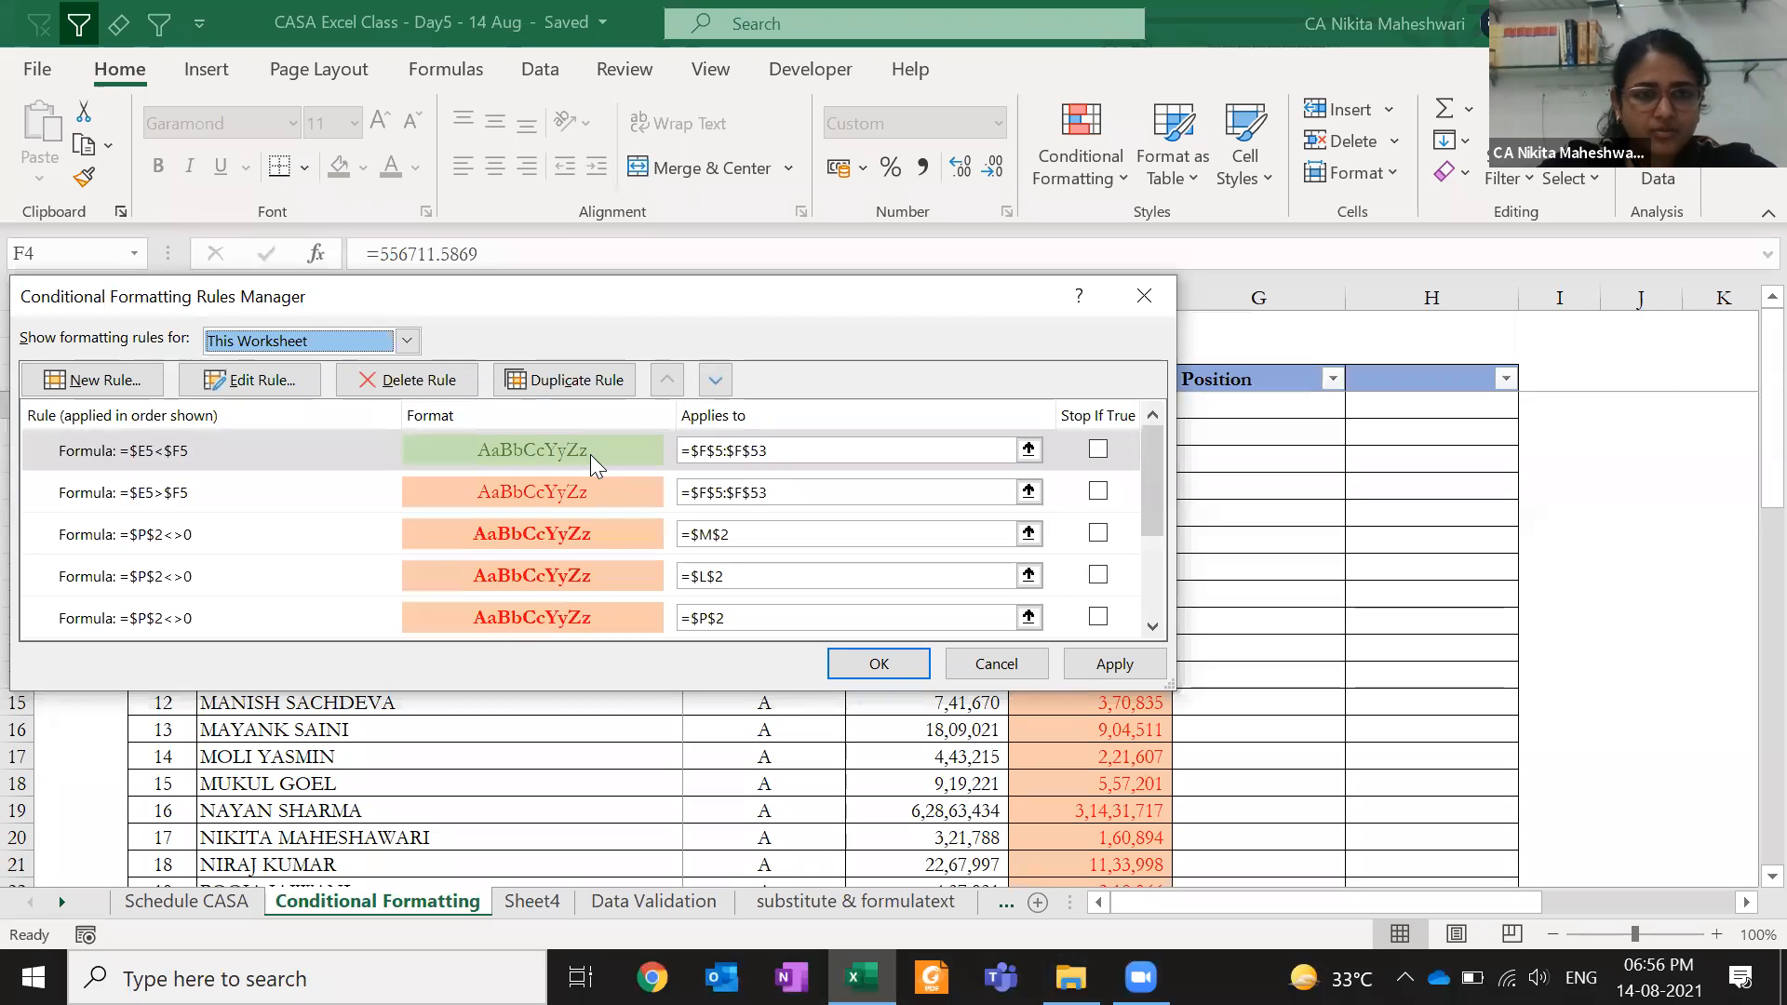
left_click(590, 454)
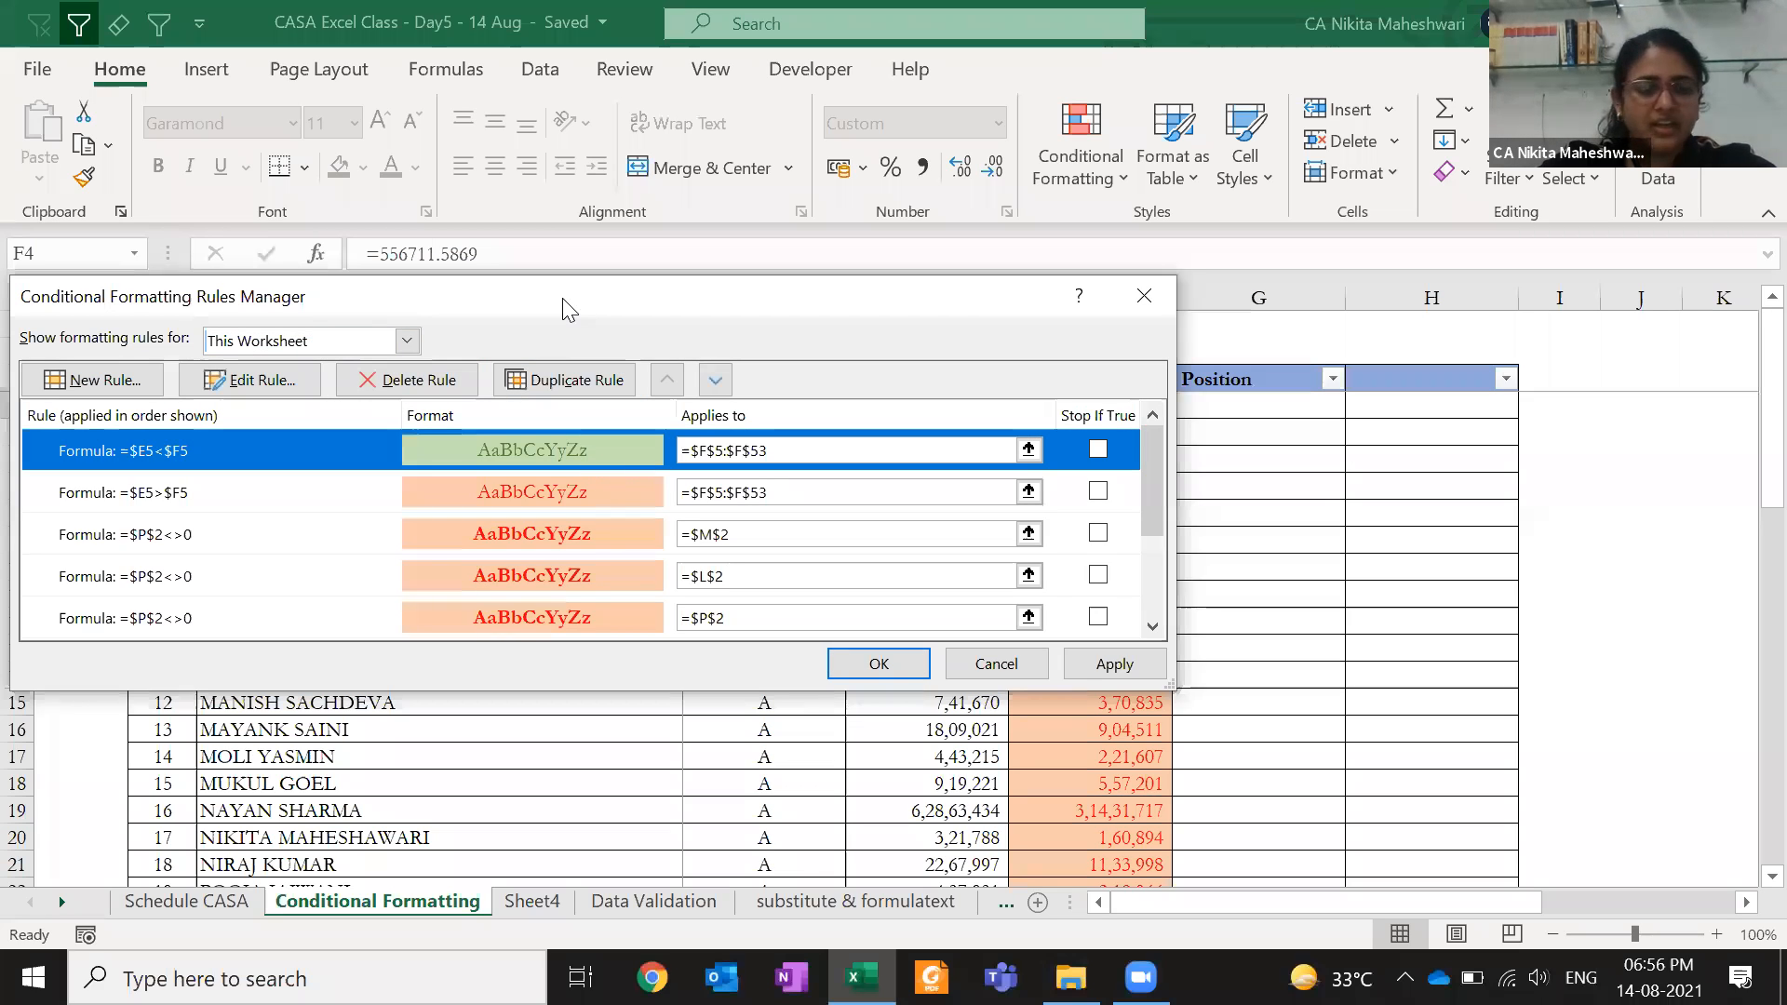
left_click_drag(564, 297, 548, 510)
left_click(705, 662)
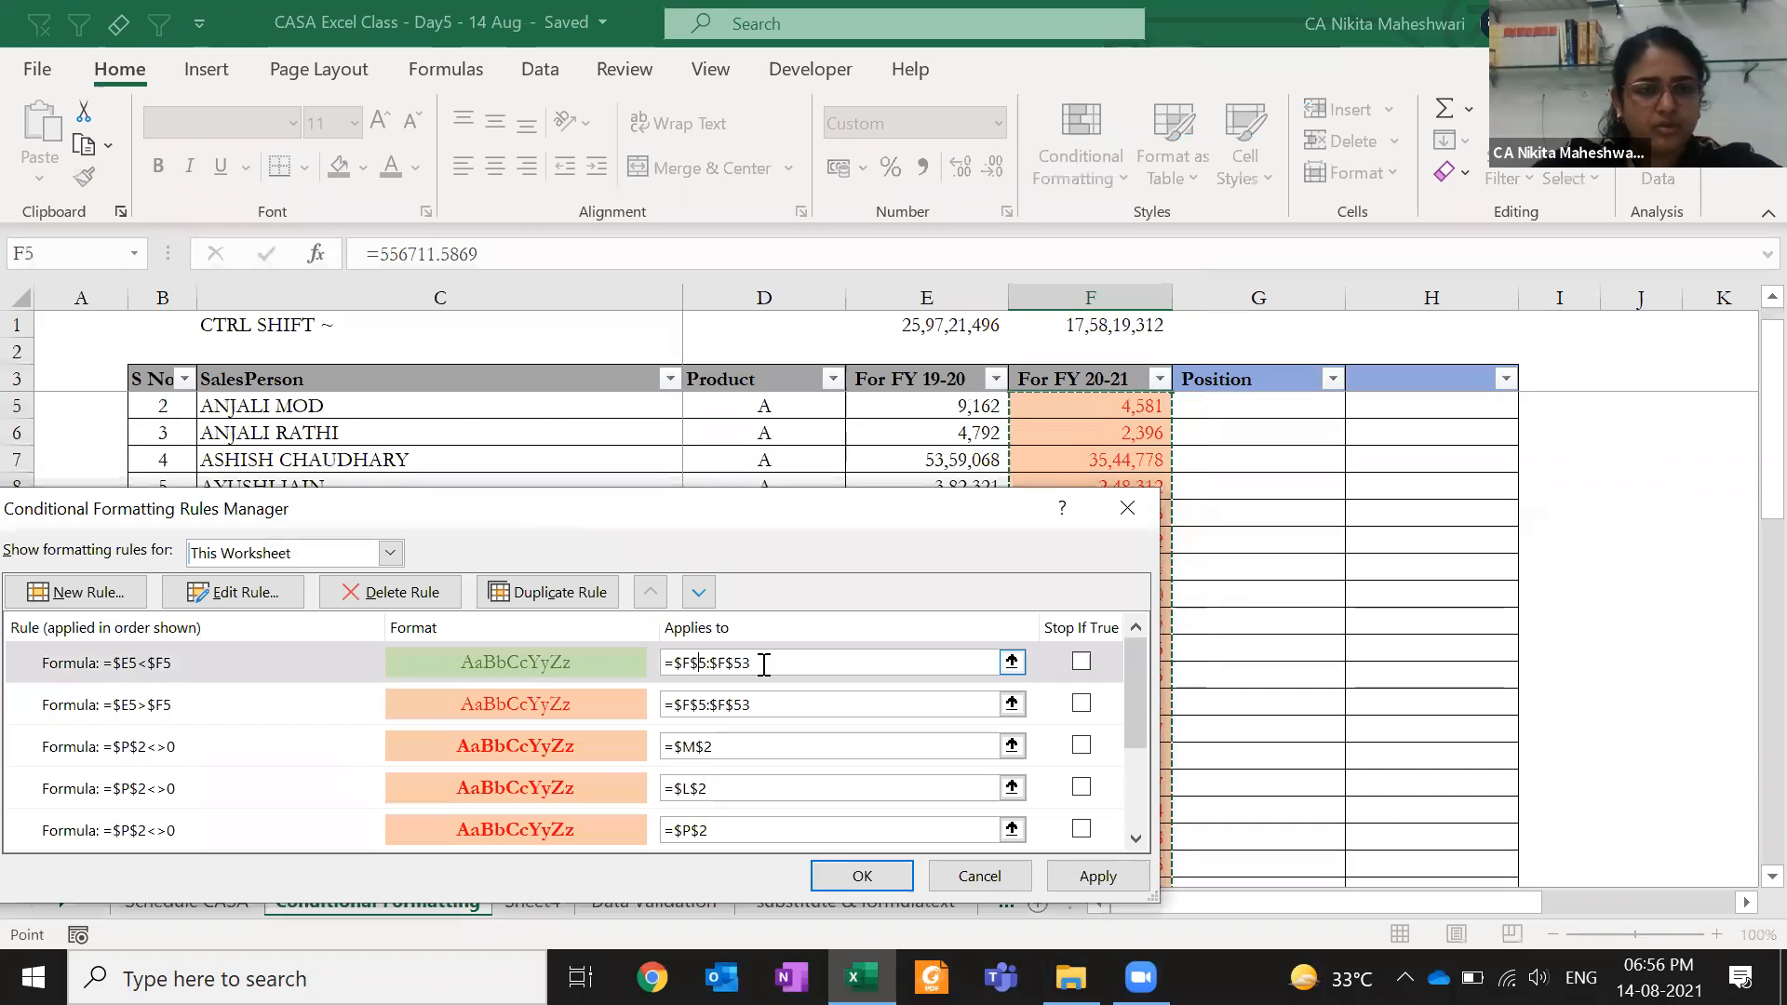
key("Escape")
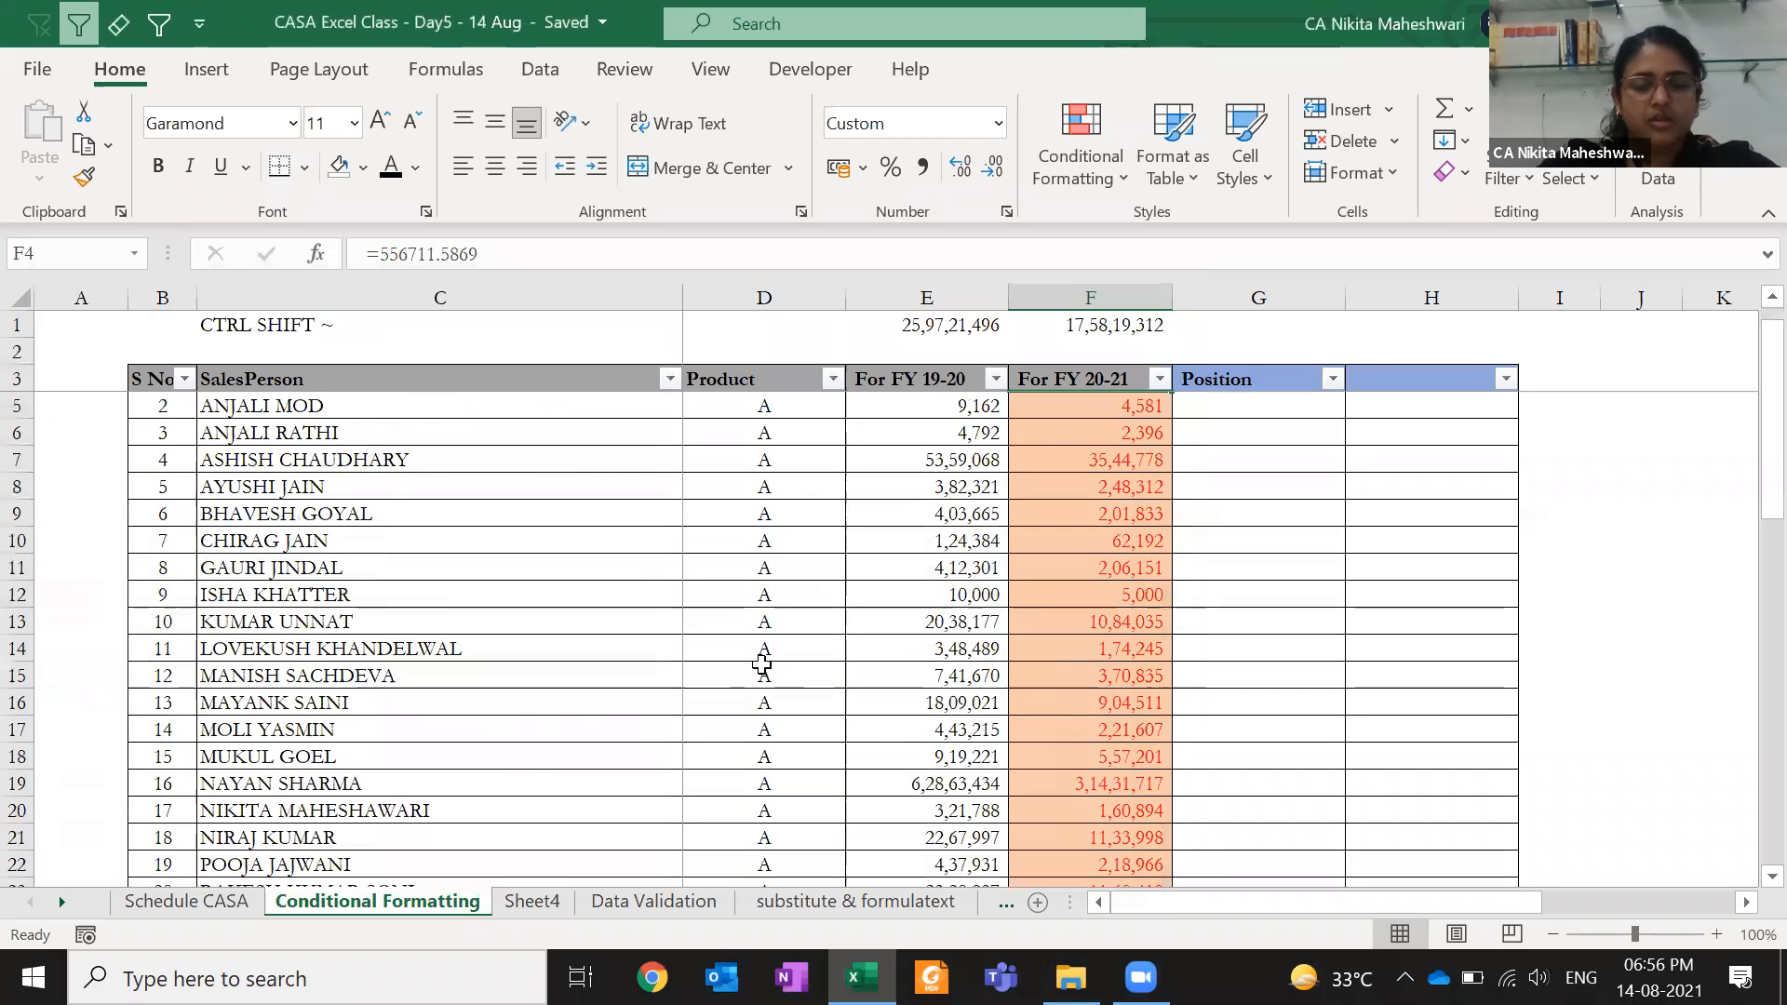
- Copy F4 and run Paste Special with the default option
scroll(1141, 402, "up", 1)
left_click(1137, 405)
key("ctrl+c")
key("ctrl+alt+v")
key("Return")
key("Escape")
- List This Worksheet's rules and review the green =$E5<$F5 rule without changing it
left_click(1090, 171)
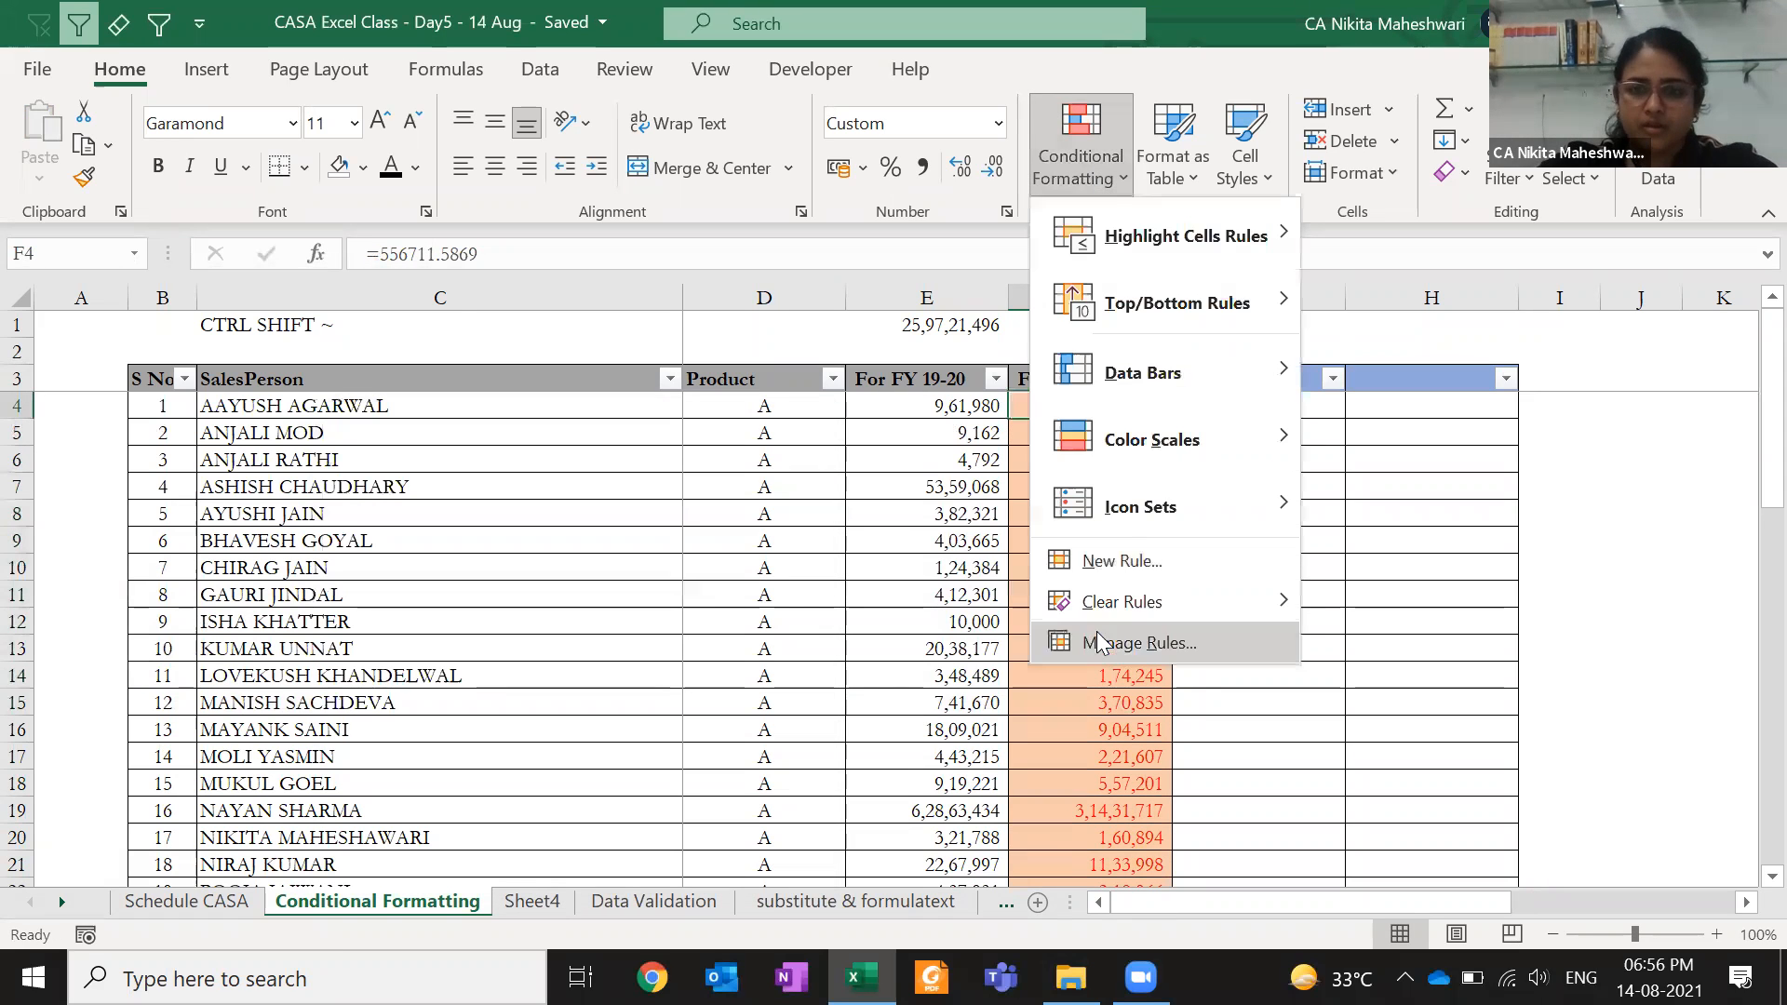
left_click(1117, 646)
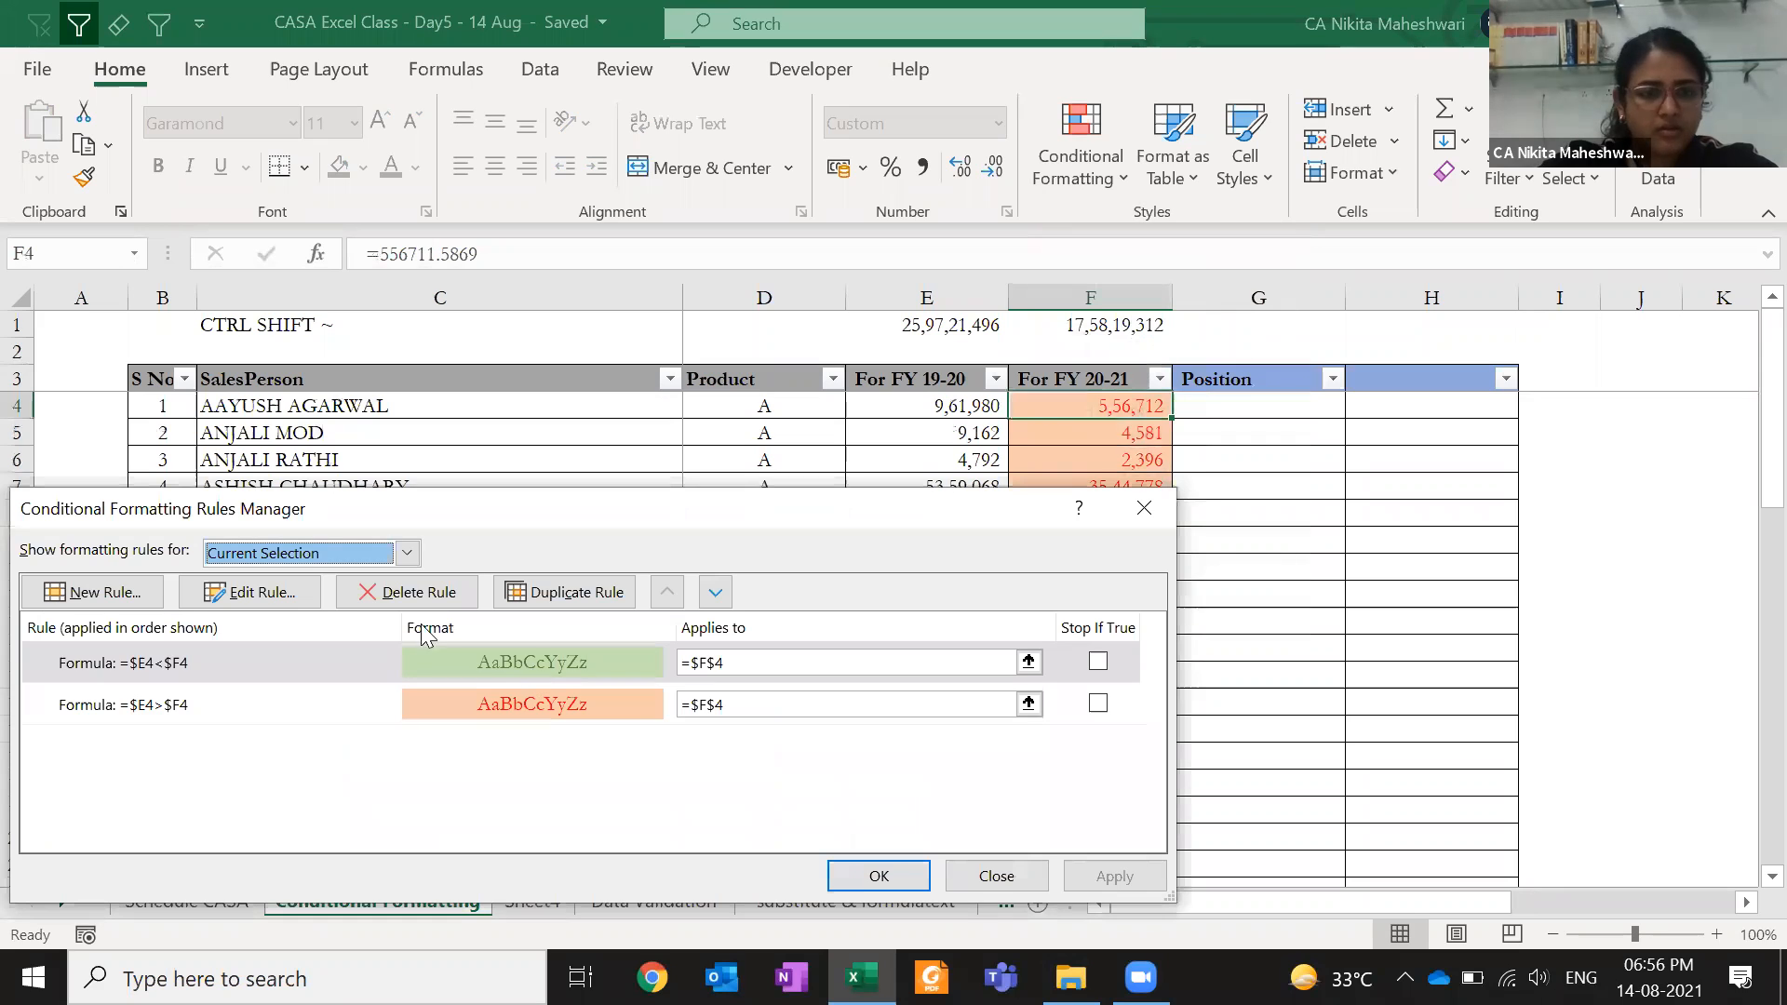
left_click(318, 553)
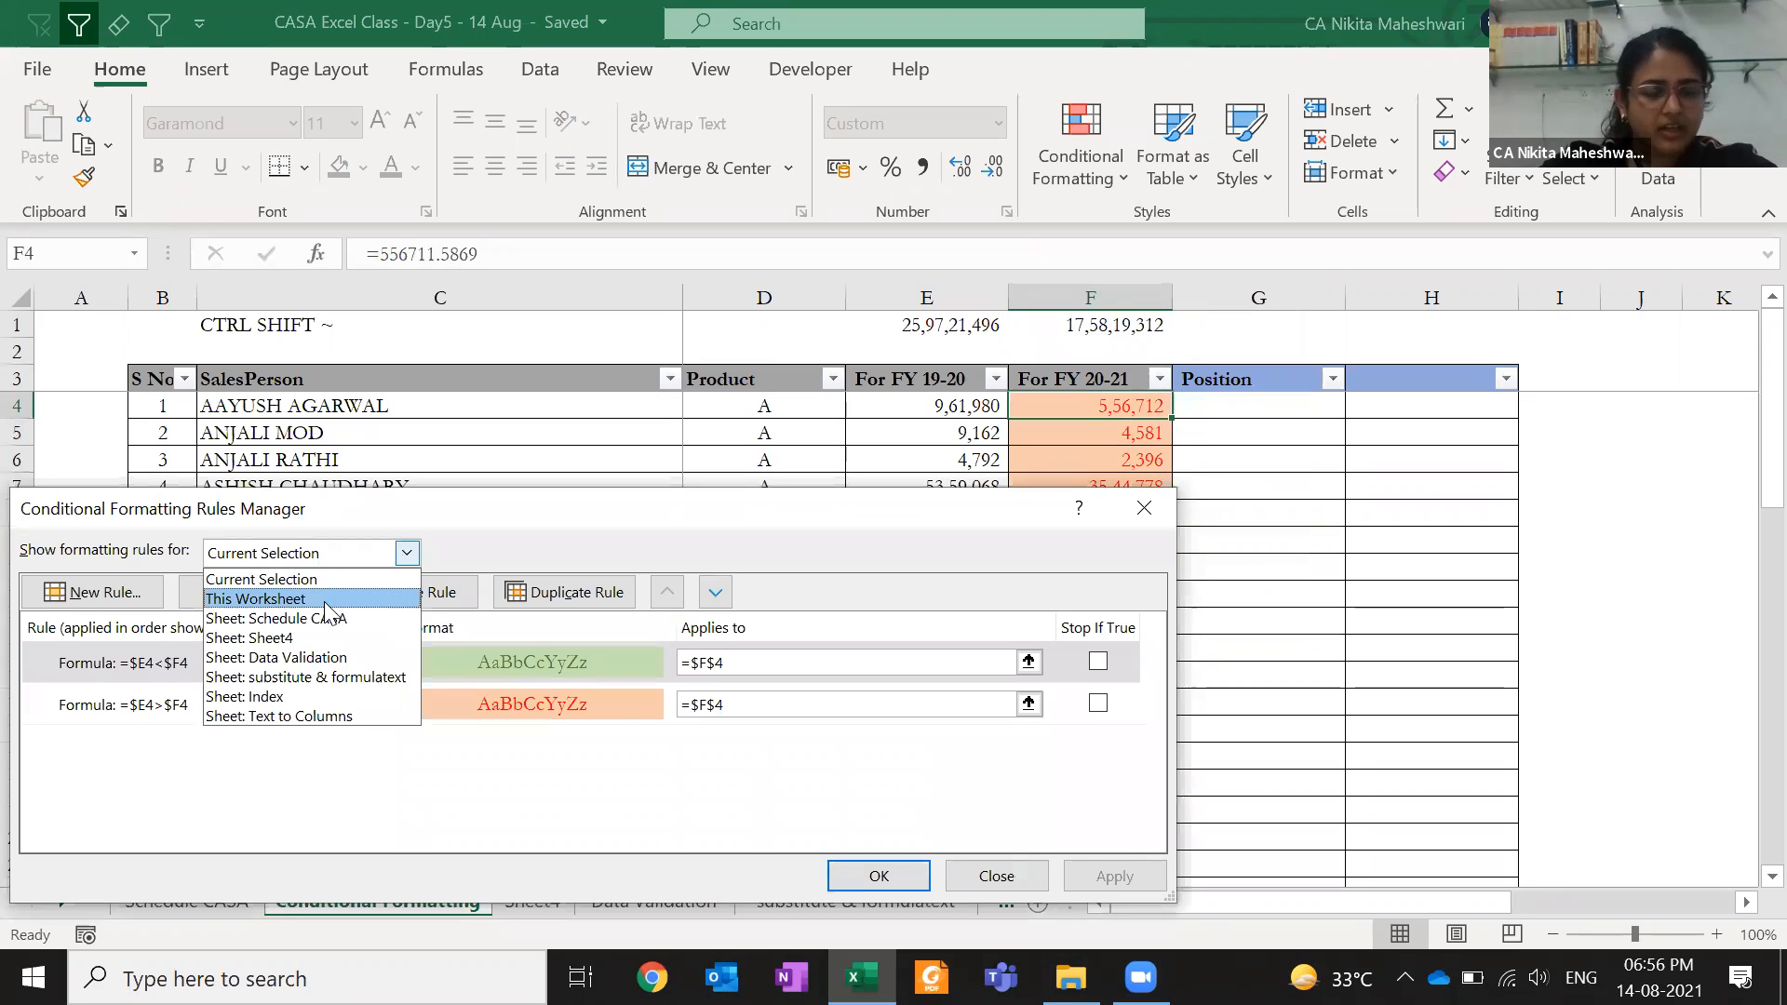
left_click(270, 595)
left_click(725, 747)
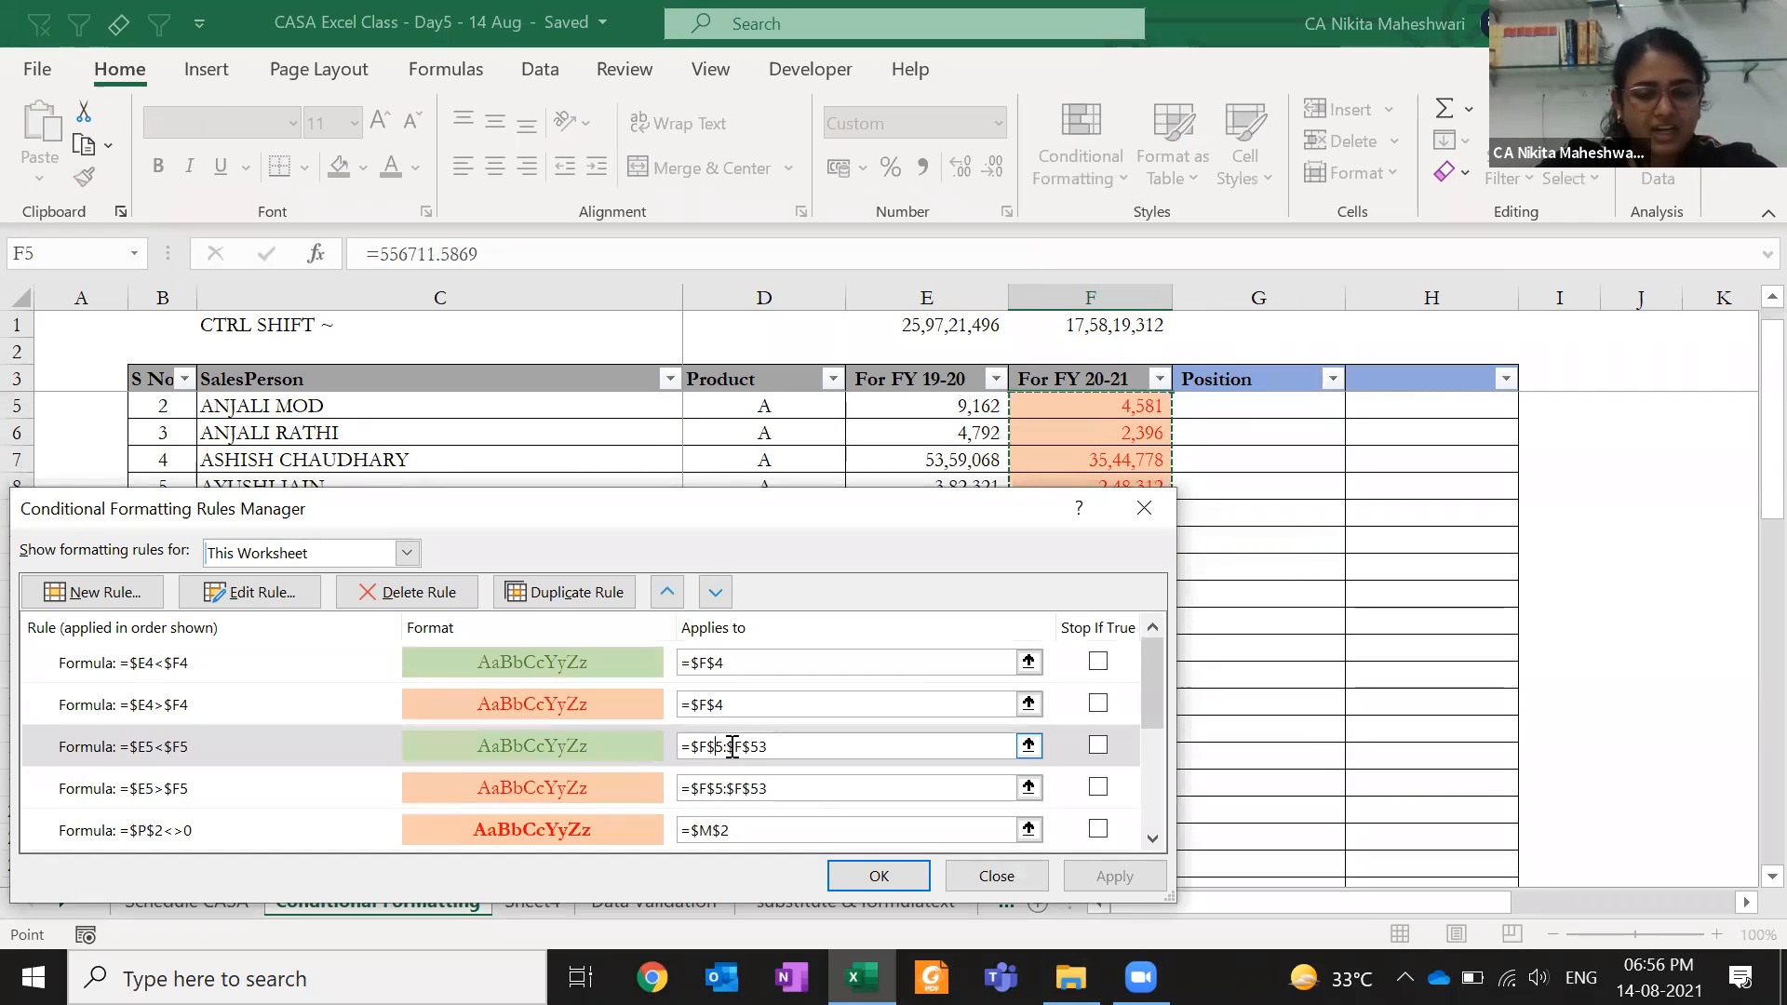
left_click(135, 755)
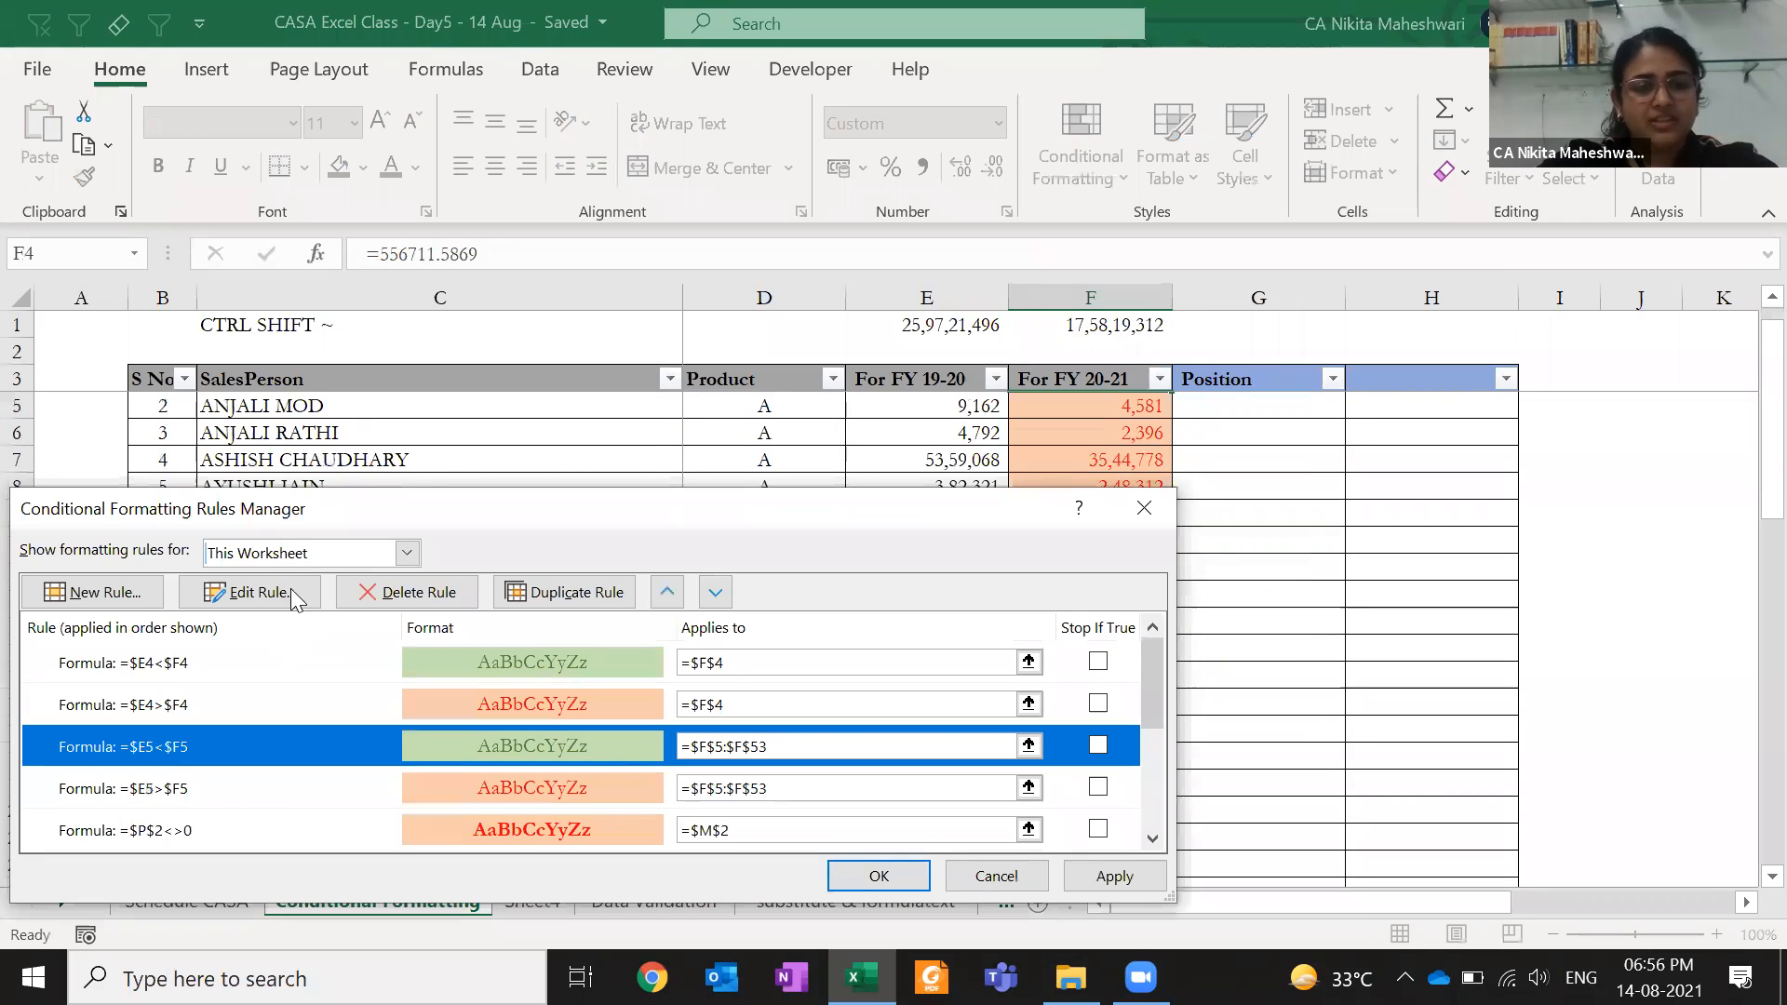
left_click(262, 592)
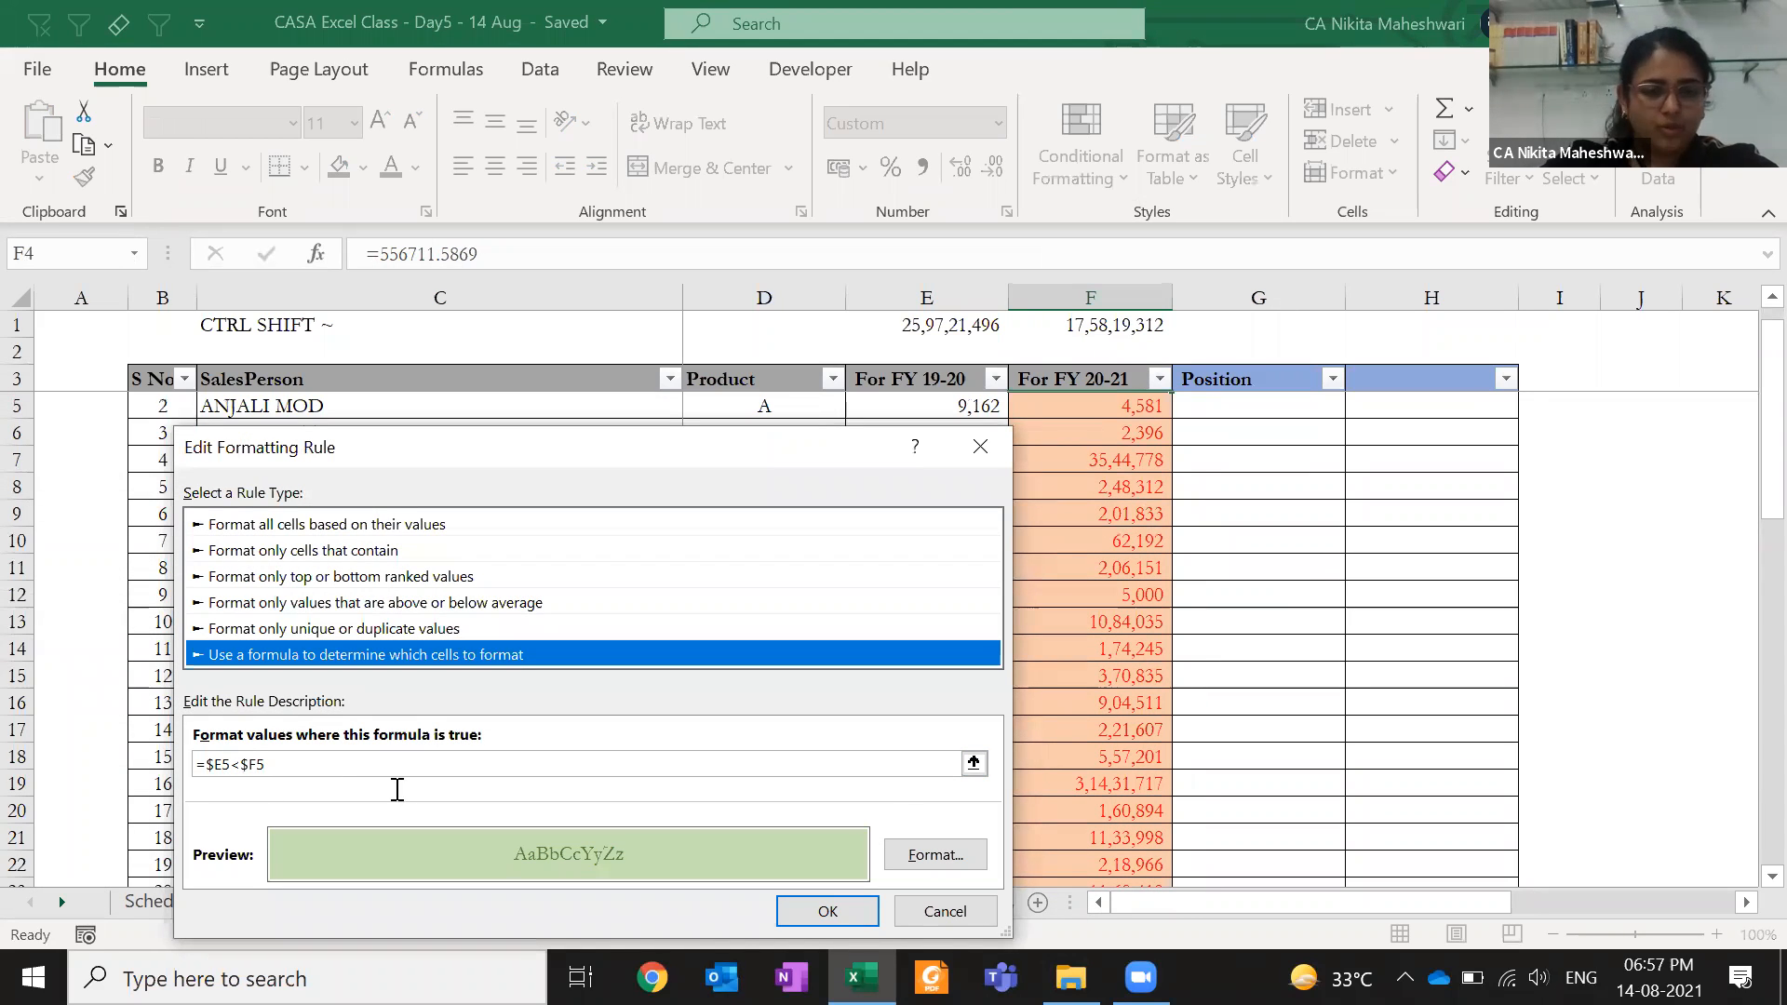
left_click(945, 911)
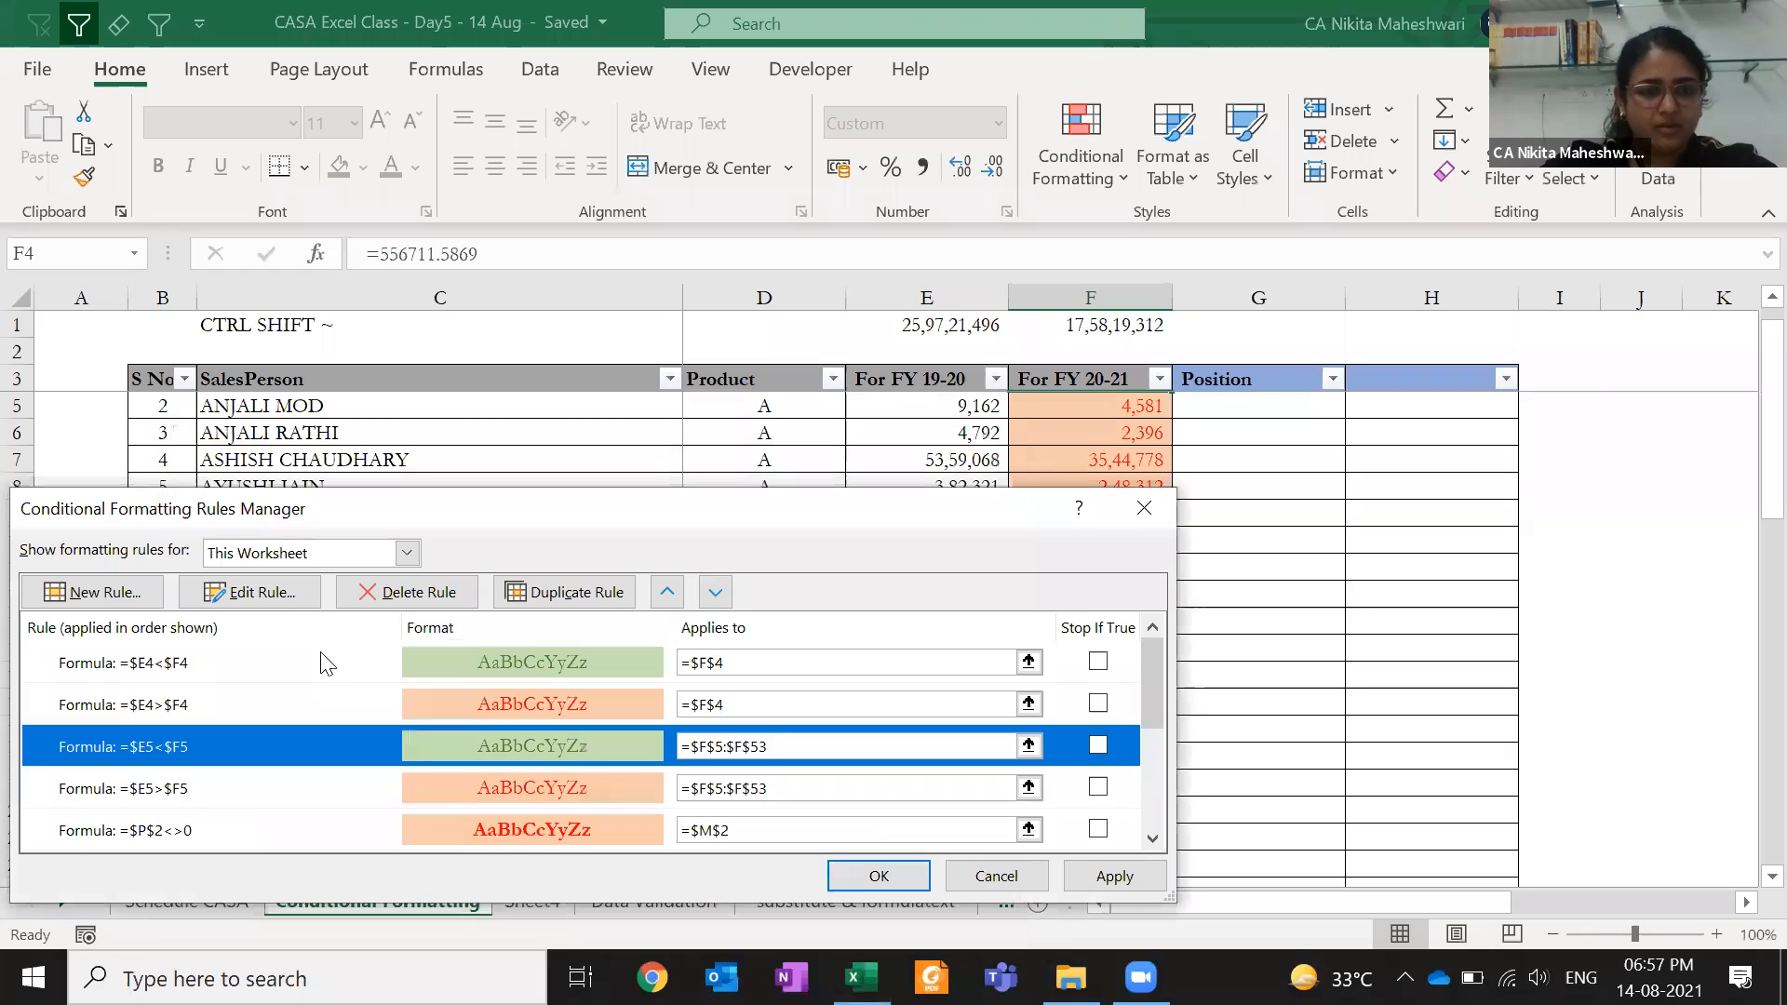
- Change the orange rule to =$E5>$F5*120% and apply it
left_click(223, 789)
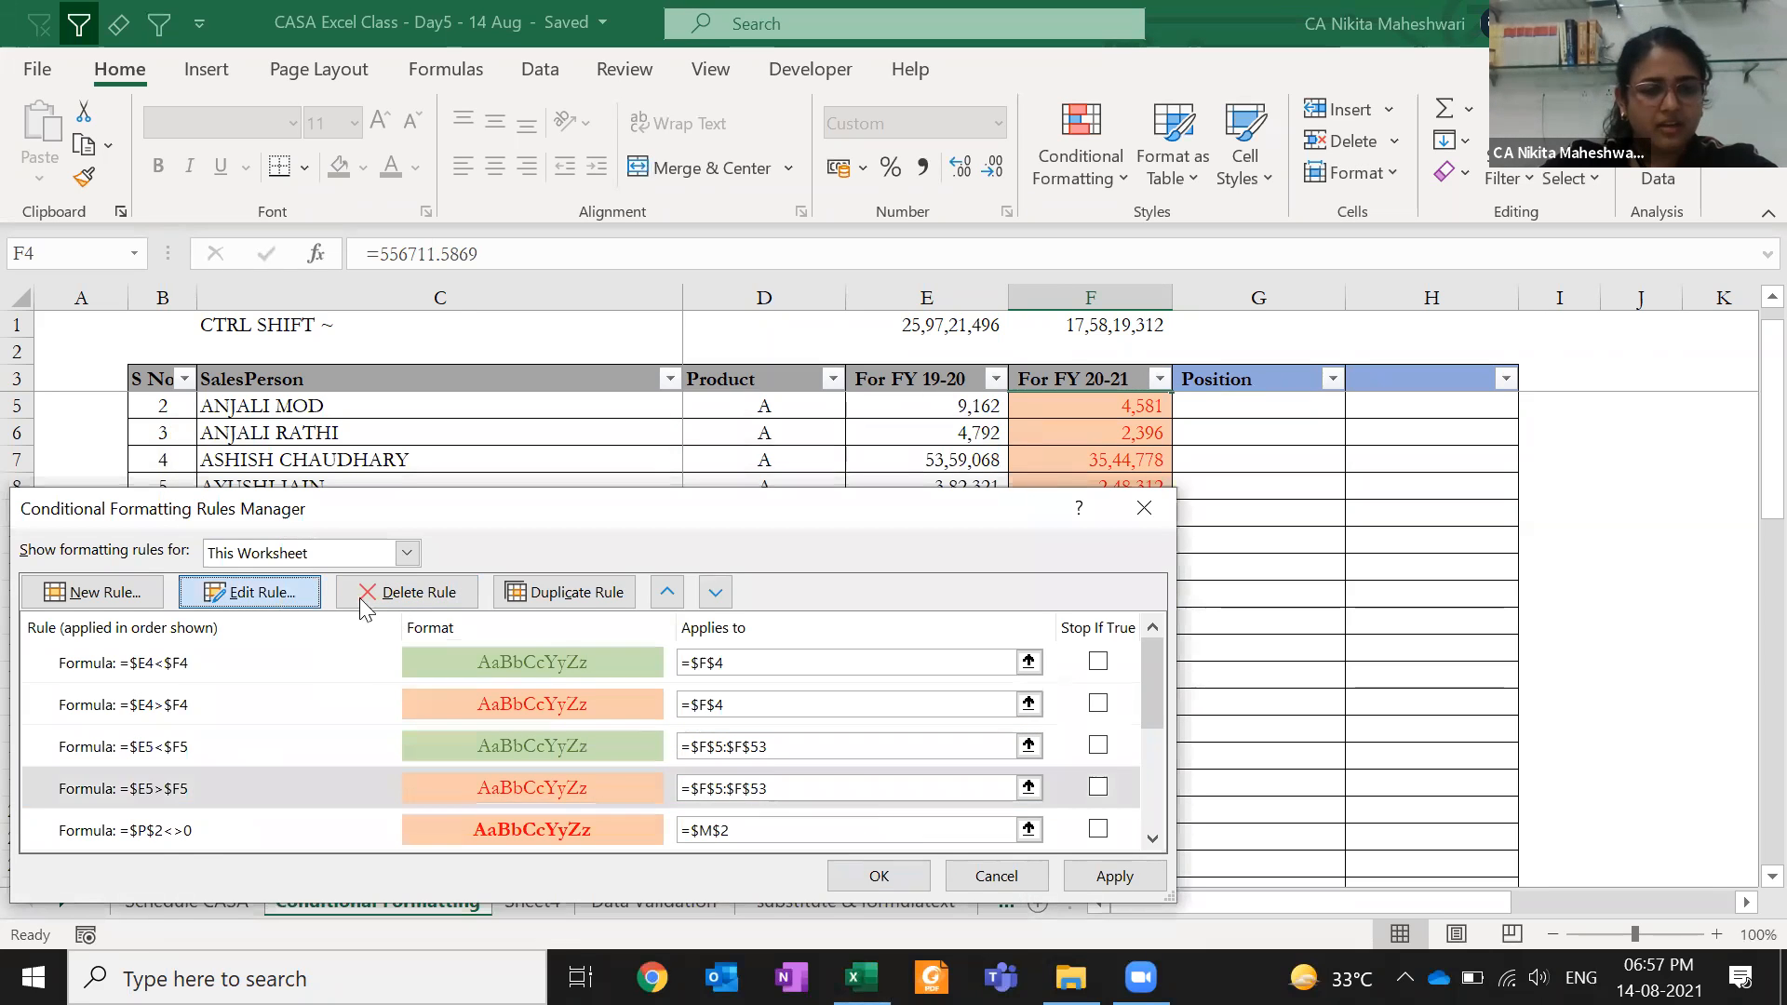
left_click(281, 598)
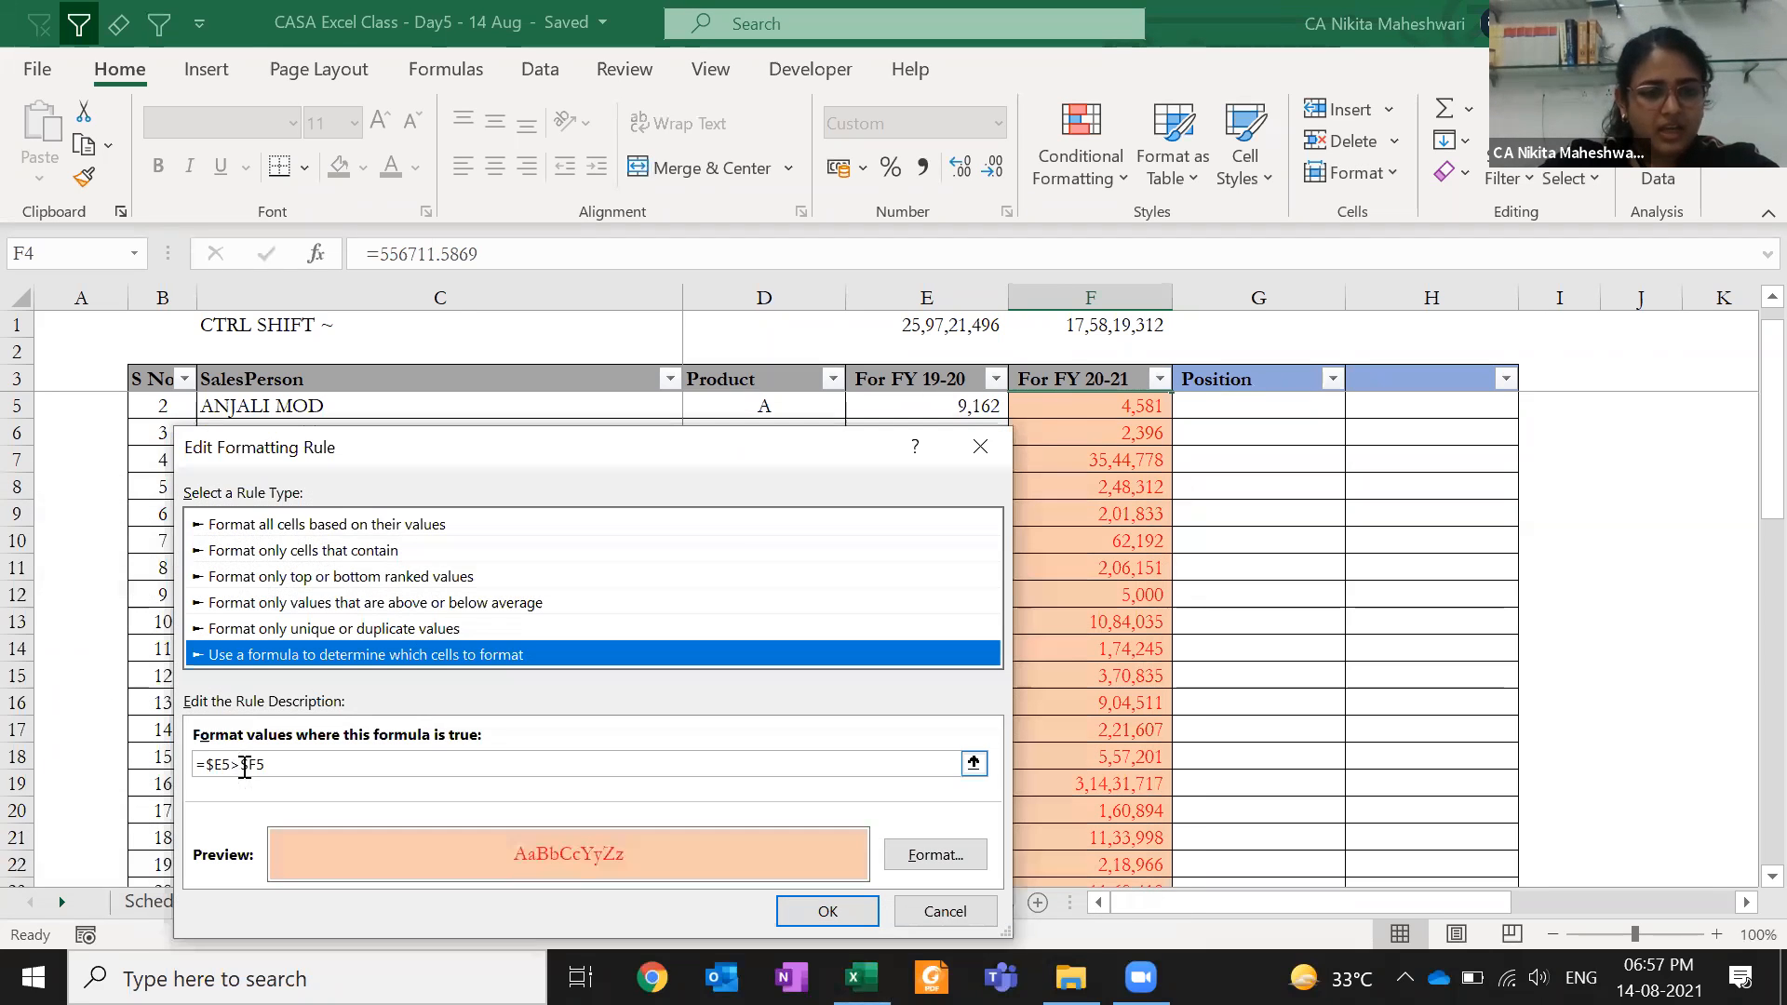
left_click(301, 762)
type("*120%")
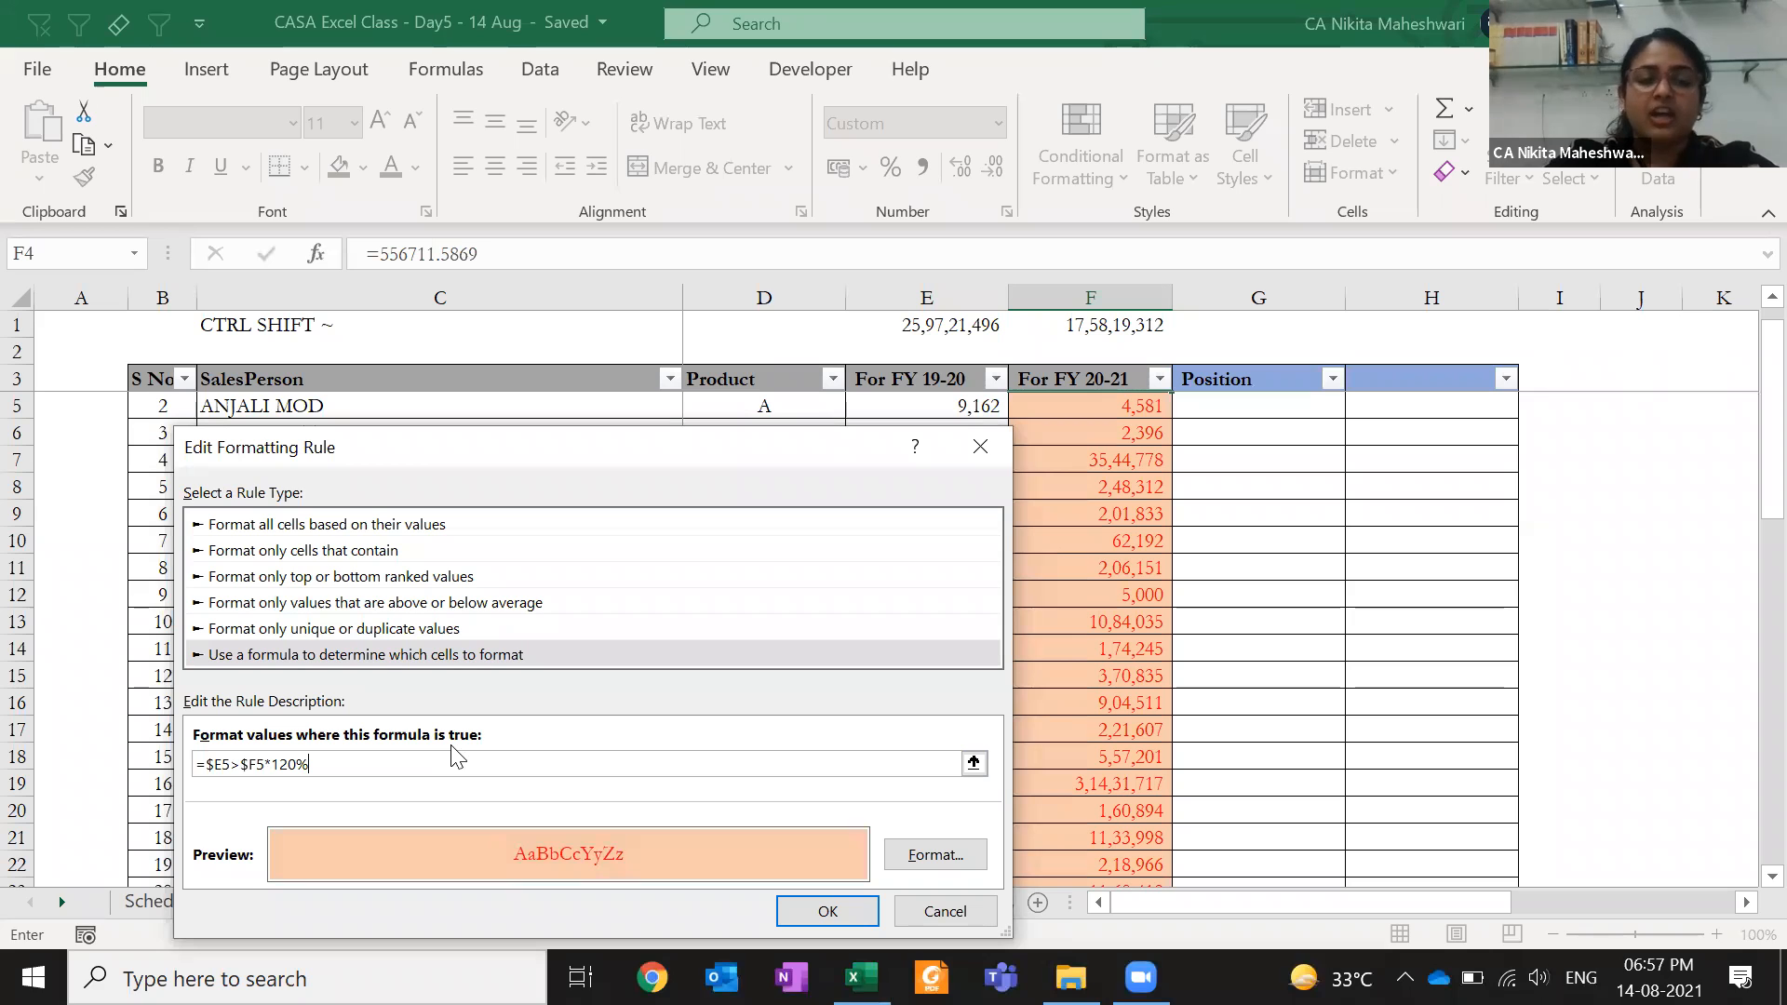
left_click(813, 921)
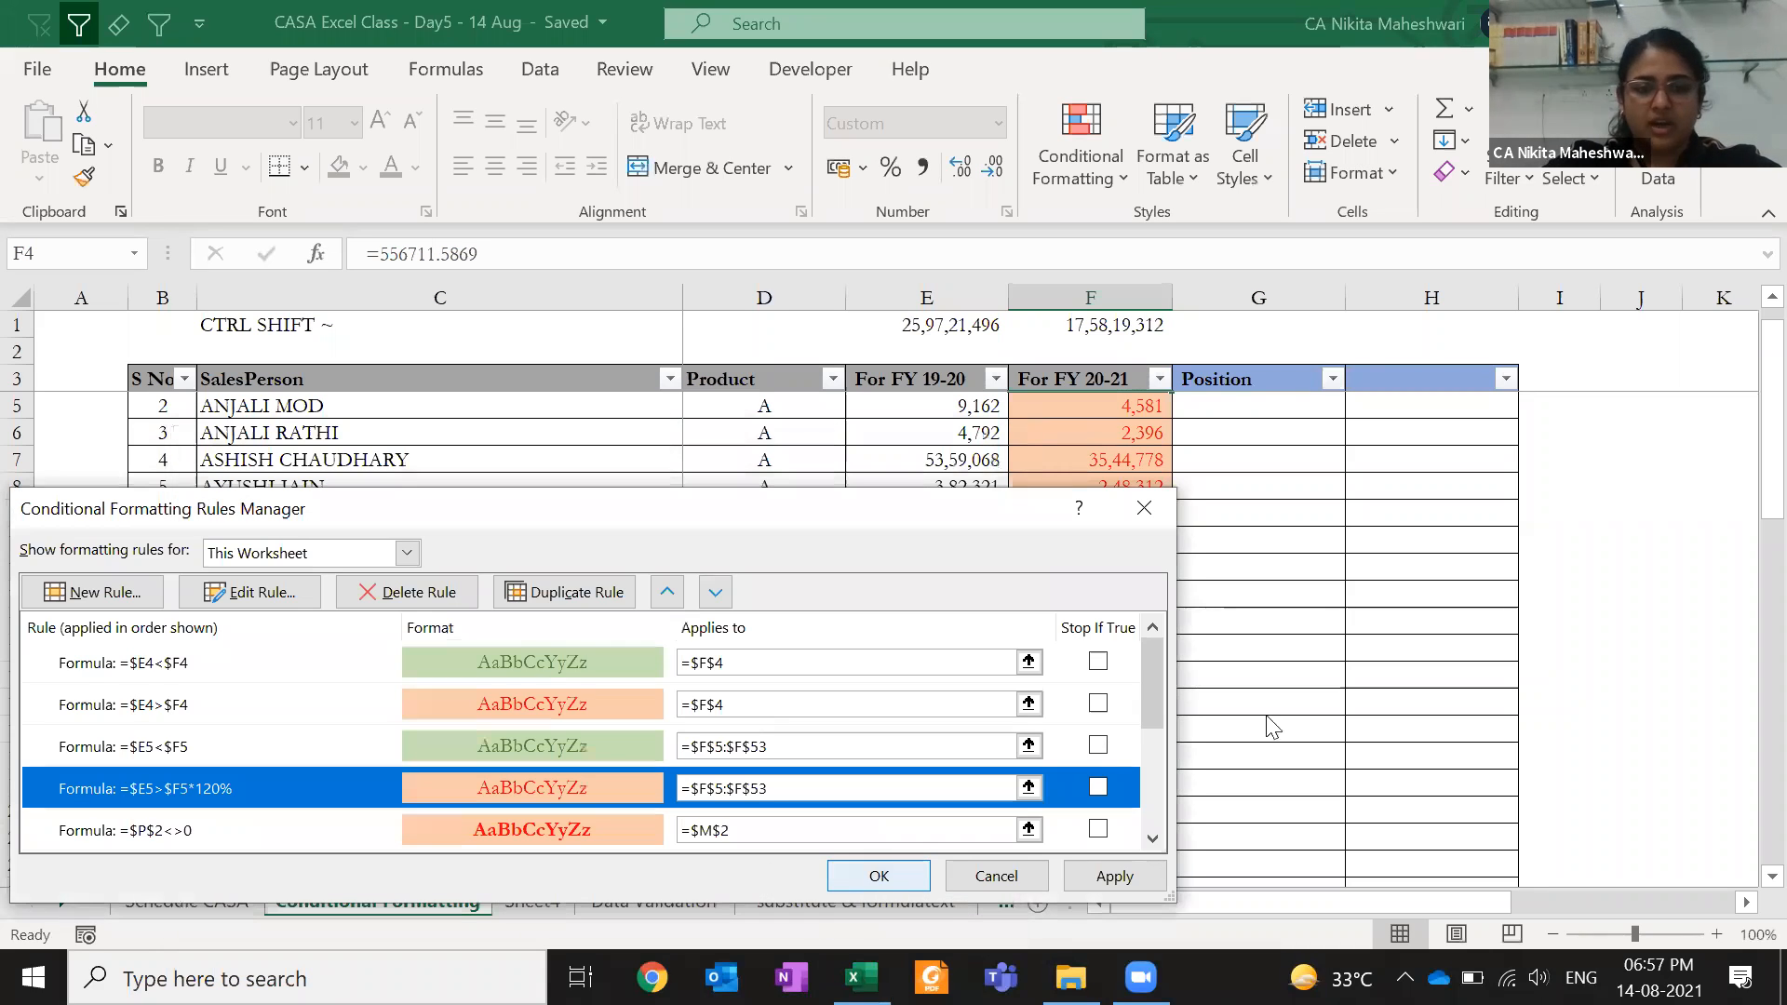
left_click(1098, 882)
left_click(878, 876)
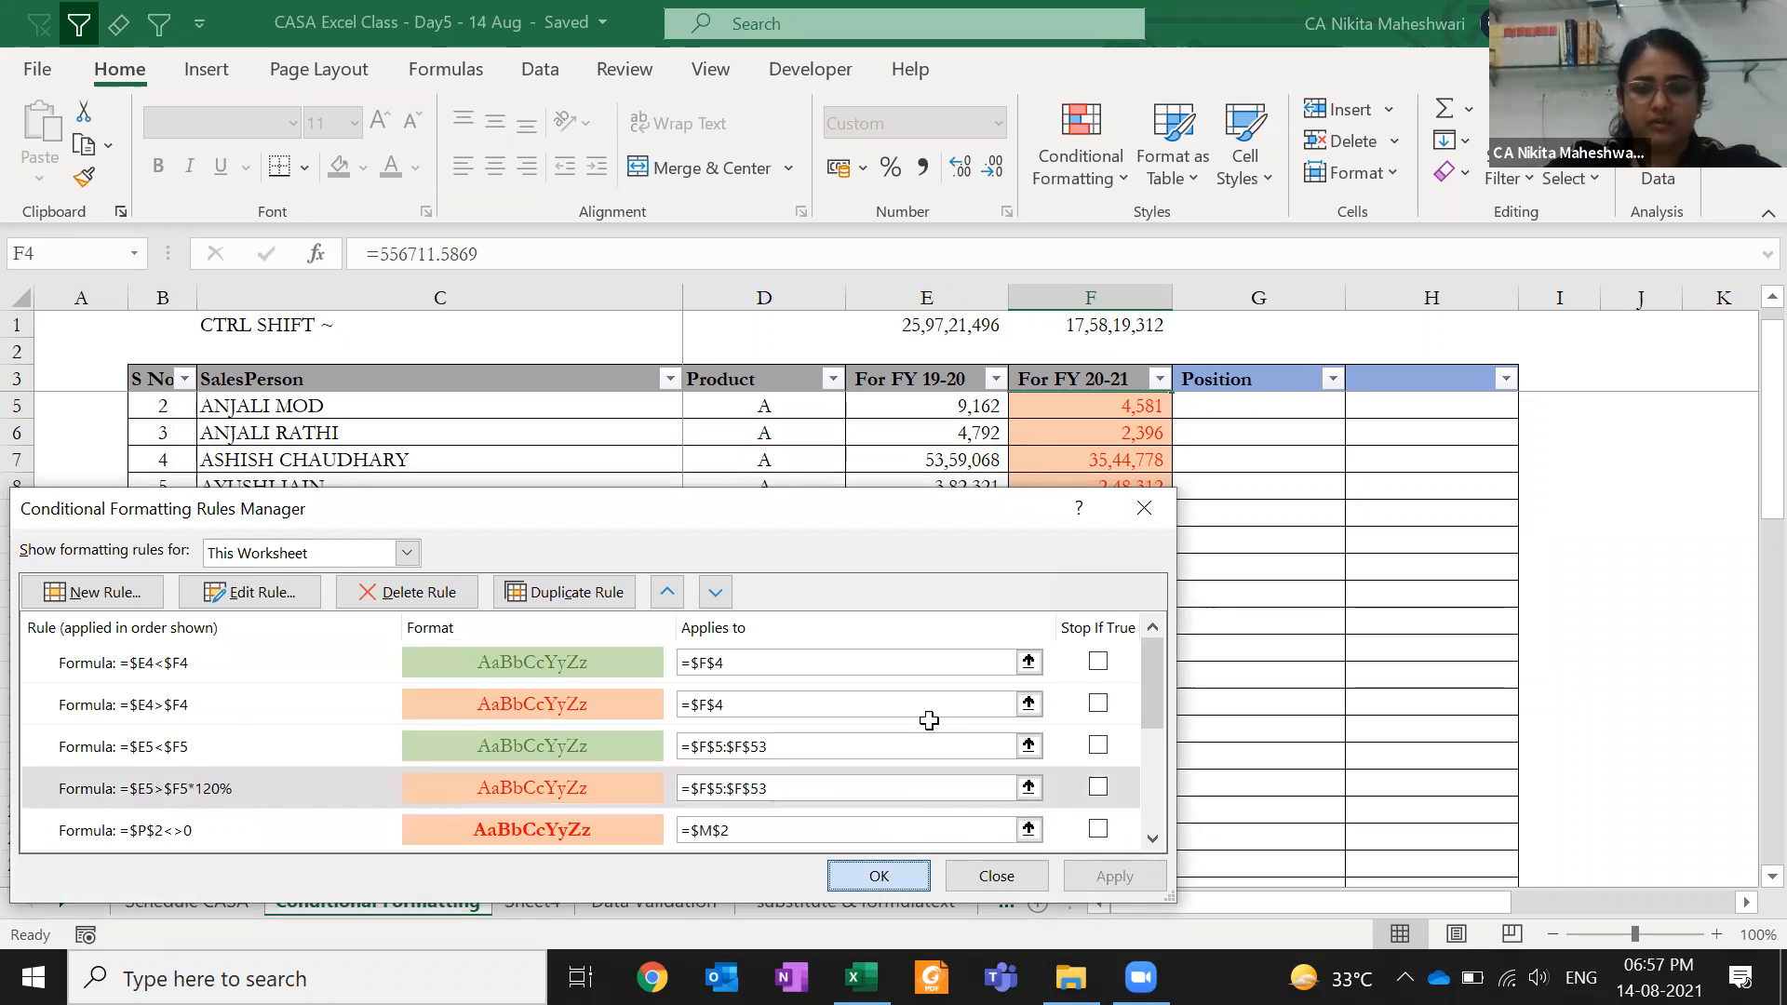
left_click(950, 465)
left_click(938, 425)
key("Page_Up")
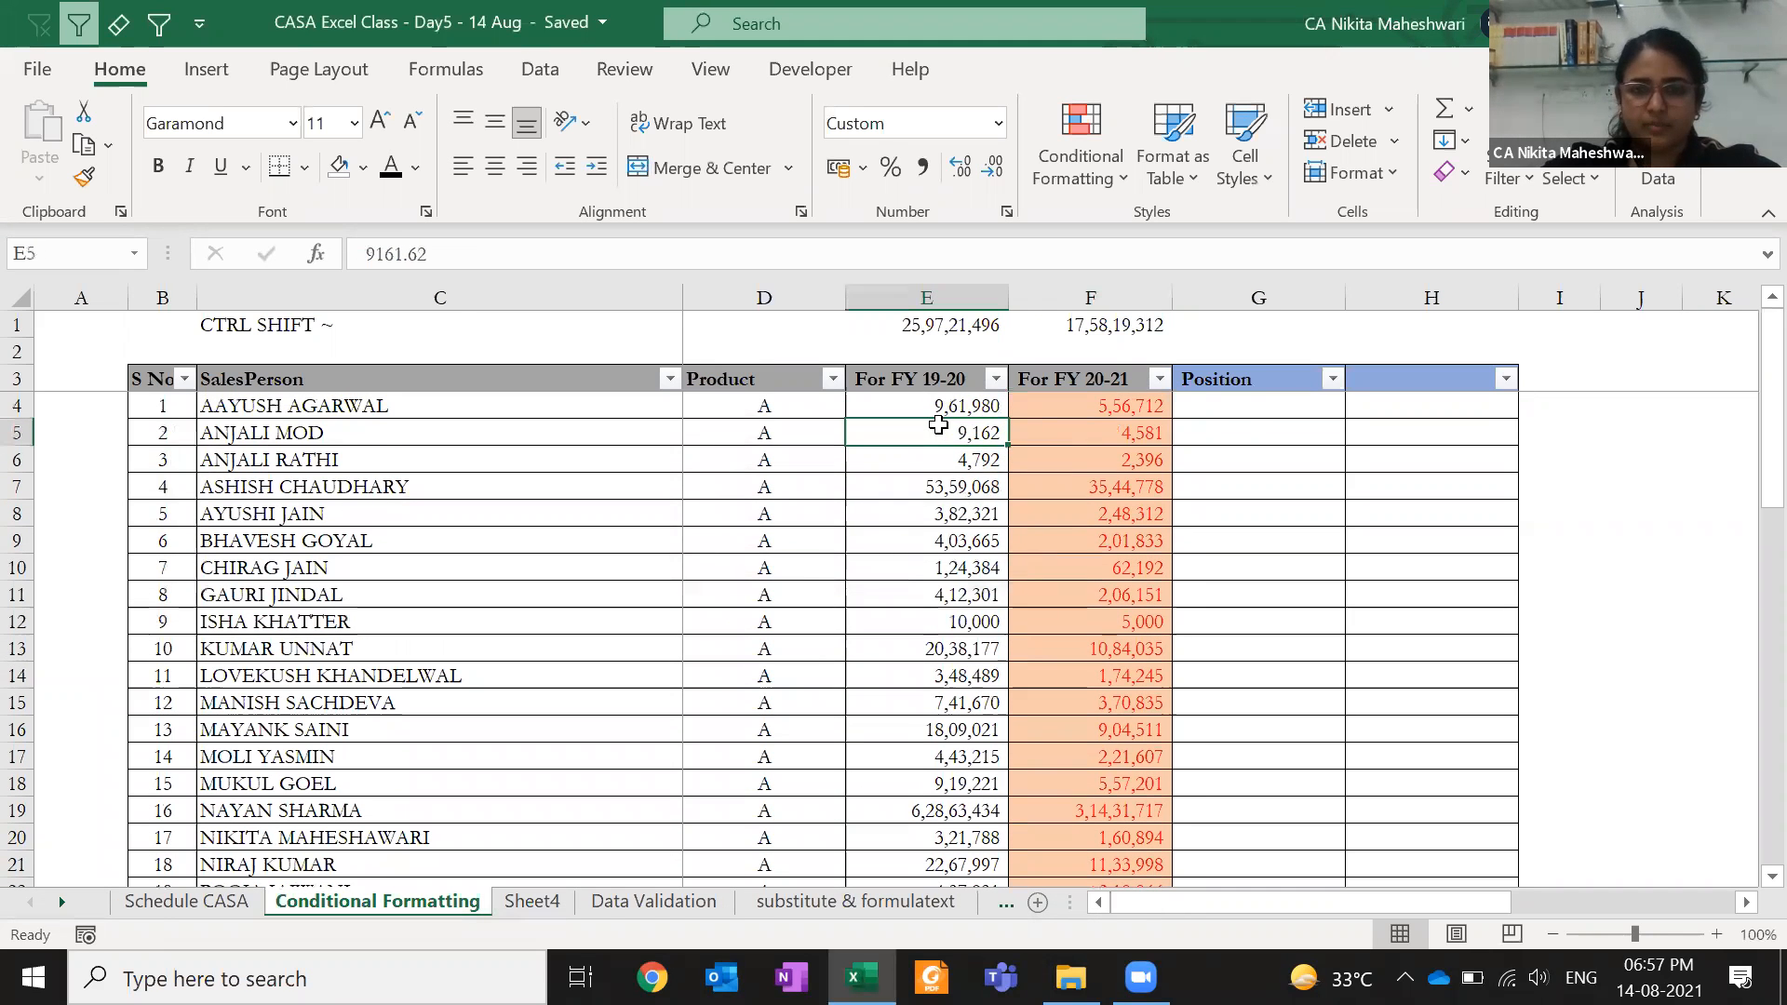
key("Page_Down")
left_click(884, 666)
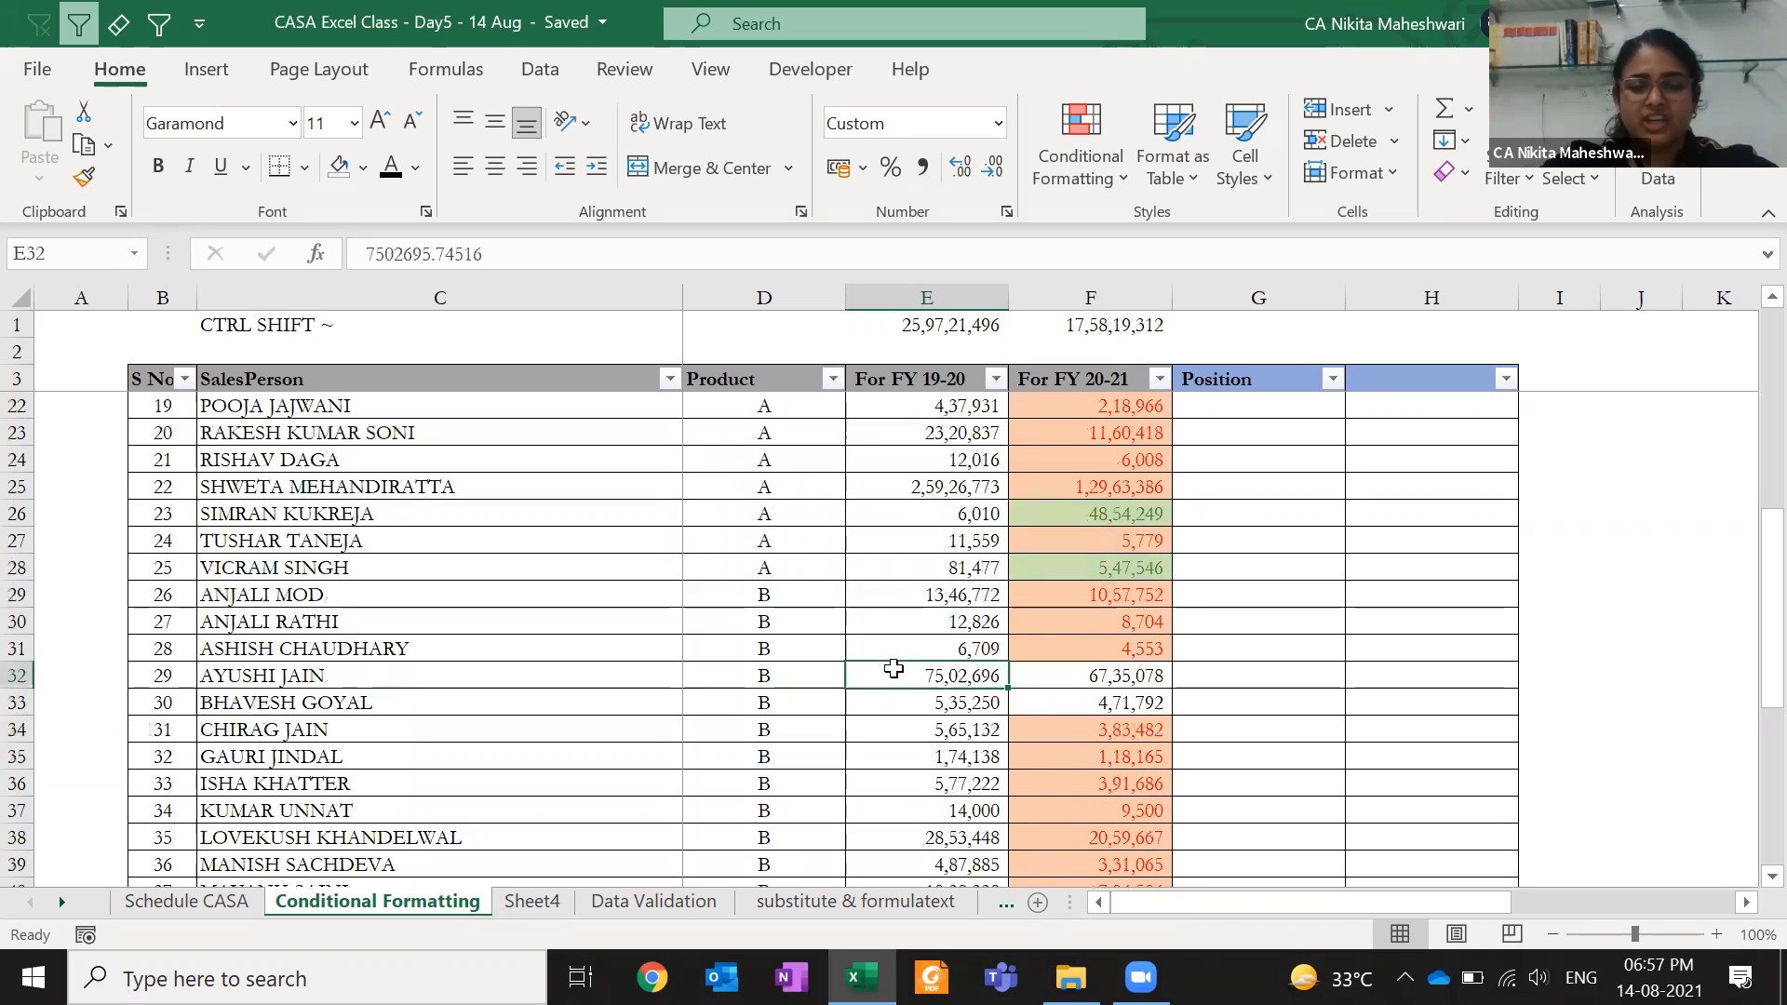
left_click(1042, 680)
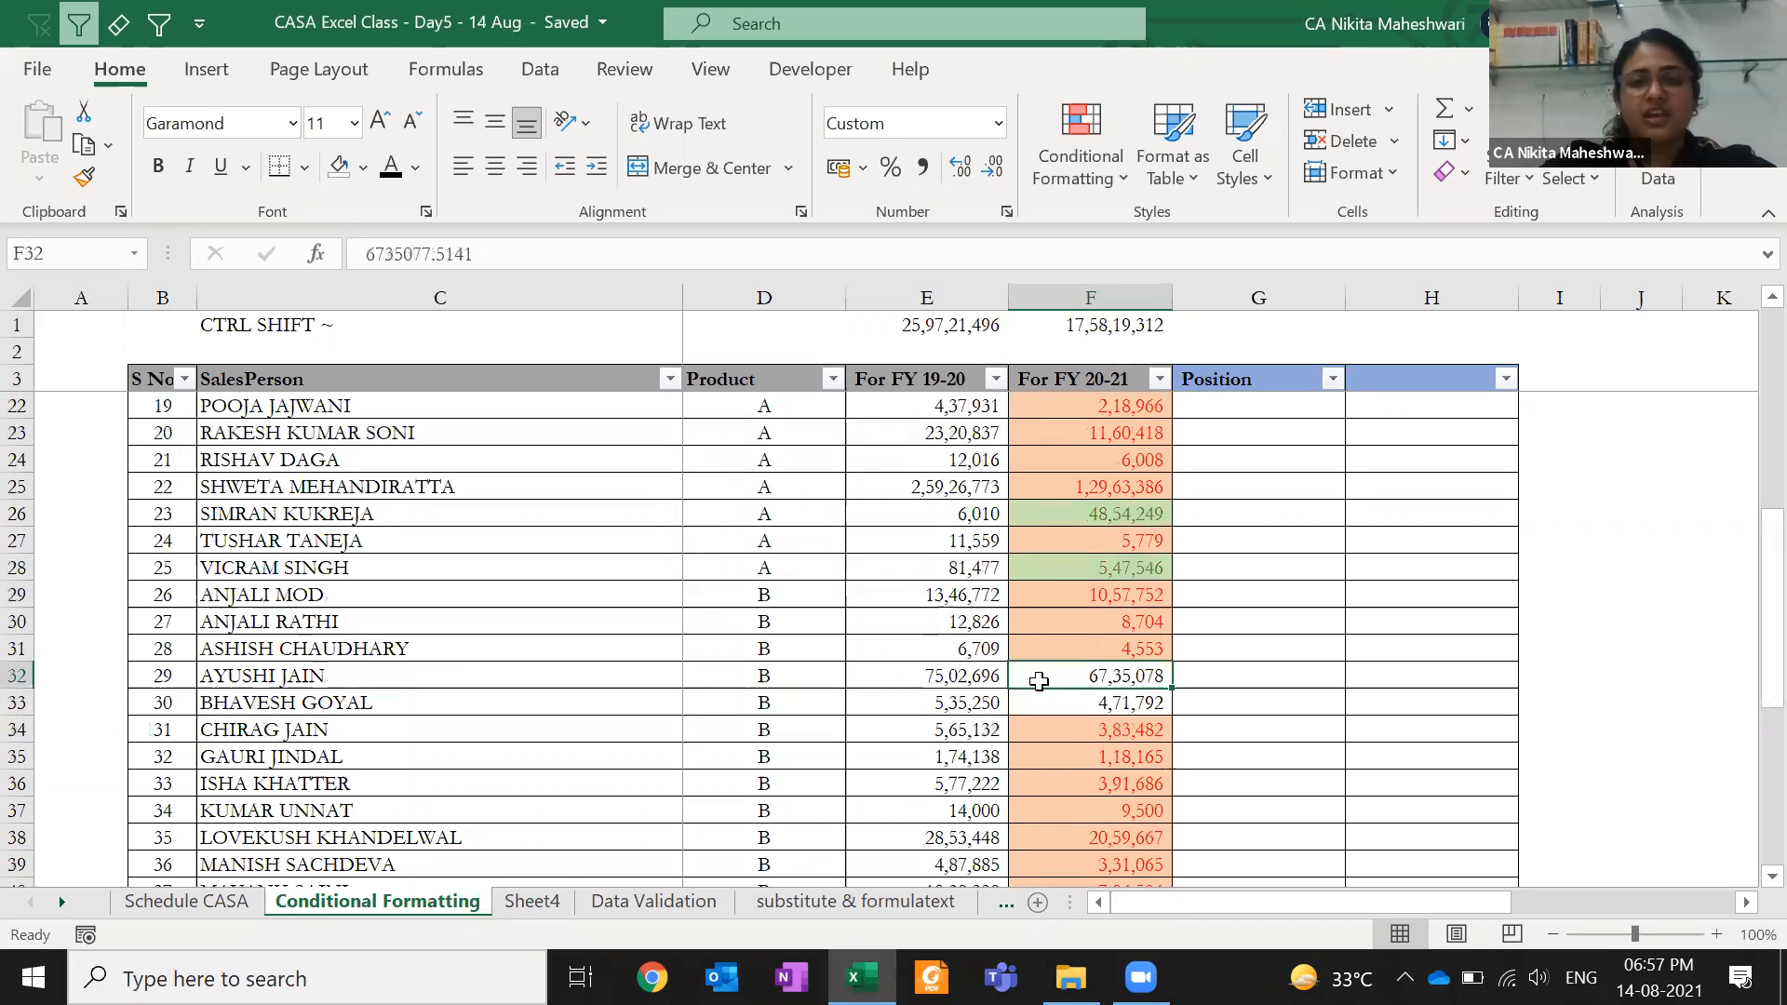
left_click(912, 670)
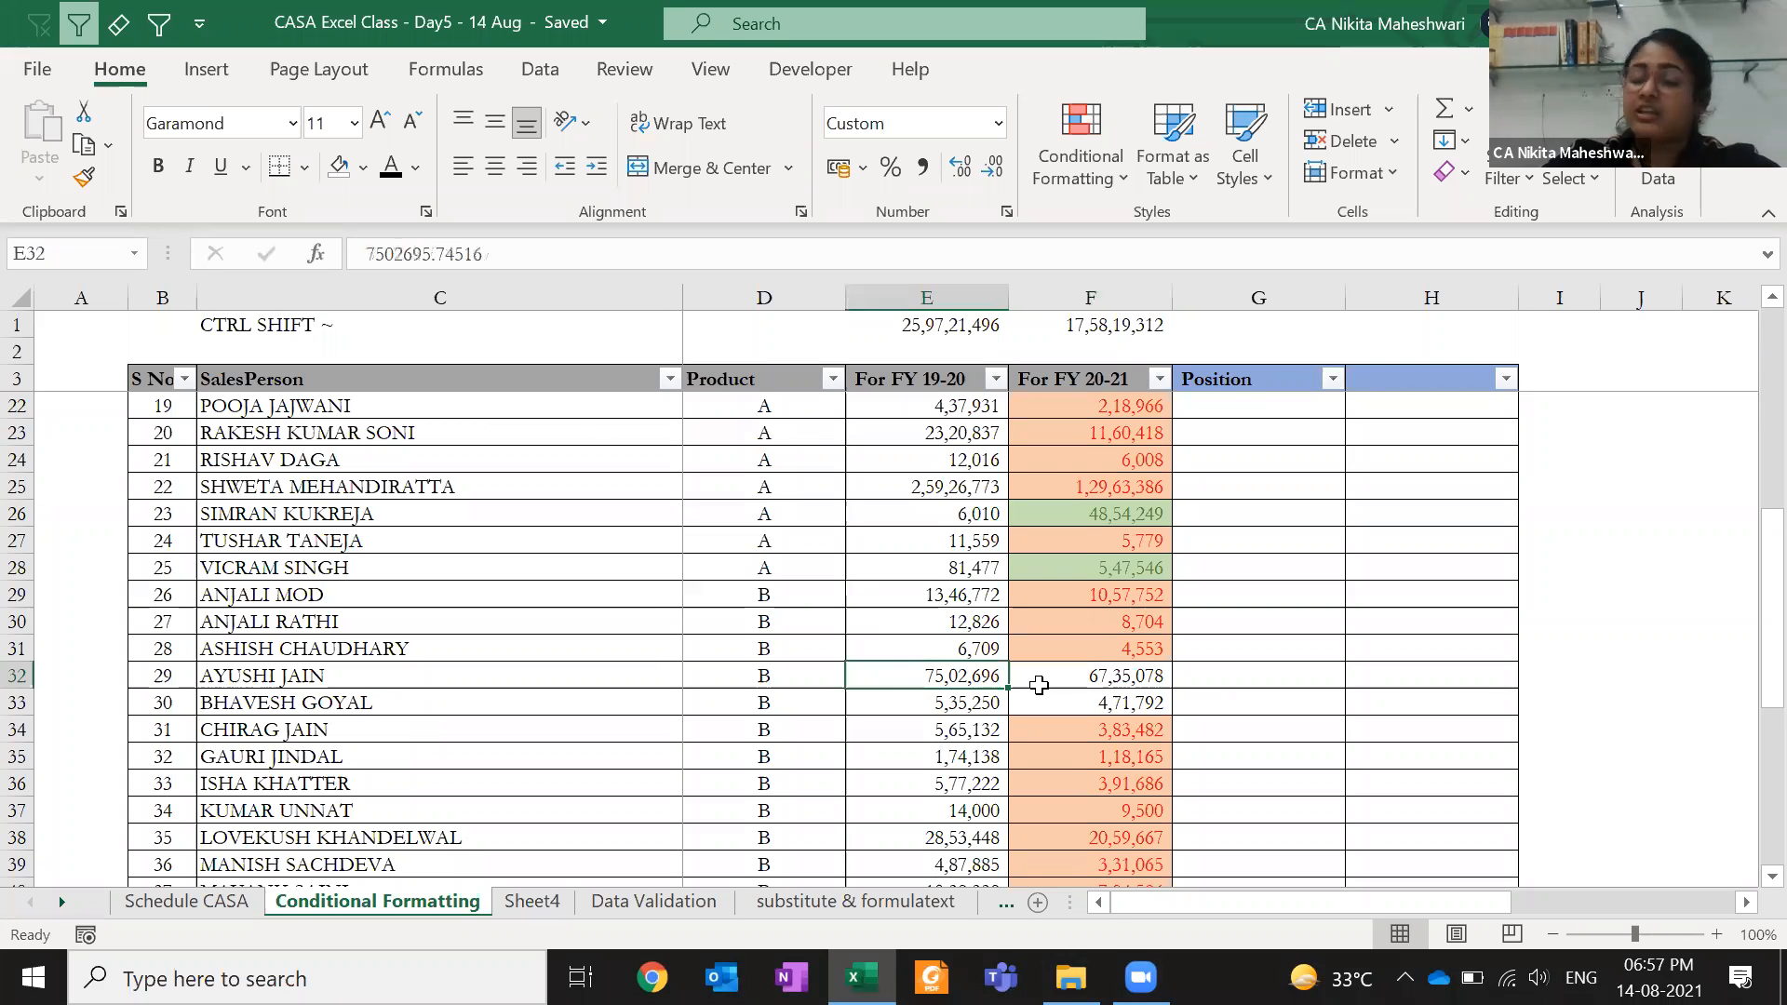
left_click(1296, 687)
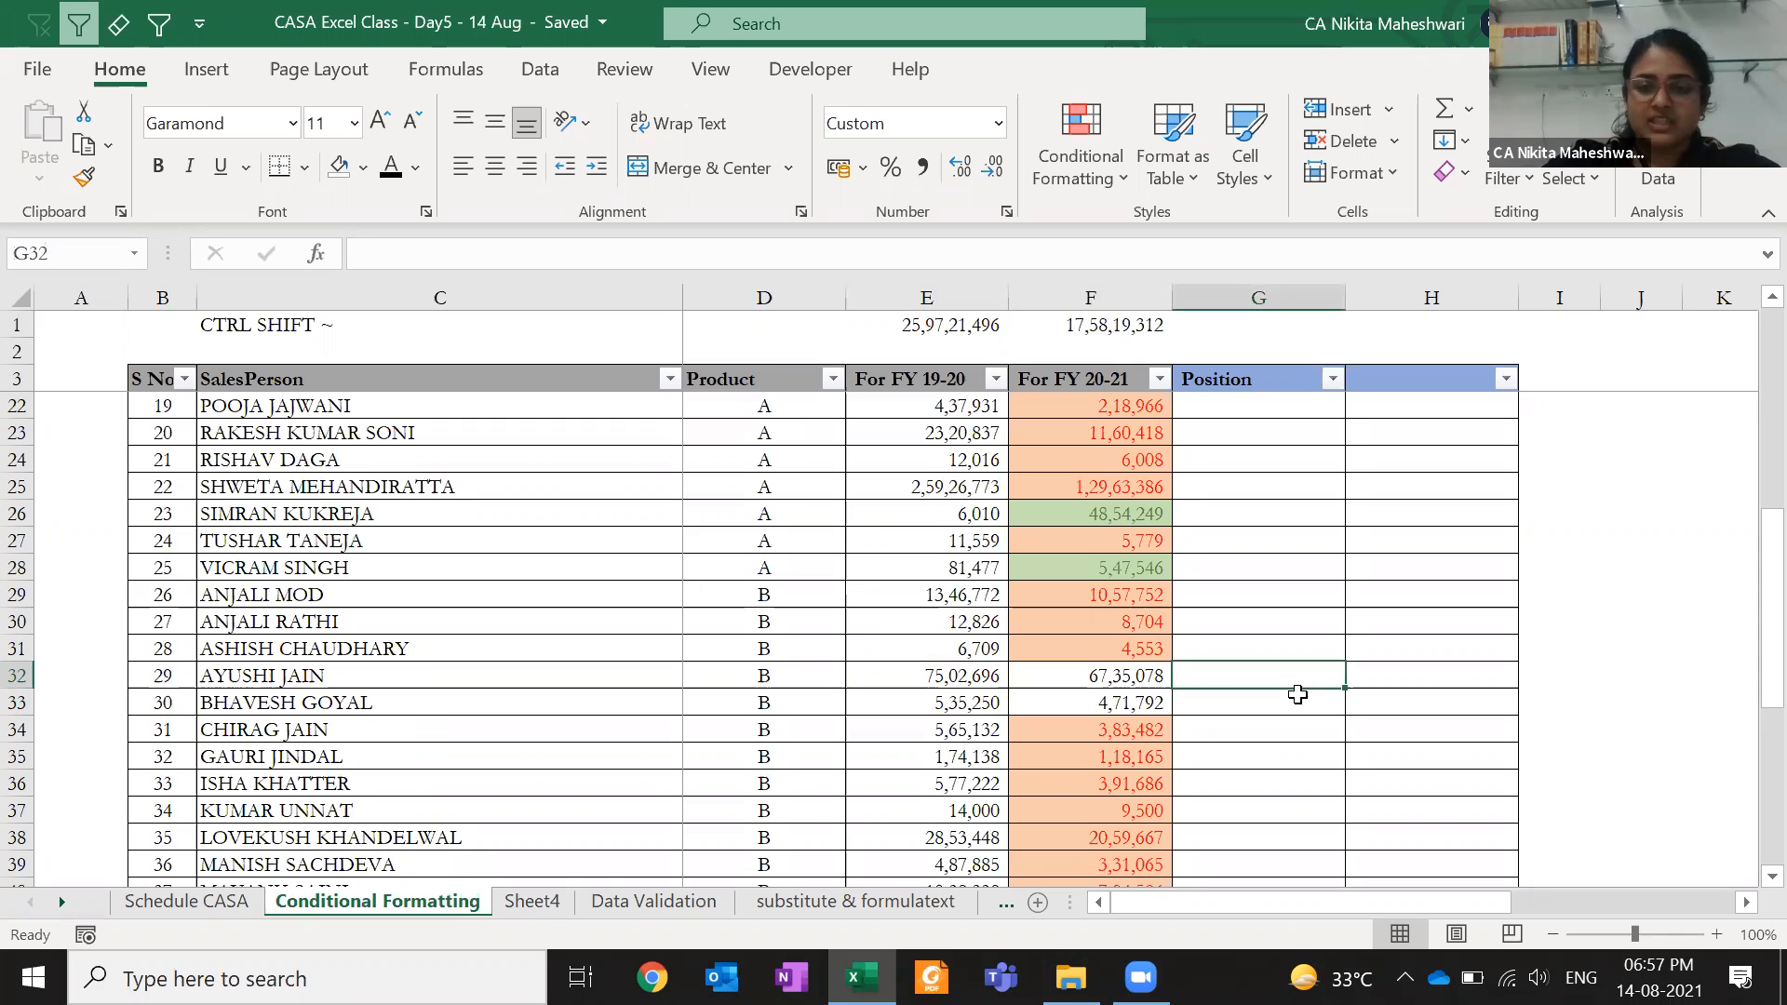
type("=F32*1")
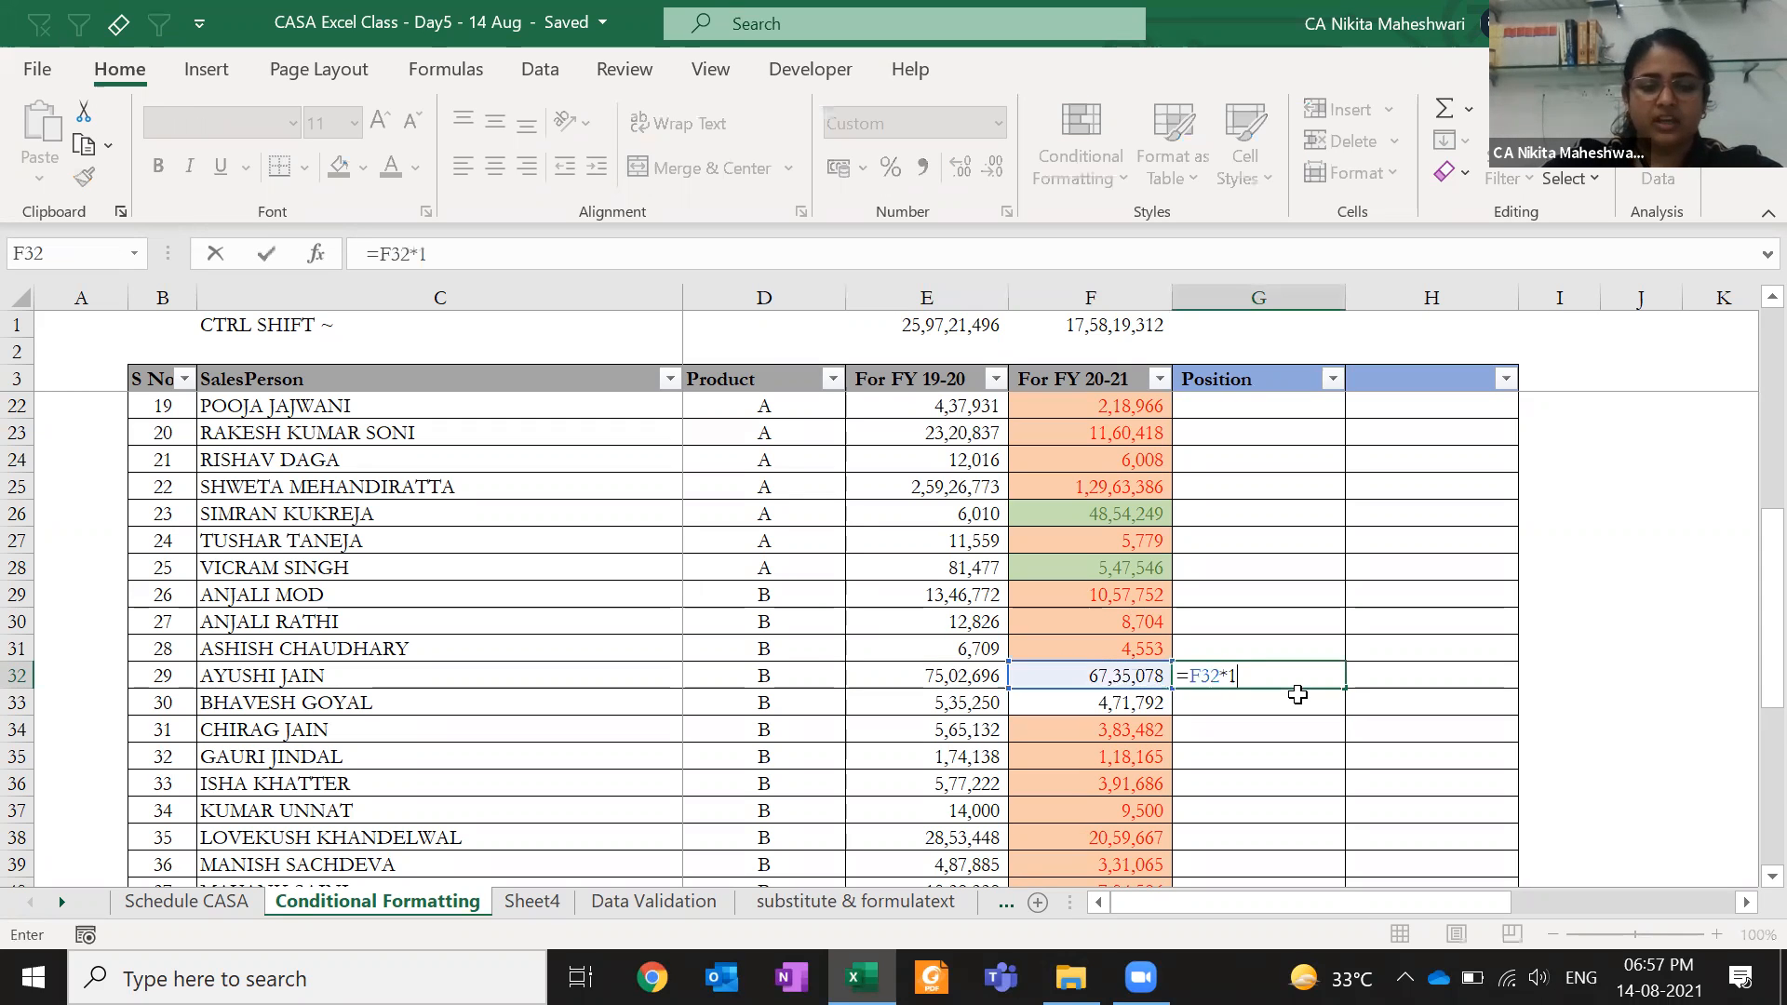
type("20%")
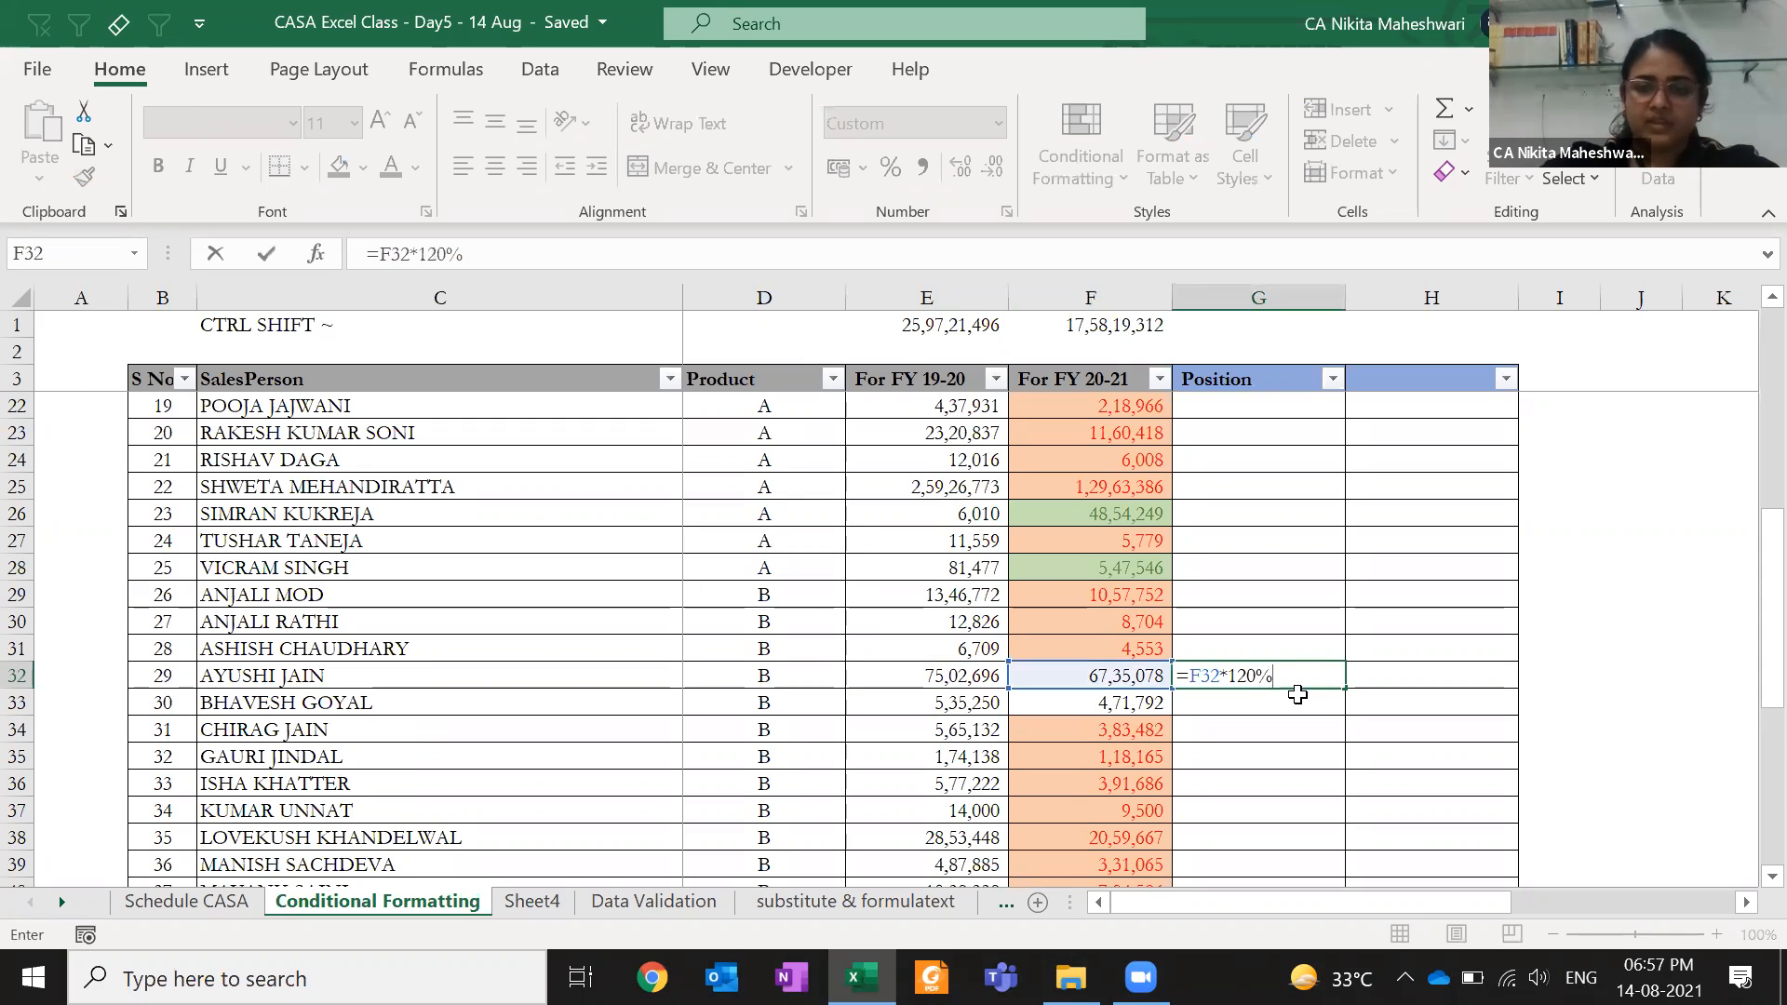
key("ctrl+Return")
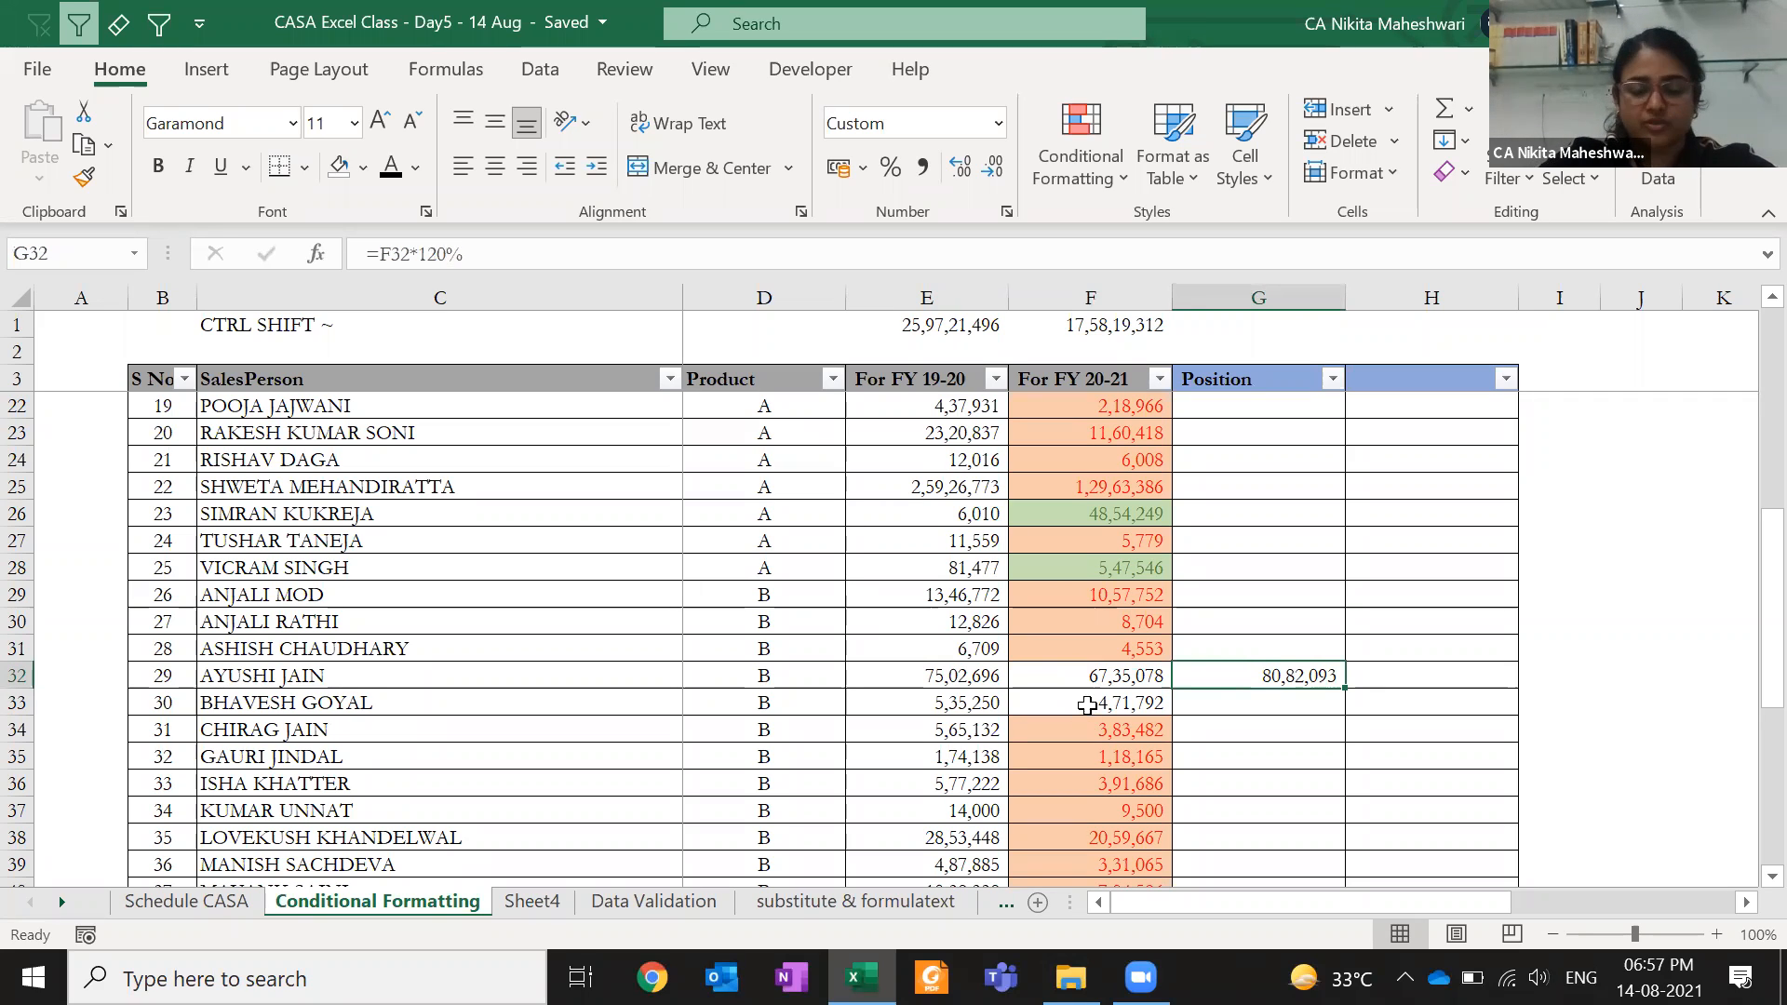
left_click(1029, 674)
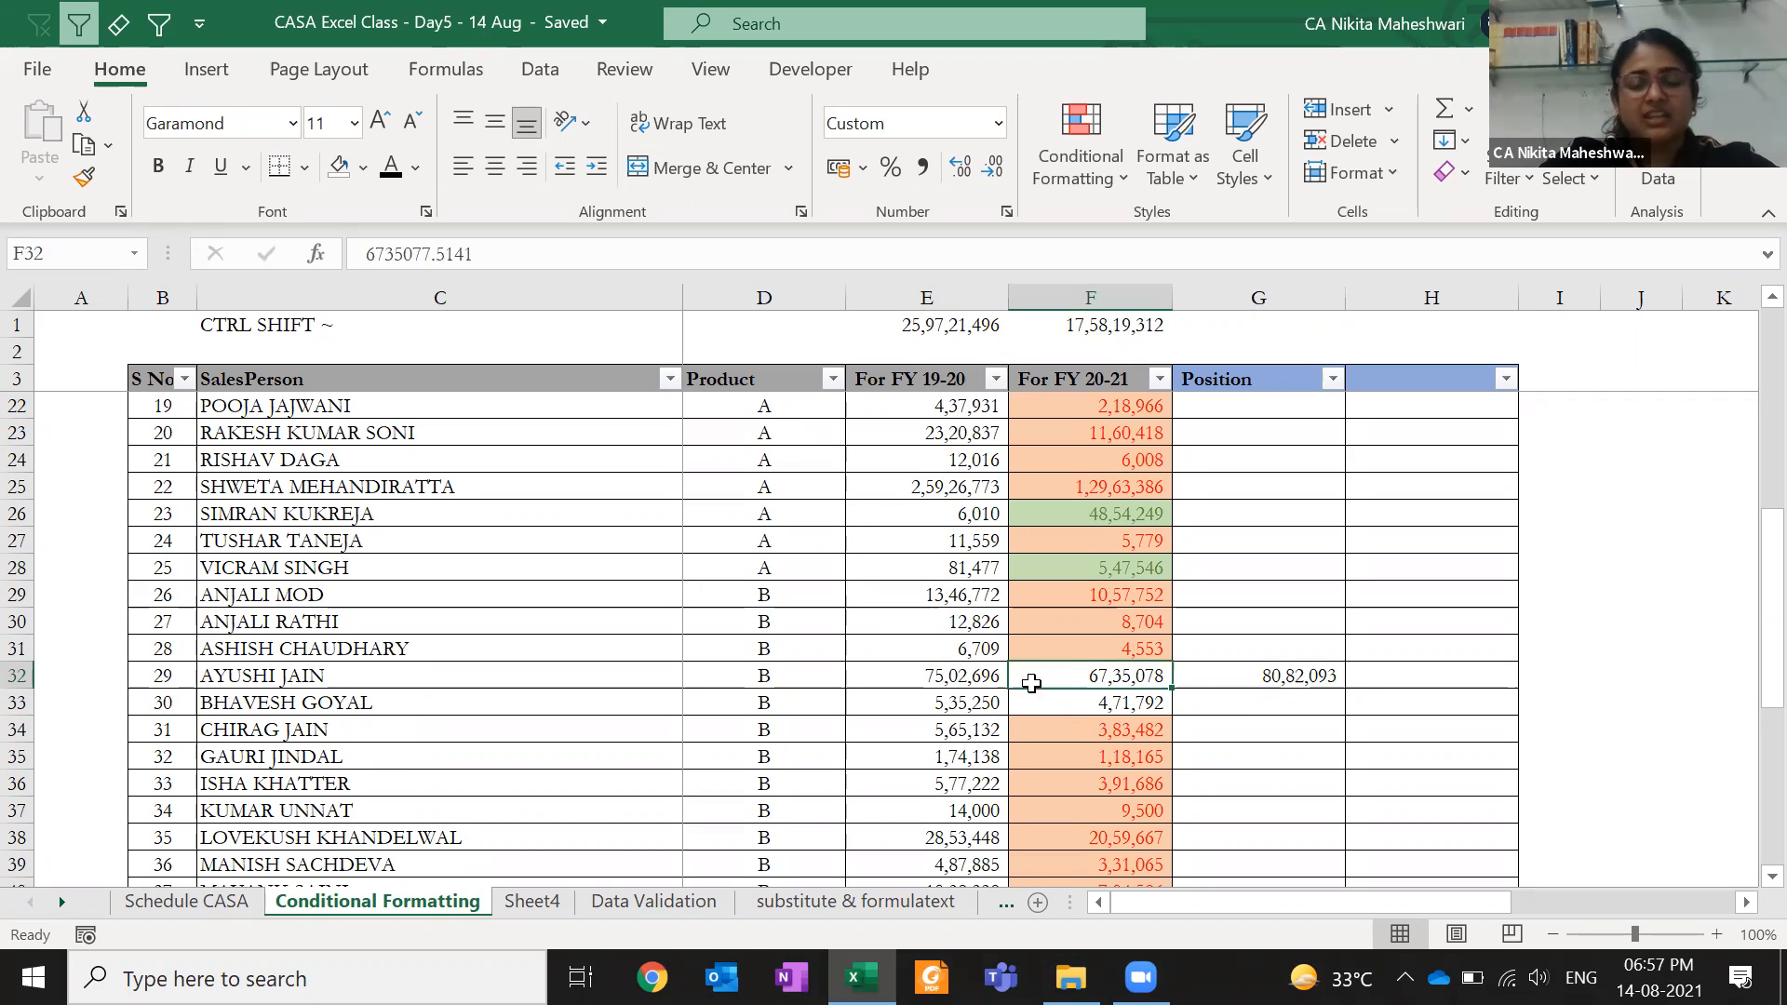
left_click(1035, 617)
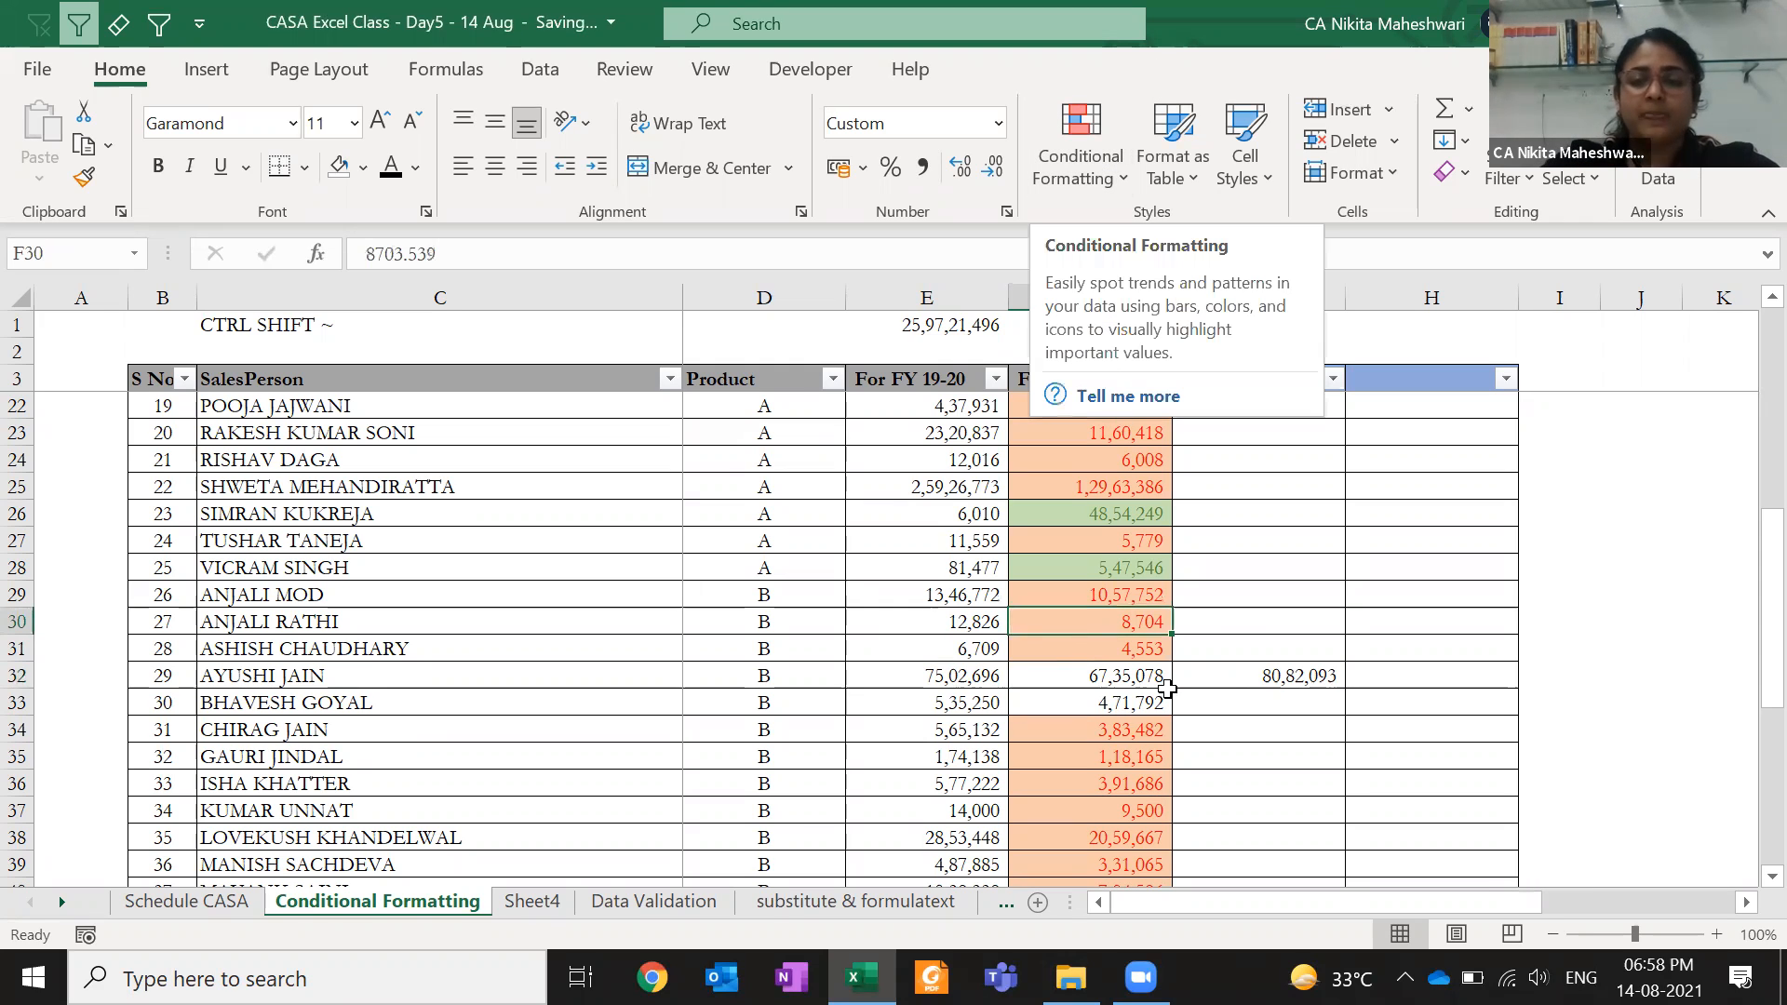
left_click(1252, 698)
left_click(1272, 675)
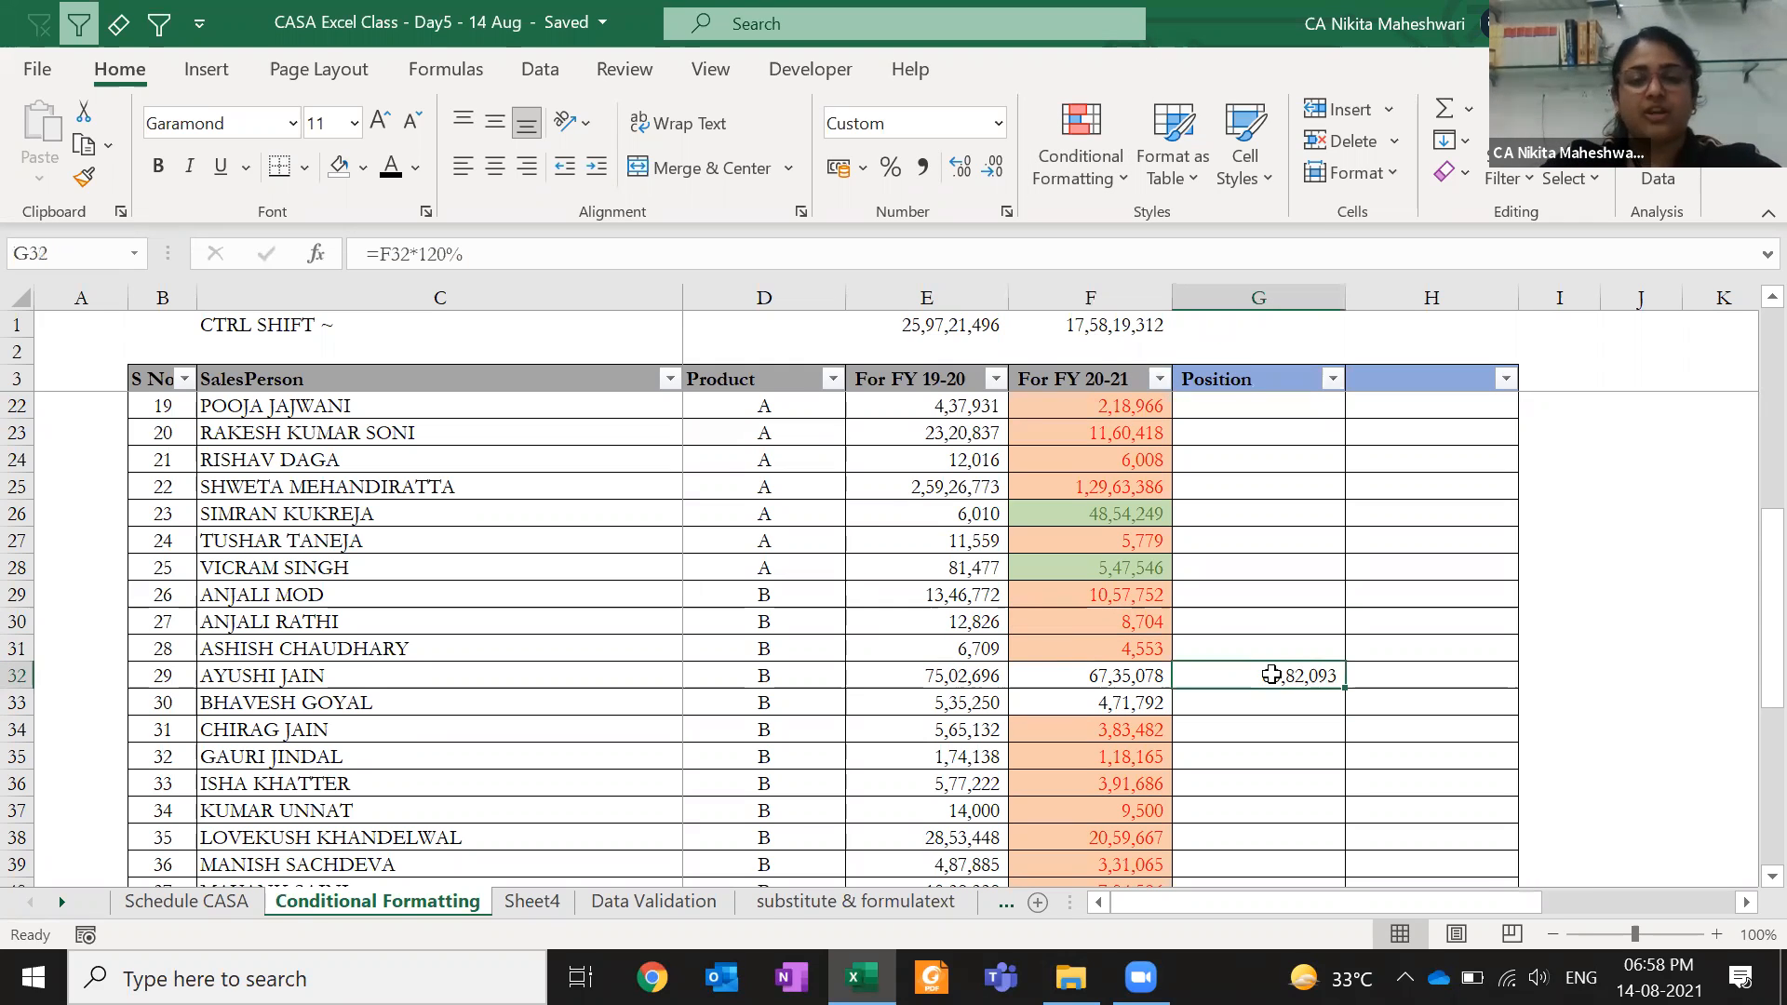
key("Delete")
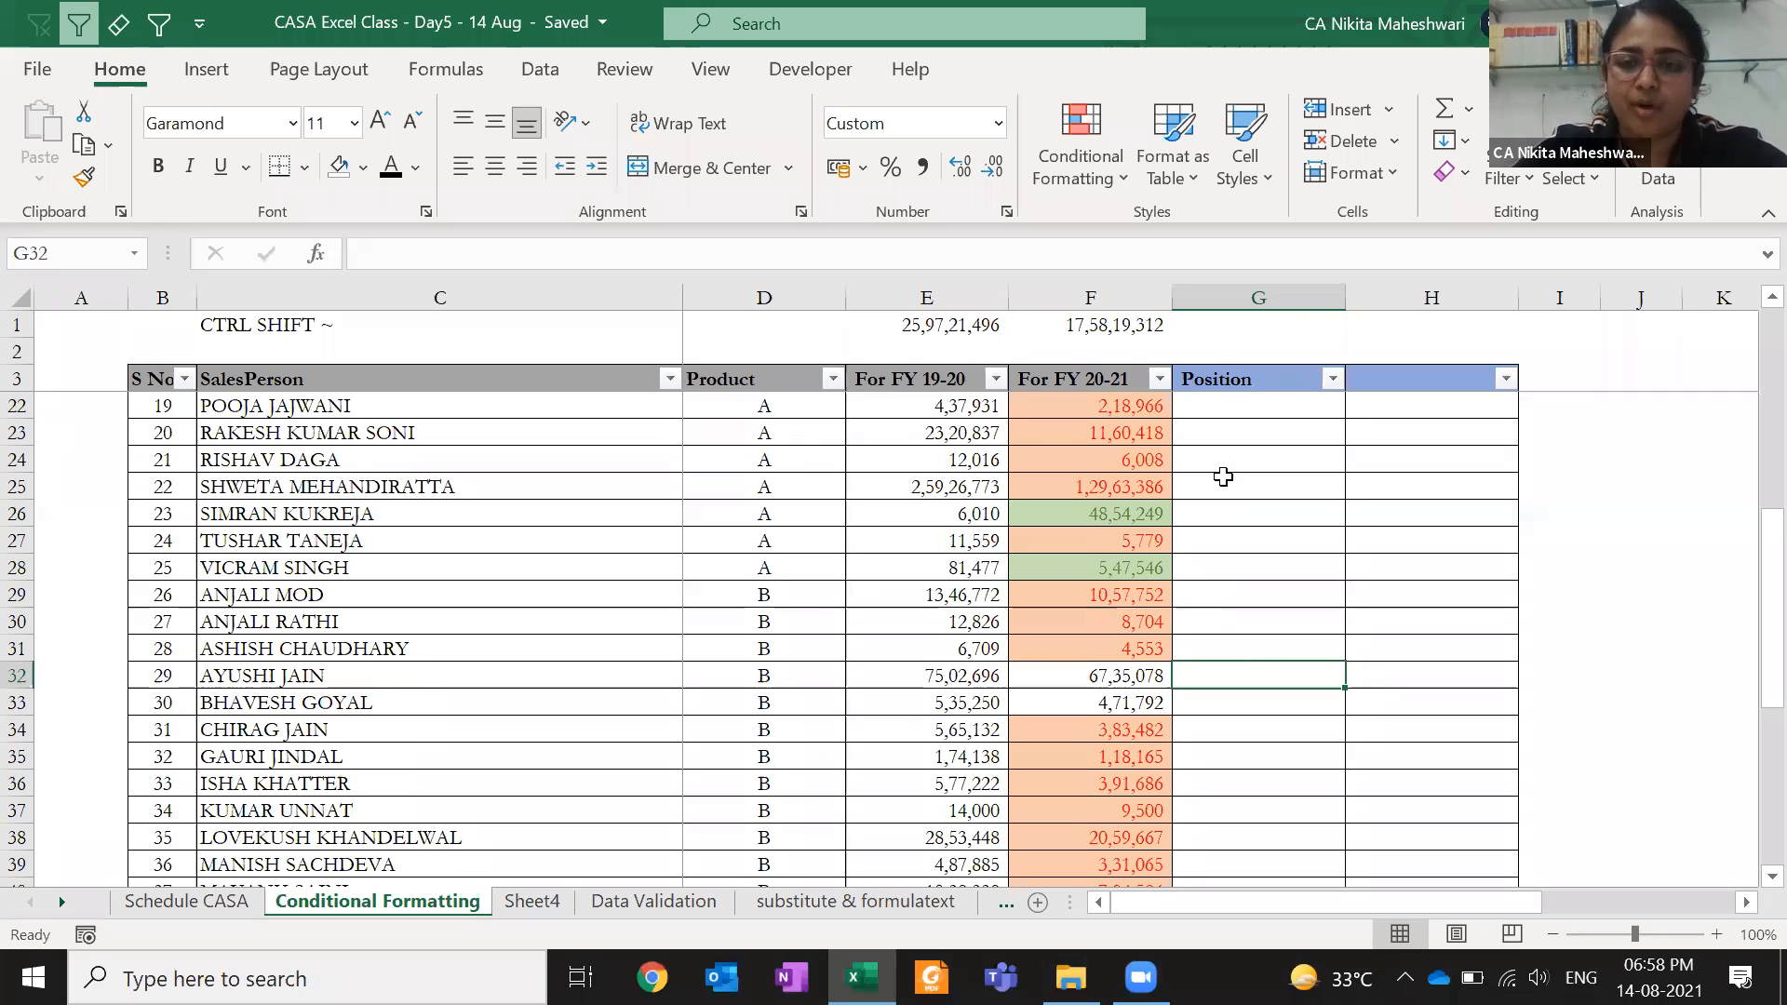
left_click_drag(1221, 477, 1231, 786)
- Select the FY 20-21 figures in column F
left_click(1125, 708)
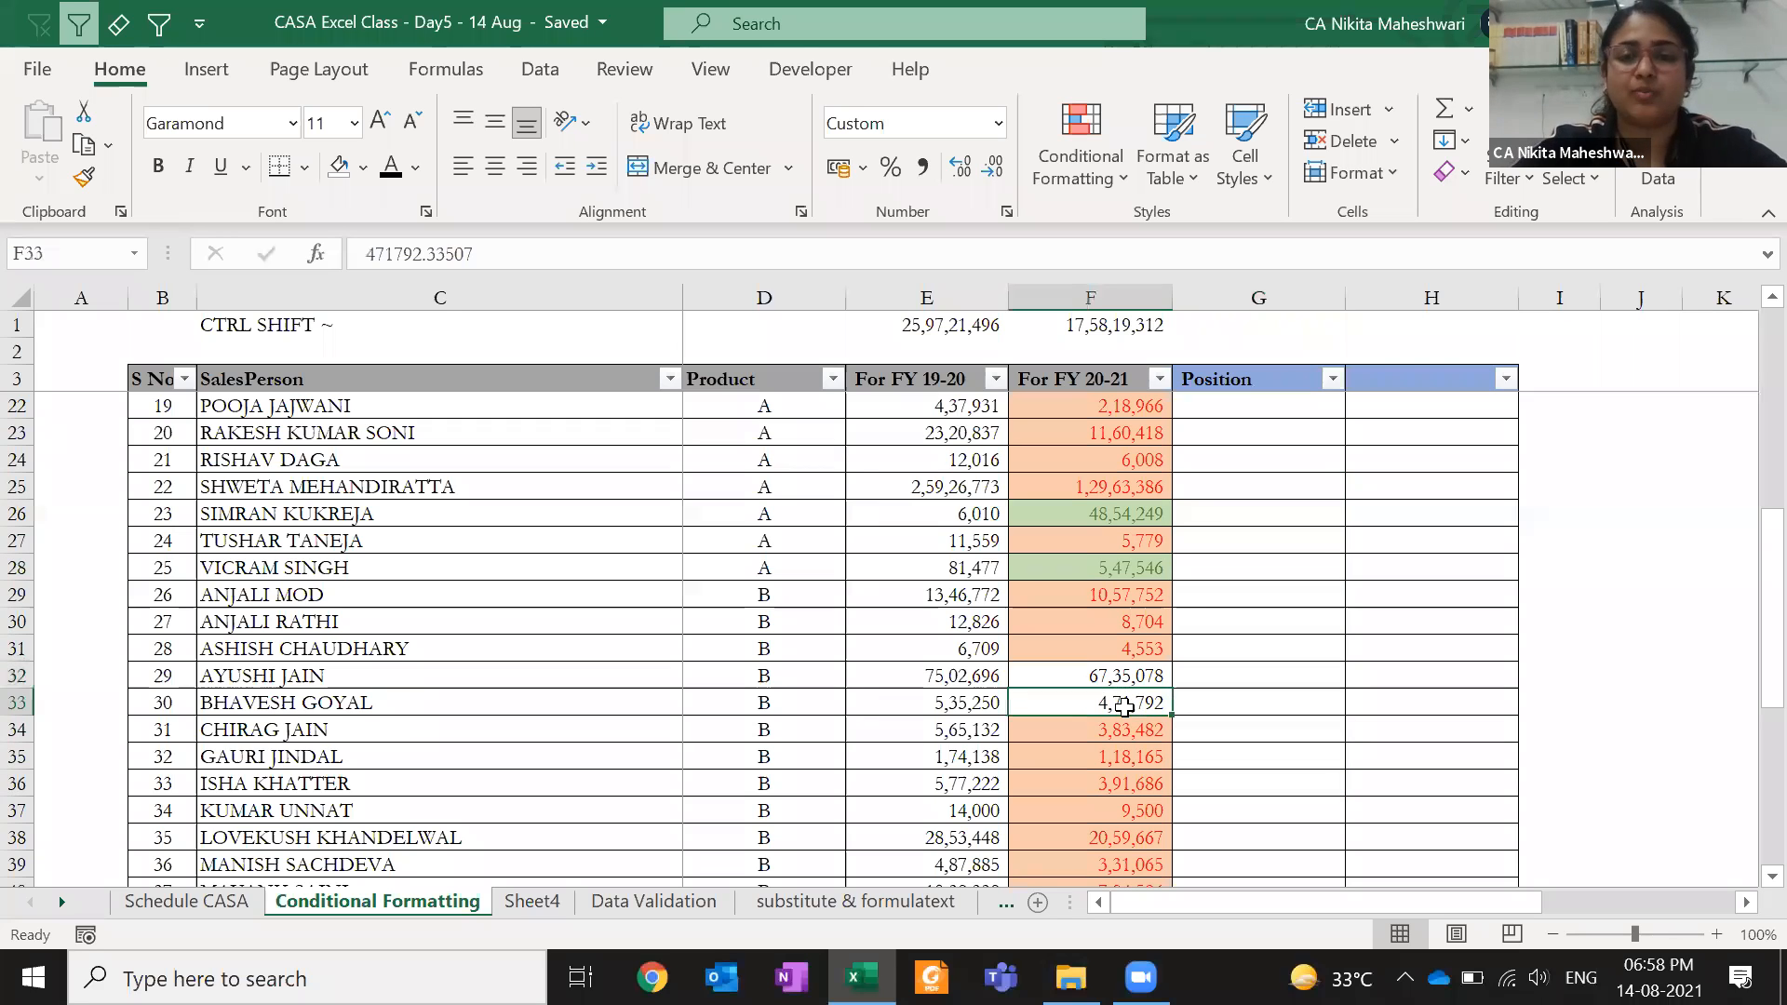
left_click(1104, 434)
left_click(1108, 380)
key("Down")
key("ctrl+shift+Down")
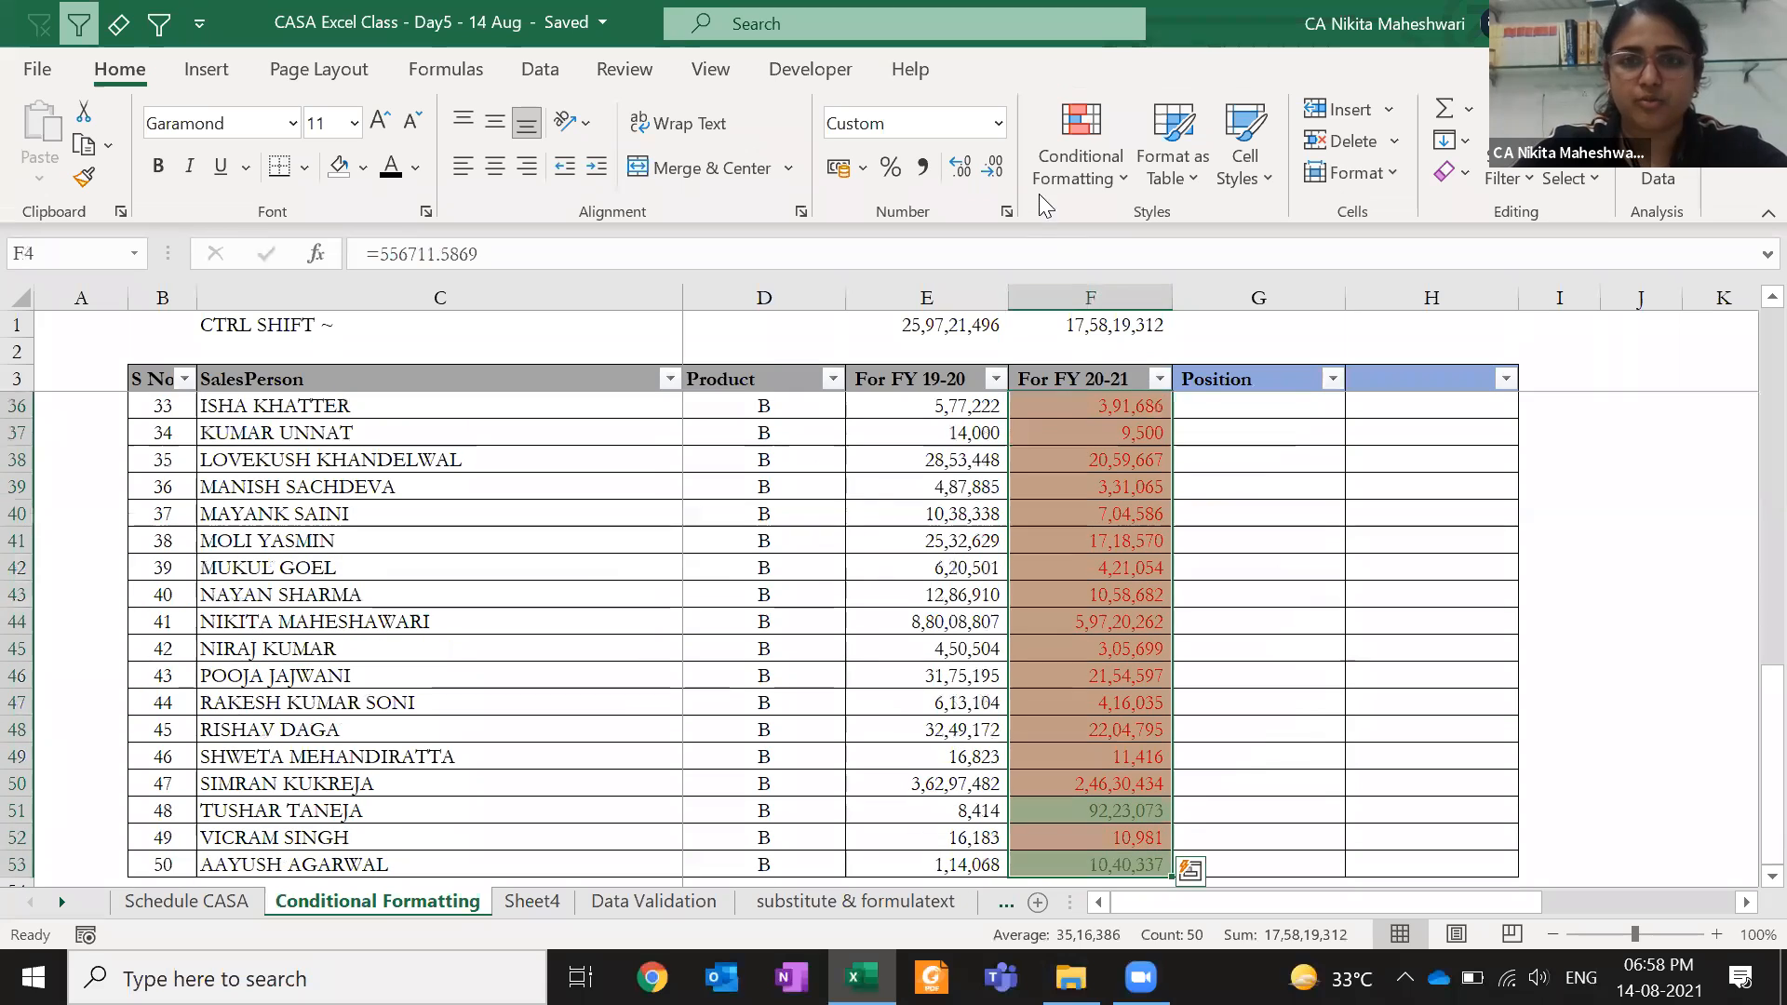
left_click(1048, 179)
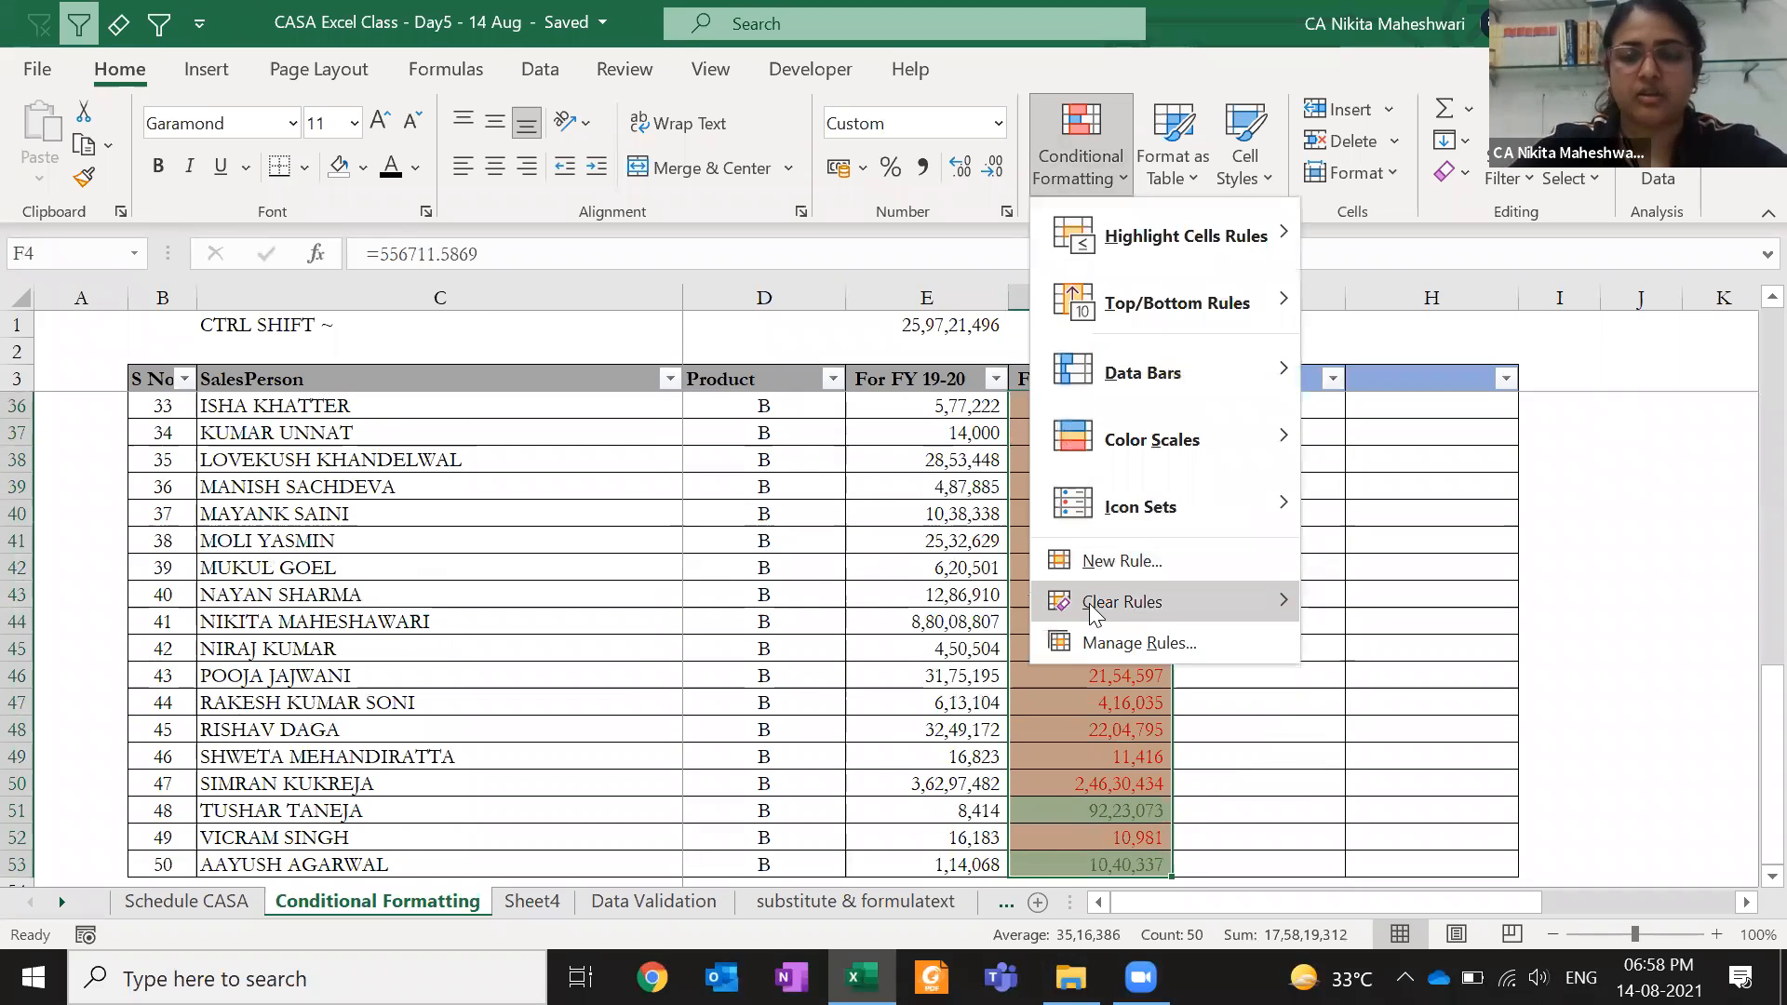
key("Escape")
- Copy F3:F53 with its header and paste it as values only into column G
key("Up")
key("ctrl+shift+Down")
key("ctrl+c")
key("Right")
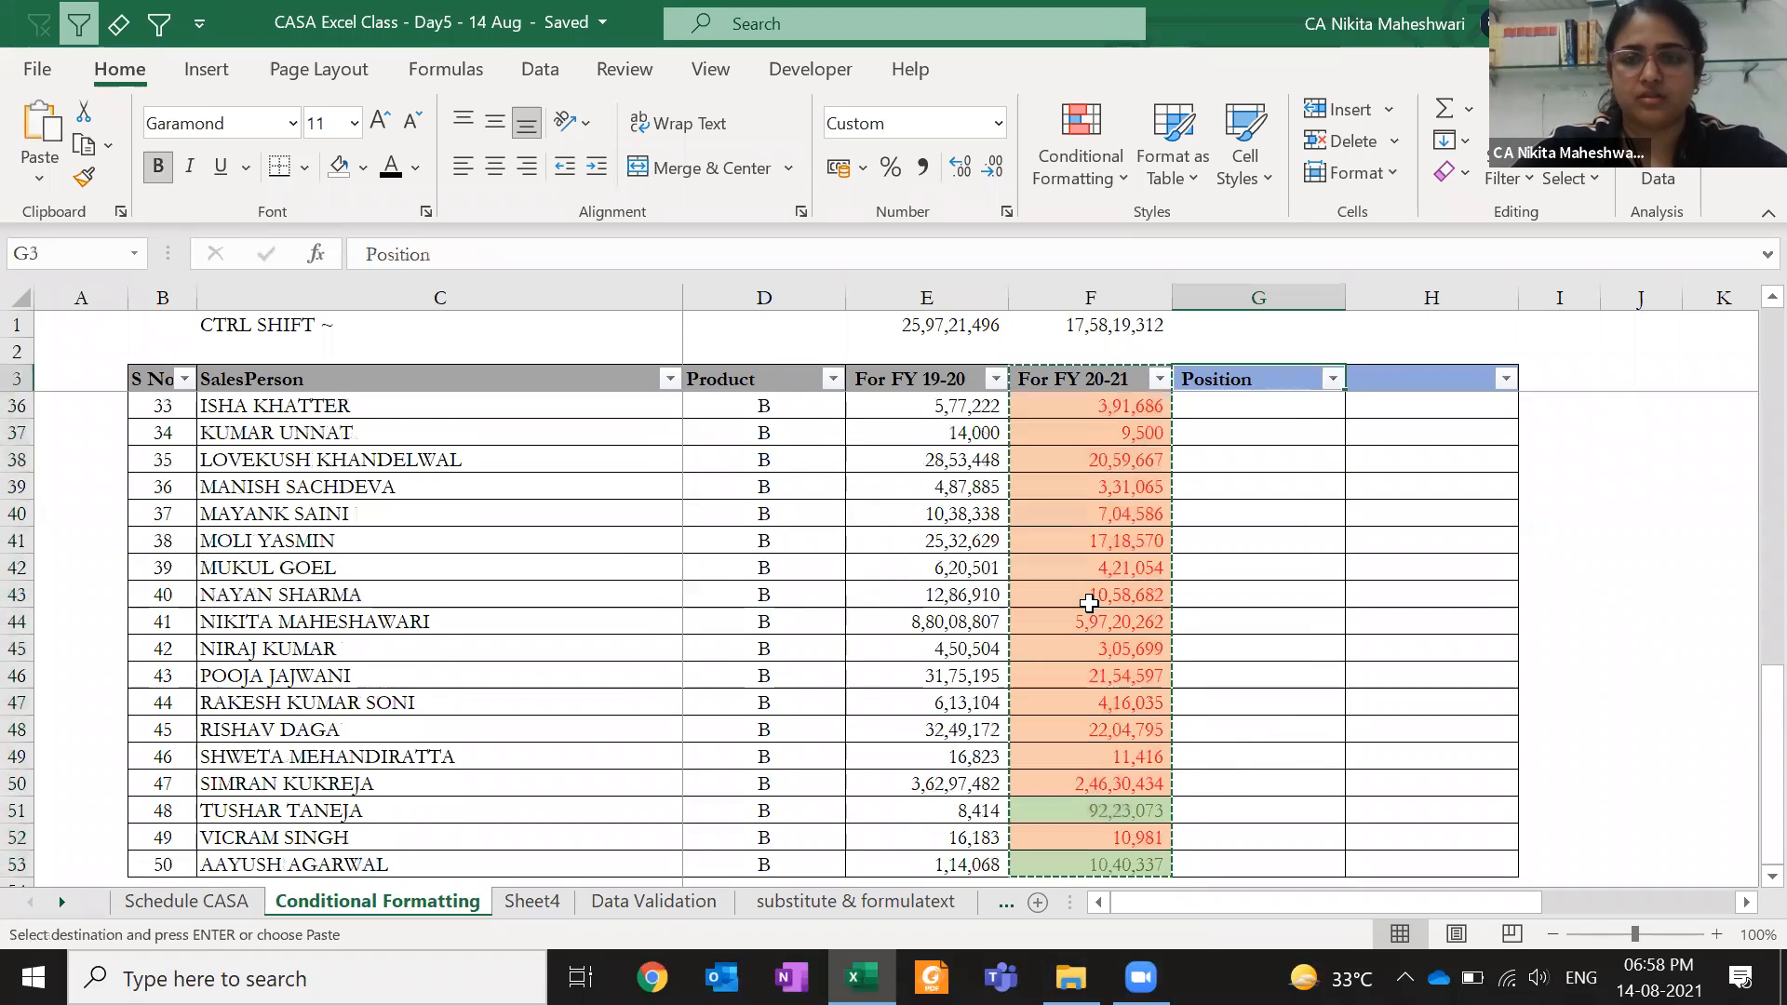
key("ctrl+alt+v")
key("v")
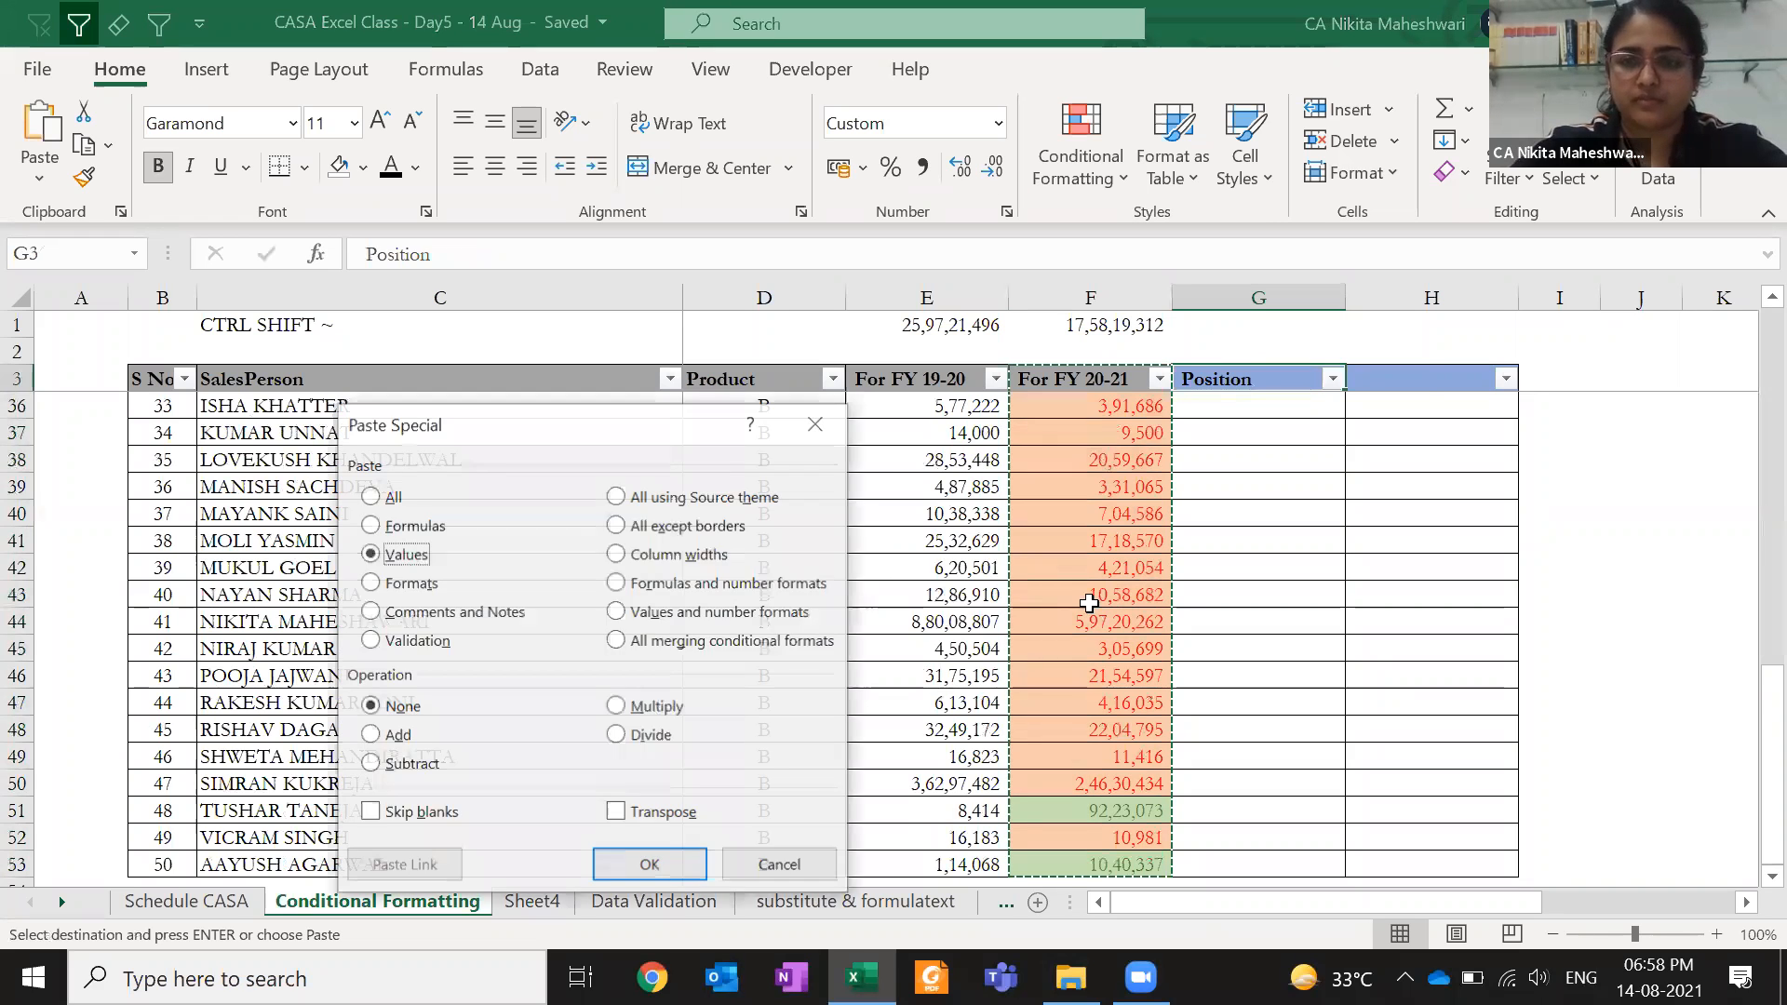
key("Return")
key("Escape")
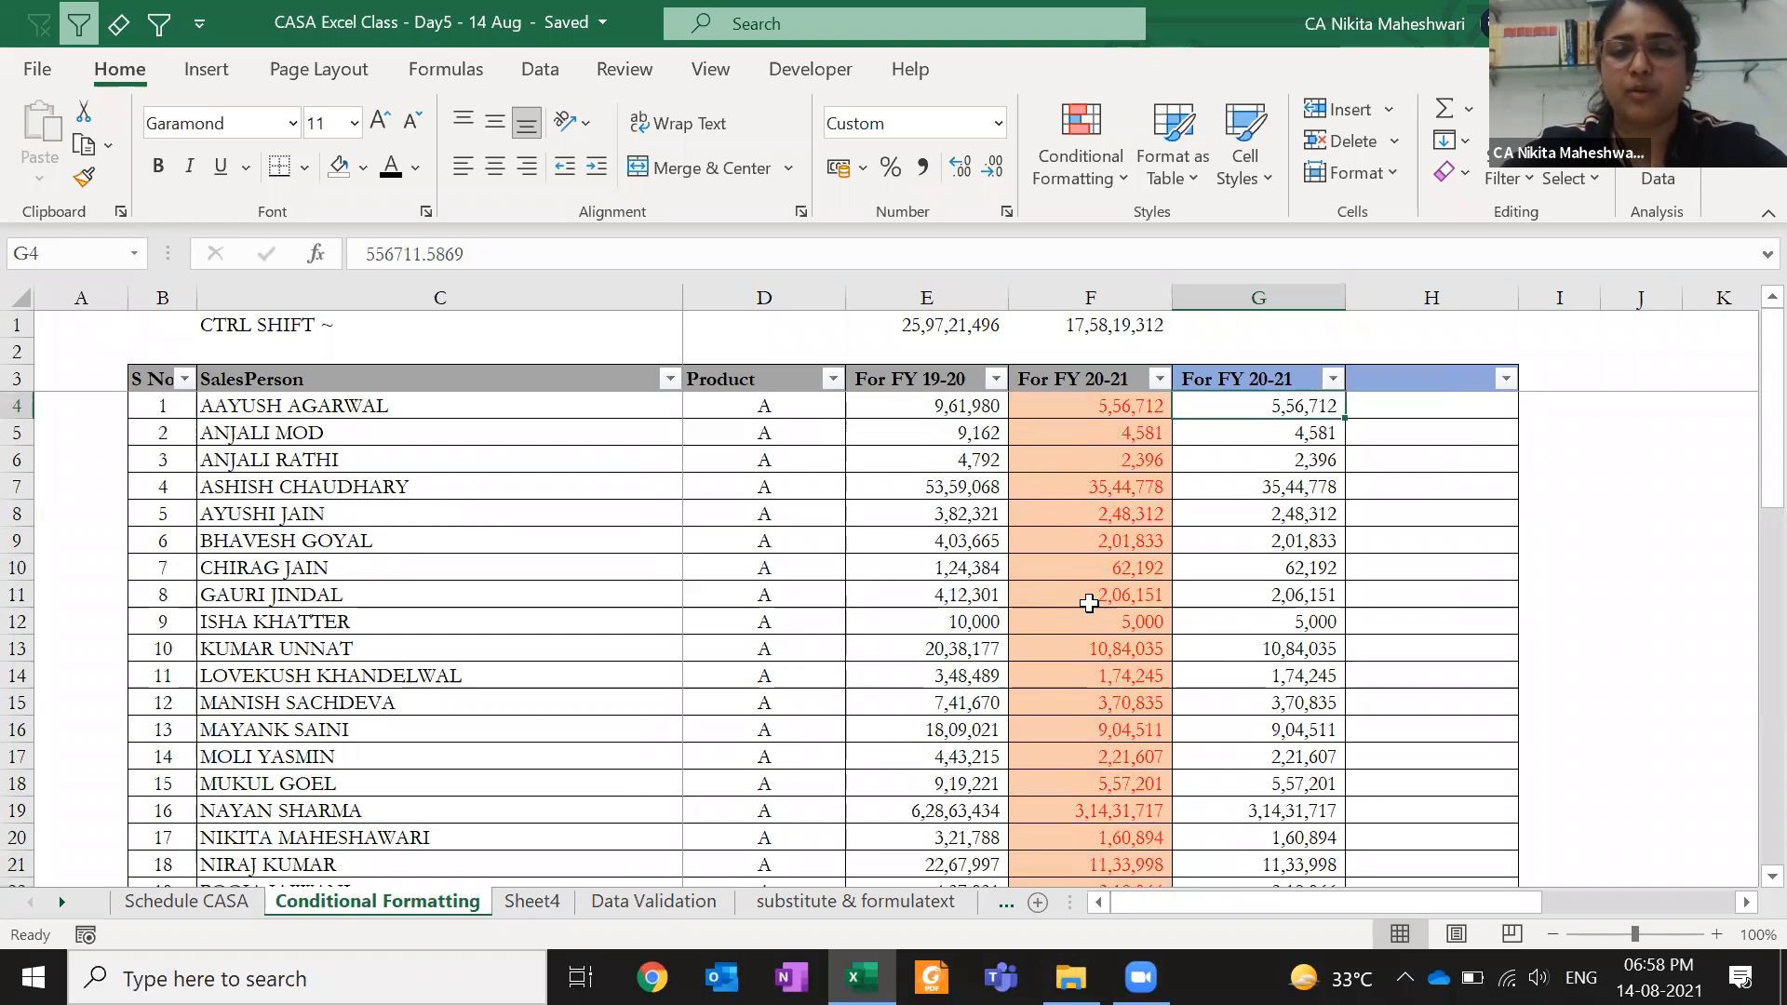
key("ctrl+shift+Down")
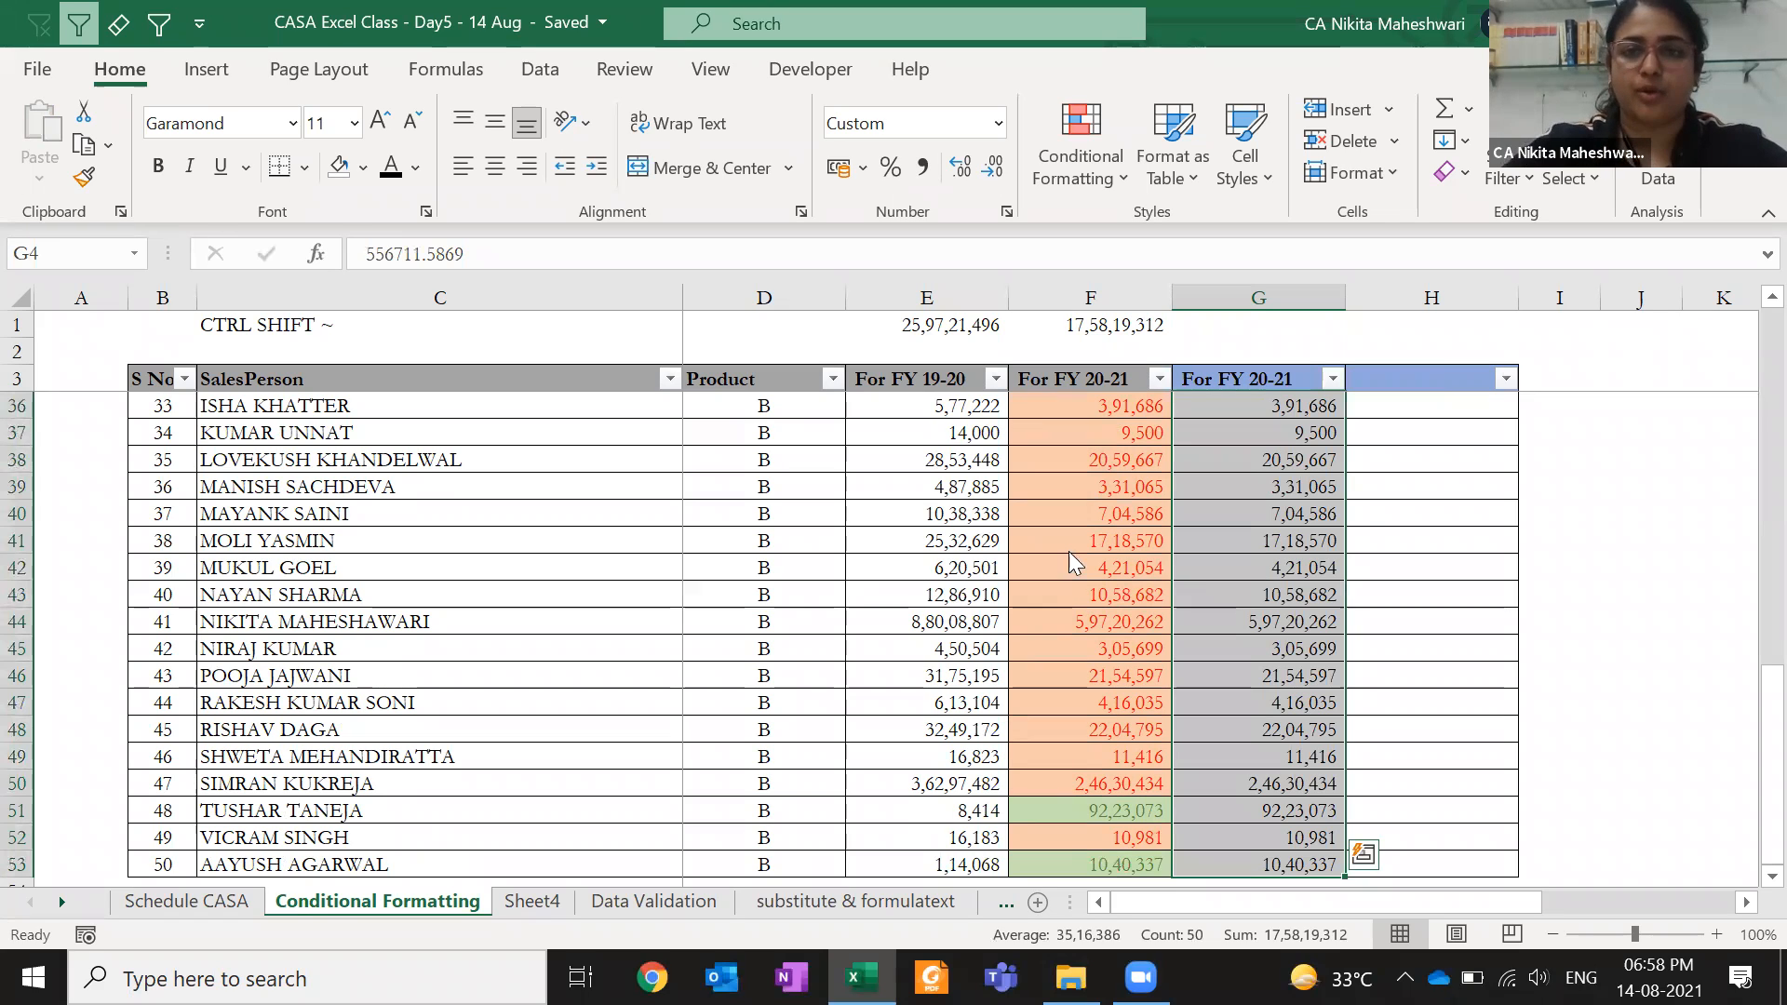
- Add a Top 10 Items rule to G4:G53 with Green Fill with Dark Green Text
left_click(1059, 178)
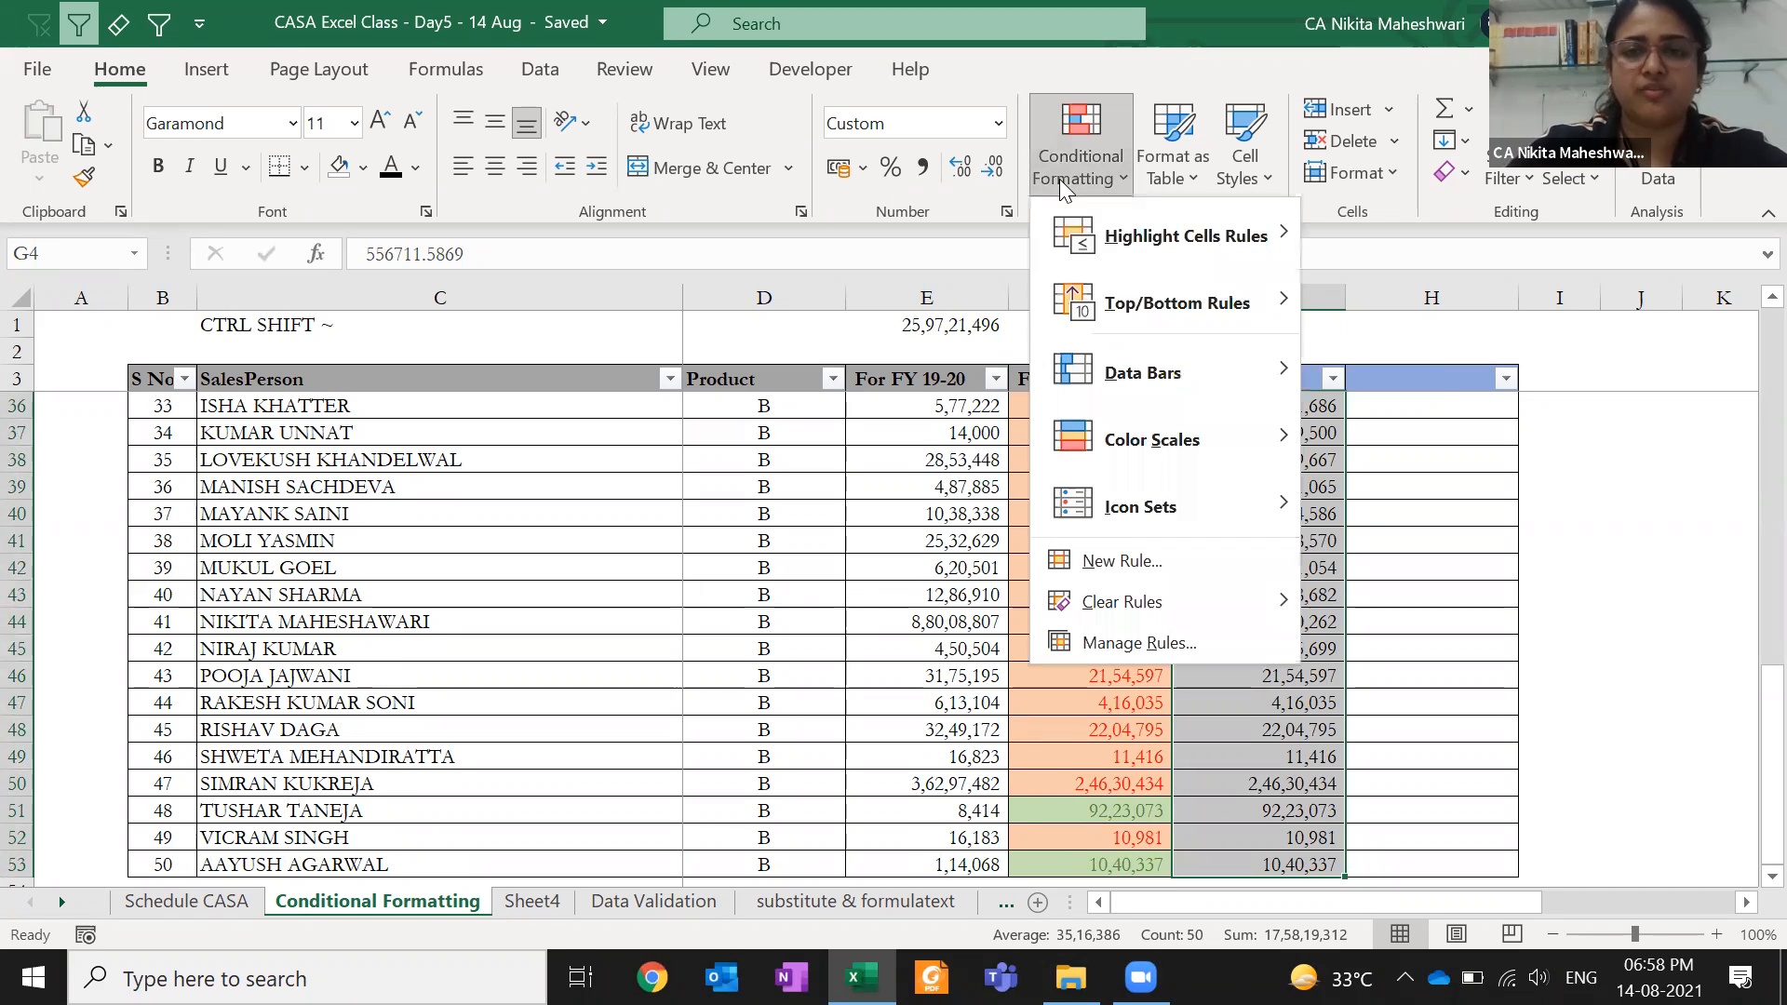
mouse_move(1151, 296)
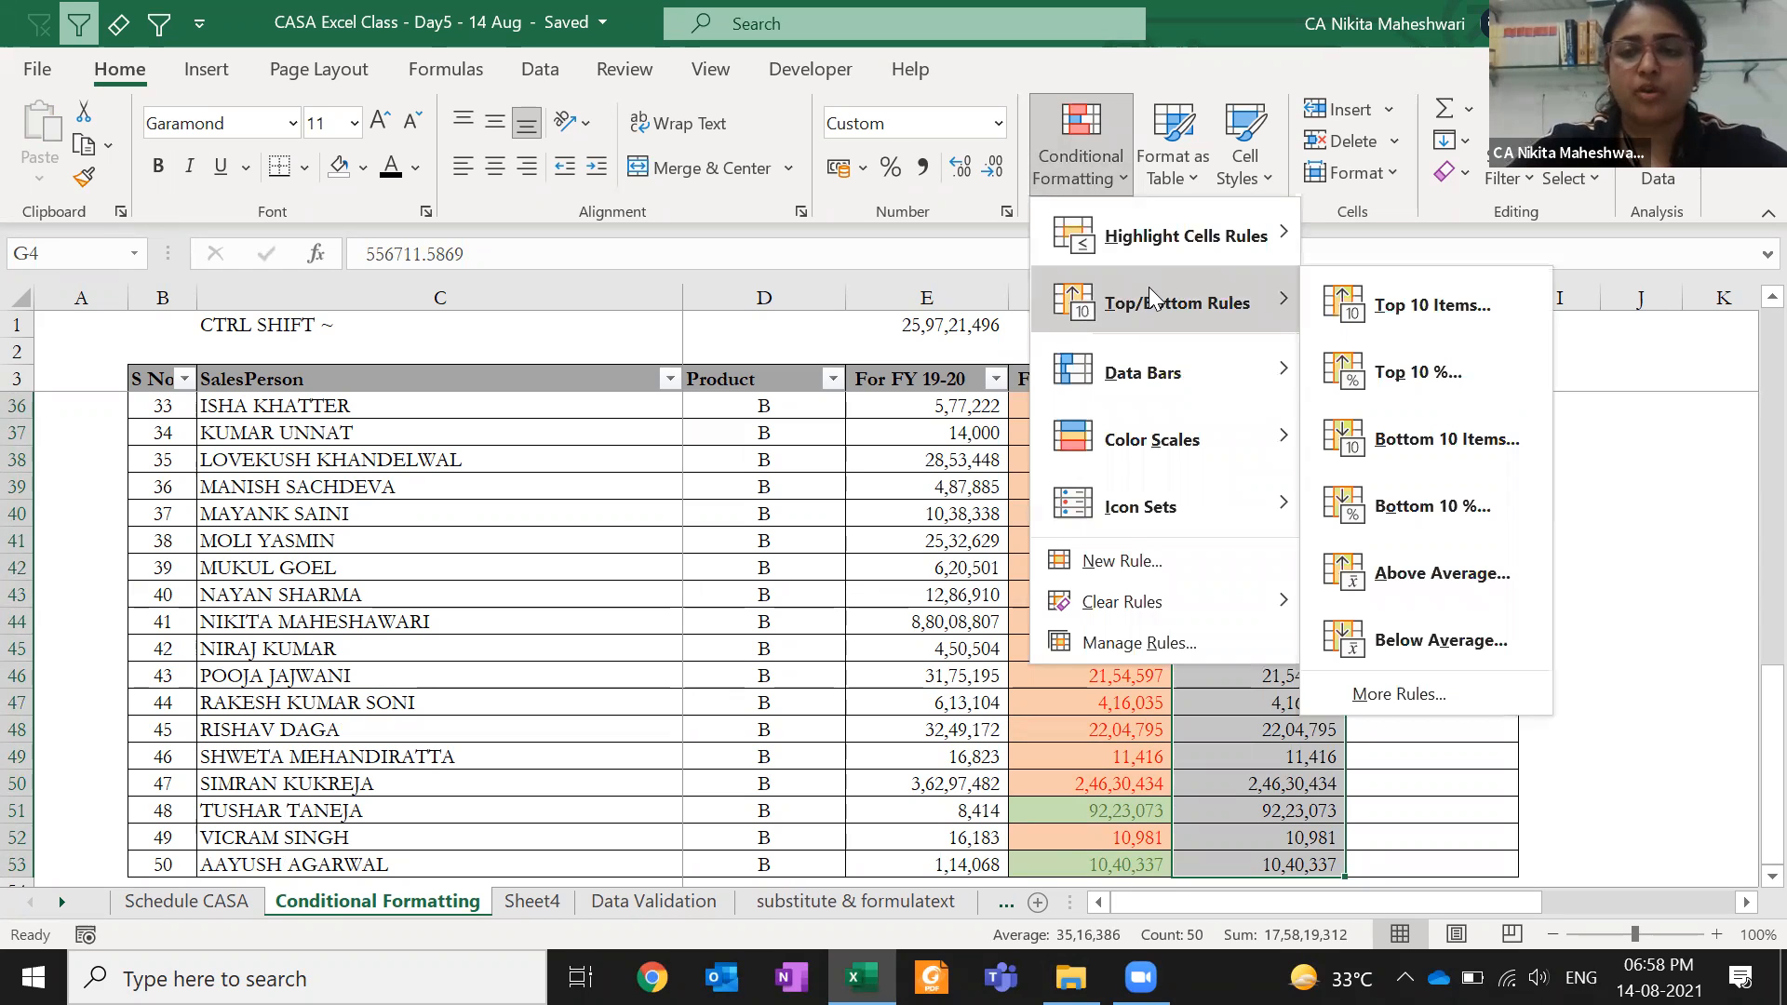
left_click(1516, 298)
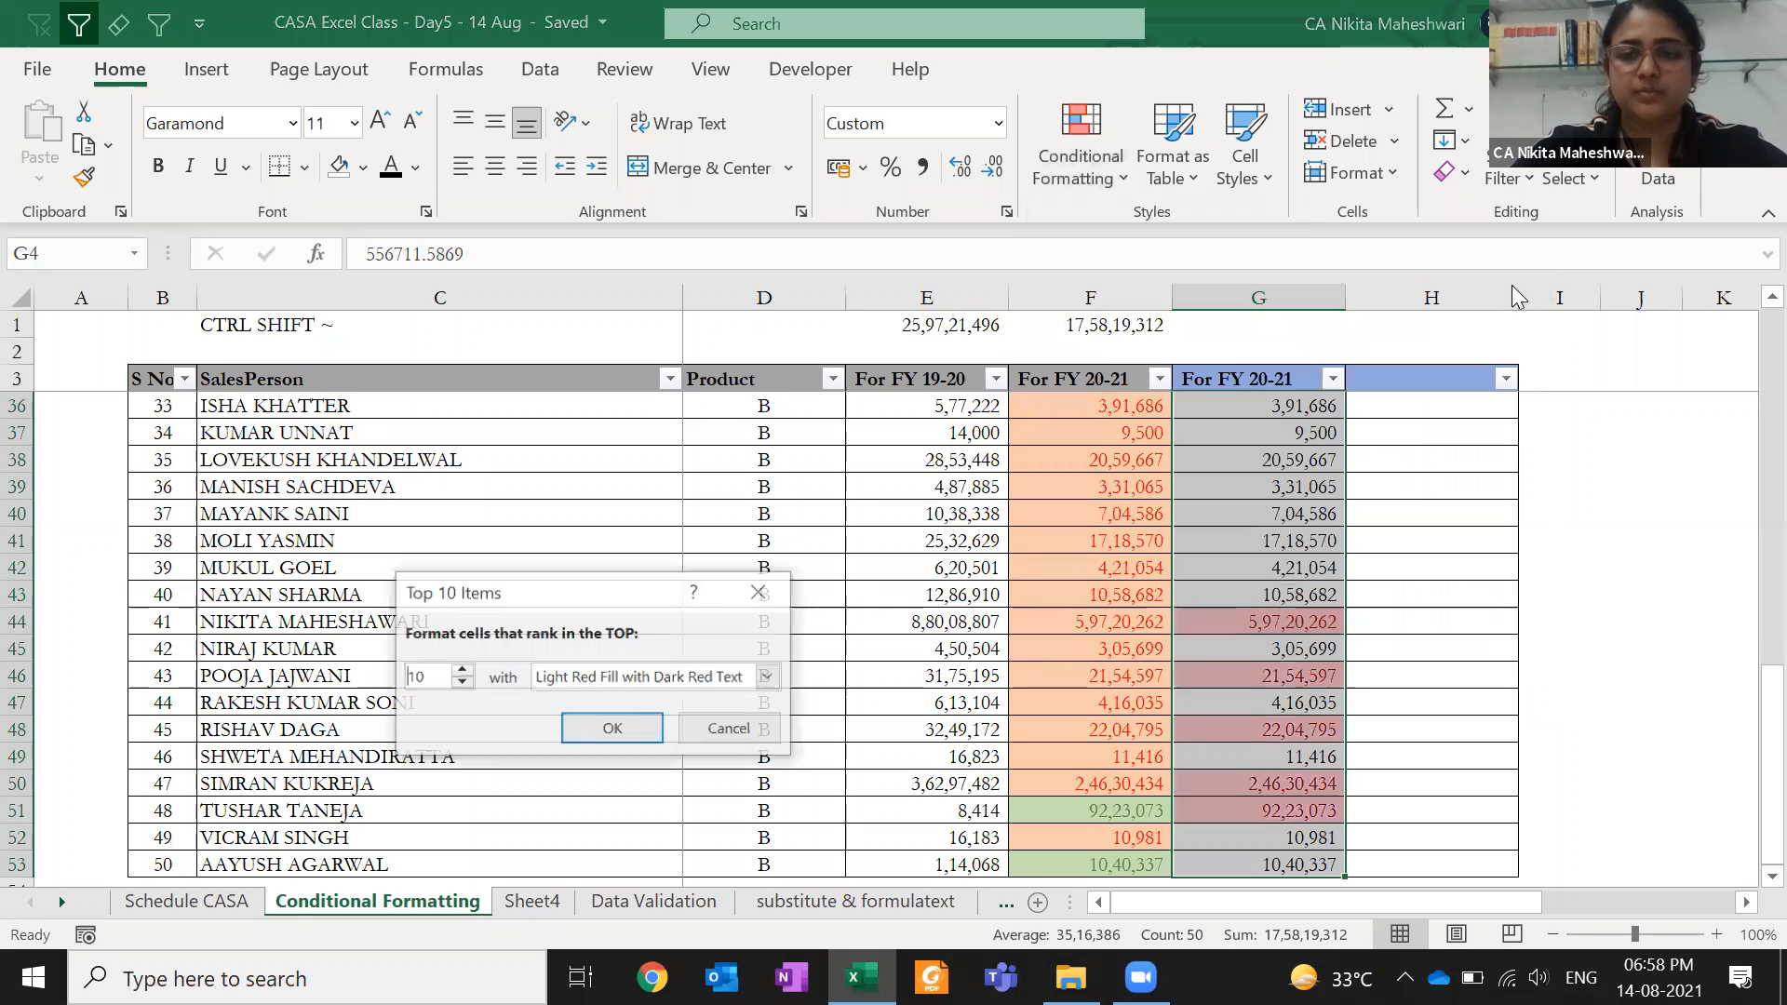
left_click(659, 688)
left_click(622, 736)
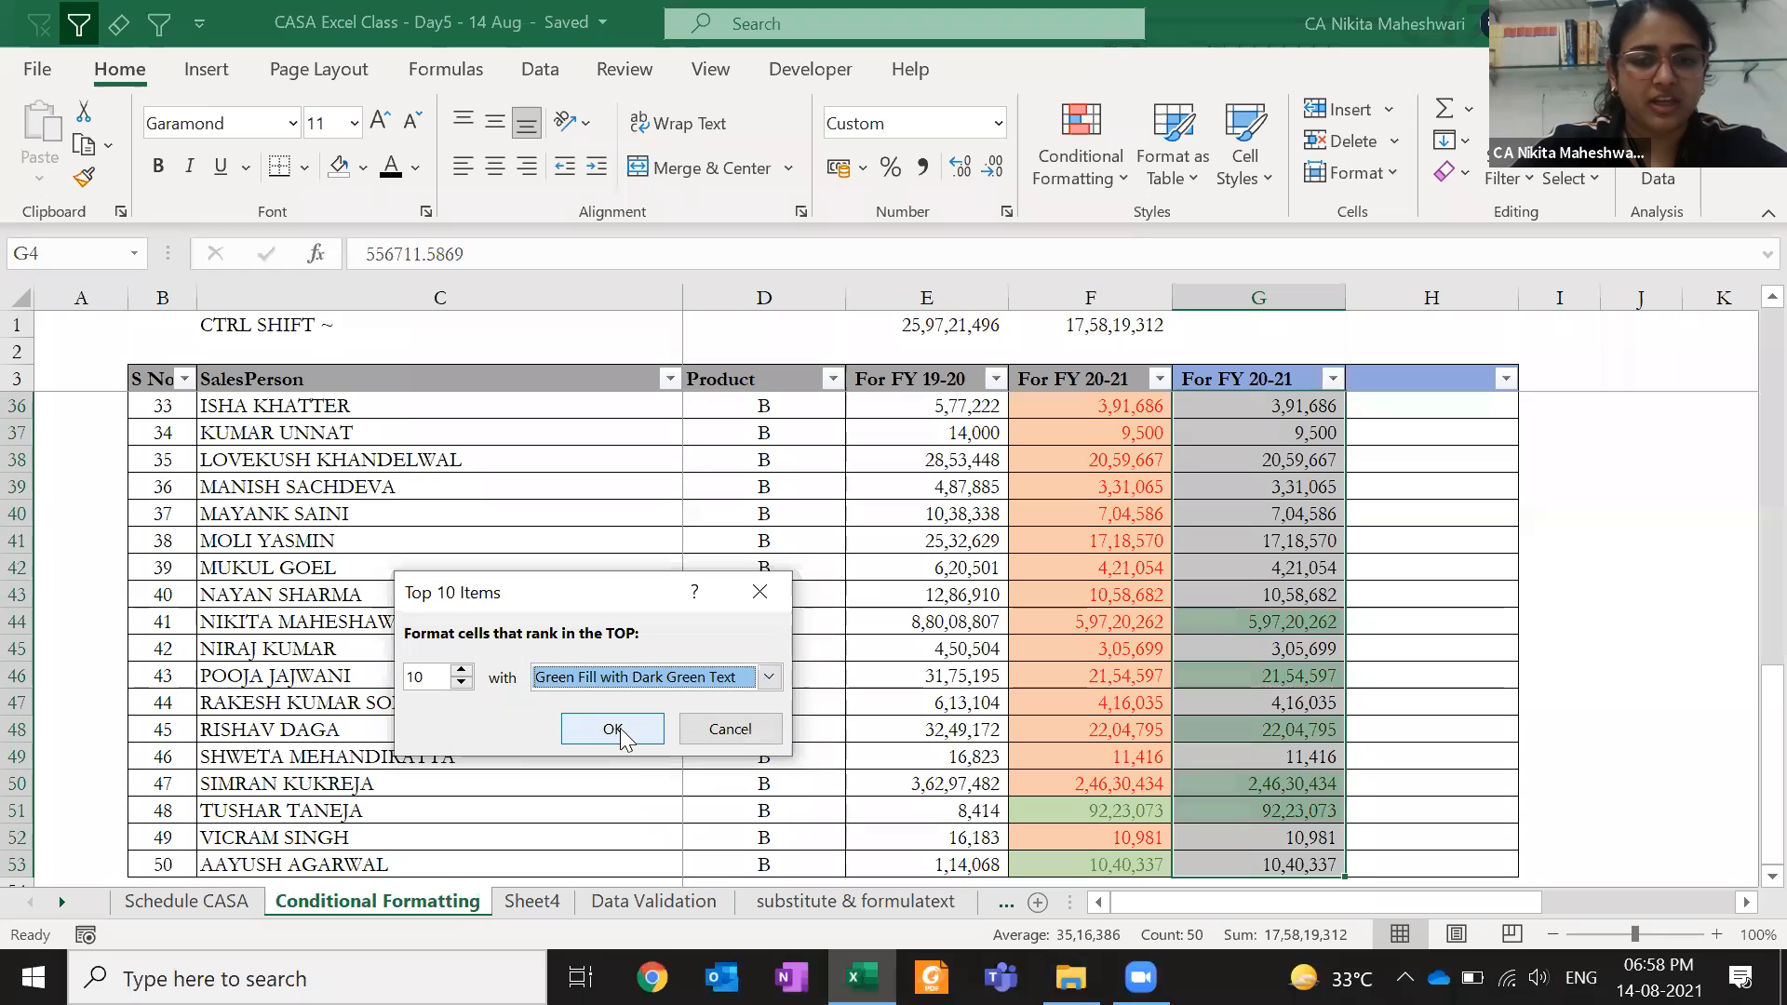
left_click(613, 733)
- Check the green highlights, entering a test value of 2 in G19
left_click(1262, 644)
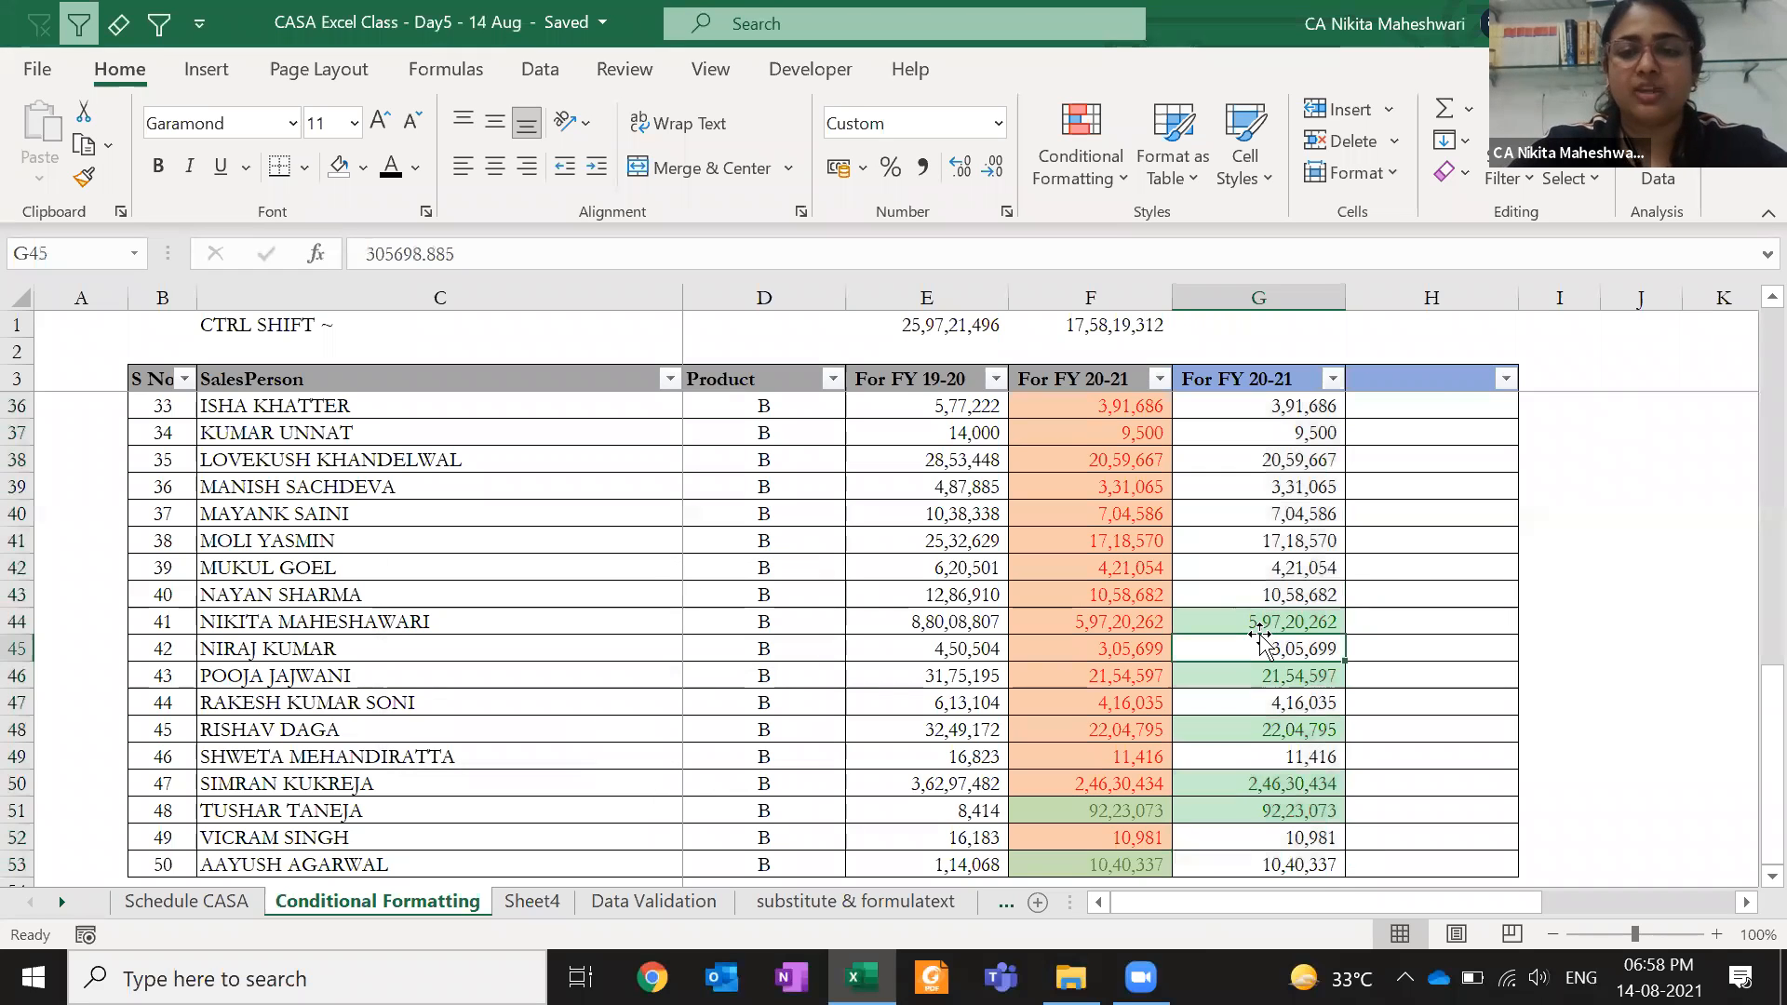
key("Page_Up")
key("Page_Up")
left_click(1252, 494)
left_click(1234, 830)
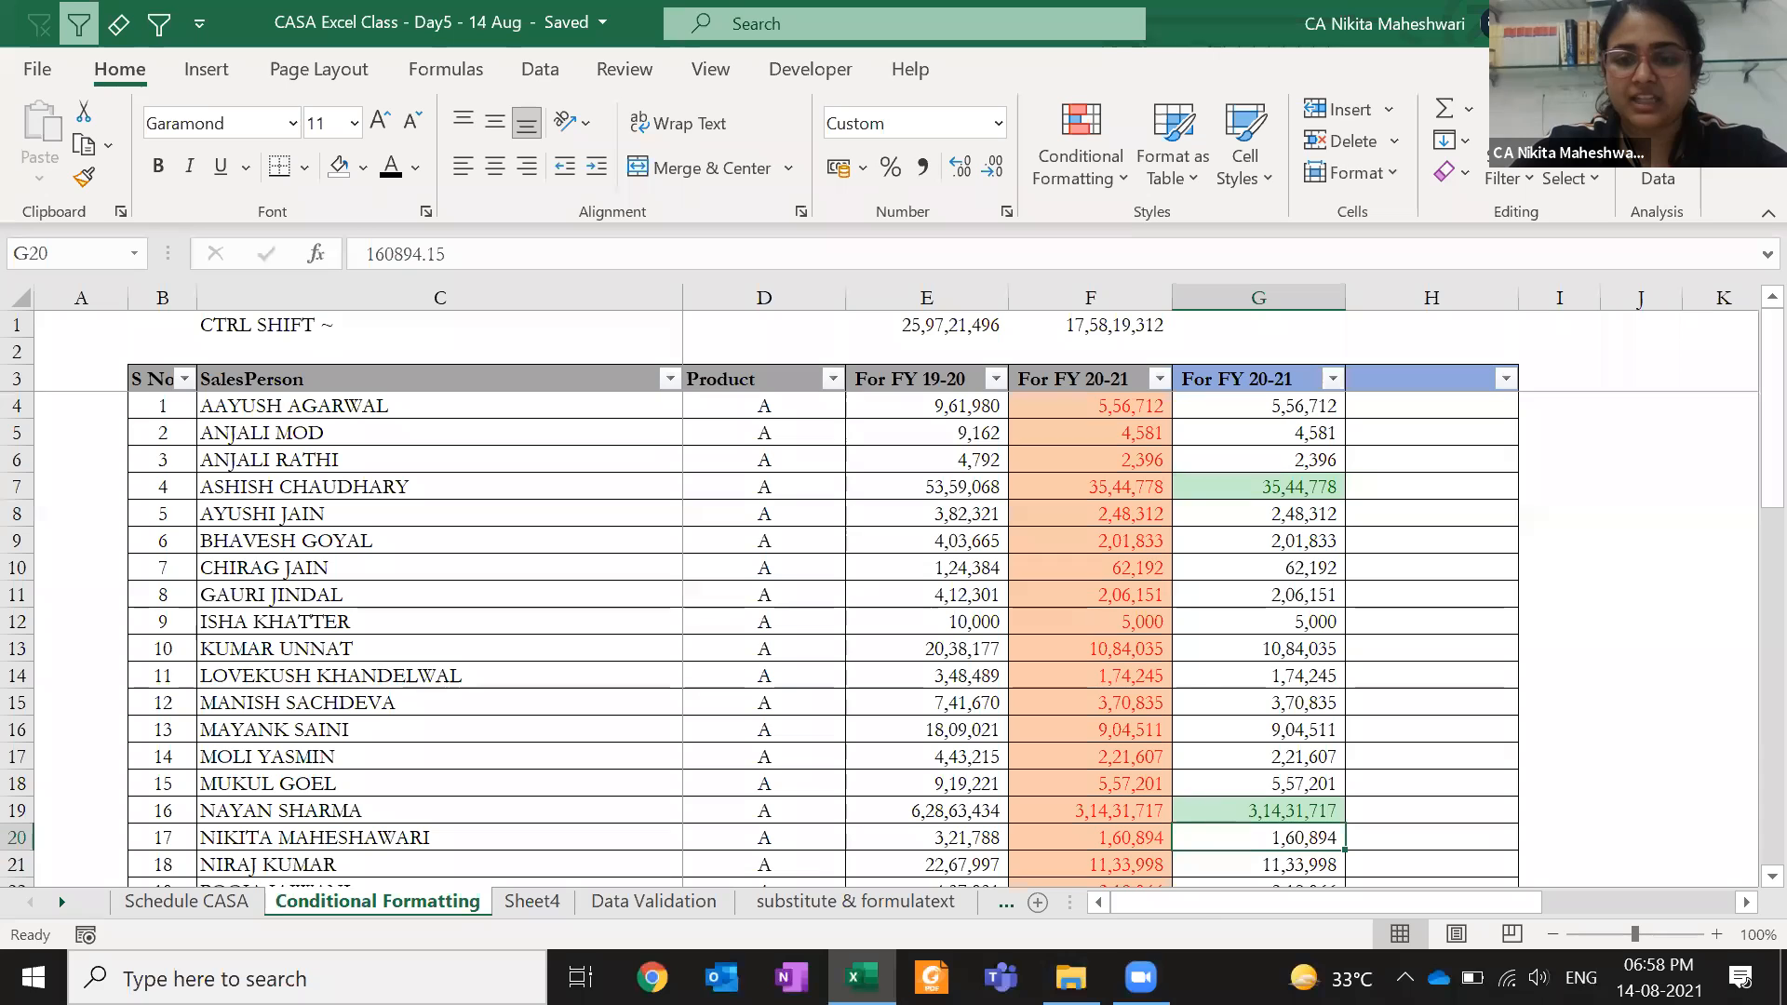
left_click(1214, 810)
type("2")
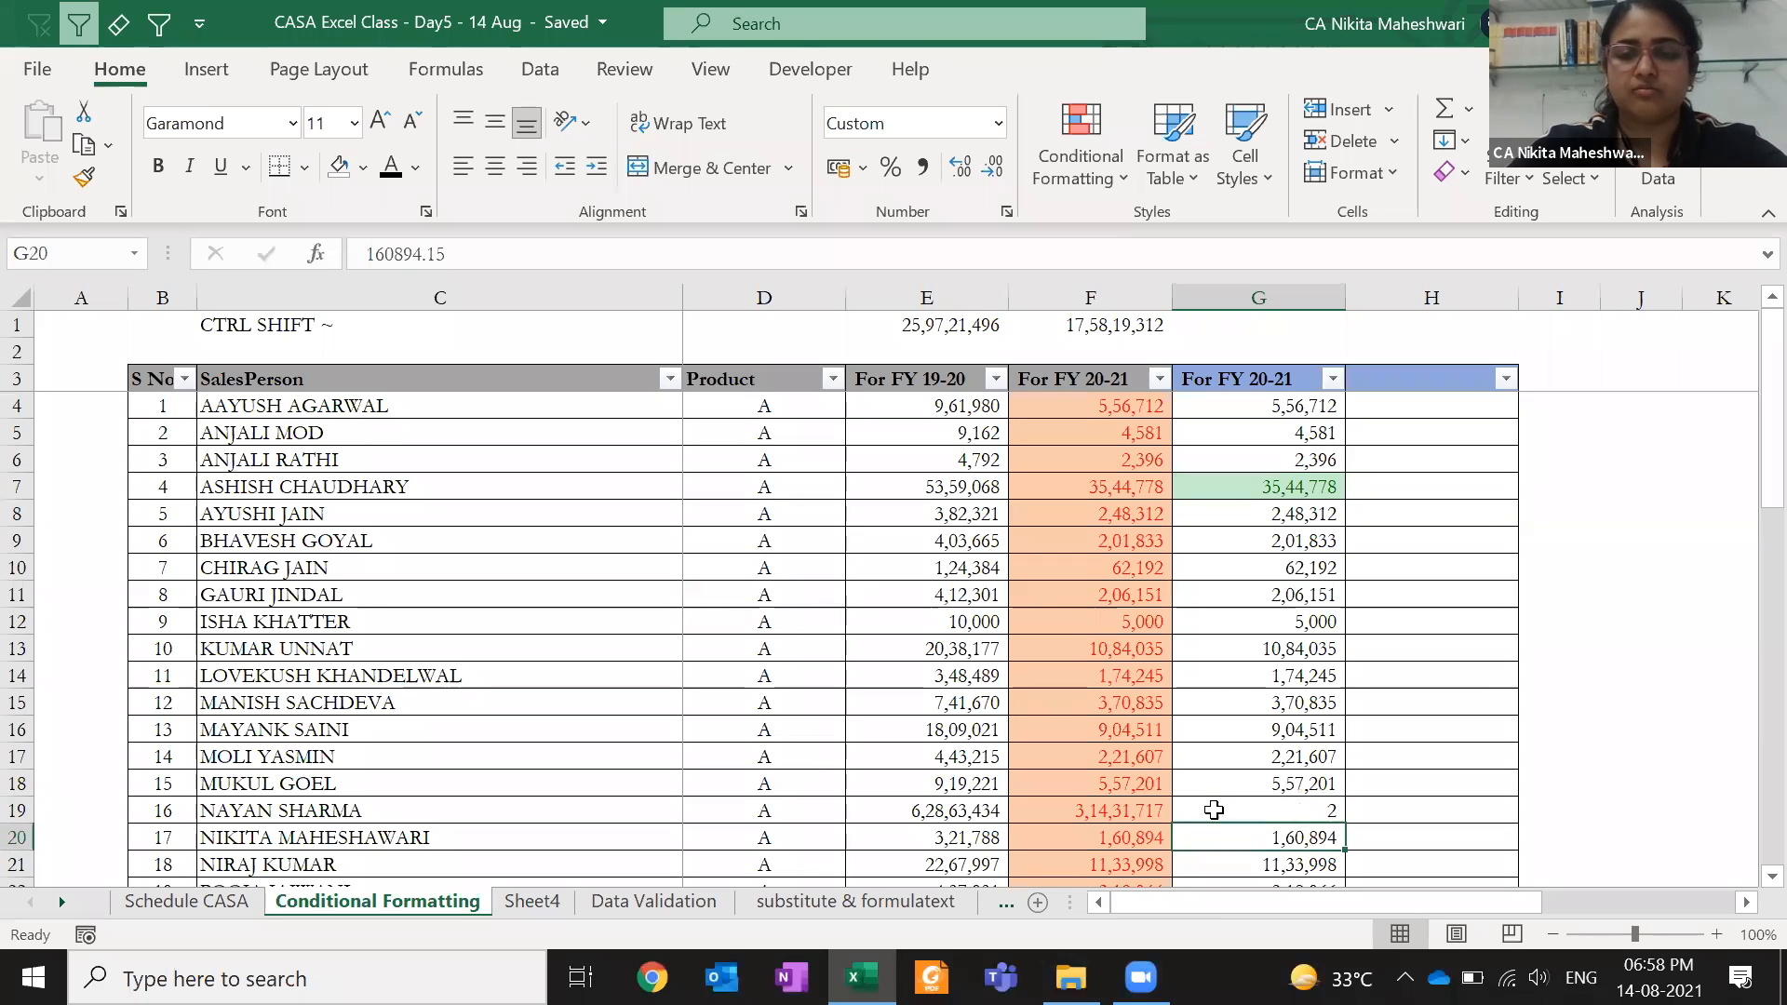
key("ctrl+Return")
- Undo the G19 test value and reselect all FY 20-21 values in column G
key("Page_Down")
key("Page_Down")
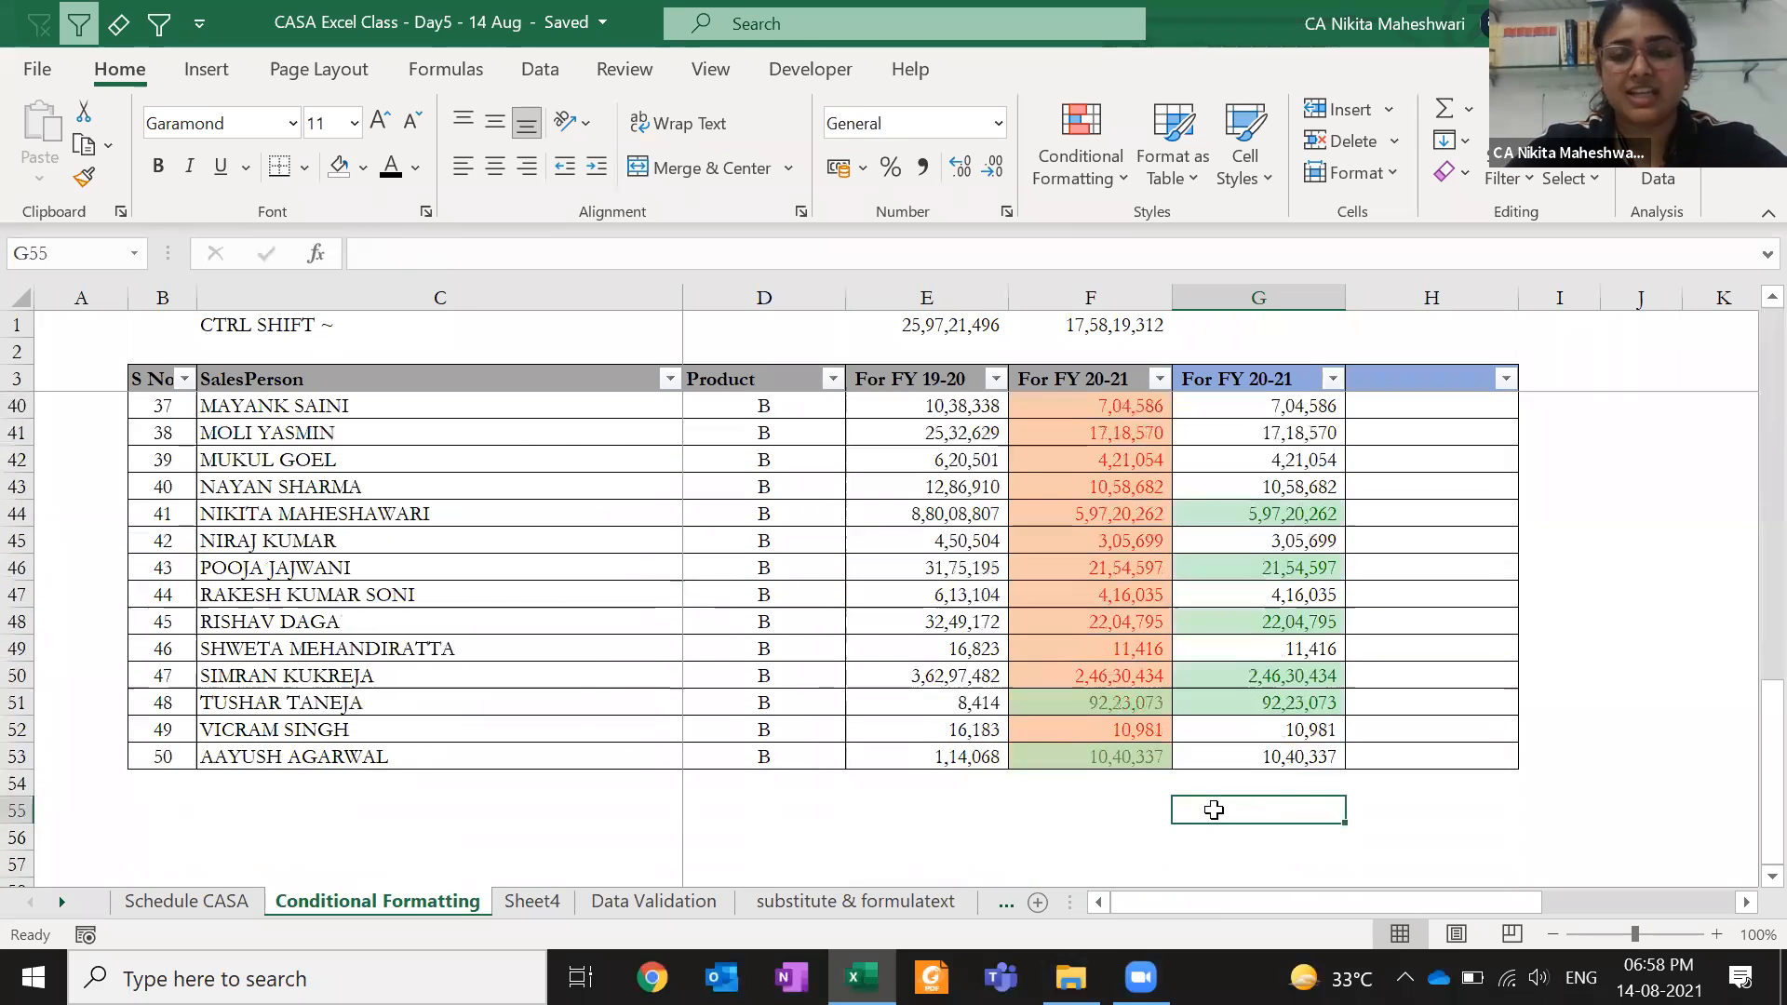
key("Page_Up")
key("Page_Up")
key("Page_Down")
key("ctrl+z")
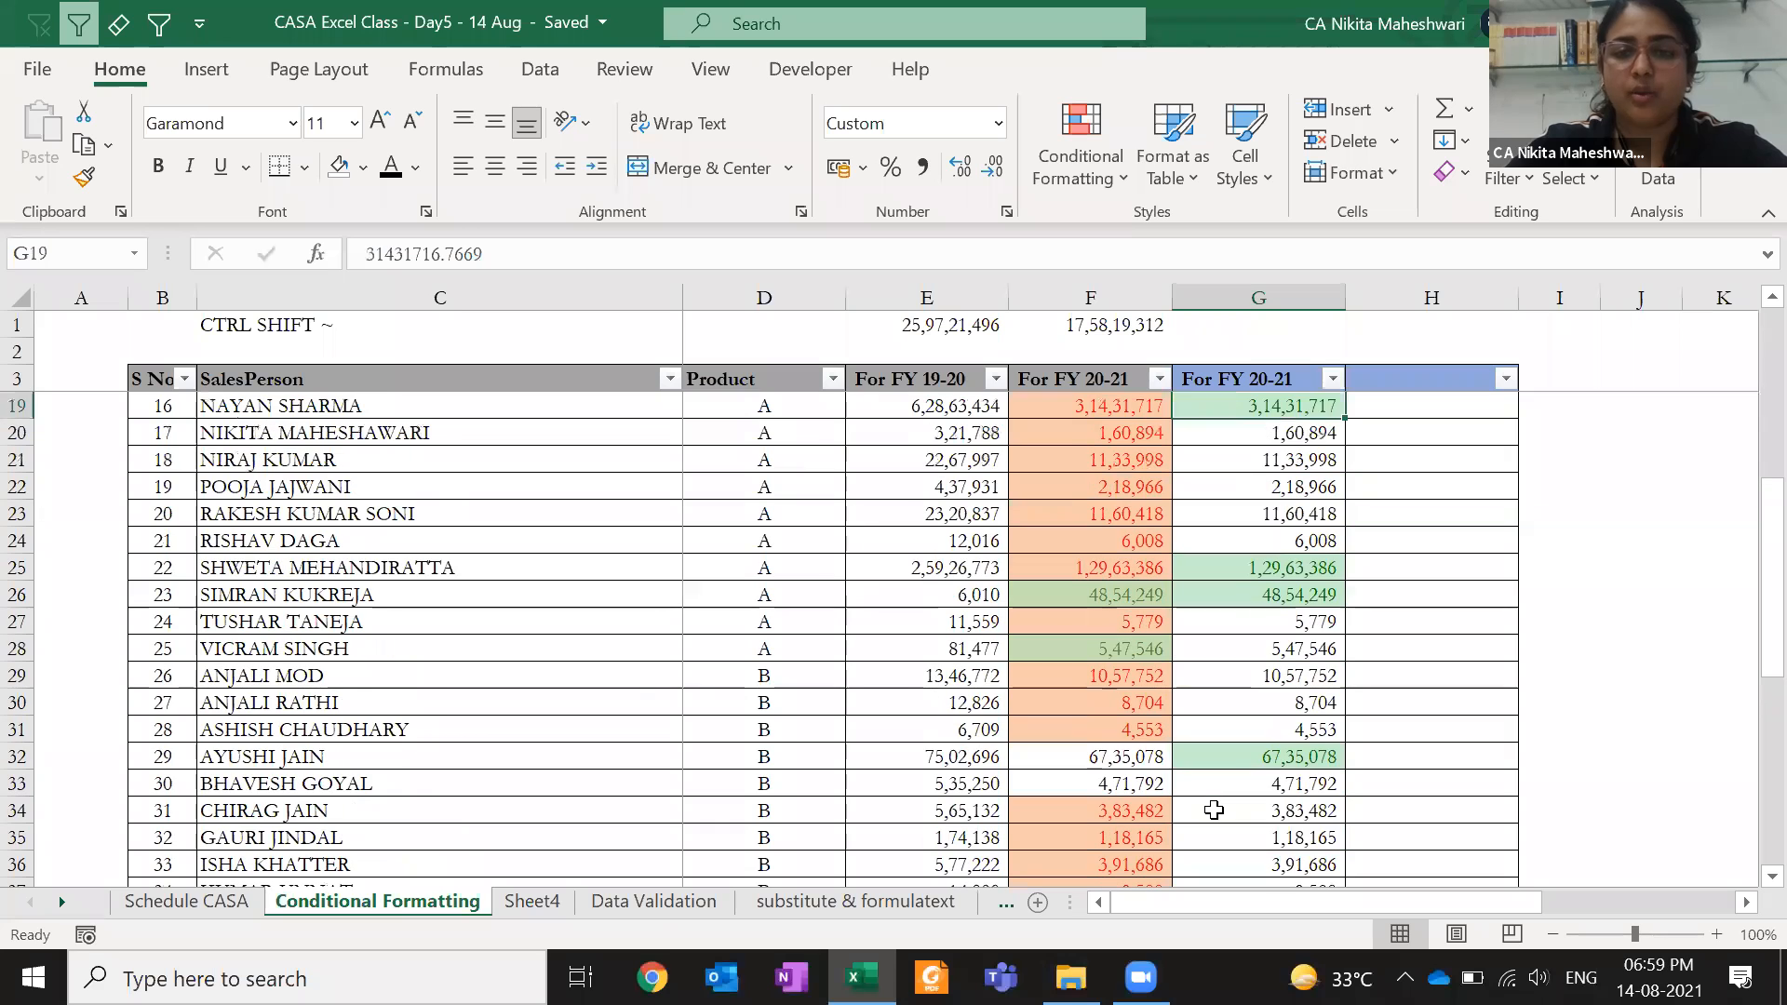
key("Up")
key("Up")
key("Up")
key("Up")
key("Up")
key("Up")
key("Up")
key("Up")
key("Up")
key("Up")
key("Up")
key("Up")
key("Up")
key("Up")
key("Up")
key("ctrl+shift+Down")
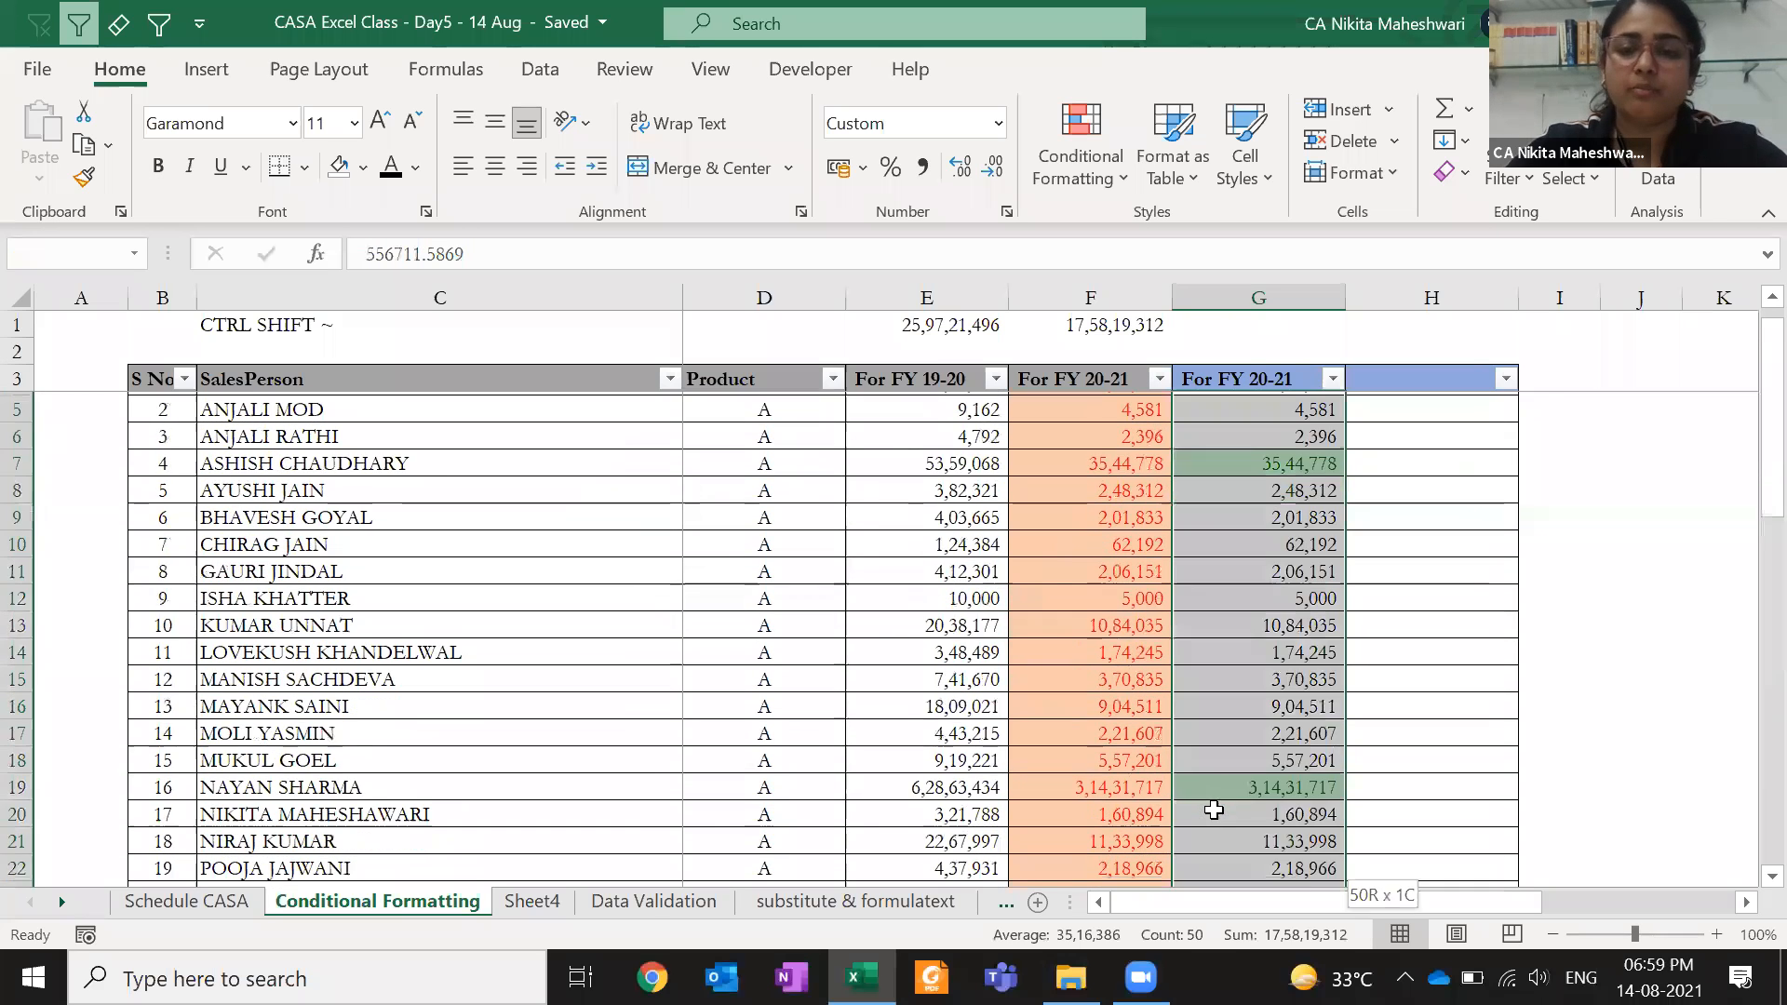
- Add a Bottom 10 Items rule to column G with Light Red Fill with Dark Red Text
left_click(1120, 171)
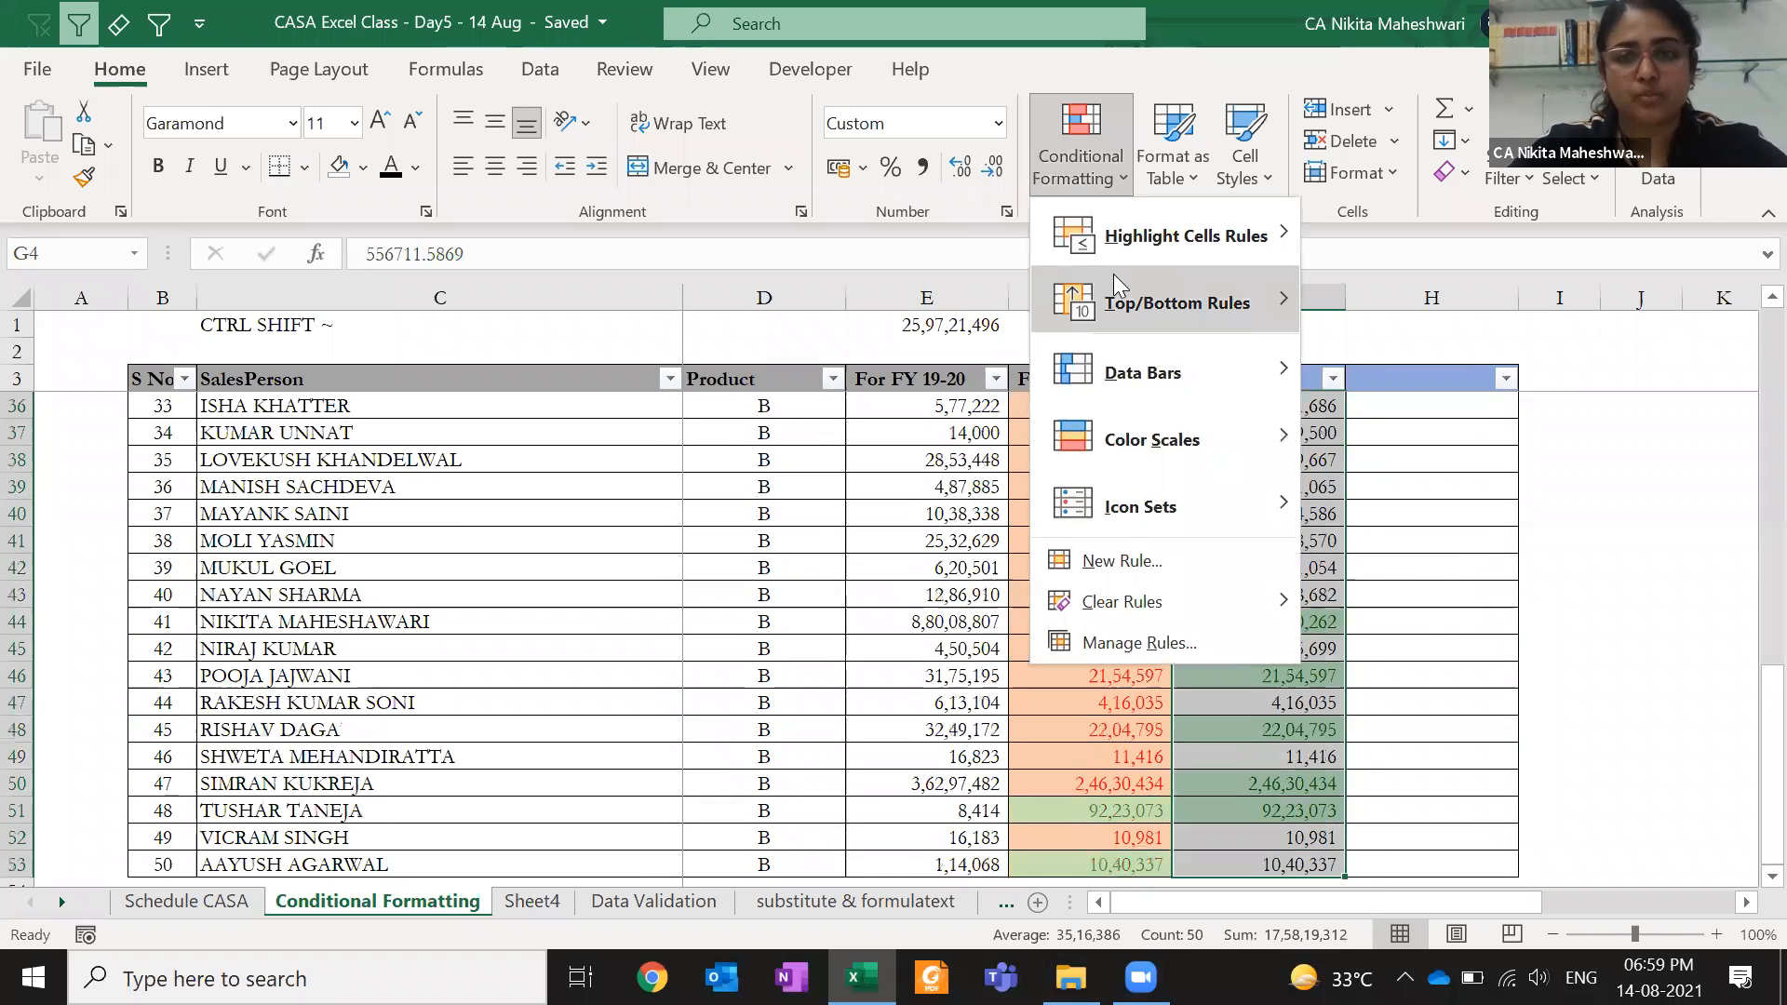
mouse_move(1113, 274)
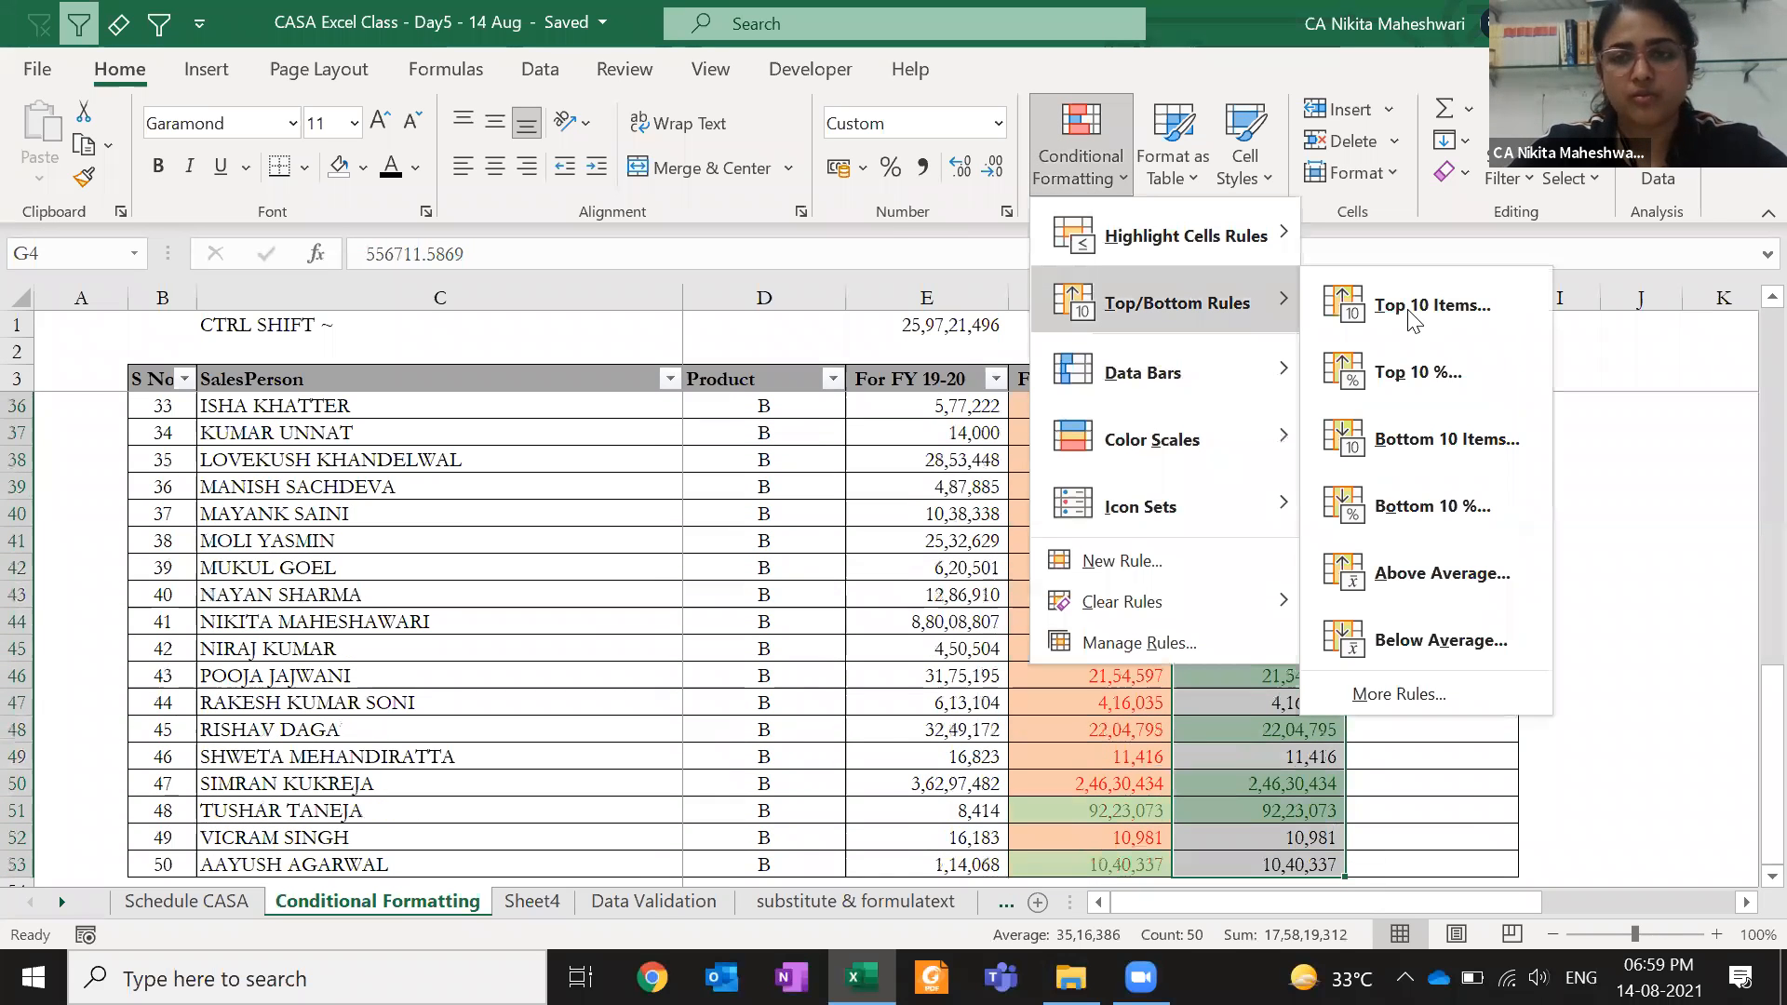
left_click(1431, 439)
left_click(586, 736)
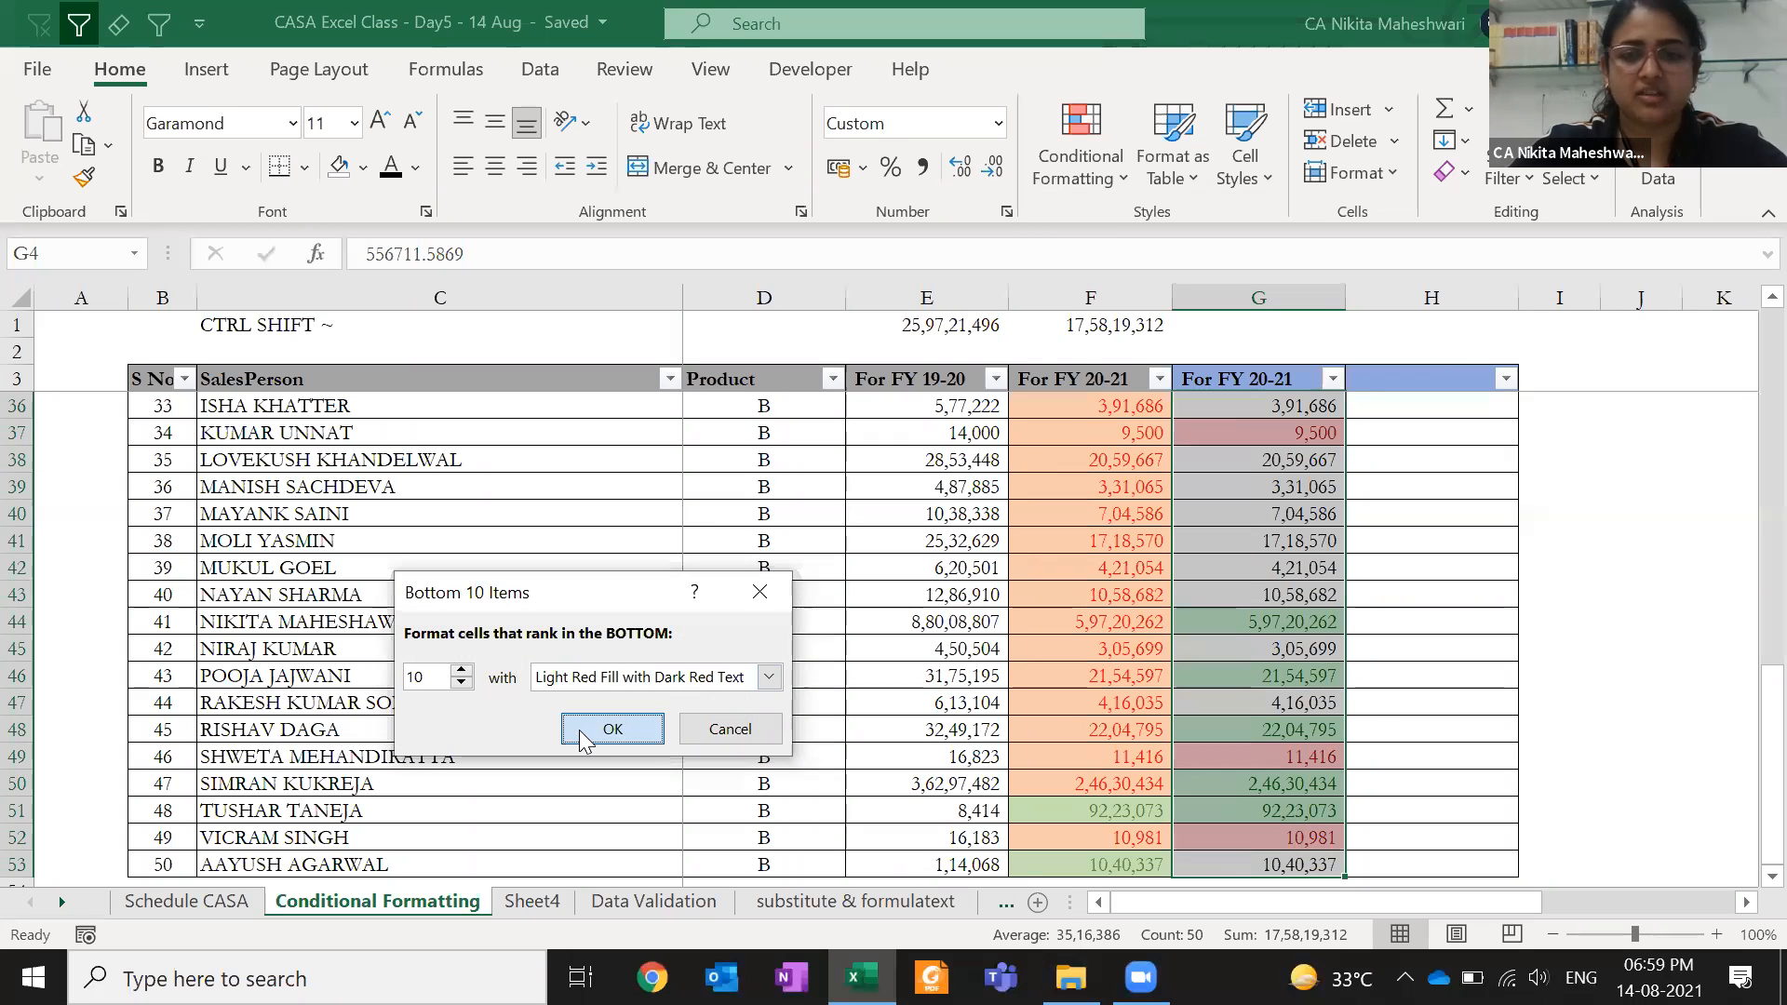
left_click(1158, 493)
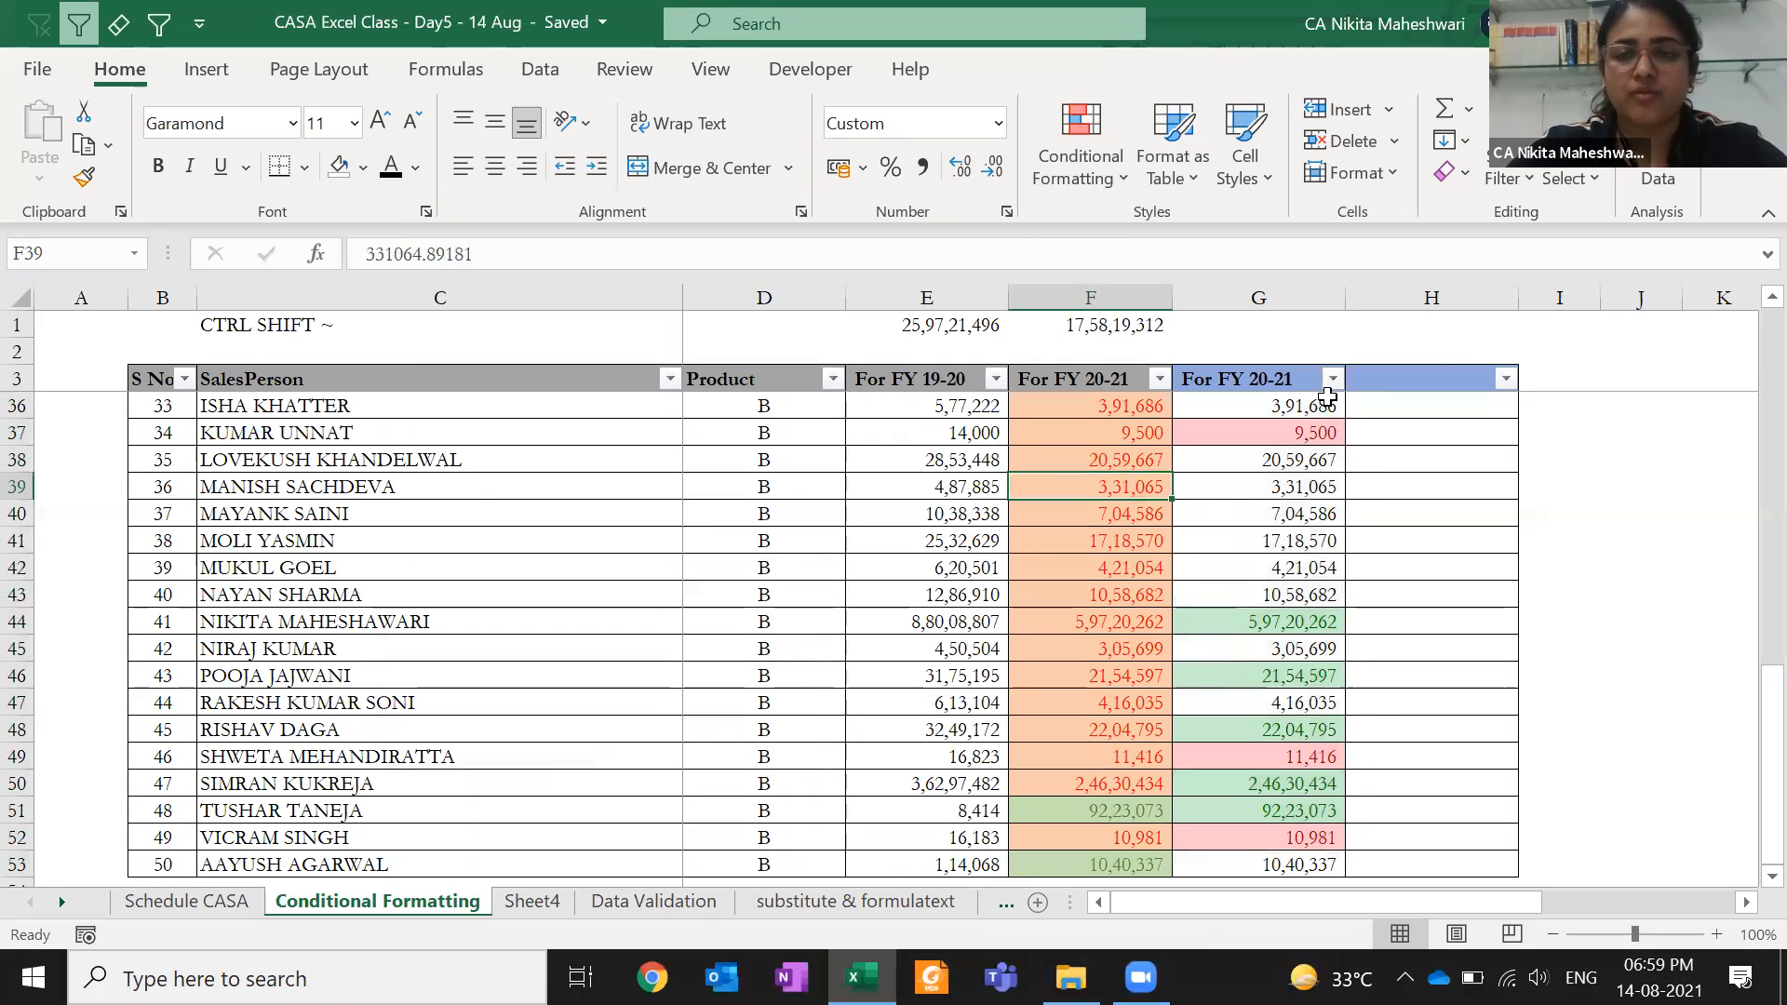
- Inspect the red bottom-ten and green top-ten values in column G
left_click(1263, 437)
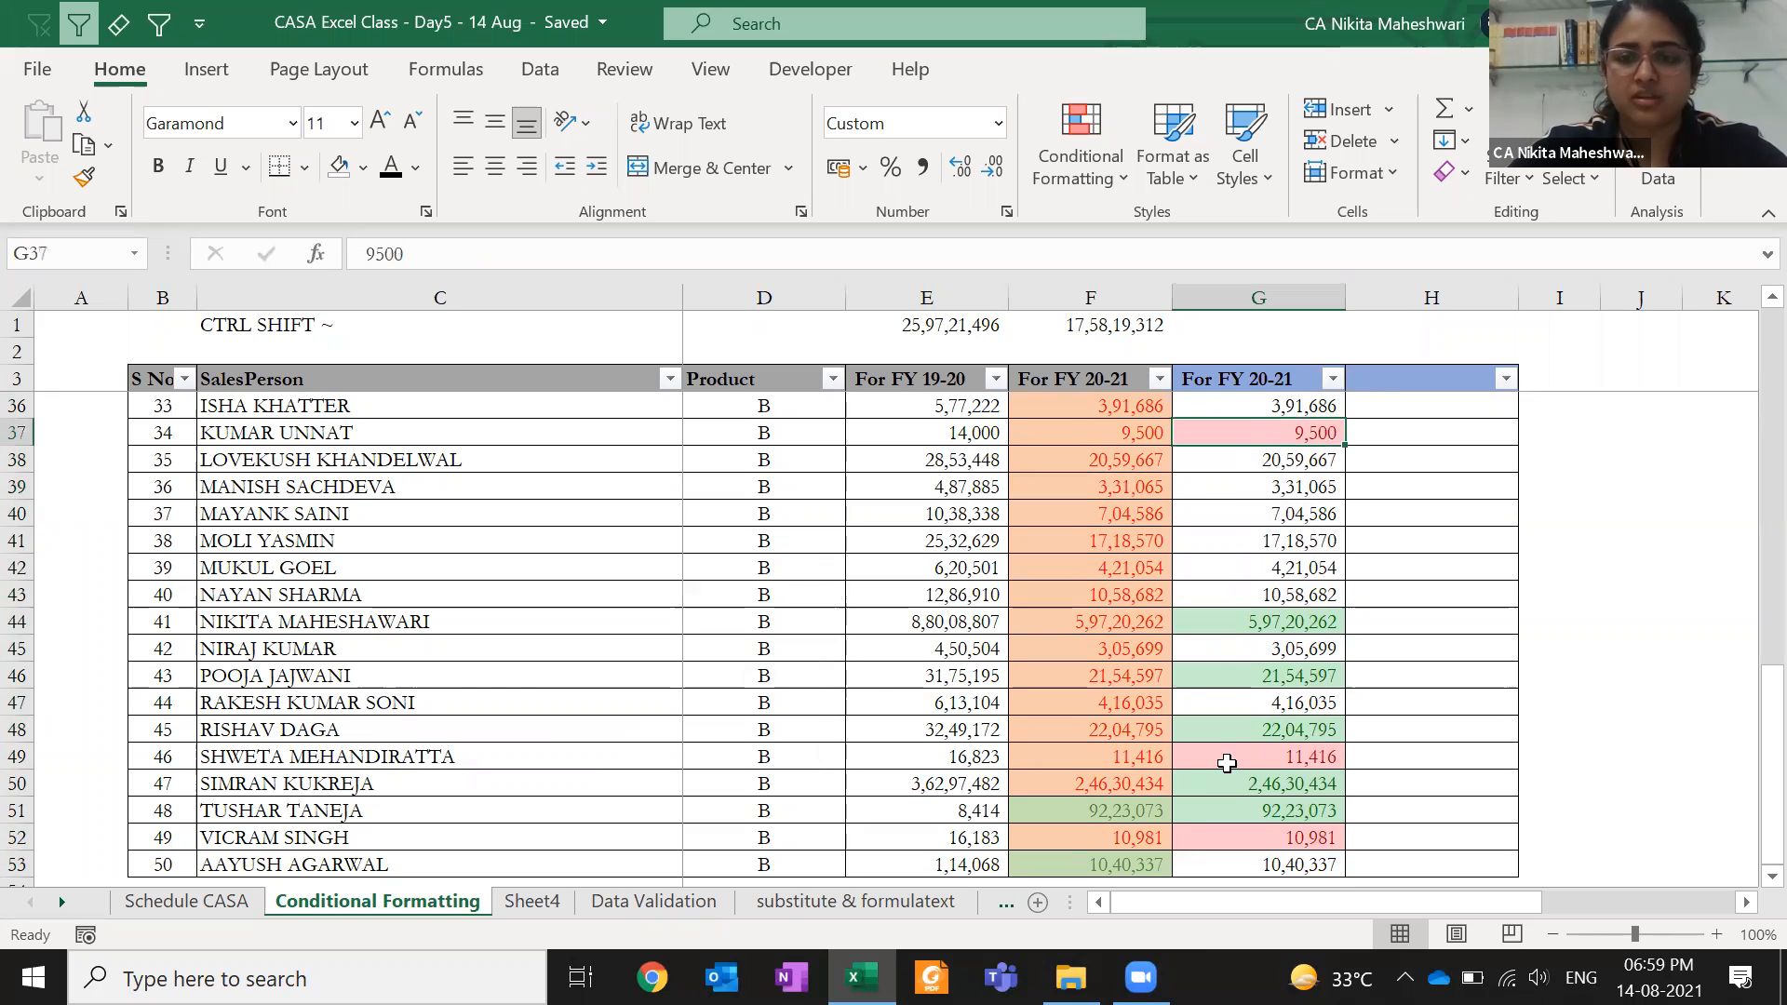
left_click(1230, 754)
left_click(1236, 839)
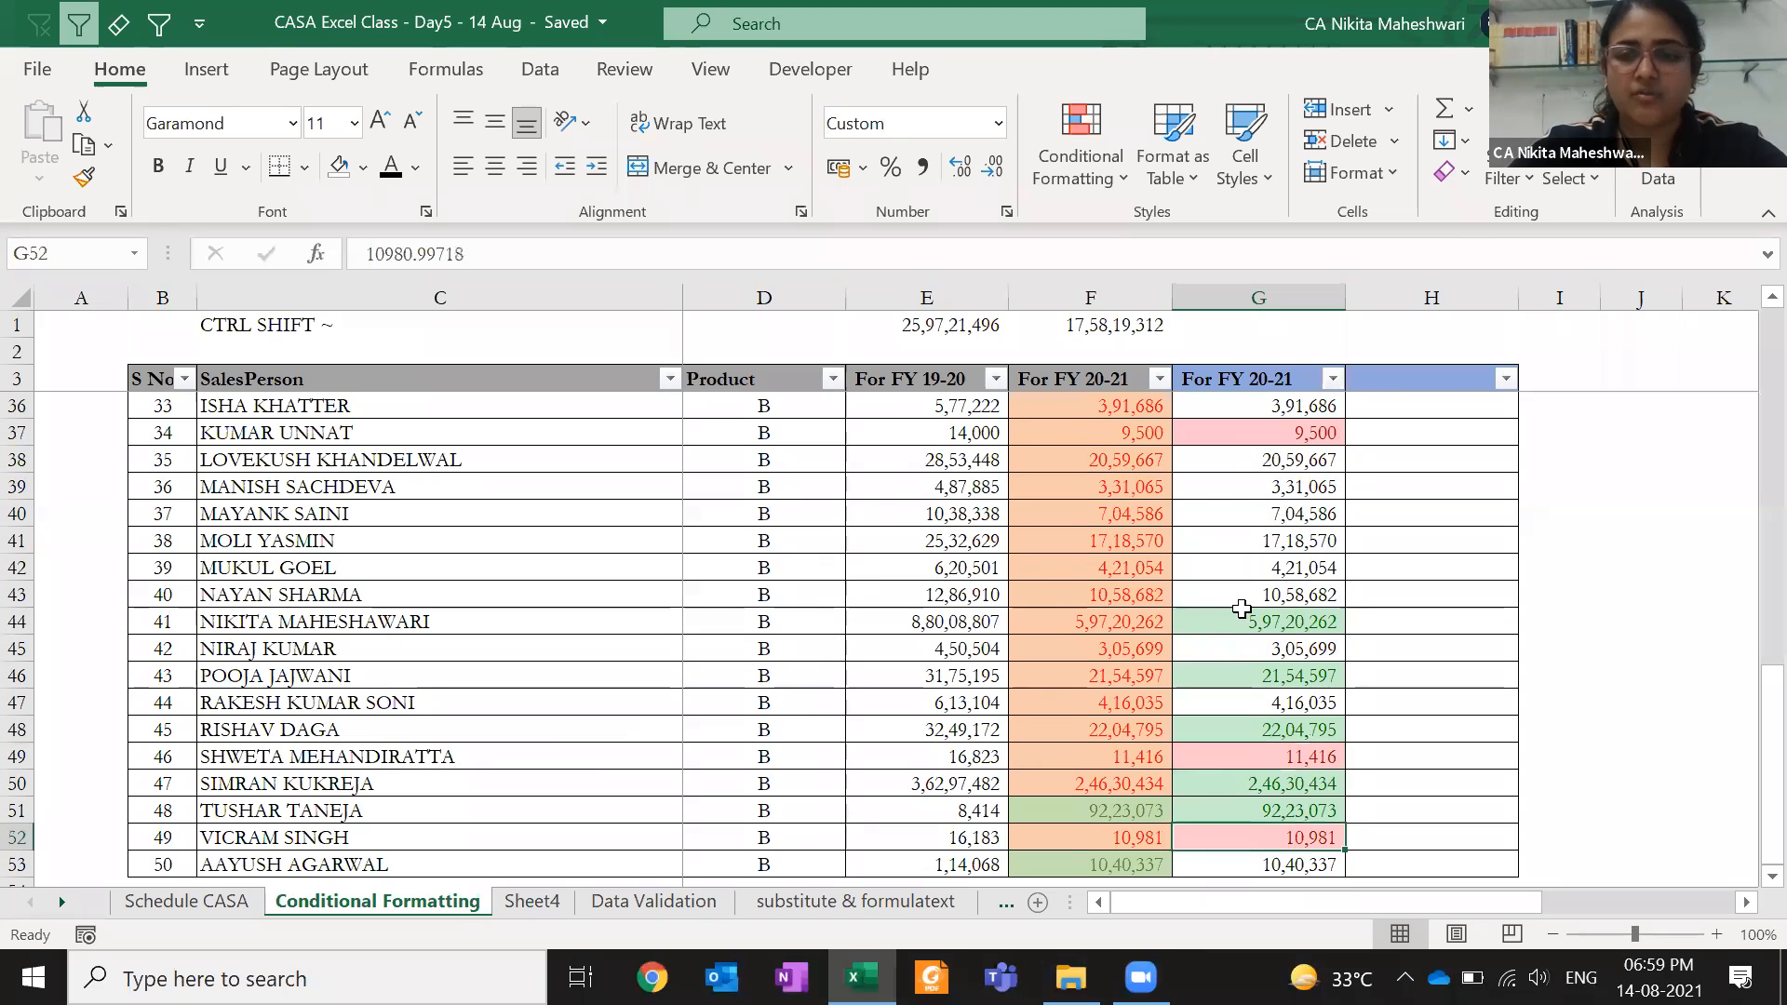
scroll(1242, 609, "up", 3)
scroll(1242, 609, "up", 8)
left_click(1257, 486)
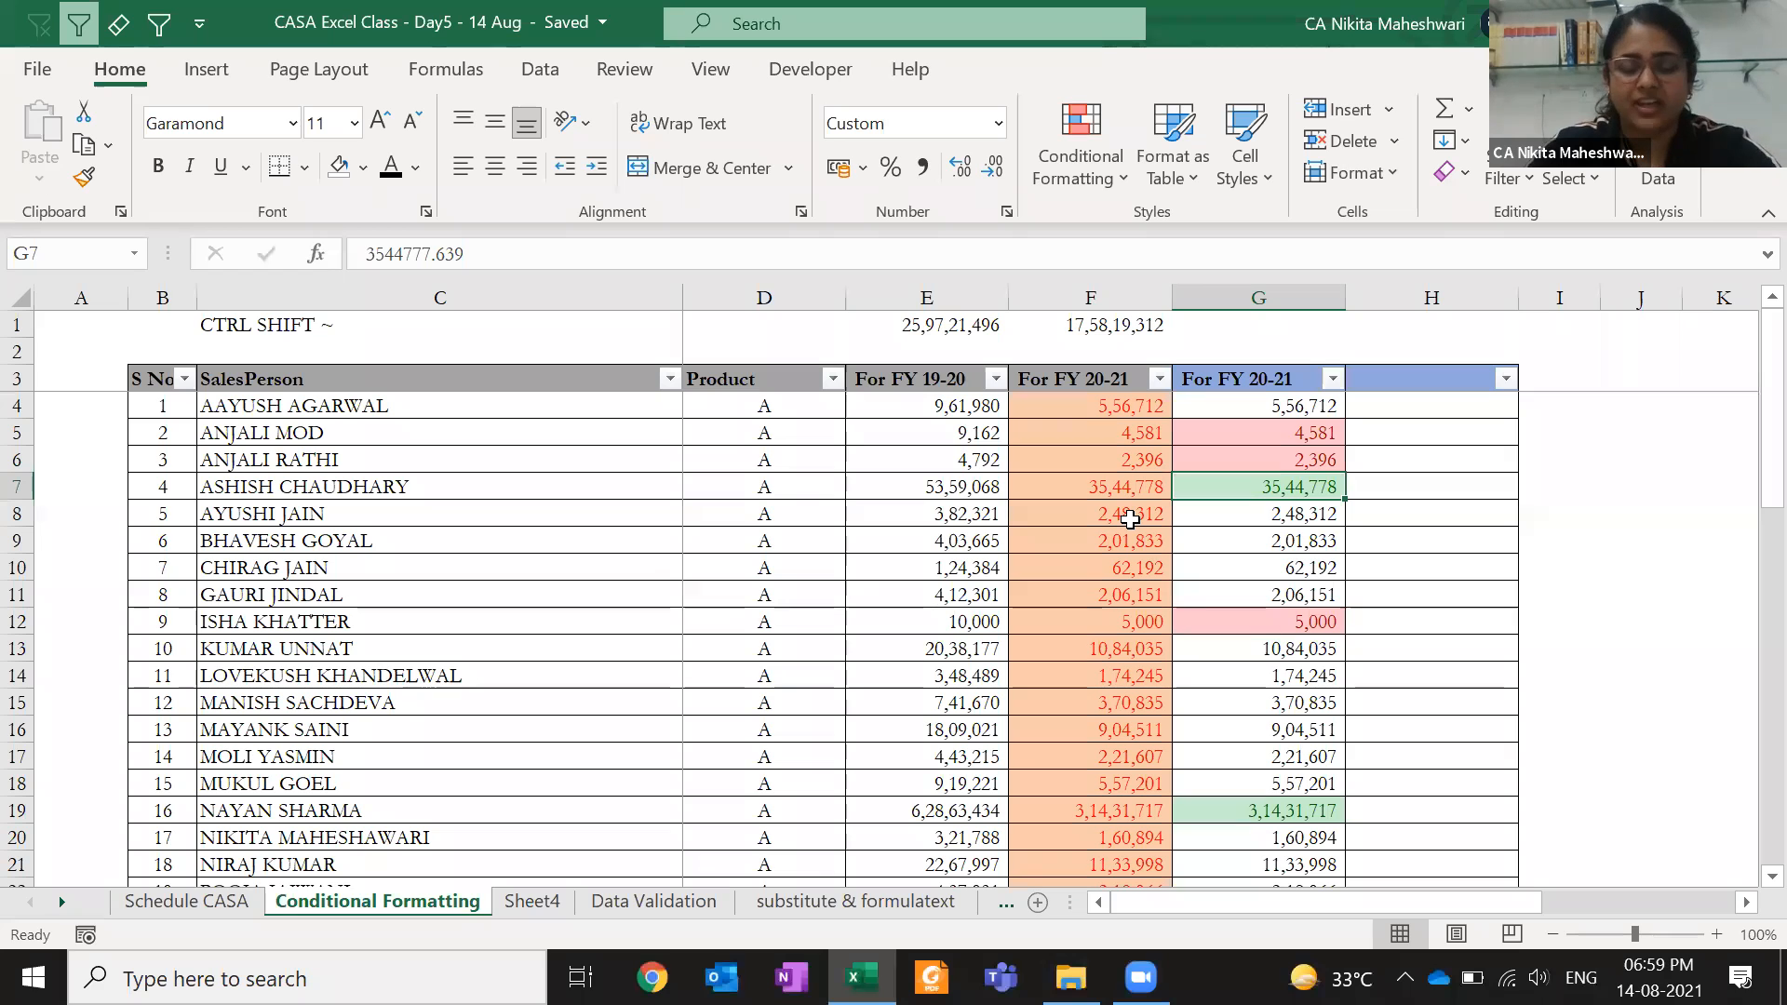
- Select and copy the column G range G3:G53, then cancel the copy
key("ctrl+Up")
key("Down")
key("ctrl+shift+Down")
key("ctrl+Up")
key("ctrl+shift+Down")
key("ctrl+c")
key("Escape")
- Select the FY 19-20 column from E3 down to row 53
key("Left")
key("Left")
key("Left")
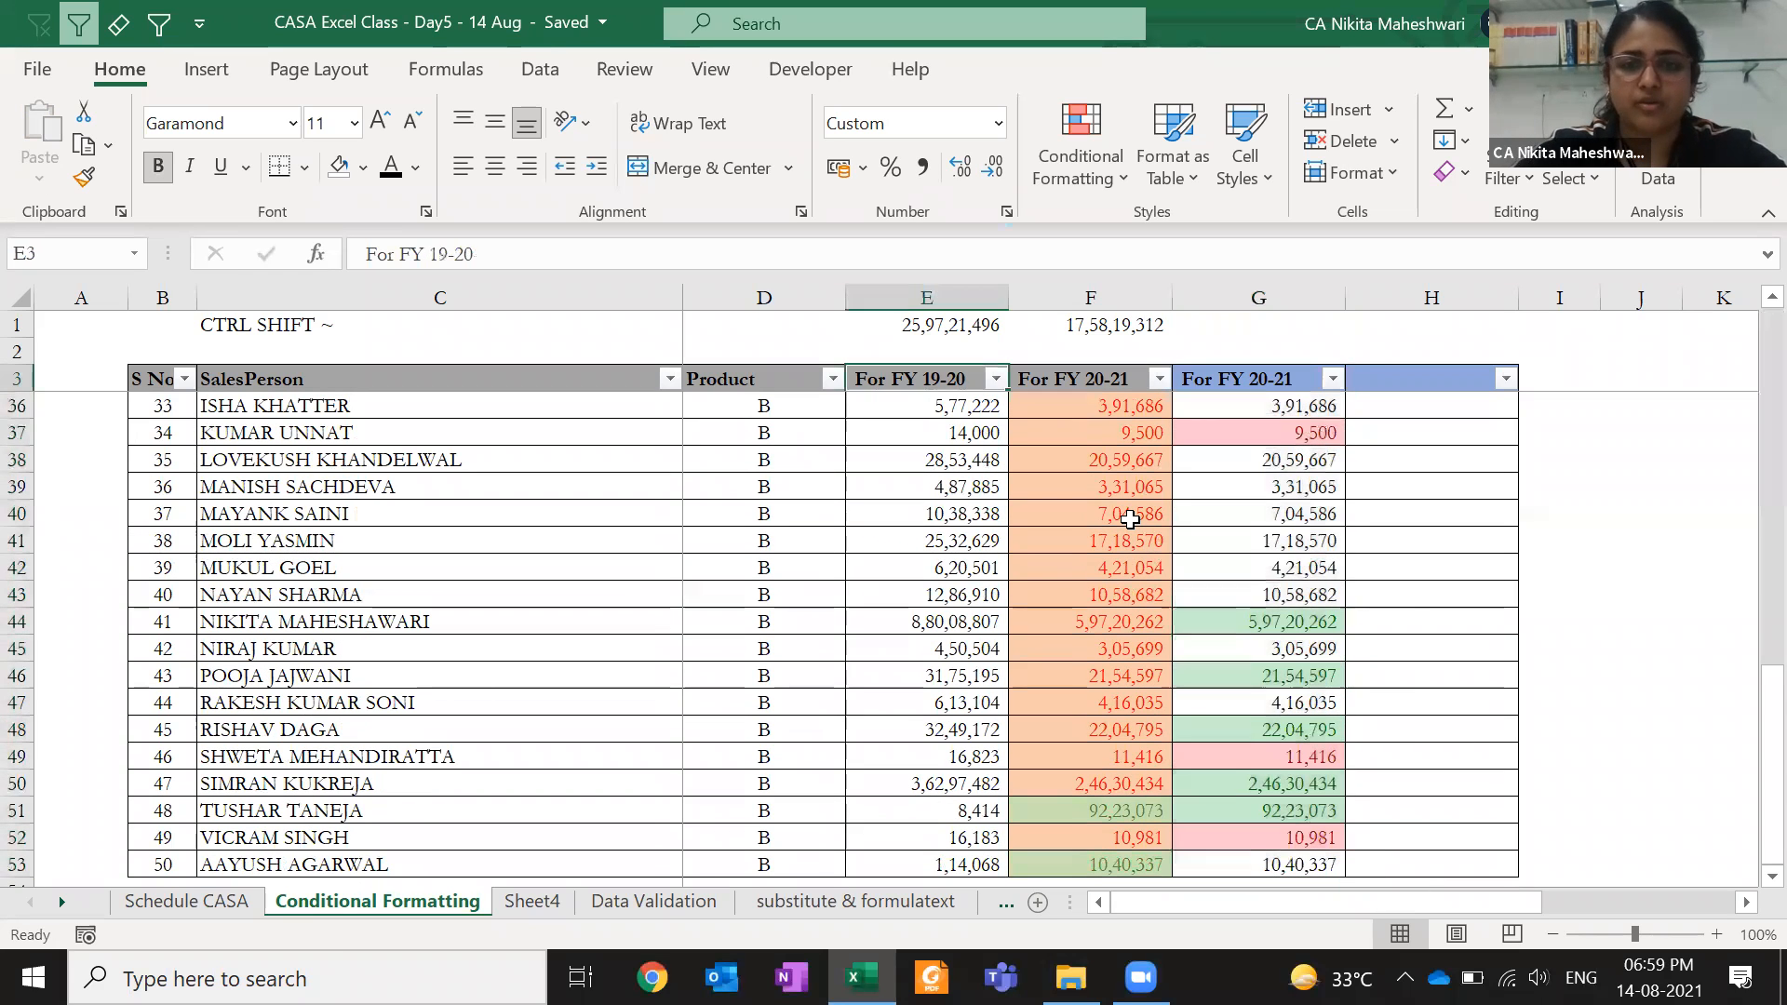
key("Right")
key("ctrl+shift+Down")
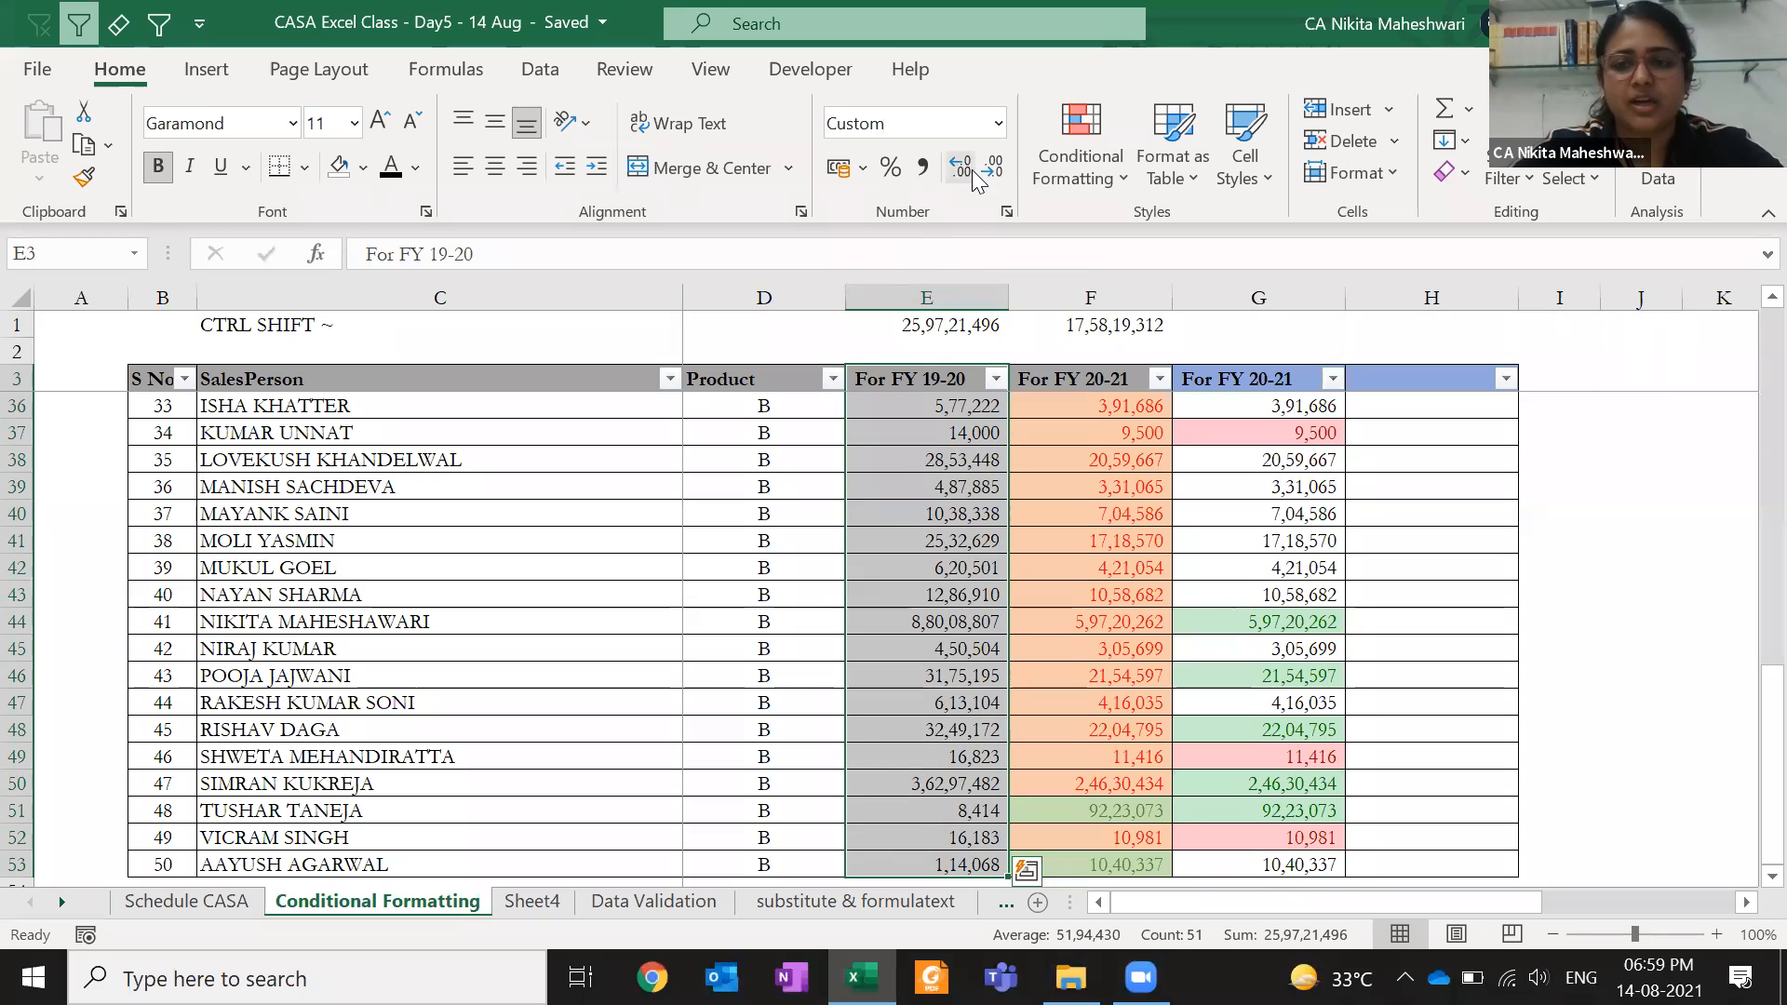
left_click(1075, 175)
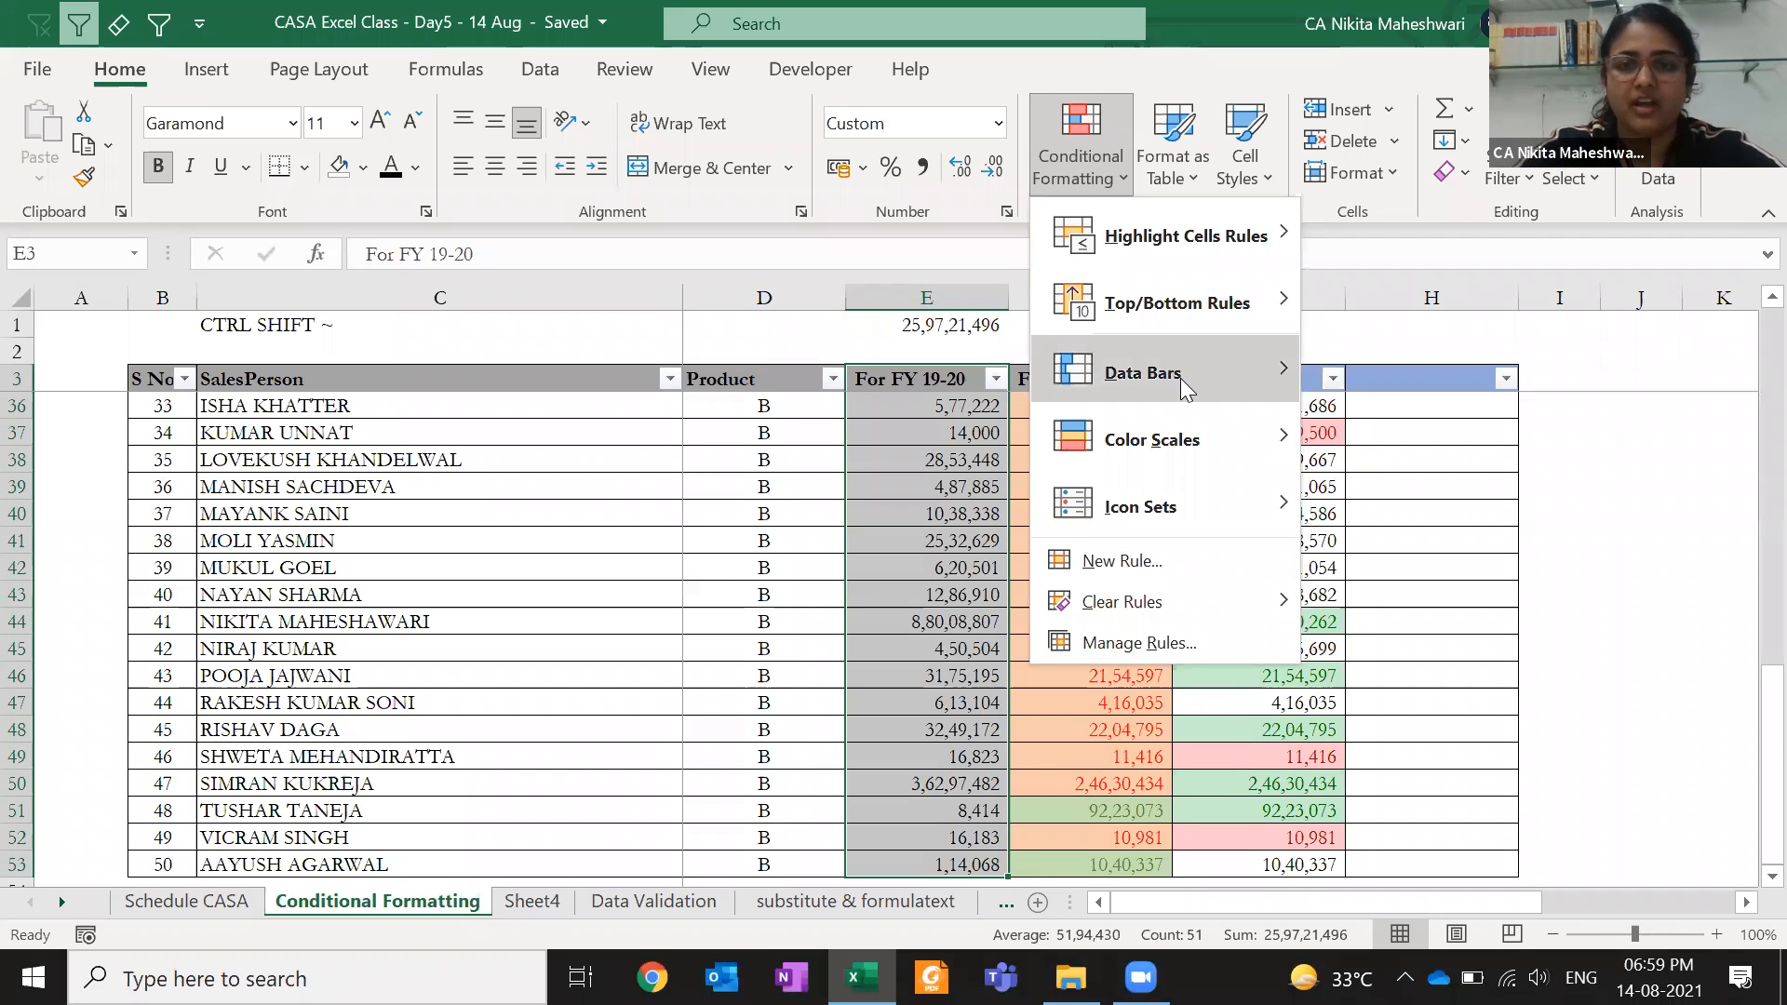
mouse_move(1180, 378)
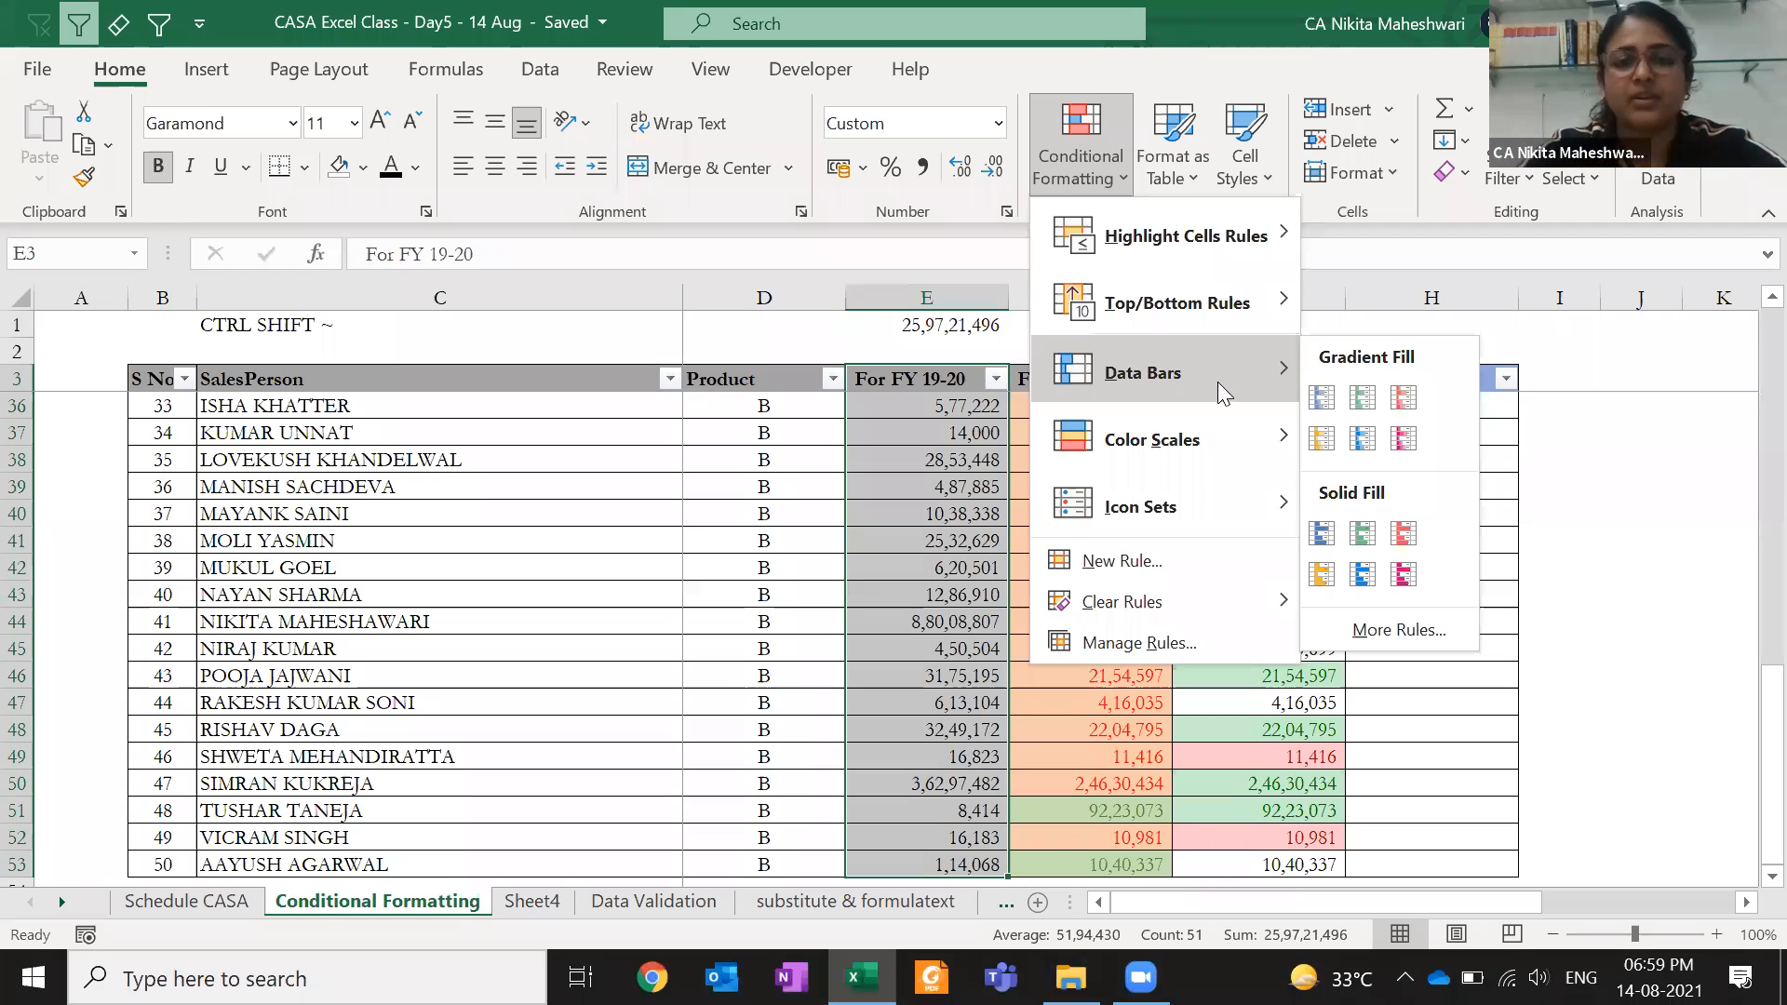
key("Escape")
key("Escape")
key("Down")
key("Down")
key("Up")
key("Up")
key("Up")
key("Up")
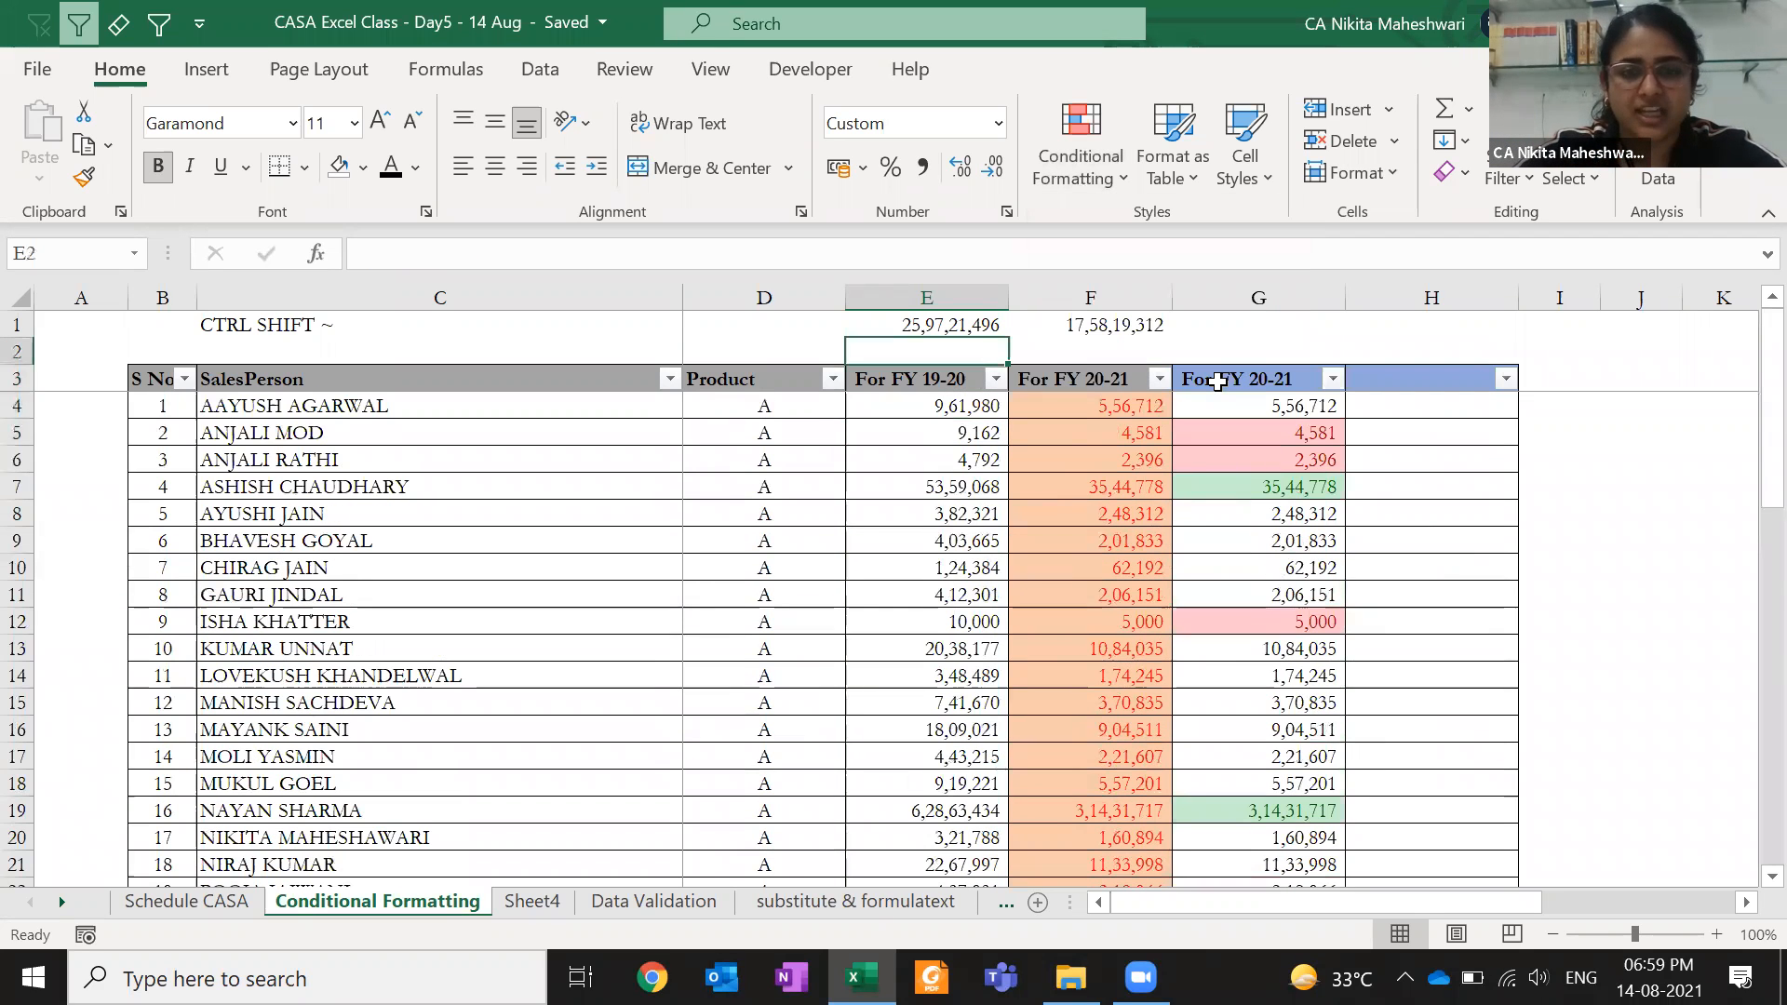
key("Down")
type("=")
key("Down")
key("Down")
type("/")
key("Up")
type("%")
key("ctrl+Return")
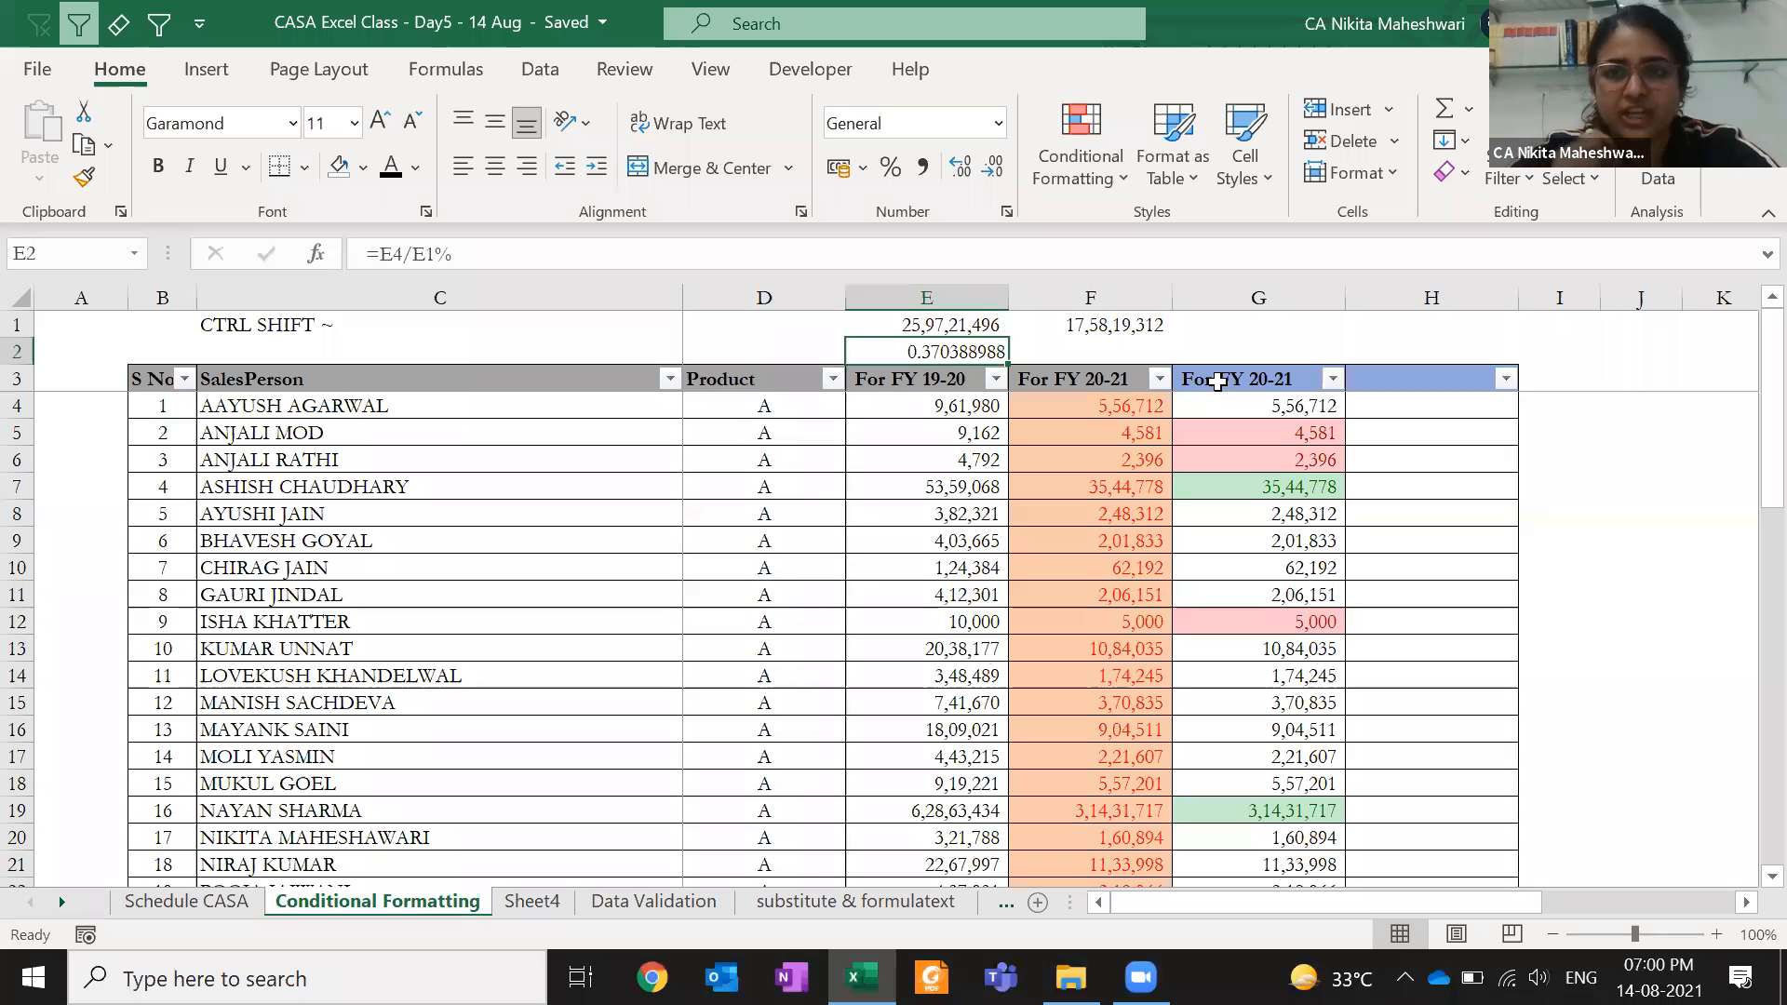
key("Delete")
key("Down")
key("Down")
key("ctrl+shift+Down")
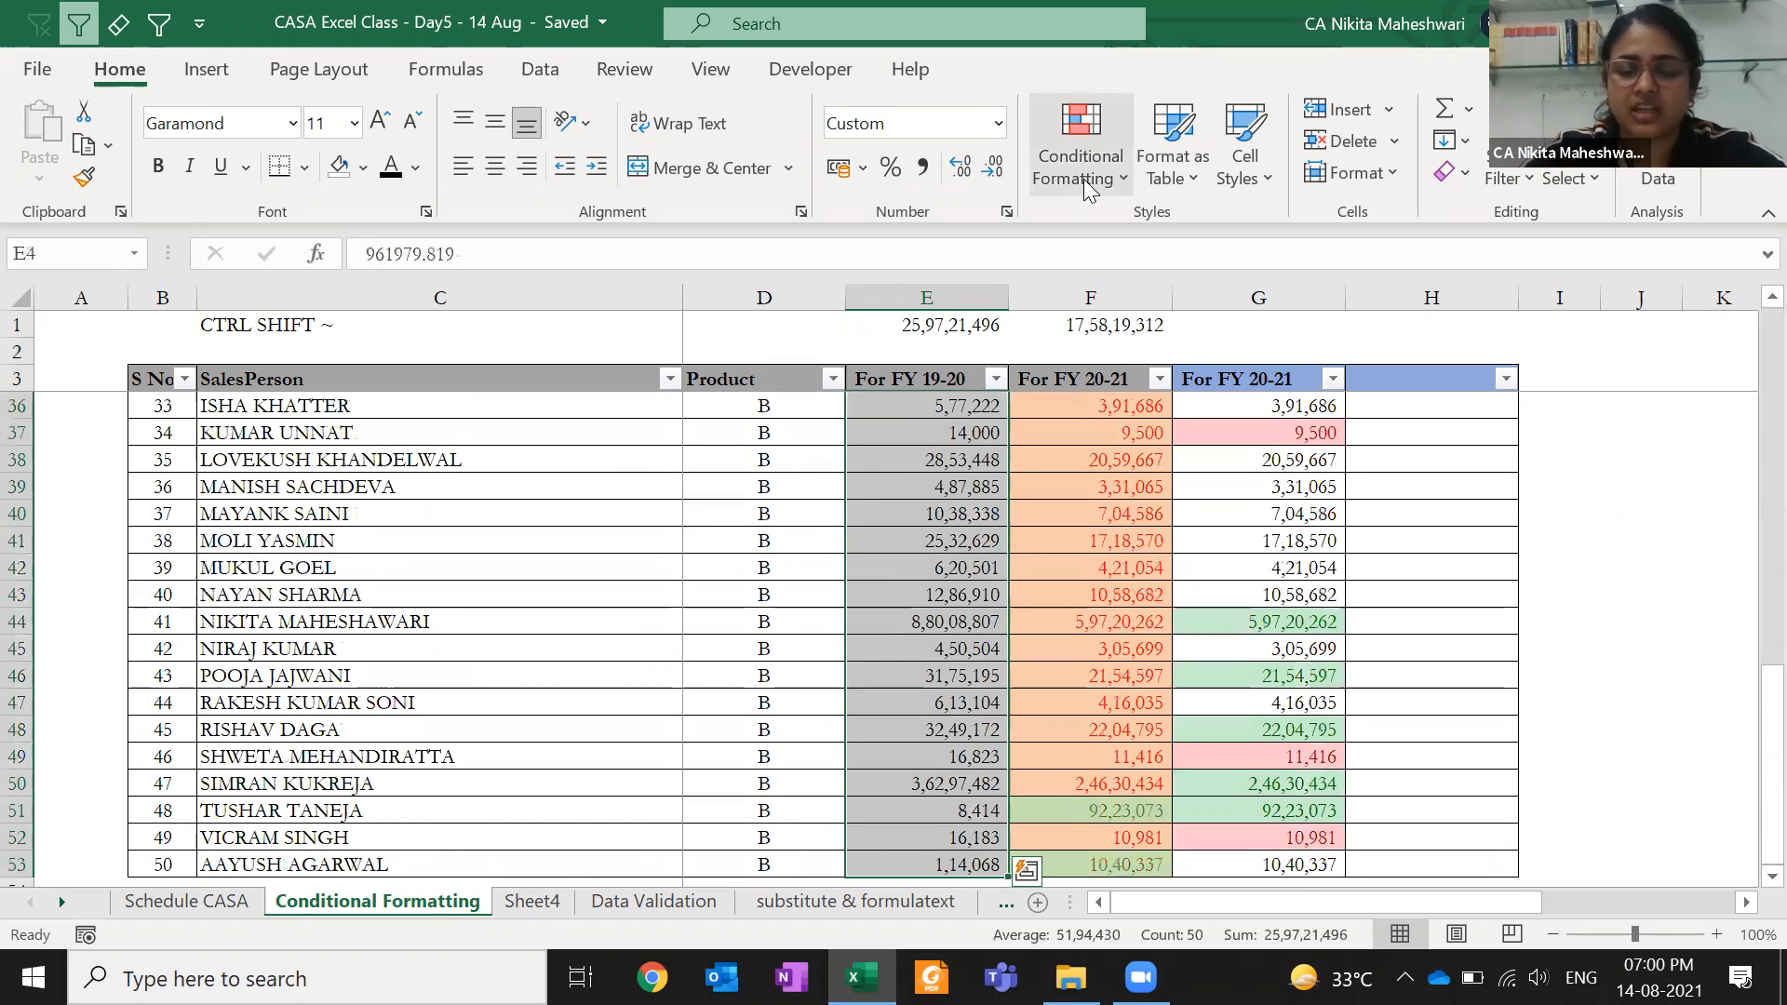
- Apply Orange Data Bar gradient fill to the FY 19-20 values and check the longest bar in E44
left_click(1072, 186)
mouse_move(1135, 385)
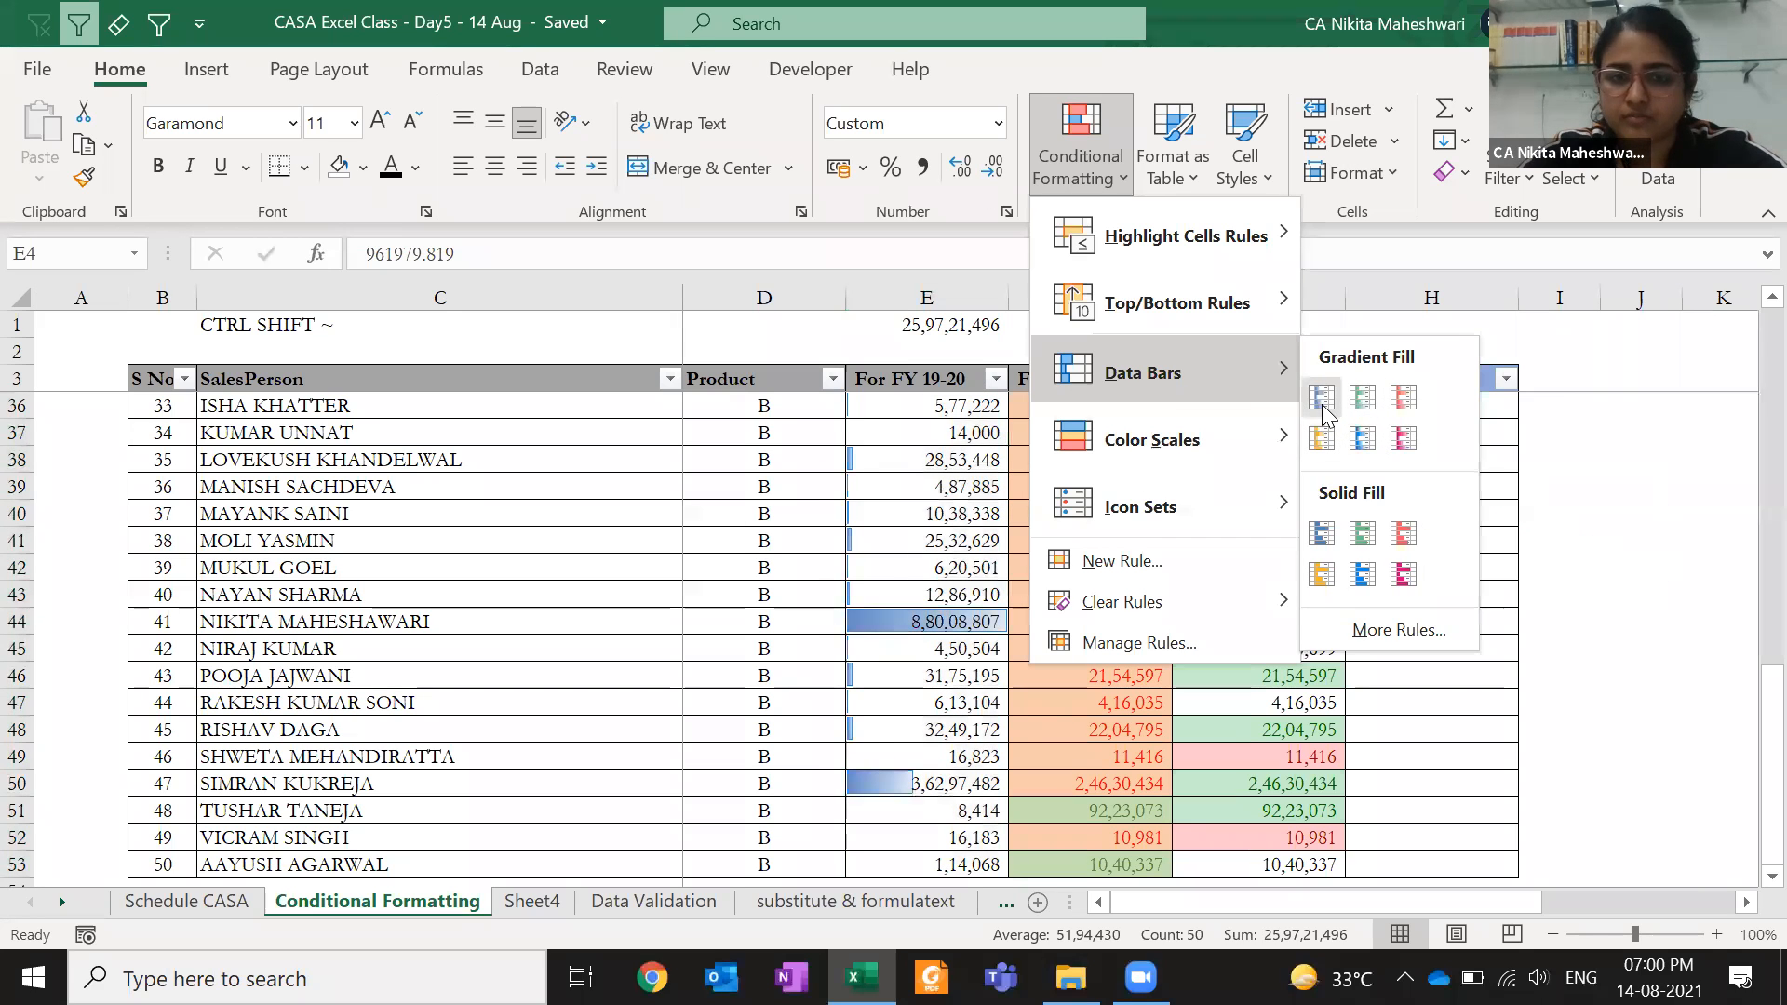
left_click(1107, 191)
left_click(1096, 166)
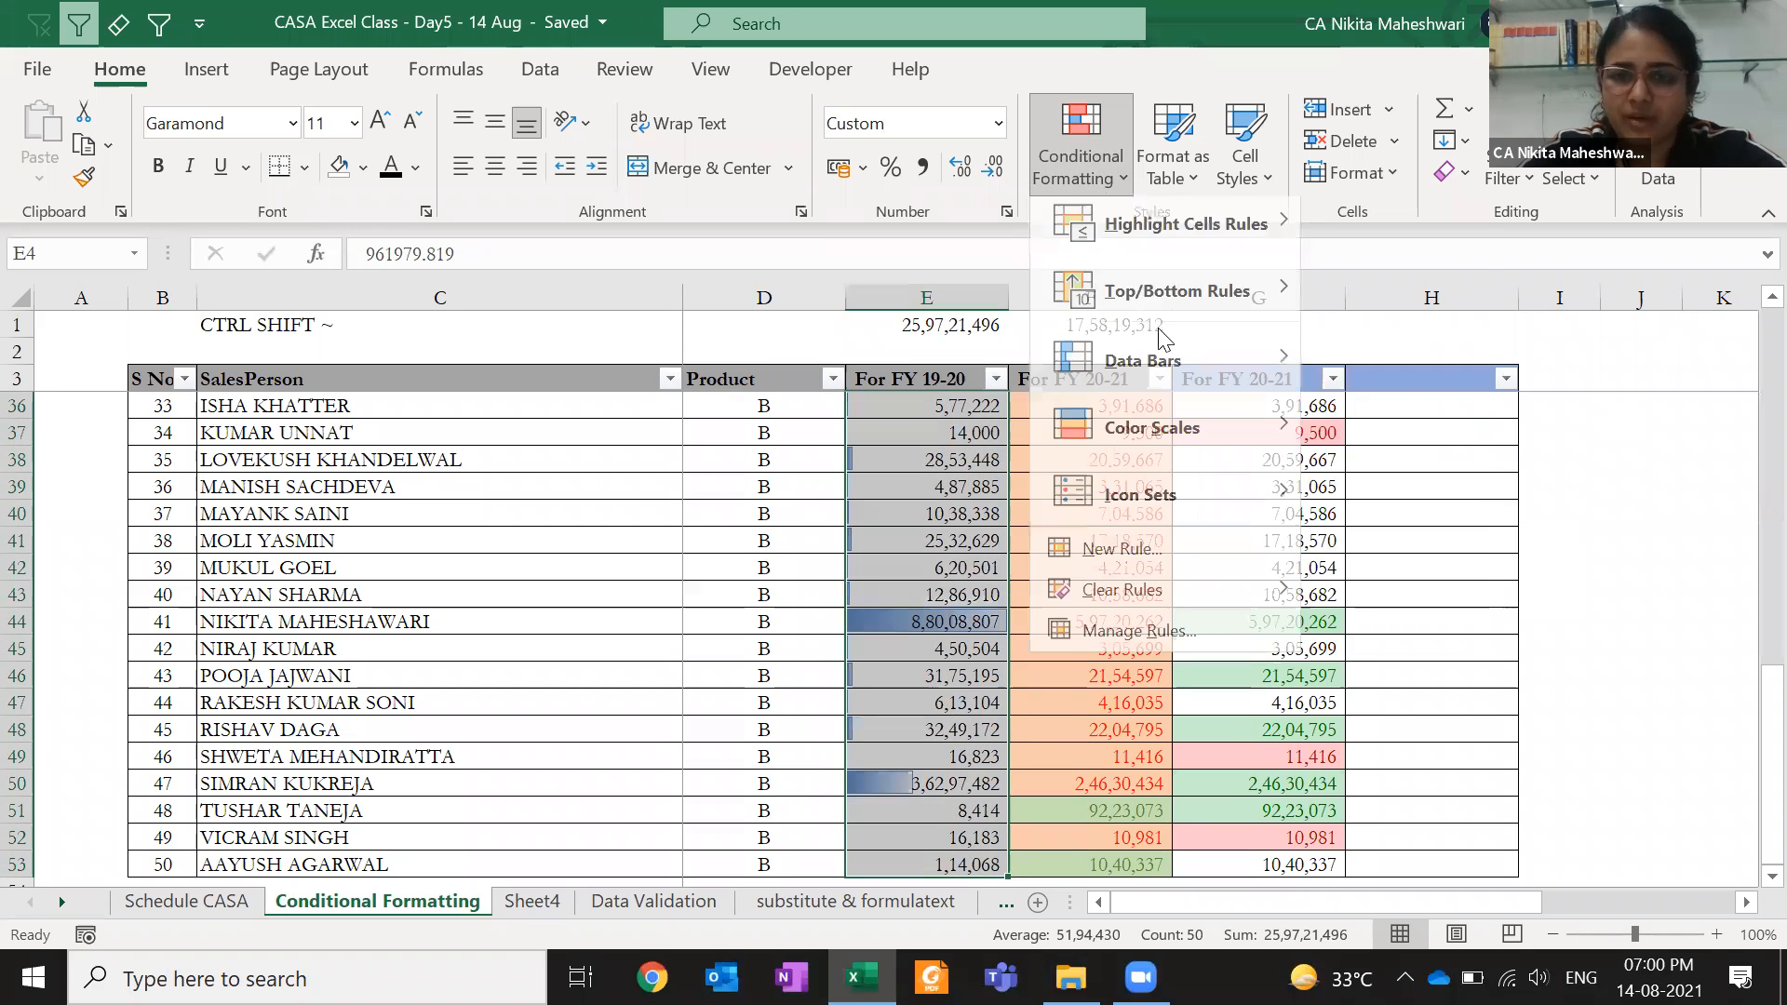
mouse_move(1163, 370)
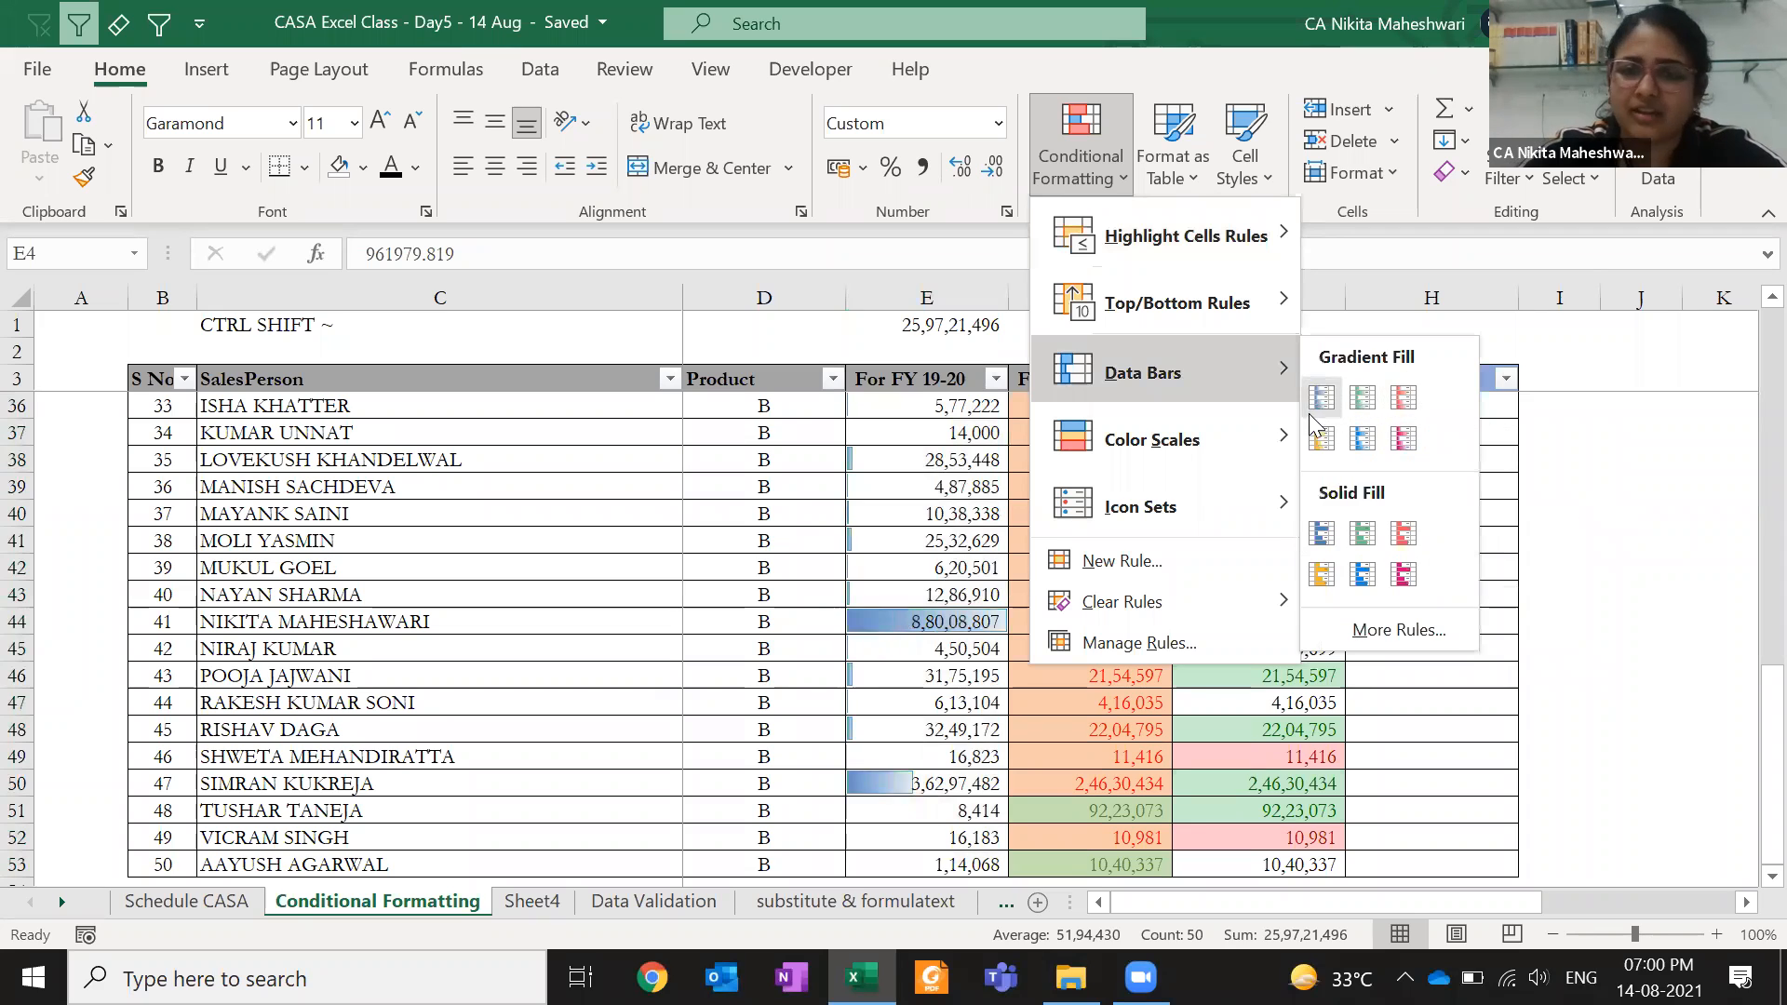
left_click(1321, 441)
left_click(1089, 542)
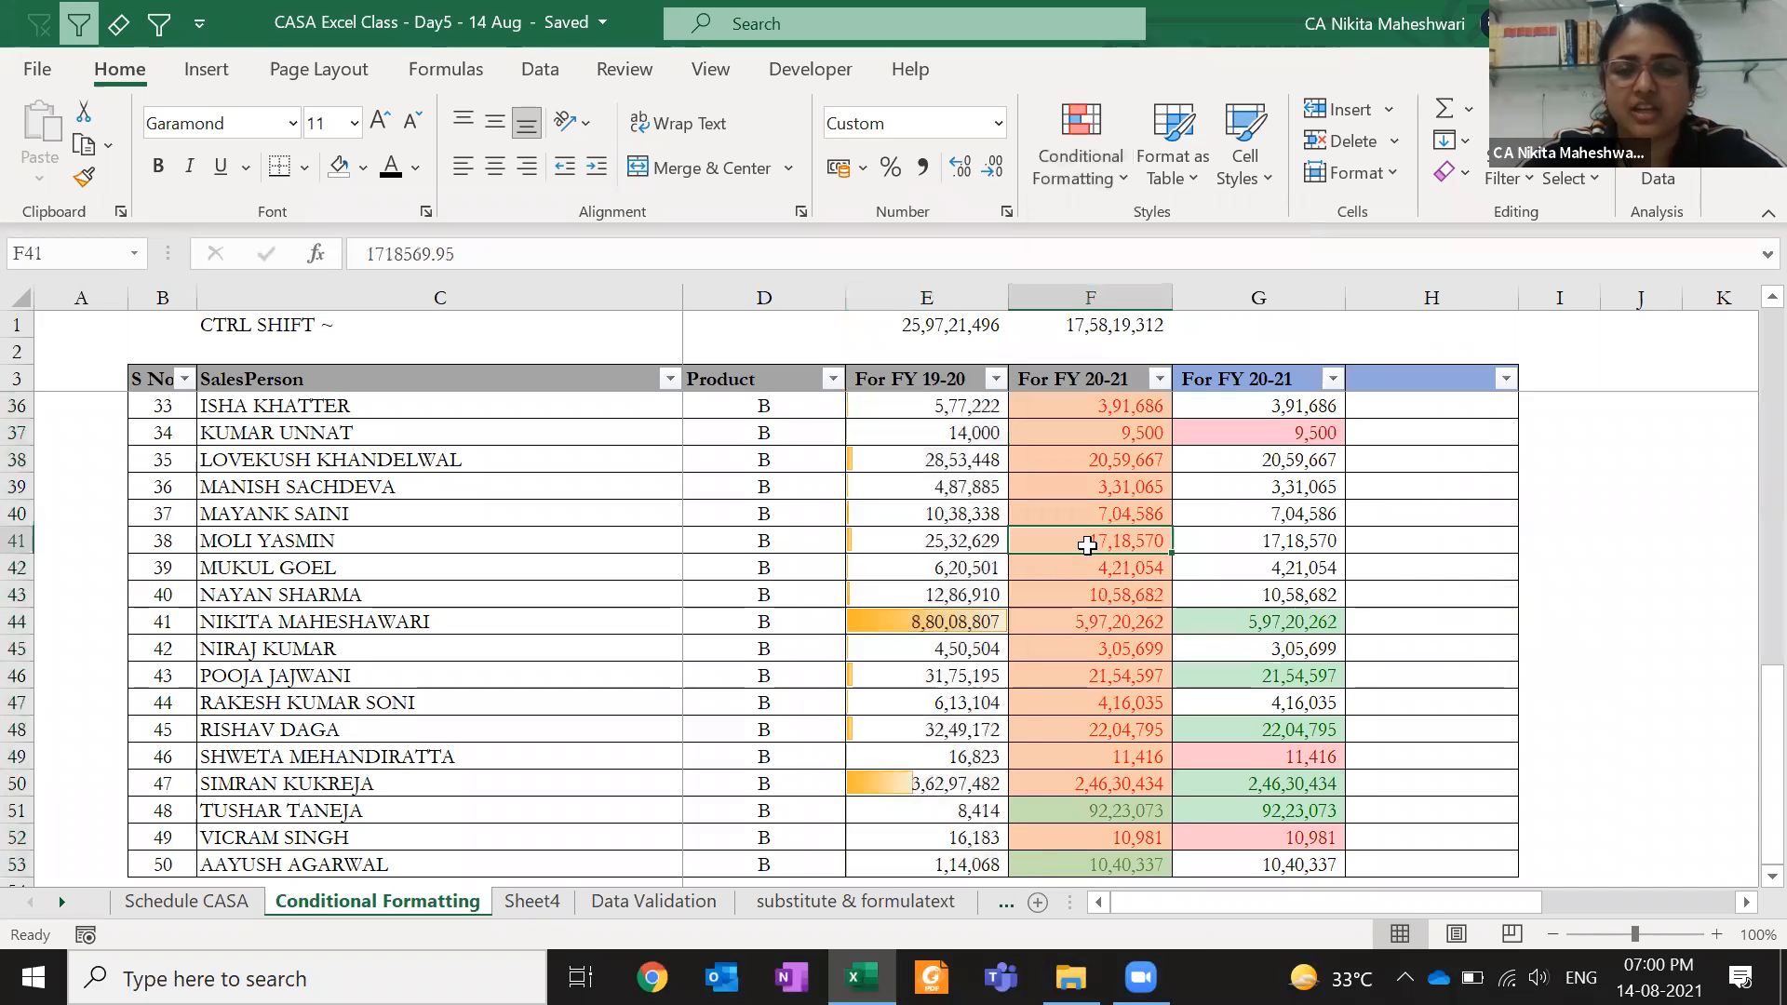
left_click(848, 628)
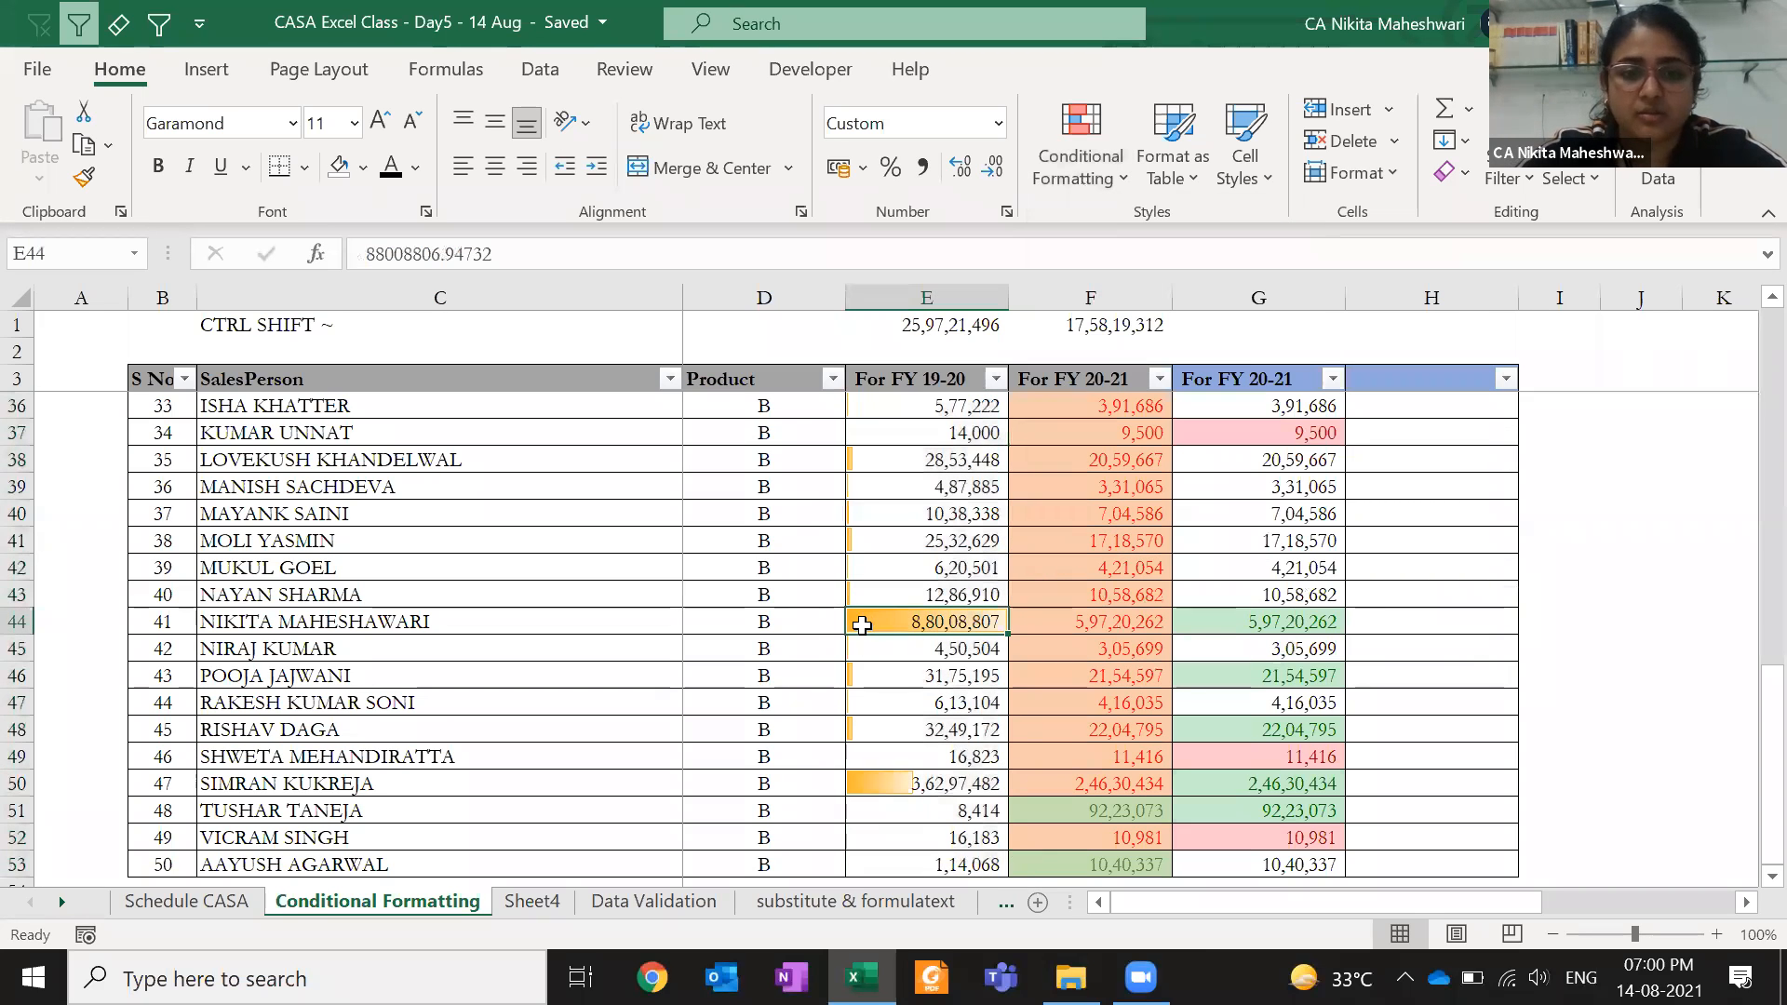
scroll(861, 625, "up", 11)
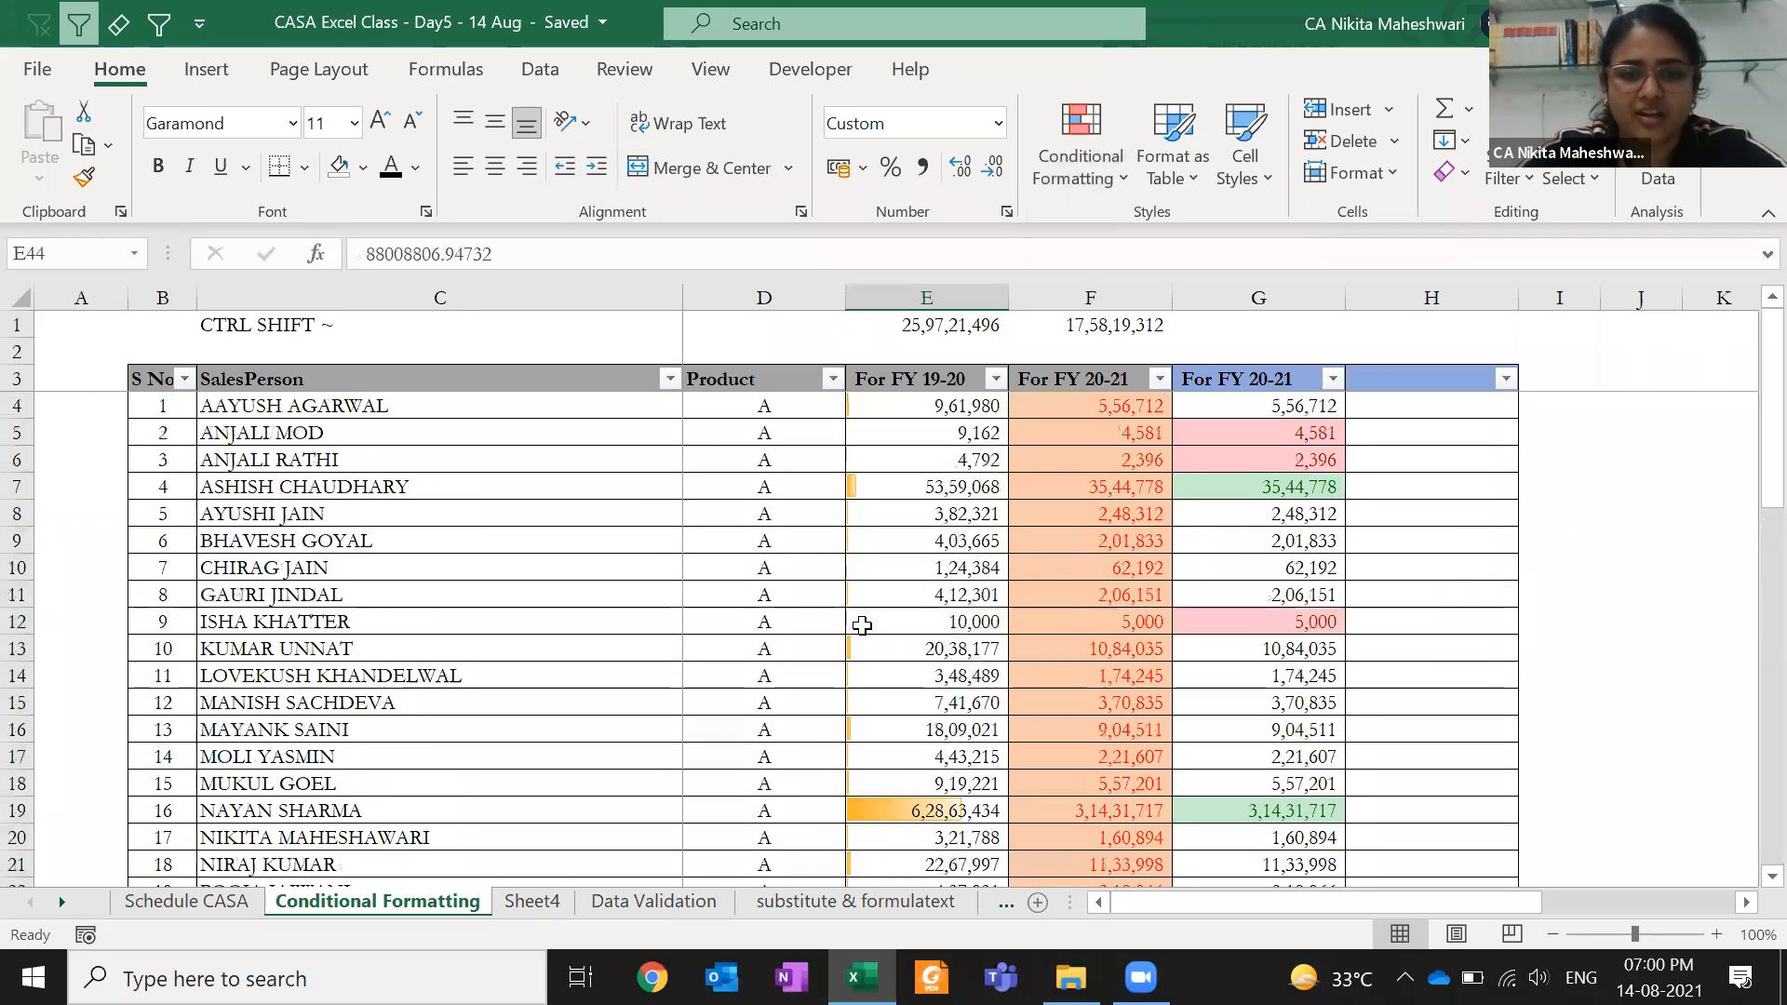
left_click(883, 807)
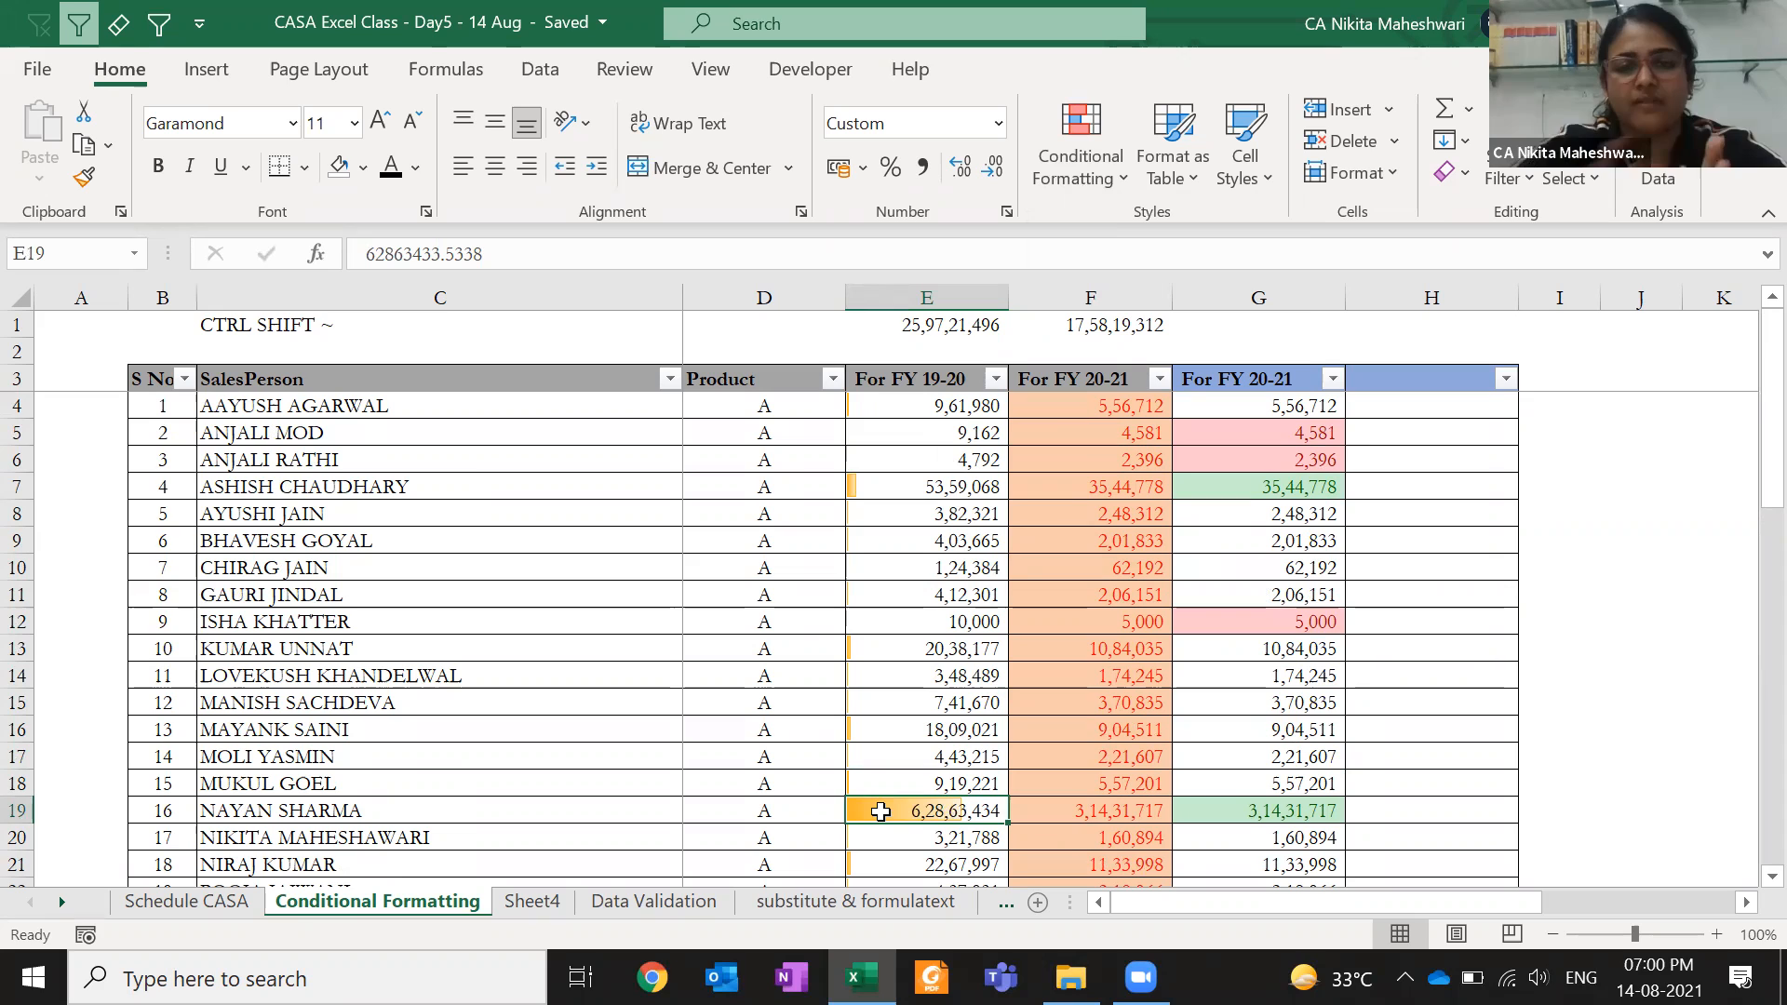
left_click(873, 646)
left_click(871, 723)
left_click(900, 489)
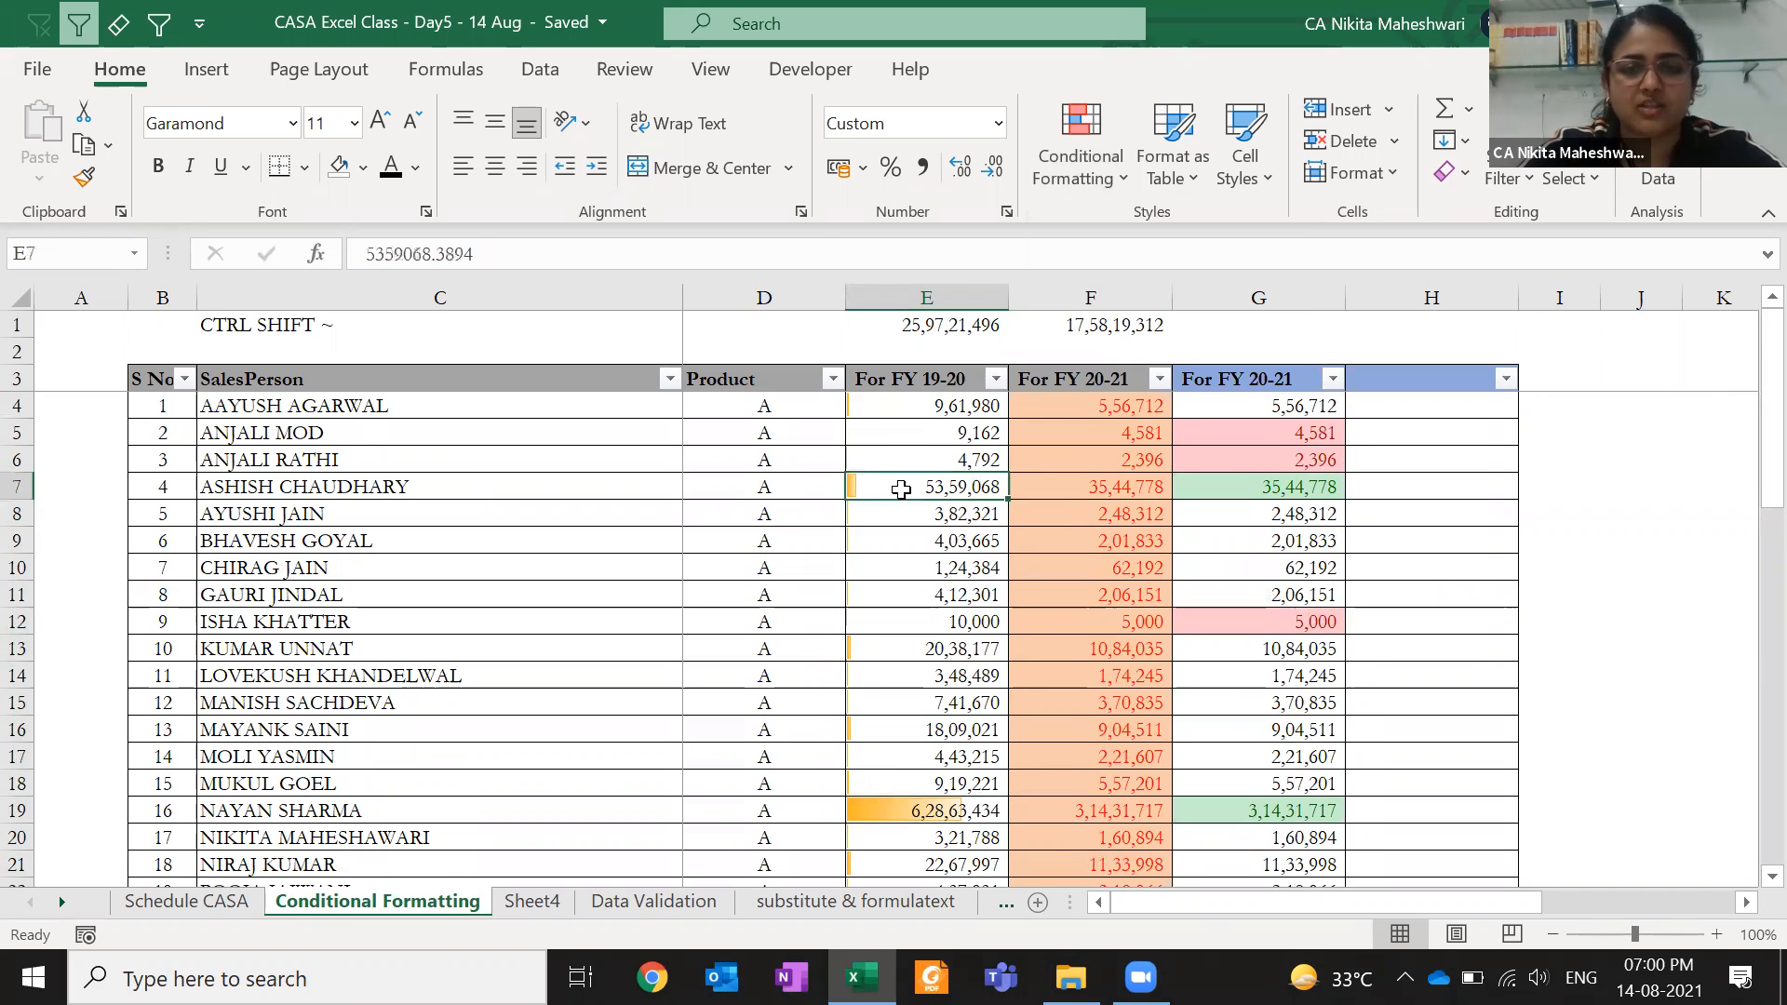
left_click(876, 432)
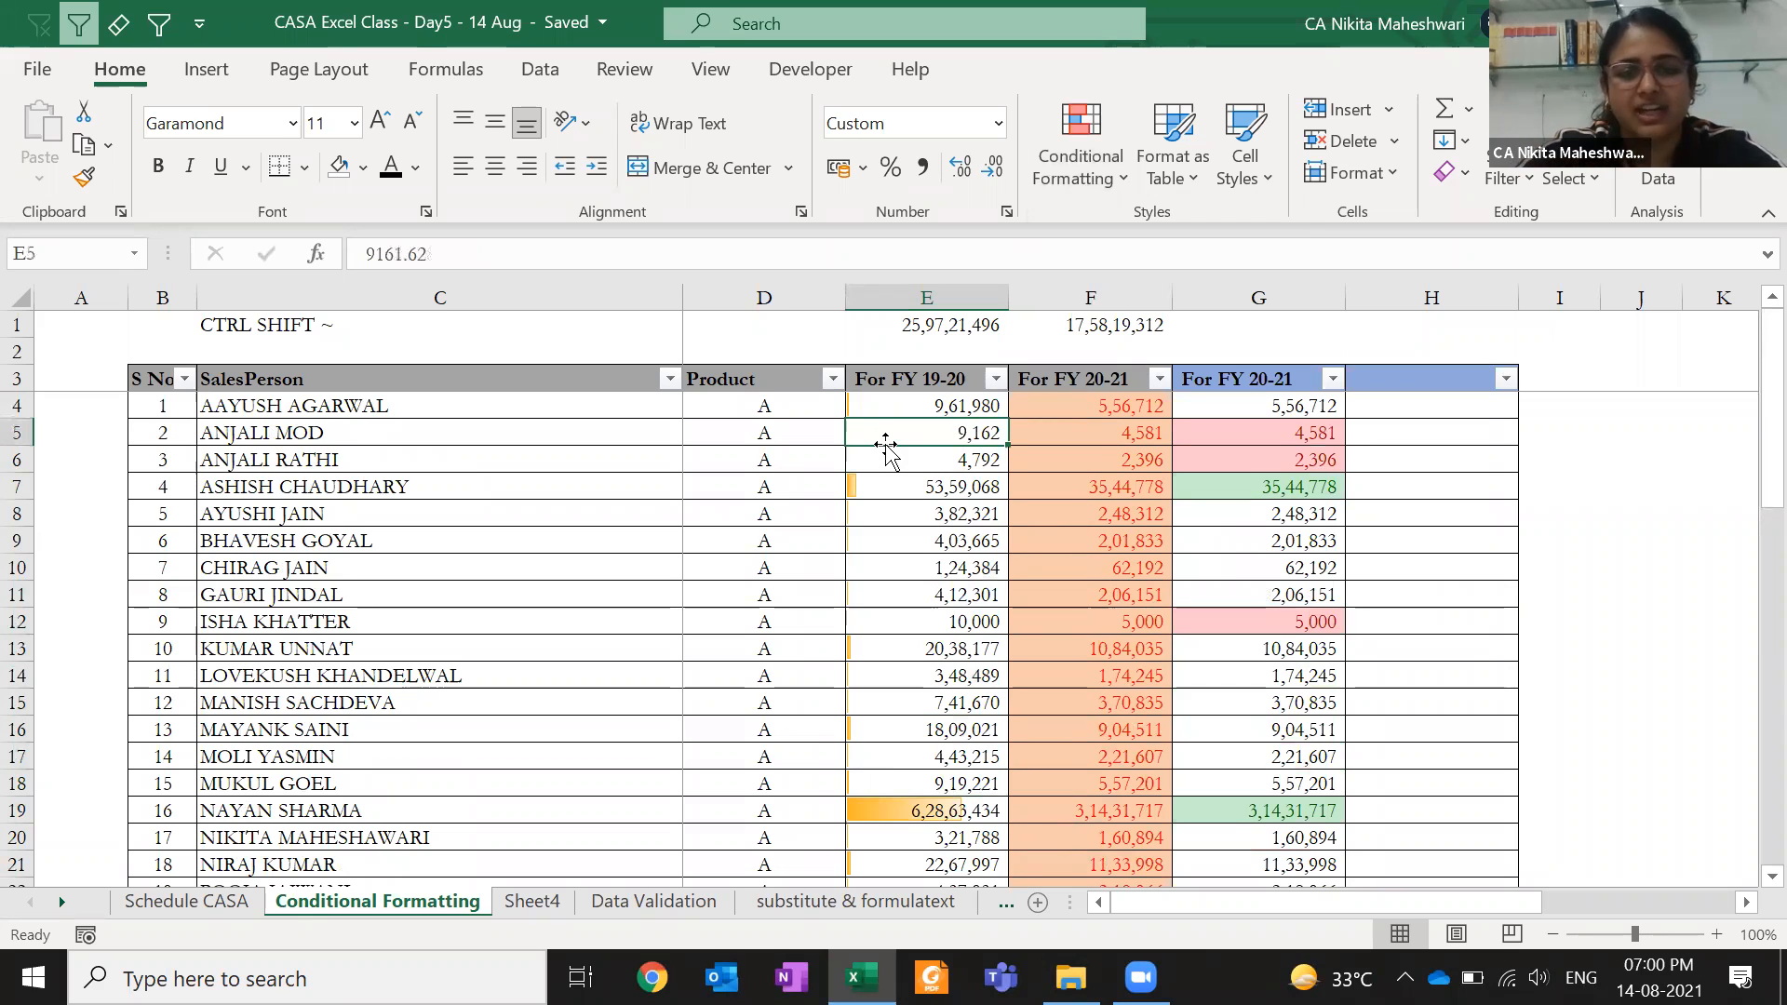
key("Page_Down")
key("Page_Down")
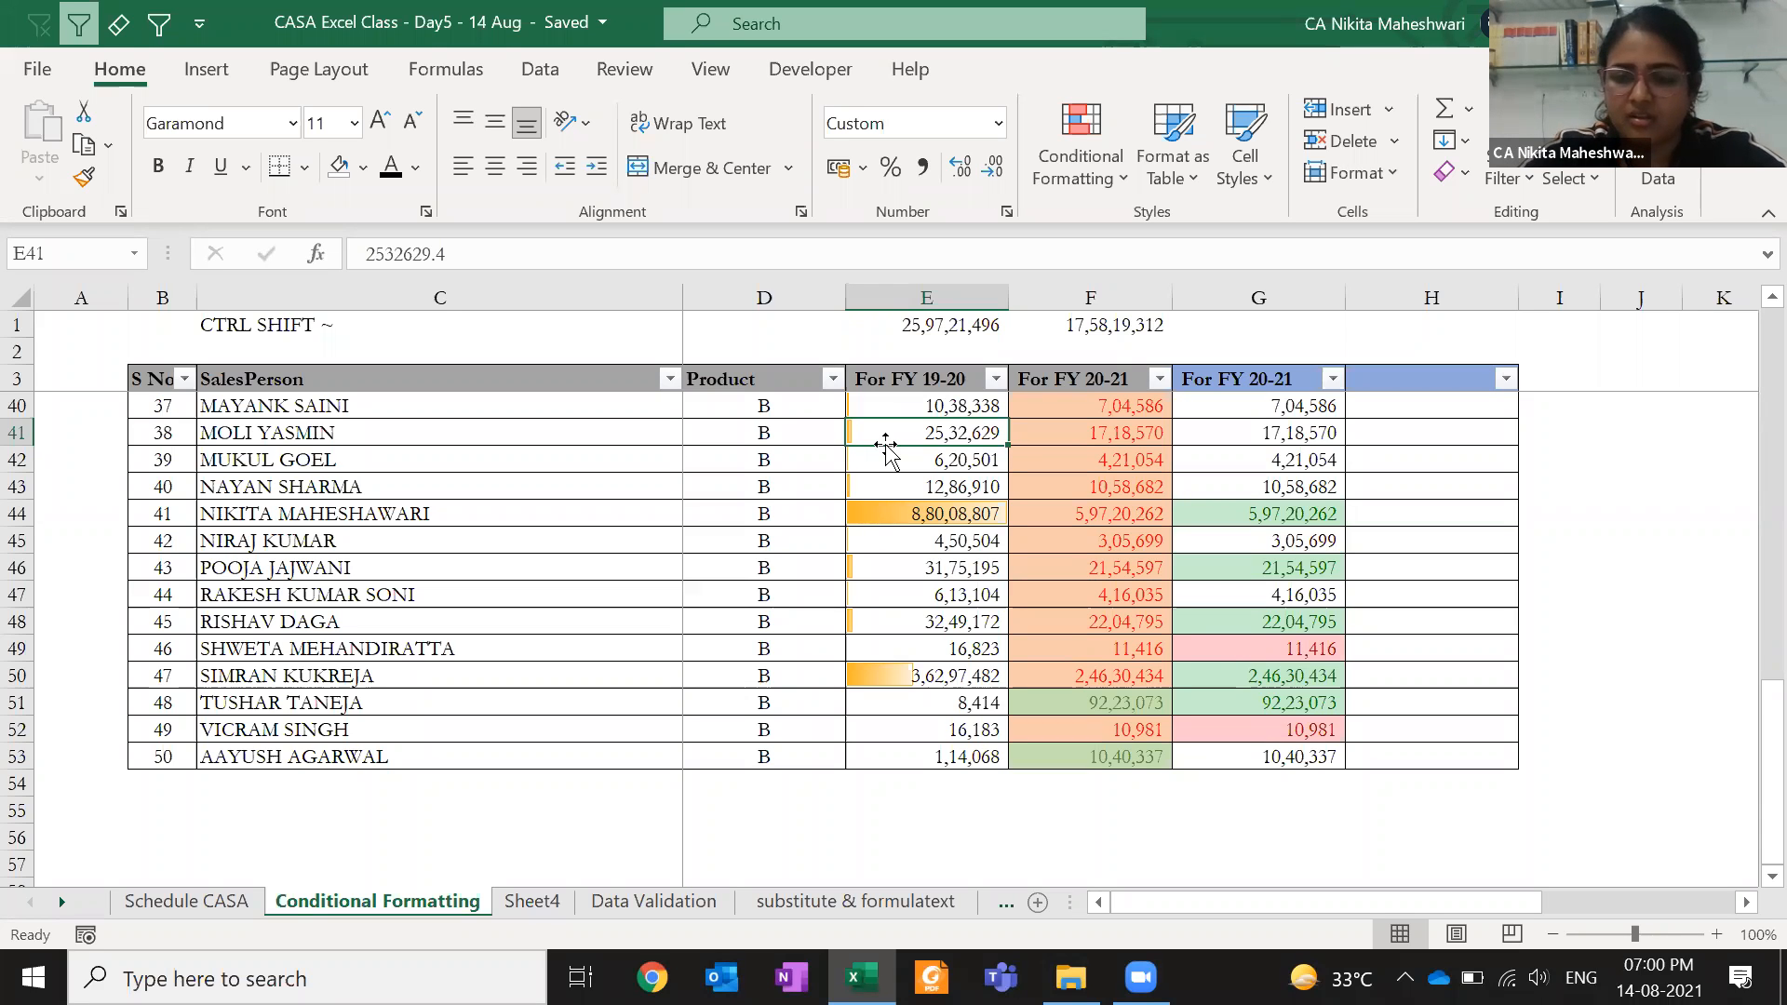
key("Page_Up")
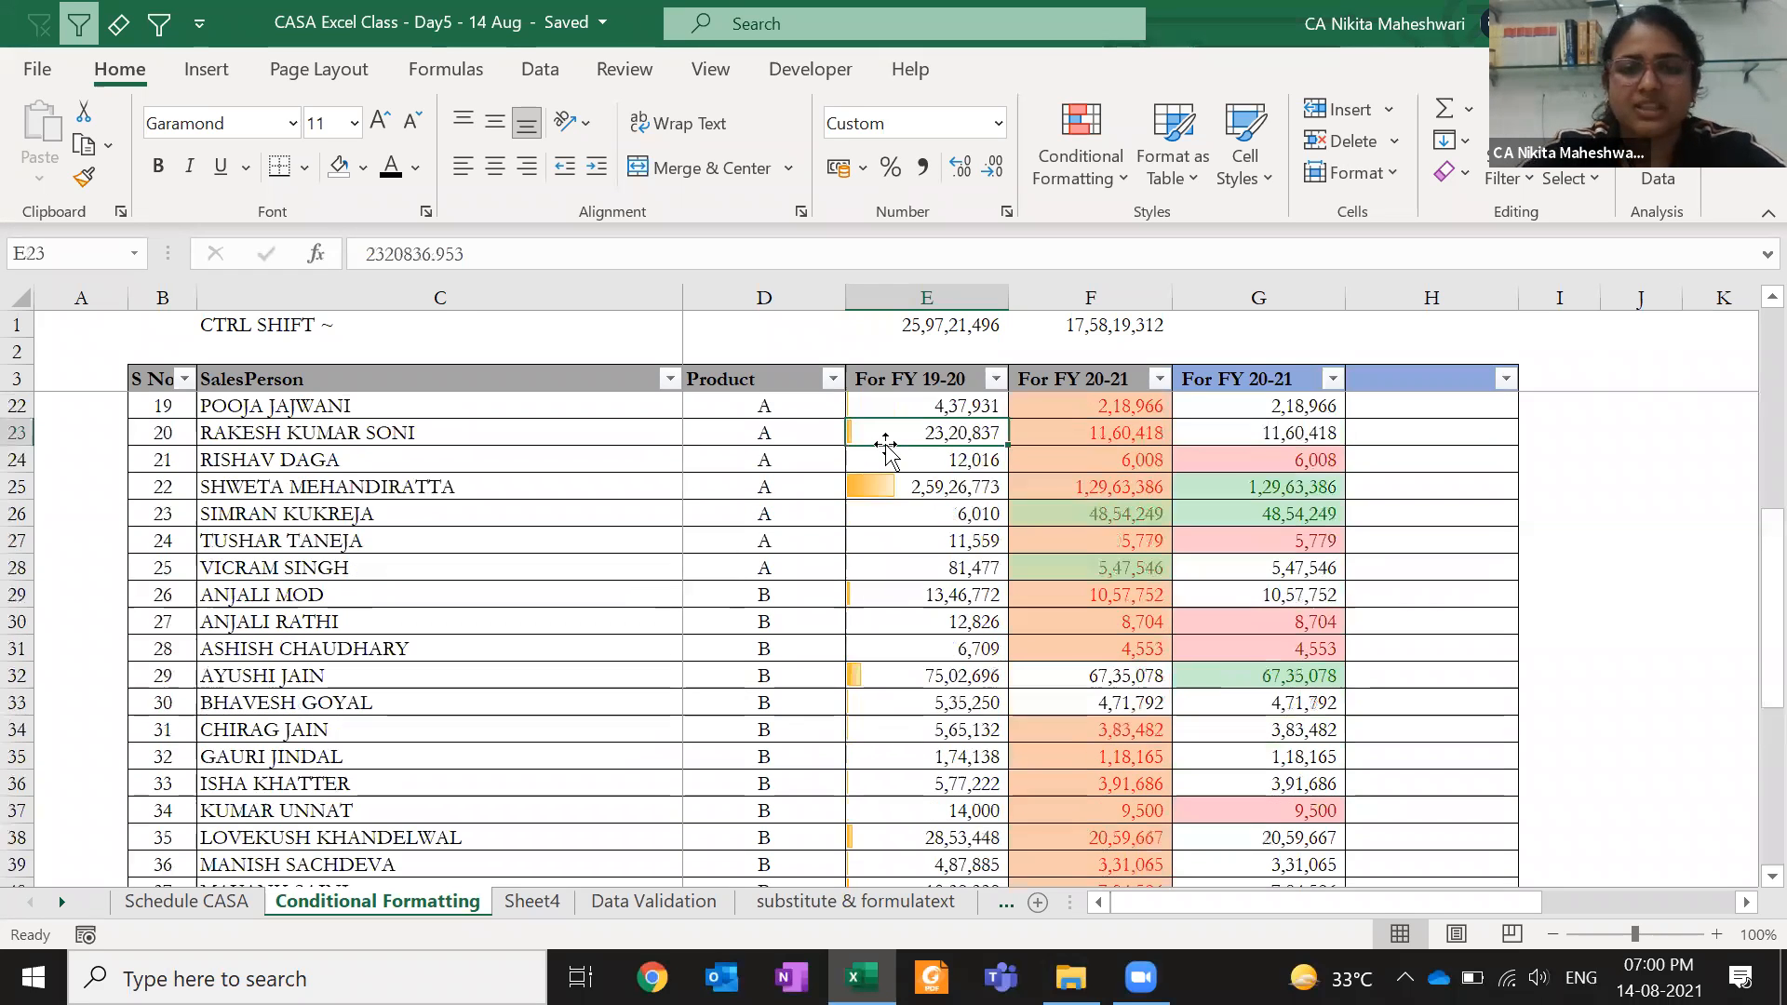
key("Page_Up")
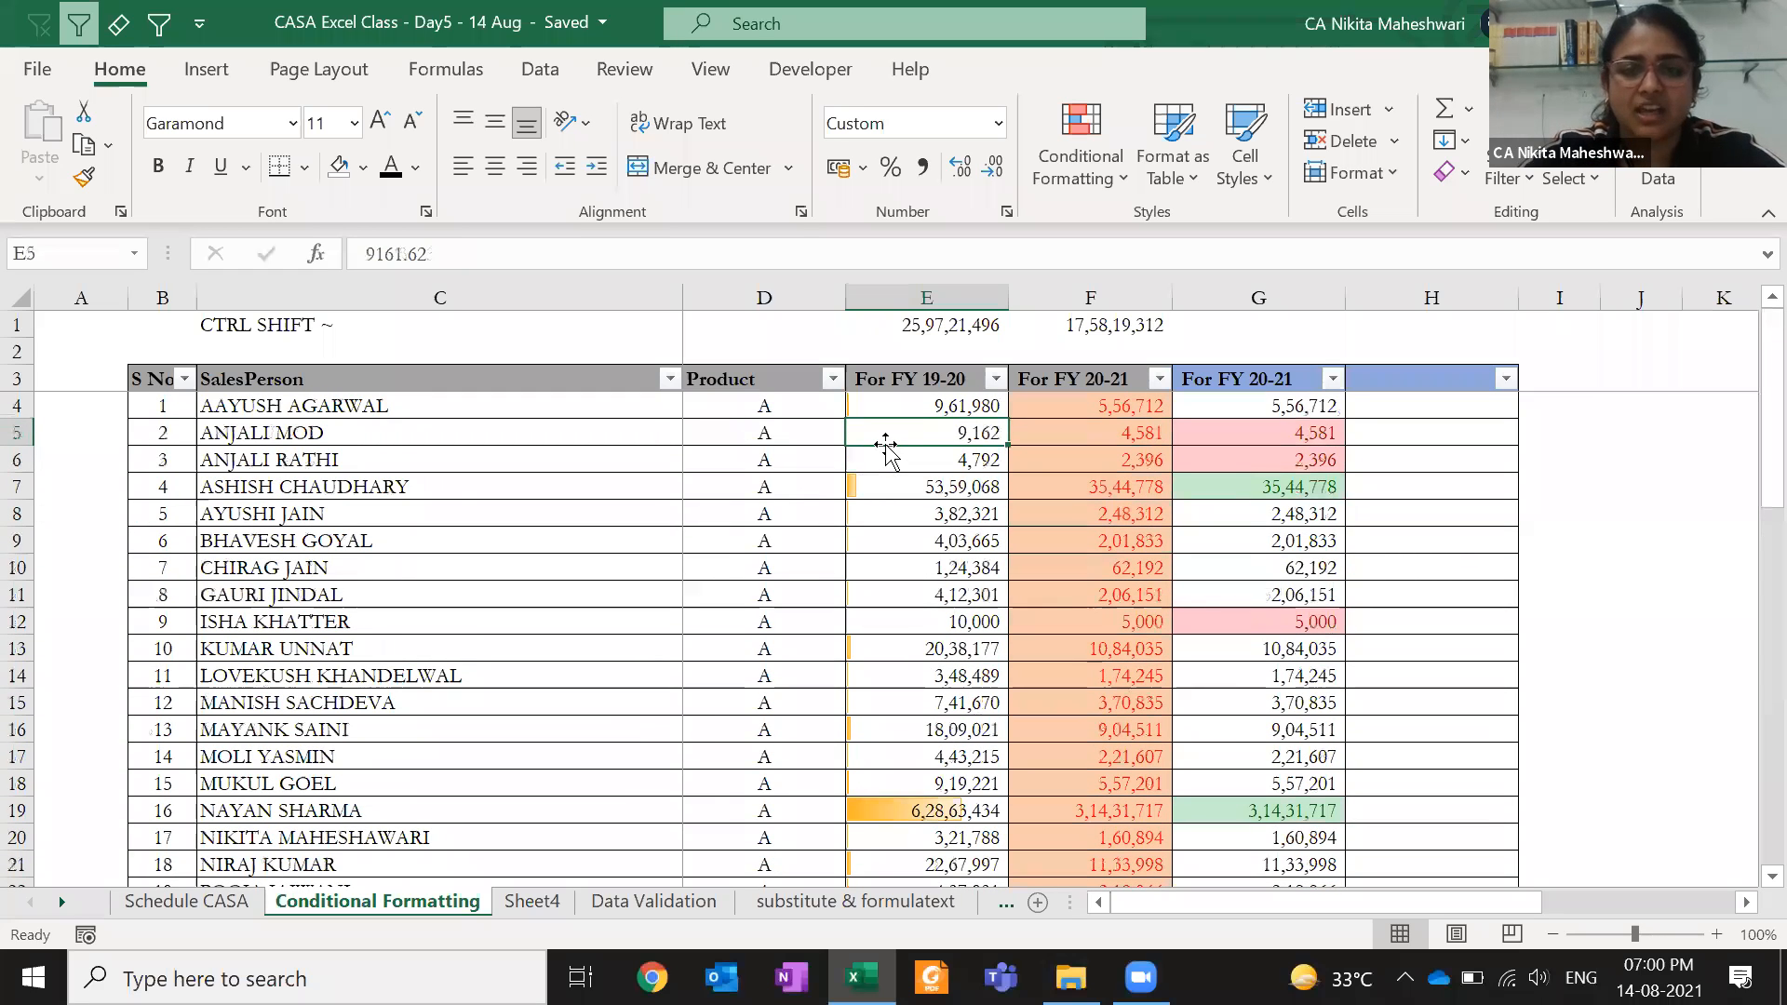
key("Up")
key("Up")
key("Up")
key("Up")
key("Down")
key("Down")
key("Down")
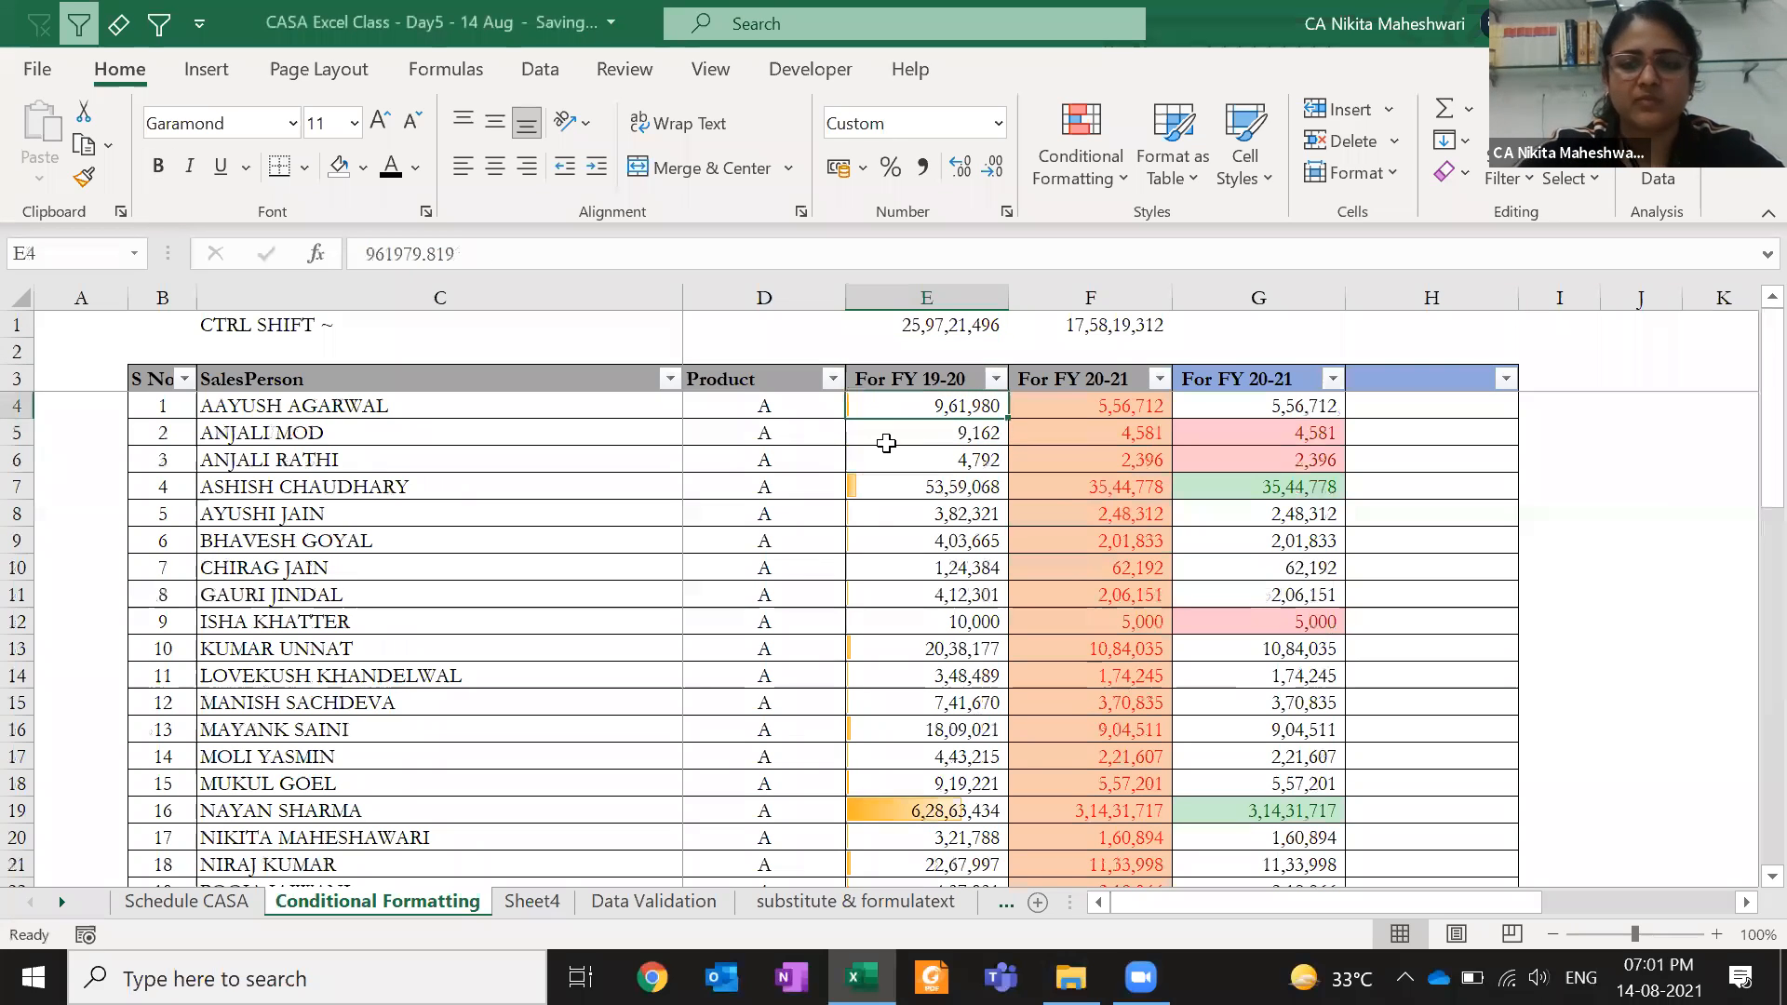
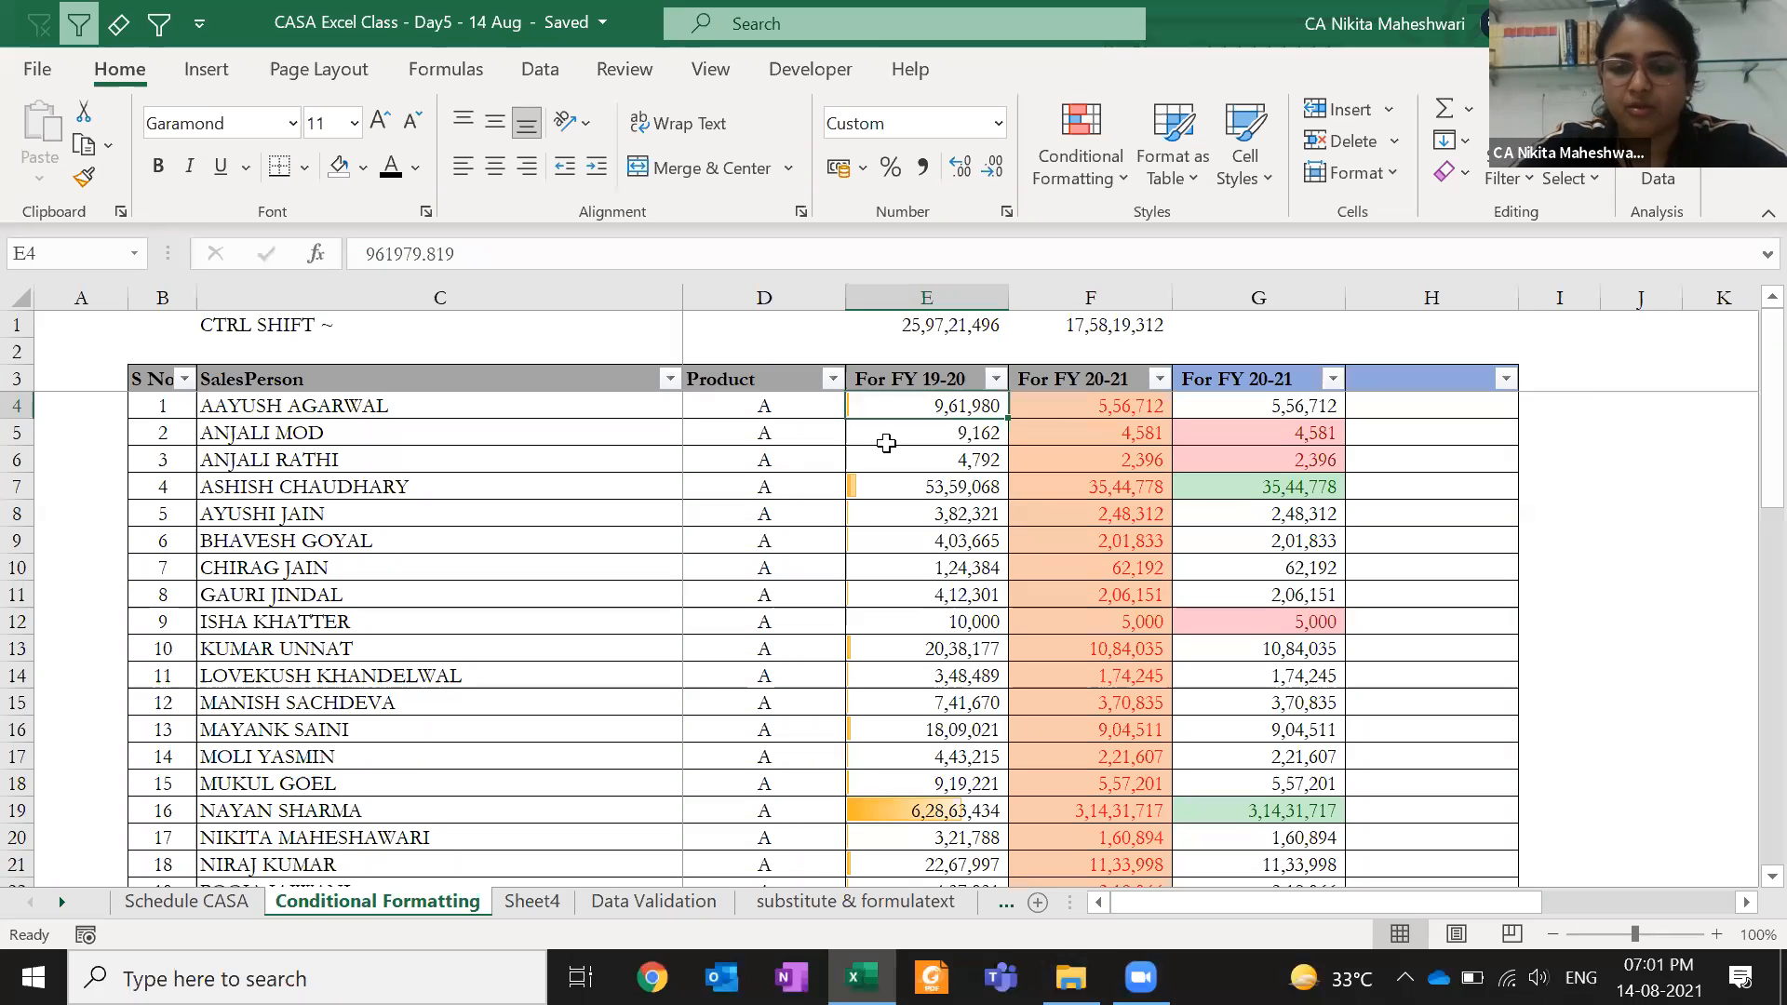
- Select the FY 19-20 values down to row 53 and look over the Conditional Formatting menu
key("Up")
key("Up")
key("Down")
key("Down")
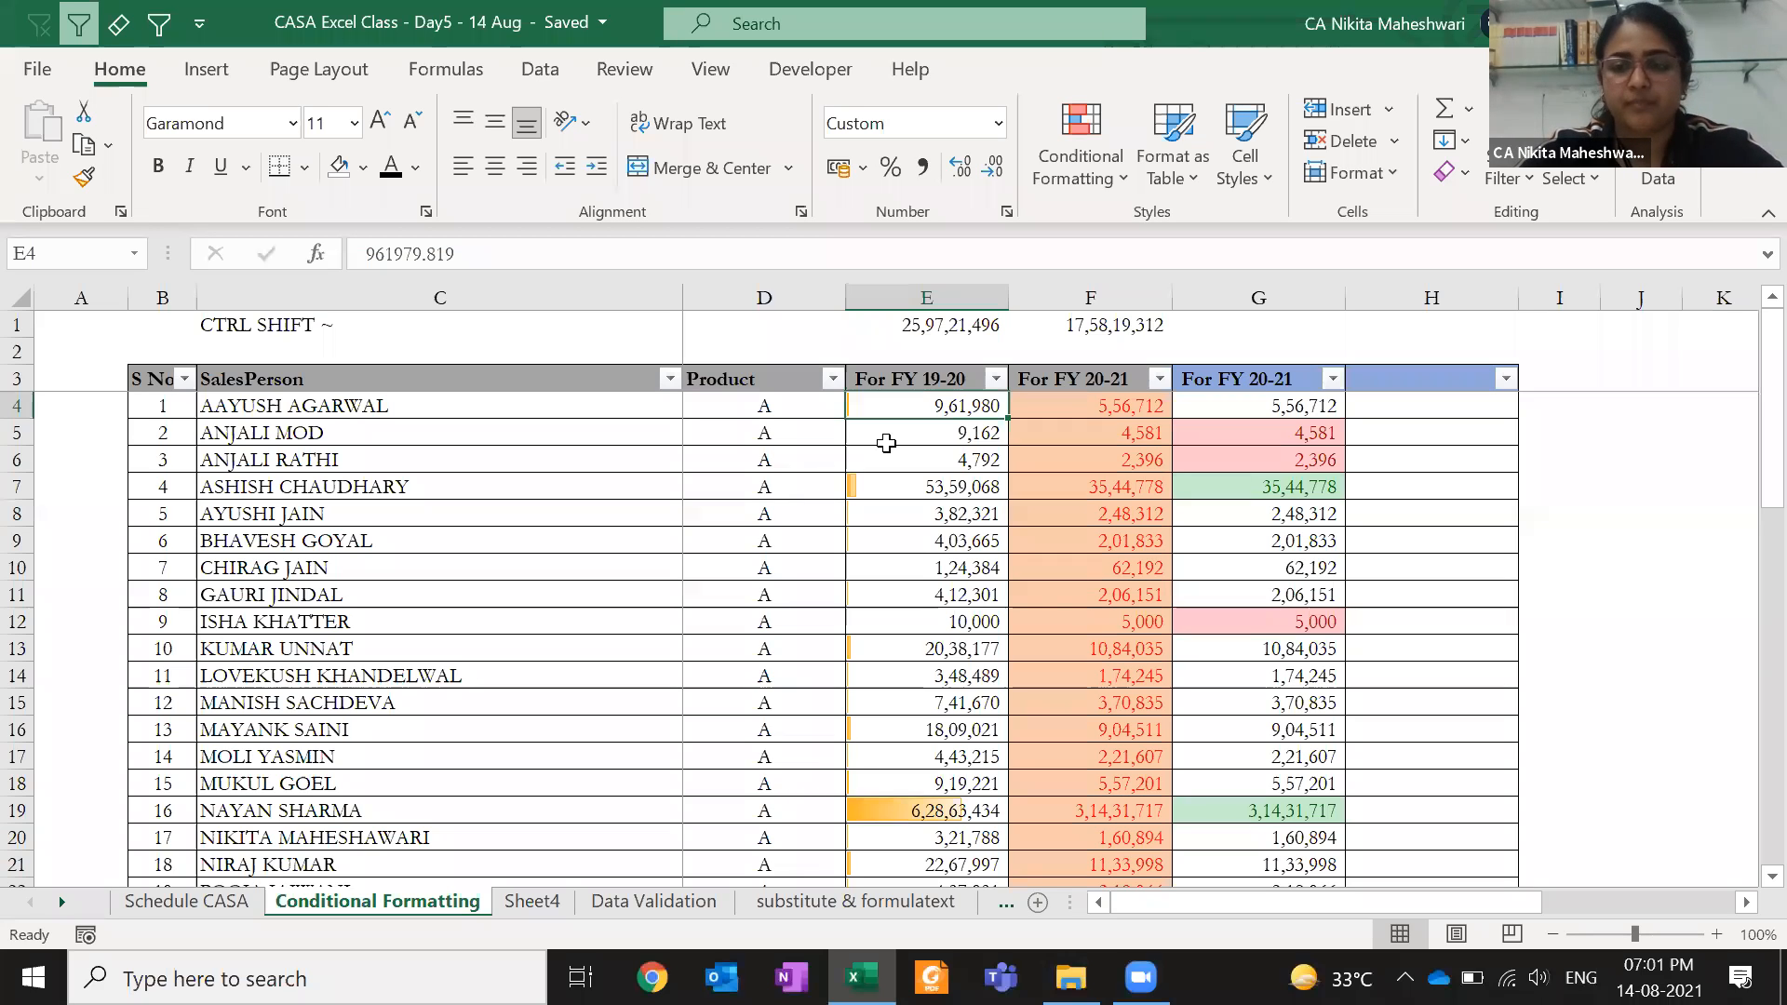
key("ctrl+shift+Down")
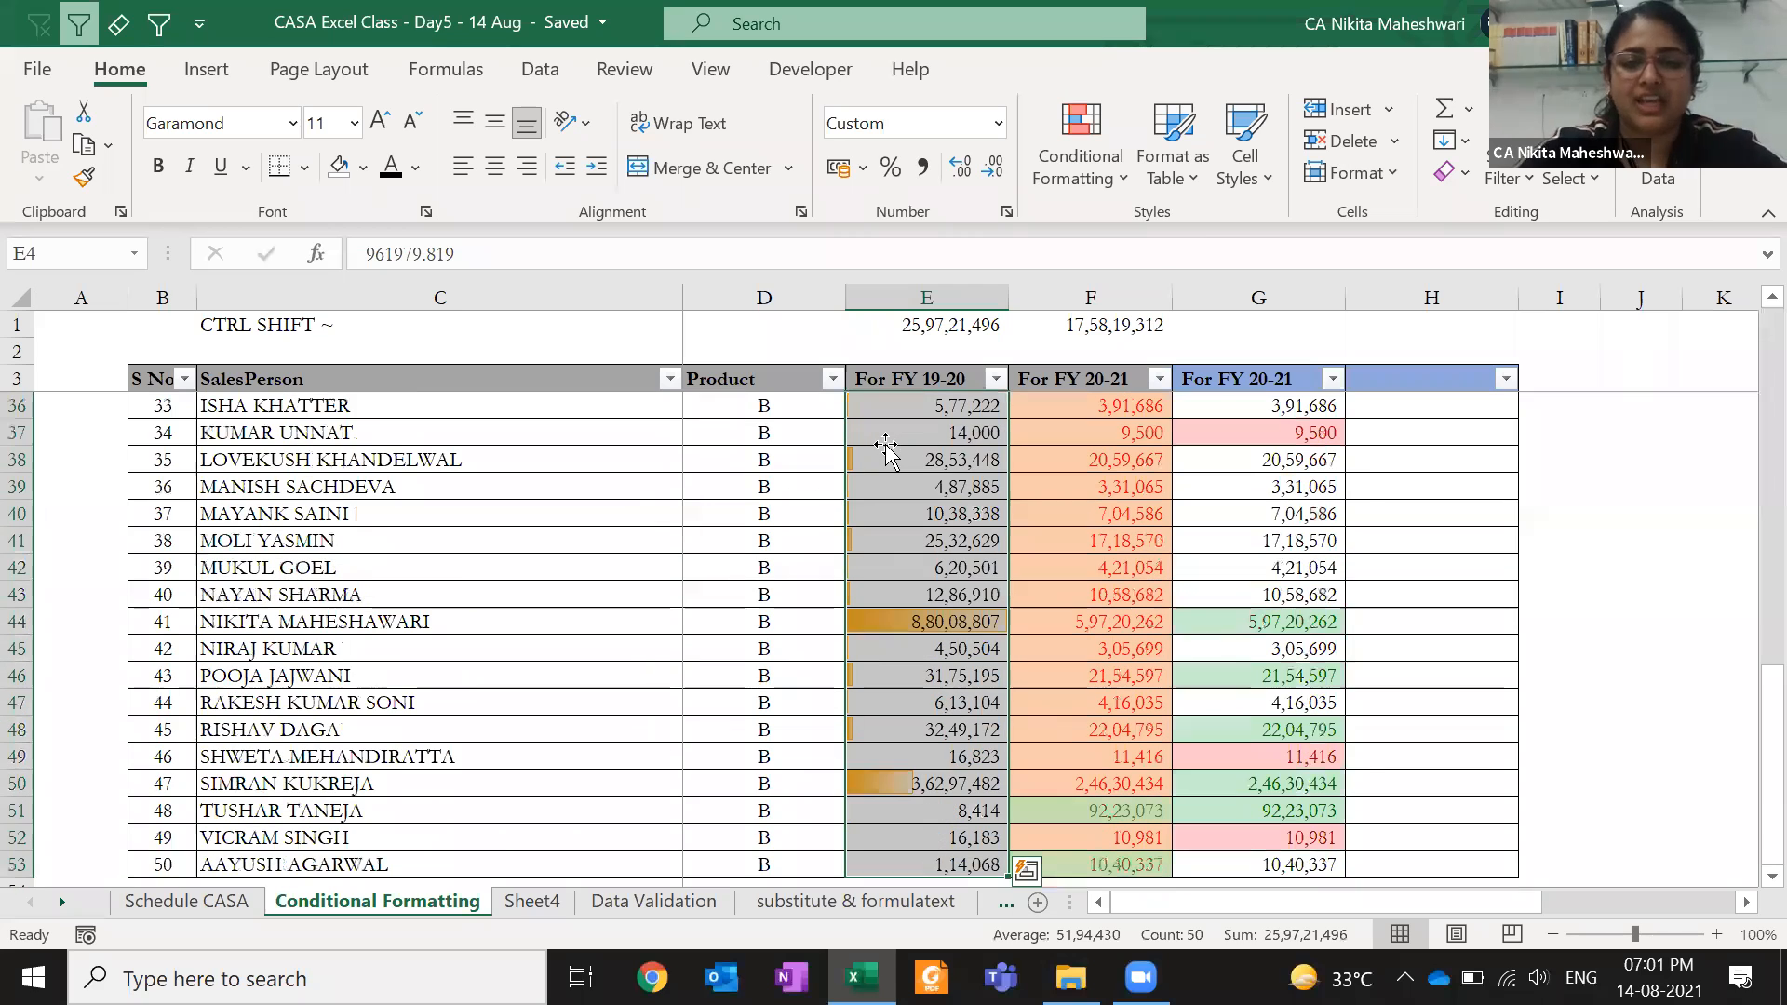
left_click(932, 569)
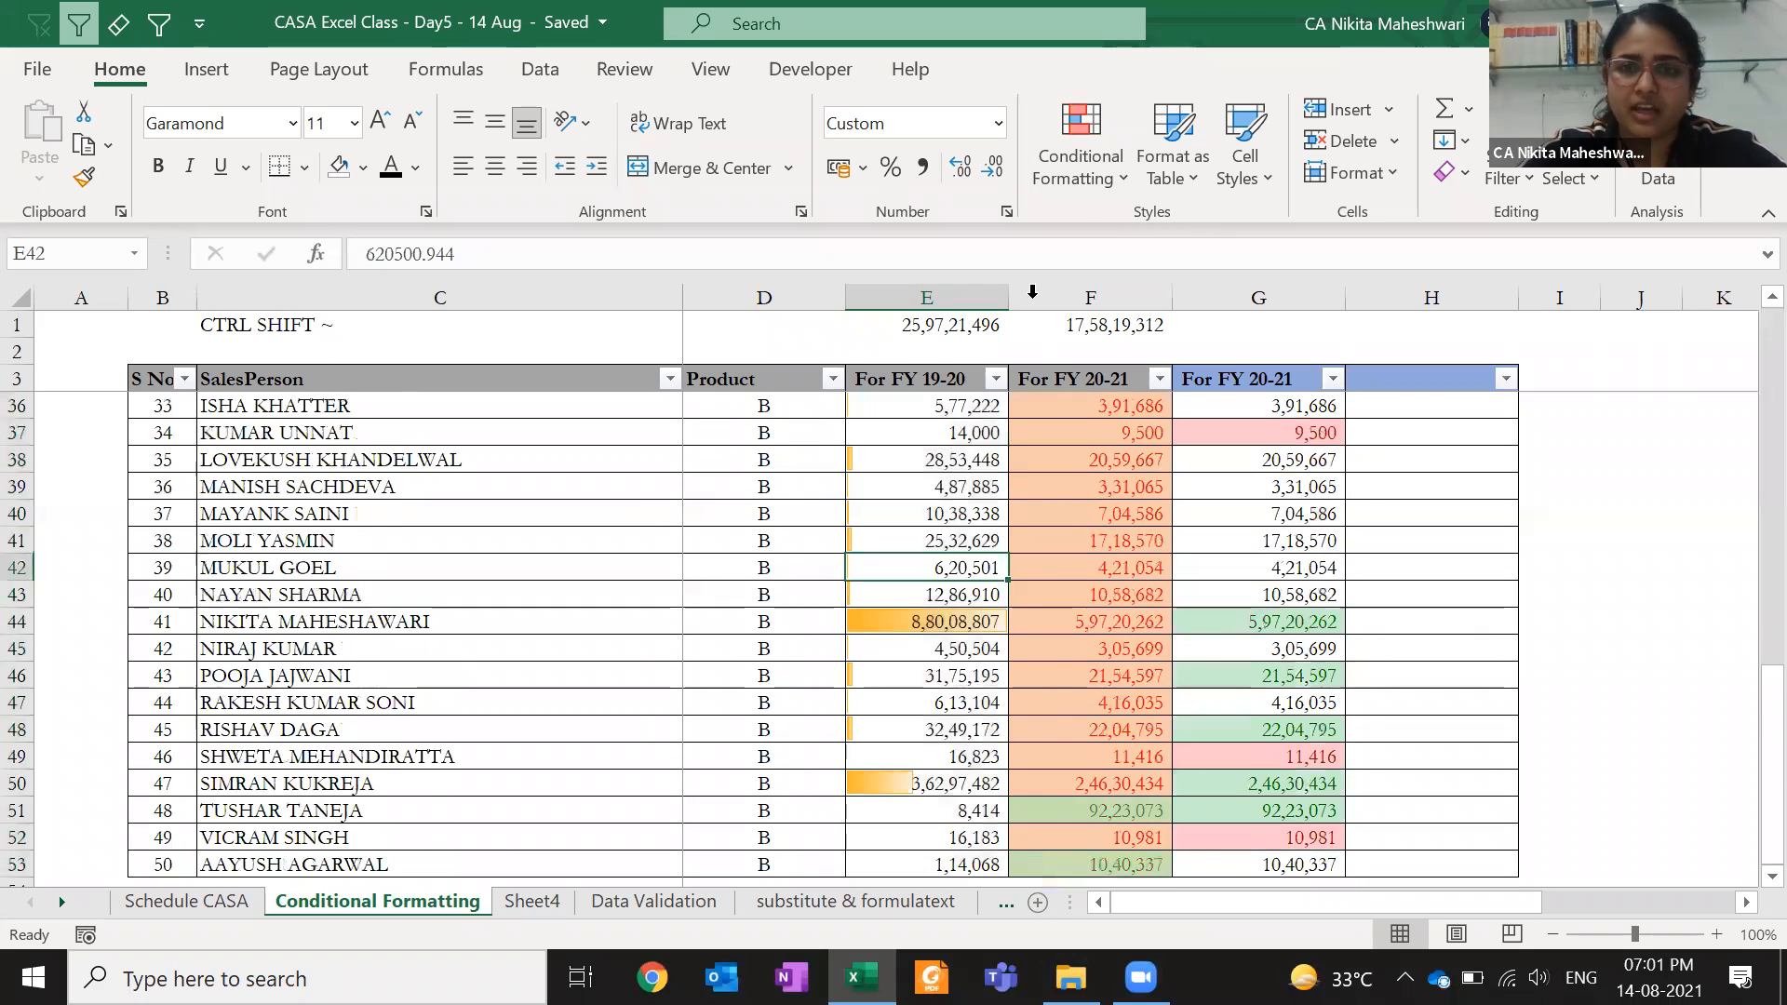
left_click(1072, 194)
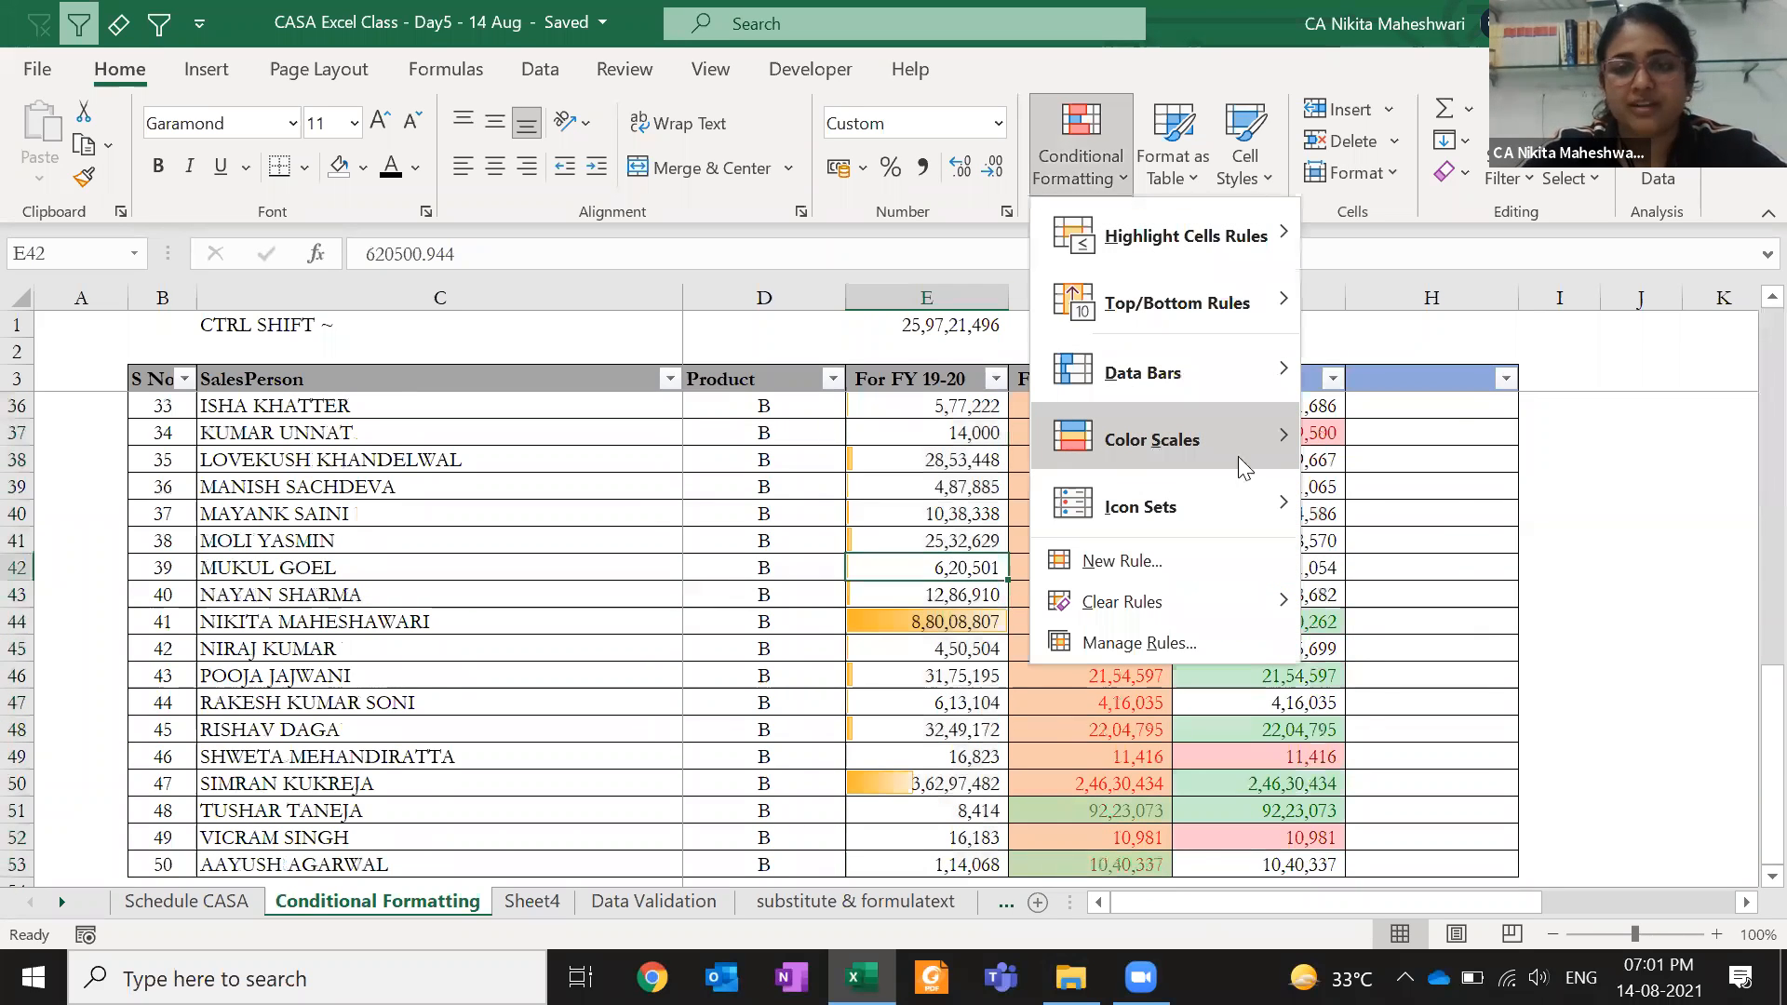
mouse_move(1240, 457)
key("Escape")
key("Escape")
- Reselect E4:E53 and preview a colour scale without applying it
key("Up")
key("ctrl+Up")
key("Down")
key("ctrl+shift+Down")
left_click(1085, 176)
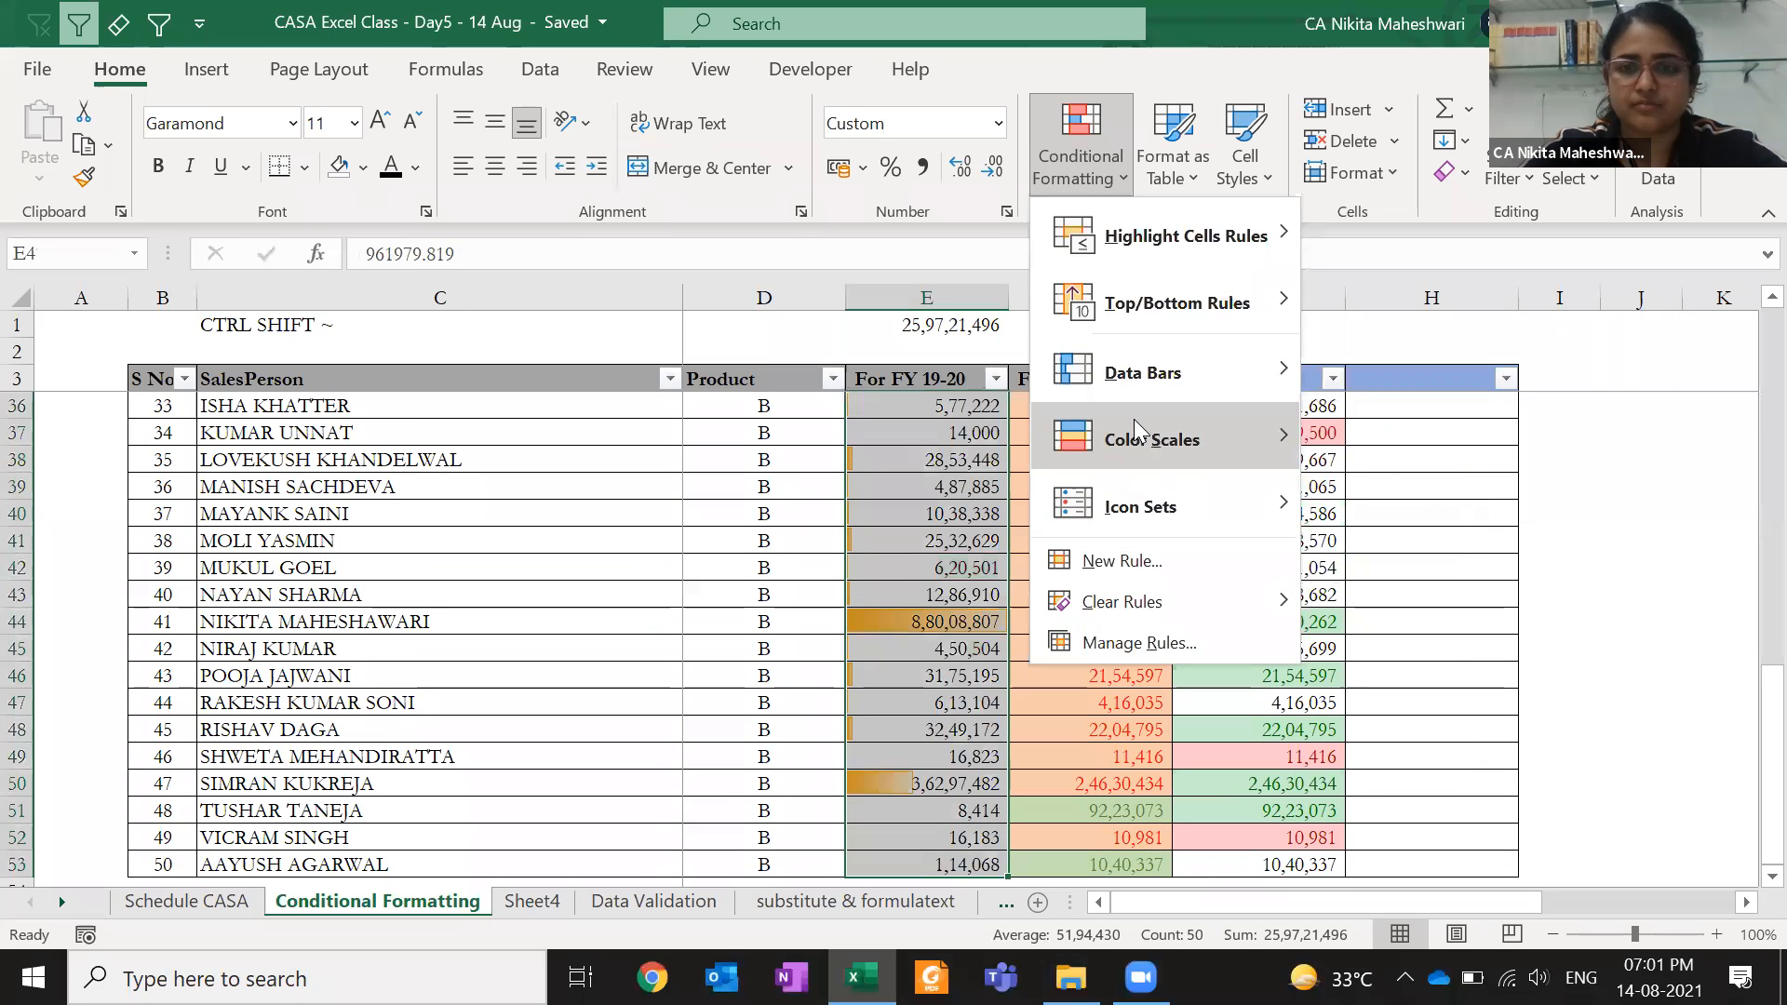
mouse_move(1133, 421)
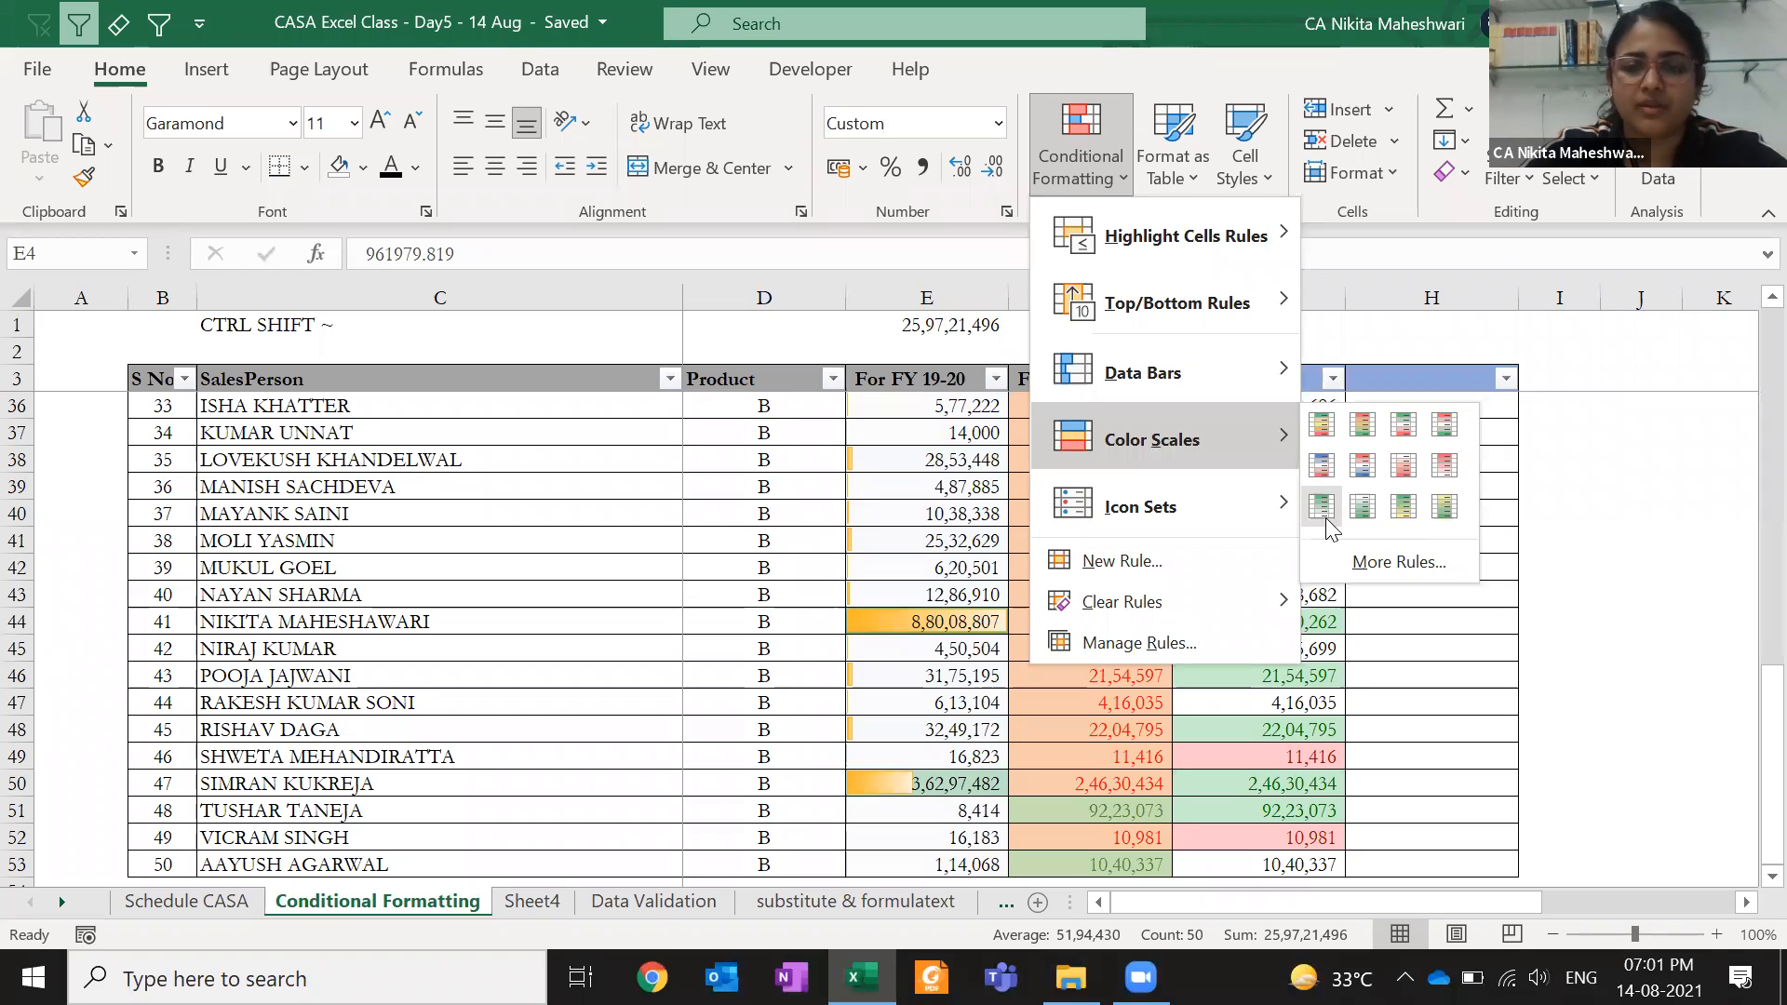
key("Escape")
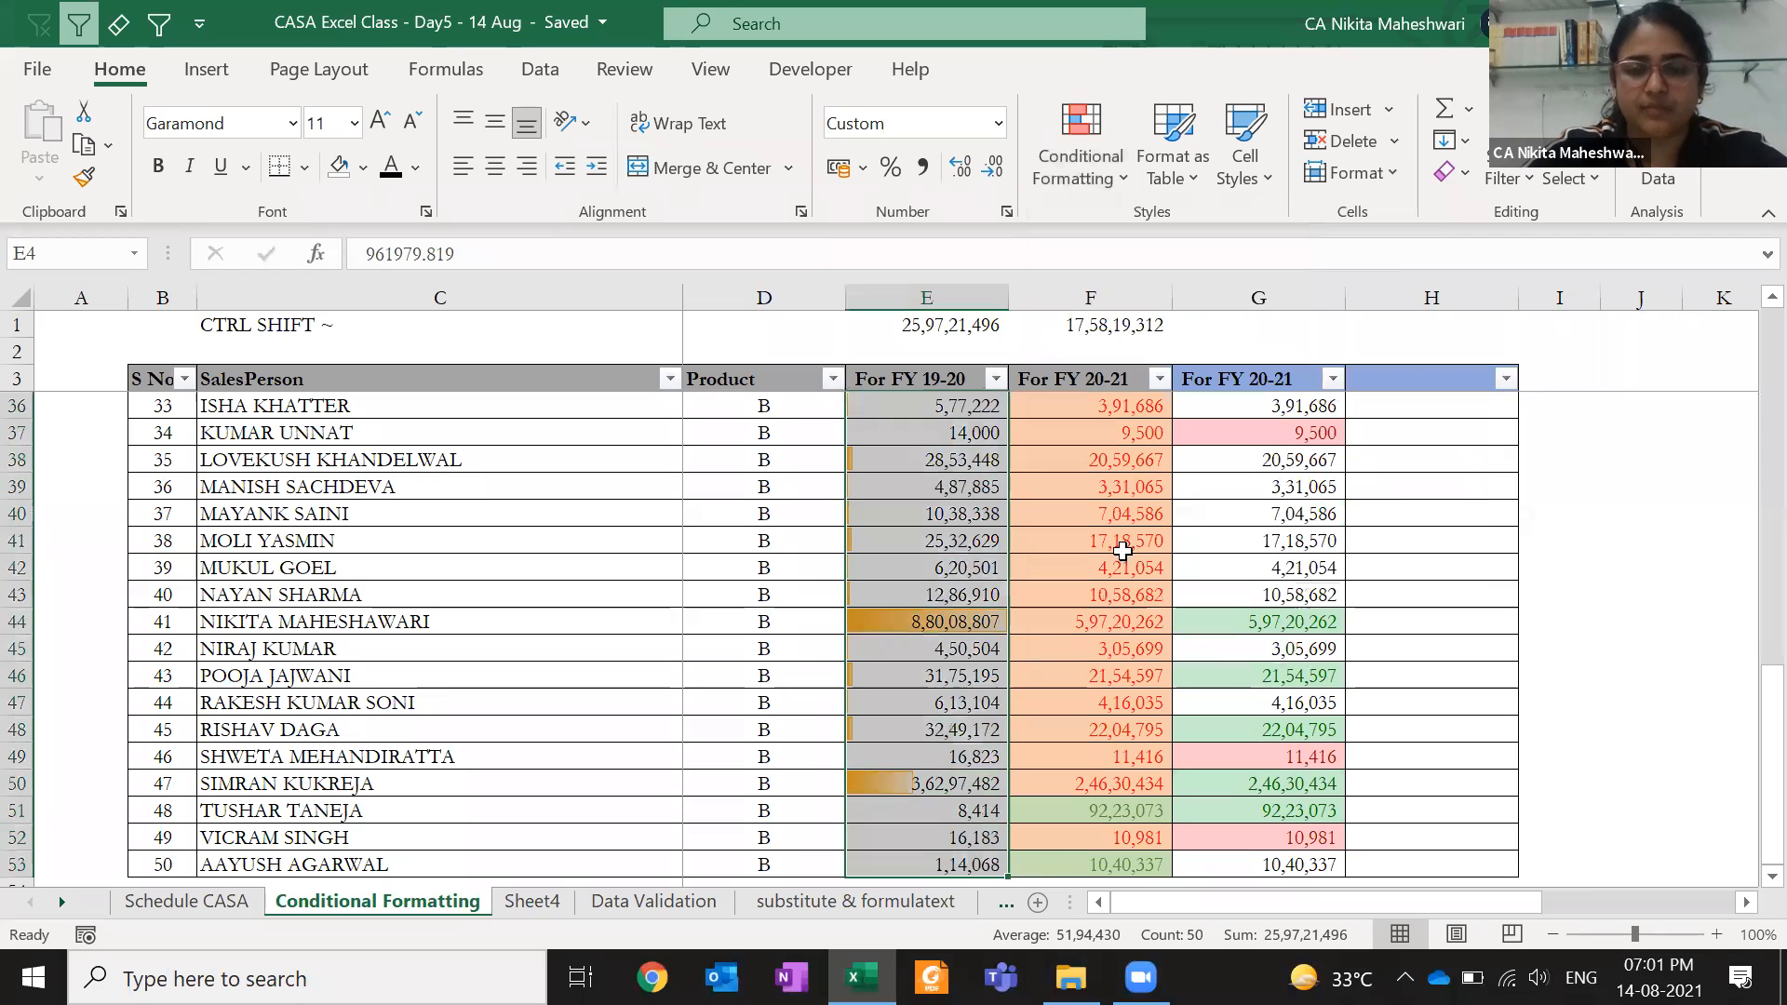
- Select row 4 from E across to column G and browse the Conditional Formatting options
left_click(993, 519)
key("ctrl+Up")
key("Down")
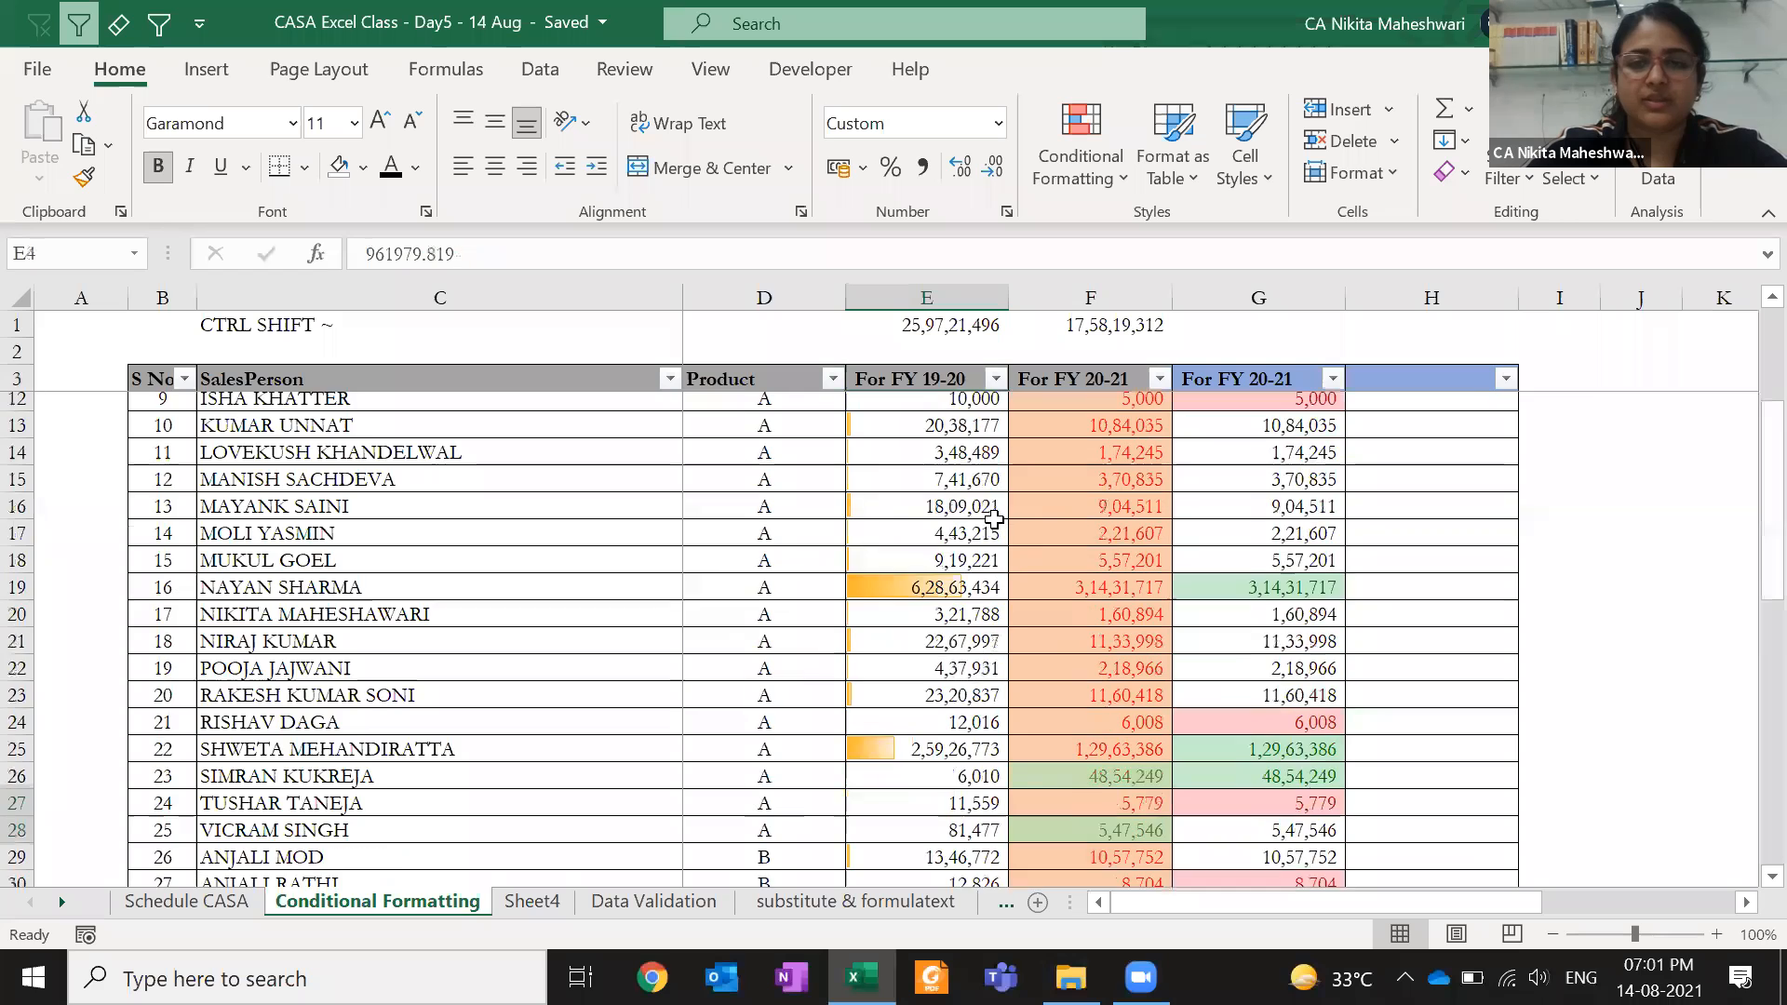
key("ctrl+shift+Right")
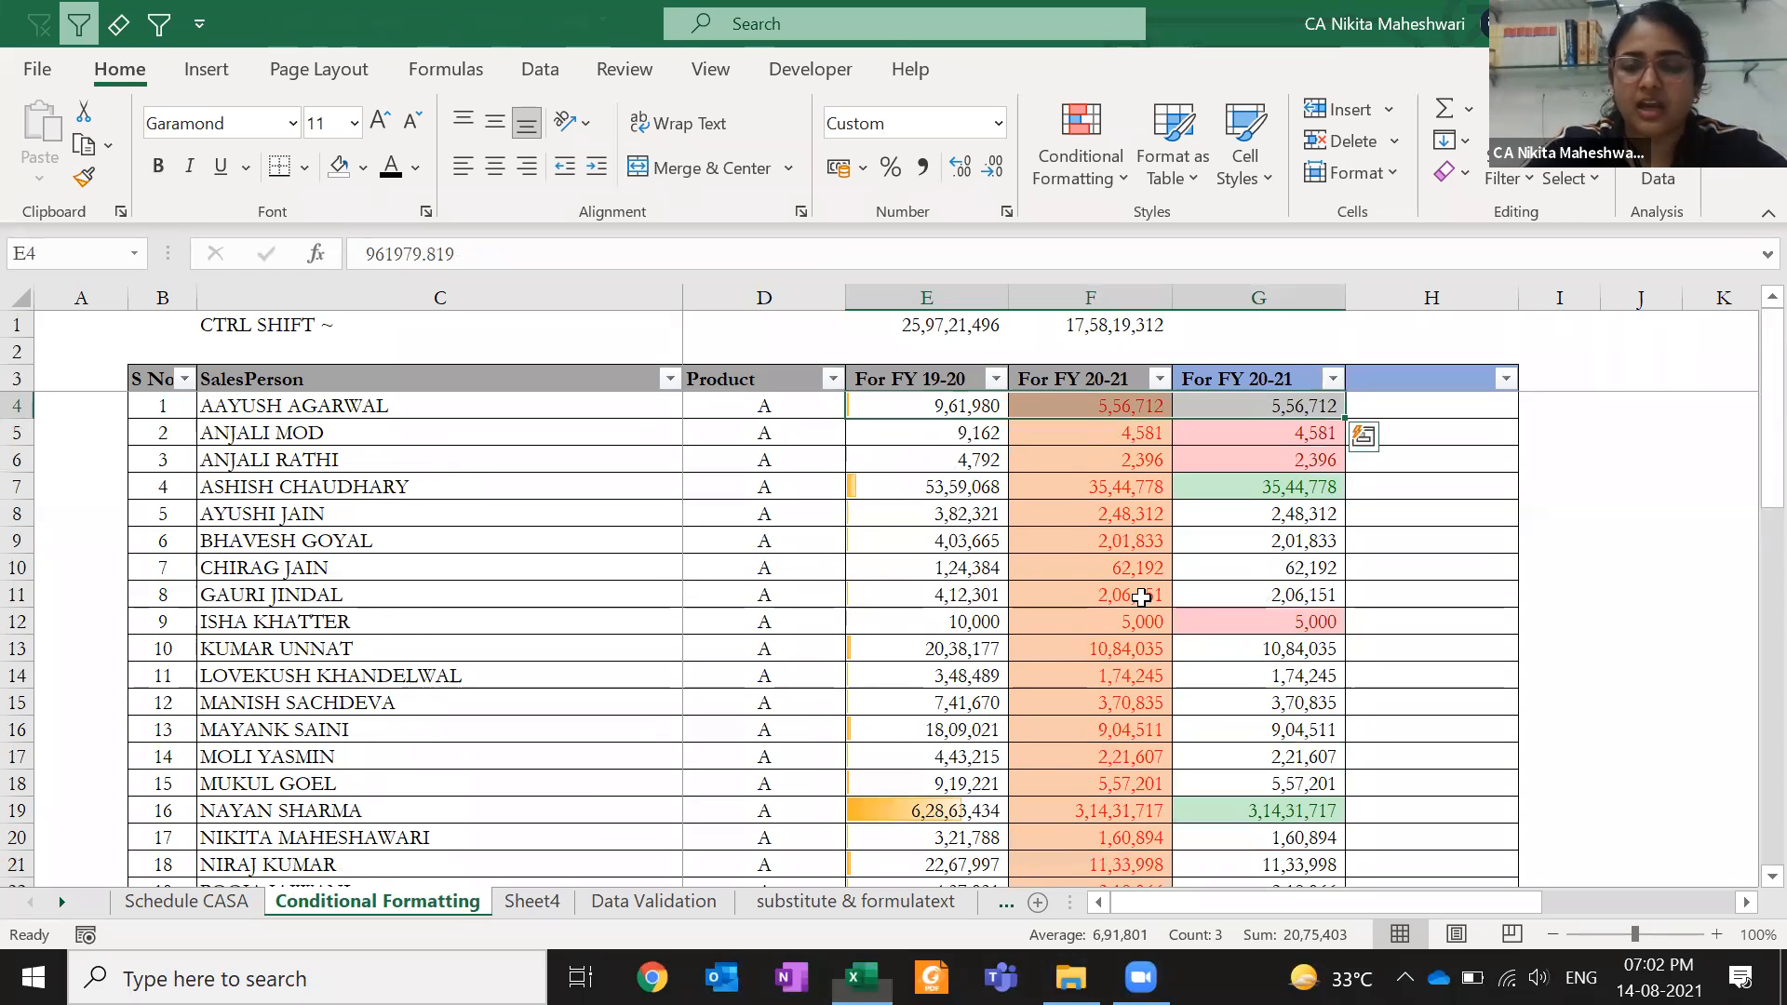
left_click(1082, 158)
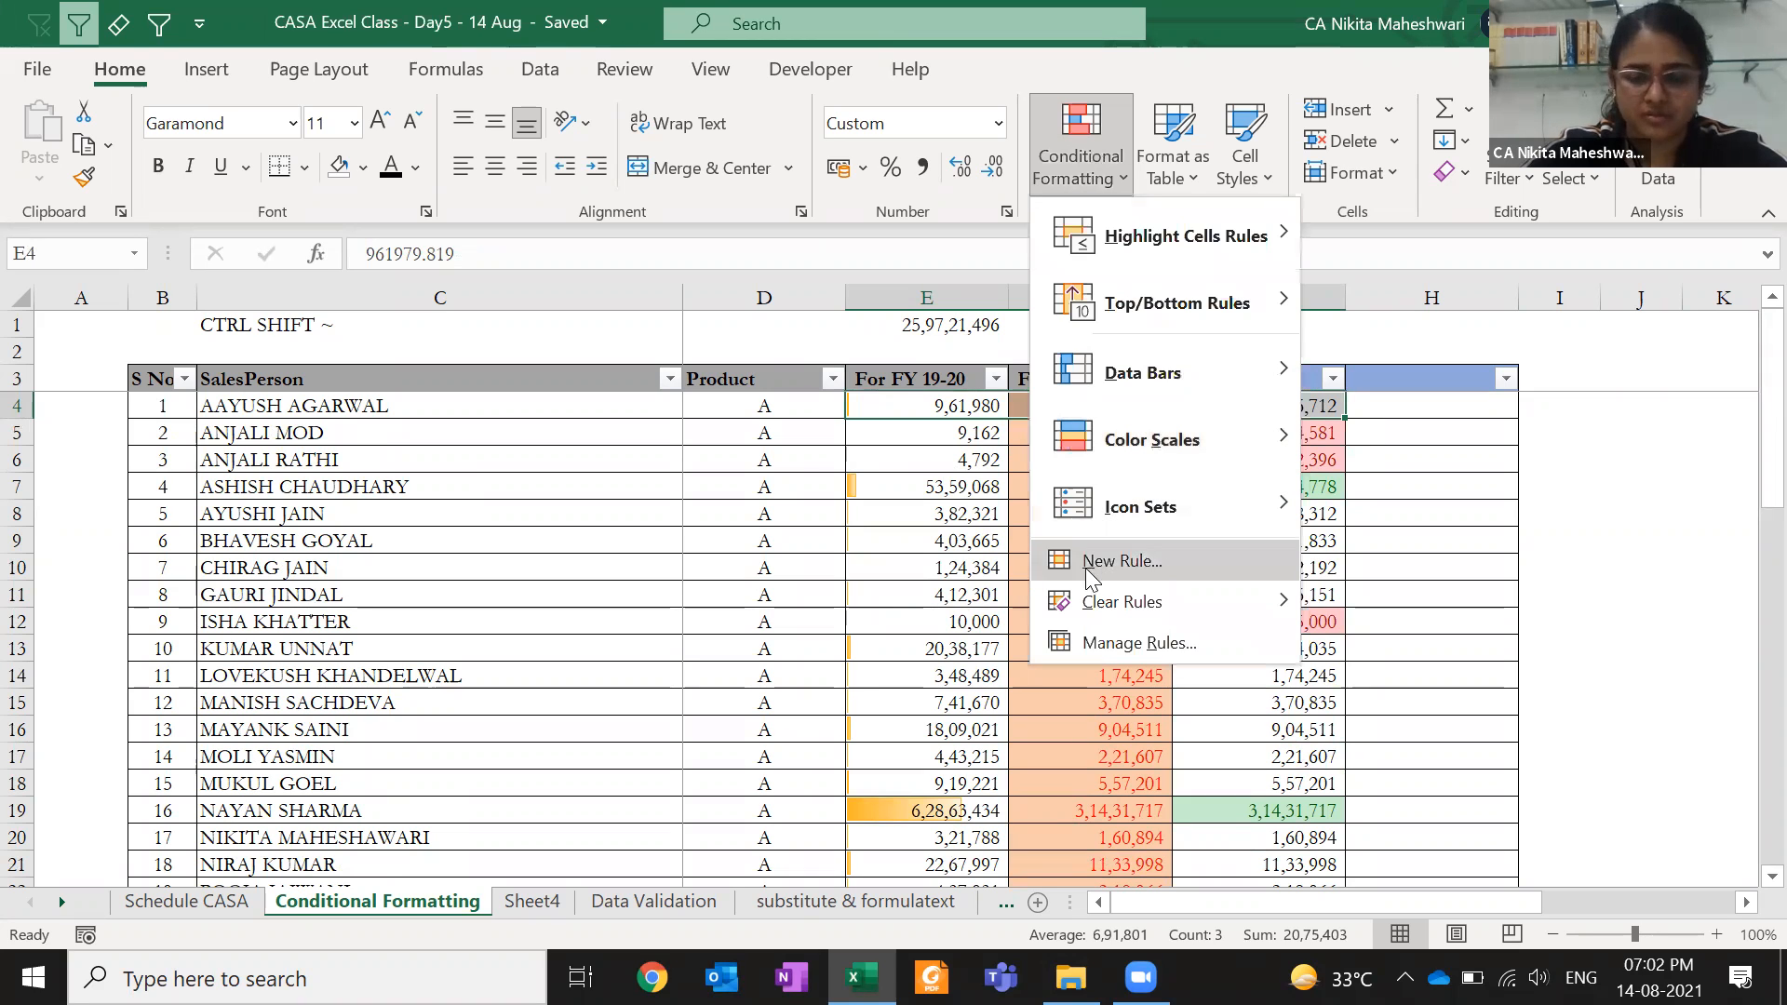
mouse_move(1134, 541)
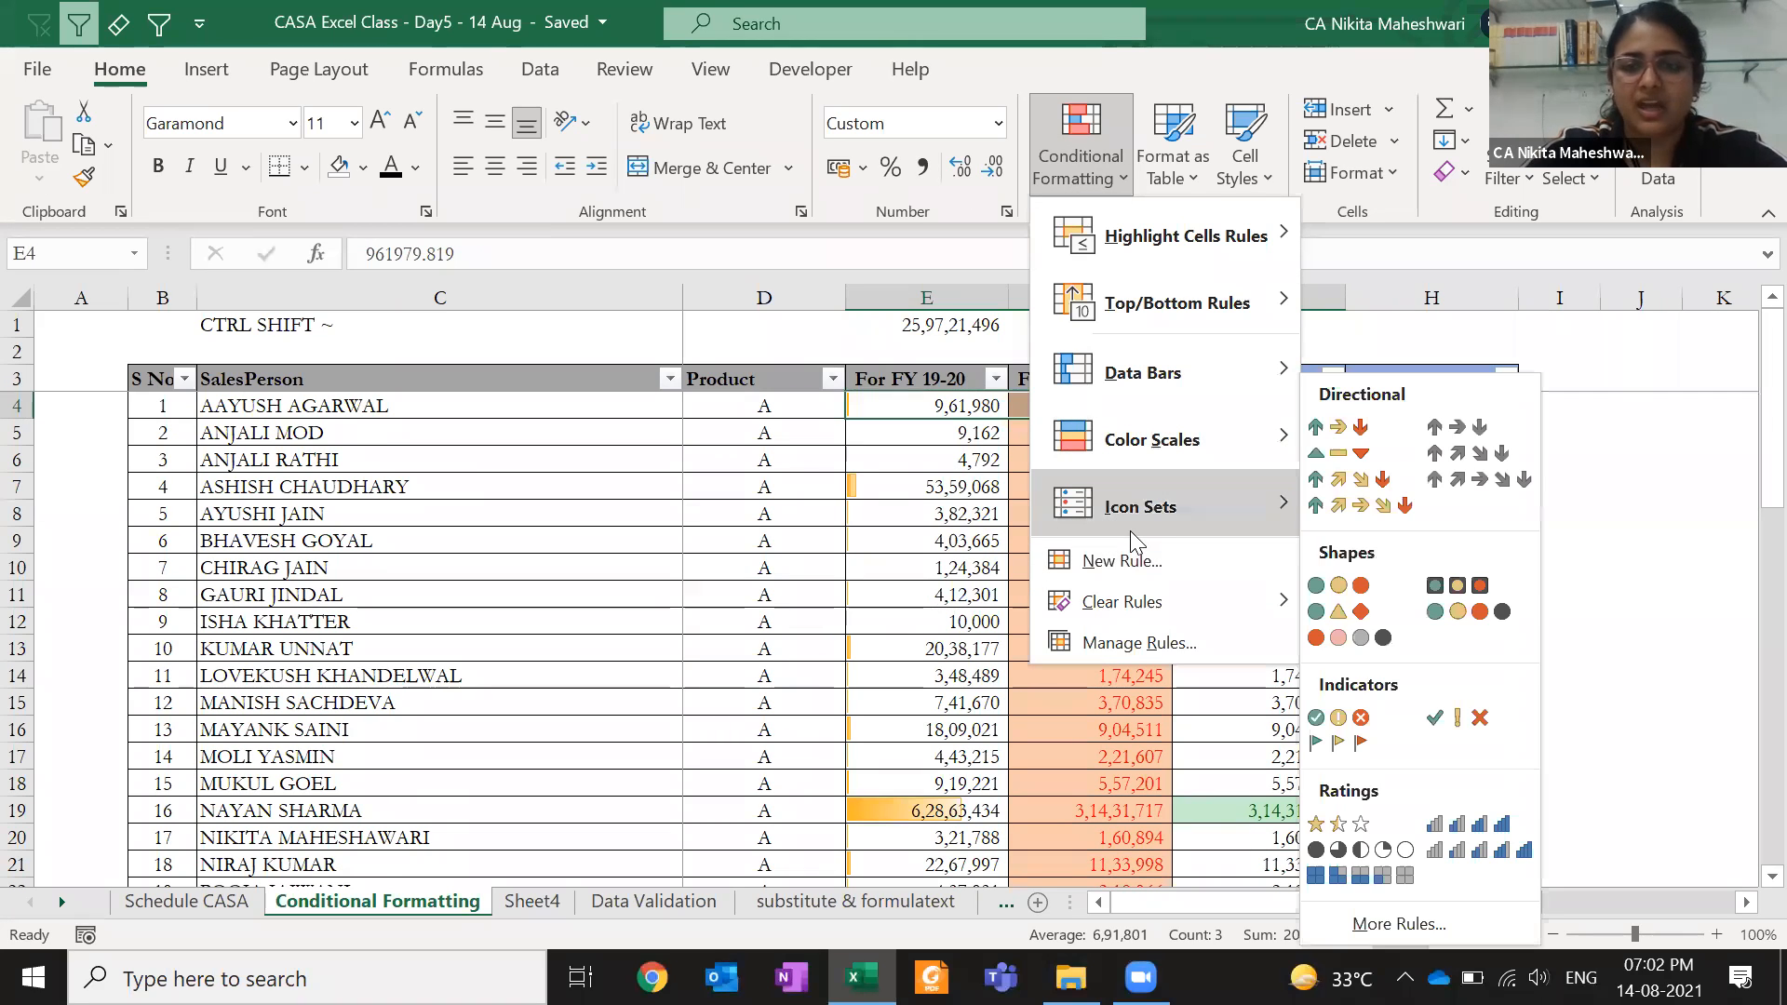
left_click(961, 521)
- Delete the old G4:G53 values and clear their conditional formatting rules
left_click(1284, 459)
left_click(1098, 382)
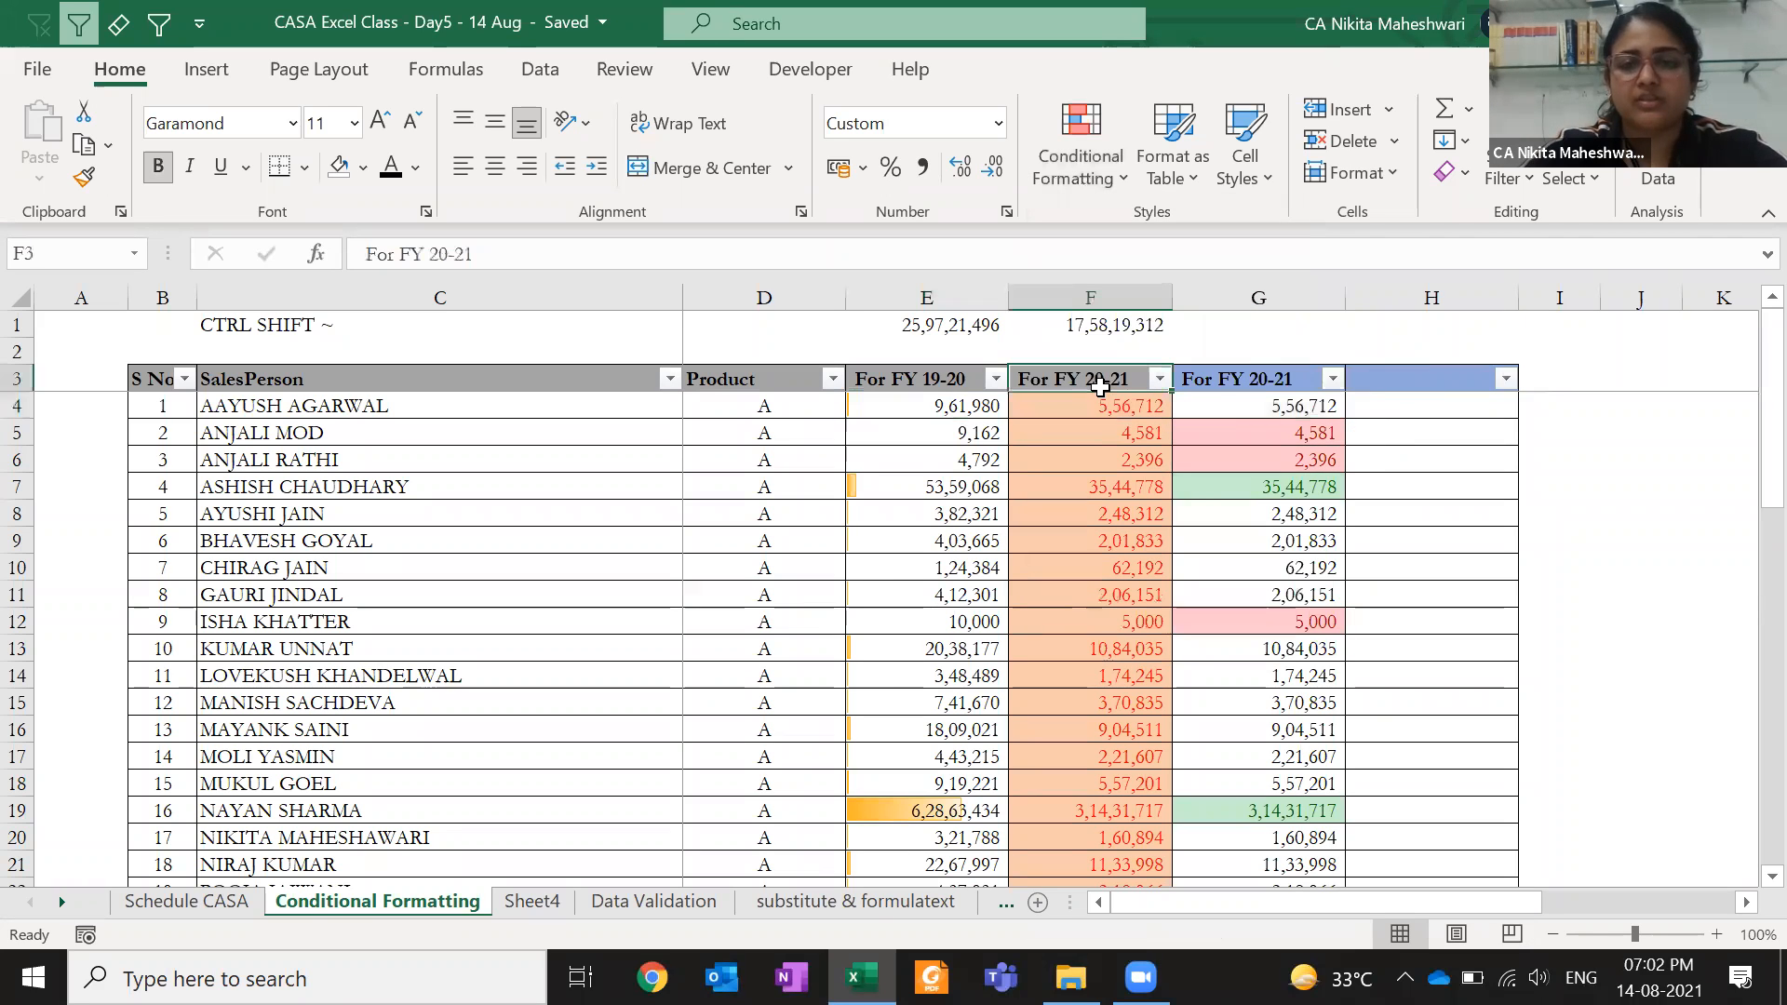
key("Right")
key("Down")
key("ctrl+shift+Down")
key("Delete")
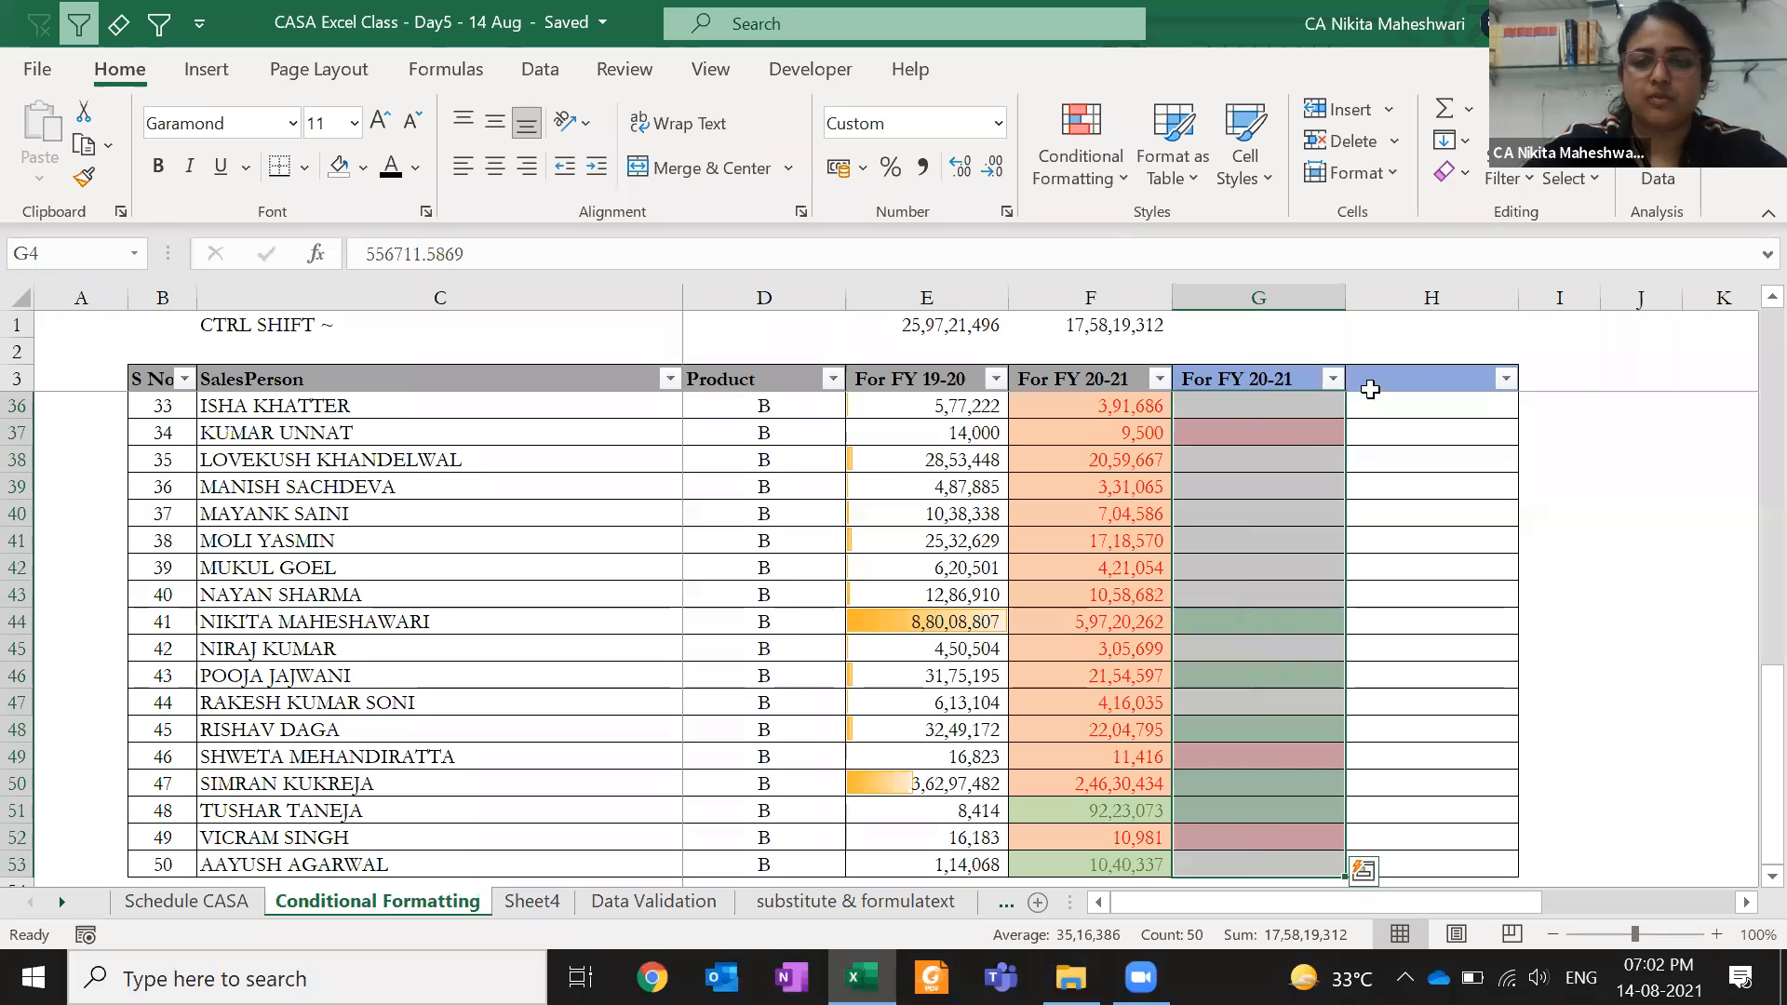
left_click(1039, 120)
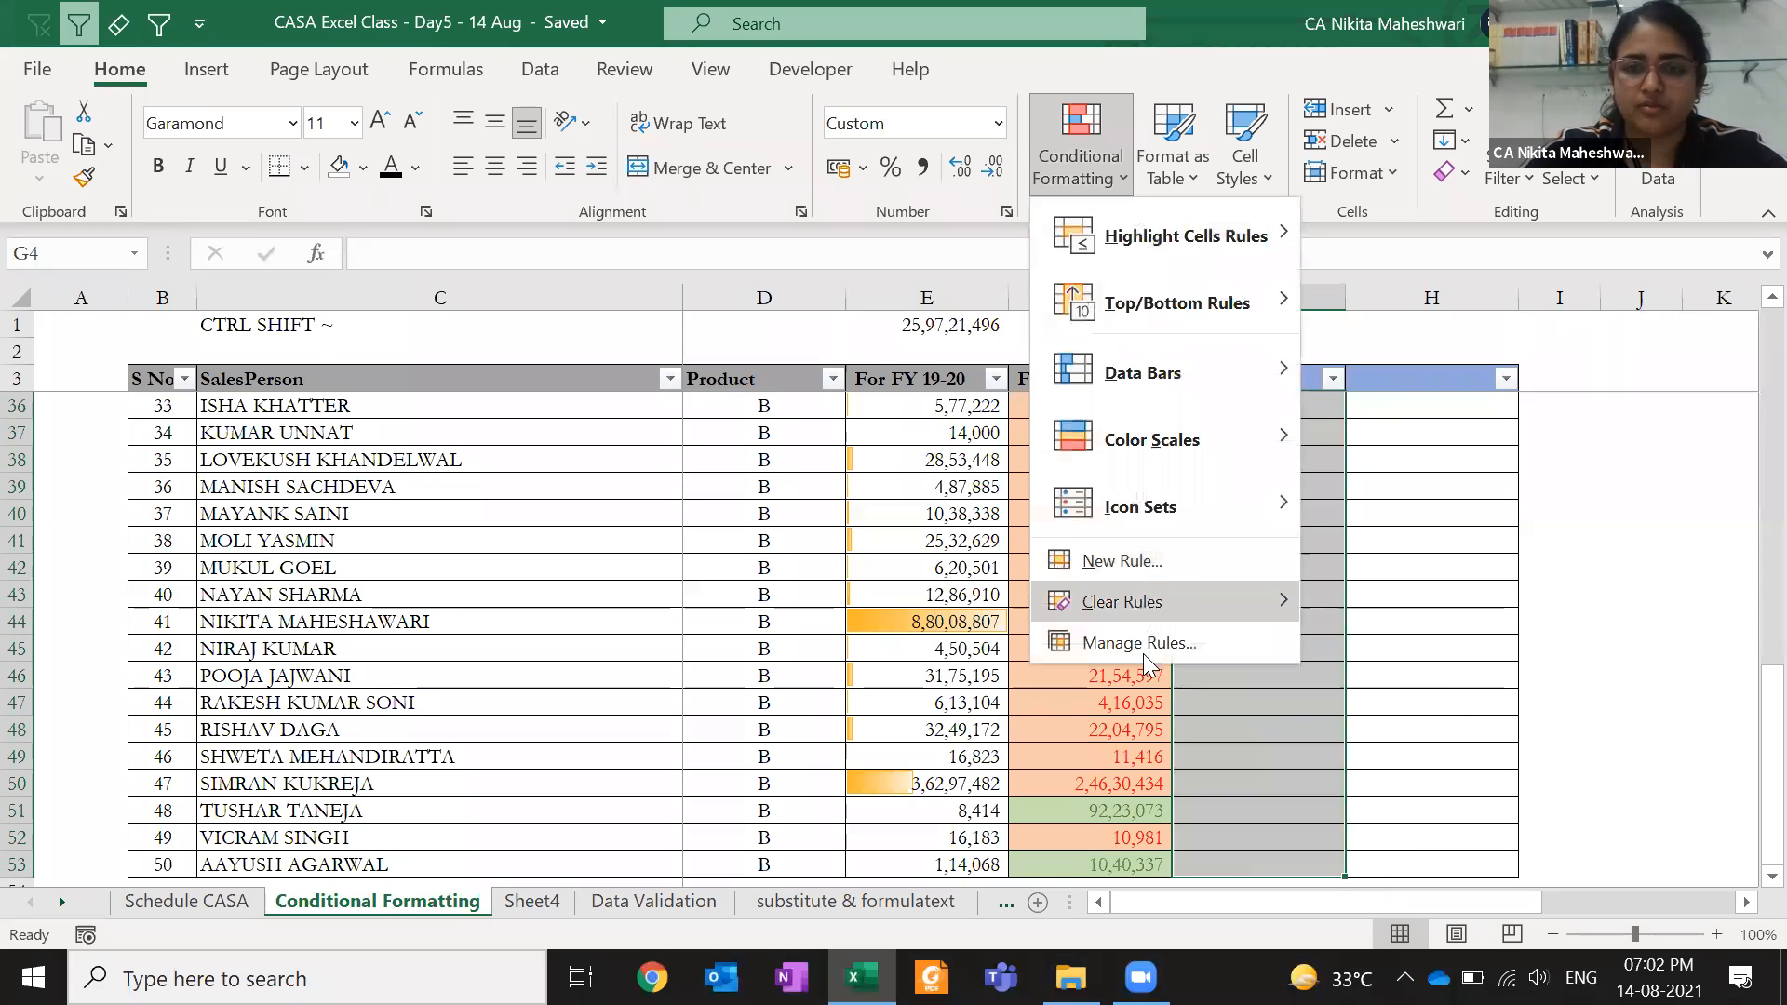
mouse_move(1156, 591)
left_click(1359, 618)
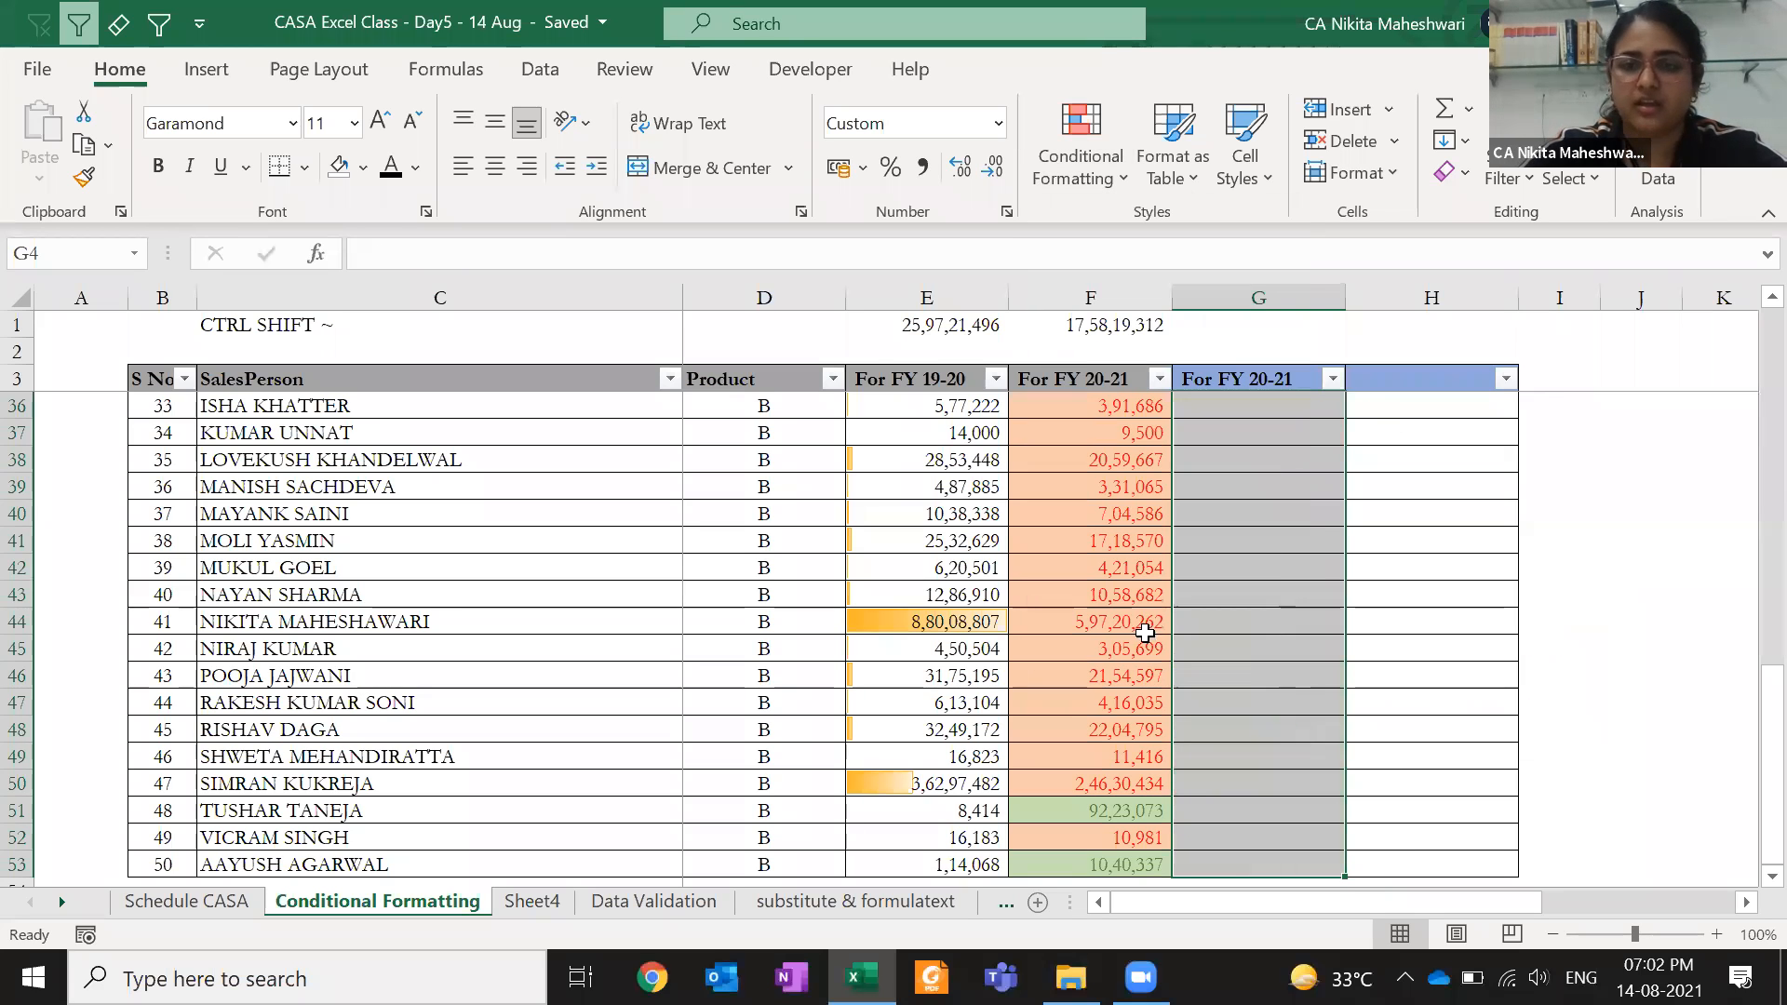
- Enter =F4-E4 in G4 and fill it down to G53
left_click(1109, 606)
key("ctrl+Up")
key("Down")
key("Right")
type("=")
key("Left")
key("Left")
key("Right")
type("-")
key("Left")
key("Left")
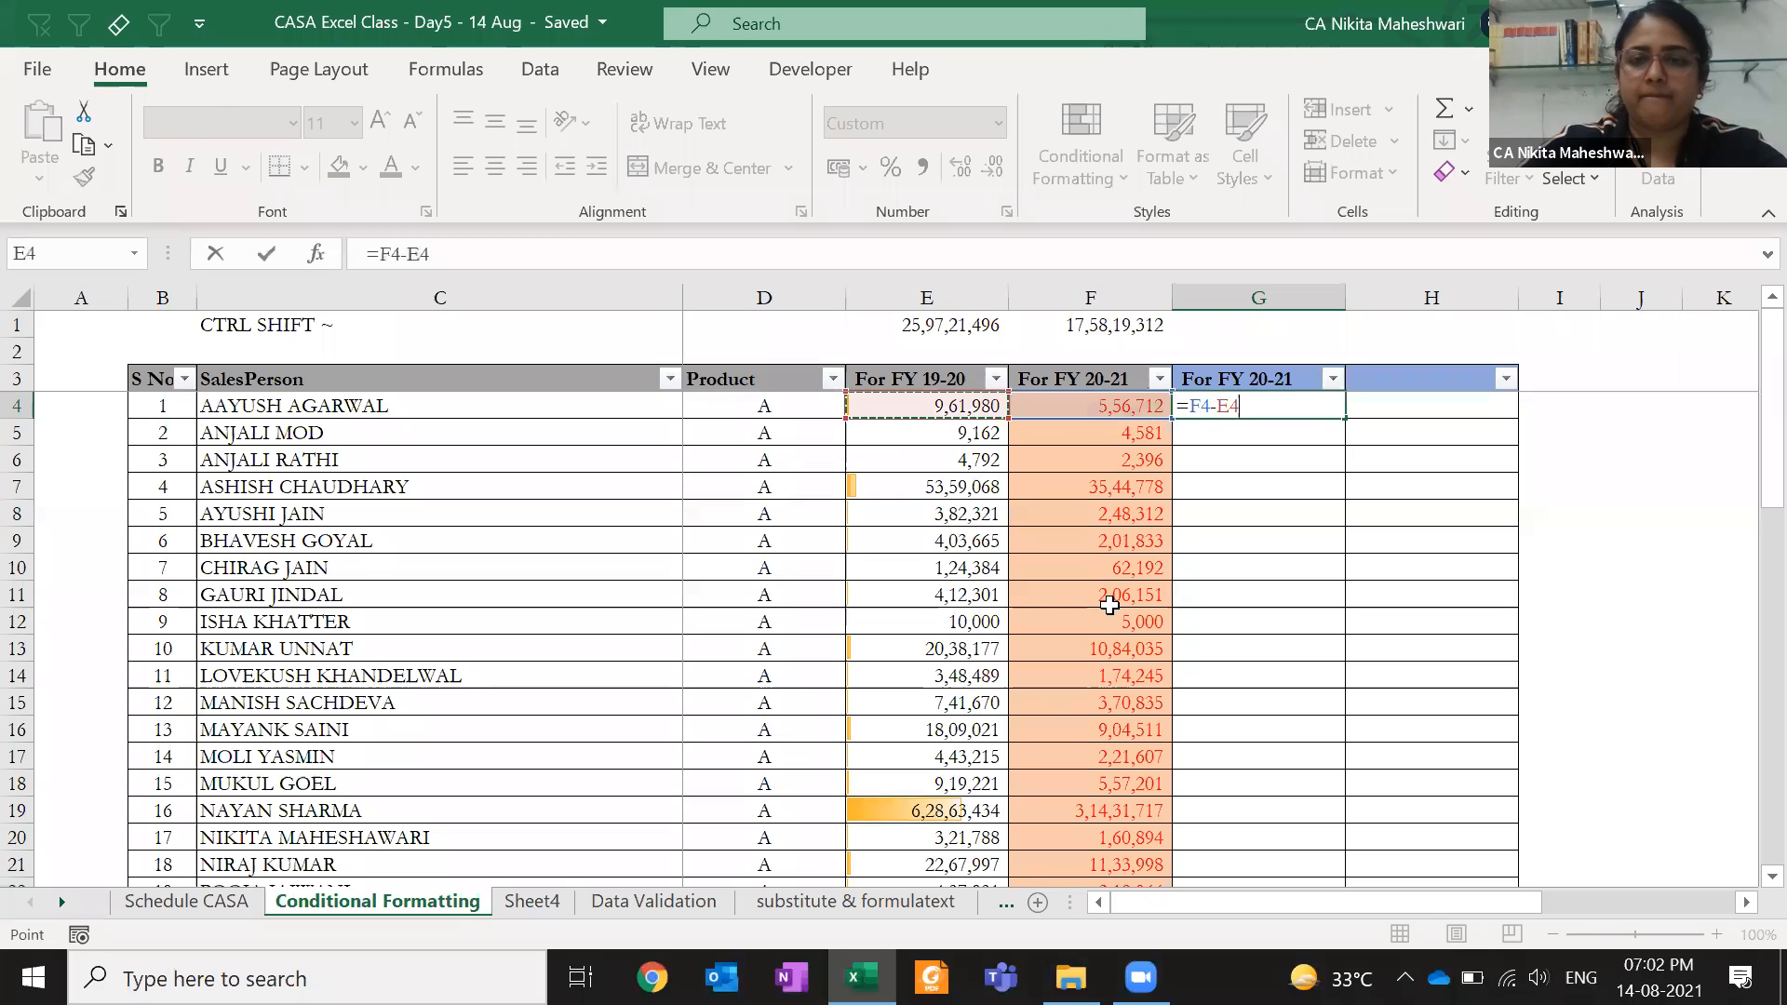
key("Return")
key("ctrl+Down")
key("ctrl+shift+Up")
key("ctrl+d")
- Rename the G3 header to Diff and select the Diff values below it
key("ctrl+Up")
key("Down")
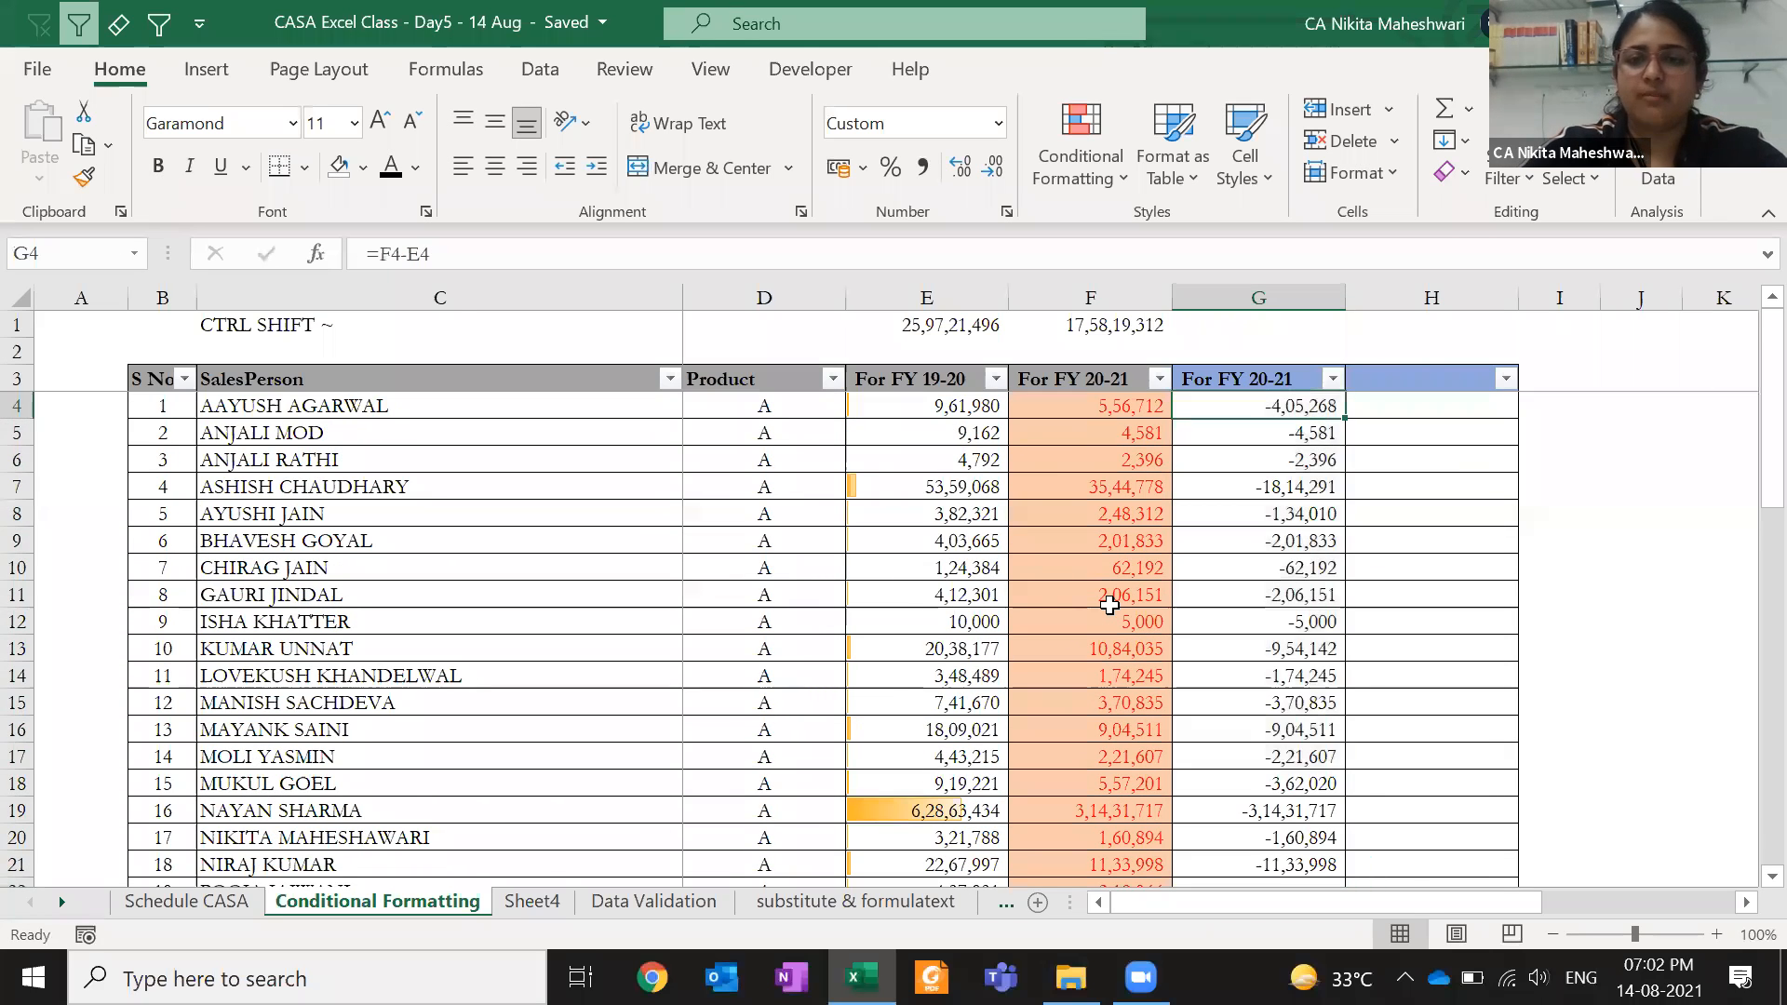
key("ctrl+shift+Down")
key("ctrl+Up")
type("Diff")
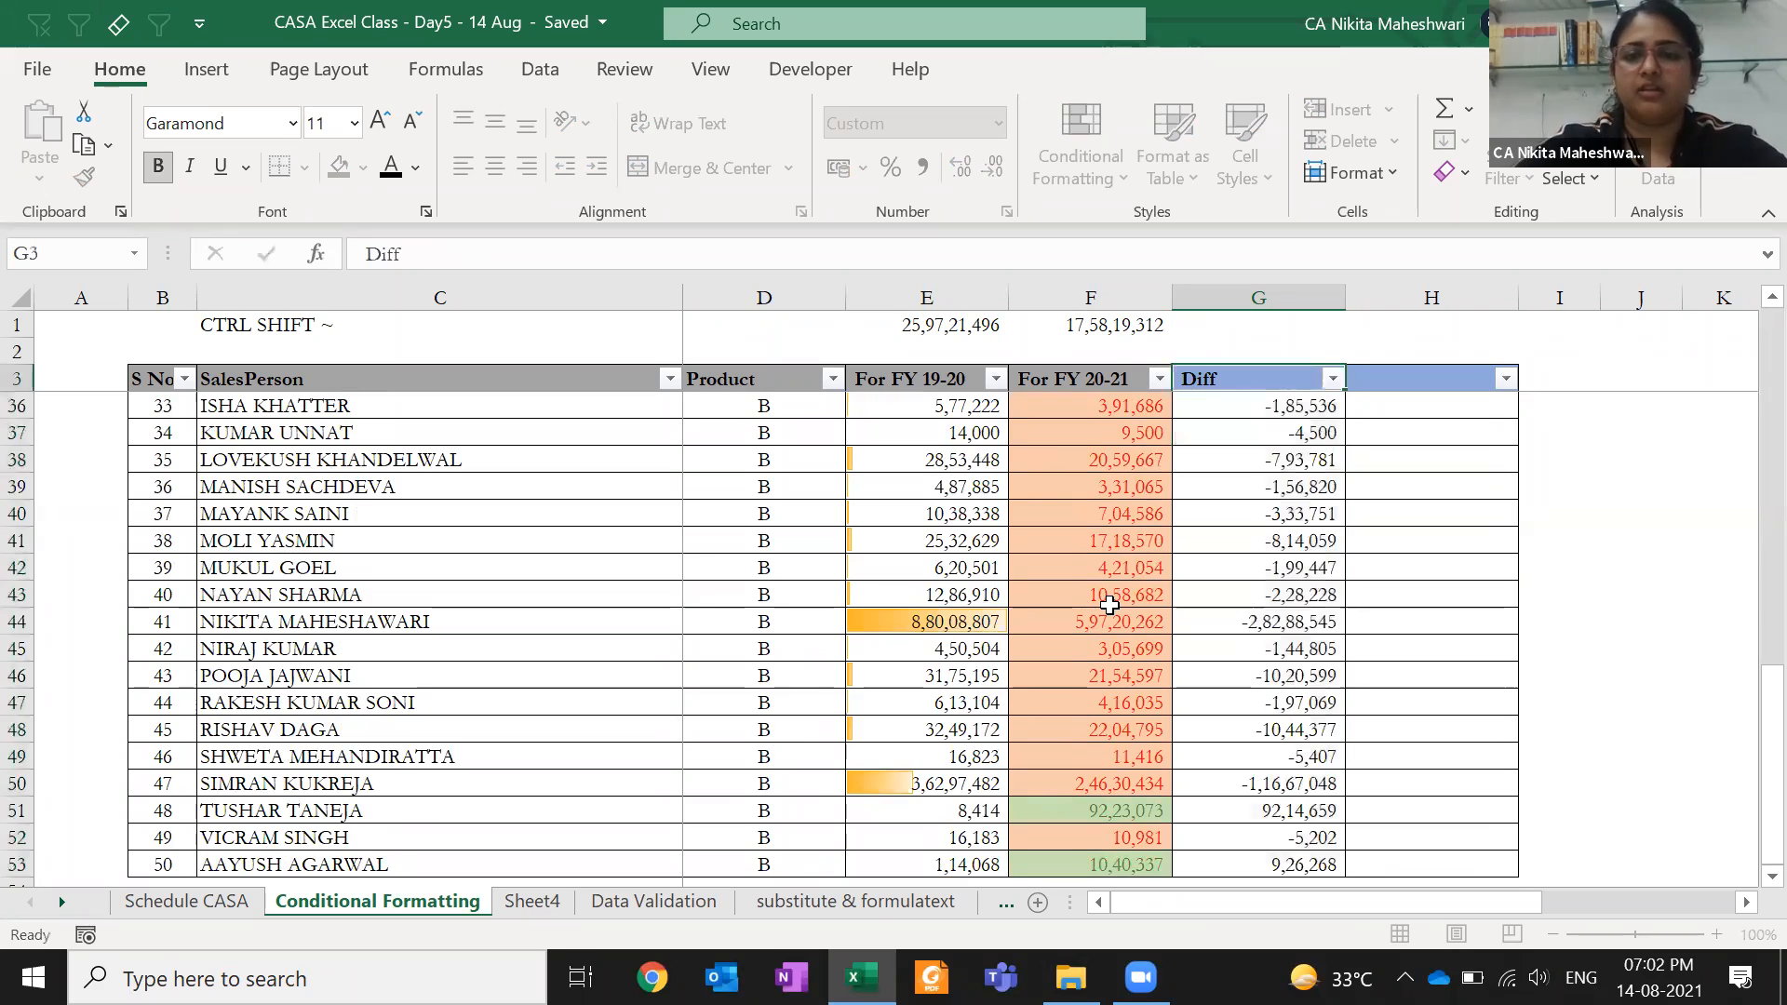
key("Return")
key("ctrl+space")
- Apply the 3 Arrows (Colored) icon set to the Diff values G4:G53
scroll(1111, 606, "down", 10)
left_click(1095, 179)
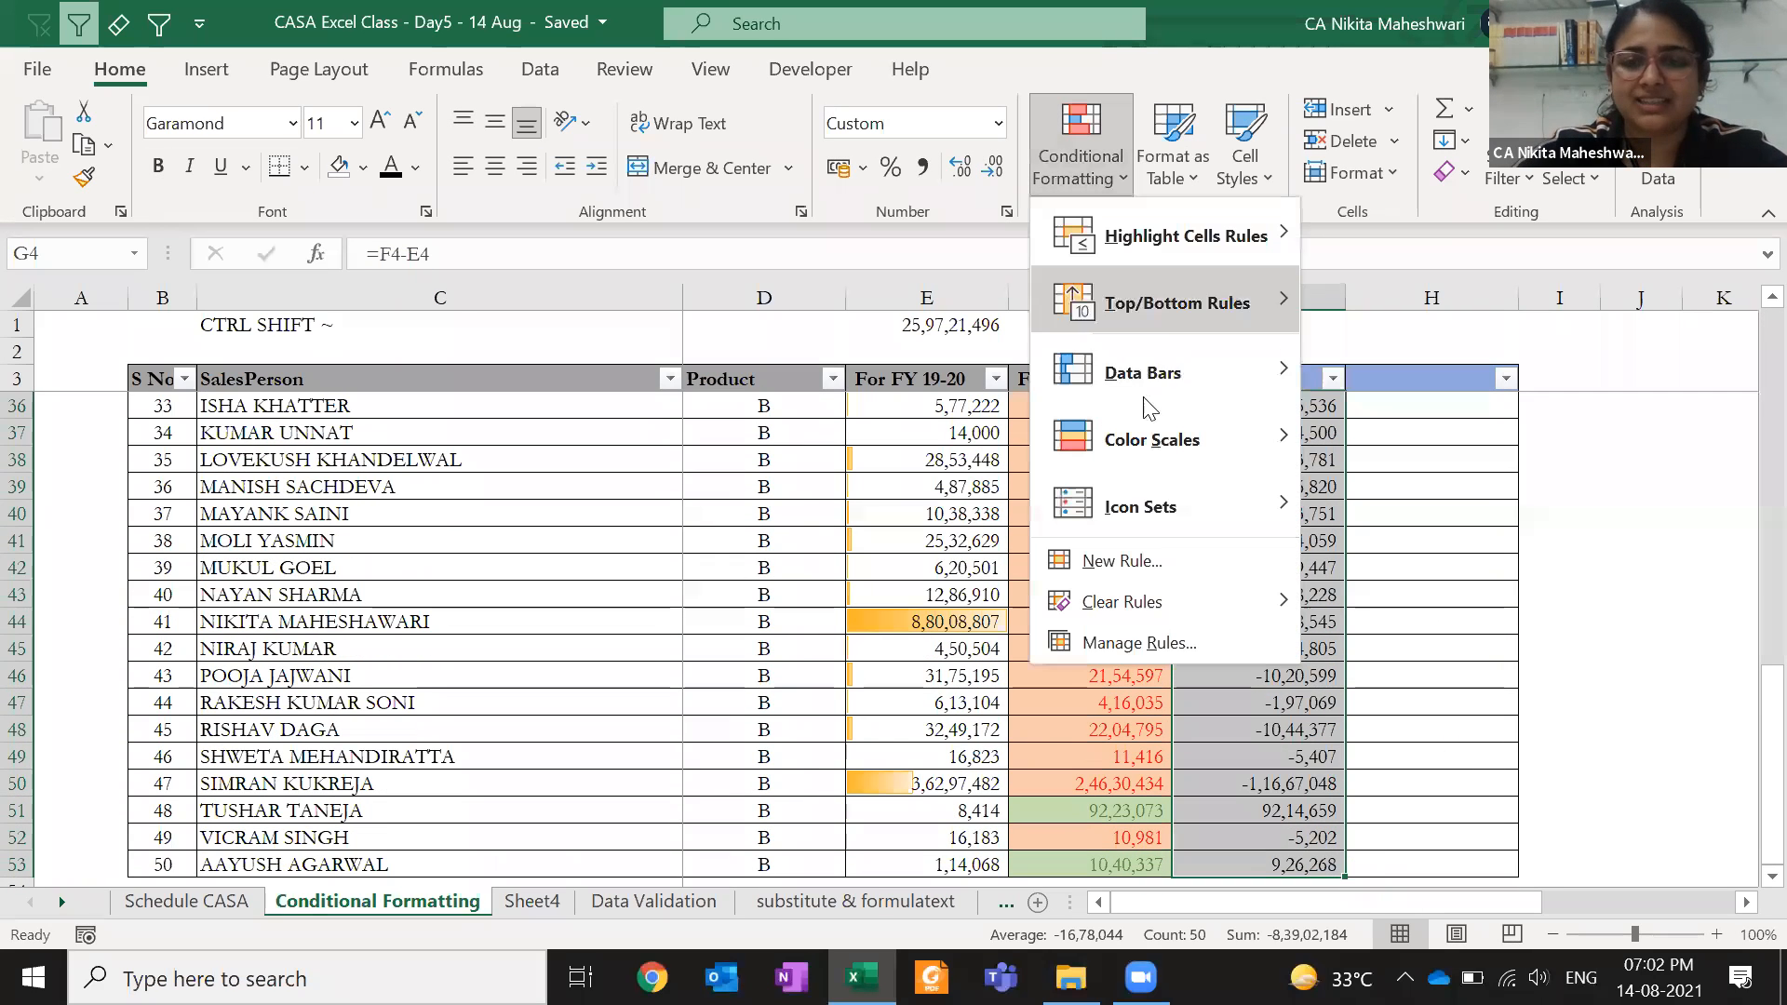
mouse_move(1163, 511)
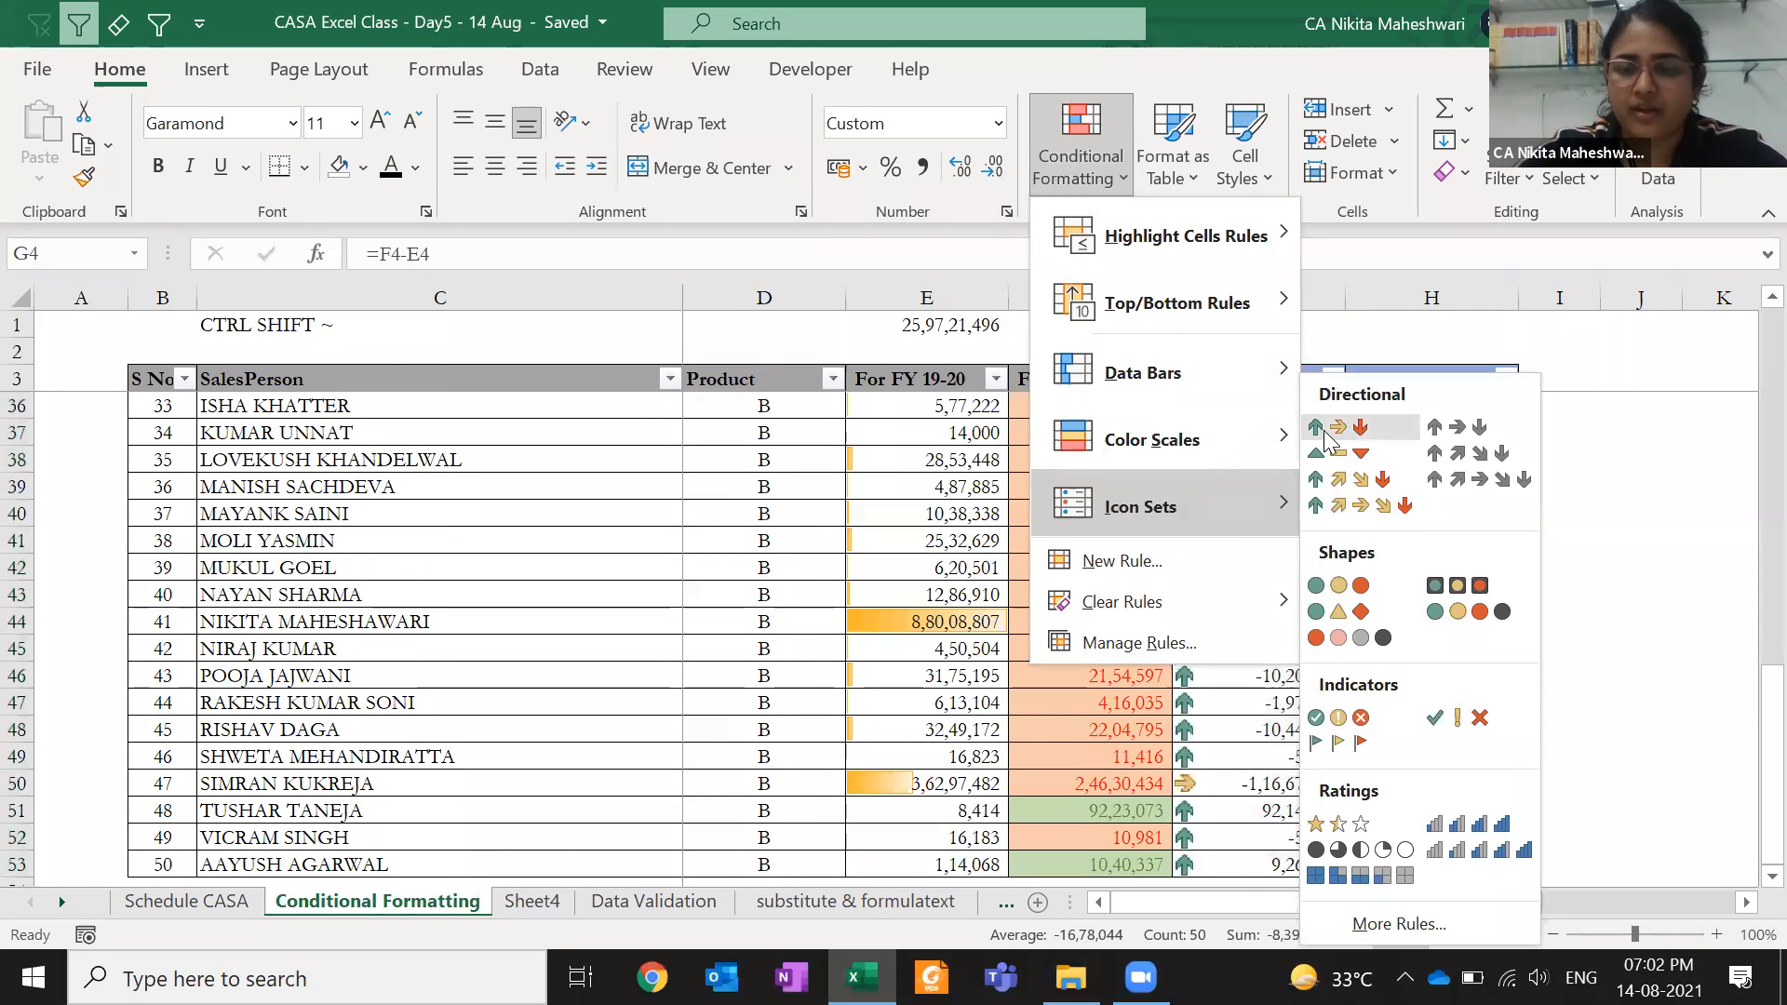
left_click(1325, 432)
- Jump from the first to the last Diff value to review the arrows
left_click(1277, 523)
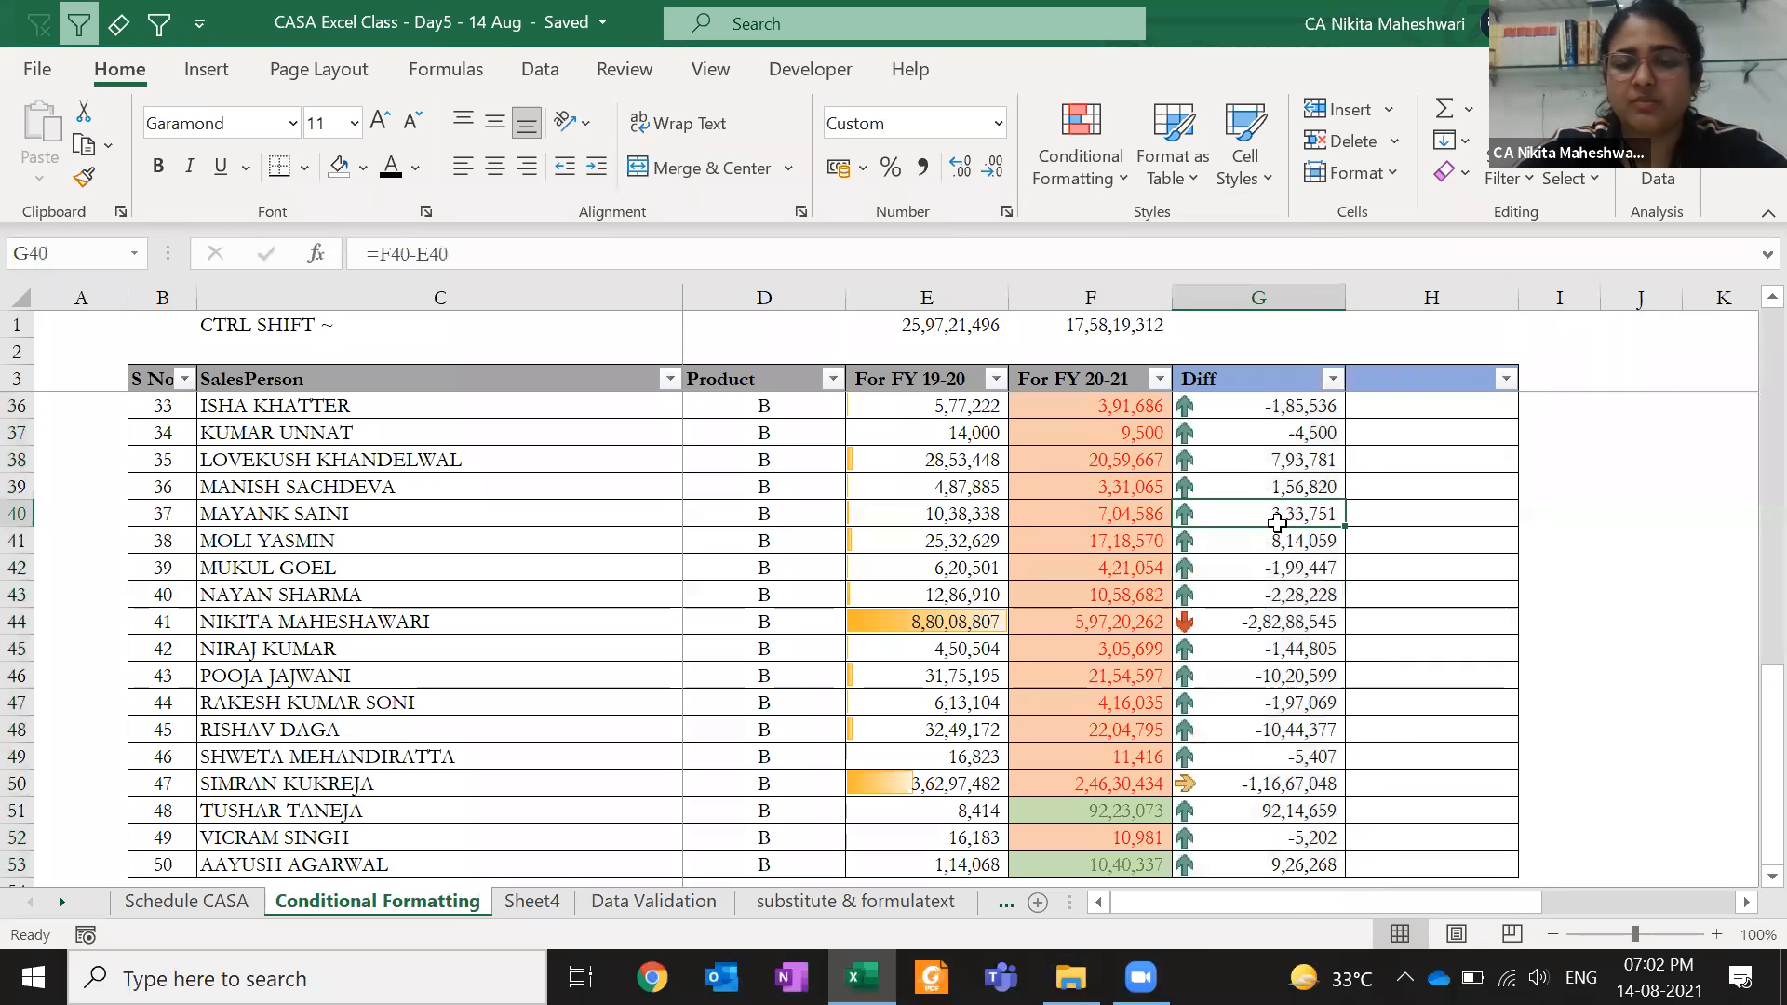
key("ctrl+Up")
key("Down")
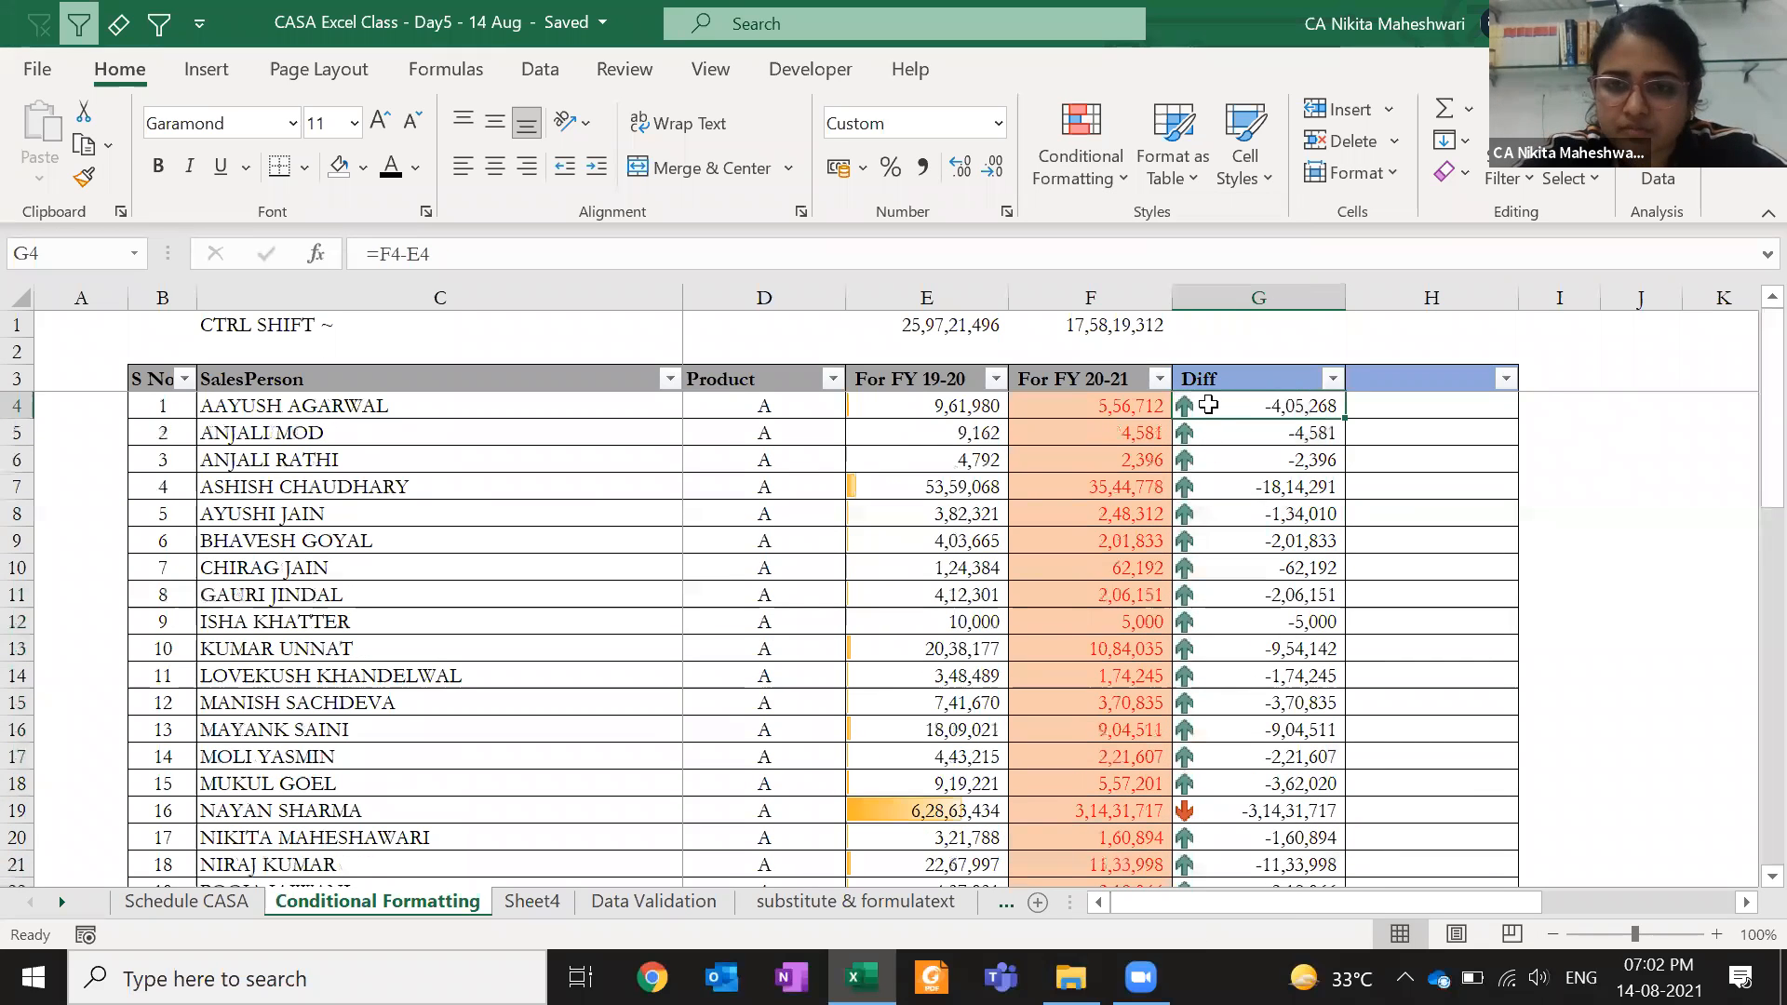
key("ctrl+Down")
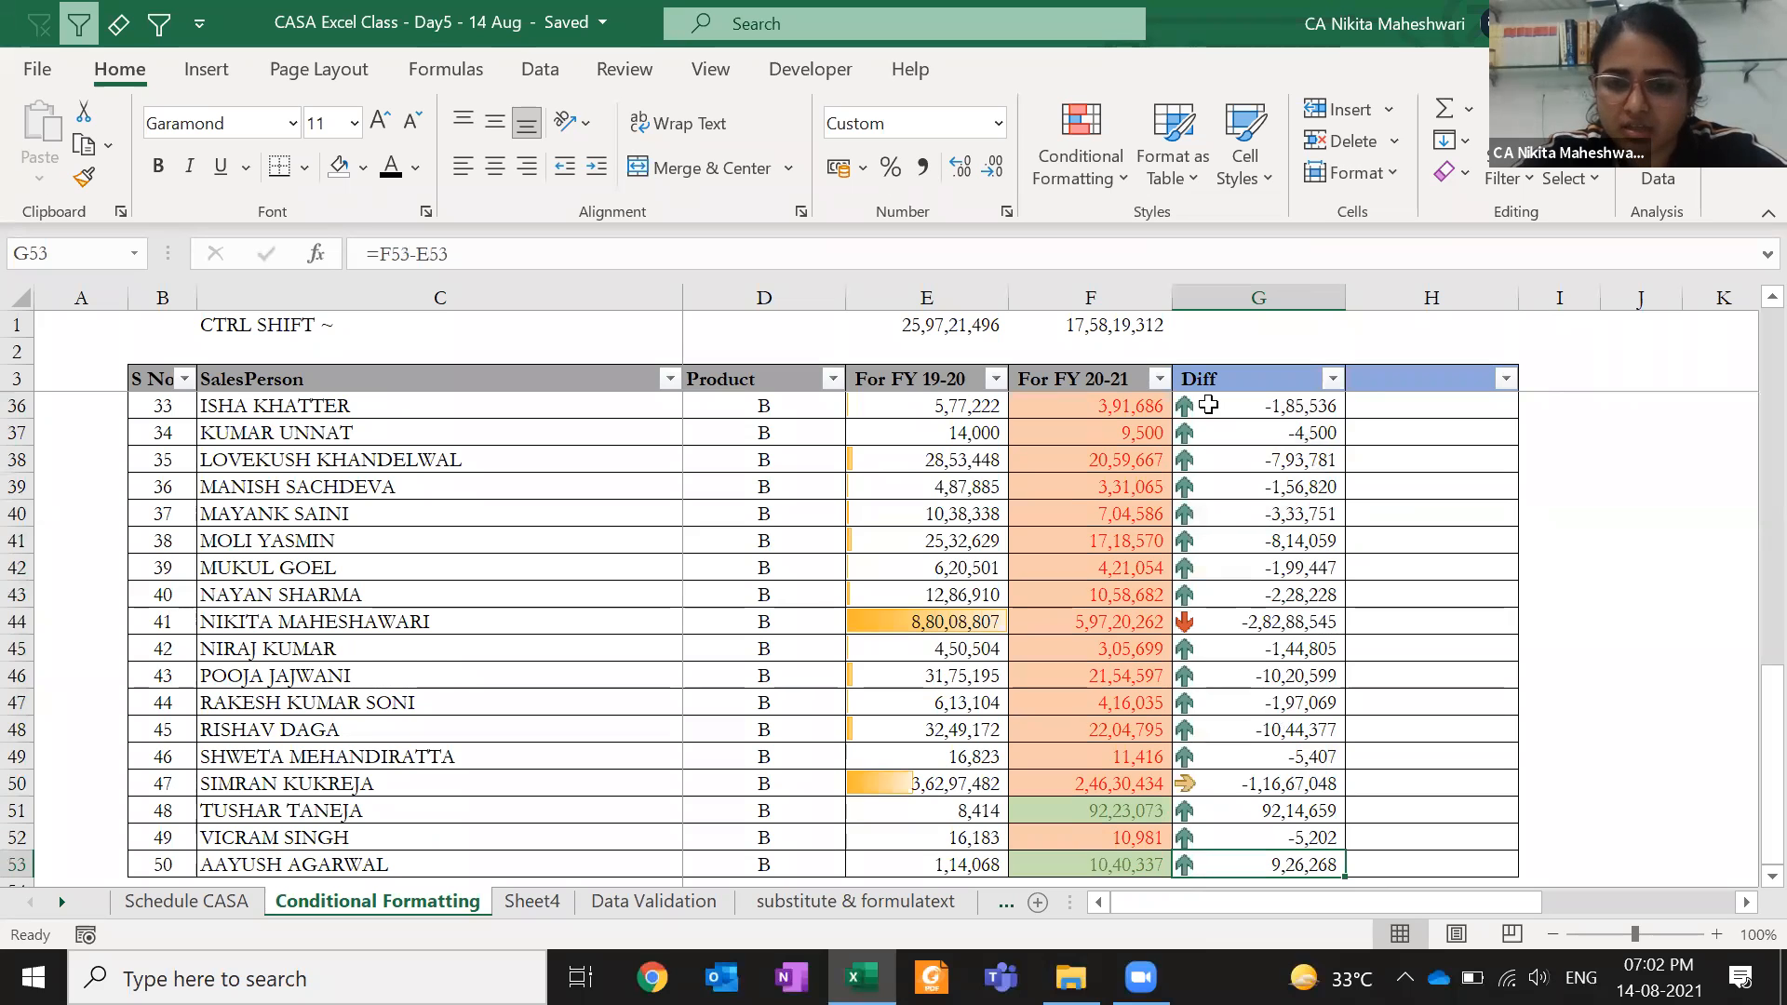
key("ctrl+Up")
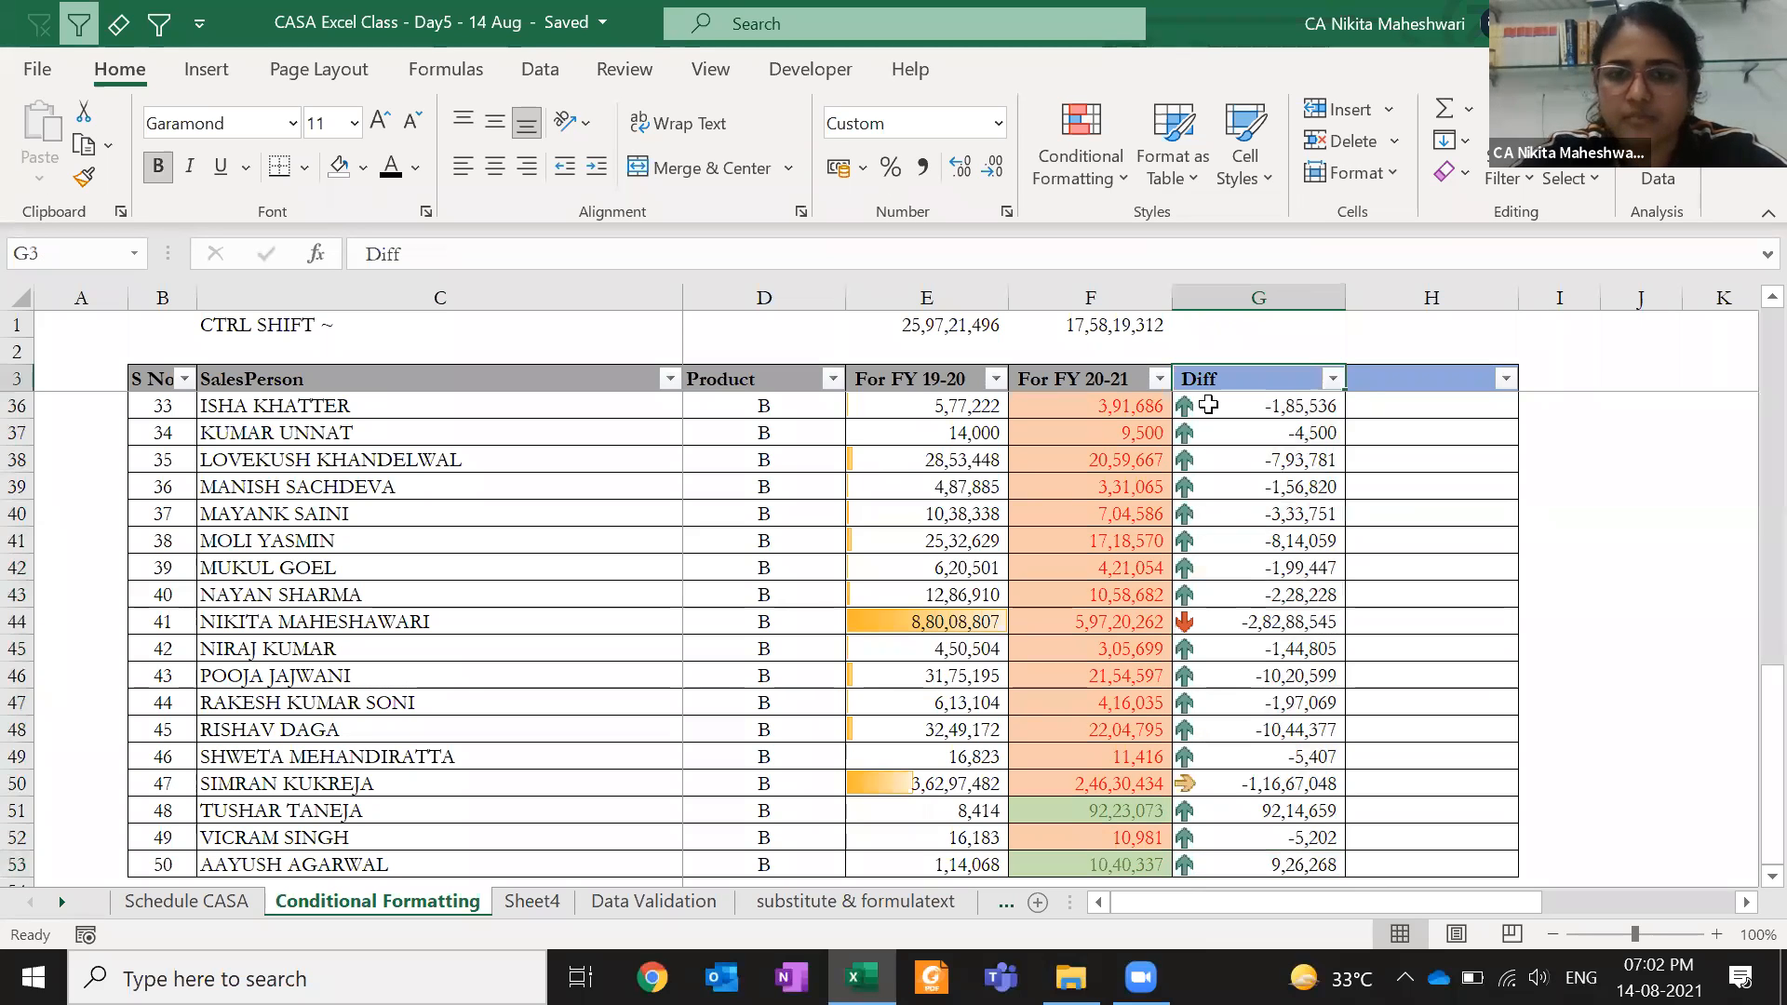
key("Down")
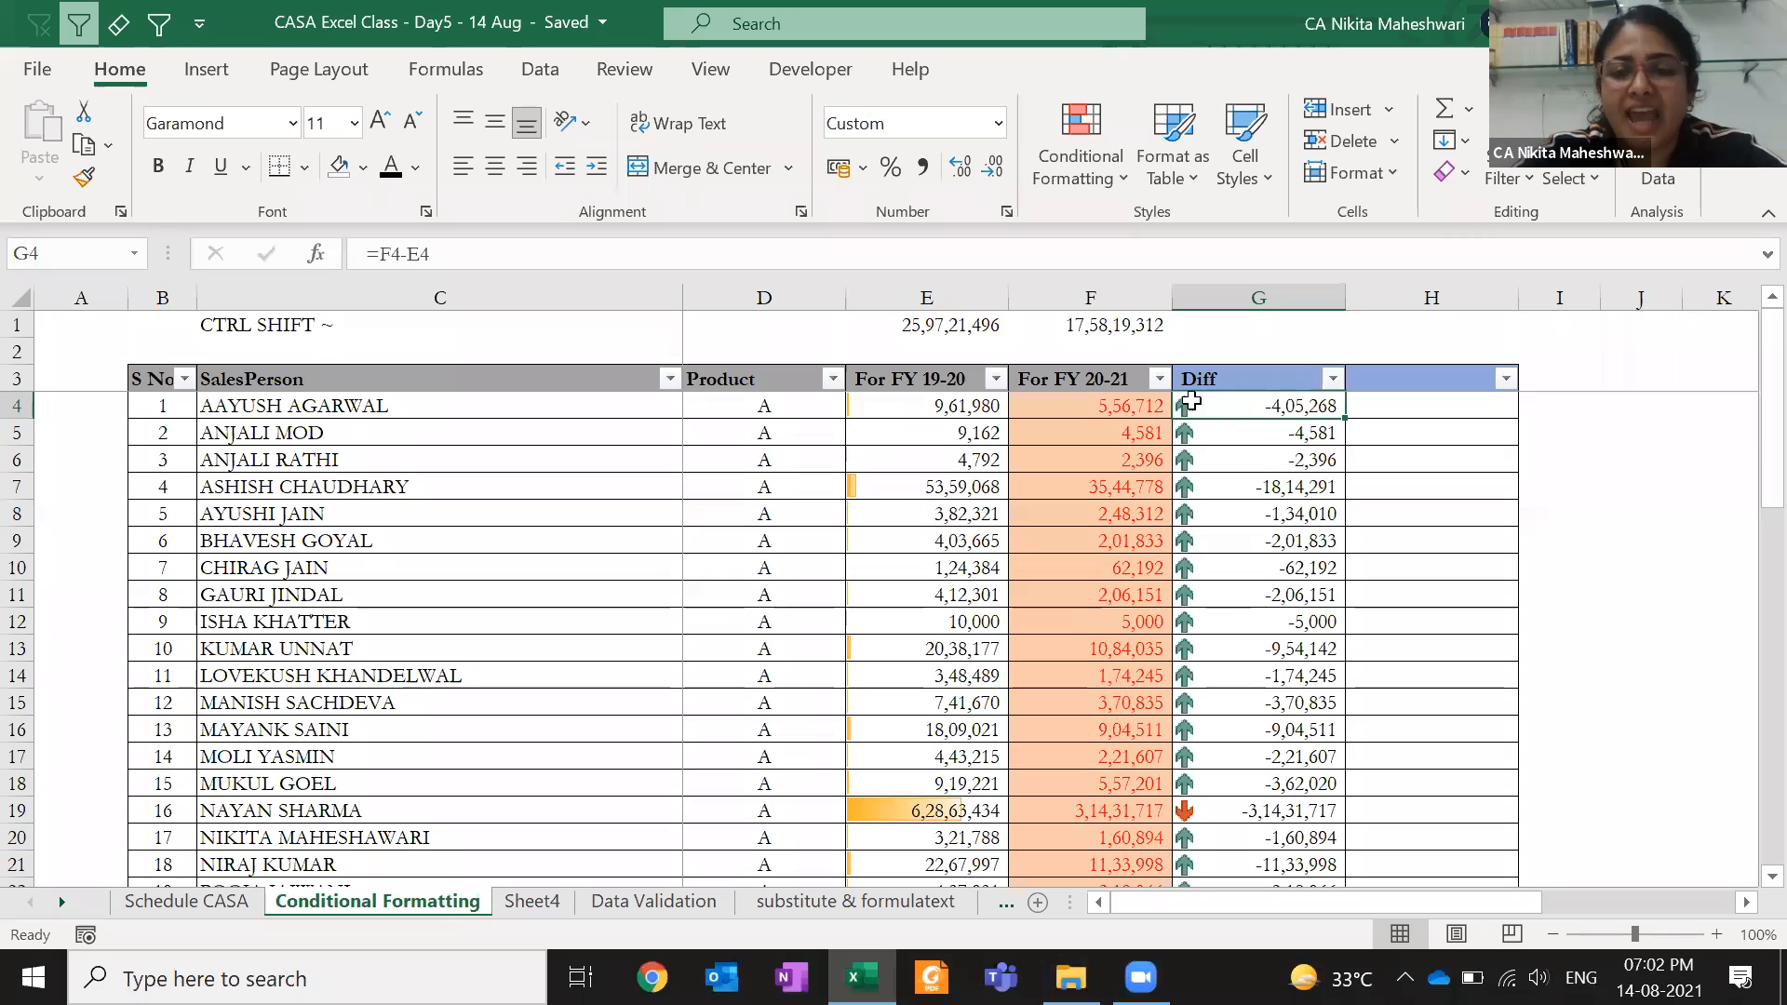
- Compare the down arrow in G19, sideways arrow in G25 and up arrow in G5
left_click(1226, 803)
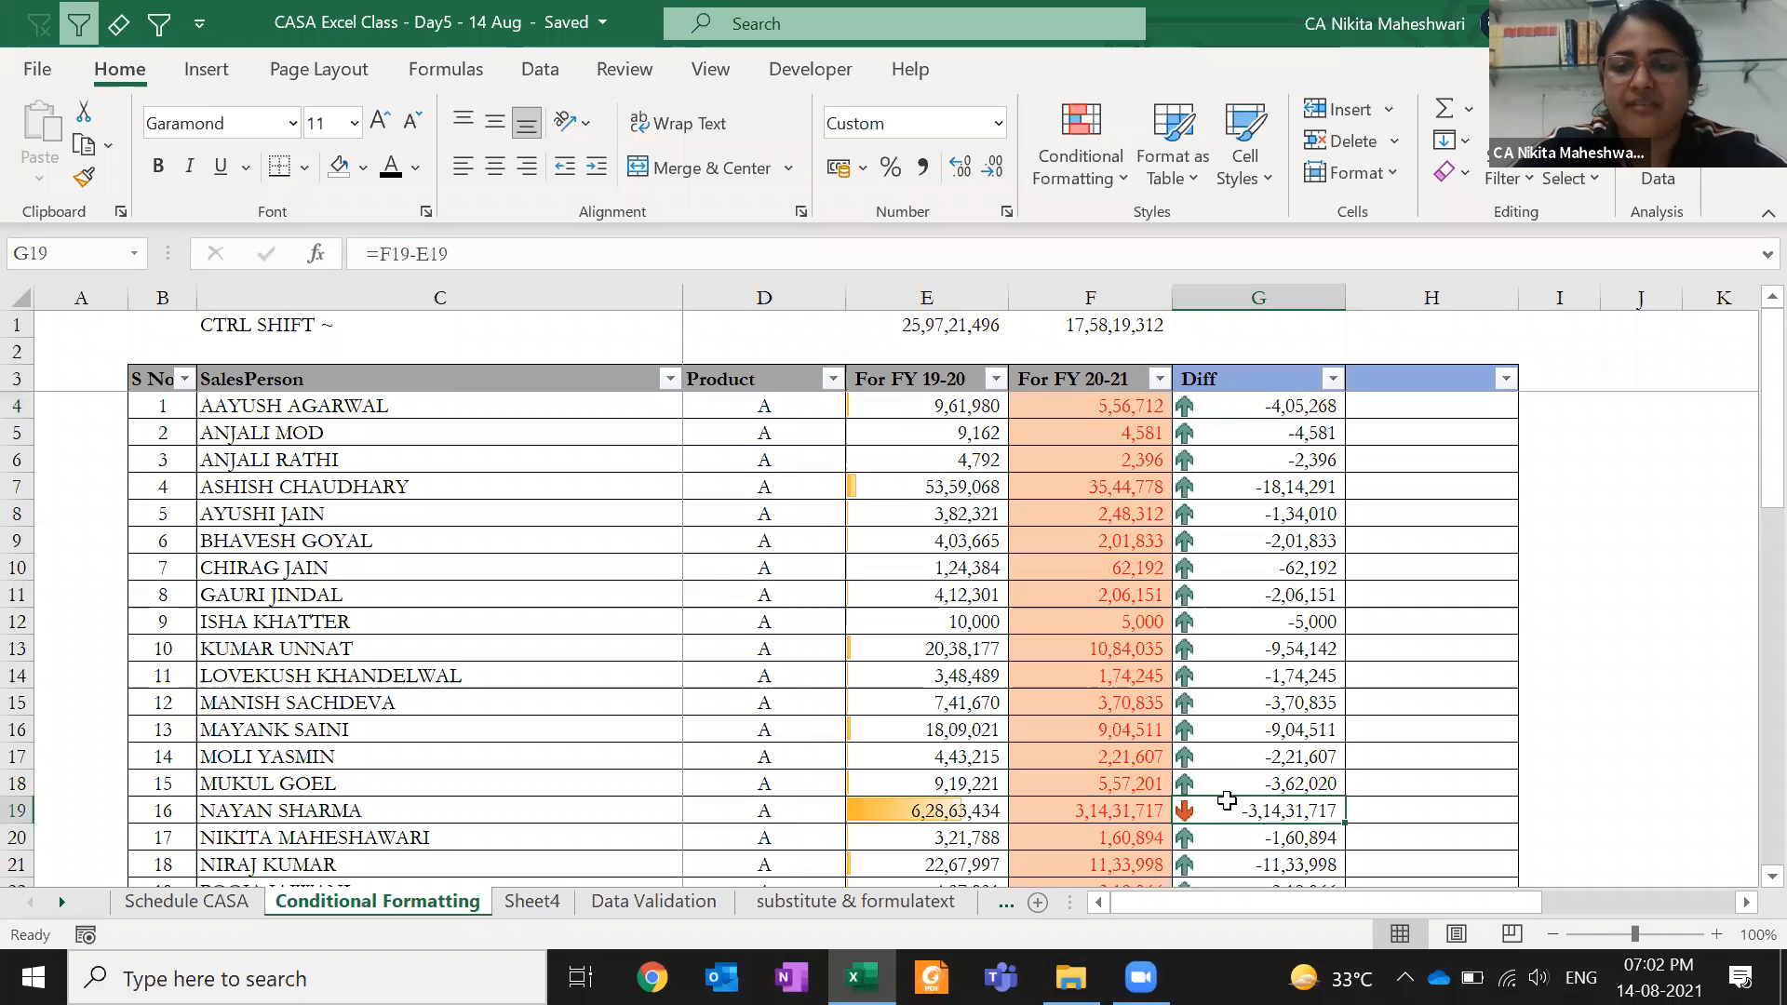
scroll(1227, 801, "down", 13)
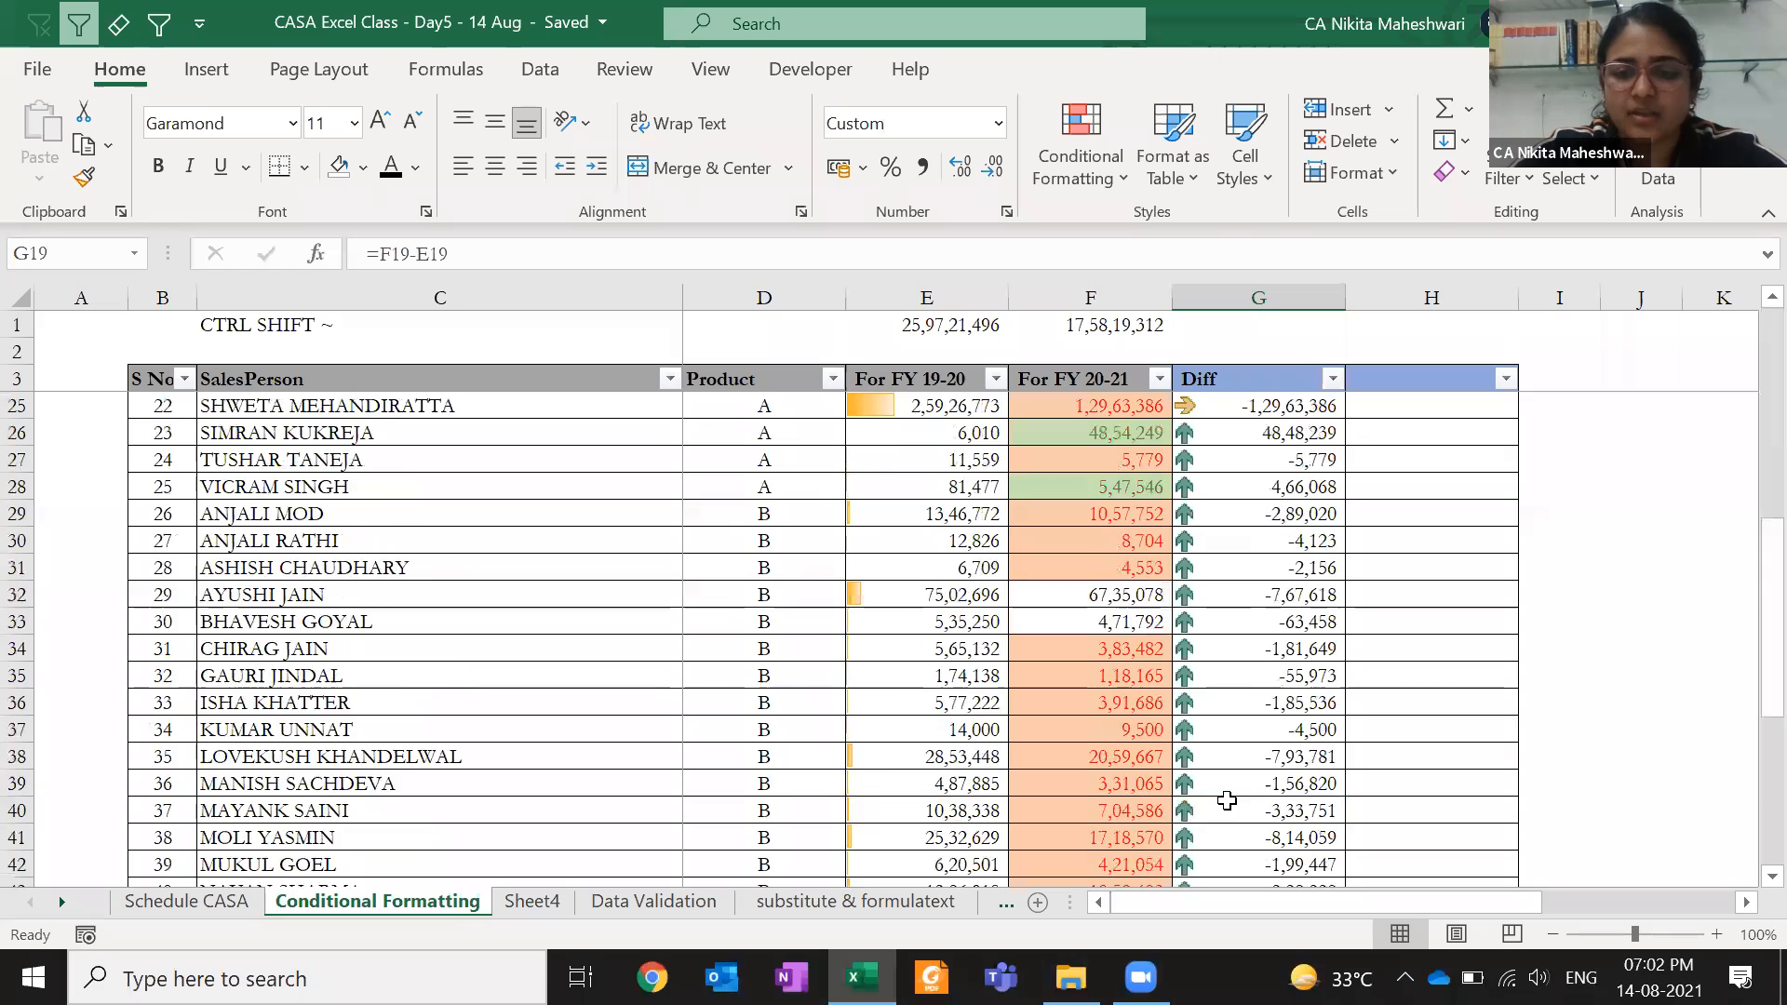
scroll(1226, 791, "up", 6)
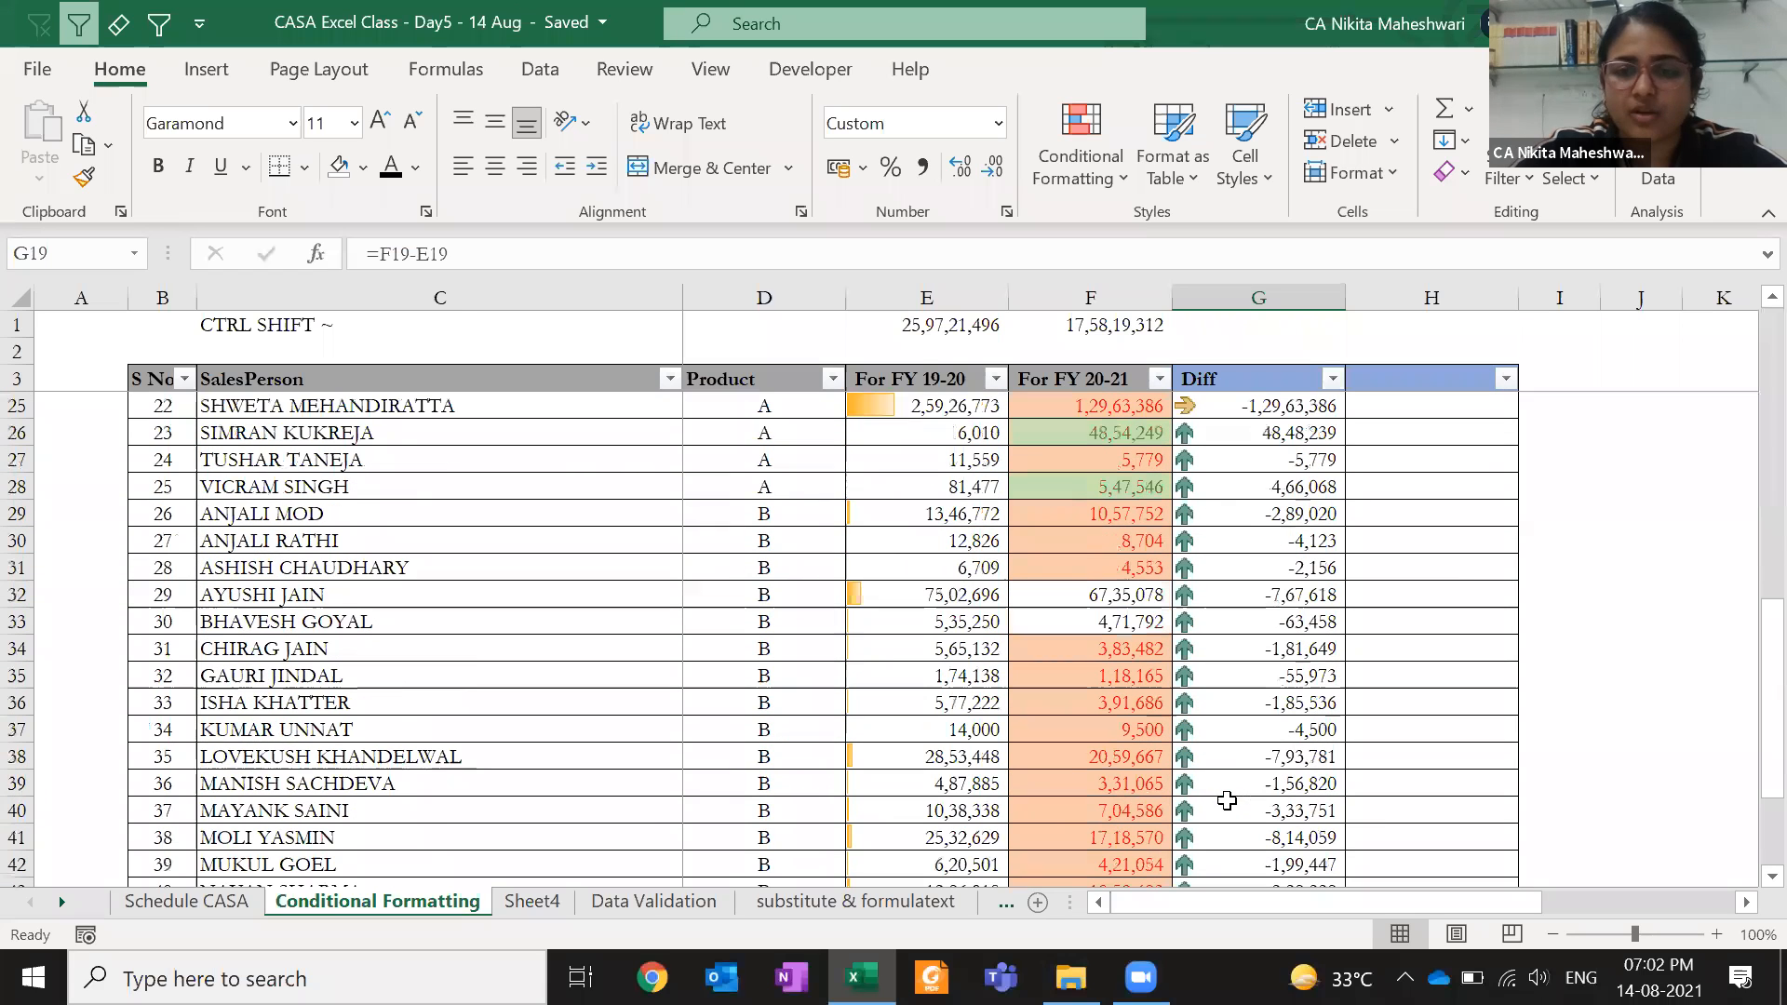
left_click(1250, 404)
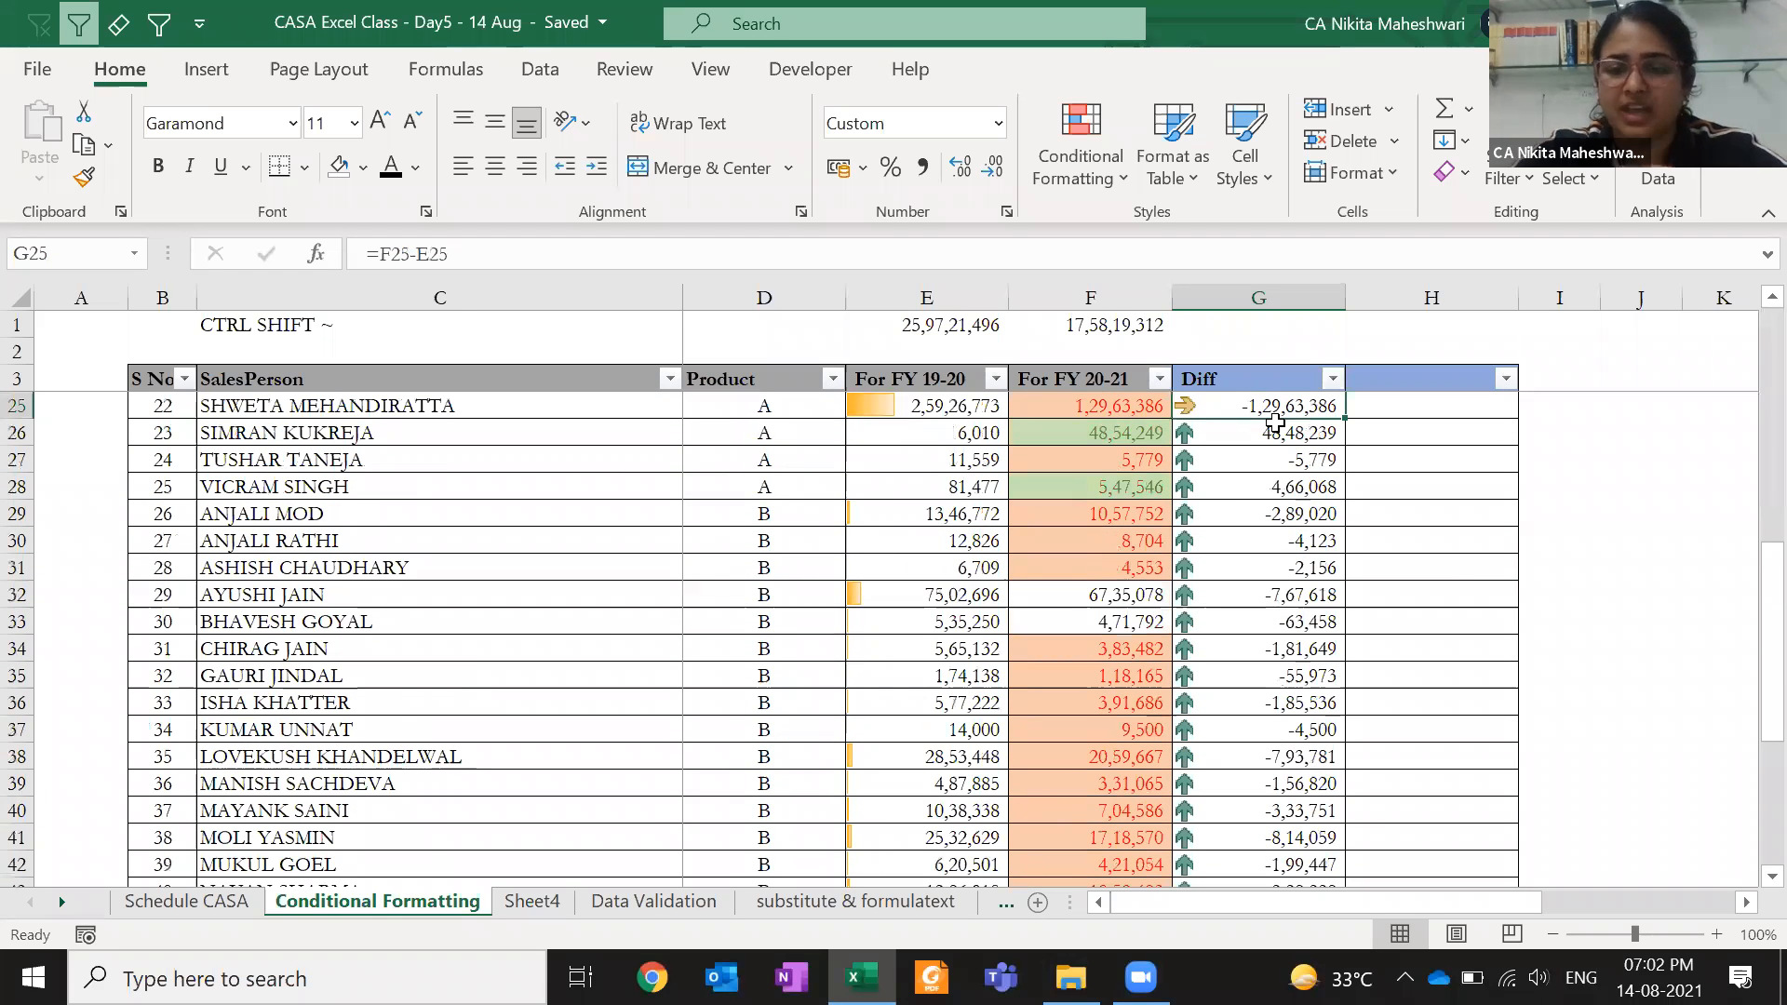
scroll(1275, 424, "up", 7)
left_click(1221, 435)
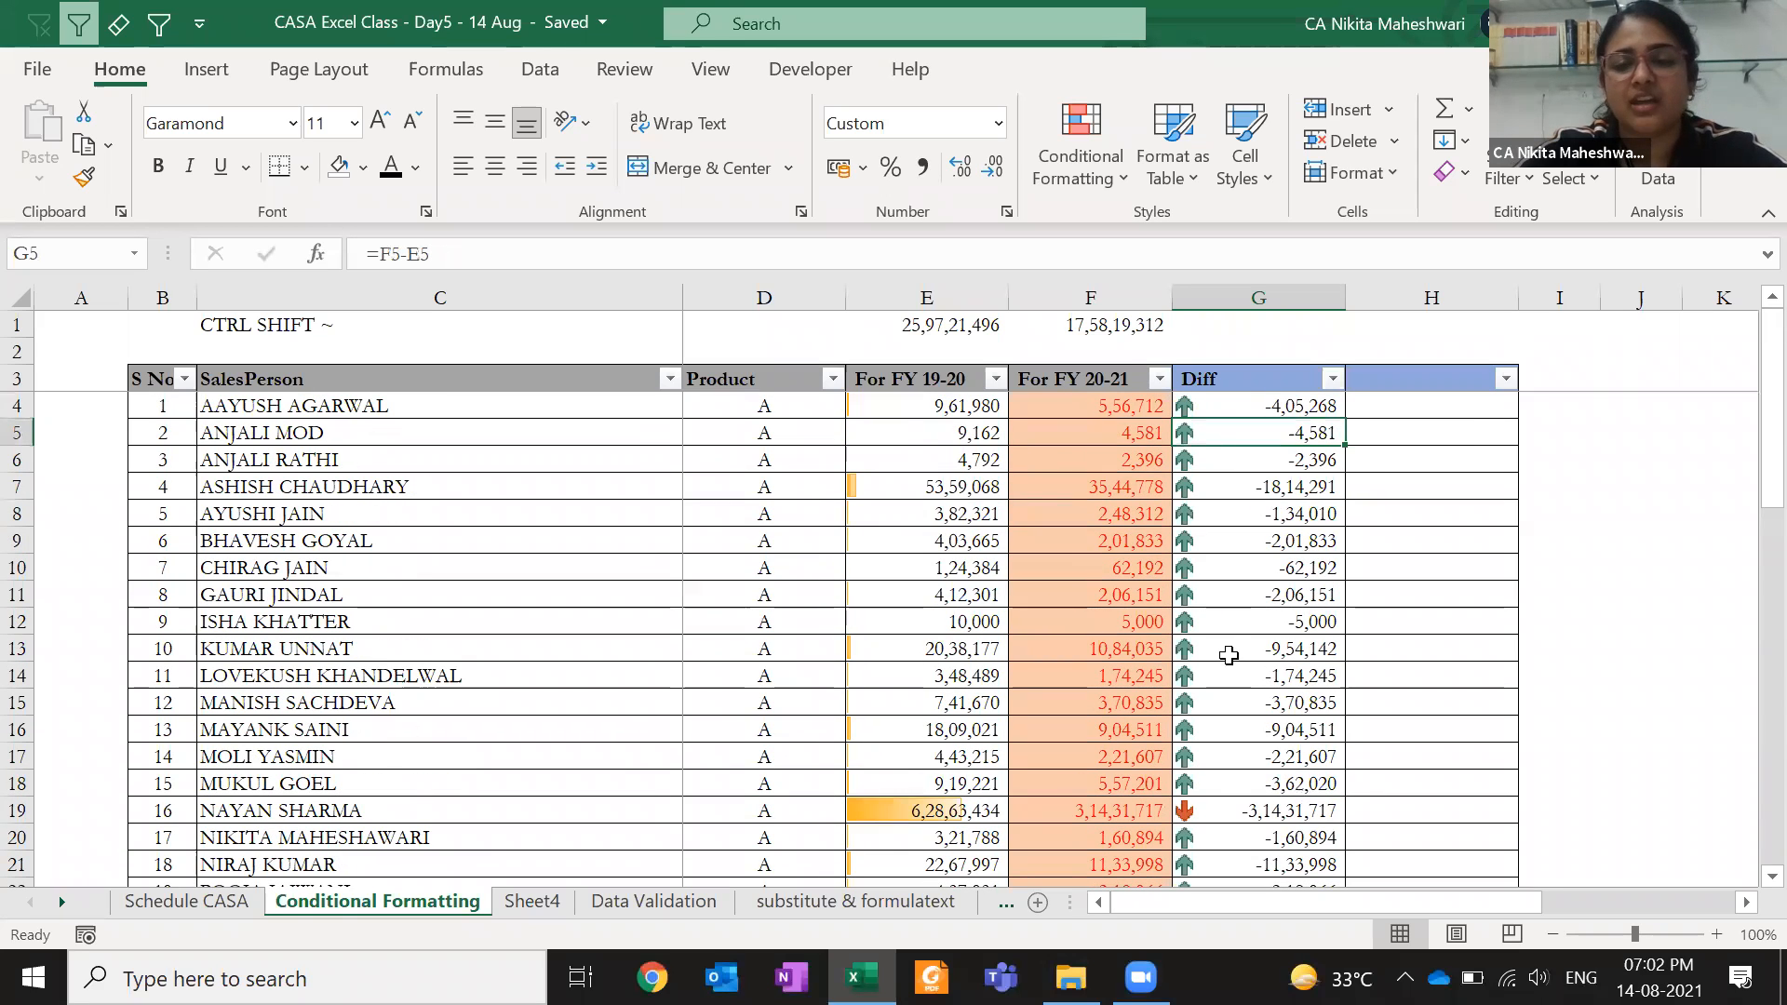
left_click(1220, 812)
left_click(1206, 423)
left_click(1206, 407)
left_click(1088, 186)
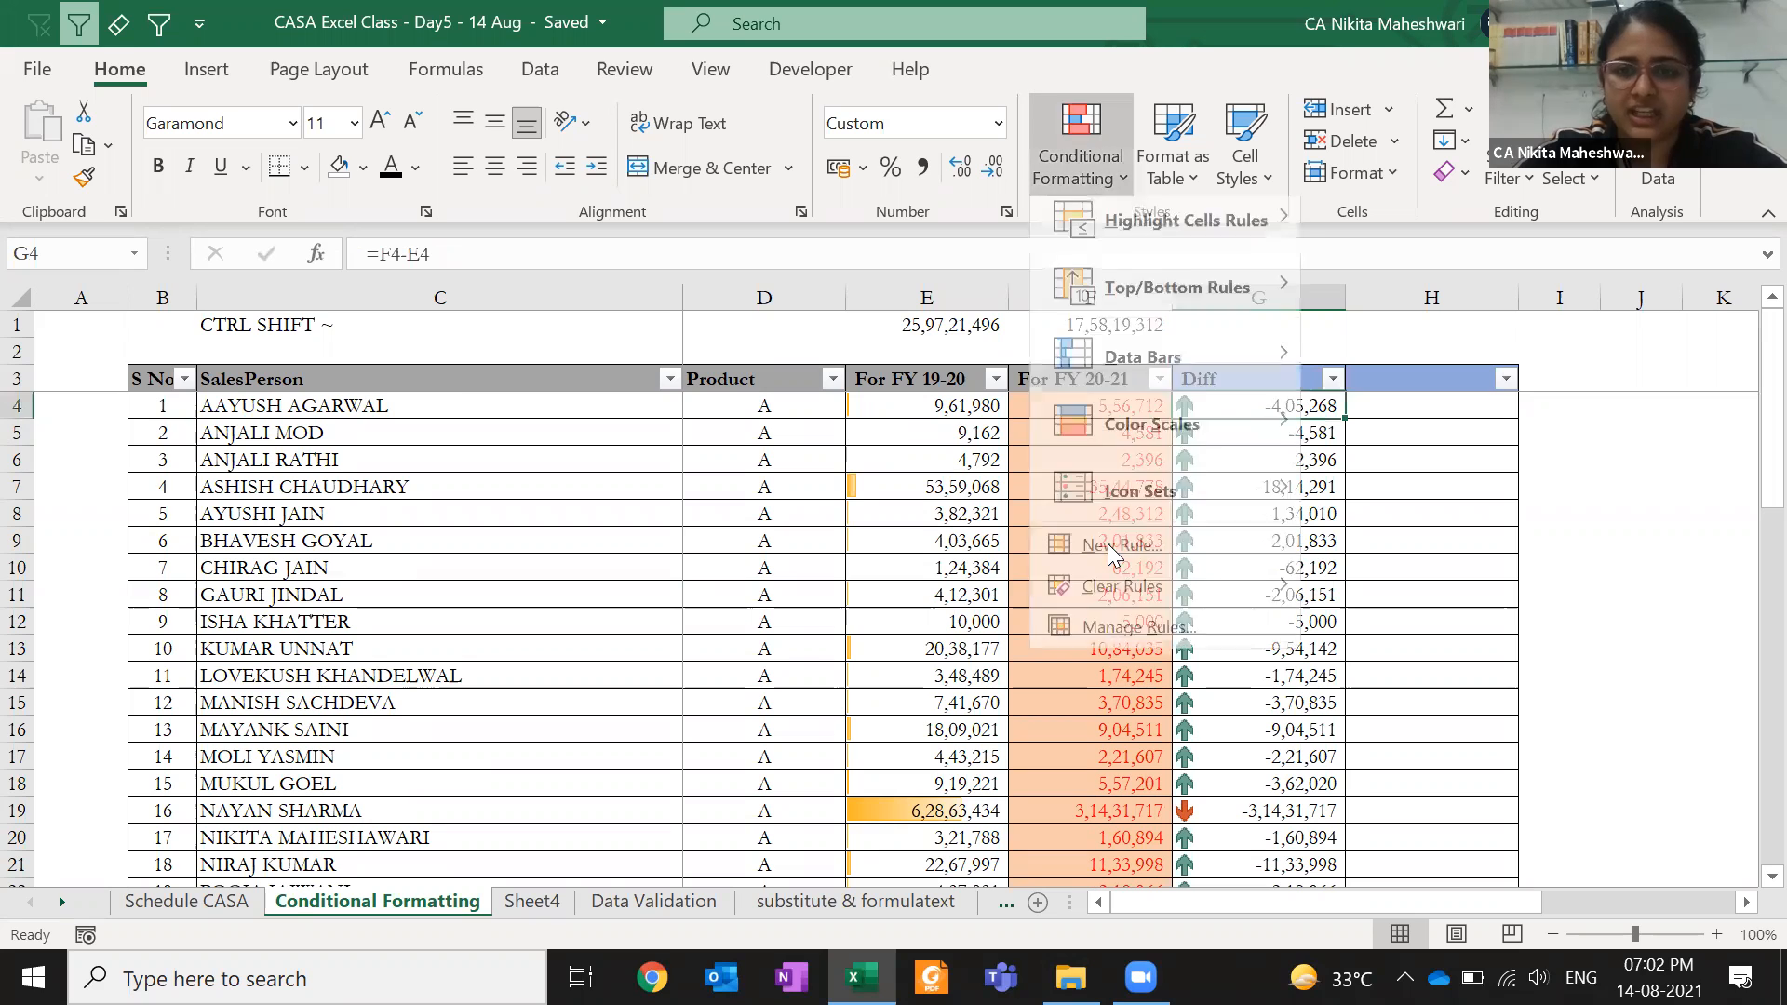
left_click(1107, 644)
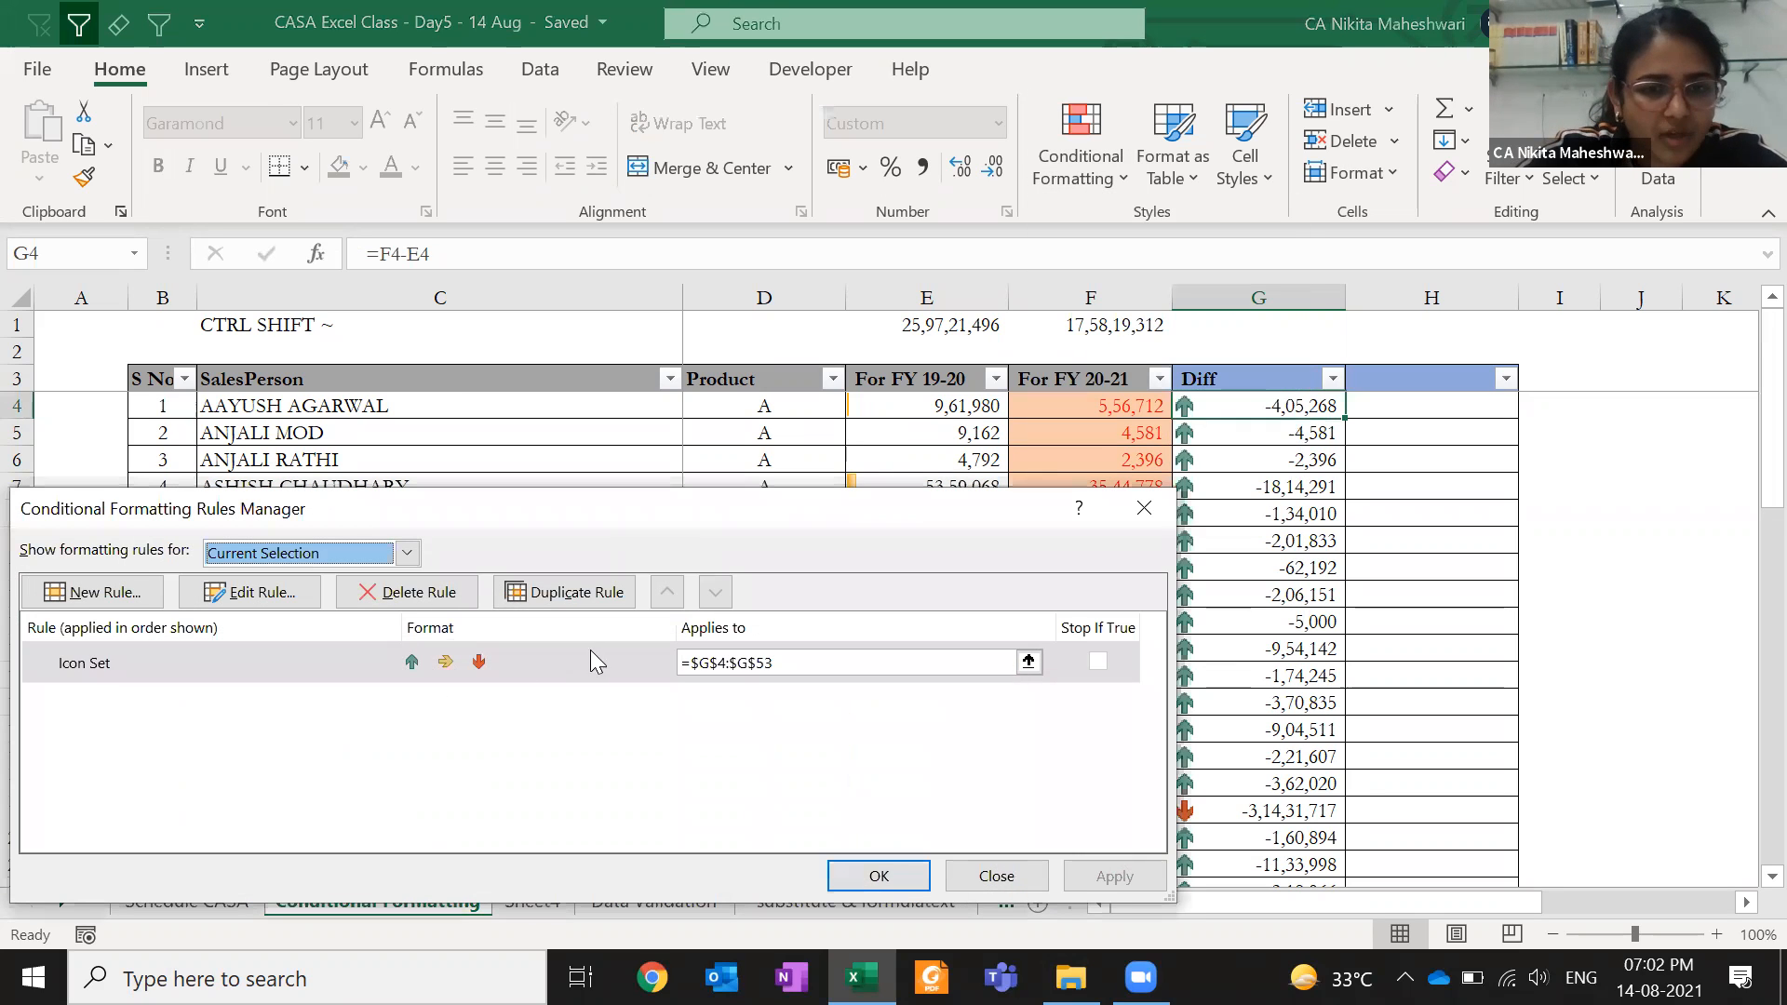
left_click(592, 659)
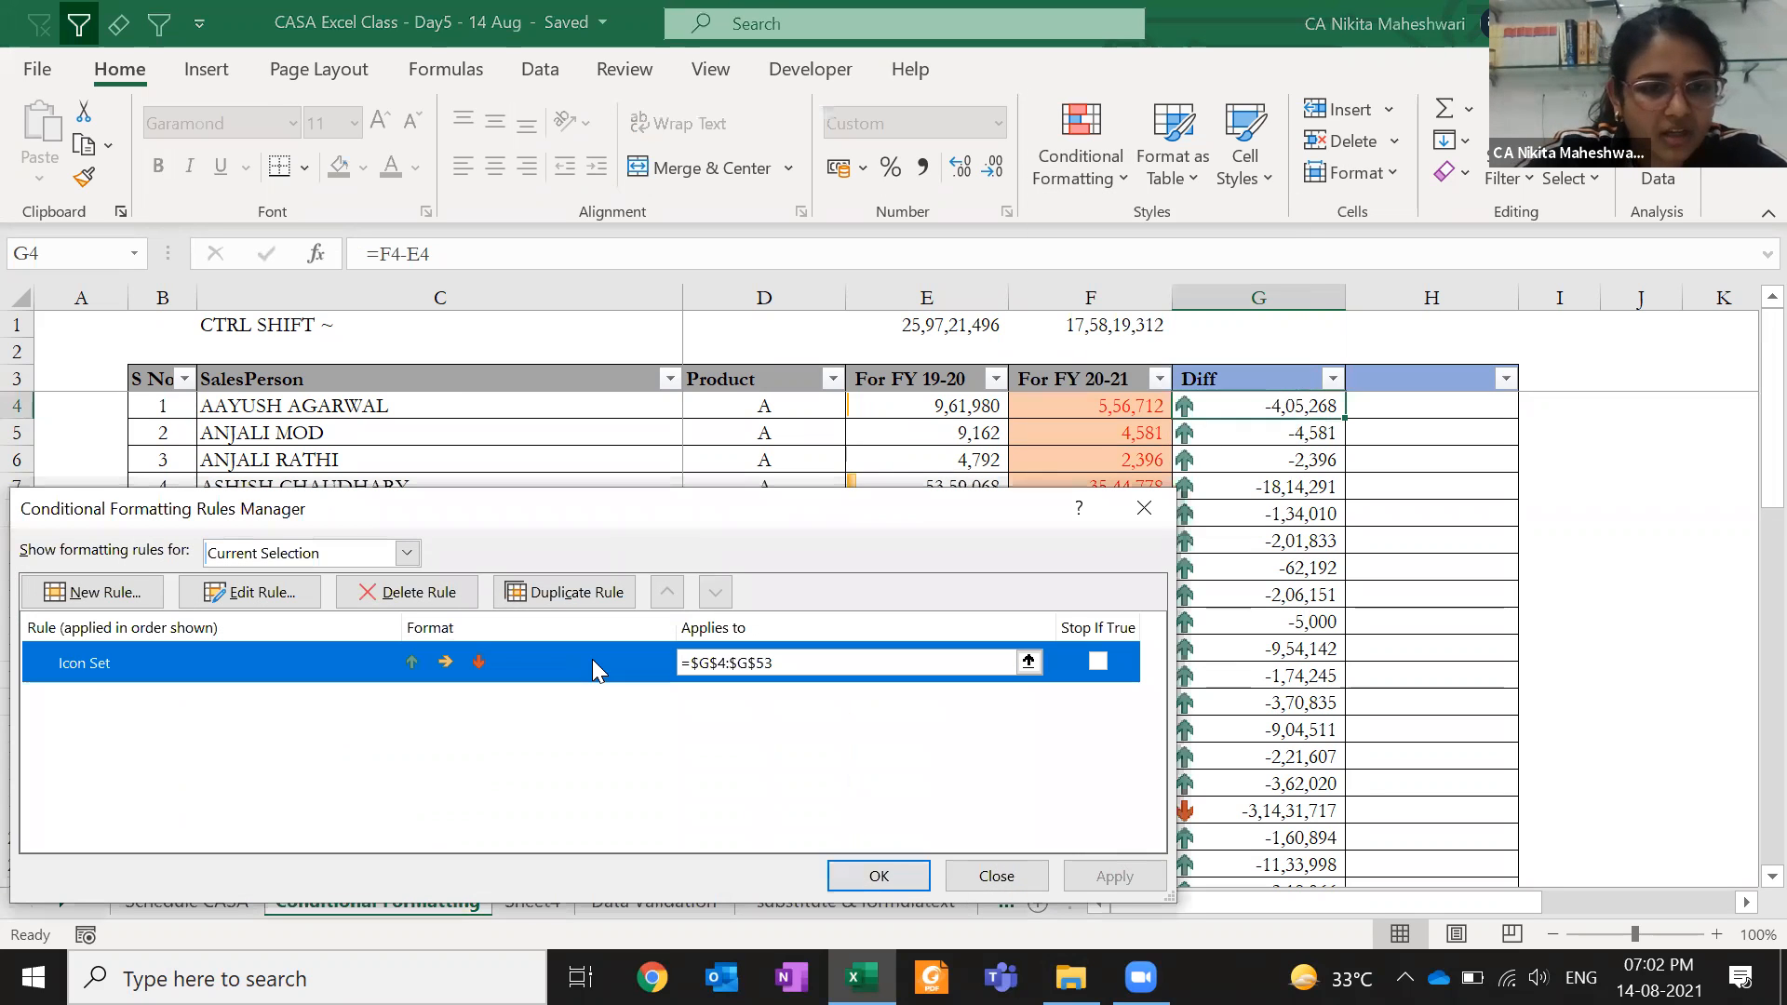
left_click(249, 592)
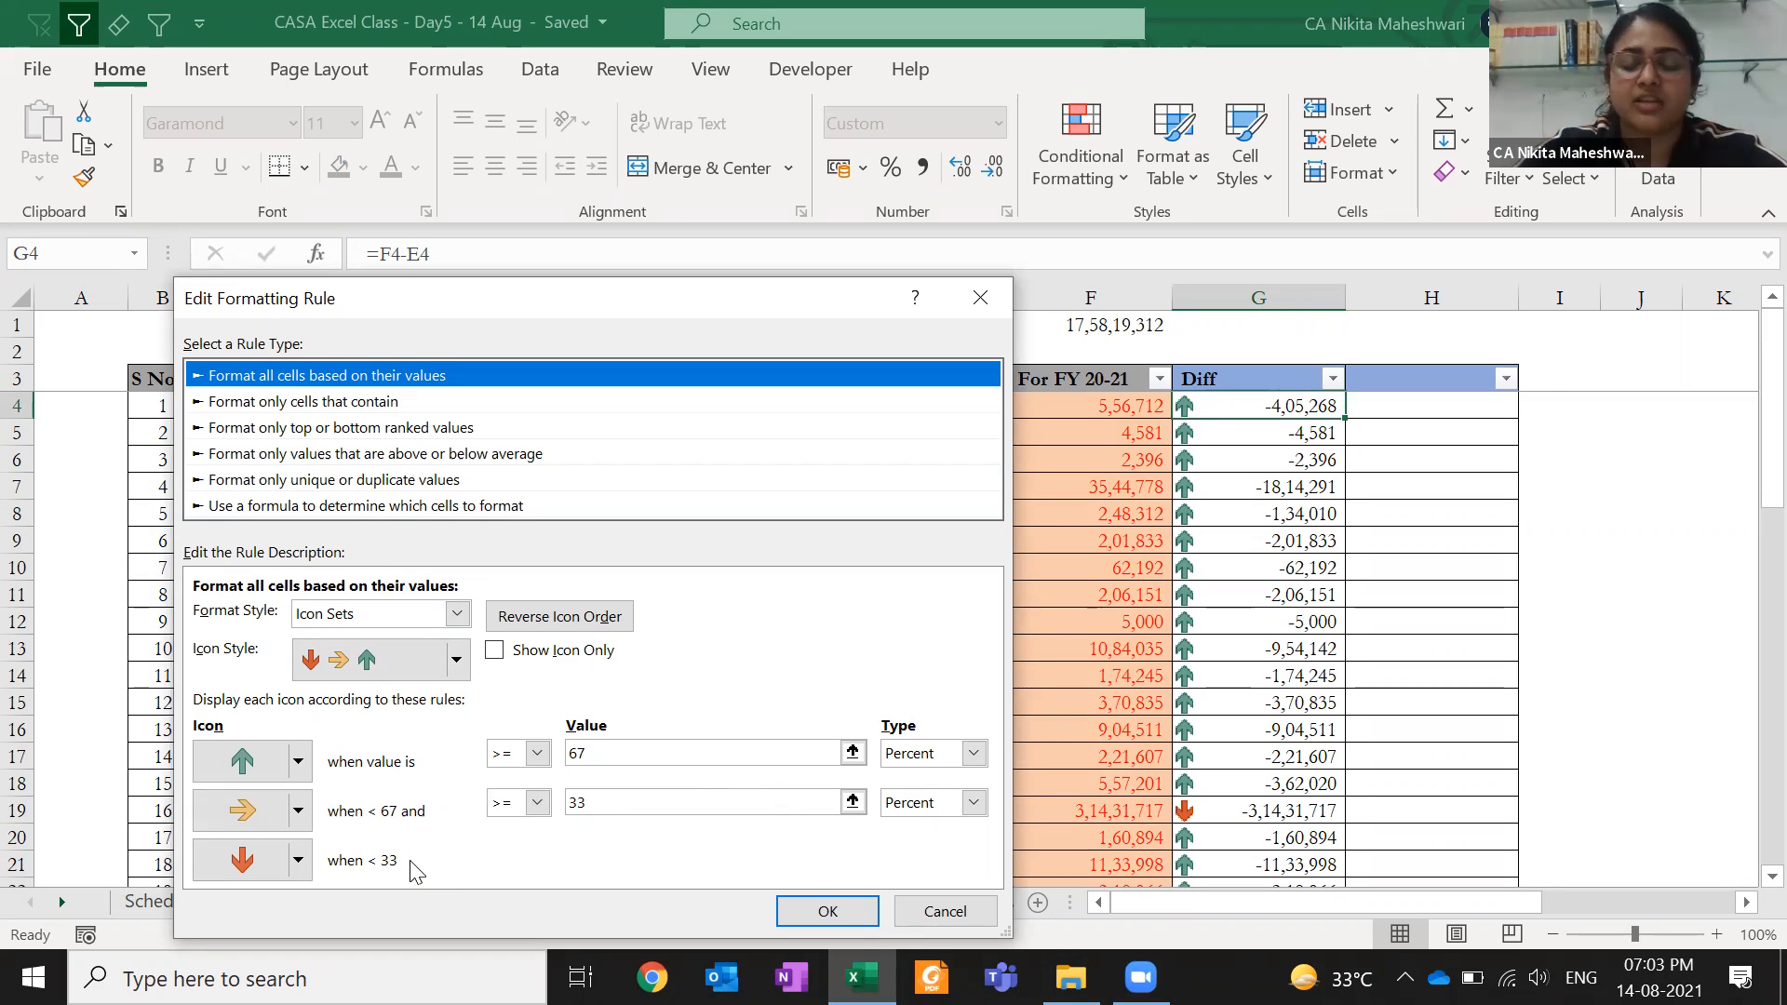
key("Return")
key("Return")
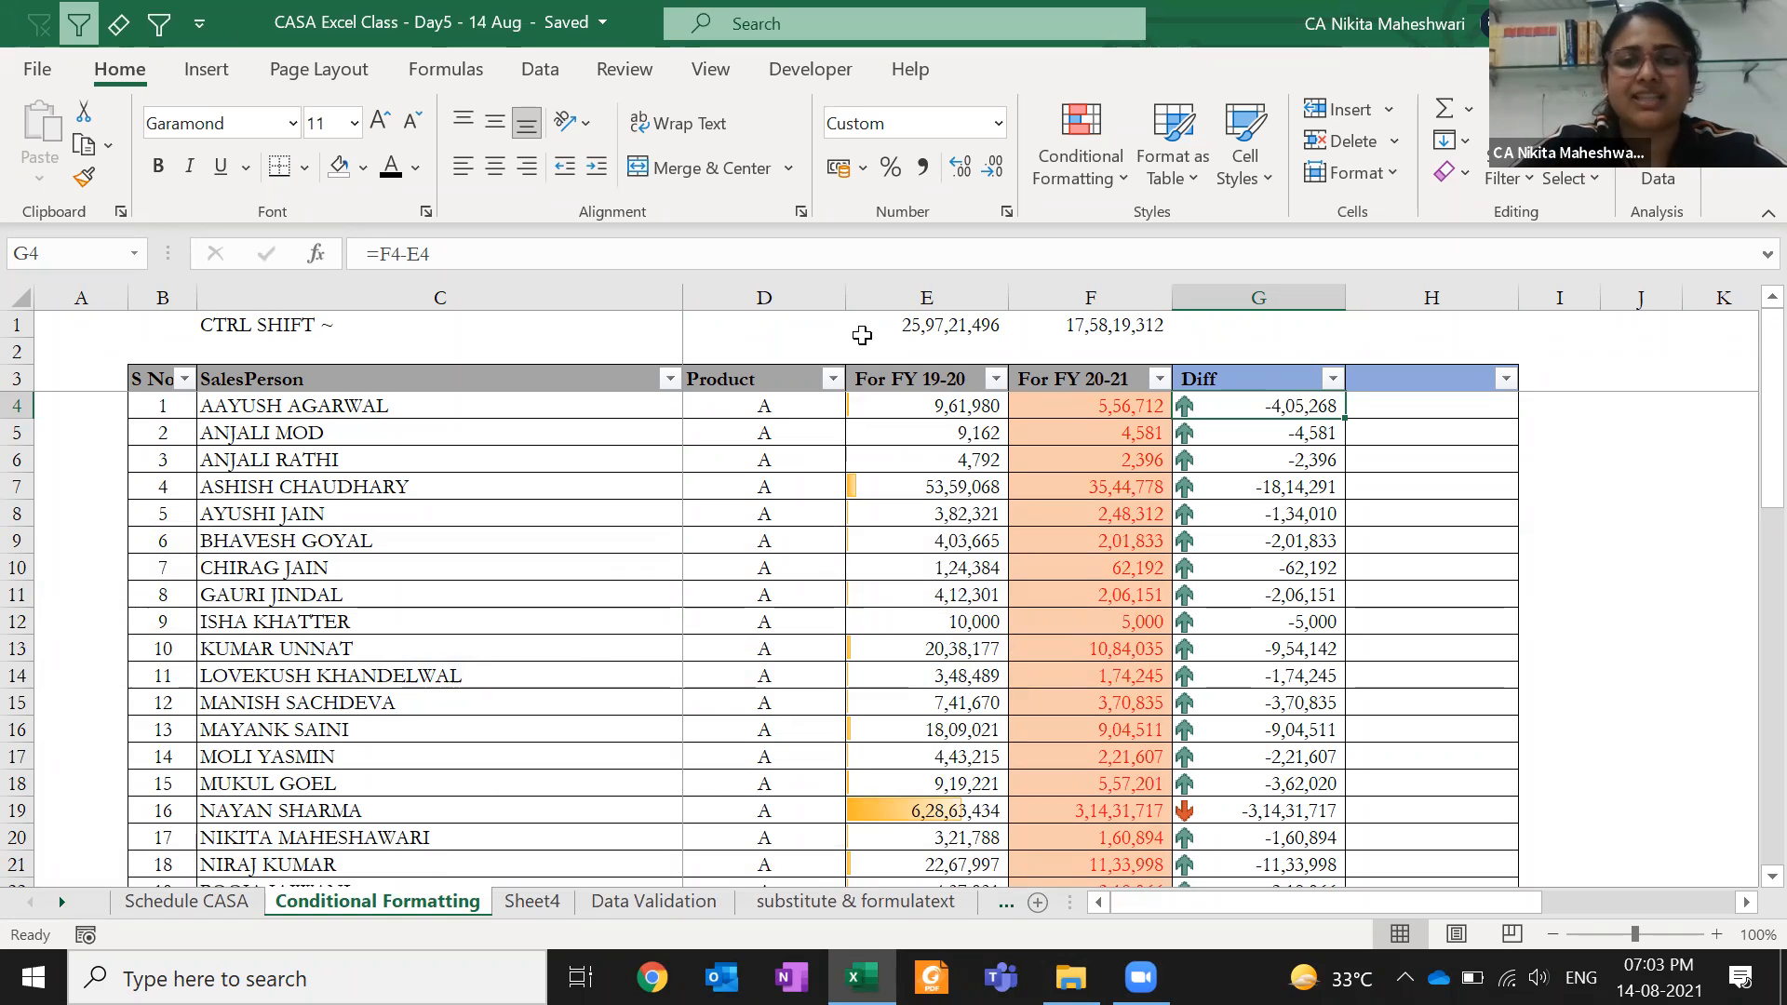
- Switch the Diff column to the 5 Arrows (Colored) icon set
left_click(1079, 149)
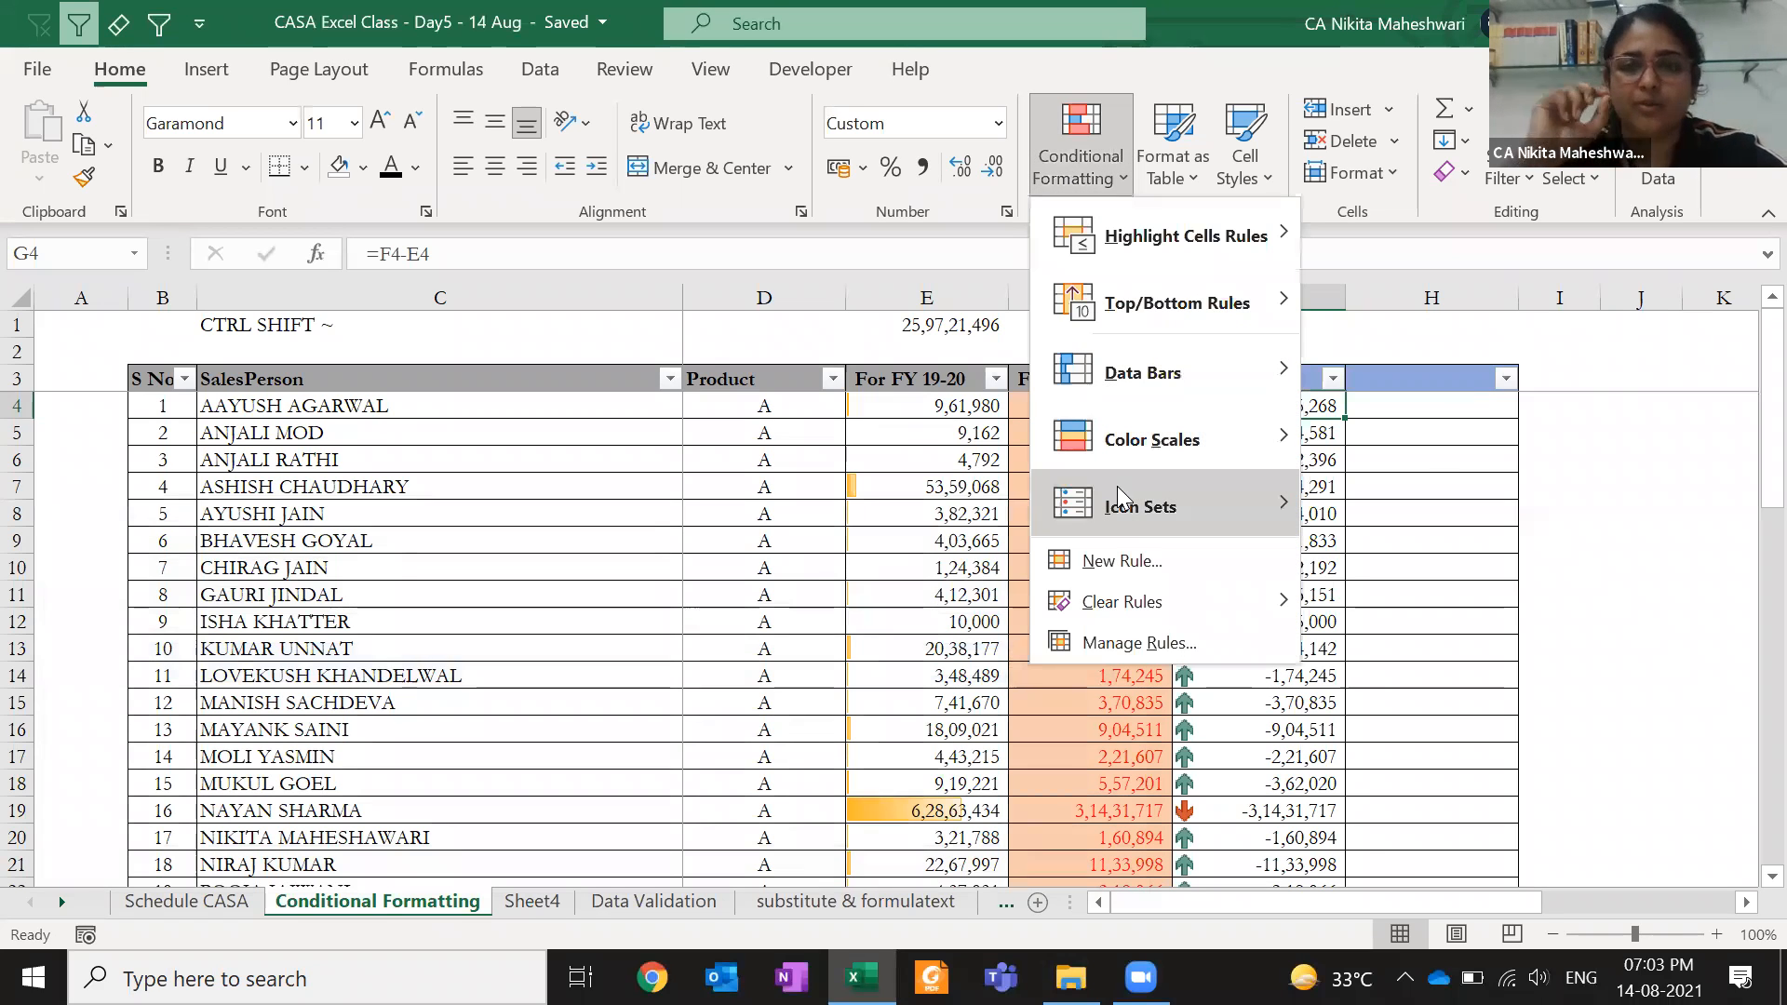
mouse_move(1120, 498)
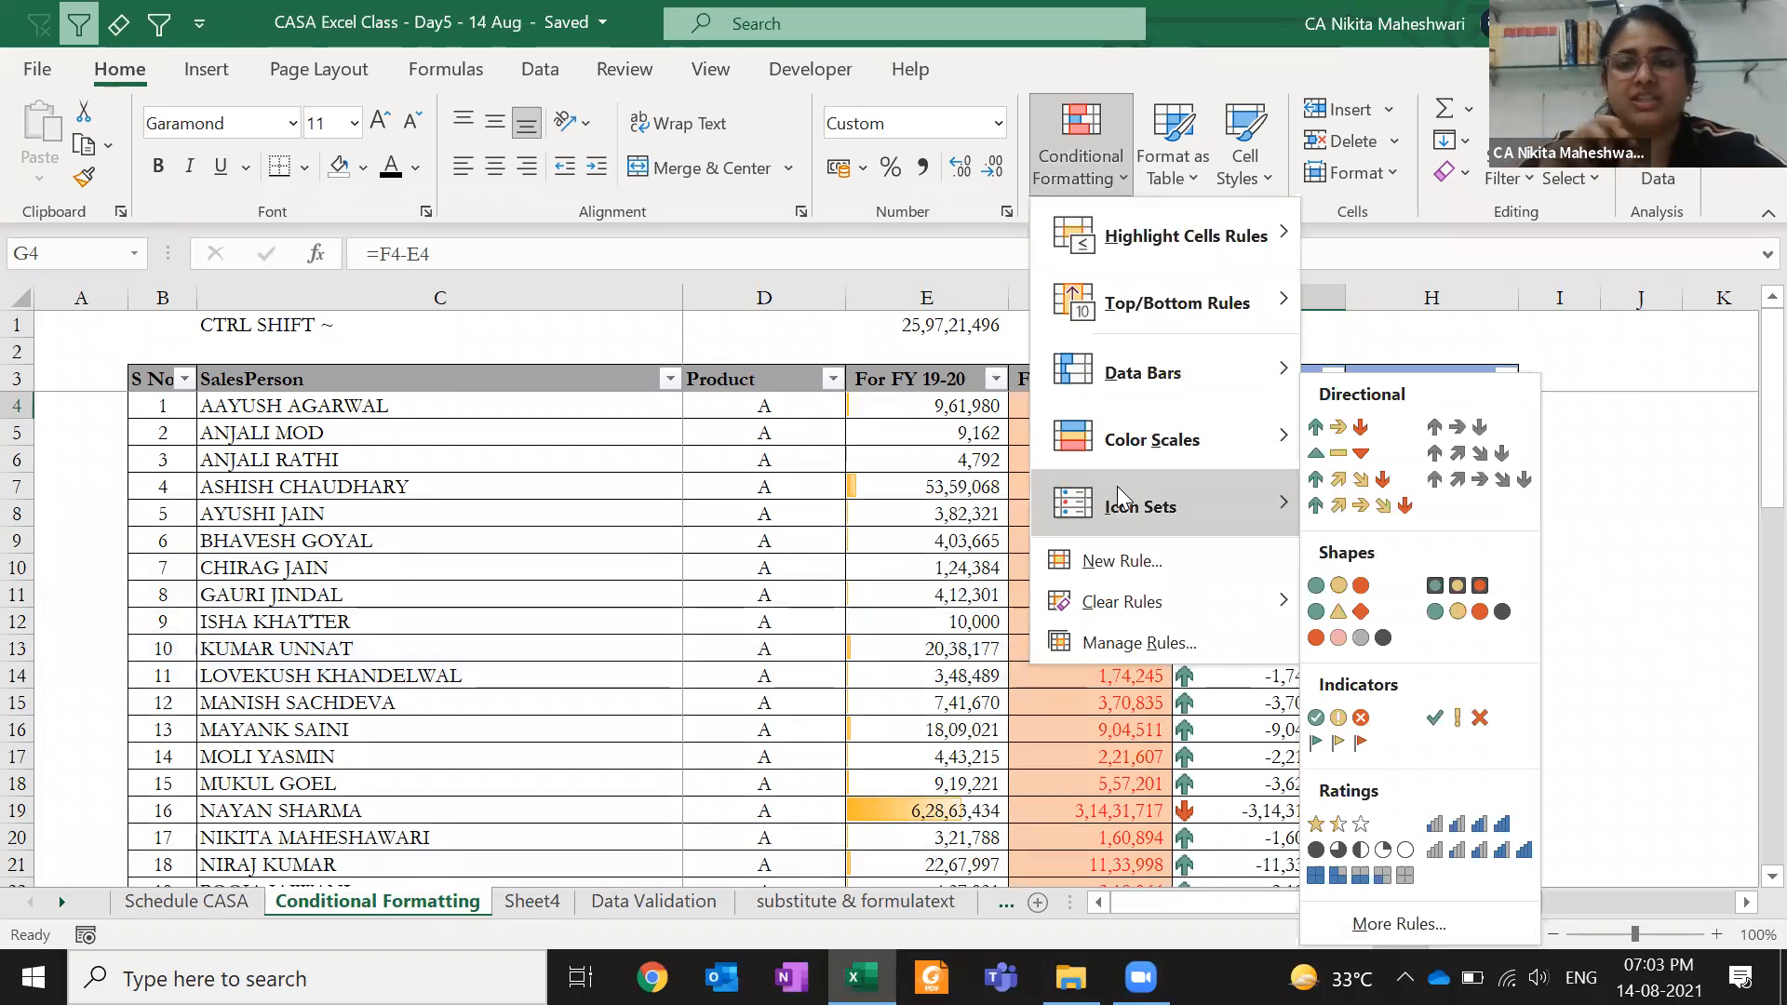
left_click(1343, 519)
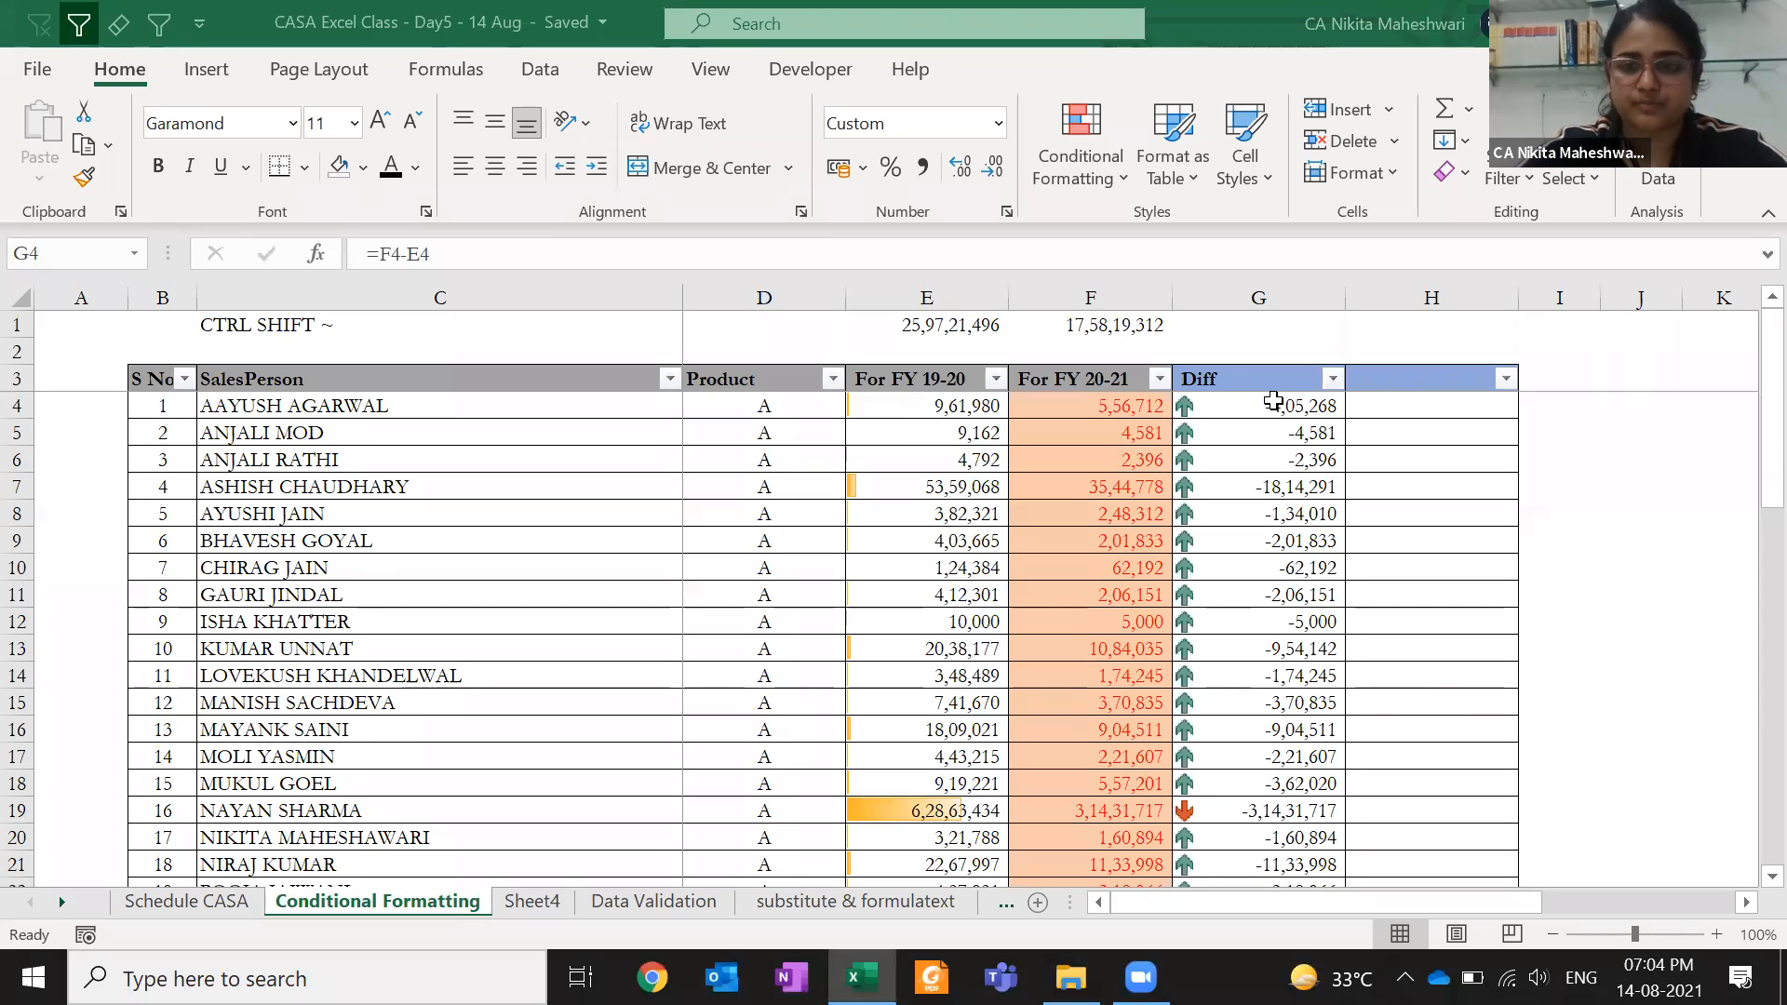
- Go to the empty Data Validation sheet and select cell E9
left_click(1274, 400)
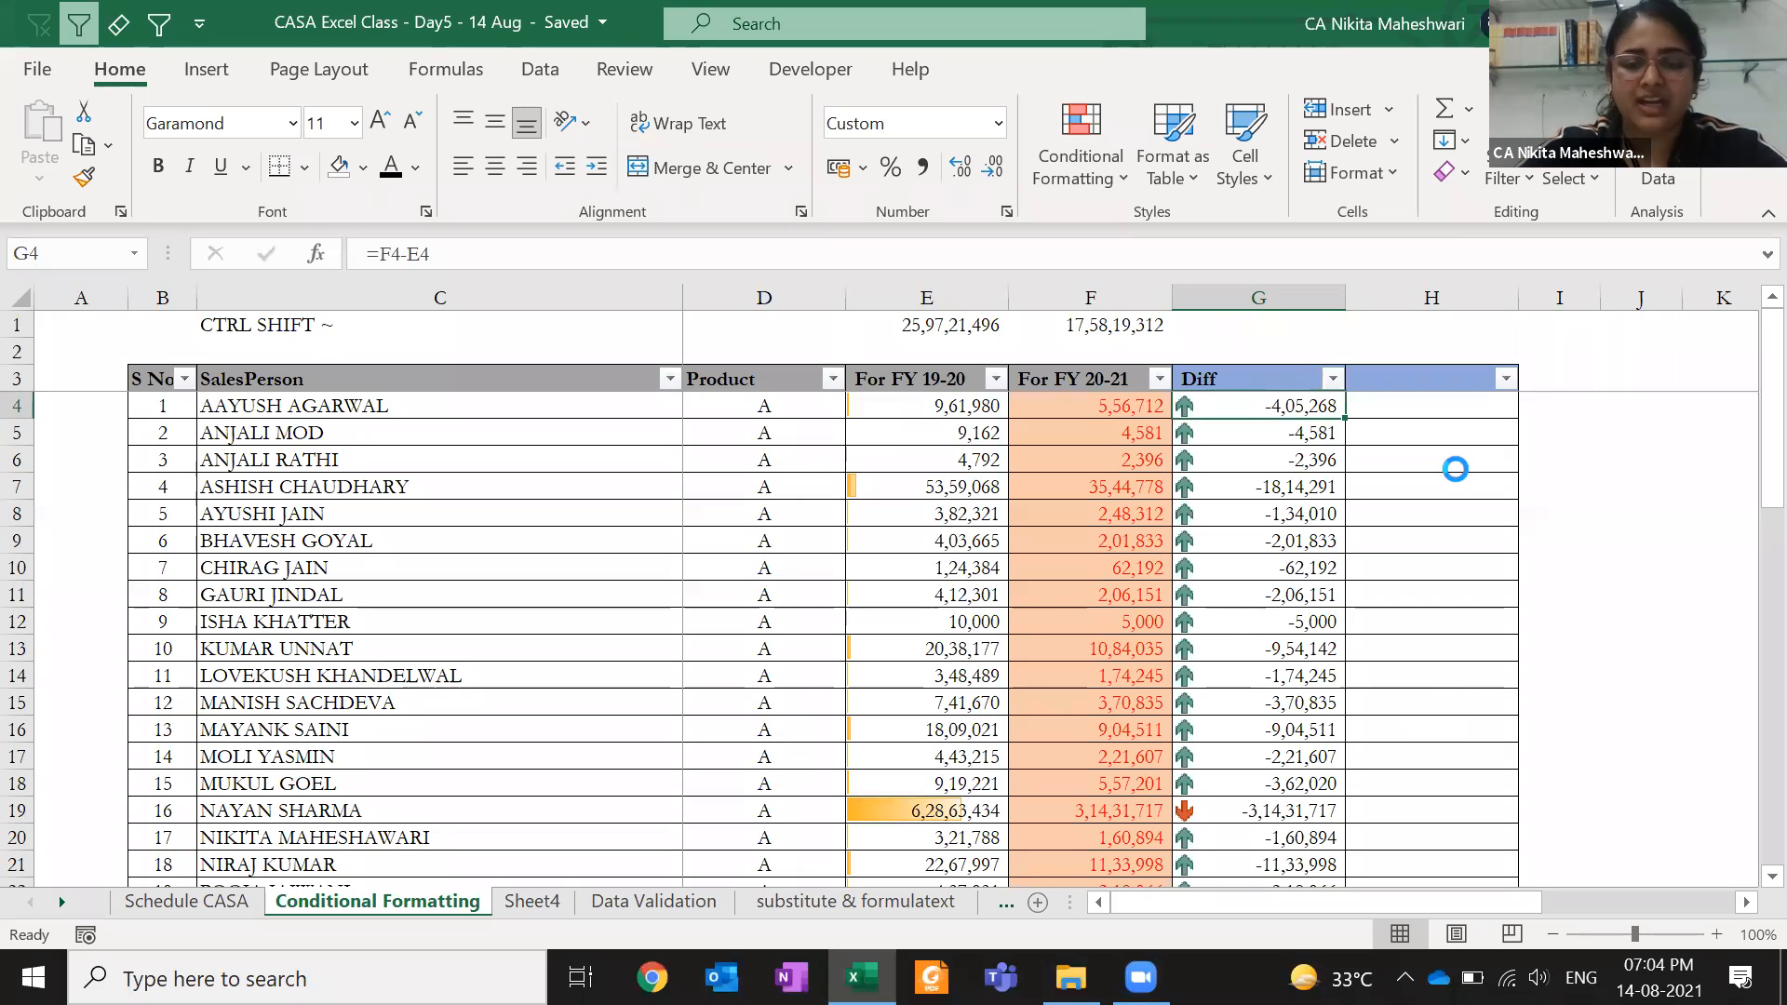
left_click(641, 901)
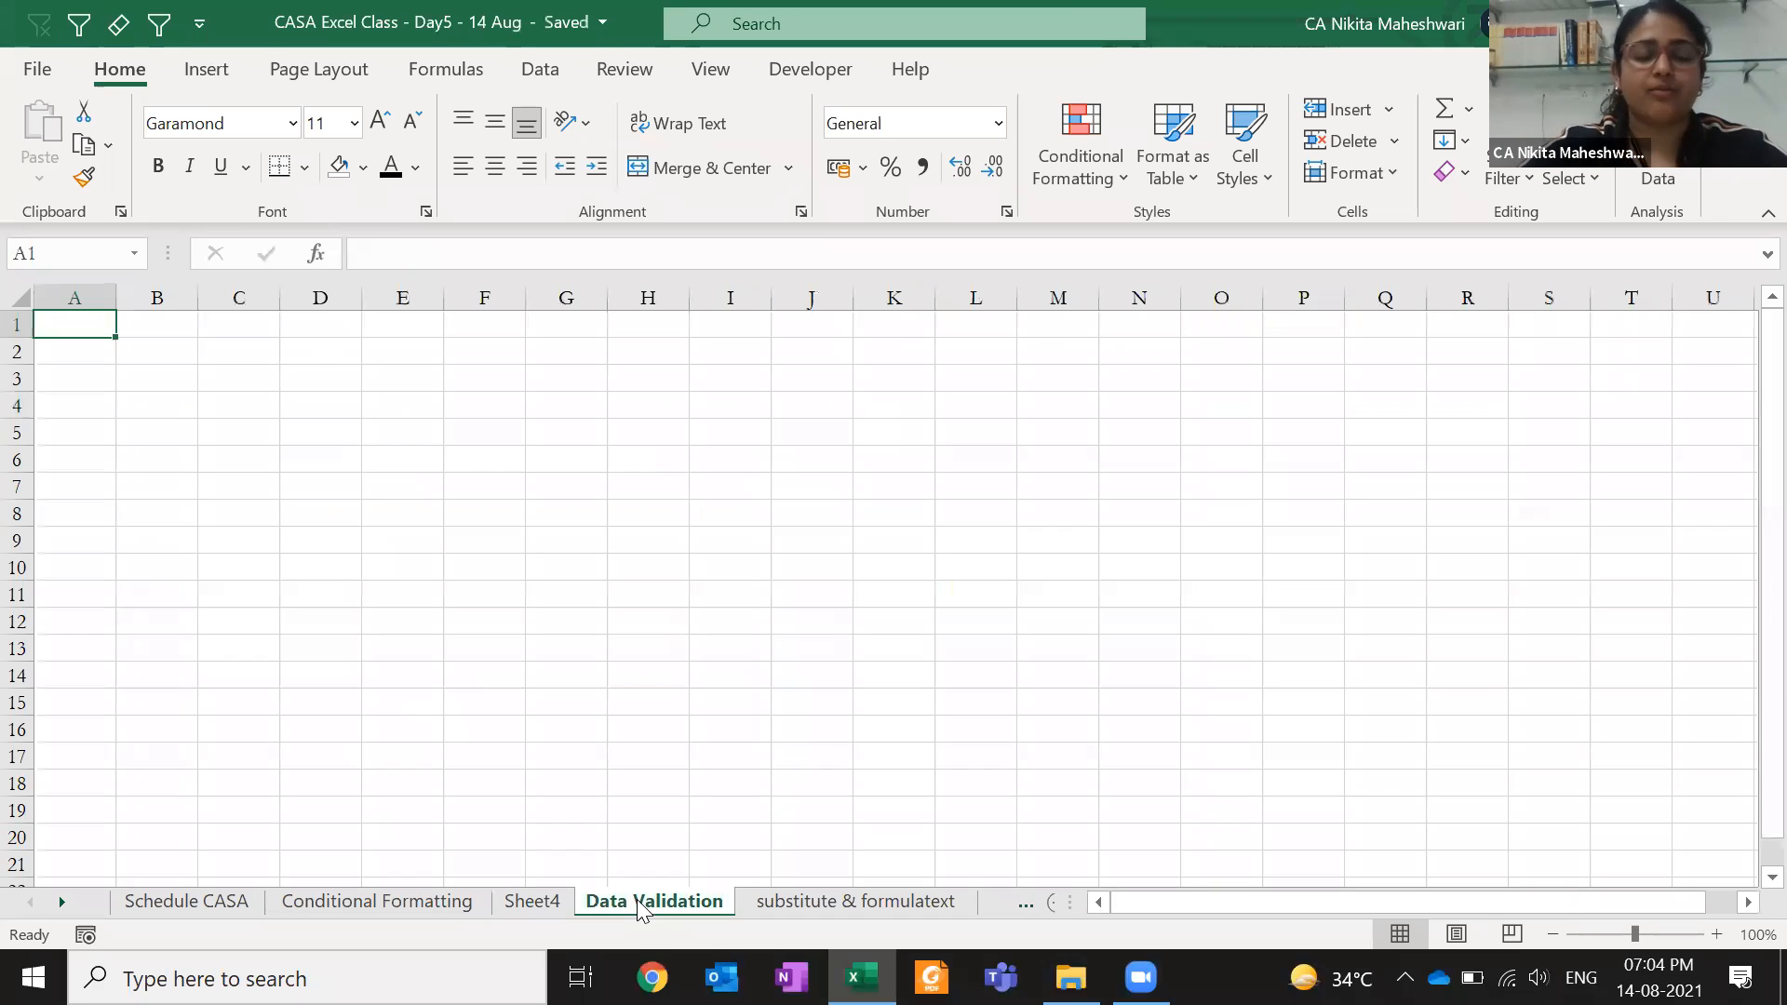
left_click(437, 544)
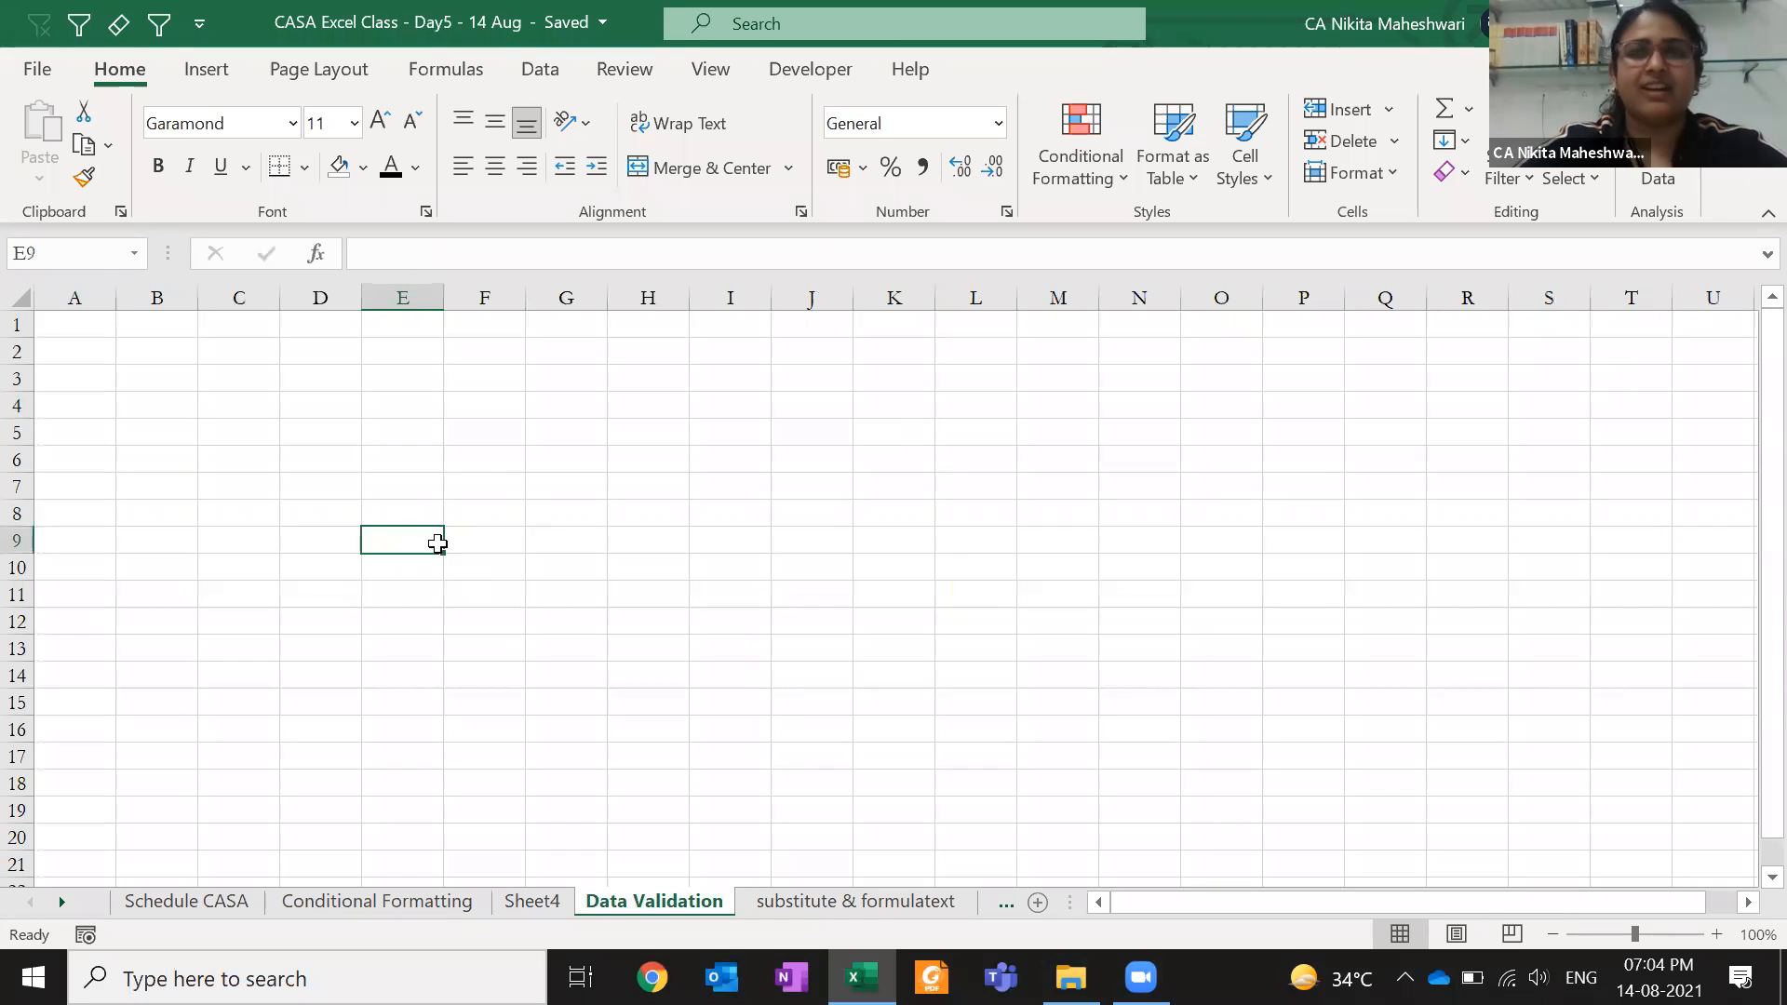
key("Up")
key("Up")
key("Up")
key("Up")
key("Up")
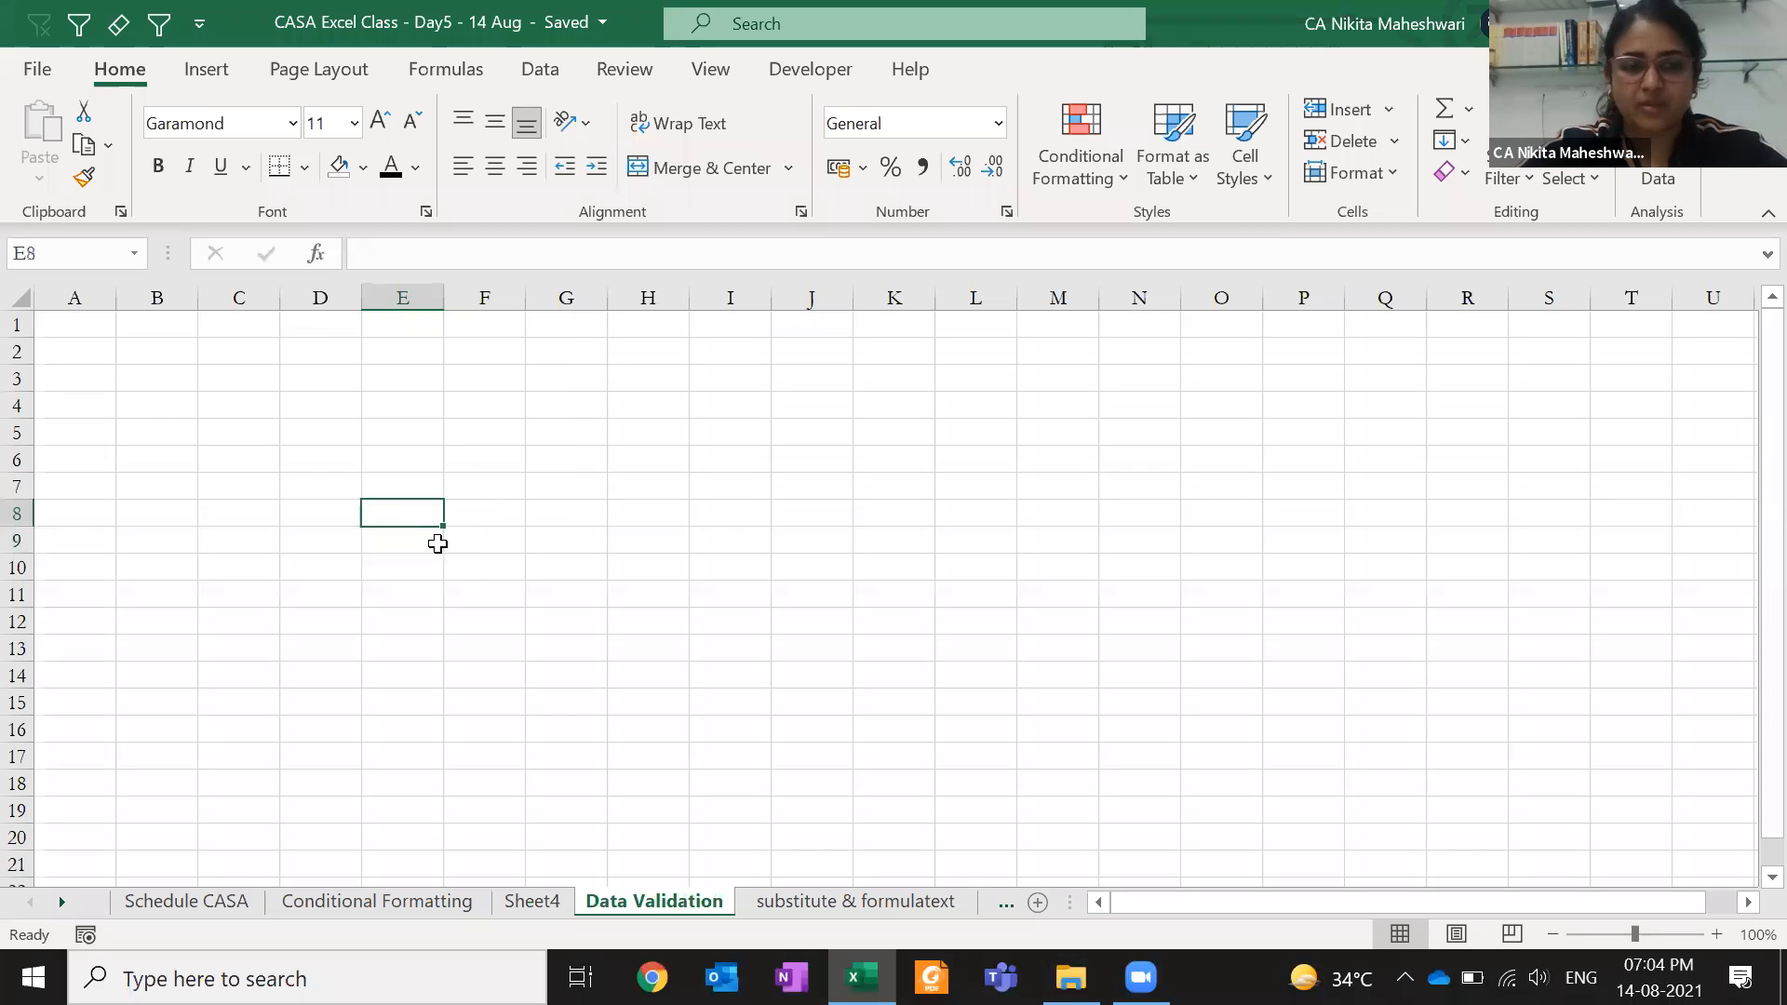
key("ctrl+Page_Up")
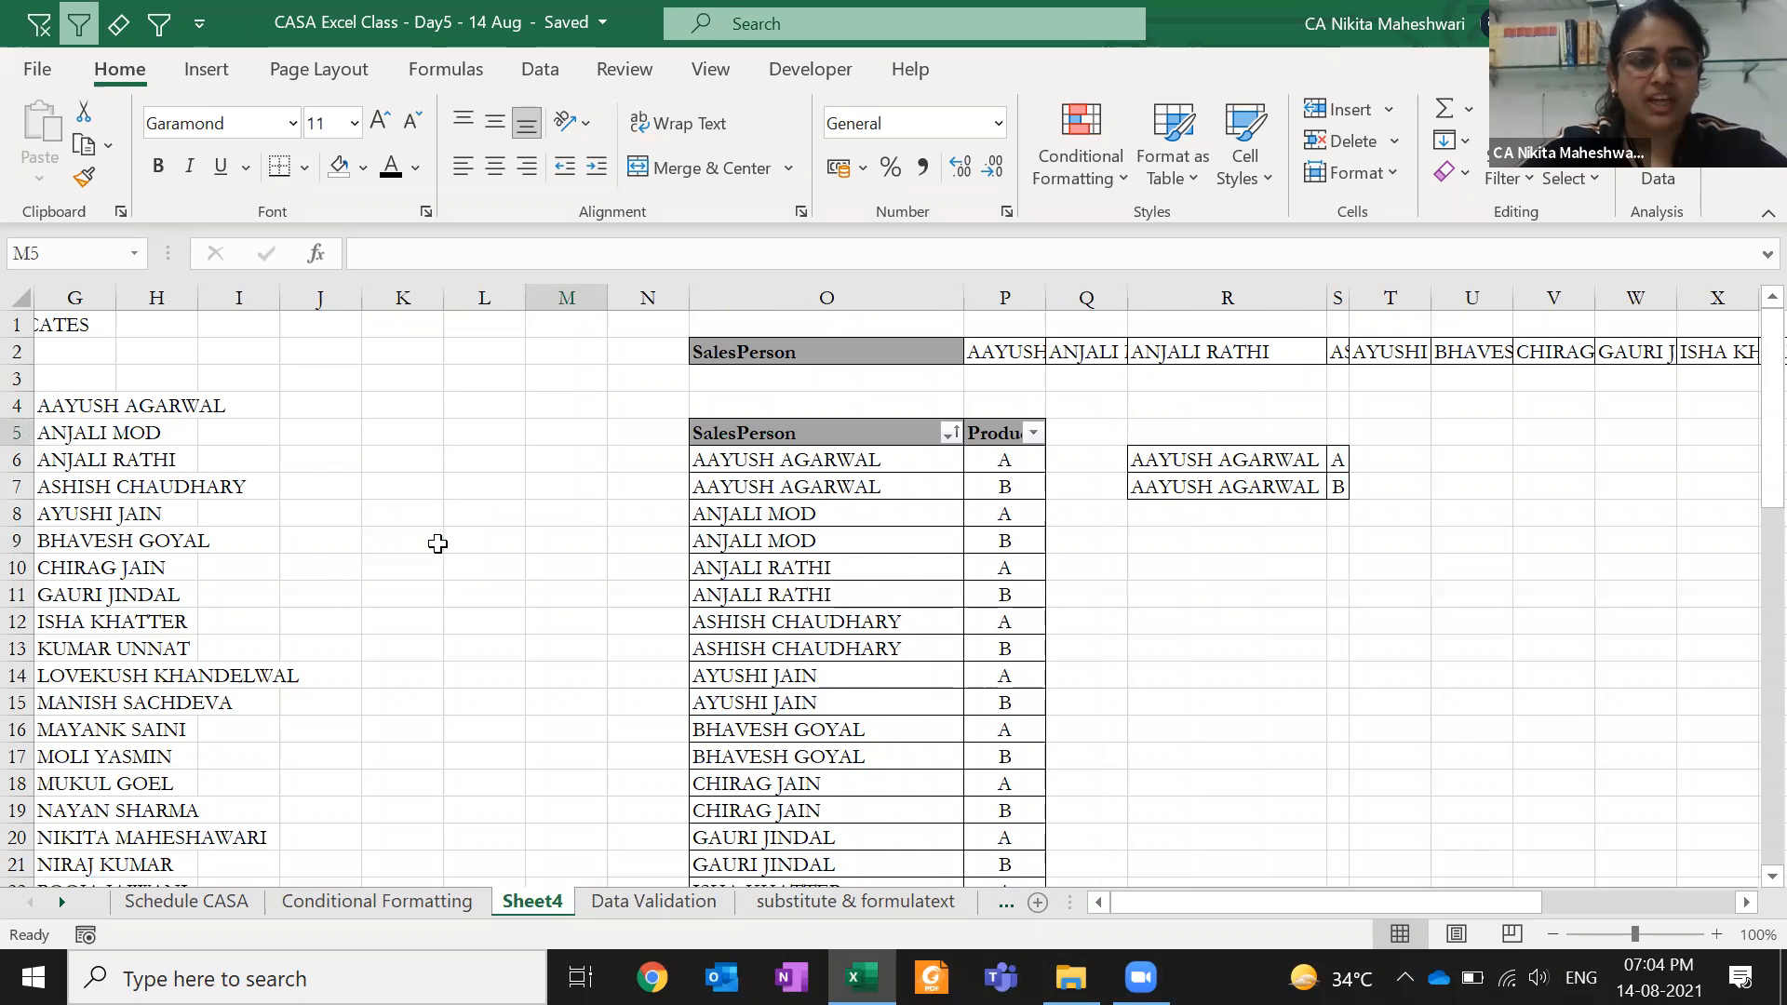
key("ctrl+Page_Up")
key("Left")
key("Left")
key("Left")
key("Left")
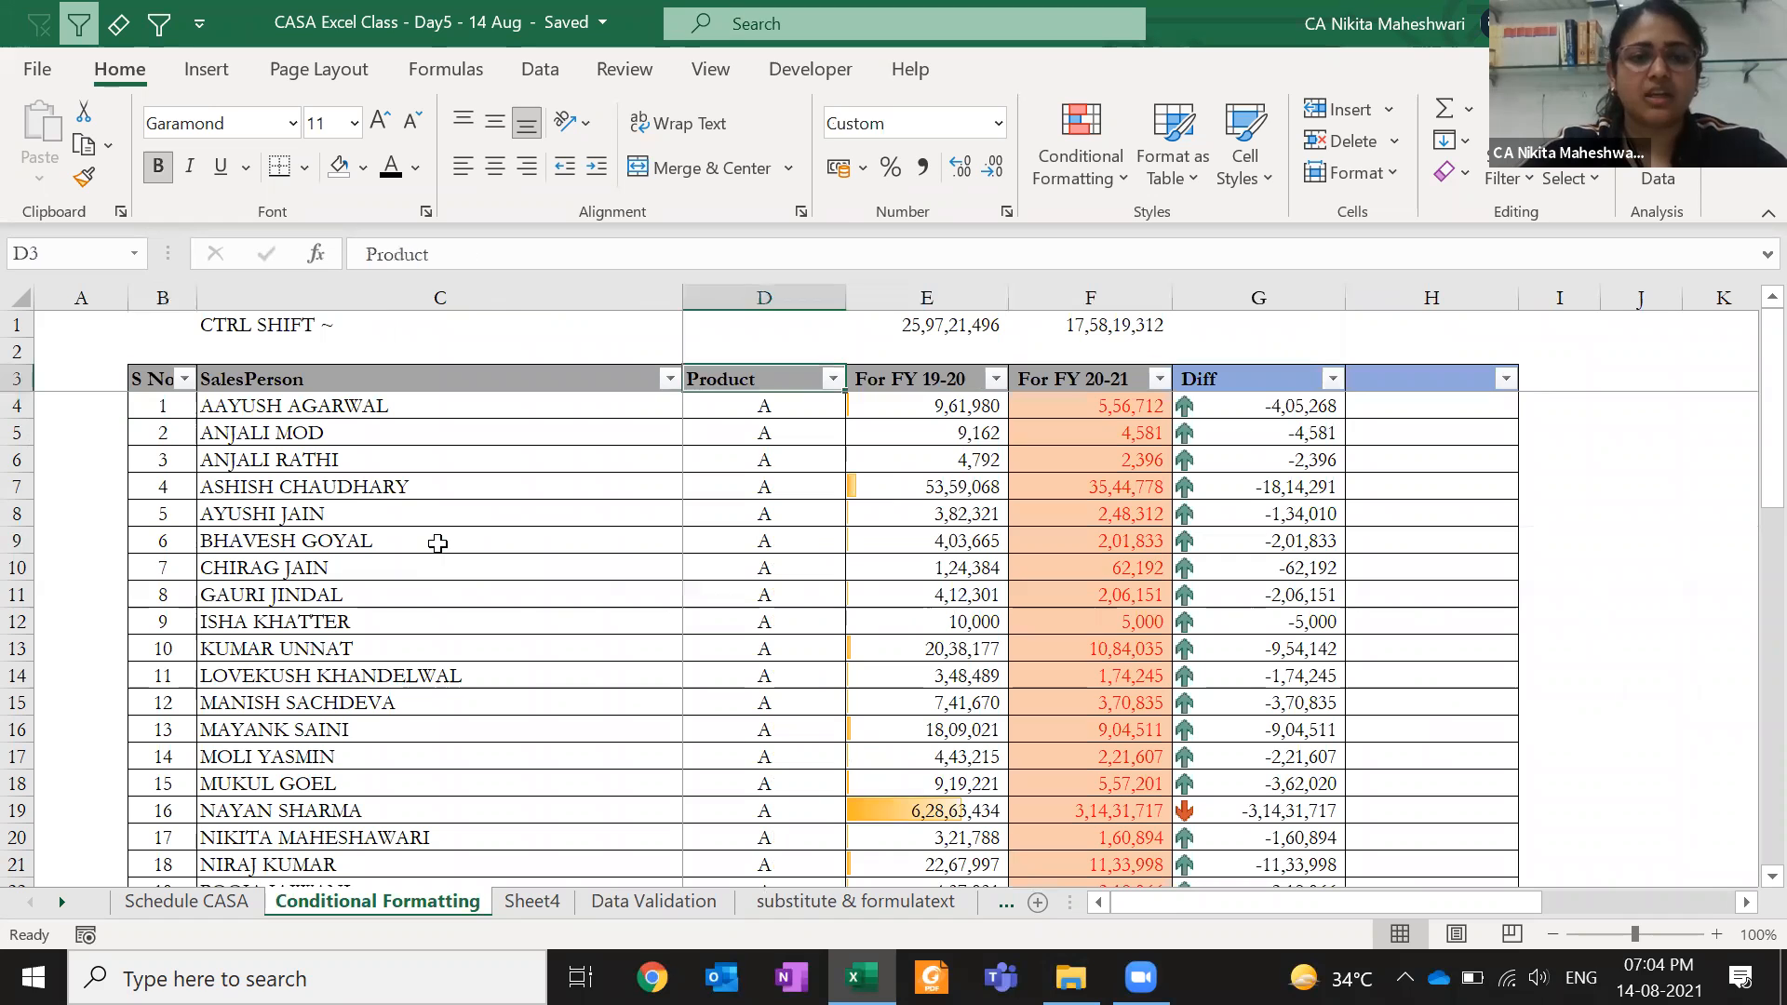
key("ctrl+shift+Down")
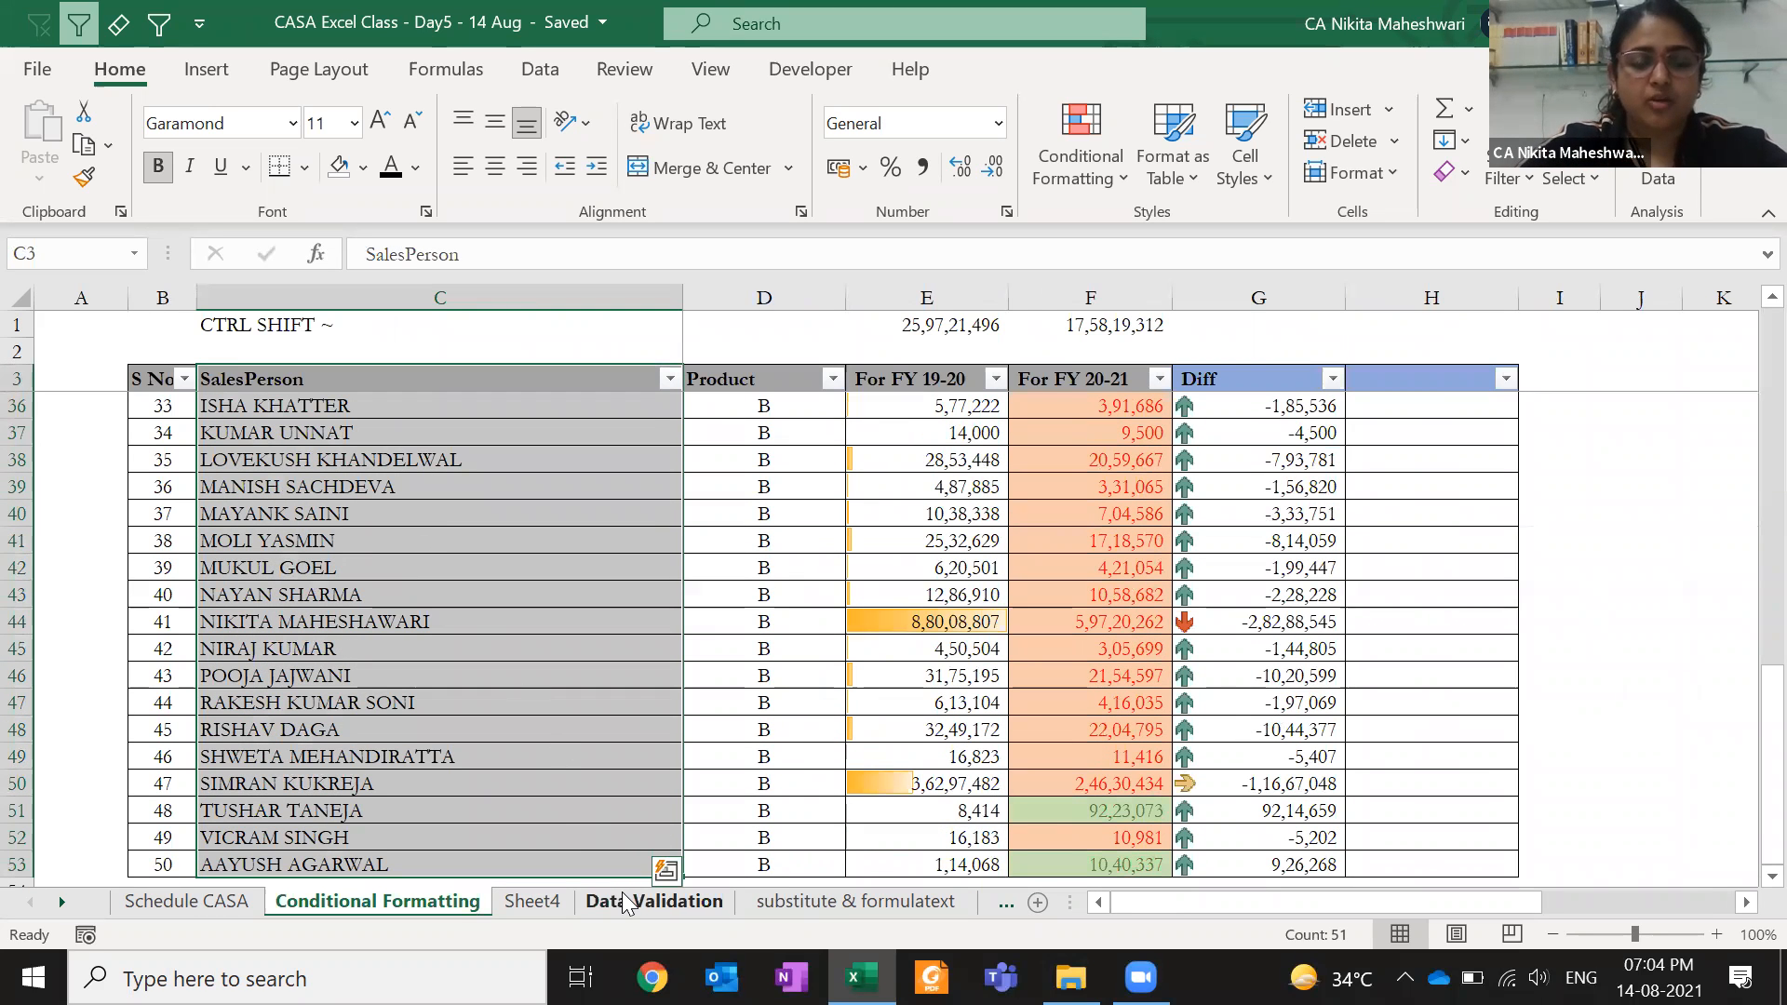
left_click(652, 901)
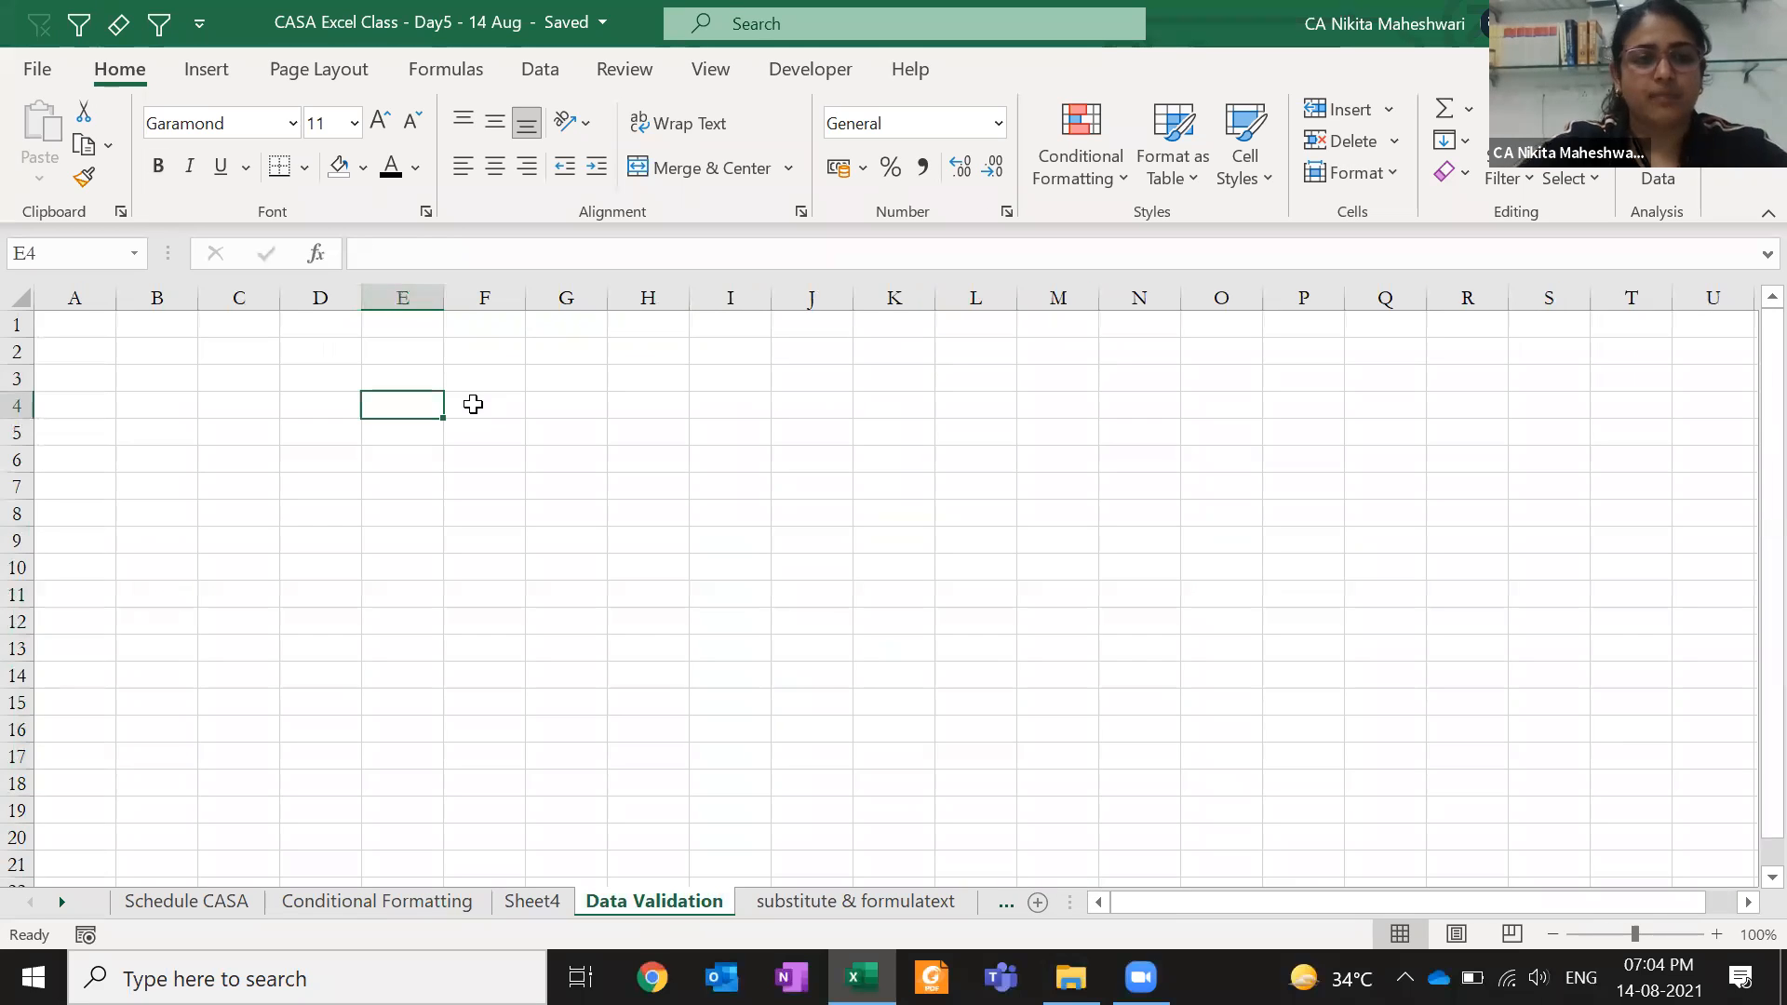
- Fill cell E4 orange and widen column E considerably
left_click(362, 167)
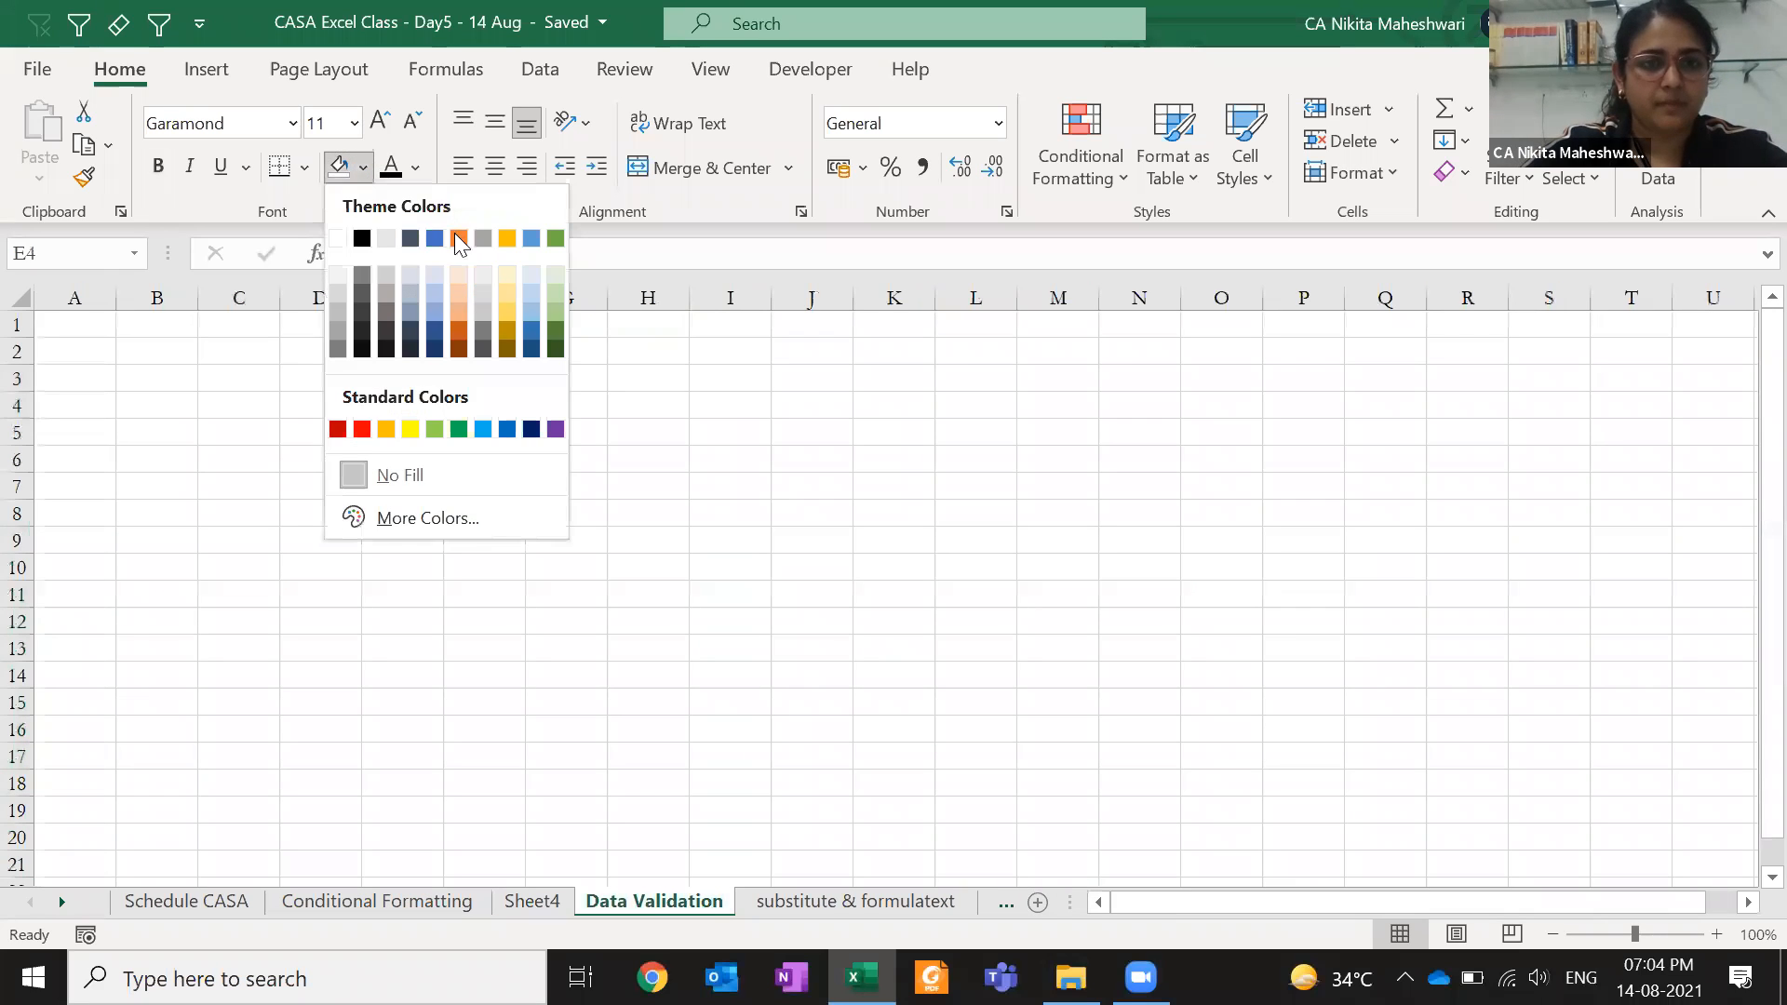
left_click(457, 238)
left_click_drag(444, 298, 822, 323)
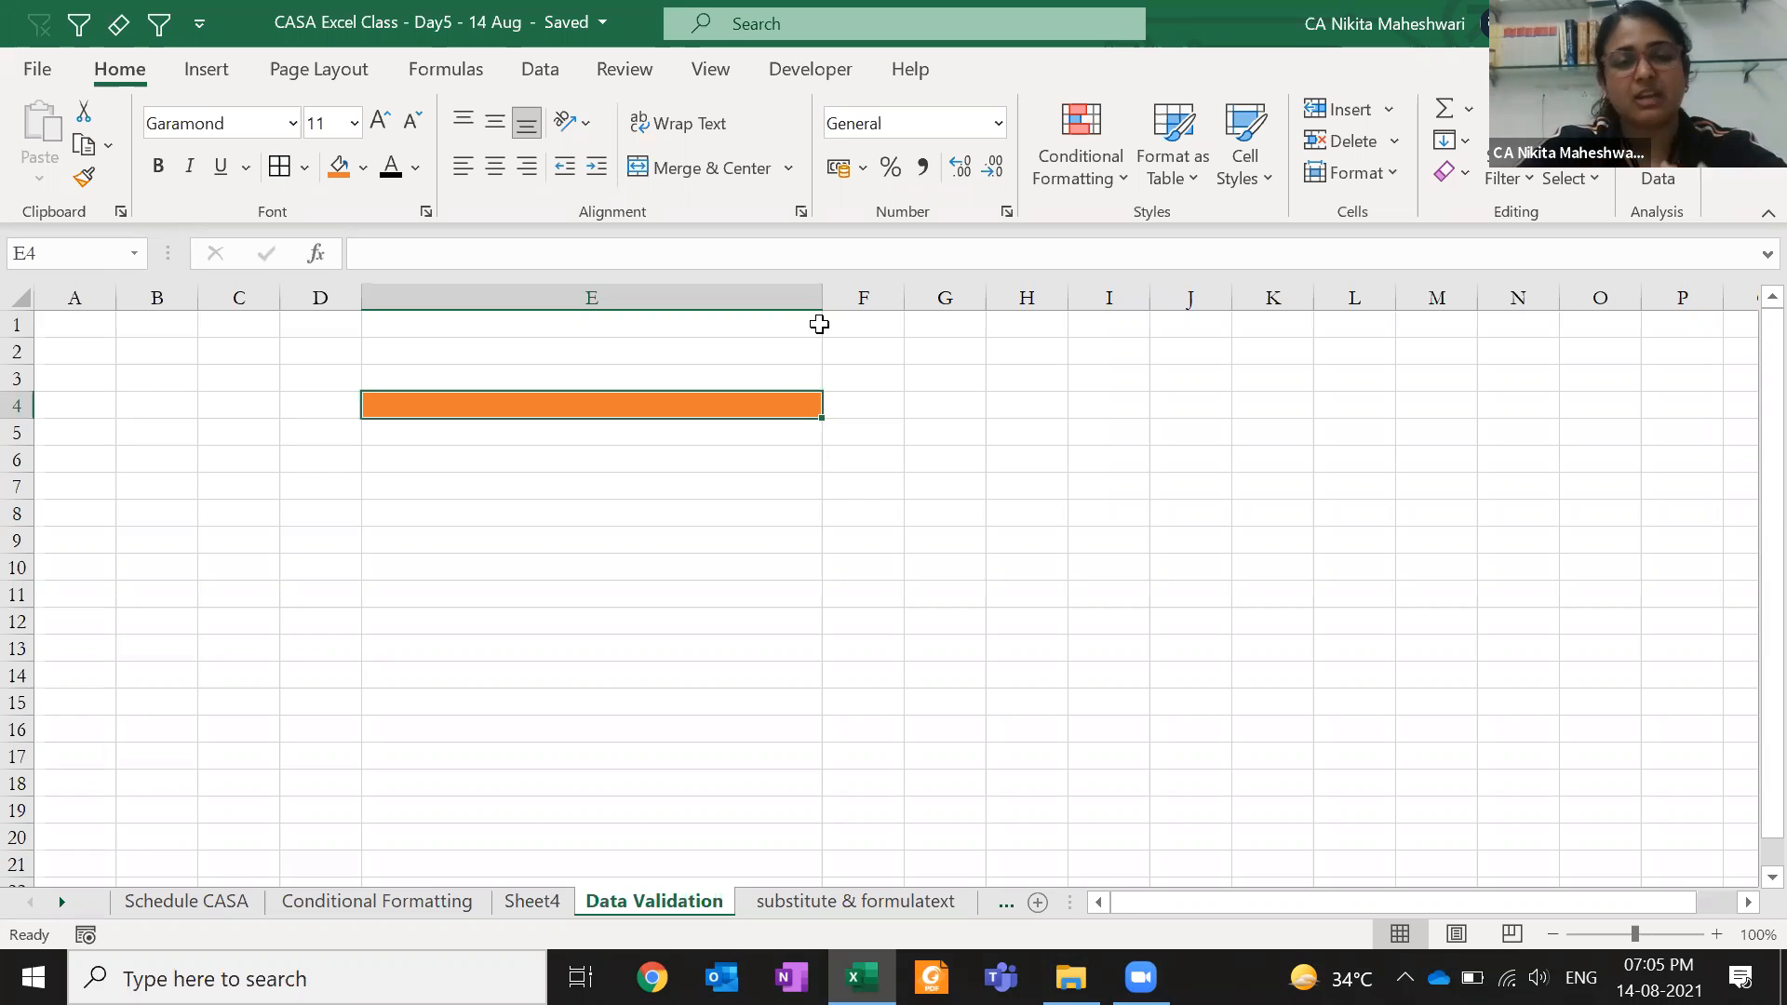
- Label D4 'SALES PERSON' and autofit column D to the text
key("Left")
type("S")
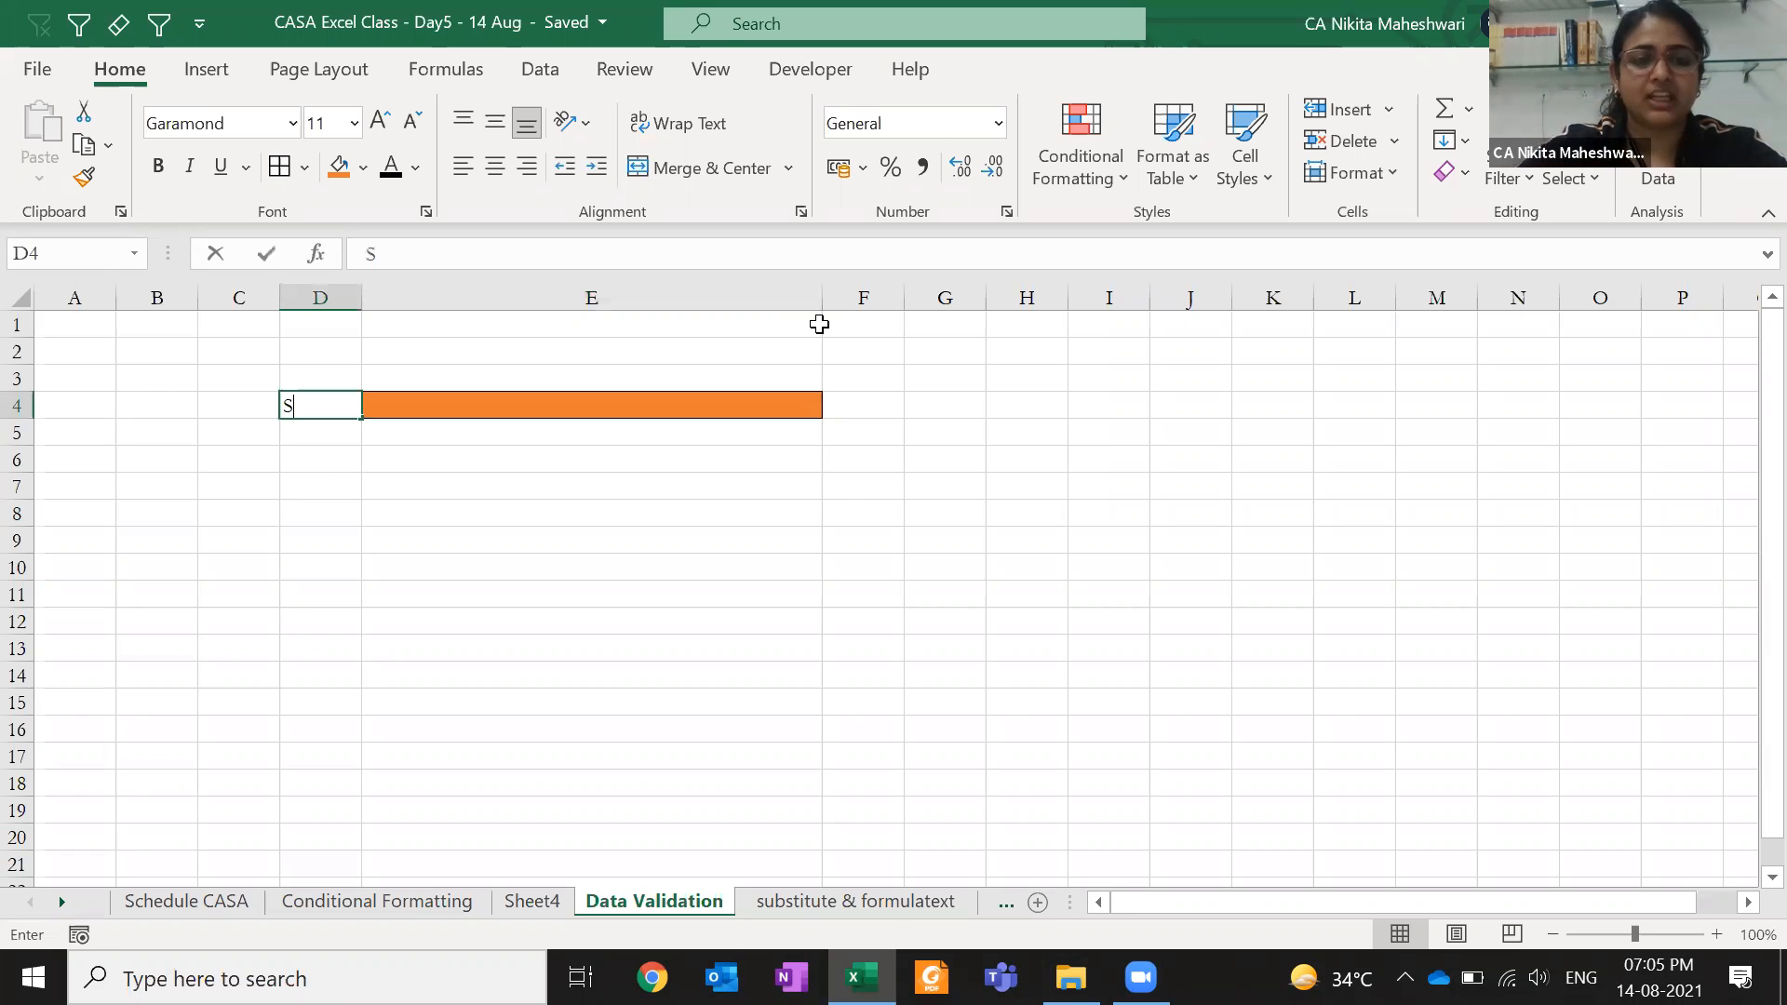
type("ALES PERSON")
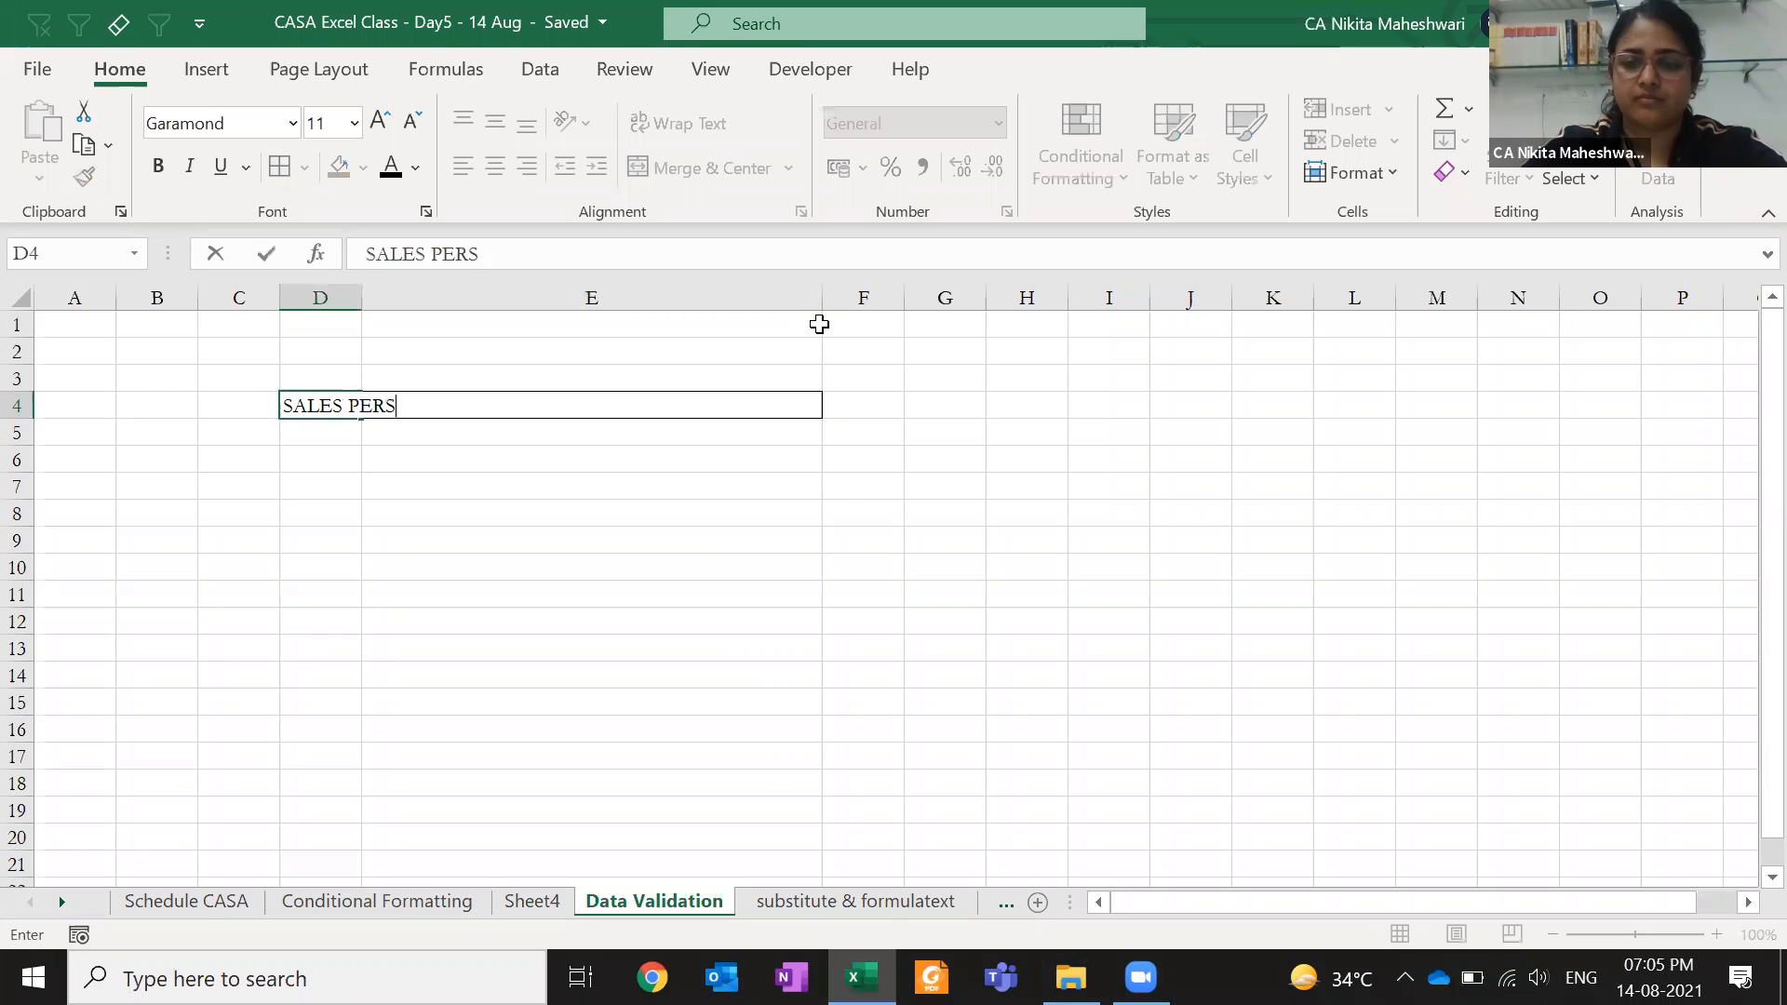
key("ctrl+Return")
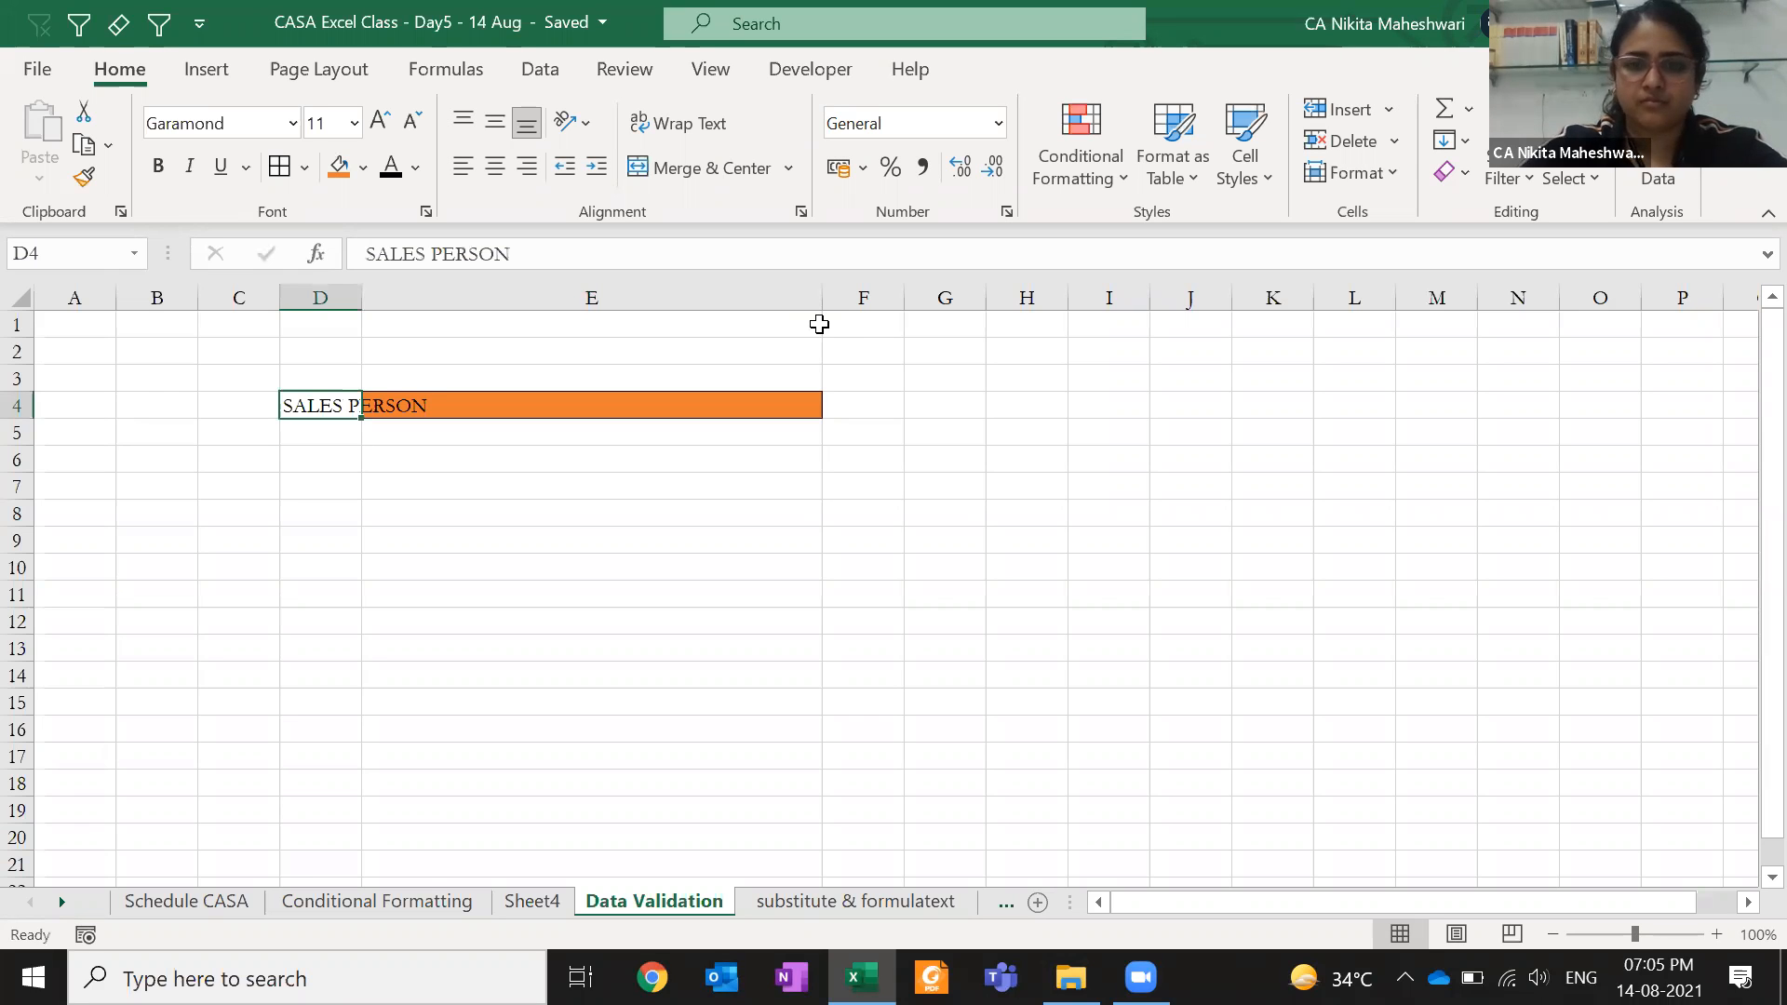
key("alt")
key("h")
key("o")
key("i")
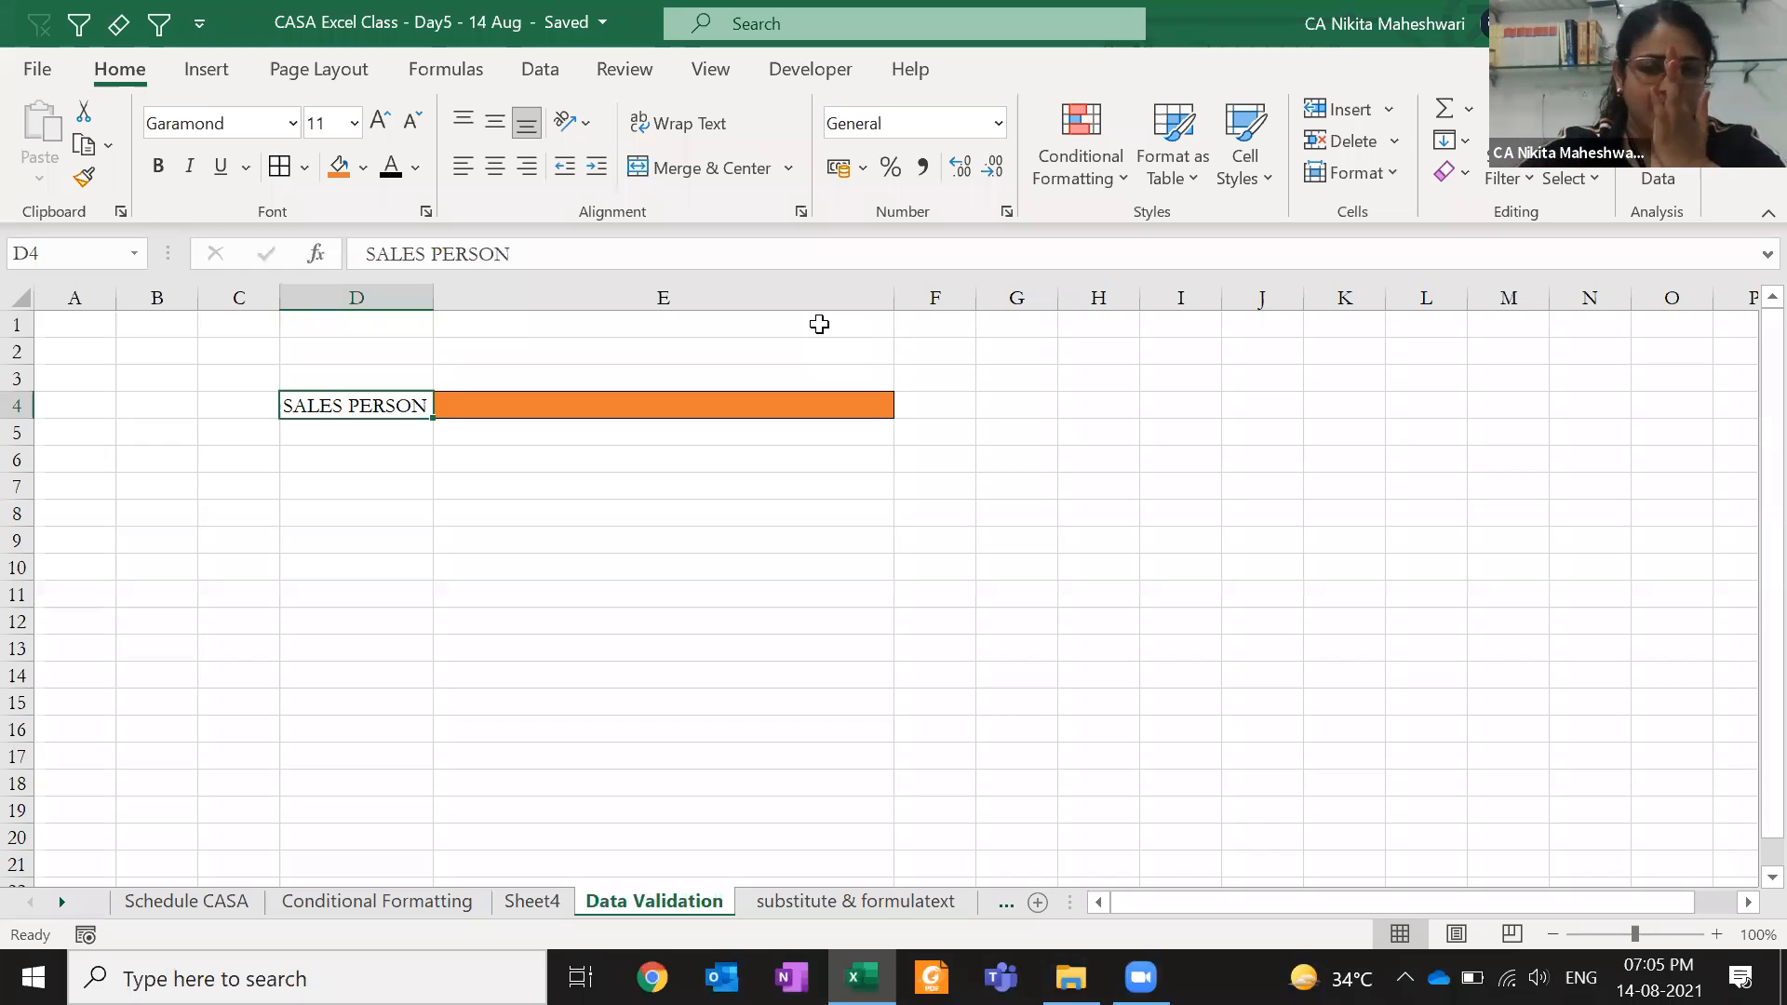
key("Right")
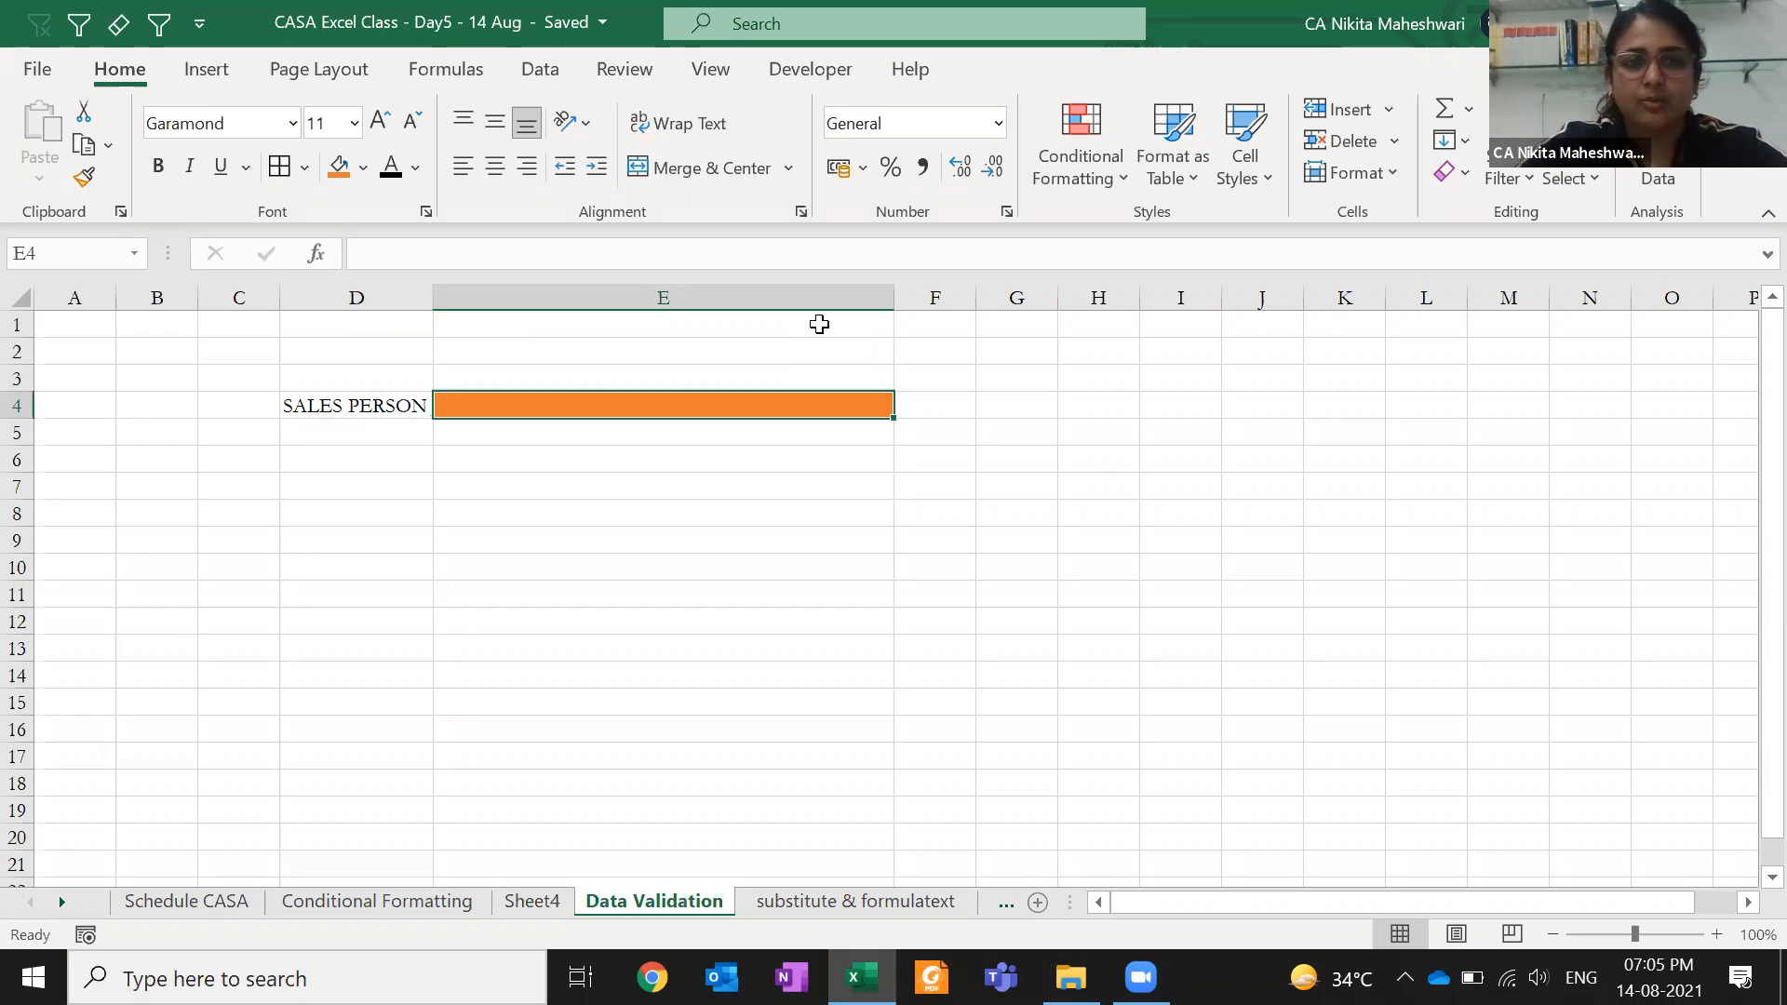
- Add List data validation to E4 with source A,B,C,D, then start retyping D4 as Product
left_click(542, 77)
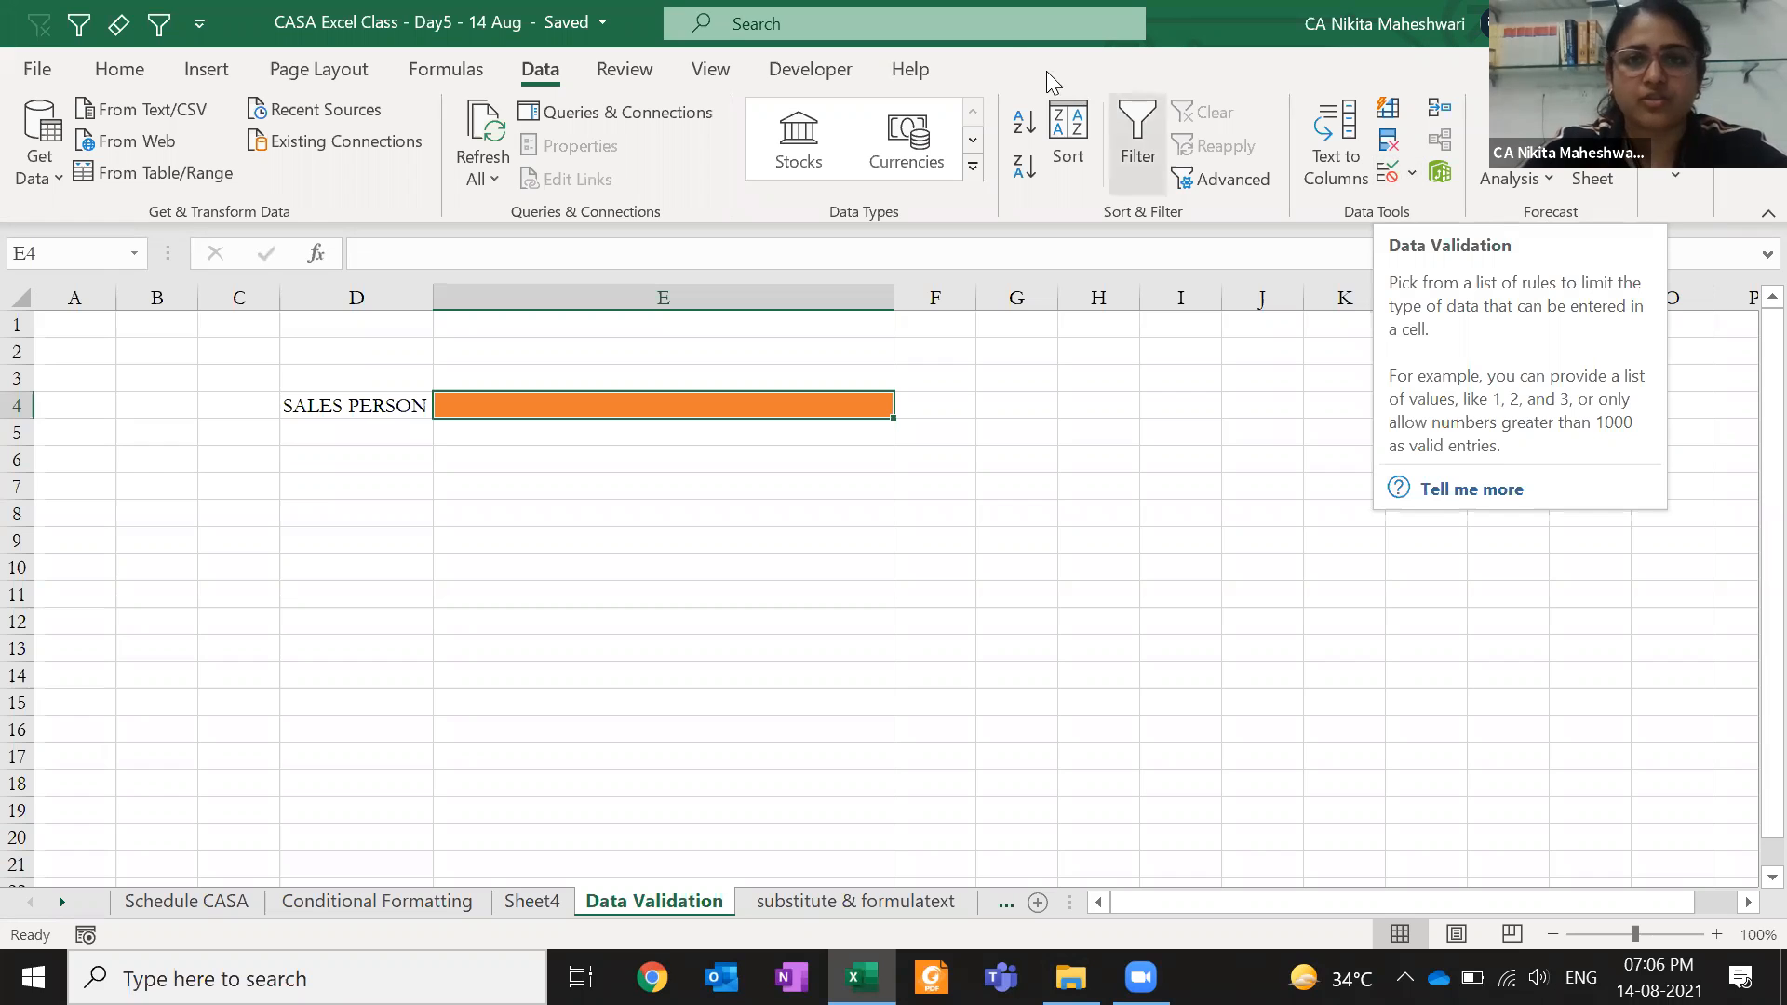
left_click(1003, 41)
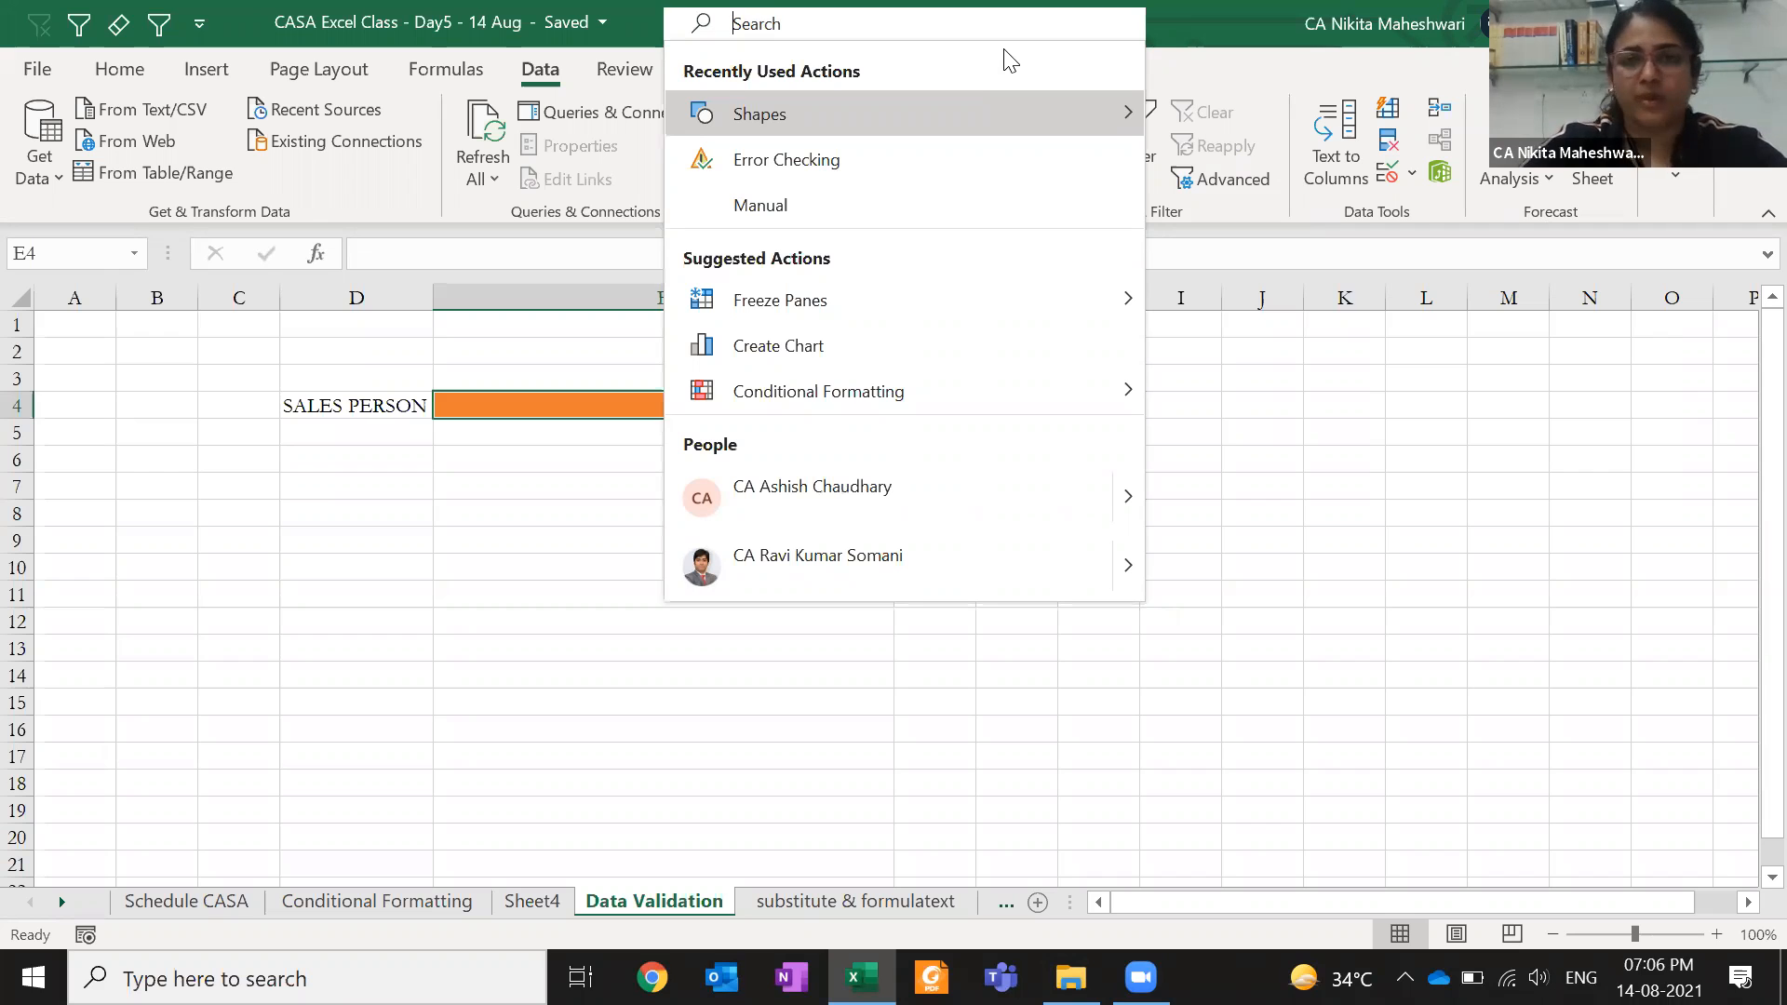
left_click(1408, 177)
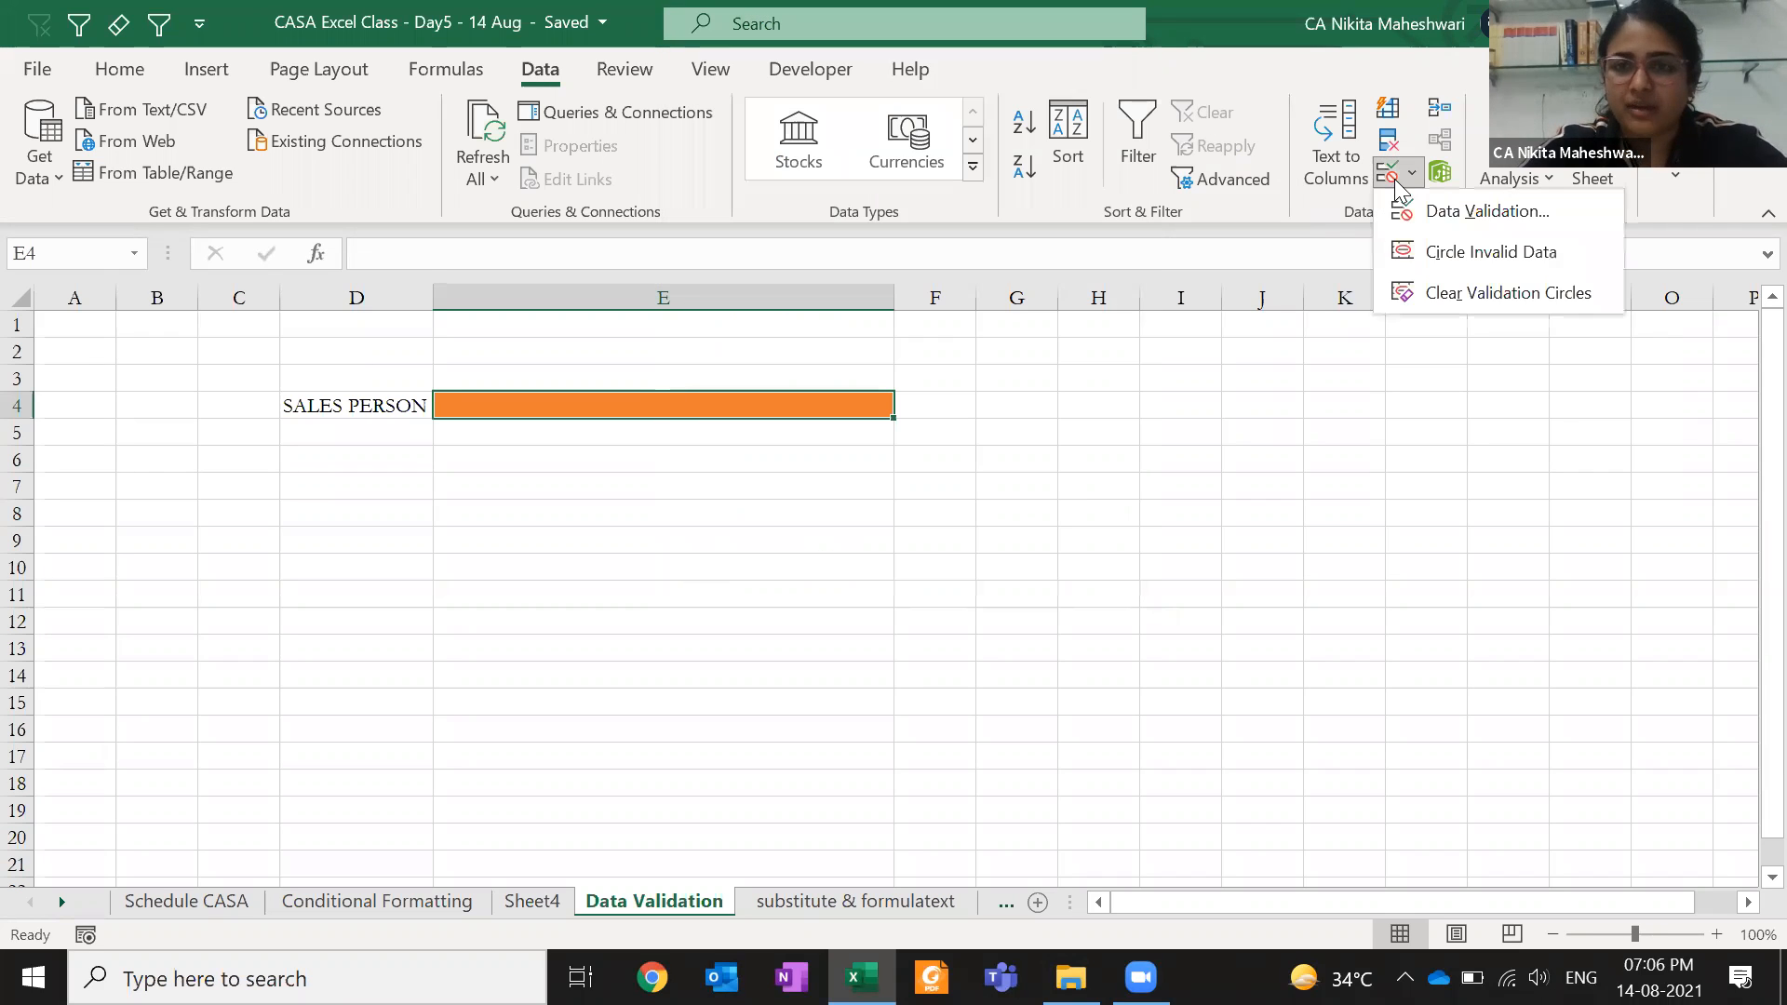
left_click(1421, 213)
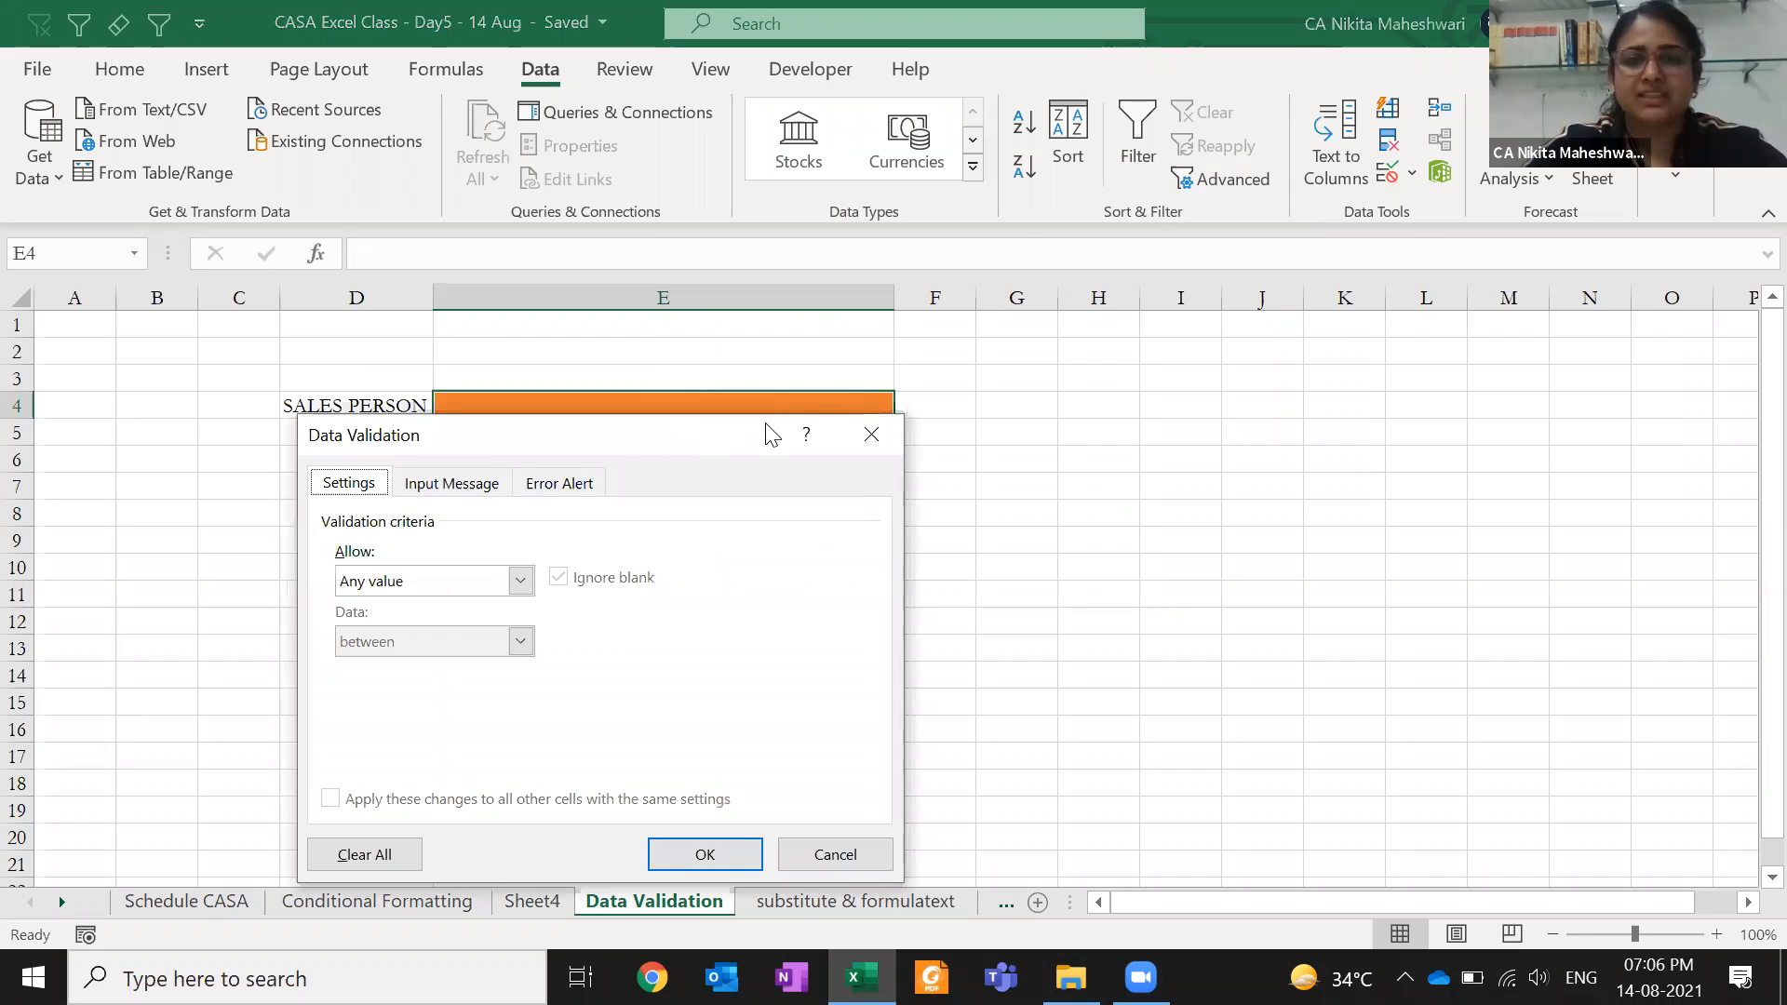
left_click_drag(772, 434, 1430, 109)
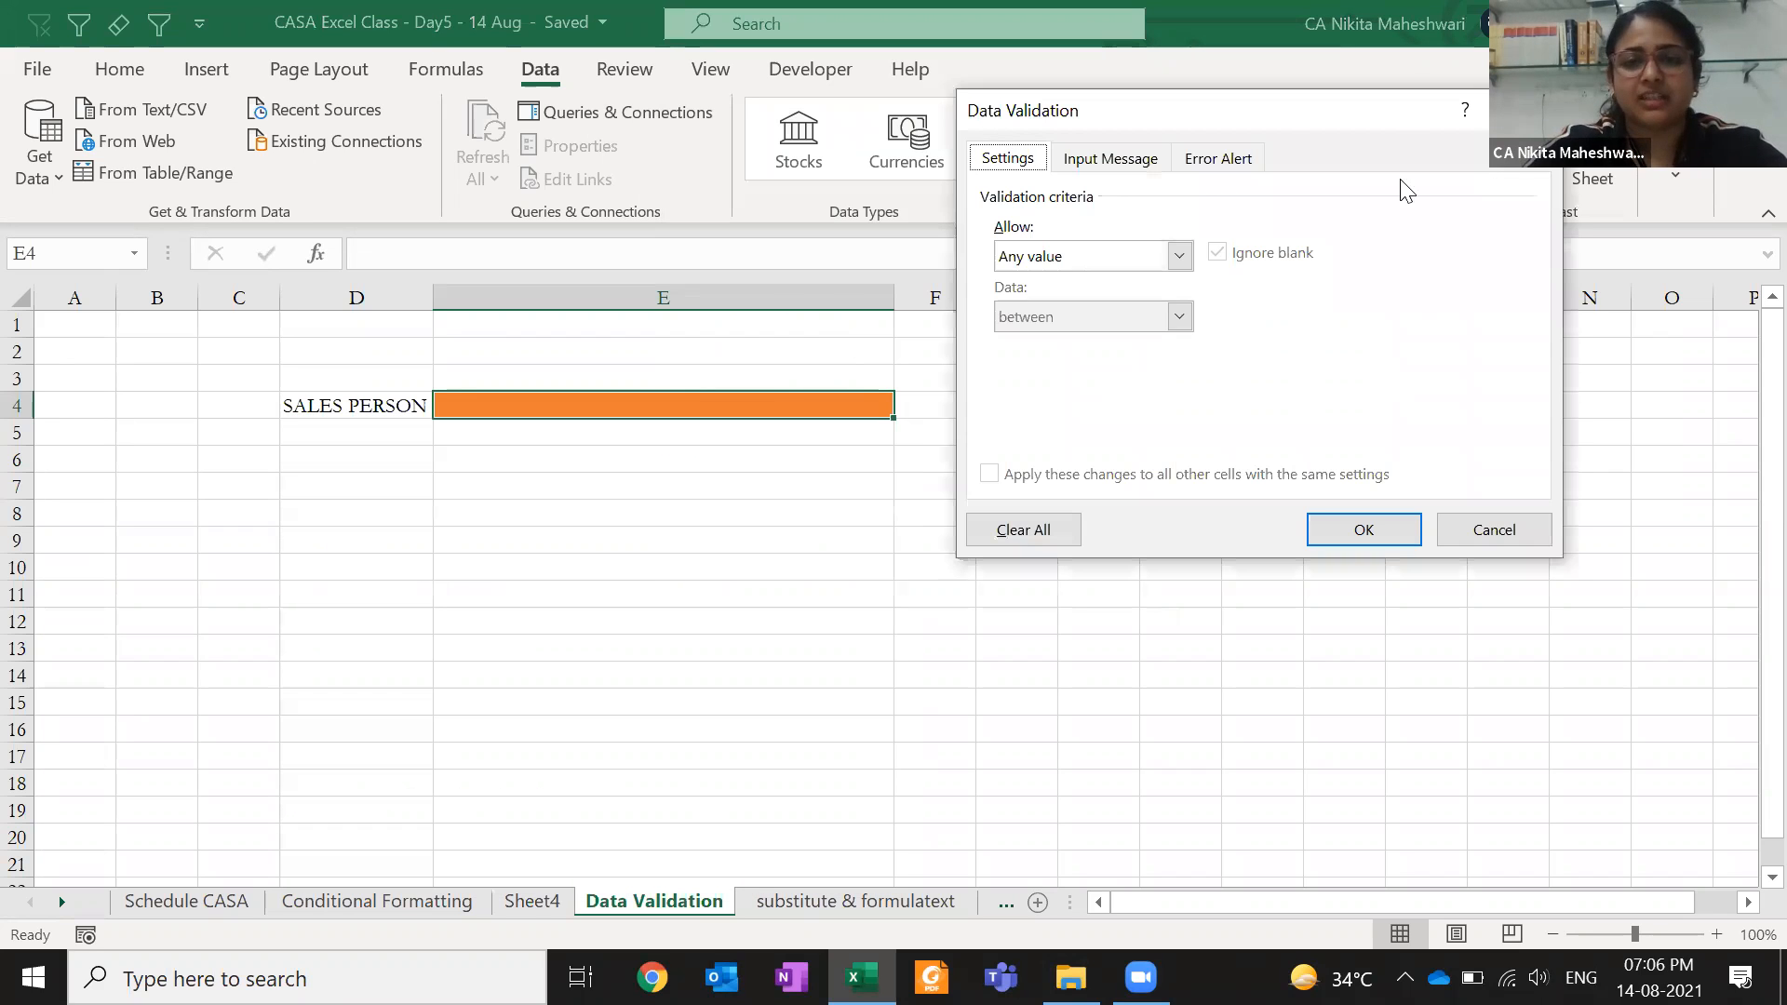
left_click(1103, 259)
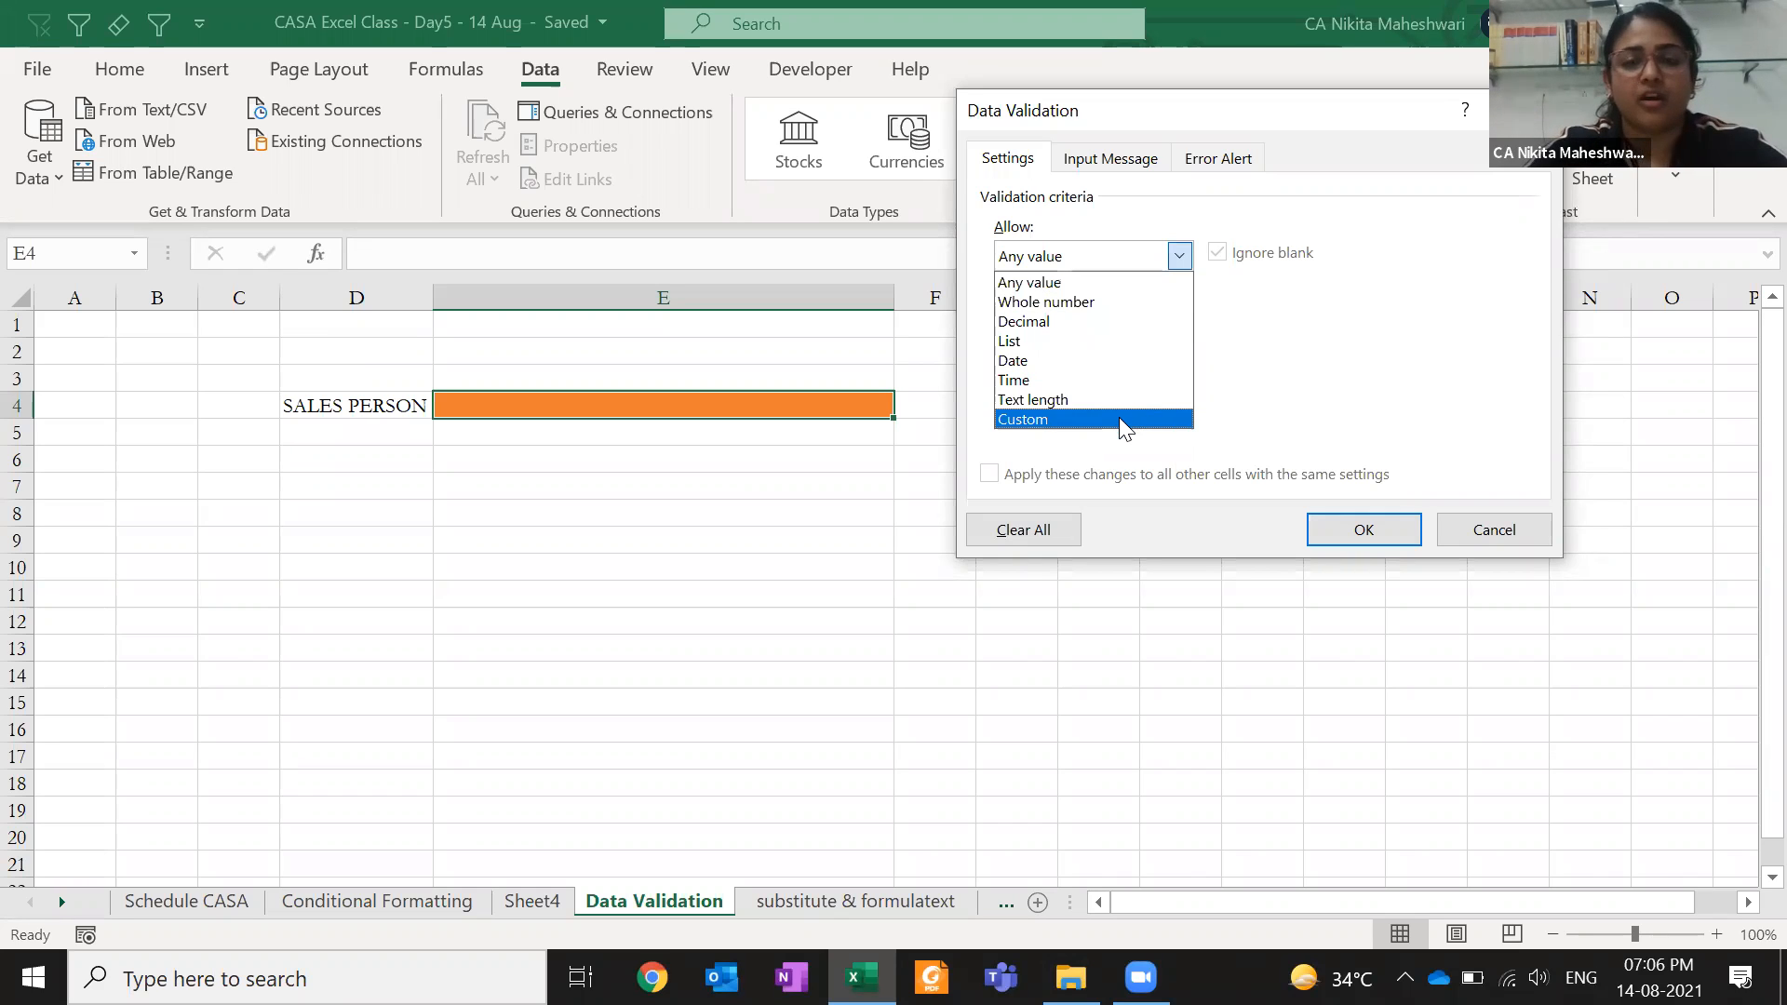
left_click(1117, 341)
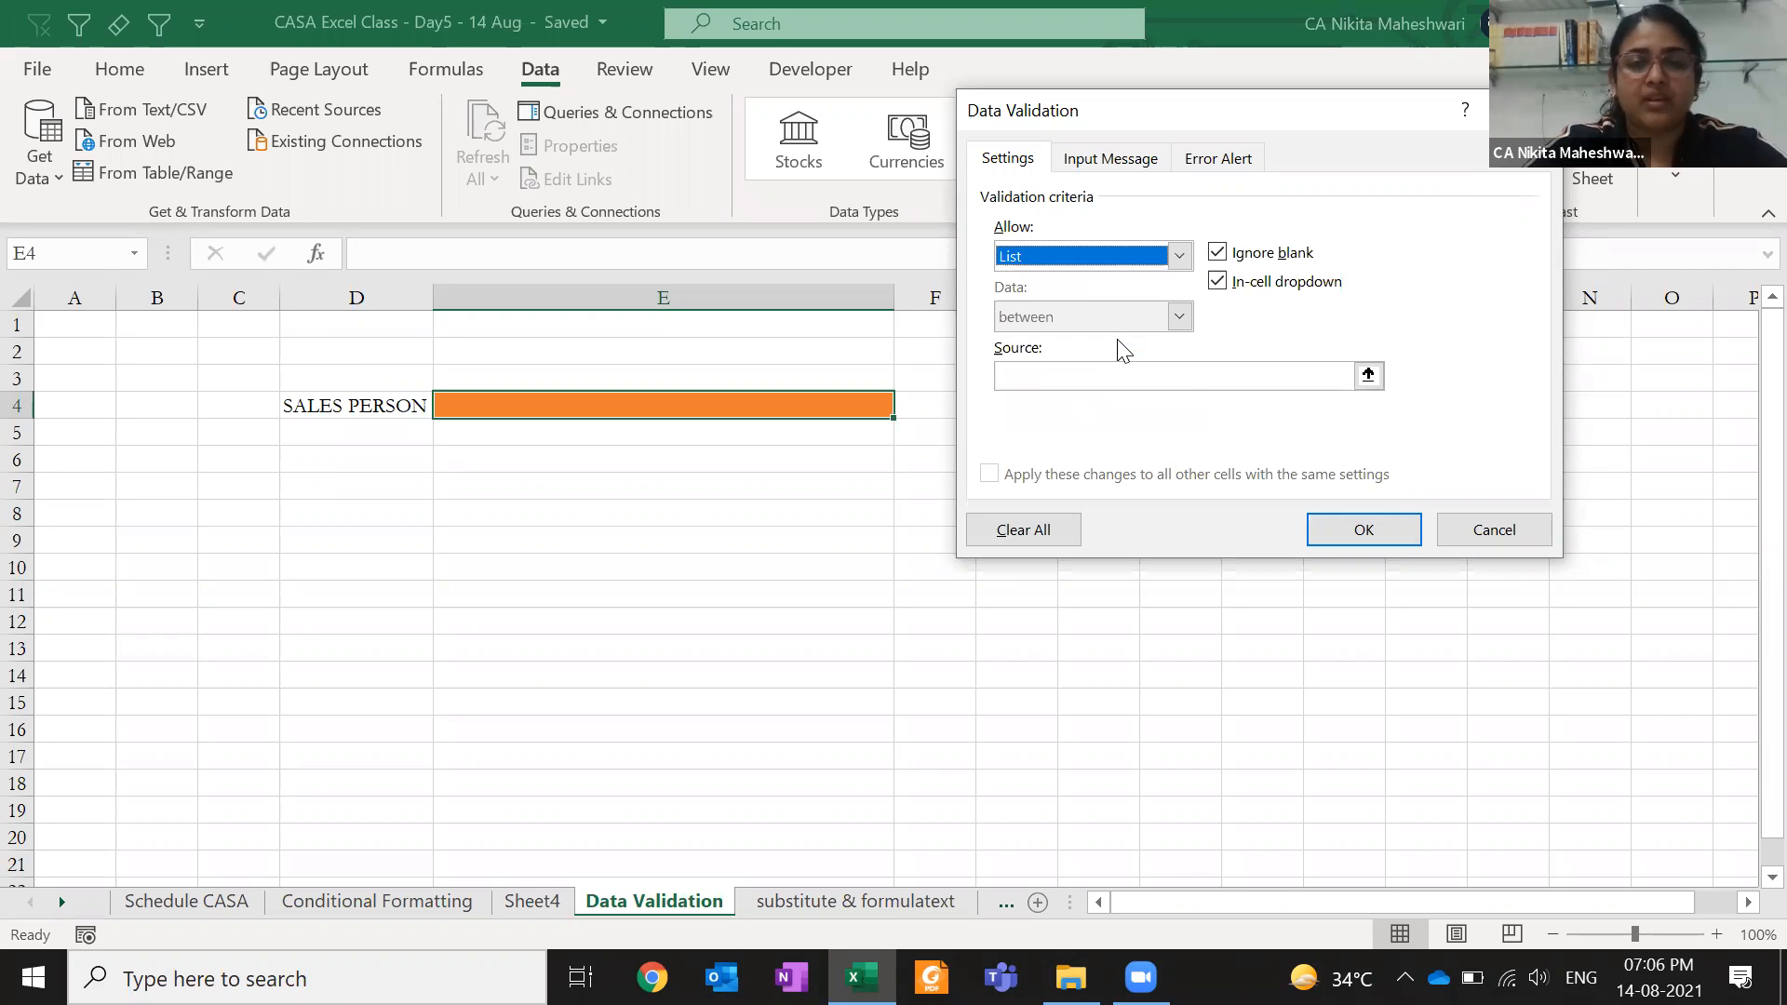
left_click(1095, 381)
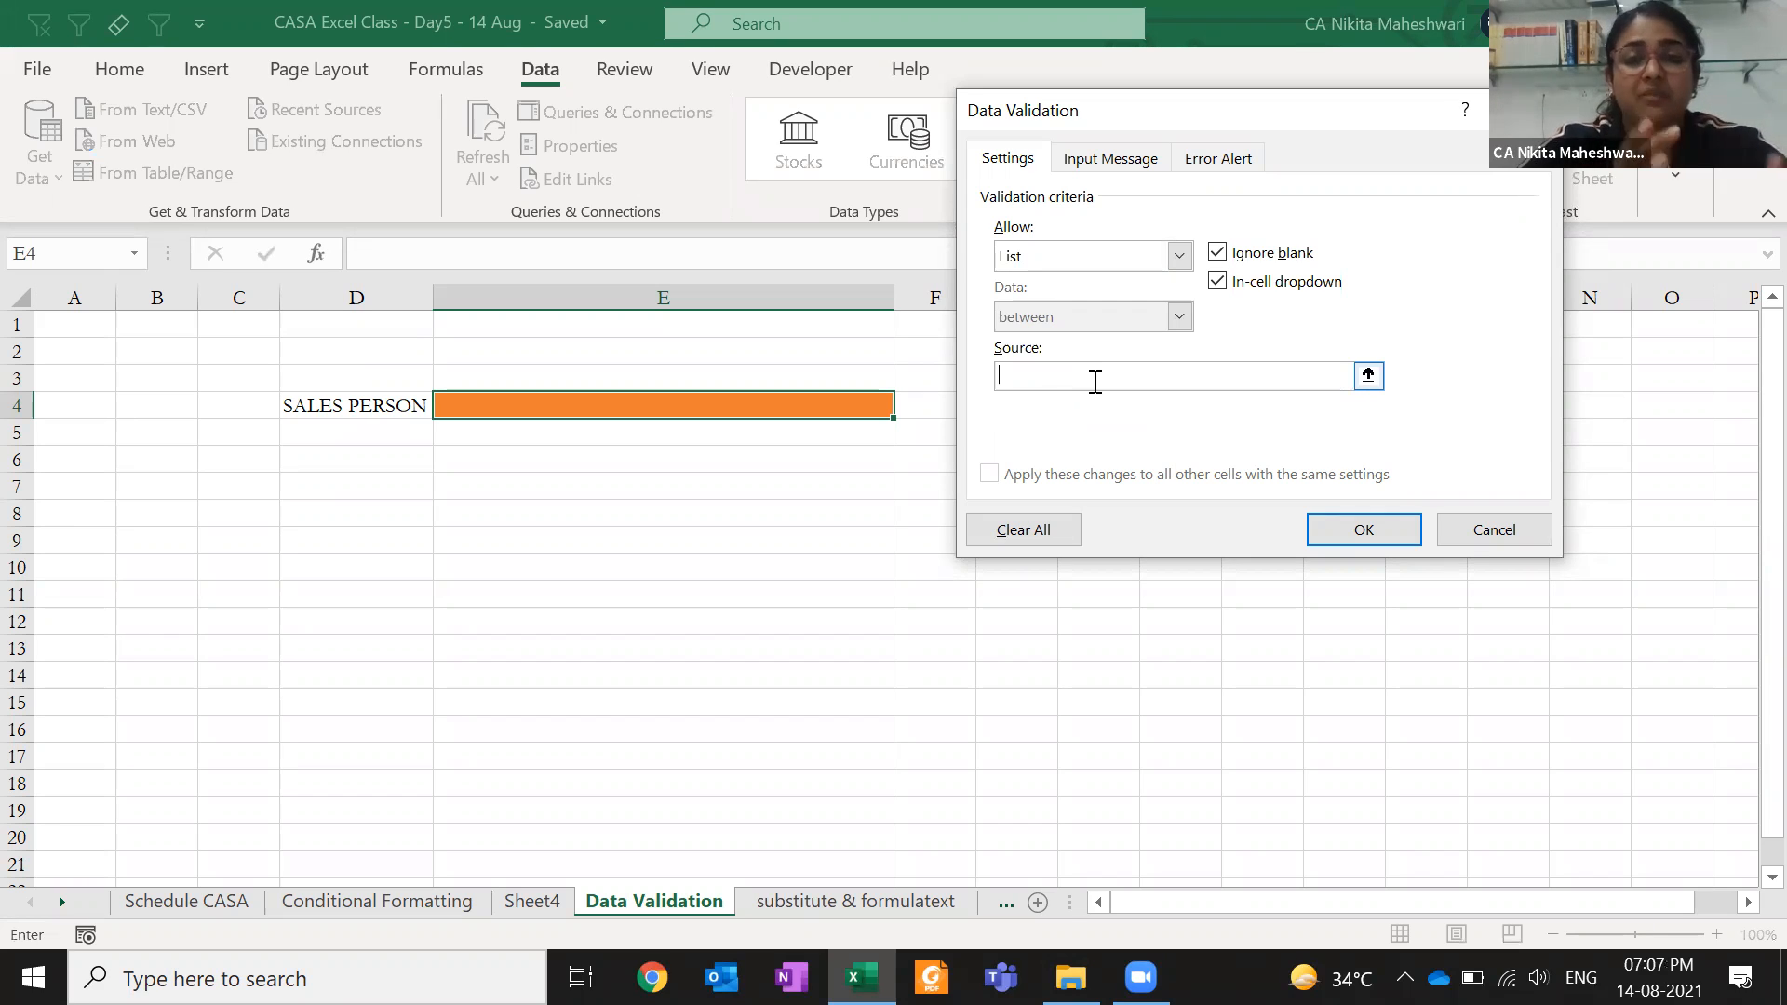
type("A,B")
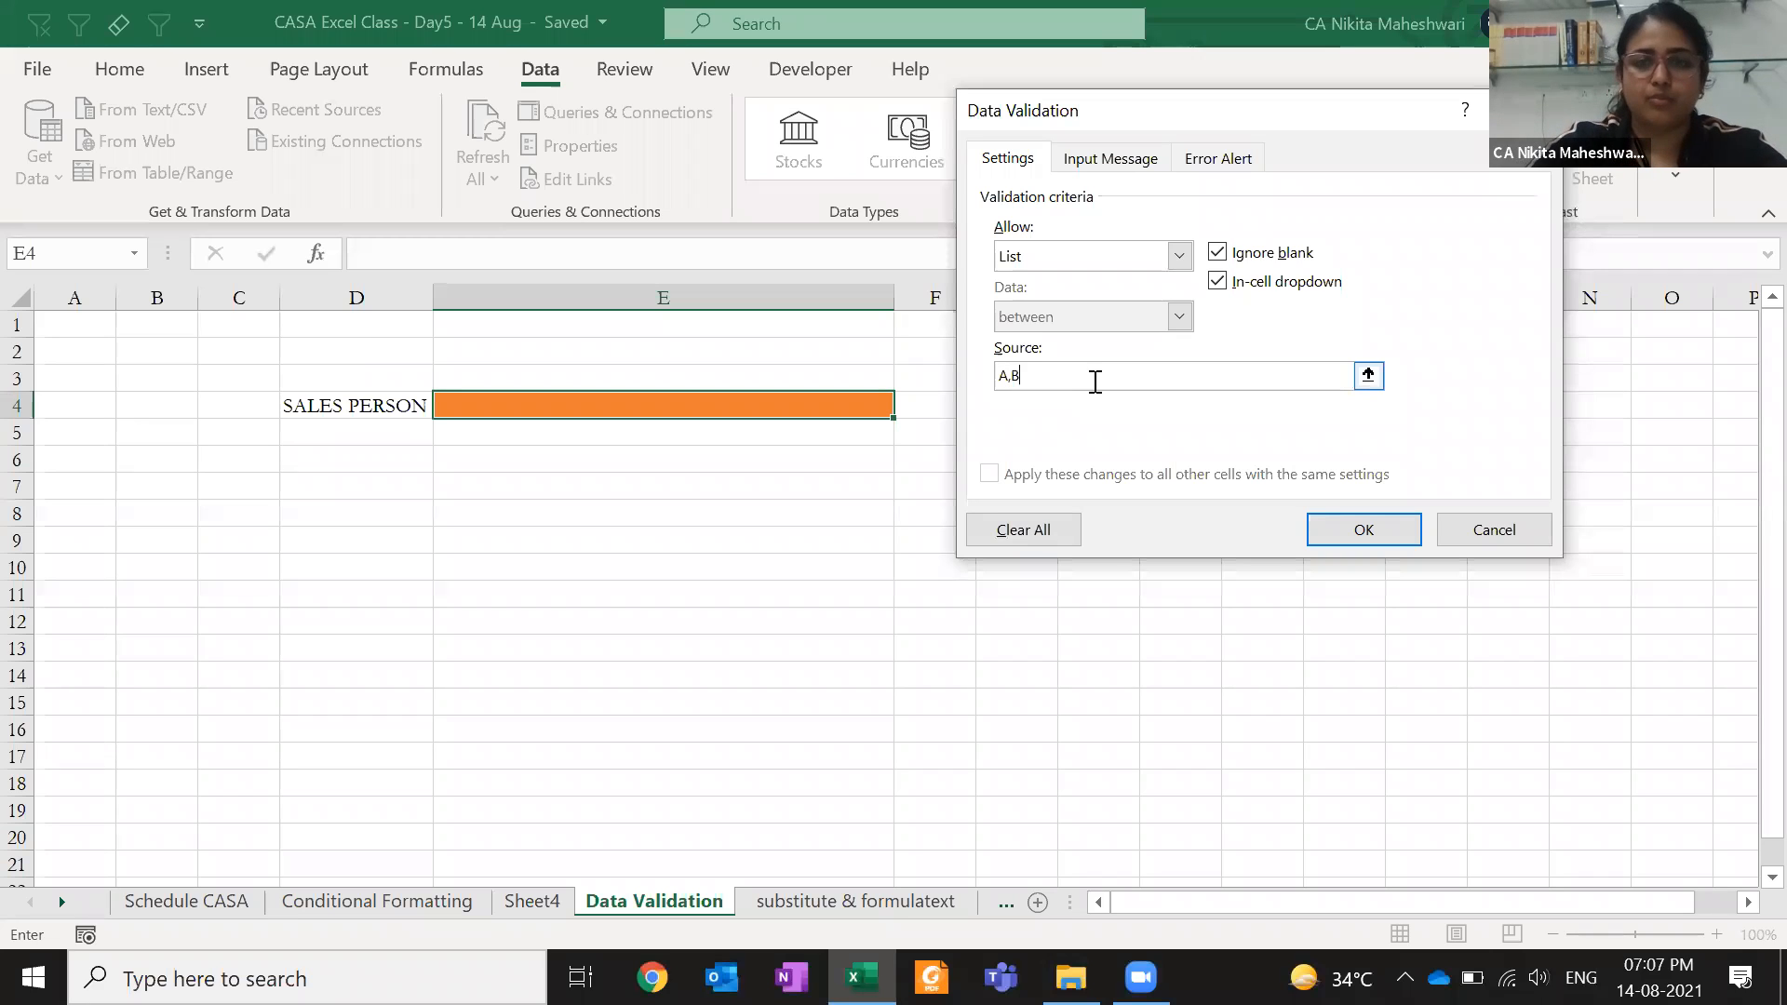
type(",C,D")
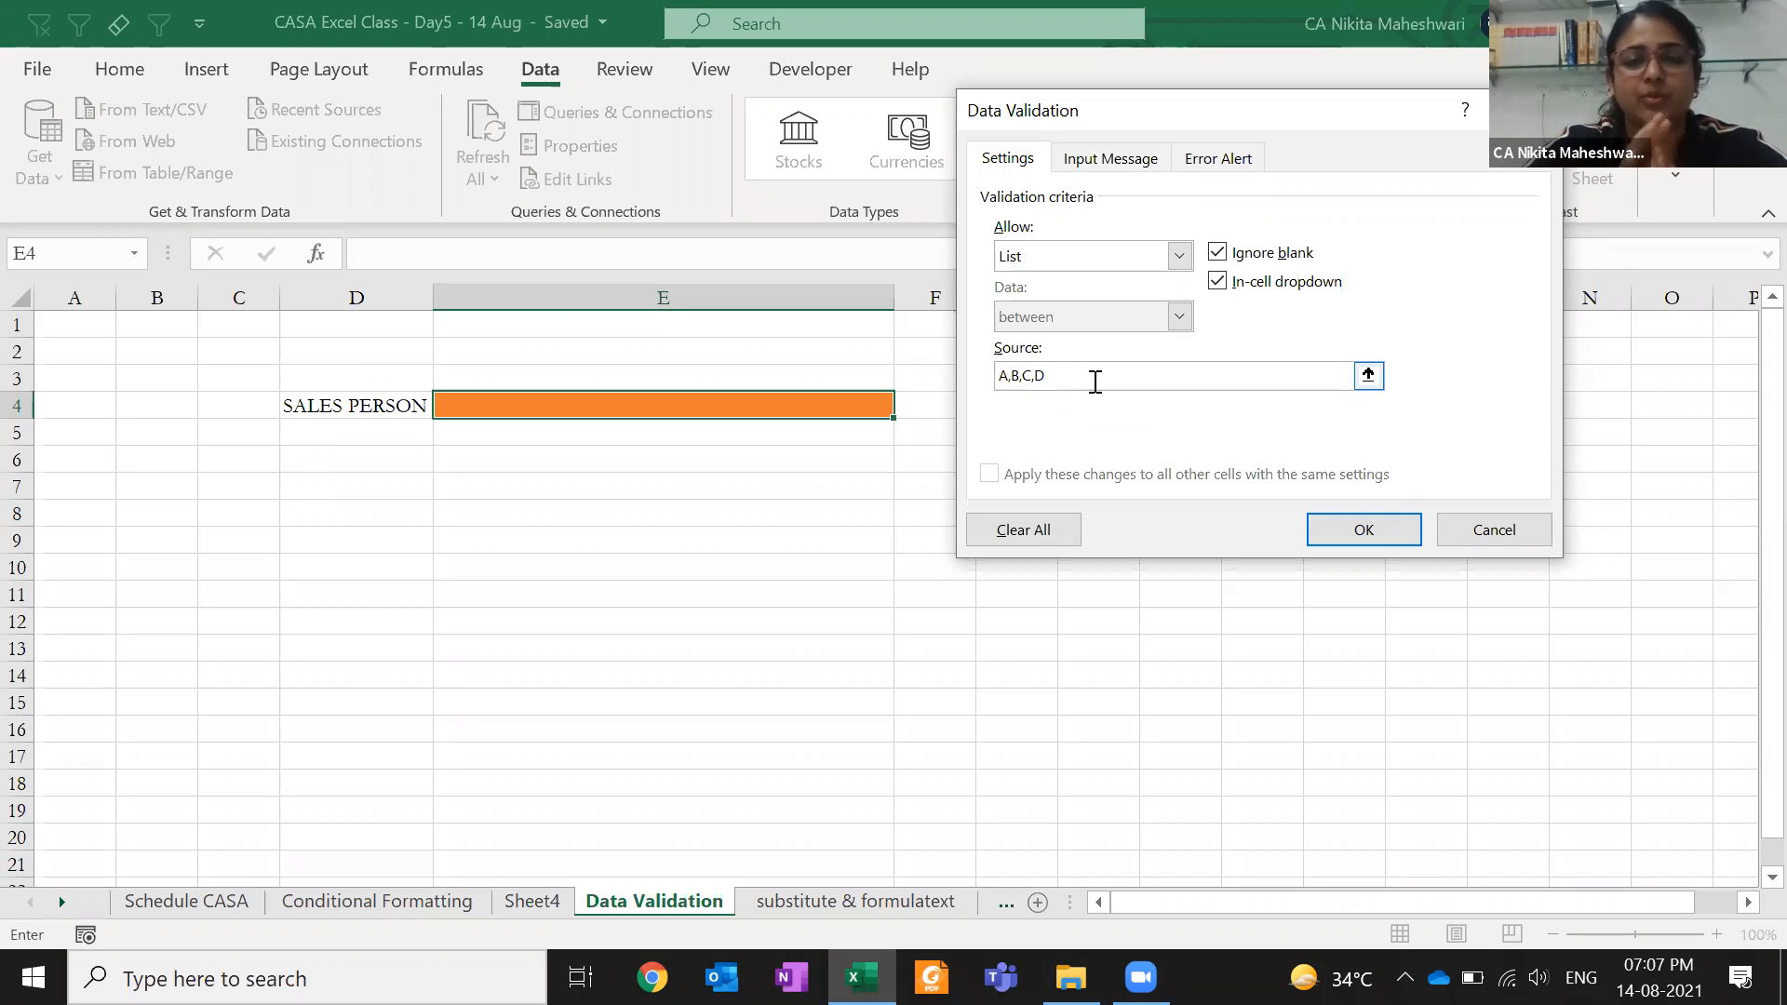
left_click(1329, 528)
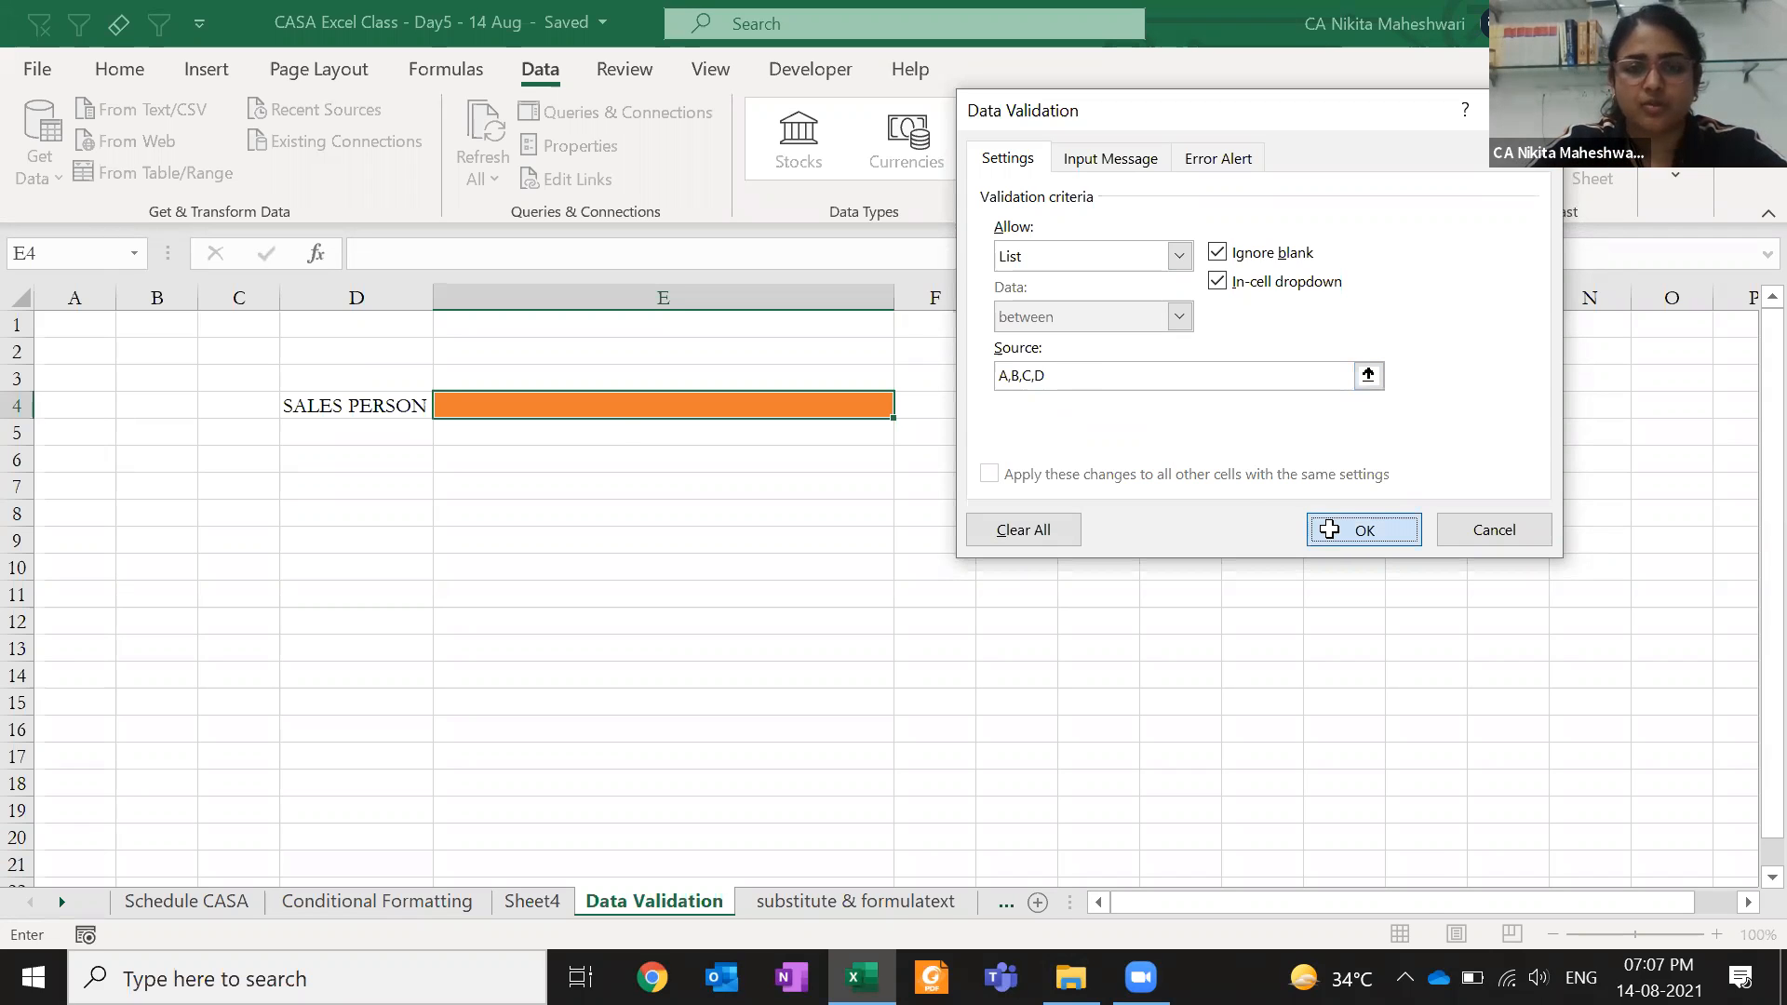
type("Produ")
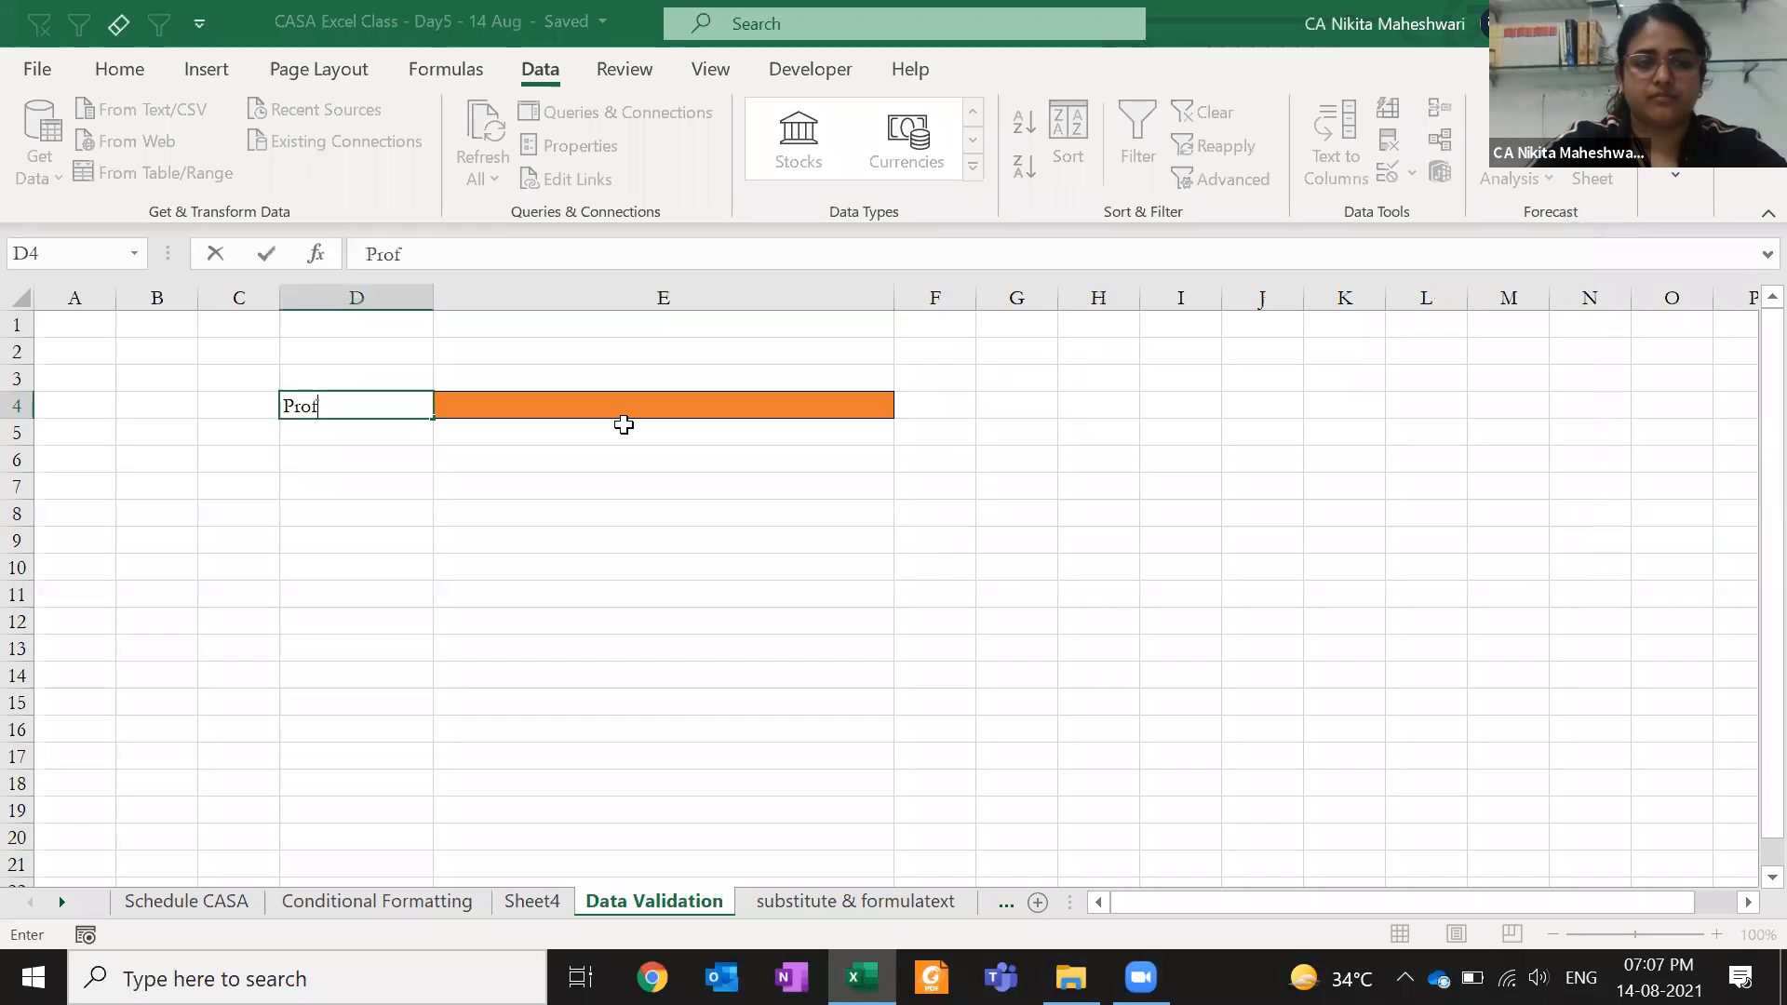
type("ct")
- Commit 'Product' in D4 and pick C from E4's dropdown list
key("Tab")
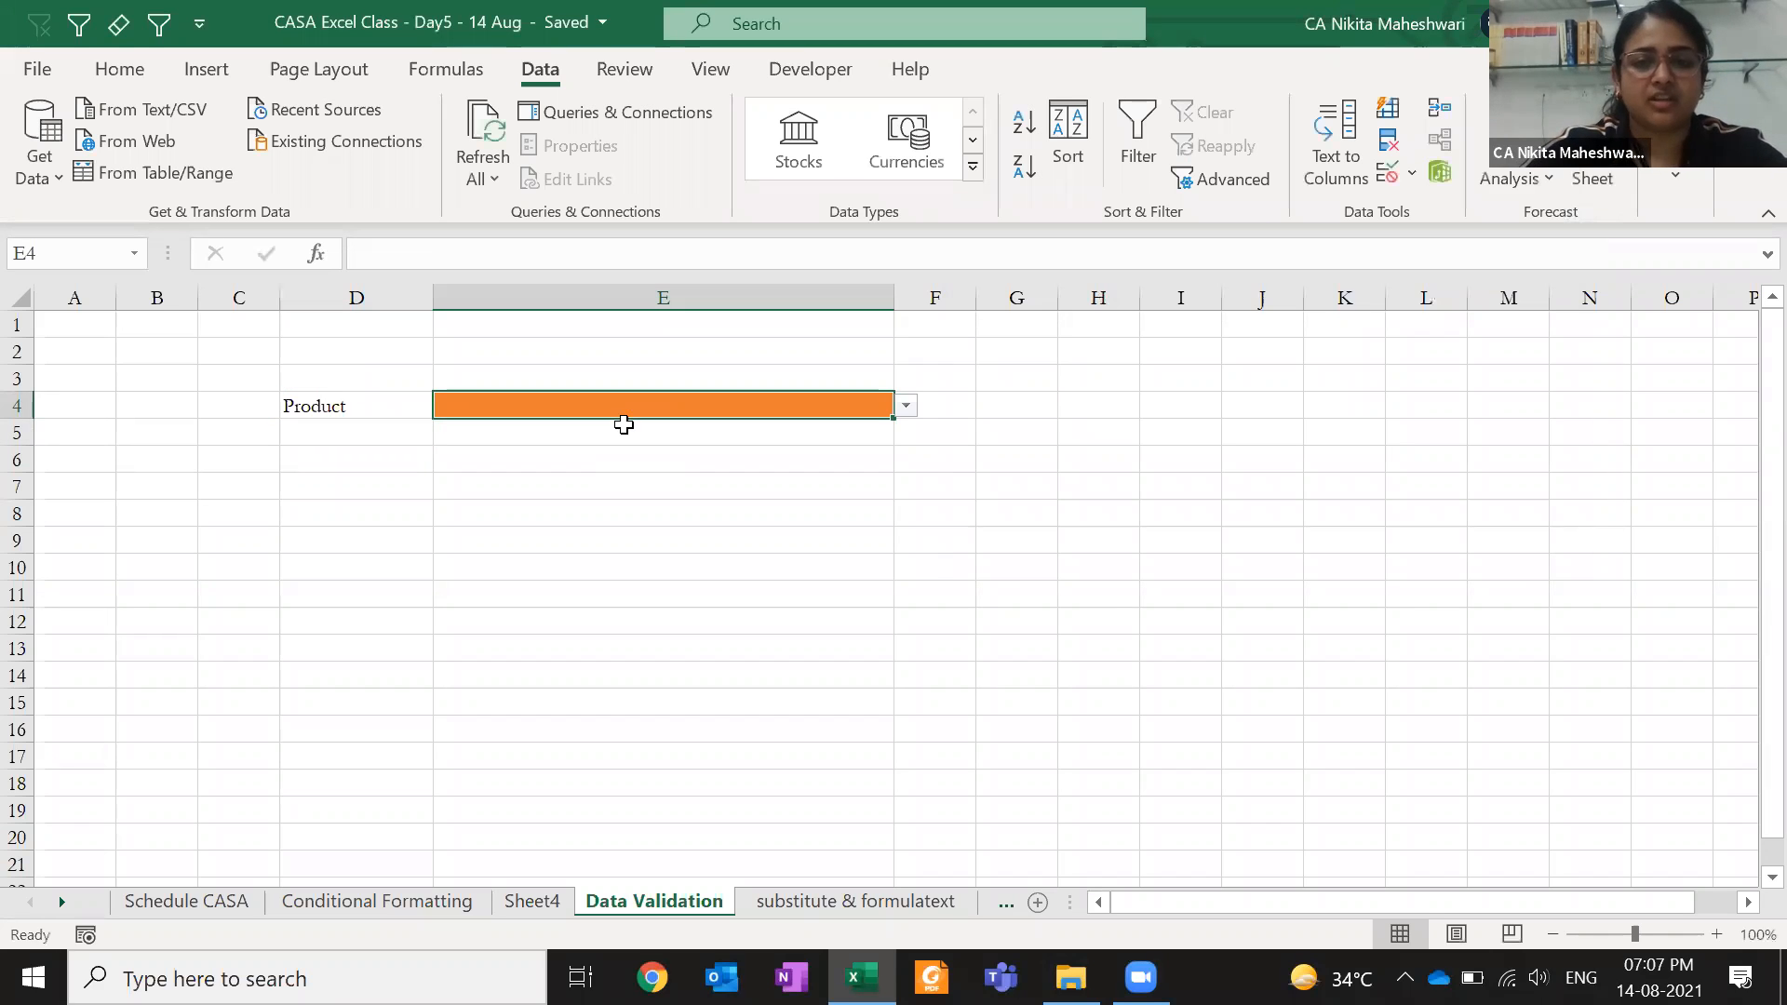
left_click(366, 406)
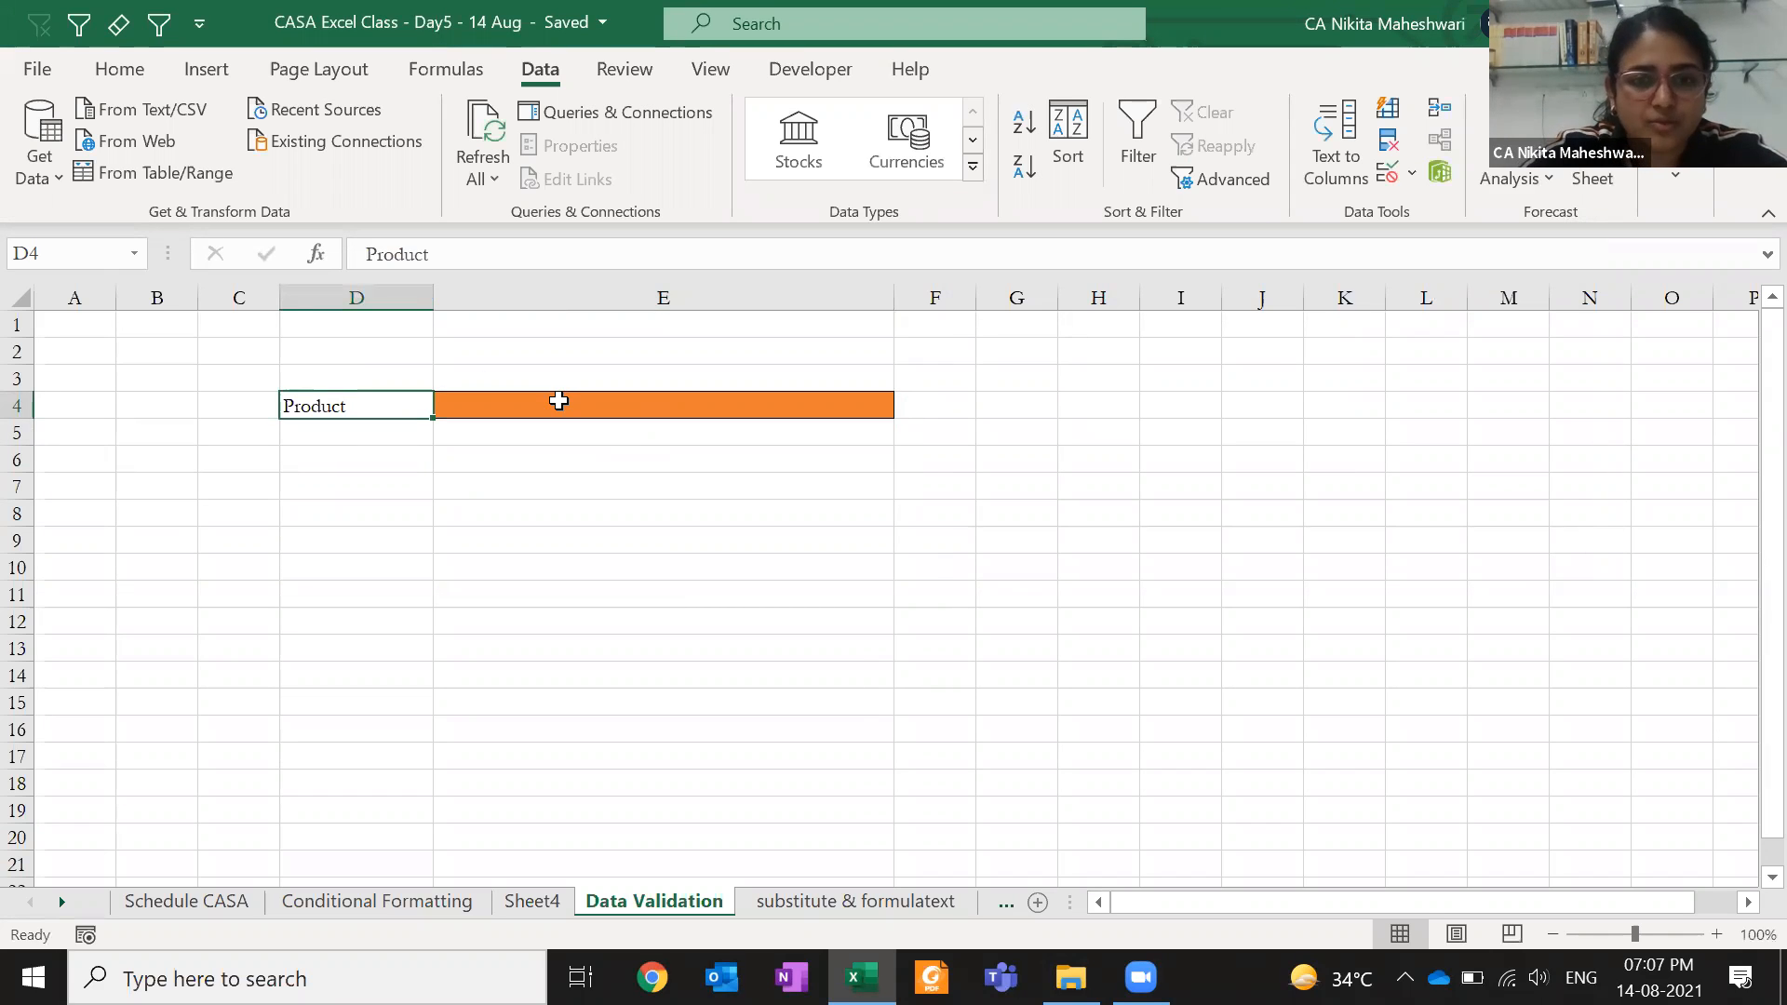
left_click(558, 400)
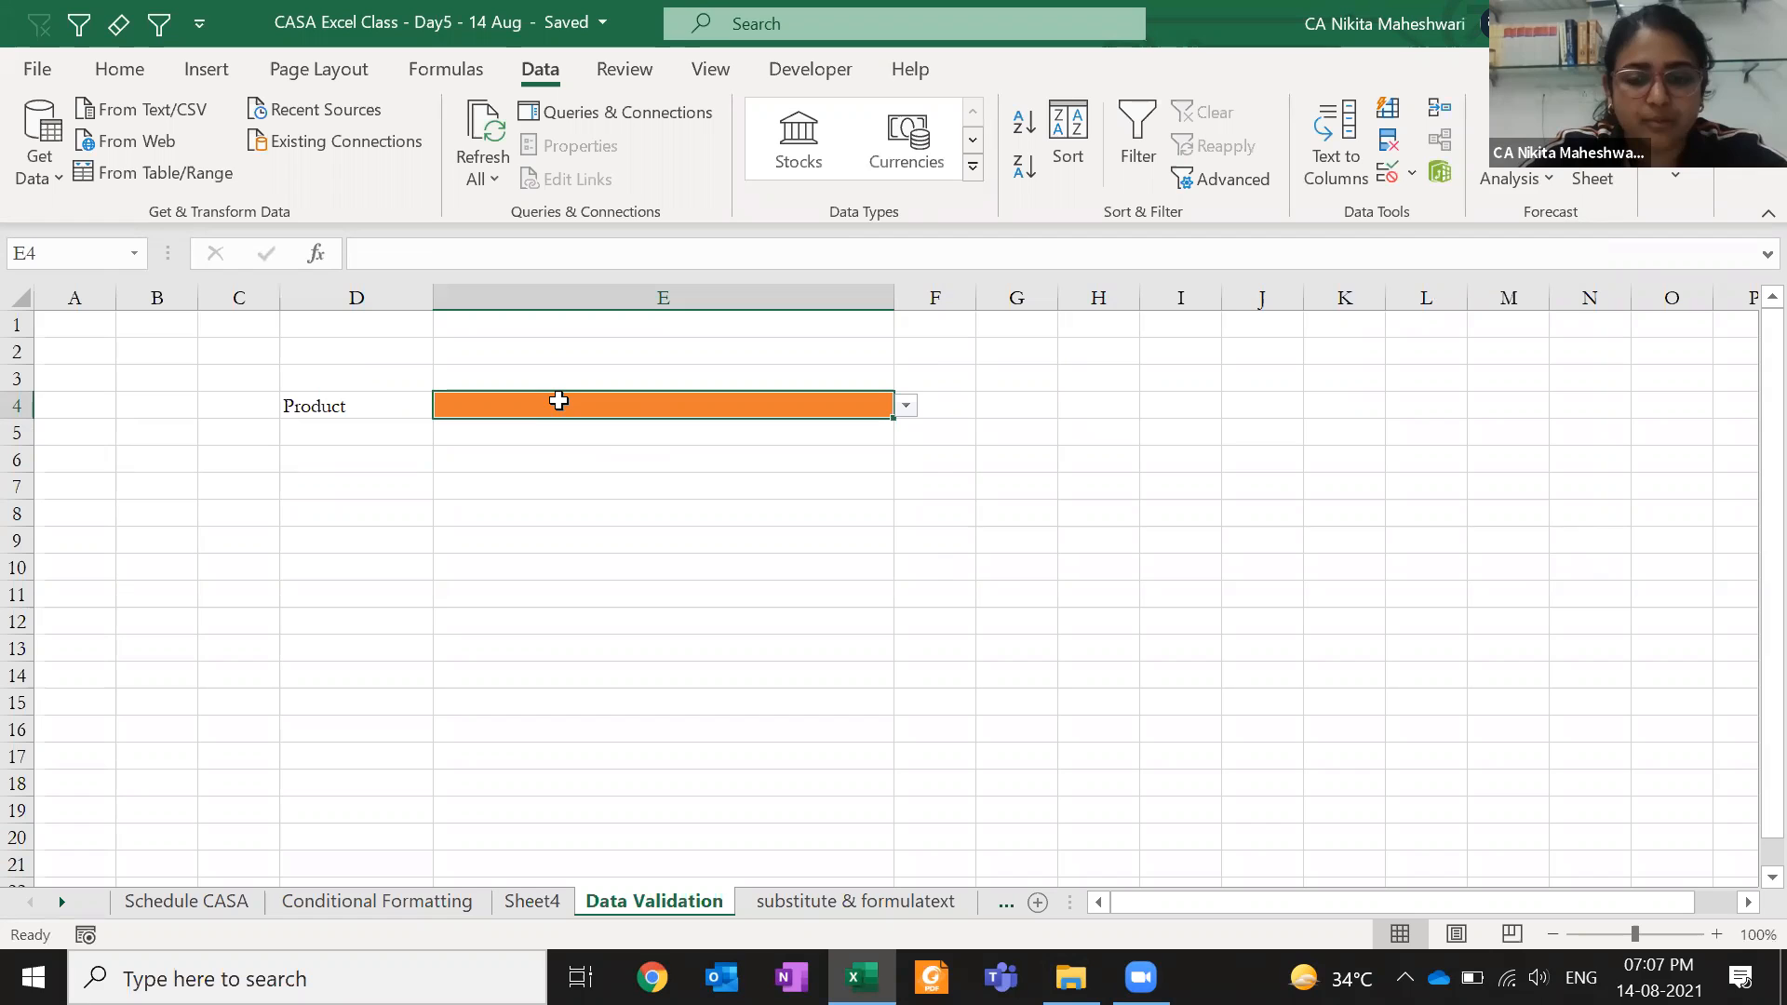
left_click(907, 407)
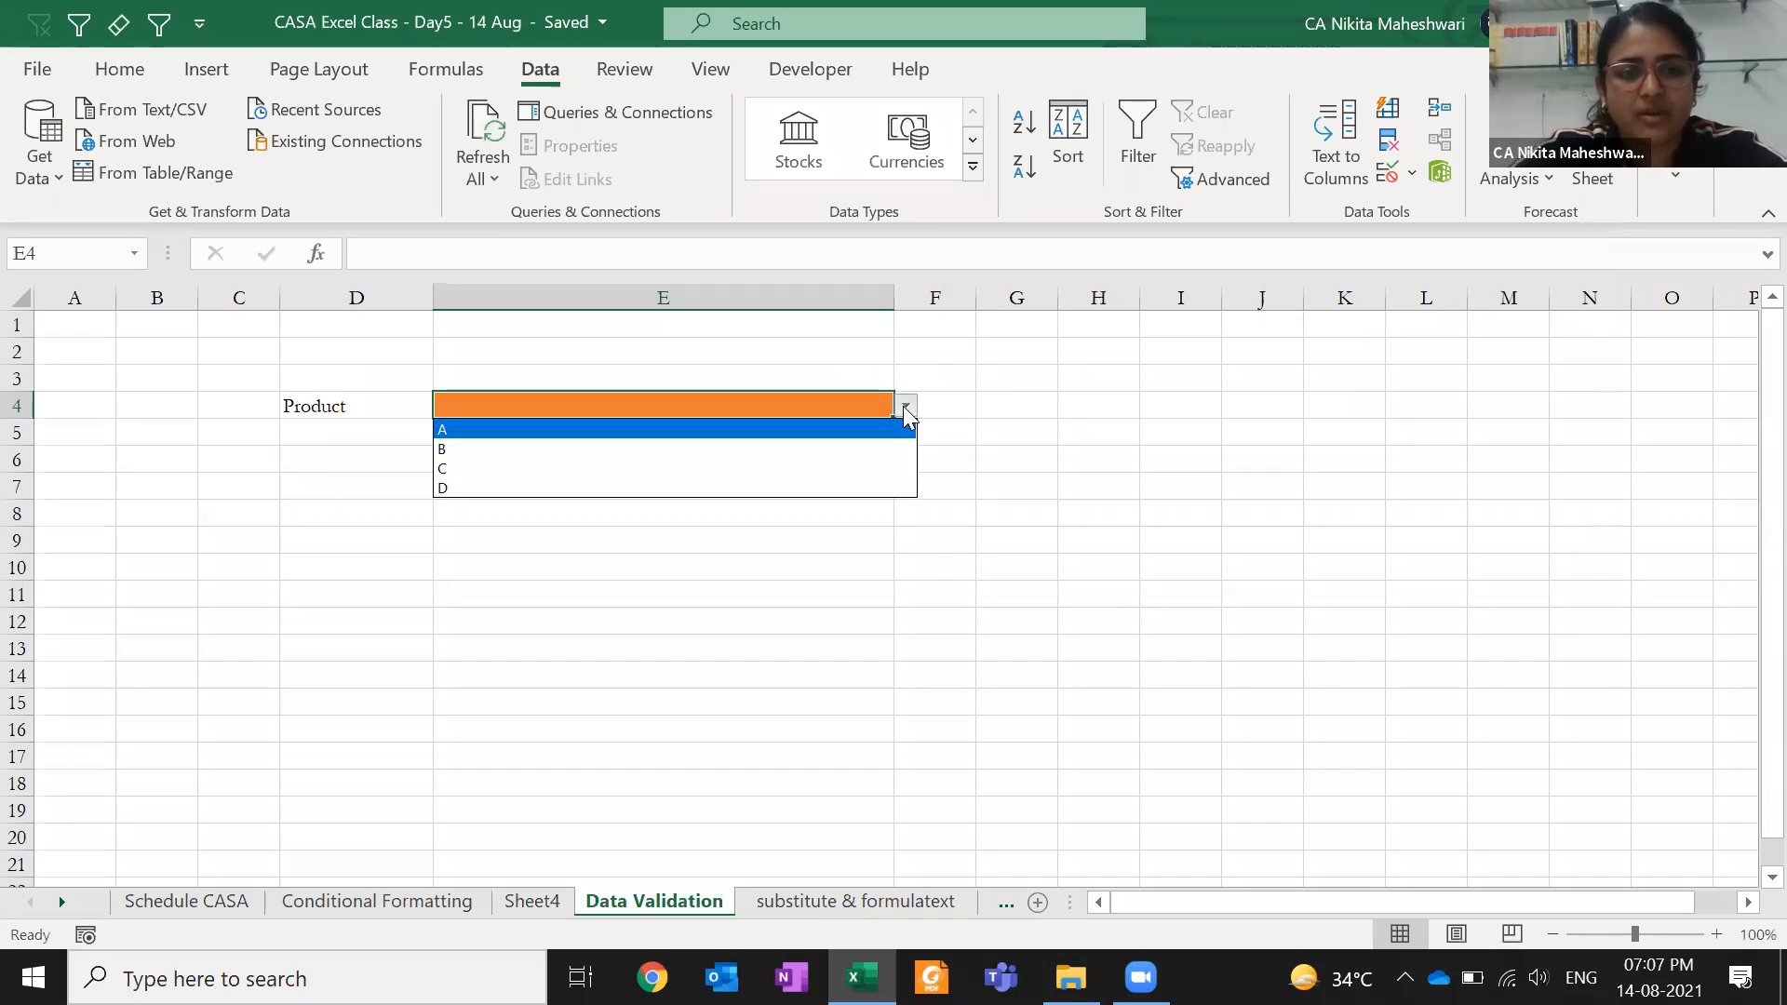
left_click(848, 474)
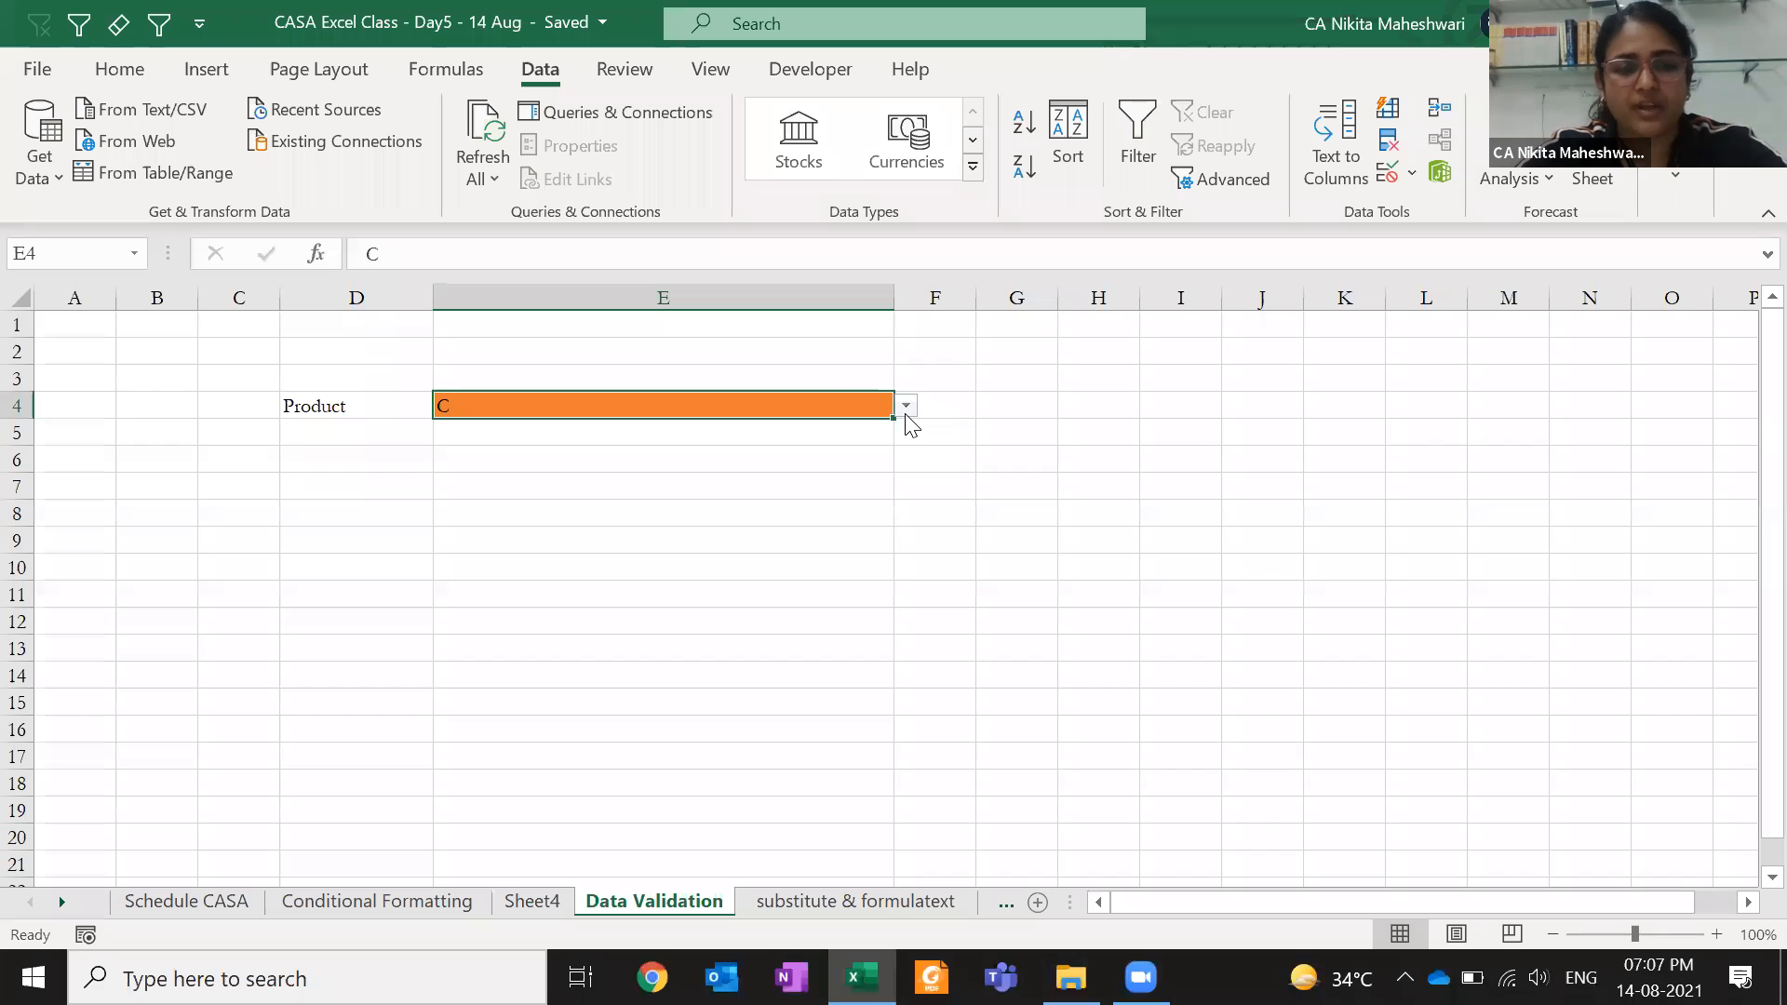
- Test the validation by entering the invalid value E in E4, then enter D instead
type("E")
key("Return")
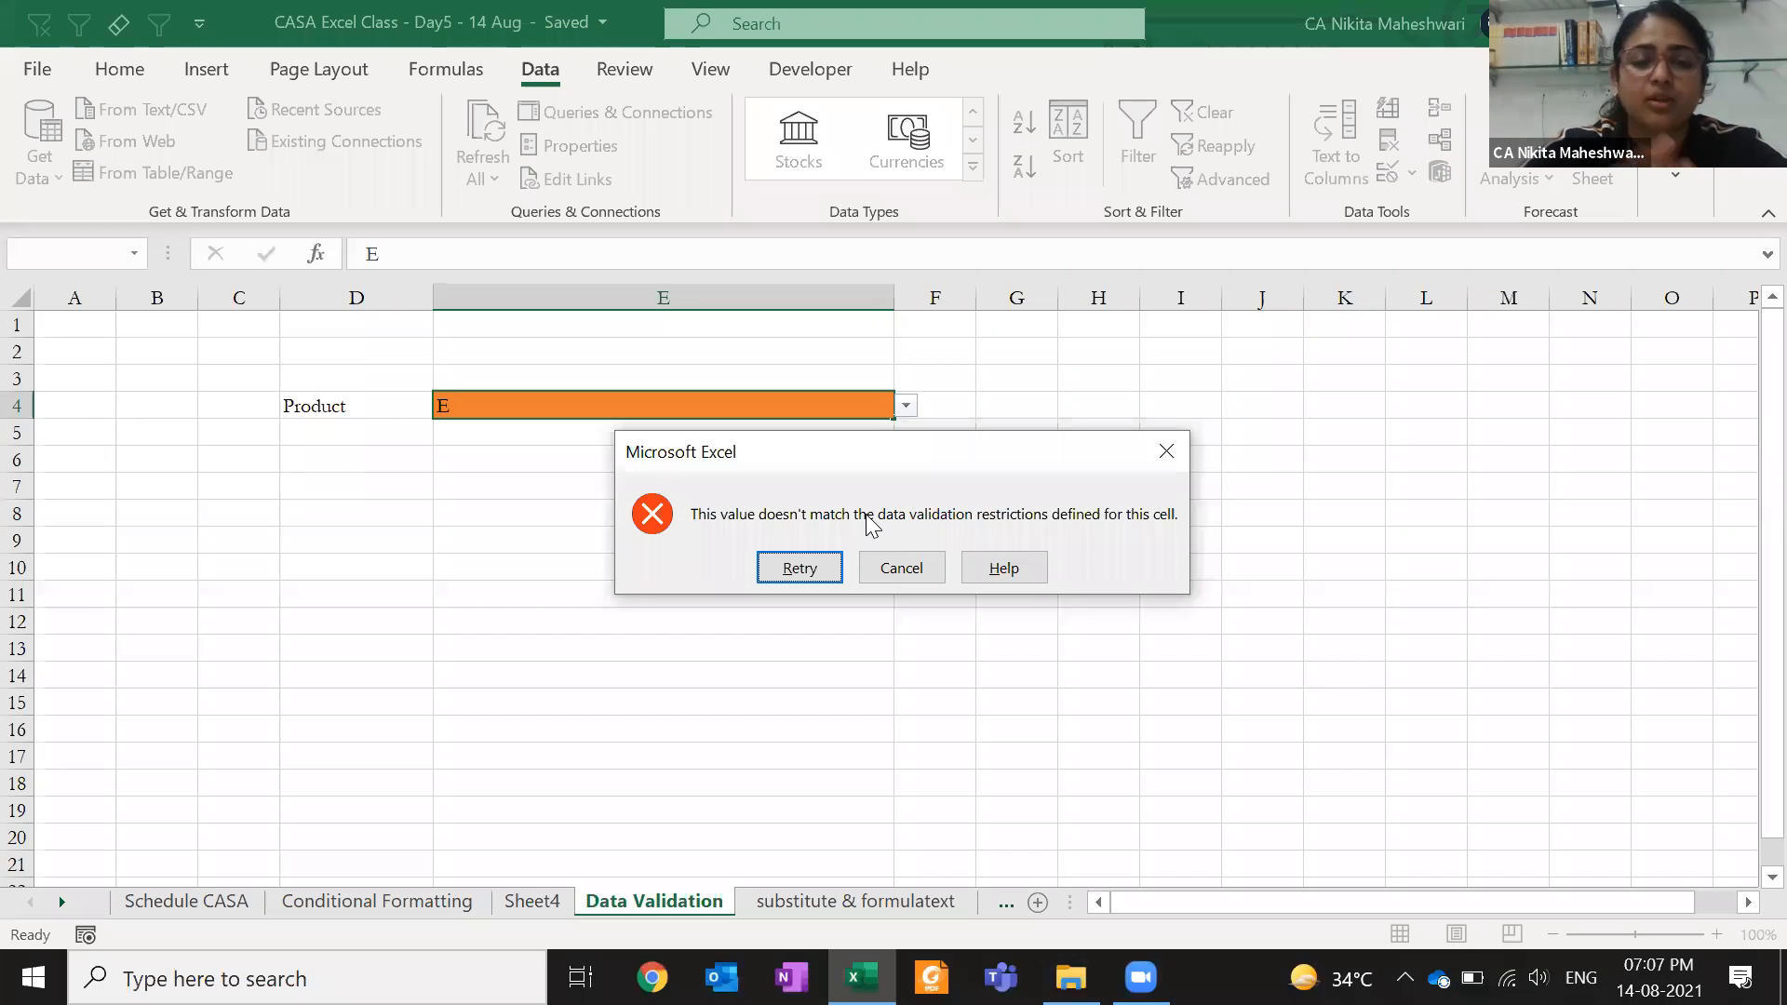
key("Return")
key("Return")
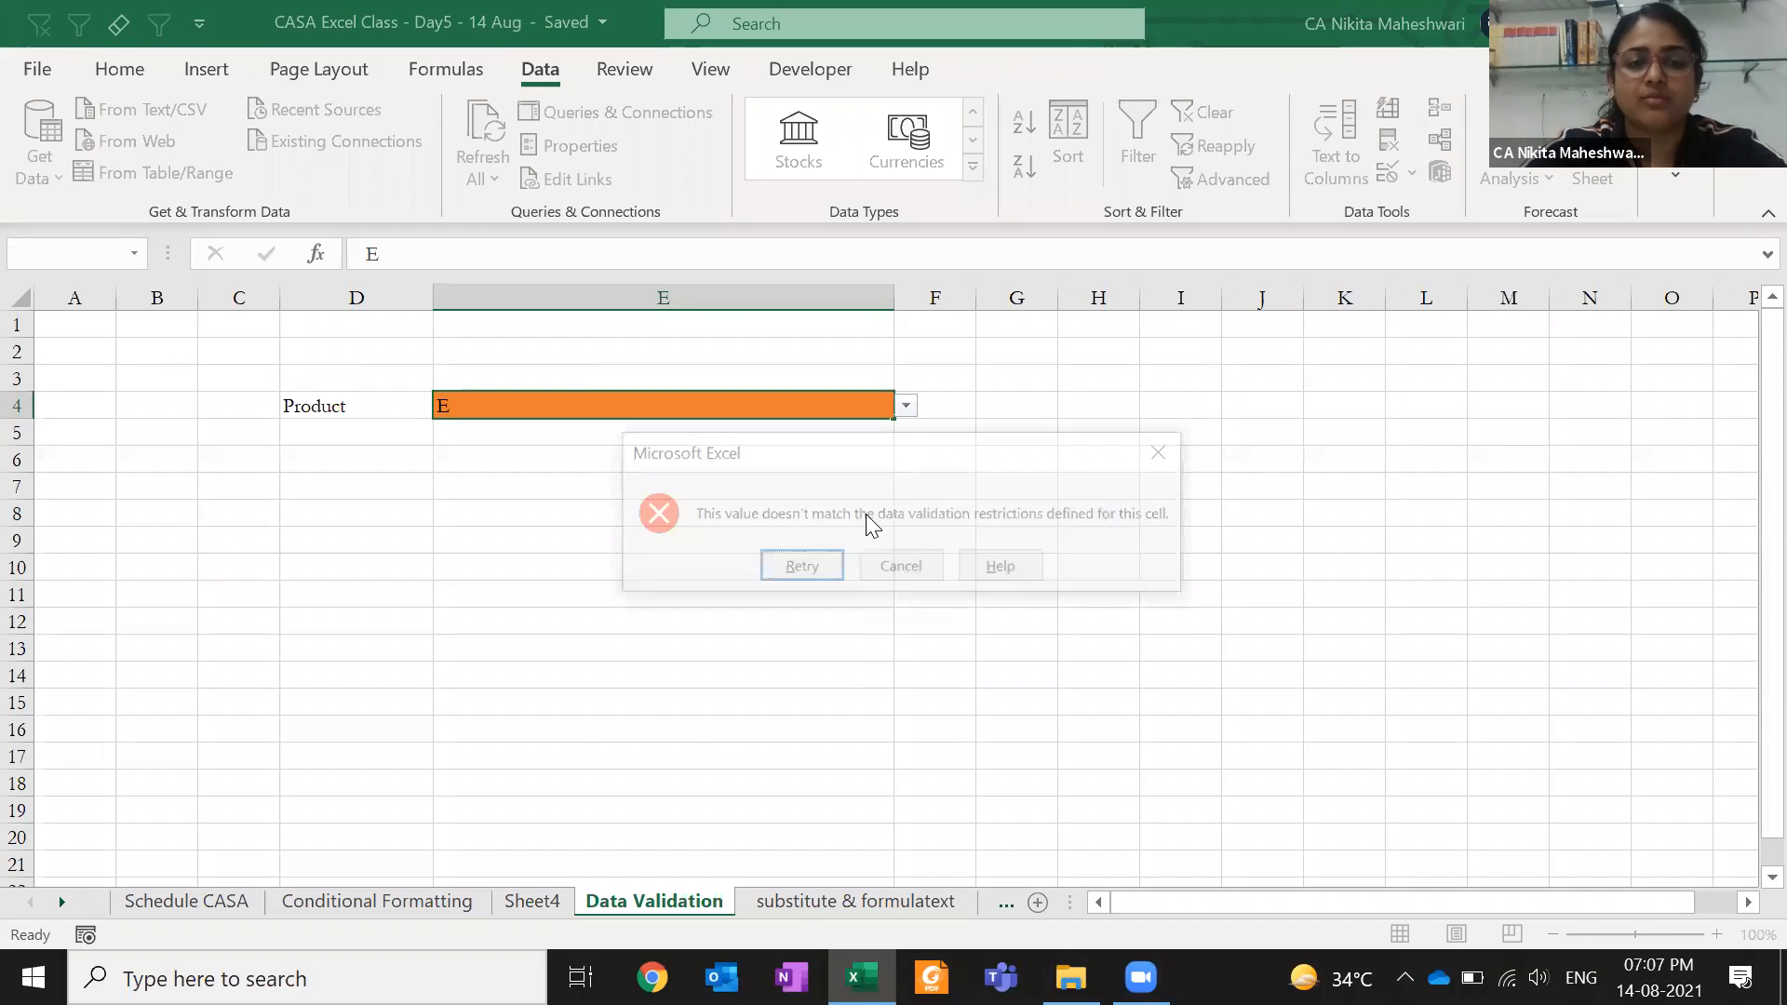
key("Return")
key("BackSpace")
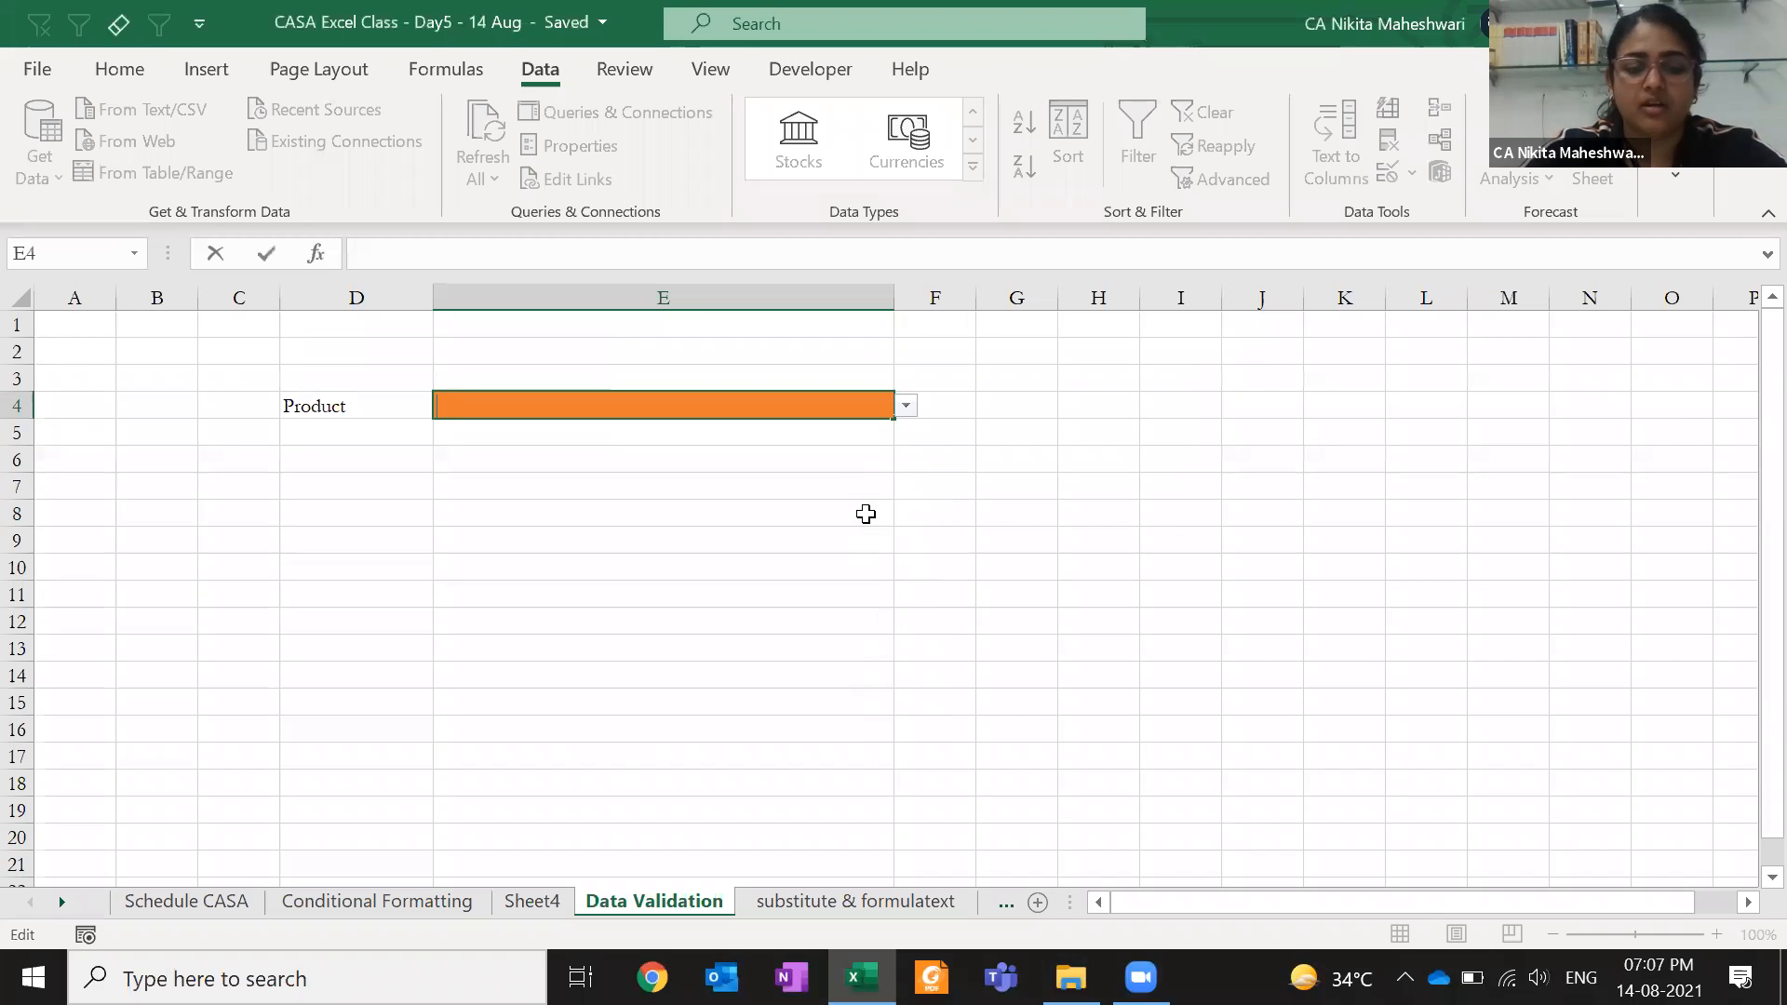
type("D")
key("Return")
key("Up")
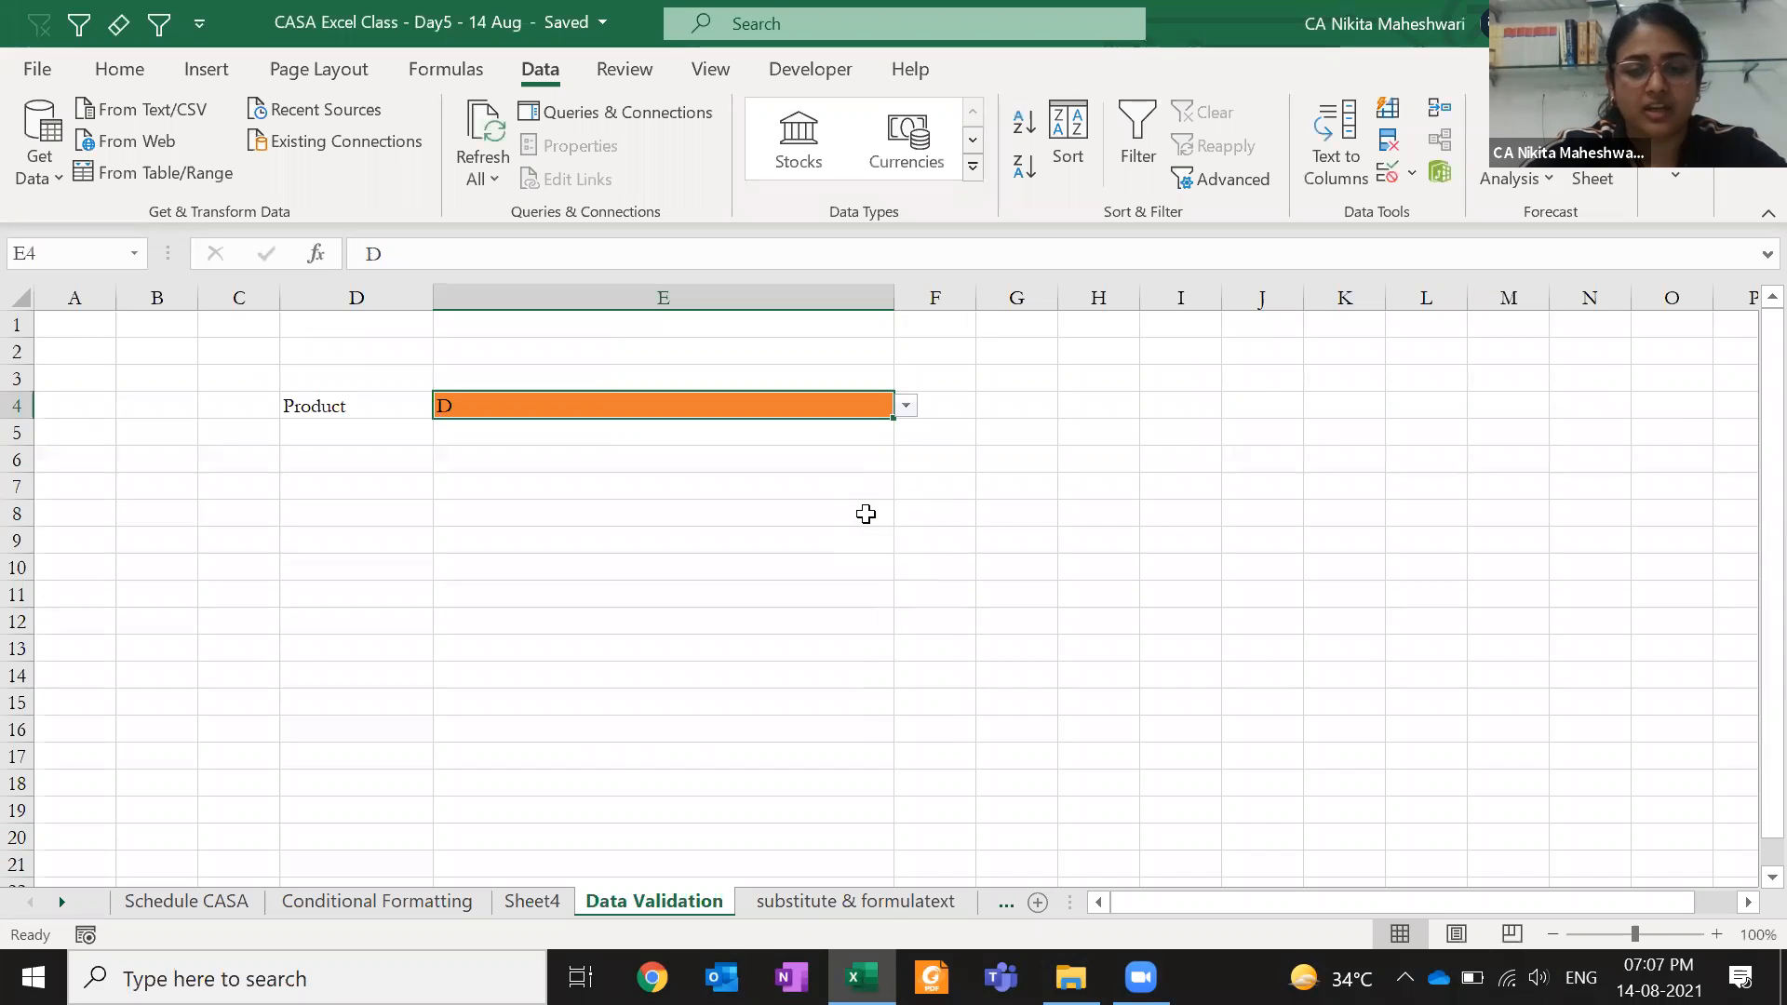
- Try B from E4's list, settle on A, and narrow column E
left_click(911, 407)
left_click(808, 441)
left_click(907, 407)
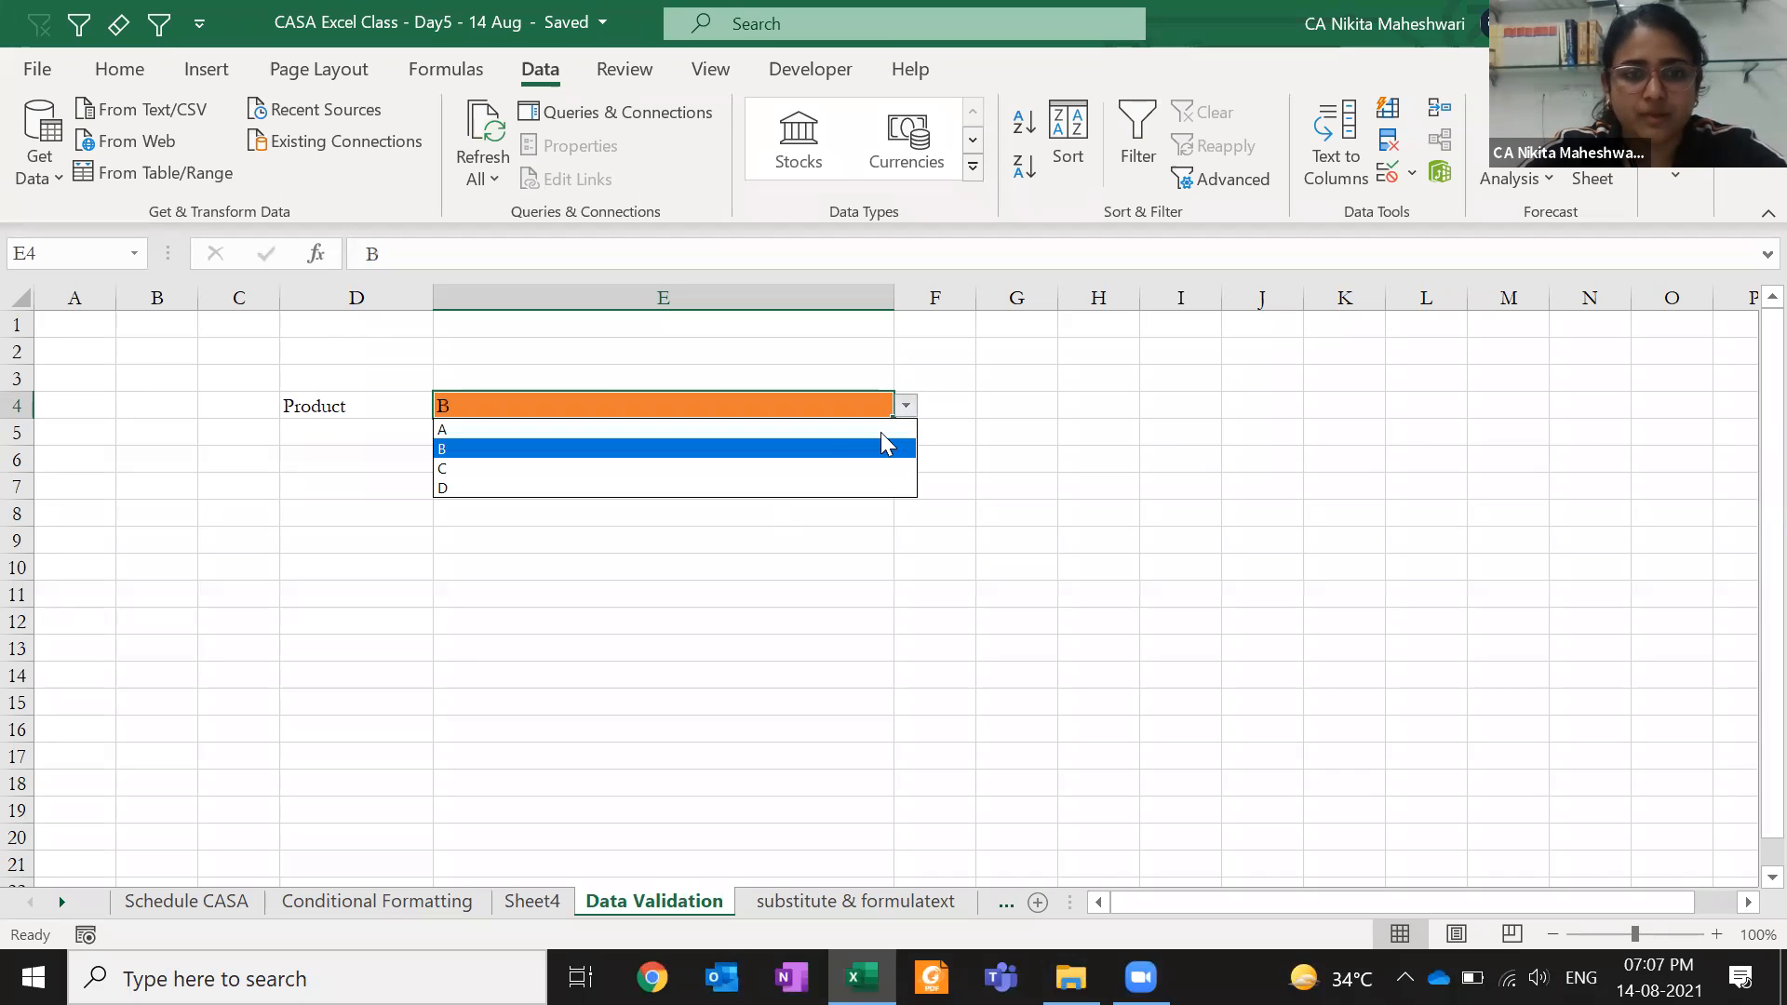
left_click(791, 411)
type("A")
key("Return")
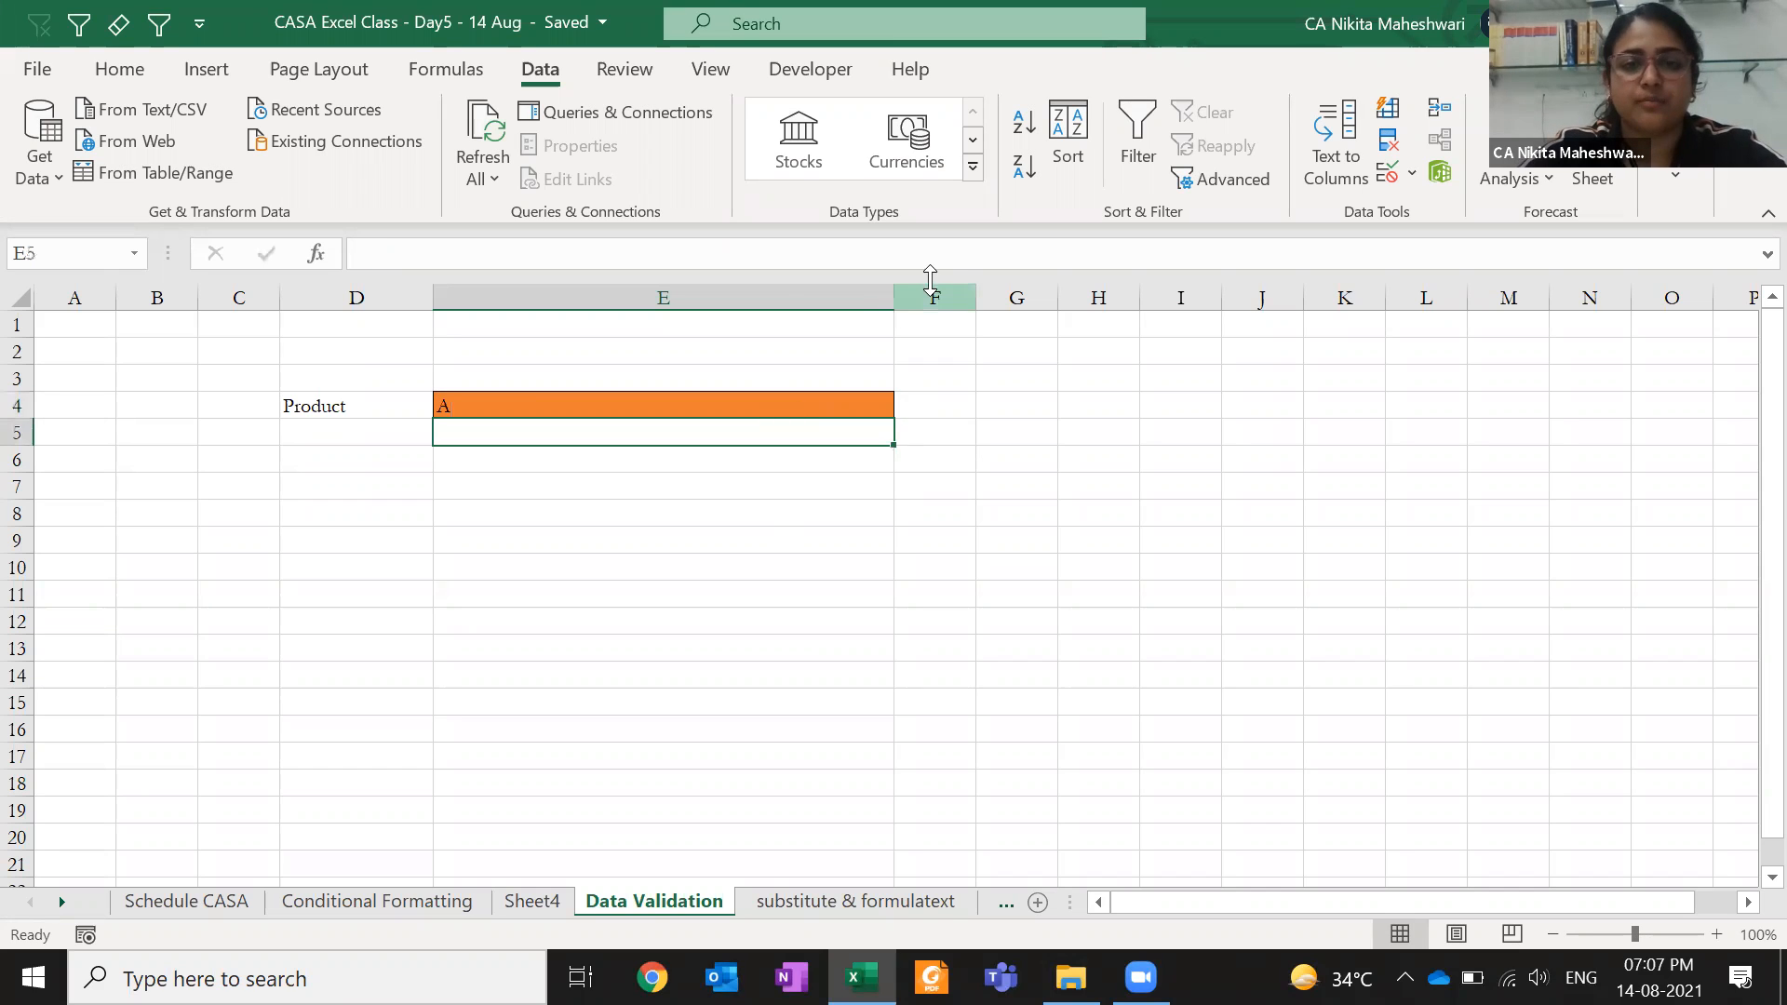
left_click_drag(887, 300, 763, 299)
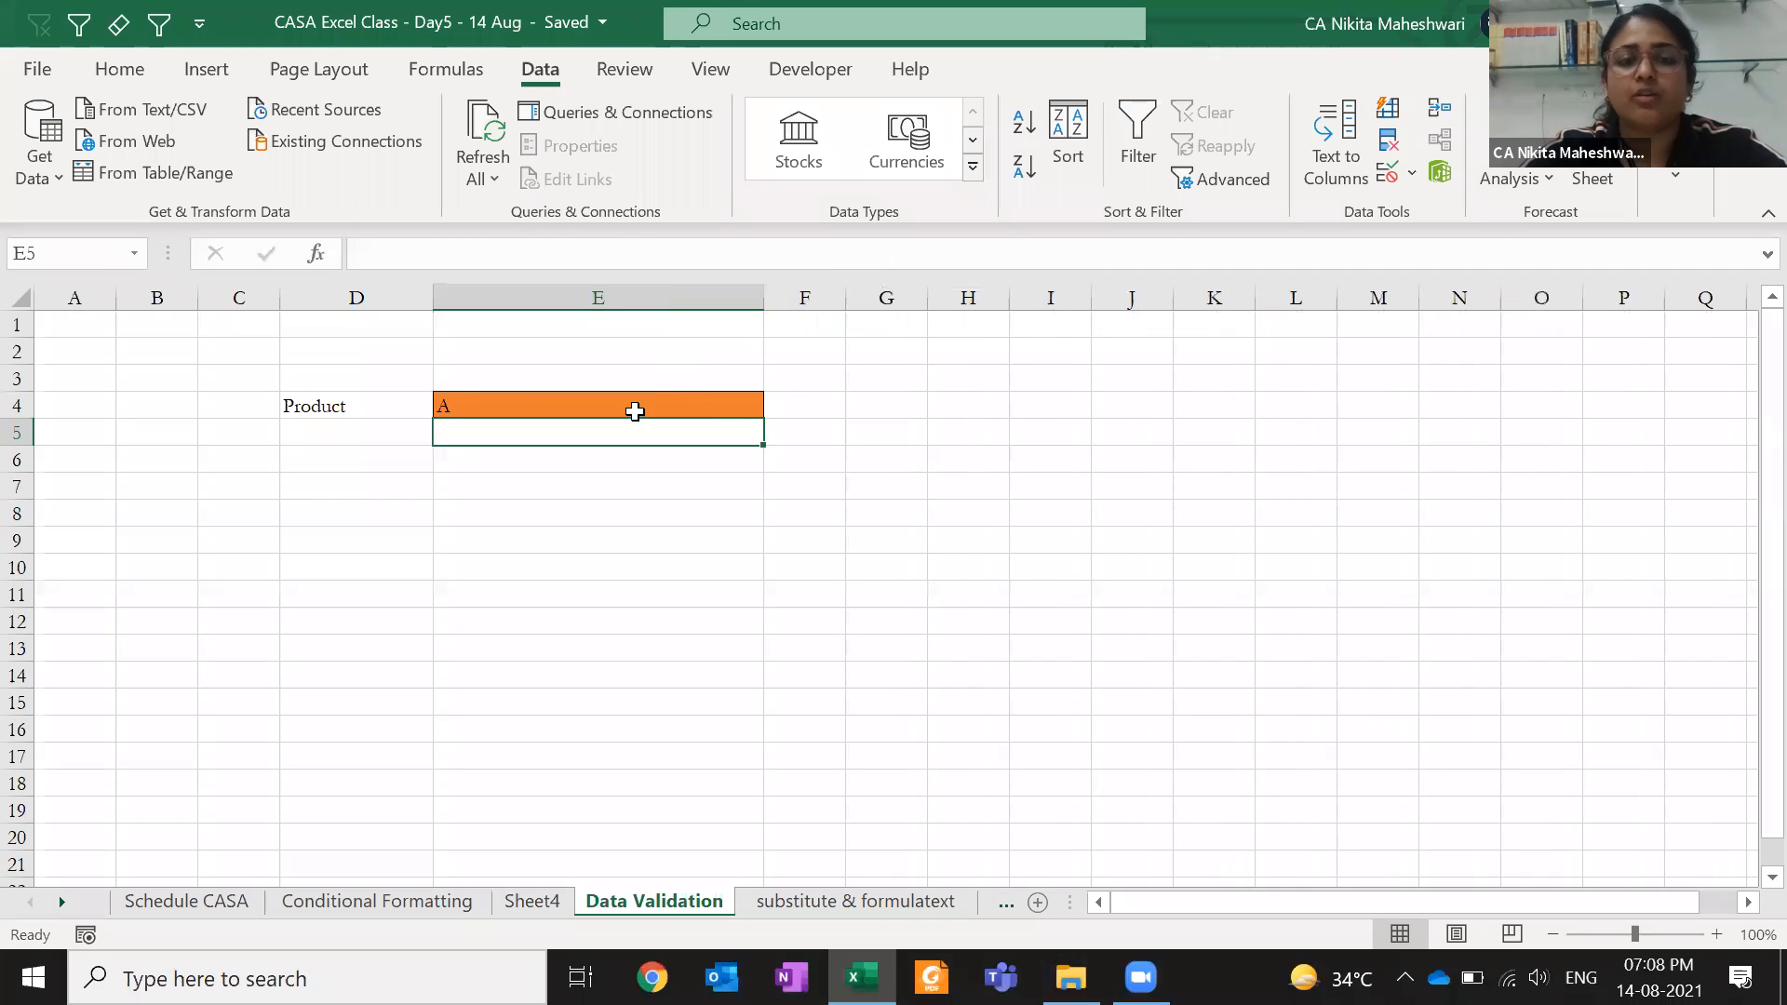
- Select E4 and choose B from its dropdown list
left_click(656, 408)
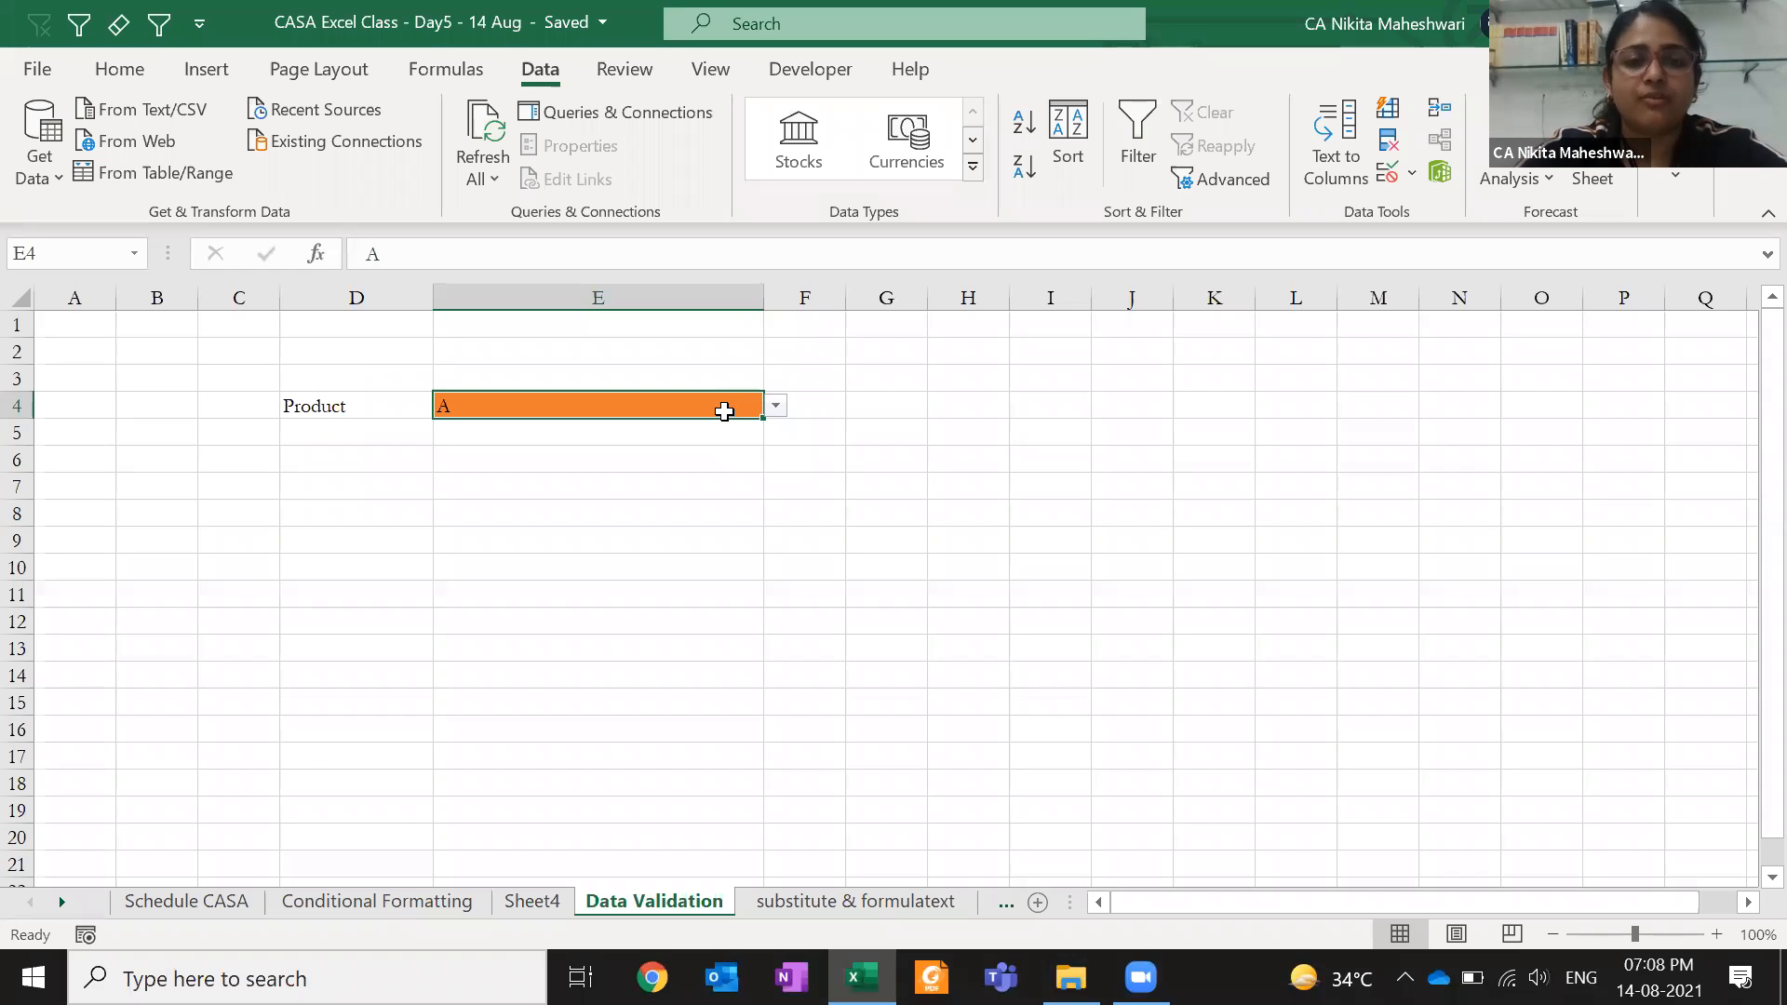
left_click(775, 405)
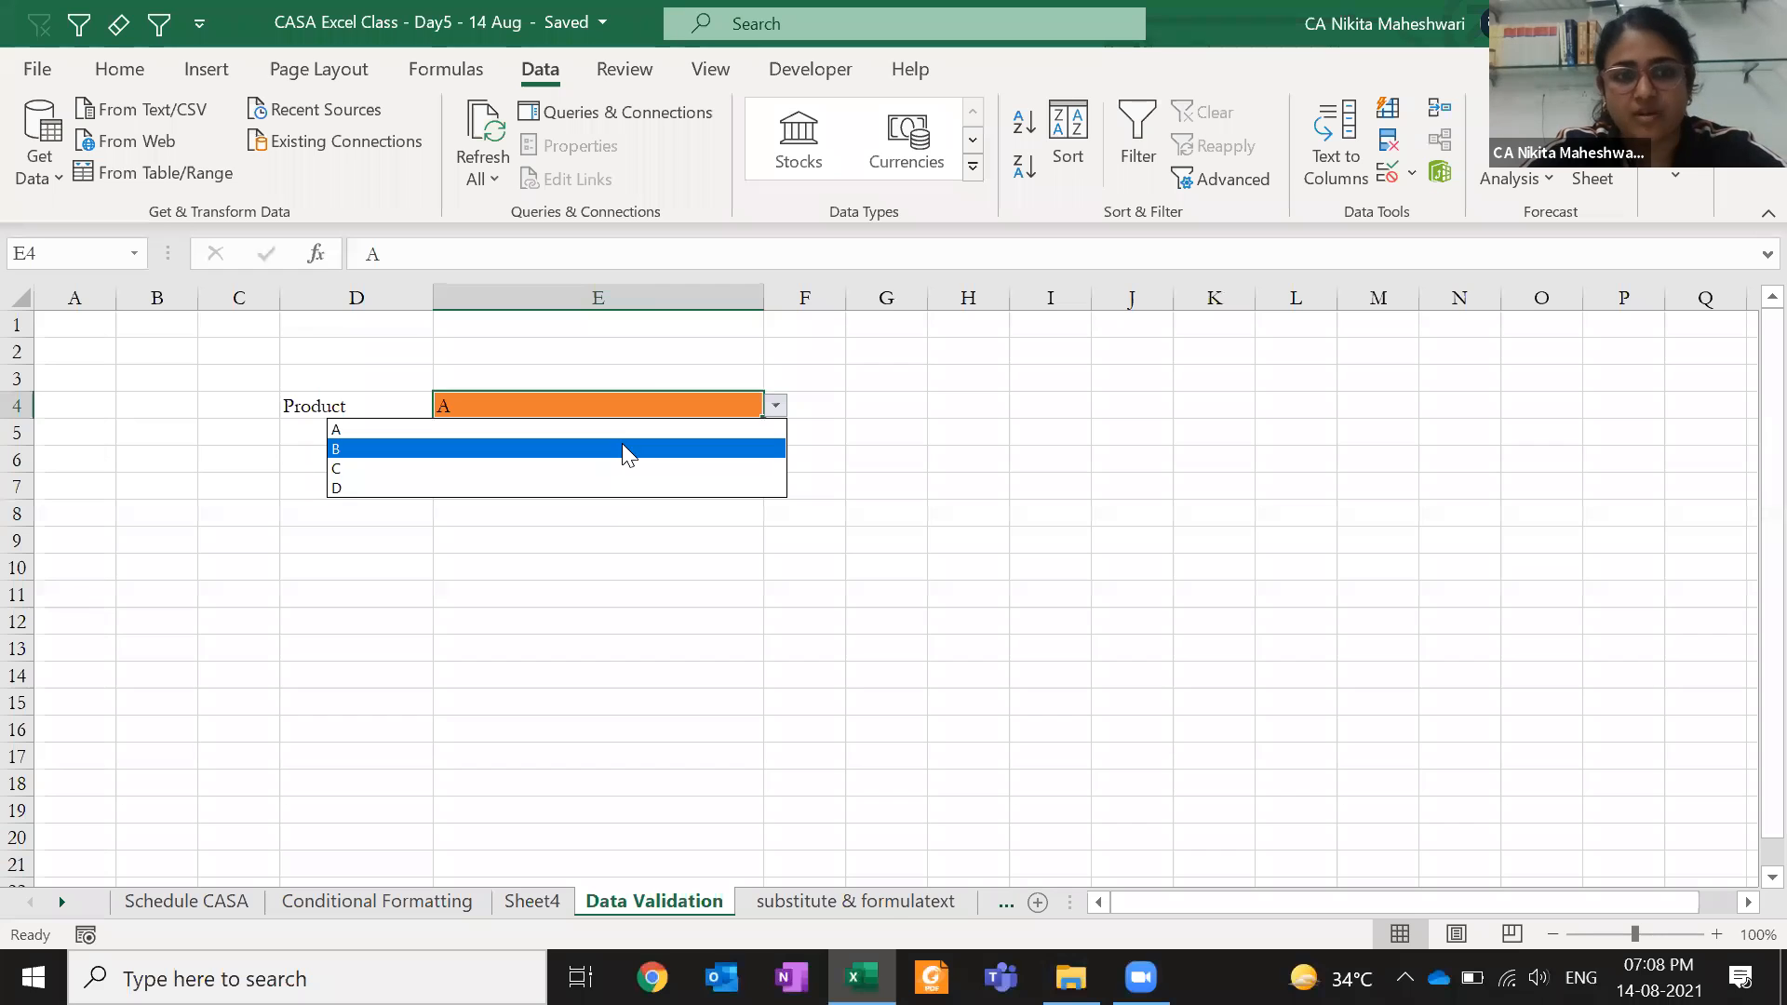
key("Escape")
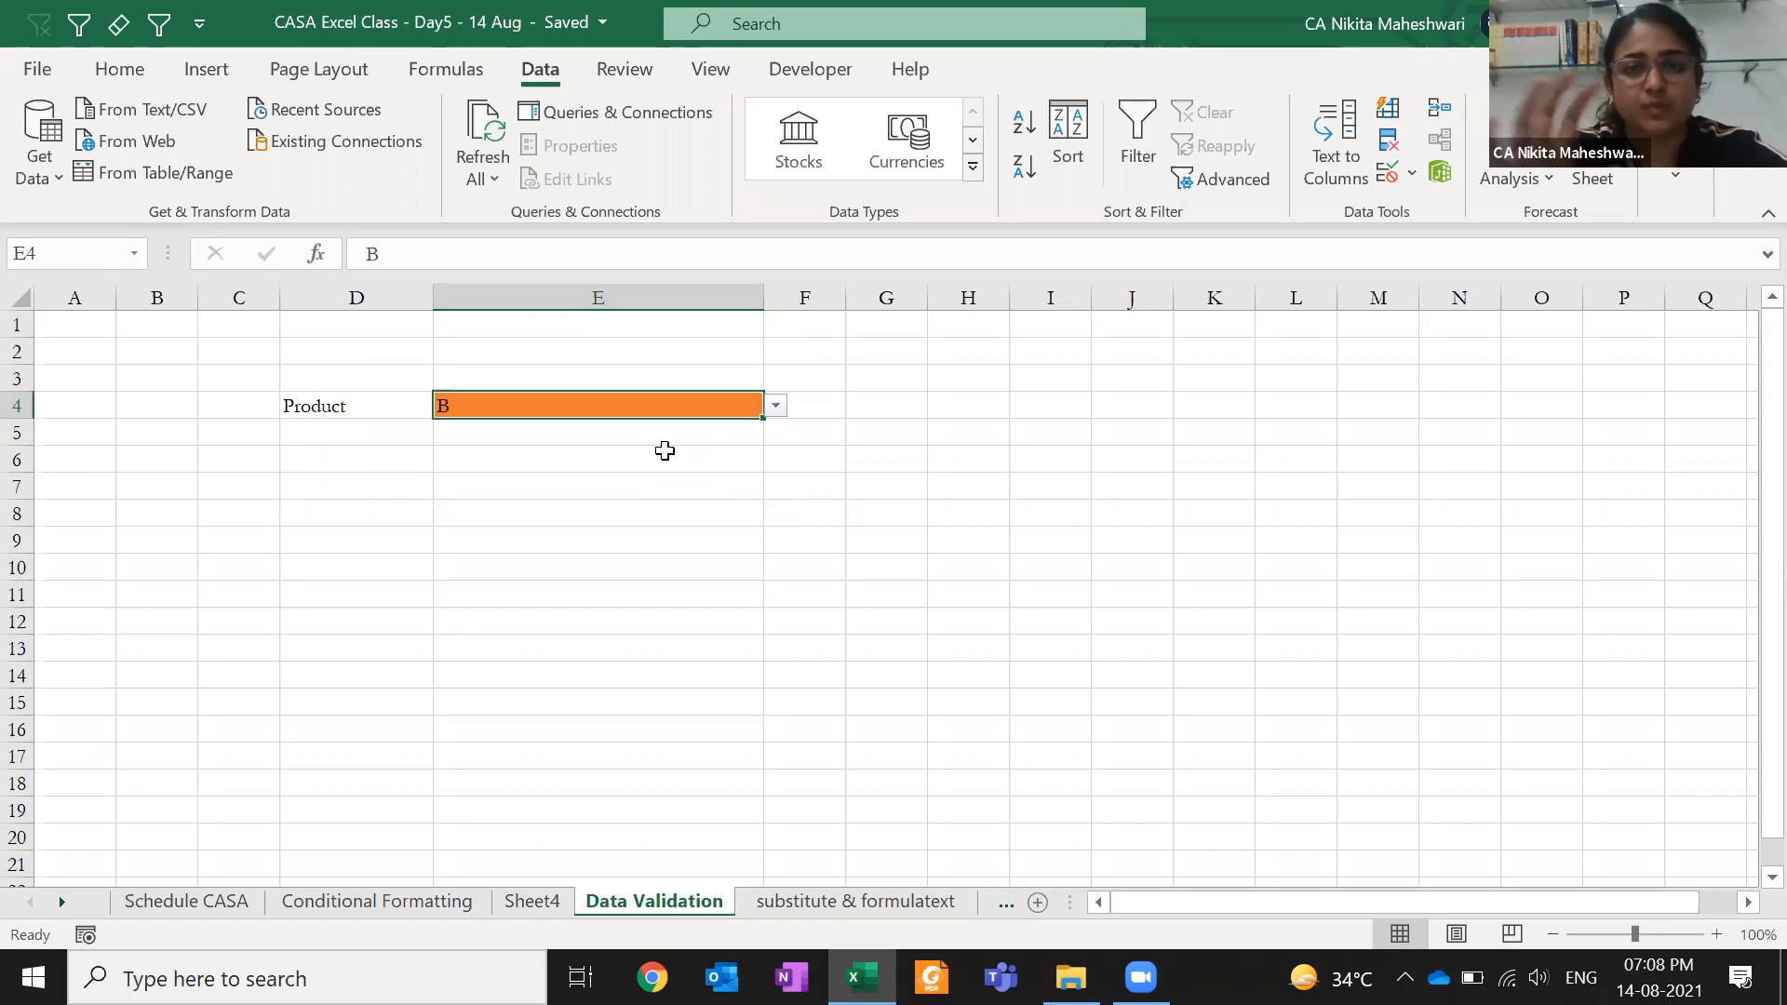
- Clear E4 and point its list source at cells G6:G12 instead of A,B,C,D
left_click(776, 406)
left_click(778, 410)
key("Delete")
left_click(1388, 177)
left_click_drag(1067, 379, 987, 377)
left_click_drag(907, 456, 897, 628)
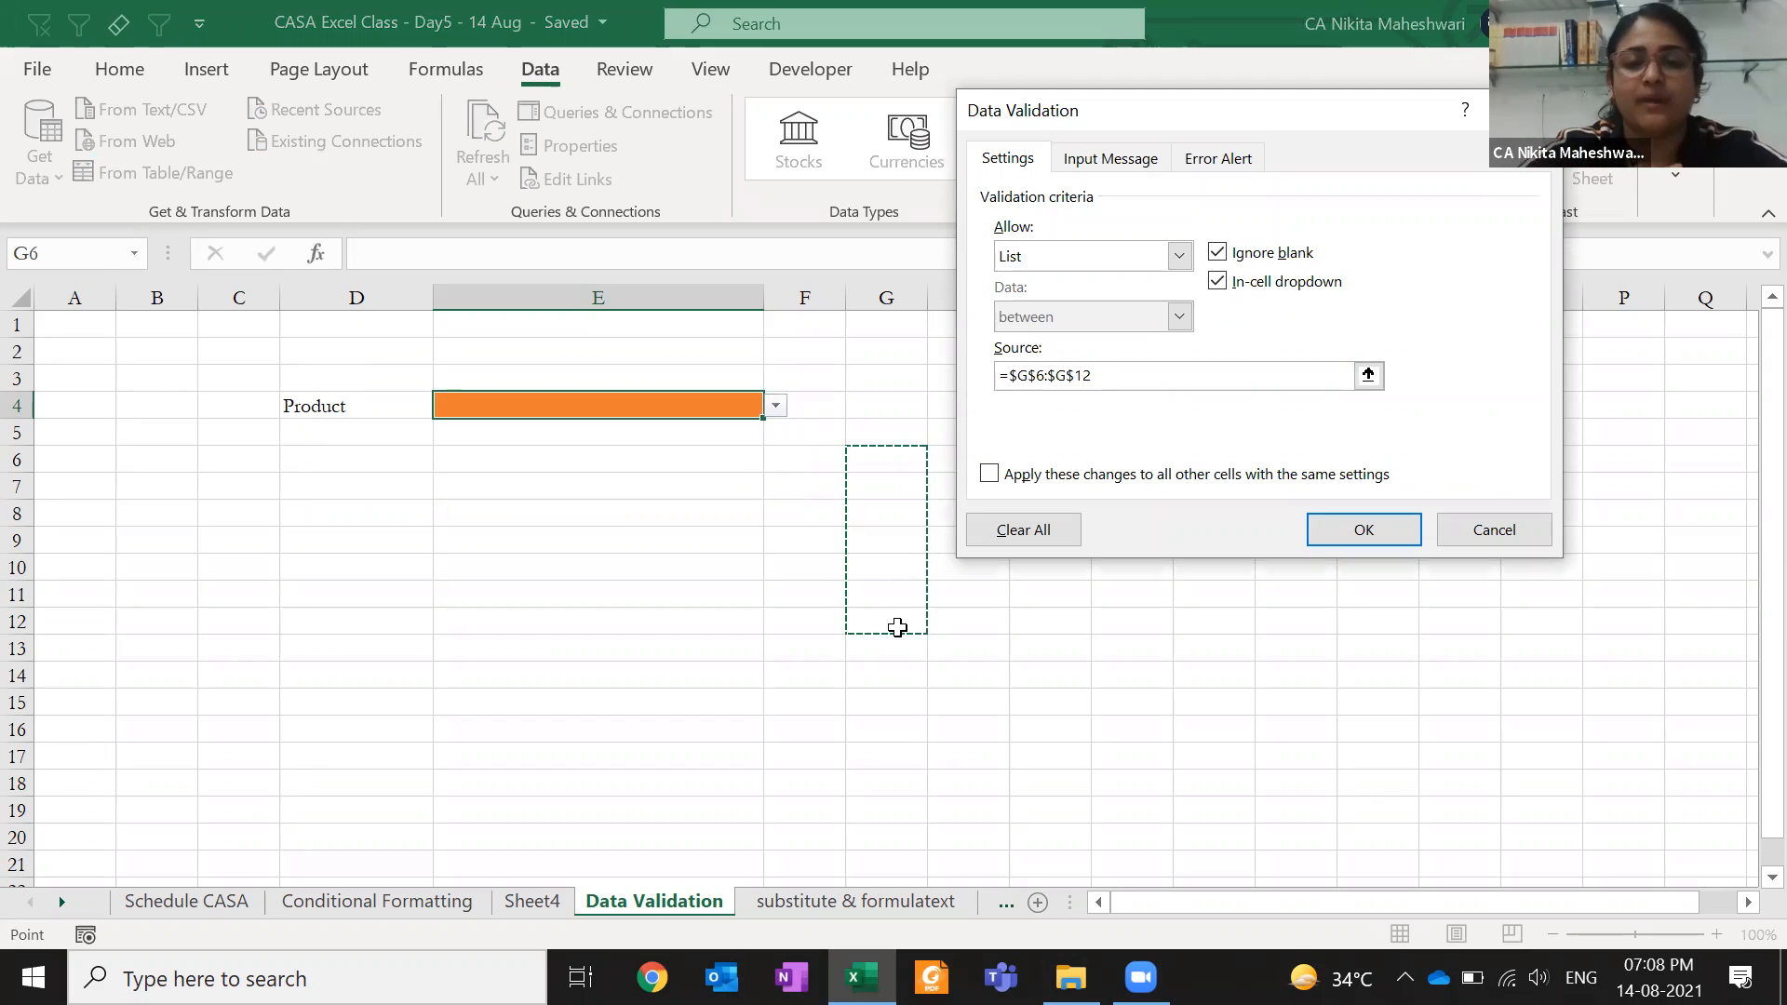
key("Return")
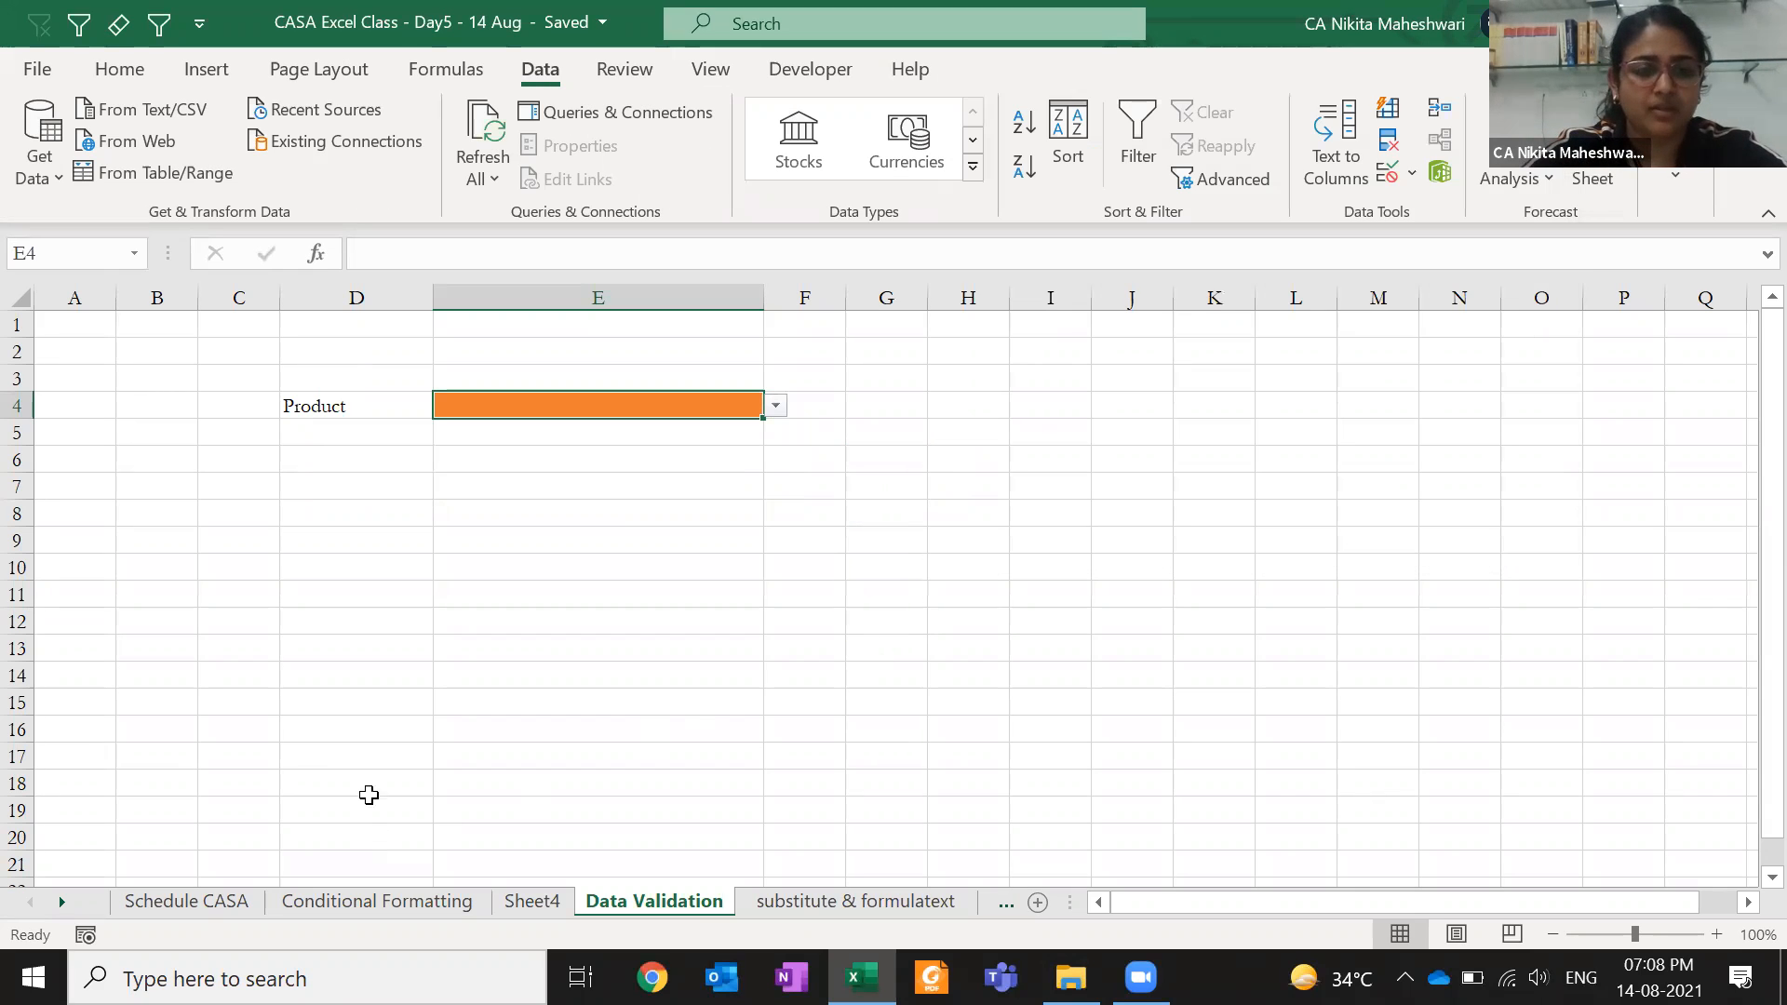
- Label D4 as Person and return to E4
key("Left")
type("Person")
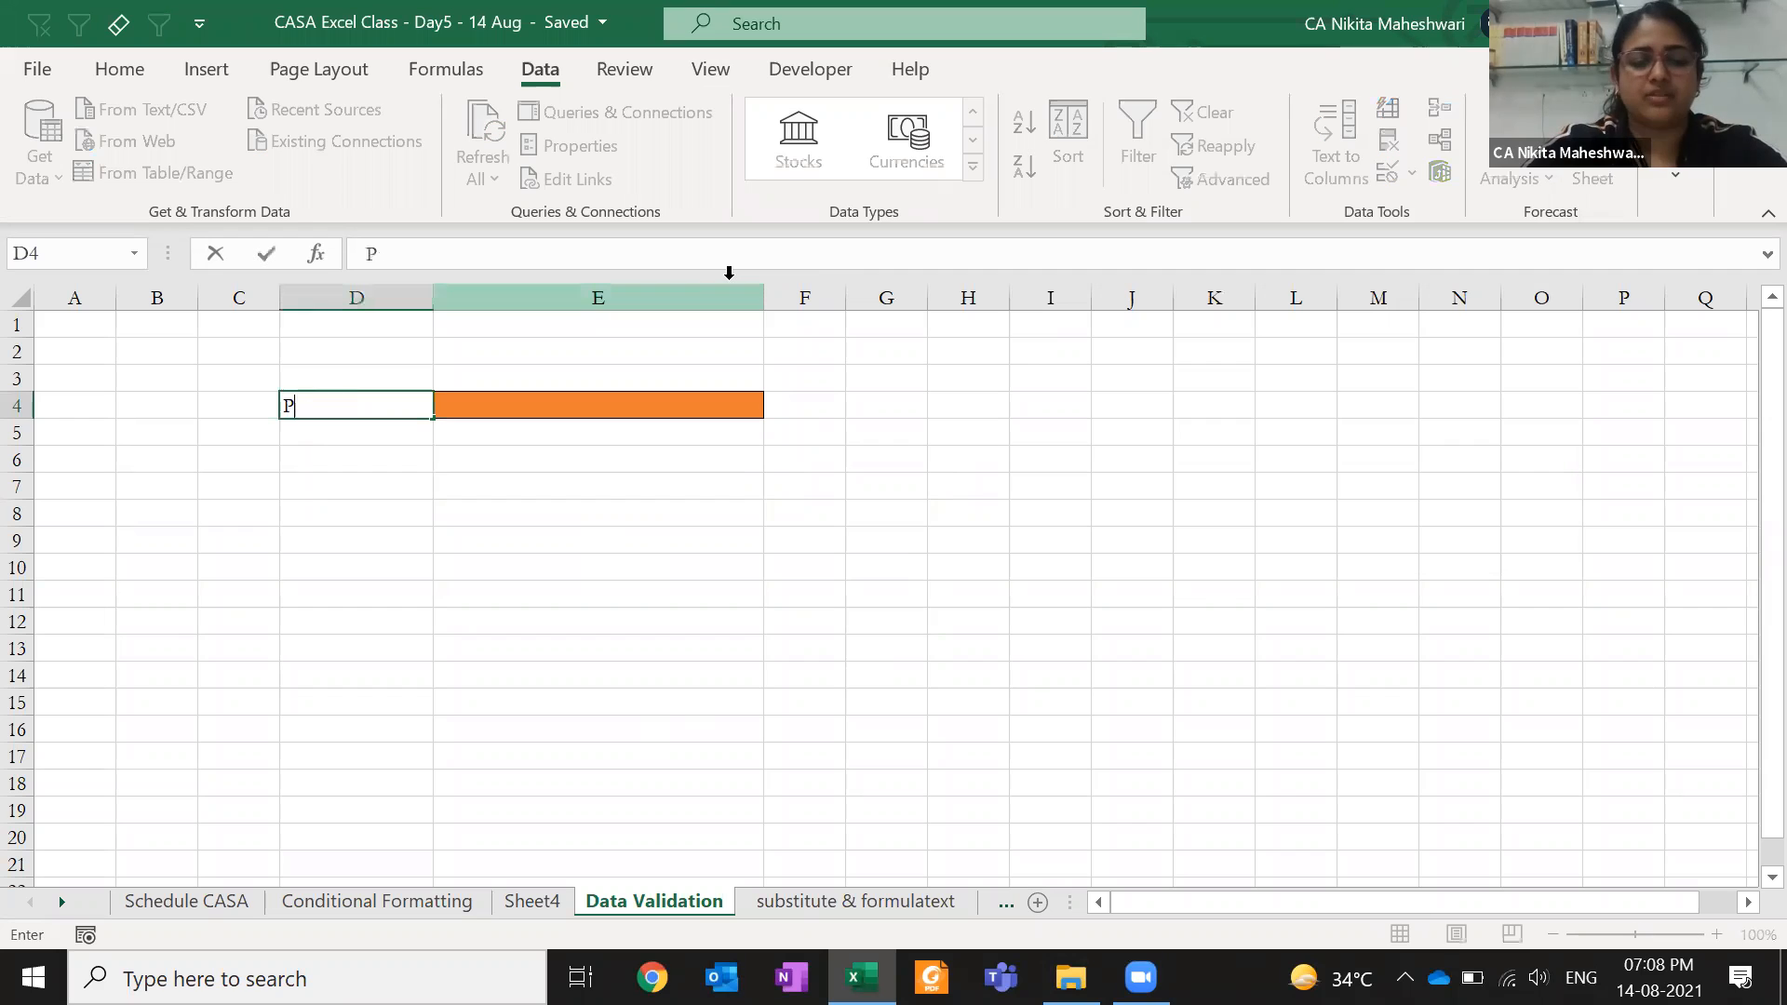
key("Return")
key("Up")
key("Right")
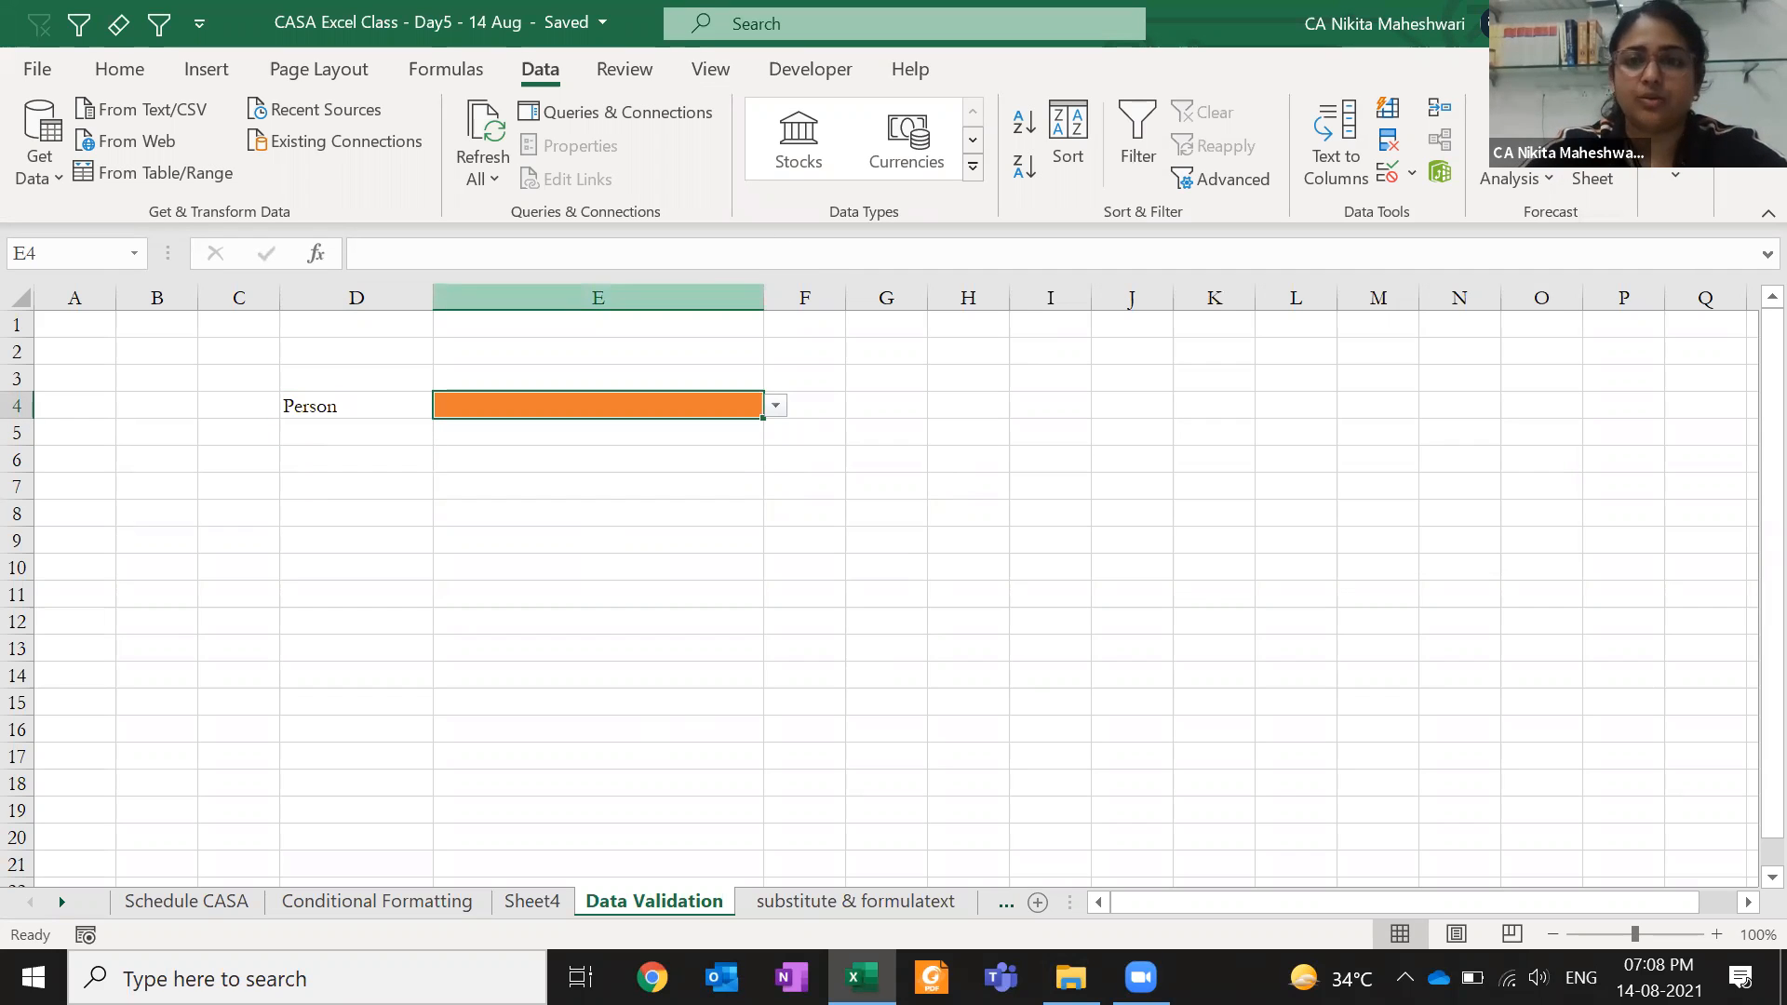
- Set E4's list source to 'Conditional Formatting'!$C$4:$C$53 and check the salesperson dropdown
left_click(1387, 172)
left_click_drag(1114, 369, 945, 383)
key("BackSpace")
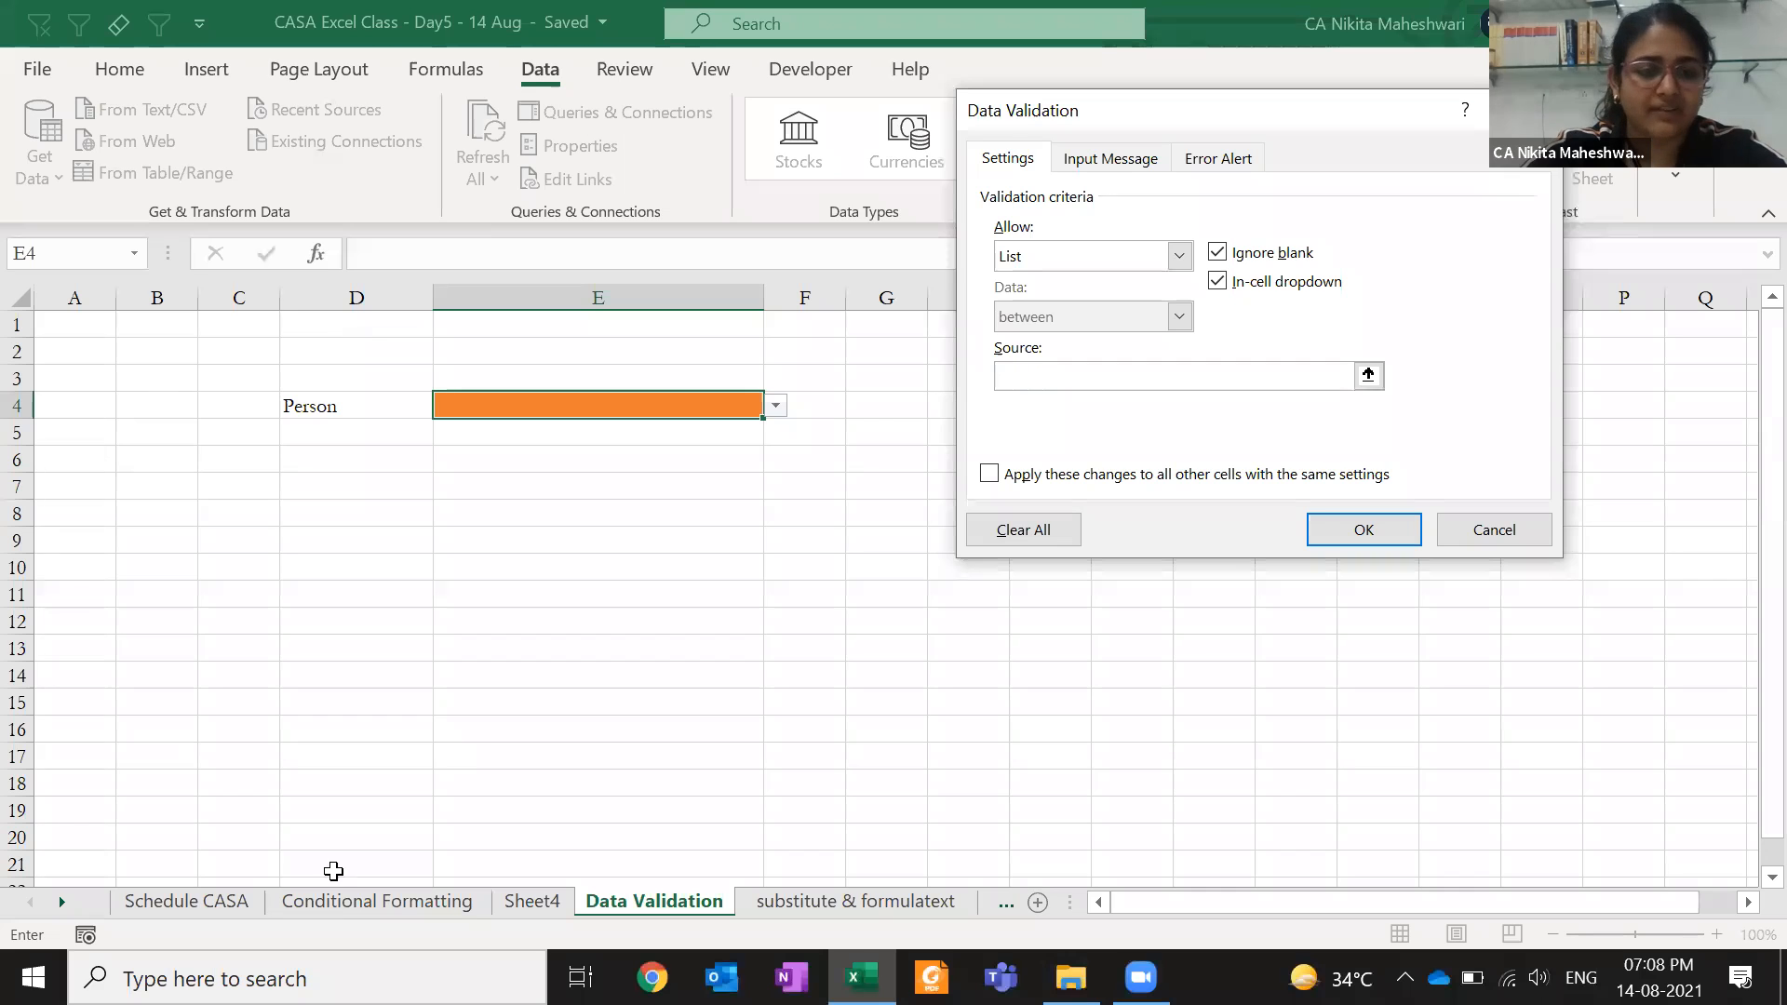
left_click(372, 901)
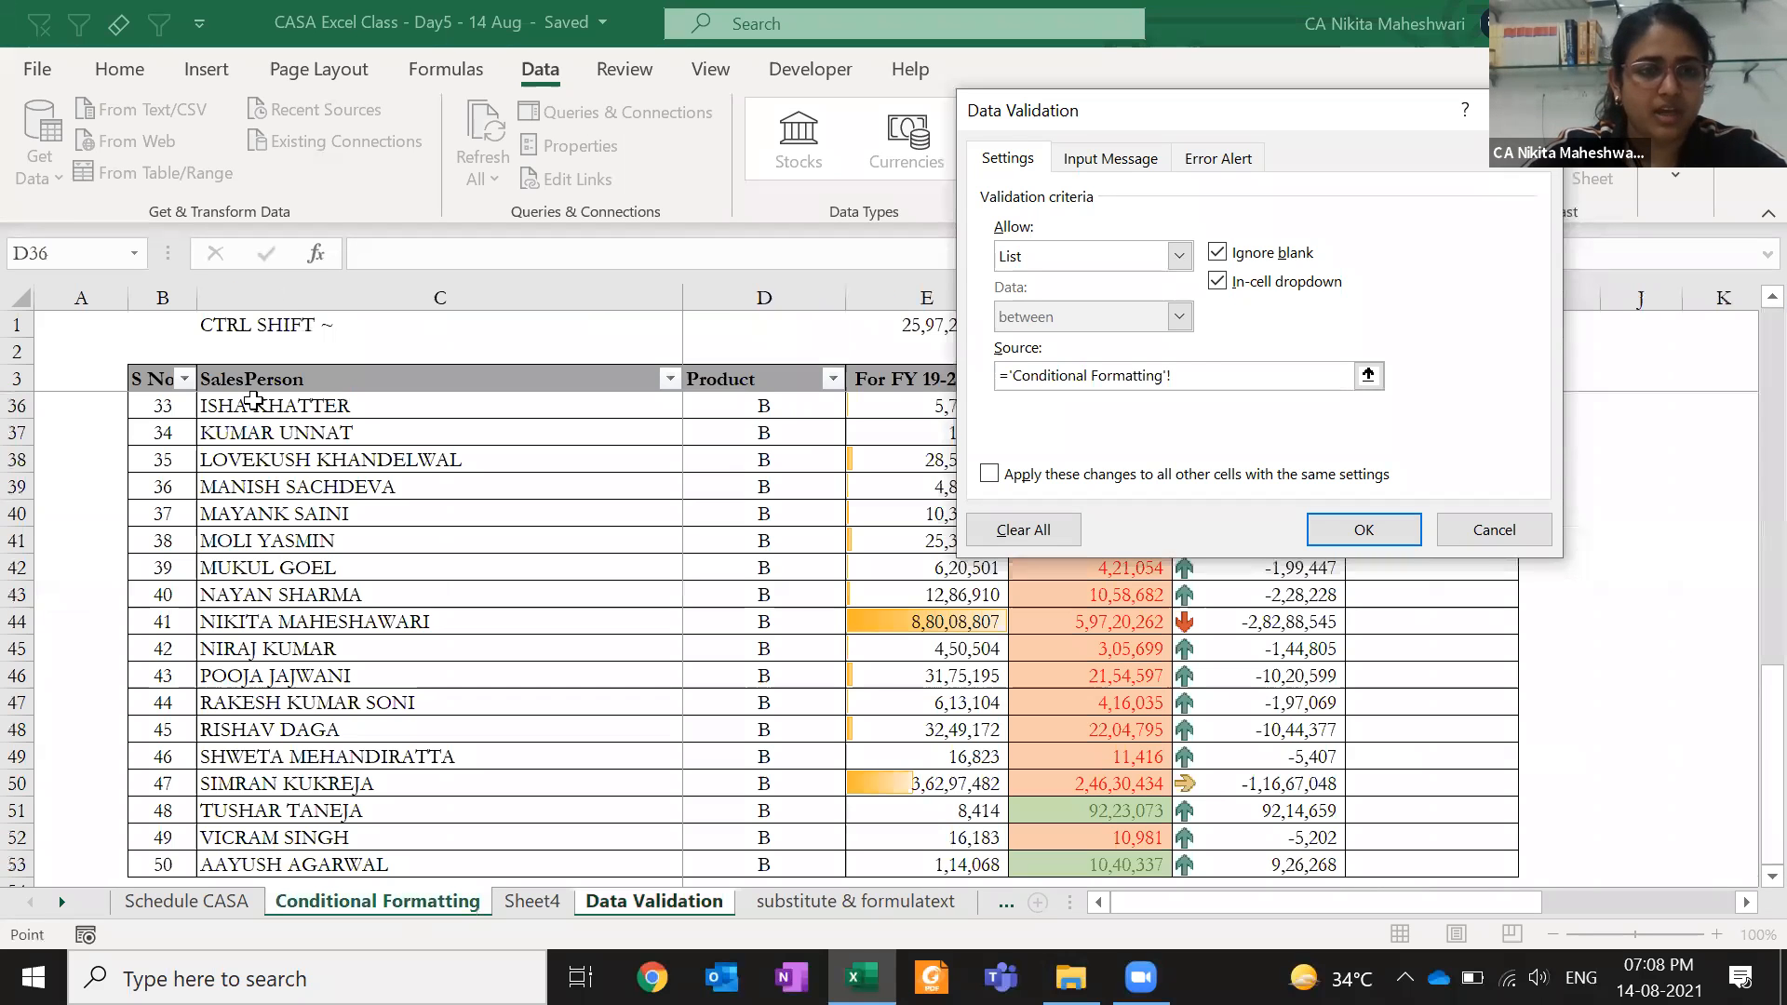
left_click(258, 382)
key("Down")
key("ctrl+shift+Down")
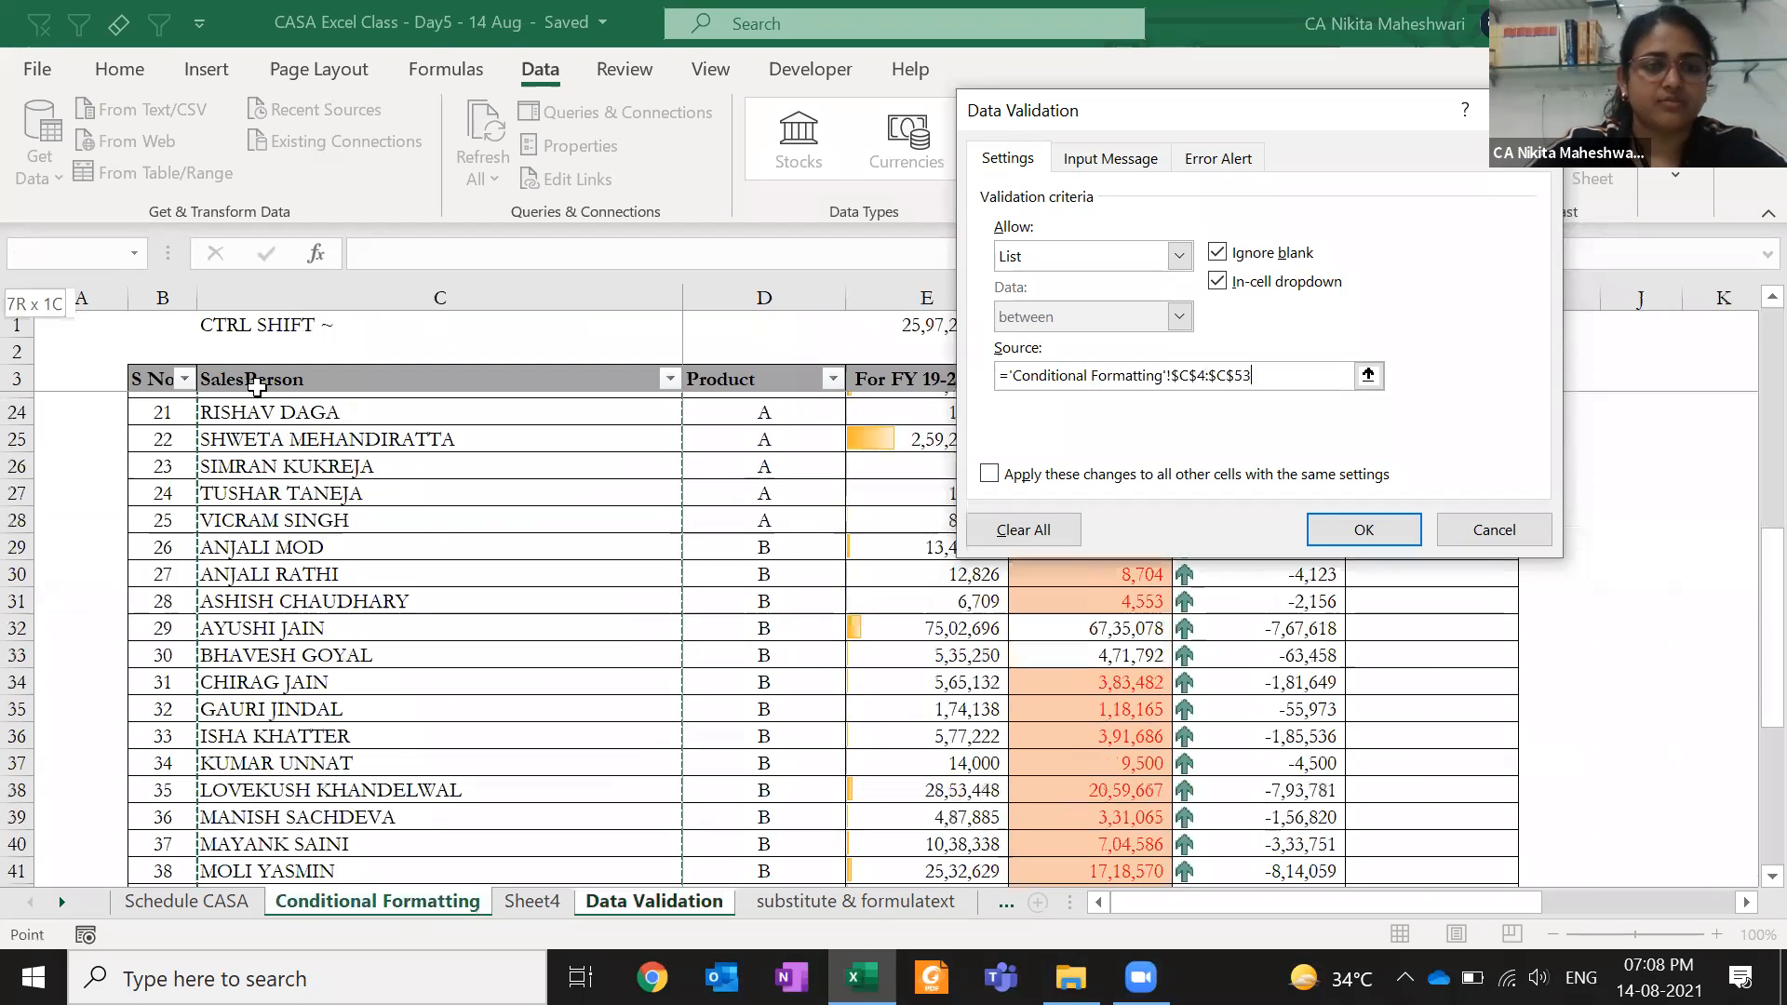
left_click(258, 384)
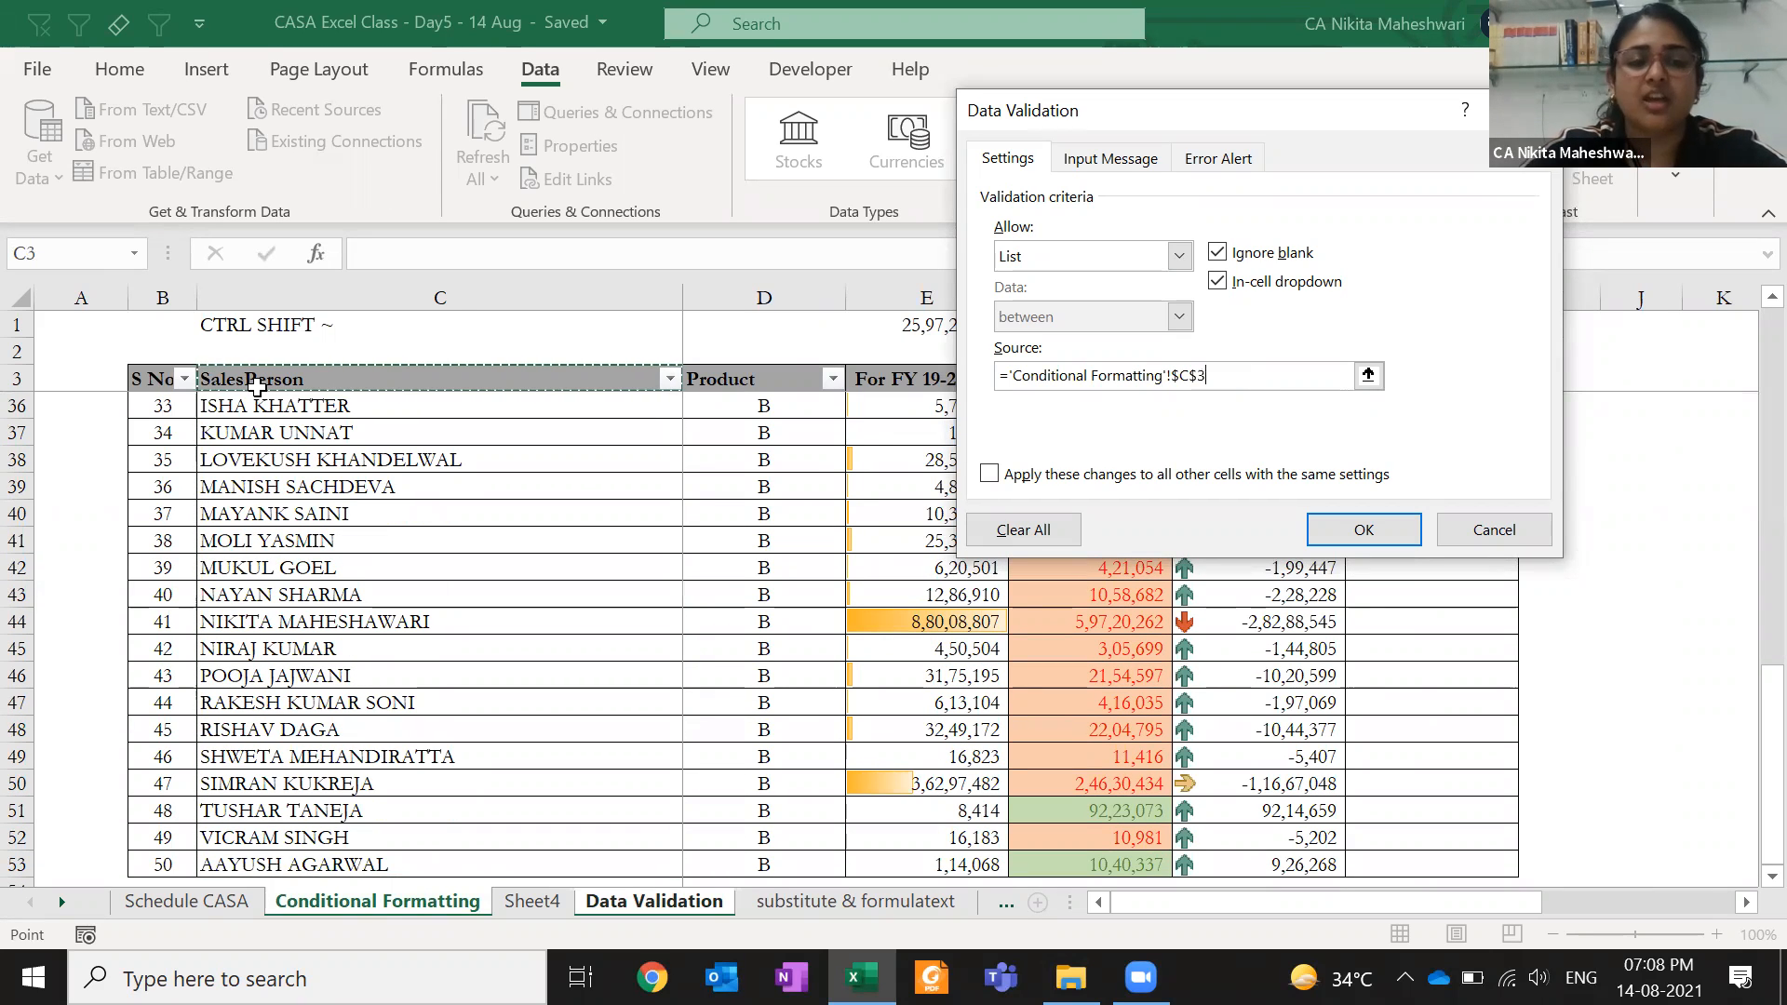
key("Down")
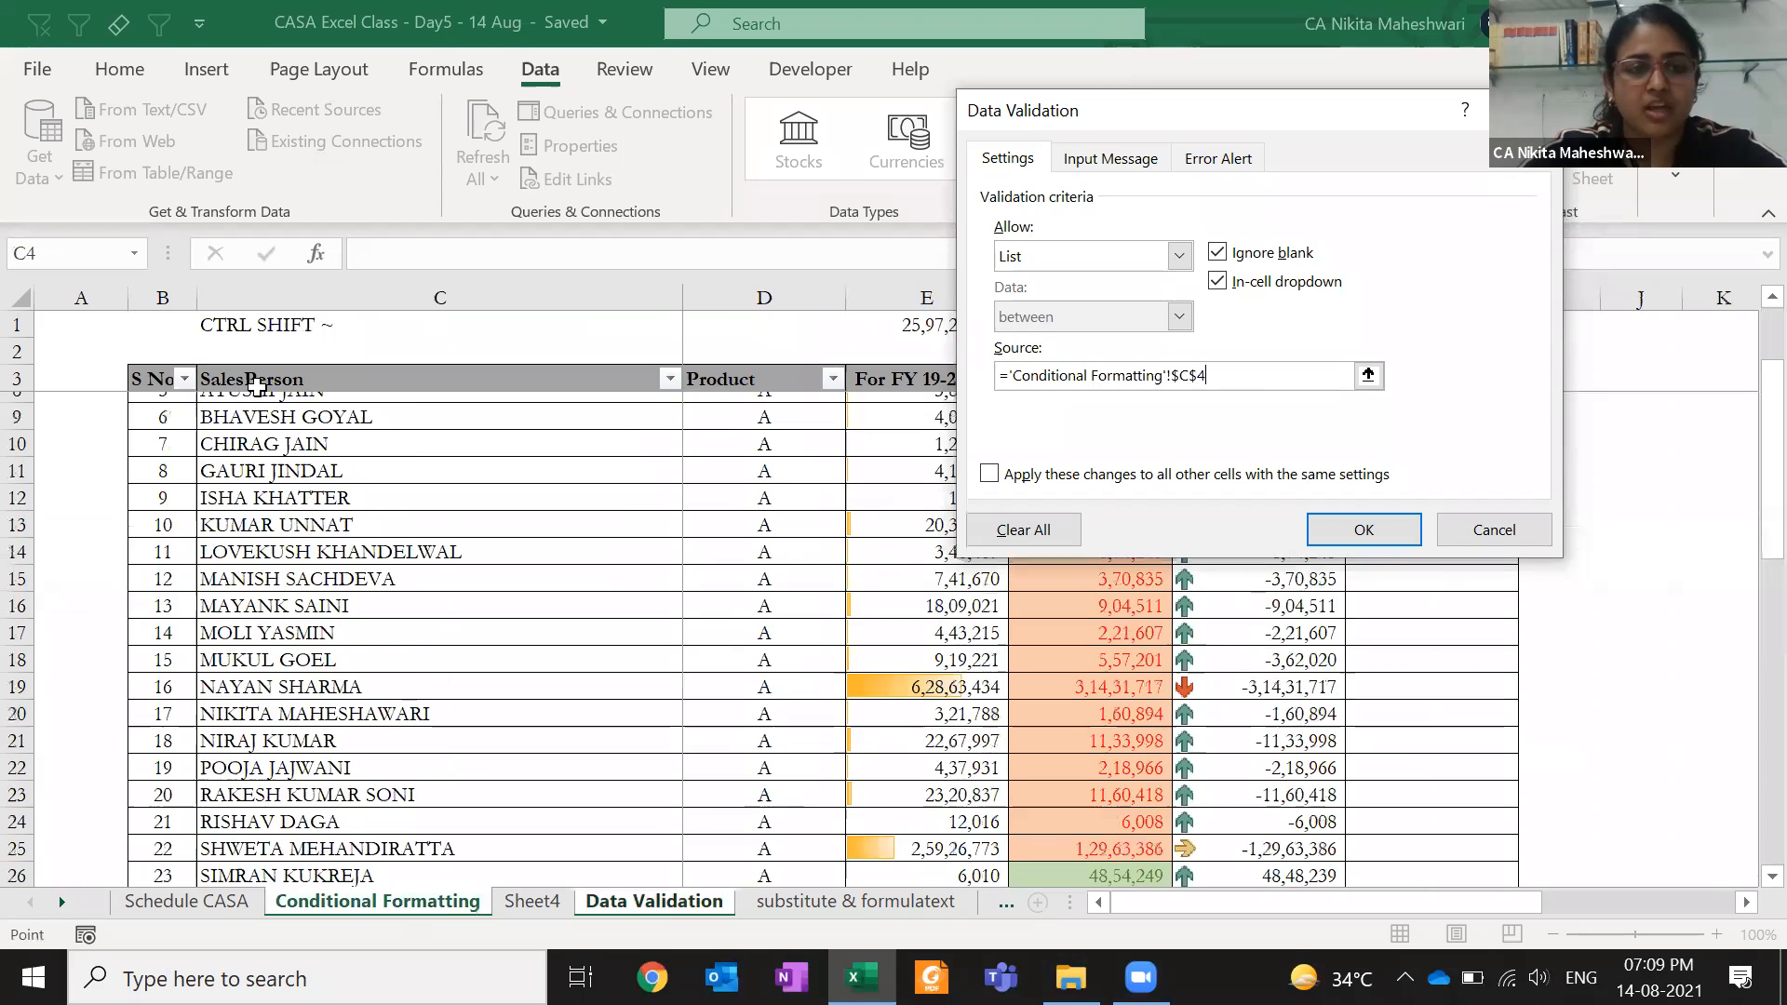
key("ctrl+shift+Down")
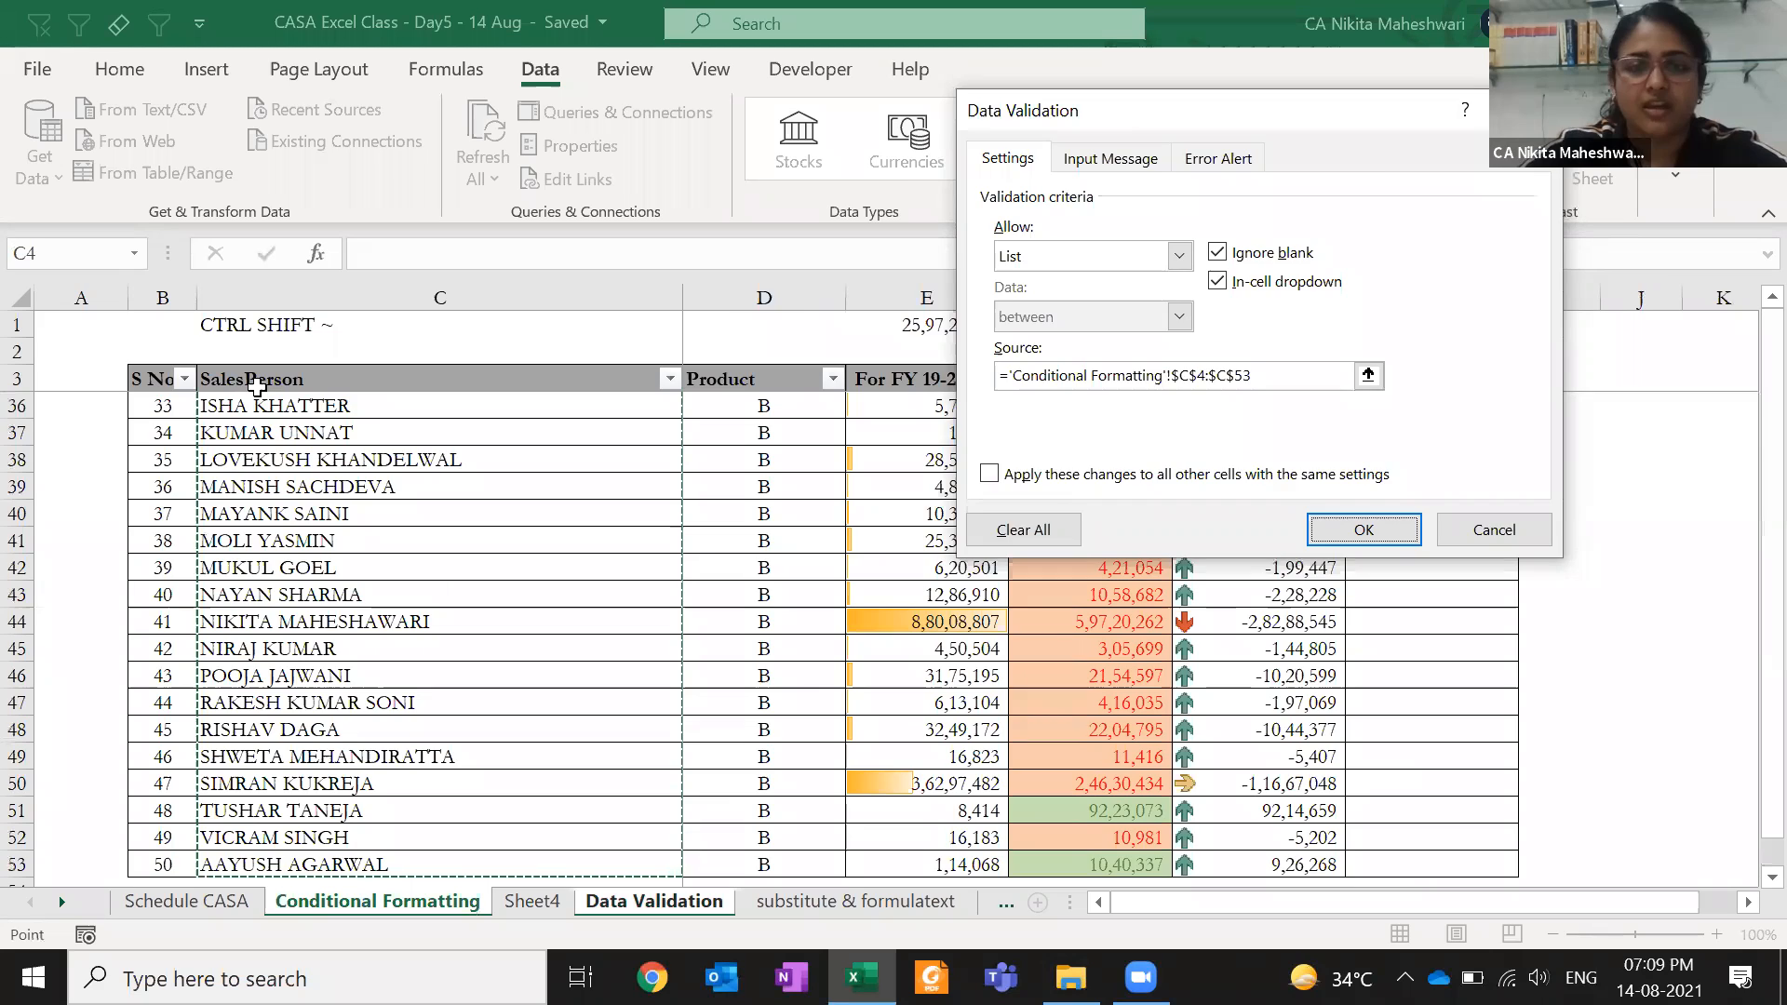
key("Return")
key("alt+Down")
key("Down")
- Pick a salesperson's name from E4's dropdown list
key("Down")
key("Down")
key("Down")
key("Down")
key("Down")
key("Down")
key("Down")
key("Down")
key("Down")
key("Down")
key("Down")
key("Down")
key("Down")
key("Down")
key("Down")
key("Down")
key("Down")
key("Down")
key("Down")
key("Down")
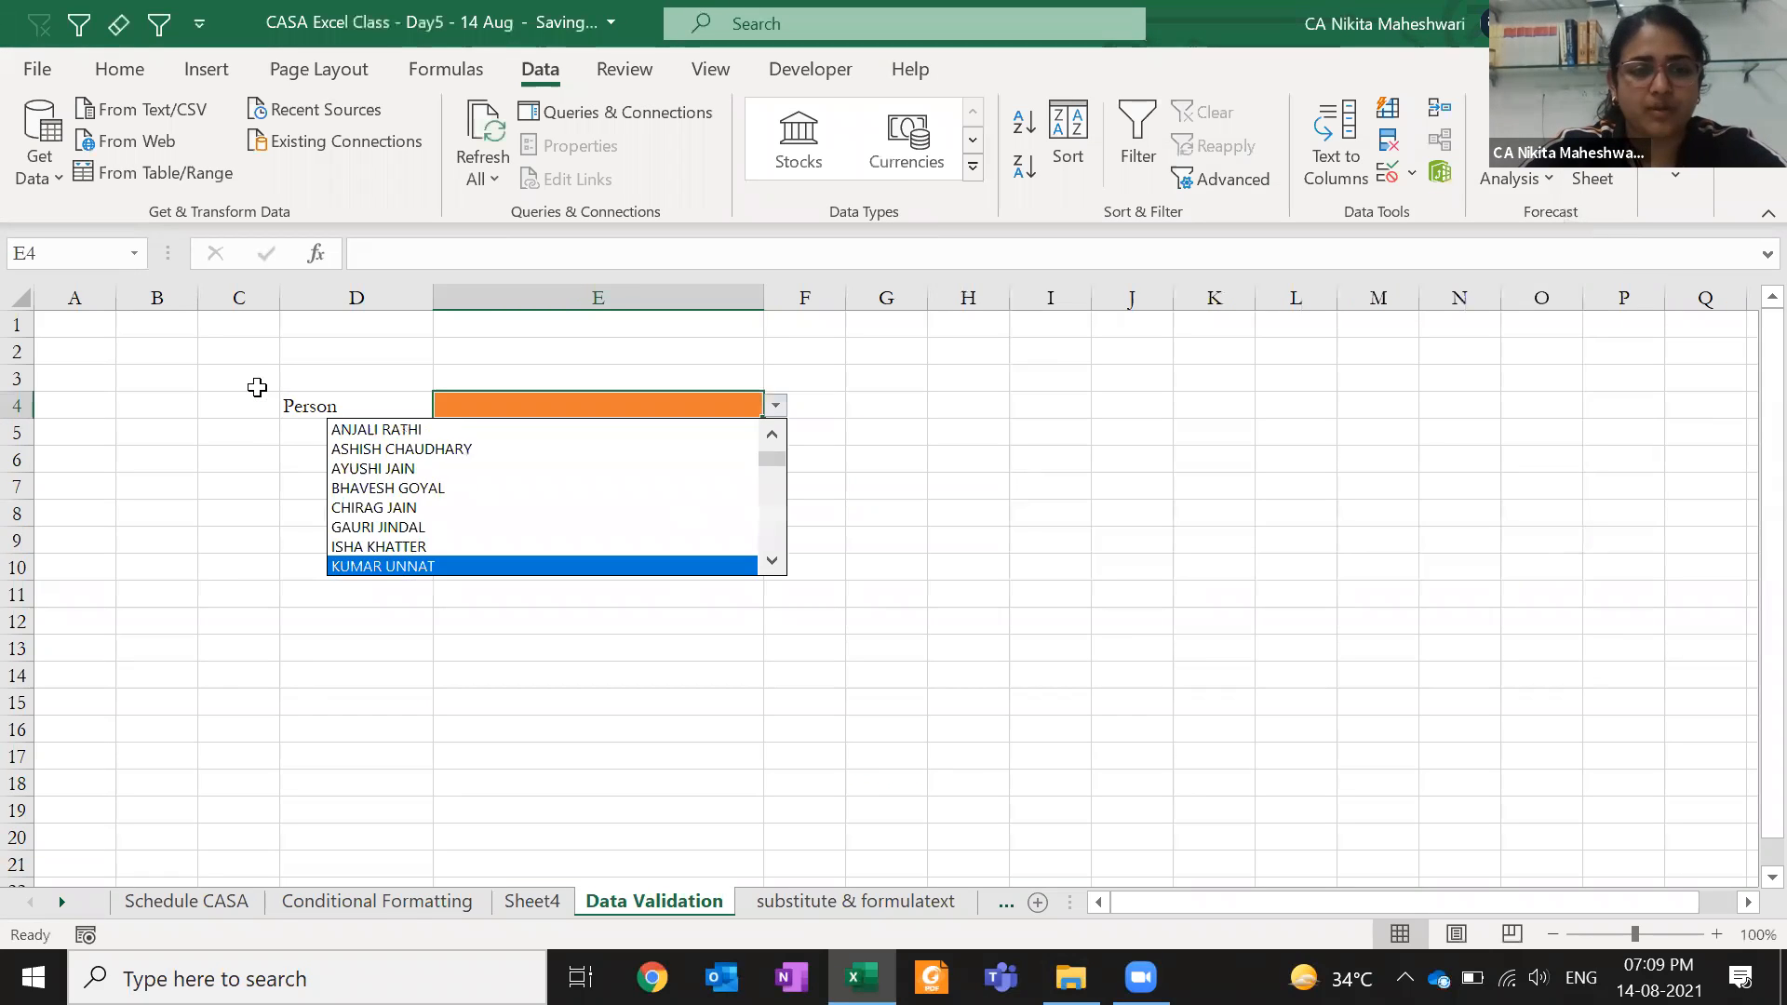
key("Down")
key("Down")
key("Down")
key("Down")
key("Down")
key("Down")
key("Down")
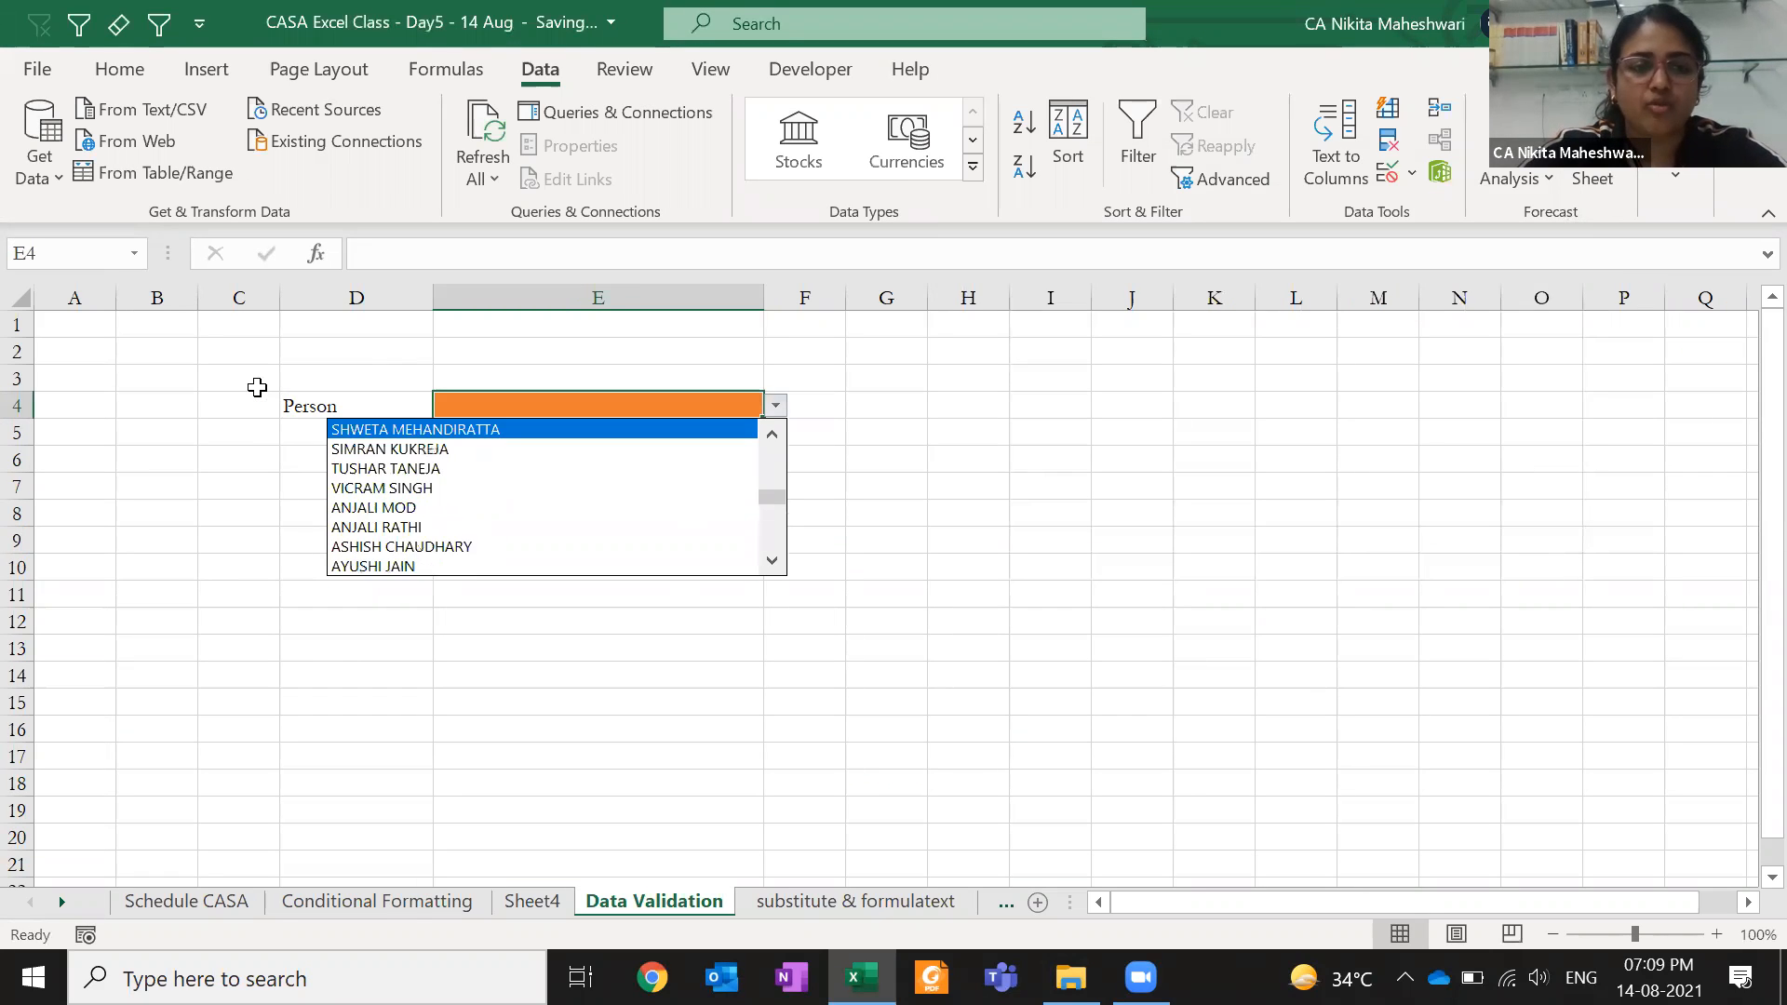
key("Escape")
key("alt+Down")
key("Down")
key("Down")
key("Down")
key("Down")
key("Return")
key("alt+Down")
key("Up")
key("Up")
key("Up")
key("Up")
key("Escape")
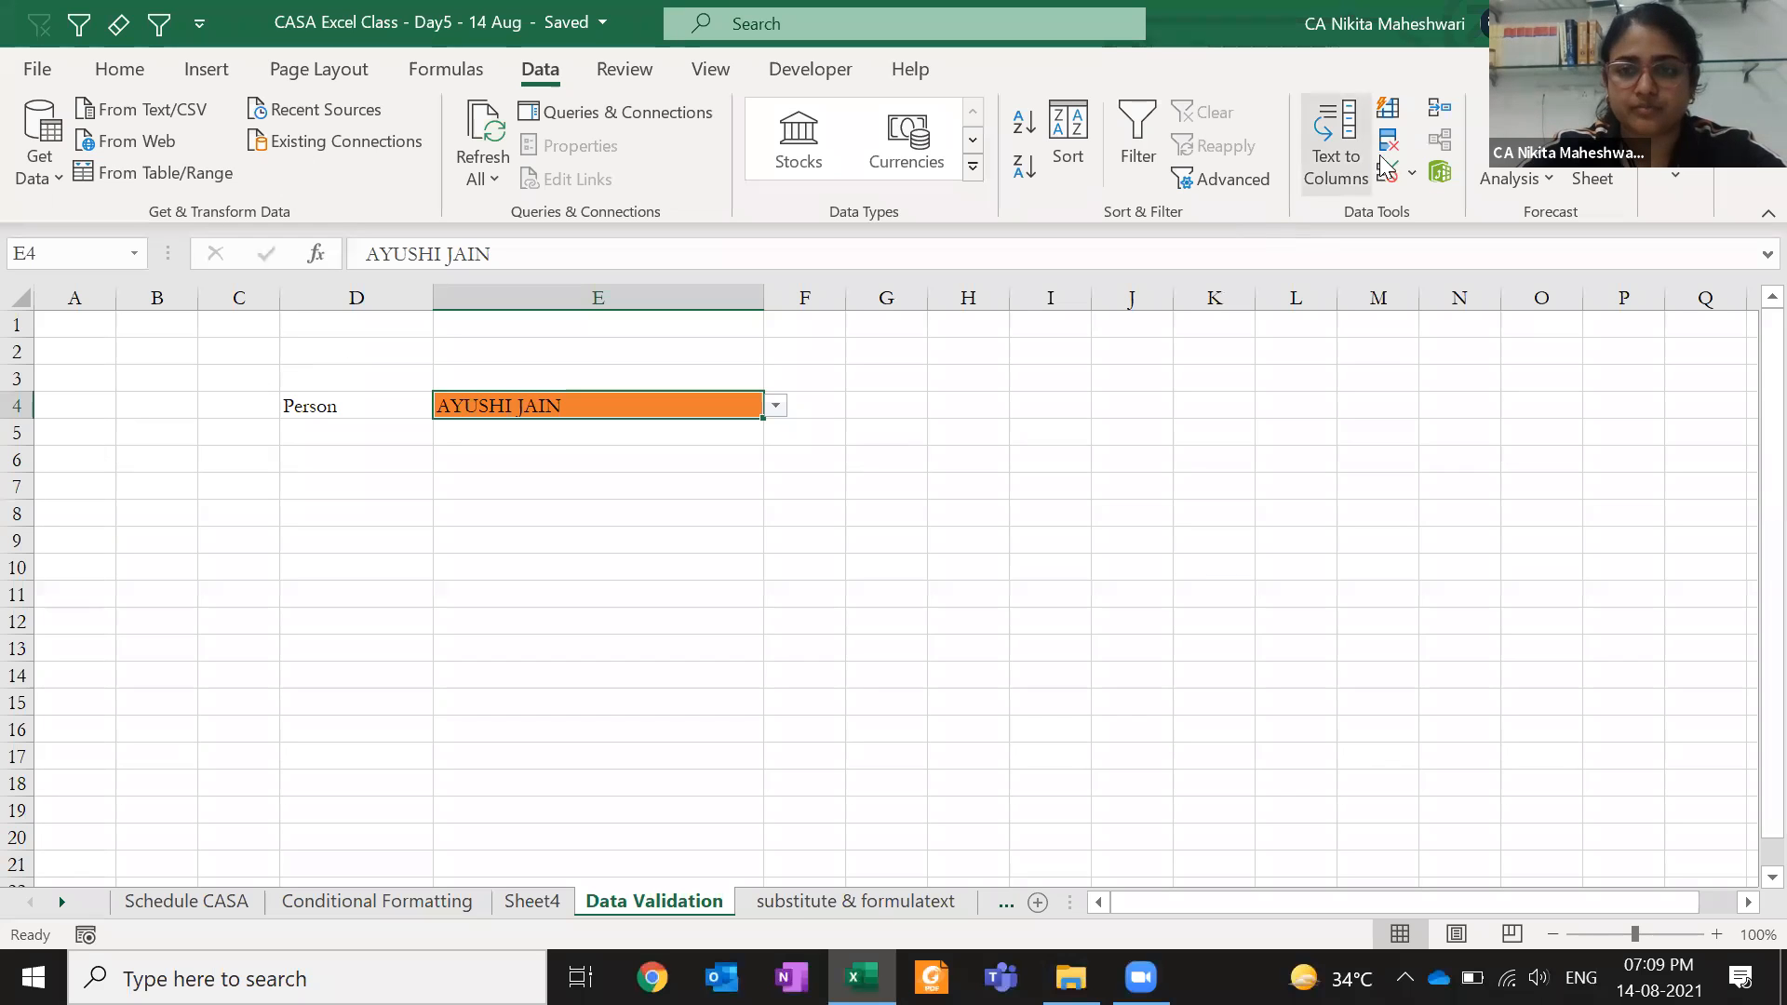
- Reopen E4's Data Validation and select its C4:C53 source reference
left_click(1412, 175)
left_click(1415, 208)
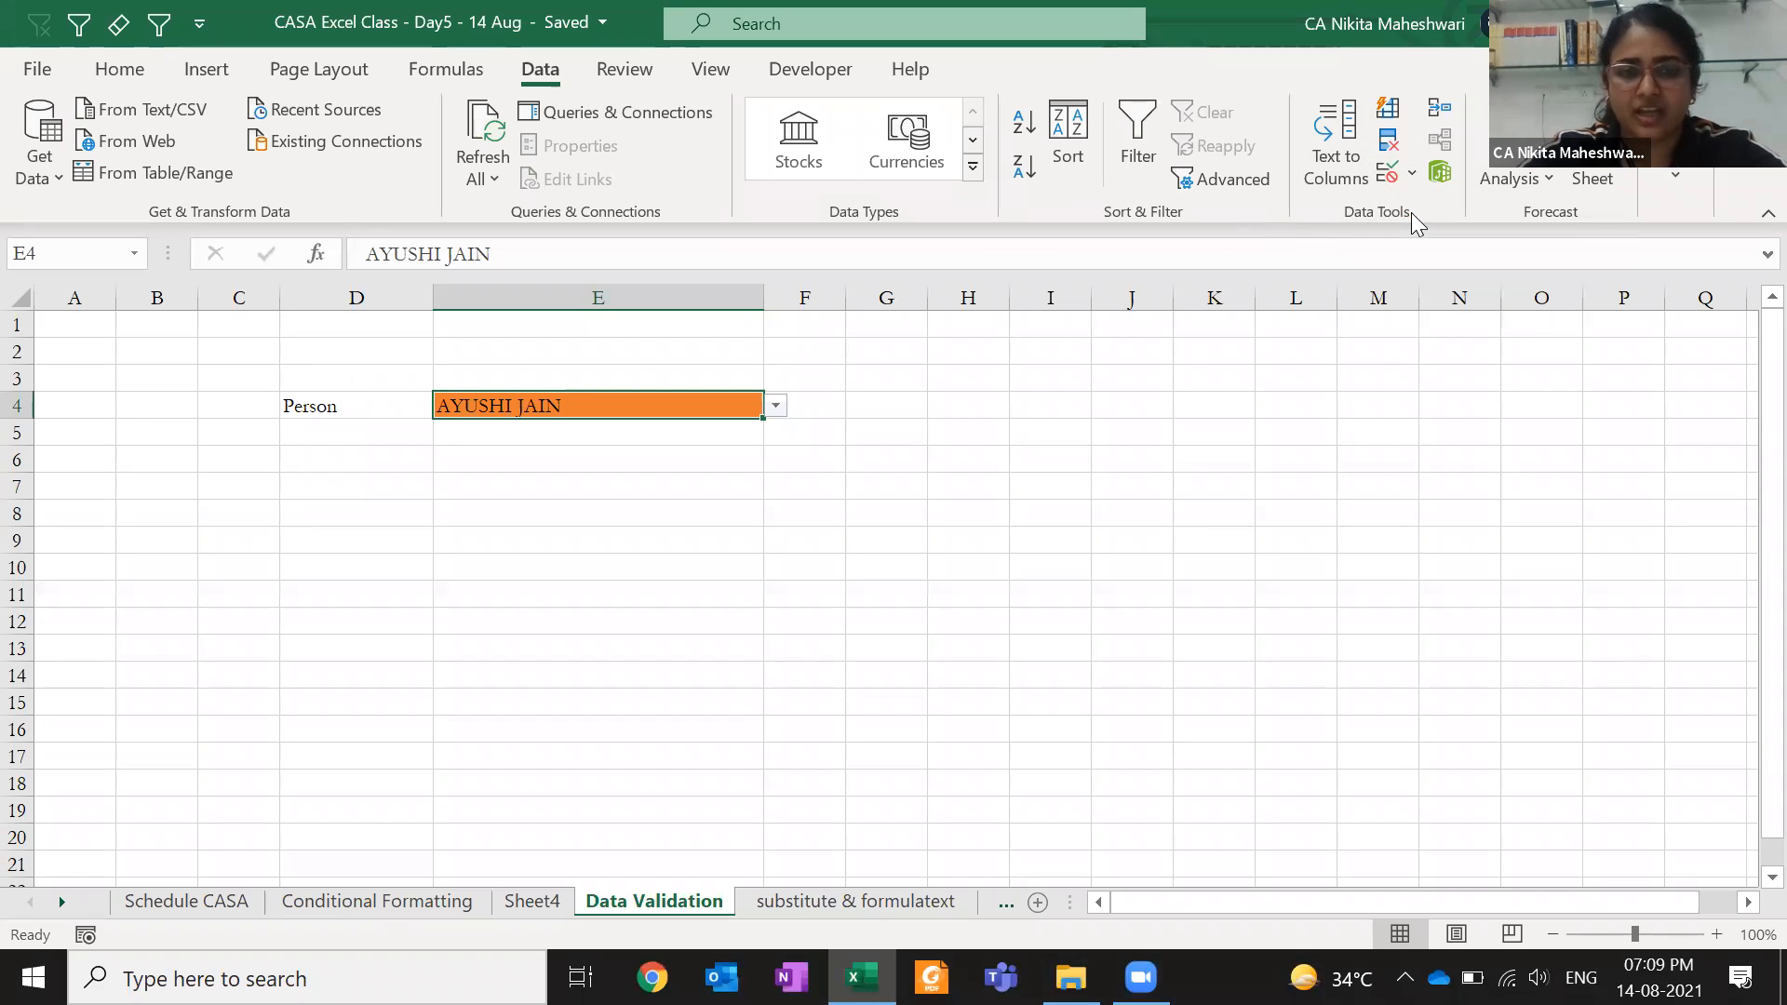
left_click_drag(1287, 376, 985, 376)
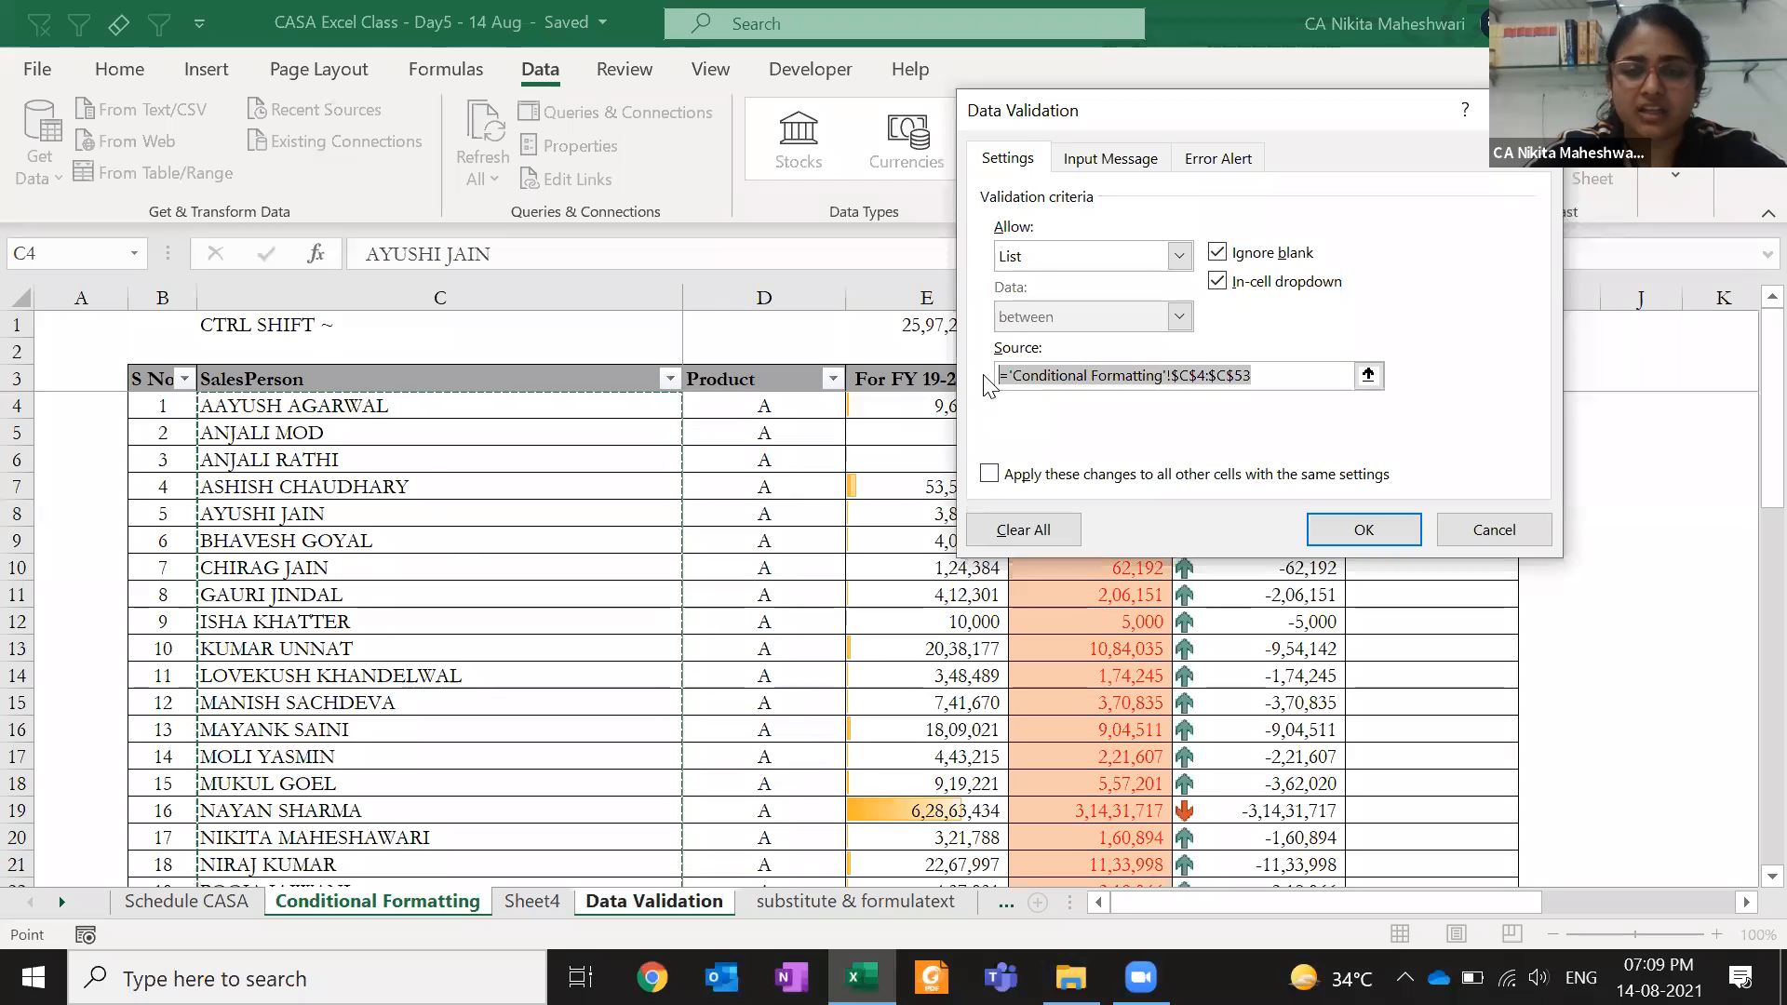
- Delete the list source and set E4's validation to allow Any value
key("BackSpace")
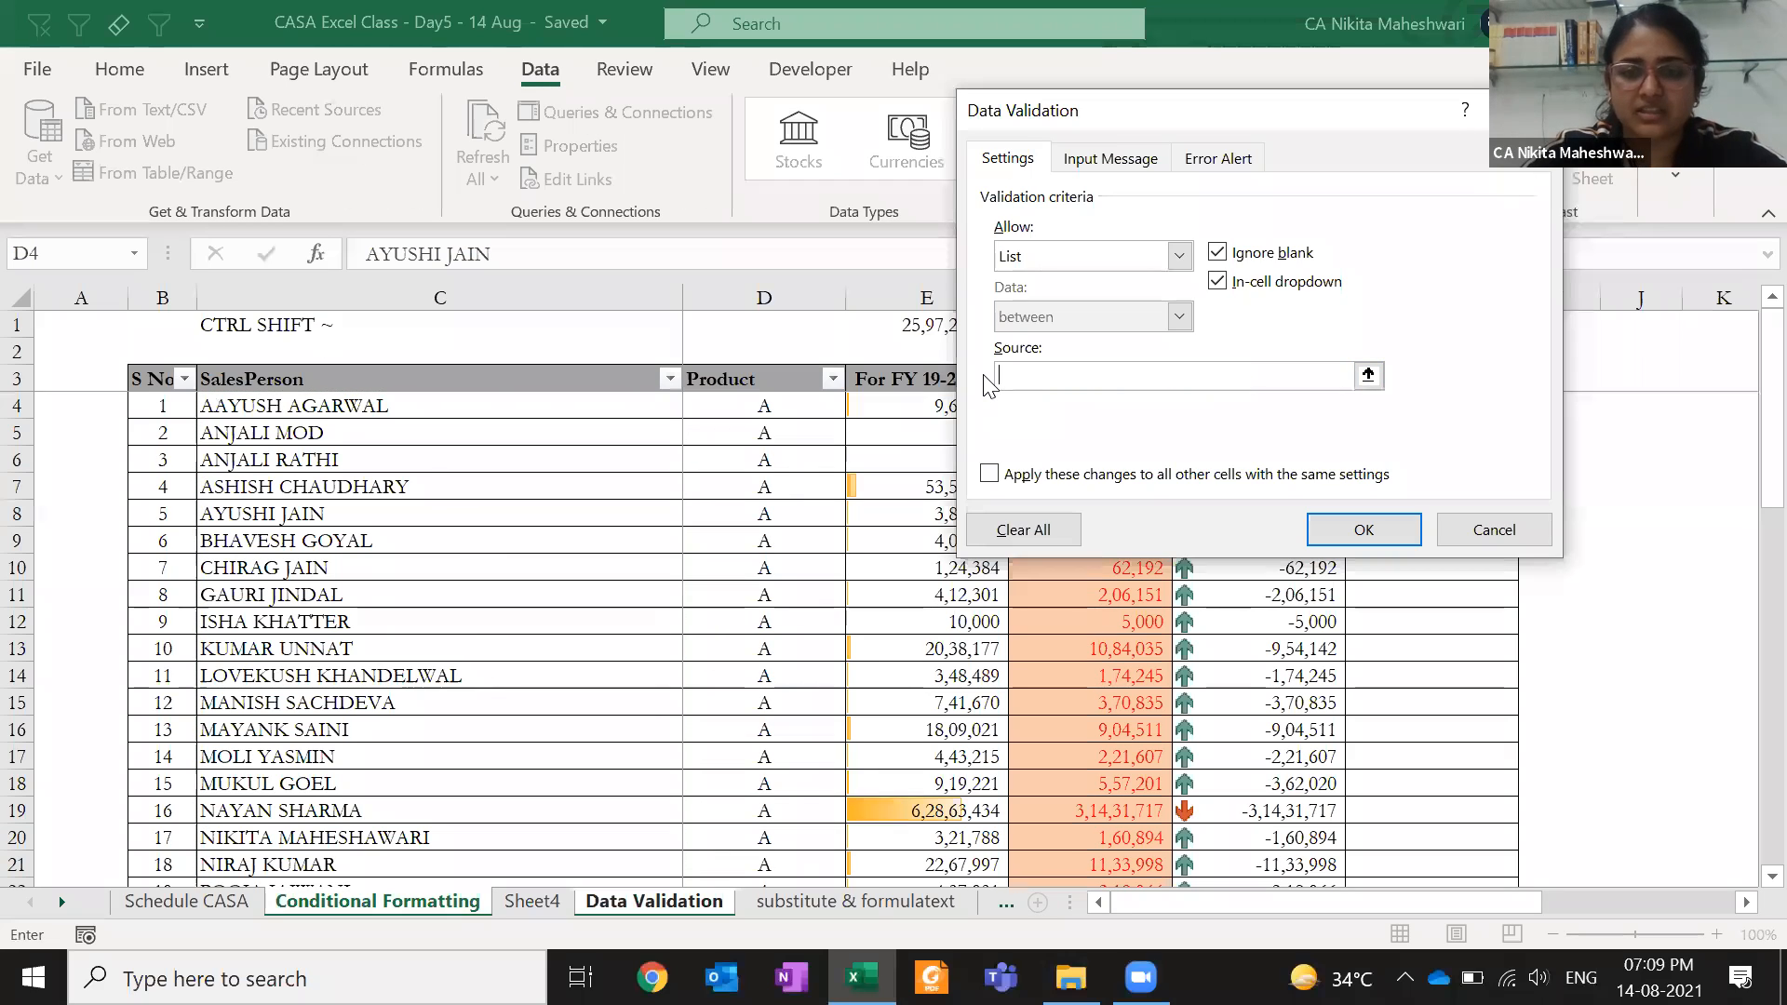
left_click(1179, 256)
left_click(1161, 286)
left_click(1363, 529)
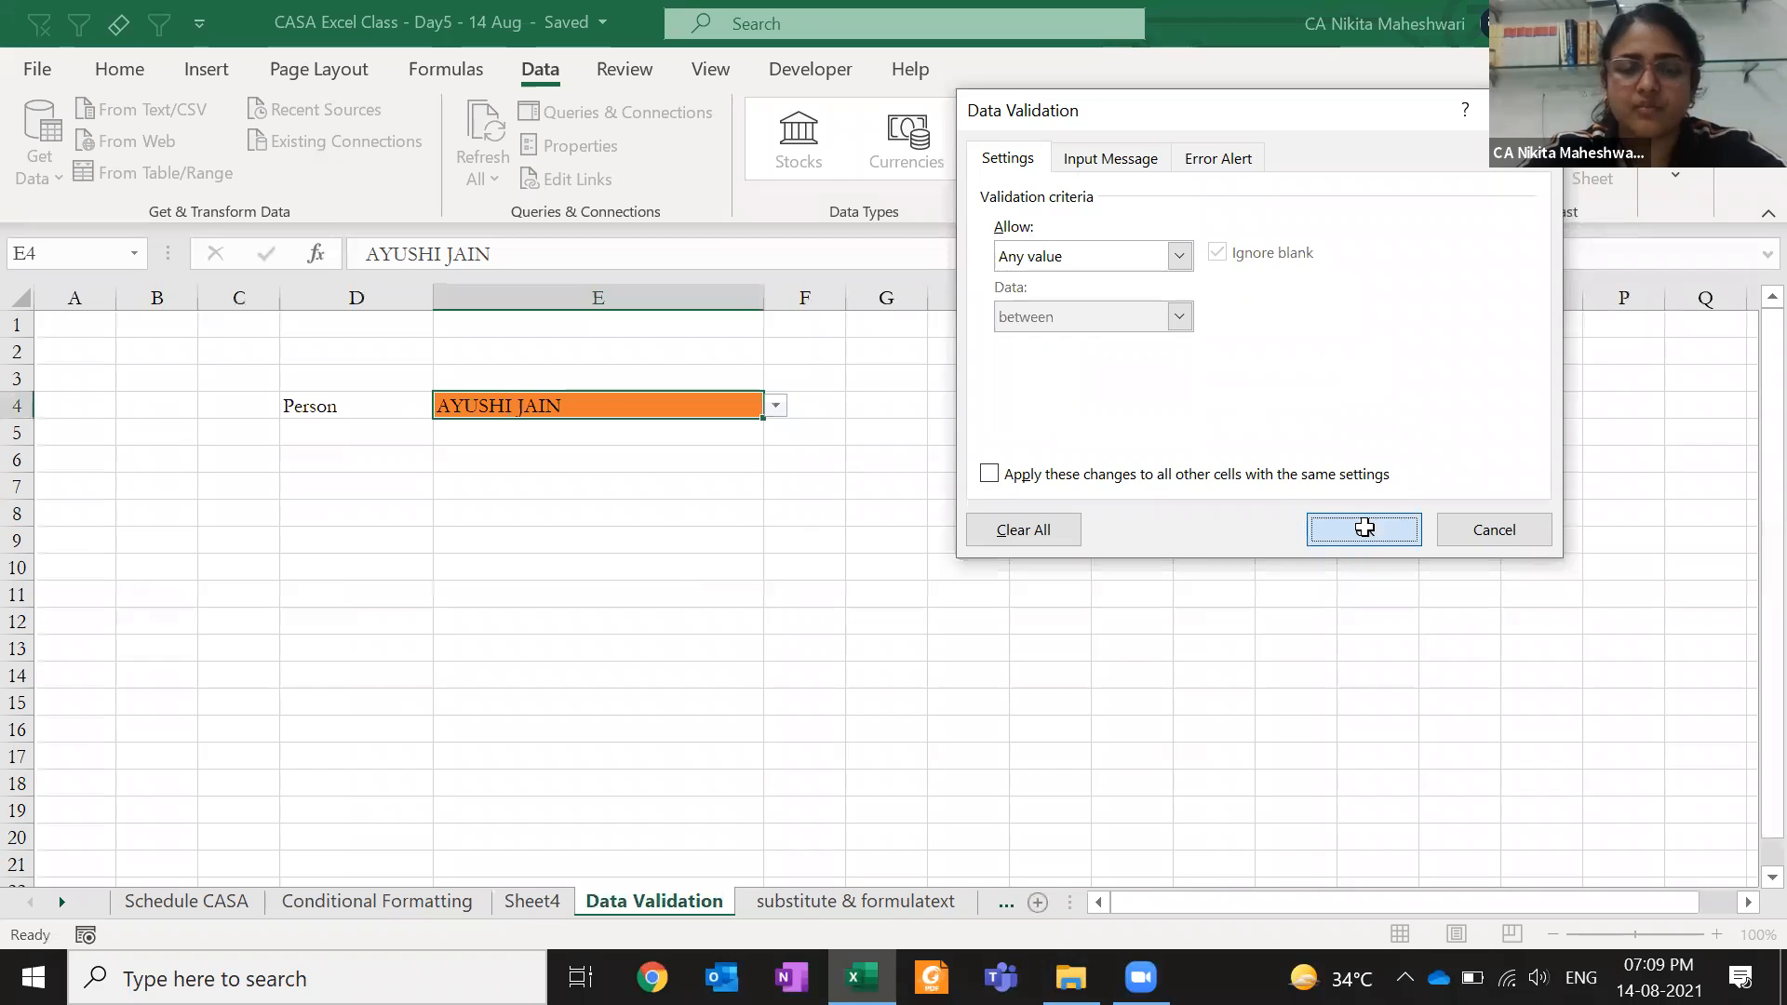
left_click(783, 549)
- Type a salesperson's full name freely into E4 to test it, then clear it
key("Left")
key("Up")
key("Up")
key("Up")
key("Up")
key("Up")
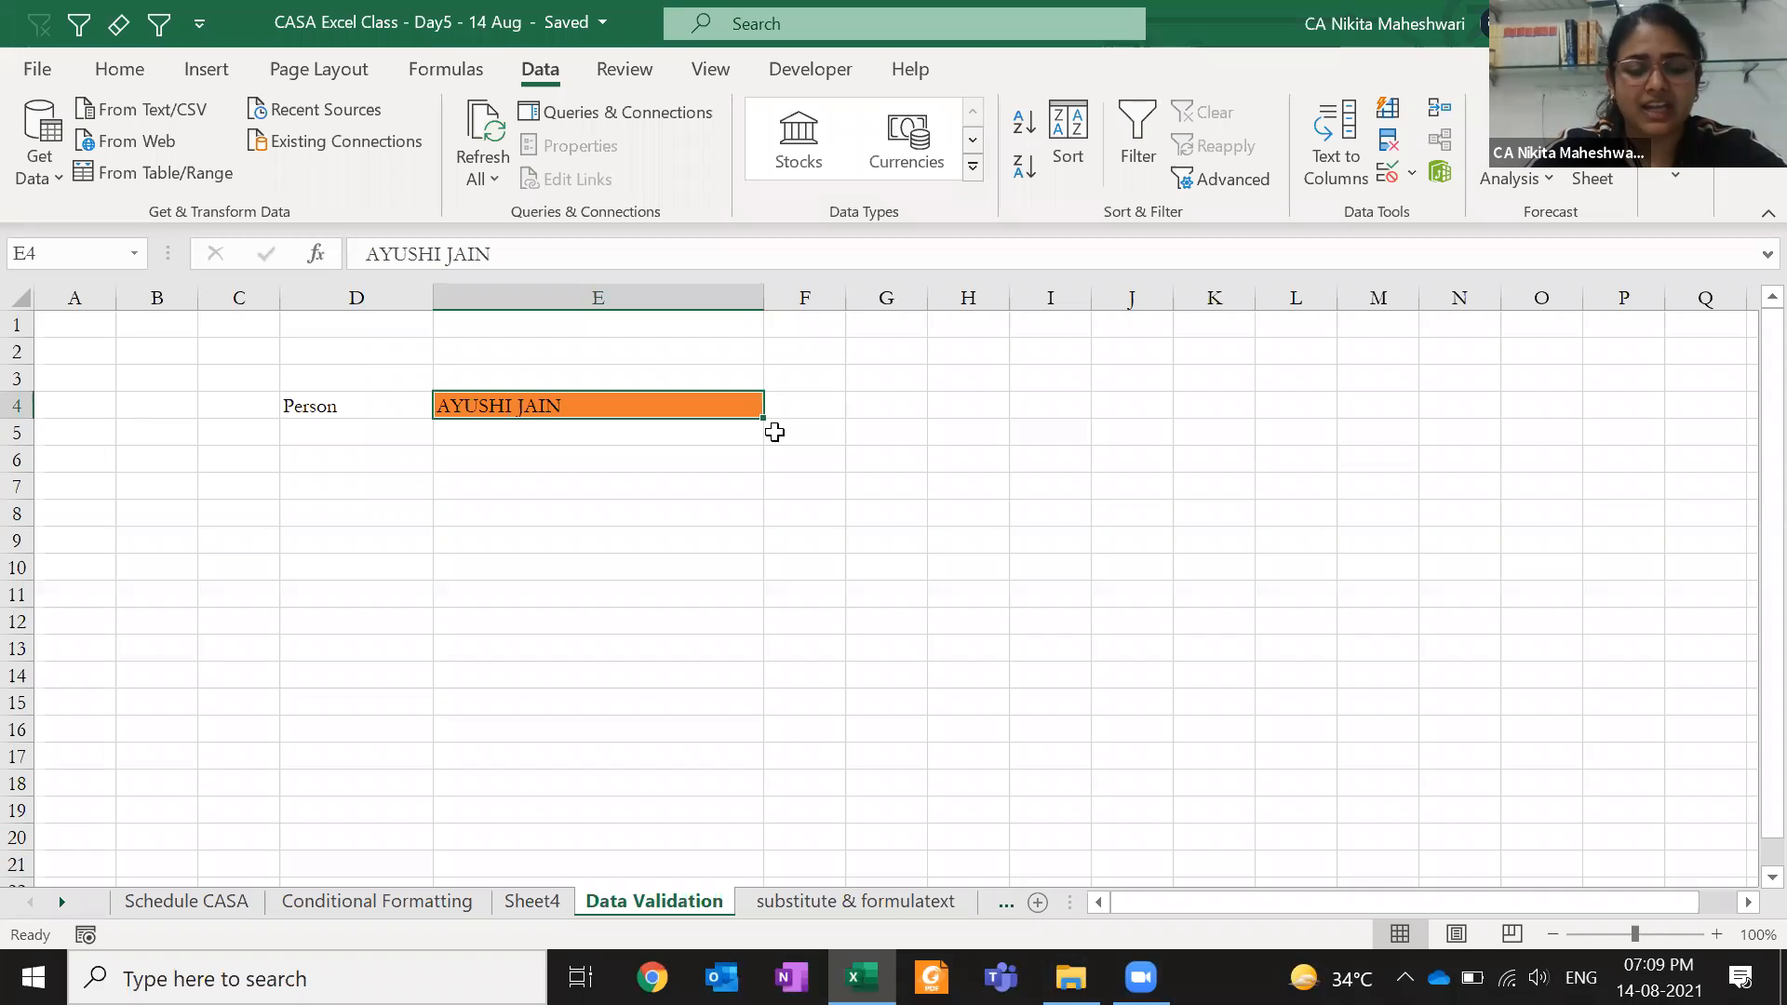
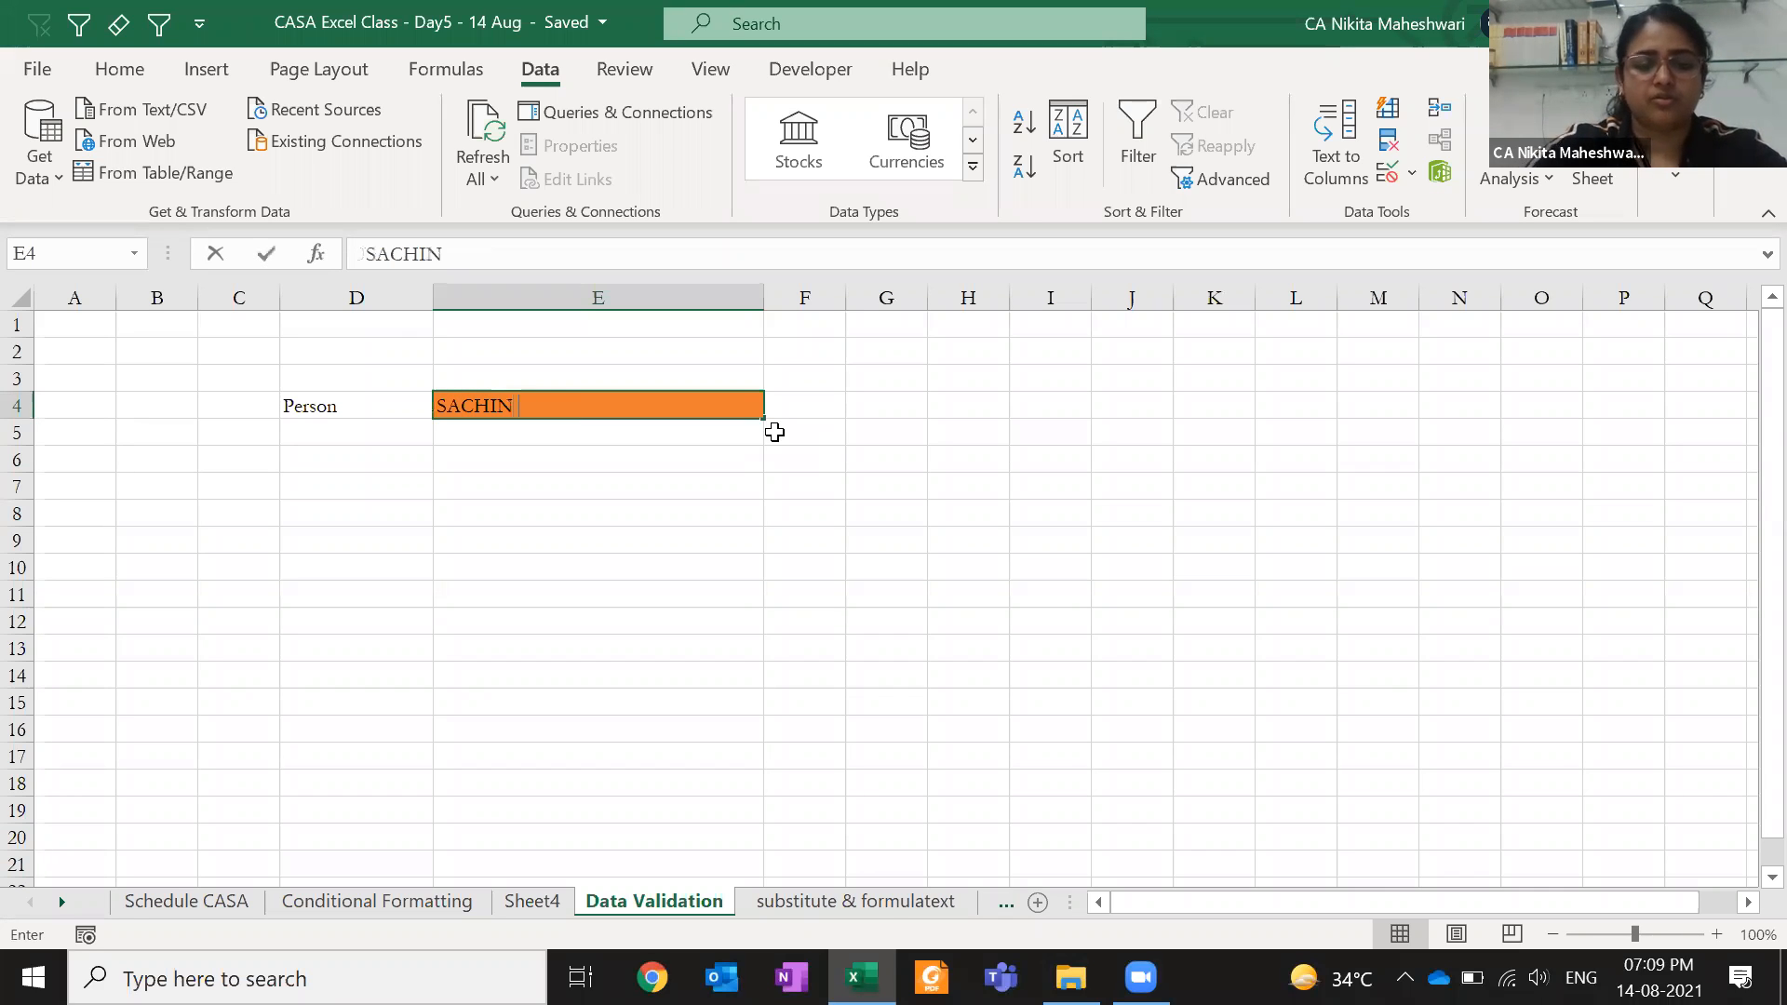
key("ctrl+Return")
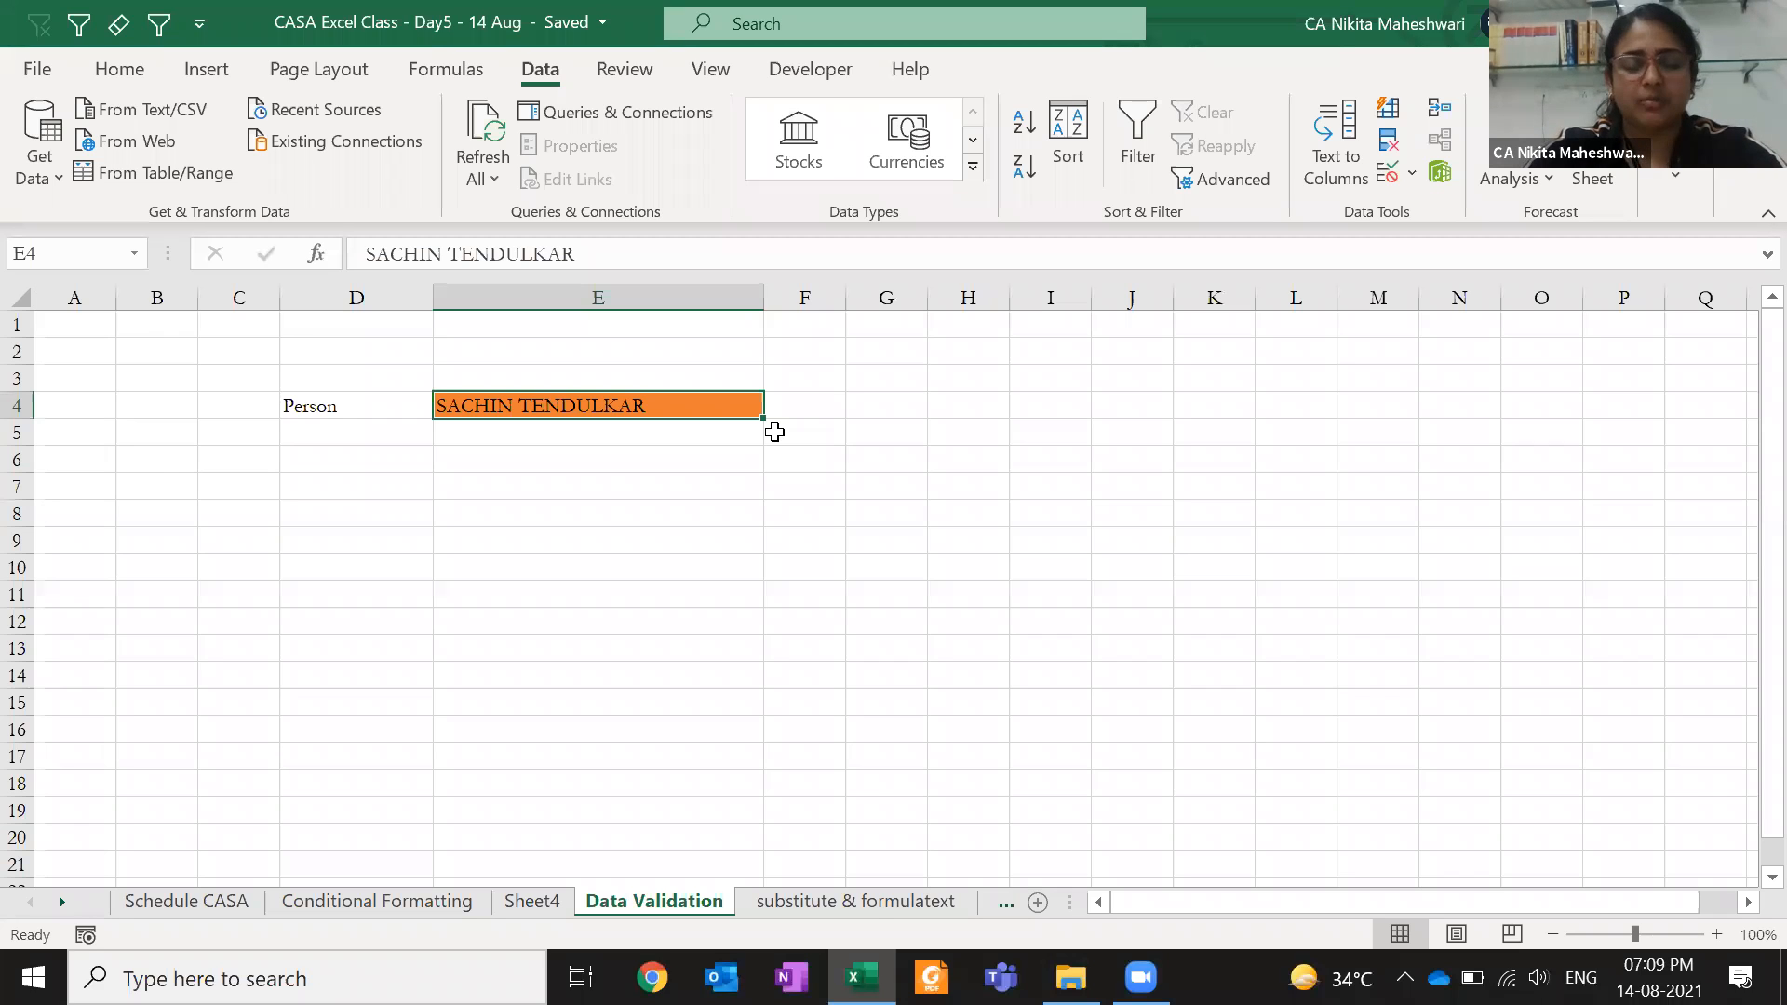
key("Delete")
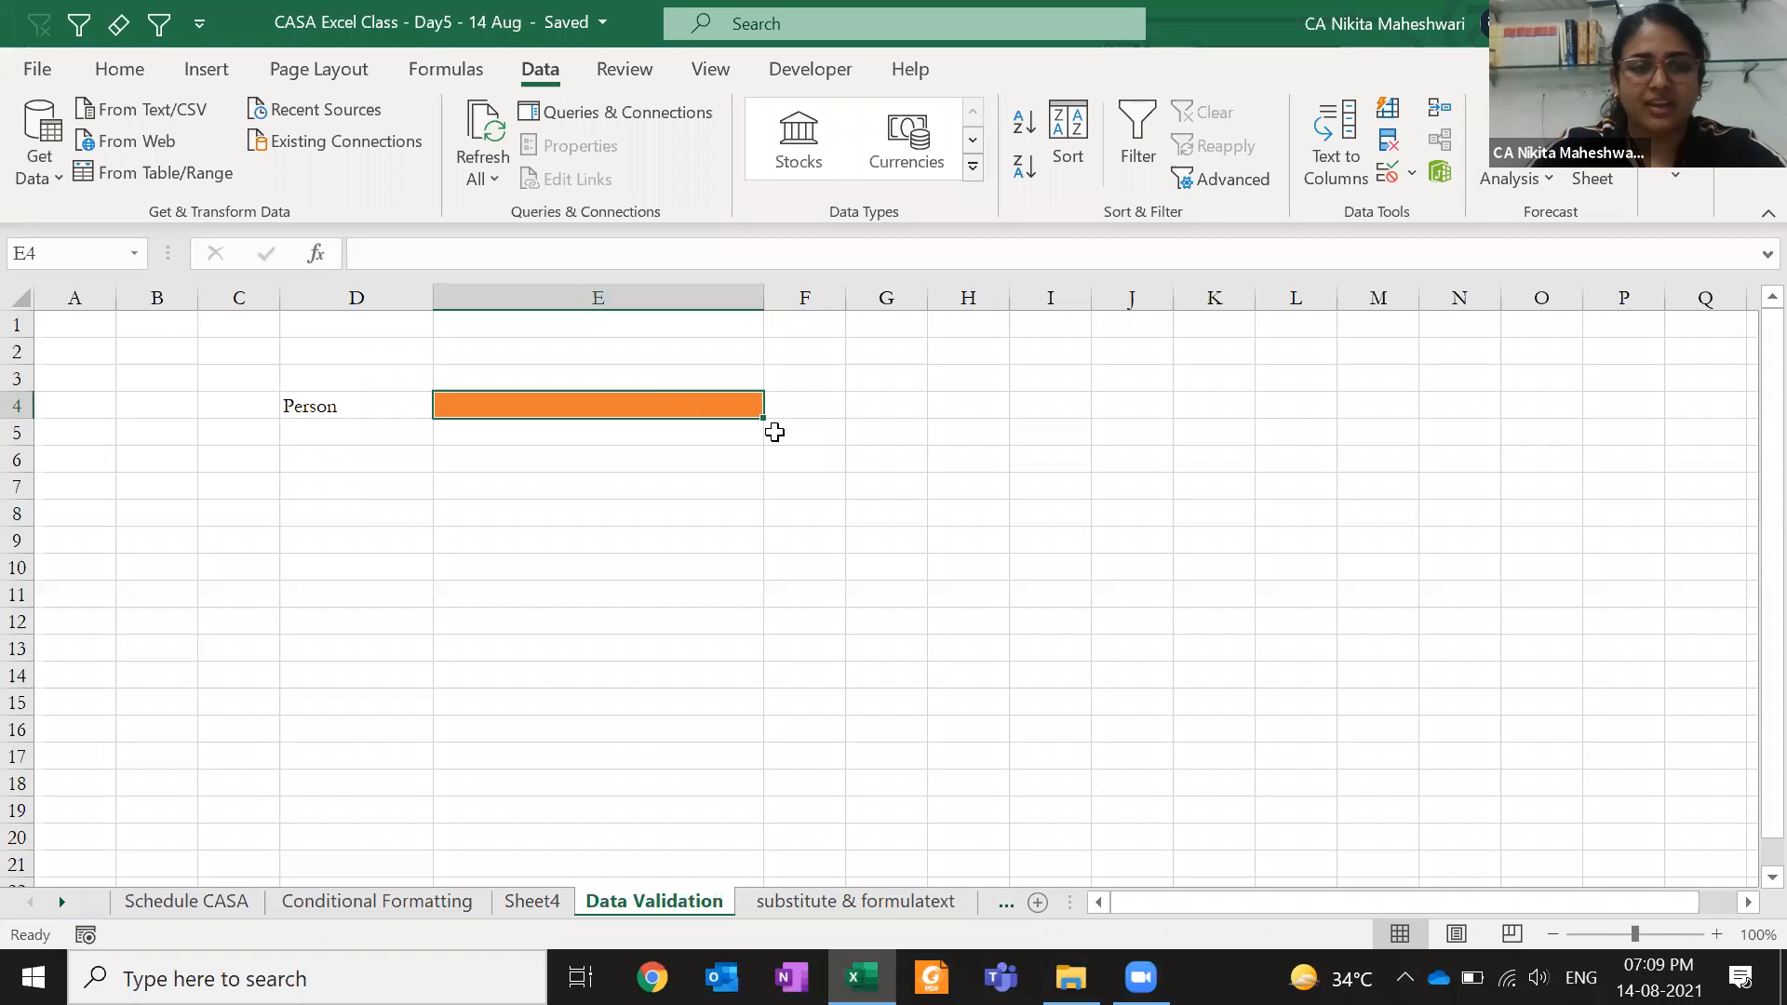
left_click(1412, 173)
left_click(1426, 220)
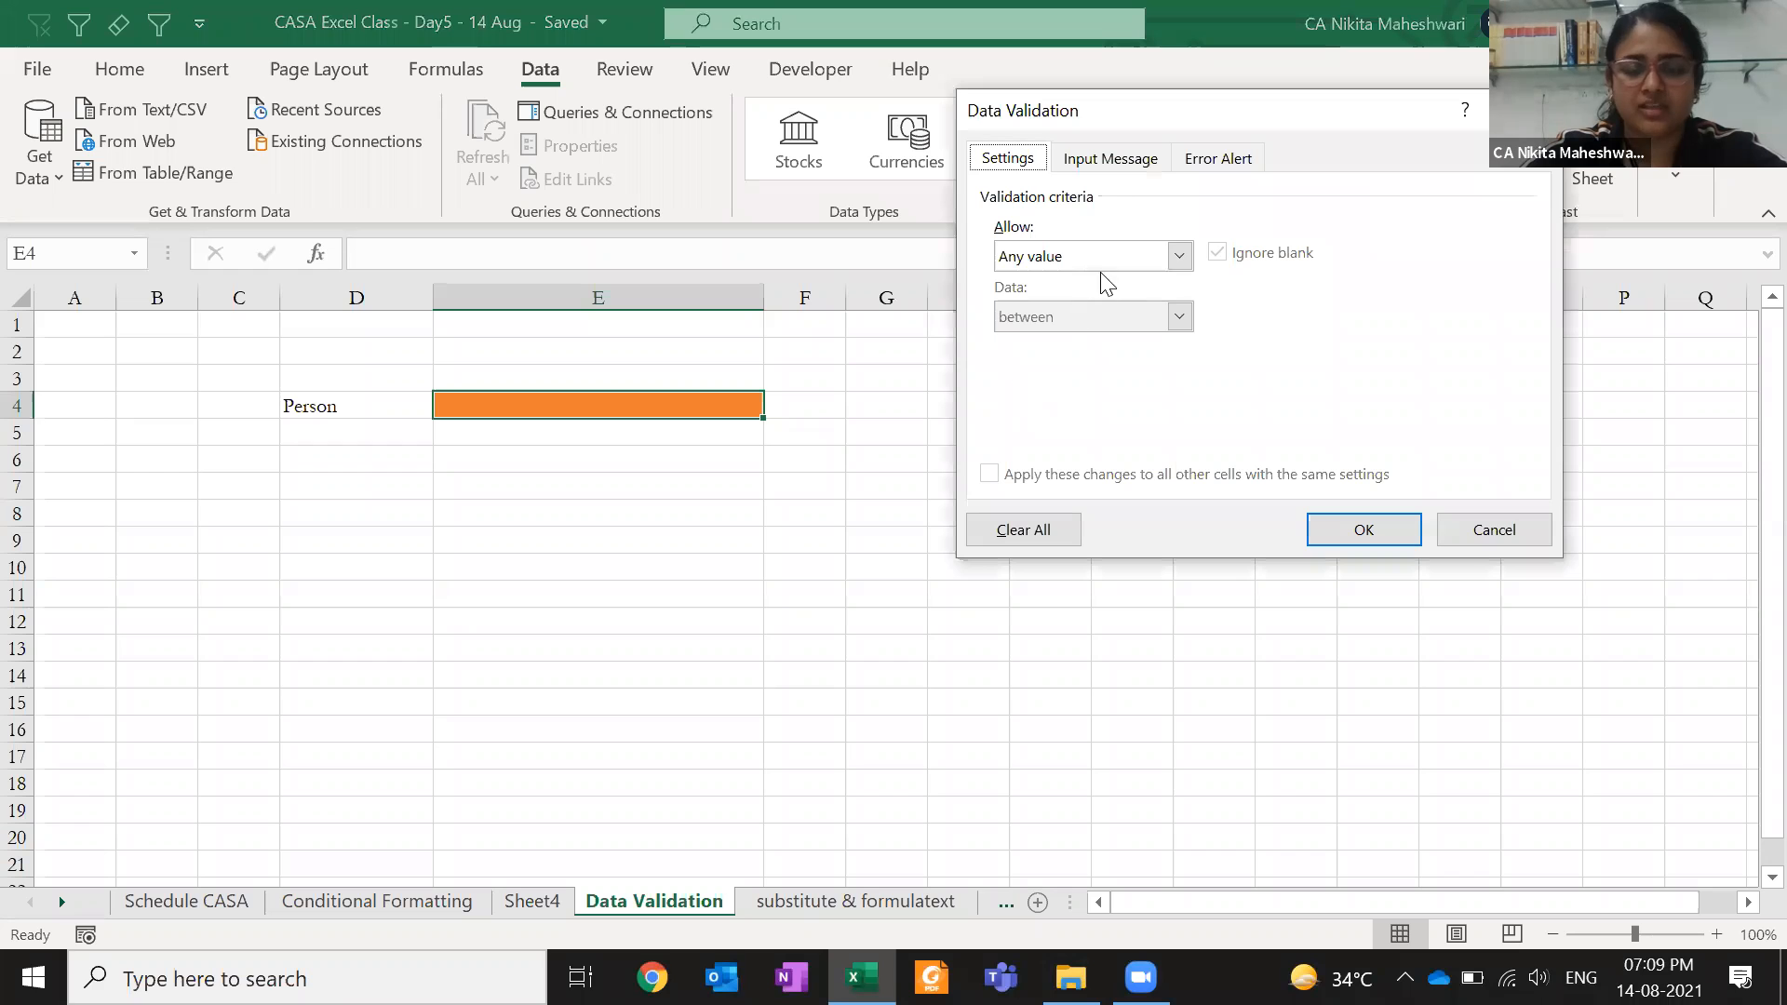
left_click(1109, 262)
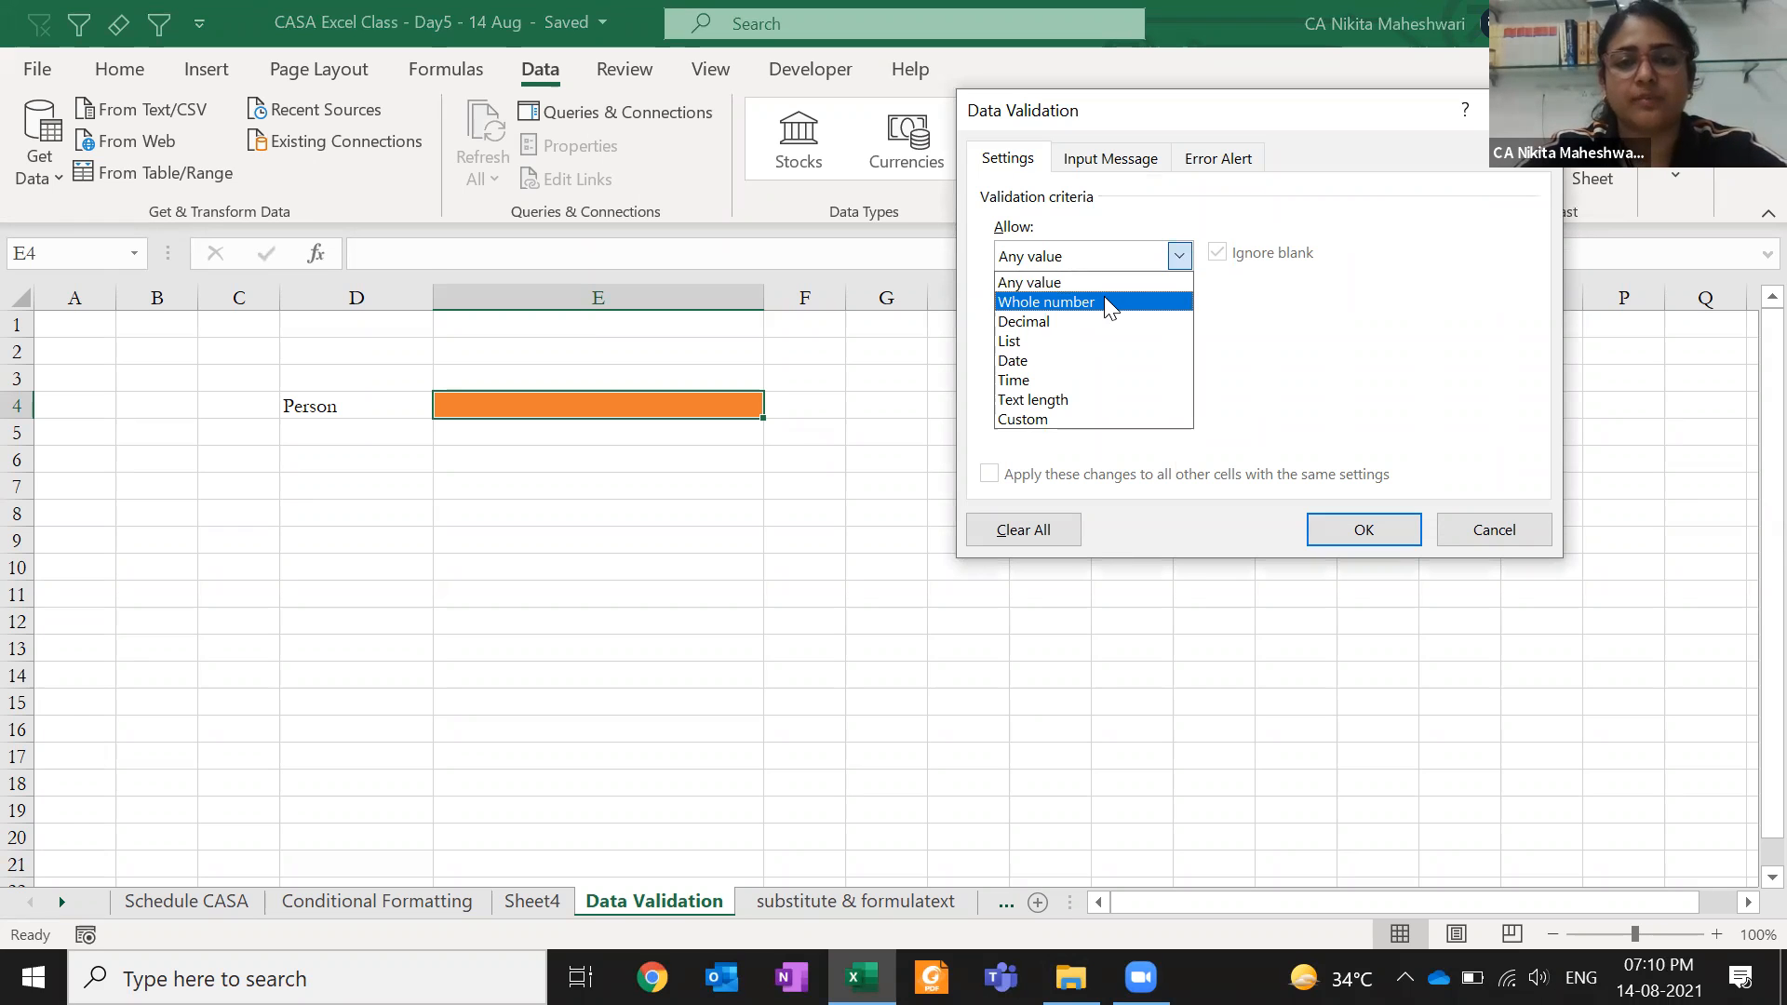
left_click(1109, 303)
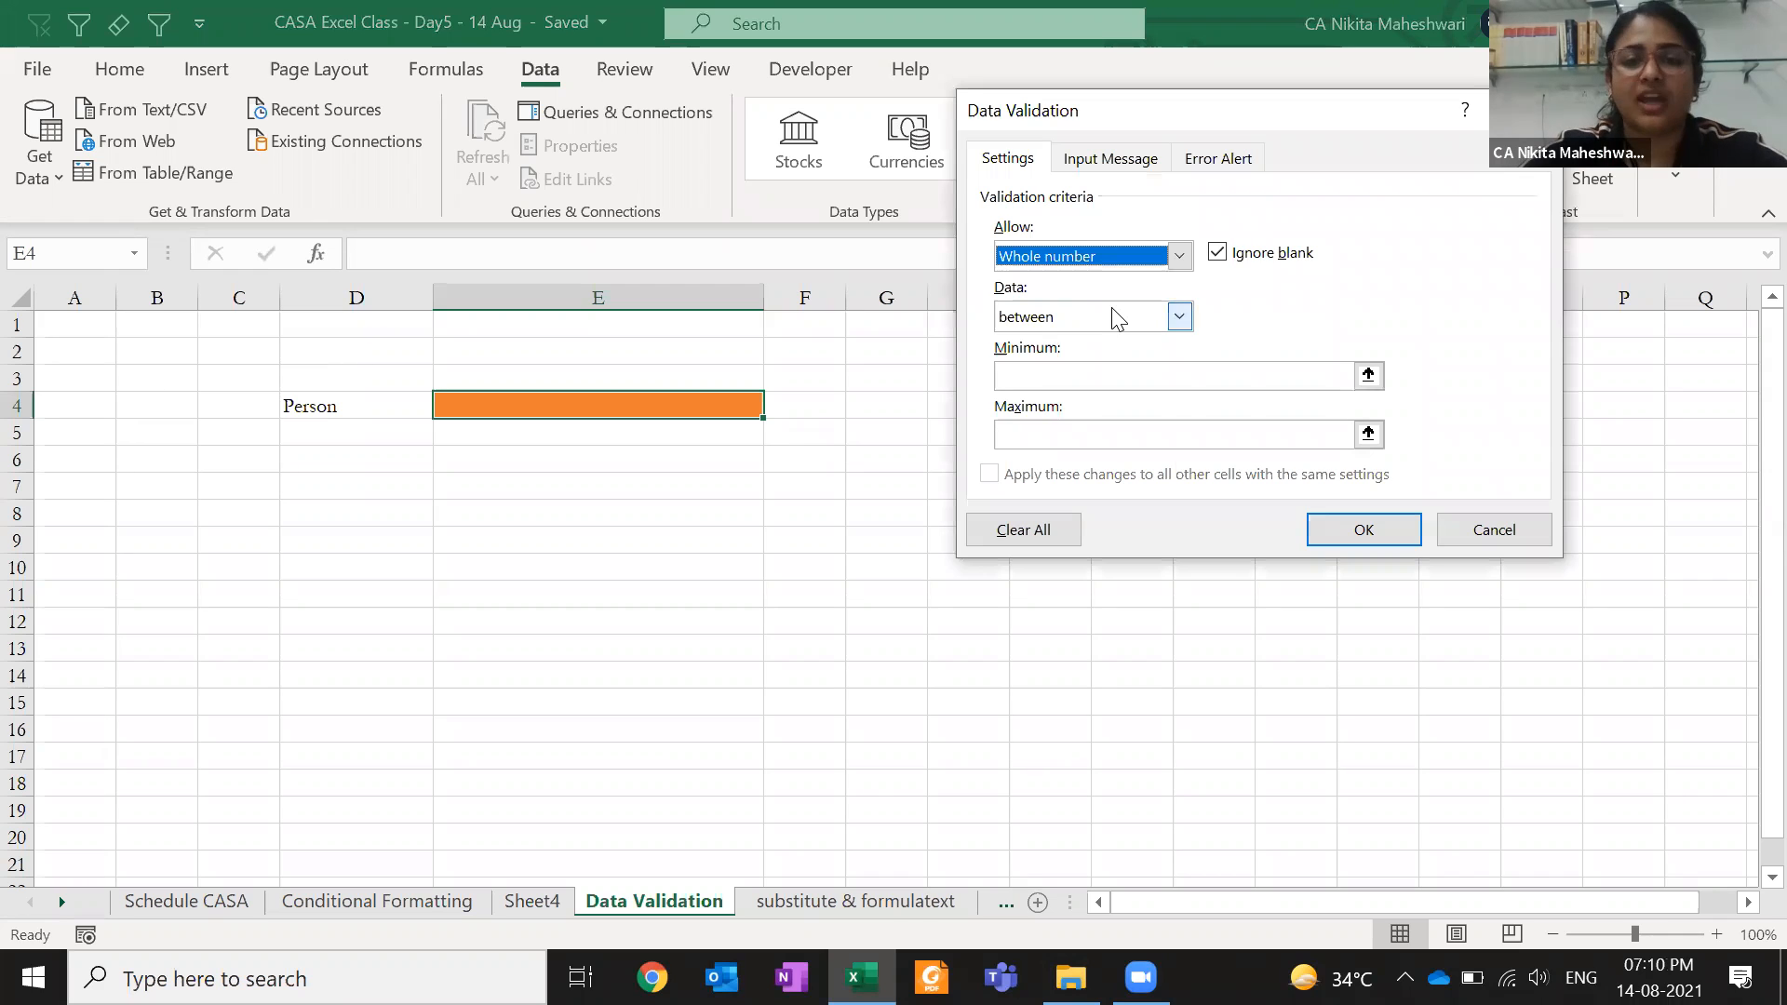
left_click(1099, 380)
type("1")
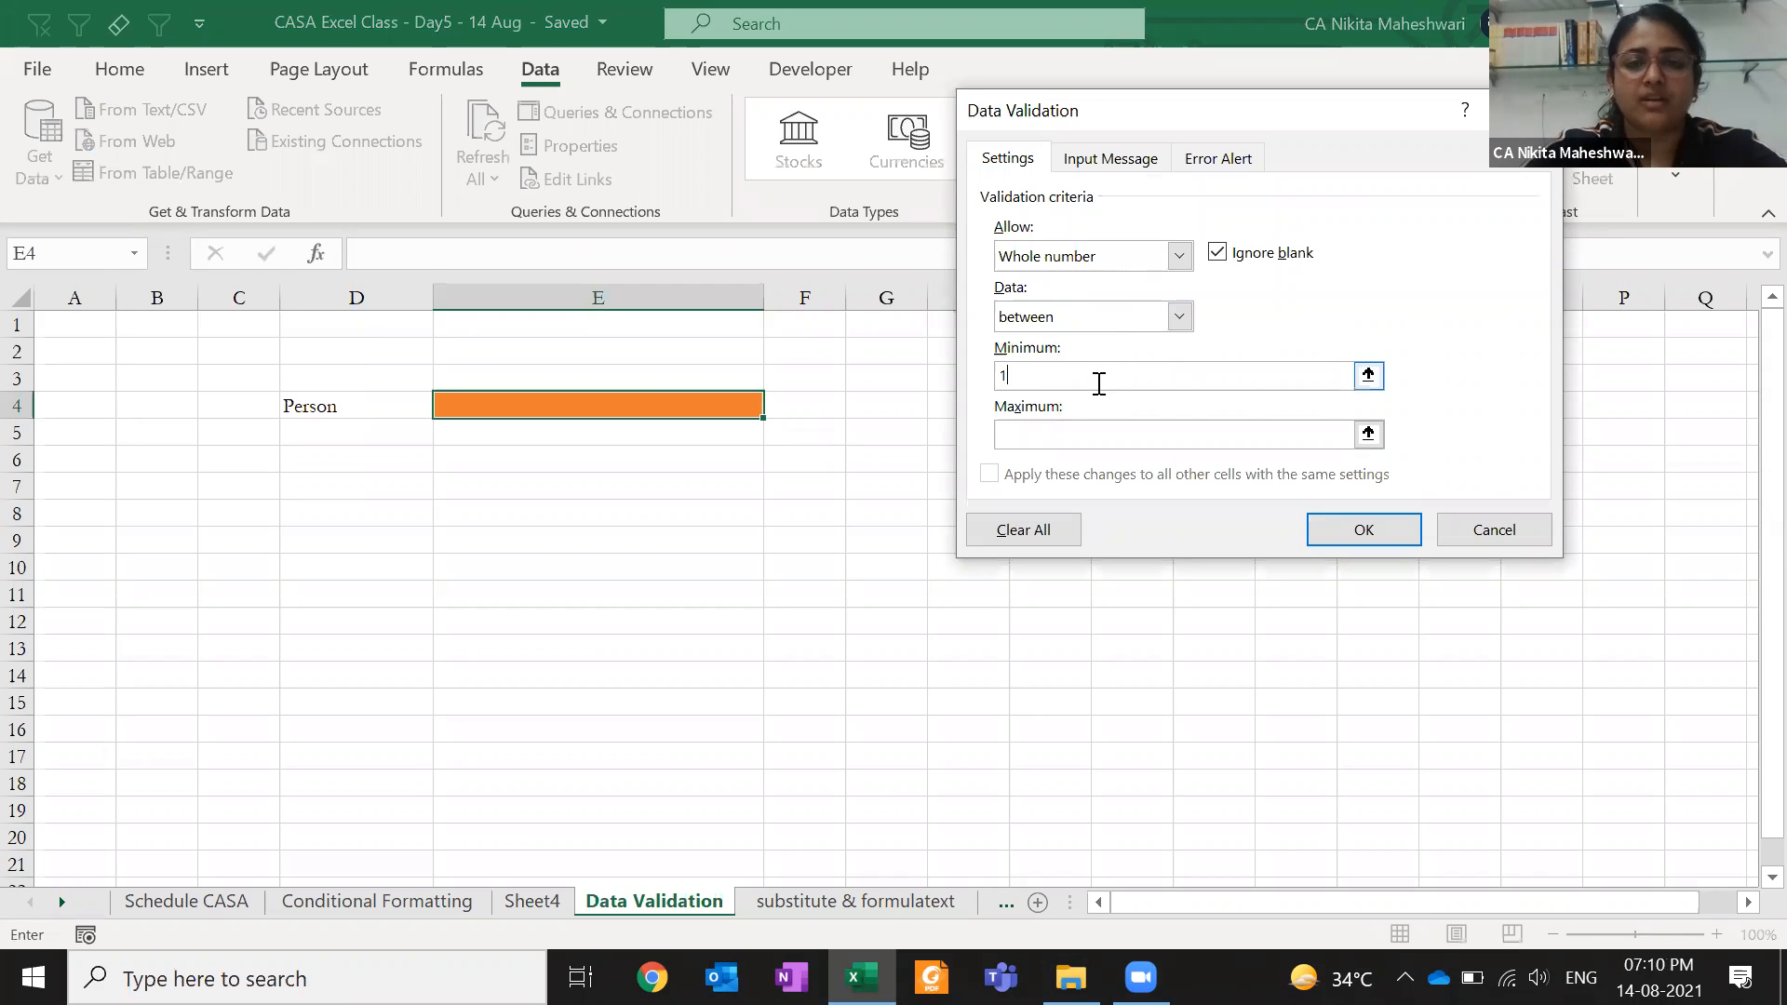
type("100")
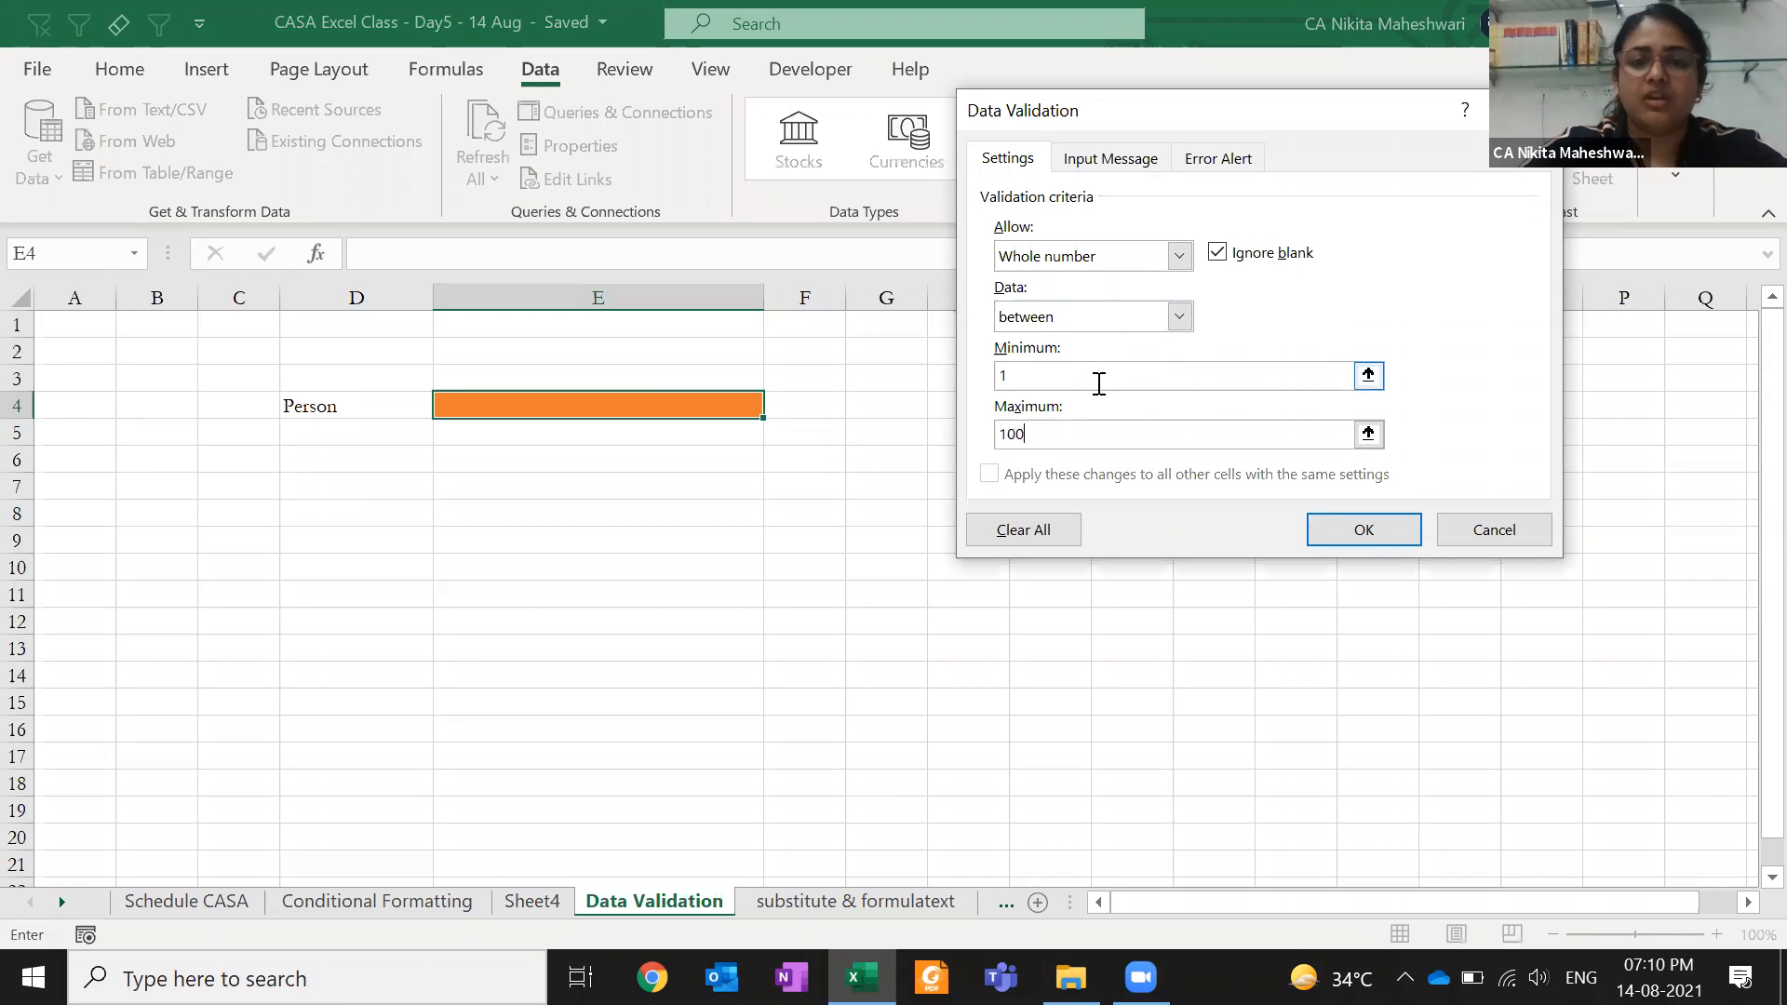
left_click(1113, 325)
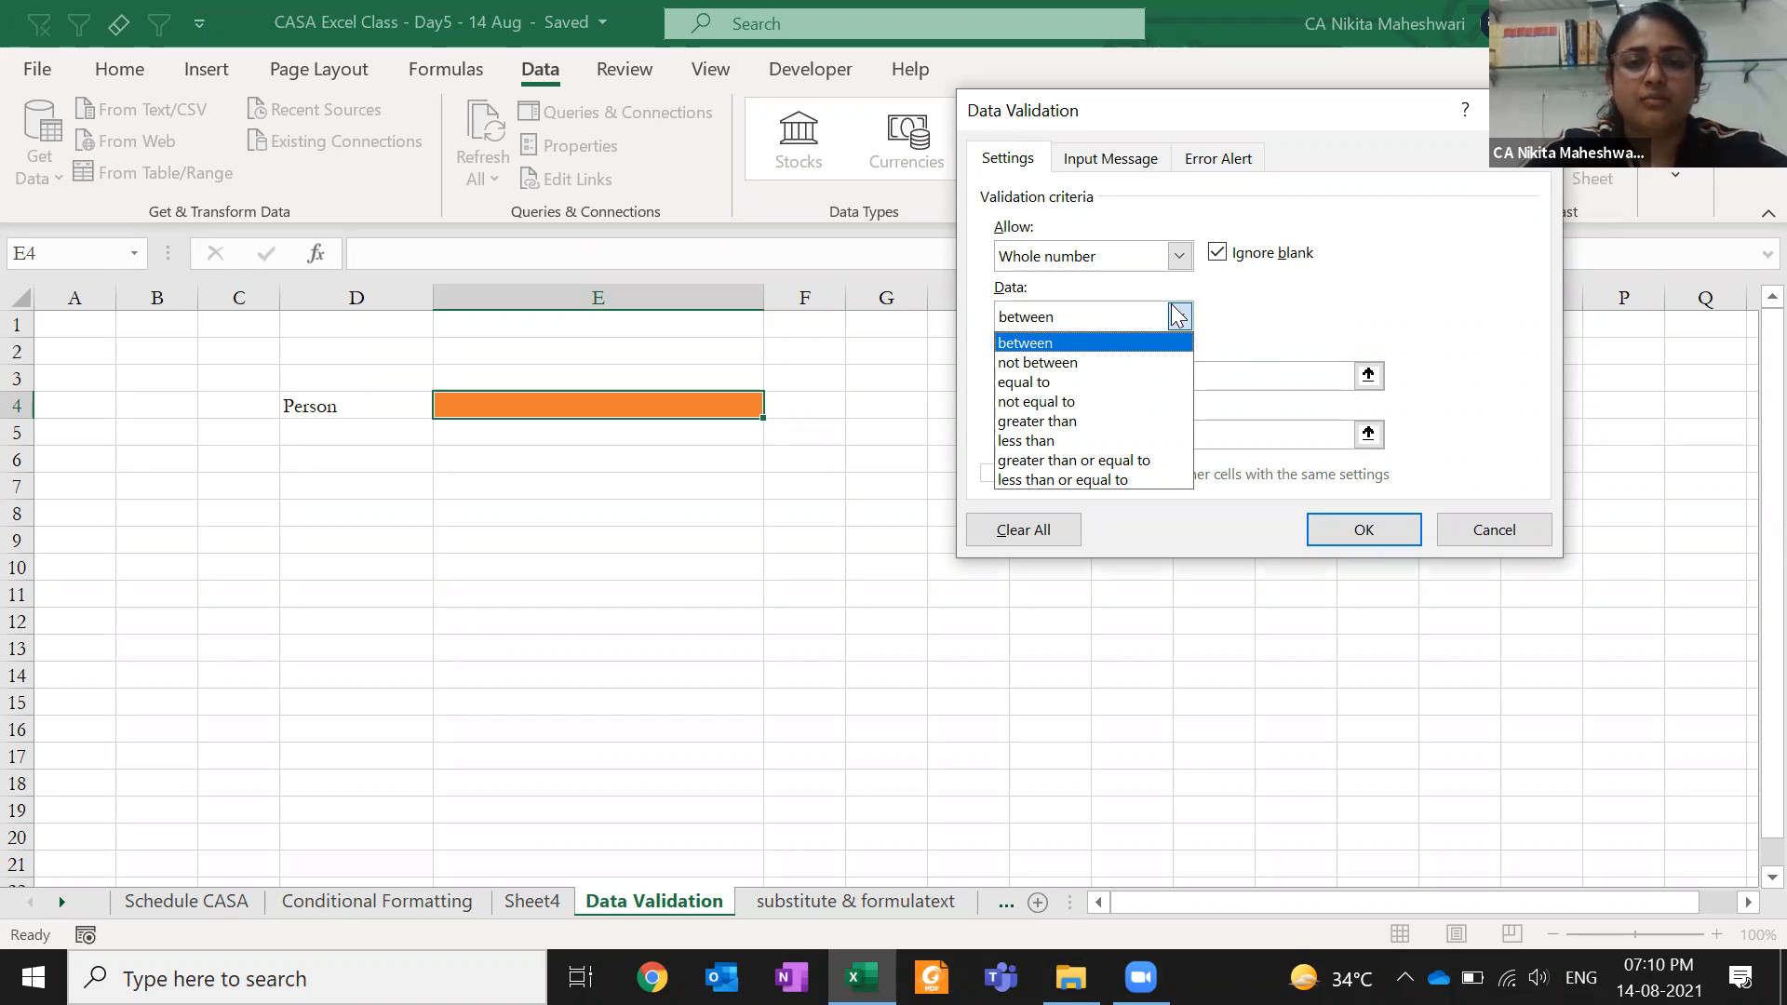
left_click(1147, 244)
left_click(1128, 256)
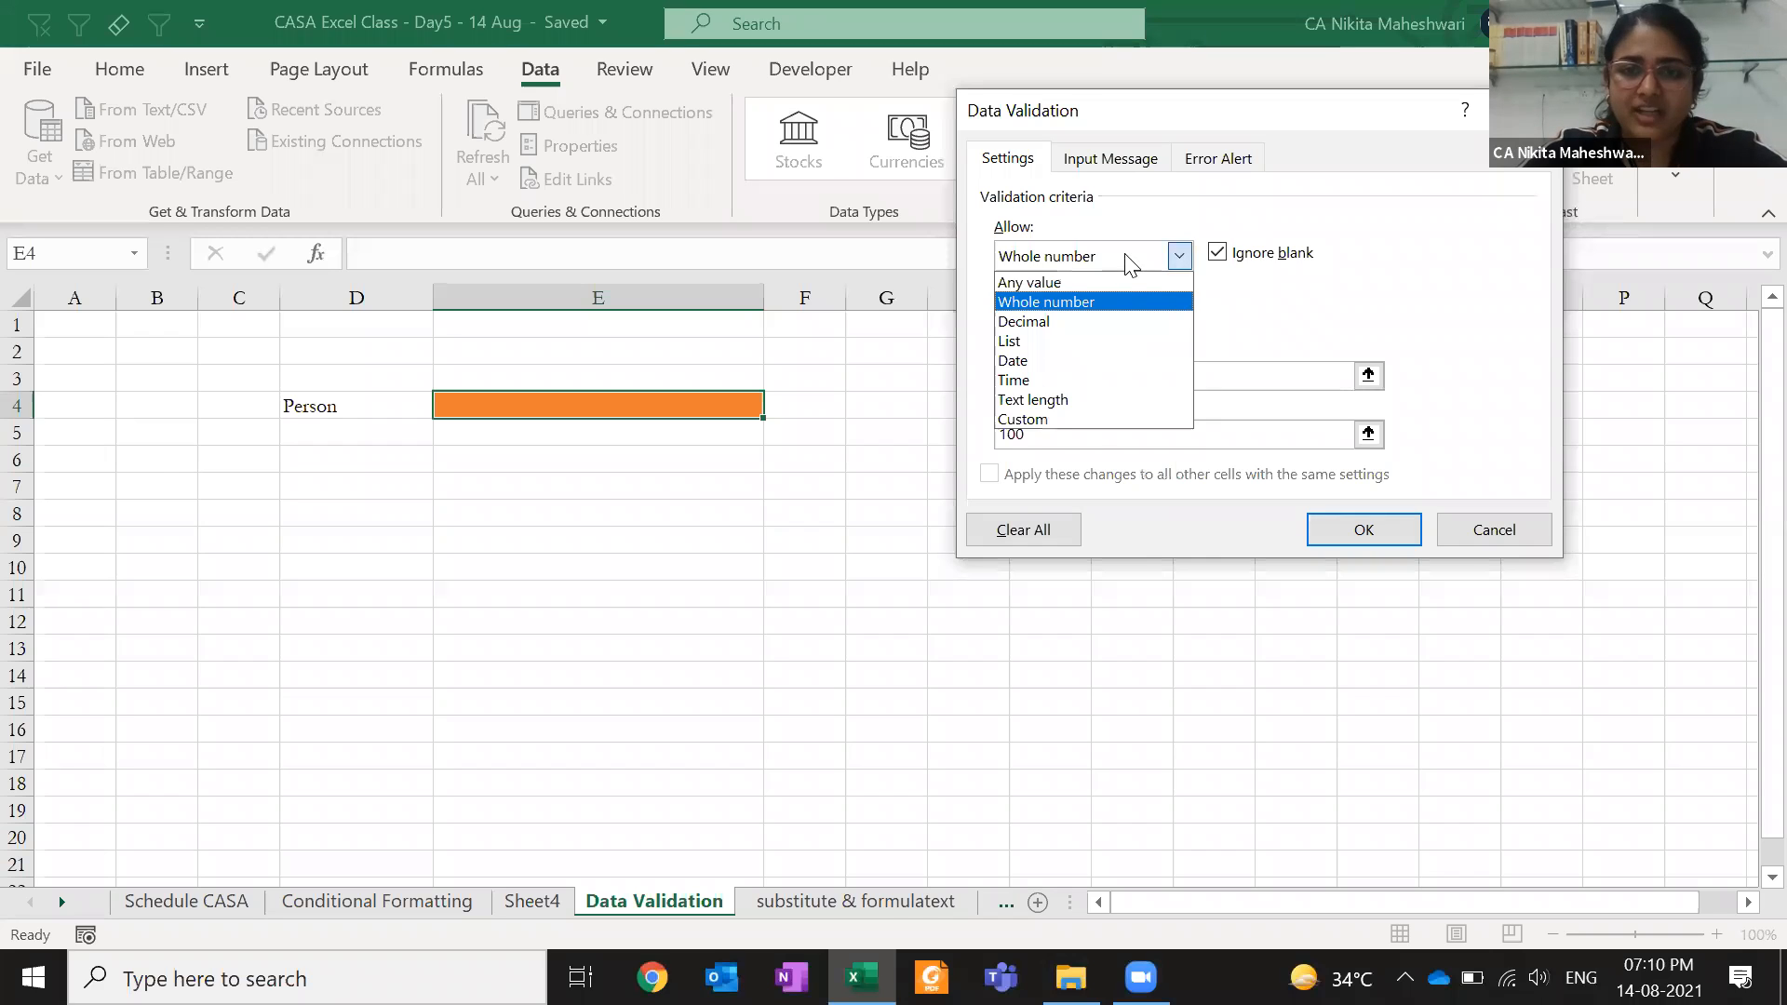
left_click(1104, 319)
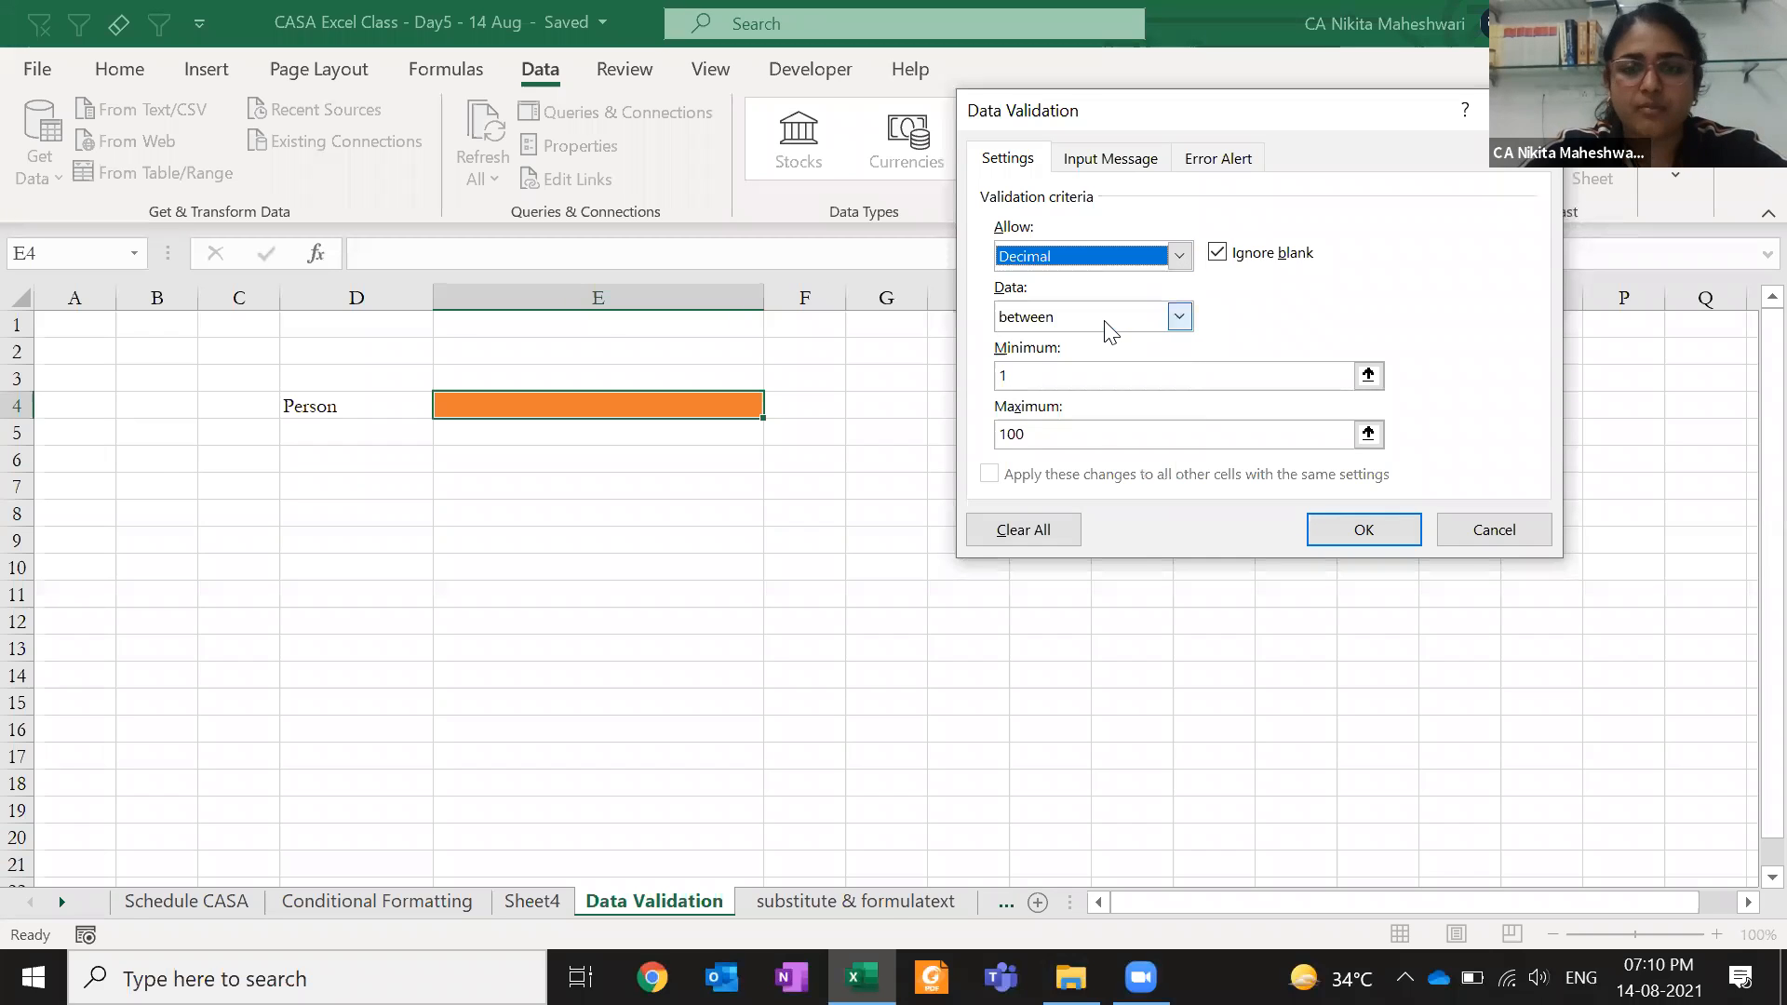
left_click(1100, 253)
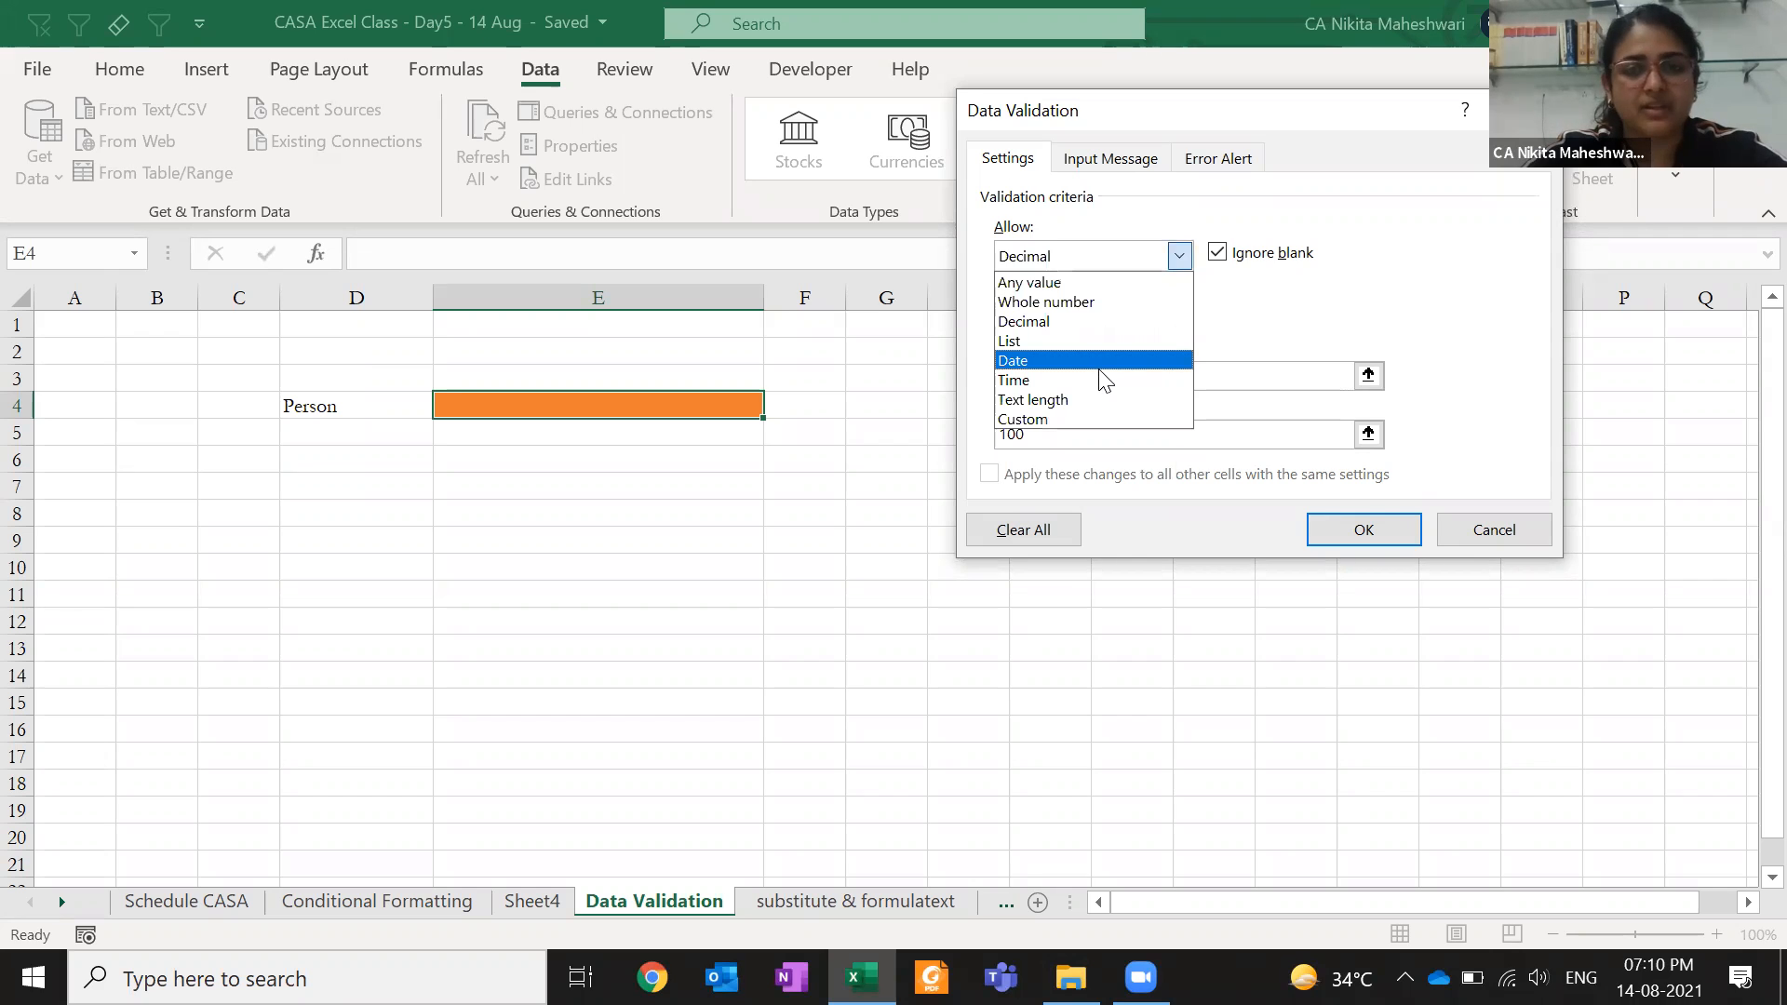
left_click(1099, 363)
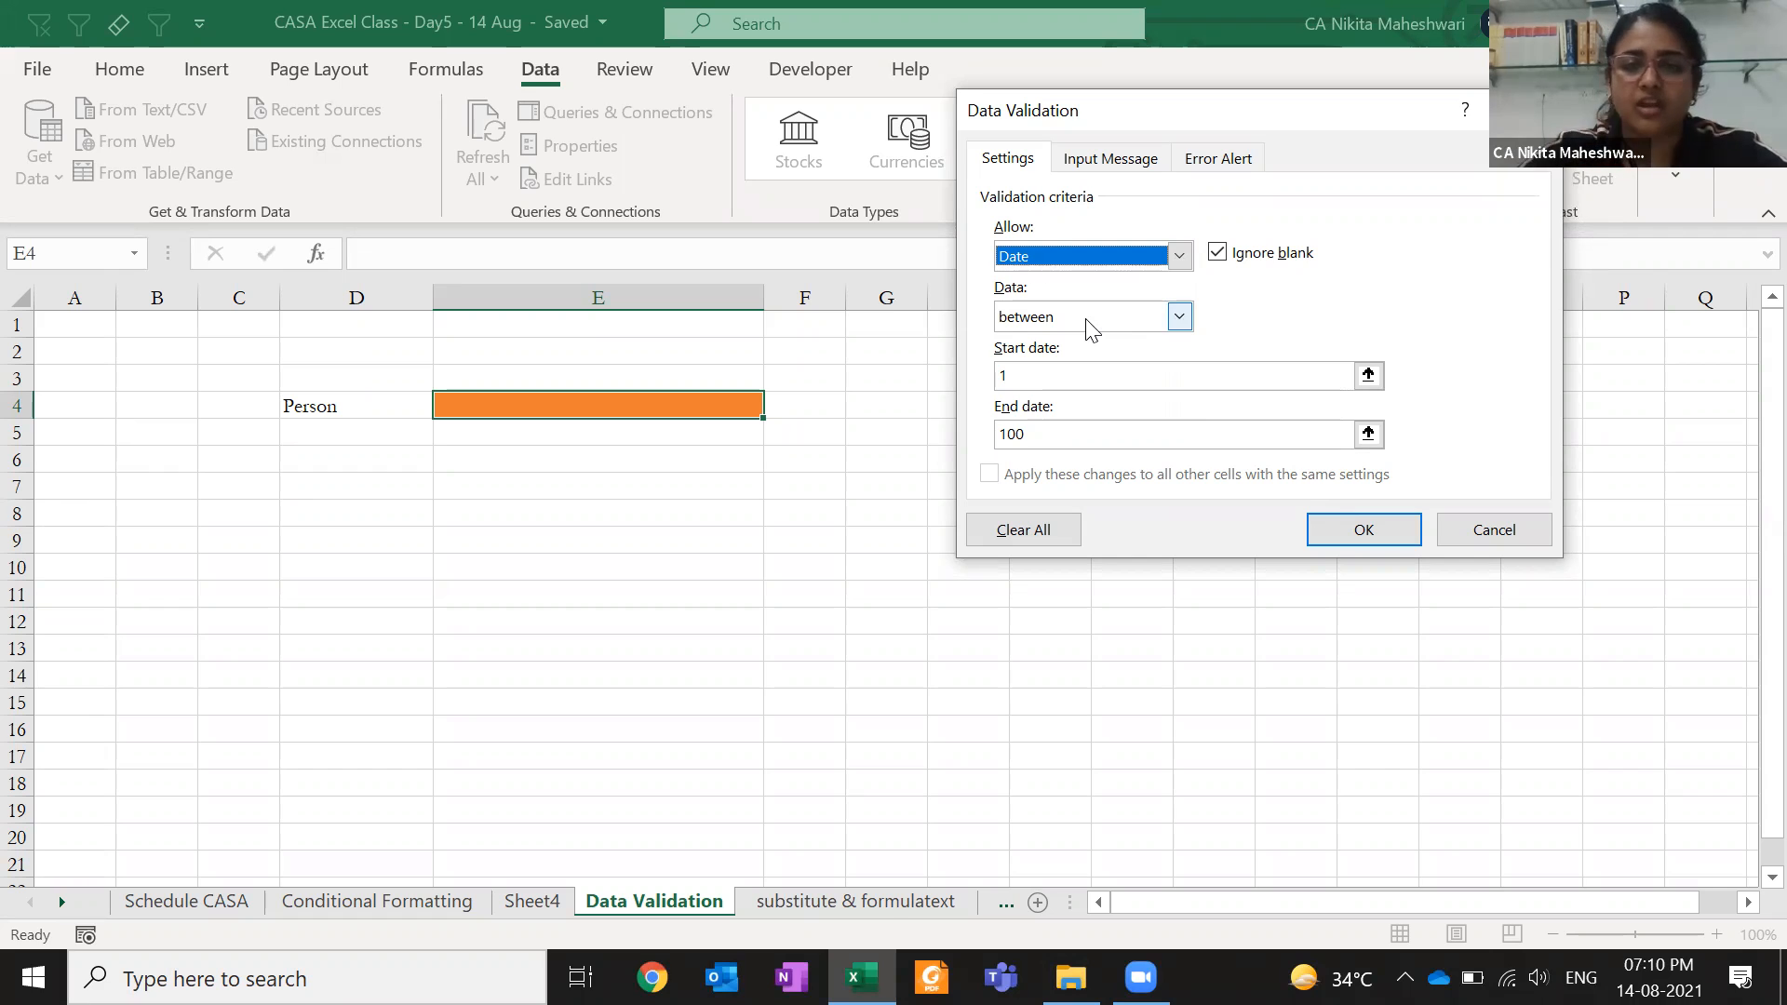
left_click_drag(1049, 370, 964, 382)
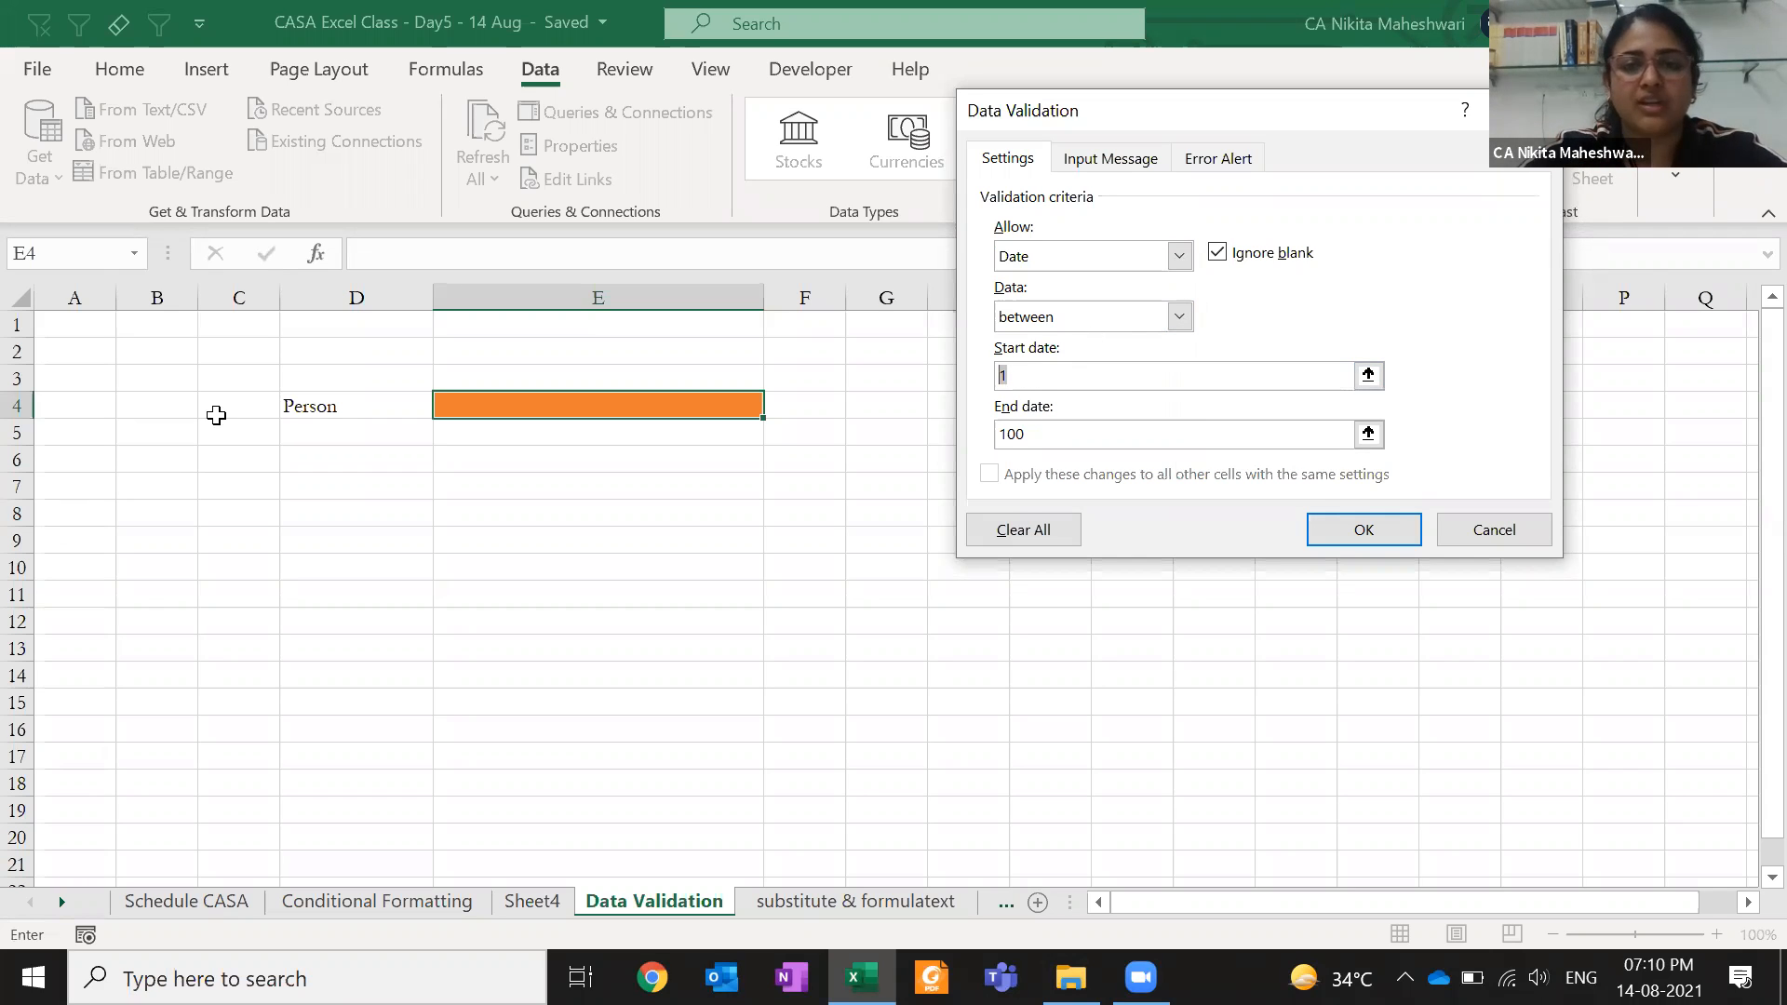
left_click(1046, 317)
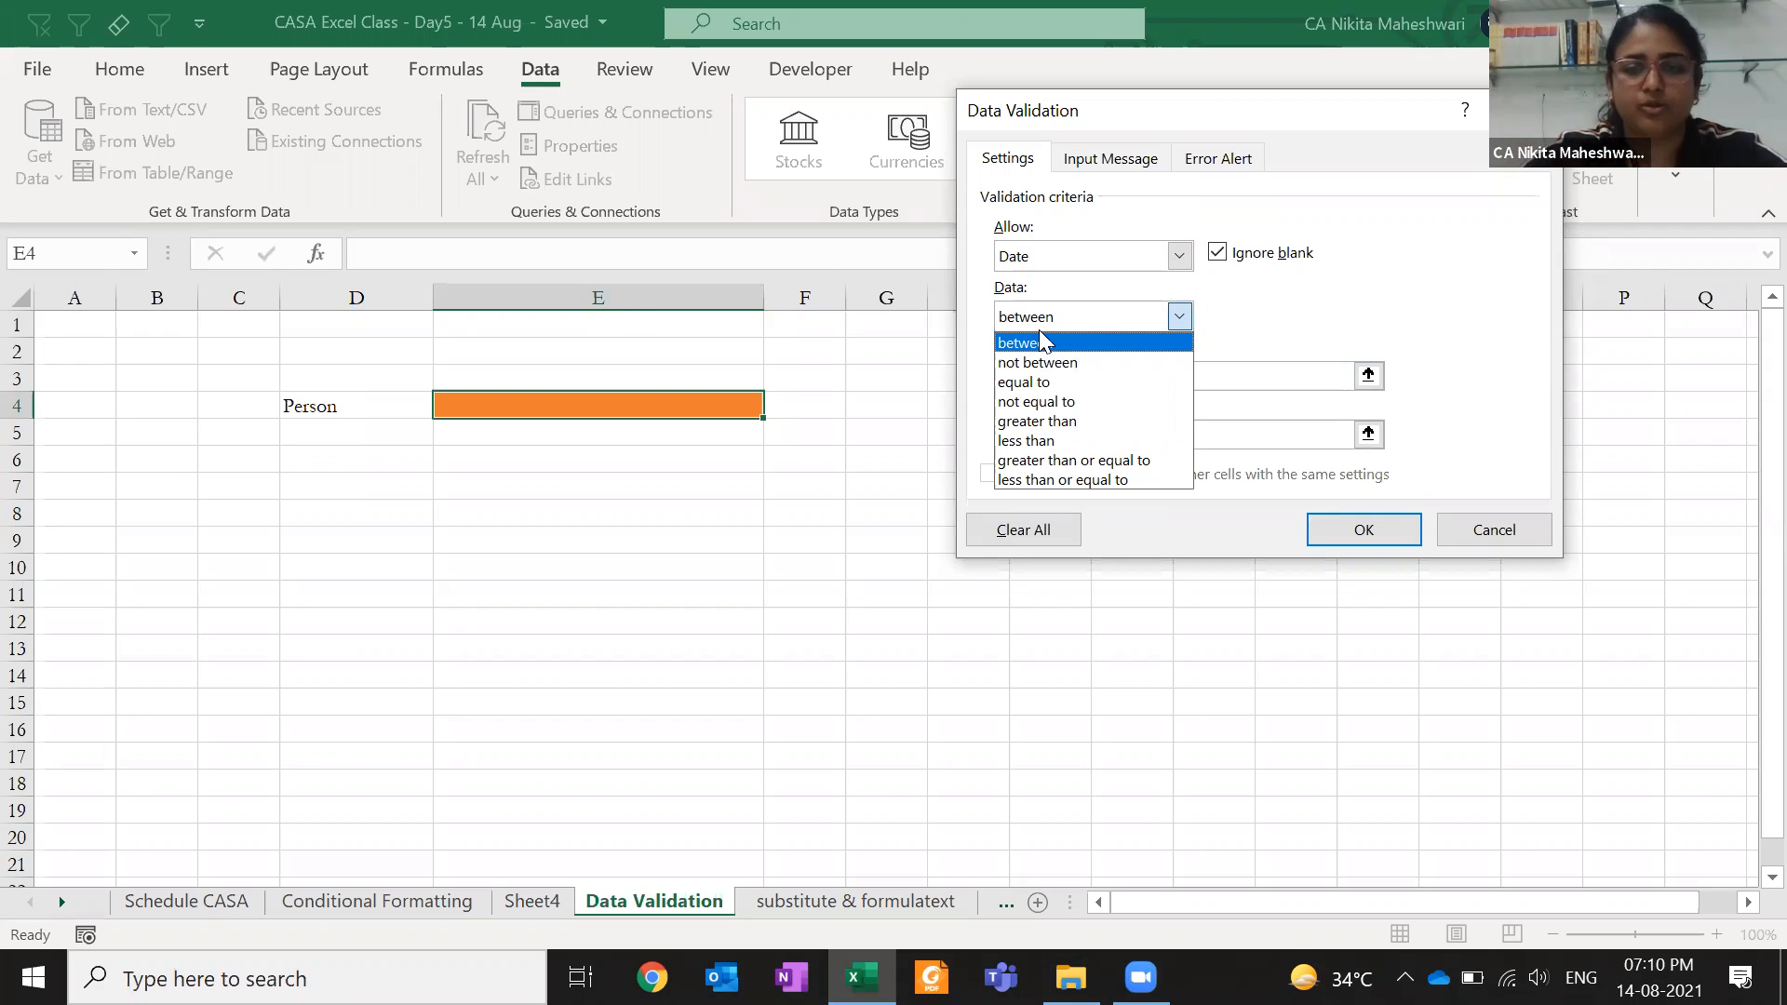
left_click(1087, 256)
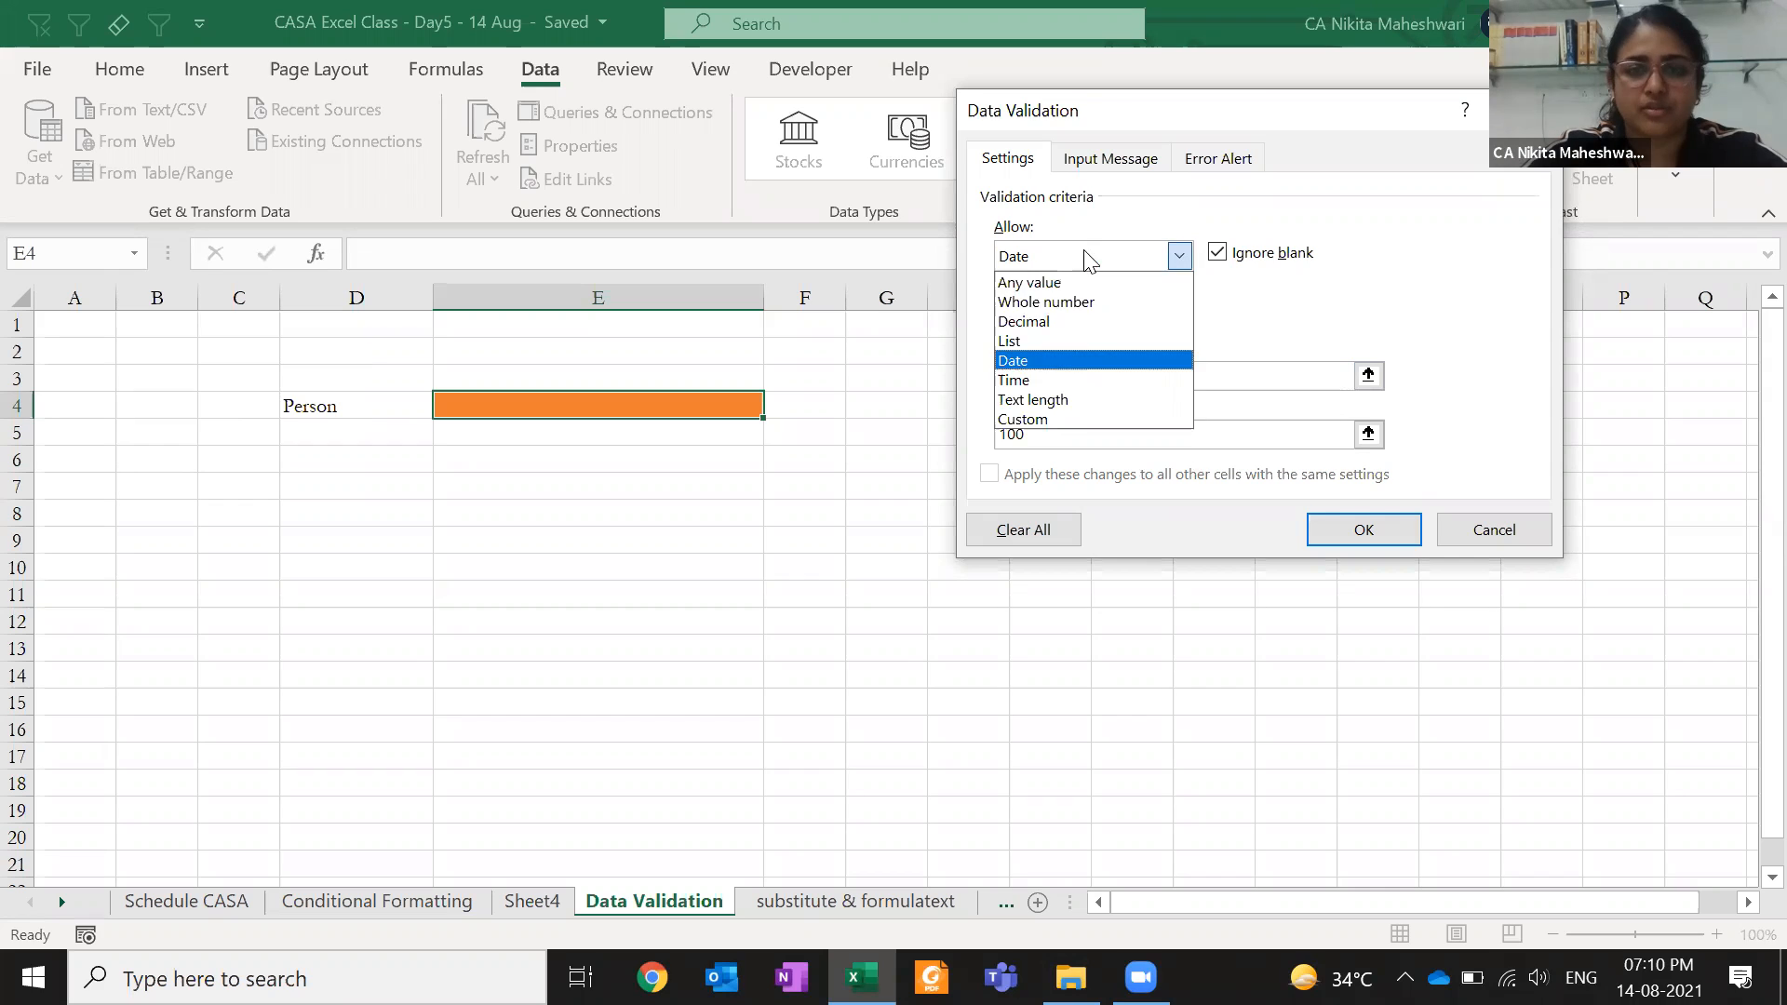
left_click(1076, 413)
left_click(1077, 311)
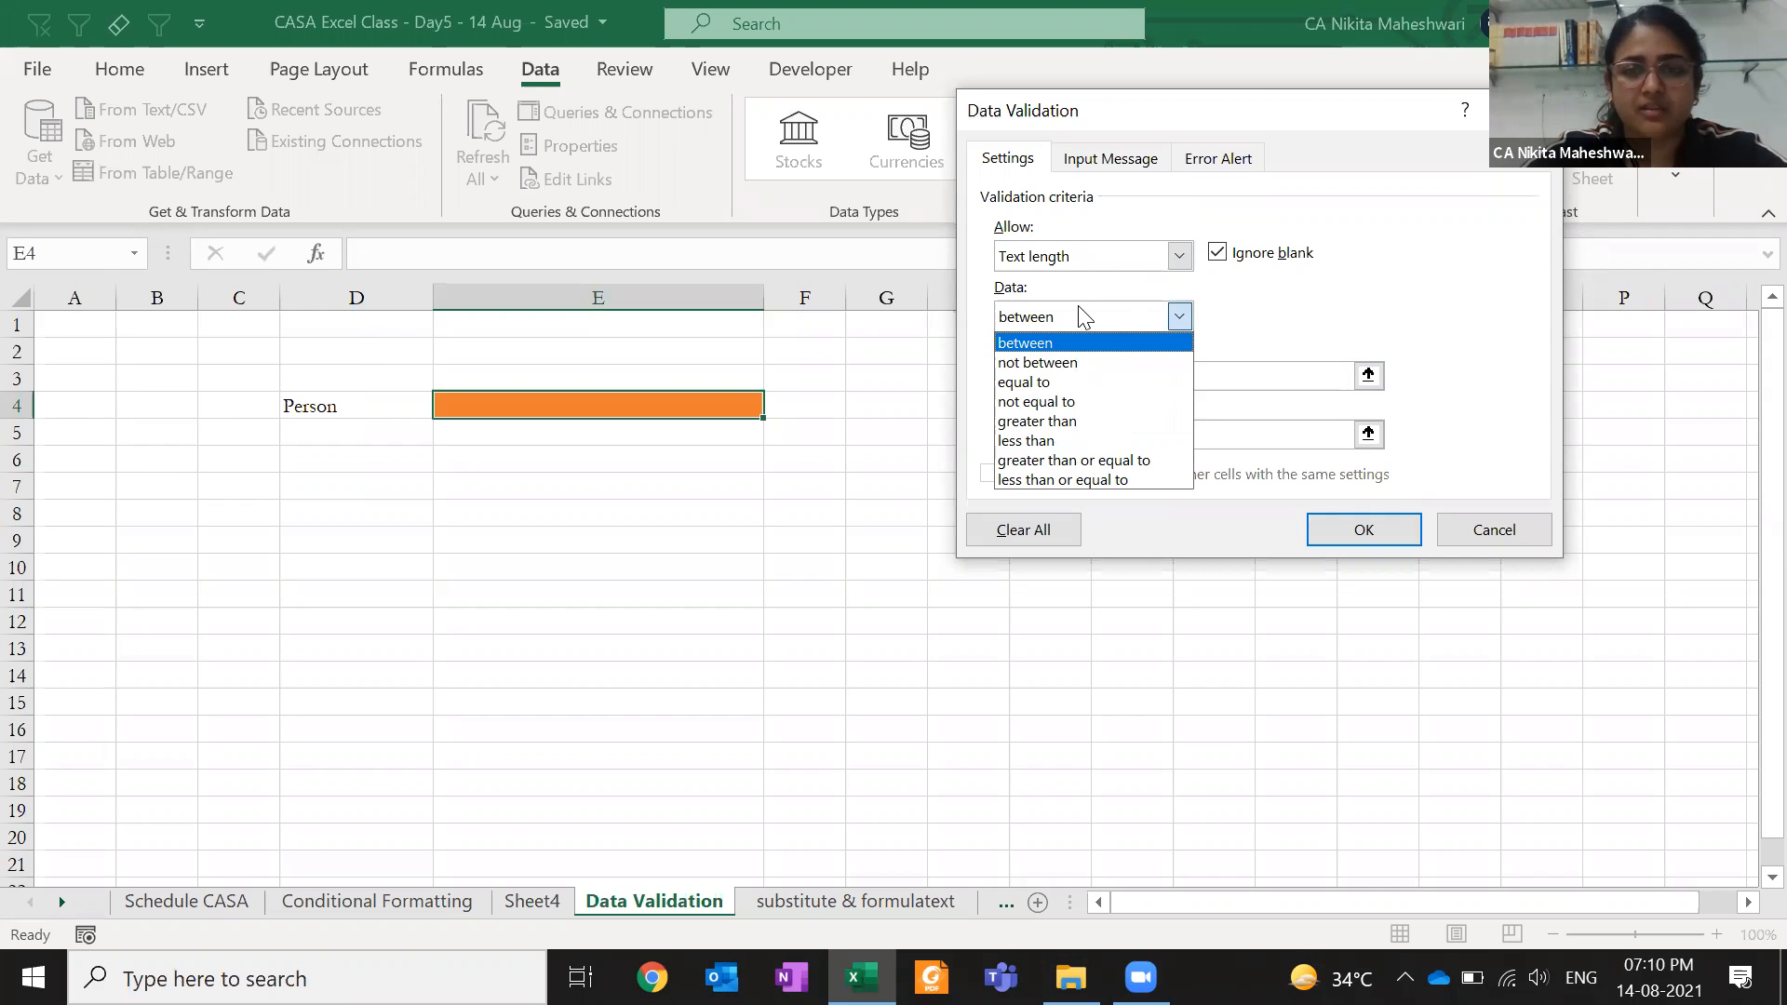
left_click(1078, 307)
key("Escape")
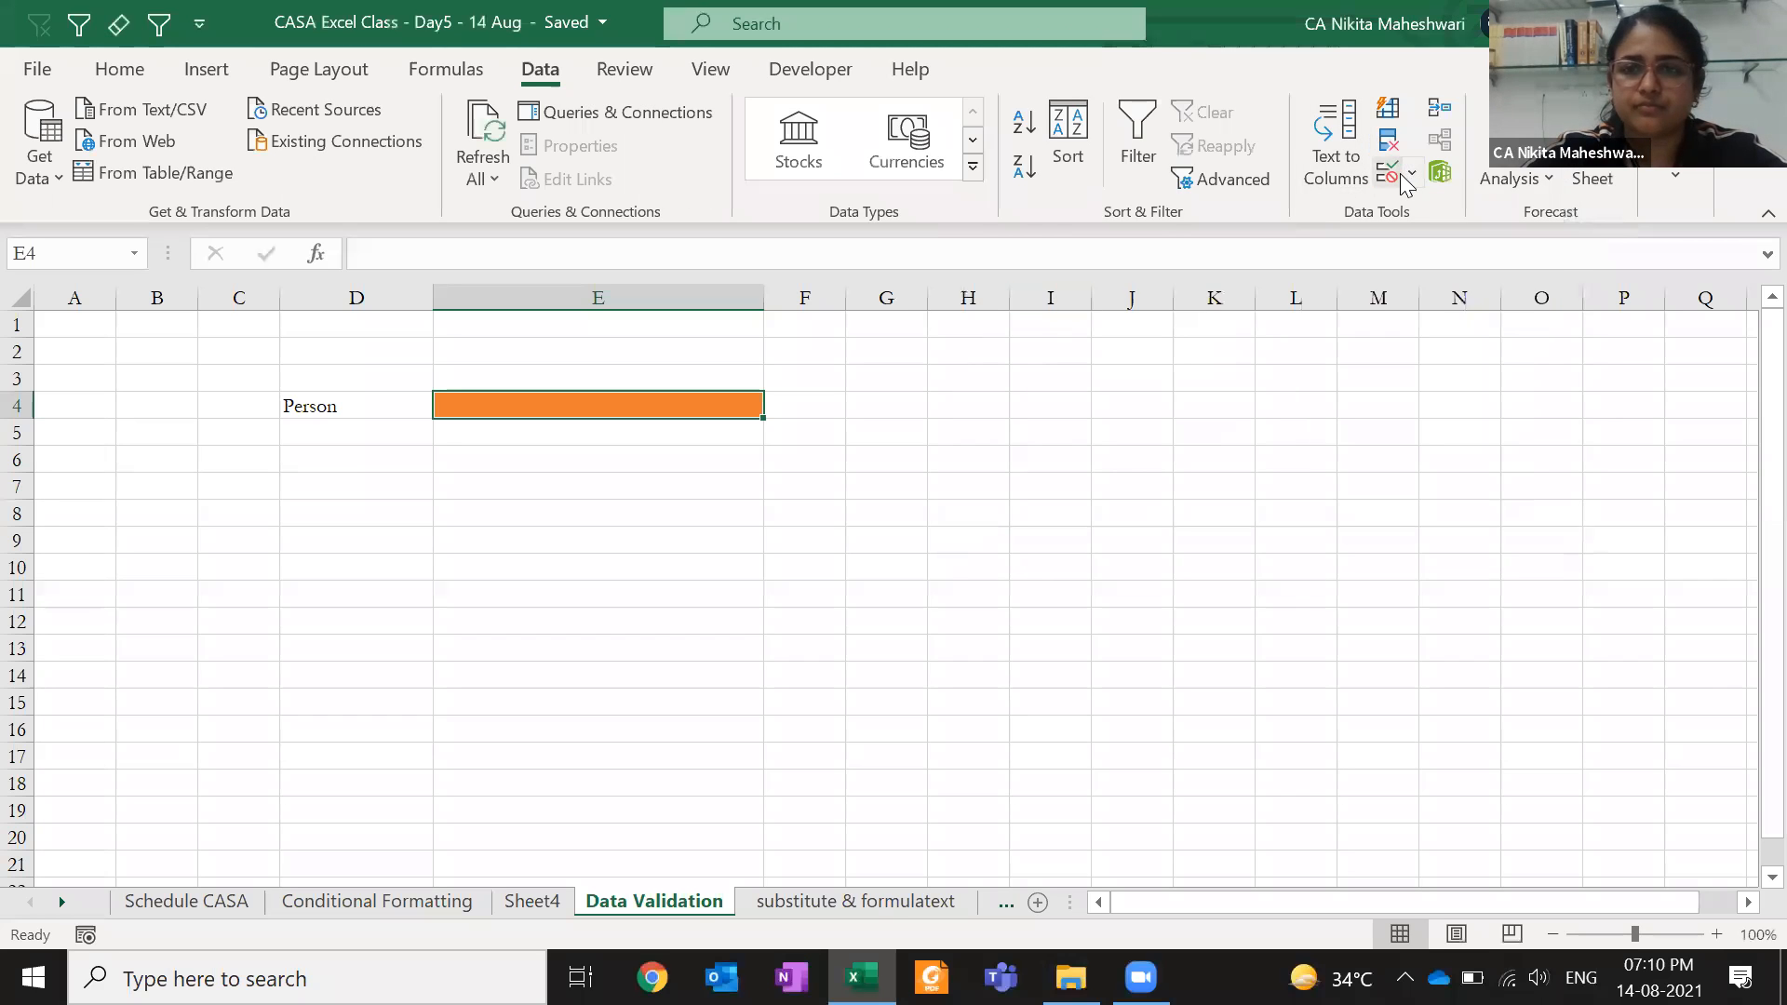
- Restrict E4 to text length less than 5 and confirm a six-letter name is rejected
left_click(1407, 182)
left_click(1104, 255)
left_click(1115, 407)
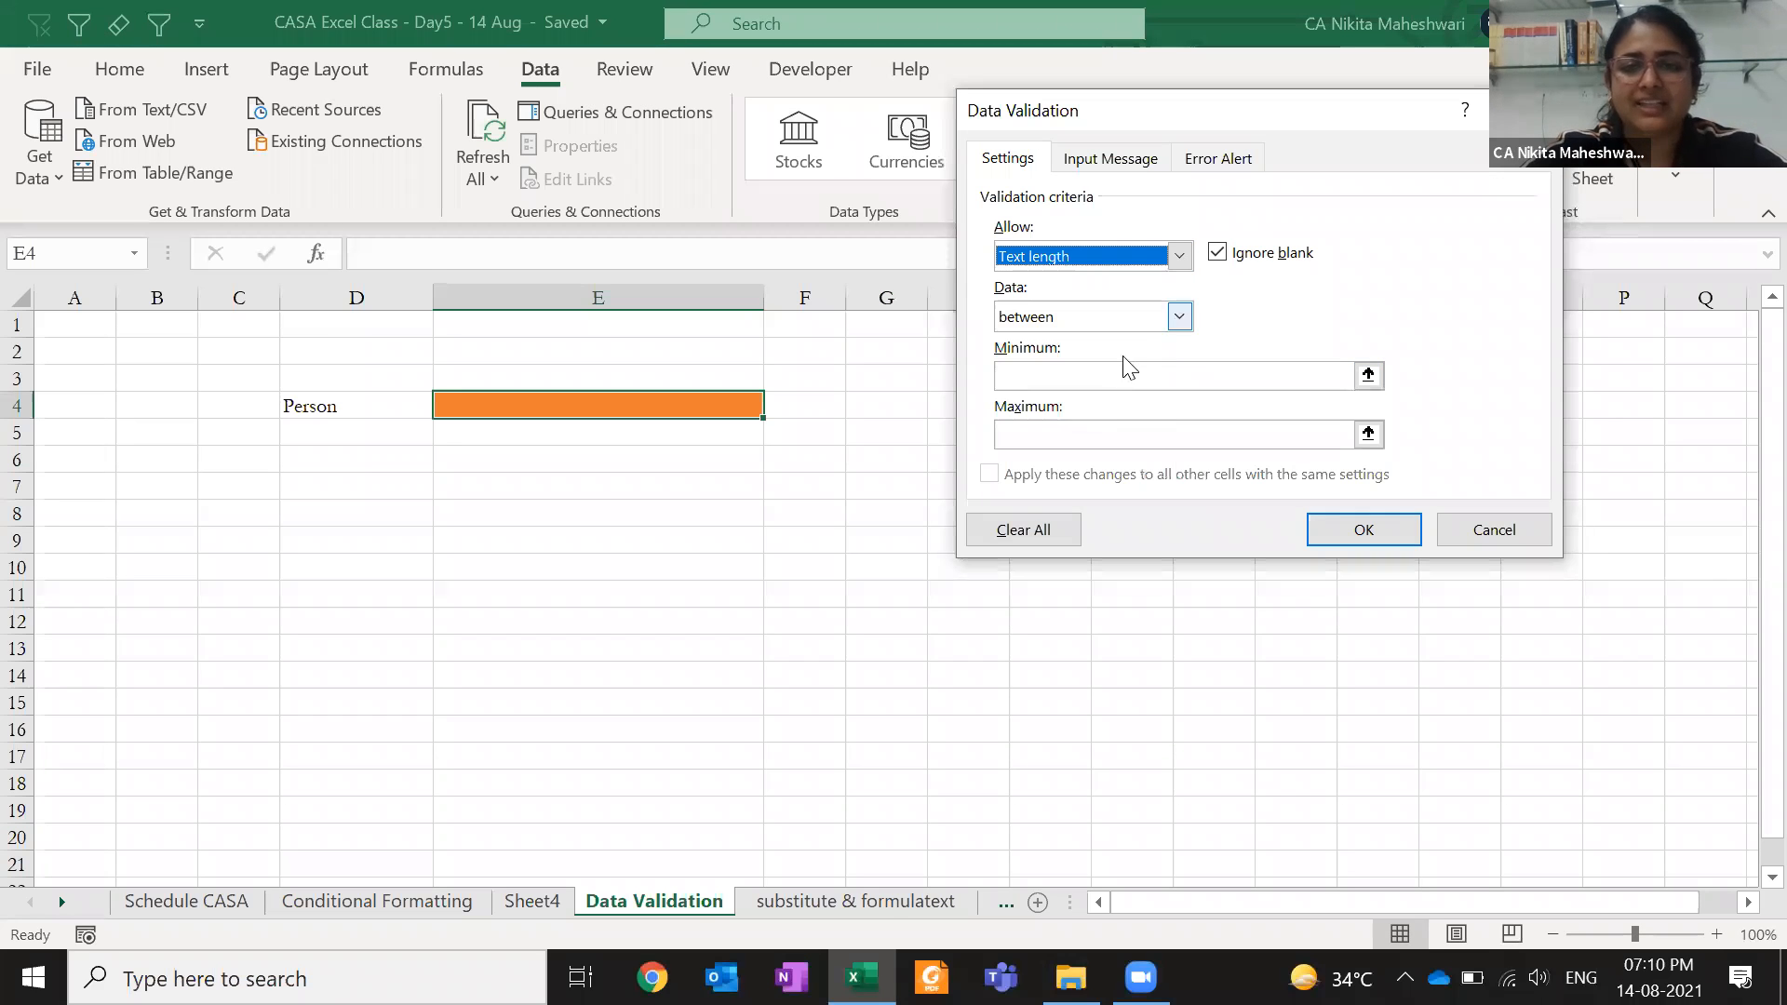
left_click(1126, 316)
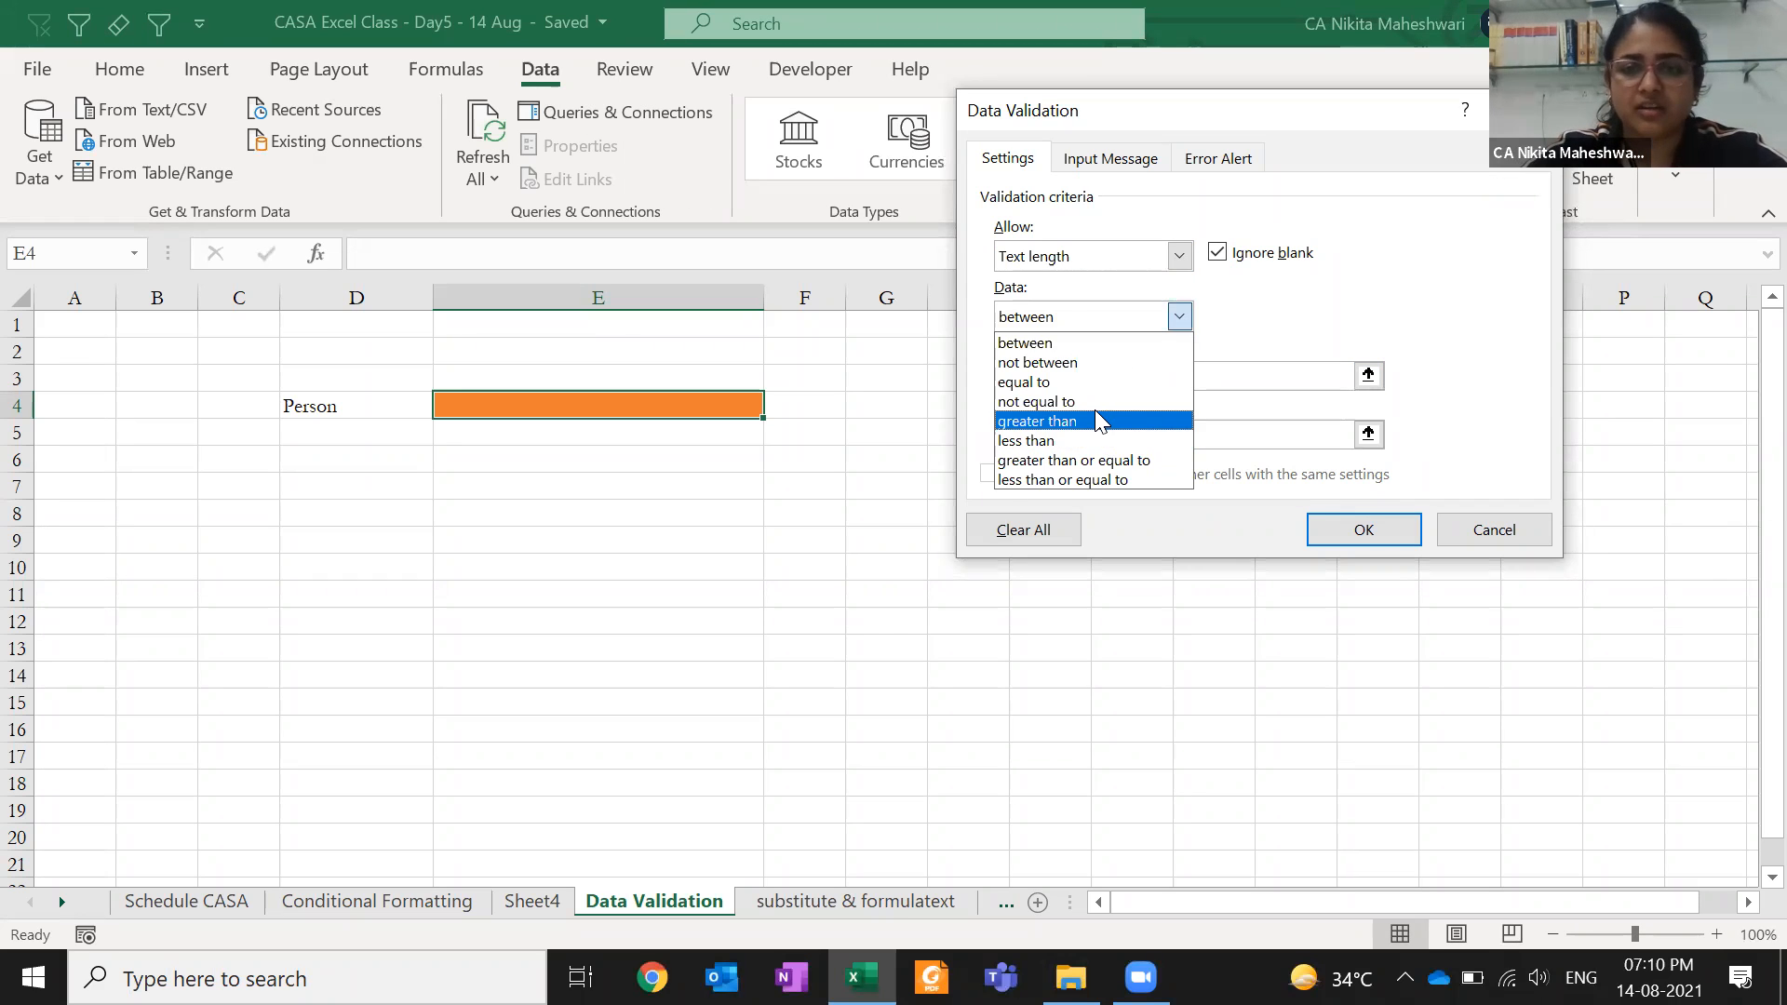
left_click(1101, 441)
left_click(1134, 376)
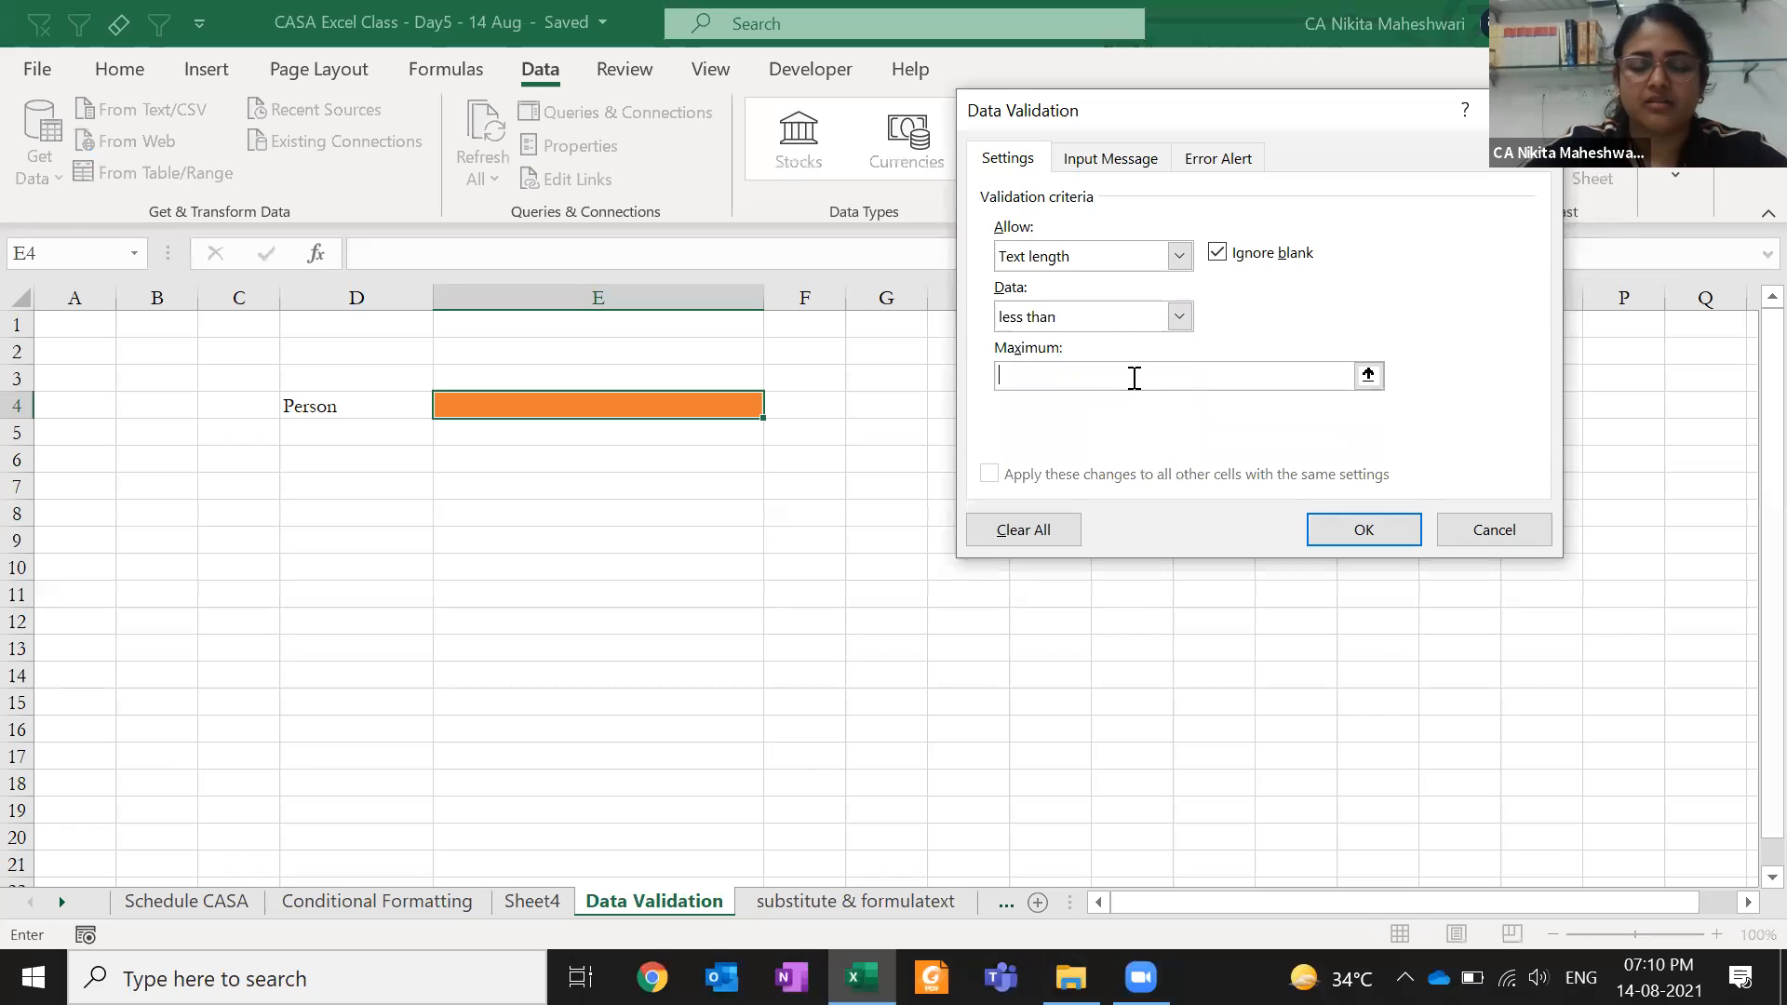
type("5")
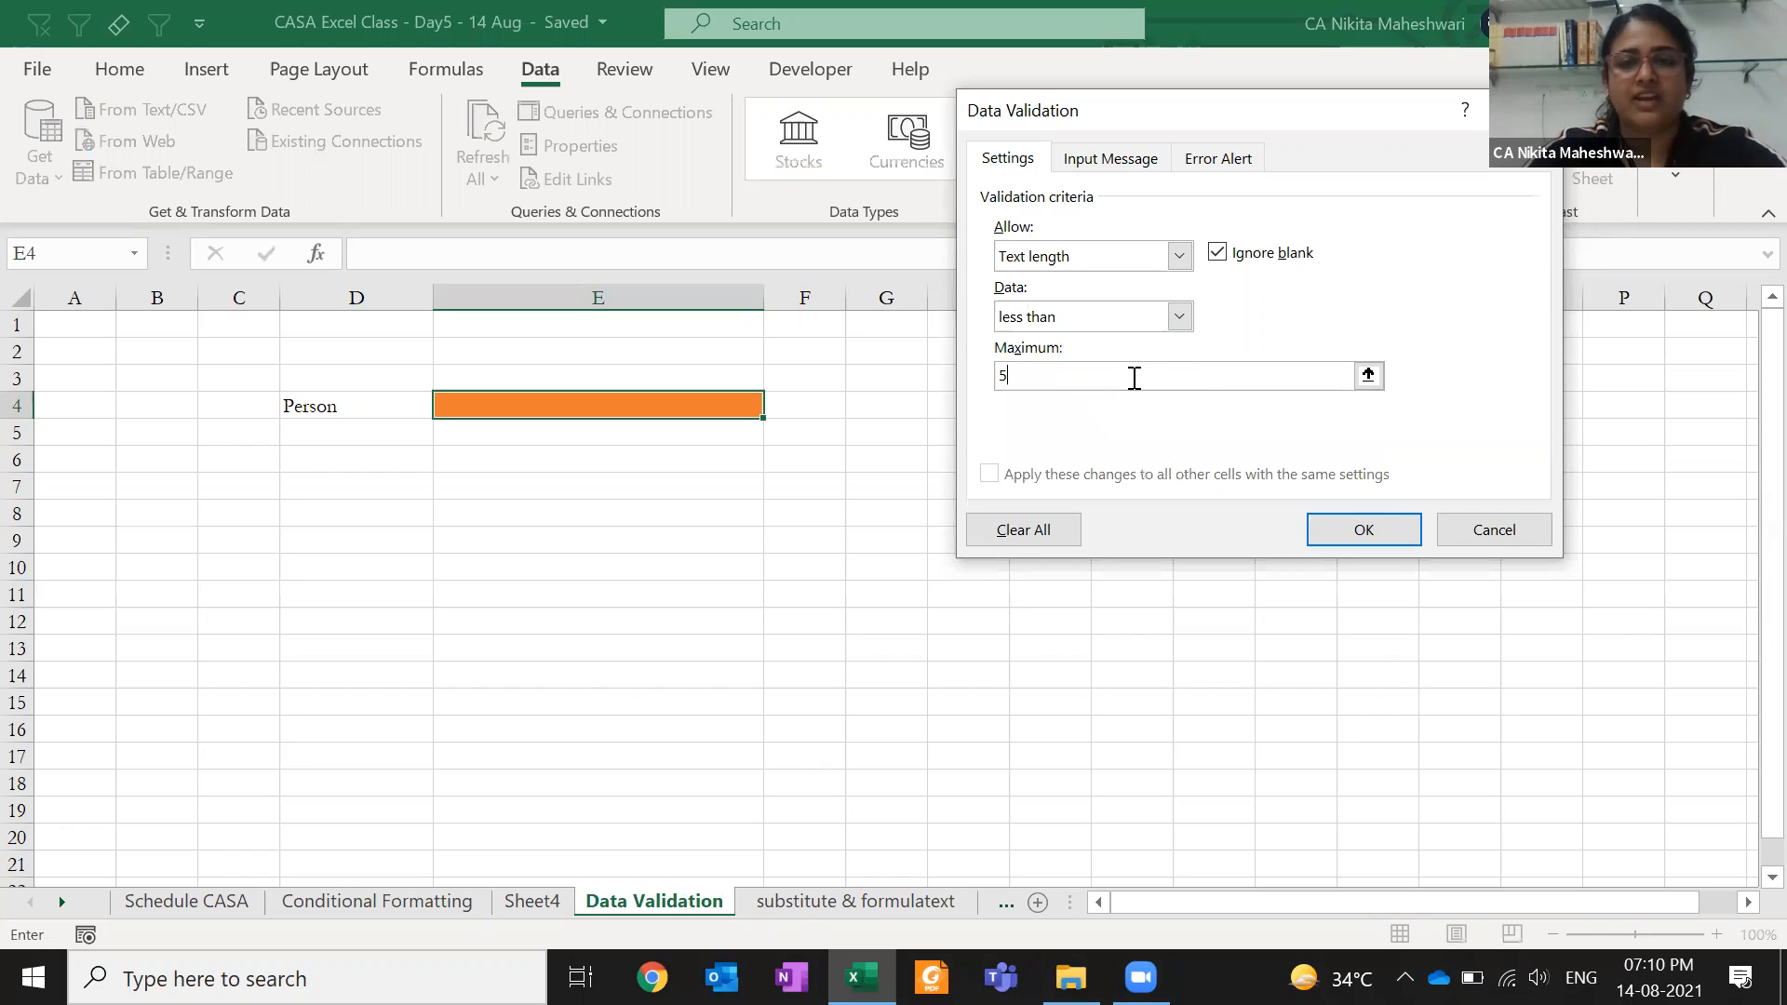
left_click(1365, 532)
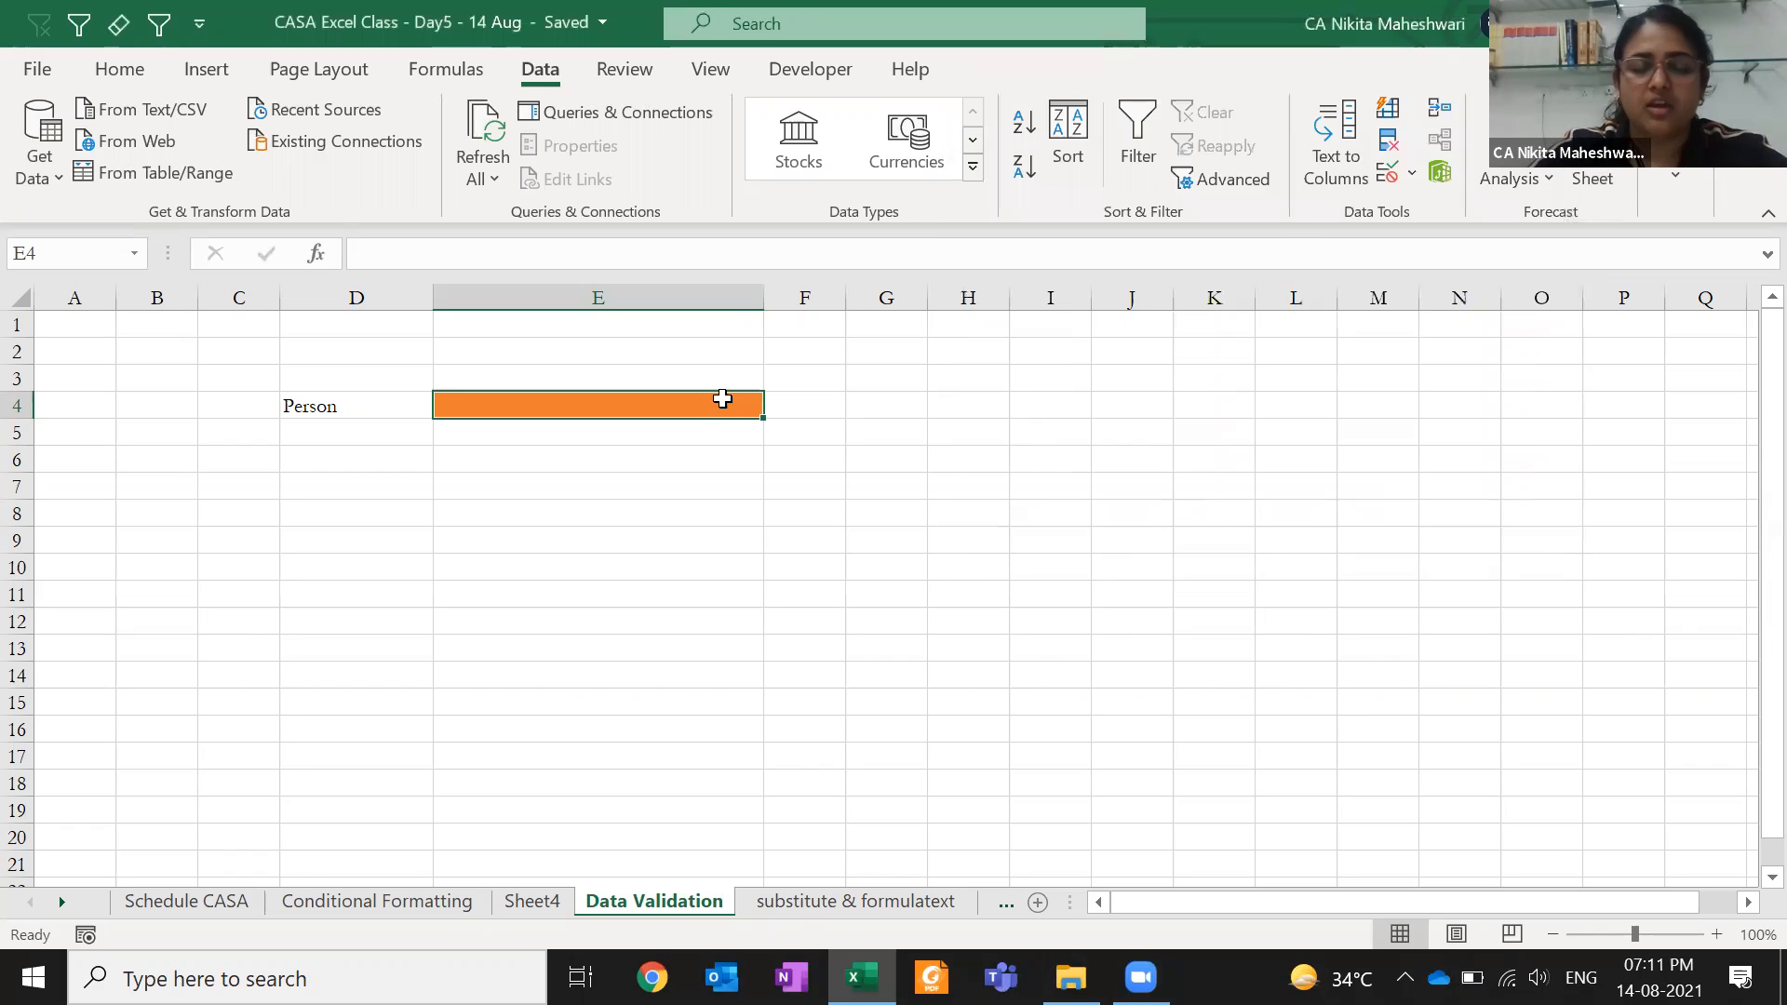
type("Nikita")
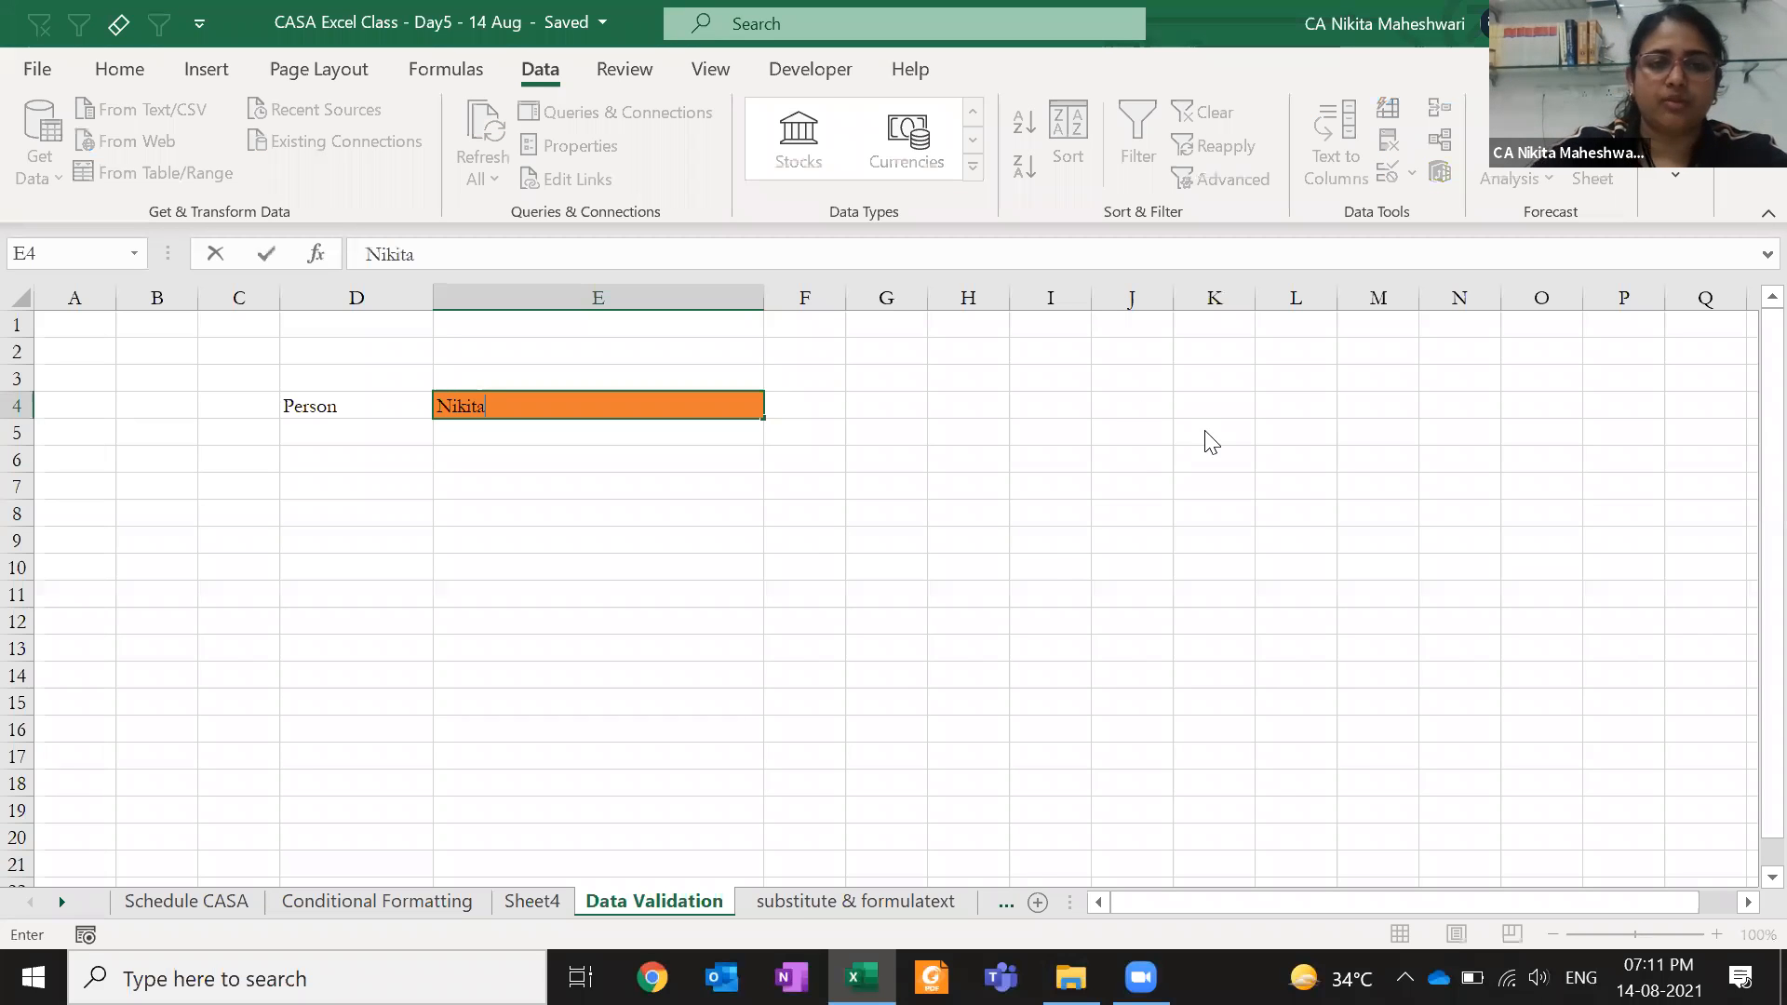
key("Return")
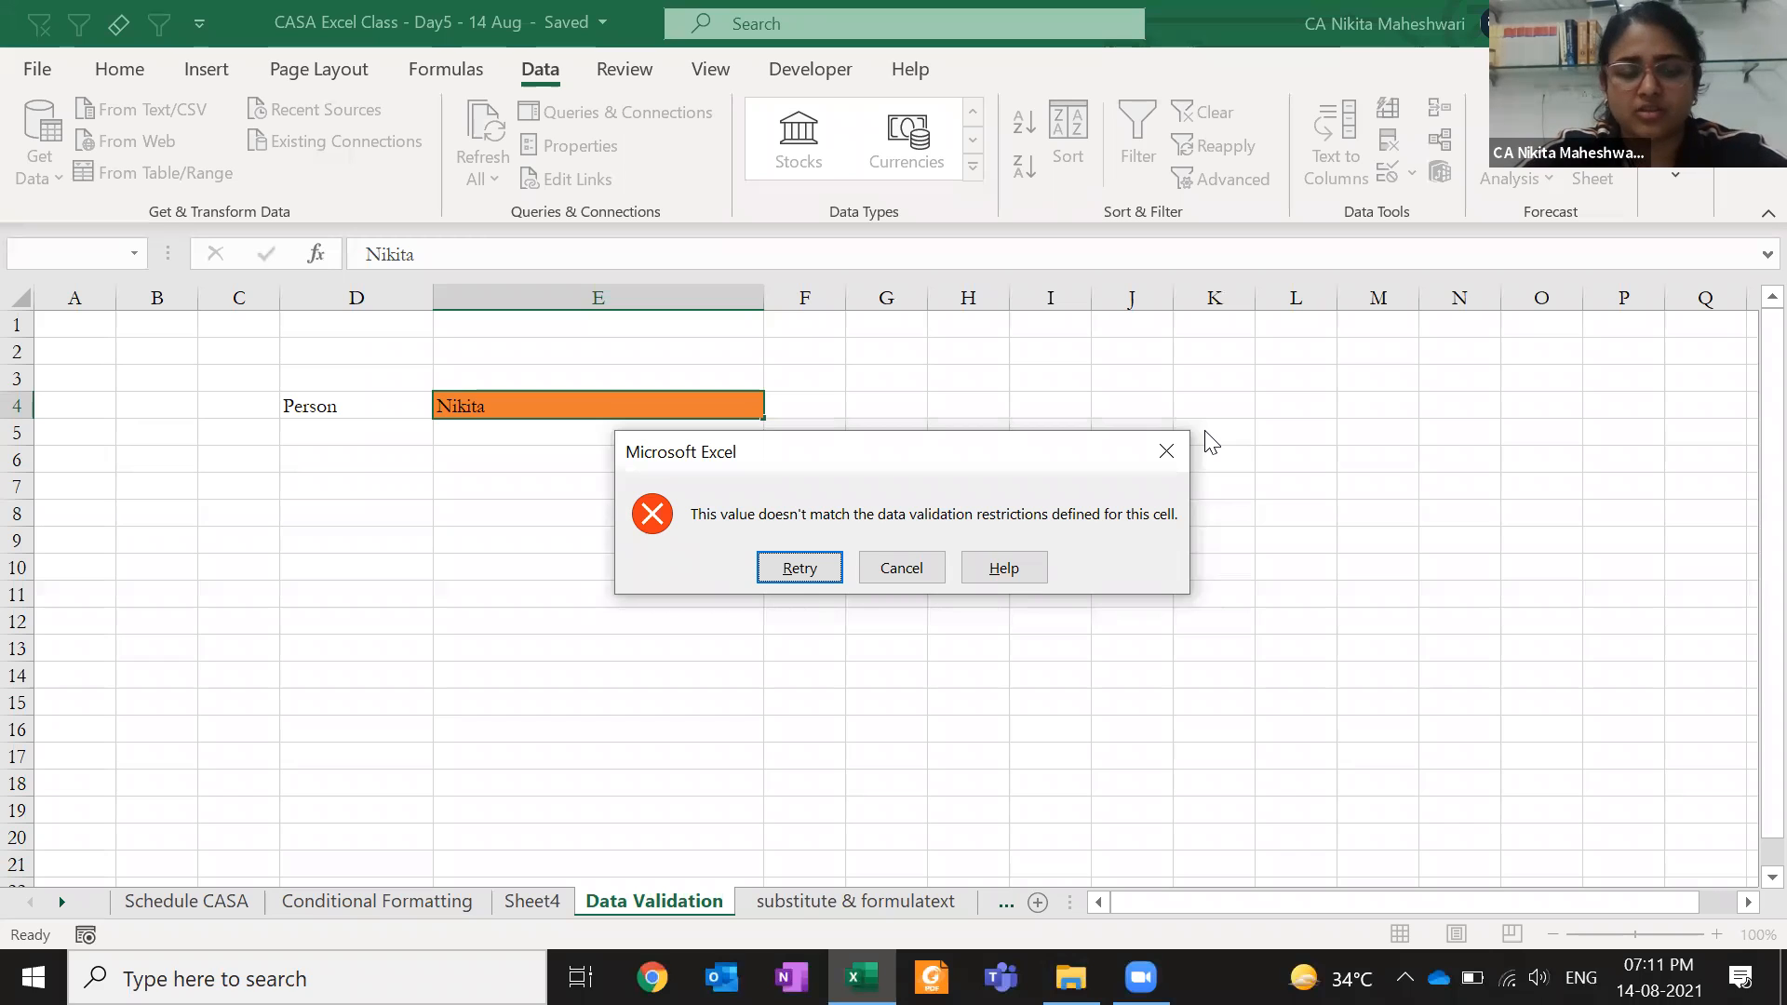
key("Escape")
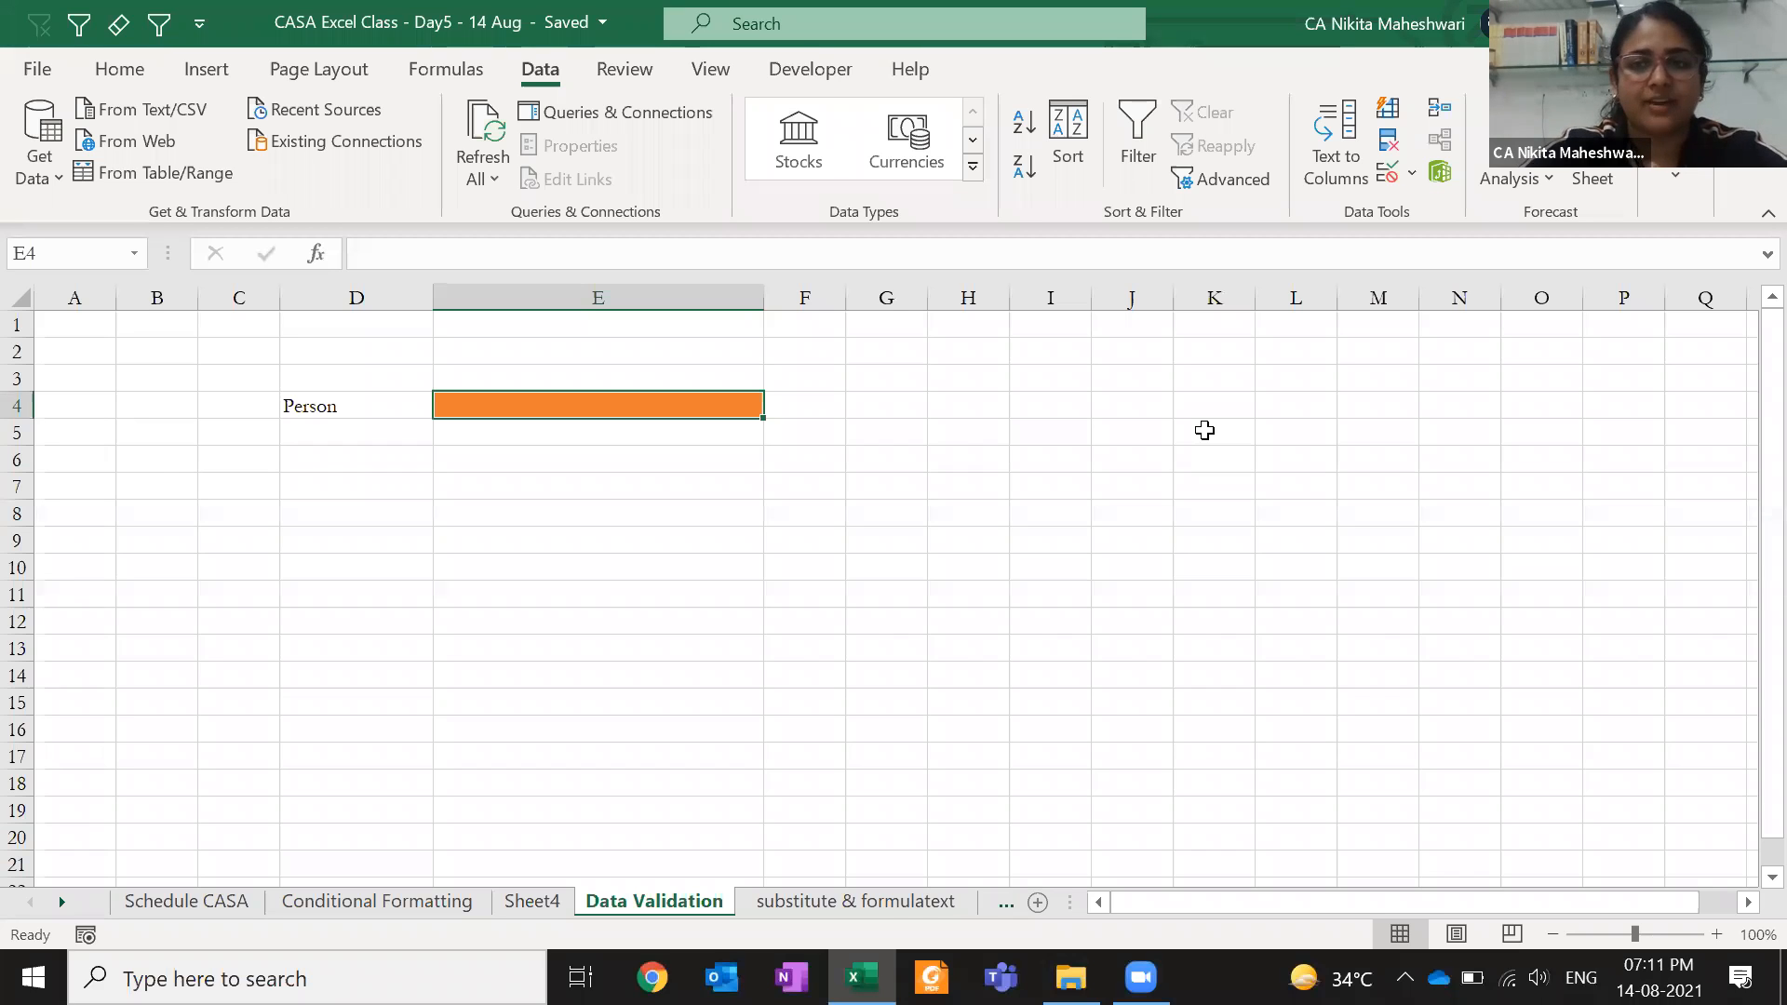
- Reopen E4's validation and switch Allow to Custom
left_click(1396, 177)
left_click(1085, 265)
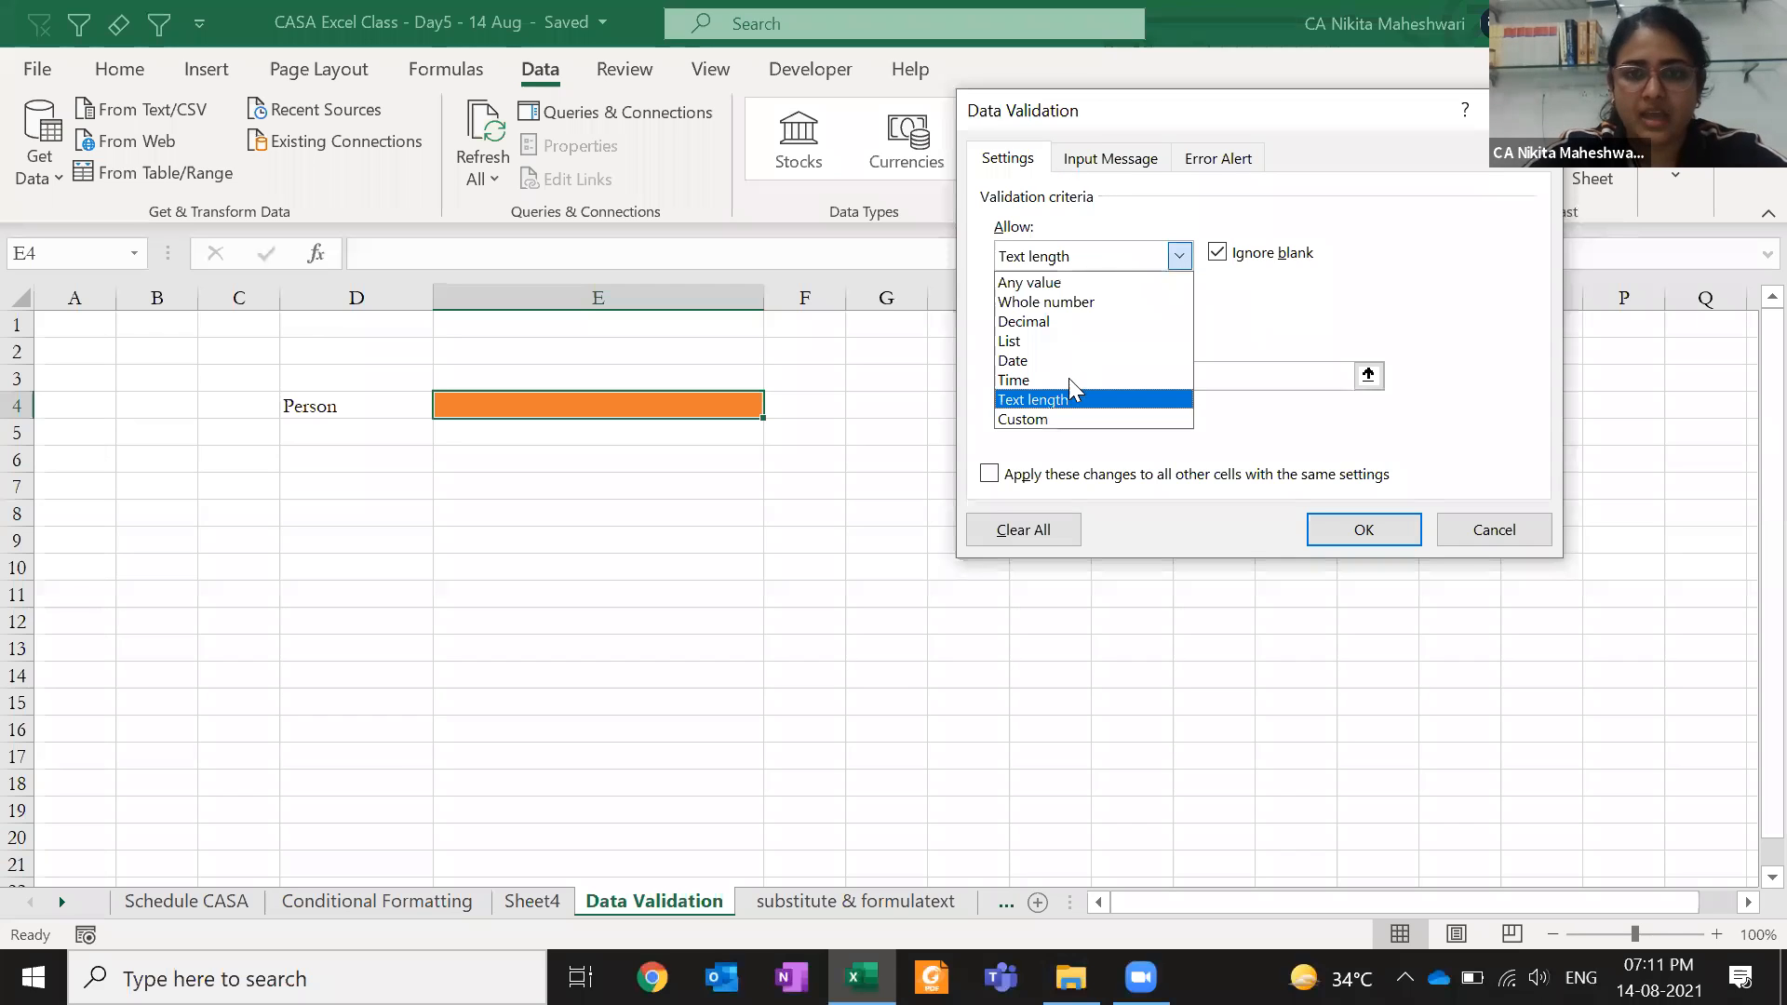
left_click(1067, 419)
- Replace the formula with '=' and switch Allow to List
left_click(1118, 372)
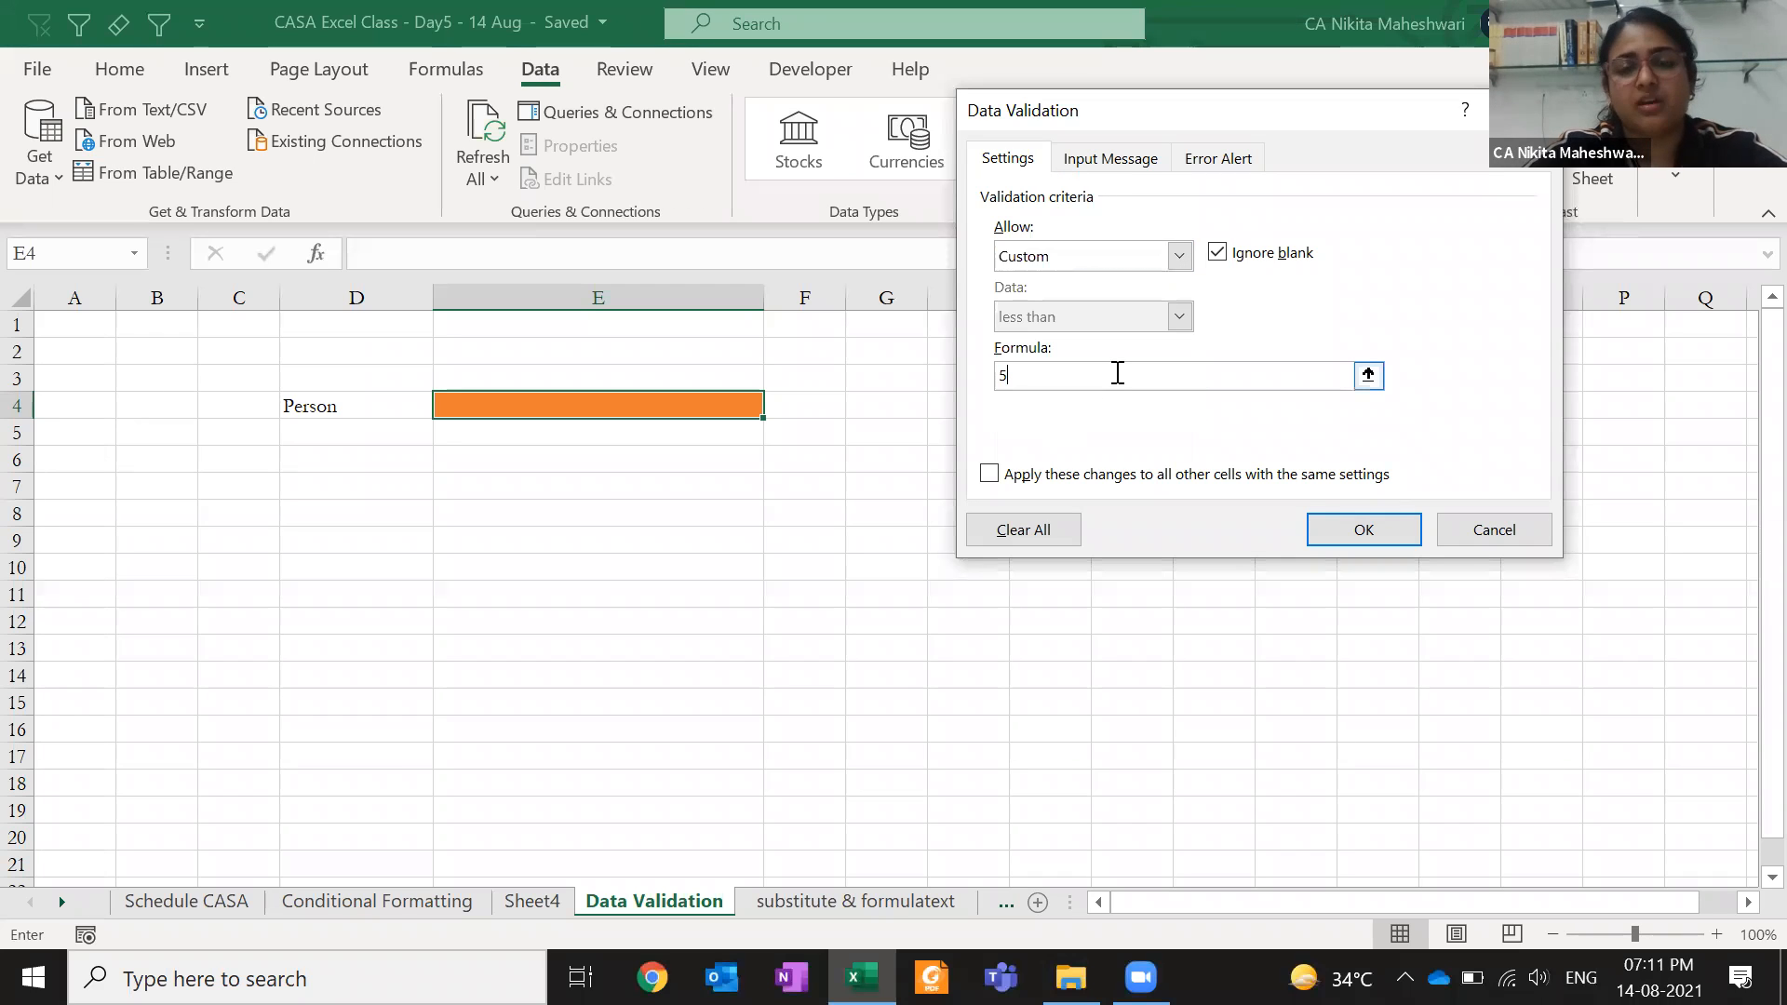
key("BackSpace")
type("=")
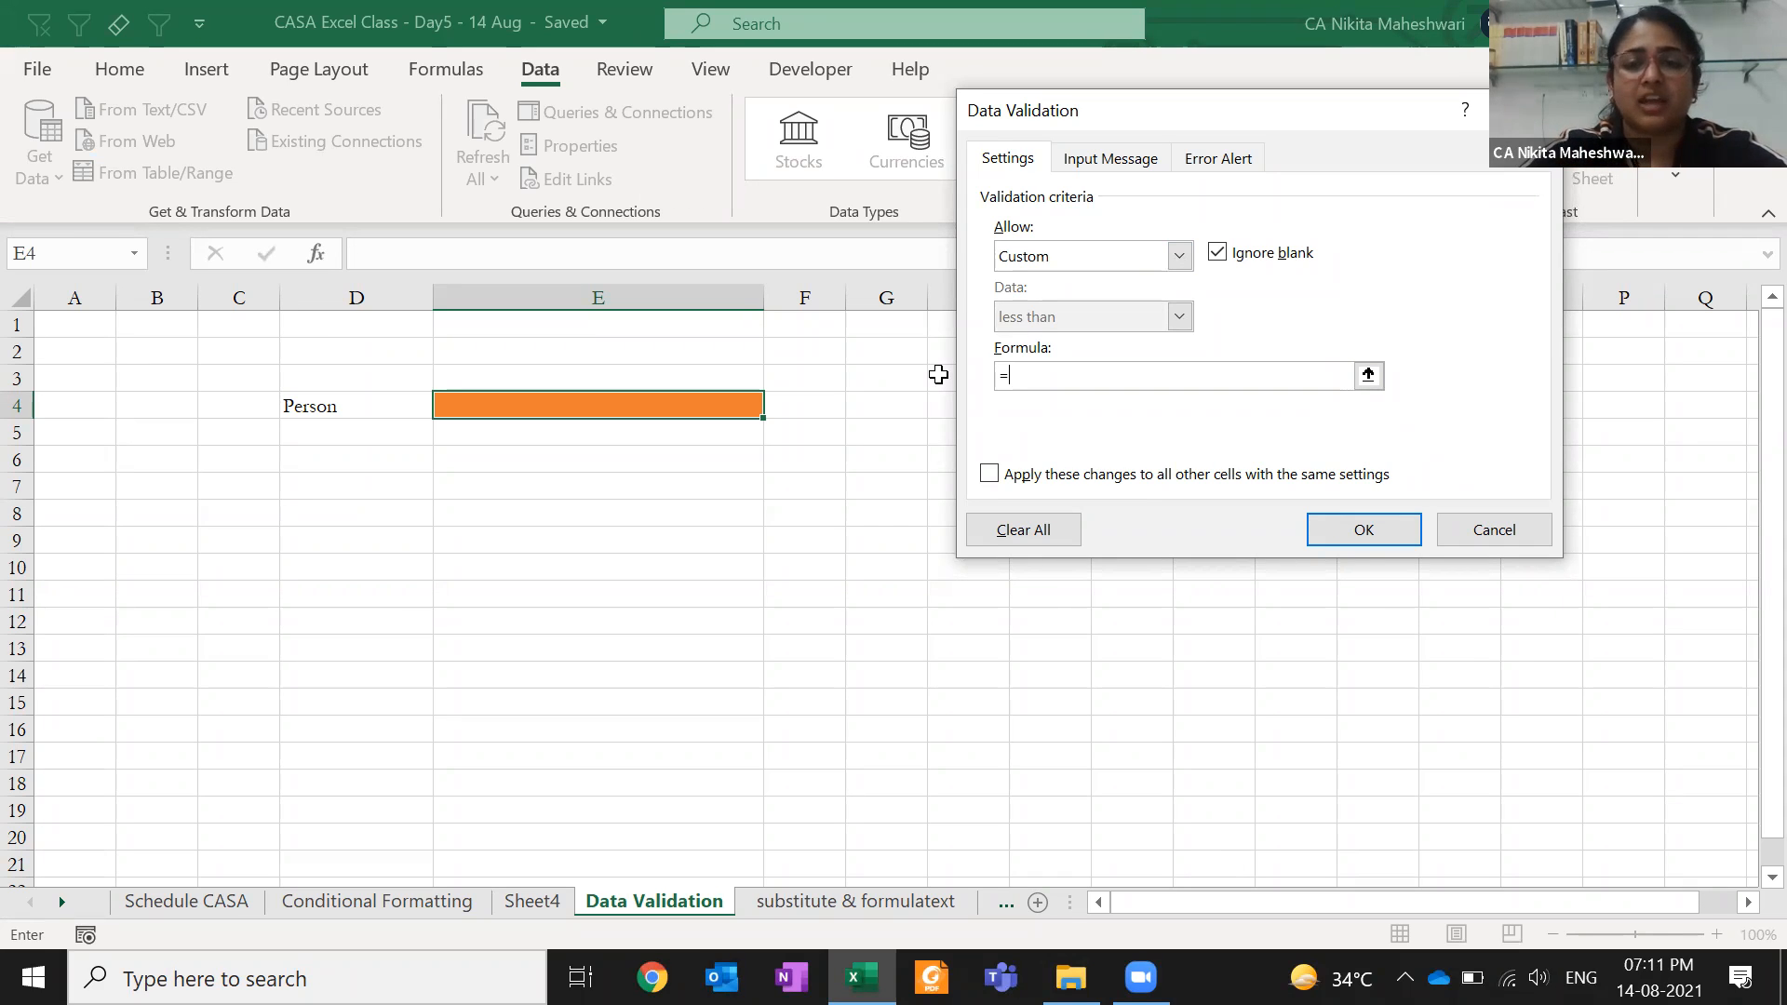
left_click(1140, 265)
left_click(1094, 343)
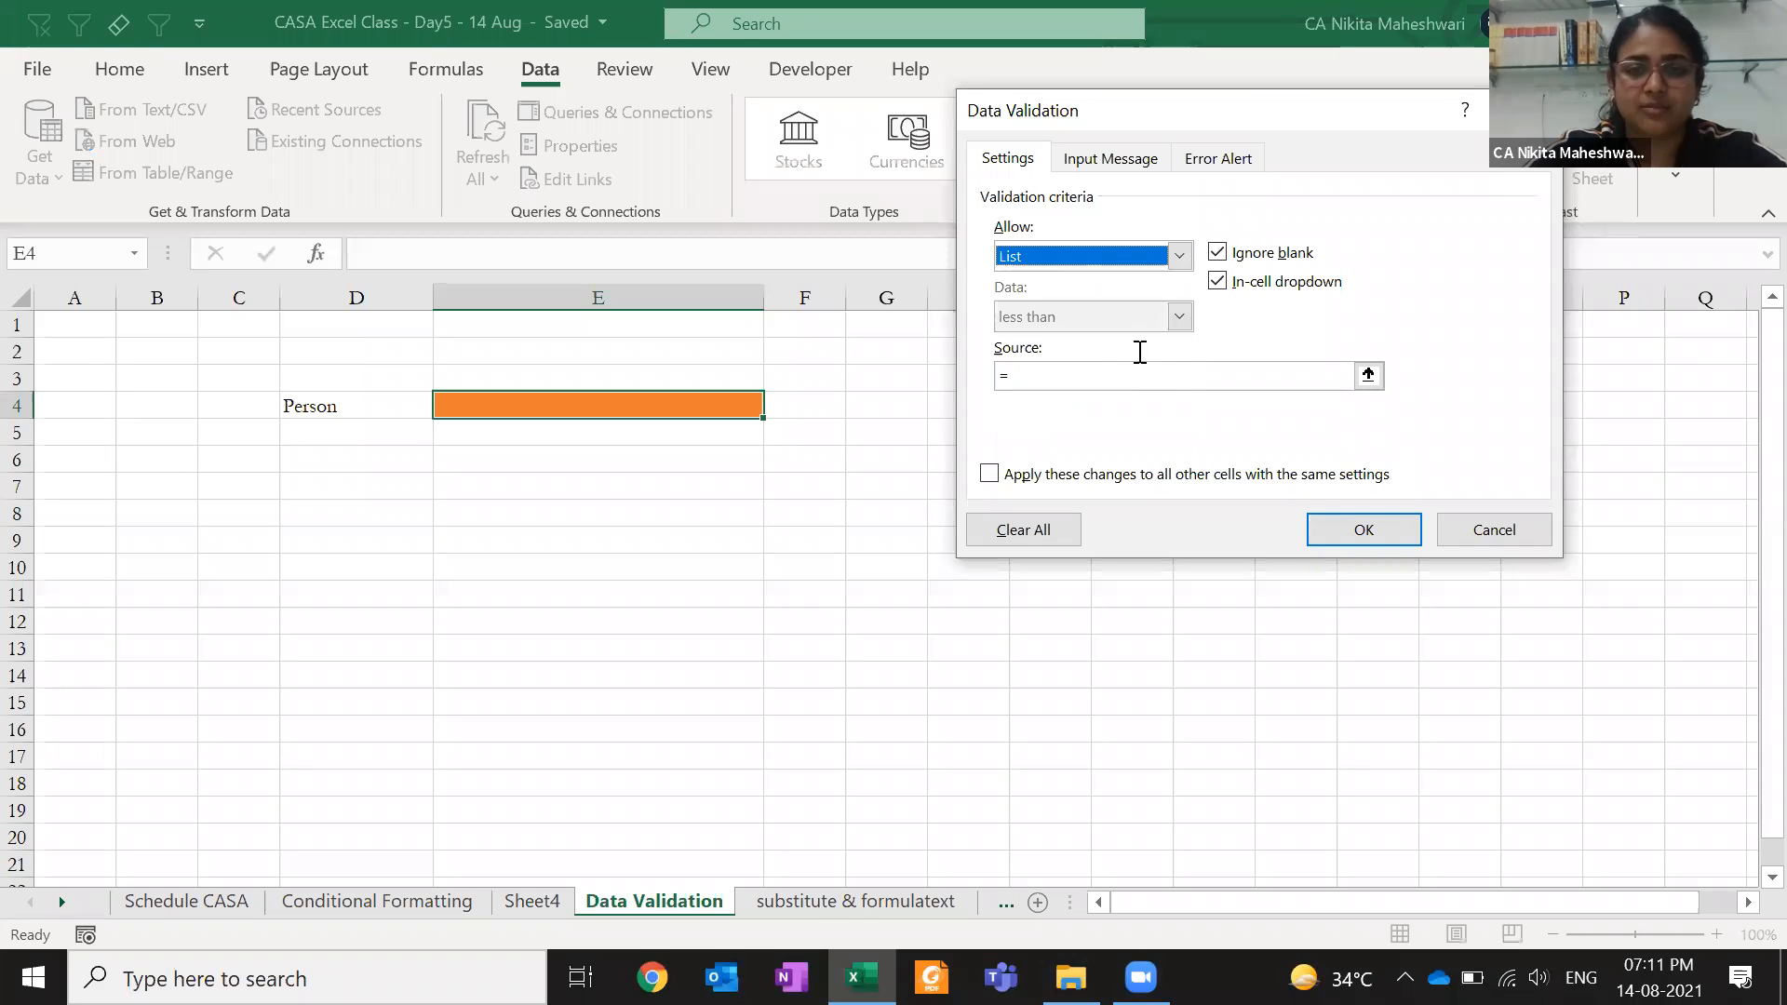
left_click(1091, 373)
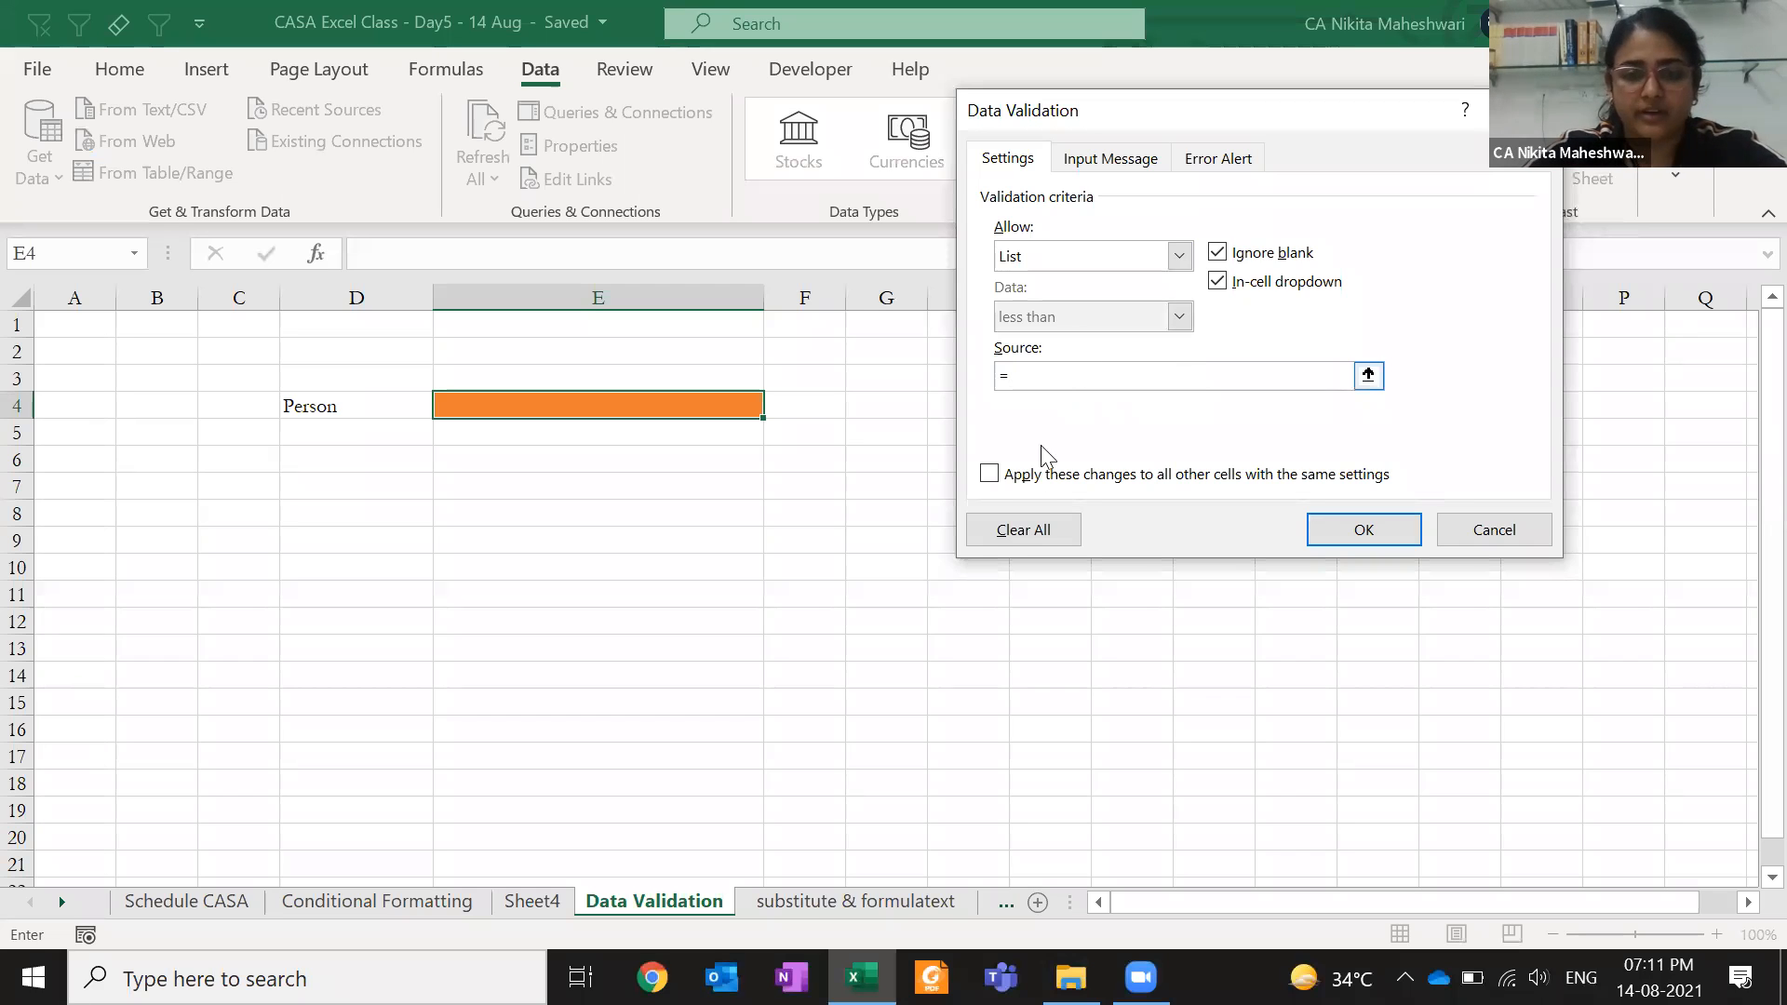
- Clear all of E4's validation settings and close the dialog
left_click(1010, 540)
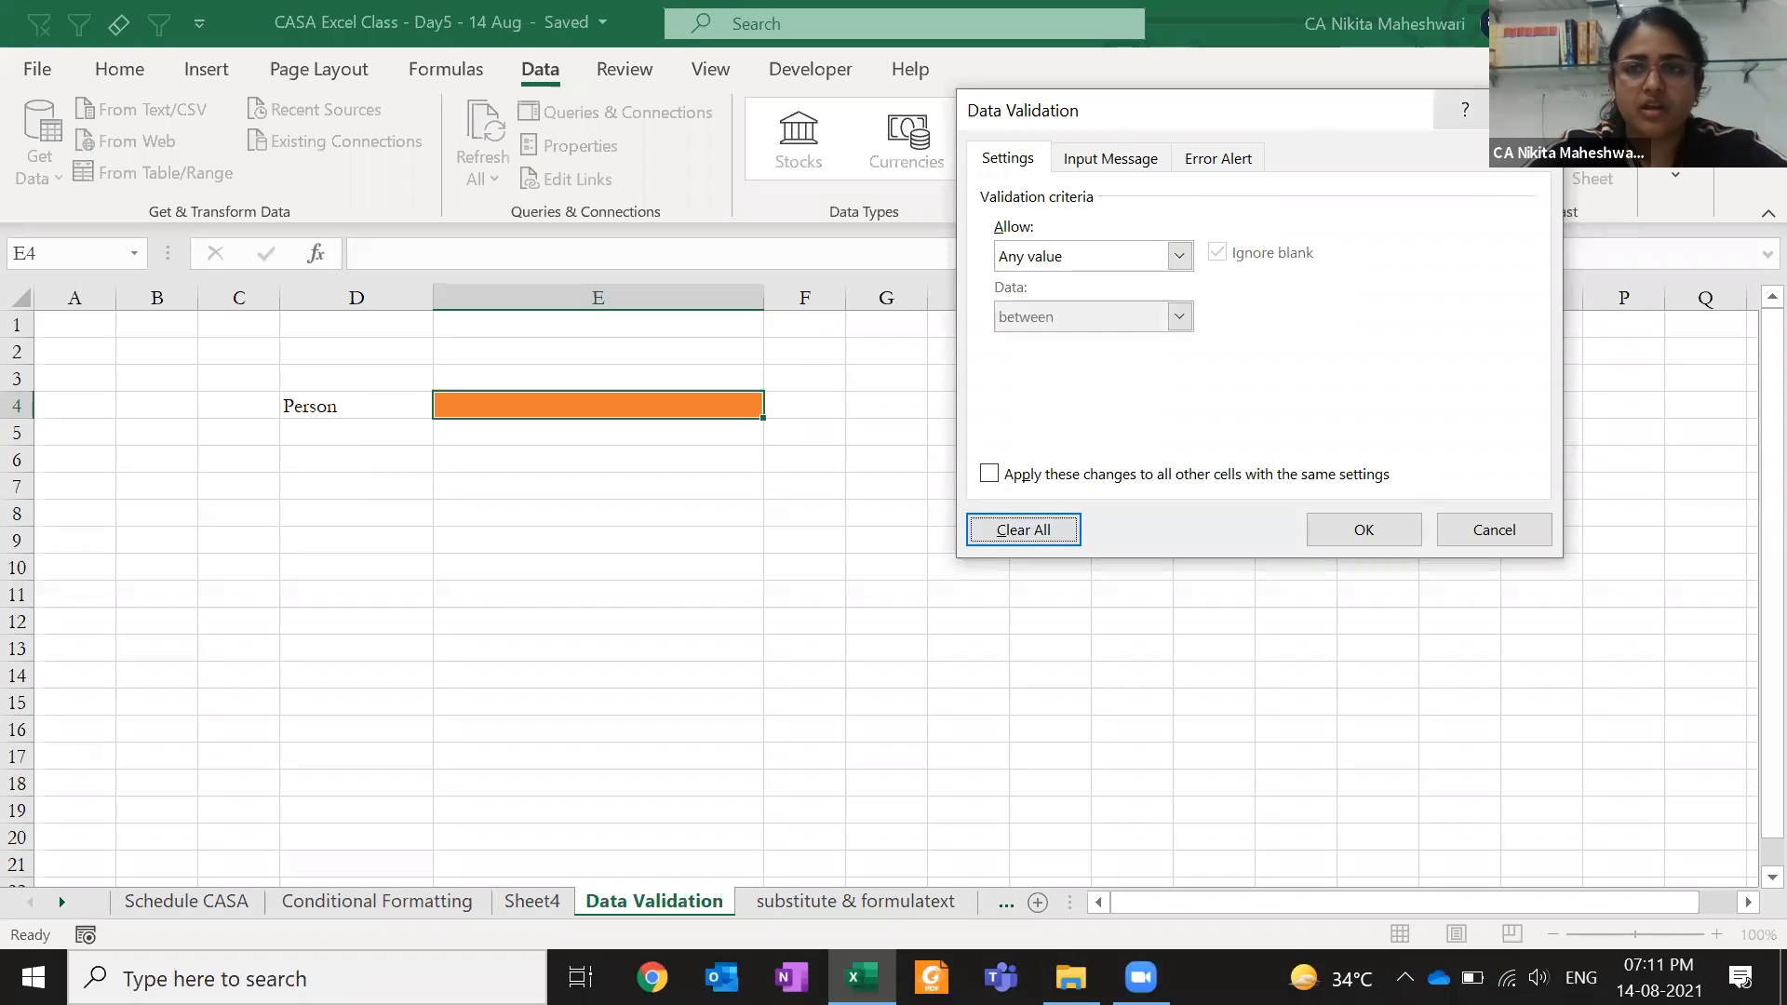
key("Escape")
left_click(971, 595)
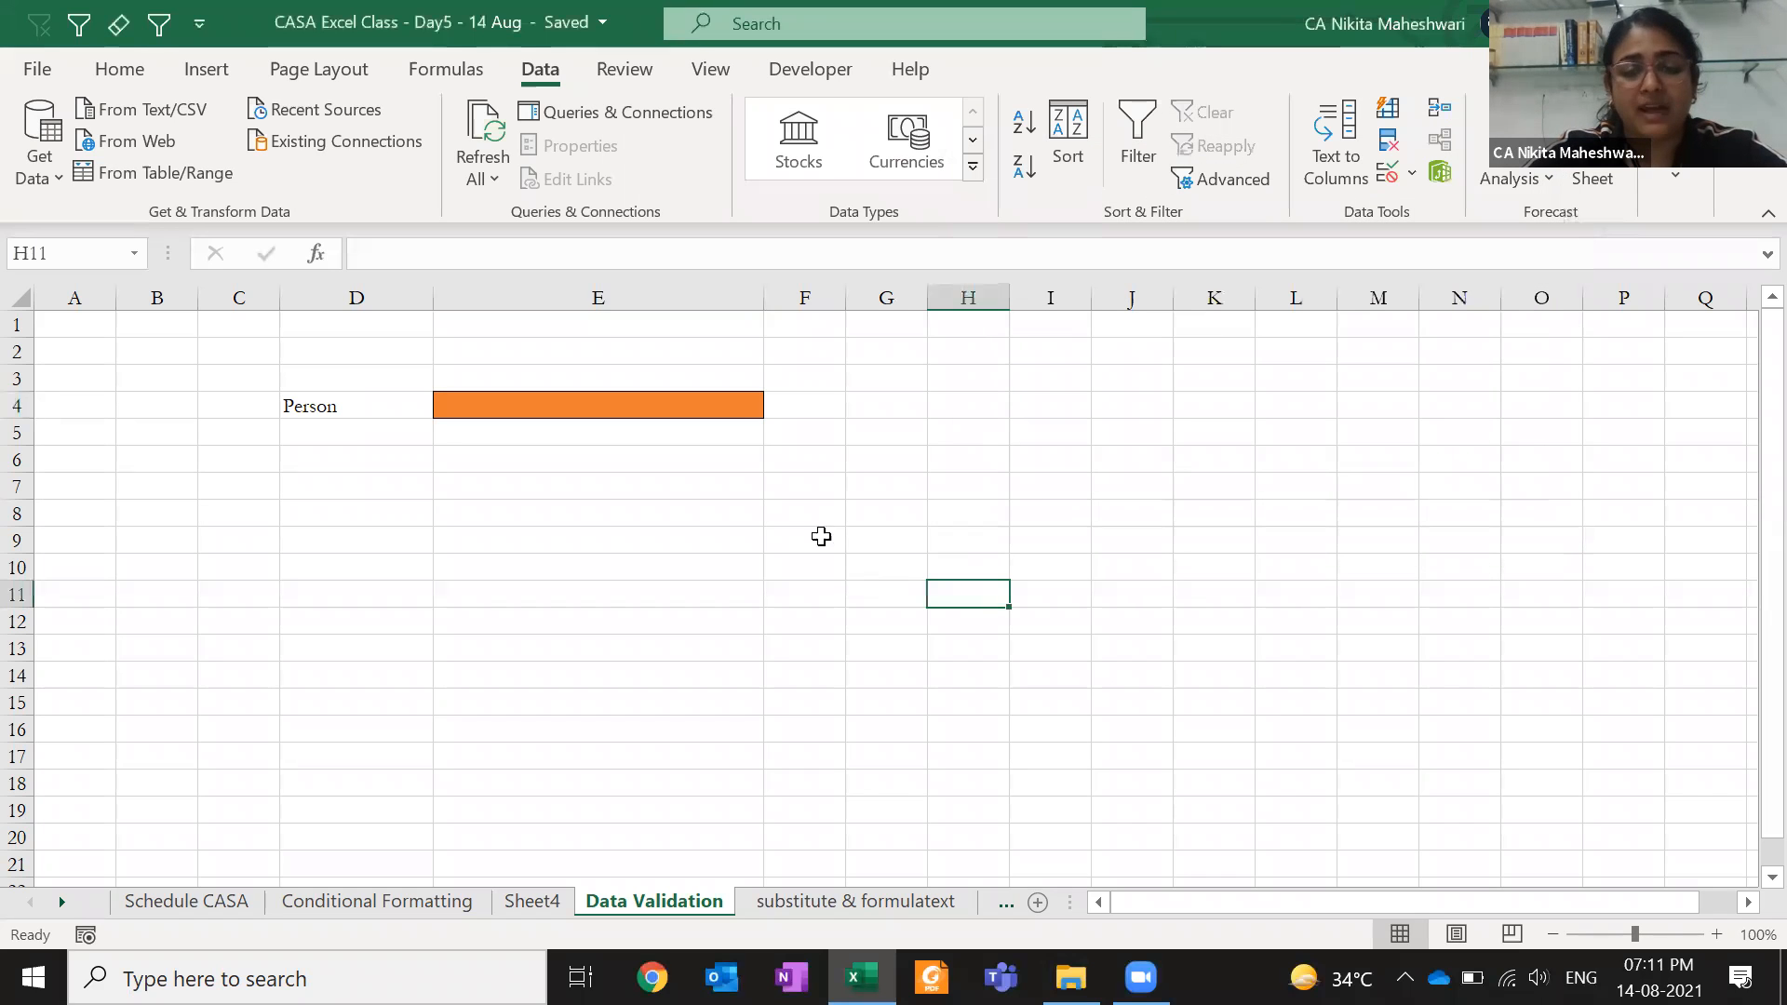
- Copy the SalesPerson column on Conditional Formatting and move to Sheet4
left_click(739, 416)
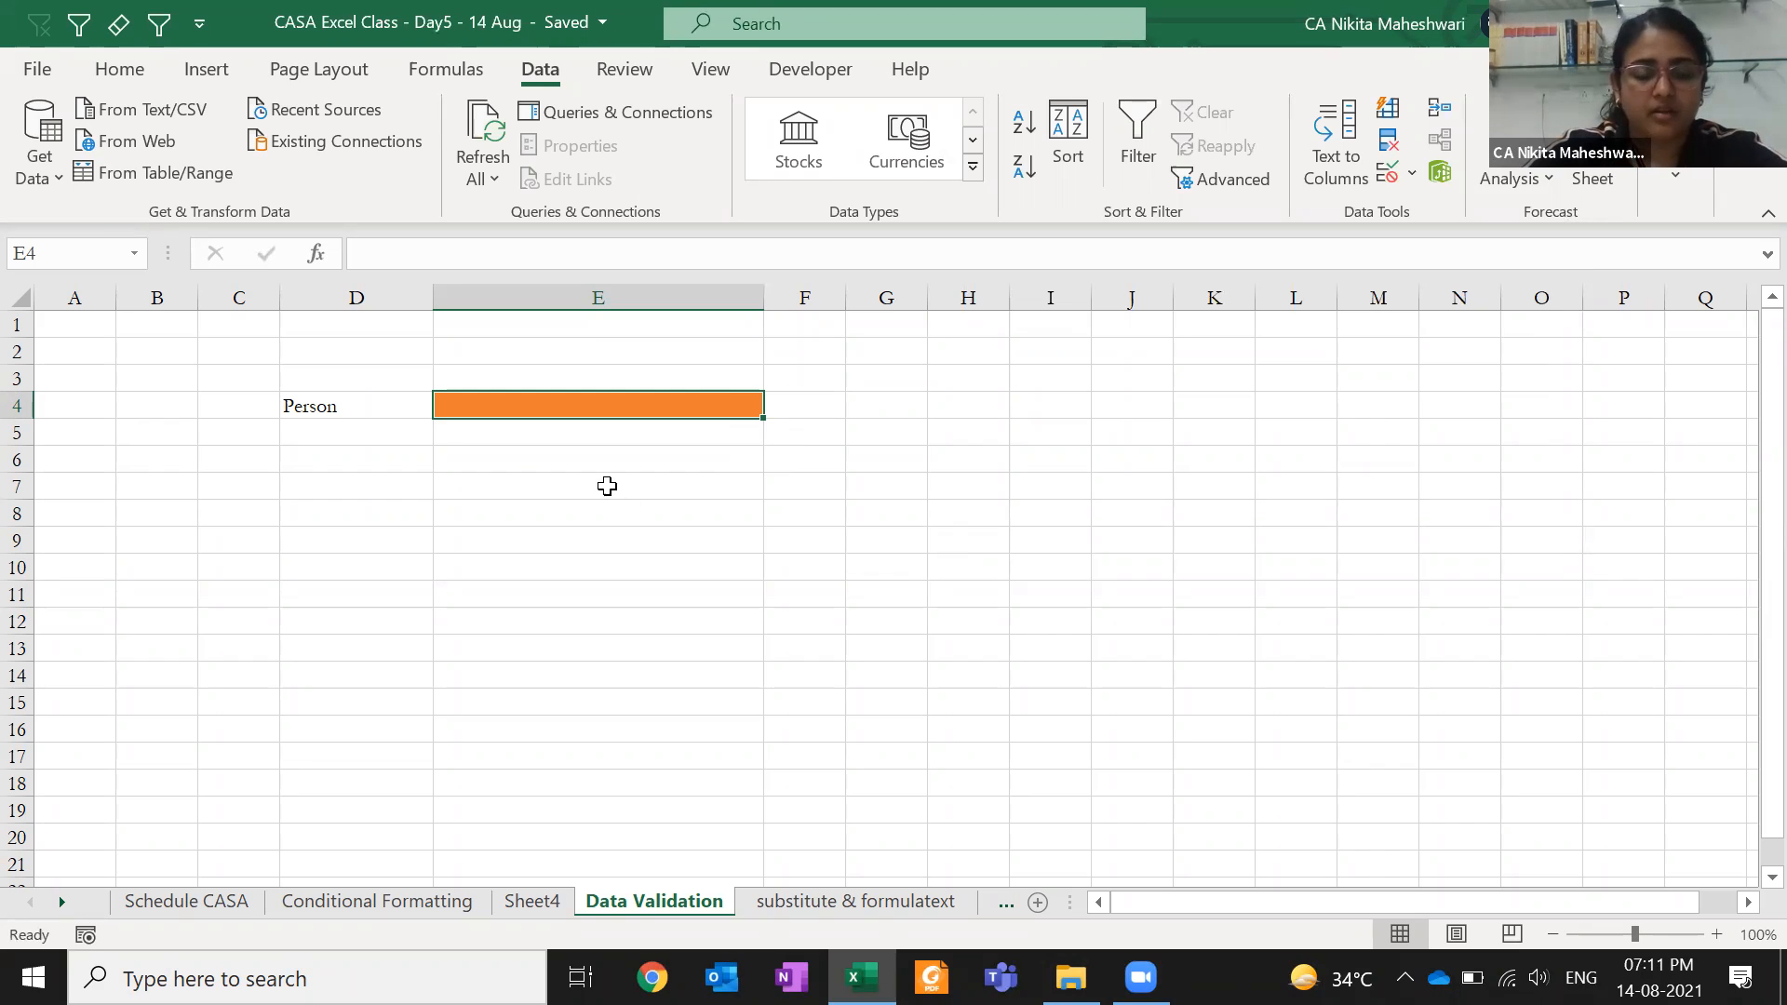
left_click(193, 914)
left_click(340, 901)
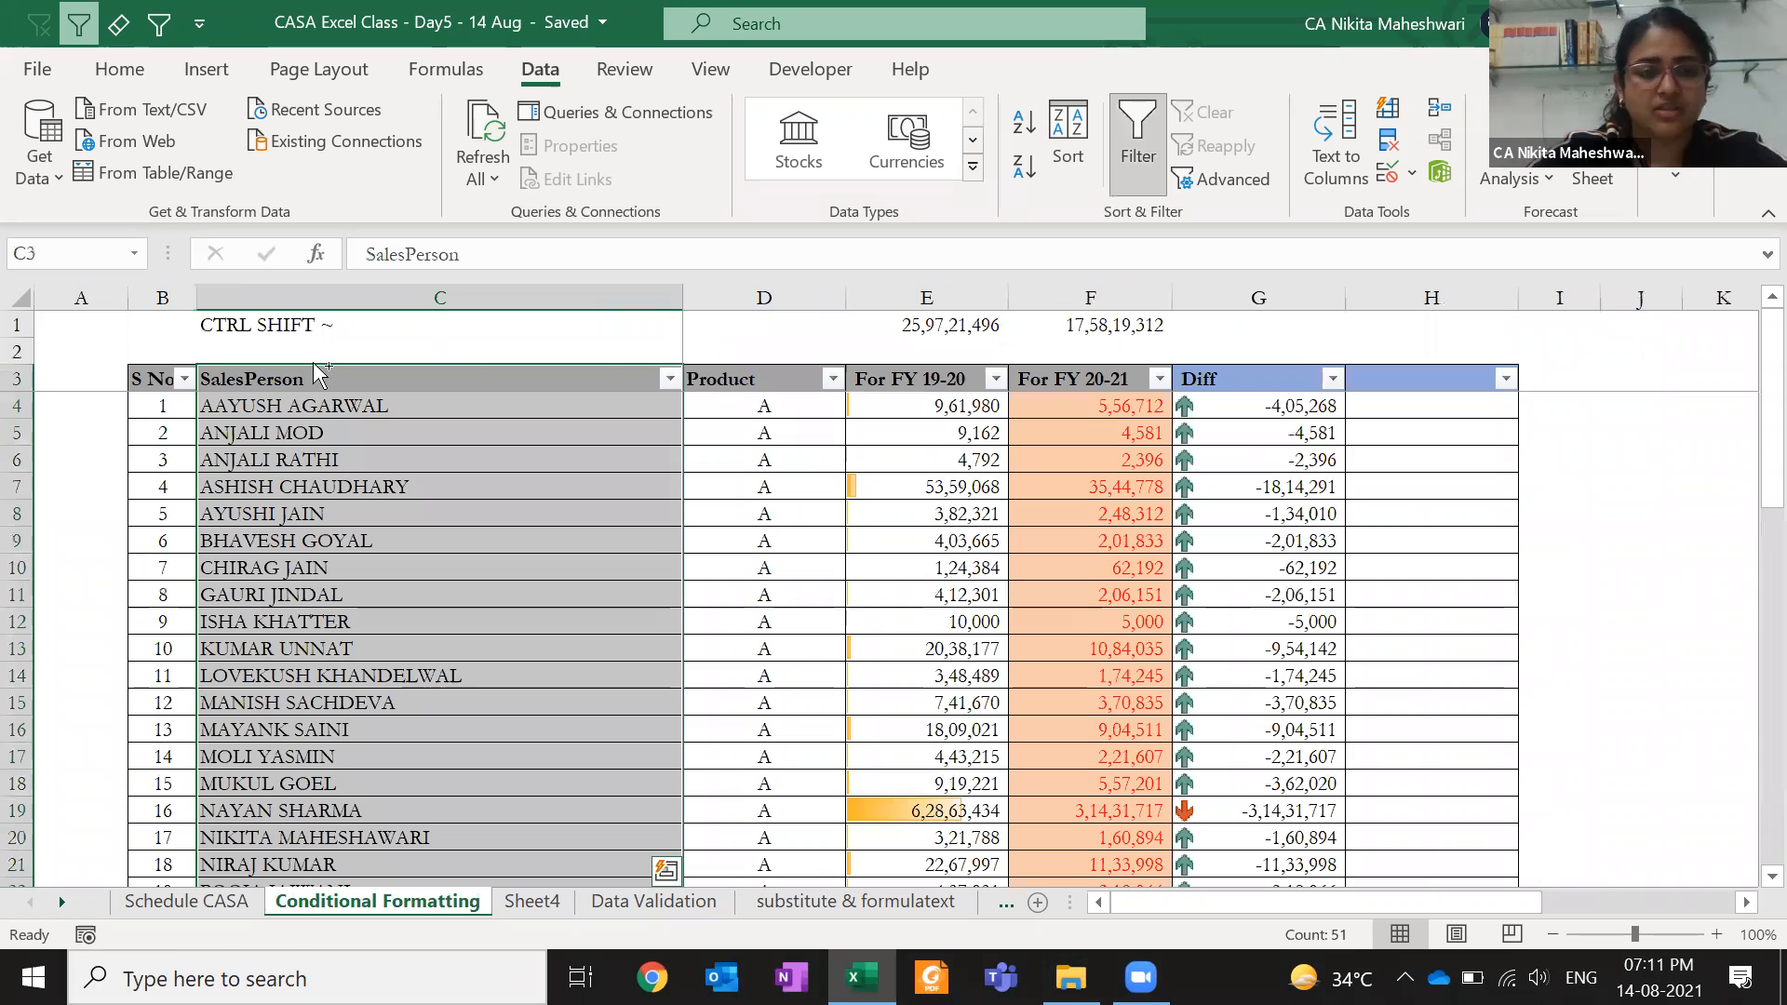
key("ctrl+c")
key("ctrl+Page_Down")
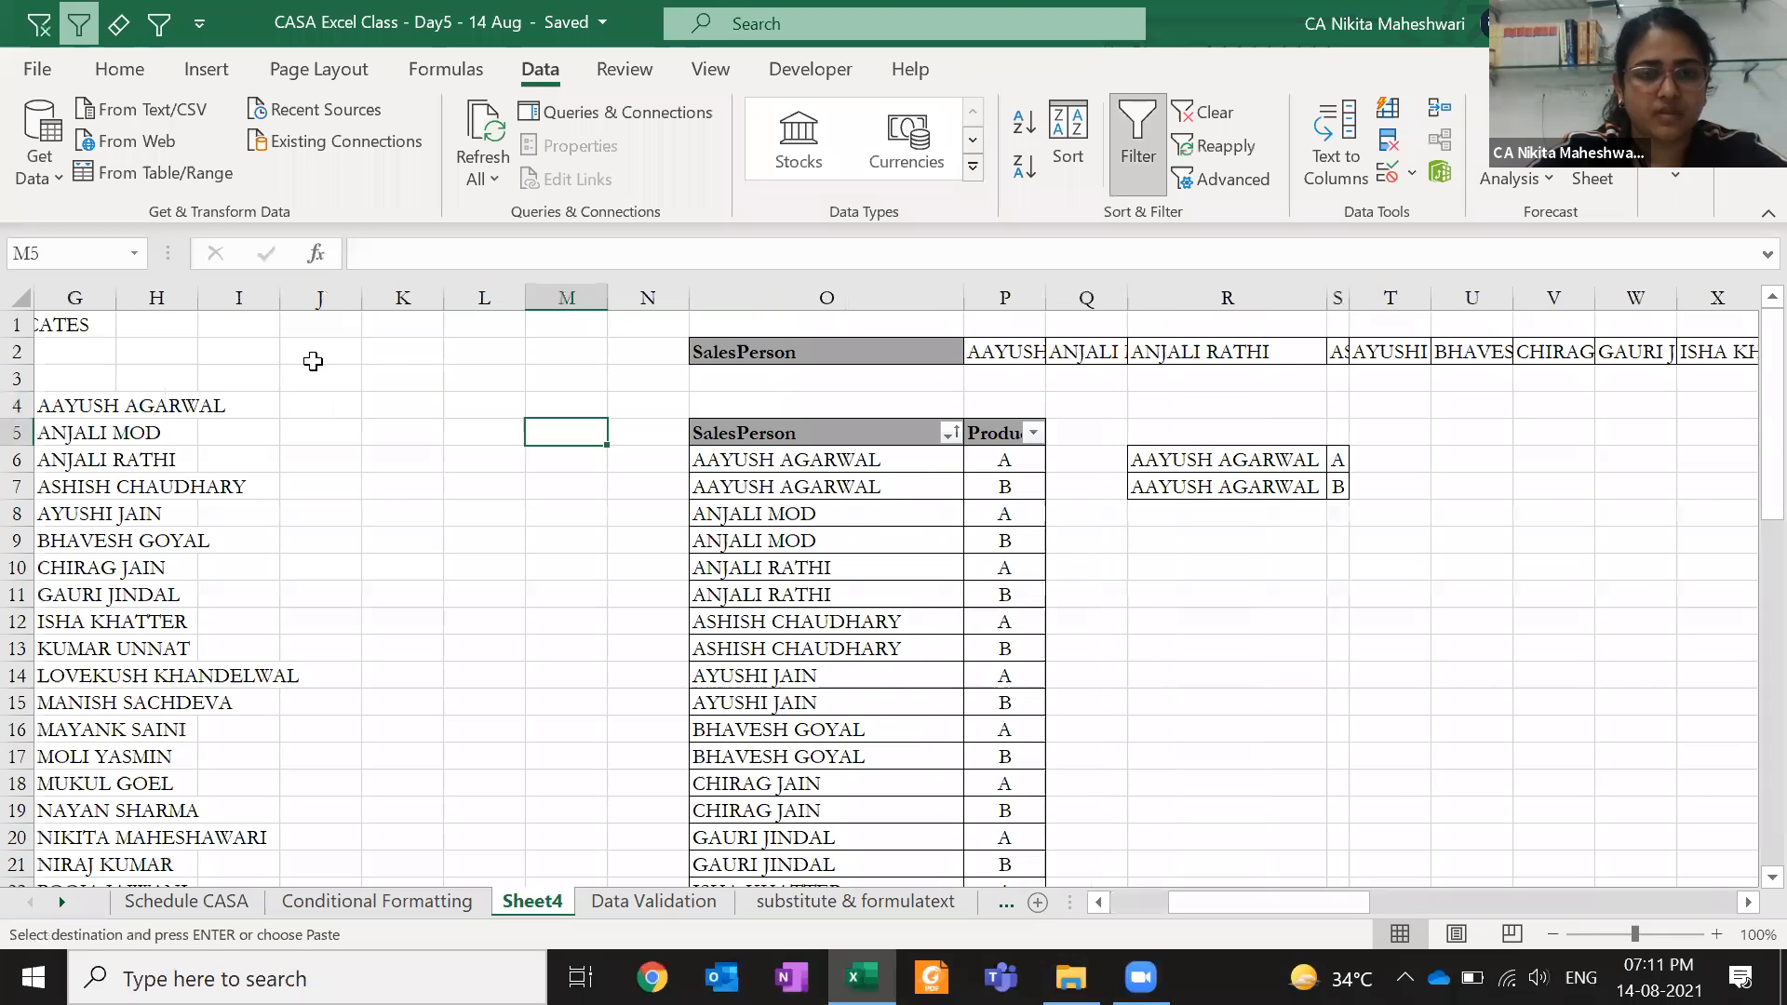
key("Escape")
- Select the unique salesperson names G4:G28 on Sheet4 and glance at the Formulas tab
key("Right")
key("Right")
key("Down")
key("ctrl+shift+Down")
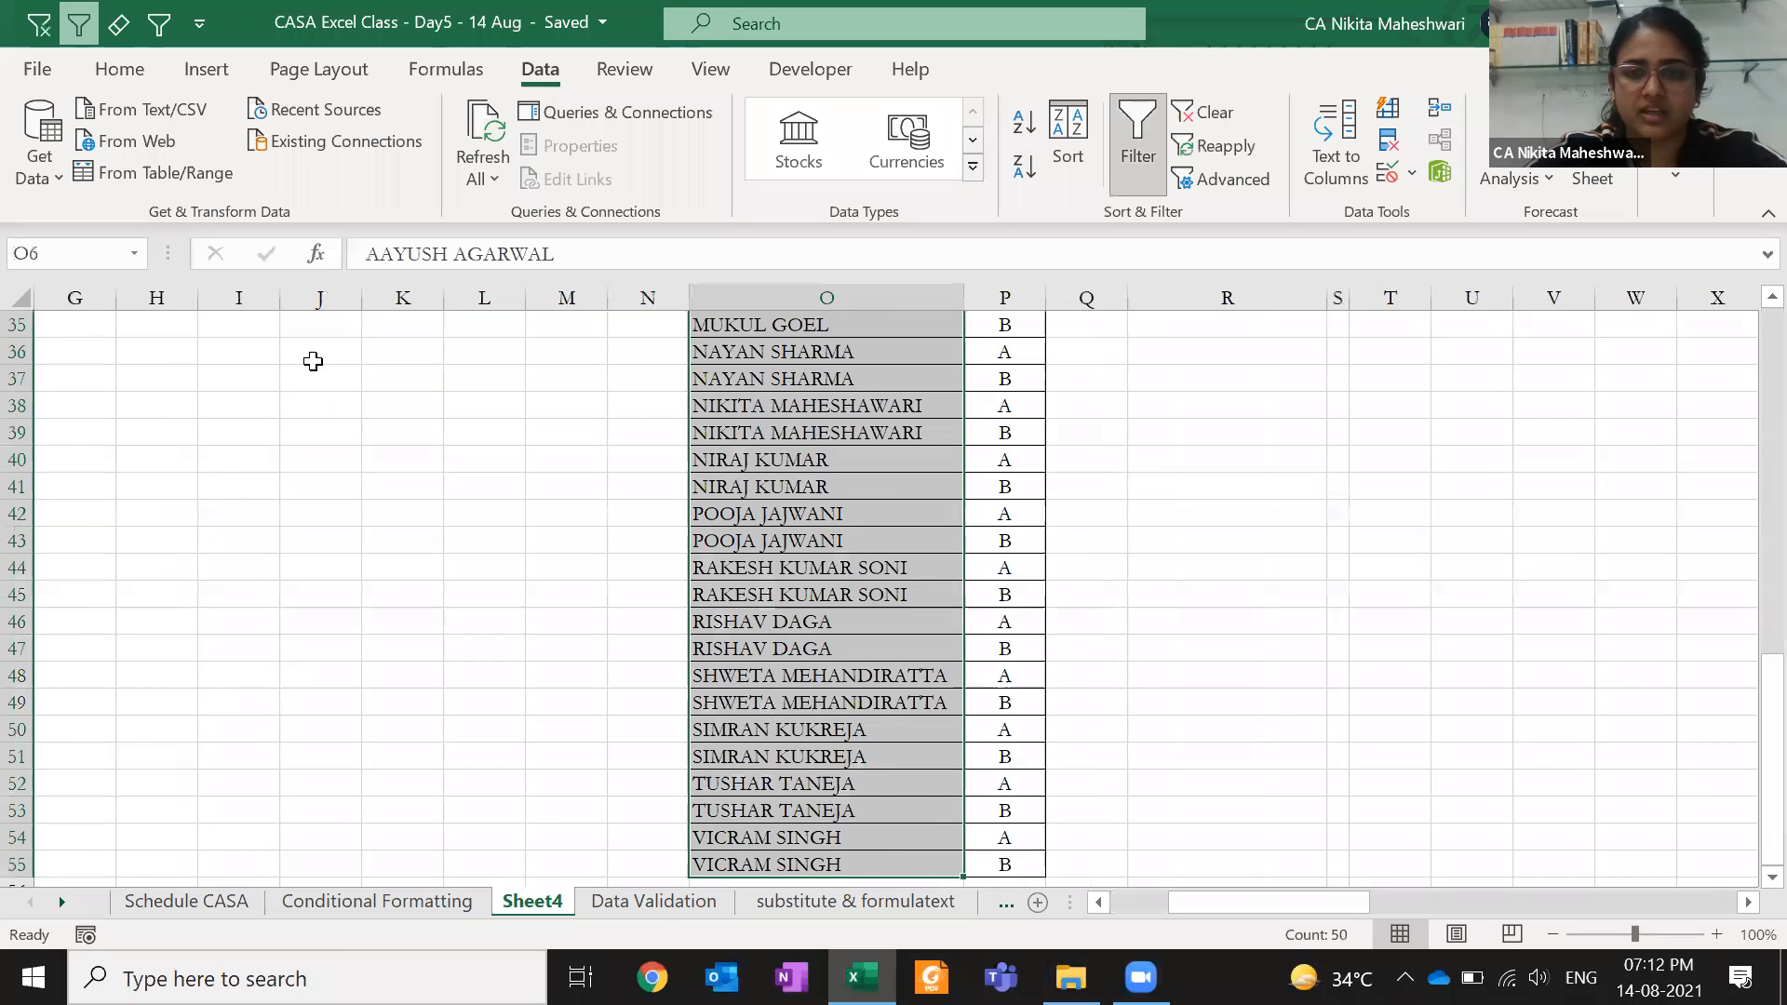
key("Up")
key("Up")
key("Up")
key("ctrl+Left")
key("Down")
key("Right")
key("Right")
key("Right")
key("Right")
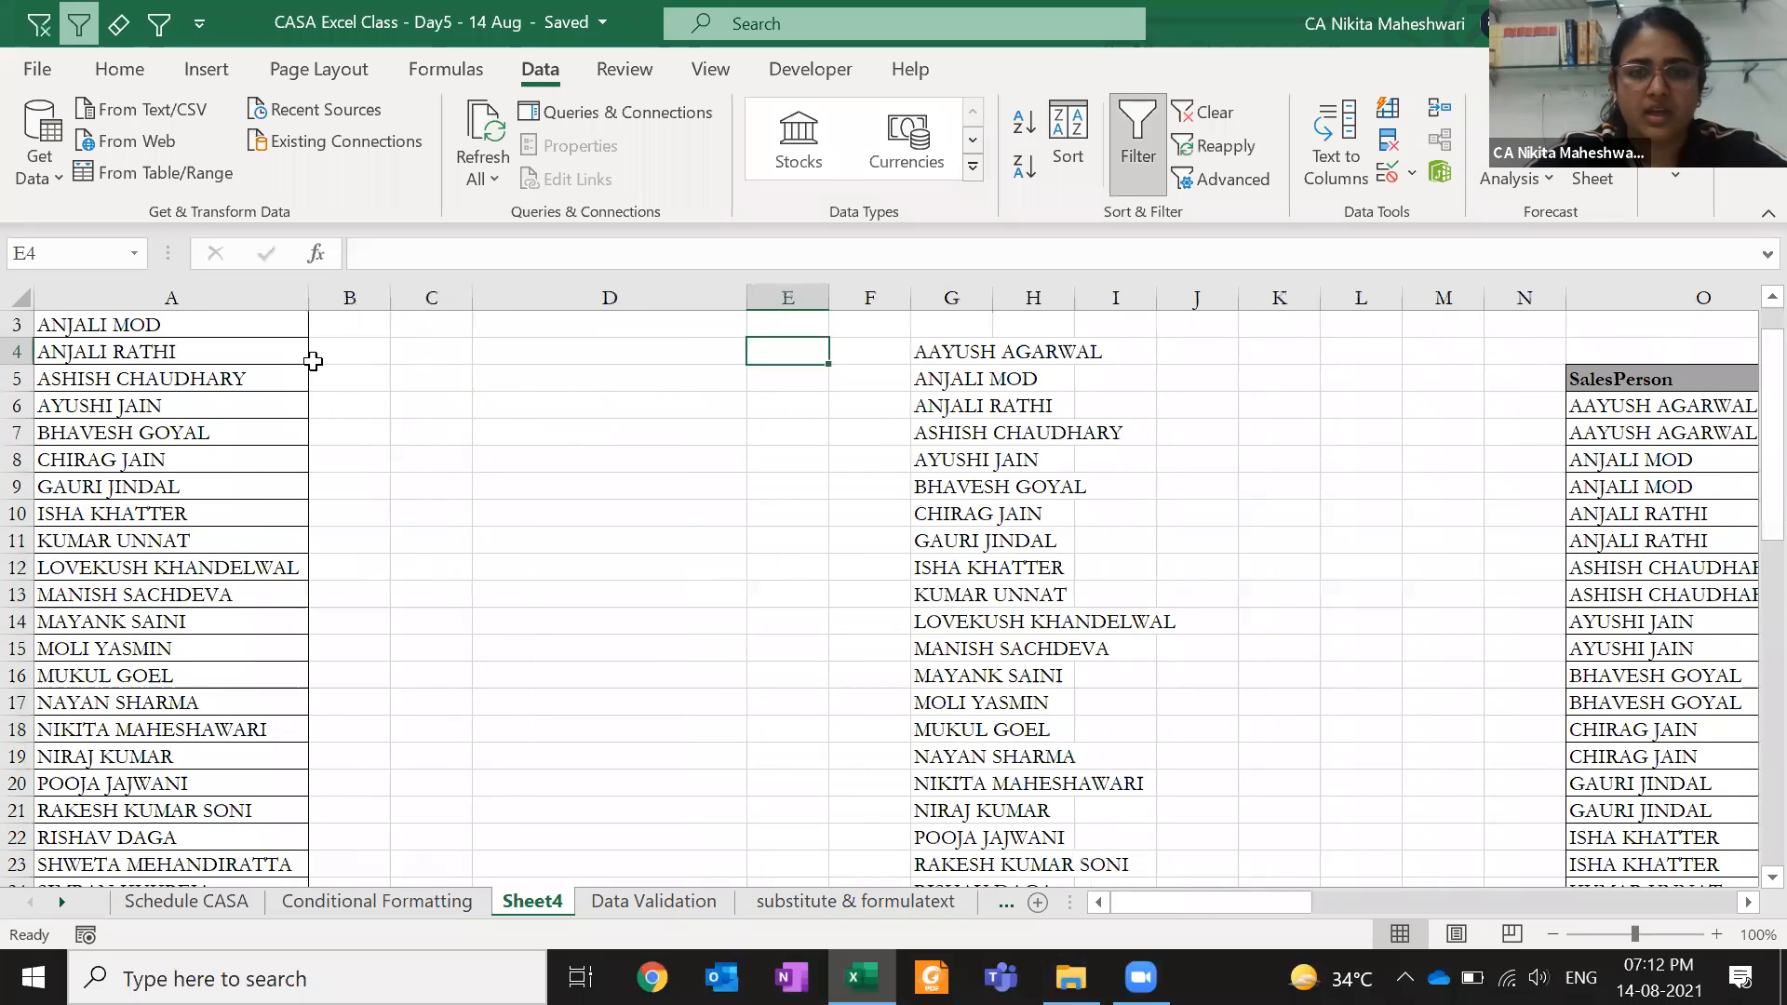
key("Right")
key("Right")
key("ctrl+shift+Down")
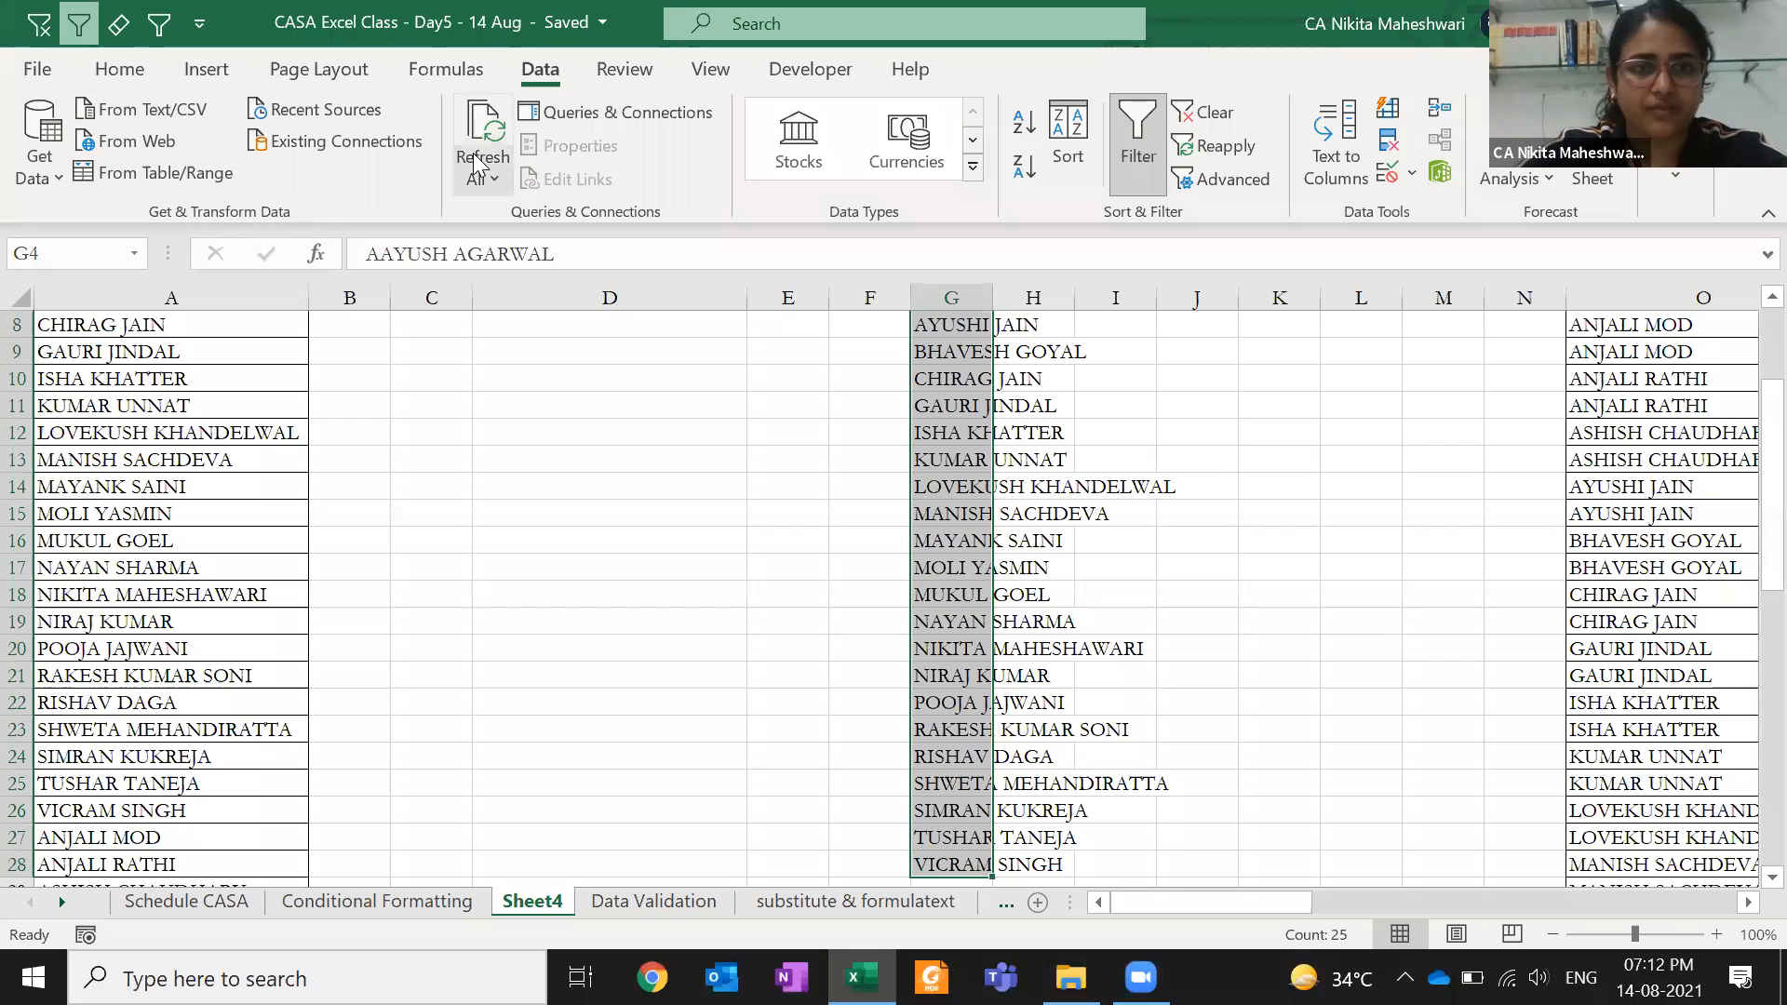
left_click(437, 72)
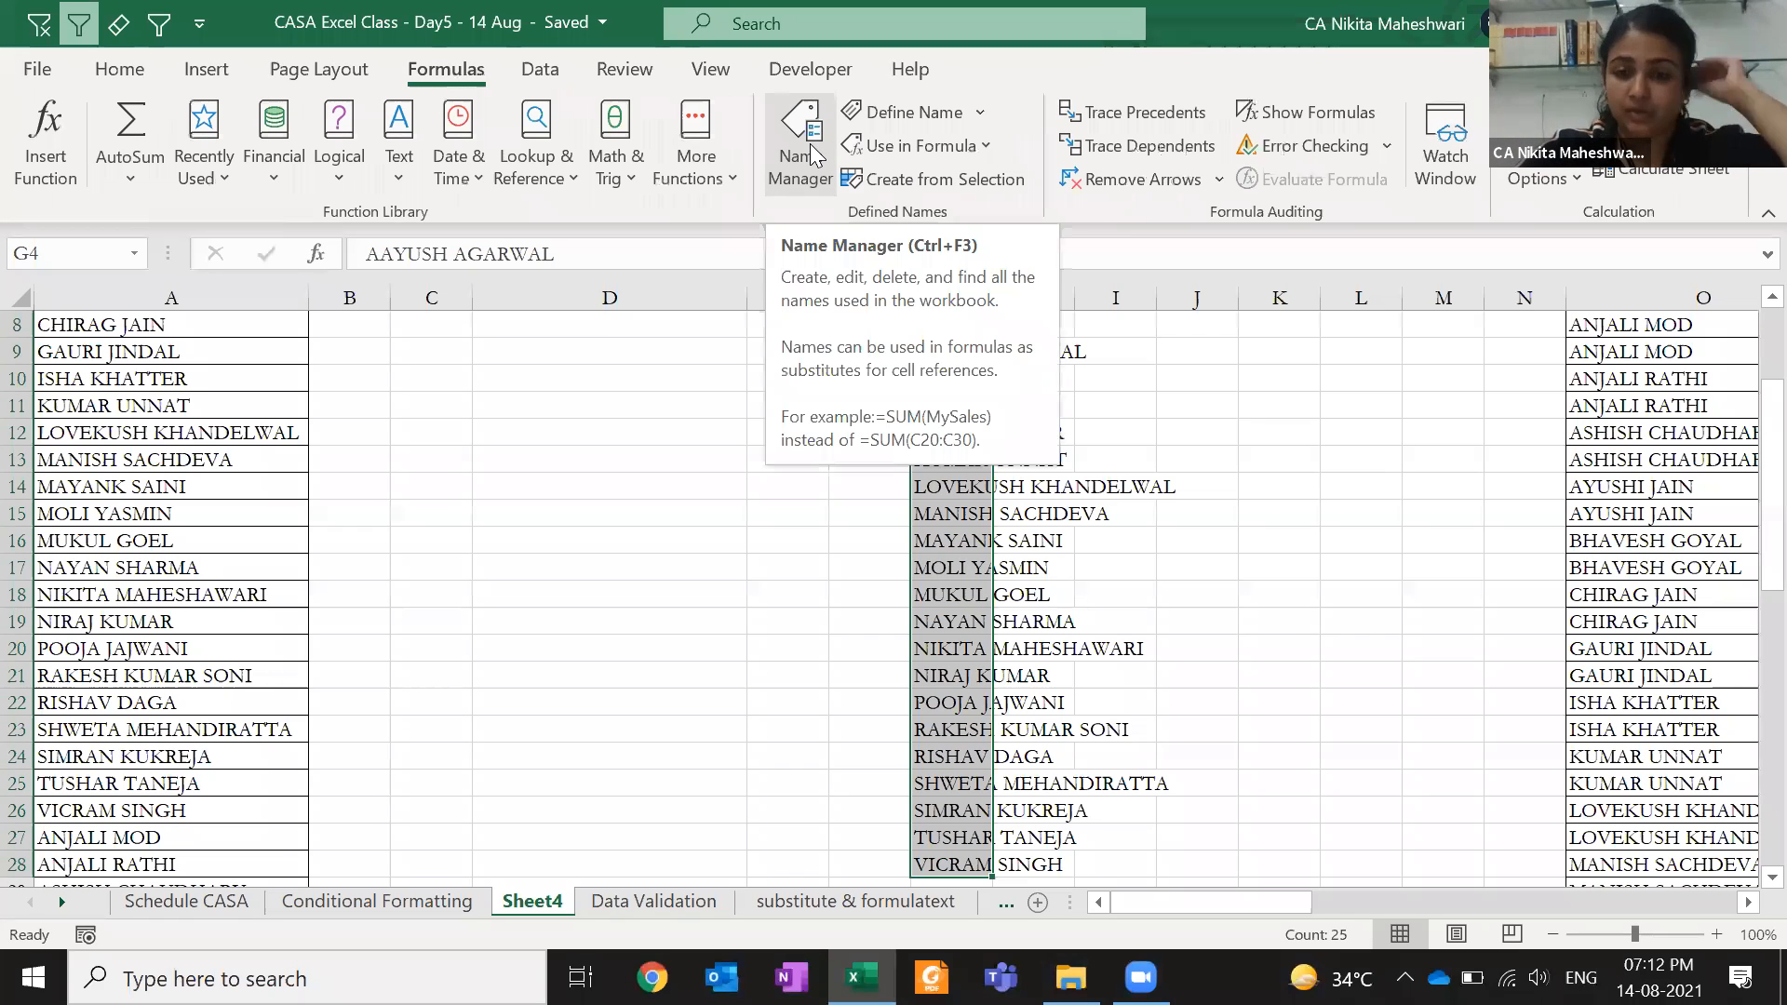
left_click(120, 69)
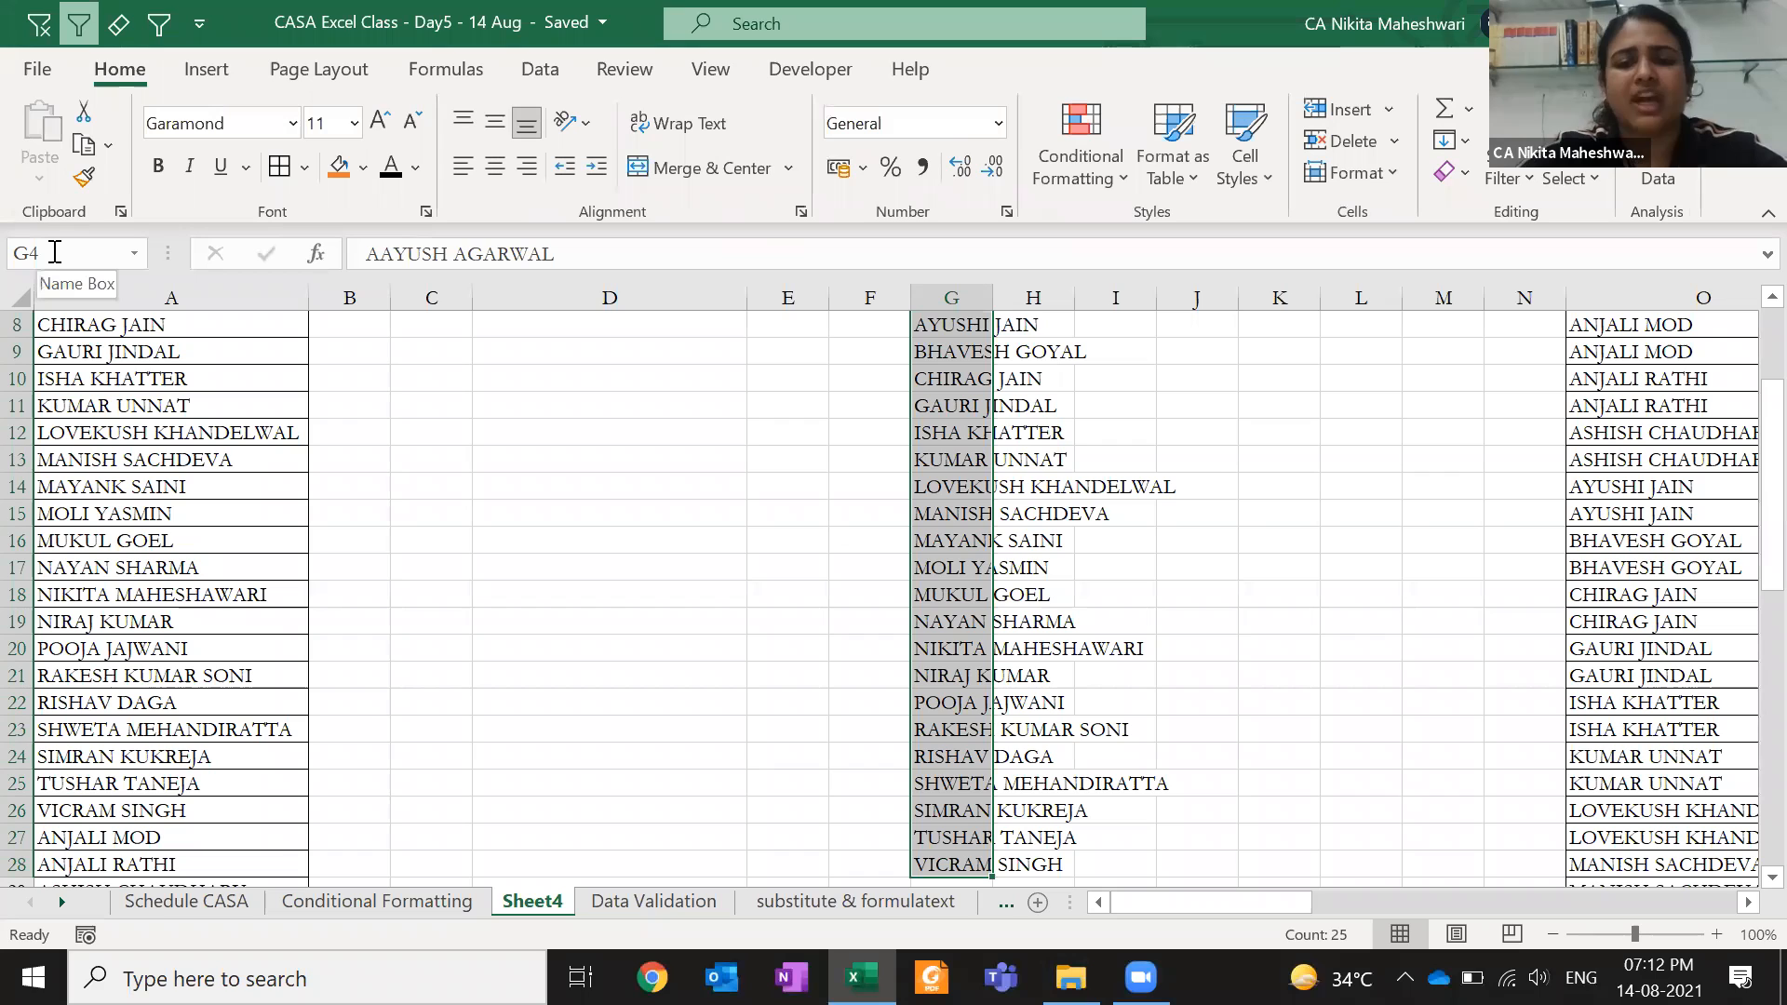
- Enter saleperson in the Name Box to name the G4:G28 list
left_click(55, 252)
type("saleperson")
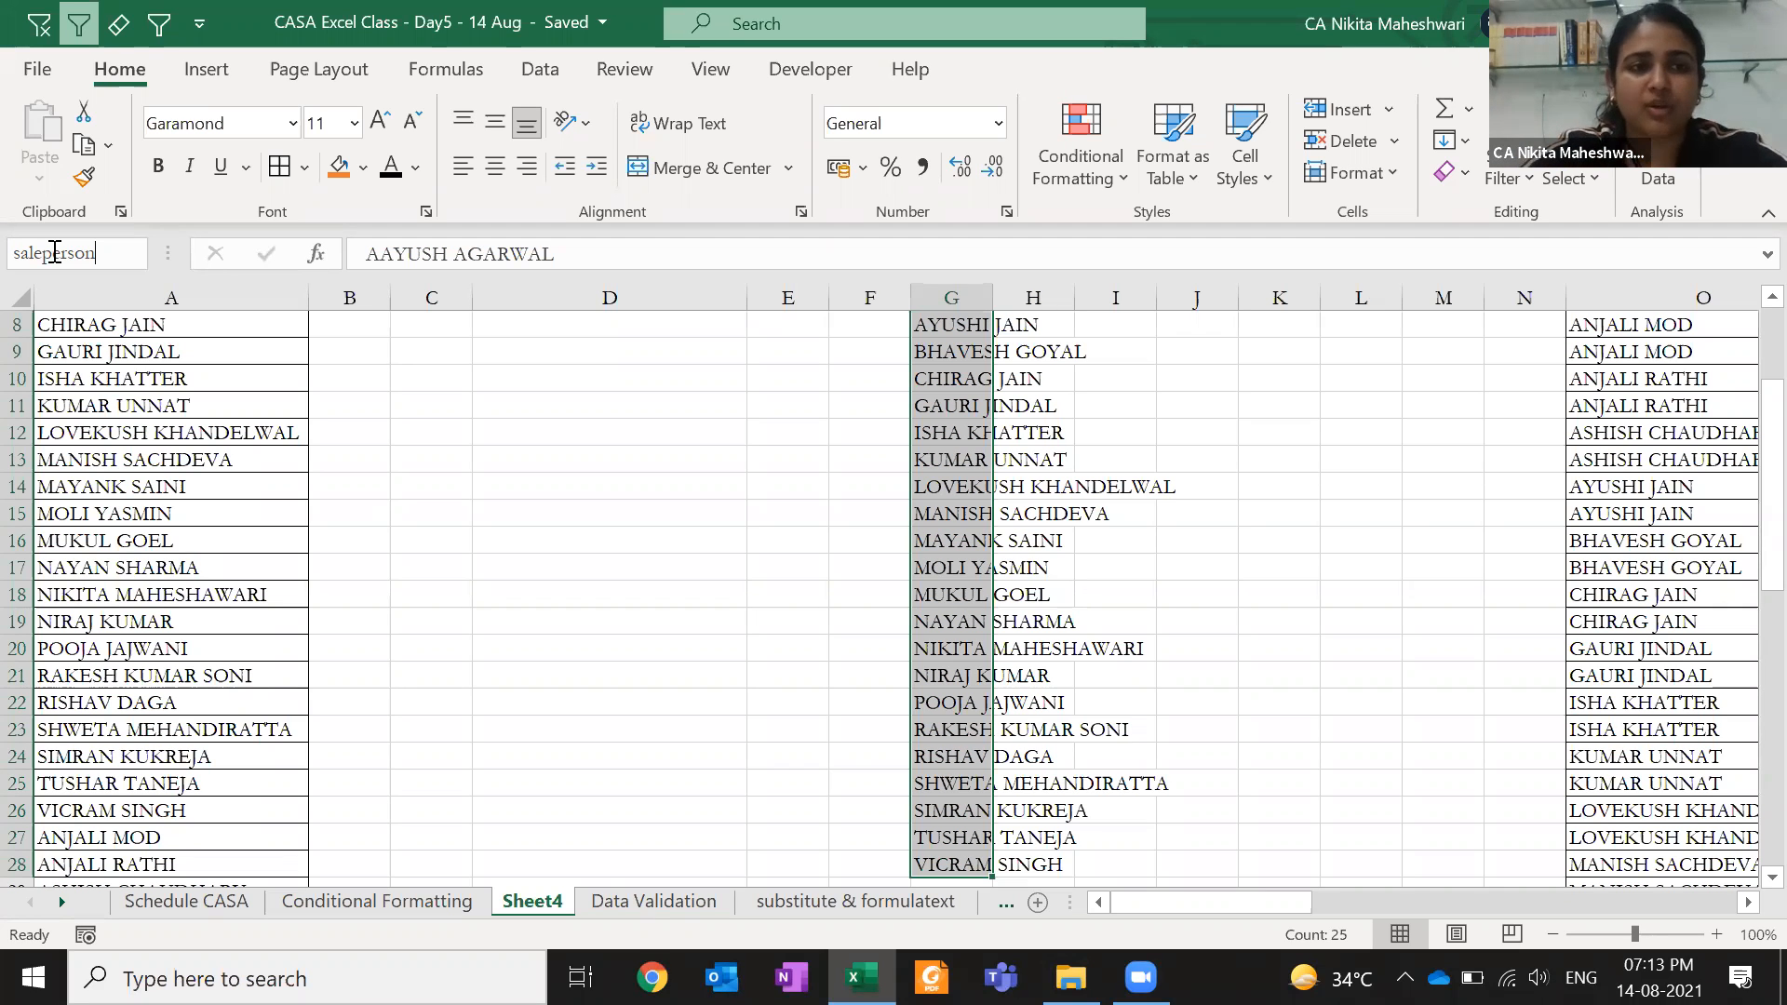
scroll(693, 403, "up", 3)
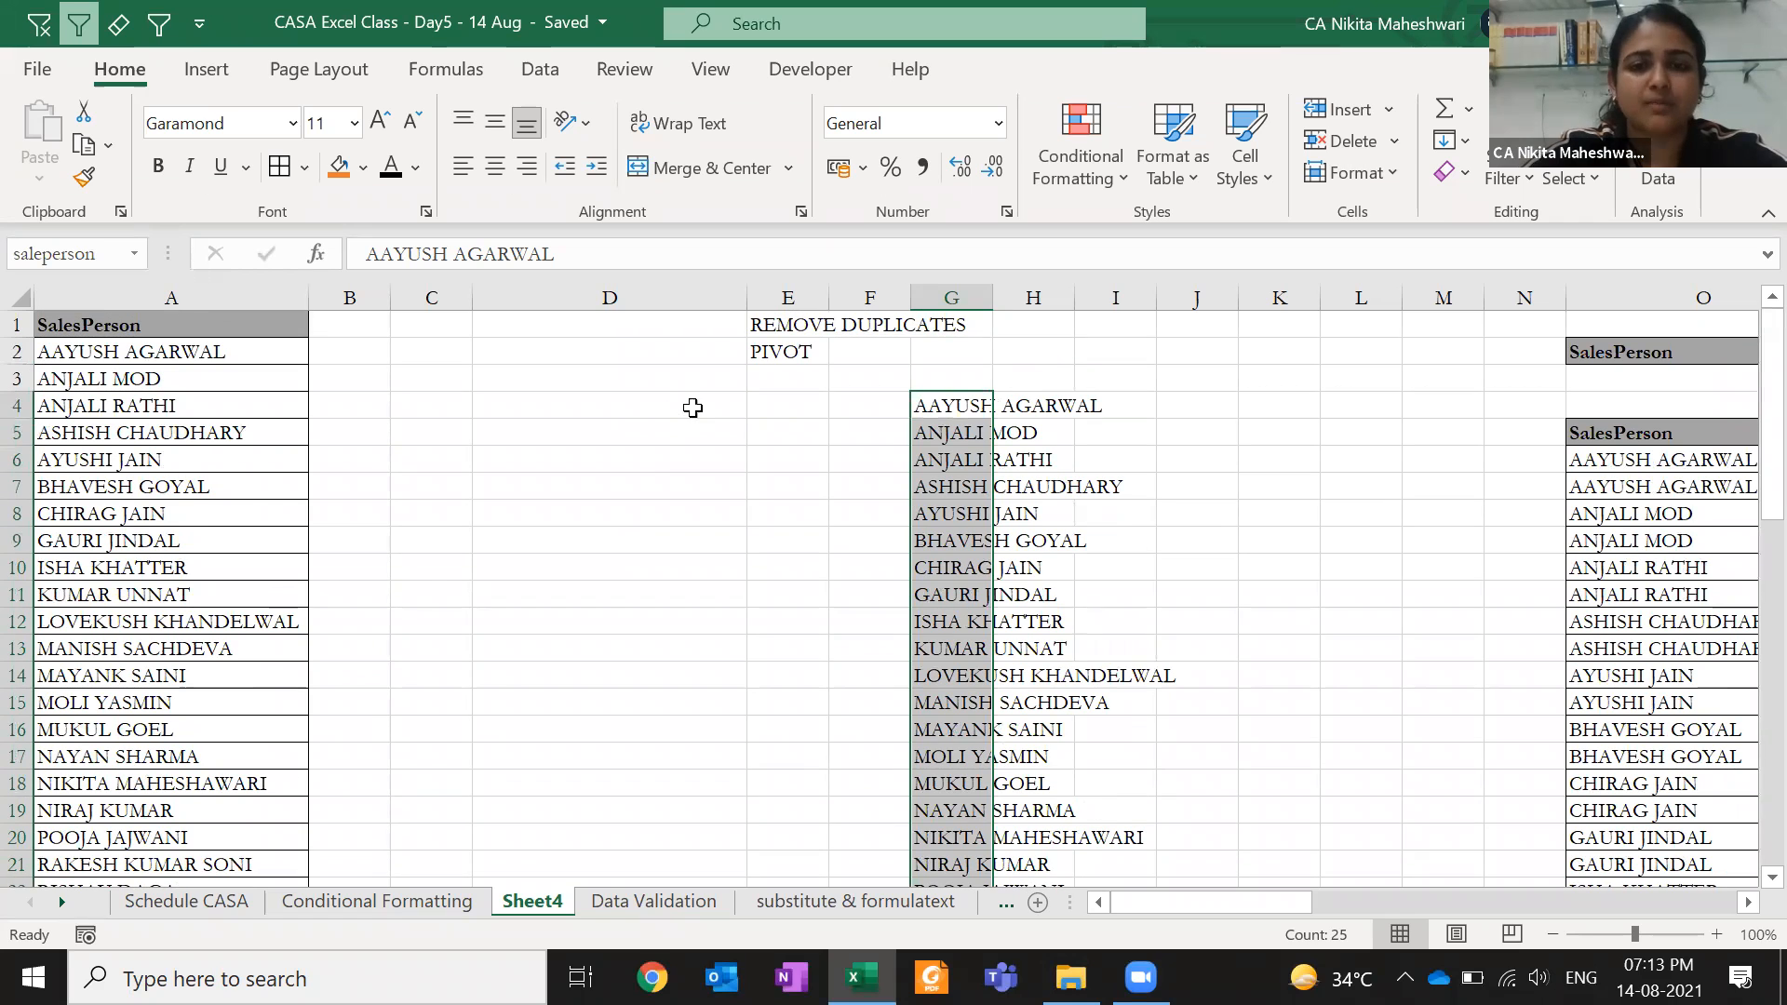
left_click(579, 435)
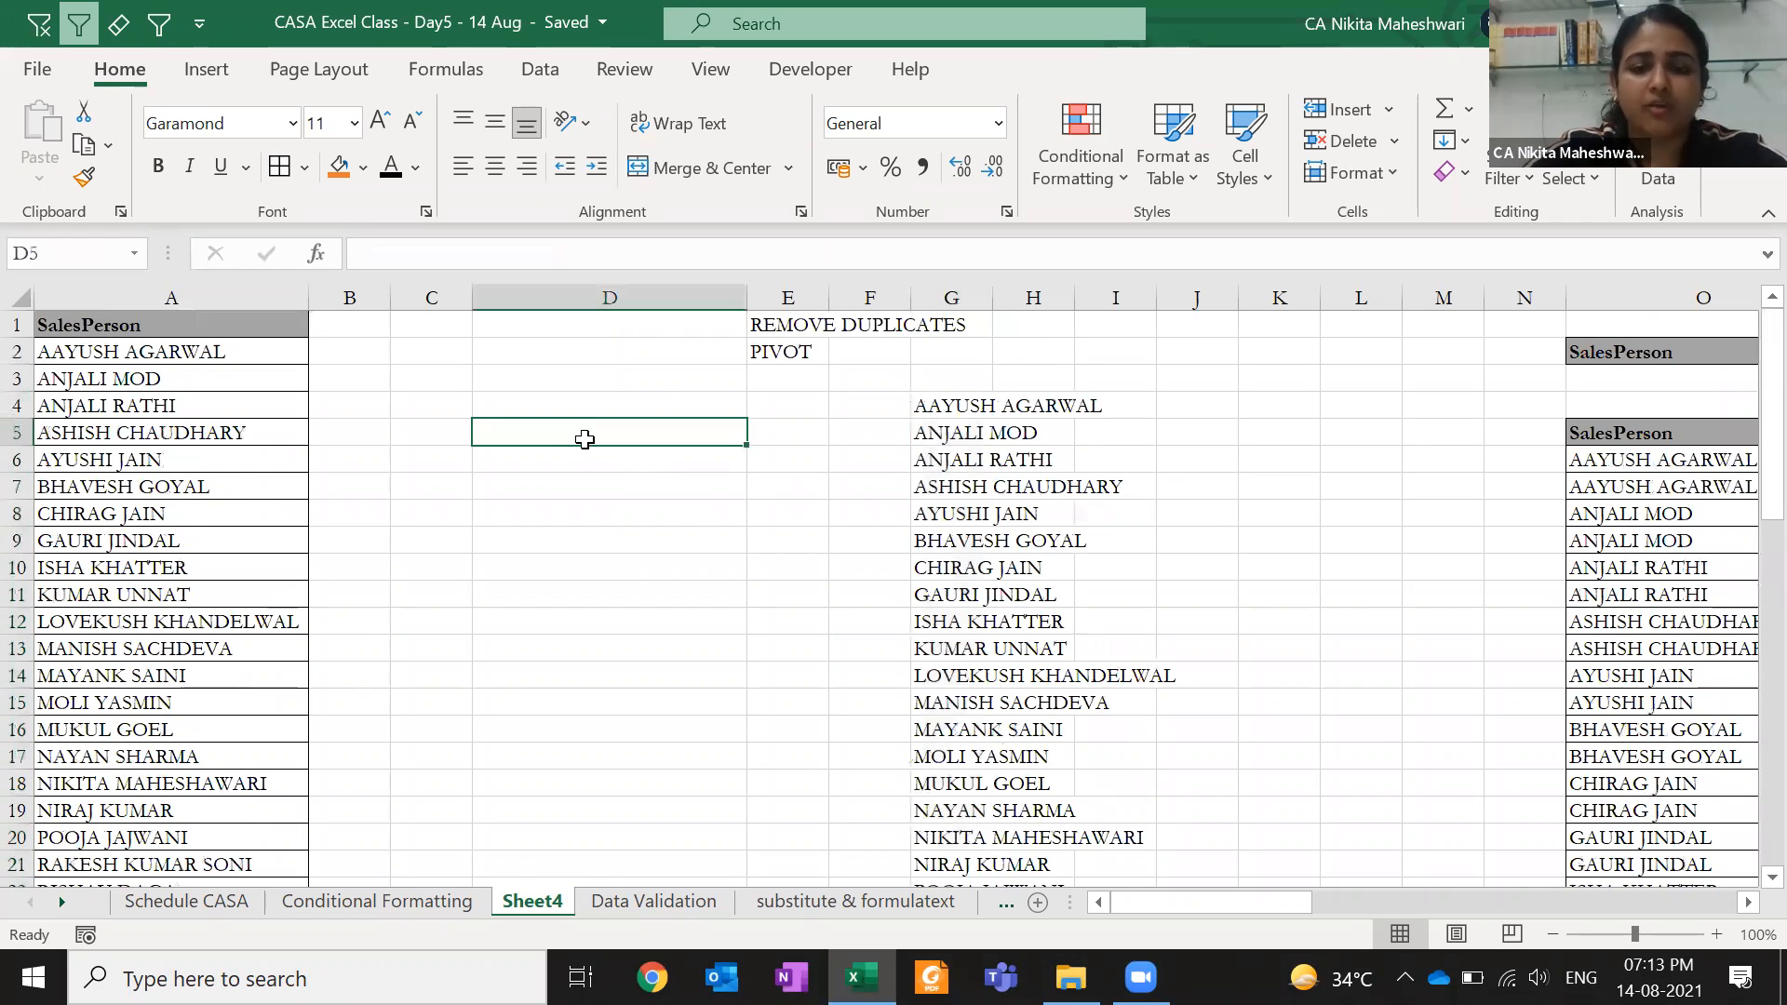
type("=sa")
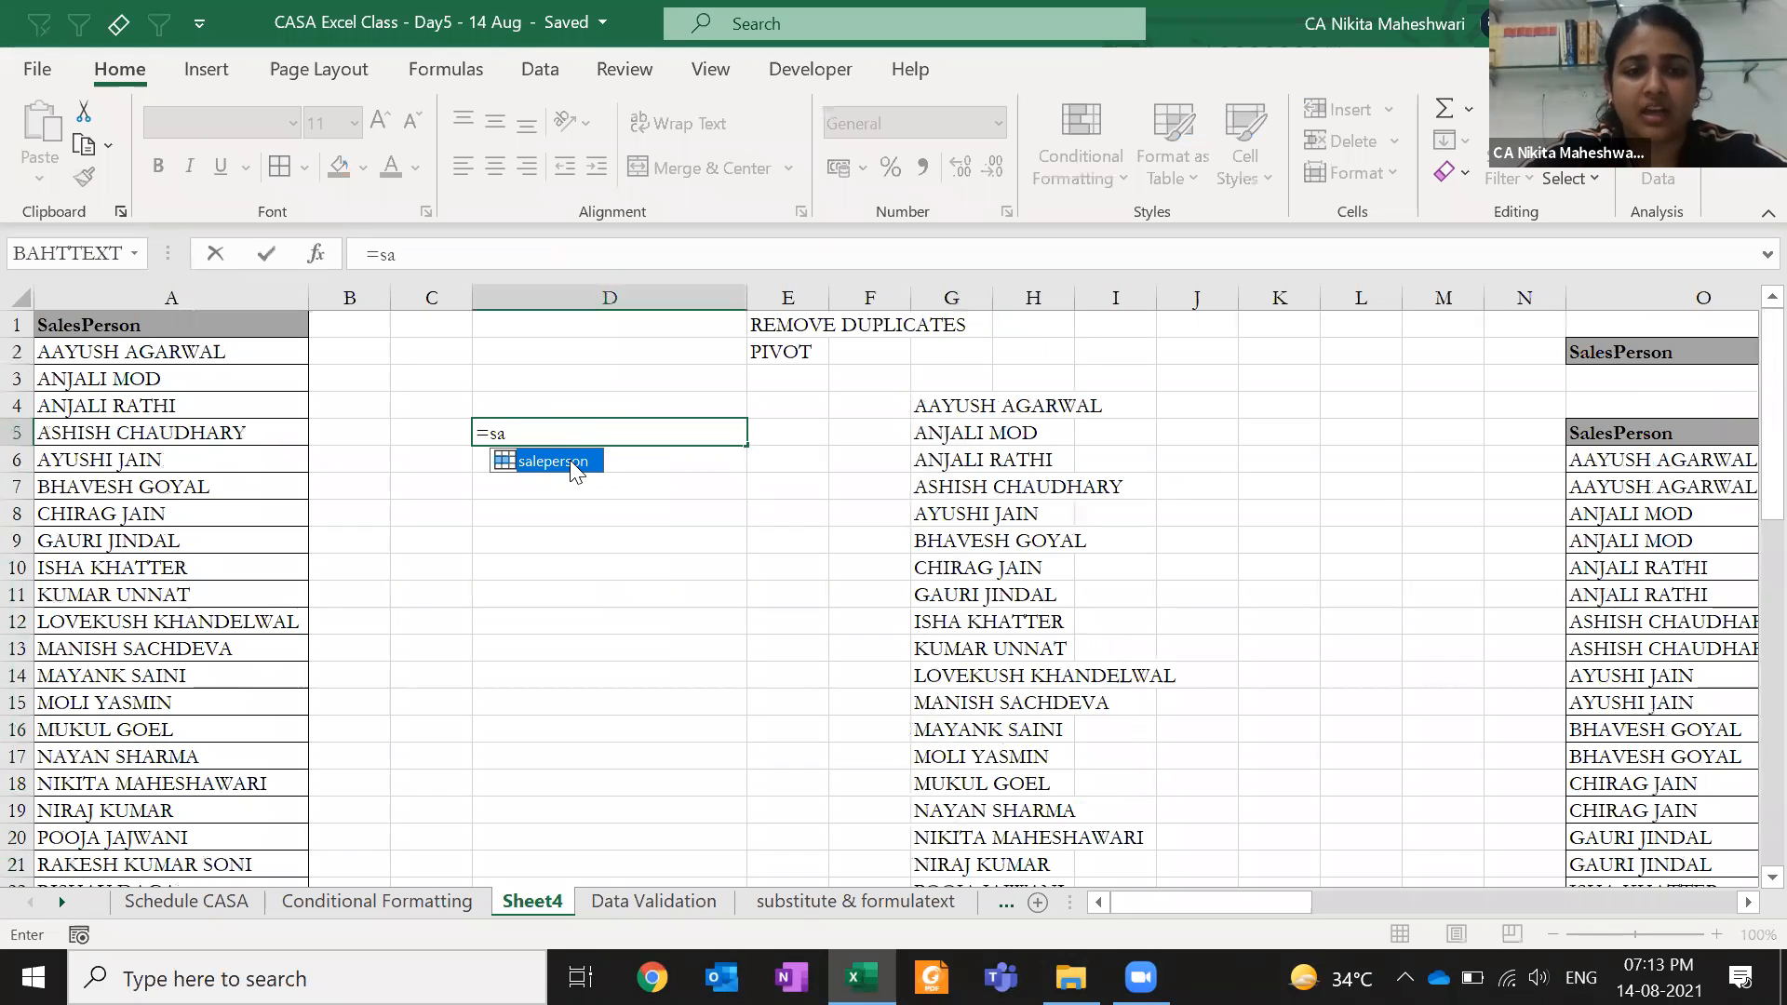
double_click(577, 462)
key("Return")
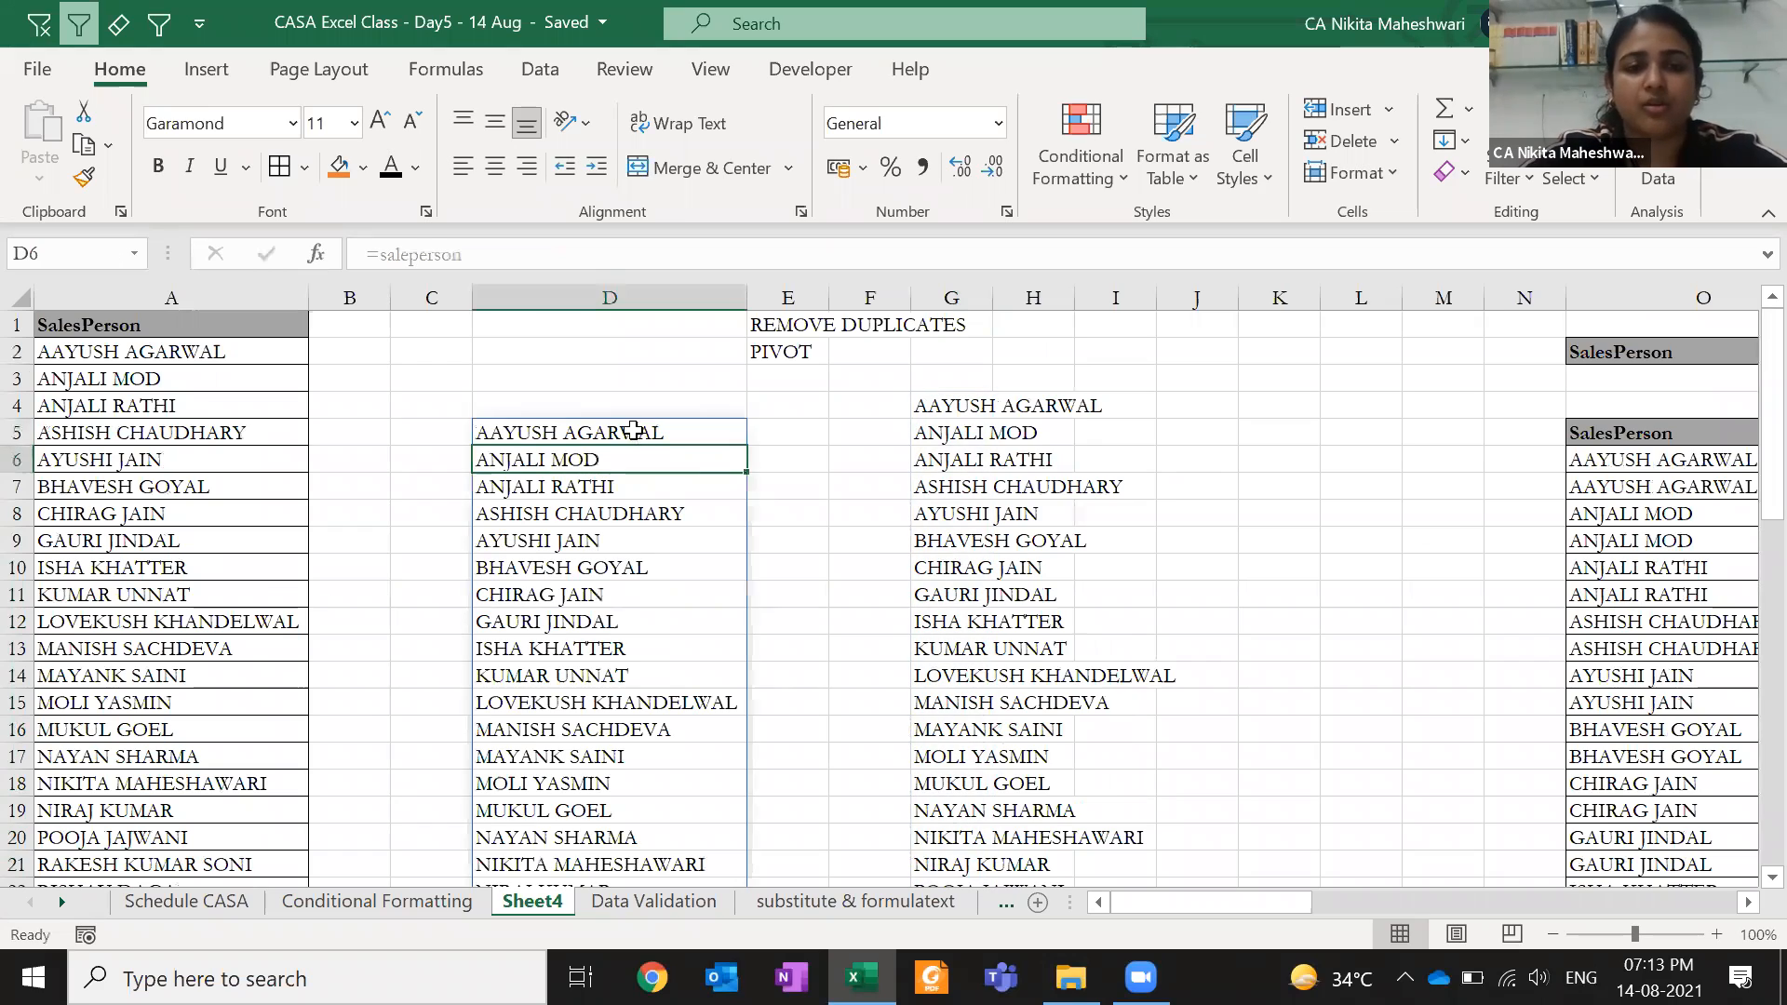
left_click(628, 427)
scroll(627, 426, "down", 7)
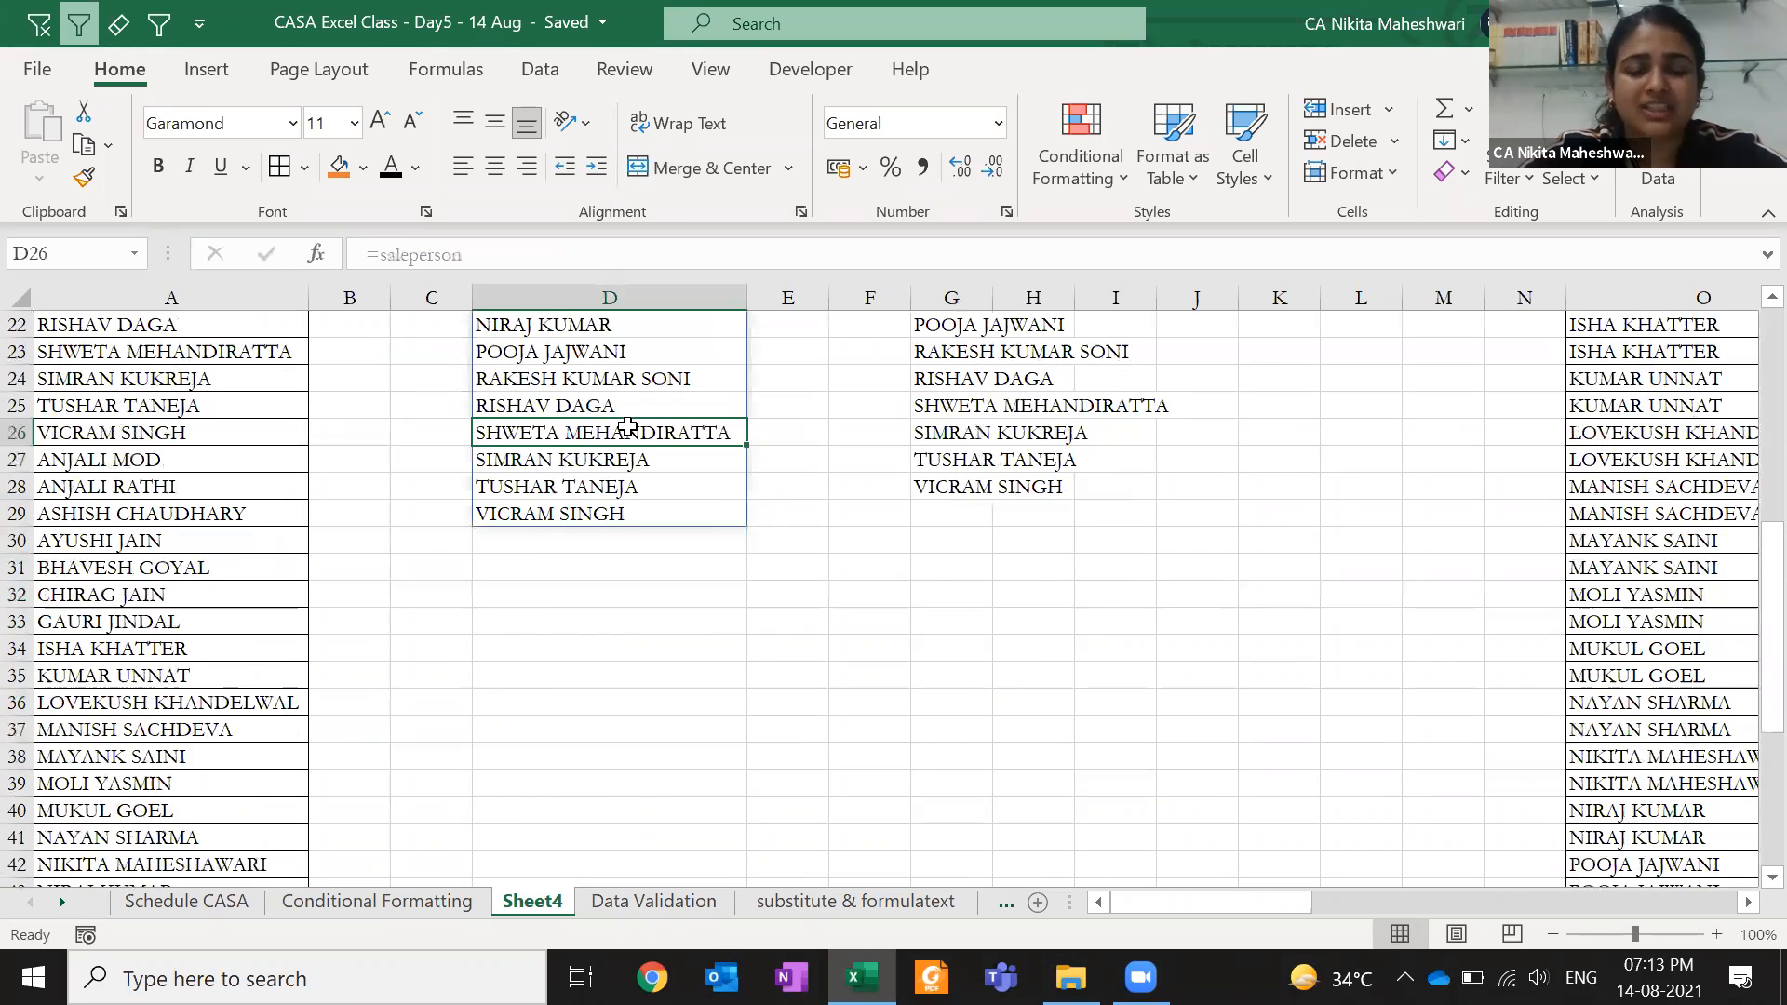
scroll(627, 426, "up", 7)
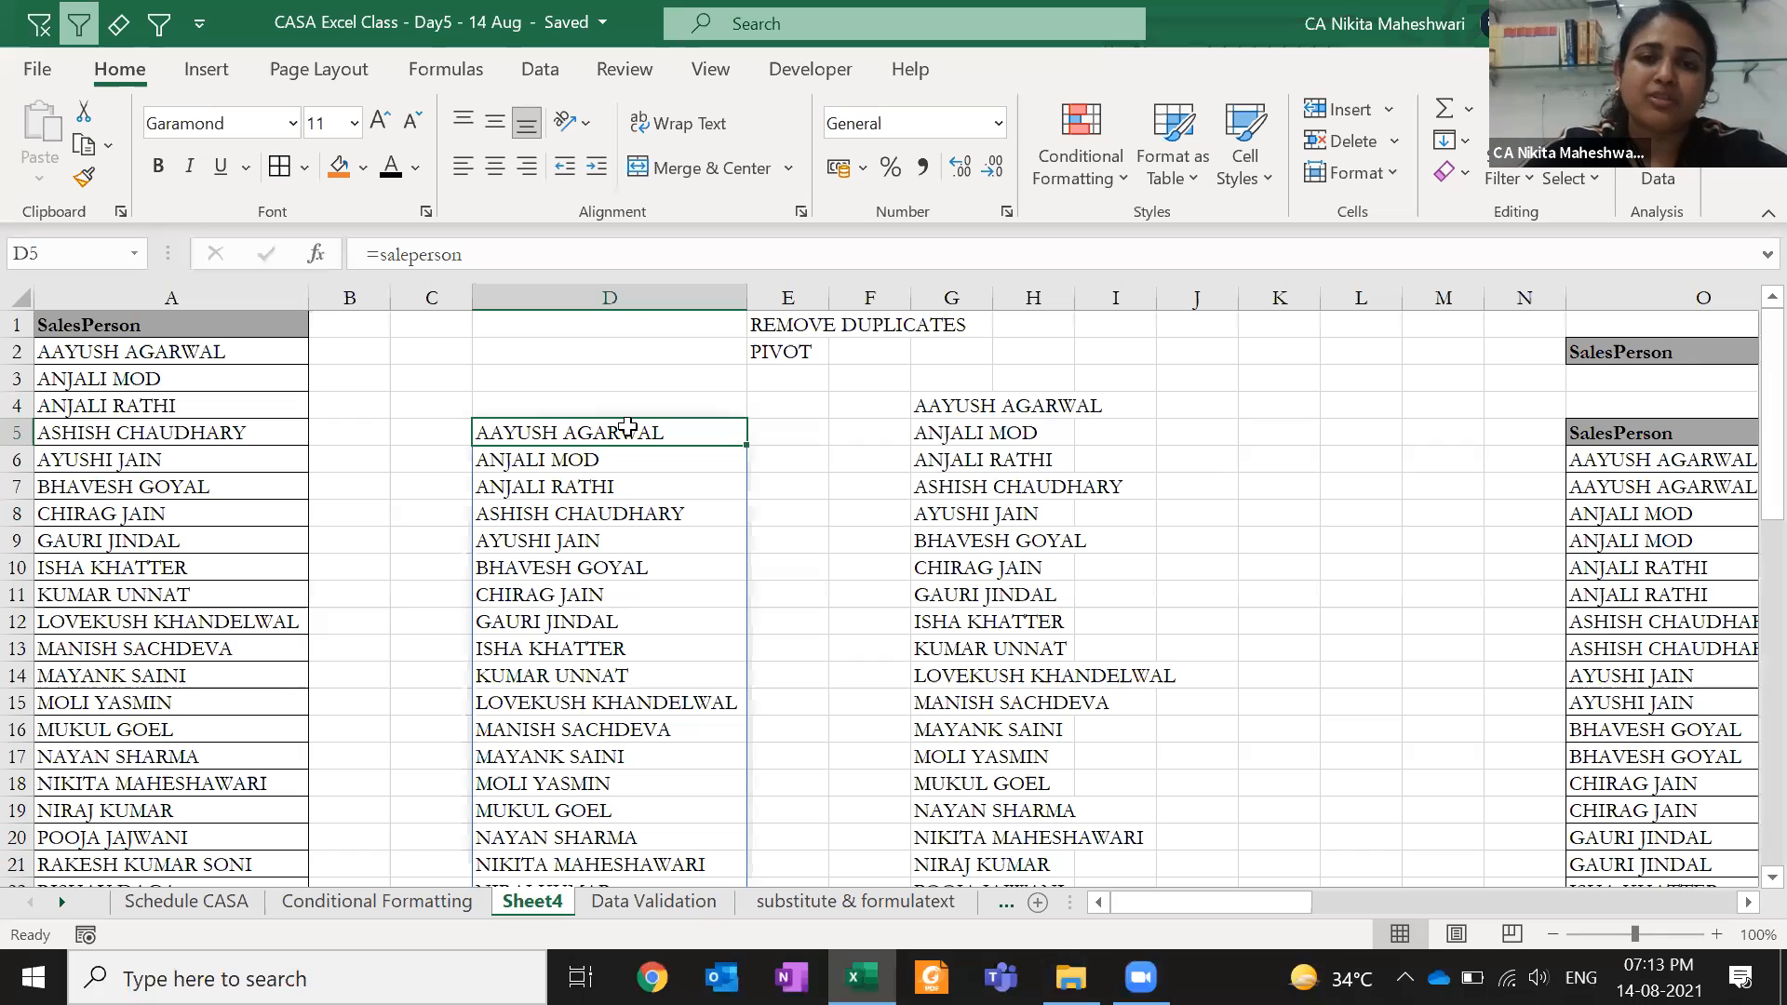
key("Delete")
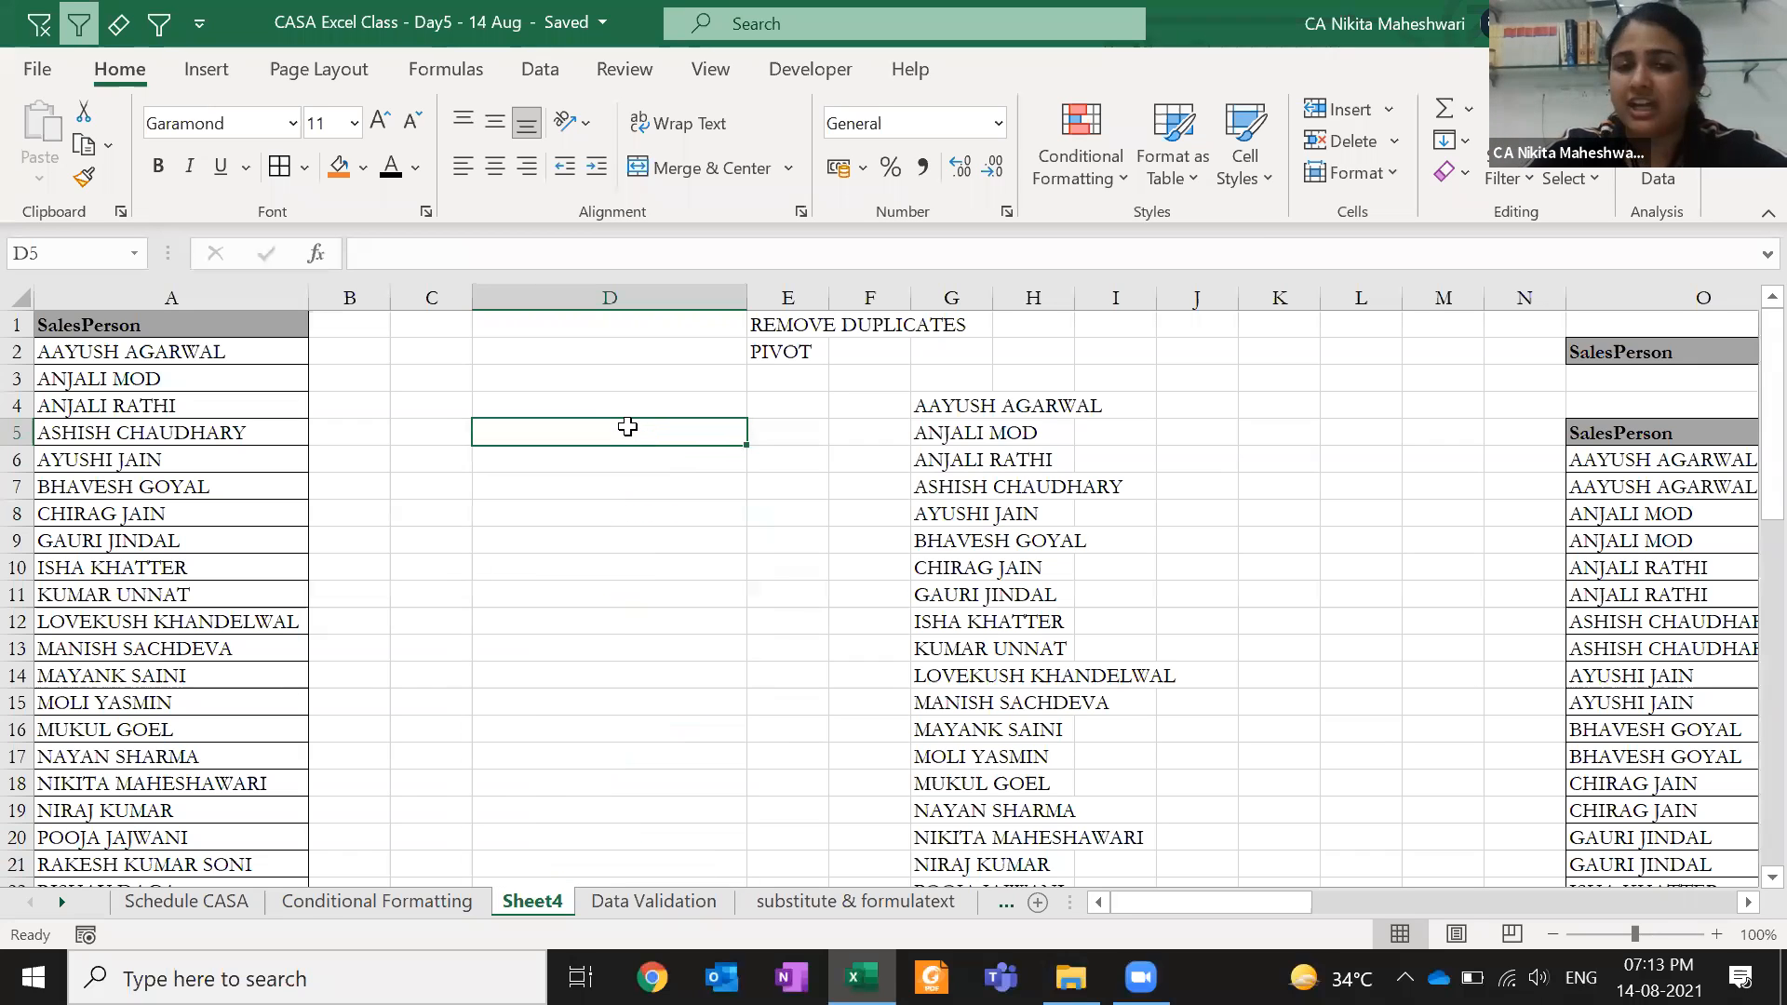
- Try setting E4's list source to =salesperson and dismiss the missing-name error
key("ctrl+Page_Down")
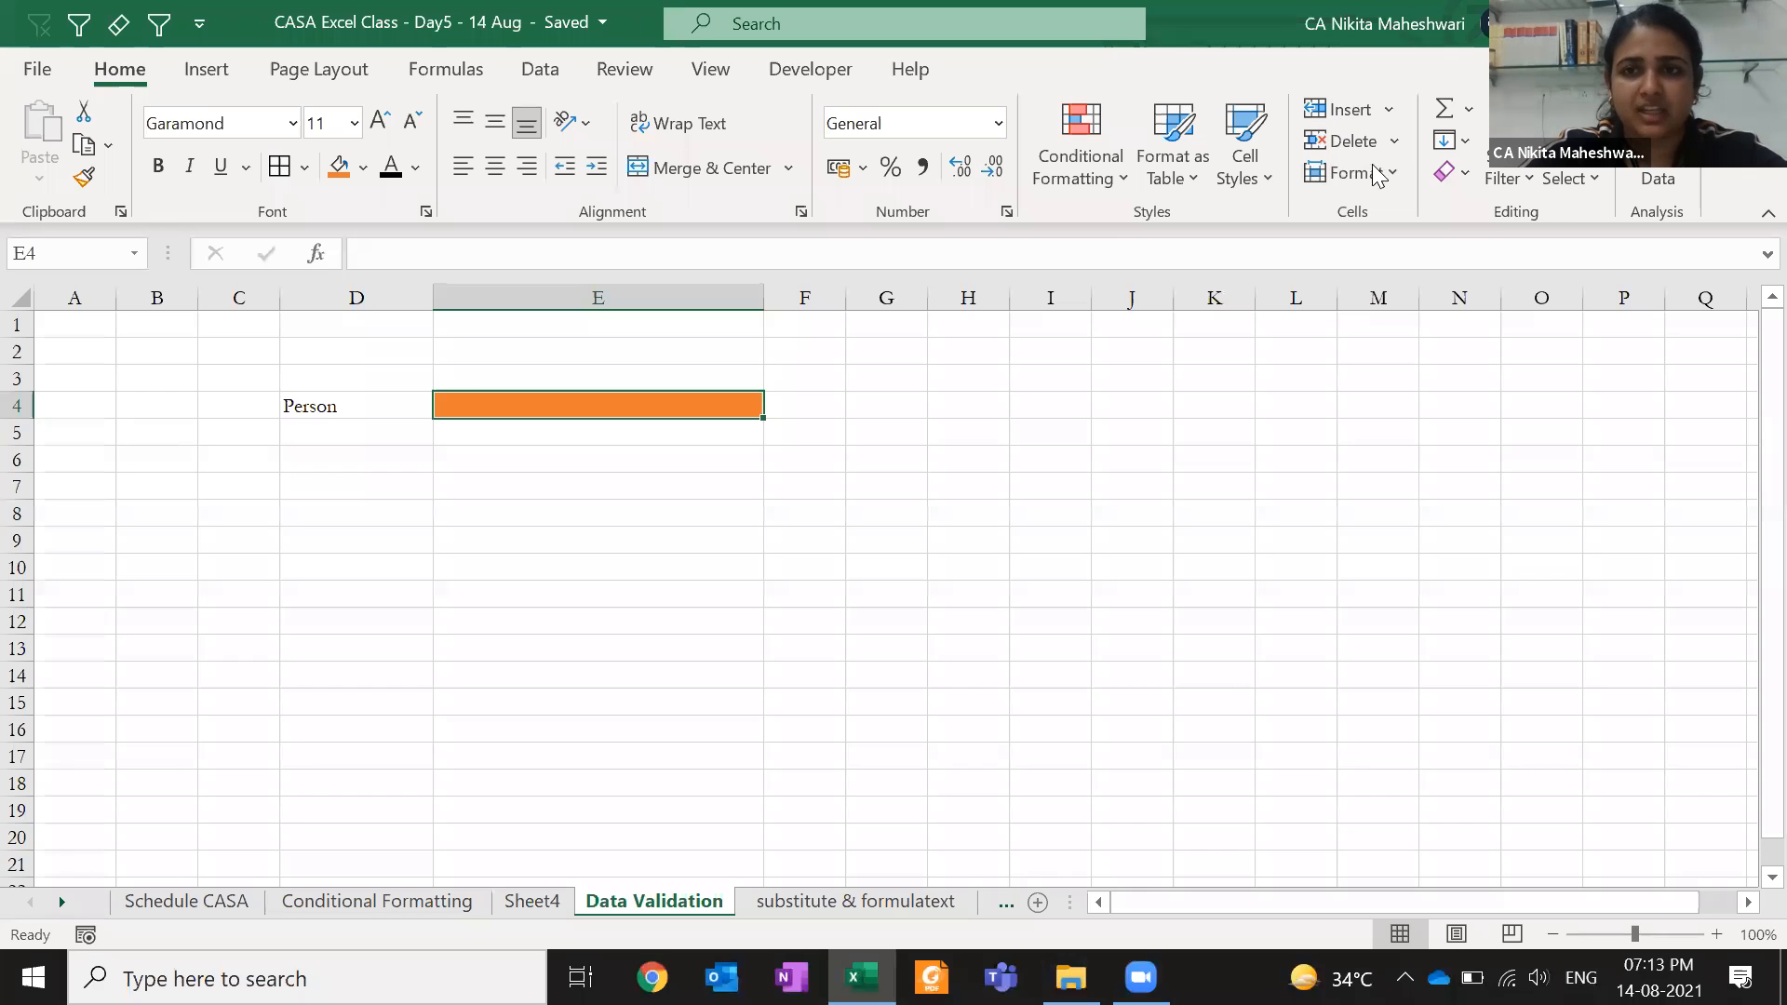
left_click(557, 72)
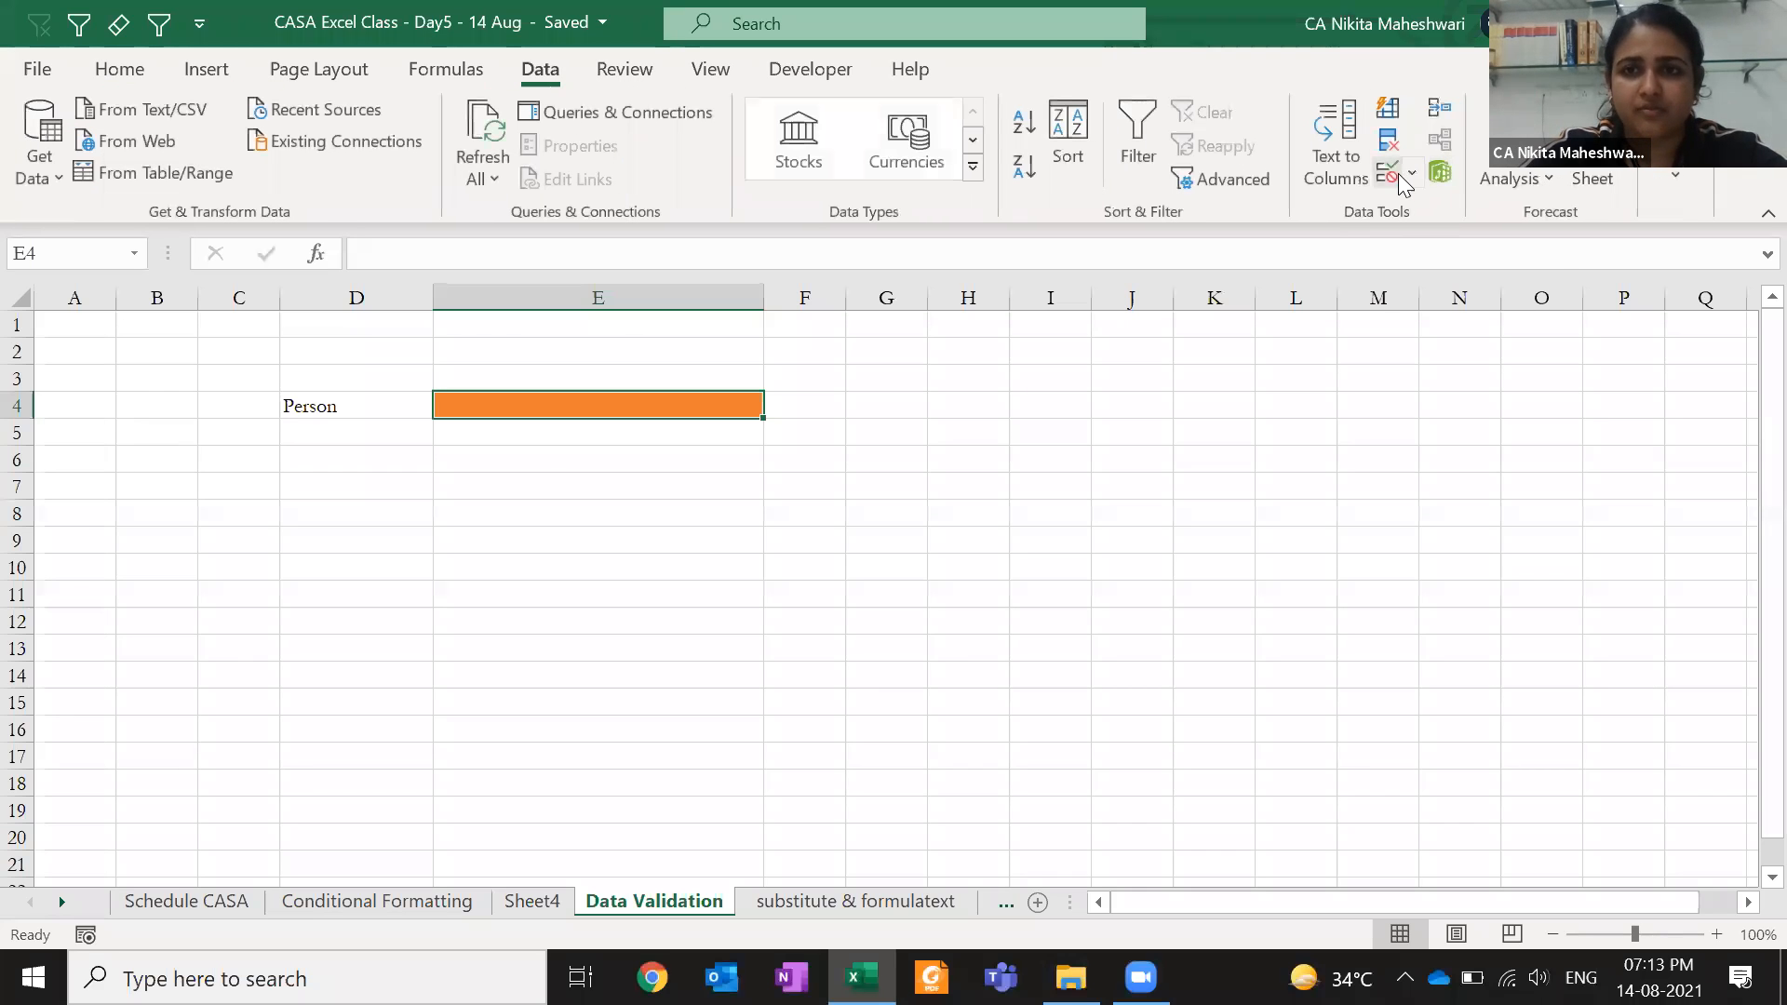
left_click(1399, 182)
left_click(1105, 261)
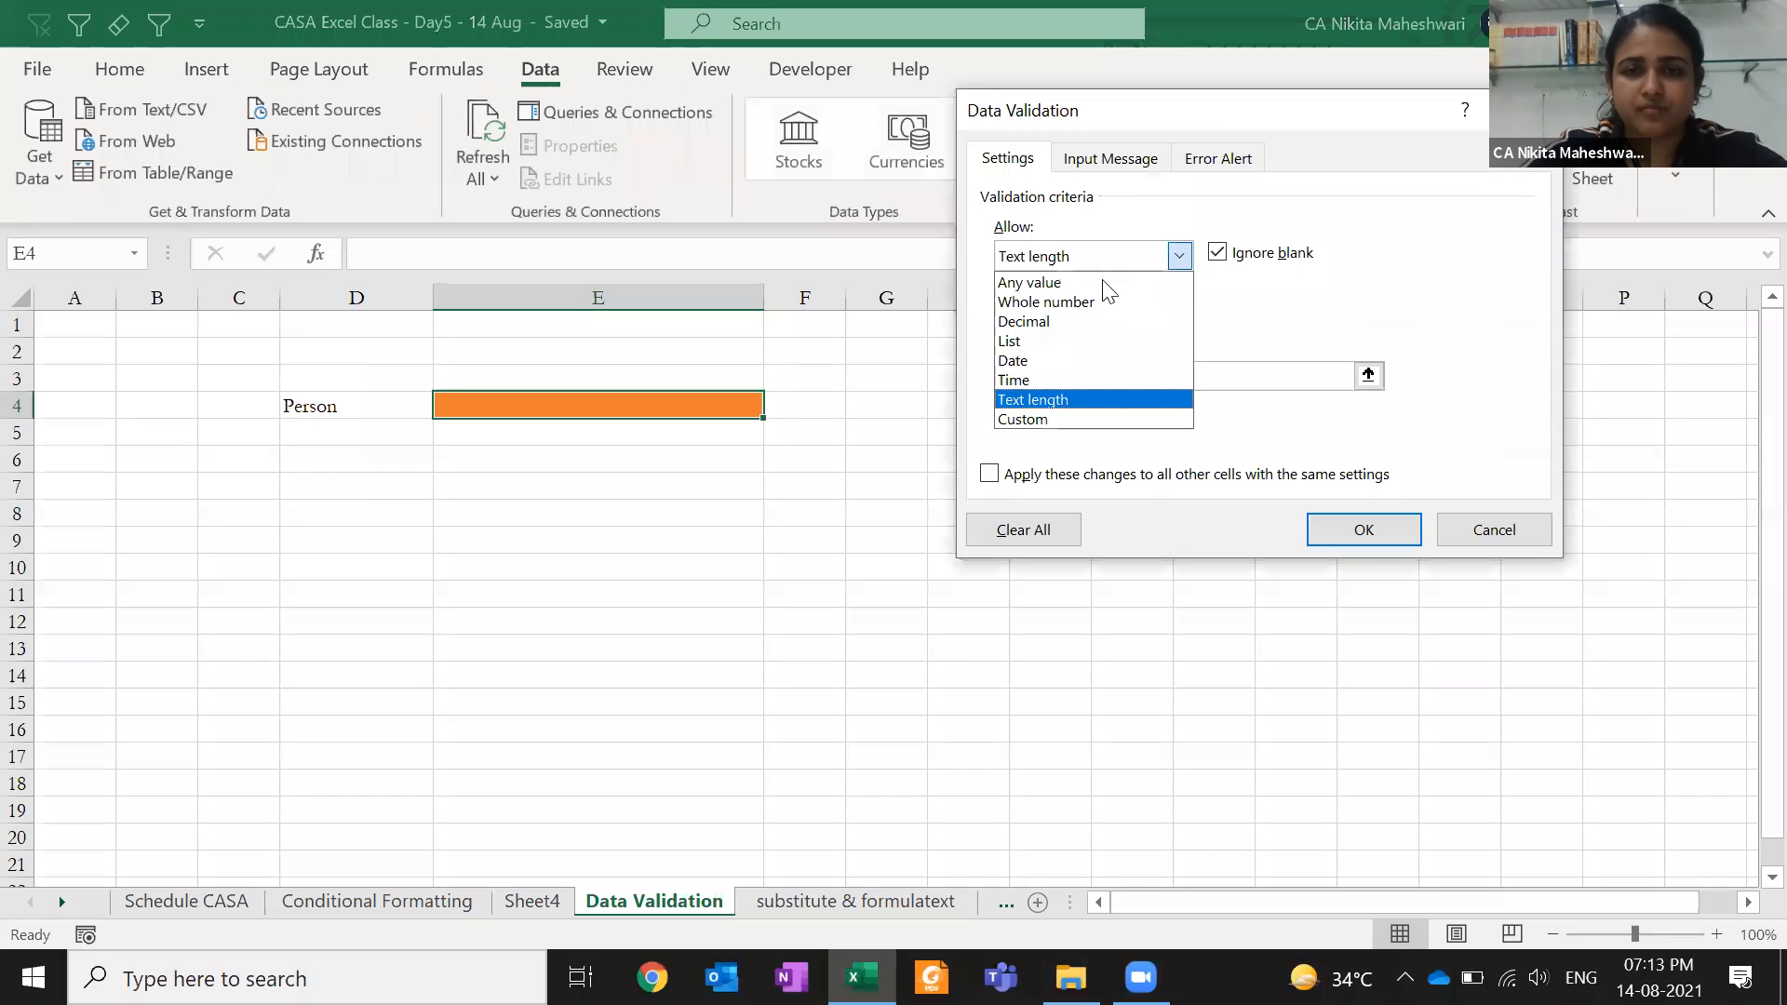
left_click(1098, 335)
left_click(1097, 375)
key("BackSpace")
type("=")
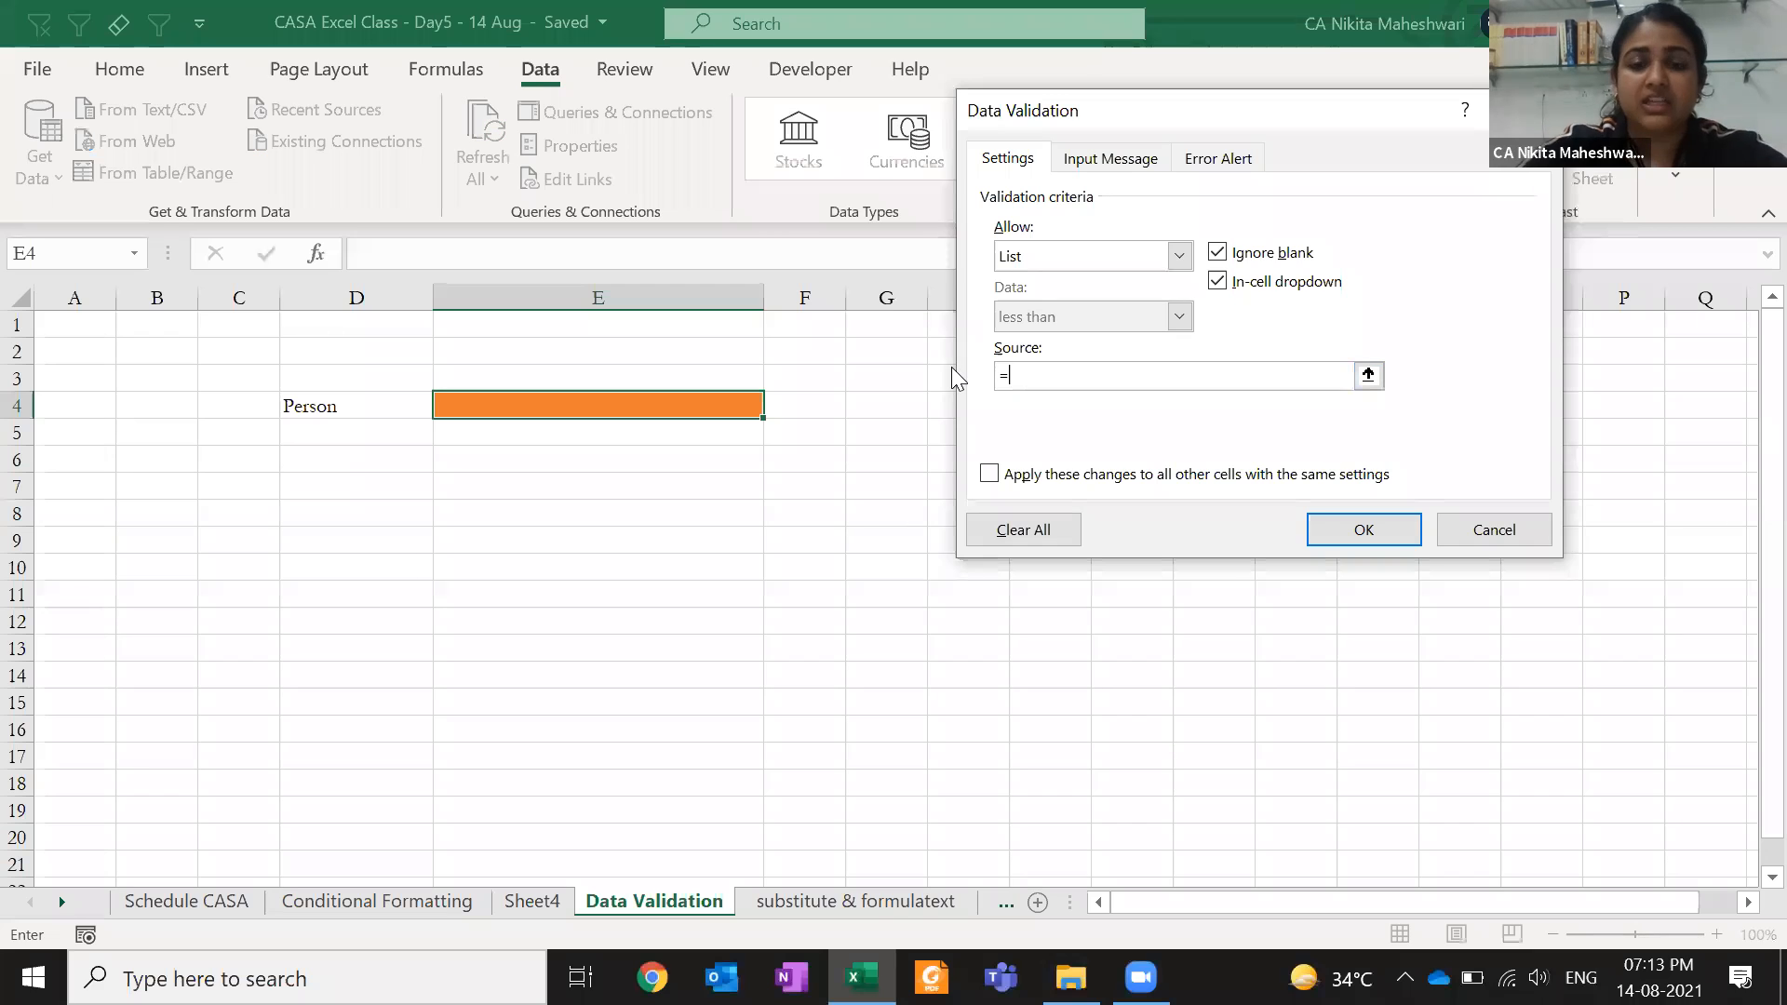
type("salesperson")
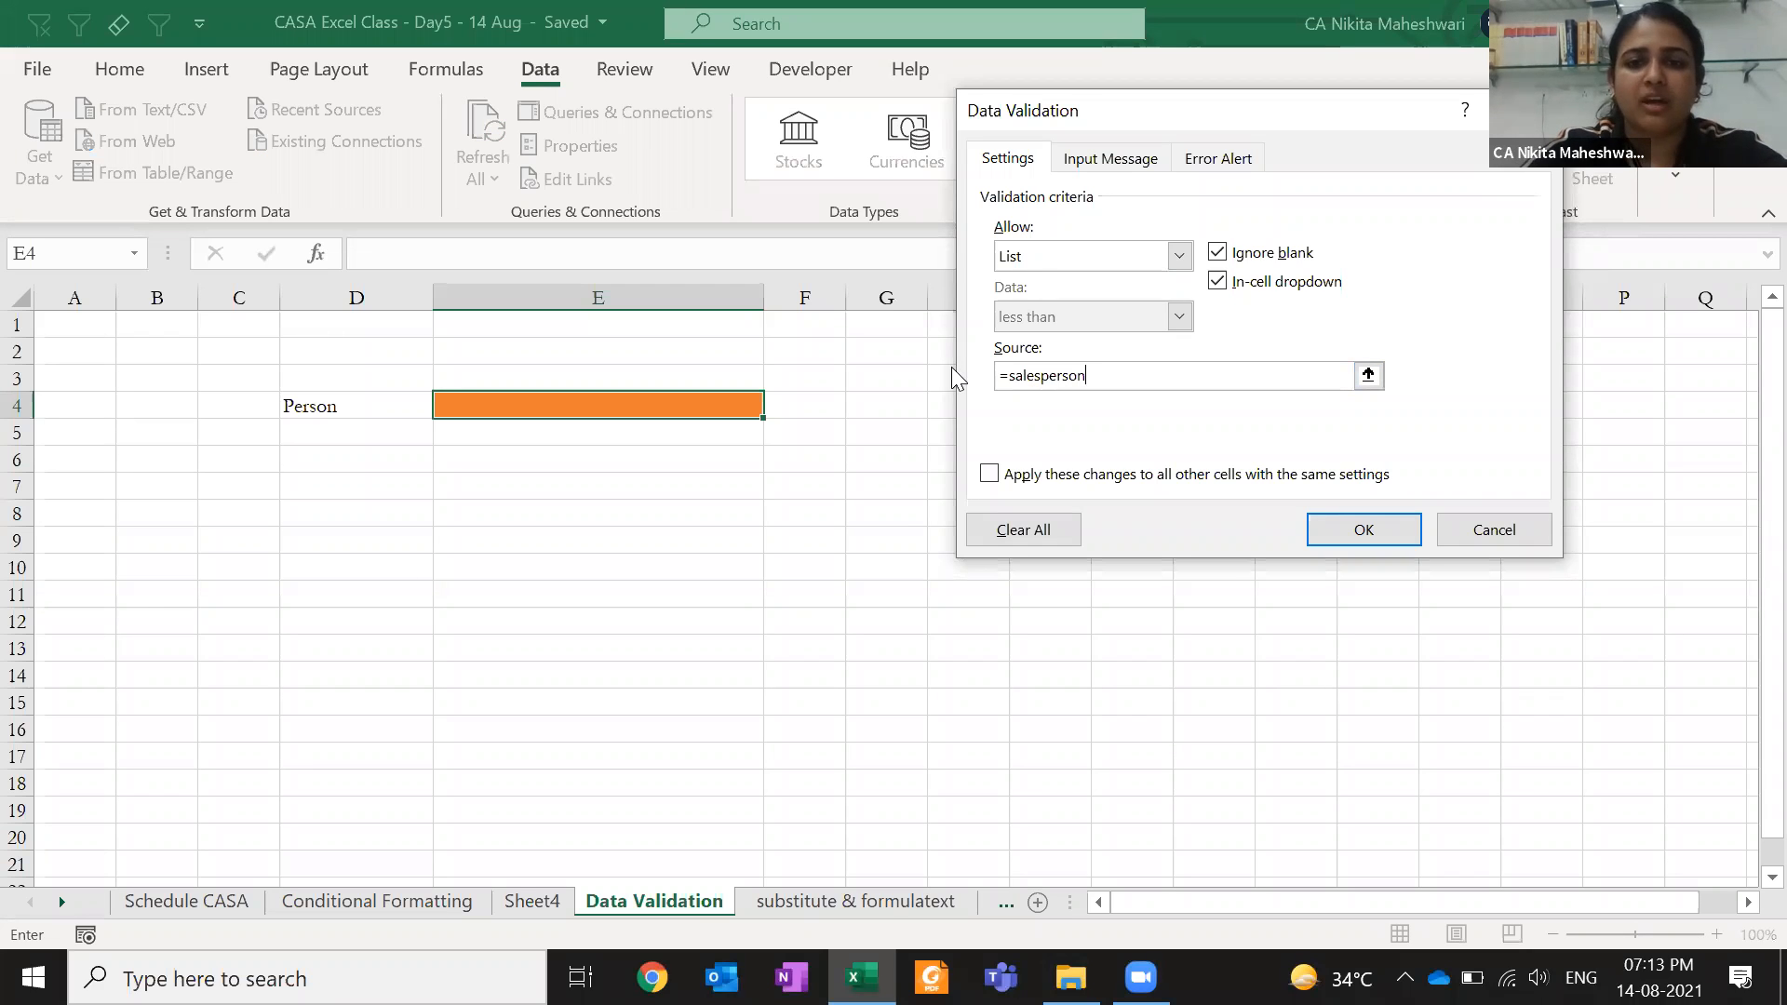
left_click(1328, 526)
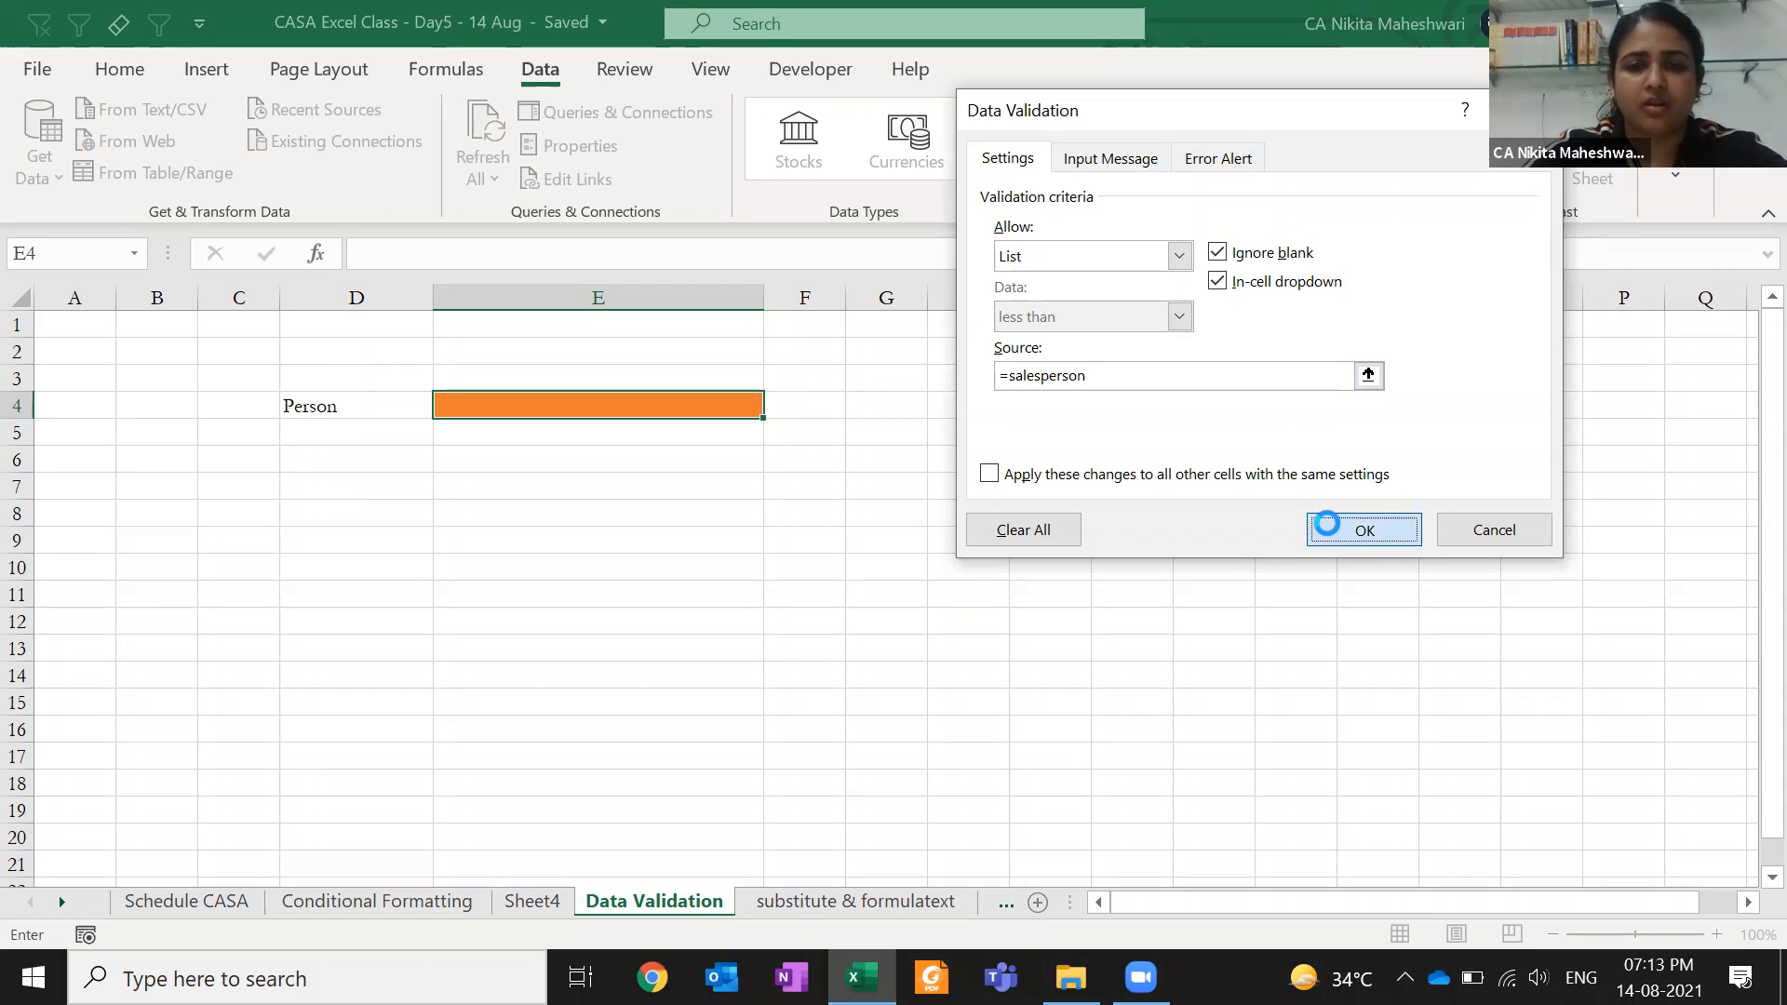
left_click(921, 570)
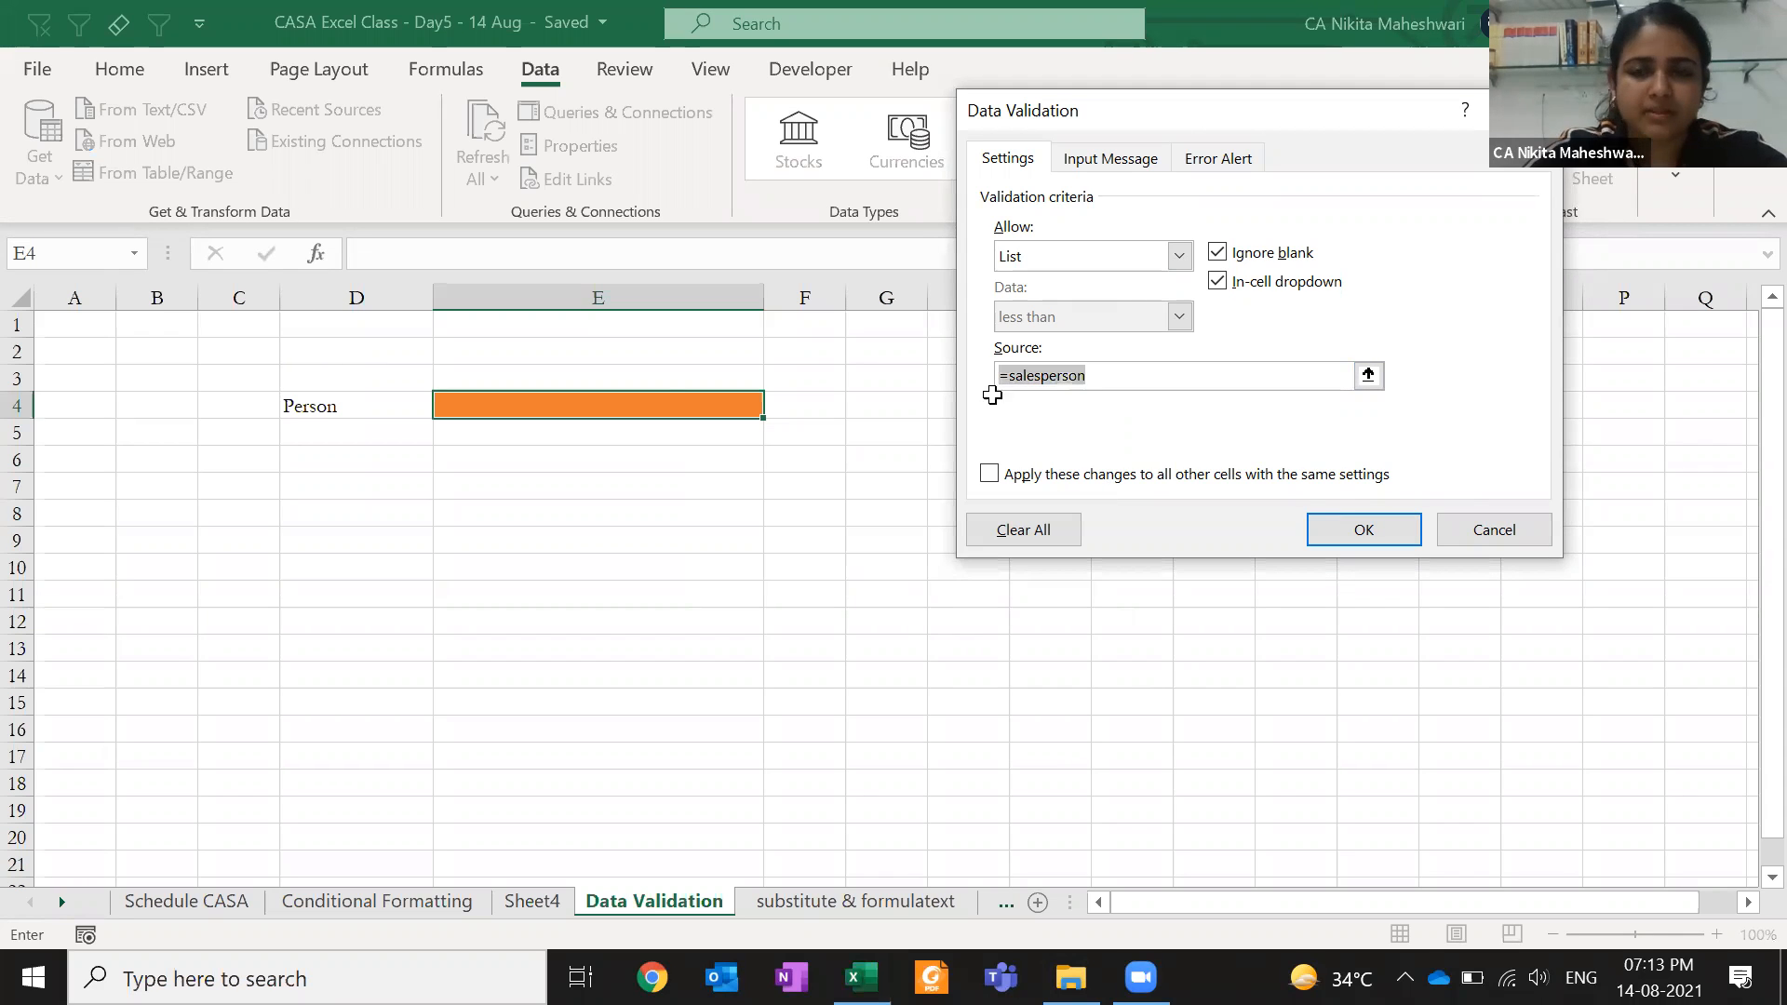
- Name Sheet4's G4:G28 salesperson list saleperson via the Name Box
key("Escape")
key("ctrl+Page_Up")
left_click(976, 398)
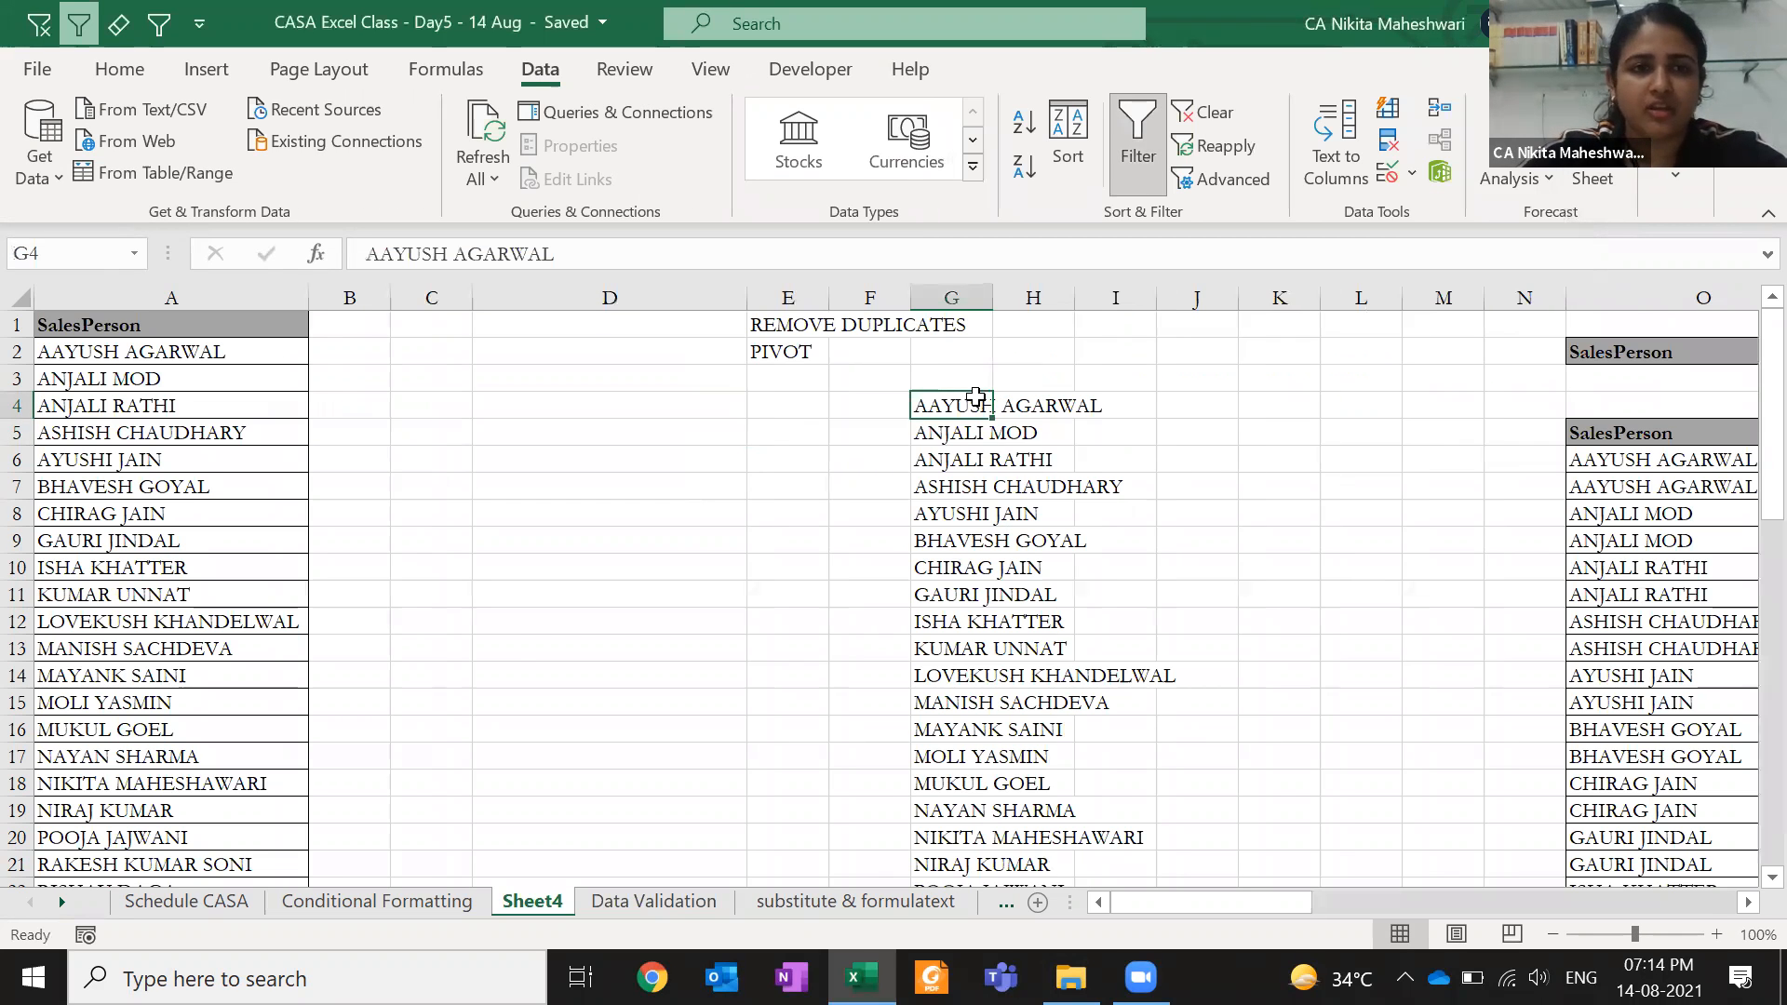
key("ctrl+shift+Down")
scroll(739, 363, "down", 2)
left_click(102, 253)
type("saleperson")
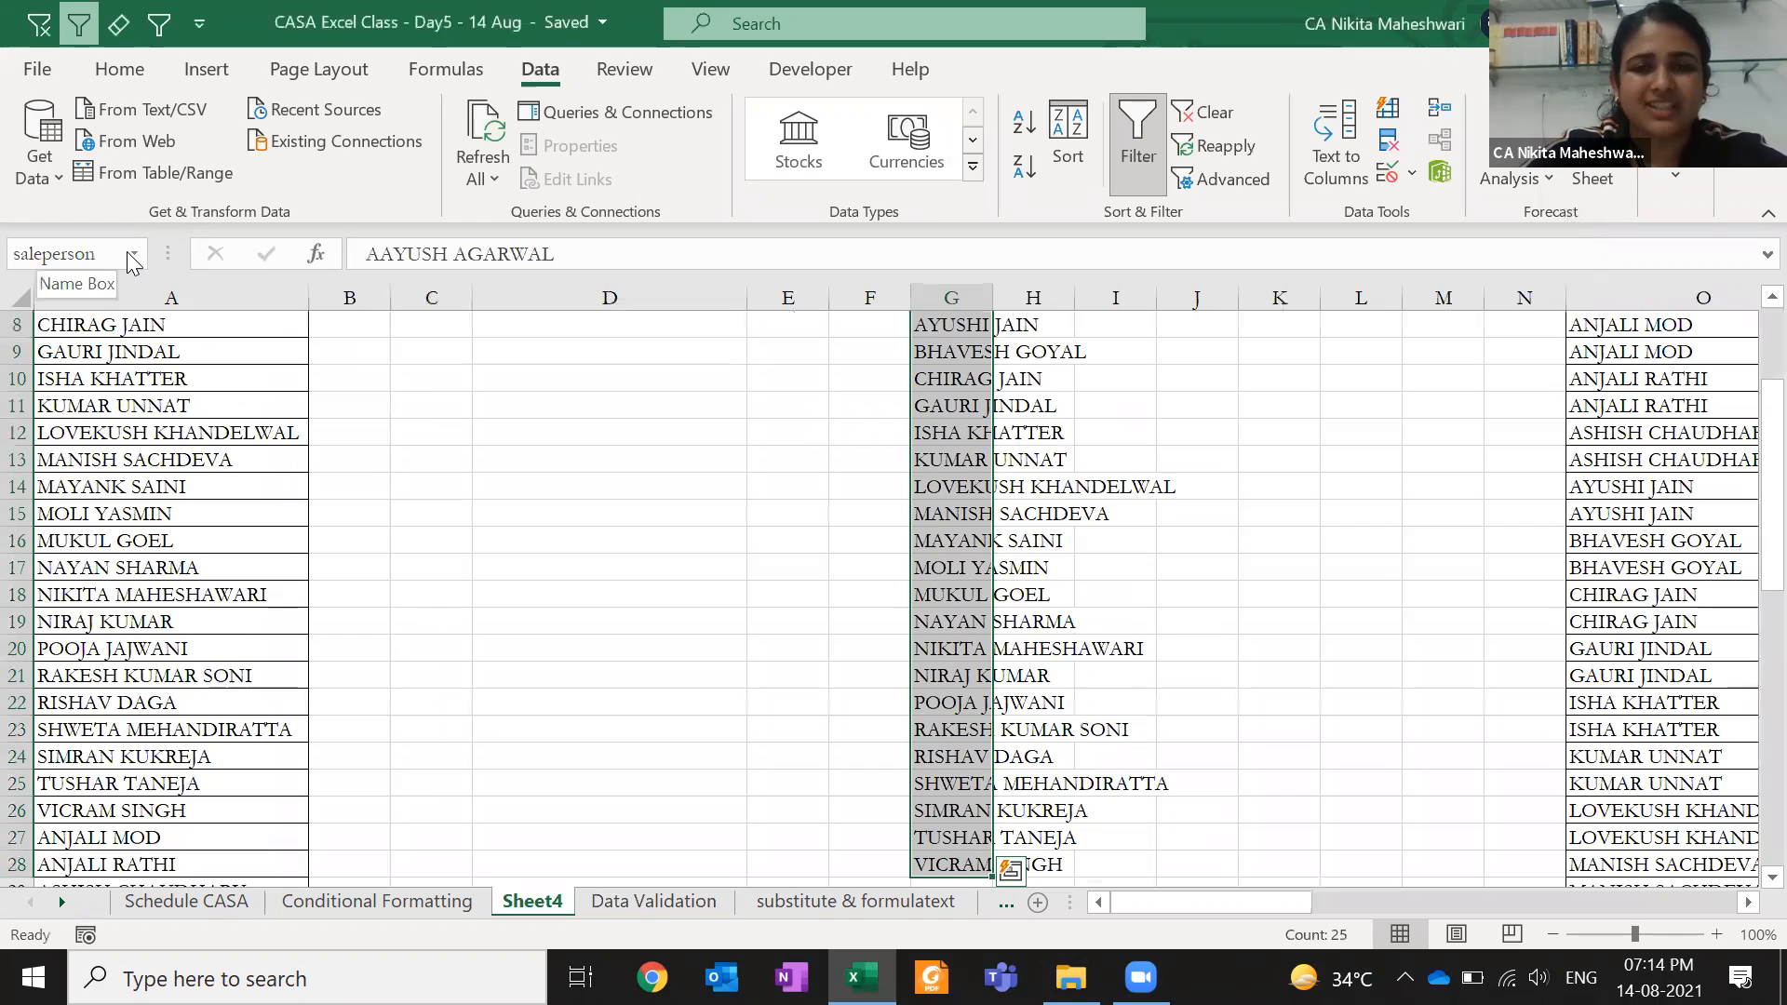
key("Return")
- Set E4's validation to Allow: List with Source =saleperson
key("ctrl+Page_Down")
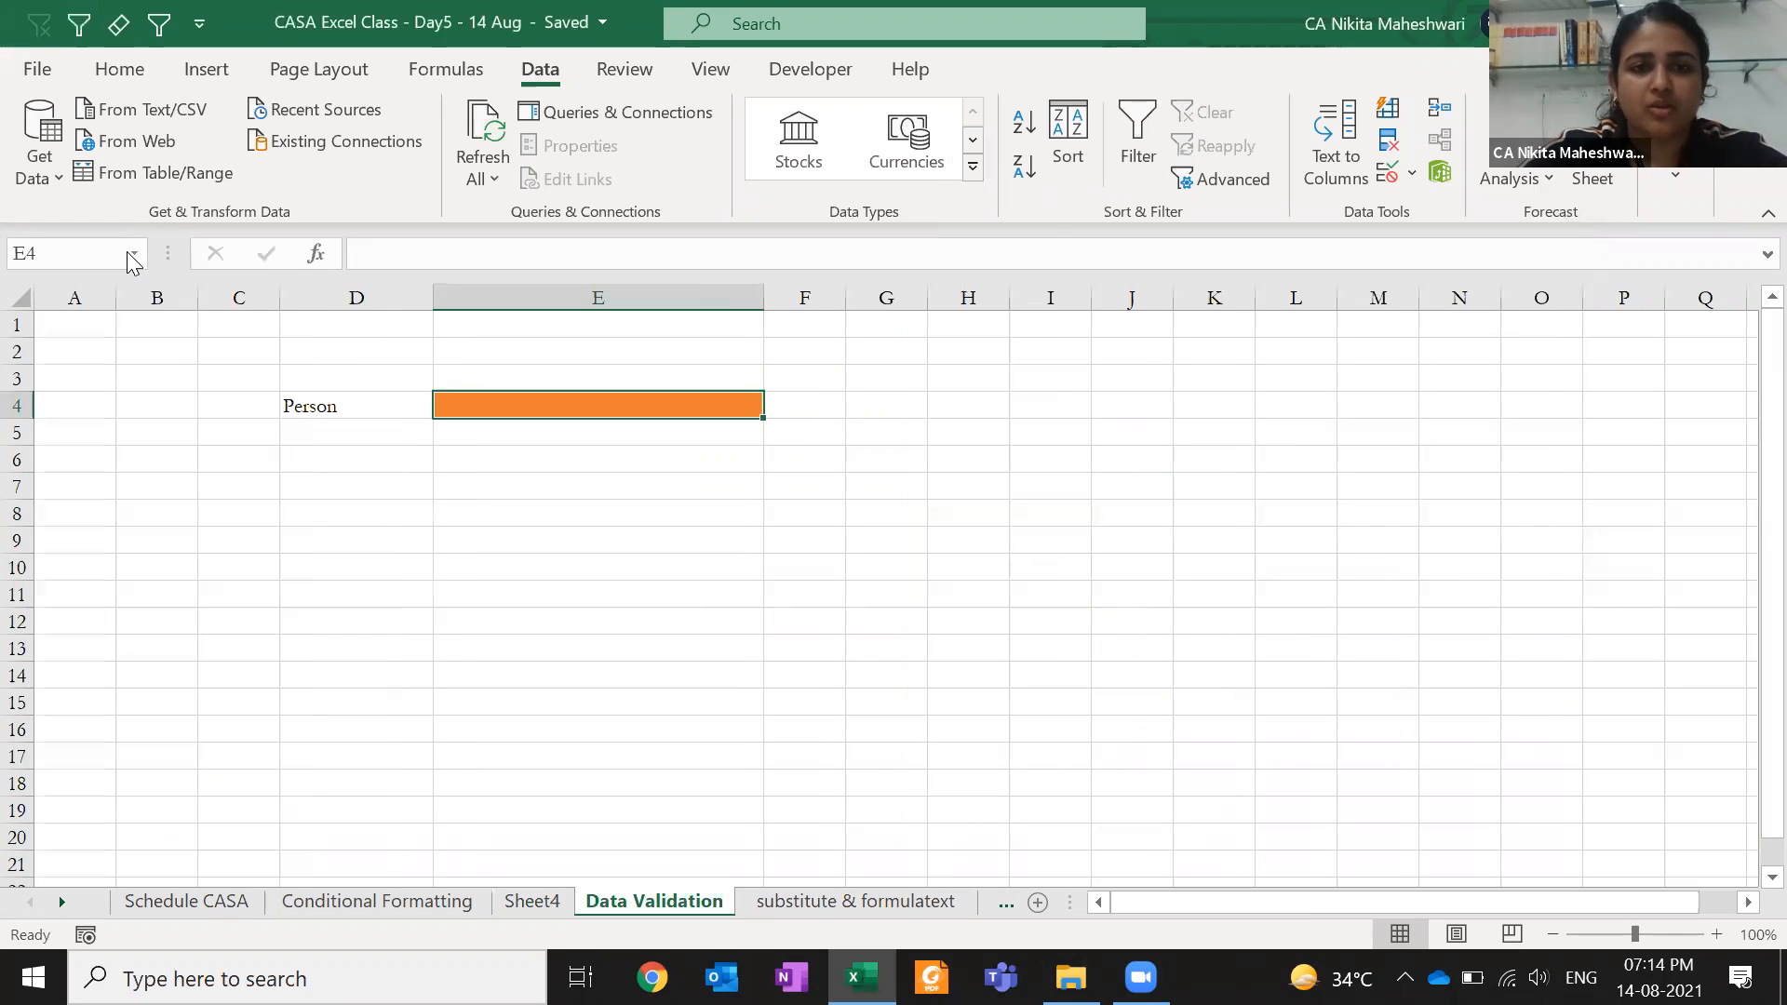
left_click(1385, 174)
left_click(1053, 260)
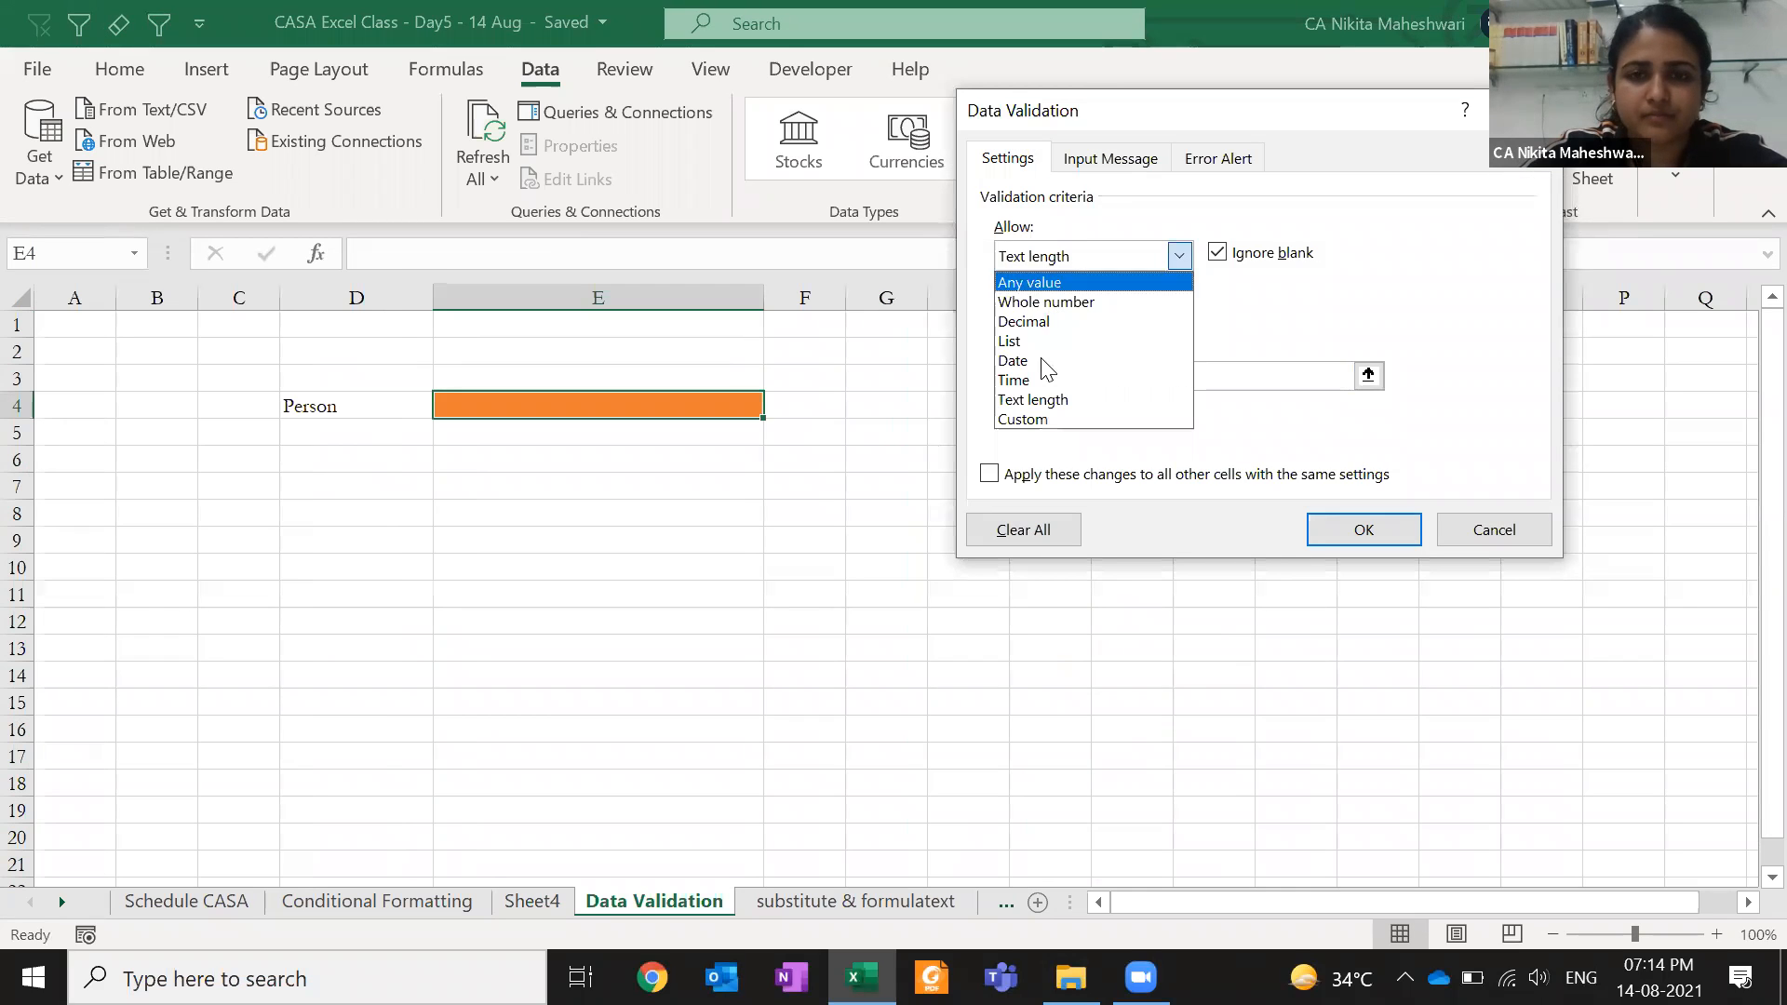
left_click(1045, 340)
left_click(1036, 376)
key("BackSpace")
type("=")
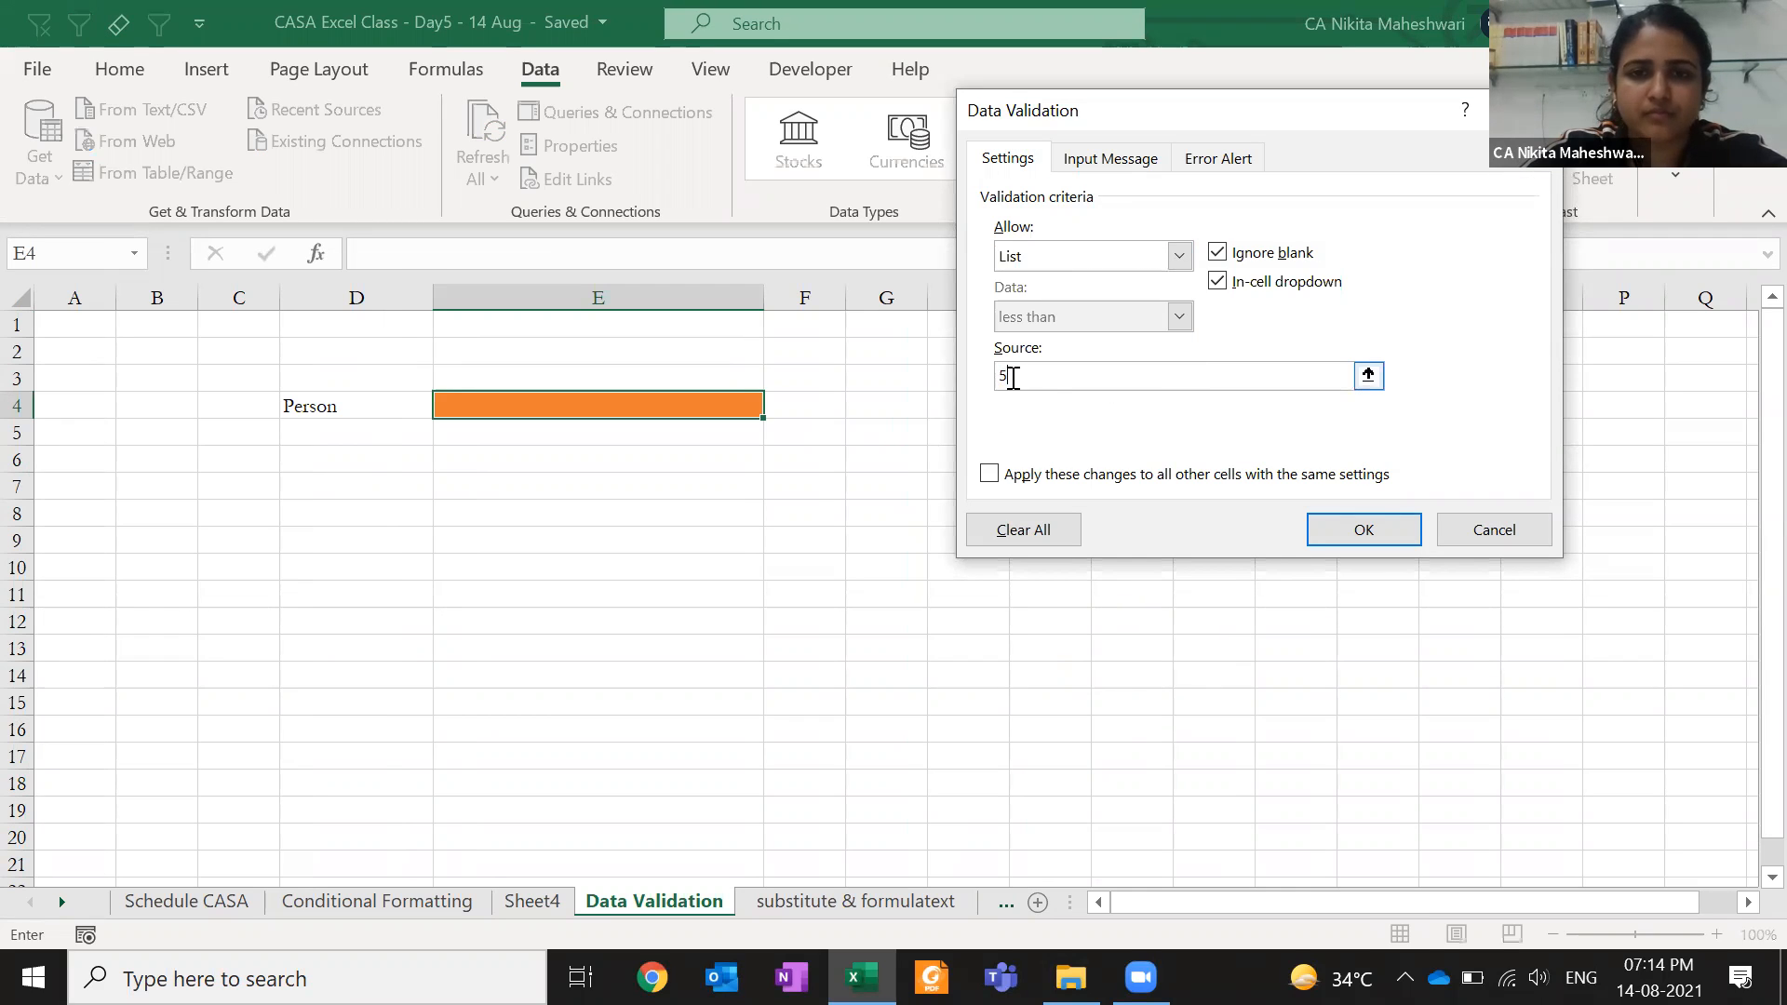
type("saleperson")
key("Return")
- Browse the new Person dropdown names without choosing, then return to Sheet4
key("alt+Down")
key("Down")
key("Down")
key("Down")
key("Down")
key("Down")
key("Down")
key("Down")
key("Down")
key("Down")
key("Down")
key("Down")
key("Down")
key("Down")
key("Down")
key("Down")
key("Down")
key("Down")
key("Down")
key("Down")
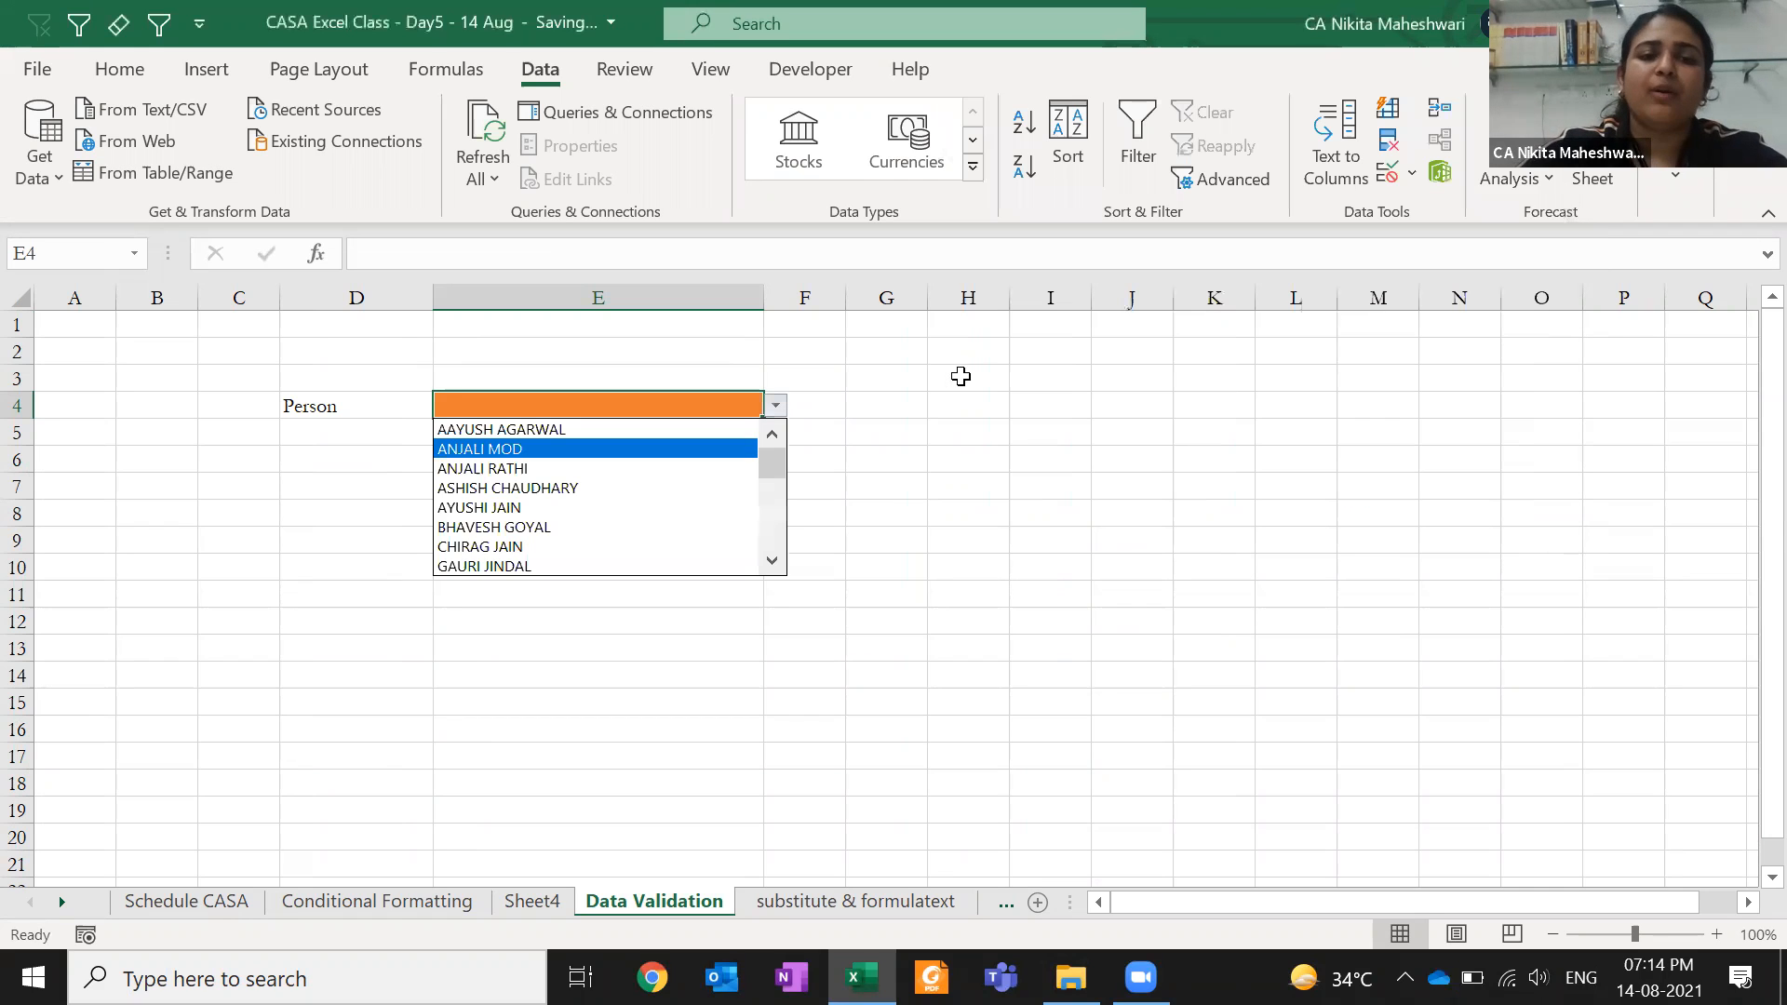
key("Down")
key("Down")
key("Down")
key("Down")
key("Down")
key("Page_Up")
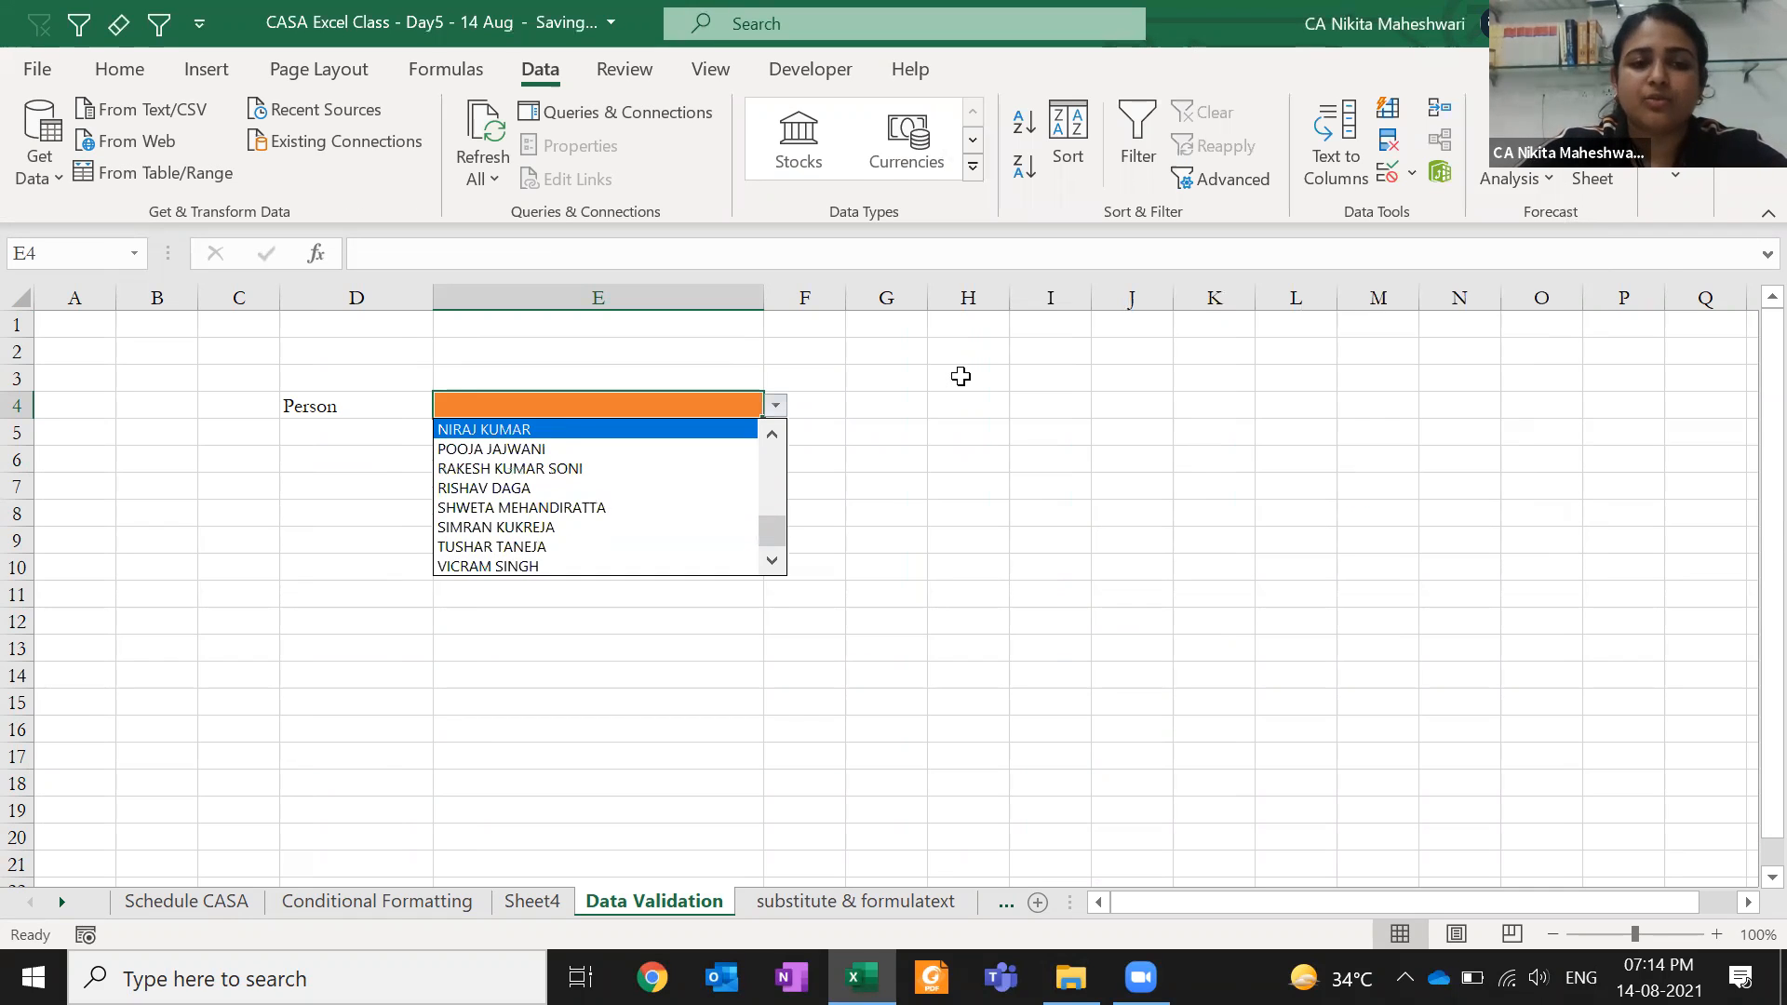
key("Home")
key("Escape")
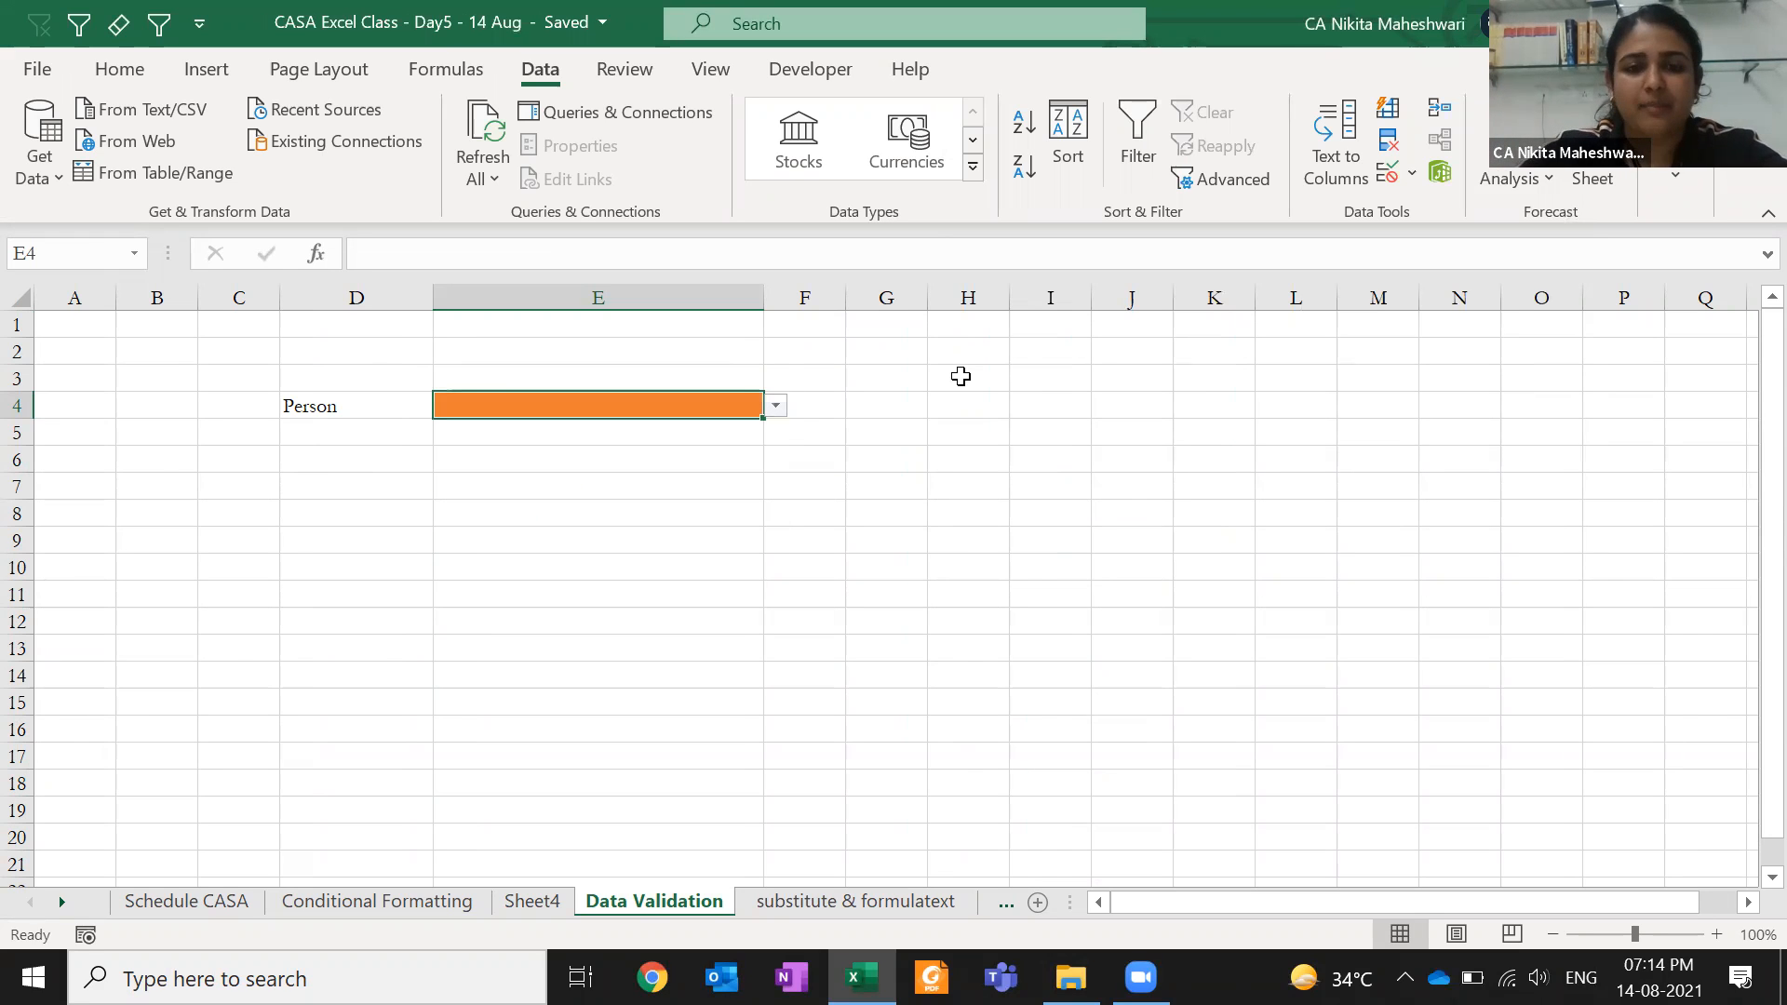
key("ctrl+Page_Up")
- Add a new salesperson name in G29, just below the last name in the list
left_click(956, 458)
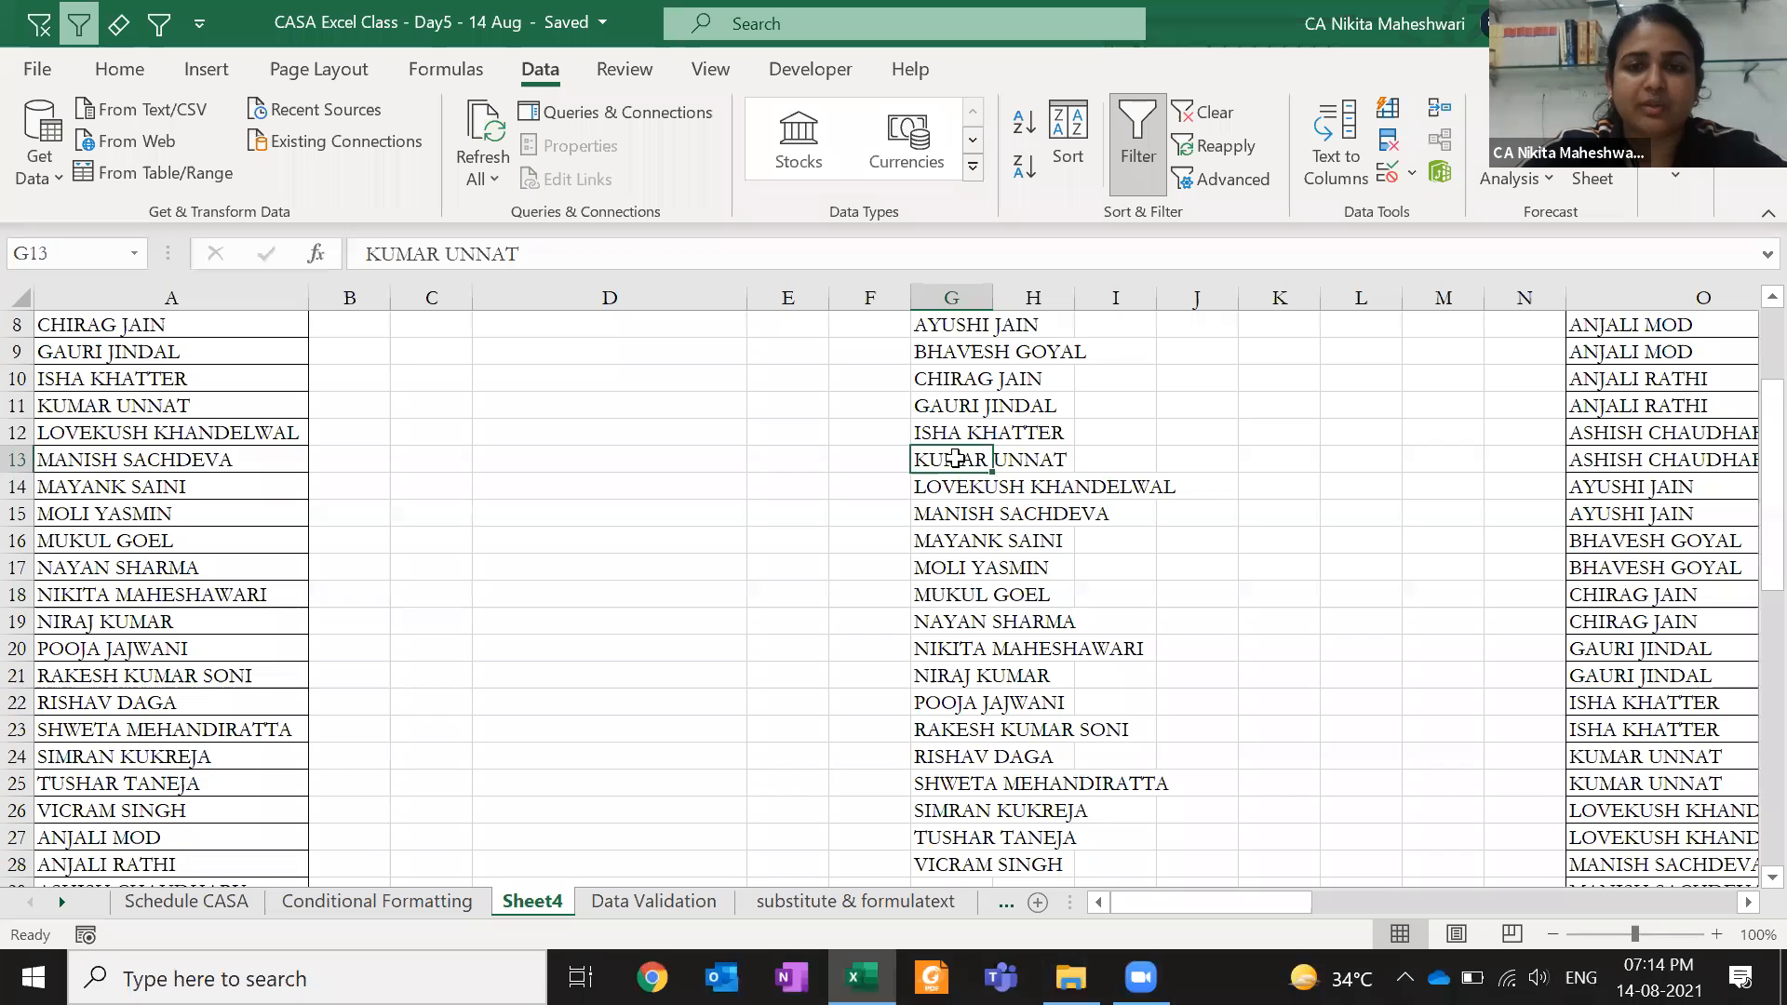
key("ctrl+Up")
key("Down")
key("ctrl+Down")
key("Down")
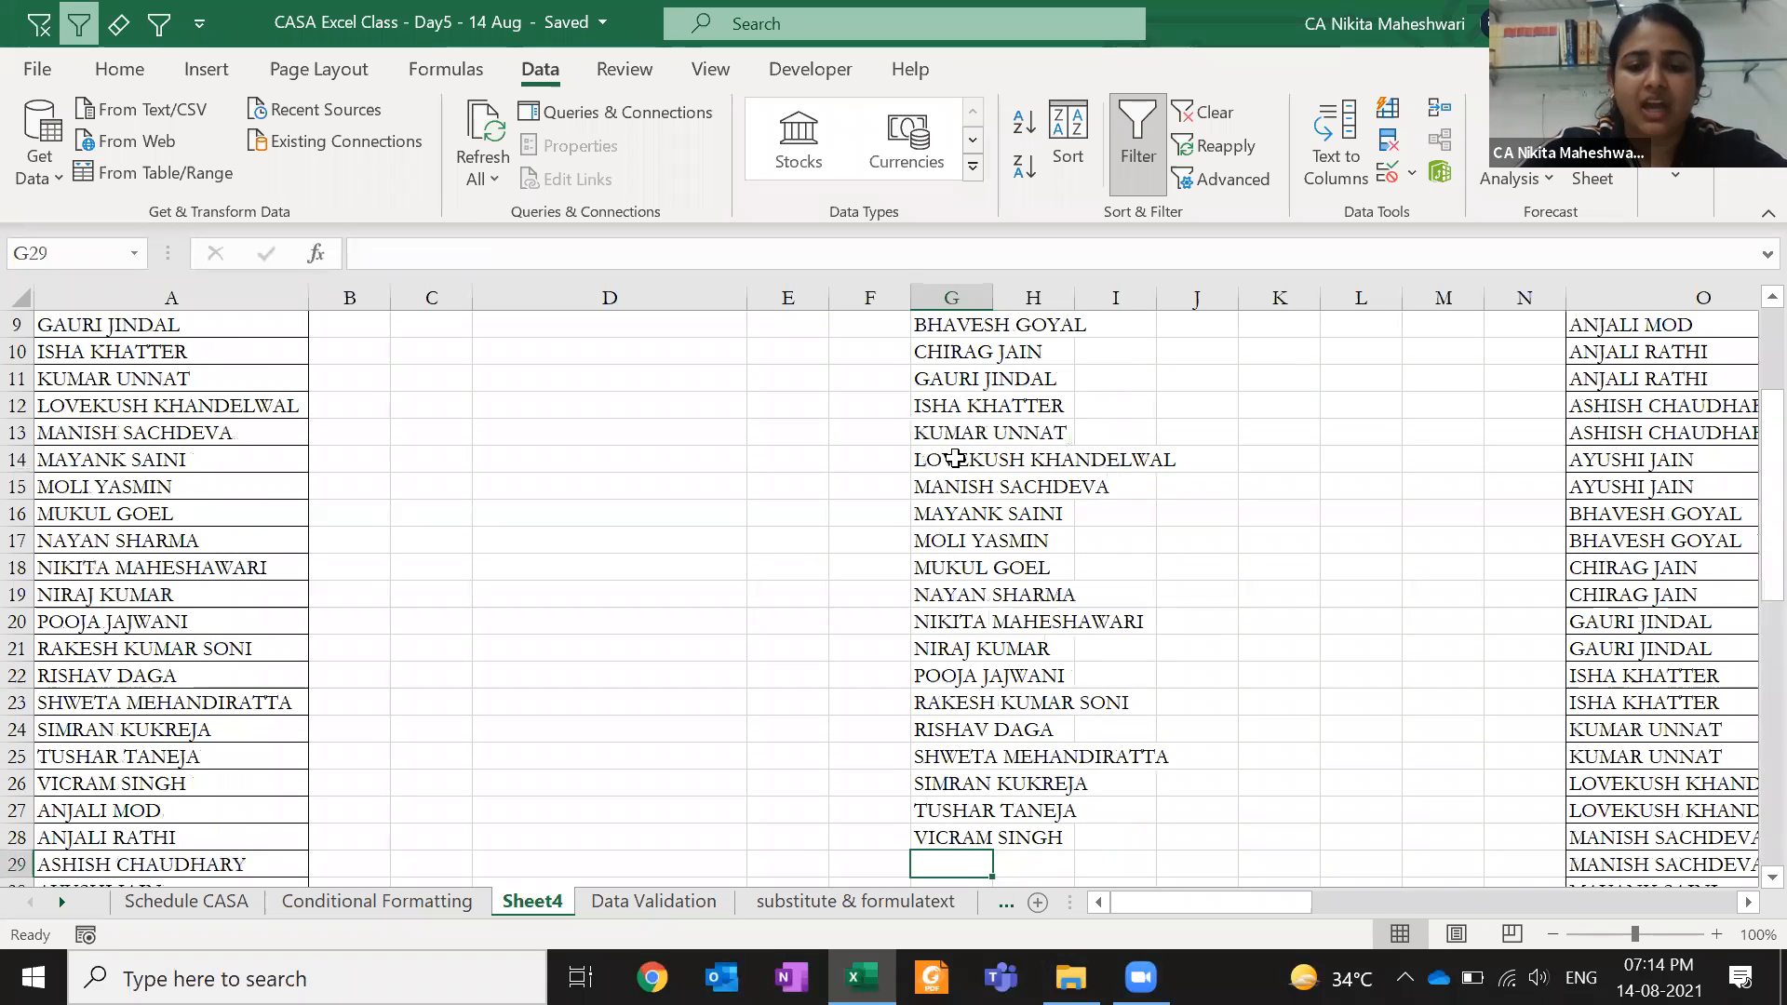
type("Z")
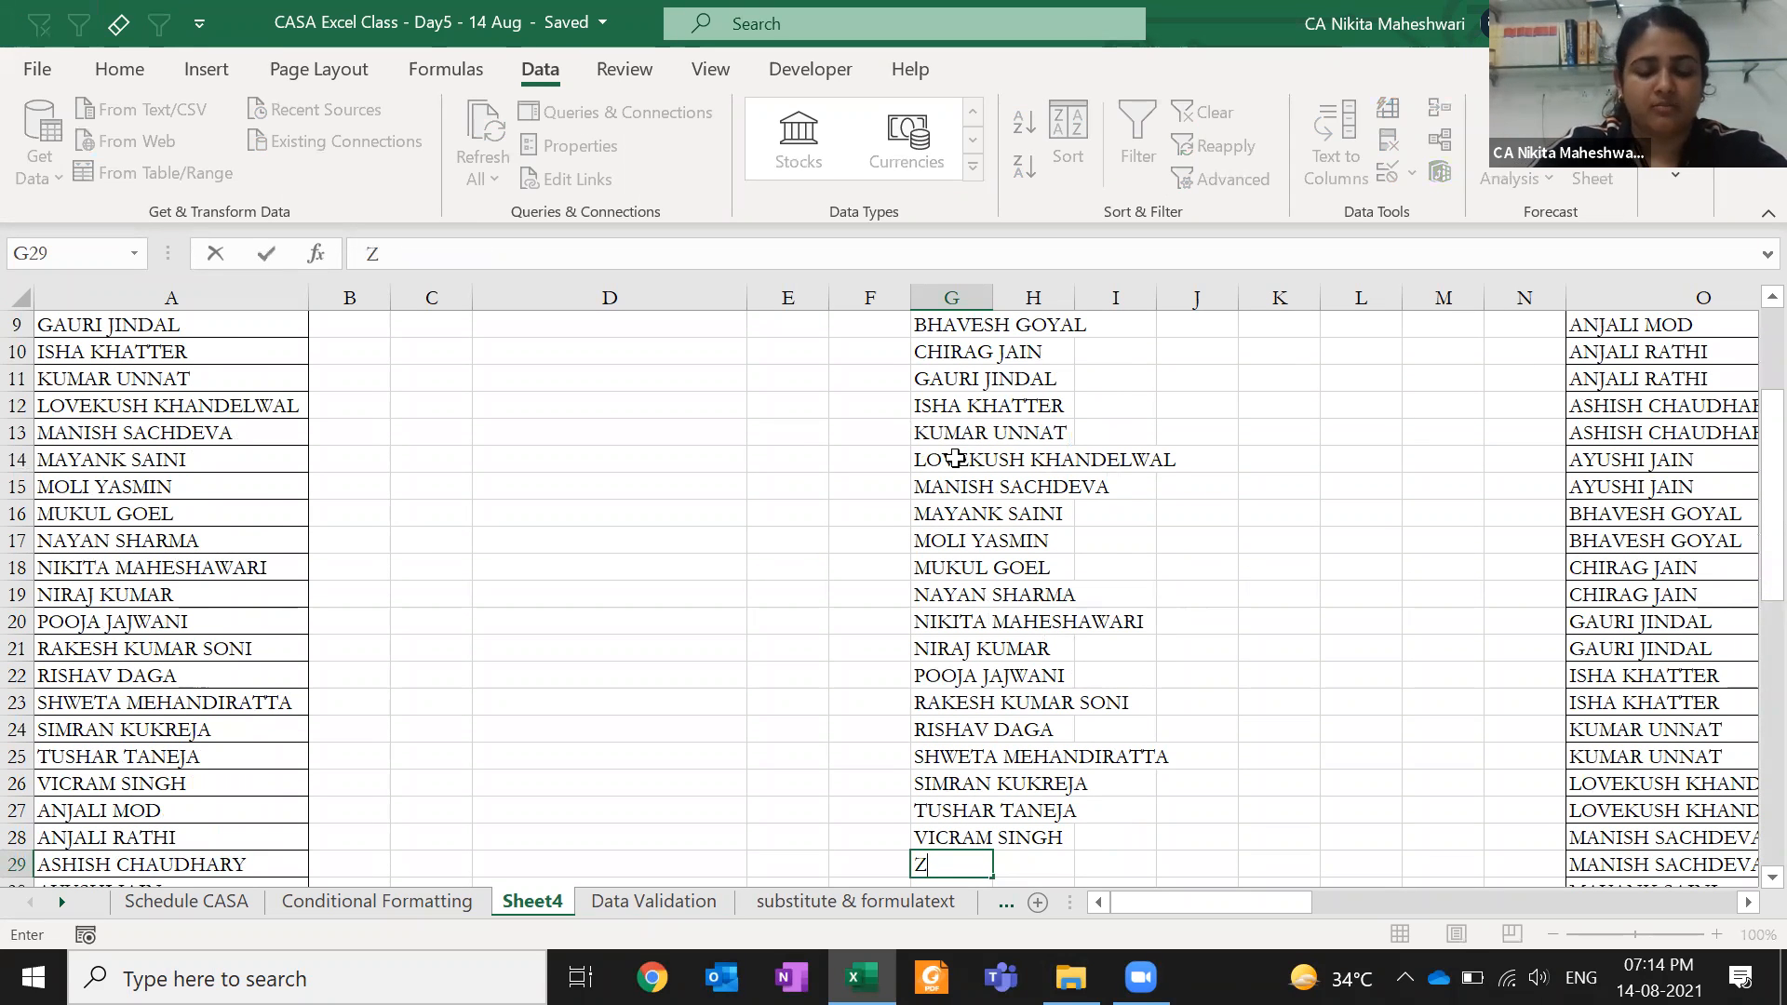
type("EENAT")
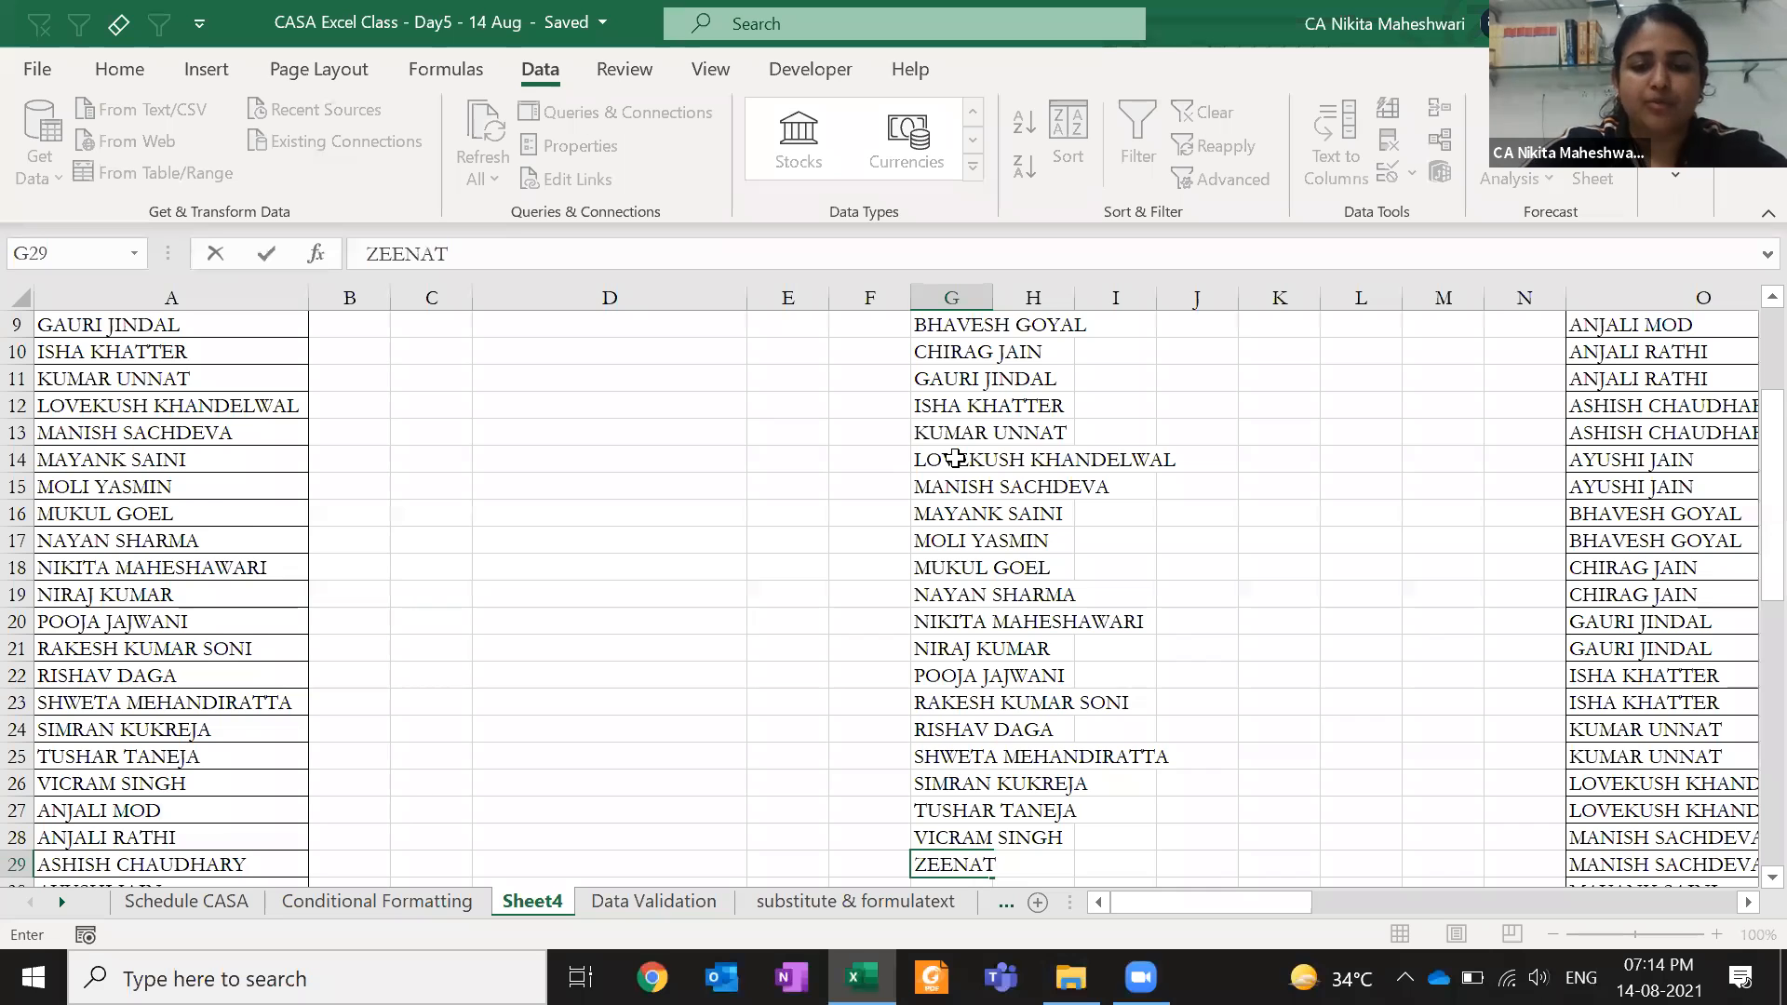
key("Return")
key("Up")
- In Name Manager, change the saleperson range to refer to $G$4:$G$29
key("ctrl+Up")
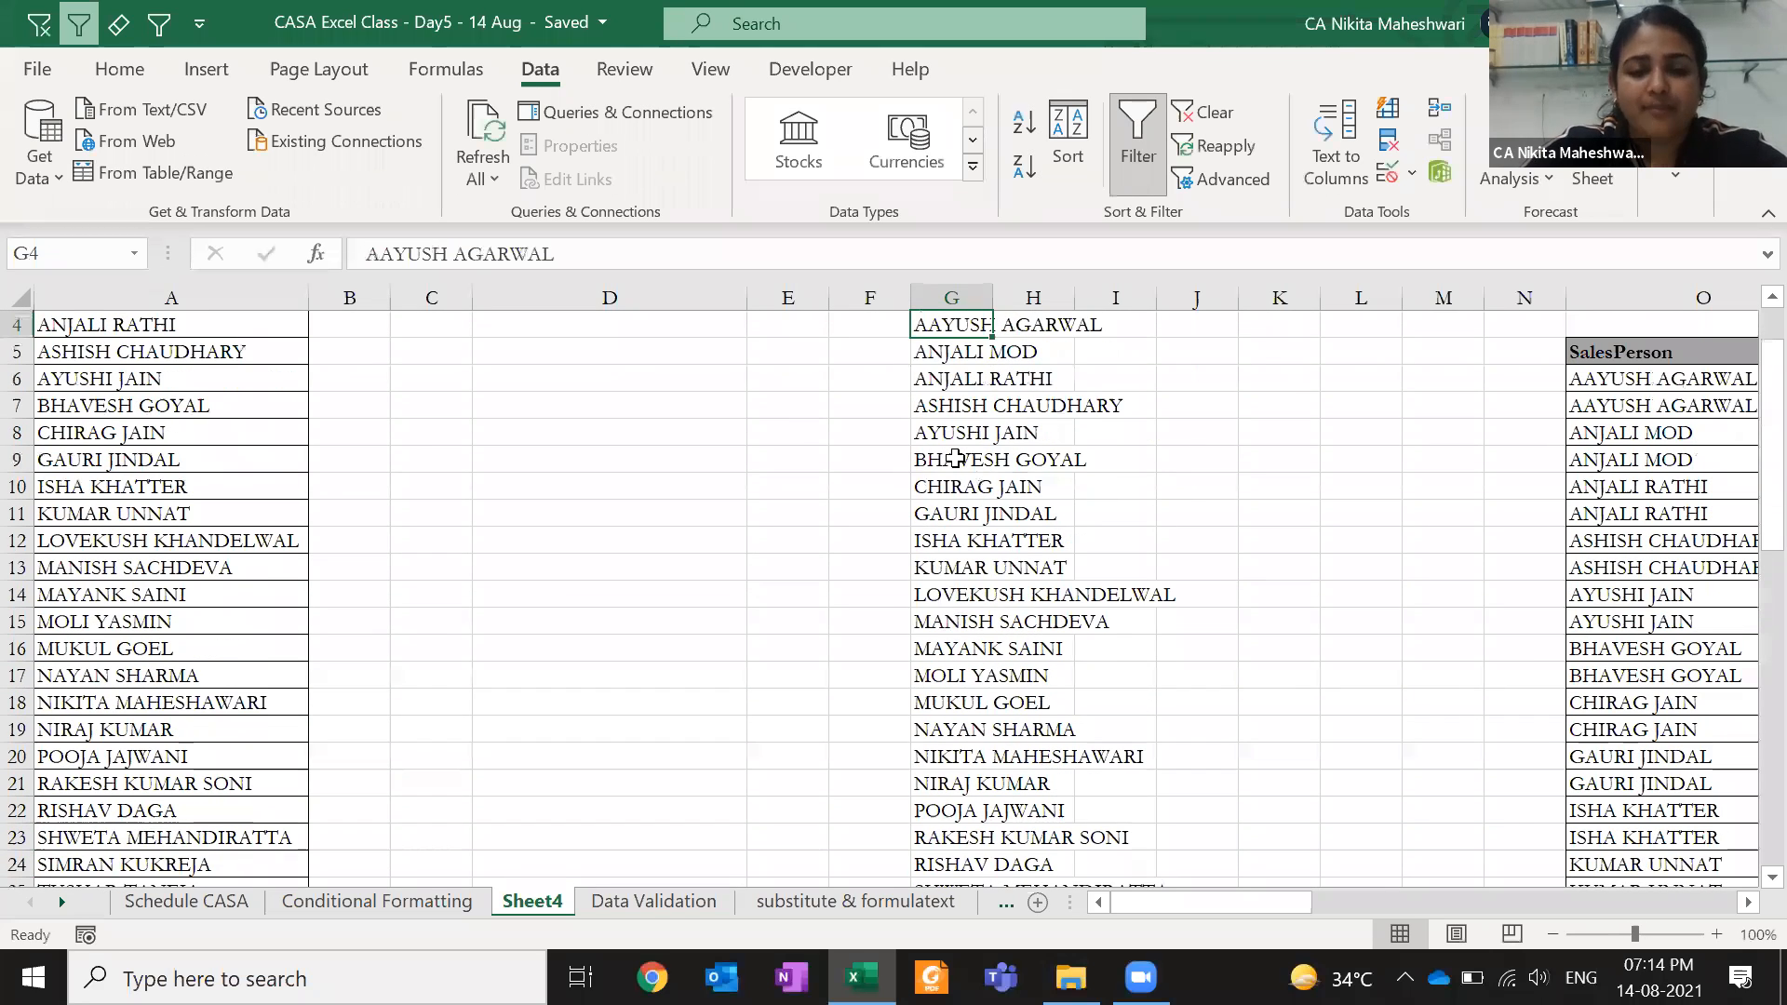
key("ctrl+shift+Down")
key("shift+Up")
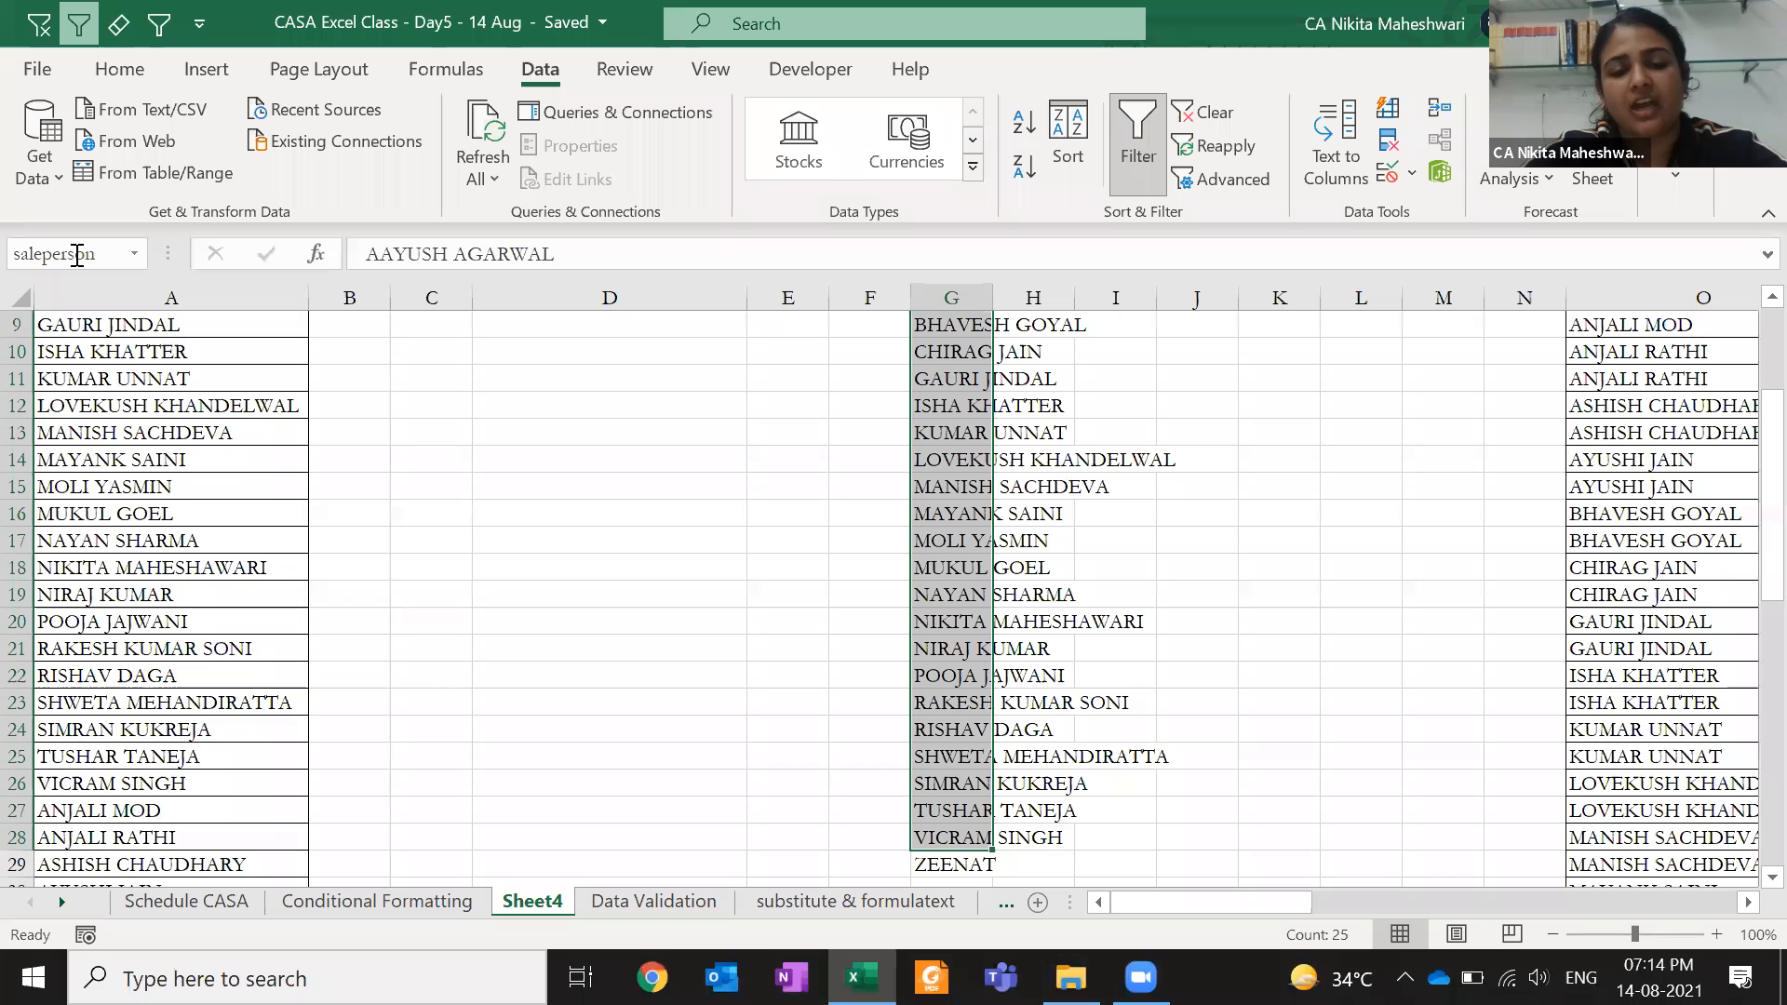
key("shift+Down")
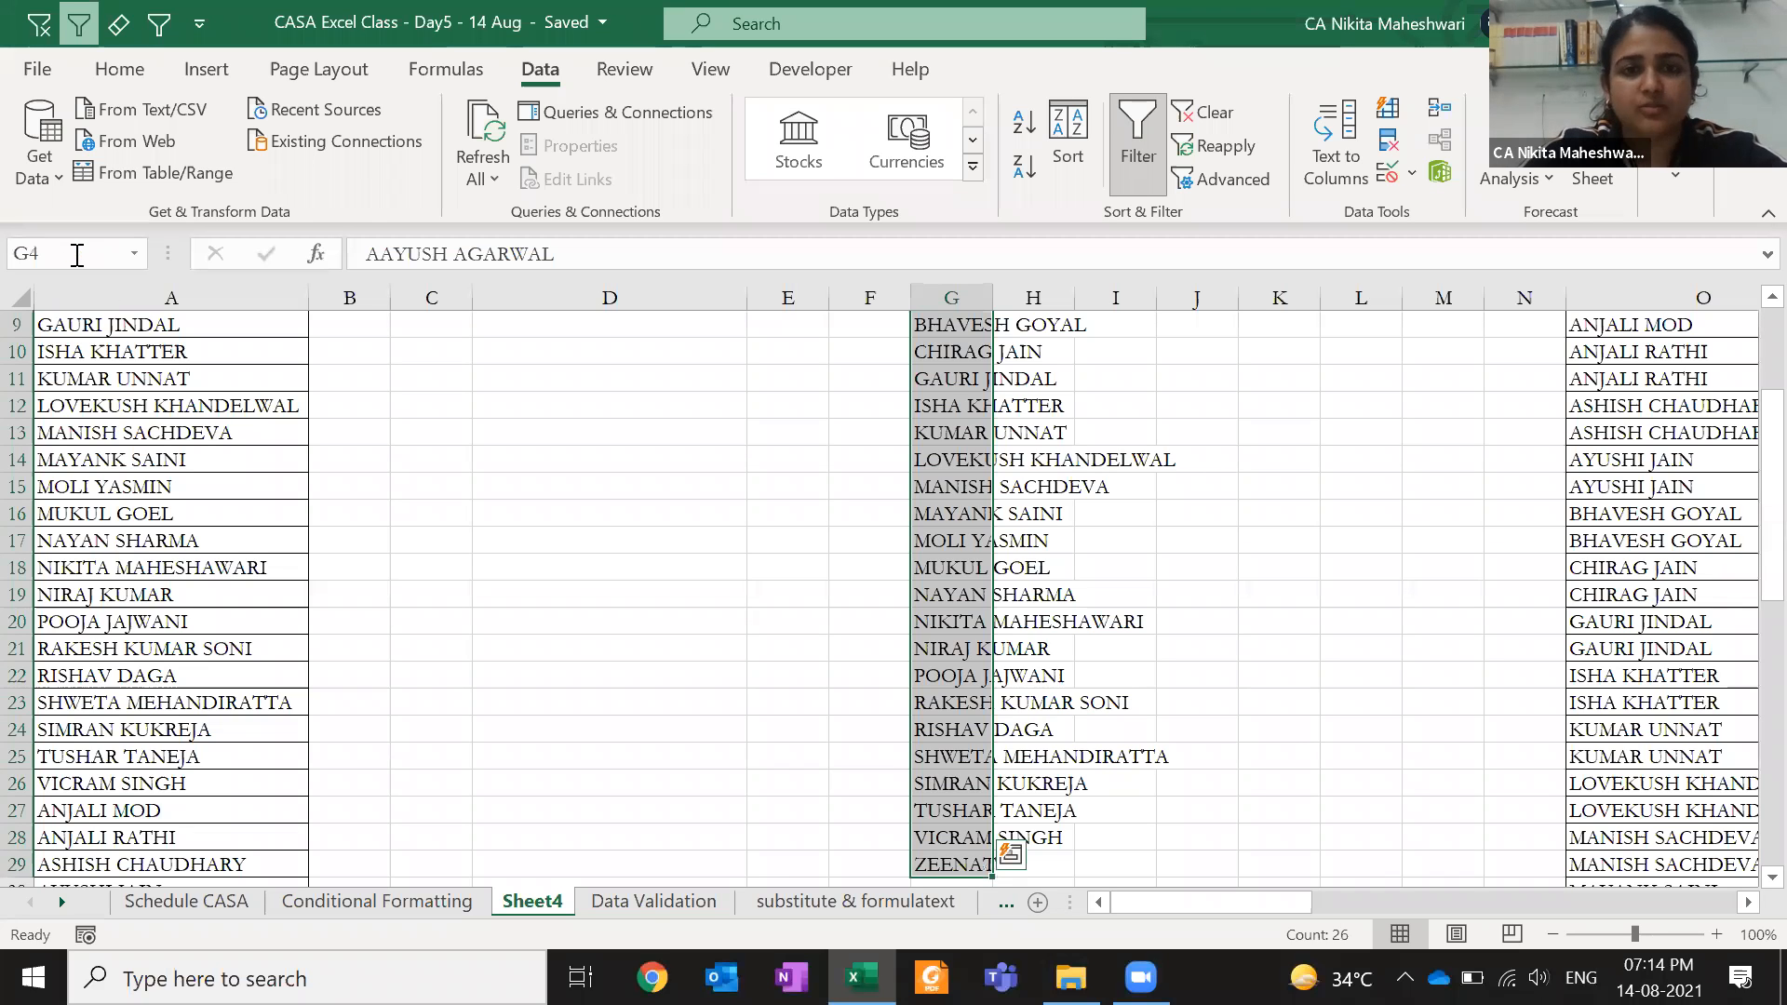
left_click(456, 69)
left_click(800, 168)
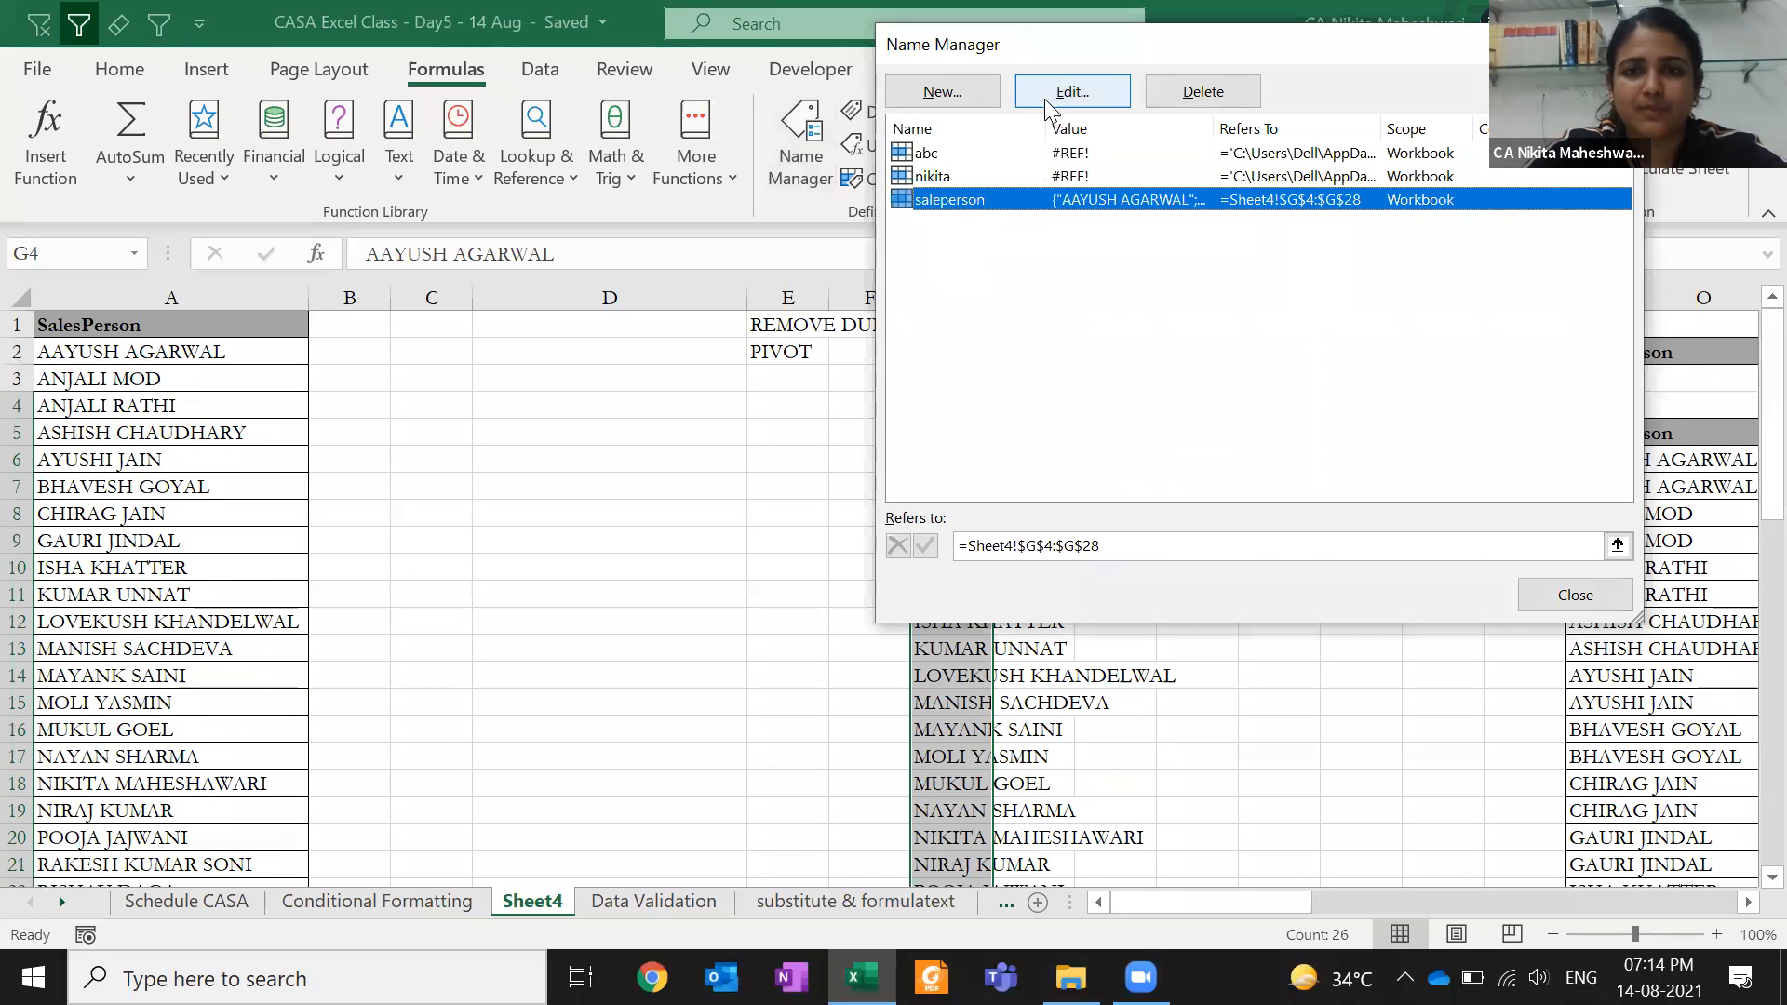
left_click(1128, 546)
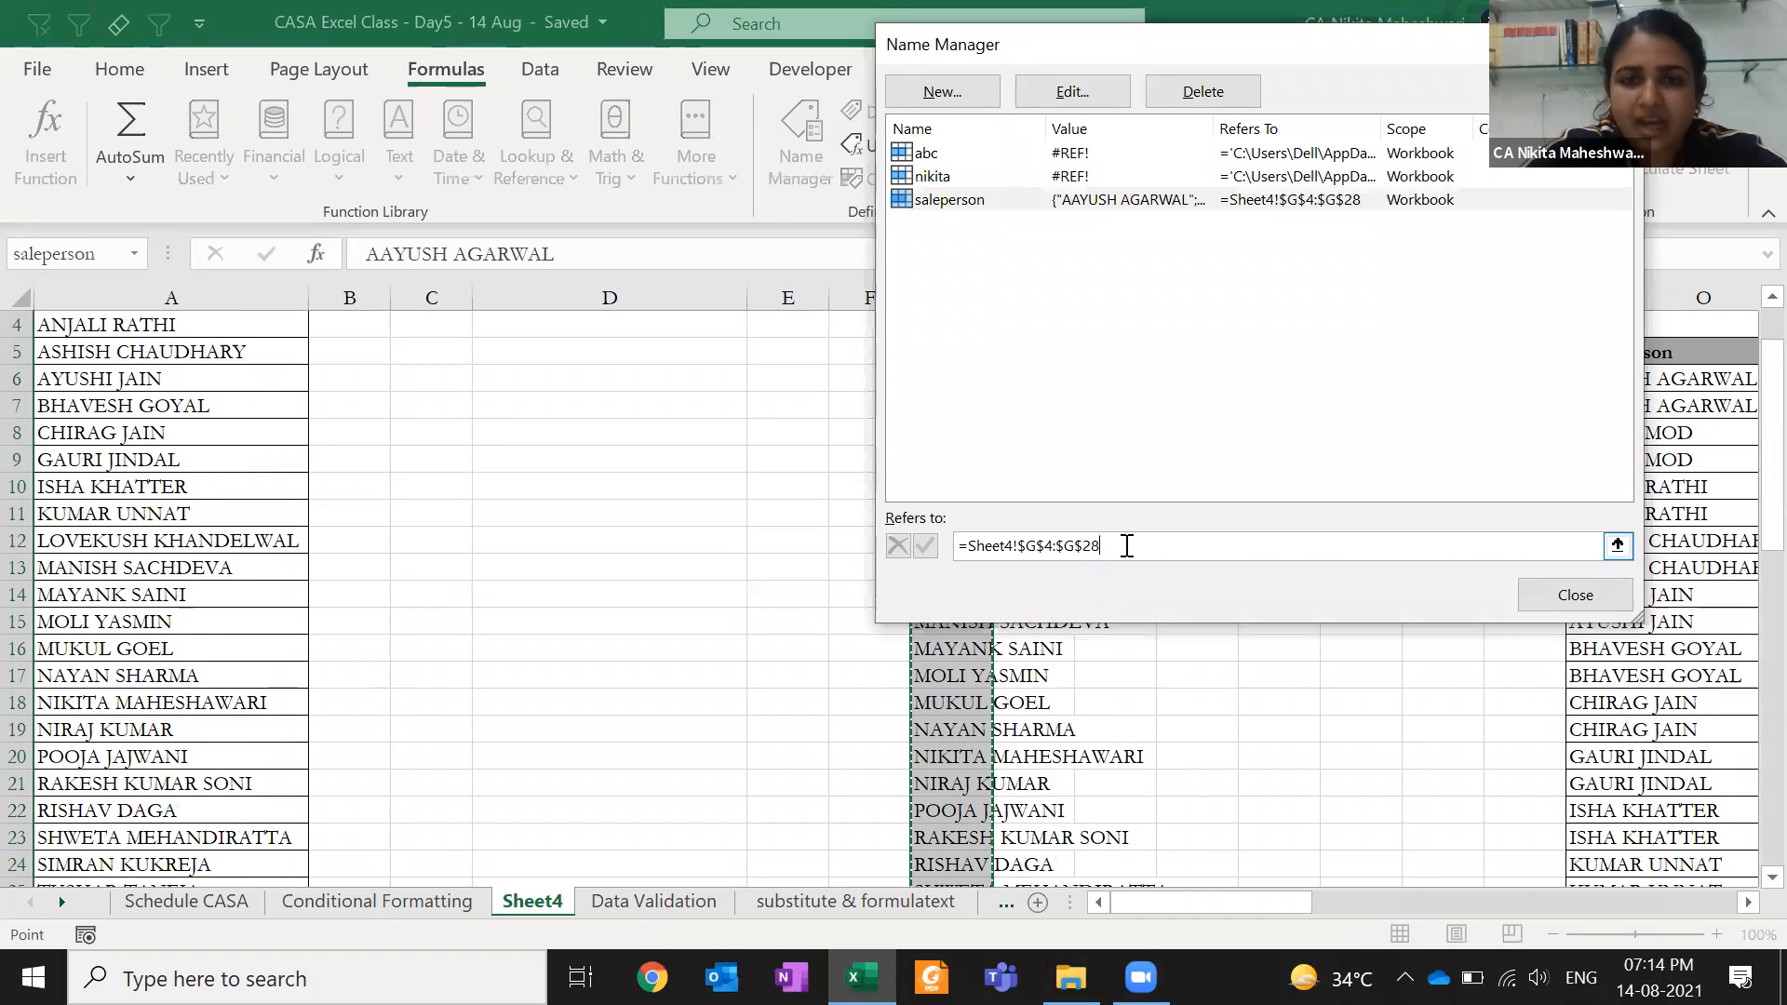
key("BackSpace")
type("9")
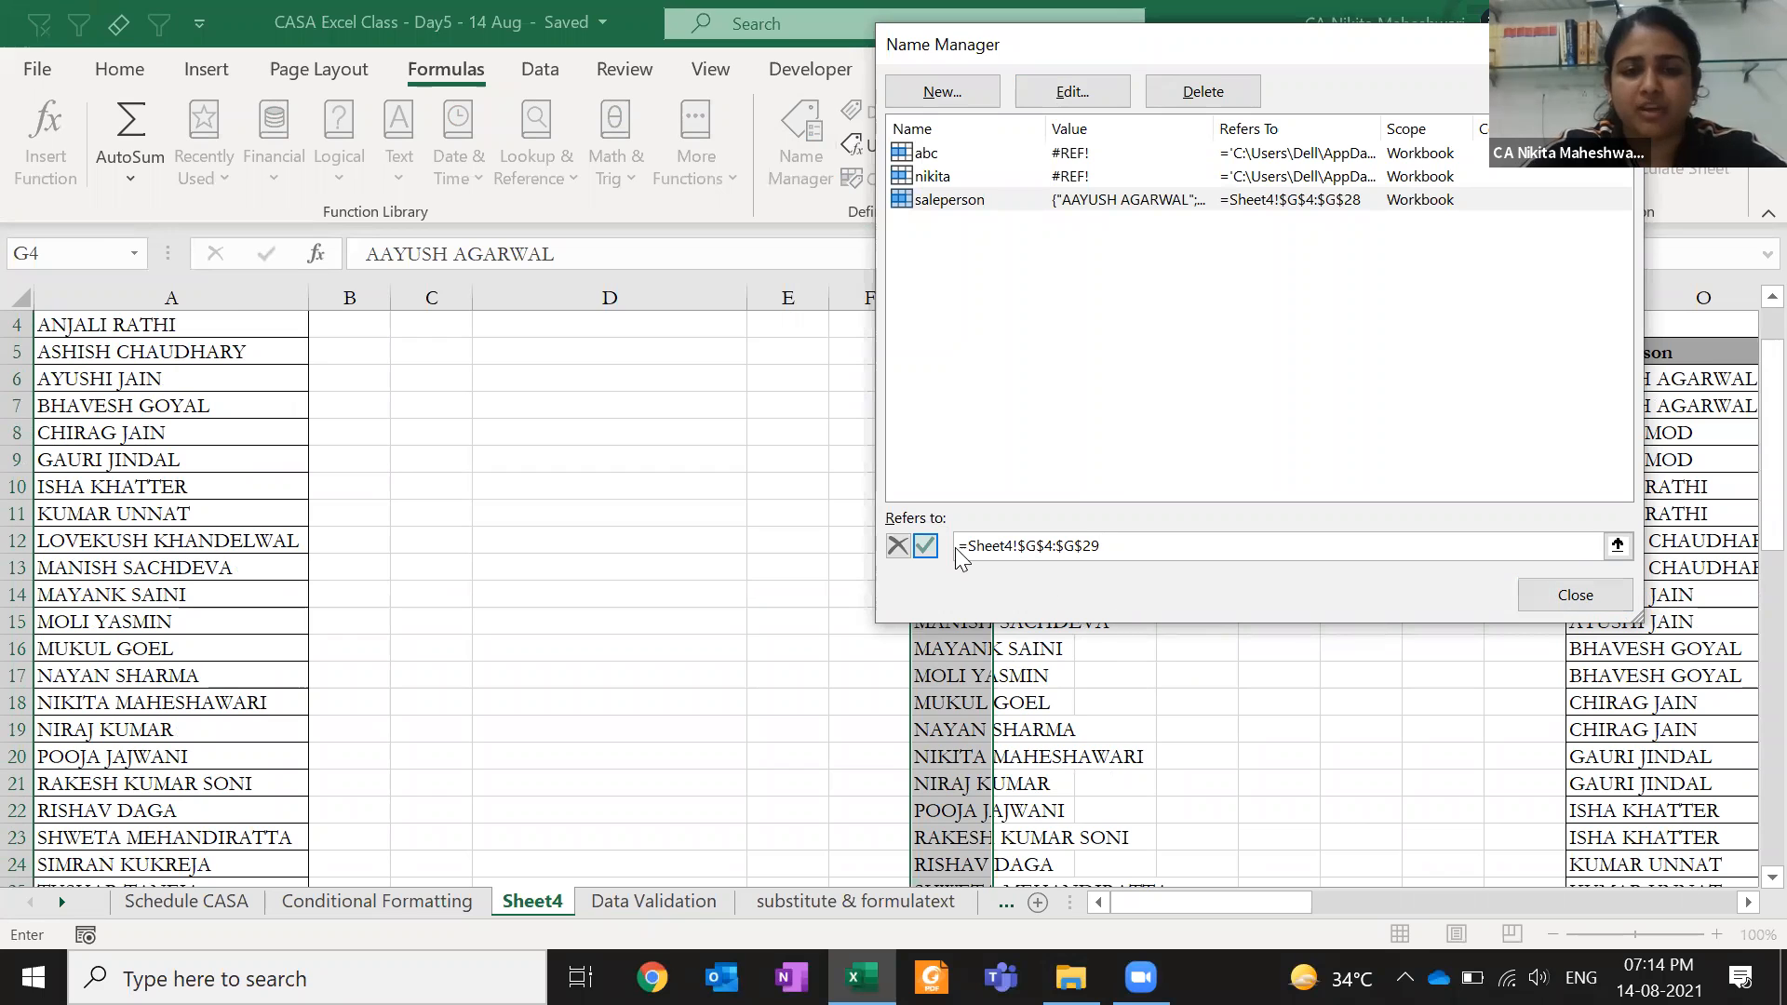
left_click(925, 546)
left_click(1550, 607)
left_click(978, 515)
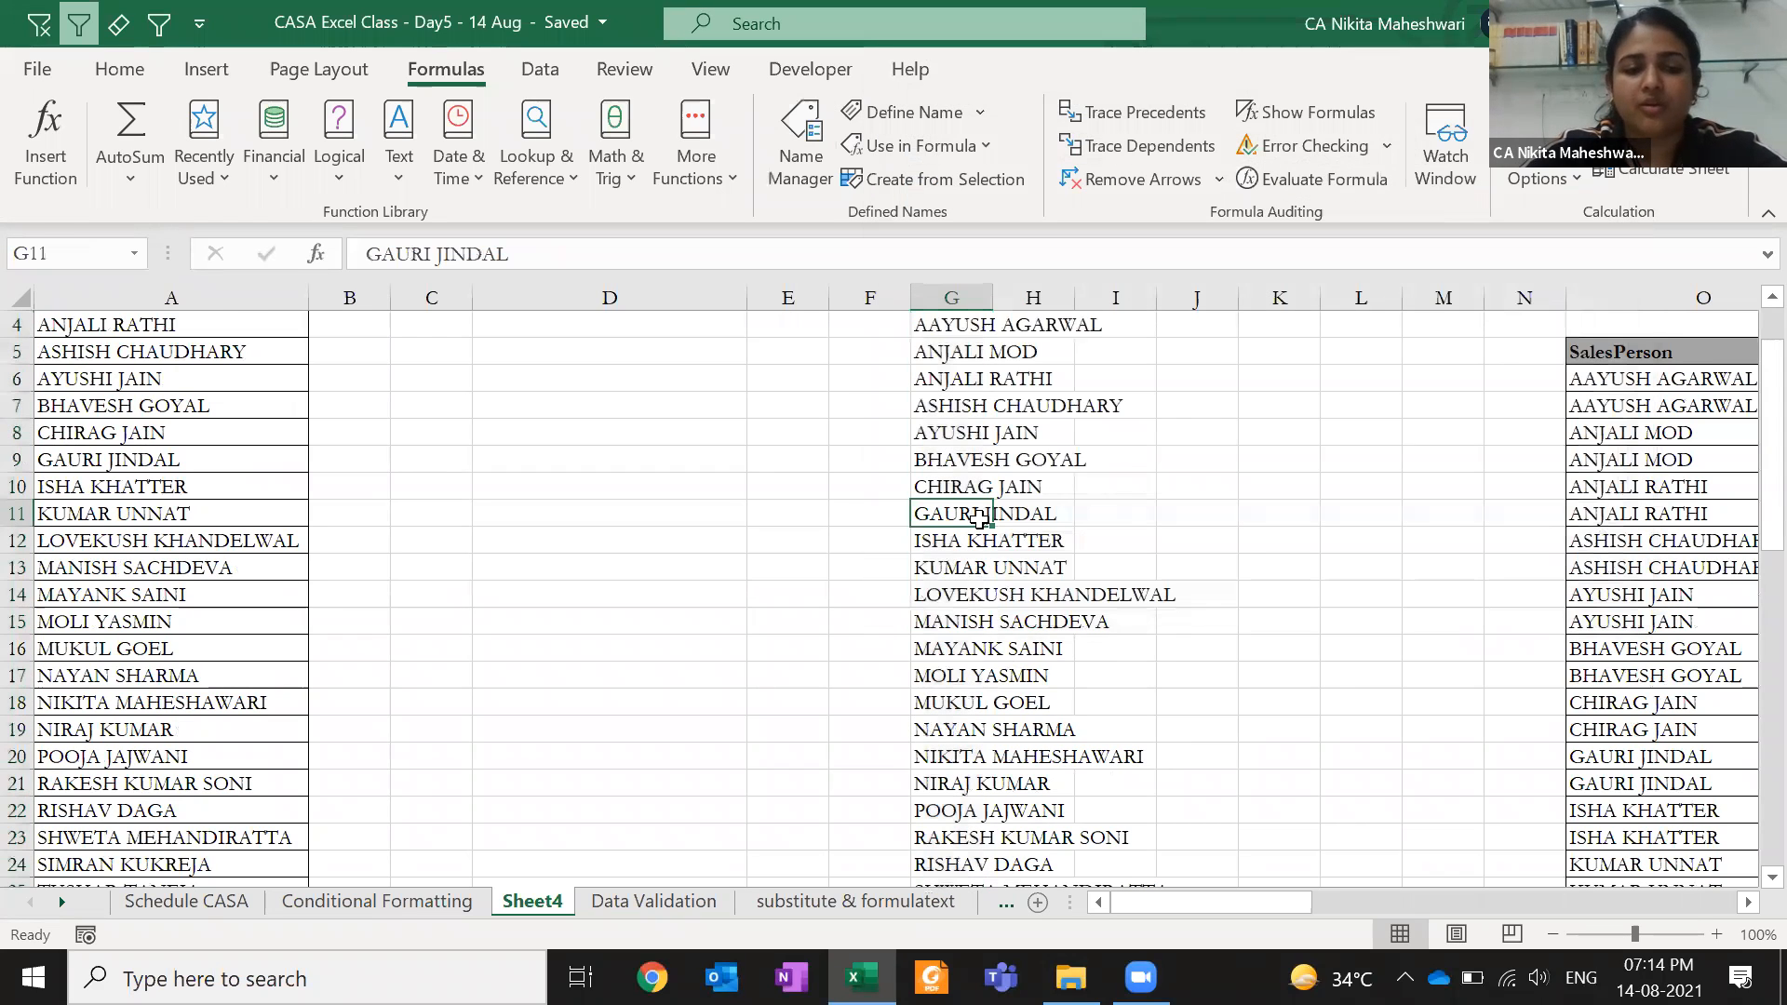
key("ctrl+Page_Down")
- Pick the newly added name from the bottom of E4's Person dropdown
left_click(774, 406)
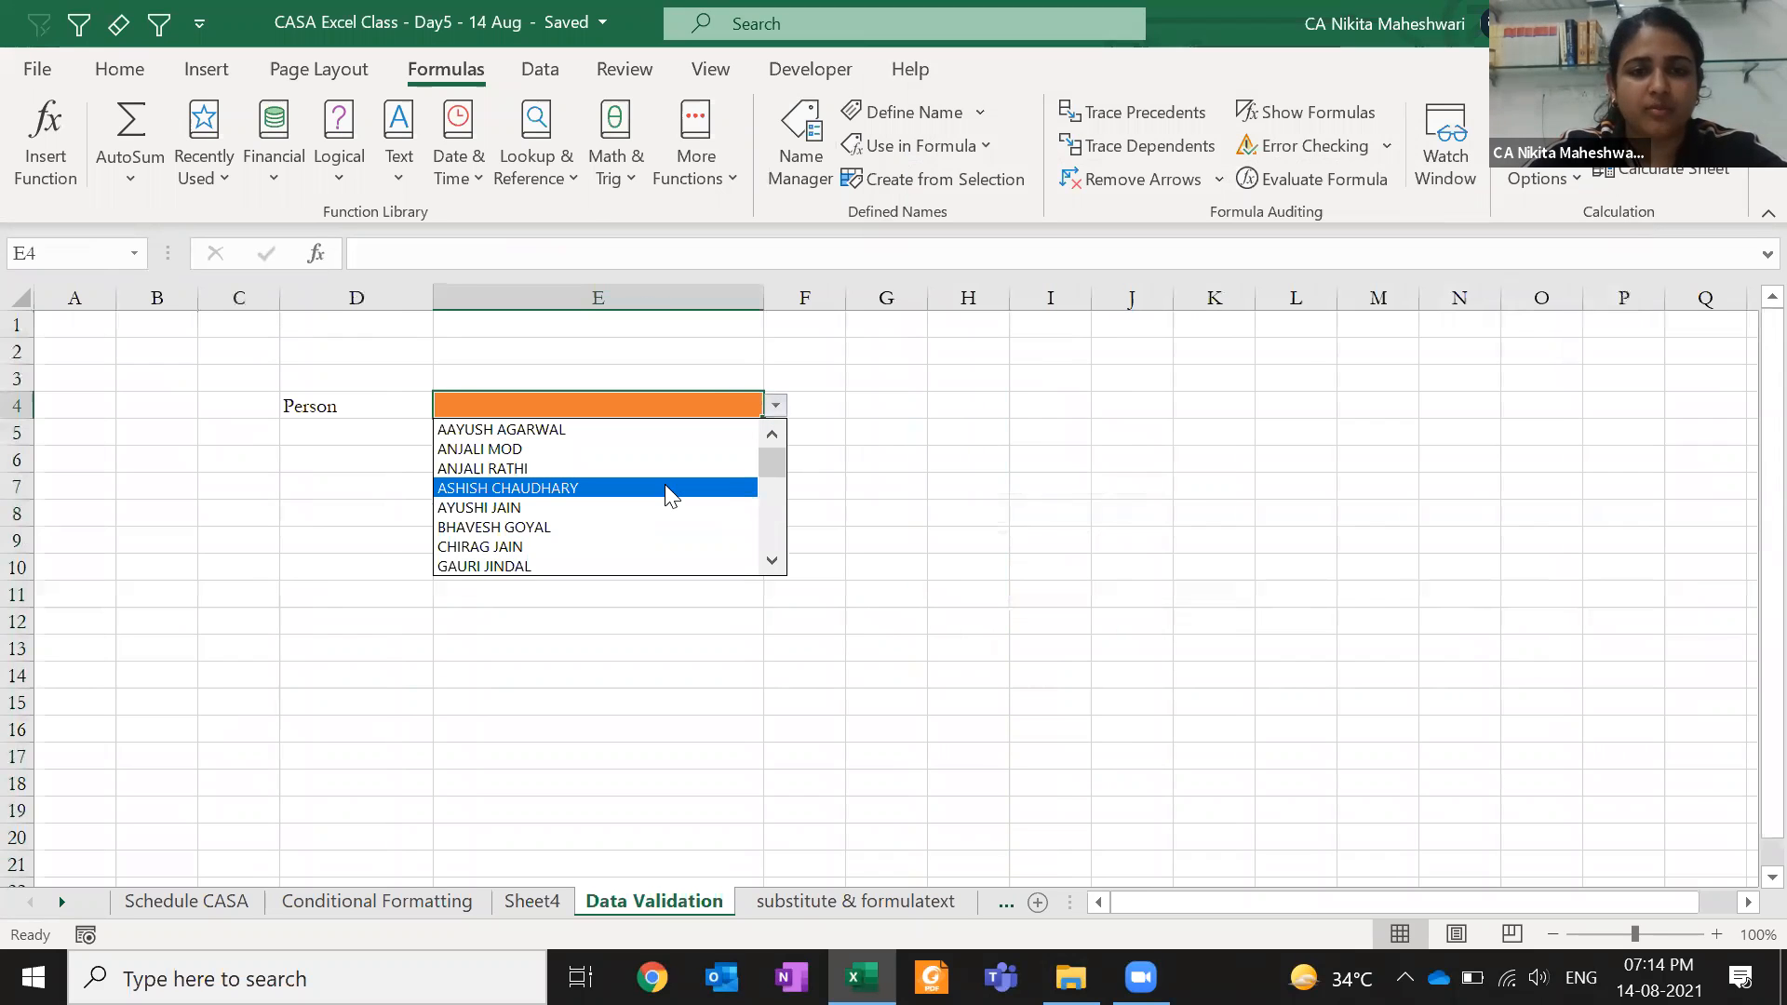
scroll(780, 561, "down", 5)
scroll(780, 561, "down", 2)
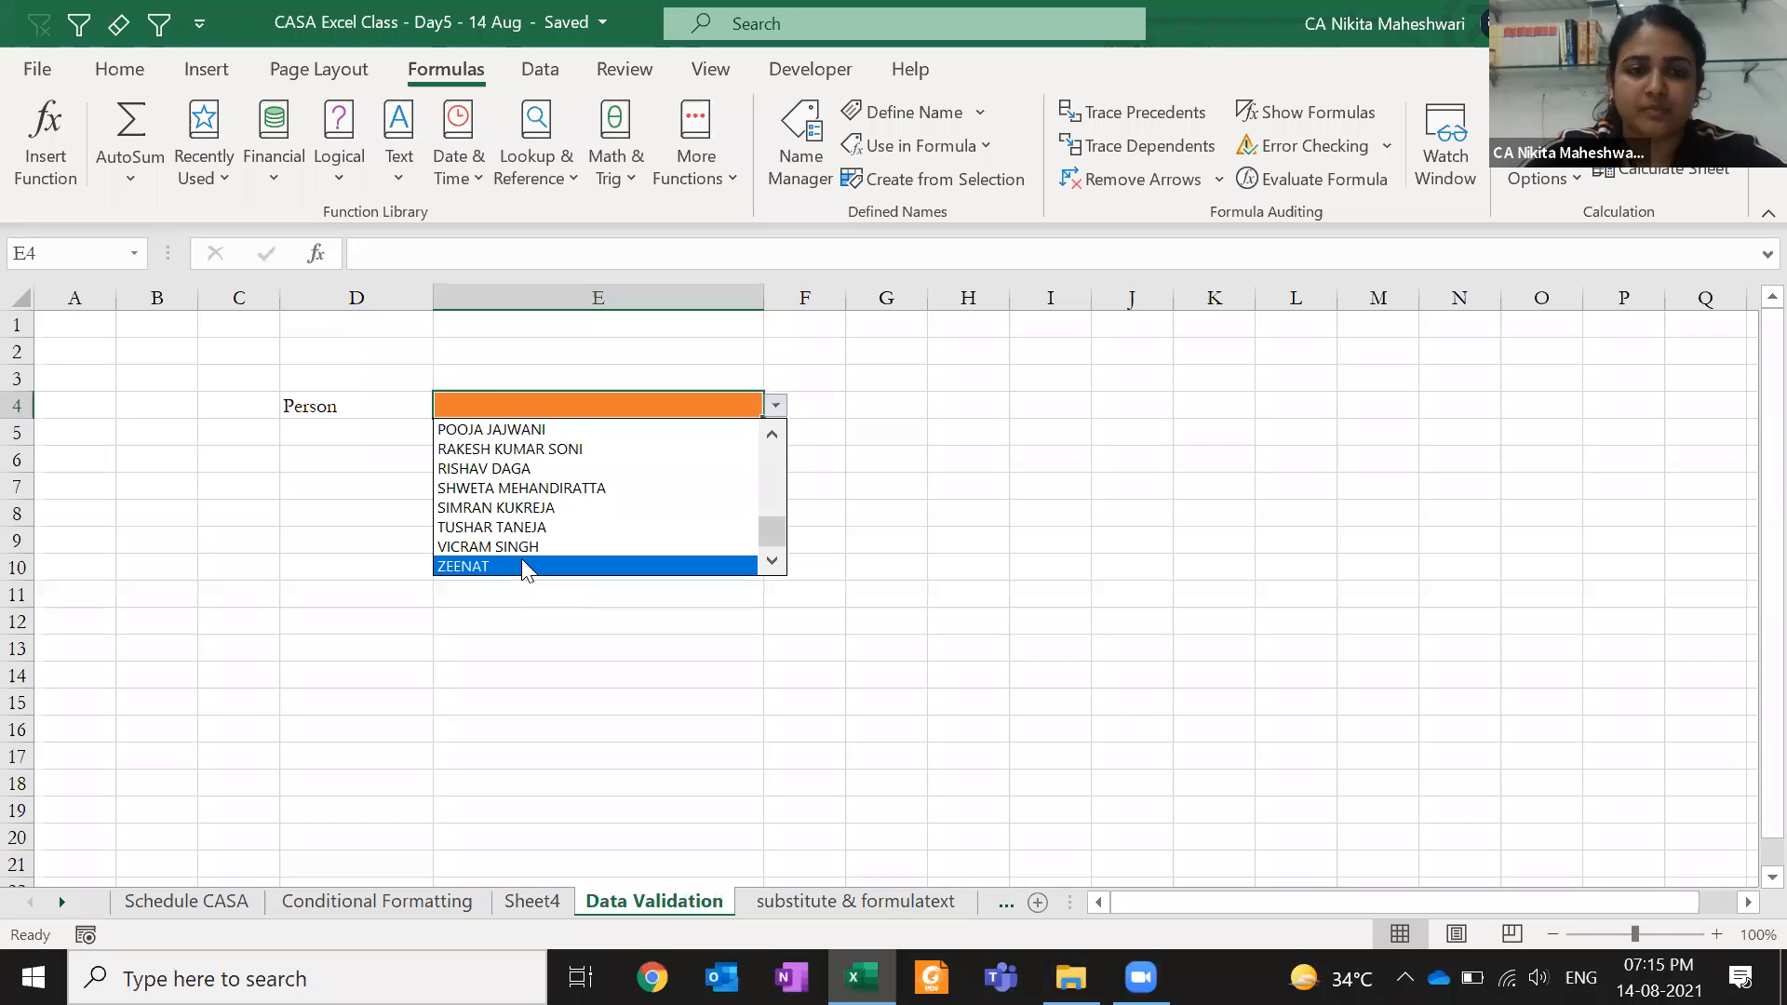
left_click(522, 564)
- Try clearing D4:E4 and deleting columns D and E, then undo to restore them
key("Delete")
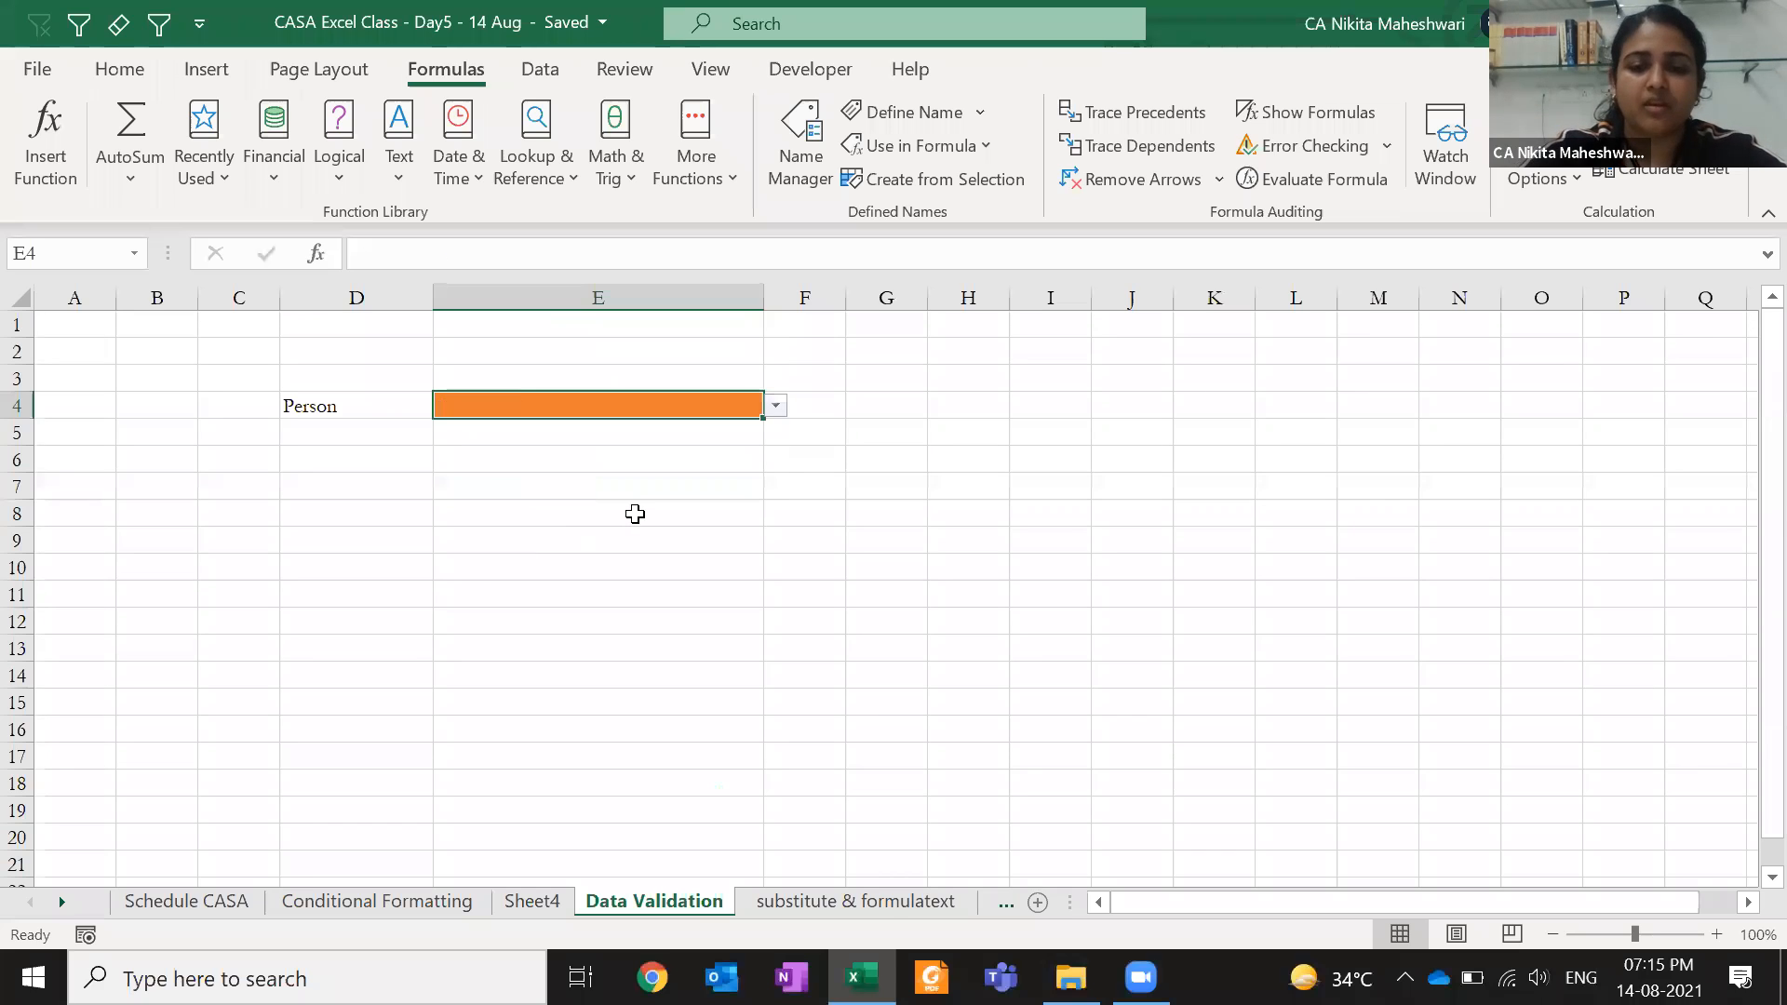
left_click(1361, 644)
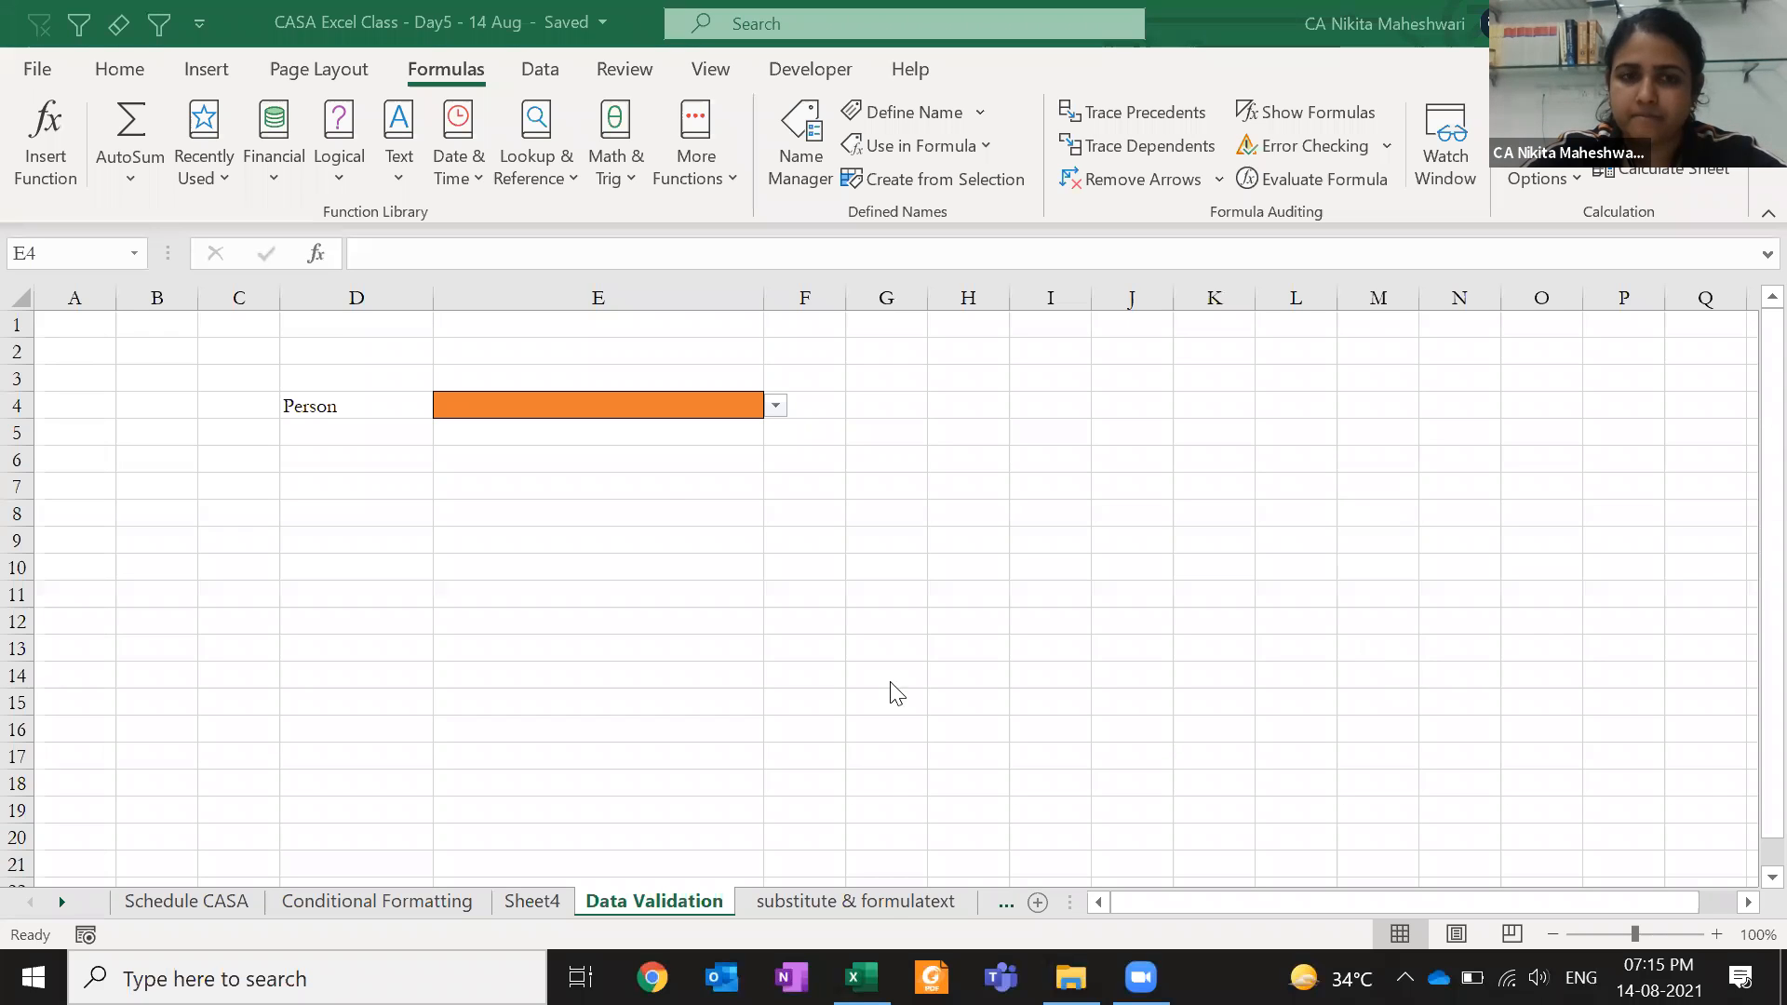
left_click(657, 458)
key("Up")
key("Up")
key("Down")
key("Down")
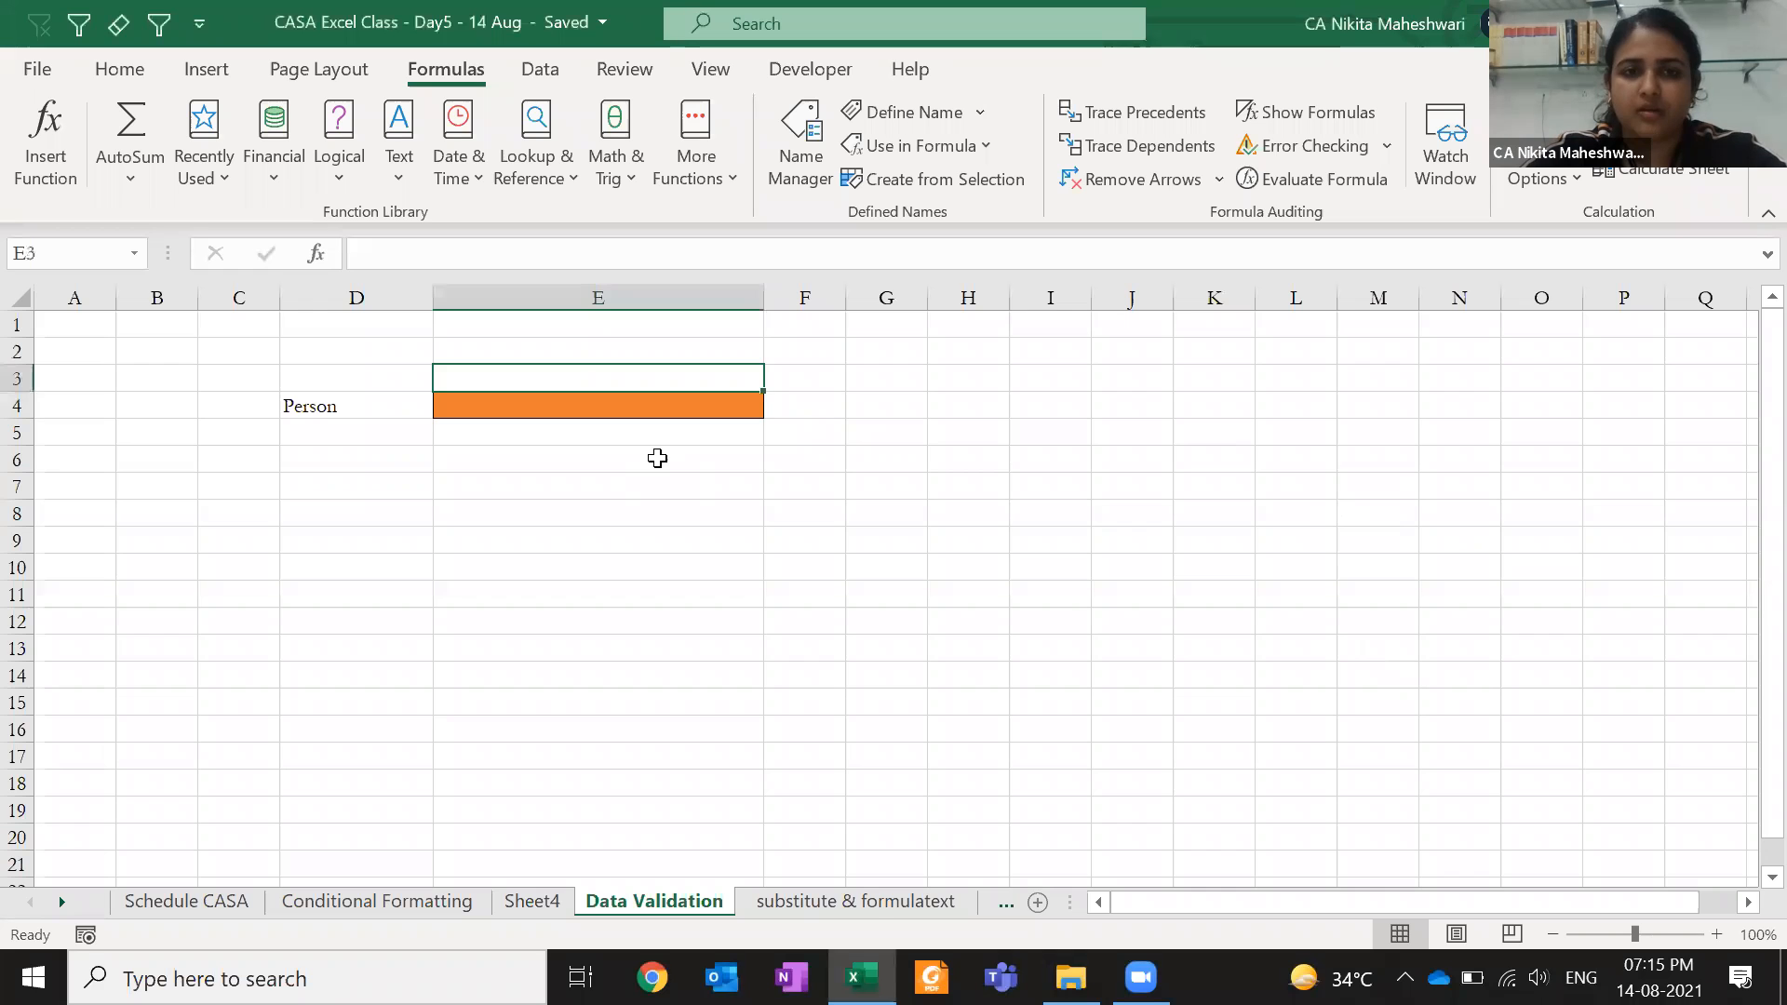
key("alt+3")
key("Left")
key("alt+3")
key("Right")
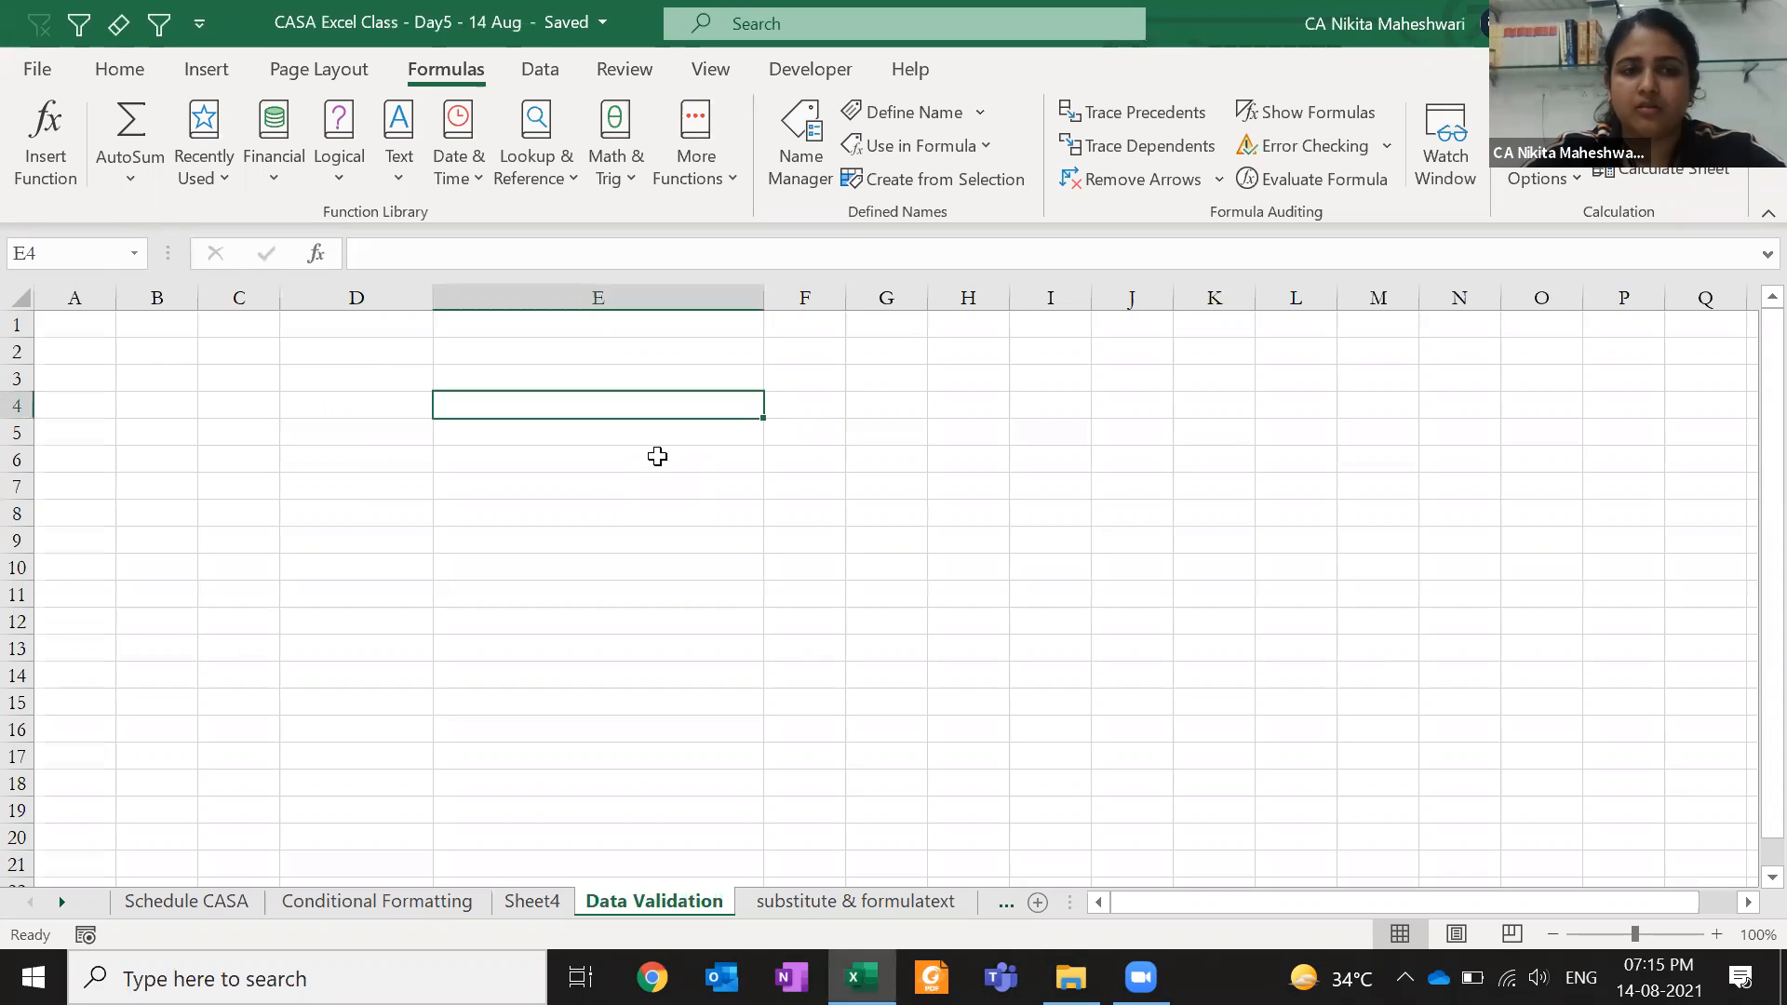
key("Left")
key("ctrl+space")
key("ctrl+minus")
key("ctrl+minus")
key("ctrl+z")
key("ctrl+z")
key("ctrl+z")
key("ctrl+z")
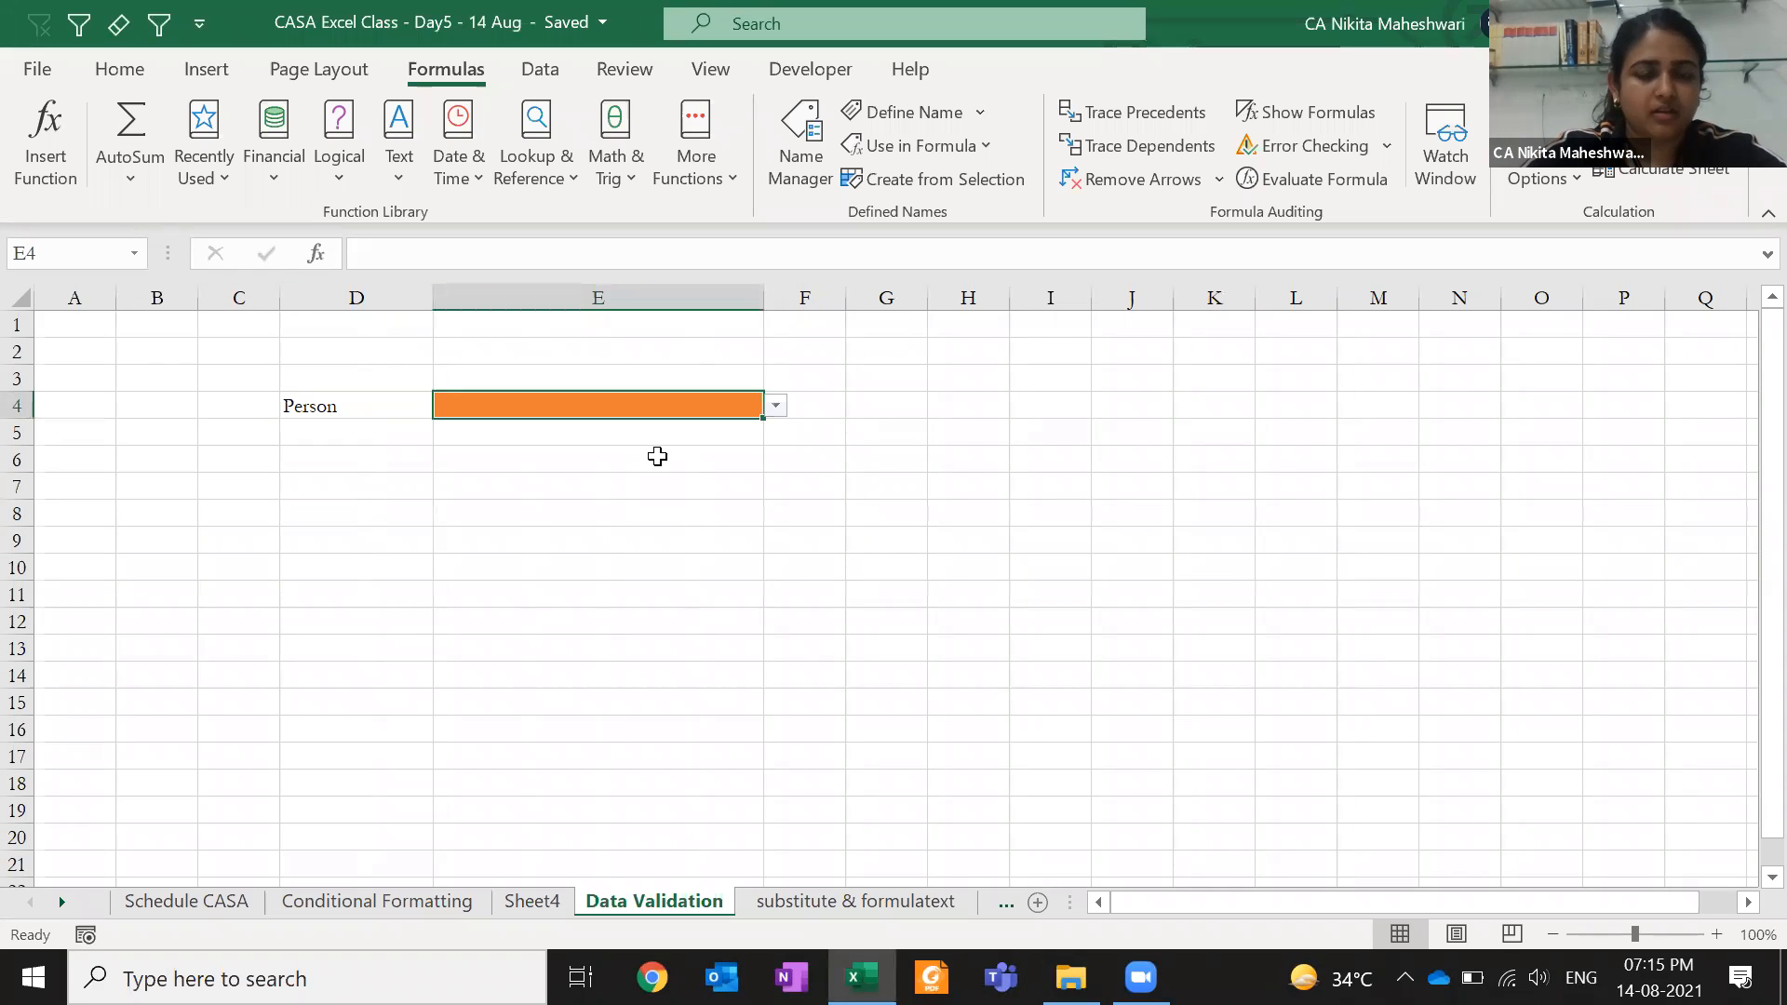
key("ctrl+z")
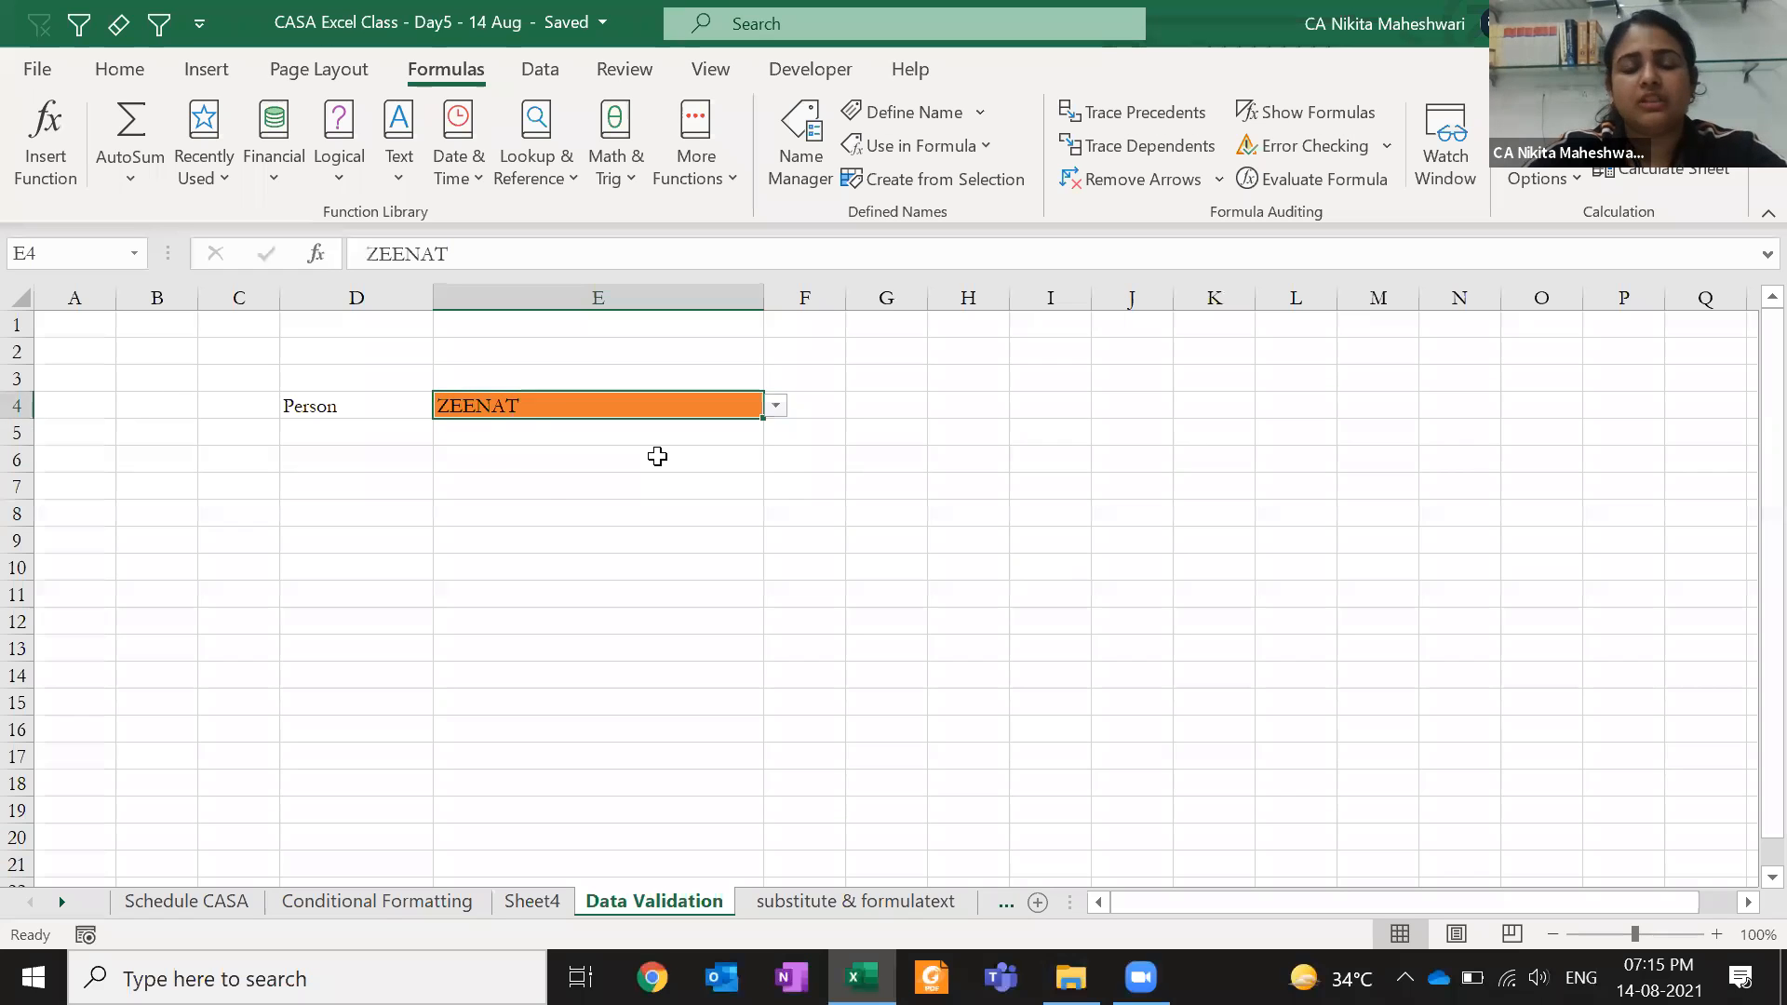
- Choose a different salesperson for E4 from its dropdown with Alt+Down
key("alt+Down")
key("Page_Up")
key("Page_Up")
key("Page_Up")
key("Page_Up")
key("Down")
key("Down")
key("Down")
key("Down")
key("Down")
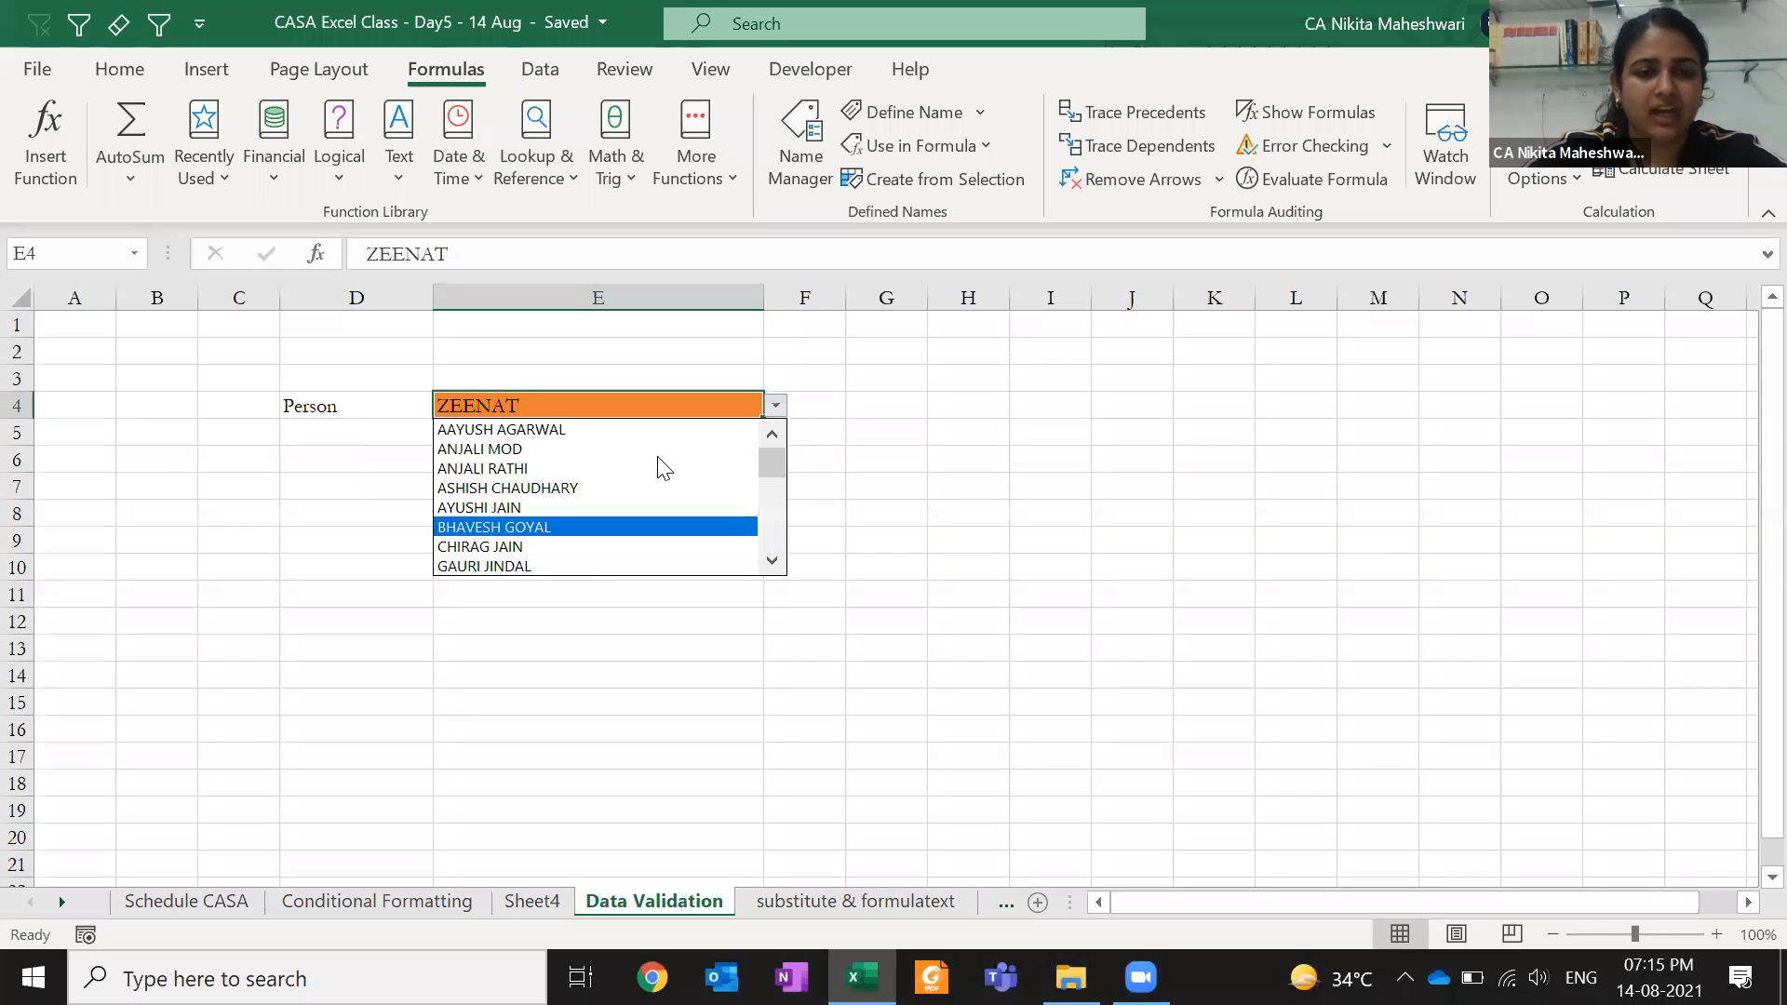
key("Down")
key("Down")
key("Down")
key("Down")
key("Down")
key("Down")
key("Down")
key("Down")
key("Down")
key("Down")
key("Down")
key("Return")
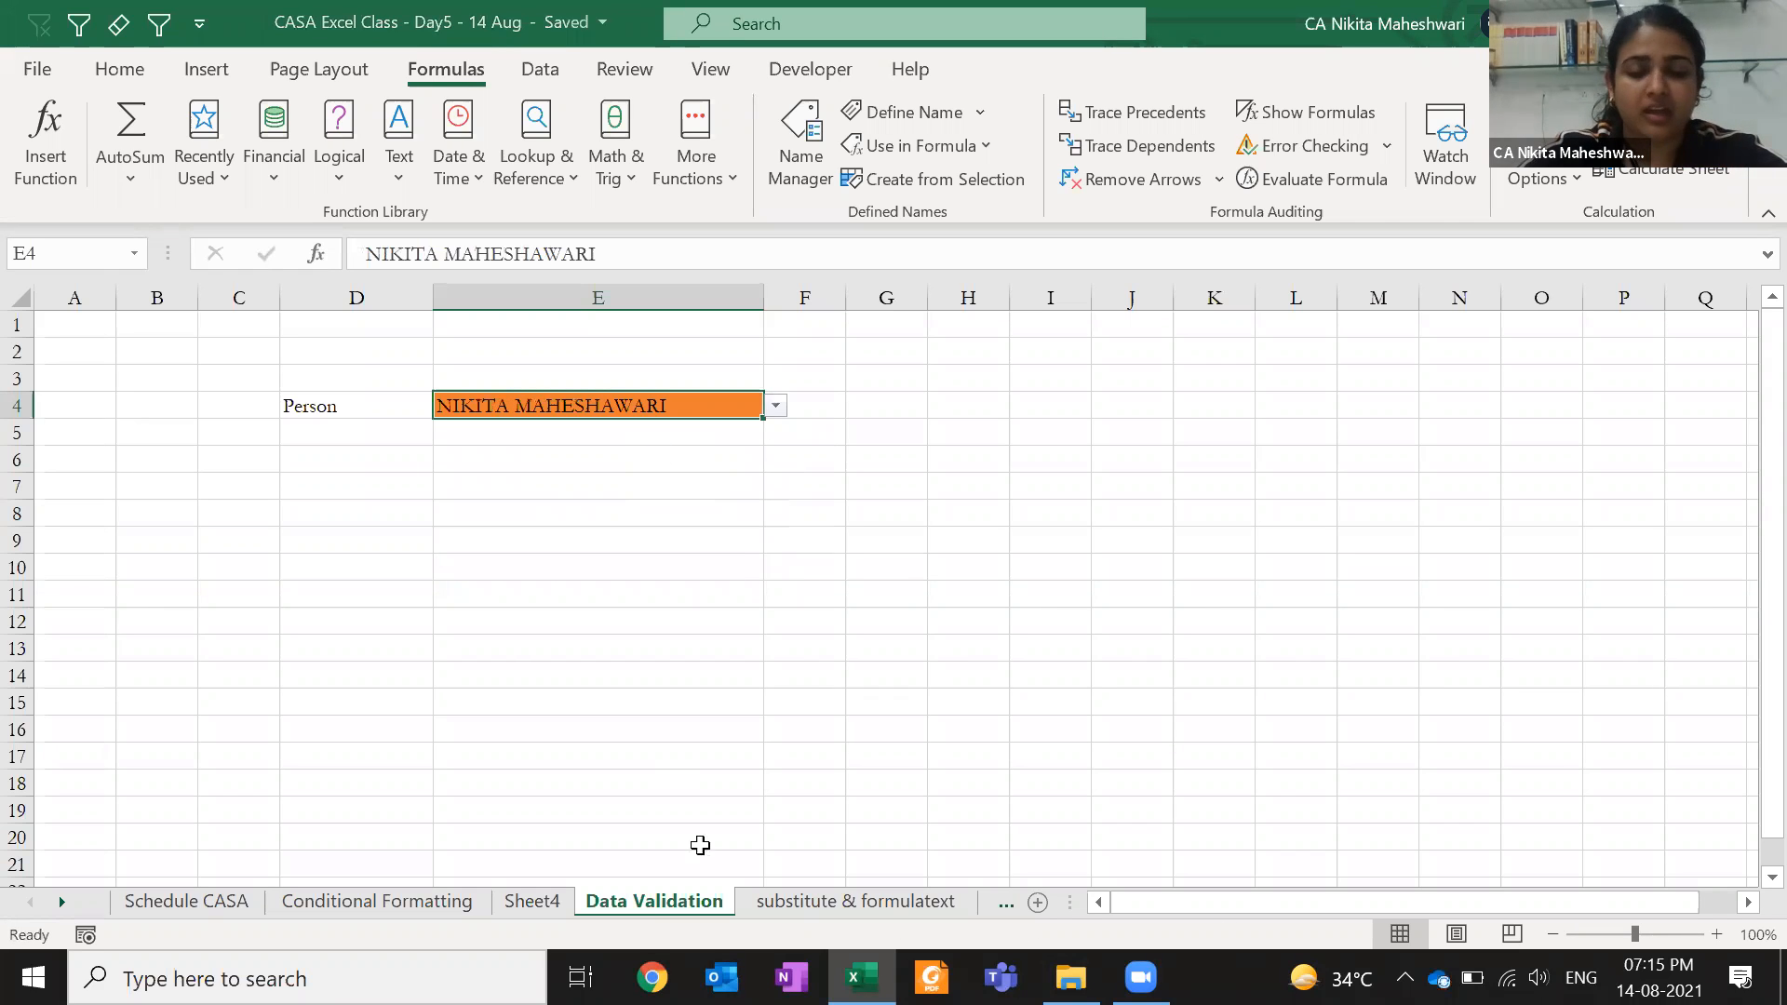
- On the Conditional Formatting sheet, enter 50 and 40 in O6:P6
left_click(818, 901)
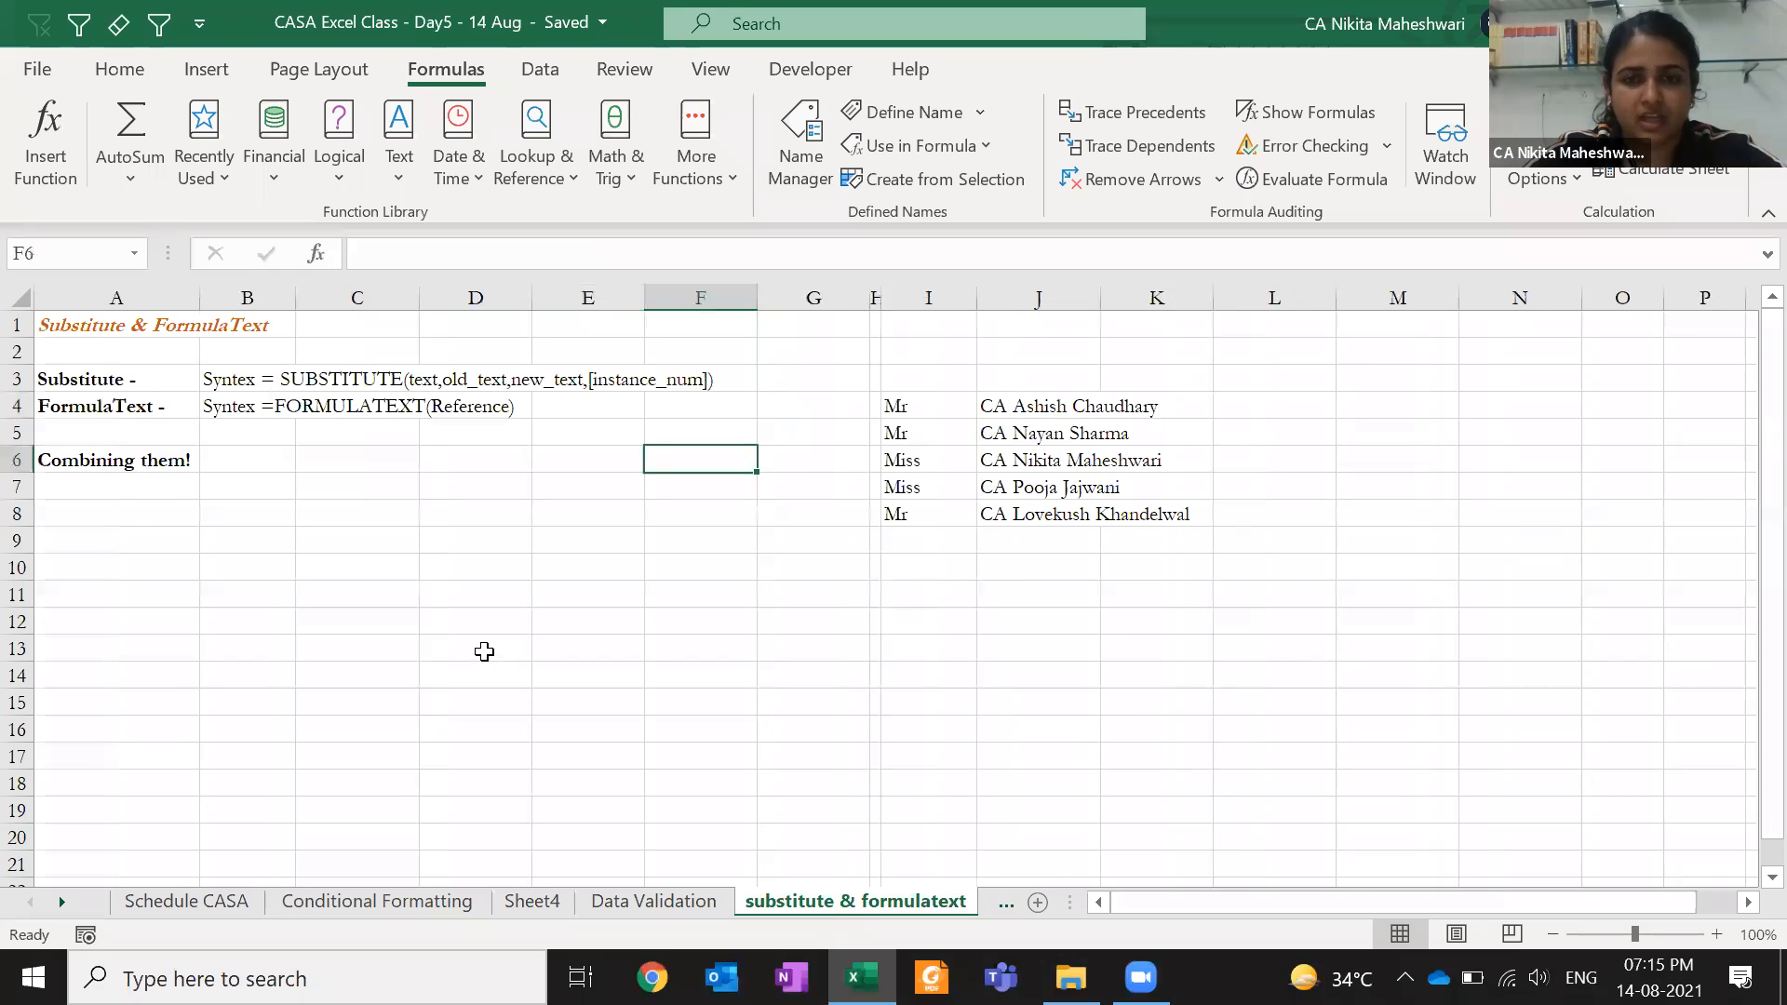
left_click(451, 903)
left_click(567, 594)
key("ctrl+Up")
key("Down")
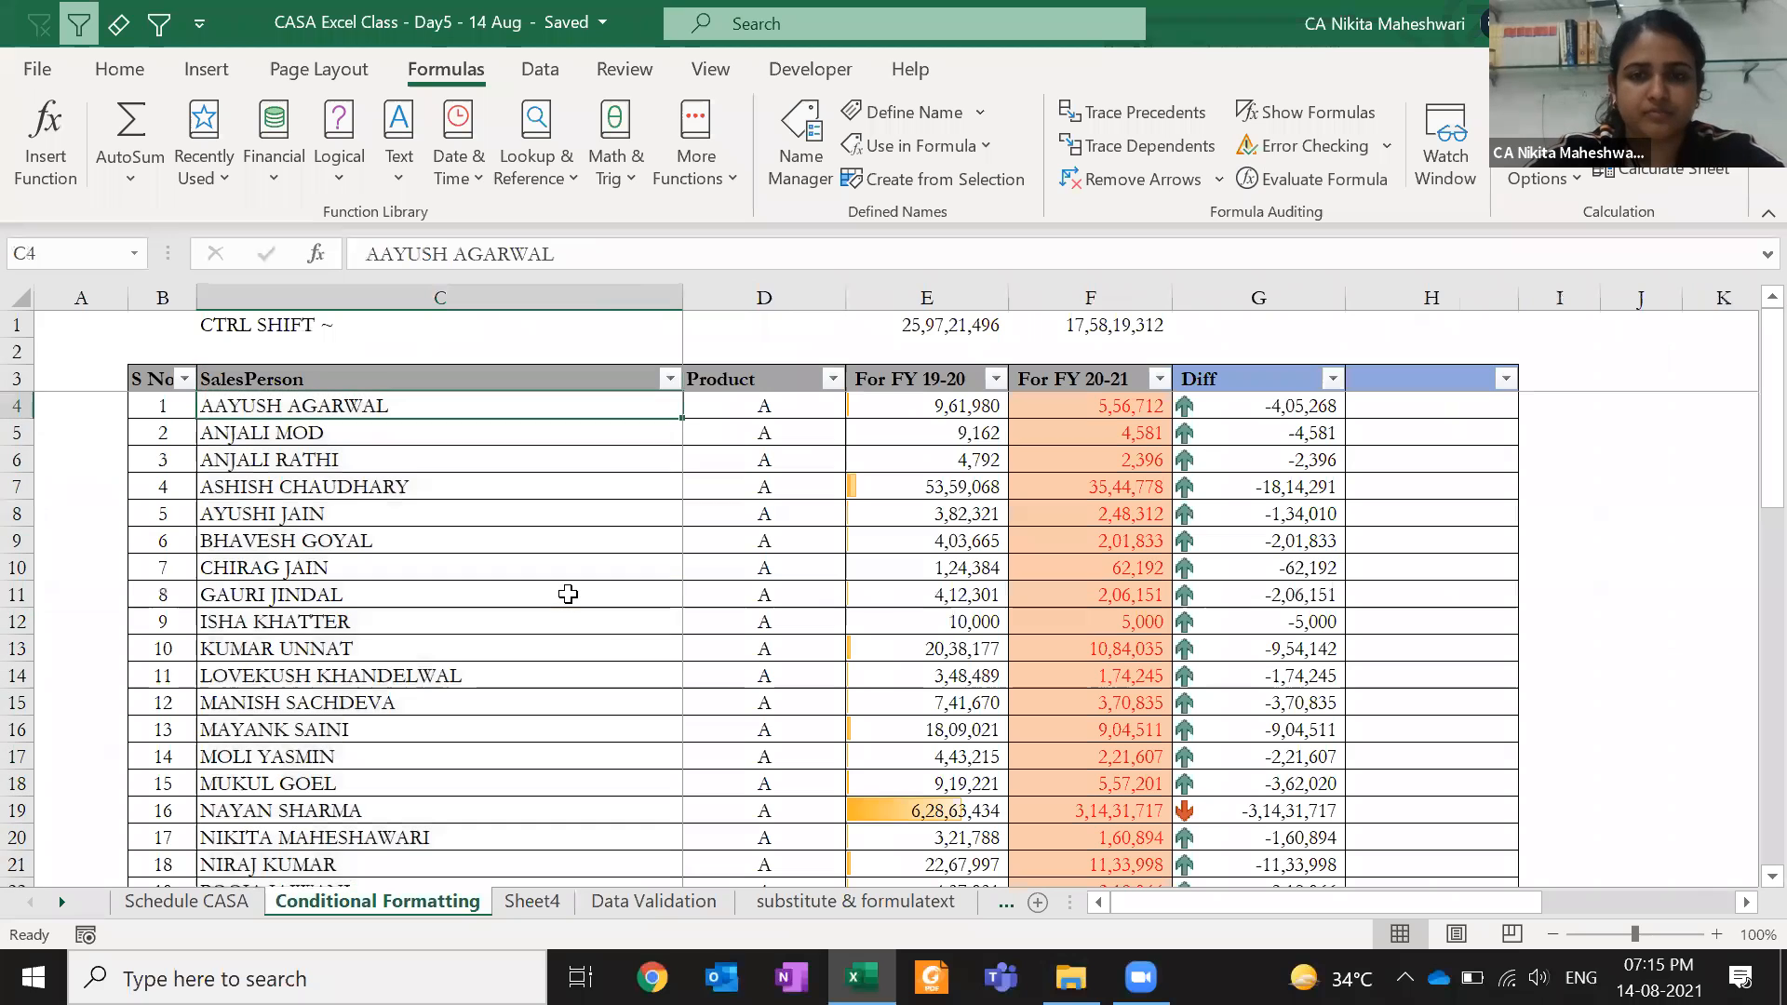
key("Right")
key("Right")
key("Right")
key("Right")
key("Right")
key("Right")
key("Right")
key("Right")
key("Right")
key("Right")
key("Right")
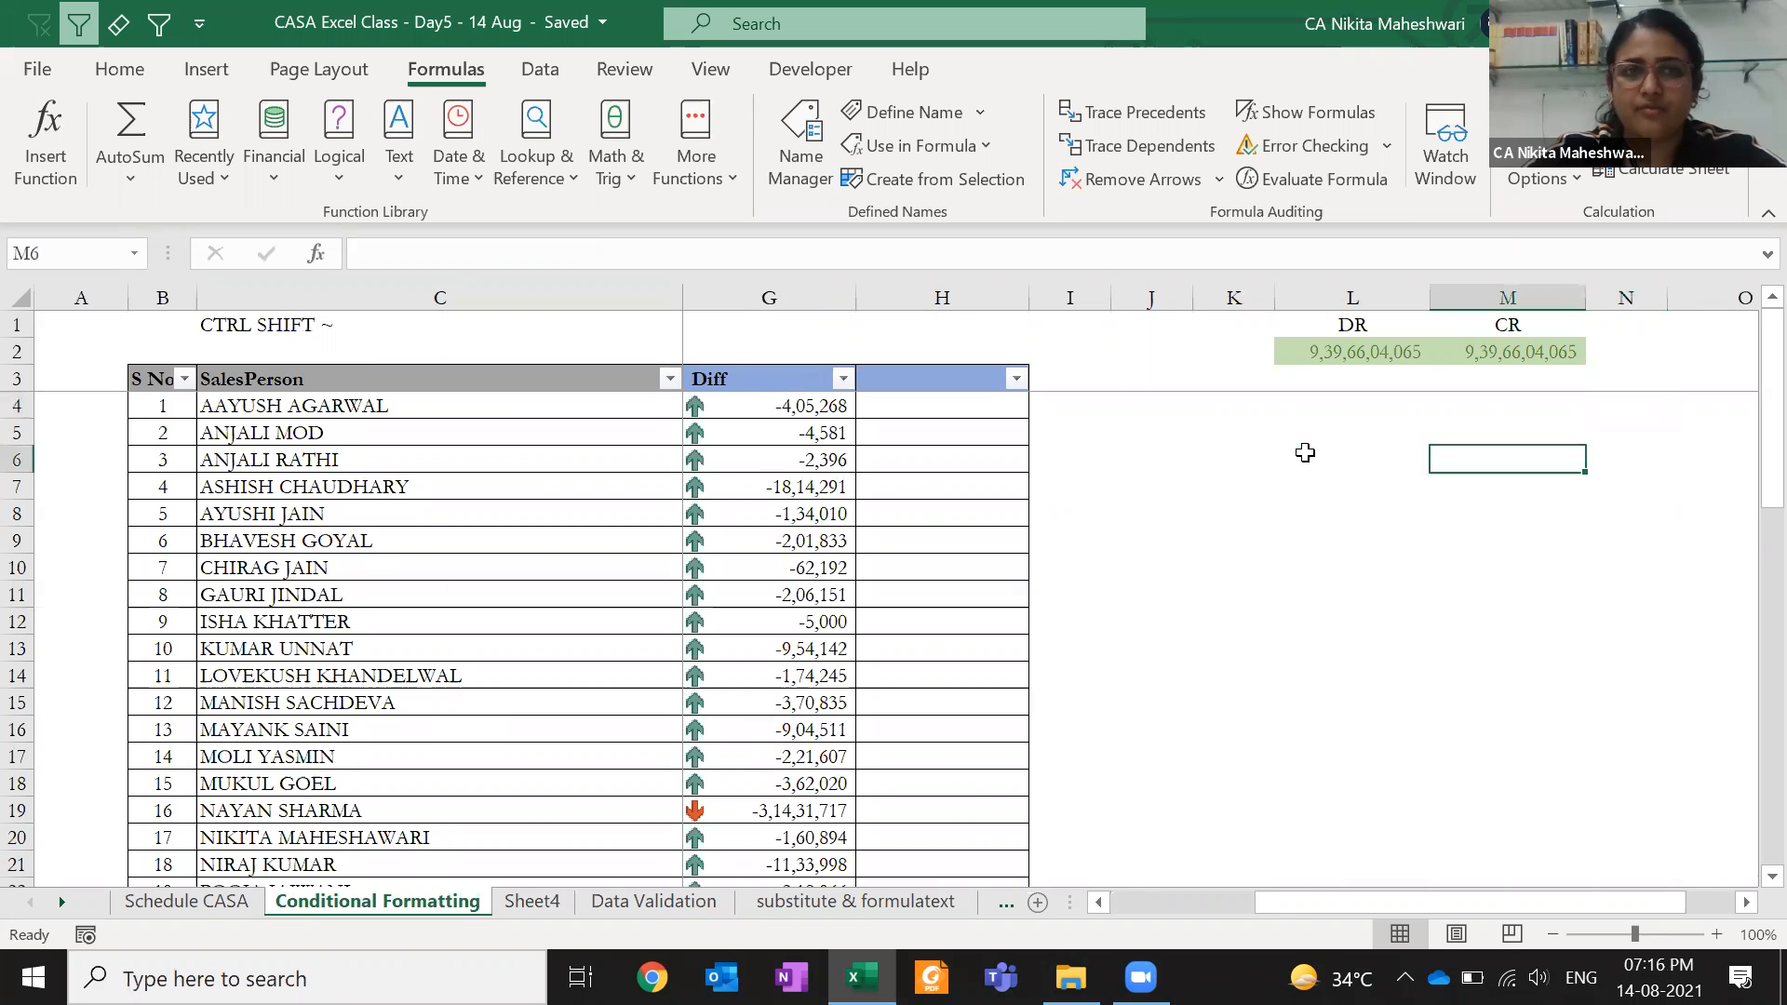
scroll(1305, 452, "right", 1)
left_click(1327, 451)
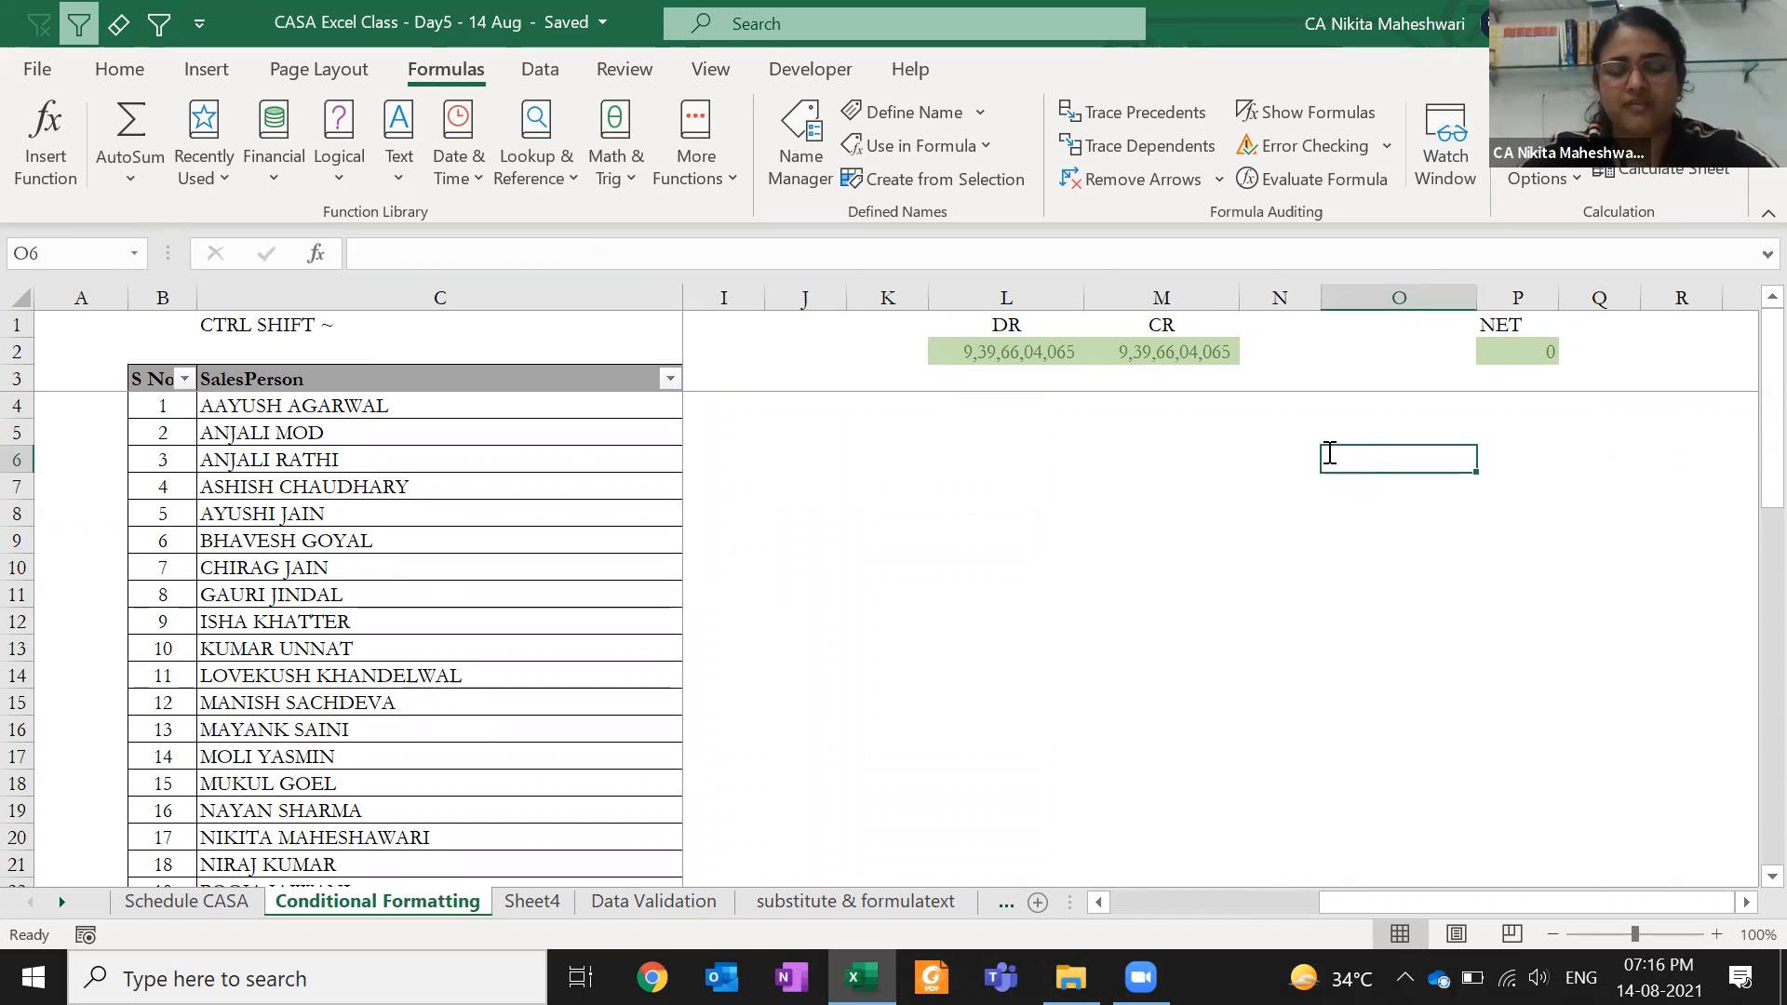
type("50")
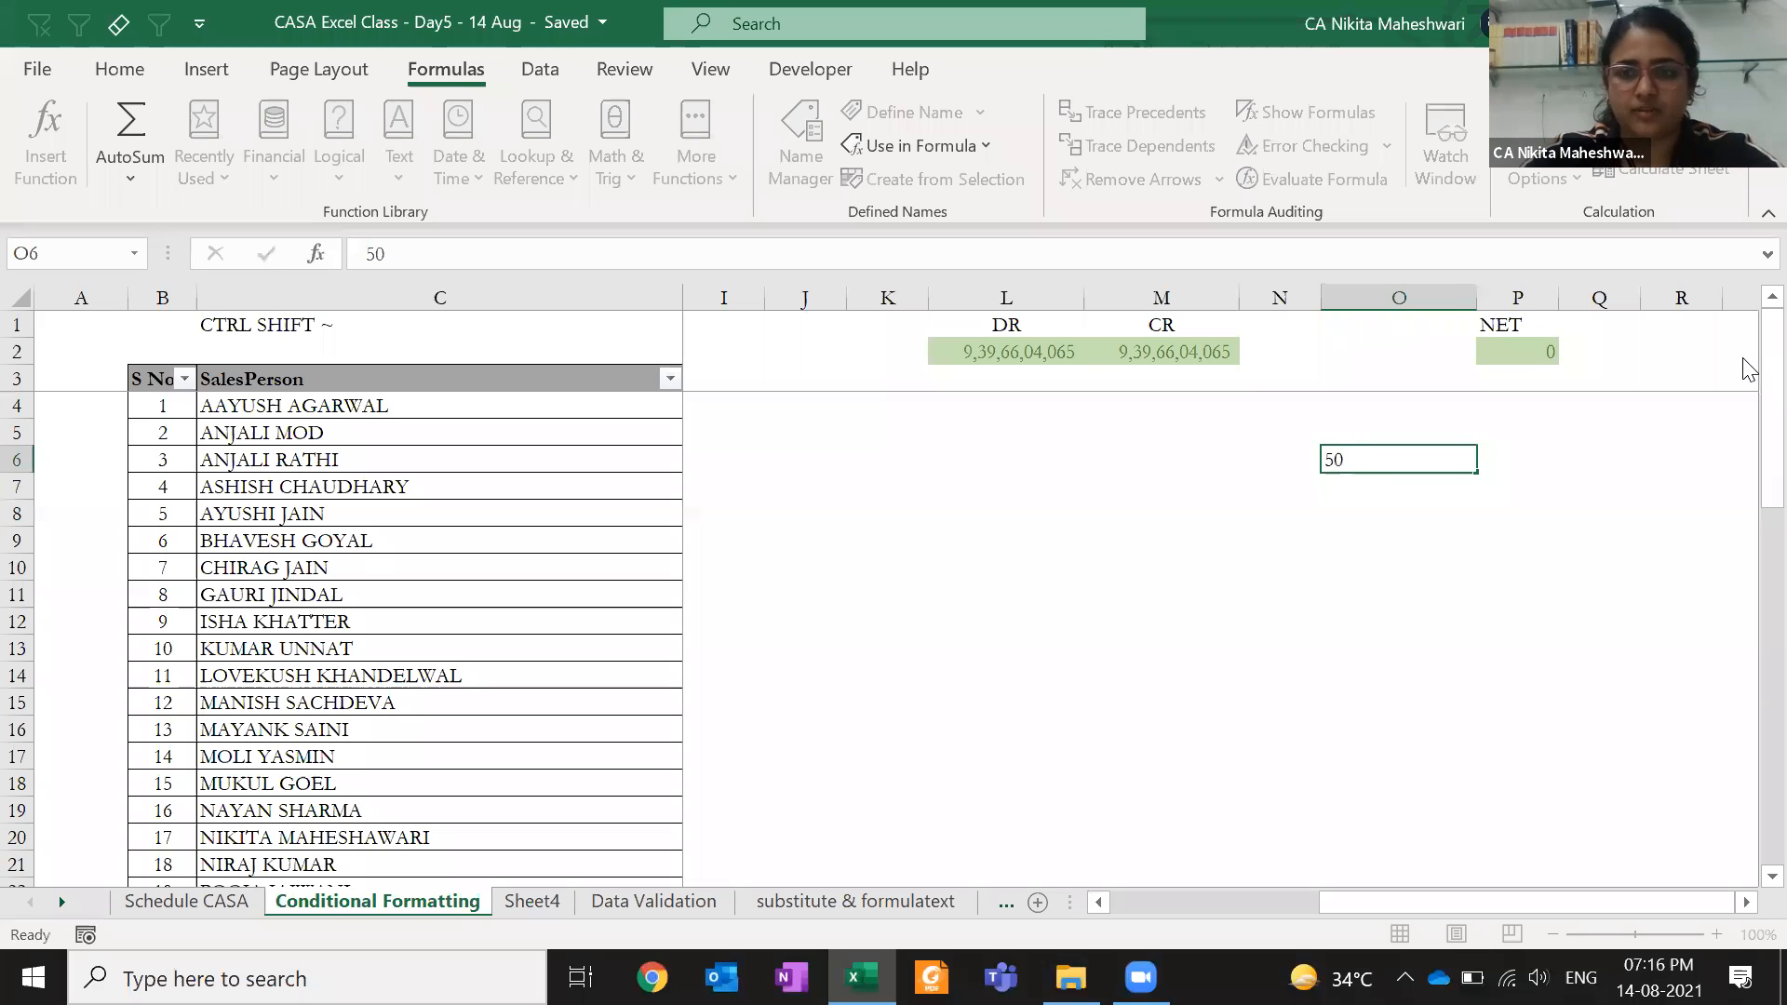
key("Tab")
type("40")
key("Return")
- Add the headings Sub1 and Sub2 in O5:P5
key("Left")
key("Up")
key("Left")
key("Up")
key("Right")
type("Sub1")
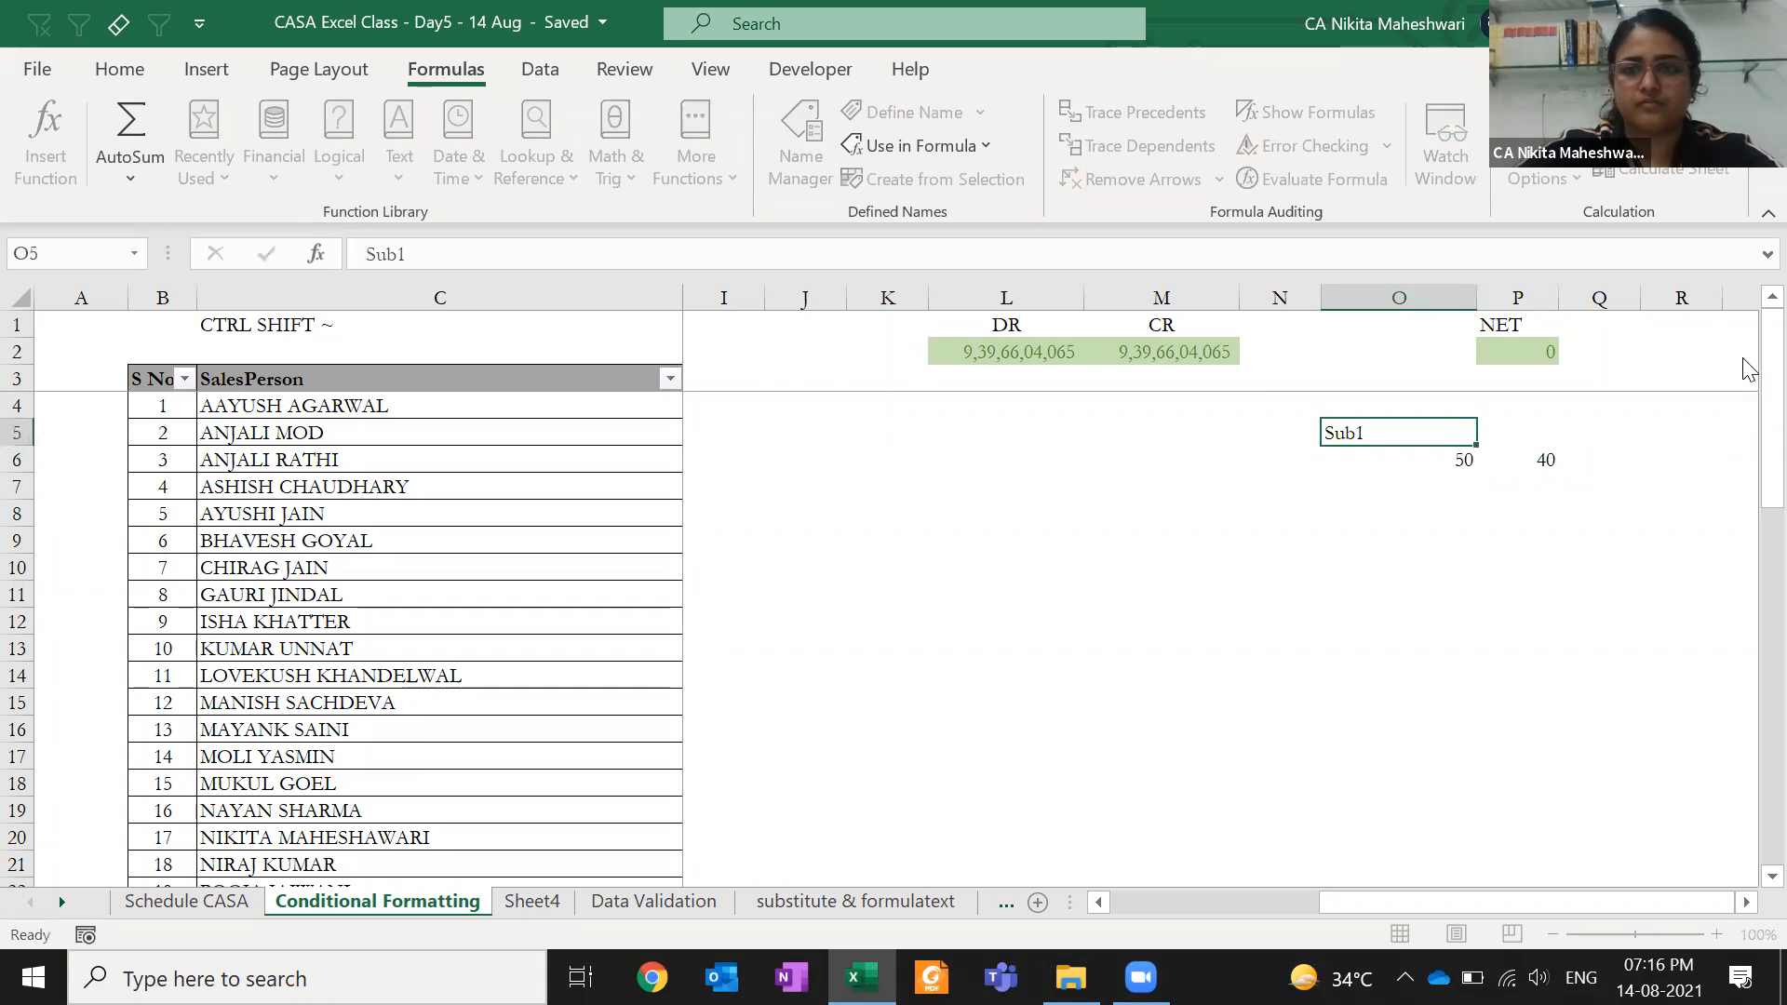
key("Tab")
type("Sub2")
key("Return")
key("Return")
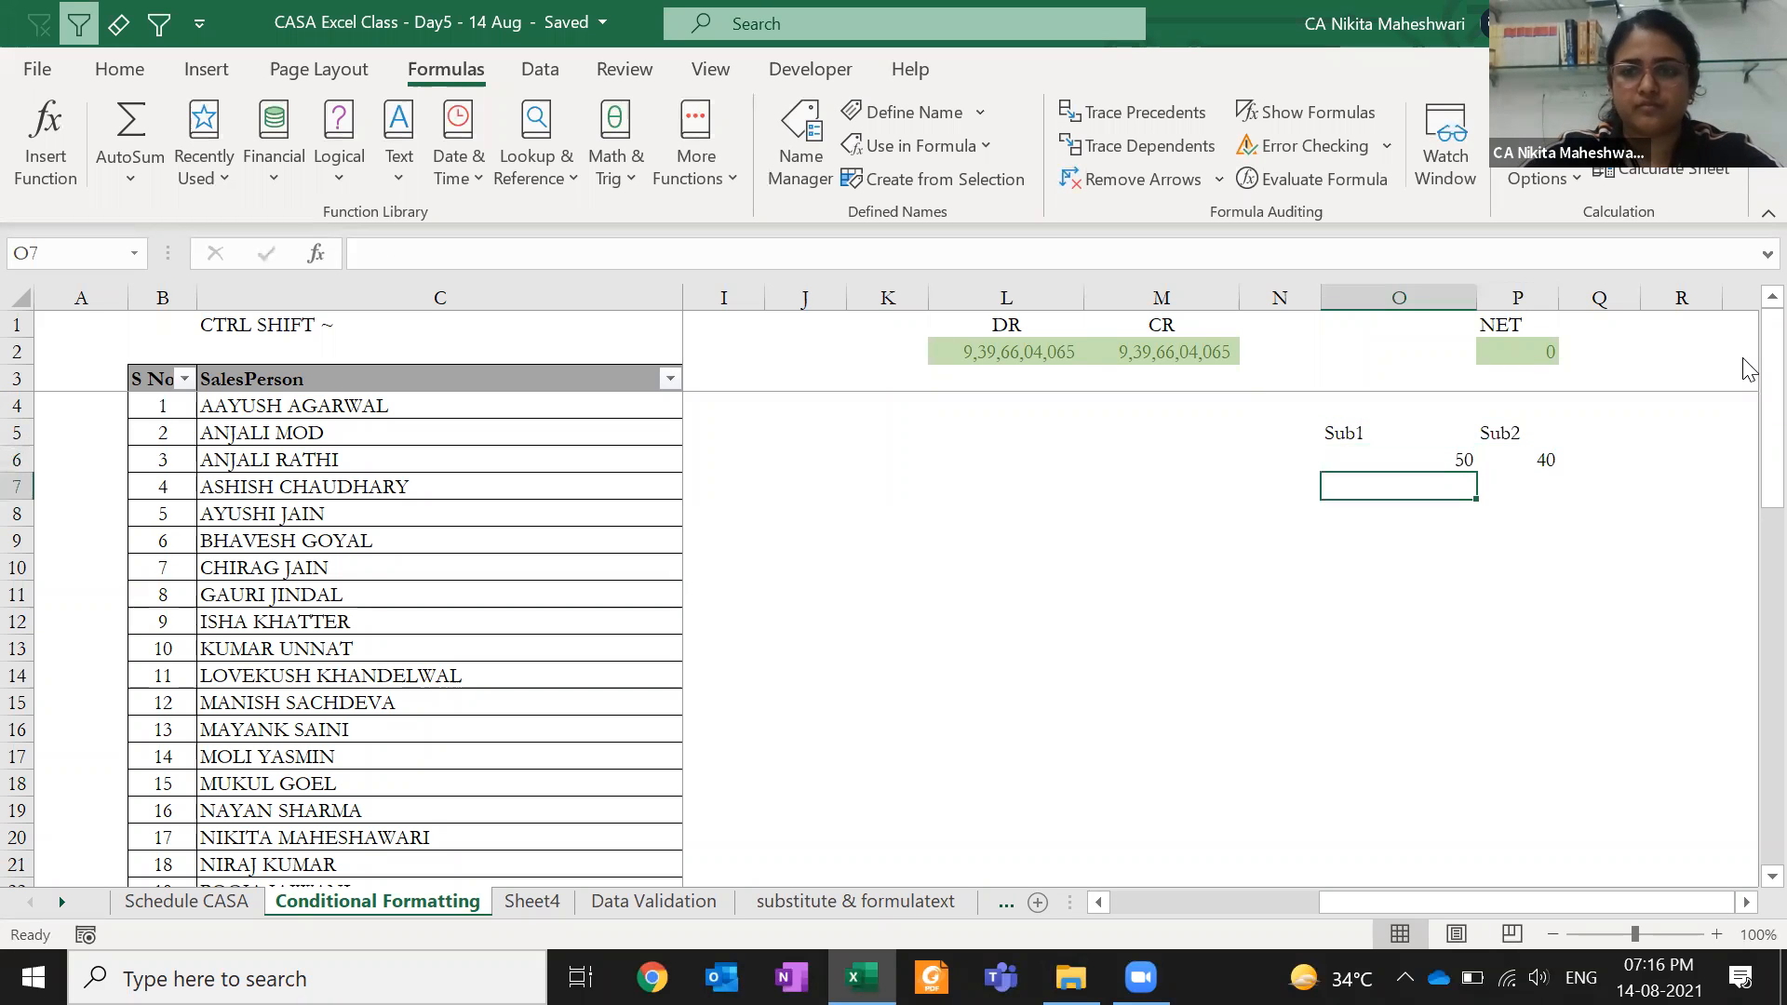
- Enter the second marks row as 78 and 30 in O7:P7
type("48")
key("Tab")
key("Up")
key("Down")
key("Left")
key("Right")
key("Left")
type("78")
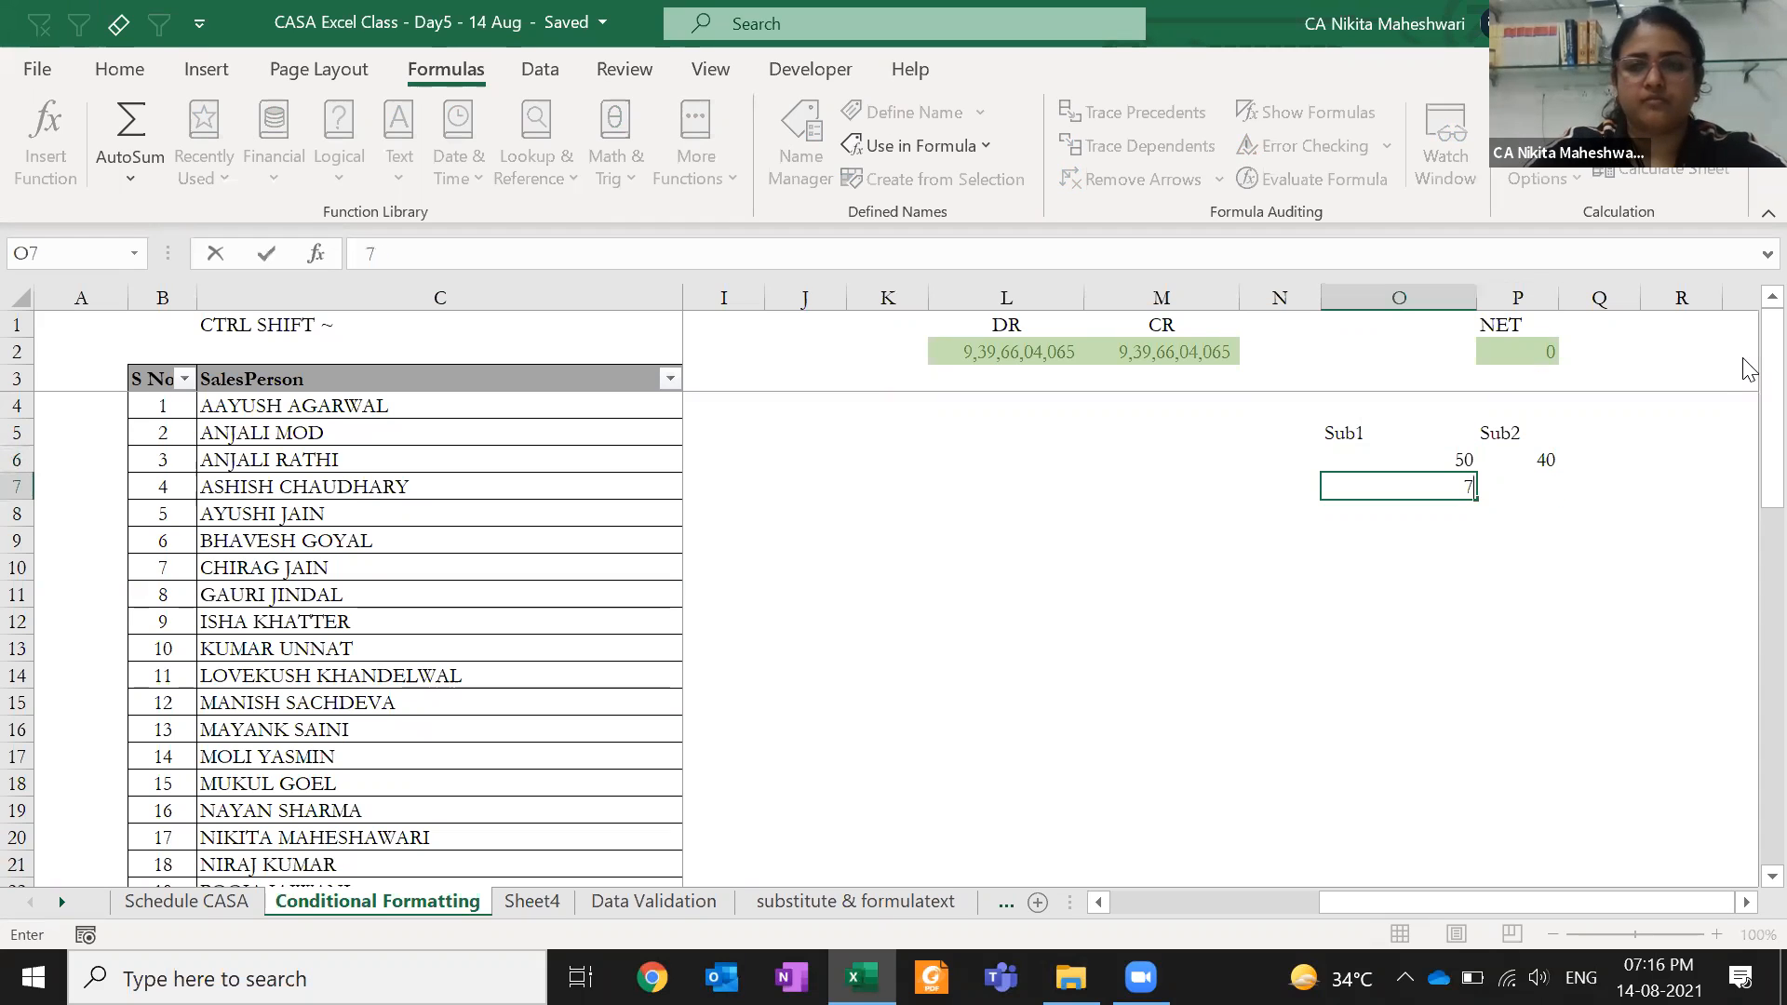
key("Tab")
type("30")
key("ctrl+Return")
- Change the Sub2 mark in P6 from 40 to 60
key("Left")
key("Up")
key("Right")
key("Right")
key("Right")
key("Right")
key("Left")
key("Left")
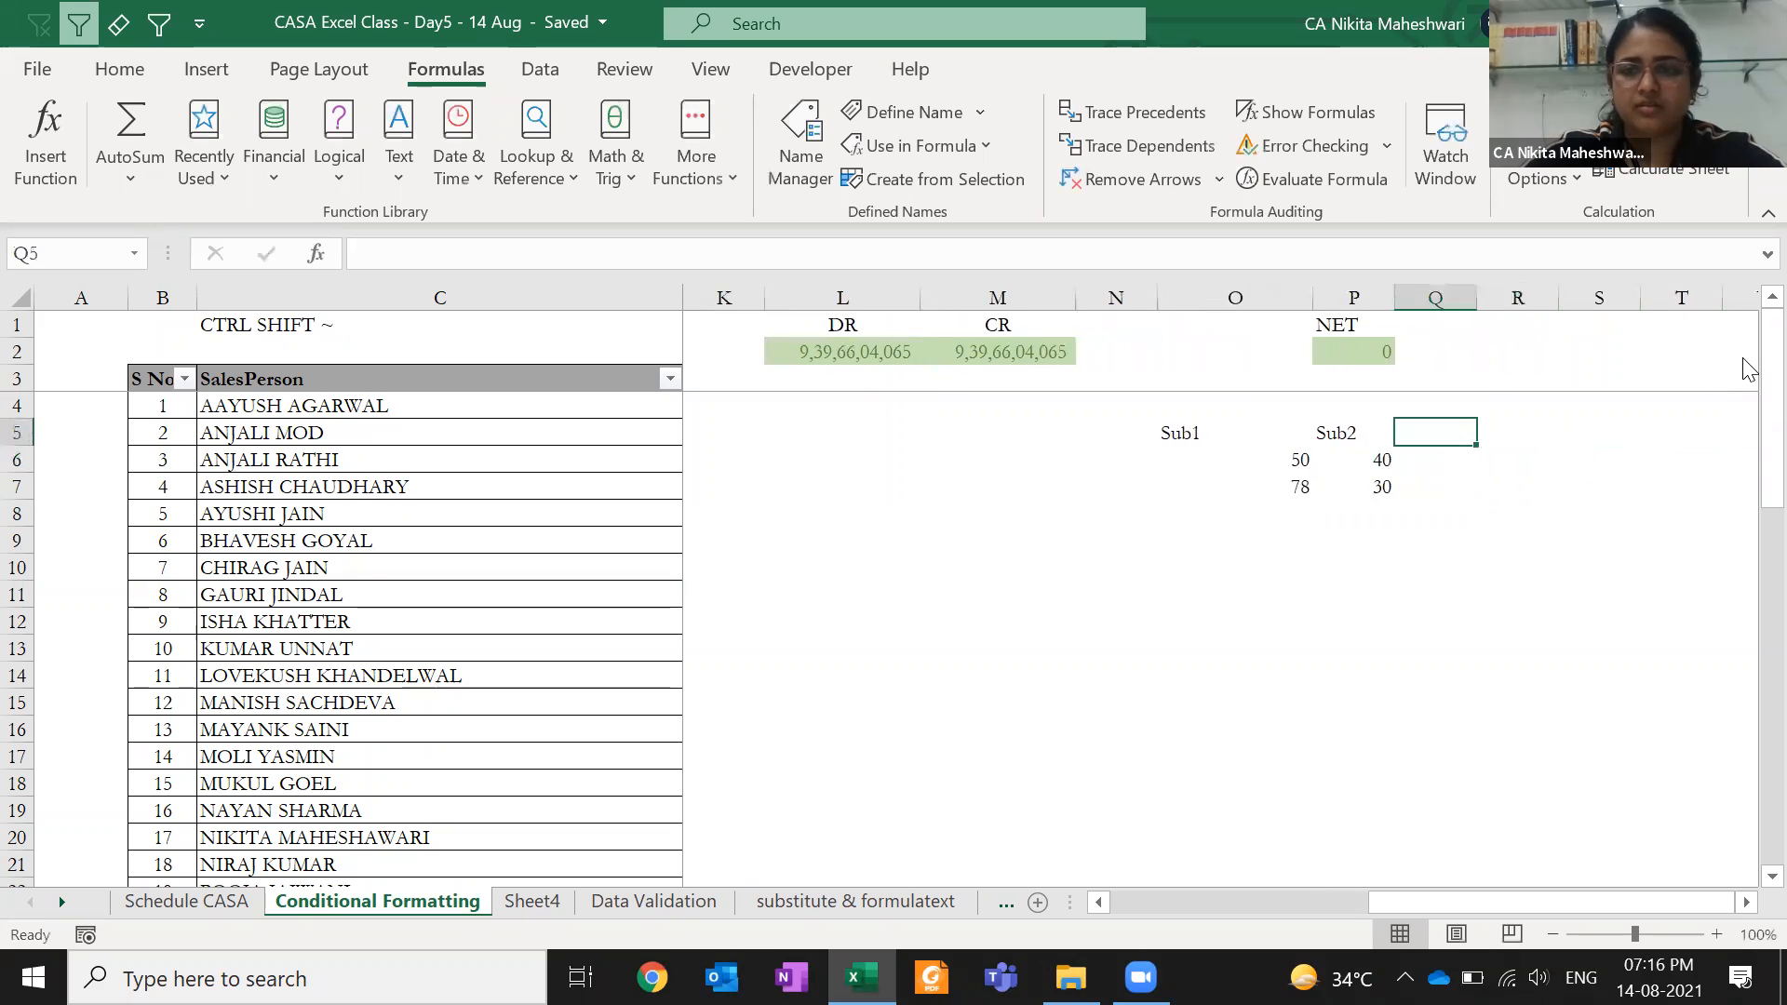
key("Down")
key("Left")
type("60")
key("Return")
key("Up")
key("Up")
key("Right")
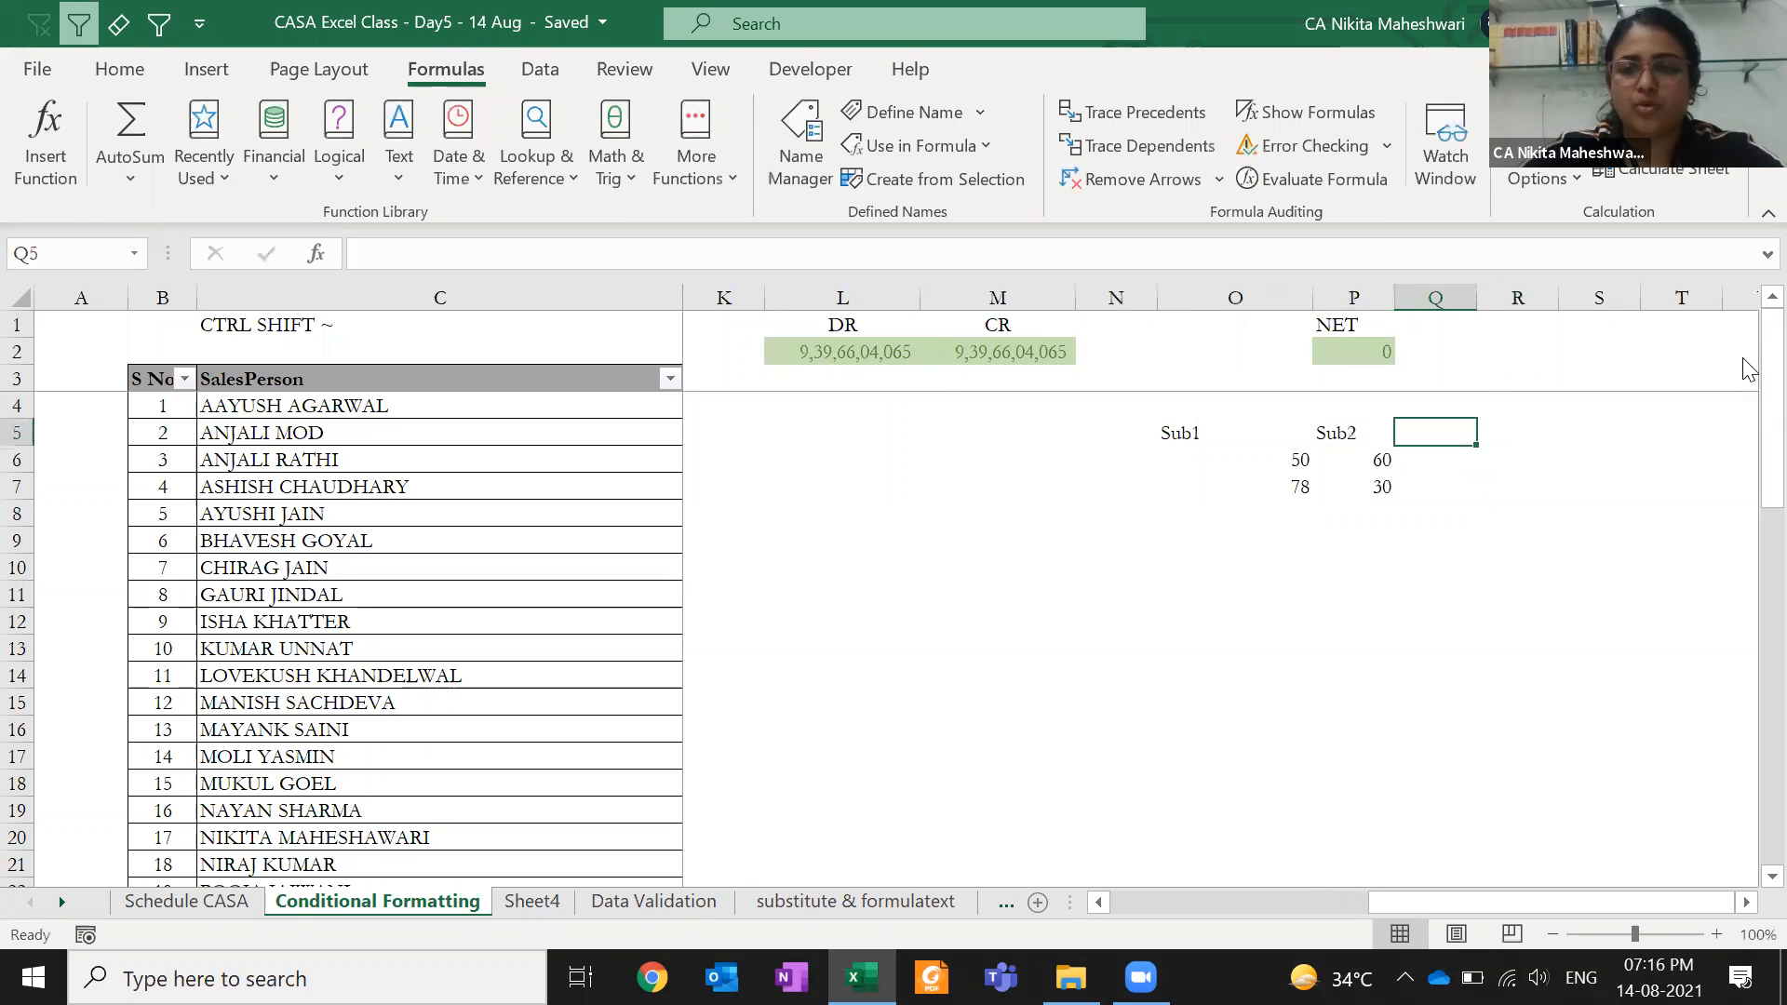
key("Right")
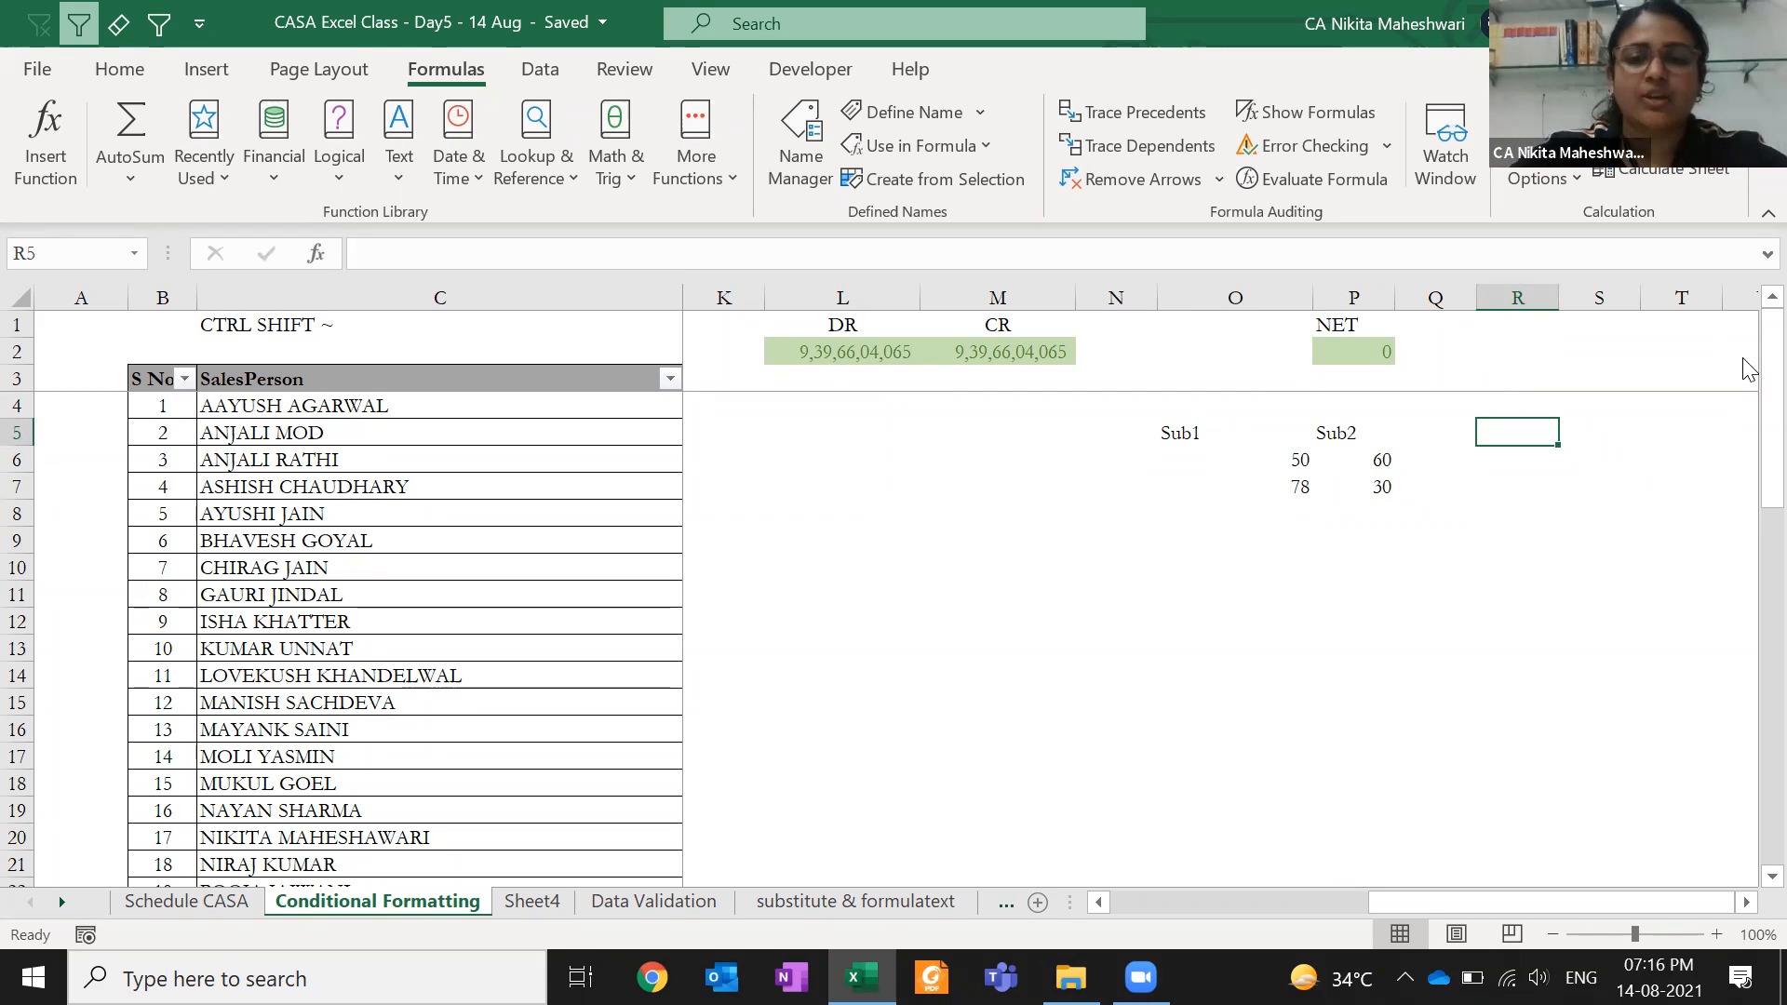
- Total the Sub1 and Sub2 marks with SUM in Q6 and fill it down to Q7
key("Down")
type("=IF(")
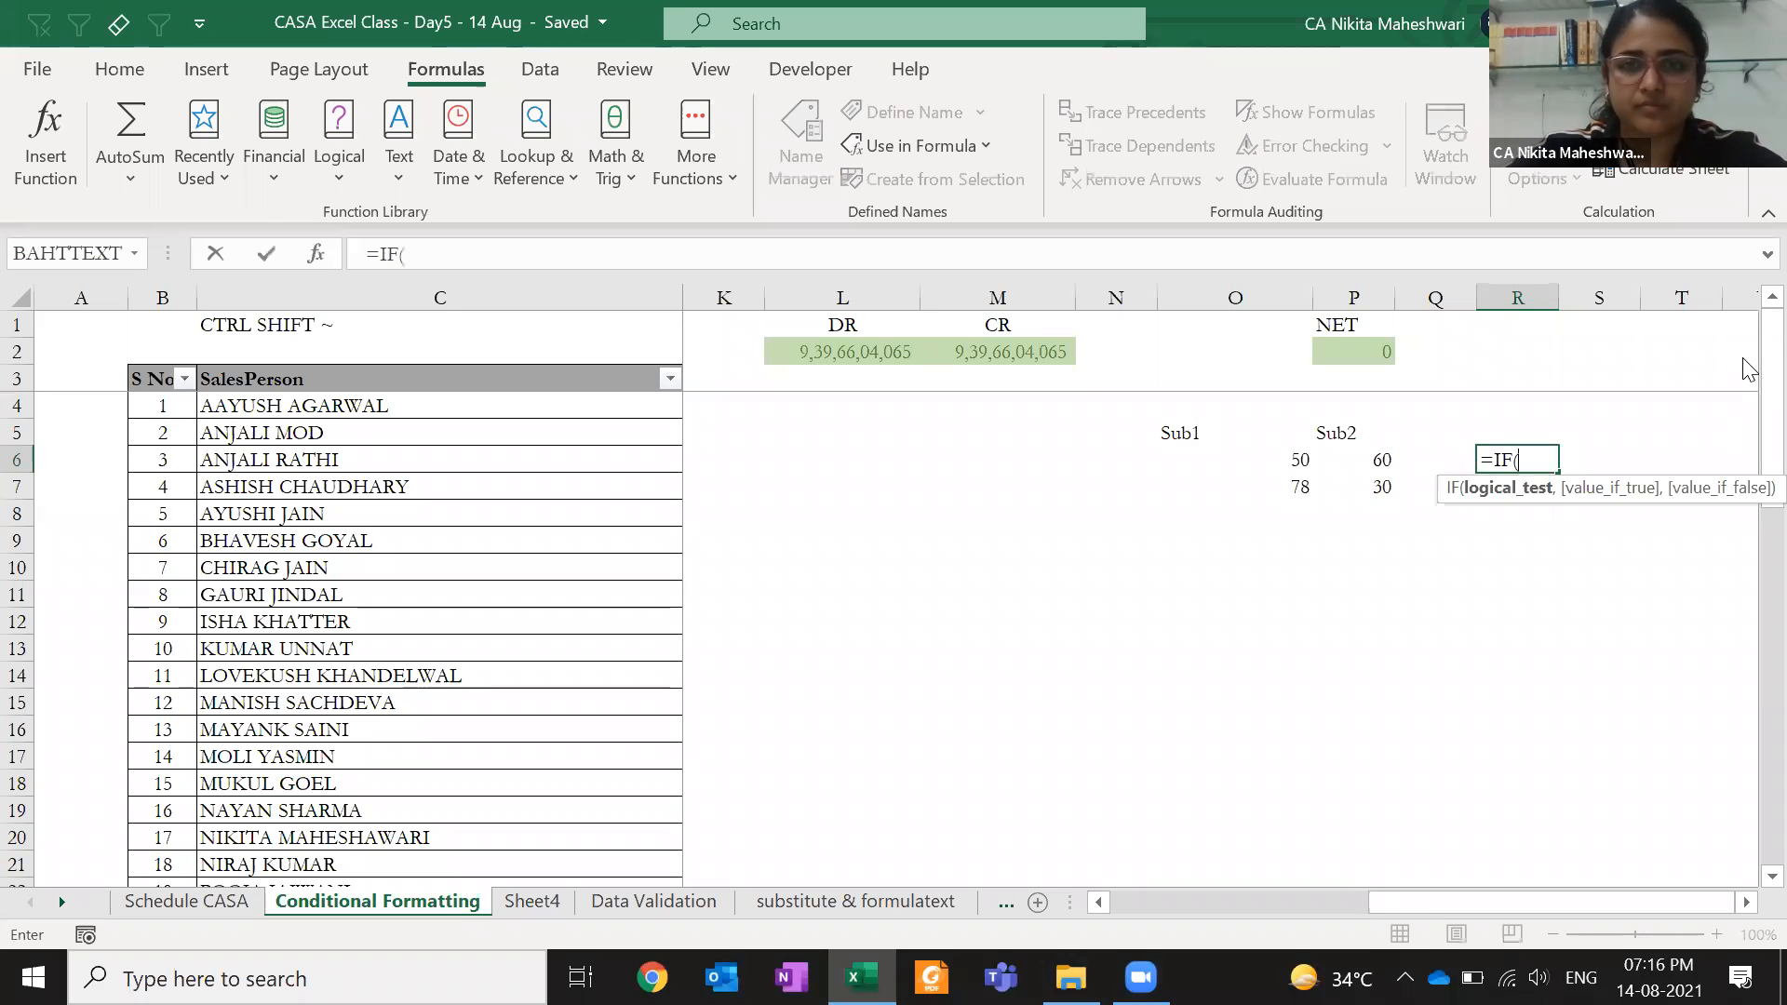
key("Left")
key("Left")
key("Left")
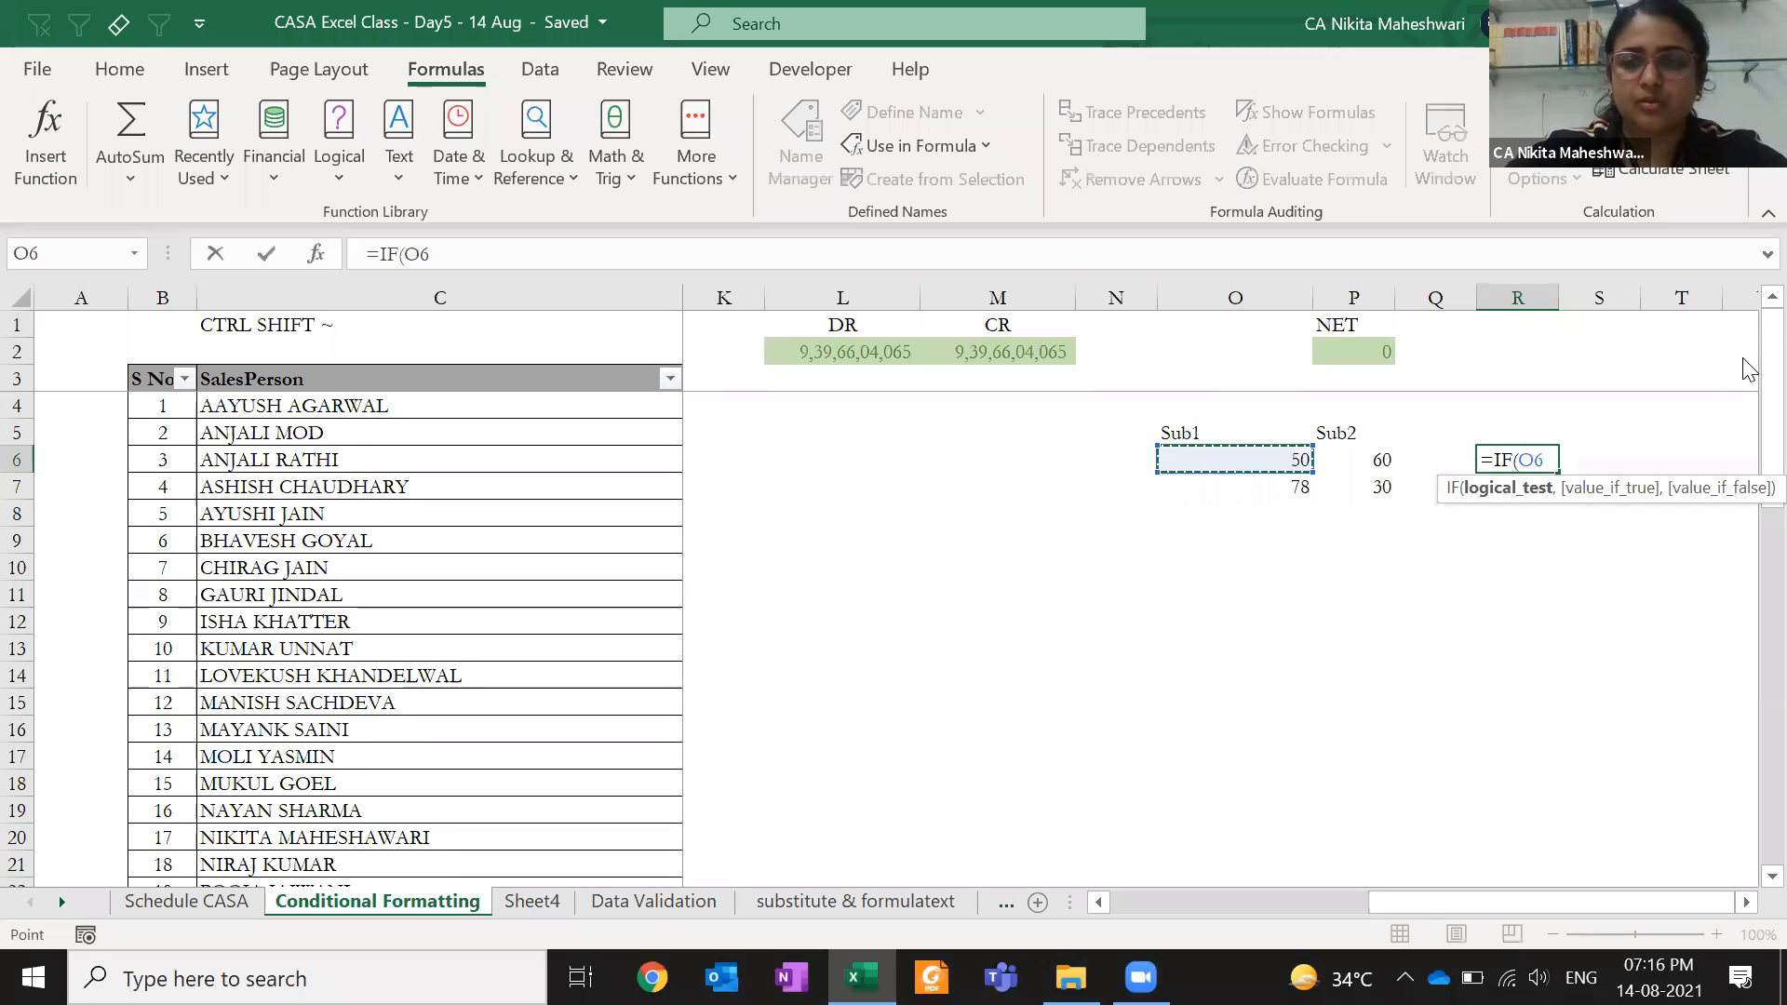
key("Escape")
key("Left")
type("=sum")
key("Tab")
key("Left")
key("Left")
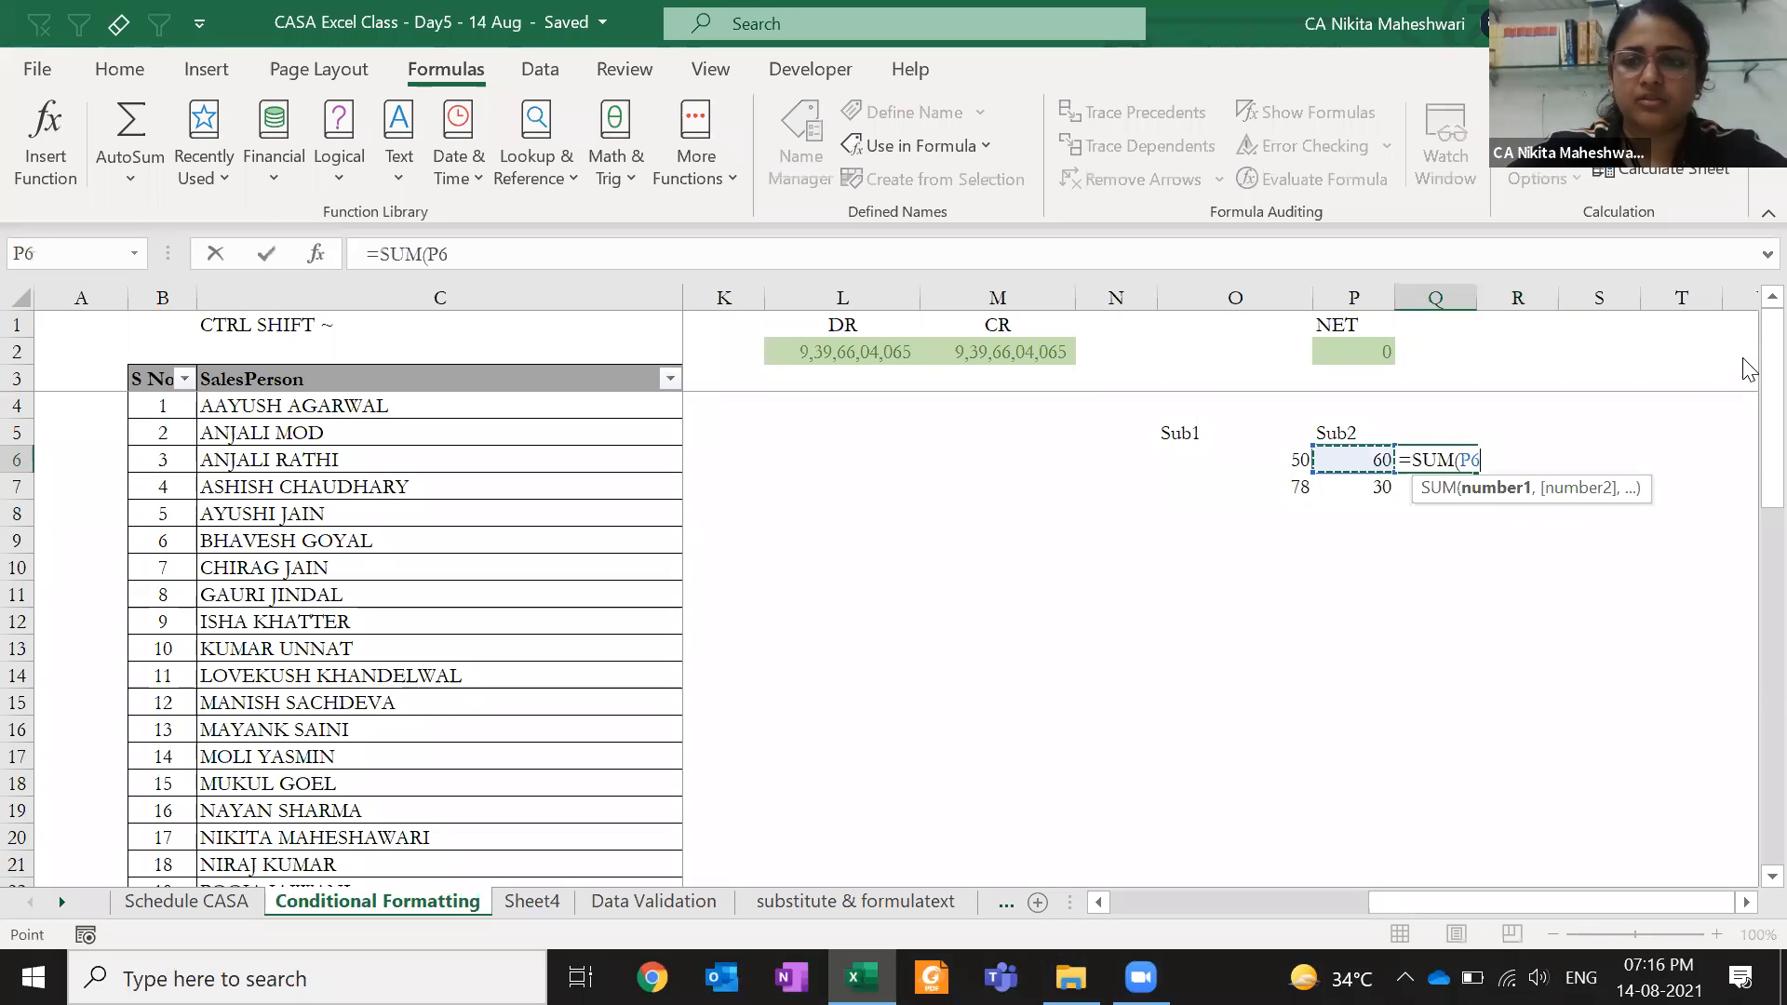
key("shift+Right")
key("ctrl+Return")
key("shift+Down")
key("ctrl+d")
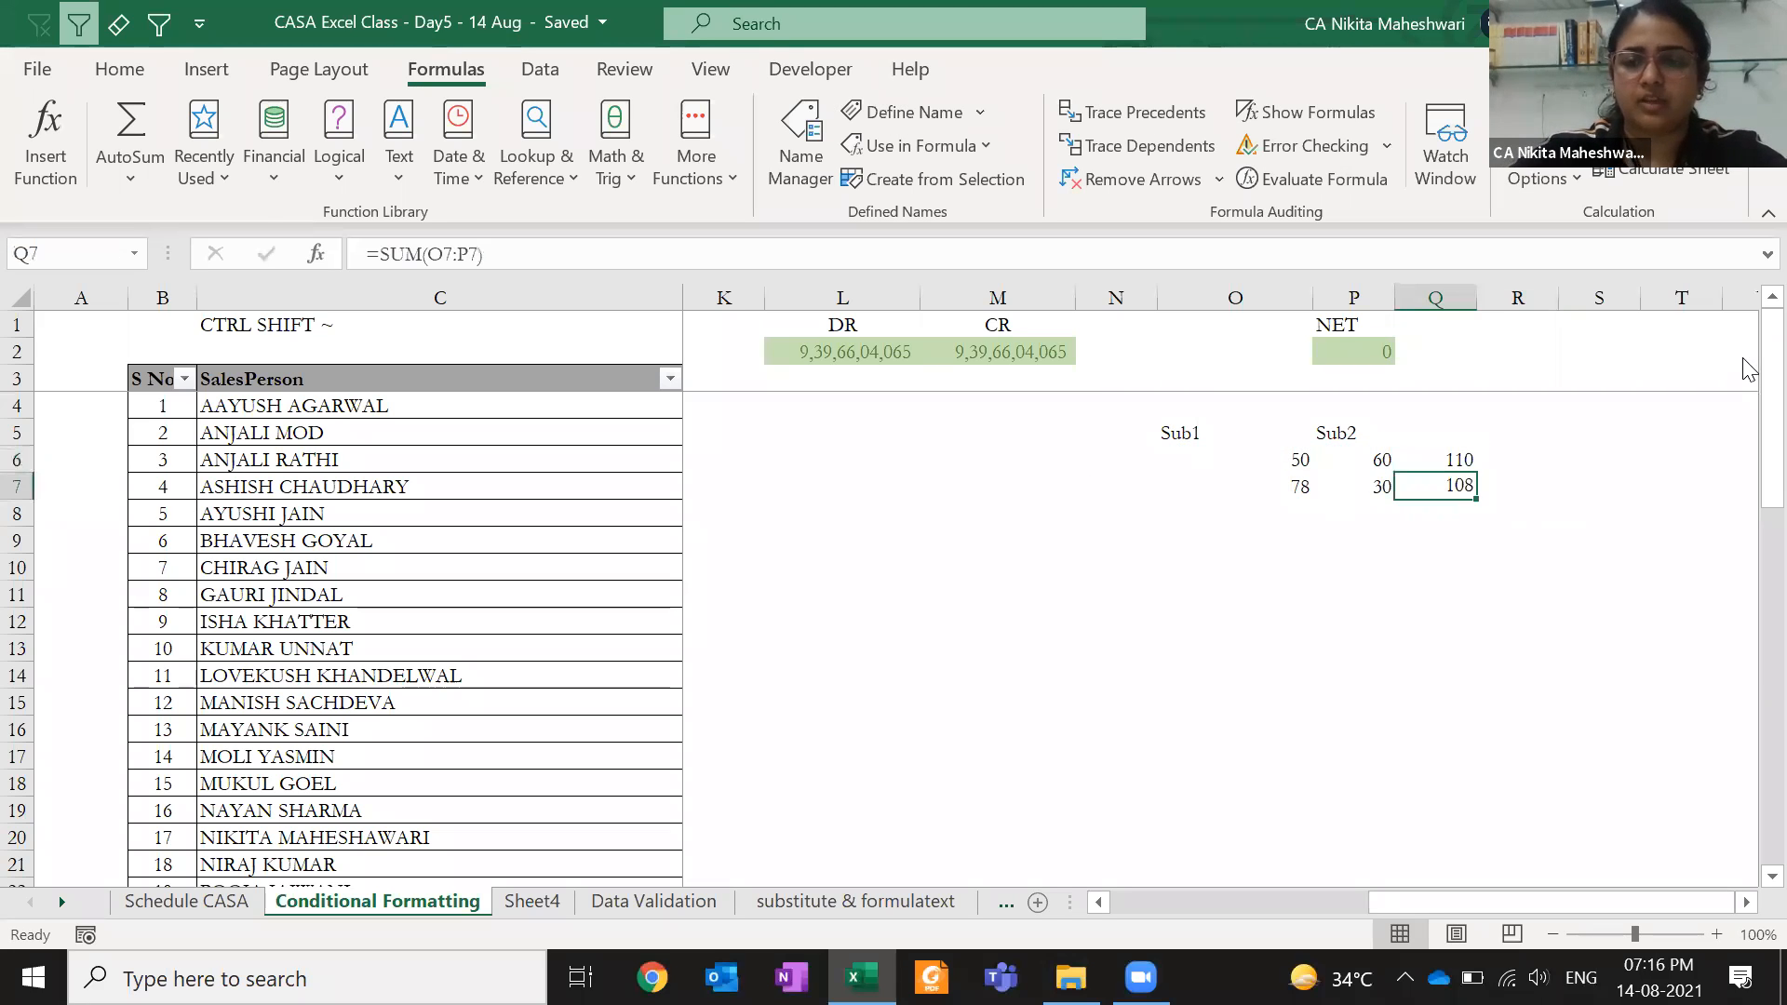
- Enter =IF(Q6>100,"Pass","Fail") in S6 and copy it into S7
key("Right")
key("Right")
type("=if(")
key("Left")
key("Left")
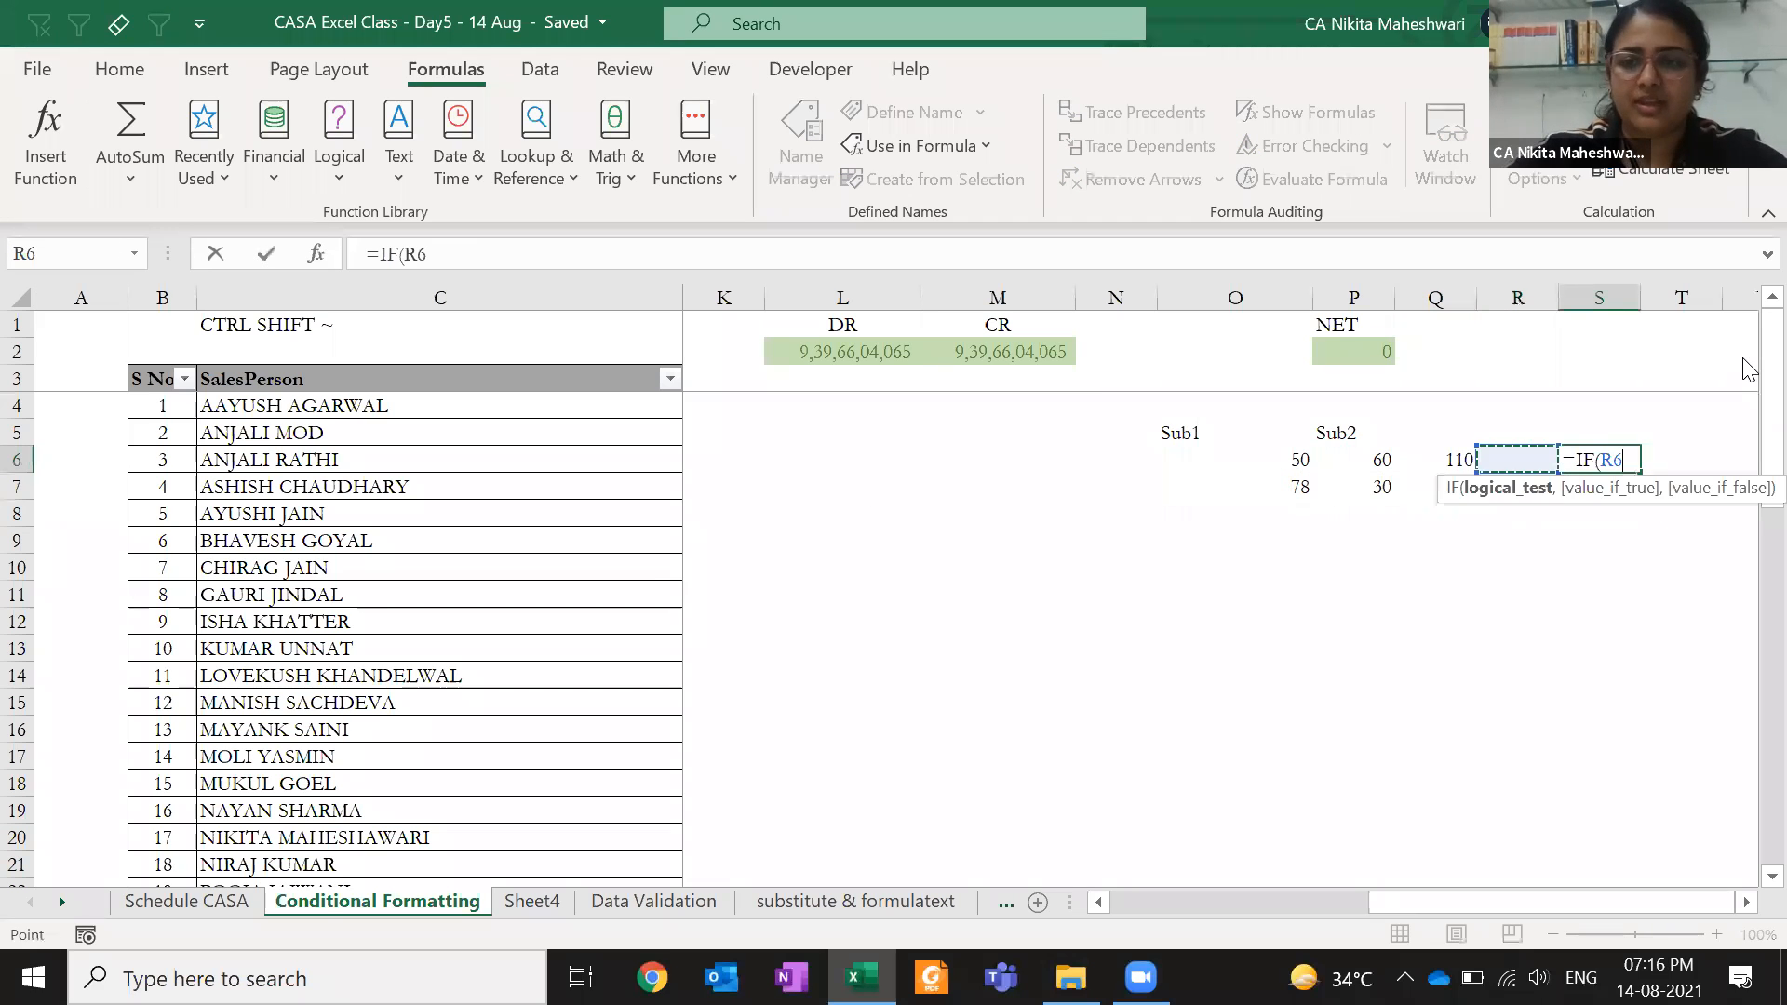
type(">10")
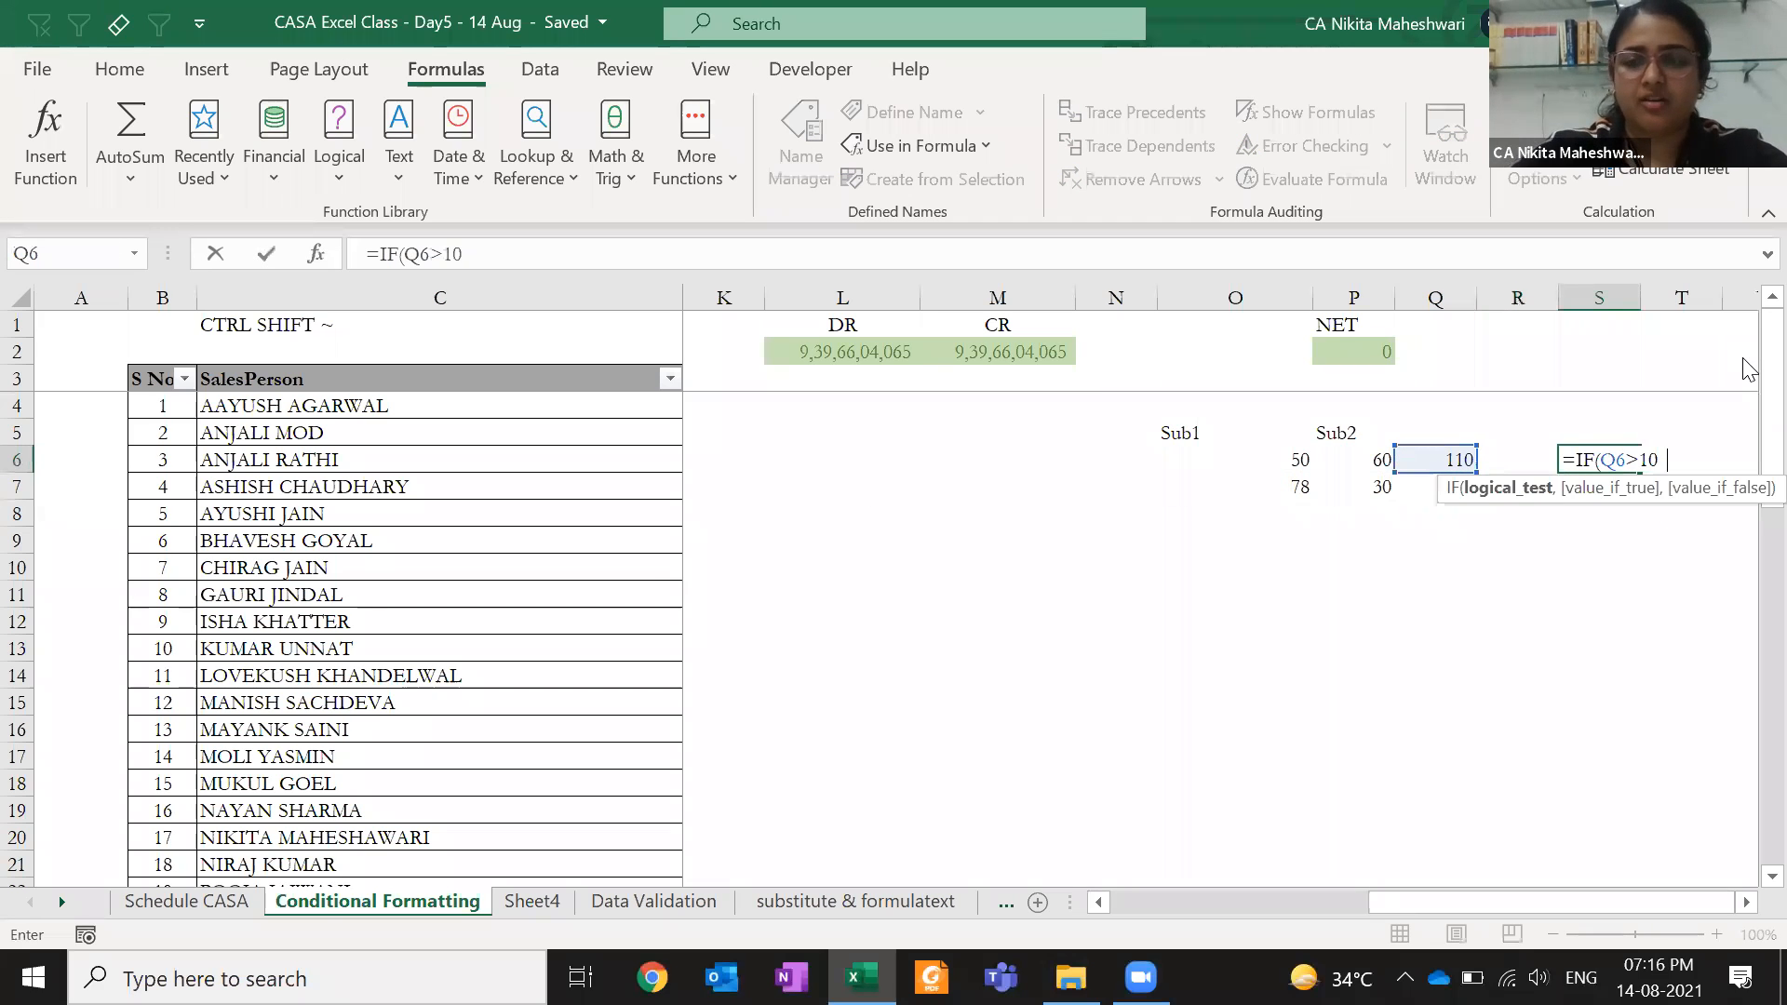
type("0,\"Pass\",")
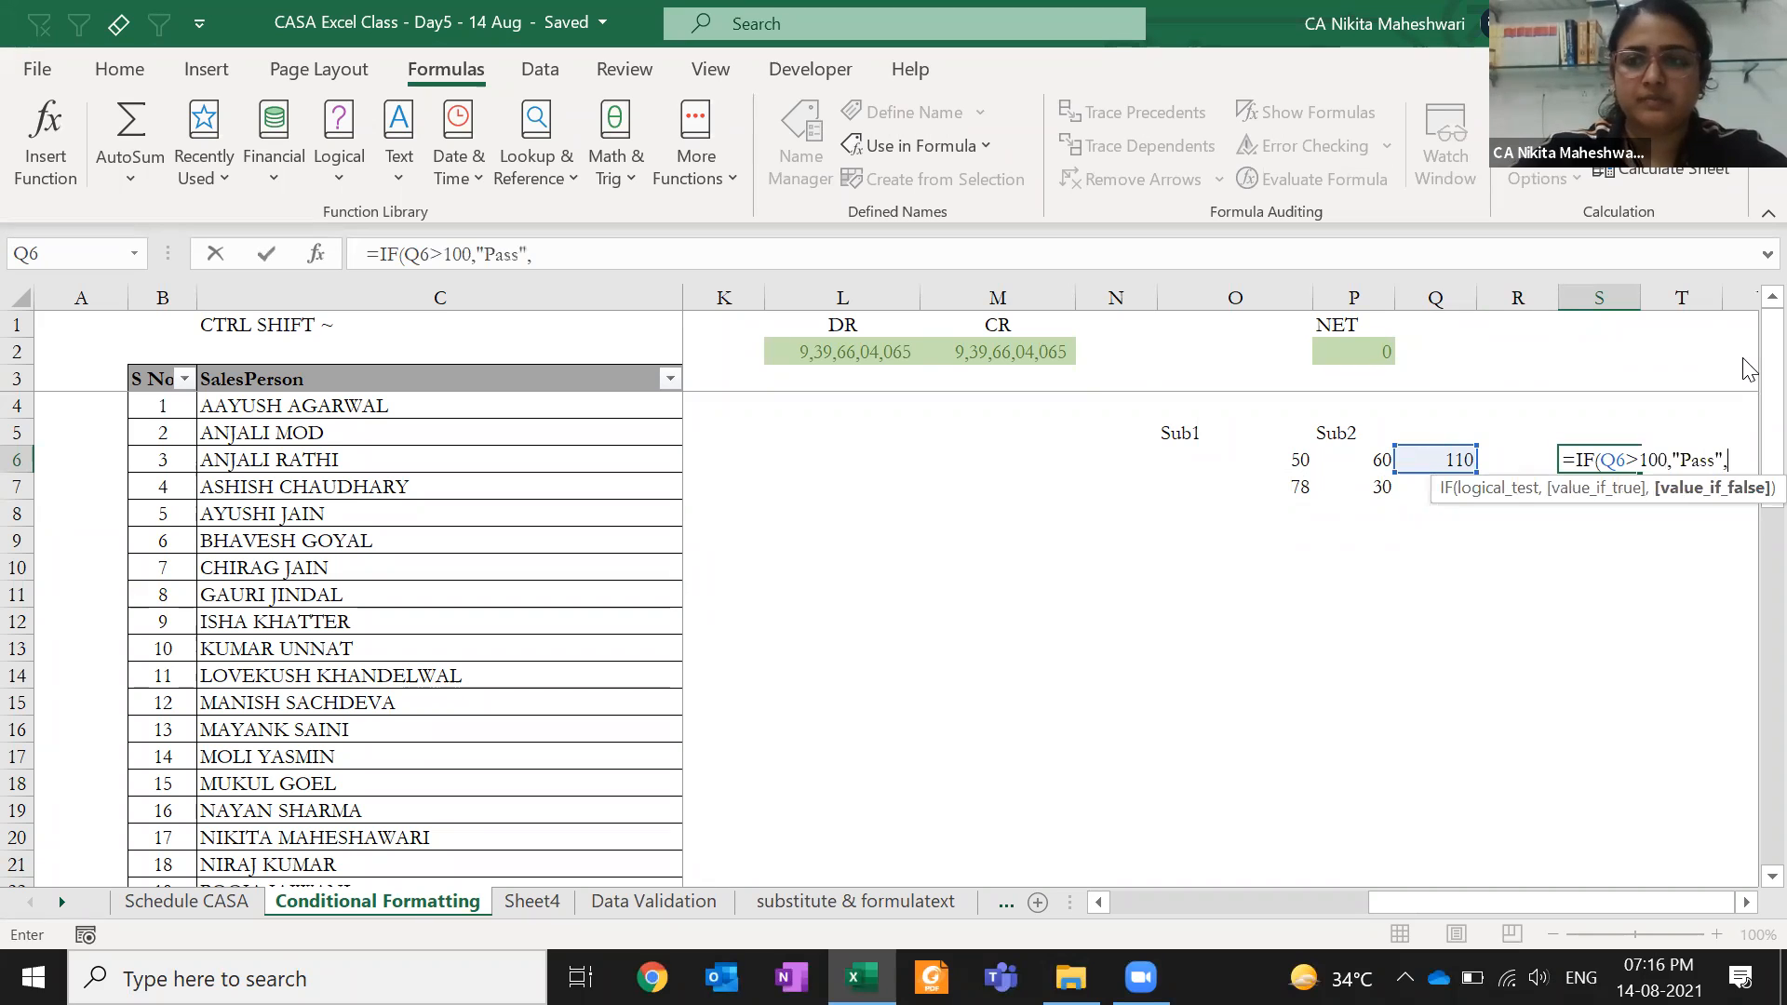
type("Fail\")")
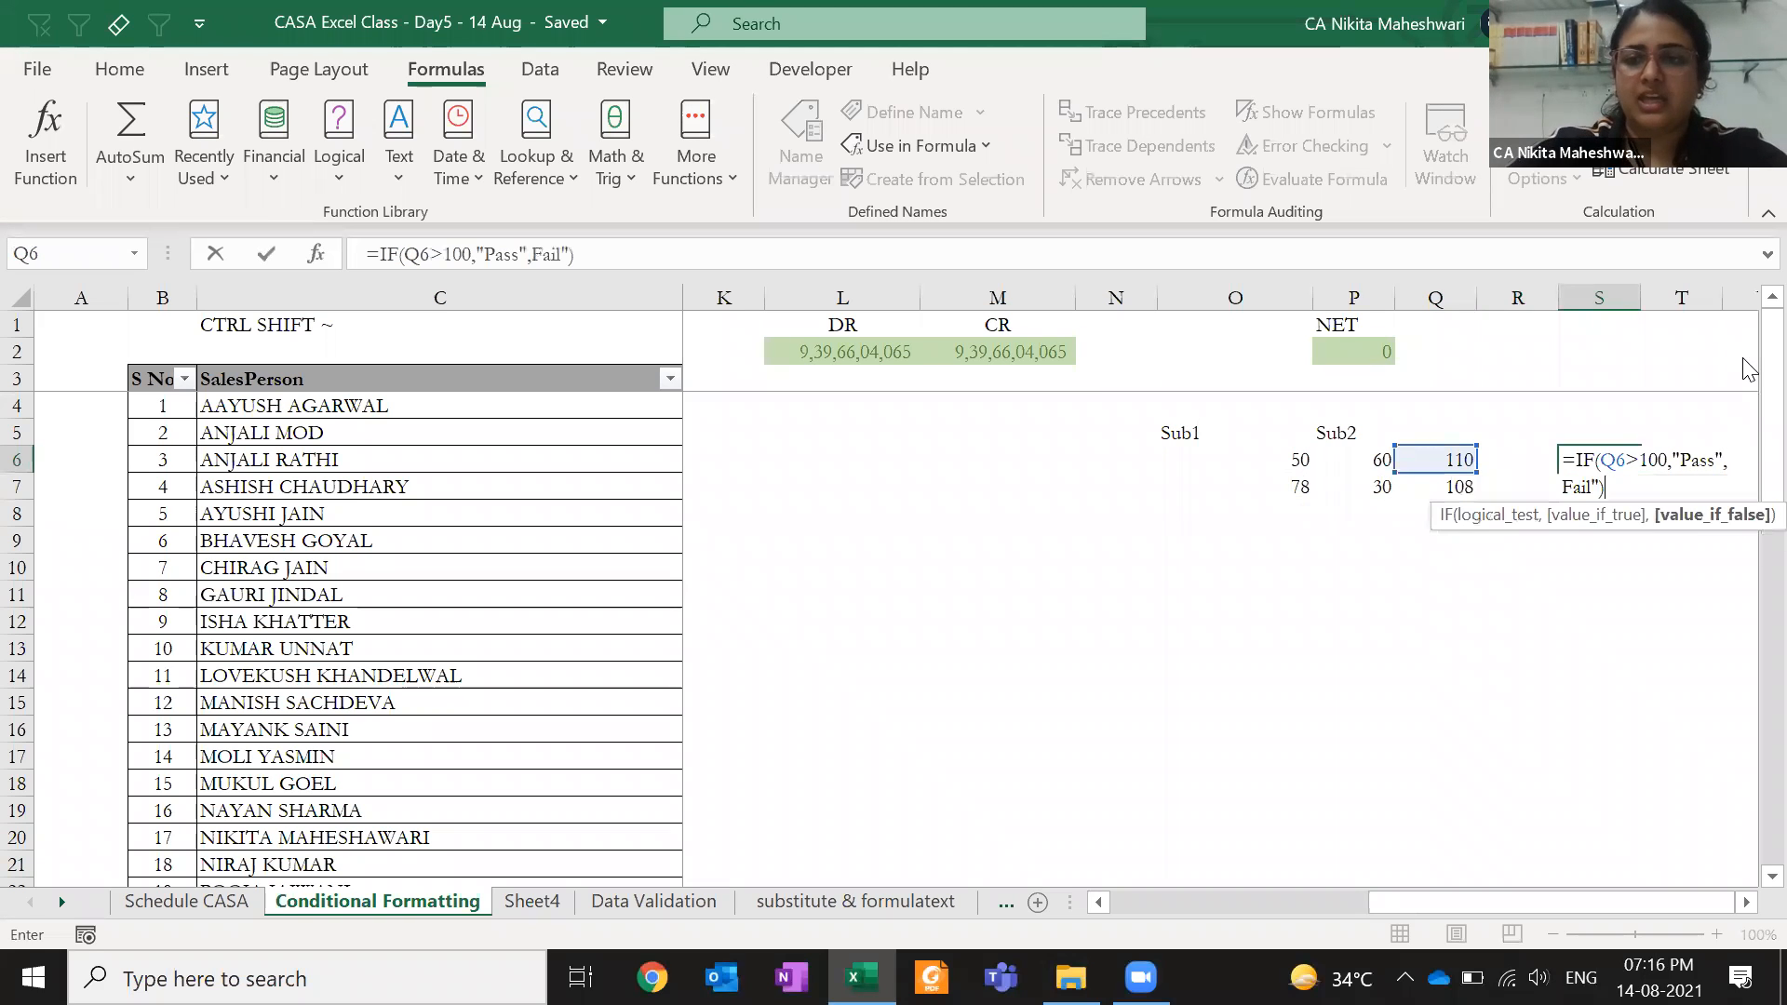
key("Return")
key("Return")
key("Up")
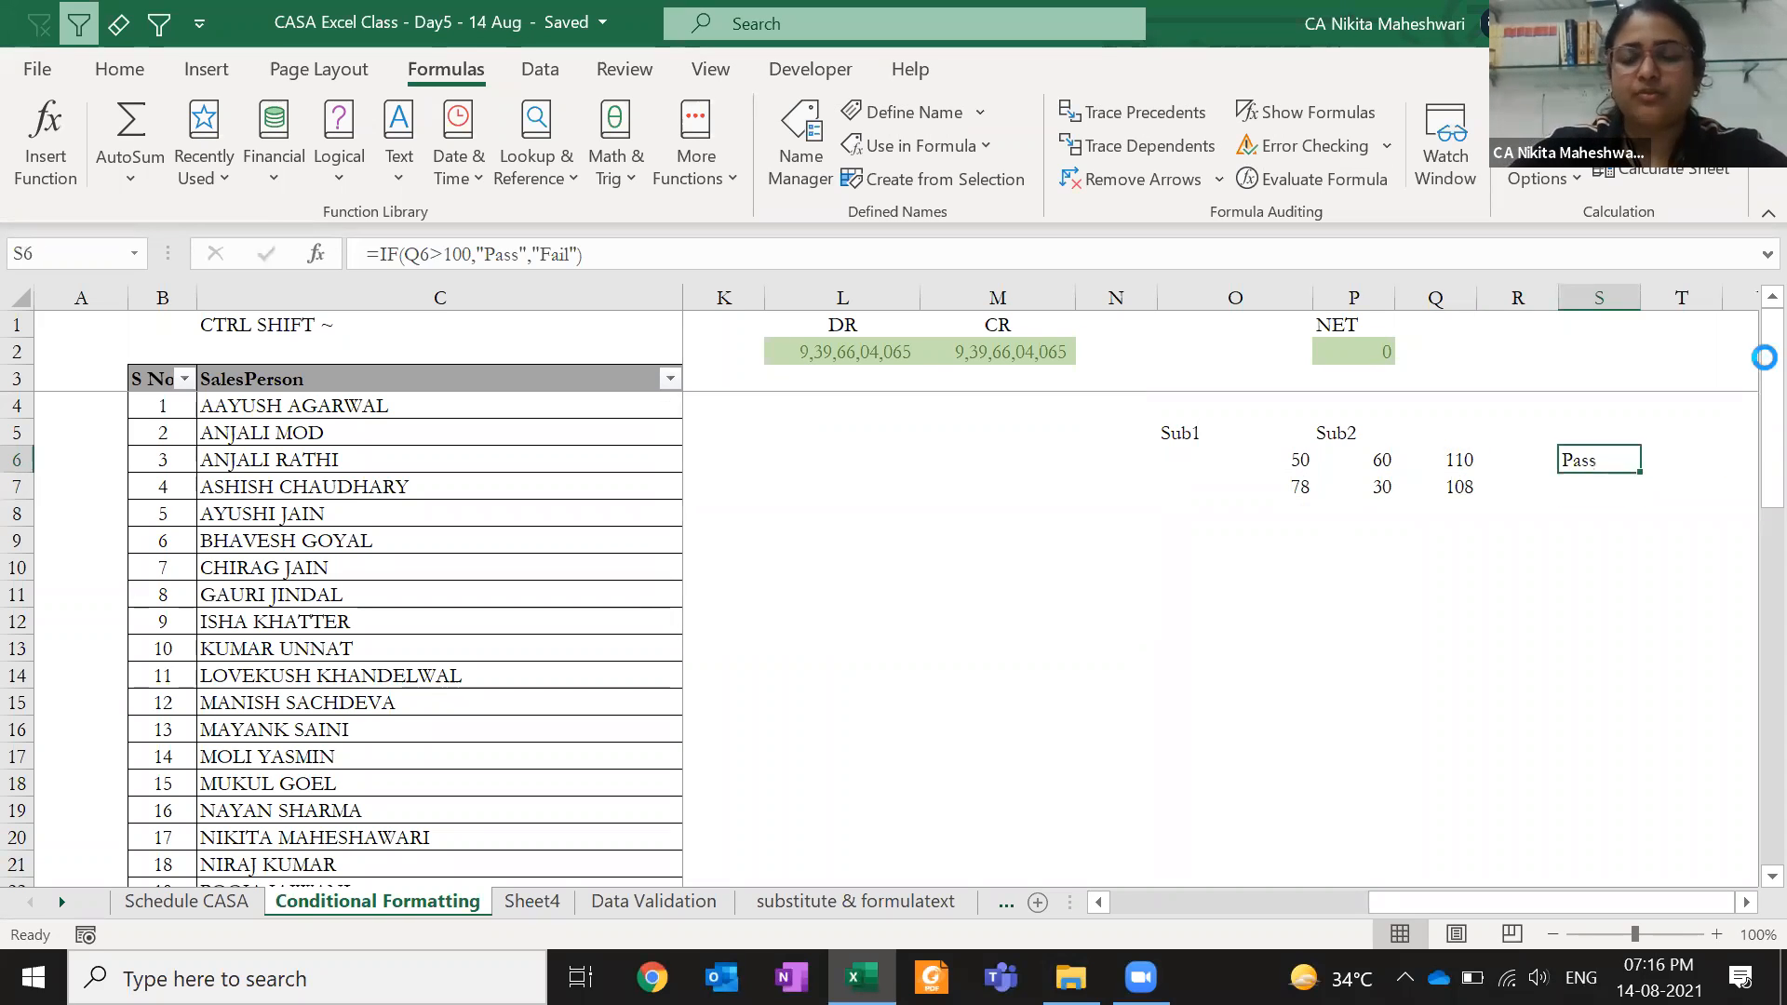
key("ctrl+c")
key("Down")
key("Return")
- Inspect the S6 Pass/Fail formula without changing it
key("Right")
scroll(1746, 368, "right", 3)
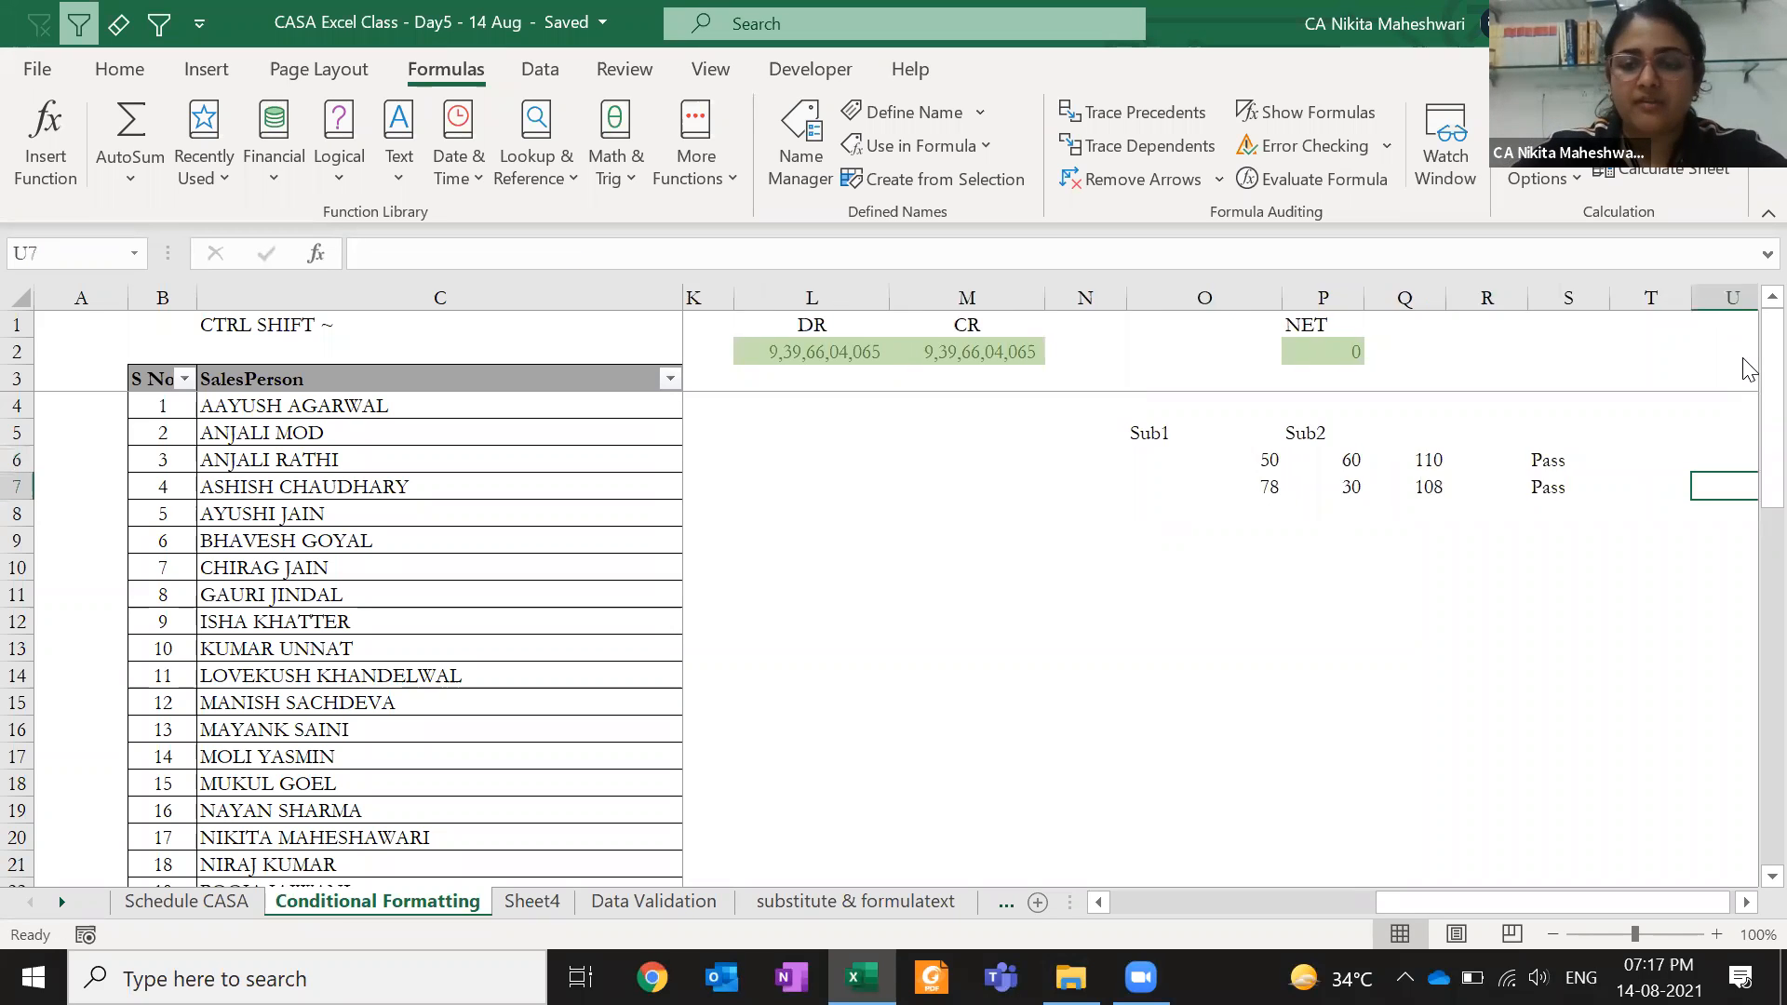
key("Up")
key("Left")
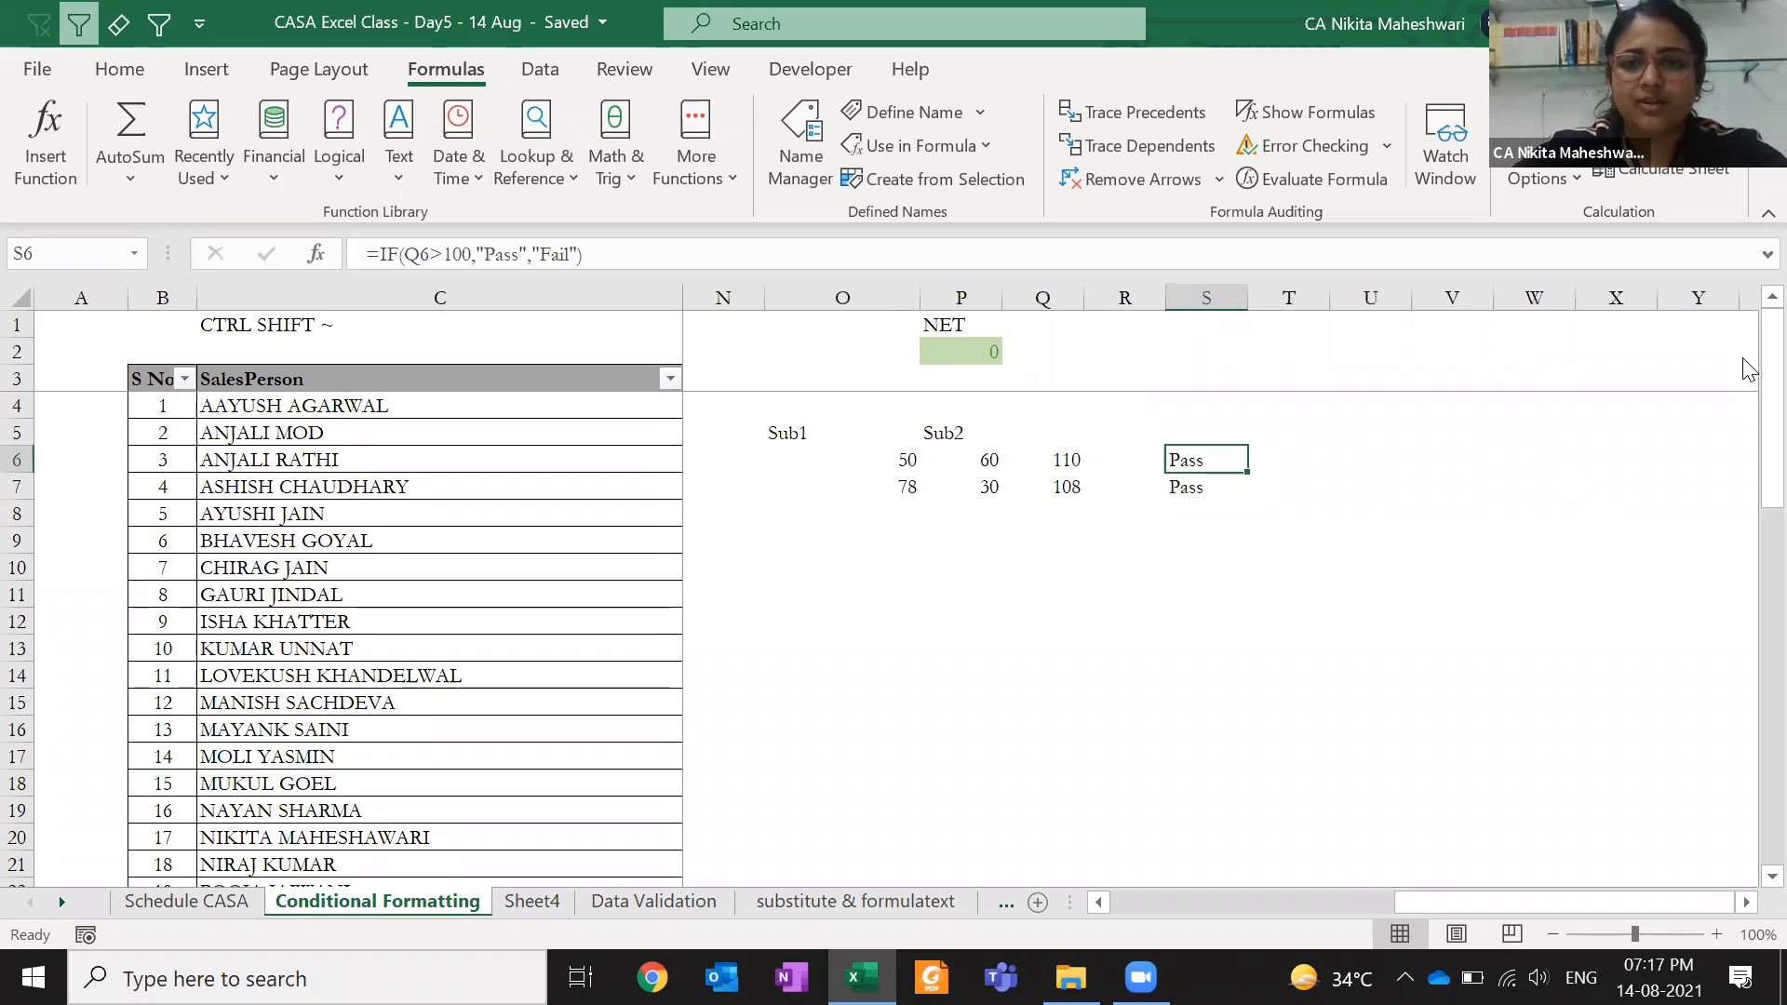
key("F2")
key("Left")
key("Left")
key("Left")
key("Left")
key("Left")
key("Left")
key("Left")
key("Left")
key("Left")
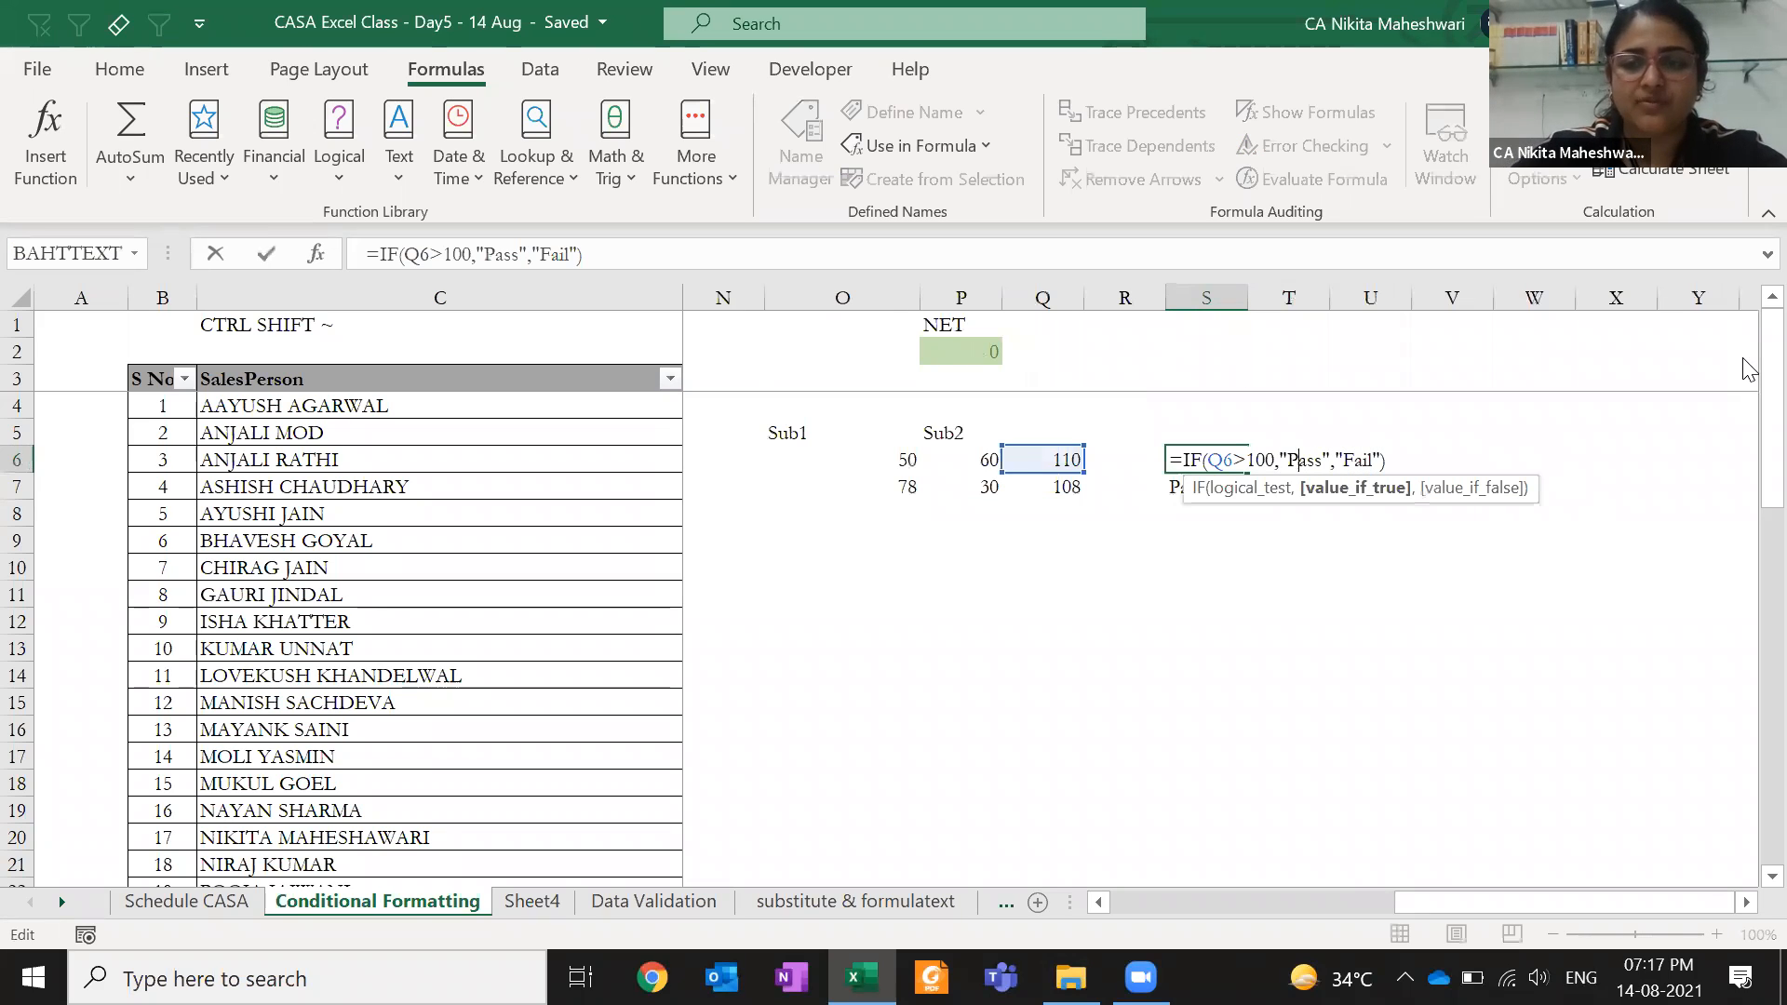
key("Escape")
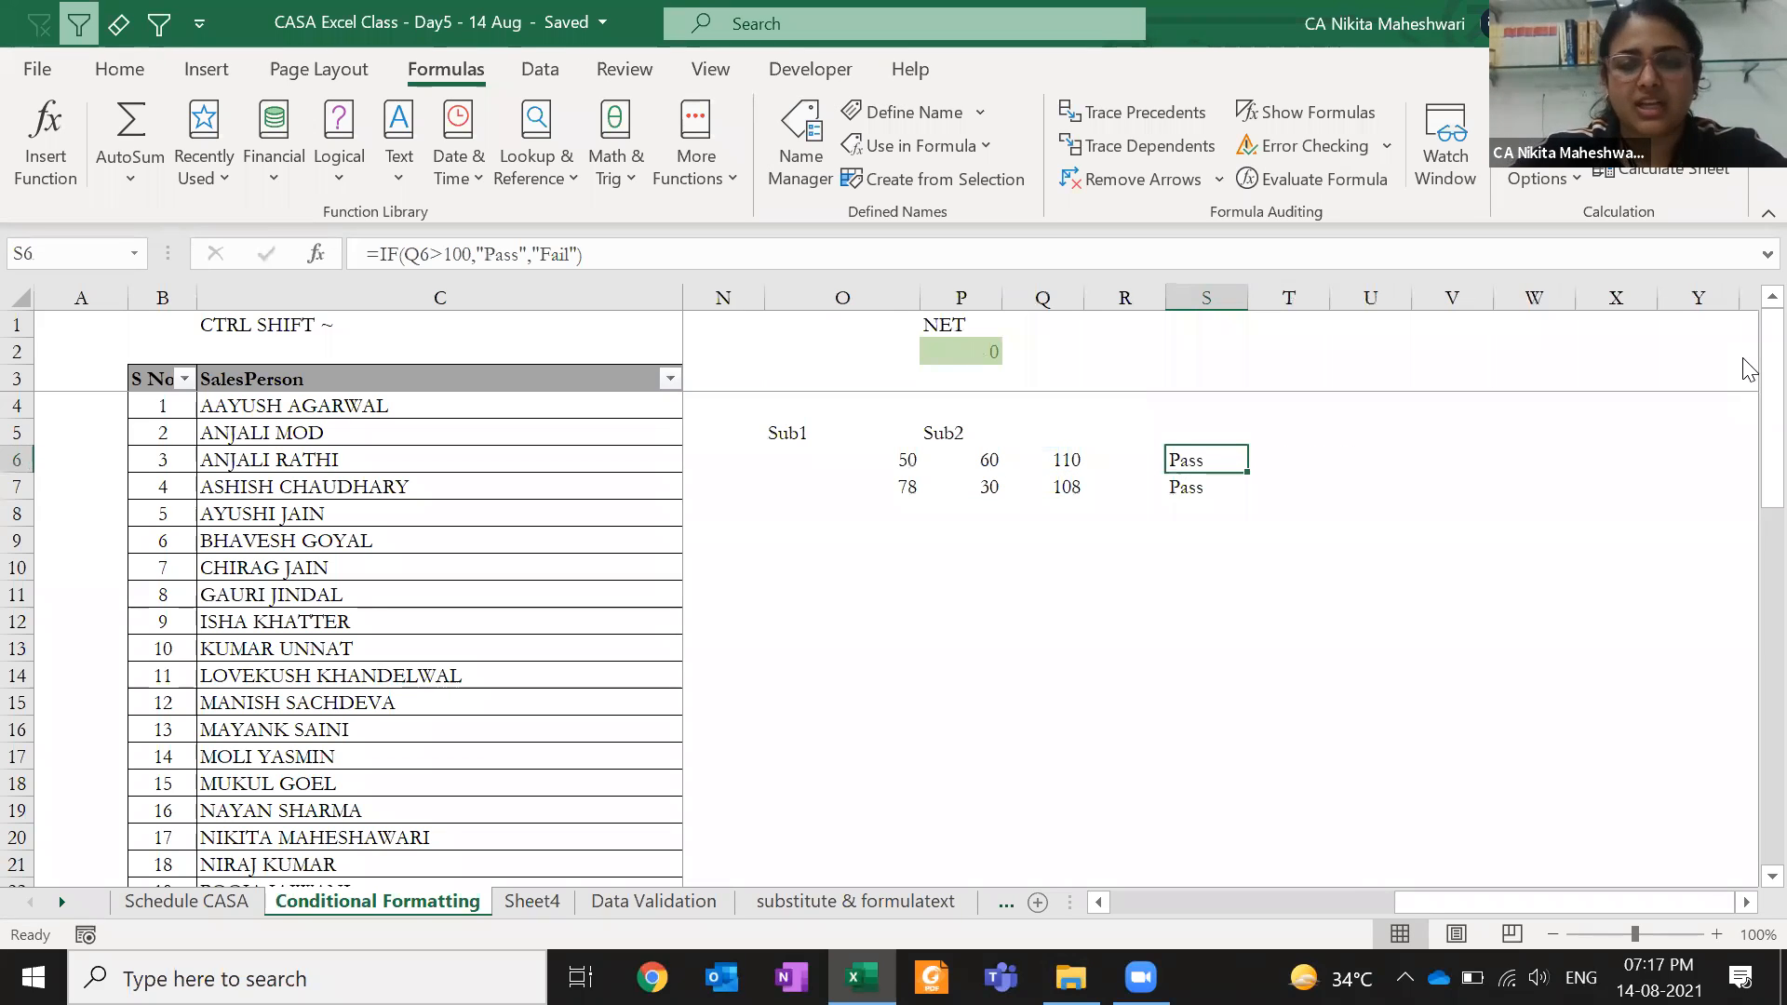
- Cancel a stray entry in T6 and reopen the S6 formula for editing
key("F2")
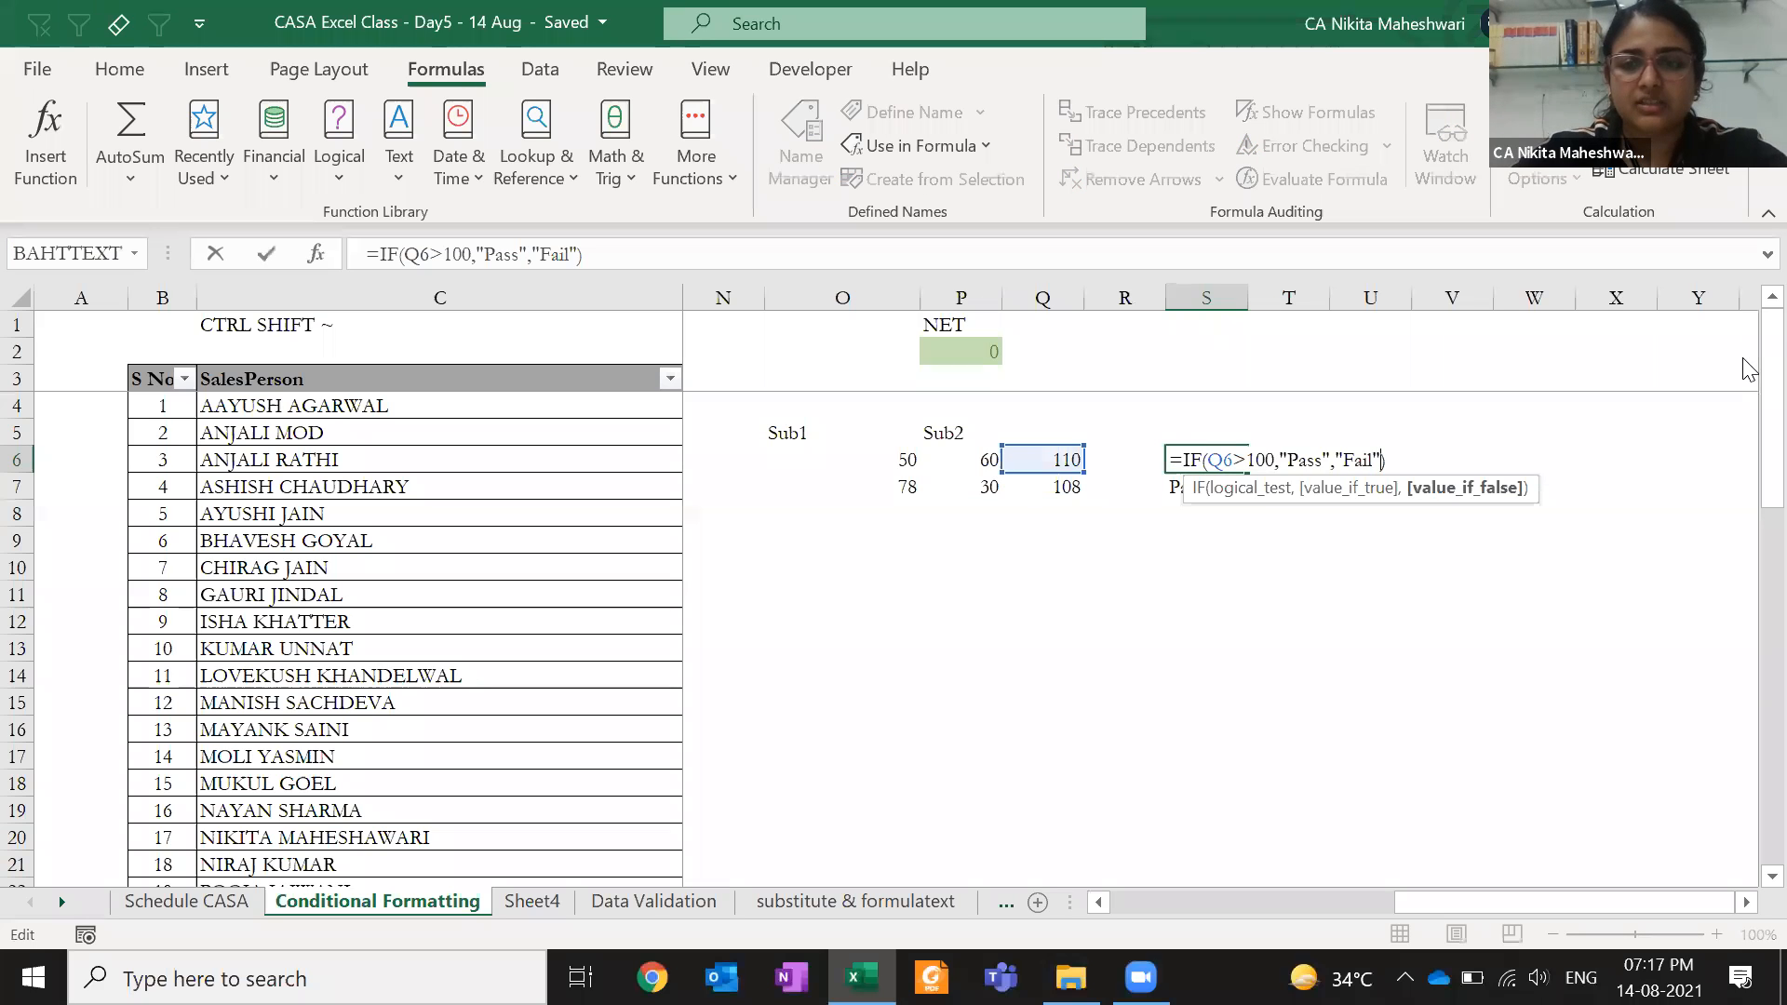
key("Tab")
type("=")
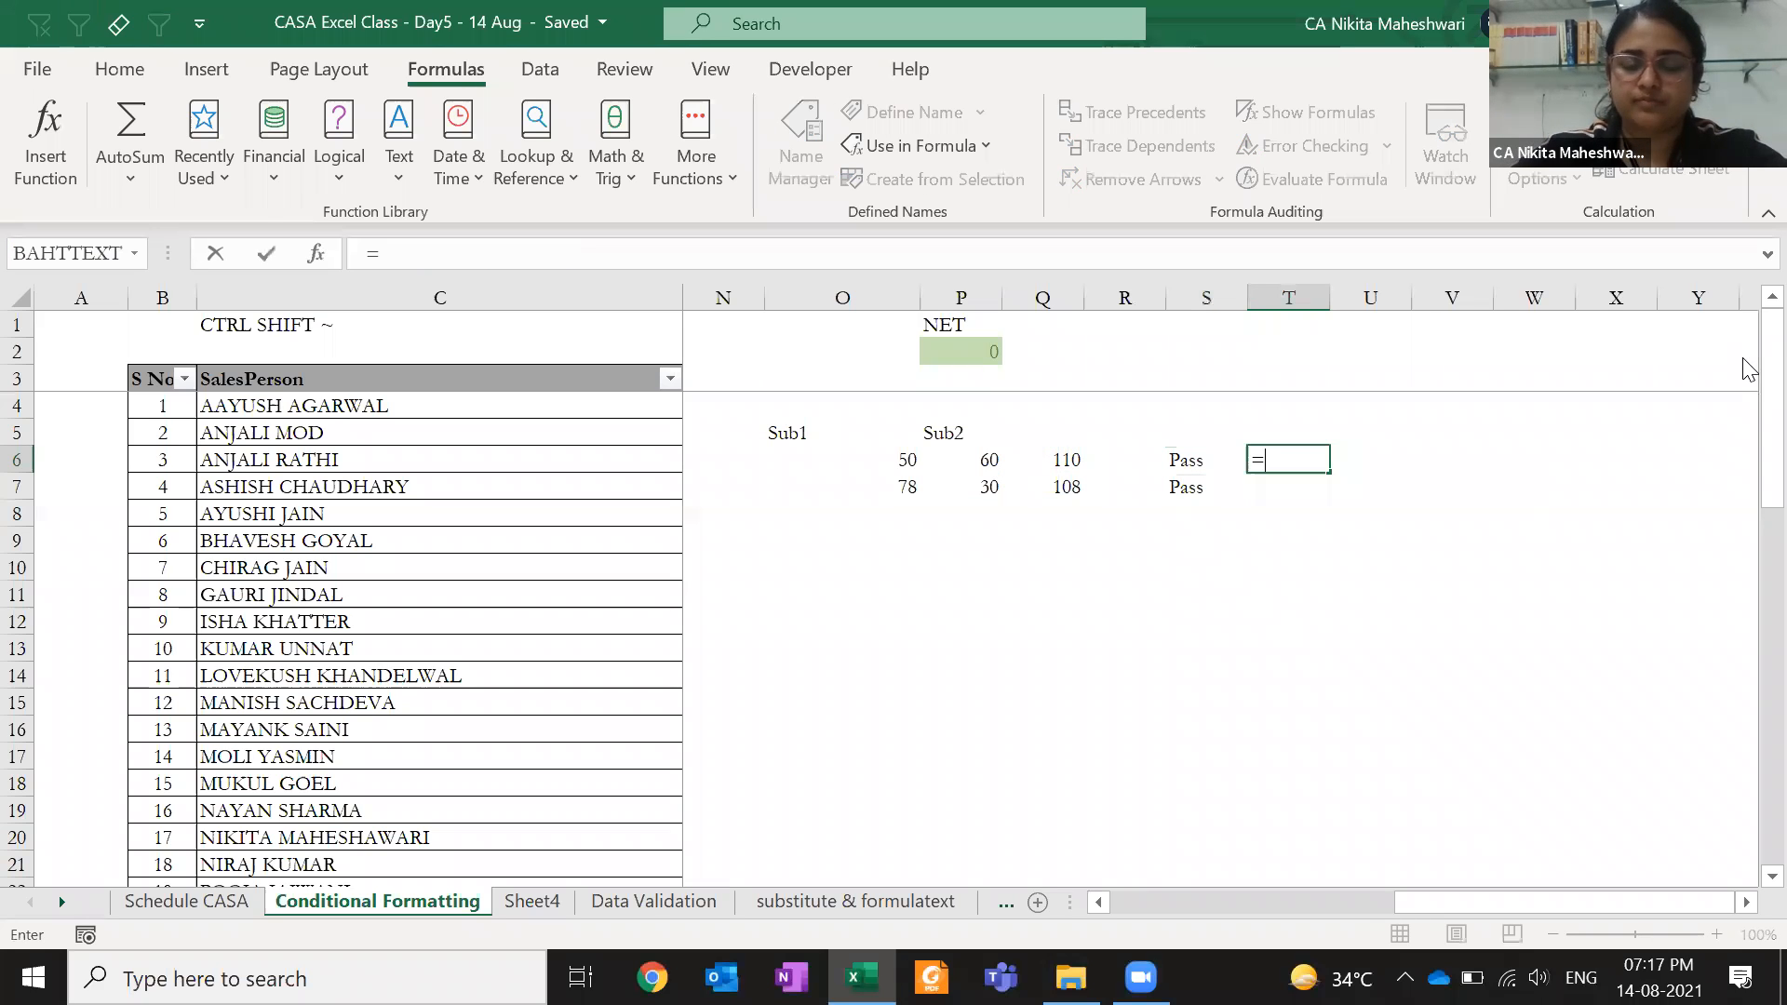
key("Escape")
key("Left")
key("F2")
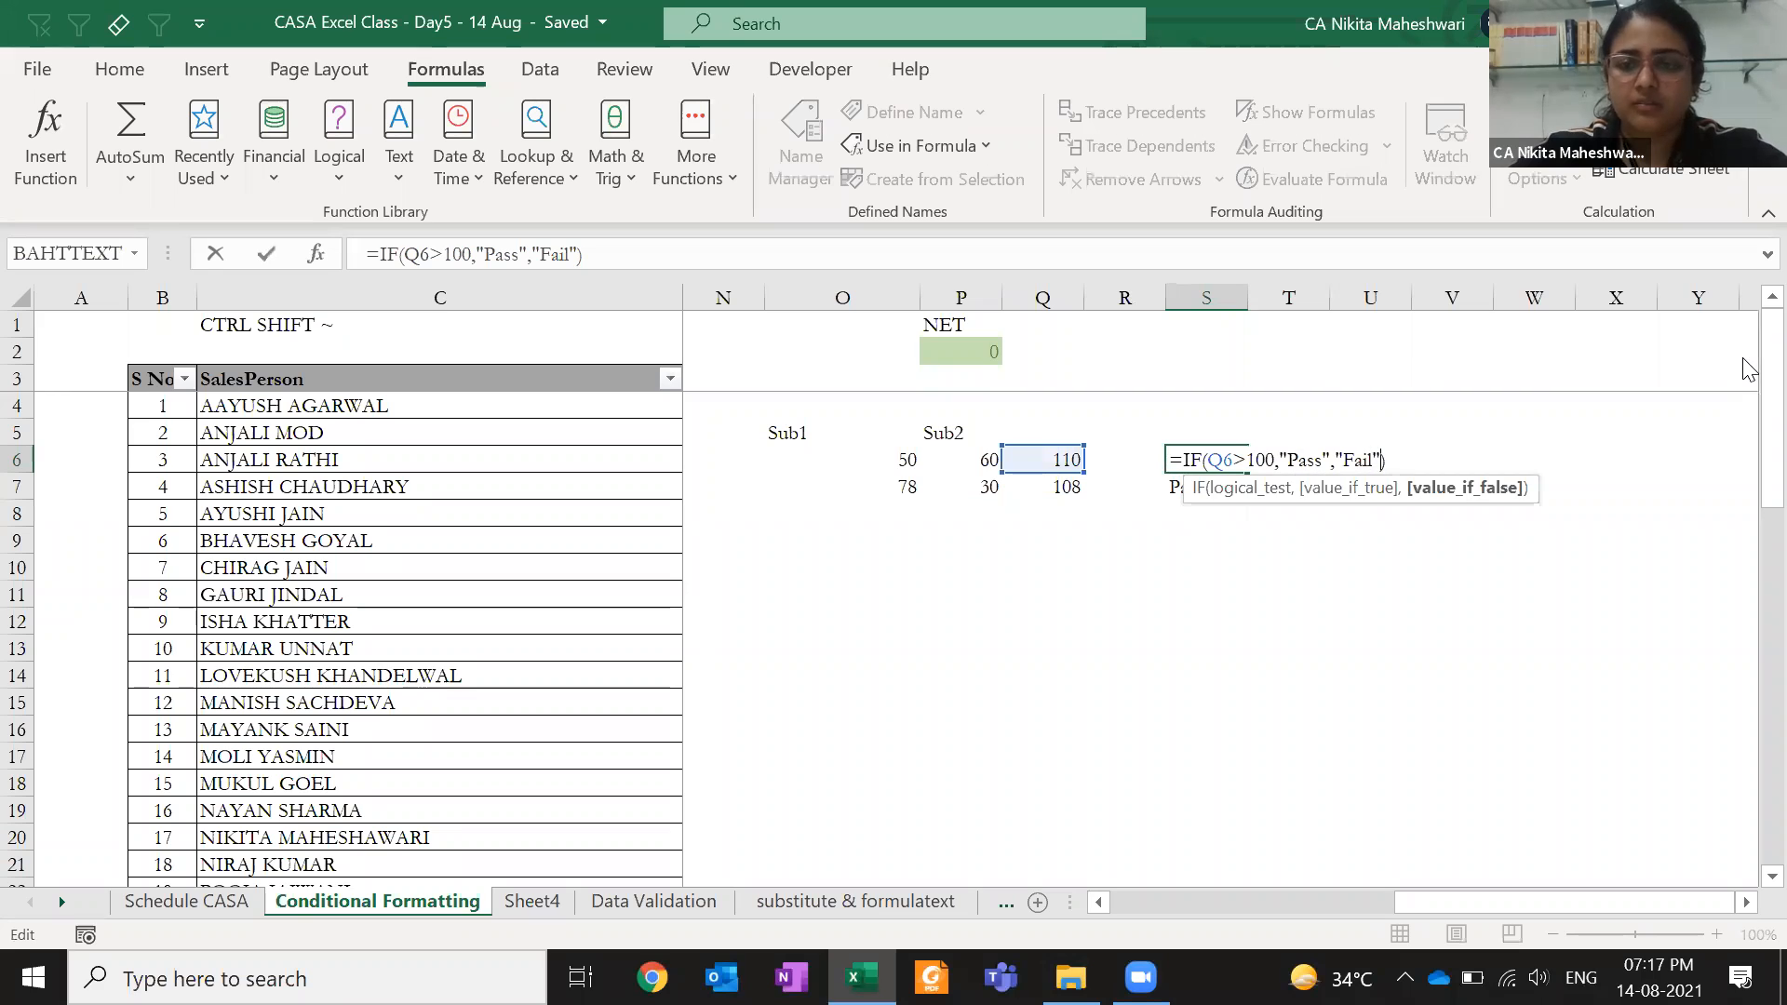
- Reverse S6's formula to a <100 test returning "Fail", otherwise "pass"
key("shift+Left")
key("shift+Left")
key("shift+Left")
key("shift+Left")
key("shift+Left")
key("shift+Left")
key("shift+Left")
key("shift+Left")
key("shift+Left")
key("shift+Left")
key("shift+Left")
key("shift+Left")
key("shift+Left")
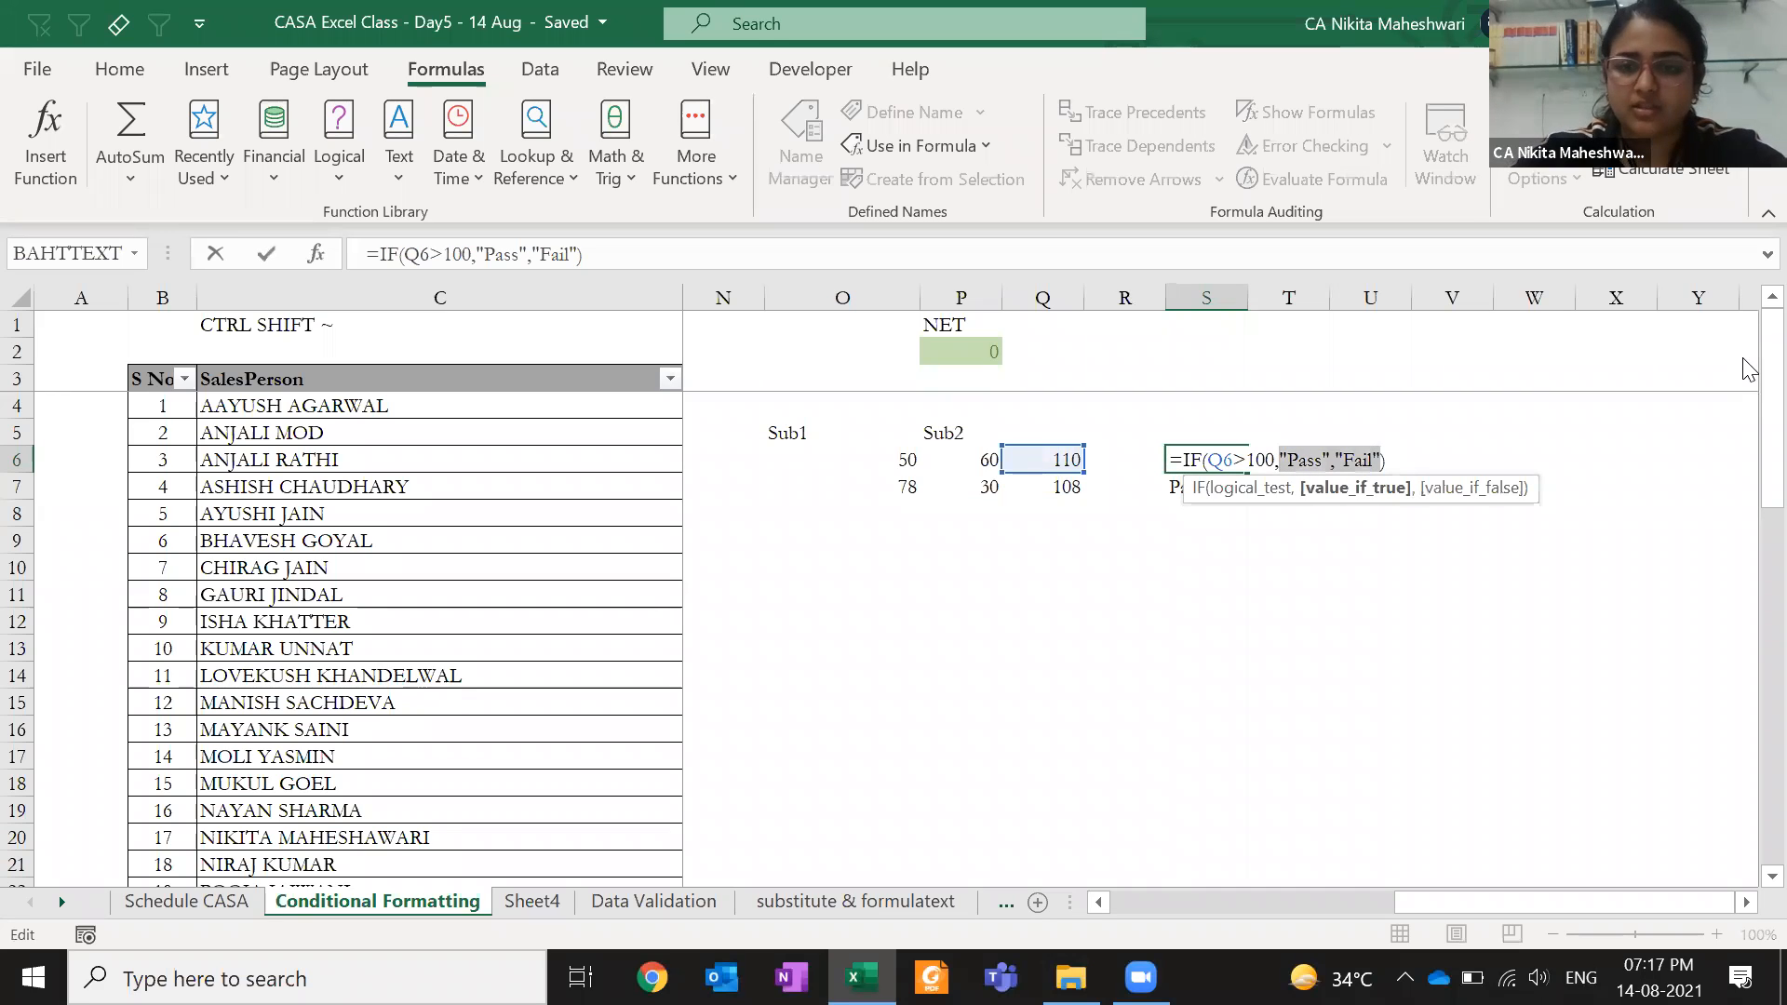
key("Left")
key("Left")
key("Left")
key("Left")
key("BackSpace")
type("<")
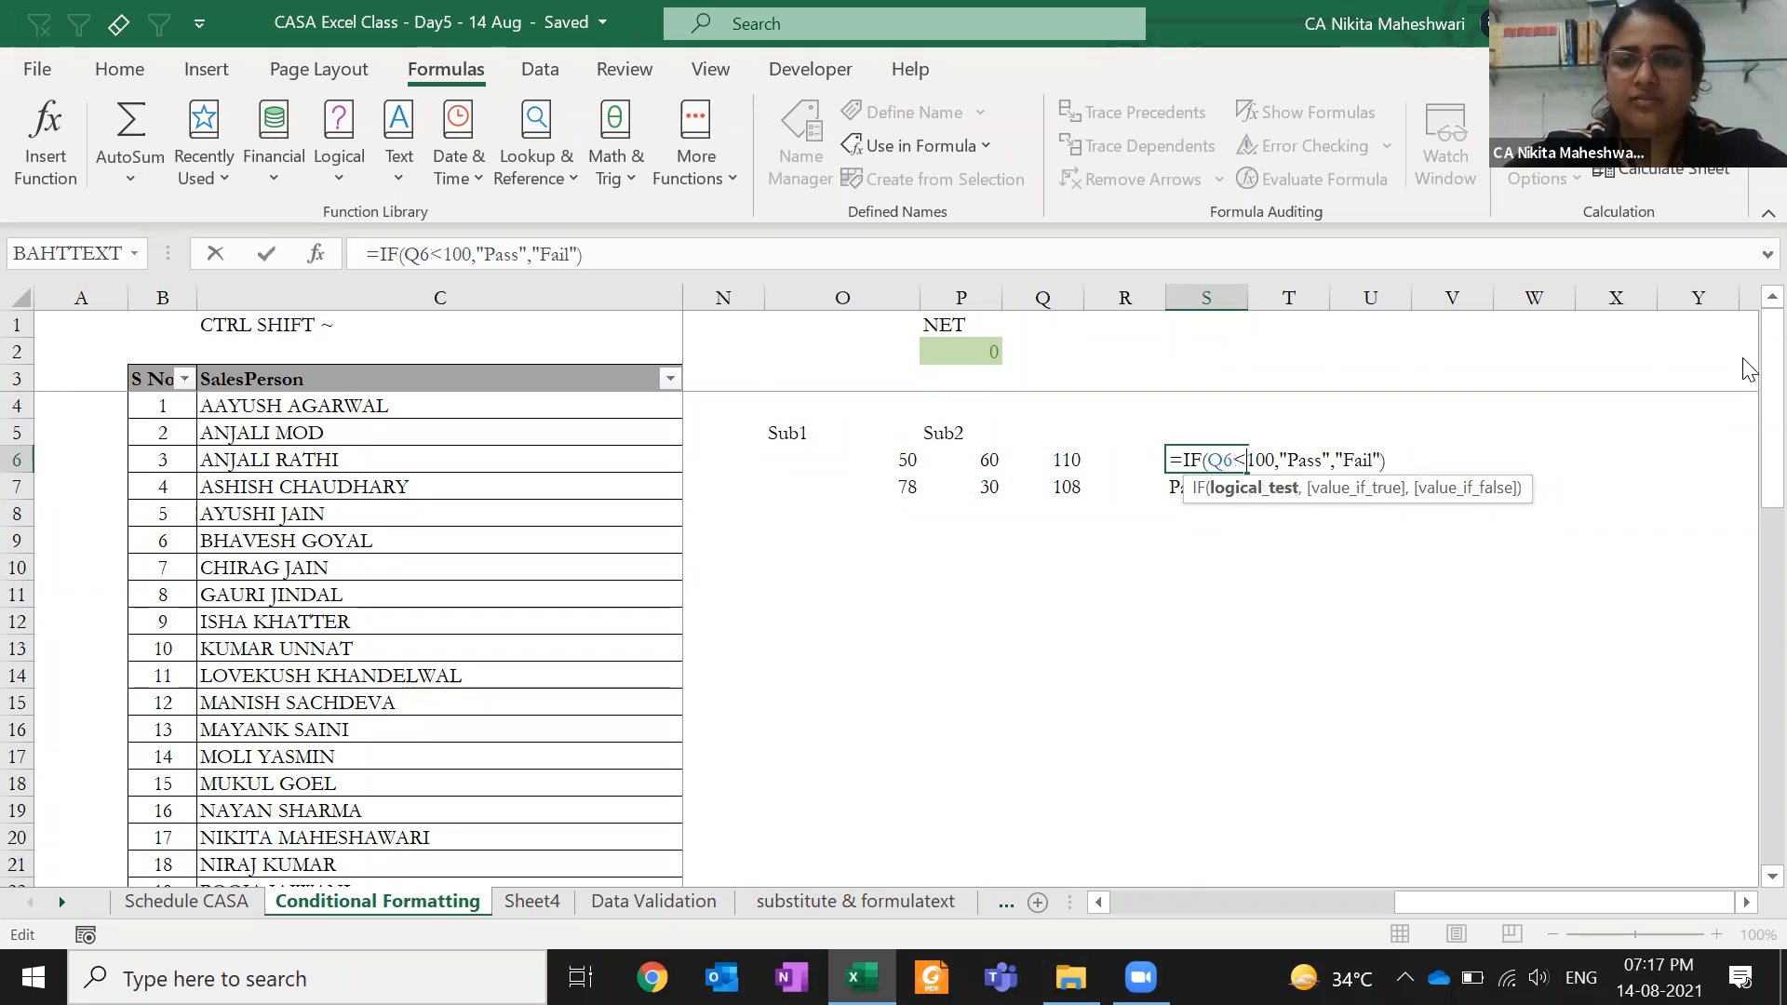
key("Right")
key("Right")
key("Delete")
key("Delete")
key("Delete")
key("Delete")
type("Fail")
key("Right")
key("Right")
key("Right")
key("shift+Right")
key("shift+Right")
key("shift+Right")
key("shift+Right")
type("pass")
key("ctrl+Return")
- Copy the updated S6 formula into S7
key("ctrl+c")
key("Down")
key("Return")
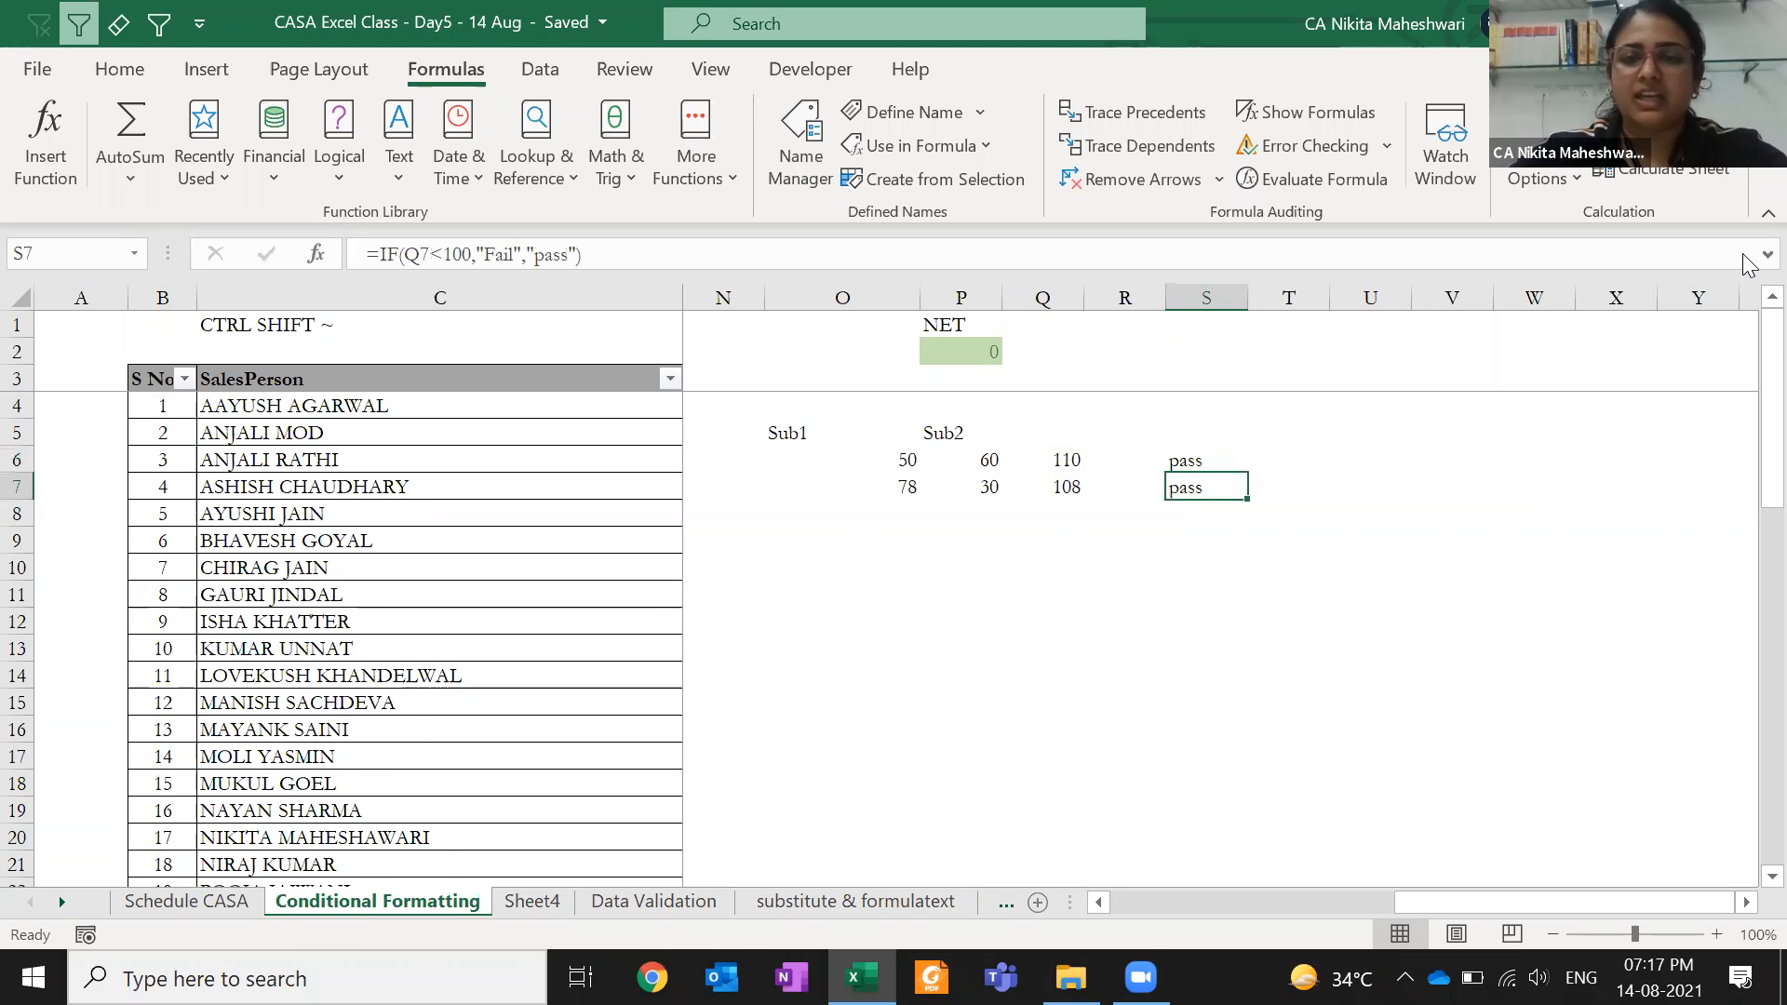
key("Up")
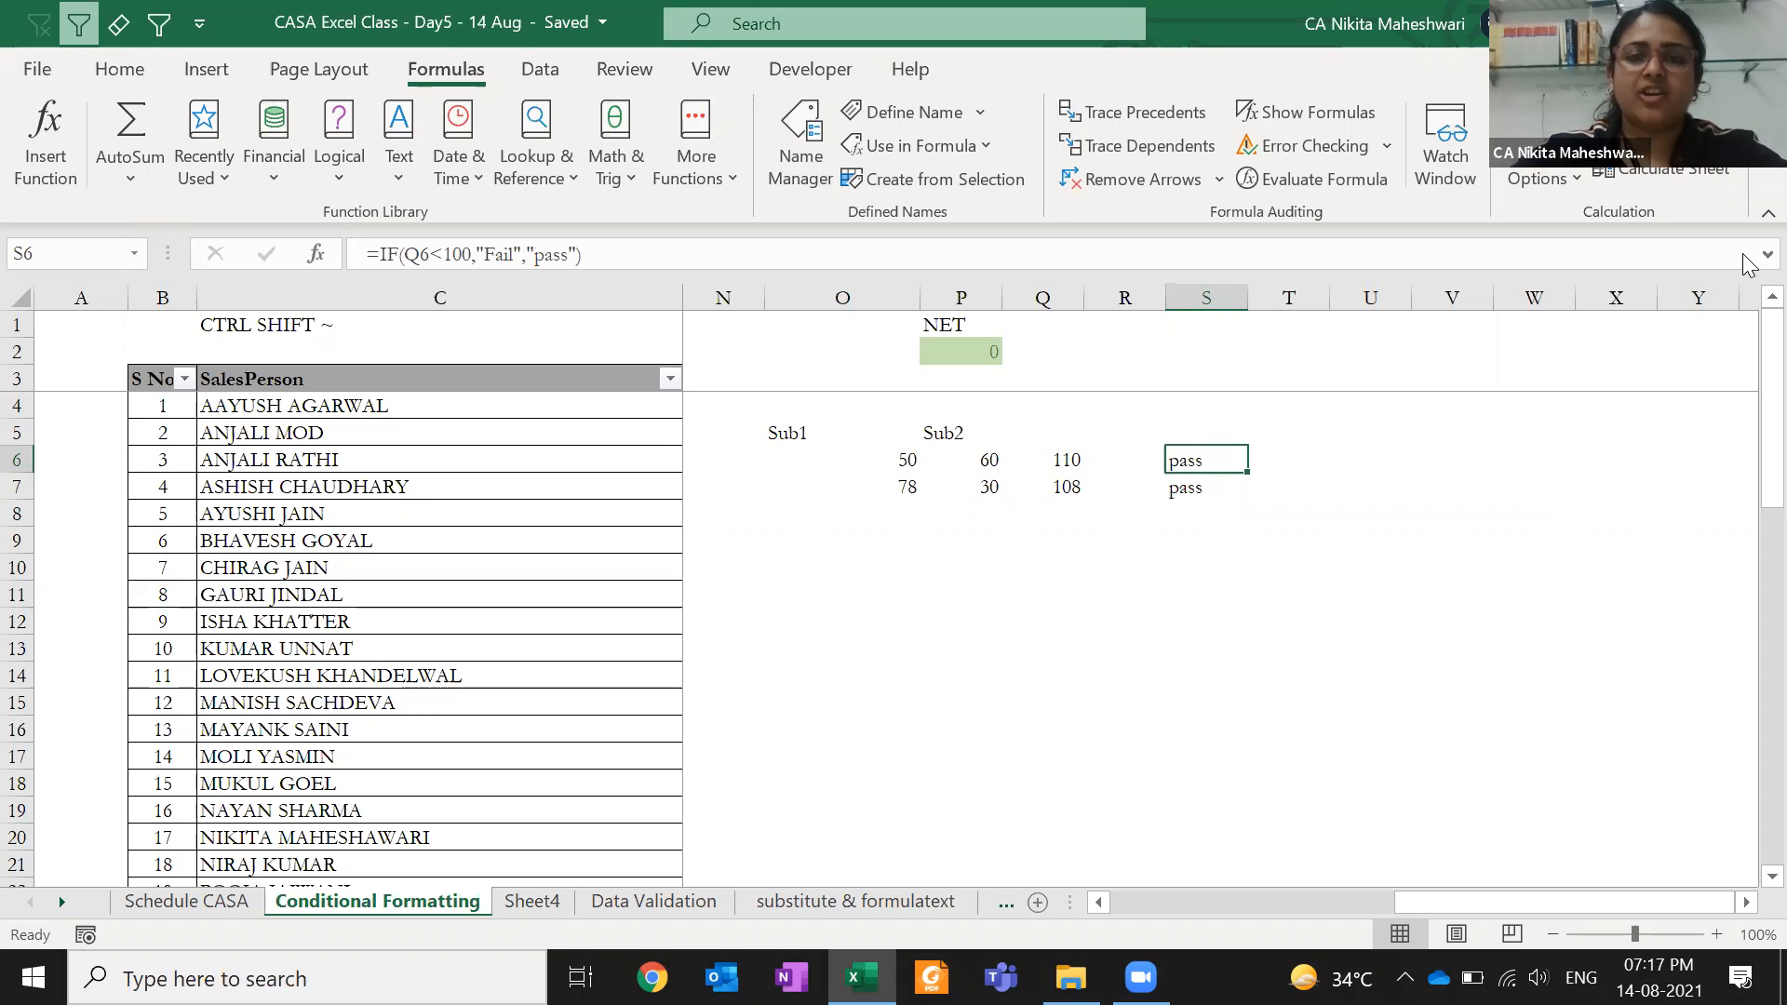
- Test the formula by changing P6 to 40 (result Fail), then undo back to 60
key("Left")
key("Left")
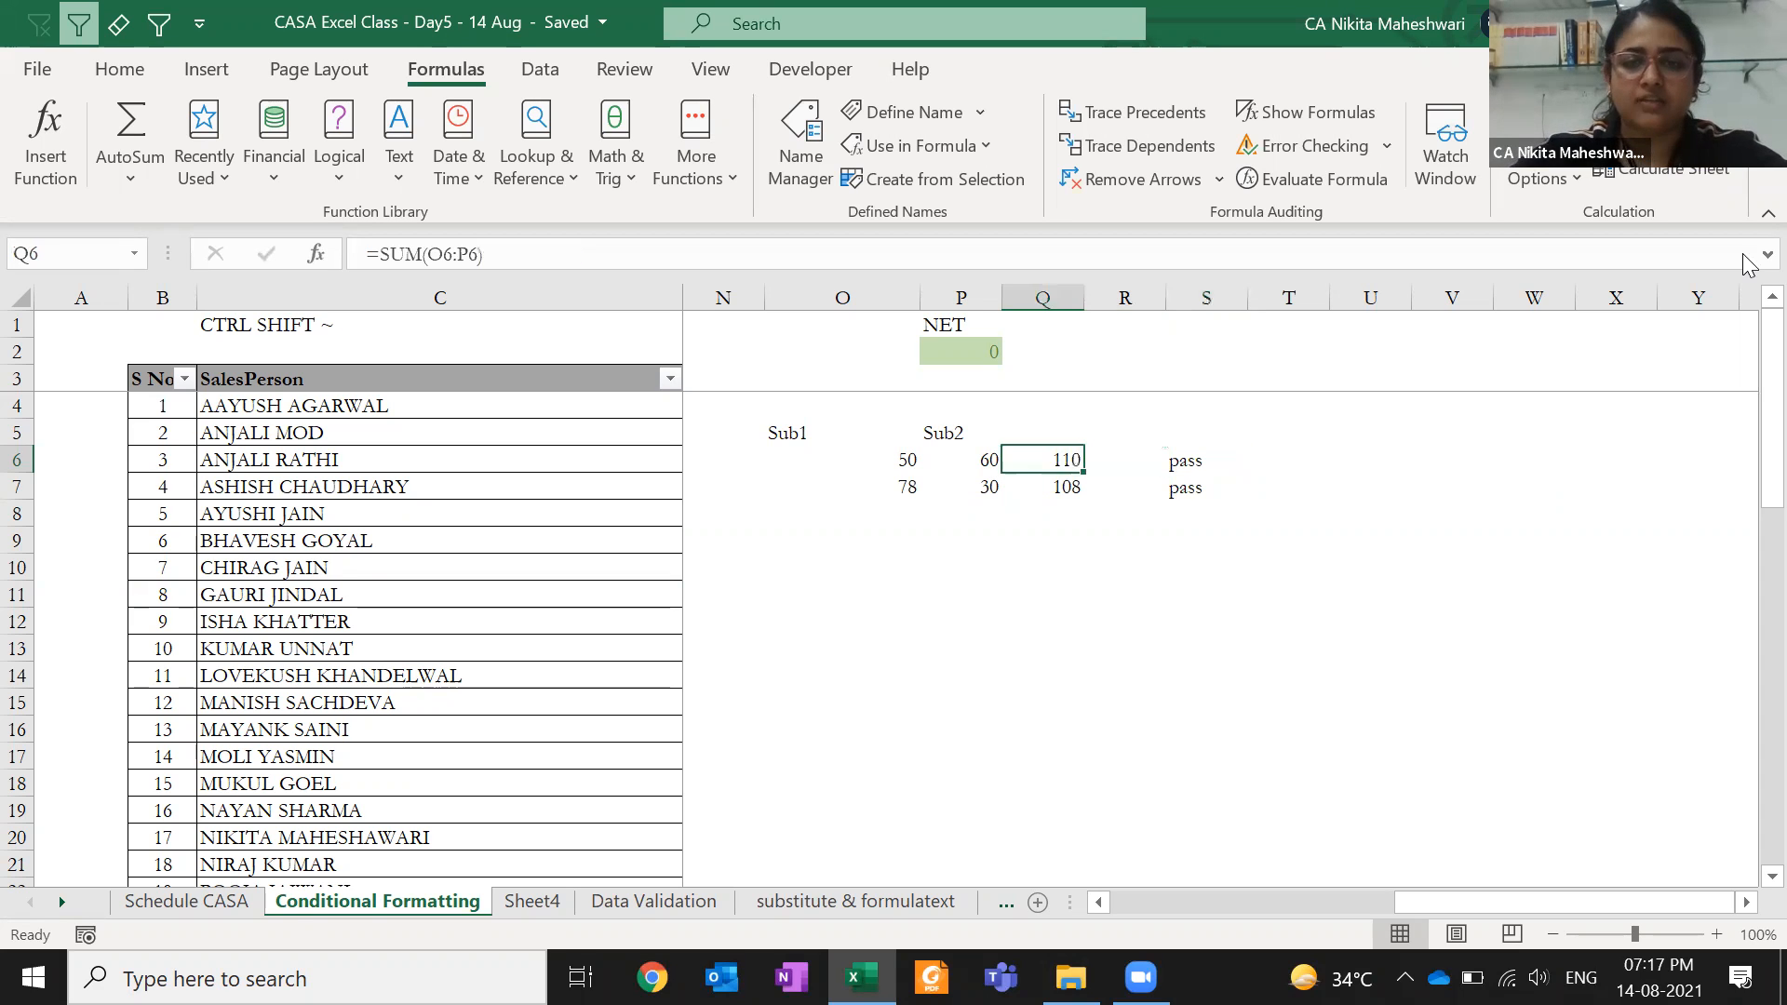
key("Left")
type("40")
key("ctrl+Return")
key("Right")
key("Right")
key("Right")
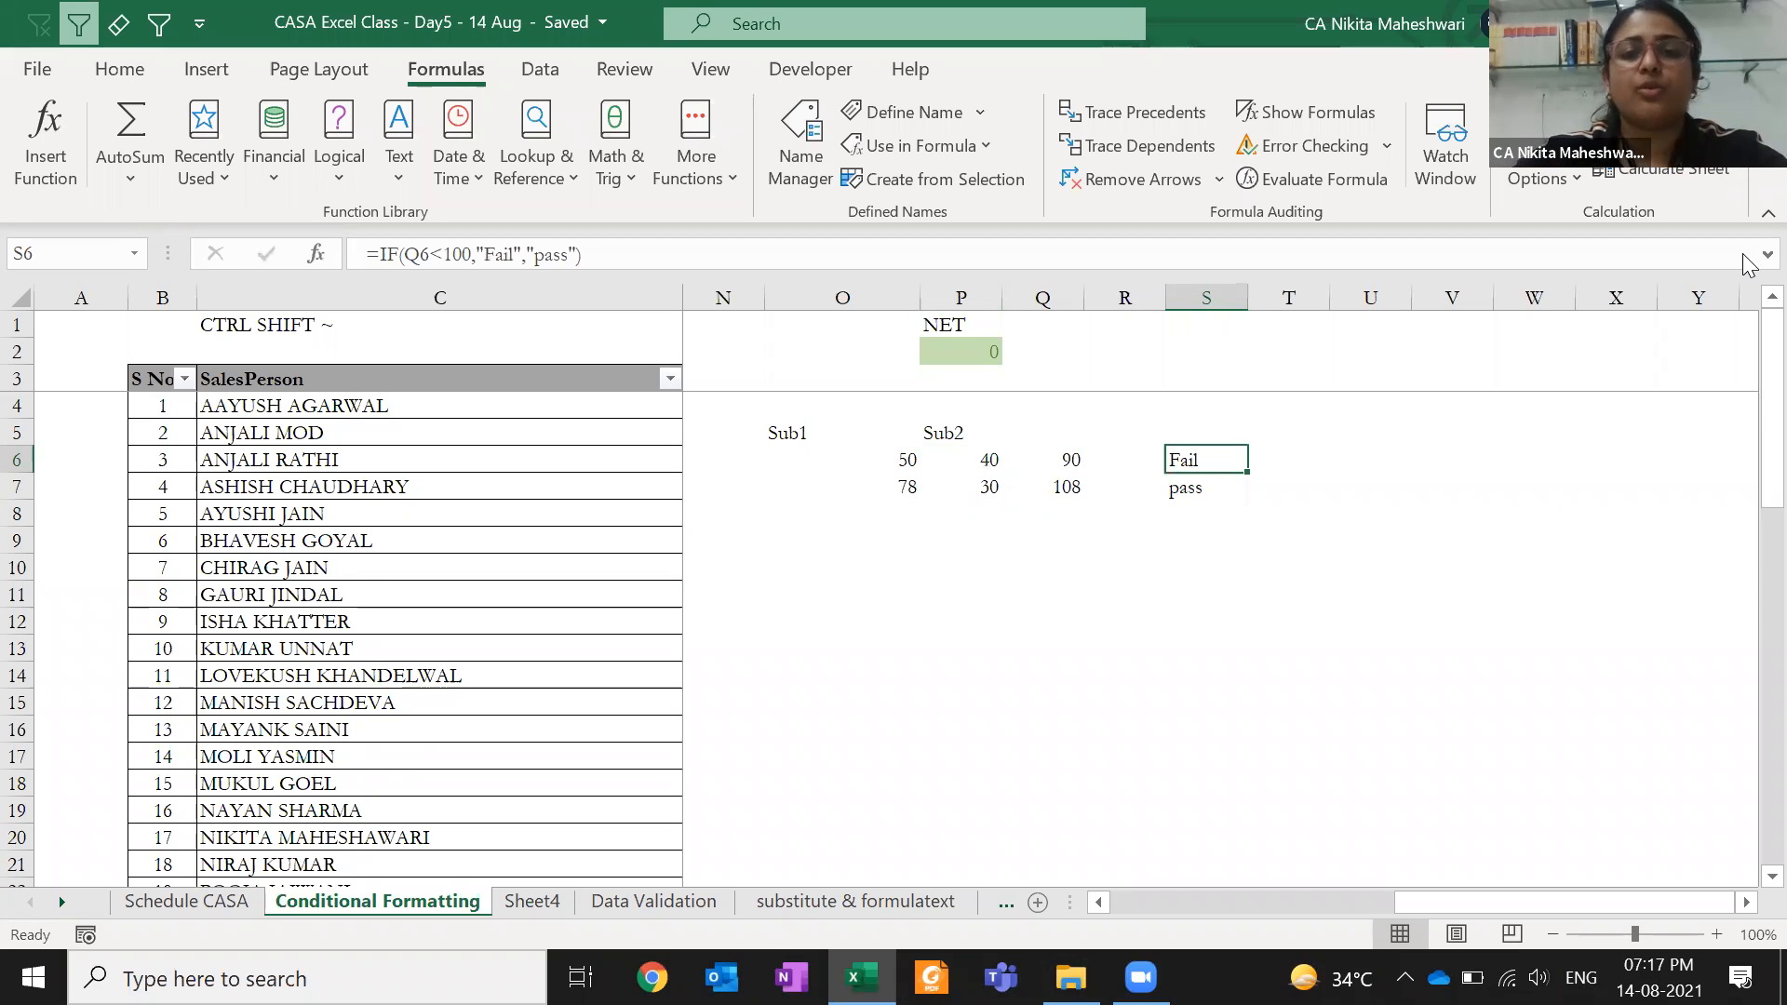
key("ctrl+z")
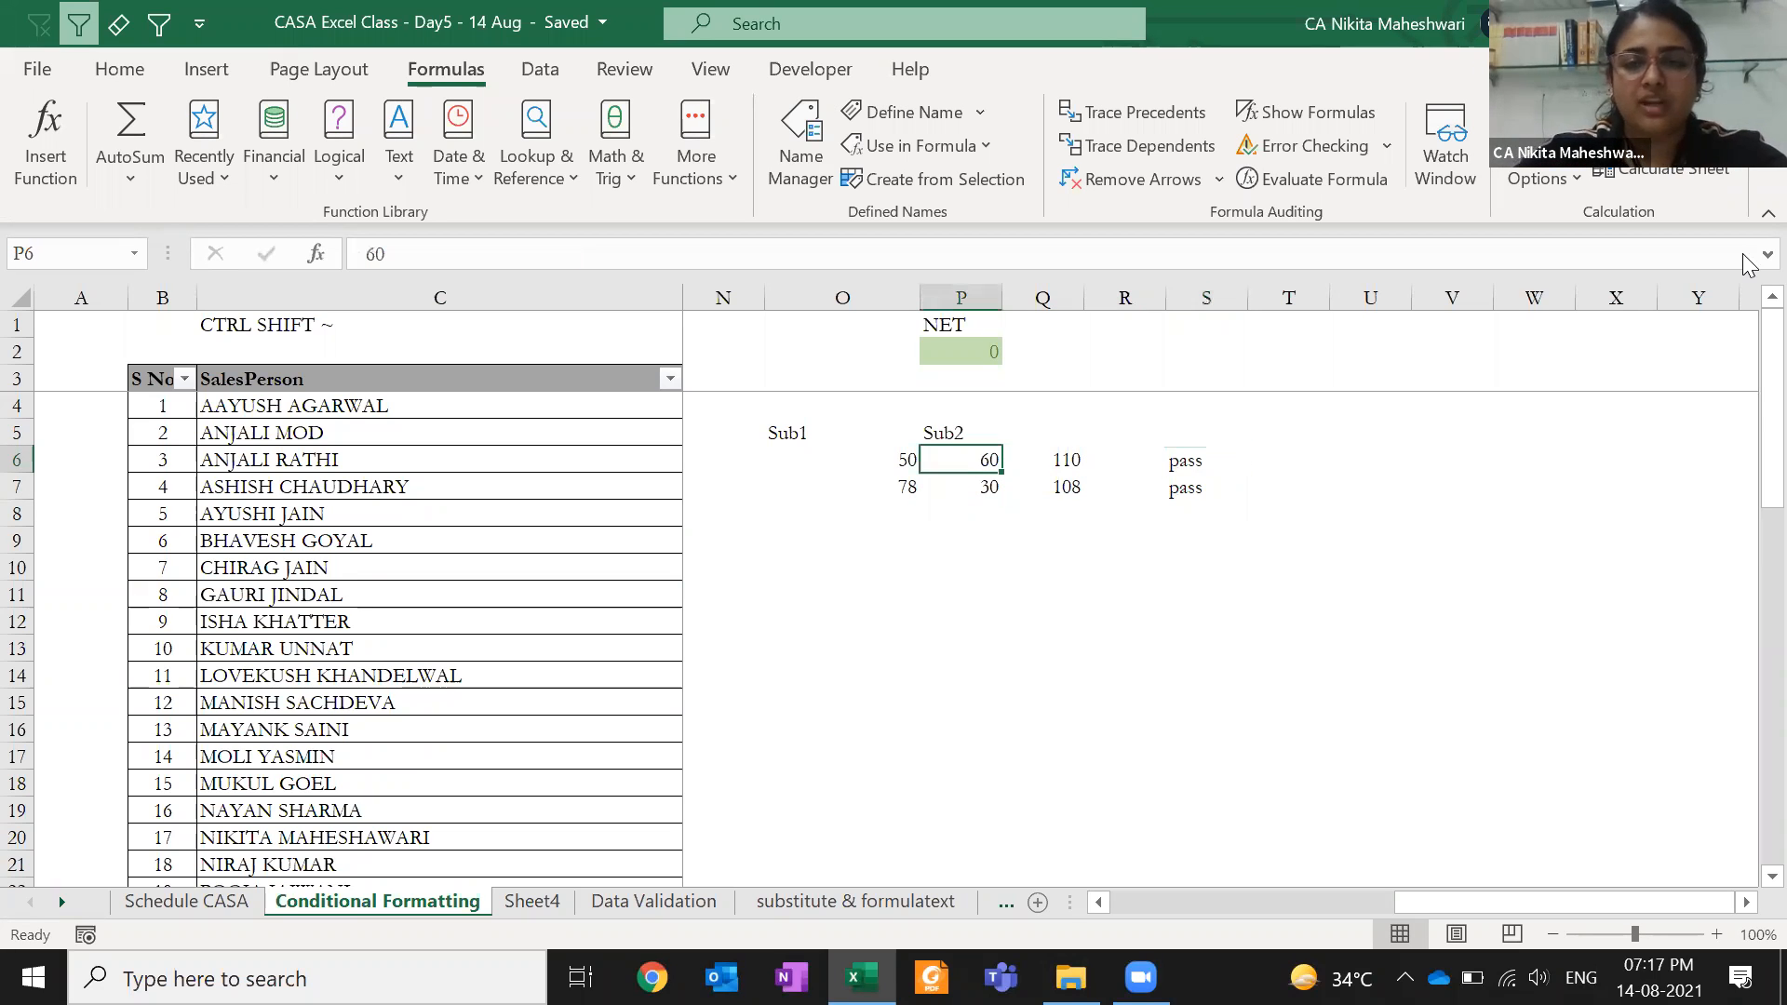
- Delete the "pass" argument and closing bracket from S6's formula
key("Right")
key("Right")
key("Right")
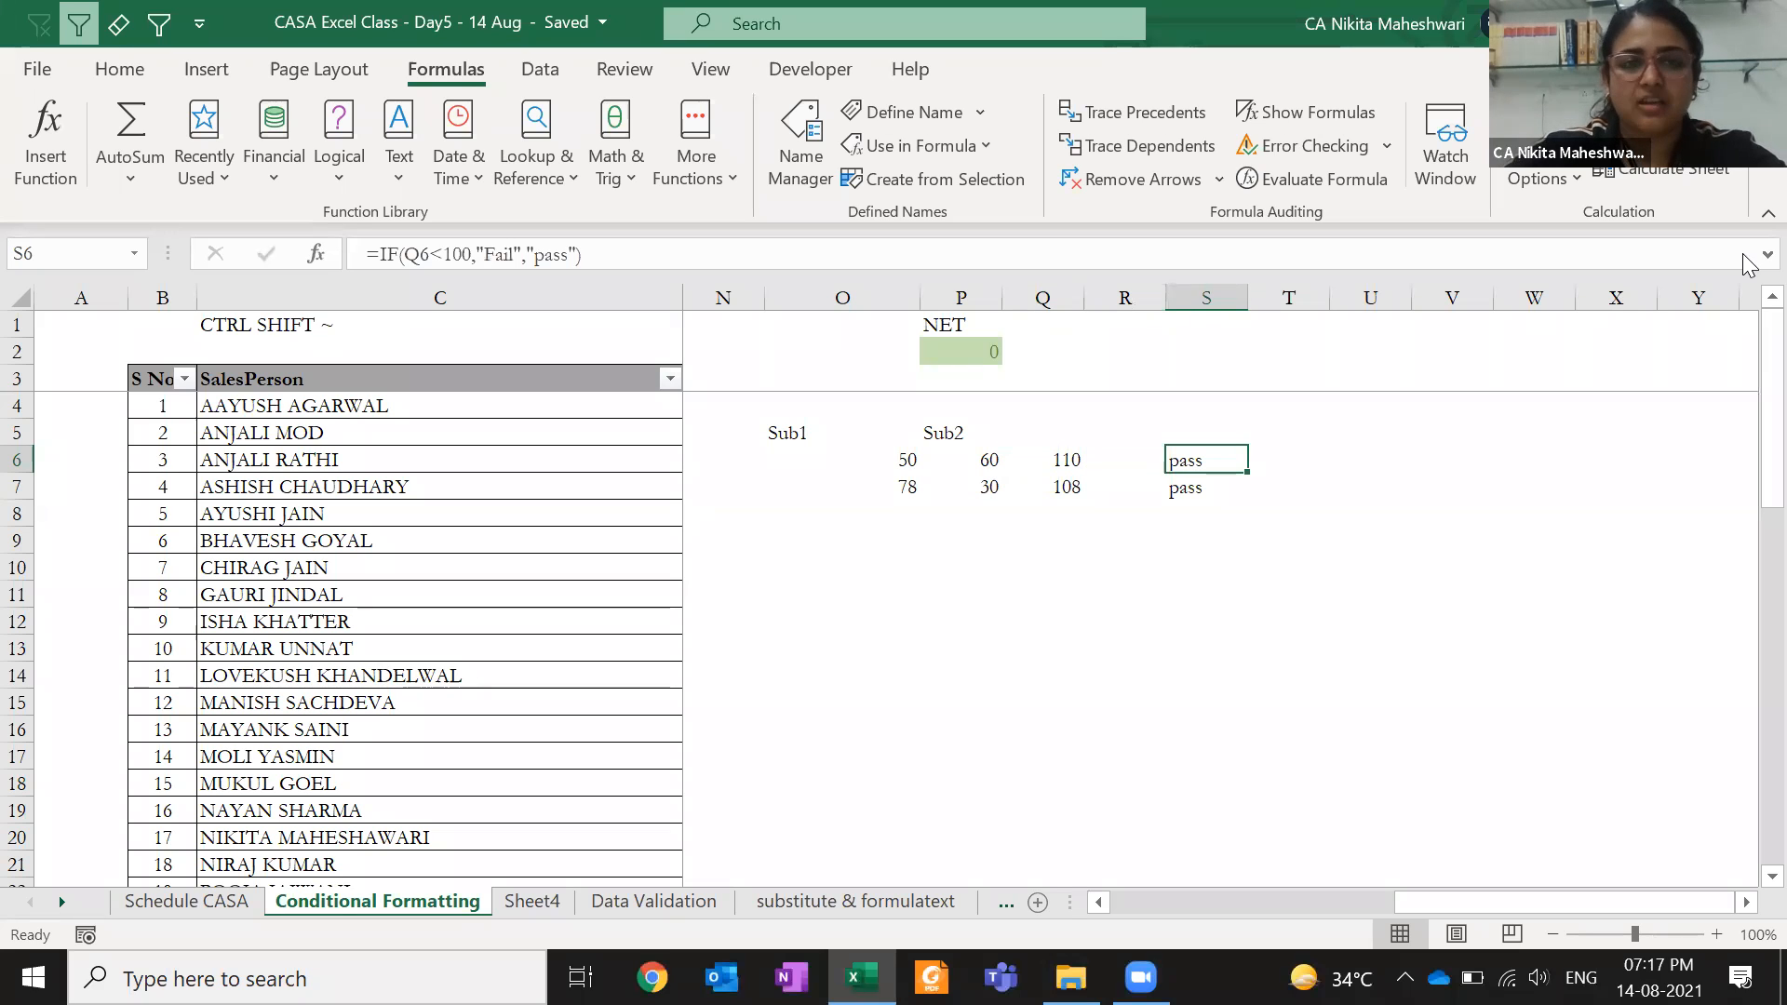
key("F2")
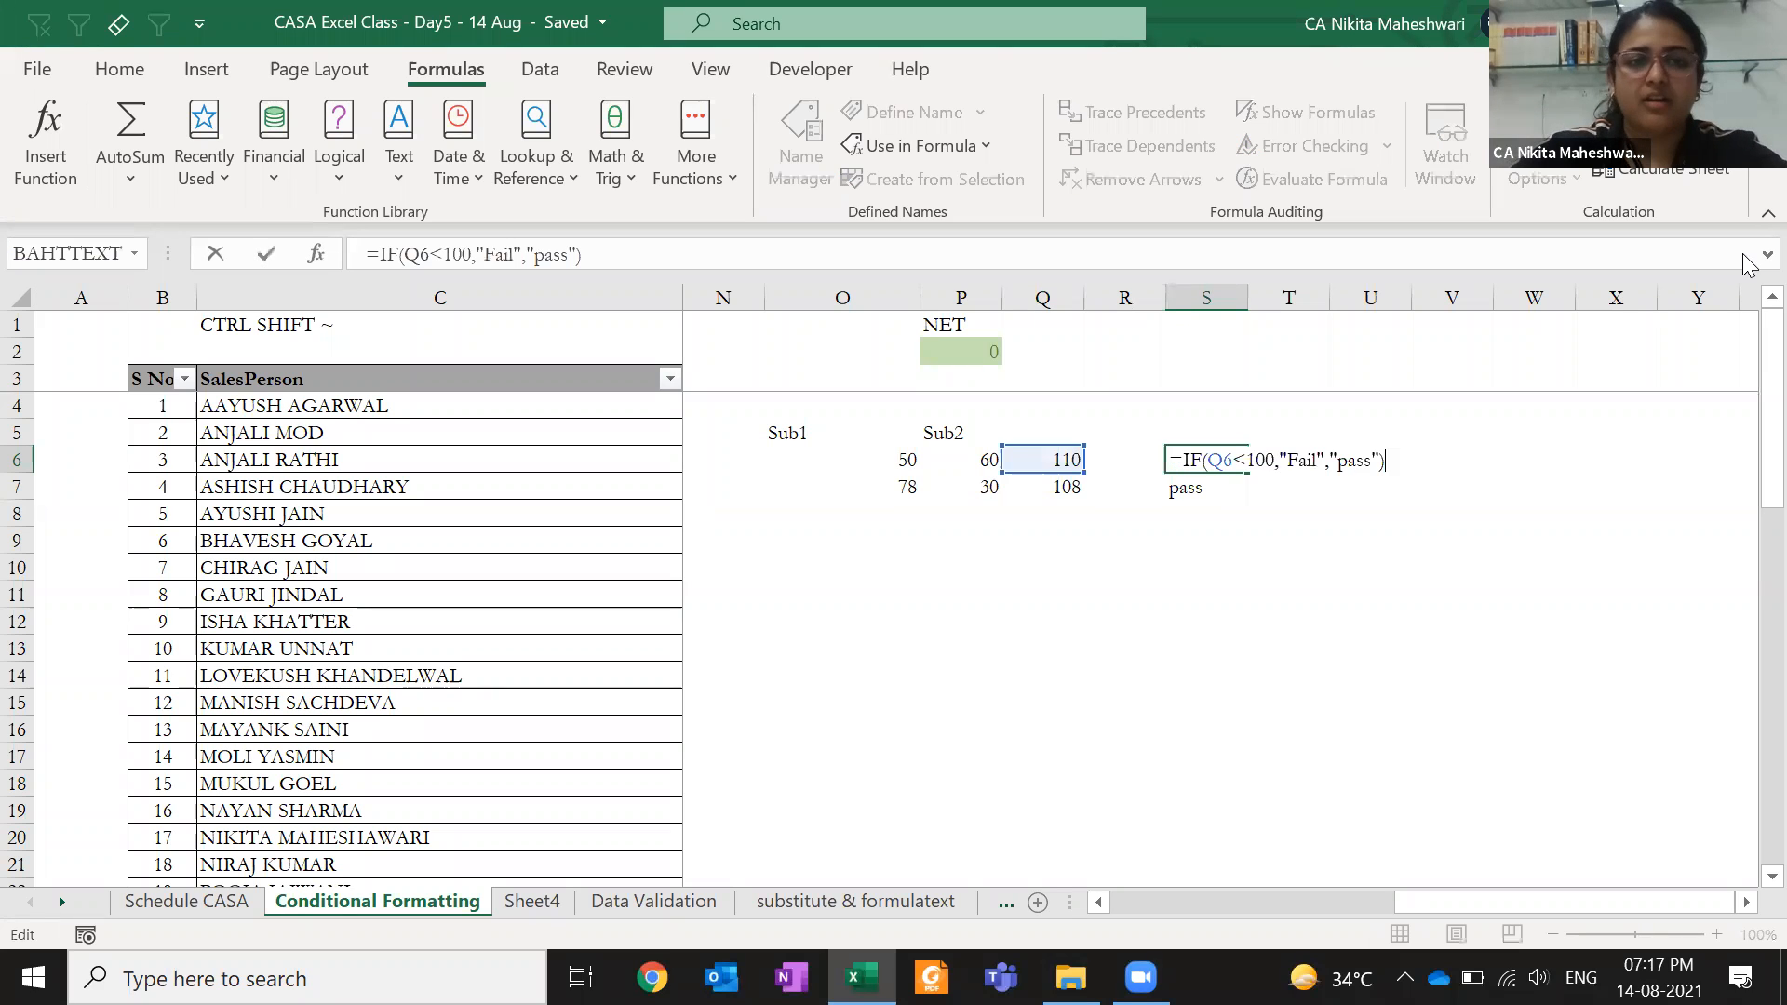
key("Left")
key("Left")
key("shift+Left")
key("shift+Left")
key("shift+Left")
key("shift+Left")
key("shift+Left")
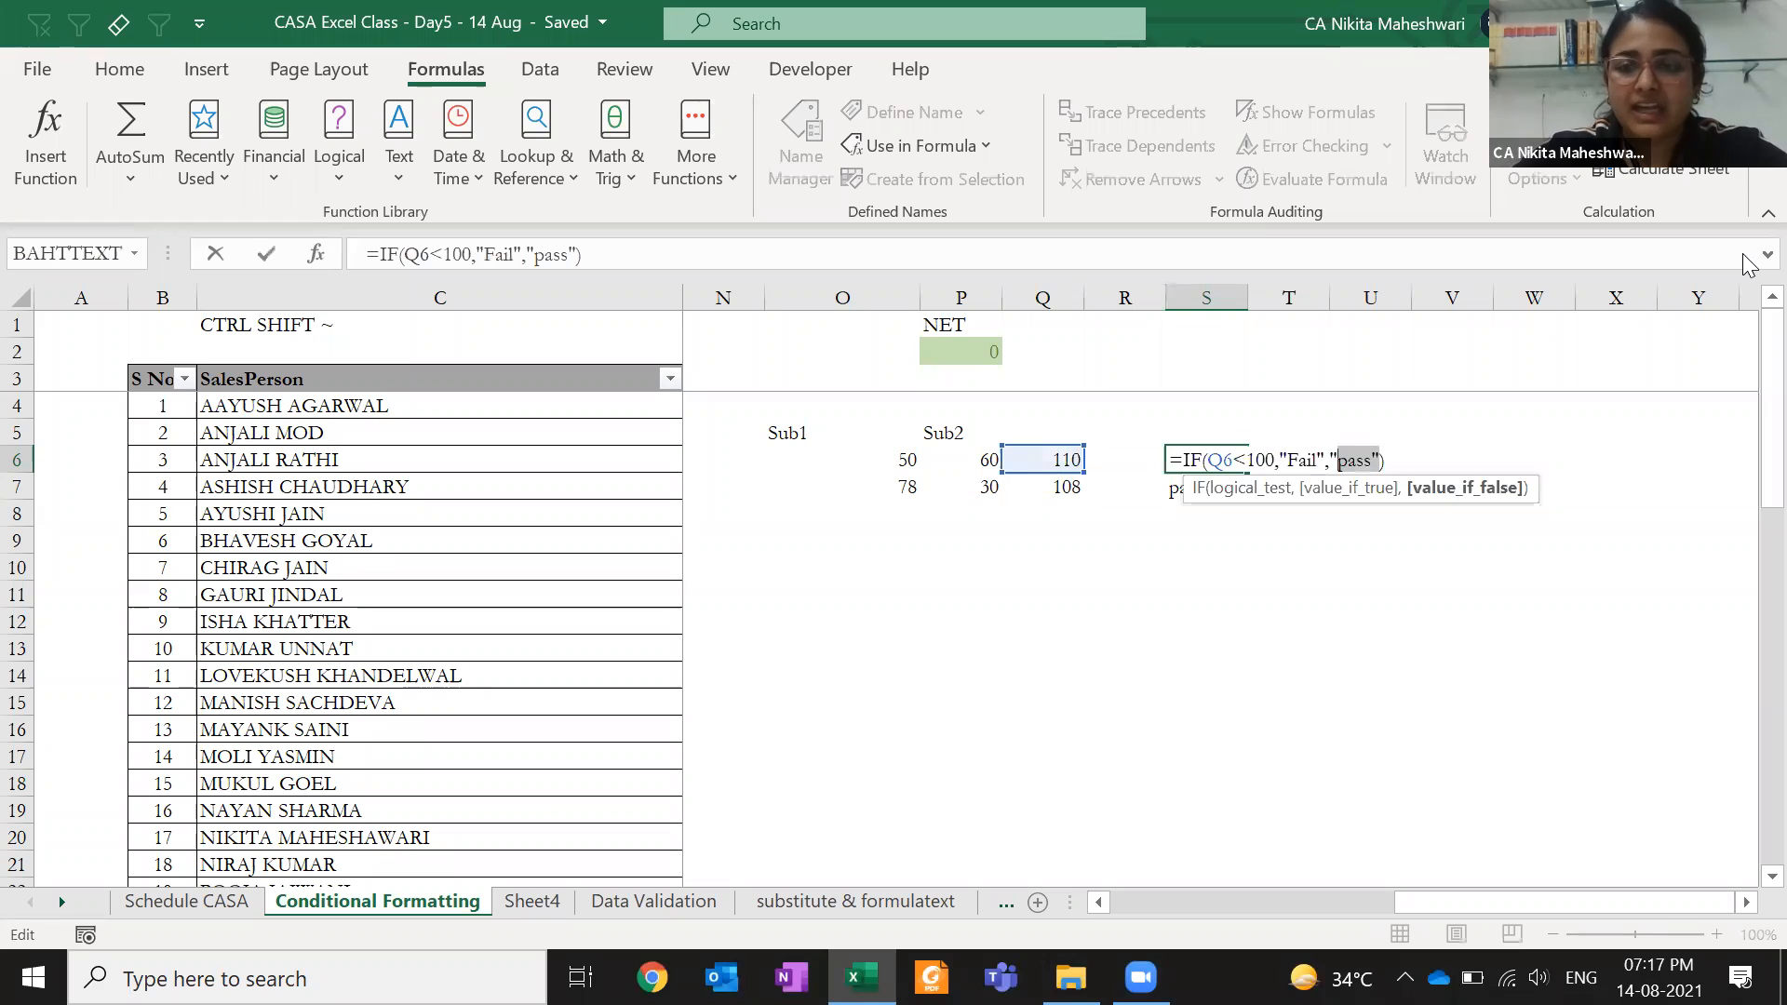
key("Delete")
key("Delete")
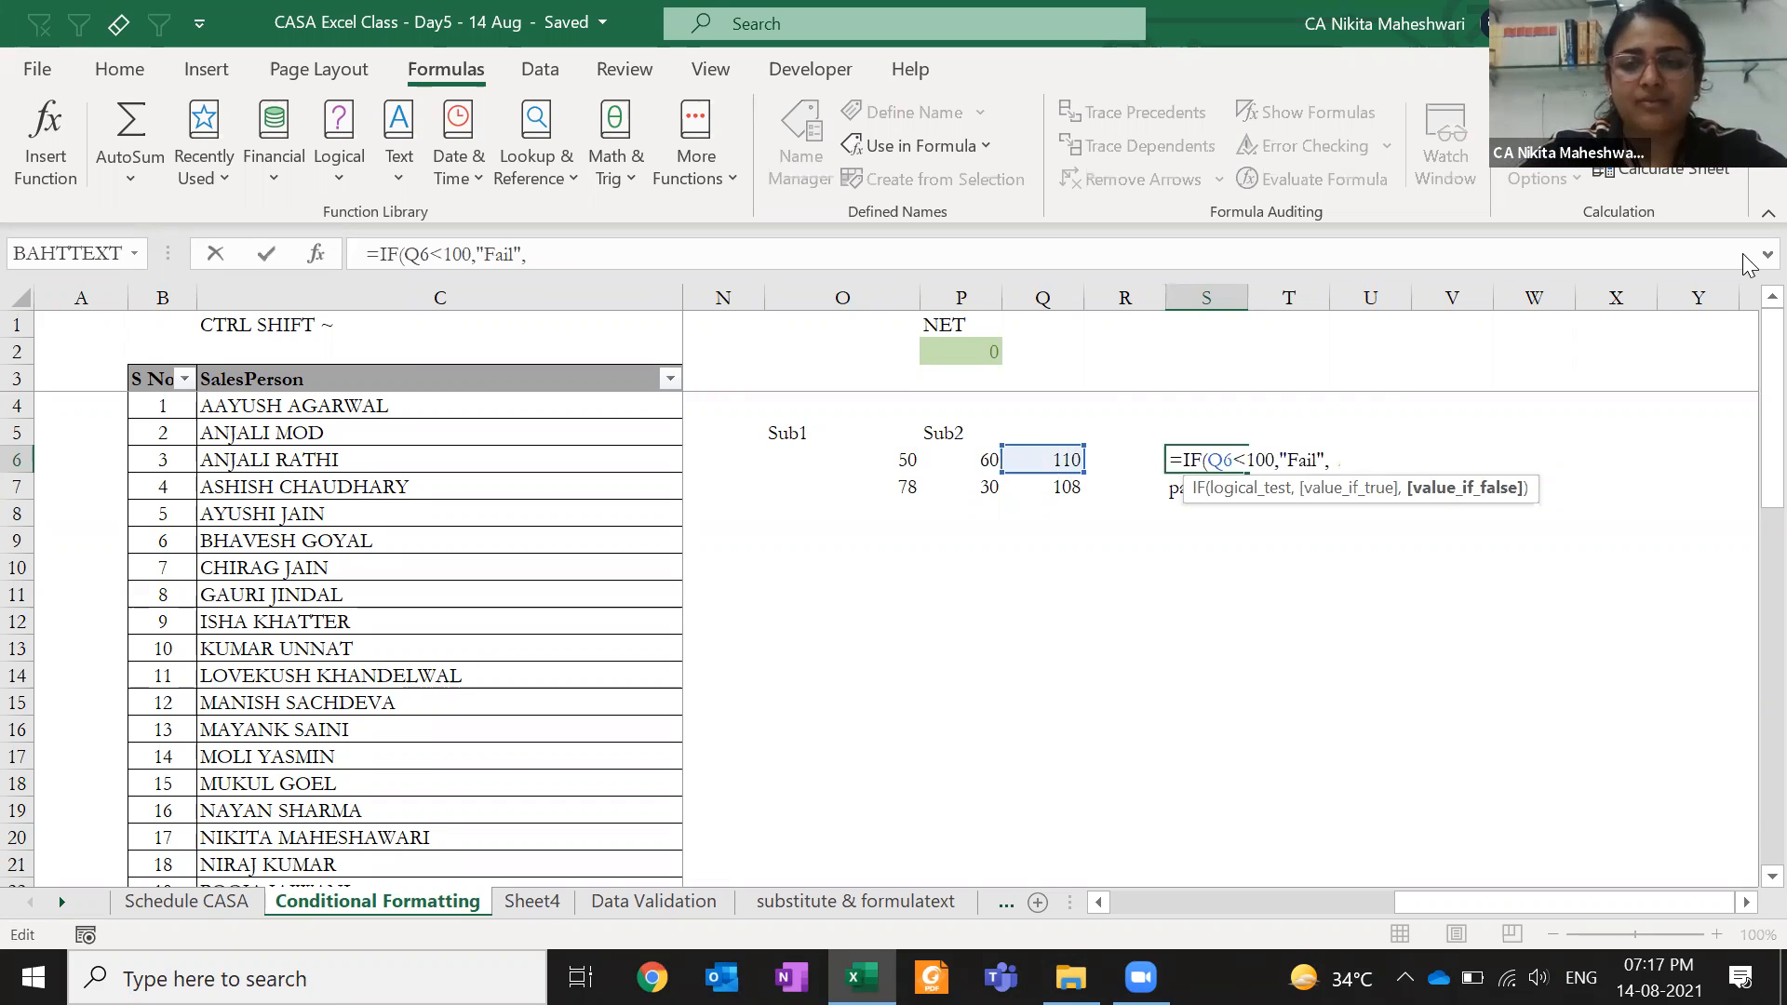
- Nest IF(OR(O6<40,P6<40),"Fail","pass") as S6's second condition, giving pass
type("IF(")
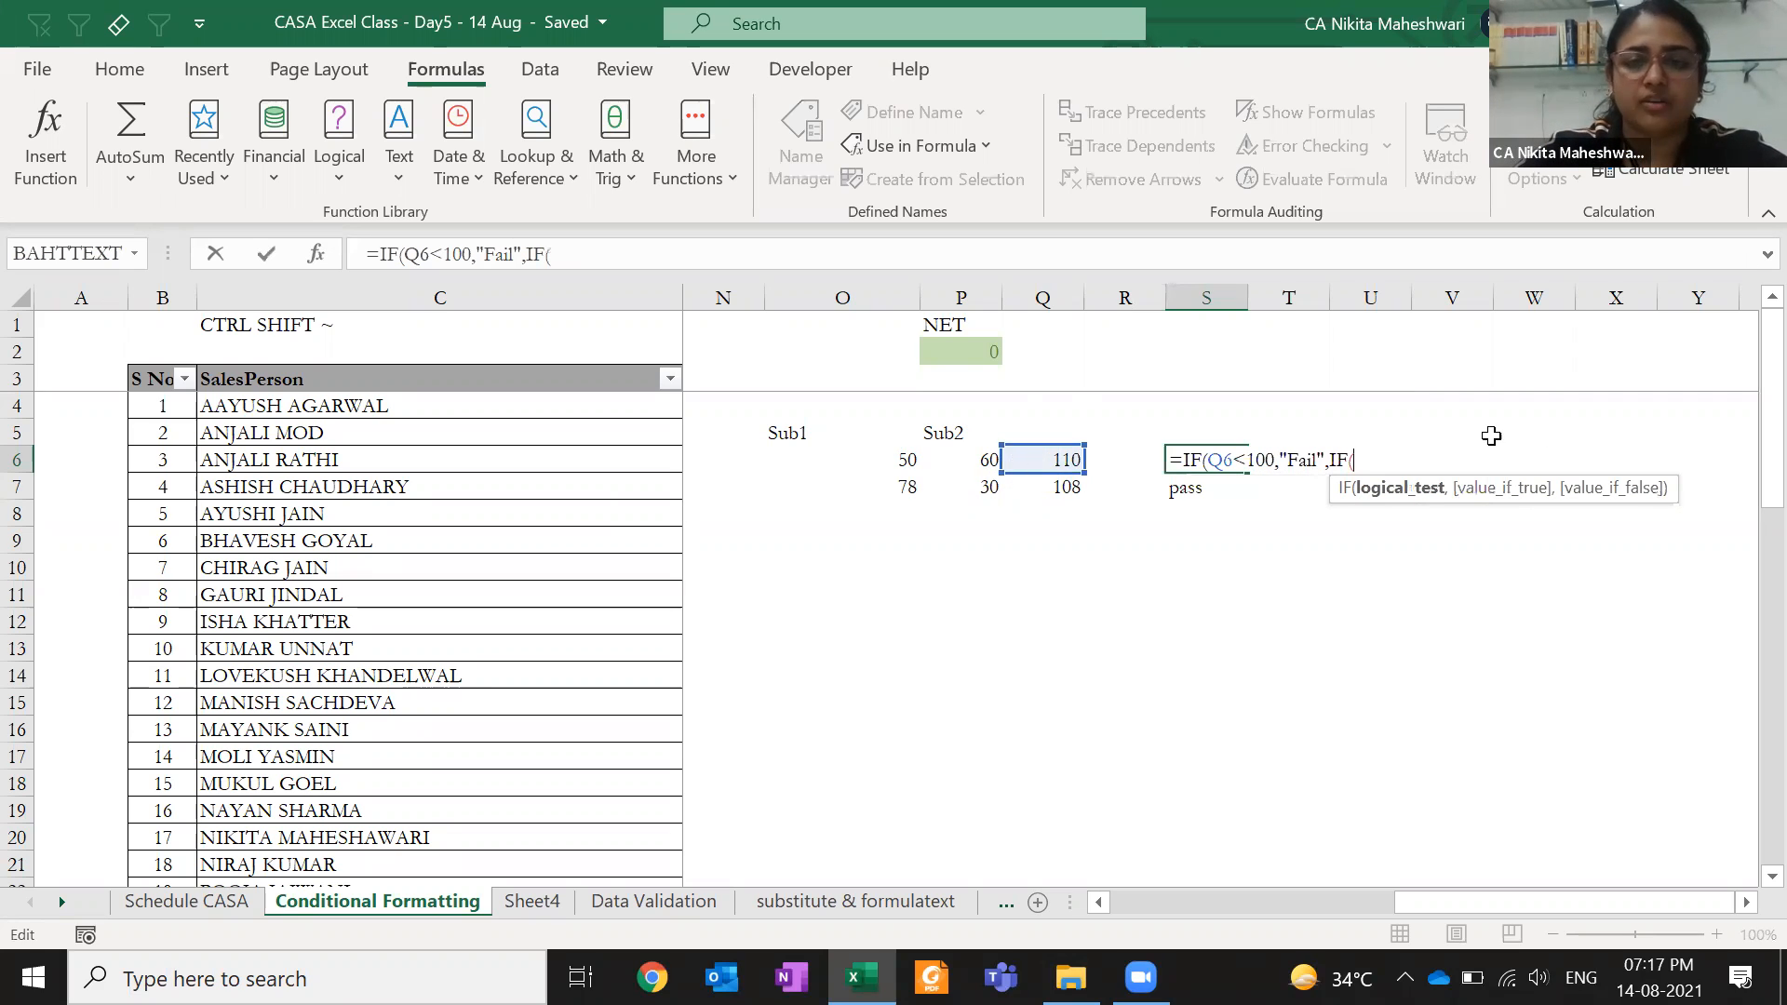
type("or")
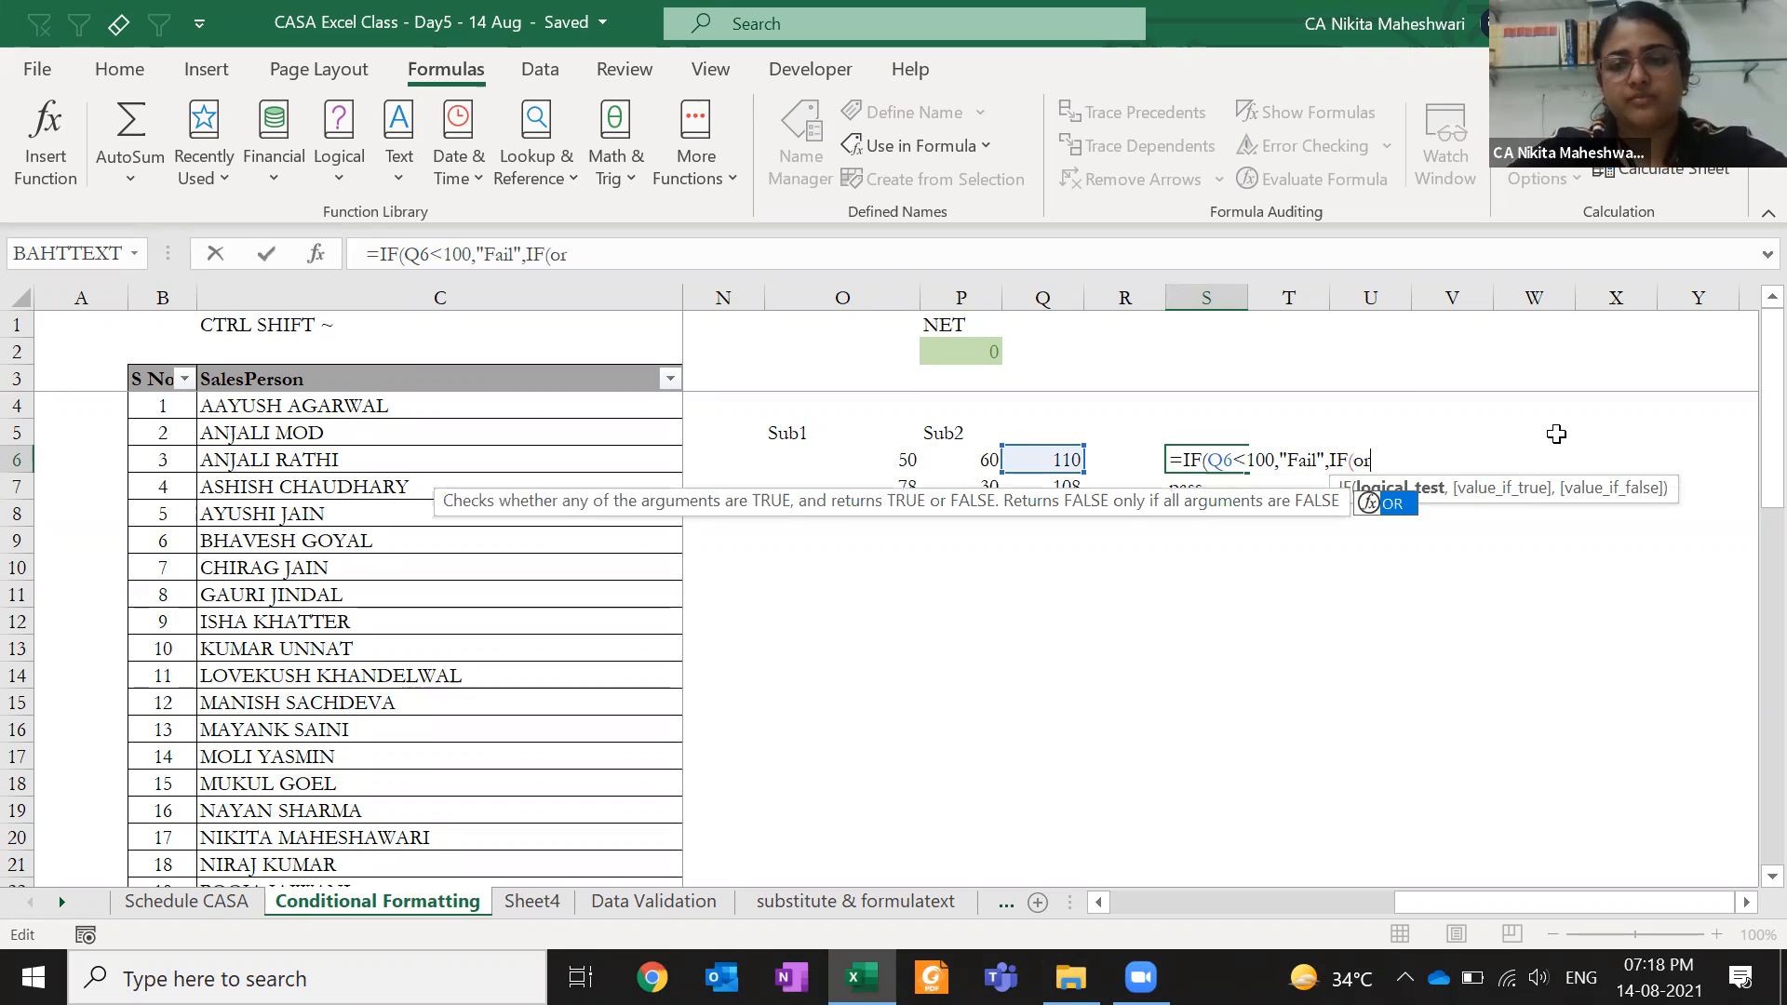
key("Tab")
left_click(890, 458)
type("<40")
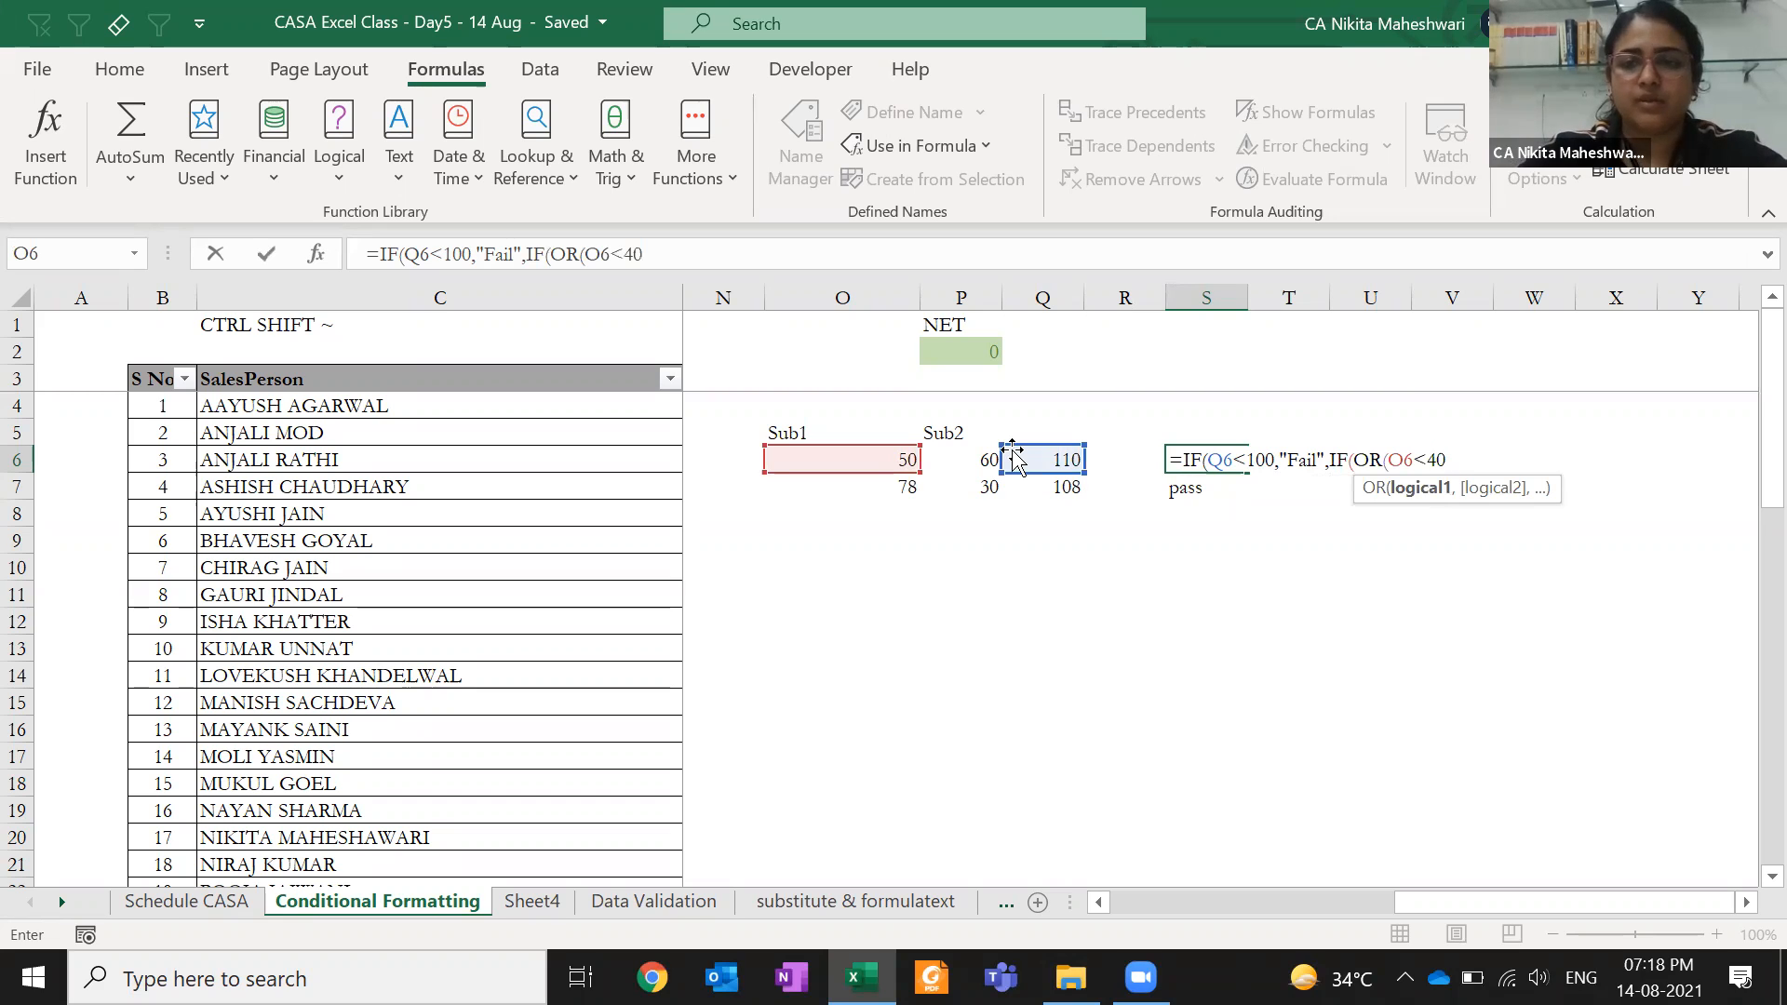
type(",")
left_click(954, 457)
type("<")
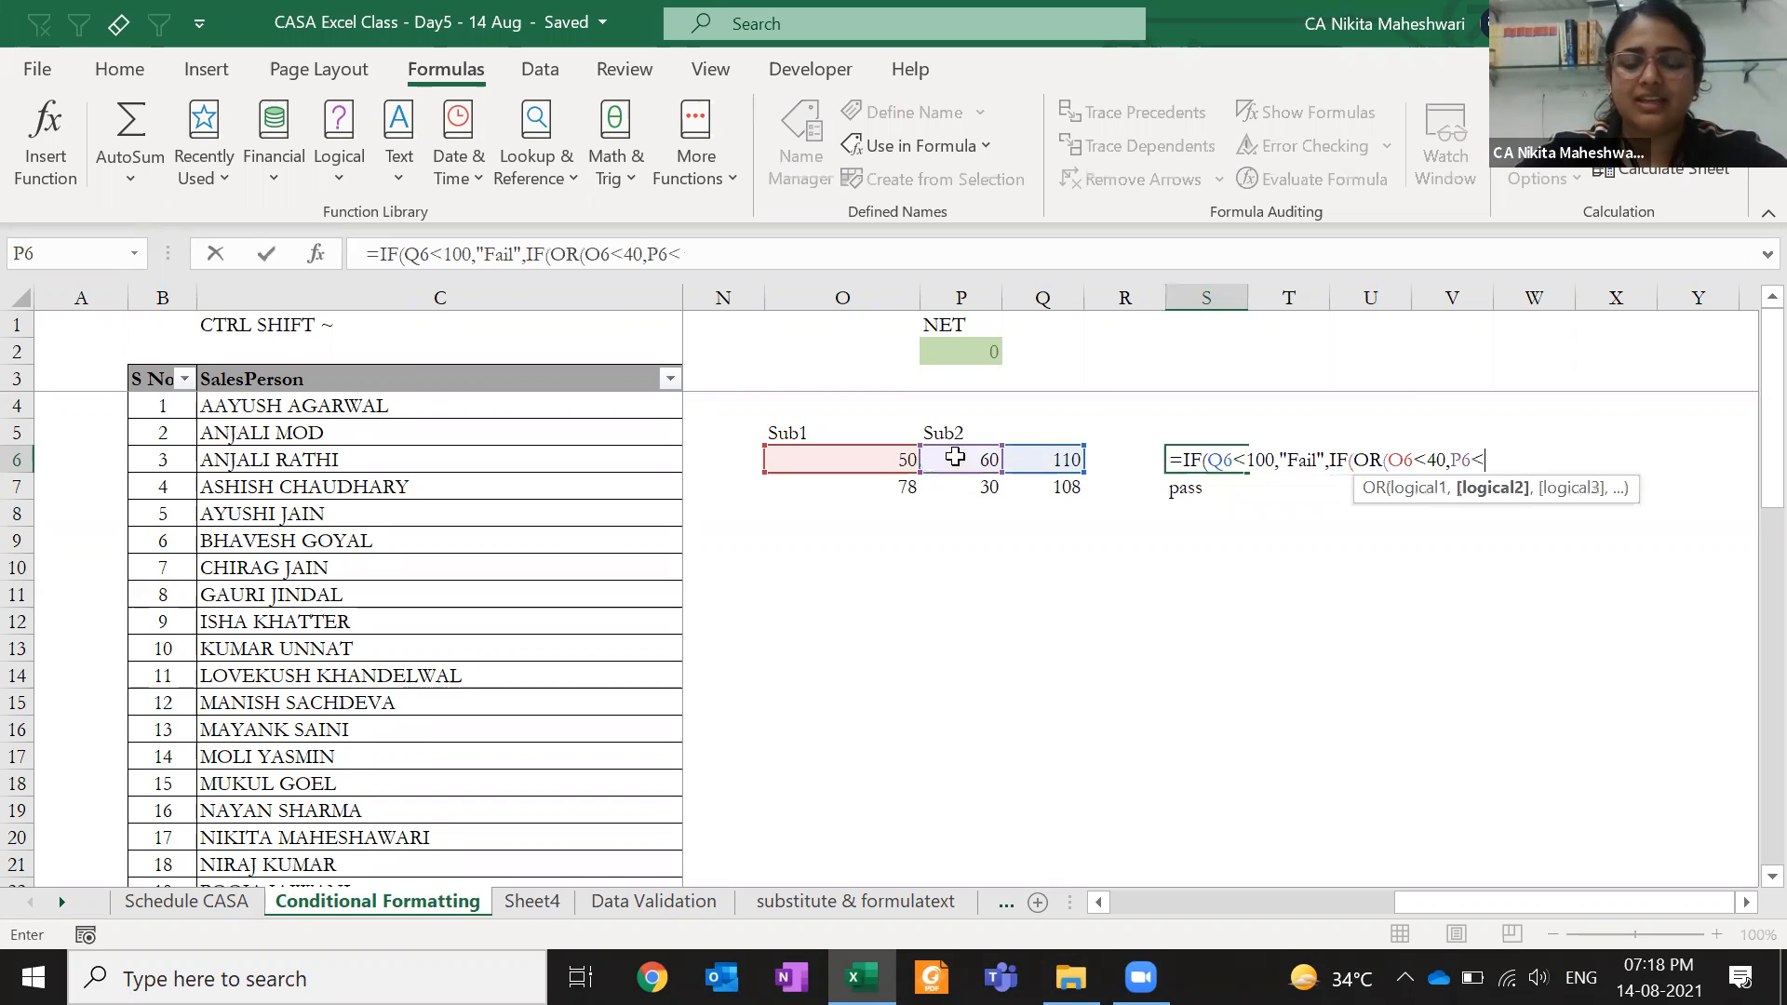
type("40")
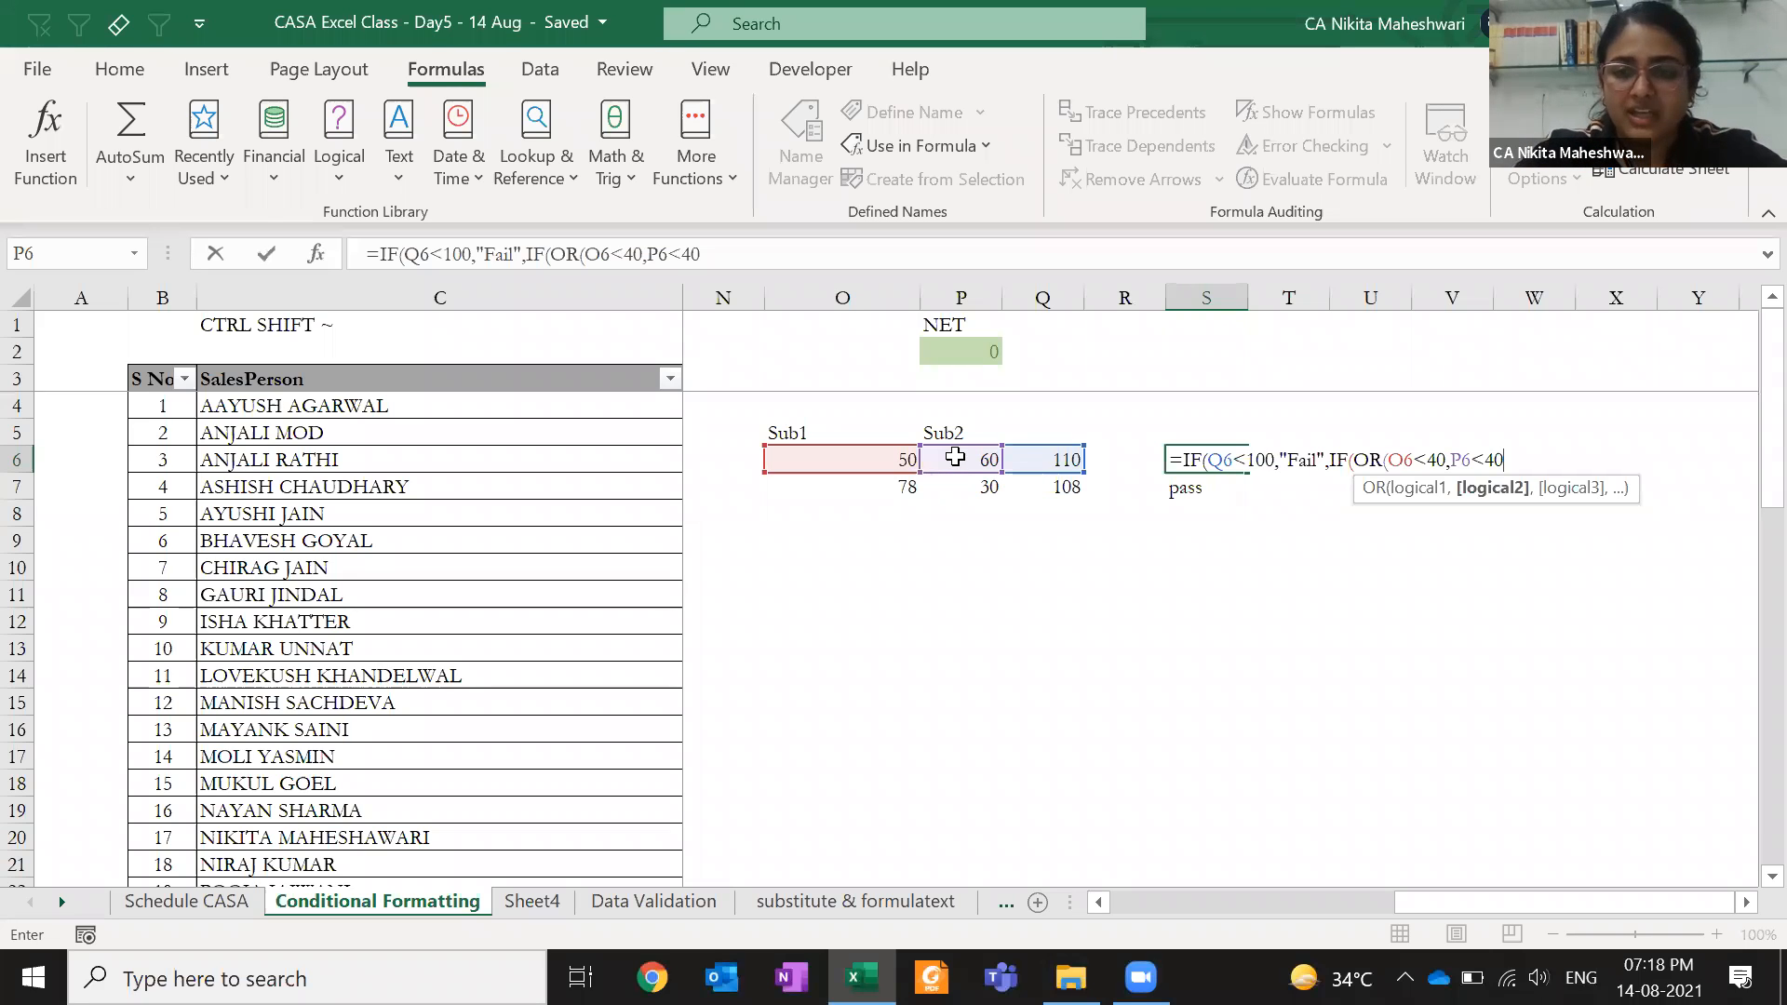
type("),")
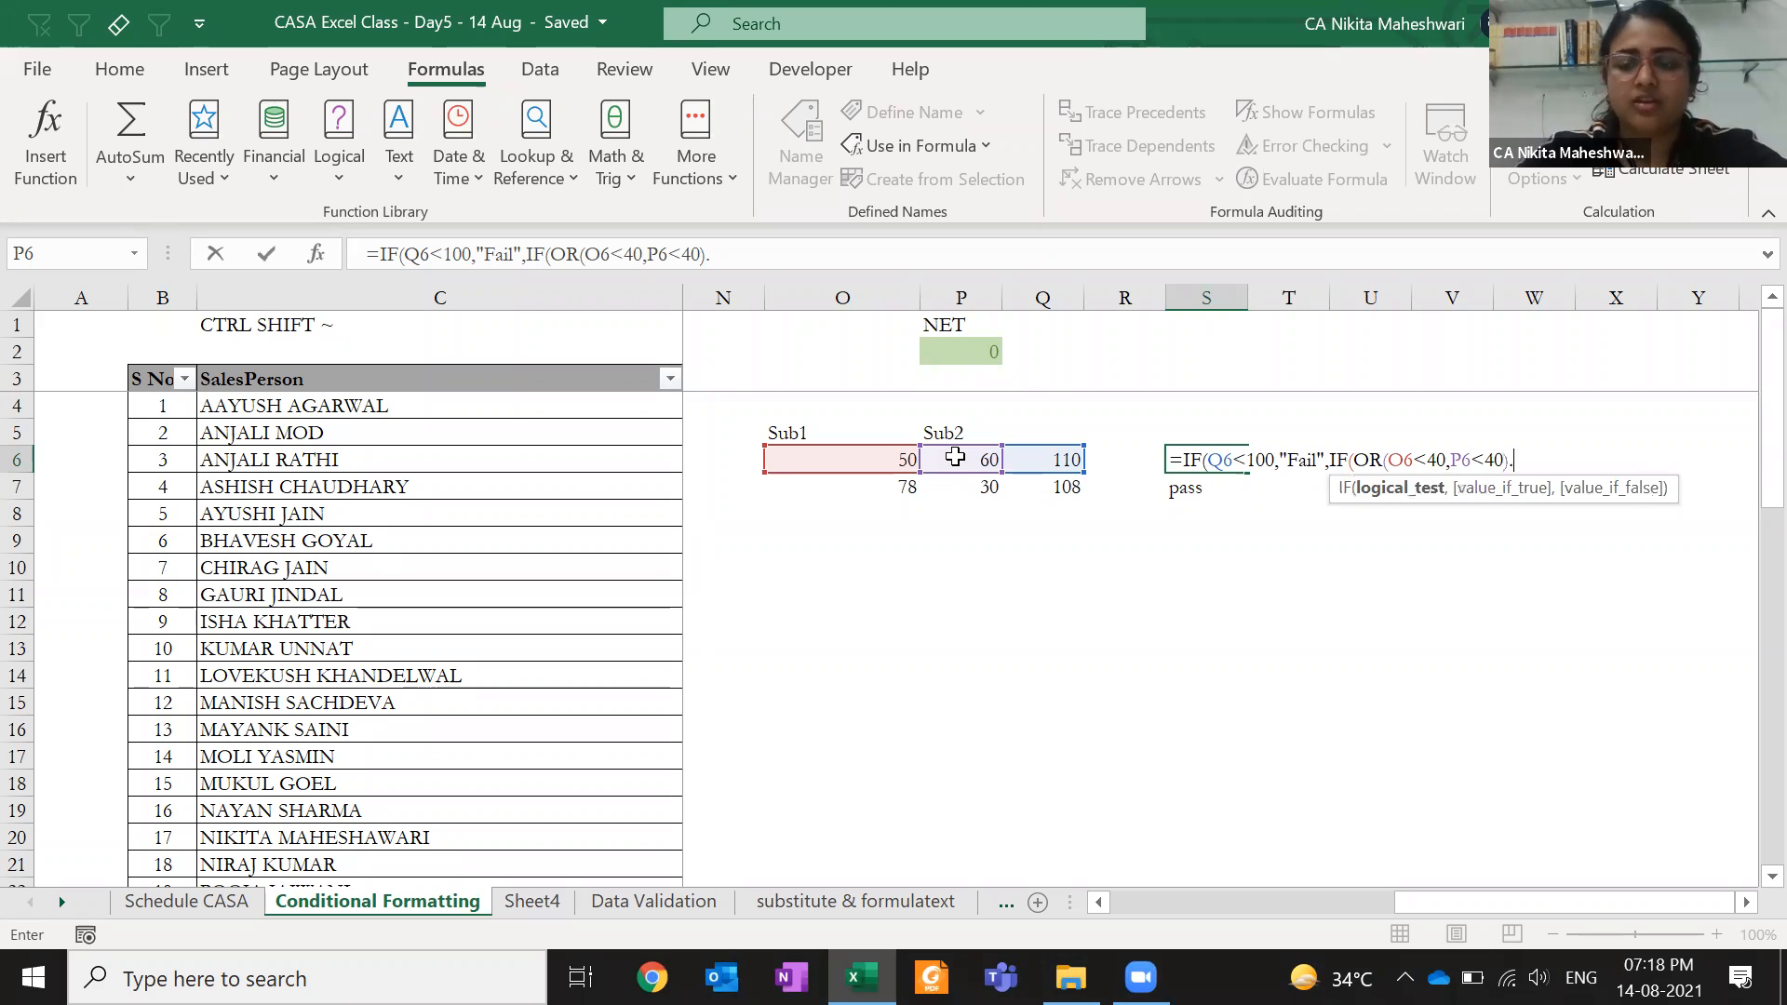
type("\"Fail")
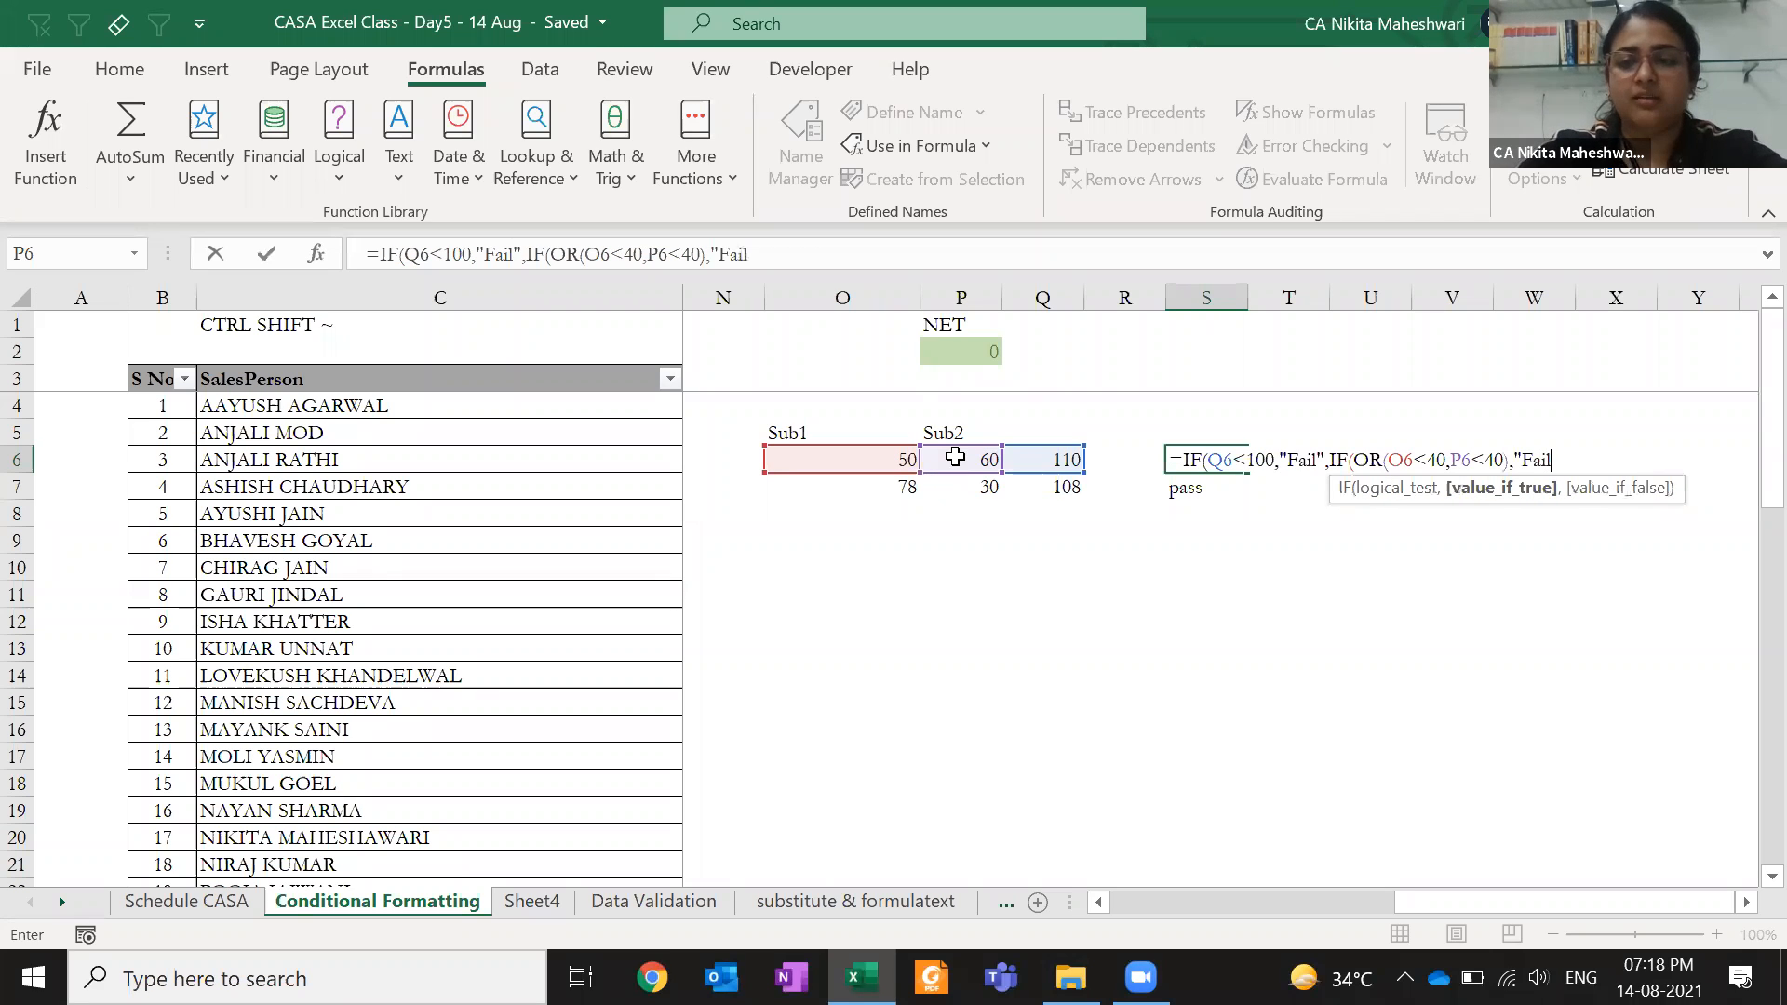
type("\",")
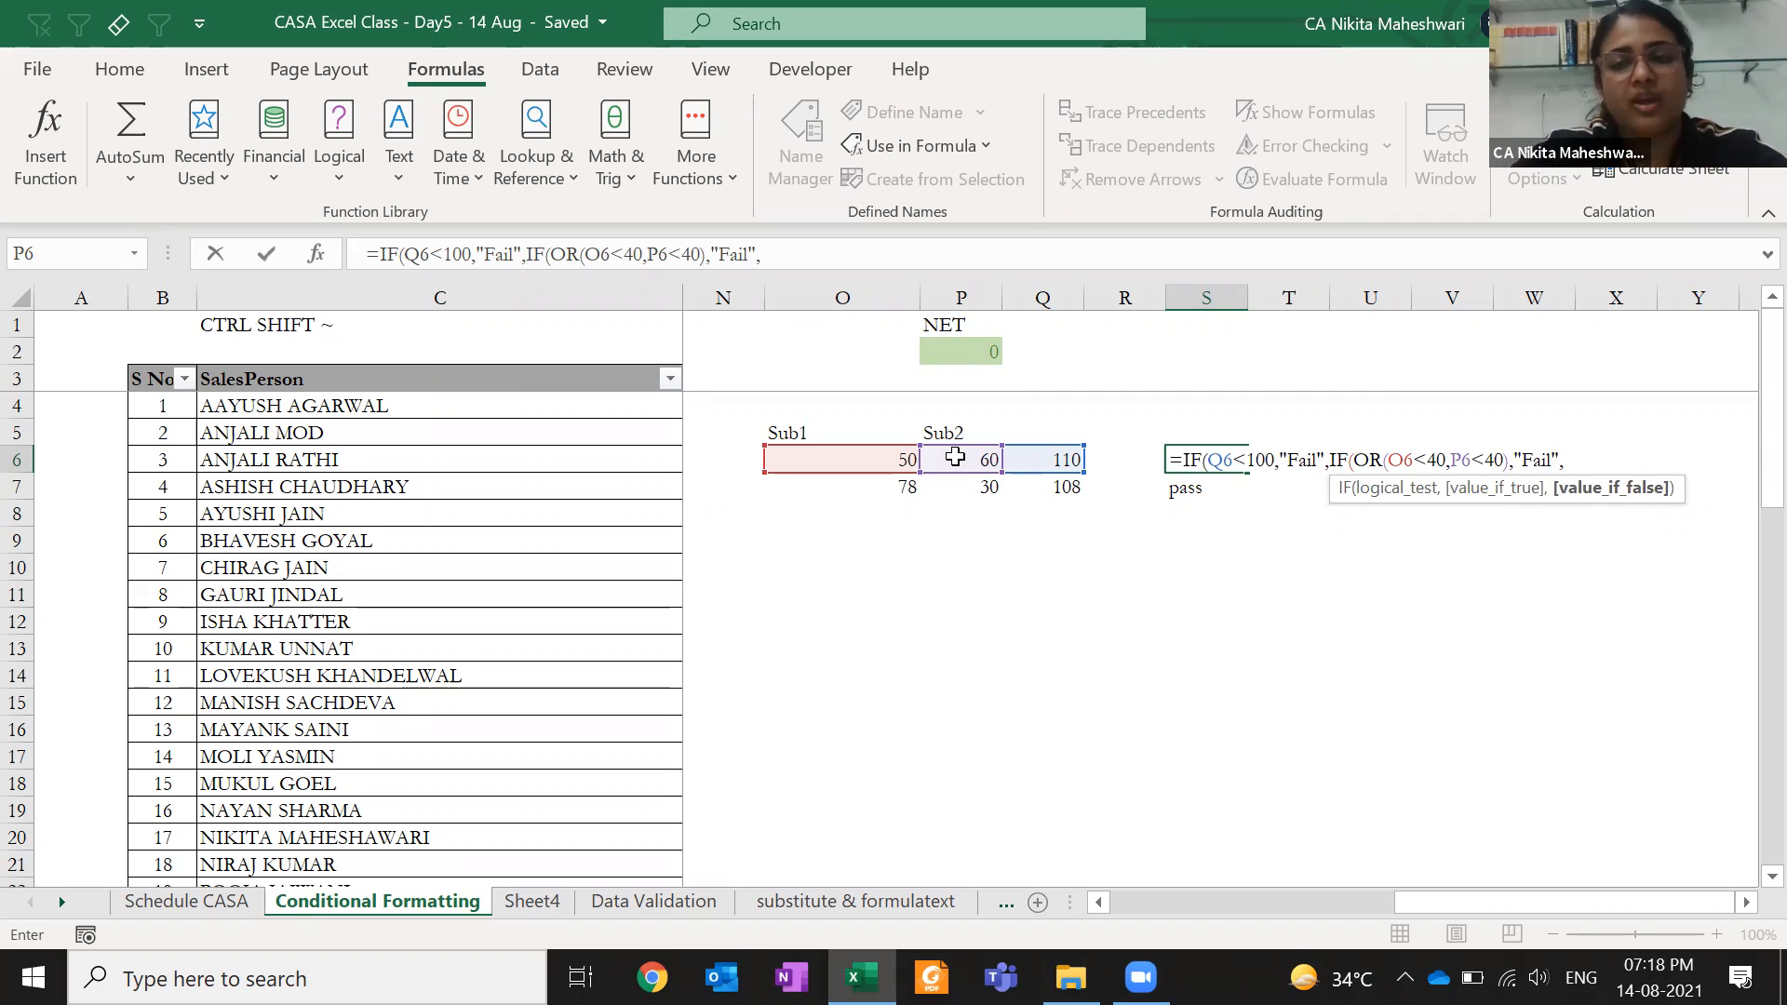
type("\"pass")
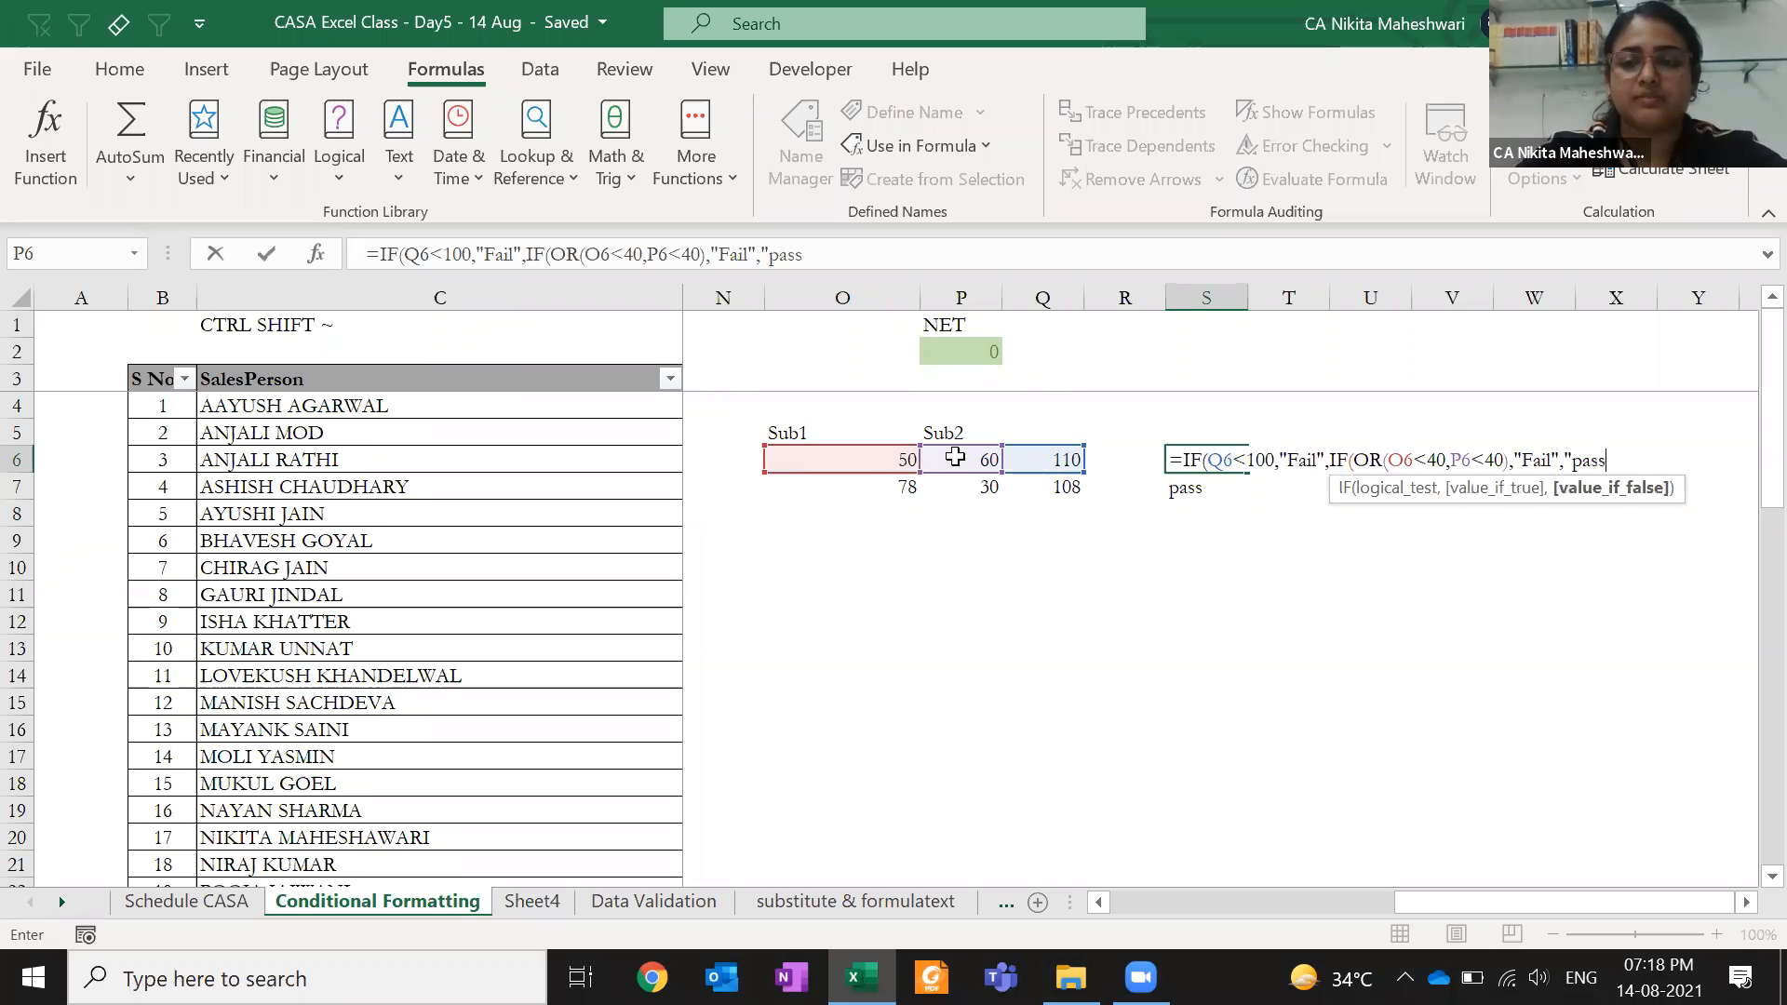
type("\"))")
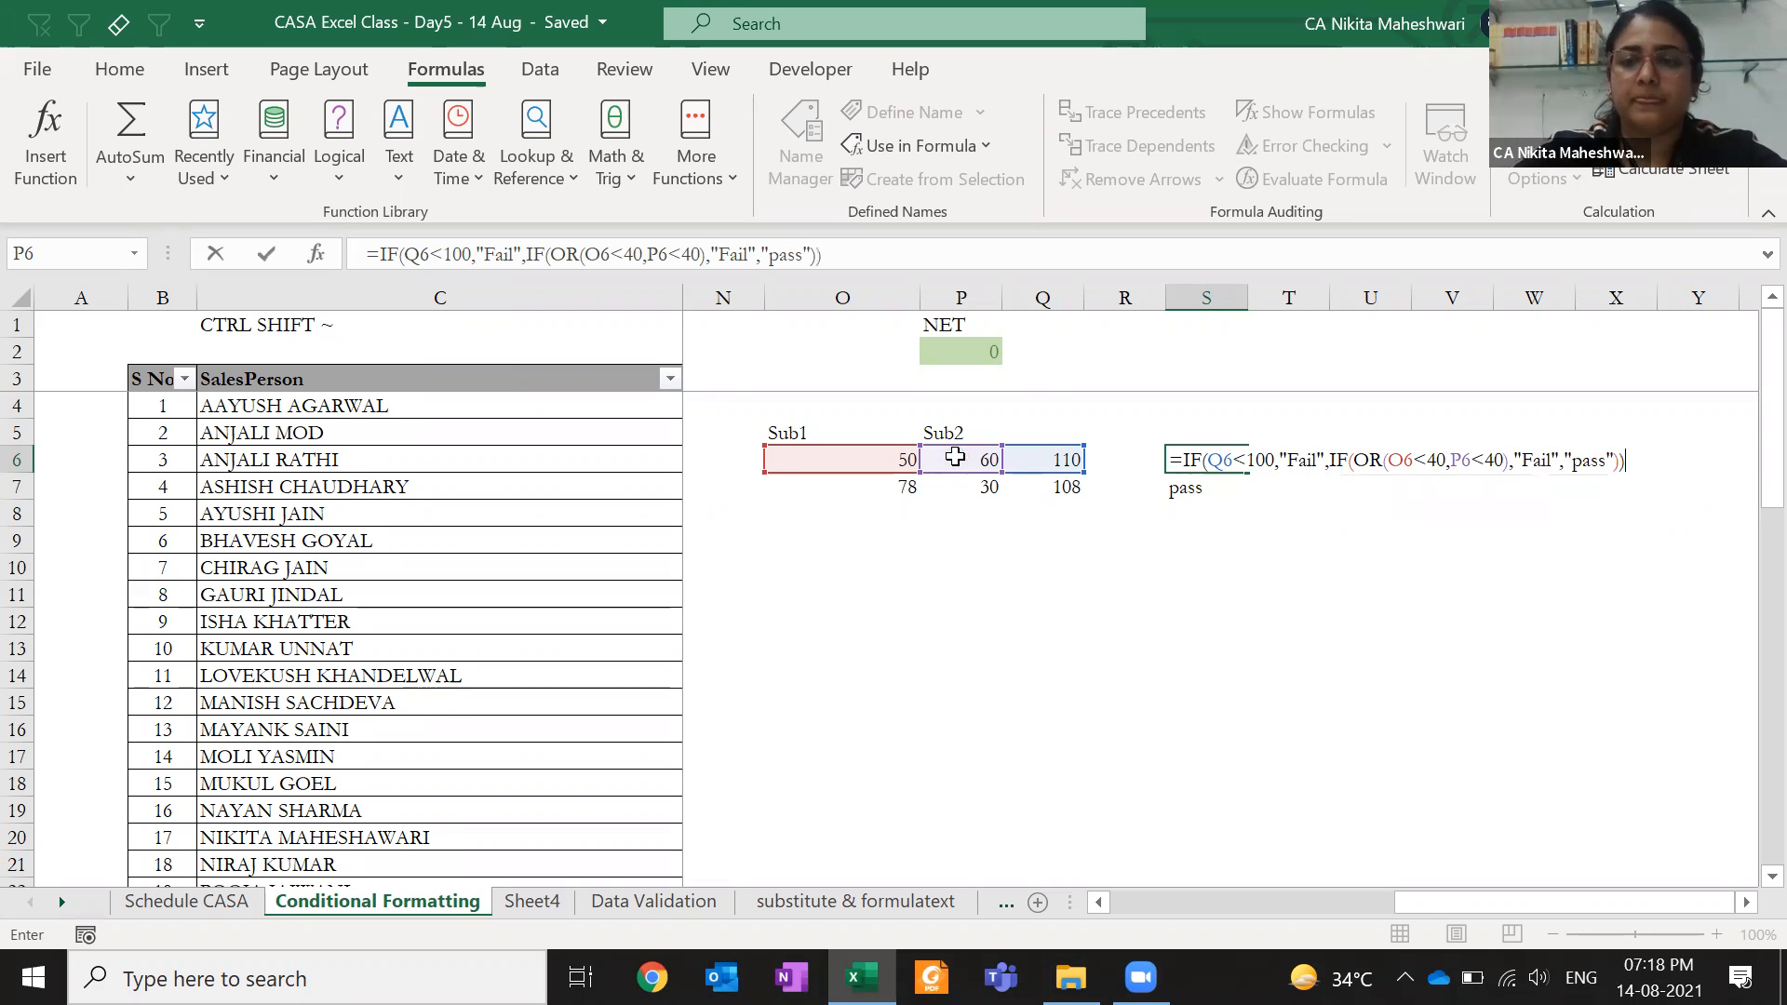
key("ctrl+Return")
left_click(911, 460)
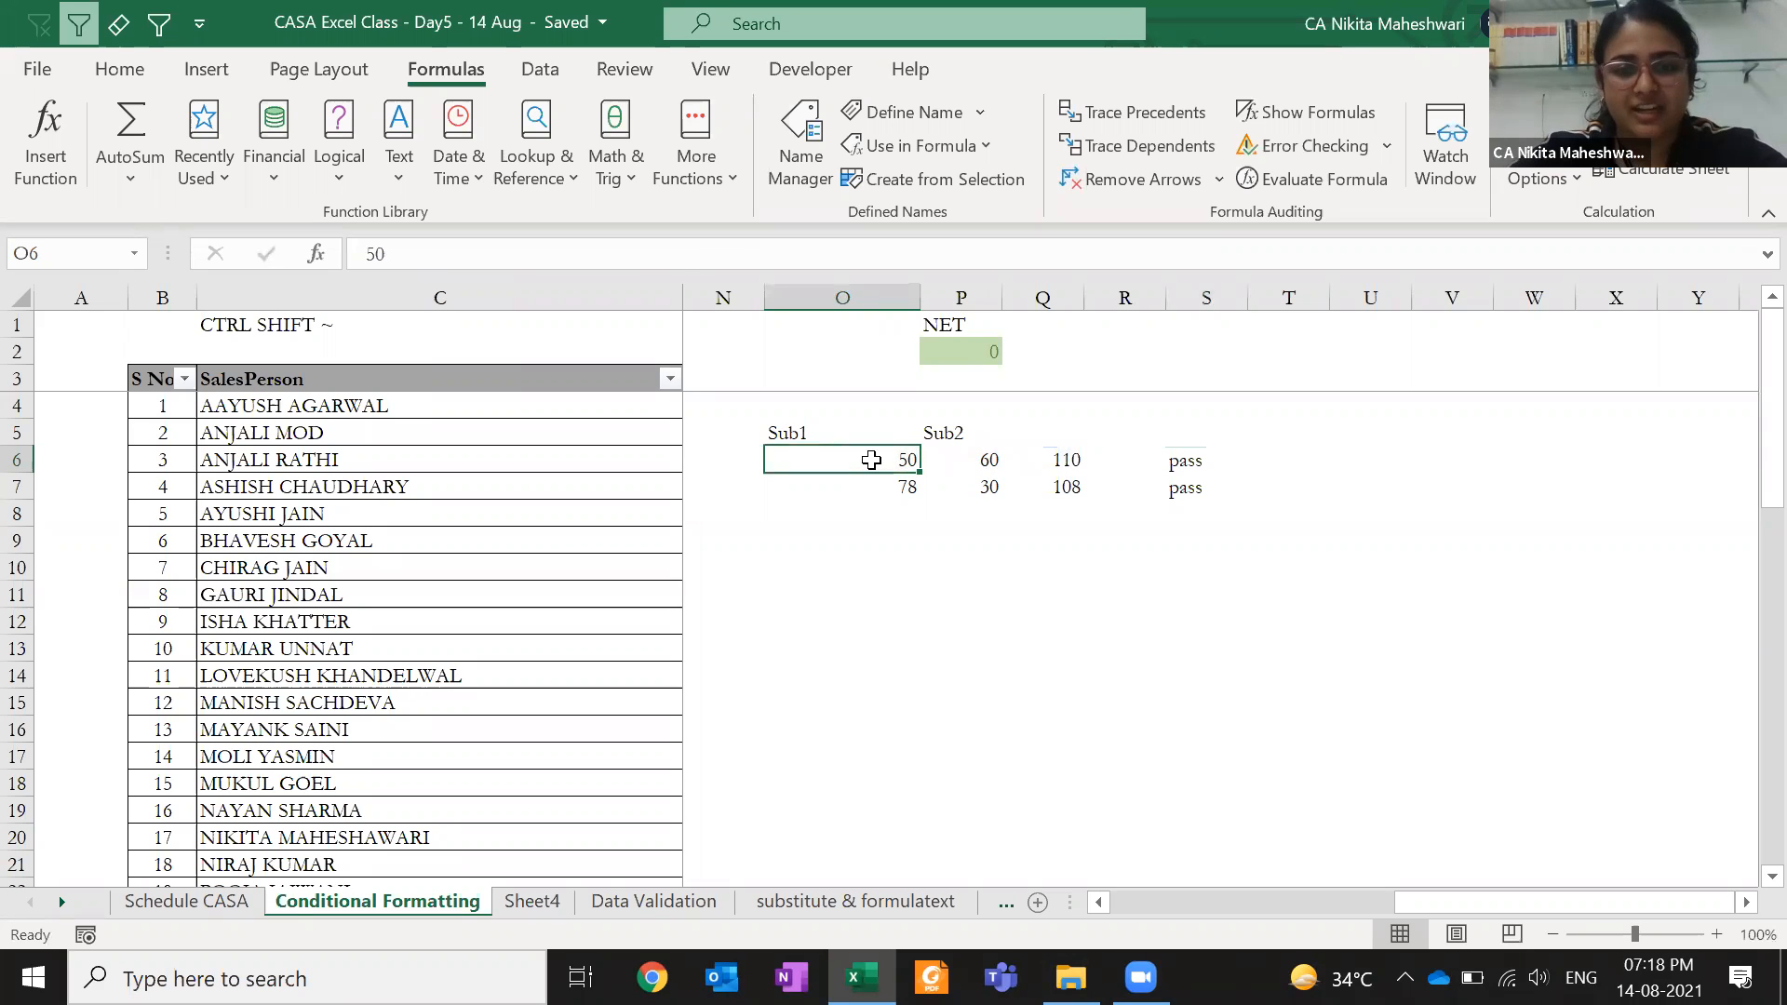
- Copy S6's nested formula to S7, which shows Fail because its Sub2 mark is 30
left_click(931, 460)
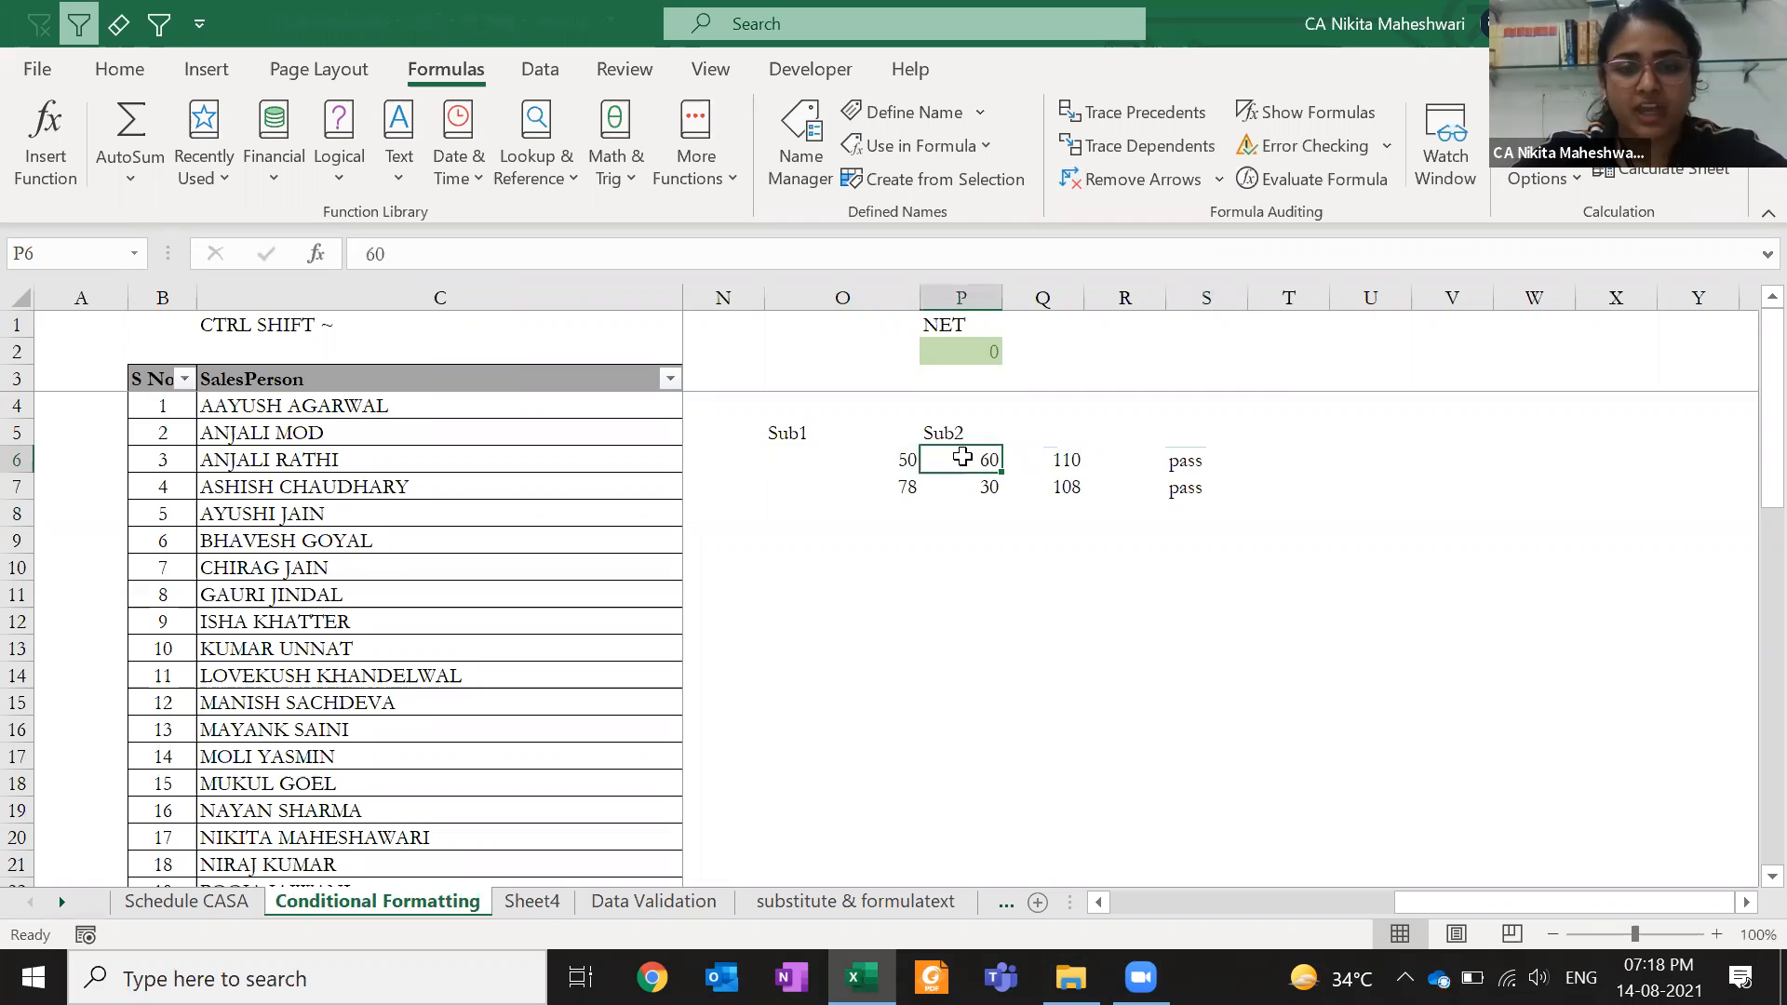
left_click(1043, 460)
key("Right")
key("Right")
key("ctrl+c")
key("Down")
key("Return")
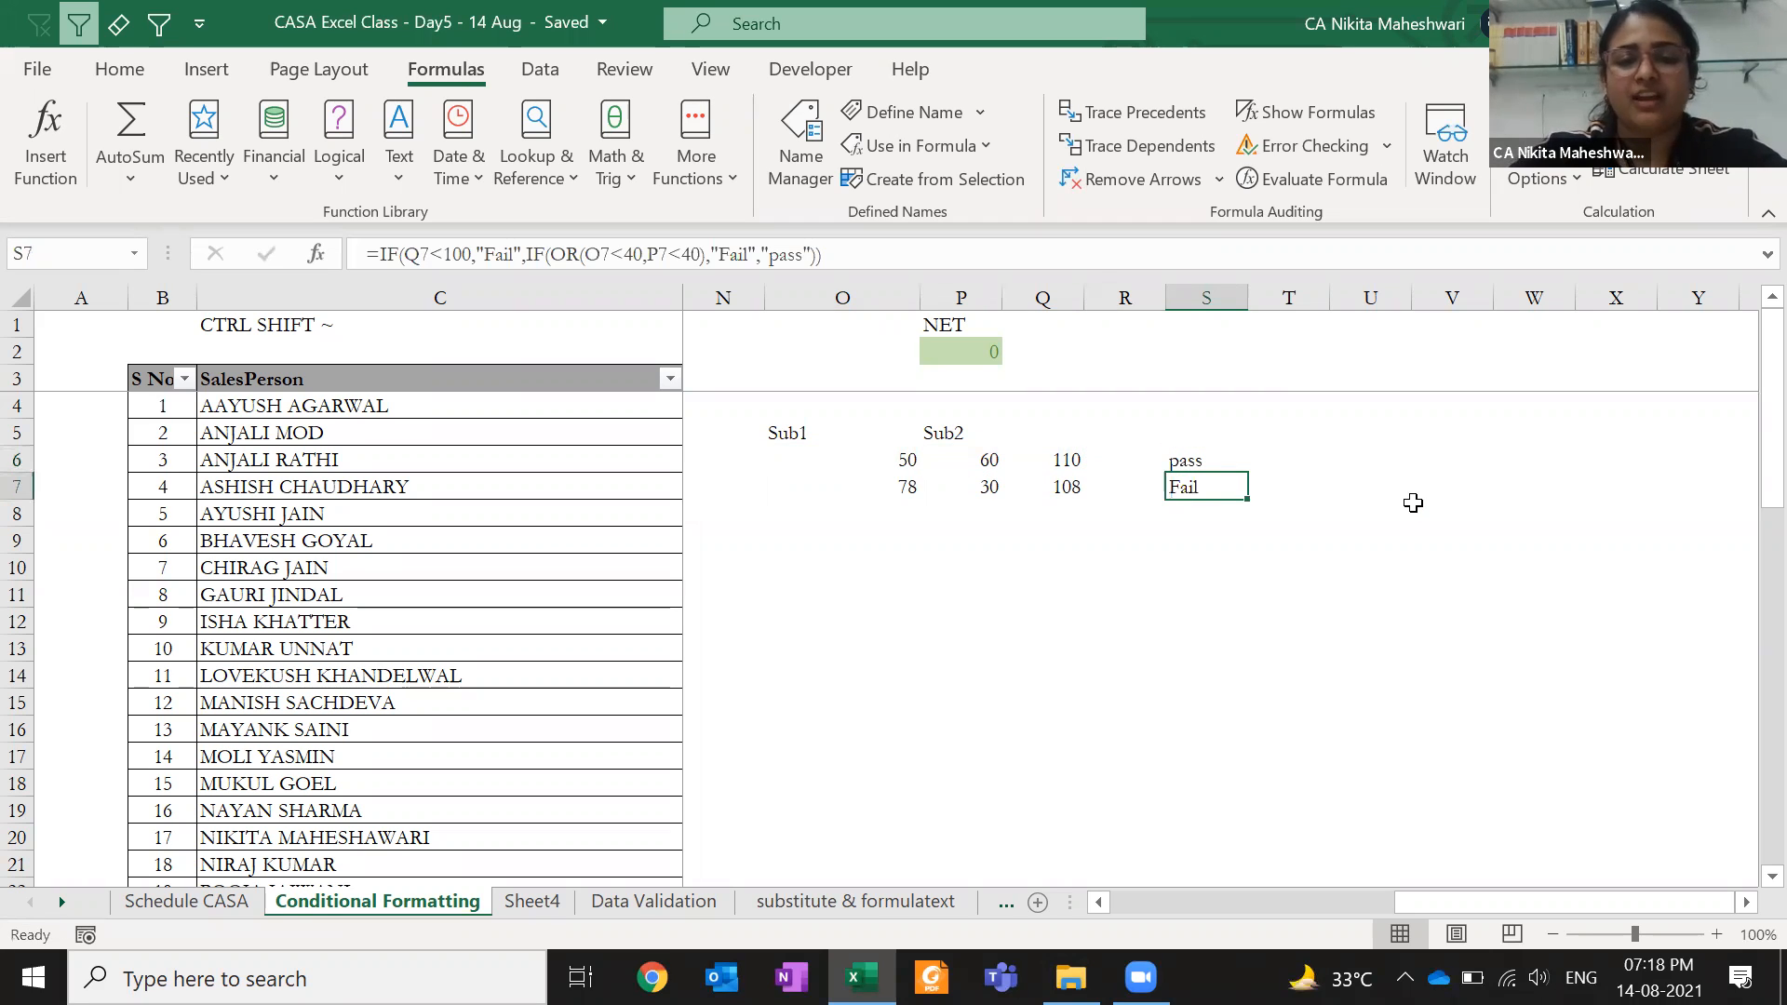
left_click(1049, 492)
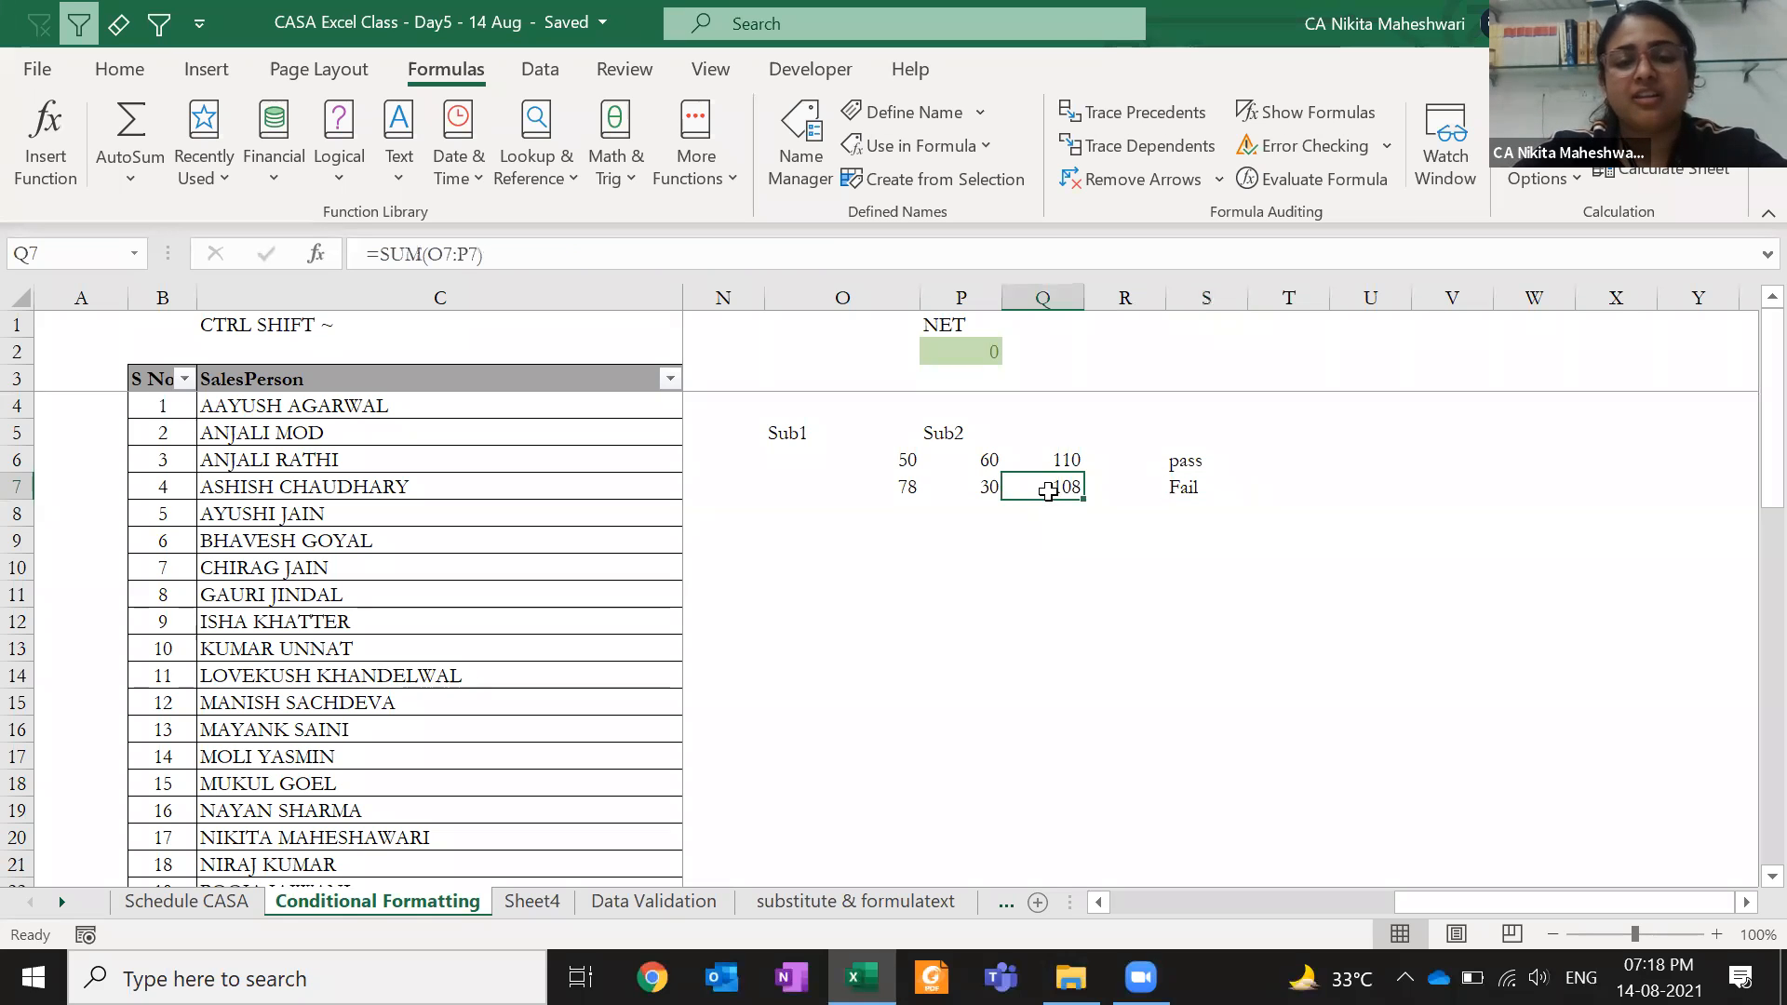
left_click(963, 488)
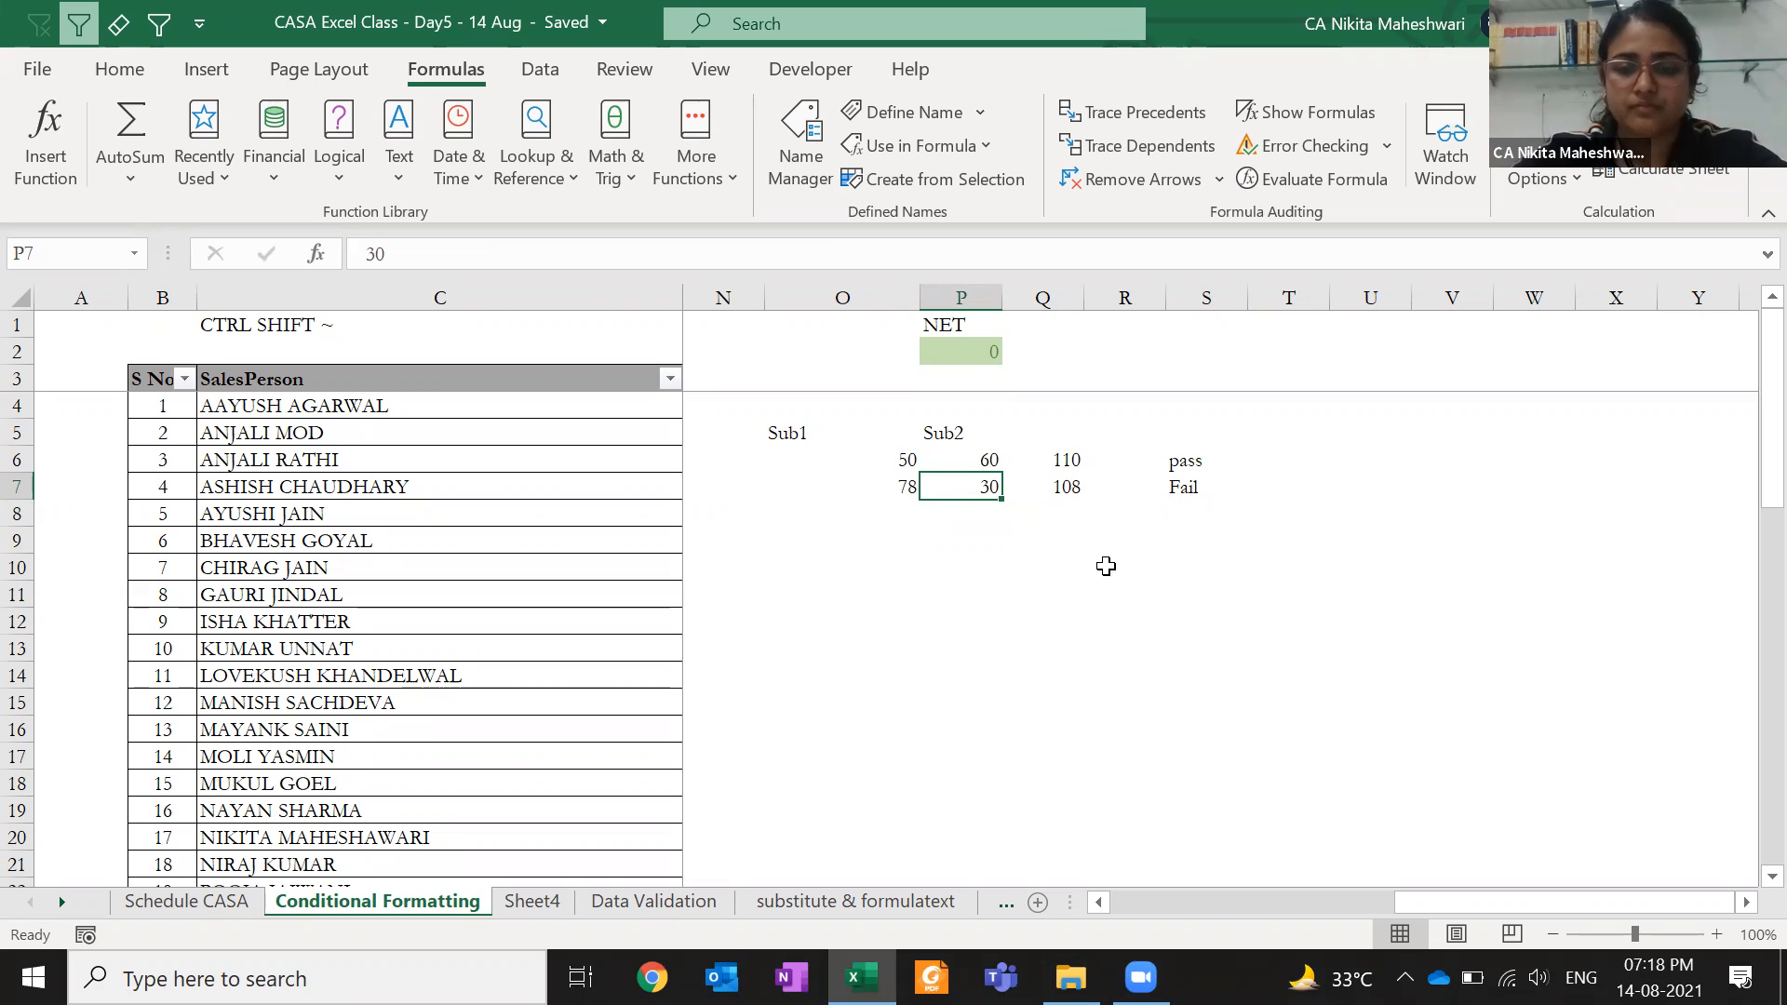
left_click(1174, 621)
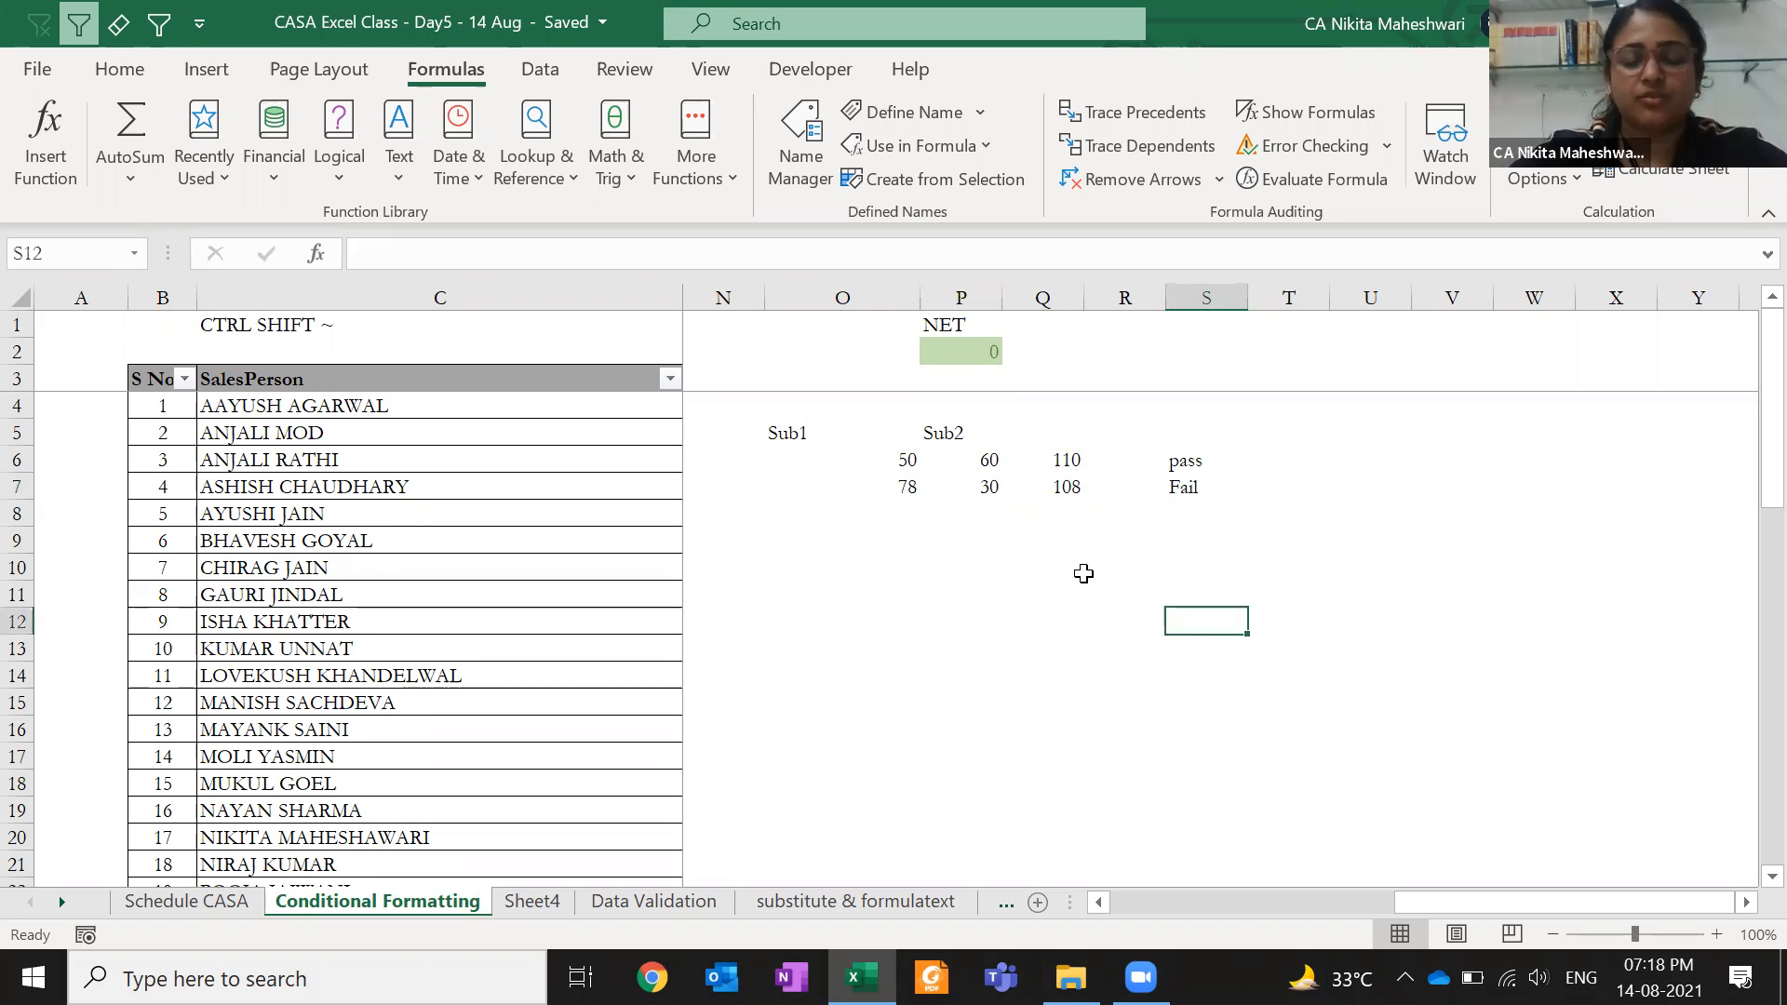
- Switch to the Index sheet and browse its sheet-index and hyperlink notes
left_click(864, 901)
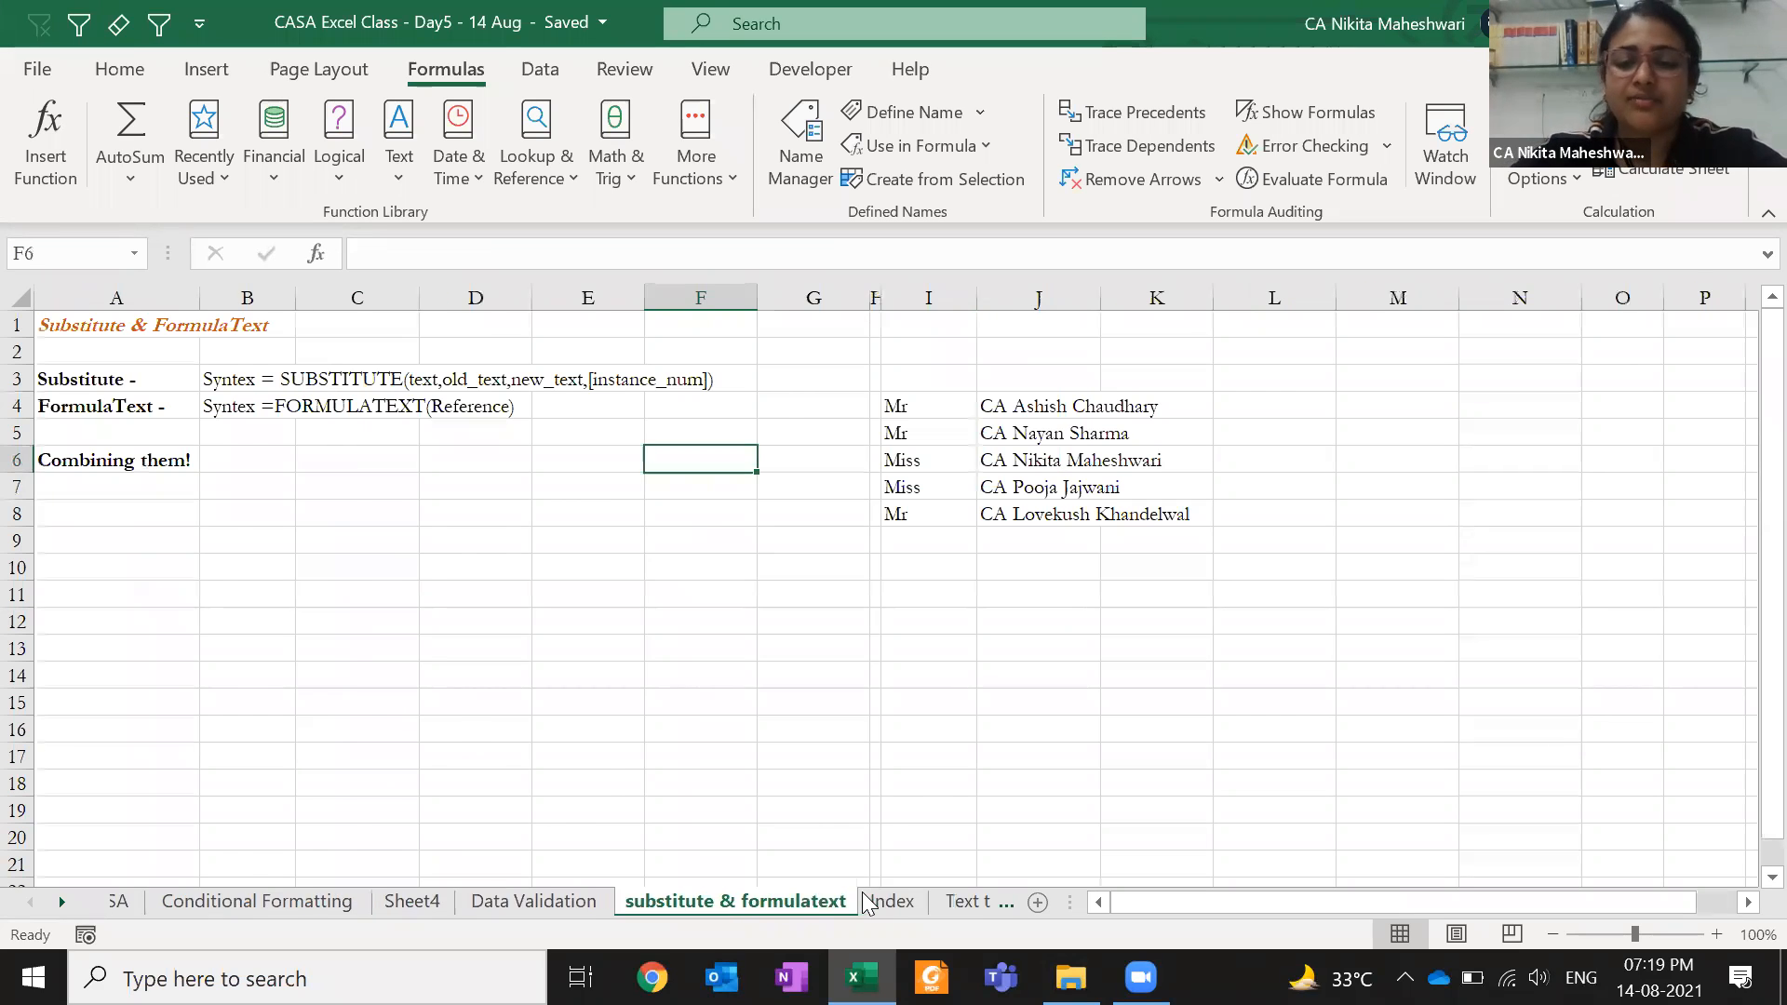
left_click(864, 901)
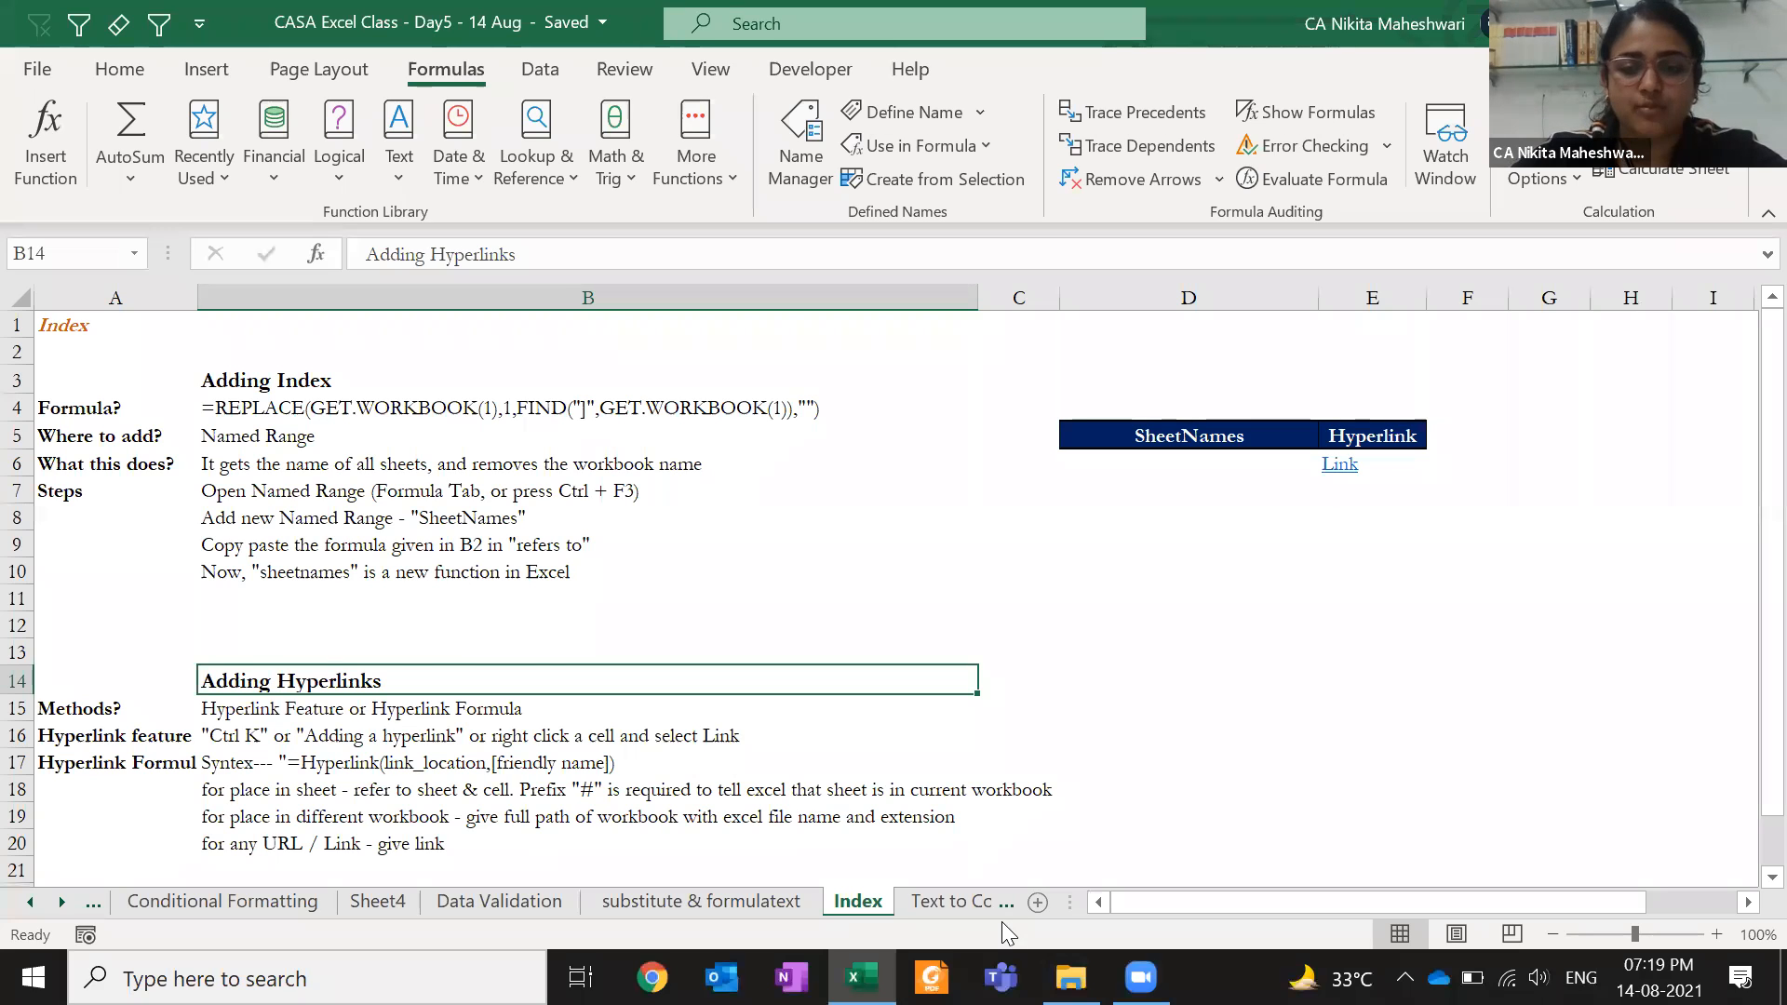
left_click(1229, 589)
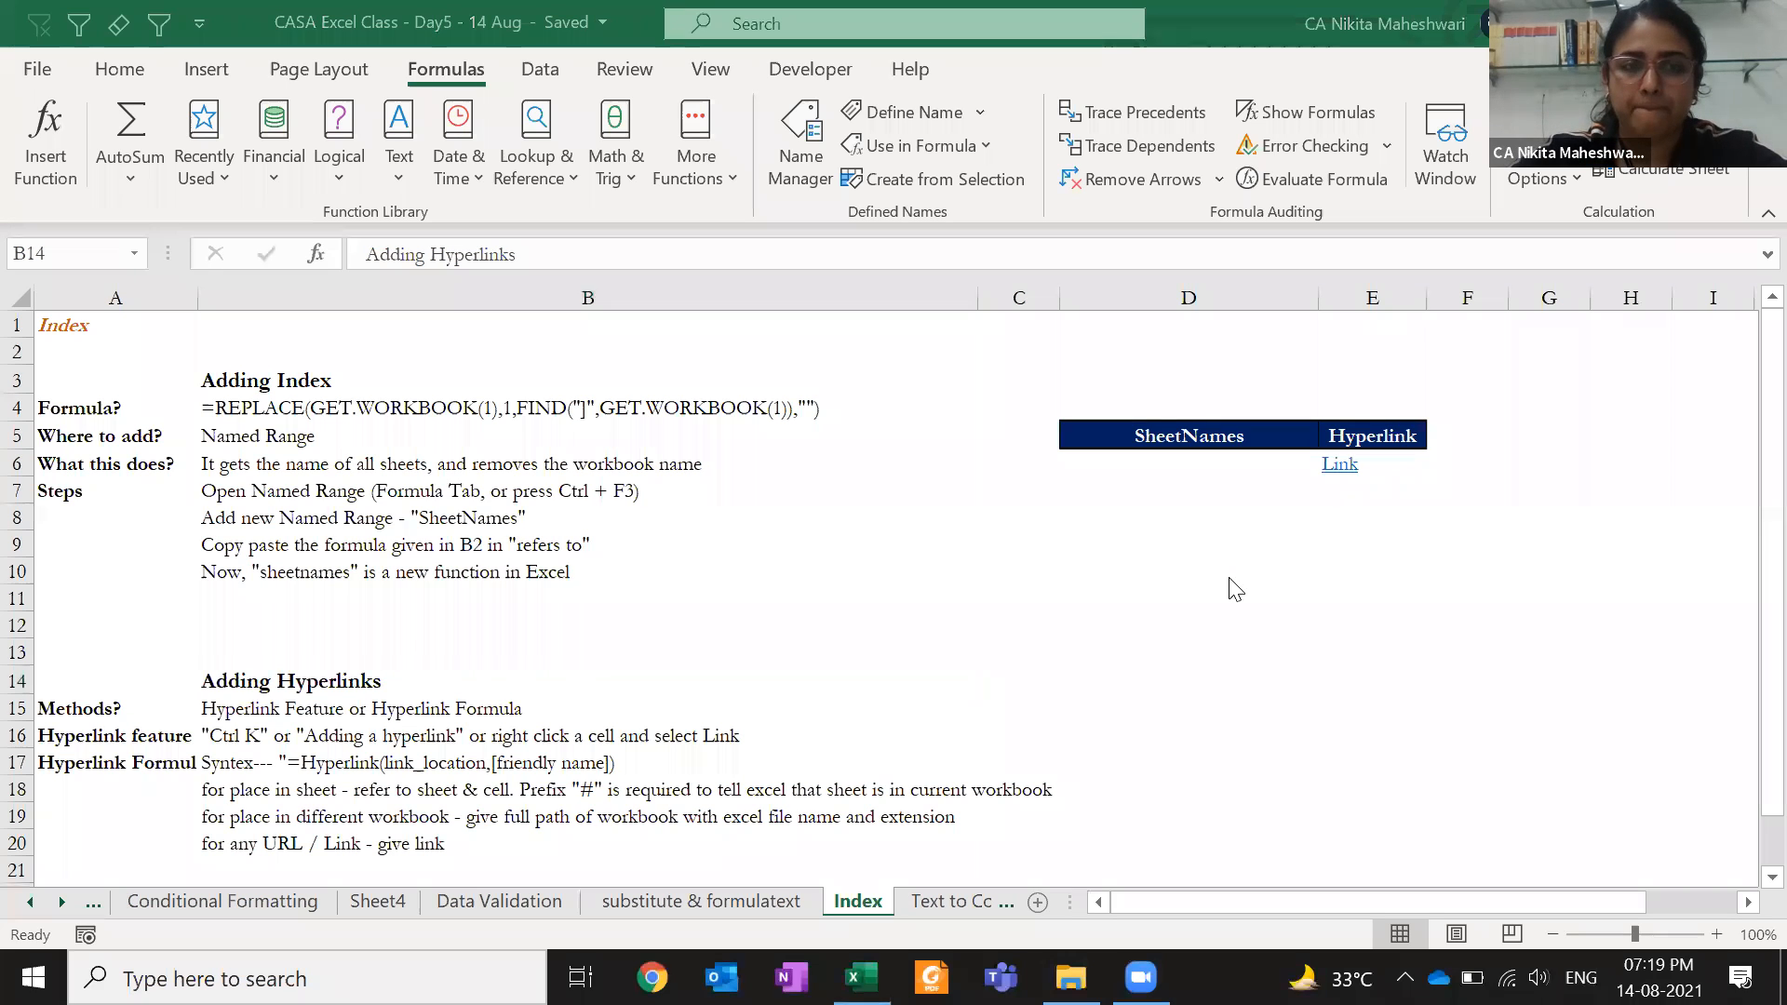
left_click(1197, 462)
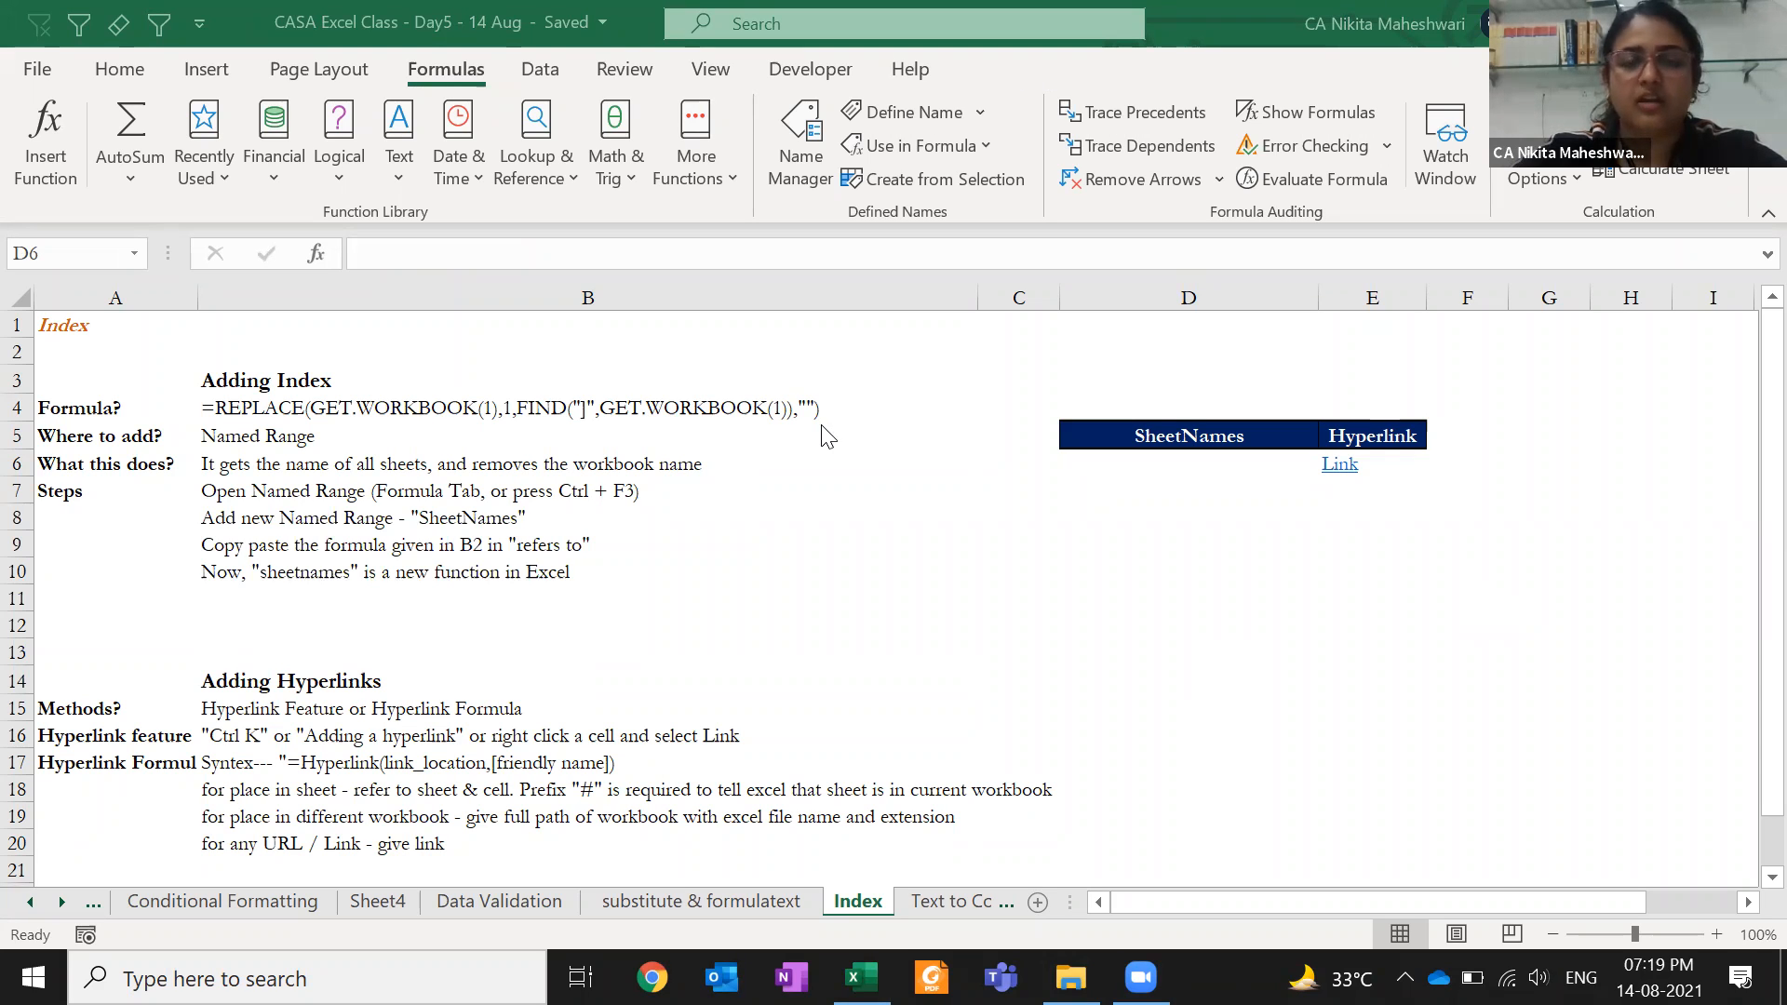
left_click(1054, 509)
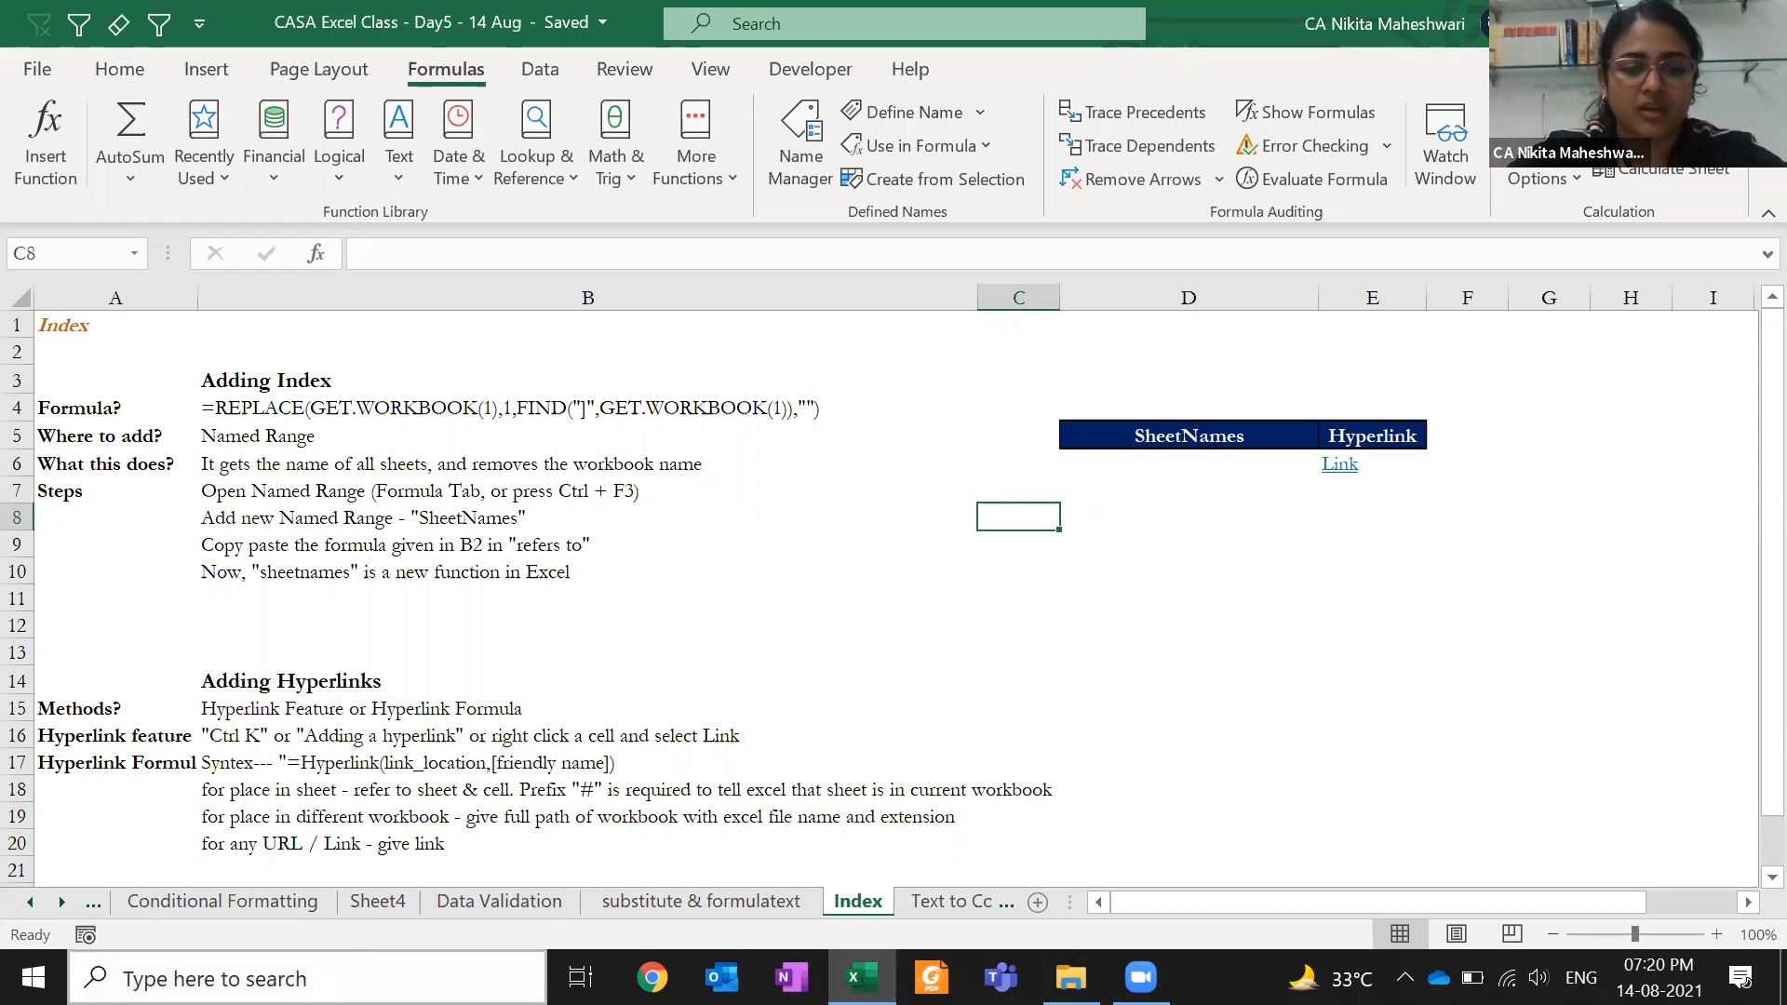
- Return to Conditional Formatting and highlight the "Fail" and "pass" outcomes in S6's formula
left_click(286, 905)
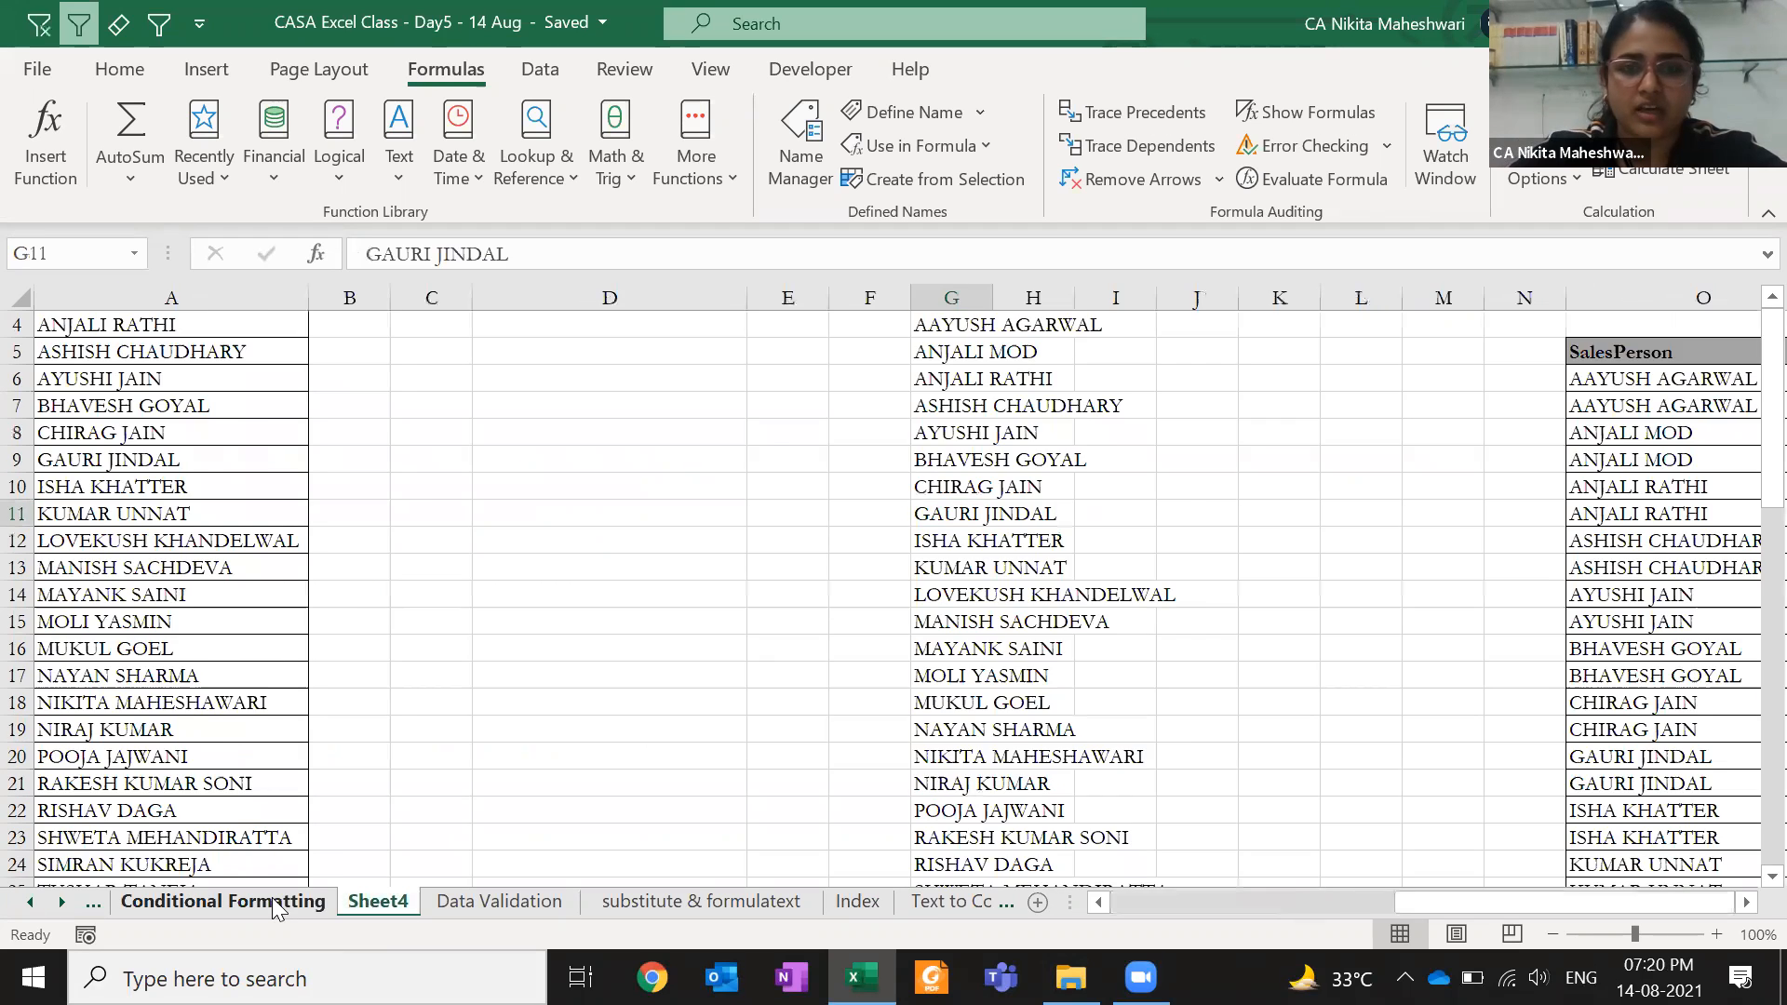
left_click(1200, 459)
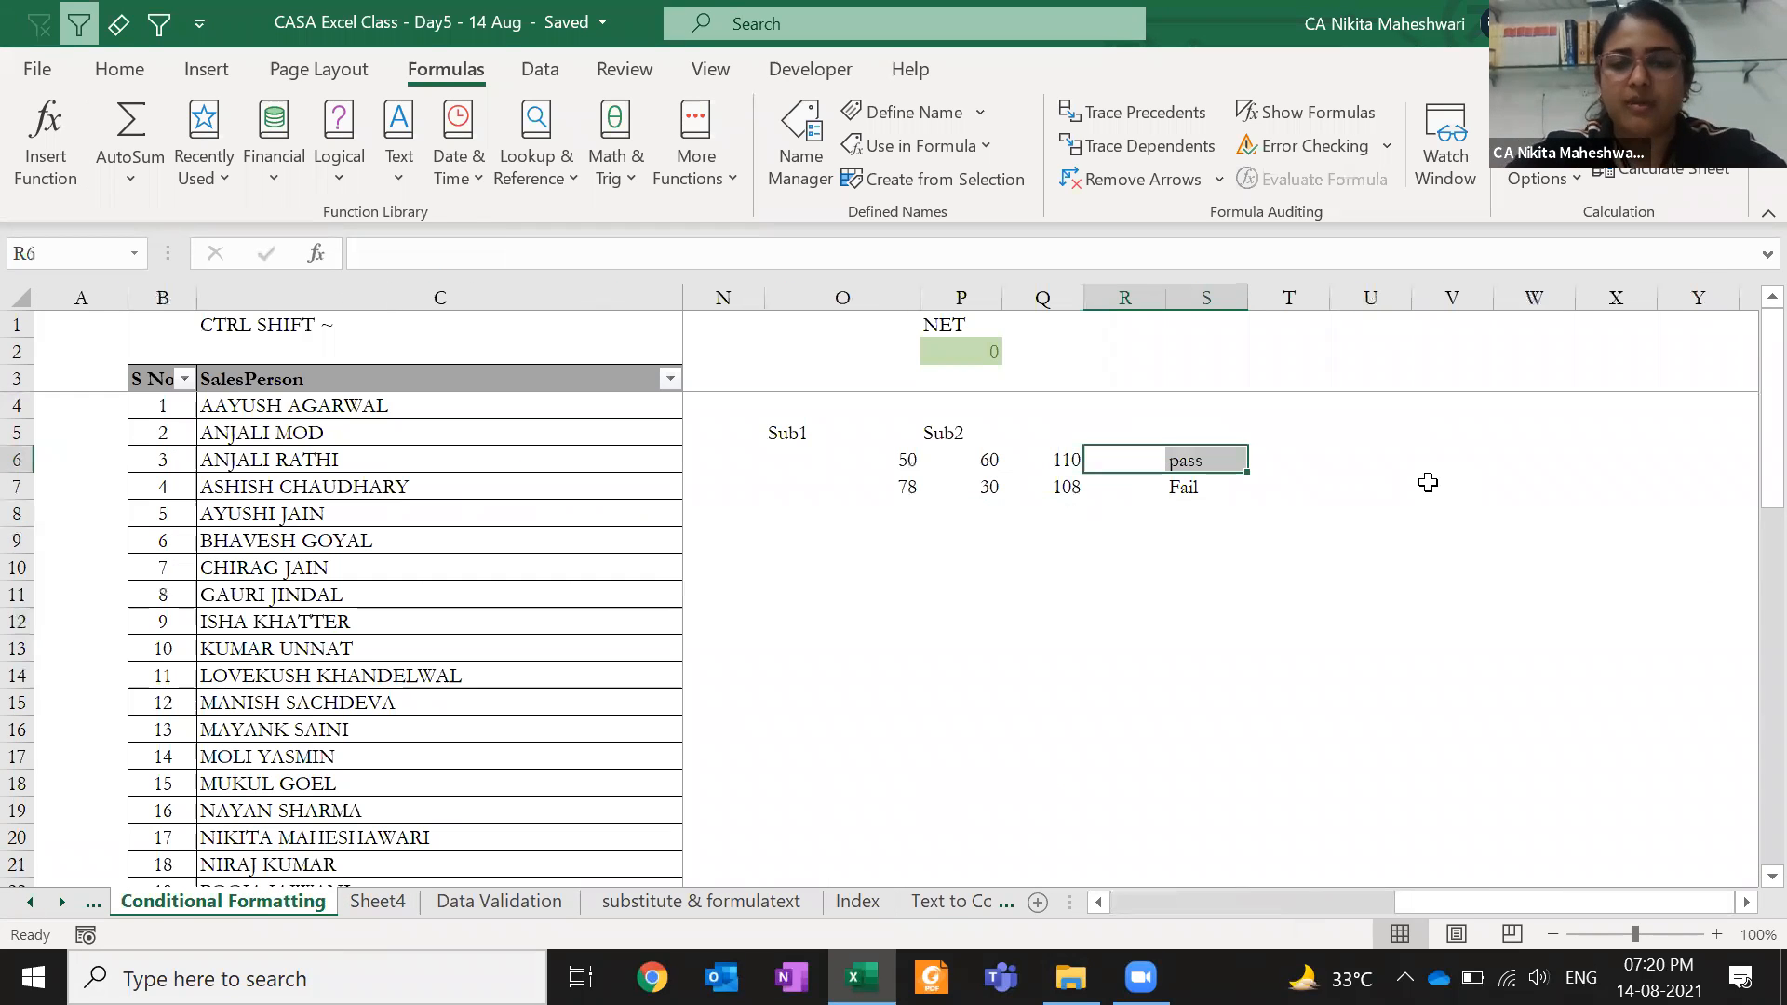
key("F2")
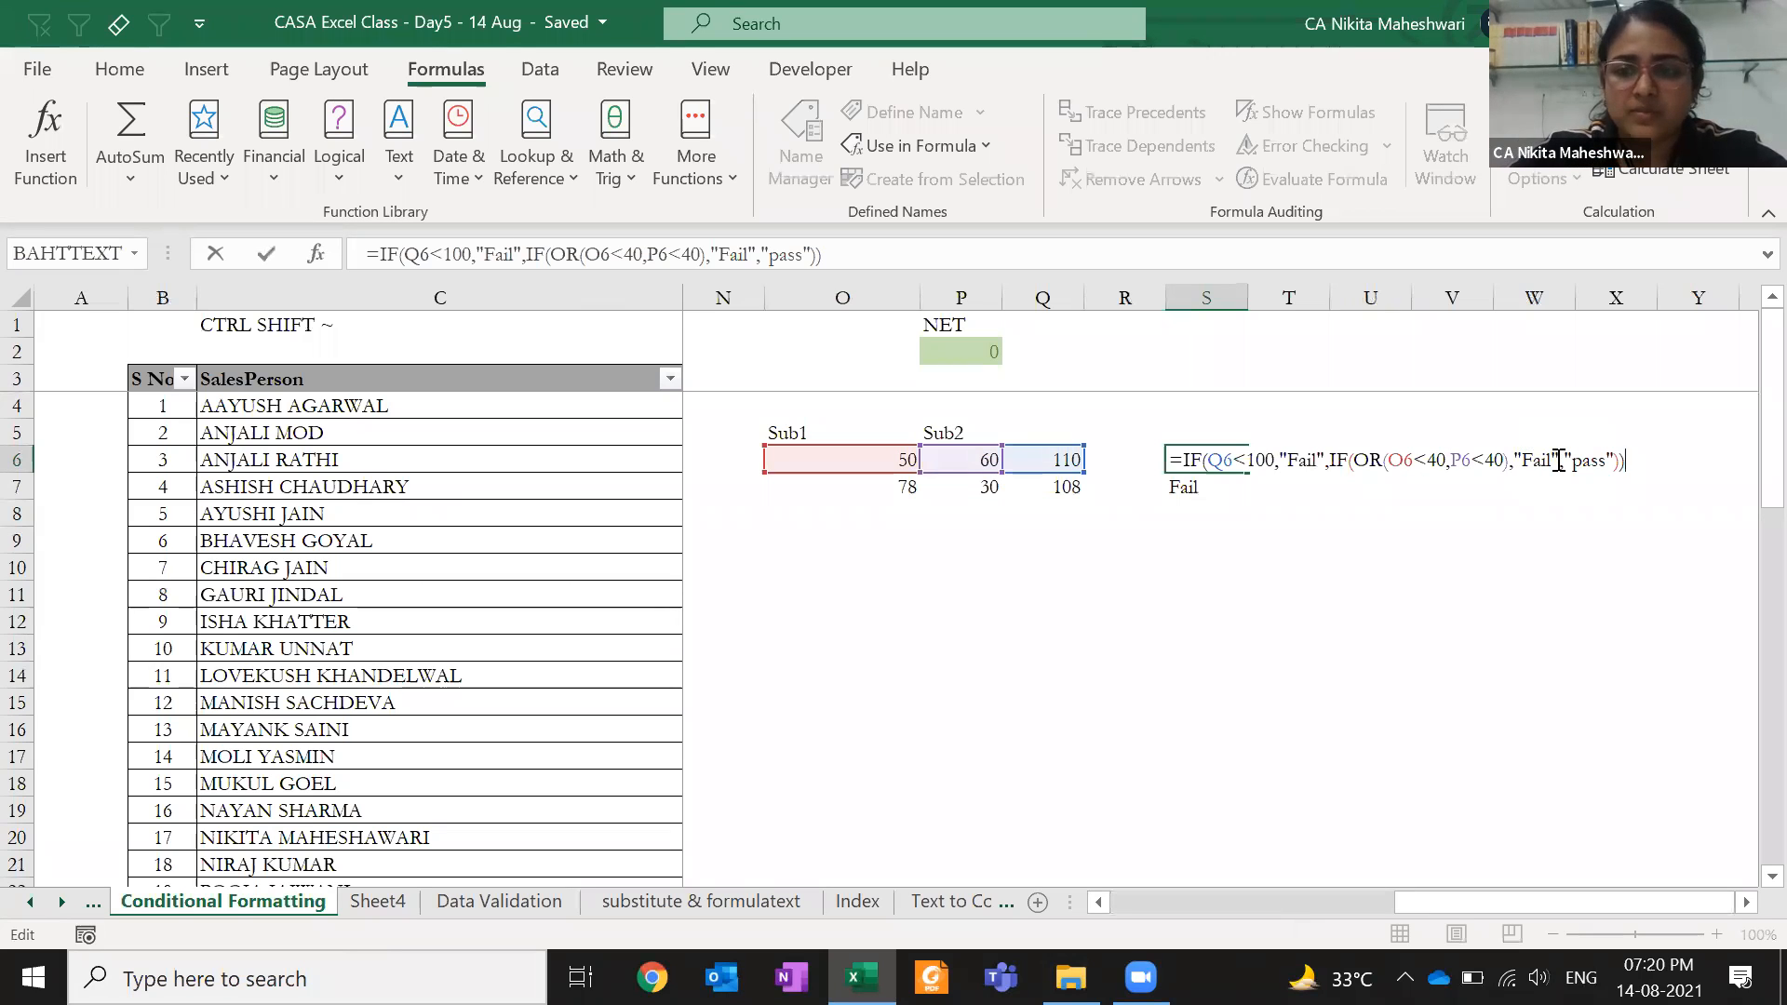
left_click_drag(1560, 460, 1514, 460)
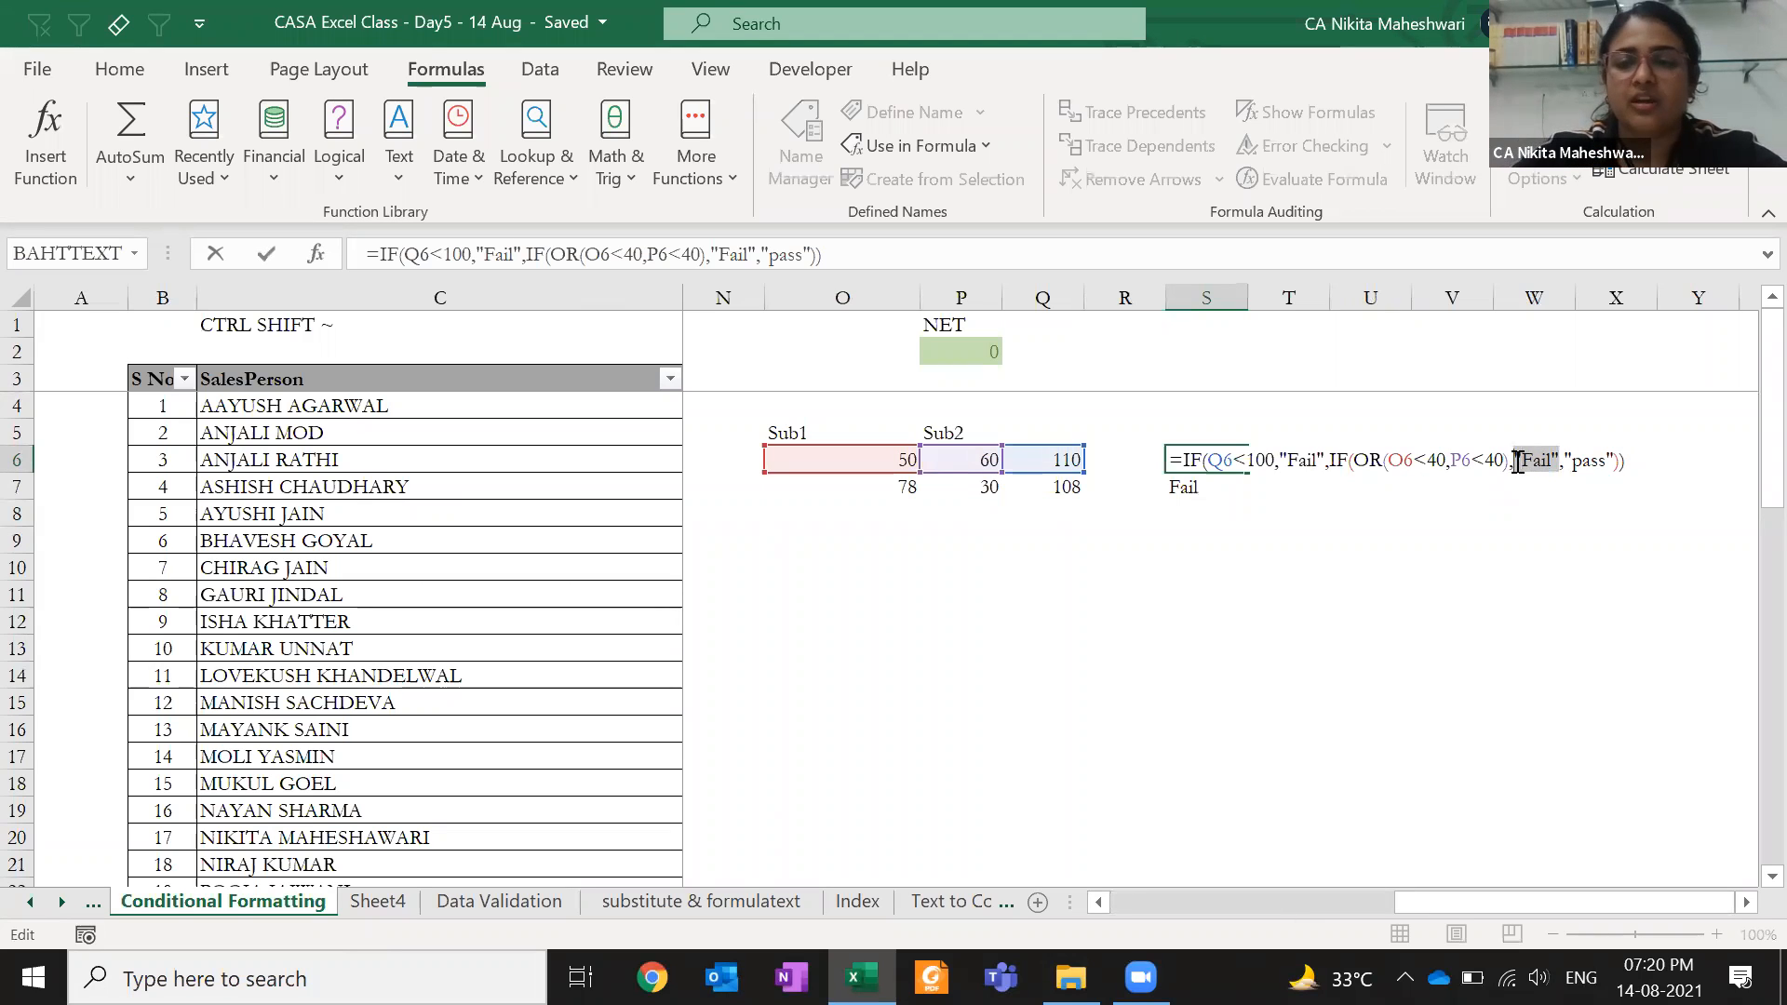
double_click(1583, 462)
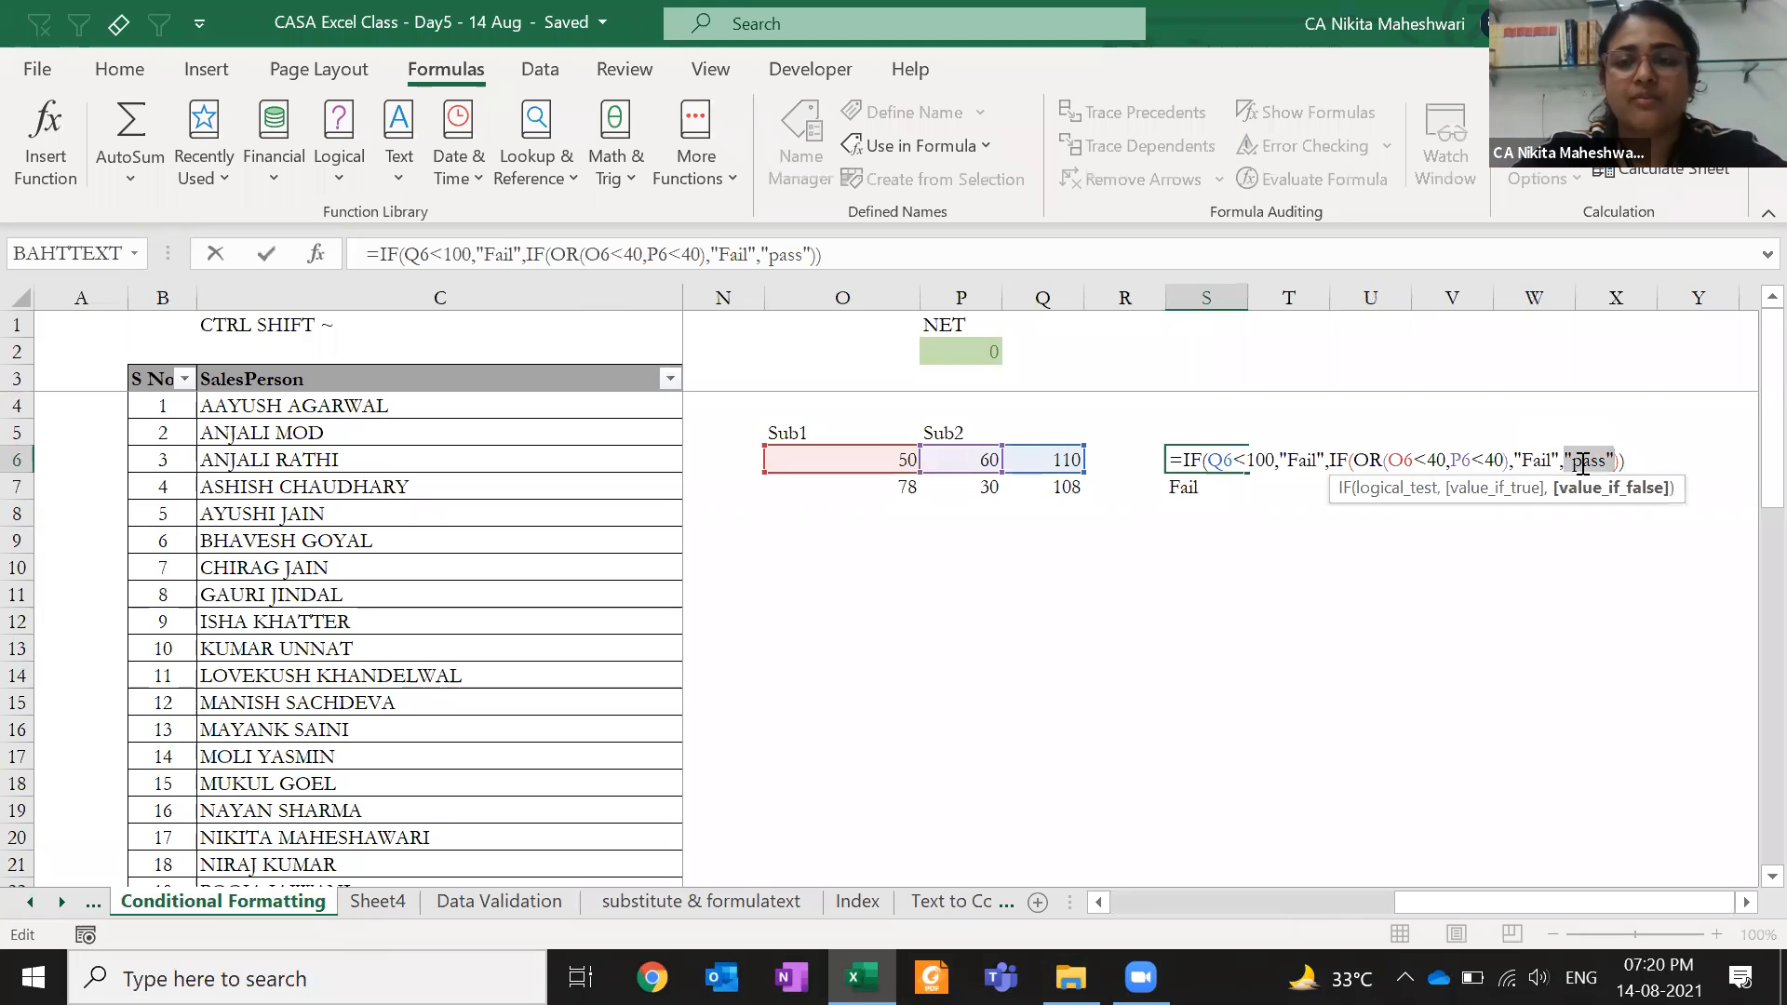
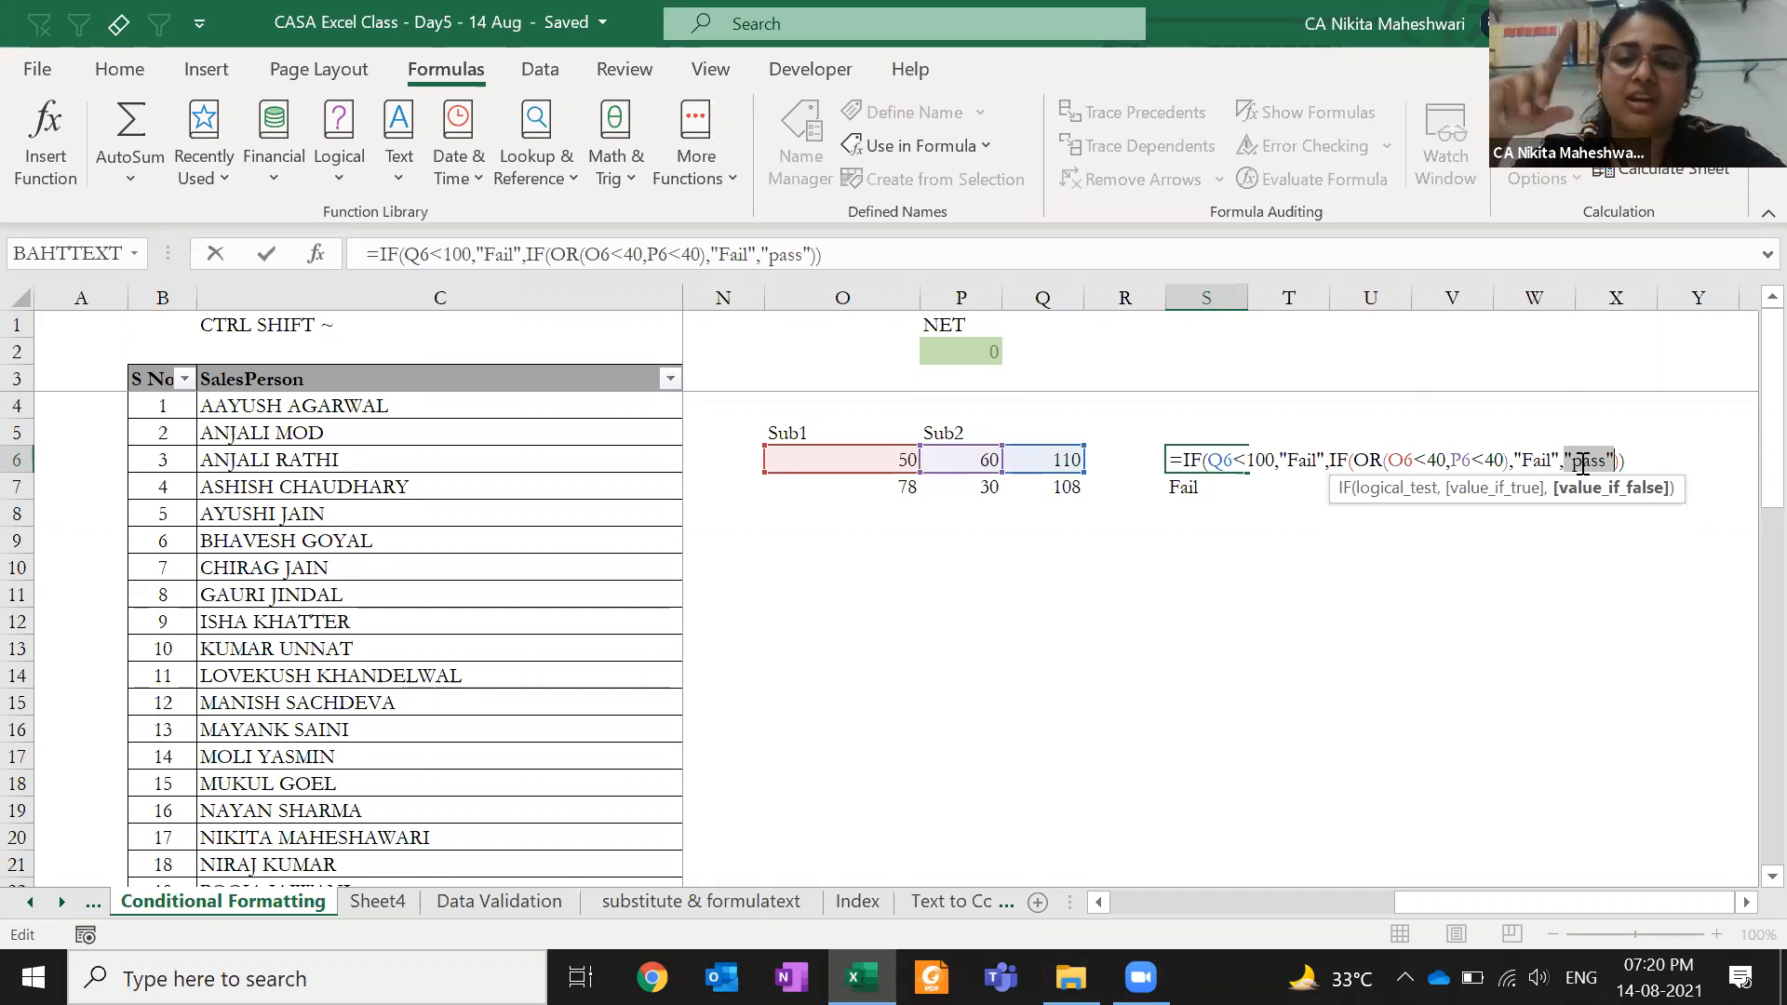
- Commit S6's nested IF-OR formula so marks 50 and 60 return pass, and compare with S7's Fail
key("ctrl+Return")
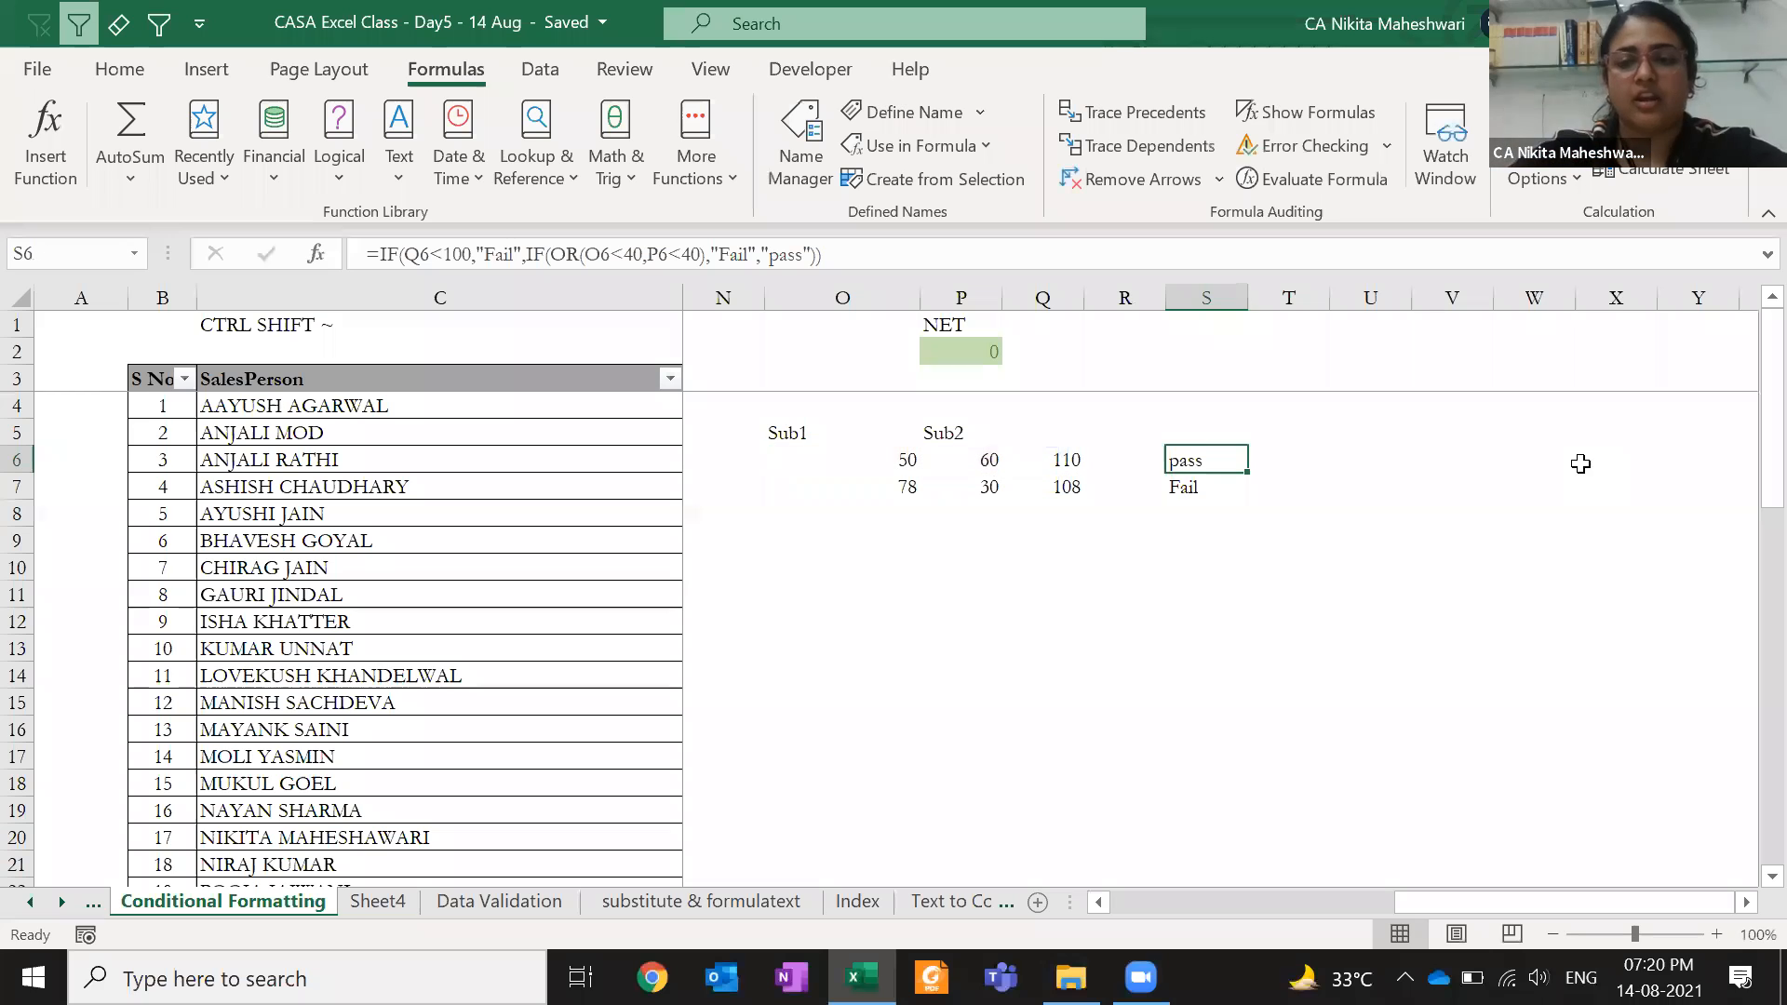
key("Down")
key("Up")
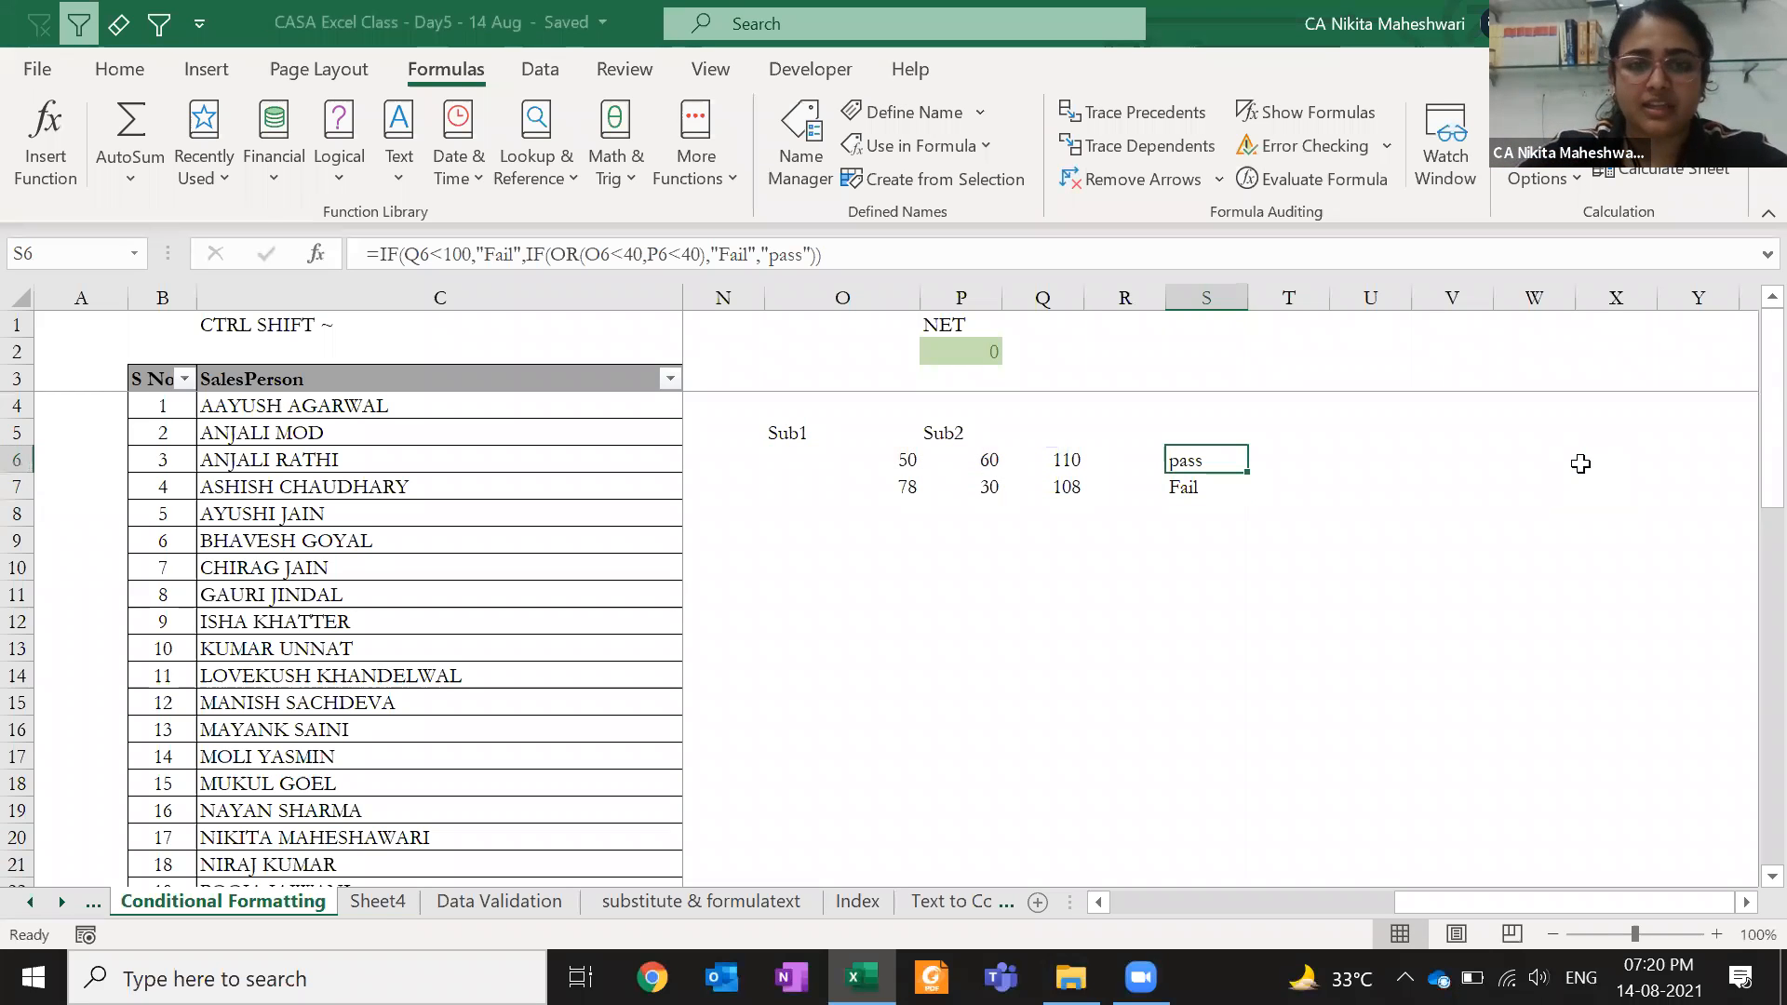
key("Down")
key("Up")
key("Right")
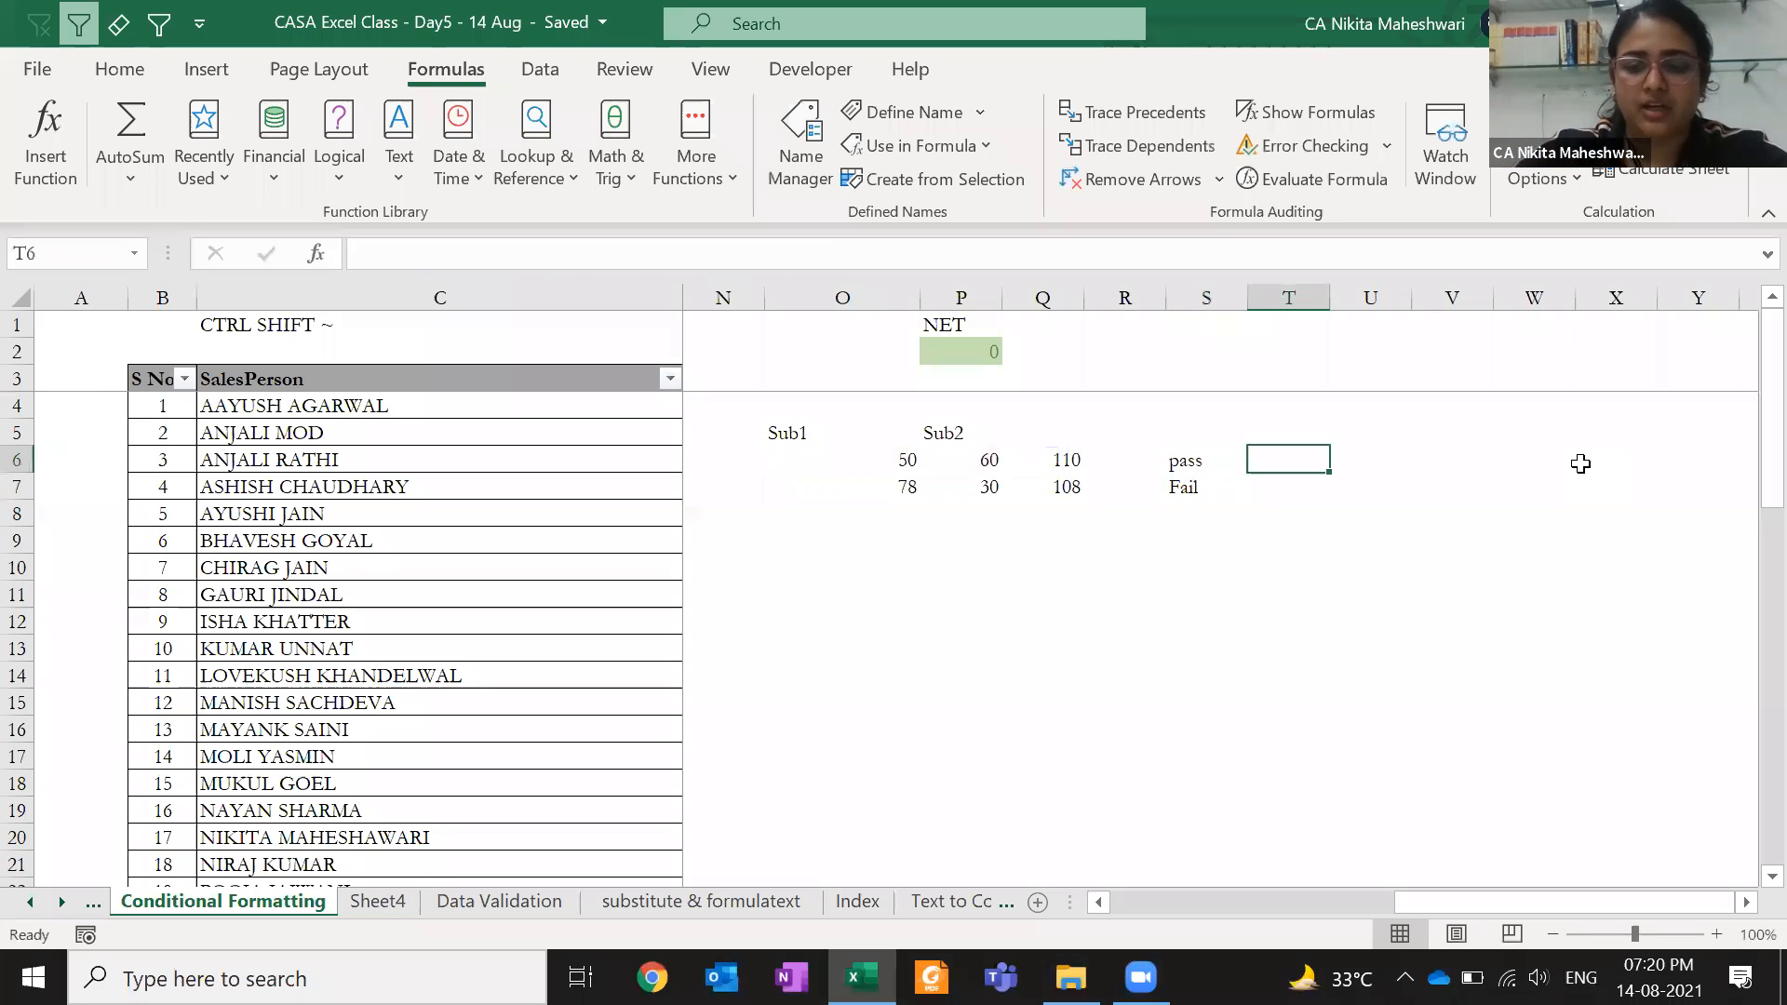
type("=IFS(")
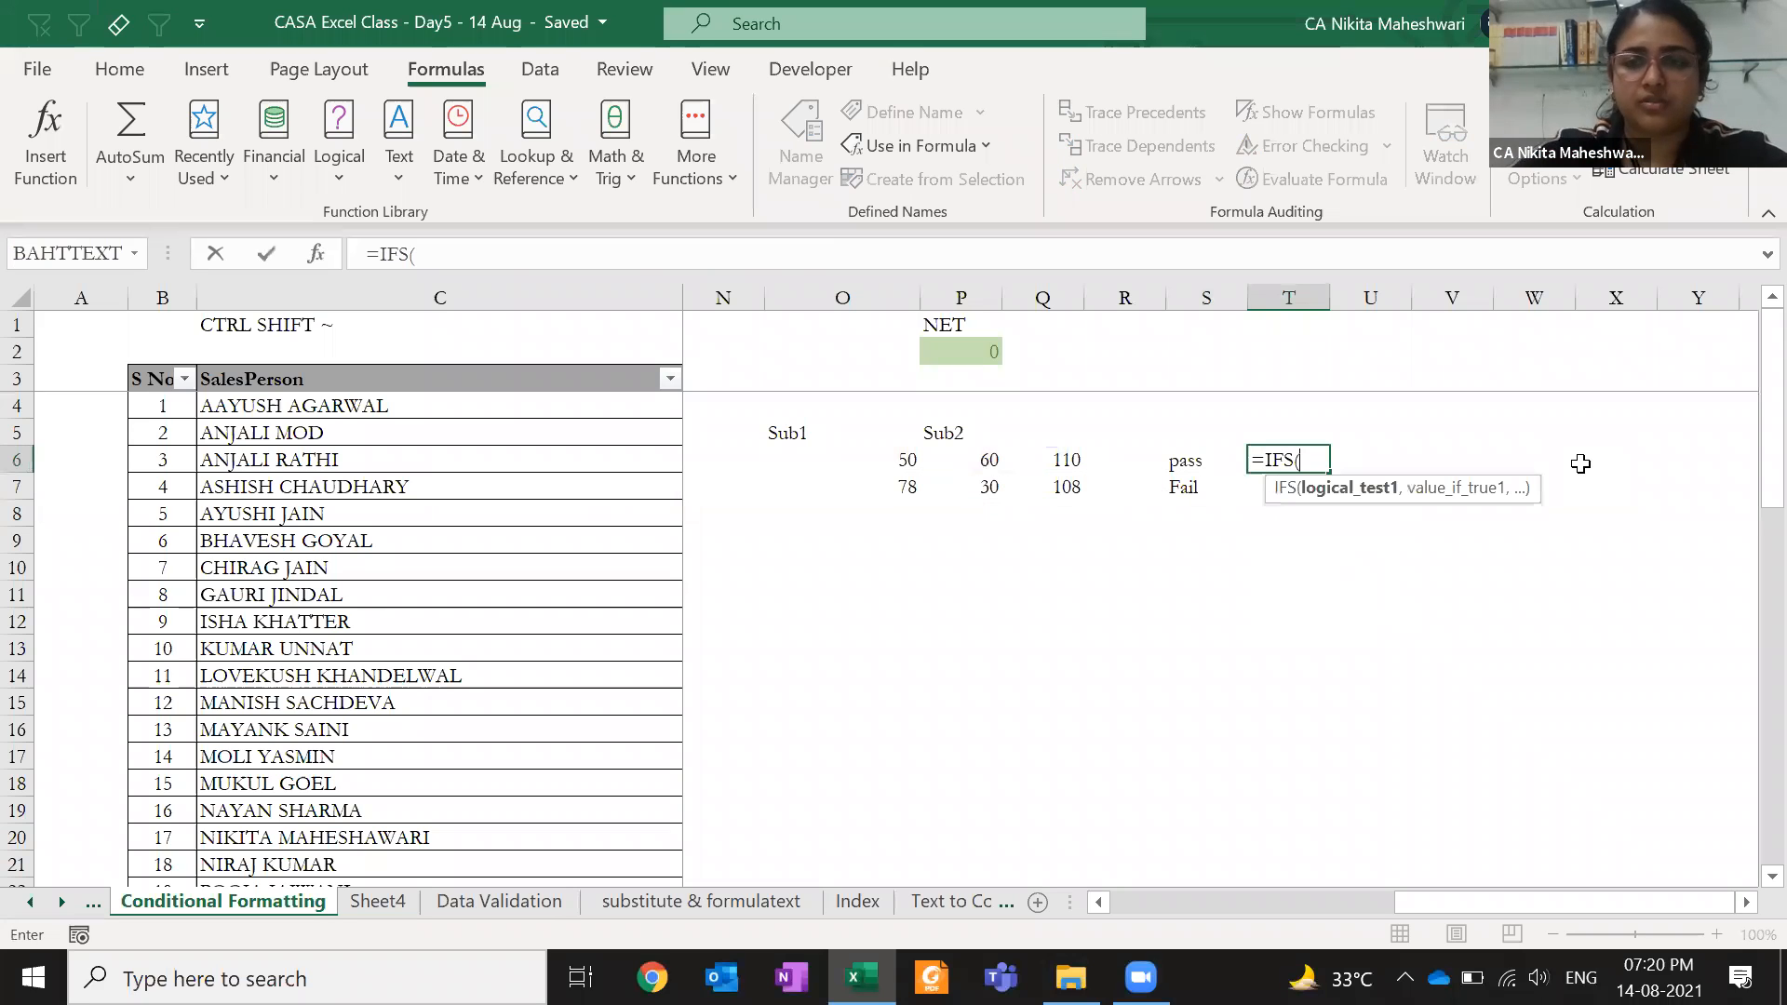
left_click(1040, 460)
type(">100,")
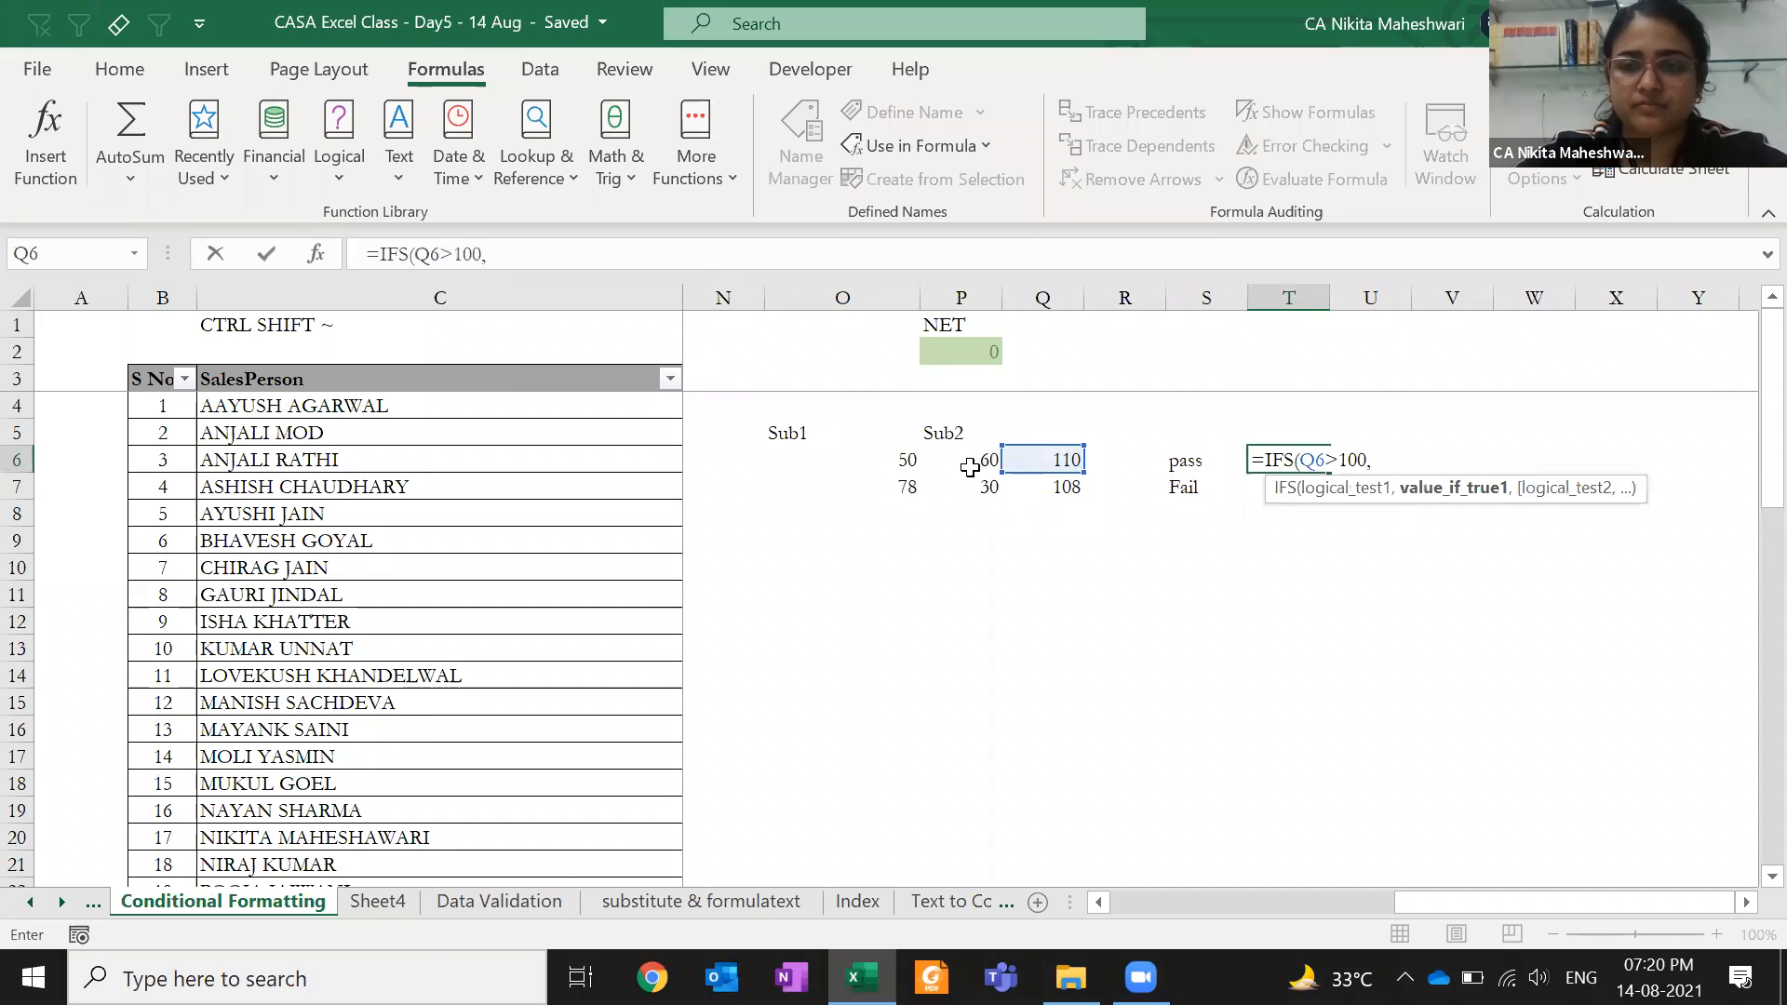
key("BackSpace")
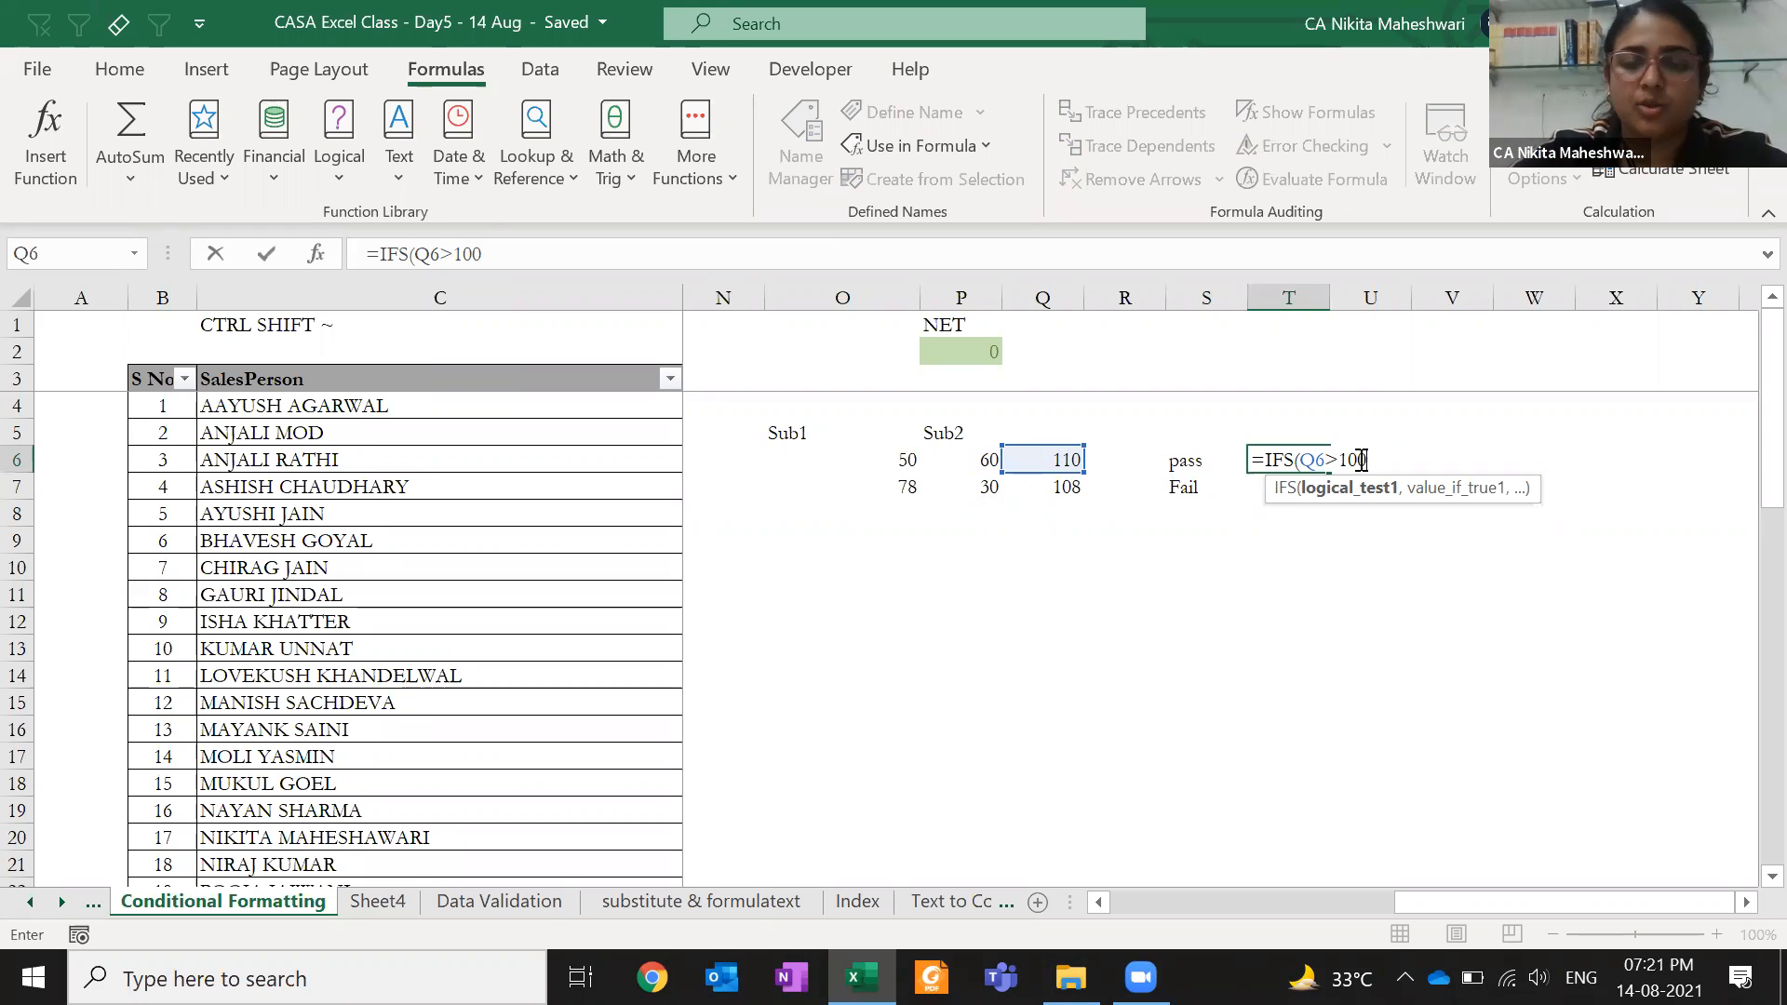
left_click(1301, 459)
type("an")
key("Escape")
key("Escape")
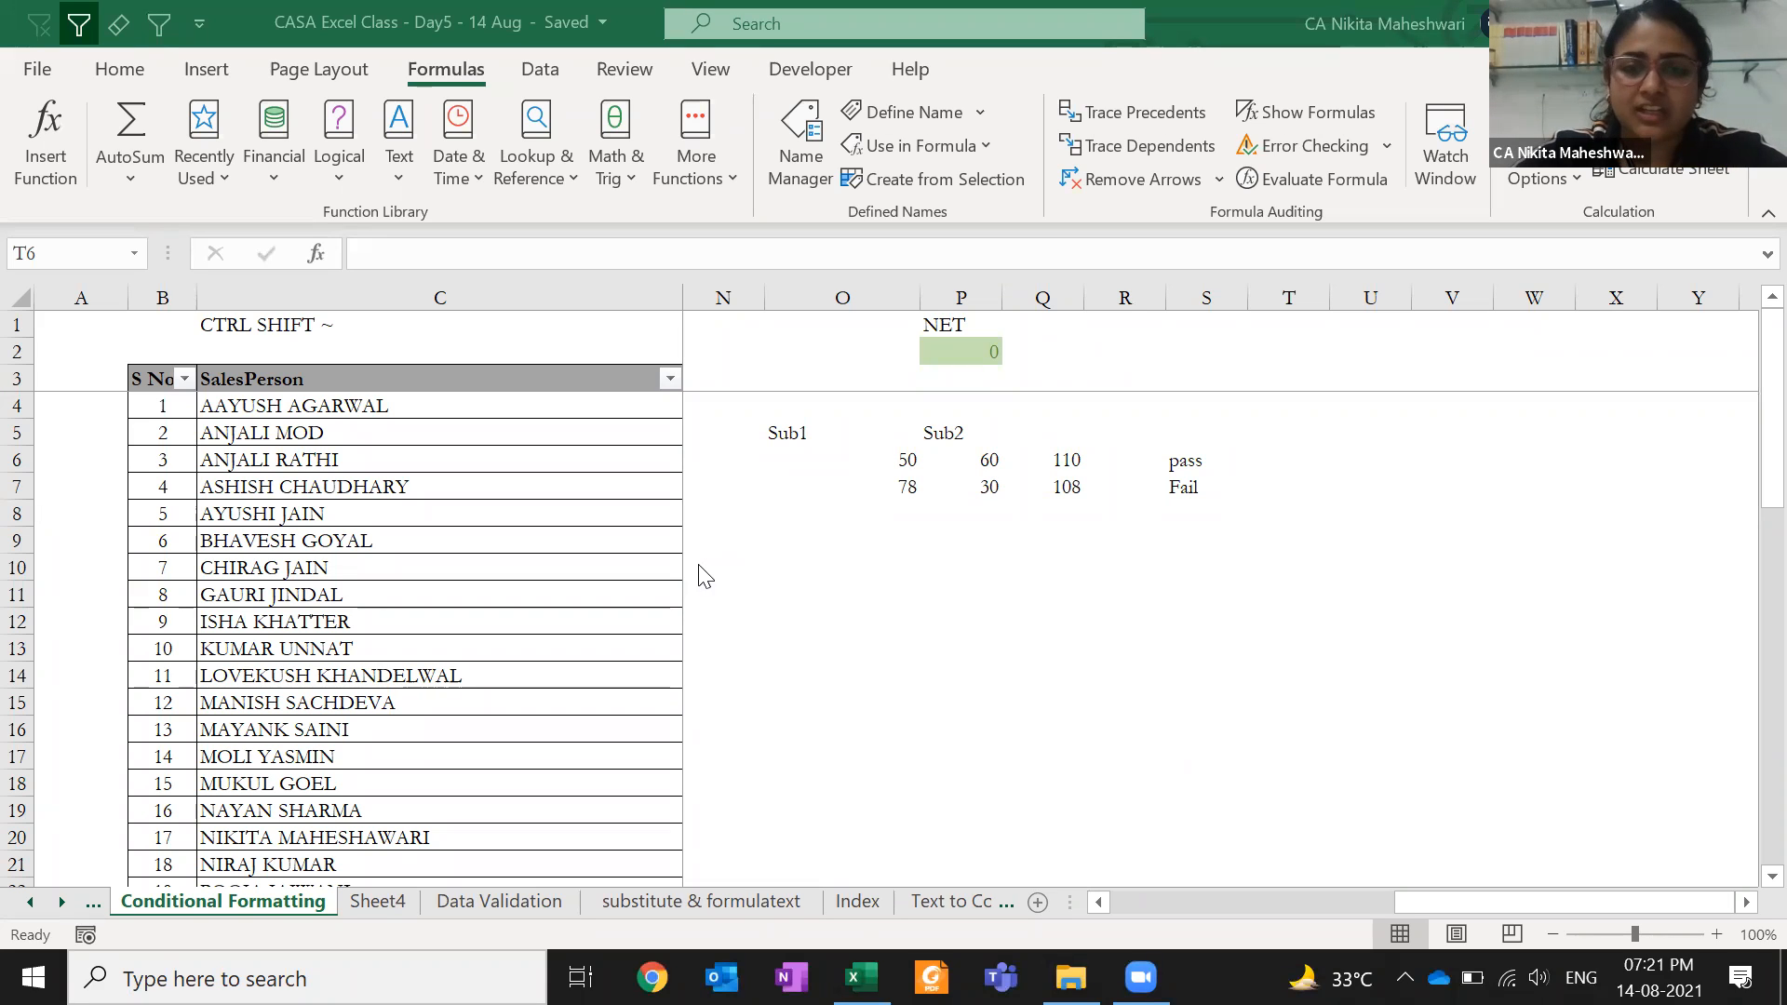
left_click(838, 575)
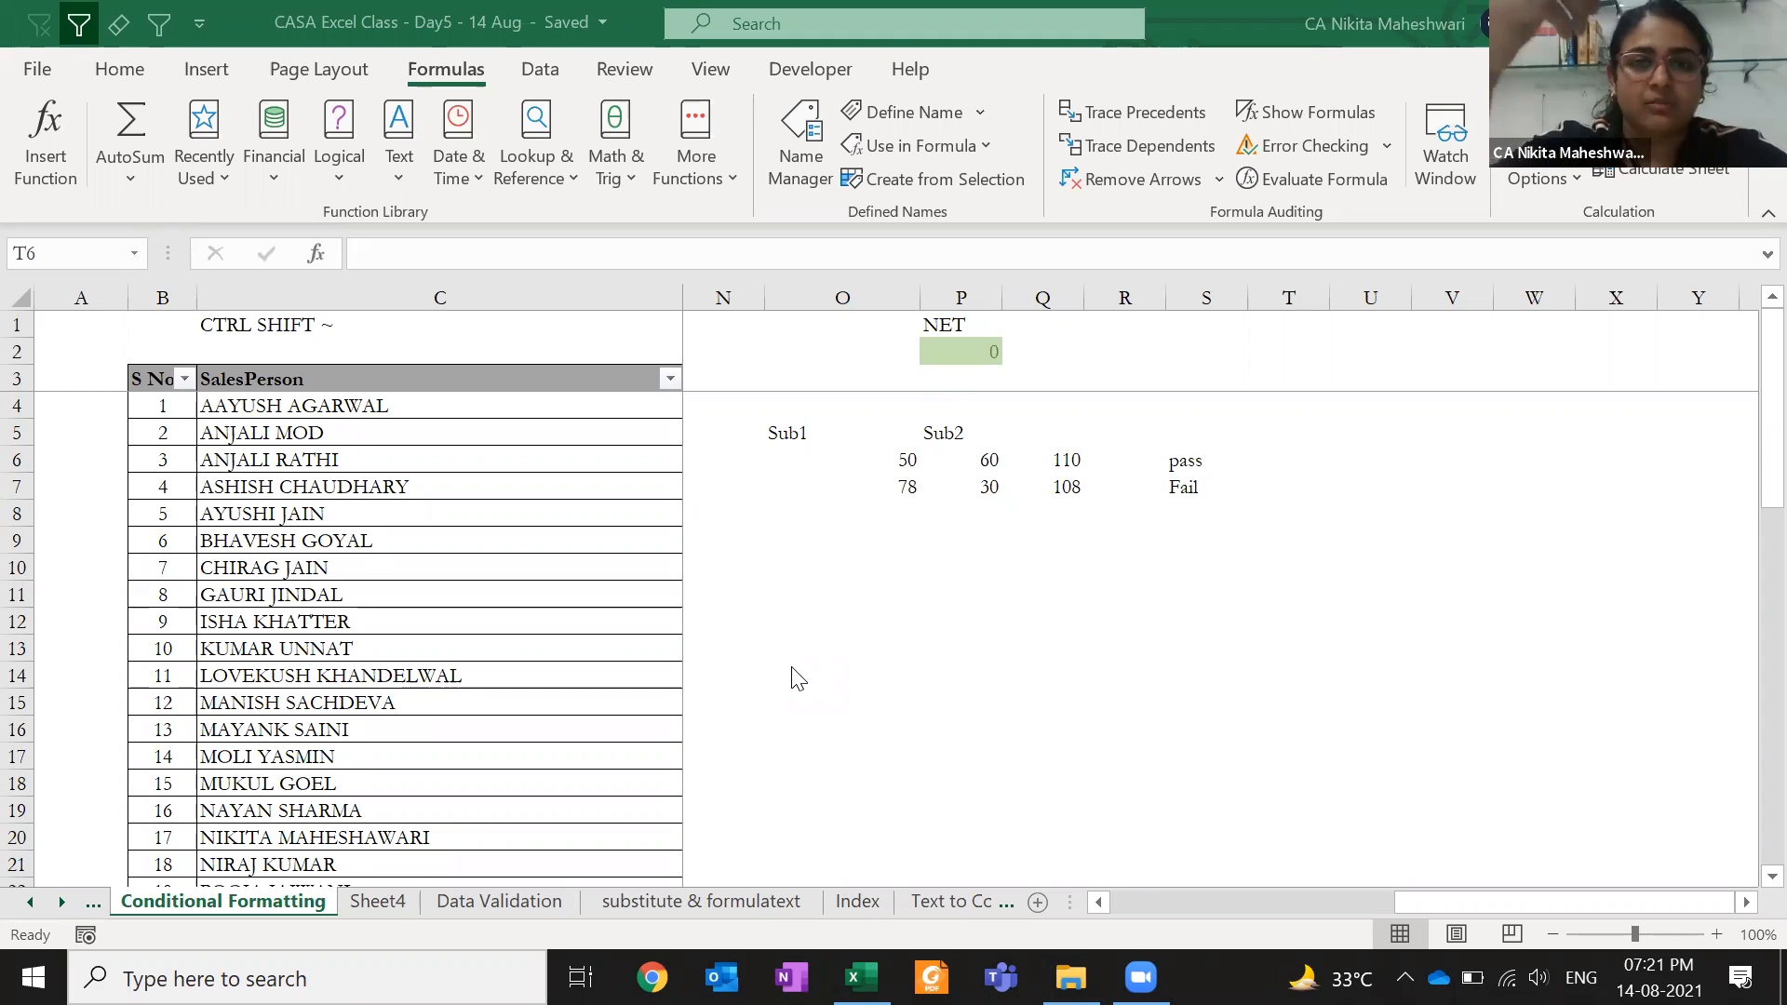
- Link cell L4 to the DR total in L2 with =L2
left_click(469, 402)
key("ctrl+Right")
key("Right")
key("Right")
key("Left")
key("Left")
key("Left")
key("Left")
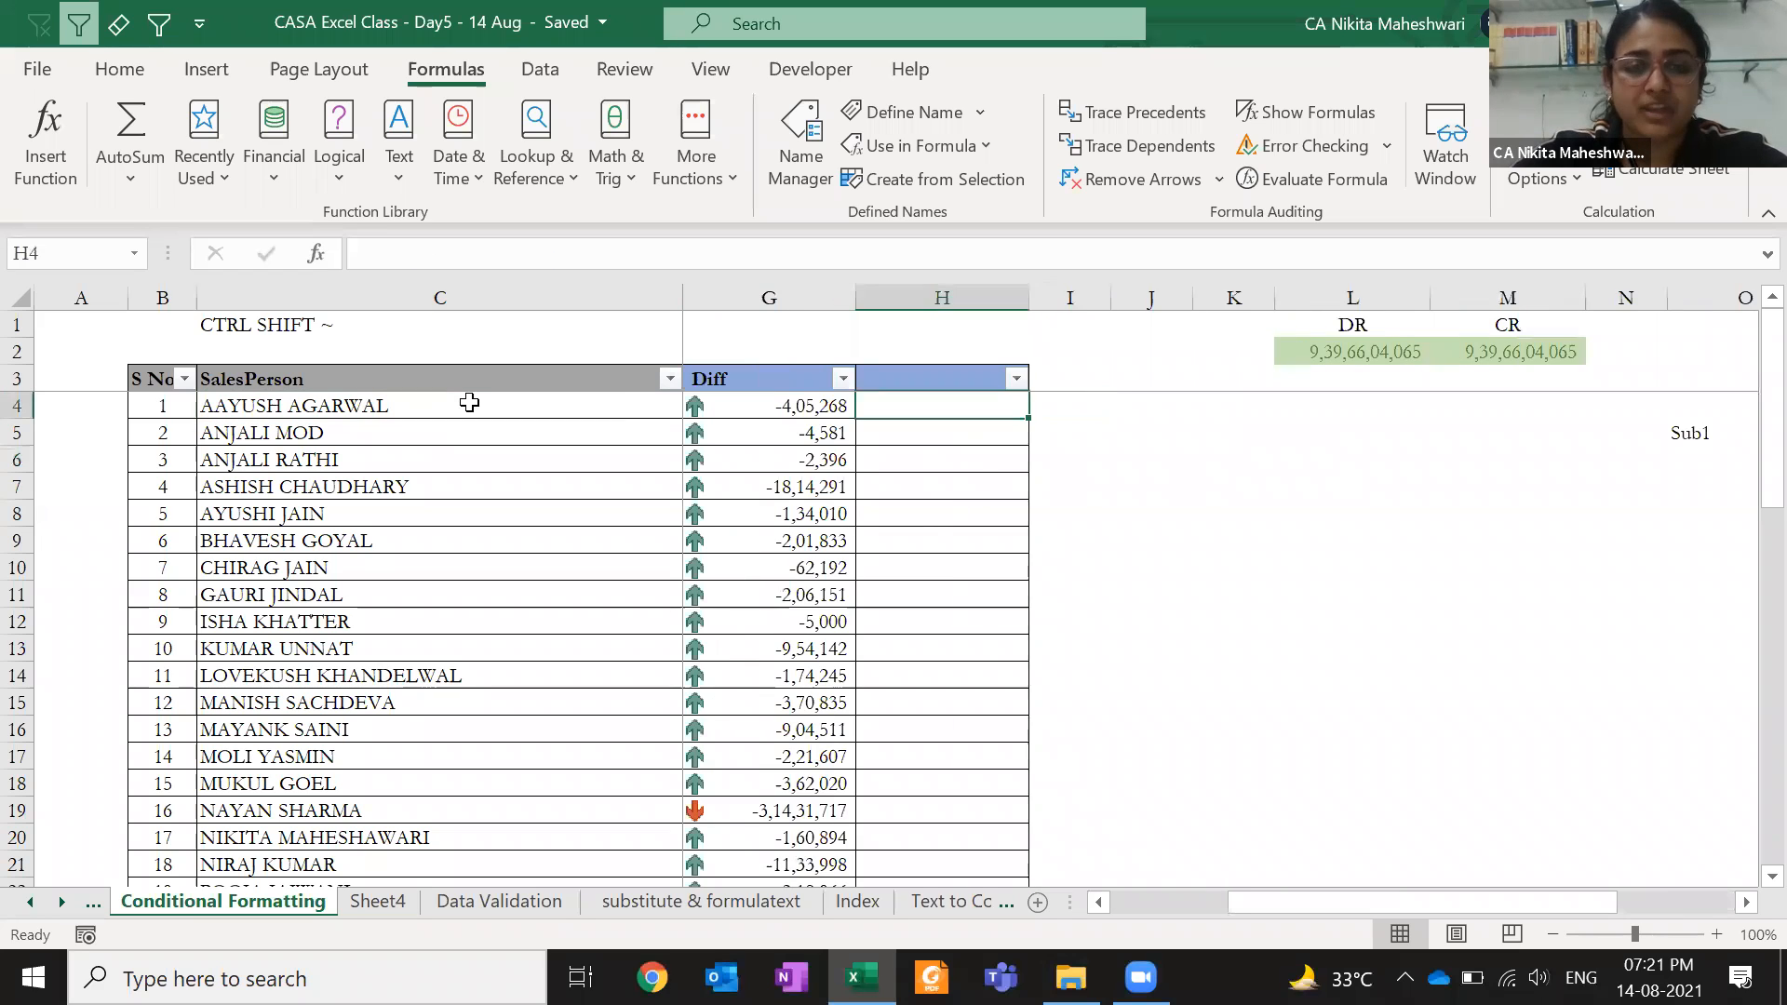
key("Right")
key("Right")
key("Right")
key("Right")
key("Right")
key("Right")
key("Right")
key("Right")
key("Right")
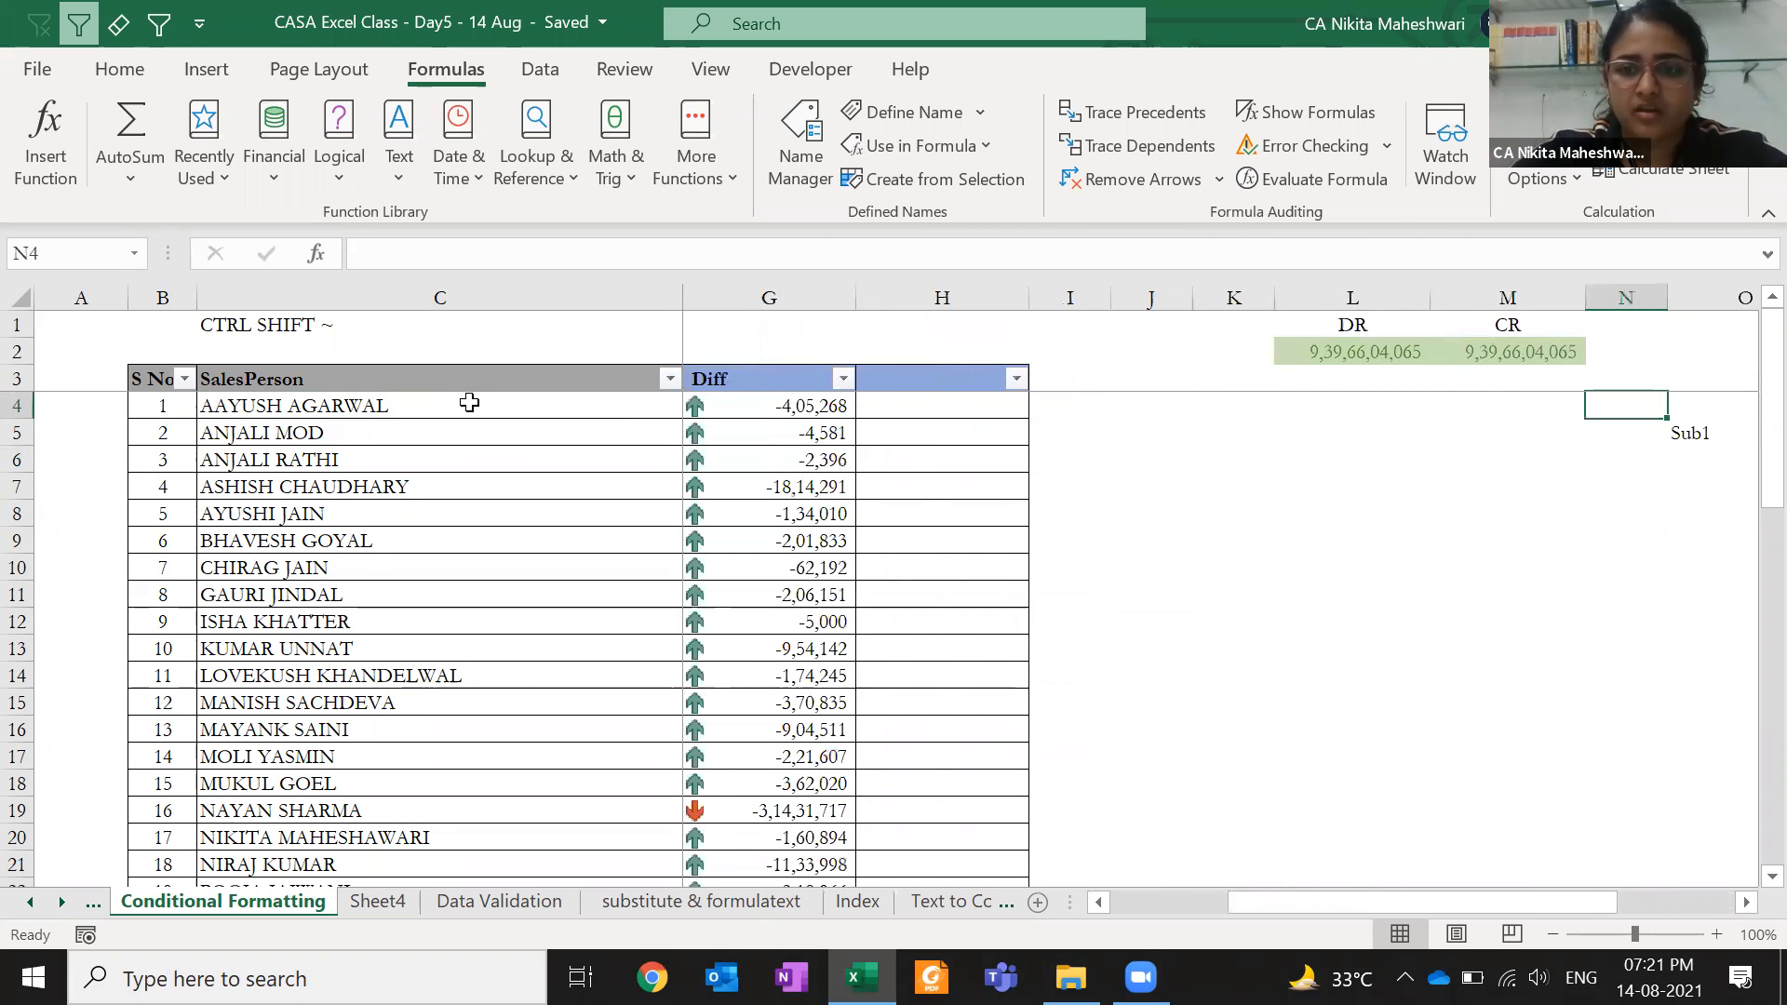
key("Left")
key("Left")
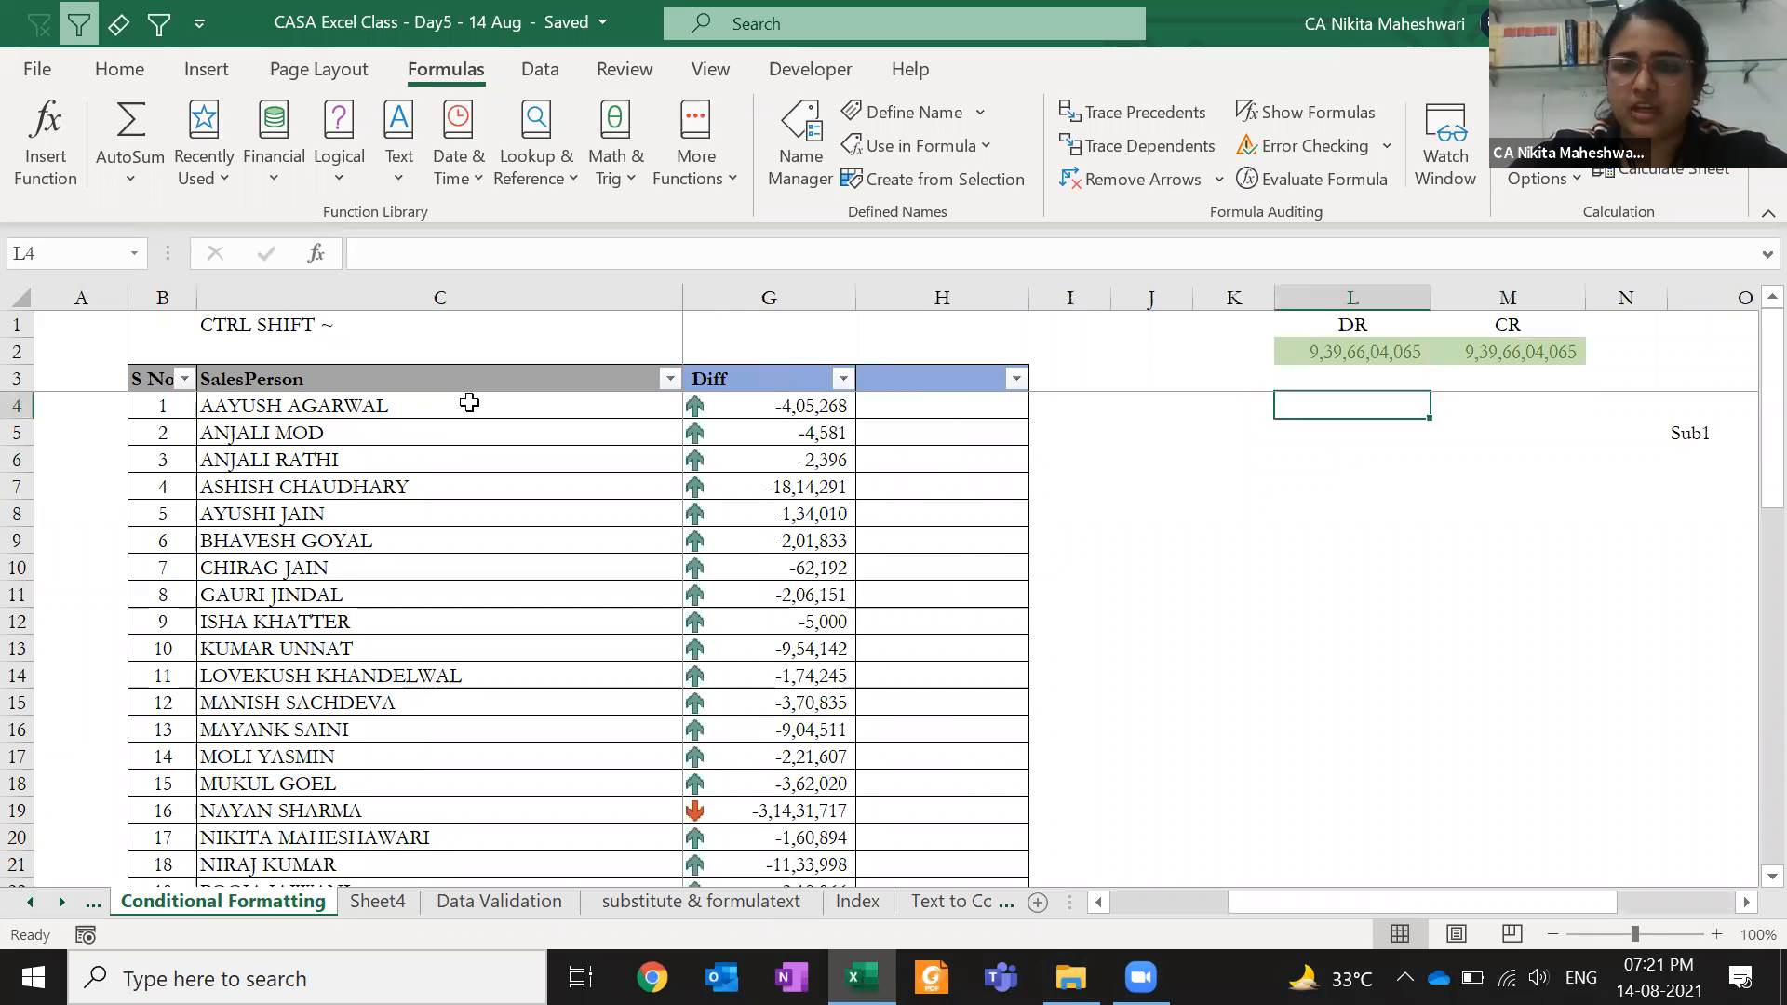
type("=")
key("Up")
key("Up")
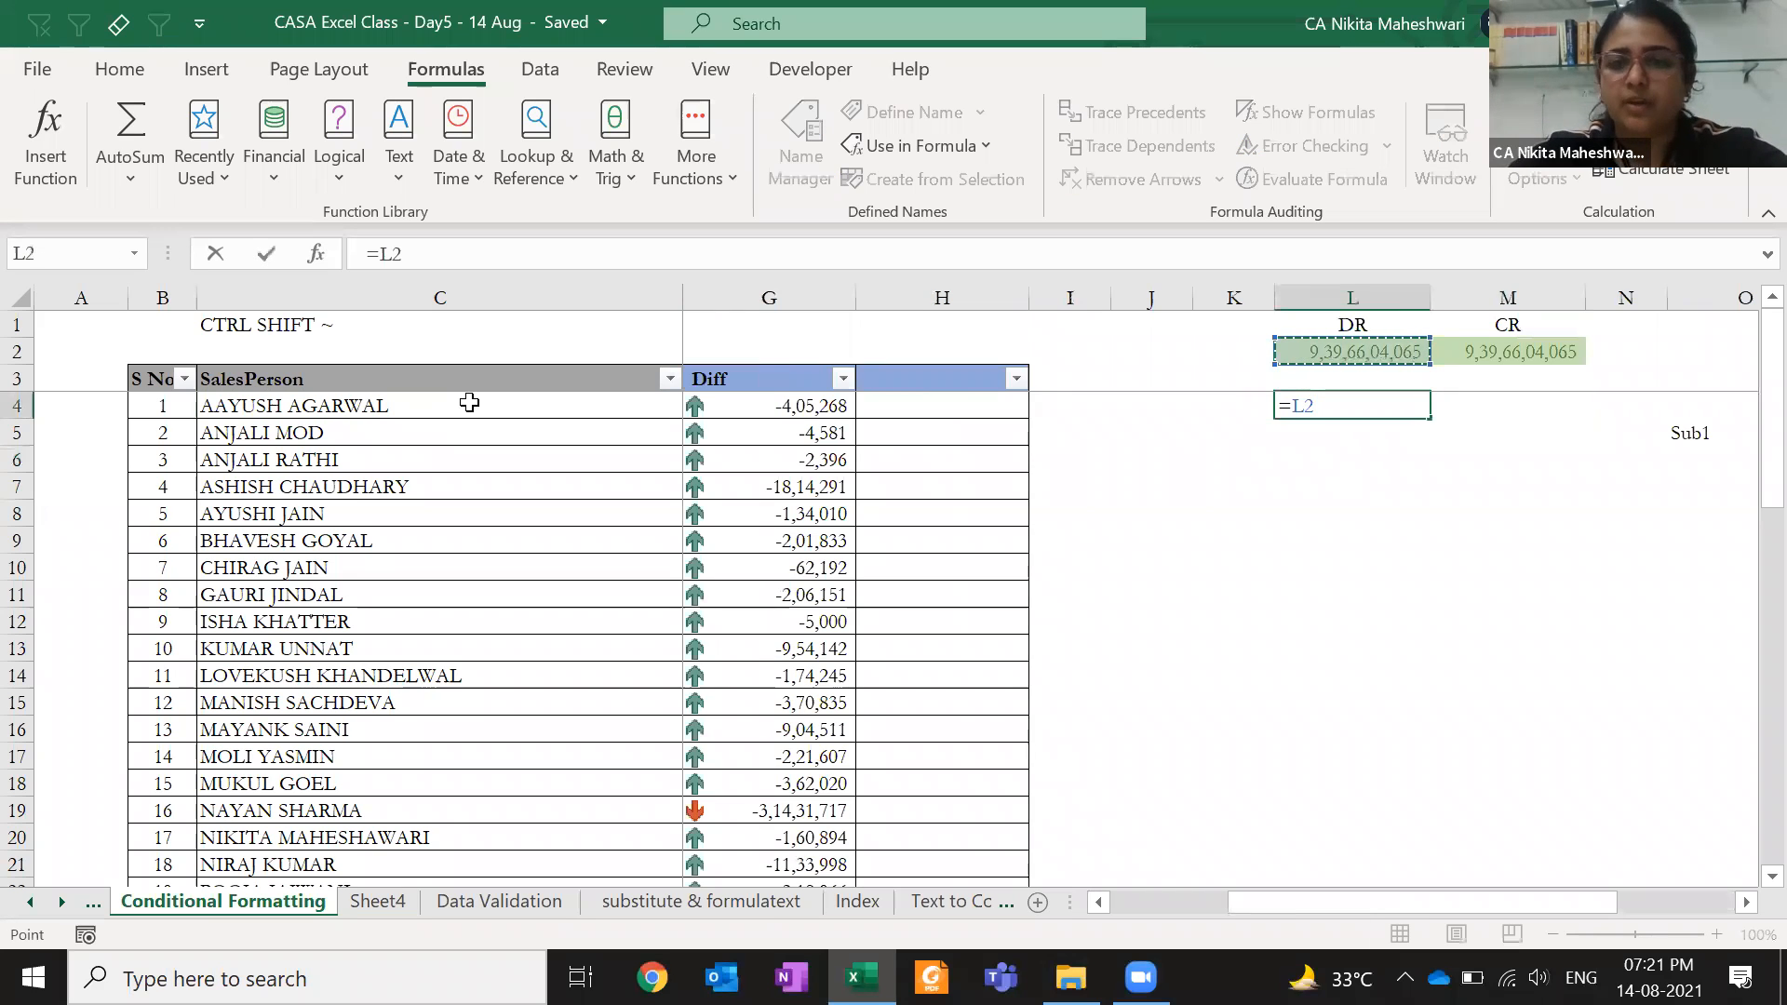
key("Return")
- Copy the L4 link into L7, then edit L4's reference to L2
key("Up")
key("ctrl+c")
key("Down")
key("Down")
- Link M4 to the CR total in M2, copy it down to M7, then clear M5 and M6
key("Down")
key("ctrl+v")
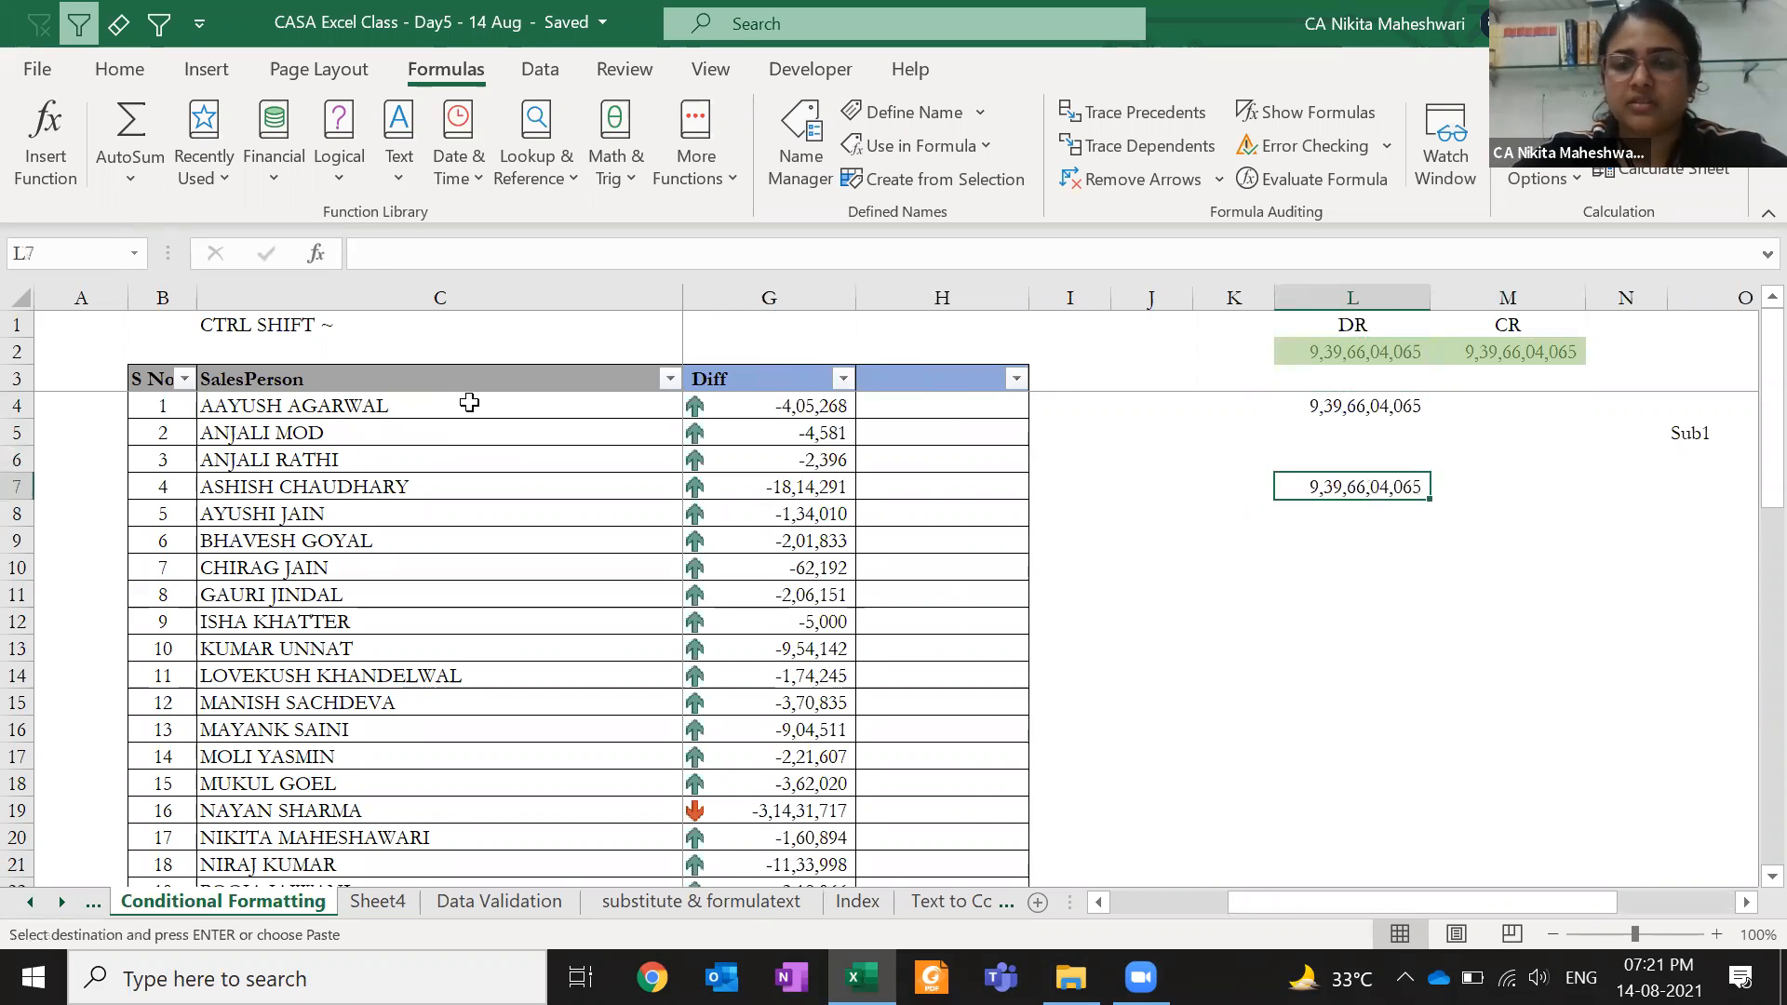
key("Escape")
key("Up")
key("Up")
key("Up")
key("F2")
key("Left")
key("BackSpace")
key("Tab")
type("=")
key("Up")
key("Up")
key("ctrl+Return")
key("ctrl+c")
key("shift+Down")
key("shift+Down")
key("shift+Down")
key("ctrl+v")
key("Down")
key("F2")
key("Return")
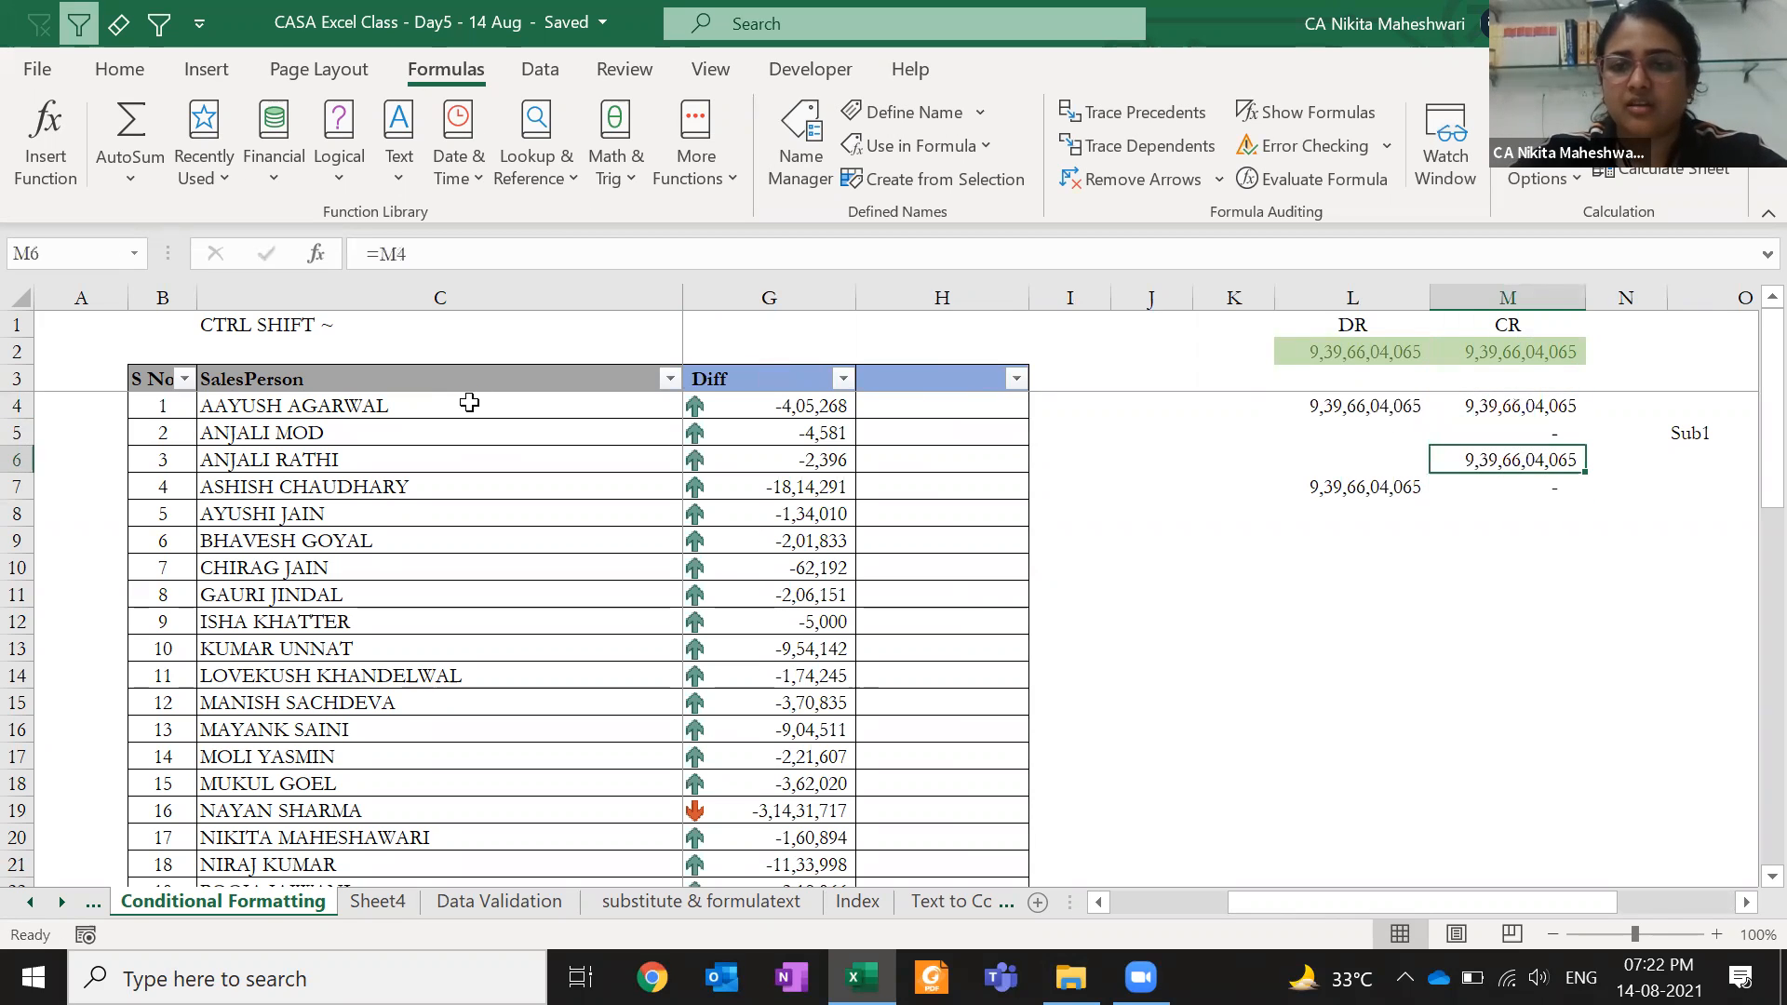
key("Delete")
key("Up")
key("Delete")
key("Down")
key("Down")
- Compare M7's shifted relative reference with the absolute $L$2 references in L4 and L7
type("=")
key("Up")
key("Up")
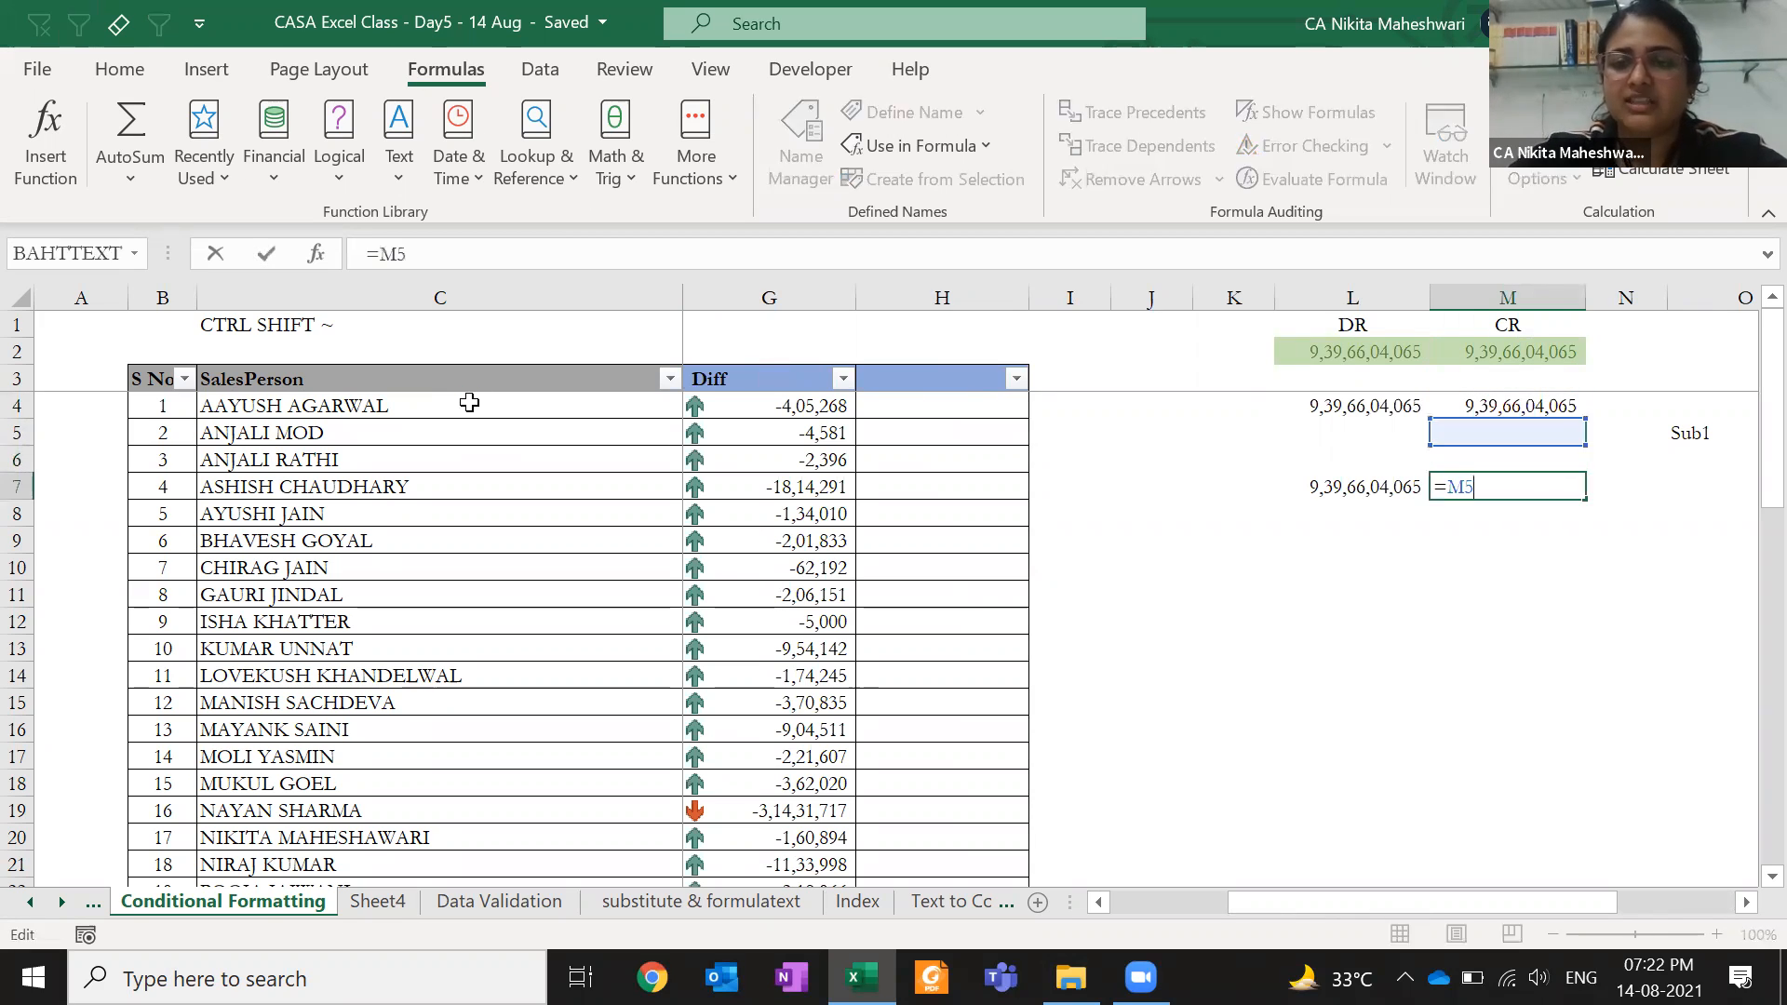
key("Return")
key("Up")
key("Up")
key("Up")
key("Up")
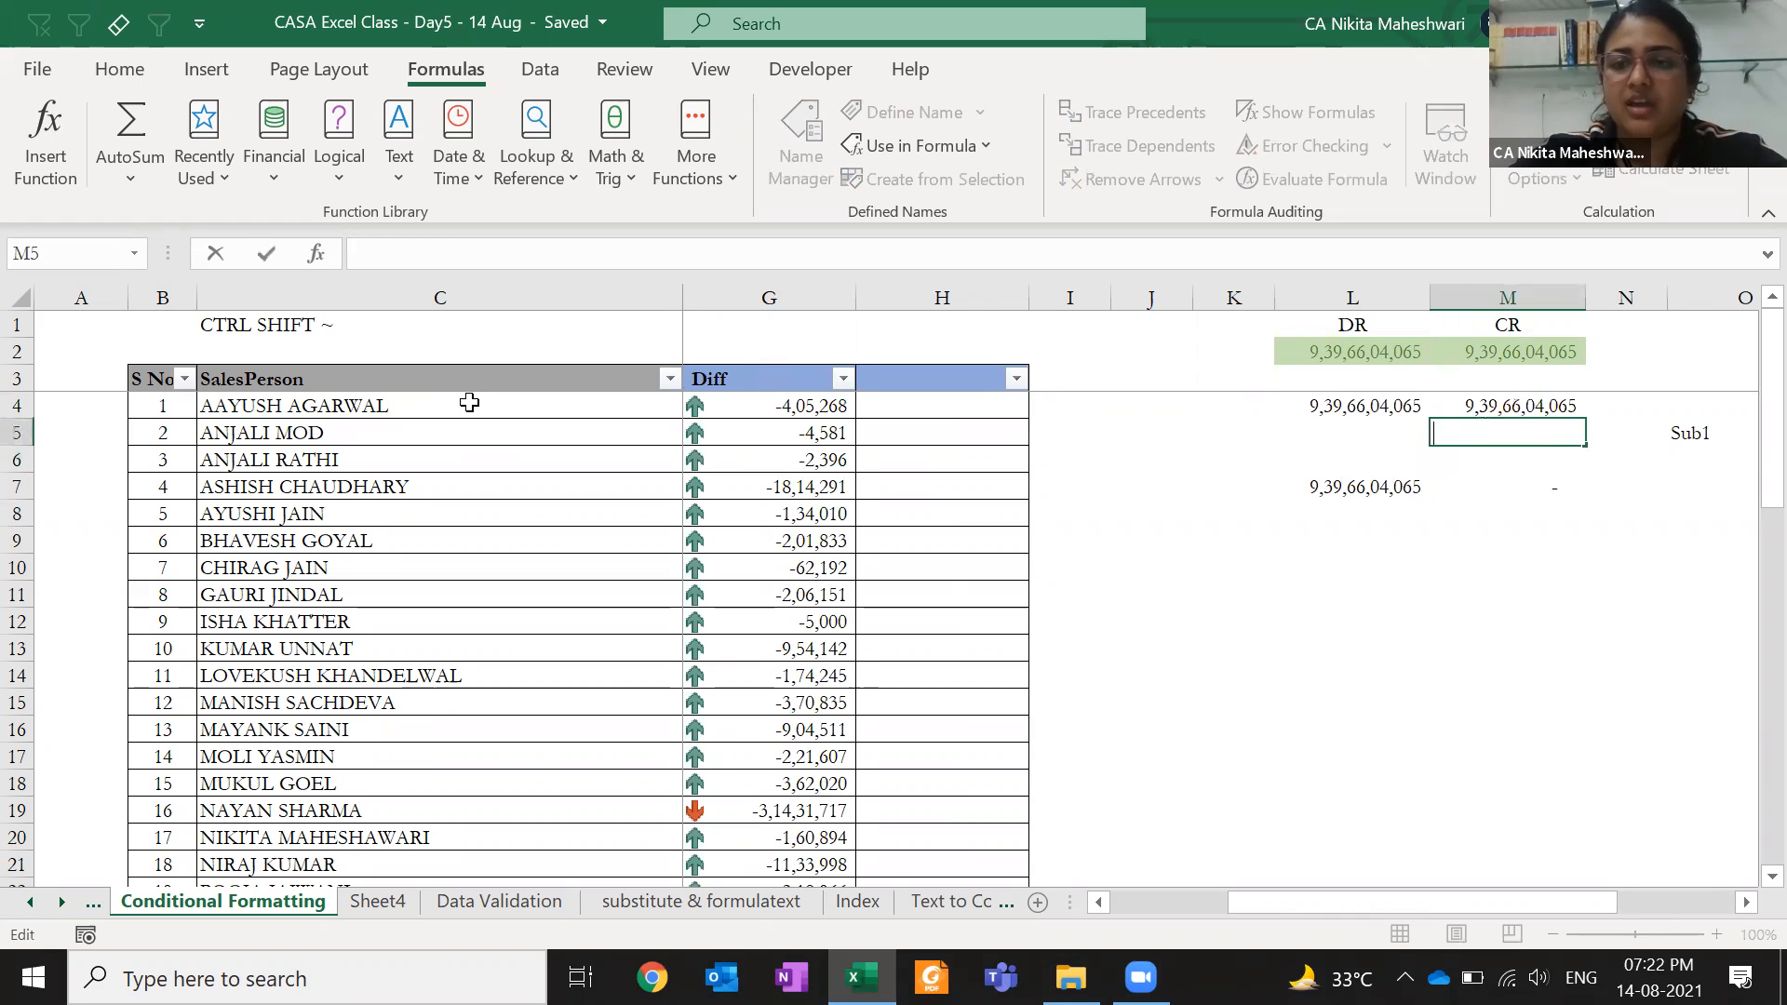
type("=")
key("Up")
key("Up")
key("shift+Tab")
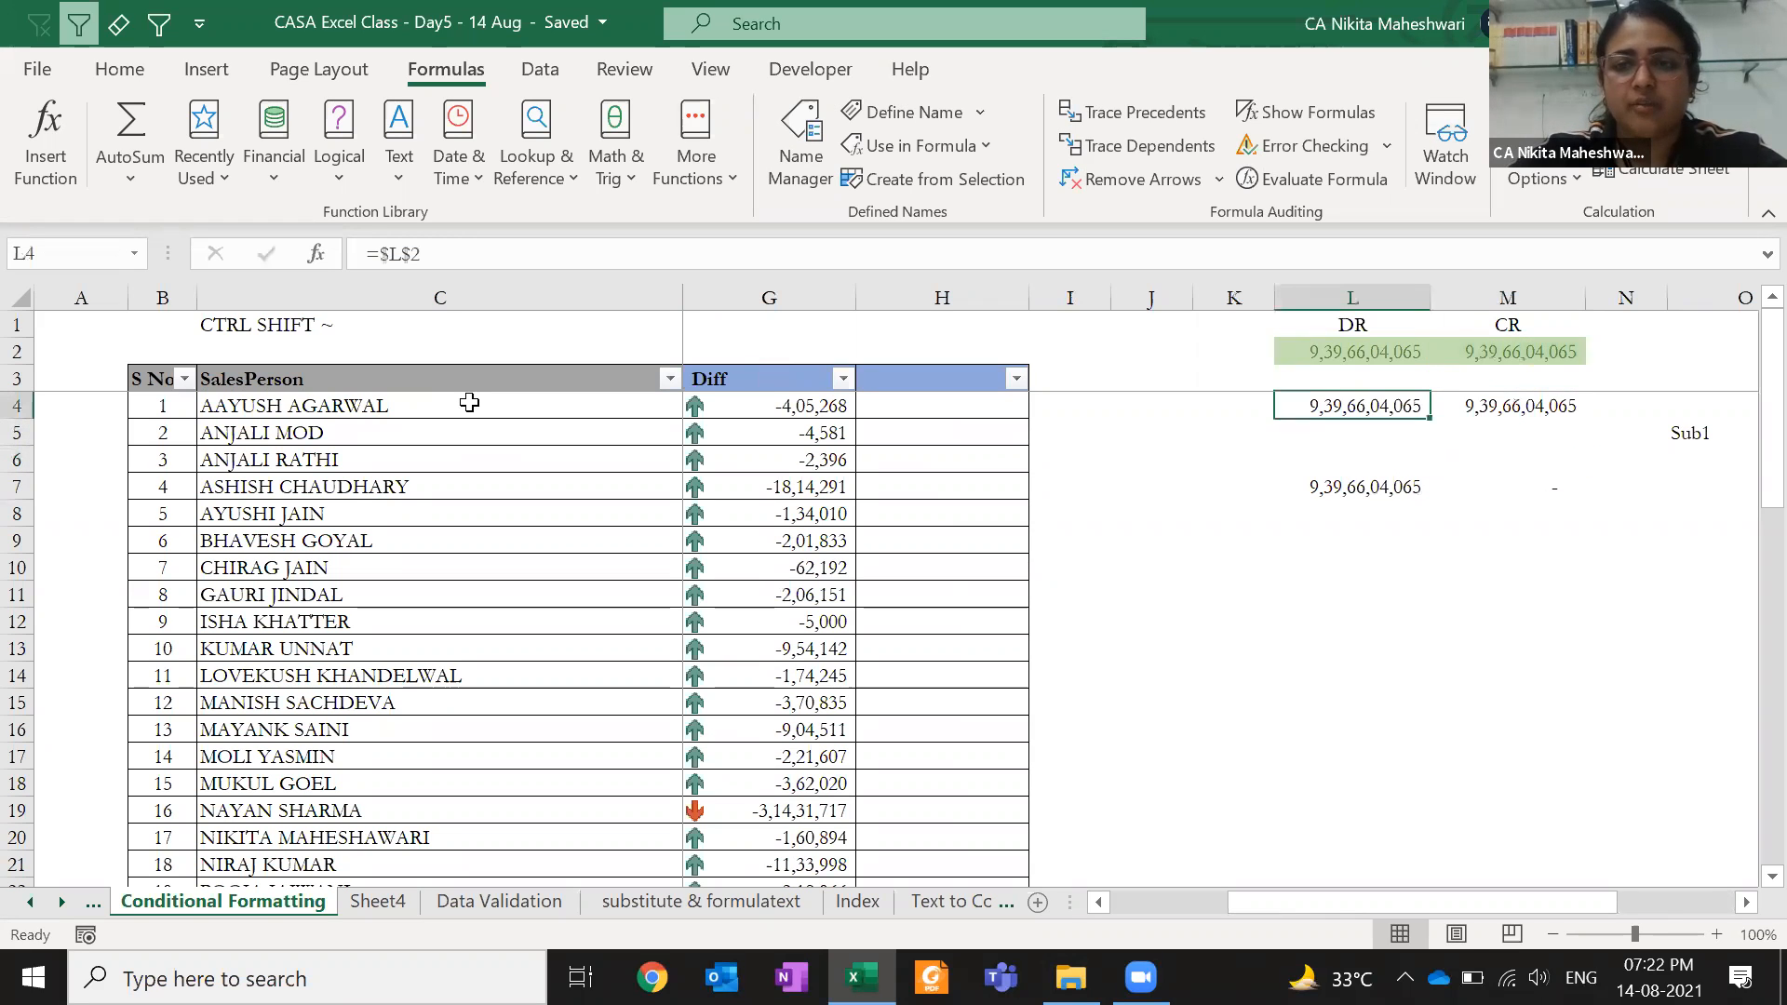
key("F2")
key("Escape")
key("Down")
key("Down")
key("Down")
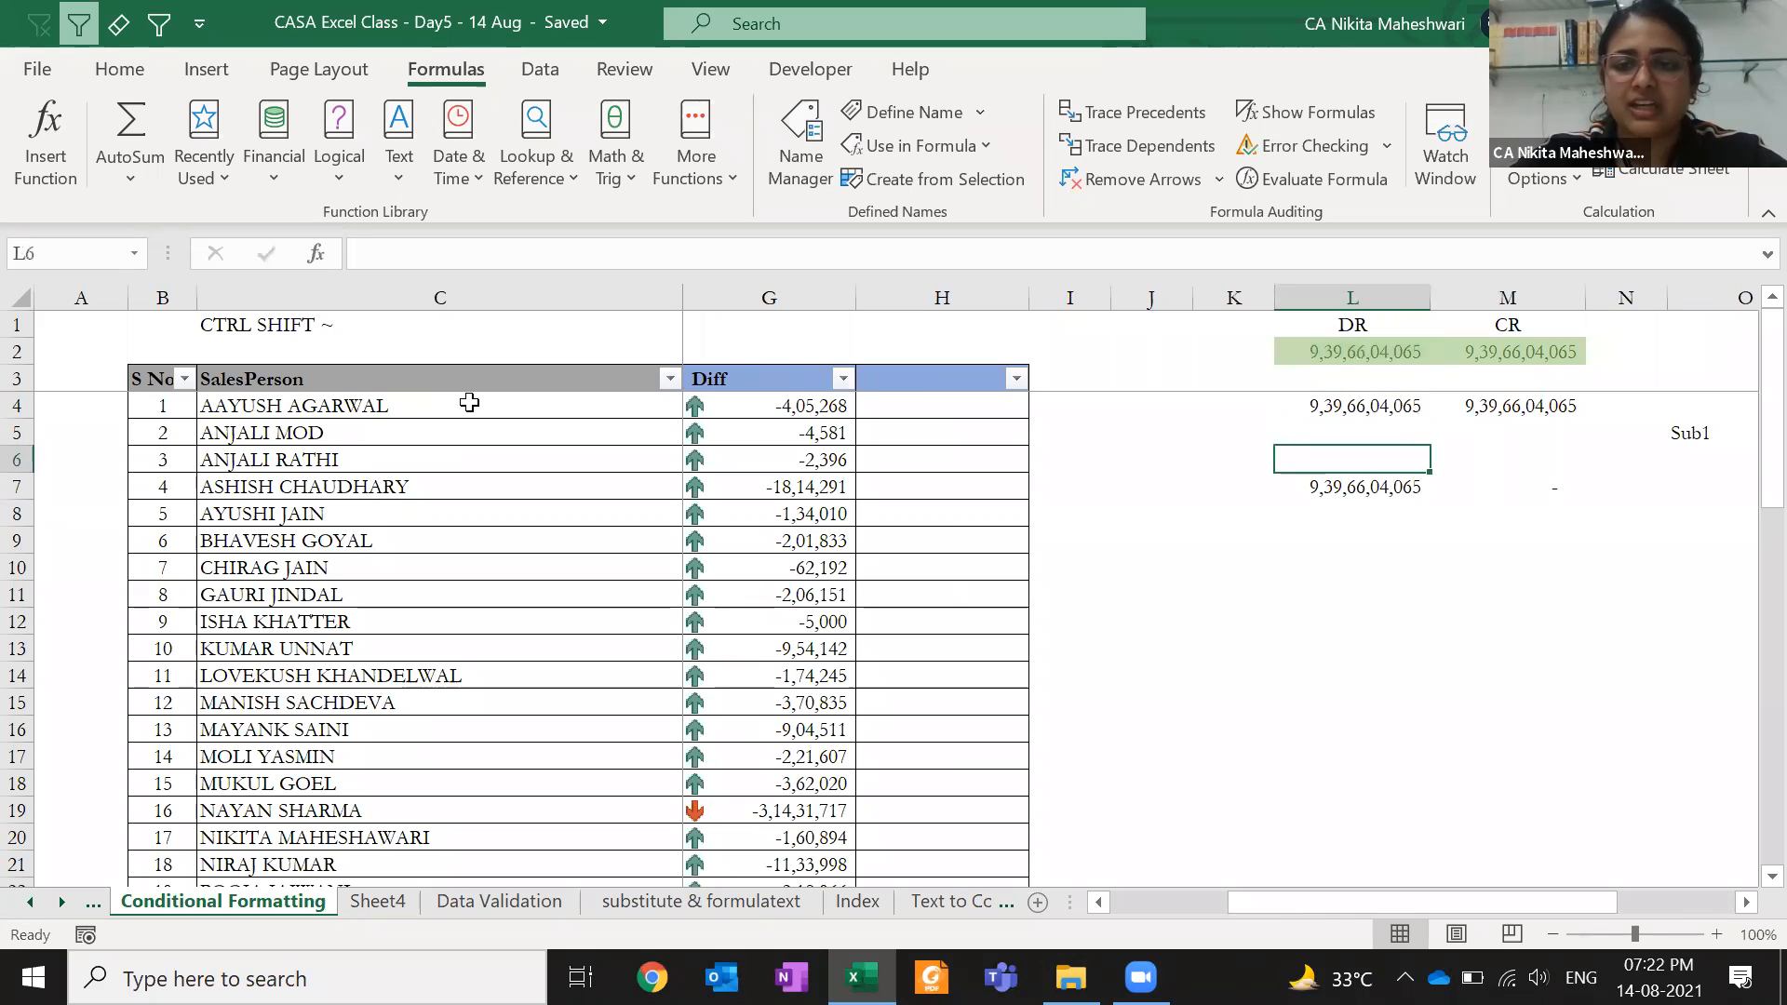
key("F2")
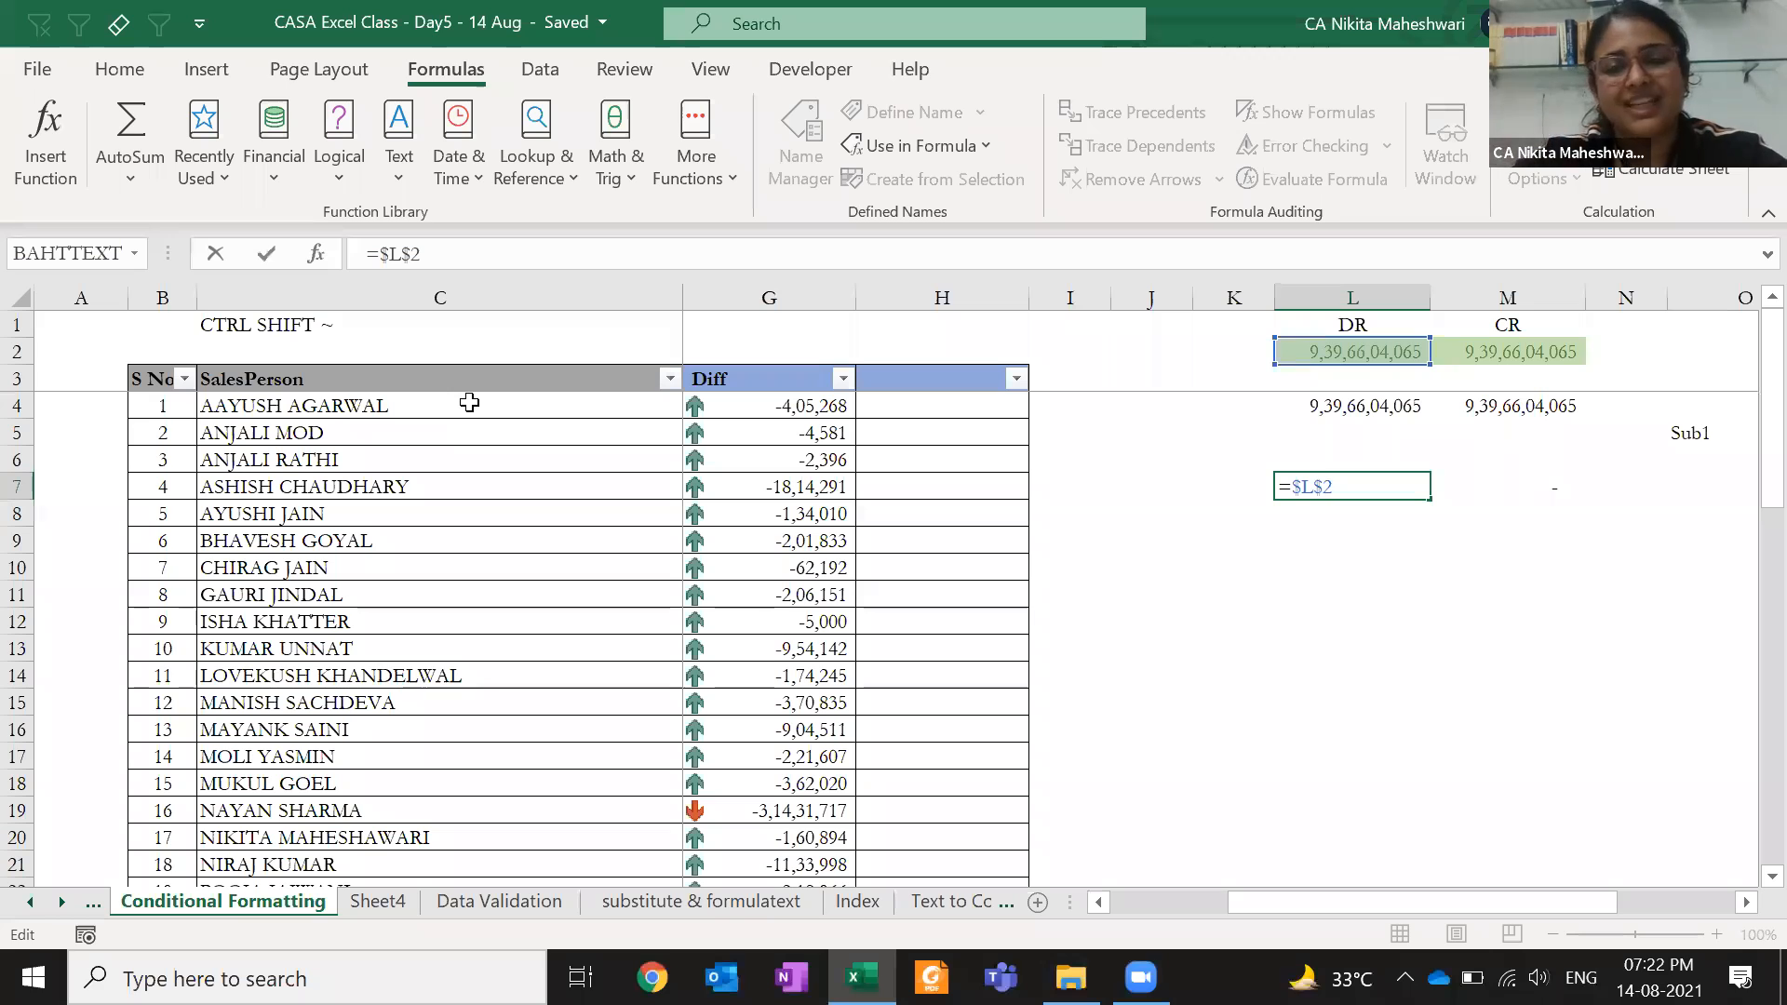
key("ctrl+Return")
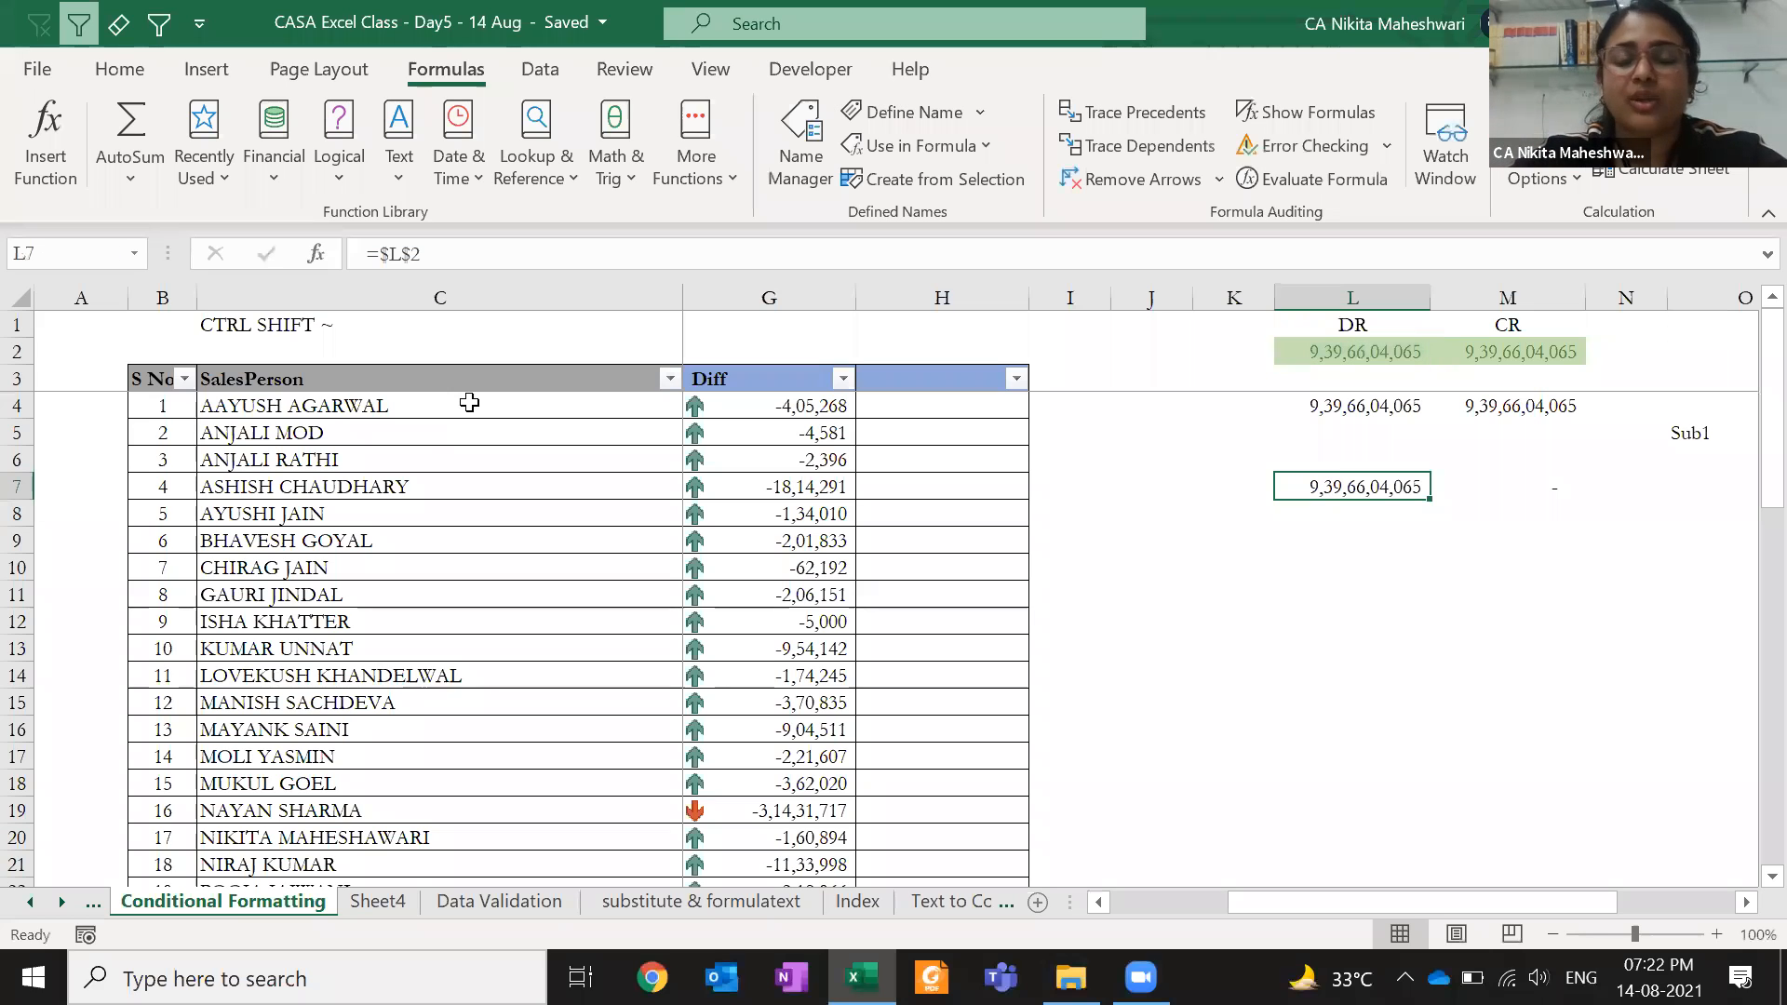
- Select the FY 20-21 sales values in F4:F53 down to the last salesperson
left_click(769, 435)
key("Left")
key("Left")
key("Right")
key("Up")
key("ctrl+shift+Down")
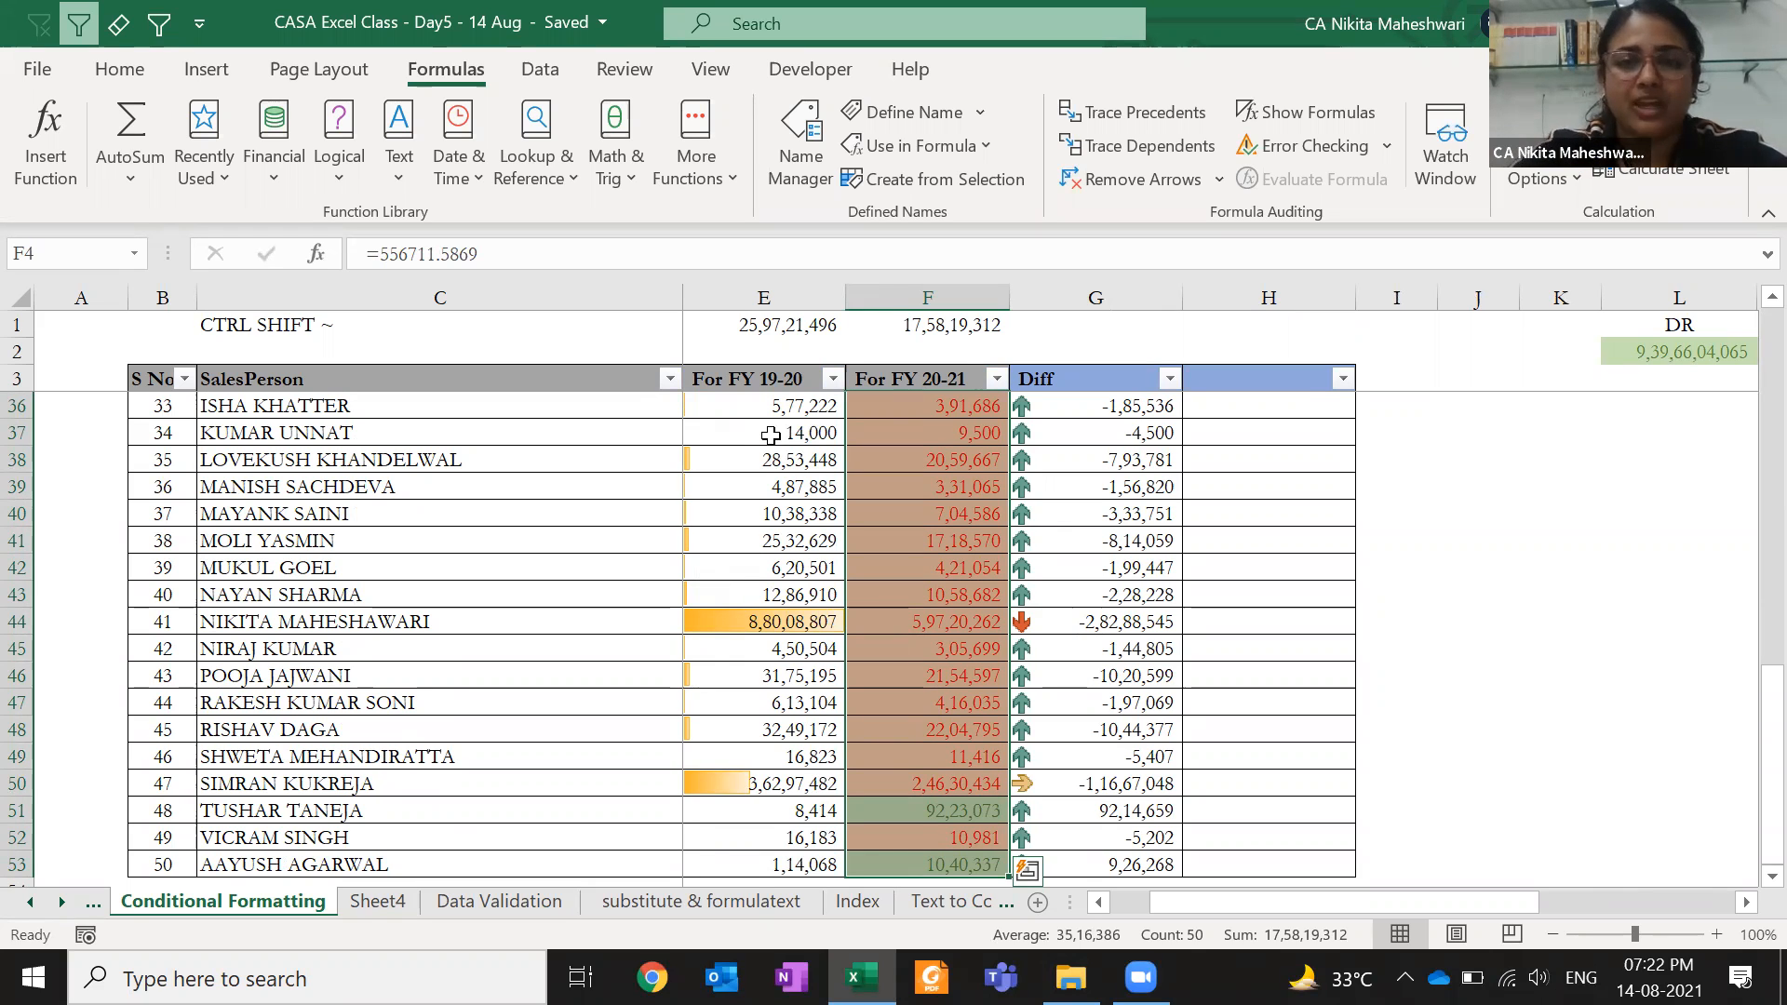
scroll(770, 436, "up", 10)
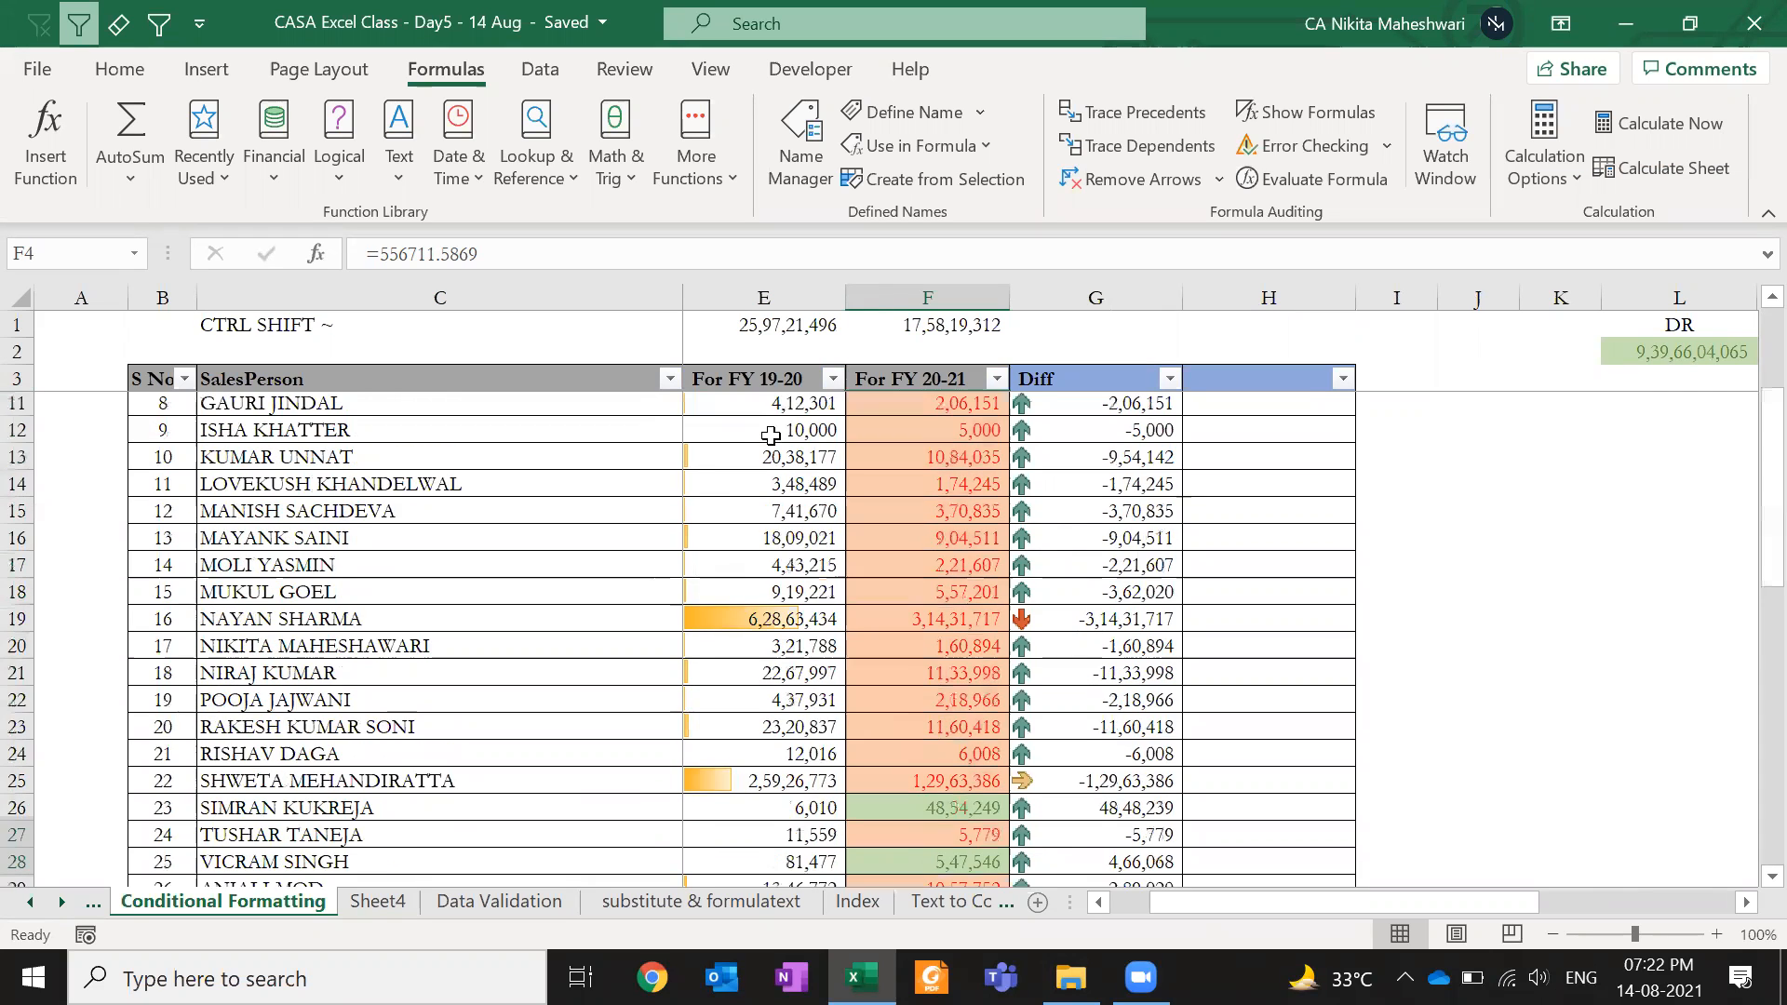
key("Right")
key("Up")
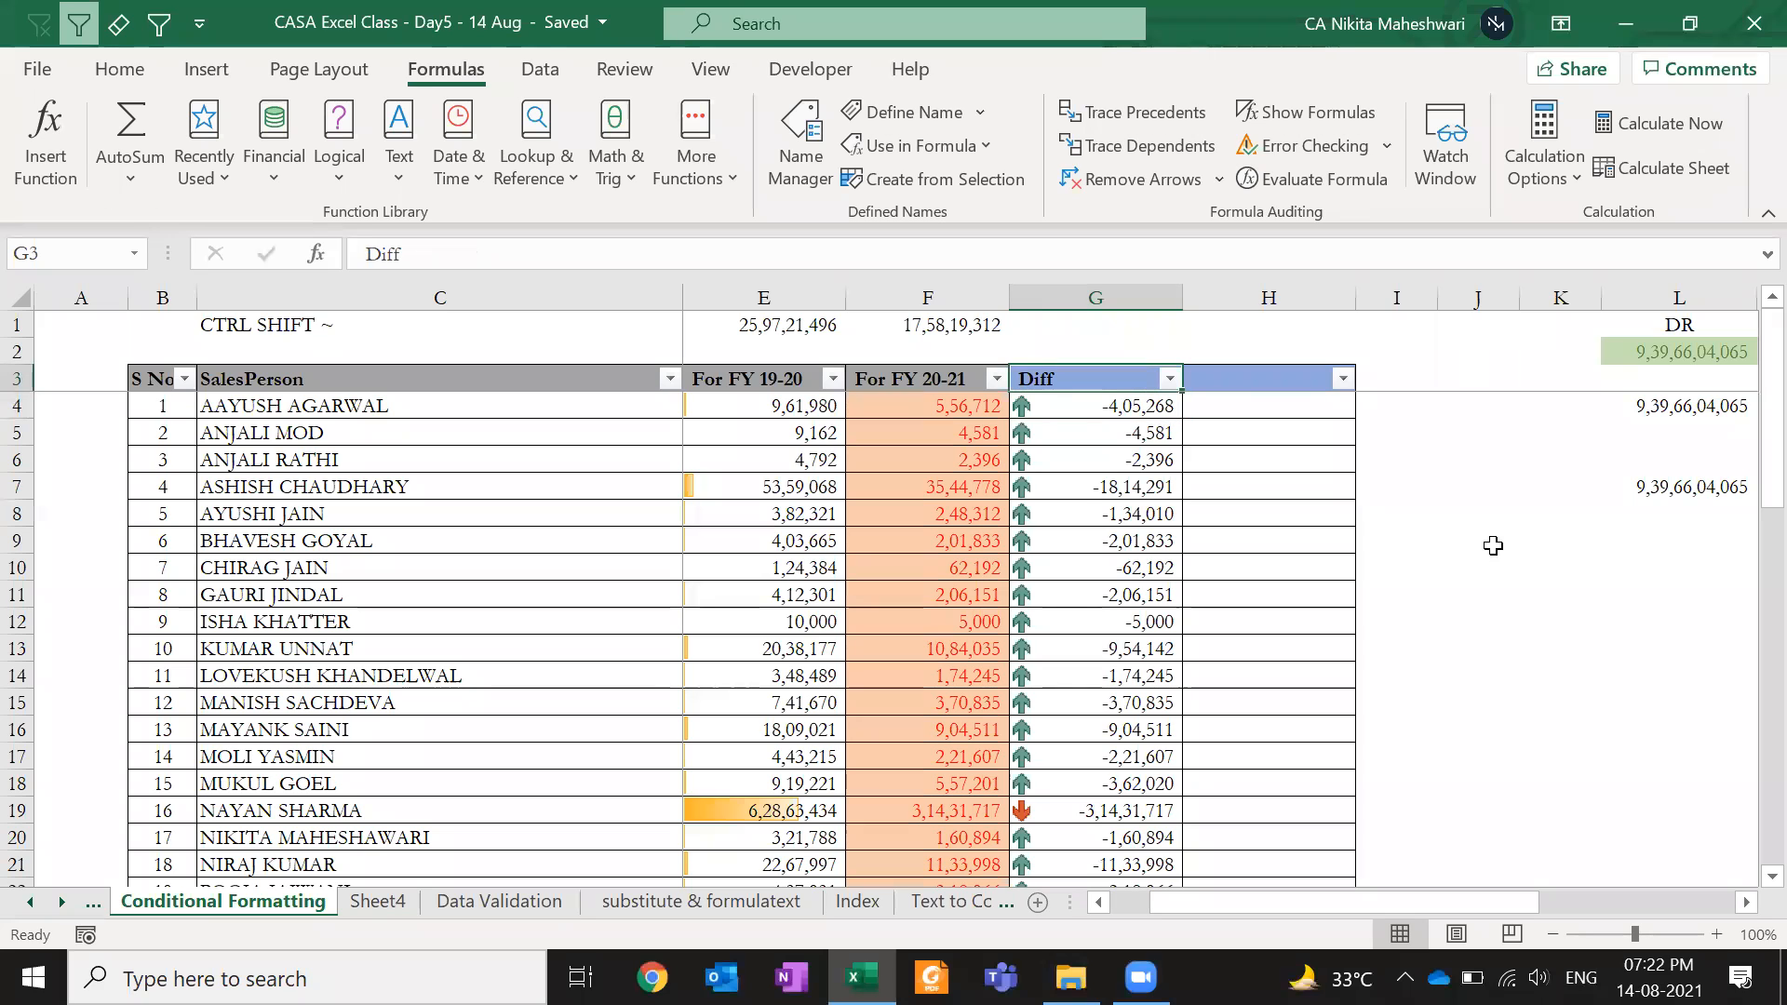
left_click(1542, 491)
key("Right")
key("Right")
key("Right")
key("Right")
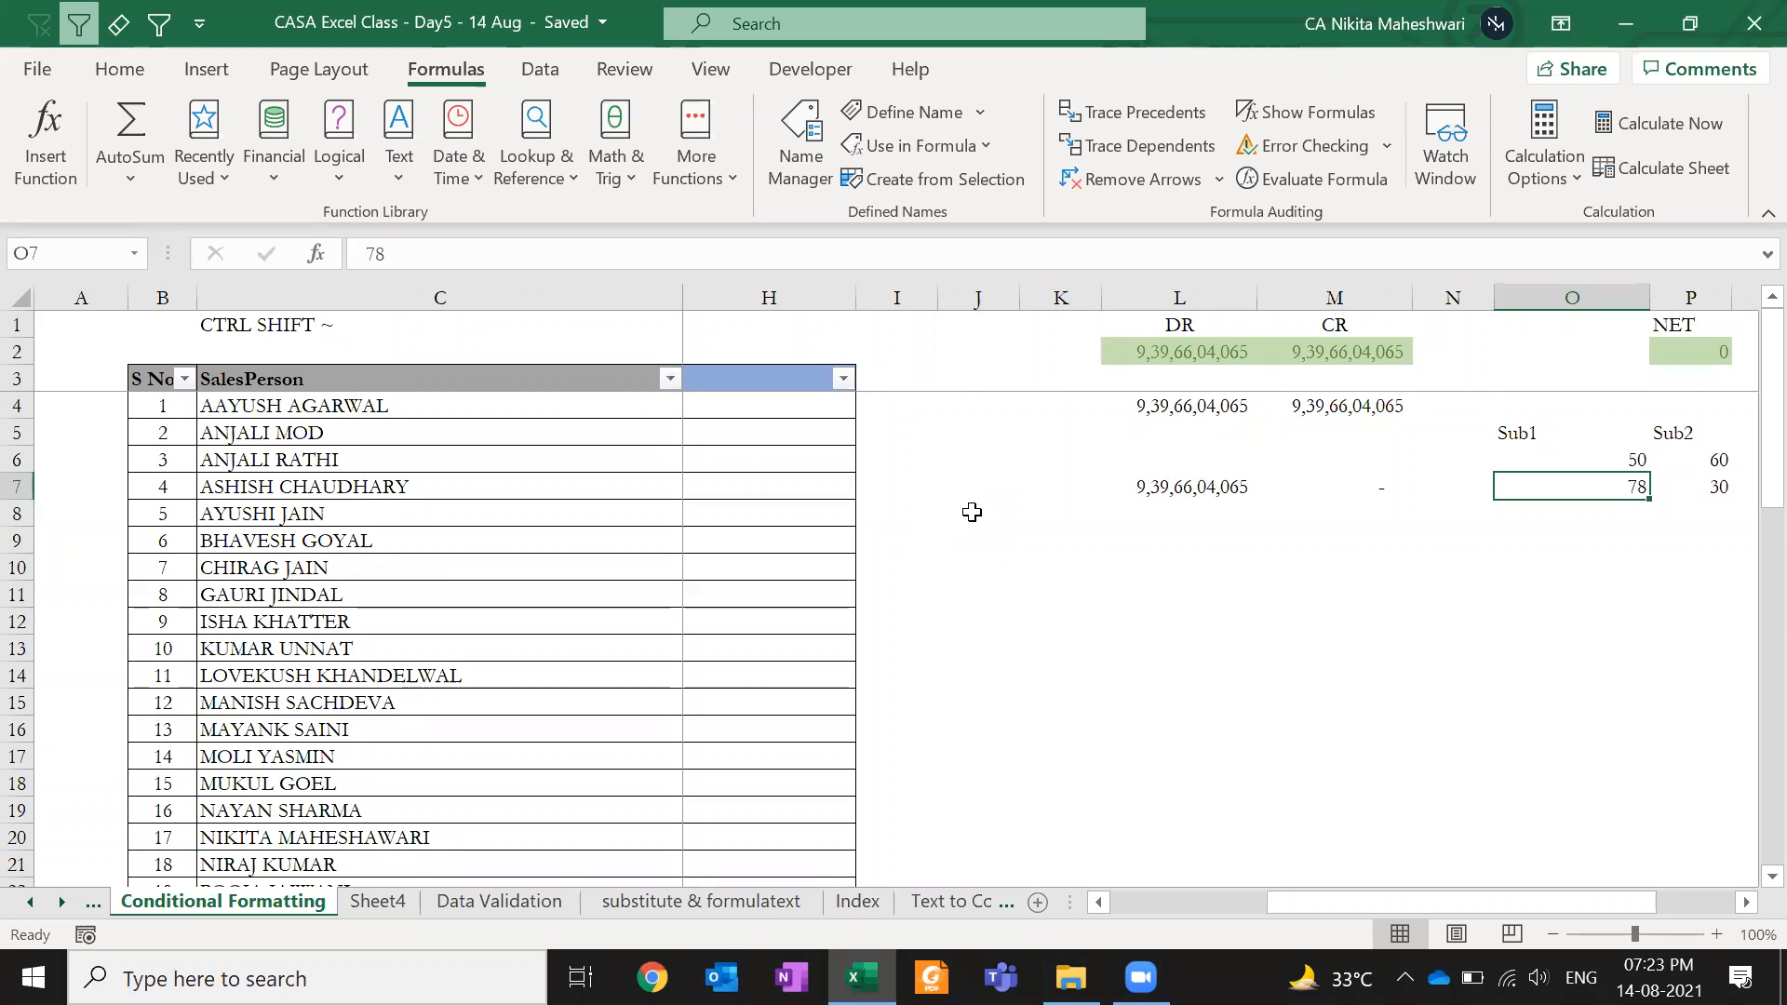
left_click(959, 547)
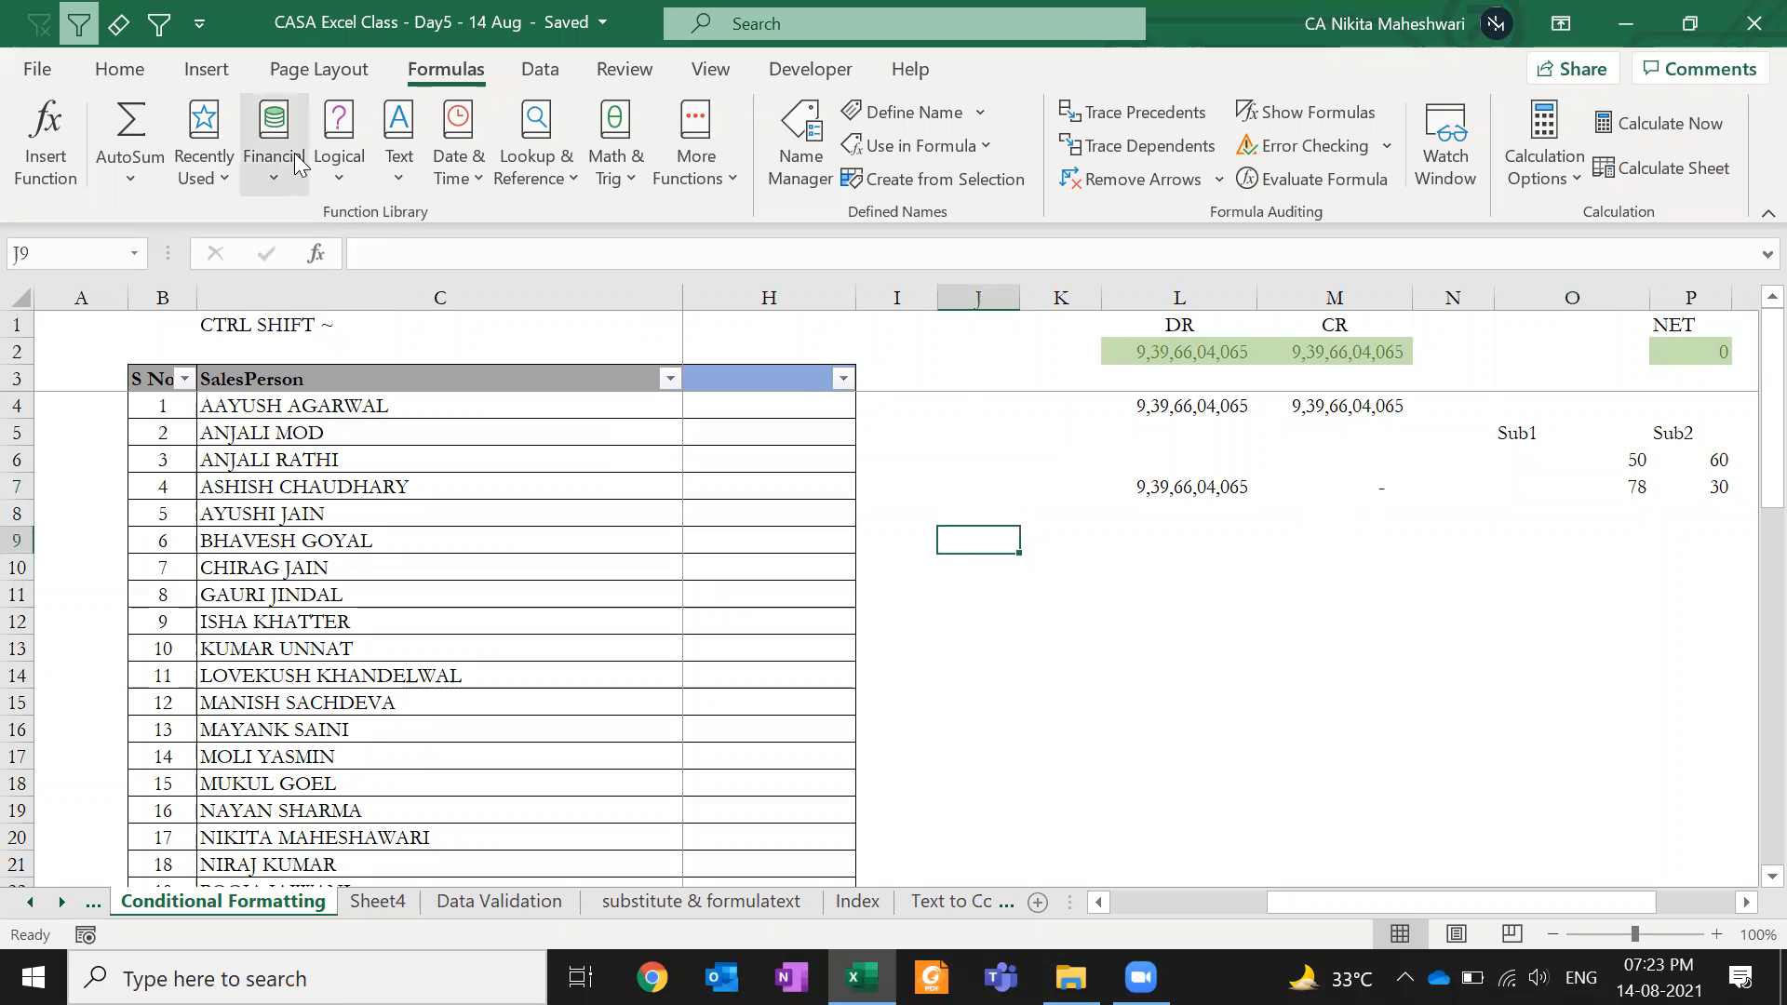
left_click(1211, 603)
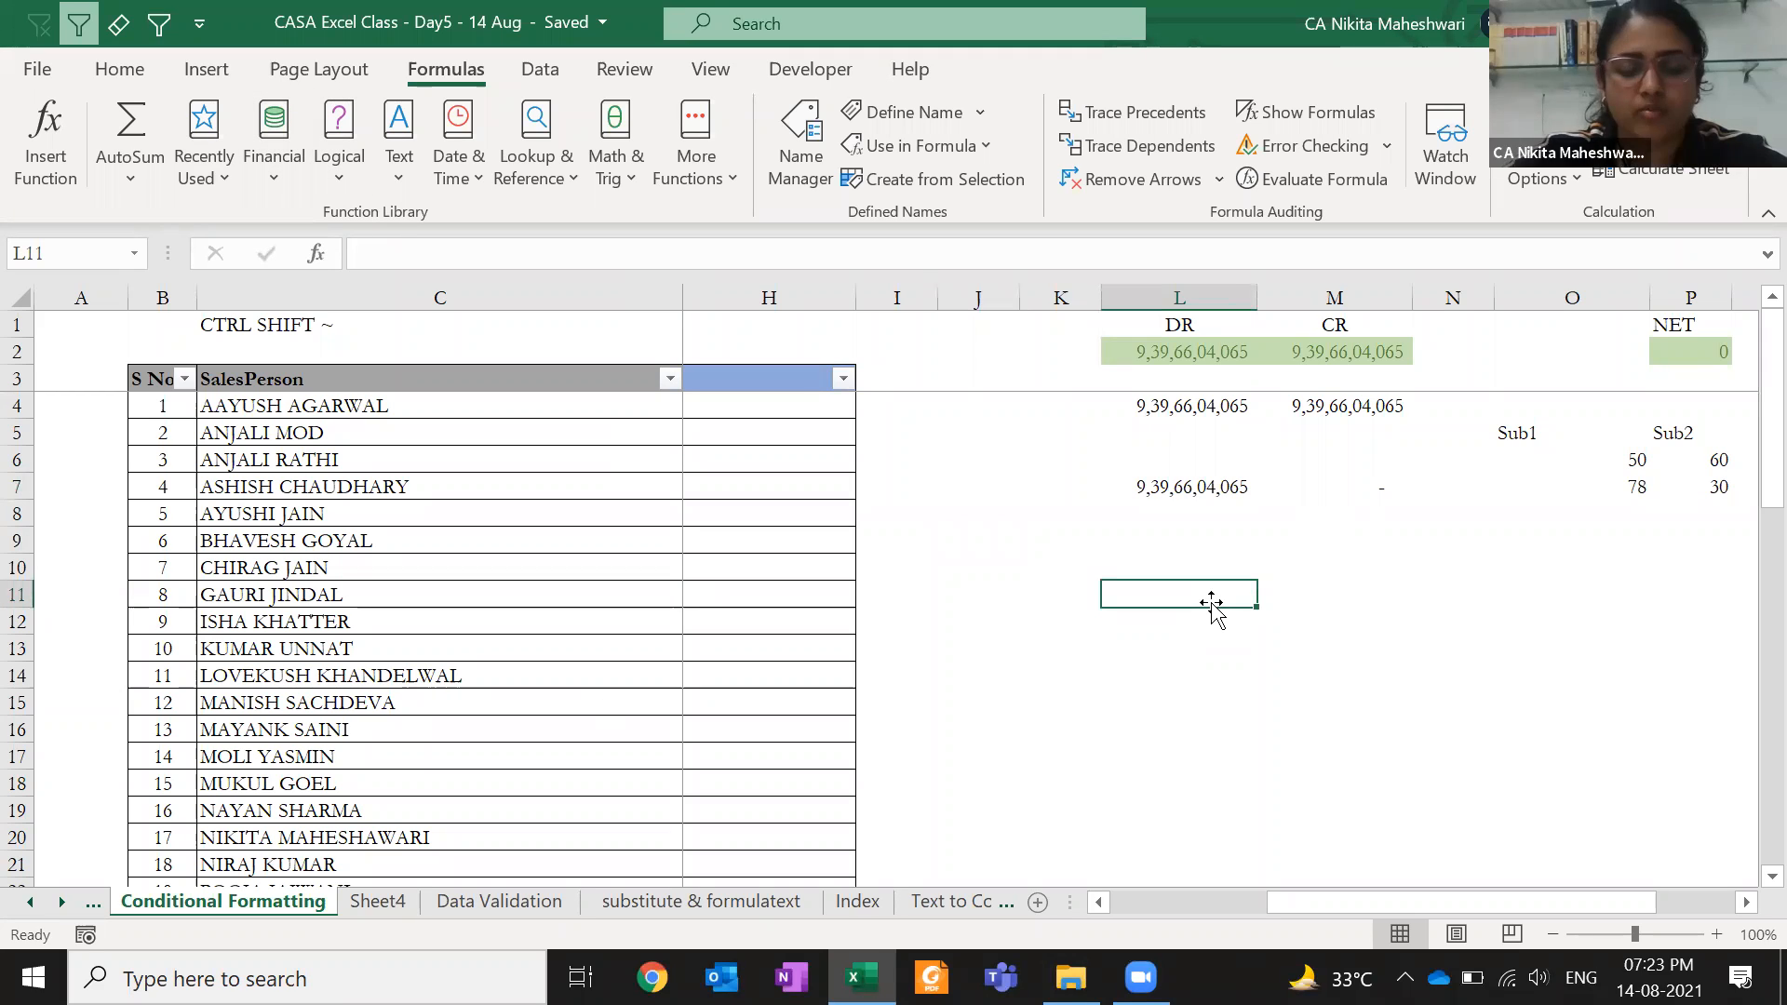
left_click(1271, 566)
key("Right")
key("Right")
key("Right")
key("Right")
key("Right")
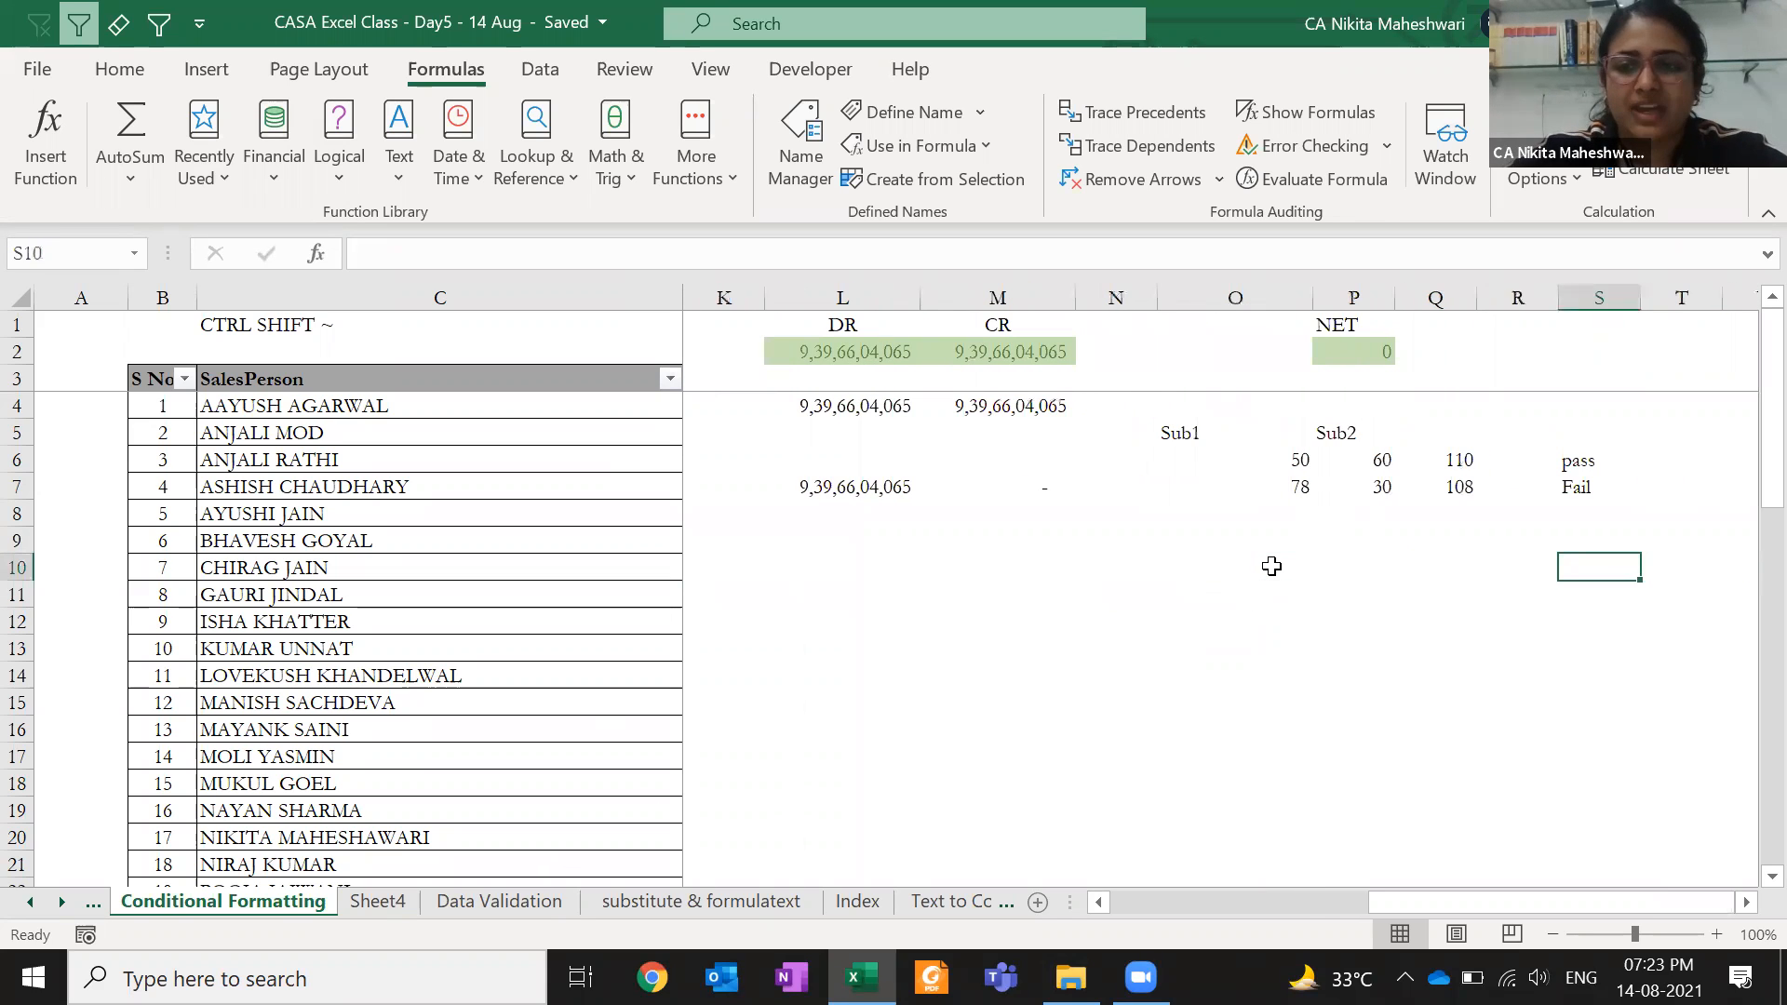
key("Up")
key("Up")
key("Up")
key("Right")
key("Down")
key("Down")
key("Left")
key("ctrl+Left")
key("ctrl+Left")
key("Right")
key("Right")
key("Right")
key("Right")
key("Right")
key("Right")
key("Right")
key("Right")
key("Right")
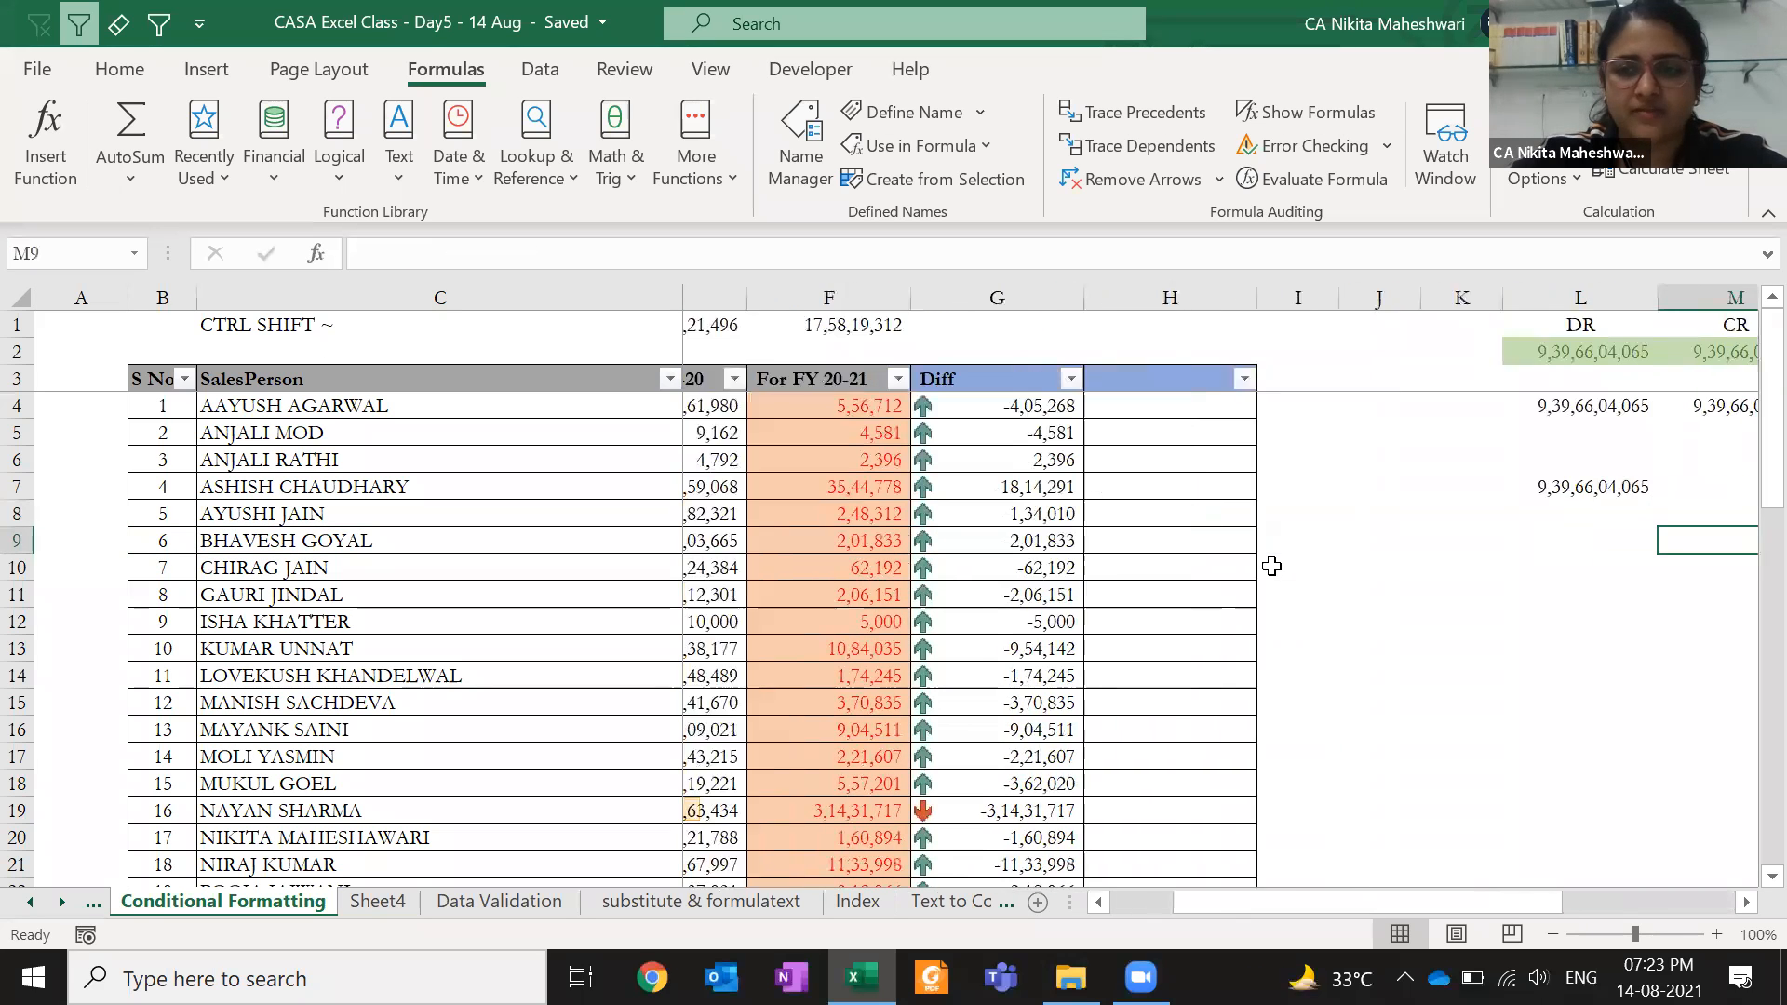
- In K9, enter =VLOOKUP(salesperson's name,$C$3:$C$53,1,0), which returns #N/A
type("=")
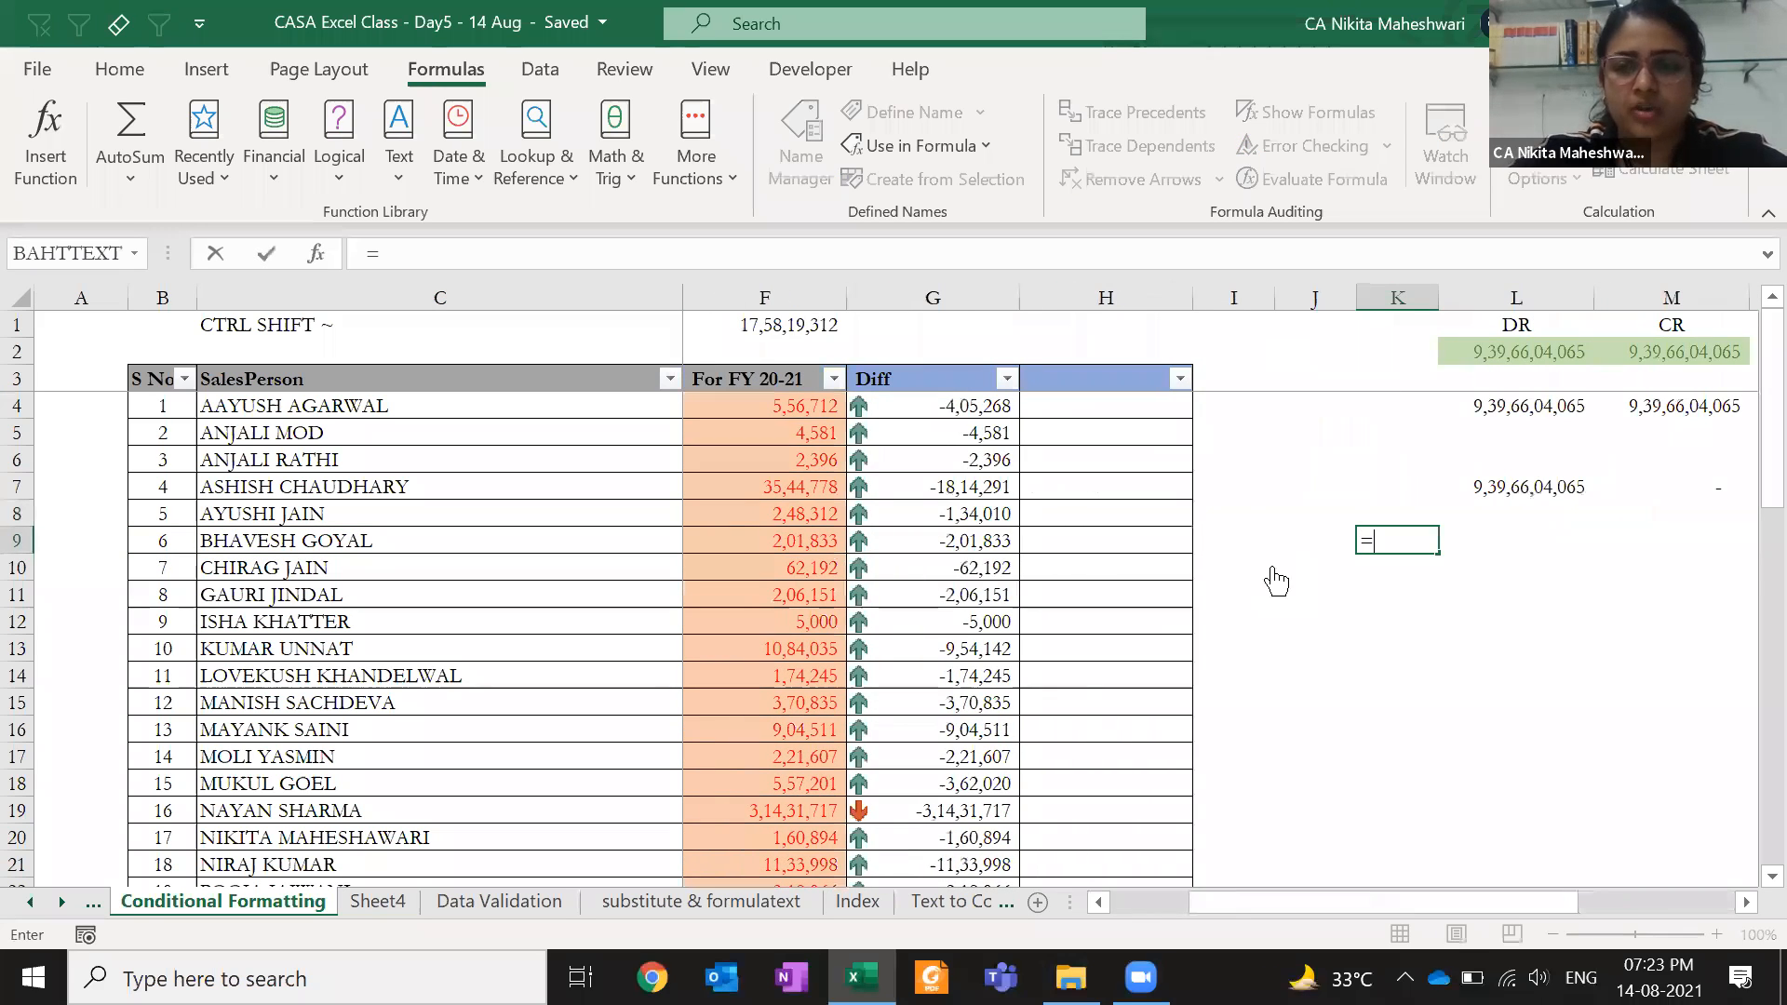
type("VLOOKUP(\"Z")
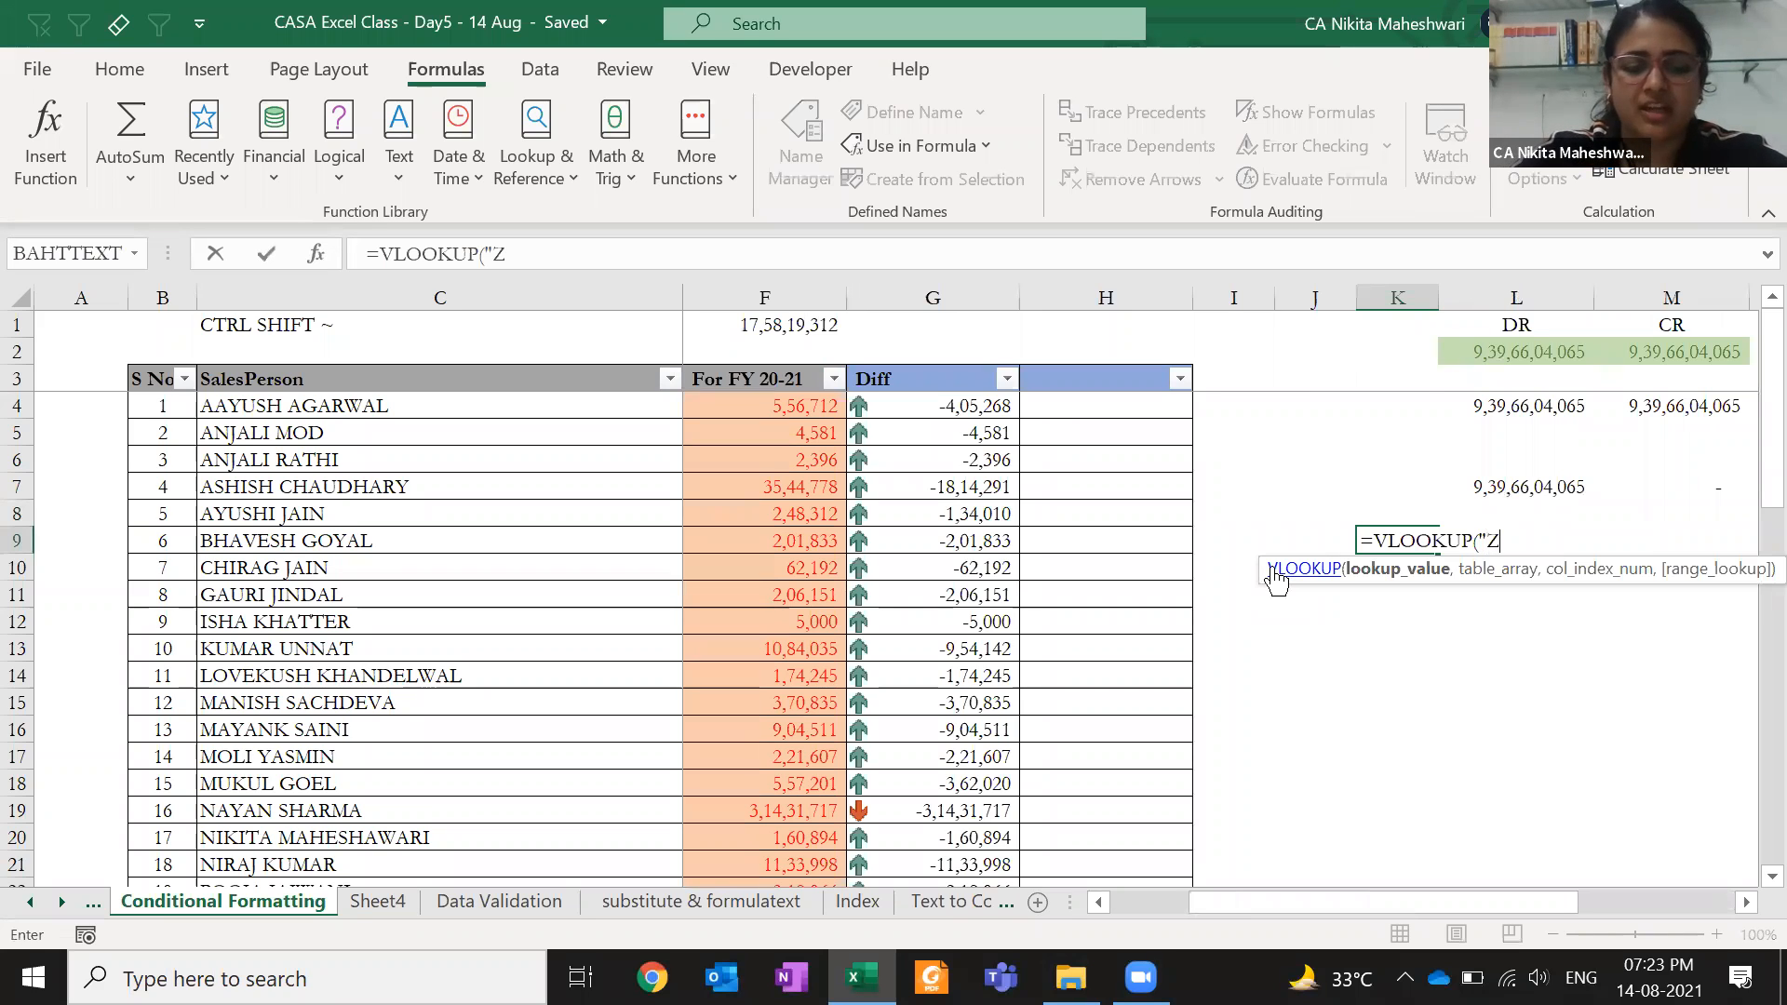
type("areen\",")
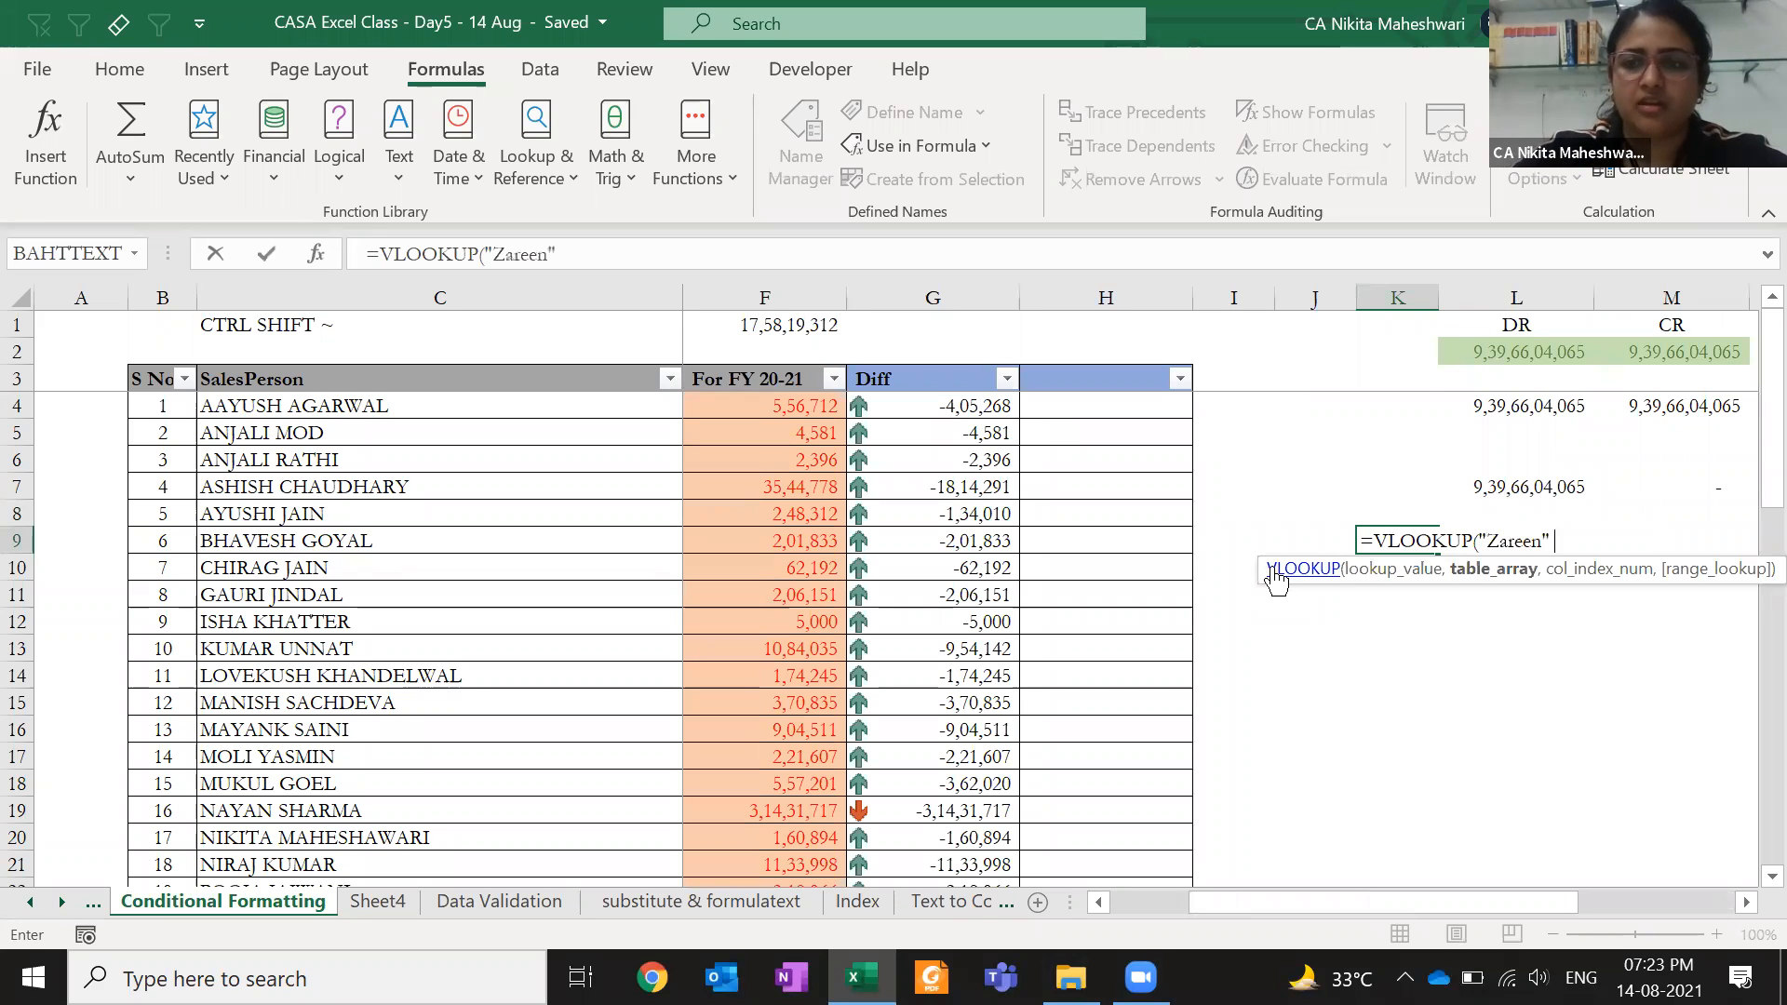
left_click(551, 377)
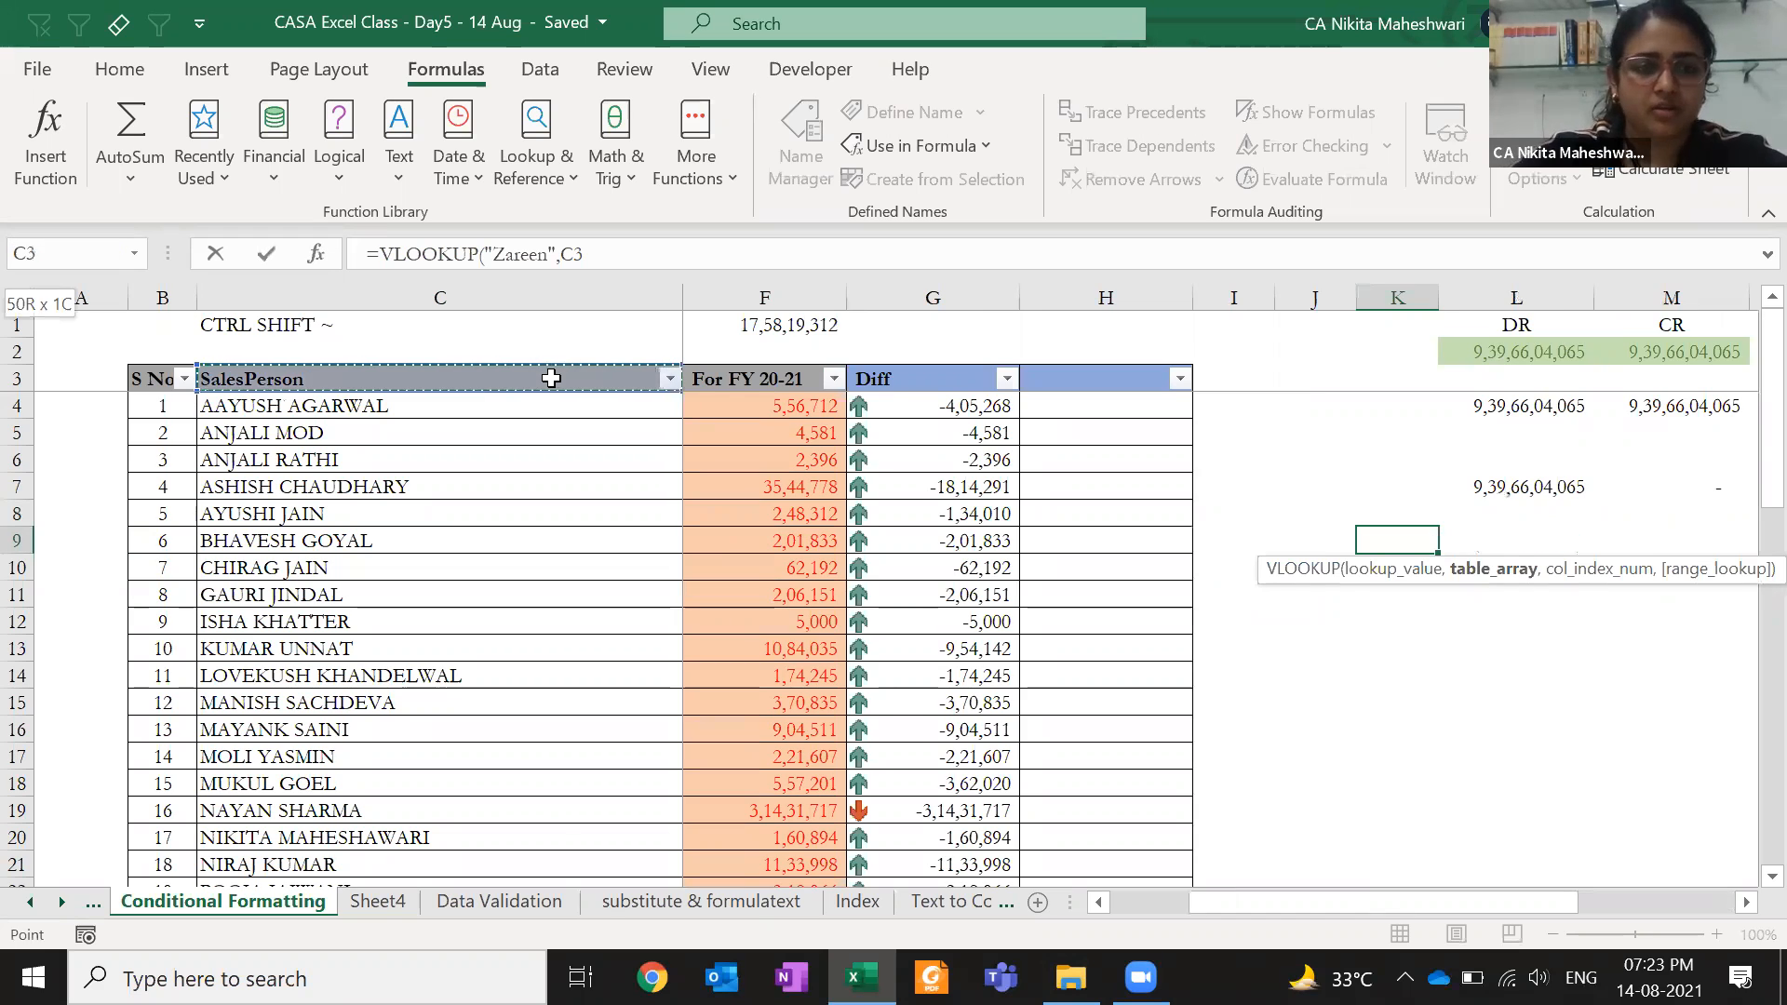
key("ctrl+shift+Down")
key("F4")
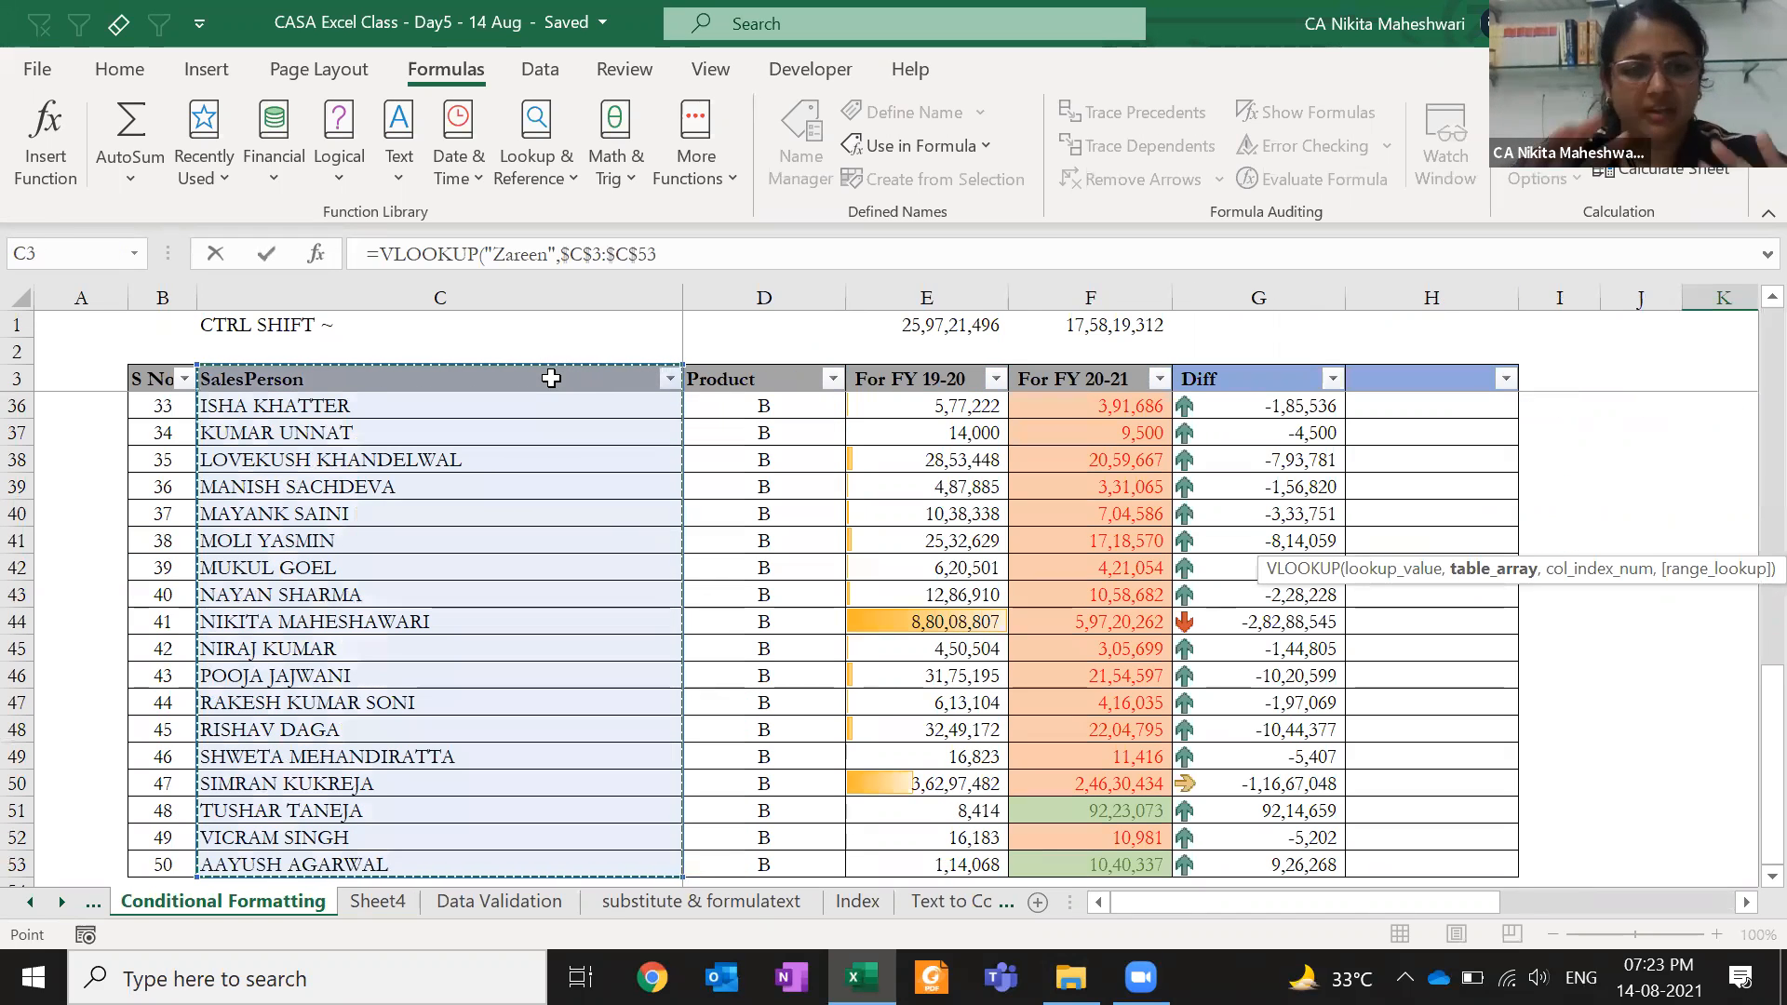
type(",1")
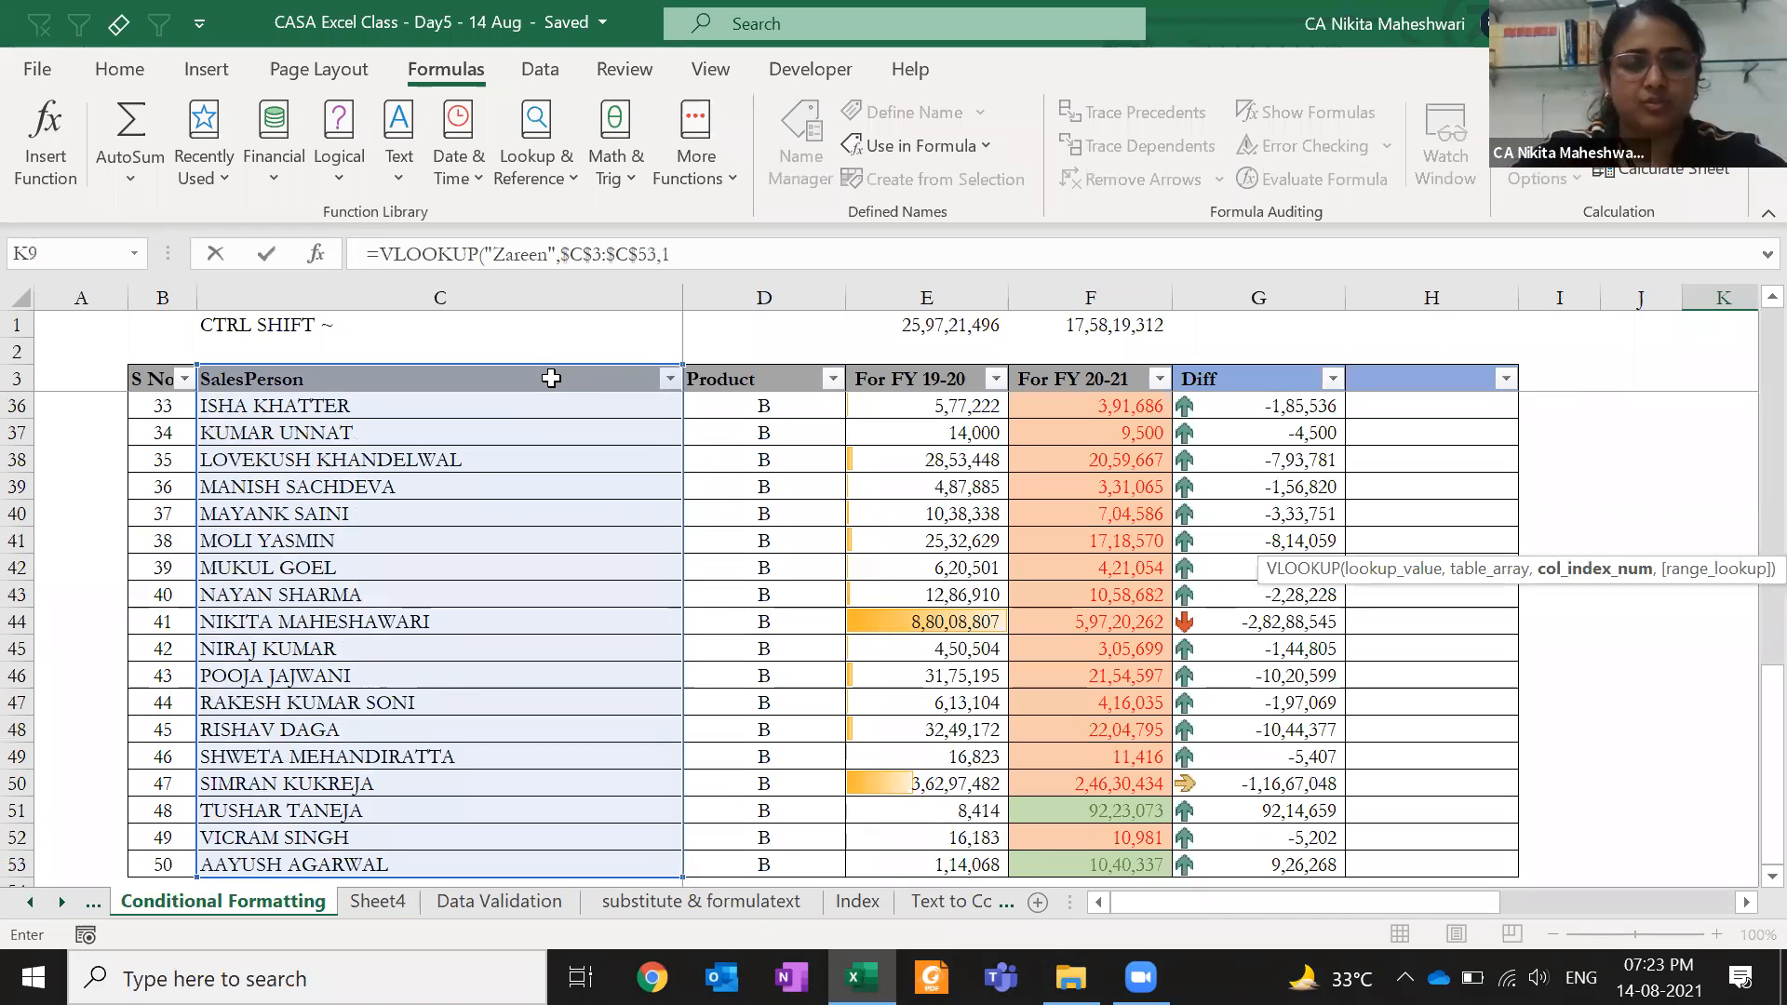
type(",0)")
key("ctrl+Return")
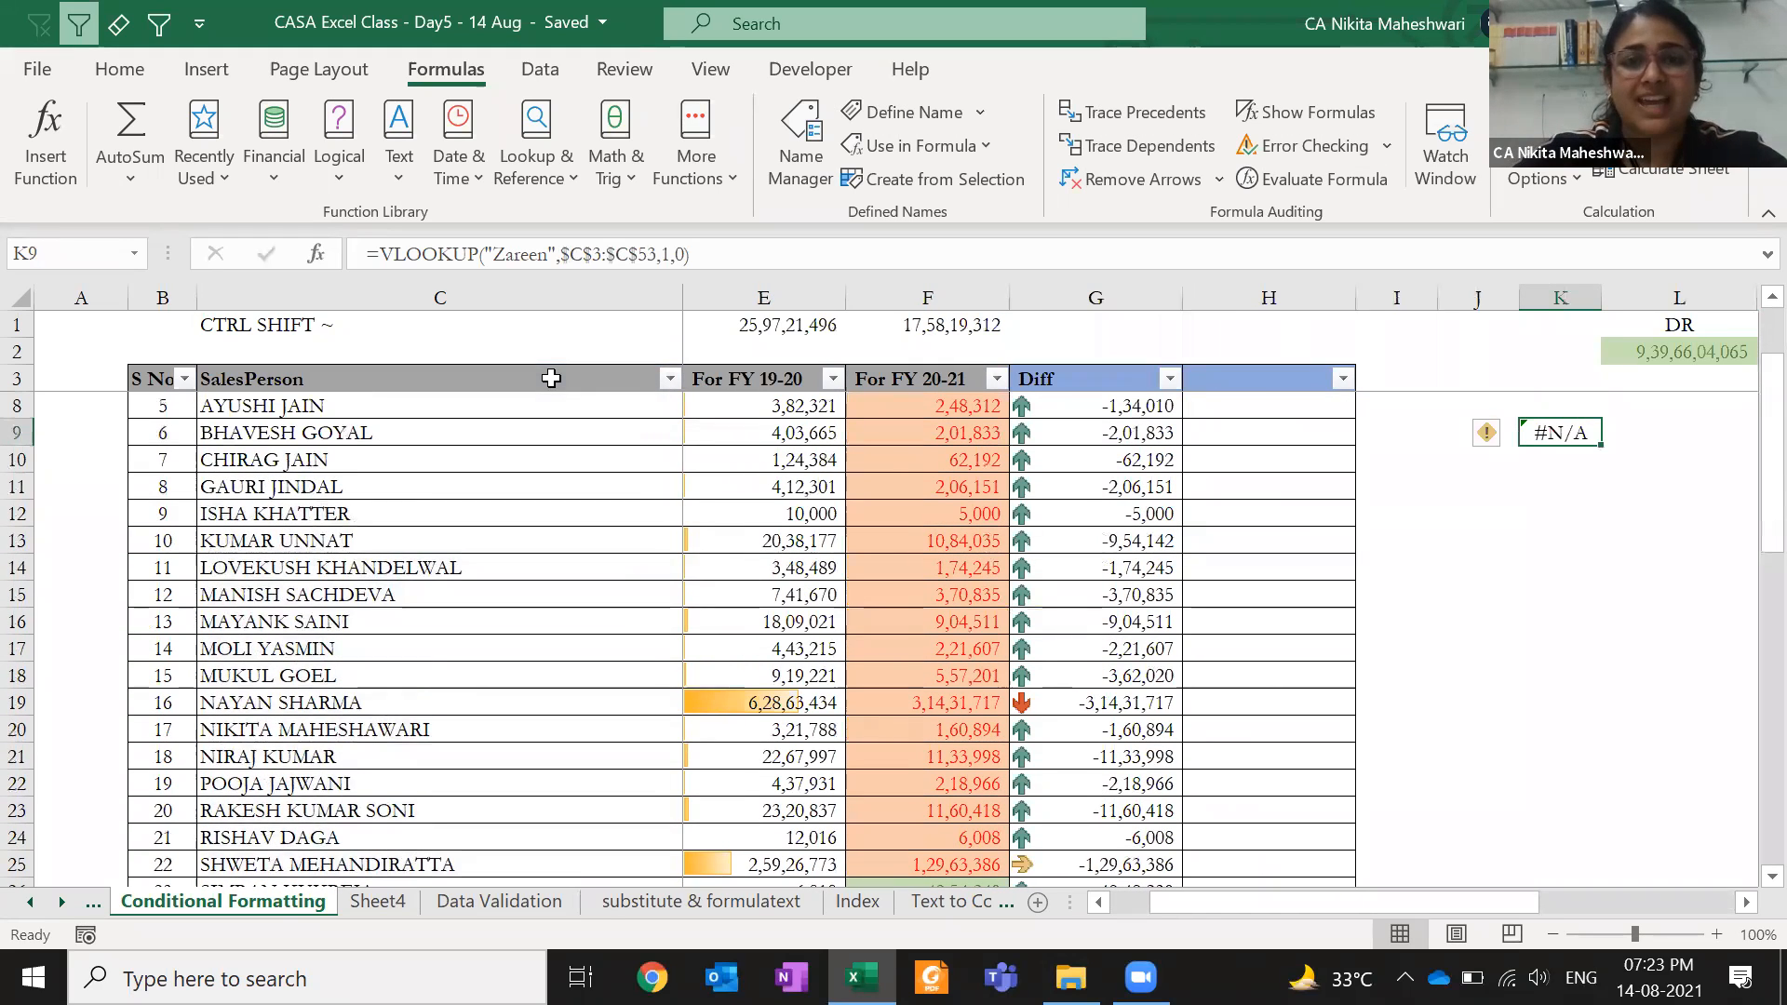
key("F2")
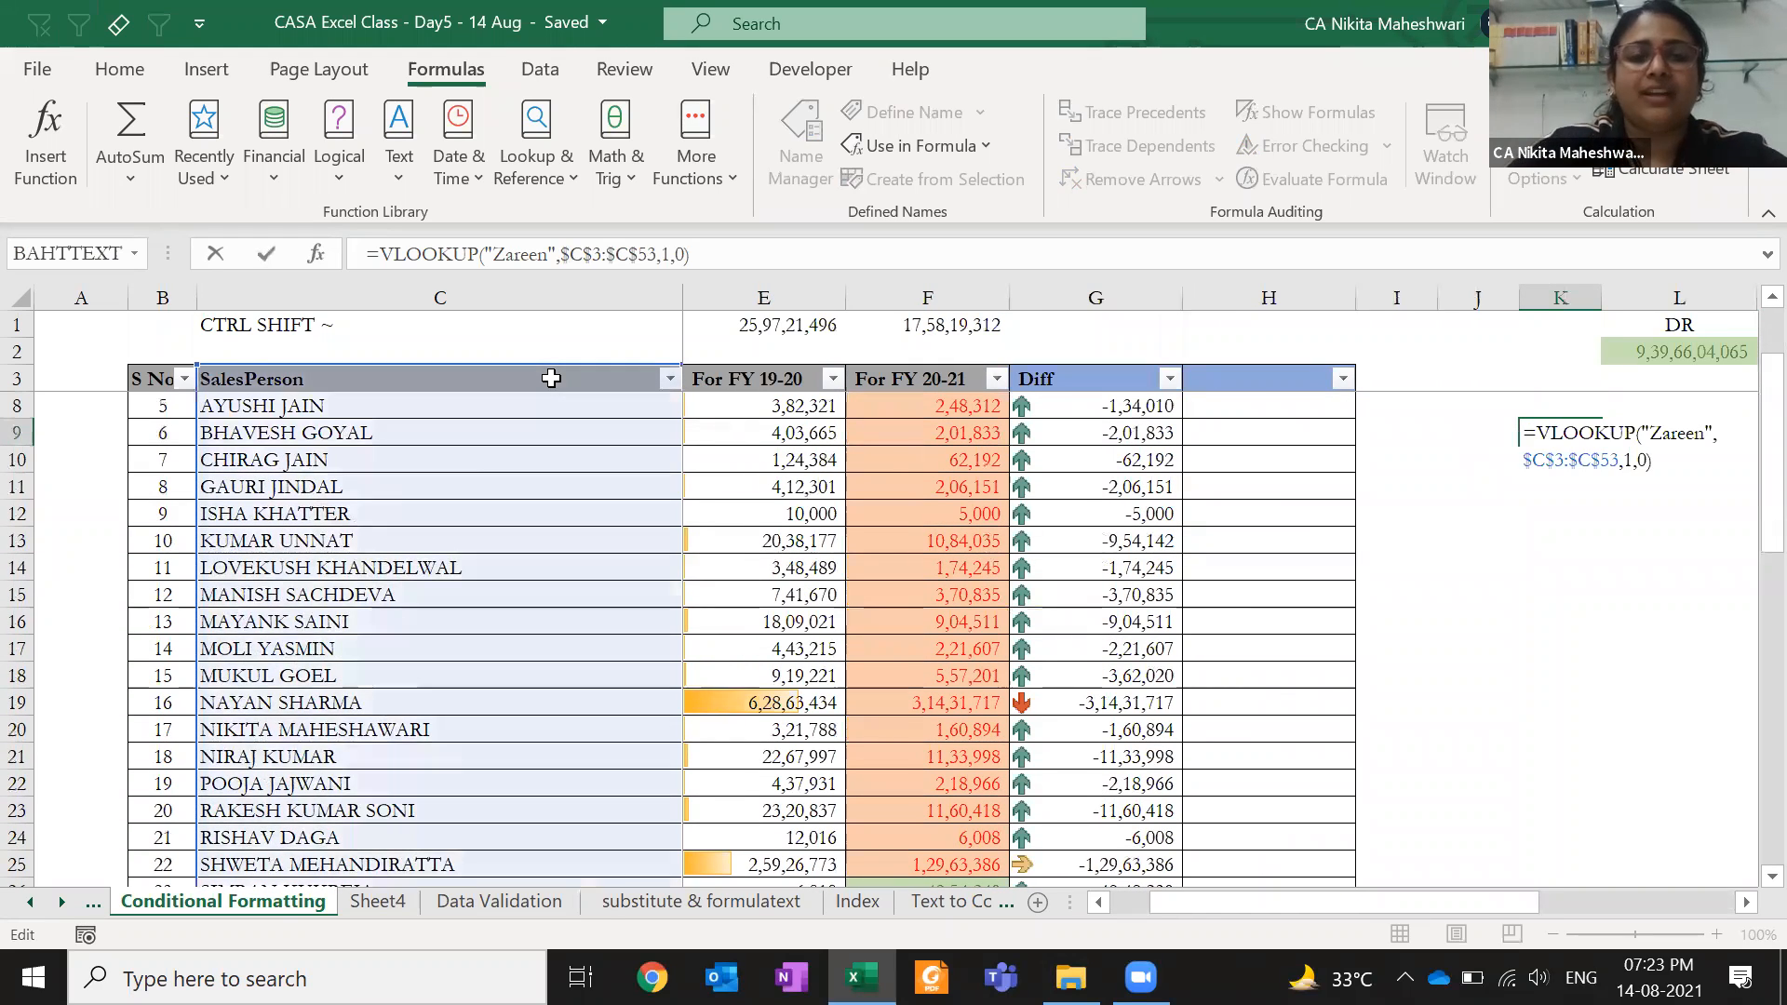
key("Home")
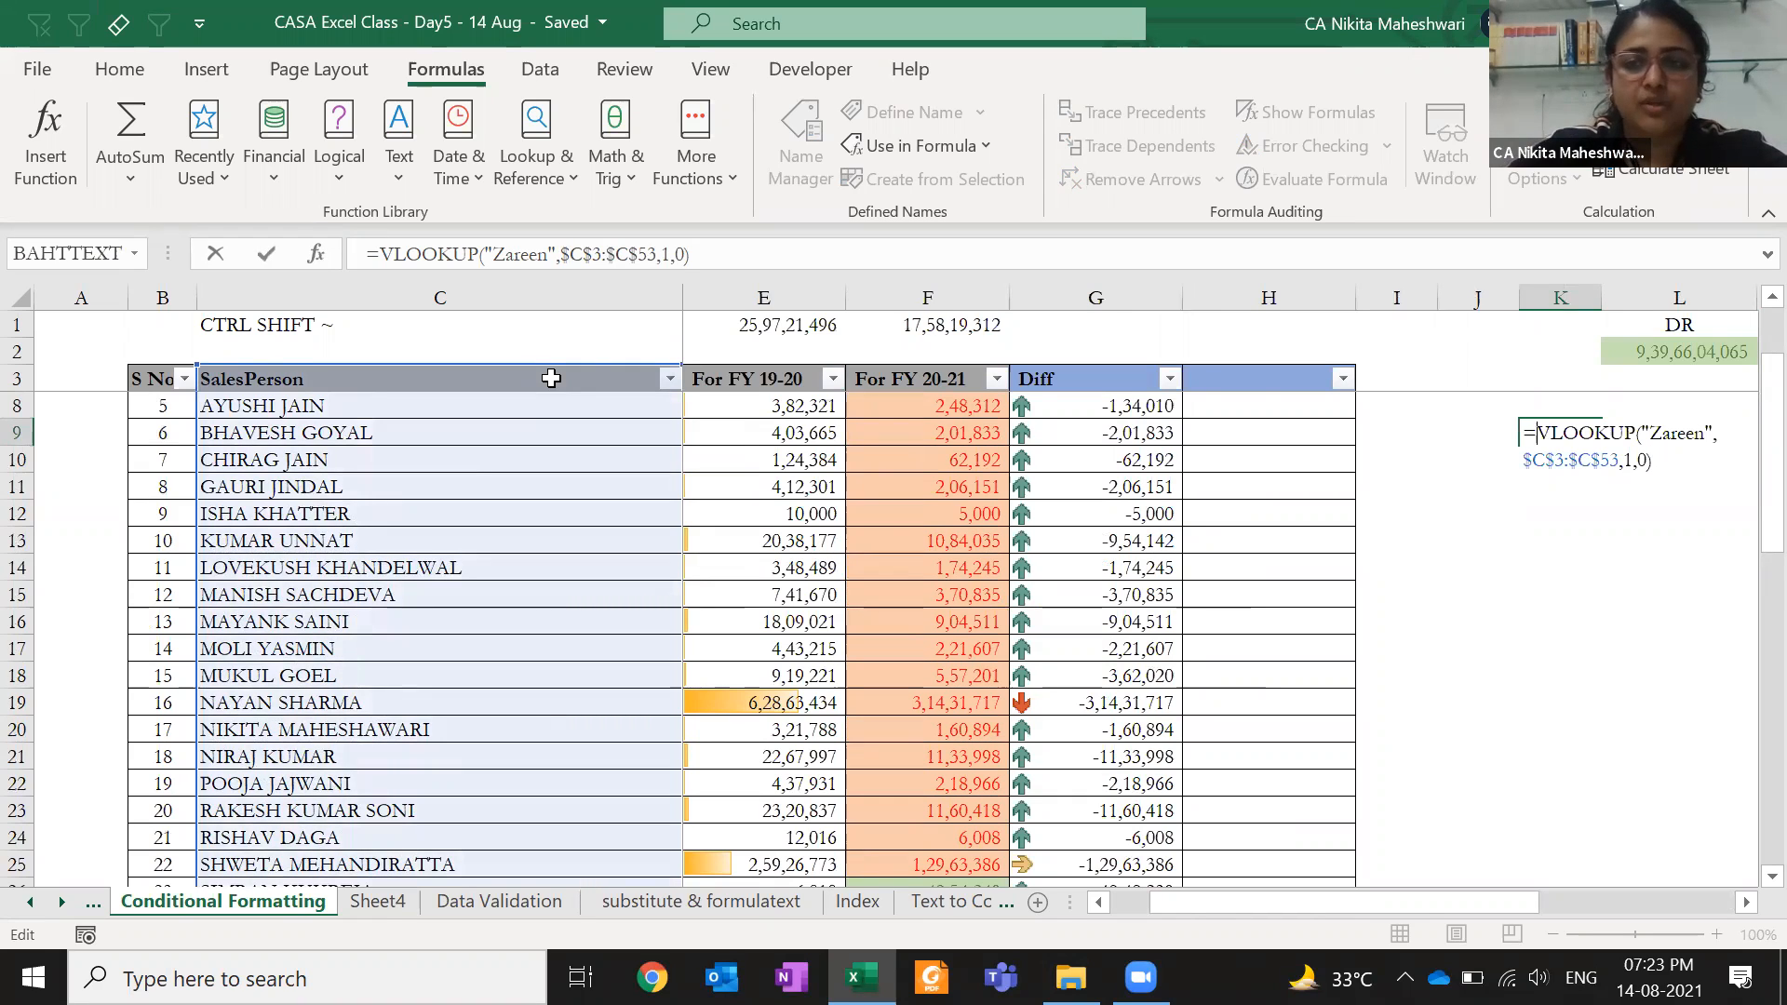
key("Escape")
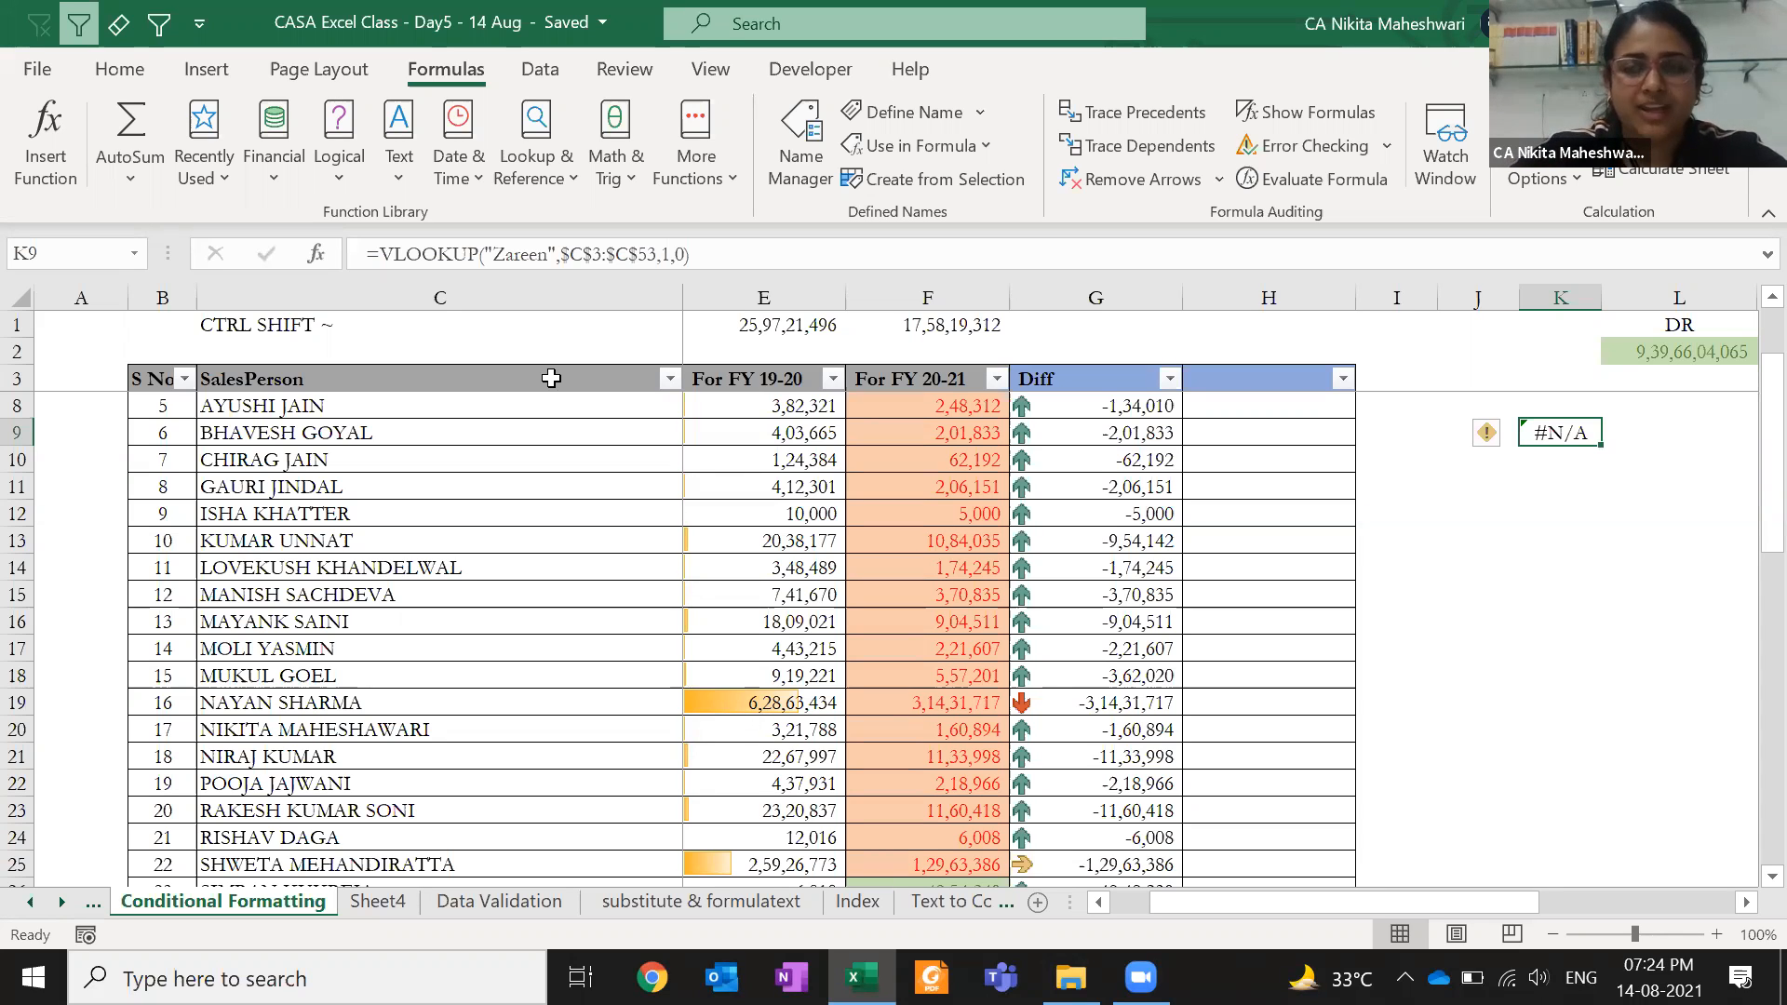
key("F2")
- Insert IFERROR( after the equals sign in K9 to wrap the VLOOKUP
key("Home")
key("Right")
type("IFERROR(")
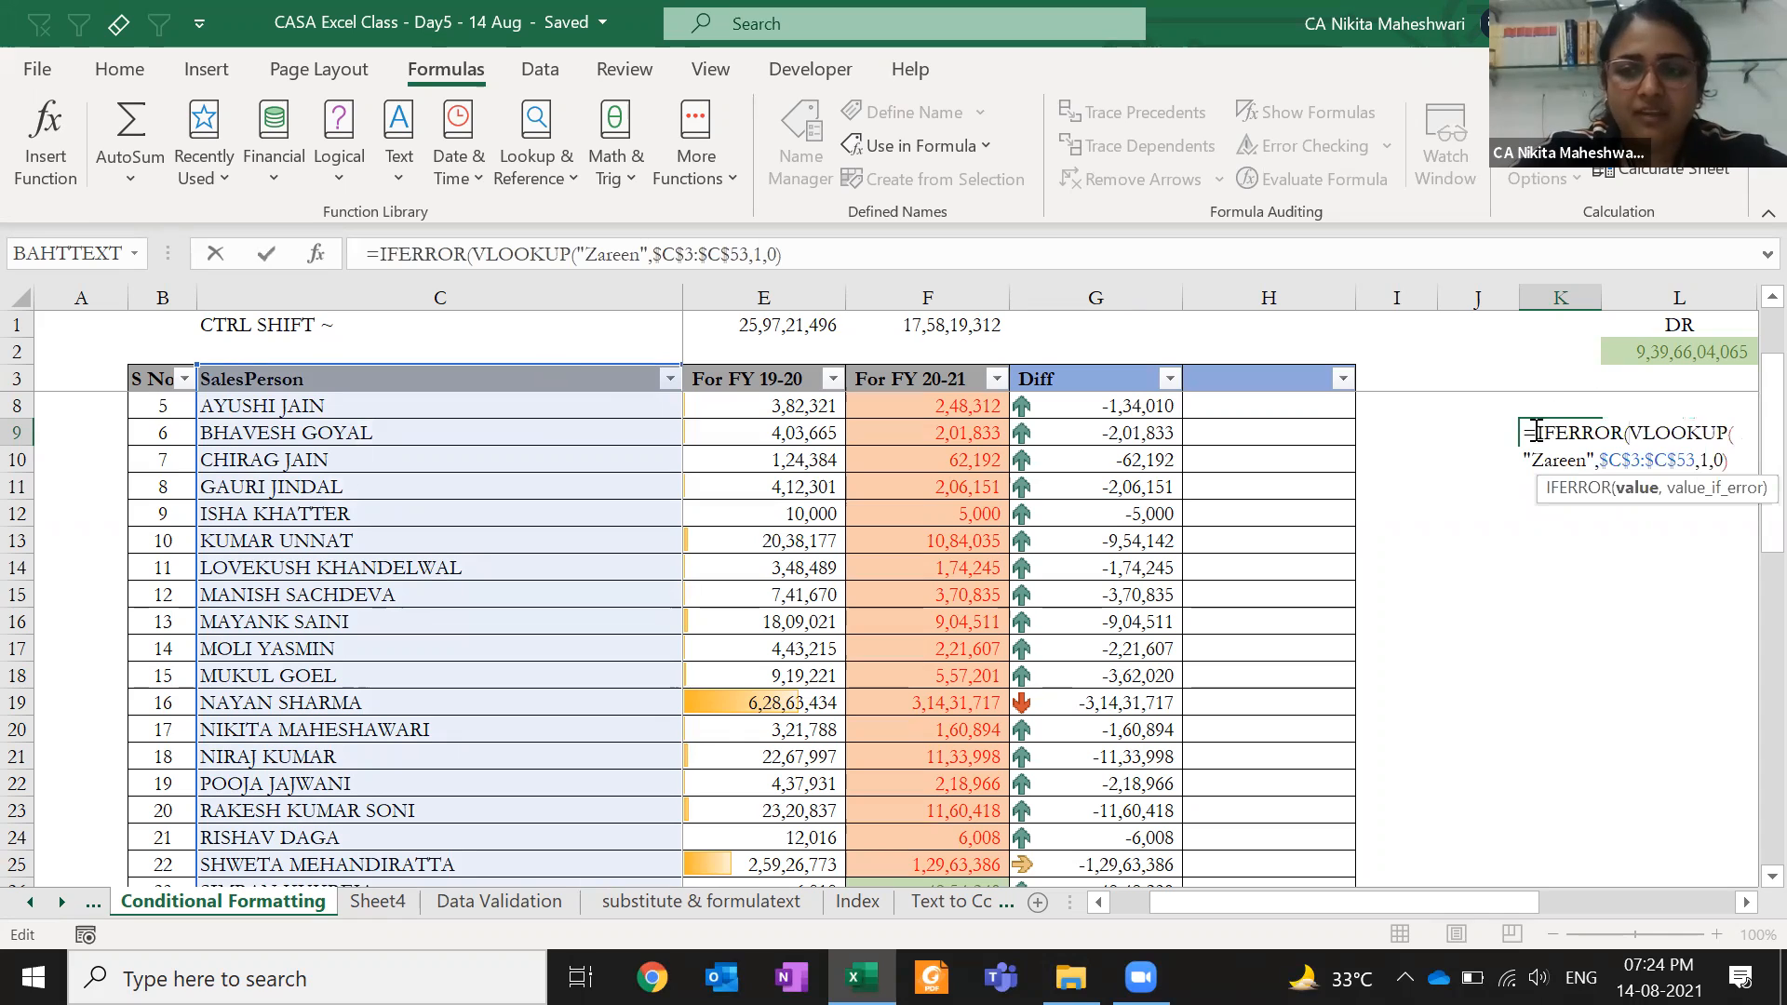
left_click_drag(1627, 433, 1737, 456)
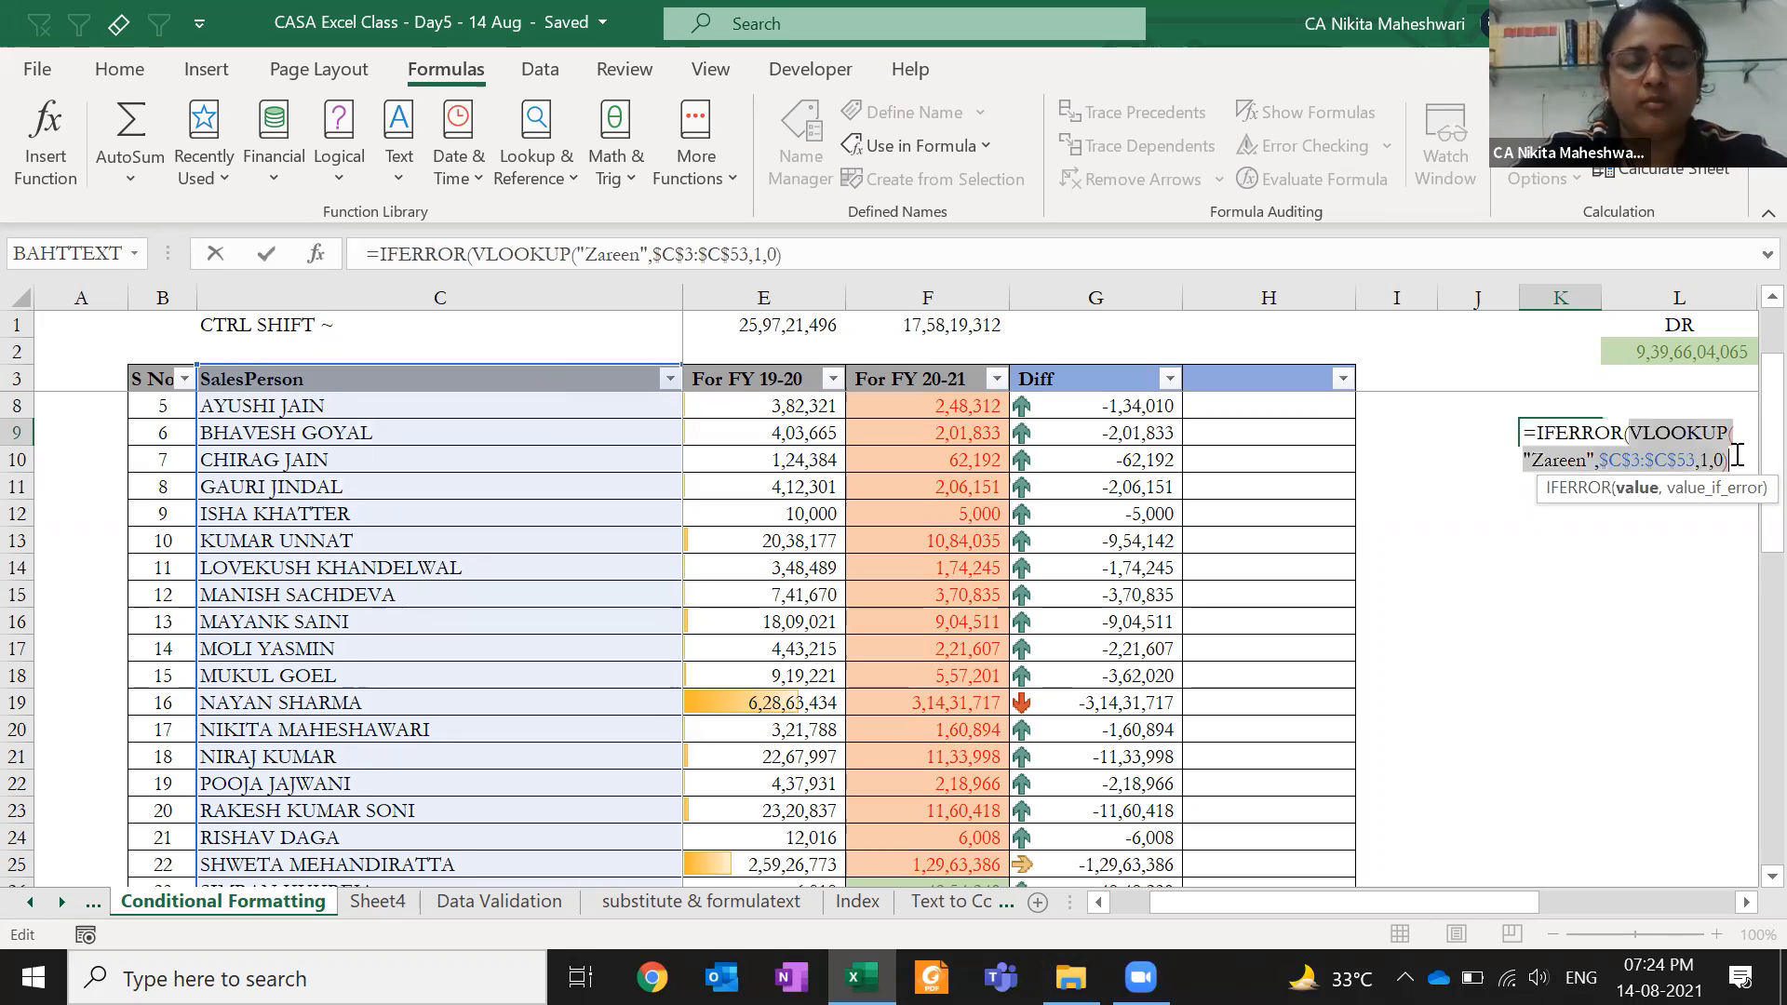
left_click(1736, 456)
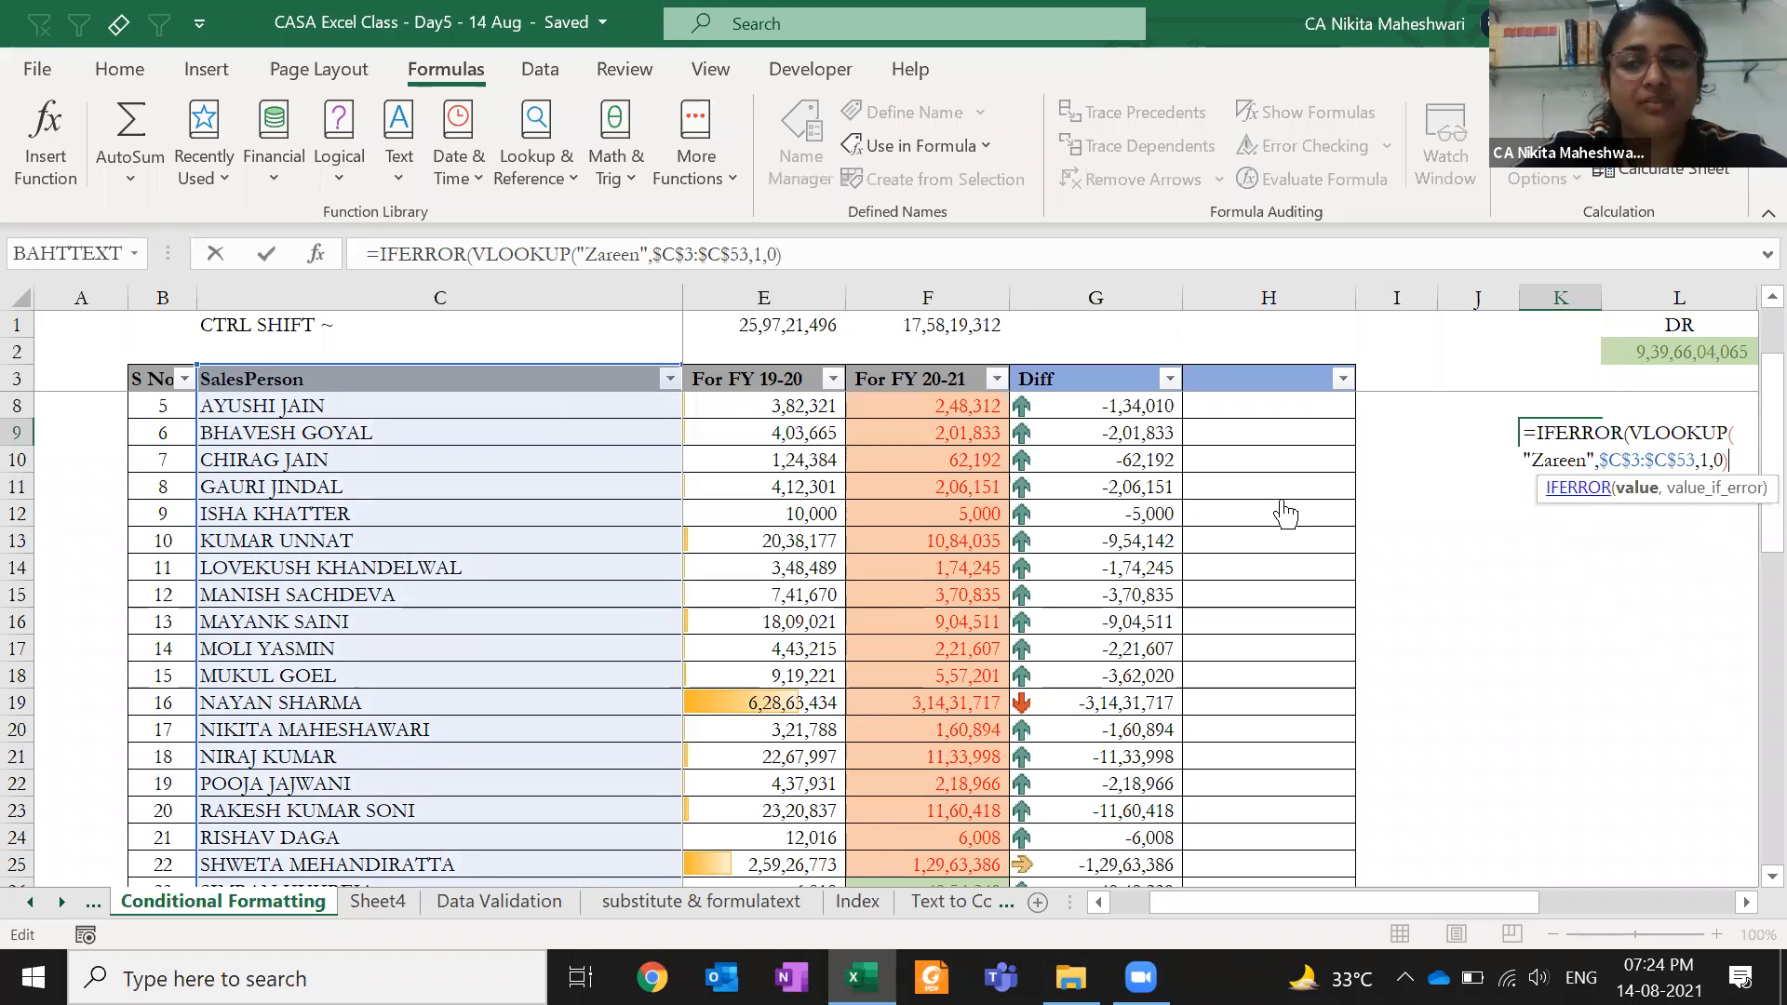
key("F1")
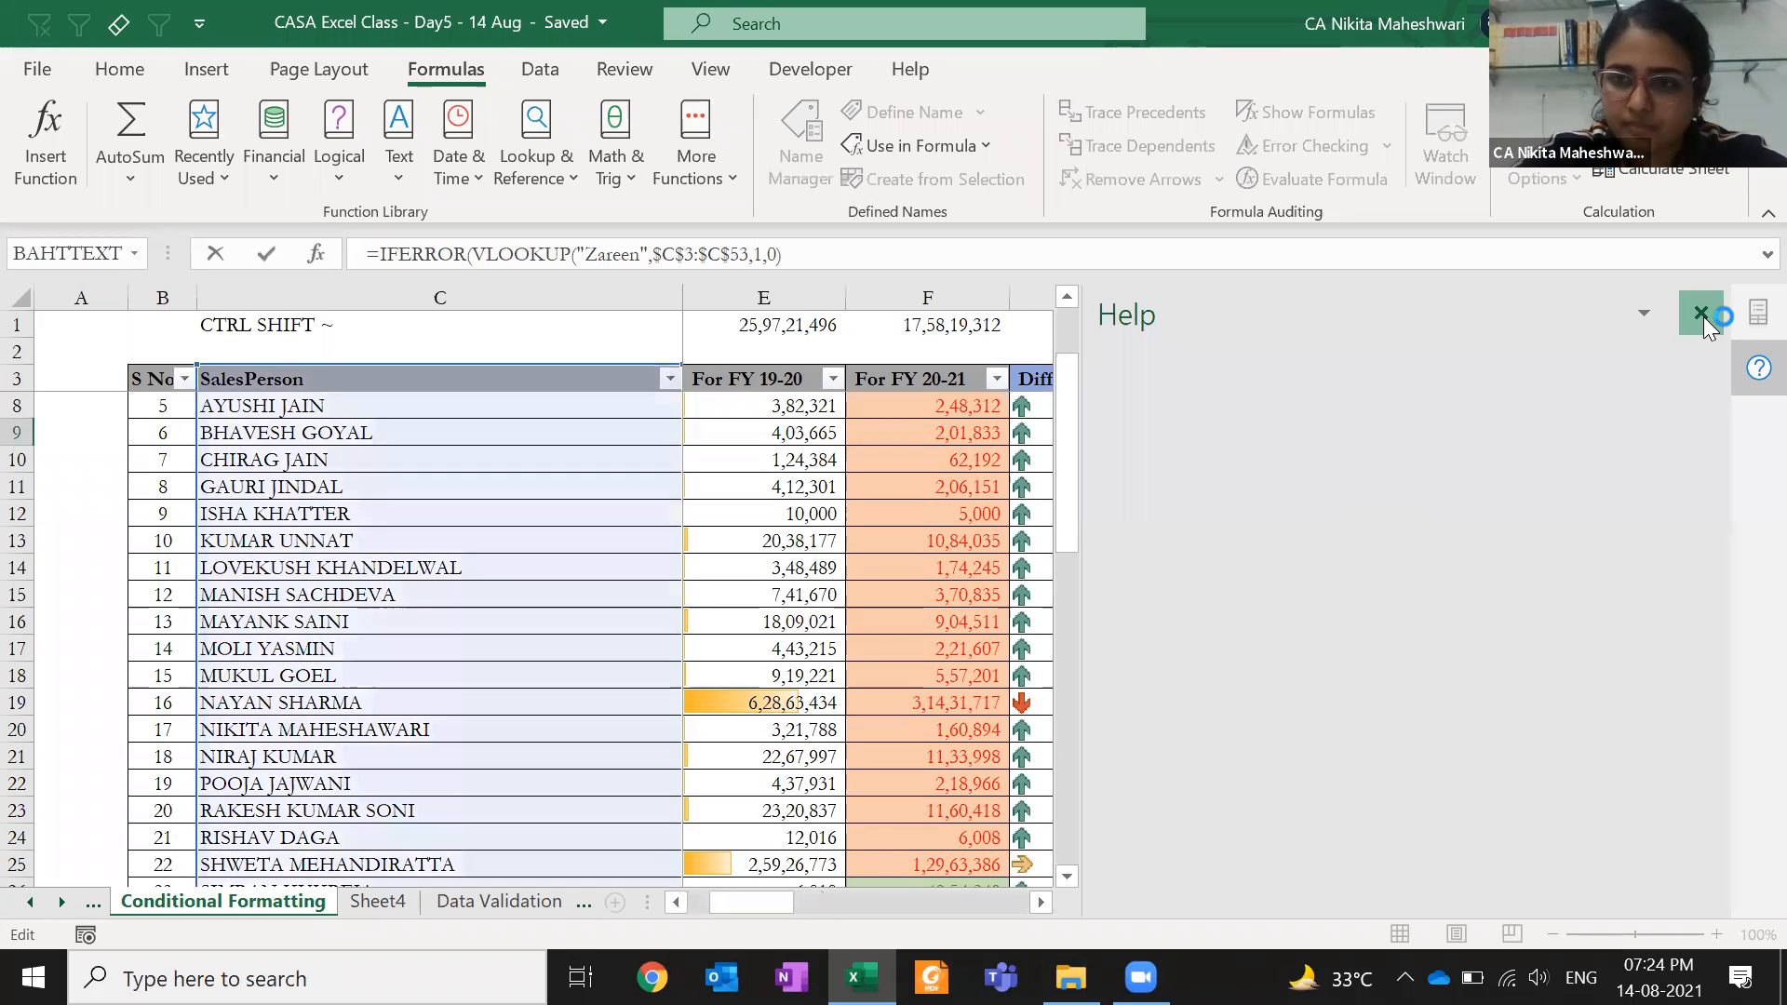
left_click(1701, 314)
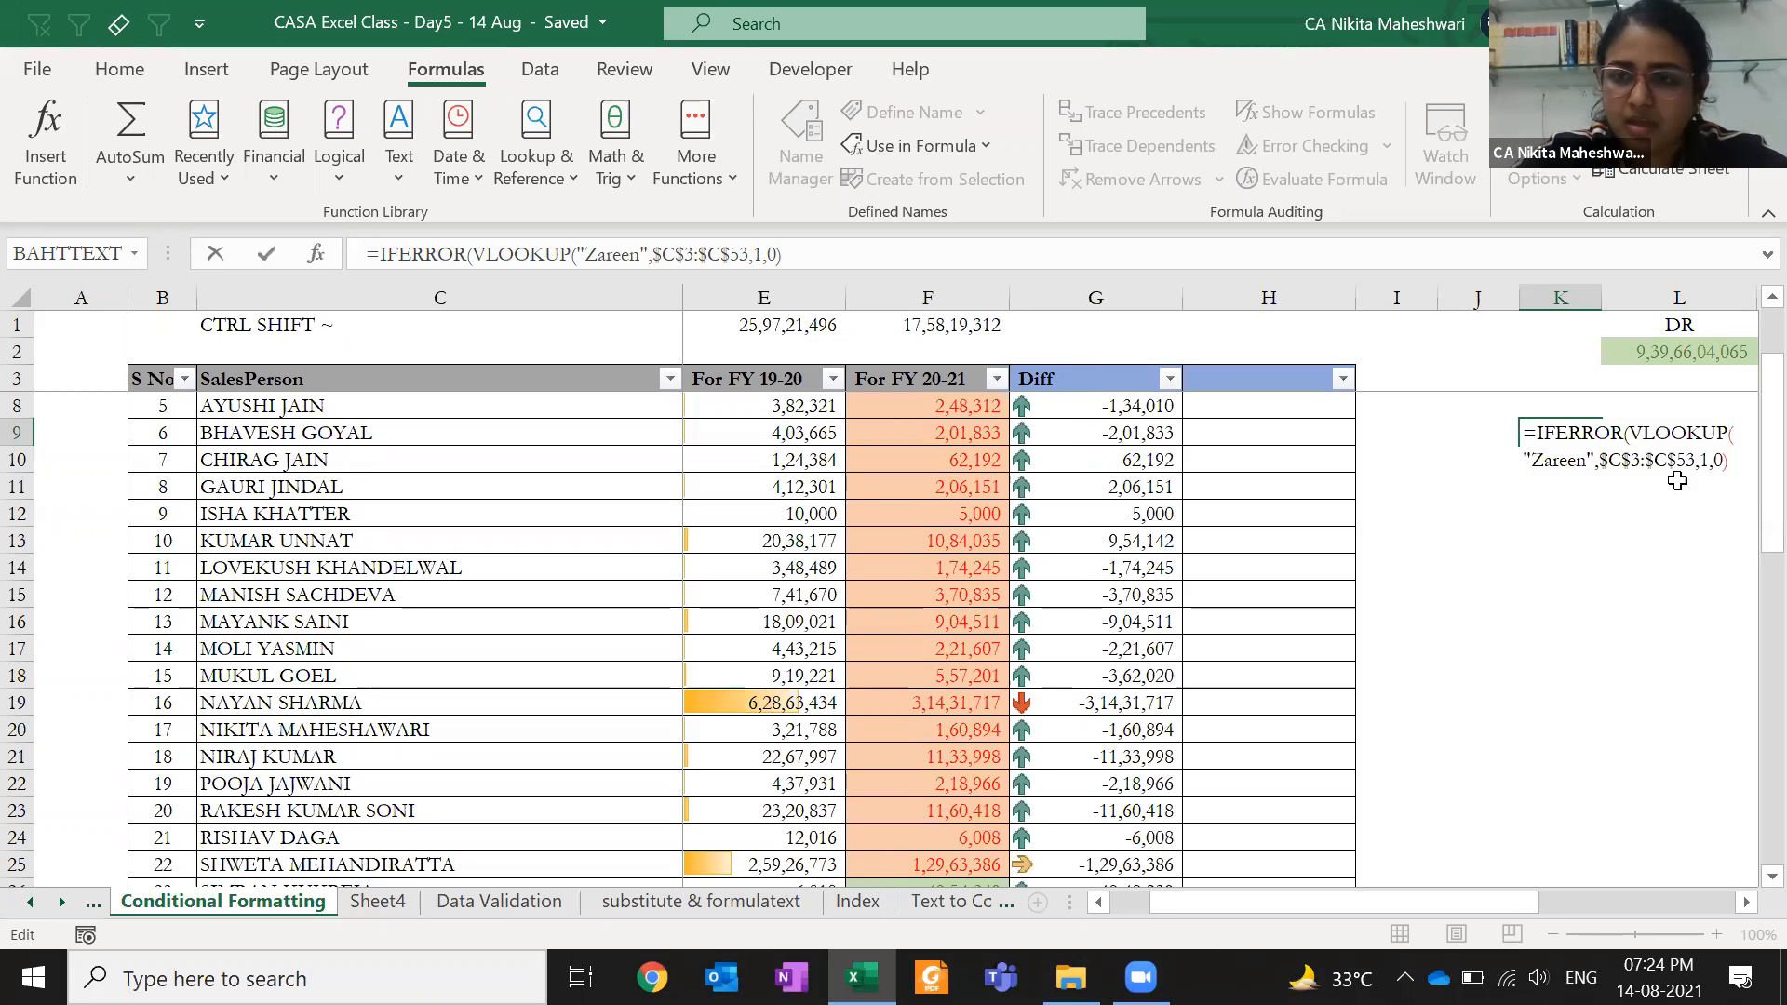
left_click(1728, 467)
left_click_drag(1548, 500, 1295, 503)
- Append ,"not found") so K9 shows not found, then delete K9's formula
type(",\"not dou")
key("BackSpace")
type("found\")")
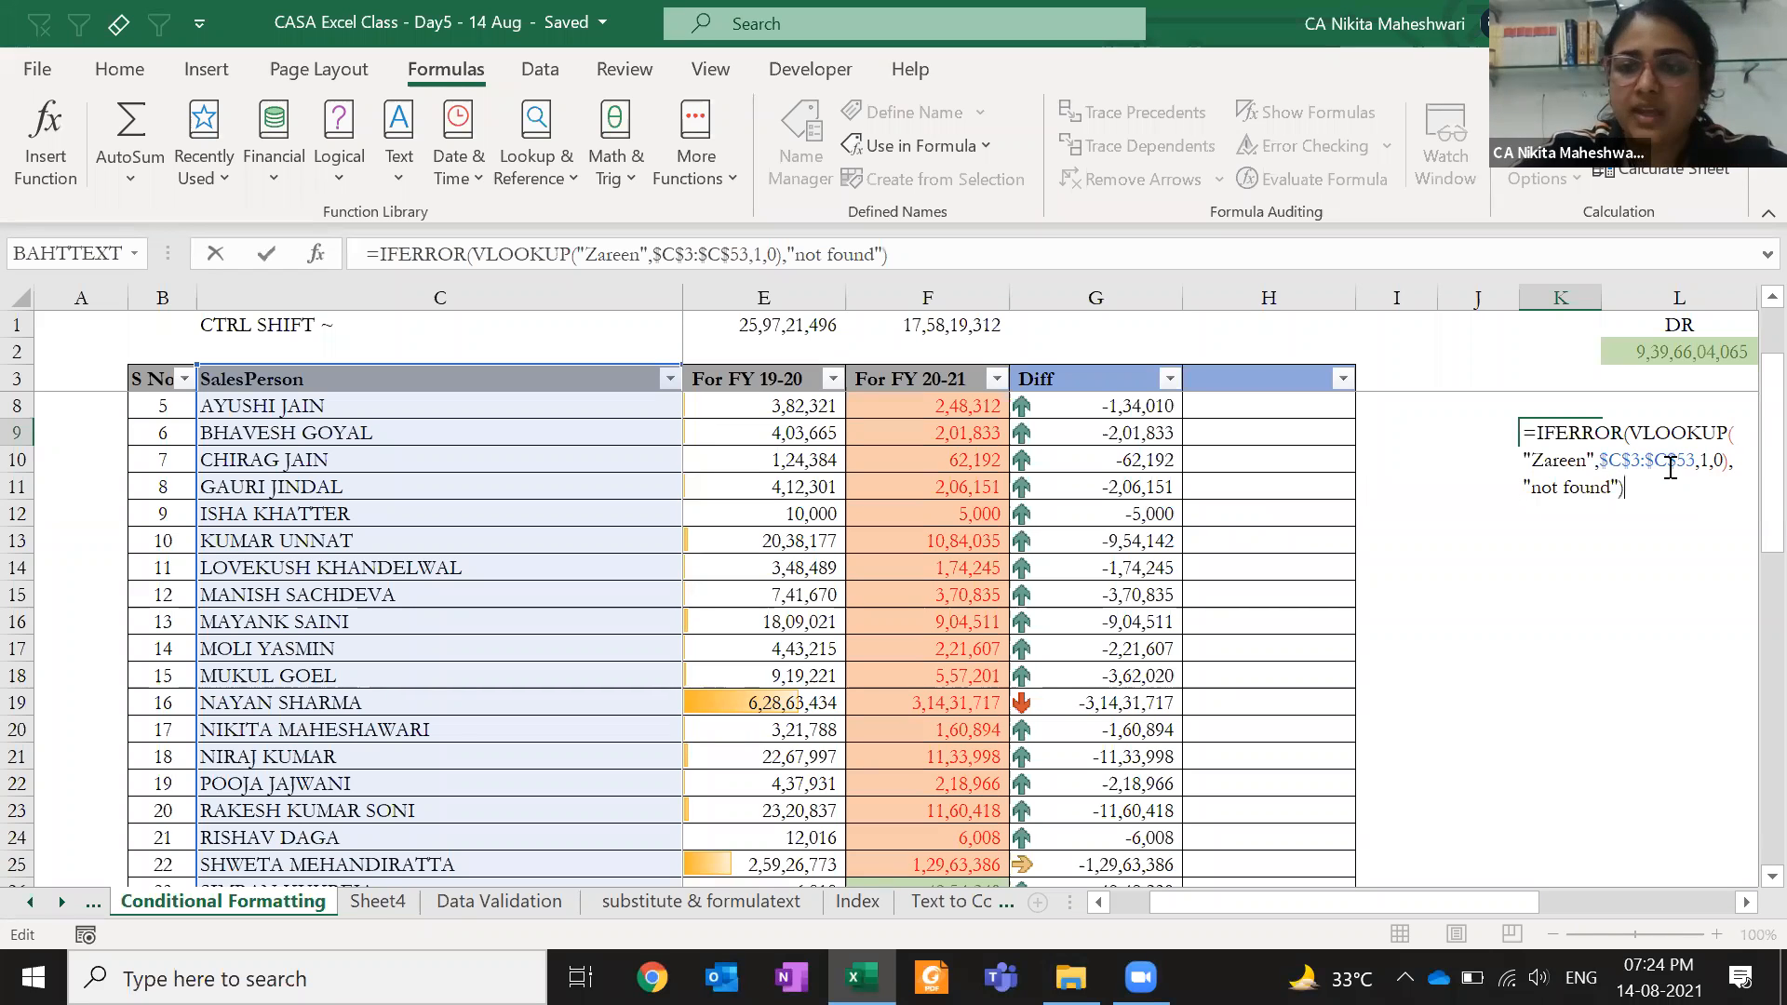
left_click_drag(1677, 428, 1730, 460)
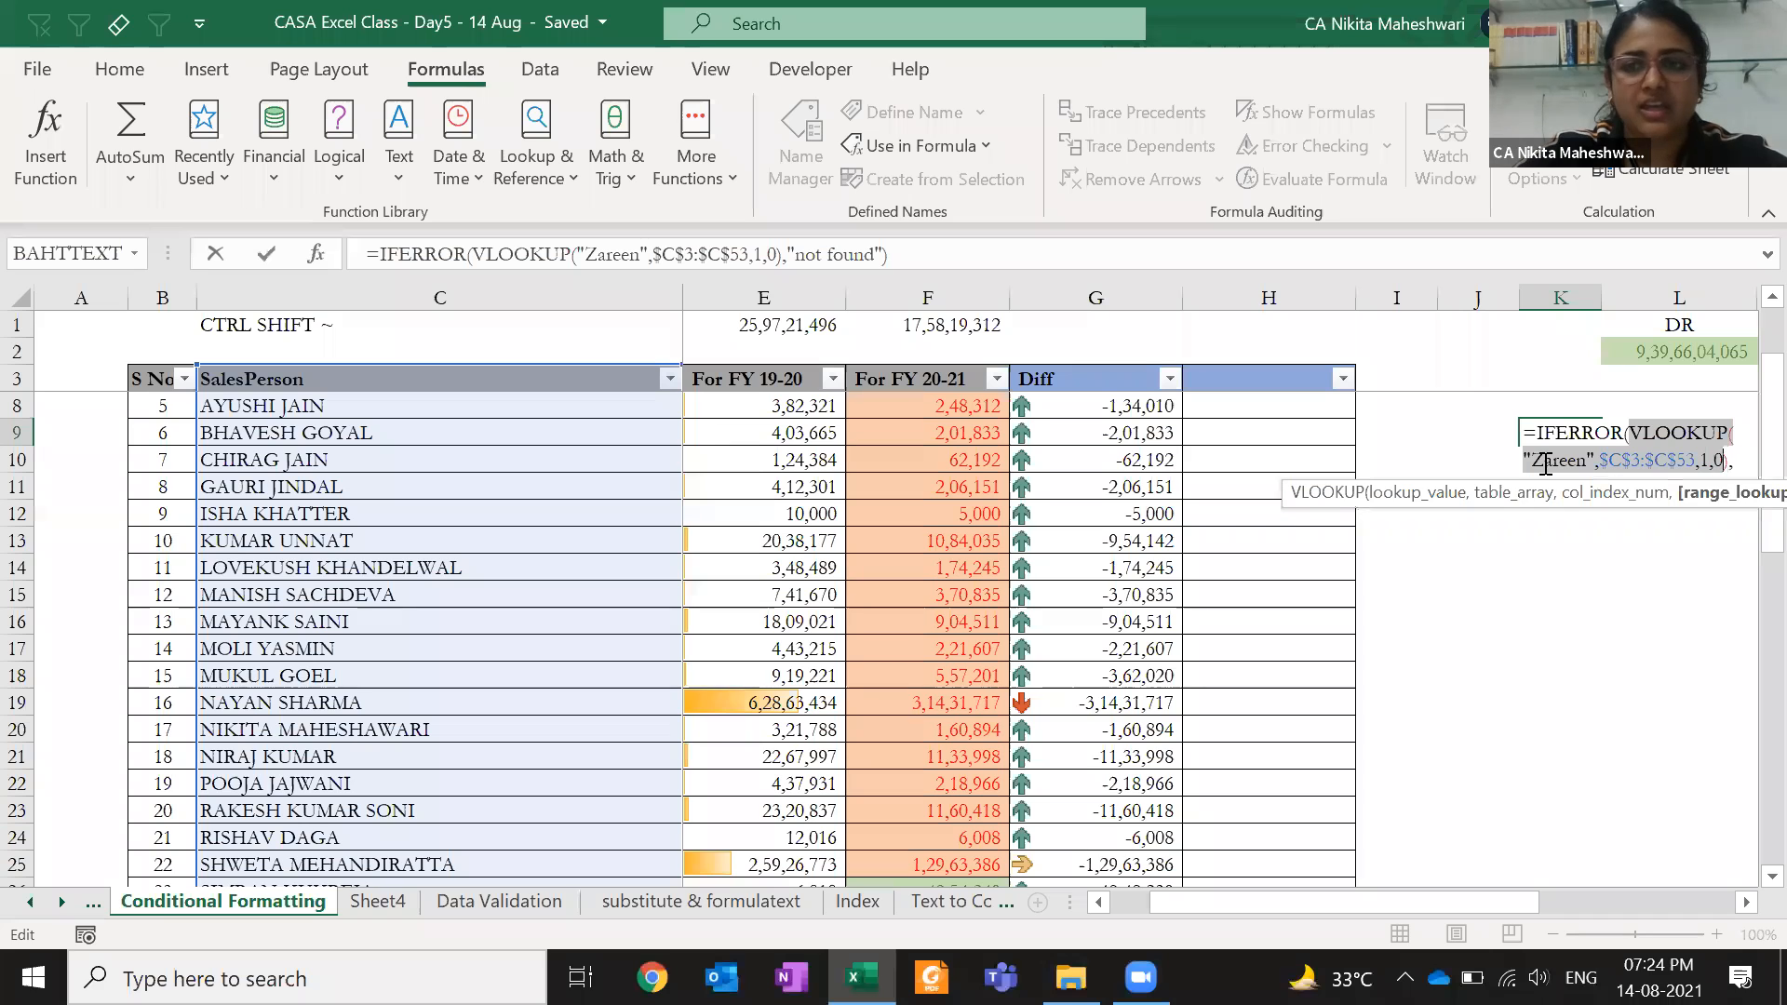
left_click(1570, 488)
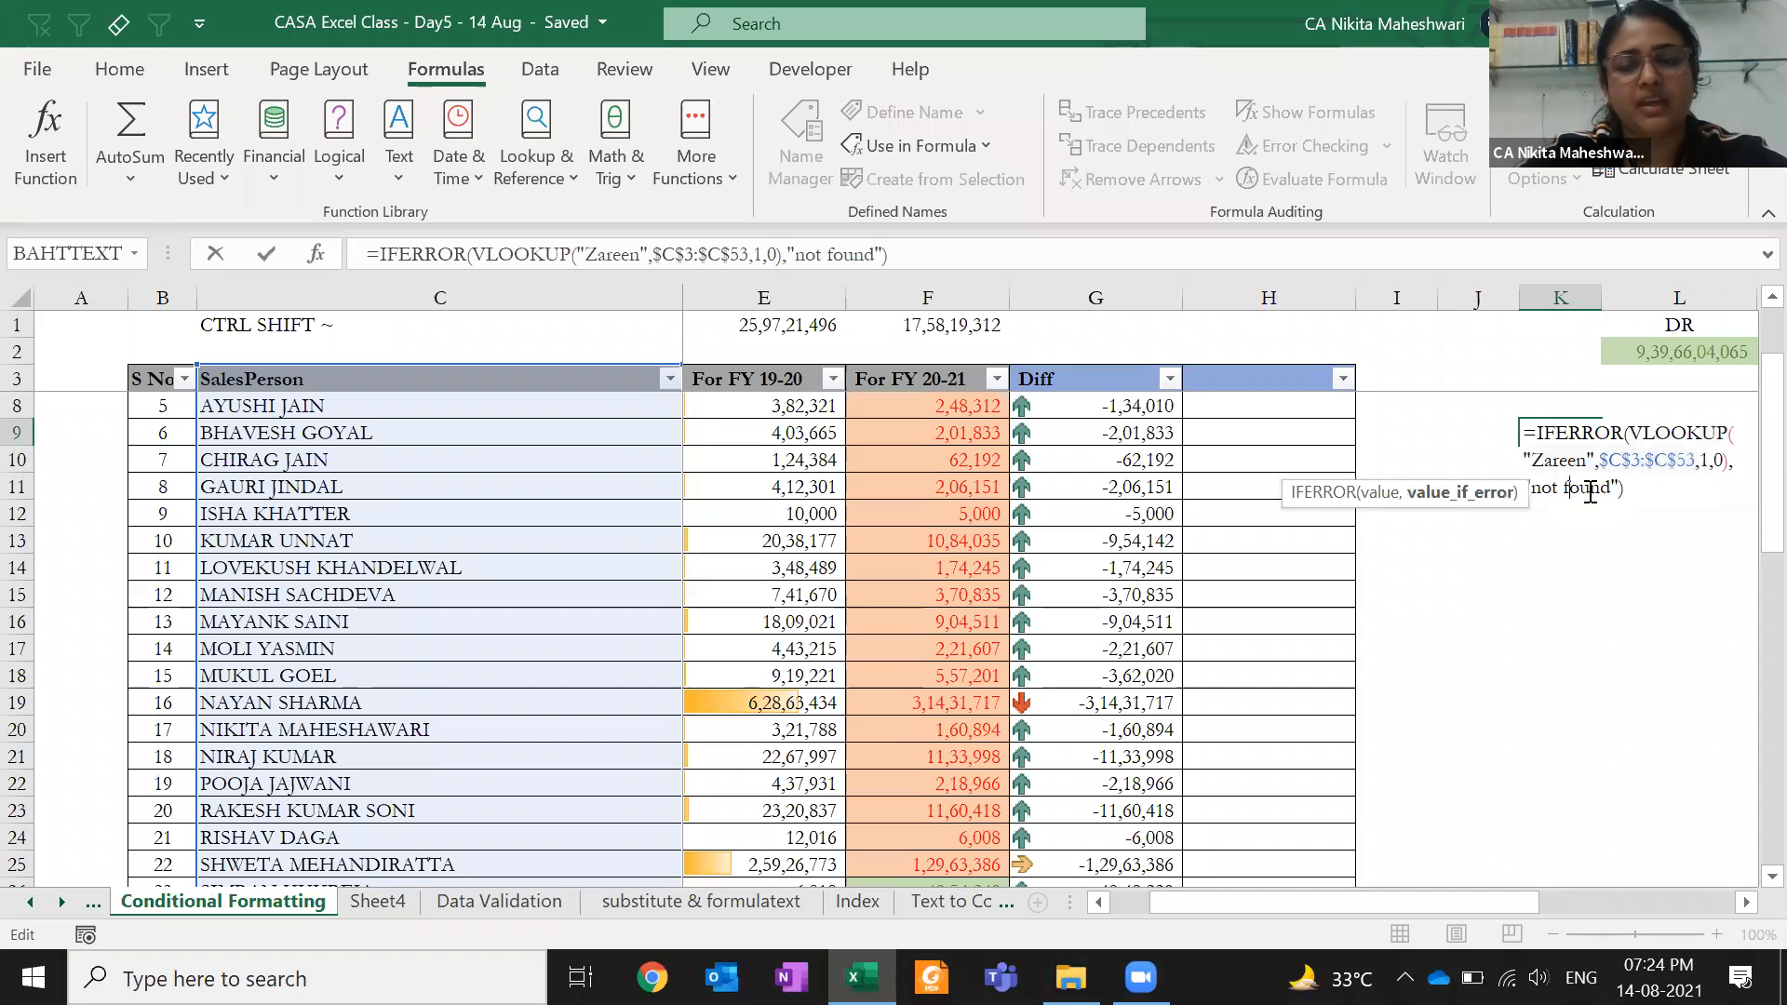
key("Return")
key("Up")
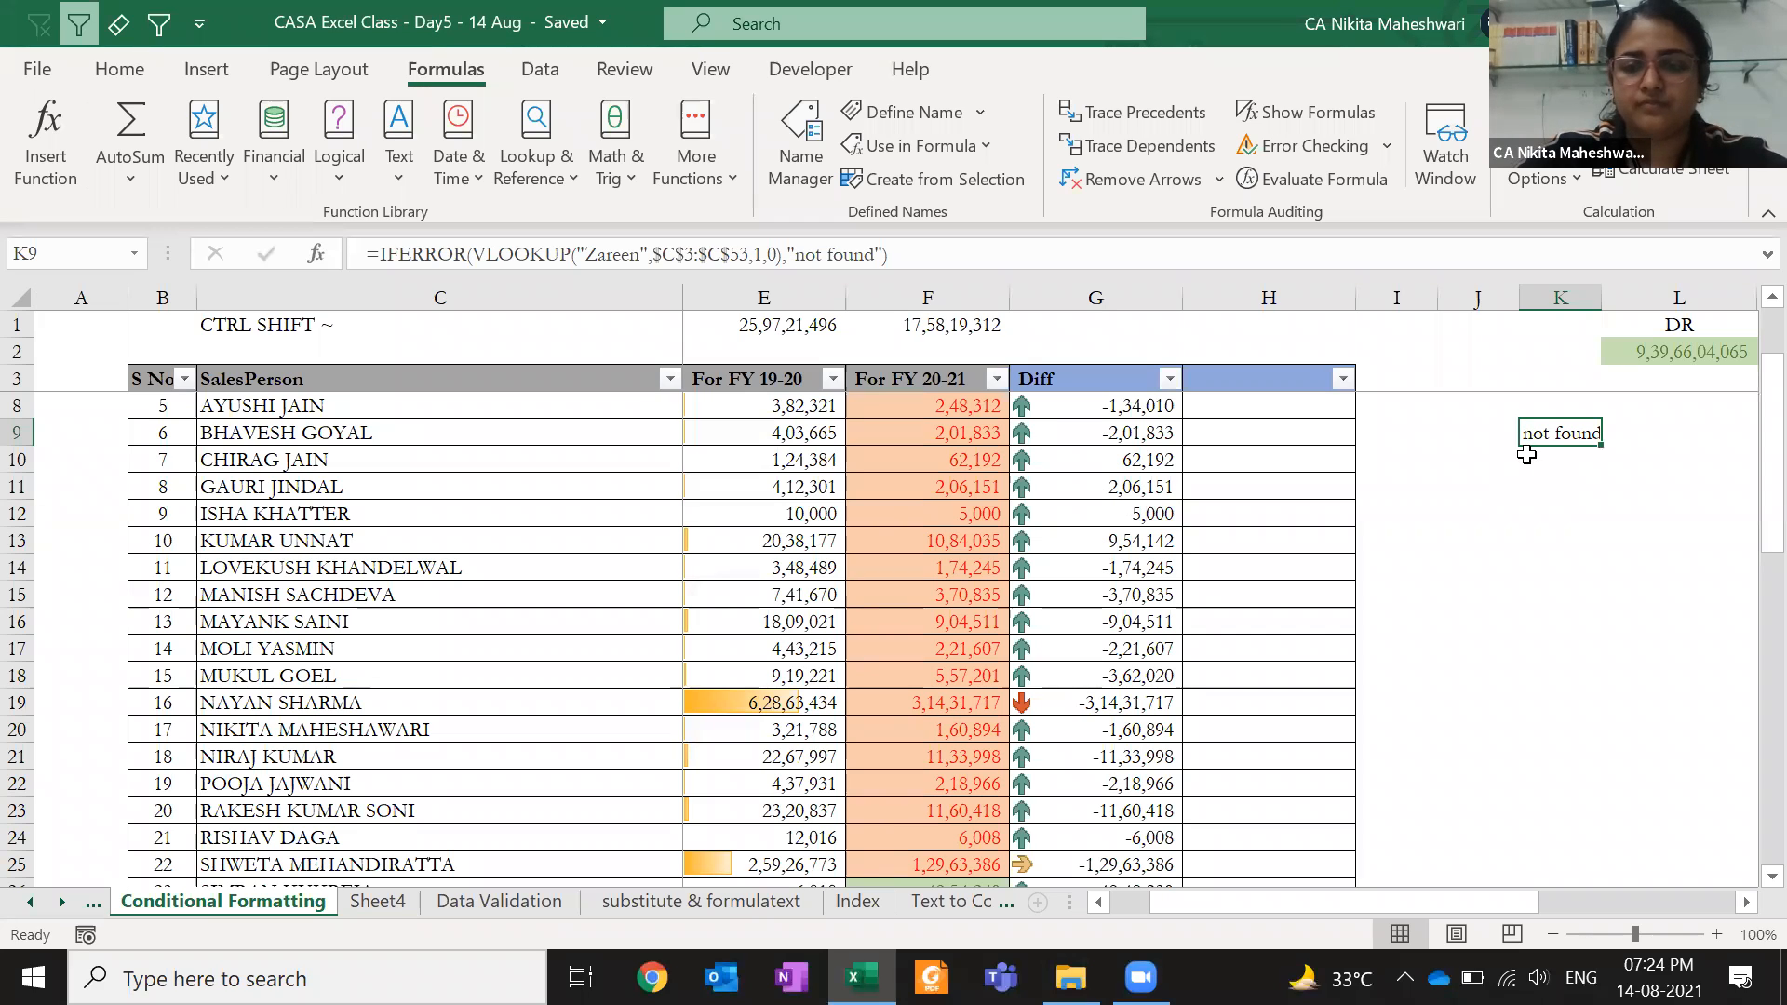
key("Delete")
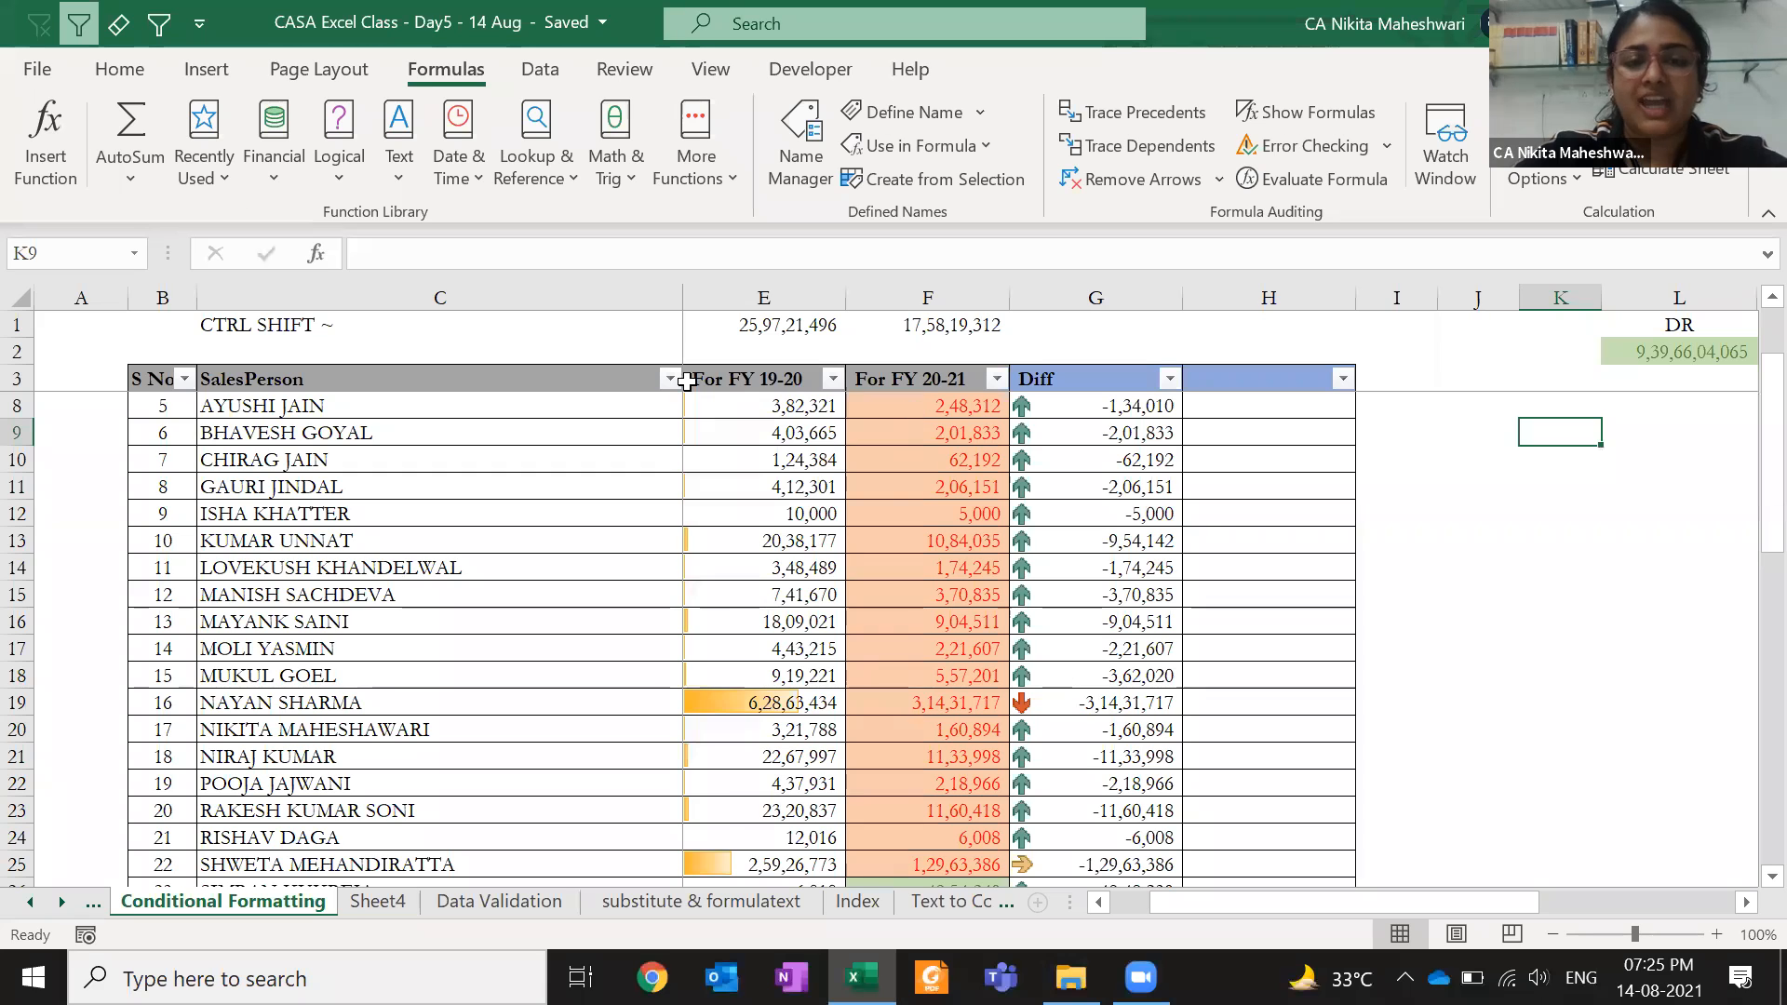
- Copy the FY 19-20 and FY 20-21 columns from E3 and paste them at Sheet4's AD5
left_click(742, 389)
left_click_drag(742, 389, 937, 596)
key("ctrl+c")
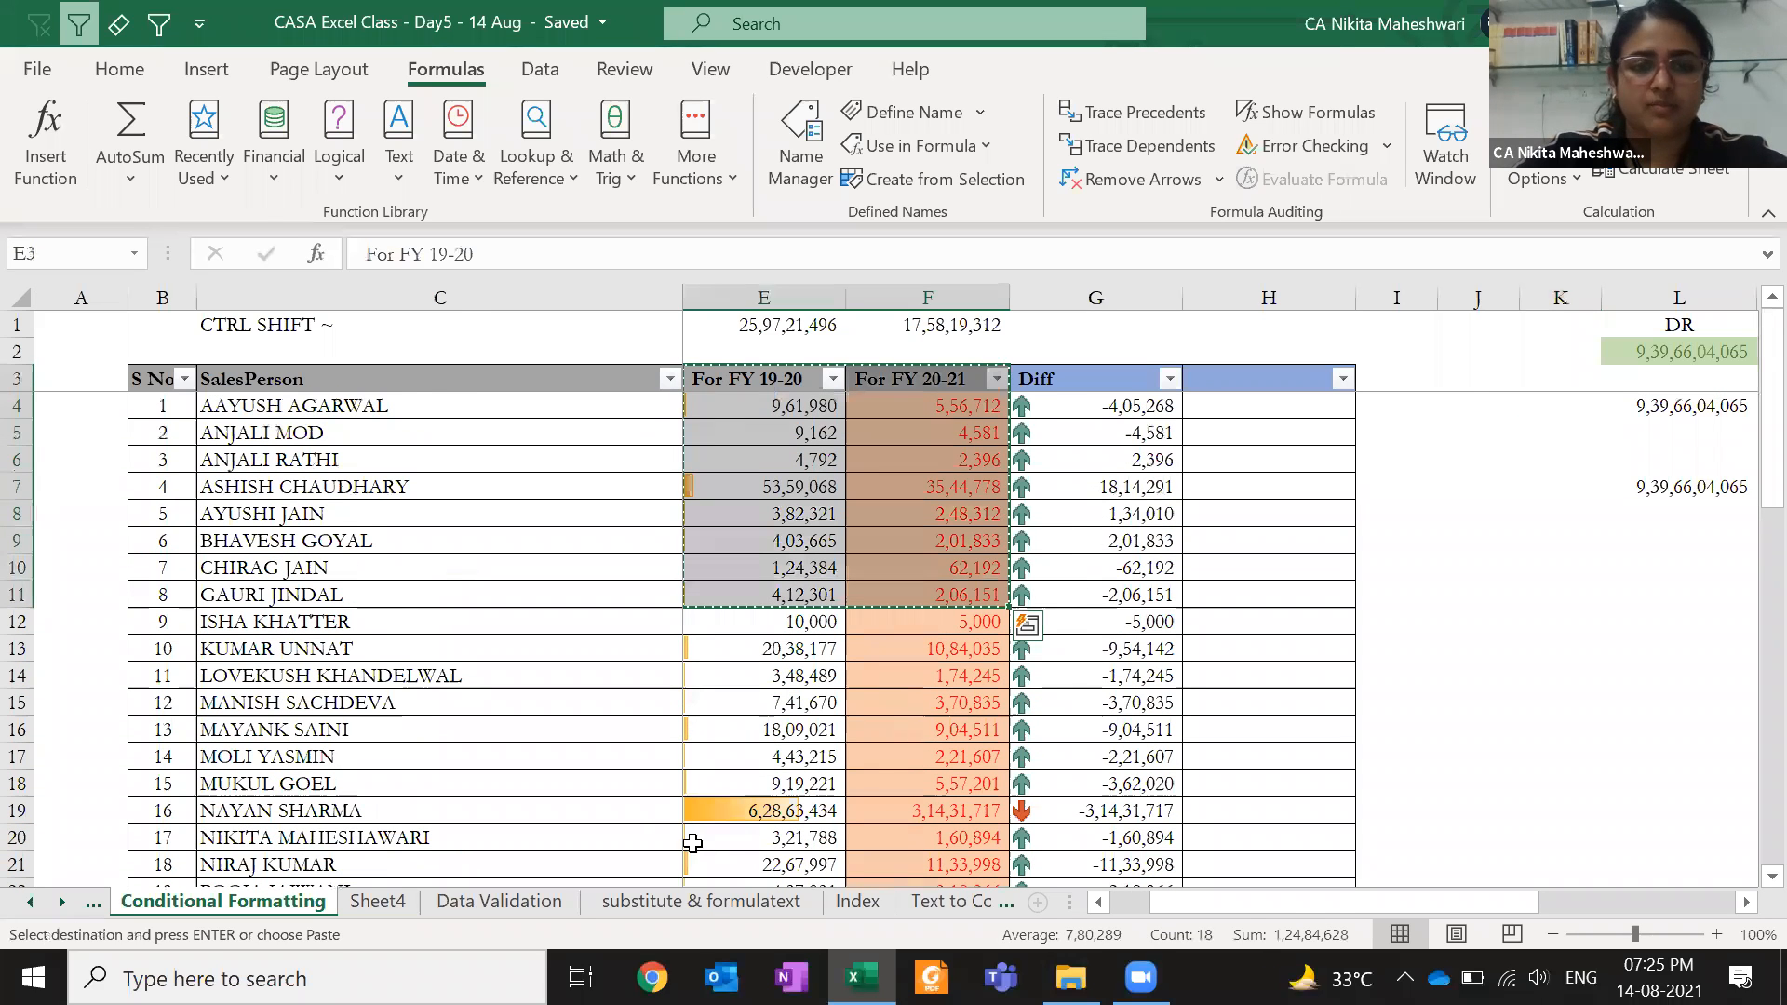
left_click(387, 912)
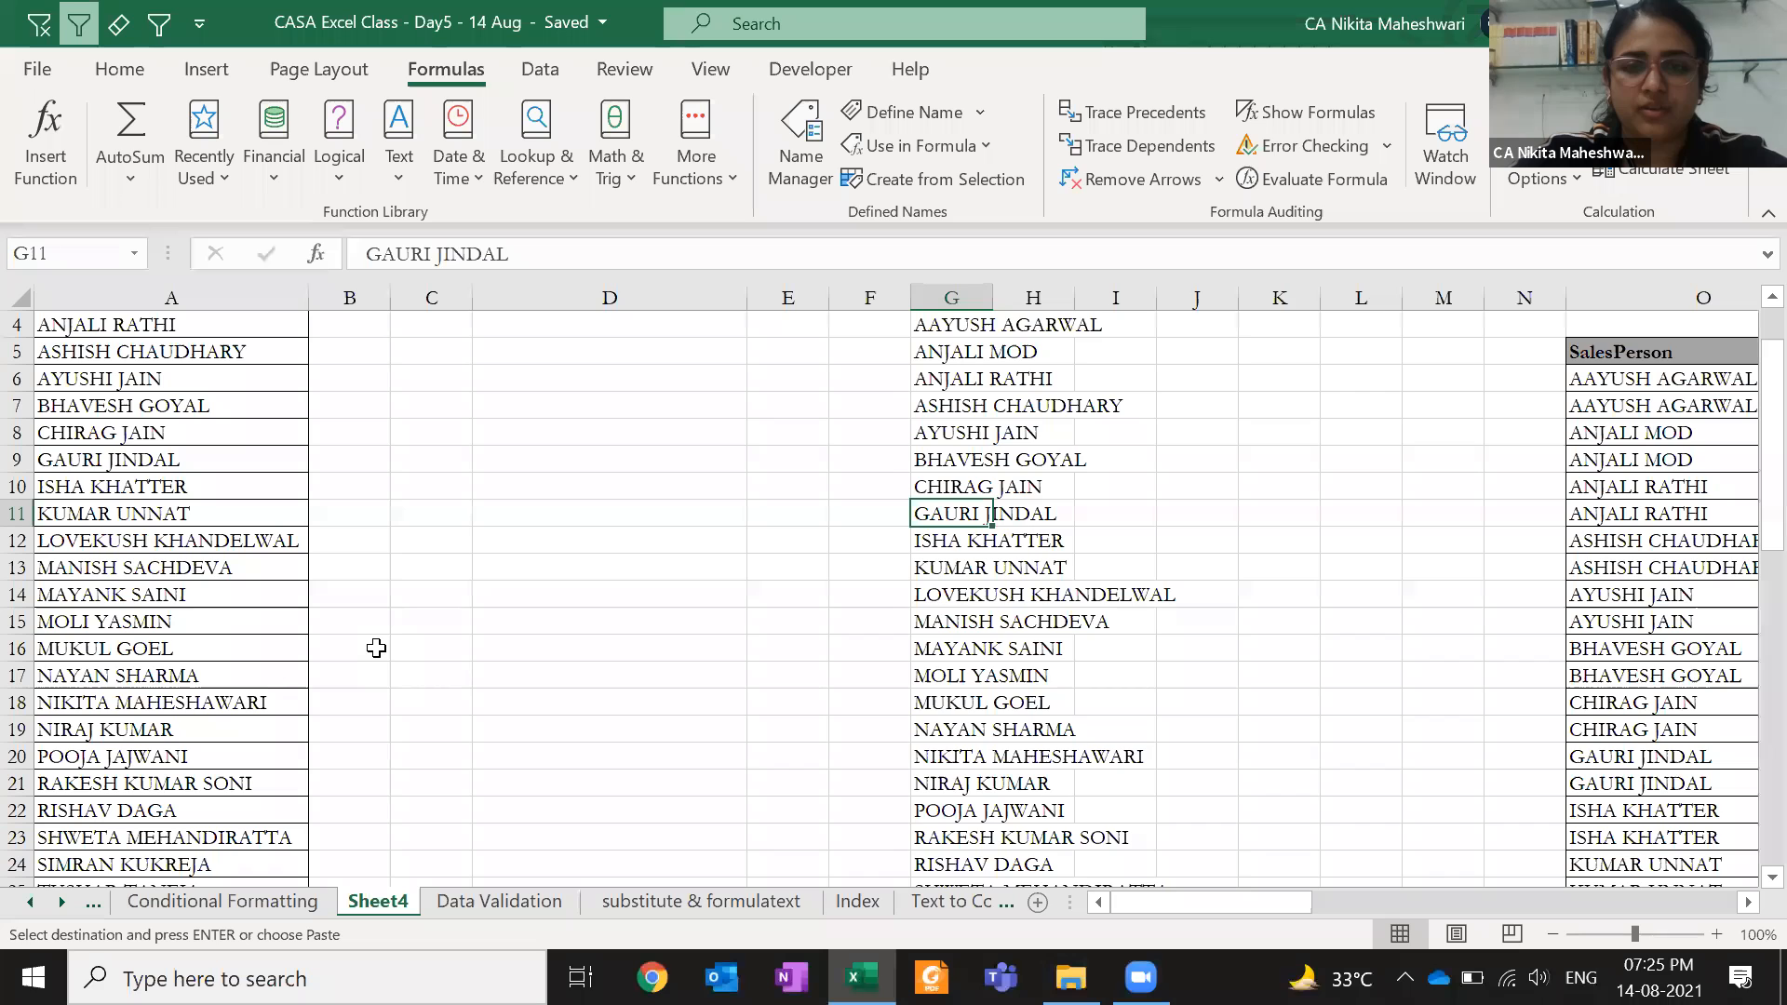
key("Right")
key("Right")
key("Right")
key("Right")
key("Right")
key("Right")
key("Right")
key("Right")
key("Right")
key("Right")
key("Right")
key("Right")
key("Right")
key("Right")
key("Right")
key("Right")
key("Right")
key("Right")
key("Right")
key("Right")
key("Right")
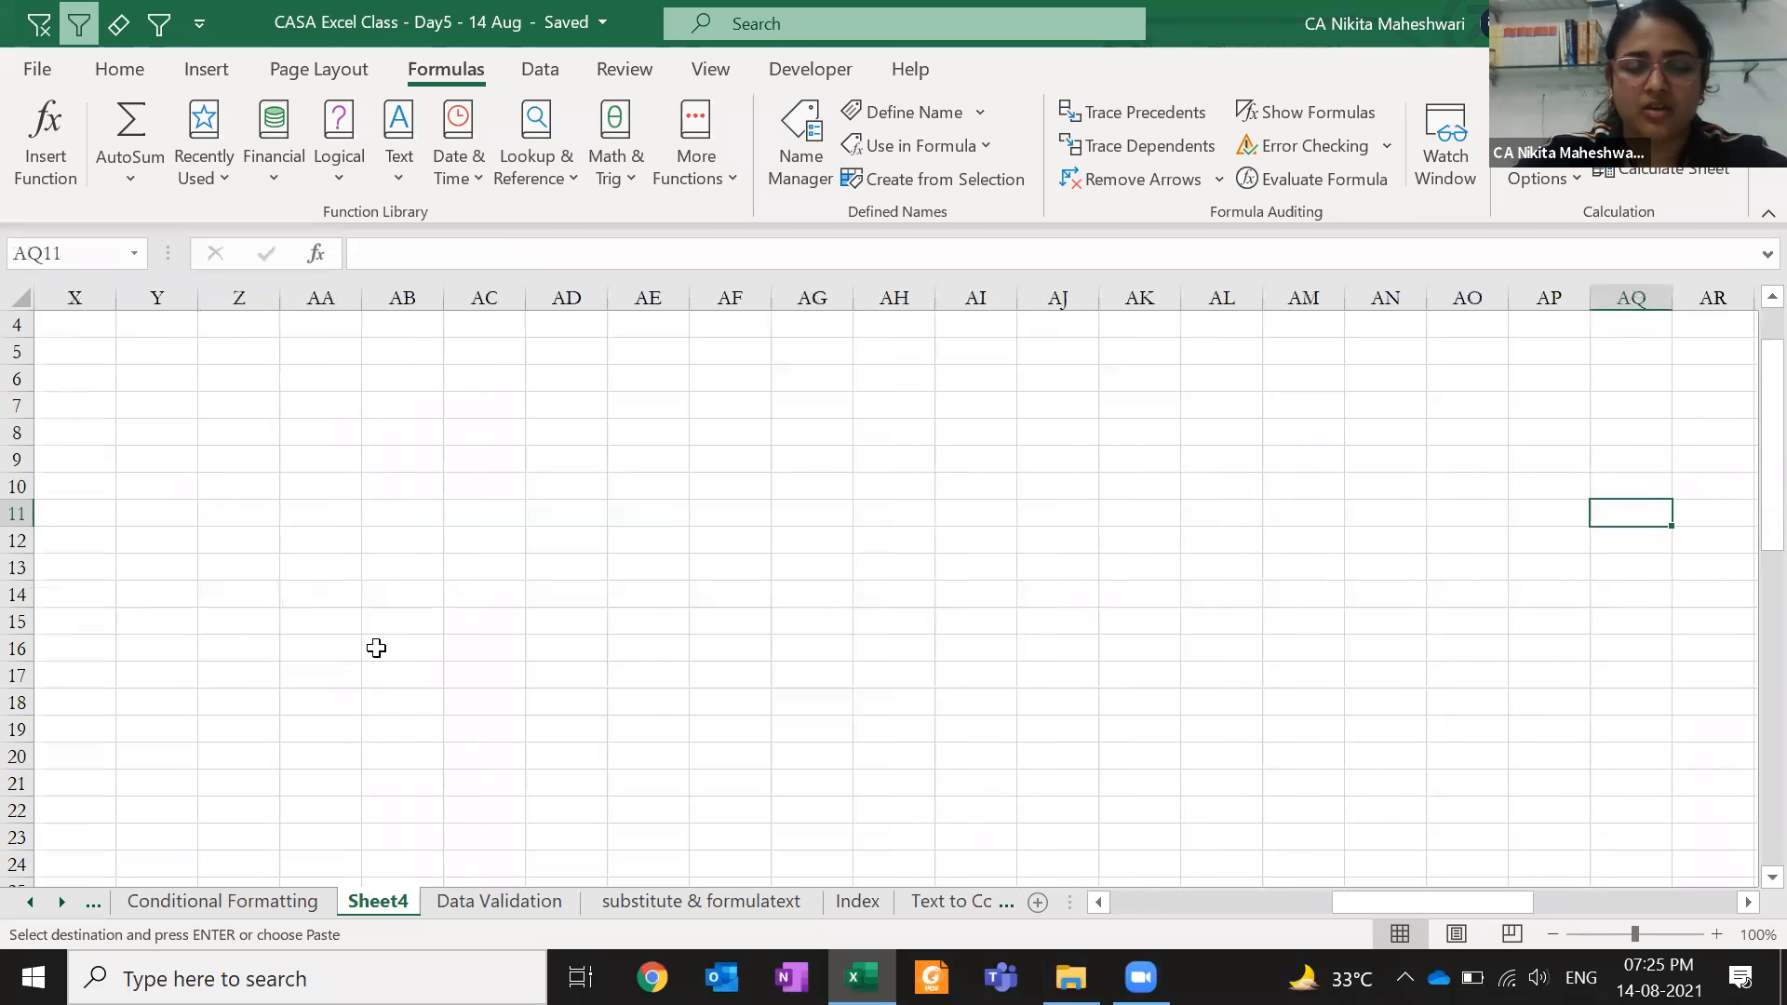
key("Up")
key("Up")
key("Up")
key("Up")
key("Up")
key("Up")
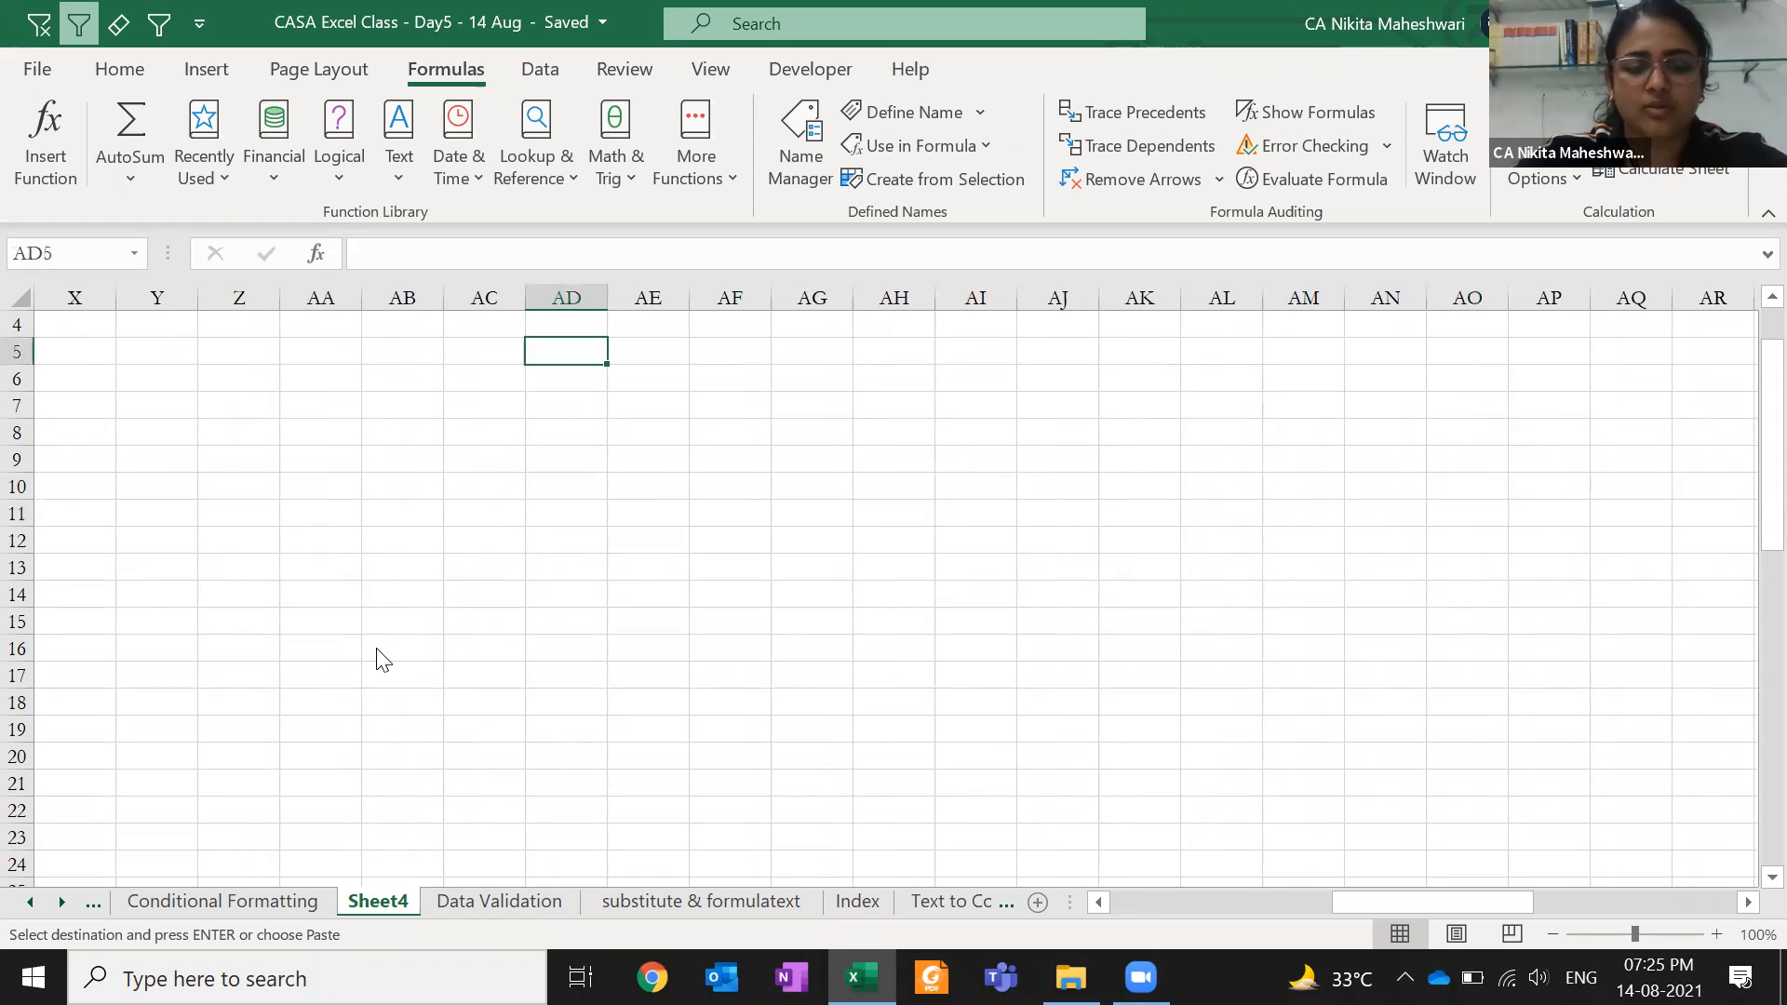
key("ctrl+v")
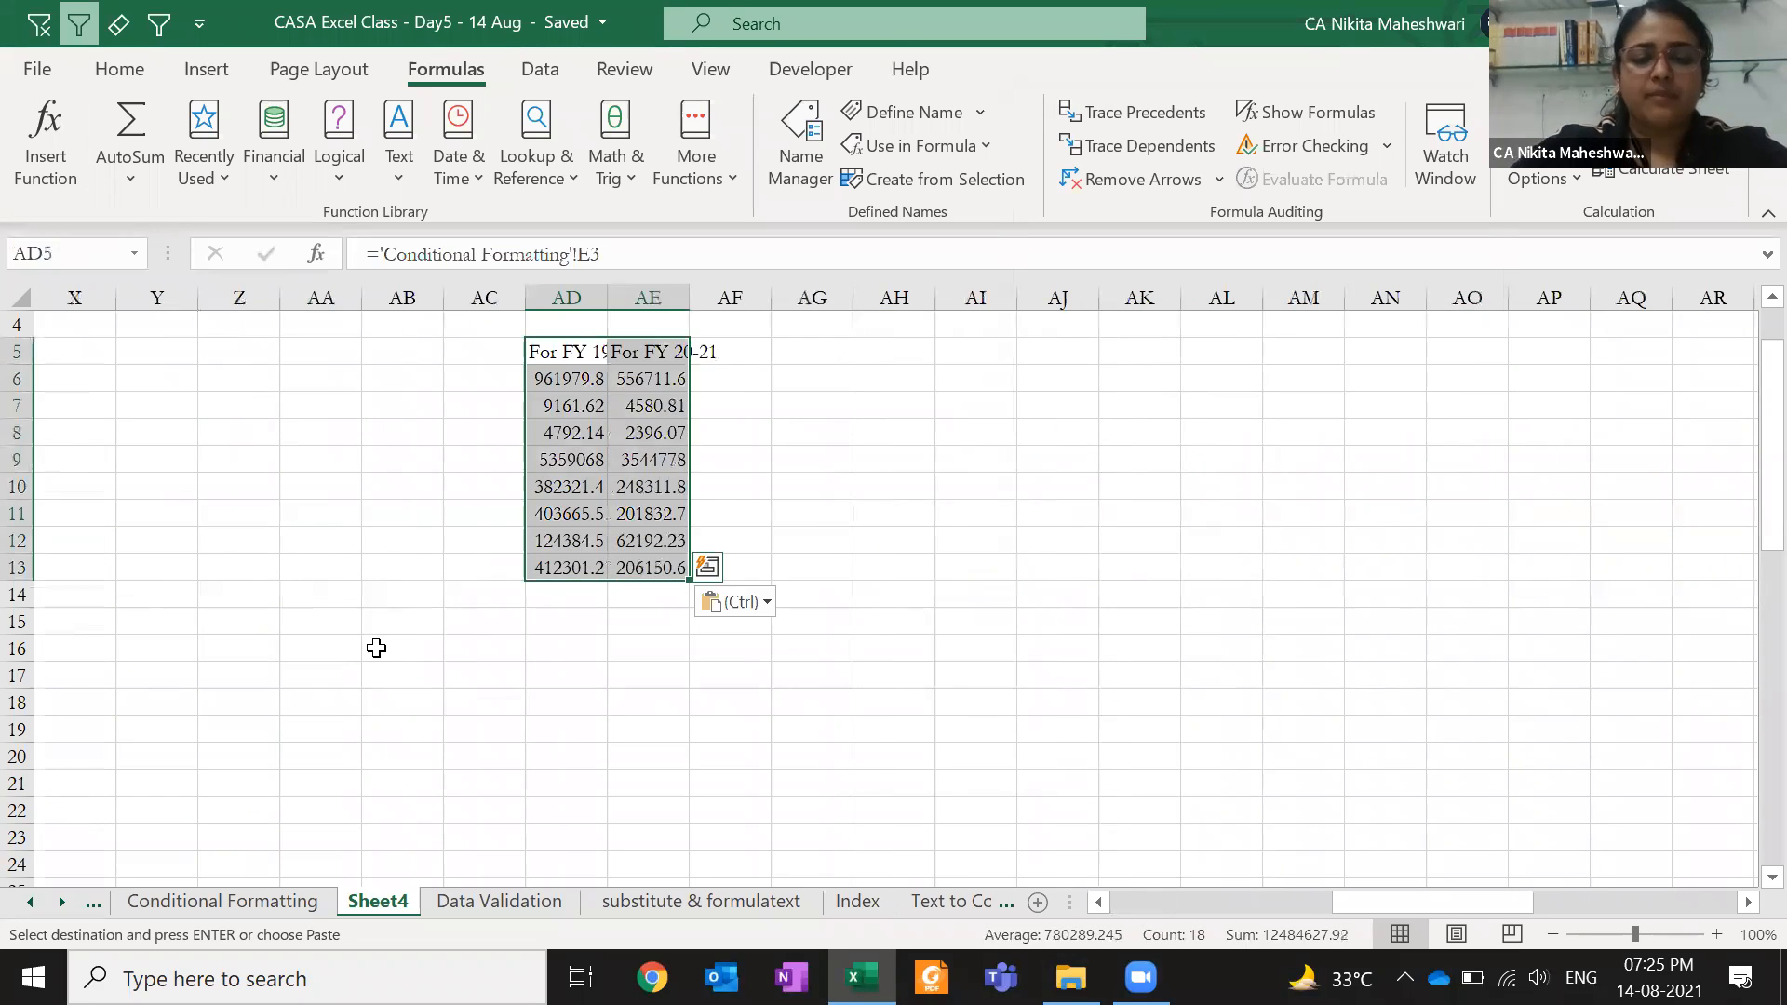
- Autofit AD:AE, apply comma format without decimals, and trace AD6's link back to its source
key("alt+h")
key("o")
key("i")
key("Down")
key("ctrl+shift+Right")
key("ctrl+shift+Down")
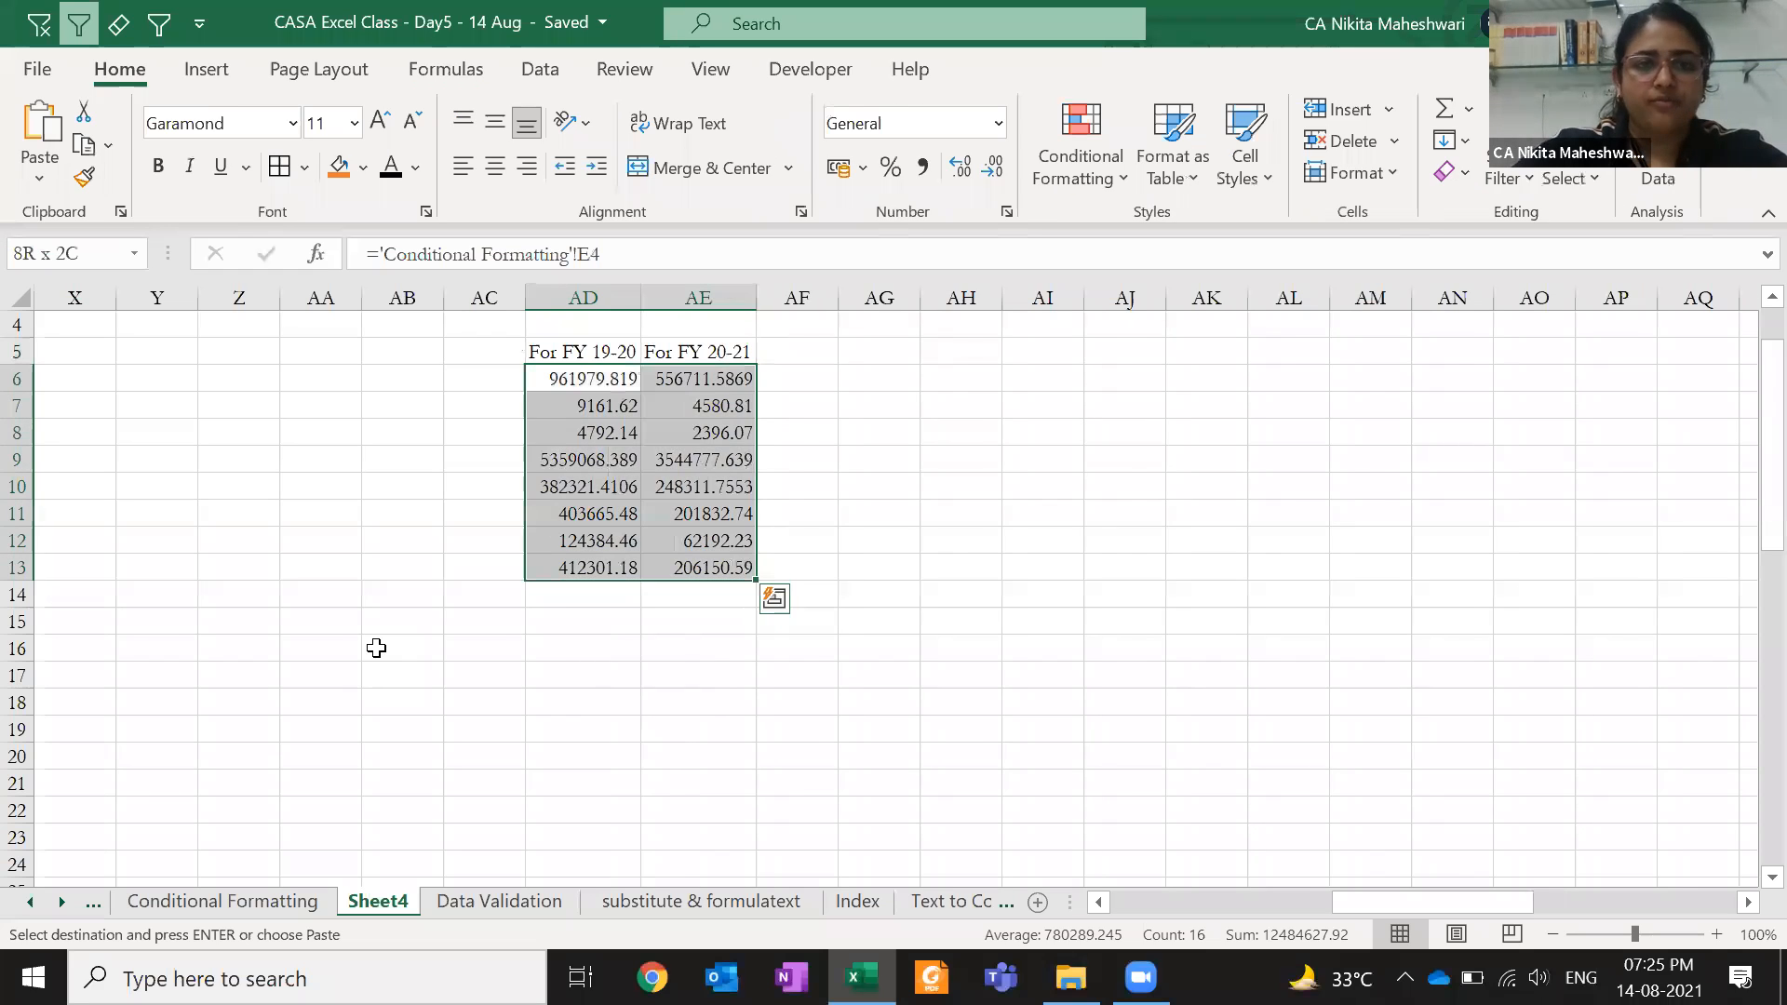
key("ctrl+shift+1")
key("Right")
key("Left")
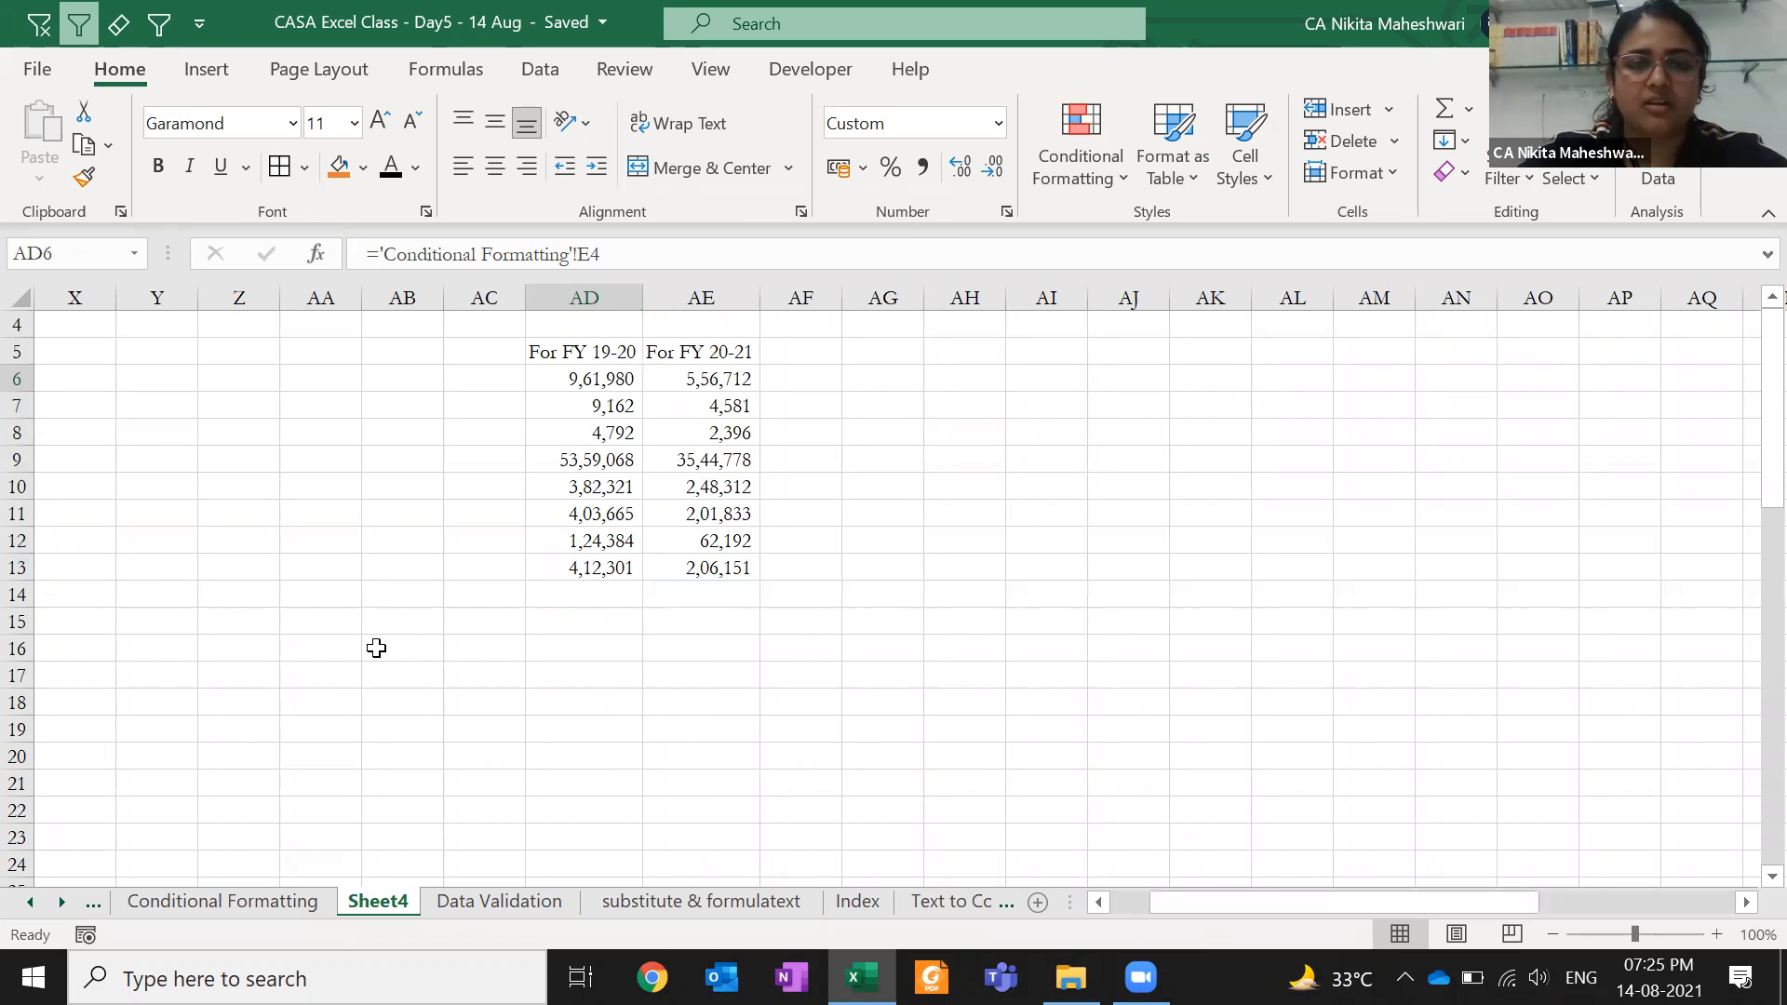
key("ctrl+bracketleft")
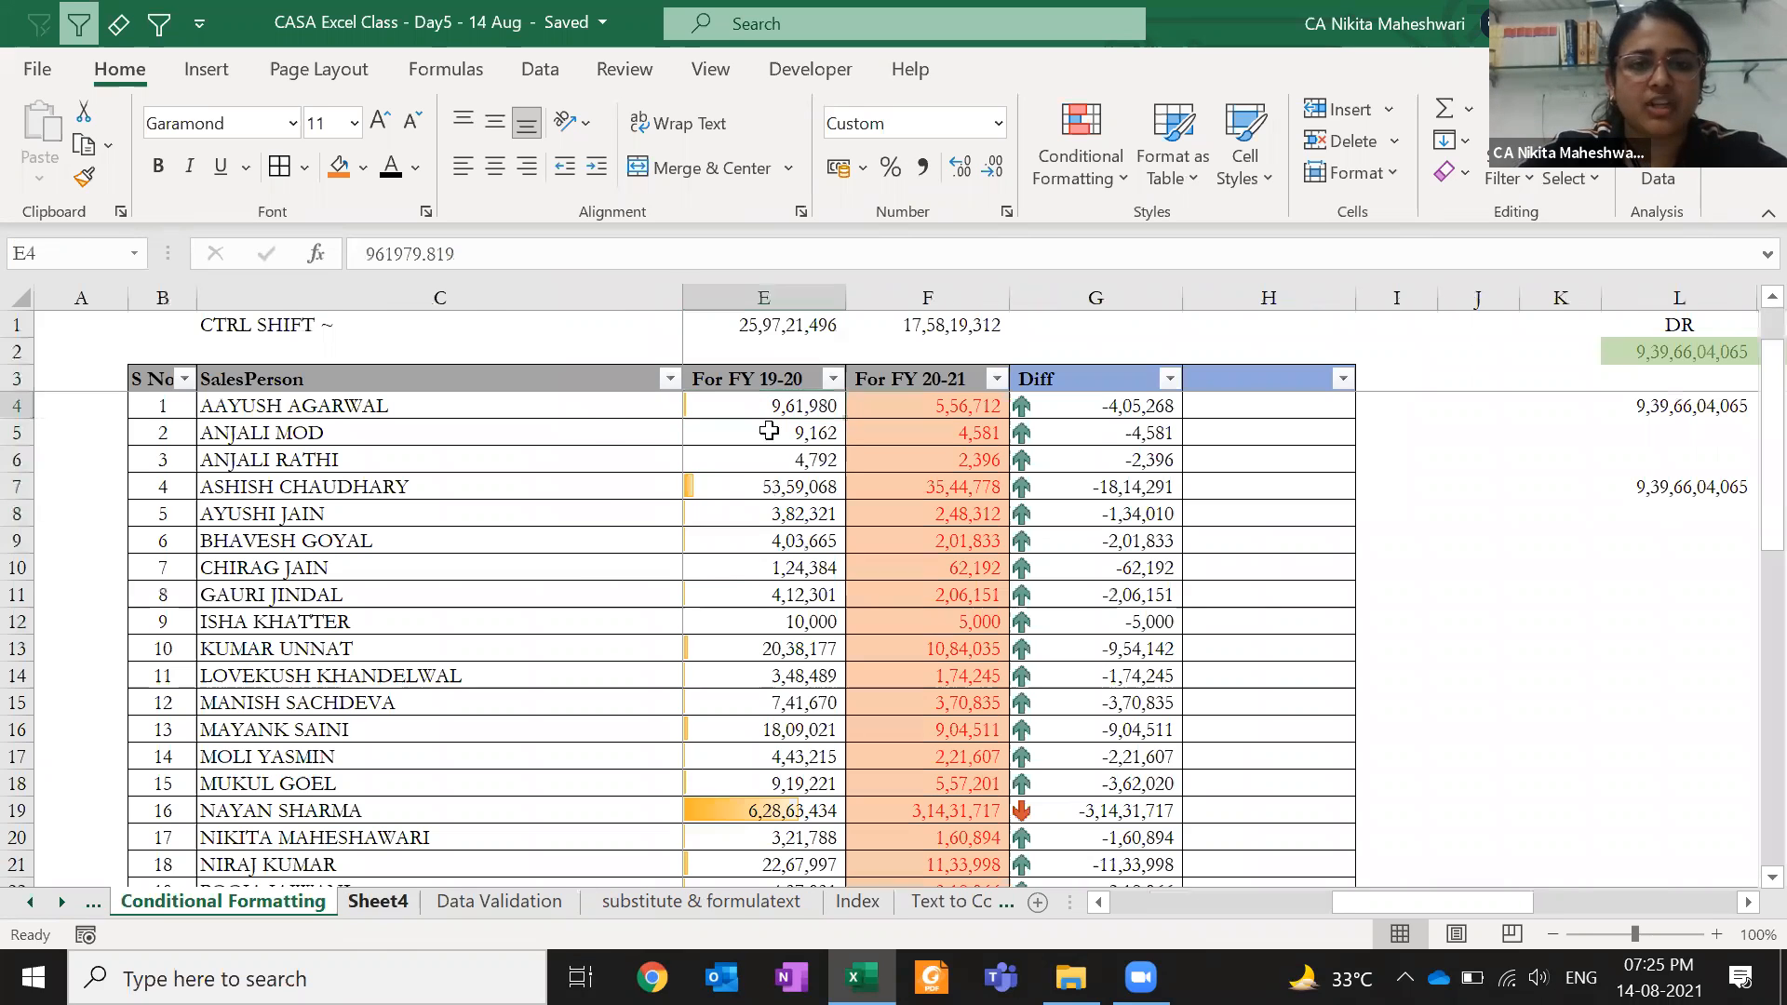
key("ctrl+Page_Down")
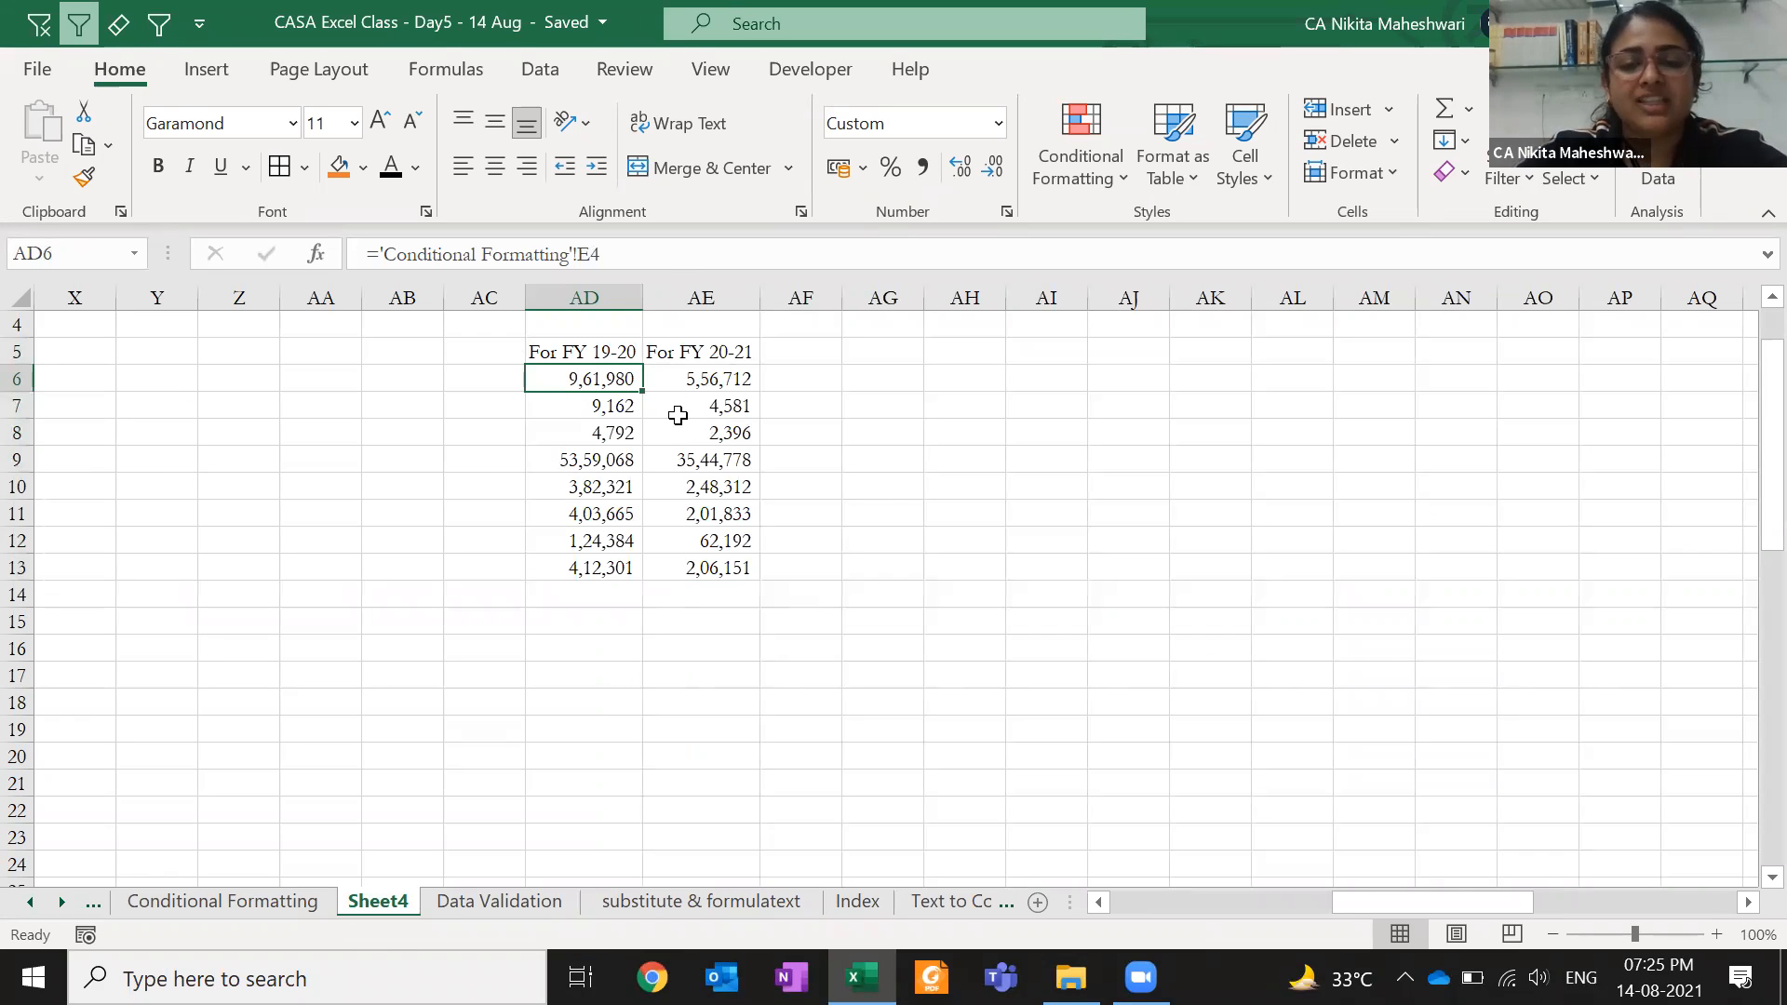
- Copy the FY block AD5:AE13, targeting AG5 for the paste
left_click_drag(604, 349, 714, 566)
key("ctrl+c")
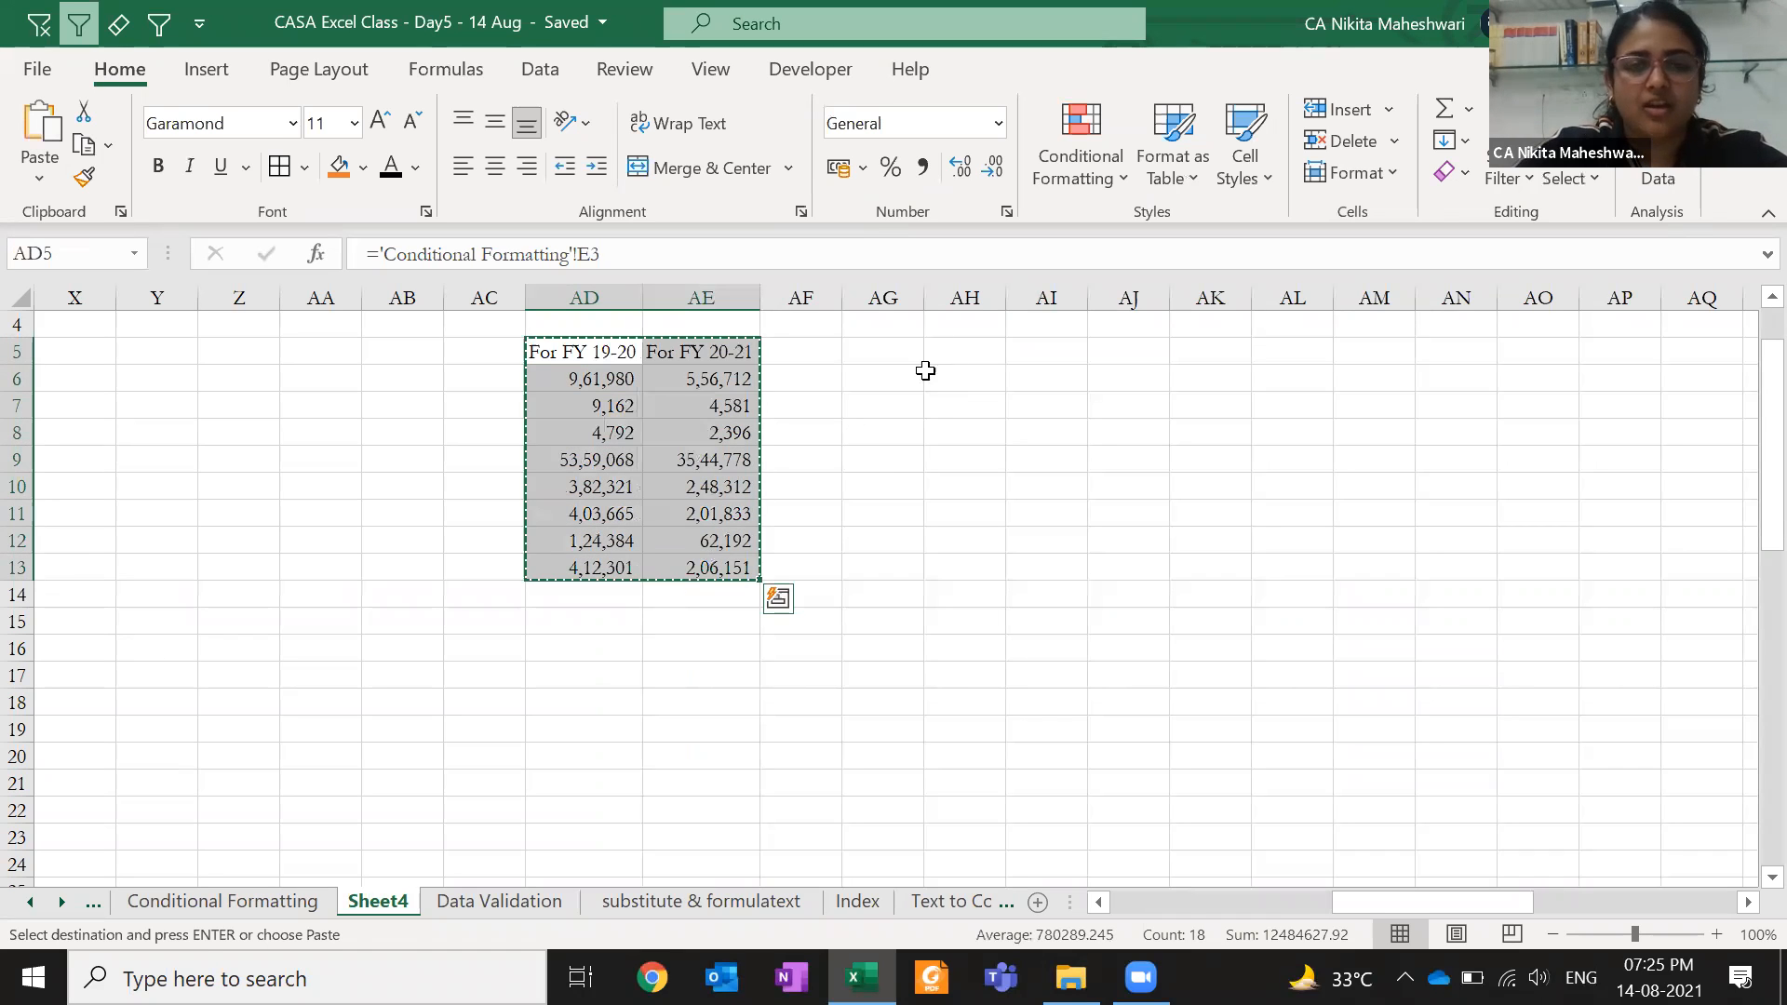
left_click(888, 350)
type("sev")
key("Return")
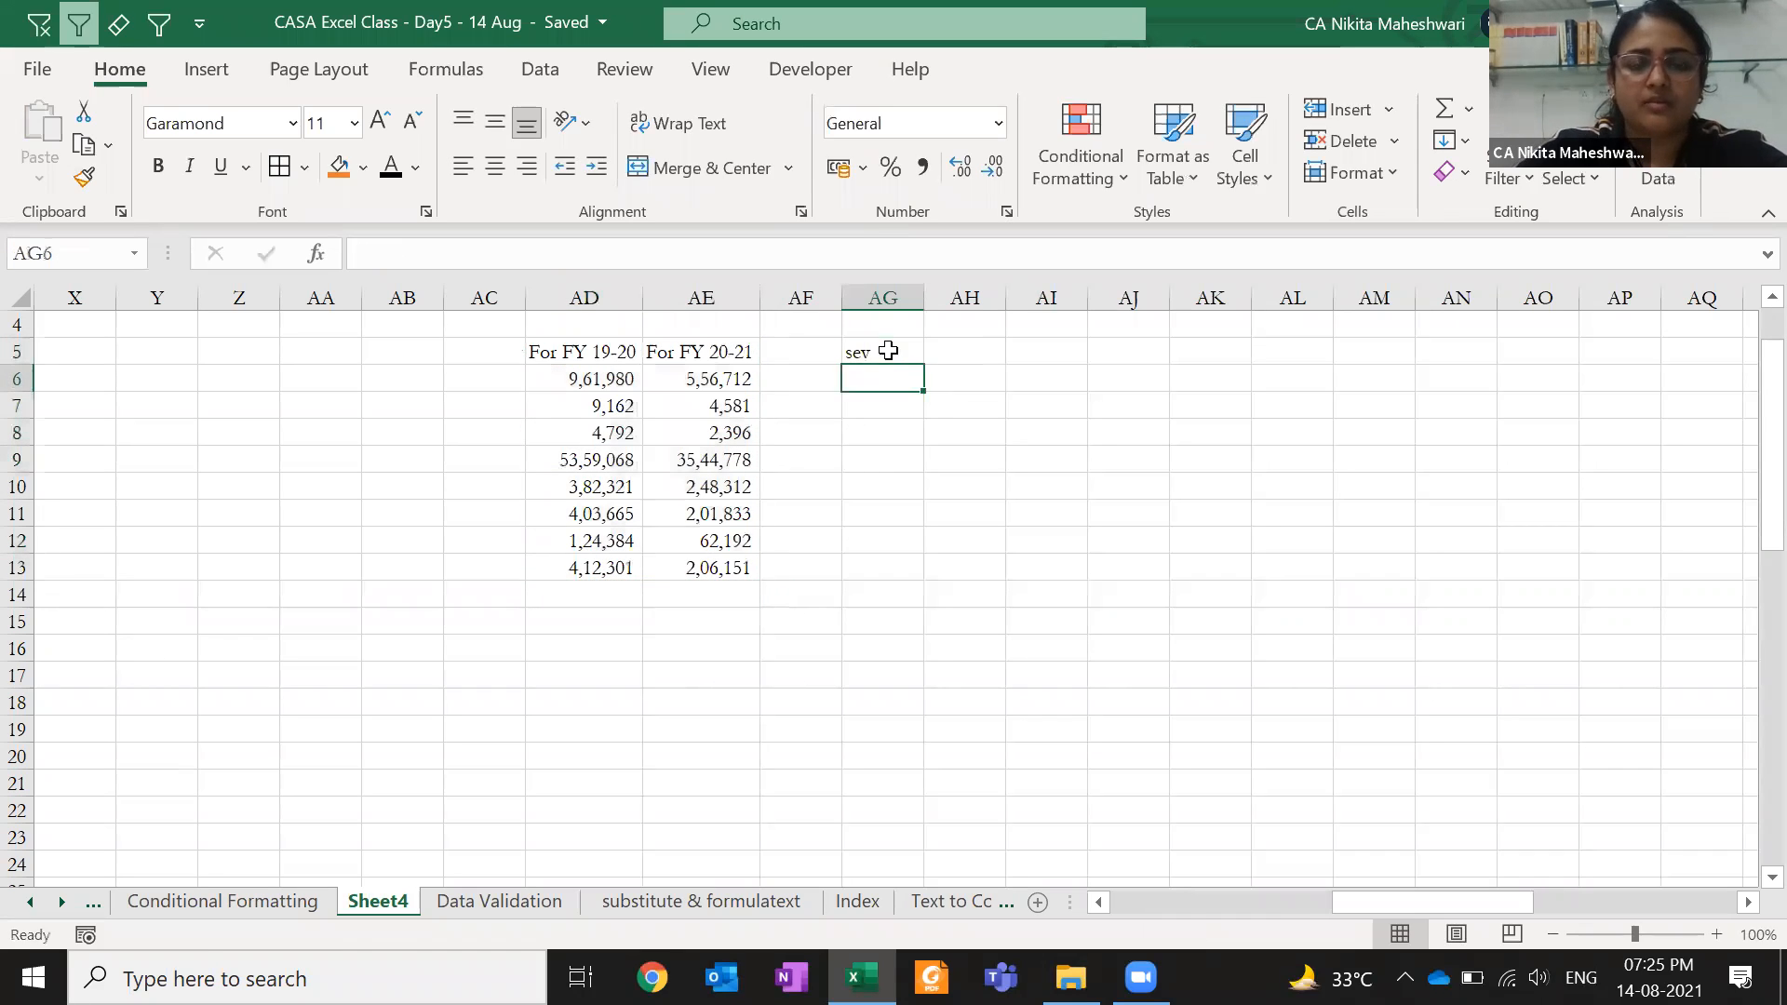
scroll(888, 350, "up", 1)
key("Up")
key("Left")
key("Left")
key("ctrl+shift+Down")
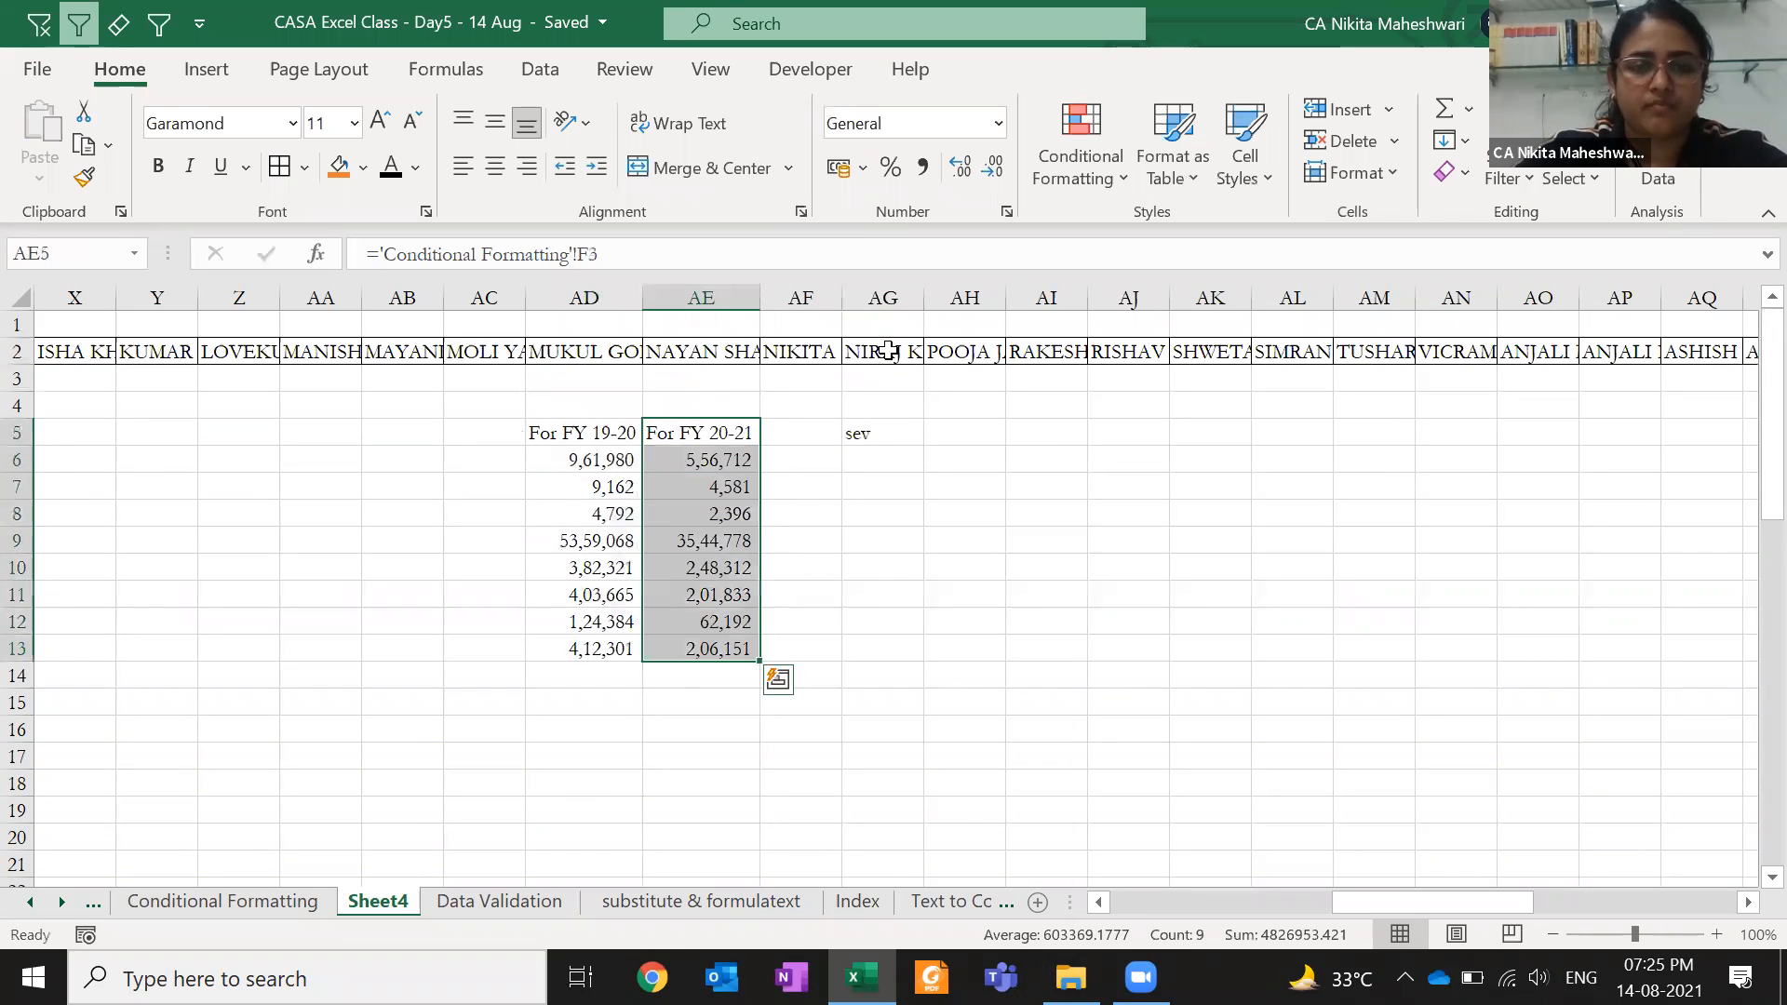
key("shift+Left")
key("ctrl+c")
key("Right")
key("Right")
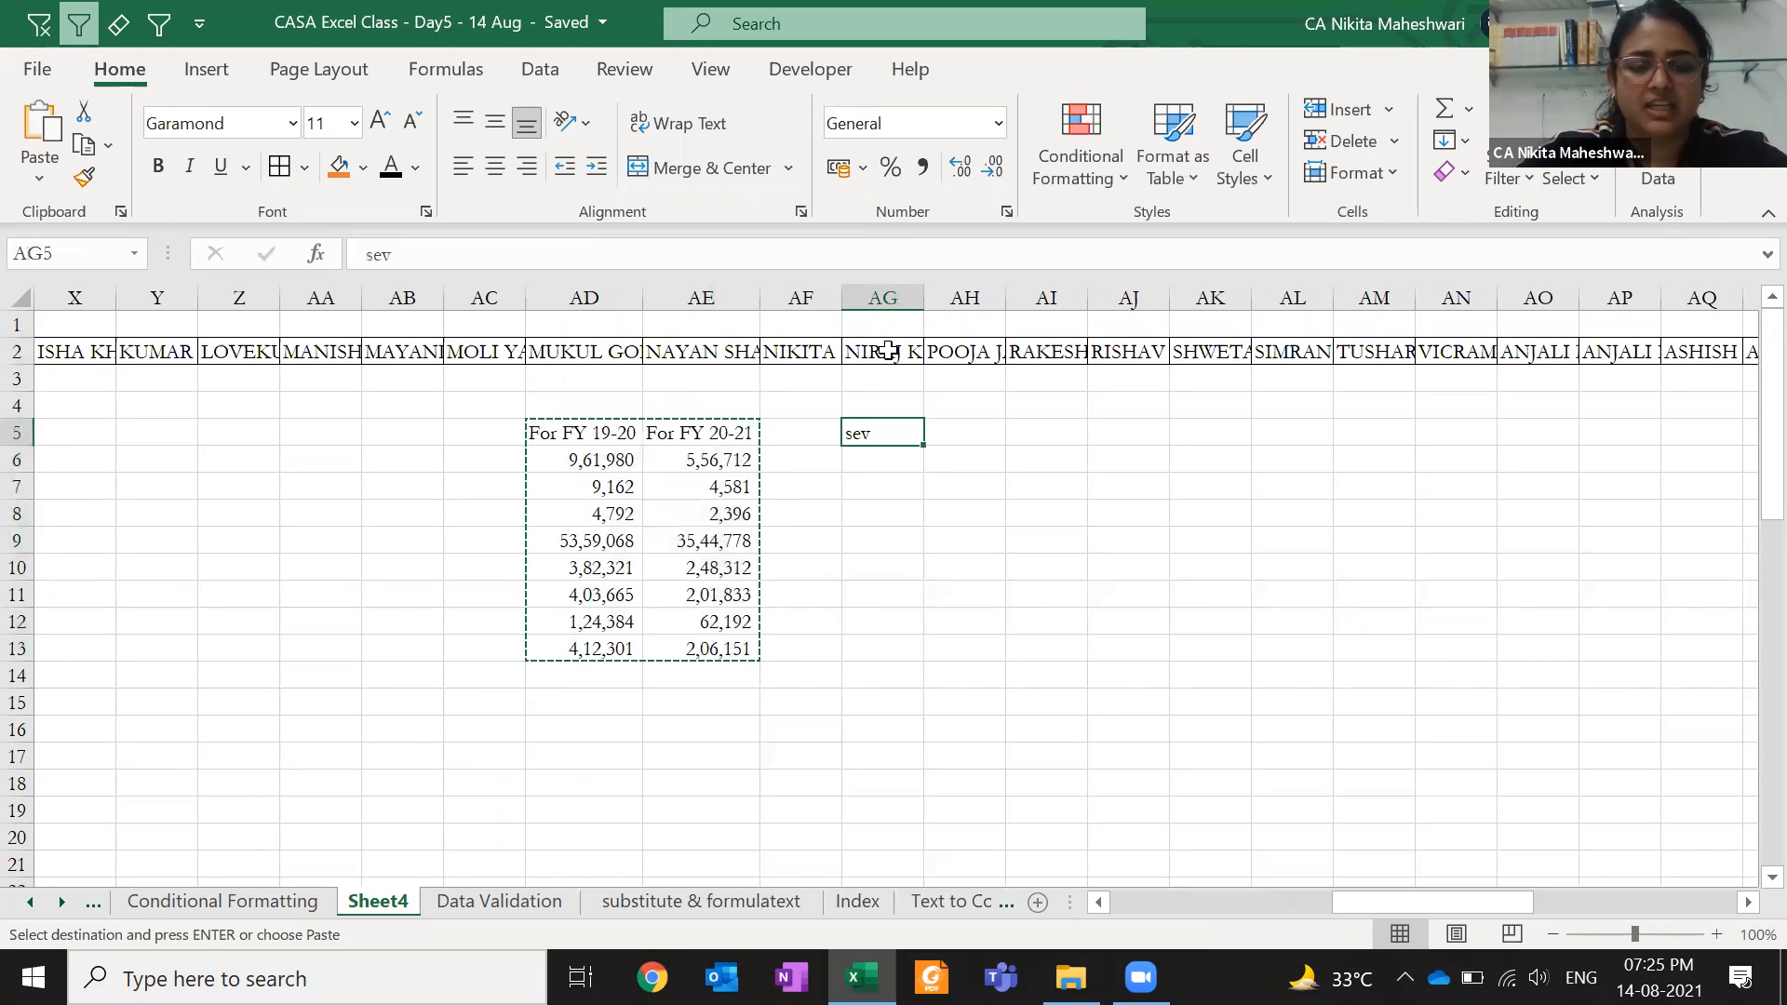
- Paste transposed values at AG5, format them with commas and no decimals, and autofit column AG
key("ctrl+alt+v")
key("v")
key("e")
key("Return")
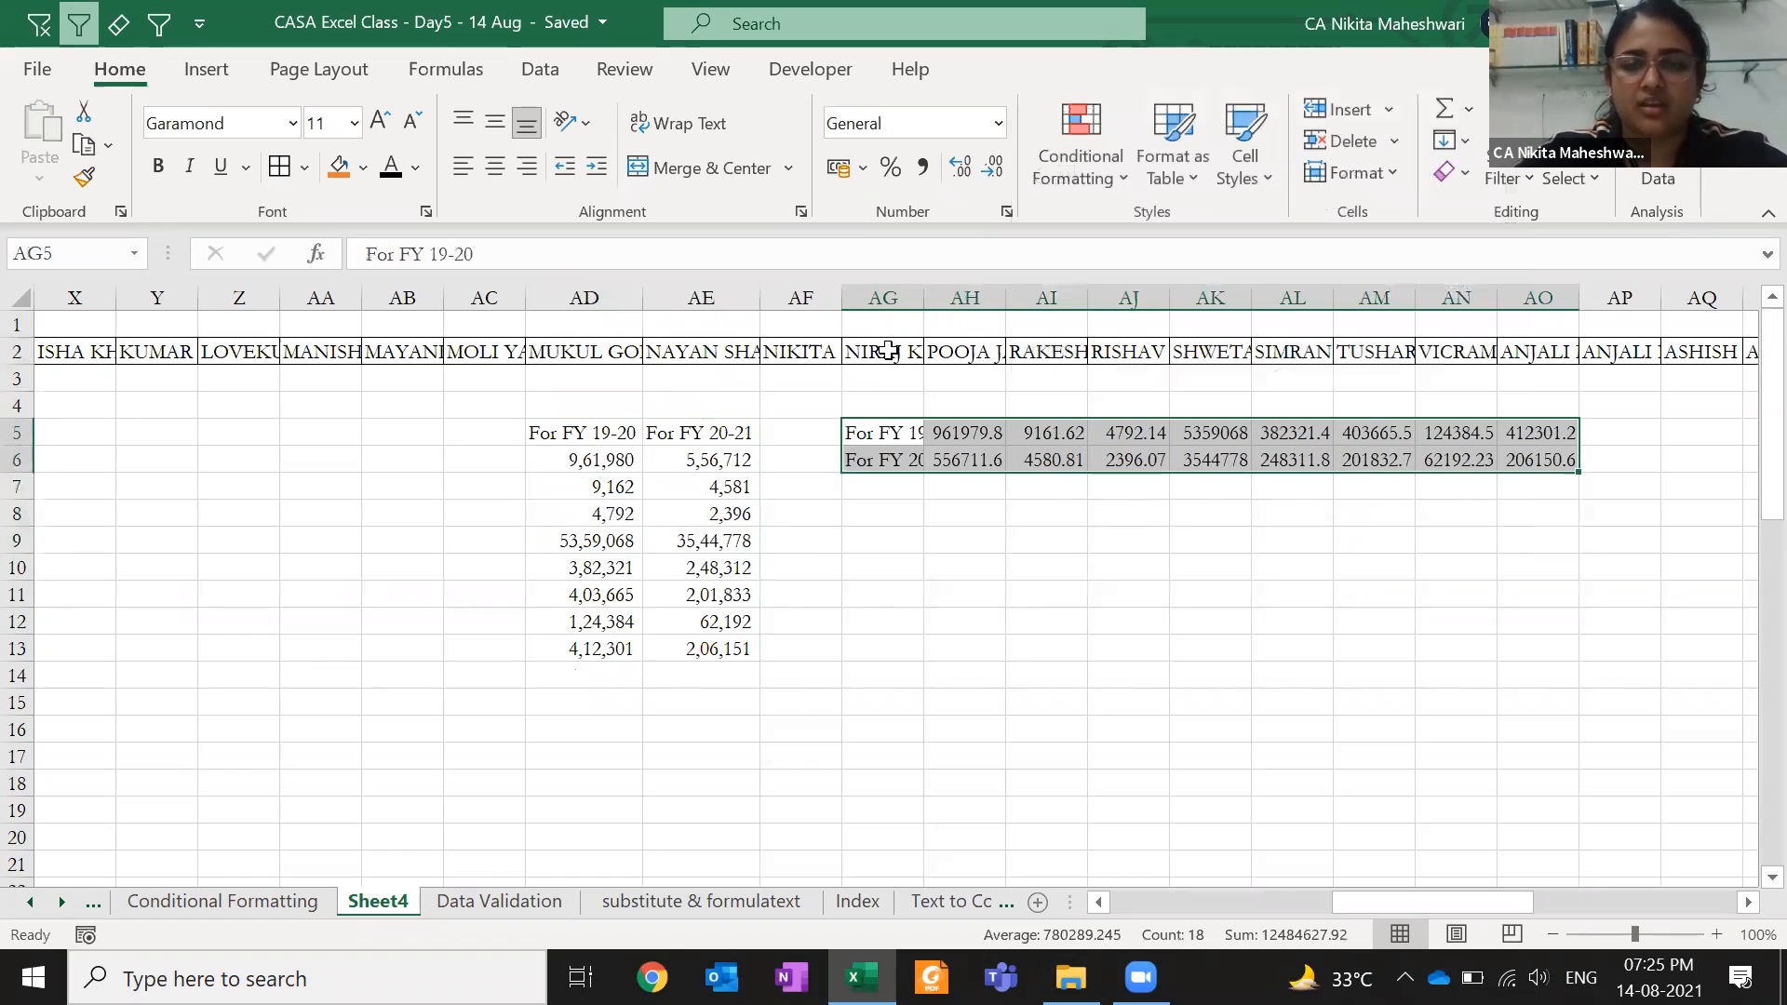
key("Right")
key("ctrl+shift+Right")
key("ctrl+shift+Down")
key("ctrl+shift+1")
key("Left")
key("shift+Down")
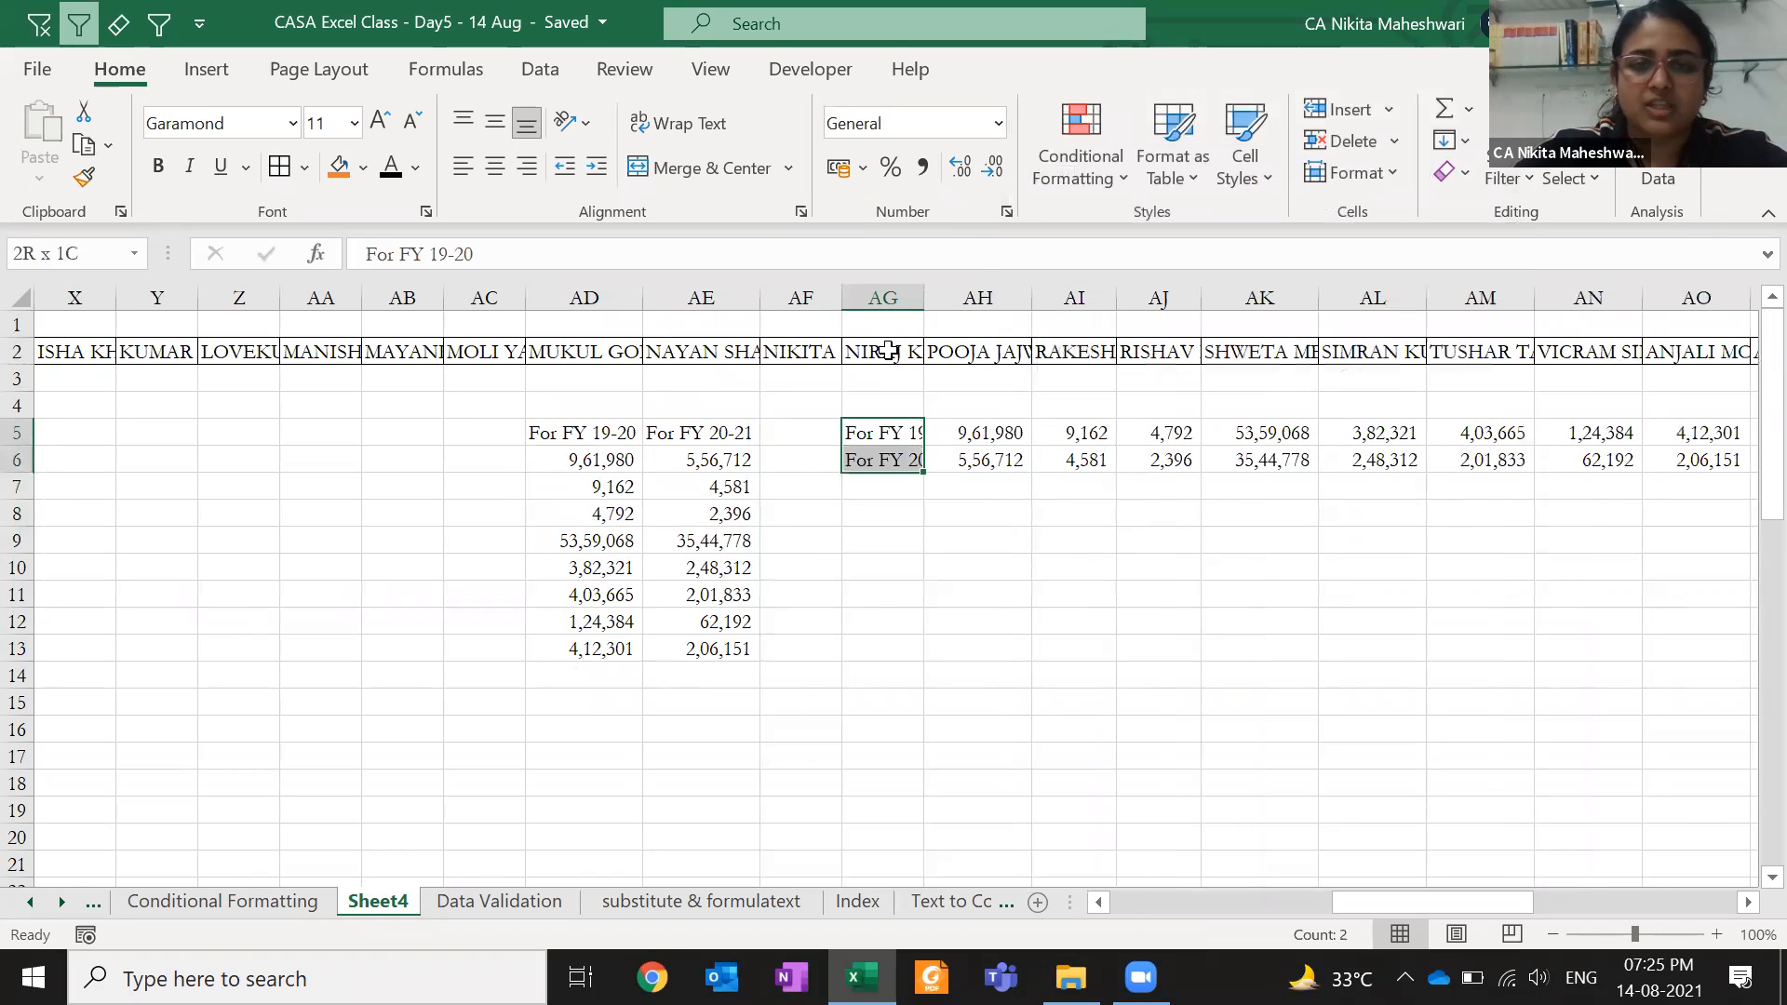
key("alt+h")
key("o")
key("i")
key("Right")
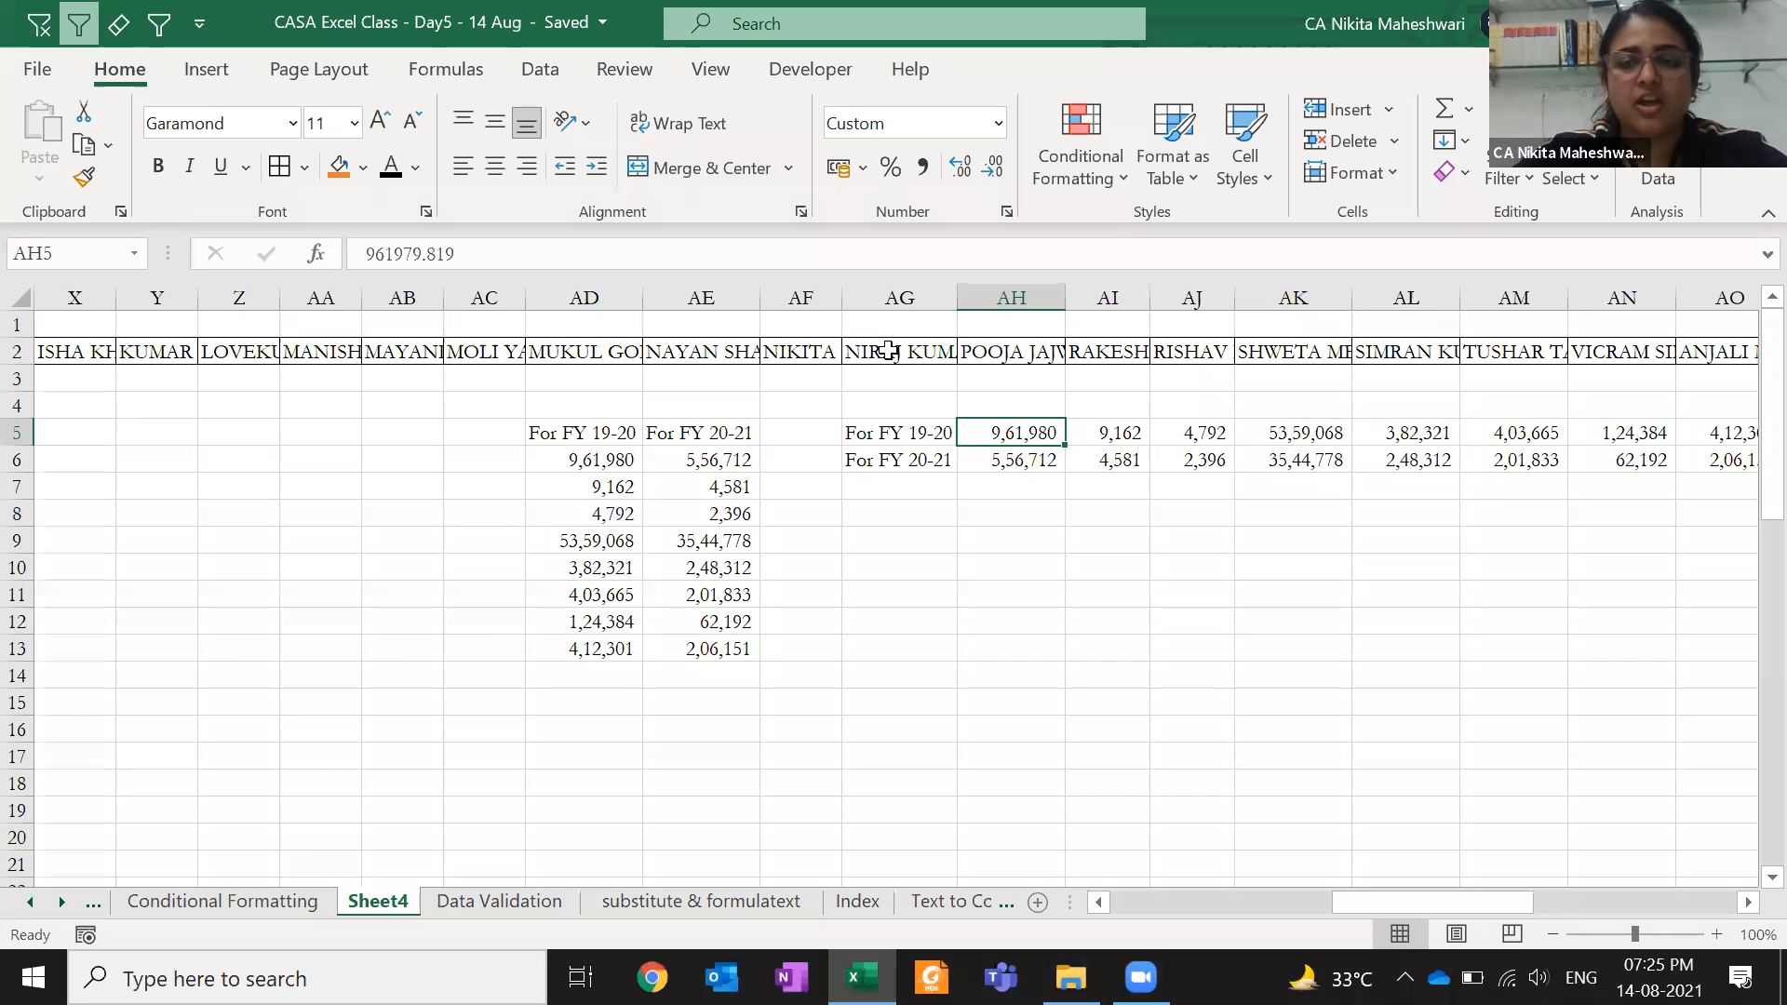
key("Right")
key("Right")
key("Right")
key("Right")
key("Right")
key("Right")
key("Right")
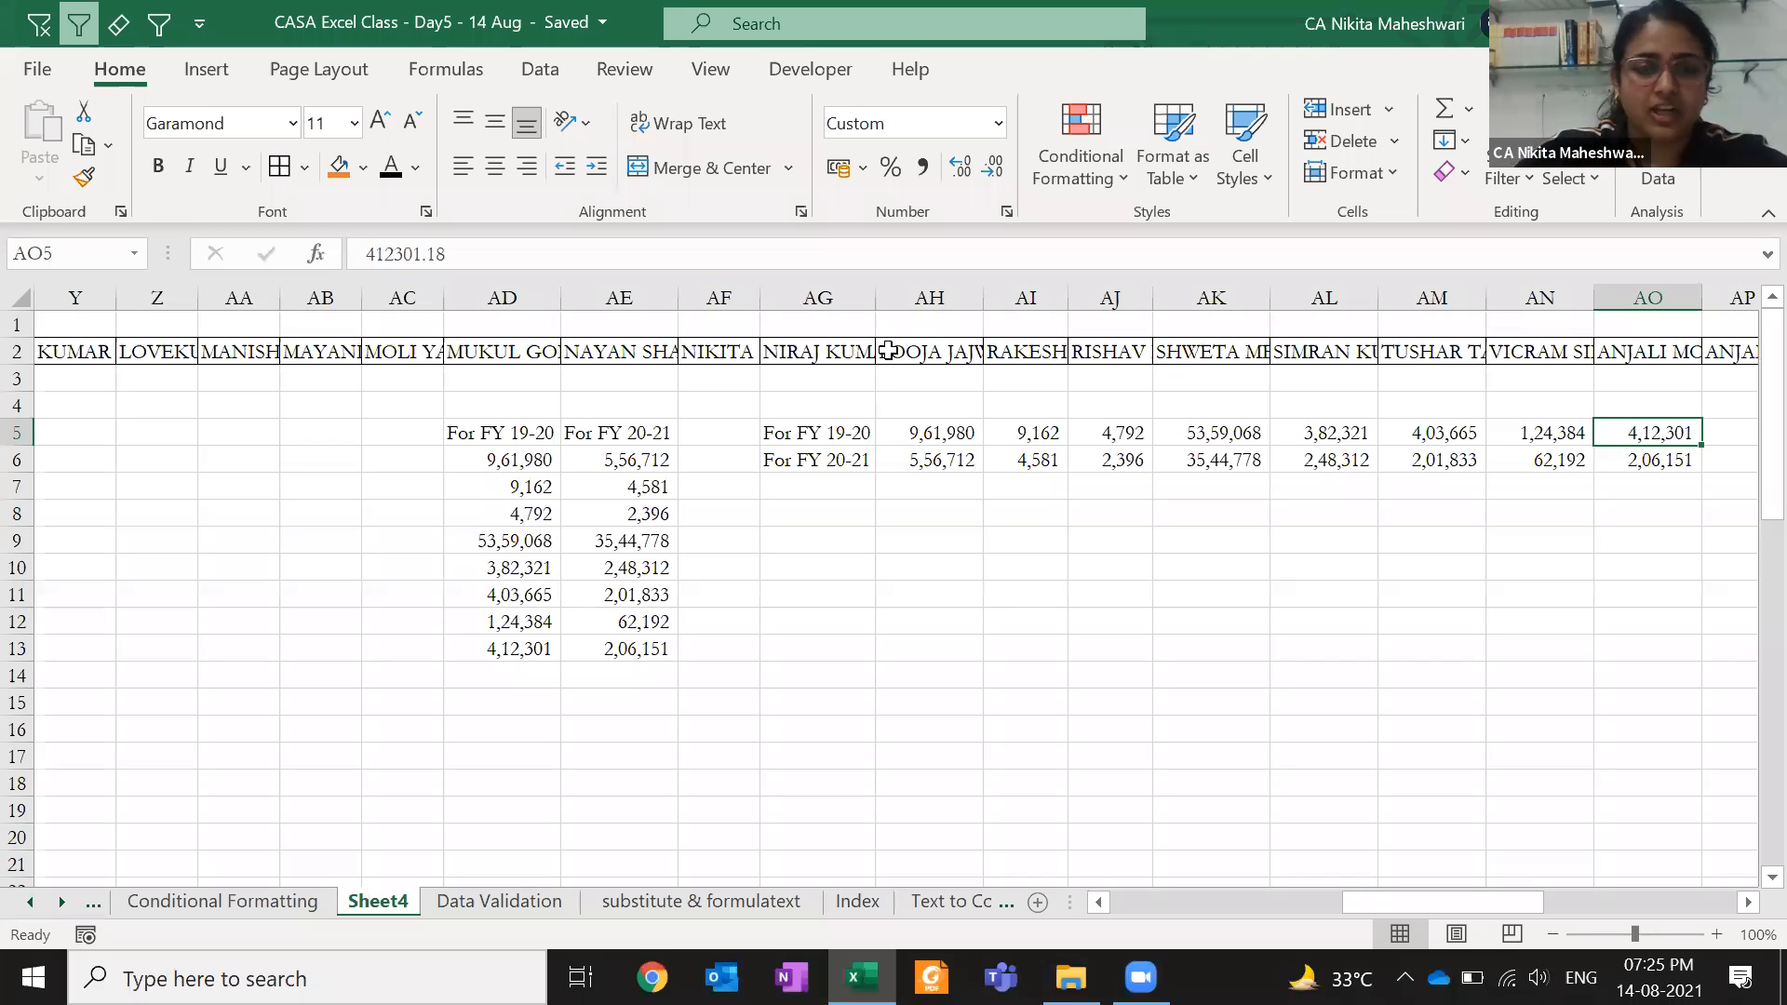
- Re-copy AD5:AE13 and paste its formulas transposed at AG5, producing #REF! errors
key("ctrl+Left")
key("ctrl+Left")
key("Left")
key("ctrl+a")
key("ctrl+c")
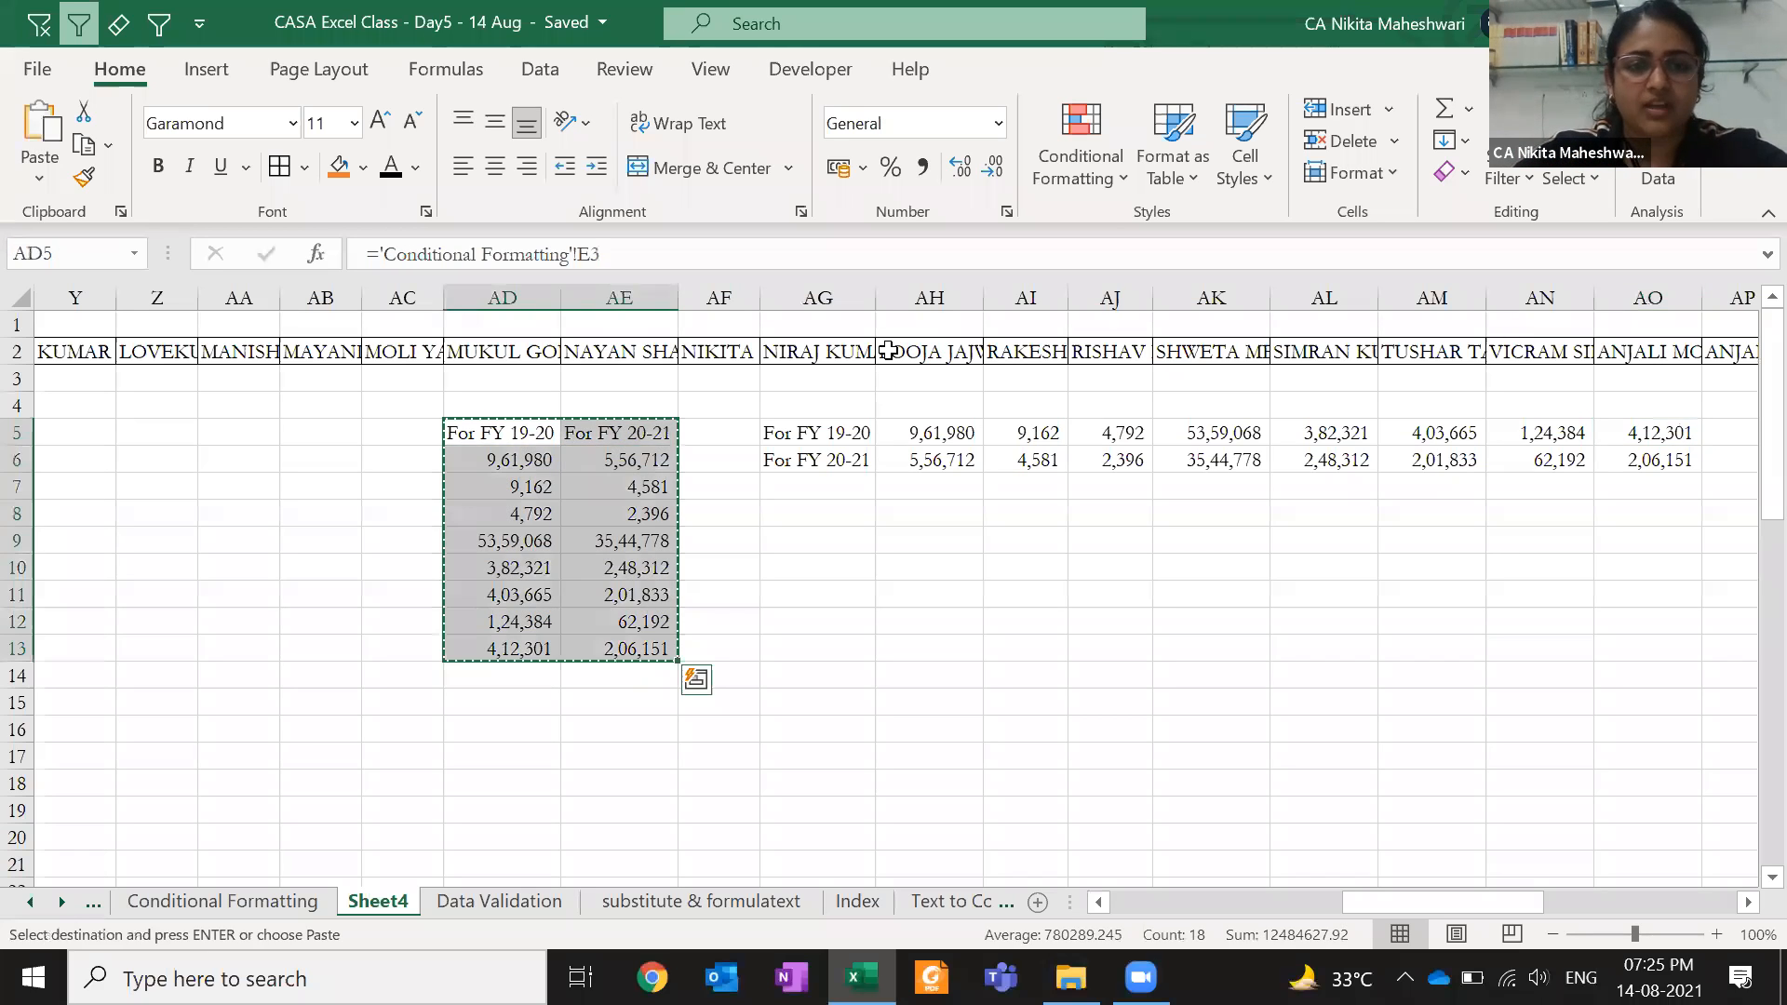
key("ctrl+Right")
key("ctrl+Right")
key("ctrl+alt+v")
key("e")
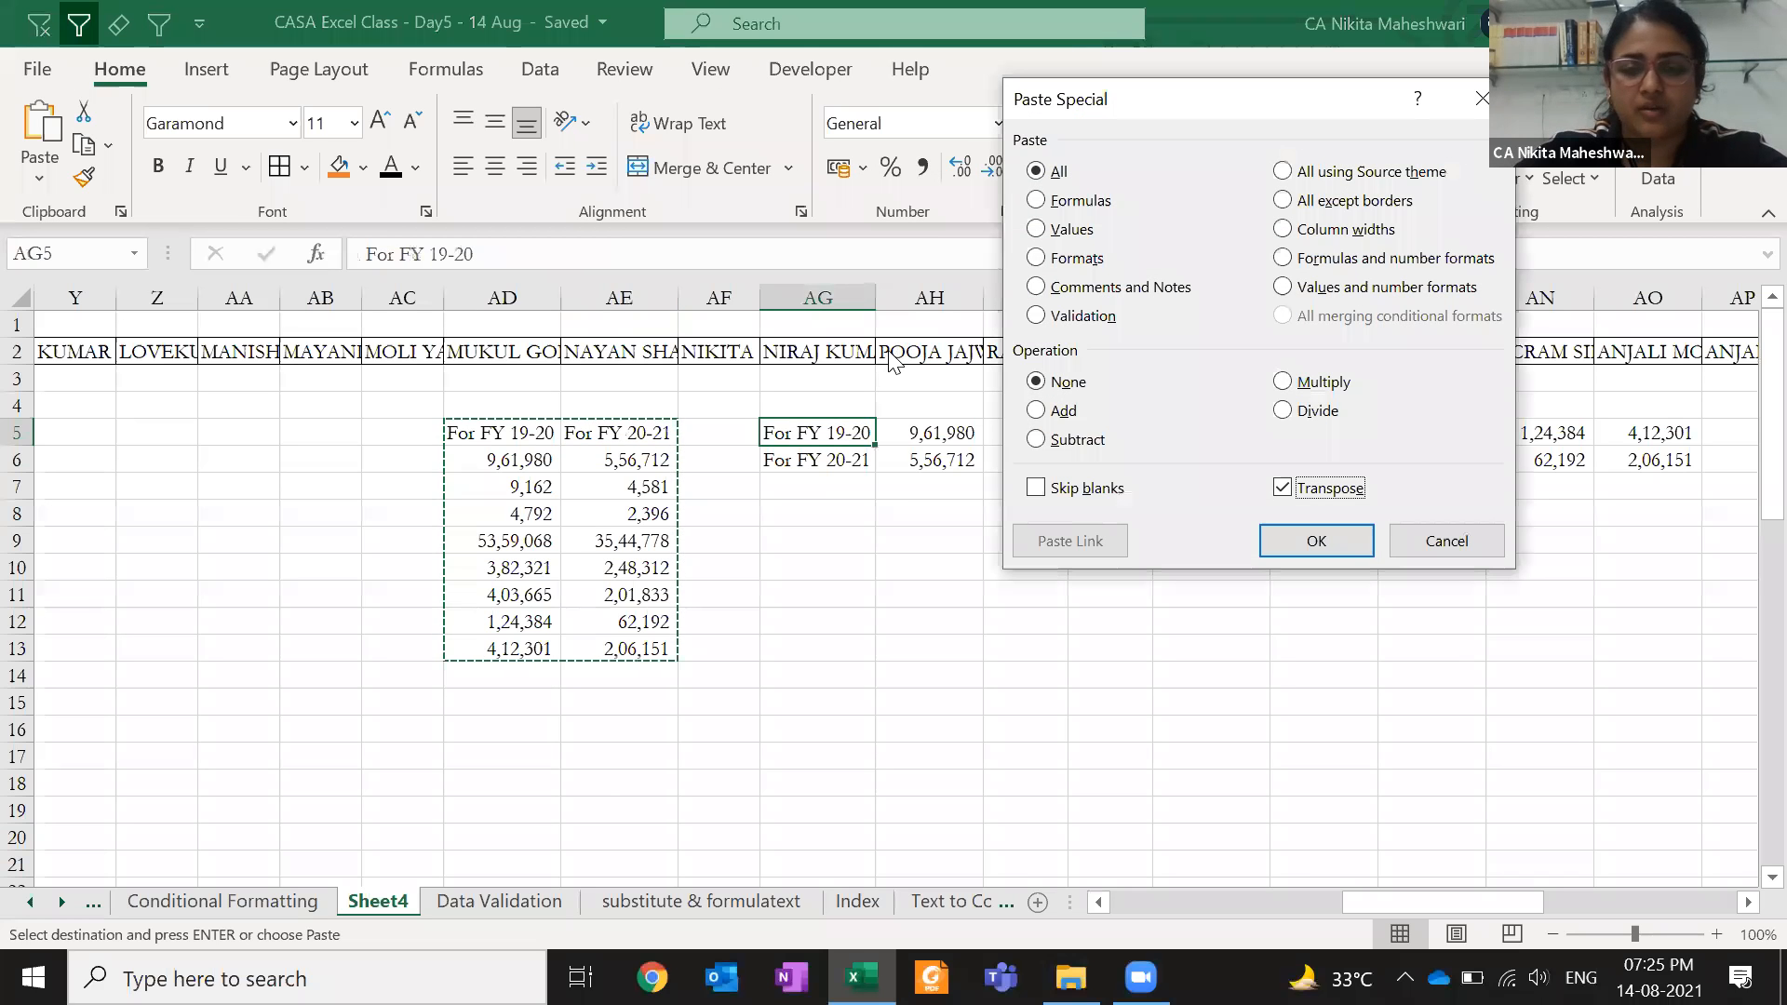
key("Return")
key("Right")
key("Escape")
- Clear the #REF! results from the transposed block AG5:AO6
key("Left")
key("F2")
key("Tab")
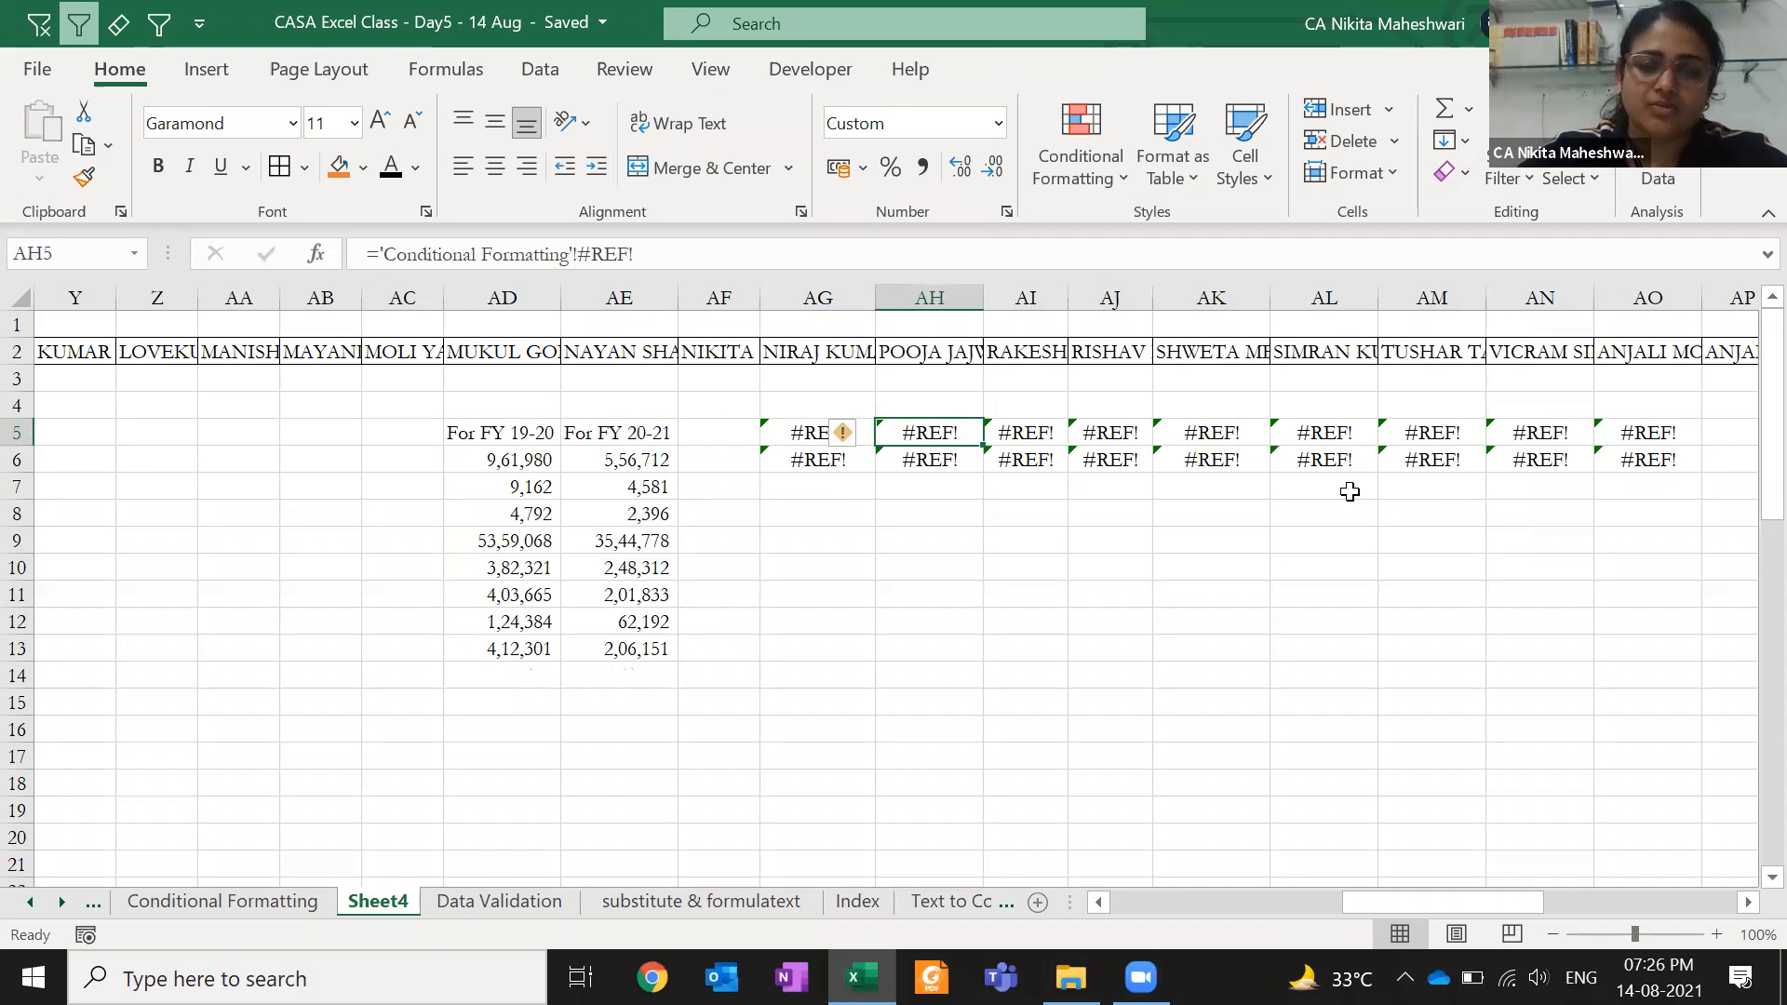
key("Left")
key("ctrl+shift+Right")
key("shift+Down")
key("Delete")
- Select the FY block AD5:AE13, review AD5's E3 reference, and bring up Find and Replace
key("Left")
key("Left")
key("Left")
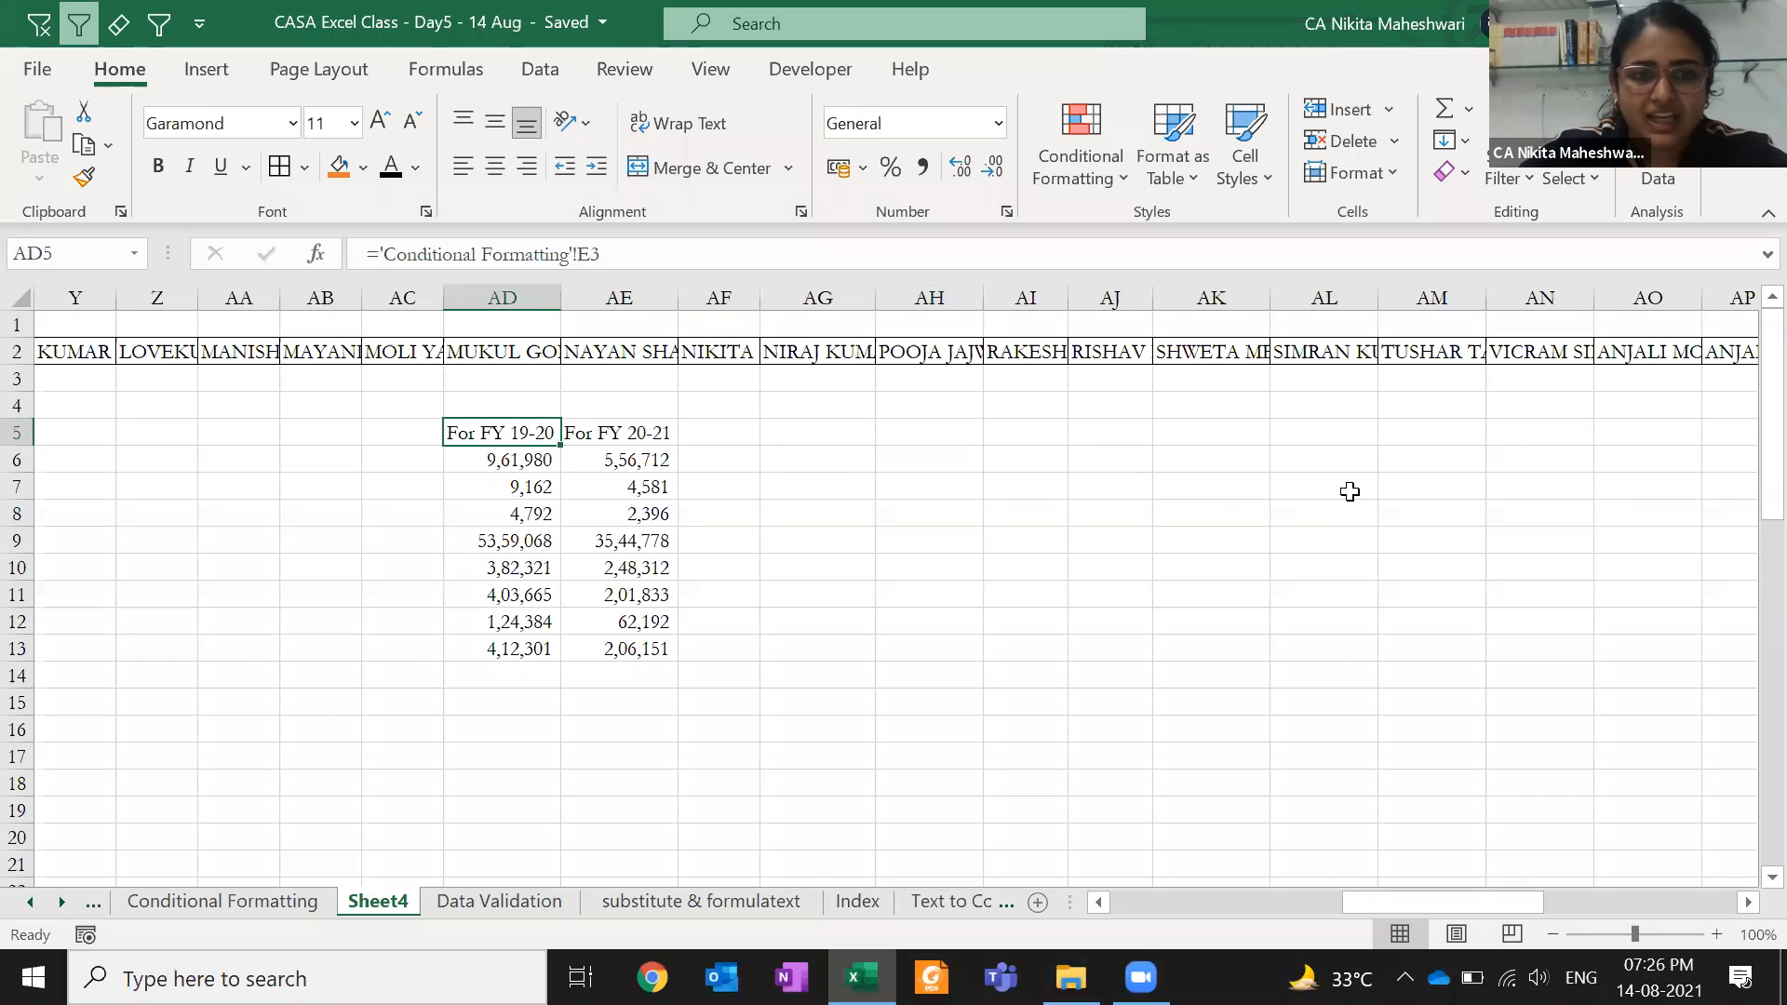
key("ctrl+shift+Down")
key("shift+Right")
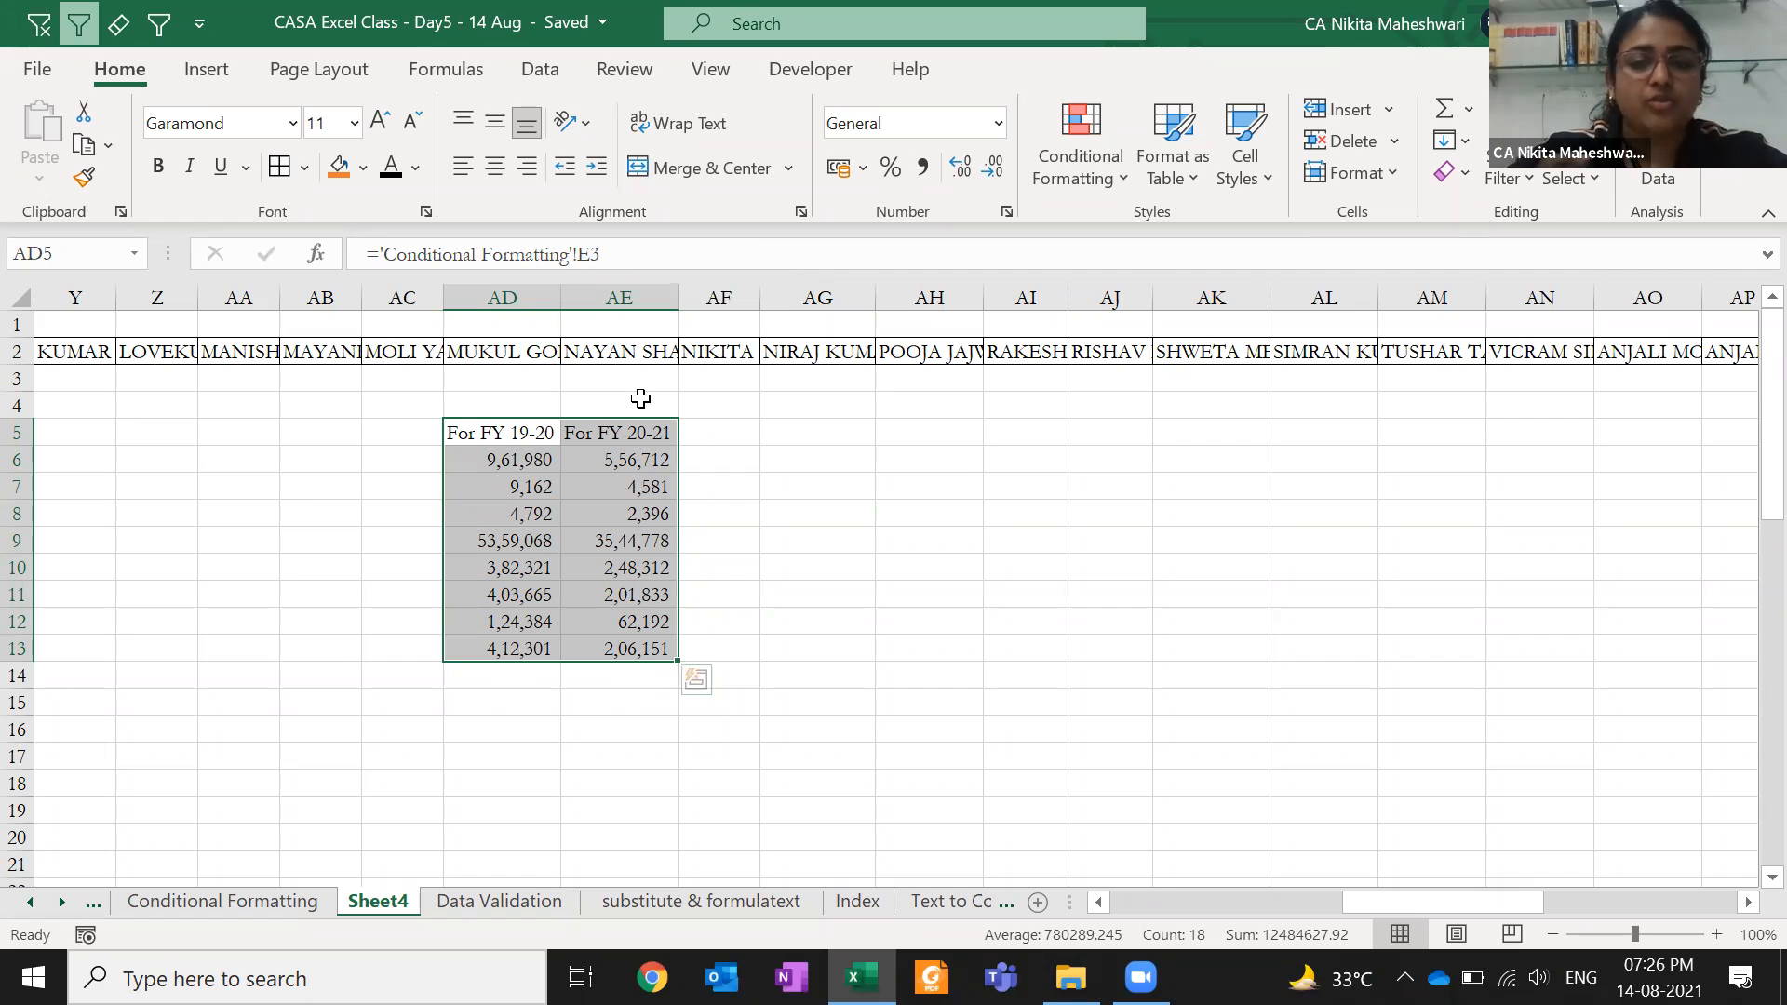
left_click(577, 252)
left_click(605, 253)
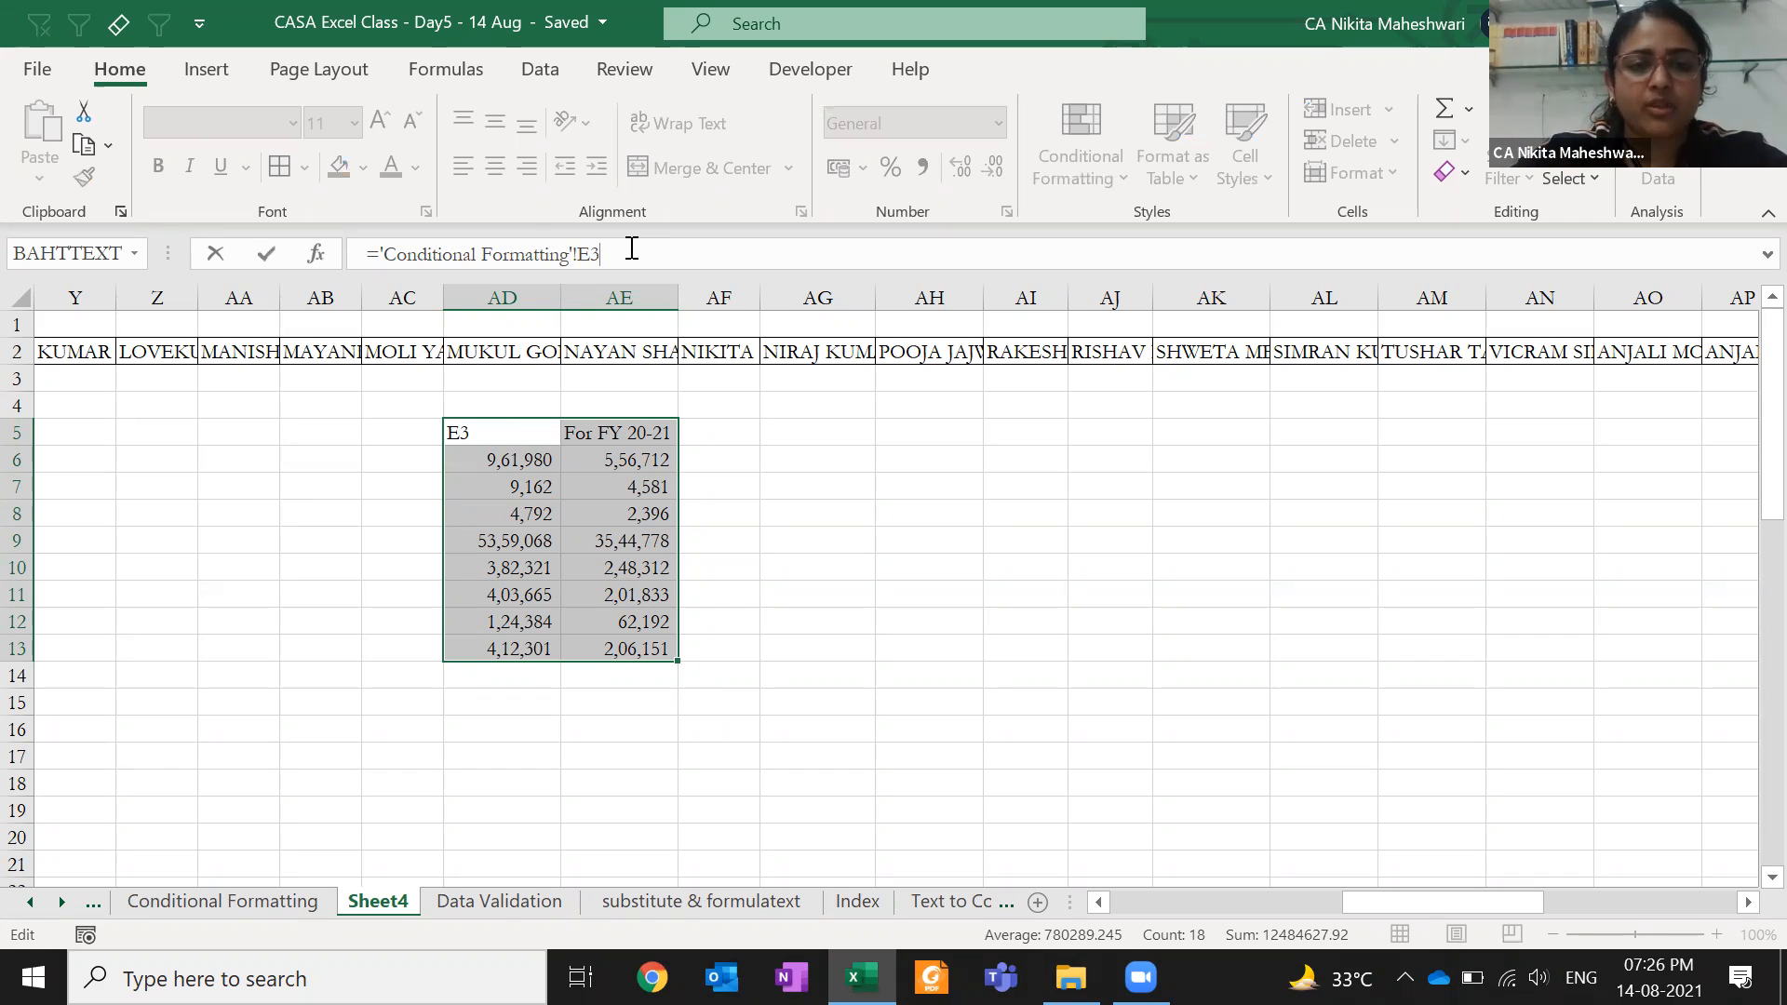
key("Escape")
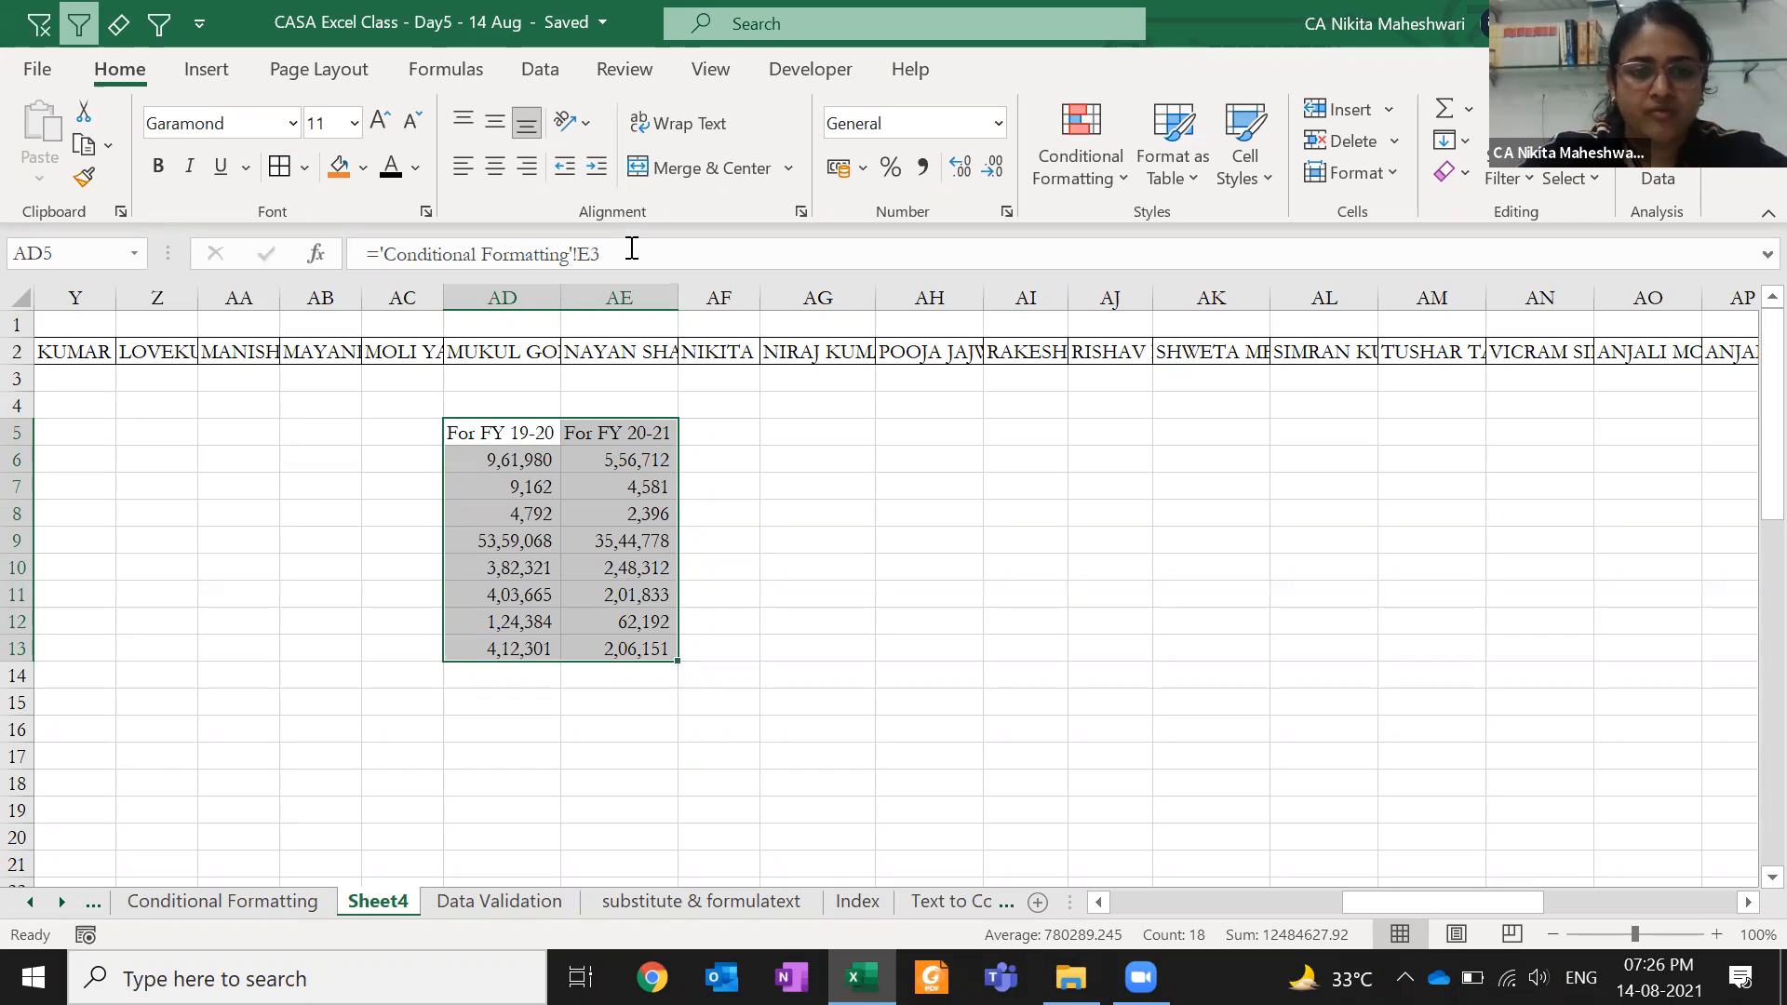
key("ctrl+h")
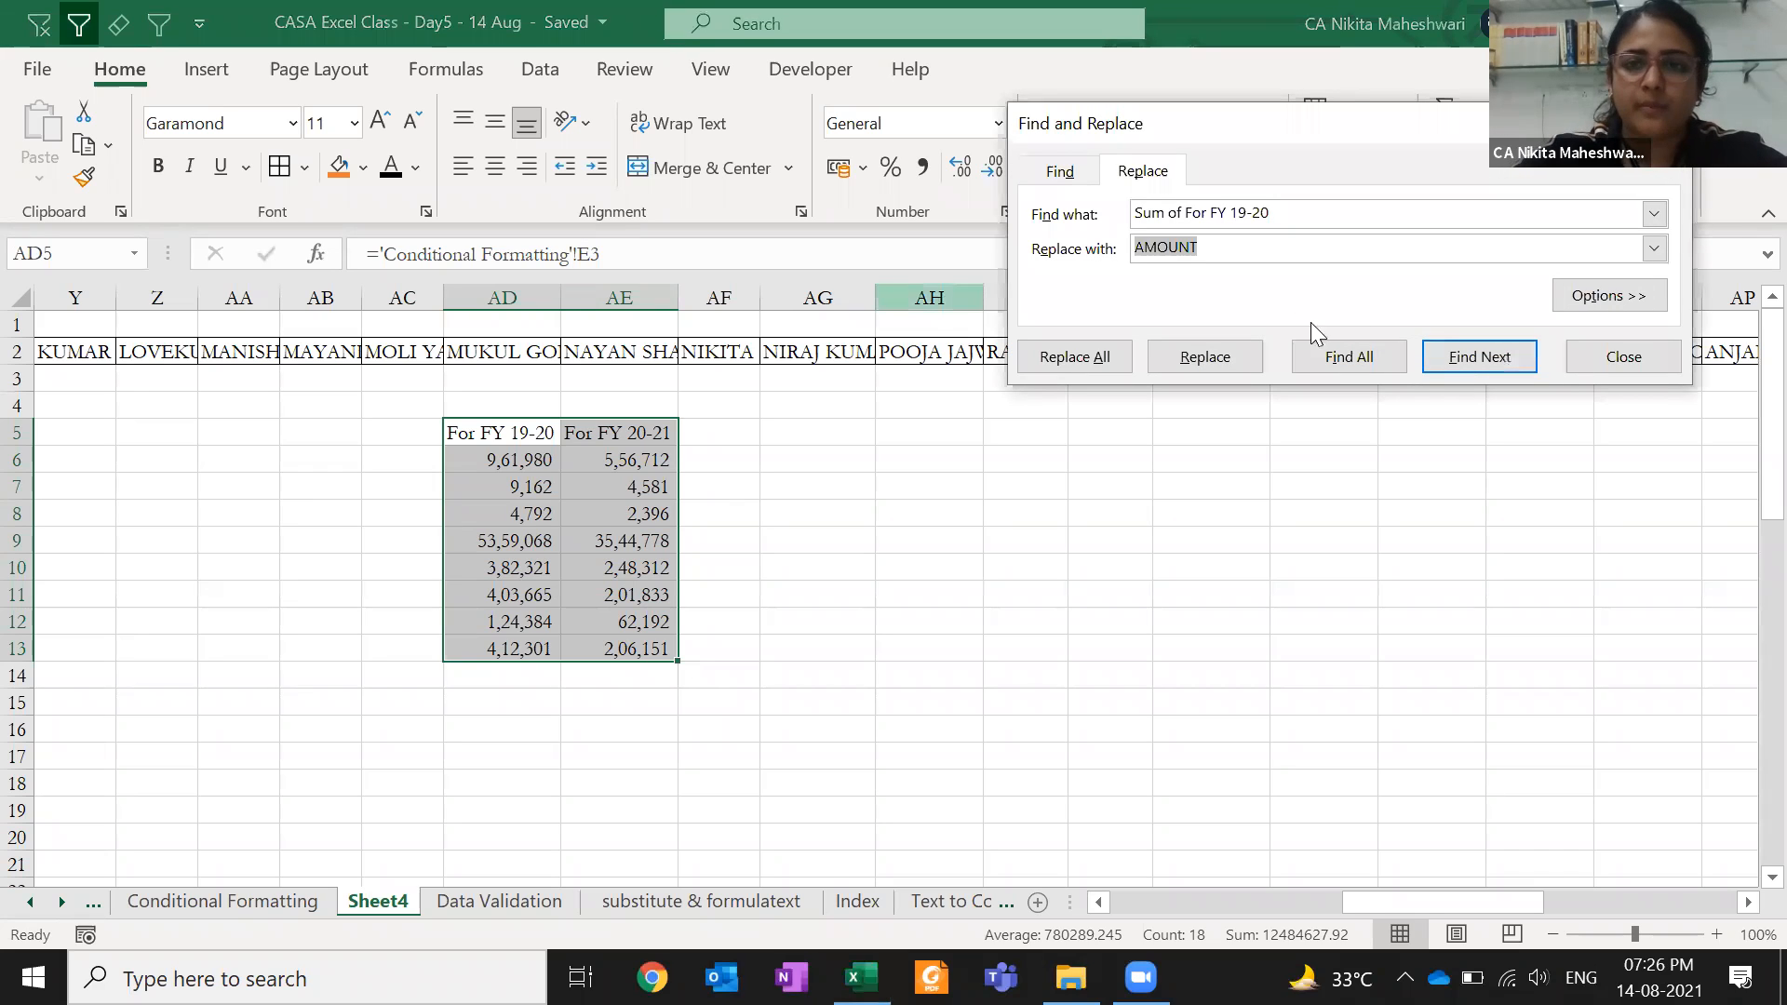
- Replace every ! with !$ in the selected FY formulas (18 replacements)
left_click_drag(1293, 214, 1109, 221)
key("BackSpace")
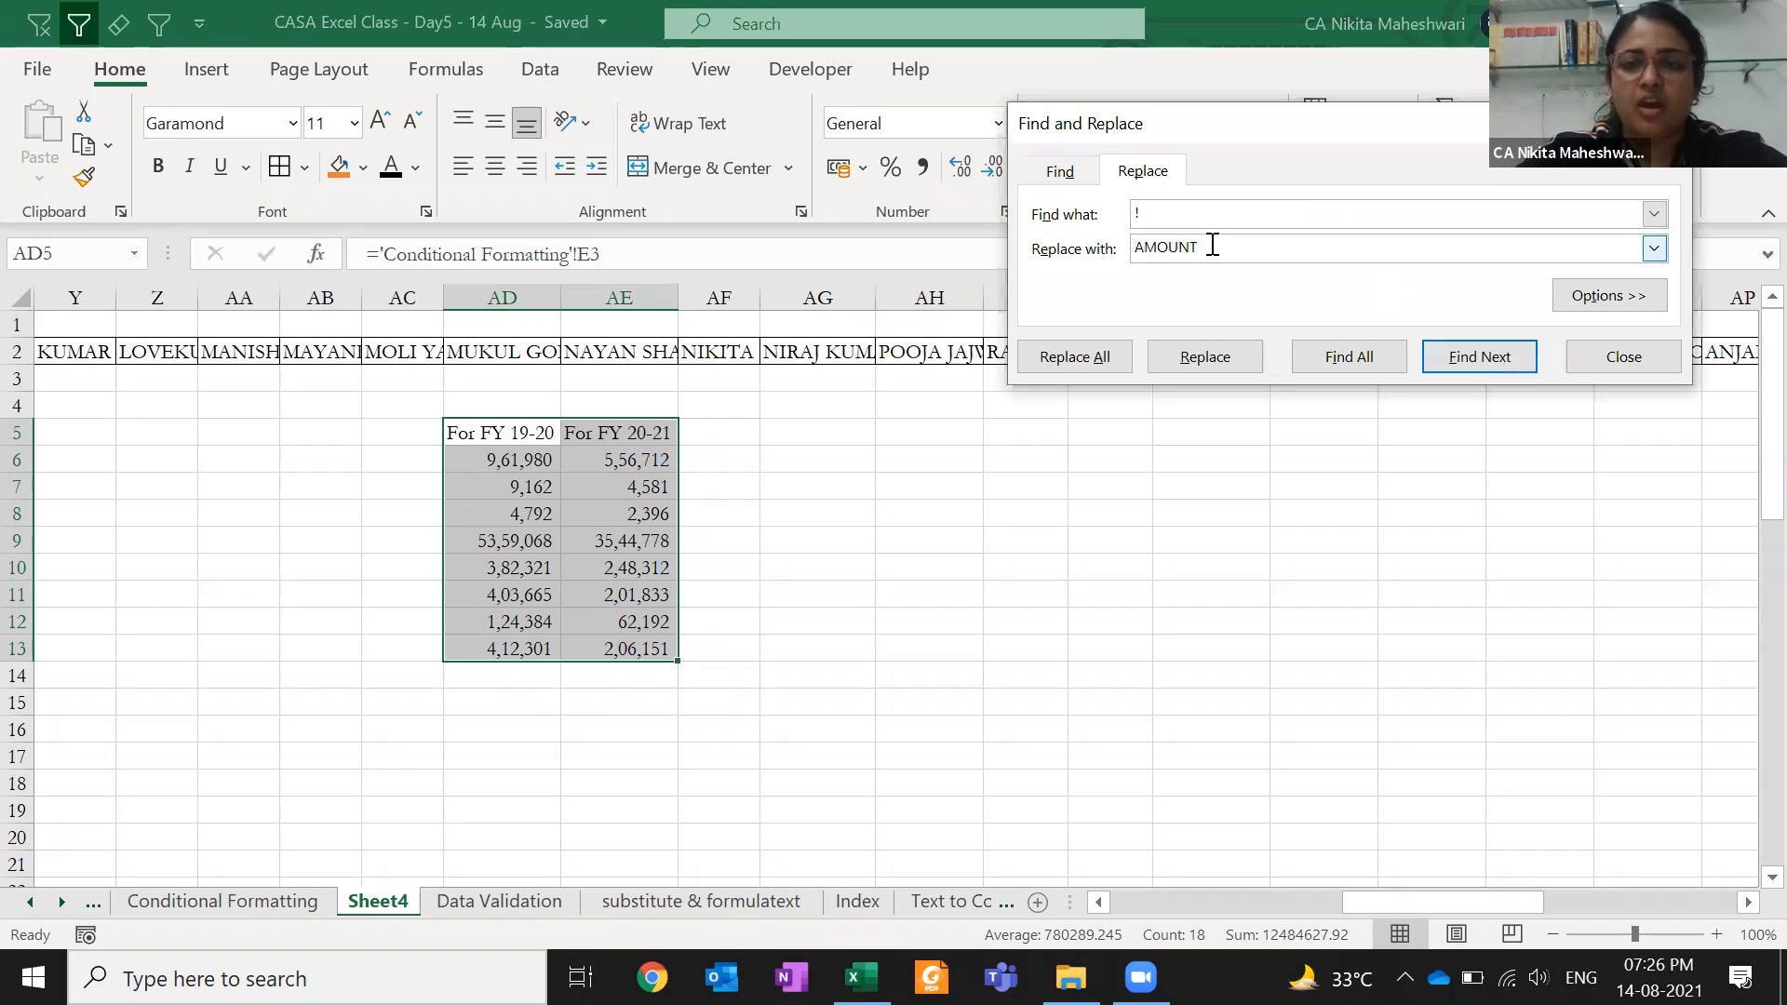
left_click_drag(1208, 247, 1093, 256)
type("!")
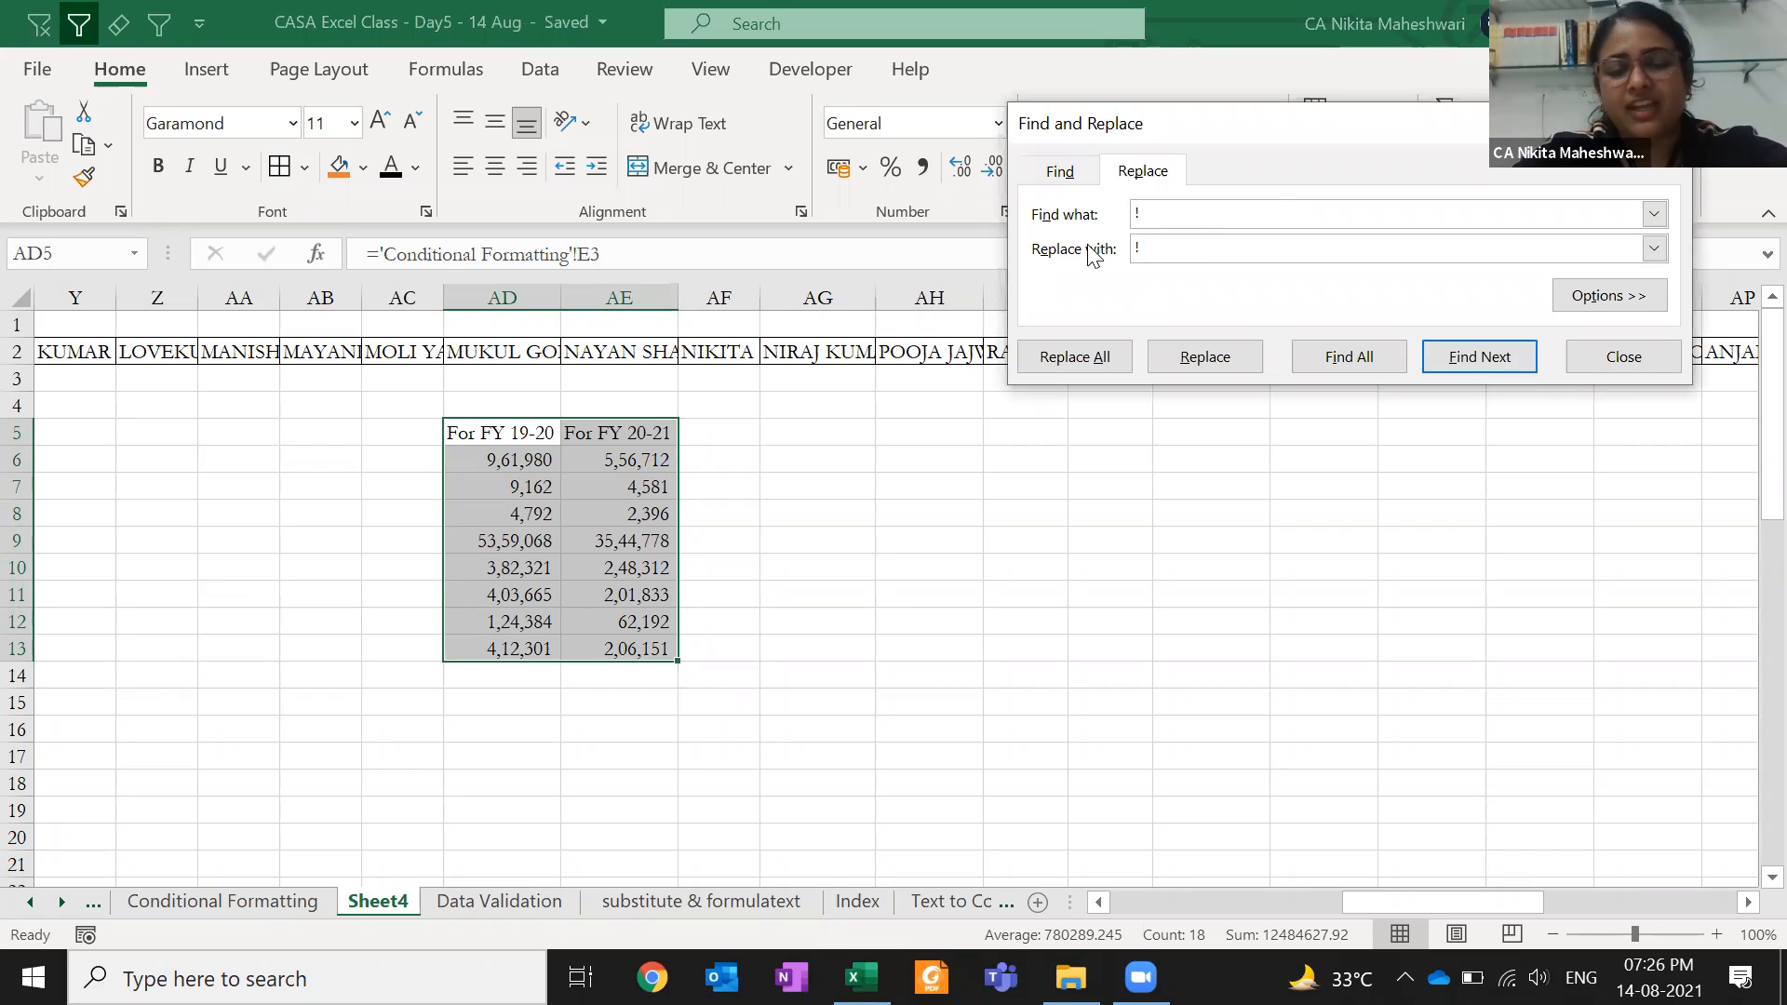
type("$")
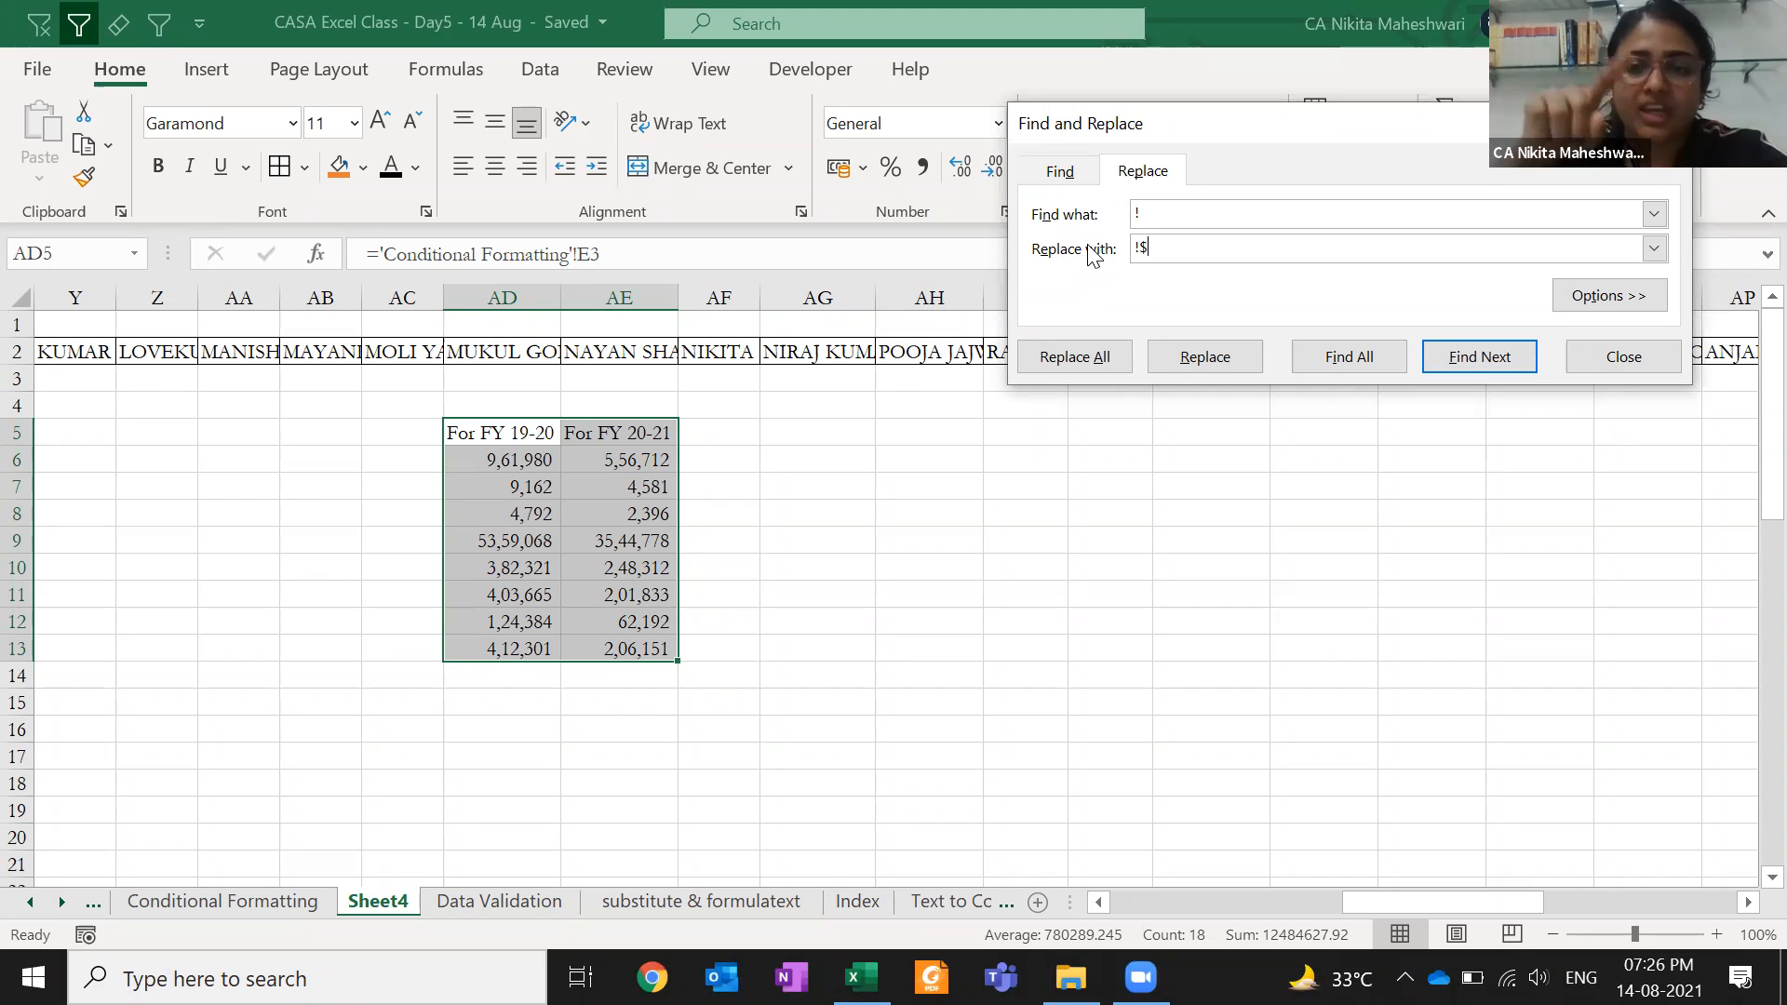
left_click(1079, 352)
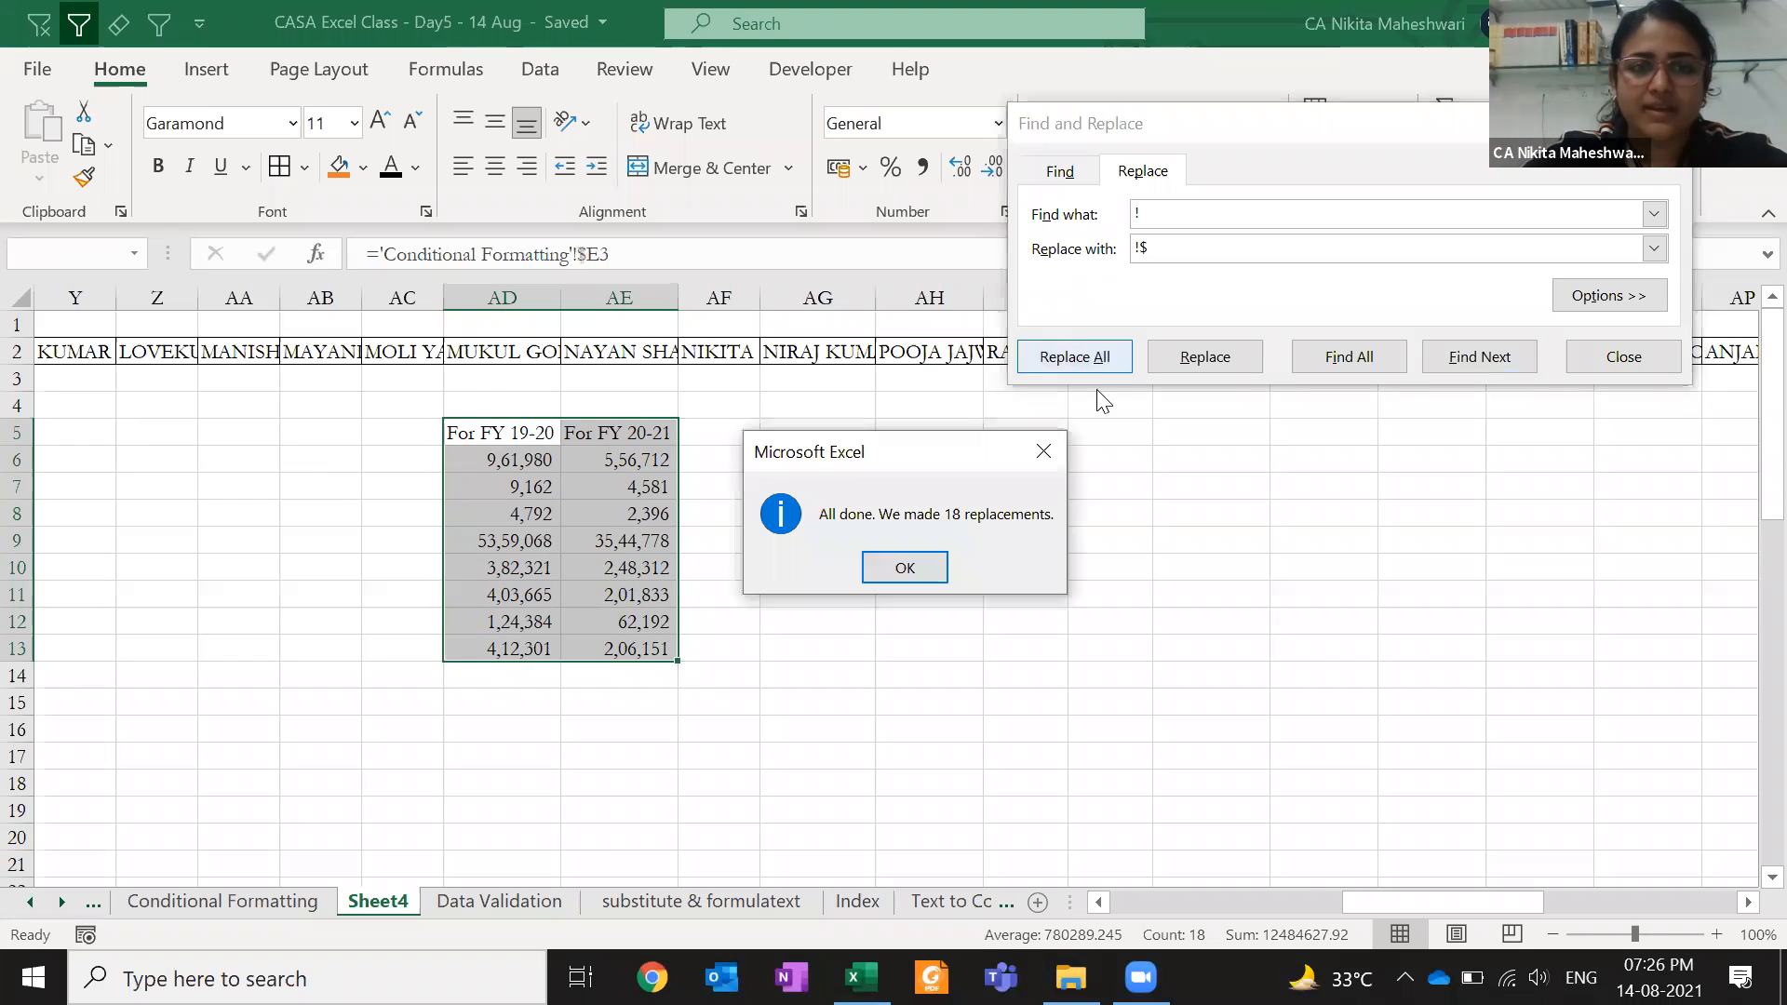
left_click(926, 566)
key("Escape")
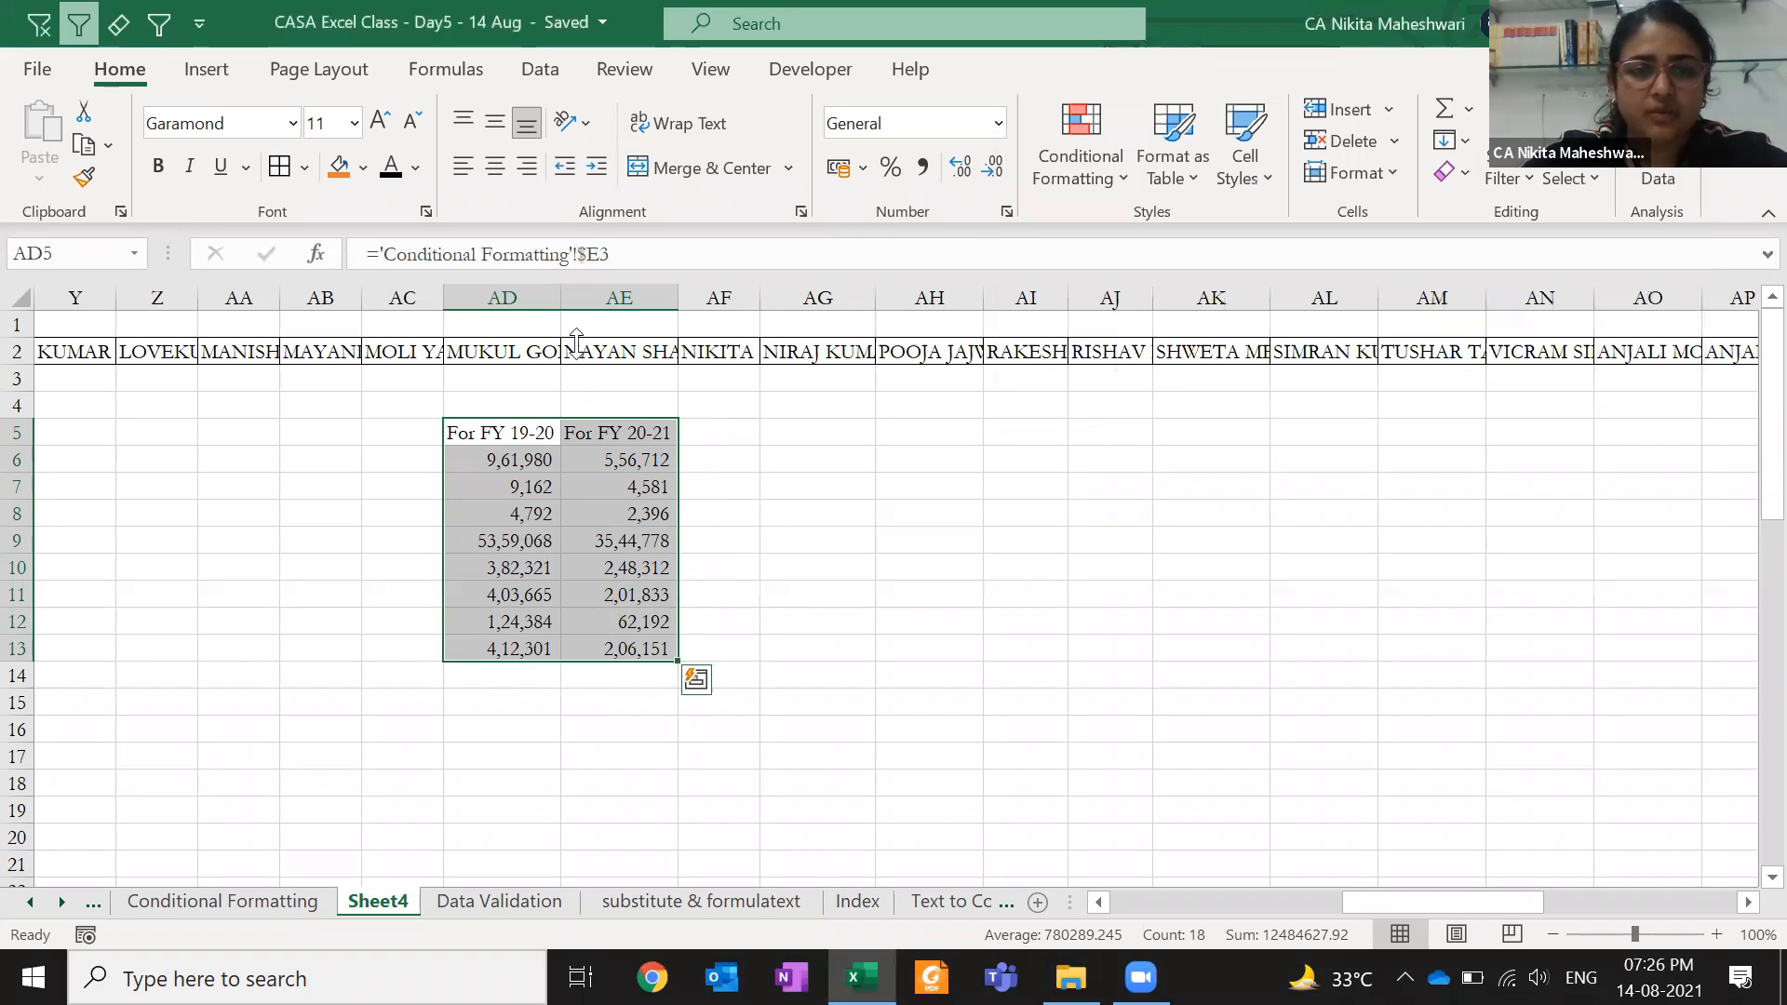
- Verify the AD and AE formulas now read like ='Conditional Formatting'!$E3, reselecting AD5:AD13
left_click(578, 251)
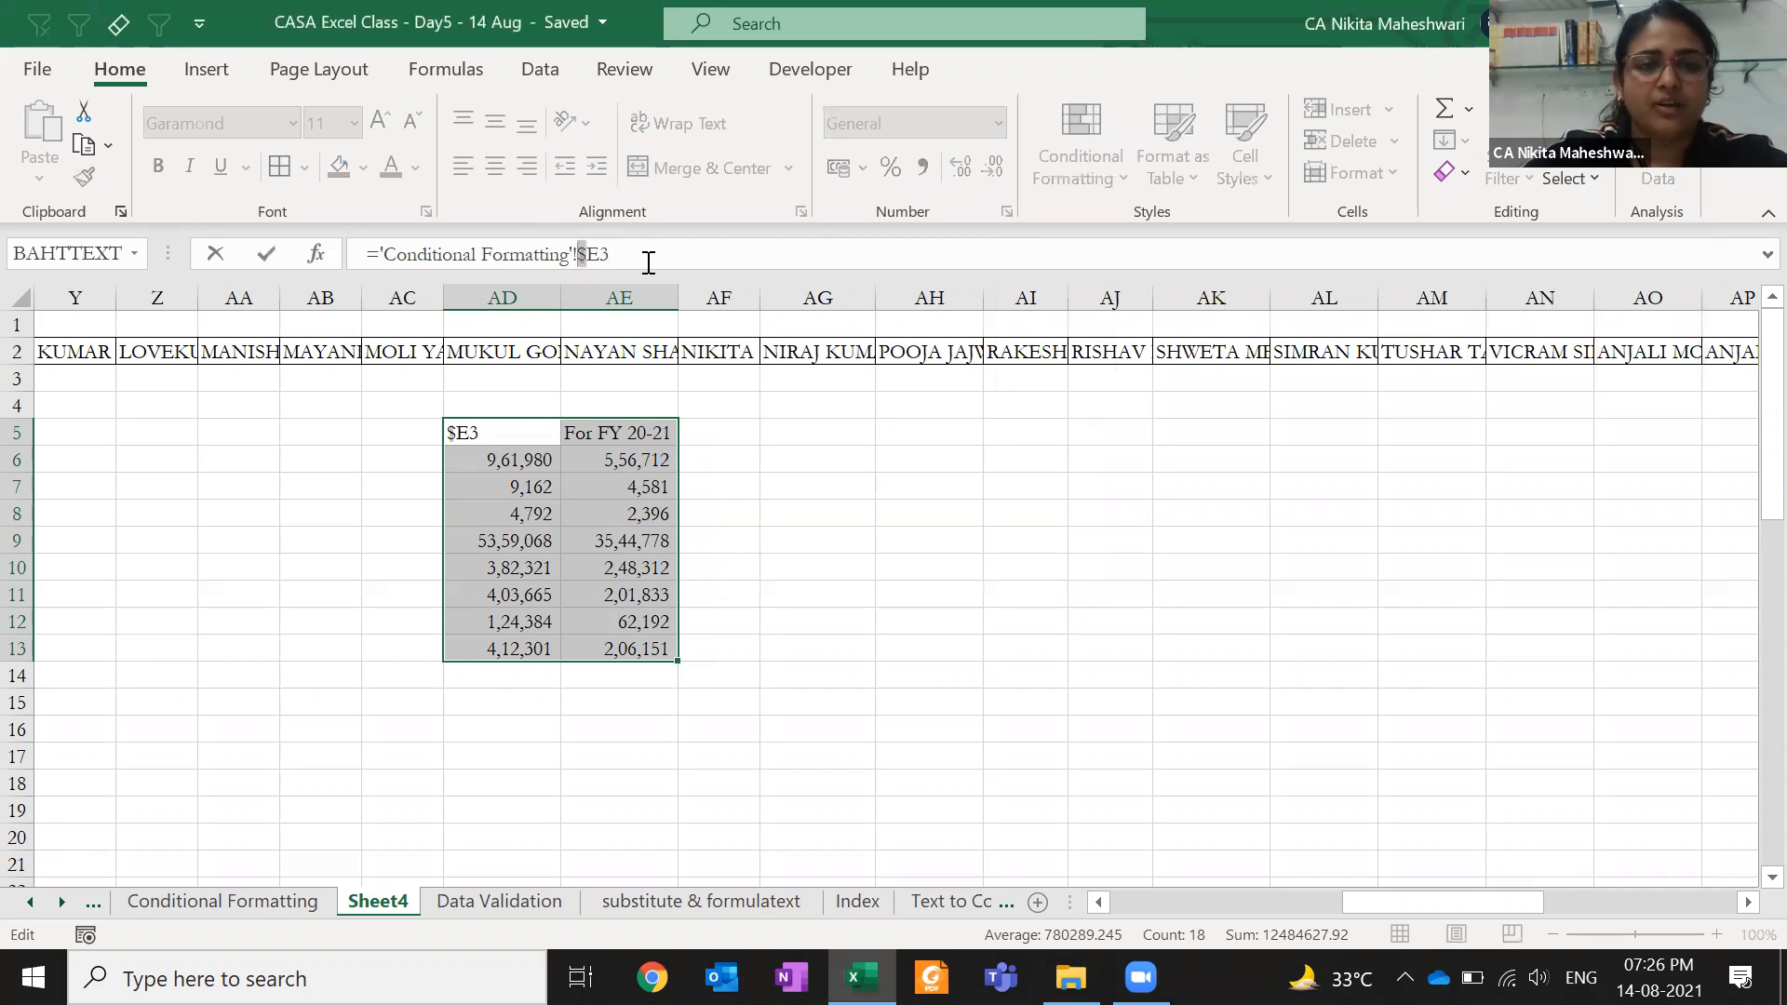
key("Escape")
key("Down")
key("Up")
key("Right")
key("Left")
key("Down")
key("Down")
key("Down")
key("Down")
key("Down")
key("Down")
key("Down")
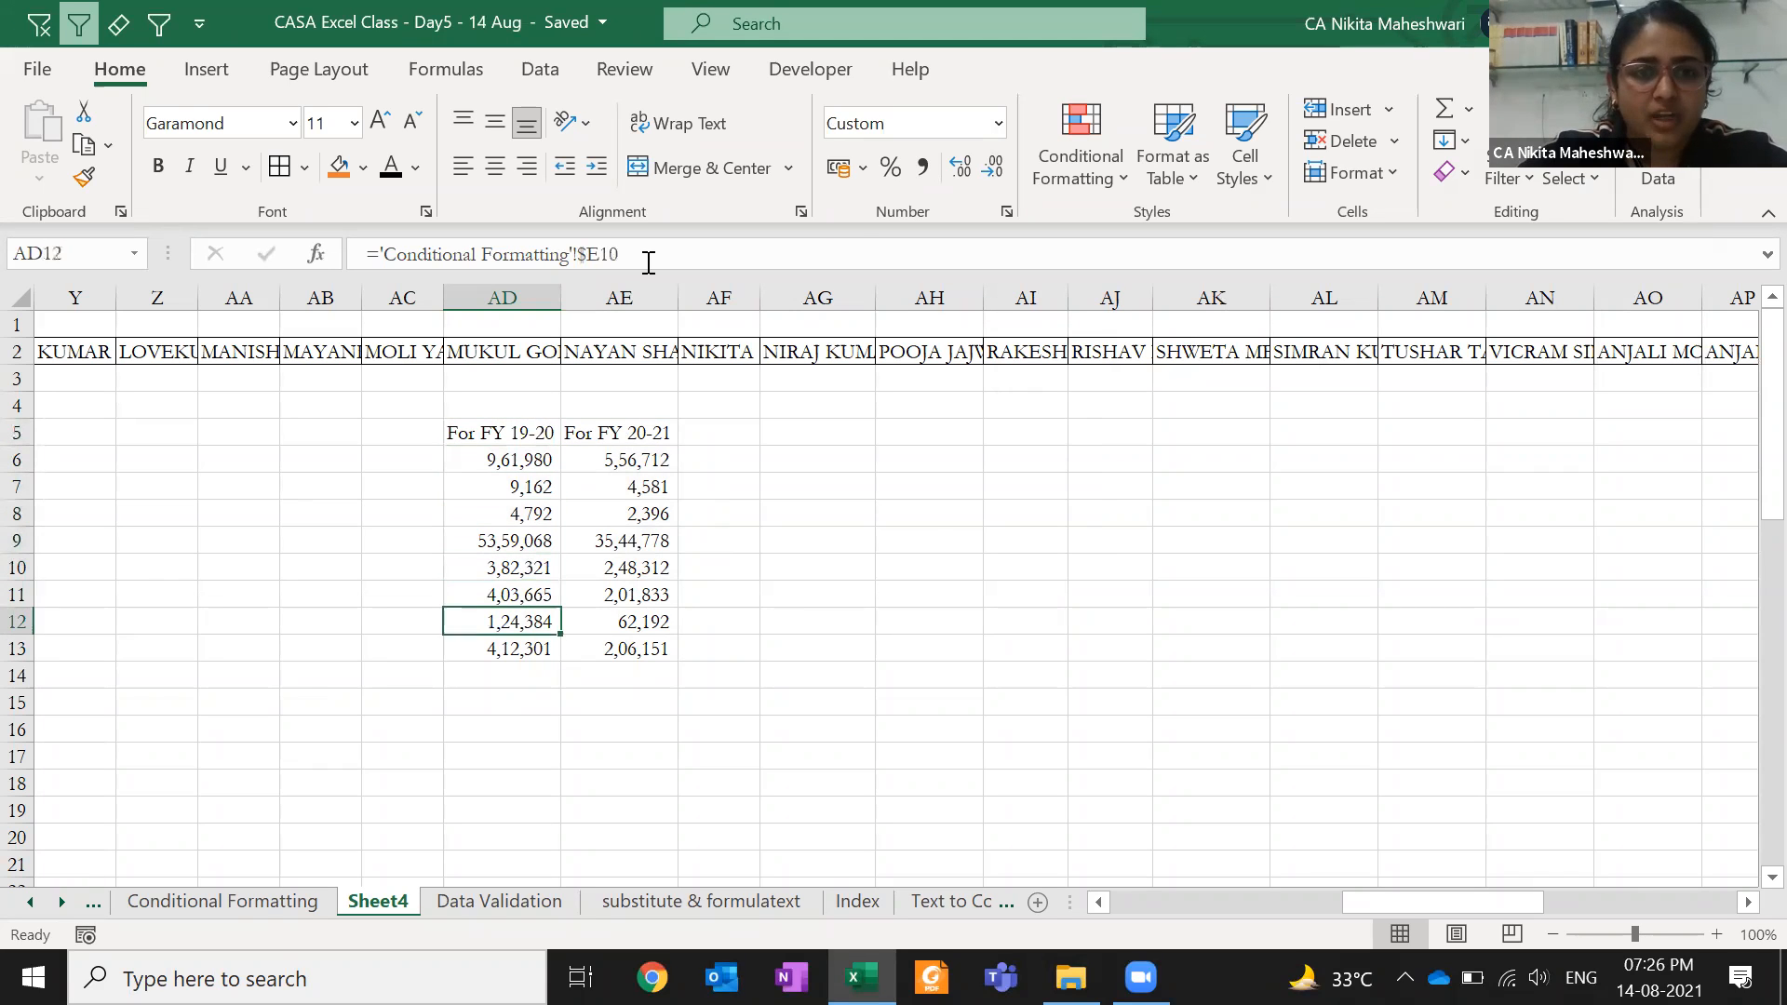
key("Right")
key("Up")
key("Up")
key("Up")
key("Up")
key("Up")
key("Up")
key("Up")
key("Left")
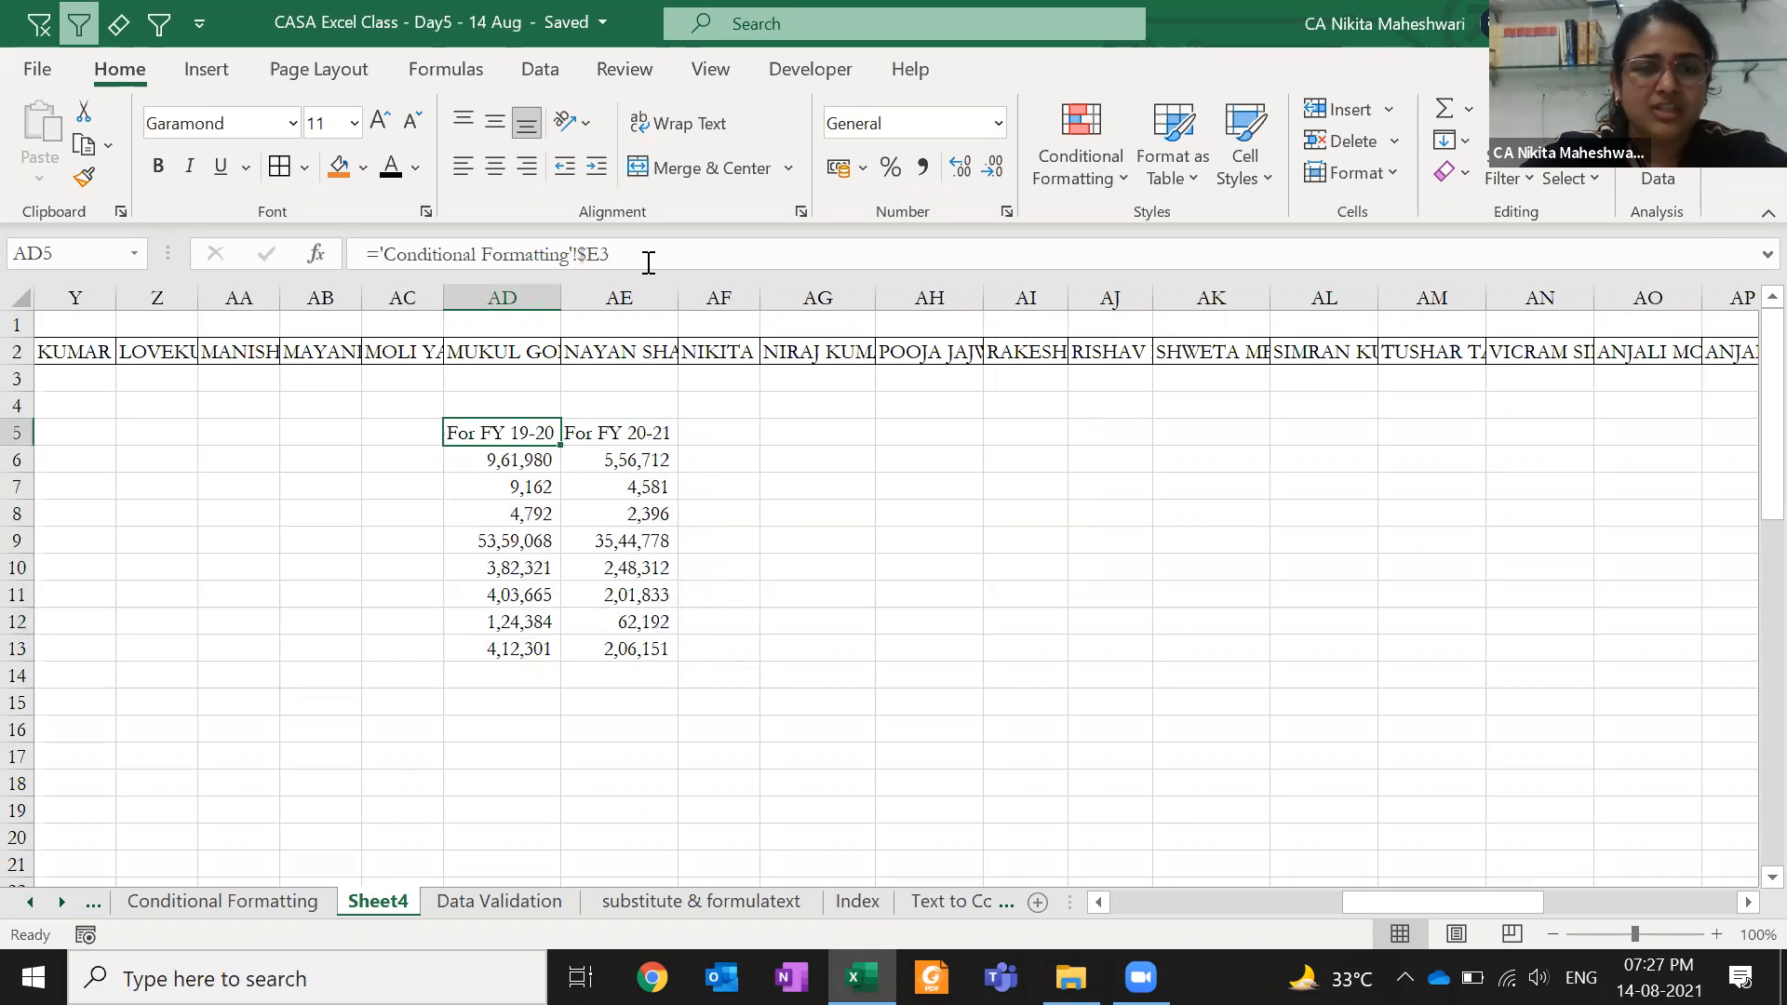
key("ctrl+shift+Down")
left_click(602, 264)
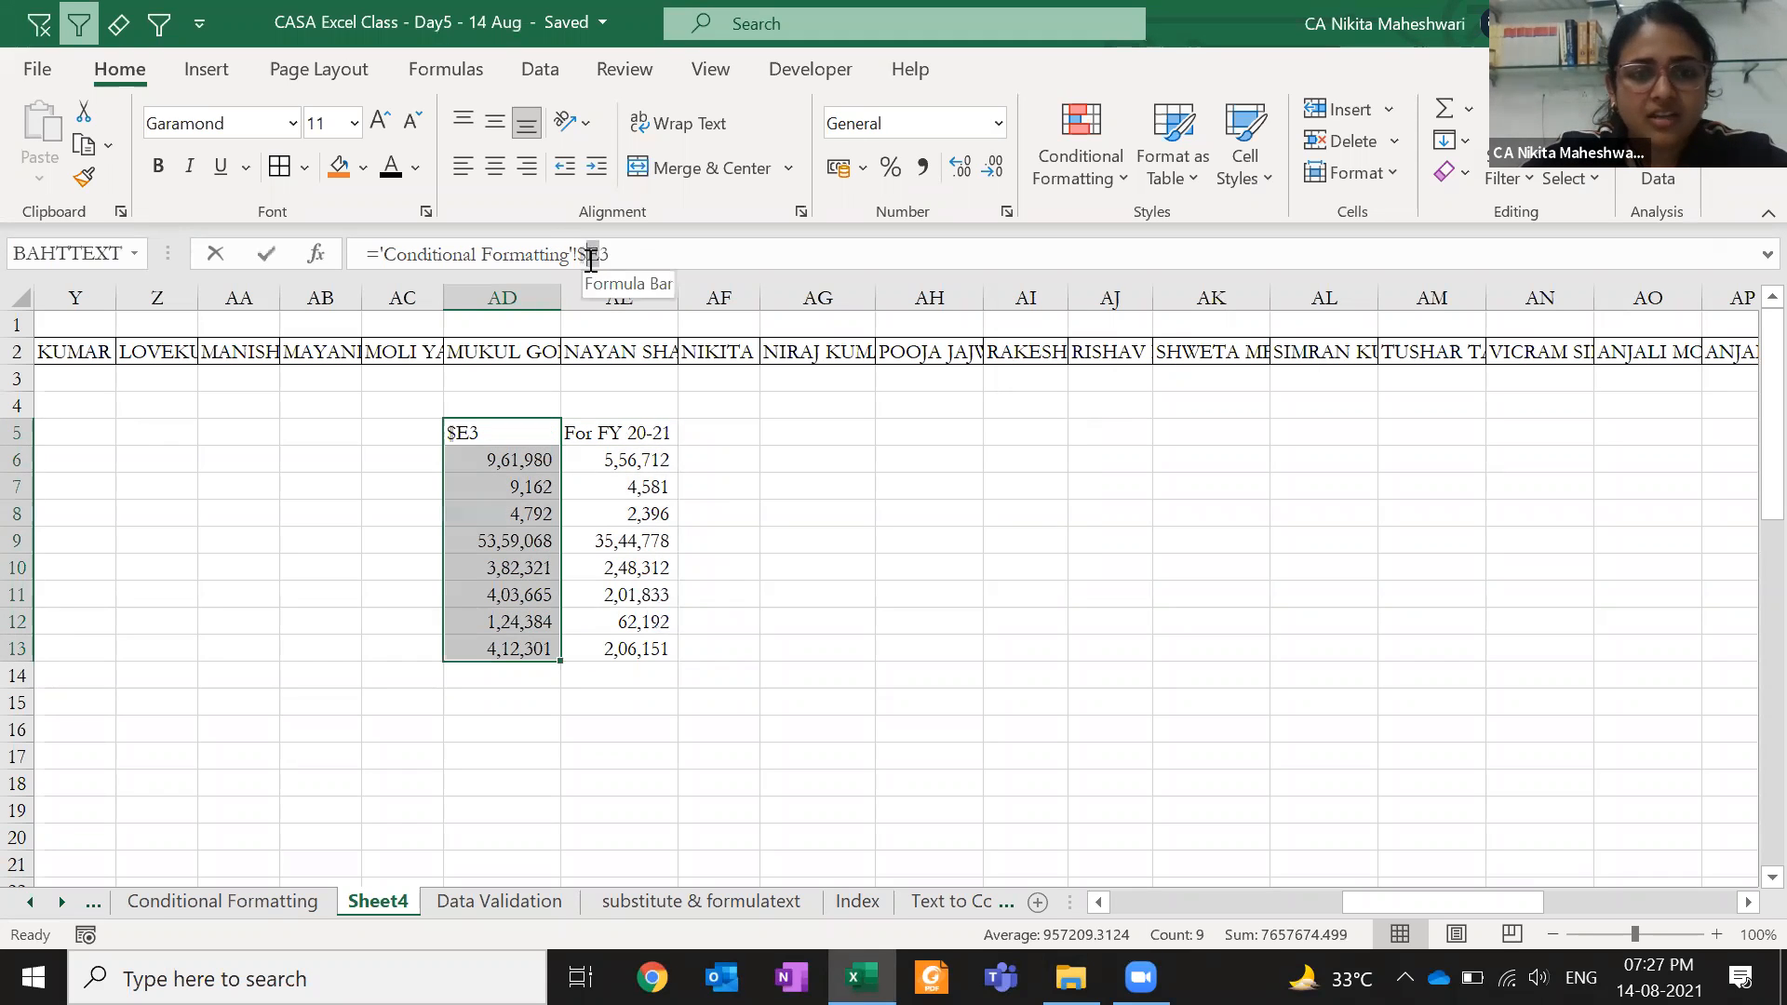
key("Escape")
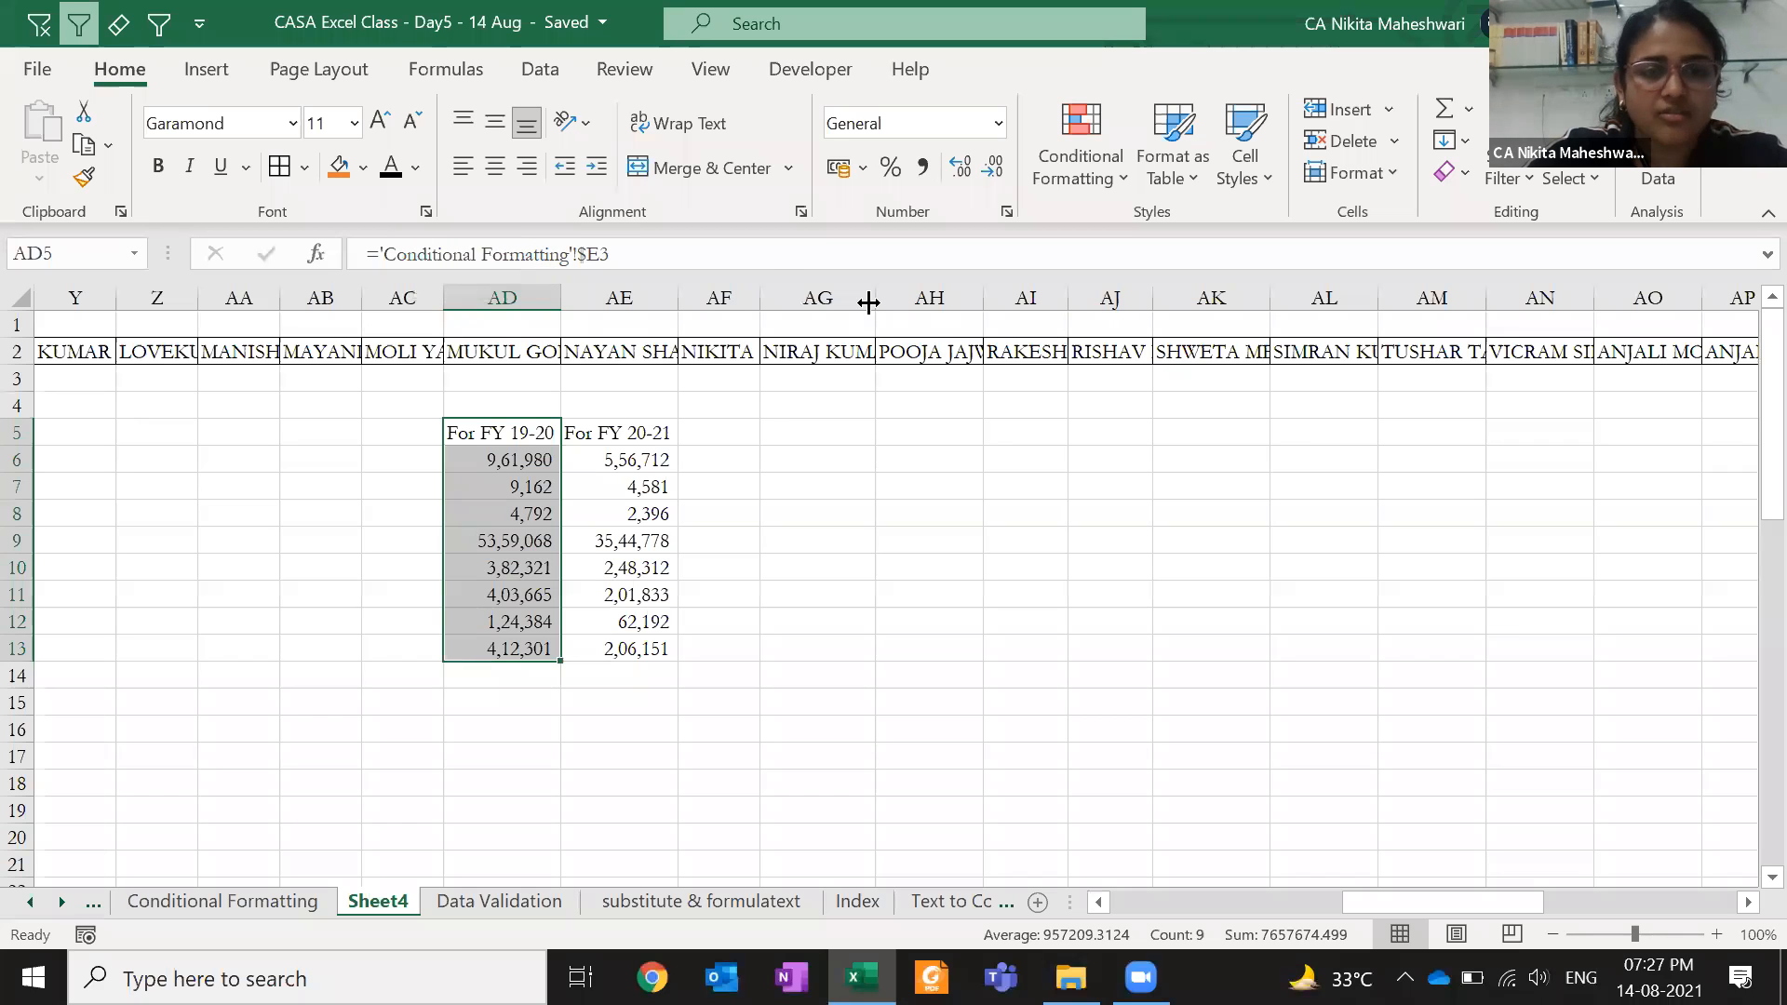
- Replace $E with $E$ in column AD's formulas (8 replacements)
key("ctrl+h")
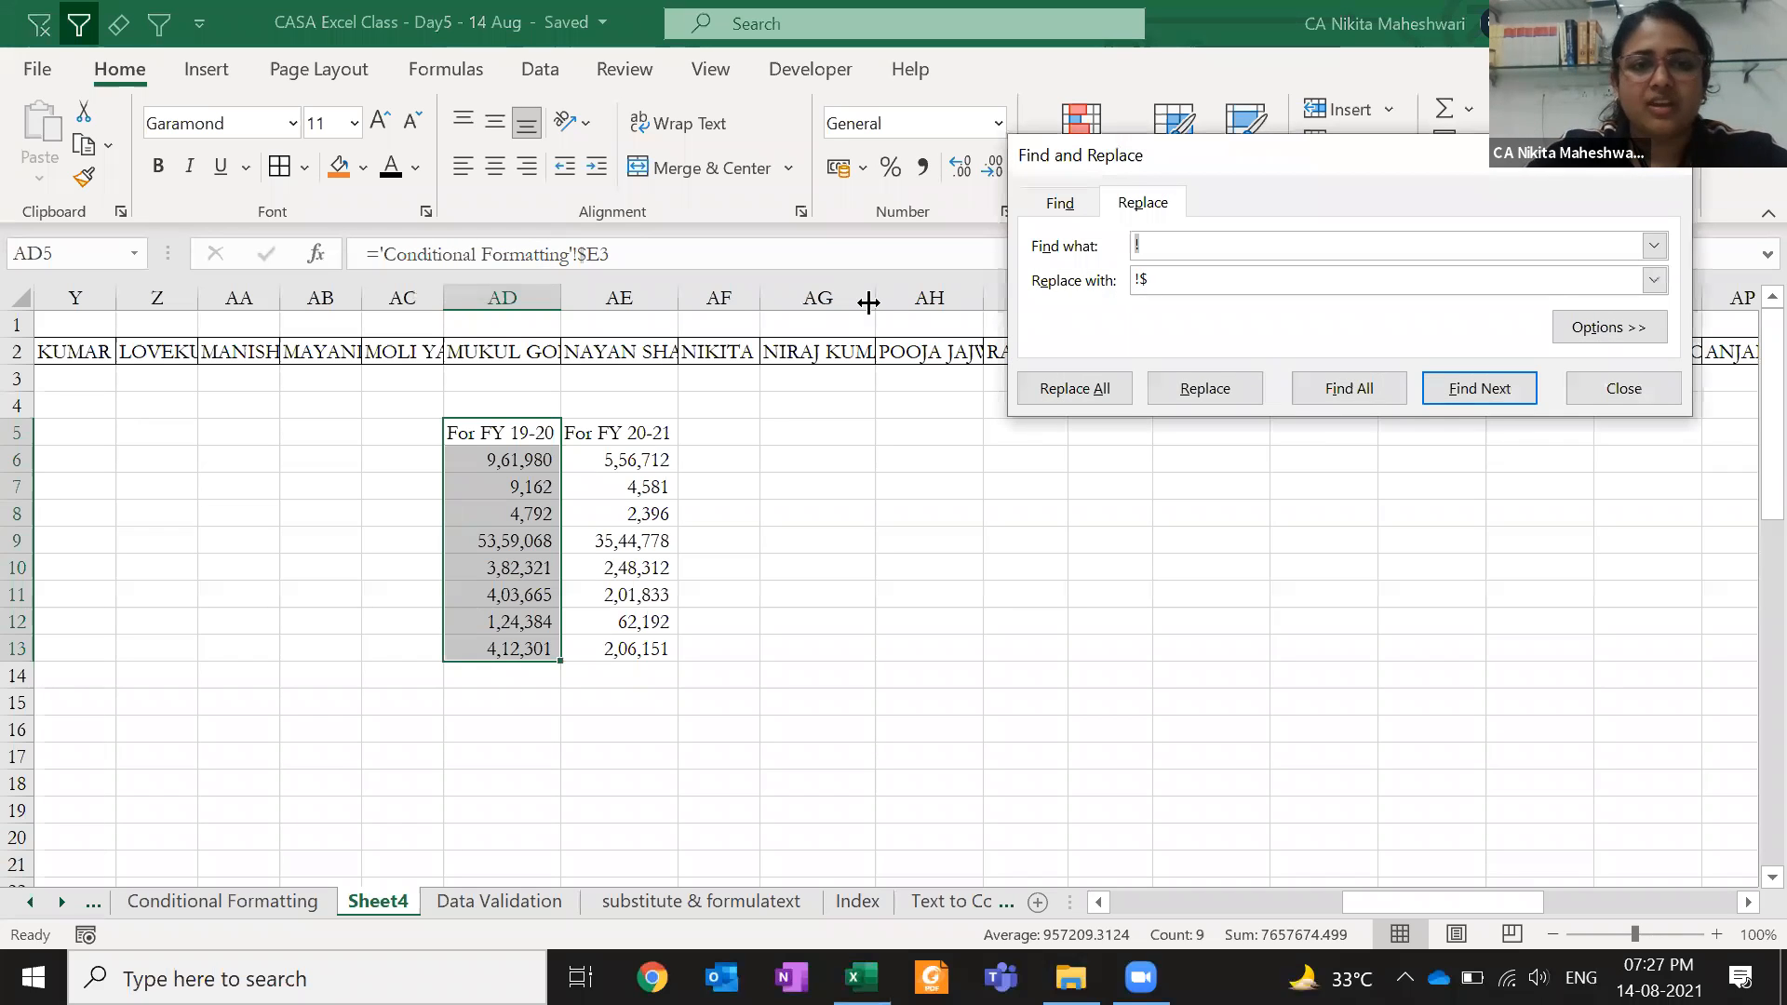
type("$E")
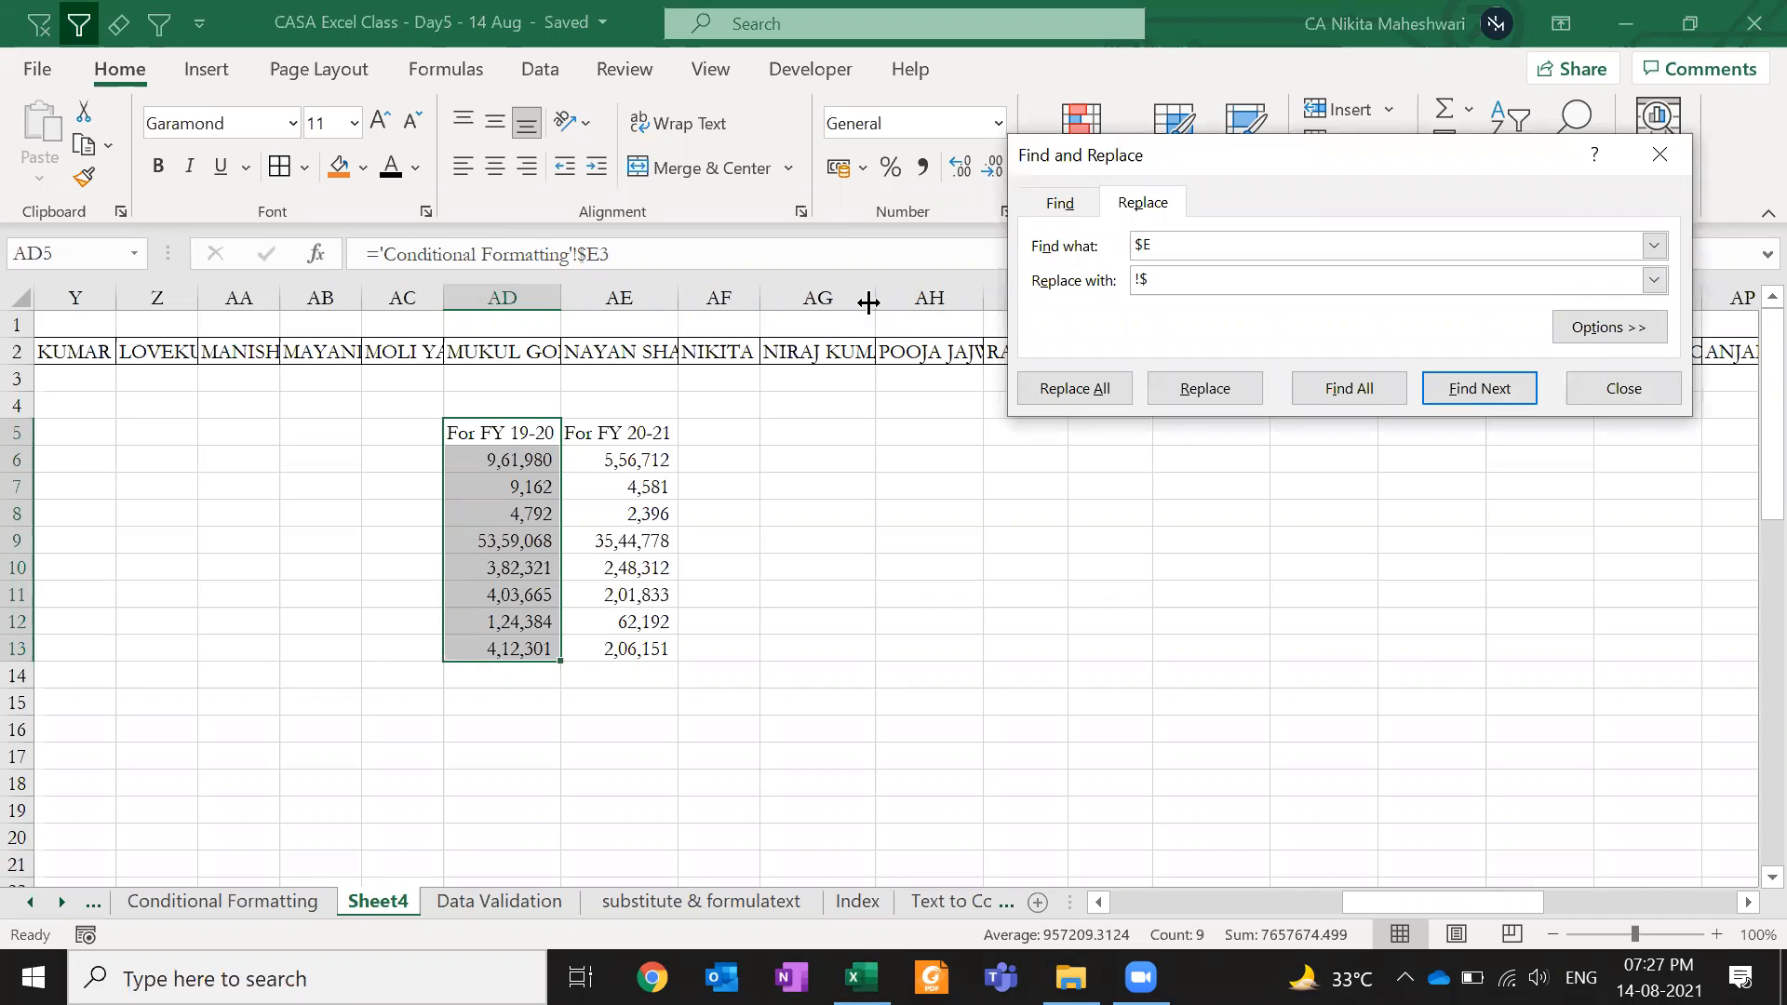
key("Tab")
type("$E$")
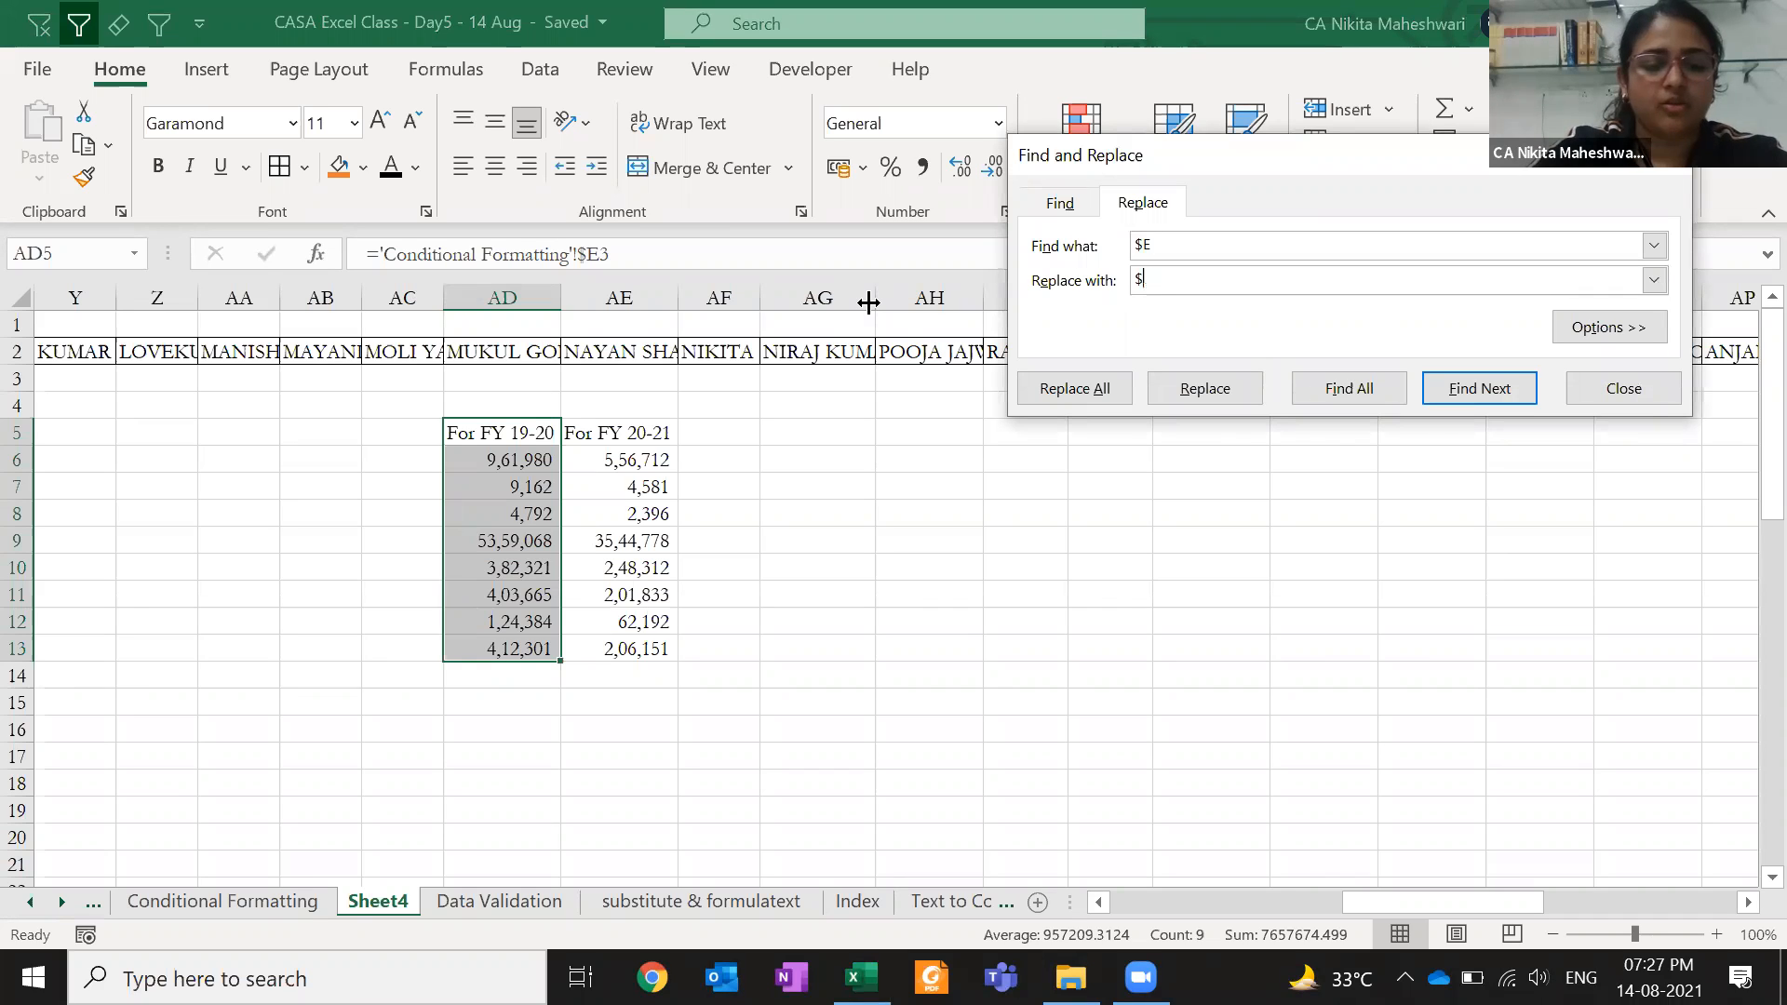
double_click(1144, 246)
double_click(1154, 279)
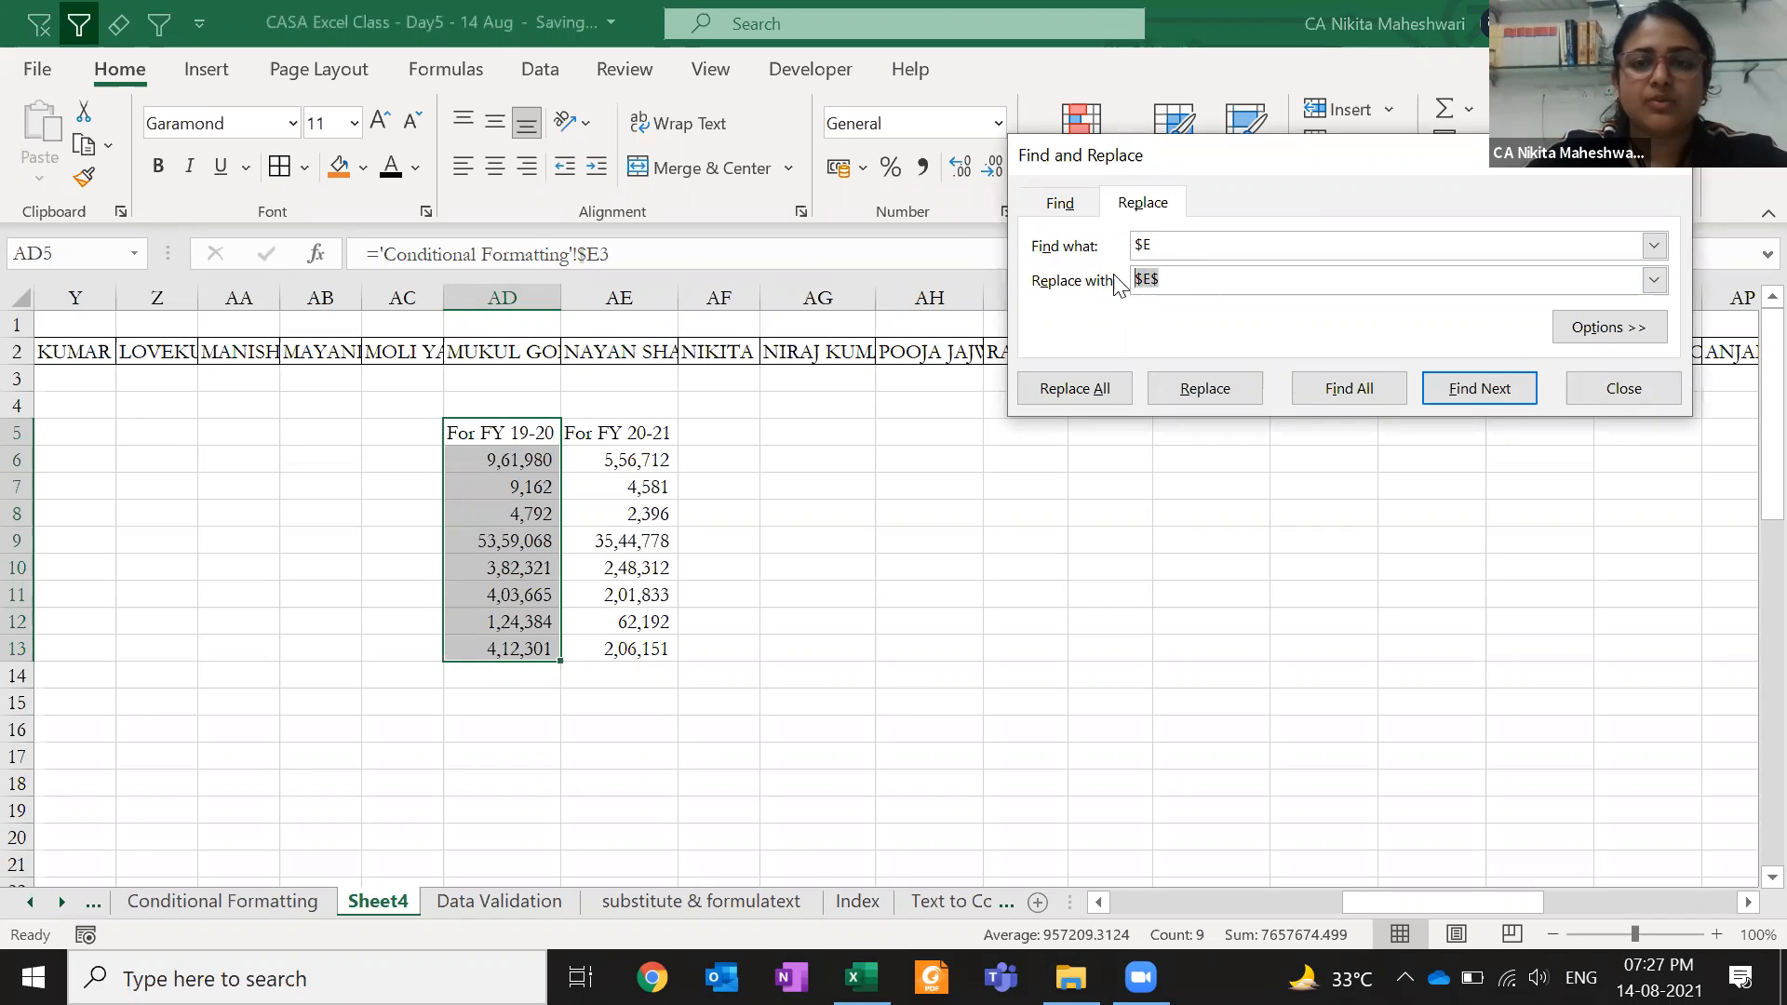
left_click(1102, 375)
key("Return")
key("Escape")
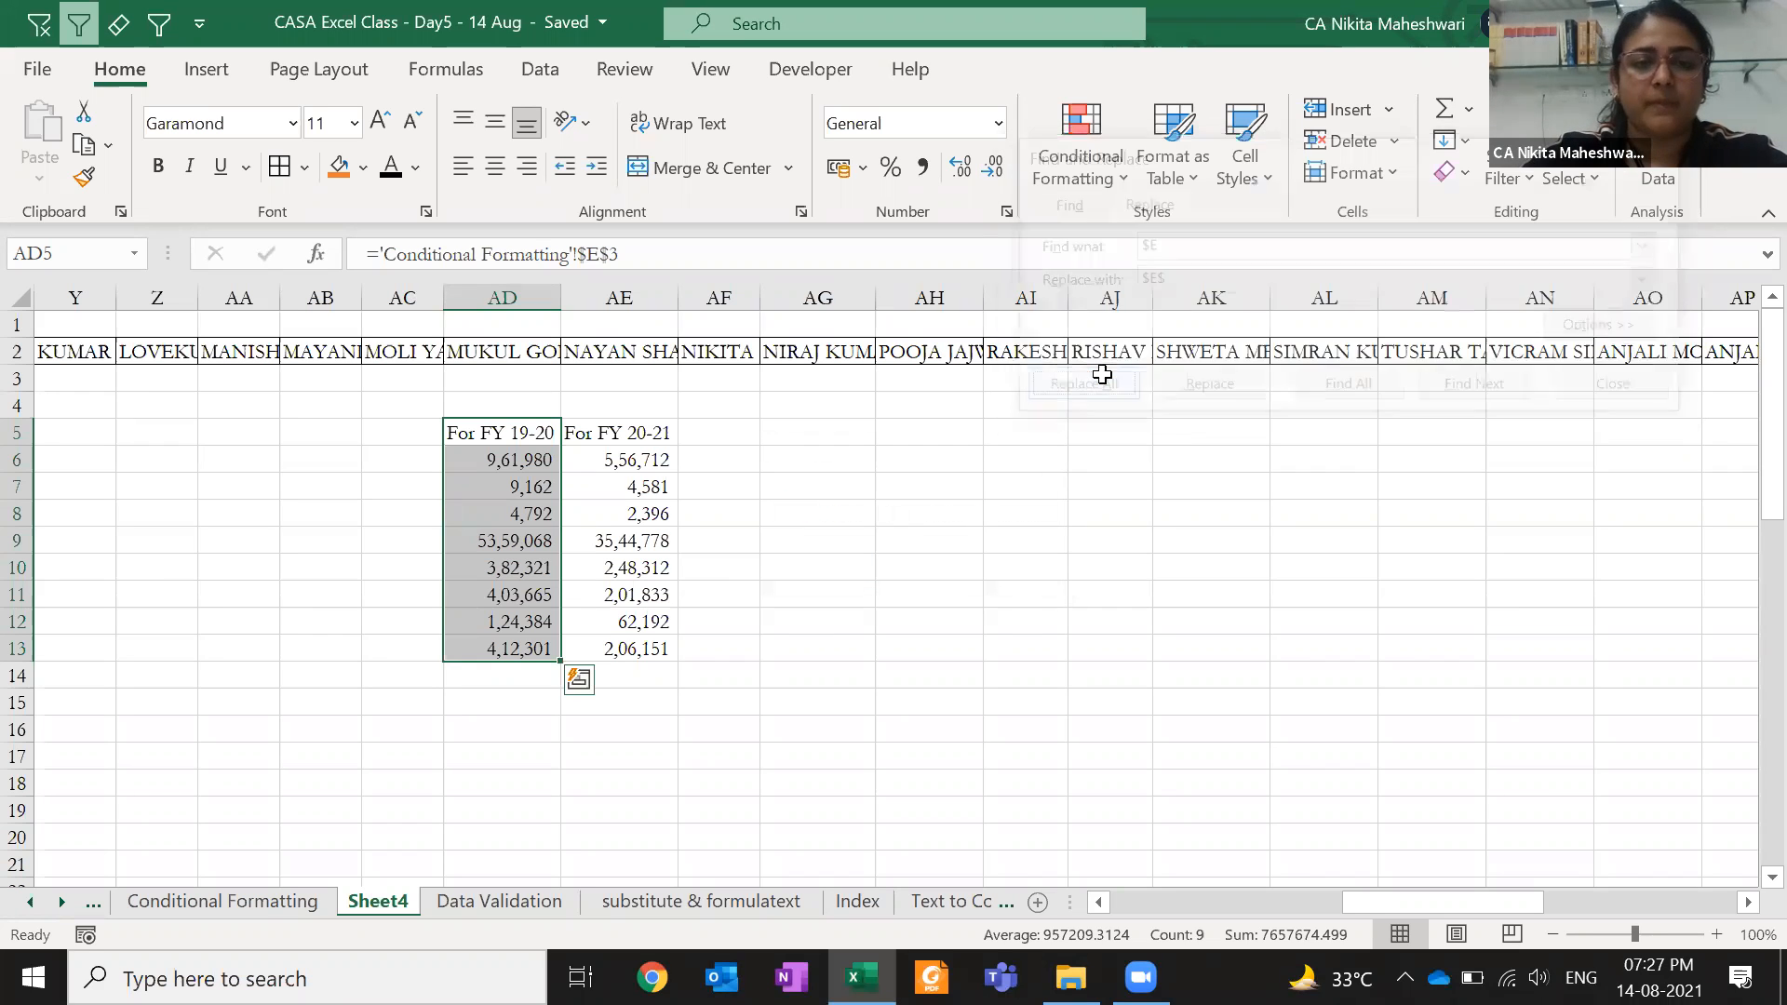
- Select AE5:AE13, replace $F with $F$ (9 replacements), and confirm AD6 is fully absolute
key("Right")
key("ctrl+shift+Down")
key("ctrl+h")
left_click(1178, 272)
key("BackSpace")
type("F")
key("BackSpace")
key("BackSpace")
type("F$")
left_click(1075, 420)
key("Return")
key("Escape")
left_click(541, 463)
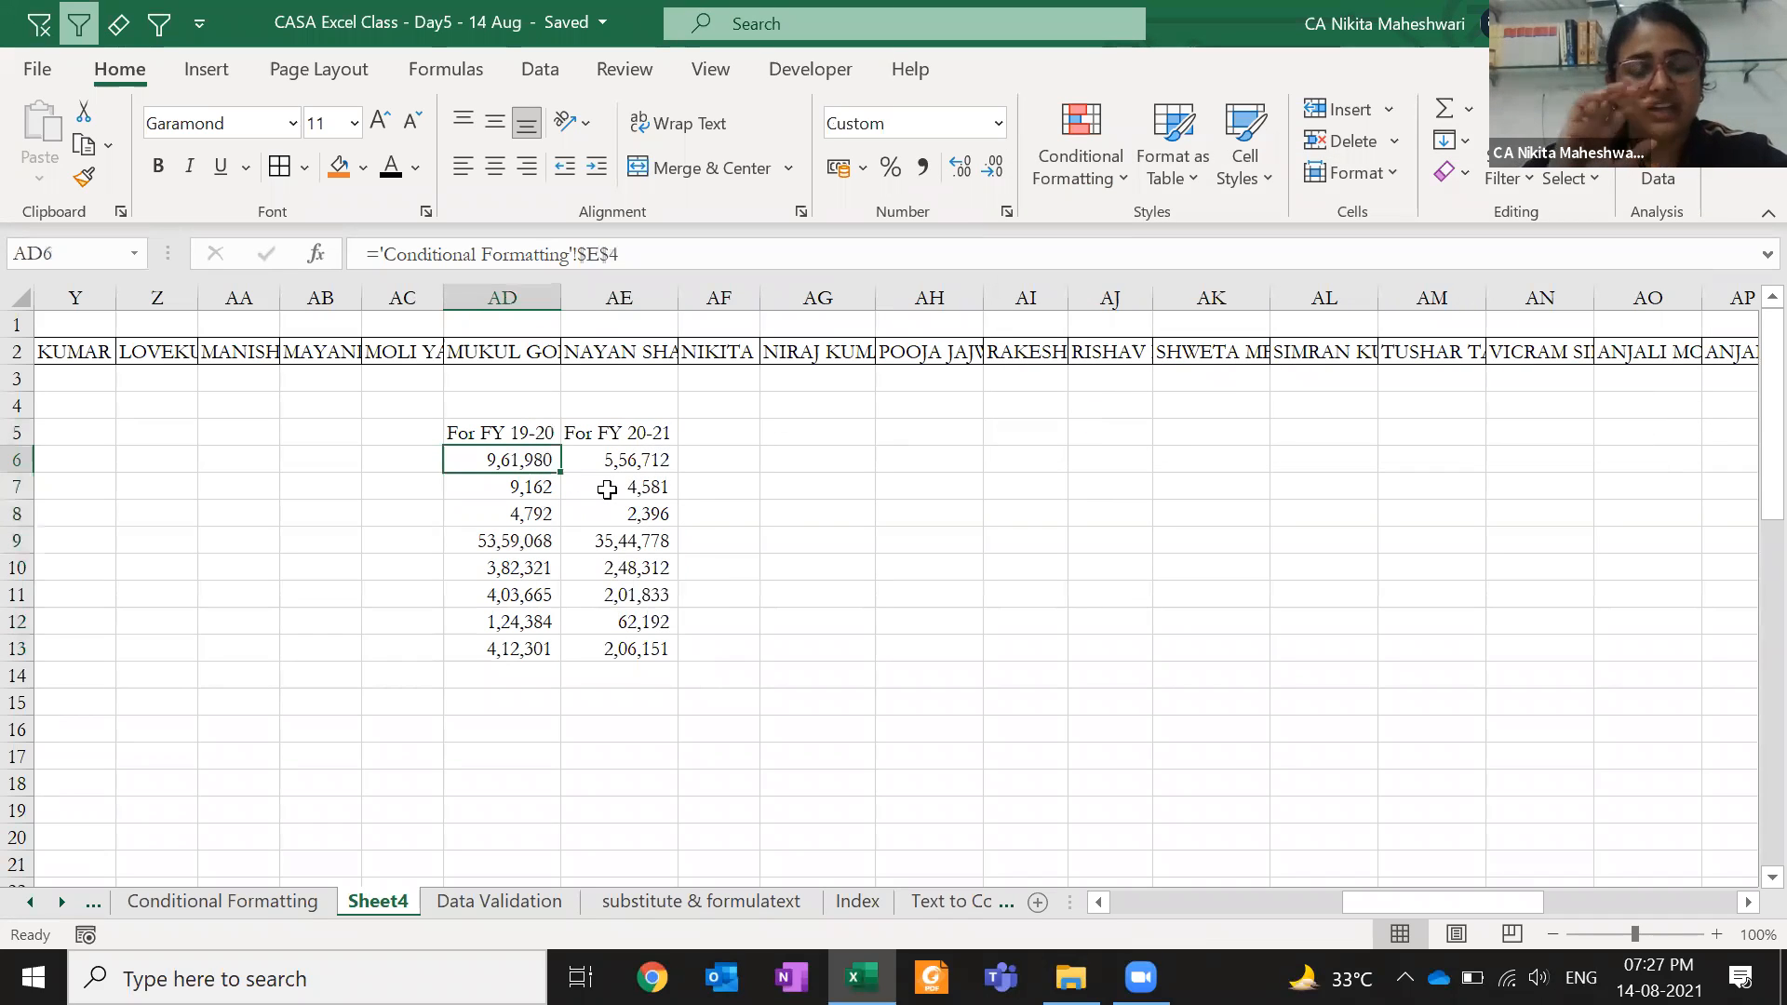
- Copy the FY table AD5:AE13 and paste it transposed at AI5
key("Up")
key("ctrl+a")
key("ctrl+c")
key("Right")
key("Right")
key("Right")
key("Right")
key("Right")
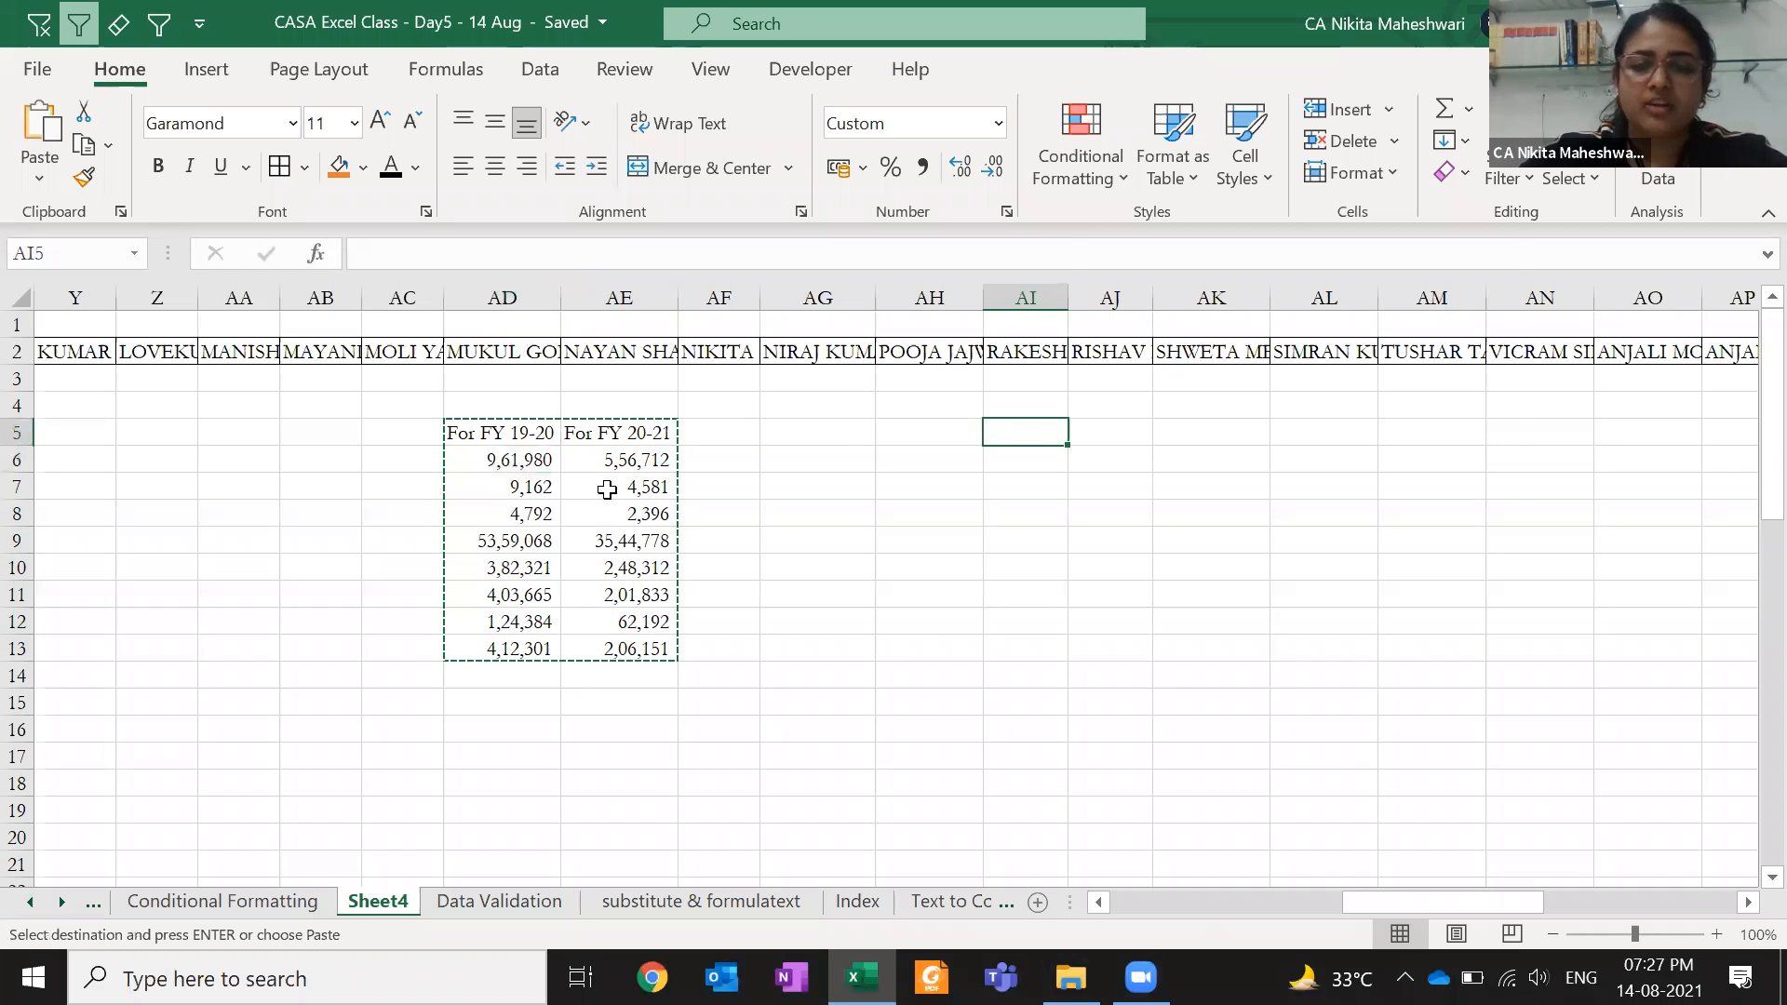
key("ctrl+alt+v")
key("e")
key("Return")
- Check the transposed values link to $E$3 onward, then copy AI5:AQ6
key("Right")
key("Right")
key("Right")
key("Right")
key("Right")
key("Right")
key("Right")
key("Right")
key("Right")
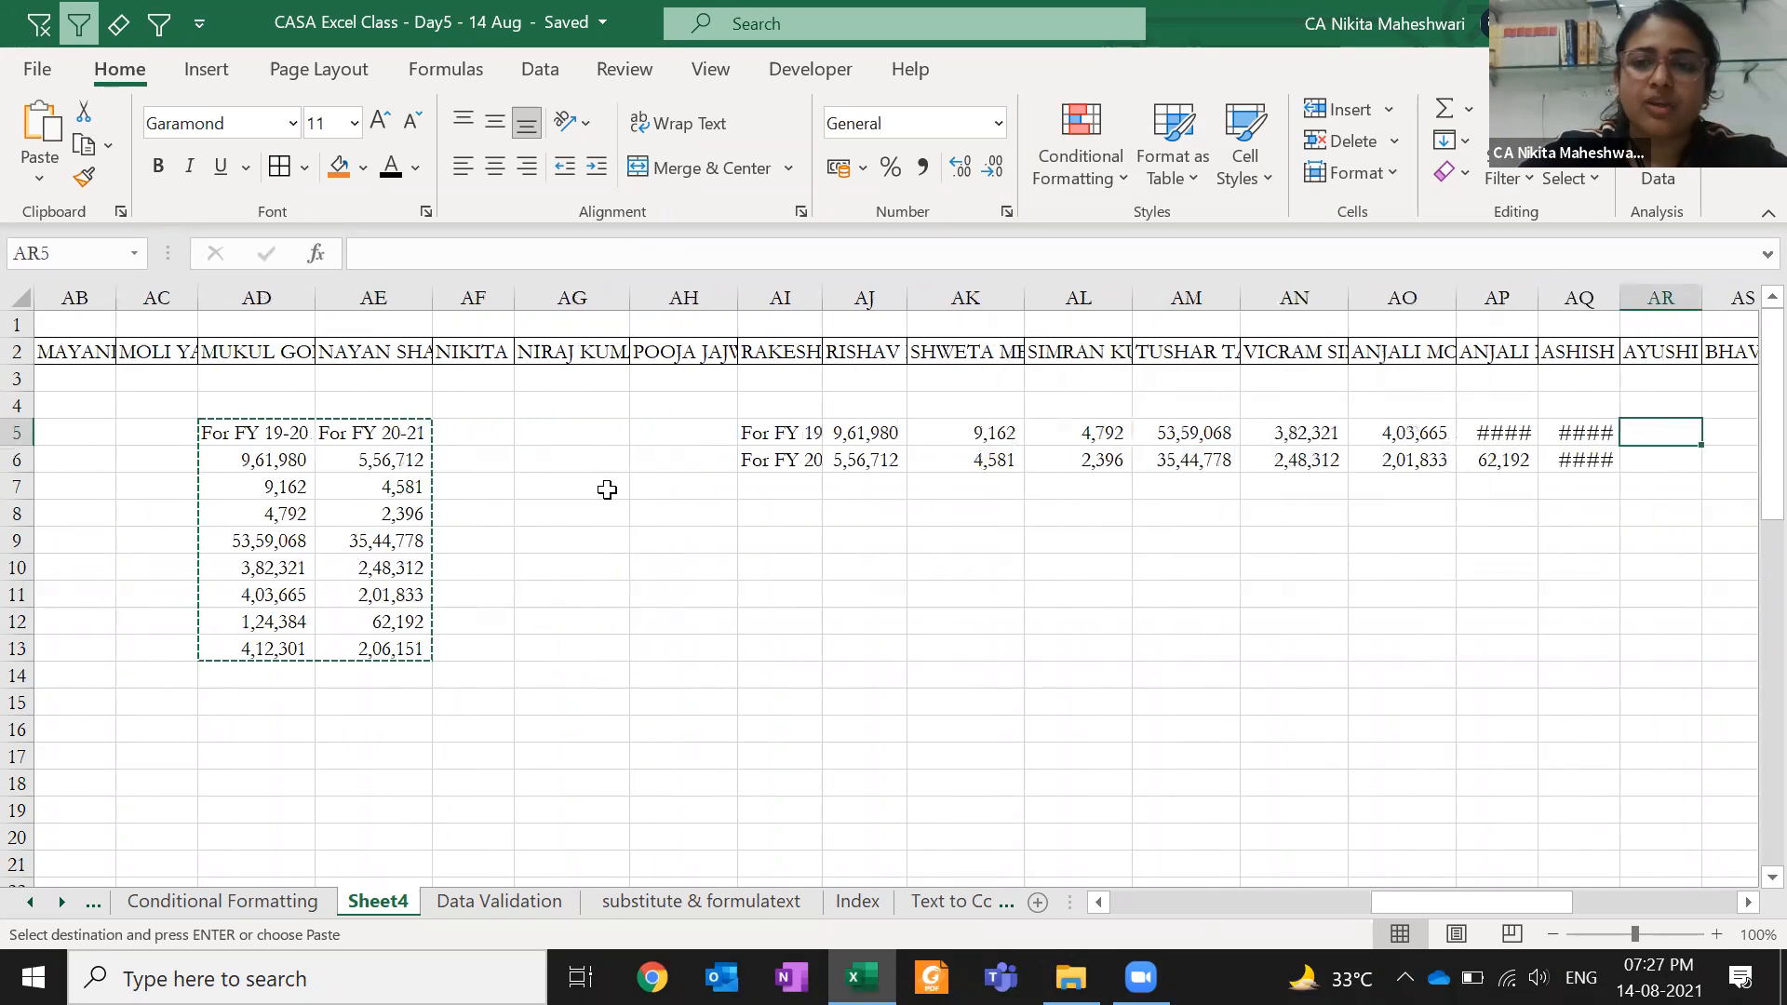
key("Left")
key("Left")
key("Left")
key("Left")
key("Left")
key("Left")
key("Left")
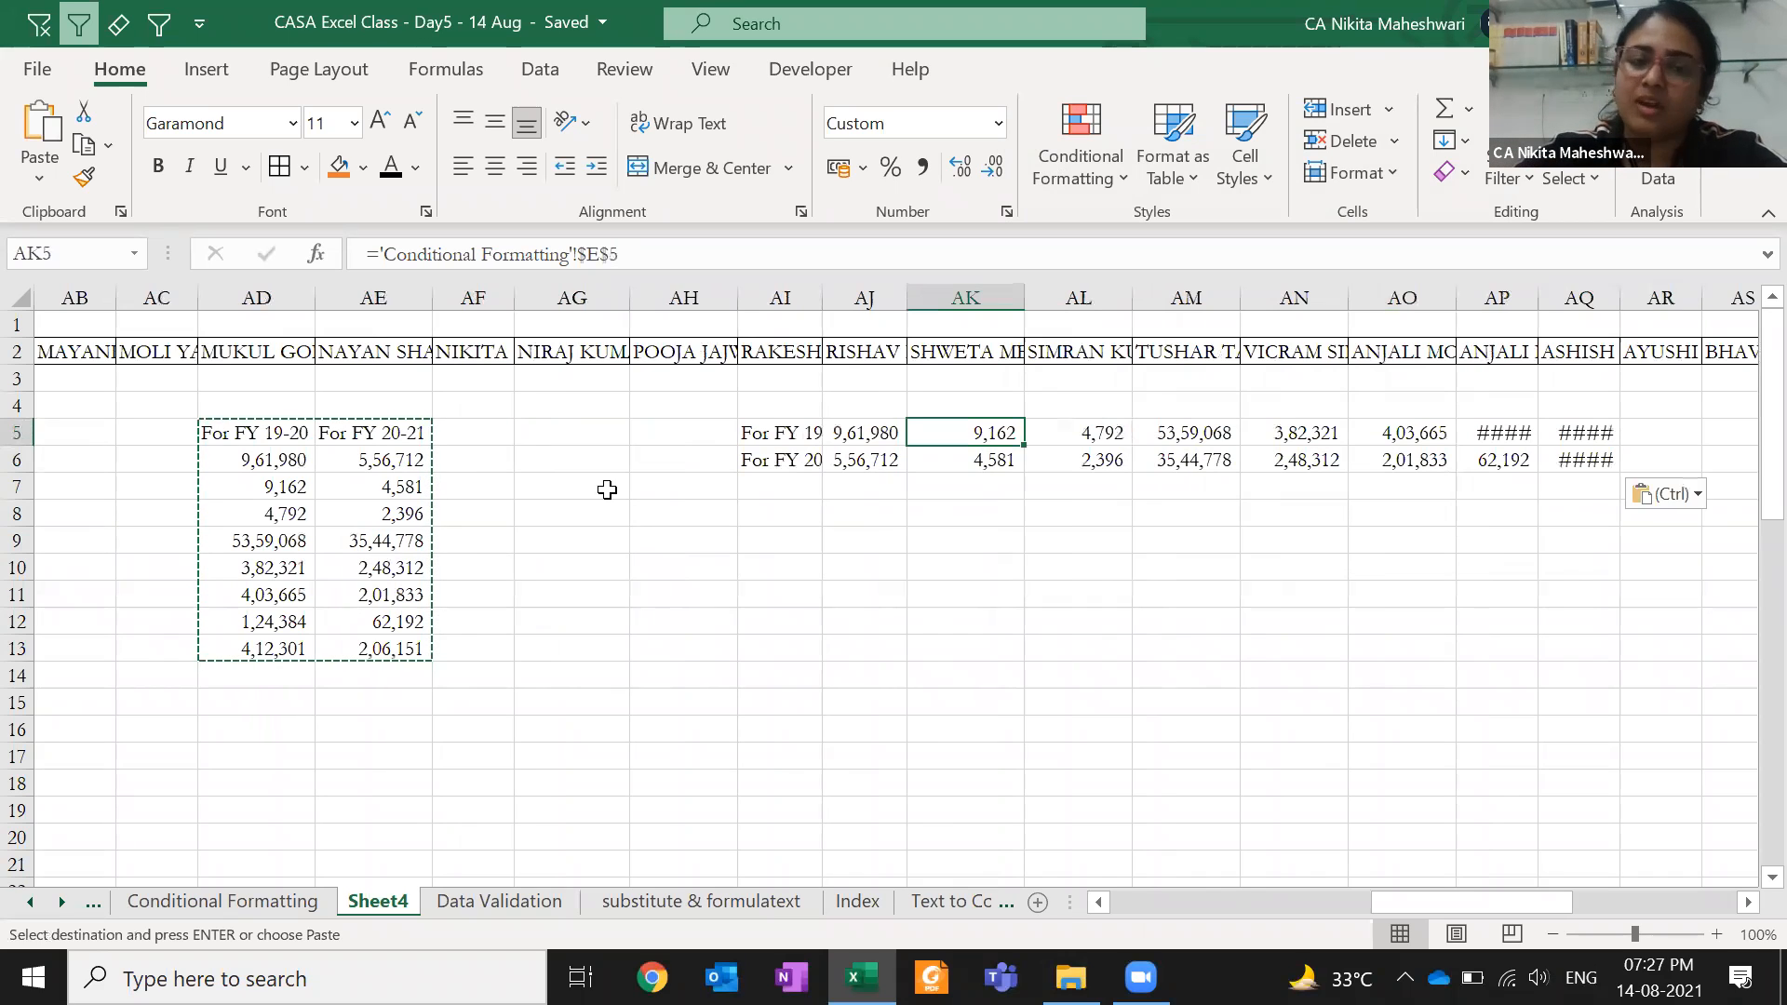
key("Left")
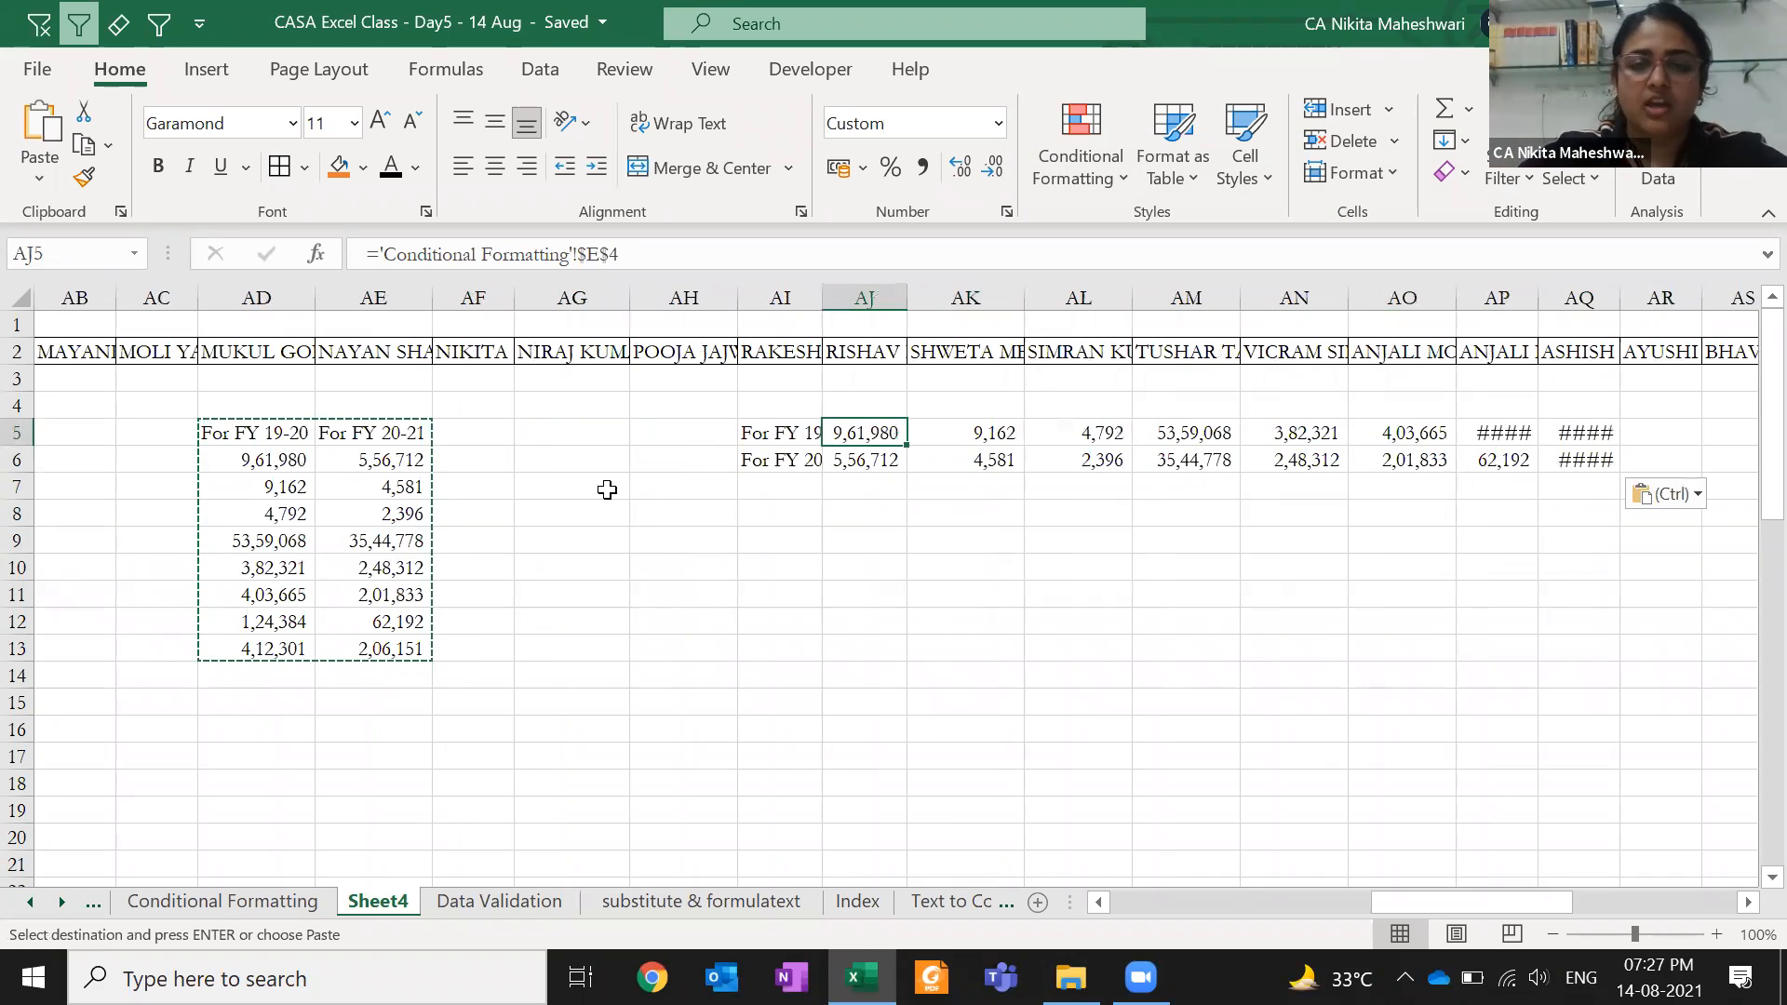
key("Left")
key("Escape")
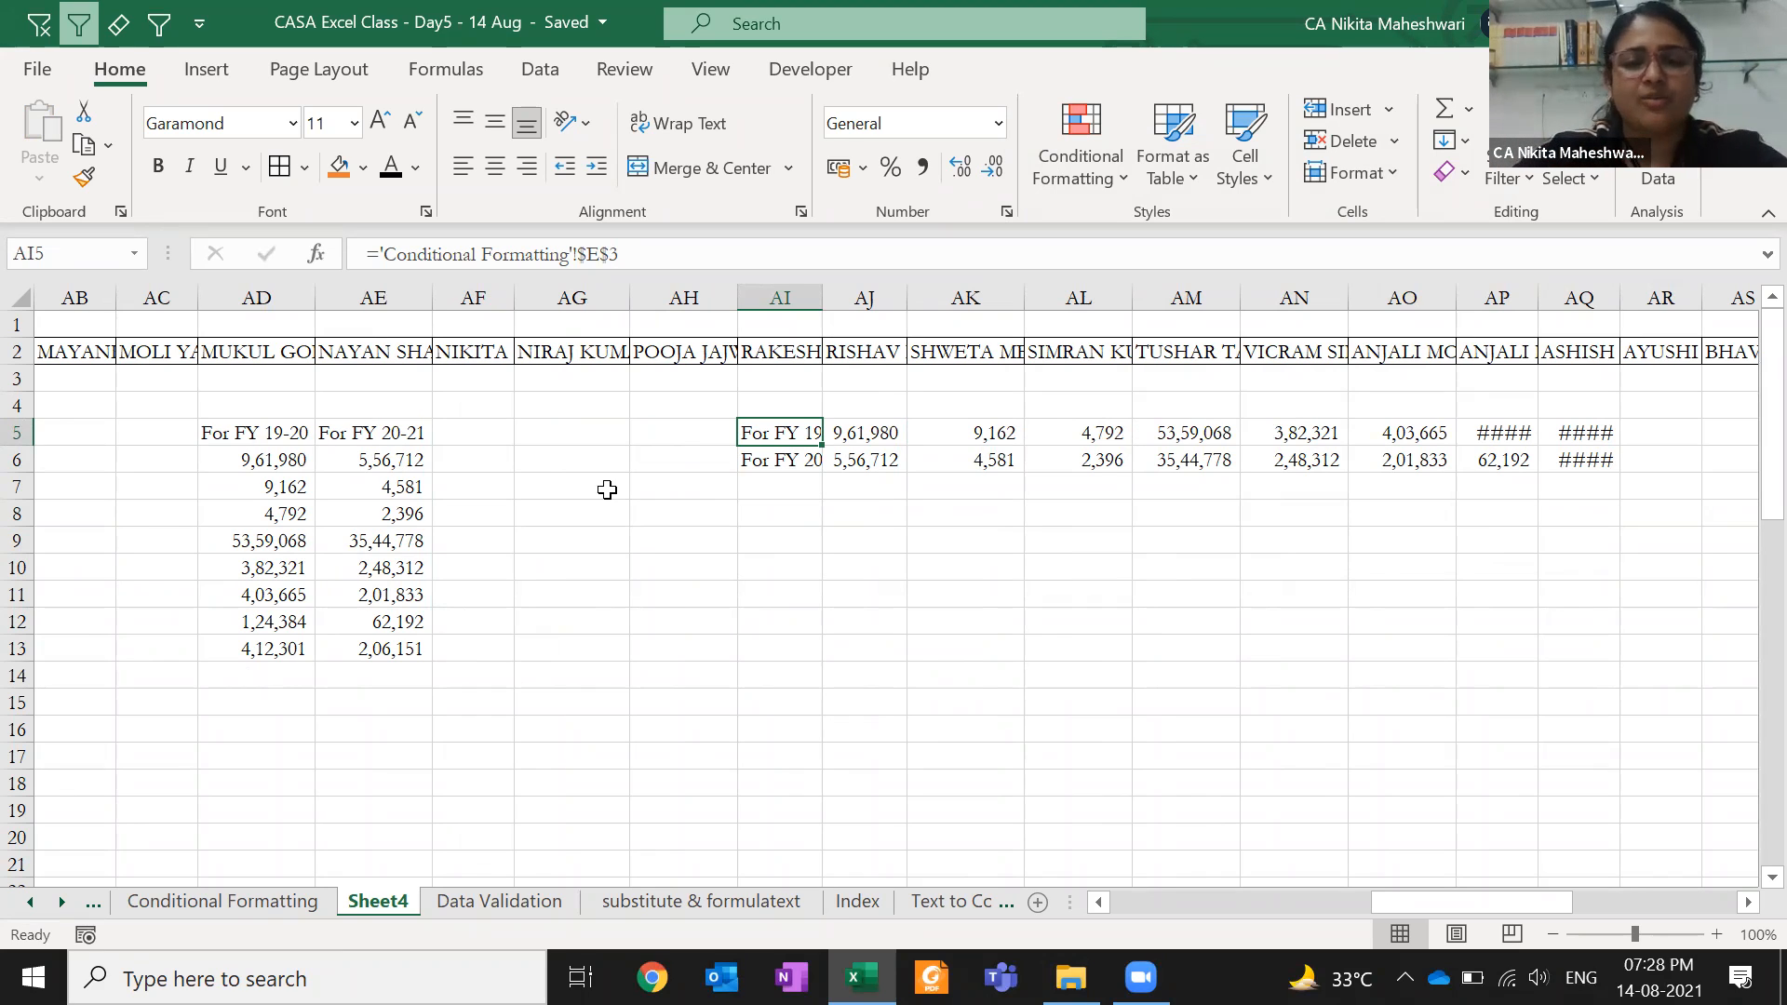
key("ctrl+shift+Right")
key("shift+Down")
key("ctrl+c")
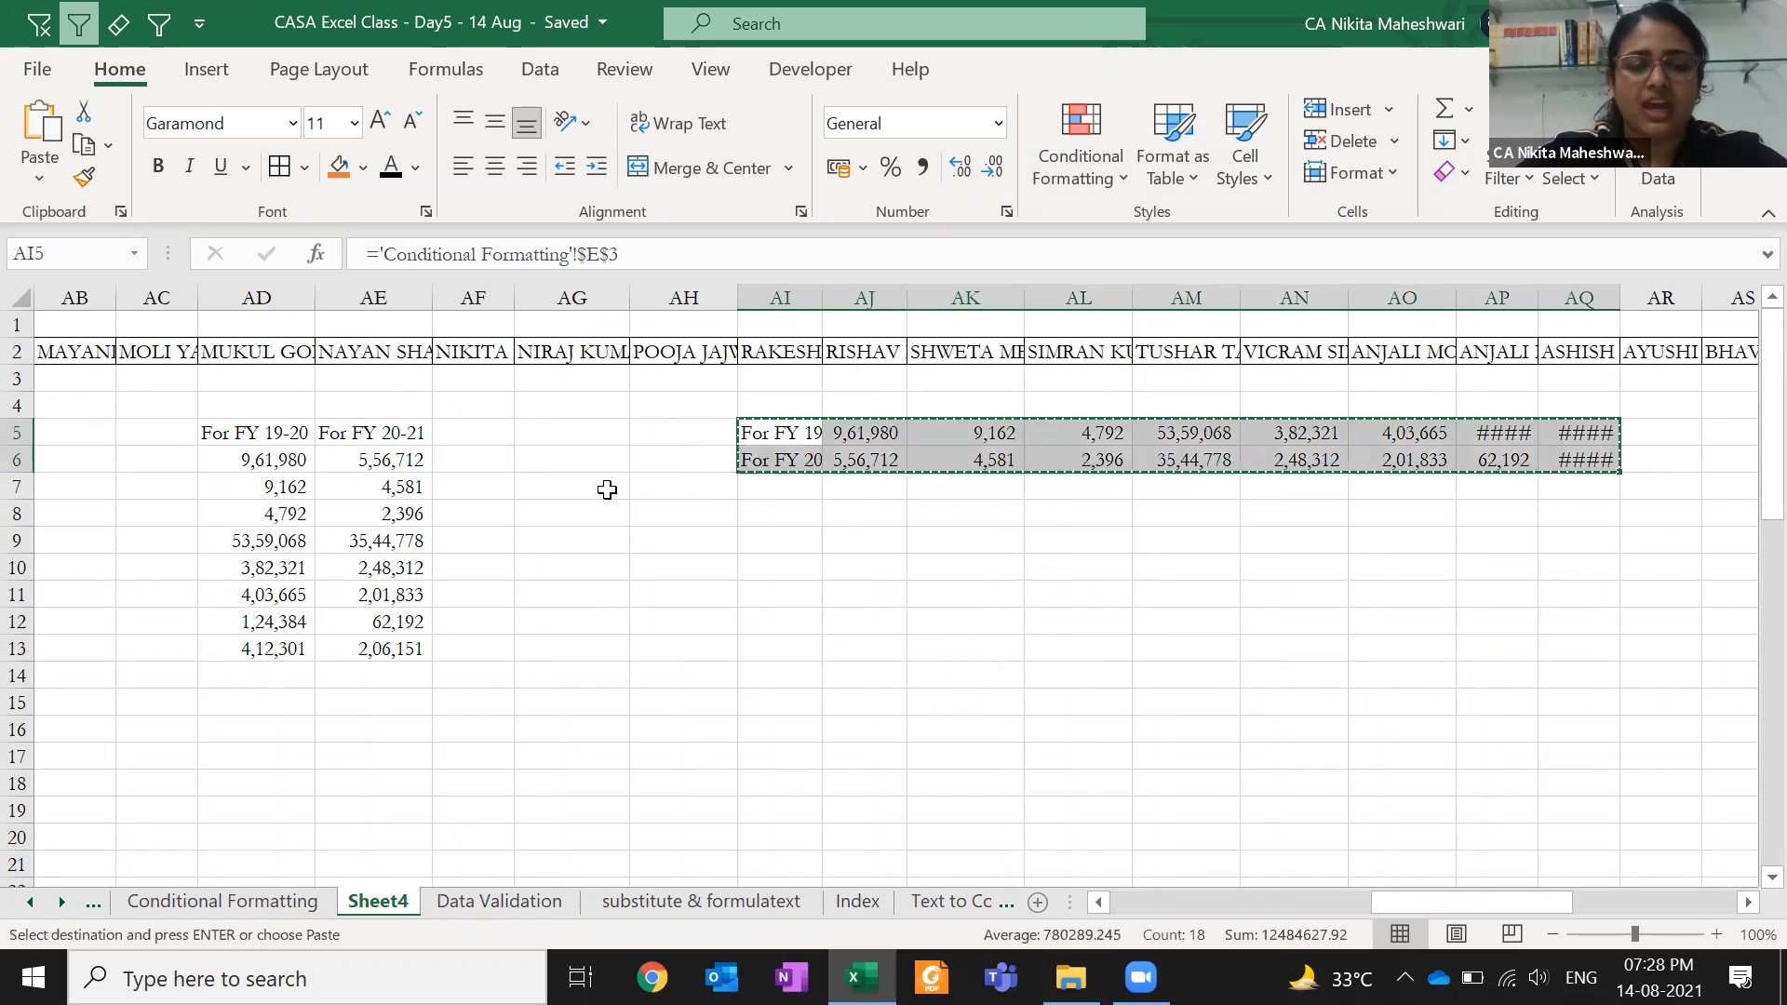
key("ctrl+Page_Down")
- Trial-paste the rows transposed at E7 on Data Validation, clear it, and return to Sheet4
left_click(607, 489)
key("ctrl+alt+v")
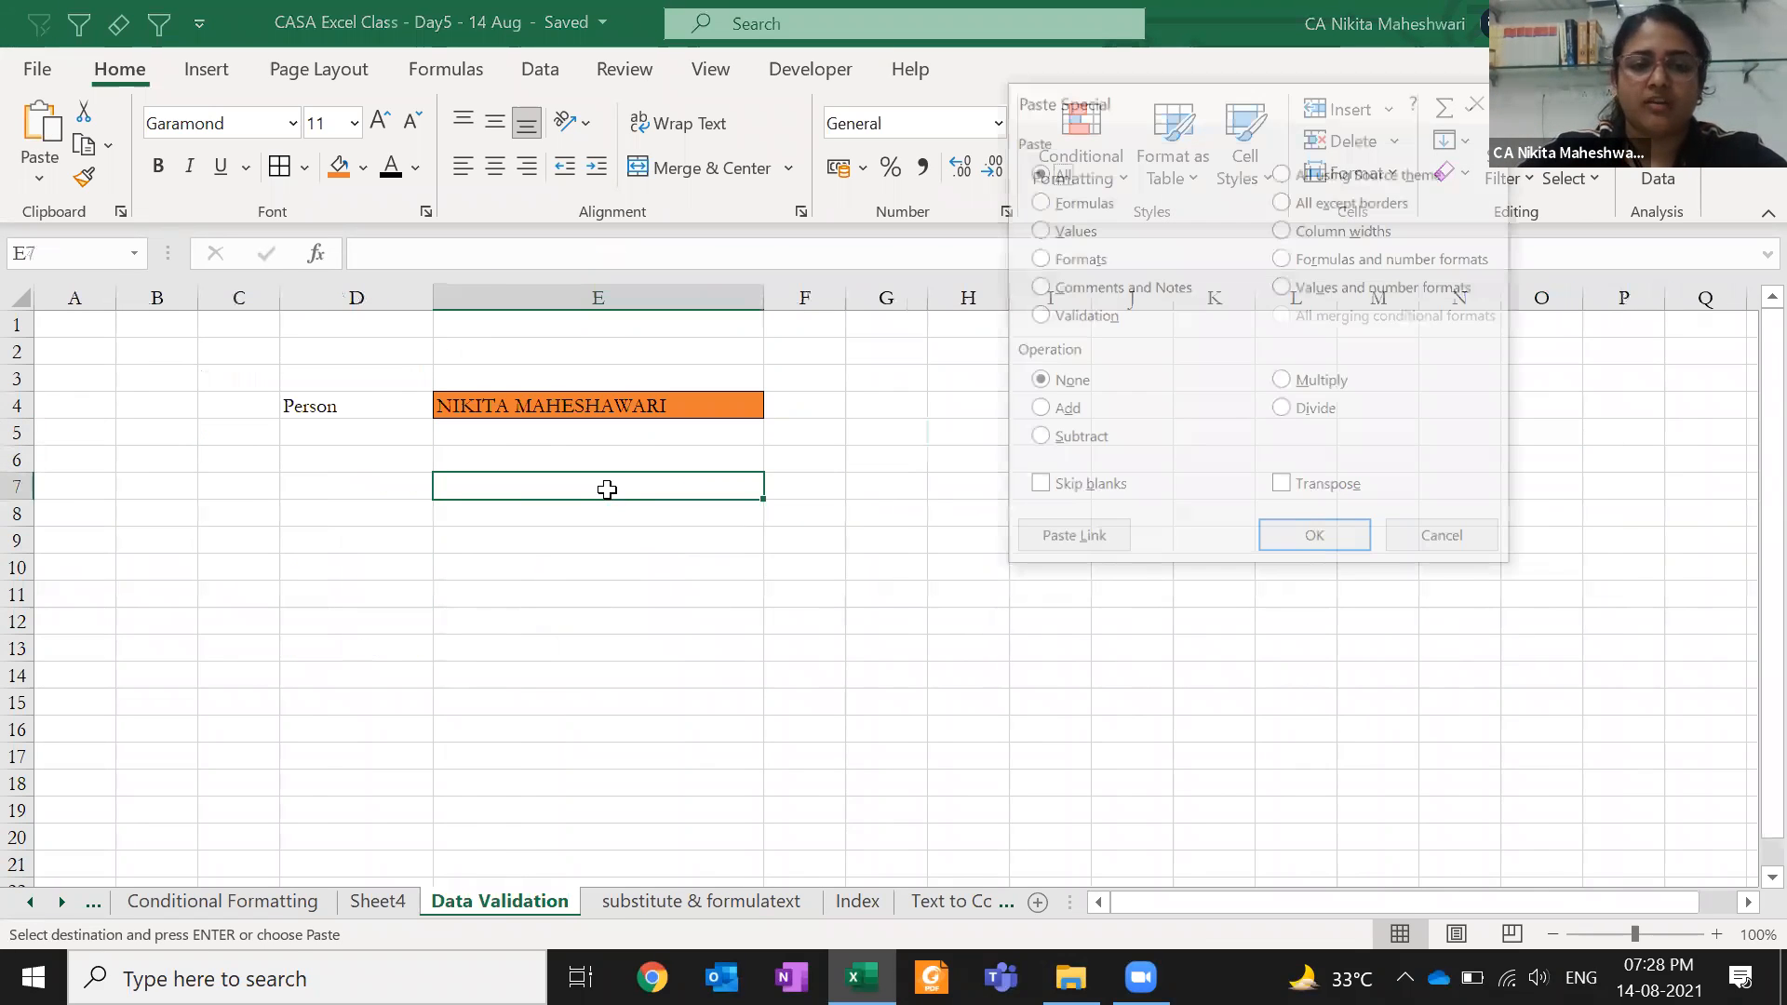
key("e")
key("Return")
key("Delete")
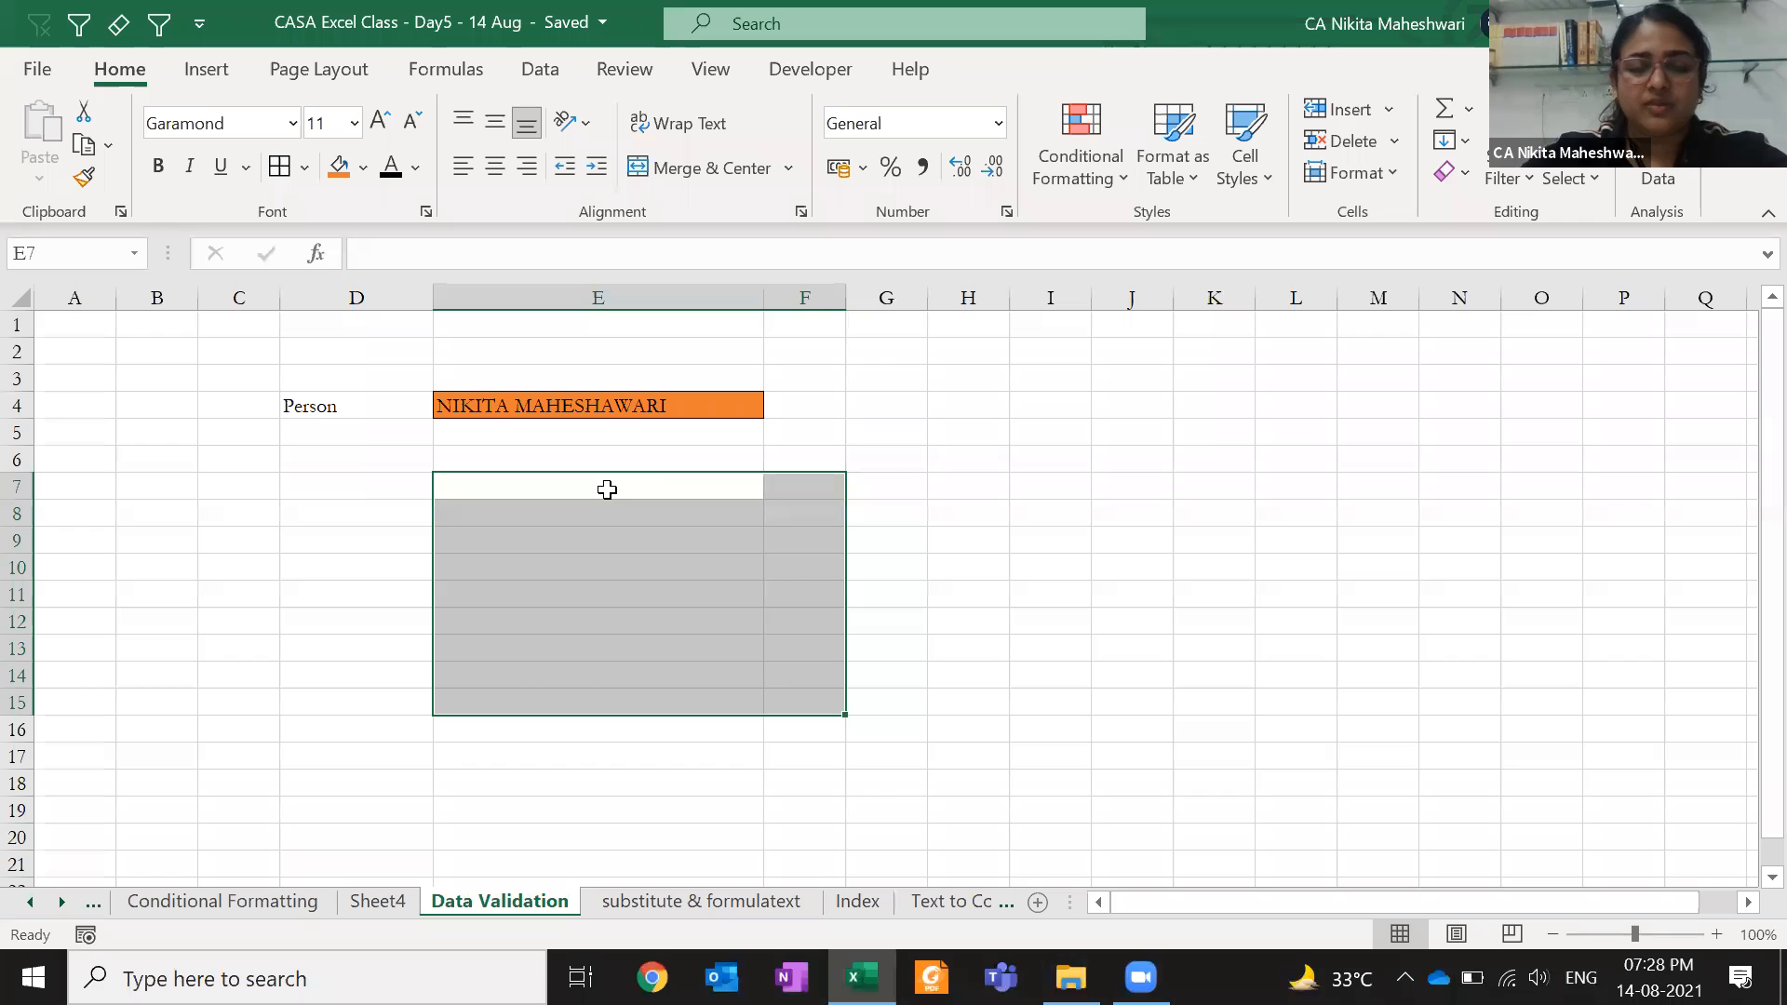
key("ctrl+Page_Up")
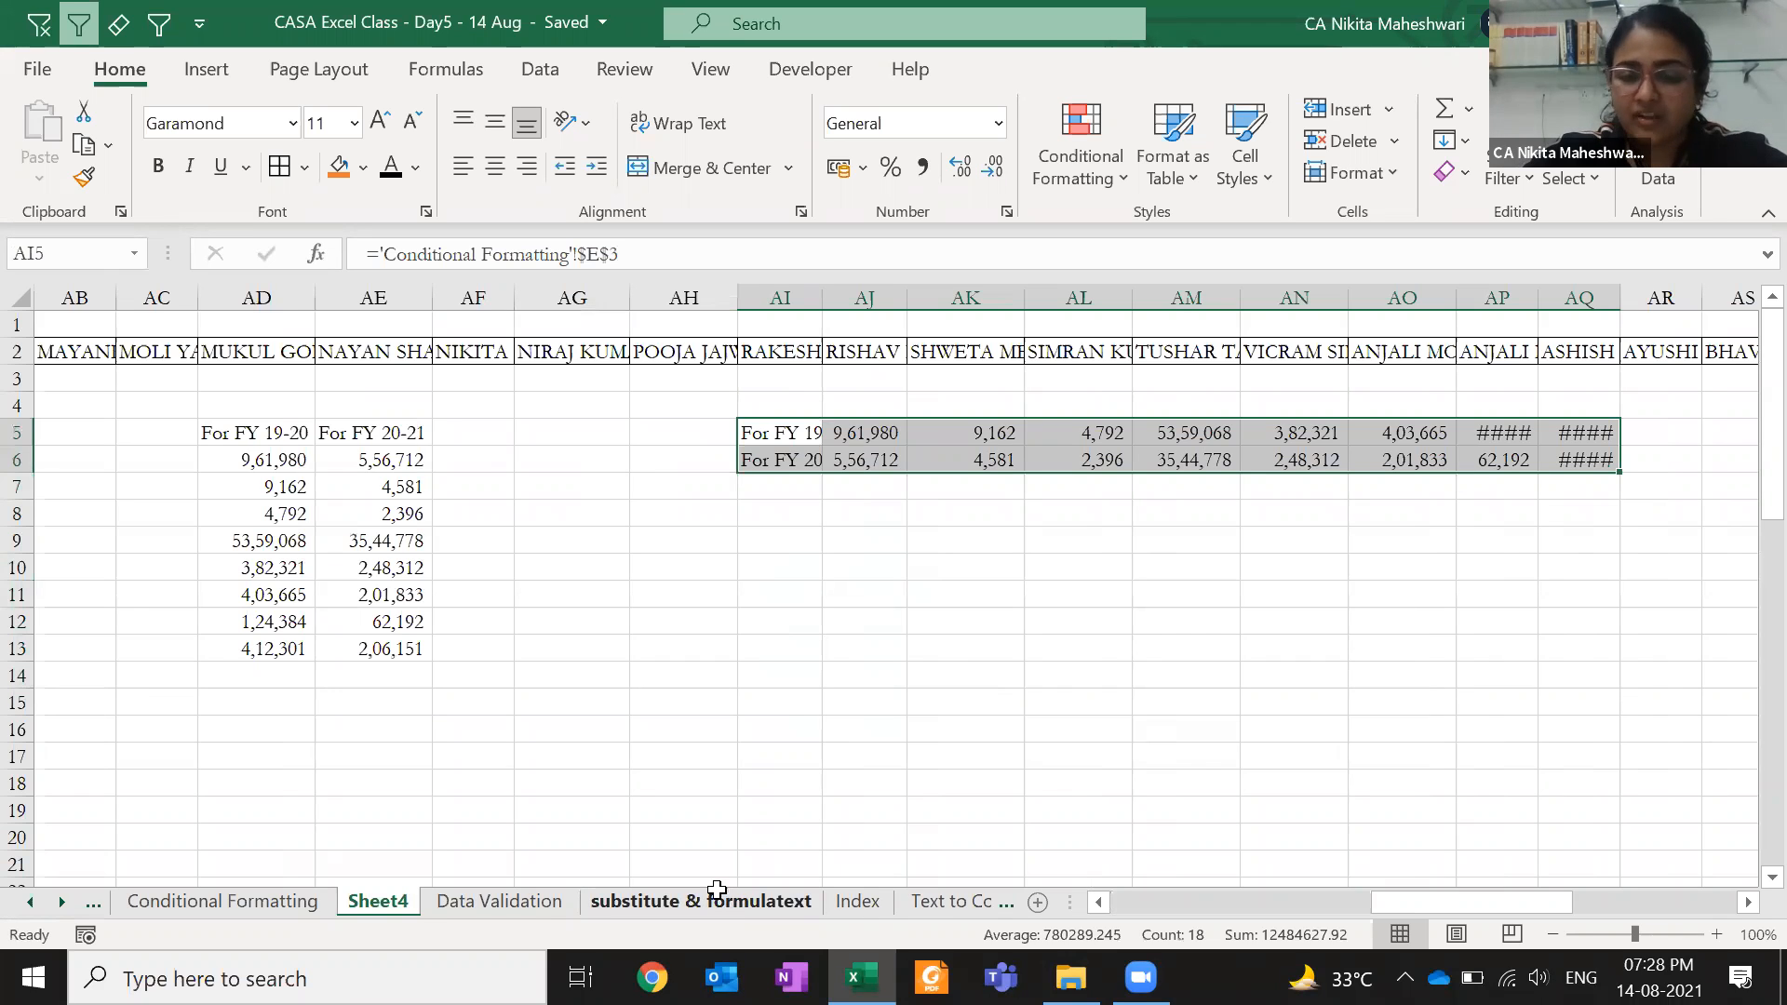
left_click(801, 724)
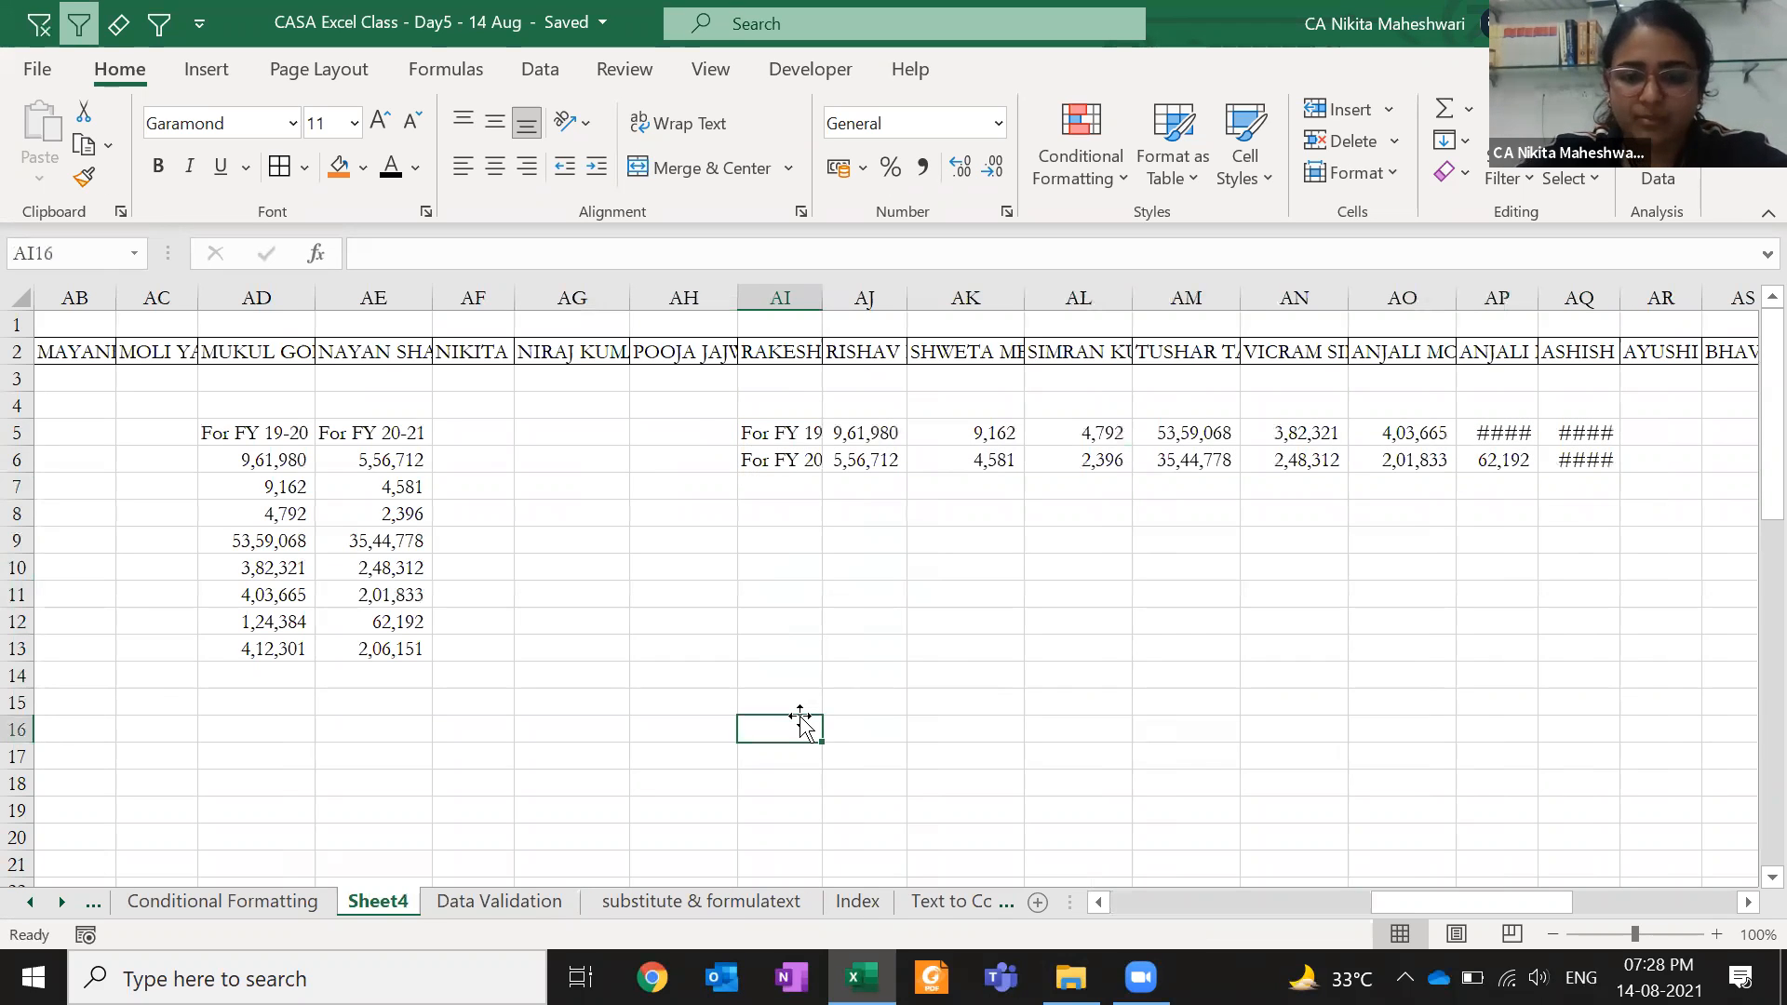